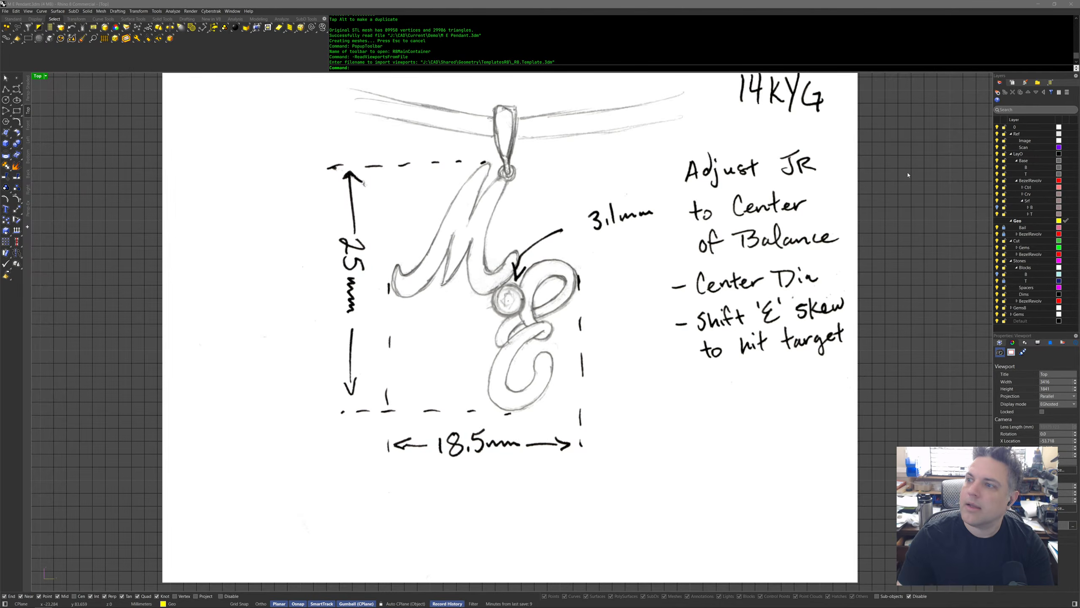
Return to the multi-view layout with the shaded perspective view and reload the viewports from the R8 template file.
{"action": "right_click_drag", "start_coordinate": [917, 248], "coordinate": [891, 243]}
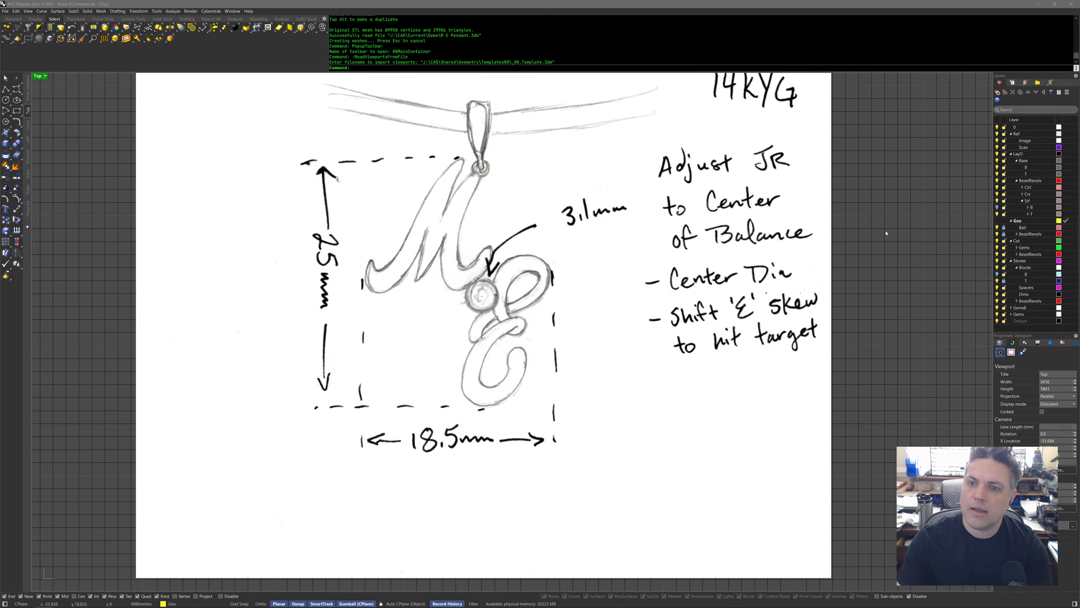
{"action": "middle_click", "coordinate": [884, 233]}
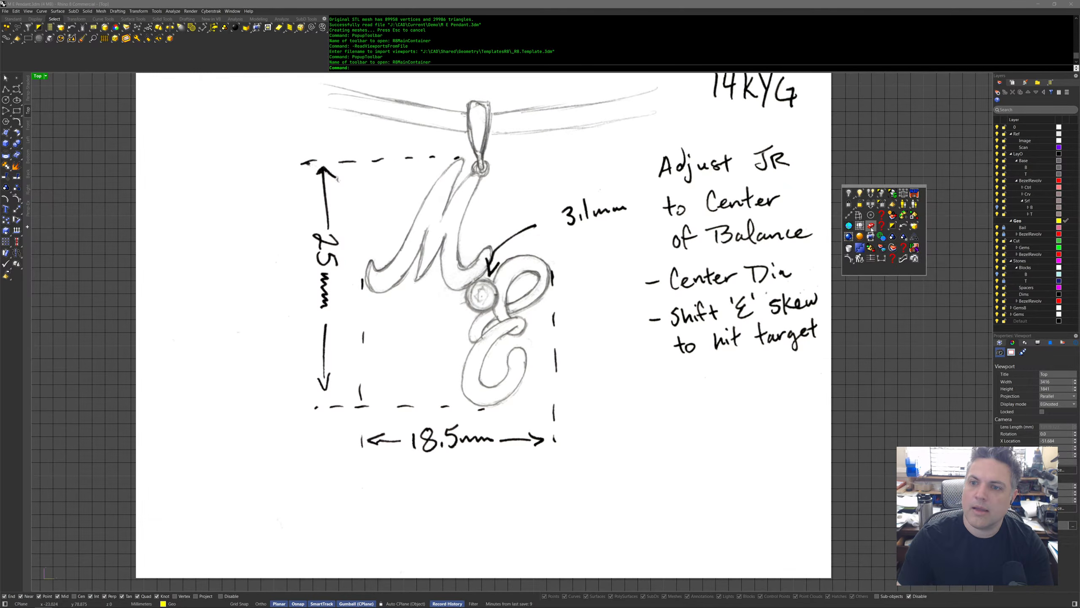
{"action": "left_click", "coordinate": [871, 205]}
{"action": "left_click", "coordinate": [745, 208]}
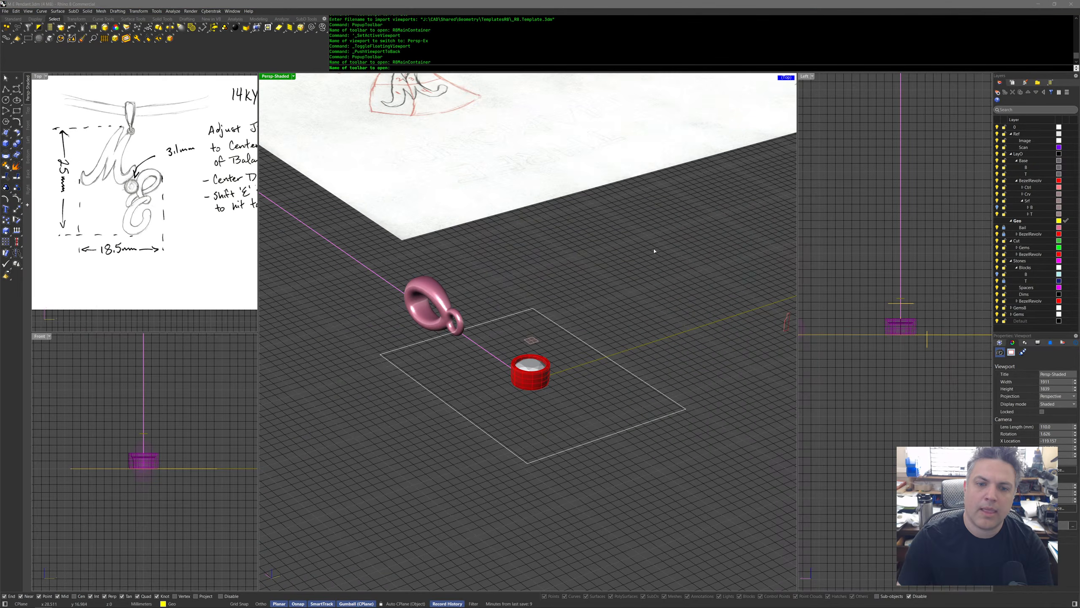
{"action": "middle_click", "coordinate": [651, 248]}
{"action": "left_click", "coordinate": [641, 264]}
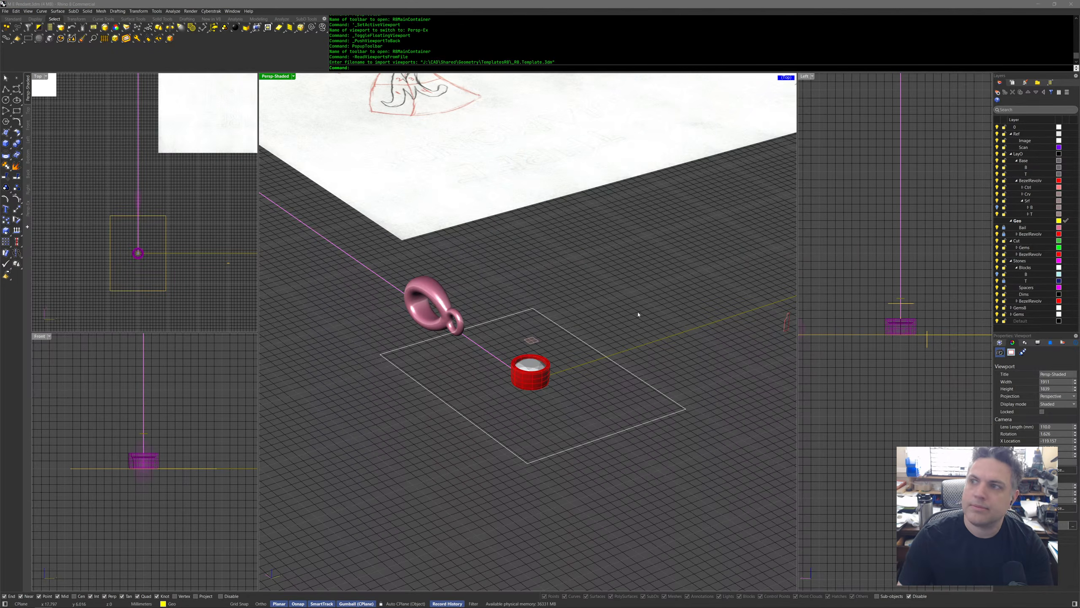
Mark the E's separate patch regions on the pendant sketch in pink, blue, green and red, and clear the annotations.
{"action": "scroll", "coordinate": [683, 315], "scroll_direction": "down", "scroll_amount": 9}
{"action": "mouse_move", "coordinate": [683, 298]}
{"action": "right_mouse_down"}
{"action": "mouse_move", "coordinate": [682, 314]}
{"action": "mouse_move", "coordinate": [696, 309]}
{"action": "mouse_move", "coordinate": [696, 356]}
{"action": "mouse_move", "coordinate": [668, 364]}
{"action": "mouse_move", "coordinate": [665, 379]}
{"action": "right_mouse_up"}
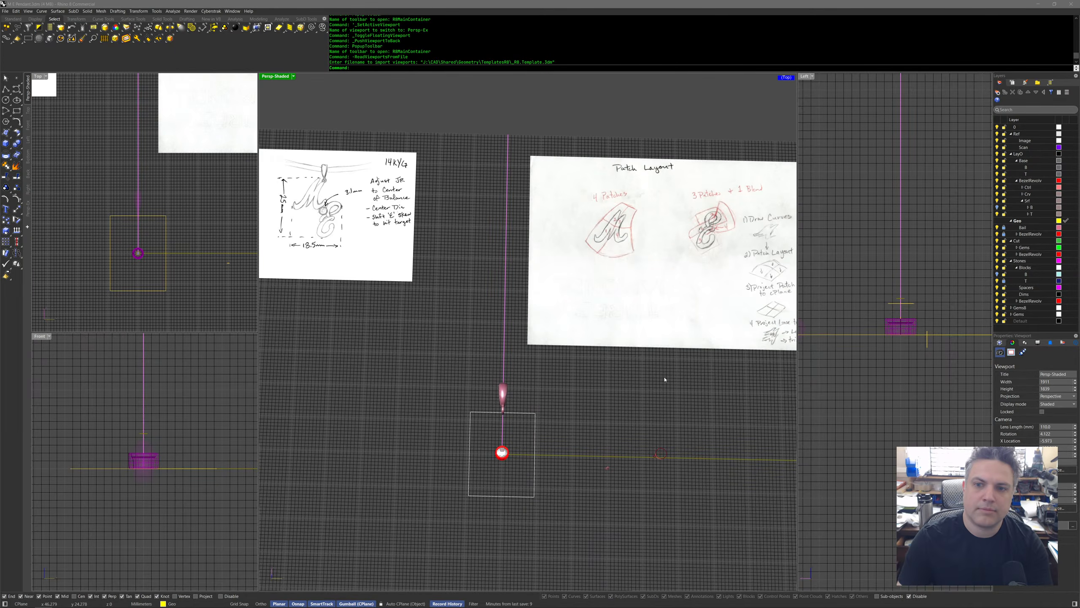
{"action": "scroll", "coordinate": [665, 379], "scroll_direction": "down", "scroll_amount": 2}
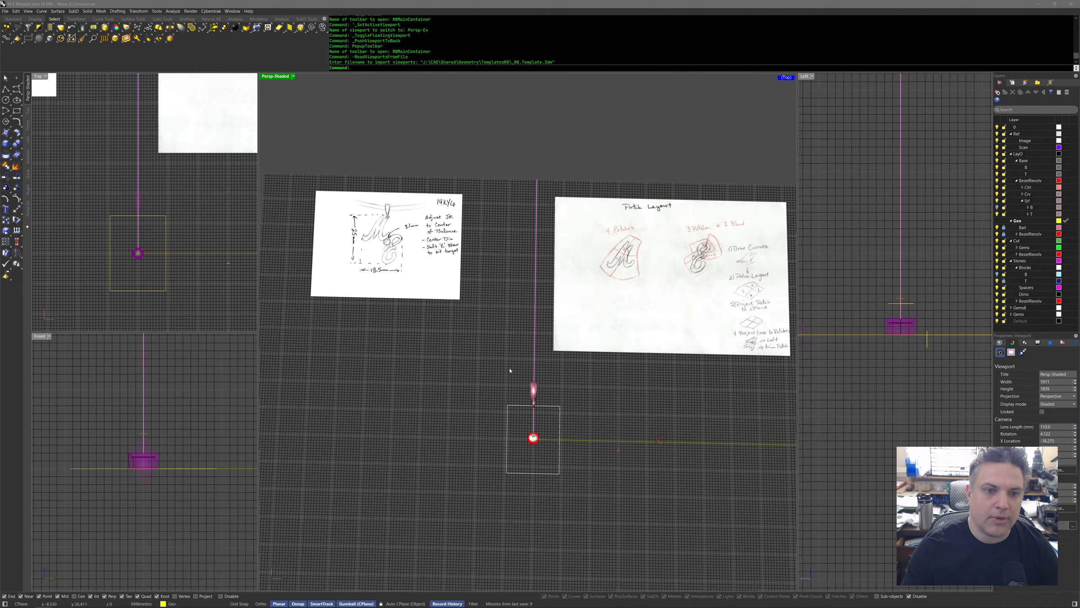
{"action": "scroll", "coordinate": [528, 378], "scroll_direction": "up", "scroll_amount": 7}
{"action": "scroll", "coordinate": [530, 343], "scroll_direction": "up", "scroll_amount": 3}
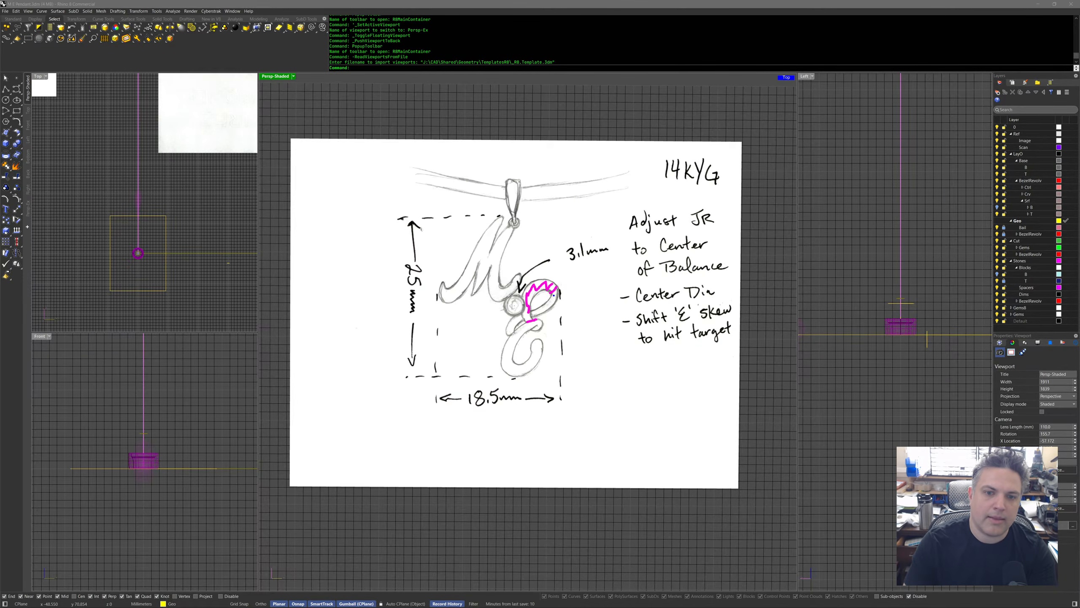
{"action": "mouse_move", "coordinate": [554, 295]}
{"action": "left_mouse_down"}
{"action": "mouse_move", "coordinate": [509, 325]}
{"action": "mouse_move", "coordinate": [517, 330]}
{"action": "mouse_move", "coordinate": [504, 354]}
{"action": "mouse_move", "coordinate": [531, 372]}
{"action": "mouse_move", "coordinate": [541, 344]}
{"action": "left_mouse_up"}
{"action": "key", "text": "g"}
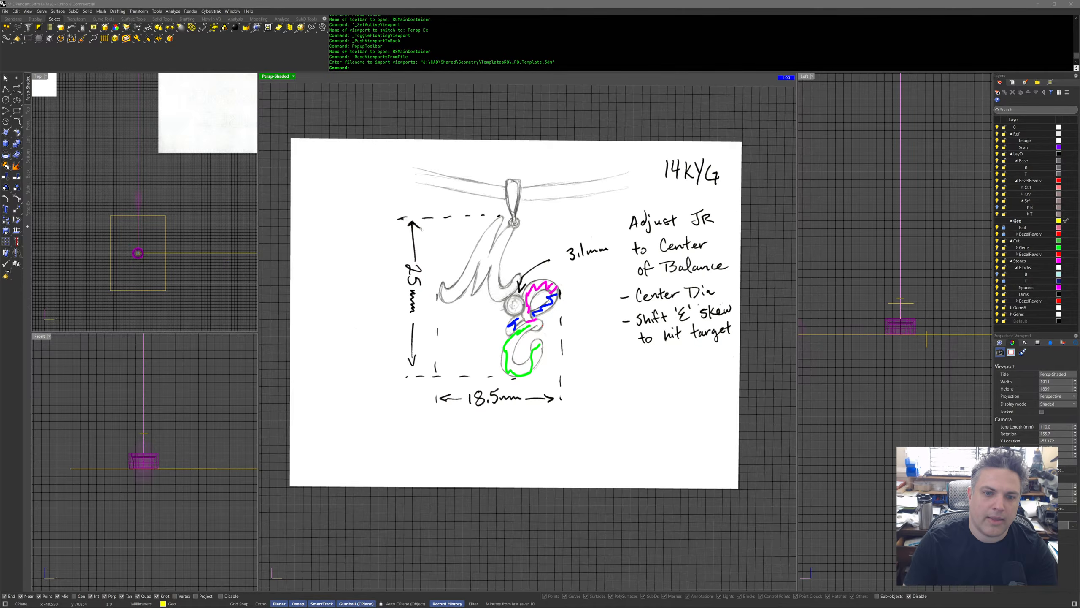
{"action": "left_click_drag", "start_coordinate": [536, 323], "coordinate": [542, 330]}
{"action": "left_click_drag", "start_coordinate": [535, 331], "coordinate": [539, 323]}
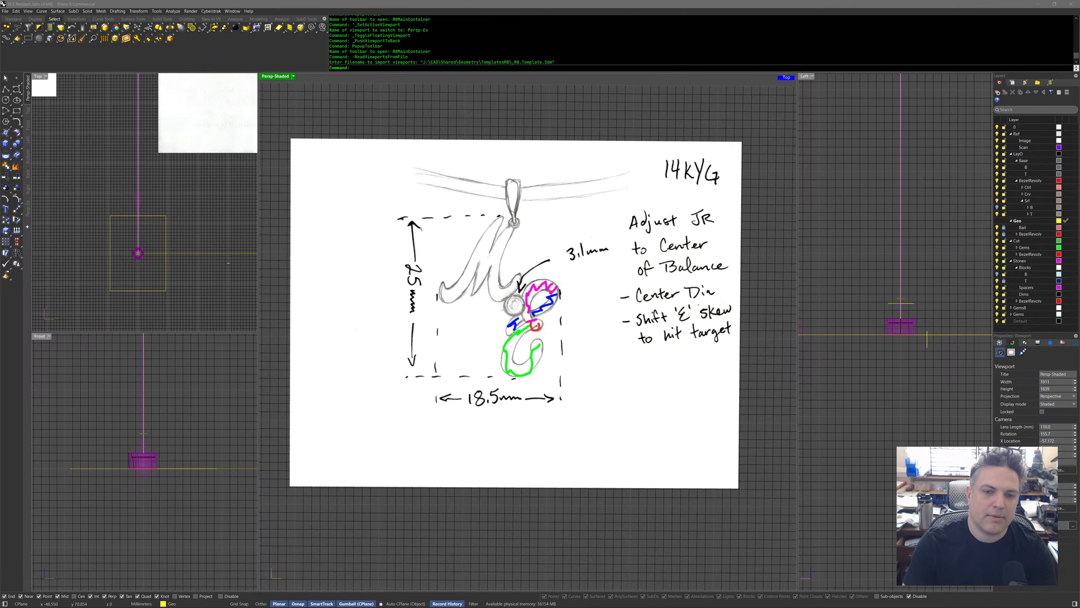
{"action": "key", "text": "ctrl+z"}
{"action": "left_click_drag", "start_coordinate": [555, 326], "coordinate": [571, 327]}
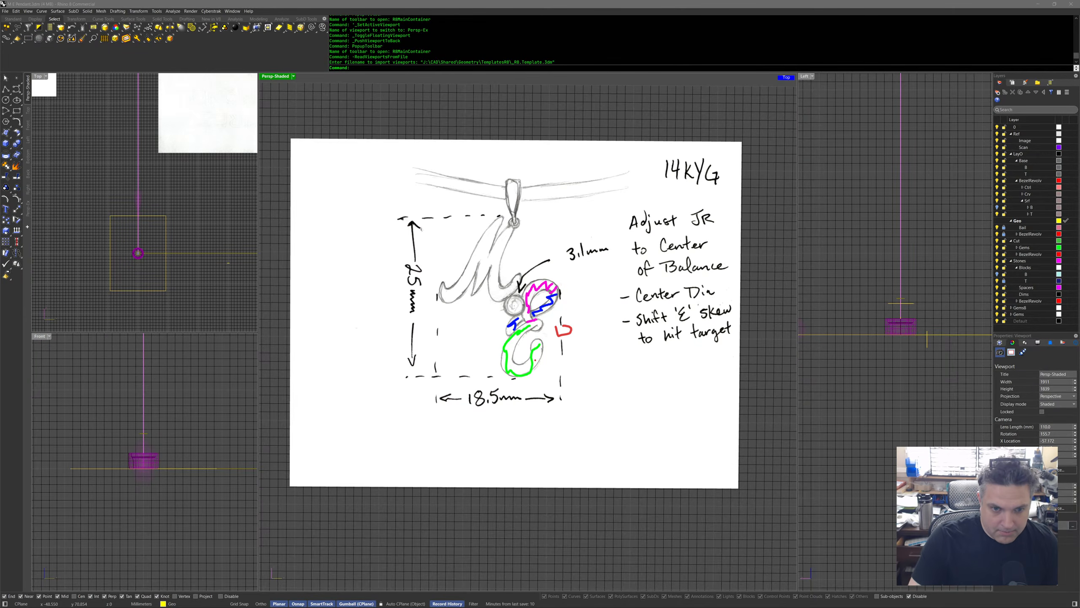
{"action": "left_click_drag", "start_coordinate": [536, 325], "coordinate": [544, 321]}
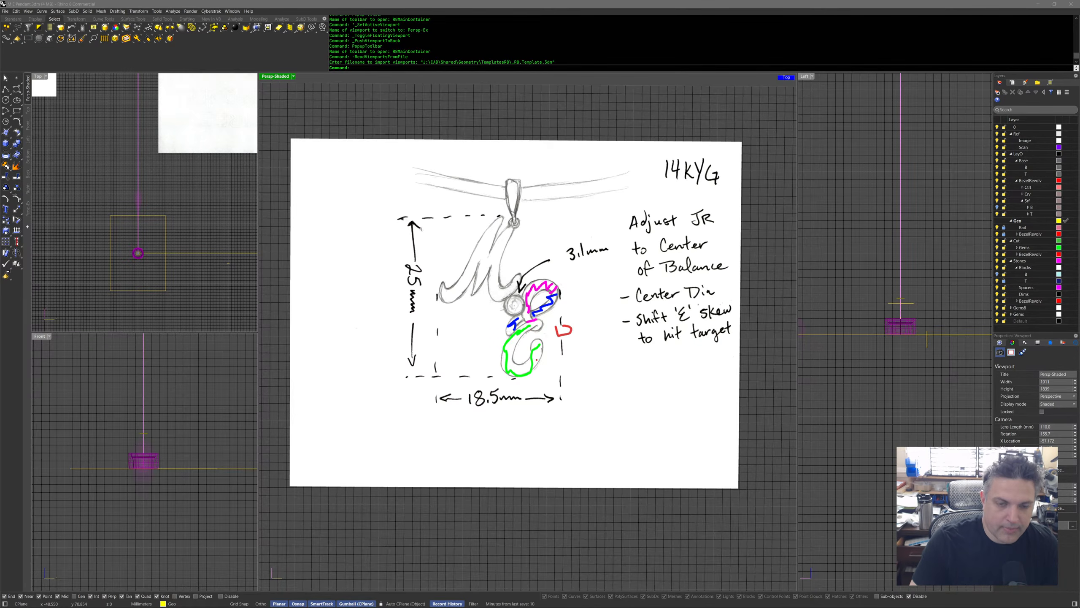
{"action": "key", "text": "Escape"}
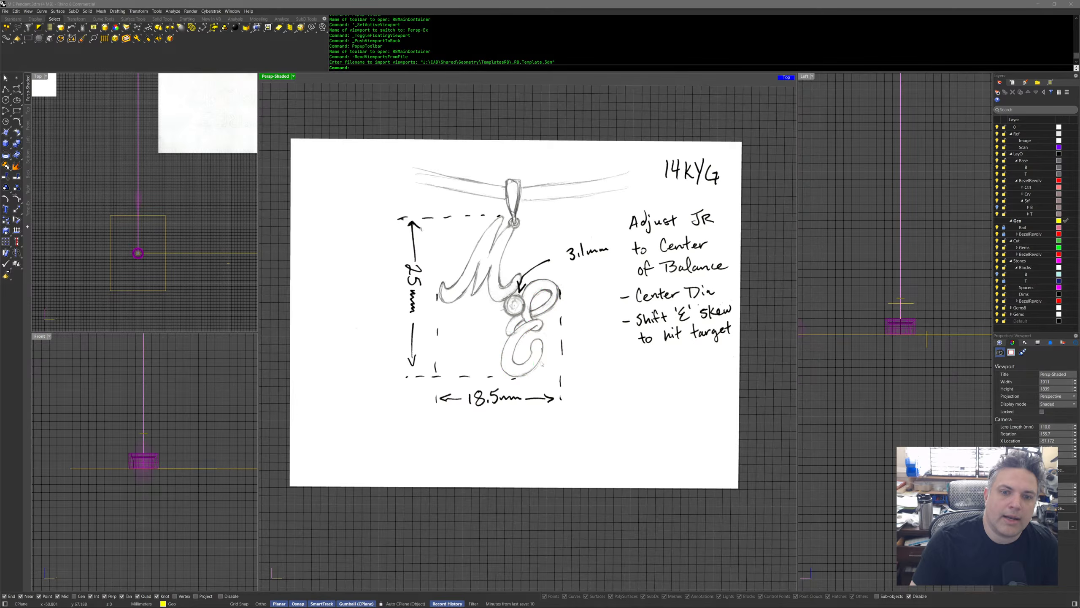
Examine the Patch Layout sheet, including the M and E patch drawings and the four numbered workflow notes.
{"action": "scroll", "coordinate": [535, 368], "scroll_direction": "down", "scroll_amount": 10}
{"action": "right_click_drag", "start_coordinate": [617, 355], "coordinate": [458, 337], "text": "shift"}
{"action": "scroll", "coordinate": [457, 336], "scroll_direction": "up", "scroll_amount": 10}
{"action": "scroll", "coordinate": [458, 336], "scroll_direction": "up", "scroll_amount": 5}
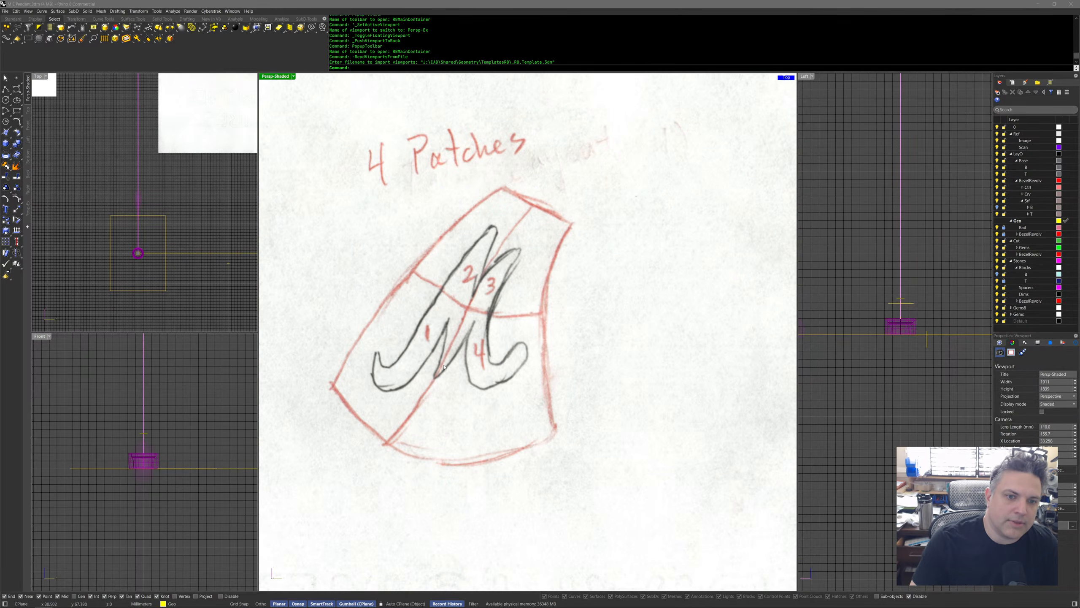
{"action": "mouse_move", "coordinate": [573, 387]}
{"action": "right_mouse_down"}
{"action": "mouse_move", "coordinate": [500, 375]}
{"action": "mouse_move", "coordinate": [602, 367]}
{"action": "mouse_move", "coordinate": [613, 390]}
{"action": "mouse_move", "coordinate": [412, 369]}
{"action": "mouse_move", "coordinate": [381, 379]}
{"action": "right_mouse_up"}
{"action": "scroll", "coordinate": [613, 390], "scroll_direction": "down", "scroll_amount": 10}
{"action": "scroll", "coordinate": [559, 354], "scroll_direction": "up", "scroll_amount": 4}
{"action": "right_click_drag", "start_coordinate": [630, 435], "coordinate": [593, 283], "text": "shift"}
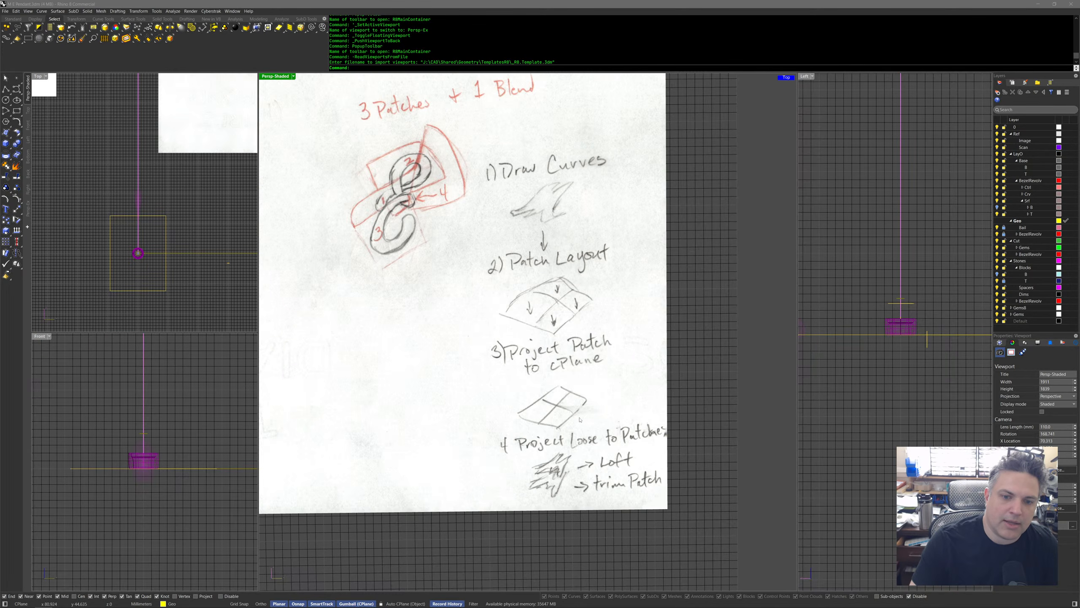
{"action": "right_click_drag", "start_coordinate": [566, 412], "coordinate": [540, 212], "text": "shift"}
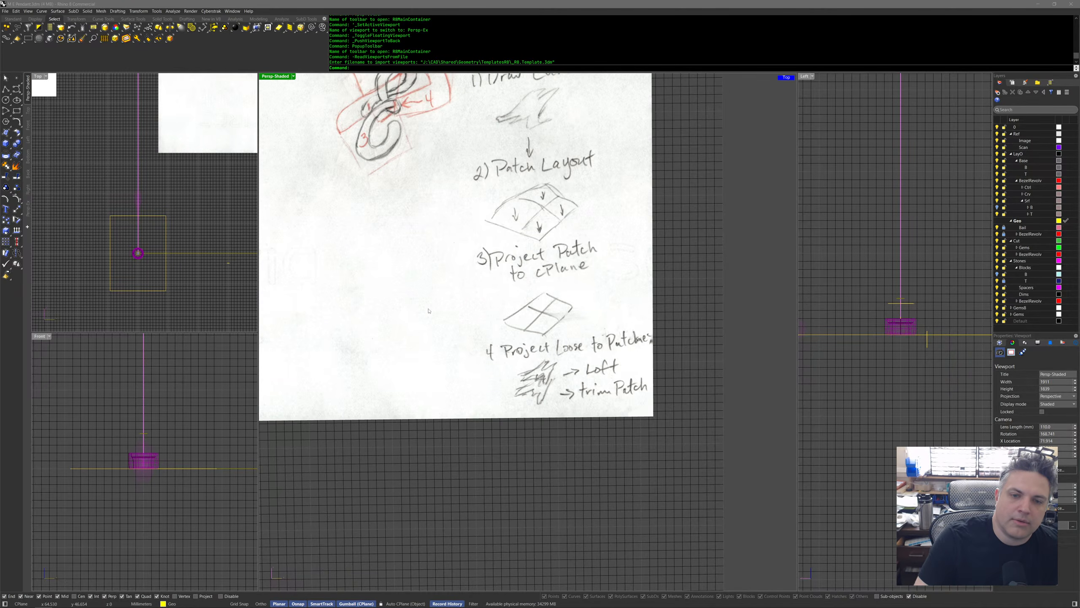
{"action": "scroll", "coordinate": [516, 347], "scroll_direction": "down", "scroll_amount": 4}
{"action": "scroll", "coordinate": [606, 408], "scroll_direction": "up", "scroll_amount": 1}
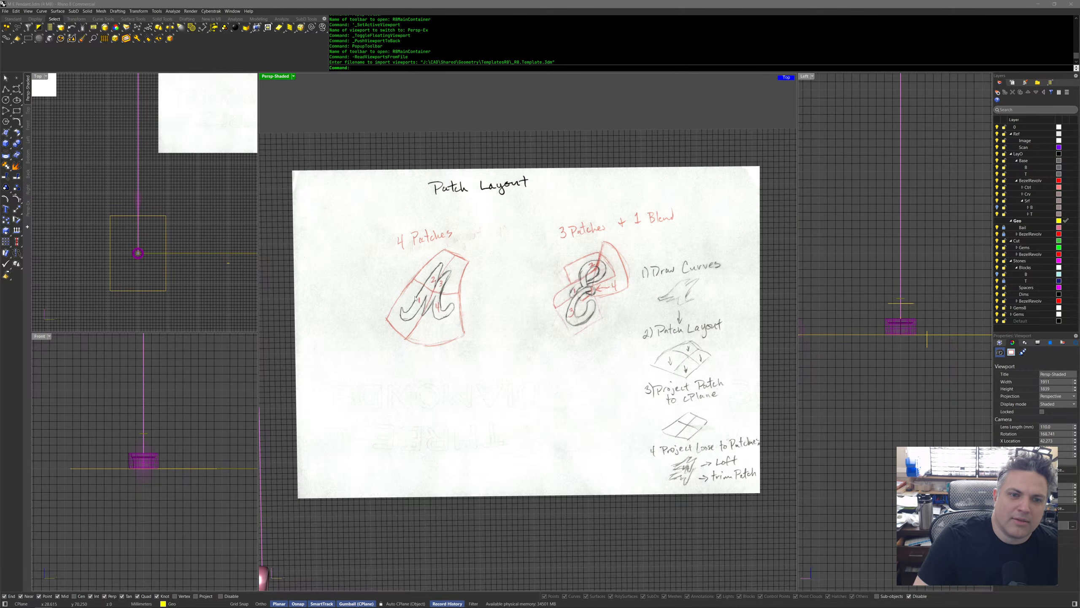
Mark the M's inner patch seams in yellow and annotate the surface flow across its four patches in pink.
{"action": "scroll", "coordinate": [416, 294], "scroll_direction": "up", "scroll_amount": 2}
{"action": "scroll", "coordinate": [452, 257], "scroll_direction": "up", "scroll_amount": 2}
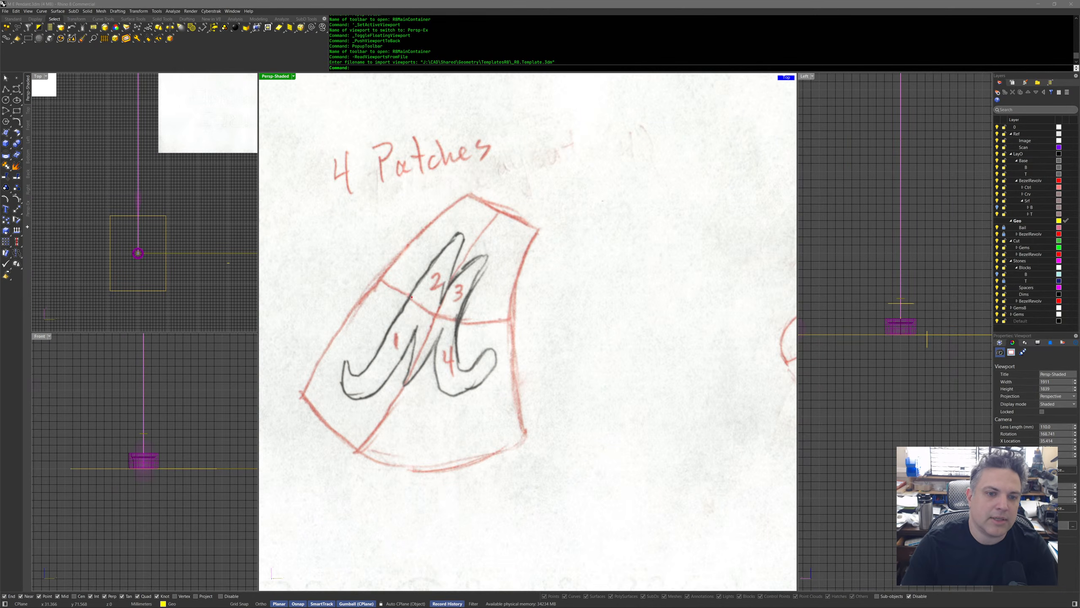
{"action": "left_click_drag", "start_coordinate": [410, 298], "coordinate": [457, 321]}
{"action": "left_click_drag", "start_coordinate": [405, 377], "coordinate": [421, 347]}
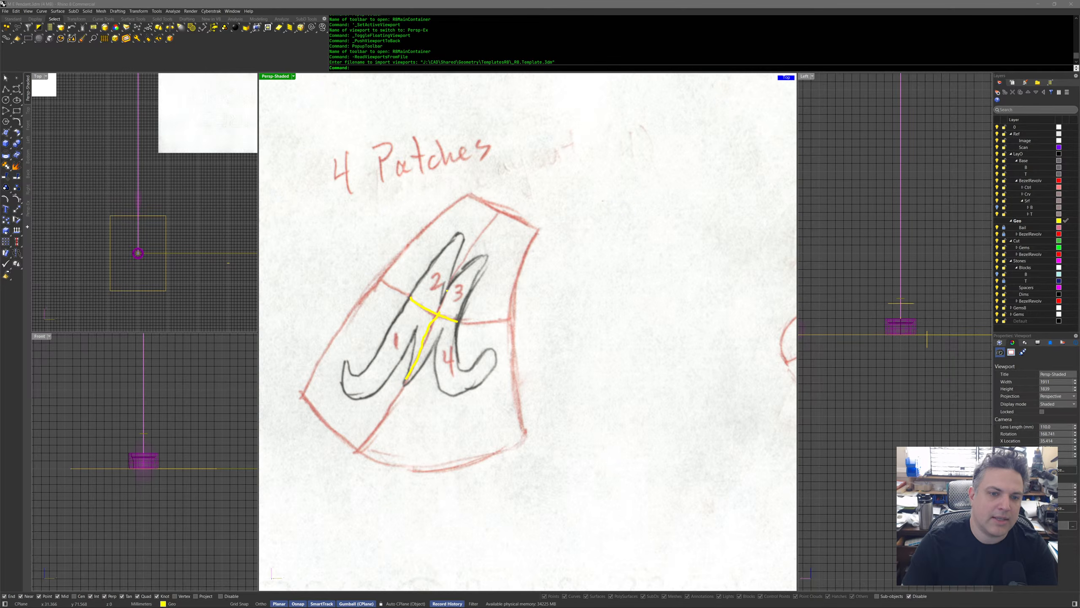
{"action": "left_click_drag", "start_coordinate": [437, 312], "coordinate": [465, 257]}
{"action": "mouse_move", "coordinate": [580, 217]}
{"action": "left_mouse_down"}
{"action": "mouse_move", "coordinate": [597, 258]}
{"action": "mouse_move", "coordinate": [637, 220]}
{"action": "left_mouse_up"}
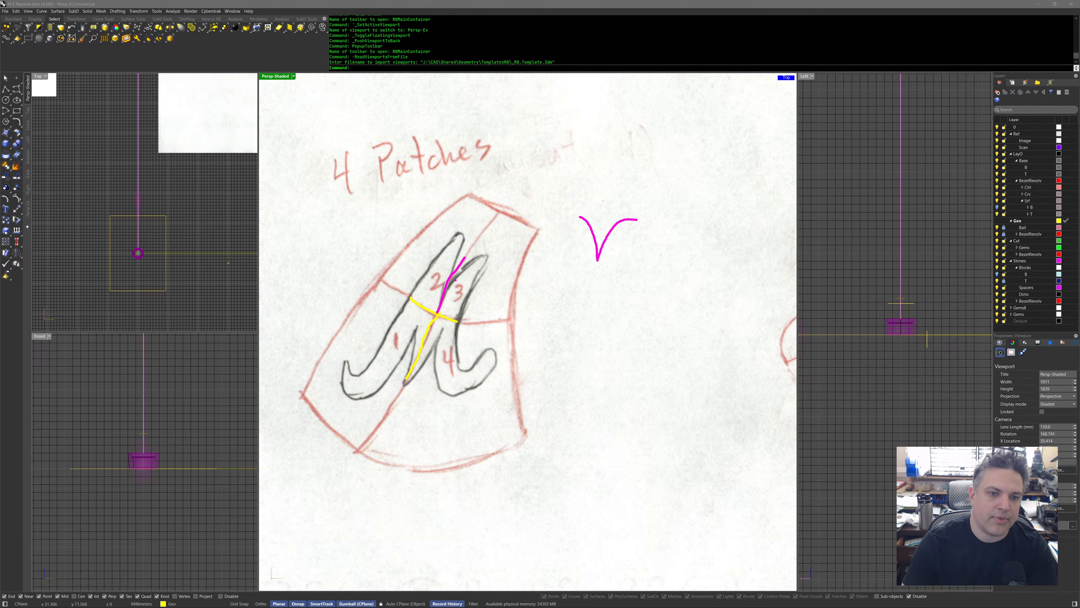
{"action": "left_click_drag", "start_coordinate": [460, 352], "coordinate": [482, 313]}
{"action": "mouse_move", "coordinate": [357, 392]}
{"action": "left_mouse_down"}
{"action": "mouse_move", "coordinate": [407, 415]}
{"action": "mouse_move", "coordinate": [388, 427]}
{"action": "left_mouse_up"}
{"action": "mouse_move", "coordinate": [458, 233]}
{"action": "left_mouse_down"}
{"action": "mouse_move", "coordinate": [475, 246]}
{"action": "mouse_move", "coordinate": [496, 241]}
{"action": "left_mouse_up"}
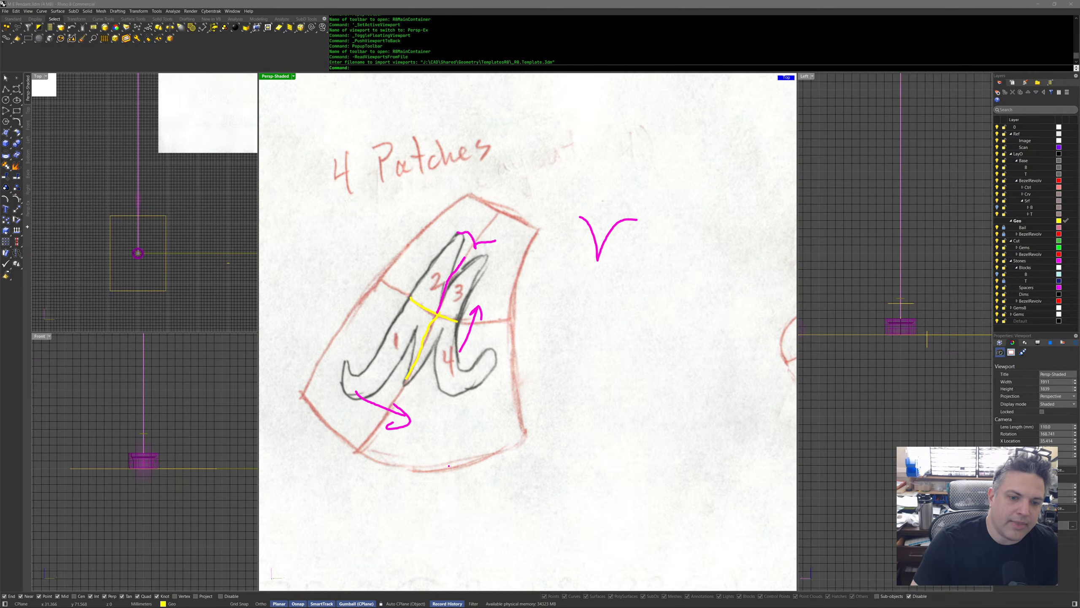
{"action": "mouse_move", "coordinate": [448, 465]}
{"action": "left_mouse_down"}
{"action": "mouse_move", "coordinate": [434, 440]}
{"action": "mouse_move", "coordinate": [467, 322]}
{"action": "left_mouse_up"}
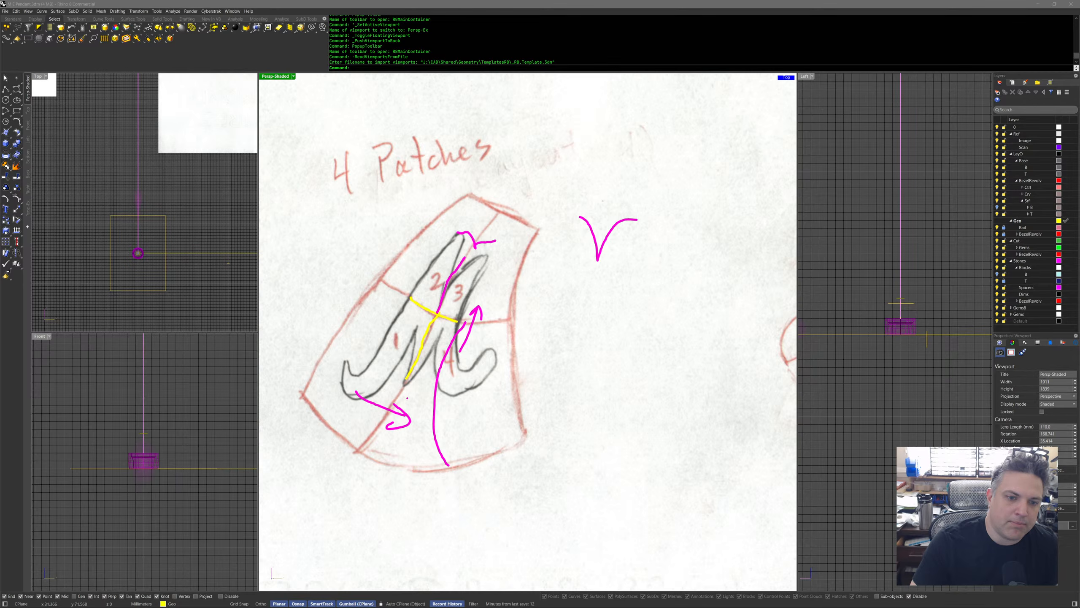
{"action": "mouse_move", "coordinate": [317, 353]}
{"action": "left_mouse_down"}
{"action": "mouse_move", "coordinate": [470, 356]}
{"action": "mouse_move", "coordinate": [510, 380]}
{"action": "left_mouse_up"}
{"action": "mouse_move", "coordinate": [329, 423]}
{"action": "left_mouse_down"}
{"action": "mouse_move", "coordinate": [357, 346]}
{"action": "mouse_move", "coordinate": [404, 308]}
{"action": "left_mouse_up"}
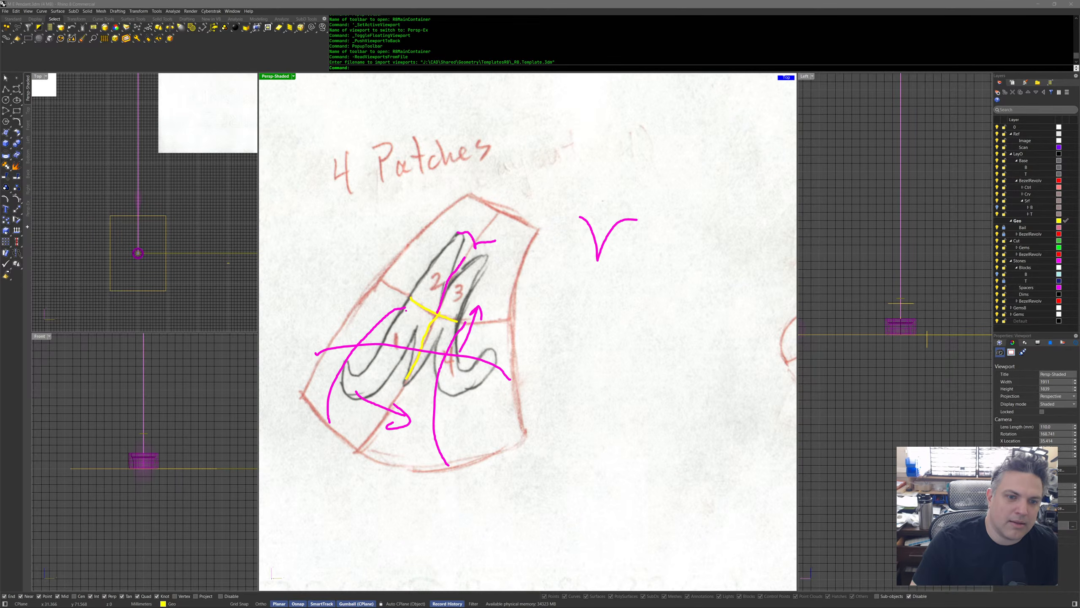
Sketch a domed box beside the M's patch layout in pink, and clear all annotations.
{"action": "mouse_move", "coordinate": [563, 348]}
{"action": "left_mouse_down"}
{"action": "mouse_move", "coordinate": [633, 389]}
{"action": "mouse_move", "coordinate": [595, 355]}
{"action": "mouse_move", "coordinate": [633, 385]}
{"action": "left_mouse_up"}
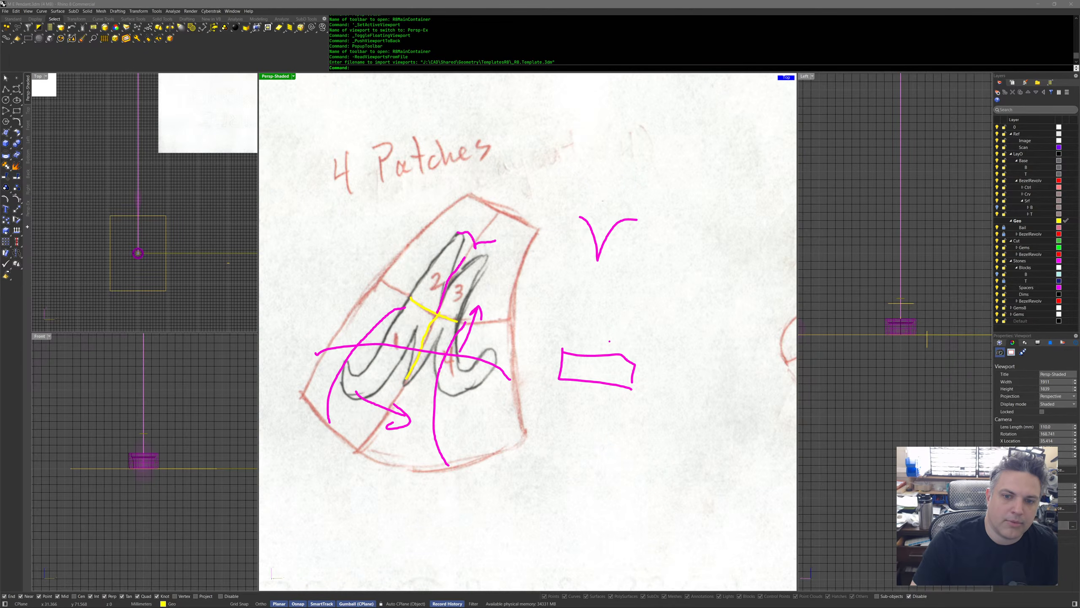
{"action": "left_click_drag", "start_coordinate": [603, 351], "coordinate": [671, 335]}
{"action": "mouse_move", "coordinate": [569, 334]}
{"action": "left_mouse_down"}
{"action": "mouse_move", "coordinate": [624, 312]}
{"action": "mouse_move", "coordinate": [661, 363]}
{"action": "mouse_move", "coordinate": [675, 341]}
{"action": "left_mouse_up"}
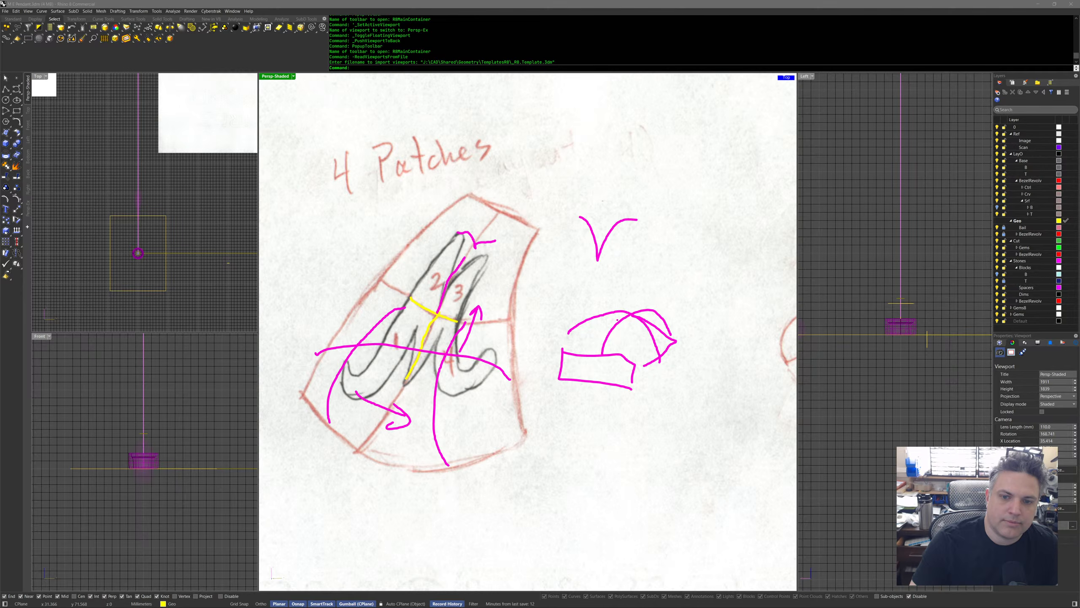
{"action": "left_click_drag", "start_coordinate": [560, 348], "coordinate": [574, 324]}
{"action": "mouse_move", "coordinate": [635, 386]}
{"action": "left_mouse_down"}
{"action": "mouse_move", "coordinate": [693, 357]}
{"action": "mouse_move", "coordinate": [677, 361]}
{"action": "mouse_move", "coordinate": [679, 372]}
{"action": "left_mouse_up"}
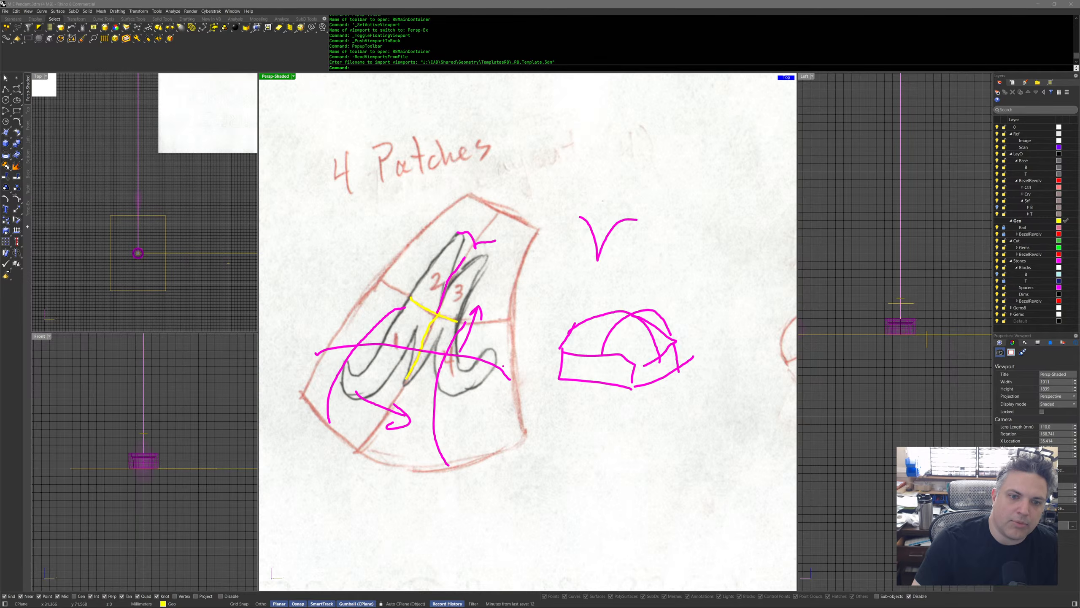
{"action": "key", "text": "Escape"}
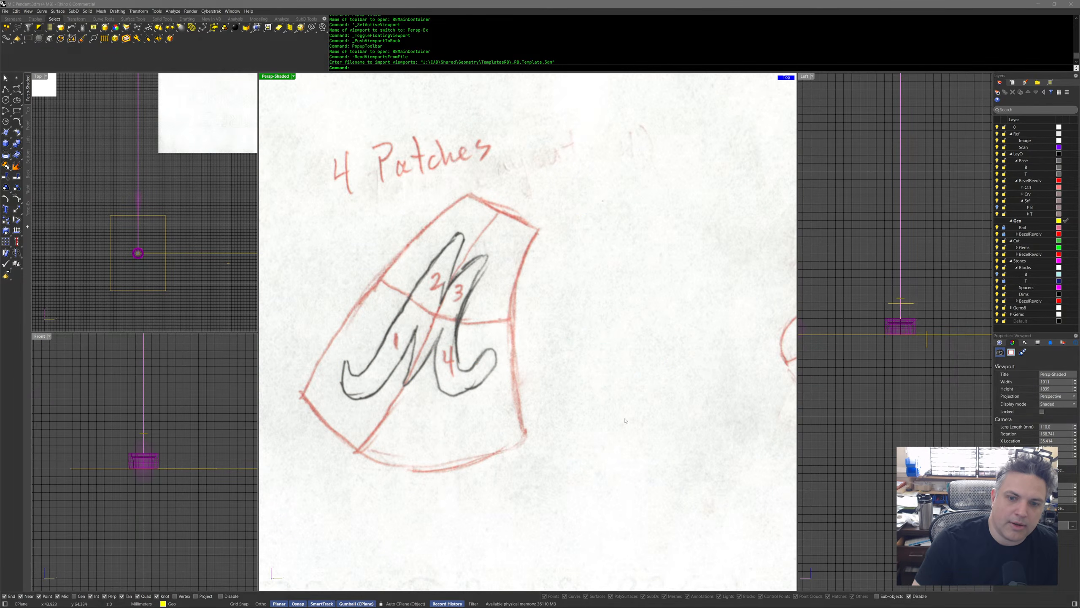
Examine the E's layout of three patches and one blend, and show the Patch Layout sheet in the Top view.
{"action": "mouse_move", "coordinate": [721, 412]}
{"action": "right_mouse_down", "text": "shift"}
{"action": "mouse_move", "coordinate": [515, 379]}
{"action": "mouse_move", "coordinate": [362, 410]}
{"action": "right_mouse_up", "text": "shift"}
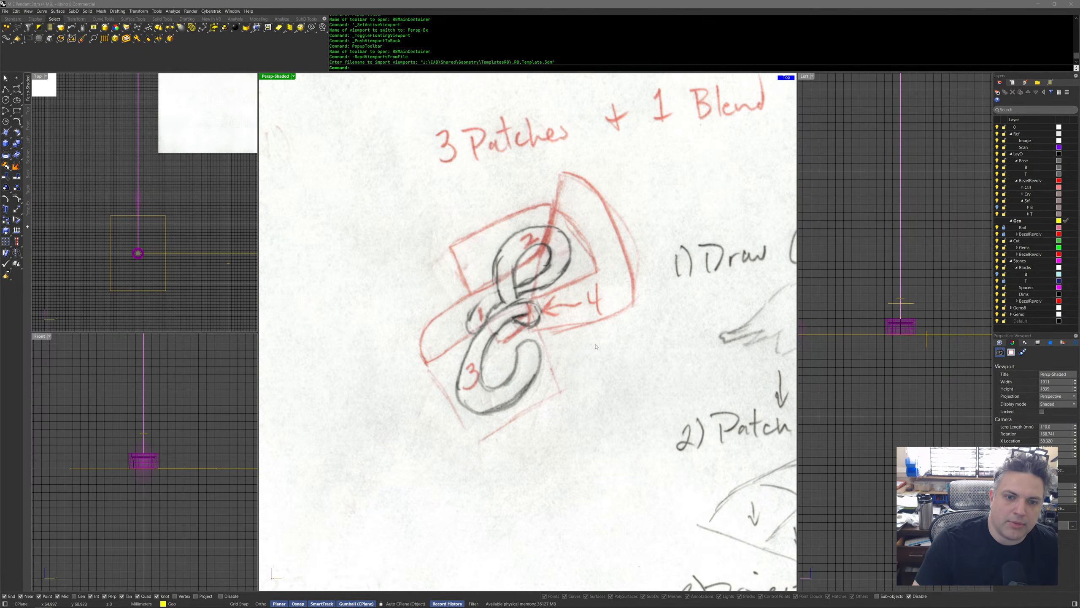
{"action": "mouse_move", "coordinate": [554, 354]}
{"action": "right_mouse_down", "text": "shift"}
{"action": "mouse_move", "coordinate": [641, 362]}
{"action": "mouse_move", "coordinate": [535, 344]}
{"action": "right_mouse_up", "text": "shift"}
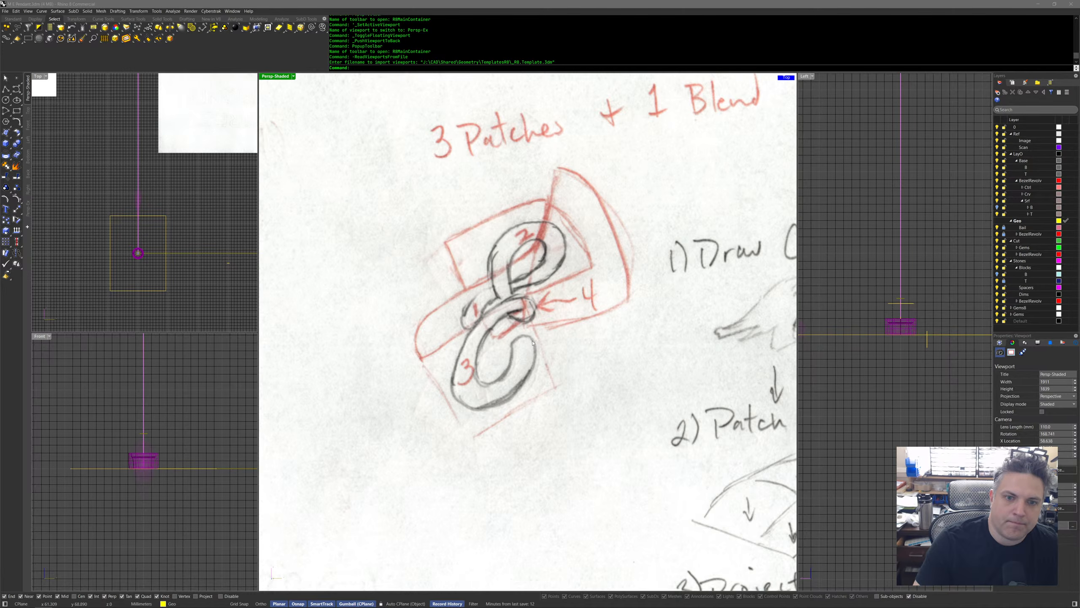
{"action": "mouse_move", "coordinate": [498, 348]}
{"action": "right_mouse_down"}
{"action": "mouse_move", "coordinate": [596, 348]}
{"action": "mouse_move", "coordinate": [444, 368]}
{"action": "right_mouse_up"}
{"action": "mouse_move", "coordinate": [114, 168]}
{"action": "right_mouse_down"}
{"action": "mouse_move", "coordinate": [181, 226]}
{"action": "mouse_move", "coordinate": [166, 211]}
{"action": "mouse_move", "coordinate": [153, 215]}
{"action": "right_mouse_up"}
{"action": "scroll", "coordinate": [170, 208], "scroll_direction": "down", "scroll_amount": 5}
{"action": "scroll", "coordinate": [166, 210], "scroll_direction": "up", "scroll_amount": 2}
{"action": "scroll", "coordinate": [165, 210], "scroll_direction": "up", "scroll_amount": 3}
{"action": "scroll", "coordinate": [153, 204], "scroll_direction": "down", "scroll_amount": 3}
{"action": "scroll", "coordinate": [153, 204], "scroll_direction": "up", "scroll_amount": 2}
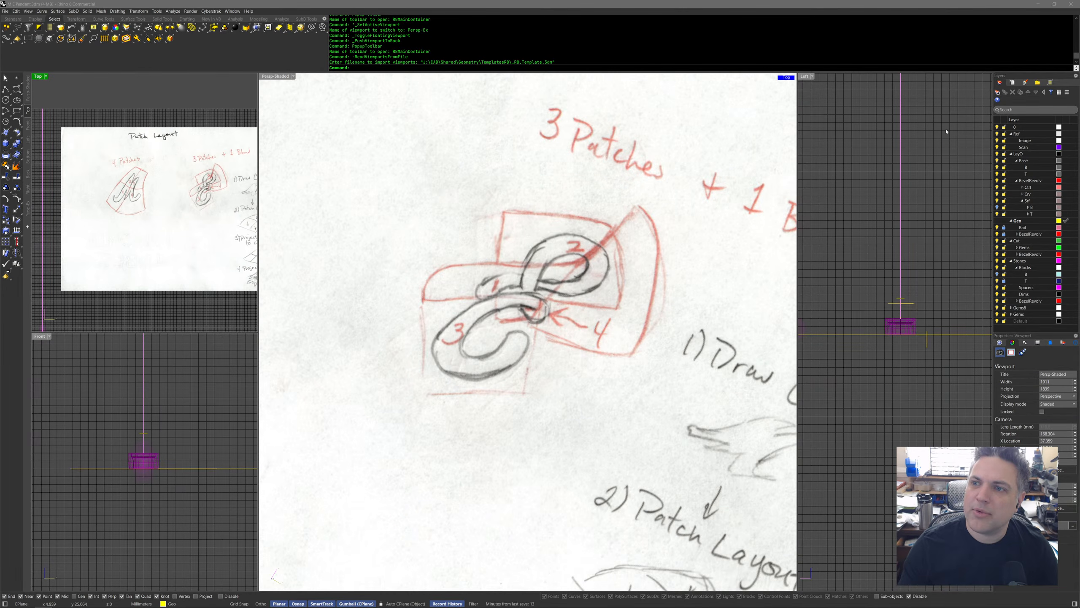
Unlock the Image layer, move both reference sketches downward together and deselect them.
{"action": "left_click", "coordinate": [1004, 141]}
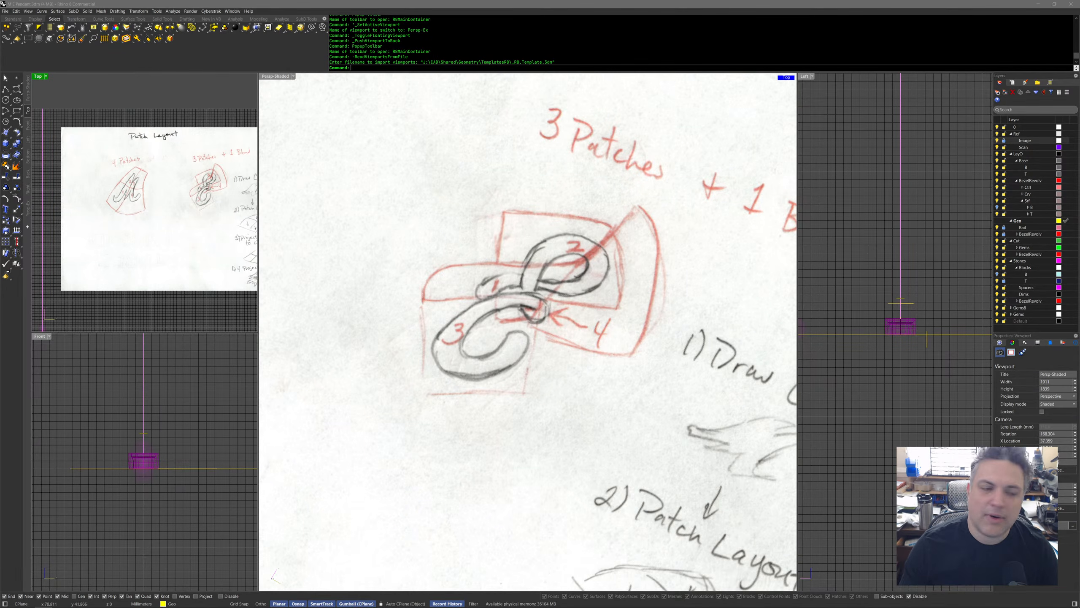
{"action": "scroll", "coordinate": [170, 204], "scroll_direction": "up", "scroll_amount": 3}
{"action": "scroll", "coordinate": [552, 298], "scroll_direction": "down", "scroll_amount": 3}
{"action": "mouse_move", "coordinate": [553, 297]}
{"action": "right_mouse_down"}
{"action": "mouse_move", "coordinate": [571, 311]}
{"action": "mouse_move", "coordinate": [598, 304]}
{"action": "mouse_move", "coordinate": [600, 323]}
{"action": "right_mouse_up"}
{"action": "scroll", "coordinate": [600, 323], "scroll_direction": "down", "scroll_amount": 5}
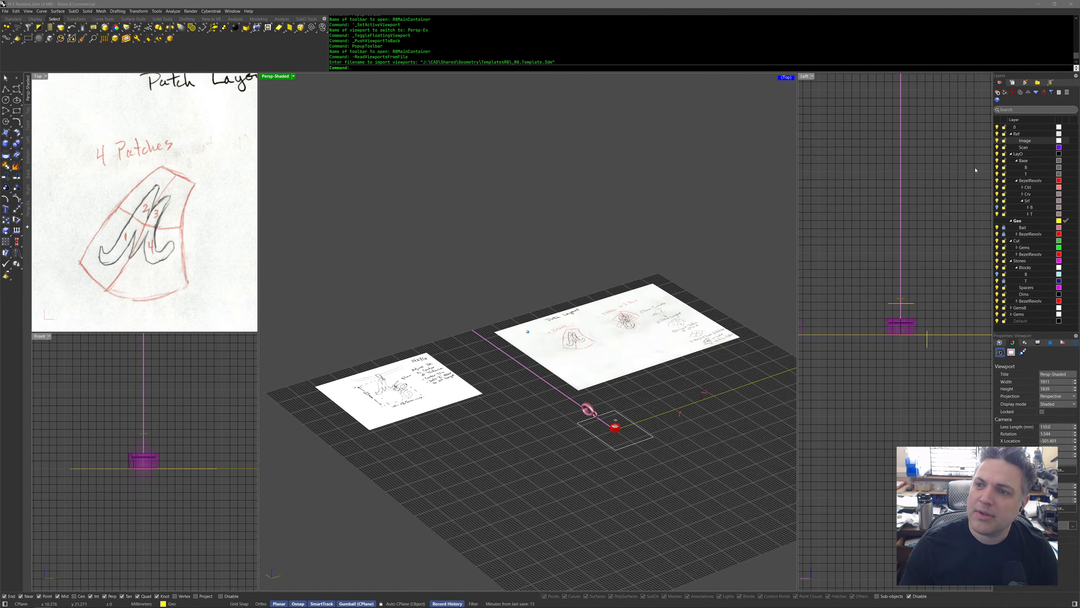
{"action": "left_click", "coordinate": [596, 341]}
{"action": "left_click", "coordinate": [404, 400], "text": "shift"}
{"action": "left_click_drag", "start_coordinate": [555, 353], "coordinate": [561, 376]}
{"action": "key", "text": "Escape"}
Examine the stone setting and bail in the perspective view, and show the dimensioned pendant sketch in the Top view.
{"action": "scroll", "coordinate": [679, 462], "scroll_direction": "up", "scroll_amount": 5}
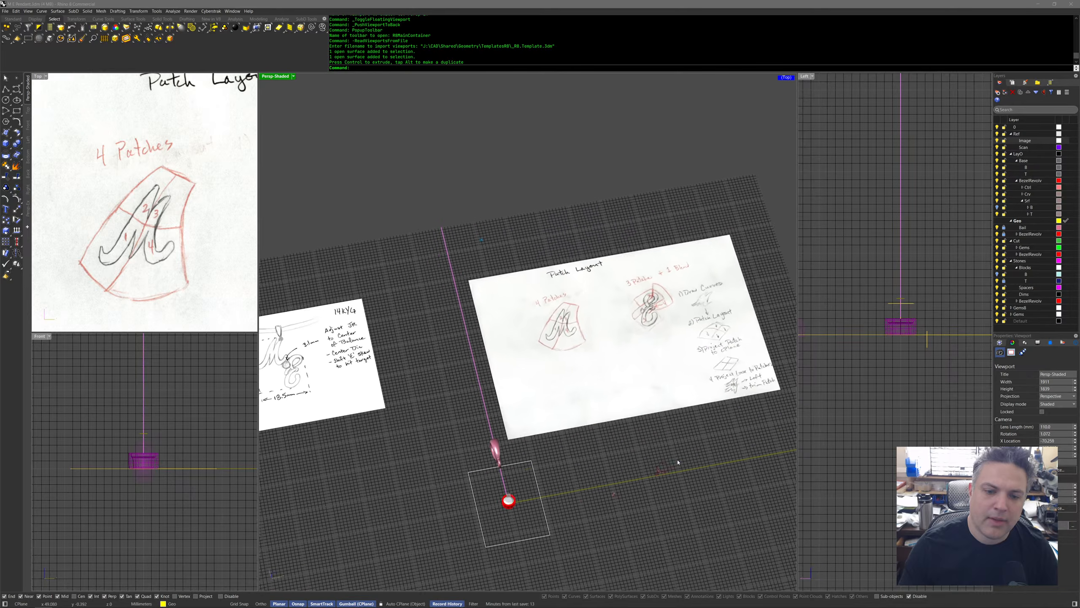
{"action": "right_click_drag", "start_coordinate": [679, 461], "coordinate": [506, 489]}
{"action": "scroll", "coordinate": [479, 409], "scroll_direction": "up", "scroll_amount": 3}
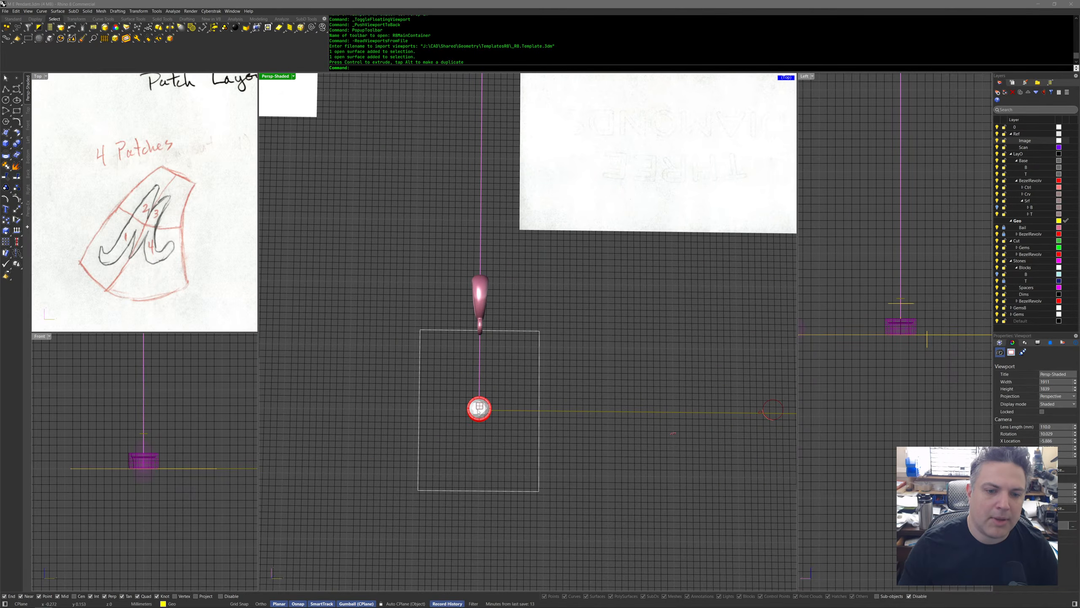
{"action": "left_click", "coordinate": [479, 409]}
{"action": "scroll", "coordinate": [499, 417], "scroll_direction": "up", "scroll_amount": 2}
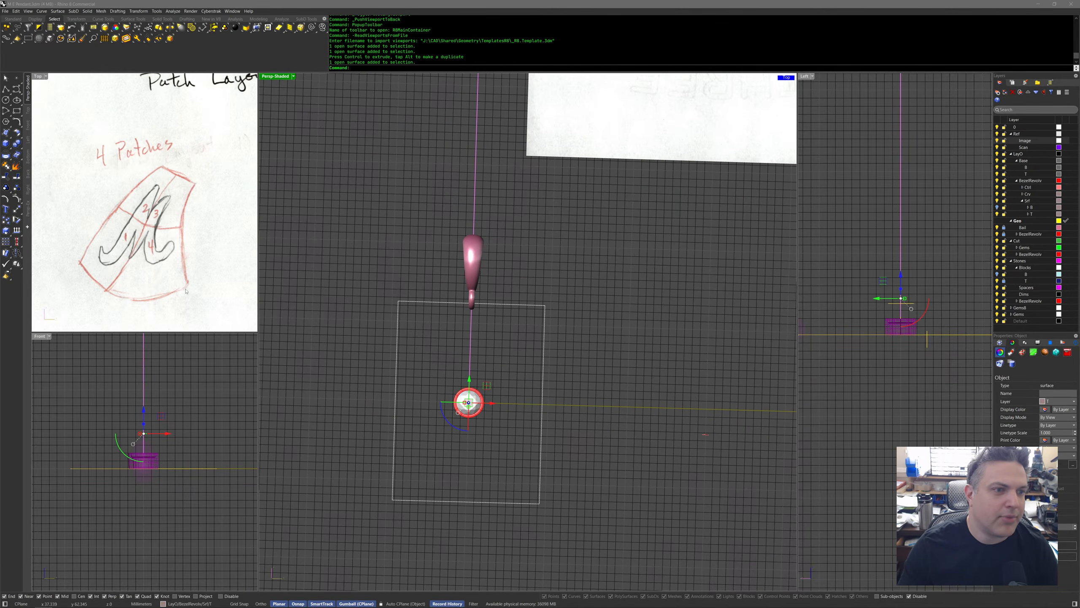
{"action": "scroll", "coordinate": [188, 300], "scroll_direction": "down", "scroll_amount": 5}
{"action": "scroll", "coordinate": [173, 292], "scroll_direction": "up", "scroll_amount": 6}
{"action": "scroll", "coordinate": [162, 214], "scroll_direction": "up", "scroll_amount": 1}
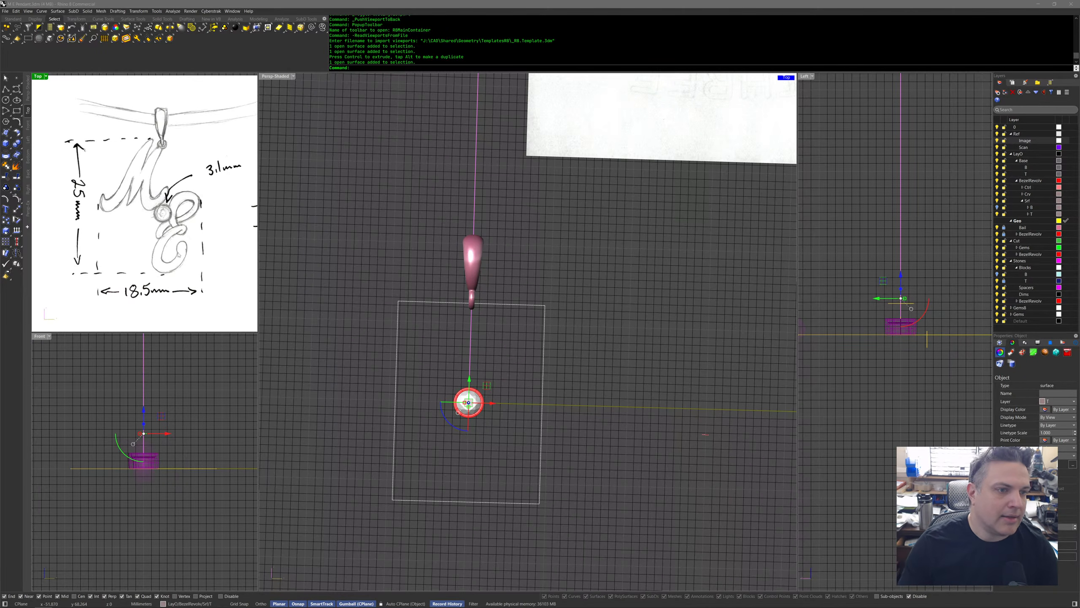
Circle the E in pink with leftward shift arrows, sketch a dashed balance line through the bail and stone, and clear the annotations.
{"action": "mouse_move", "coordinate": [198, 243]}
{"action": "left_mouse_down"}
{"action": "mouse_move", "coordinate": [200, 232]}
{"action": "mouse_move", "coordinate": [164, 272]}
{"action": "mouse_move", "coordinate": [199, 230]}
{"action": "left_mouse_up"}
{"action": "mouse_move", "coordinate": [206, 274]}
{"action": "left_mouse_down"}
{"action": "mouse_move", "coordinate": [167, 305]}
{"action": "mouse_move", "coordinate": [142, 300]}
{"action": "mouse_move", "coordinate": [143, 316]}
{"action": "left_mouse_up"}
{"action": "left_click_drag", "start_coordinate": [144, 300], "coordinate": [162, 303]}
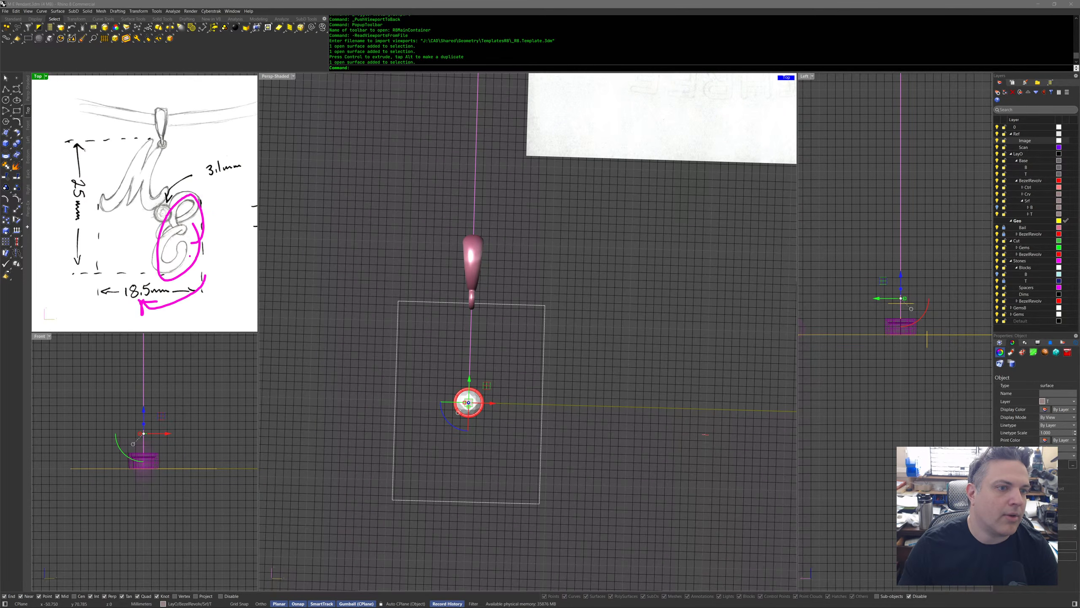
{"action": "mouse_move", "coordinate": [210, 312]}
{"action": "left_mouse_down"}
{"action": "mouse_move", "coordinate": [174, 315]}
{"action": "mouse_move", "coordinate": [202, 327]}
{"action": "left_mouse_up"}
{"action": "left_click_drag", "start_coordinate": [159, 117], "coordinate": [169, 338]}
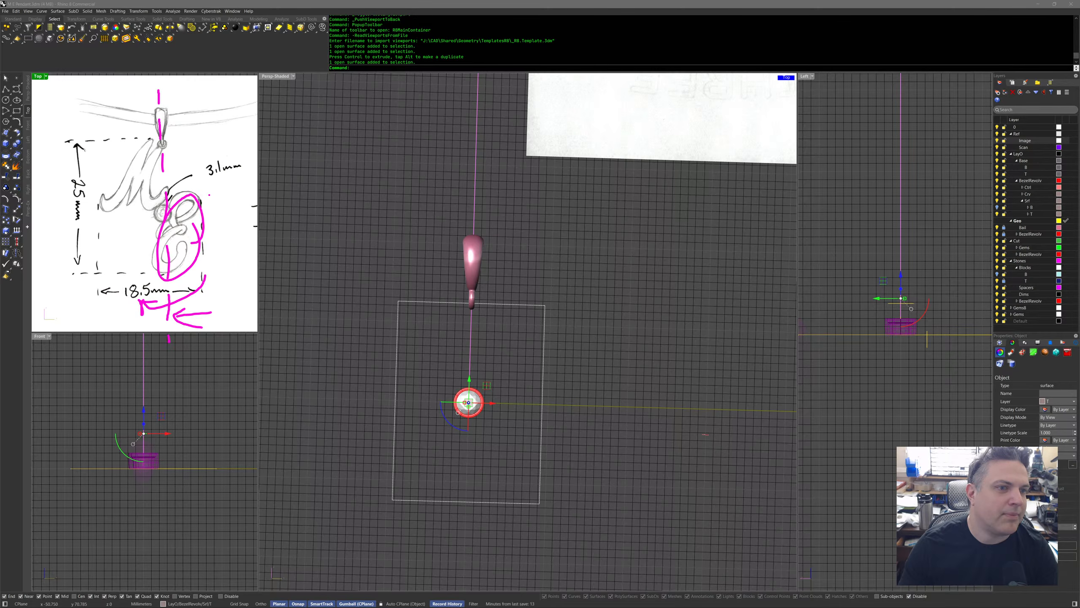
{"action": "key", "text": "Escape"}
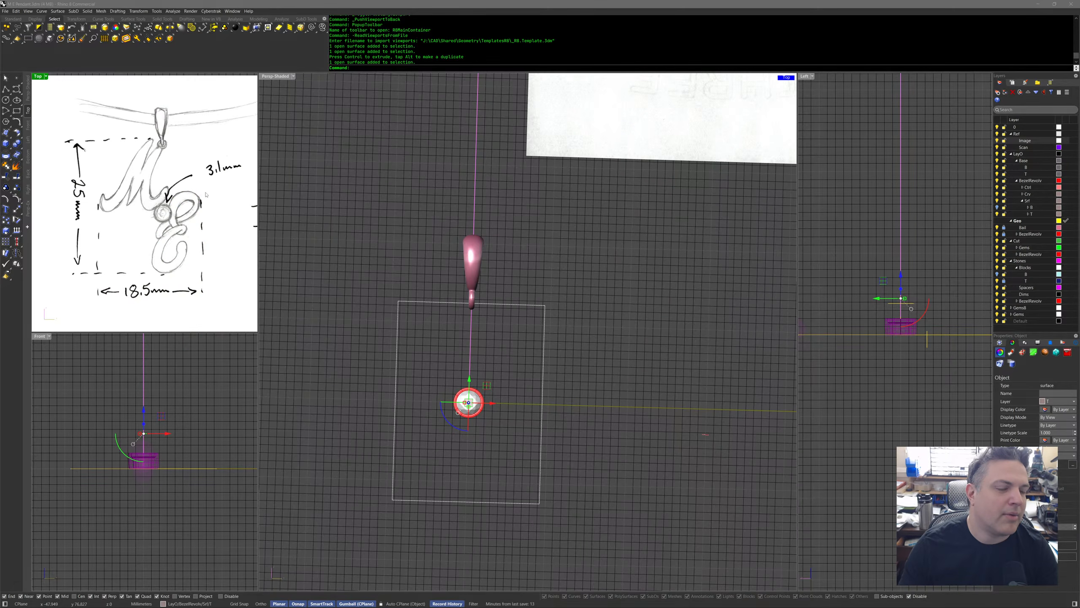
Annotate a straight vertical pink line down from the jump ring with curved swing arrows across it, and erase the annotations.
{"action": "key", "text": "ctrl+2"}
{"action": "left_click_drag", "start_coordinate": [164, 158], "coordinate": [171, 282]}
{"action": "key", "text": "ctrl+z"}
{"action": "left_click_drag", "start_coordinate": [163, 146], "coordinate": [162, 302], "text": "shift"}
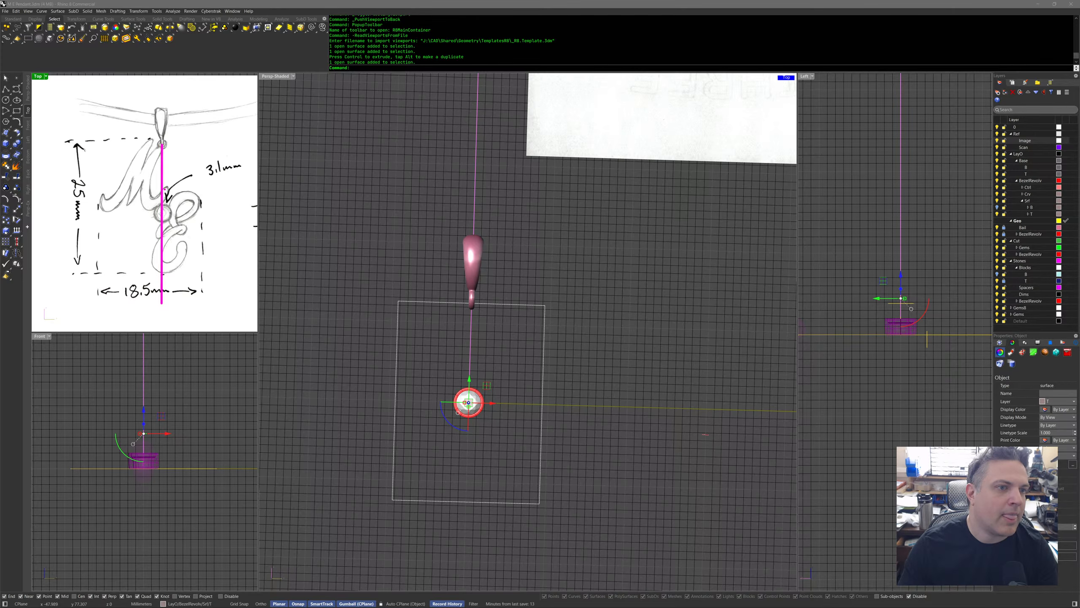
{"action": "left_click_drag", "start_coordinate": [145, 194], "coordinate": [166, 196]}
{"action": "left_click_drag", "start_coordinate": [157, 269], "coordinate": [147, 269]}
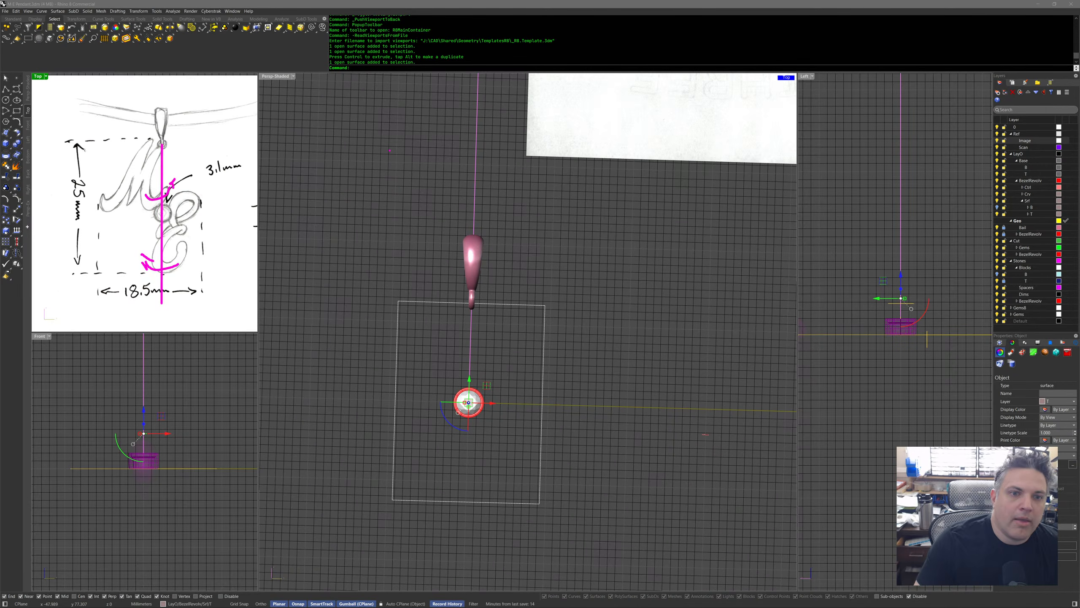
{"action": "key", "text": "e"}
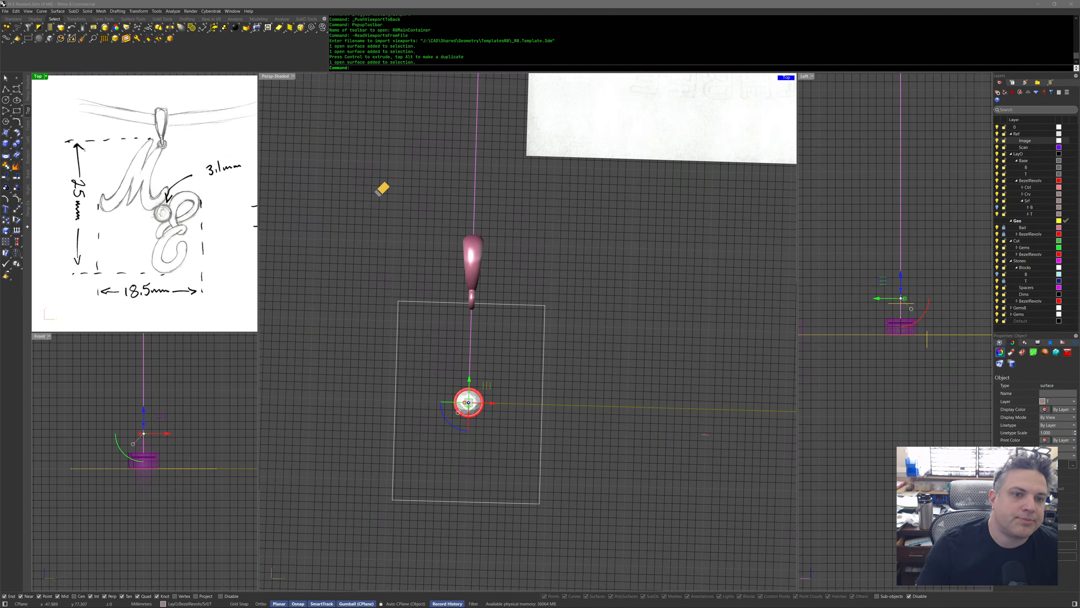
Examine both reference sheets and the M's four-patch layout in the perspective view.
{"action": "scroll", "coordinate": [379, 196], "scroll_direction": "down", "scroll_amount": 5}
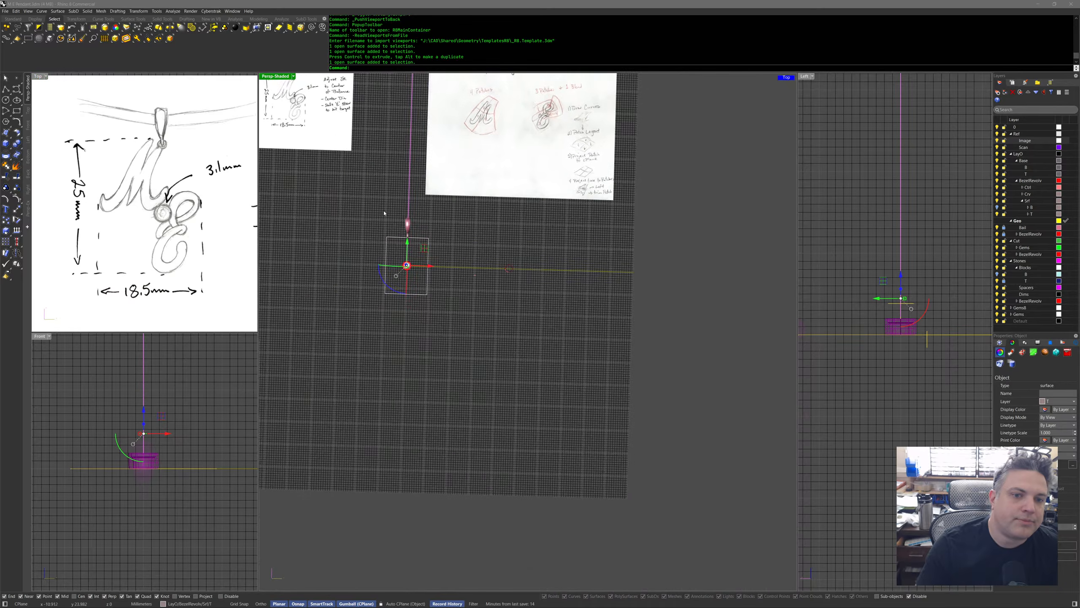
{"action": "right_click_drag", "start_coordinate": [399, 243], "coordinate": [526, 282]}
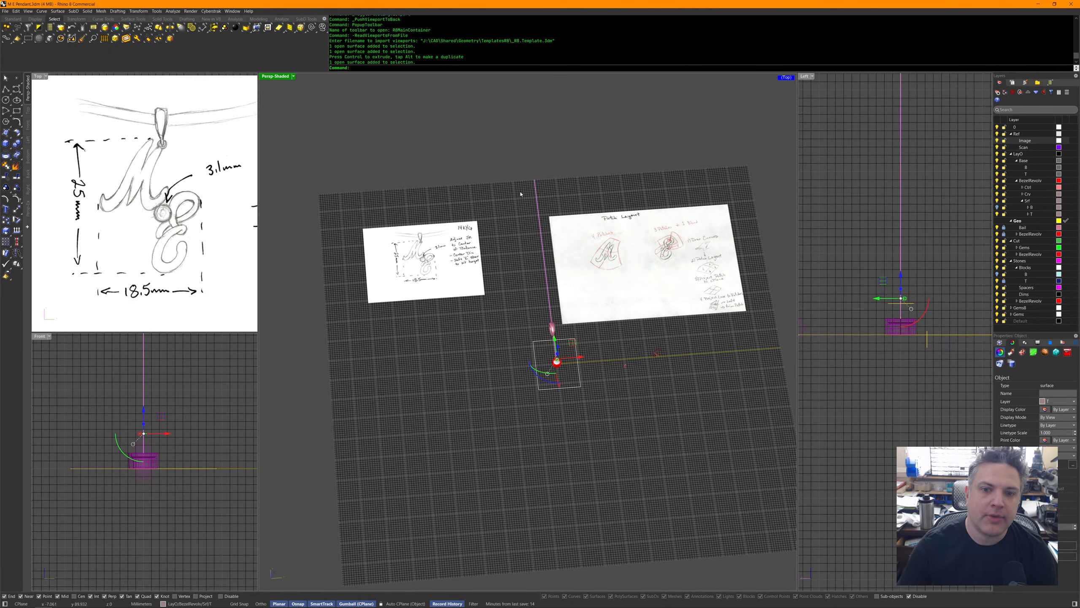
{"action": "right_click_drag", "start_coordinate": [559, 216], "coordinate": [547, 212]}
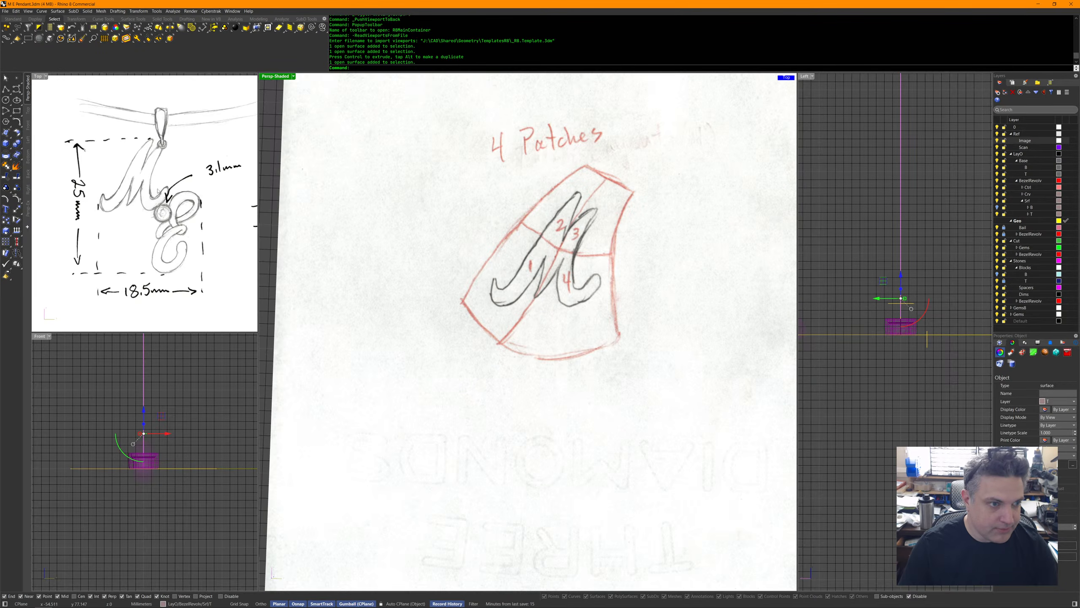
{"action": "scroll", "coordinate": [115, 204], "scroll_direction": "down", "scroll_amount": 5}
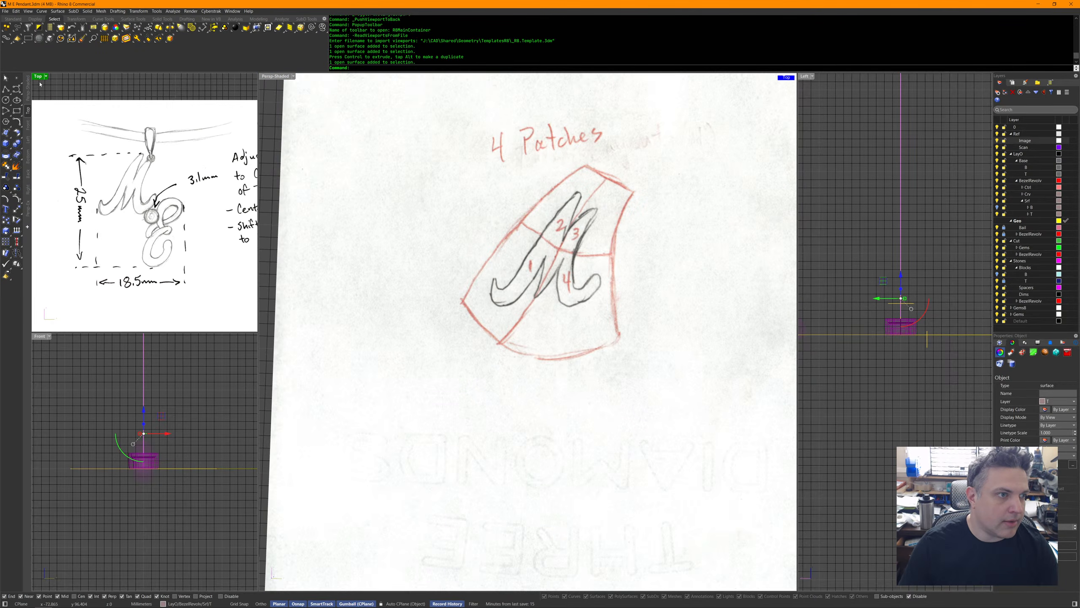
Maximize the Top view and trace the M's left outer edge from the lower tip to the peak with a degree-5 control-point curve.
{"action": "double_click", "coordinate": [38, 76]}
{"action": "middle_click", "coordinate": [444, 222]}
{"action": "middle_click", "coordinate": [442, 221]}
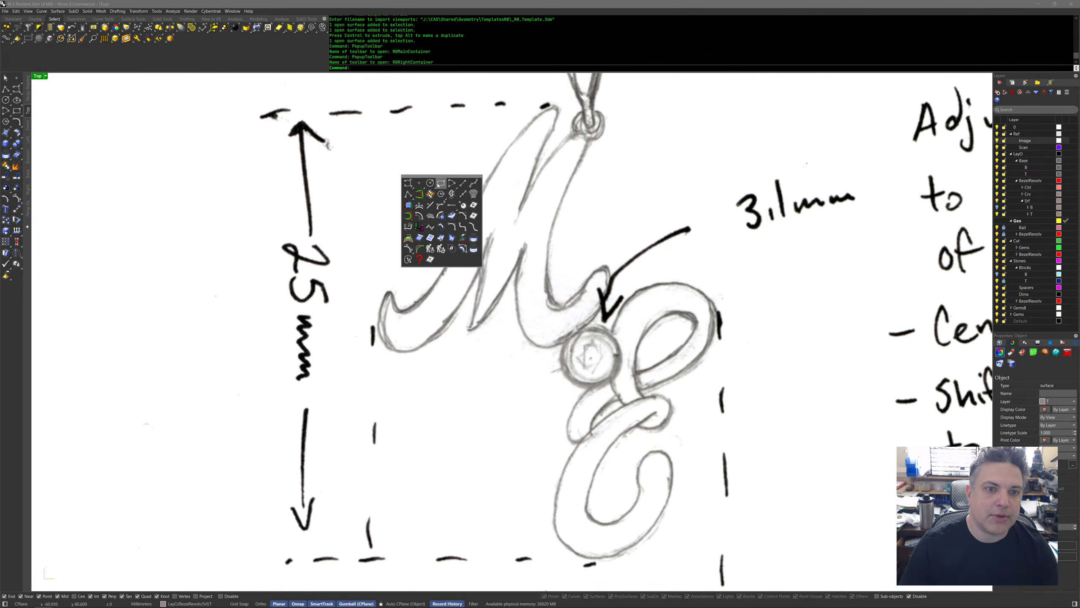
{"action": "left_click", "coordinate": [409, 183]}
{"action": "left_click", "coordinate": [389, 292]}
{"action": "left_click", "coordinate": [397, 320]}
{"action": "left_click", "coordinate": [443, 292]}
{"action": "left_click", "coordinate": [478, 218]}
{"action": "left_click", "coordinate": [508, 129]}
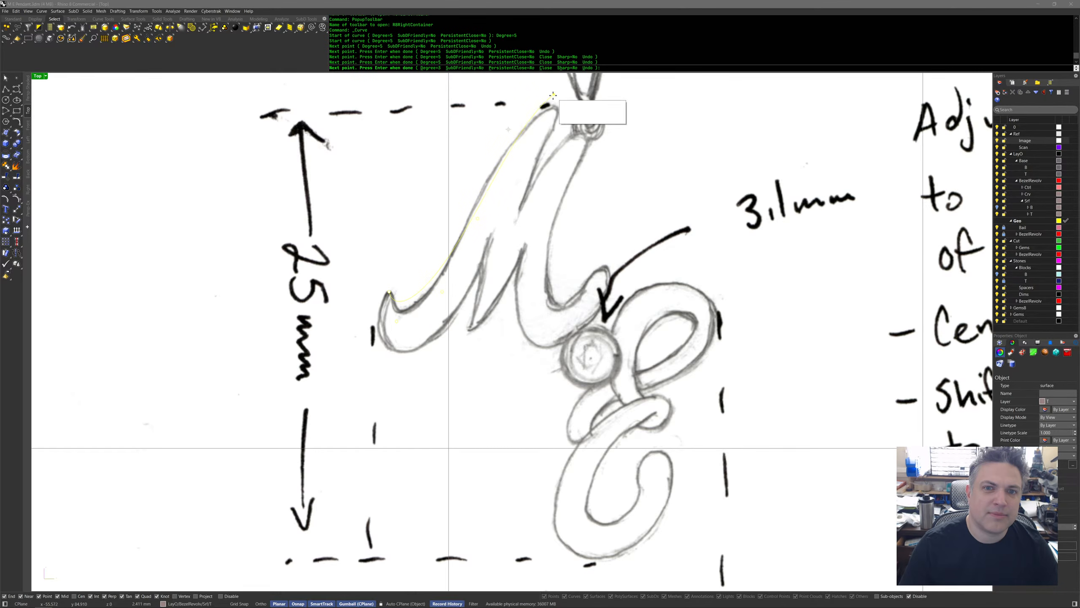
{"action": "left_click", "coordinate": [552, 100]}
{"action": "left_click", "coordinate": [560, 99]}
{"action": "right_click", "coordinate": [559, 99]}
Select the traced M curve and create a new layer set named M.
{"action": "left_click", "coordinate": [506, 158]}
{"action": "right_click_drag", "start_coordinate": [565, 264], "coordinate": [539, 260]}
{"action": "scroll", "coordinate": [539, 260], "scroll_direction": "down", "scroll_amount": 3}
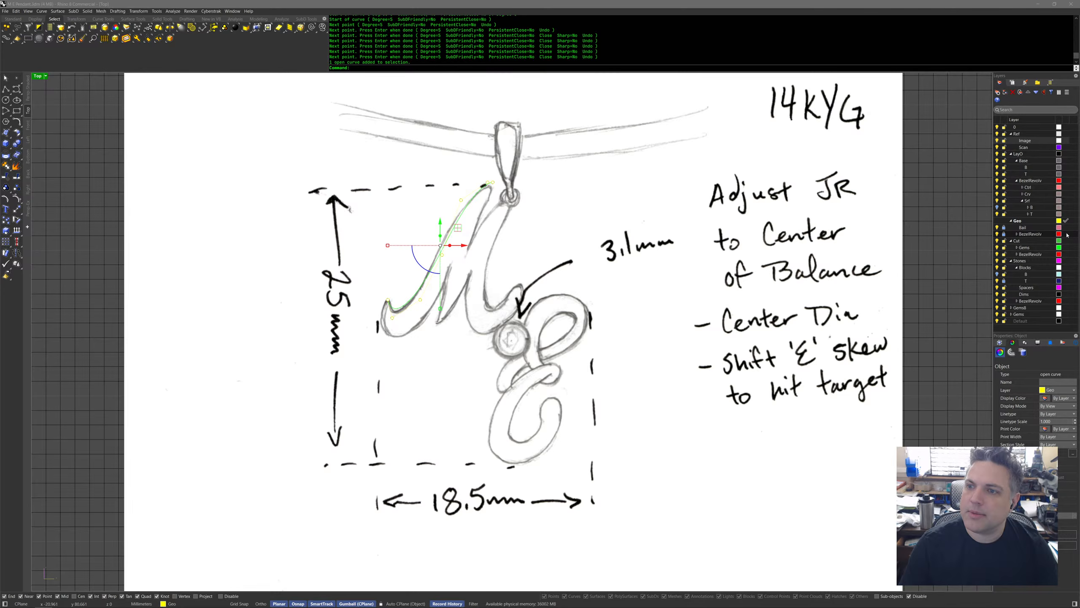
{"action": "middle_click", "coordinate": [624, 234]}
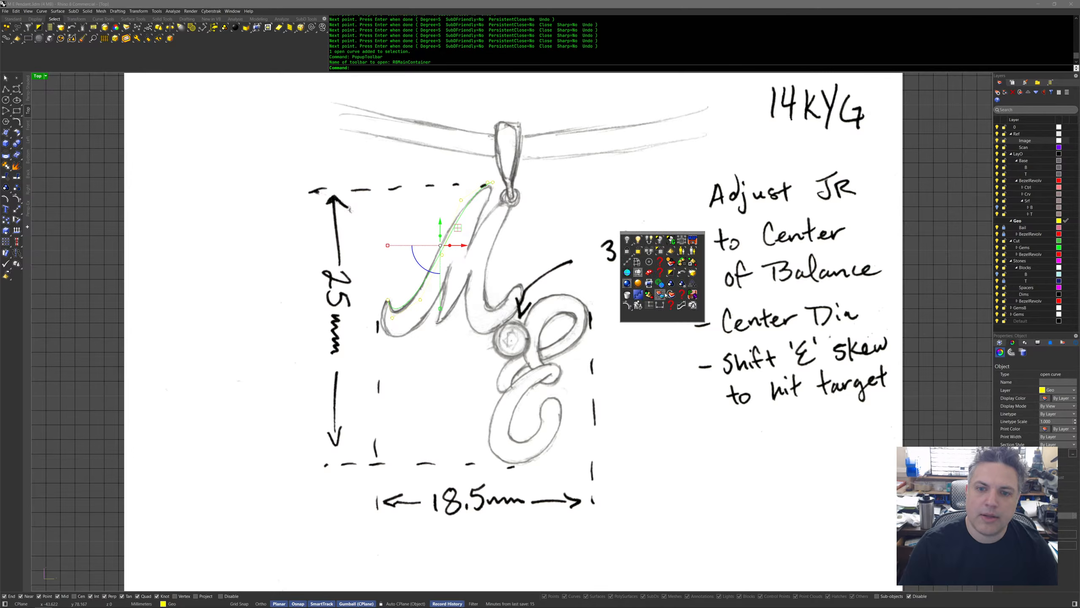
{"action": "left_click", "coordinate": [665, 294]}
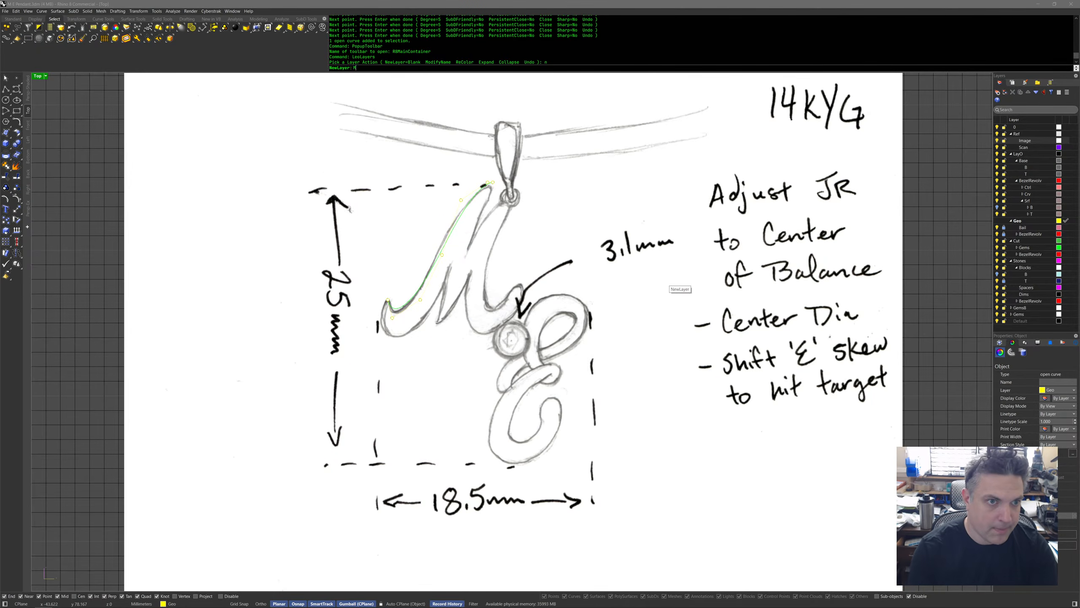
{"action": "type", "text": "M"}
{"action": "key", "text": "Return"}
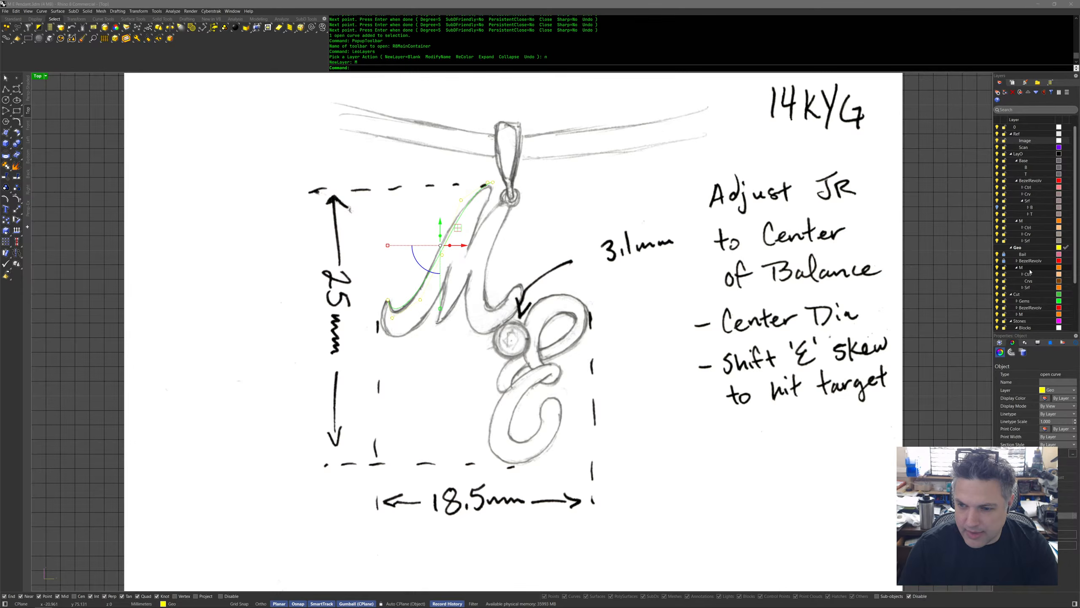
Recolor the M layer set with a blue hue.
{"action": "middle_click", "coordinate": [593, 202]}
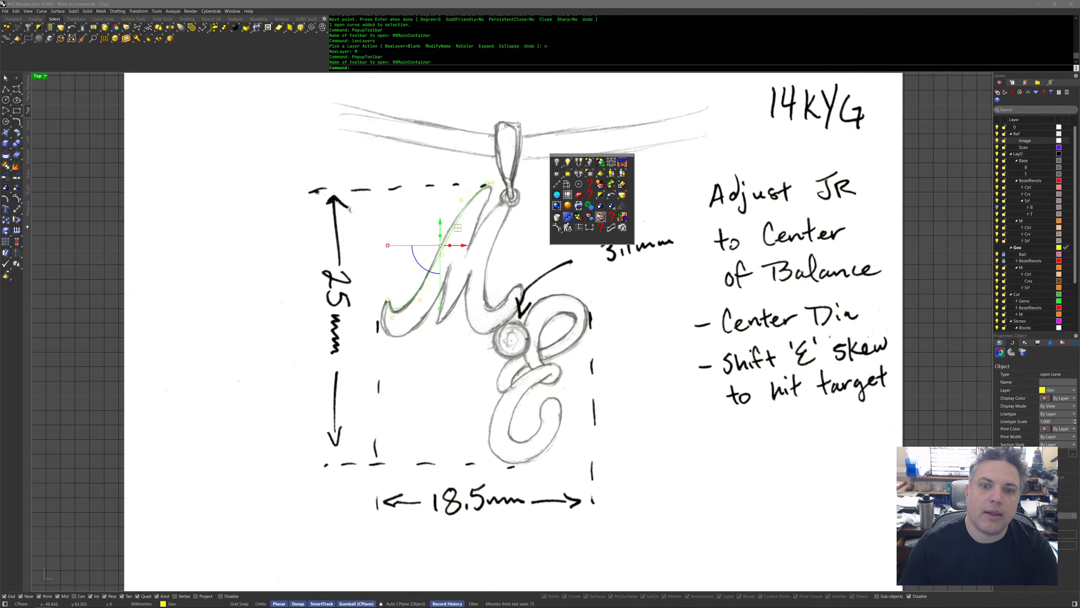
{"action": "left_click", "coordinate": [595, 217]}
{"action": "double_click", "coordinate": [527, 353]}
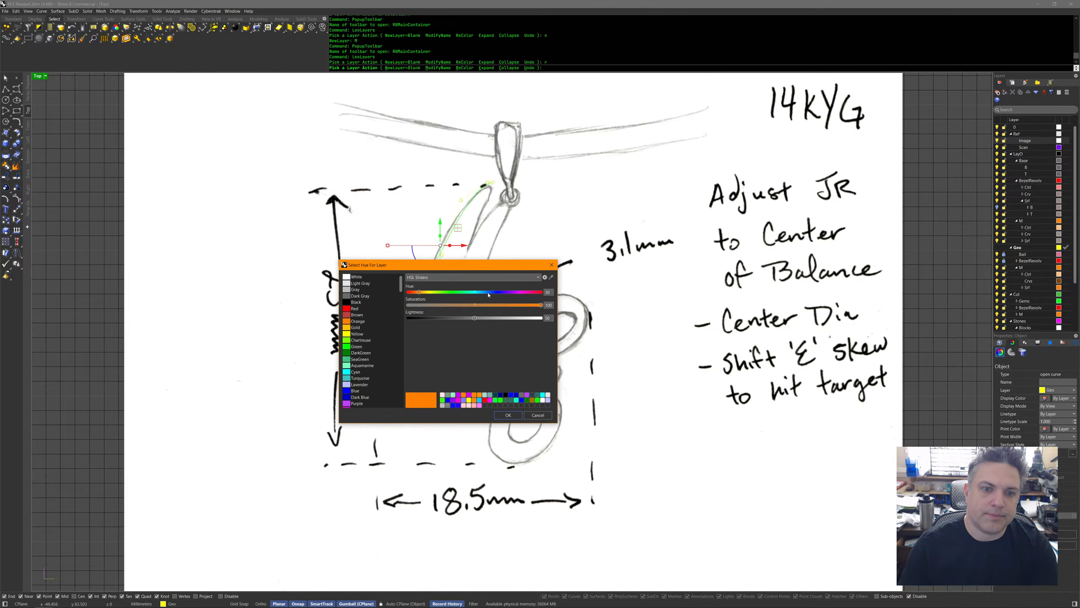
{"action": "left_click", "coordinate": [489, 292]}
{"action": "left_click", "coordinate": [508, 414]}
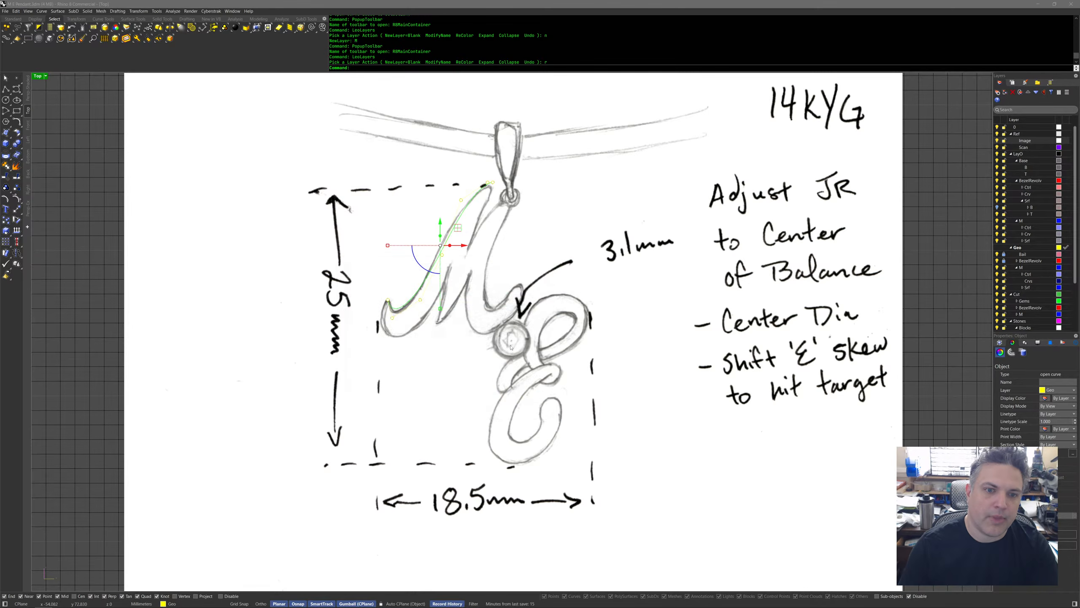
Assign the traced M curve to the Ctrl sublayer of M under Geo.
{"action": "middle_click", "coordinate": [536, 287]}
{"action": "left_click", "coordinate": [524, 256]}
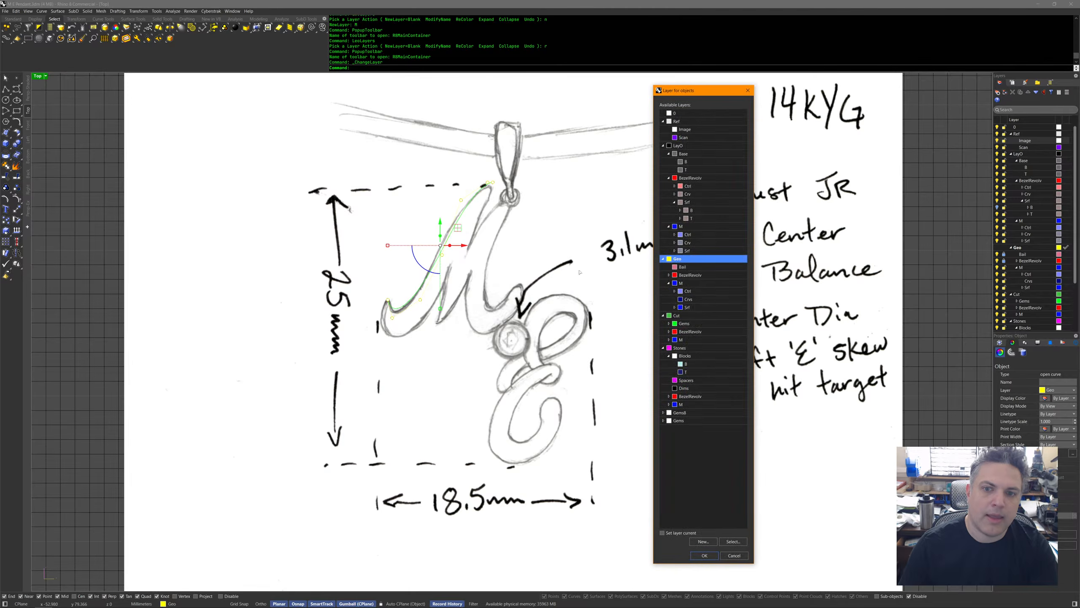
{"action": "double_click", "coordinate": [691, 291]}
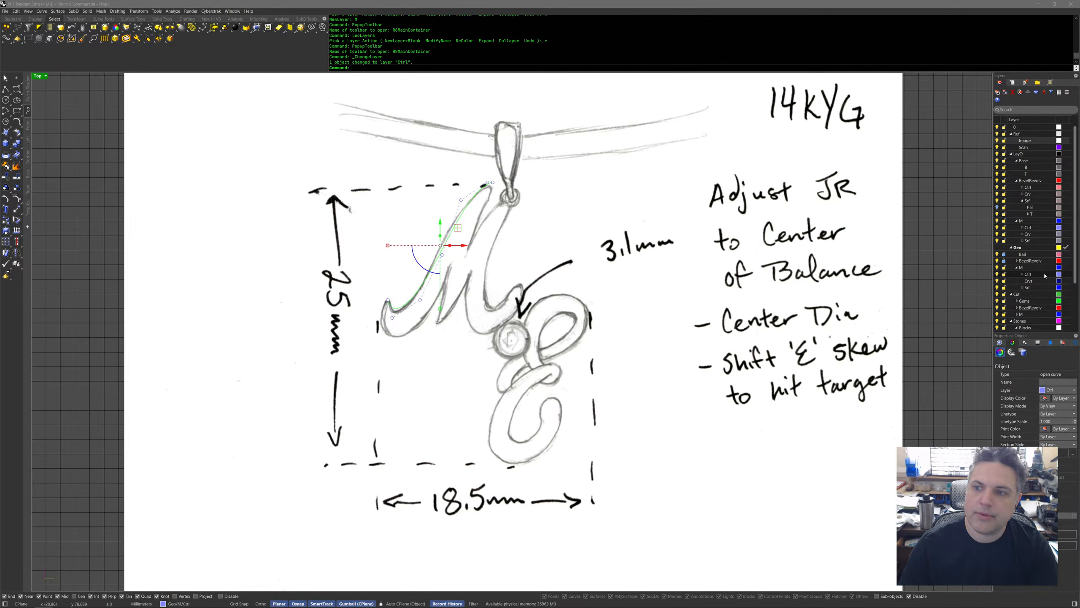
Make the M layer under Geo current and set the Top view's display mode to Shaded.
{"action": "left_click", "coordinate": [1066, 268]}
{"action": "left_click", "coordinate": [545, 255]}
{"action": "left_click", "coordinate": [452, 239]}
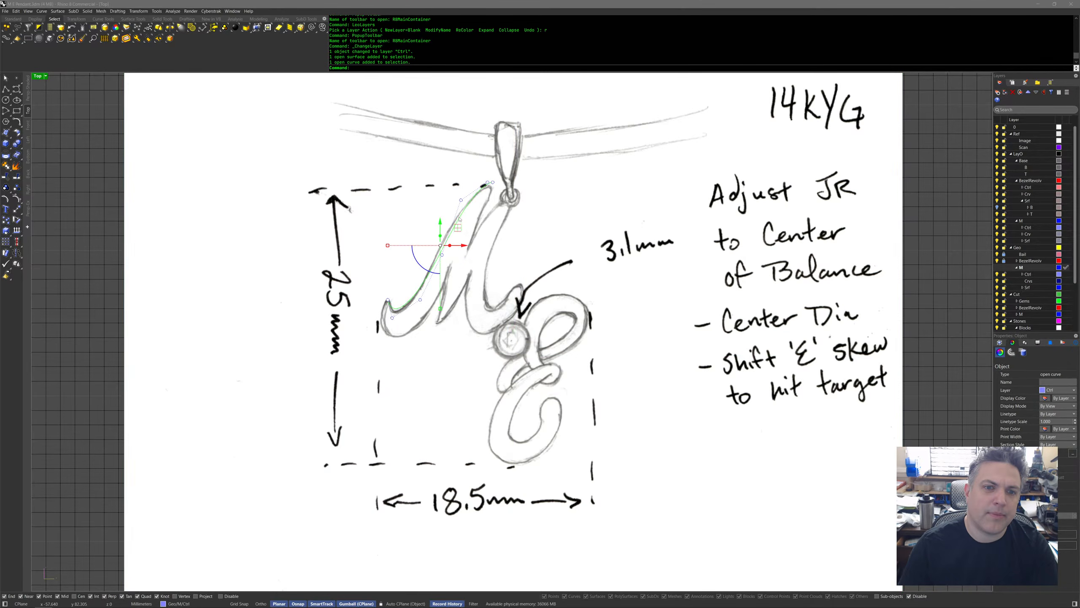
{"action": "middle_click", "coordinate": [438, 232]}
{"action": "left_click", "coordinate": [422, 227]}
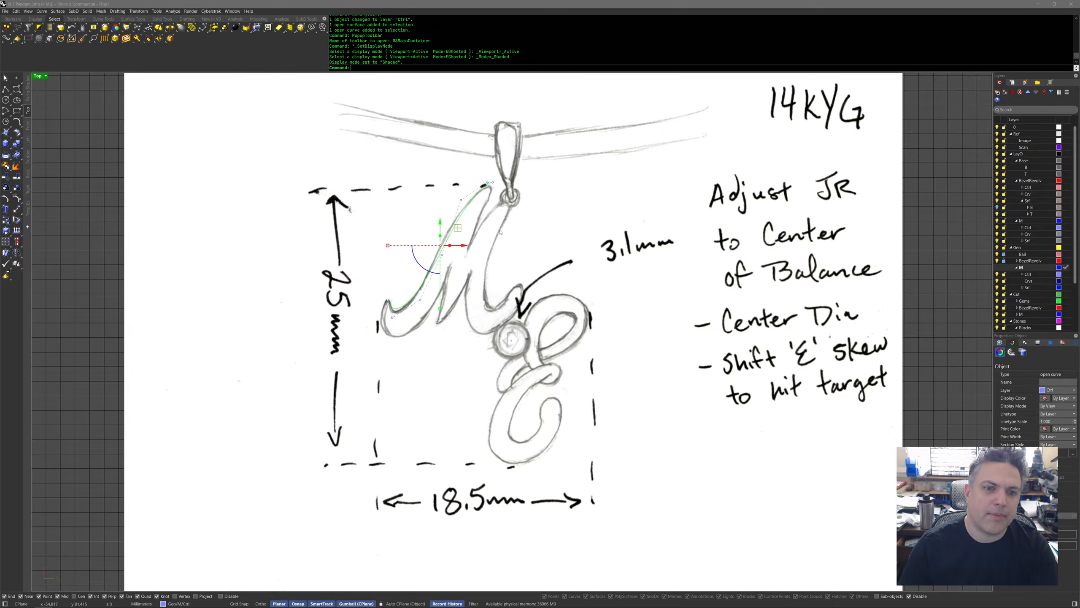
Assign the traced curve to the M layer under Geo, and lock the Image layer.
{"action": "right_click_drag", "start_coordinate": [443, 250], "coordinate": [435, 270]}
{"action": "left_click", "coordinate": [456, 267]}
{"action": "left_click", "coordinate": [451, 242]}
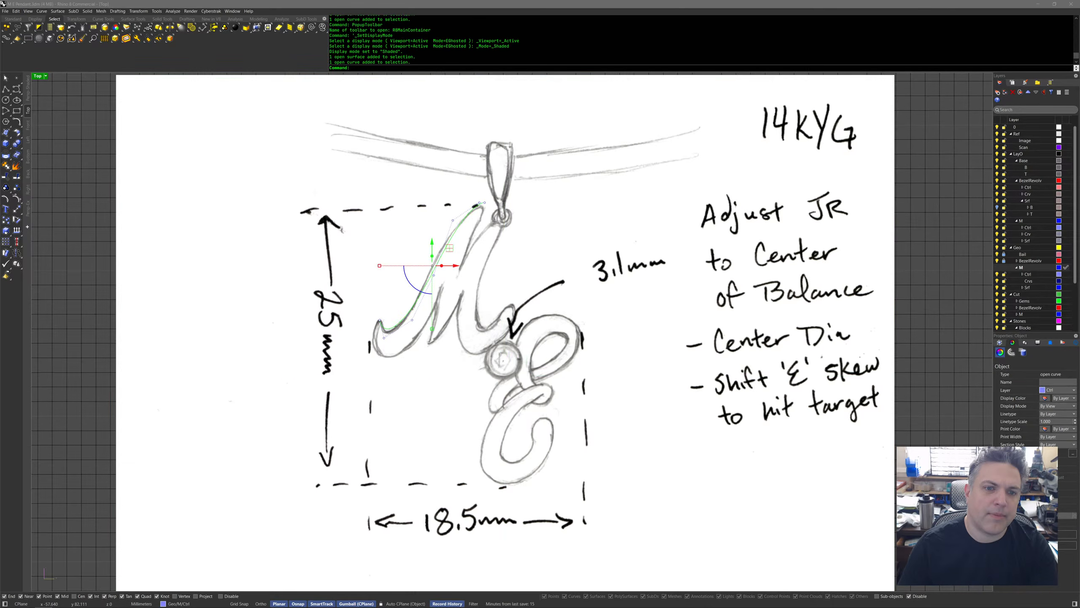
{"action": "middle_click", "coordinate": [451, 242]}
{"action": "left_click", "coordinate": [456, 249]}
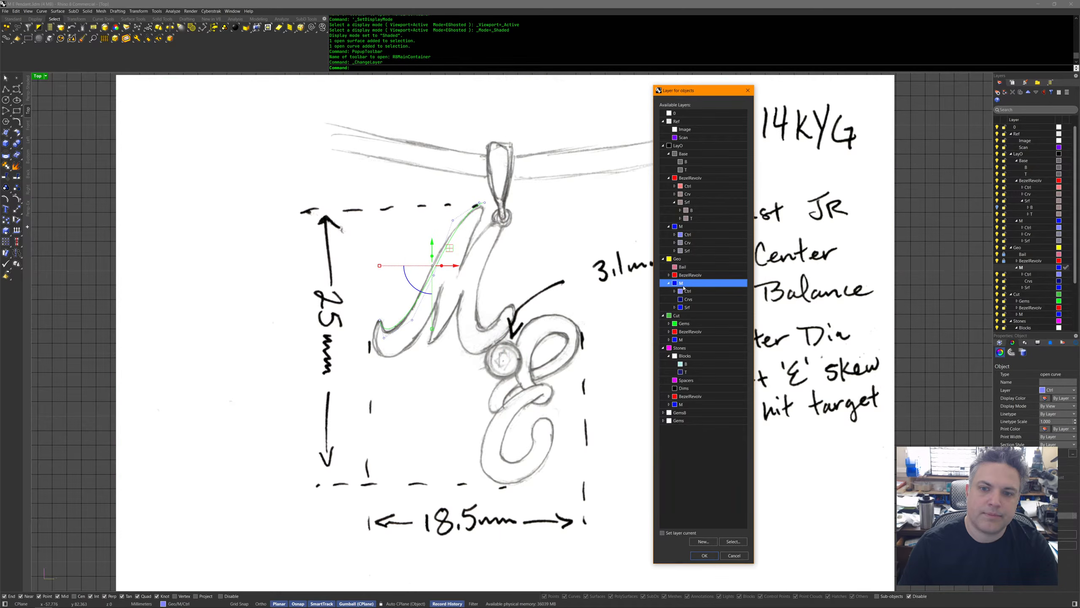
{"action": "key", "text": "Return"}
{"action": "right_click_drag", "start_coordinate": [622, 297], "coordinate": [629, 314]}
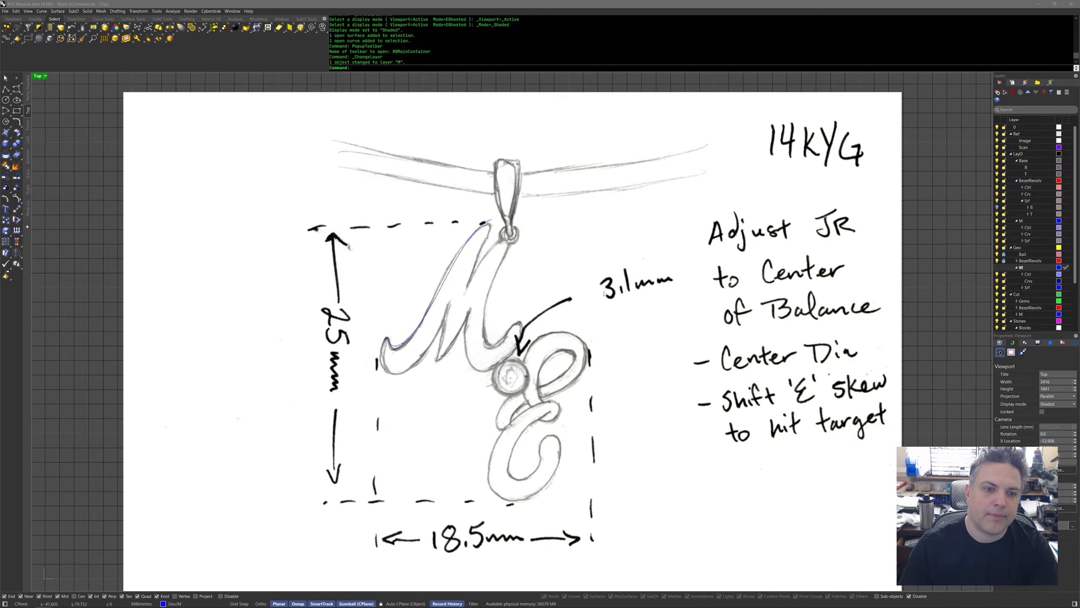
{"action": "left_click", "coordinate": [1004, 142]}
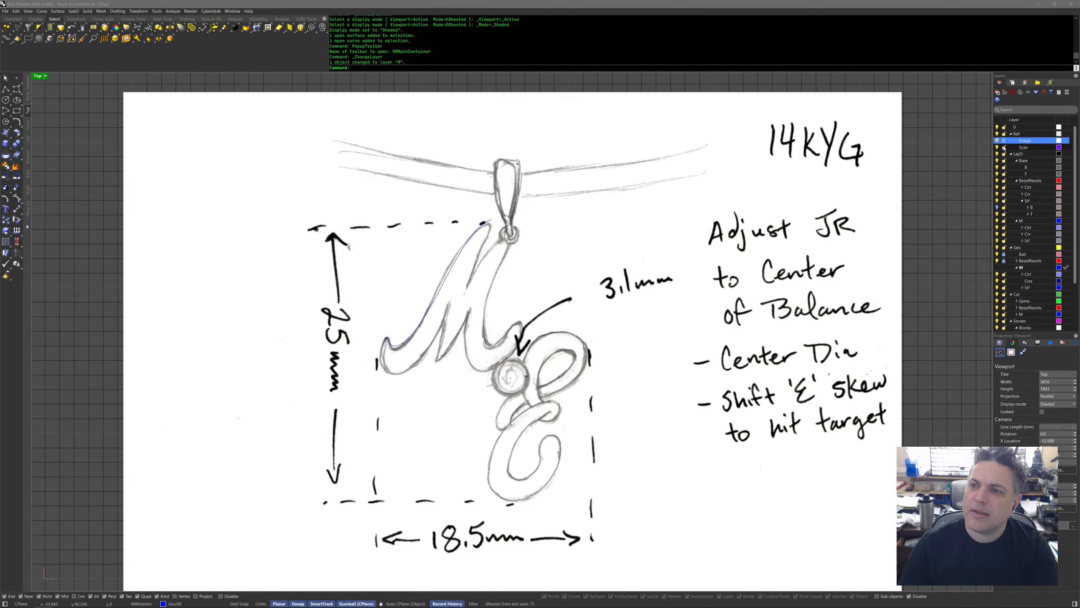
Trace the inner edge of the M's left stroke with a control-point curve from its upper tip down to the notch.
{"action": "left_click", "coordinate": [449, 308]}
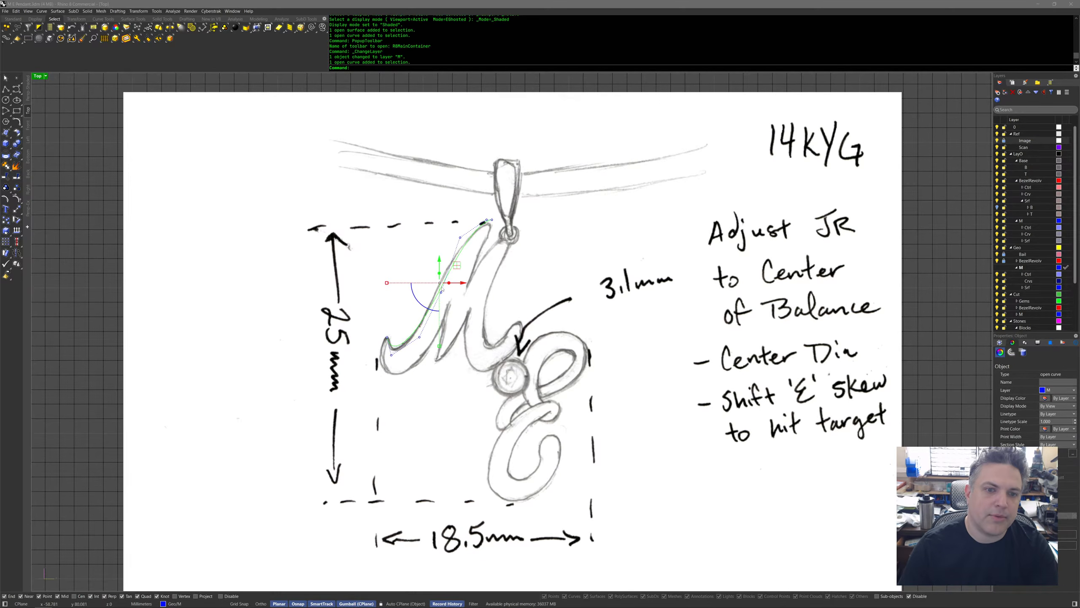
{"action": "scroll", "coordinate": [468, 239], "scroll_direction": "up", "scroll_amount": 3}
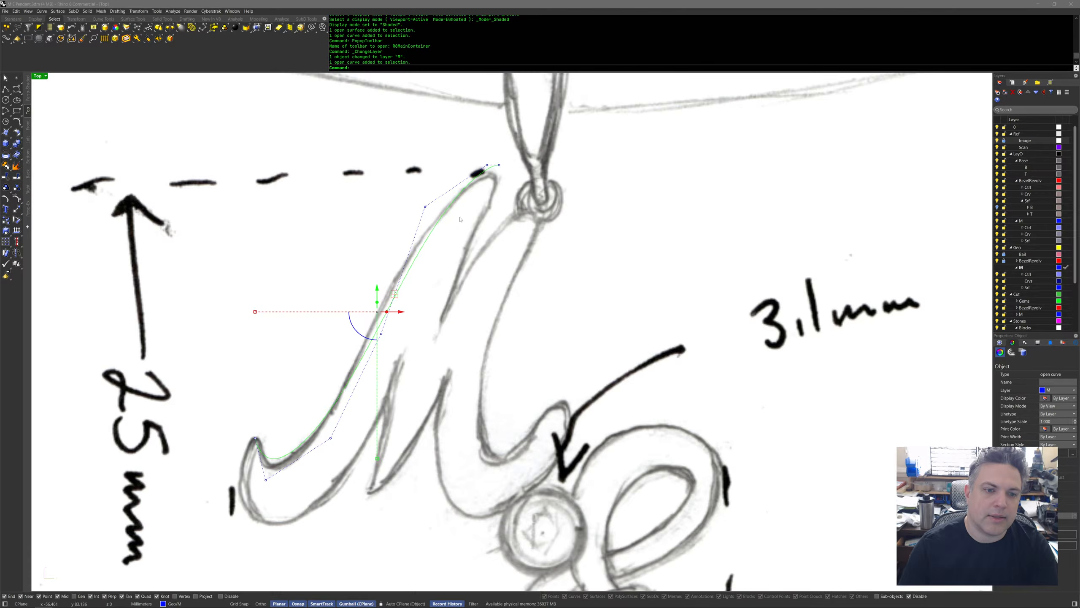
{"action": "middle_click", "coordinate": [485, 234]}
{"action": "left_click", "coordinate": [449, 192]}
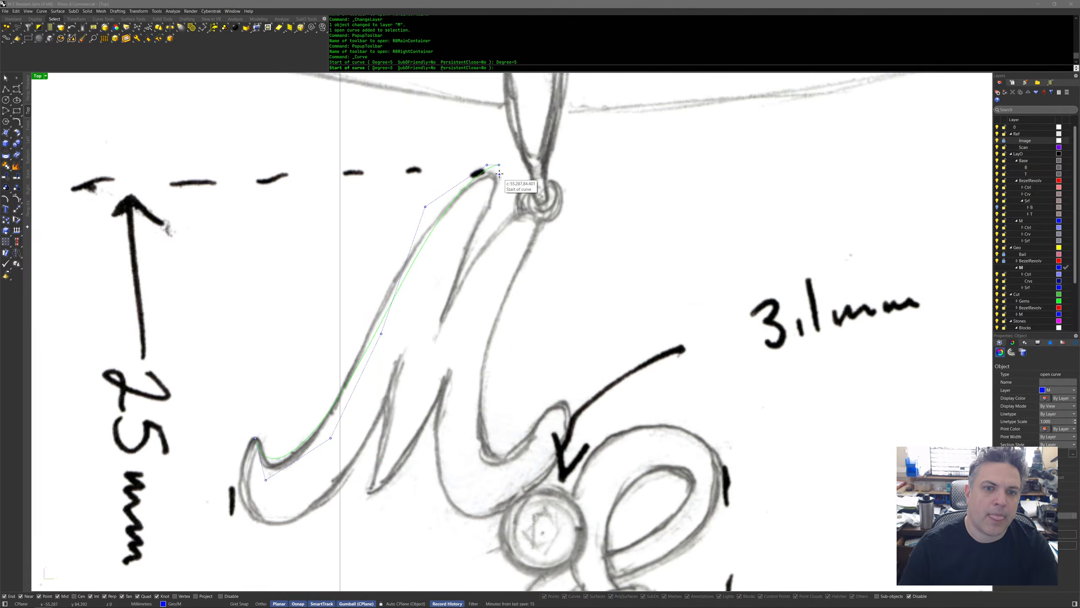
{"action": "left_click", "coordinate": [499, 165]}
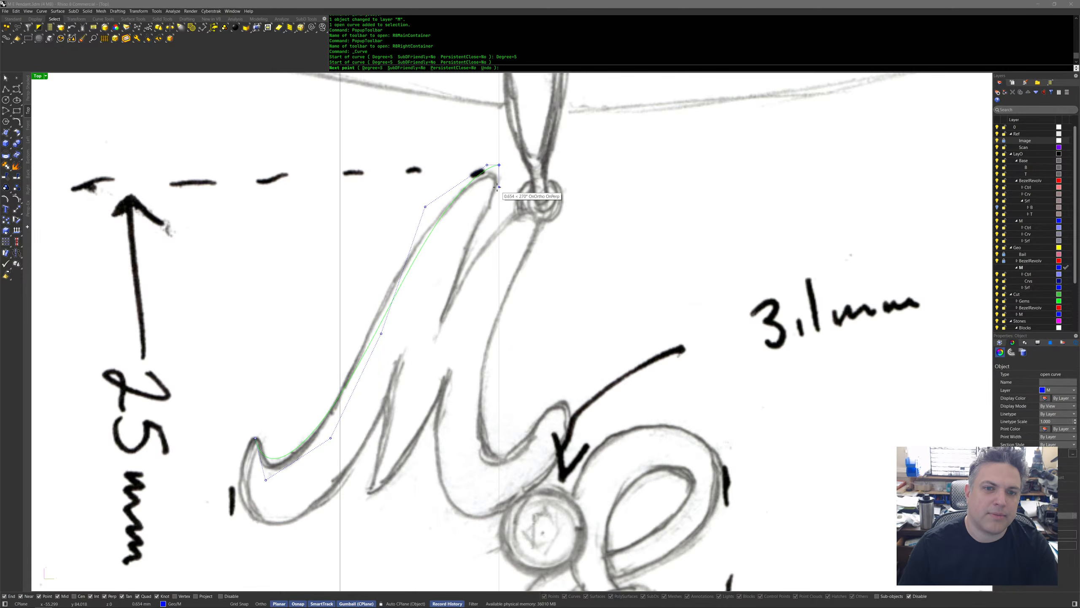
{"action": "left_click", "coordinate": [499, 186]}
{"action": "left_click", "coordinate": [465, 236]}
{"action": "left_click", "coordinate": [440, 322]}
{"action": "right_click", "coordinate": [439, 322]}
Draw a curve from the M's upper notch along the sketch line up to the jump ring.
{"action": "right_click", "coordinate": [440, 322]}
{"action": "left_click", "coordinate": [440, 323]}
{"action": "left_click", "coordinate": [486, 224]}
{"action": "left_click", "coordinate": [538, 210]}
{"action": "right_click", "coordinate": [539, 212]}
Trace the inner edge of the M's right stroke from the jump ring down around the foot to its tip.
{"action": "right_click", "coordinate": [539, 212]}
{"action": "left_click", "coordinate": [539, 210]}
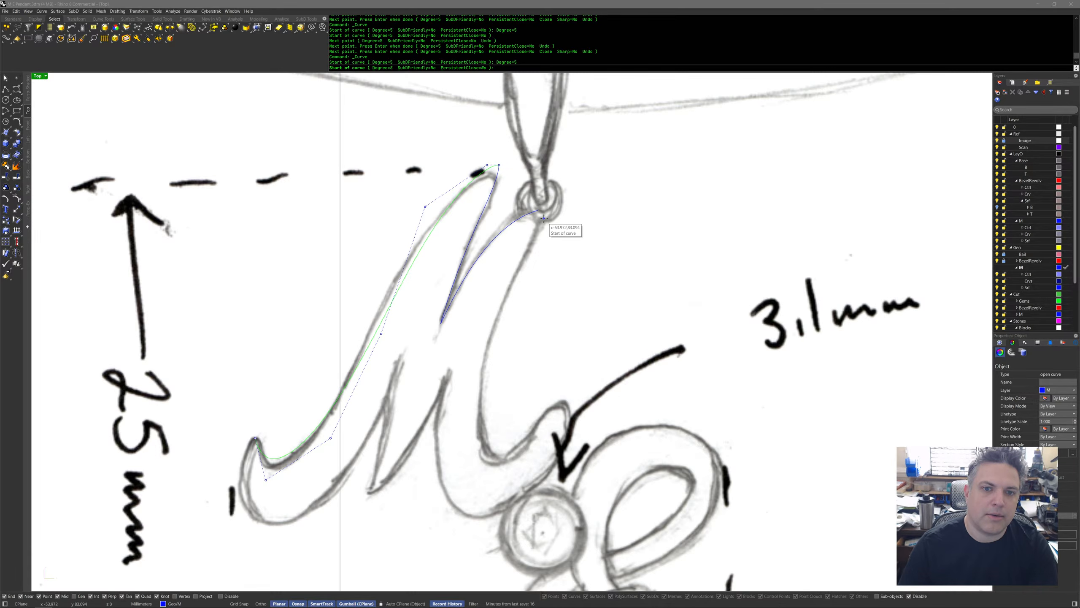
{"action": "left_click", "coordinate": [543, 217]}
{"action": "left_click", "coordinate": [485, 310]}
{"action": "left_click", "coordinate": [465, 443]}
{"action": "left_click", "coordinate": [495, 478]}
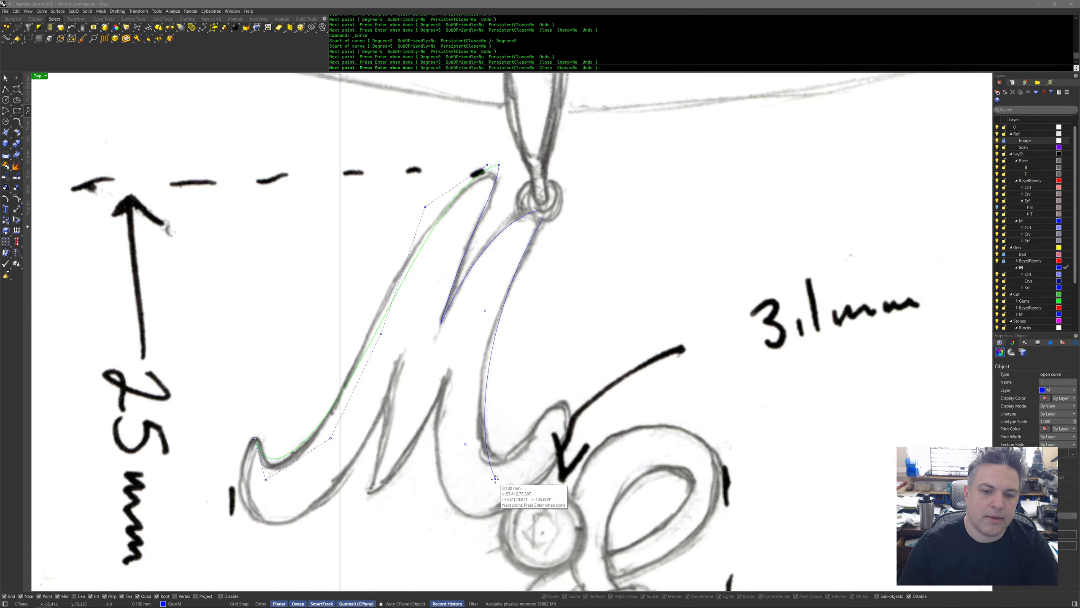
{"action": "left_click", "coordinate": [538, 426]}
{"action": "left_click", "coordinate": [552, 405]}
{"action": "key", "text": "Return"}
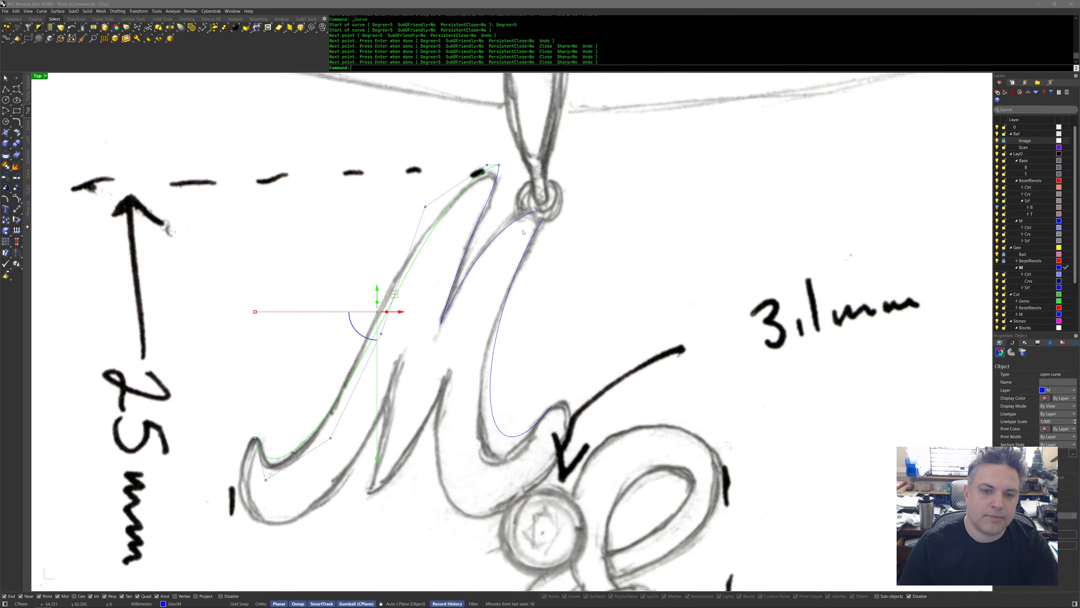
Move the lower control points of the right stroke's inner curve down to match the sketched foot.
{"action": "left_click", "coordinate": [497, 336]}
{"action": "left_click_drag", "start_coordinate": [446, 407], "coordinate": [506, 503]}
{"action": "left_click_drag", "start_coordinate": [499, 443], "coordinate": [487, 469]}
Reshape the notch-to-jump-ring curve by moving its upper end point and middle control point onto the sketch line.
{"action": "scroll", "coordinate": [535, 222], "scroll_direction": "up", "scroll_amount": 10}
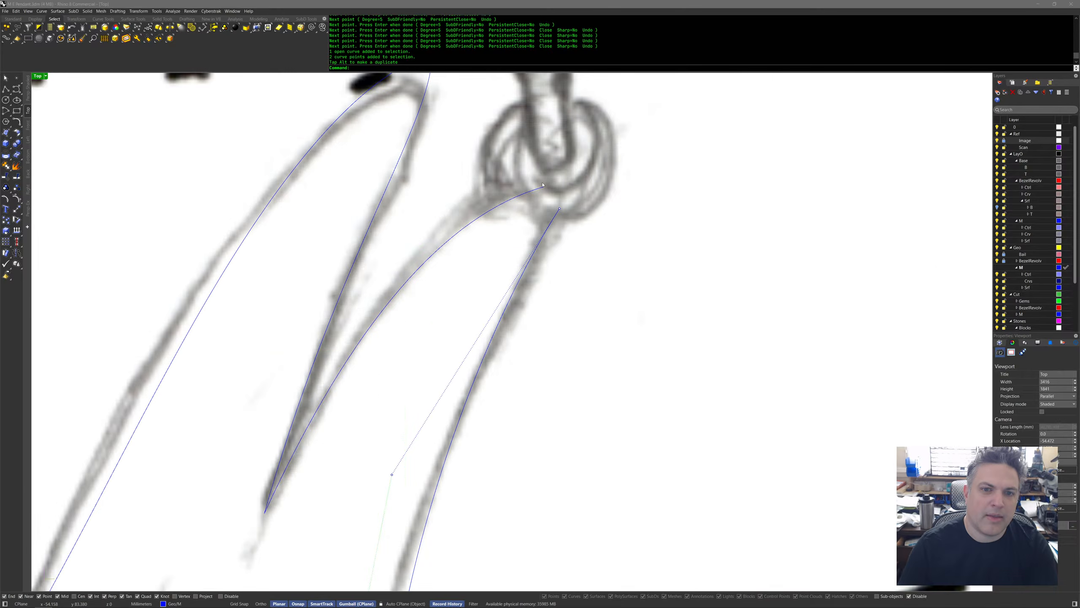
{"action": "left_click", "coordinate": [523, 193]}
{"action": "left_click_drag", "start_coordinate": [544, 186], "coordinate": [506, 187]}
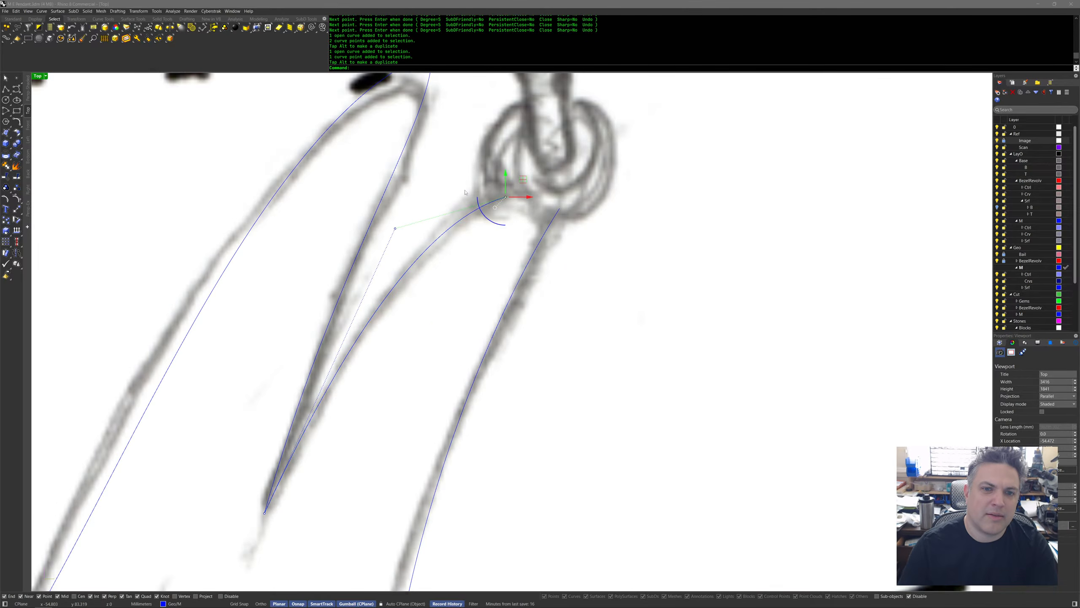
{"action": "left_click", "coordinate": [395, 228]}
{"action": "left_click_drag", "start_coordinate": [414, 214], "coordinate": [406, 232]}
Adjust the upper control points of the left stroke's inner curve to fit the sketched tip.
{"action": "right_click_drag", "start_coordinate": [406, 232], "coordinate": [427, 355]}
{"action": "left_click", "coordinate": [376, 396]}
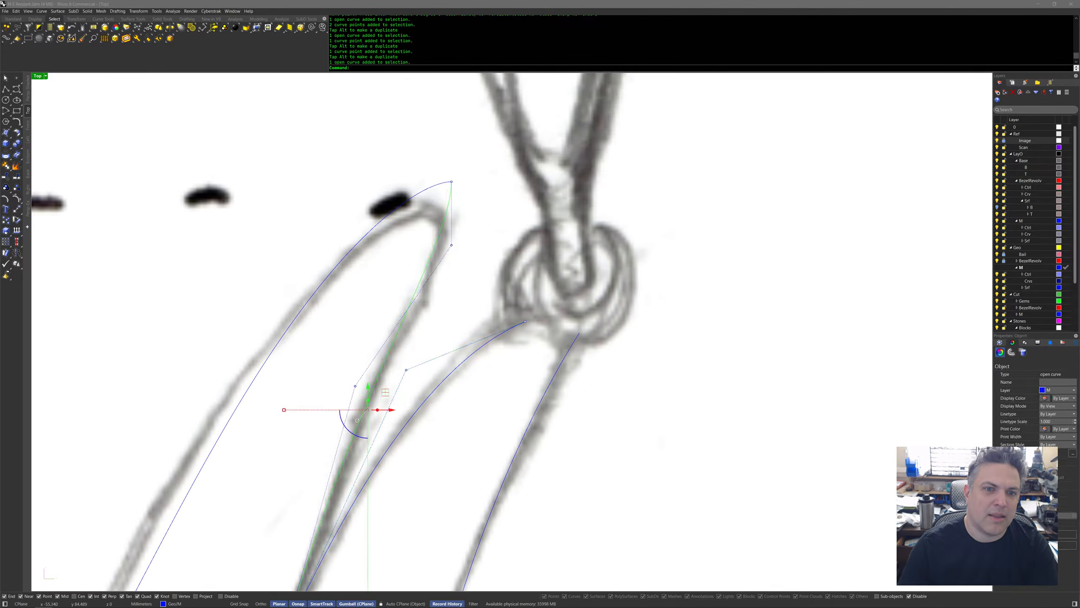
{"action": "left_click", "coordinate": [453, 184]}
{"action": "left_click_drag", "start_coordinate": [453, 184], "coordinate": [437, 306]}
{"action": "left_click", "coordinate": [451, 246]}
Lower the upper end points of the M's outer left curve onto the sketch and delete one control point near the tip.
{"action": "scroll", "coordinate": [450, 294], "scroll_direction": "down", "scroll_amount": 3}
{"action": "left_click", "coordinate": [440, 238]}
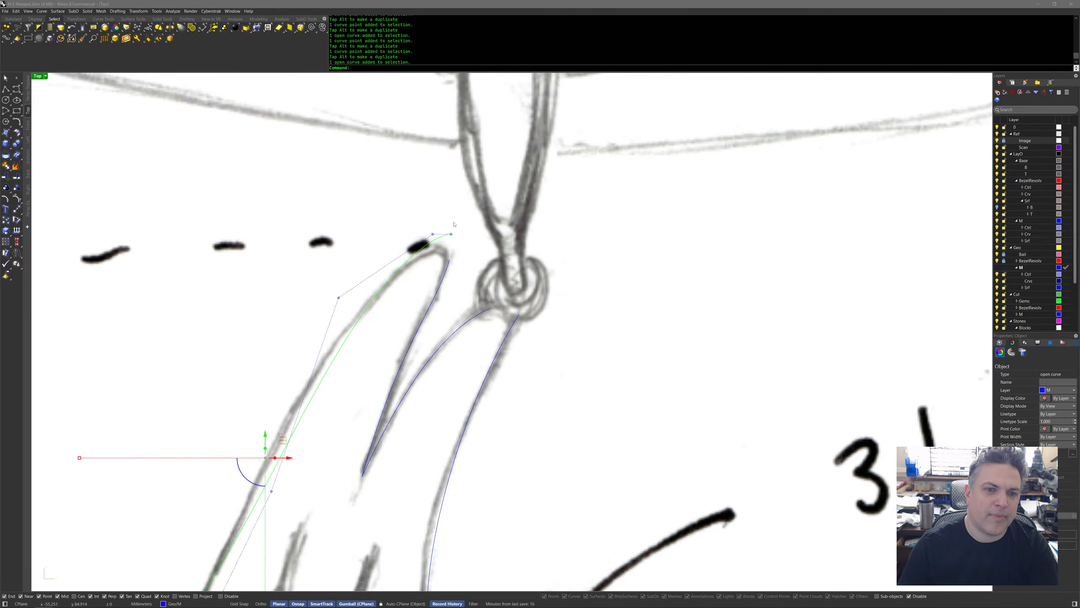
{"action": "left_click", "coordinate": [438, 235]}
{"action": "left_click_drag", "start_coordinate": [438, 235], "coordinate": [438, 237]}
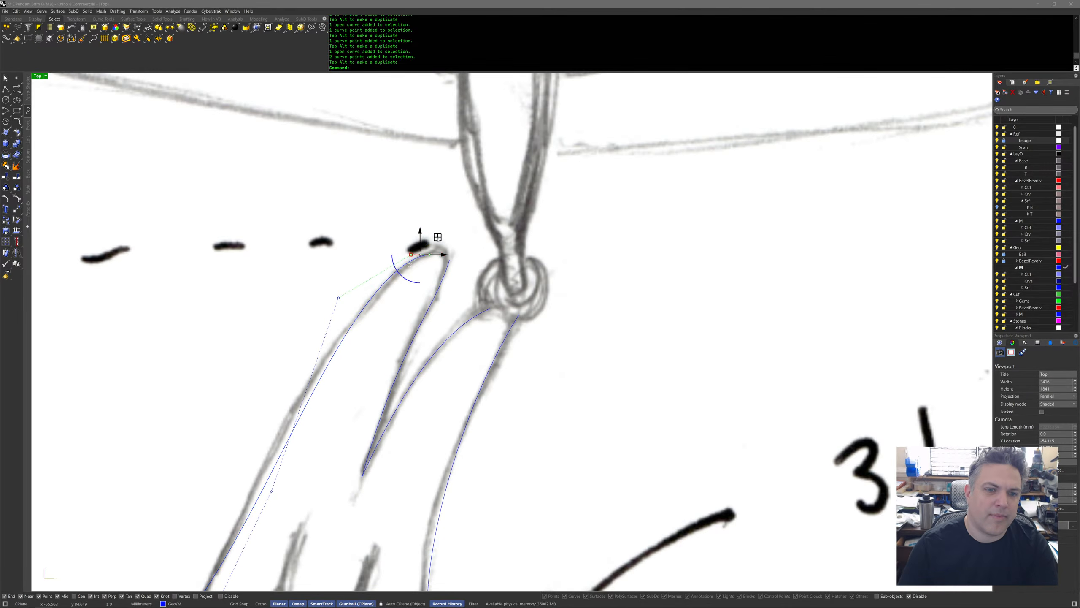
{"action": "left_click", "coordinate": [429, 255]}
{"action": "middle_click", "coordinate": [436, 276]}
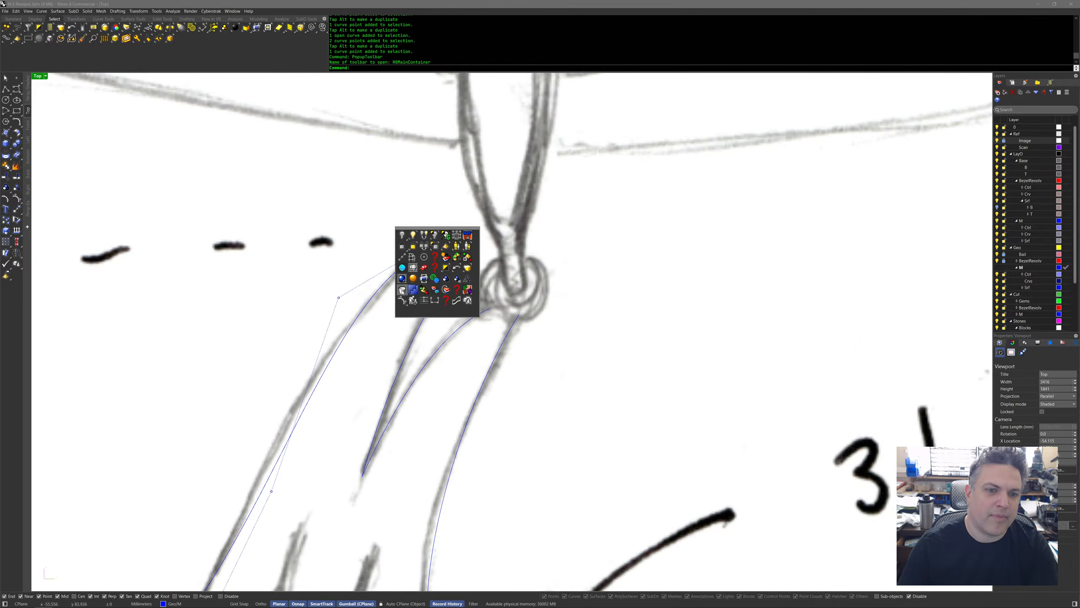
{"action": "left_click", "coordinate": [402, 291]}
Move the two lower control points of the outer left curve so it follows the sketched stroke.
{"action": "scroll", "coordinate": [401, 293], "scroll_direction": "down", "scroll_amount": 5}
{"action": "scroll", "coordinate": [376, 377], "scroll_direction": "up", "scroll_amount": 6}
{"action": "left_click_drag", "start_coordinate": [283, 273], "coordinate": [385, 389]}
{"action": "left_click_drag", "start_coordinate": [353, 340], "coordinate": [354, 365]}
Examine the Patch Layout reference sketch to see how the M is divided into patches.
{"action": "scroll", "coordinate": [354, 360], "scroll_direction": "down", "scroll_amount": 8}
{"action": "right_click_drag", "start_coordinate": [658, 351], "coordinate": [89, 326]}
{"action": "scroll", "coordinate": [565, 336], "scroll_direction": "up", "scroll_amount": 8}
{"action": "right_click_drag", "start_coordinate": [845, 338], "coordinate": [553, 224]}
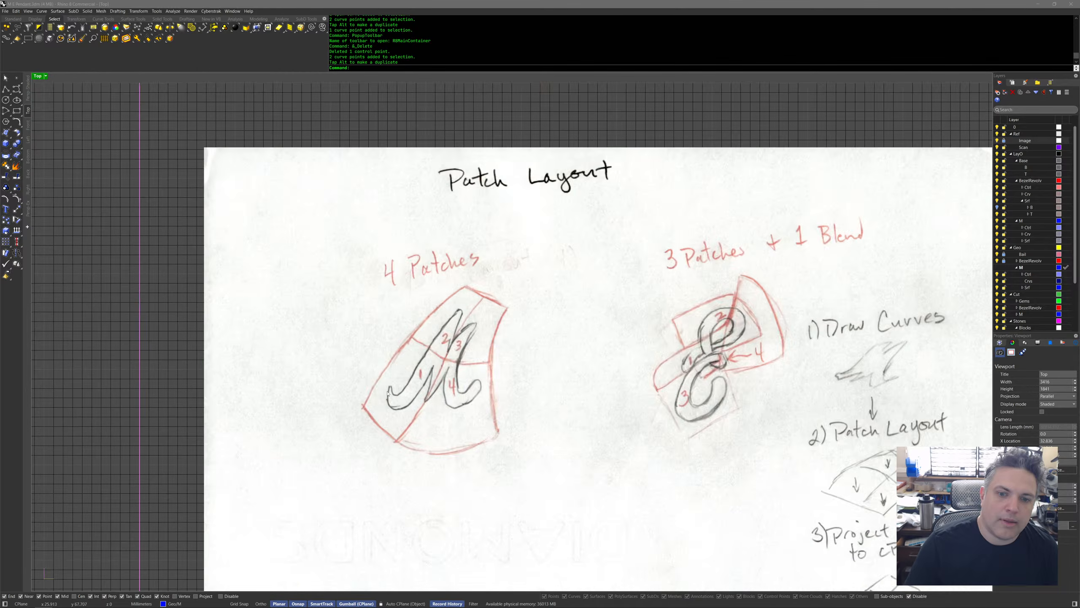
{"action": "scroll", "coordinate": [368, 328], "scroll_direction": "down", "scroll_amount": 3}
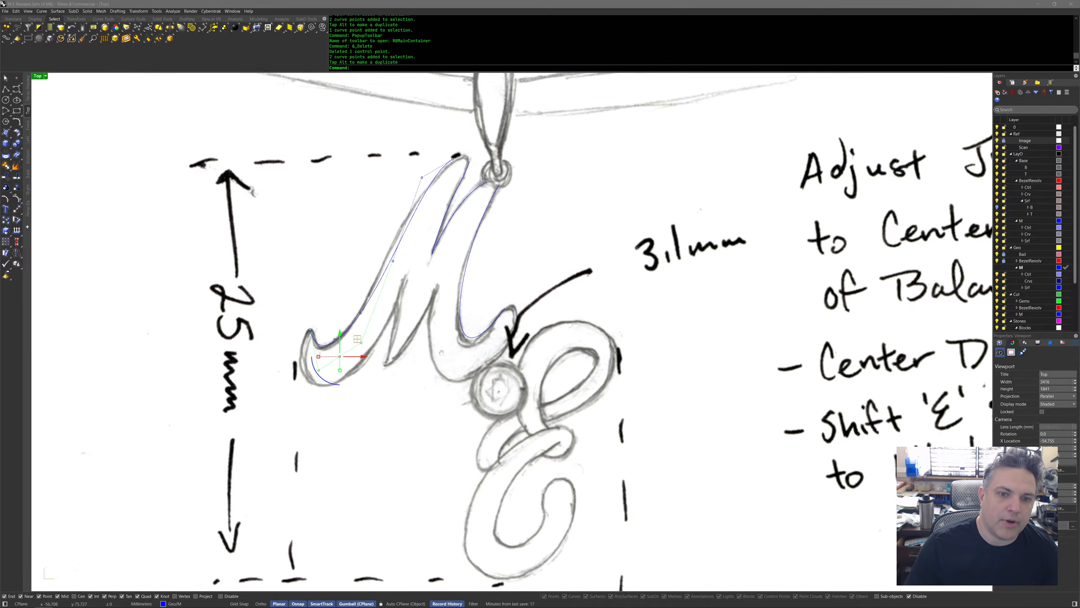
{"action": "scroll", "coordinate": [482, 368], "scroll_direction": "up", "scroll_amount": 5}
{"action": "right_click_drag", "start_coordinate": [482, 368], "coordinate": [485, 370]}
Trace the underside of the M's right foot with a curve from its tip around to the right inner peak.
{"action": "key", "text": "Escape"}
{"action": "key", "text": "Escape"}
{"action": "middle_click", "coordinate": [291, 342]}
{"action": "left_click", "coordinate": [291, 342]}
{"action": "left_click", "coordinate": [302, 337]}
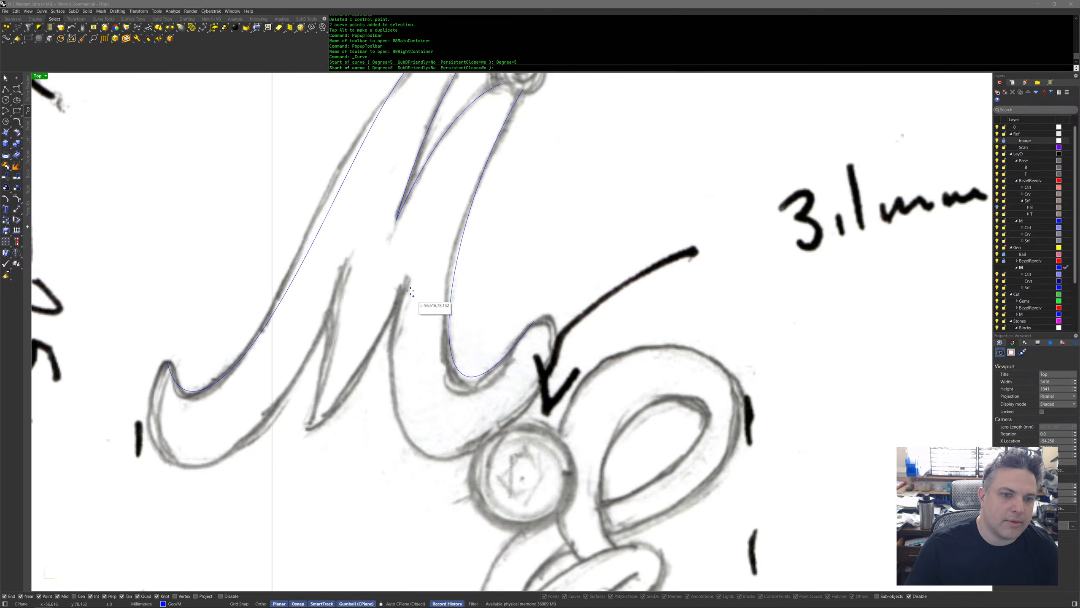
{"action": "left_click", "coordinate": [555, 353]}
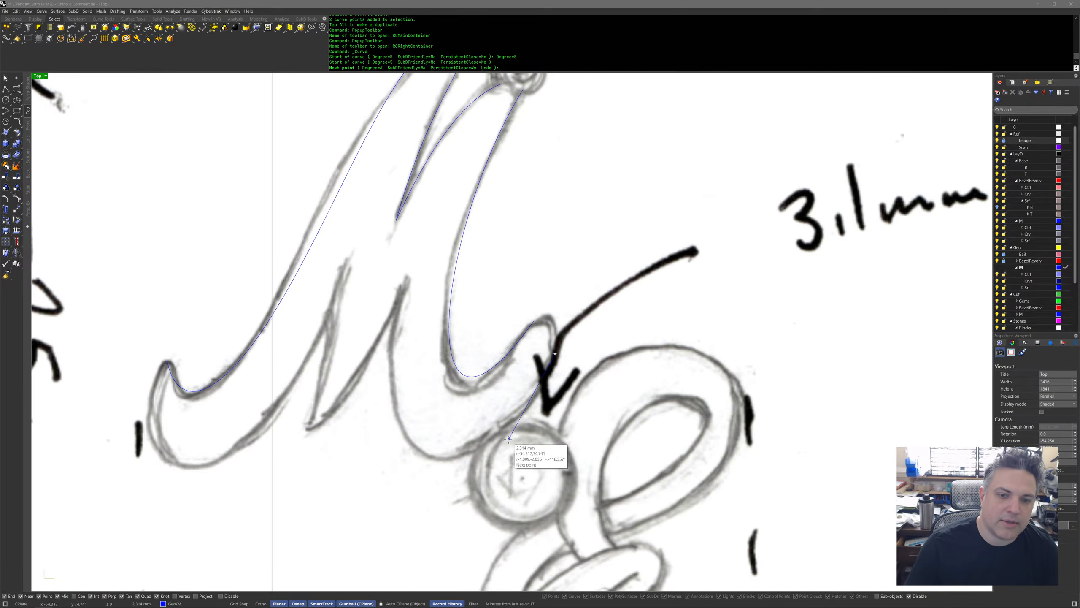
{"action": "left_click", "coordinate": [533, 419]}
{"action": "left_click", "coordinate": [437, 495]}
{"action": "left_click", "coordinate": [375, 408]}
{"action": "left_click", "coordinate": [401, 289]}
{"action": "right_click", "coordinate": [401, 290]}
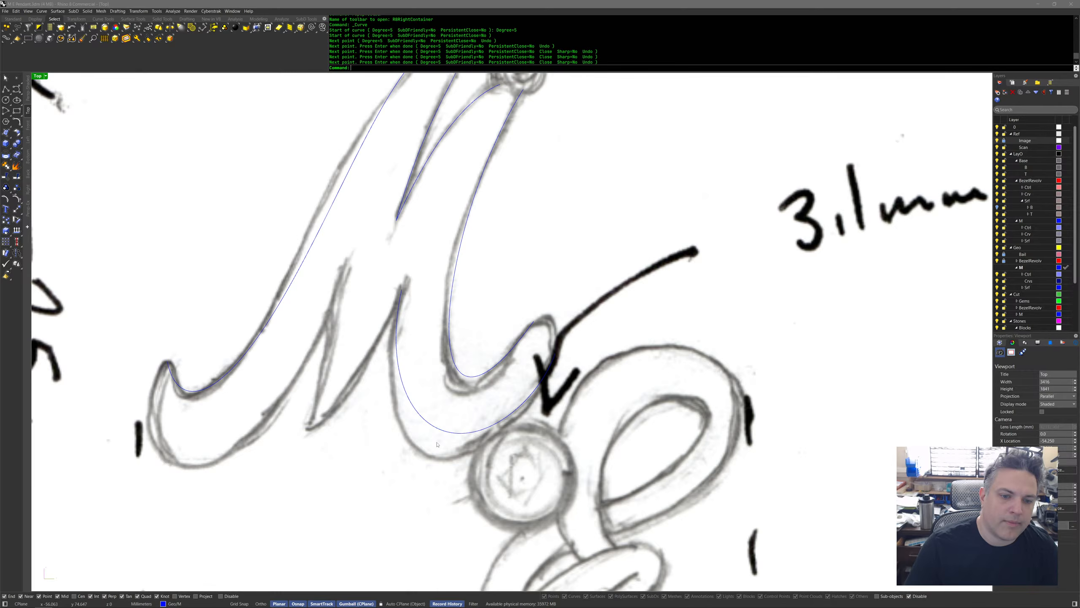
Pull the bottom control point of the right foot's underside curve down to match the sketched bowl.
{"action": "left_click", "coordinate": [434, 427]}
{"action": "left_click_drag", "start_coordinate": [383, 460], "coordinate": [494, 535]}
{"action": "left_click_drag", "start_coordinate": [457, 477], "coordinate": [422, 541]}
Draw a curve from the M's right inner peak down to the pointed bottom of the middle stroke.
{"action": "right_click_drag", "start_coordinate": [421, 368], "coordinate": [473, 422]}
{"action": "right_click", "coordinate": [465, 364]}
{"action": "left_click", "coordinate": [453, 345]}
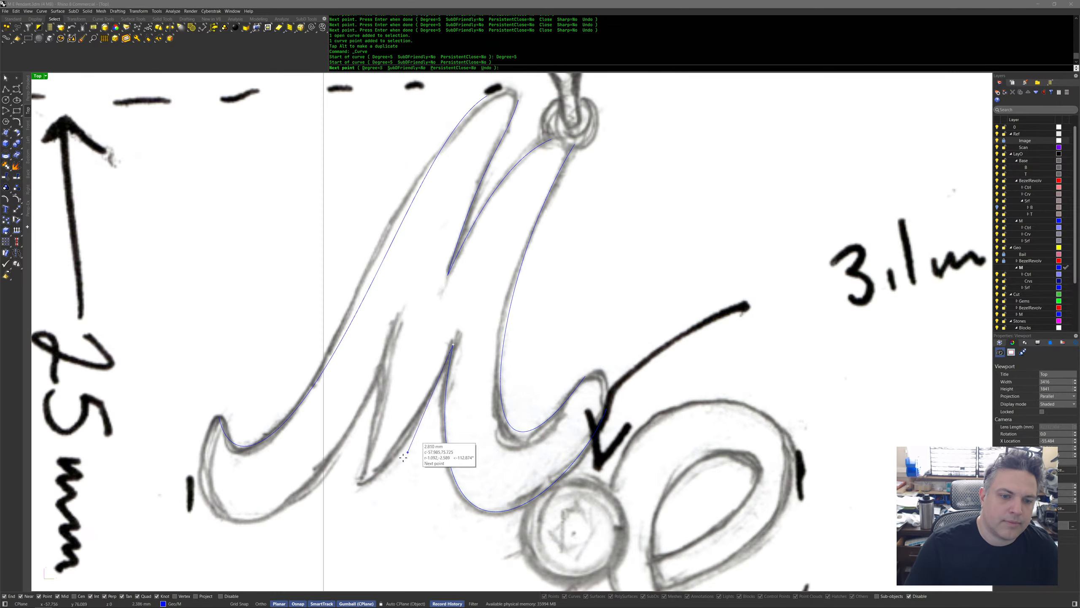
{"action": "left_click", "coordinate": [419, 433]}
{"action": "left_click", "coordinate": [360, 484]}
{"action": "right_click", "coordinate": [359, 484]}
Draw a curve from the middle stroke's pointed bottom up to the M's left inner peak.
{"action": "right_click", "coordinate": [397, 347]}
{"action": "left_click", "coordinate": [359, 485]}
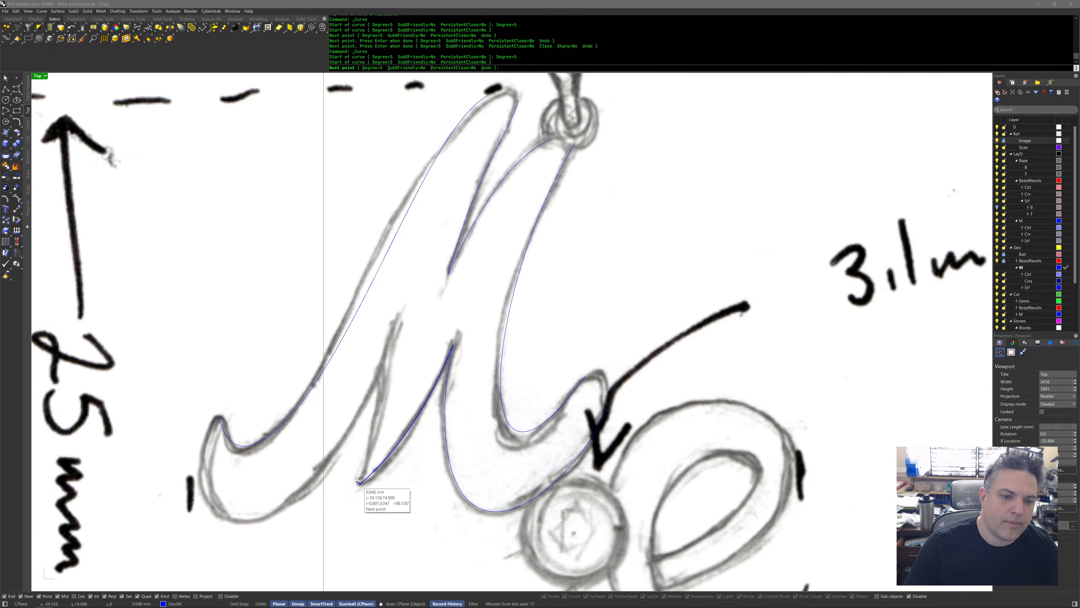
{"action": "left_click", "coordinate": [396, 397]}
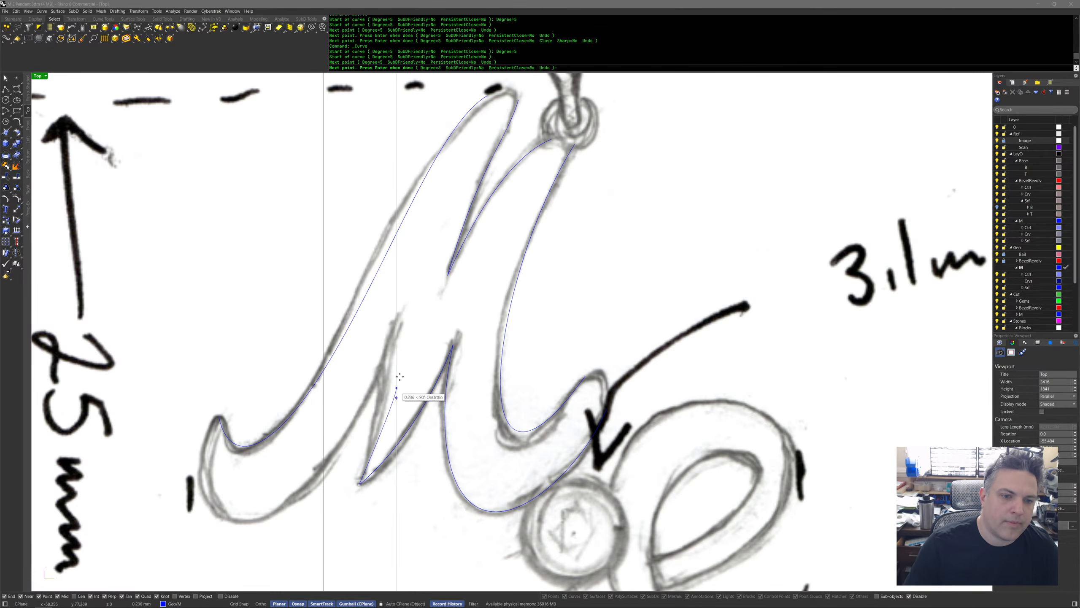
{"action": "left_click", "coordinate": [393, 315]}
{"action": "right_click", "coordinate": [394, 318]}
Trace the M's left foot from its tip around the underside up to the left inner peak, redoing the second placed point.
{"action": "right_click", "coordinate": [405, 331]}
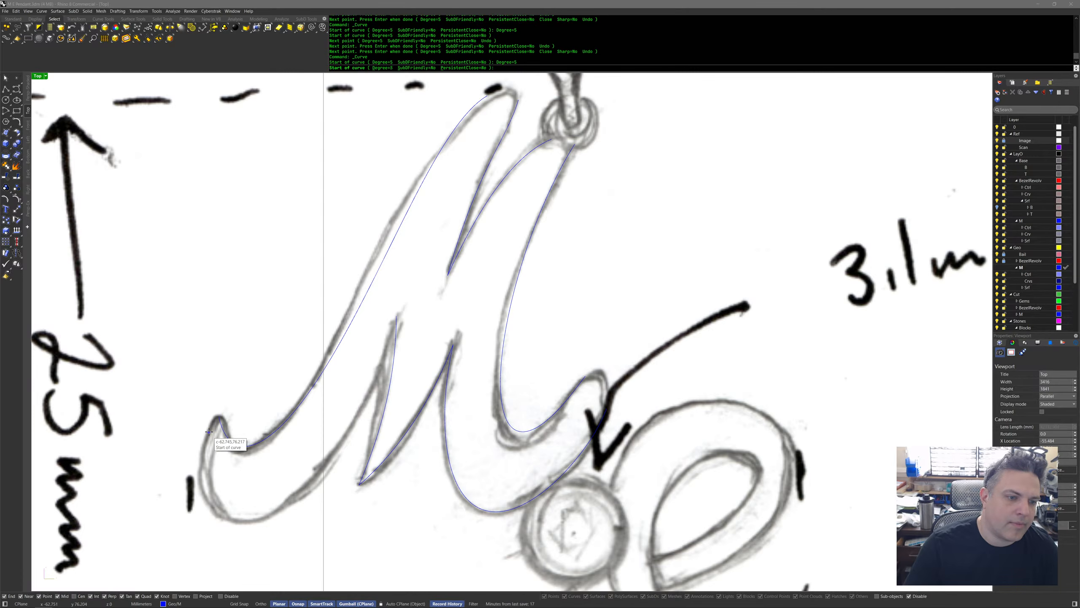
{"action": "left_click", "coordinate": [213, 417]}
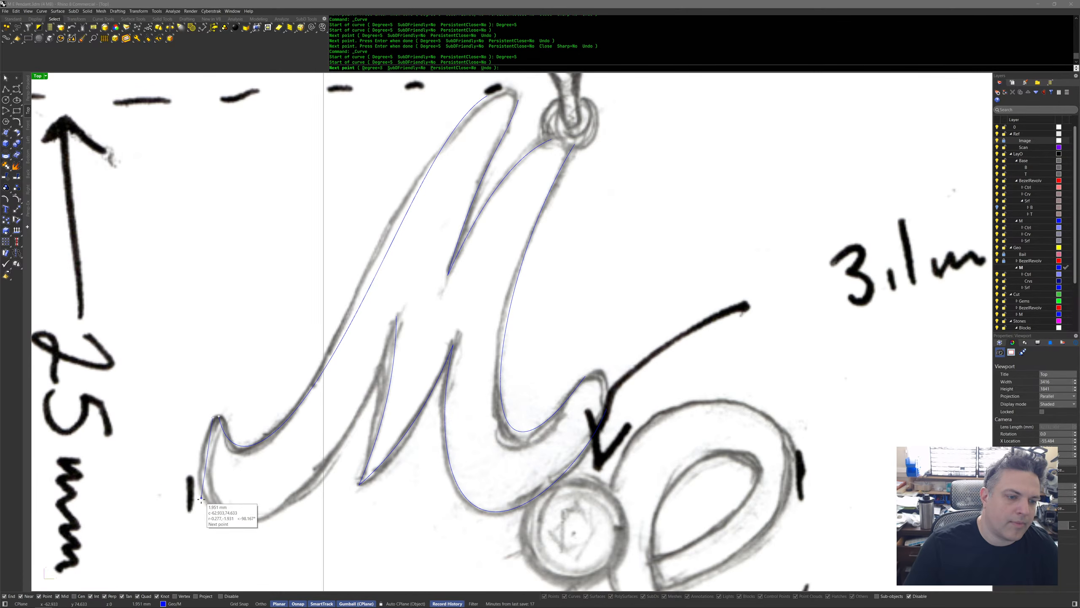
{"action": "left_click", "coordinate": [145, 527]}
{"action": "left_click", "coordinate": [241, 565]}
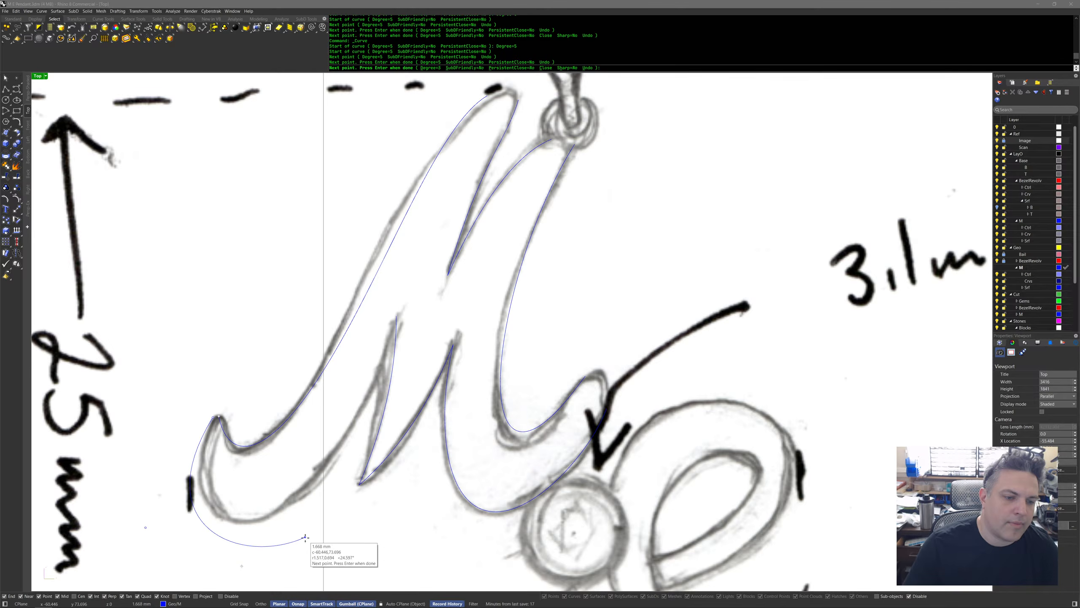
{"action": "key", "text": "ctrl+z"}
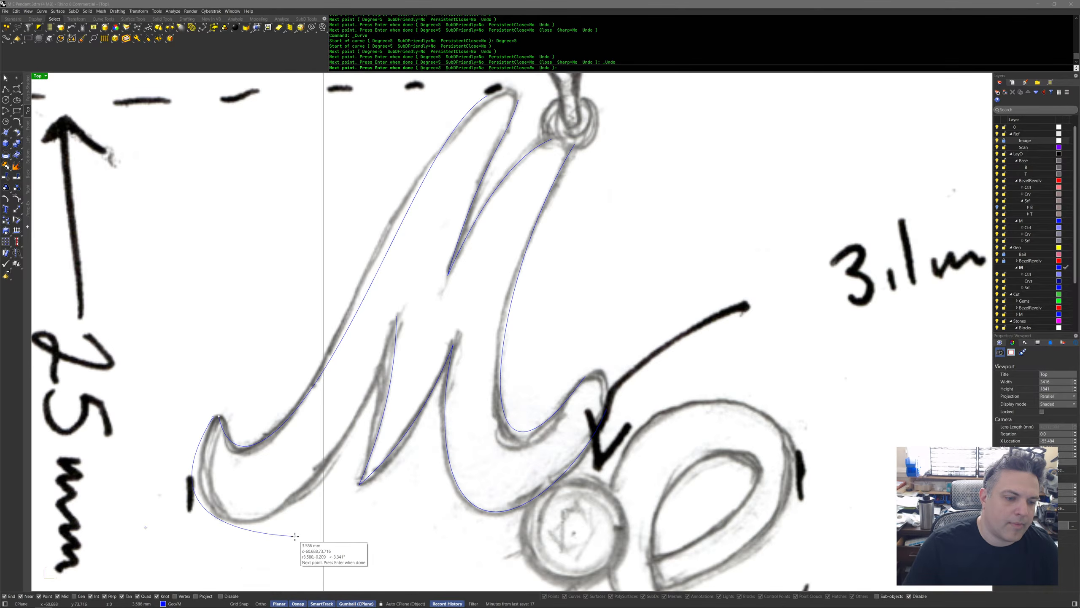
{"action": "right_click_drag", "start_coordinate": [235, 568], "coordinate": [268, 484]}
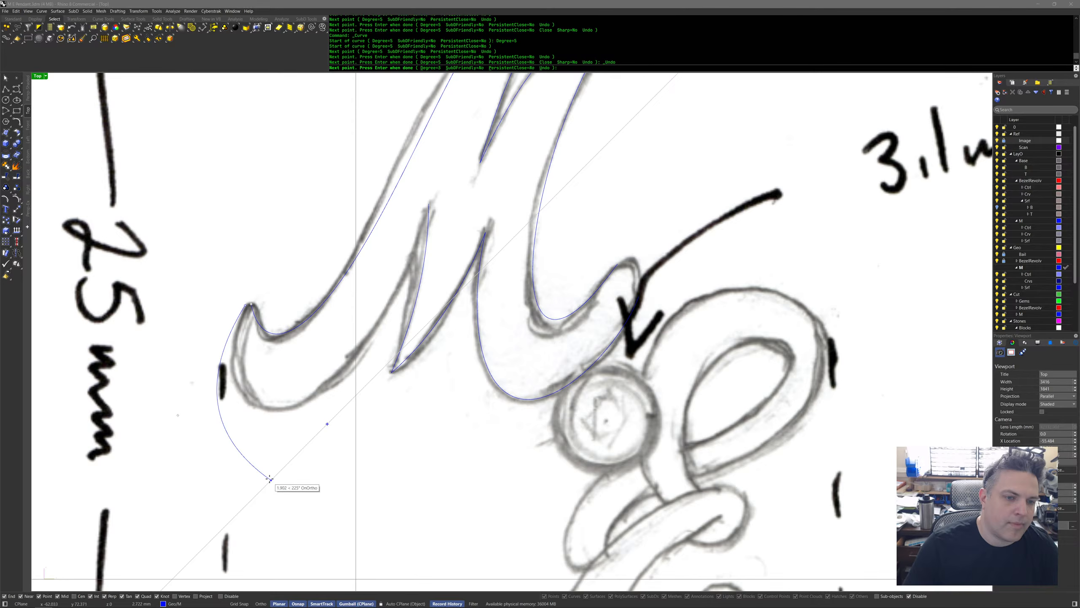
{"action": "left_click", "coordinate": [269, 481]}
{"action": "left_click", "coordinate": [397, 289]}
{"action": "left_click", "coordinate": [428, 205]}
{"action": "key", "text": "Return"}
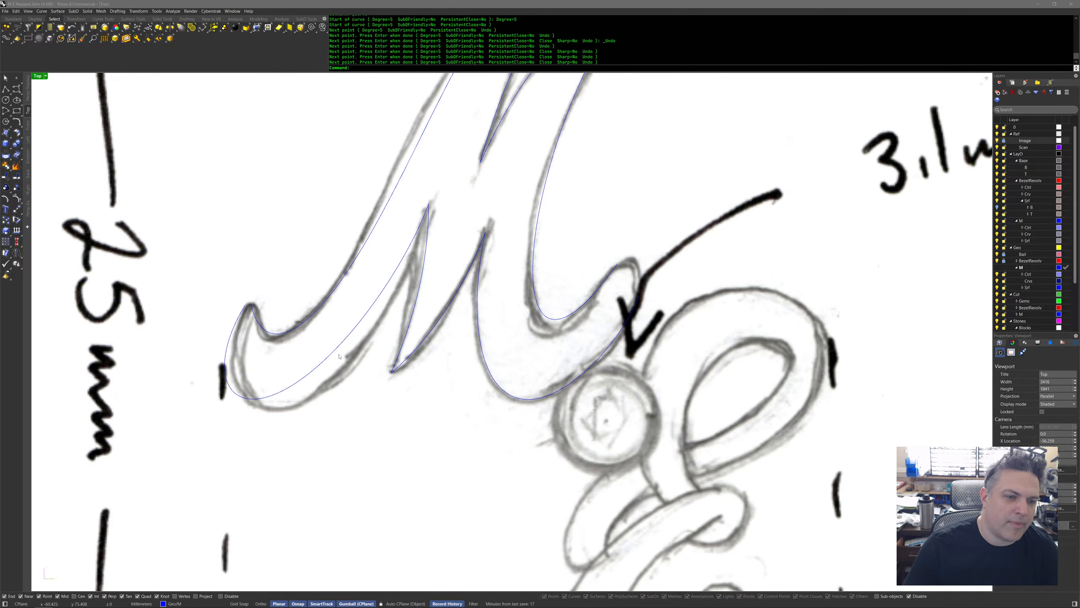
Move the two lower control points of the left foot's underside curve to match the sketch.
{"action": "left_click", "coordinate": [328, 361]}
{"action": "left_click", "coordinate": [271, 480]}
{"action": "left_click_drag", "start_coordinate": [270, 480], "coordinate": [332, 506]}
{"action": "left_click", "coordinate": [177, 414]}
{"action": "left_click_drag", "start_coordinate": [197, 403], "coordinate": [209, 411]}
{"action": "scroll", "coordinate": [368, 426], "scroll_direction": "down", "scroll_amount": 4}
{"action": "right_click_drag", "start_coordinate": [497, 450], "coordinate": [419, 393]}
{"action": "key", "text": "Escape"}
Move the upper control point of the outer left curve to refine its fit along the stroke.
{"action": "scroll", "coordinate": [421, 426], "scroll_direction": "down", "scroll_amount": 4}
{"action": "left_click", "coordinate": [378, 331]}
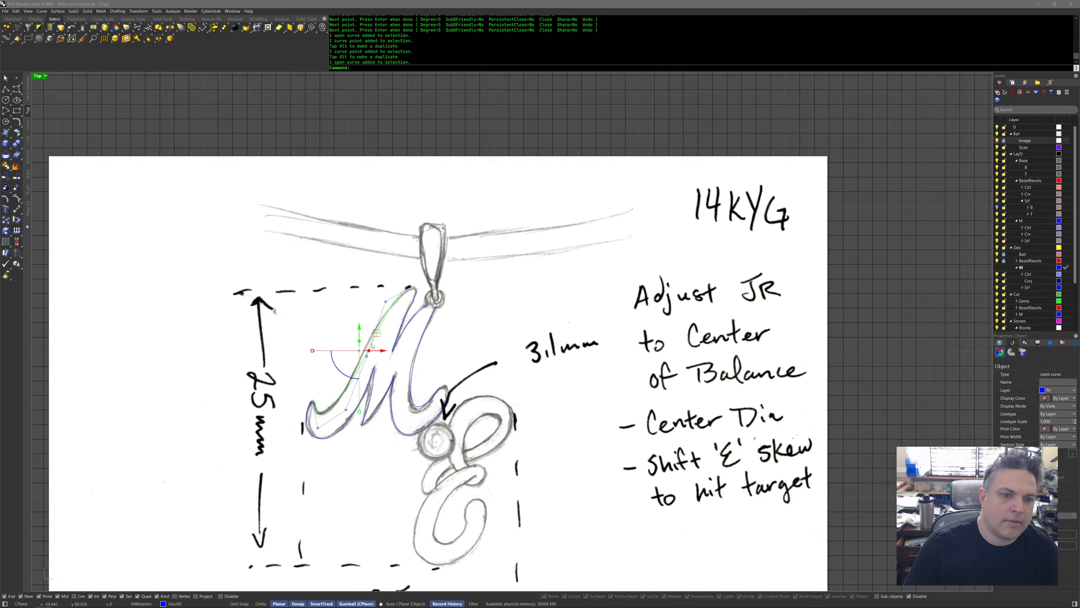
{"action": "scroll", "coordinate": [378, 331], "scroll_direction": "up", "scroll_amount": 8}
{"action": "left_click", "coordinate": [396, 265]}
{"action": "mouse_move", "coordinate": [414, 245]}
{"action": "left_mouse_down"}
{"action": "mouse_move", "coordinate": [387, 250]}
{"action": "mouse_move", "coordinate": [382, 271]}
{"action": "left_mouse_up"}
{"action": "right_click_drag", "start_coordinate": [382, 273], "coordinate": [391, 202]}
{"action": "mouse_move", "coordinate": [316, 293]}
{"action": "left_mouse_down"}
{"action": "mouse_move", "coordinate": [394, 331]}
{"action": "mouse_move", "coordinate": [361, 287]}
{"action": "left_mouse_up"}
{"action": "left_click", "coordinate": [373, 275]}
{"action": "key", "text": "Delete"}
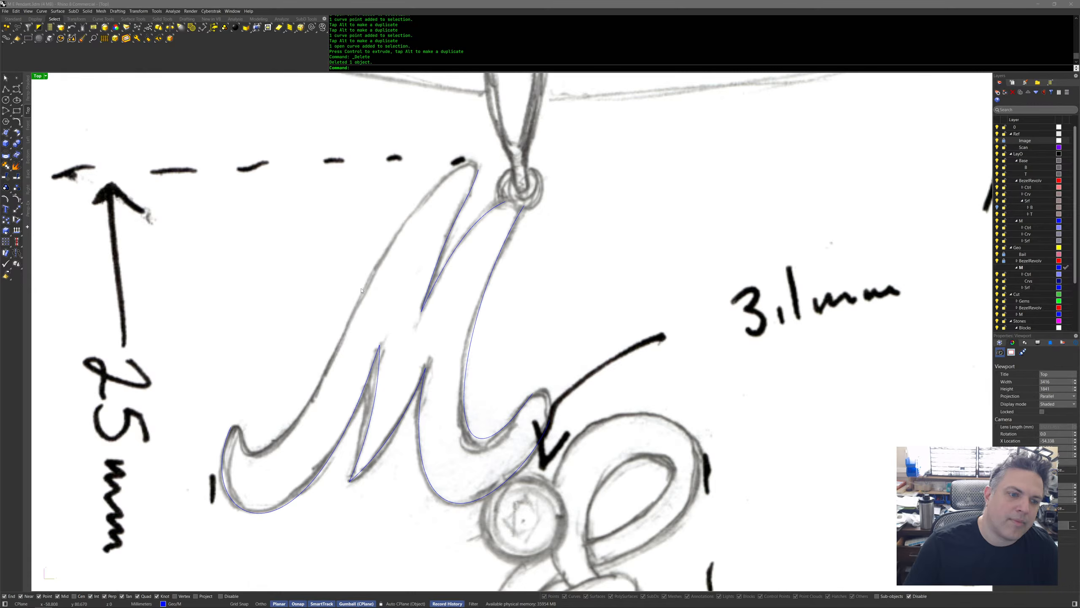
{"action": "key", "text": "ctrl+z"}
{"action": "key", "text": "ctrl+z"}
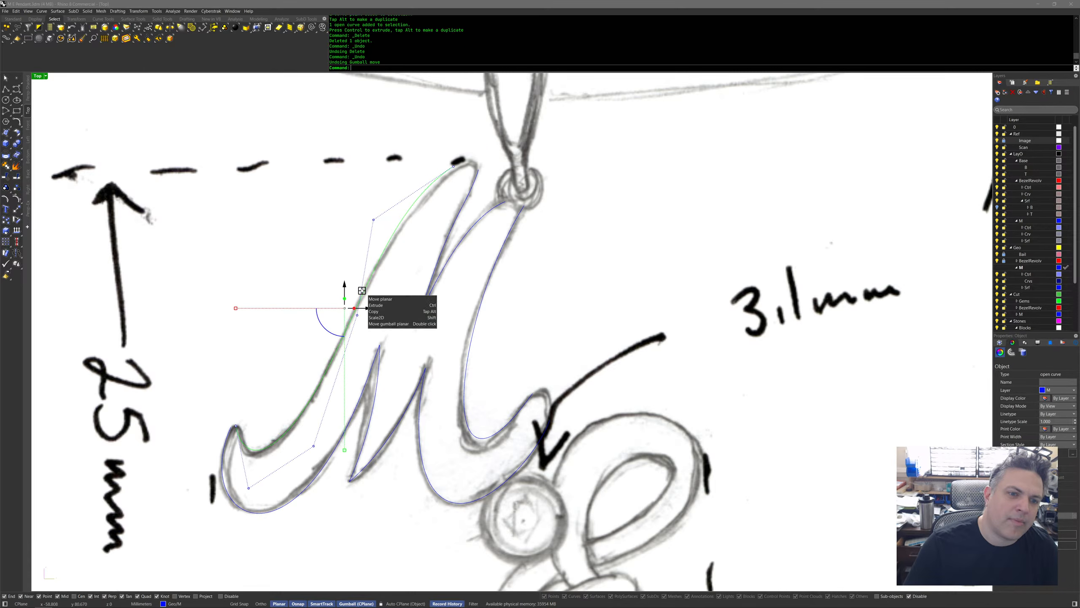
Fine-tune the middle, upper and lower control points of the outer left curve to follow the sketched edge.
{"action": "left_click_drag", "start_coordinate": [280, 257], "coordinate": [374, 356]}
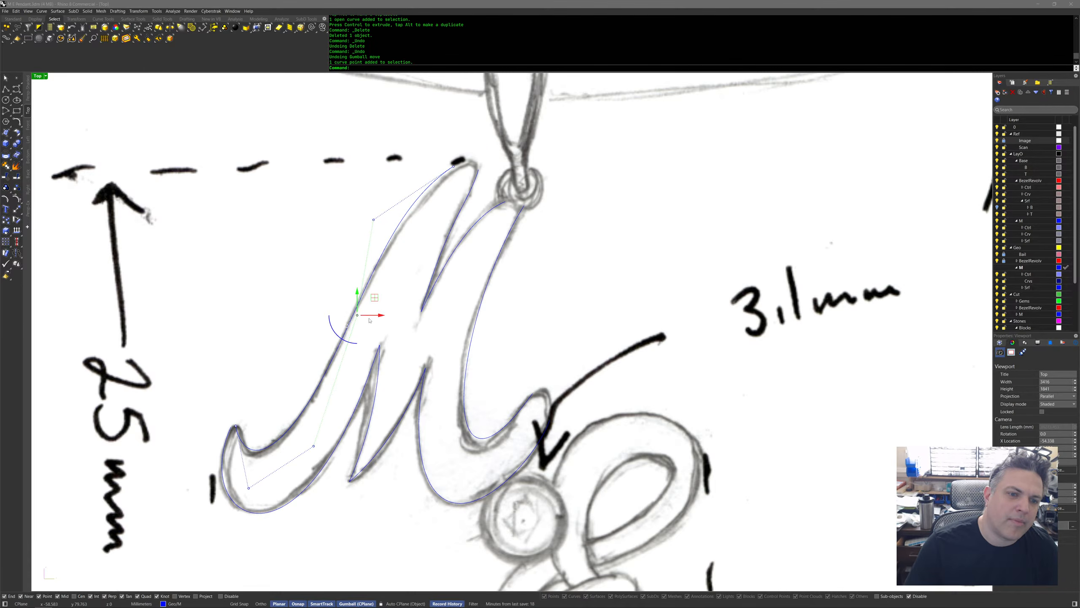
{"action": "left_click_drag", "start_coordinate": [374, 297], "coordinate": [372, 290]}
{"action": "mouse_move", "coordinate": [380, 213]}
{"action": "left_mouse_down"}
{"action": "mouse_move", "coordinate": [381, 223]}
{"action": "mouse_move", "coordinate": [399, 205]}
{"action": "left_mouse_up"}
{"action": "scroll", "coordinate": [402, 225], "scroll_direction": "down", "scroll_amount": 3}
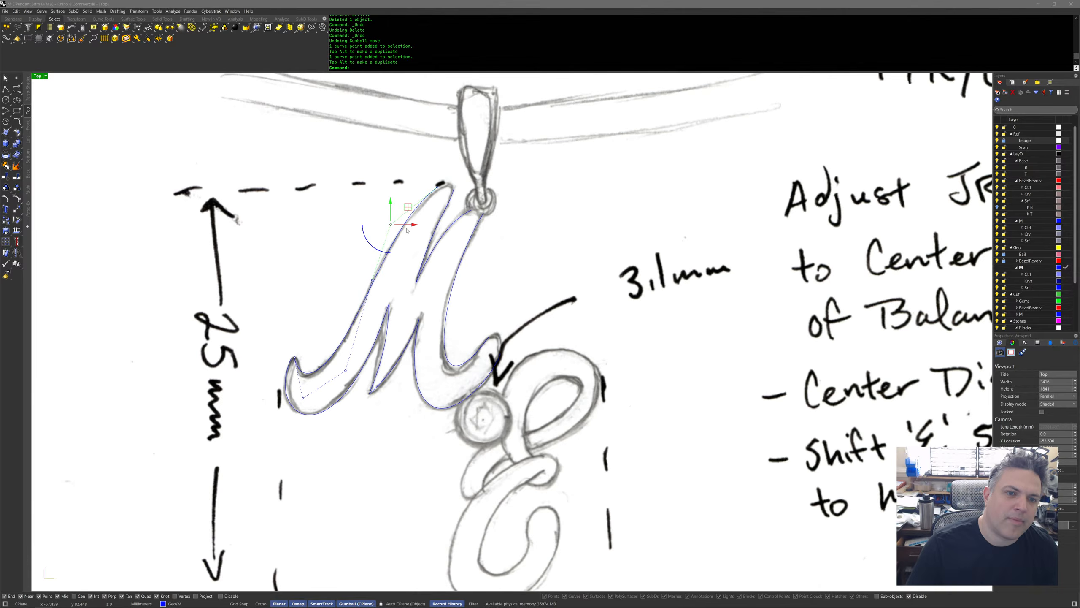
{"action": "left_click_drag", "start_coordinate": [314, 332], "coordinate": [371, 333]}
{"action": "left_click", "coordinate": [303, 397]}
{"action": "left_click_drag", "start_coordinate": [321, 381], "coordinate": [322, 388]}
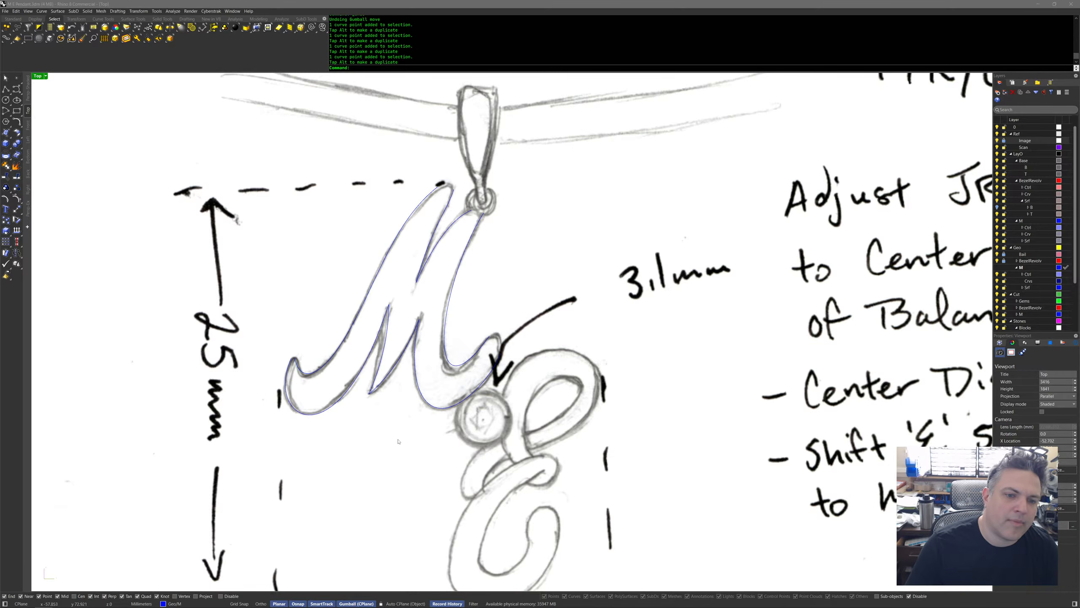
Turn off the visibility of the Image layer under Ref.
{"action": "scroll", "coordinate": [397, 440], "scroll_direction": "down", "scroll_amount": 2}
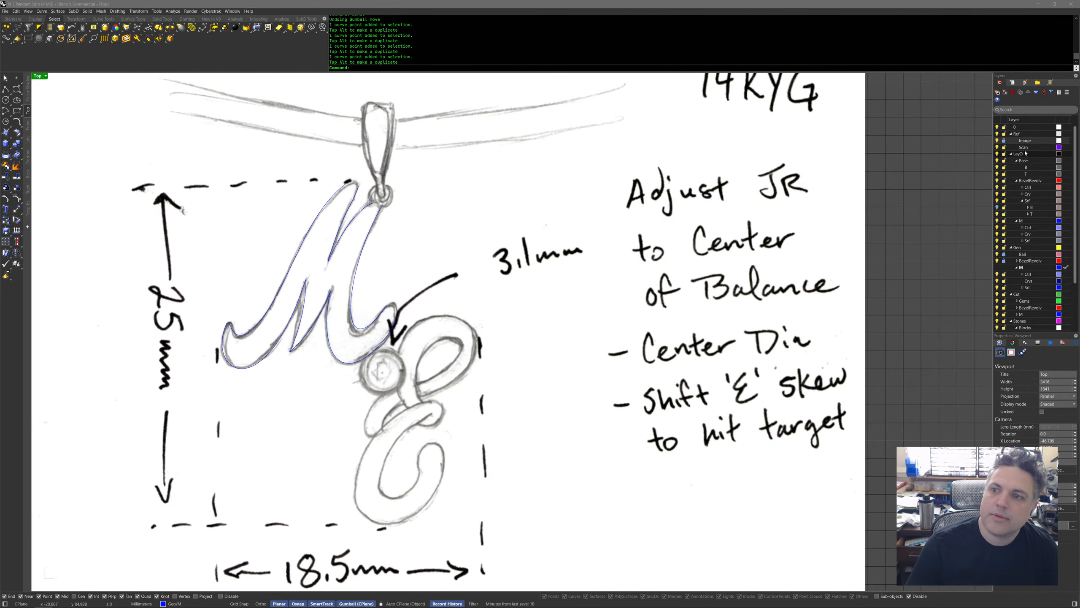
{"action": "left_click", "coordinate": [997, 140]}
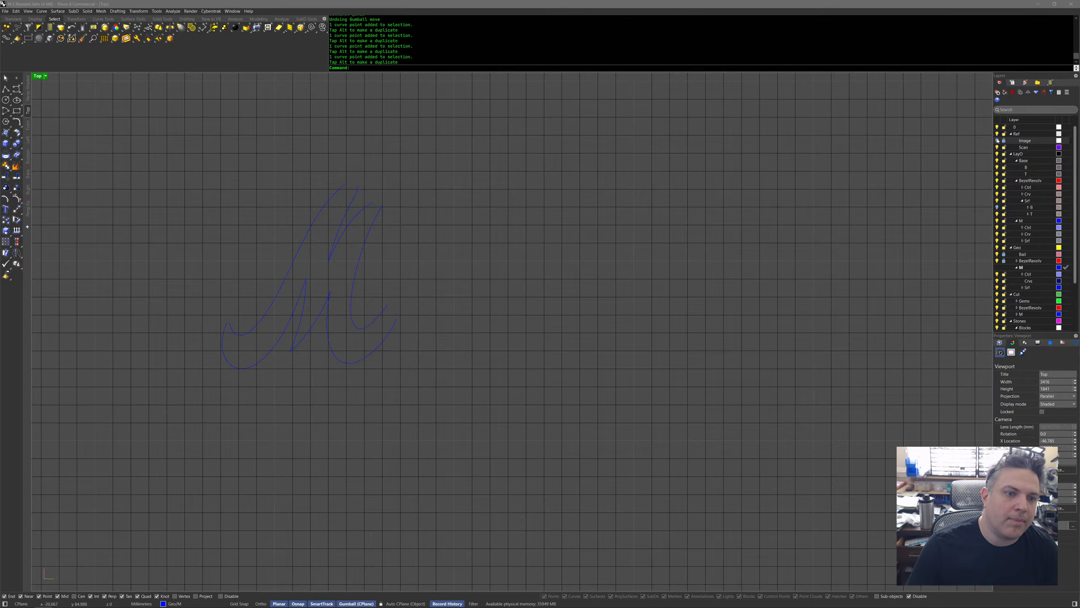
Show and unlock the Image layer, and make the pendant sketch picture semi-transparent in its material settings.
{"action": "left_click", "coordinate": [997, 140]}
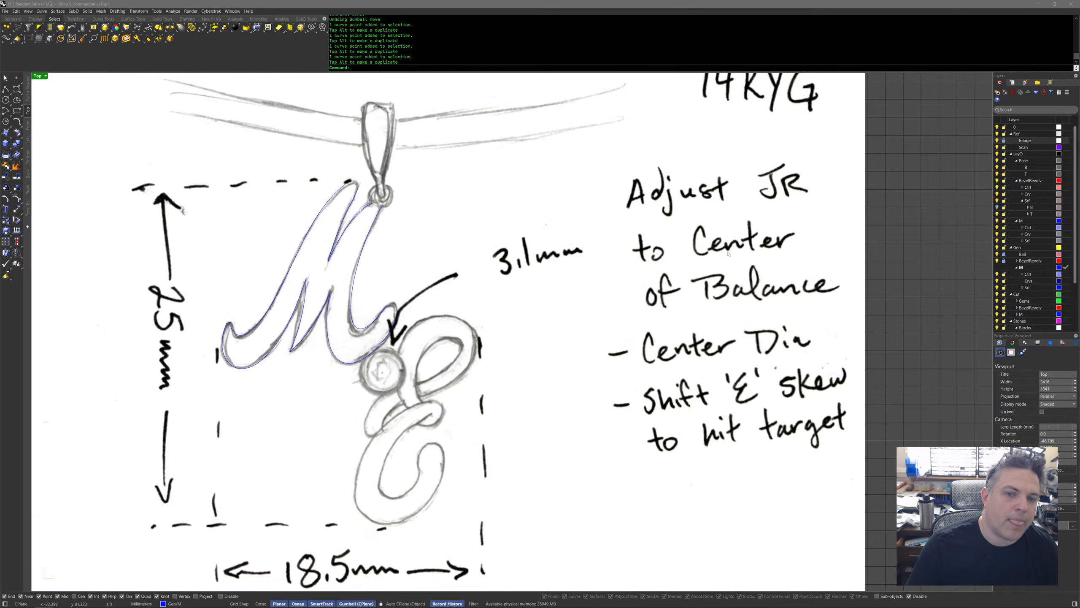
{"action": "left_click", "coordinate": [1005, 142]}
{"action": "left_click", "coordinate": [696, 273]}
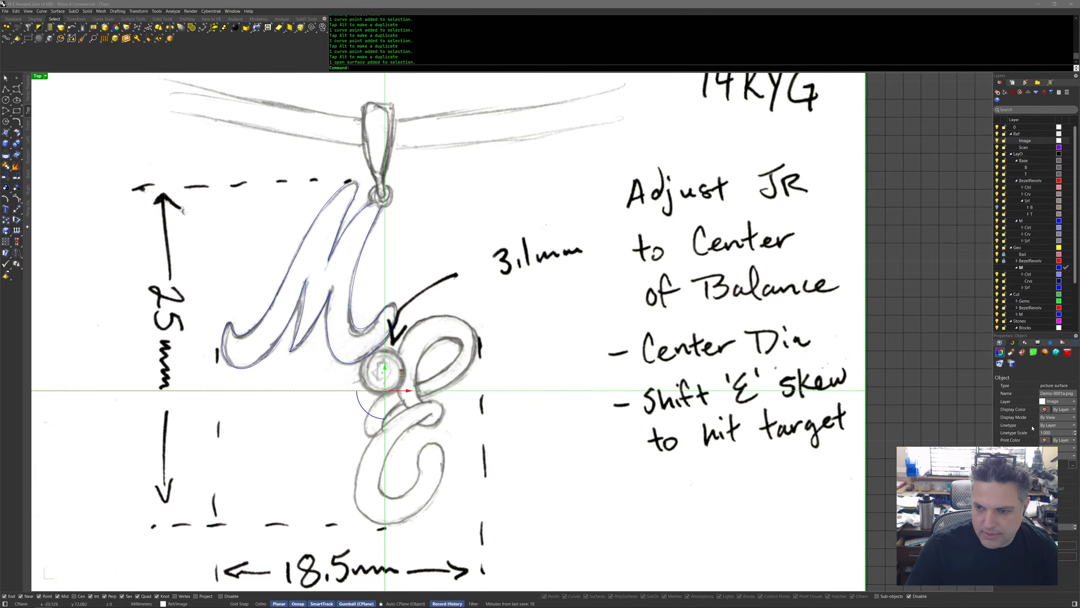
{"action": "left_click", "coordinate": [1011, 352]}
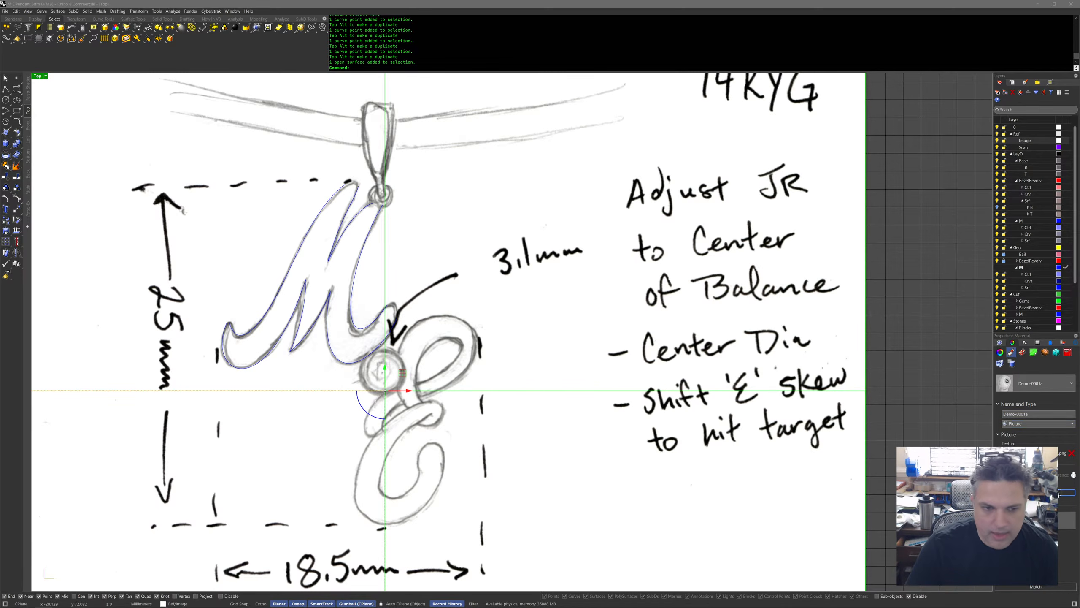
{"action": "key", "text": "Return"}
{"action": "key", "text": "Return"}
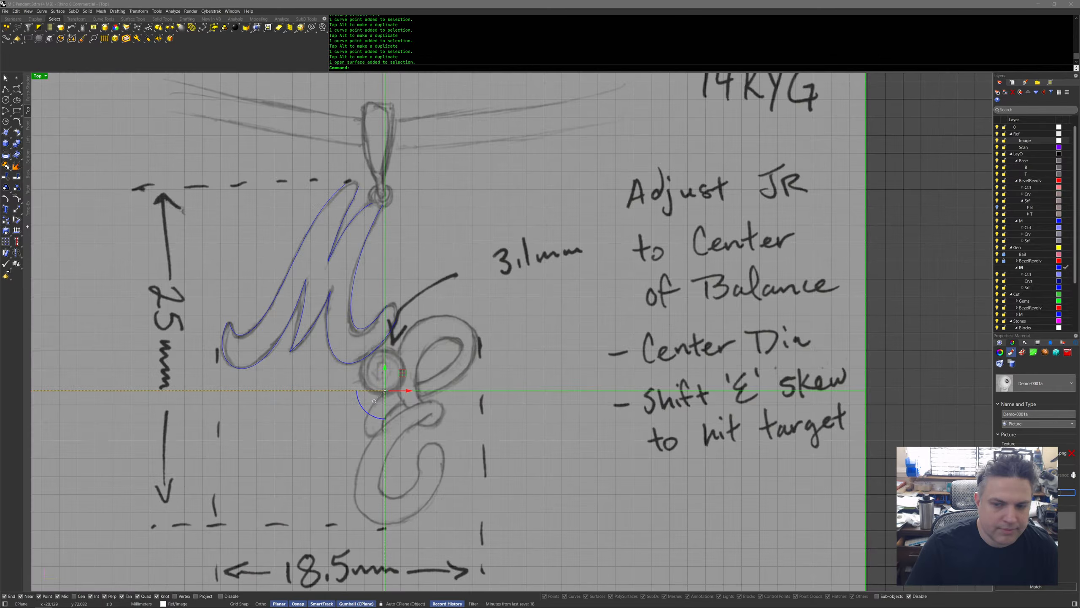
{"action": "key", "text": "Return"}
{"action": "left_click", "coordinate": [895, 386]}
{"action": "right_click_drag", "start_coordinate": [909, 419], "coordinate": [883, 354]}
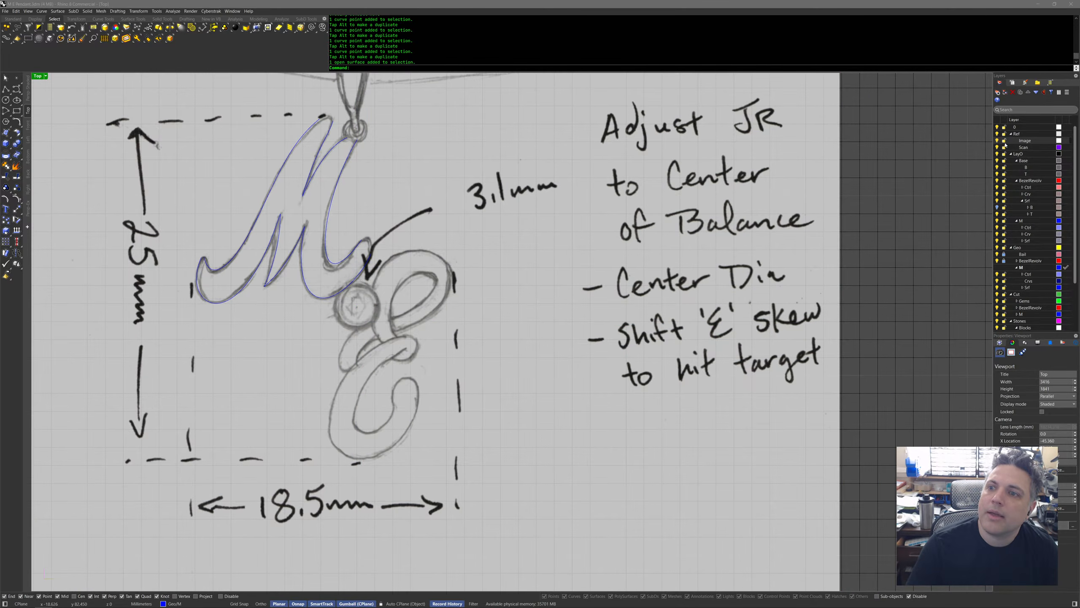
Move a control point of the M's short inner left diagonal curve to follow the sketched stroke.
{"action": "right_click_drag", "start_coordinate": [427, 392], "coordinate": [454, 388]}
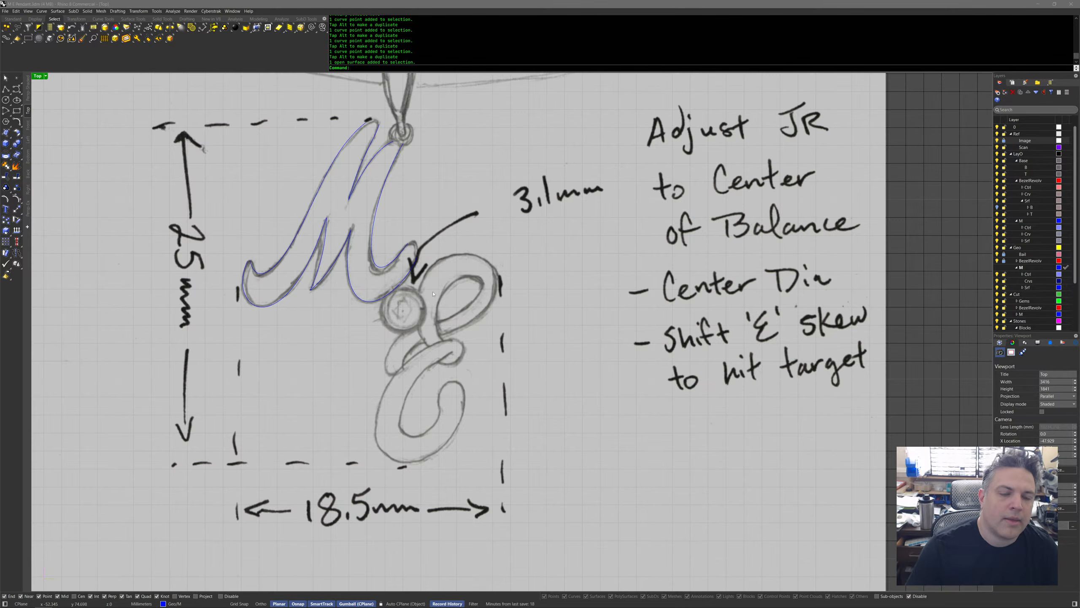
{"action": "mouse_move", "coordinate": [475, 317]}
{"action": "right_mouse_down"}
{"action": "mouse_move", "coordinate": [476, 361]}
{"action": "mouse_move", "coordinate": [521, 347]}
{"action": "right_mouse_up"}
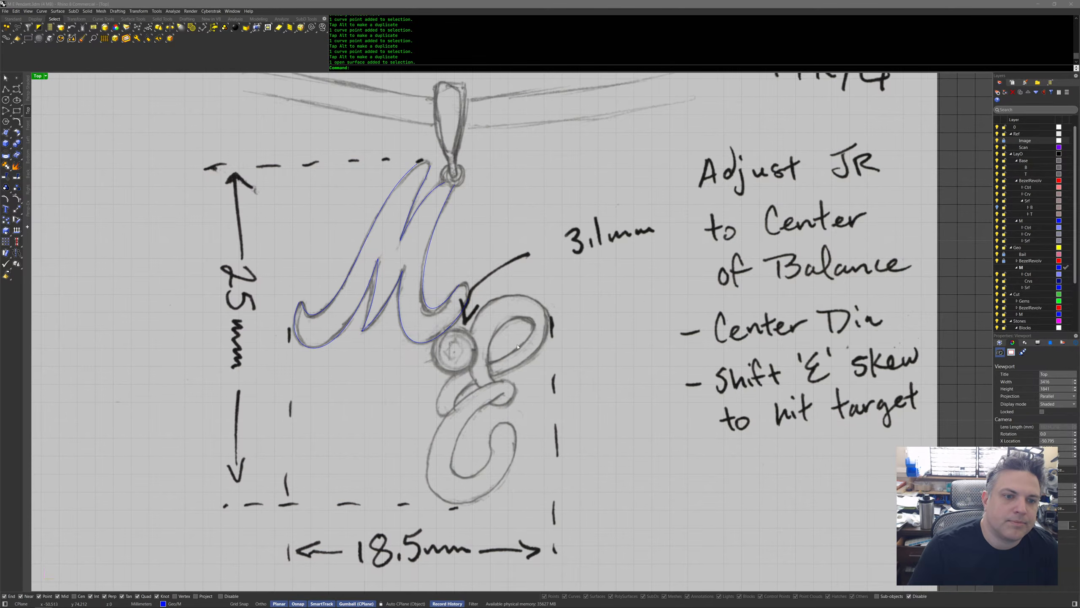
{"action": "scroll", "coordinate": [380, 281], "scroll_direction": "up", "scroll_amount": 3}
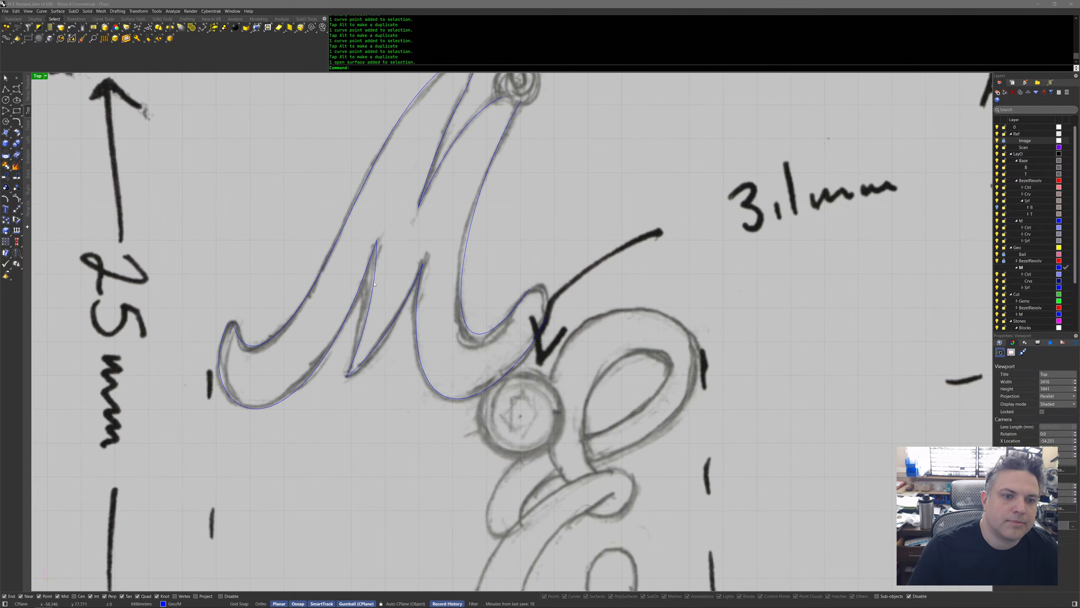
{"action": "left_click", "coordinate": [371, 292]}
{"action": "left_click", "coordinate": [377, 306]}
{"action": "left_click_drag", "start_coordinate": [395, 290], "coordinate": [384, 288]}
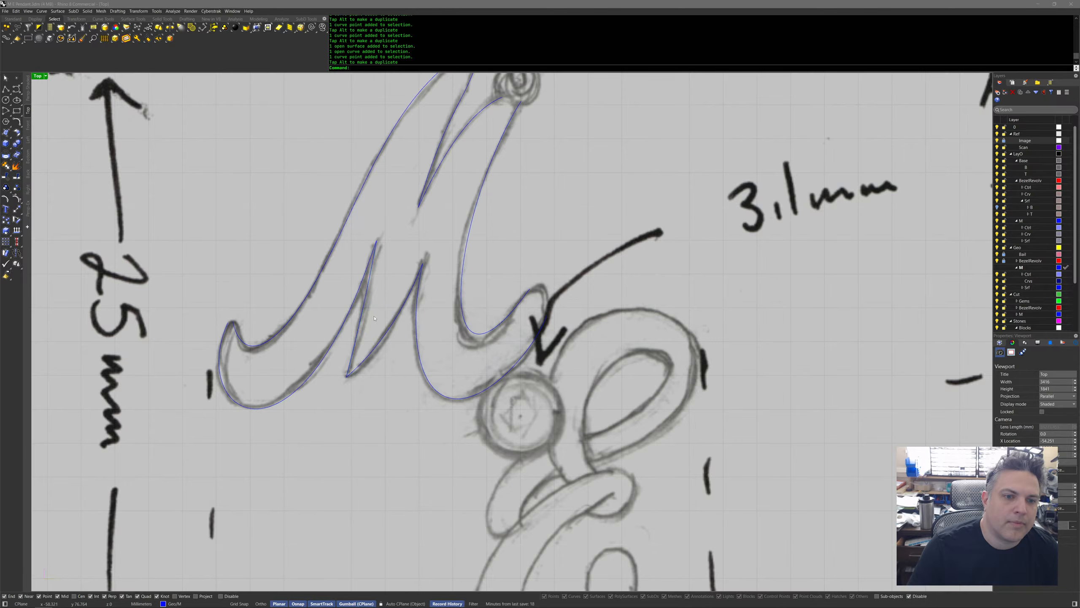
Rebuild the M's short inner left diagonal curve with more control points, deleting the input curve.
{"action": "left_click", "coordinate": [360, 325]}
{"action": "middle_click", "coordinate": [364, 330]}
{"action": "left_click", "coordinate": [364, 329]}
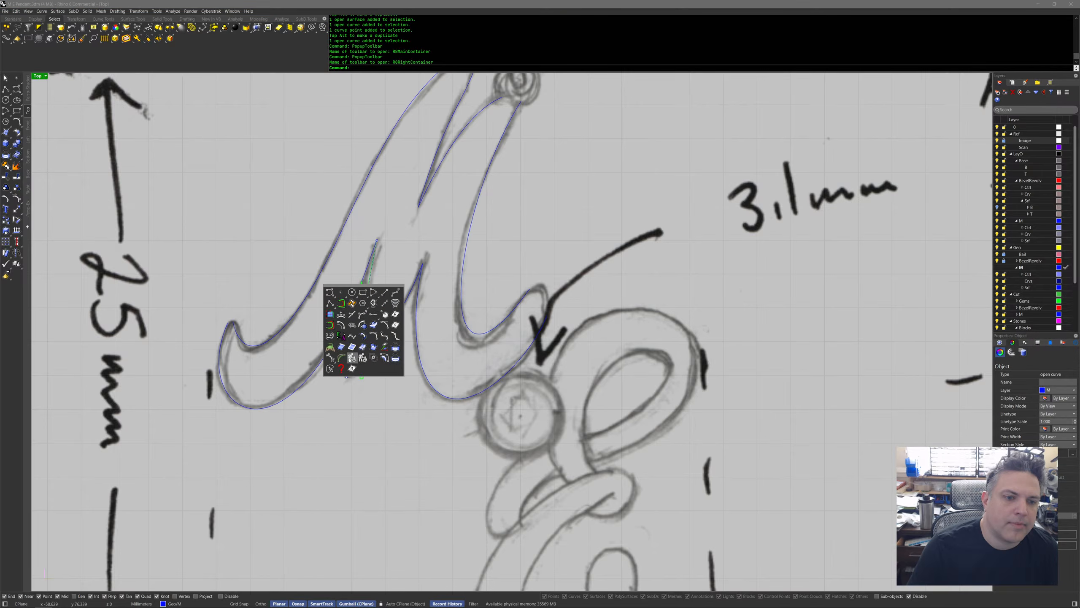
{"action": "left_click", "coordinate": [341, 358]}
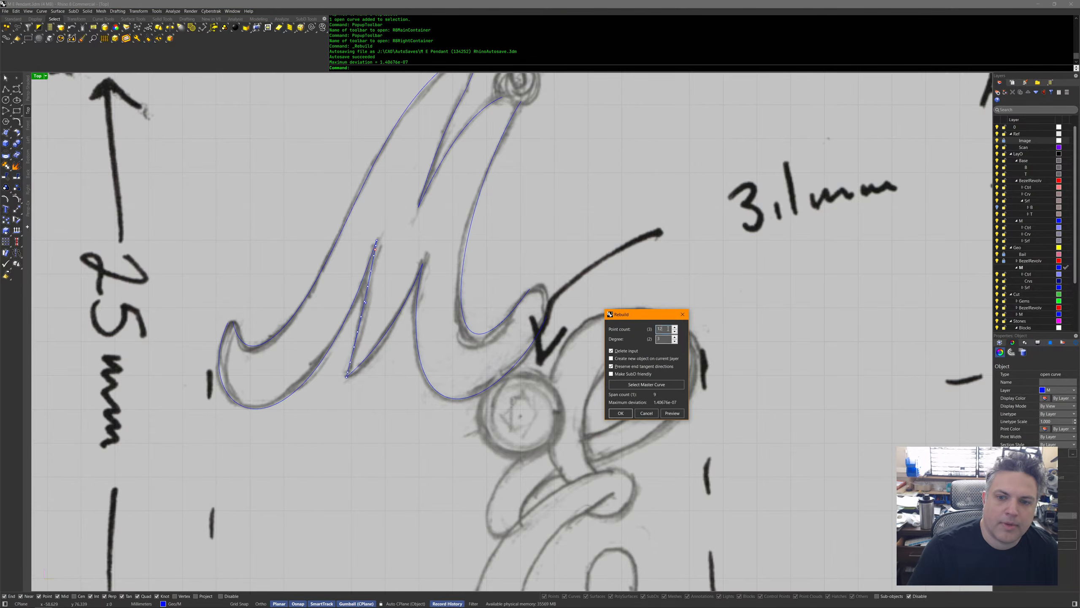
{"action": "left_click", "coordinate": [669, 339]}
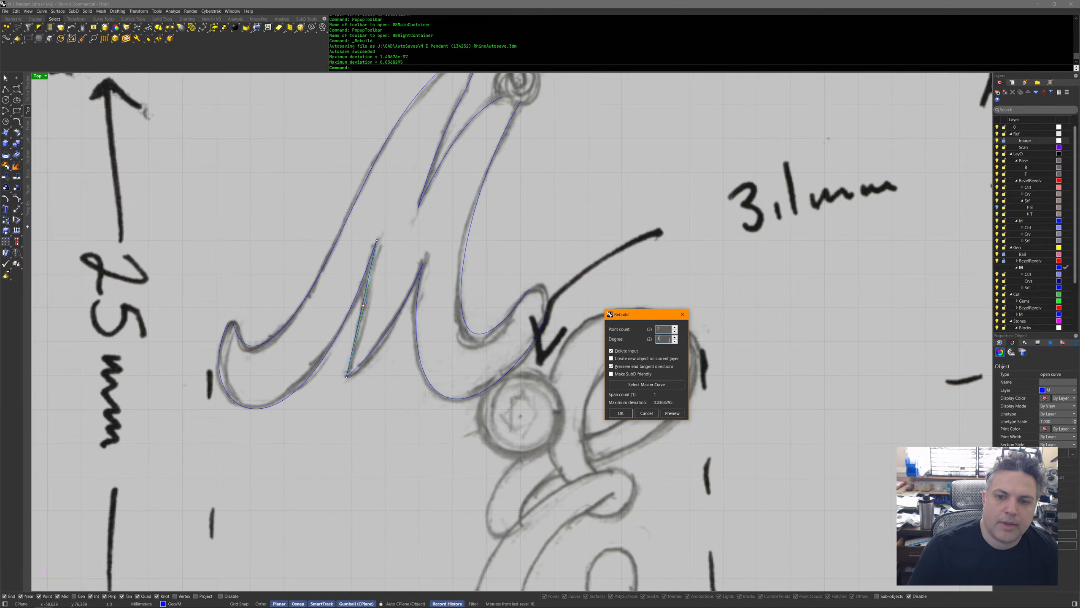
{"action": "left_click", "coordinate": [667, 327]}
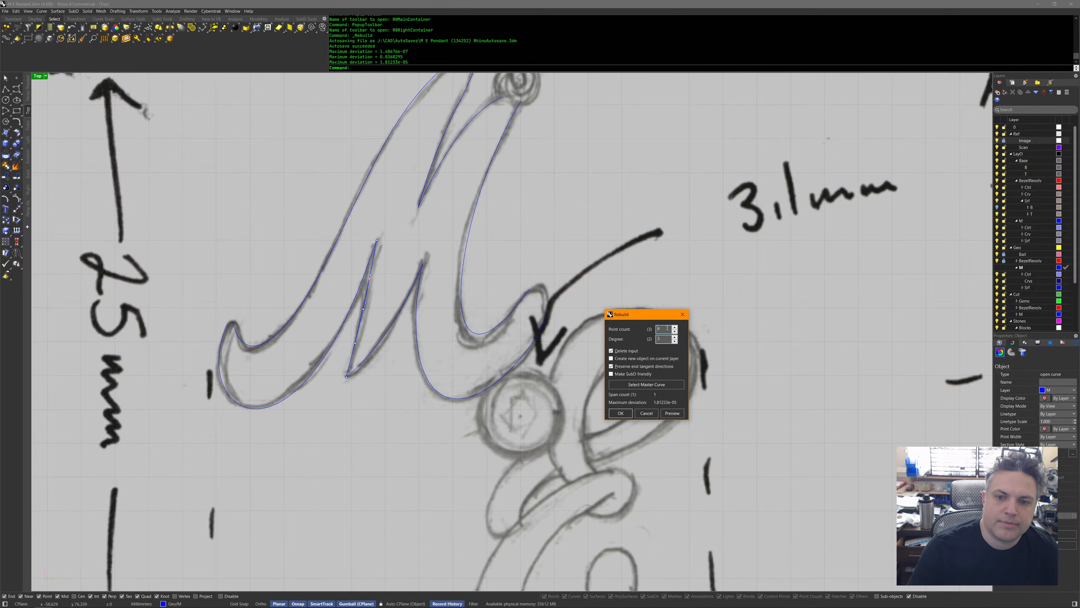
{"action": "left_click", "coordinate": [620, 413]}
Move two control points of the rebuilt inner diagonal curve so it matches the sketched edge.
{"action": "scroll", "coordinate": [339, 337], "scroll_direction": "up", "scroll_amount": 4}
{"action": "left_click", "coordinate": [382, 324]}
{"action": "left_click_drag", "start_coordinate": [399, 308], "coordinate": [411, 313]}
{"action": "left_click_drag", "start_coordinate": [444, 247], "coordinate": [420, 193]}
{"action": "scroll", "coordinate": [396, 339], "scroll_direction": "down", "scroll_amount": 6}
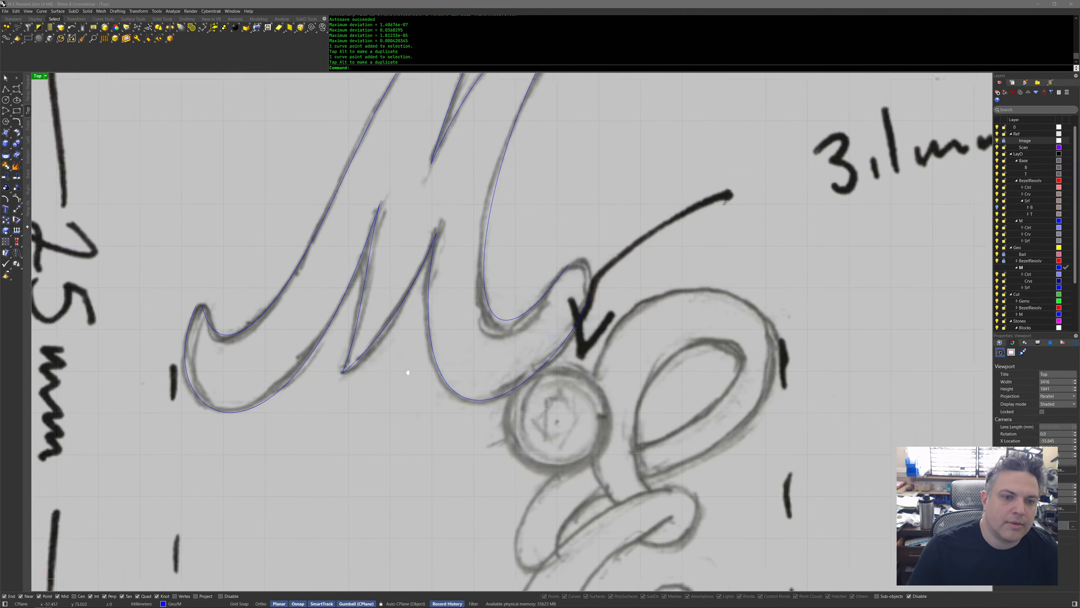
{"action": "scroll", "coordinate": [342, 335], "scroll_direction": "up", "scroll_amount": 5}
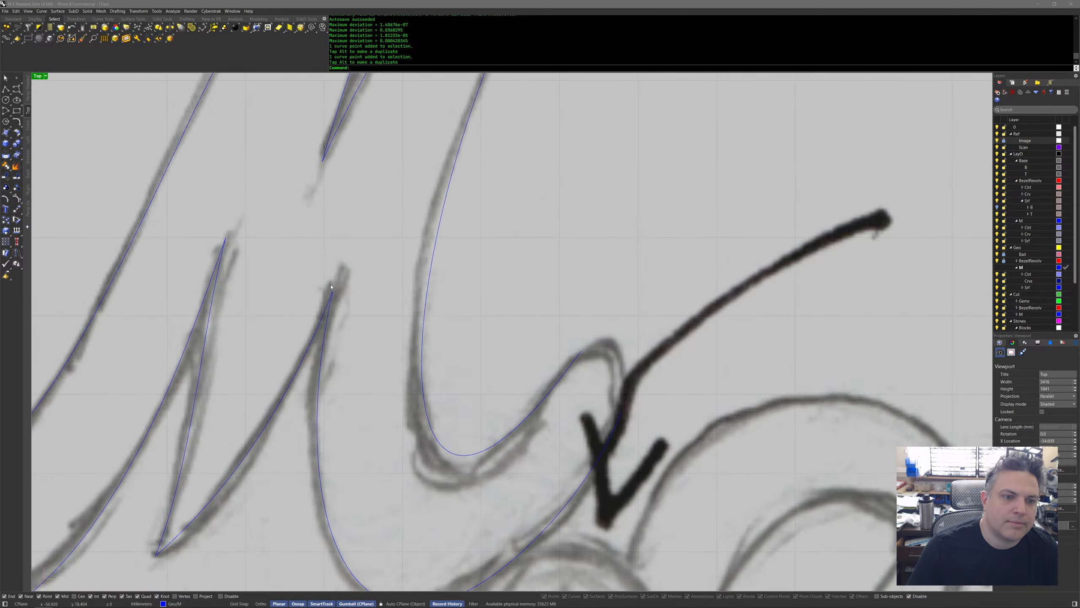
{"action": "scroll", "coordinate": [339, 332], "scroll_direction": "down", "scroll_amount": 5}
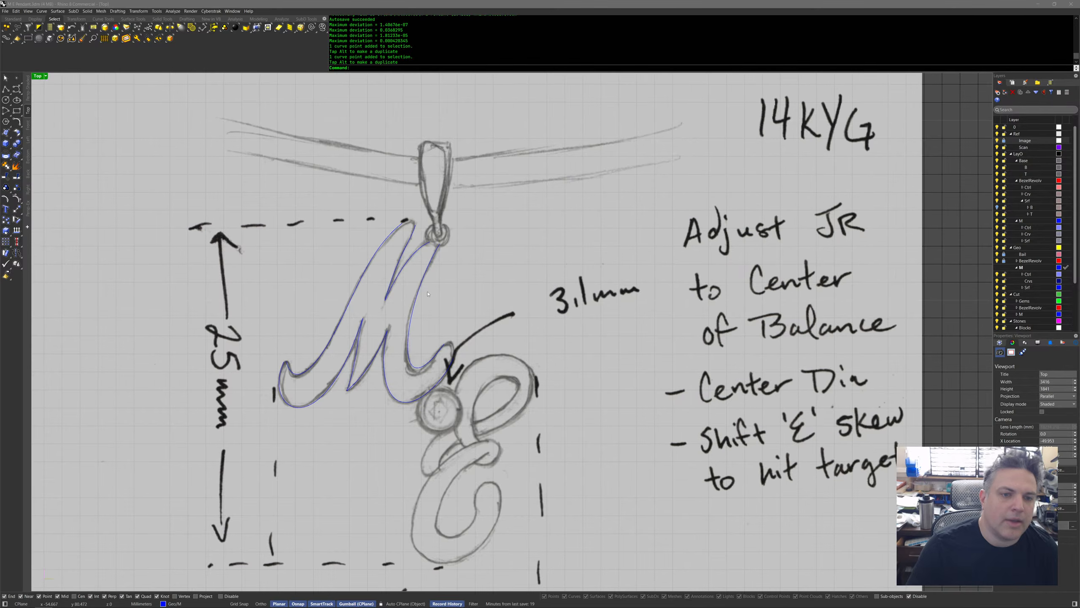
{"action": "middle_click", "coordinate": [431, 274]}
{"action": "middle_click", "coordinate": [428, 273], "text": "shift"}
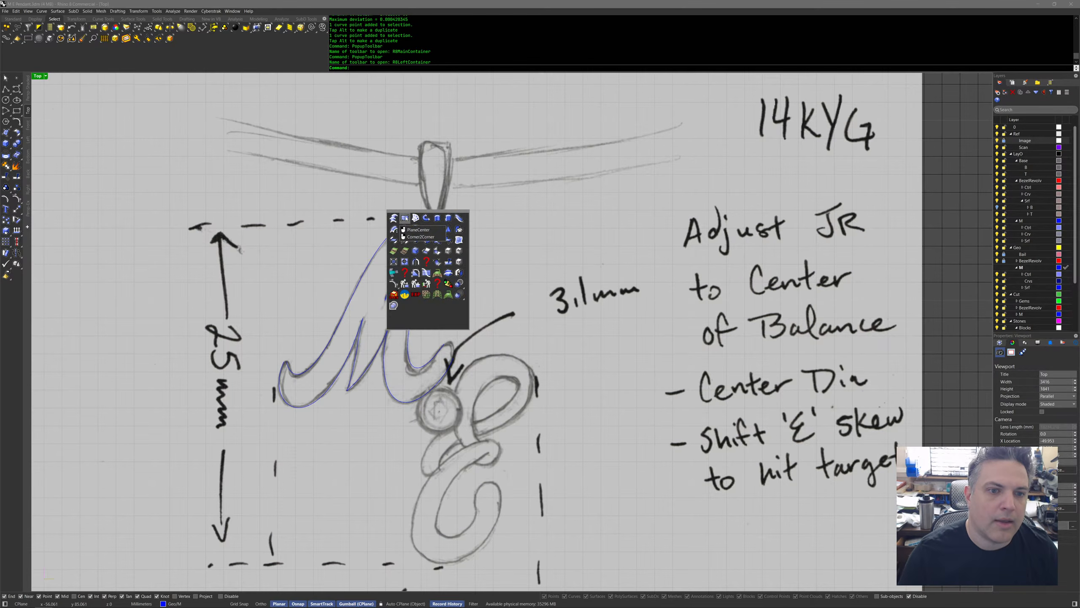
{"action": "left_click", "coordinate": [404, 218]}
{"action": "left_click", "coordinate": [234, 207]}
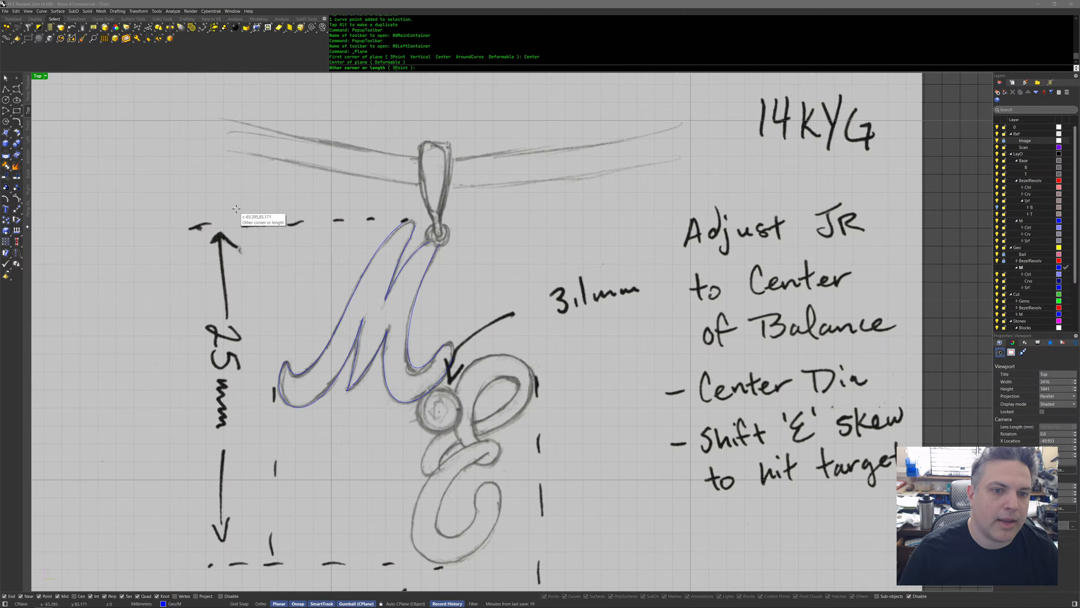
{"action": "key", "text": "Escape"}
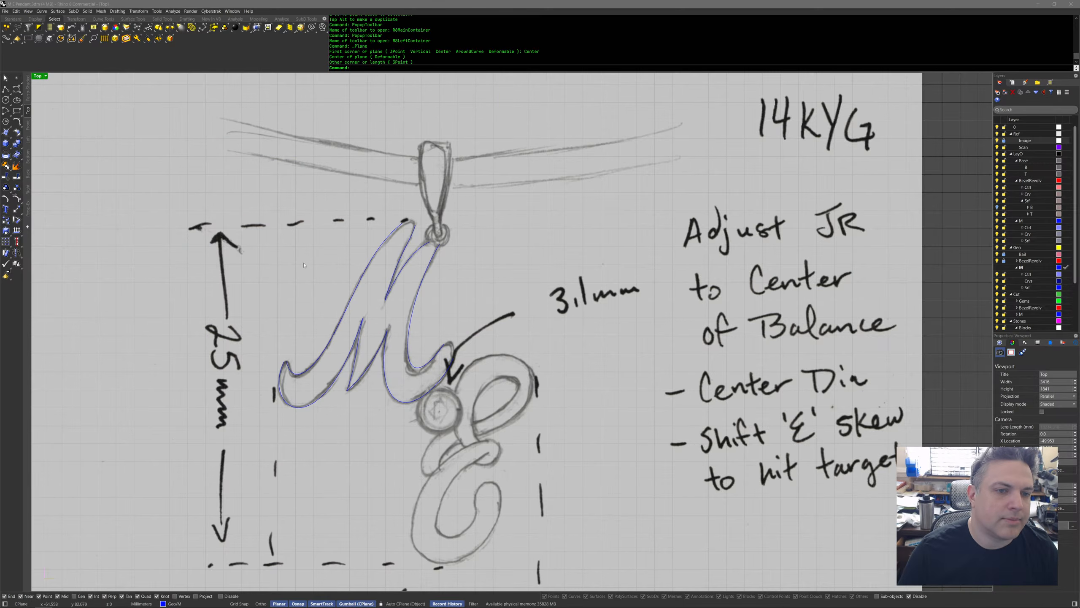
Create a square planar surface from its center over the traced M, covering the whole letter, and shift it slightly left.
{"action": "key", "text": "Return"}
{"action": "left_click", "coordinate": [385, 311]}
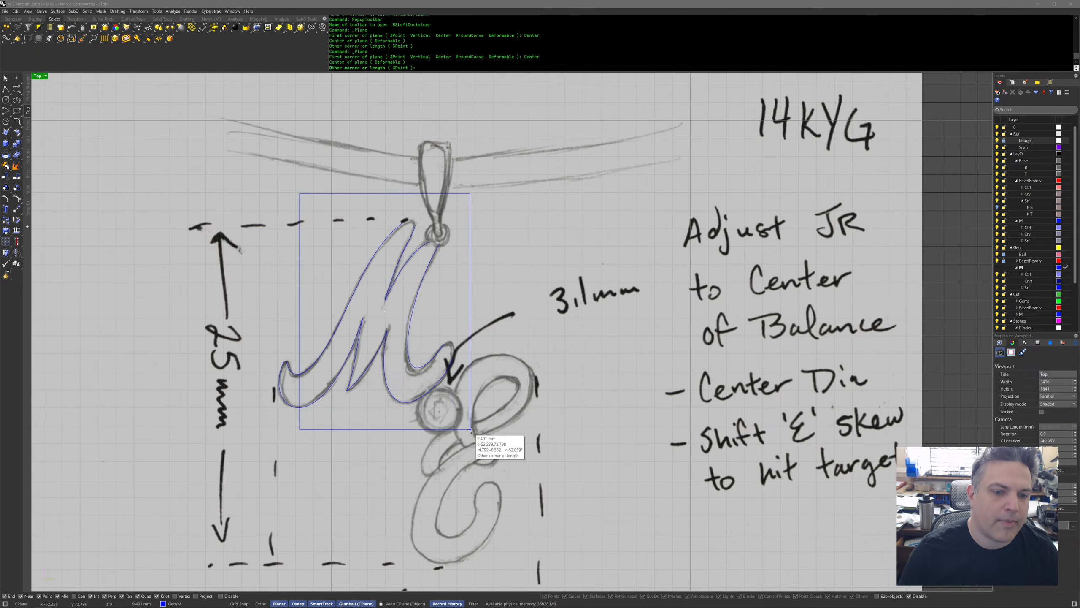
{"action": "left_click", "coordinate": [495, 421]}
{"action": "left_click", "coordinate": [488, 341]}
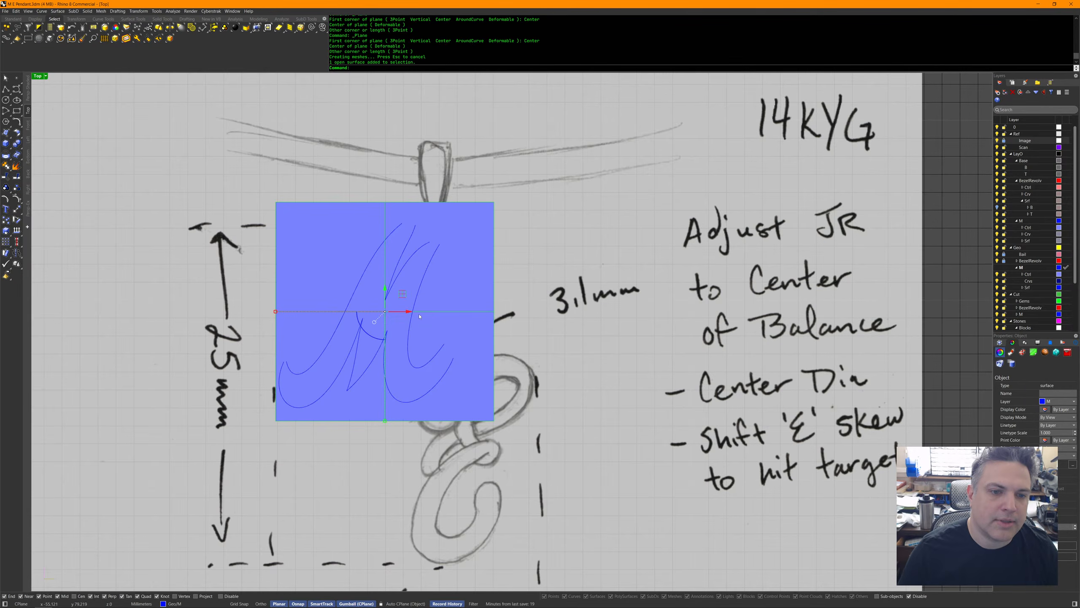
{"action": "left_click_drag", "start_coordinate": [410, 311], "coordinate": [394, 311]}
Examine where the bail, center stone and boundary rectangle sit relative to the sketch and the M's plane.
{"action": "scroll", "coordinate": [661, 347], "scroll_direction": "down", "scroll_amount": 3}
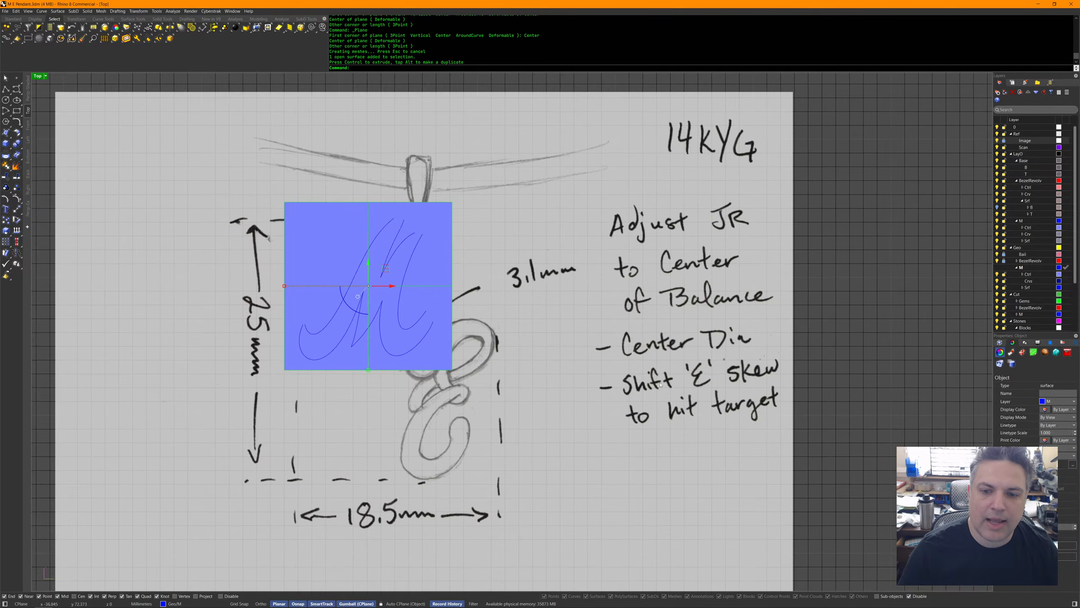
{"action": "right_click_drag", "start_coordinate": [756, 374], "coordinate": [638, 377]}
{"action": "scroll", "coordinate": [639, 377], "scroll_direction": "down", "scroll_amount": 4}
{"action": "right_click_drag", "start_coordinate": [790, 357], "coordinate": [604, 362]}
{"action": "right_click_drag", "start_coordinate": [234, 361], "coordinate": [345, 283]}
{"action": "scroll", "coordinate": [271, 327], "scroll_direction": "down", "scroll_amount": 4}
{"action": "scroll", "coordinate": [345, 283], "scroll_direction": "down", "scroll_amount": 2}
{"action": "right_click_drag", "start_coordinate": [595, 532], "coordinate": [454, 260]}
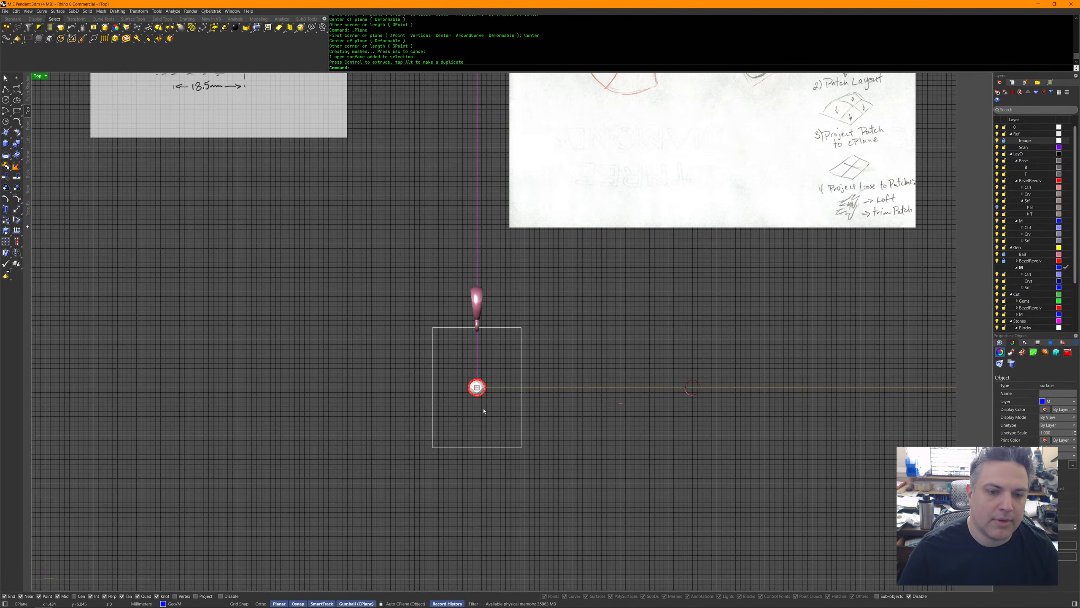
{"action": "scroll", "coordinate": [377, 270], "scroll_direction": "up", "scroll_amount": 1}
{"action": "right_click_drag", "start_coordinate": [378, 270], "coordinate": [420, 376]}
{"action": "right_click_drag", "start_coordinate": [454, 138], "coordinate": [530, 374]}
{"action": "scroll", "coordinate": [530, 374], "scroll_direction": "up", "scroll_amount": 5}
{"action": "right_click_drag", "start_coordinate": [426, 358], "coordinate": [540, 372]}
{"action": "key", "text": "Escape"}
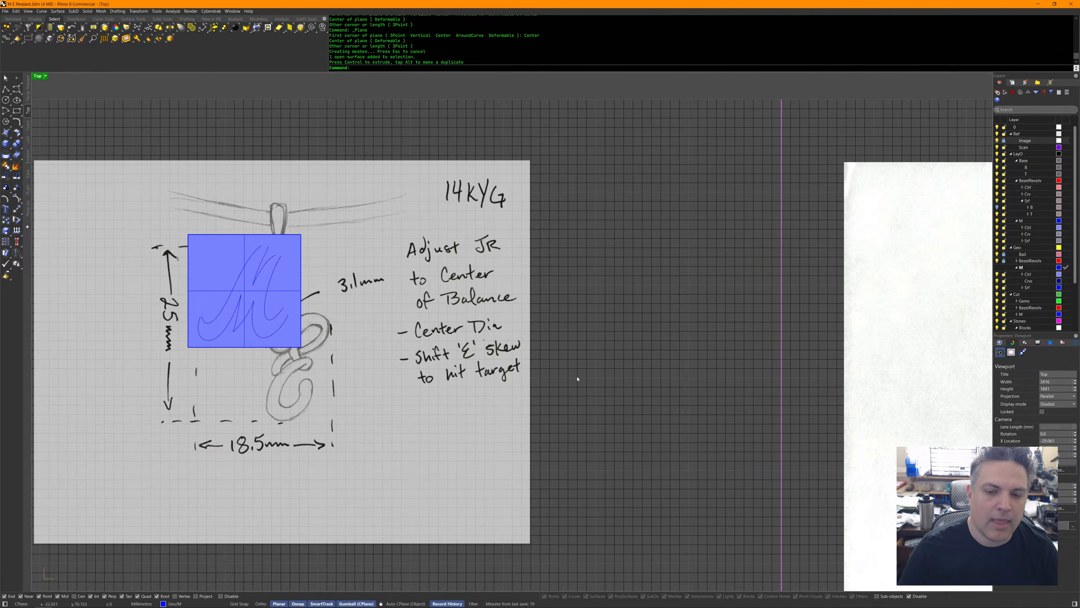
{"action": "right_click_drag", "start_coordinate": [613, 411], "coordinate": [620, 349]}
{"action": "scroll", "coordinate": [622, 348], "scroll_direction": "down", "scroll_amount": 5}
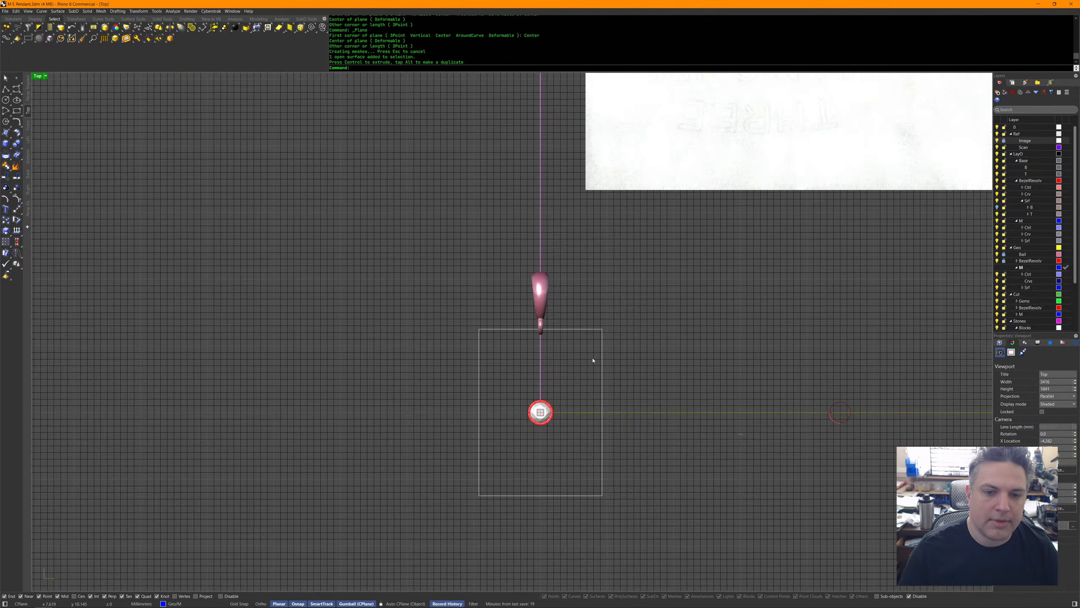
{"action": "scroll", "coordinate": [591, 362], "scroll_direction": "up", "scroll_amount": 4}
Duplicate the square plane and place the copy at the pendant location between the bail and the stone bezel.
{"action": "key", "text": "ctrl+c"}
{"action": "key", "text": "ctrl+v"}
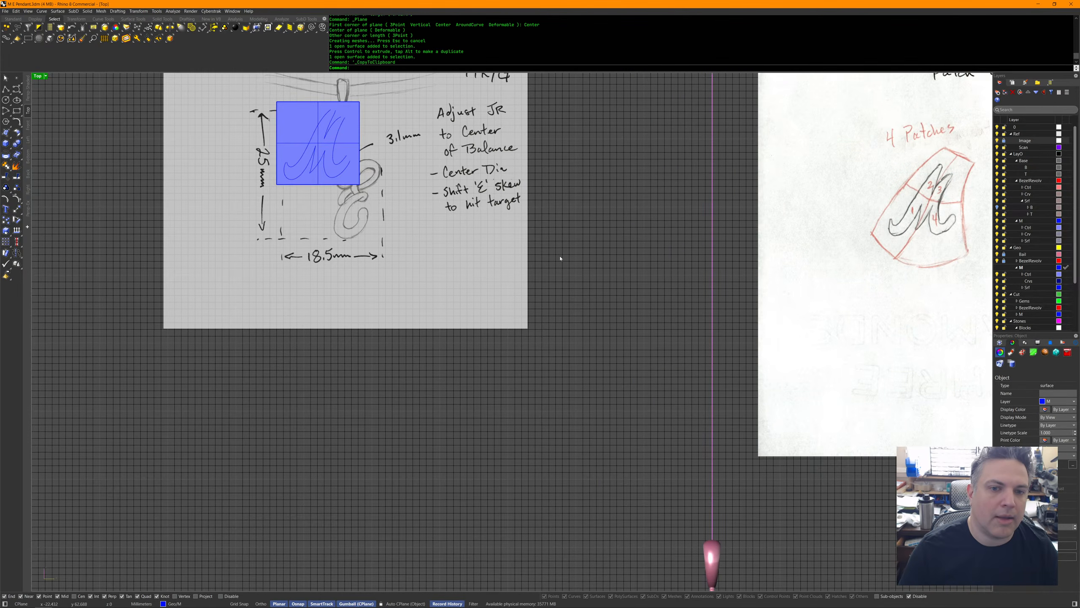
{"action": "mouse_move", "coordinate": [351, 132]}
{"action": "left_mouse_down"}
{"action": "mouse_move", "coordinate": [549, 390]}
{"action": "mouse_move", "coordinate": [469, 352]}
{"action": "left_mouse_up"}
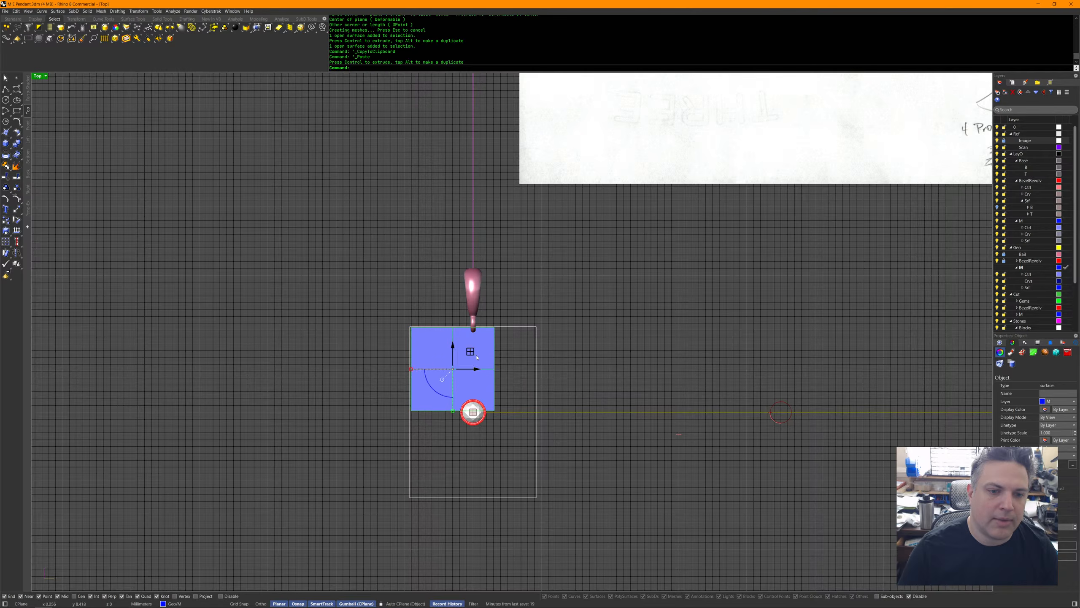
{"action": "left_click", "coordinate": [546, 385]}
Select both square planes in the four-viewport layout and raise them vertically above the M curves.
{"action": "scroll", "coordinate": [547, 386], "scroll_direction": "down", "scroll_amount": 5}
{"action": "scroll", "coordinate": [516, 331], "scroll_direction": "up", "scroll_amount": 5}
{"action": "left_click", "coordinate": [424, 176]}
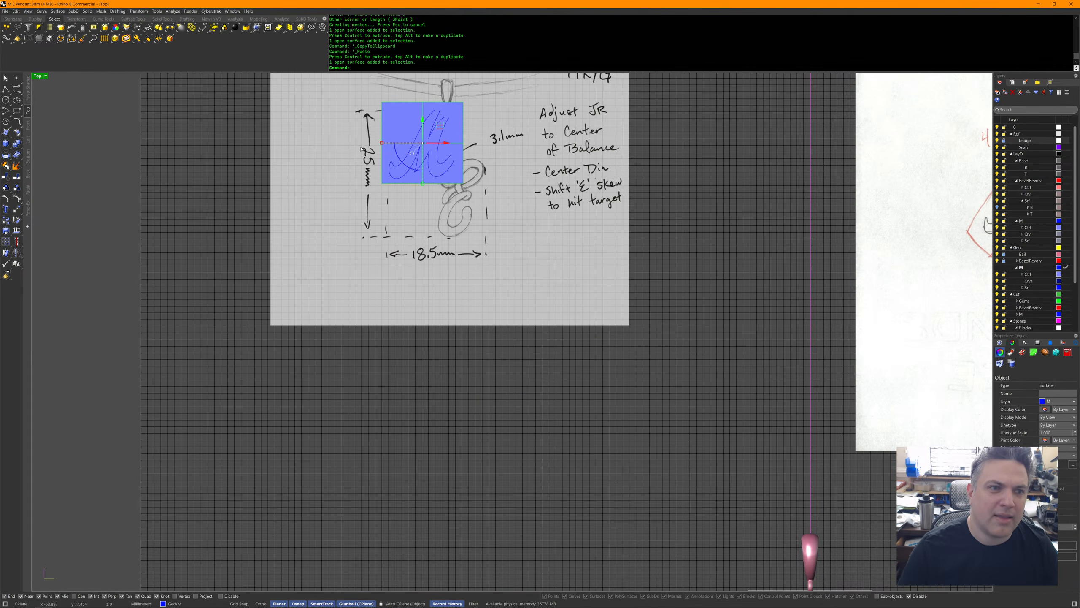
{"action": "double_click", "coordinate": [39, 78]}
{"action": "scroll", "coordinate": [593, 391], "scroll_direction": "down", "scroll_amount": 5}
{"action": "mouse_move", "coordinate": [593, 390]}
{"action": "right_mouse_down"}
{"action": "mouse_move", "coordinate": [605, 354]}
{"action": "mouse_move", "coordinate": [491, 359]}
{"action": "mouse_move", "coordinate": [481, 377]}
{"action": "mouse_move", "coordinate": [451, 319]}
{"action": "right_mouse_up"}
{"action": "left_click", "coordinate": [425, 359], "text": "shift"}
{"action": "scroll", "coordinate": [424, 360], "scroll_direction": "down", "scroll_amount": 5}
{"action": "right_click_drag", "start_coordinate": [362, 319], "coordinate": [489, 317], "text": "shift"}
{"action": "left_click_drag", "start_coordinate": [436, 316], "coordinate": [430, 276]}
Fine-tune the height of the raised planes above the M curves.
{"action": "right_click_drag", "start_coordinate": [445, 365], "coordinate": [638, 365], "text": "shift"}
{"action": "left_click", "coordinate": [663, 415]}
{"action": "right_click_drag", "start_coordinate": [663, 414], "coordinate": [638, 416]}
{"action": "scroll", "coordinate": [596, 383], "scroll_direction": "up", "scroll_amount": 1}
{"action": "left_click", "coordinate": [431, 277]}
{"action": "left_click_drag", "start_coordinate": [433, 251], "coordinate": [435, 263]}
{"action": "left_click", "coordinate": [528, 314]}
{"action": "right_click_drag", "start_coordinate": [528, 314], "coordinate": [586, 324]}
Flow copies of the M curves from the sketch plane to the duplicate plane with Rigid=No, AutoAdjust=No, PreserveStructure=Yes.
{"action": "left_click", "coordinate": [544, 302]}
{"action": "middle_click", "coordinate": [587, 334]}
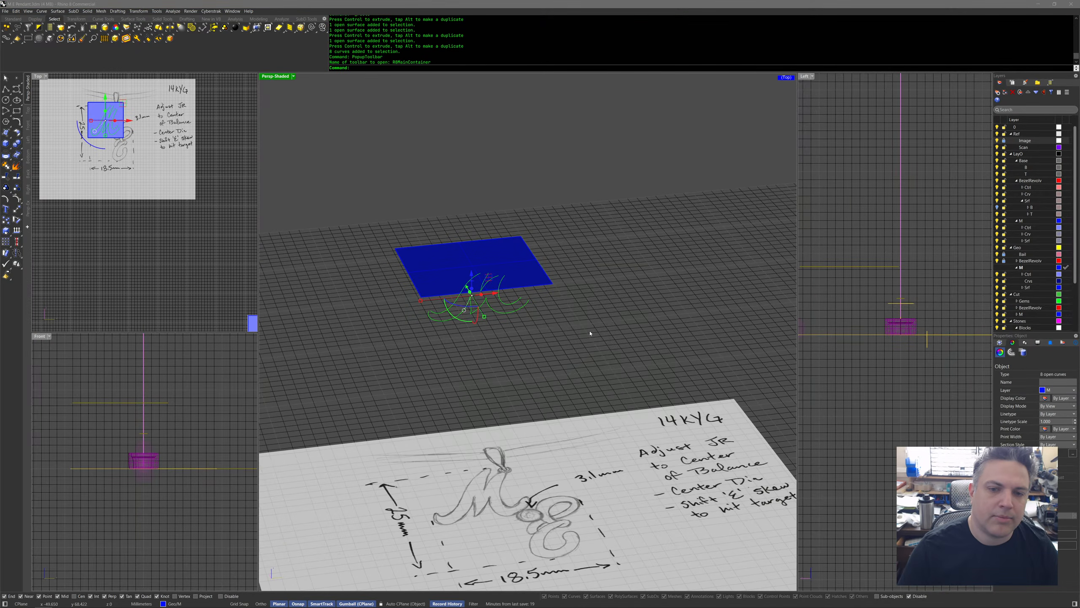
{"action": "left_click", "coordinate": [566, 335]}
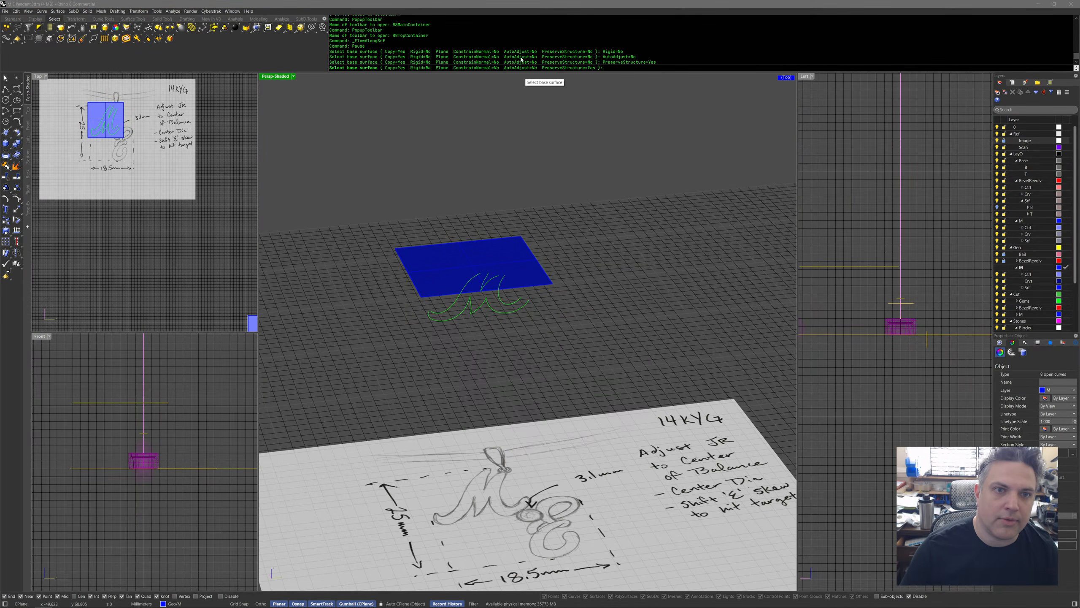
{"action": "left_click", "coordinate": [485, 263]}
{"action": "scroll", "coordinate": [484, 263], "scroll_direction": "down", "scroll_amount": 3}
{"action": "right_click_drag", "start_coordinate": [485, 272], "coordinate": [481, 352]}
{"action": "left_click", "coordinate": [481, 352]}
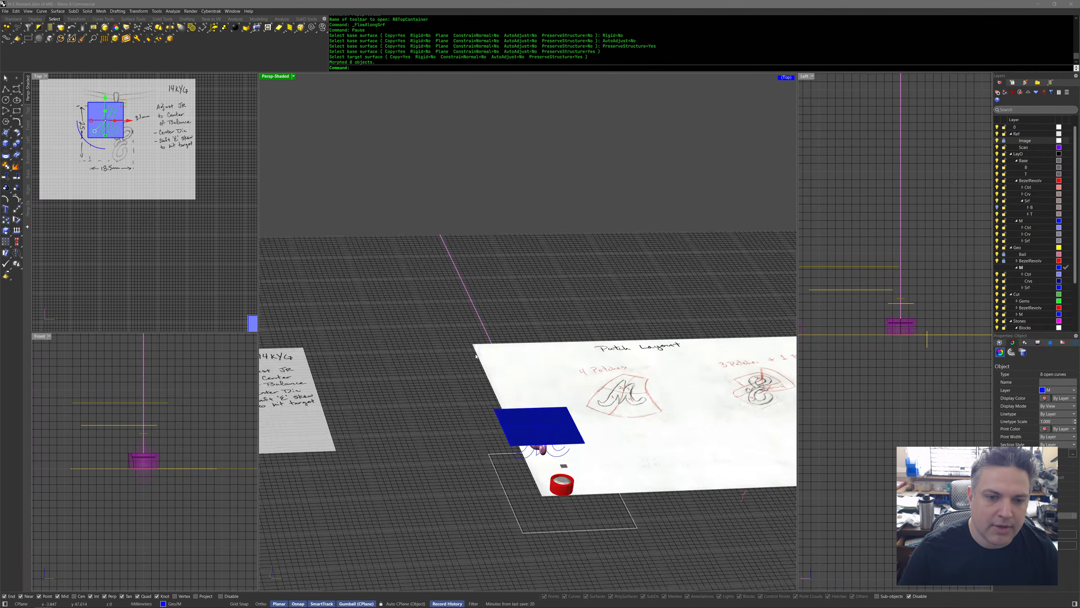
Set the duplicate plane at the pendant location to Wireframe object display mode.
{"action": "scroll", "coordinate": [481, 351], "scroll_direction": "down", "scroll_amount": 3}
{"action": "scroll", "coordinate": [446, 369], "scroll_direction": "up", "scroll_amount": 5}
{"action": "left_click", "coordinate": [472, 330]}
{"action": "scroll", "coordinate": [150, 277], "scroll_direction": "up", "scroll_amount": 5}
{"action": "middle_click", "coordinate": [173, 178]}
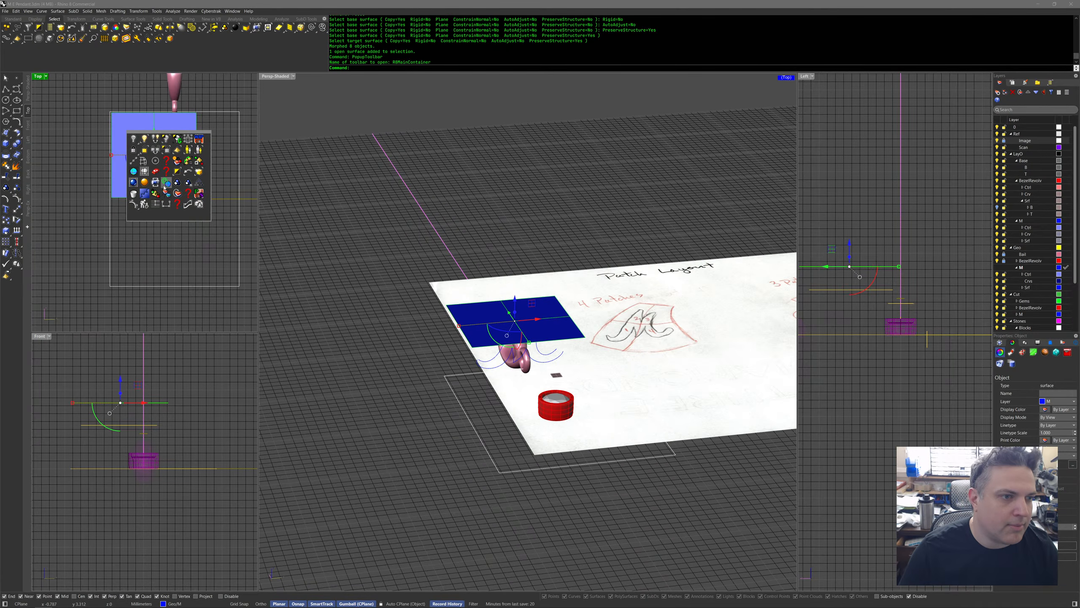
{"action": "left_click", "coordinate": [164, 185]}
{"action": "scroll", "coordinate": [174, 200], "scroll_direction": "up", "scroll_amount": 4}
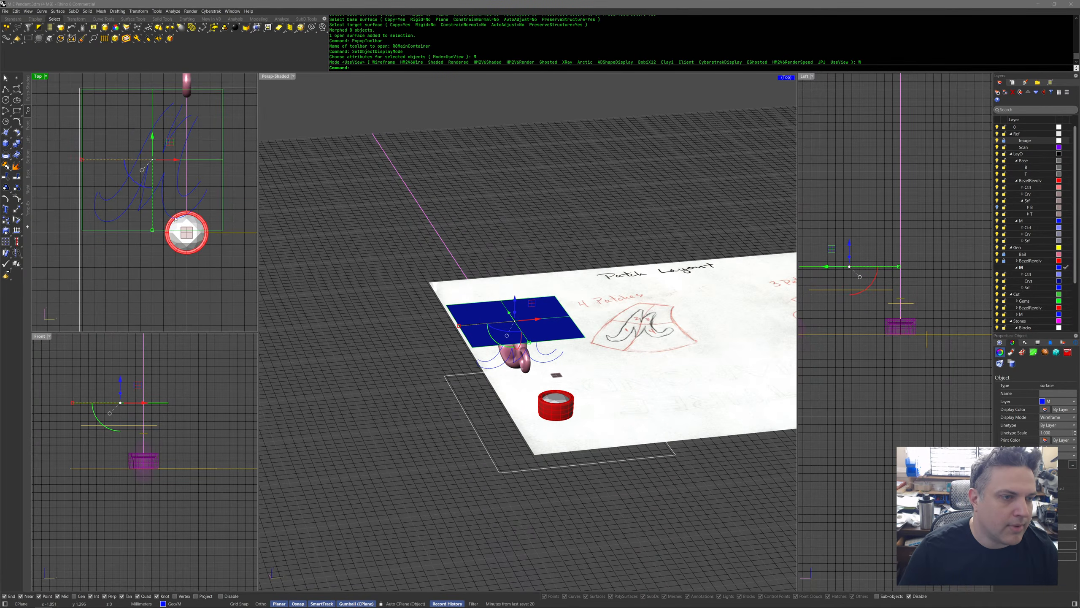
Turn on the duplicate plane's control points and move its lower-left corner slightly outward to reshape the flowed M.
{"action": "middle_click", "coordinate": [168, 222]}
{"action": "left_click", "coordinate": [129, 239]}
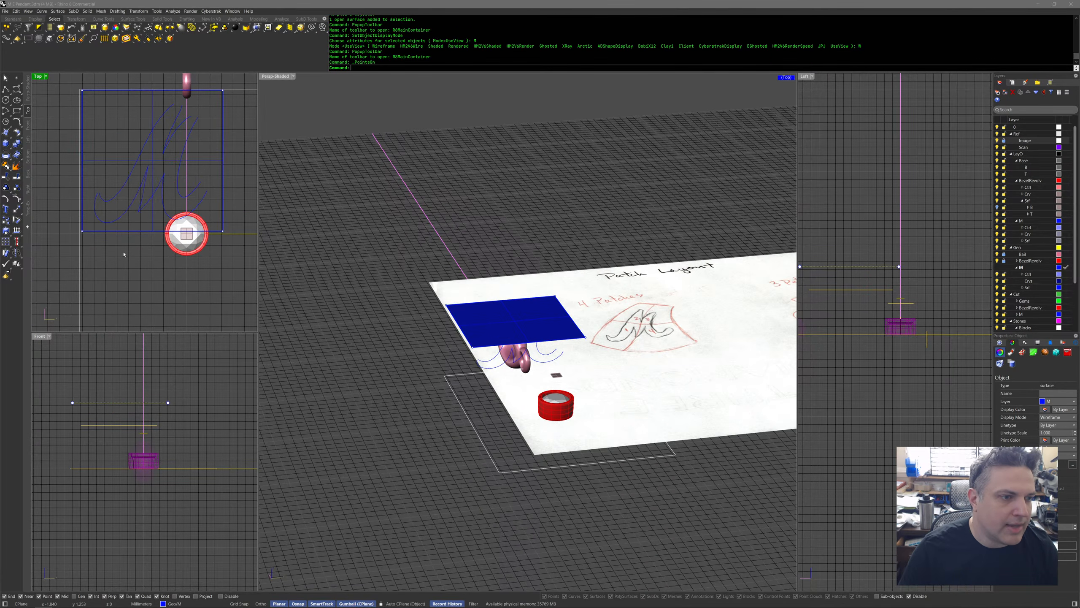
{"action": "left_click", "coordinate": [84, 233]}
{"action": "mouse_move", "coordinate": [103, 230]}
{"action": "left_mouse_down"}
{"action": "mouse_move", "coordinate": [89, 239]}
{"action": "mouse_move", "coordinate": [121, 235]}
{"action": "mouse_move", "coordinate": [101, 235]}
{"action": "left_mouse_up"}
Examine the flowed M curves, their control plane and the pendant parts in the perspective view.
{"action": "scroll", "coordinate": [354, 331], "scroll_direction": "down", "scroll_amount": 3}
{"action": "mouse_move", "coordinate": [313, 338]}
{"action": "right_mouse_down"}
{"action": "mouse_move", "coordinate": [354, 330]}
{"action": "mouse_move", "coordinate": [473, 357]}
{"action": "right_mouse_up"}
{"action": "left_click", "coordinate": [500, 299]}
{"action": "right_click_drag", "start_coordinate": [688, 300], "coordinate": [549, 305], "text": "shift"}
{"action": "scroll", "coordinate": [549, 305], "scroll_direction": "down", "scroll_amount": 2}
{"action": "left_click", "coordinate": [602, 342]}
{"action": "left_click", "coordinate": [560, 405]}
{"action": "scroll", "coordinate": [560, 405], "scroll_direction": "up", "scroll_amount": 5}
{"action": "mouse_move", "coordinate": [560, 406]}
{"action": "right_mouse_down", "text": "shift"}
{"action": "mouse_move", "coordinate": [465, 410]}
{"action": "mouse_move", "coordinate": [478, 372]}
{"action": "mouse_move", "coordinate": [433, 333]}
{"action": "mouse_move", "coordinate": [423, 349]}
{"action": "right_mouse_up", "text": "shift"}
{"action": "scroll", "coordinate": [478, 372], "scroll_direction": "up", "scroll_amount": 3}
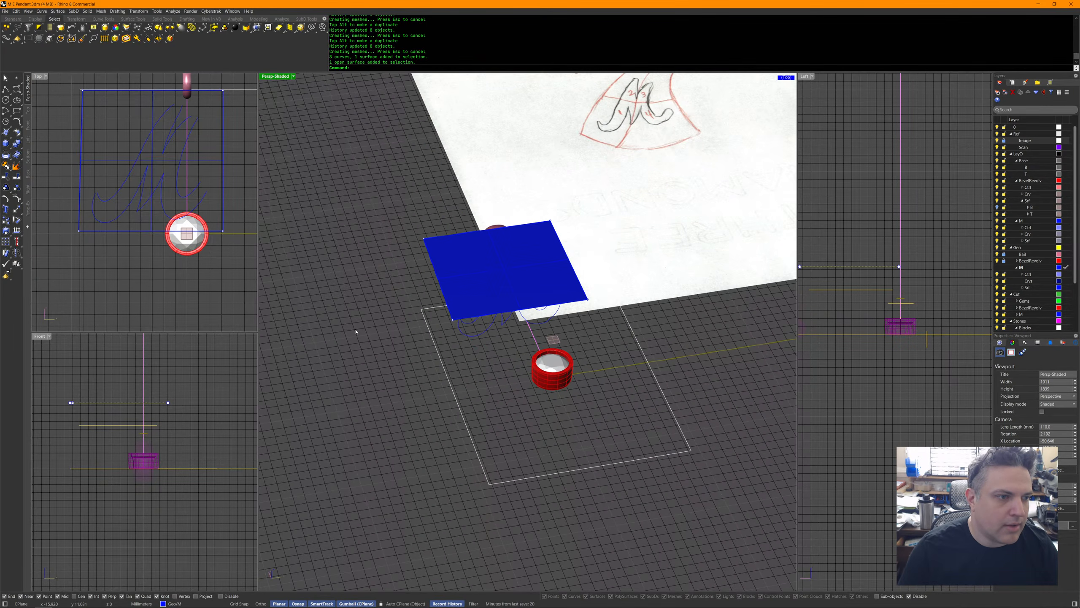
Undo the corner point moves on the duplicate plane at the pendant location while keeping its Wireframe object display mode.
{"action": "key", "text": "ctrl+z"}
{"action": "key", "text": "ctrl+z"}
{"action": "key", "text": "ctrl+z"}
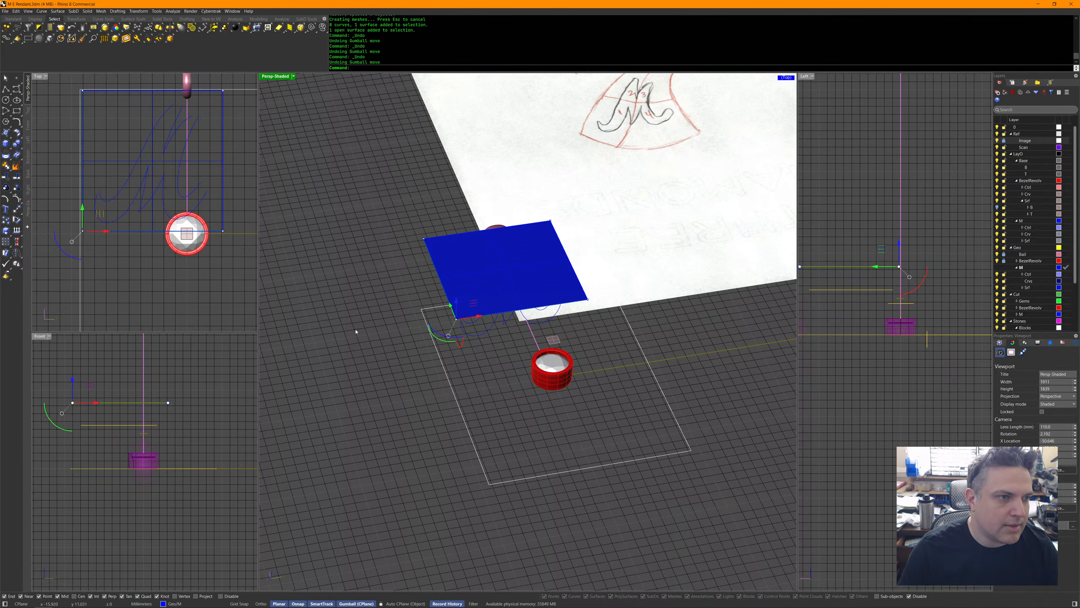
{"action": "key", "text": "ctrl+z"}
{"action": "key", "text": "ctrl+y"}
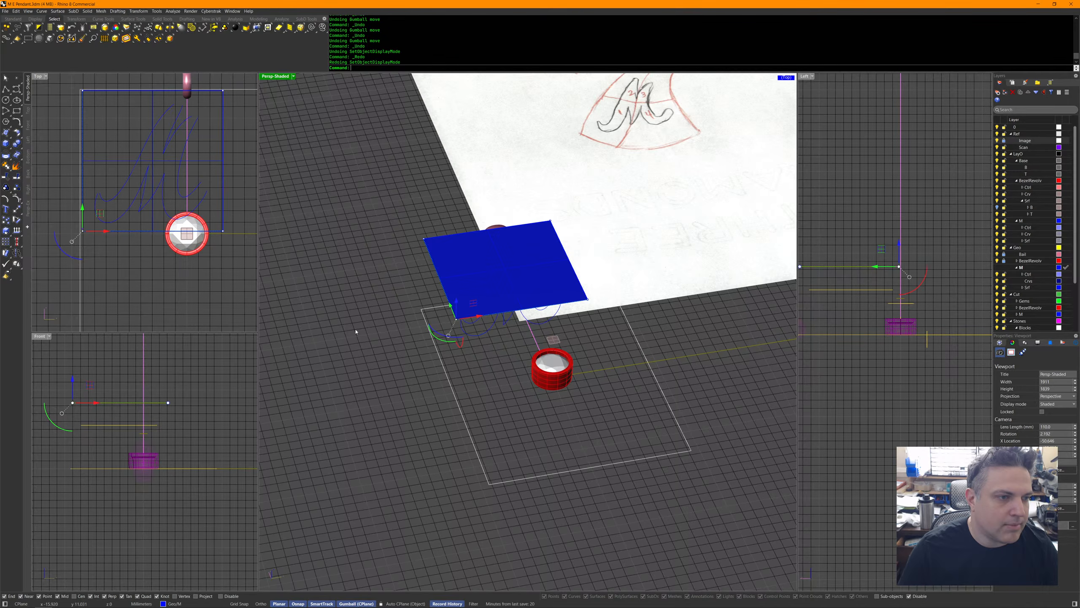
Duplicate the 14KYG pendant sketch picture and place the copy directly below the original.
{"action": "mouse_move", "coordinate": [373, 381]}
{"action": "right_mouse_down"}
{"action": "mouse_move", "coordinate": [432, 379]}
{"action": "mouse_move", "coordinate": [418, 357]}
{"action": "mouse_move", "coordinate": [425, 395]}
{"action": "right_mouse_up"}
{"action": "left_click", "coordinate": [474, 300]}
{"action": "left_click", "coordinate": [411, 375]}
{"action": "scroll", "coordinate": [419, 375], "scroll_direction": "down", "scroll_amount": 10}
{"action": "right_click_drag", "start_coordinate": [425, 396], "coordinate": [547, 316], "text": "shift"}
{"action": "scroll", "coordinate": [548, 317], "scroll_direction": "up", "scroll_amount": 4}
{"action": "right_click_drag", "start_coordinate": [600, 252], "coordinate": [605, 261]}
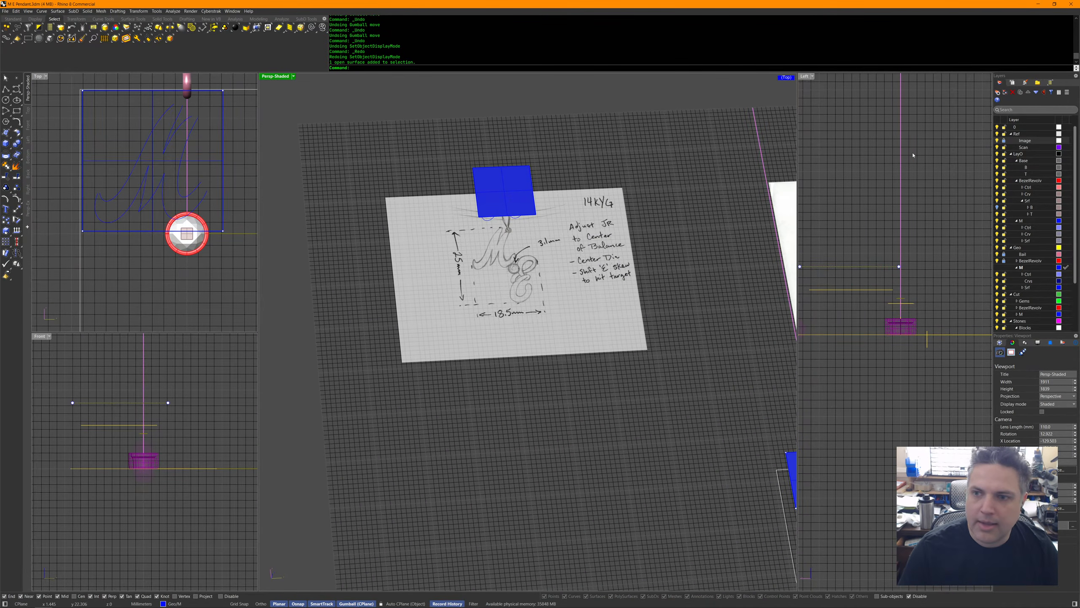
{"action": "left_click", "coordinate": [632, 293]}
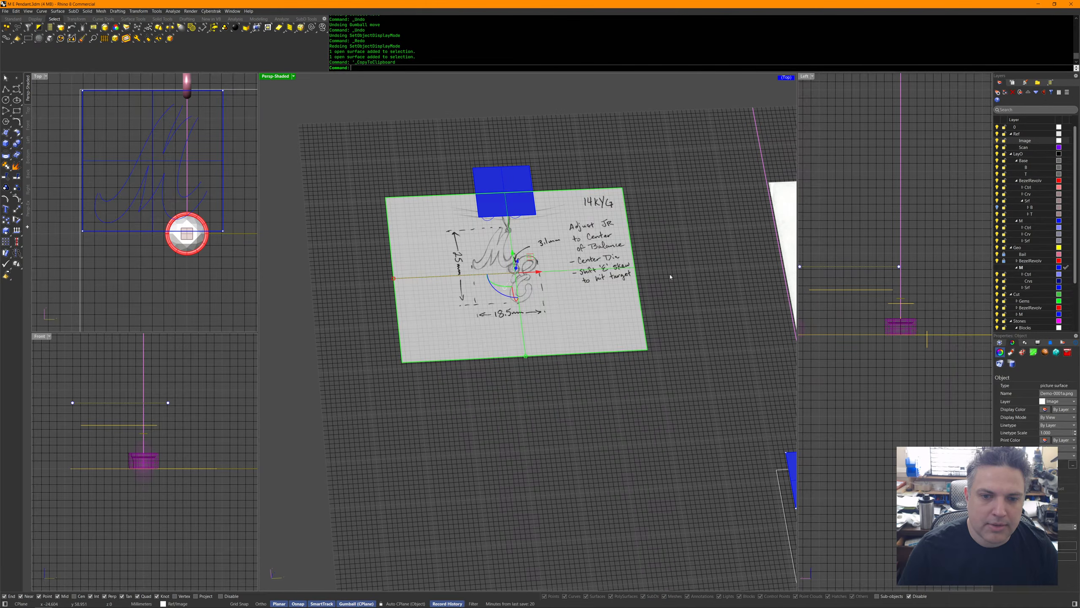
{"action": "key", "text": "ctrl+v"}
{"action": "mouse_move", "coordinate": [515, 249]}
{"action": "left_mouse_down"}
{"action": "mouse_move", "coordinate": [518, 374]}
{"action": "mouse_move", "coordinate": [517, 361]}
{"action": "left_mouse_up"}
{"action": "key", "text": "Escape"}
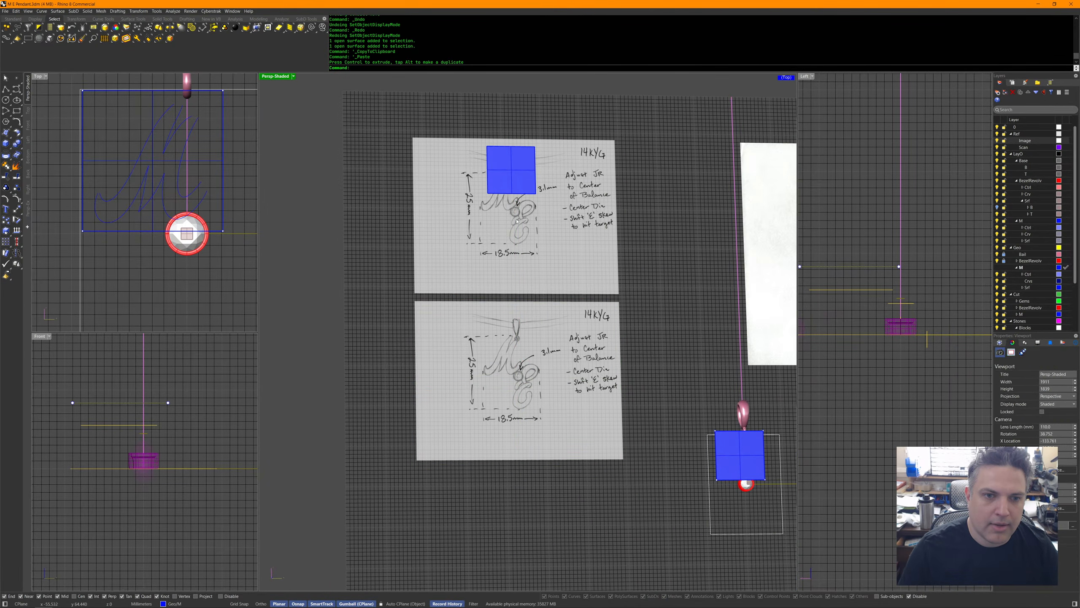
Duplicate the sketch plane and the pendant plane together and move the copies down onto the lower sketch picture and below the pendant.
{"action": "left_click", "coordinate": [519, 181]}
{"action": "right_click_drag", "start_coordinate": [528, 204], "coordinate": [557, 209]}
{"action": "right_click_drag", "start_coordinate": [751, 372], "coordinate": [672, 347], "text": "shift"}
{"action": "scroll", "coordinate": [671, 347], "scroll_direction": "down", "scroll_amount": 1}
{"action": "left_click", "coordinate": [688, 354], "text": "shift"}
{"action": "mouse_move", "coordinate": [548, 276]}
{"action": "right_mouse_down"}
{"action": "mouse_move", "coordinate": [495, 278]}
{"action": "mouse_move", "coordinate": [641, 237]}
{"action": "right_mouse_up"}
{"action": "key", "text": "ctrl+v"}
{"action": "left_click_drag", "start_coordinate": [599, 233], "coordinate": [626, 444]}
Delete the surplus plane copy below the pendant.
{"action": "scroll", "coordinate": [627, 446], "scroll_direction": "down", "scroll_amount": 1}
{"action": "right_click_drag", "start_coordinate": [752, 560], "coordinate": [640, 446], "text": "shift"}
{"action": "left_click", "coordinate": [641, 446]}
{"action": "left_click", "coordinate": [619, 465]}
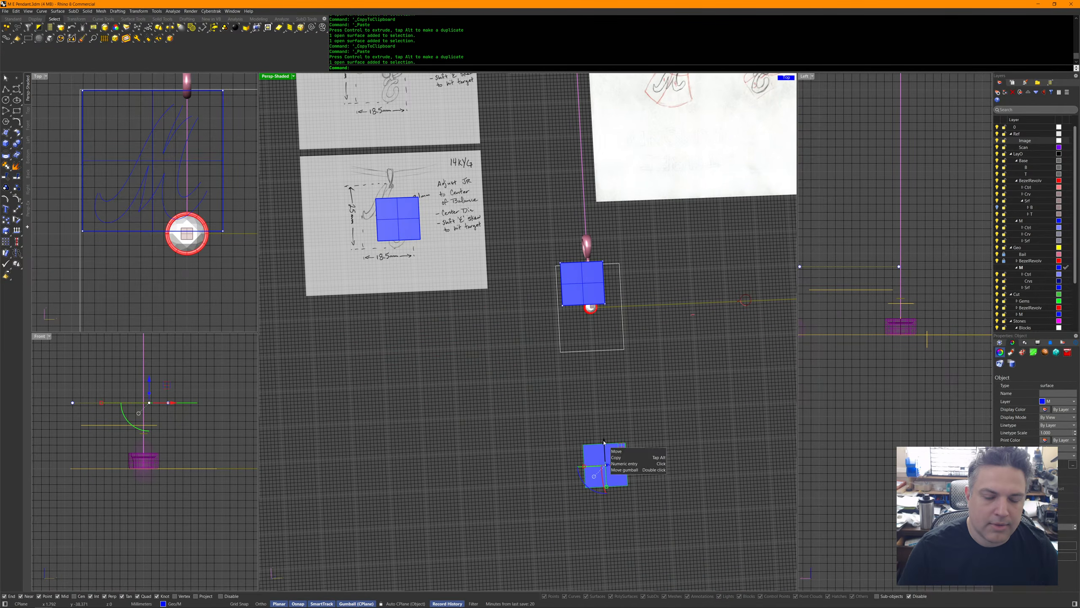
{"action": "middle_click", "coordinate": [567, 389]}
{"action": "left_click", "coordinate": [534, 407]}
Stretch the copied plane on the lower sketch taller and shift it slightly right over the E.
{"action": "left_click", "coordinate": [397, 219]}
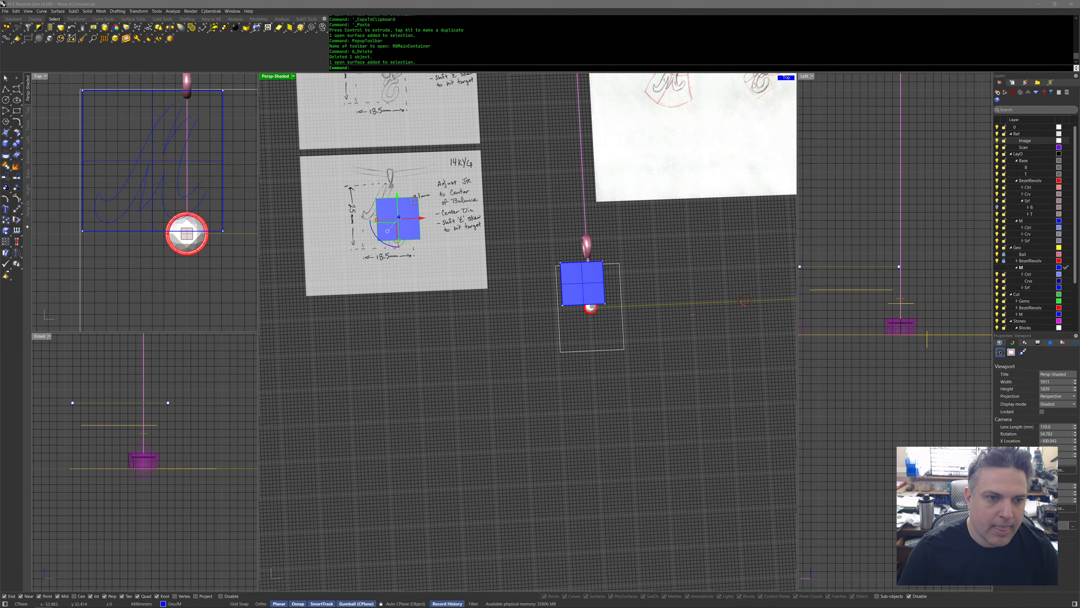
{"action": "scroll", "coordinate": [137, 164], "scroll_direction": "down", "scroll_amount": 4}
{"action": "scroll", "coordinate": [183, 125], "scroll_direction": "up", "scroll_amount": 10}
{"action": "right_click_drag", "start_coordinate": [73, 104], "coordinate": [182, 125]}
{"action": "left_click_drag", "start_coordinate": [163, 243], "coordinate": [163, 256]}
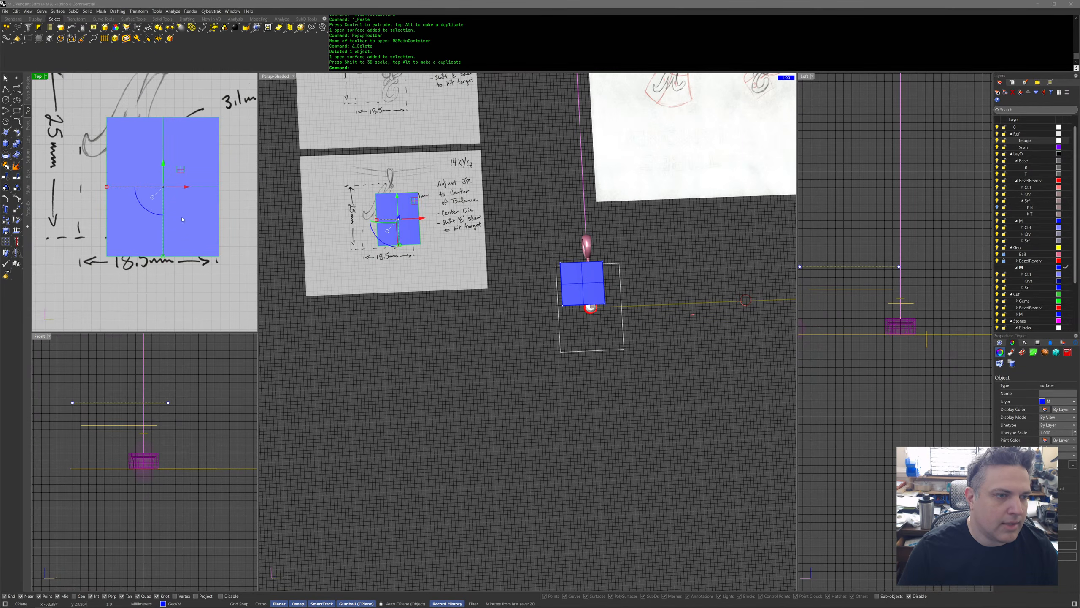
{"action": "left_click_drag", "start_coordinate": [182, 170], "coordinate": [189, 176]}
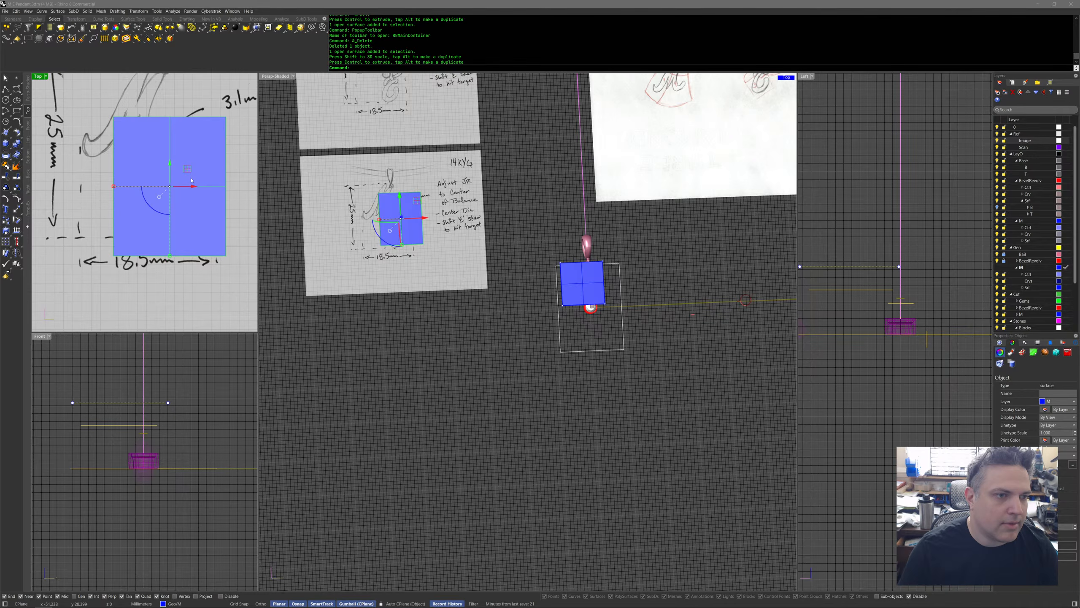
Set the object display mode of the E plane and both M planes to Wireframe.
{"action": "middle_click", "coordinate": [191, 180]}
{"action": "middle_click", "coordinate": [192, 178]}
{"action": "middle_click", "coordinate": [186, 173]}
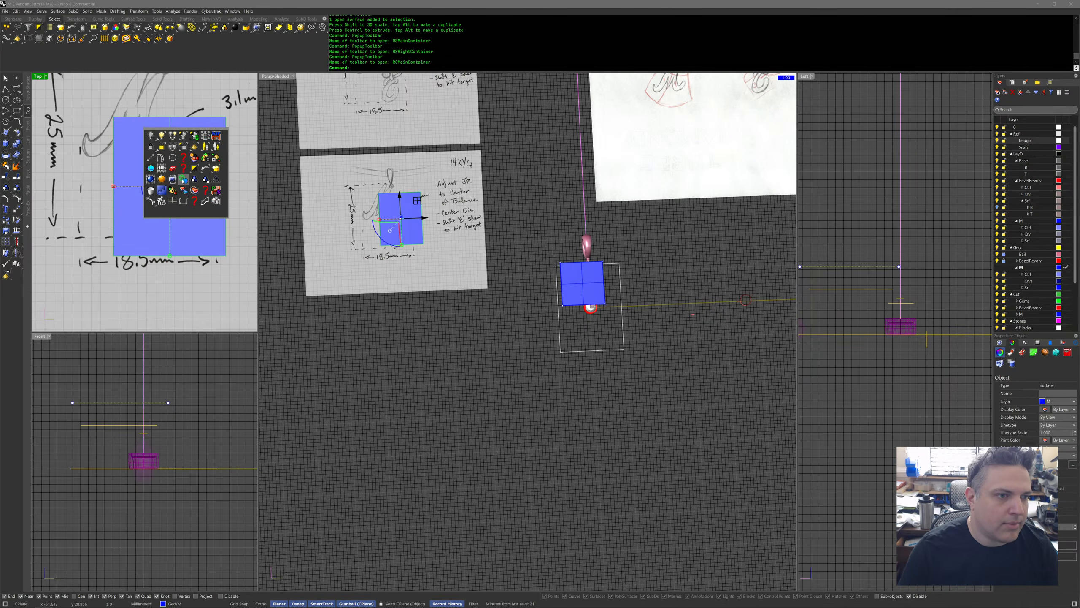
{"action": "left_click", "coordinate": [183, 179]}
{"action": "right_click_drag", "start_coordinate": [387, 354], "coordinate": [468, 235]}
{"action": "right_click", "coordinate": [465, 248]}
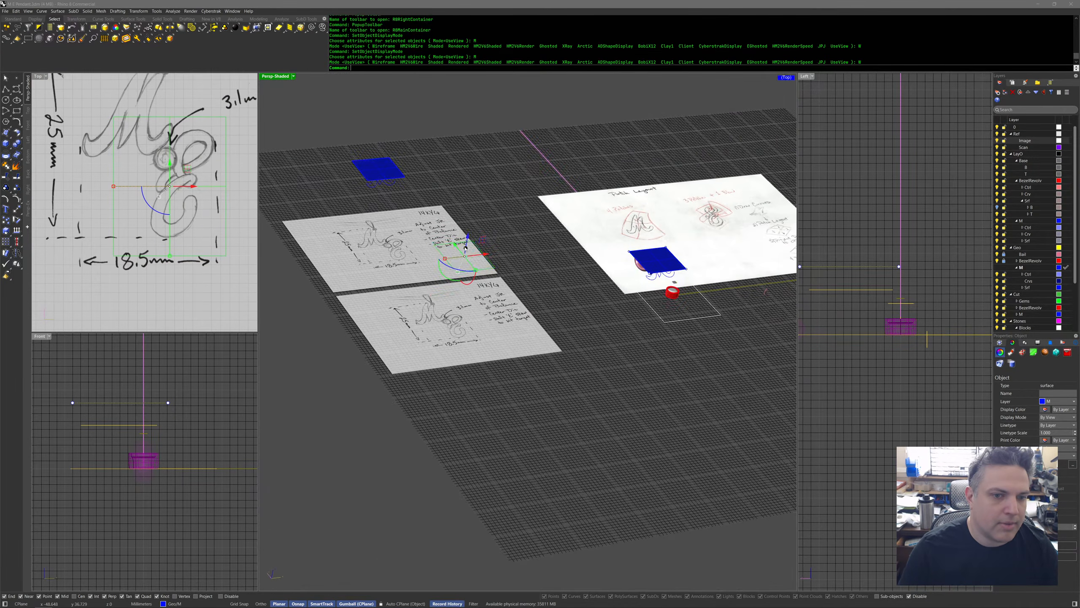
{"action": "left_click", "coordinate": [385, 169]}
{"action": "right_click", "coordinate": [386, 170]}
{"action": "left_click", "coordinate": [652, 255]}
{"action": "right_click", "coordinate": [653, 254]}
{"action": "left_click", "coordinate": [600, 330]}
{"action": "right_click_drag", "start_coordinate": [651, 256], "coordinate": [559, 394]}
Nudge the E plane right and slightly up so it surrounds the sketched E, and hide it.
{"action": "scroll", "coordinate": [238, 189], "scroll_direction": "up", "scroll_amount": 3}
{"action": "mouse_move", "coordinate": [227, 172]}
{"action": "right_mouse_down"}
{"action": "mouse_move", "coordinate": [238, 187]}
{"action": "mouse_move", "coordinate": [223, 186]}
{"action": "right_mouse_up"}
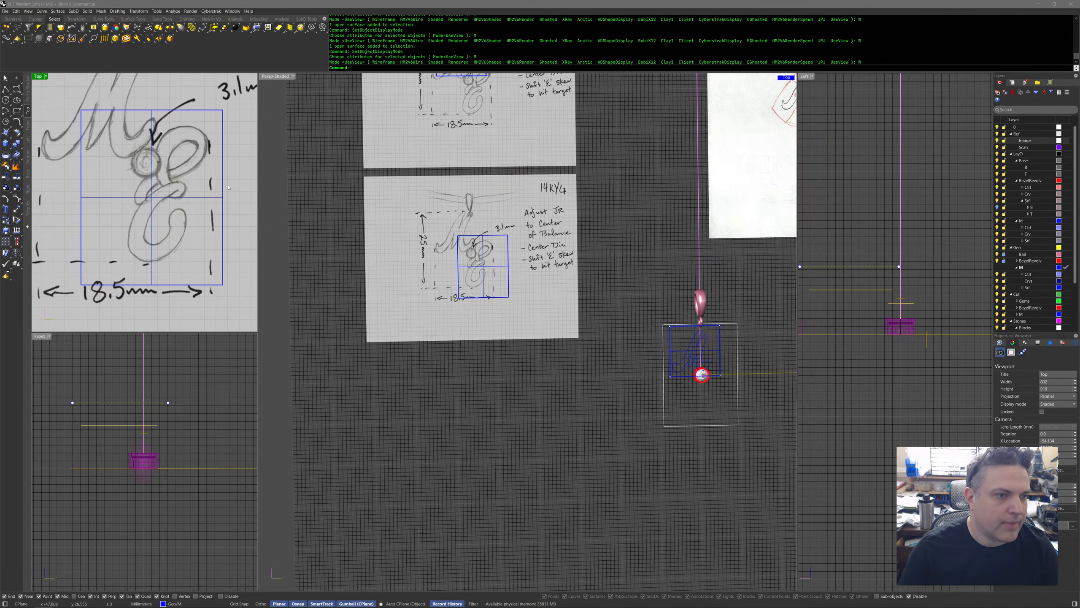
{"action": "left_click", "coordinate": [222, 186]}
{"action": "left_click_drag", "start_coordinate": [170, 182], "coordinate": [189, 173]}
{"action": "scroll", "coordinate": [187, 181], "scroll_direction": "up", "scroll_amount": 1}
{"action": "right_click_drag", "start_coordinate": [188, 181], "coordinate": [180, 172]}
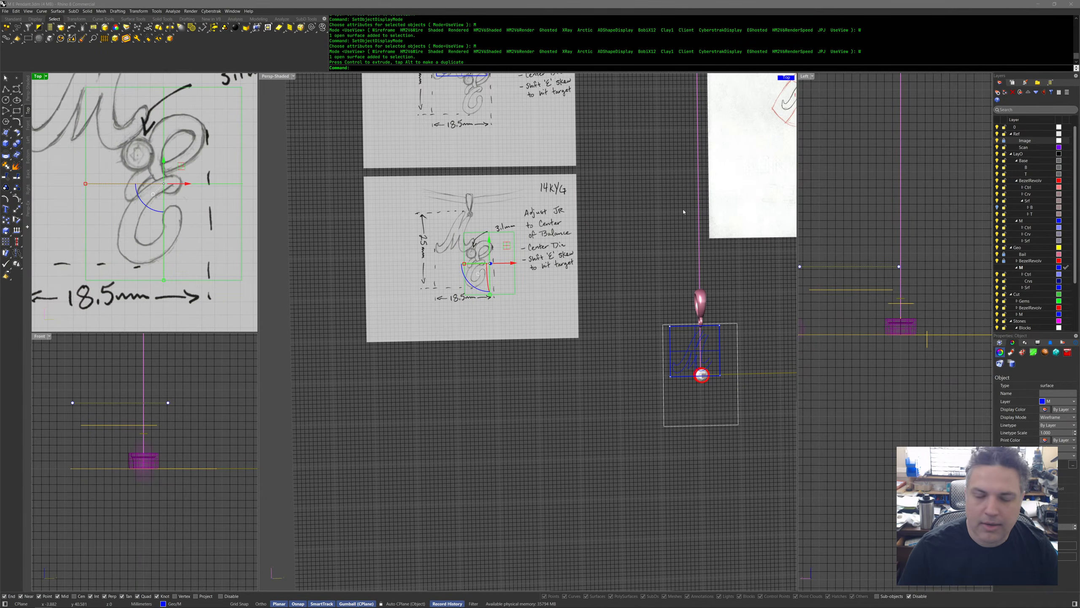
{"action": "middle_click", "coordinate": [209, 191]}
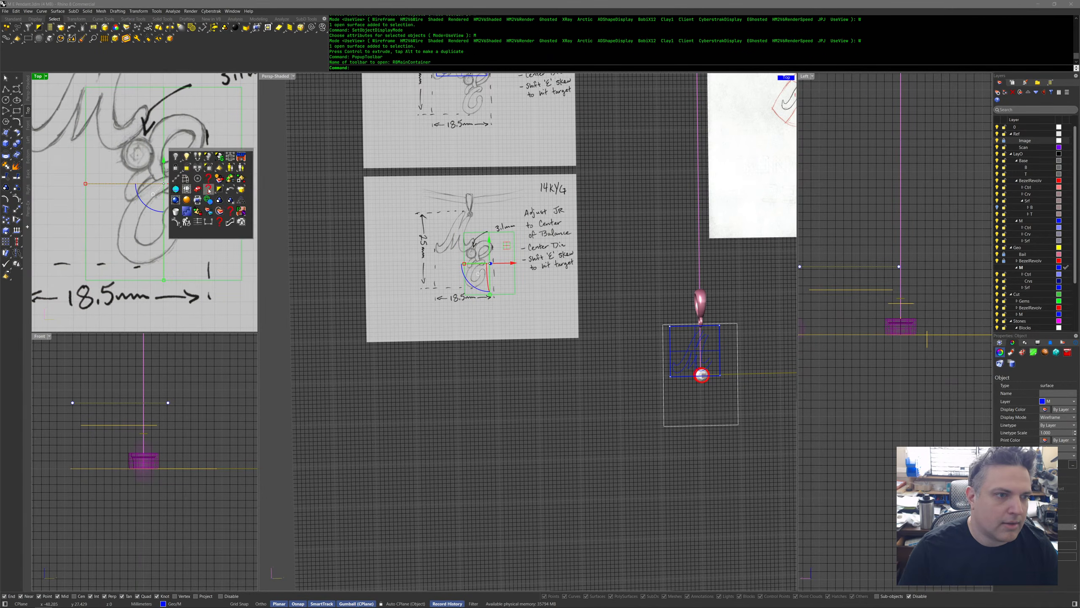
{"action": "left_click", "coordinate": [176, 157]}
{"action": "scroll", "coordinate": [195, 195], "scroll_direction": "up", "scroll_amount": 3}
{"action": "right_click_drag", "start_coordinate": [169, 168], "coordinate": [157, 193]}
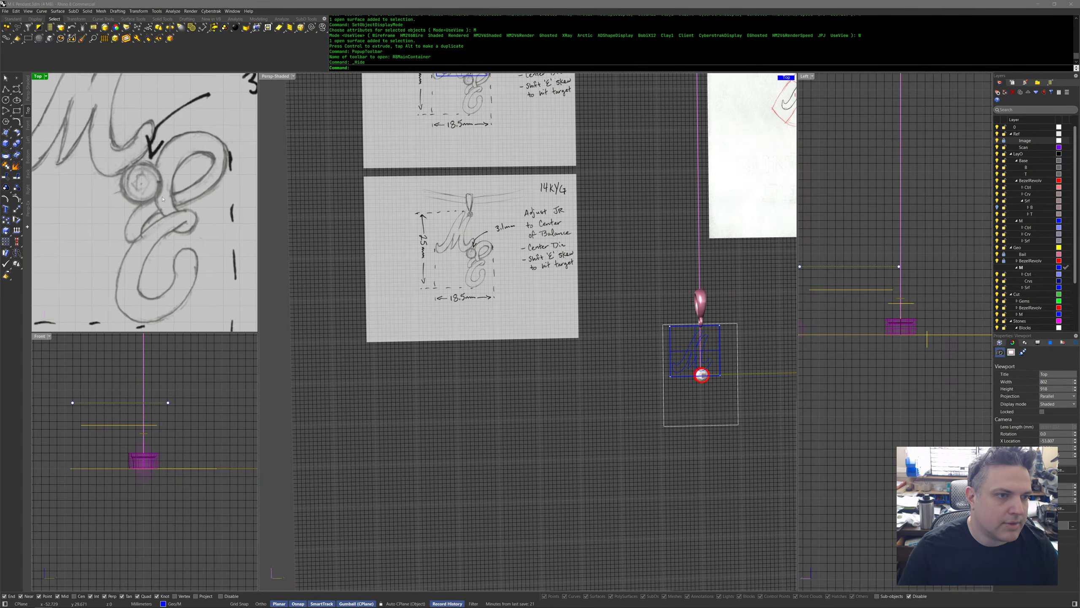
{"action": "scroll", "coordinate": [161, 196], "scroll_direction": "up", "scroll_amount": 1}
{"action": "middle_click", "coordinate": [163, 197]}
{"action": "right_click", "coordinate": [163, 196]}
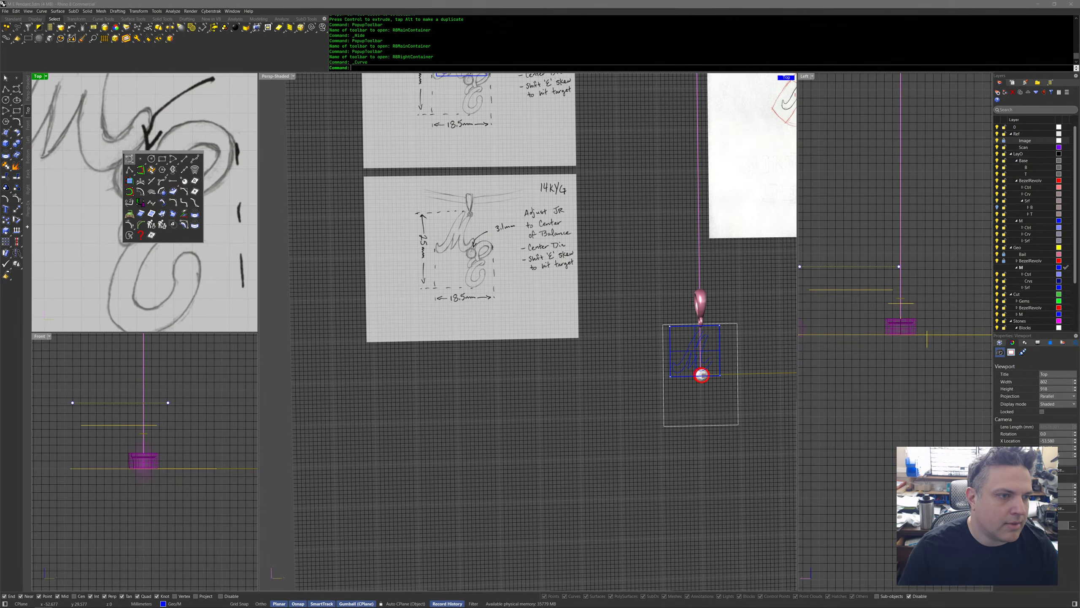
{"action": "left_click", "coordinate": [129, 159]}
{"action": "scroll", "coordinate": [142, 212], "scroll_direction": "up", "scroll_amount": 3}
{"action": "left_click", "coordinate": [137, 245]}
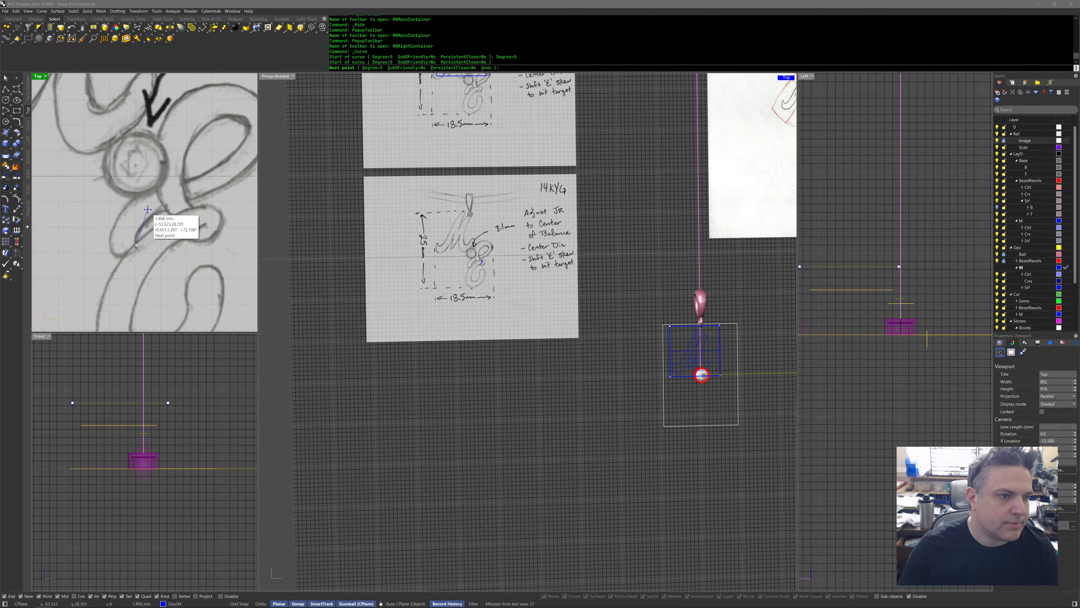
{"action": "left_click", "coordinate": [136, 212]}
{"action": "key", "text": "Escape"}
Create a new layer set named E with the custom layer command.
{"action": "scroll", "coordinate": [168, 244], "scroll_direction": "down", "scroll_amount": 1}
{"action": "right_click_drag", "start_coordinate": [168, 246], "coordinate": [133, 220]}
{"action": "middle_click", "coordinate": [126, 214]}
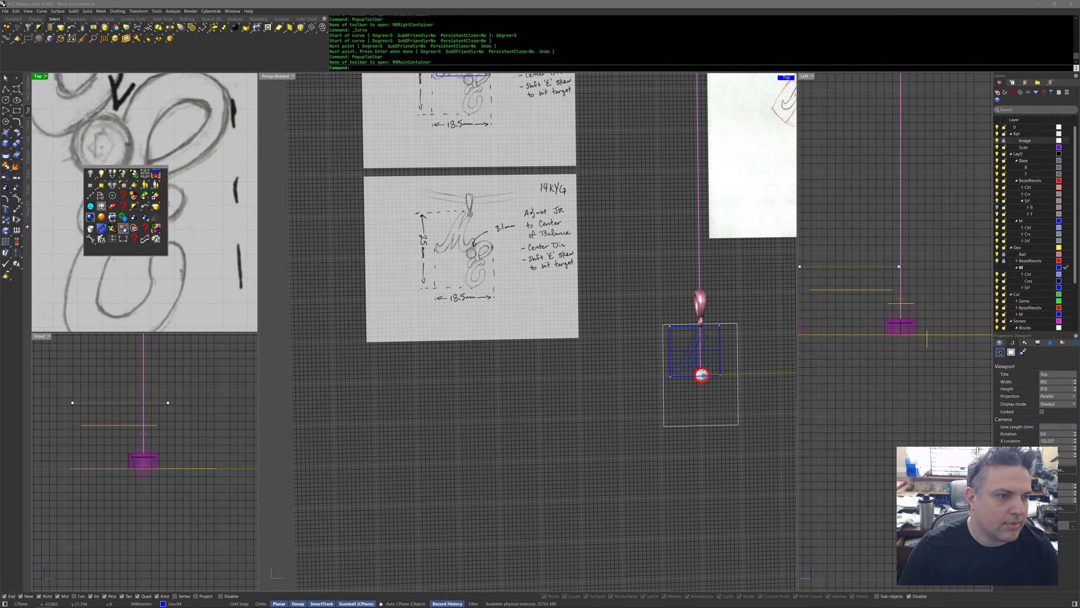
{"action": "left_click", "coordinate": [123, 228]}
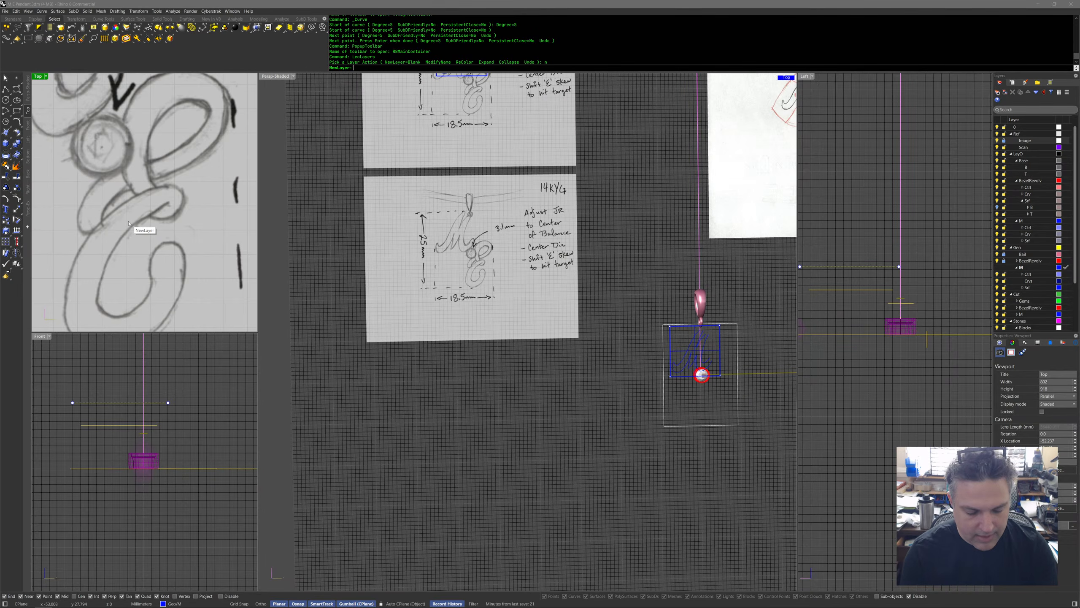
{"action": "type", "text": "E"}
{"action": "key", "text": "Return"}
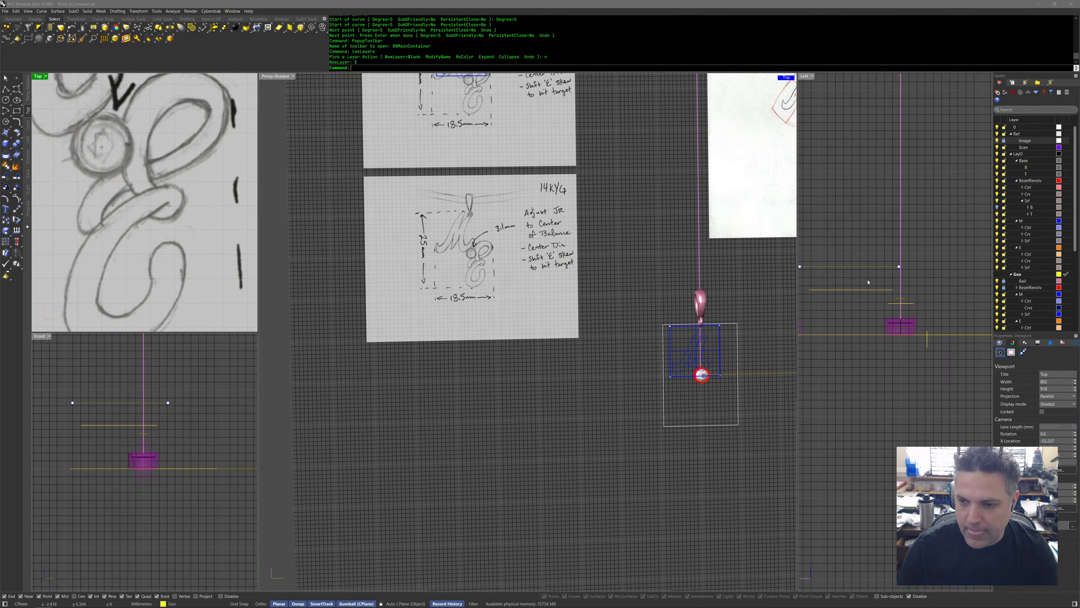
Recolor the E layer set to magenta.
{"action": "middle_click", "coordinate": [483, 245]}
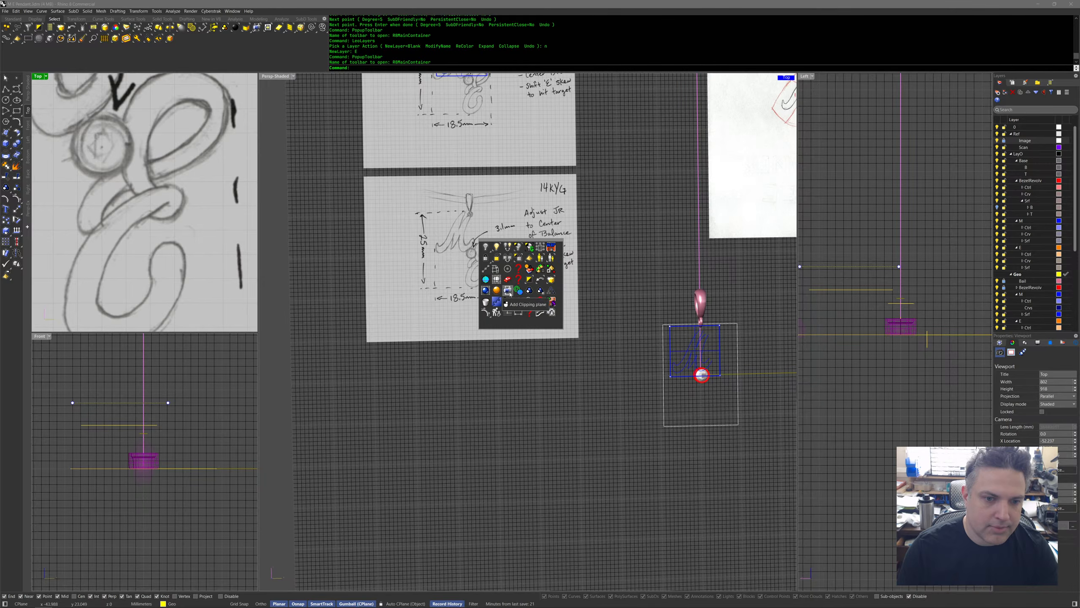
{"action": "right_click", "coordinate": [519, 303]}
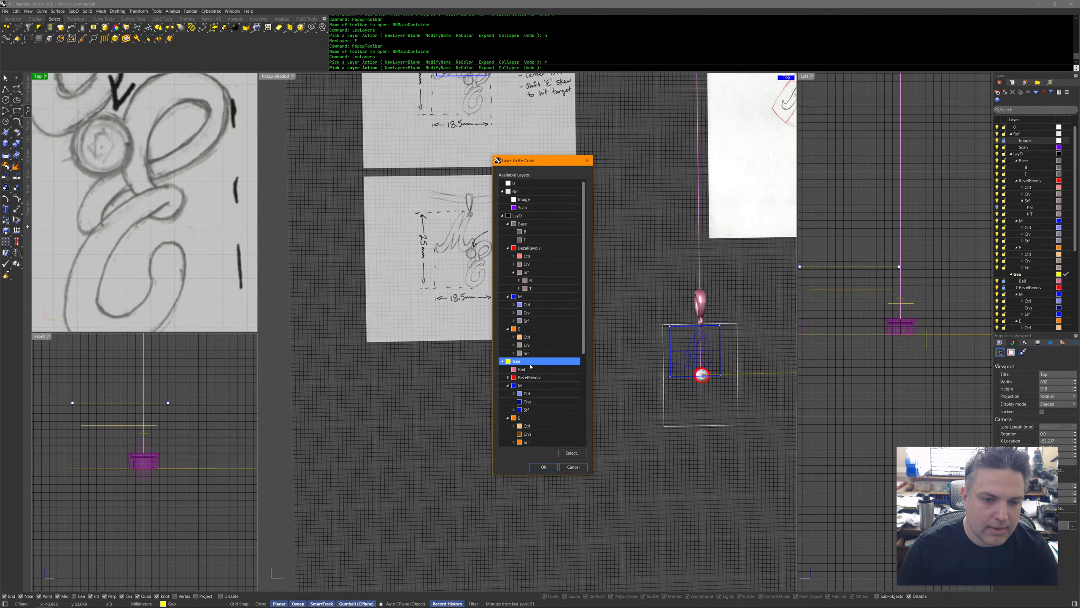
{"action": "double_click", "coordinate": [533, 330]}
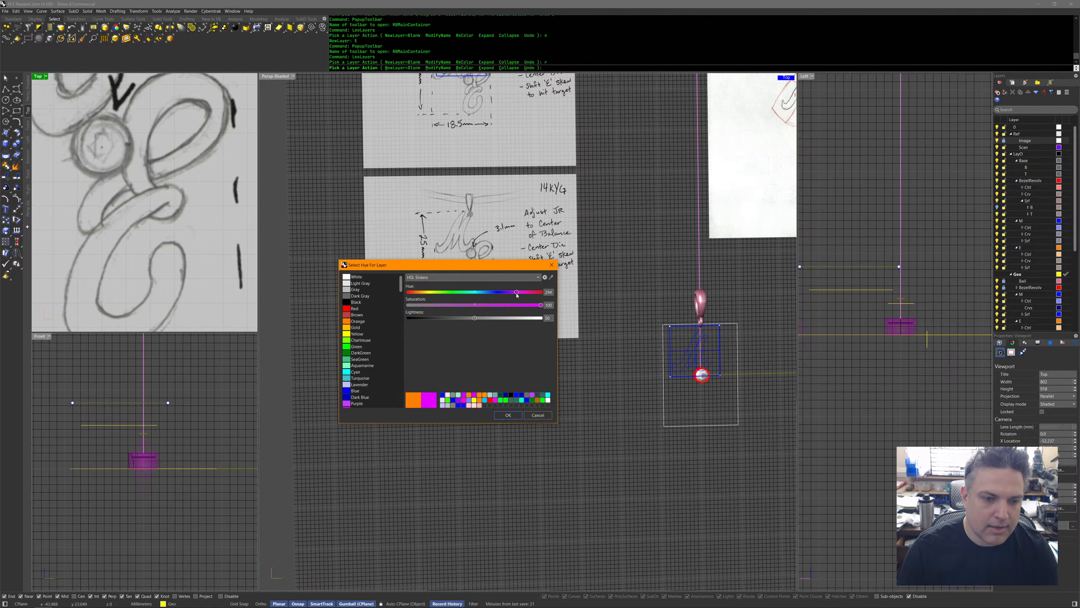
{"action": "left_click", "coordinate": [508, 415]}
{"action": "scroll", "coordinate": [180, 217], "scroll_direction": "up", "scroll_amount": 3}
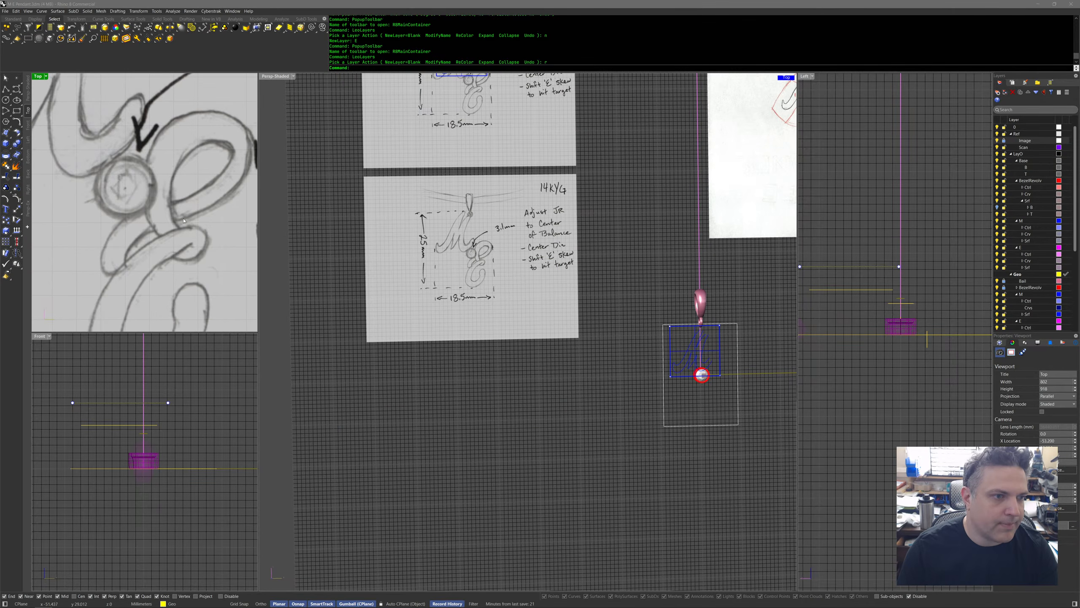
Make the E layer under Geo the current layer.
{"action": "middle_click", "coordinate": [181, 217]}
{"action": "scroll", "coordinate": [1060, 291], "scroll_direction": "down", "scroll_amount": 4}
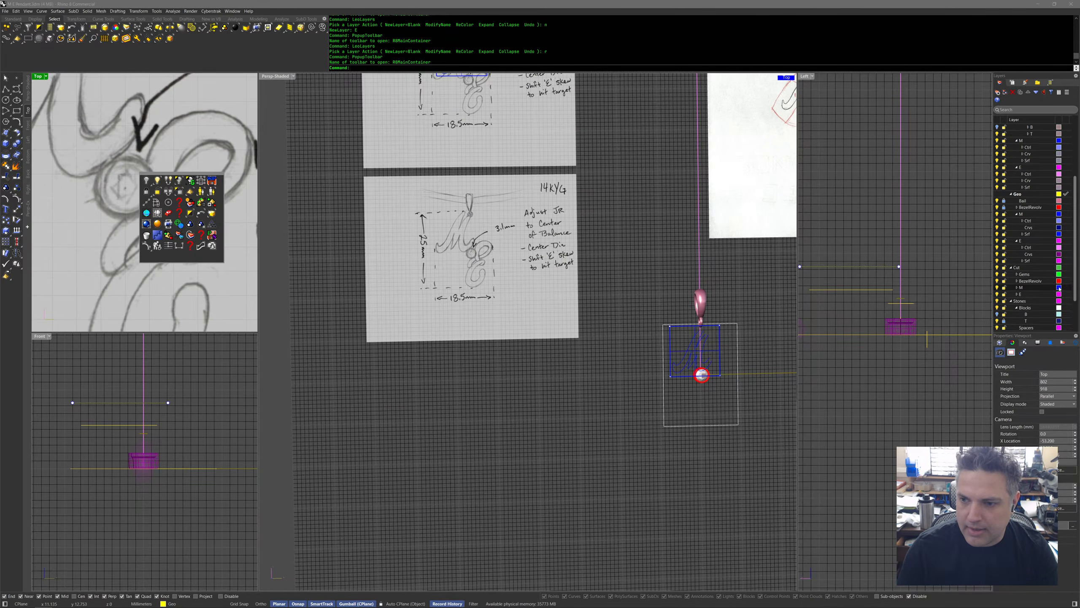
{"action": "left_click", "coordinate": [1067, 241]}
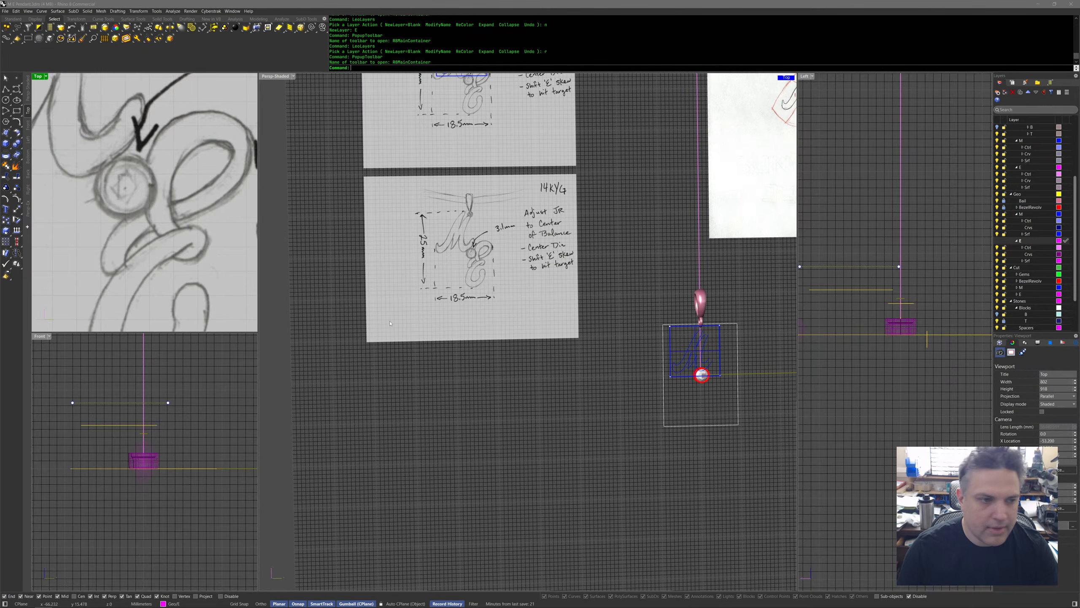
Start a degree-5 control point curve at the E's middle-left stroke end and trace it around the upper loop.
{"action": "scroll", "coordinate": [143, 273], "scroll_direction": "up", "scroll_amount": 1}
{"action": "middle_click", "coordinate": [142, 264]}
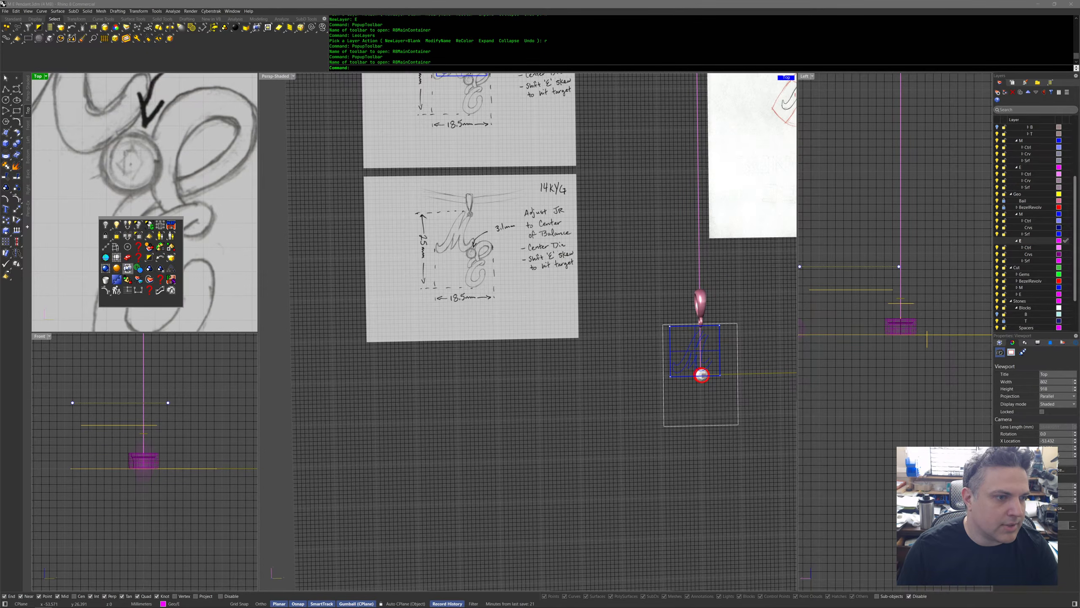
{"action": "left_click", "coordinate": [108, 247]}
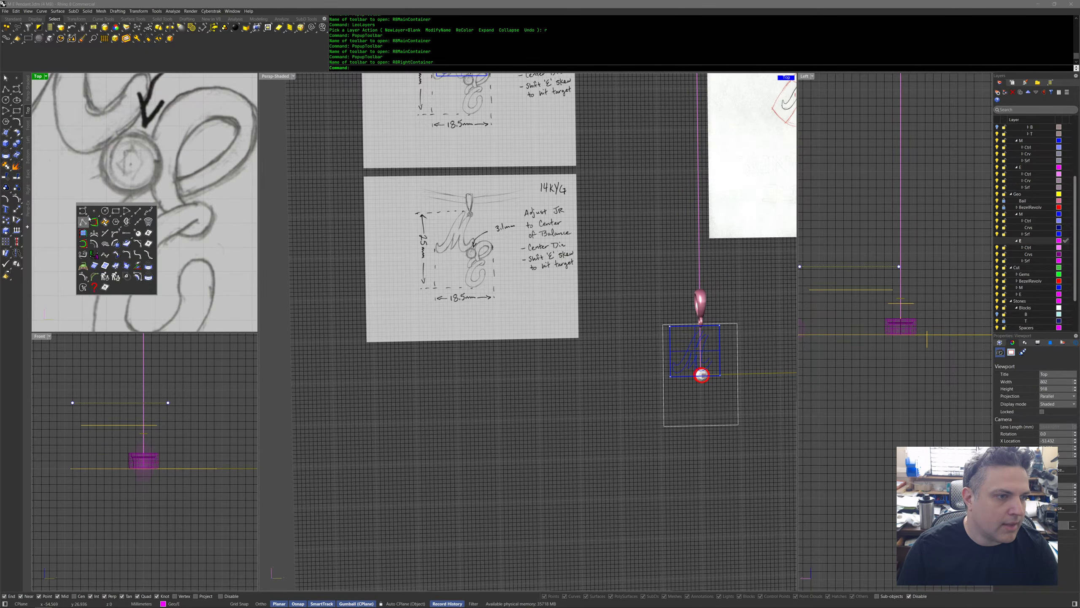
{"action": "left_click", "coordinate": [89, 213]}
{"action": "left_click", "coordinate": [132, 240]}
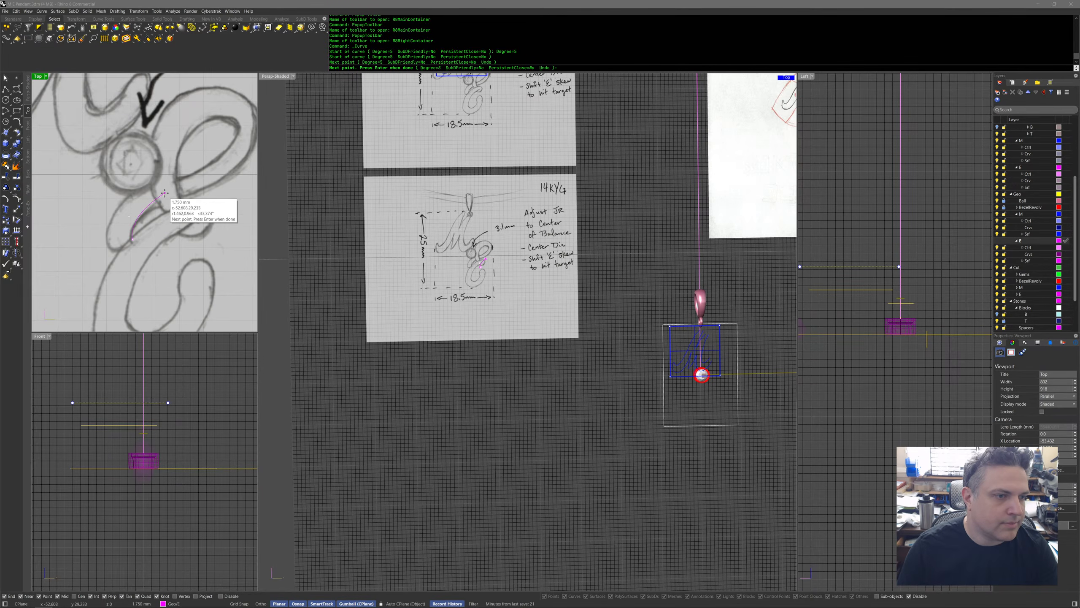
{"action": "left_click", "coordinate": [183, 183]}
{"action": "right_click_drag", "start_coordinate": [235, 176], "coordinate": [173, 224]}
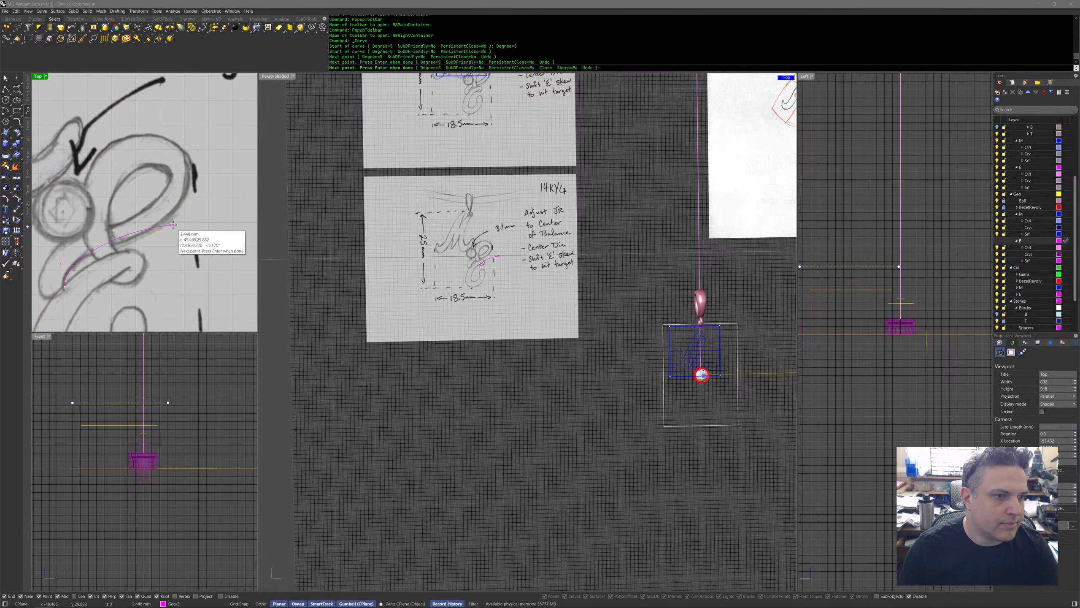
{"action": "left_click", "coordinate": [177, 226]}
{"action": "left_click", "coordinate": [214, 182]}
{"action": "left_click", "coordinate": [170, 100]}
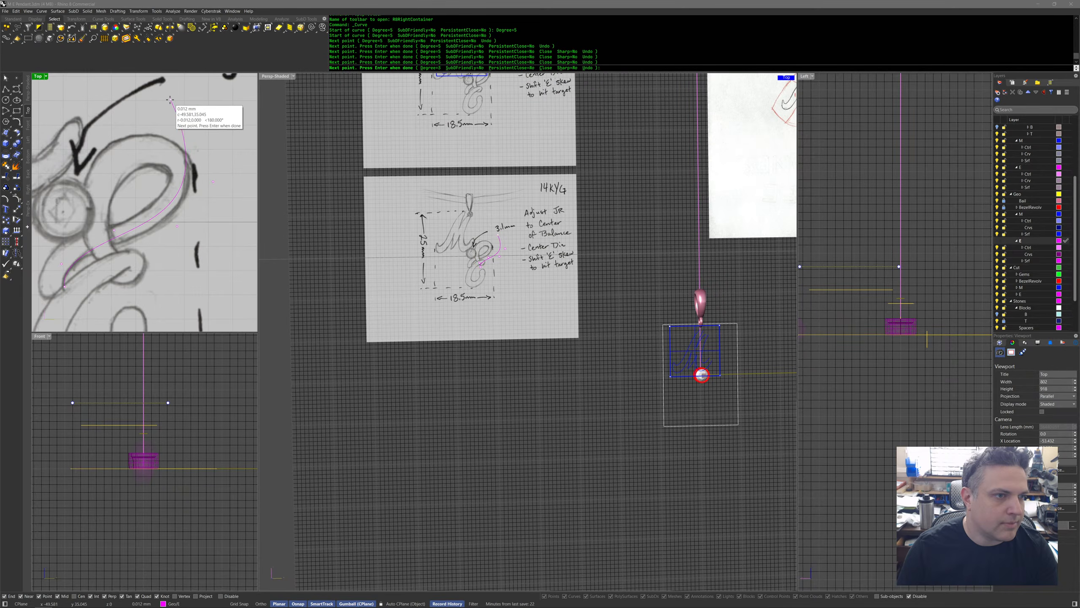
{"action": "left_click", "coordinate": [90, 112]}
{"action": "left_click", "coordinate": [85, 230]}
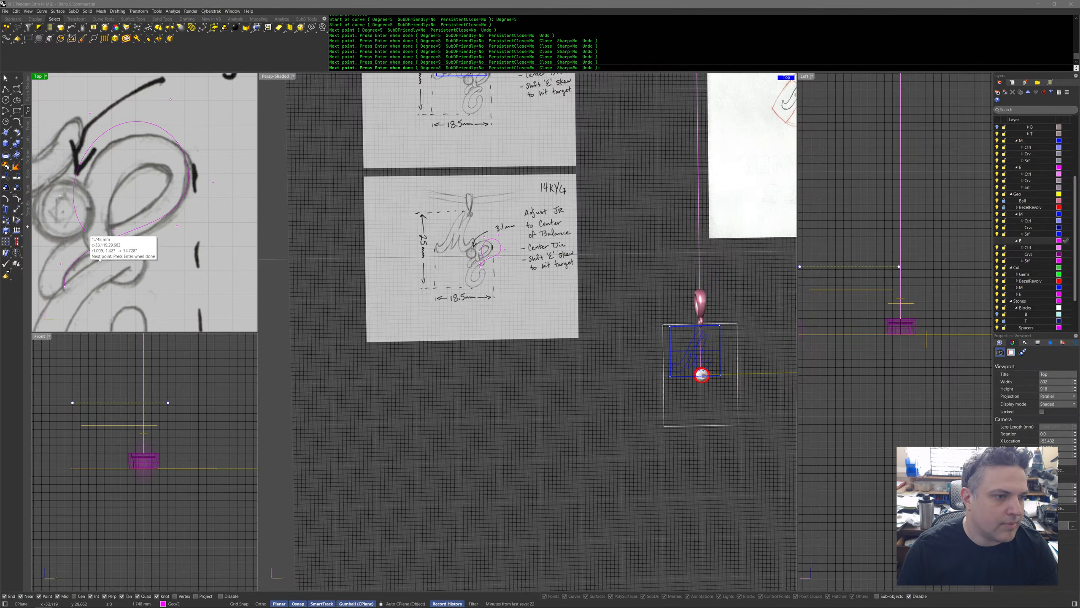
Continue the E curve down past the crossing and around the small middle loop, back toward the left.
{"action": "left_click", "coordinate": [97, 274]}
{"action": "left_click", "coordinate": [123, 300]}
{"action": "left_click", "coordinate": [148, 281]}
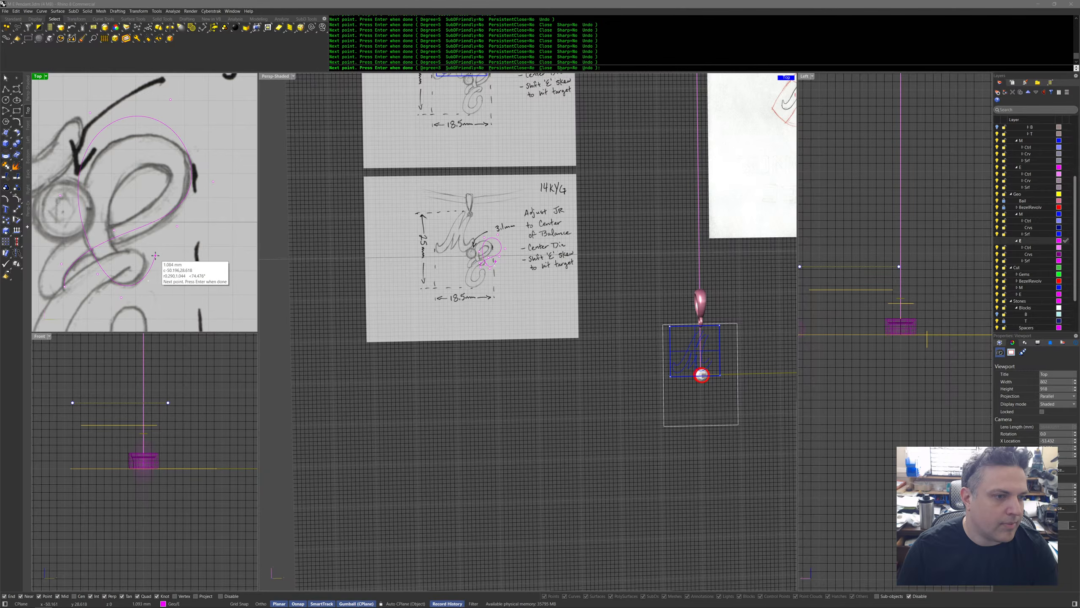
{"action": "left_click", "coordinate": [124, 242]}
{"action": "left_click", "coordinate": [89, 259]}
Continue the E curve down around the large lower loop's outer edge and finish it on the loop's upper-right side.
{"action": "right_click_drag", "start_coordinate": [63, 304], "coordinate": [122, 182]}
{"action": "left_click", "coordinate": [72, 190]}
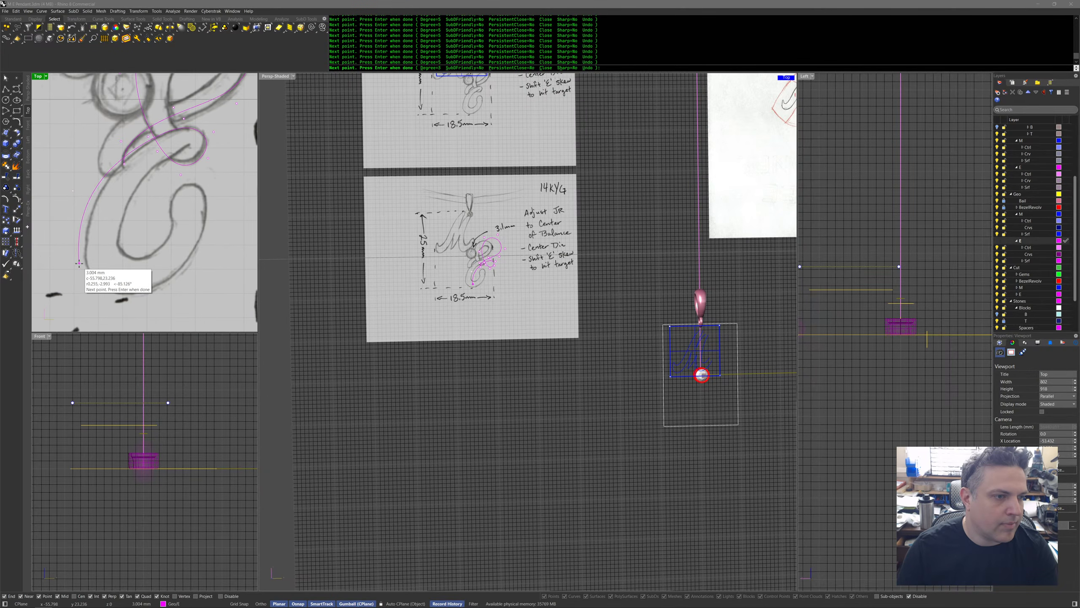
{"action": "left_click", "coordinate": [78, 269]}
{"action": "left_click", "coordinate": [128, 309]}
{"action": "left_click", "coordinate": [181, 285]}
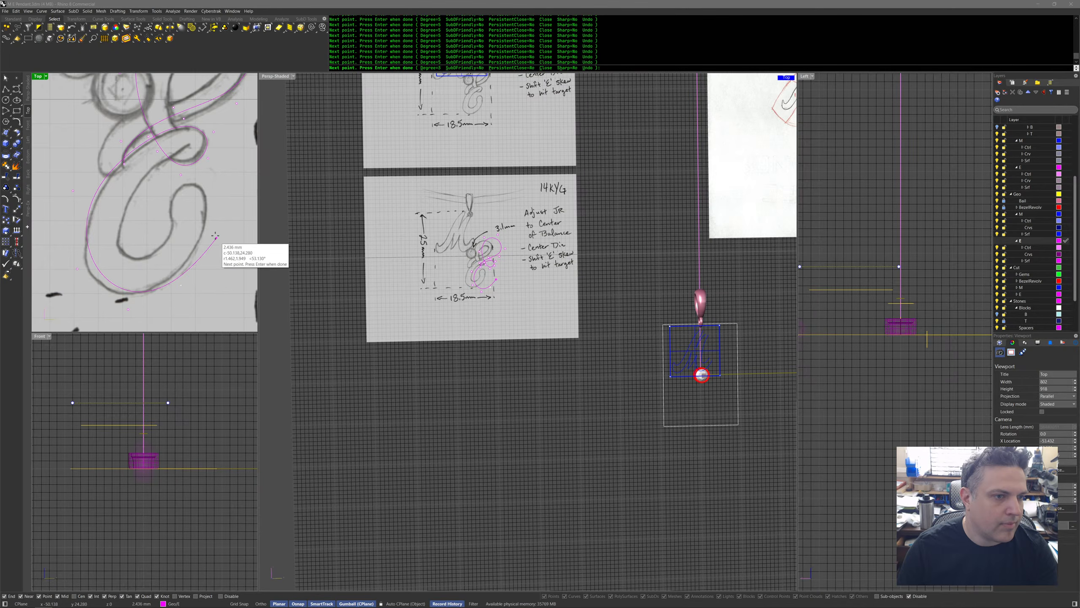
{"action": "left_click", "coordinate": [211, 227]}
{"action": "right_click", "coordinate": [205, 194]}
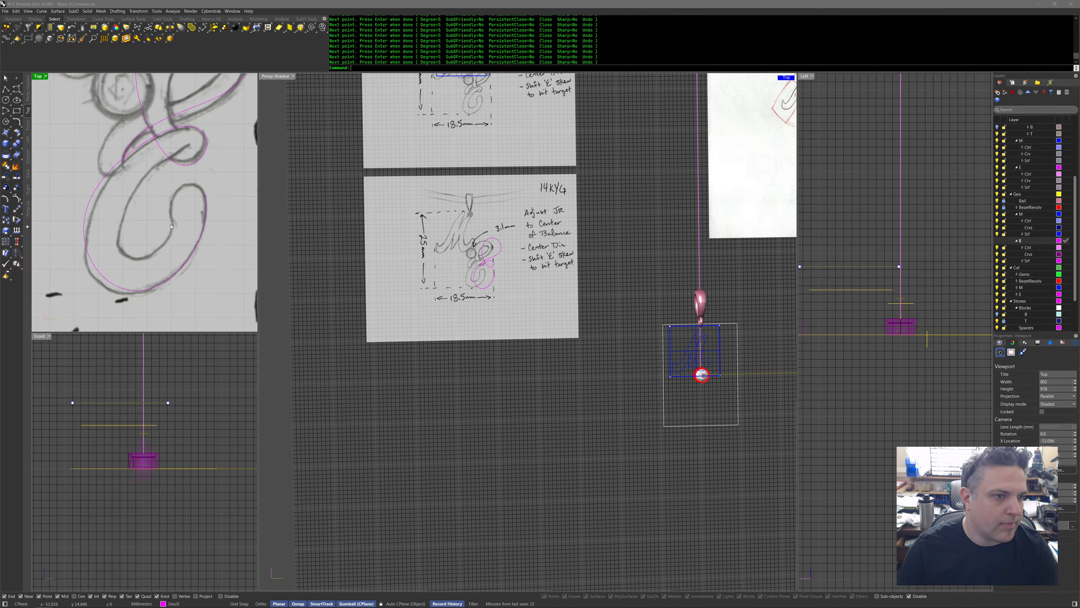
Reshape the E curve's control points at the crossing and over the upper loop so it follows the sketched outer outline.
{"action": "right_click_drag", "start_coordinate": [164, 169], "coordinate": [175, 225]}
{"action": "scroll", "coordinate": [155, 179], "scroll_direction": "up", "scroll_amount": 2}
{"action": "left_click", "coordinate": [199, 174]}
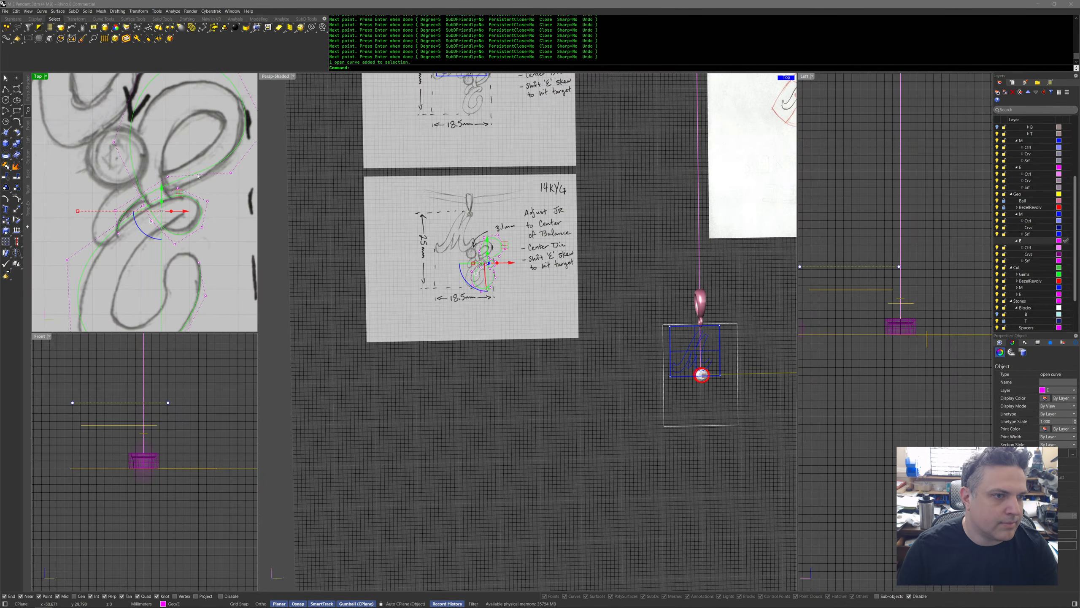
{"action": "left_click_drag", "start_coordinate": [168, 176], "coordinate": [190, 170]}
{"action": "right_click_drag", "start_coordinate": [231, 95], "coordinate": [189, 177]}
{"action": "left_click_drag", "start_coordinate": [86, 114], "coordinate": [211, 165]}
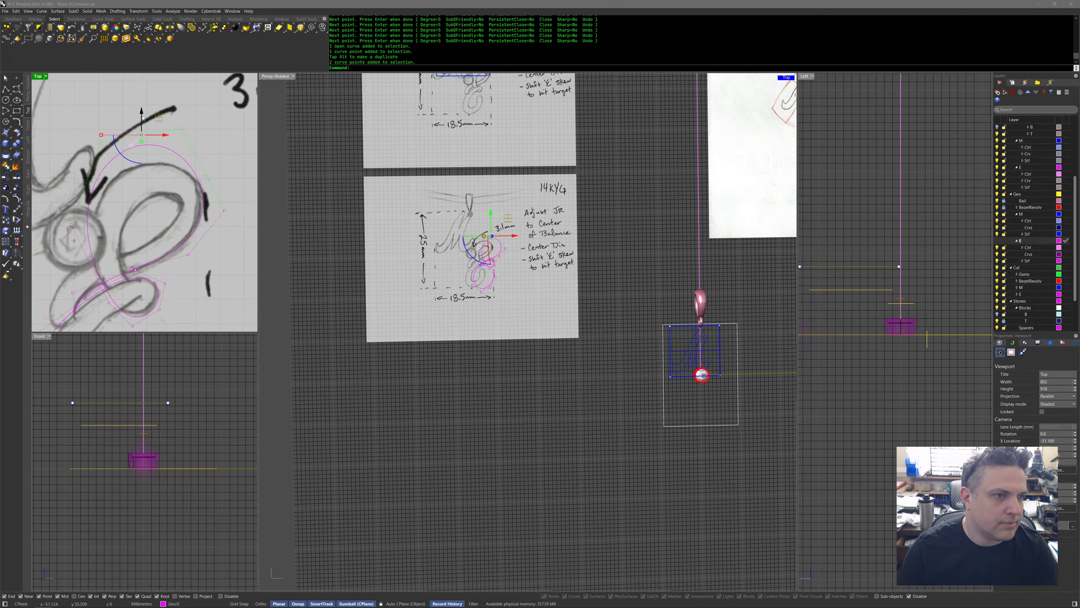
{"action": "left_click_drag", "start_coordinate": [158, 118], "coordinate": [166, 137]}
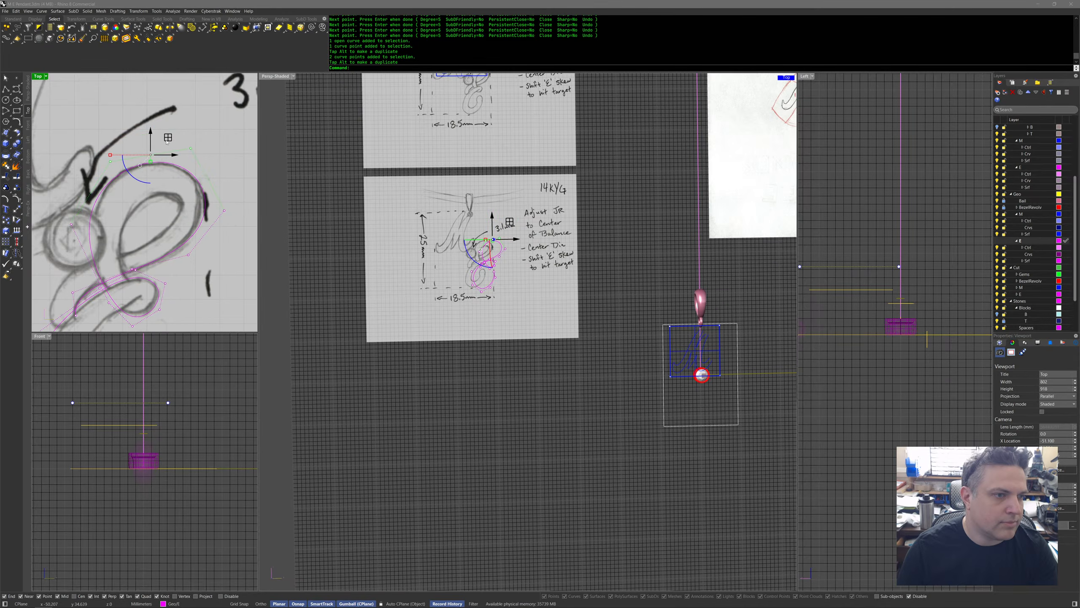
Nudge the E curve's control point beside the center stone to refine the stem, then deselect the curve.
{"action": "right_click_drag", "start_coordinate": [94, 211], "coordinate": [136, 160]}
{"action": "left_click", "coordinate": [113, 174]}
{"action": "left_click_drag", "start_coordinate": [137, 175], "coordinate": [141, 174]}
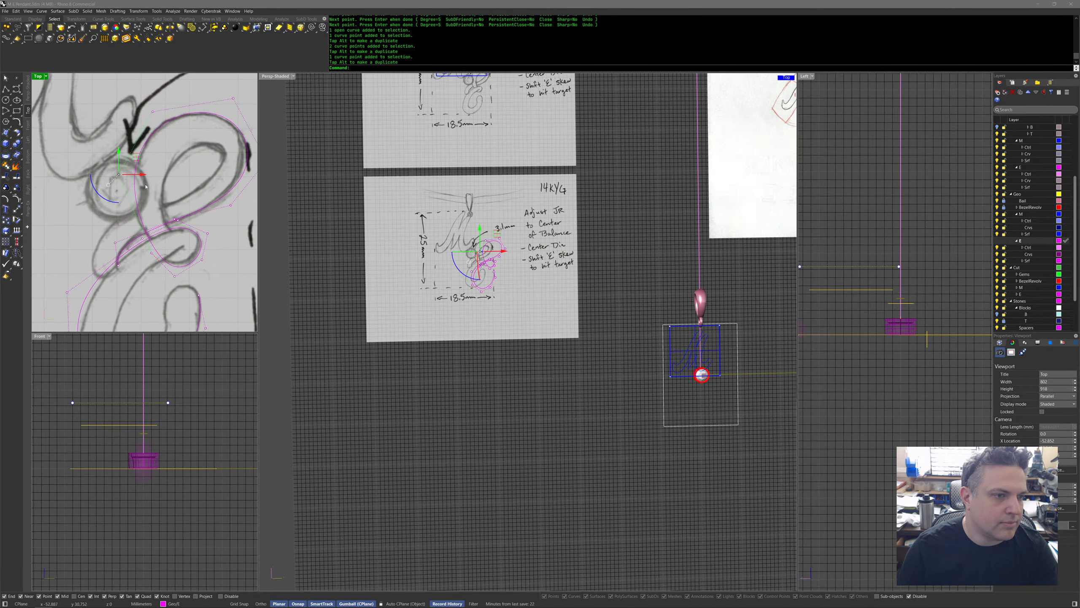
{"action": "right_click_drag", "start_coordinate": [175, 217], "coordinate": [169, 170]}
{"action": "left_click", "coordinate": [177, 168]}
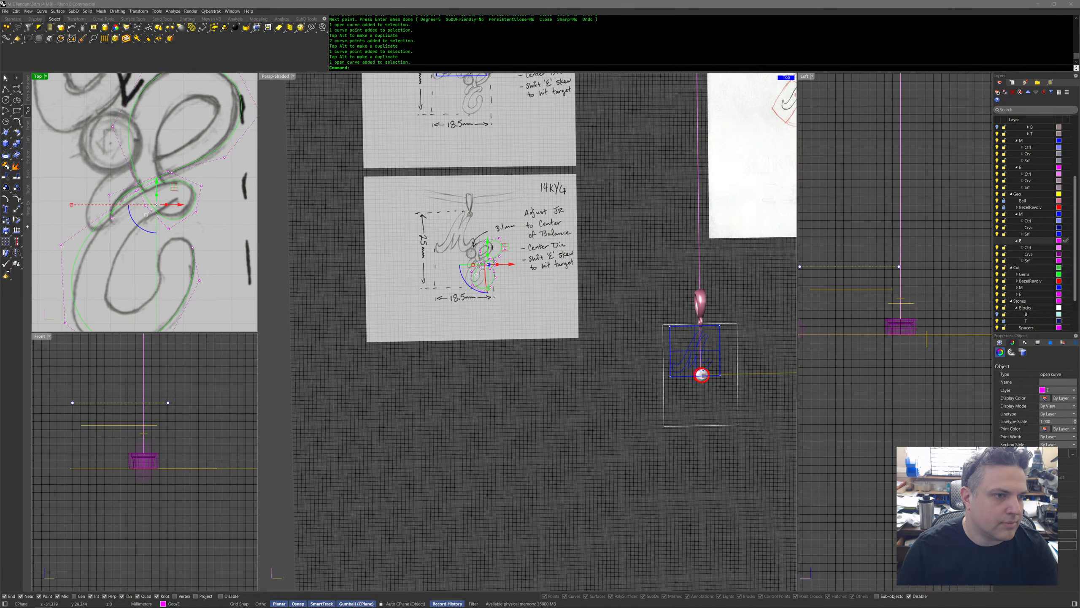
{"action": "left_click", "coordinate": [83, 199]}
Draw a degree-5 control point curve from the E's middle-left stroke end around the inside of the upper loop and down past the crossing.
{"action": "right_click", "coordinate": [81, 201]}
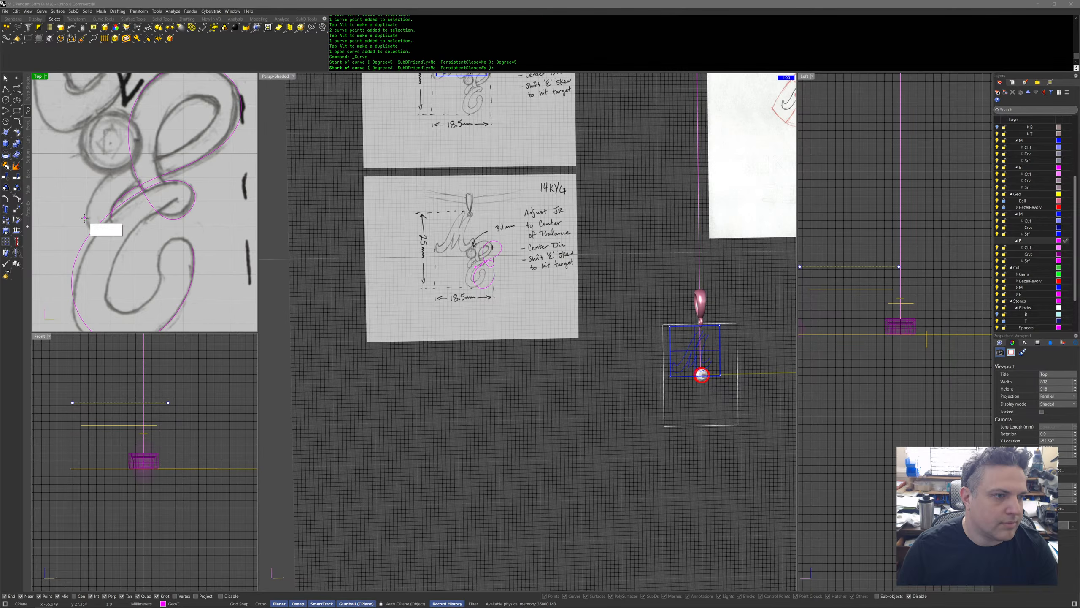
{"action": "left_click", "coordinate": [86, 220]}
{"action": "left_click", "coordinate": [78, 172]}
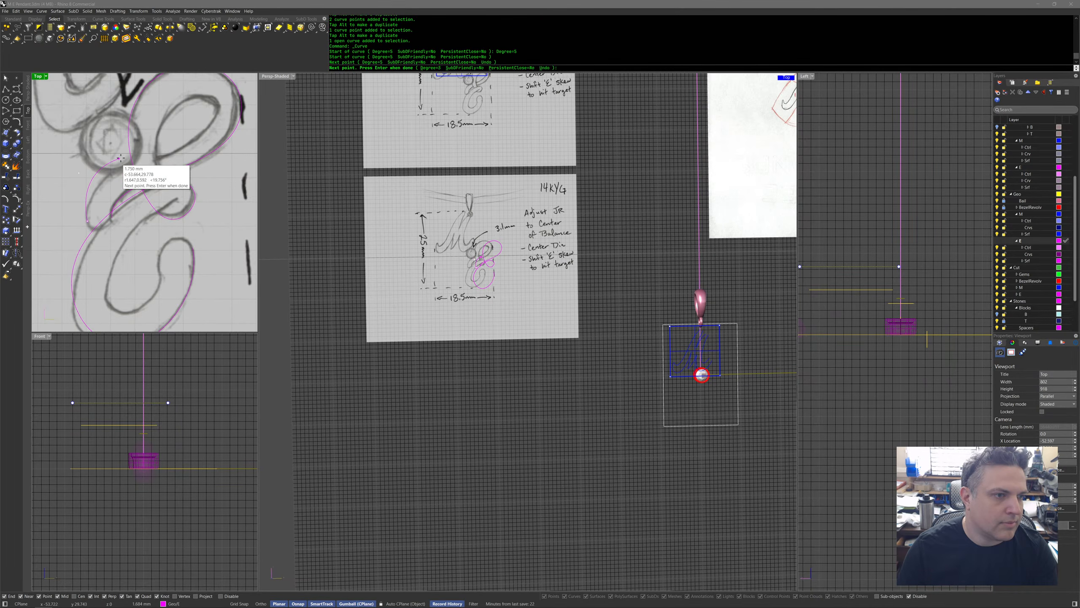
{"action": "left_click", "coordinate": [126, 153]}
{"action": "left_click", "coordinate": [185, 153]}
{"action": "left_click", "coordinate": [227, 105]}
{"action": "left_click", "coordinate": [209, 86]}
{"action": "left_click", "coordinate": [178, 95]}
{"action": "left_click", "coordinate": [151, 141]}
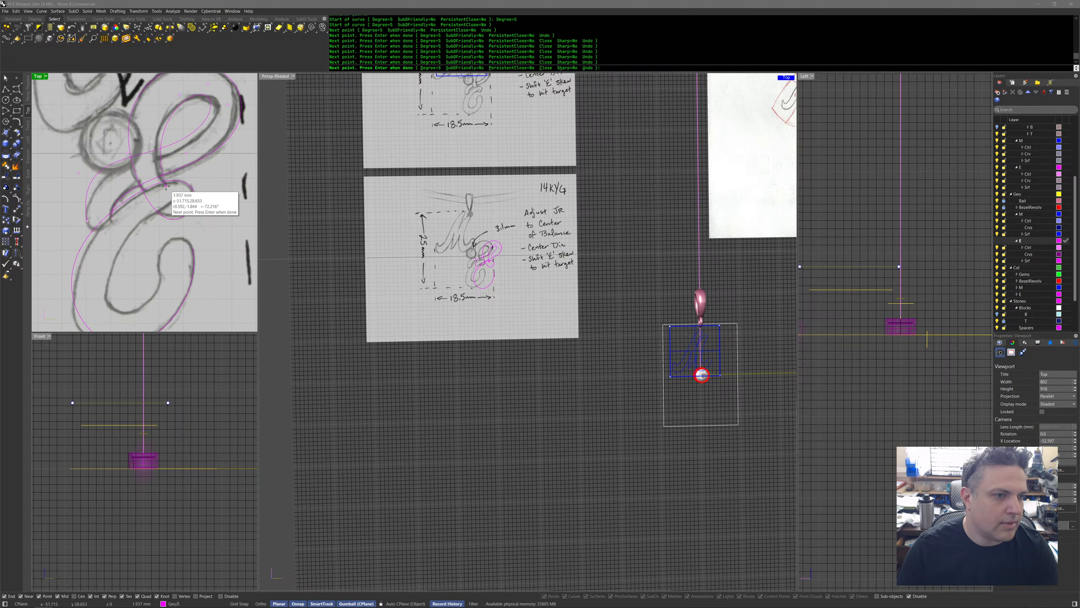
{"action": "left_click", "coordinate": [166, 186]}
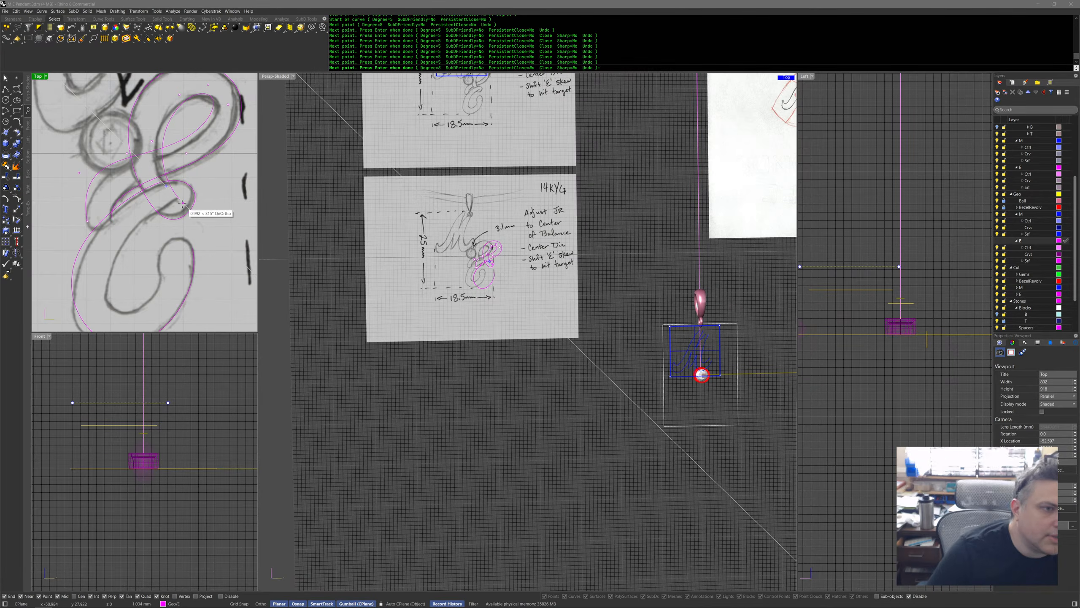
{"action": "key", "text": "Return"}
Split the main E curve at a point on top of the small middle loop, just below the crossing.
{"action": "scroll", "coordinate": [184, 204], "scroll_direction": "up", "scroll_amount": 2}
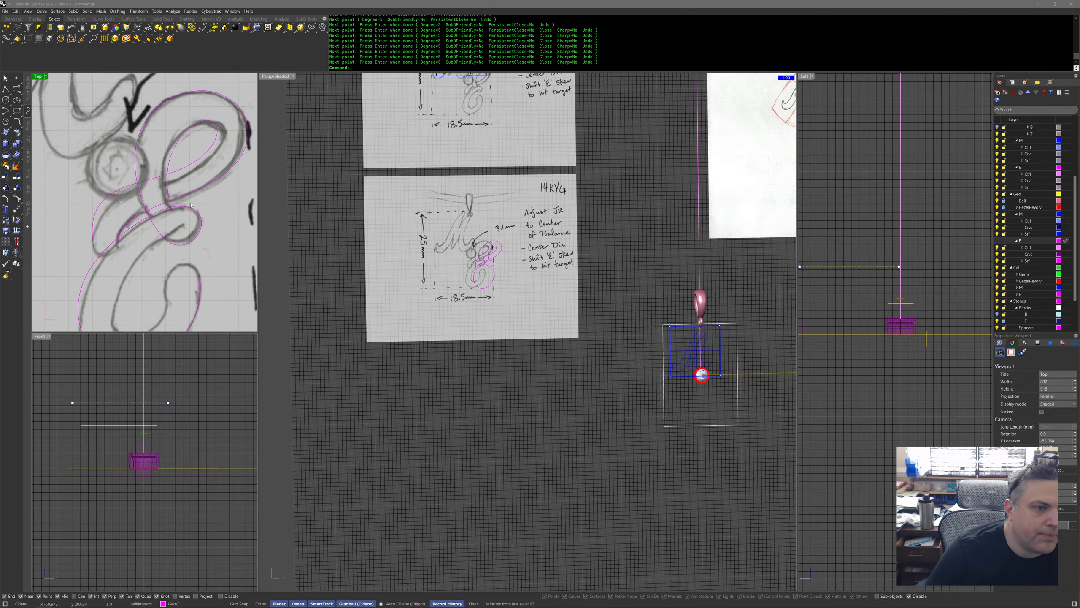
{"action": "left_click", "coordinate": [183, 208]}
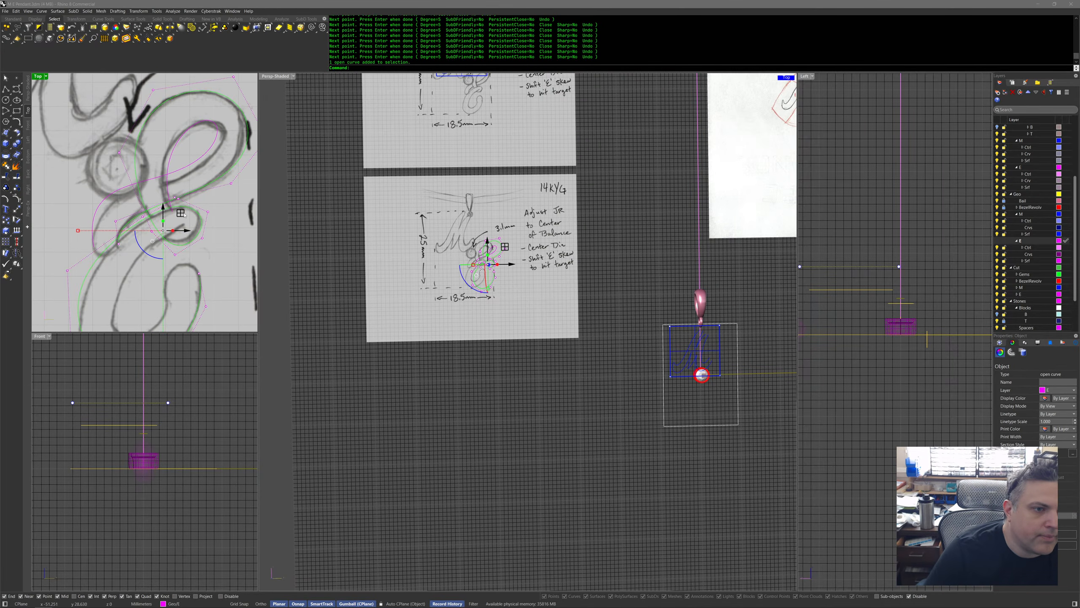
{"action": "middle_click", "coordinate": [190, 243]}
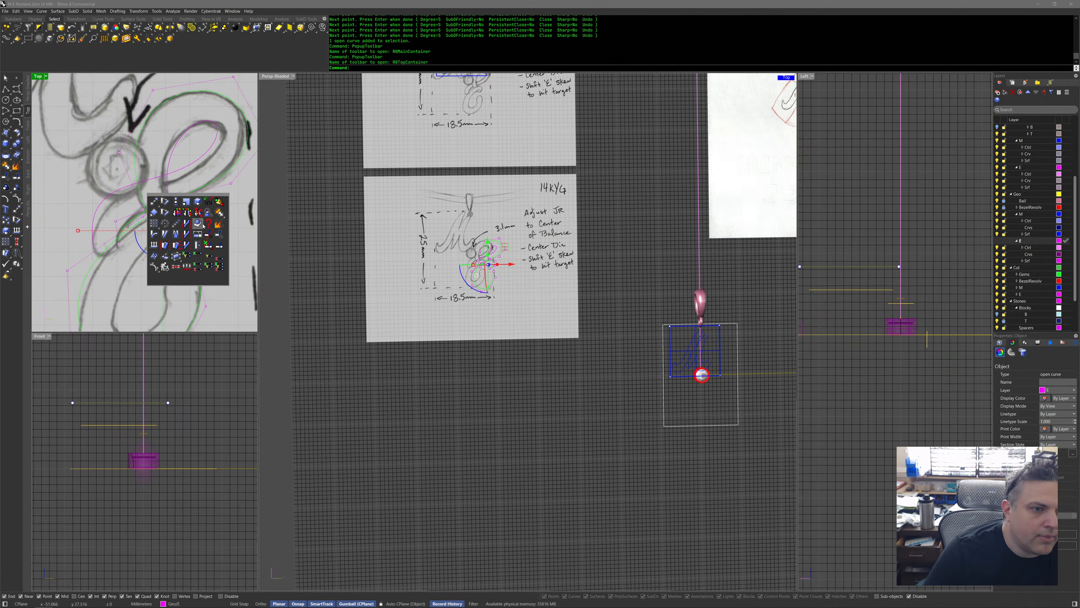
{"action": "left_click", "coordinate": [211, 246]}
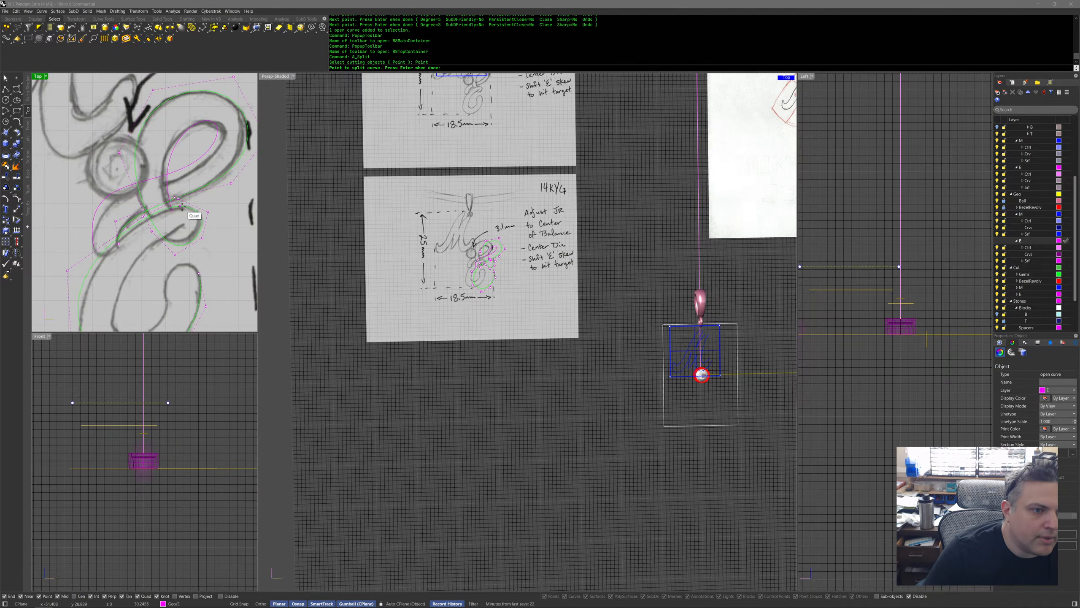
{"action": "left_click", "coordinate": [182, 206]}
{"action": "key", "text": "Return"}
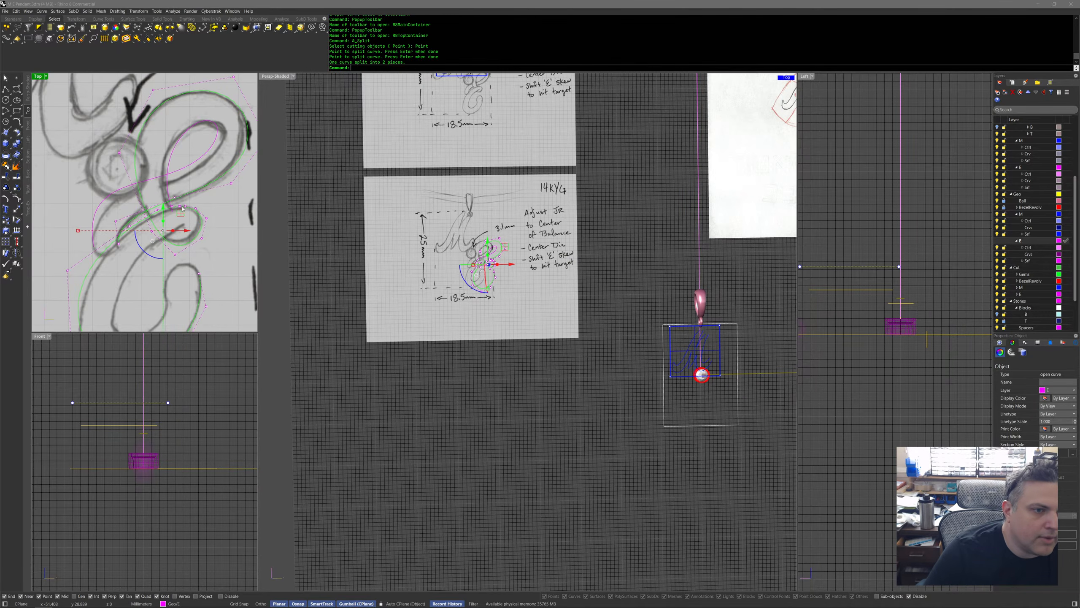
Maximize the Top view and delete the last two control points at the lower E piece's upper end.
{"action": "scroll", "coordinate": [174, 223], "scroll_direction": "up", "scroll_amount": 5}
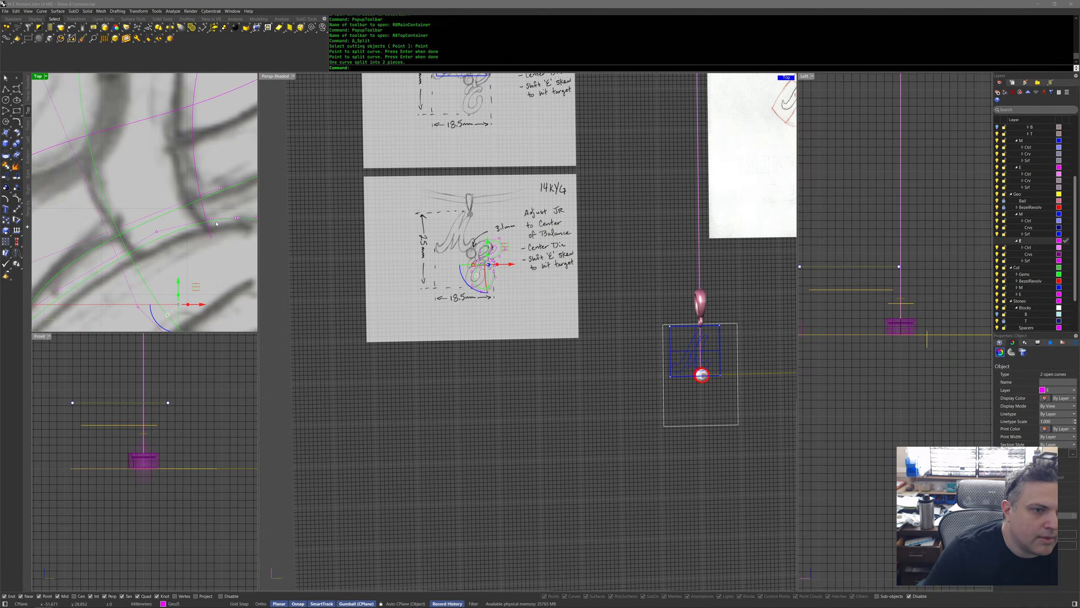
{"action": "double_click", "coordinate": [38, 77]}
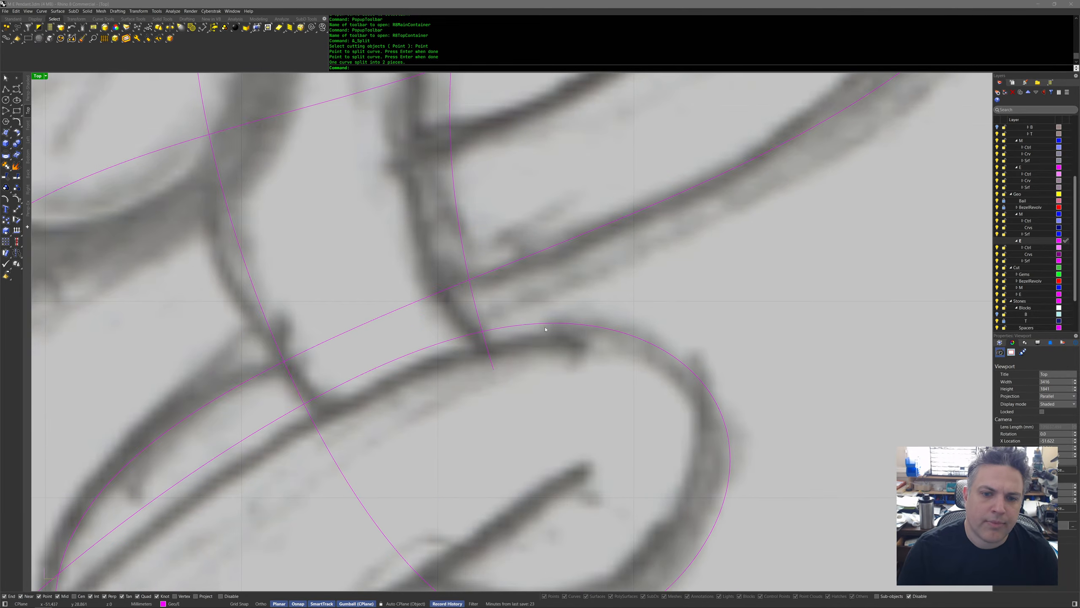
{"action": "left_click", "coordinate": [519, 325]}
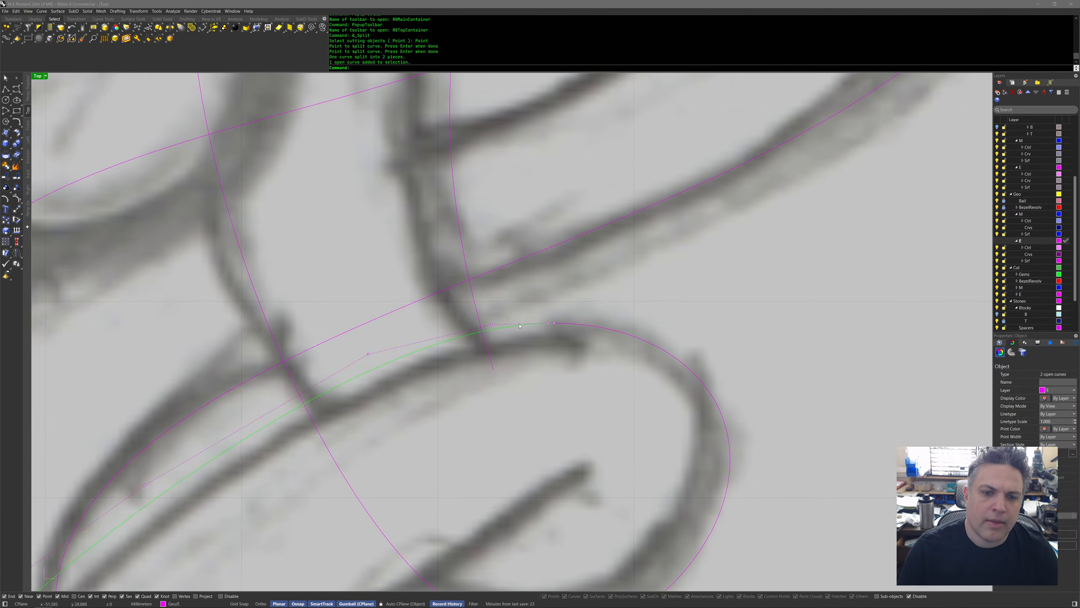
{"action": "left_click", "coordinate": [548, 324]}
{"action": "middle_click", "coordinate": [541, 307]}
{"action": "left_click", "coordinate": [506, 325]}
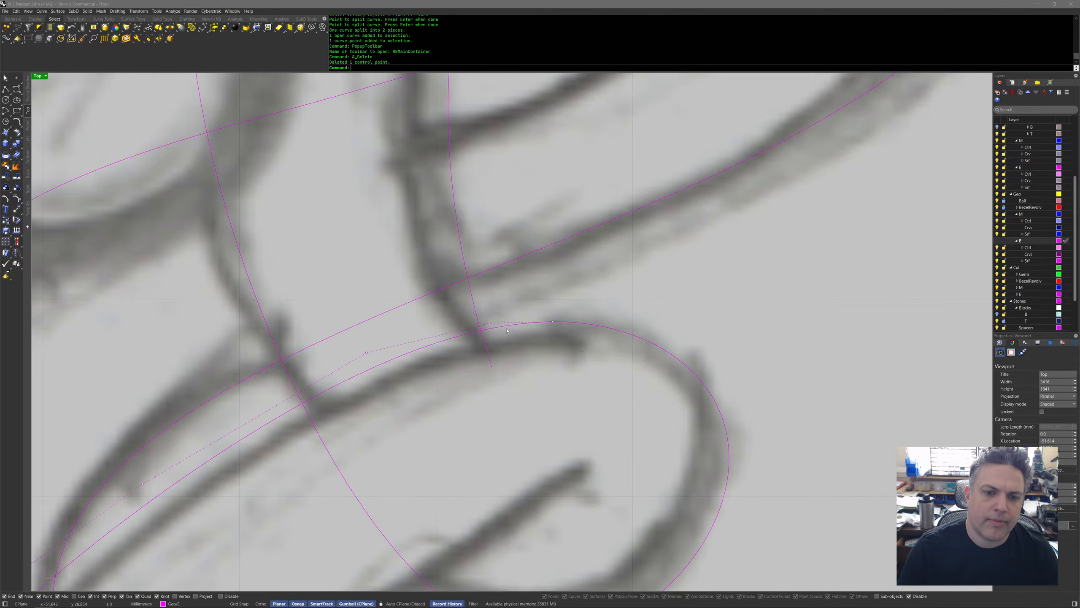
{"action": "left_click", "coordinate": [523, 314]}
{"action": "middle_click", "coordinate": [498, 300]}
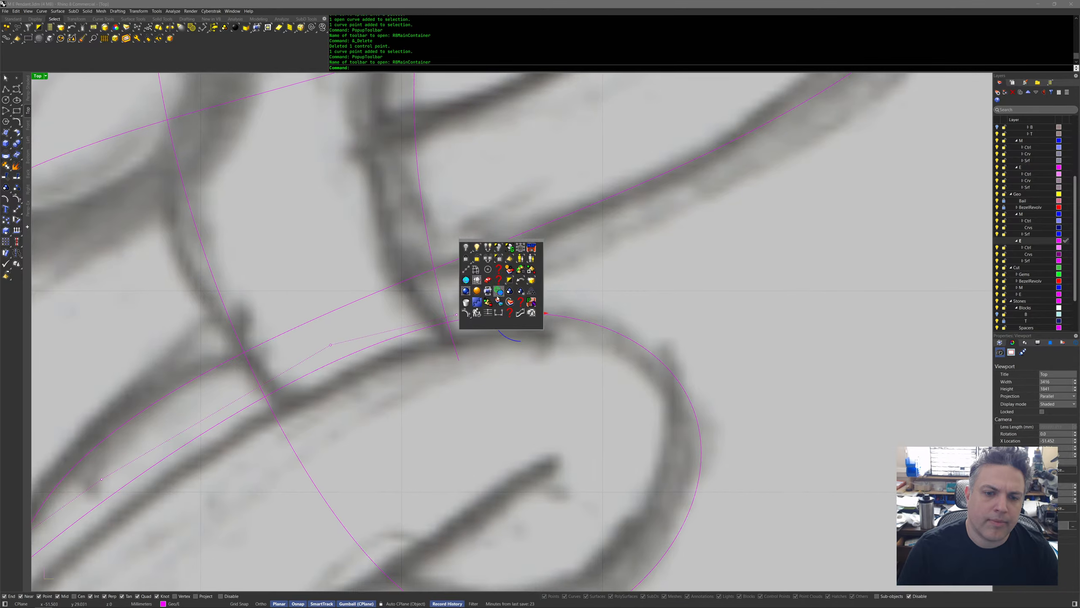
{"action": "left_click", "coordinate": [469, 304]}
Try to delete all the upper E piece's control points around the small middle loop.
{"action": "left_click", "coordinate": [547, 330]}
{"action": "left_click_drag", "start_coordinate": [504, 292], "coordinate": [575, 339]}
{"action": "scroll", "coordinate": [570, 327], "scroll_direction": "down", "scroll_amount": 3}
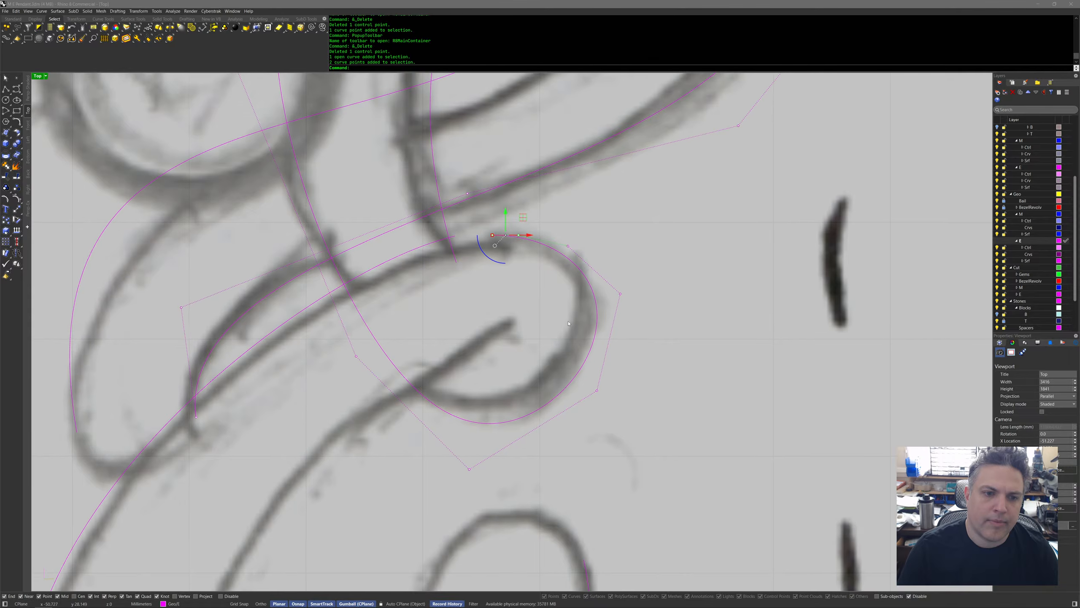
{"action": "right_click_drag", "start_coordinate": [568, 323], "coordinate": [591, 333]}
{"action": "left_click_drag", "start_coordinate": [332, 346], "coordinate": [660, 504]}
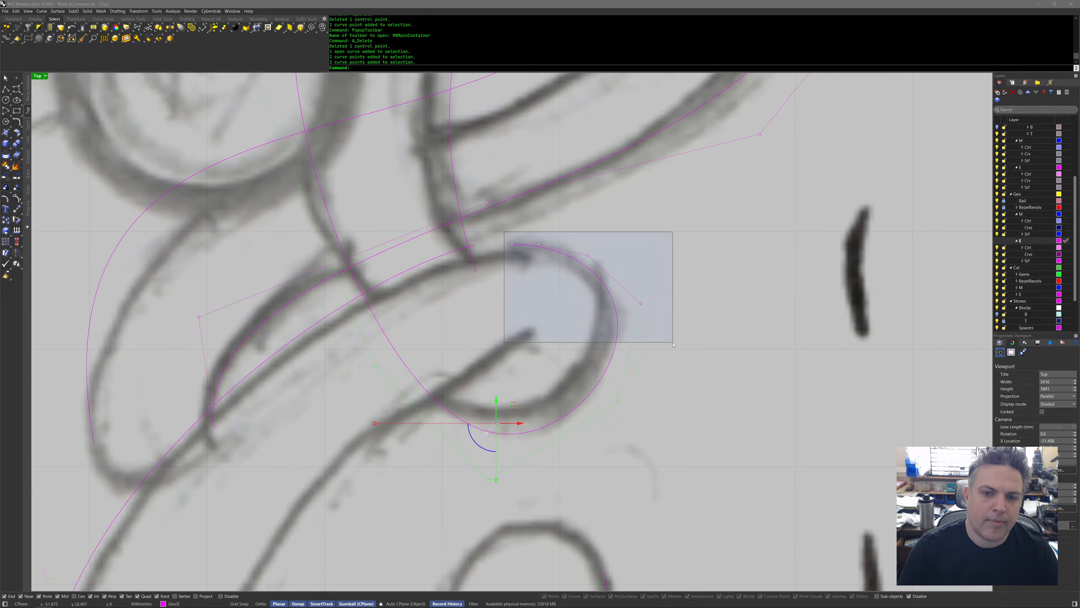
{"action": "left_click_drag", "start_coordinate": [673, 345], "coordinate": [674, 345]}
{"action": "middle_click", "coordinate": [657, 324]}
{"action": "left_click", "coordinate": [622, 339]}
{"action": "scroll", "coordinate": [522, 330], "scroll_direction": "down", "scroll_amount": 4}
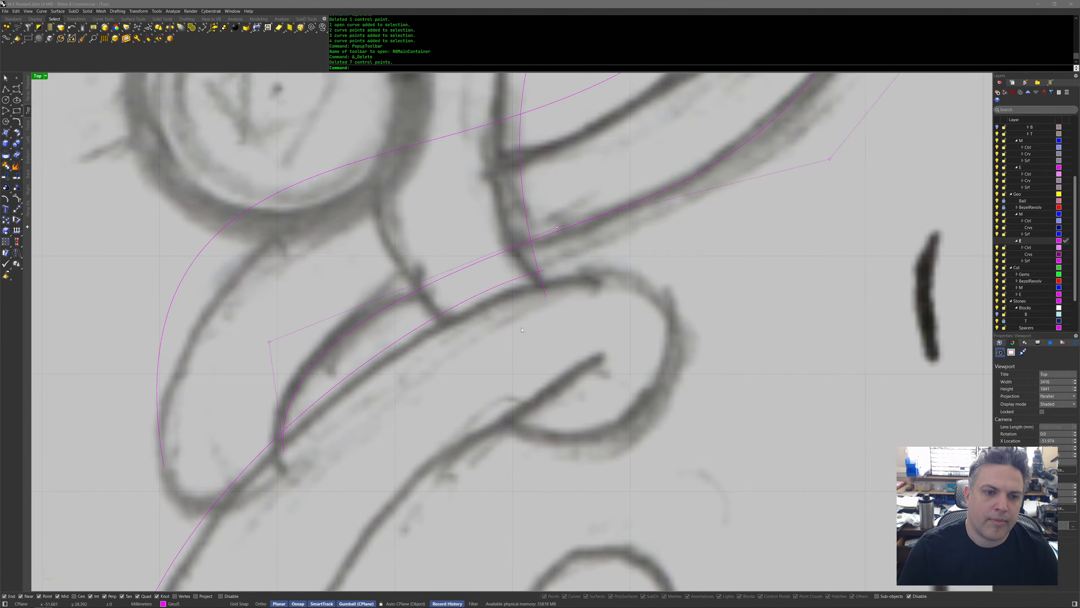
{"action": "scroll", "coordinate": [522, 329], "scroll_direction": "down", "scroll_amount": 3}
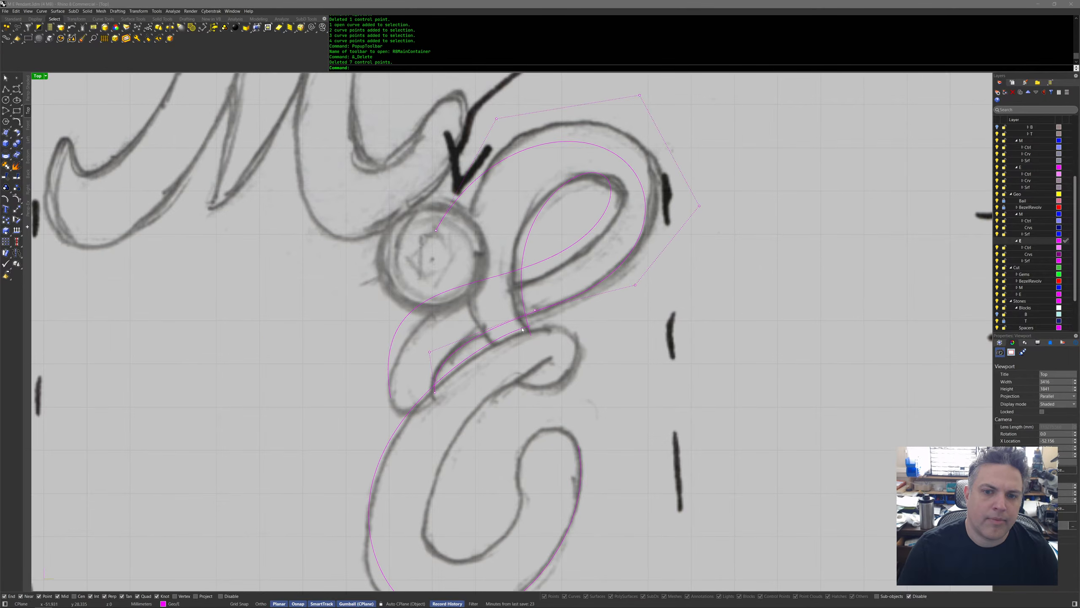
Undo the control point deletion and delete only six of them, keeping the point just below the crossing.
{"action": "key", "text": "Delete"}
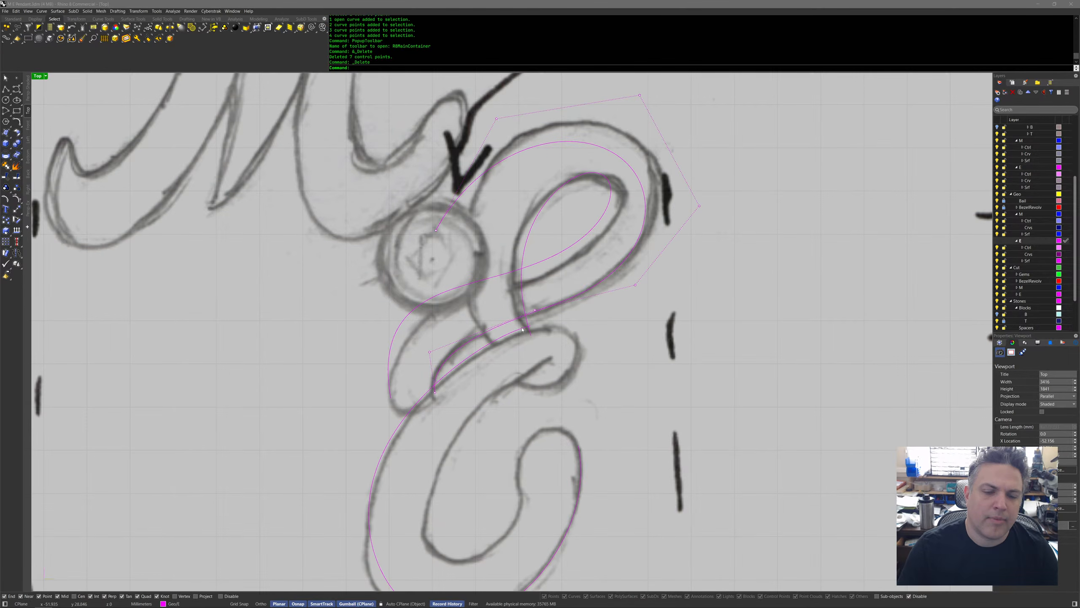
{"action": "key", "text": "ctrl+z"}
{"action": "scroll", "coordinate": [522, 330], "scroll_direction": "up", "scroll_amount": 4}
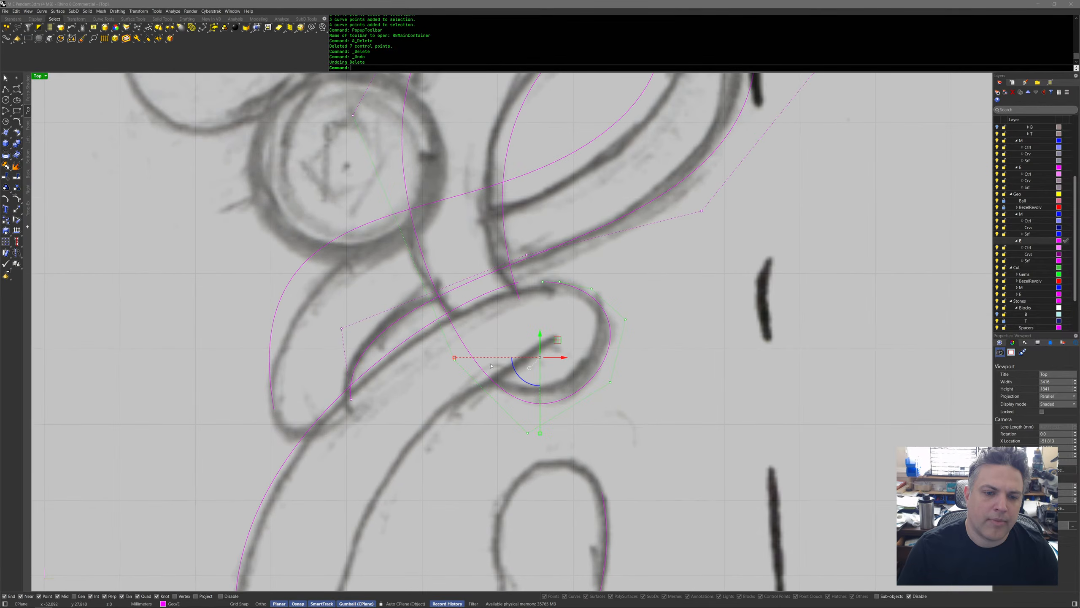
{"action": "left_click_drag", "start_coordinate": [442, 373], "coordinate": [442, 372], "text": "ctrl"}
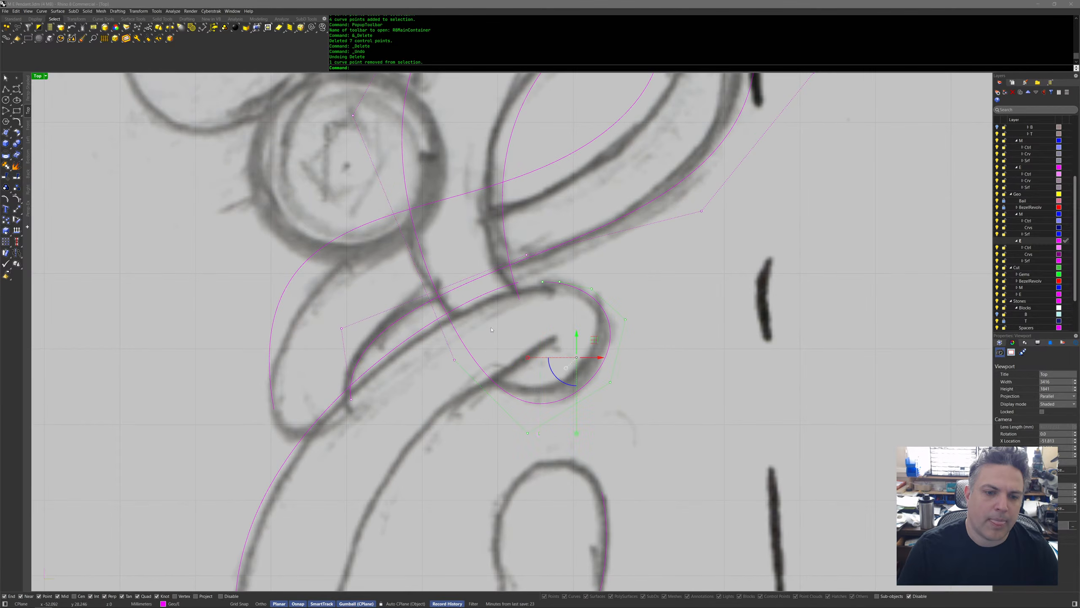
{"action": "middle_click", "coordinate": [450, 277]}
{"action": "left_click", "coordinate": [480, 338]}
Move the upper E piece's loose lower end point up onto the sketched stem corner at the crossing.
{"action": "right_click_drag", "start_coordinate": [525, 374], "coordinate": [507, 359]}
{"action": "scroll", "coordinate": [508, 358], "scroll_direction": "up", "scroll_amount": 1}
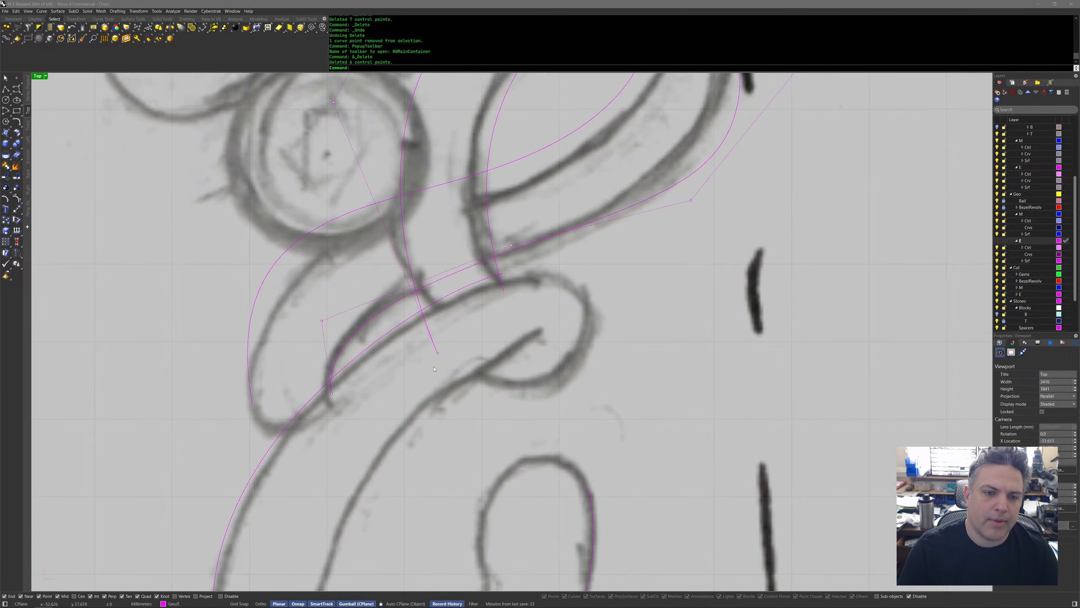
{"action": "left_click", "coordinate": [460, 357]}
{"action": "left_click_drag", "start_coordinate": [480, 342], "coordinate": [481, 299]}
{"action": "scroll", "coordinate": [481, 299], "scroll_direction": "down", "scroll_amount": 1}
{"action": "right_click_drag", "start_coordinate": [376, 132], "coordinate": [436, 235]}
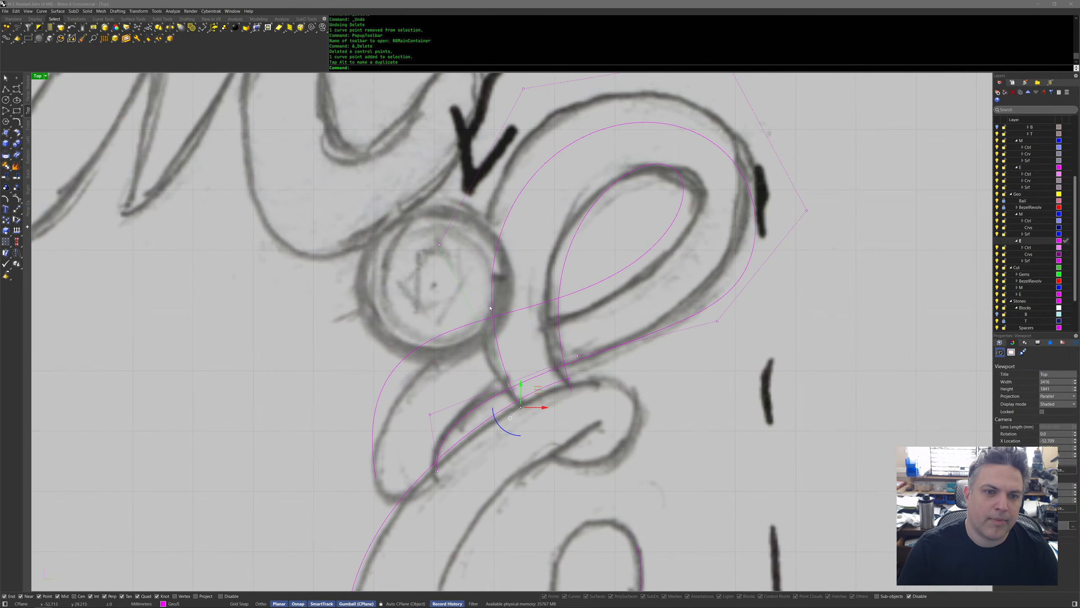
Move the upper E piece's control points by the center stone and around the upper loop to match the sketched outer outline.
{"action": "left_click_drag", "start_coordinate": [441, 249], "coordinate": [410, 235]}
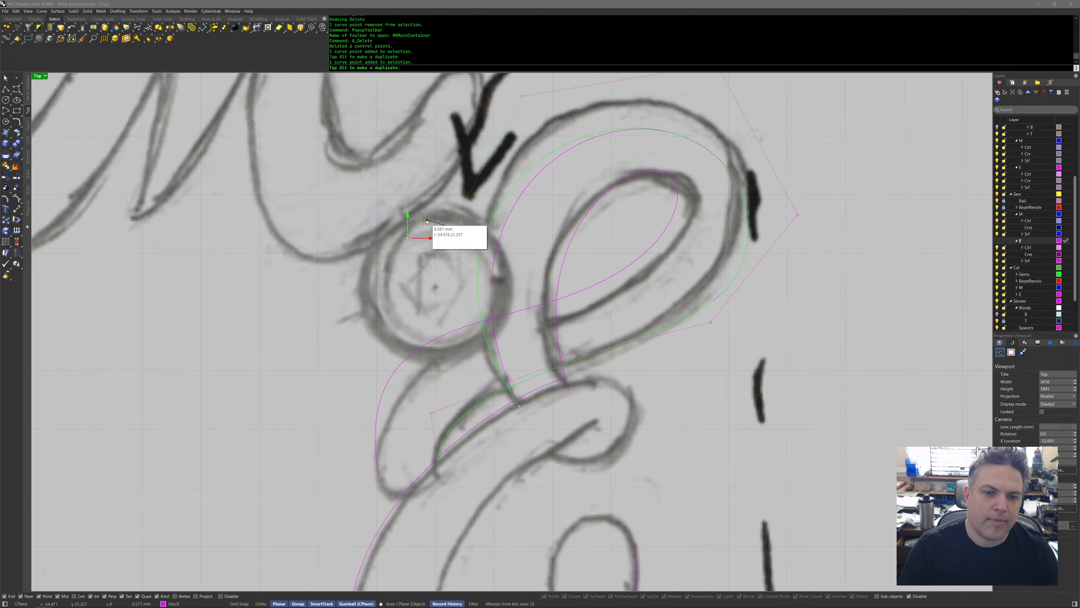
{"action": "scroll", "coordinate": [410, 235], "scroll_direction": "down", "scroll_amount": 1}
{"action": "right_click_drag", "start_coordinate": [491, 166], "coordinate": [491, 234]}
{"action": "left_click_drag", "start_coordinate": [505, 254], "coordinate": [512, 202]}
{"action": "left_click_drag", "start_coordinate": [664, 229], "coordinate": [677, 200]}
{"action": "right_click_drag", "start_coordinate": [733, 313], "coordinate": [710, 221]}
{"action": "scroll", "coordinate": [711, 220], "scroll_direction": "up", "scroll_amount": 1}
{"action": "left_click_drag", "start_coordinate": [683, 253], "coordinate": [792, 325]}
{"action": "left_click_drag", "start_coordinate": [727, 252], "coordinate": [713, 231]}
{"action": "mouse_move", "coordinate": [647, 368]}
{"action": "left_mouse_down"}
{"action": "mouse_move", "coordinate": [646, 343]}
{"action": "mouse_move", "coordinate": [629, 361]}
{"action": "left_mouse_up"}
Reposition the upper E piece's control points near the crossing and below the center stone to refine the stroke.
{"action": "scroll", "coordinate": [629, 360], "scroll_direction": "up", "scroll_amount": 1}
{"action": "right_click_drag", "start_coordinate": [629, 361], "coordinate": [713, 293]}
{"action": "left_click_drag", "start_coordinate": [566, 308], "coordinate": [597, 317]}
{"action": "right_click_drag", "start_coordinate": [598, 317], "coordinate": [634, 309]}
{"action": "left_click", "coordinate": [474, 374]}
{"action": "left_click_drag", "start_coordinate": [491, 357], "coordinate": [495, 343]}
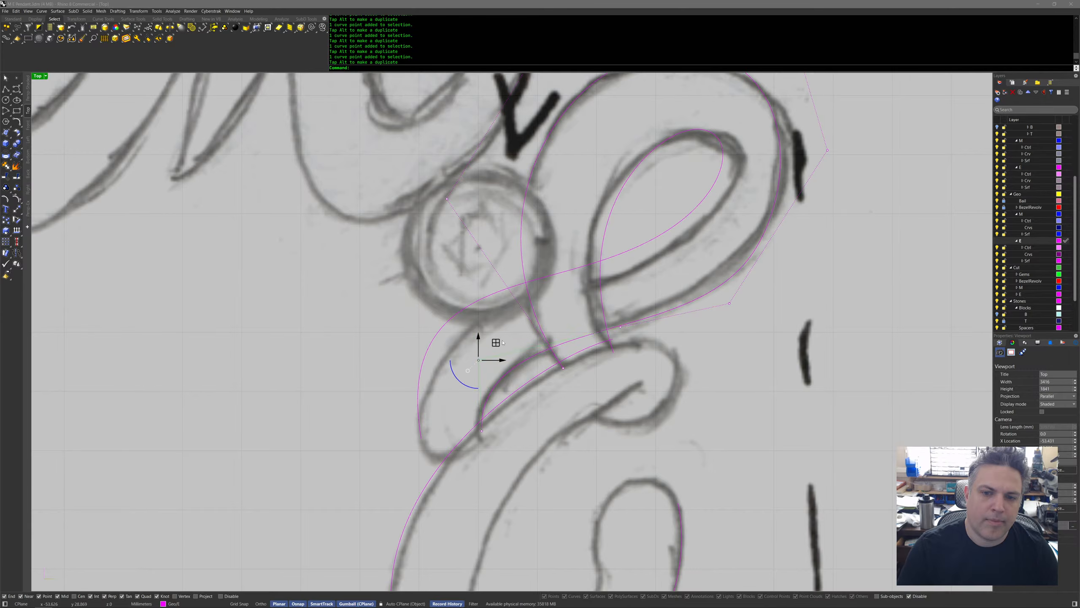
Duplicate the lower E curve in place and scale the copy down toward the lower loop's inner outline.
{"action": "scroll", "coordinate": [607, 363], "scroll_direction": "down", "scroll_amount": 1}
{"action": "right_click_drag", "start_coordinate": [607, 362], "coordinate": [558, 147]}
{"action": "left_click", "coordinate": [560, 313]}
{"action": "scroll", "coordinate": [561, 313], "scroll_direction": "down", "scroll_amount": 2}
{"action": "right_click_drag", "start_coordinate": [537, 295], "coordinate": [529, 364]}
{"action": "key", "text": "ctrl+c"}
{"action": "key", "text": "ctrl+v"}
{"action": "scroll", "coordinate": [531, 341], "scroll_direction": "up", "scroll_amount": 2}
{"action": "left_click_drag", "start_coordinate": [520, 340], "coordinate": [510, 349]}
Move the upper-end control points of the lower E's inner curve onto the sketched stroke beneath the crossing.
{"action": "middle_click", "coordinate": [522, 313]}
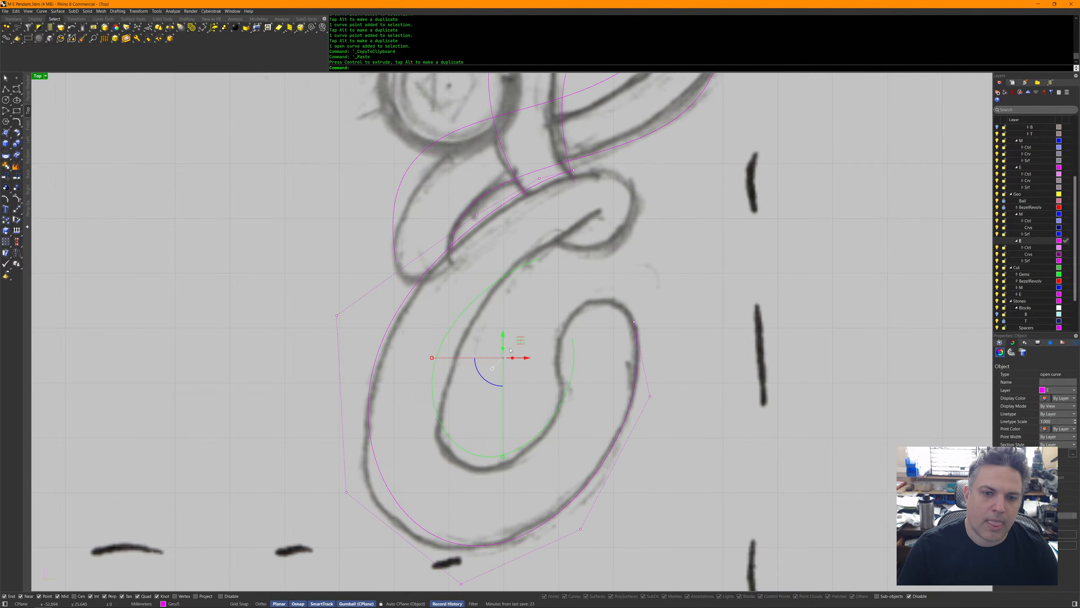
{"action": "left_click", "coordinate": [483, 340]}
{"action": "right_click_drag", "start_coordinate": [521, 279], "coordinate": [517, 339]}
{"action": "mouse_move", "coordinate": [525, 305]}
{"action": "left_mouse_down"}
{"action": "mouse_move", "coordinate": [558, 345]}
{"action": "mouse_move", "coordinate": [617, 306]}
{"action": "mouse_move", "coordinate": [606, 322]}
{"action": "left_mouse_up"}
{"action": "scroll", "coordinate": [557, 345], "scroll_direction": "up", "scroll_amount": 1}
{"action": "left_click_drag", "start_coordinate": [488, 316], "coordinate": [537, 328]}
{"action": "left_click_drag", "start_coordinate": [456, 340], "coordinate": [480, 385]}
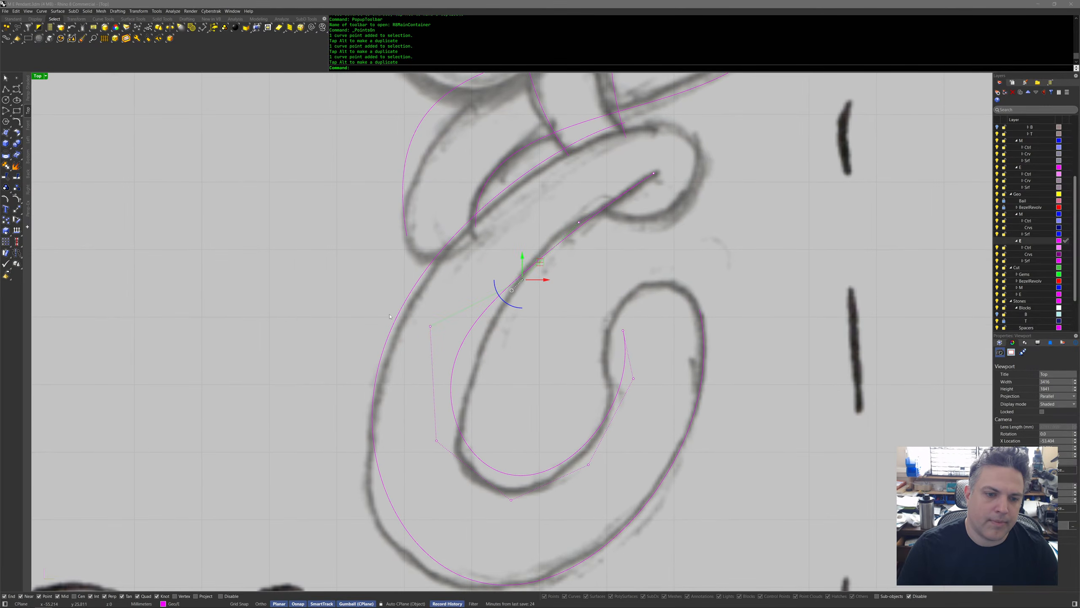
Shift the inner curve's left-side and bottom control points to follow the lower loop's sketched inner outline.
{"action": "left_click_drag", "start_coordinate": [344, 288], "coordinate": [478, 512]}
{"action": "left_click_drag", "start_coordinate": [449, 366], "coordinate": [458, 416]}
{"action": "left_click_drag", "start_coordinate": [304, 276], "coordinate": [369, 280]}
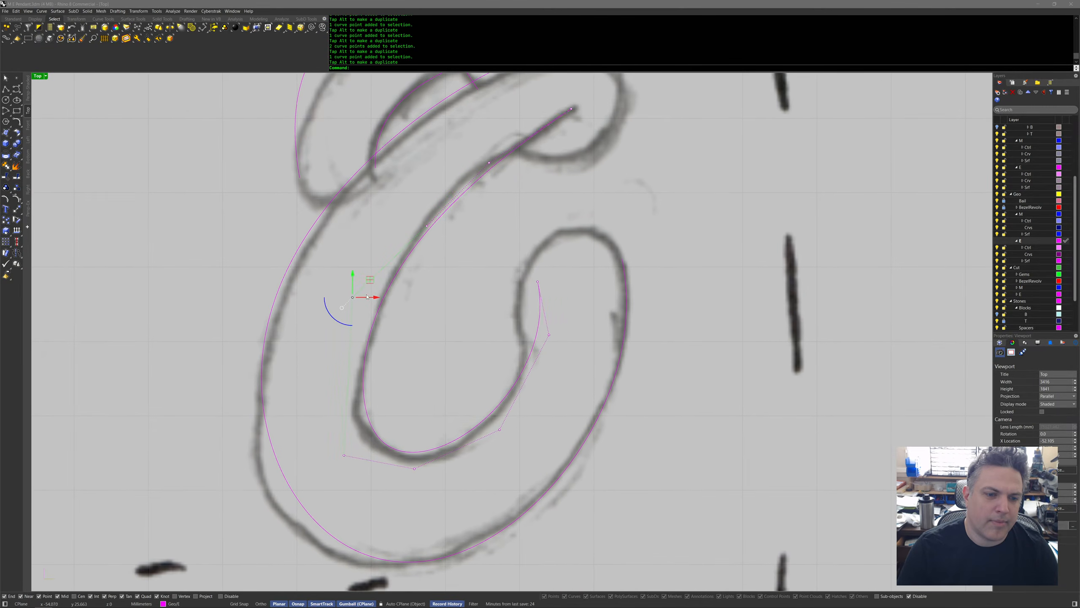
{"action": "left_click_drag", "start_coordinate": [316, 349], "coordinate": [369, 417]}
{"action": "left_click_drag", "start_coordinate": [360, 372], "coordinate": [357, 378]}
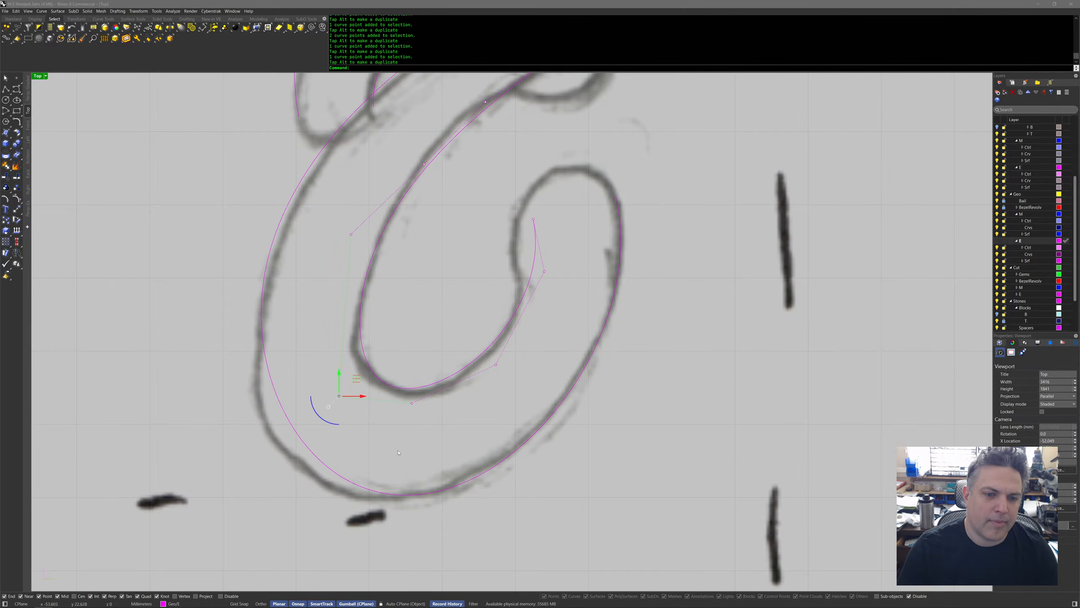
{"action": "left_click_drag", "start_coordinate": [452, 382], "coordinate": [437, 390]}
Move the inner curve's right-end control points onto the sketched inward hook of the lower loop.
{"action": "left_click_drag", "start_coordinate": [489, 287], "coordinate": [590, 392]}
{"action": "left_click_drag", "start_coordinate": [568, 325], "coordinate": [549, 344]}
{"action": "left_click_drag", "start_coordinate": [451, 312], "coordinate": [554, 438]}
{"action": "left_click_drag", "start_coordinate": [538, 349], "coordinate": [541, 351]}
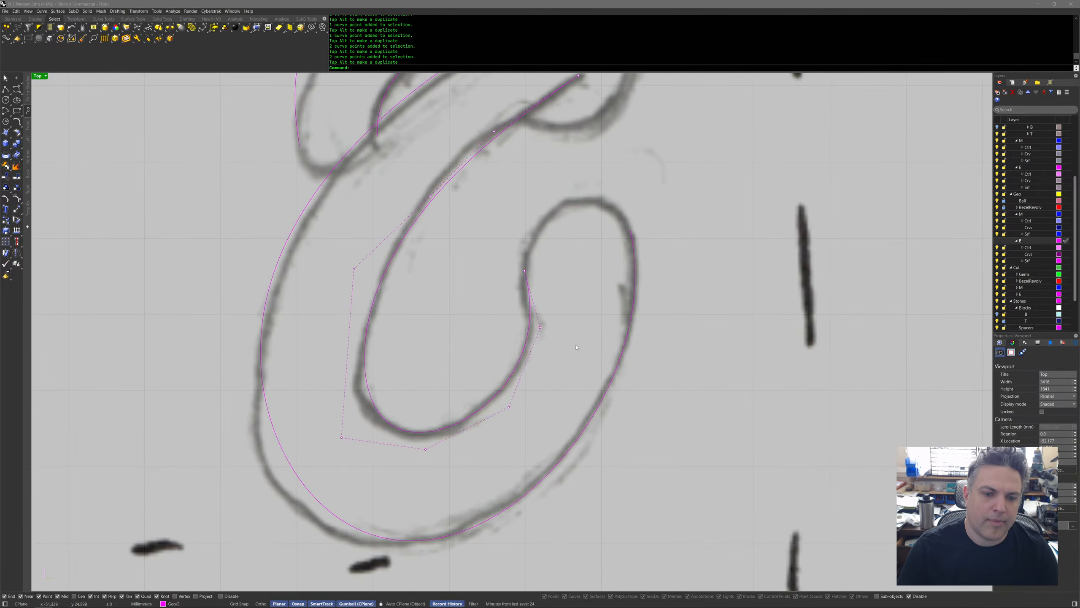
{"action": "left_click", "coordinate": [606, 392]}
Adjust the upper inner E curve's control points from its loose lower end to the area beside the center stone.
{"action": "left_click", "coordinate": [423, 333]}
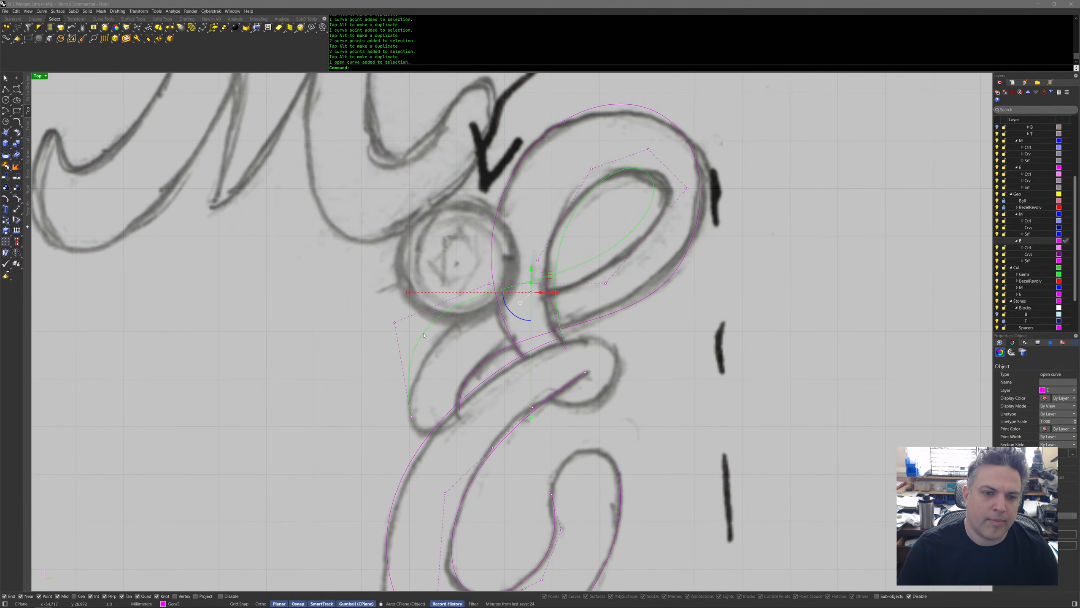
{"action": "scroll", "coordinate": [428, 334], "scroll_direction": "up", "scroll_amount": 1}
{"action": "key", "text": "F10"}
{"action": "left_click_drag", "start_coordinate": [361, 294], "coordinate": [496, 289]}
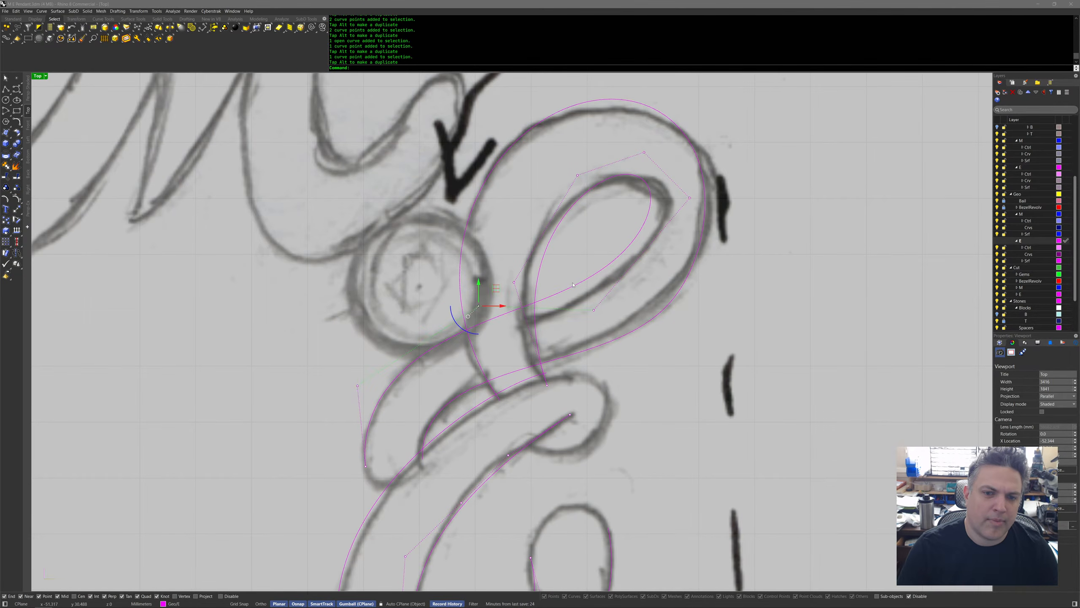
{"action": "mouse_move", "coordinate": [609, 320]}
{"action": "left_mouse_down"}
{"action": "mouse_move", "coordinate": [636, 334]}
{"action": "mouse_move", "coordinate": [616, 323]}
{"action": "left_mouse_up"}
Reposition the inner curve's remaining control points around the upper loop to match the sketched inner outline.
{"action": "left_click_drag", "start_coordinate": [601, 221], "coordinate": [666, 226]}
{"action": "right_click_drag", "start_coordinate": [666, 225], "coordinate": [713, 273]}
{"action": "scroll", "coordinate": [713, 273], "scroll_direction": "up", "scroll_amount": 1}
{"action": "left_click_drag", "start_coordinate": [564, 229], "coordinate": [627, 244]}
{"action": "mouse_move", "coordinate": [499, 258]}
{"action": "left_mouse_down"}
{"action": "mouse_move", "coordinate": [528, 282]}
{"action": "mouse_move", "coordinate": [509, 269]}
{"action": "left_mouse_up"}
{"action": "right_click_drag", "start_coordinate": [509, 271], "coordinate": [519, 184]}
{"action": "scroll", "coordinate": [519, 185], "scroll_direction": "up", "scroll_amount": 1}
{"action": "left_click_drag", "start_coordinate": [437, 307], "coordinate": [459, 313]}
{"action": "right_click_drag", "start_coordinate": [478, 183], "coordinate": [475, 214]}
{"action": "scroll", "coordinate": [475, 213], "scroll_direction": "up", "scroll_amount": 1}
{"action": "left_click_drag", "start_coordinate": [474, 212], "coordinate": [523, 226]}
{"action": "key", "text": "Escape"}
Refine the lower E outer curve by moving control points on its left side toward the sketched outline.
{"action": "scroll", "coordinate": [517, 266], "scroll_direction": "down", "scroll_amount": 8}
{"action": "right_click_drag", "start_coordinate": [613, 375], "coordinate": [581, 323]}
{"action": "scroll", "coordinate": [584, 367], "scroll_direction": "up", "scroll_amount": 1}
{"action": "right_click_drag", "start_coordinate": [584, 367], "coordinate": [647, 242]}
{"action": "left_click", "coordinate": [409, 349]}
{"action": "key", "text": "F10"}
{"action": "left_click_drag", "start_coordinate": [369, 370], "coordinate": [441, 455]}
{"action": "left_click_drag", "start_coordinate": [394, 408], "coordinate": [391, 418]}
{"action": "left_click", "coordinate": [388, 294]}
{"action": "left_click_drag", "start_coordinate": [402, 277], "coordinate": [405, 279]}
Show the hidden rectangle surface around the sketched E and assign it to sublayer B under the layout E's Srf layer.
{"action": "scroll", "coordinate": [546, 434], "scroll_direction": "down", "scroll_amount": 6}
{"action": "right_click_drag", "start_coordinate": [546, 434], "coordinate": [485, 495]}
{"action": "scroll", "coordinate": [485, 496], "scroll_direction": "up", "scroll_amount": 1}
{"action": "right_click_drag", "start_coordinate": [566, 391], "coordinate": [547, 364]}
{"action": "middle_click", "coordinate": [547, 365]}
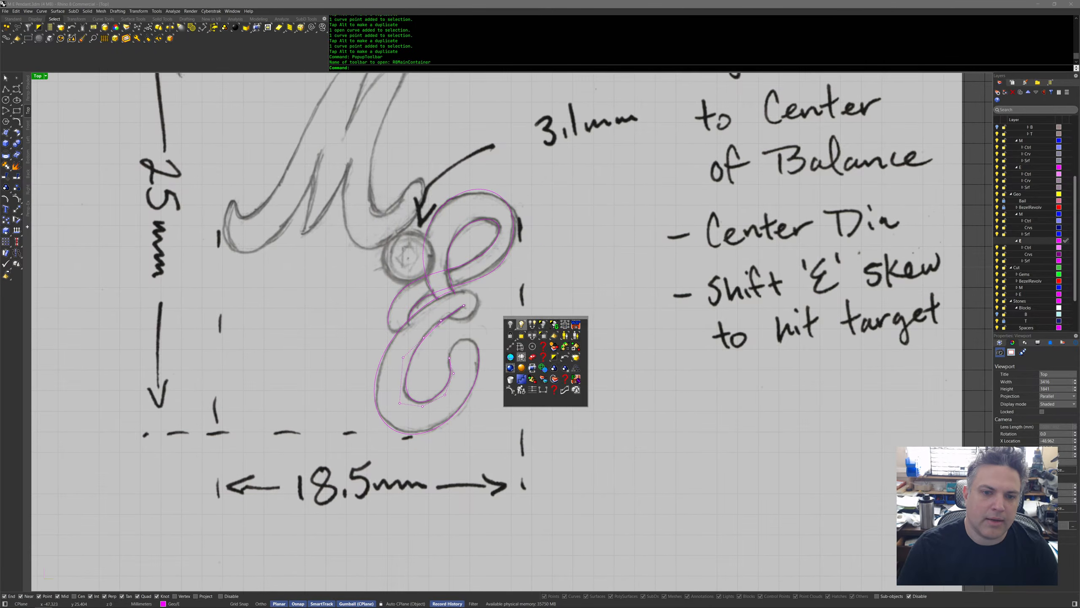
{"action": "left_click", "coordinate": [521, 327]}
{"action": "left_click", "coordinate": [505, 306]}
{"action": "key", "text": "Return"}
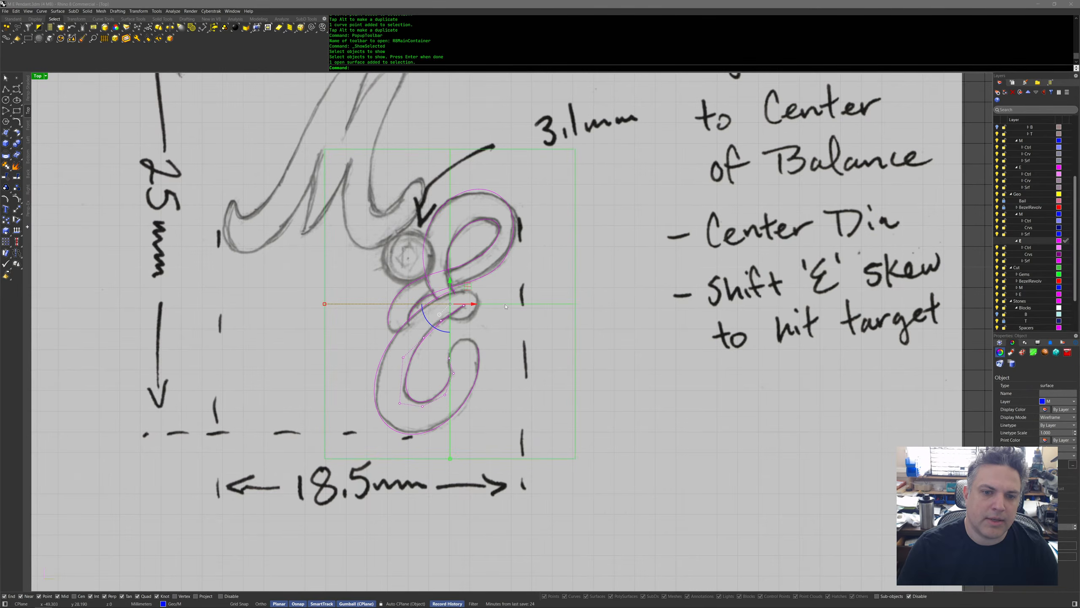
{"action": "middle_click", "coordinate": [504, 306]}
{"action": "left_click", "coordinate": [512, 322]}
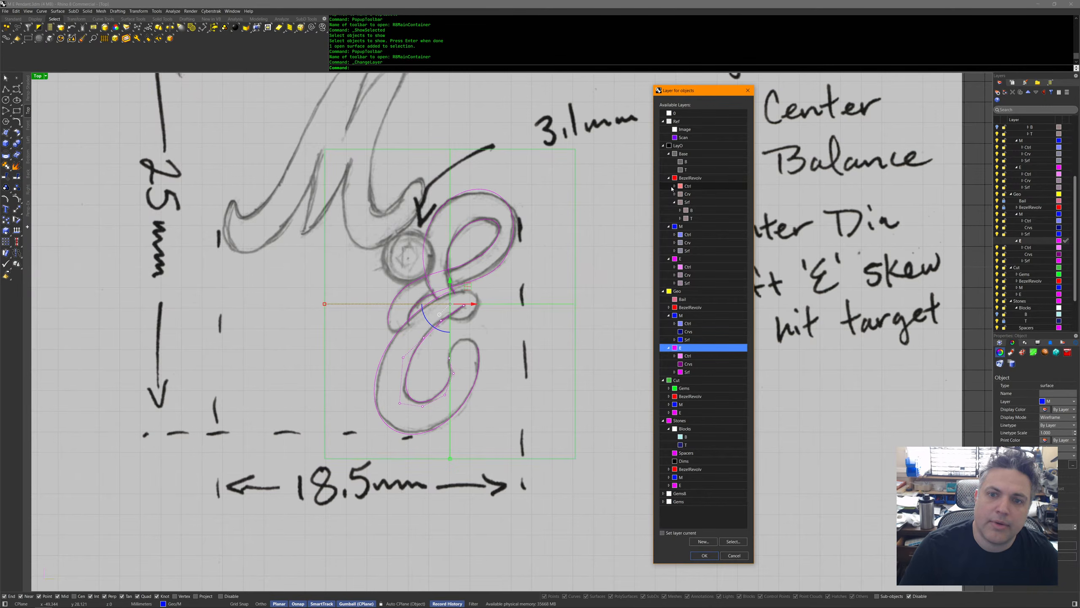
{"action": "left_click", "coordinate": [675, 283]}
{"action": "double_click", "coordinate": [691, 291]}
{"action": "scroll", "coordinate": [716, 331], "scroll_direction": "down", "scroll_amount": 10}
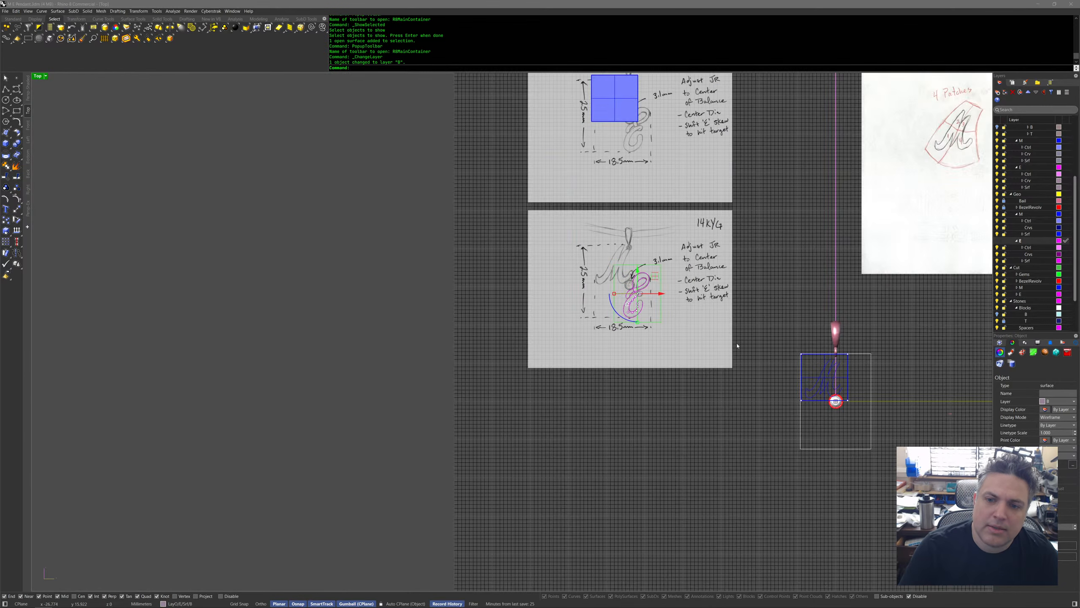
Copy the E's rectangle surface into the pendant frame by the center stone and assign the copy to sublayer T under the layout E's Srf layer.
{"action": "key", "text": "ctrl+c"}
{"action": "key", "text": "ctrl+v"}
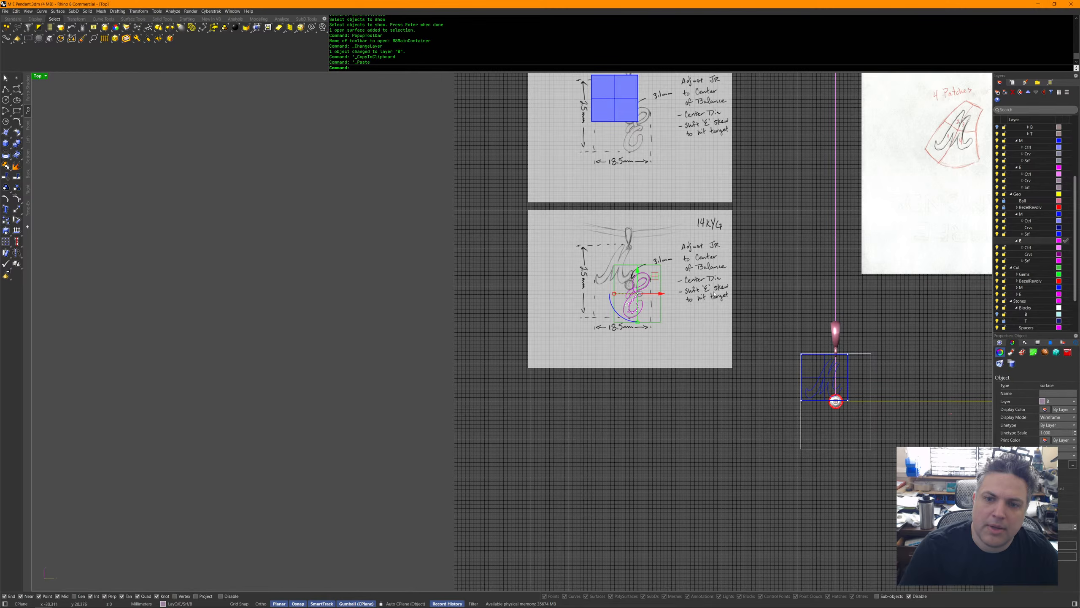
{"action": "left_click_drag", "start_coordinate": [654, 276], "coordinate": [862, 418]}
{"action": "middle_click", "coordinate": [857, 410]}
{"action": "left_click", "coordinate": [867, 428]}
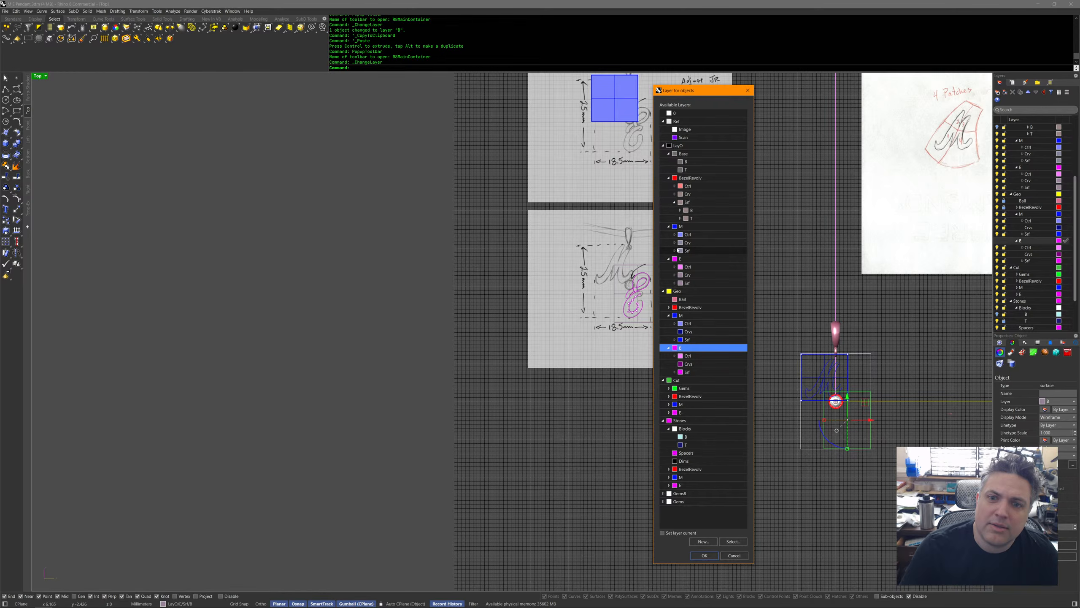
{"action": "left_click", "coordinate": [674, 283]}
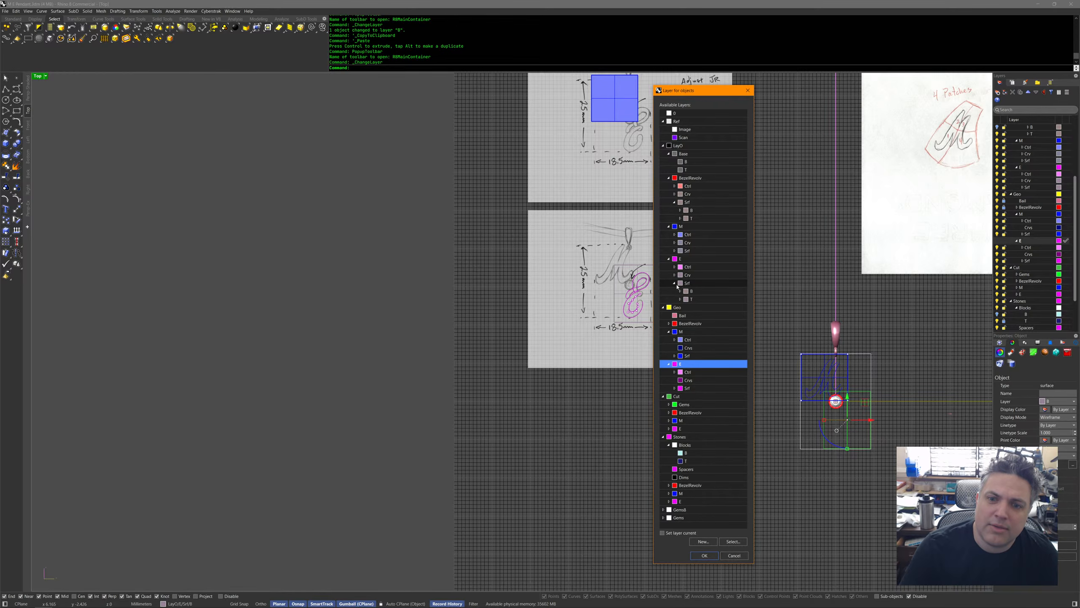
{"action": "double_click", "coordinate": [692, 300]}
Assign the M's pendant rectangle surface to sublayer T and its sketch rectangle to sublayer B under the layout M's Srf layer.
{"action": "left_click", "coordinate": [809, 376]}
{"action": "right_click", "coordinate": [784, 323]}
{"action": "left_click", "coordinate": [674, 251]}
{"action": "double_click", "coordinate": [693, 267]}
{"action": "left_click", "coordinate": [630, 113]}
{"action": "right_click", "coordinate": [736, 184]}
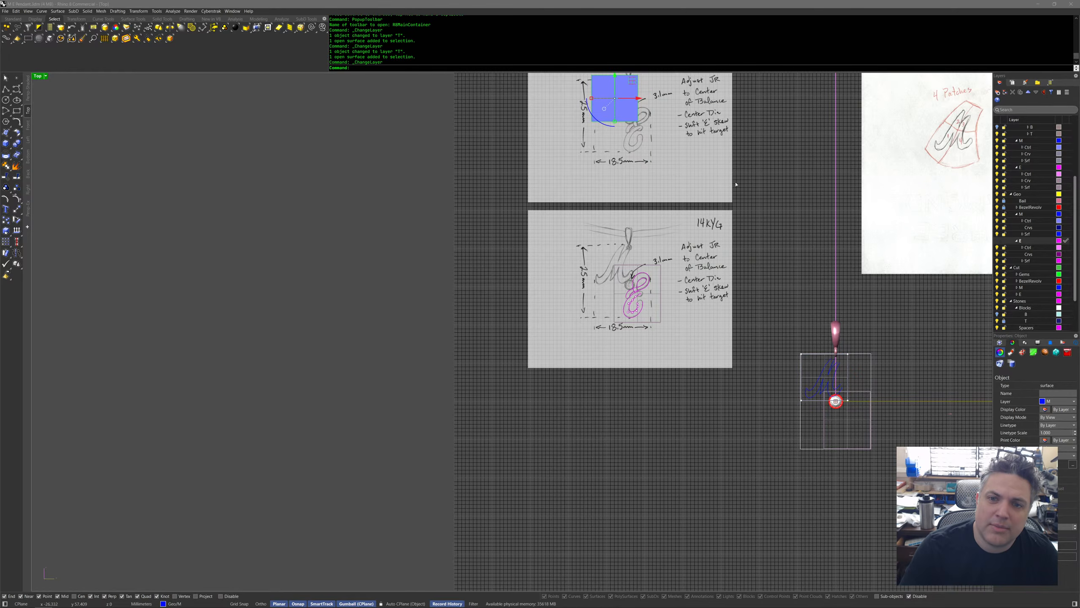
{"action": "left_click", "coordinate": [675, 250]}
{"action": "double_click", "coordinate": [691, 259]}
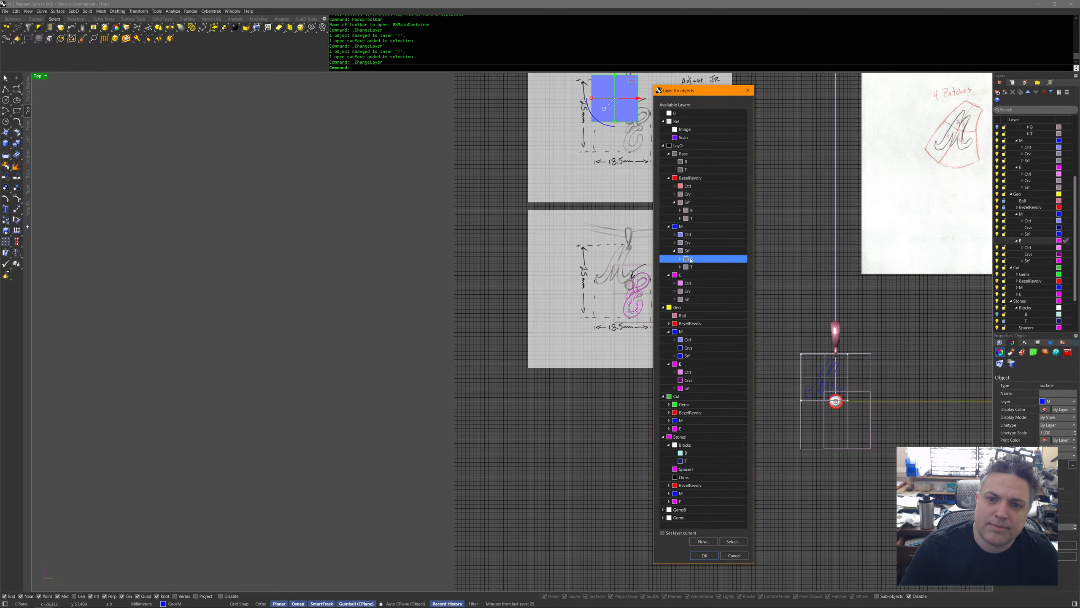
Set the display mode of the rectangle surface over the sketched M to Wireframe.
{"action": "right_click_drag", "start_coordinate": [658, 112], "coordinate": [659, 218]}
{"action": "middle_click", "coordinate": [659, 218]}
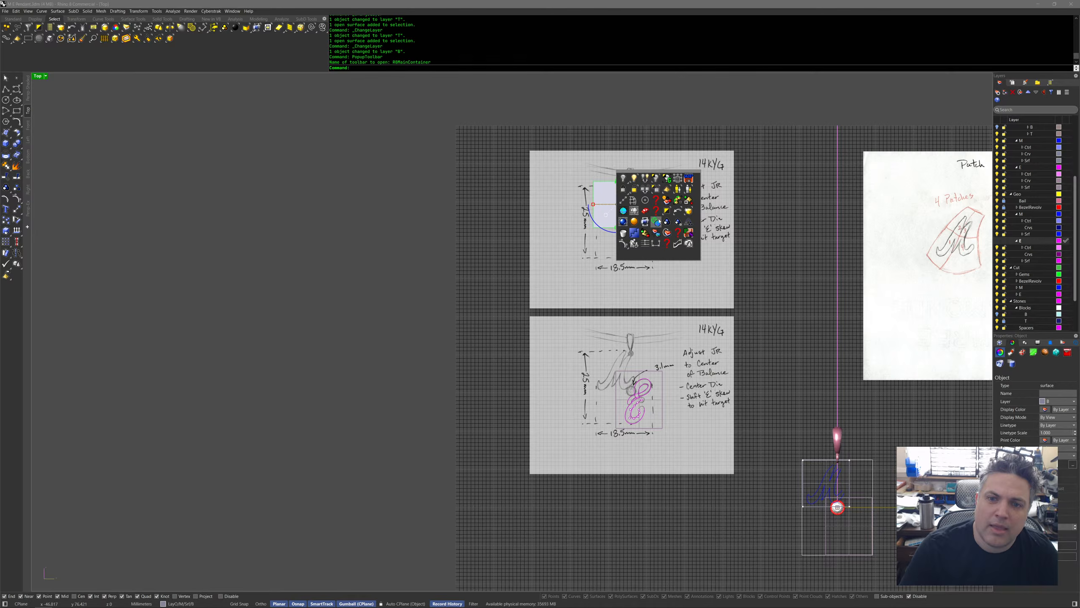
{"action": "left_click", "coordinate": [655, 216]}
{"action": "right_click_drag", "start_coordinate": [765, 301], "coordinate": [680, 274]}
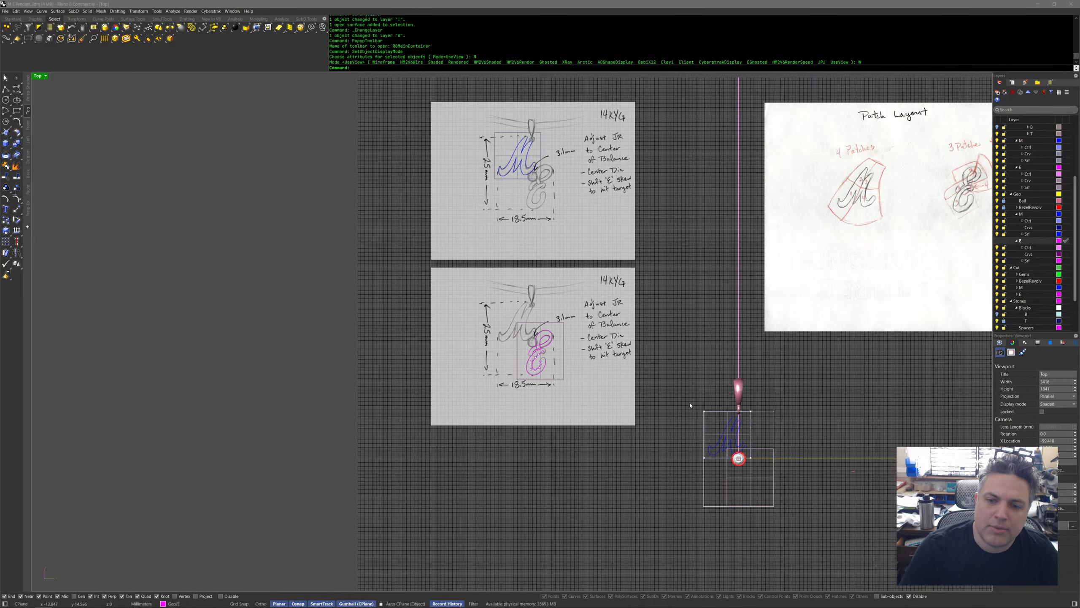
Flow the four traced E curves along surface from the sketch rectangle onto the E's target rectangle in the pendant frame.
{"action": "right_click_drag", "start_coordinate": [690, 406], "coordinate": [647, 342]}
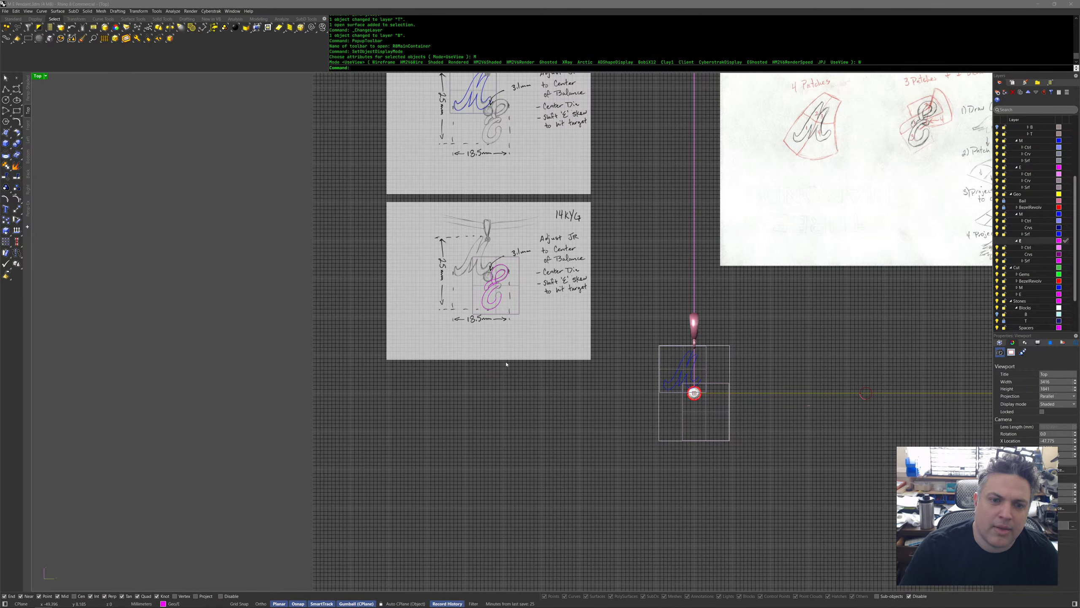
{"action": "left_click_drag", "start_coordinate": [512, 255], "coordinate": [513, 256]}
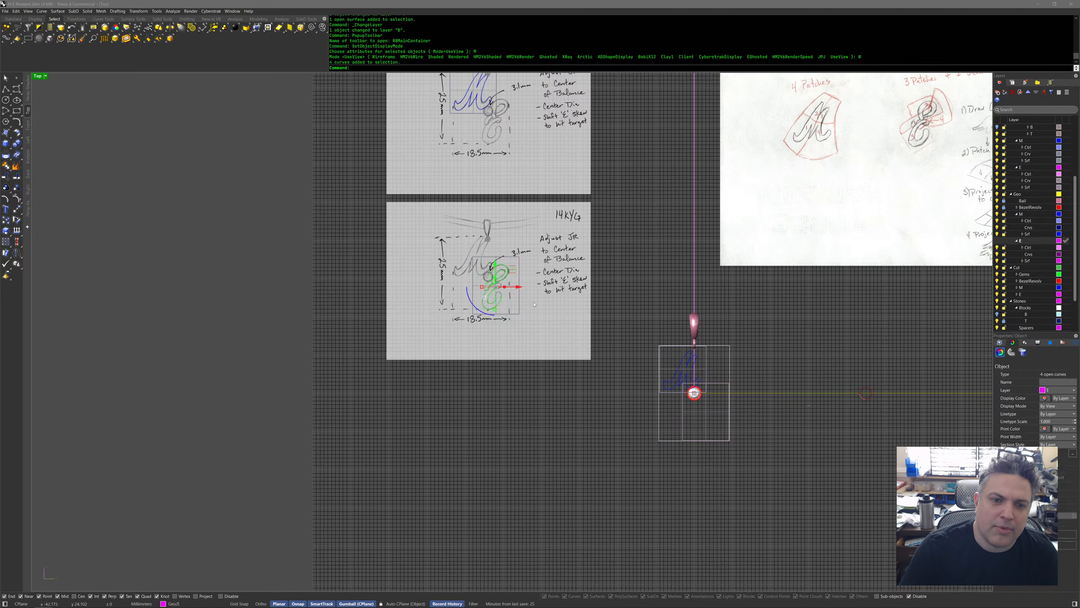
{"action": "middle_click", "coordinate": [536, 354]}
{"action": "middle_click", "coordinate": [535, 355]}
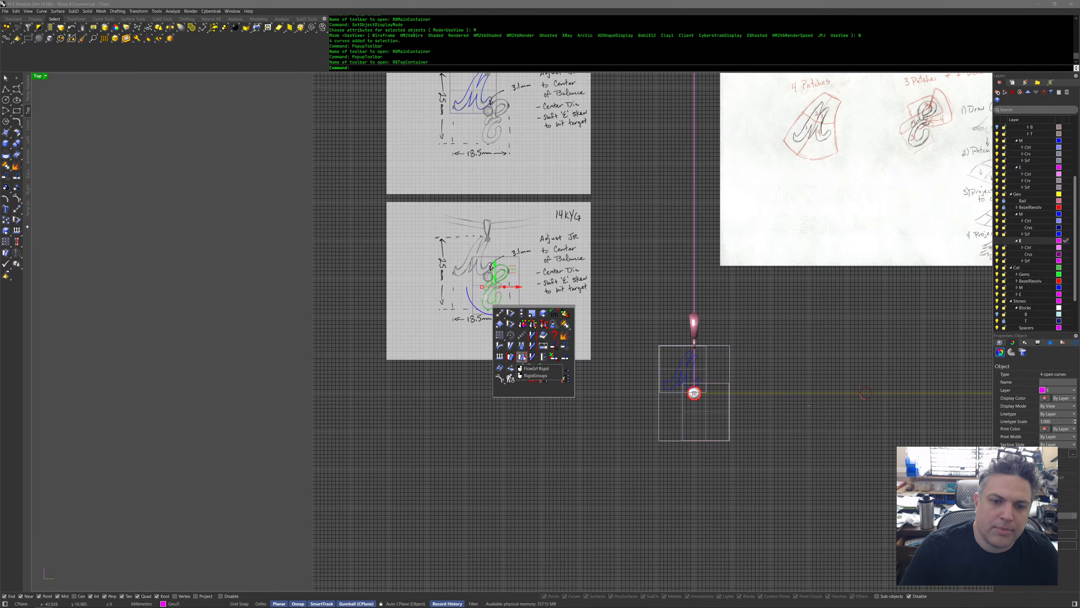
{"action": "right_click", "coordinate": [524, 357]}
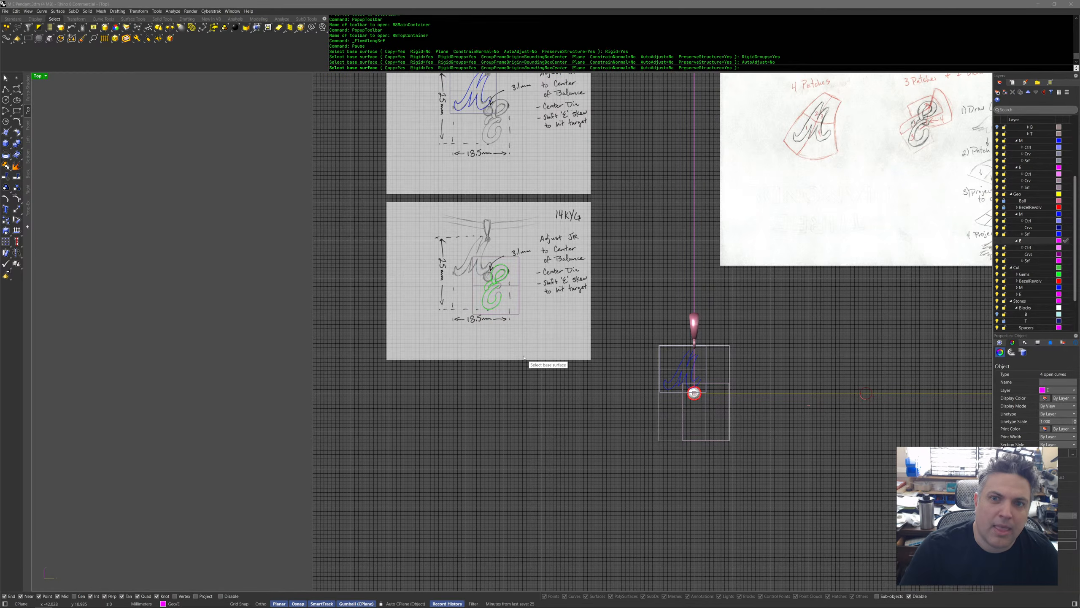
{"action": "left_click", "coordinate": [520, 309]}
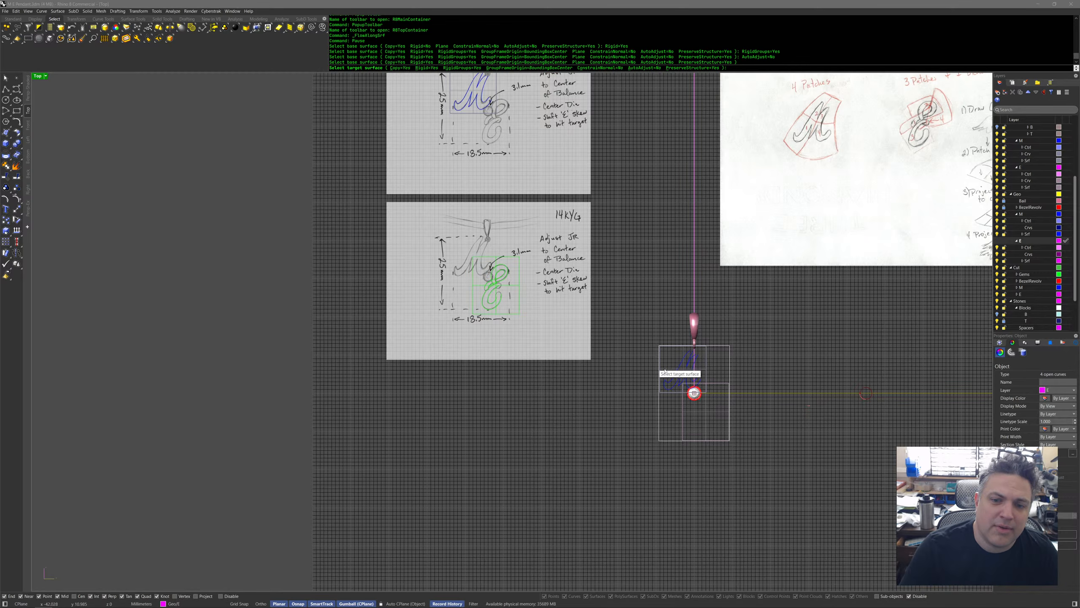
{"action": "left_click", "coordinate": [713, 414]}
{"action": "scroll", "coordinate": [752, 431], "scroll_direction": "up", "scroll_amount": 5}
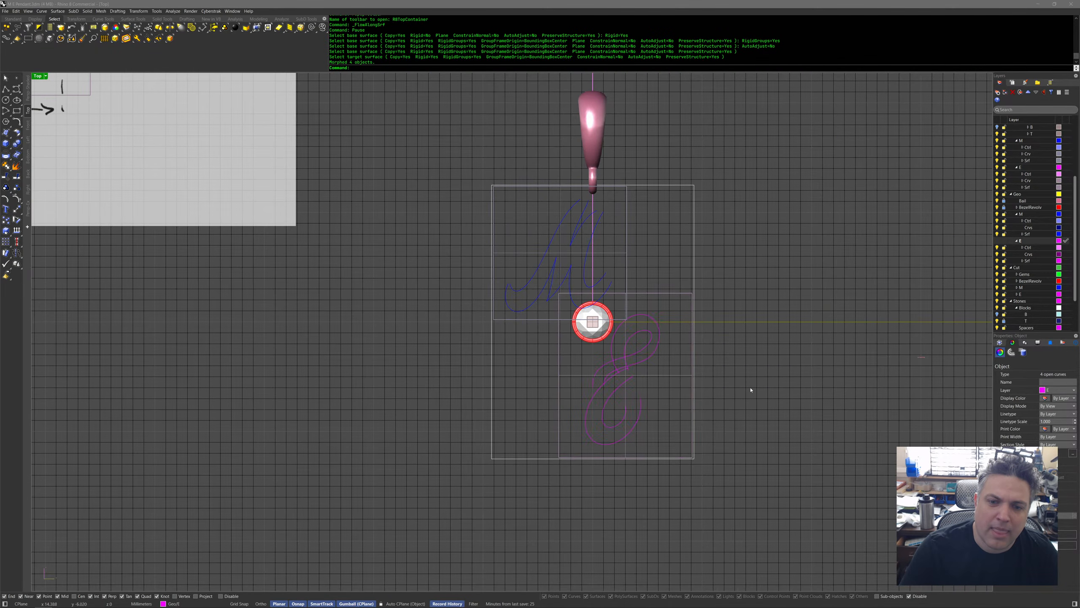
{"action": "key", "text": "Escape"}
Move the control point at the right of the traced upper E loop's outer curve slightly outward.
{"action": "scroll", "coordinate": [748, 386], "scroll_direction": "down", "scroll_amount": 10}
{"action": "scroll", "coordinate": [530, 251], "scroll_direction": "up", "scroll_amount": 12}
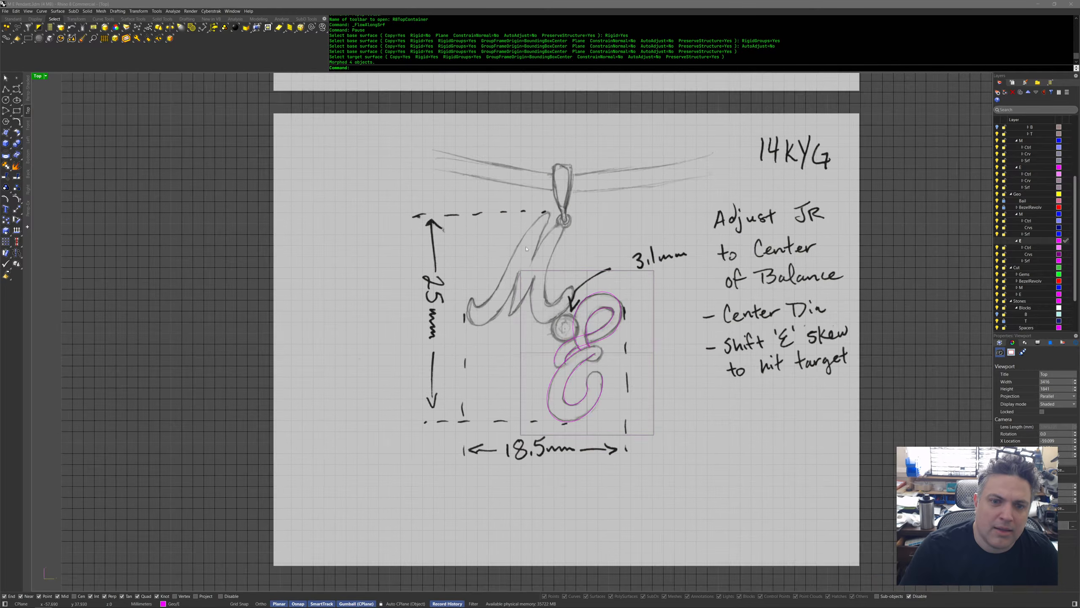
{"action": "left_click", "coordinate": [641, 336]}
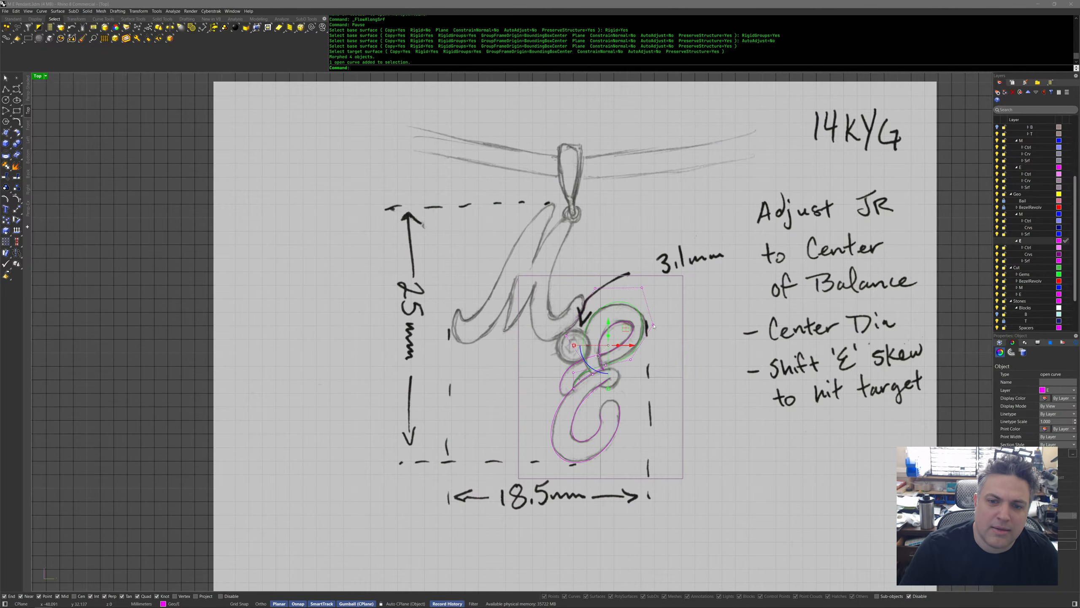
{"action": "left_click", "coordinate": [654, 326]}
{"action": "left_click_drag", "start_coordinate": [653, 326], "coordinate": [679, 310]}
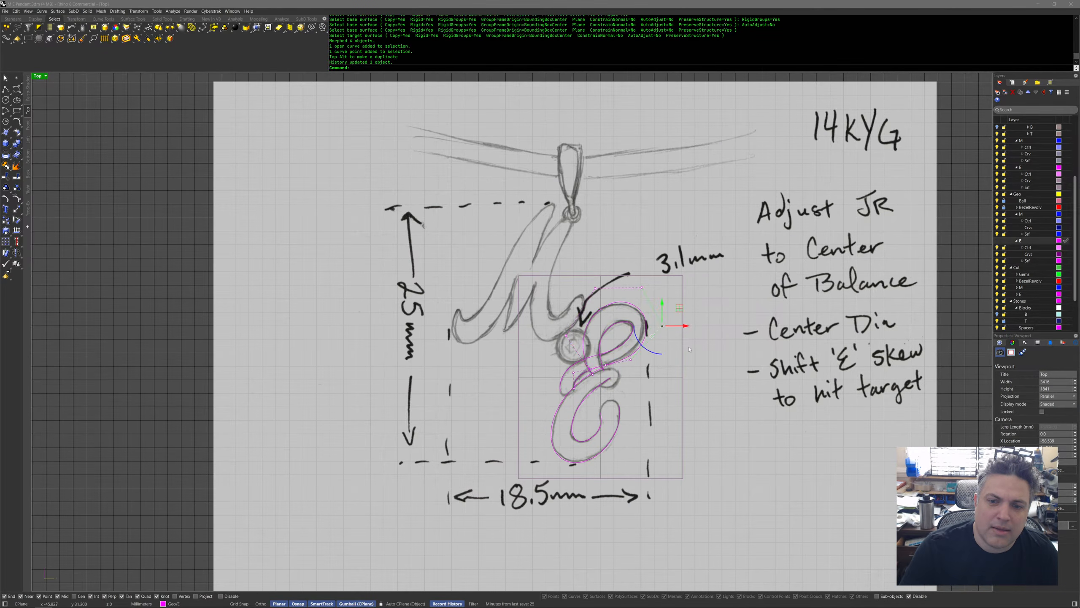
{"action": "scroll", "coordinate": [739, 307], "scroll_direction": "down", "scroll_amount": 5}
{"action": "scroll", "coordinate": [1026, 167], "scroll_direction": "up", "scroll_amount": 4}
Hide the reference Image layer.
{"action": "left_click", "coordinate": [996, 140]}
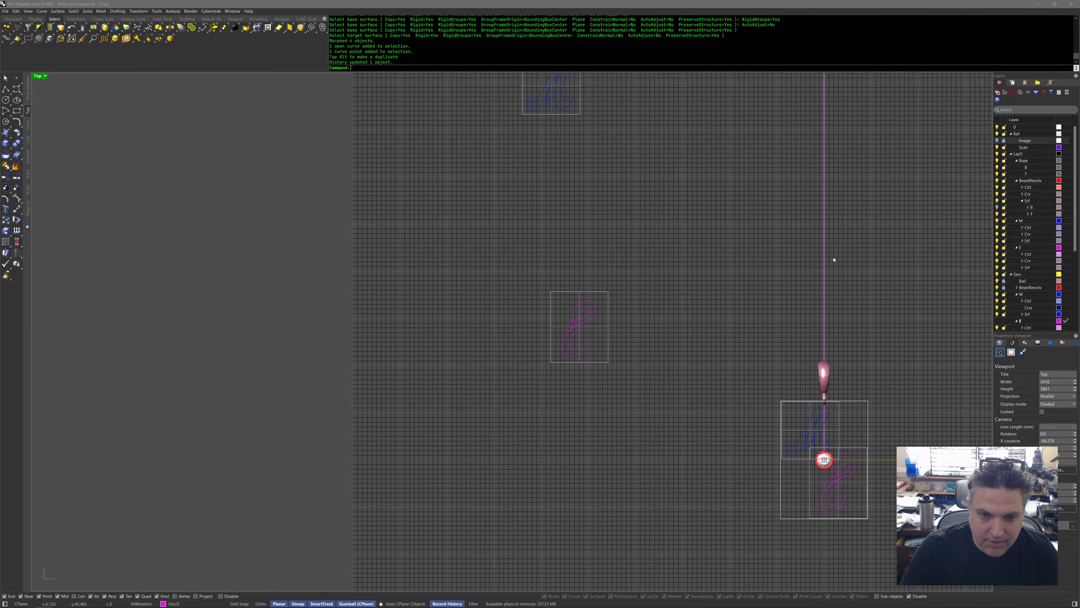
{"action": "scroll", "coordinate": [642, 314], "scroll_direction": "up", "scroll_amount": 7}
{"action": "right_click_drag", "start_coordinate": [523, 339], "coordinate": [594, 313]}
{"action": "left_click", "coordinate": [523, 284]}
{"action": "left_click", "coordinate": [561, 338]}
{"action": "right_click_drag", "start_coordinate": [551, 342], "coordinate": [573, 312]}
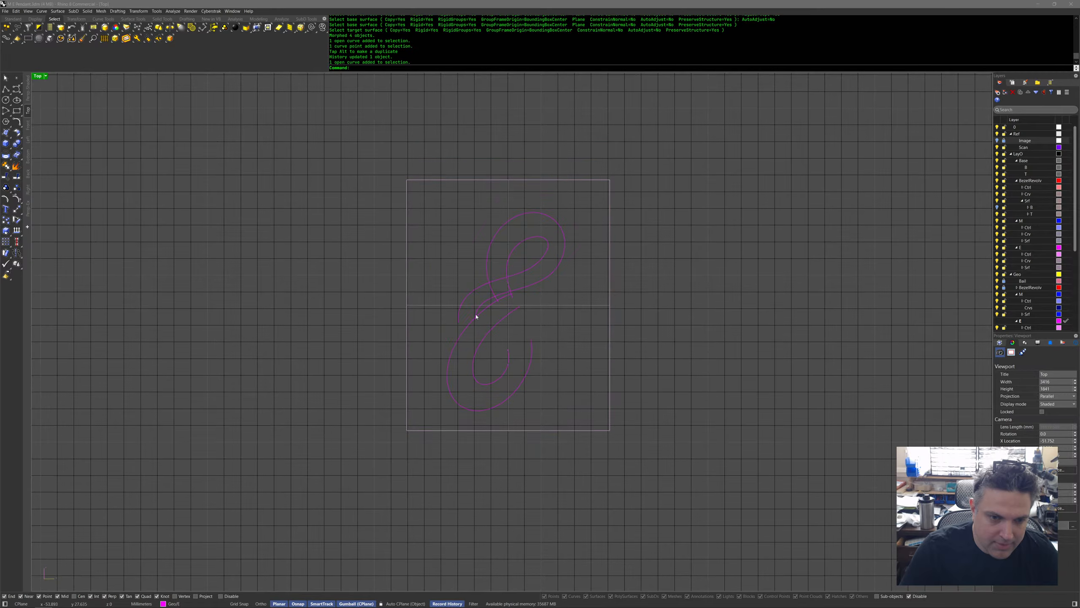
Adjust the control points at the upper outer E curve's lower end near the crossing to smooth the stroke.
{"action": "left_click", "coordinate": [476, 319]}
{"action": "scroll", "coordinate": [475, 321], "scroll_direction": "up", "scroll_amount": 8}
{"action": "left_click", "coordinate": [476, 316]}
{"action": "left_click_drag", "start_coordinate": [498, 298], "coordinate": [494, 295]}
{"action": "left_click", "coordinate": [476, 270]}
{"action": "left_click_drag", "start_coordinate": [492, 254], "coordinate": [503, 255]}
{"action": "left_click", "coordinate": [476, 311]}
{"action": "left_click_drag", "start_coordinate": [494, 293], "coordinate": [494, 290]}
Move the control points at the upper inner E curve's loose lower end inward to reshape the outer left bend.
{"action": "left_click", "coordinate": [436, 304]}
{"action": "left_click", "coordinate": [437, 321]}
{"action": "left_click_drag", "start_coordinate": [415, 245], "coordinate": [449, 334]}
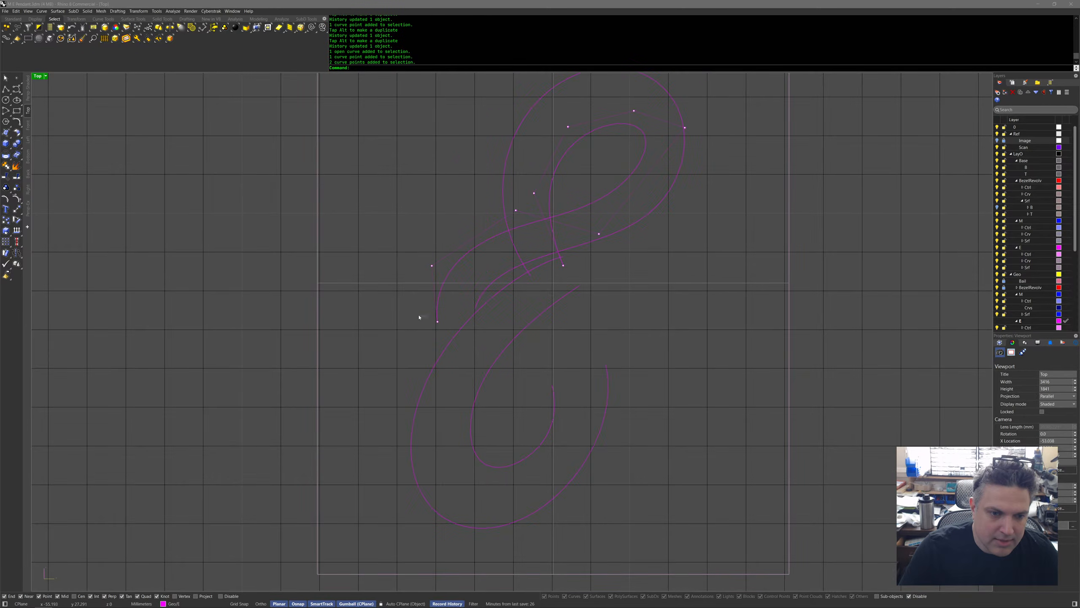
{"action": "left_click", "coordinate": [443, 283]}
{"action": "left_click_drag", "start_coordinate": [417, 251], "coordinate": [415, 314]}
{"action": "mouse_move", "coordinate": [456, 281]}
{"action": "left_mouse_down"}
{"action": "mouse_move", "coordinate": [473, 266]}
{"action": "mouse_move", "coordinate": [452, 260]}
{"action": "left_mouse_up"}
{"action": "left_click", "coordinate": [456, 251]}
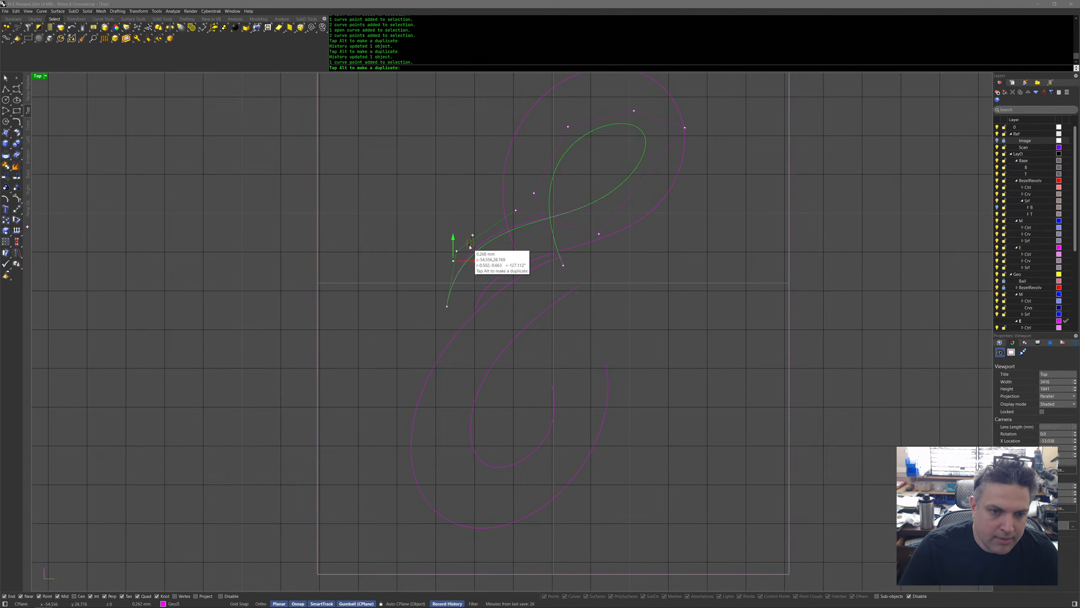
{"action": "scroll", "coordinate": [589, 331], "scroll_direction": "down", "scroll_amount": 5}
{"action": "scroll", "coordinate": [499, 277], "scroll_direction": "up", "scroll_amount": 5}
{"action": "right_click_drag", "start_coordinate": [499, 277], "coordinate": [530, 320]}
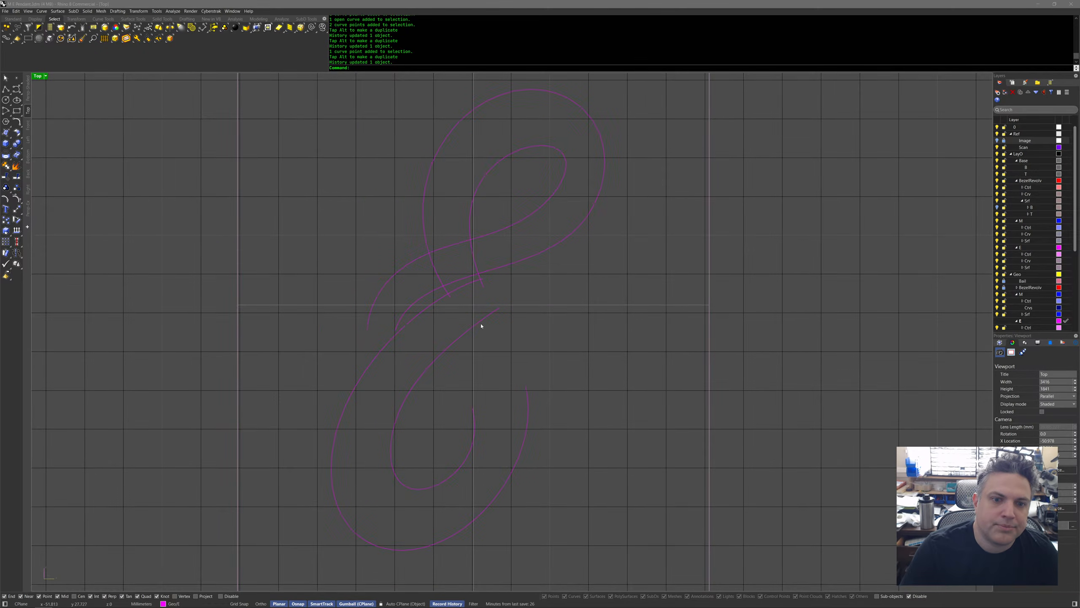
Hide the layout E's Srf layer.
{"action": "scroll", "coordinate": [515, 335], "scroll_direction": "down", "scroll_amount": 5}
{"action": "right_click_drag", "start_coordinate": [668, 367], "coordinate": [671, 330]}
{"action": "scroll", "coordinate": [671, 329], "scroll_direction": "up", "scroll_amount": 5}
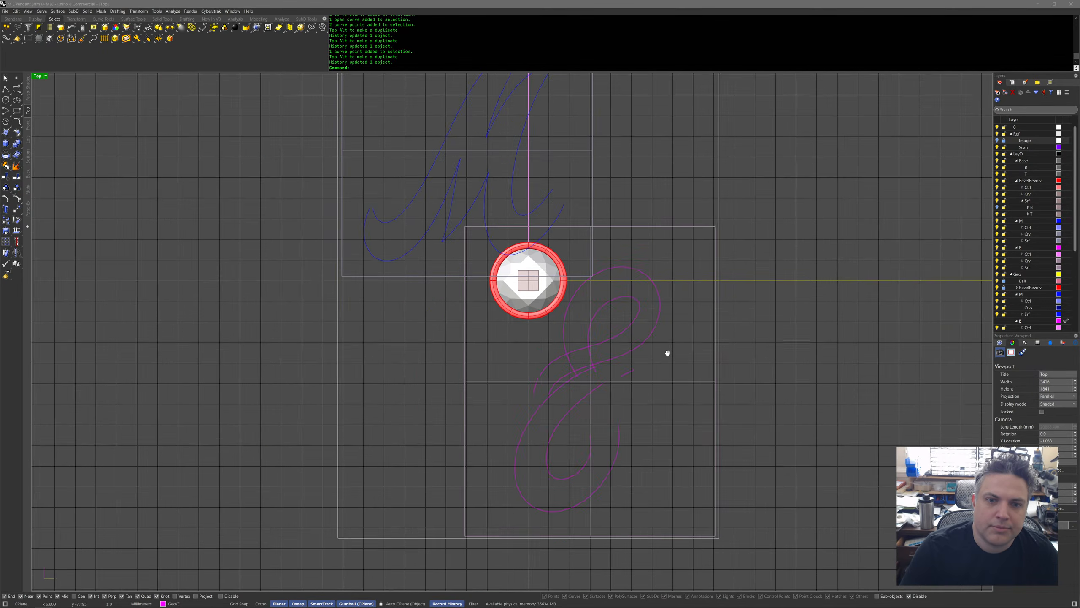
{"action": "scroll", "coordinate": [676, 330], "scroll_direction": "down", "scroll_amount": 2}
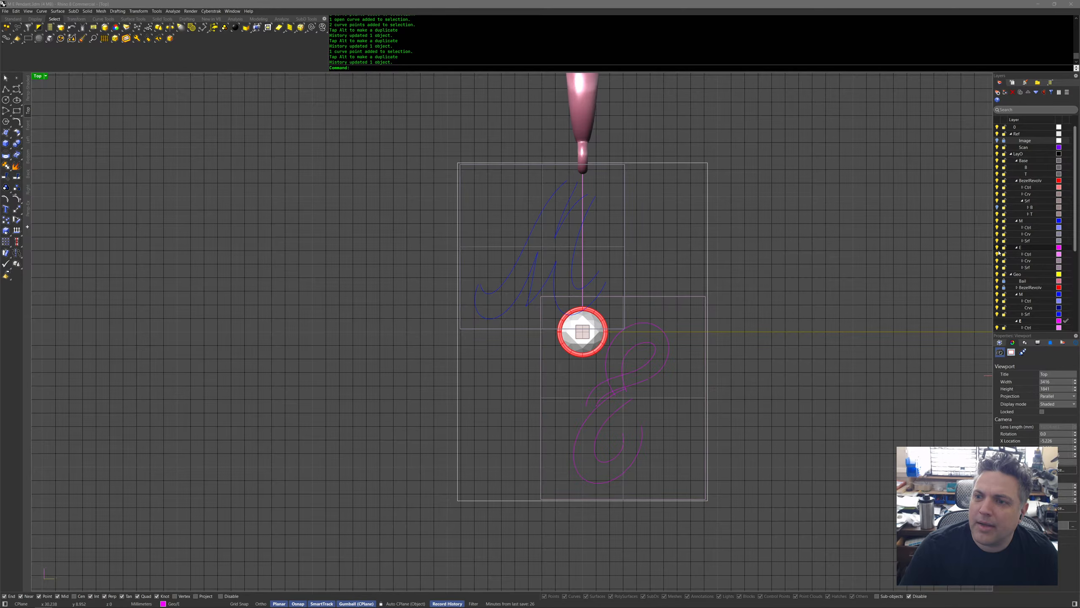
{"action": "left_click", "coordinate": [996, 268]}
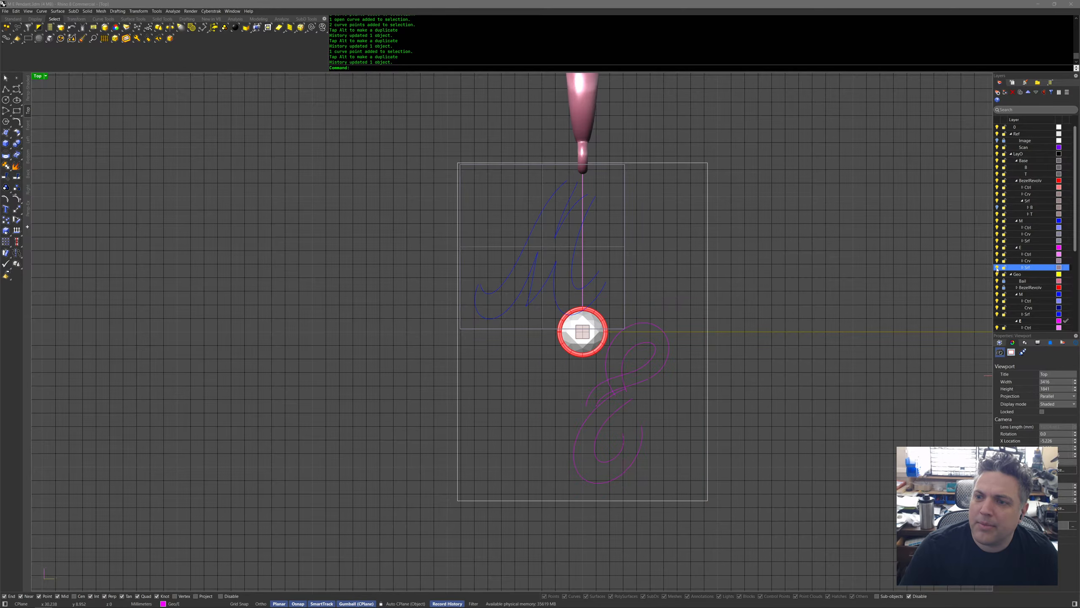
Hide the layout M's Srf layer and lock layer 0, which holds the pendant's outer rectangle.
{"action": "left_click", "coordinate": [997, 241]}
{"action": "right_click_drag", "start_coordinate": [847, 271], "coordinate": [790, 272]}
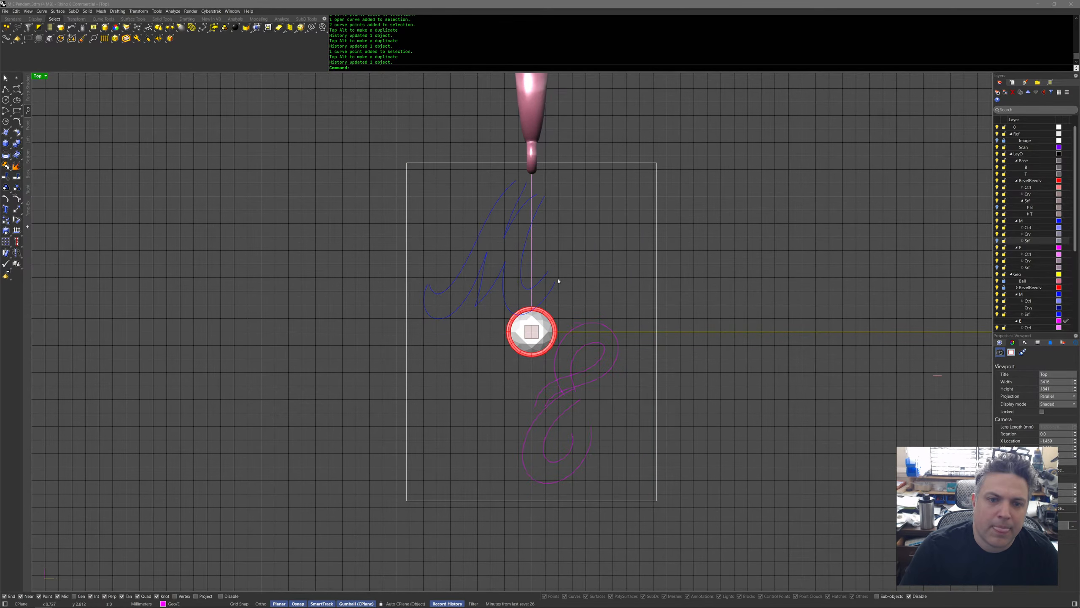
{"action": "left_click", "coordinate": [657, 180]}
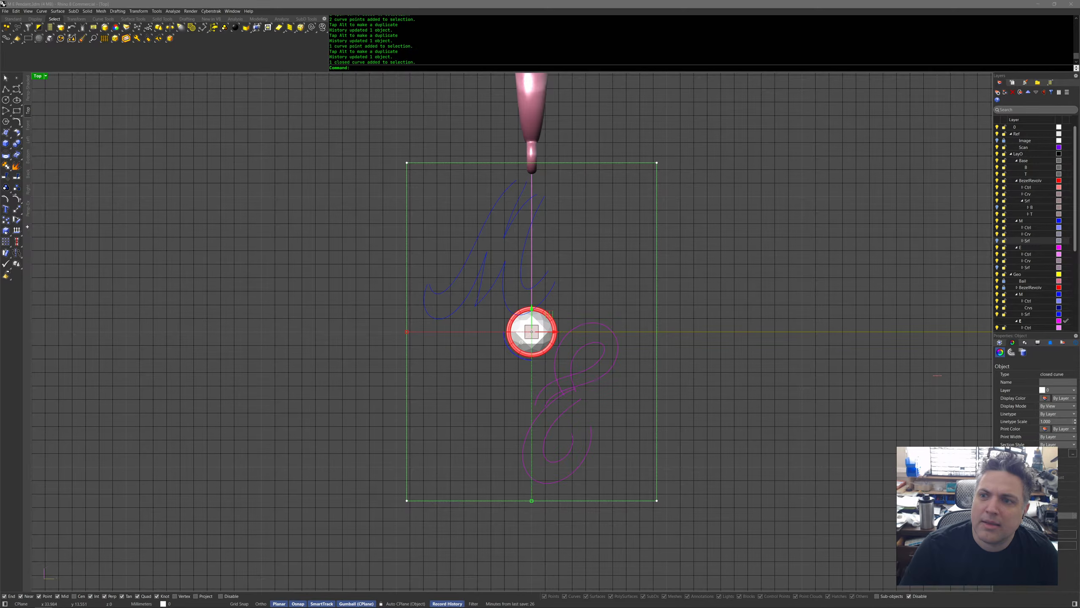
{"action": "left_click", "coordinate": [1004, 128]}
{"action": "right_click_drag", "start_coordinate": [828, 208], "coordinate": [809, 235]}
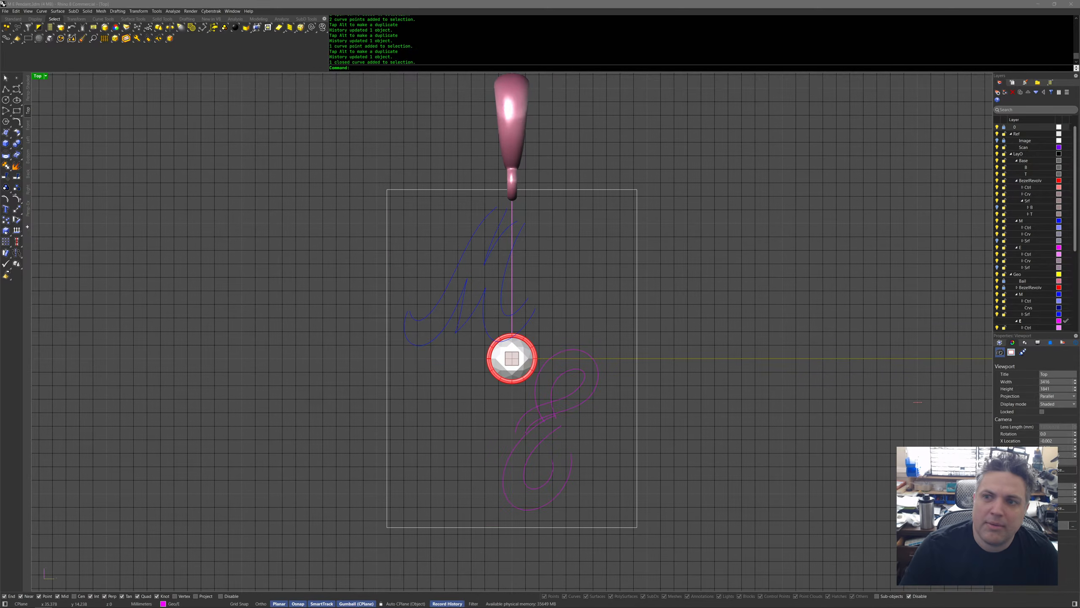
{"action": "left_click", "coordinate": [996, 127]}
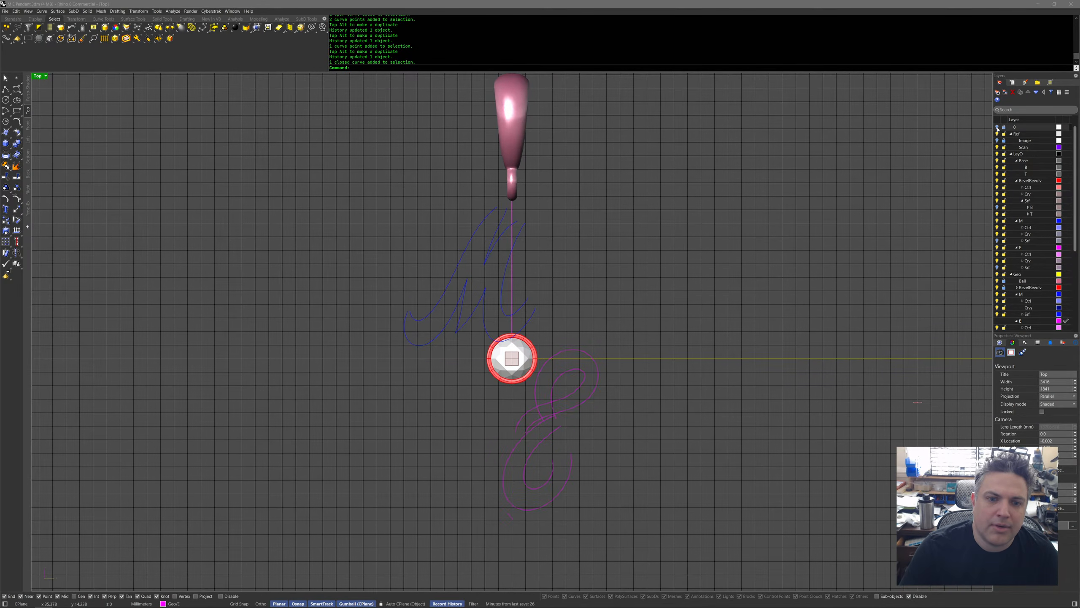
{"action": "left_click", "coordinate": [997, 128]}
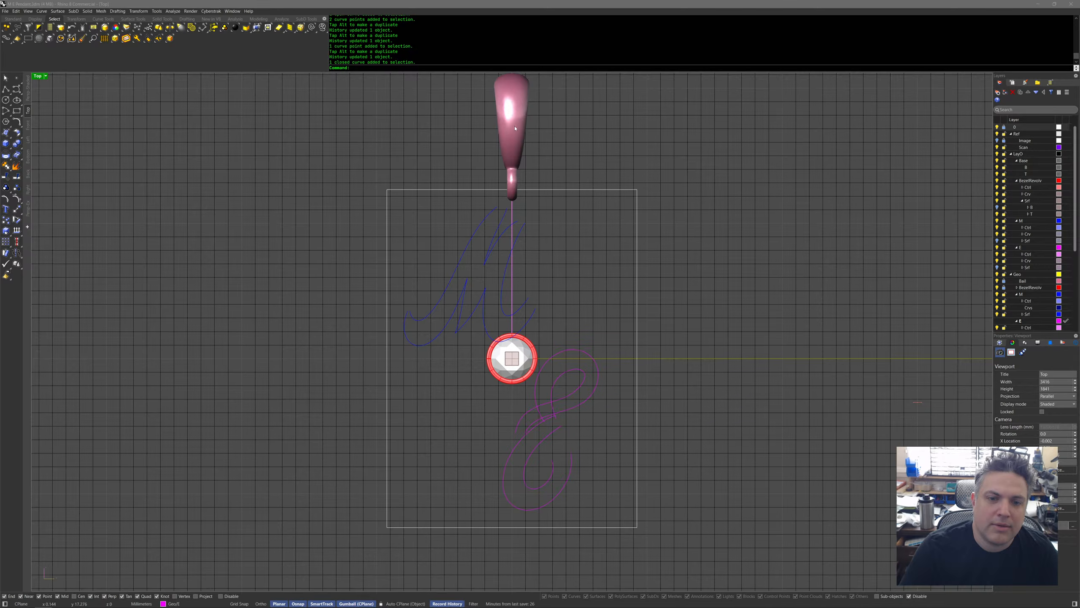
Hide the layout BezelRevolv layer.
{"action": "right_click_drag", "start_coordinate": [606, 238], "coordinate": [583, 193]}
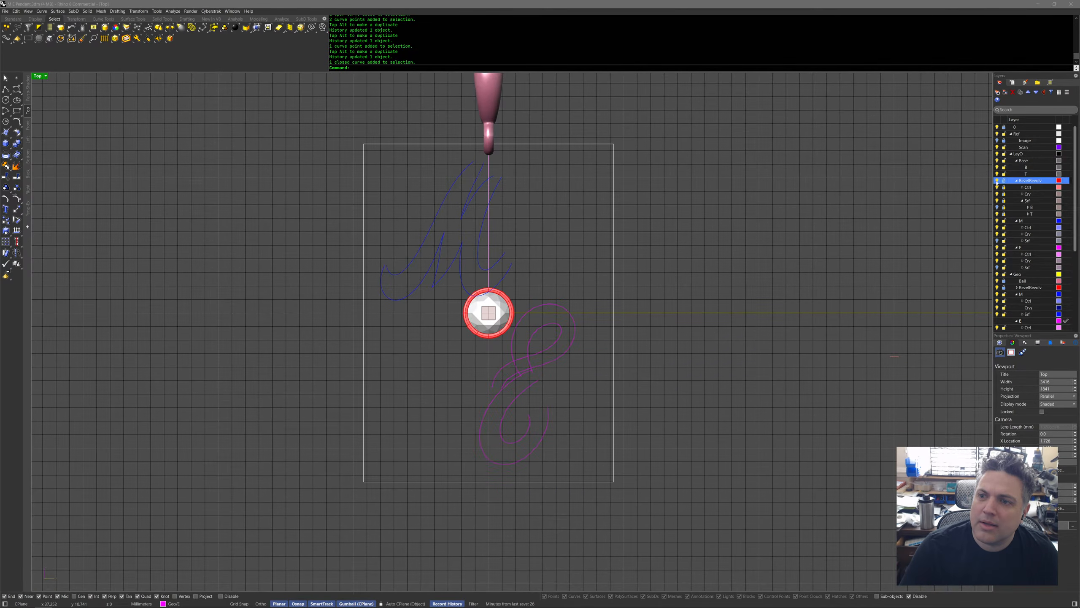
{"action": "right_click_drag", "start_coordinate": [566, 317], "coordinate": [560, 370]}
{"action": "scroll", "coordinate": [568, 349], "scroll_direction": "up", "scroll_amount": 3}
{"action": "scroll", "coordinate": [566, 352], "scroll_direction": "down", "scroll_amount": 2}
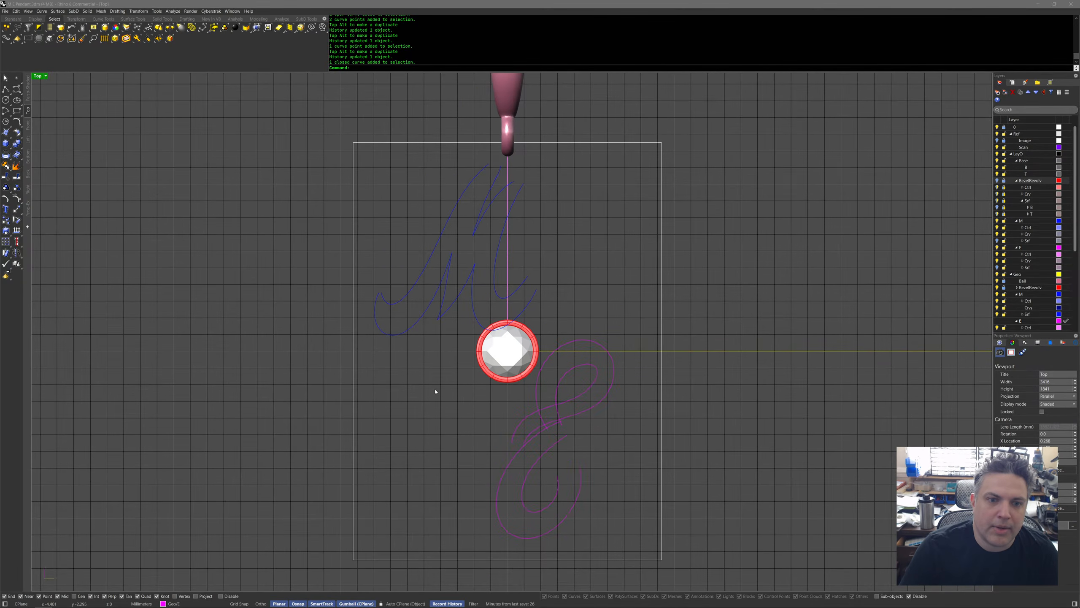
{"action": "right_click_drag", "start_coordinate": [419, 436], "coordinate": [426, 459]}
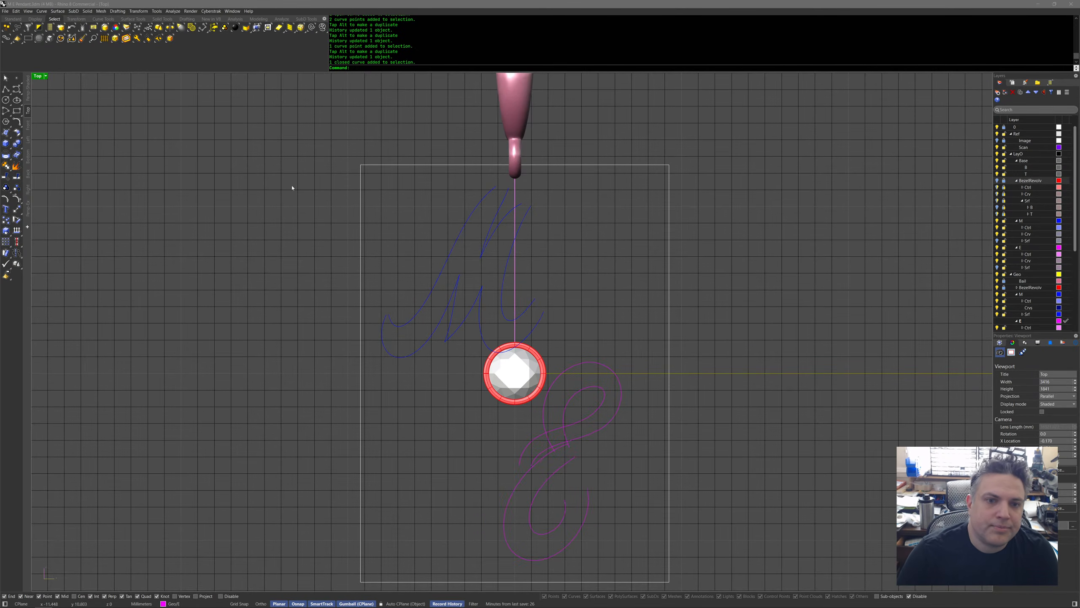
Draw a five-point control point curve diagonally through the M, from beyond its lower strokes up past the bail.
{"action": "left_click", "coordinate": [9, 93]}
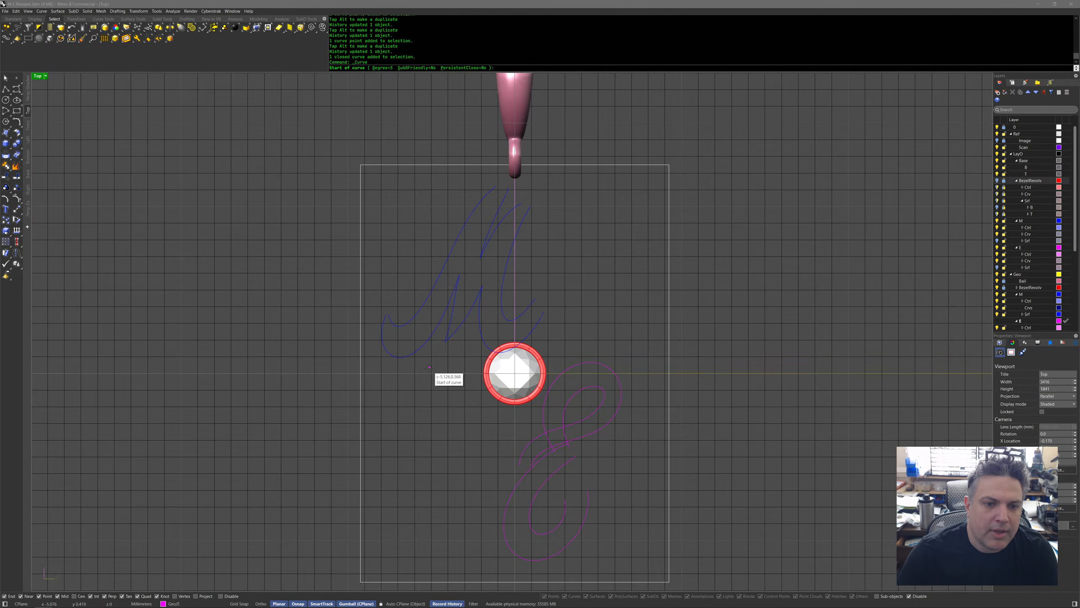
{"action": "left_click", "coordinate": [413, 382]}
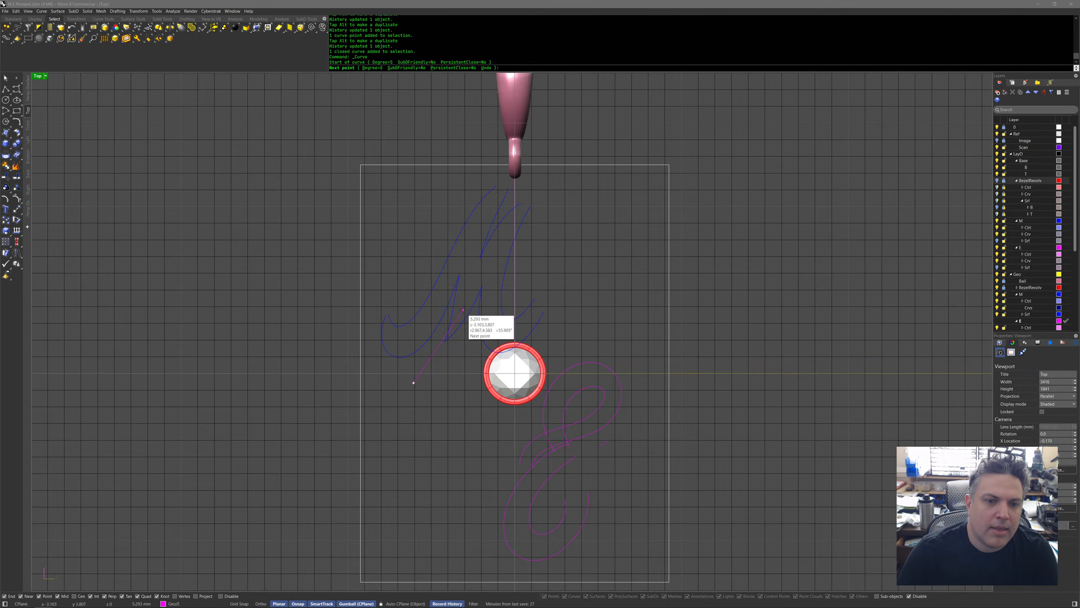
{"action": "left_click", "coordinate": [463, 309]}
{"action": "left_click", "coordinate": [481, 254]}
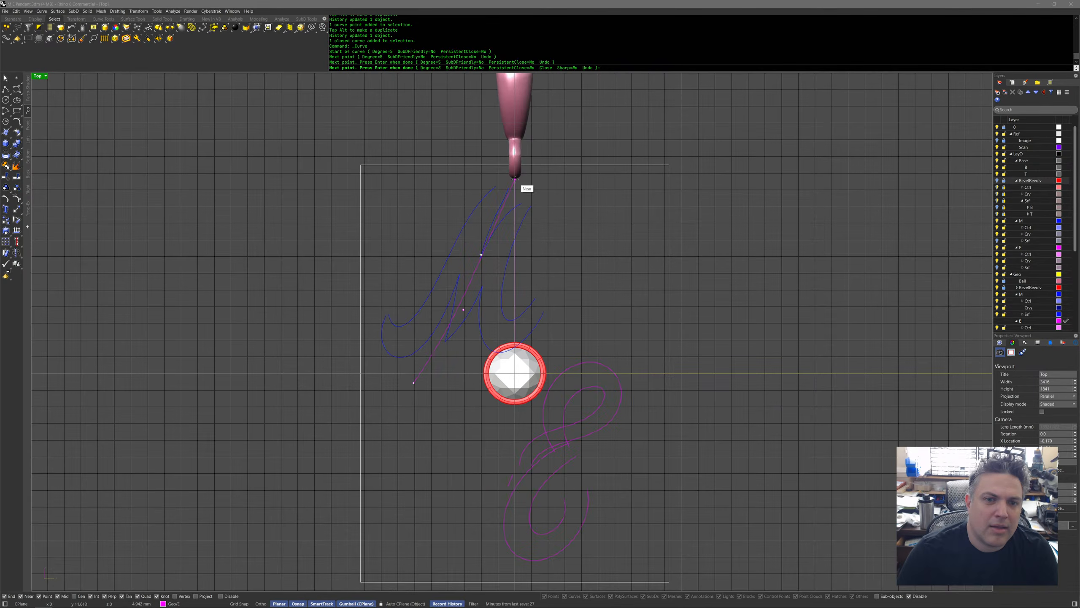
{"action": "left_click", "coordinate": [514, 183]}
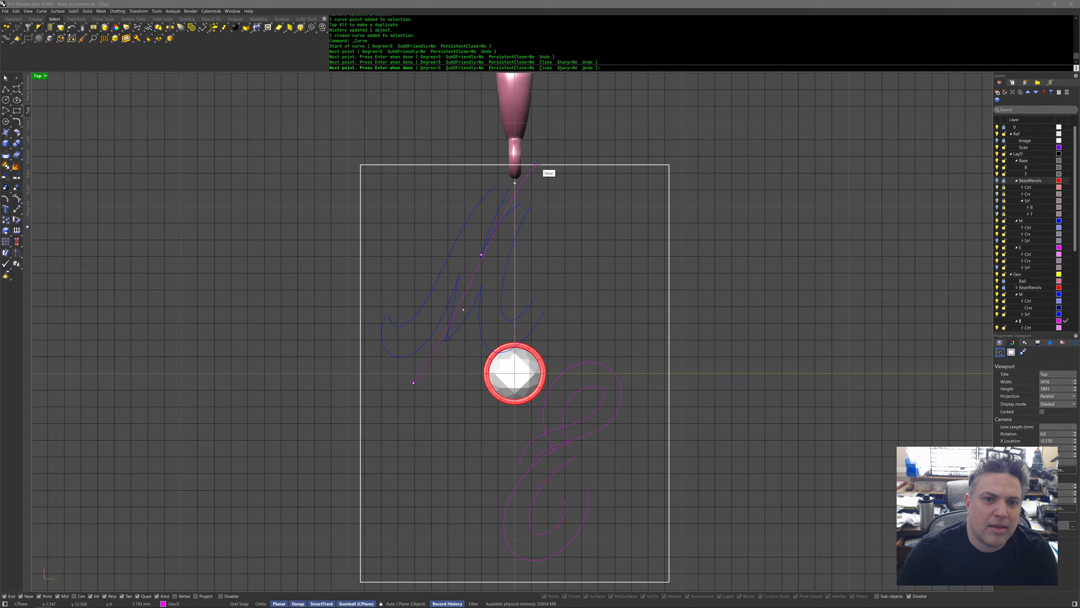
{"action": "left_click", "coordinate": [549, 149]}
{"action": "right_click", "coordinate": [549, 149]}
Adjust the diagonal curve's control points so it bends along the M's inner stroke junctions.
{"action": "left_click", "coordinate": [479, 268]}
{"action": "scroll", "coordinate": [482, 272], "scroll_direction": "up", "scroll_amount": 5}
{"action": "left_click_drag", "start_coordinate": [495, 241], "coordinate": [499, 243]}
{"action": "scroll", "coordinate": [595, 300], "scroll_direction": "down", "scroll_amount": 5}
{"action": "left_click_drag", "start_coordinate": [418, 449], "coordinate": [525, 354]}
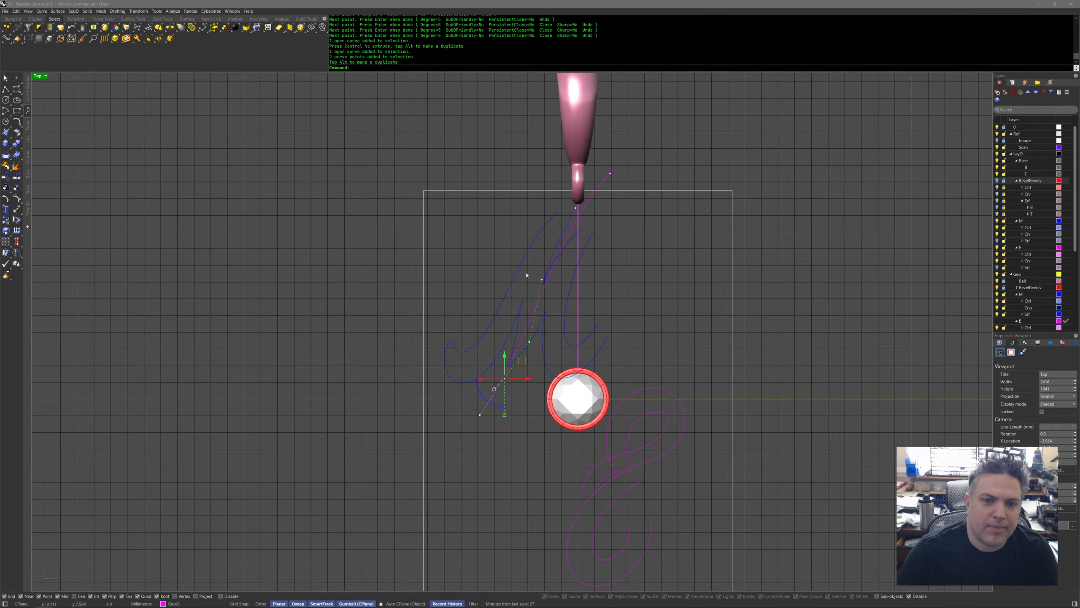
{"action": "left_click_drag", "start_coordinate": [541, 280], "coordinate": [535, 278]}
Split the diagonal curve at a point just below the M's inner upper stroke junction.
{"action": "scroll", "coordinate": [532, 307], "scroll_direction": "up", "scroll_amount": 2}
{"action": "left_click", "coordinate": [532, 309]}
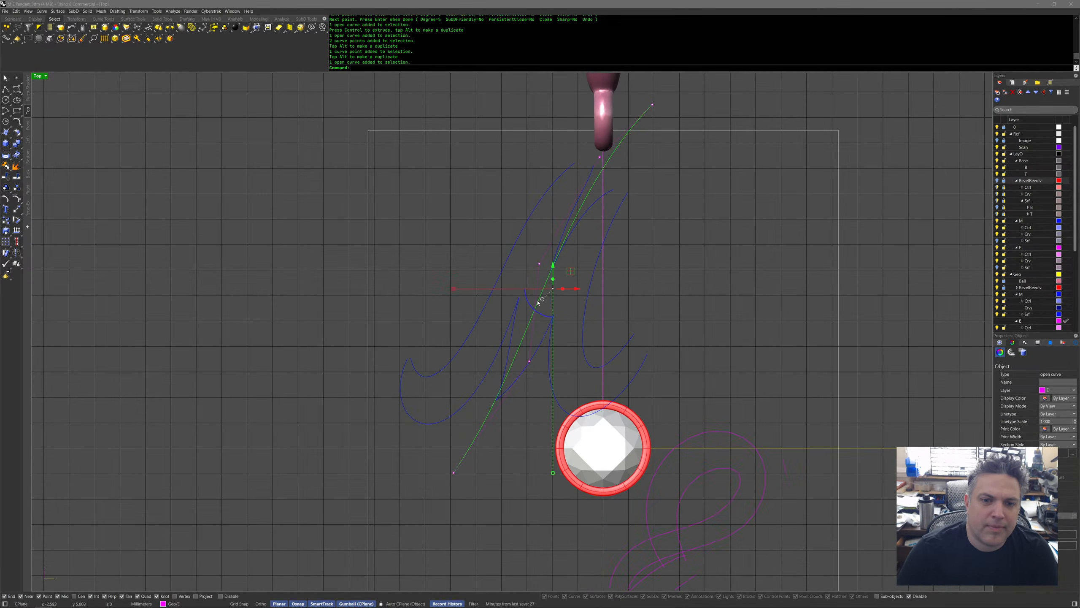
{"action": "middle_click", "coordinate": [537, 310]}
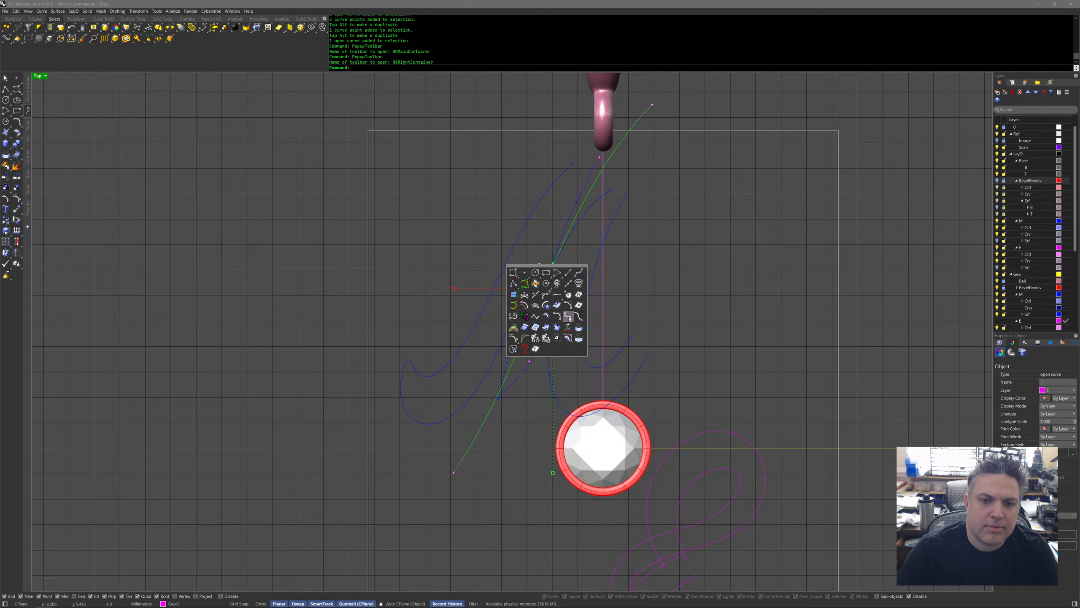
{"action": "left_click", "coordinate": [555, 328]}
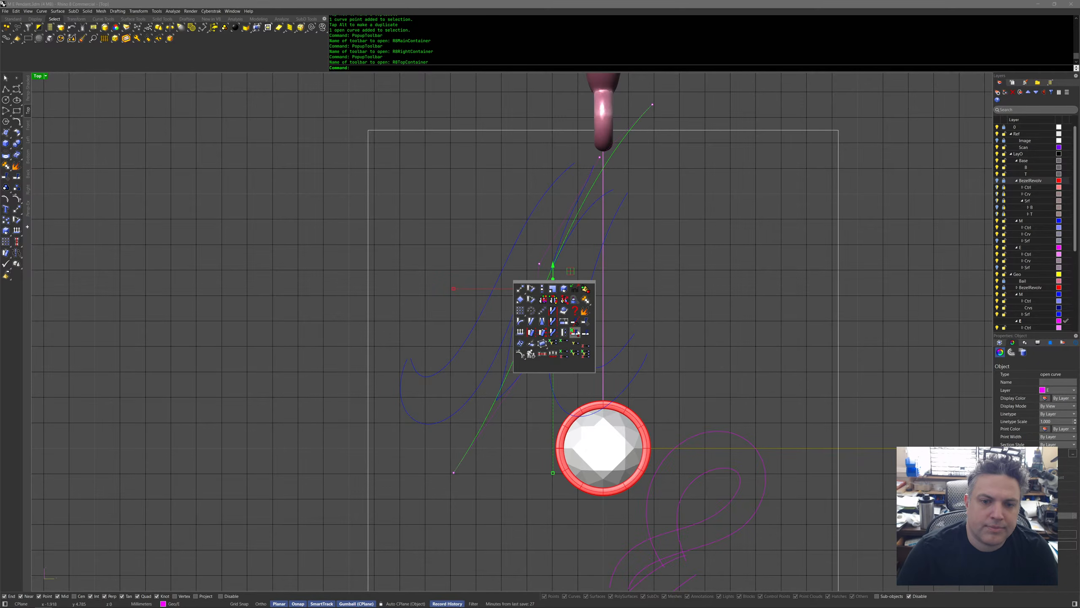
{"action": "left_click", "coordinate": [581, 338]}
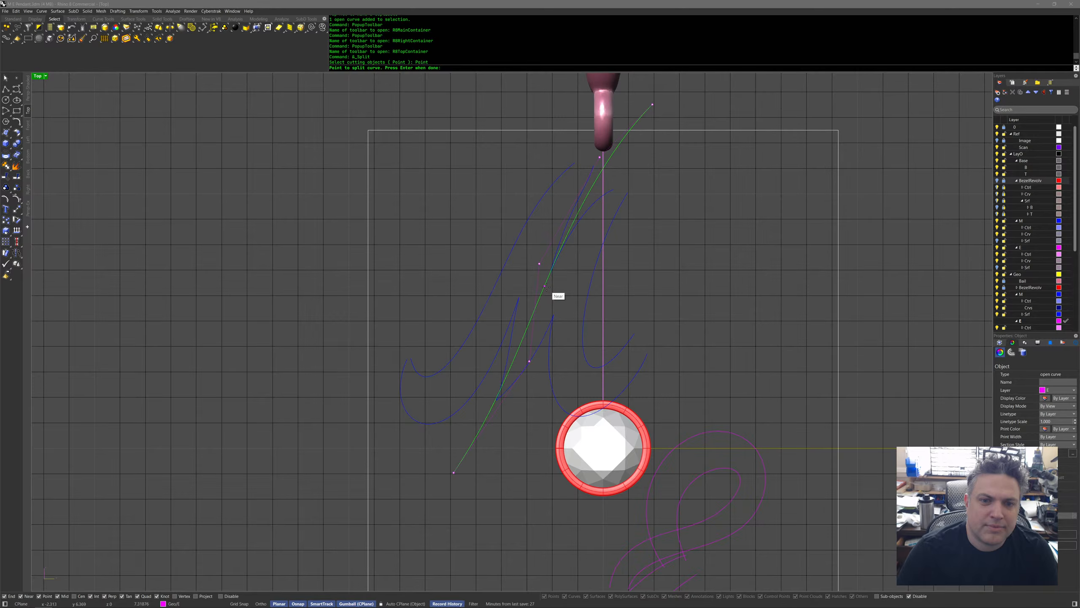
{"action": "left_click", "coordinate": [546, 287]}
{"action": "key", "text": "Return"}
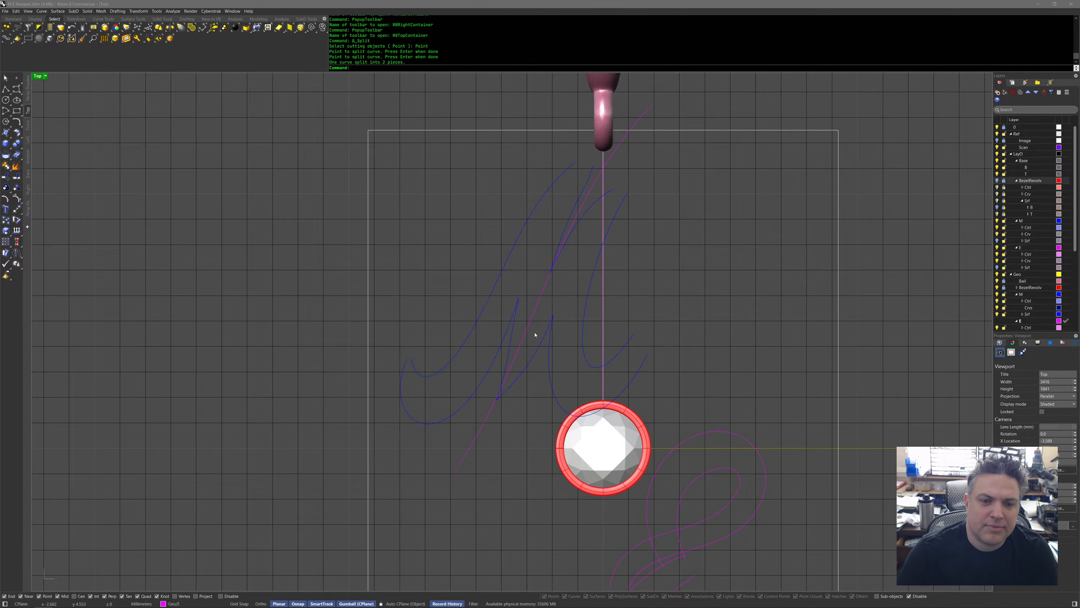
Rebuild both halves of the split diagonal curve with 4 points, keeping the end tangent directions.
{"action": "left_click", "coordinate": [490, 389]}
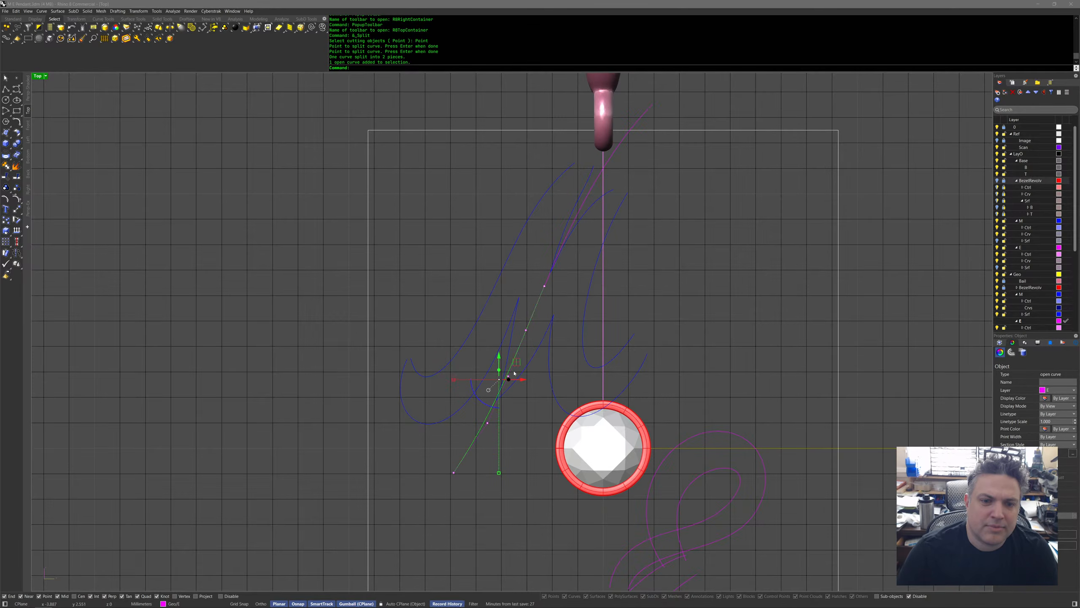
{"action": "left_click", "coordinate": [584, 200], "text": "shift"}
{"action": "middle_click", "coordinate": [598, 275]}
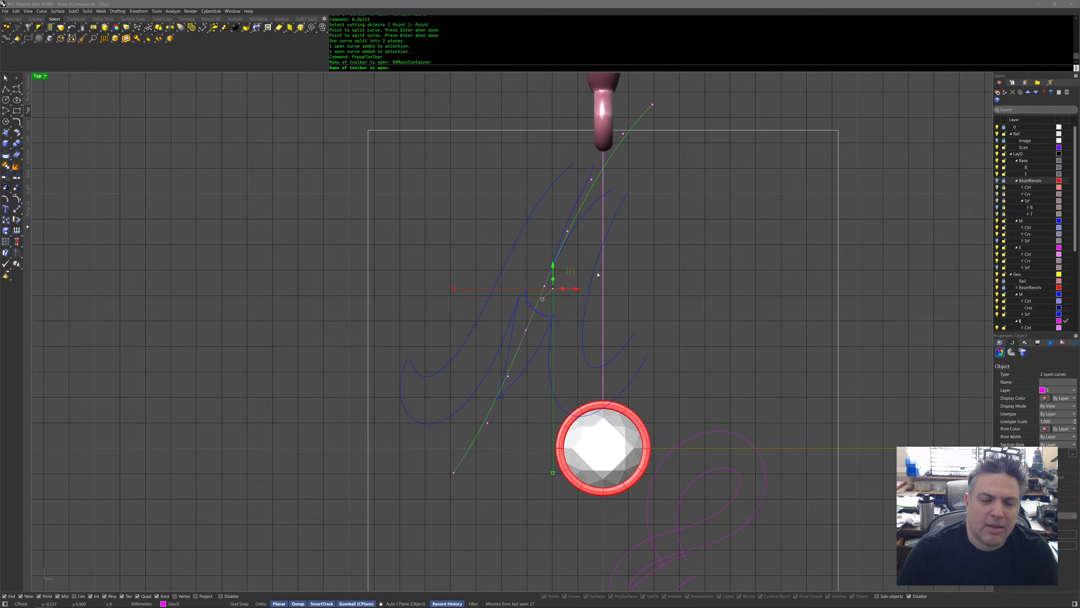
{"action": "middle_click", "coordinate": [593, 272]}
{"action": "left_click", "coordinate": [592, 299]}
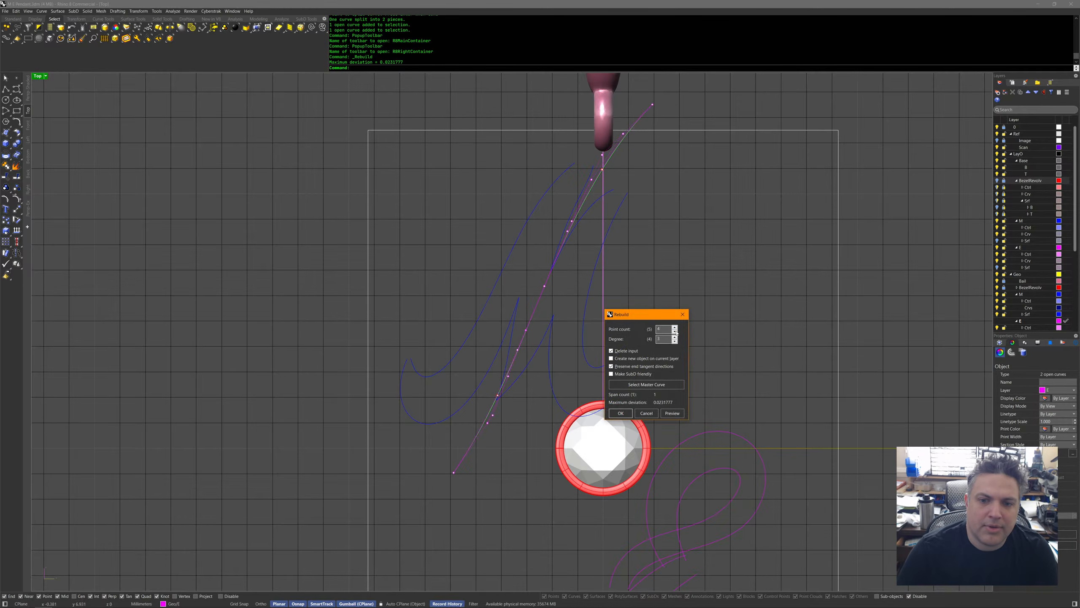
{"action": "left_click", "coordinate": [642, 416]}
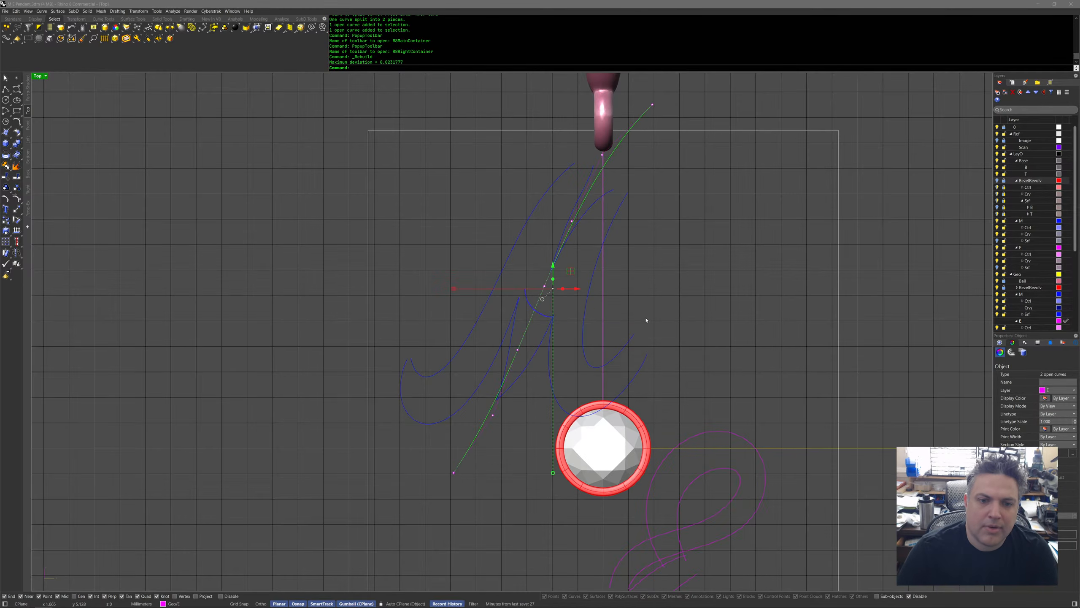
Examine the control points of the two rebuilt halves and how they meet the M's strokes.
{"action": "right_click_drag", "start_coordinate": [645, 320], "coordinate": [612, 307]}
{"action": "left_click", "coordinate": [531, 231]}
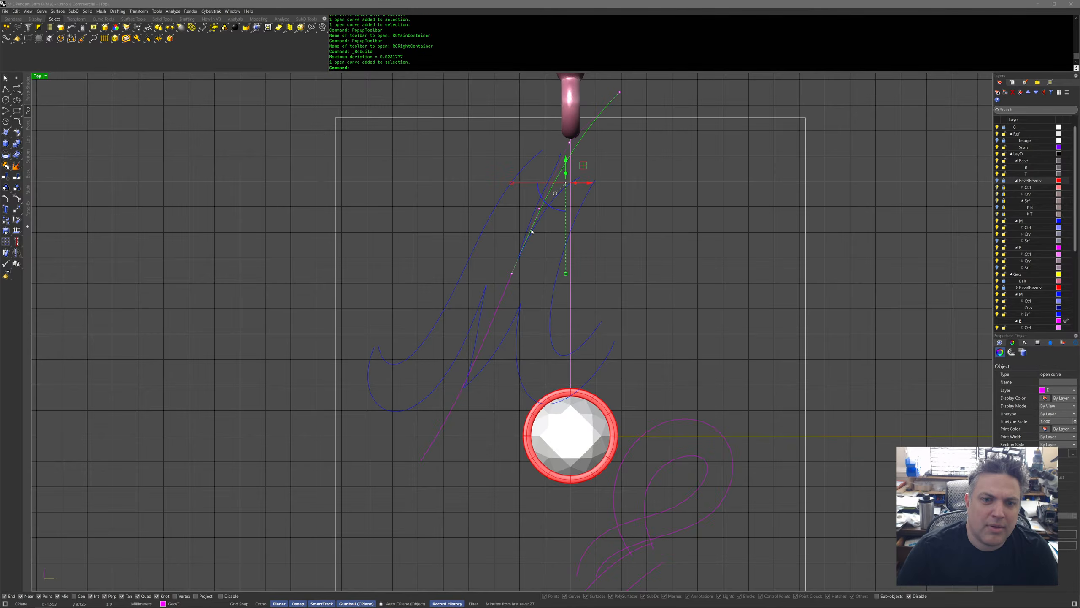
{"action": "left_click", "coordinate": [507, 289]}
{"action": "scroll", "coordinate": [507, 290], "scroll_direction": "up", "scroll_amount": 4}
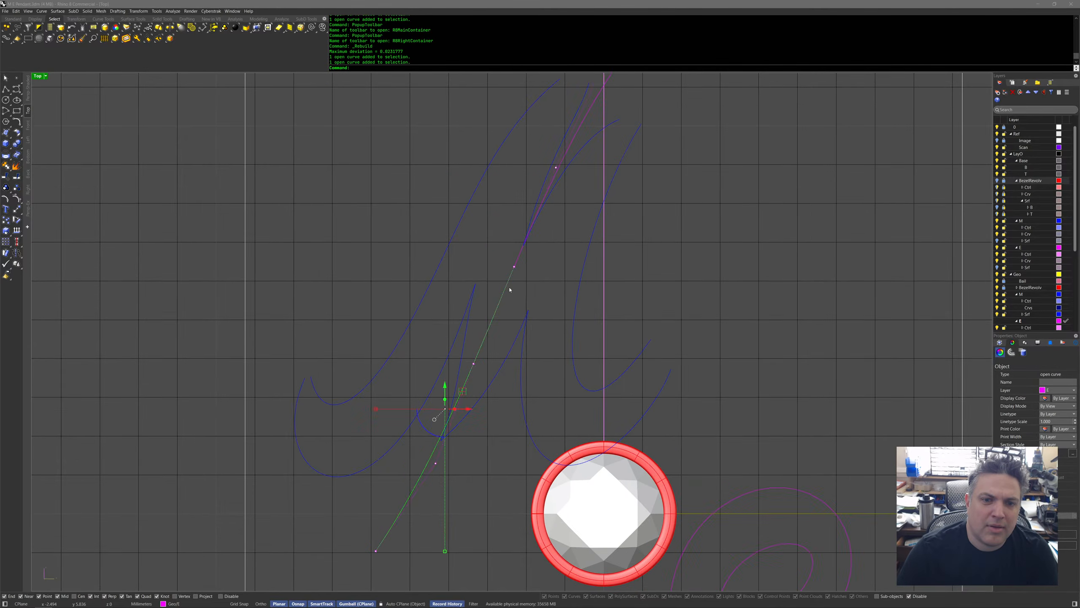
{"action": "key", "text": "Escape"}
{"action": "key", "text": "Escape"}
{"action": "scroll", "coordinate": [533, 286], "scroll_direction": "down", "scroll_amount": 8}
{"action": "scroll", "coordinate": [533, 283], "scroll_direction": "up", "scroll_amount": 8}
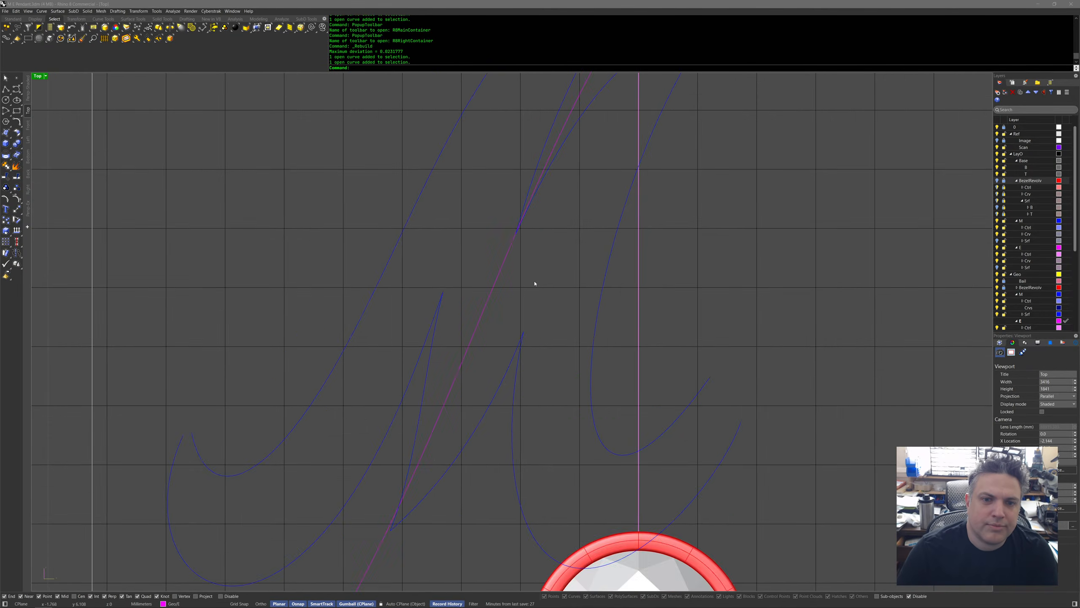
Snap the upper half's lower end point to the M's inner stroke junction and reposition its neighbouring control point.
{"action": "left_click", "coordinate": [494, 240]}
{"action": "left_click_drag", "start_coordinate": [449, 264], "coordinate": [544, 339]}
{"action": "scroll", "coordinate": [548, 310], "scroll_direction": "up", "scroll_amount": 2}
{"action": "middle_click", "coordinate": [554, 343]}
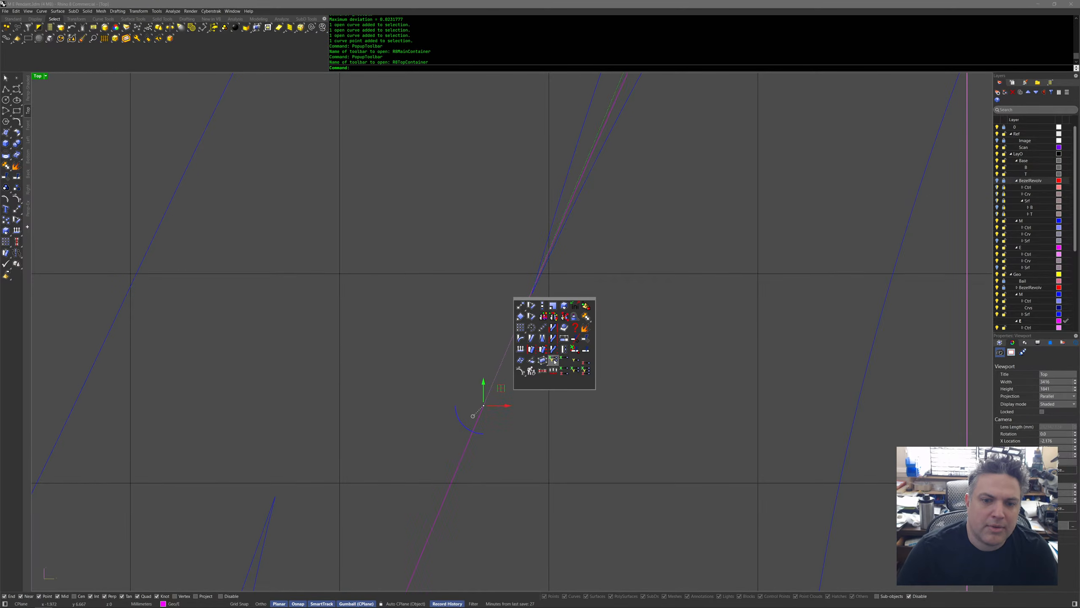
{"action": "left_click", "coordinate": [554, 365]}
{"action": "left_click", "coordinate": [532, 294]}
{"action": "scroll", "coordinate": [562, 376], "scroll_direction": "down", "scroll_amount": 3}
{"action": "left_click_drag", "start_coordinate": [557, 252], "coordinate": [611, 260]}
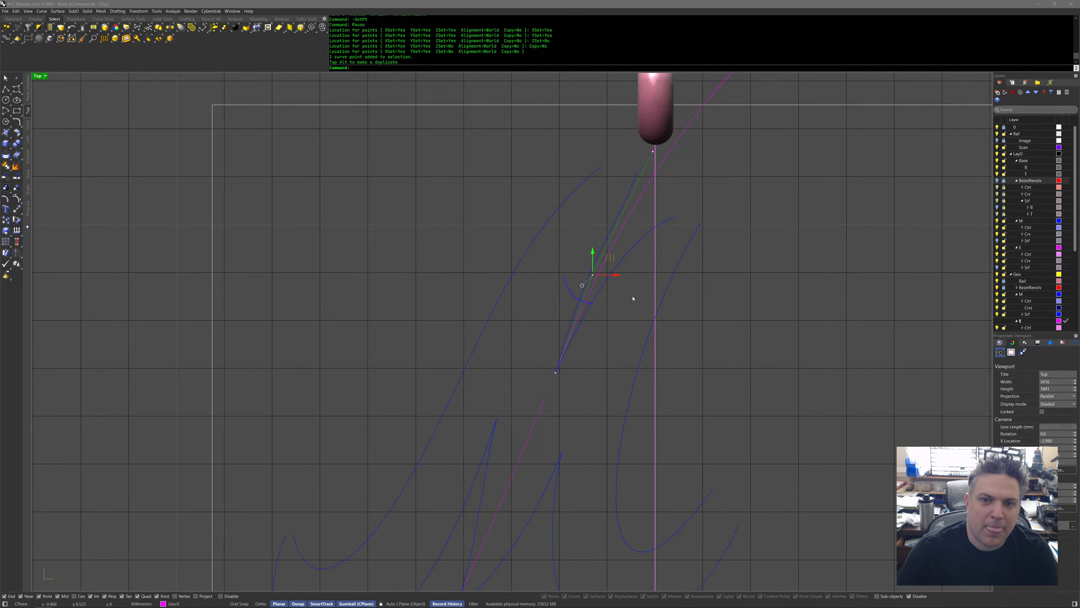
Snap the lower half's upper end point to the same inner stroke junction of the M.
{"action": "left_click", "coordinate": [538, 419]}
{"action": "left_click_drag", "start_coordinate": [529, 386], "coordinate": [560, 409]}
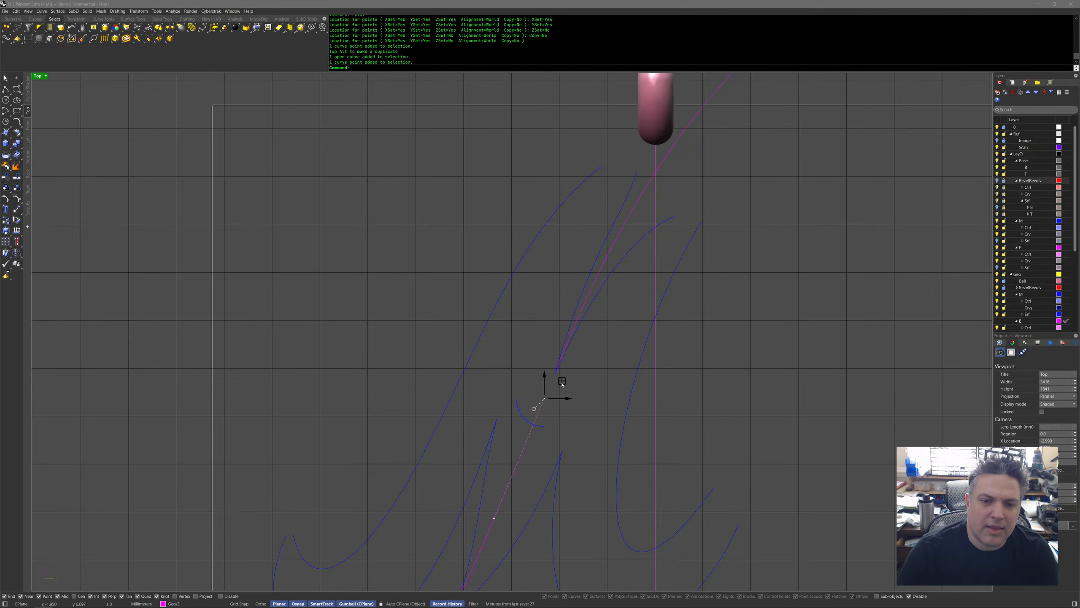
{"action": "right_click", "coordinate": [561, 385]}
{"action": "left_click", "coordinate": [557, 369]}
{"action": "scroll", "coordinate": [565, 374], "scroll_direction": "down", "scroll_amount": 4}
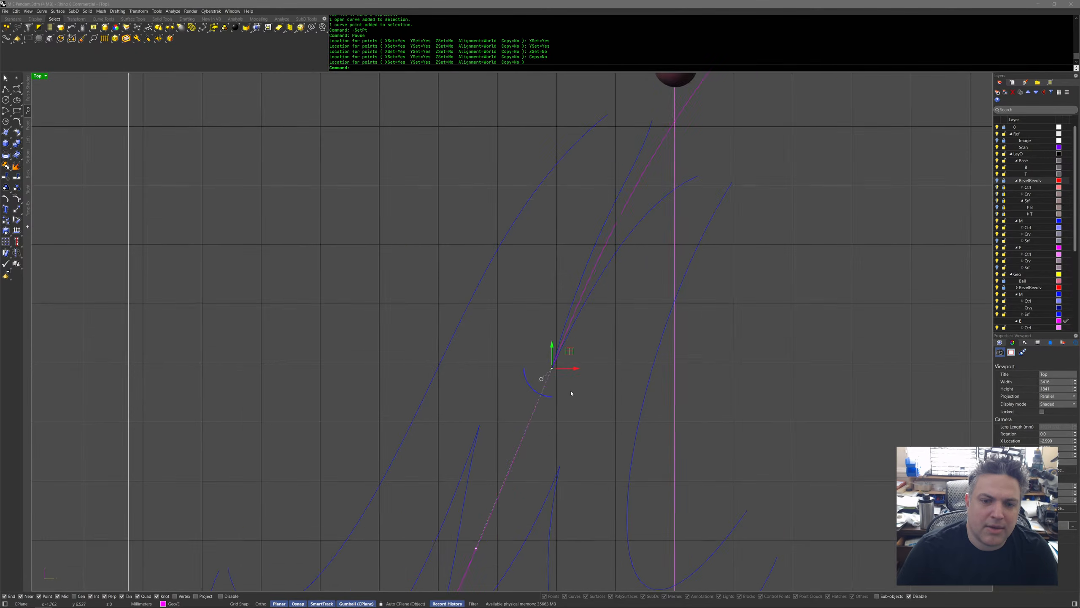
Restore the four-viewport layout and inspect the pendant curves at an angle in the perspective view.
{"action": "double_click", "coordinate": [37, 76]}
{"action": "mouse_move", "coordinate": [518, 422]}
{"action": "right_mouse_down"}
{"action": "mouse_move", "coordinate": [676, 302]}
{"action": "mouse_move", "coordinate": [720, 293]}
{"action": "right_mouse_up"}
{"action": "left_click", "coordinate": [616, 162]}
{"action": "mouse_move", "coordinate": [635, 304]}
{"action": "right_mouse_down"}
{"action": "mouse_move", "coordinate": [561, 352]}
{"action": "mouse_move", "coordinate": [561, 365]}
{"action": "right_mouse_up"}
{"action": "scroll", "coordinate": [559, 366], "scroll_direction": "down", "scroll_amount": 3}
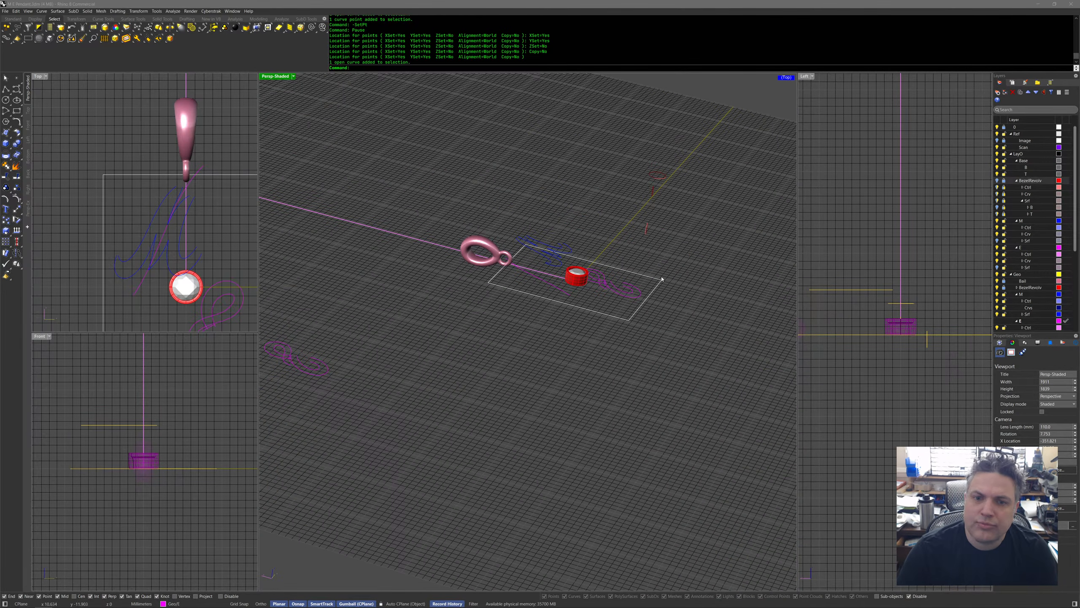
Show the layout E's Srf layer and set the E target surface's Z height to the M curves' level.
{"action": "left_click", "coordinate": [997, 267]}
{"action": "left_click", "coordinate": [644, 260]}
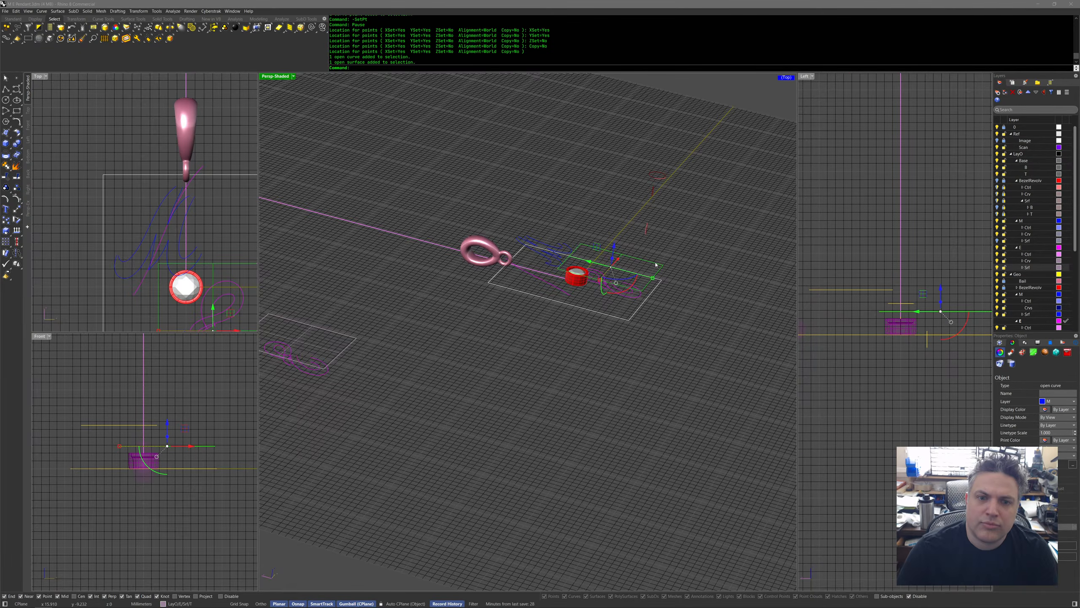
{"action": "right_click_drag", "start_coordinate": [678, 363], "coordinate": [680, 320]}
{"action": "middle_click", "coordinate": [666, 318]}
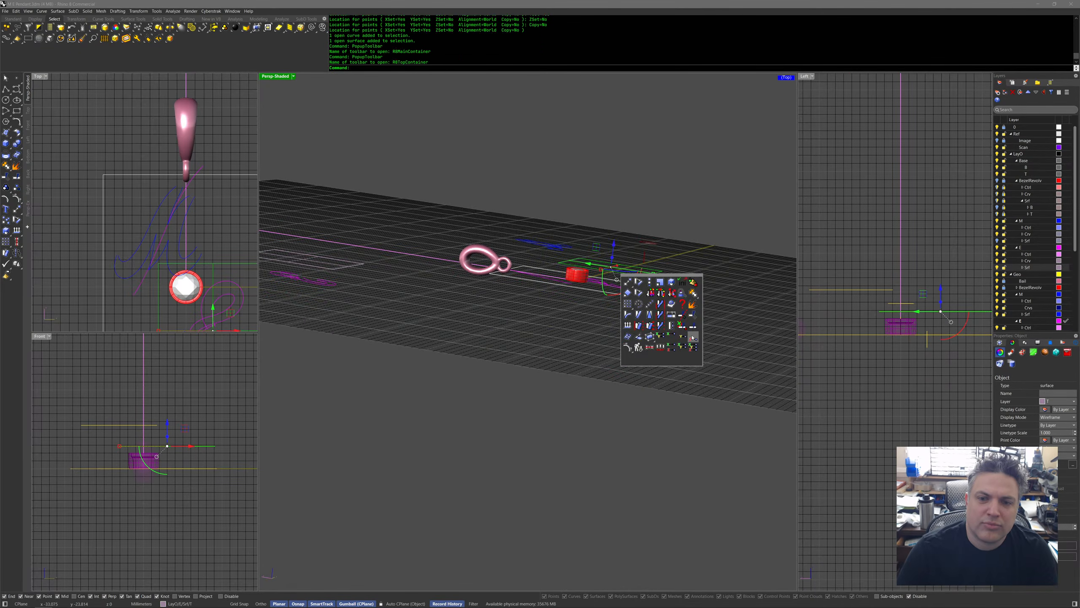
{"action": "left_click", "coordinate": [693, 337]}
{"action": "left_click", "coordinate": [553, 249]}
{"action": "right_click_drag", "start_coordinate": [553, 249], "coordinate": [663, 316]}
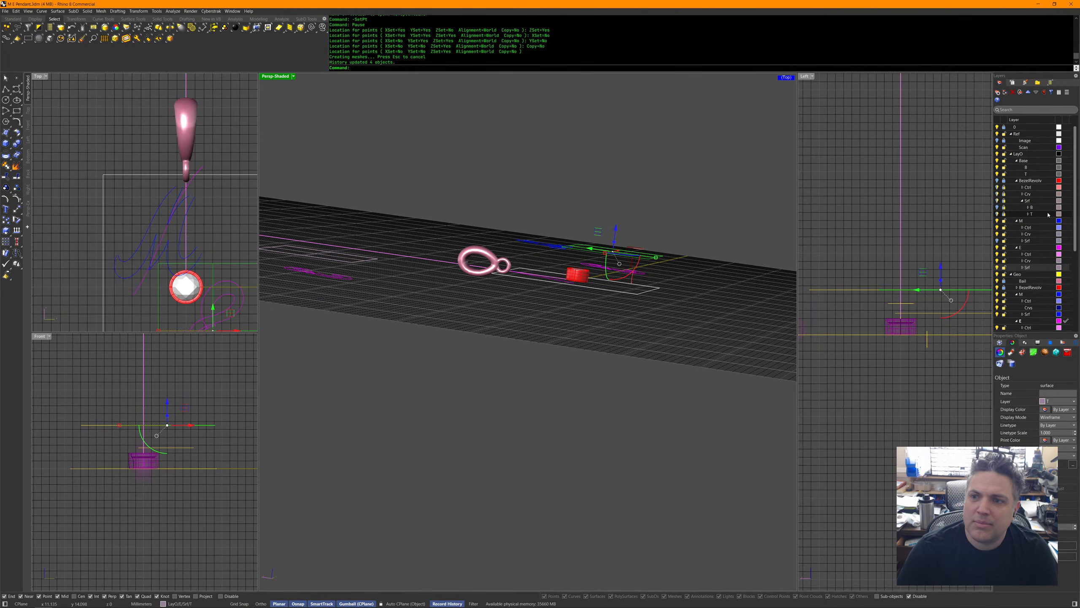
Show the layout M's Srf layer and set the E target surface's Z height to match the M surface.
{"action": "left_click", "coordinate": [997, 241]}
{"action": "right_click", "coordinate": [602, 257]}
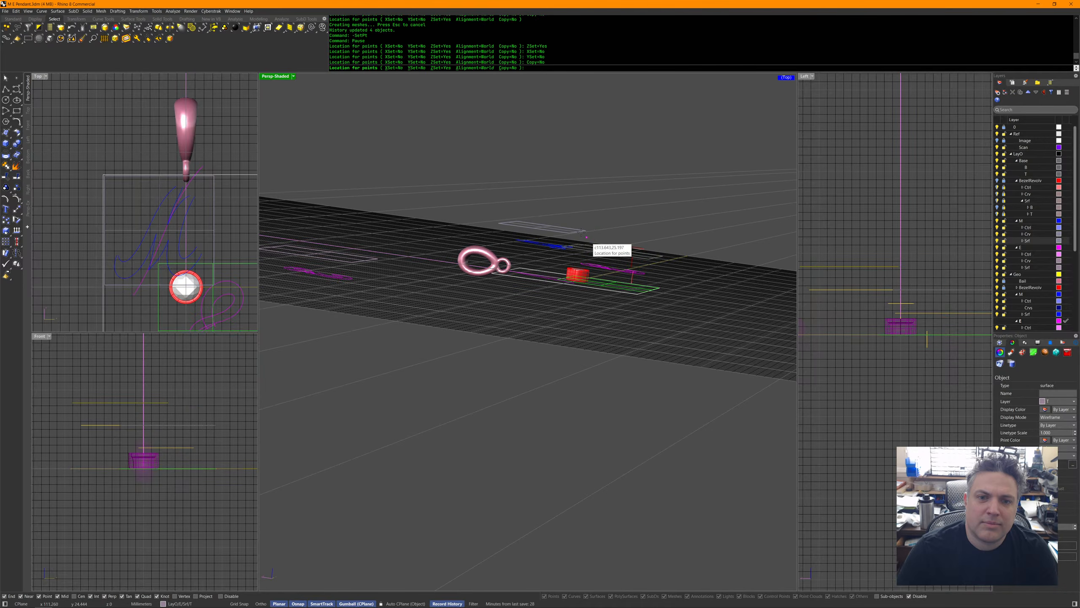
{"action": "left_click", "coordinate": [586, 232]}
{"action": "left_click", "coordinate": [619, 334]}
{"action": "right_click_drag", "start_coordinate": [618, 334], "coordinate": [609, 312]}
{"action": "scroll", "coordinate": [608, 311], "scroll_direction": "up", "scroll_amount": 6}
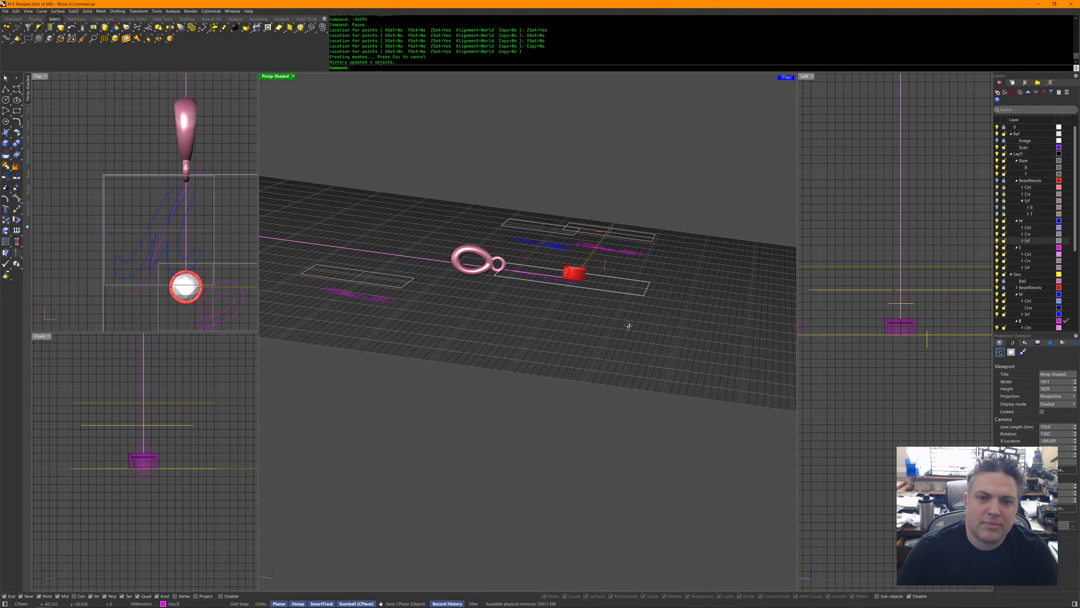
Raise the two centre curves running through the M straight up above the letter curves.
{"action": "left_click", "coordinate": [586, 303]}
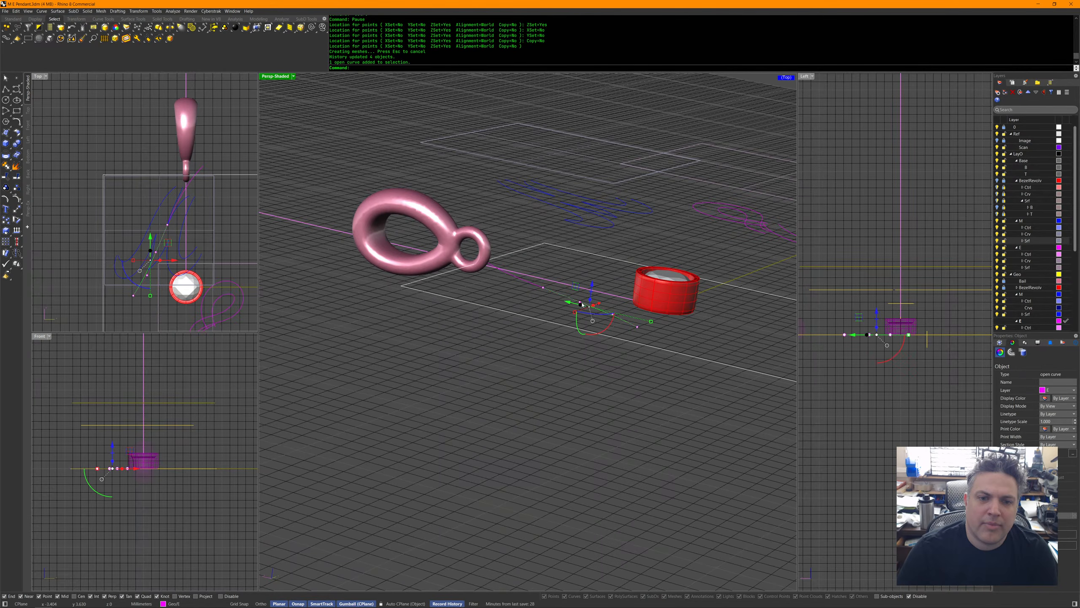
{"action": "left_click", "coordinate": [520, 280], "text": "shift"}
{"action": "left_click_drag", "start_coordinate": [555, 269], "coordinate": [560, 222]}
{"action": "left_click", "coordinate": [632, 318]}
{"action": "right_click_drag", "start_coordinate": [631, 318], "coordinate": [632, 344]}
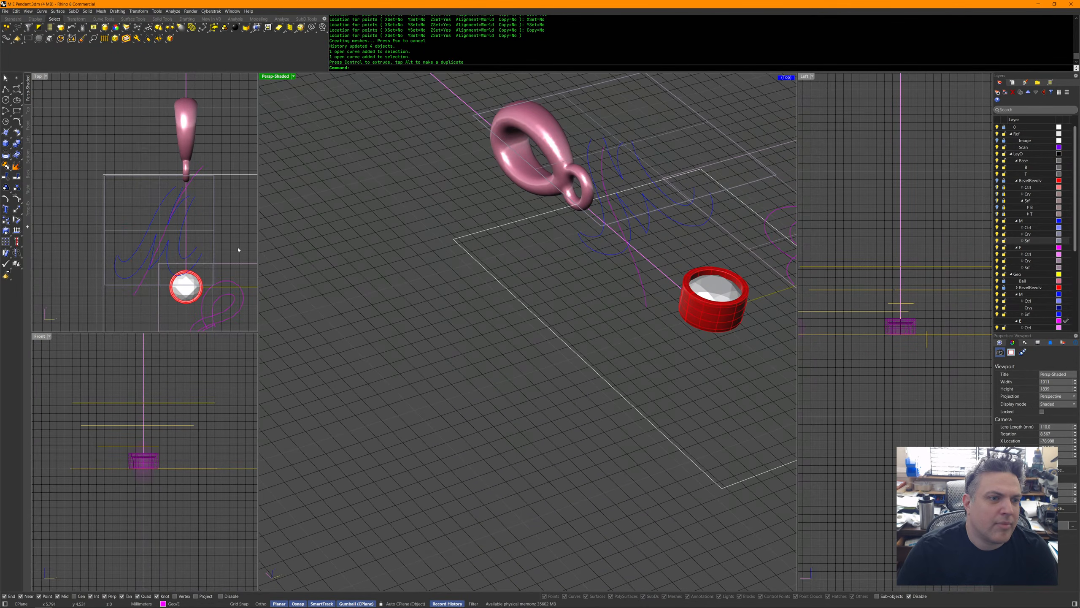
Hide the layout M and layout E layers.
{"action": "scroll", "coordinate": [201, 222], "scroll_direction": "up", "scroll_amount": 4}
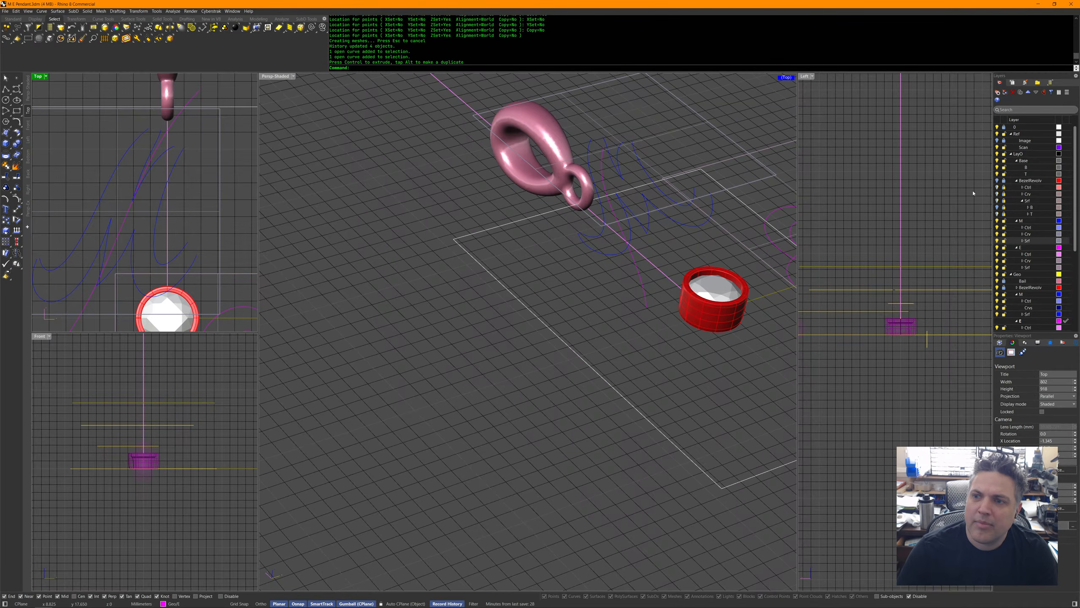
{"action": "left_click", "coordinate": [997, 220]}
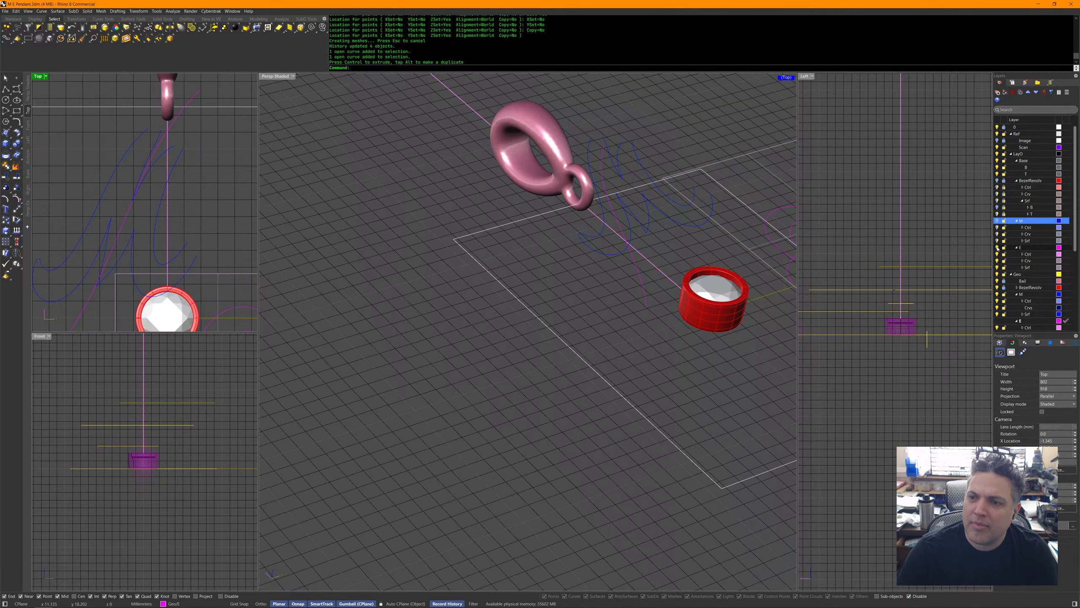
{"action": "left_click", "coordinate": [997, 247]}
Show the Ref Image layer and examine the Patch Layout sketch, especially the four-patch division of the M.
{"action": "right_click_drag", "start_coordinate": [179, 246], "coordinate": [156, 261]}
{"action": "scroll", "coordinate": [171, 217], "scroll_direction": "down", "scroll_amount": 2}
{"action": "scroll", "coordinate": [156, 261], "scroll_direction": "down", "scroll_amount": 8}
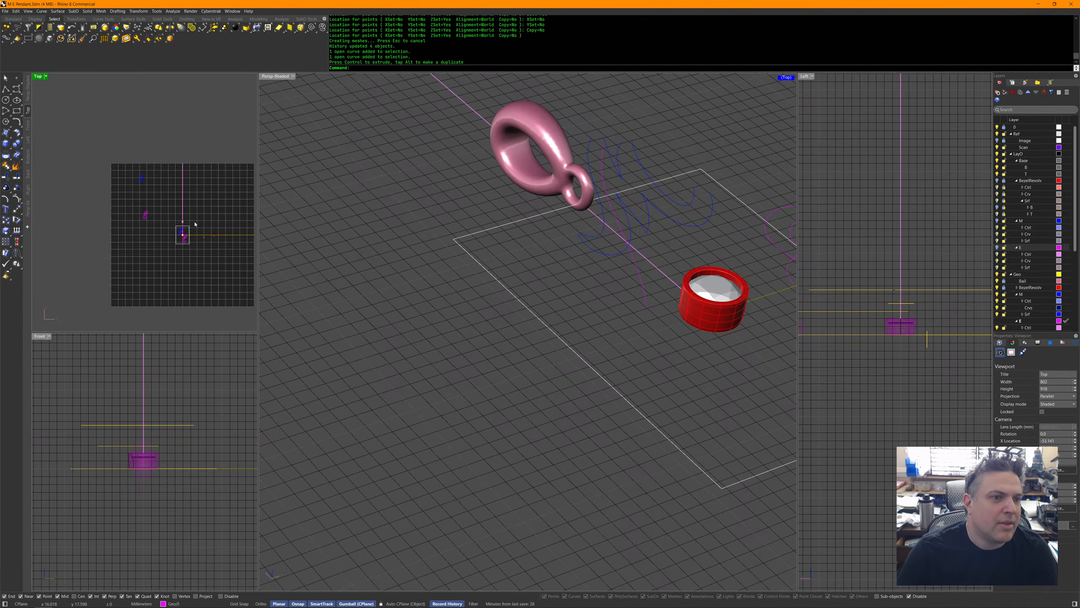
{"action": "left_click", "coordinate": [996, 140]}
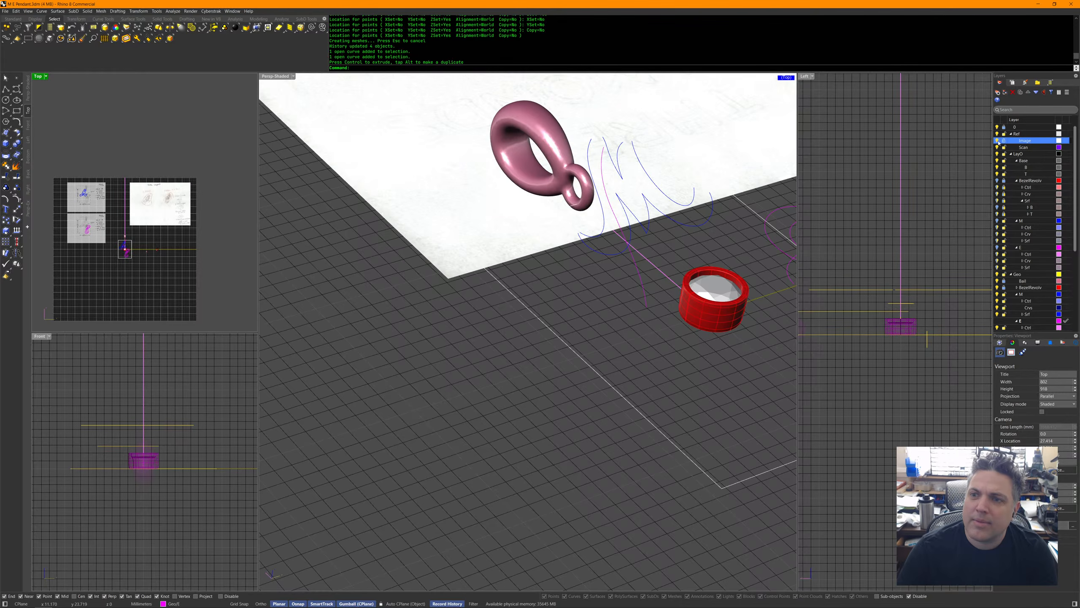
{"action": "scroll", "coordinate": [139, 142], "scroll_direction": "up", "scroll_amount": 6}
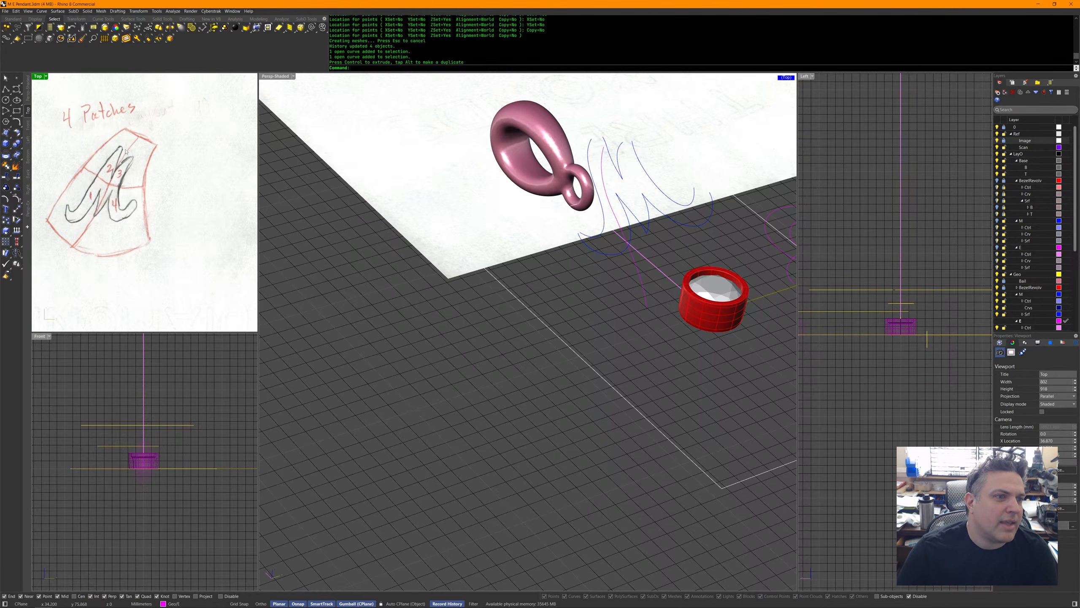
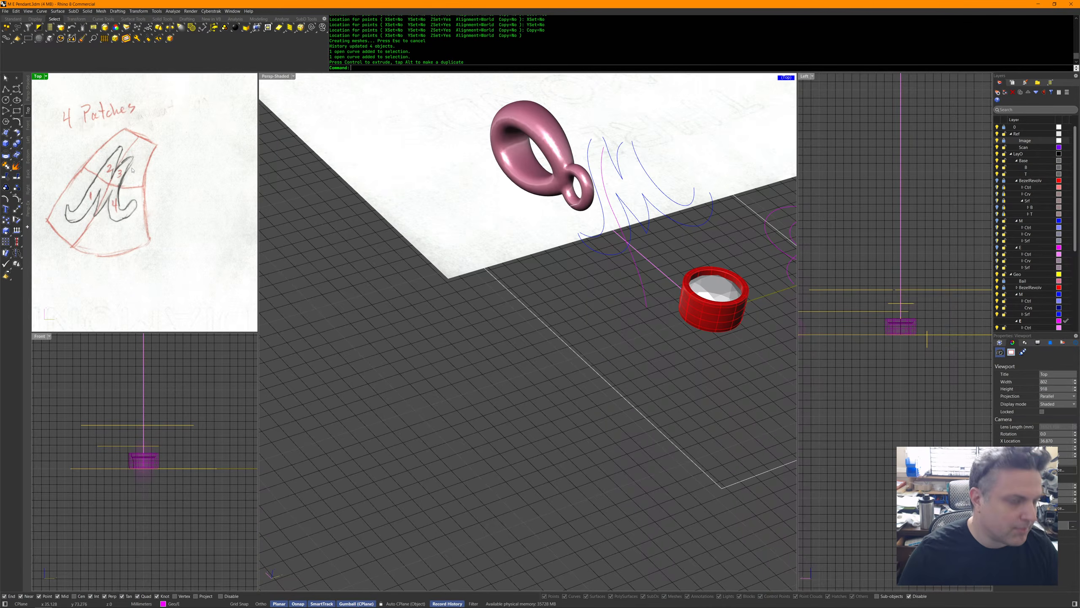
{"action": "scroll", "coordinate": [51, 91], "scroll_direction": "down", "scroll_amount": 10}
{"action": "scroll", "coordinate": [170, 205], "scroll_direction": "up", "scroll_amount": 5}
{"action": "scroll", "coordinate": [171, 200], "scroll_direction": "up", "scroll_amount": 5}
{"action": "right_click_drag", "start_coordinate": [171, 132], "coordinate": [188, 203]}
{"action": "scroll", "coordinate": [186, 200], "scroll_direction": "down", "scroll_amount": 6}
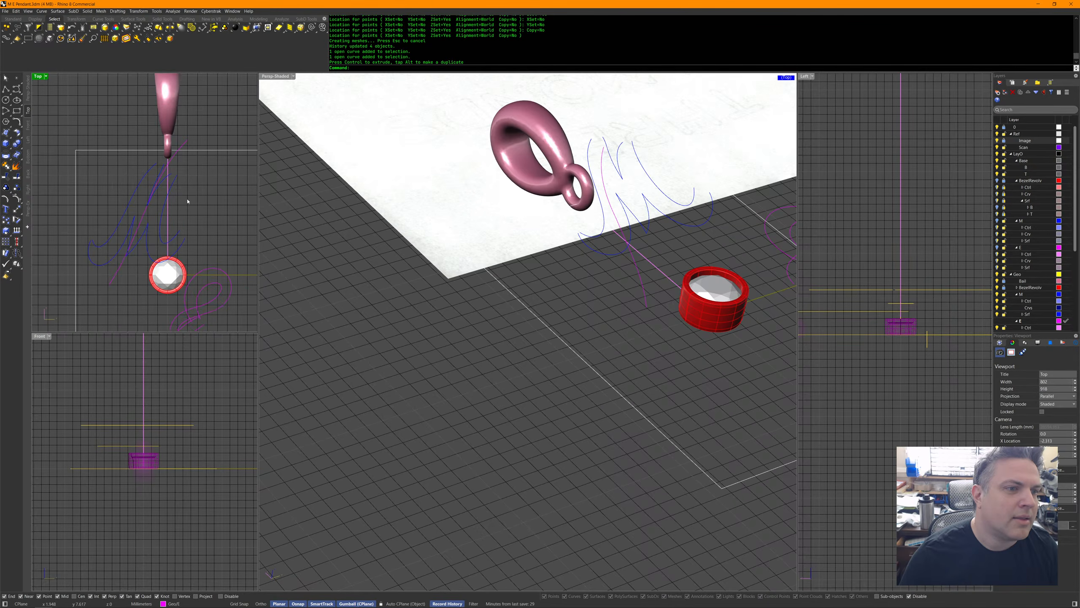
{"action": "scroll", "coordinate": [186, 200], "scroll_direction": "down", "scroll_amount": 6}
{"action": "scroll", "coordinate": [206, 137], "scroll_direction": "up", "scroll_amount": 2}
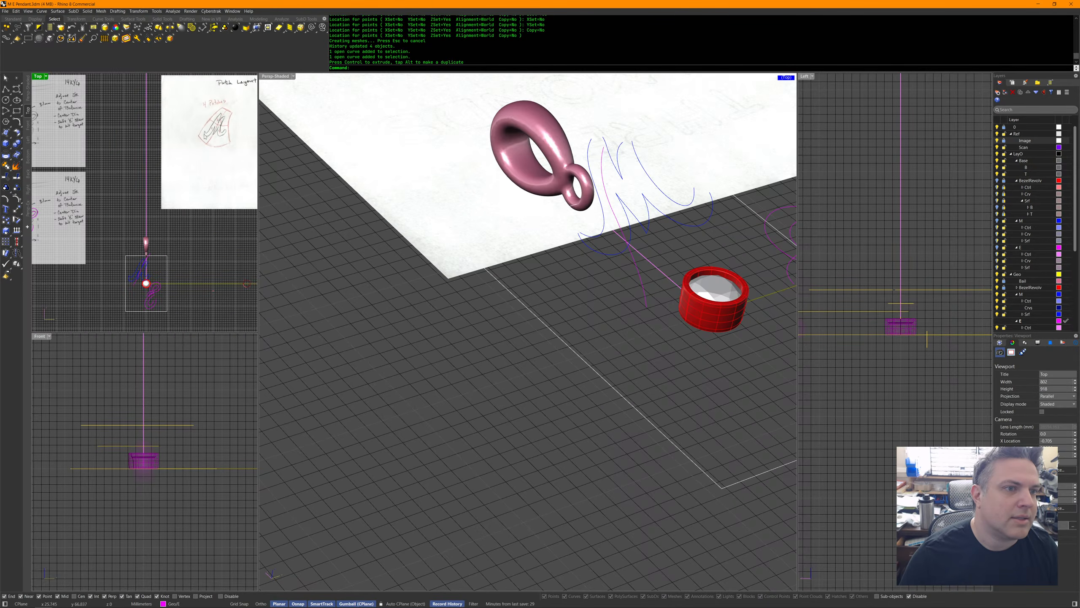
Maximize the Top view and move the Patch Layout image close beside the pendant's letter curves.
{"action": "double_click", "coordinate": [37, 79]}
{"action": "mouse_move", "coordinate": [552, 298]}
{"action": "right_mouse_down"}
{"action": "mouse_move", "coordinate": [534, 252]}
{"action": "mouse_move", "coordinate": [485, 204]}
{"action": "right_mouse_up"}
{"action": "scroll", "coordinate": [485, 204], "scroll_direction": "up", "scroll_amount": 2}
{"action": "scroll", "coordinate": [646, 127], "scroll_direction": "down", "scroll_amount": 4}
{"action": "right_click_drag", "start_coordinate": [649, 123], "coordinate": [625, 263]}
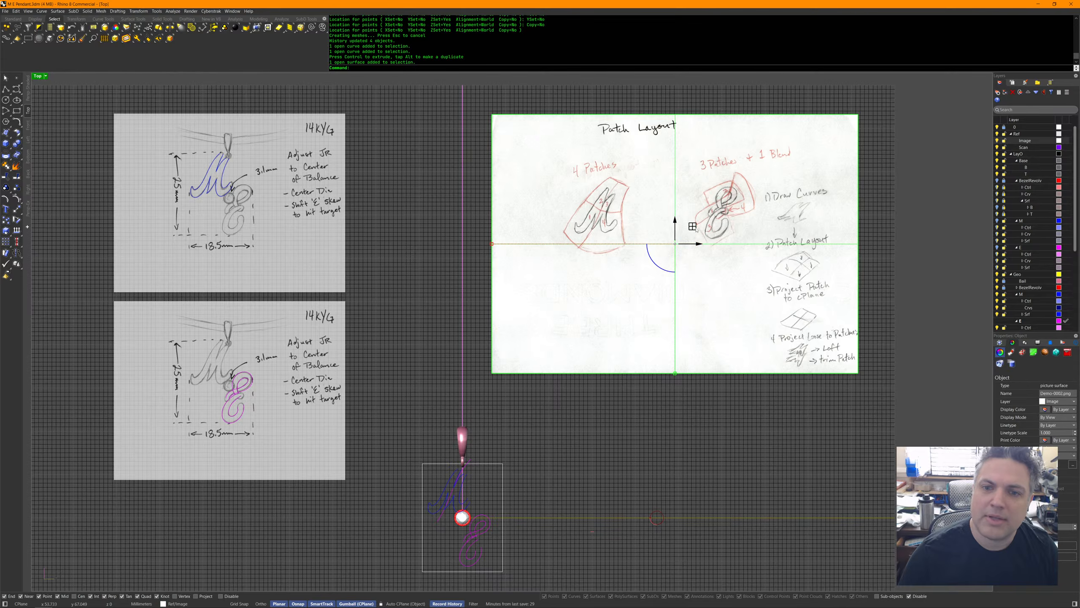
{"action": "left_click_drag", "start_coordinate": [692, 226], "coordinate": [655, 346]}
{"action": "scroll", "coordinate": [729, 287], "scroll_direction": "up", "scroll_amount": 5}
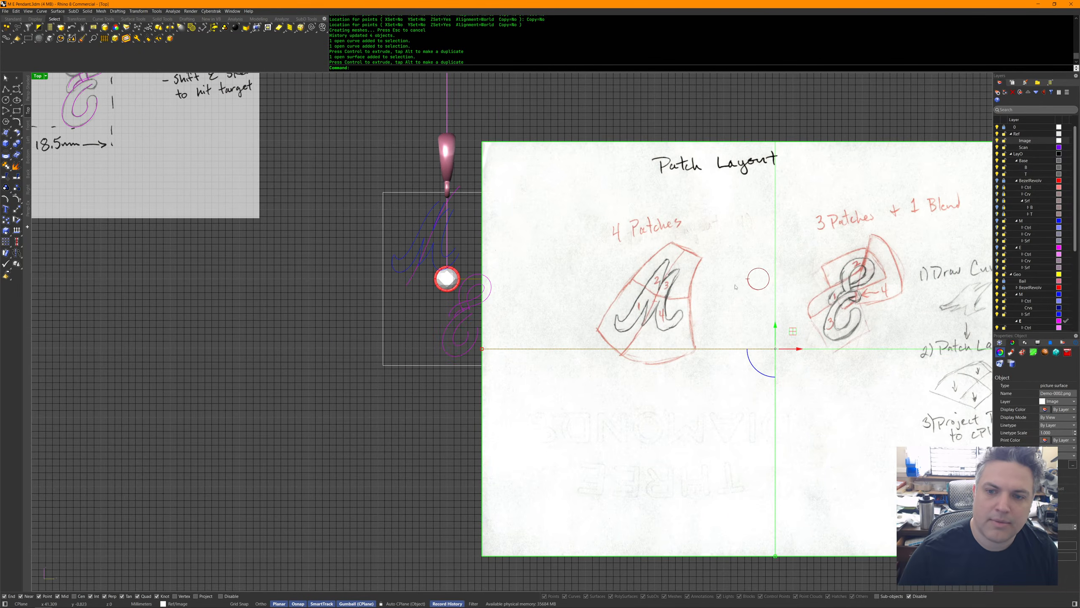
{"action": "left_click_drag", "start_coordinate": [793, 332], "coordinate": [828, 328]}
{"action": "scroll", "coordinate": [855, 313], "scroll_direction": "up", "scroll_amount": 3}
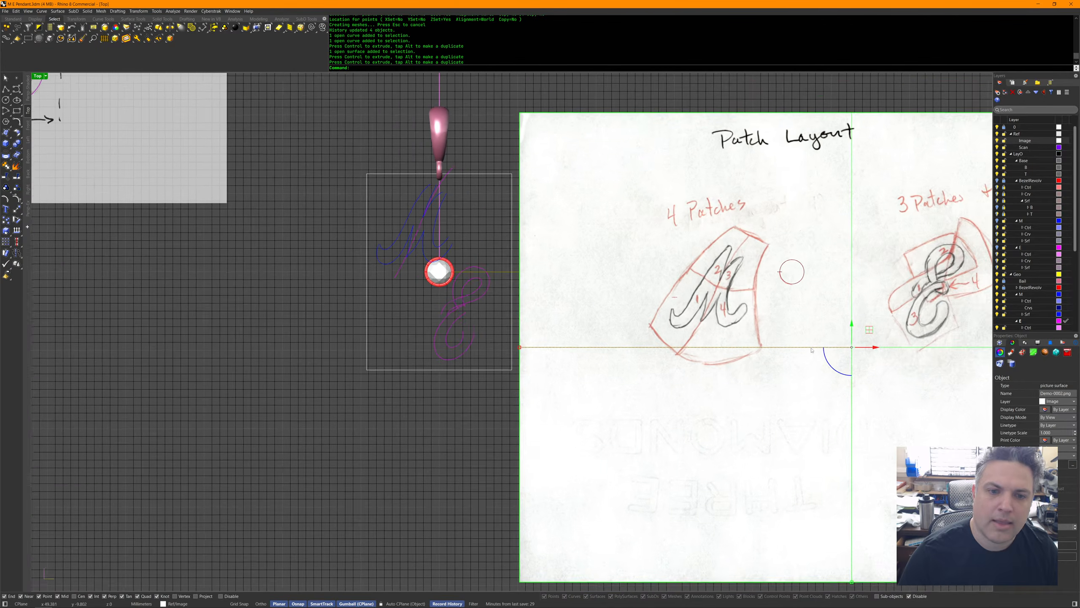
Lock the Ref layer and frame the pendant together with the four-patch M sketch.
{"action": "scroll", "coordinate": [926, 277], "scroll_direction": "up", "scroll_amount": 1}
{"action": "left_click", "coordinate": [1004, 134]}
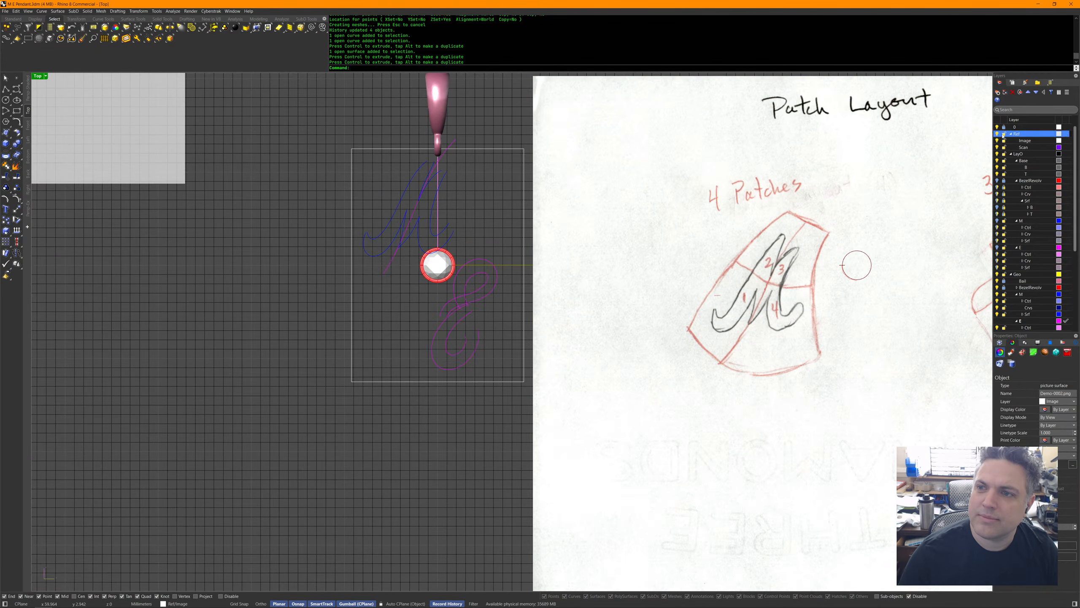
{"action": "scroll", "coordinate": [489, 238], "scroll_direction": "up", "scroll_amount": 3}
{"action": "right_click_drag", "start_coordinate": [500, 206], "coordinate": [453, 336]}
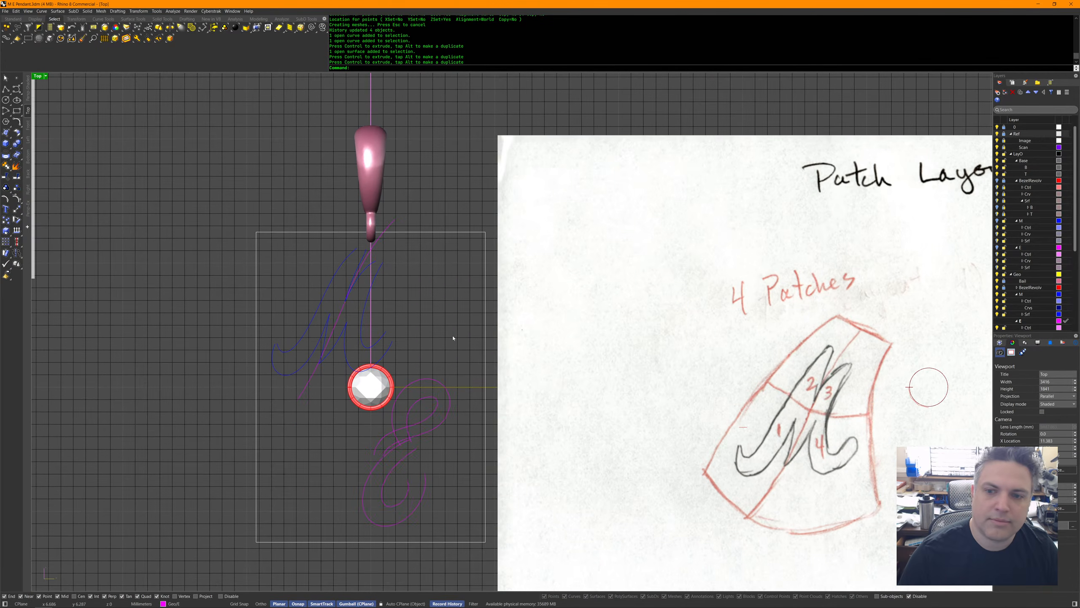
{"action": "middle_click", "coordinate": [428, 322]}
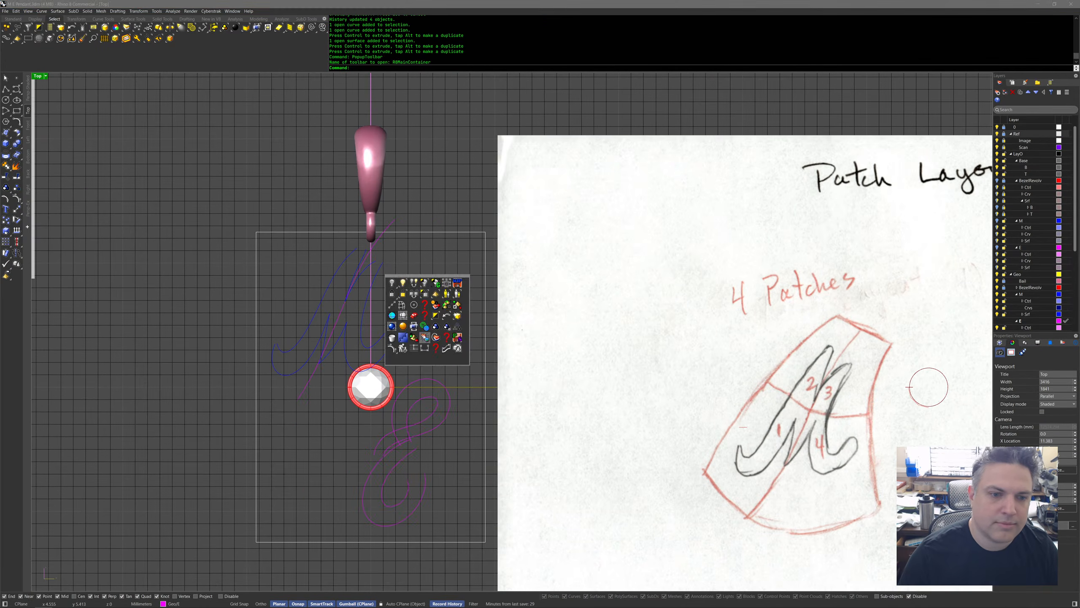
{"action": "left_click", "coordinate": [426, 340]}
{"action": "type", "text": "Path"}
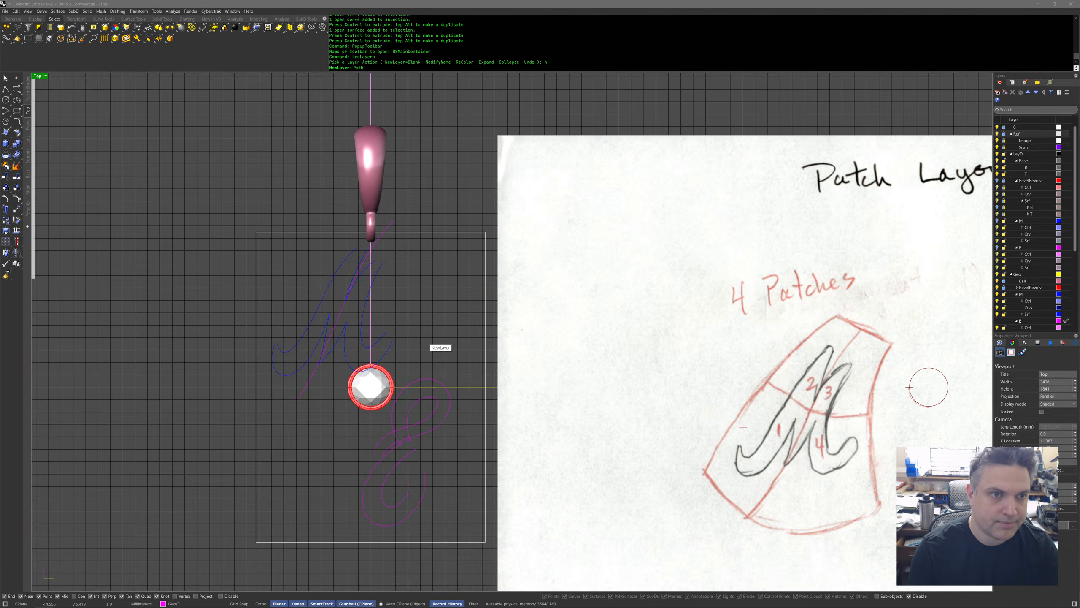
{"action": "key", "text": "Delete"}
{"action": "type", "text": "c"}
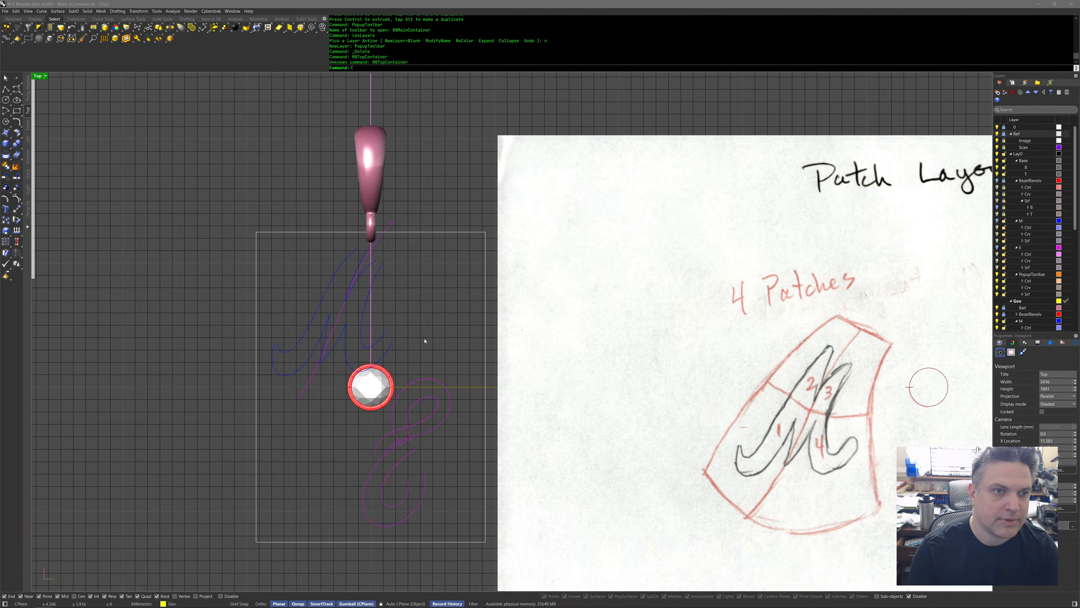
{"action": "key", "text": "BackSpace"}
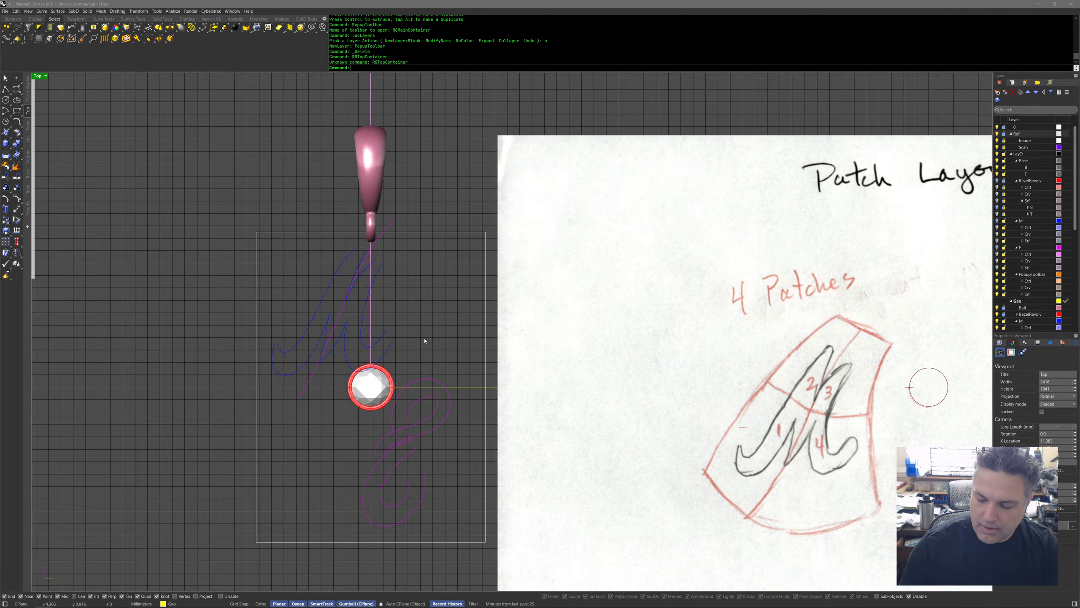
{"action": "key", "text": "ctrl+z"}
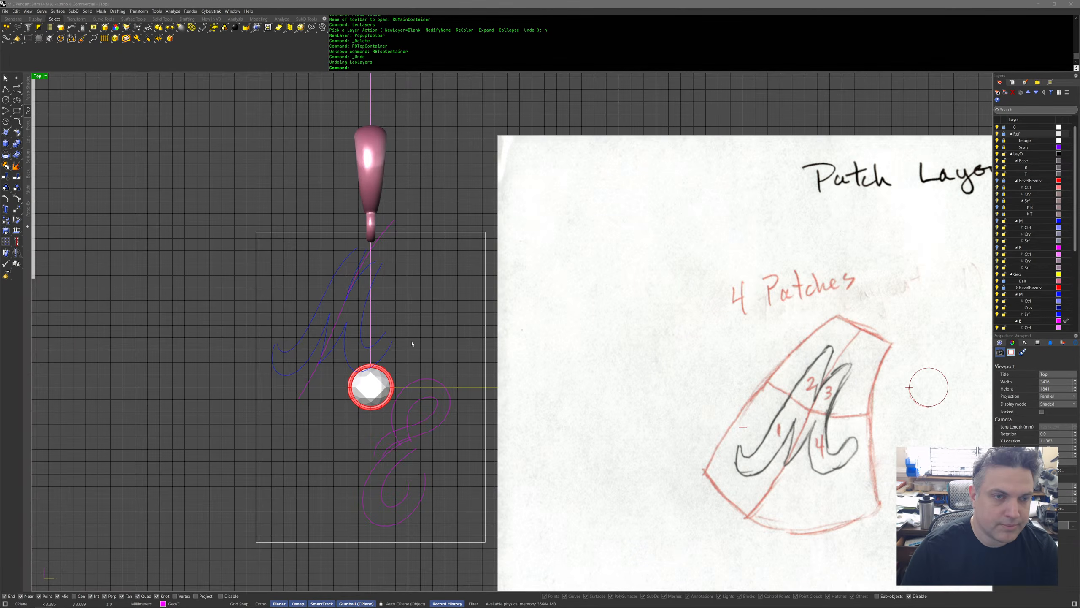
{"action": "key", "text": "ctrl+y"}
{"action": "key", "text": "ctrl+z"}
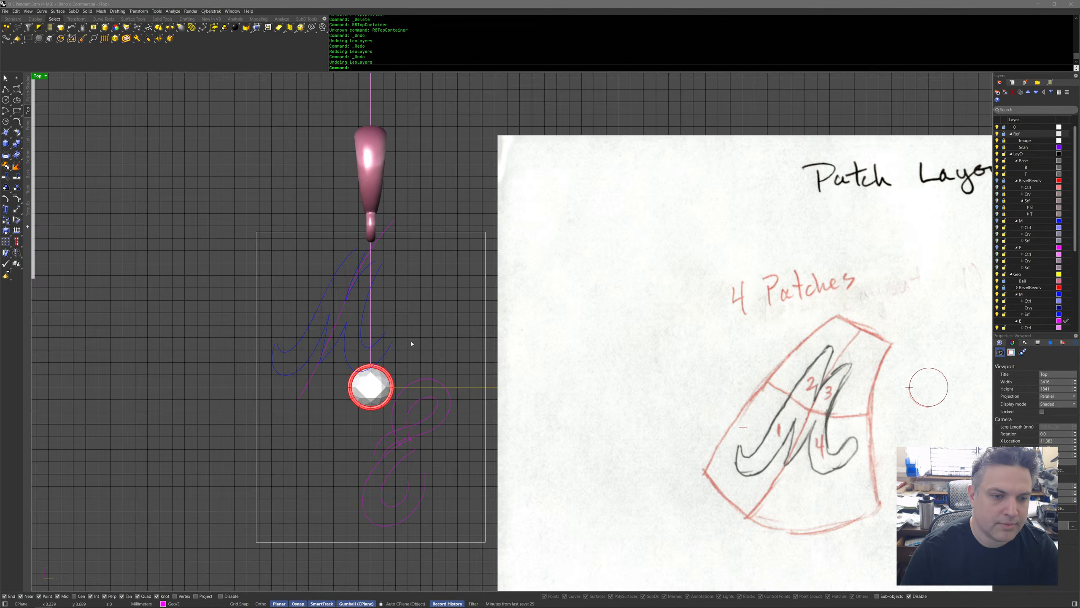
Create a new layer set named Patch and make the Patch layer under Geo current.
{"action": "middle_click", "coordinate": [411, 343]}
{"action": "left_click", "coordinate": [405, 360]}
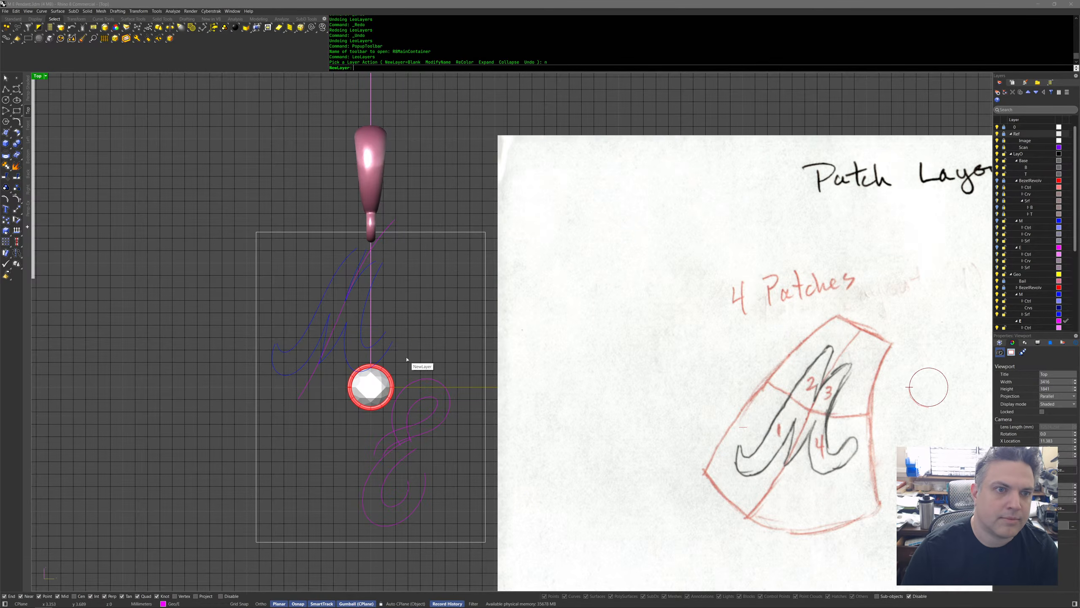
{"action": "key", "text": "Return"}
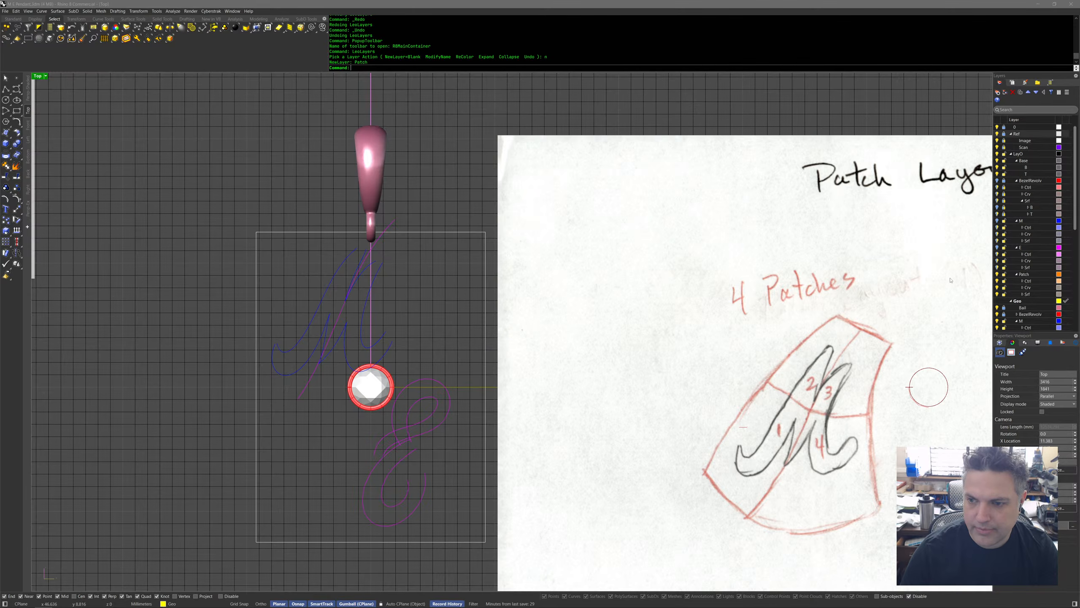
{"action": "scroll", "coordinate": [1029, 264], "scroll_direction": "down", "scroll_amount": 5}
{"action": "left_click", "coordinate": [1066, 274]}
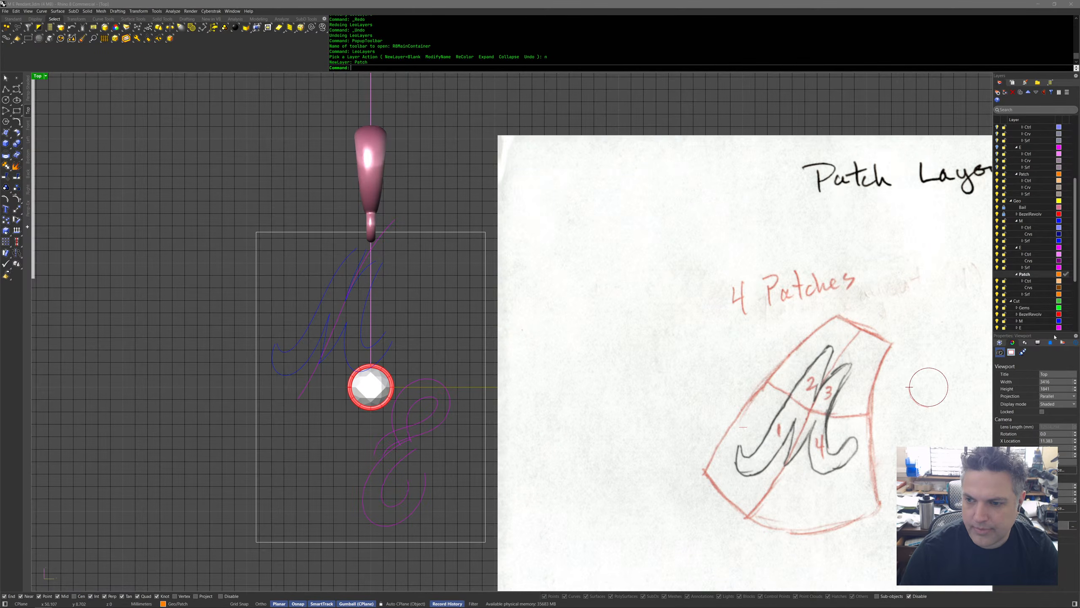
Move the two centre curves of the M to the layout Patch group's Ctrl layer.
{"action": "left_click", "coordinate": [339, 322]}
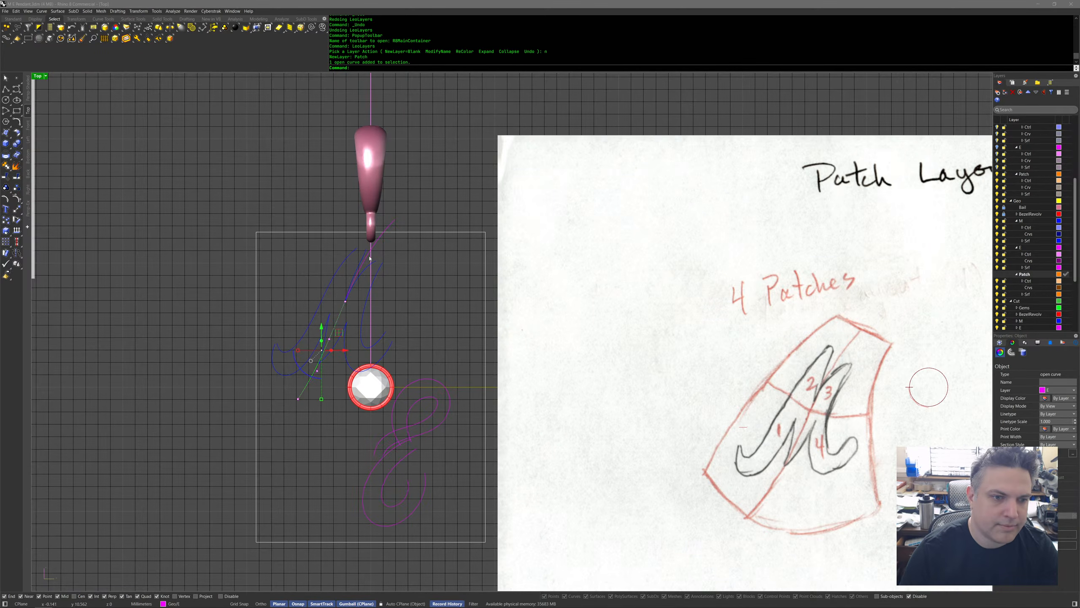
{"action": "left_click", "coordinate": [381, 246], "text": "shift"}
{"action": "middle_click", "coordinate": [443, 281]}
{"action": "left_click", "coordinate": [443, 288]}
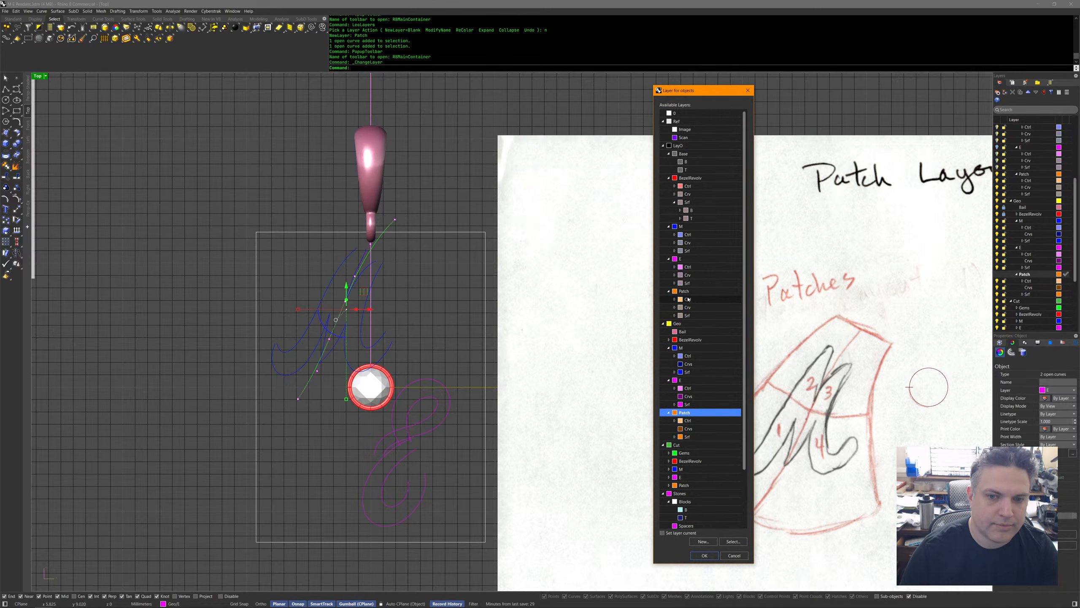
{"action": "double_click", "coordinate": [691, 301]}
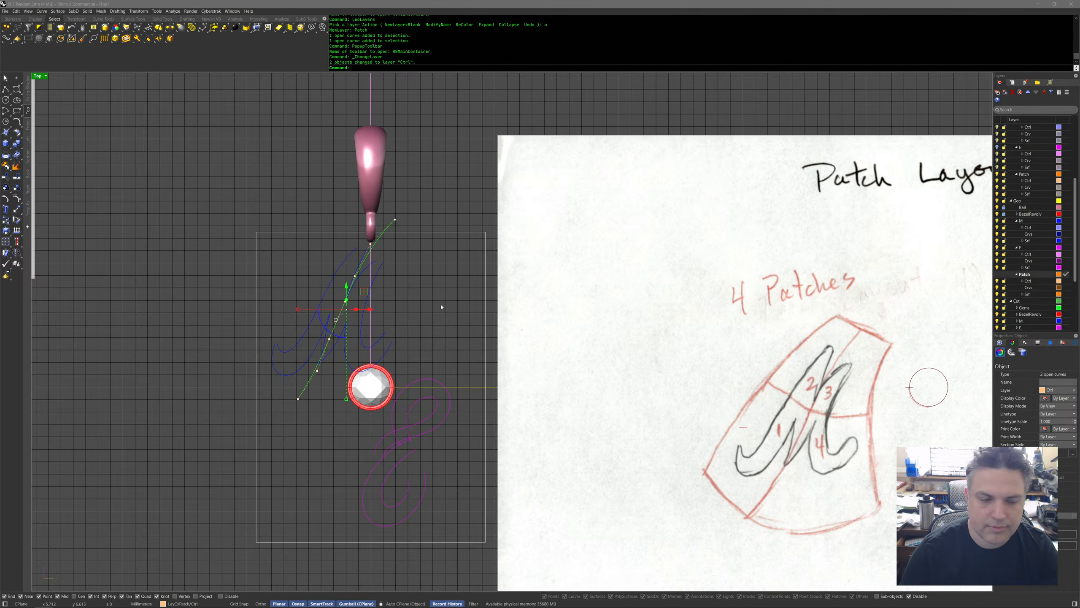
{"action": "key", "text": "Escape"}
Draw a both-sided line across the M's centre curves, centred on the junction where the two curves meet.
{"action": "right_click_drag", "start_coordinate": [413, 305], "coordinate": [416, 315]}
{"action": "scroll", "coordinate": [331, 321], "scroll_direction": "up", "scroll_amount": 4}
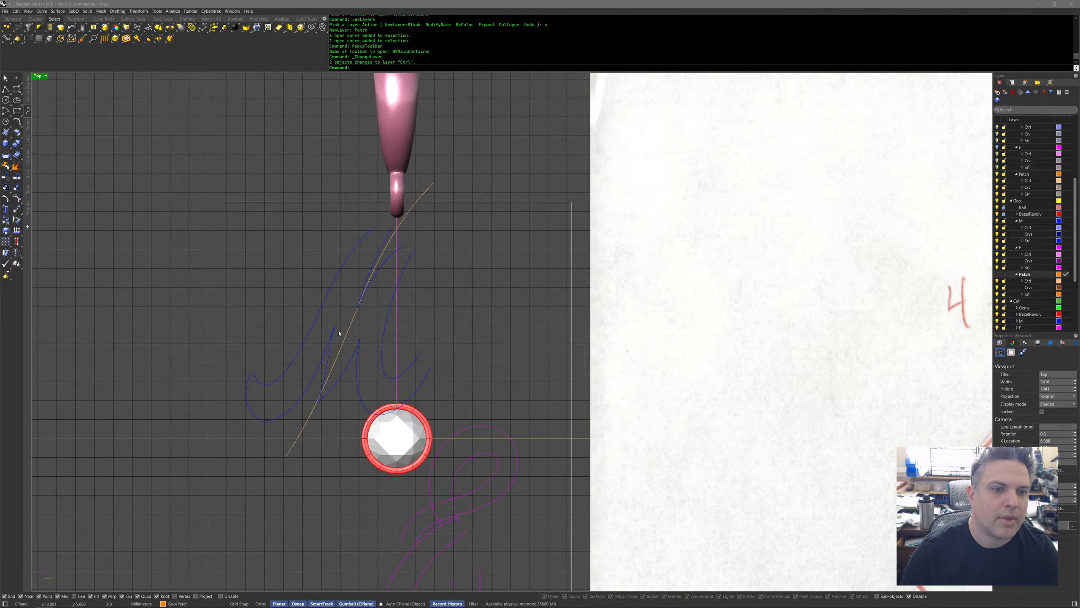
{"action": "middle_click", "coordinate": [279, 334]}
{"action": "right_click", "coordinate": [310, 304]}
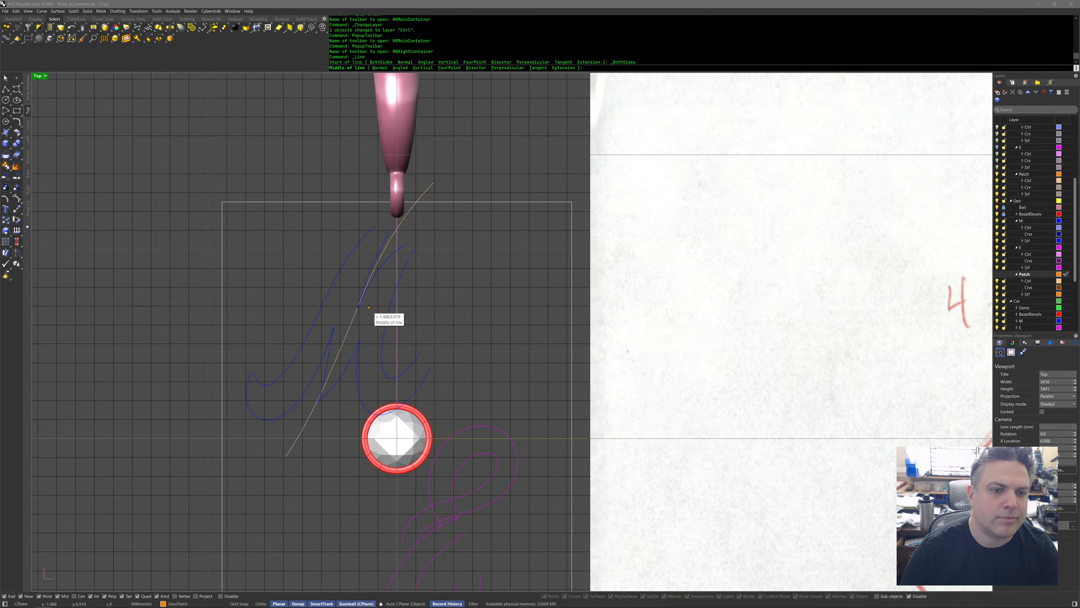
{"action": "left_click", "coordinate": [358, 308]}
{"action": "scroll", "coordinate": [358, 307], "scroll_direction": "down", "scroll_amount": 6}
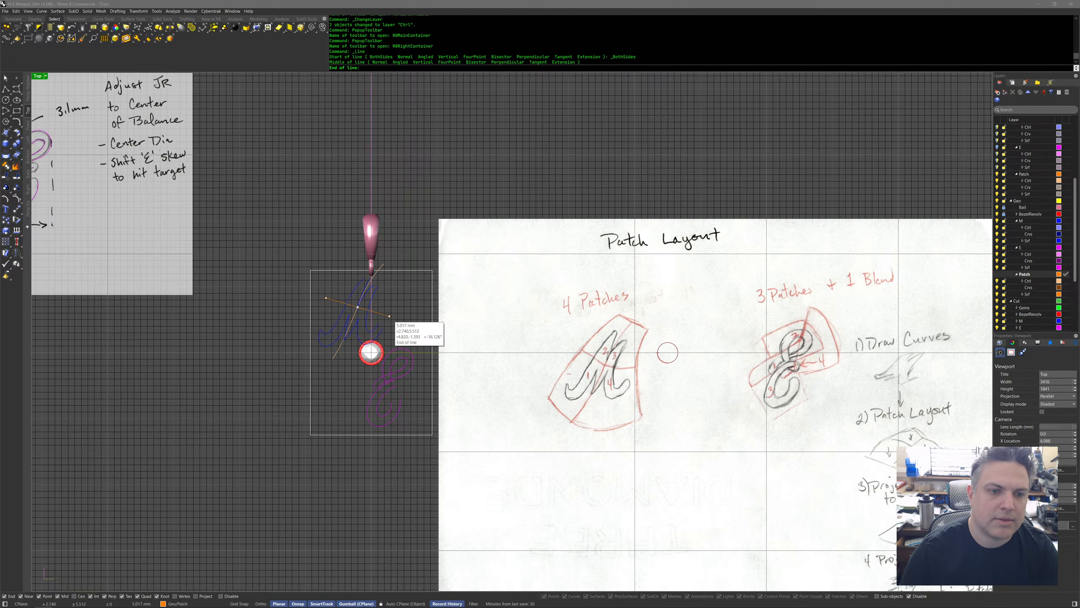
{"action": "left_click", "coordinate": [389, 317]}
Draw two more both-sided crossing lines, centred on the lower and upper ends of the M's centre curves.
{"action": "key", "text": "Return"}
{"action": "left_click", "coordinate": [333, 358]}
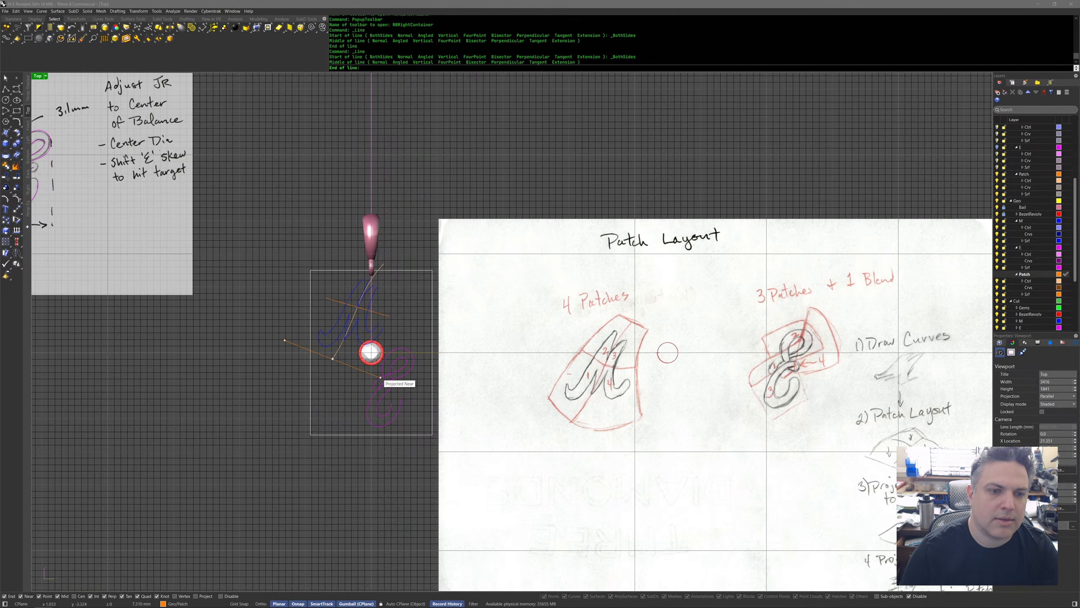
{"action": "left_click", "coordinate": [379, 372]}
{"action": "key", "text": "Return"}
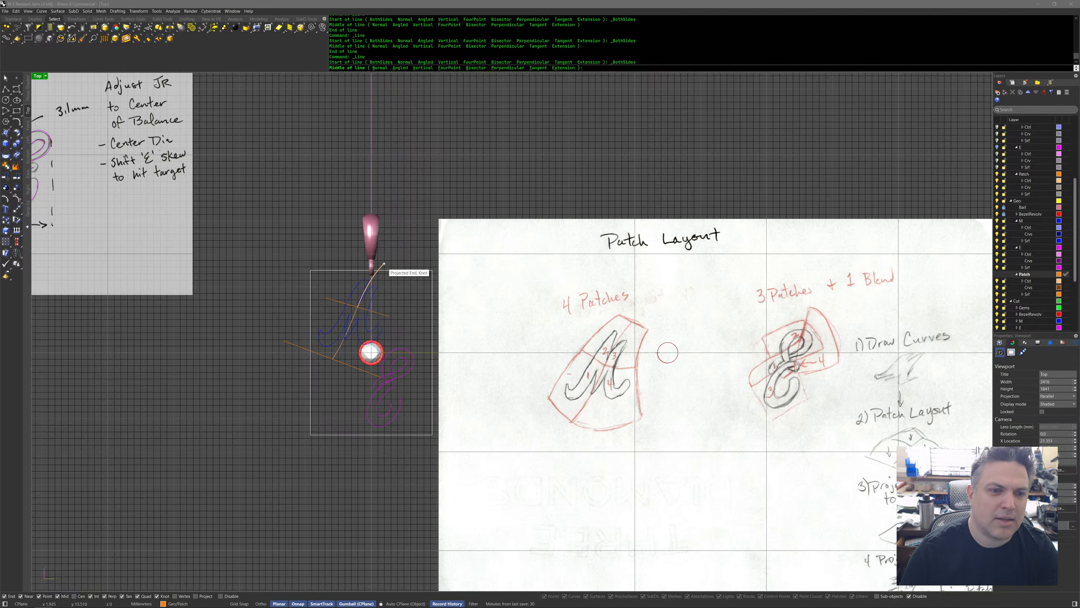
{"action": "left_click", "coordinate": [384, 264]}
{"action": "left_click", "coordinate": [416, 278]}
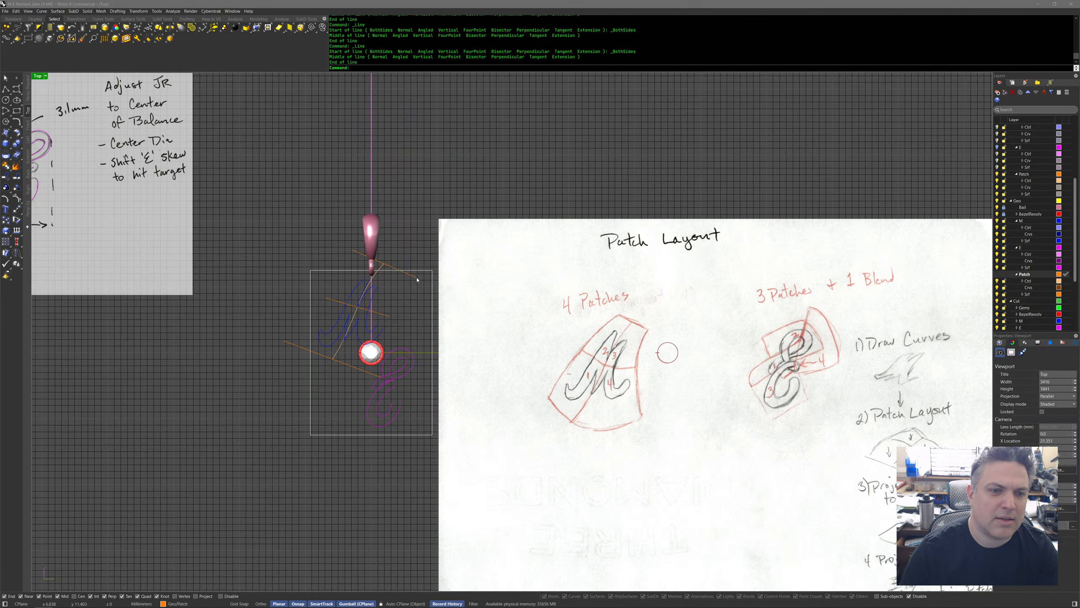
Rebuild the three crossing lines together with a point count of 5.
{"action": "left_click", "coordinate": [381, 313], "text": "shift"}
{"action": "left_click", "coordinate": [359, 368], "text": "shift"}
{"action": "middle_click", "coordinate": [336, 353]}
{"action": "left_click", "coordinate": [327, 355]}
{"action": "left_click", "coordinate": [325, 380]}
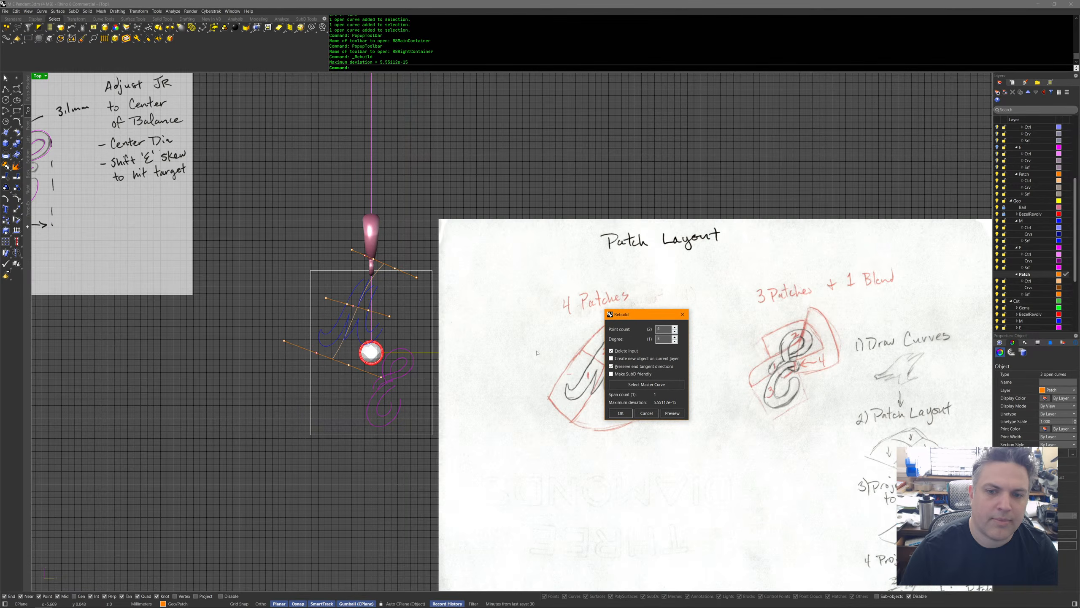
{"action": "left_click", "coordinate": [674, 327]}
{"action": "left_click", "coordinate": [624, 413]}
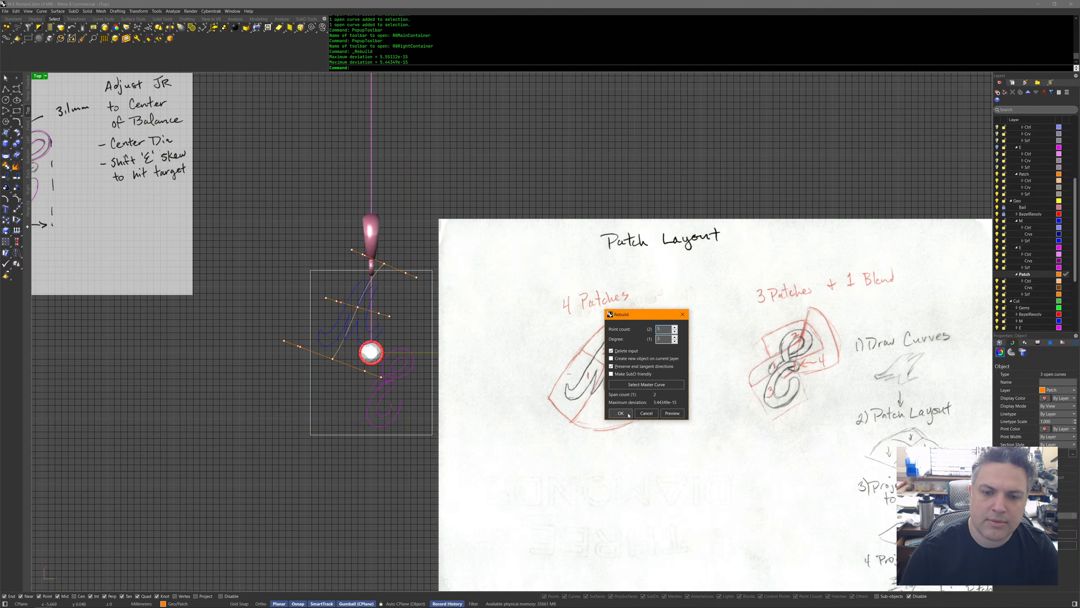
Bend the right half of the middle crossing line into a shallow curve by moving its control points to match the sketched patch edge.
{"action": "scroll", "coordinate": [348, 372], "scroll_direction": "up", "scroll_amount": 12}
{"action": "right_click_drag", "start_coordinate": [346, 369], "coordinate": [329, 442]}
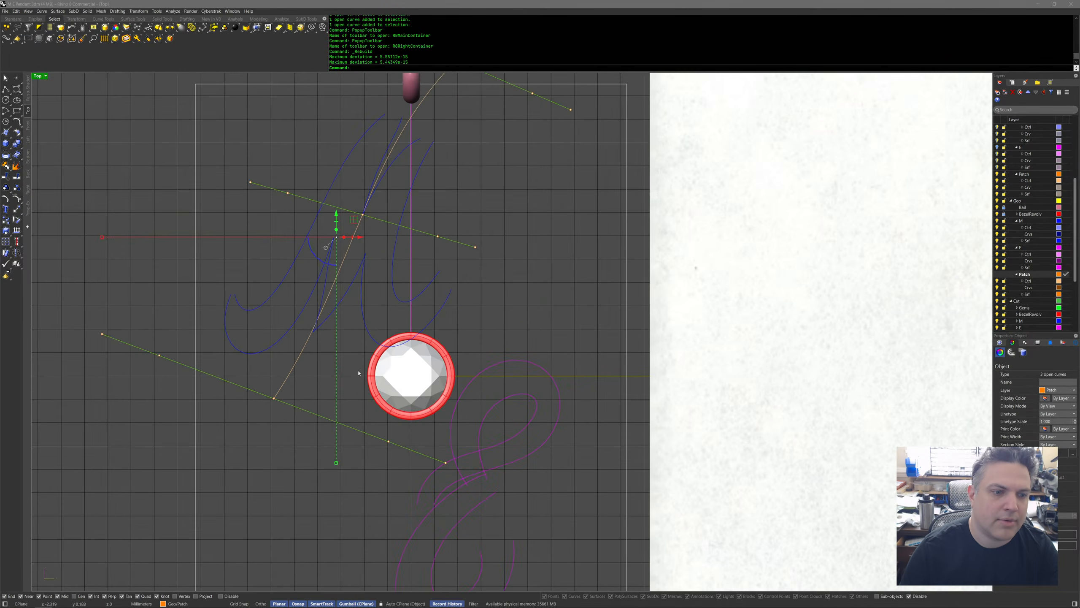
{"action": "right_click_drag", "start_coordinate": [360, 371], "coordinate": [364, 388]}
{"action": "left_click", "coordinate": [357, 391]}
{"action": "left_click", "coordinate": [294, 426]}
{"action": "scroll", "coordinate": [317, 411], "scroll_direction": "down", "scroll_amount": 6}
{"action": "right_click_drag", "start_coordinate": [321, 406], "coordinate": [287, 375]}
{"action": "left_click", "coordinate": [343, 323]}
{"action": "left_click", "coordinate": [362, 328]}
{"action": "left_click_drag", "start_coordinate": [380, 311], "coordinate": [358, 313]}
{"action": "scroll", "coordinate": [340, 315], "scroll_direction": "up", "scroll_amount": 6}
{"action": "left_click", "coordinate": [344, 326]}
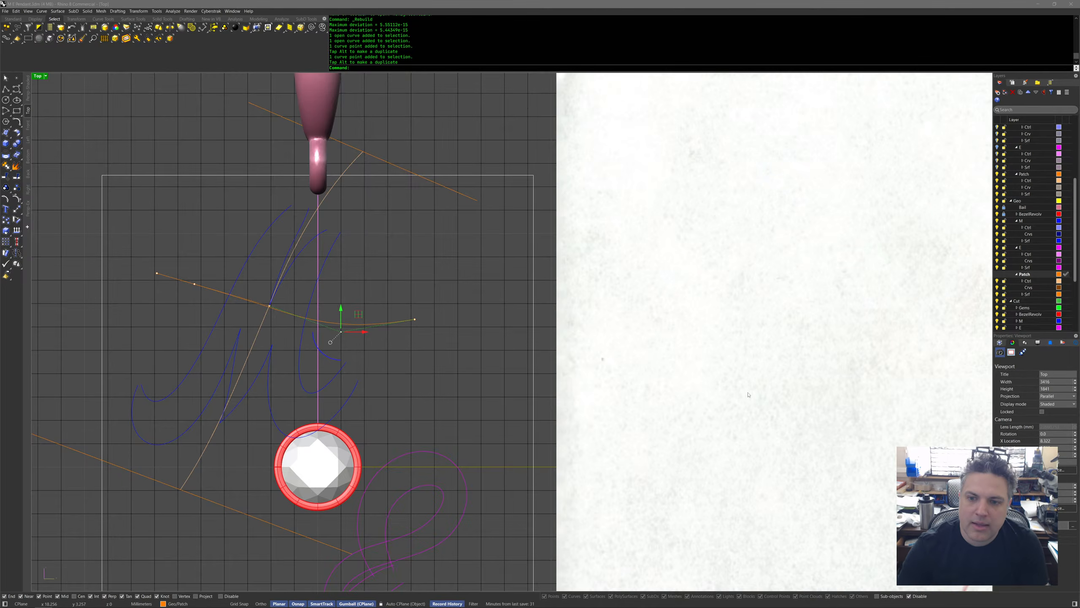
Annotate the lower centre seam of the four-patch M sketch in blue, undoing the two extra cross-strokes.
{"action": "right_click_drag", "start_coordinate": [733, 389], "coordinate": [475, 281]}
{"action": "scroll", "coordinate": [587, 295], "scroll_direction": "down", "scroll_amount": 6}
{"action": "scroll", "coordinate": [774, 352], "scroll_direction": "up", "scroll_amount": 6}
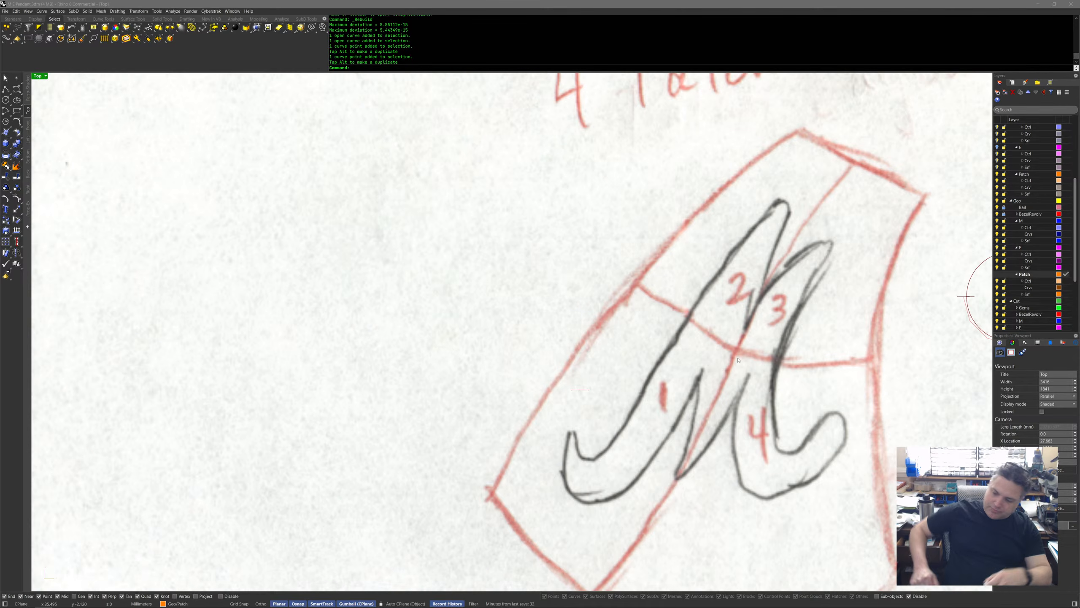
{"action": "right_click_drag", "start_coordinate": [986, 401], "coordinate": [791, 331]}
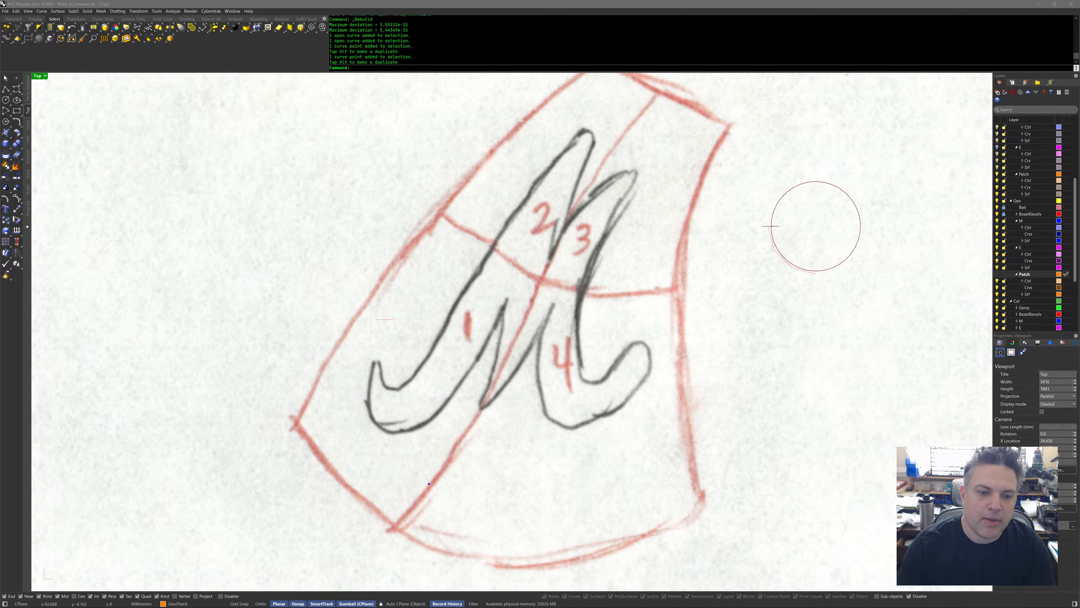
{"action": "mouse_move", "coordinate": [402, 517]}
{"action": "left_mouse_down"}
{"action": "mouse_move", "coordinate": [479, 426]}
{"action": "mouse_move", "coordinate": [541, 279]}
{"action": "left_mouse_up"}
{"action": "left_click_drag", "start_coordinate": [505, 349], "coordinate": [524, 367]}
{"action": "left_click_drag", "start_coordinate": [502, 321], "coordinate": [548, 322]}
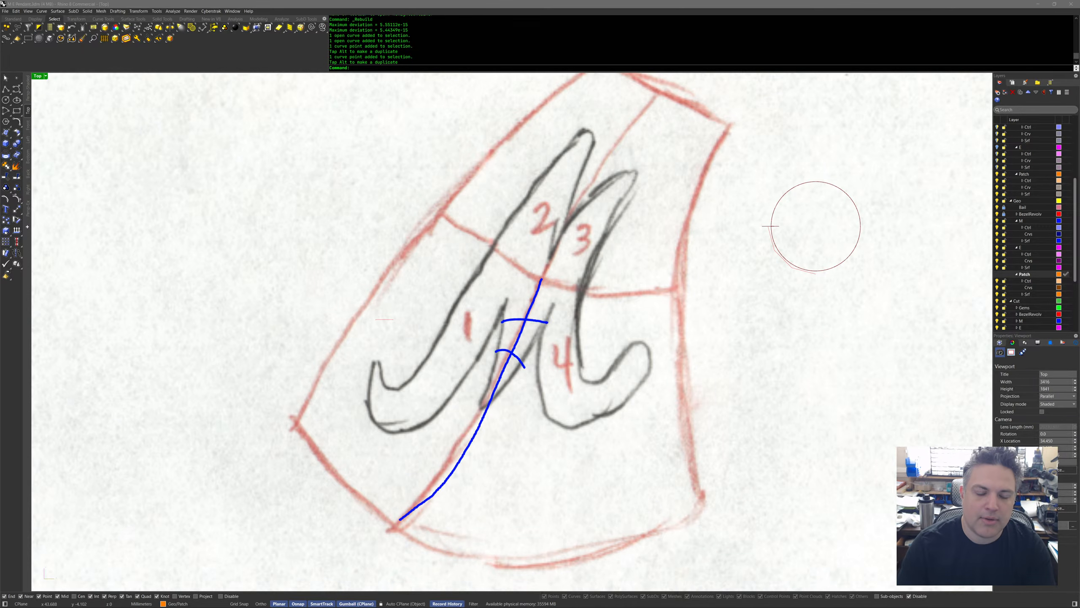
{"action": "key", "text": "ctrl+z"}
{"action": "key", "text": "ctrl+z"}
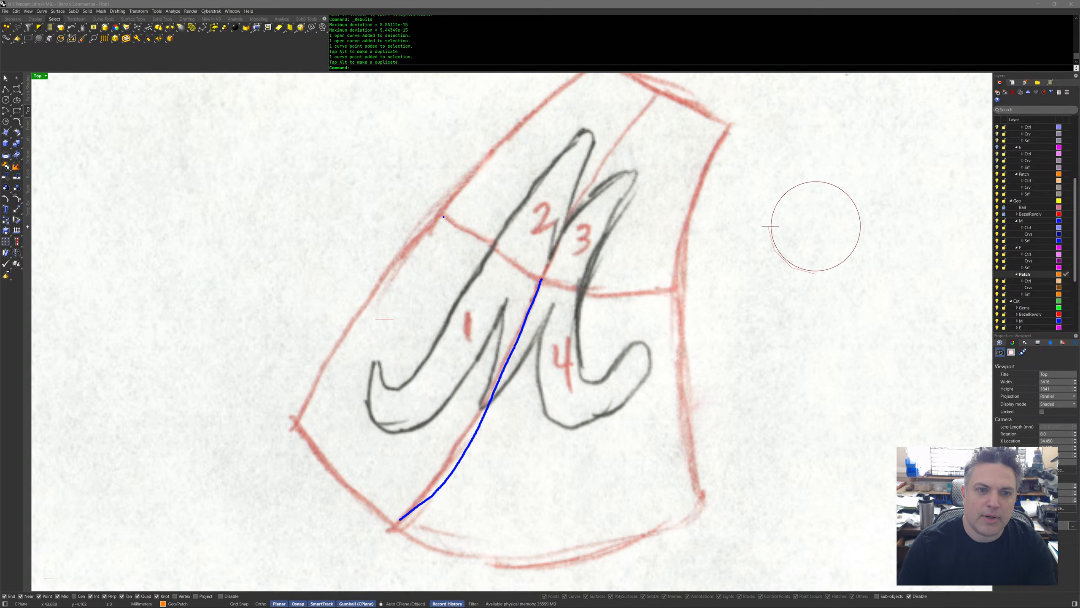
Mark the middle seam of the M sketch in blue on both sides of the centre junction.
{"action": "left_click_drag", "start_coordinate": [449, 219], "coordinate": [542, 279]}
{"action": "left_click_drag", "start_coordinate": [475, 297], "coordinate": [526, 224]}
{"action": "key", "text": "ctrl+z"}
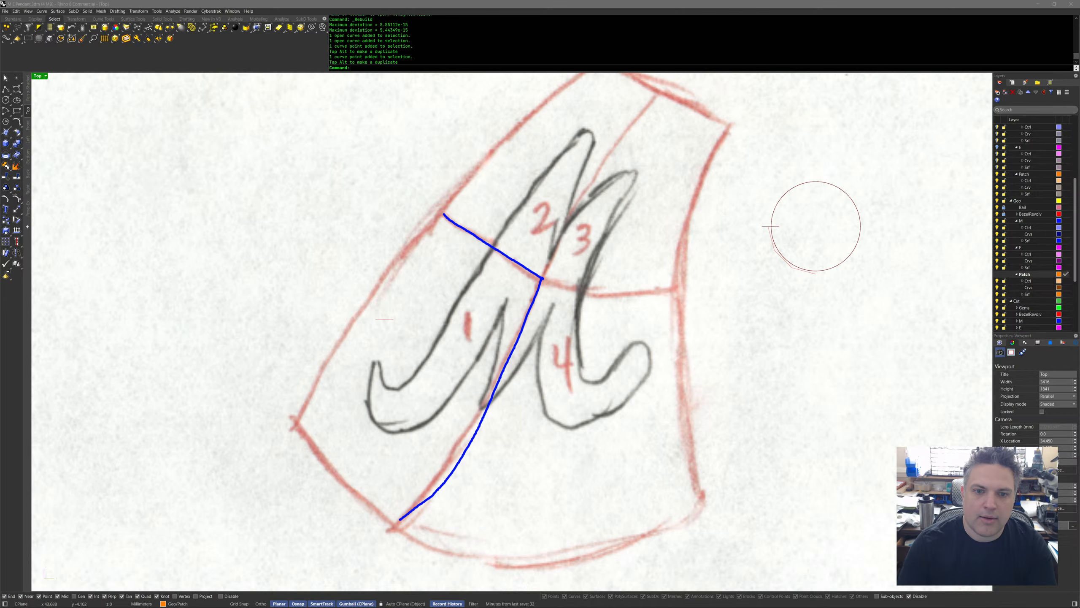
{"action": "left_click_drag", "start_coordinate": [542, 279], "coordinate": [649, 290]}
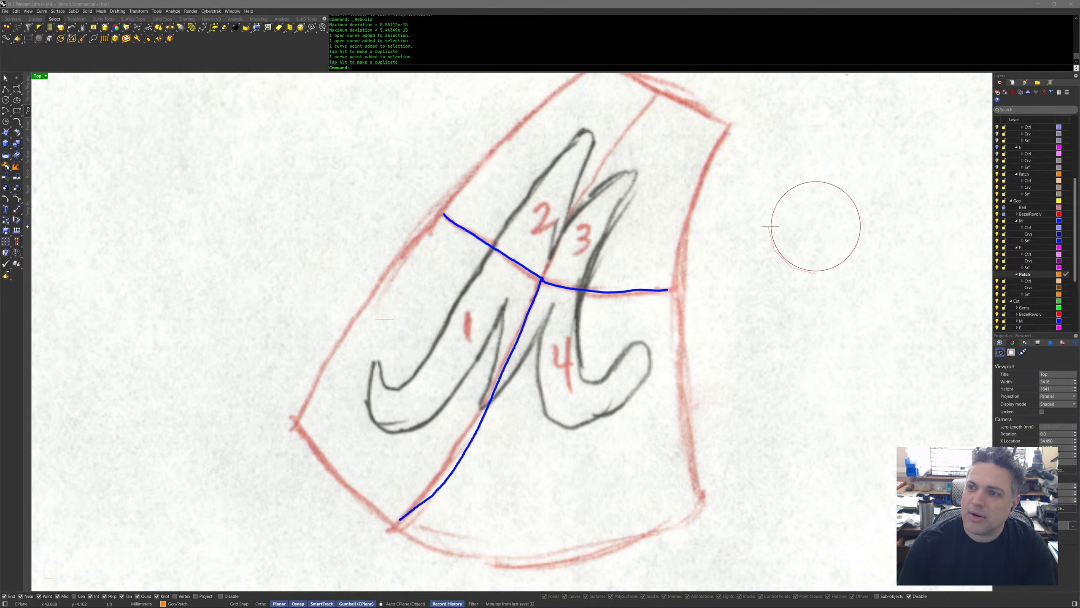
Mark the M's upper centre seam in cyan labelled G0, and label the blue seams G1.
{"action": "mouse_move", "coordinate": [546, 272]}
{"action": "left_mouse_down"}
{"action": "mouse_move", "coordinate": [568, 217]}
{"action": "mouse_move", "coordinate": [659, 92]}
{"action": "left_mouse_up"}
{"action": "mouse_move", "coordinate": [660, 146]}
{"action": "left_mouse_down"}
{"action": "mouse_move", "coordinate": [693, 150]}
{"action": "mouse_move", "coordinate": [692, 179]}
{"action": "left_mouse_up"}
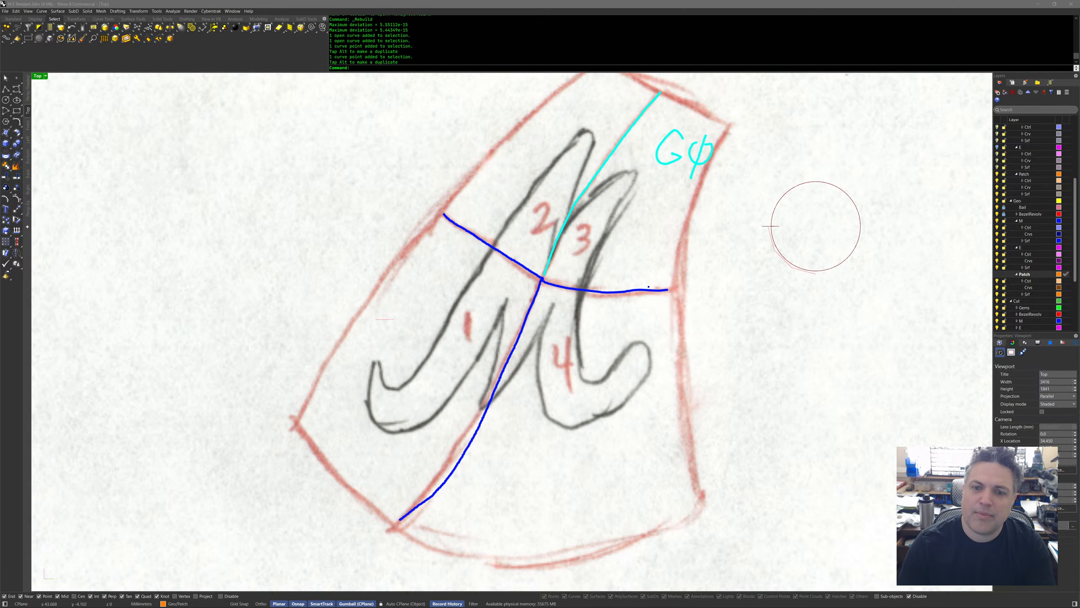
{"action": "left_click_drag", "start_coordinate": [608, 322], "coordinate": [598, 346]}
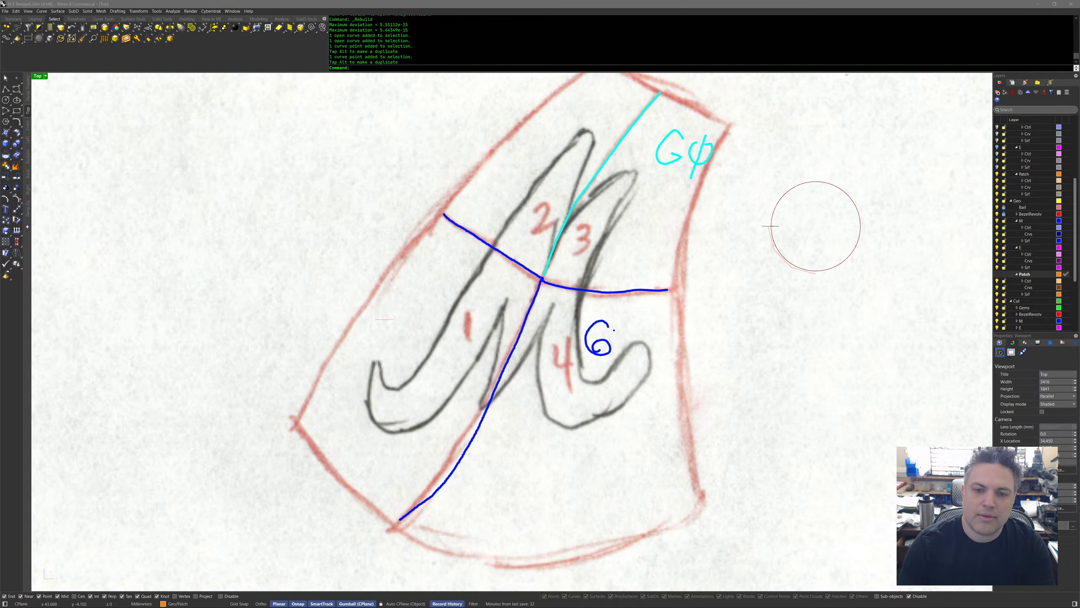
{"action": "key", "text": "ctrl+z"}
{"action": "mouse_move", "coordinate": [611, 324]}
{"action": "left_mouse_down"}
{"action": "mouse_move", "coordinate": [608, 353]}
{"action": "mouse_move", "coordinate": [633, 319]}
{"action": "mouse_move", "coordinate": [628, 351]}
{"action": "mouse_move", "coordinate": [655, 346]}
{"action": "left_mouse_up"}
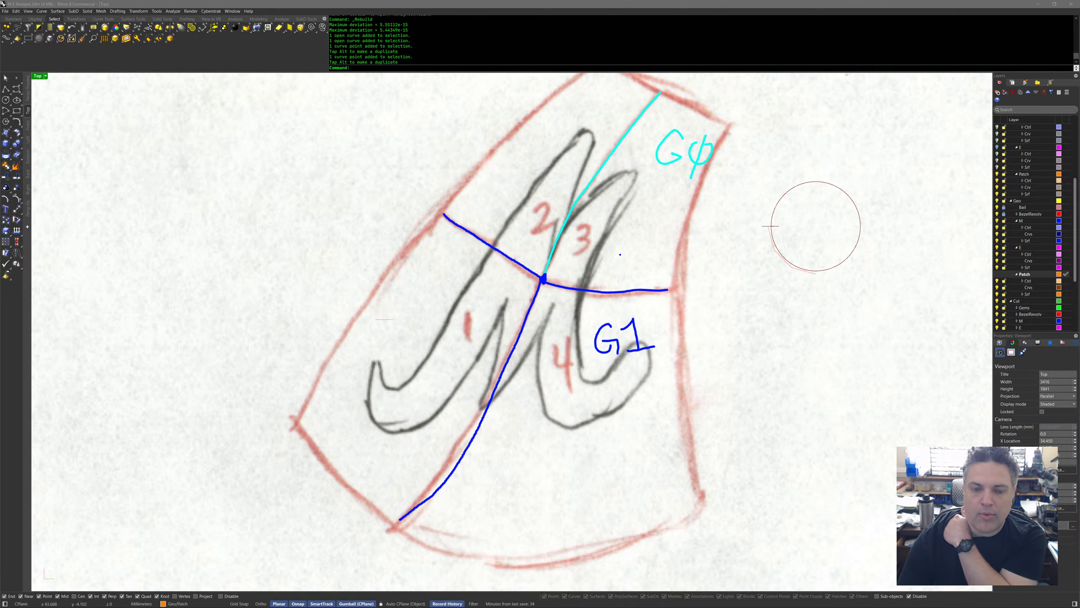
Sketch a two-arch profile beside the M, adding blue cross-strokes over the G1 seams and creased cyan arcs over the G0 seam.
{"action": "mouse_move", "coordinate": [712, 335]}
{"action": "left_mouse_down"}
{"action": "mouse_move", "coordinate": [767, 317]}
{"action": "mouse_move", "coordinate": [854, 328]}
{"action": "left_mouse_up"}
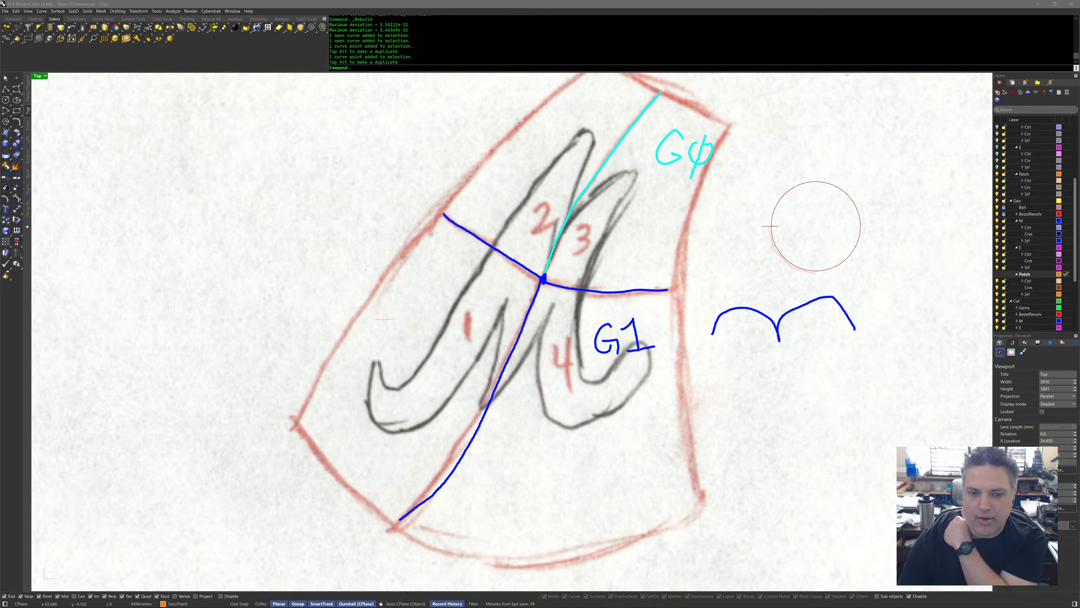
{"action": "left_click_drag", "start_coordinate": [520, 364], "coordinate": [495, 359]}
{"action": "left_click_drag", "start_coordinate": [541, 333], "coordinate": [503, 320]}
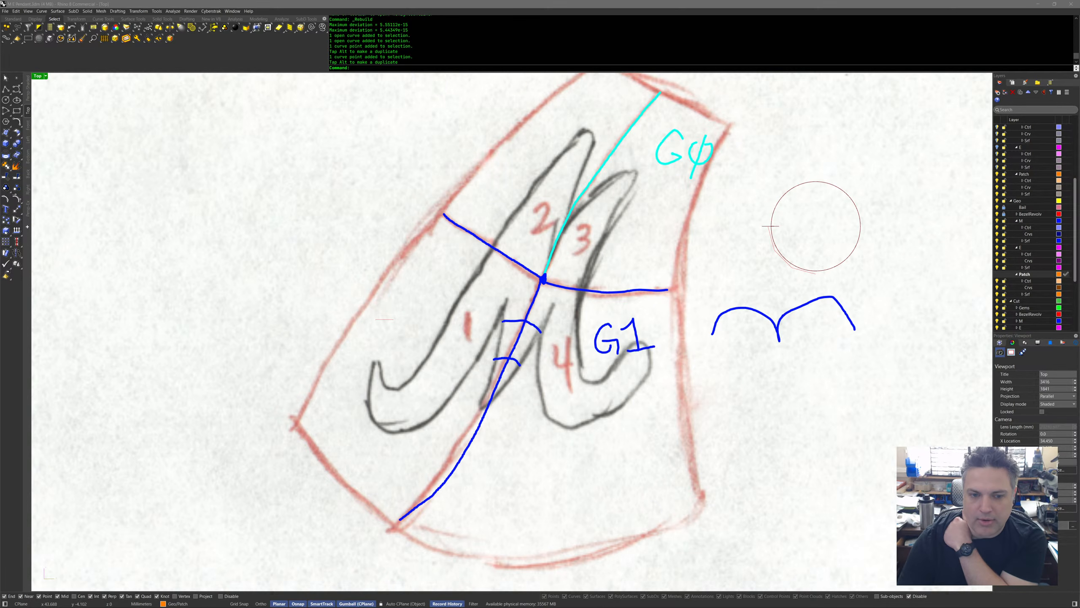
{"action": "mouse_move", "coordinate": [483, 282]}
{"action": "left_mouse_down"}
{"action": "mouse_move", "coordinate": [518, 239]}
{"action": "mouse_move", "coordinate": [534, 249]}
{"action": "left_mouse_up"}
{"action": "left_click_drag", "start_coordinate": [565, 317], "coordinate": [559, 259]}
{"action": "left_click_drag", "start_coordinate": [561, 178], "coordinate": [577, 197]}
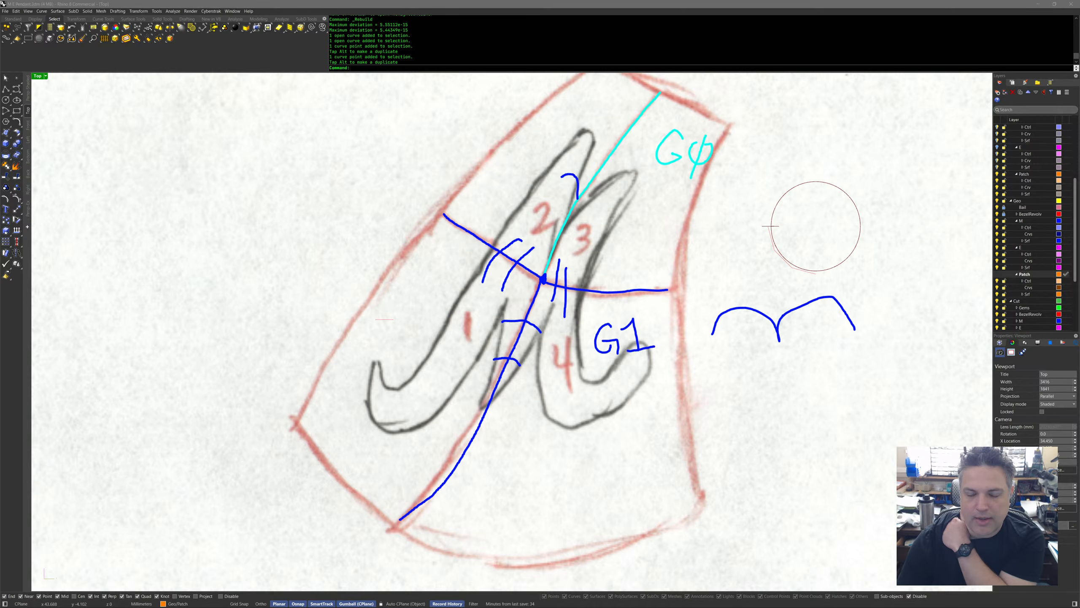
{"action": "key", "text": "ctrl+z"}
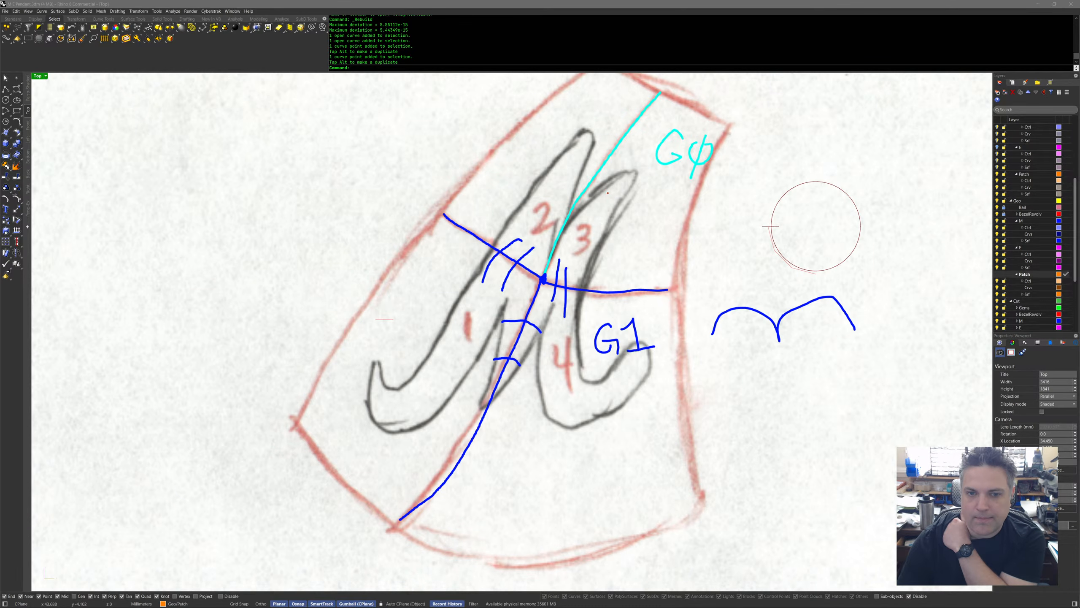
{"action": "left_click_drag", "start_coordinate": [559, 186], "coordinate": [611, 197]}
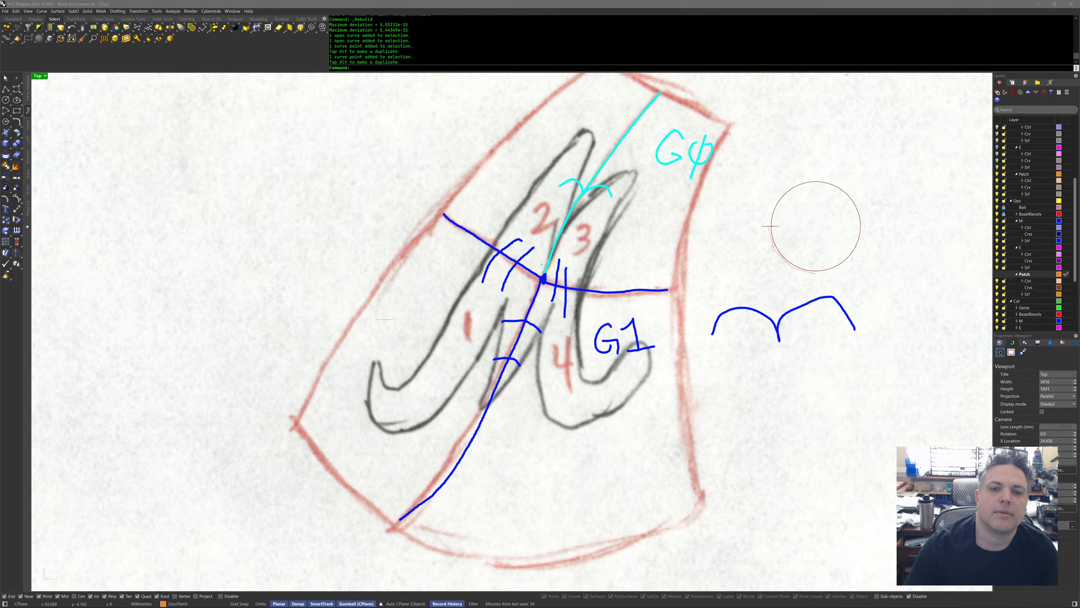
{"action": "key", "text": "e"}
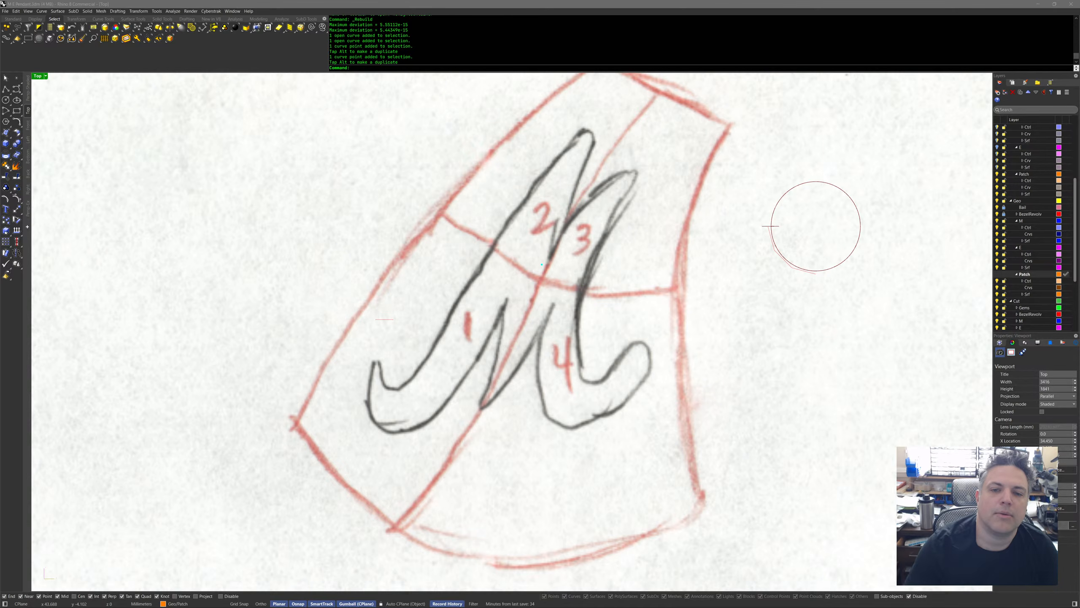
{"action": "key", "text": "ctrl+z"}
{"action": "left_click_drag", "start_coordinate": [560, 257], "coordinate": [546, 238]}
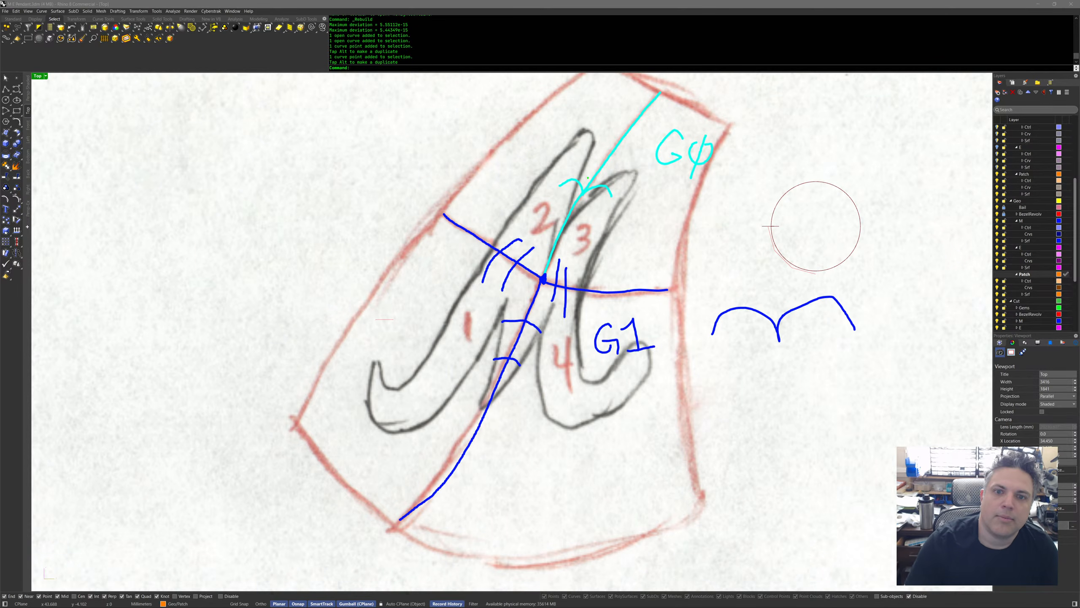
{"action": "left_click_drag", "start_coordinate": [571, 163], "coordinate": [619, 170]}
{"action": "left_click_drag", "start_coordinate": [542, 210], "coordinate": [590, 238]}
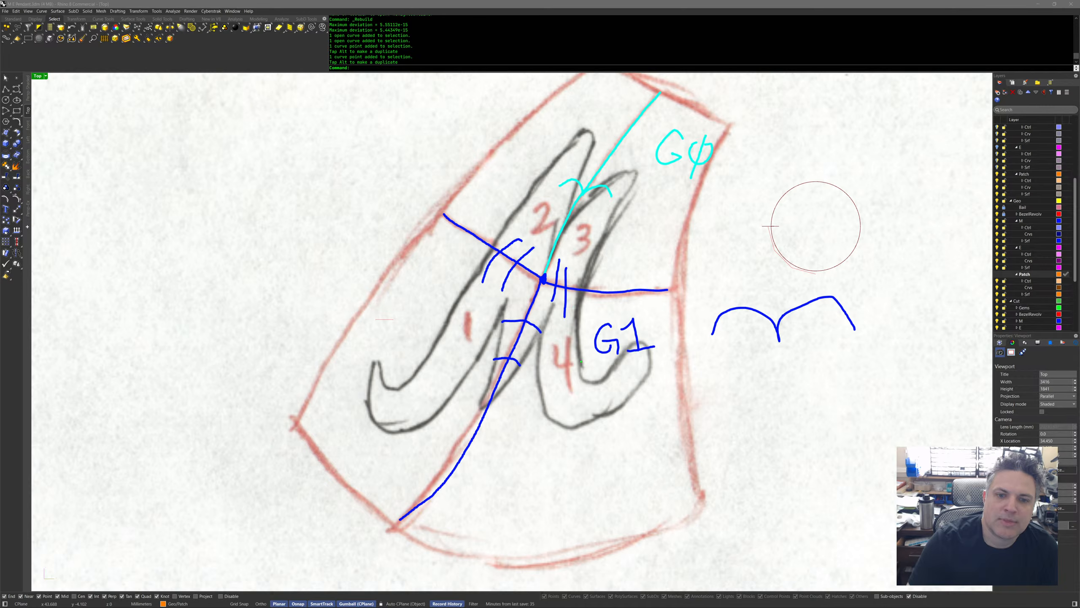
{"action": "mouse_move", "coordinate": [580, 364]}
{"action": "left_mouse_down"}
{"action": "mouse_move", "coordinate": [520, 337]}
{"action": "mouse_move", "coordinate": [443, 345]}
{"action": "left_mouse_up"}
{"action": "mouse_move", "coordinate": [598, 396]}
{"action": "left_mouse_down"}
{"action": "mouse_move", "coordinate": [578, 379]}
{"action": "mouse_move", "coordinate": [412, 358]}
{"action": "left_mouse_up"}
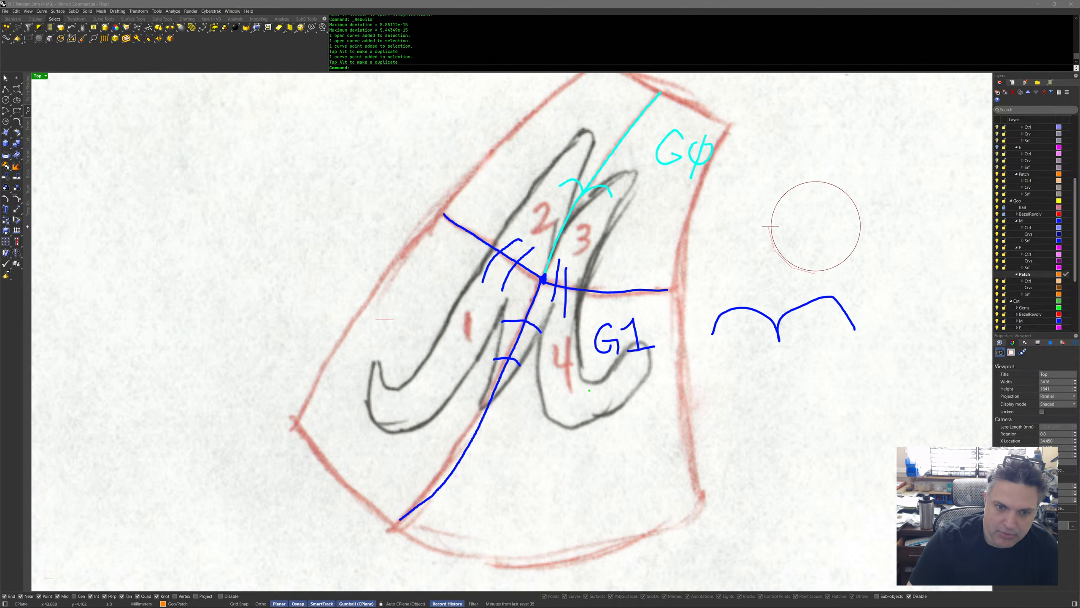
{"action": "left_click_drag", "start_coordinate": [430, 345], "coordinate": [568, 338]}
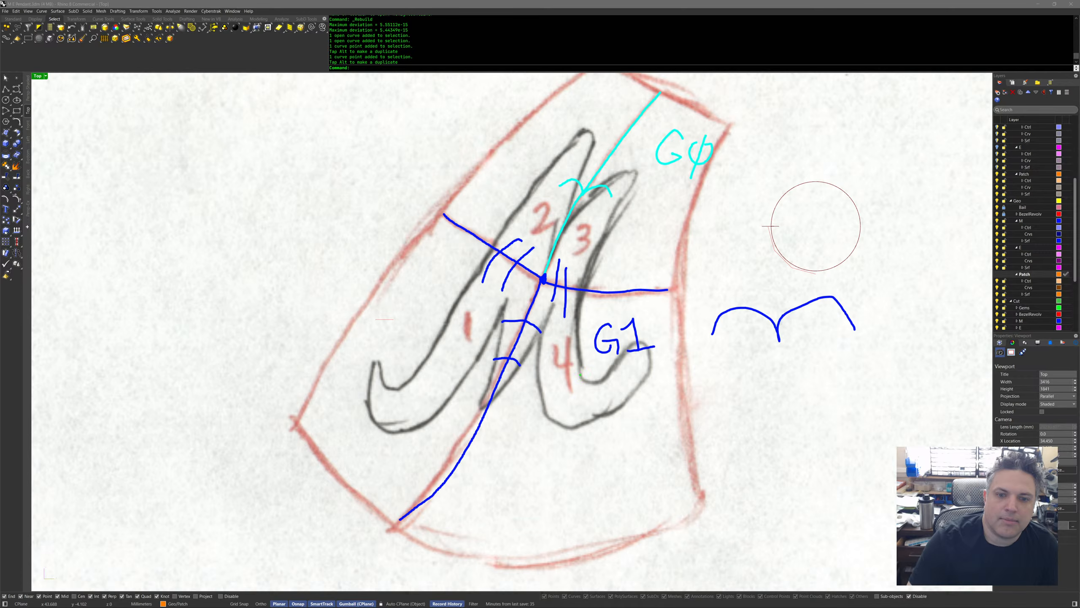
Clear all the on-screen annotations from over the patch layout sheet.
{"action": "right_click_drag", "start_coordinate": [681, 386], "coordinate": [499, 388]}
{"action": "scroll", "coordinate": [522, 380], "scroll_direction": "down", "scroll_amount": 15}
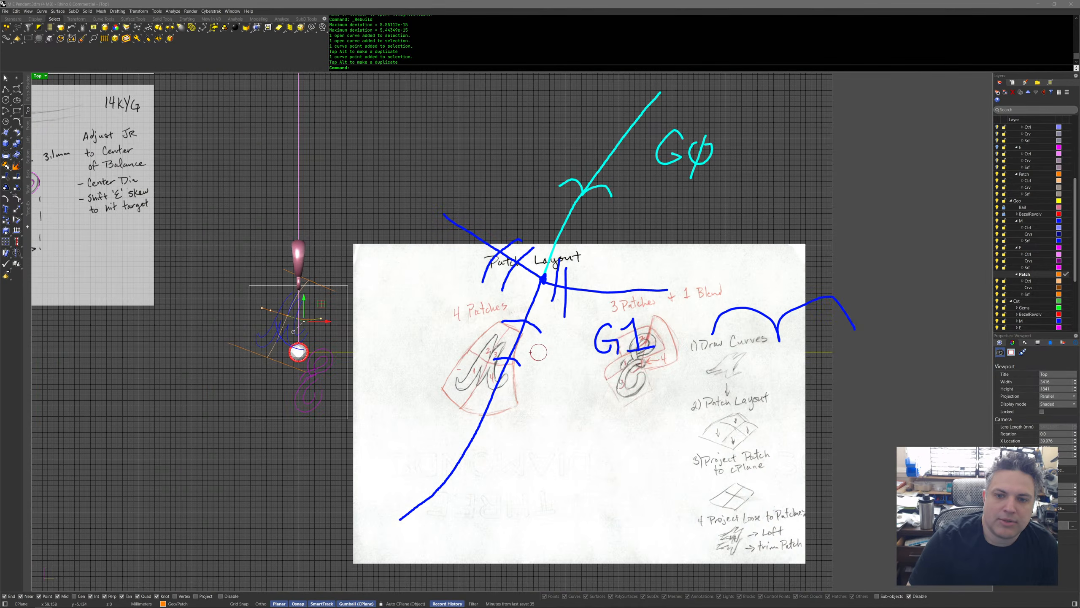
{"action": "scroll", "coordinate": [656, 366], "scroll_direction": "up", "scroll_amount": 8}
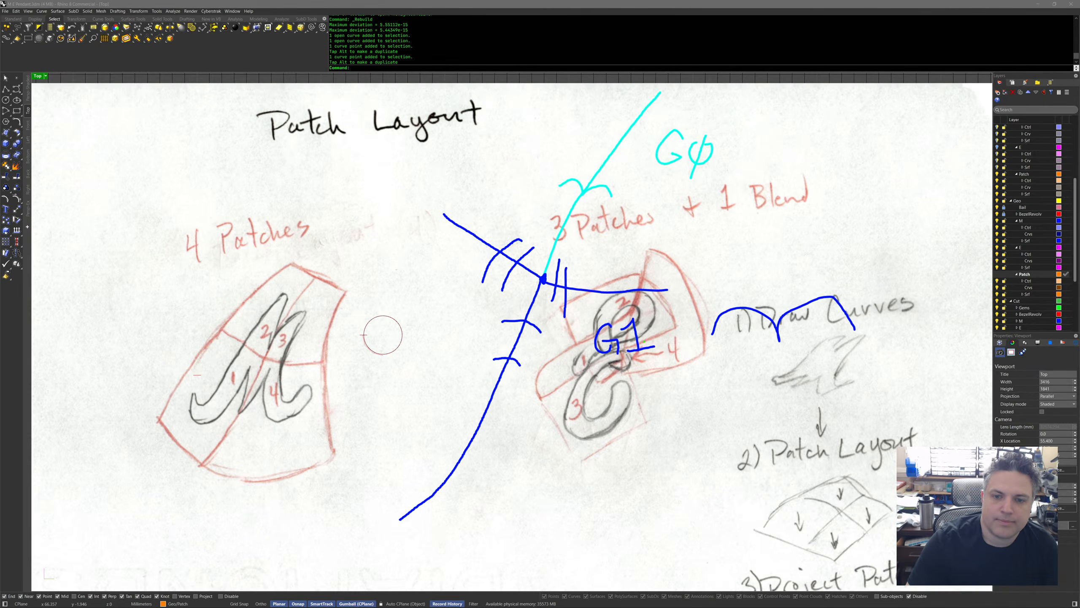
{"action": "key", "text": "ctrl+shift+7"}
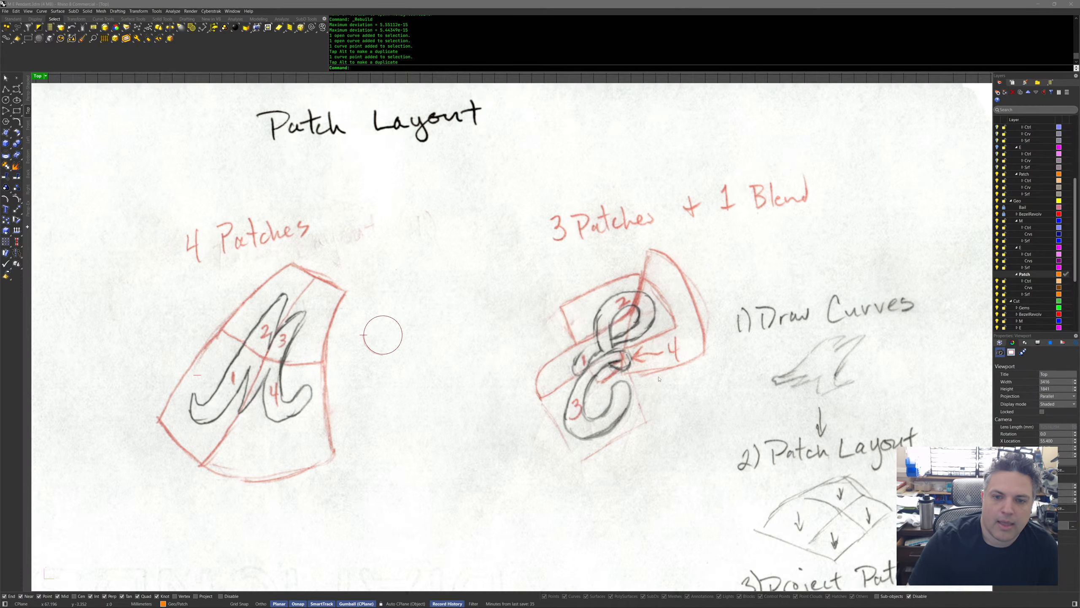
Examine the sketched patch layout of the E and compare it with the M's four-patch layout.
{"action": "right_click_drag", "start_coordinate": [657, 376], "coordinate": [585, 365]}
{"action": "scroll", "coordinate": [535, 352], "scroll_direction": "up", "scroll_amount": 5}
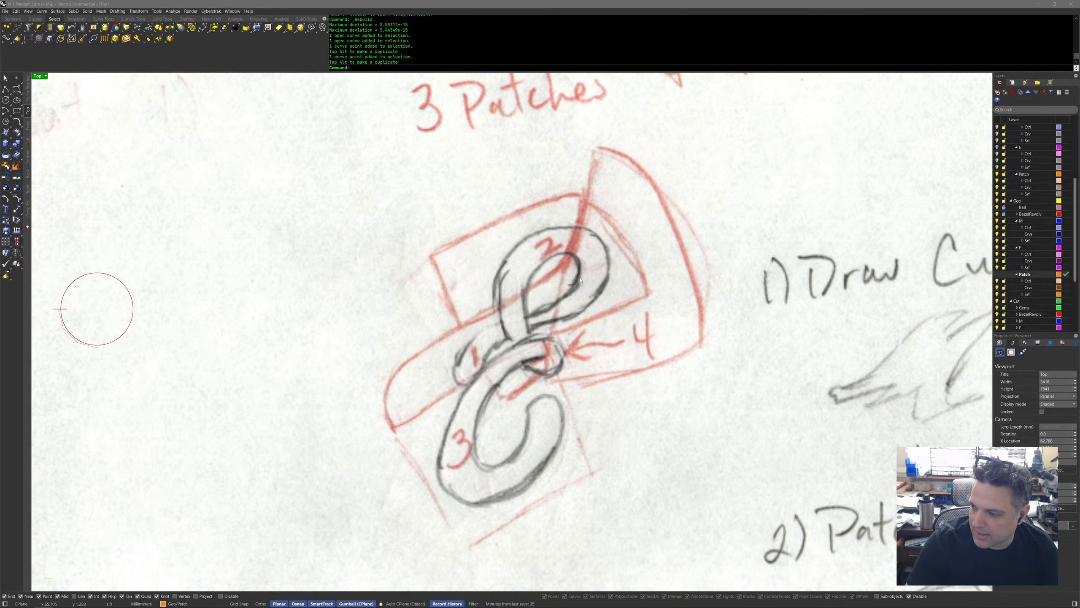
{"action": "right_click_drag", "start_coordinate": [566, 294], "coordinate": [825, 240]}
{"action": "scroll", "coordinate": [676, 269], "scroll_direction": "down", "scroll_amount": 4}
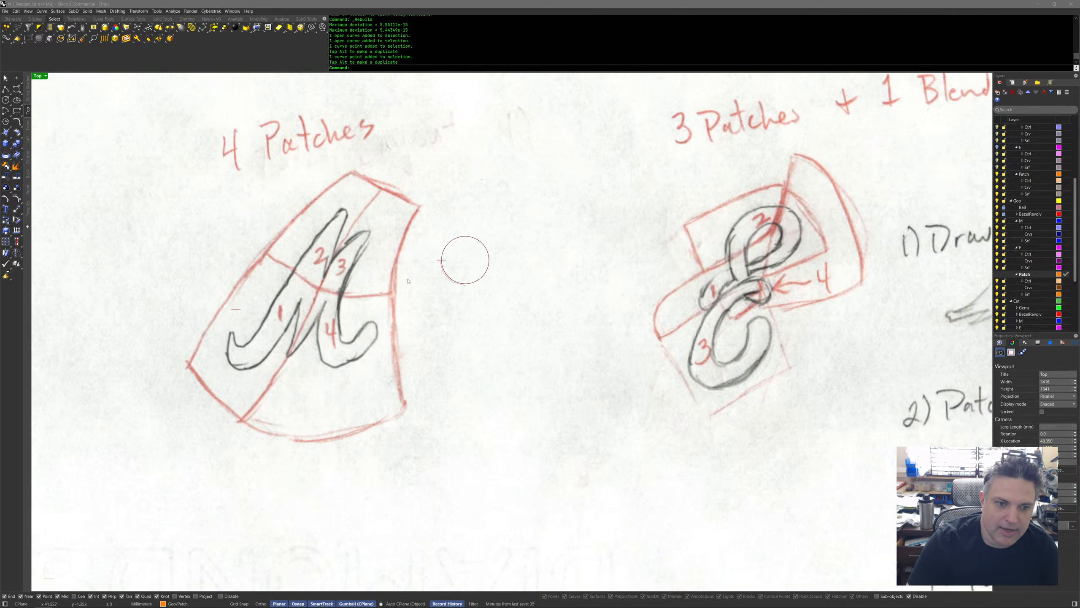
{"action": "scroll", "coordinate": [342, 265], "scroll_direction": "up", "scroll_amount": 6}
{"action": "right_click_drag", "start_coordinate": [701, 291], "coordinate": [417, 296]}
{"action": "right_click_drag", "start_coordinate": [868, 318], "coordinate": [686, 307]}
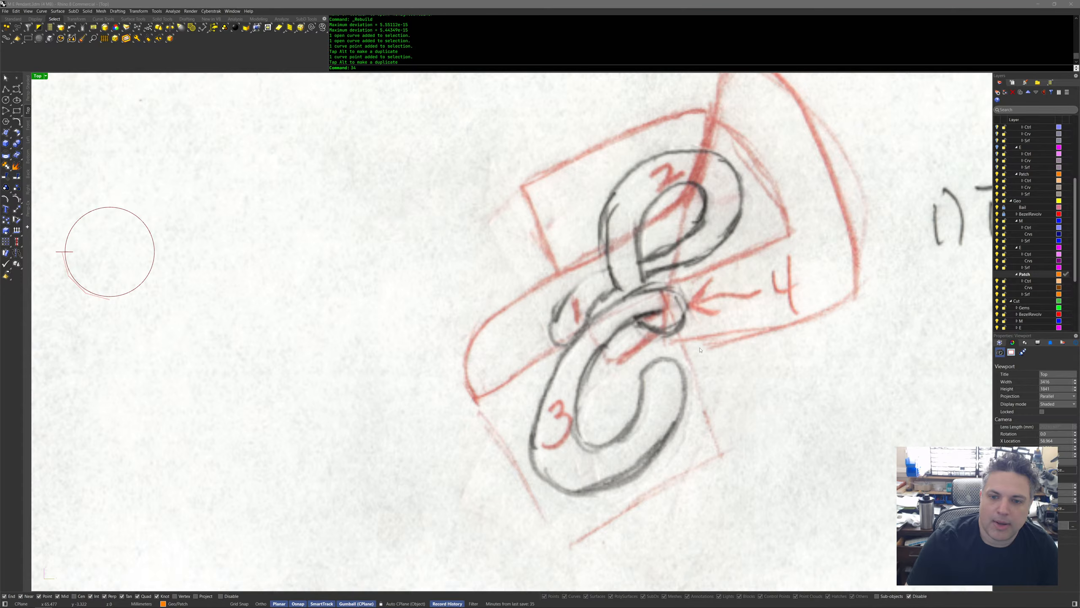
Trace the E sketch's patch edges around the blend area with temporary green strokes.
{"action": "left_click", "coordinate": [658, 288]}
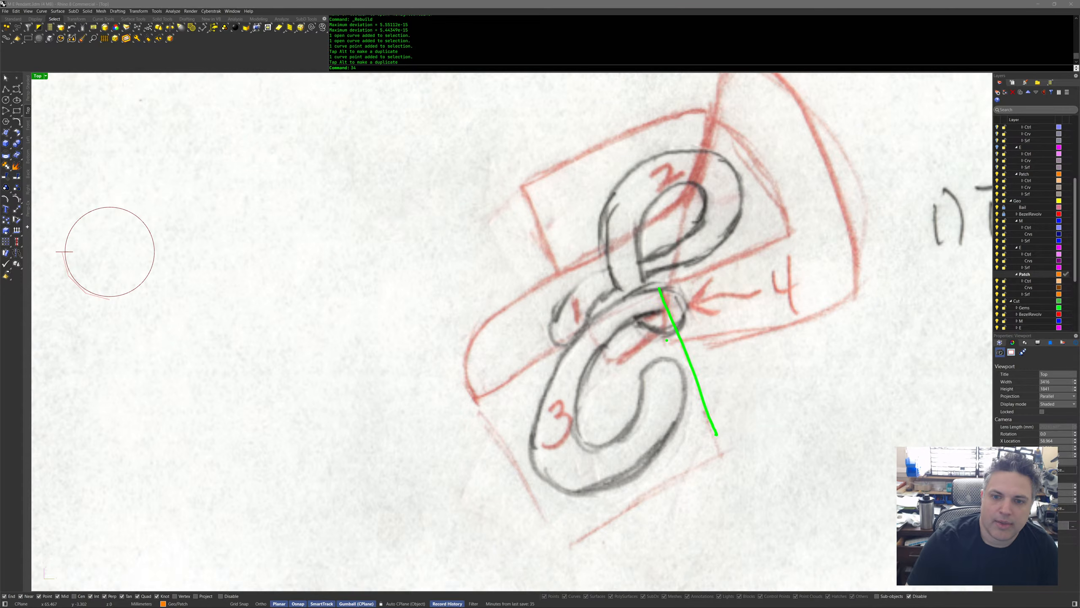
{"action": "left_click", "coordinate": [475, 386]}
{"action": "key", "text": "Escape"}
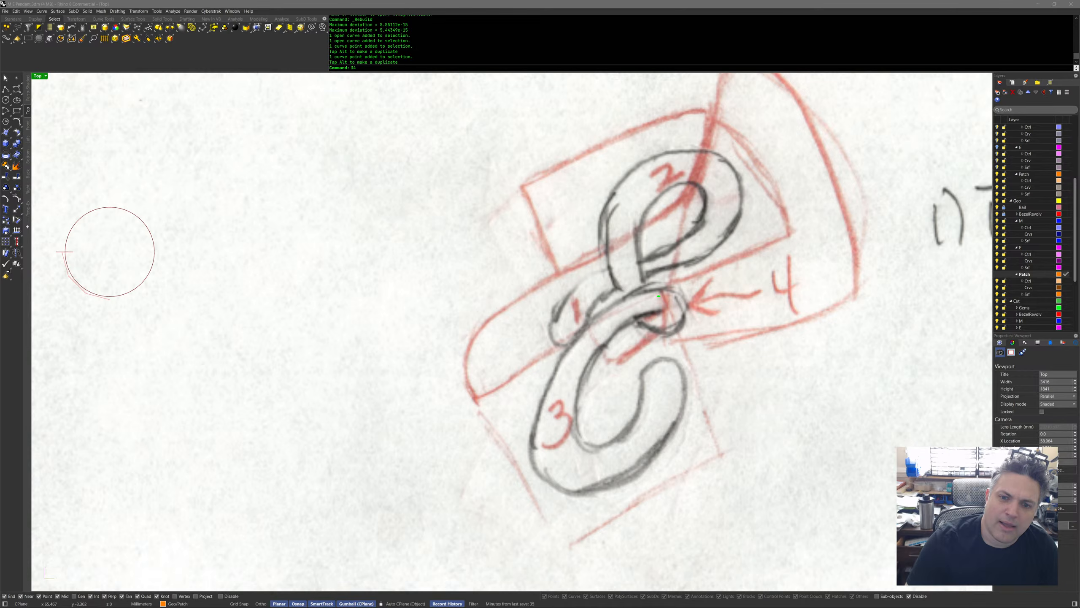
{"action": "left_click_drag", "start_coordinate": [659, 292], "coordinate": [474, 389]}
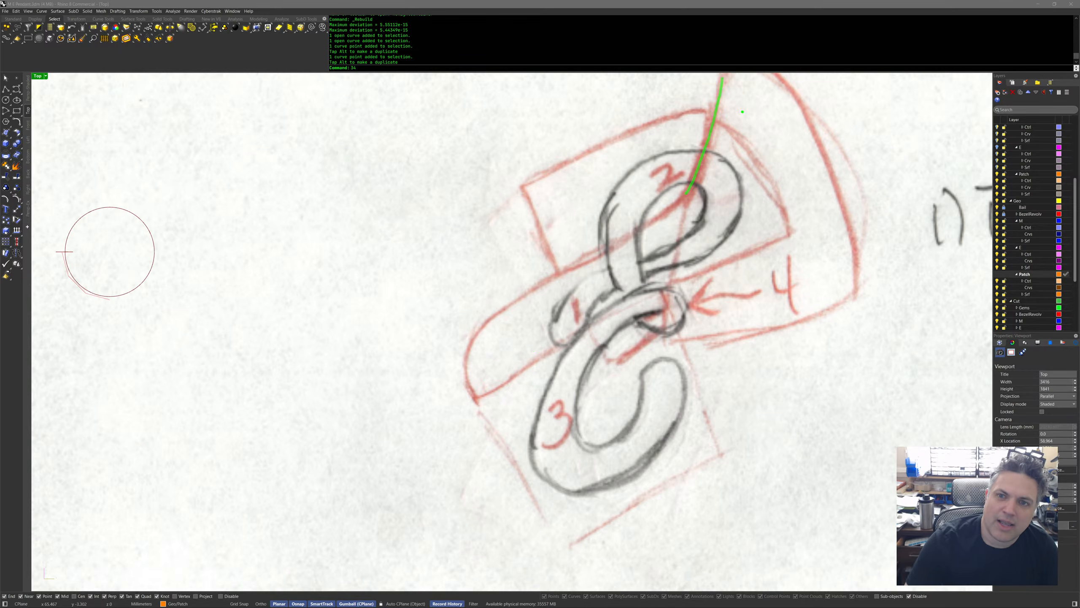
{"action": "mouse_move", "coordinate": [713, 122]}
{"action": "left_mouse_down"}
{"action": "mouse_move", "coordinate": [766, 188]}
{"action": "mouse_move", "coordinate": [771, 234]}
{"action": "mouse_move", "coordinate": [656, 292]}
{"action": "left_mouse_up"}
{"action": "mouse_move", "coordinate": [477, 397]}
{"action": "left_mouse_down"}
{"action": "mouse_move", "coordinate": [512, 286]}
{"action": "mouse_move", "coordinate": [696, 188]}
{"action": "left_mouse_up"}
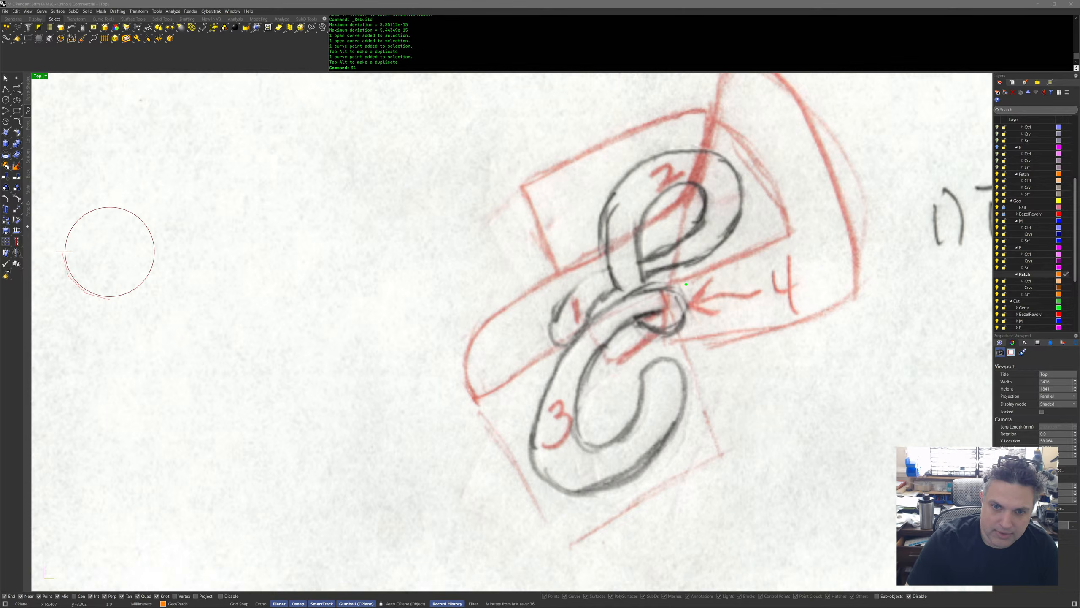
{"action": "left_click_drag", "start_coordinate": [694, 184], "coordinate": [703, 160]}
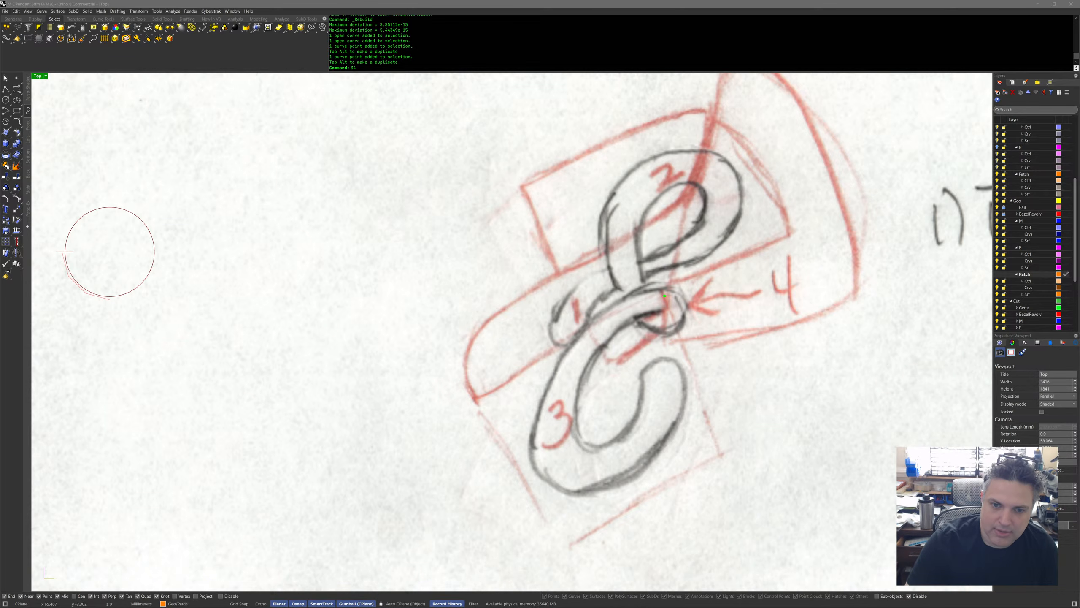
{"action": "left_click_drag", "start_coordinate": [661, 291], "coordinate": [671, 307]}
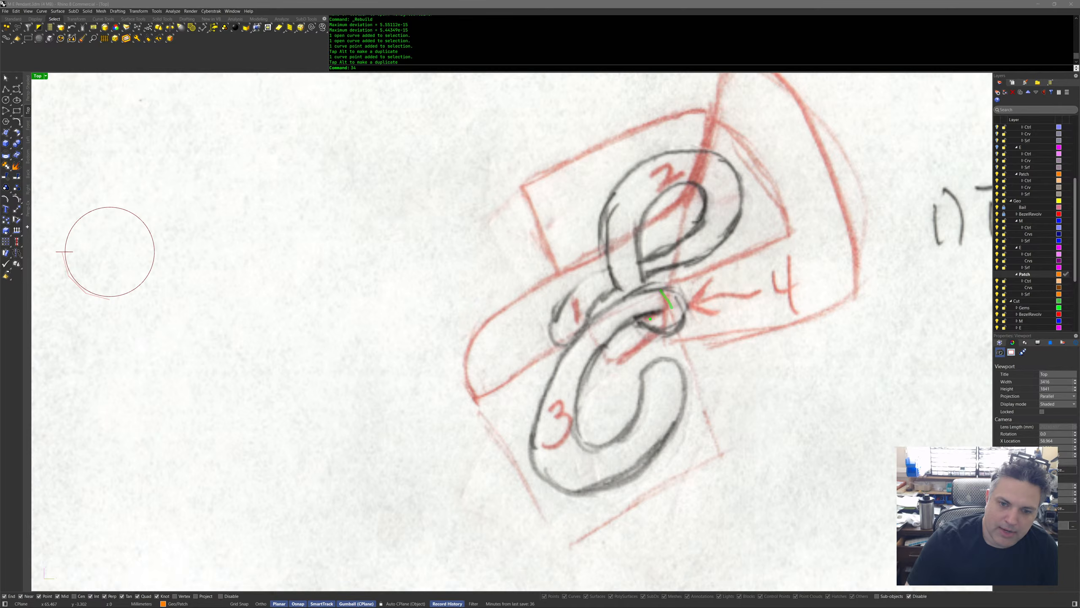
{"action": "mouse_move", "coordinate": [528, 190]}
{"action": "left_mouse_down"}
{"action": "mouse_move", "coordinate": [595, 349]}
{"action": "mouse_move", "coordinate": [662, 328]}
{"action": "mouse_move", "coordinate": [705, 101]}
{"action": "mouse_move", "coordinate": [567, 159]}
{"action": "mouse_move", "coordinate": [521, 192]}
{"action": "left_mouse_up"}
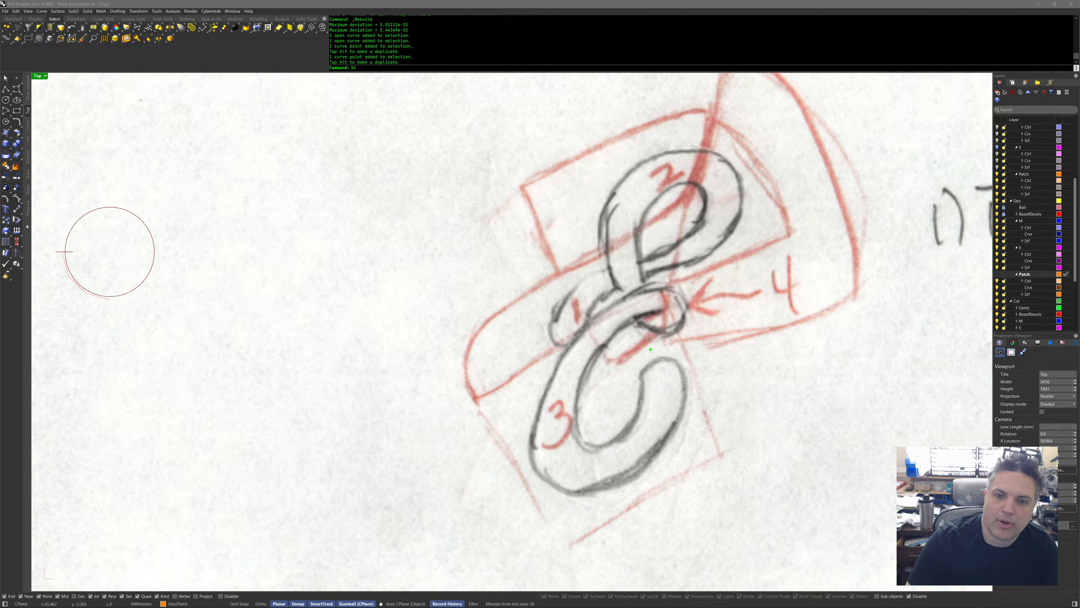
{"action": "mouse_move", "coordinate": [645, 322]}
{"action": "left_mouse_down"}
{"action": "mouse_move", "coordinate": [691, 298]}
{"action": "mouse_move", "coordinate": [676, 337]}
{"action": "left_mouse_up"}
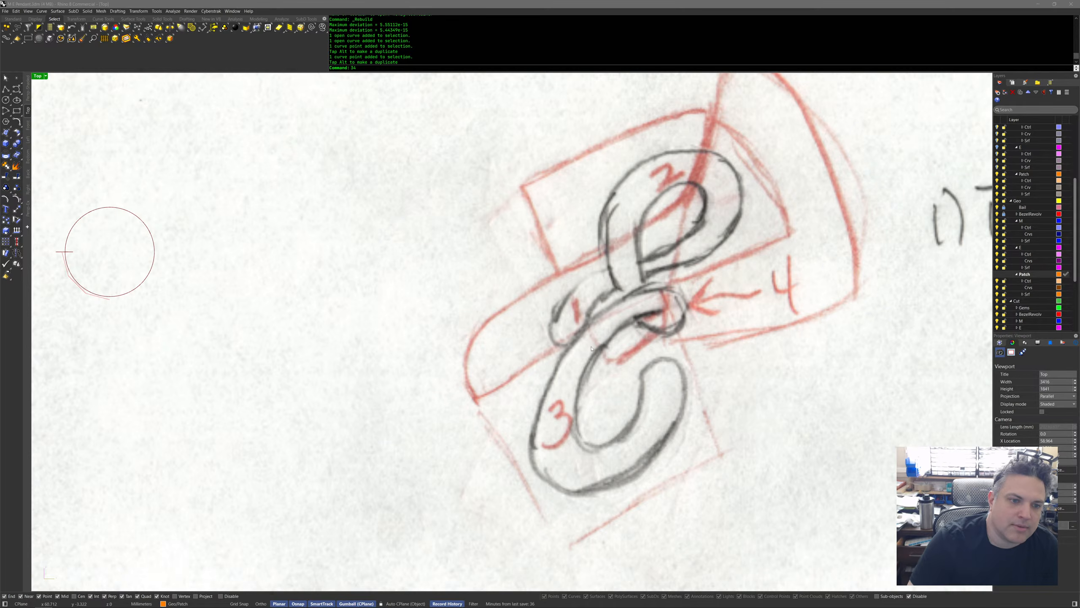
Sweep temporary green strokes lengthwise over the M's four-patch sketch, running from the lower patches to the upper ones.
{"action": "right_click_drag", "start_coordinate": [278, 346], "coordinate": [642, 346]}
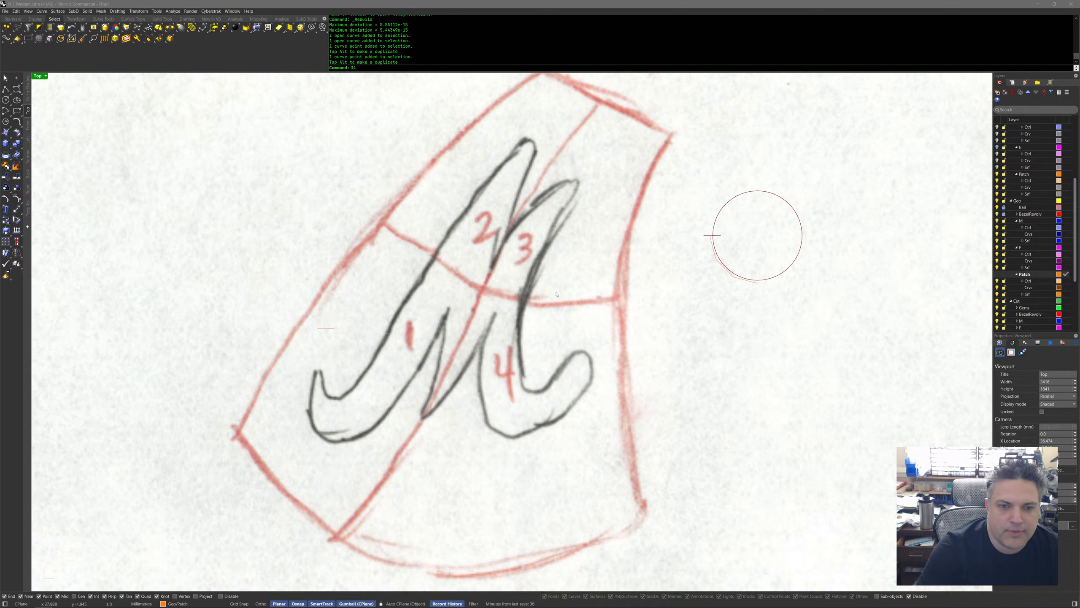
{"action": "mouse_move", "coordinate": [636, 511]}
{"action": "left_mouse_down"}
{"action": "mouse_move", "coordinate": [610, 255]}
{"action": "mouse_move", "coordinate": [641, 173]}
{"action": "left_mouse_up"}
{"action": "mouse_move", "coordinate": [547, 550]}
{"action": "left_mouse_down"}
{"action": "mouse_move", "coordinate": [563, 251]}
{"action": "mouse_move", "coordinate": [613, 115]}
{"action": "left_mouse_up"}
{"action": "mouse_move", "coordinate": [458, 567]}
{"action": "left_mouse_down"}
{"action": "mouse_move", "coordinate": [554, 232]}
{"action": "mouse_move", "coordinate": [612, 108]}
{"action": "left_mouse_up"}
{"action": "left_click_drag", "start_coordinate": [349, 537], "coordinate": [588, 104]}
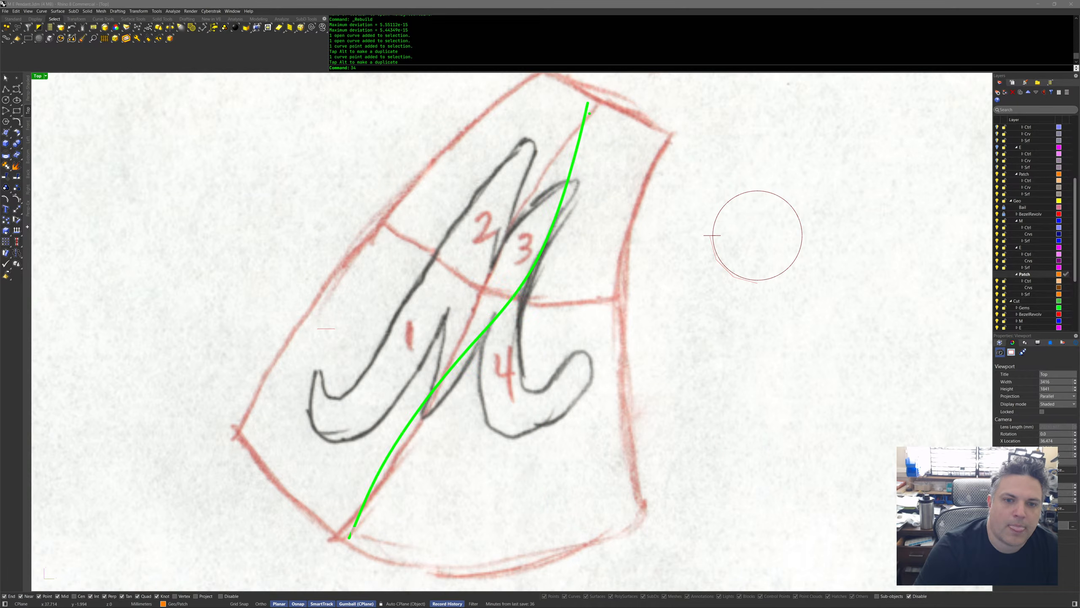
{"action": "left_click_drag", "start_coordinate": [263, 454], "coordinate": [516, 134]}
{"action": "left_click_drag", "start_coordinate": [317, 416], "coordinate": [528, 162]}
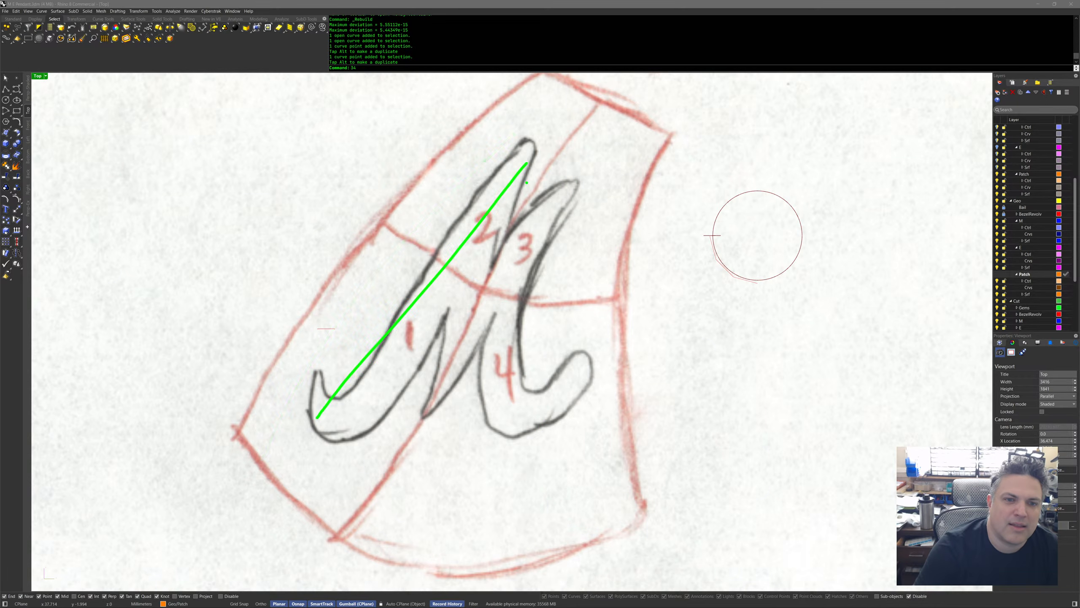
{"action": "mouse_move", "coordinate": [285, 364]}
{"action": "left_mouse_down"}
{"action": "mouse_move", "coordinate": [303, 283]}
{"action": "mouse_move", "coordinate": [460, 55]}
{"action": "left_mouse_up"}
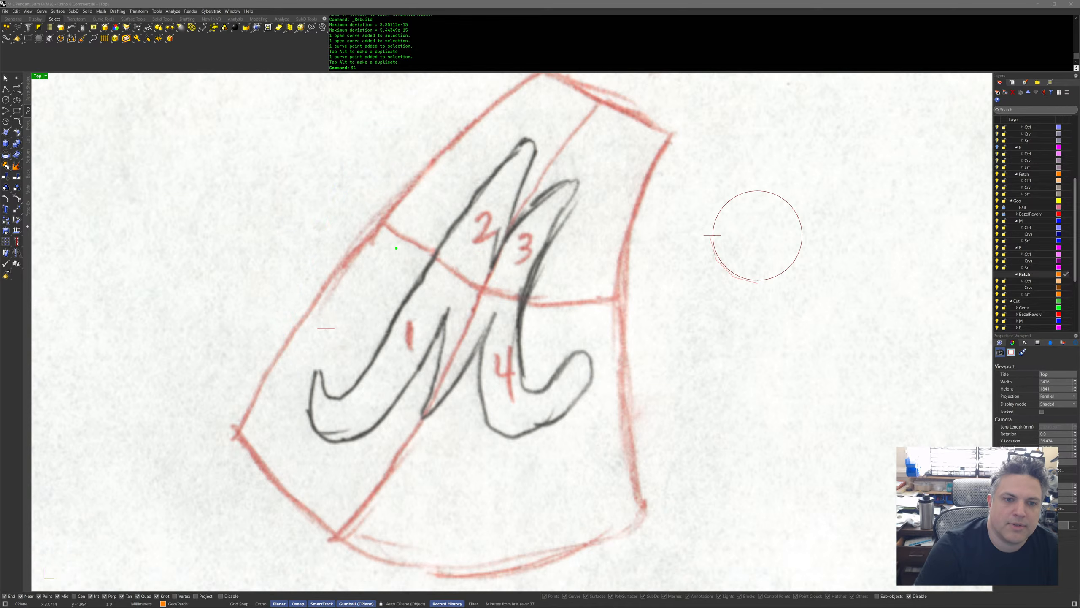
Trace the M sketch's inner patch seams around their central crossing with temporary green strokes.
{"action": "mouse_move", "coordinate": [485, 287]}
{"action": "left_mouse_down"}
{"action": "mouse_move", "coordinate": [425, 259]}
{"action": "mouse_move", "coordinate": [383, 222]}
{"action": "left_mouse_up"}
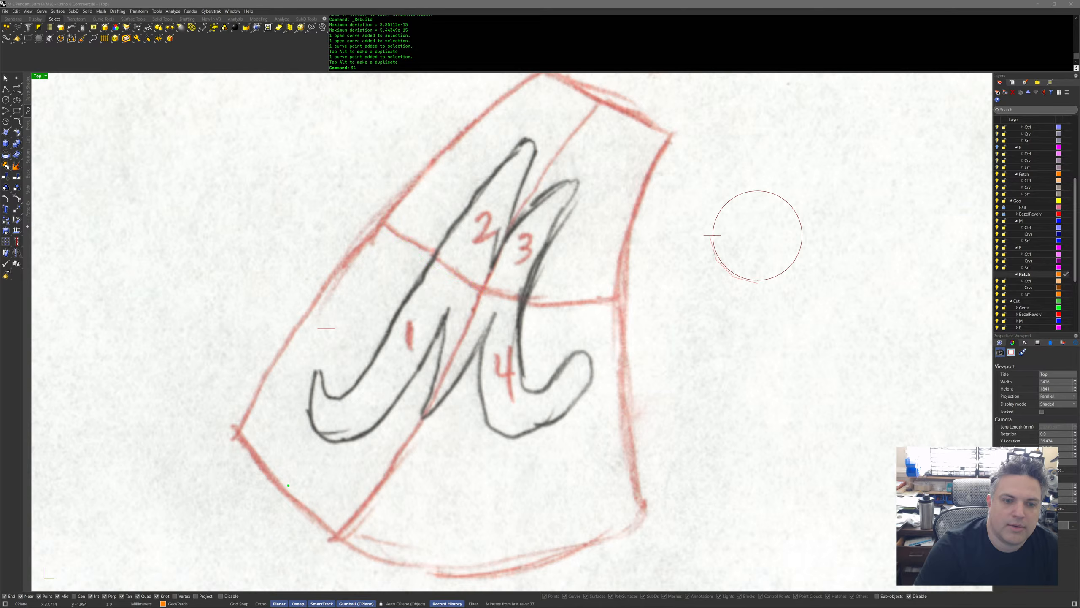
{"action": "left_click_drag", "start_coordinate": [486, 293], "coordinate": [620, 297]}
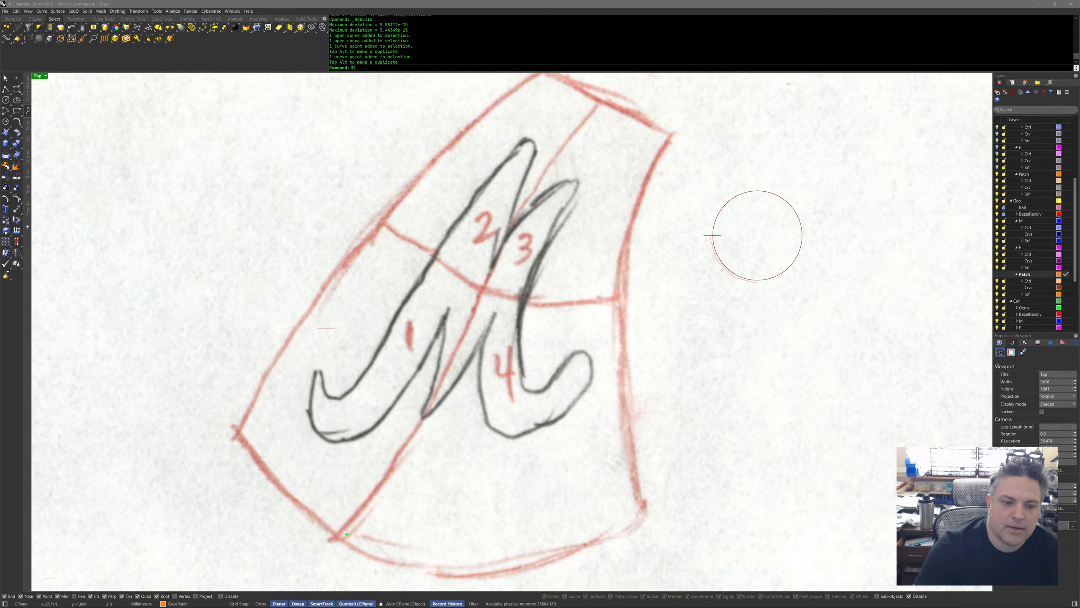
{"action": "mouse_move", "coordinate": [343, 533]}
{"action": "left_mouse_down"}
{"action": "mouse_move", "coordinate": [430, 411]}
{"action": "mouse_move", "coordinate": [474, 300]}
{"action": "left_mouse_up"}
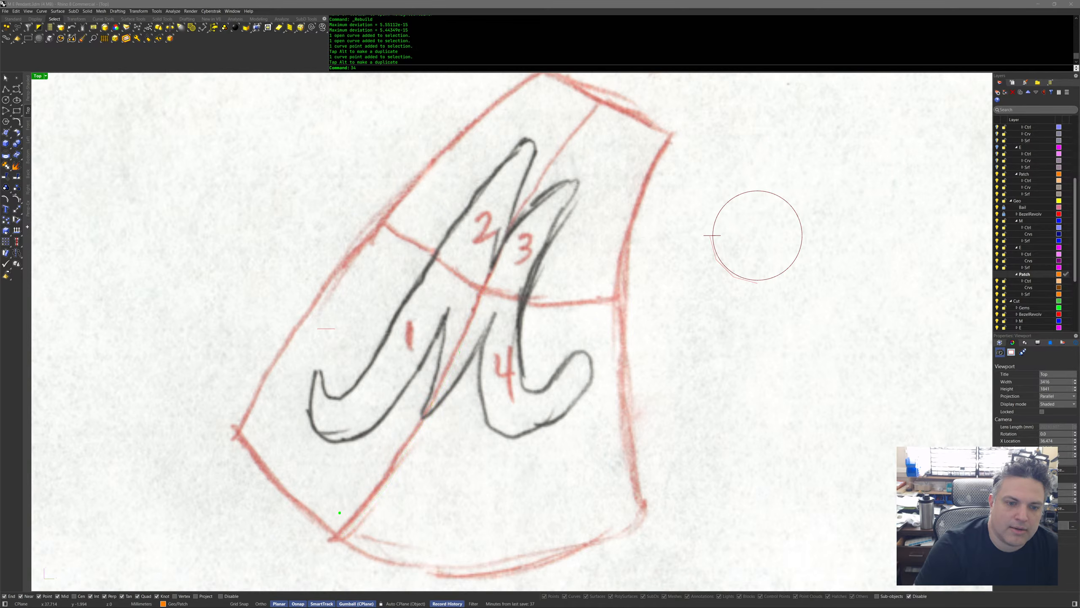
{"action": "mouse_move", "coordinate": [519, 410]}
{"action": "left_mouse_down"}
{"action": "mouse_move", "coordinate": [601, 244]}
{"action": "mouse_move", "coordinate": [511, 358]}
{"action": "left_mouse_up"}
{"action": "left_click_drag", "start_coordinate": [540, 223], "coordinate": [454, 362]}
{"action": "mouse_move", "coordinate": [463, 208]}
{"action": "left_mouse_down"}
{"action": "mouse_move", "coordinate": [386, 320]}
{"action": "mouse_move", "coordinate": [437, 190]}
{"action": "left_mouse_up"}
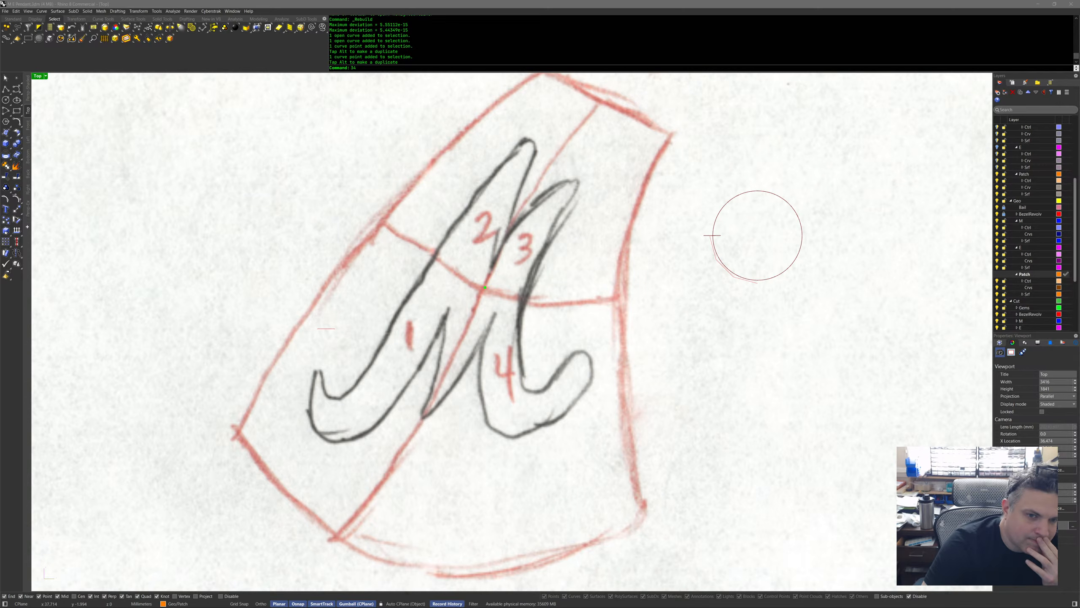
Select the three orange patch curves crossing the M's long central curve at its upper end, middle and lower end.
{"action": "scroll", "coordinate": [484, 326], "scroll_direction": "down", "scroll_amount": 2}
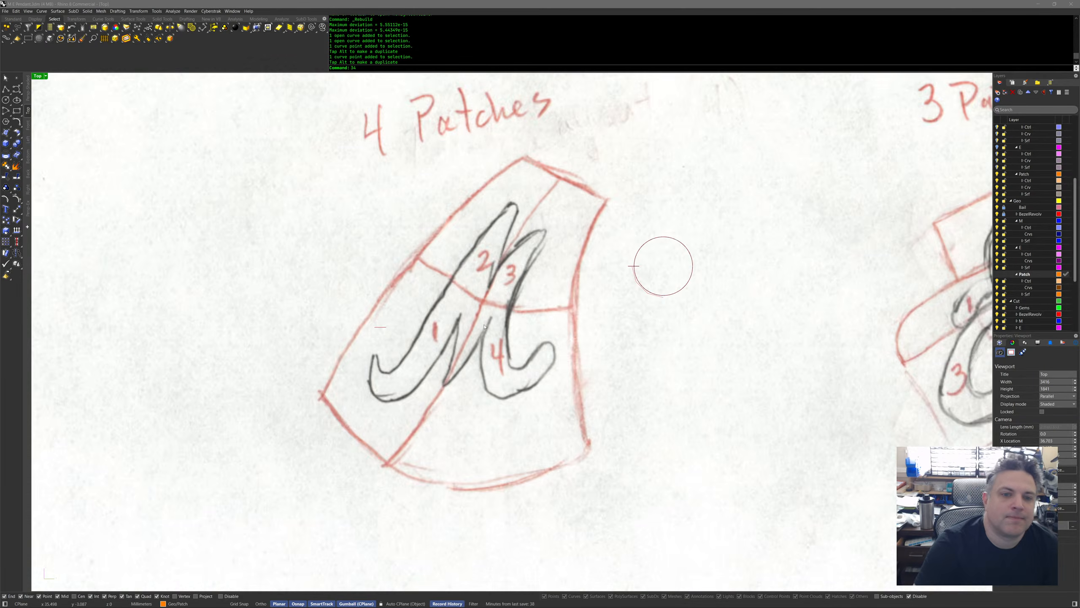
{"action": "scroll", "coordinate": [484, 326], "scroll_direction": "down", "scroll_amount": 6}
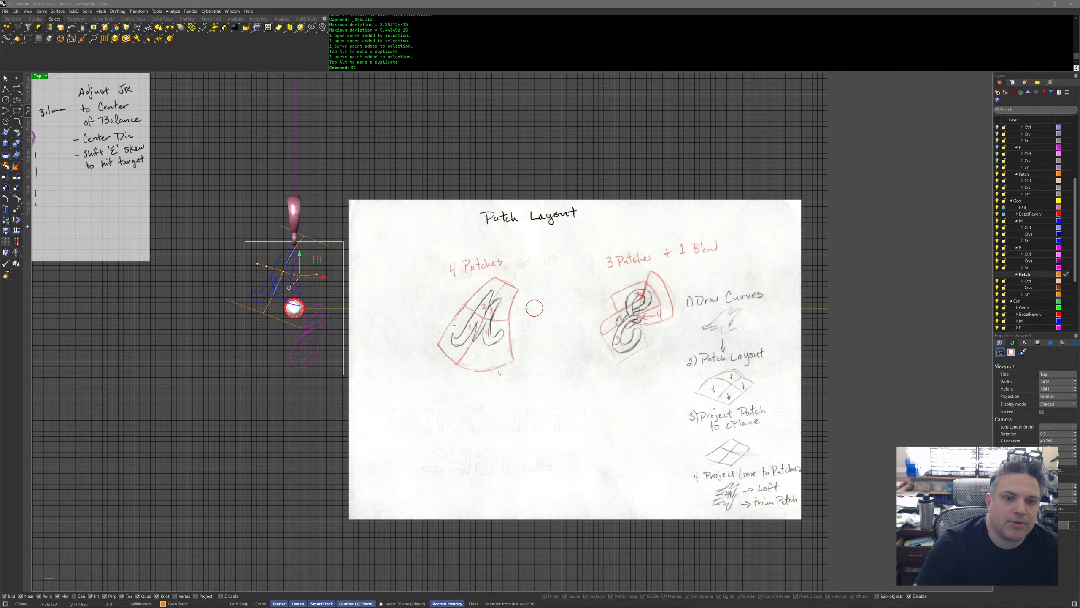
{"action": "right_click_drag", "start_coordinate": [481, 302], "coordinate": [530, 341]}
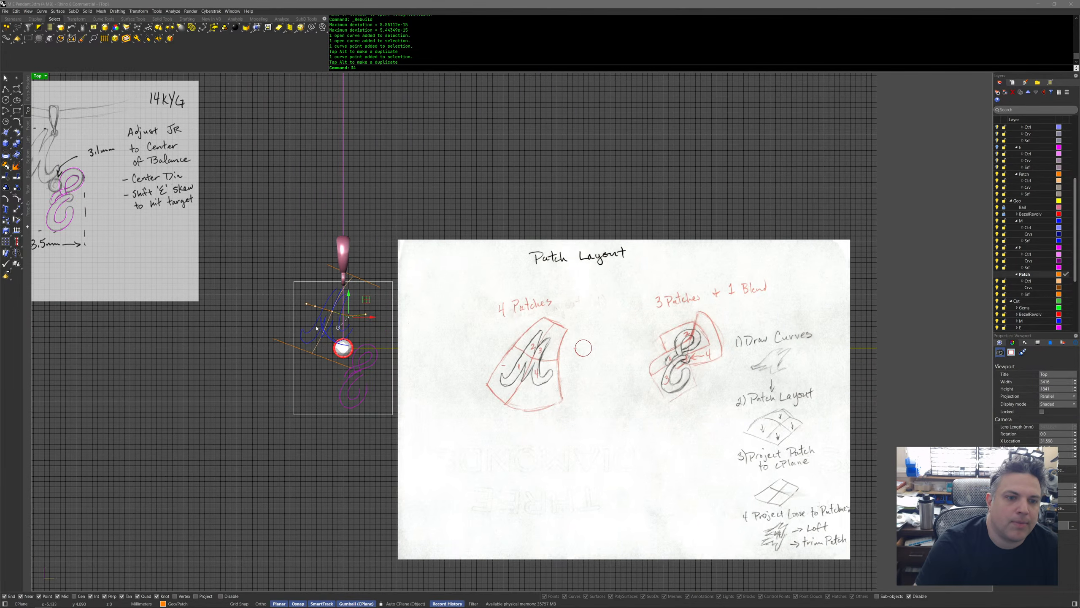
{"action": "scroll", "coordinate": [309, 317], "scroll_direction": "up", "scroll_amount": 8}
{"action": "key", "text": "Escape"}
{"action": "left_click", "coordinate": [334, 286]}
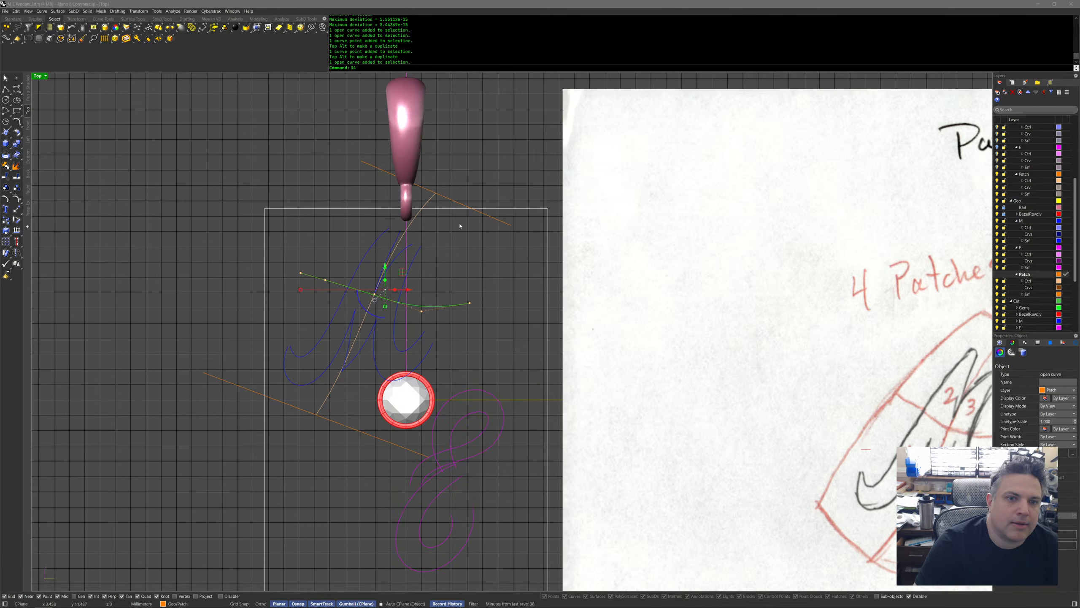
{"action": "left_click", "coordinate": [461, 206]}
{"action": "left_click", "coordinate": [334, 421]}
{"action": "middle_click", "coordinate": [267, 432]}
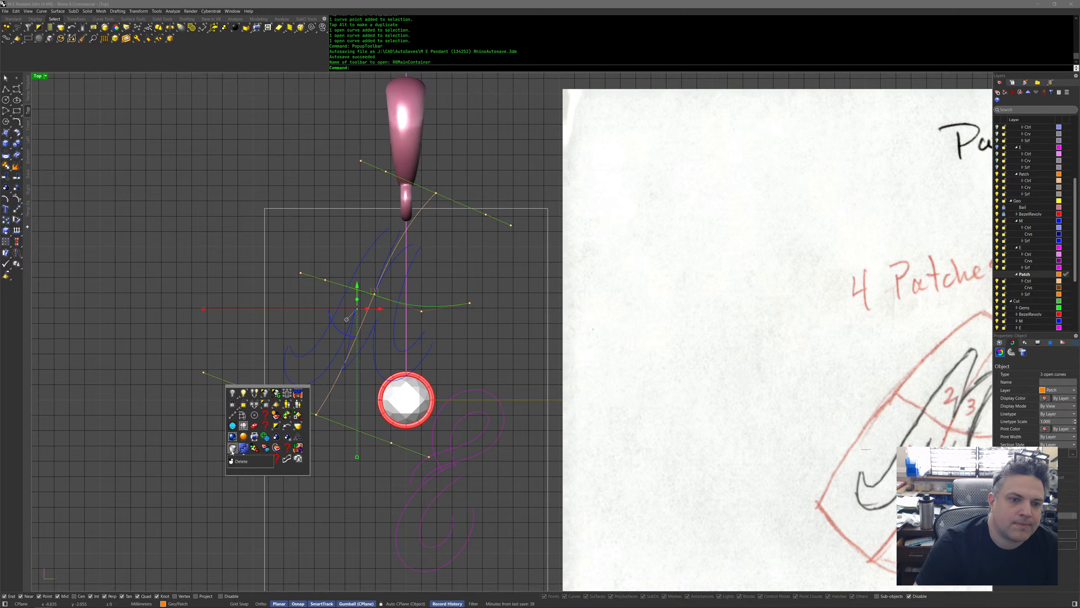
Delete the three selected cross curves and join the two remaining diagonal curves over the M into one curve.
{"action": "left_click", "coordinate": [232, 450]}
{"action": "right_click_drag", "start_coordinate": [258, 448], "coordinate": [189, 442]}
{"action": "left_click", "coordinate": [243, 398]}
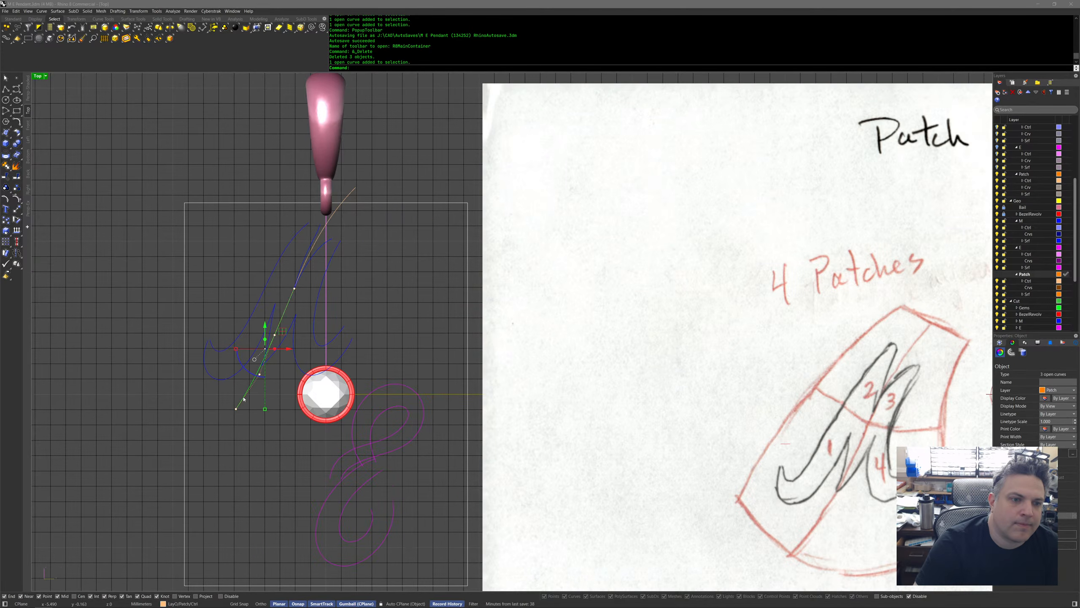
{"action": "left_click", "coordinate": [319, 237]}
{"action": "left_click", "coordinate": [288, 301], "text": "shift"}
{"action": "left_click", "coordinate": [308, 321]}
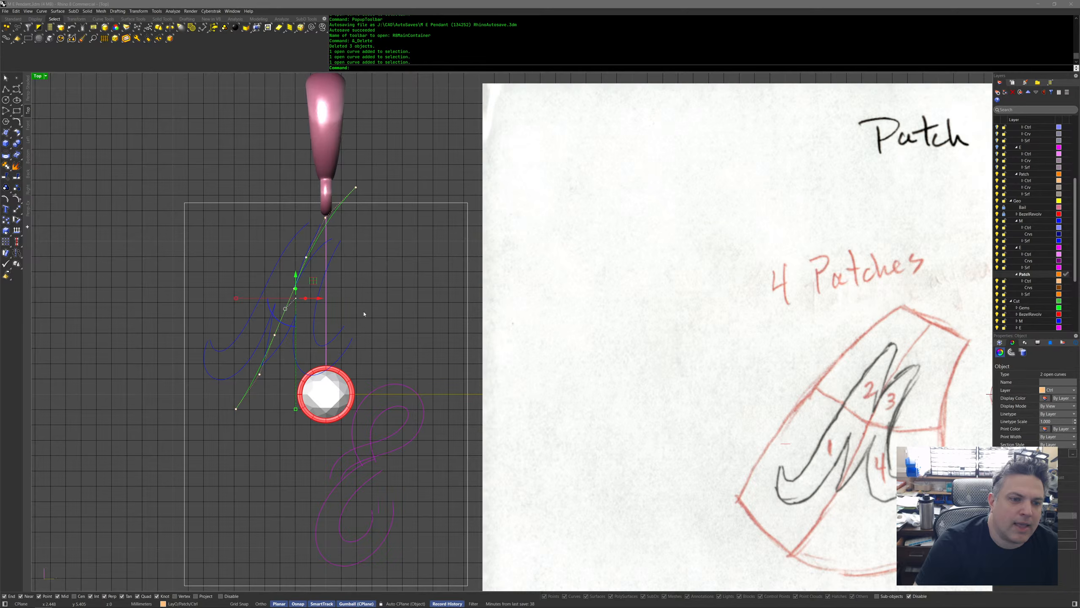
{"action": "right_click_drag", "start_coordinate": [362, 313], "coordinate": [395, 340]}
{"action": "scroll", "coordinate": [368, 330], "scroll_direction": "up", "scroll_amount": 2}
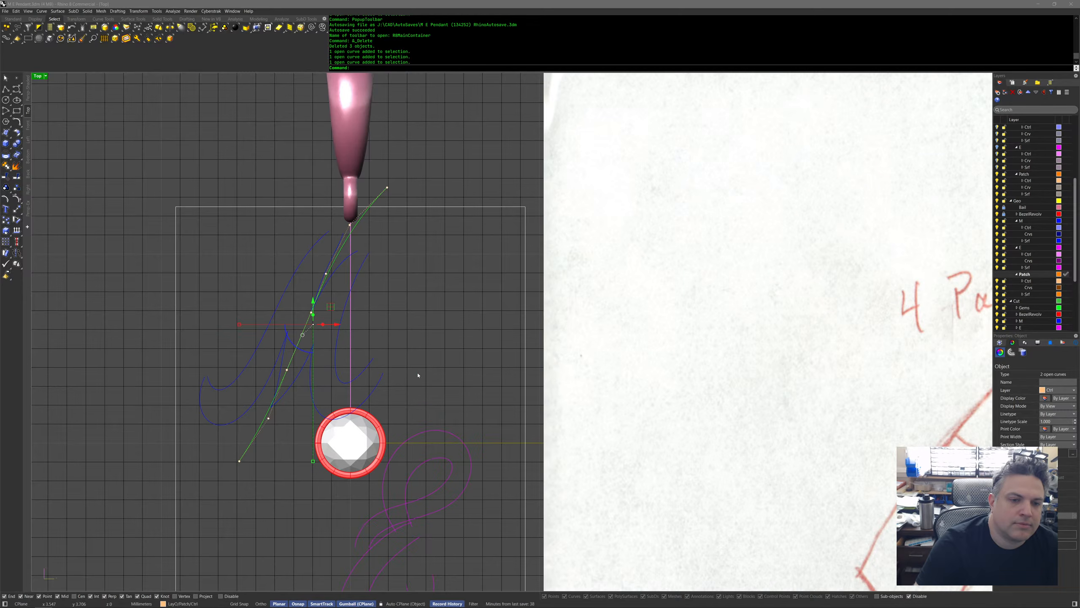
{"action": "middle_click", "coordinate": [392, 346]}
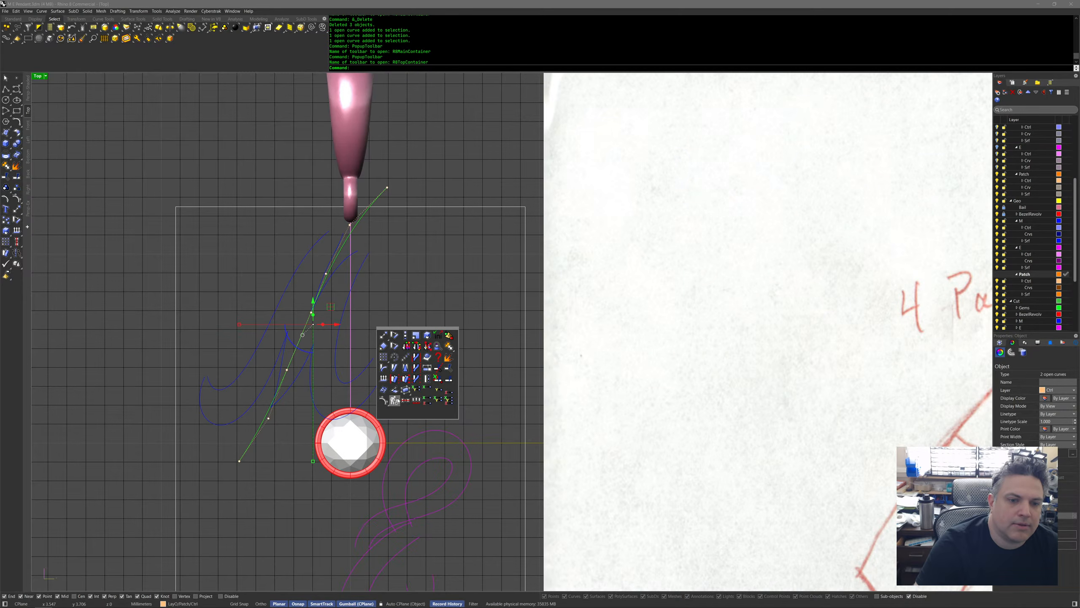
{"action": "left_click", "coordinate": [449, 346]}
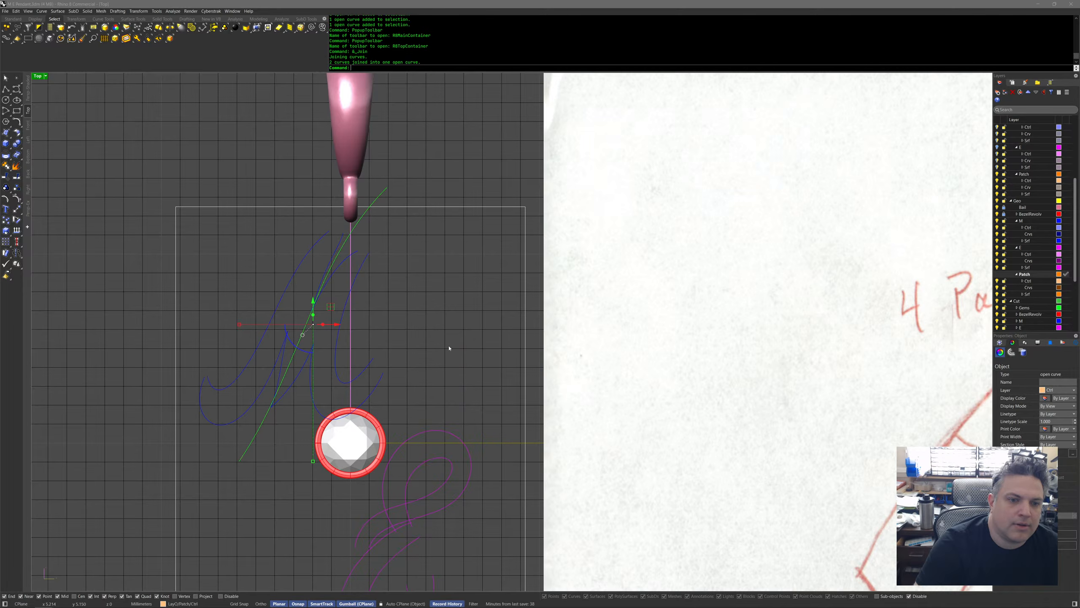
Rebuild the joined diagonal curve with a point count of 5 and degree 3.
{"action": "middle_click", "coordinate": [419, 340]}
{"action": "left_click", "coordinate": [398, 376]}
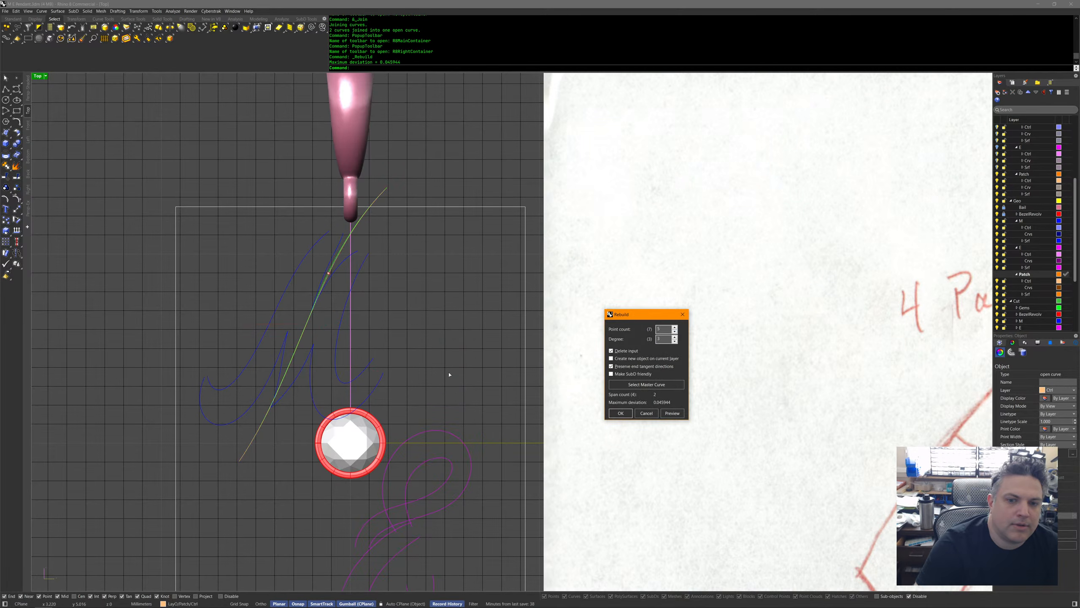
{"action": "left_click", "coordinate": [629, 413]}
Move the rebuilt curve from the pendant onto the 4 Patches drawing in the Patch Layout sketch.
{"action": "right_click_drag", "start_coordinate": [339, 310], "coordinate": [292, 308]}
{"action": "scroll", "coordinate": [372, 328], "scroll_direction": "down", "scroll_amount": 4}
{"action": "left_click_drag", "start_coordinate": [251, 297], "coordinate": [339, 338]}
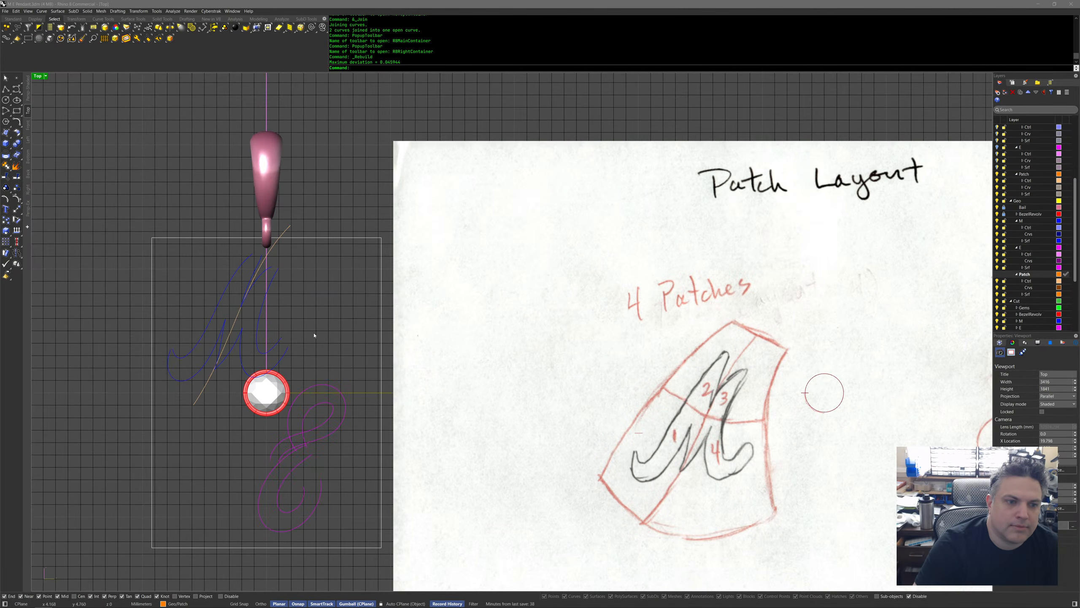
{"action": "left_click", "coordinate": [277, 238]}
{"action": "mouse_move", "coordinate": [257, 296]}
{"action": "left_mouse_down"}
{"action": "mouse_move", "coordinate": [698, 377]}
{"action": "mouse_move", "coordinate": [641, 389]}
{"action": "mouse_move", "coordinate": [660, 377]}
{"action": "left_mouse_up"}
Reposition the moved curve's control points so it follows the left outline of the 4 Patches drawing.
{"action": "left_click_drag", "start_coordinate": [620, 255], "coordinate": [766, 363]}
{"action": "mouse_move", "coordinate": [698, 305]}
{"action": "left_mouse_down"}
{"action": "mouse_move", "coordinate": [732, 322]}
{"action": "mouse_move", "coordinate": [719, 326]}
{"action": "left_mouse_up"}
{"action": "left_click", "coordinate": [708, 346]}
{"action": "left_click", "coordinate": [638, 392]}
{"action": "left_click_drag", "start_coordinate": [657, 375], "coordinate": [669, 370]}
{"action": "left_click_drag", "start_coordinate": [566, 441], "coordinate": [628, 433]}
{"action": "key", "text": "Escape"}
Copy and paste the left outline curve and move the duplicate to the right side of the 4 Patches drawing.
{"action": "right_click_drag", "start_coordinate": [656, 394], "coordinate": [586, 356]}
{"action": "left_click", "coordinate": [586, 355]}
{"action": "key", "text": "ctrl+c"}
{"action": "key", "text": "ctrl+v"}
{"action": "left_click_drag", "start_coordinate": [611, 349], "coordinate": [674, 385]}
Turn on the duplicate's control points and move them onto the sketch's right outline, from the upper corner down to the lower end.
{"action": "middle_click", "coordinate": [674, 385]}
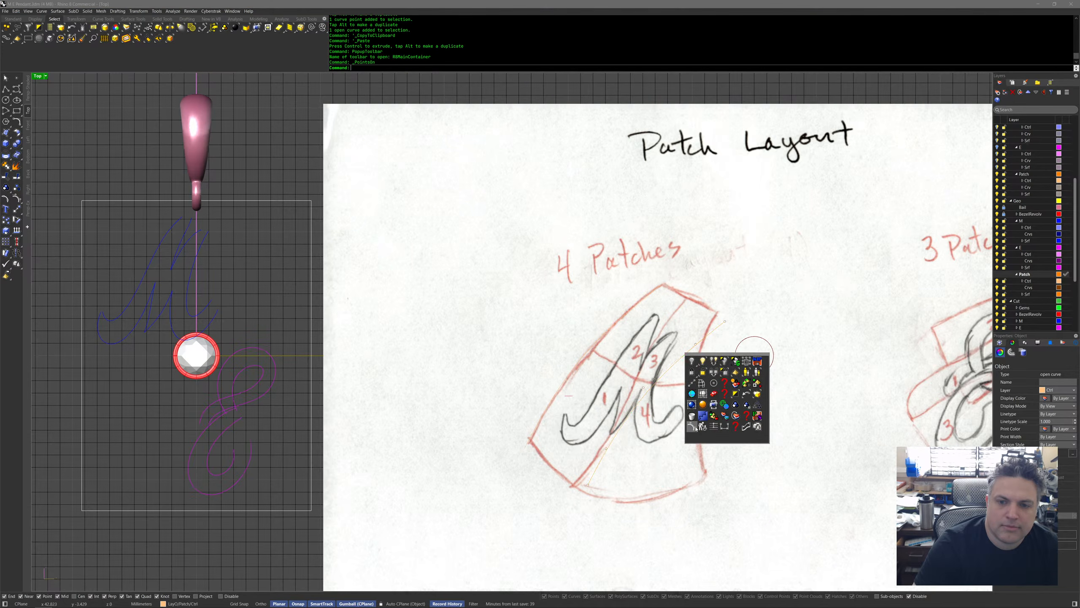
{"action": "left_click", "coordinate": [703, 415]}
{"action": "left_click", "coordinate": [724, 321]}
{"action": "left_click_drag", "start_coordinate": [742, 306], "coordinate": [736, 298]}
{"action": "left_click_drag", "start_coordinate": [688, 330], "coordinate": [690, 333]}
{"action": "left_click_drag", "start_coordinate": [710, 328], "coordinate": [718, 329]}
{"action": "left_click", "coordinate": [643, 387]}
{"action": "left_click_drag", "start_coordinate": [658, 373], "coordinate": [697, 411]}
{"action": "left_click_drag", "start_coordinate": [581, 467], "coordinate": [722, 455]}
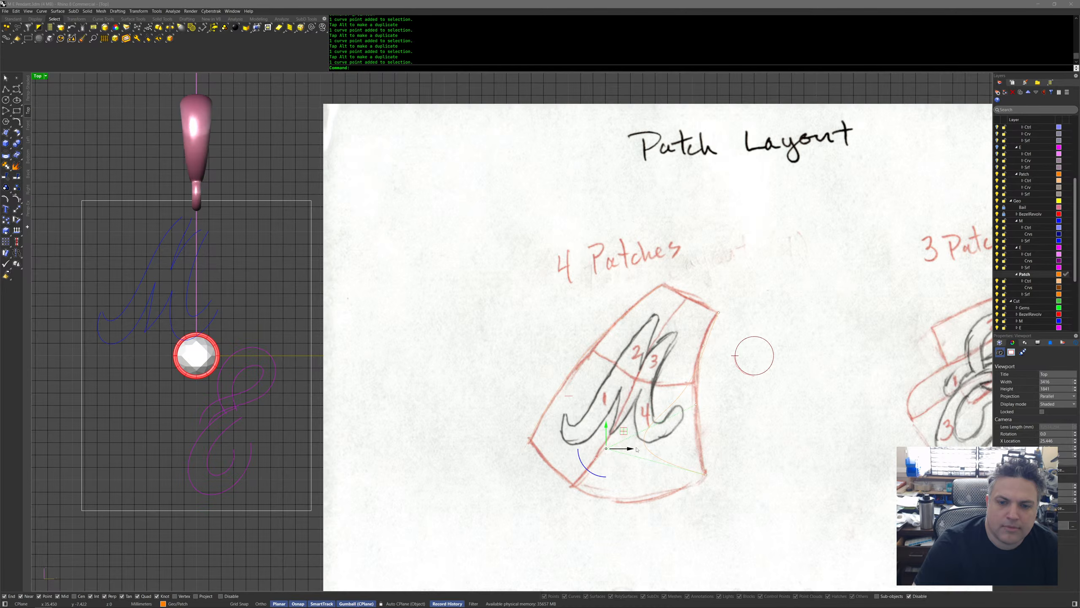
{"action": "left_click_drag", "start_coordinate": [626, 434], "coordinate": [701, 425]}
Fine-tune the middle and upper control points of the right outline curve to match the sketched red edge.
{"action": "scroll", "coordinate": [701, 425], "scroll_direction": "up", "scroll_amount": 5}
{"action": "left_click_drag", "start_coordinate": [635, 369], "coordinate": [693, 343]}
{"action": "left_click", "coordinate": [686, 297]}
{"action": "left_click_drag", "start_coordinate": [702, 285], "coordinate": [700, 273]}
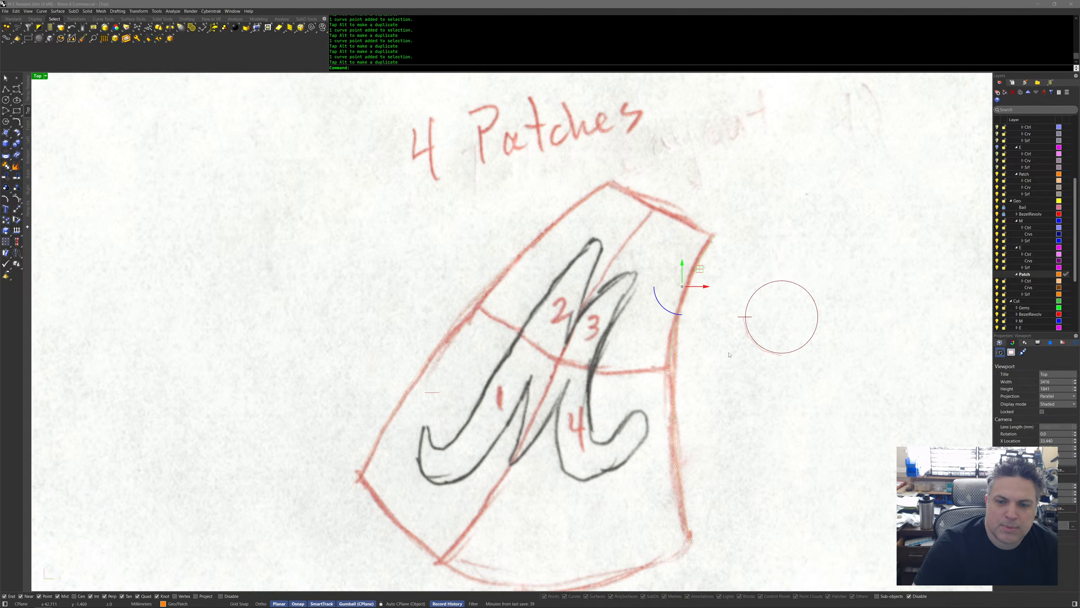
{"action": "left_click", "coordinate": [727, 362]}
Create one tween curve between the left and right outline curves.
{"action": "scroll", "coordinate": [724, 366], "scroll_direction": "down", "scroll_amount": 6}
{"action": "right_click_drag", "start_coordinate": [740, 377], "coordinate": [639, 366]}
{"action": "mouse_move", "coordinate": [668, 381]}
{"action": "left_mouse_down"}
{"action": "mouse_move", "coordinate": [446, 369]}
{"action": "mouse_move", "coordinate": [423, 386]}
{"action": "left_mouse_up"}
{"action": "right_click_drag", "start_coordinate": [553, 442], "coordinate": [517, 450]}
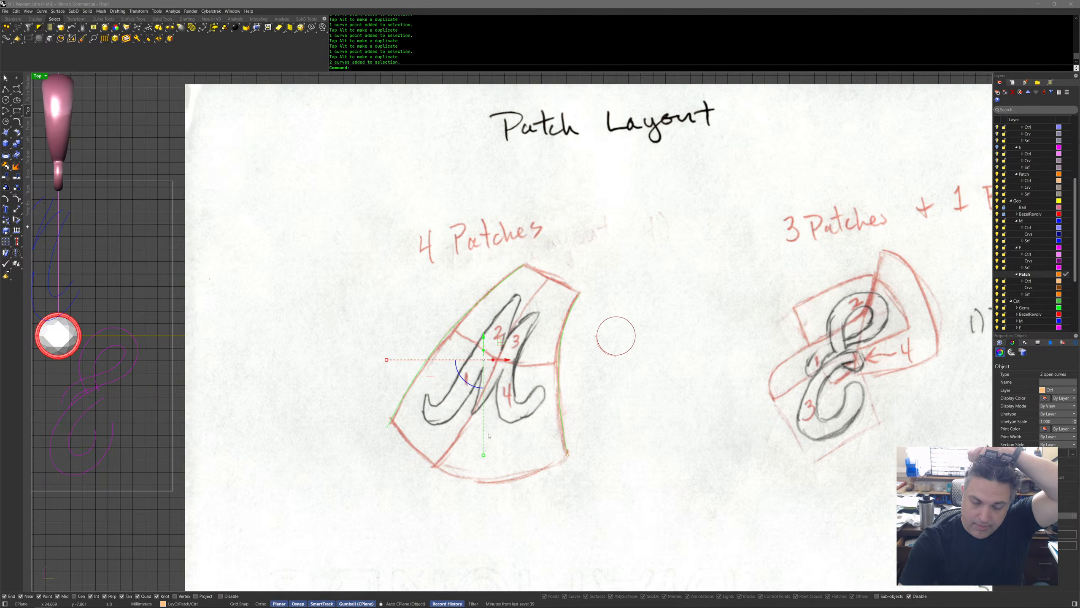
{"action": "middle_click", "coordinate": [498, 456]}
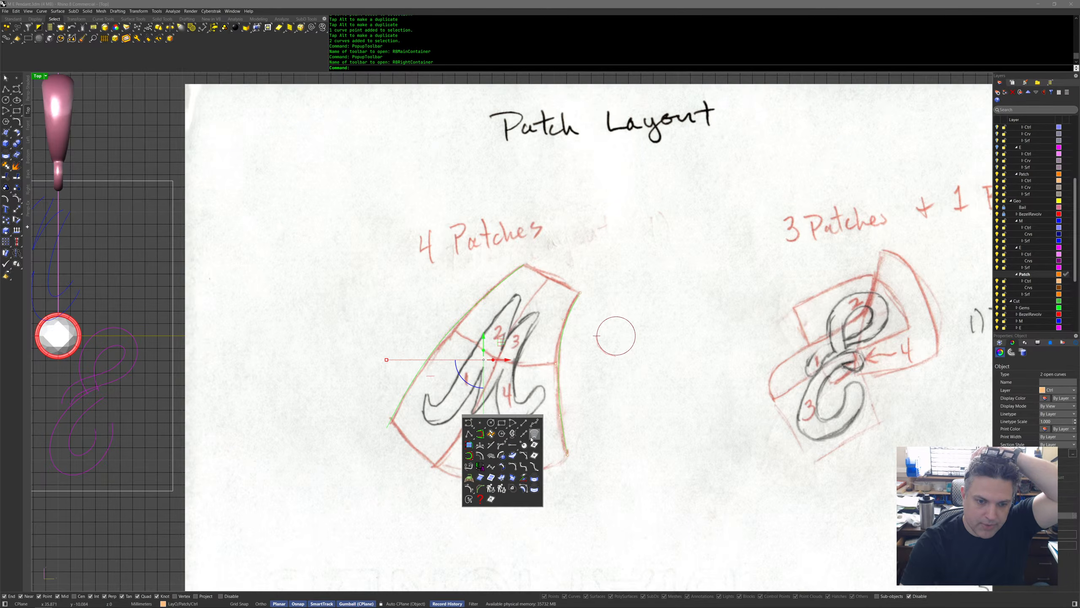
{"action": "left_click", "coordinate": [515, 427]}
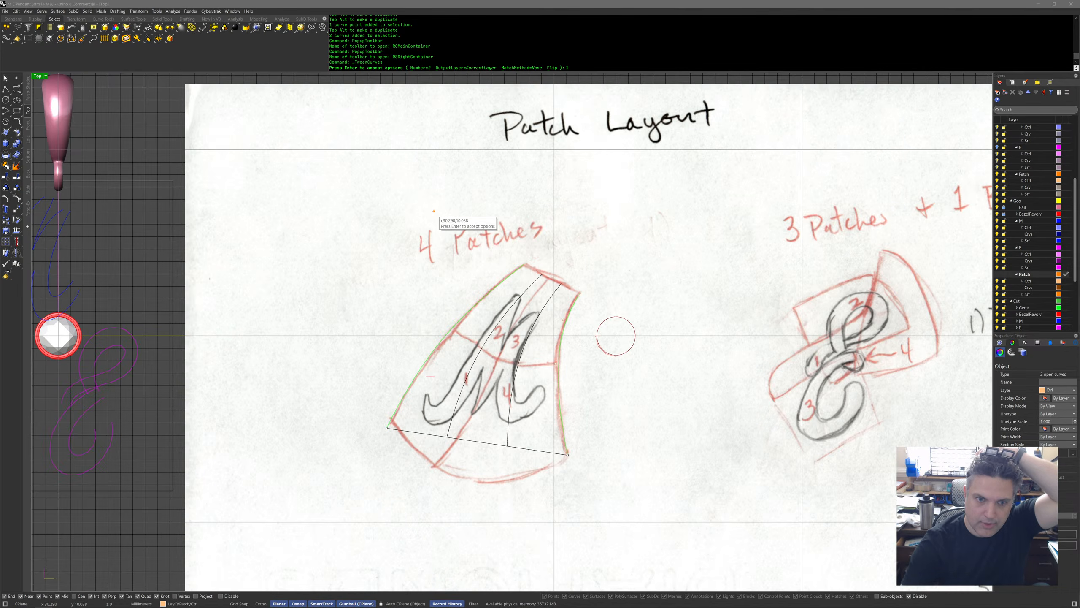
{"action": "type", "text": "1"}
{"action": "key", "text": "Return"}
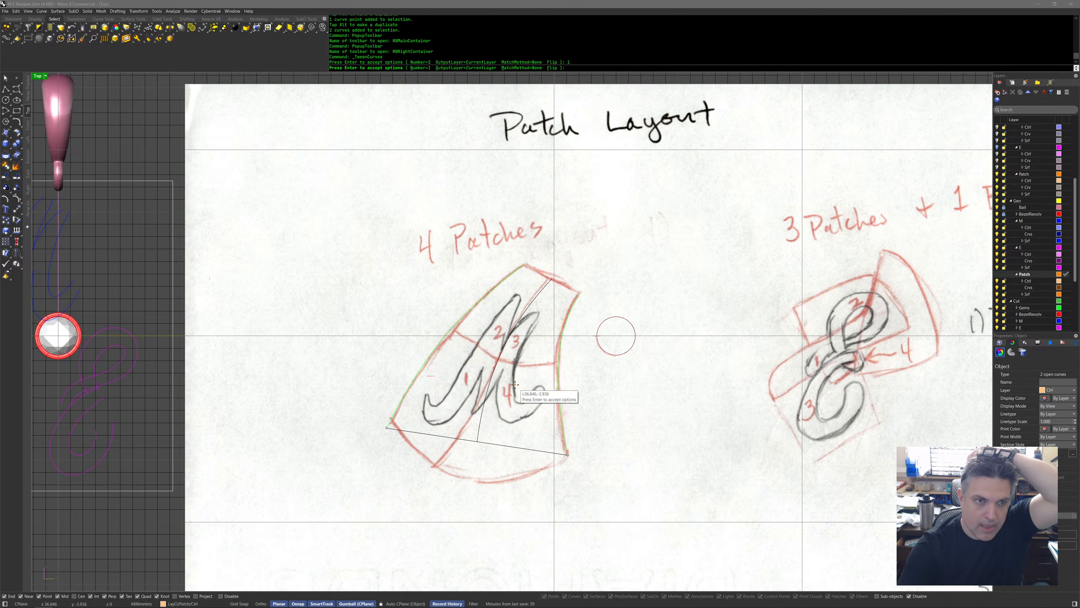
{"action": "key", "text": "Return"}
Rotate the tween curve 1 degree about the origin and back by -1 degree.
{"action": "left_click", "coordinate": [480, 422]}
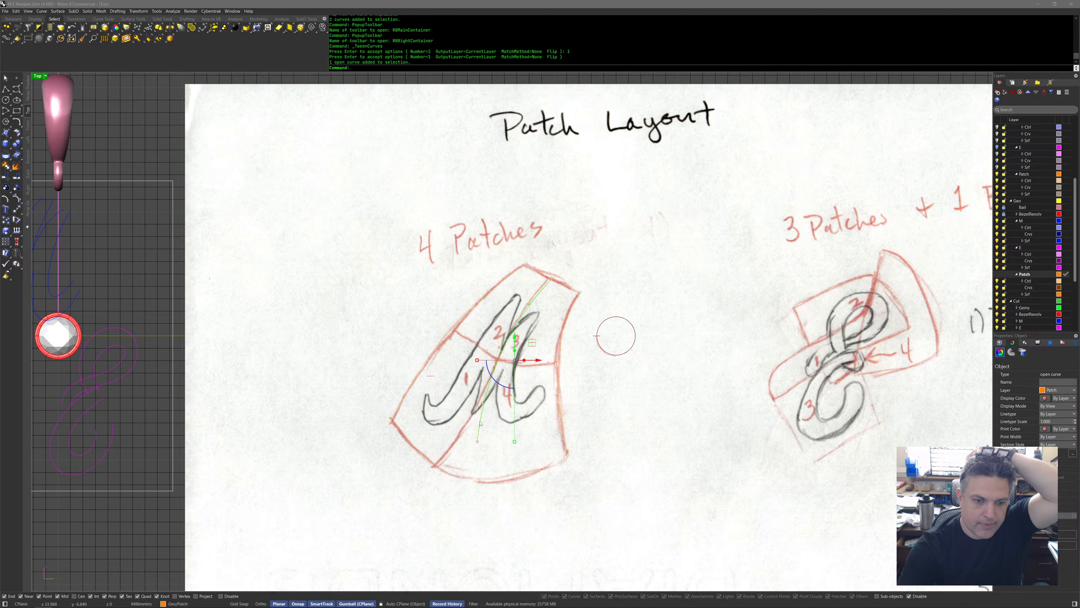
{"action": "middle_click", "coordinate": [491, 407]}
{"action": "left_click", "coordinate": [465, 422]}
{"action": "left_click", "coordinate": [625, 392]}
Unlock the Ref layer and make the Patch Layout picture's material semi-transparent.
{"action": "scroll", "coordinate": [1004, 137], "scroll_direction": "up", "scroll_amount": 5}
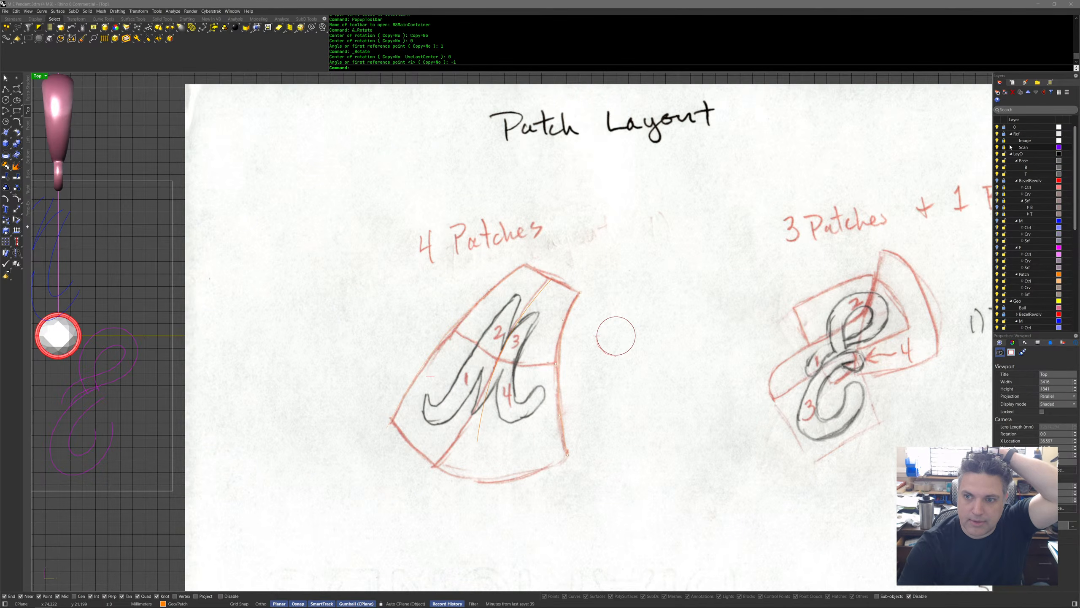
{"action": "left_click", "coordinate": [1004, 134]}
{"action": "left_click", "coordinate": [846, 266]}
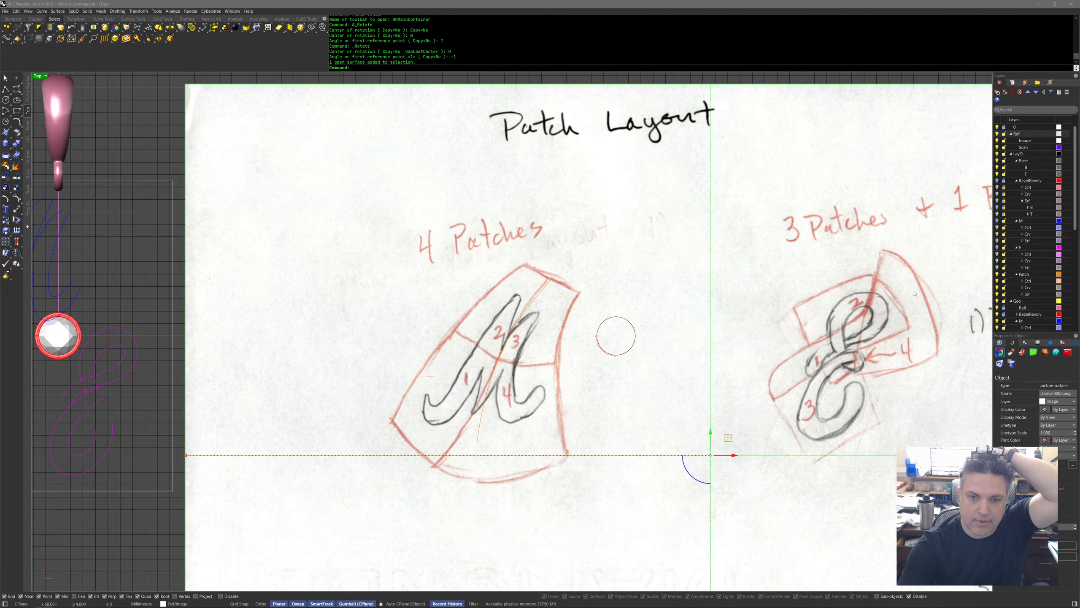
{"action": "left_click", "coordinate": [1011, 352]}
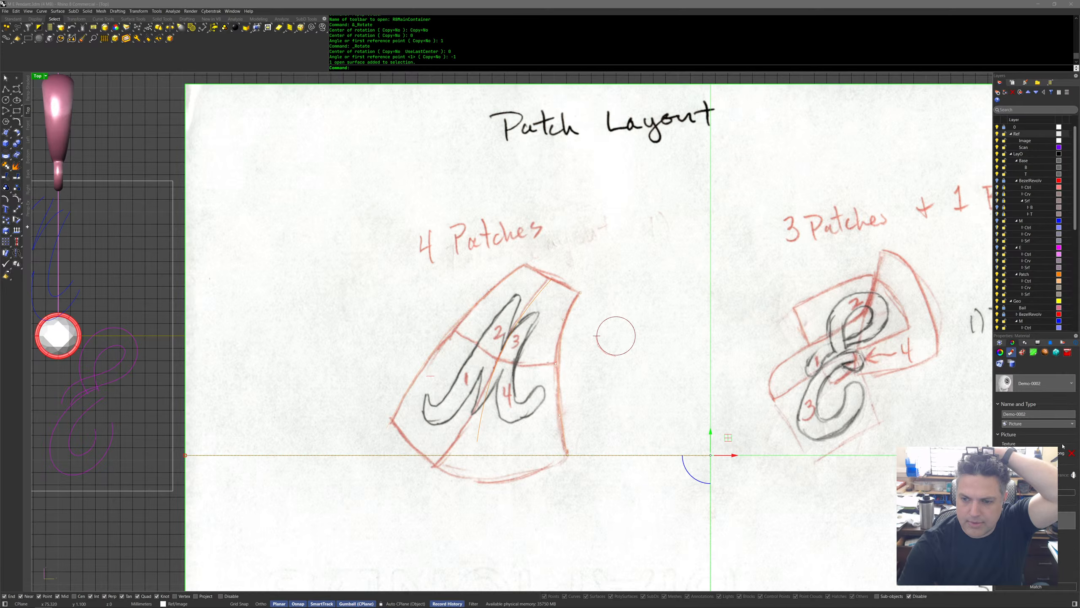
{"action": "left_click_drag", "start_coordinate": [1005, 492], "coordinate": [1024, 492]}
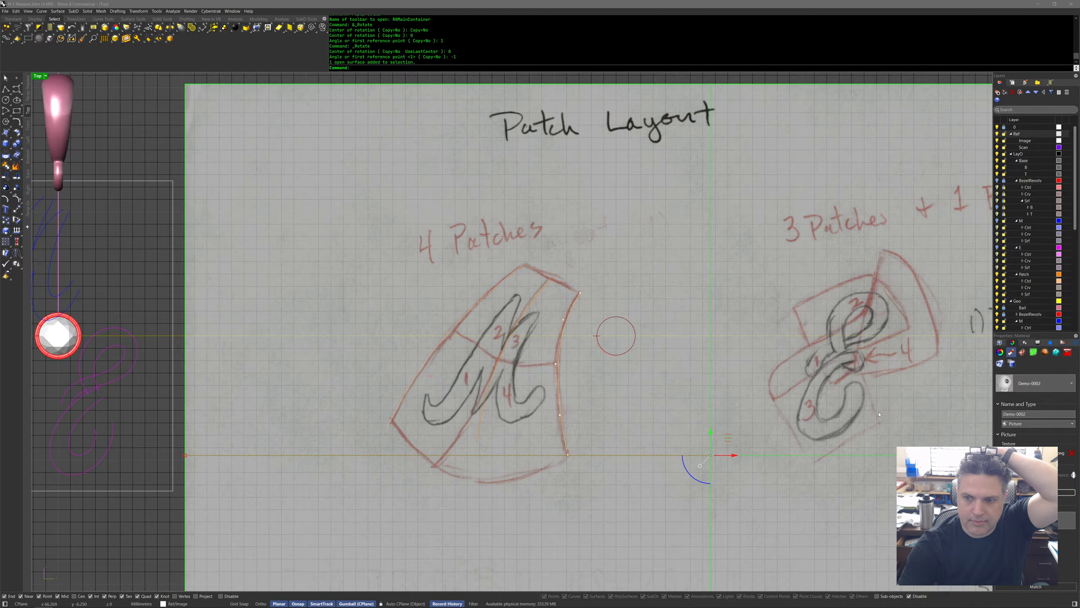
Recolor the Patch layer to green and deselect the sketch picture.
{"action": "right_click_drag", "start_coordinate": [569, 344], "coordinate": [531, 340]}
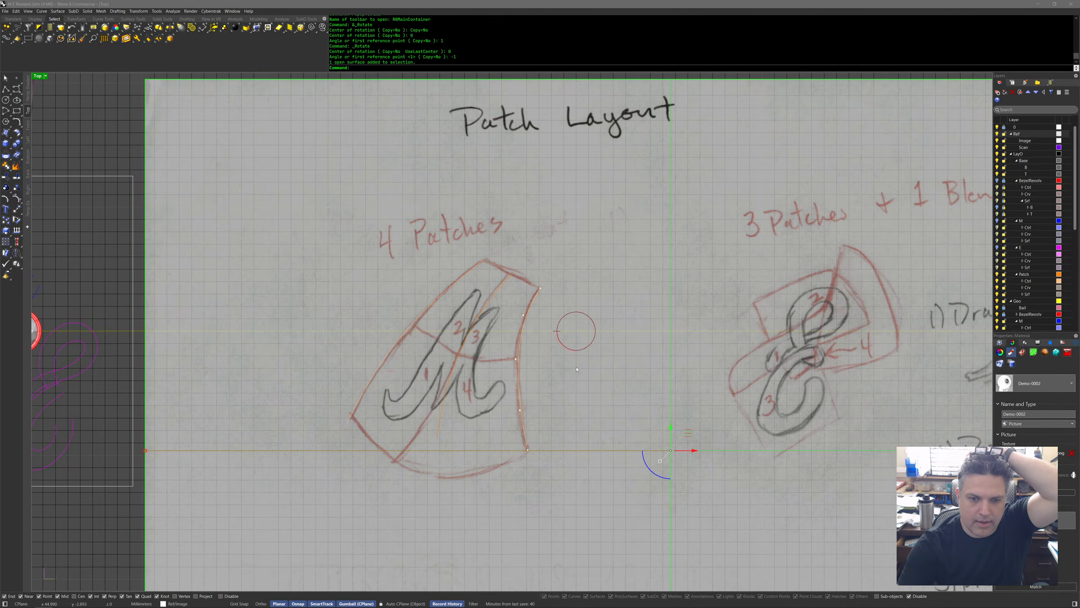
{"action": "middle_click", "coordinate": [533, 322]}
{"action": "left_click", "coordinate": [572, 385]}
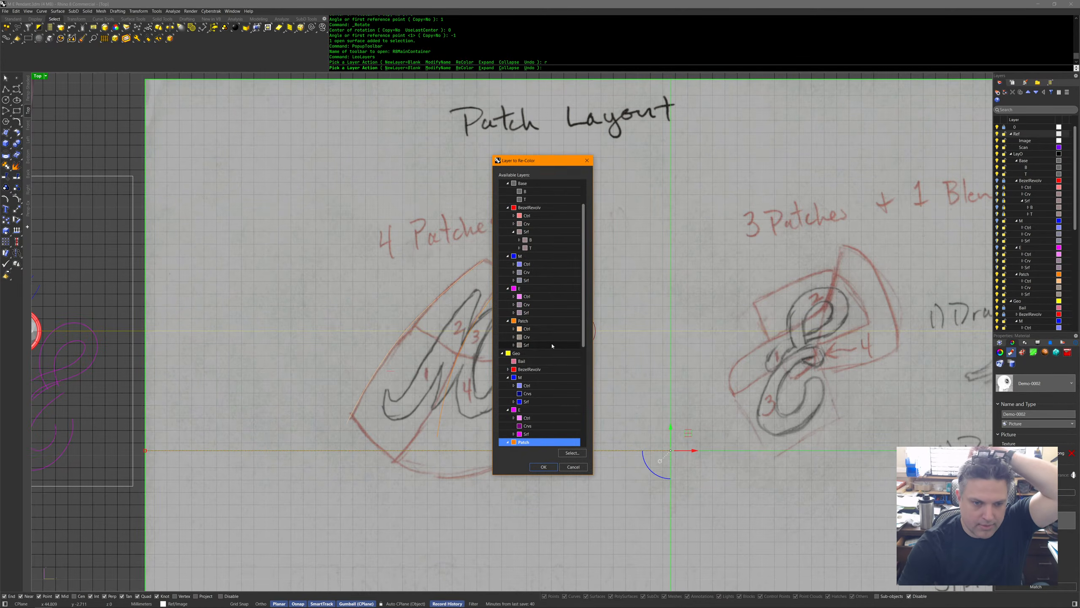
{"action": "double_click", "coordinate": [519, 322]}
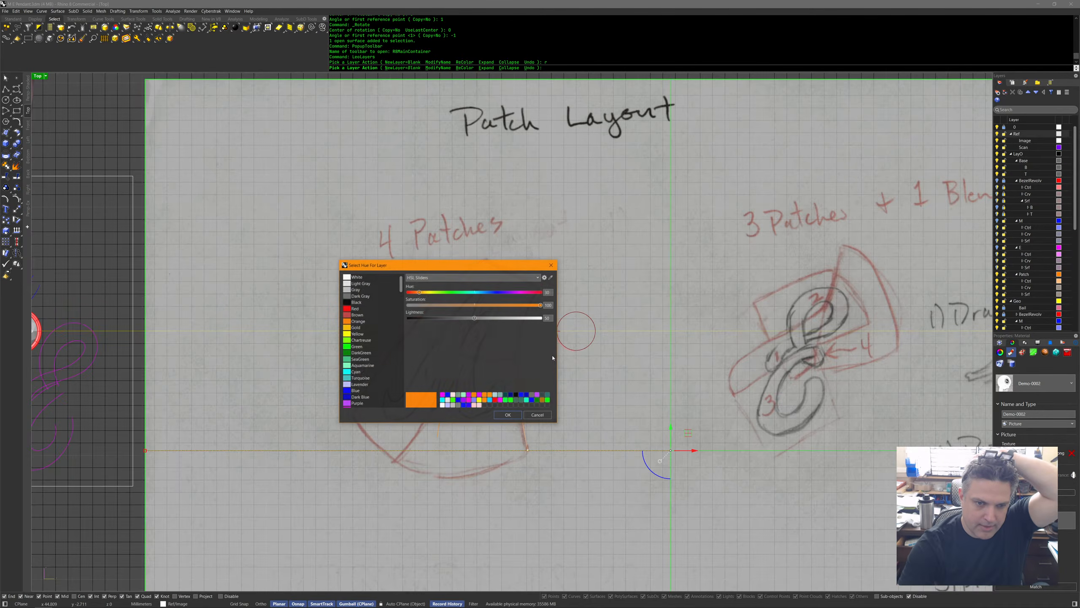
{"action": "left_click", "coordinate": [449, 293]}
{"action": "left_click", "coordinate": [507, 415]}
{"action": "right_click_drag", "start_coordinate": [502, 428], "coordinate": [538, 402]}
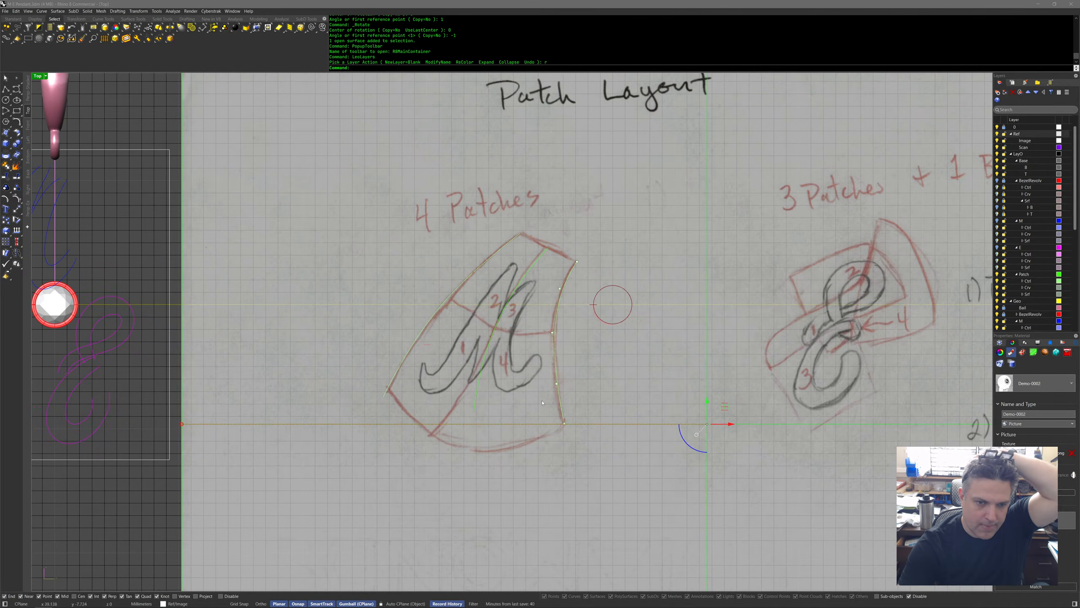
{"action": "key", "text": "Escape"}
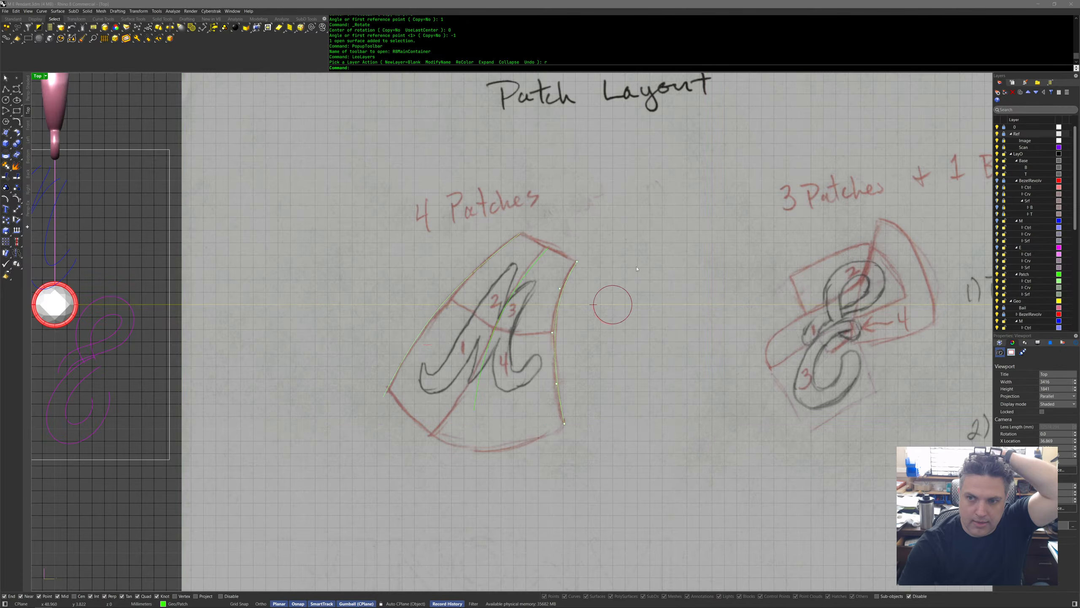
Show the tween curve's control points and move its lower end to where the sketched center seam meets the bottom outline.
{"action": "right_click_drag", "start_coordinate": [491, 308], "coordinate": [512, 289]}
{"action": "left_click", "coordinate": [495, 373]}
{"action": "middle_click", "coordinate": [495, 373]}
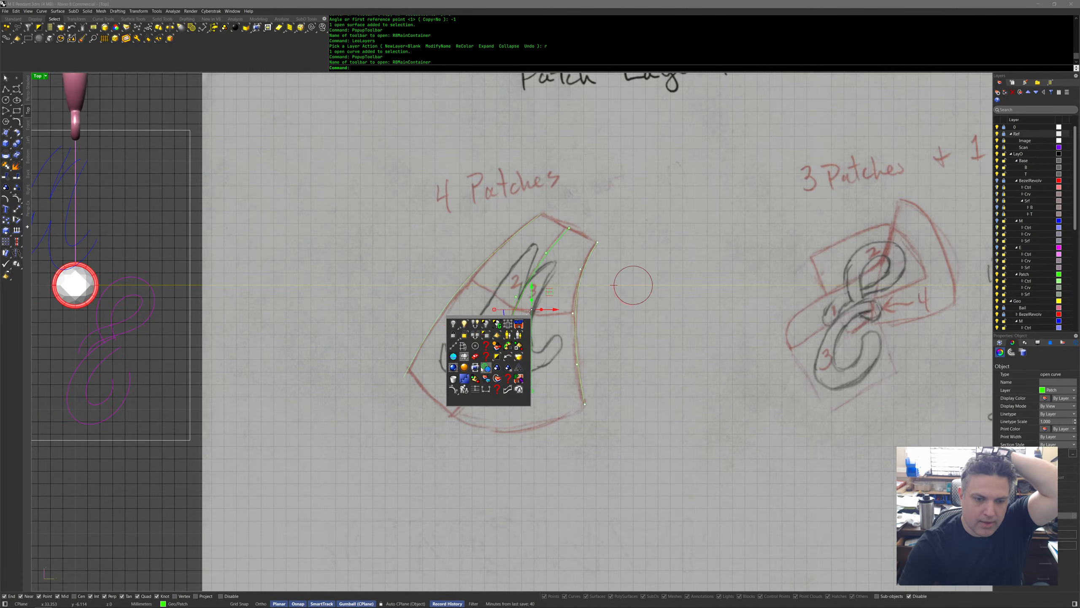
{"action": "left_click", "coordinate": [464, 380]}
{"action": "left_click", "coordinate": [500, 391]}
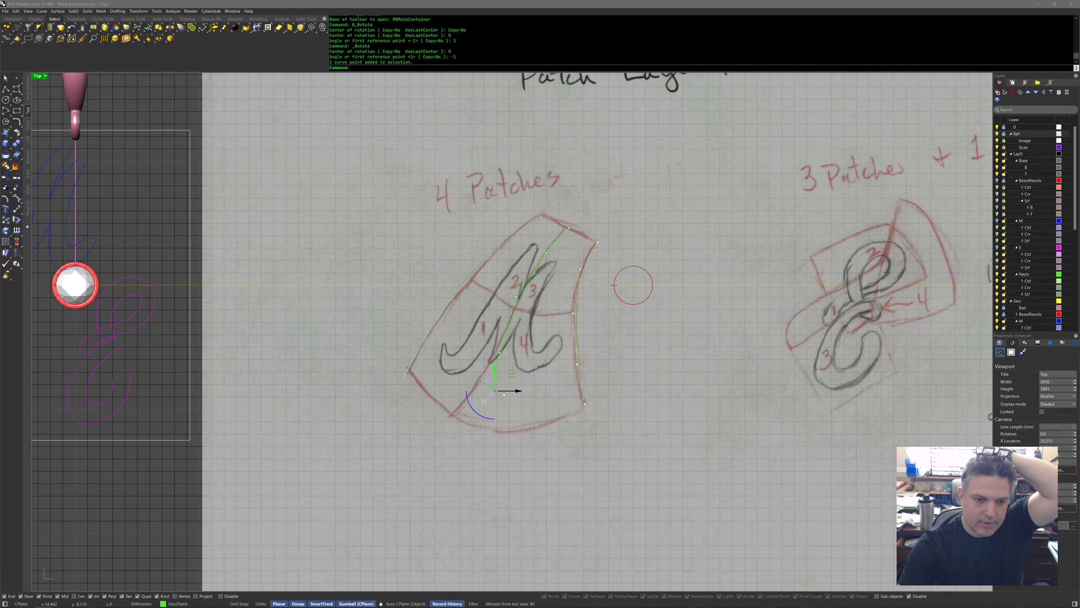
{"action": "left_click_drag", "start_coordinate": [494, 390], "coordinate": [453, 415]}
Move the tween curve's upper control points along the center seam, placing its top end on the sketch's upper outline.
{"action": "left_click", "coordinate": [499, 353]}
{"action": "scroll", "coordinate": [522, 338], "scroll_direction": "up", "scroll_amount": 4}
{"action": "left_click", "coordinate": [571, 224]}
{"action": "left_click_drag", "start_coordinate": [588, 207], "coordinate": [585, 197]}
{"action": "left_click_drag", "start_coordinate": [609, 130], "coordinate": [637, 146]}
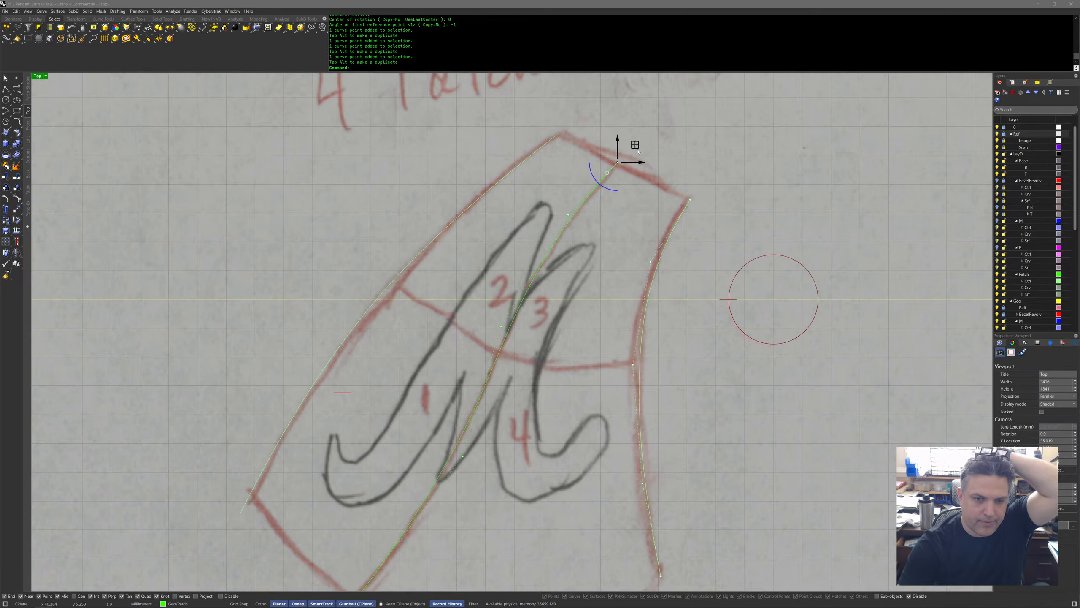
Adjust the tween curve's lower and middle interior control points to follow the center seam between patches 1 and 4.
{"action": "right_click_drag", "start_coordinate": [494, 316], "coordinate": [507, 236]}
{"action": "left_click_drag", "start_coordinate": [455, 356], "coordinate": [494, 388]}
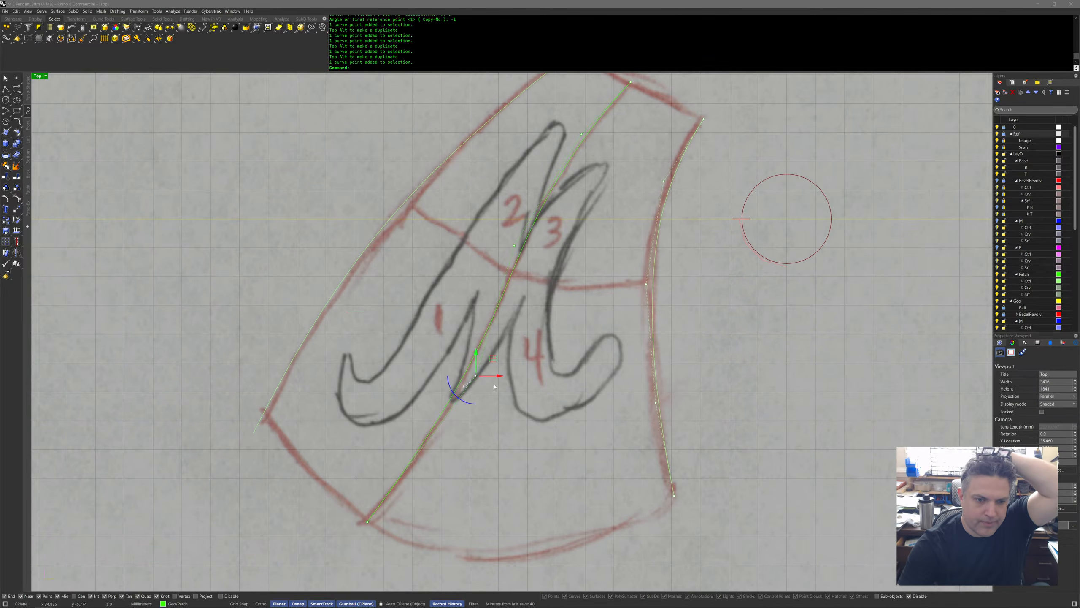
{"action": "left_click", "coordinate": [515, 245]}
{"action": "right_click_drag", "start_coordinate": [536, 256], "coordinate": [540, 285]}
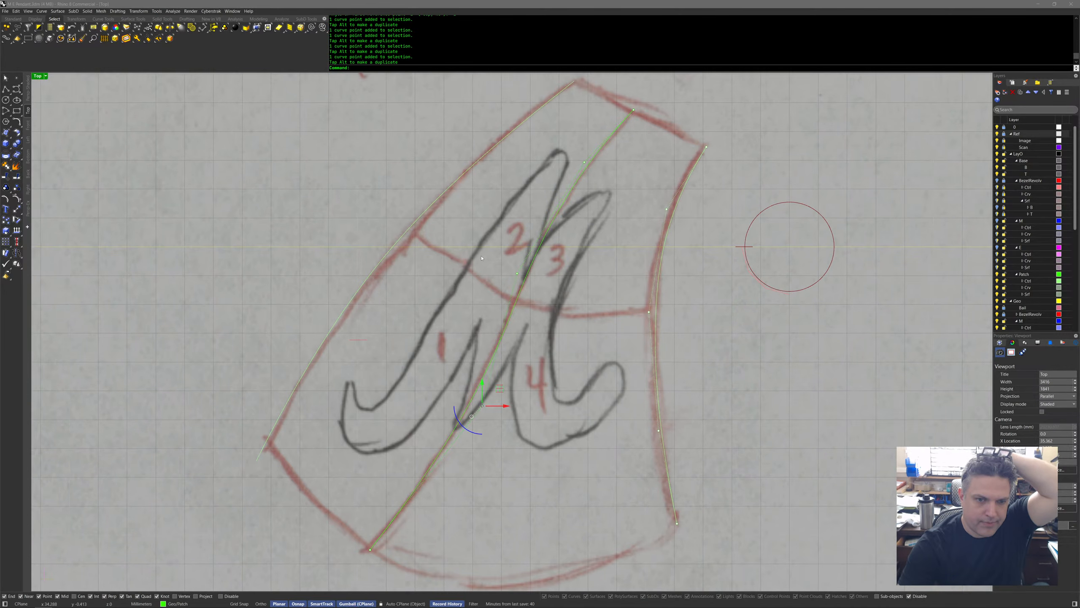
{"action": "left_click_drag", "start_coordinate": [534, 261], "coordinate": [534, 261]}
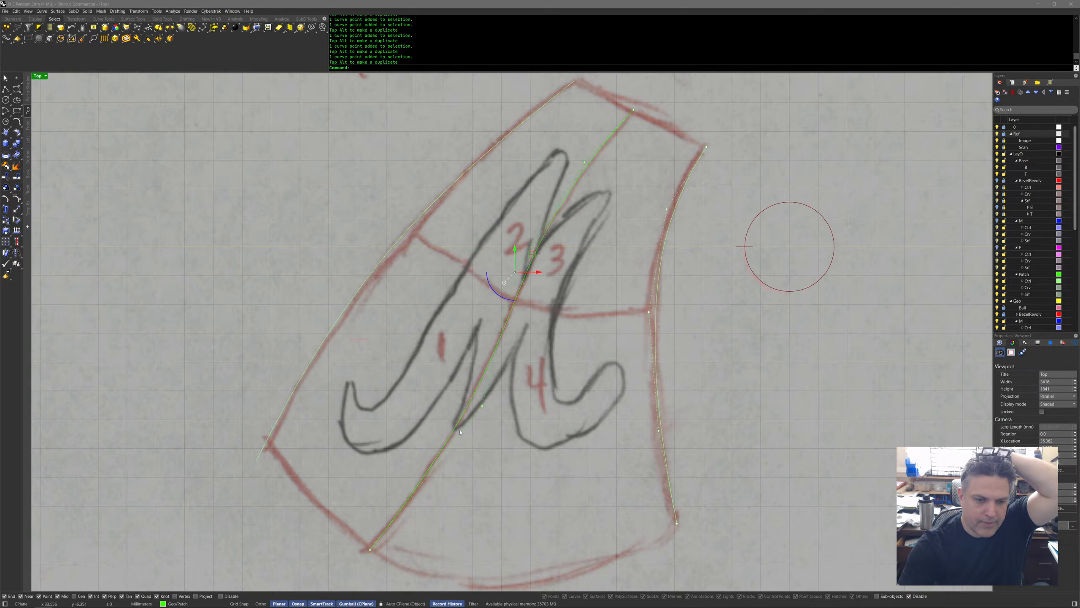
Check the tween curve's fit along the center seam up close and nudge its middle control point slightly.
{"action": "scroll", "coordinate": [454, 407], "scroll_direction": "up", "scroll_amount": 3}
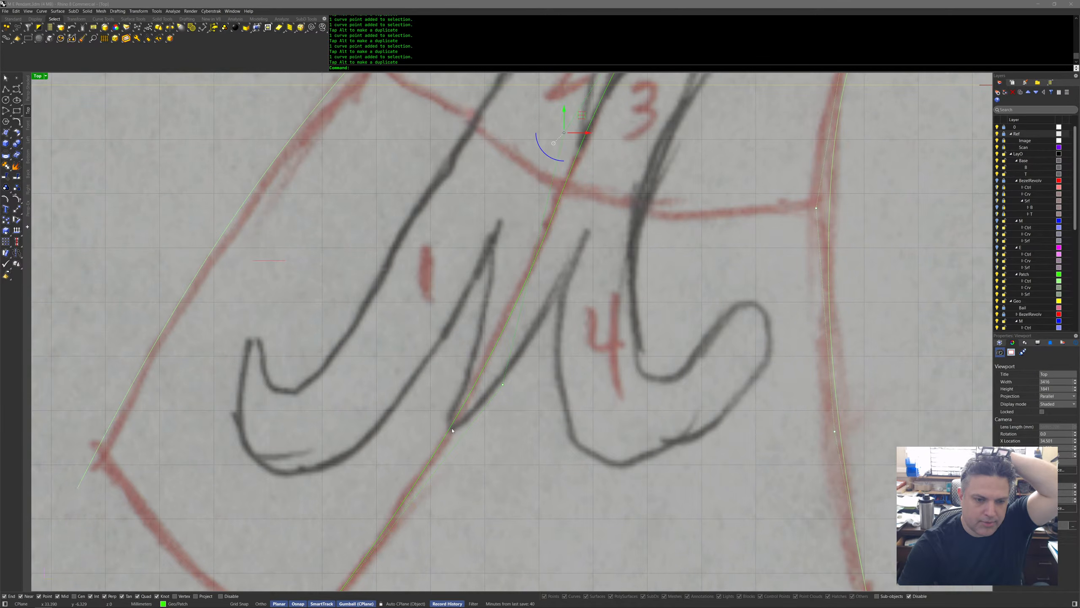
{"action": "scroll", "coordinate": [452, 431], "scroll_direction": "down", "scroll_amount": 5}
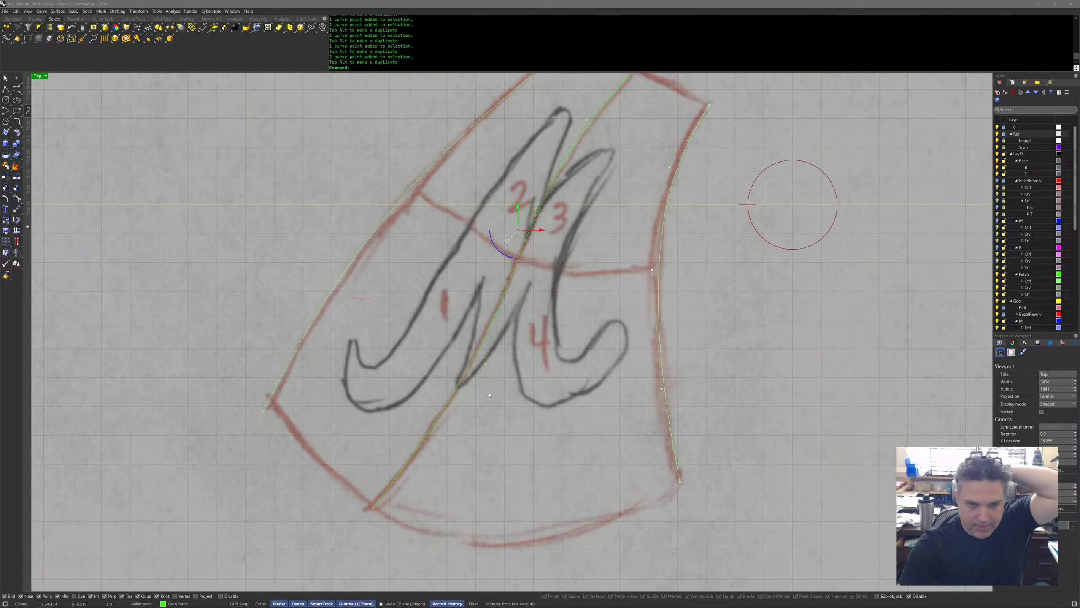
{"action": "right_click_drag", "start_coordinate": [490, 384], "coordinate": [494, 420]}
{"action": "scroll", "coordinate": [536, 283], "scroll_direction": "up", "scroll_amount": 3}
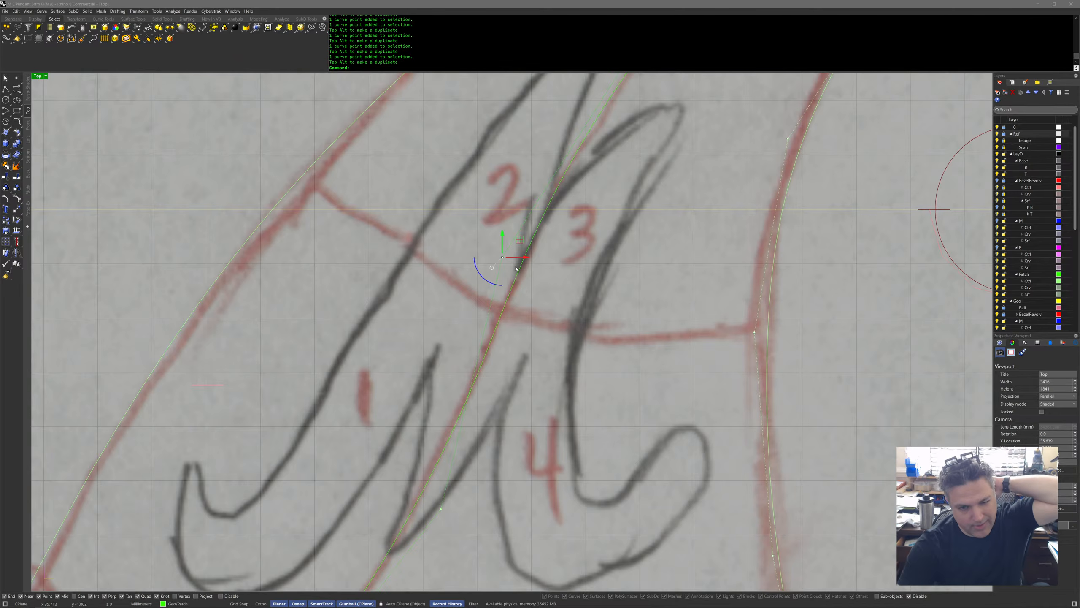
{"action": "scroll", "coordinate": [518, 275], "scroll_direction": "down", "scroll_amount": 2}
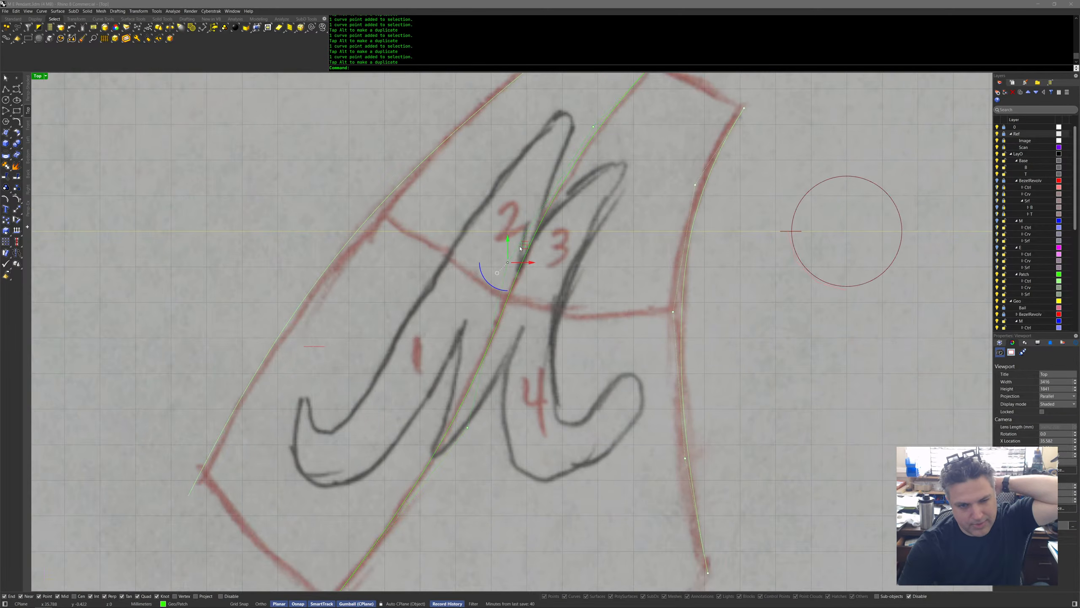
{"action": "left_click_drag", "start_coordinate": [525, 245], "coordinate": [523, 247]}
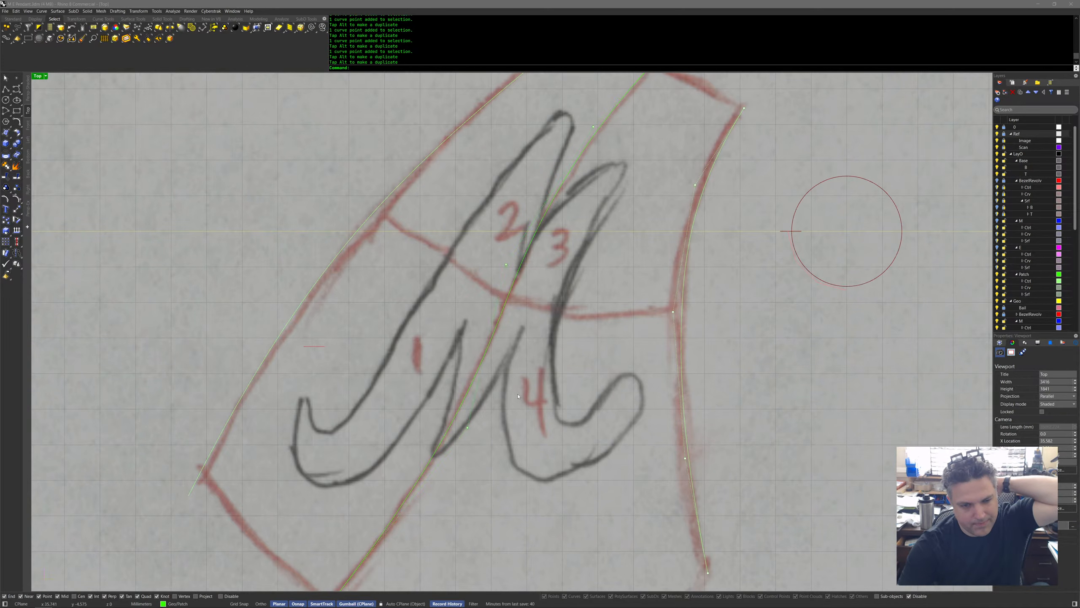
Display the curve directions of both side outlines and the center seam curve.
{"action": "scroll", "coordinate": [514, 387], "scroll_direction": "down", "scroll_amount": 3}
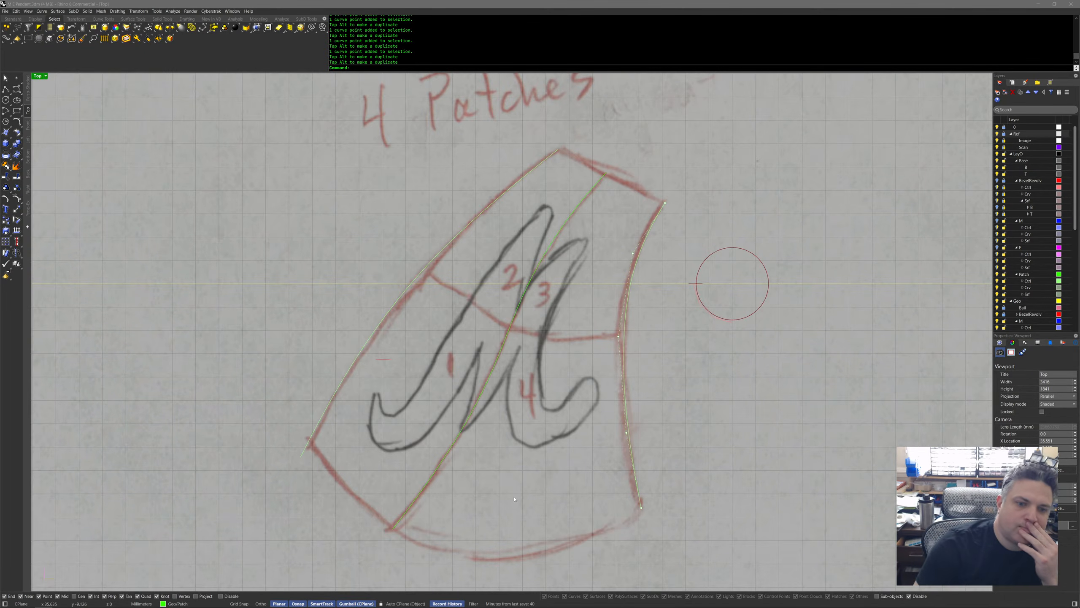
{"action": "right_click_drag", "start_coordinate": [514, 477], "coordinate": [535, 498]}
{"action": "right_click_drag", "start_coordinate": [530, 439], "coordinate": [520, 391]}
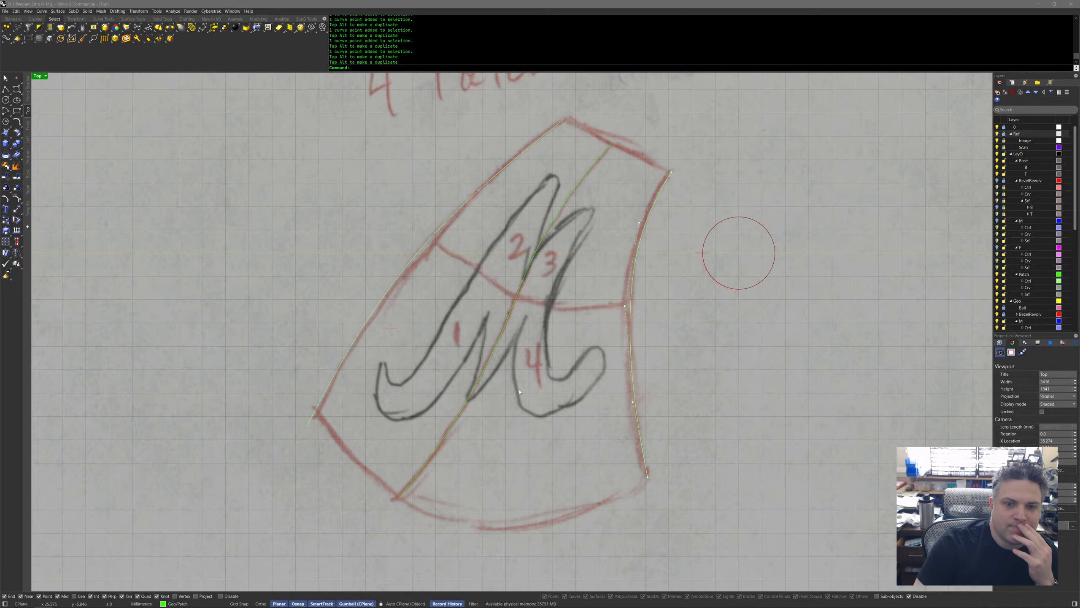
{"action": "middle_click", "coordinate": [512, 417]}
{"action": "middle_click", "coordinate": [512, 417]}
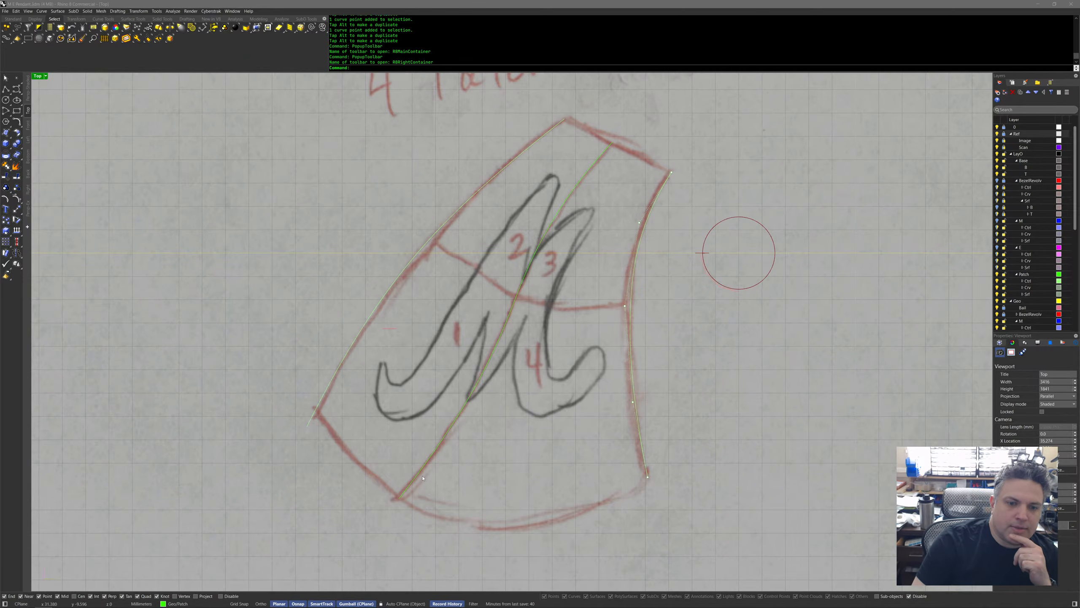
{"action": "left_click_drag", "start_coordinate": [702, 376], "coordinate": [210, 306]}
{"action": "middle_click", "coordinate": [404, 380]}
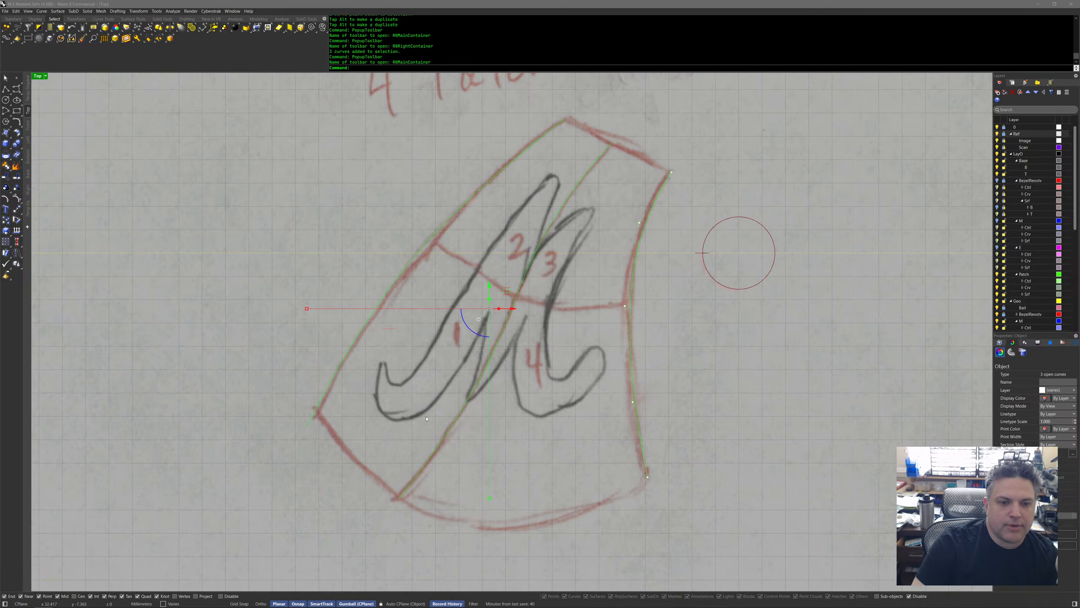
{"action": "middle_click", "coordinate": [426, 416], "text": "shift"}
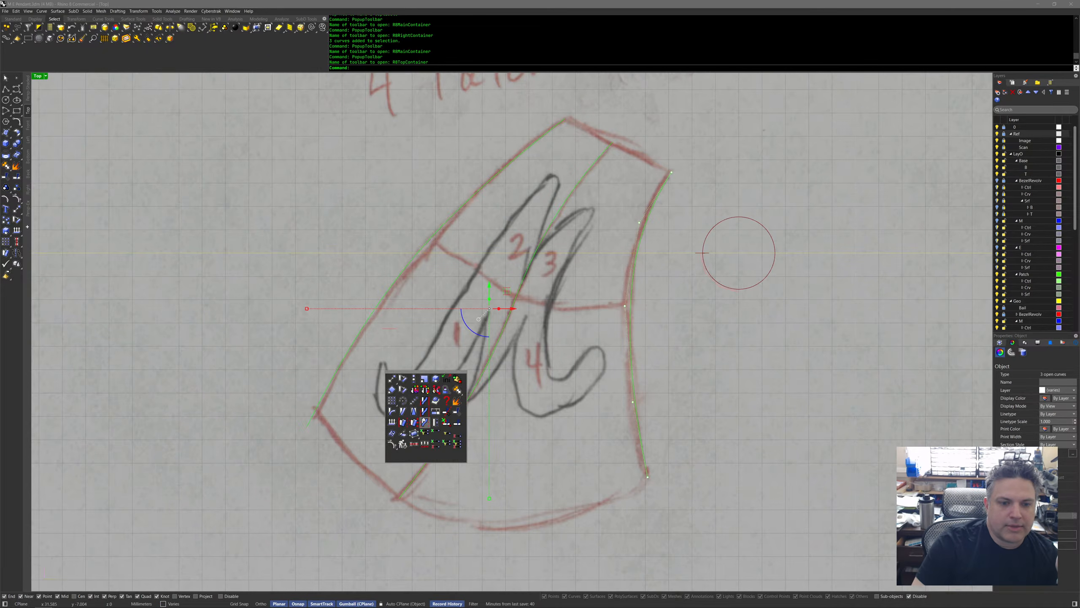
{"action": "left_click", "coordinate": [393, 423]}
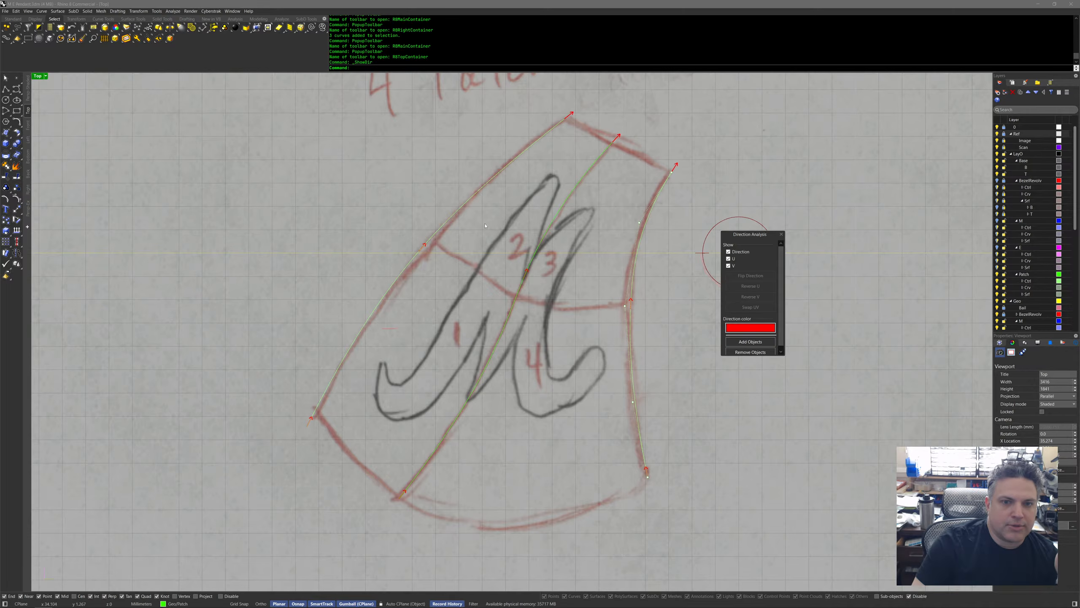
Create two tween curves between the outer edge curve of patches 1 and 2 and the center seam curve.
{"action": "middle_click", "coordinate": [537, 423]}
{"action": "left_click", "coordinate": [538, 422]}
{"action": "left_click", "coordinate": [569, 396]}
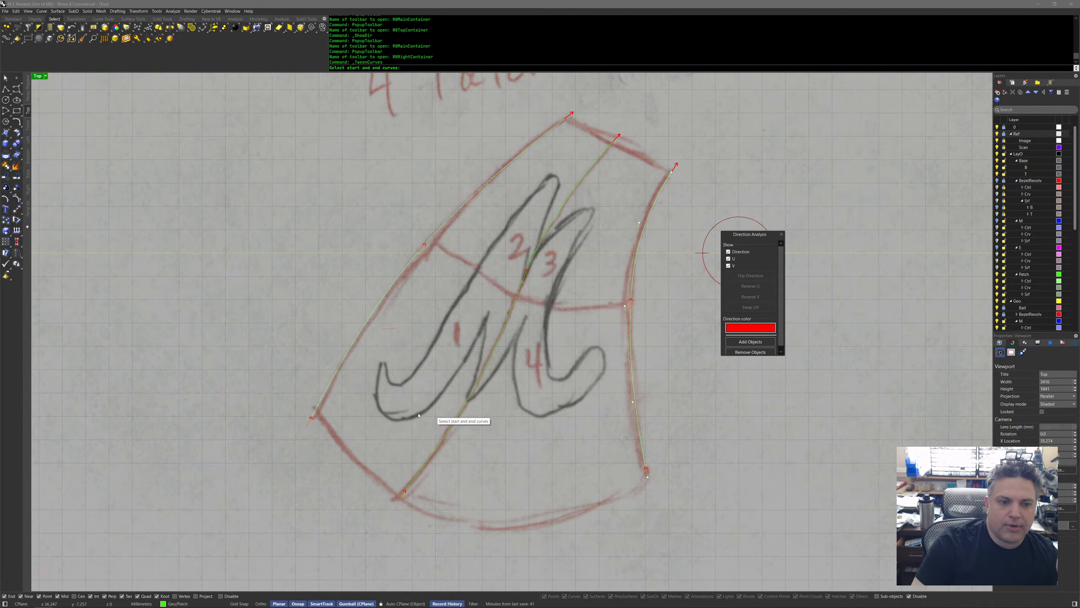
{"action": "left_click", "coordinate": [315, 409]}
{"action": "left_click", "coordinate": [415, 478]}
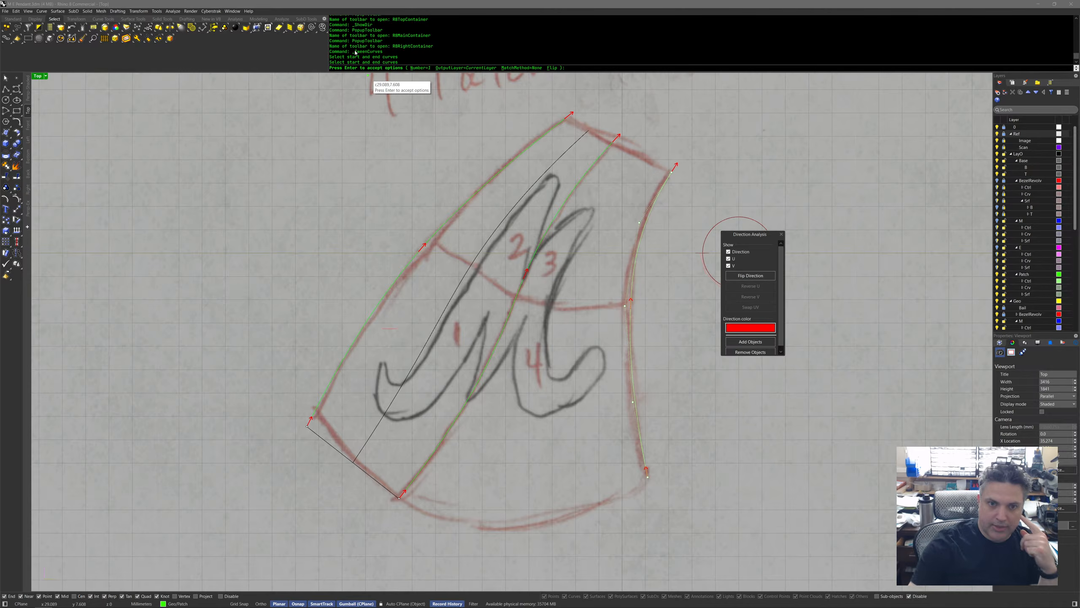
{"action": "left_click", "coordinate": [420, 67]}
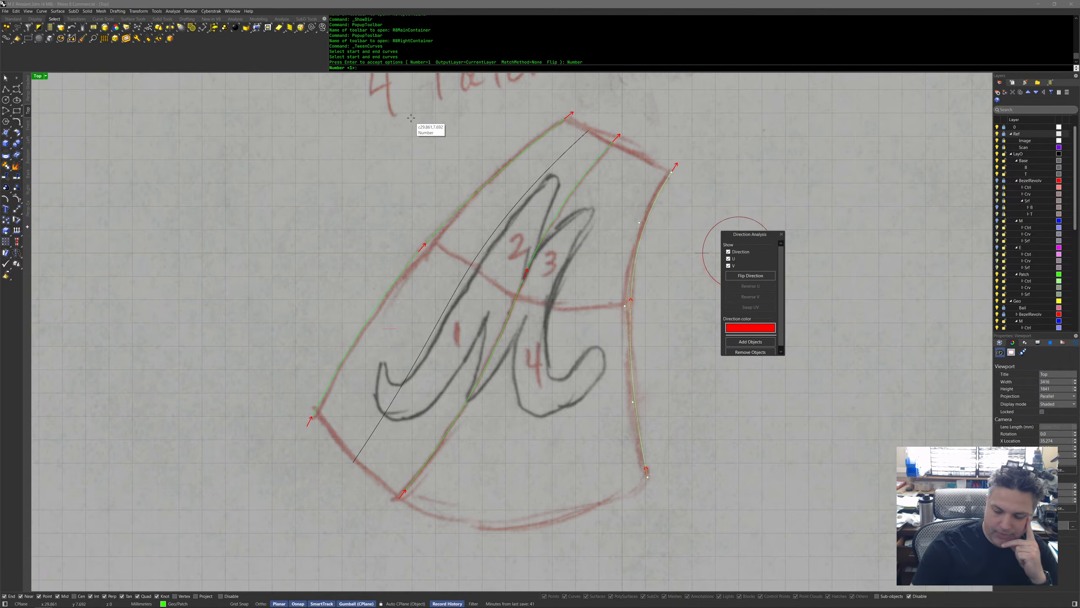
{"action": "type", "text": "2"}
{"action": "key", "text": "Return"}
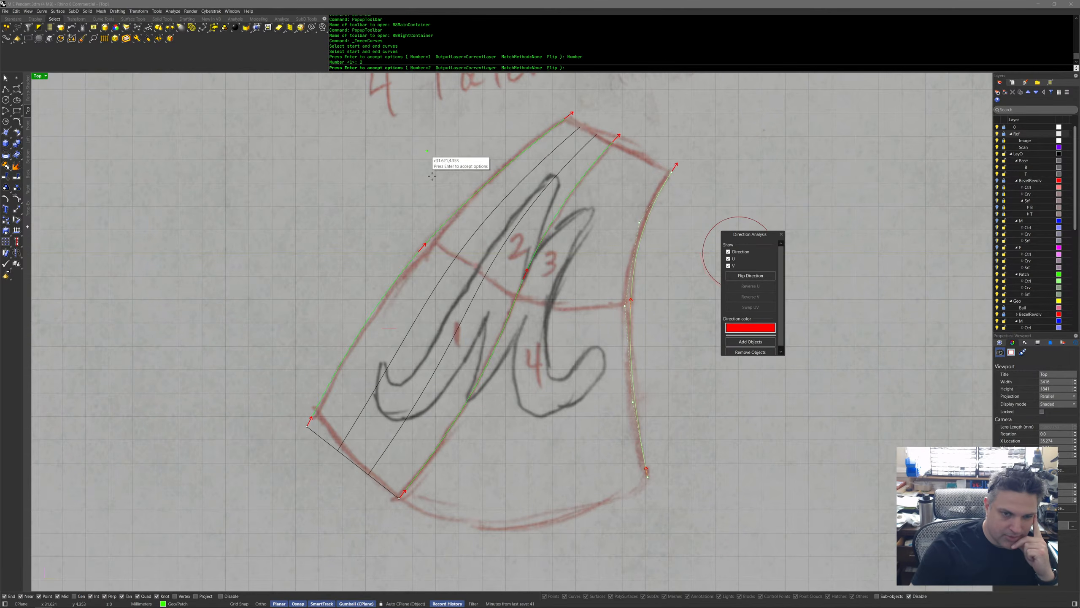
{"action": "key", "text": "Return"}
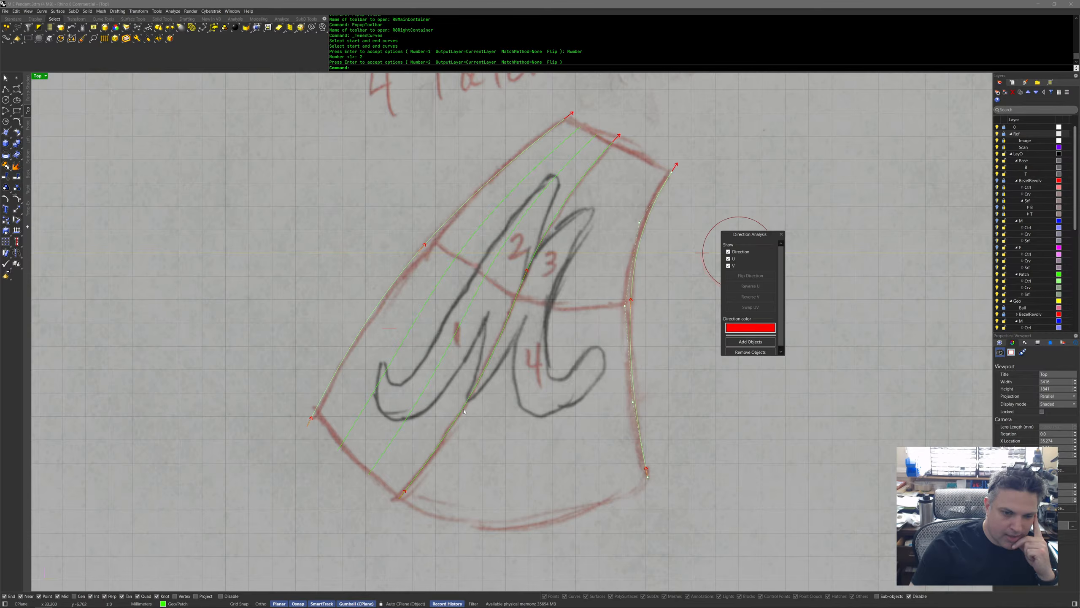
Create two tween curves between the center seam curve and the outer edge curve of patches 3 and 4.
{"action": "left_click", "coordinate": [465, 412]}
{"action": "left_click", "coordinate": [532, 457]}
{"action": "right_click", "coordinate": [531, 466]}
{"action": "left_click", "coordinate": [416, 477]}
{"action": "left_click", "coordinate": [642, 454]}
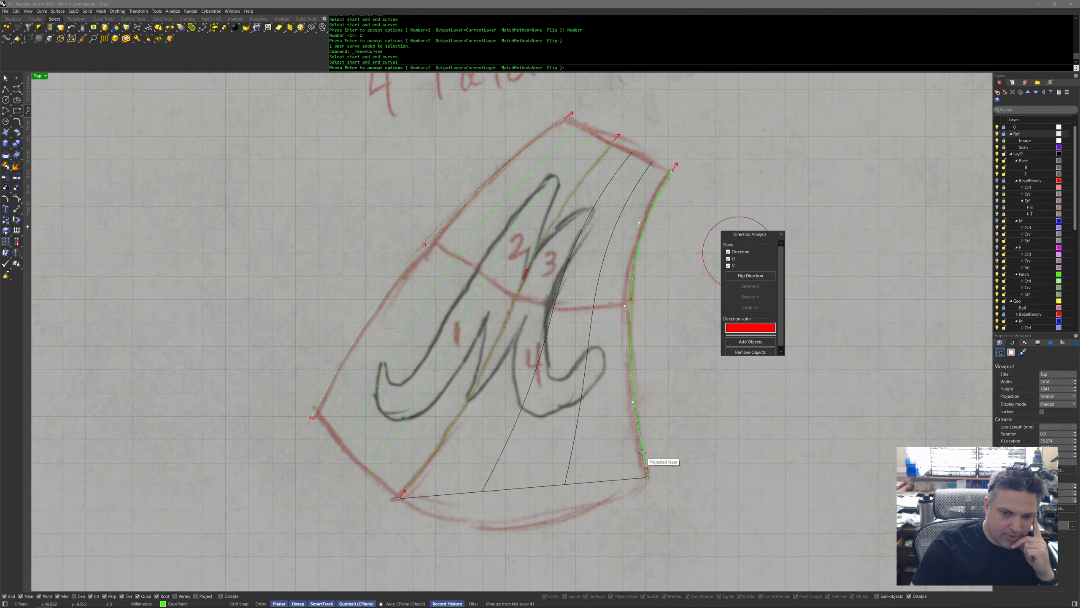
{"action": "right_click", "coordinate": [702, 453]}
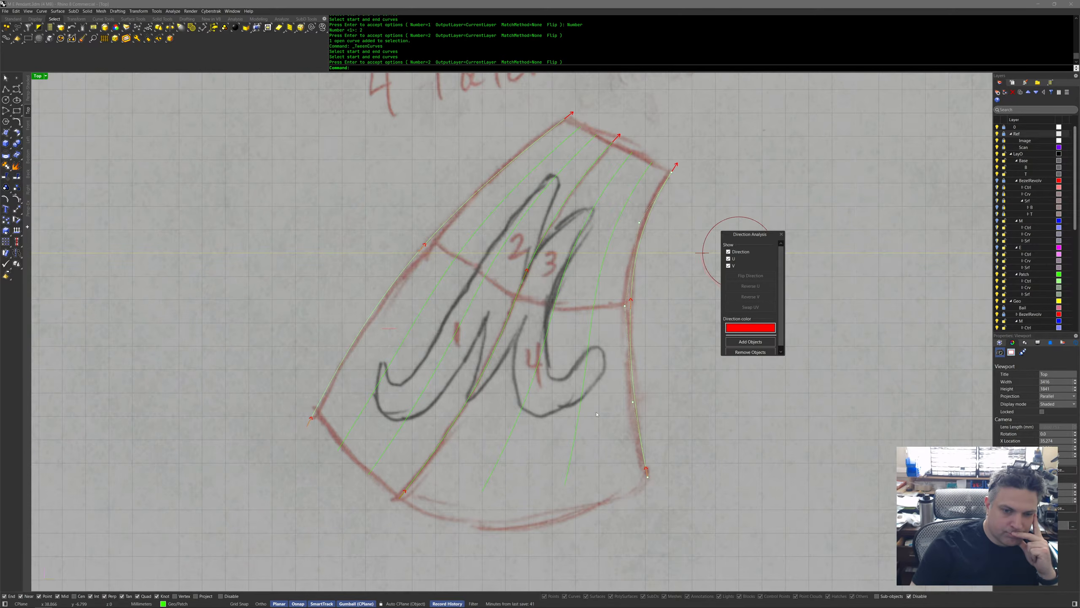
Select the four new tween curves and rotate them by 1 degree and back by -1 degree about the origin.
{"action": "left_click_drag", "start_coordinate": [516, 420], "coordinate": [515, 422]}
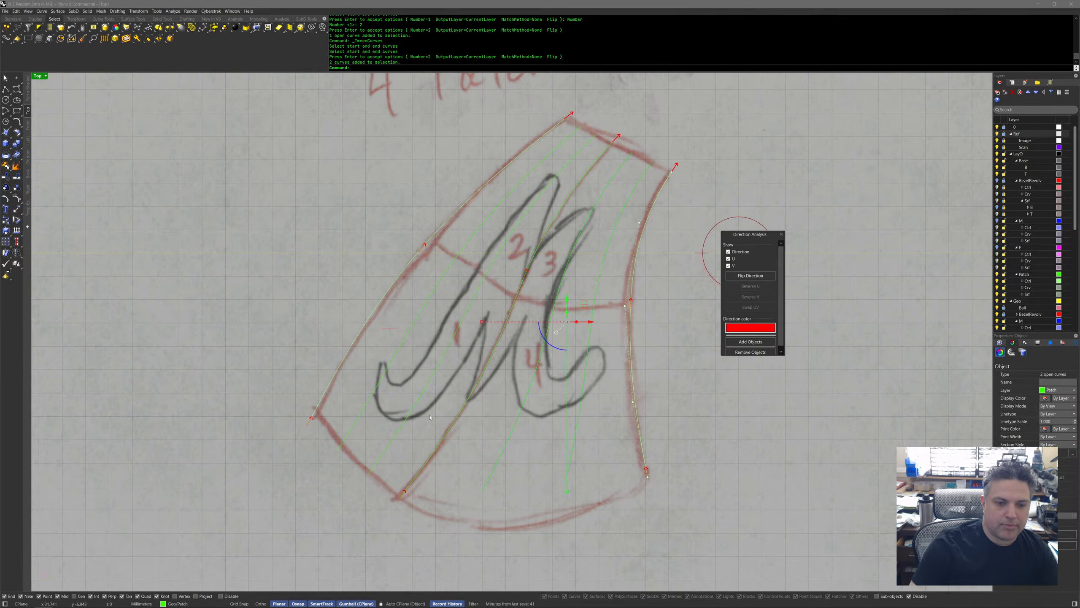
{"action": "left_click_drag", "start_coordinate": [370, 377], "coordinate": [369, 376], "text": "shift"}
{"action": "middle_click", "coordinate": [377, 373]}
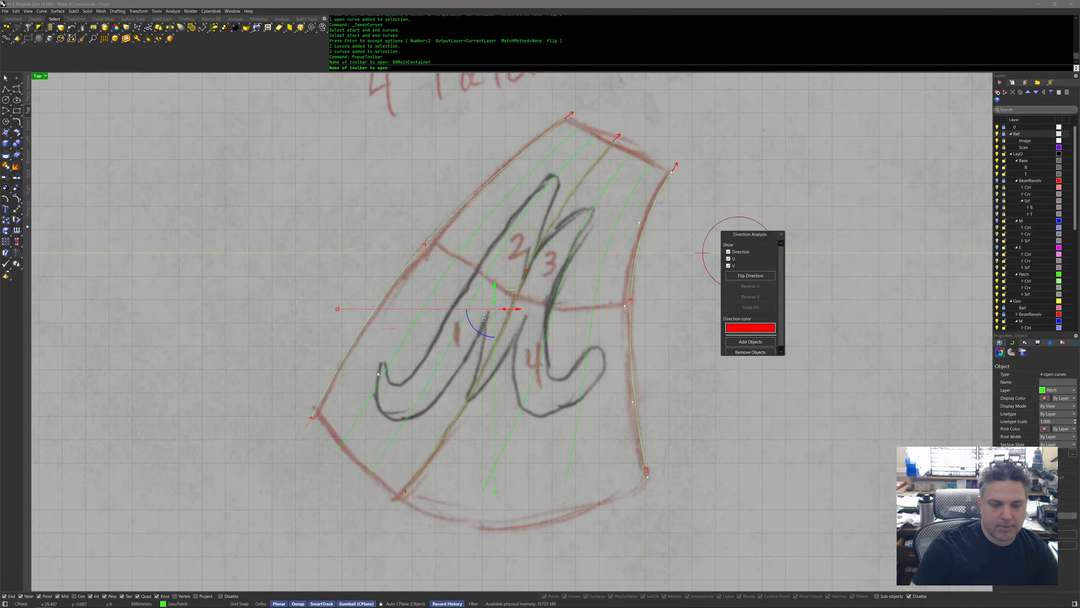
{"action": "left_click", "coordinate": [353, 389]}
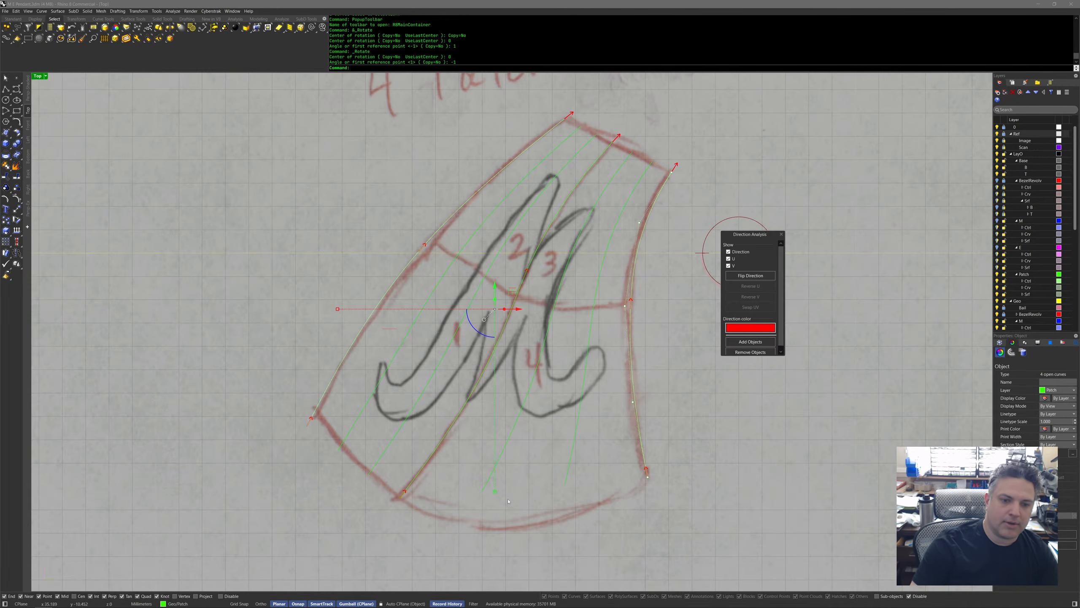
Show the four tween curves' control points and move the lower ends of patch 4's pair onto the sketch's bottom outline.
{"action": "middle_click", "coordinate": [461, 482]}
{"action": "left_click", "coordinate": [425, 507]}
{"action": "left_click", "coordinate": [502, 472]}
{"action": "left_click_drag", "start_coordinate": [502, 471], "coordinate": [488, 505]}
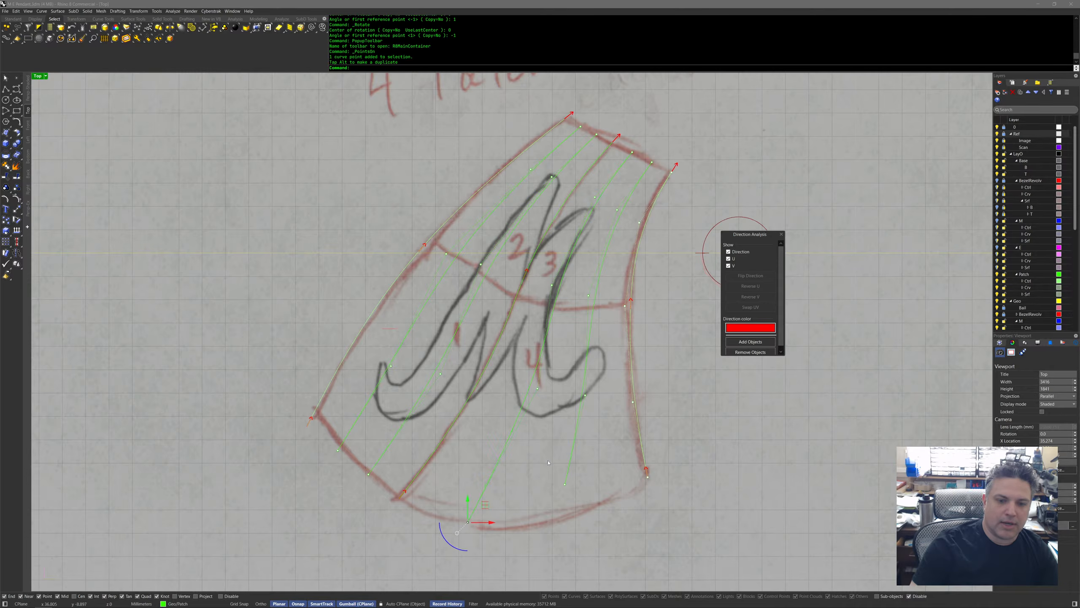
{"action": "left_click_drag", "start_coordinate": [584, 469], "coordinate": [579, 505]}
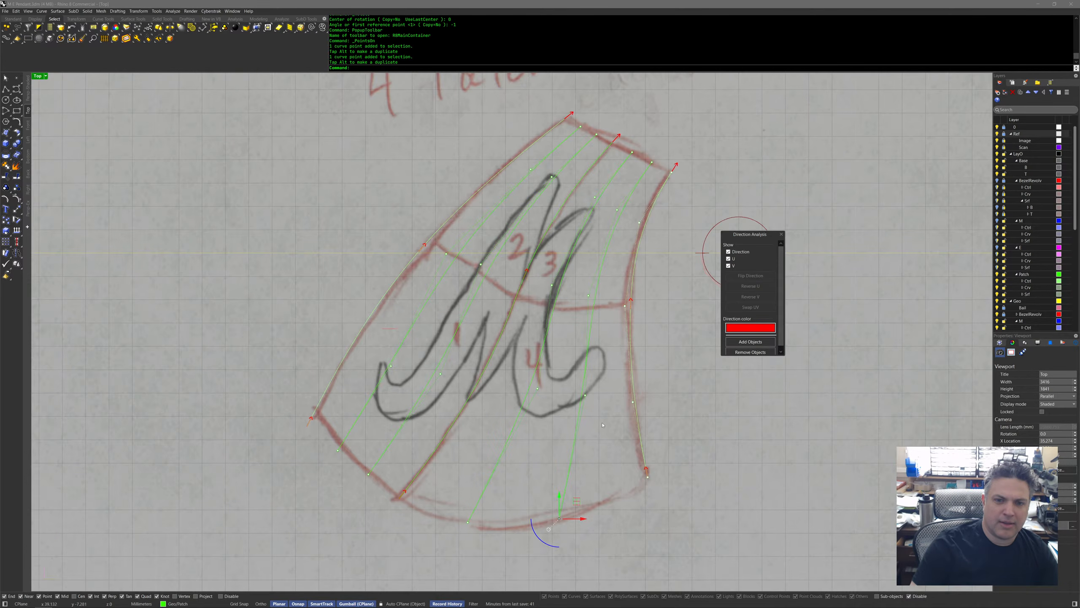
Move the tween curves' middle control points onto the sketched cross seam that separates patches 2 and 3 from 1 and 4.
{"action": "scroll", "coordinate": [572, 301], "scroll_direction": "up", "scroll_amount": 4}
{"action": "left_click_drag", "start_coordinate": [541, 306], "coordinate": [517, 315]}
{"action": "left_click", "coordinate": [578, 300]}
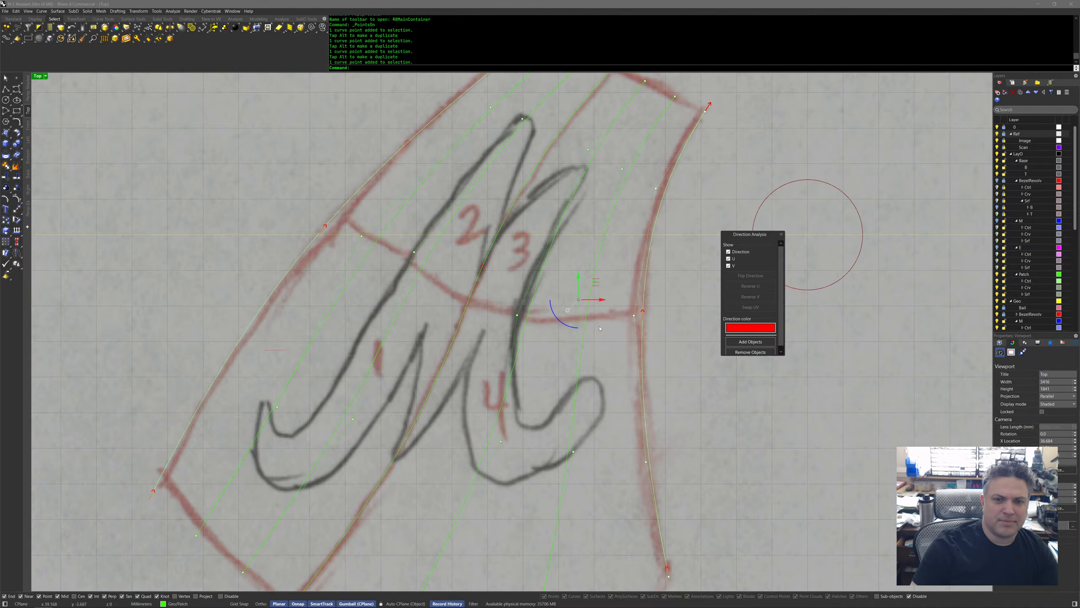
{"action": "left_click_drag", "start_coordinate": [595, 284], "coordinate": [596, 301]}
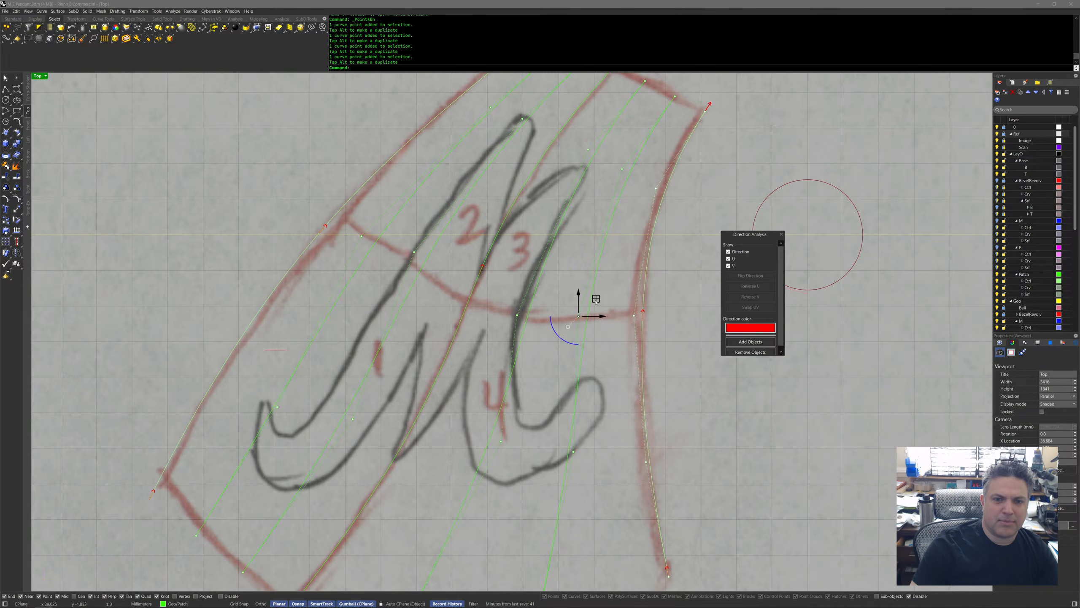
{"action": "left_click", "coordinate": [415, 253]}
{"action": "left_click_drag", "start_coordinate": [433, 237], "coordinate": [429, 245]}
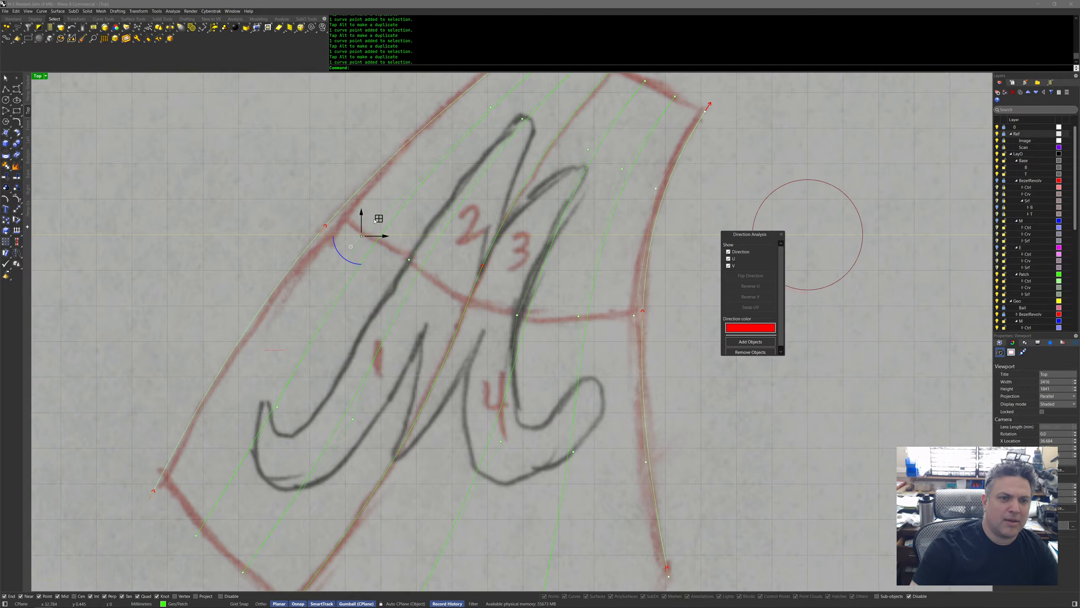
Move the middle control point of the outer edge curve beside patches 1 and 2 up along the sketched outline.
{"action": "left_click", "coordinate": [357, 195]}
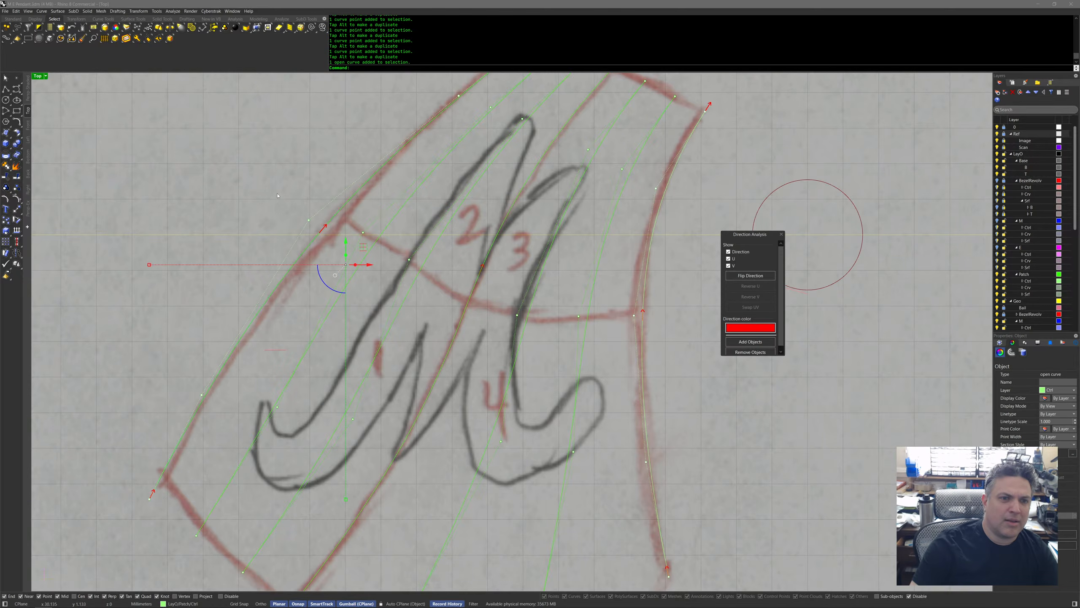
{"action": "left_click", "coordinate": [308, 220]}
{"action": "left_click_drag", "start_coordinate": [309, 219], "coordinate": [340, 184]}
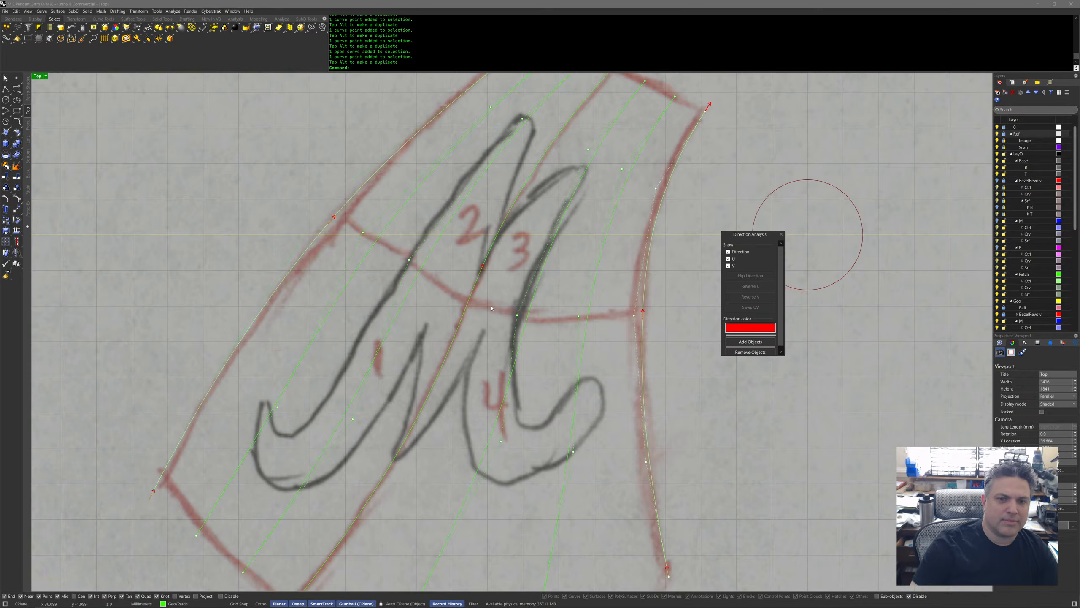
Close the direction analysis and show the control points of all seven lengthwise curves.
{"action": "scroll", "coordinate": [492, 307], "scroll_direction": "down", "scroll_amount": 5}
{"action": "left_click", "coordinate": [780, 235]}
{"action": "left_click_drag", "start_coordinate": [640, 359], "coordinate": [365, 305]}
{"action": "middle_click", "coordinate": [366, 306]}
{"action": "left_click", "coordinate": [342, 335]}
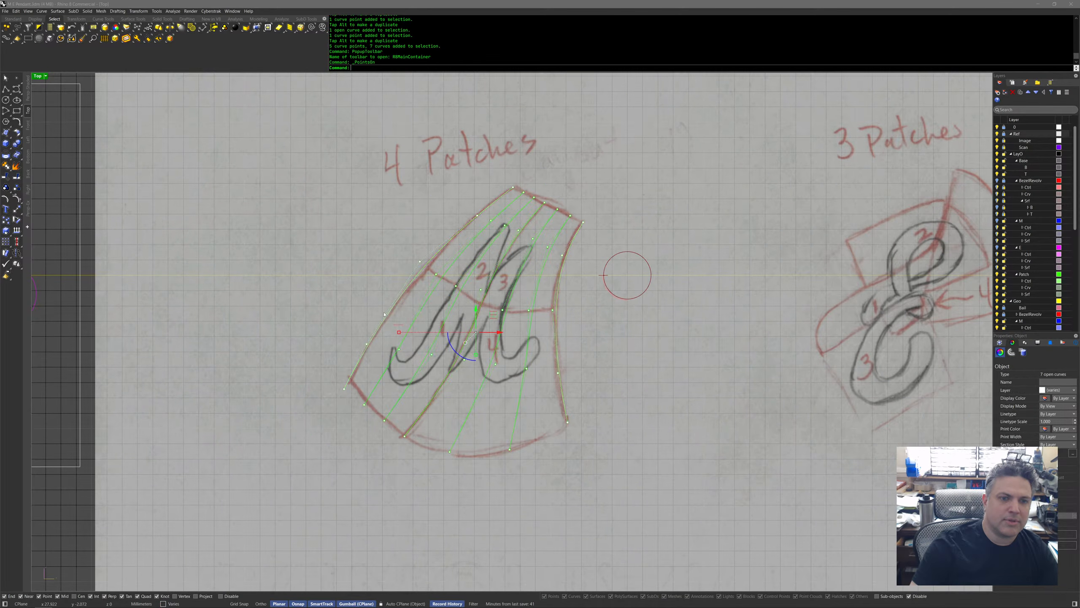
Fine-tune the middle control points of the center seam and the tween curves beside it along the sketched cross seam.
{"action": "scroll", "coordinate": [413, 282], "scroll_direction": "up", "scroll_amount": 4}
{"action": "left_click_drag", "start_coordinate": [551, 311], "coordinate": [540, 338]}
{"action": "mouse_move", "coordinate": [579, 370]}
{"action": "left_mouse_down"}
{"action": "mouse_move", "coordinate": [609, 398]}
{"action": "mouse_move", "coordinate": [592, 385]}
{"action": "left_mouse_up"}
{"action": "left_click_drag", "start_coordinate": [645, 358], "coordinate": [698, 405]}
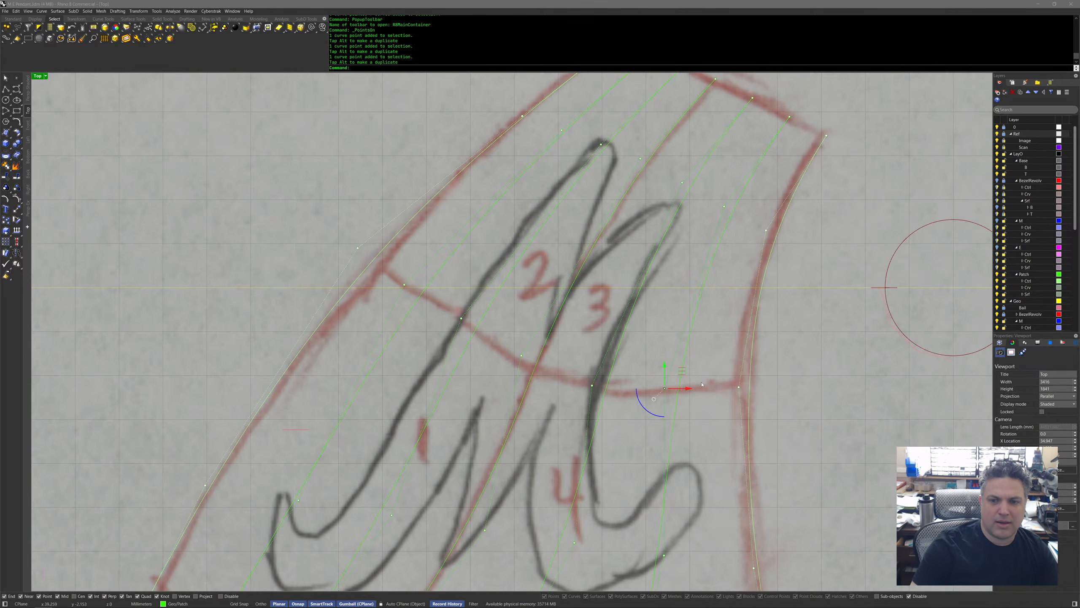
Place patch 1's outer edge curve end on the sketch corner and adjust its lower interior control point to the outline.
{"action": "scroll", "coordinate": [722, 297], "scroll_direction": "down", "scroll_amount": 3}
{"action": "mouse_move", "coordinate": [380, 431]}
{"action": "left_mouse_down"}
{"action": "mouse_move", "coordinate": [398, 480]}
{"action": "mouse_move", "coordinate": [406, 441]}
{"action": "left_mouse_up"}
{"action": "left_click_drag", "start_coordinate": [311, 394], "coordinate": [414, 330]}
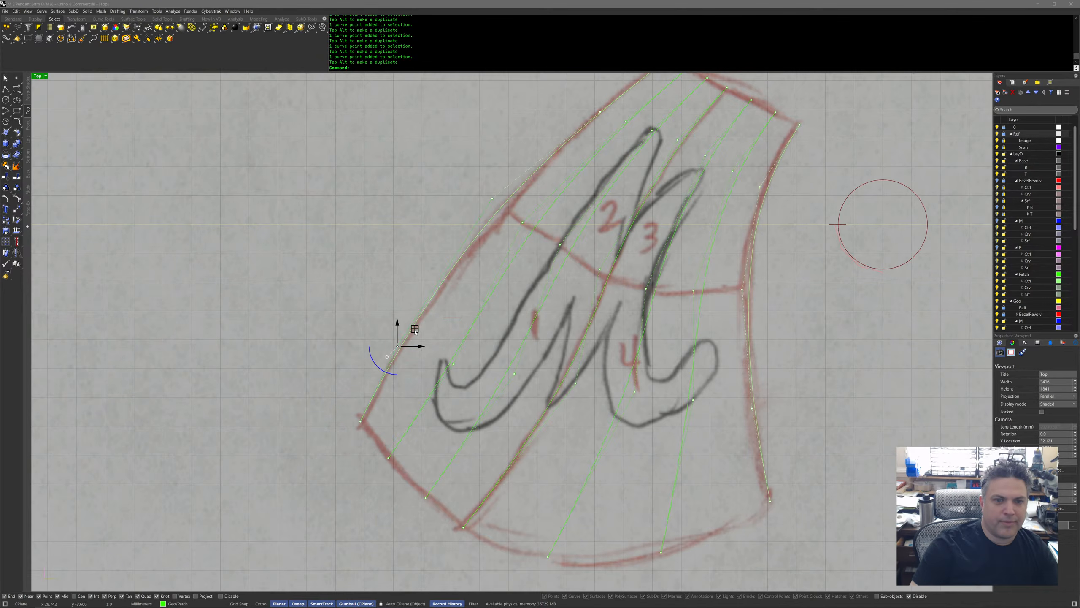
Adjust the lower ends of the tween curves, center seam and patch 4's outer edge curve along the sketch's bottom outline.
{"action": "left_click", "coordinate": [426, 497]}
{"action": "right_click_drag", "start_coordinate": [541, 532], "coordinate": [494, 445]}
{"action": "left_click_drag", "start_coordinate": [485, 437], "coordinate": [523, 513]}
{"action": "left_click_drag", "start_coordinate": [518, 453], "coordinate": [518, 456]}
{"action": "left_click_drag", "start_coordinate": [607, 439], "coordinate": [641, 487]}
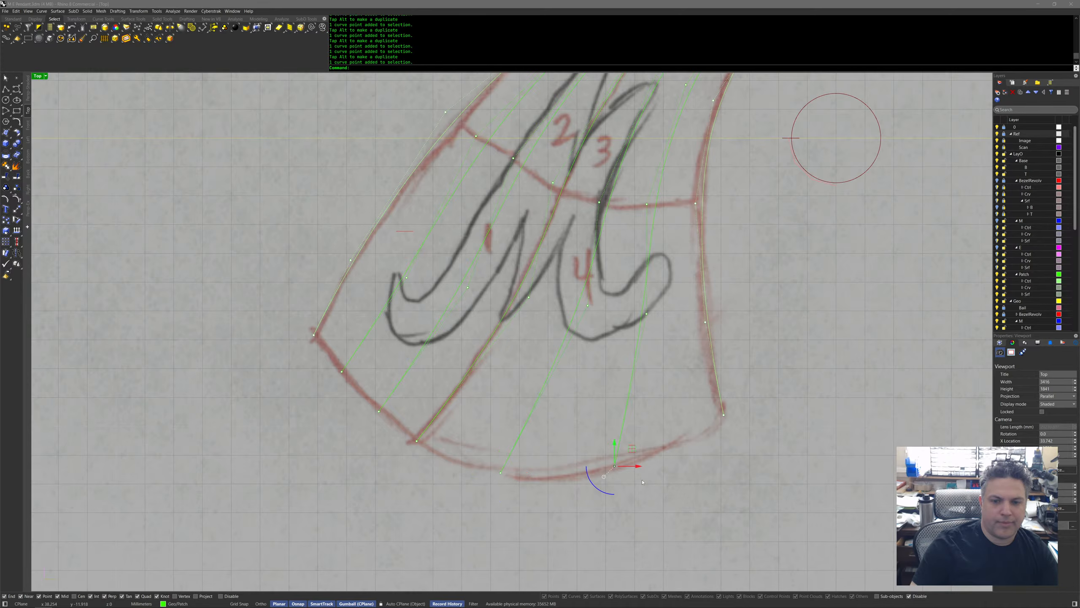
{"action": "left_click_drag", "start_coordinate": [692, 401], "coordinate": [726, 436]}
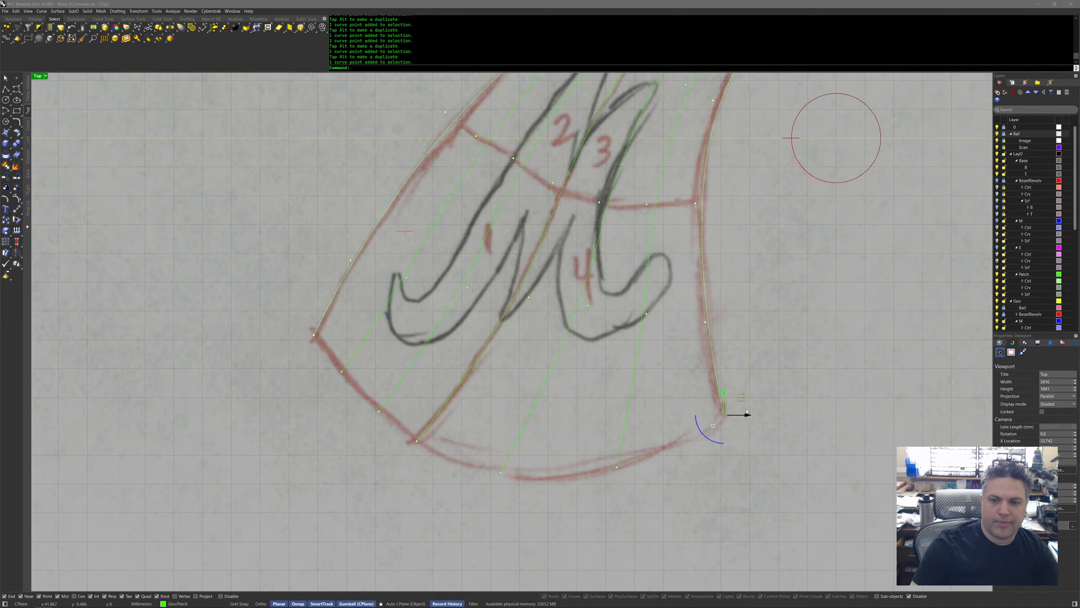
{"action": "left_click_drag", "start_coordinate": [741, 398], "coordinate": [743, 399]}
Draw a straight line across the top of the layout between the upper ends of the two outer edge curves.
{"action": "right_click_drag", "start_coordinate": [674, 482], "coordinate": [670, 451]}
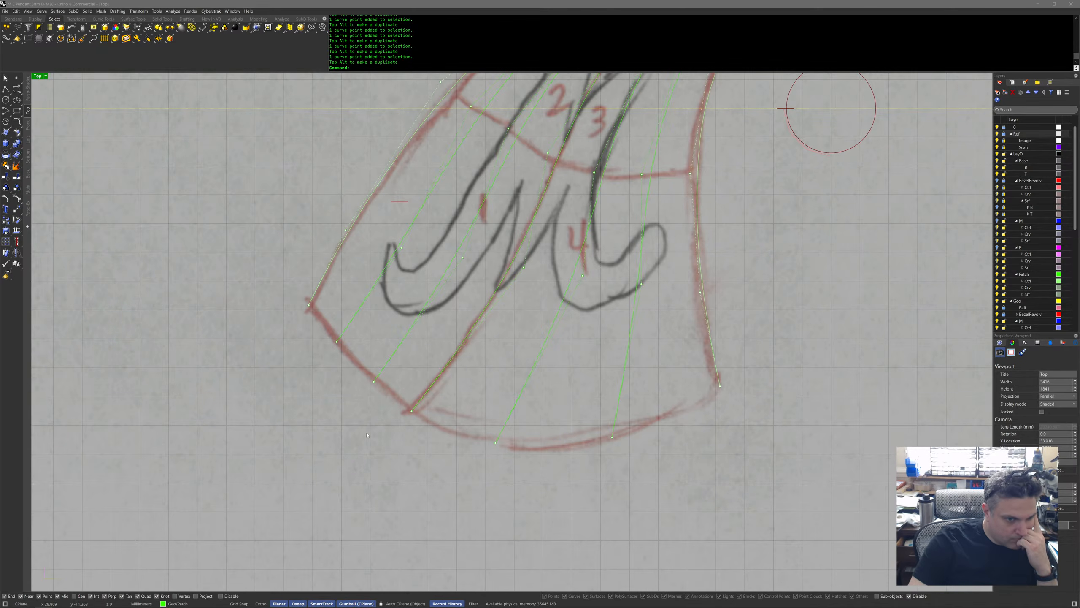
{"action": "right_click_drag", "start_coordinate": [379, 447], "coordinate": [362, 506]}
{"action": "scroll", "coordinate": [362, 502], "scroll_direction": "down", "scroll_amount": 4}
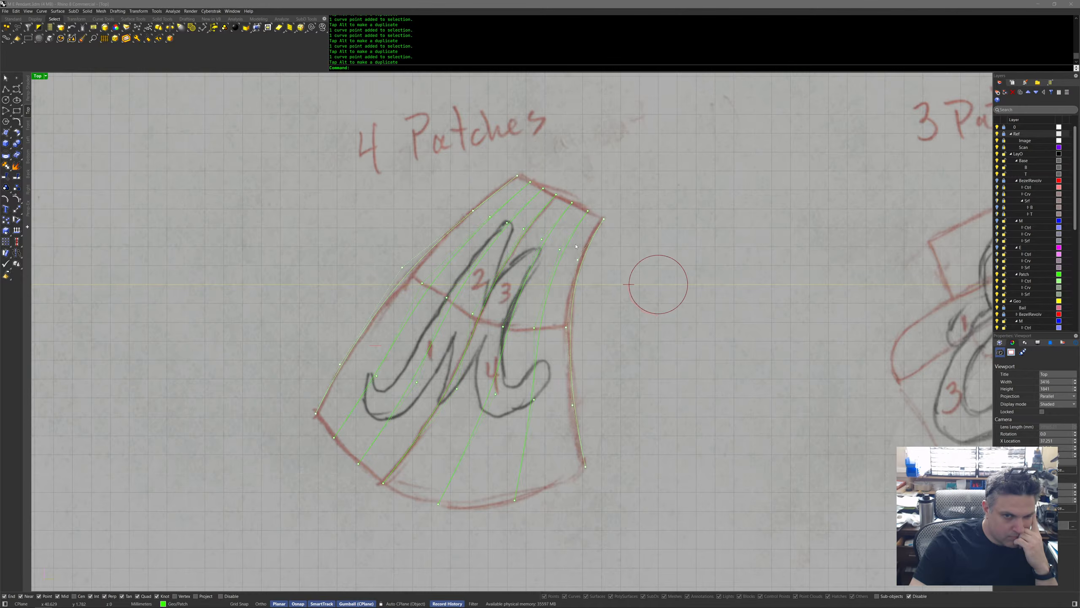
{"action": "scroll", "coordinate": [577, 186], "scroll_direction": "up", "scroll_amount": 5}
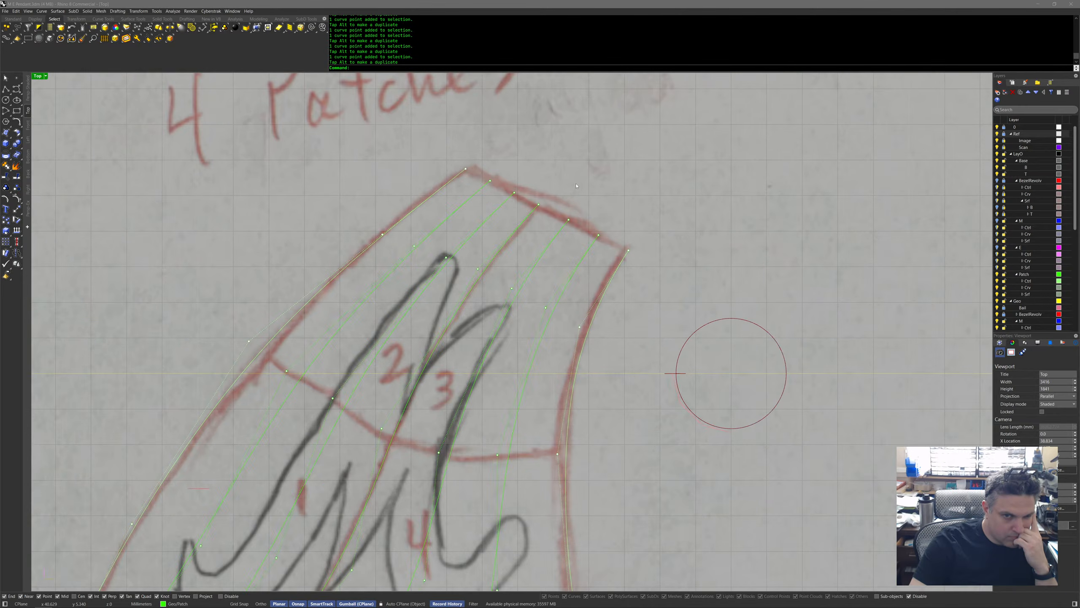
{"action": "middle_click", "coordinate": [647, 276]}
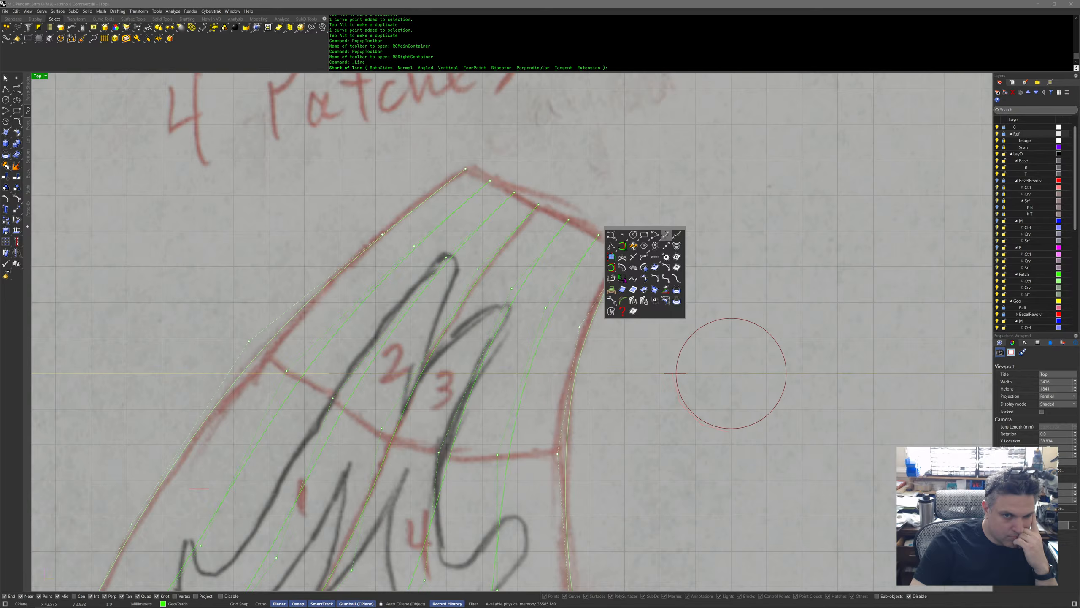
{"action": "left_click", "coordinate": [666, 235]}
{"action": "left_click", "coordinate": [466, 168]}
{"action": "left_click", "coordinate": [626, 247]}
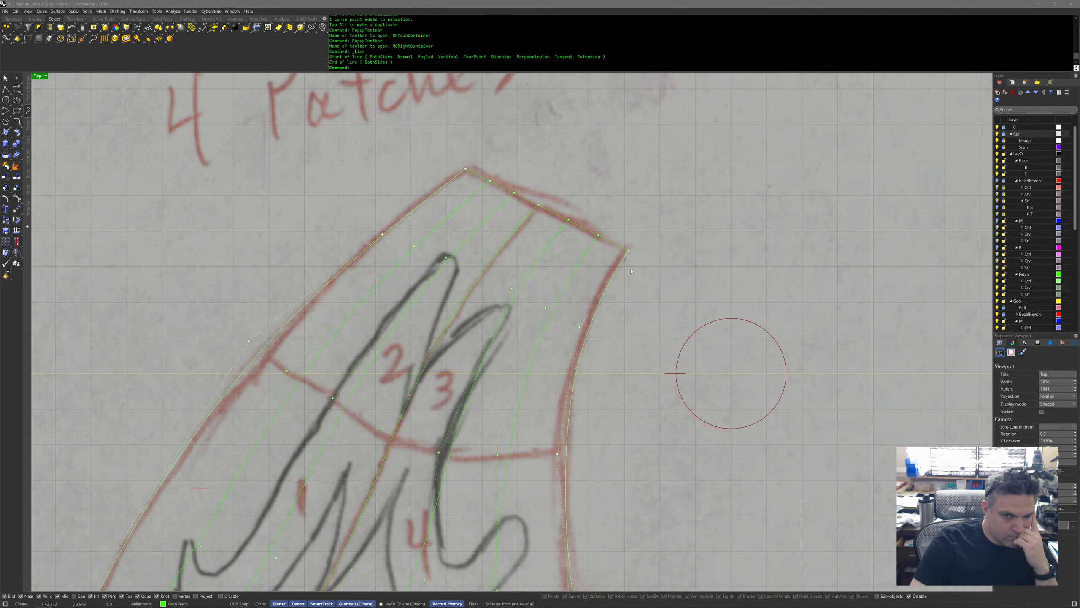
Snap the upper ends of the tween curves and center seam onto the straight line across the top of the layout.
{"action": "scroll", "coordinate": [632, 271], "scroll_direction": "up", "scroll_amount": 5}
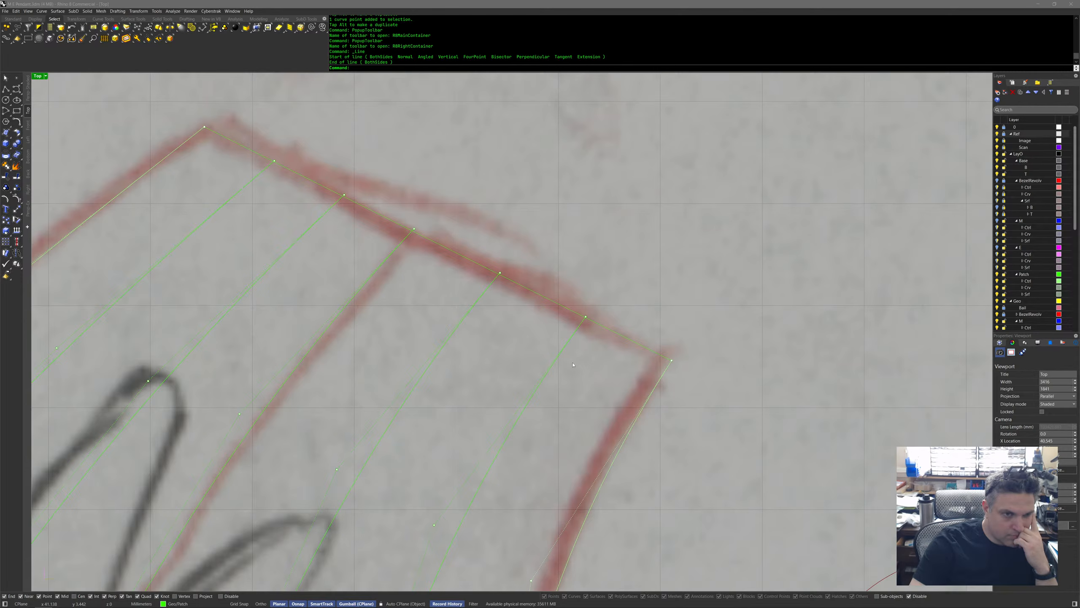
{"action": "key", "text": "s"}
{"action": "key", "text": "Return"}
{"action": "left_click_drag", "start_coordinate": [260, 131], "coordinate": [312, 200]}
{"action": "left_click_drag", "start_coordinate": [294, 161], "coordinate": [350, 202]}
{"action": "left_click", "coordinate": [343, 195]}
{"action": "left_click", "coordinate": [414, 228]}
{"action": "mouse_move", "coordinate": [414, 228]}
{"action": "left_mouse_down"}
{"action": "mouse_move", "coordinate": [441, 234]}
{"action": "mouse_move", "coordinate": [413, 231]}
{"action": "left_mouse_up"}
{"action": "left_click", "coordinate": [500, 272]}
{"action": "left_click_drag", "start_coordinate": [500, 272], "coordinate": [498, 274]}
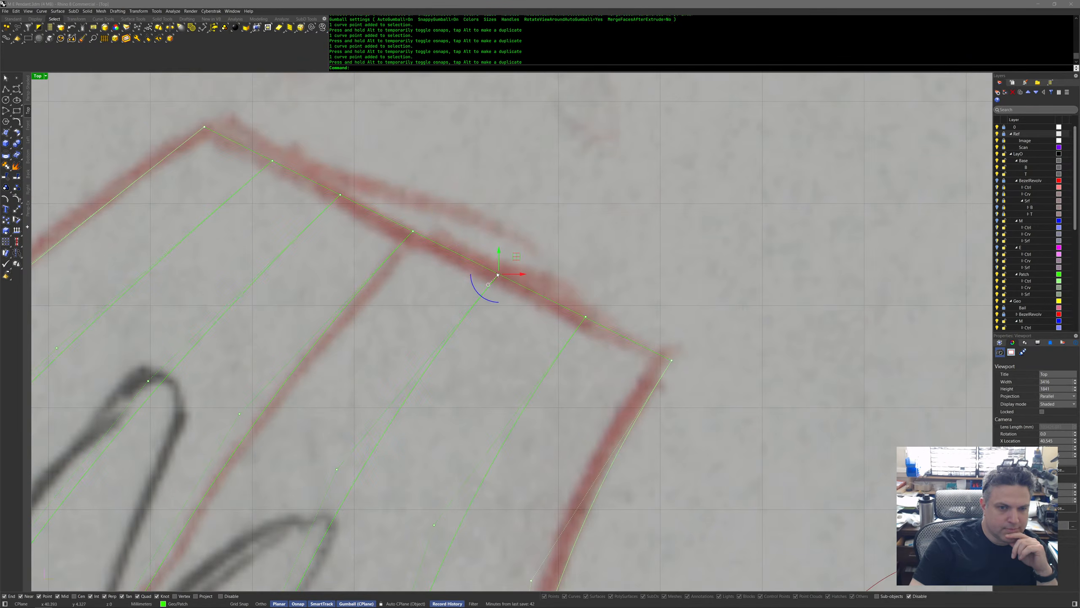
{"action": "left_click", "coordinate": [586, 318]}
{"action": "left_click_drag", "start_coordinate": [586, 318], "coordinate": [584, 316]}
Draw a degree 5 control-point curve along the sketch's bottom outline, from patch 1's outer lower corner to patch 4's outer lower corner.
{"action": "mouse_move", "coordinate": [558, 444]}
{"action": "right_mouse_down"}
{"action": "mouse_move", "coordinate": [576, 351]}
{"action": "mouse_move", "coordinate": [648, 154]}
{"action": "right_mouse_up"}
{"action": "scroll", "coordinate": [576, 351], "scroll_direction": "down", "scroll_amount": 14}
{"action": "left_click", "coordinate": [669, 370]}
{"action": "right_click_drag", "start_coordinate": [669, 371], "coordinate": [669, 326]}
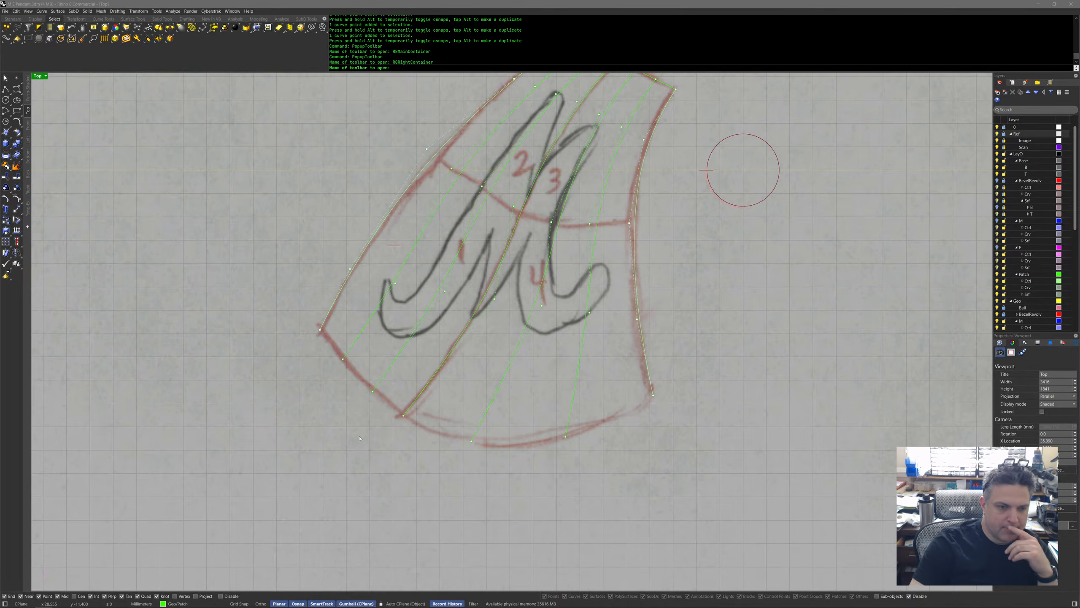
{"action": "middle_click", "coordinate": [322, 393]}
{"action": "left_click", "coordinate": [337, 398]}
{"action": "left_click", "coordinate": [320, 330]}
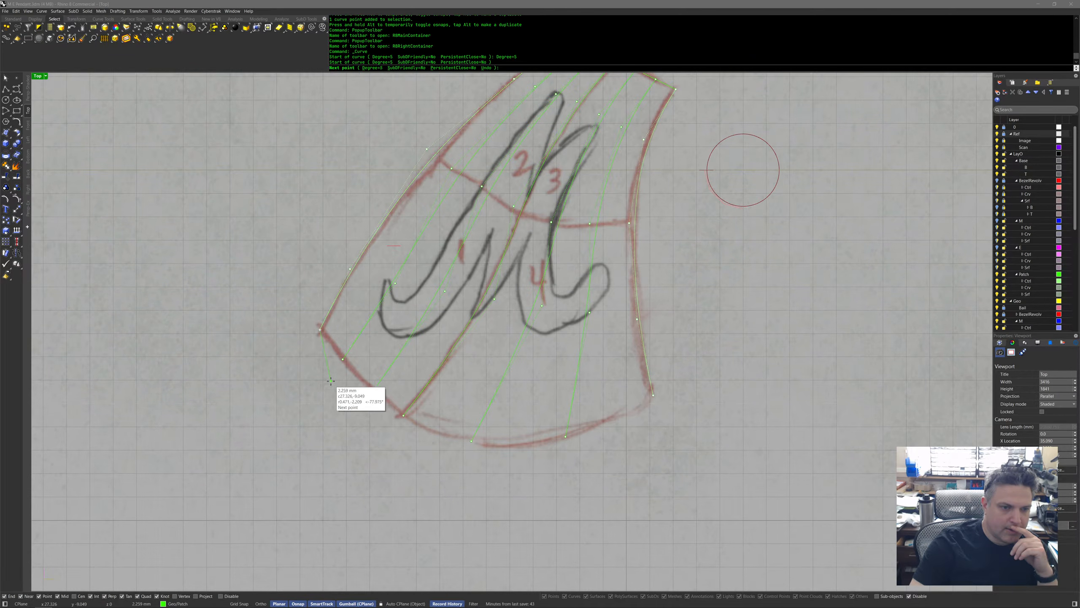
{"action": "left_click", "coordinate": [344, 386]}
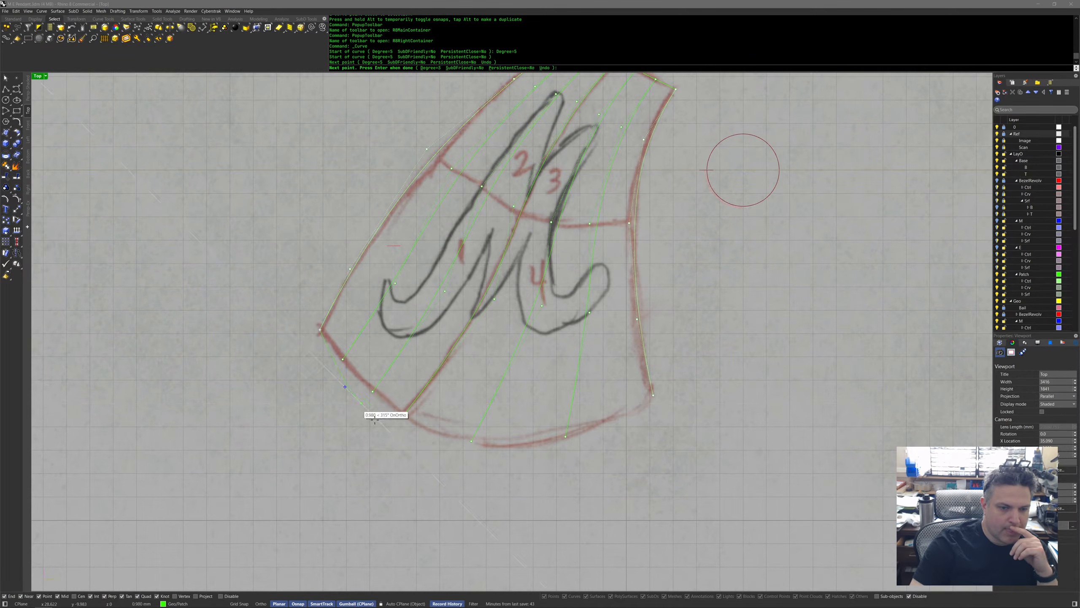
{"action": "left_click", "coordinate": [465, 459]}
{"action": "left_click", "coordinate": [557, 447]}
{"action": "left_click", "coordinate": [653, 397]}
{"action": "key", "text": "Return"}
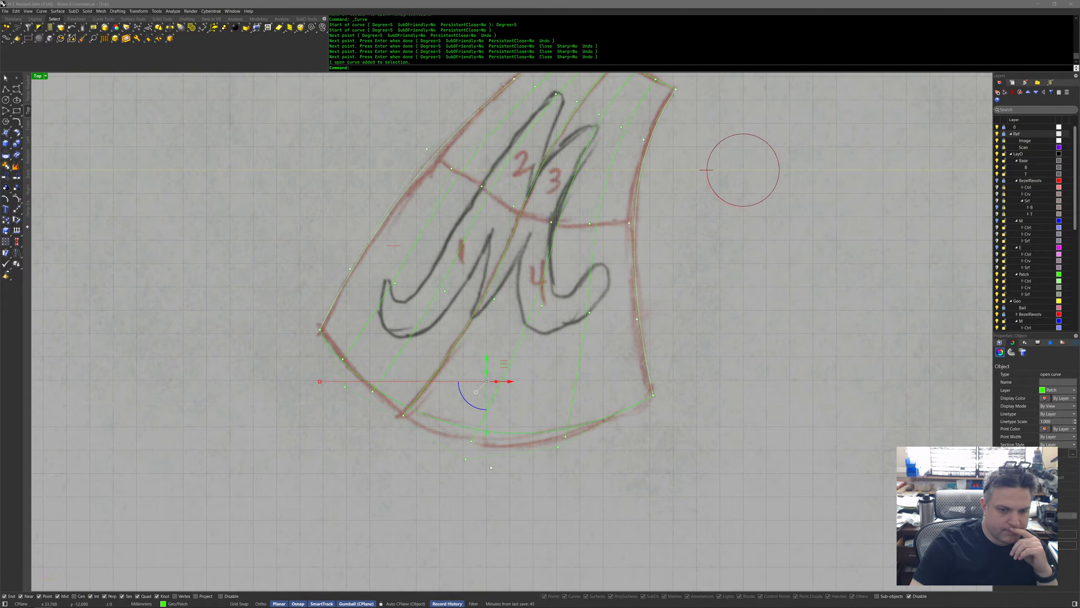
Move the bottom curve's interior control points outward until it follows the sketched lower outline of patches 1 and 4.
{"action": "left_click", "coordinate": [558, 447]}
{"action": "key", "text": "F4"}
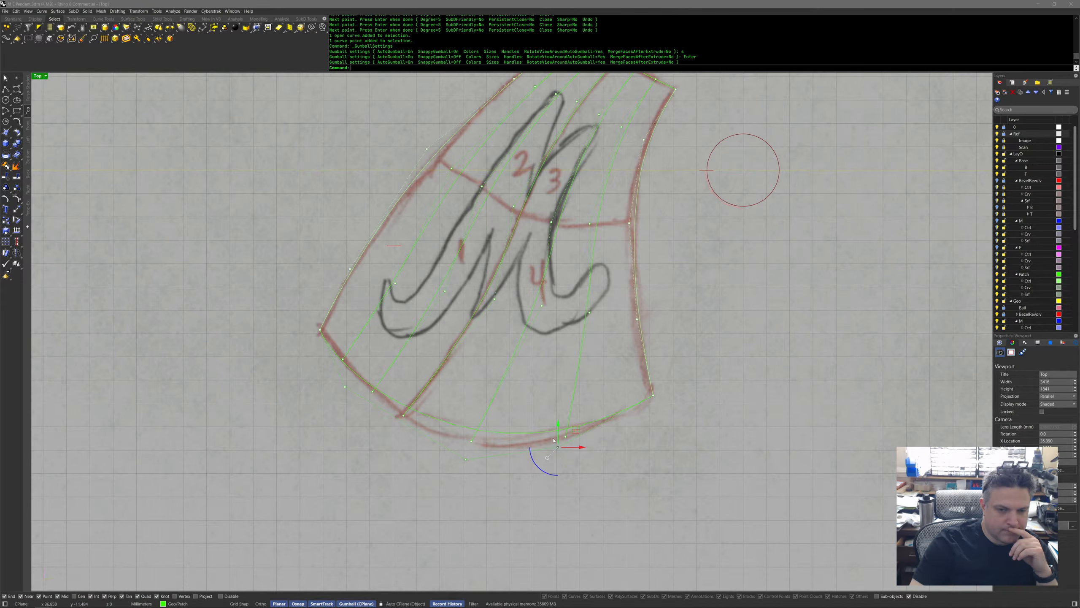
{"action": "left_click_drag", "start_coordinate": [581, 431], "coordinate": [578, 449]}
{"action": "left_click", "coordinate": [467, 459]}
{"action": "left_click_drag", "start_coordinate": [475, 457], "coordinate": [465, 477]}
{"action": "scroll", "coordinate": [367, 413], "scroll_direction": "up", "scroll_amount": 4}
{"action": "left_click_drag", "start_coordinate": [298, 381], "coordinate": [357, 356]}
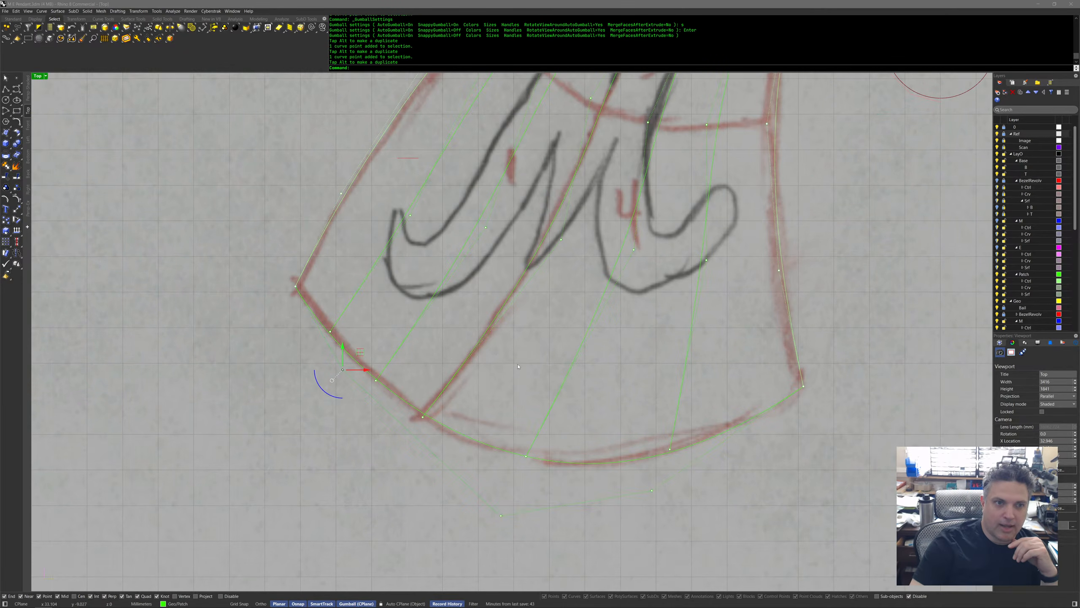
{"action": "key", "text": "F4"}
{"action": "key", "text": "F4"}
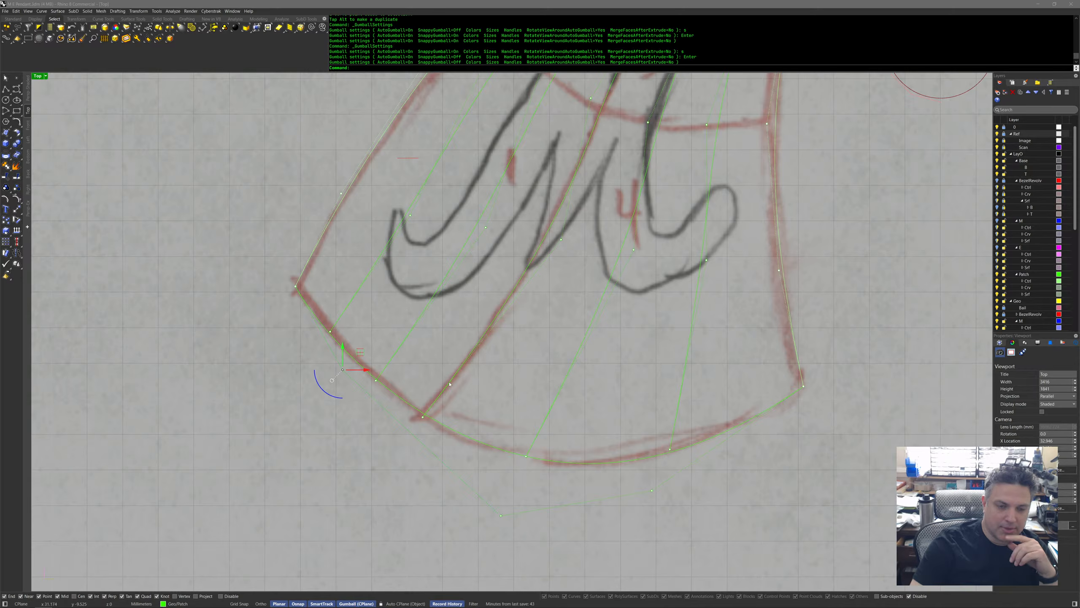
{"action": "left_click", "coordinate": [307, 345]}
{"action": "mouse_move", "coordinate": [304, 346]}
{"action": "left_mouse_down"}
{"action": "mouse_move", "coordinate": [360, 319]}
{"action": "mouse_move", "coordinate": [314, 337]}
{"action": "mouse_move", "coordinate": [323, 352]}
{"action": "left_mouse_up"}
Snap the lower ends of the tween curves and center seam onto the bottom edge curve.
{"action": "scroll", "coordinate": [337, 321], "scroll_direction": "up", "scroll_amount": 8}
{"action": "key", "text": "F4"}
{"action": "left_click", "coordinate": [427, 458]}
{"action": "mouse_move", "coordinate": [427, 458]}
{"action": "left_mouse_down"}
{"action": "mouse_move", "coordinate": [443, 445]}
{"action": "mouse_move", "coordinate": [429, 456]}
{"action": "left_mouse_up"}
{"action": "right_click_drag", "start_coordinate": [527, 536], "coordinate": [451, 439]}
{"action": "left_click", "coordinate": [458, 448]}
{"action": "left_click_drag", "start_coordinate": [476, 429], "coordinate": [476, 419]}
{"action": "right_click_drag", "start_coordinate": [581, 478], "coordinate": [445, 374]}
{"action": "left_click_drag", "start_coordinate": [550, 385], "coordinate": [567, 435]}
{"action": "right_click_drag", "start_coordinate": [634, 451], "coordinate": [352, 437]}
{"action": "left_click_drag", "start_coordinate": [596, 379], "coordinate": [645, 439]}
{"action": "mouse_move", "coordinate": [617, 406]}
{"action": "left_mouse_down"}
{"action": "mouse_move", "coordinate": [635, 408]}
{"action": "mouse_move", "coordinate": [623, 411]}
{"action": "left_mouse_up"}
{"action": "scroll", "coordinate": [623, 411], "scroll_direction": "down", "scroll_amount": 5}
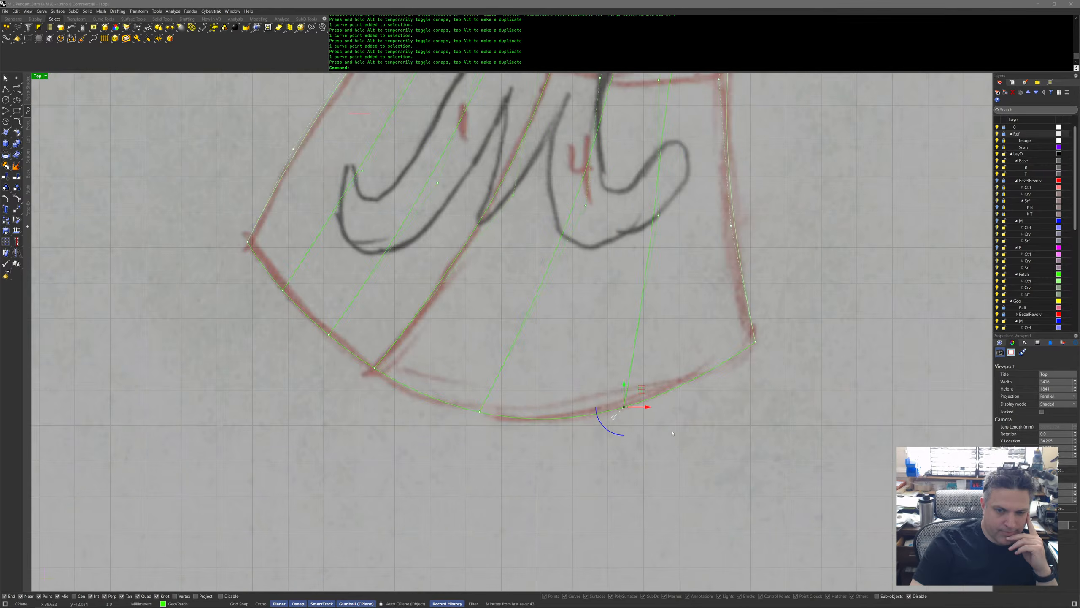
Examine how the center seam lines up with the M's inner strokes and their junction near the cross seam.
{"action": "scroll", "coordinate": [595, 403], "scroll_direction": "up", "scroll_amount": 3}
{"action": "scroll", "coordinate": [564, 317], "scroll_direction": "up", "scroll_amount": 3}
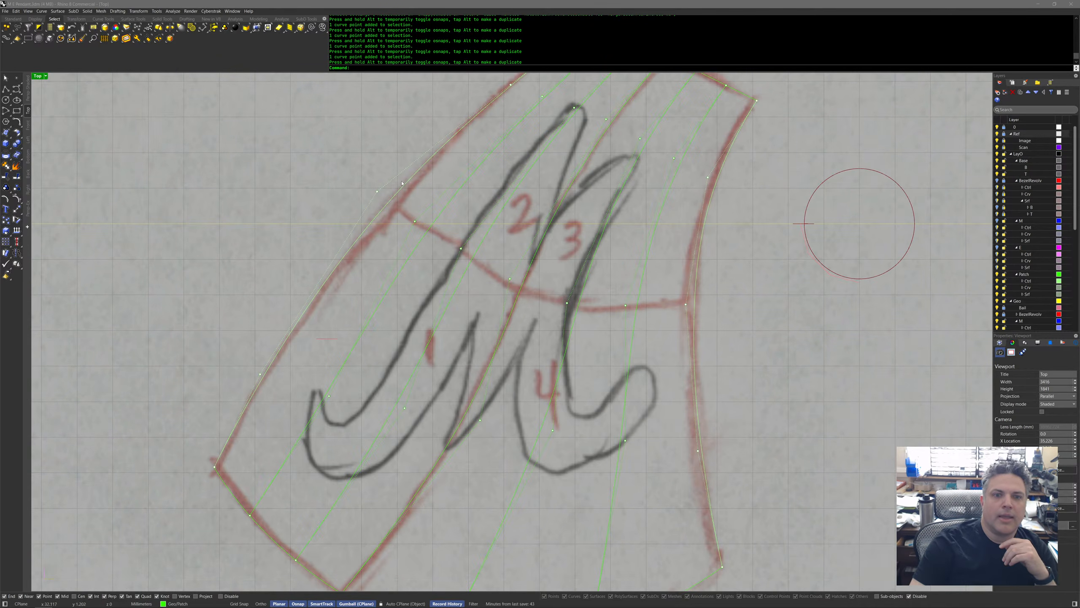
{"action": "right_click_drag", "start_coordinate": [545, 330], "coordinate": [544, 379]}
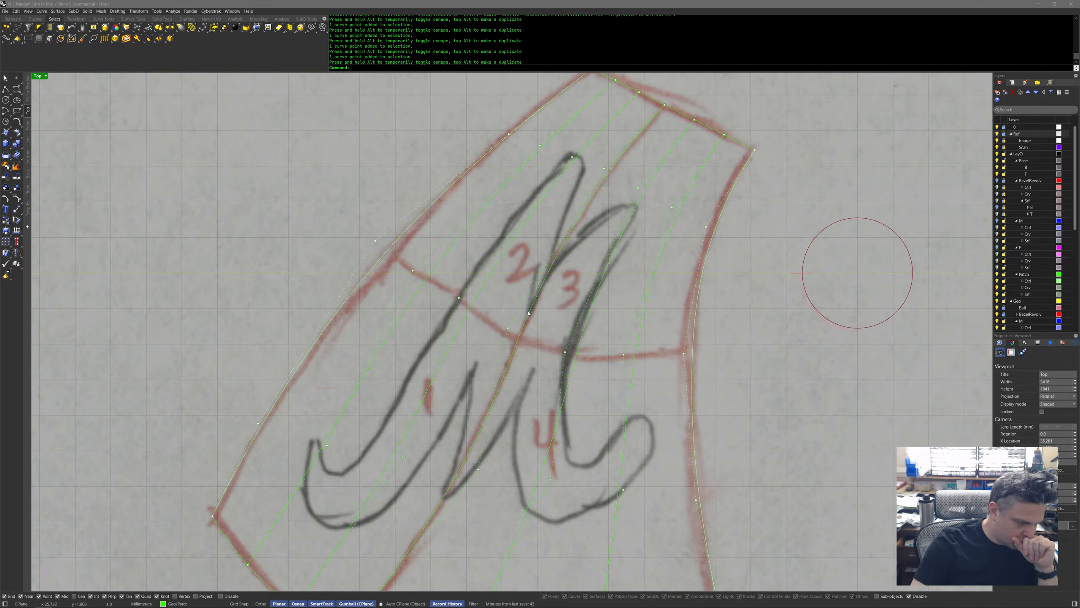
{"action": "right_click_drag", "start_coordinate": [530, 313], "coordinate": [537, 345]}
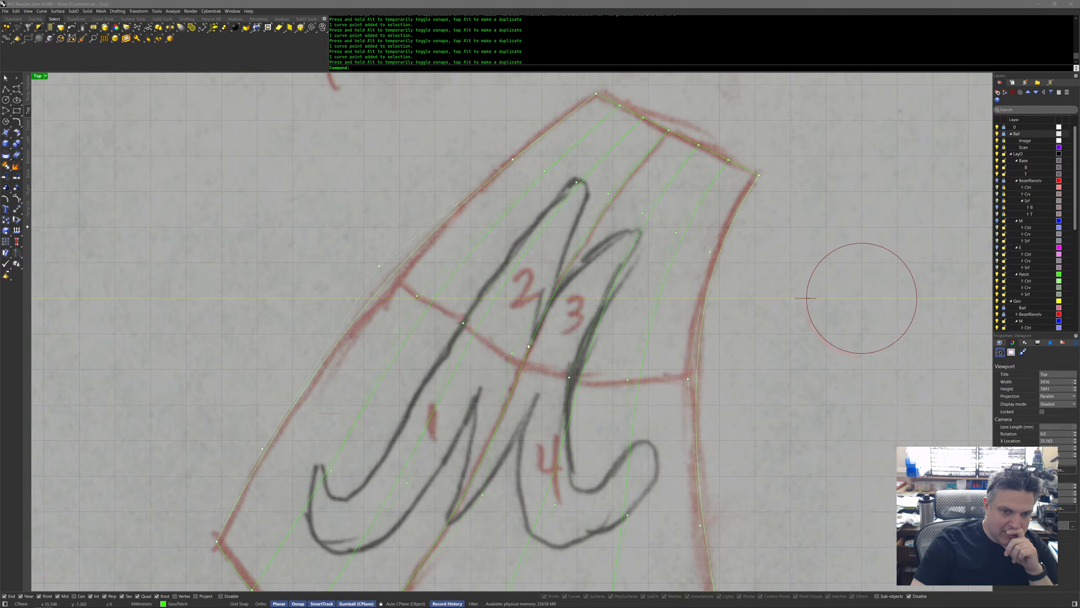
{"action": "left_click", "coordinate": [529, 346]}
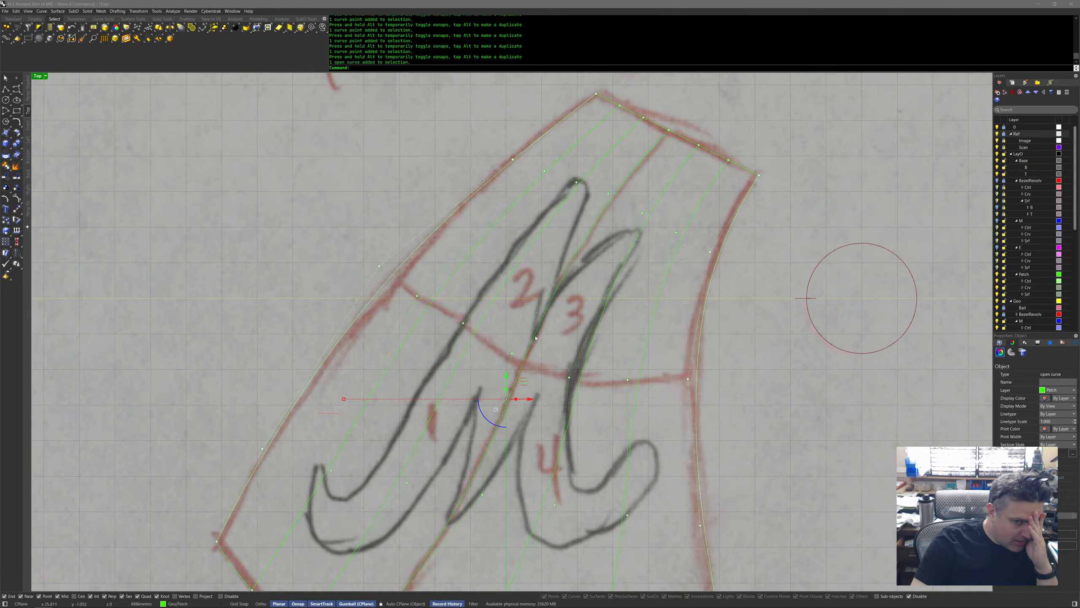
{"action": "key", "text": "Escape"}
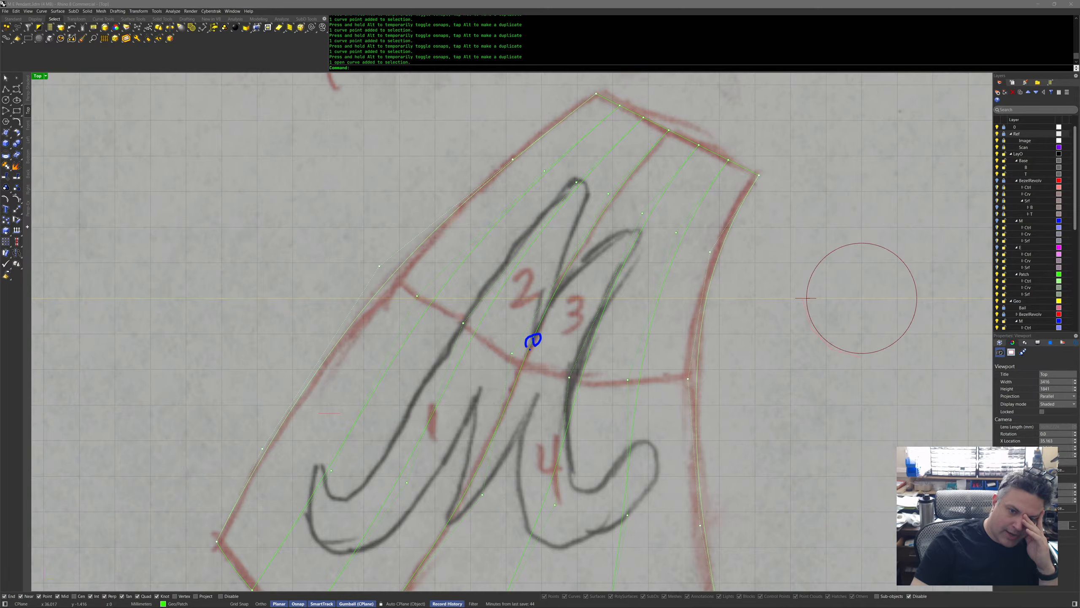
{"action": "left_click_drag", "start_coordinate": [590, 197], "coordinate": [549, 272]}
{"action": "left_click_drag", "start_coordinate": [612, 240], "coordinate": [559, 281]}
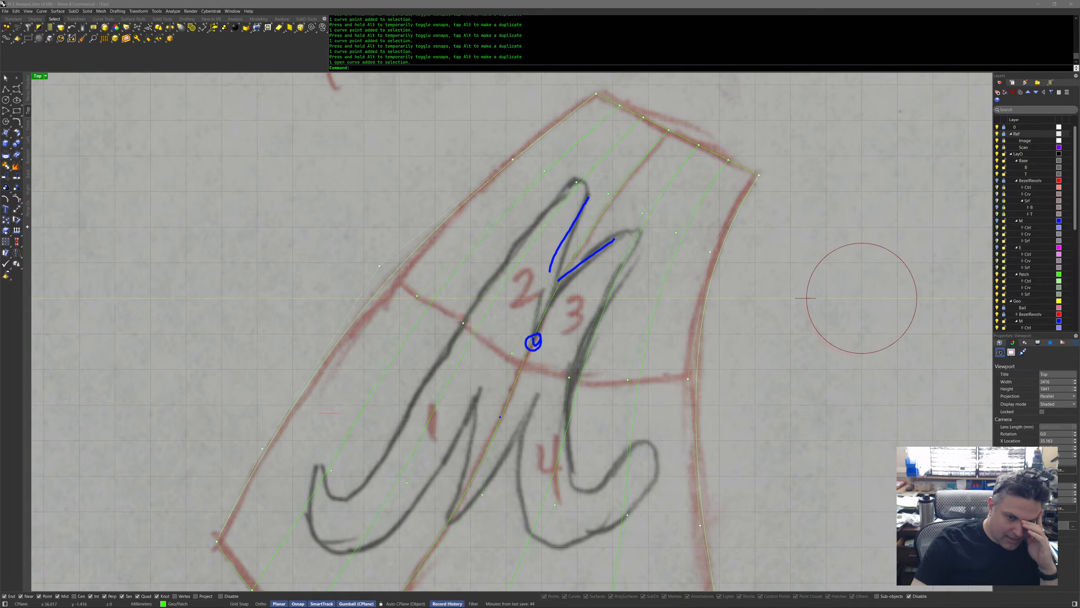
{"action": "left_click_drag", "start_coordinate": [517, 393], "coordinate": [524, 364]}
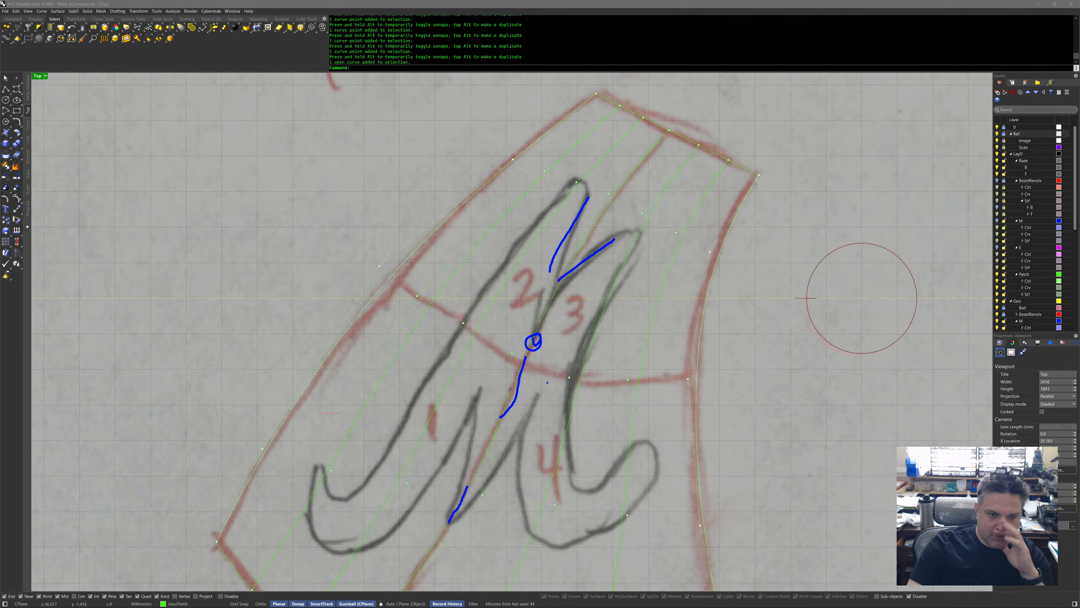
Draw a four-point degree 5 curve along the sketched cross seam, from the outer edge of patches 1 and 2 to that of 3 and 4.
{"action": "scroll", "coordinate": [493, 370], "scroll_direction": "down", "scroll_amount": 4}
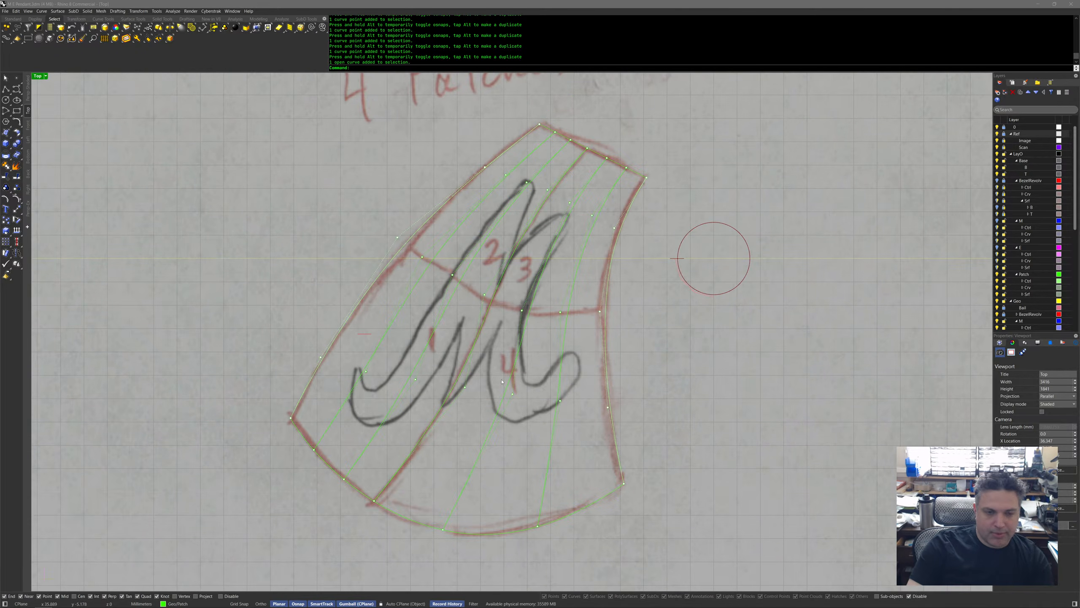
{"action": "middle_click", "coordinate": [495, 355]}
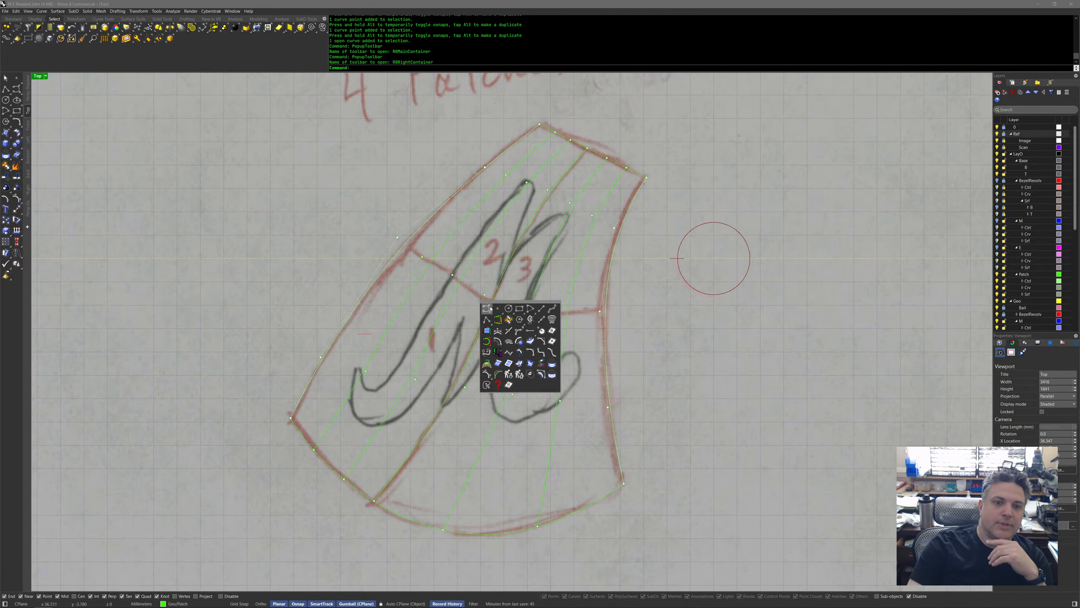
{"action": "left_click", "coordinate": [484, 305]}
{"action": "left_click", "coordinate": [406, 243]}
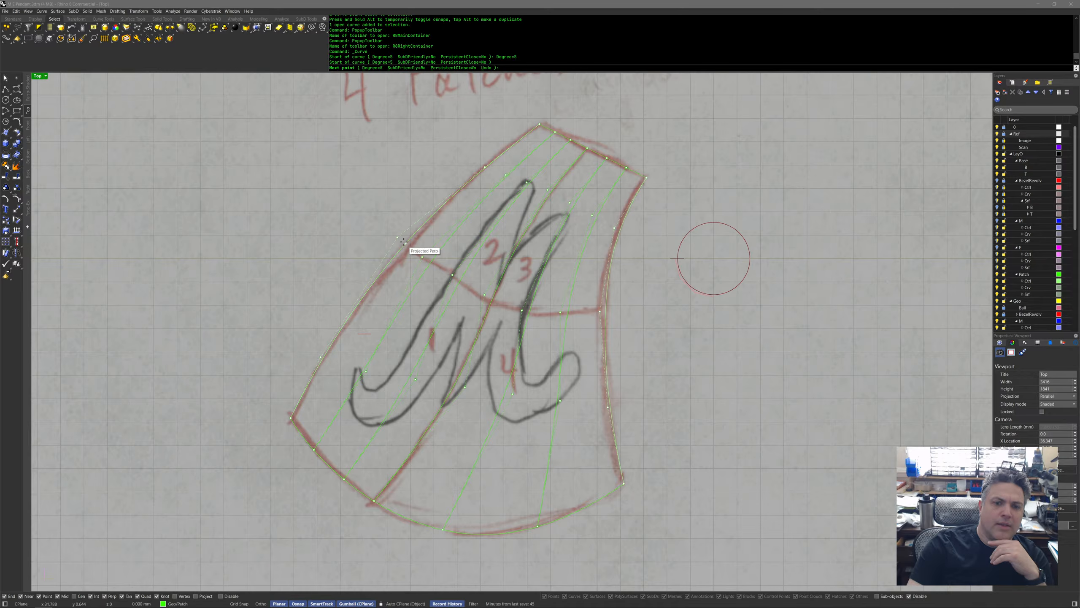
{"action": "left_click", "coordinate": [465, 287]}
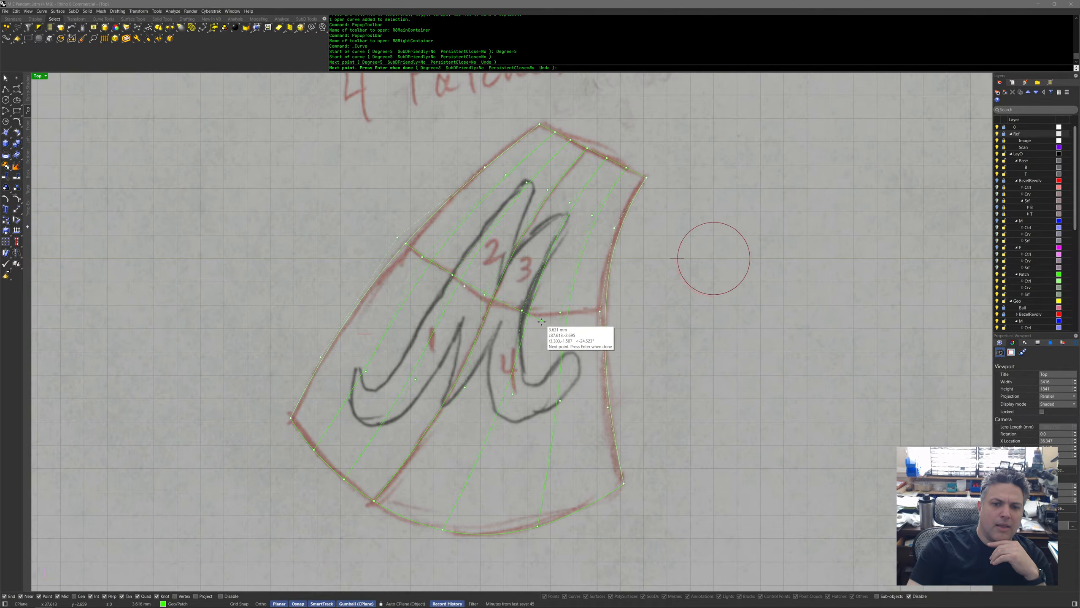
{"action": "left_click", "coordinate": [542, 321]}
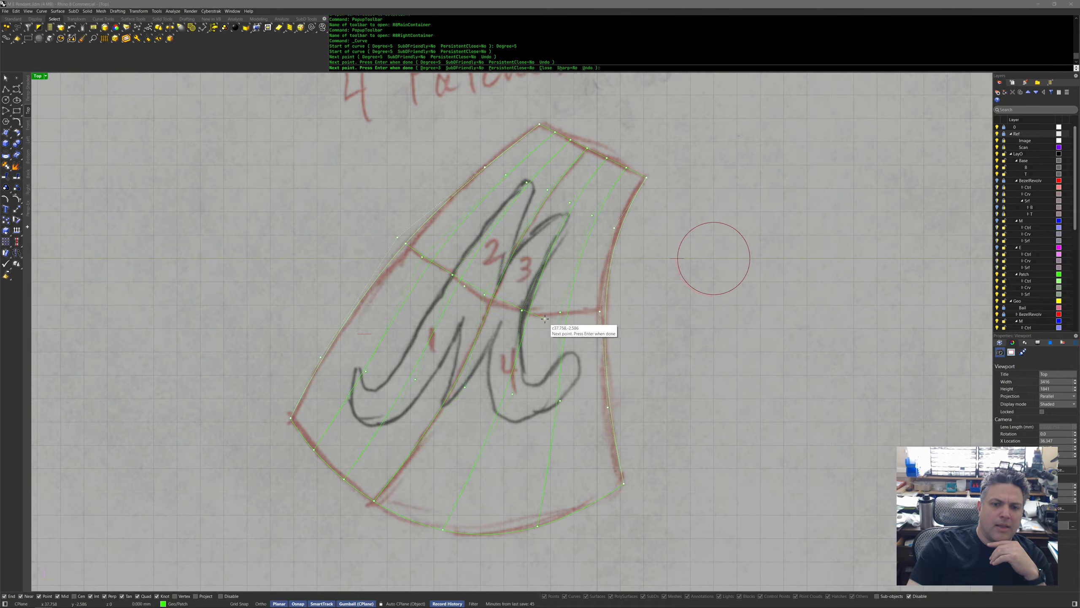
{"action": "left_click", "coordinate": [599, 311]}
{"action": "key", "text": "Return"}
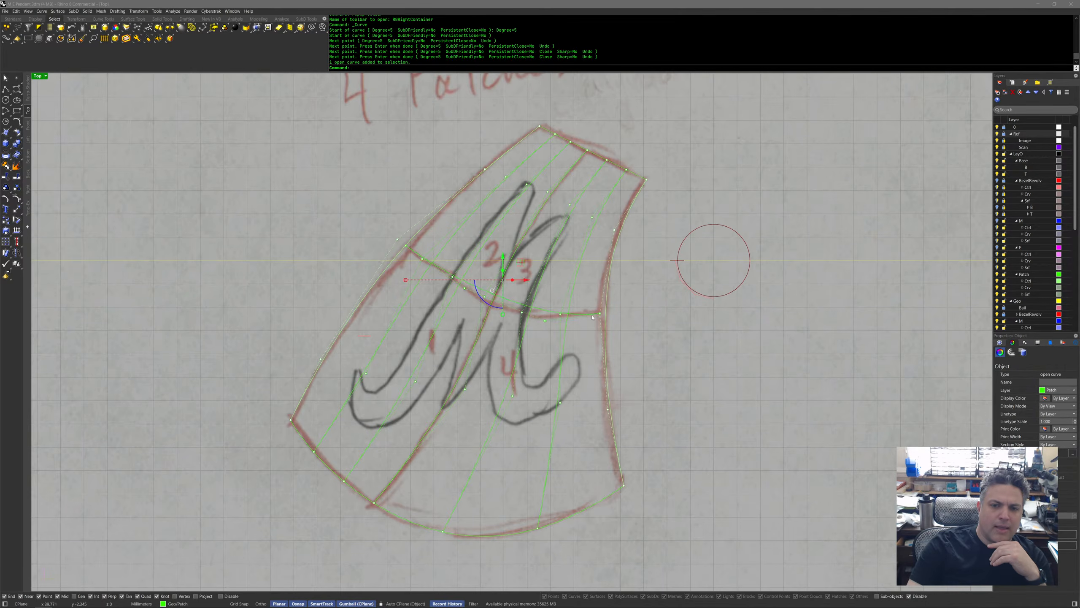
{"action": "scroll", "coordinate": [600, 323], "scroll_direction": "up", "scroll_amount": 6}
{"action": "key", "text": "Escape"}
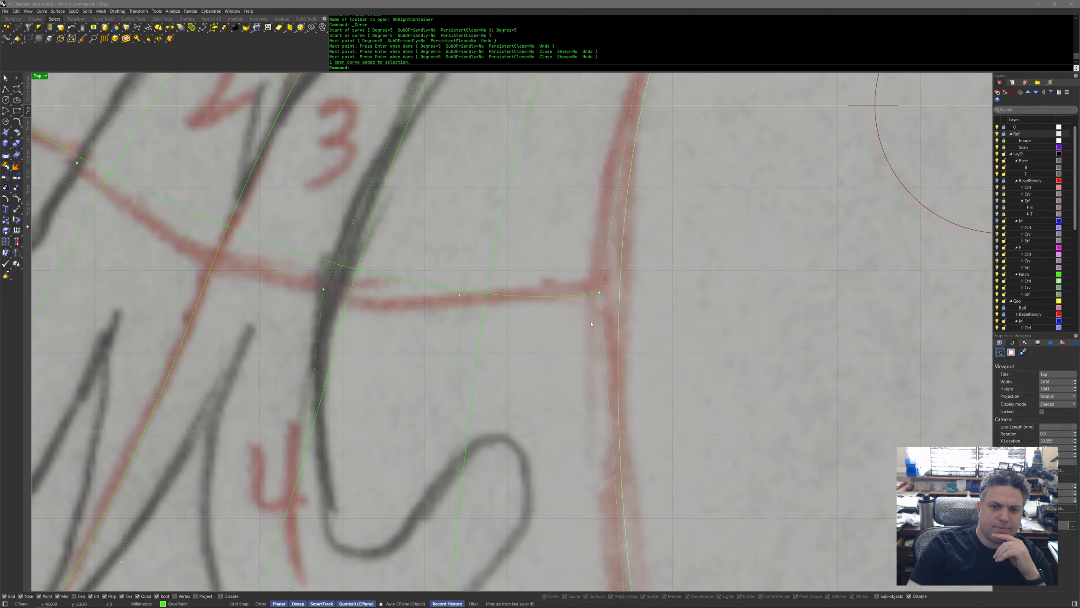
Snap the cross seam's end onto the outer edge curve of patches 3 and 4 and adjust its interior control points to the sketch.
{"action": "left_click", "coordinate": [586, 293]}
{"action": "left_click_drag", "start_coordinate": [579, 272], "coordinate": [637, 322]}
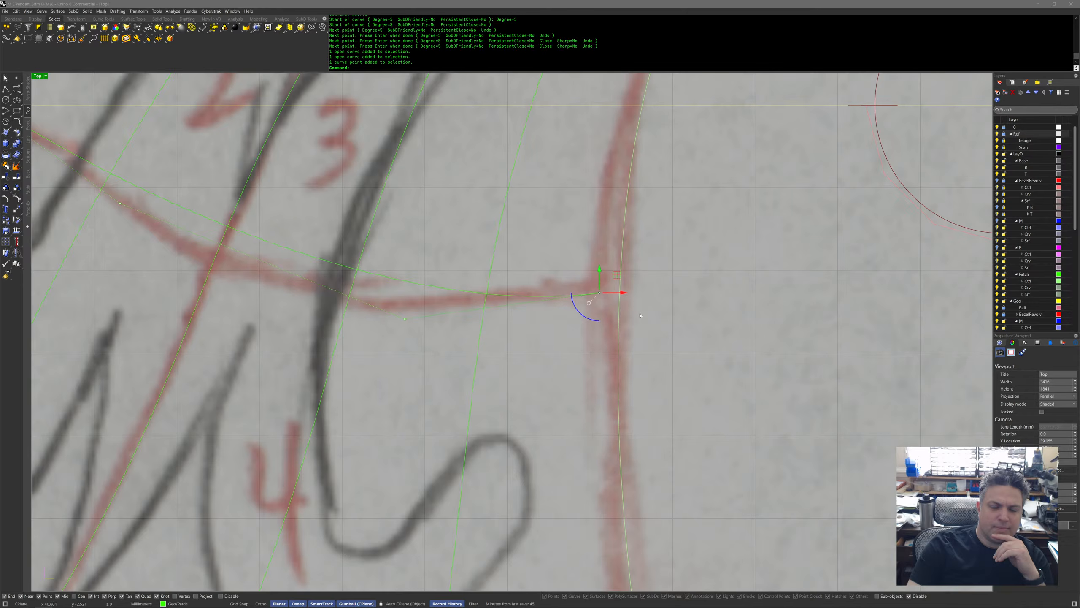
{"action": "key", "text": "F4"}
{"action": "mouse_move", "coordinate": [615, 277]}
{"action": "left_mouse_down"}
{"action": "mouse_move", "coordinate": [635, 270]}
{"action": "mouse_move", "coordinate": [620, 282]}
{"action": "left_mouse_up"}
{"action": "key", "text": "F4"}
{"action": "right_click_drag", "start_coordinate": [548, 282], "coordinate": [651, 323]}
{"action": "left_click_drag", "start_coordinate": [477, 383], "coordinate": [501, 368]}
{"action": "key", "text": "F4"}
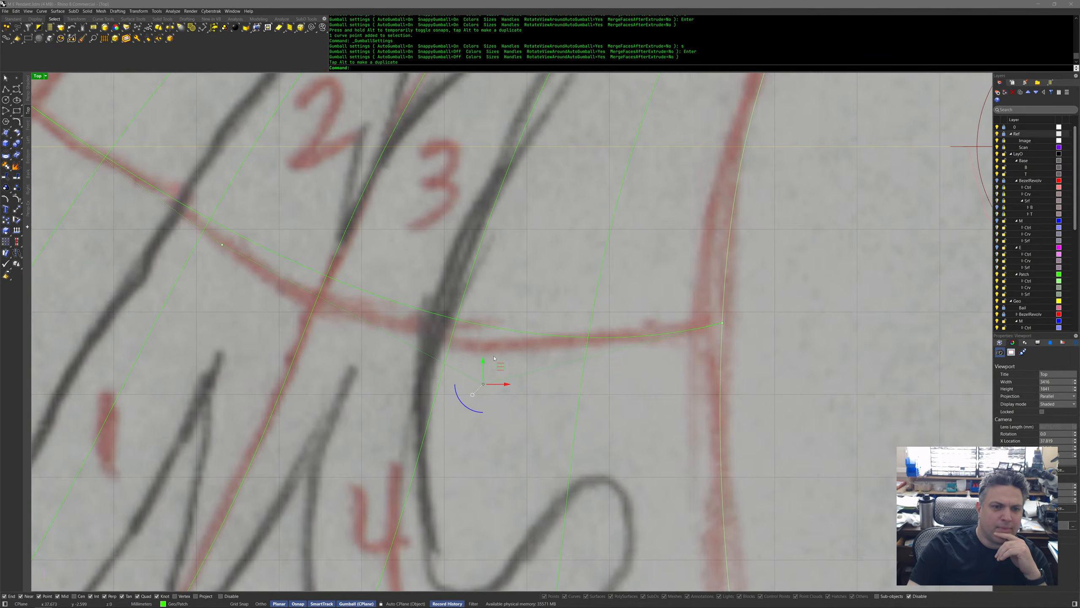
{"action": "right_click_drag", "start_coordinate": [338, 268], "coordinate": [489, 383]}
{"action": "left_click_drag", "start_coordinate": [290, 352], "coordinate": [421, 388]}
{"action": "left_click_drag", "start_coordinate": [390, 341], "coordinate": [366, 349]}
{"action": "key", "text": "Escape"}
Select all curves of the four-patch layout and move them off the sketch onto the pendant's letter M.
{"action": "scroll", "coordinate": [720, 425], "scroll_direction": "down", "scroll_amount": 10}
{"action": "mouse_move", "coordinate": [720, 425]}
{"action": "right_mouse_down"}
{"action": "mouse_move", "coordinate": [689, 384]}
{"action": "mouse_move", "coordinate": [713, 417]}
{"action": "right_mouse_up"}
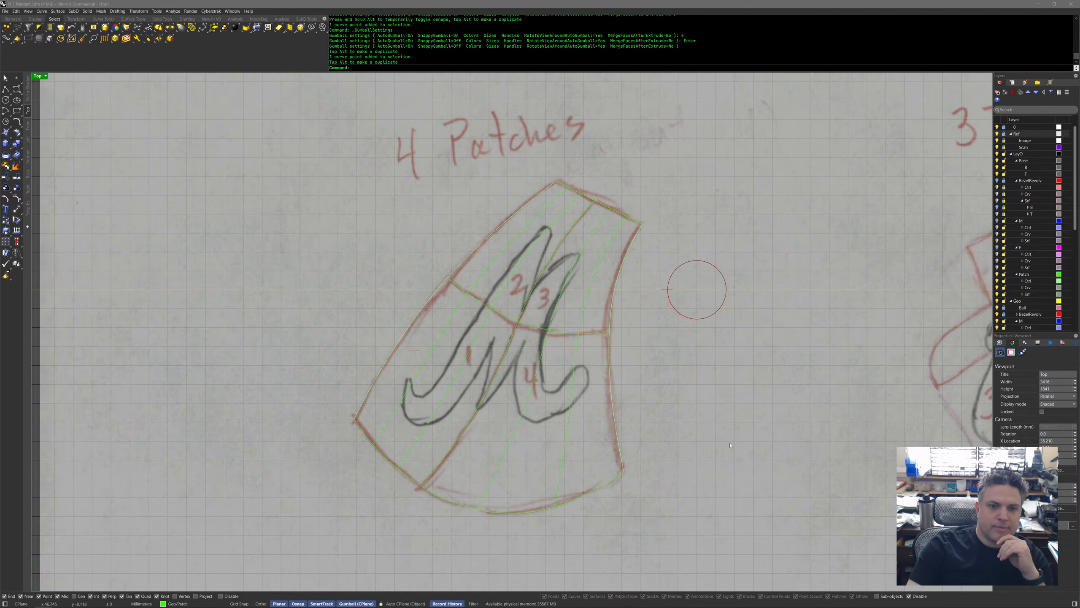
{"action": "left_click_drag", "start_coordinate": [303, 139], "coordinate": [725, 523]}
{"action": "scroll", "coordinate": [703, 506], "scroll_direction": "down", "scroll_amount": 8}
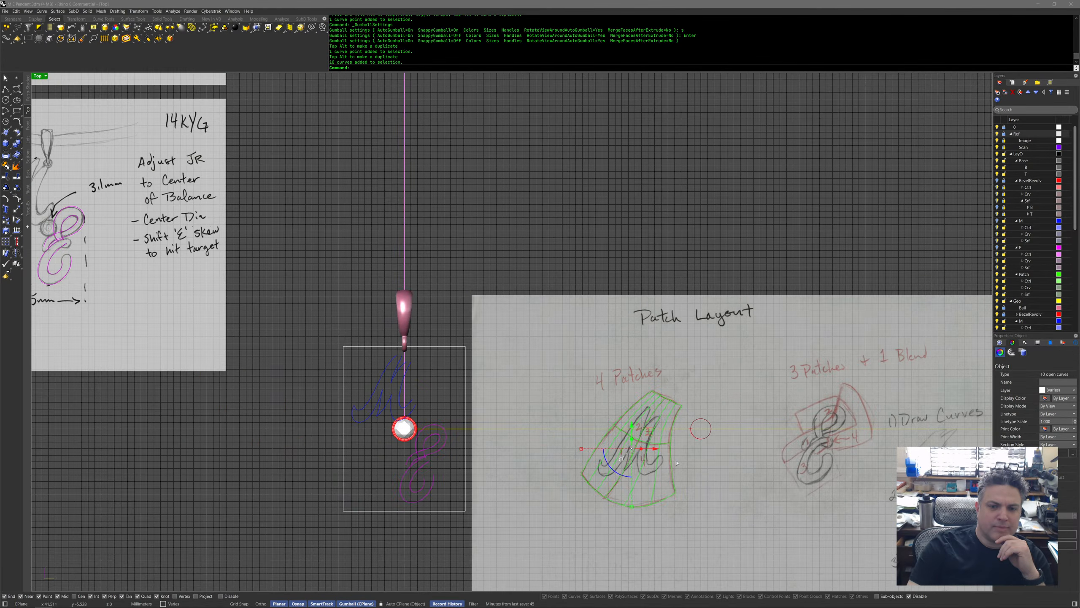
{"action": "right_click_drag", "start_coordinate": [673, 463], "coordinate": [753, 443]}
{"action": "mouse_move", "coordinate": [732, 407]}
{"action": "left_mouse_down"}
{"action": "mouse_move", "coordinate": [593, 386]}
{"action": "mouse_move", "coordinate": [489, 350]}
{"action": "left_mouse_up"}
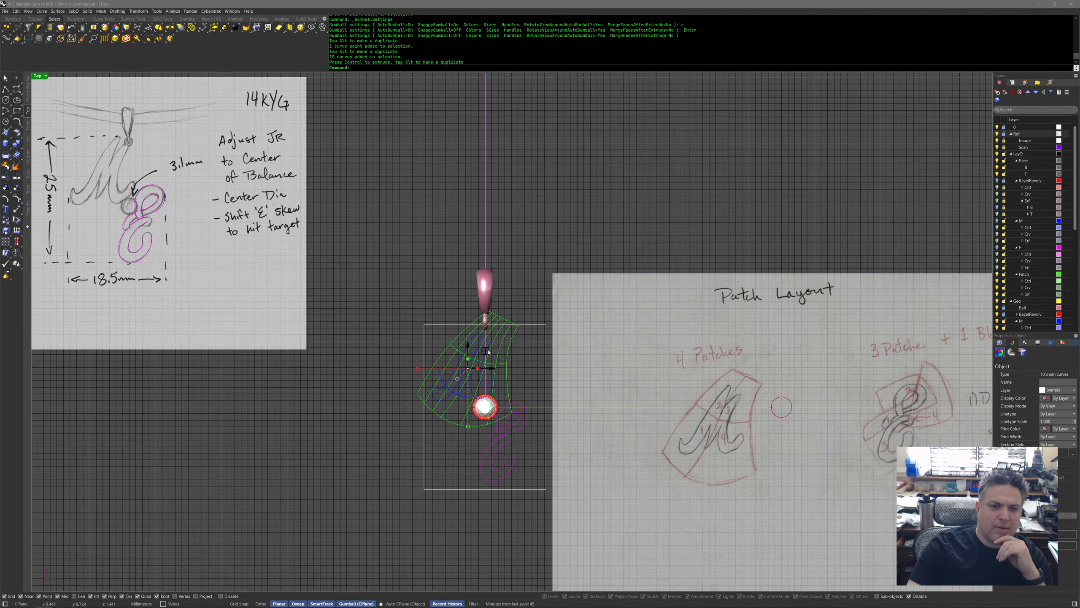
Set the viewport to EGhosted display and fine-position the patch curves over the M's curves.
{"action": "middle_click", "coordinate": [503, 367]}
{"action": "left_click", "coordinate": [472, 372]}
{"action": "scroll", "coordinate": [472, 377], "scroll_direction": "up", "scroll_amount": 5}
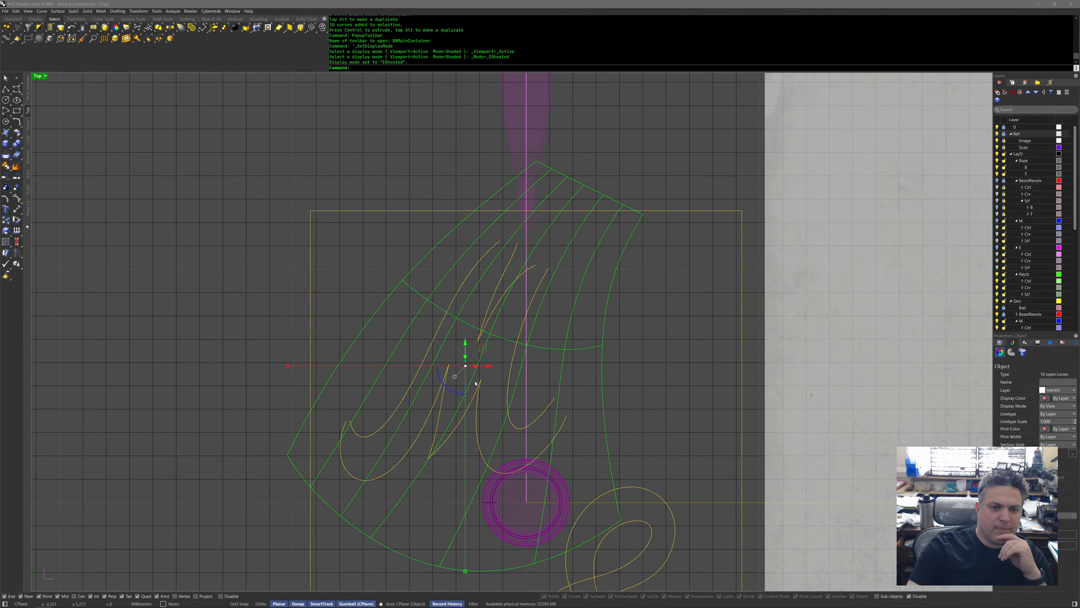
{"action": "left_click_drag", "start_coordinate": [484, 351], "coordinate": [485, 352]}
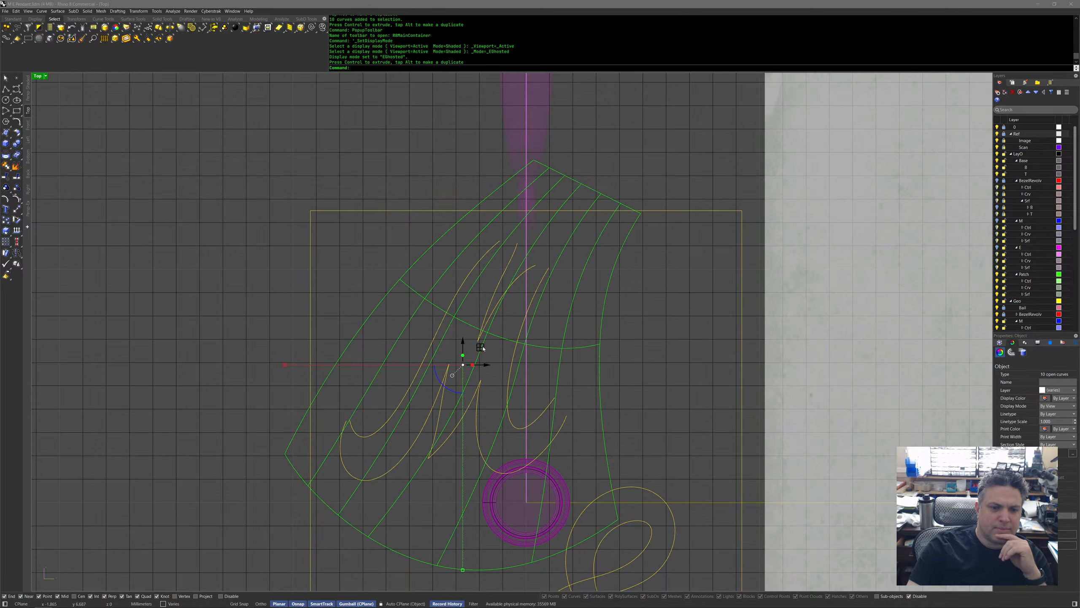
{"action": "left_click", "coordinate": [619, 357]}
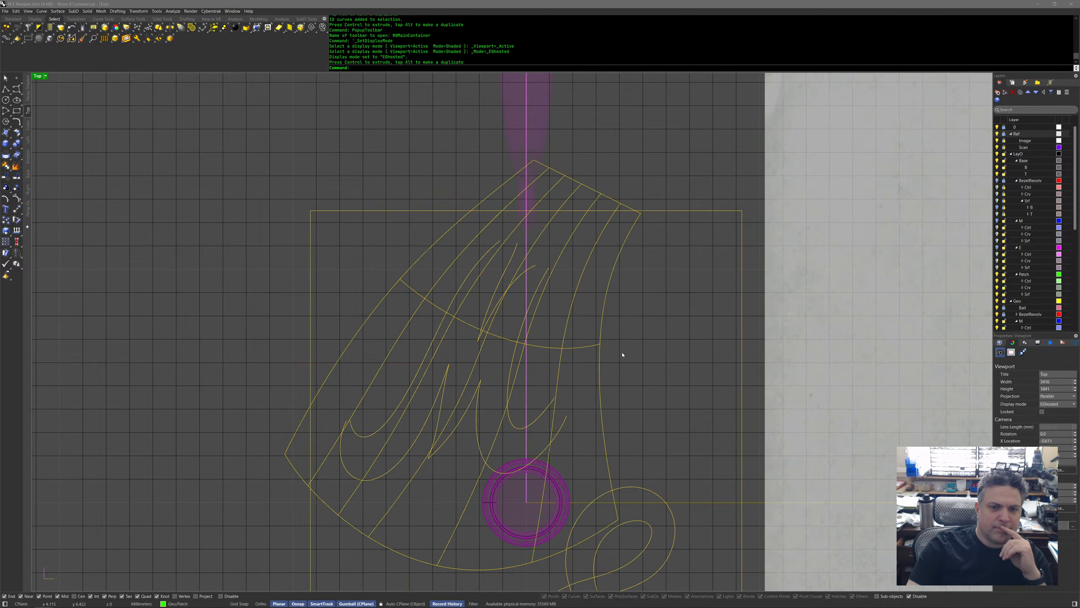
Move the two middle interior control points of the lengthwise seam between patches 1-2 and 3-4 to reshape it along the M's strokes.
{"action": "scroll", "coordinate": [587, 349], "scroll_direction": "up", "scroll_amount": 2}
{"action": "left_click", "coordinate": [425, 352]}
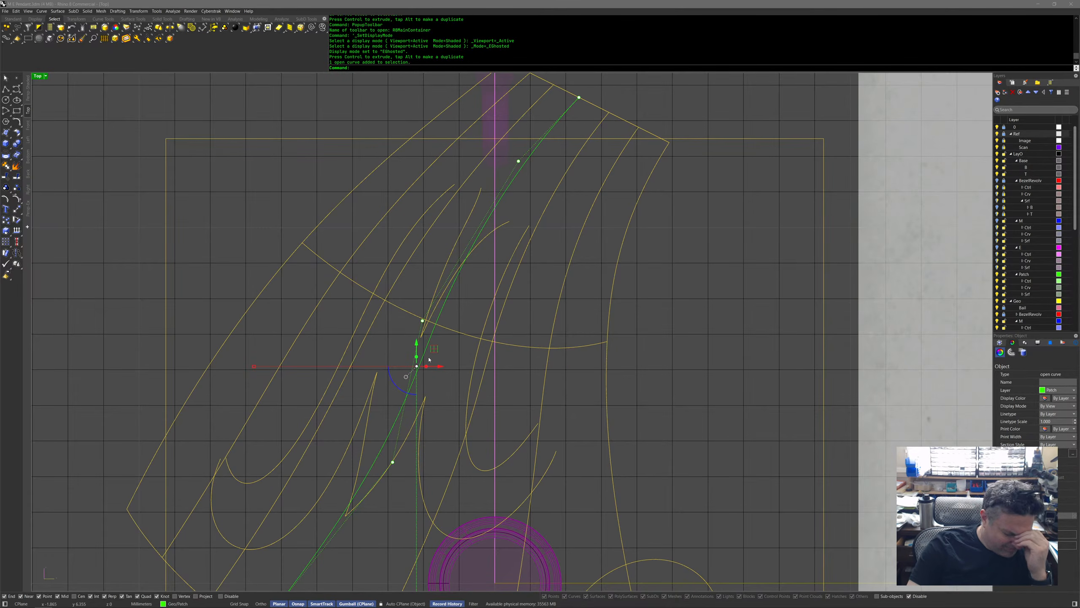
{"action": "right_click_drag", "start_coordinate": [446, 375], "coordinate": [466, 392]}
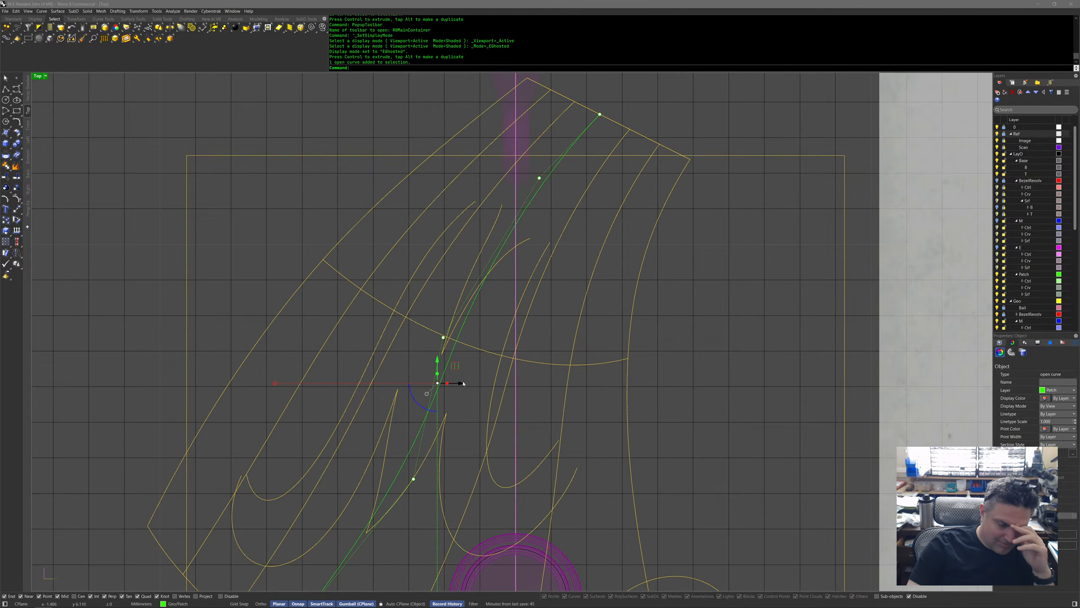
{"action": "left_click", "coordinate": [443, 338]}
{"action": "left_click_drag", "start_coordinate": [460, 322], "coordinate": [442, 318]}
{"action": "left_click", "coordinate": [462, 380]}
{"action": "right_click_drag", "start_coordinate": [445, 451], "coordinate": [464, 341]}
{"action": "left_click", "coordinate": [371, 442]}
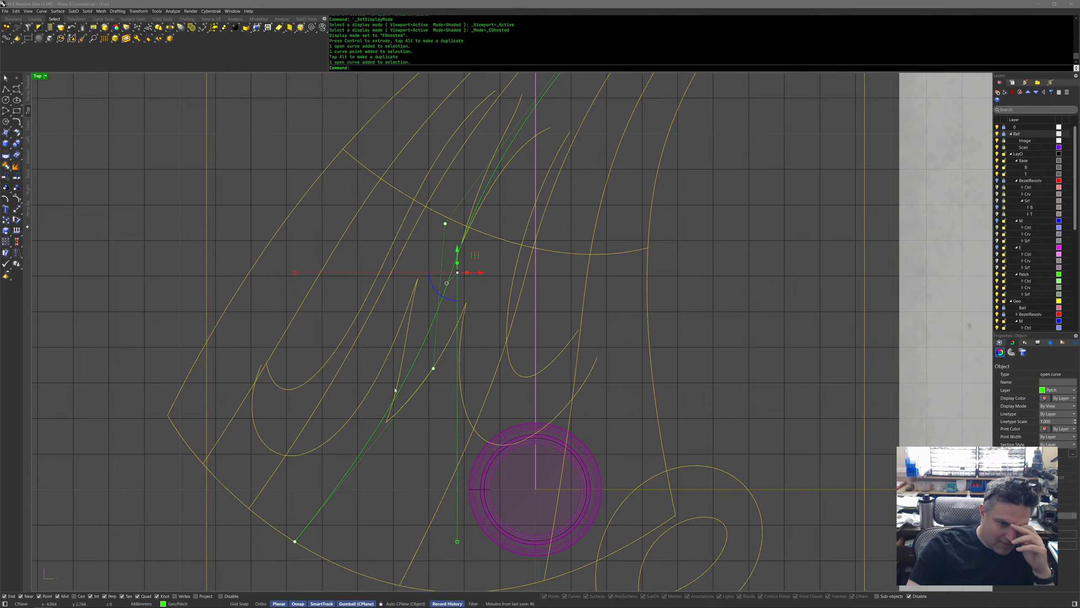
{"action": "left_click", "coordinate": [433, 368]}
{"action": "left_click_drag", "start_coordinate": [449, 355], "coordinate": [447, 375]}
{"action": "right_click_drag", "start_coordinate": [493, 336], "coordinate": [499, 393]}
Fine-tune the lengthwise seam by nudging its interior control point near the cross seam and the one below it.
{"action": "left_click", "coordinate": [451, 282]}
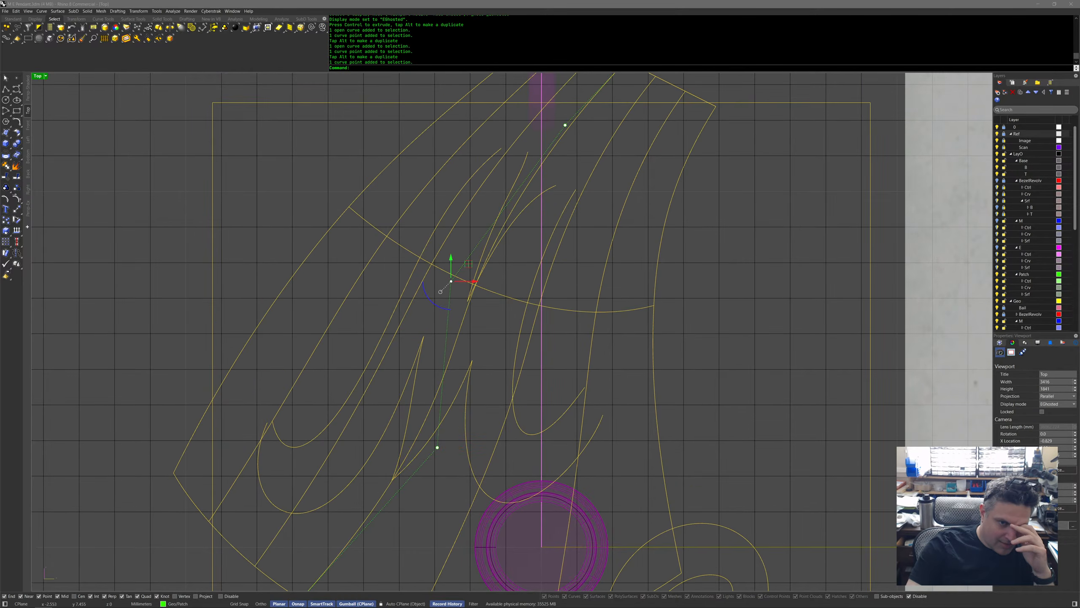
{"action": "left_click", "coordinate": [461, 263]}
{"action": "left_click", "coordinate": [451, 281]}
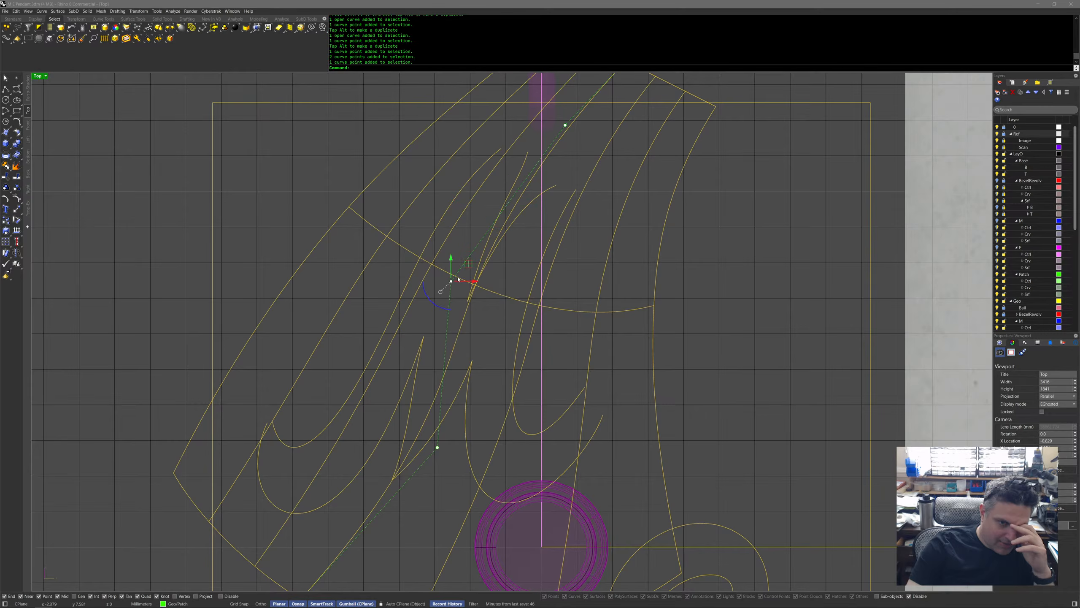
{"action": "left_click_drag", "start_coordinate": [465, 260], "coordinate": [466, 265]}
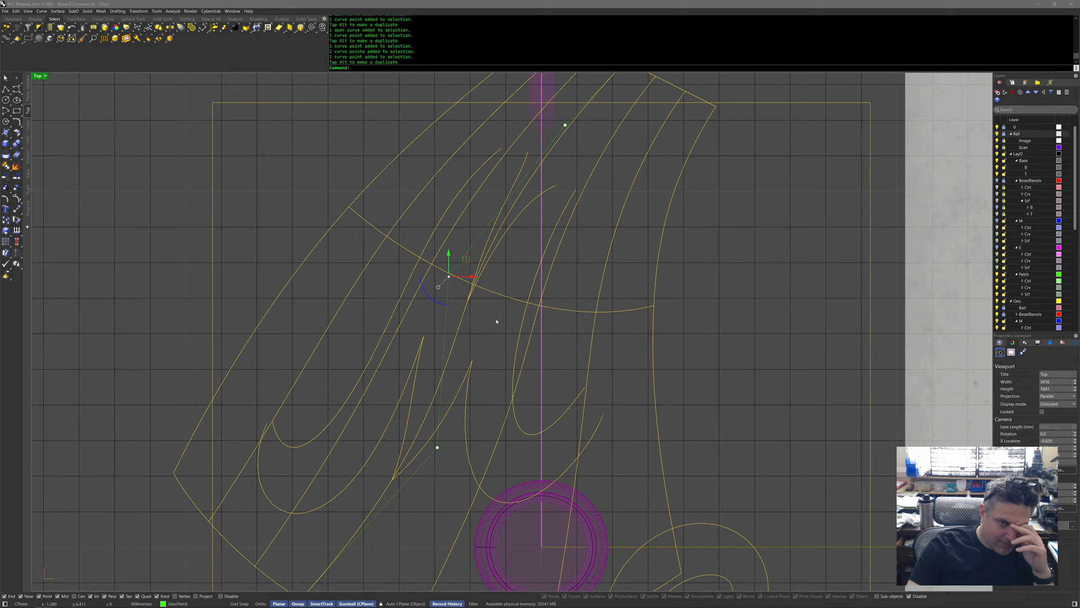
{"action": "left_click", "coordinate": [437, 447]}
{"action": "left_click_drag", "start_coordinate": [451, 431], "coordinate": [453, 434]}
Examine the M's central stroke curves inside the patch network and compare them with the traced M on the pendant sketch.
{"action": "left_click", "coordinate": [505, 232]}
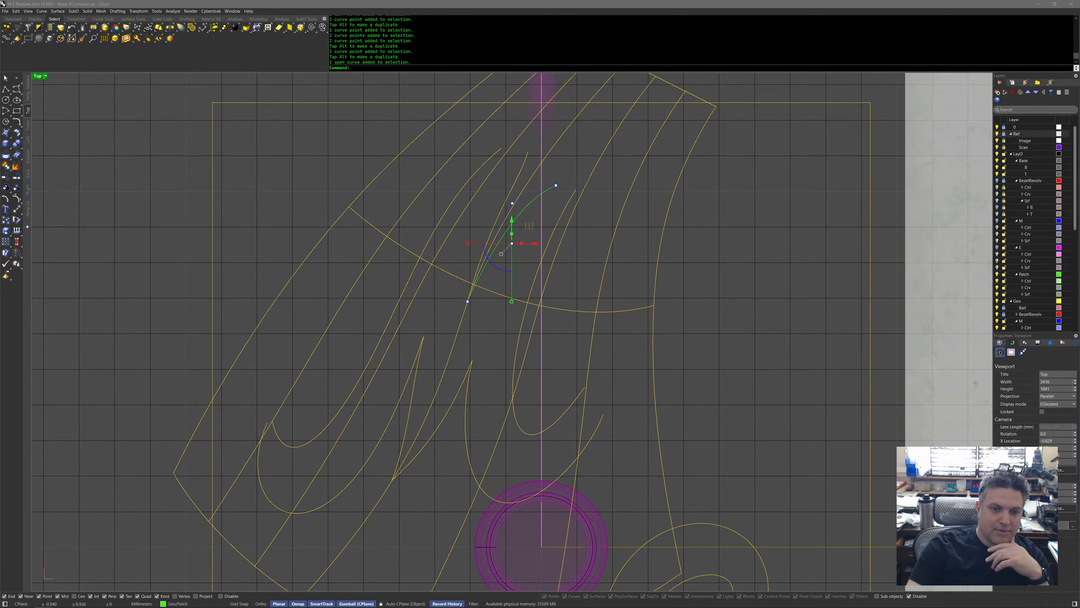
{"action": "left_click", "coordinate": [483, 252]}
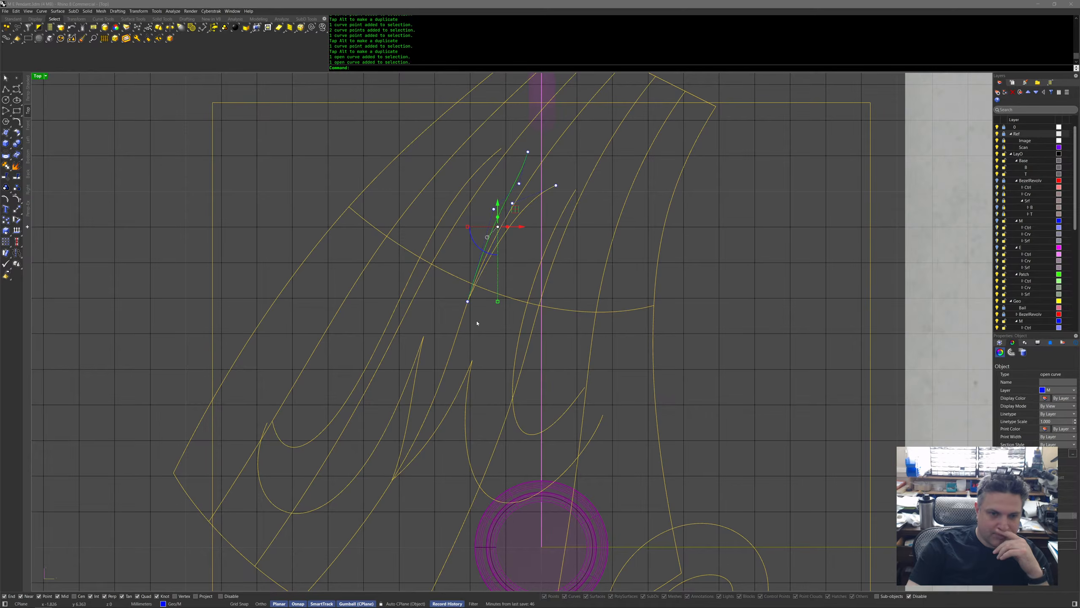
{"action": "left_click", "coordinate": [471, 335]}
{"action": "right_click_drag", "start_coordinate": [419, 473], "coordinate": [411, 434]}
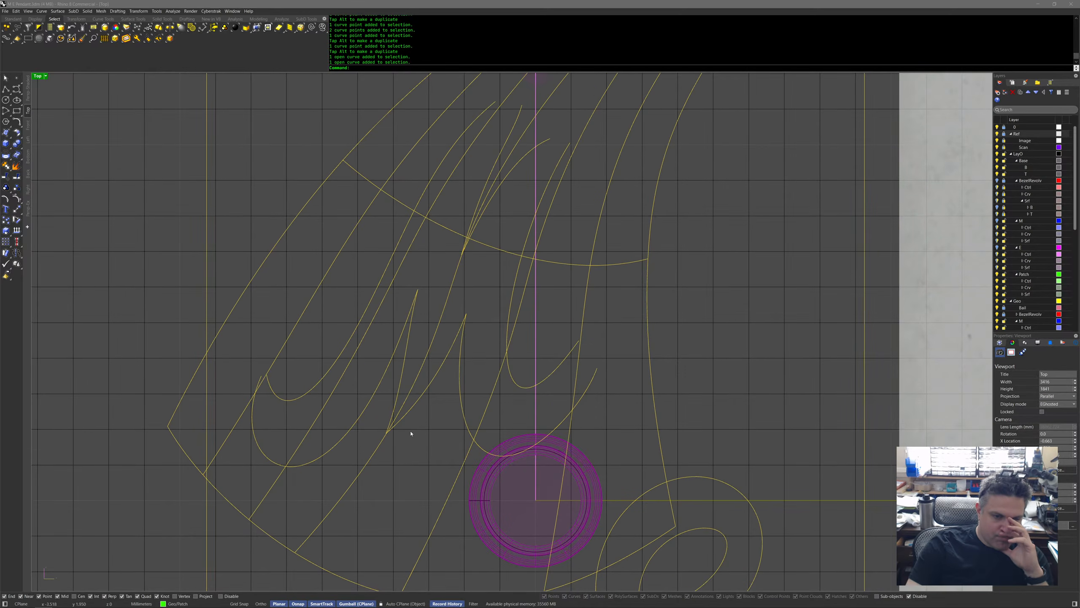
{"action": "scroll", "coordinate": [407, 421], "scroll_direction": "down", "scroll_amount": 14}
{"action": "right_click_drag", "start_coordinate": [140, 208], "coordinate": [443, 384]}
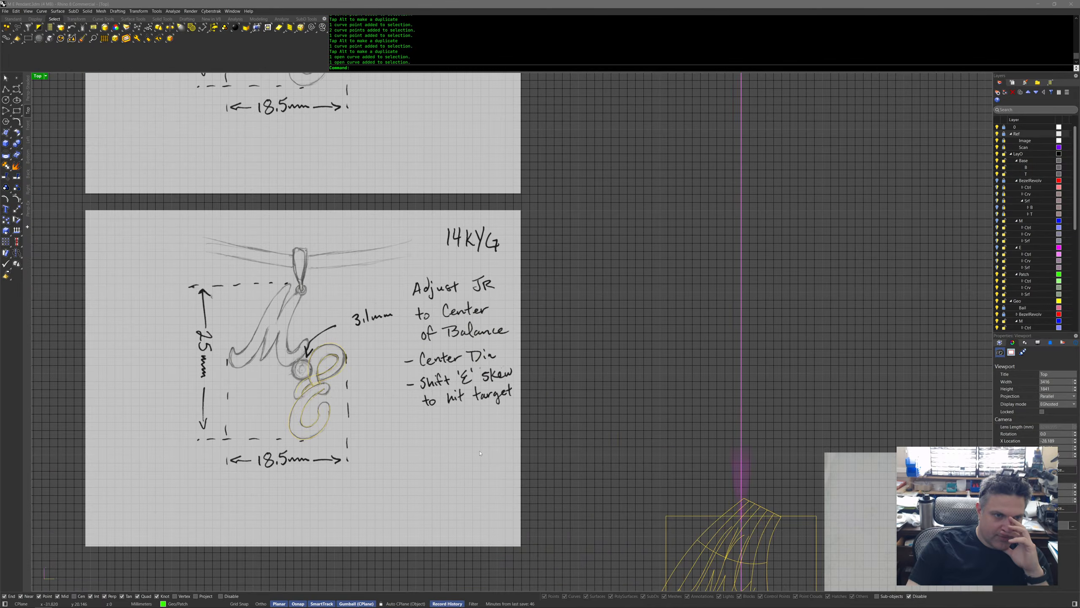
{"action": "scroll", "coordinate": [444, 383], "scroll_direction": "down", "scroll_amount": 8}
{"action": "scroll", "coordinate": [377, 207], "scroll_direction": "up", "scroll_amount": 10}
{"action": "scroll", "coordinate": [377, 206], "scroll_direction": "up", "scroll_amount": 8}
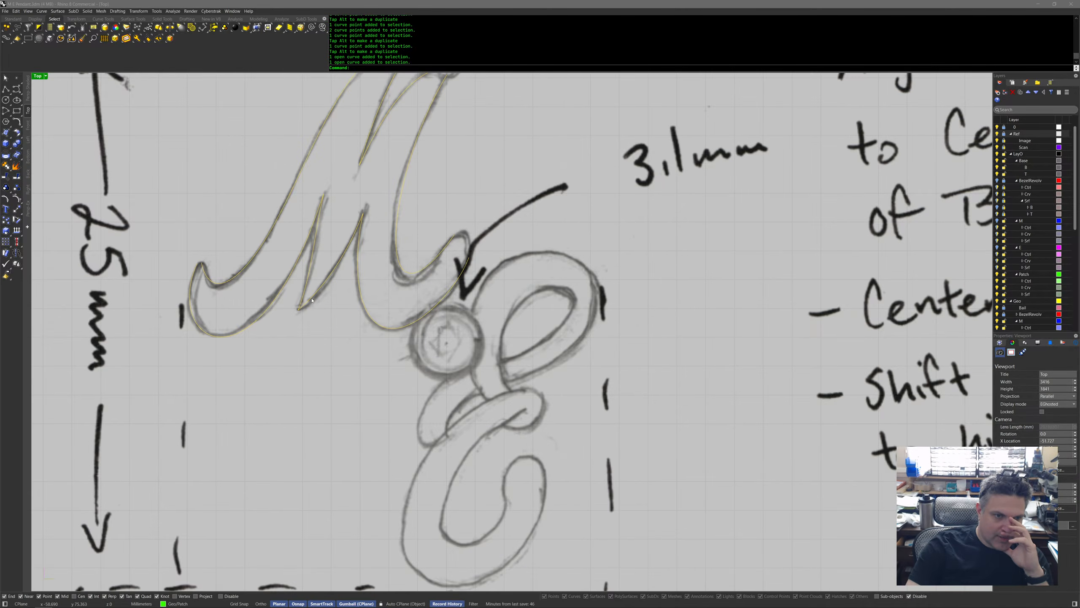
{"action": "left_click", "coordinate": [312, 301]}
Compare the patch curves over the pendant's M with the four-patch layout sketch and the scanned pendant drawings.
{"action": "scroll", "coordinate": [418, 375], "scroll_direction": "down", "scroll_amount": 12}
{"action": "right_click_drag", "start_coordinate": [494, 419], "coordinate": [463, 272]}
{"action": "mouse_move", "coordinate": [621, 434]}
{"action": "right_mouse_down"}
{"action": "mouse_move", "coordinate": [517, 323]}
{"action": "mouse_move", "coordinate": [303, 170]}
{"action": "right_mouse_up"}
{"action": "right_click_drag", "start_coordinate": [608, 465], "coordinate": [494, 284]}
{"action": "scroll", "coordinate": [694, 431], "scroll_direction": "up", "scroll_amount": 8}
{"action": "scroll", "coordinate": [694, 431], "scroll_direction": "down", "scroll_amount": 10}
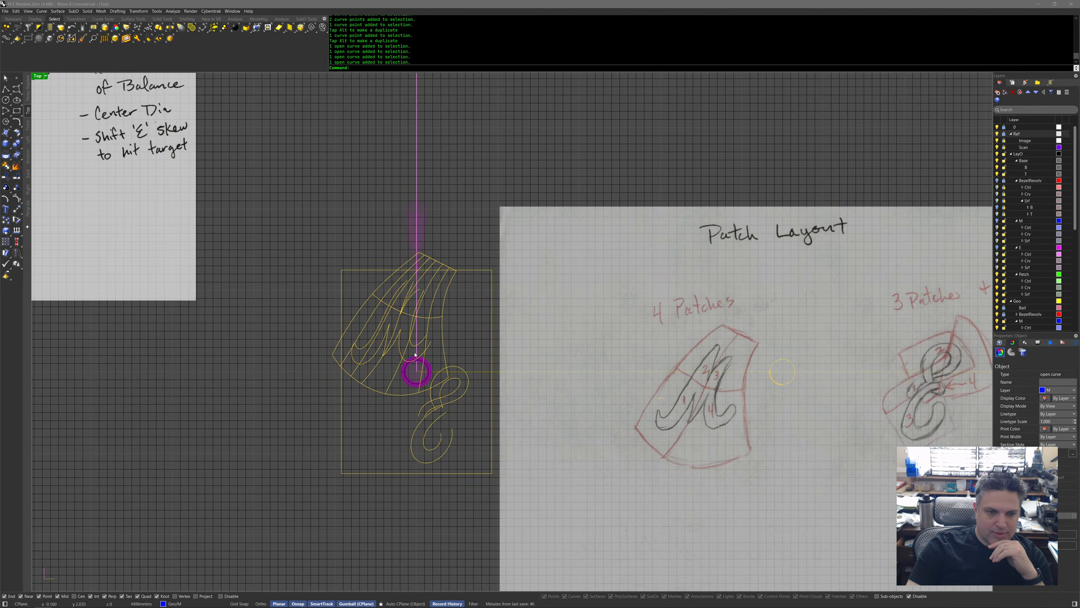
{"action": "scroll", "coordinate": [429, 328], "scroll_direction": "up", "scroll_amount": 9}
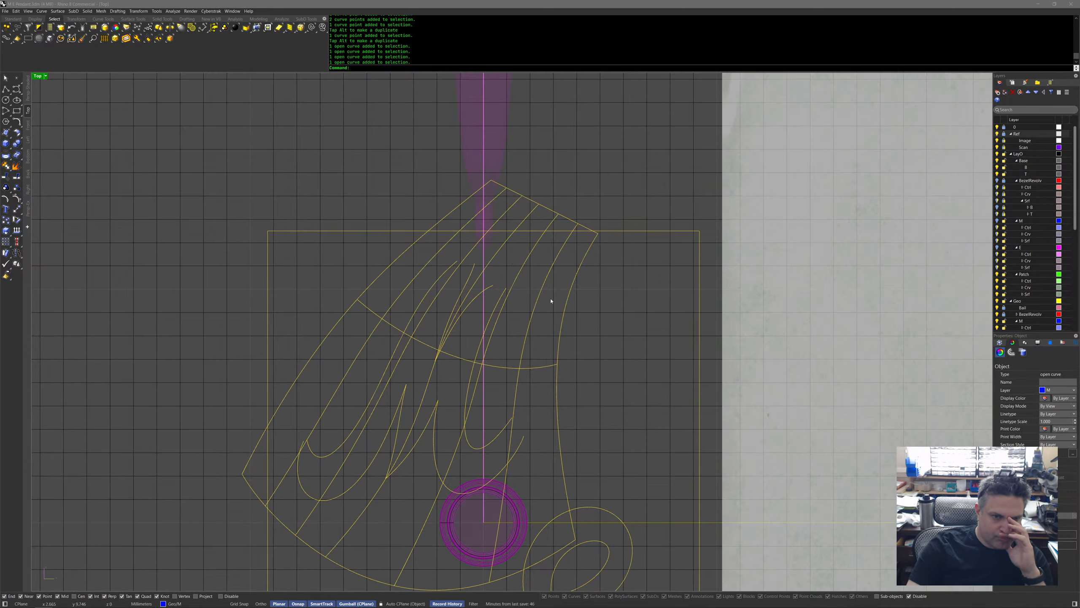
{"action": "right_click_drag", "start_coordinate": [532, 287], "coordinate": [528, 254]}
{"action": "key", "text": "Escape"}
{"action": "scroll", "coordinate": [593, 308], "scroll_direction": "down", "scroll_amount": 3}
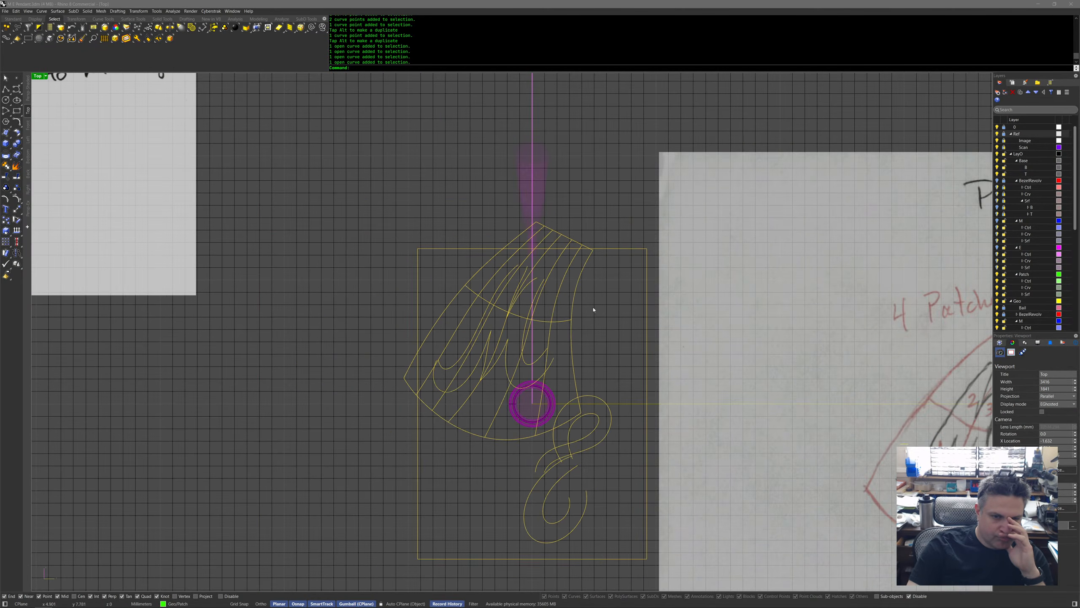
{"action": "scroll", "coordinate": [594, 312], "scroll_direction": "down", "scroll_amount": 3}
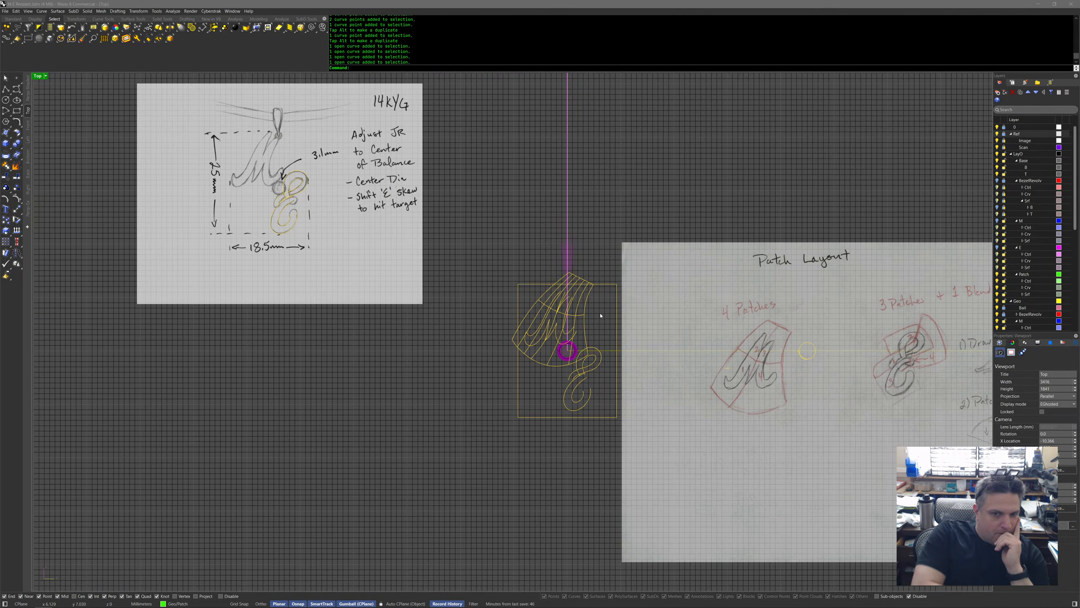
{"action": "right_click_drag", "start_coordinate": [342, 180], "coordinate": [374, 239]}
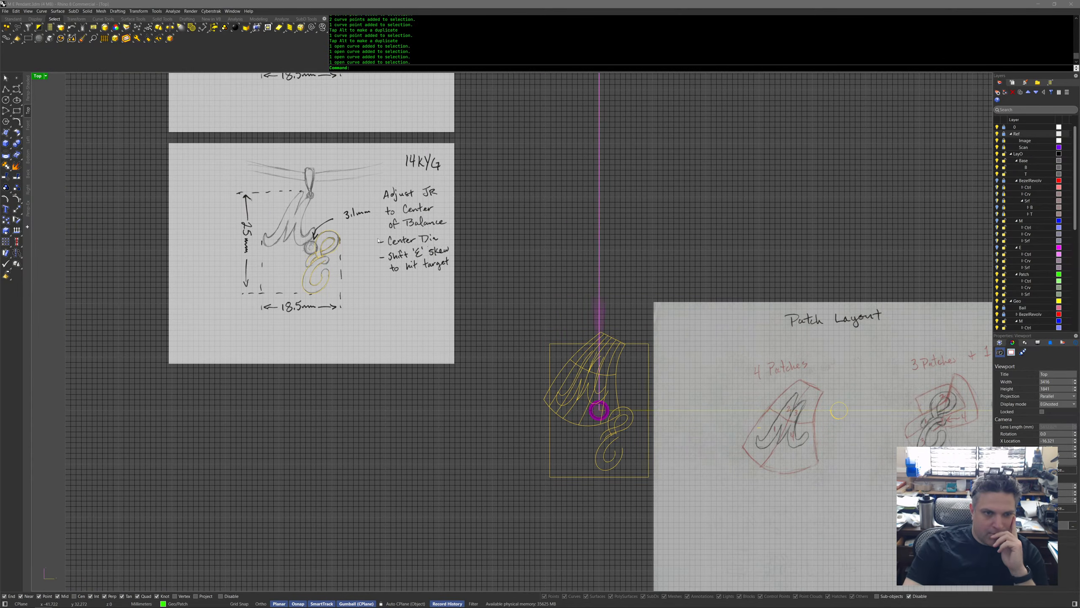
Collapse the BezelRevolv layer's sublayers under LayD and turn on the M layer below it.
{"action": "right_click_drag", "start_coordinate": [510, 300], "coordinate": [519, 345]}
{"action": "left_click_drag", "start_coordinate": [520, 345], "coordinate": [660, 475]}
{"action": "right_click_drag", "start_coordinate": [528, 285], "coordinate": [644, 441]}
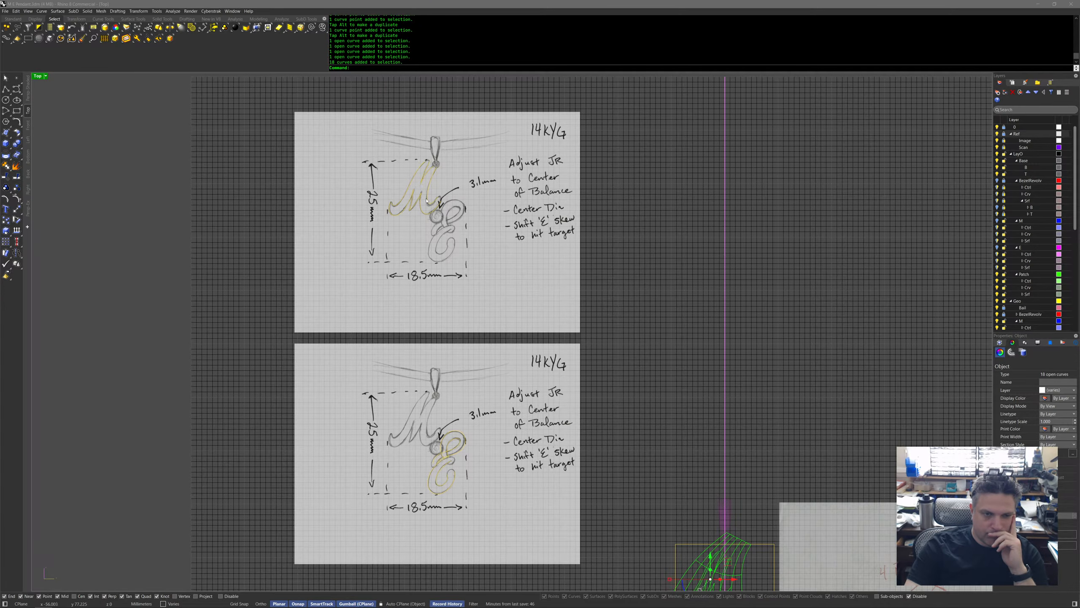
{"action": "right_click_drag", "start_coordinate": [566, 283], "coordinate": [522, 235]}
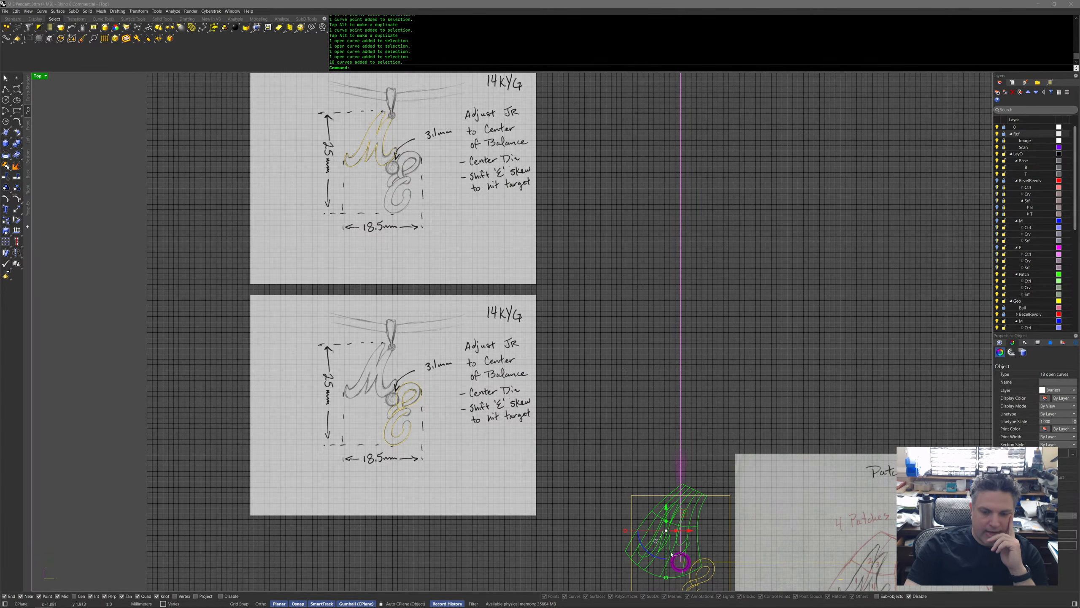
{"action": "right_click_drag", "start_coordinate": [710, 519], "coordinate": [679, 476]}
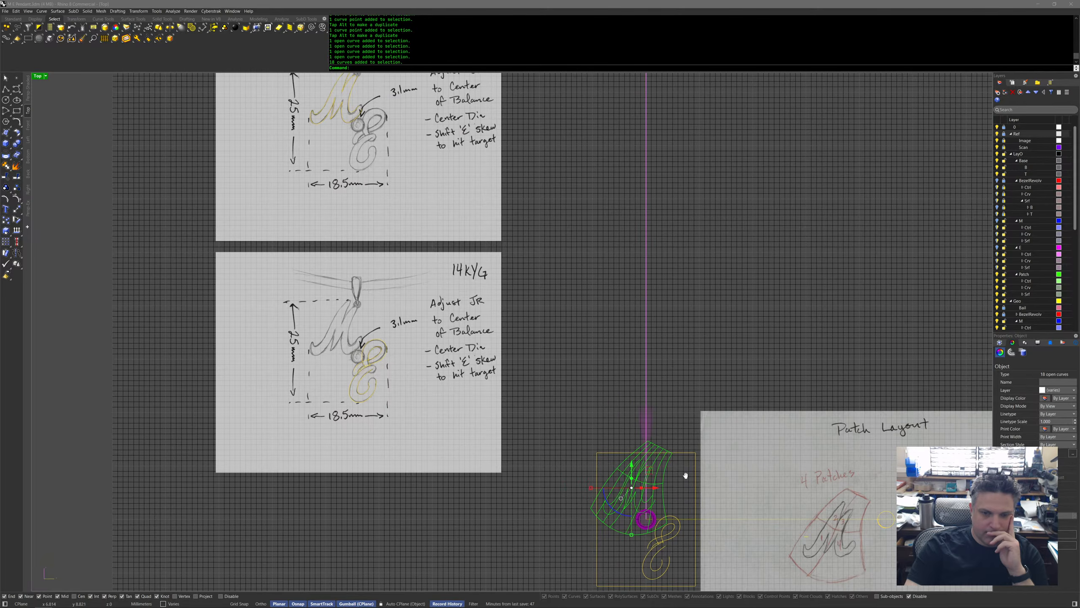
{"action": "key", "text": "Escape"}
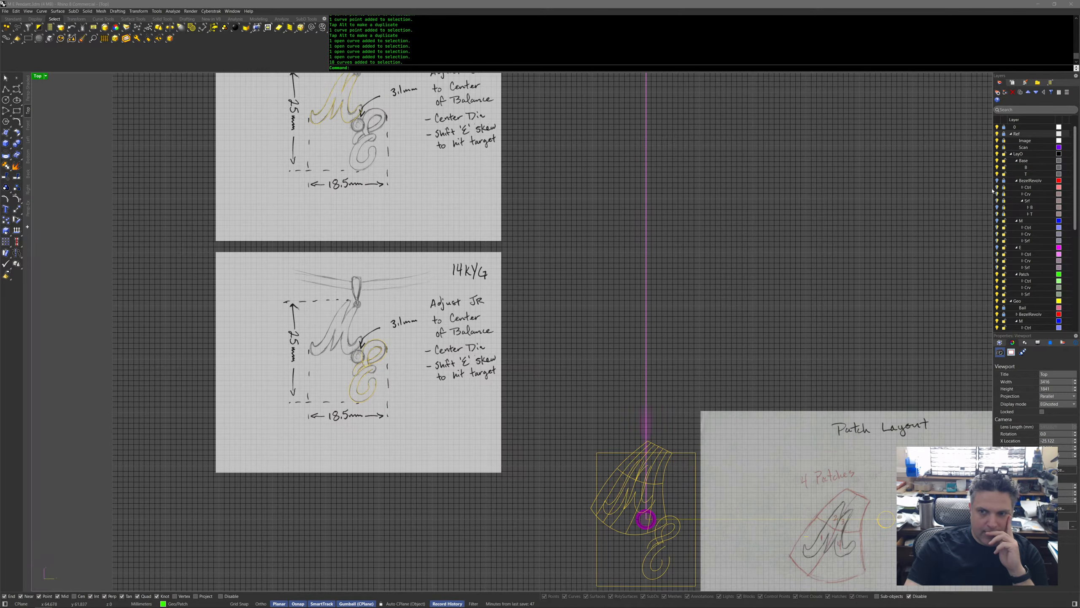
{"action": "left_click", "coordinate": [1016, 181]}
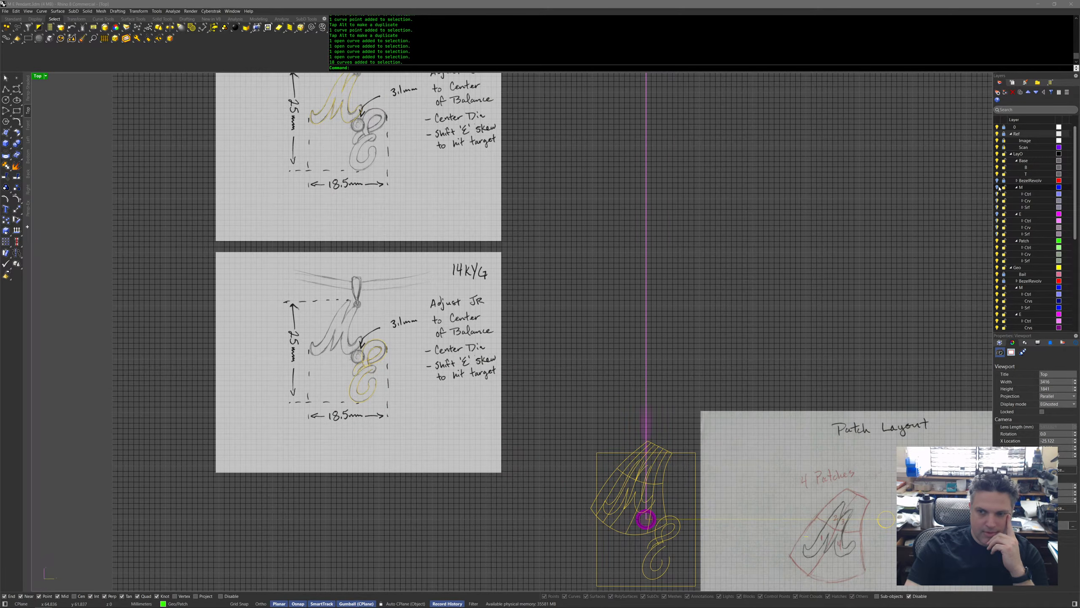
Try to enlarge the M's rectangular surface over the pendant by moving its lower-left corner control point outward.
{"action": "left_click", "coordinate": [657, 519]}
{"action": "middle_click", "coordinate": [588, 519]}
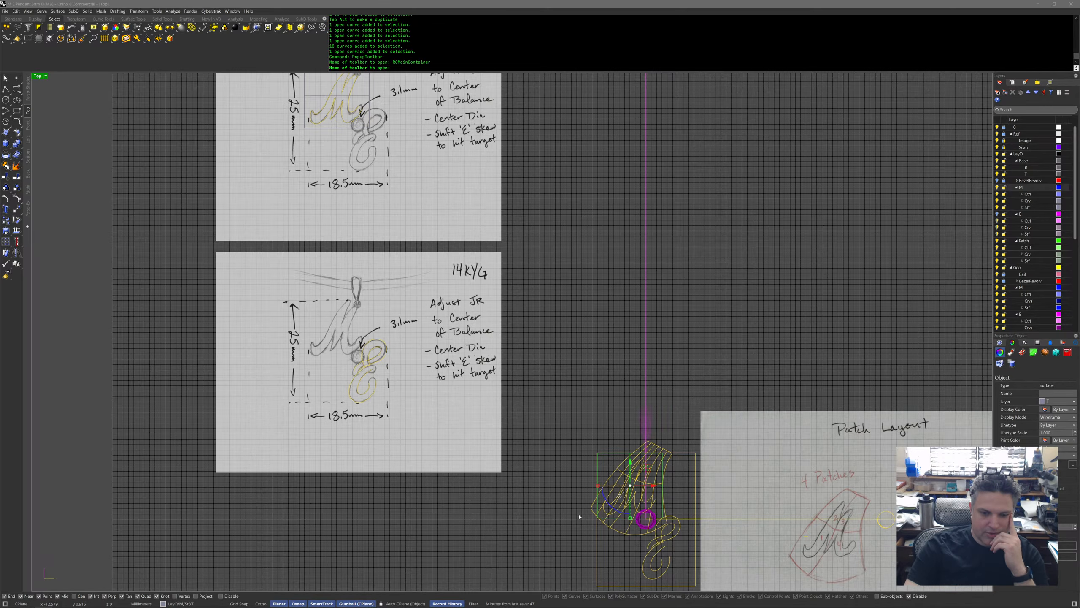
{"action": "left_click", "coordinate": [586, 515]}
{"action": "left_click", "coordinate": [597, 517]}
{"action": "left_click_drag", "start_coordinate": [626, 520], "coordinate": [618, 519]}
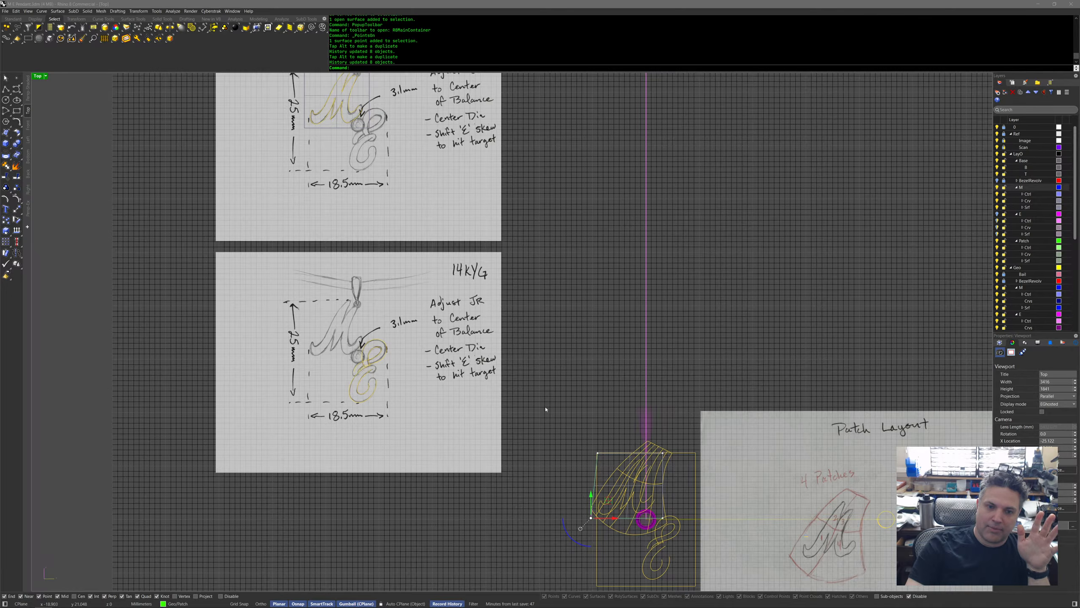
{"action": "scroll", "coordinate": [546, 411], "scroll_direction": "down", "scroll_amount": 3}
{"action": "right_click_drag", "start_coordinate": [546, 412], "coordinate": [537, 370]}
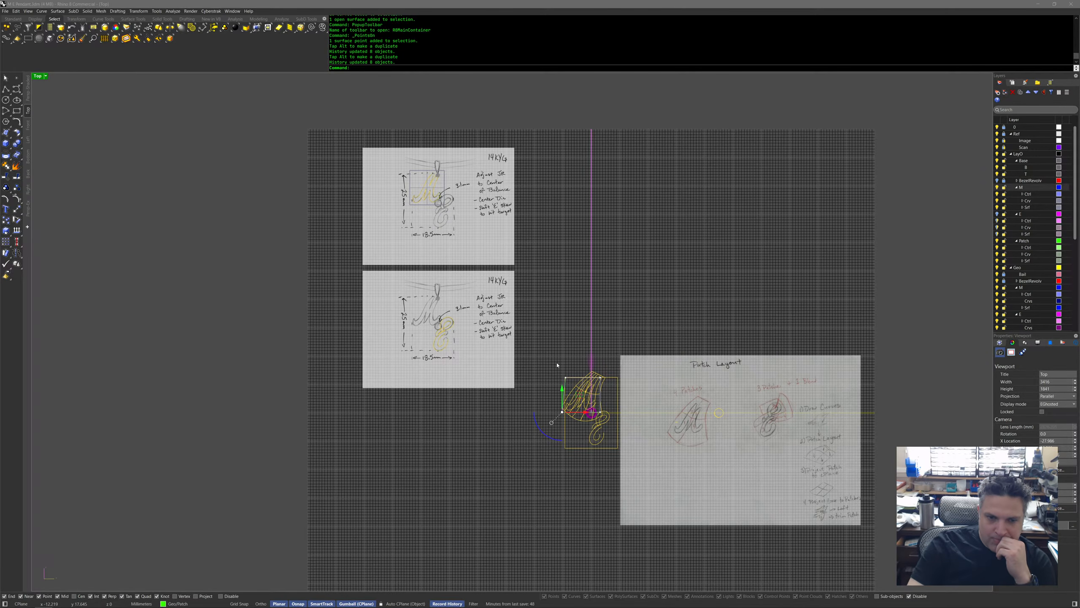
Undo the corner control point moves on the M's rectangular surface, keeping the M layer turned on.
{"action": "key", "text": "ctrl+z"}
{"action": "key", "text": "ctrl+z"}
{"action": "key", "text": "ctrl+z"}
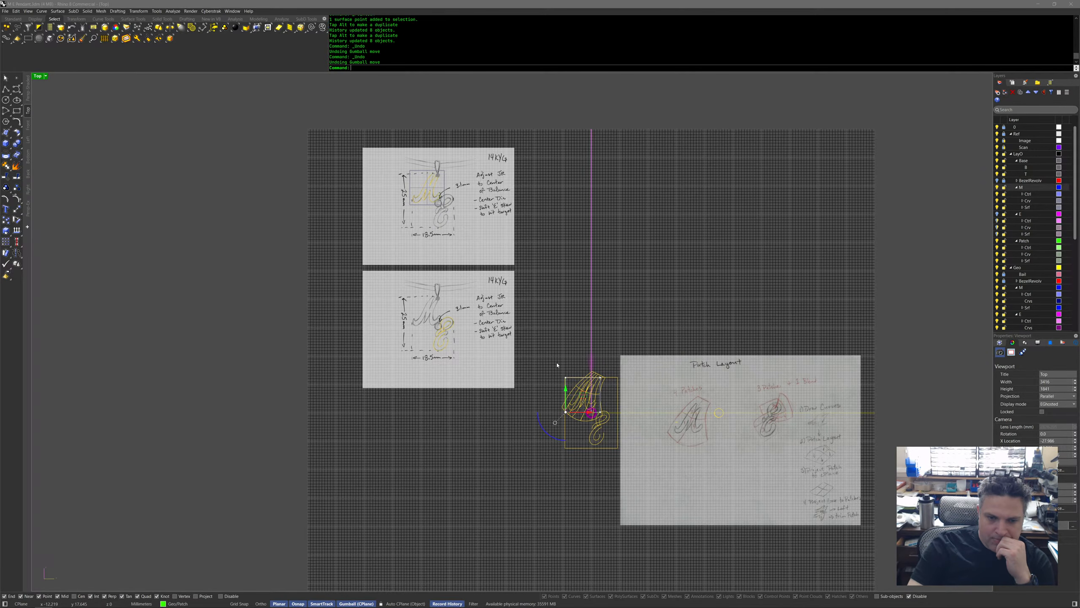
{"action": "scroll", "coordinate": [575, 411], "scroll_direction": "up", "scroll_amount": 5}
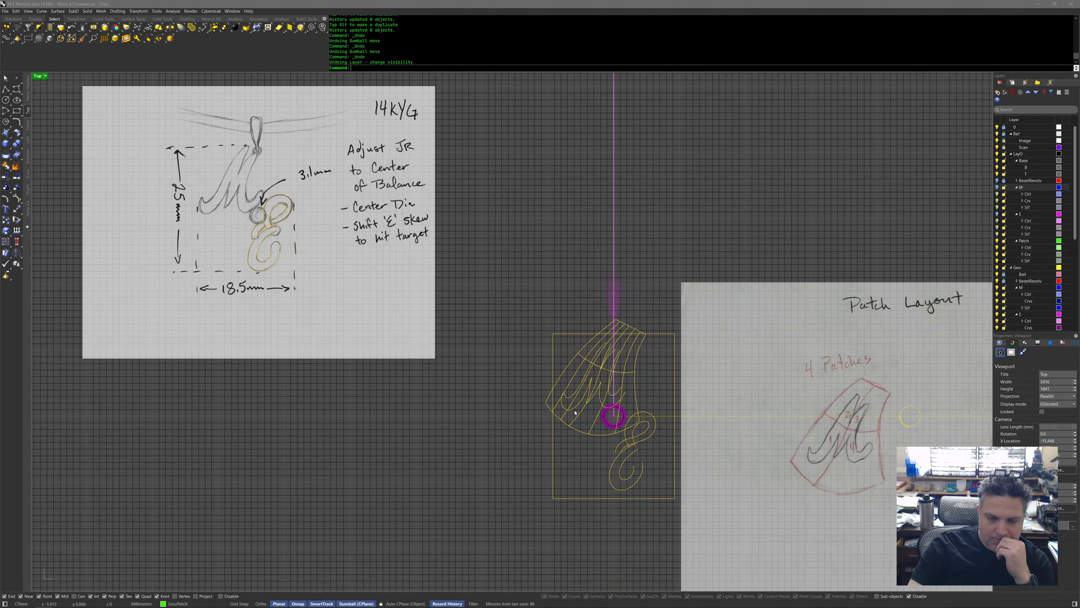
{"action": "key", "text": "ctrl+y"}
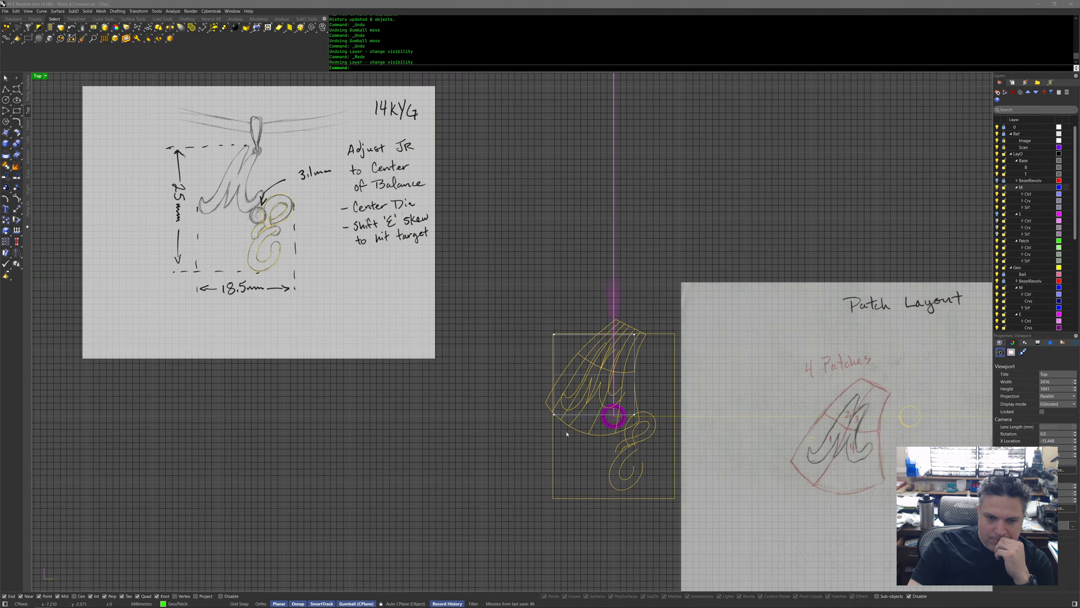
Resize the M's rectangular surface over the pendant non-uniformly to 17 mm in X and 20 mm in Y.
{"action": "left_click", "coordinate": [574, 415]}
{"action": "left_click", "coordinate": [608, 431]}
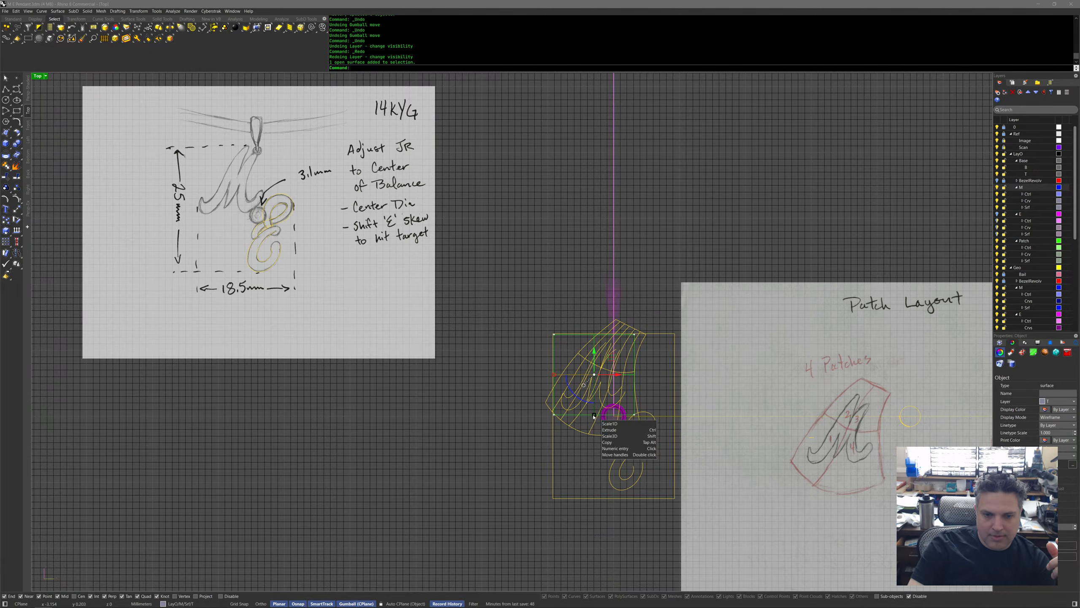
{"action": "left_click", "coordinate": [1001, 342]}
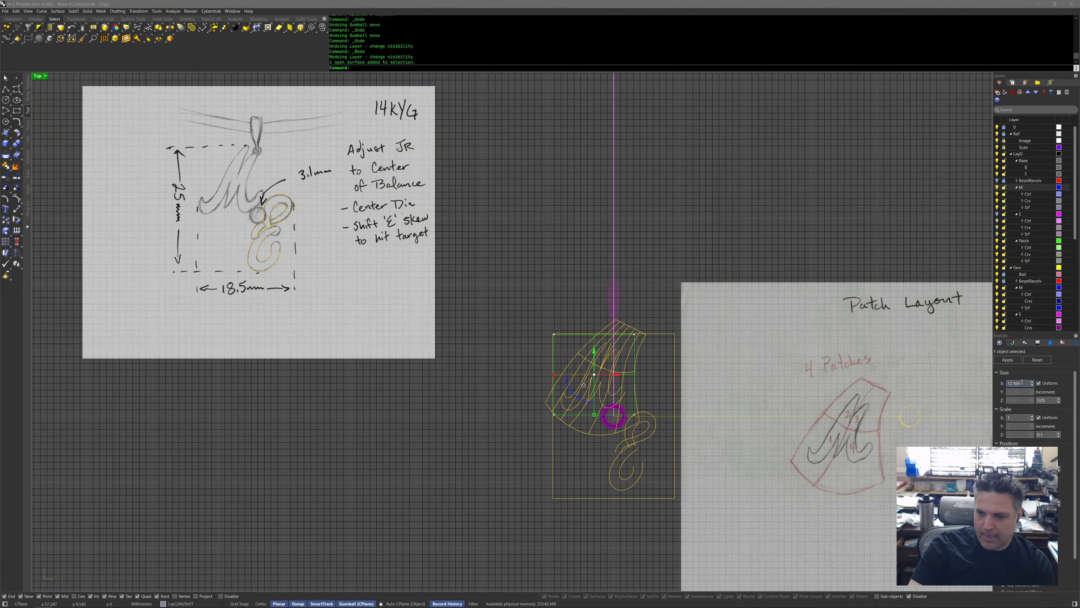
{"action": "left_click", "coordinate": [1039, 383]}
{"action": "left_click", "coordinate": [1022, 384]}
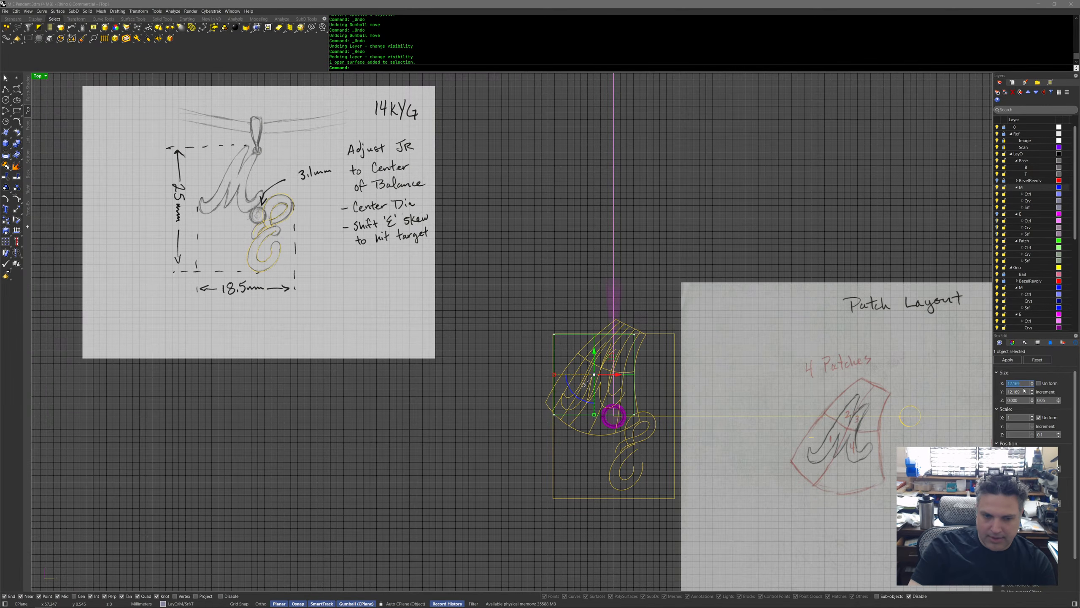
{"action": "type", "text": "17"}
{"action": "key", "text": "Return"}
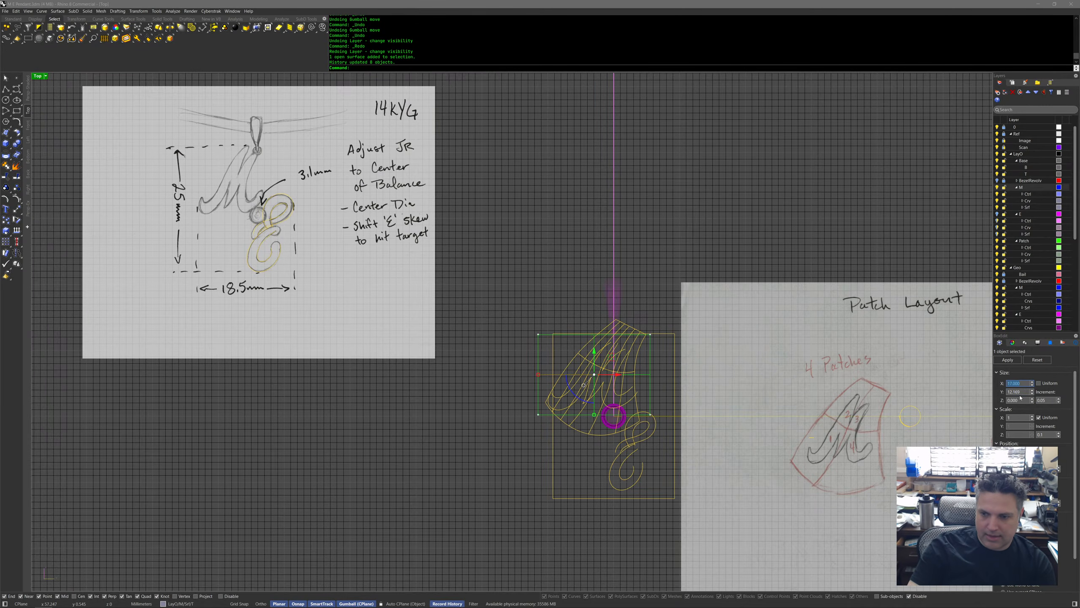
{"action": "type", "text": "20"}
{"action": "key", "text": "Return"}
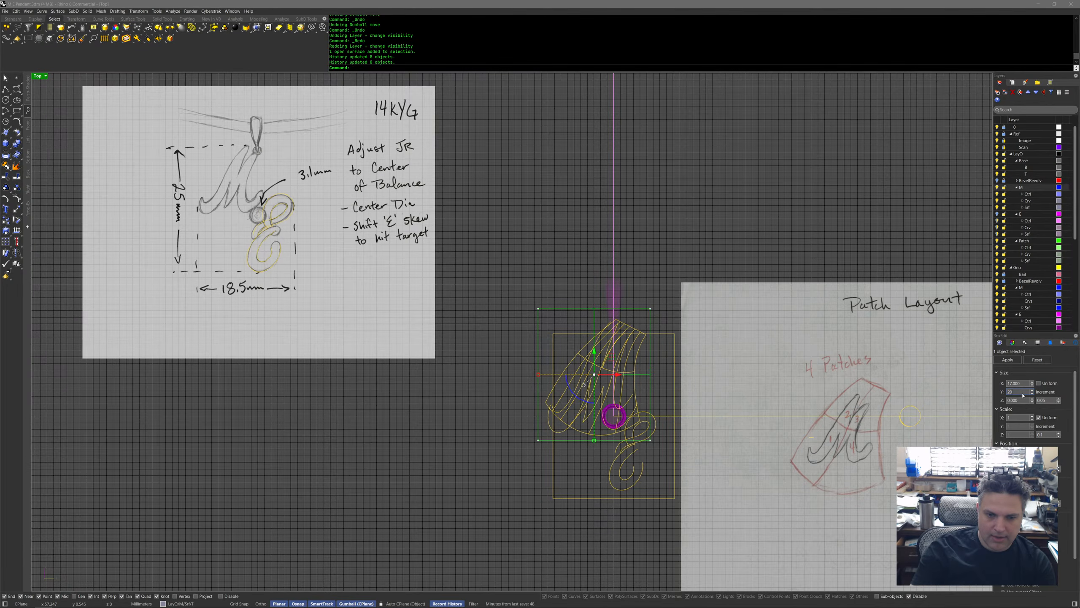
Resize the M's matching rectangular surface on the scanned sketch to 17 by 20 mm and clear the selection.
{"action": "right_click_drag", "start_coordinate": [554, 205], "coordinate": [708, 489]}
{"action": "left_click", "coordinate": [445, 260]}
{"action": "type", "text": "17"}
{"action": "key", "text": "Return"}
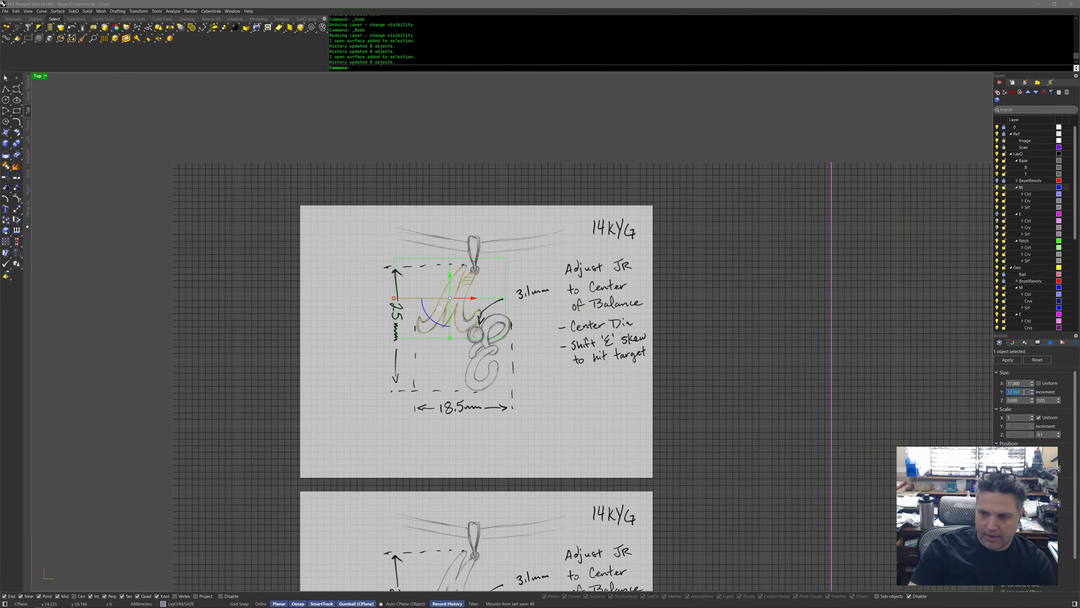
{"action": "type", "text": "20"}
{"action": "key", "text": "Return"}
{"action": "scroll", "coordinate": [1048, 433], "scroll_direction": "down", "scroll_amount": 2}
{"action": "scroll", "coordinate": [1048, 434], "scroll_direction": "up", "scroll_amount": 2}
{"action": "mouse_move", "coordinate": [864, 508]}
{"action": "right_mouse_down"}
{"action": "mouse_move", "coordinate": [736, 200]}
{"action": "mouse_move", "coordinate": [706, 73]}
{"action": "right_mouse_up"}
{"action": "key", "text": "Escape"}
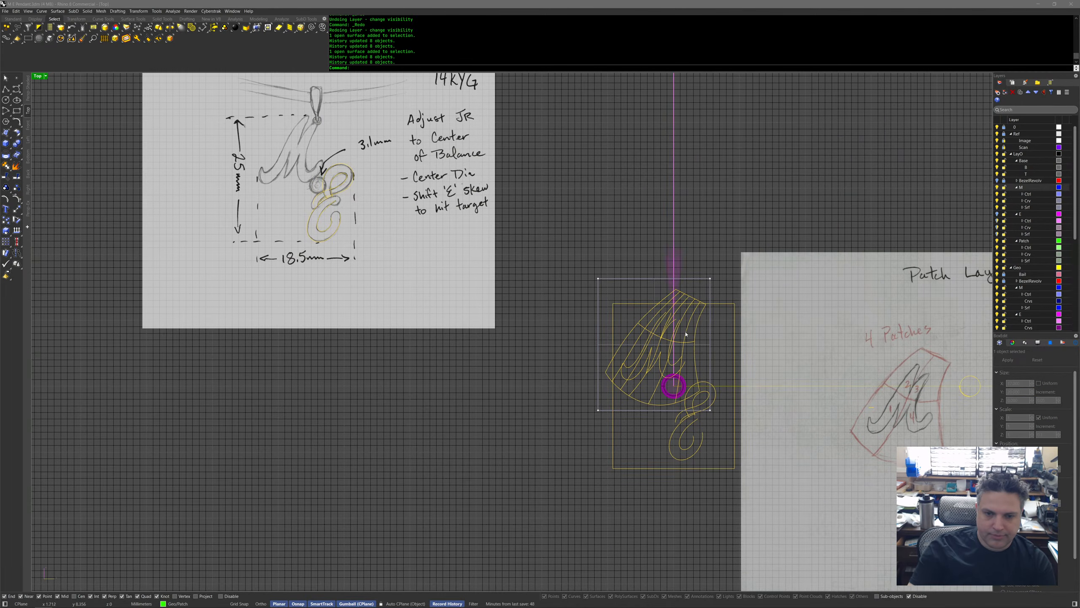
{"action": "scroll", "coordinate": [703, 352], "scroll_direction": "up", "scroll_amount": 3}
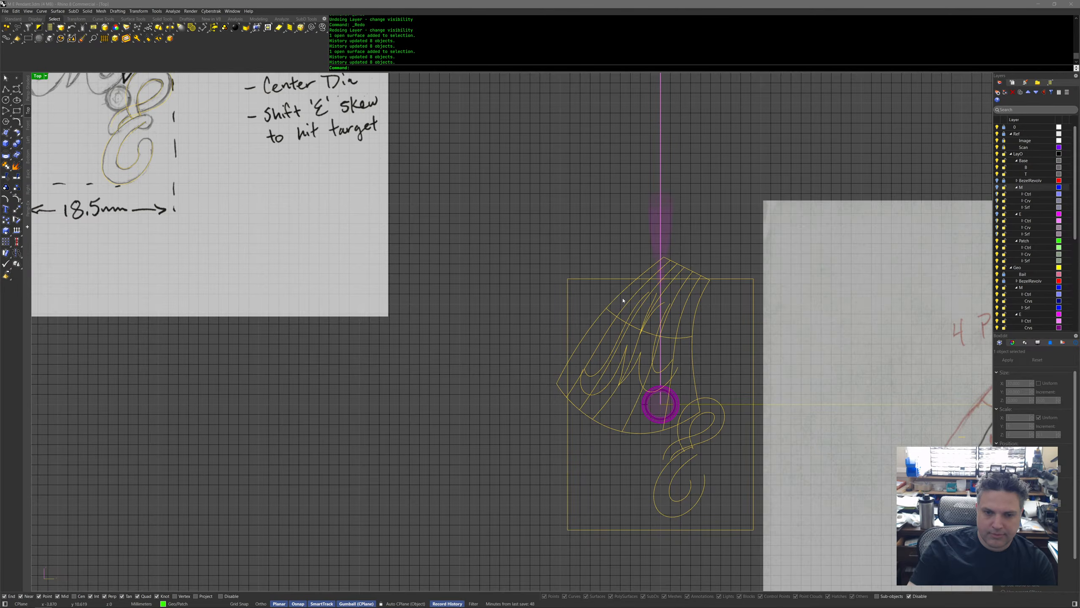
Turn on the layout group's M layer and turn off the Geo group's M layer to isolate the patch curves.
{"action": "left_click", "coordinate": [661, 307]}
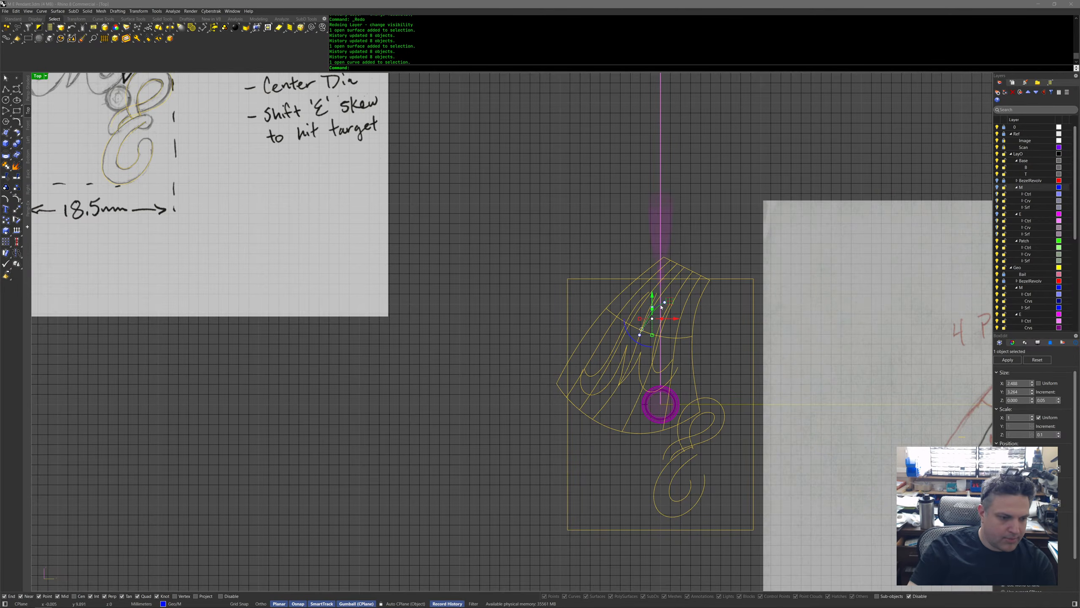
{"action": "left_click", "coordinate": [998, 187]}
{"action": "left_click", "coordinate": [997, 288]}
Move all ten curves of the patch network over the pendant to the layout group's Patch > Ctrl layer.
{"action": "left_click_drag", "start_coordinate": [527, 250], "coordinate": [709, 433]}
{"action": "right_click_drag", "start_coordinate": [716, 418], "coordinate": [661, 391]}
{"action": "left_click", "coordinate": [636, 330], "text": "shift"}
{"action": "left_click", "coordinate": [634, 246], "text": "shift"}
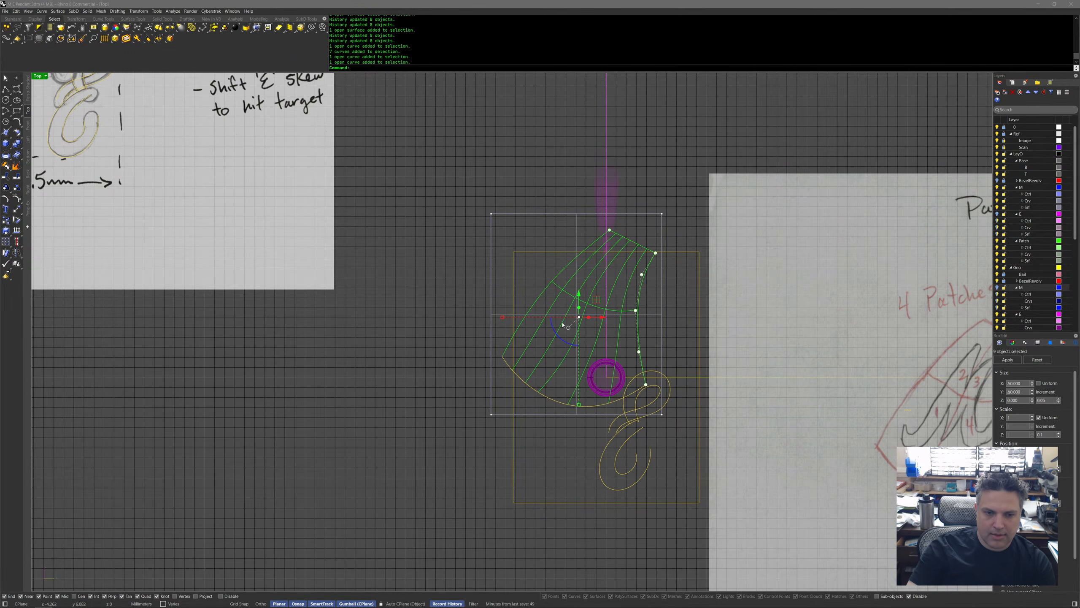
{"action": "left_click", "coordinate": [534, 391], "text": "shift"}
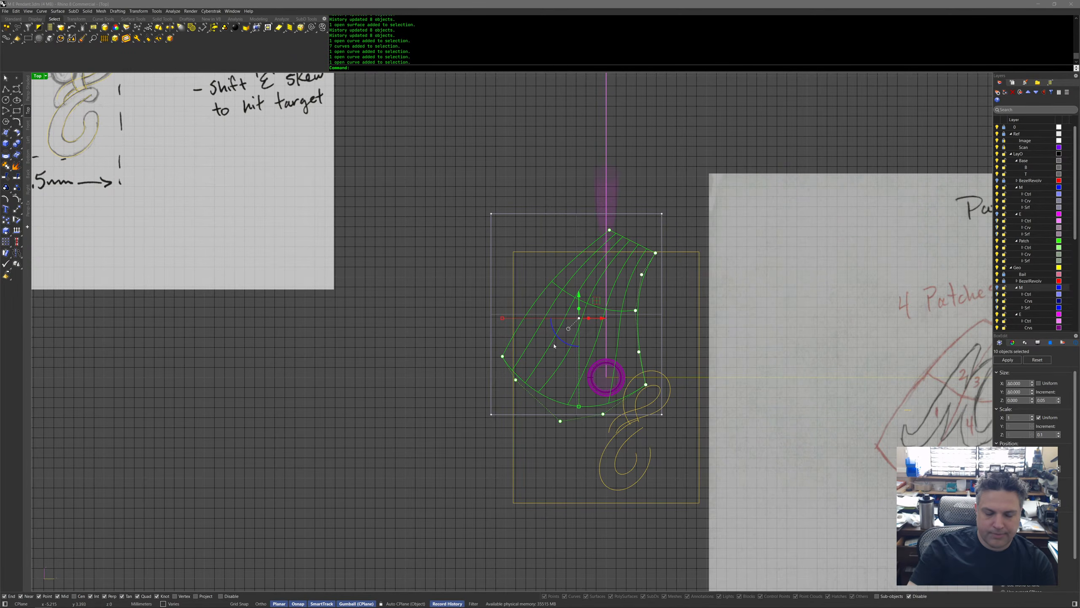
{"action": "right_click_drag", "start_coordinate": [554, 345], "coordinate": [531, 338]}
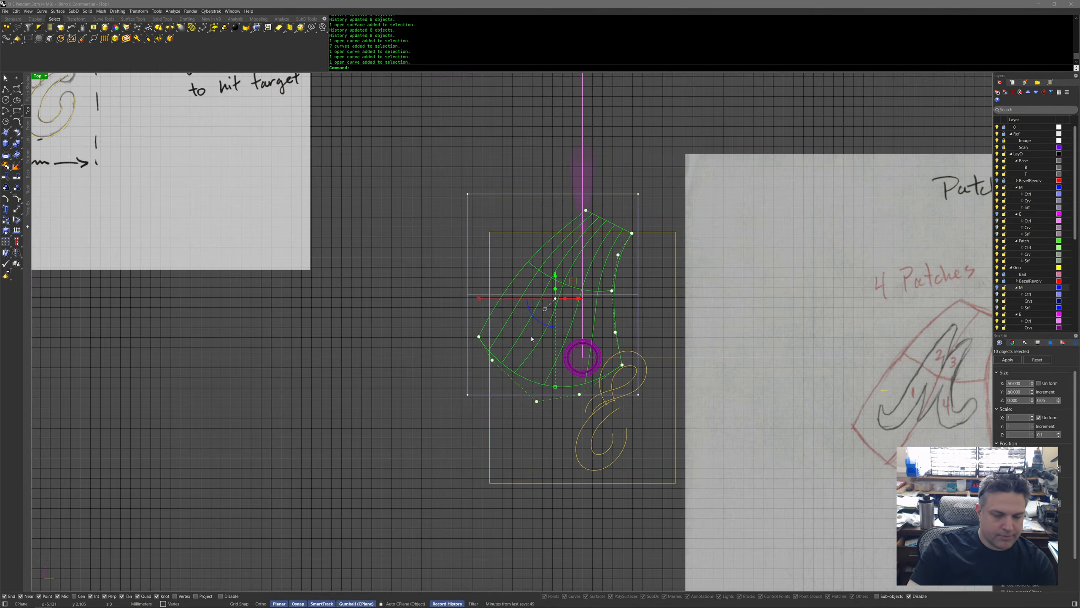
{"action": "middle_click", "coordinate": [531, 338]}
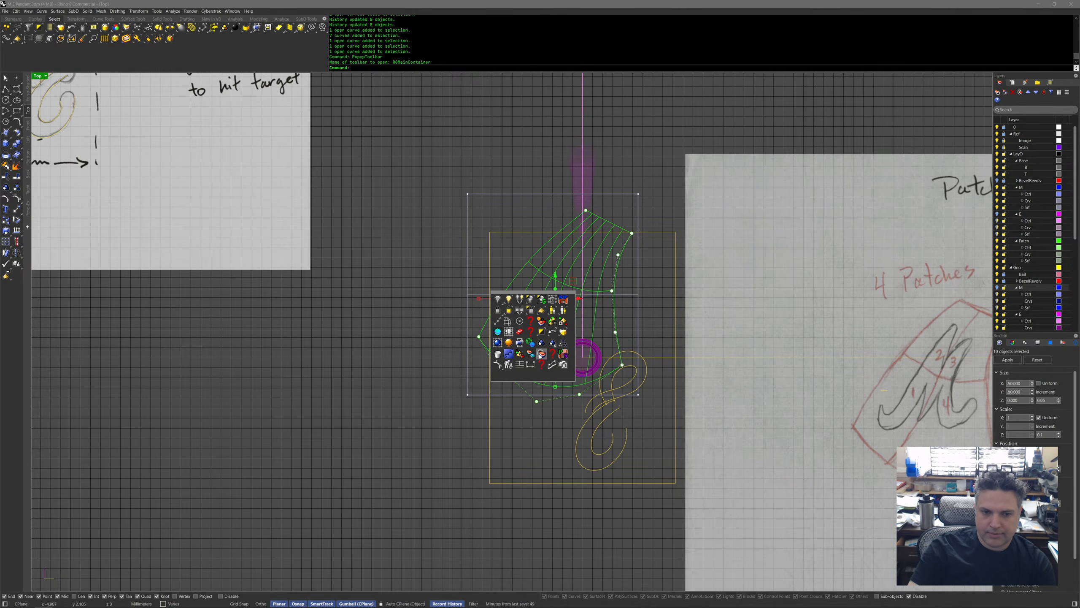
{"action": "left_click", "coordinate": [541, 354]}
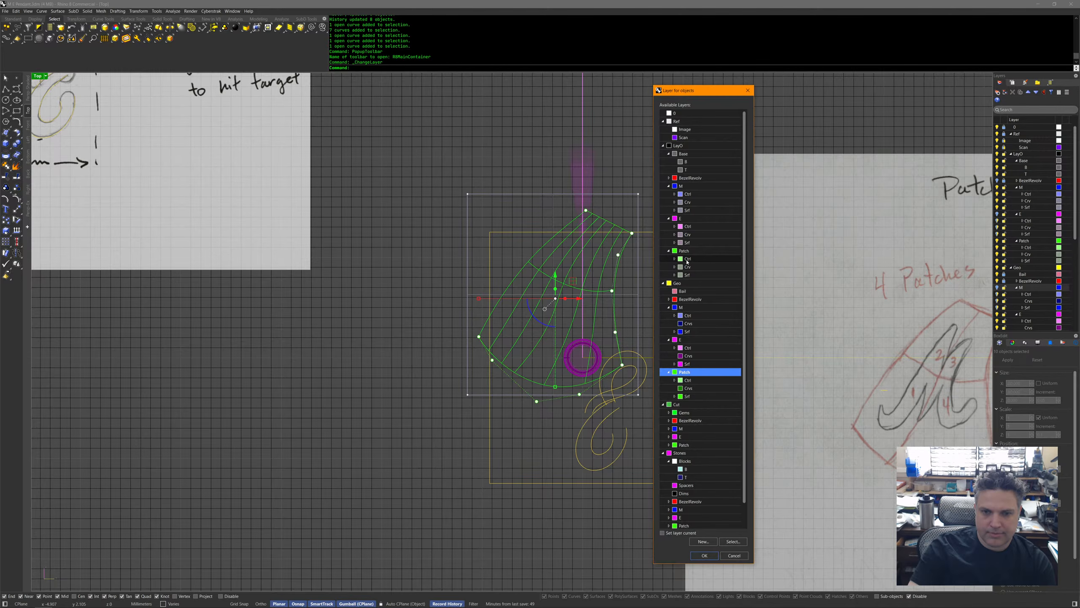
{"action": "double_click", "coordinate": [688, 258]}
{"action": "right_click_drag", "start_coordinate": [668, 289], "coordinate": [643, 289]}
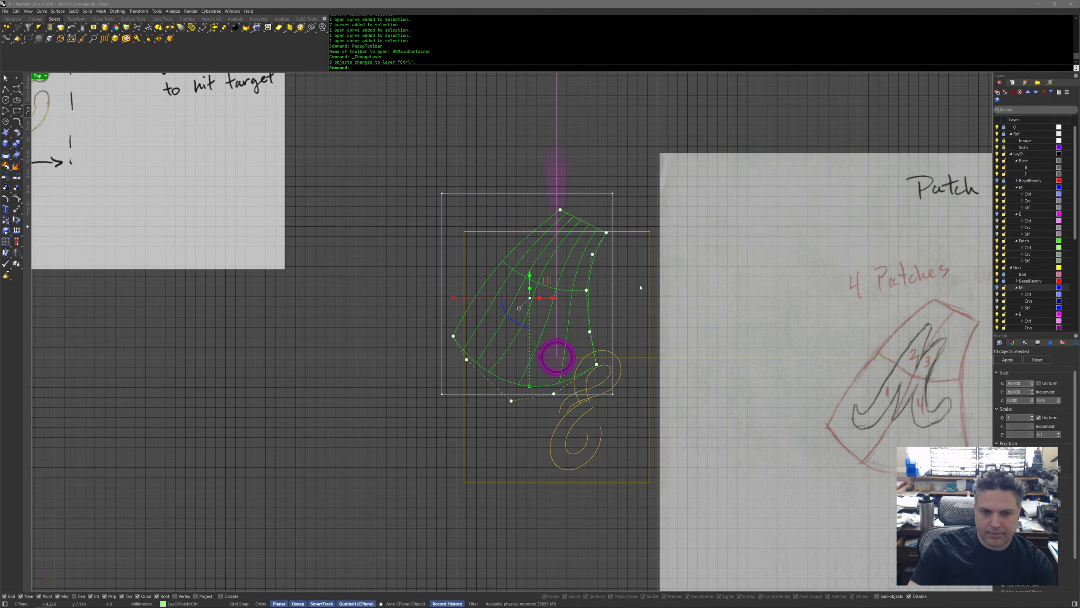
Flow the patch curves without copying from the pendant's M rectangular surface onto the matching rectangle on the upper scanned sketch.
{"action": "middle_click", "coordinate": [643, 317]}
{"action": "middle_click", "coordinate": [644, 321]}
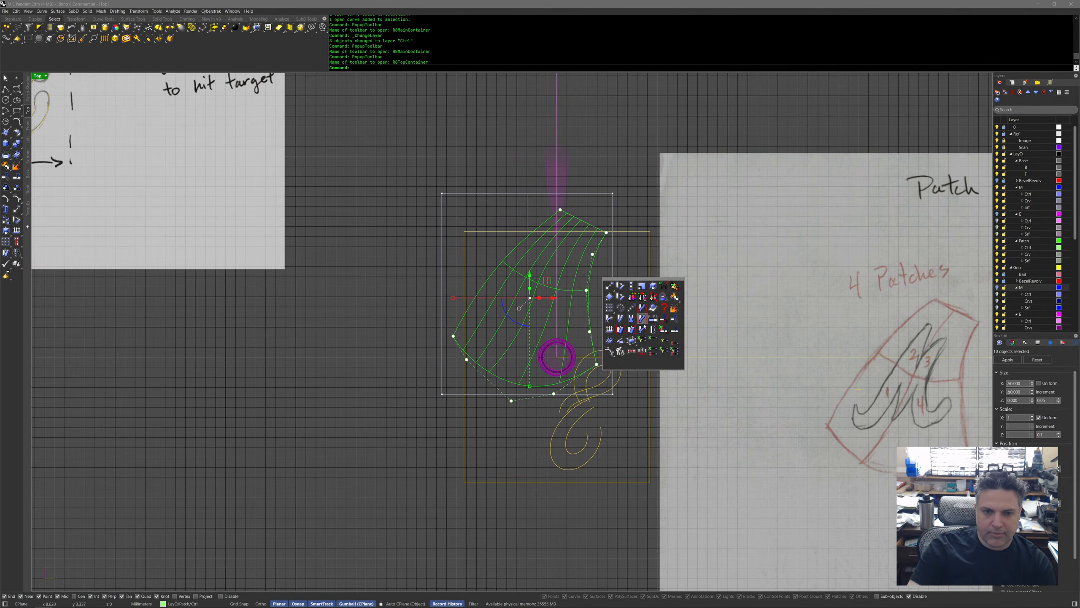
{"action": "right_click", "coordinate": [622, 329]}
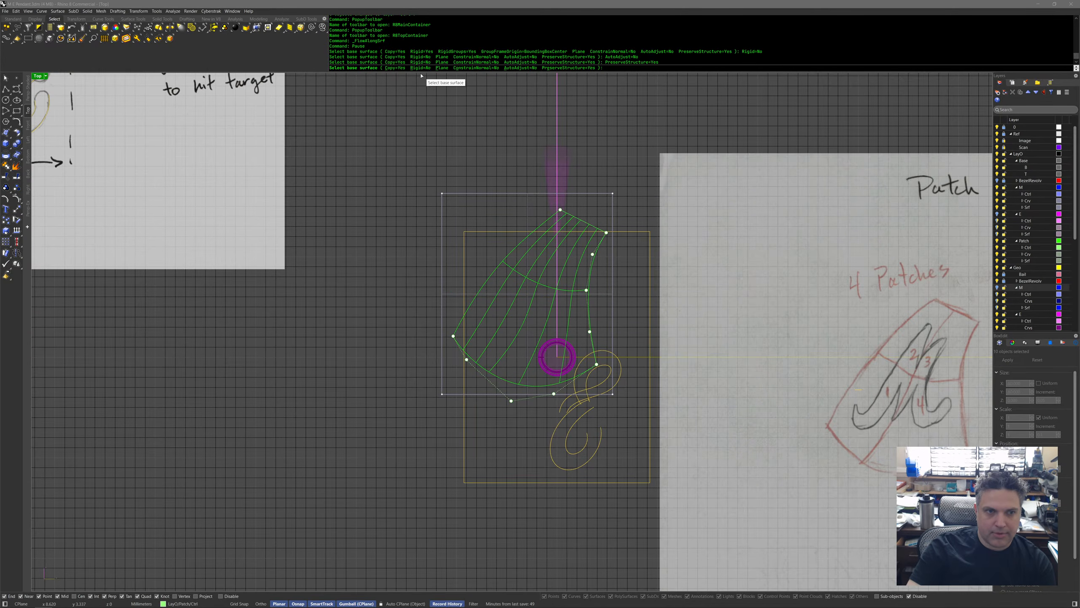
{"action": "left_click", "coordinate": [396, 69]}
{"action": "left_click", "coordinate": [553, 192]}
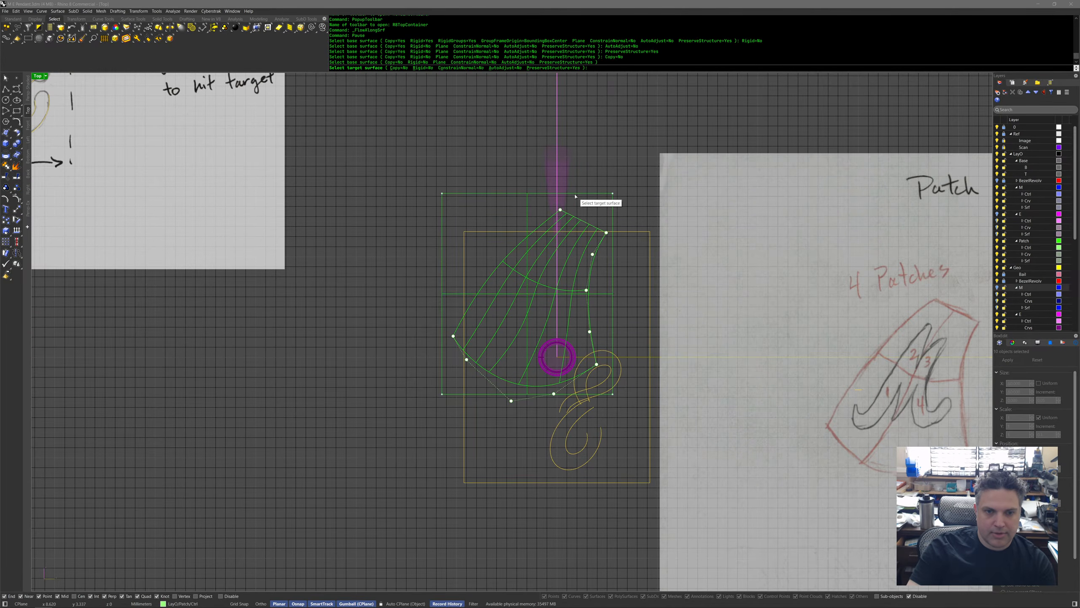
{"action": "right_click_drag", "start_coordinate": [369, 120], "coordinate": [544, 312]}
{"action": "scroll", "coordinate": [544, 311], "scroll_direction": "up", "scroll_amount": 2}
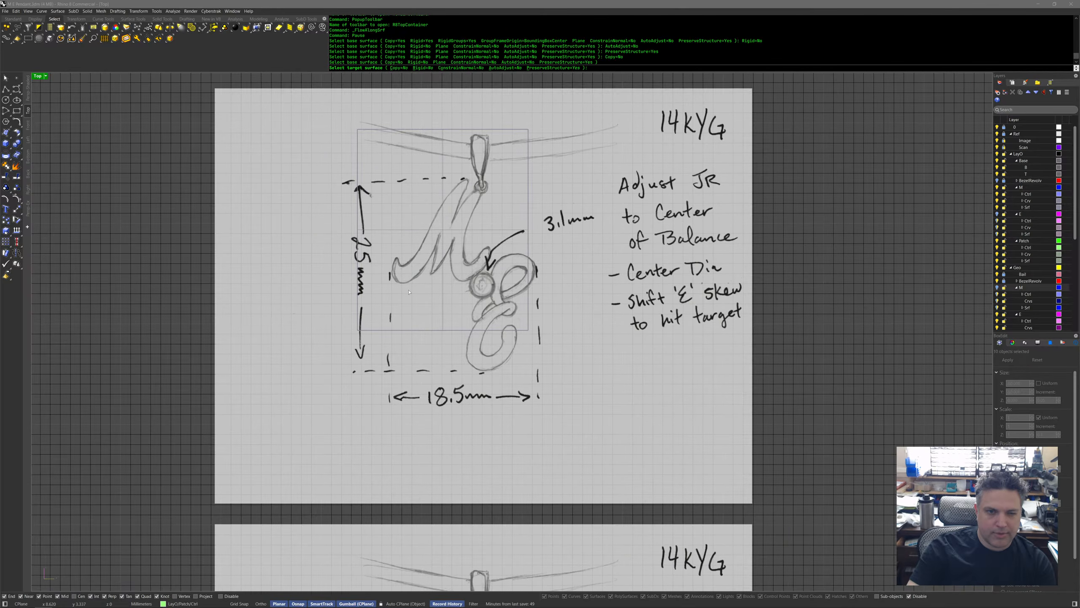
{"action": "left_click", "coordinate": [527, 216]}
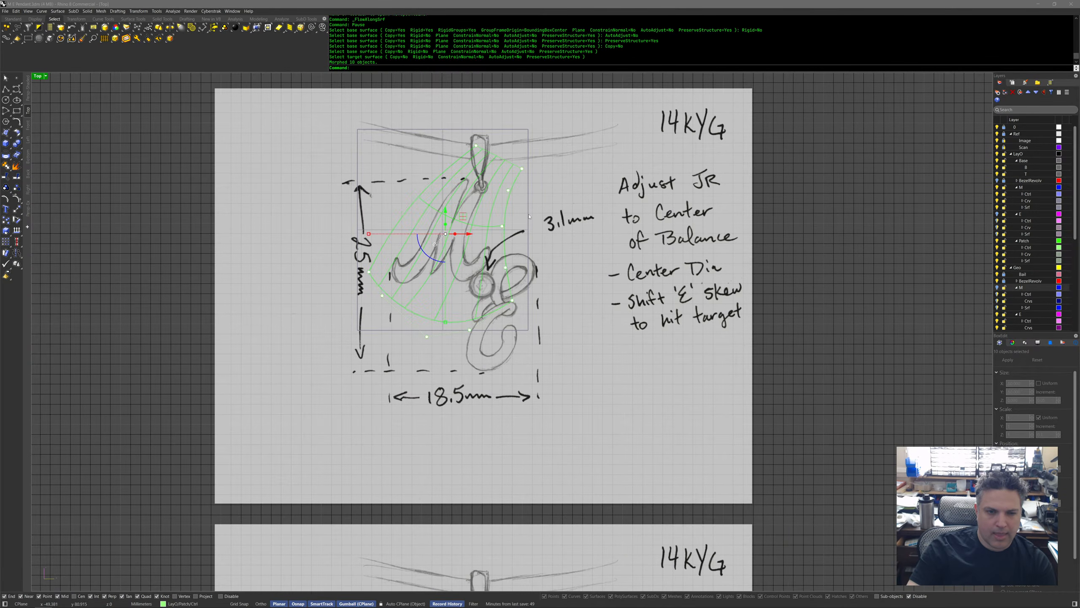
Flow a copy of the patch curves from the sketch's M rectangle back onto the M rectangle over the pendant.
{"action": "right_click", "coordinate": [585, 306]}
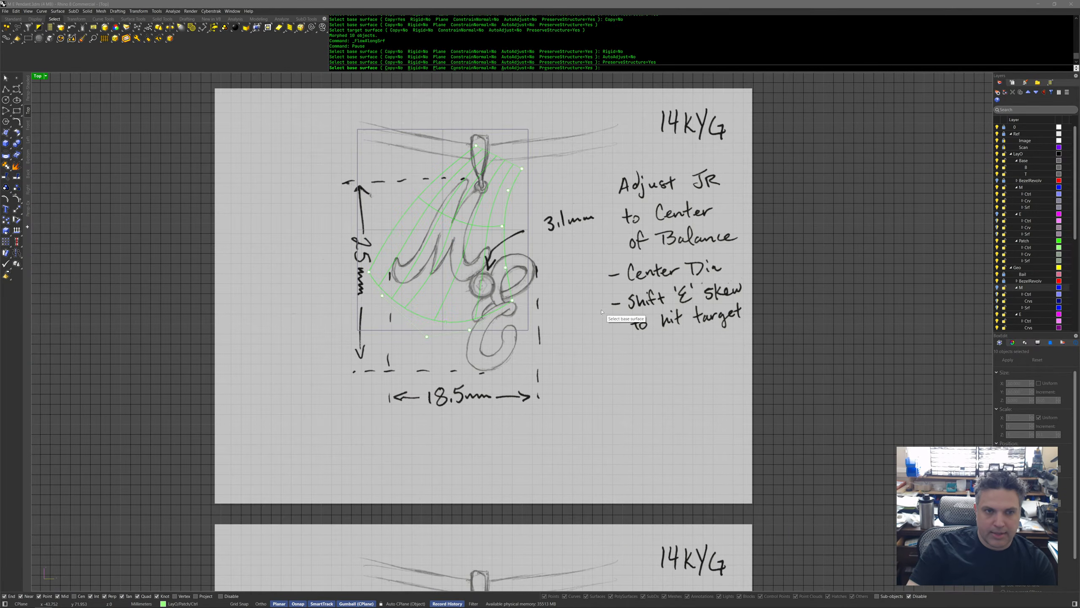
{"action": "left_click", "coordinate": [389, 68]}
{"action": "scroll", "coordinate": [434, 166], "scroll_direction": "down", "scroll_amount": 10}
{"action": "left_click", "coordinate": [616, 394]}
{"action": "left_click", "coordinate": [615, 373]}
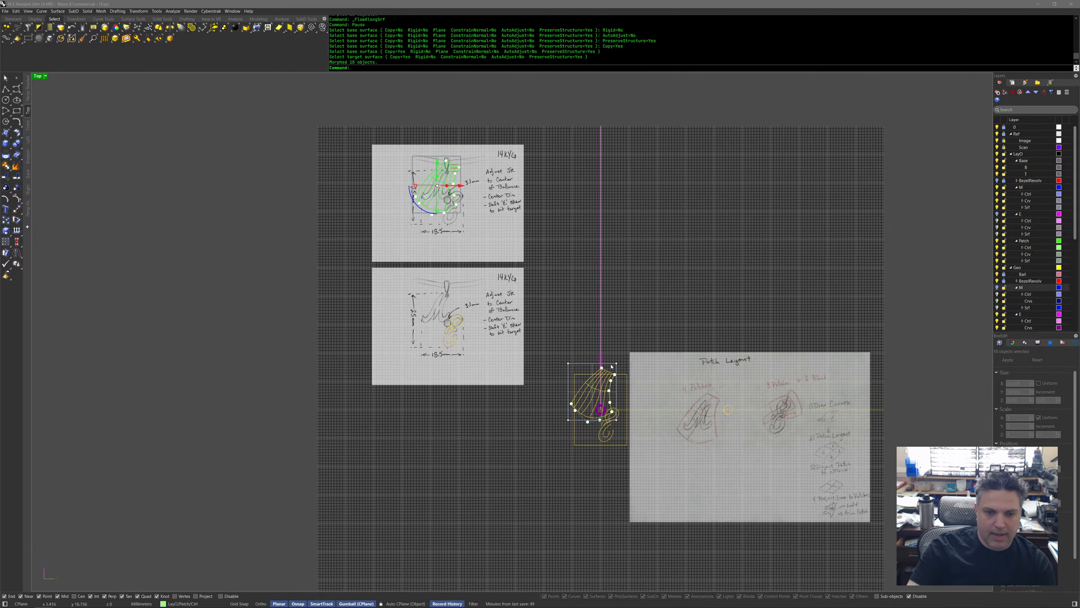
{"action": "scroll", "coordinate": [612, 383], "scroll_direction": "up", "scroll_amount": 5}
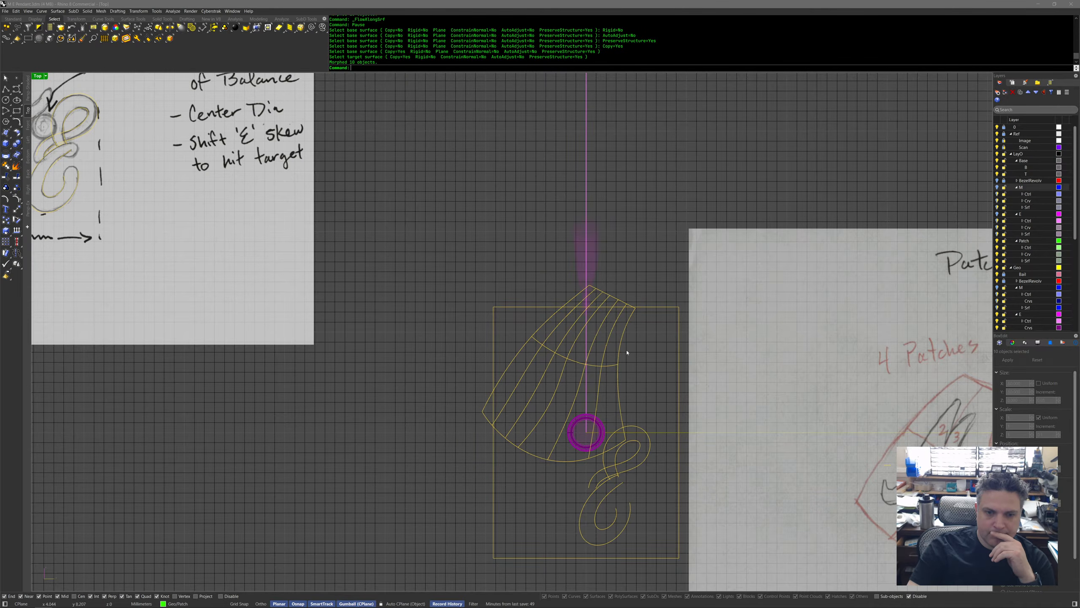
Try to move one of the lengthwise patch curves over the pendant sideways, and clear the selection.
{"action": "left_click_drag", "start_coordinate": [609, 339], "coordinate": [697, 346]}
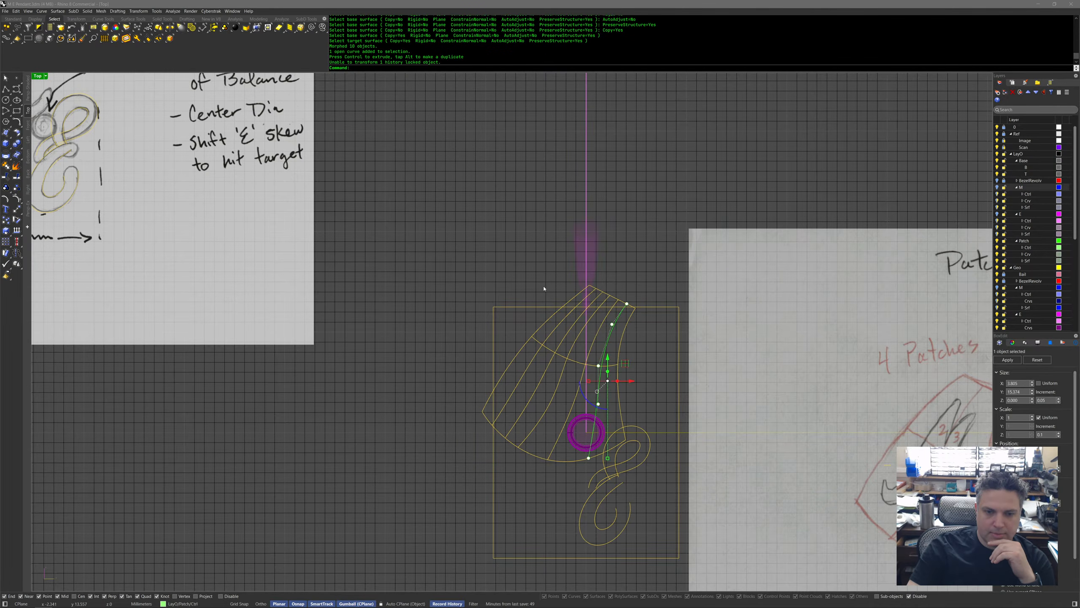
{"action": "scroll", "coordinate": [597, 318], "scroll_direction": "down", "scroll_amount": 5}
{"action": "right_click_drag", "start_coordinate": [471, 377], "coordinate": [446, 303]}
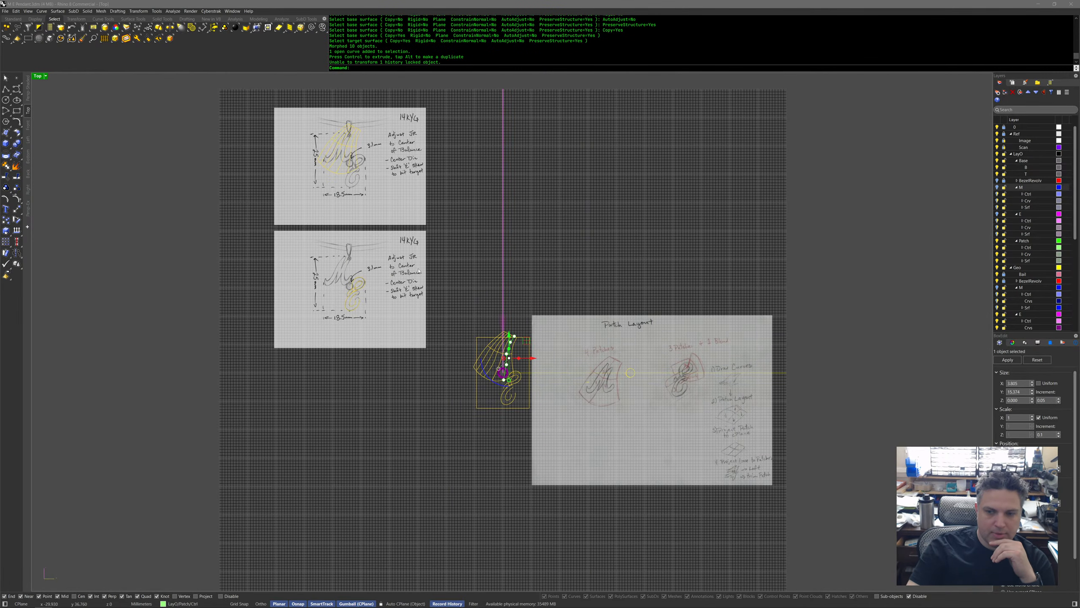
{"action": "scroll", "coordinate": [501, 303], "scroll_direction": "up", "scroll_amount": 8}
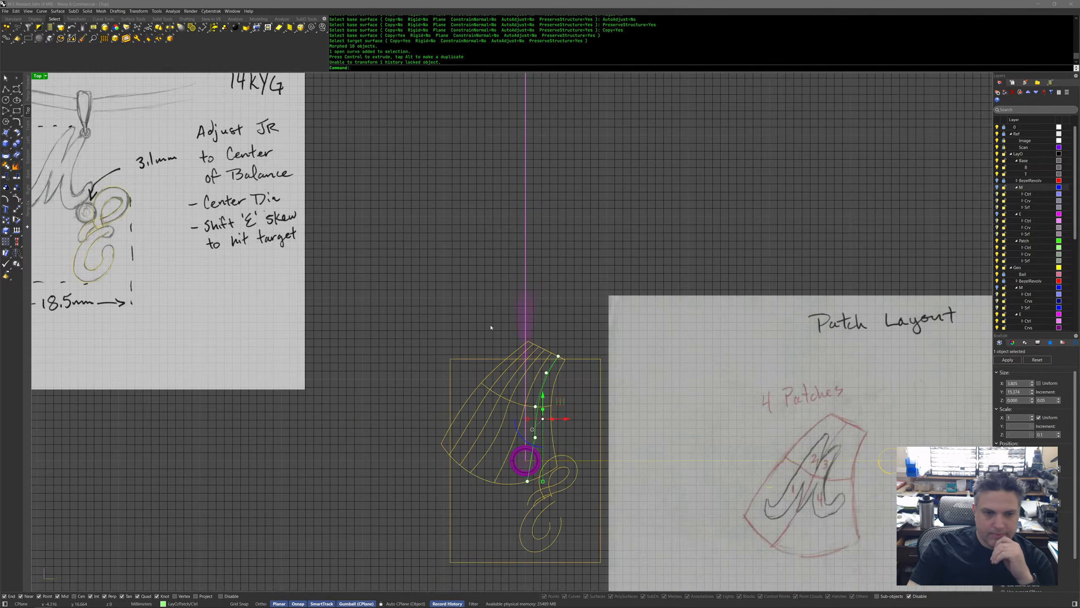
{"action": "left_click", "coordinate": [513, 367]}
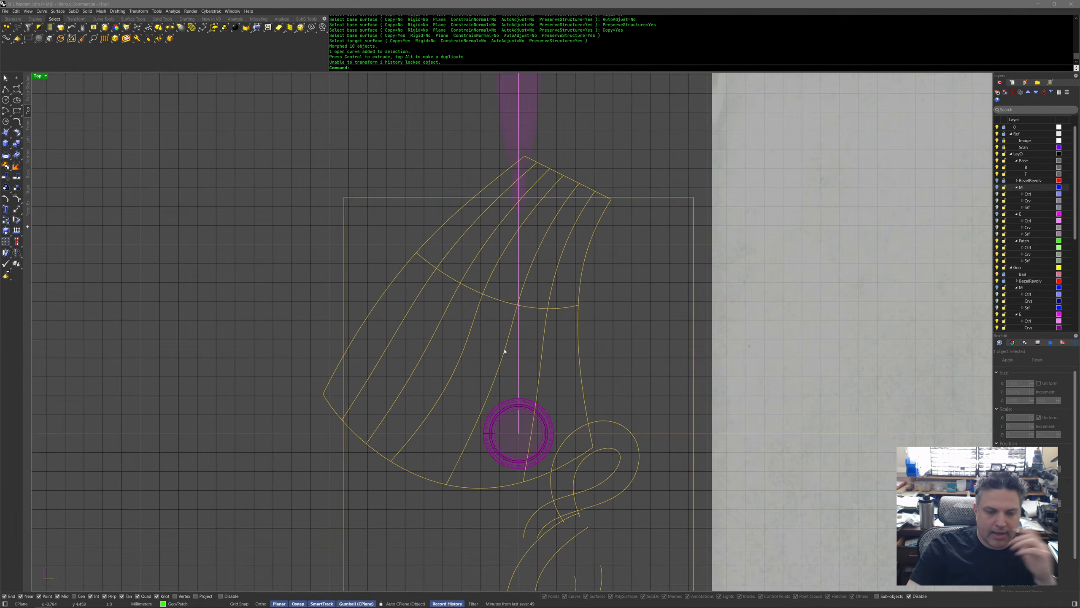
Create a network surface for the lower-left patch from the four left lengthwise curves and the bottom and middle cross curves, without auto-sorting.
{"action": "middle_click", "coordinate": [491, 354]}
{"action": "left_click", "coordinate": [490, 355]}
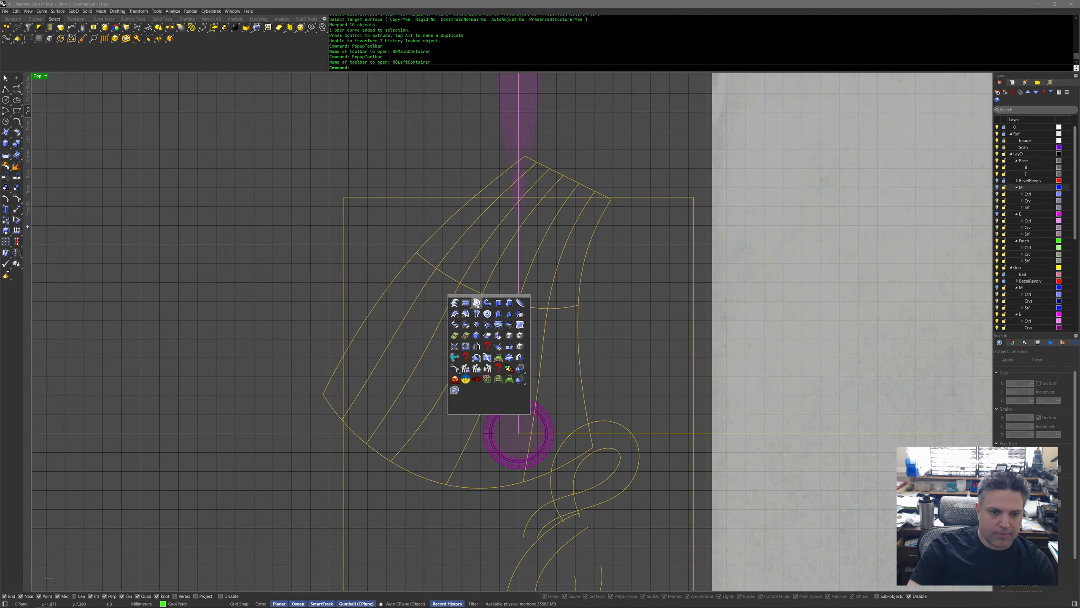
{"action": "left_click", "coordinate": [476, 302]}
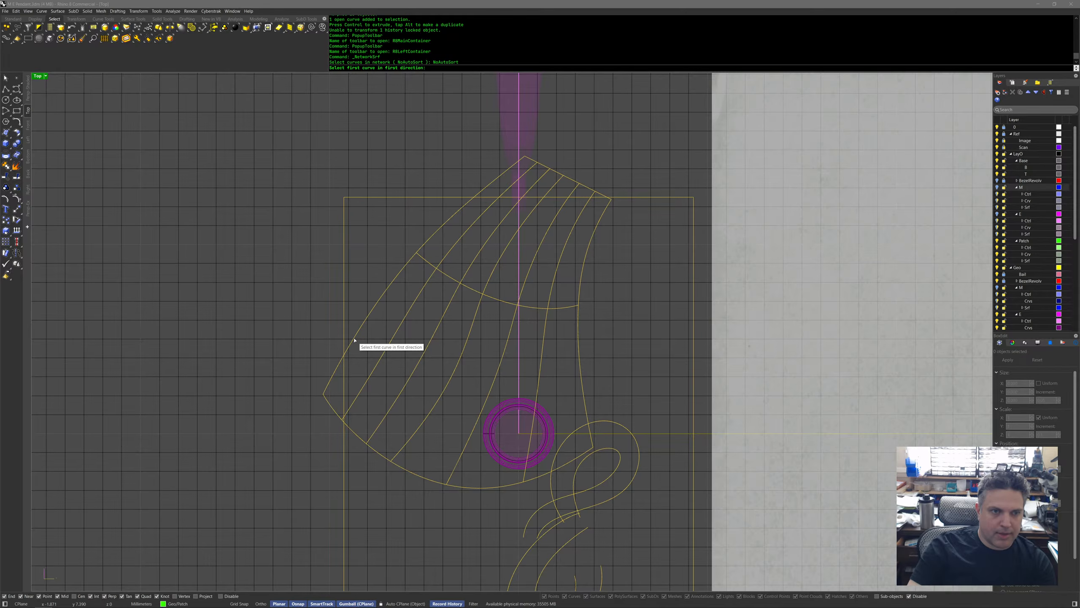
{"action": "left_click", "coordinate": [331, 385]}
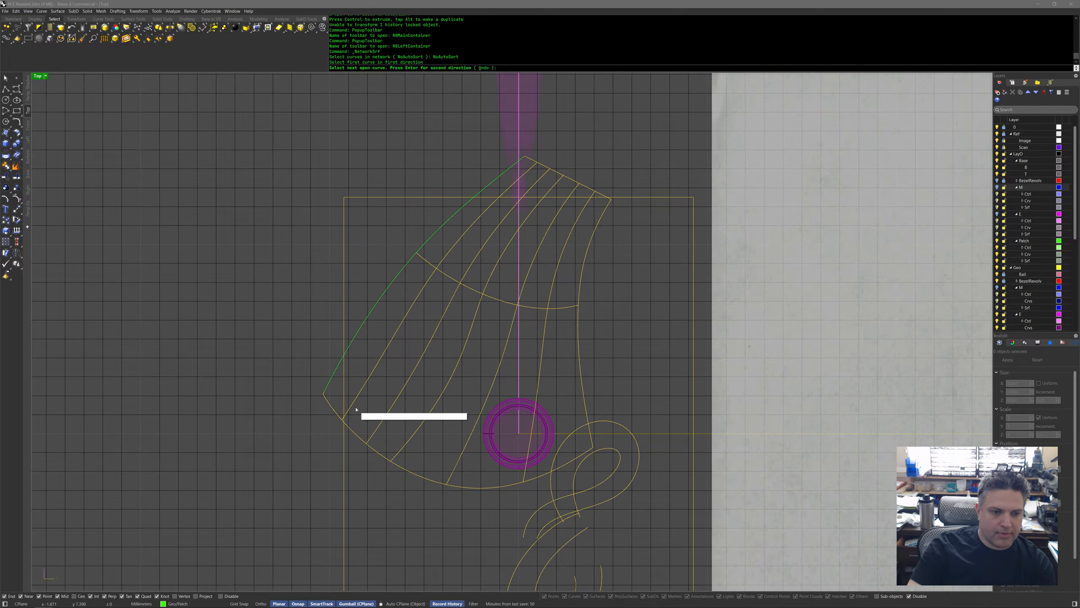
{"action": "left_click", "coordinate": [353, 408]}
{"action": "left_click", "coordinate": [376, 428]}
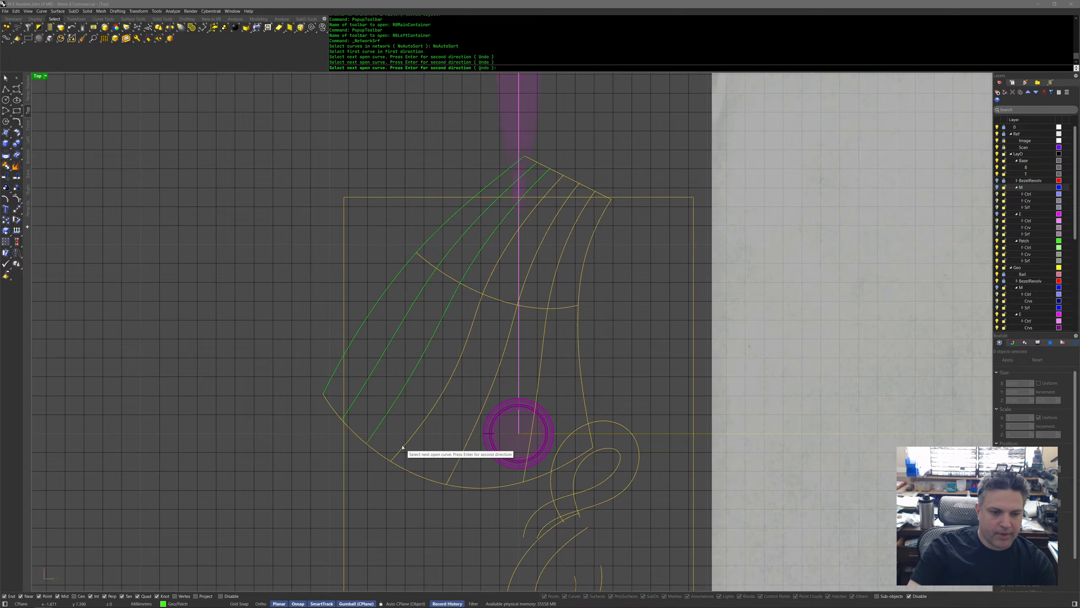
{"action": "left_click", "coordinate": [402, 446]}
{"action": "key", "text": "Return"}
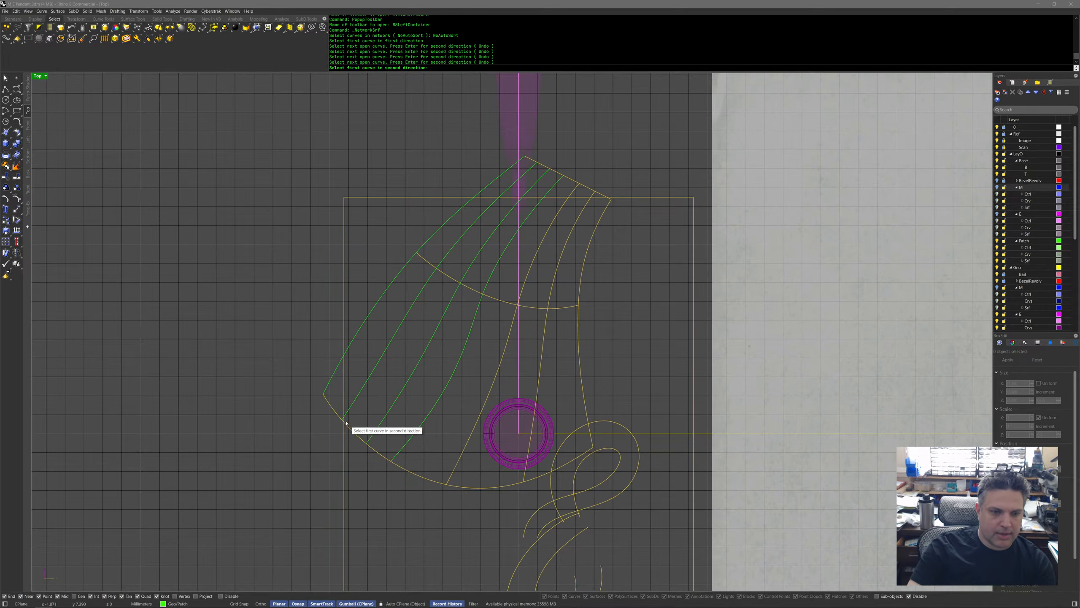
{"action": "left_click", "coordinate": [327, 400]}
{"action": "left_click", "coordinate": [420, 257]}
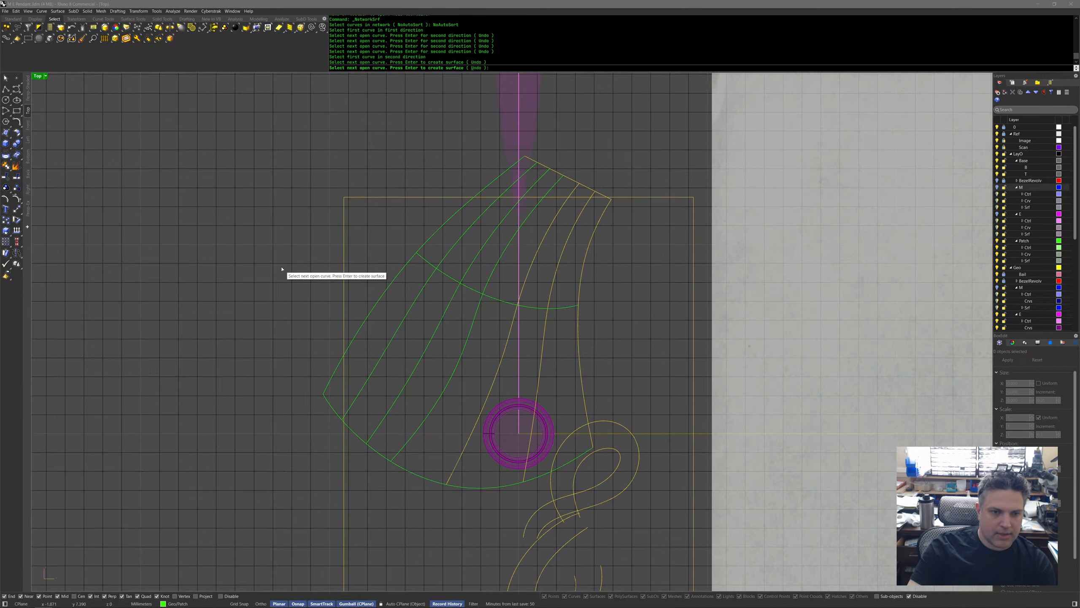
{"action": "key", "text": "Return"}
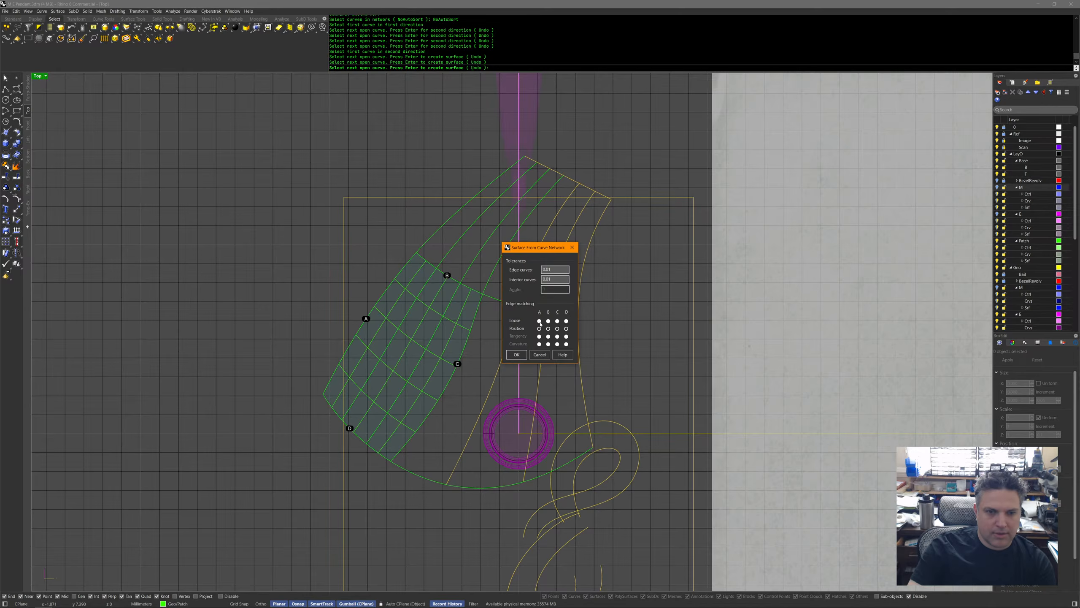
{"action": "left_click", "coordinate": [516, 355]}
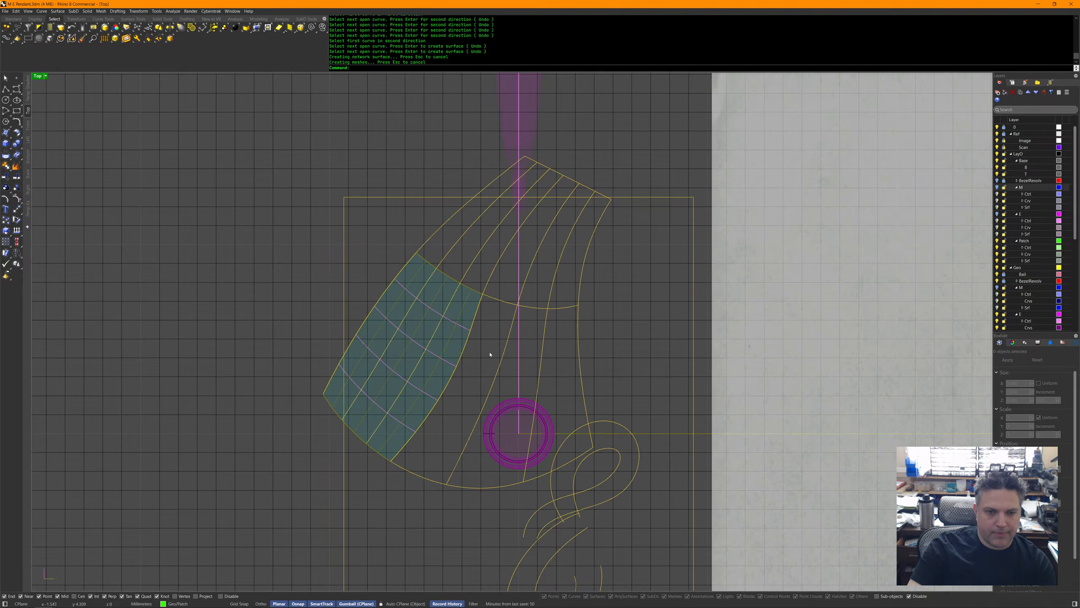
Begin the upper-left patch's network surface with the outer left curve and restrict the selection filter to curves only.
{"action": "right_click", "coordinate": [496, 335]}
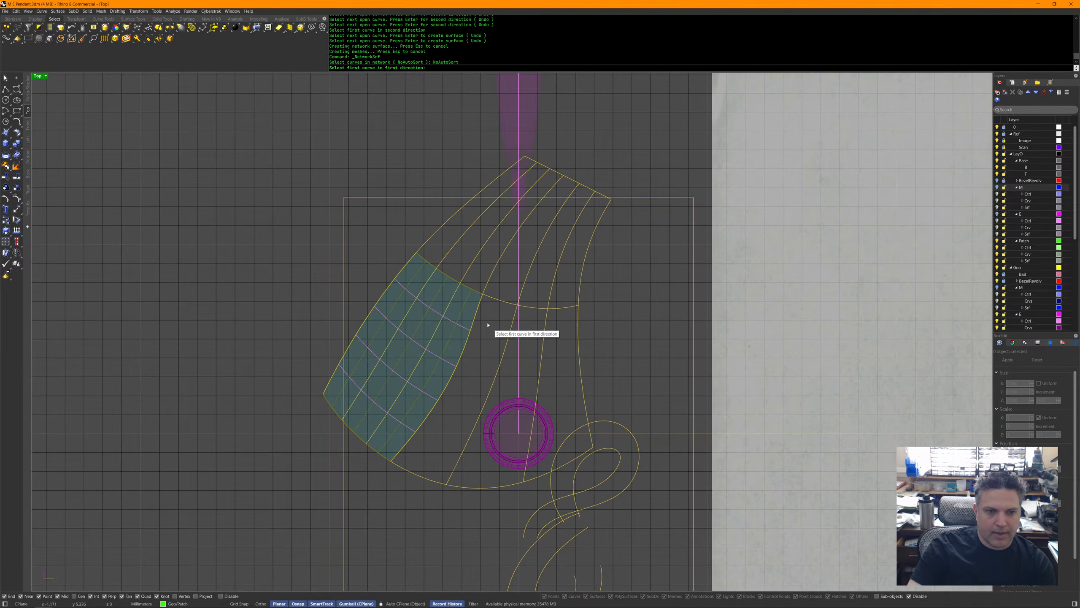
{"action": "left_click", "coordinate": [338, 385]}
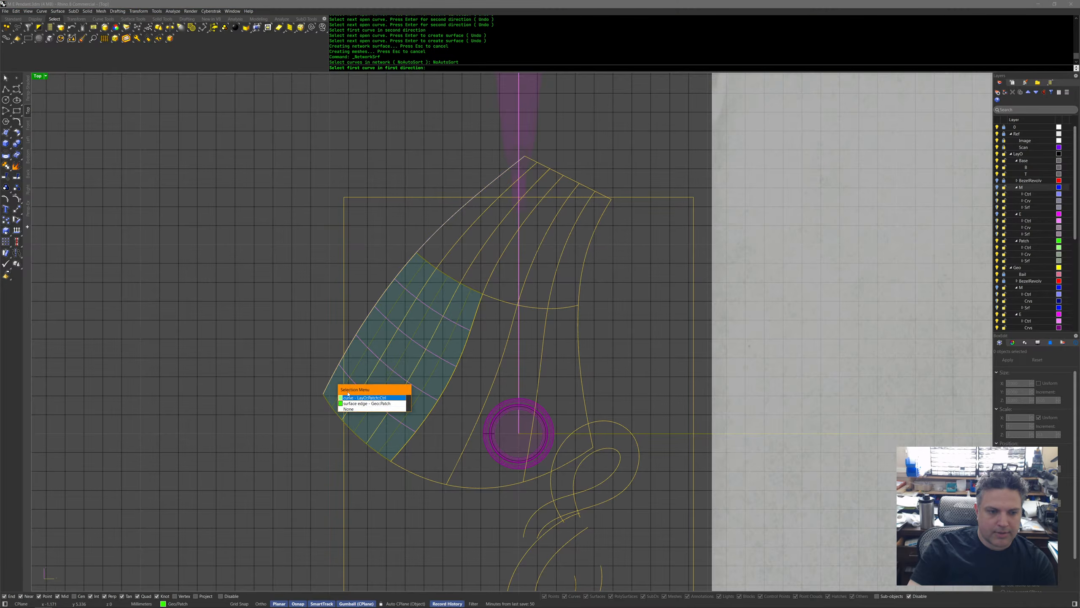
{"action": "right_click", "coordinate": [325, 373]}
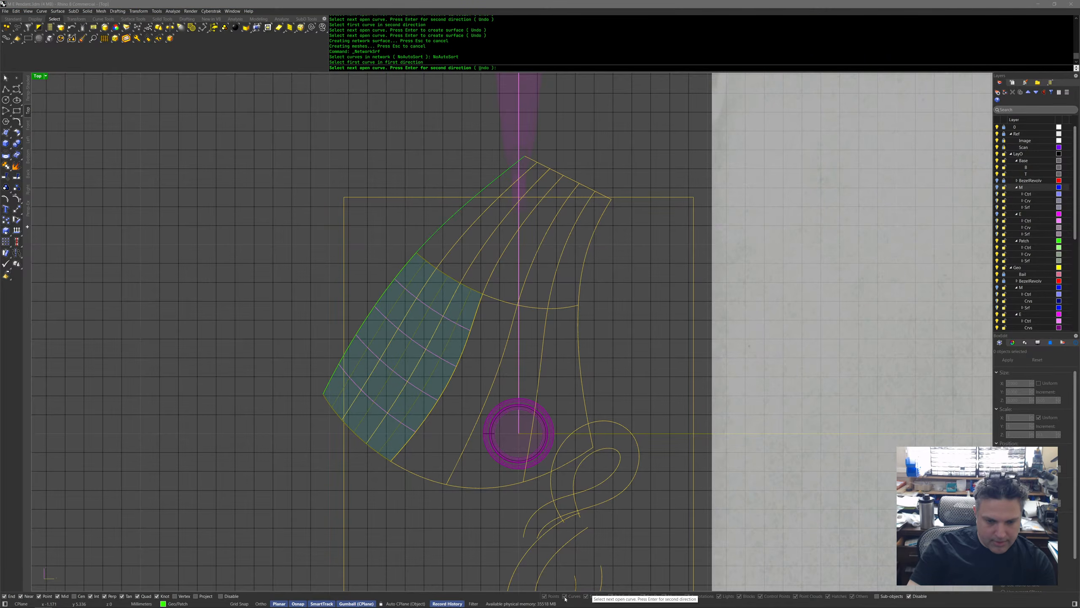
{"action": "left_click", "coordinate": [919, 598]}
{"action": "right_click", "coordinate": [571, 597]}
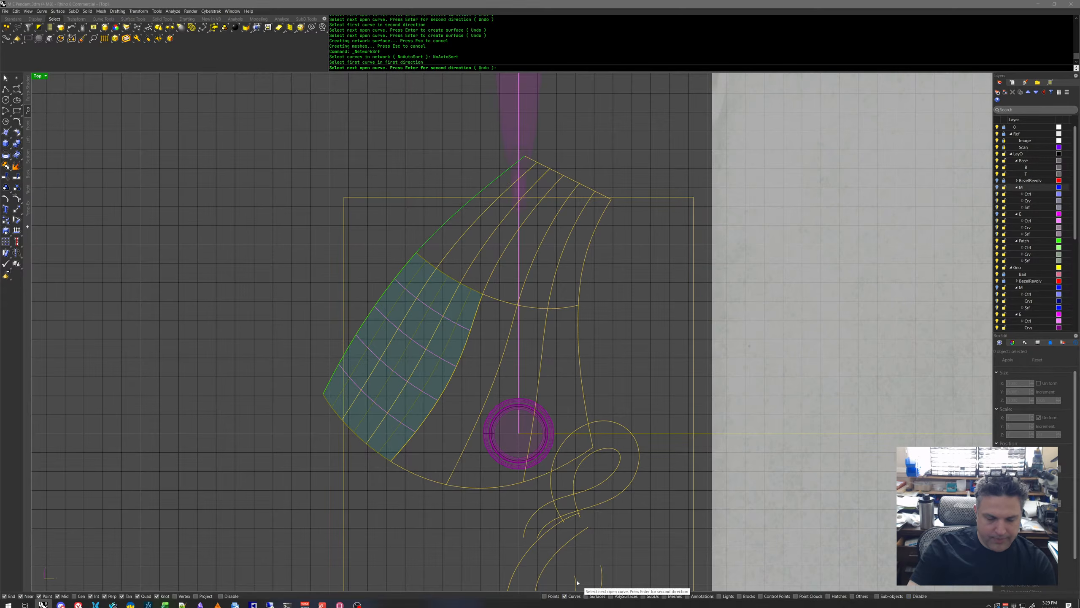
Complete the upper-left network surface using the other three left lengthwise curves, crossed by the middle and top curves.
{"action": "left_click", "coordinate": [349, 411]}
{"action": "left_click", "coordinate": [369, 440]}
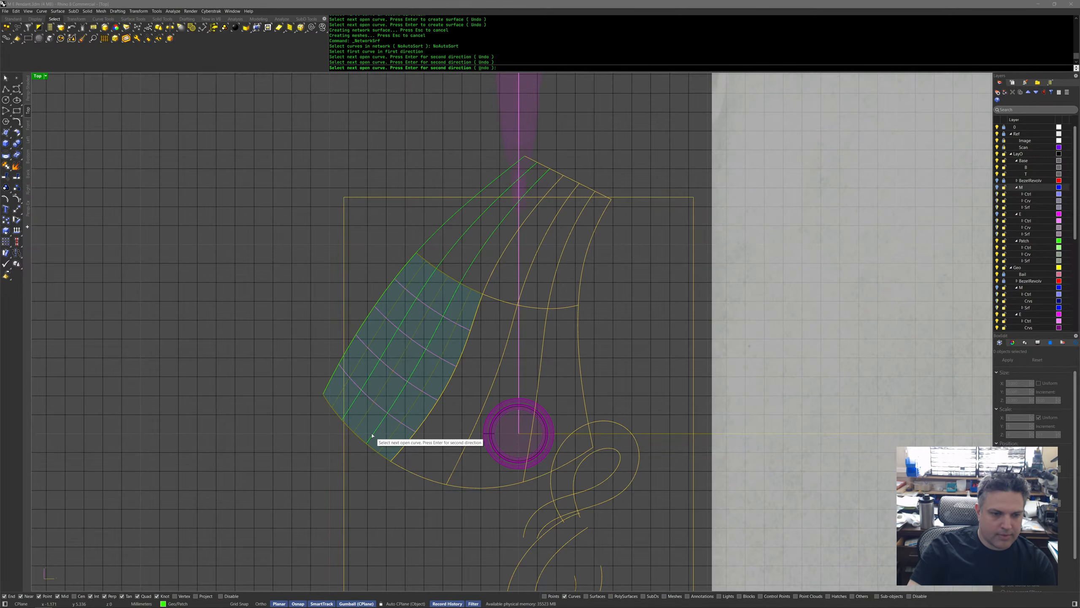
{"action": "left_click", "coordinate": [398, 452]}
{"action": "key", "text": "Return"}
{"action": "left_click", "coordinate": [424, 258]}
{"action": "left_click", "coordinate": [525, 160]}
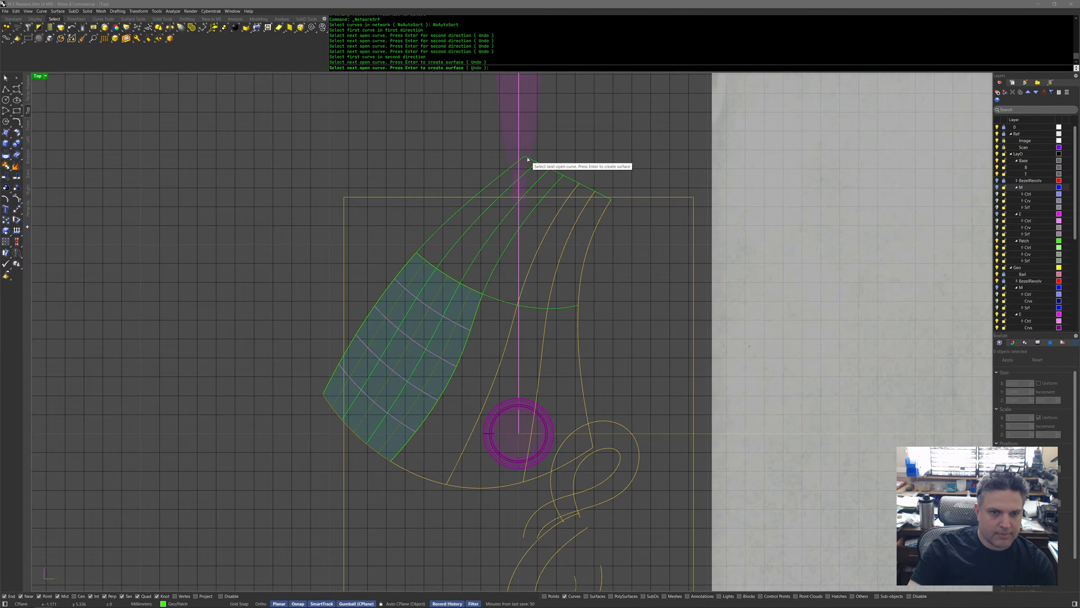
{"action": "key", "text": "Return"}
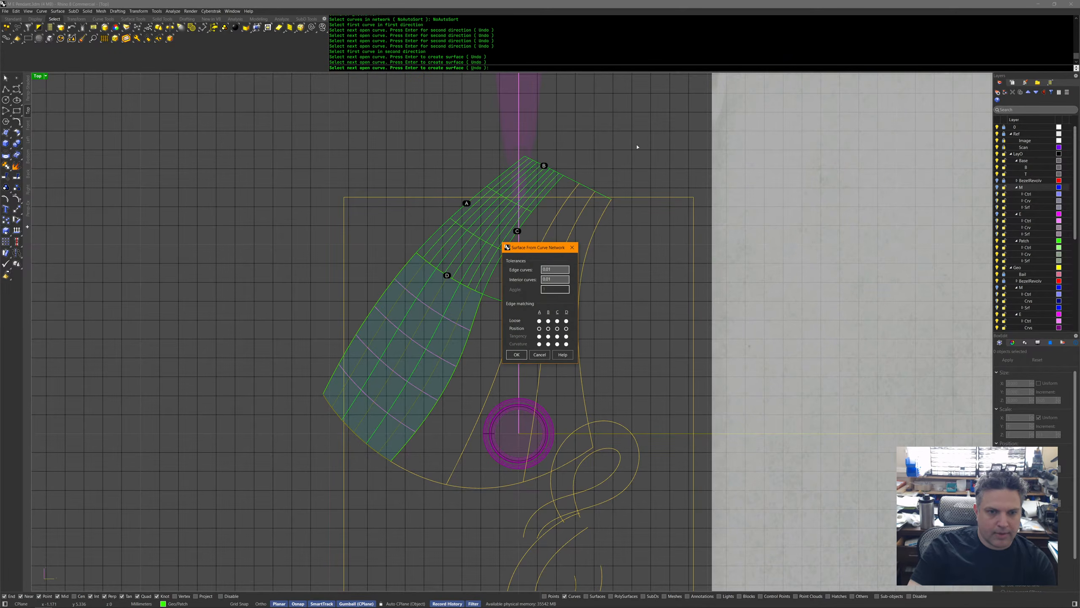
{"action": "key", "text": "Return"}
Accept the upper-left network surface, then build the lower-right one from the four right lengthwise curves and the bottom and middle cross curves.
{"action": "right_click_drag", "start_coordinate": [615, 379], "coordinate": [571, 297]}
{"action": "key", "text": "Return"}
{"action": "left_click", "coordinate": [353, 372]}
{"action": "left_click", "coordinate": [412, 385]}
{"action": "left_click", "coordinate": [478, 384]}
{"action": "left_click", "coordinate": [547, 357]}
{"action": "key", "text": "Return"}
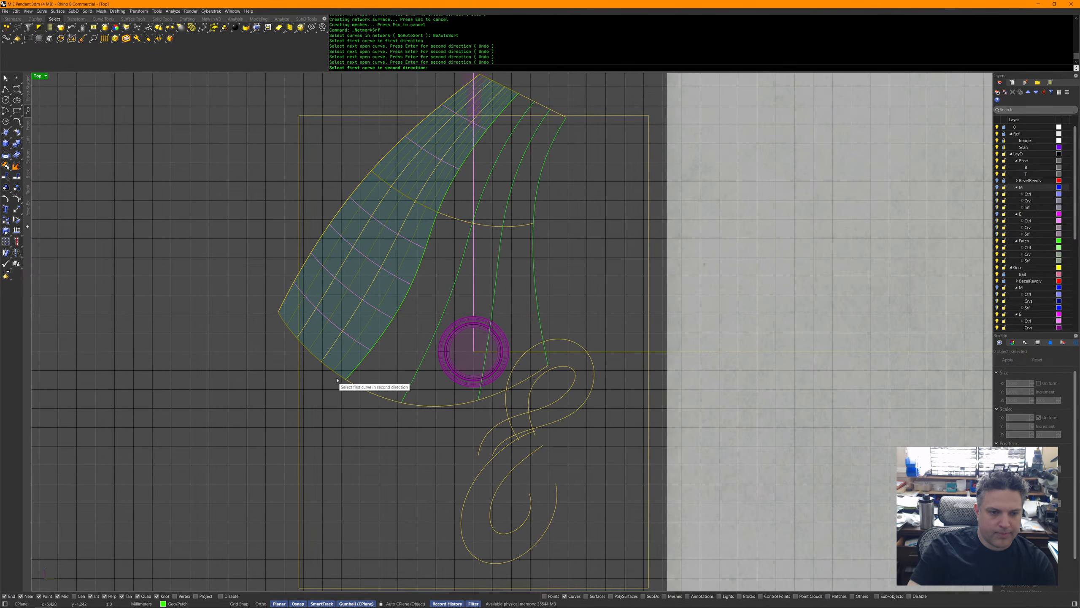
{"action": "left_click", "coordinate": [359, 383]}
{"action": "left_click", "coordinate": [446, 216]}
{"action": "key", "text": "Return"}
{"action": "key", "text": "Return"}
Begin the upper-right patch's network surface with the four right lengthwise curves as the first direction.
{"action": "key", "text": "Return"}
{"action": "left_click", "coordinate": [354, 376]}
{"action": "left_click", "coordinate": [409, 387]}
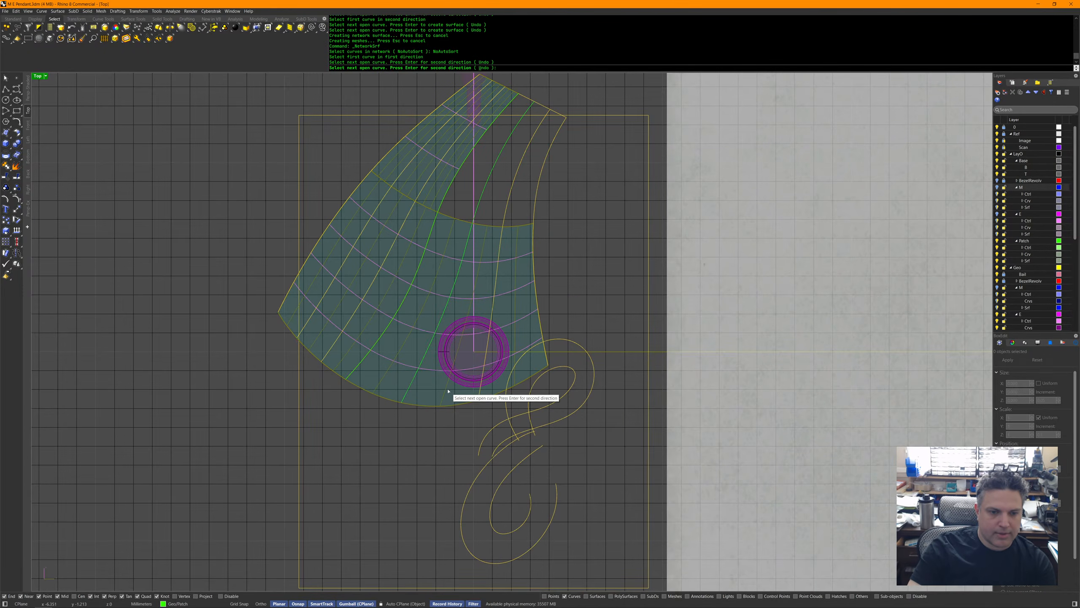
{"action": "left_click", "coordinate": [481, 388]}
{"action": "left_click", "coordinate": [545, 354]}
{"action": "key", "text": "Return"}
{"action": "left_click", "coordinate": [283, 322]}
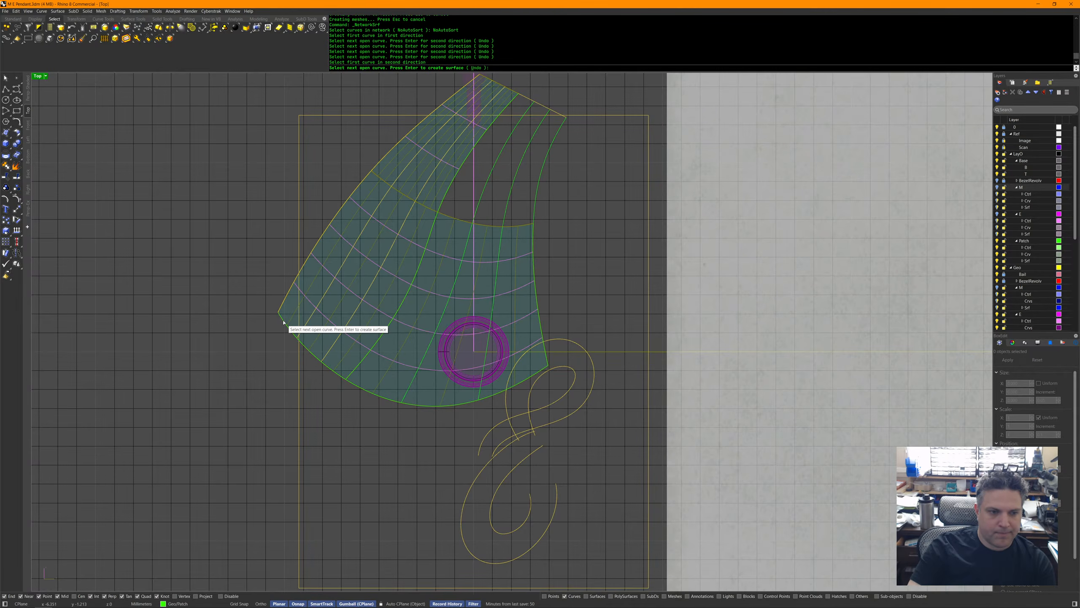
{"action": "left_click", "coordinate": [284, 326]}
{"action": "left_click", "coordinate": [283, 327]}
{"action": "left_click", "coordinate": [283, 327]}
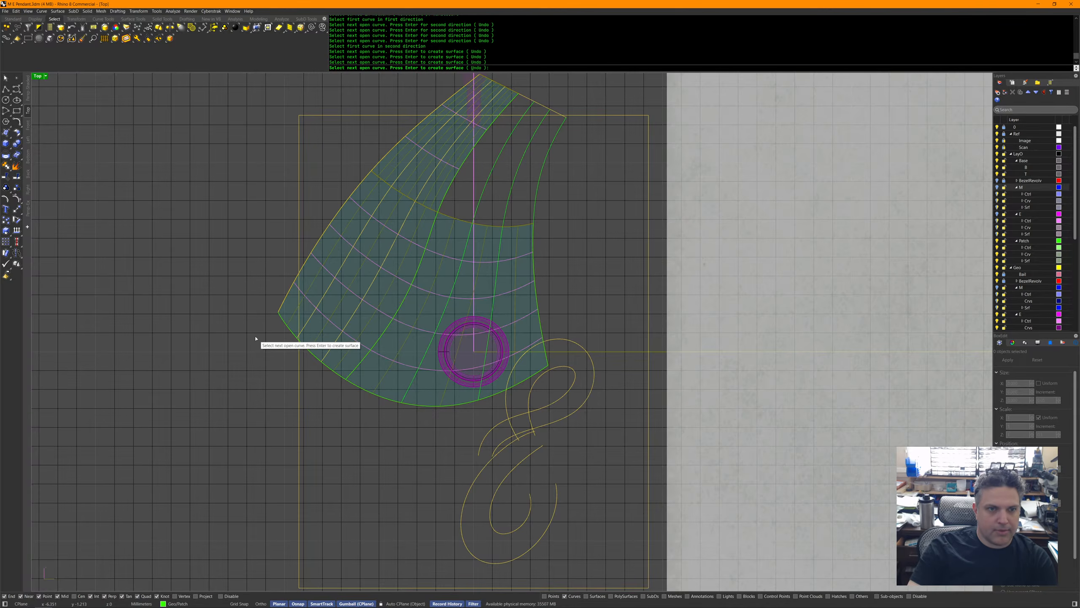
{"action": "left_click", "coordinate": [480, 68]}
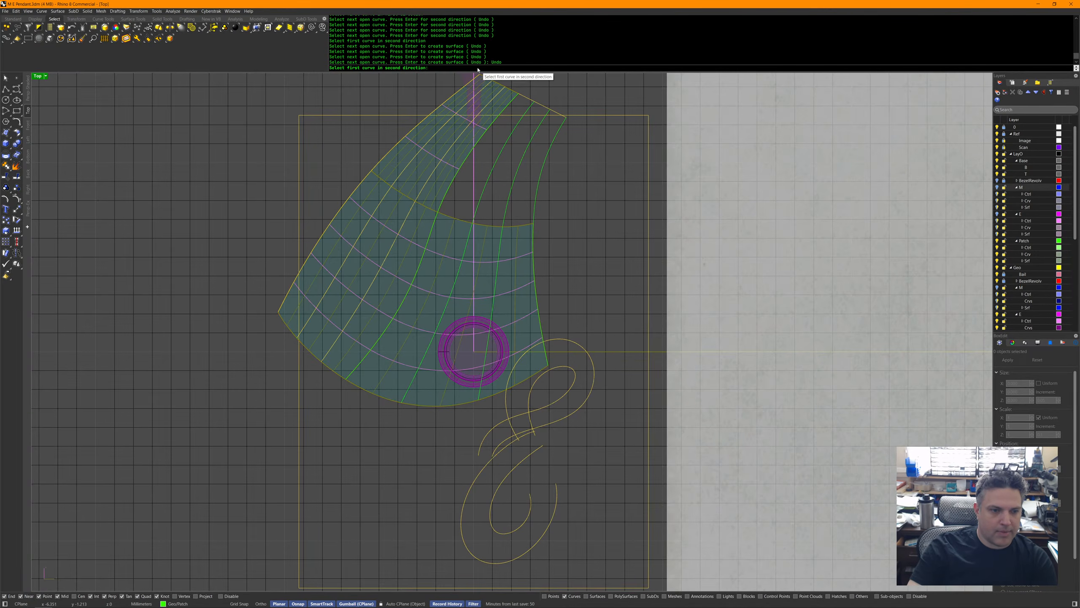
Complete the upper-right network surface using the middle and top cross curves as the second direction.
{"action": "left_click", "coordinate": [382, 178]}
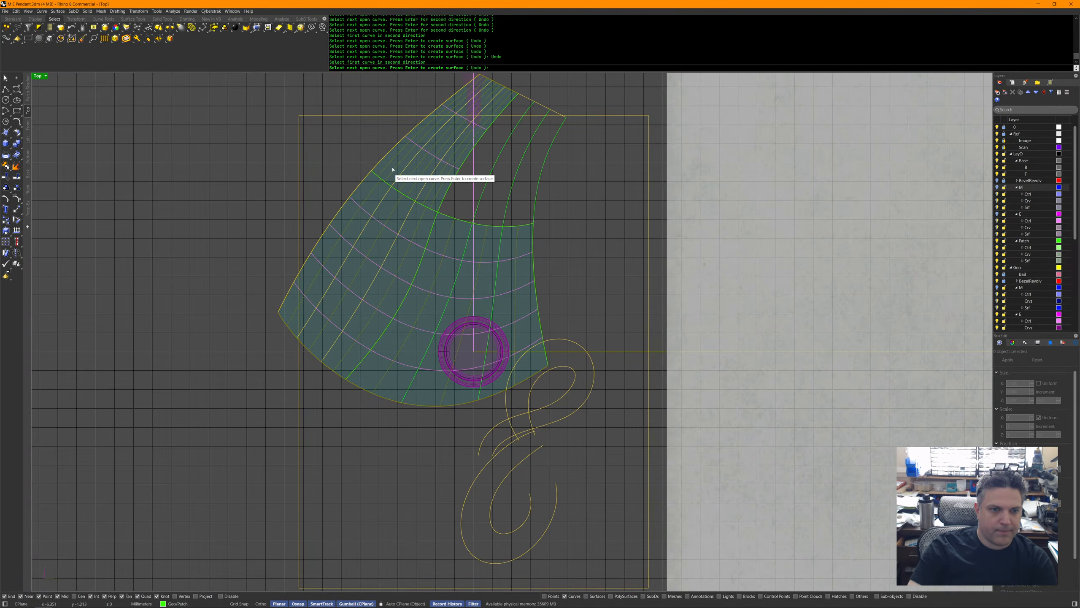
{"action": "left_click", "coordinate": [489, 75]}
{"action": "key", "text": "Return"}
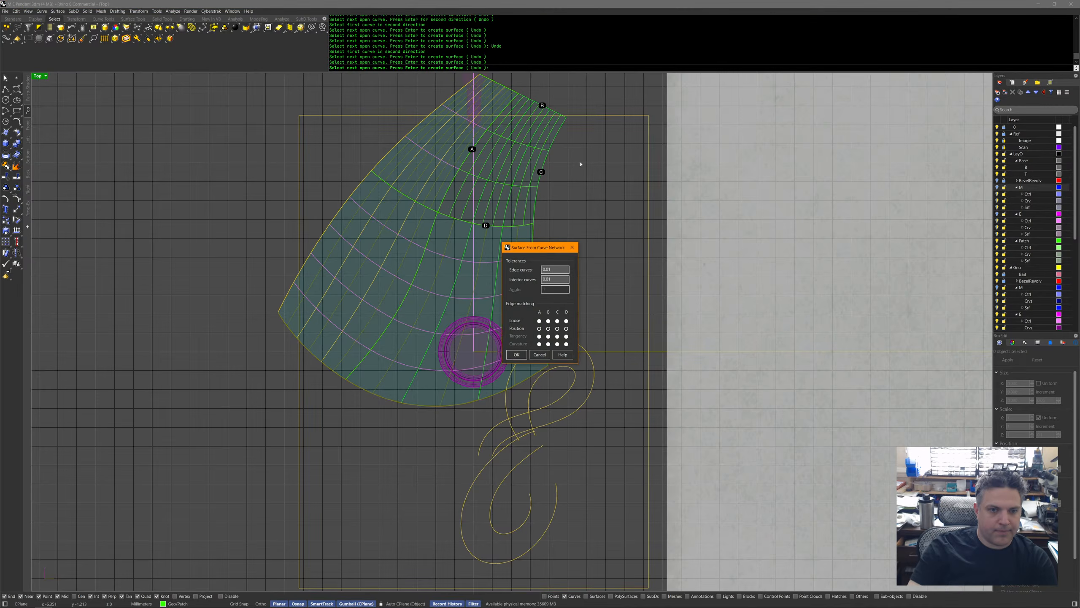
{"action": "key", "text": "Return"}
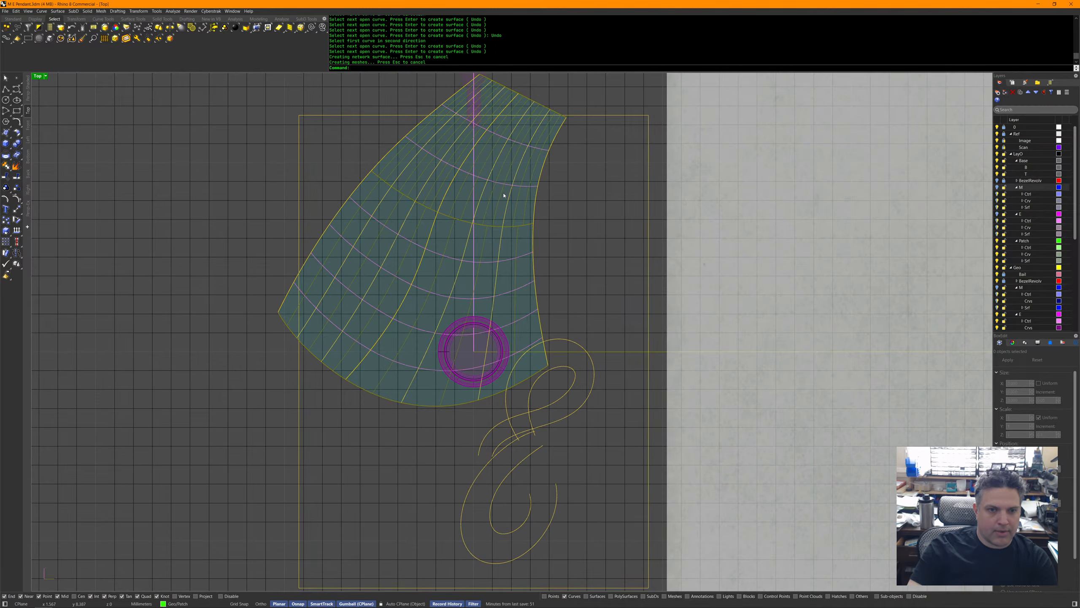
Return to the four-viewport layout and inspect the four patch surfaces in perspective, selecting each one and clearing the selection.
{"action": "double_click", "coordinate": [39, 77]}
{"action": "mouse_move", "coordinate": [472, 319]}
{"action": "right_mouse_down"}
{"action": "mouse_move", "coordinate": [446, 259]}
{"action": "mouse_move", "coordinate": [427, 309]}
{"action": "right_mouse_up"}
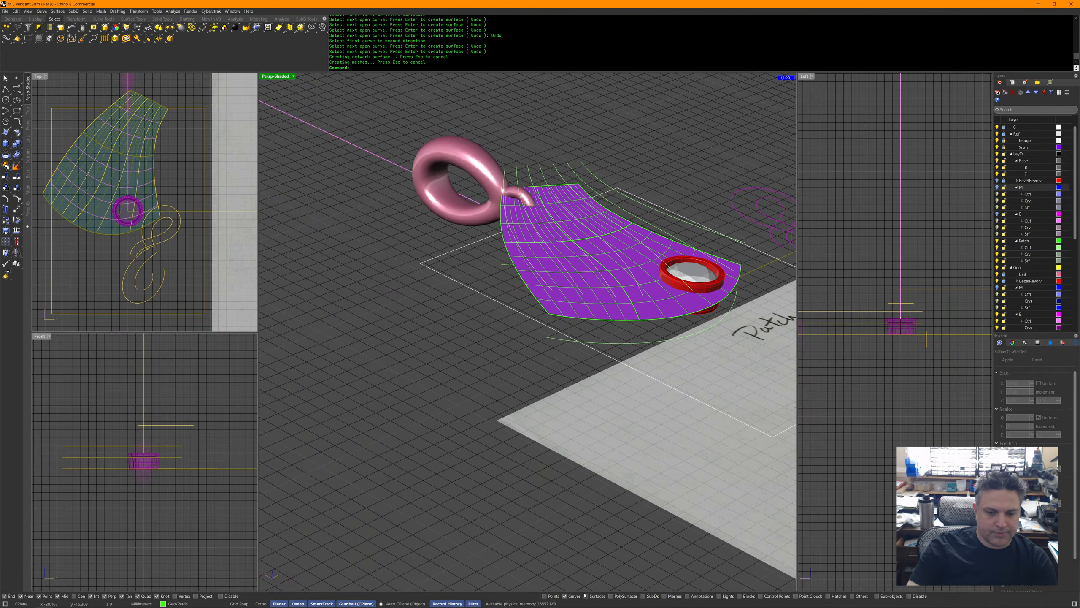
{"action": "left_click", "coordinate": [584, 310]}
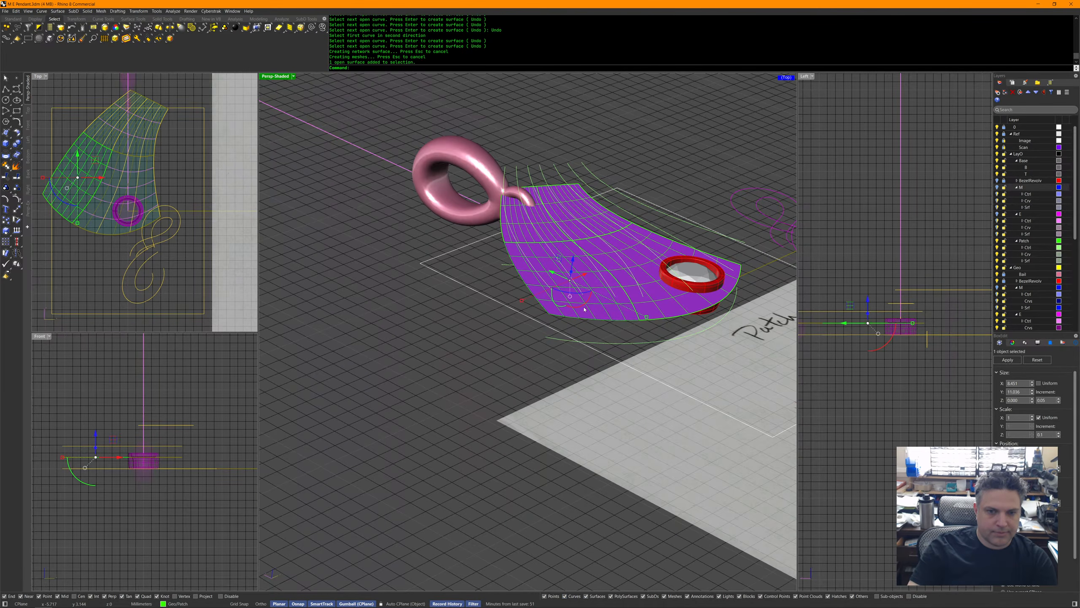
{"action": "key", "text": "super"}
{"action": "key", "text": "super"}
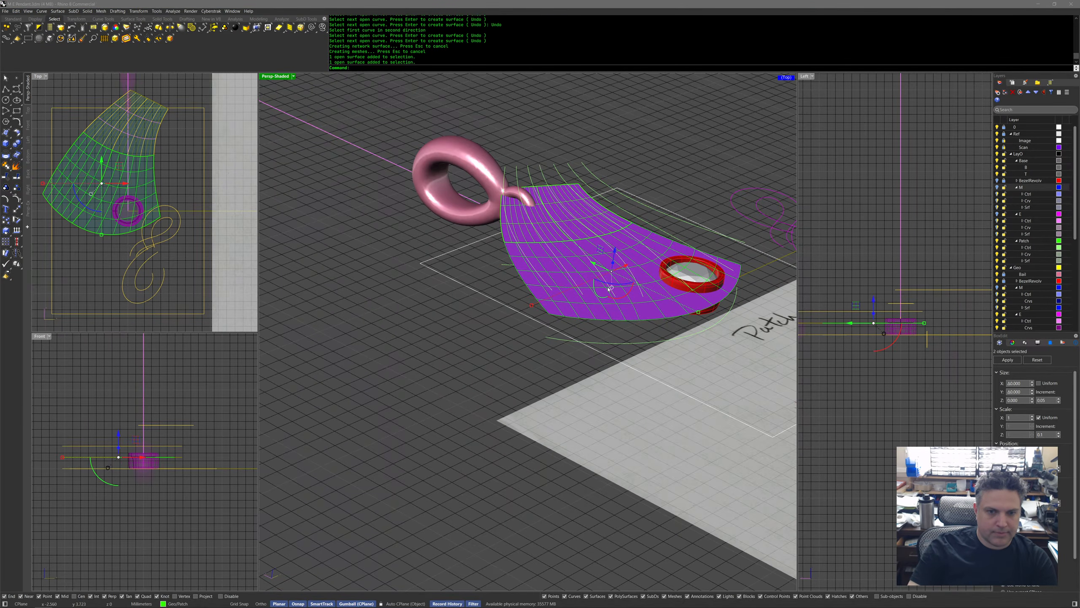
{"action": "left_click", "coordinate": [526, 231], "text": "shift"}
{"action": "left_click", "coordinate": [582, 213], "text": "shift"}
{"action": "mouse_move", "coordinate": [583, 214]}
{"action": "right_mouse_down"}
{"action": "mouse_move", "coordinate": [475, 349]}
{"action": "mouse_move", "coordinate": [511, 357]}
{"action": "mouse_move", "coordinate": [509, 348]}
{"action": "mouse_move", "coordinate": [480, 360]}
{"action": "mouse_move", "coordinate": [494, 349]}
{"action": "mouse_move", "coordinate": [472, 338]}
{"action": "mouse_move", "coordinate": [506, 315]}
{"action": "mouse_move", "coordinate": [506, 327]}
{"action": "right_mouse_up"}
{"action": "key", "text": "Escape"}
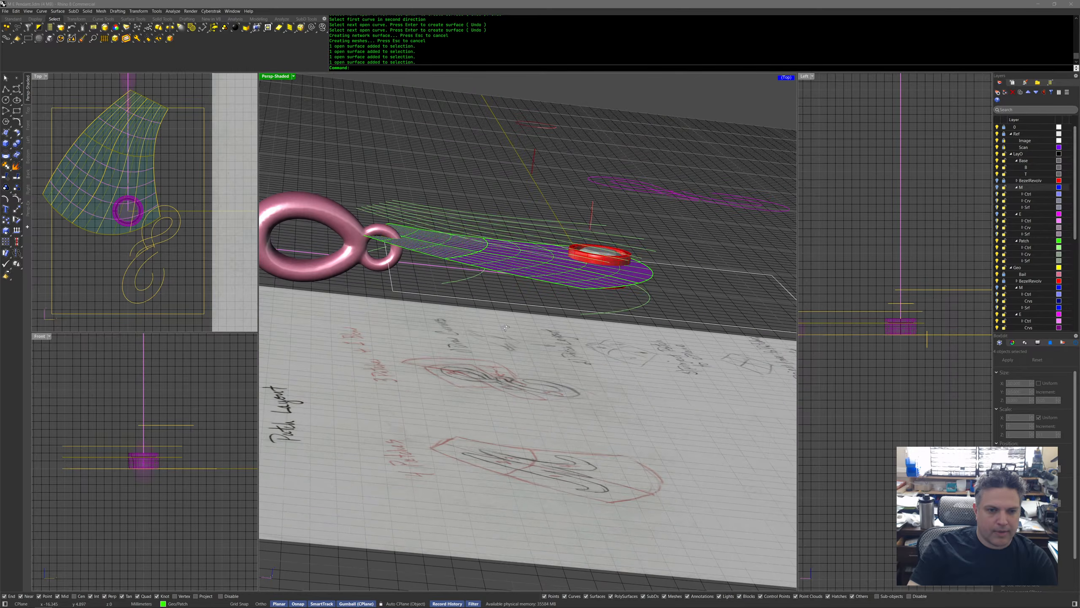
Align the source network's three cross curves with the lengthwise curves' height using Set Points, restricted to Z with world alignment and no copy.
{"action": "scroll", "coordinate": [578, 326], "scroll_direction": "down", "scroll_amount": 15}
{"action": "right_click_drag", "start_coordinate": [289, 362], "coordinate": [600, 424], "text": "shift"}
{"action": "scroll", "coordinate": [599, 424], "scroll_direction": "up", "scroll_amount": 10}
{"action": "left_click_drag", "start_coordinate": [663, 450], "coordinate": [540, 417]}
{"action": "left_click", "coordinate": [496, 395], "text": "shift"}
{"action": "middle_click", "coordinate": [526, 421]}
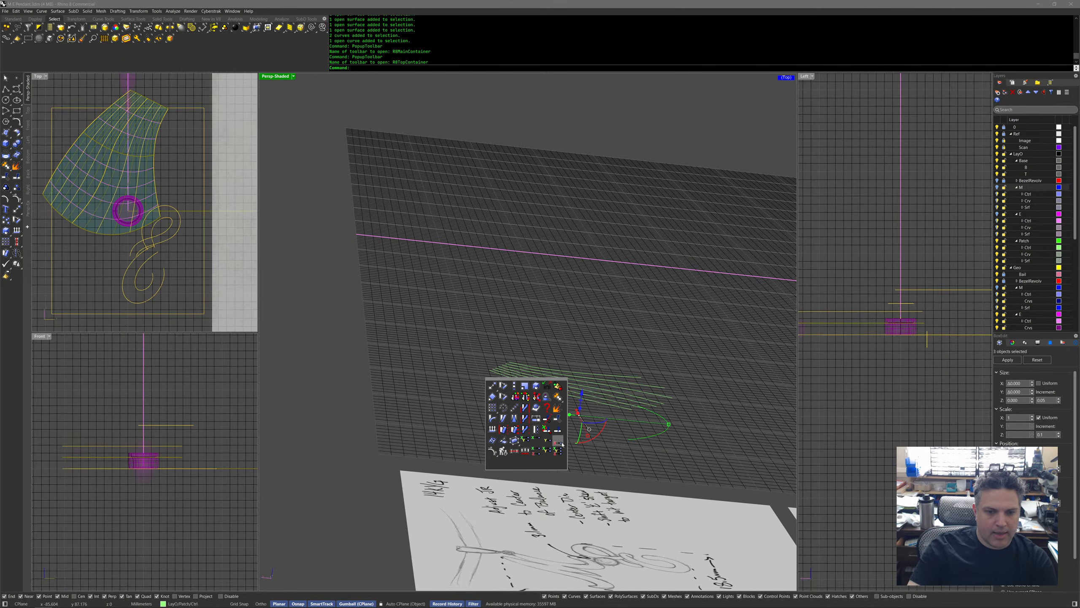
{"action": "left_click", "coordinate": [560, 443]}
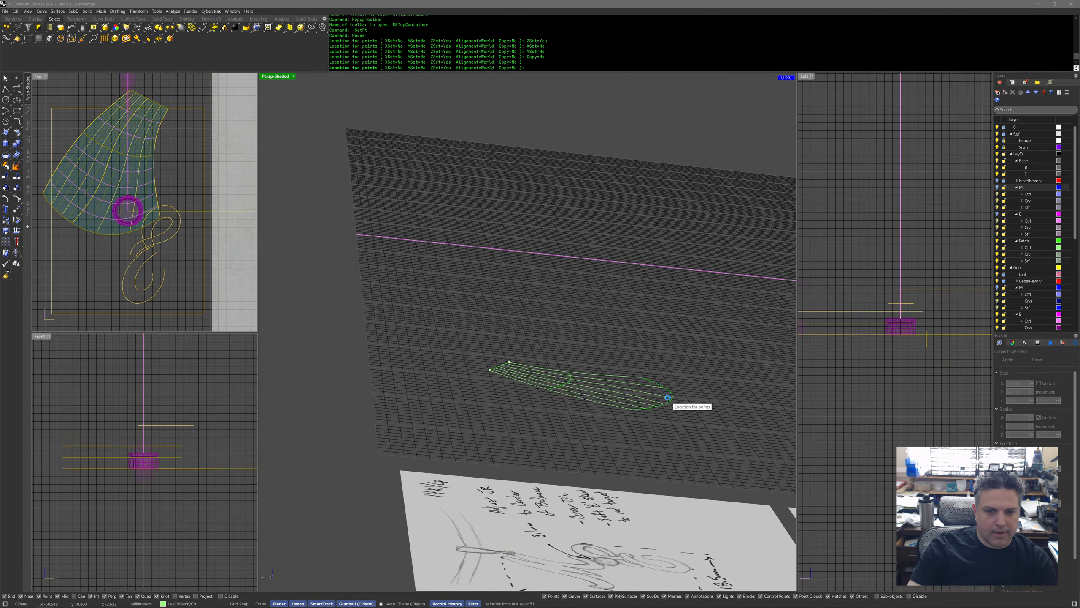
{"action": "left_click", "coordinate": [670, 397]}
{"action": "right_click_drag", "start_coordinate": [718, 417], "coordinate": [489, 409], "text": "shift"}
{"action": "right_click_drag", "start_coordinate": [651, 408], "coordinate": [505, 403], "text": "shift"}
{"action": "right_click_drag", "start_coordinate": [749, 394], "coordinate": [520, 396], "text": "shift"}
{"action": "scroll", "coordinate": [573, 300], "scroll_direction": "up", "scroll_amount": 4}
{"action": "right_click_drag", "start_coordinate": [654, 304], "coordinate": [550, 347]}
{"action": "left_click", "coordinate": [601, 294]}
{"action": "left_click", "coordinate": [643, 277]}
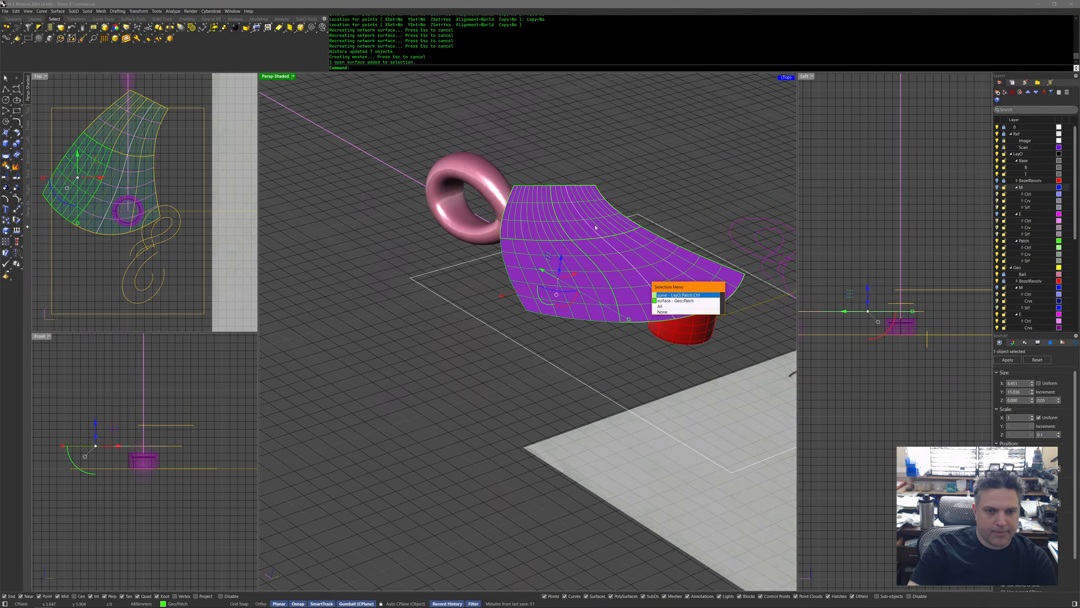
{"action": "left_click", "coordinate": [675, 300]}
{"action": "left_click", "coordinate": [608, 219], "text": "shift"}
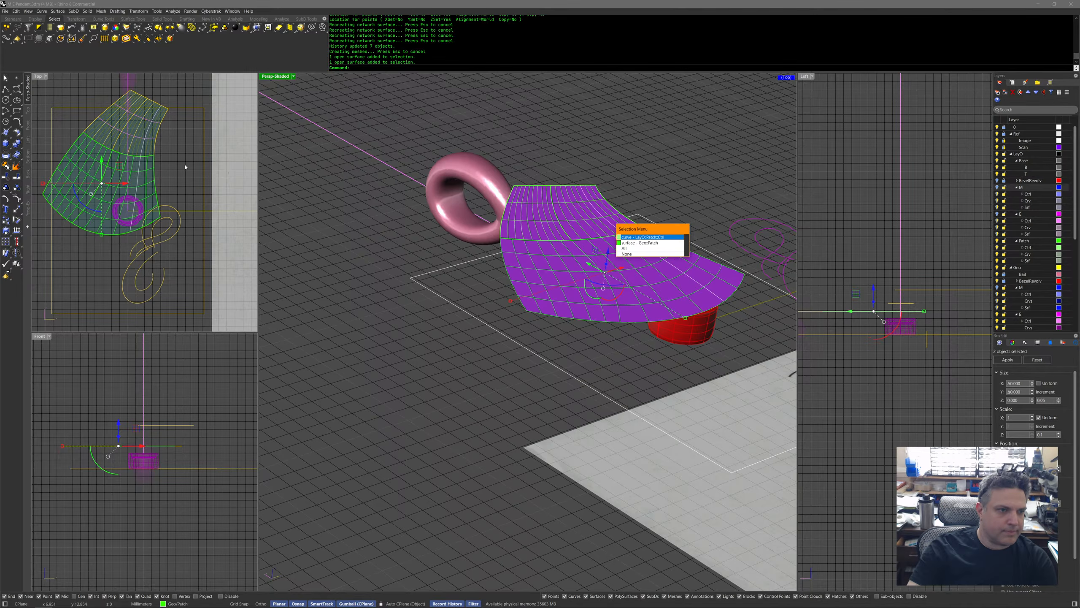
{"action": "key", "text": "Return"}
{"action": "key", "text": "Escape"}
Select all four patch surfaces over the pendant and project them onto the construction plane, keeping the originals.
{"action": "left_click", "coordinate": [151, 144]}
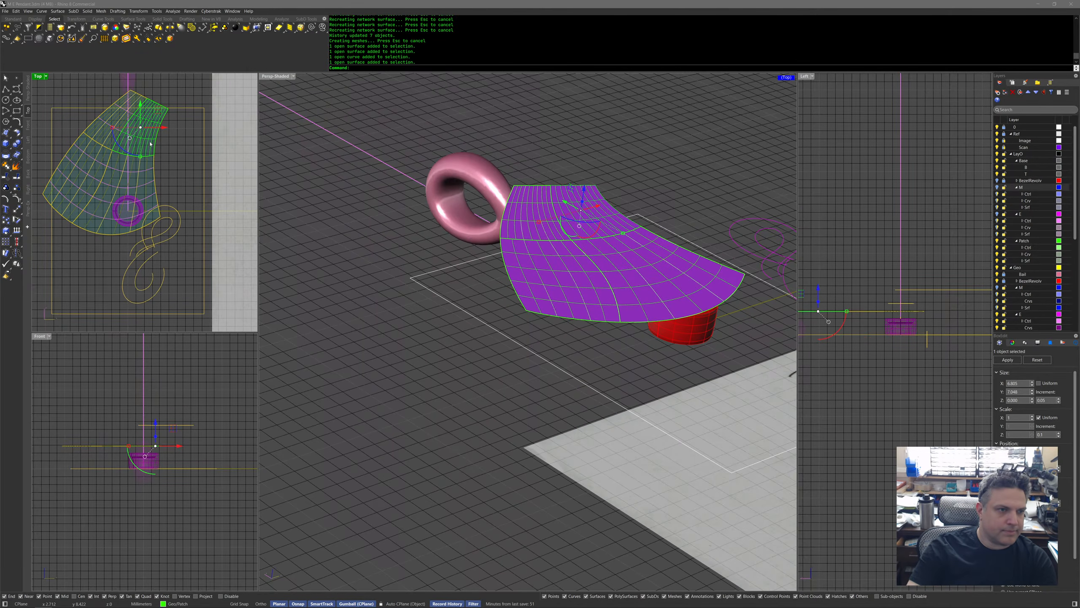
{"action": "left_click", "coordinate": [104, 135], "text": "shift"}
{"action": "left_click", "coordinate": [121, 180], "text": "shift"}
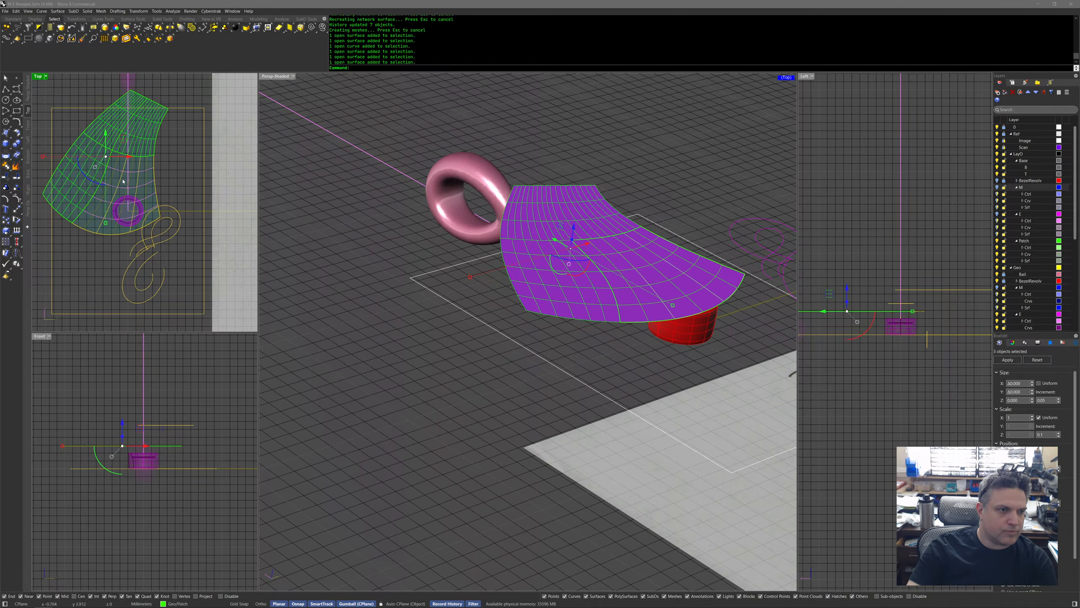
{"action": "left_click", "coordinate": [127, 182], "text": "shift"}
{"action": "right_click_drag", "start_coordinate": [493, 356], "coordinate": [507, 351]}
{"action": "middle_click", "coordinate": [513, 356]}
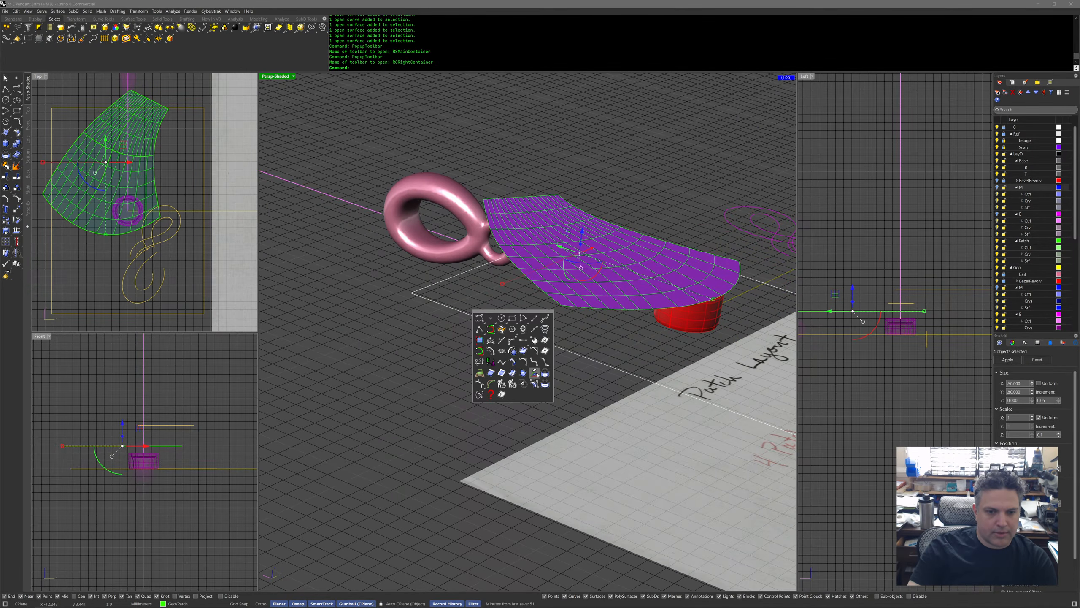
{"action": "left_click", "coordinate": [545, 373]}
{"action": "right_click", "coordinate": [458, 373]}
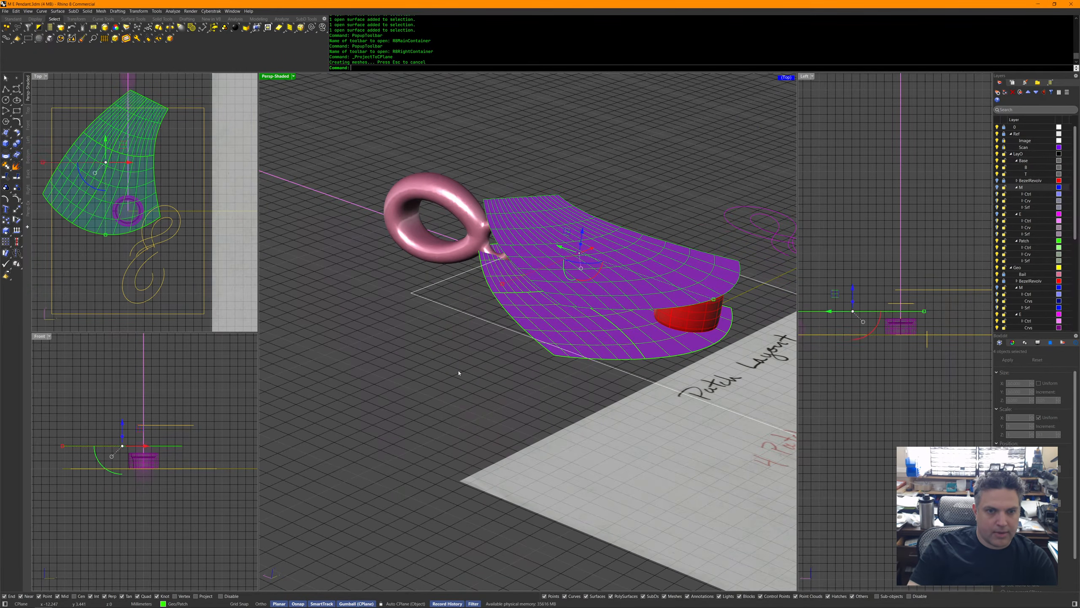
Move control points of the source network's narrow-end cross curve vertically to sculpt the linked patches' upper edge.
{"action": "right_click_drag", "start_coordinate": [458, 373], "coordinate": [496, 396]}
{"action": "scroll", "coordinate": [492, 394], "scroll_direction": "down", "scroll_amount": 5}
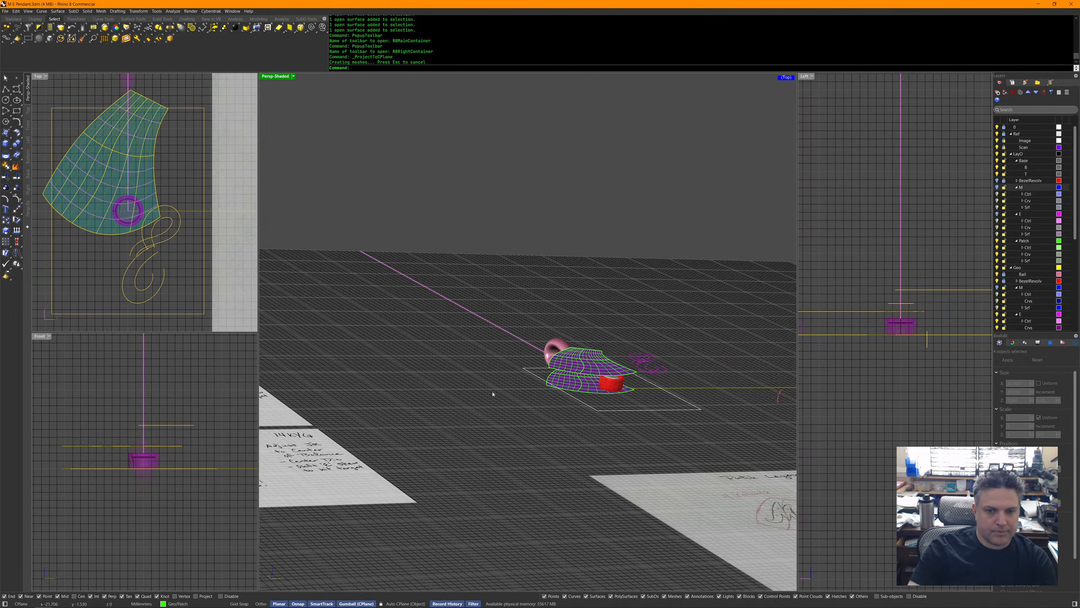
{"action": "right_click_drag", "start_coordinate": [405, 381], "coordinate": [499, 403], "text": "shift"}
{"action": "scroll", "coordinate": [376, 327], "scroll_direction": "up", "scroll_amount": 6}
{"action": "right_click_drag", "start_coordinate": [377, 355], "coordinate": [499, 405], "text": "shift"}
{"action": "left_click", "coordinate": [465, 394]}
{"action": "left_click_drag", "start_coordinate": [456, 328], "coordinate": [478, 347]}
{"action": "right_click_drag", "start_coordinate": [579, 379], "coordinate": [508, 376]}
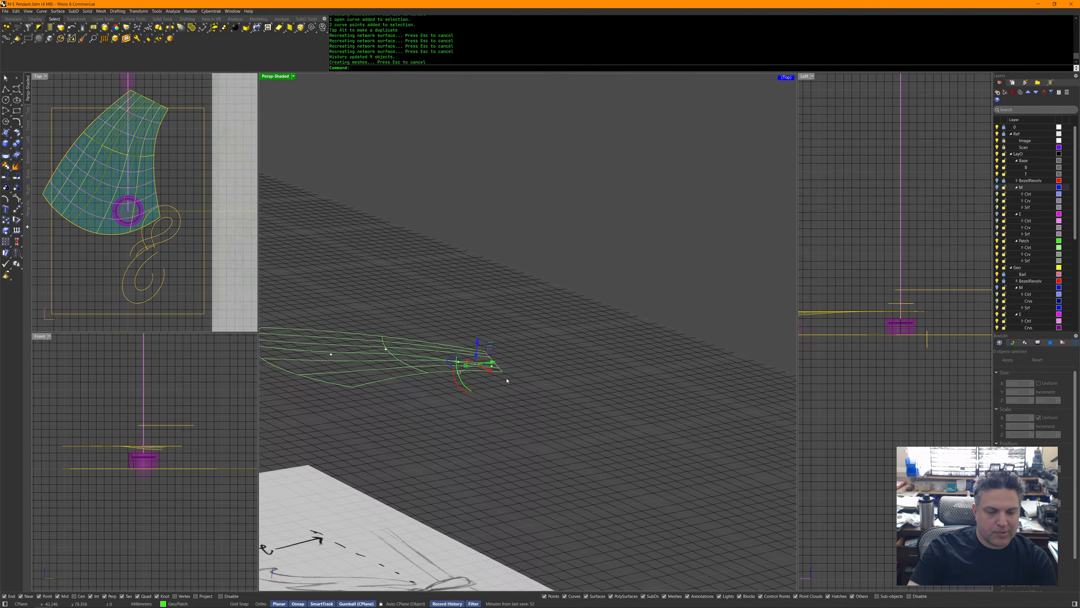
{"action": "left_click", "coordinate": [492, 365]}
{"action": "left_click_drag", "start_coordinate": [496, 347], "coordinate": [497, 352]}
{"action": "left_click", "coordinate": [502, 403]}
Compare the source network's narrow-end cross curve with its linked counterpart on the patches' upper edge by selecting each.
{"action": "right_click_drag", "start_coordinate": [503, 404], "coordinate": [588, 426]}
{"action": "scroll", "coordinate": [475, 377], "scroll_direction": "up", "scroll_amount": 4}
{"action": "left_click", "coordinate": [474, 372]}
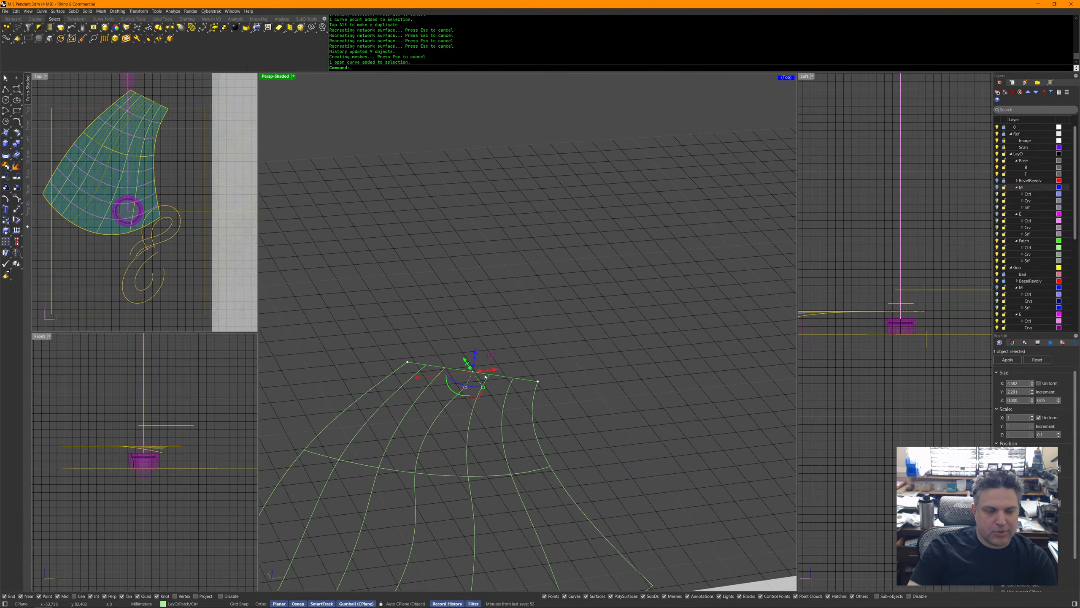
{"action": "scroll", "coordinate": [485, 376], "scroll_direction": "down", "scroll_amount": 8}
{"action": "right_click_drag", "start_coordinate": [485, 376], "coordinate": [529, 357], "text": "shift"}
{"action": "scroll", "coordinate": [697, 334], "scroll_direction": "up", "scroll_amount": 8}
{"action": "right_click_drag", "start_coordinate": [702, 331], "coordinate": [574, 349]}
{"action": "left_click", "coordinate": [566, 356]}
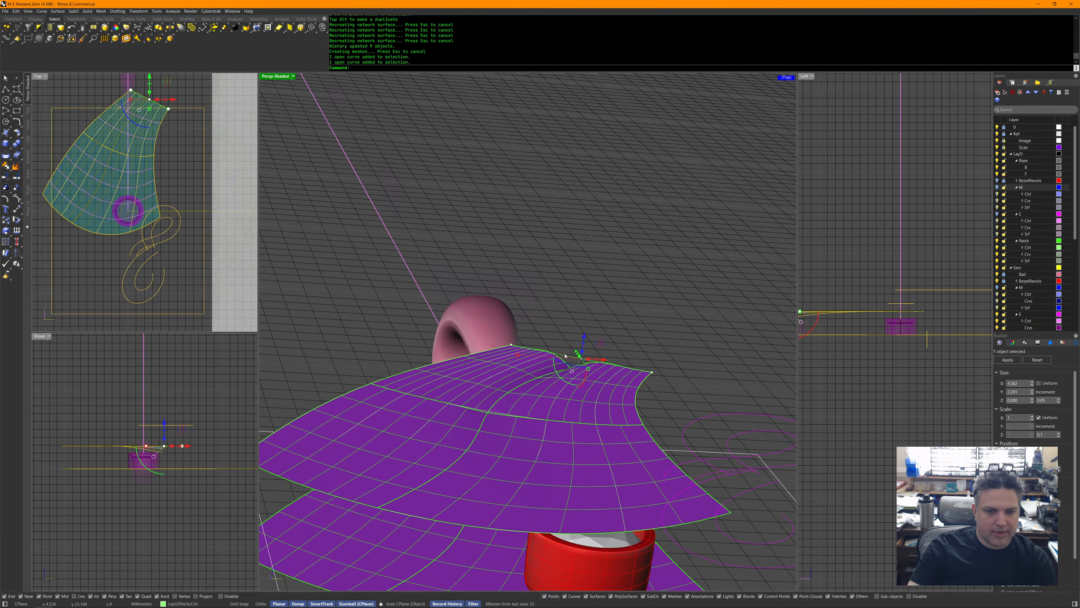
{"action": "right_click_drag", "start_coordinate": [651, 370], "coordinate": [659, 375]}
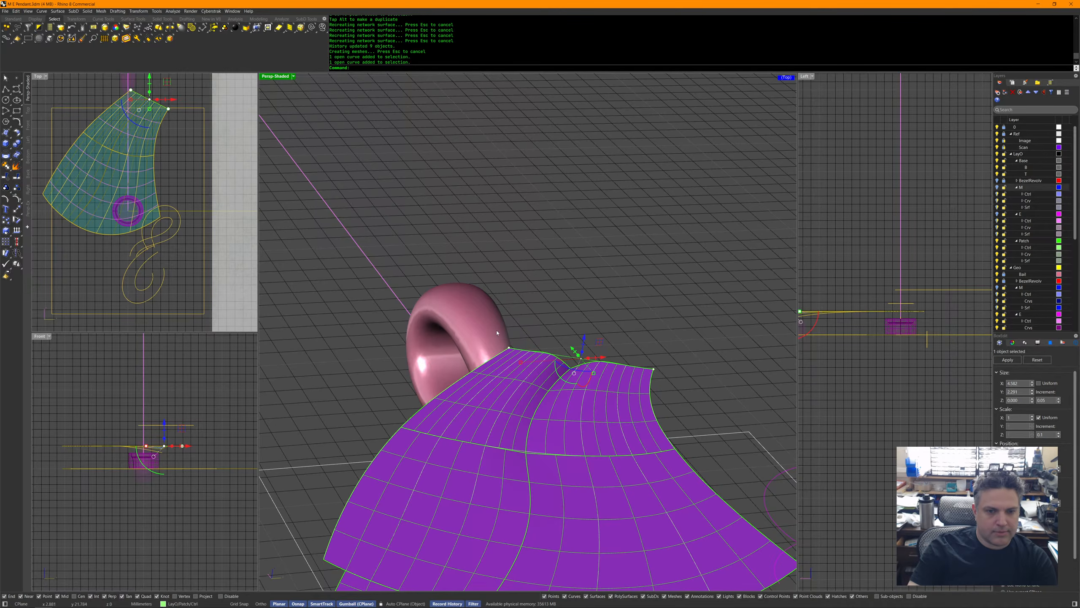
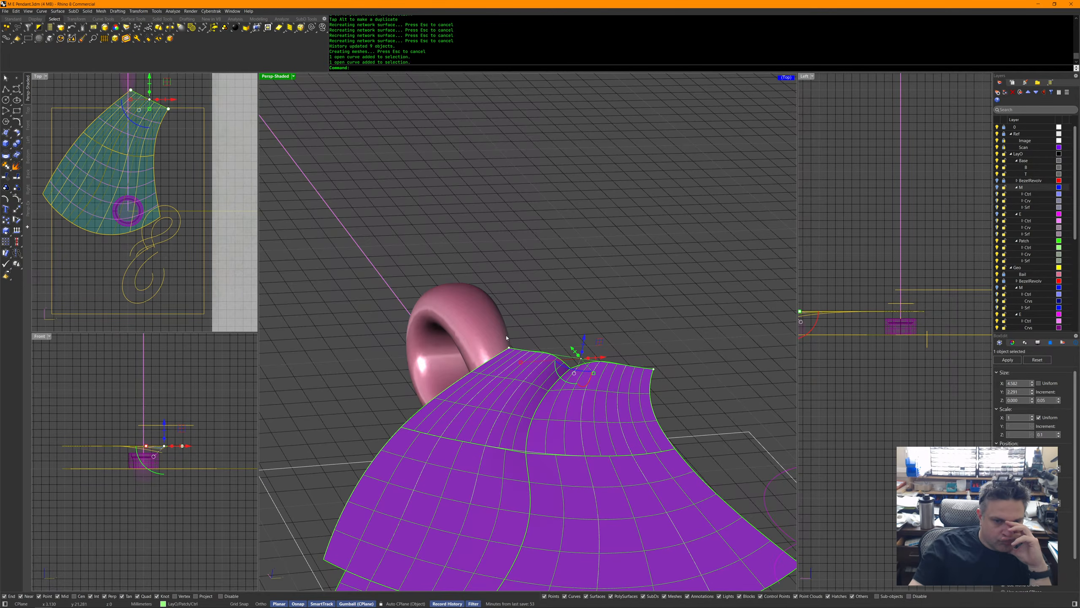
Examine from several angles how the sculpted upper edge flows across the patch seams, and clear the selection.
{"action": "scroll", "coordinate": [482, 487], "scroll_direction": "down", "scroll_amount": 3}
{"action": "scroll", "coordinate": [561, 425], "scroll_direction": "up", "scroll_amount": 8}
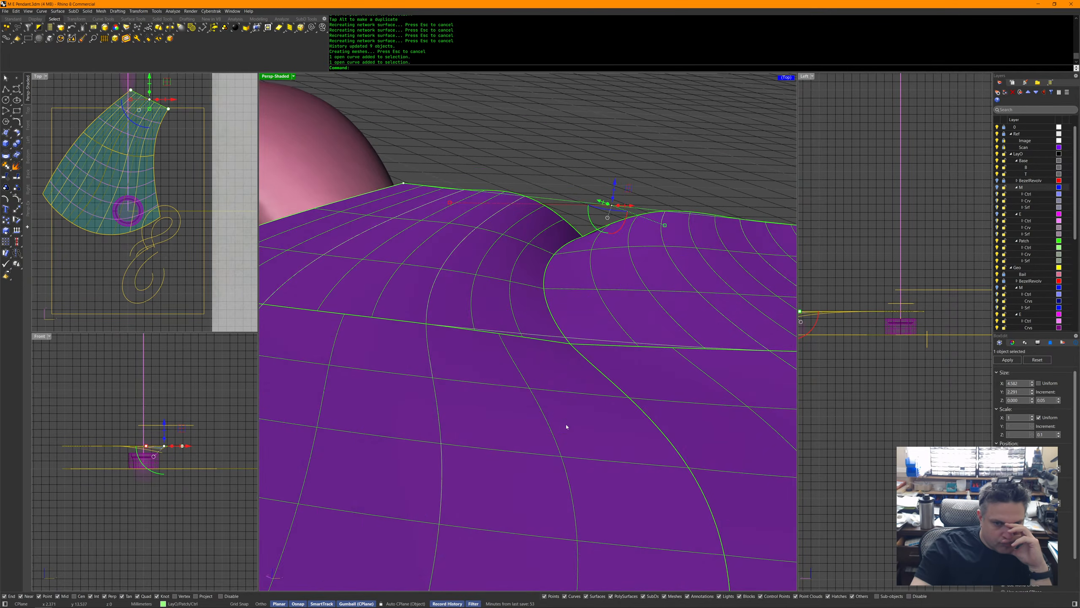
{"action": "scroll", "coordinate": [557, 394], "scroll_direction": "down", "scroll_amount": 2}
{"action": "scroll", "coordinate": [554, 391], "scroll_direction": "up", "scroll_amount": 3}
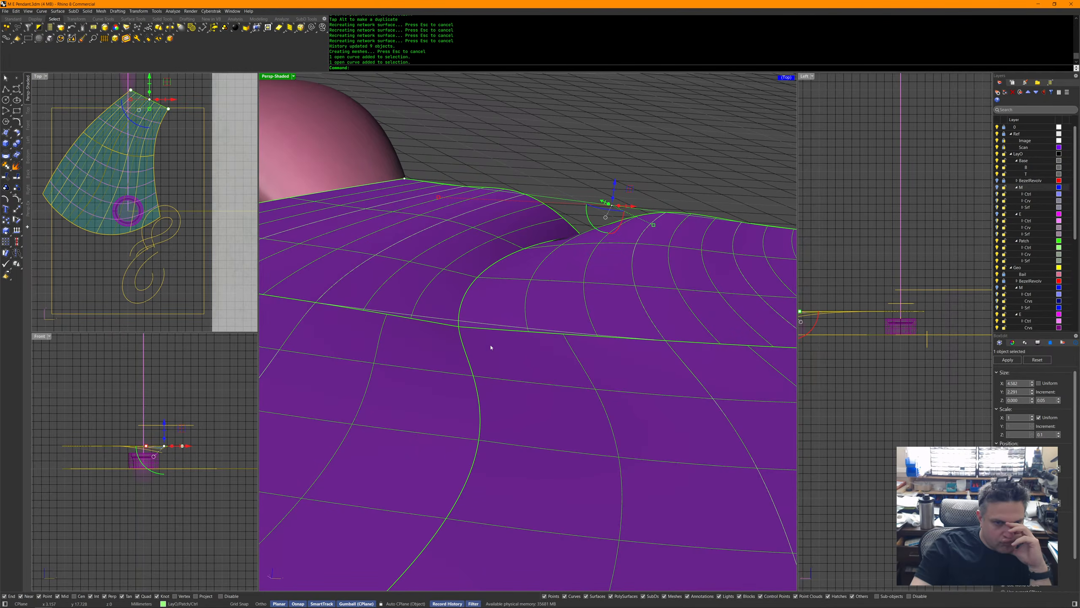
{"action": "scroll", "coordinate": [474, 445], "scroll_direction": "down", "scroll_amount": 3}
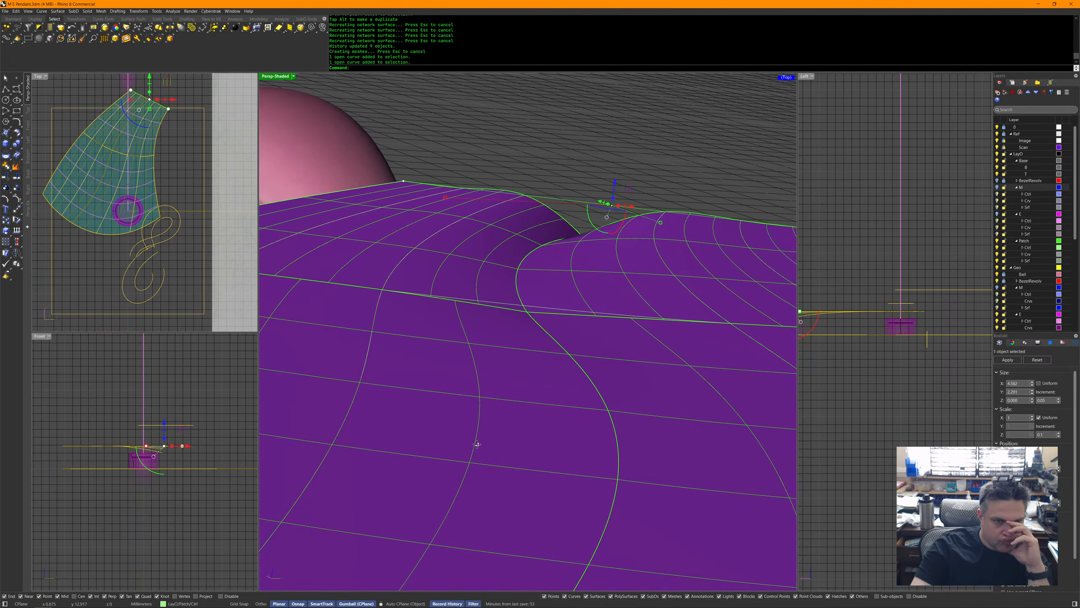
{"action": "scroll", "coordinate": [490, 441], "scroll_direction": "down", "scroll_amount": 2}
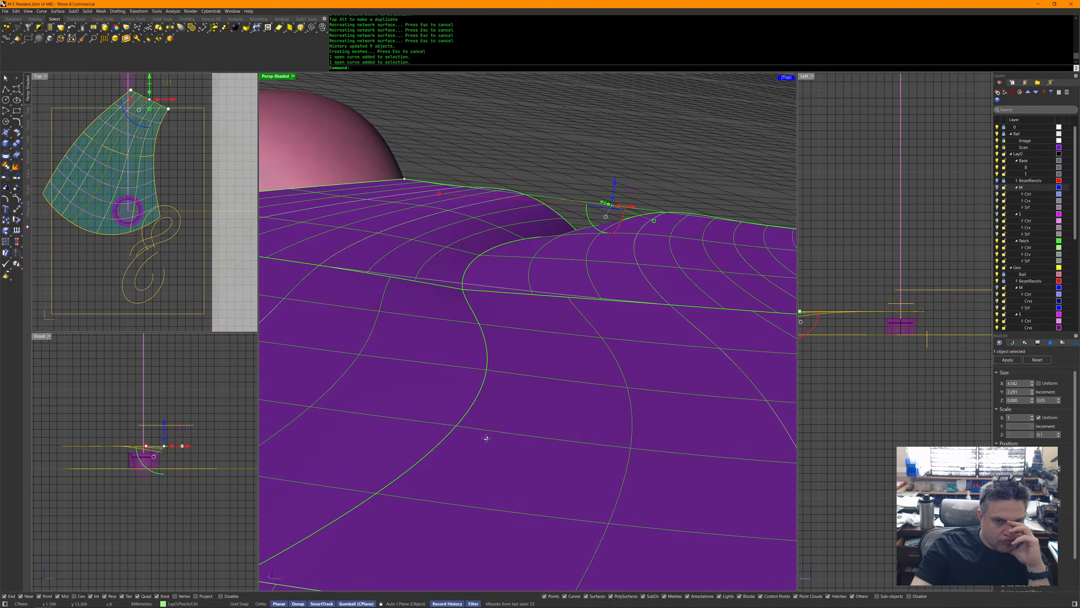
{"action": "scroll", "coordinate": [488, 441], "scroll_direction": "down", "scroll_amount": 2}
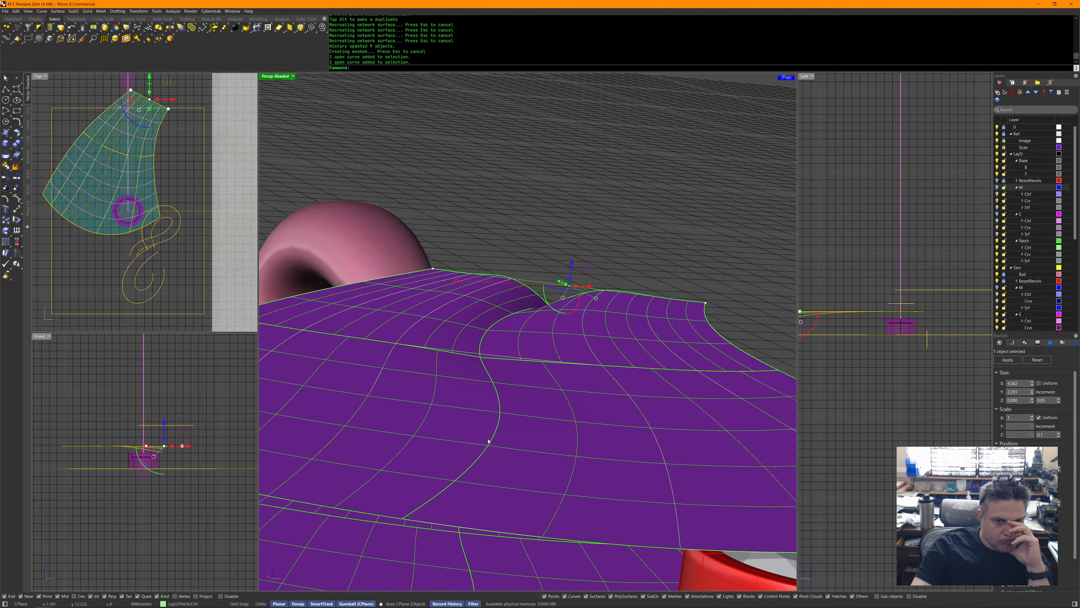
{"action": "scroll", "coordinate": [489, 441], "scroll_direction": "down", "scroll_amount": 5}
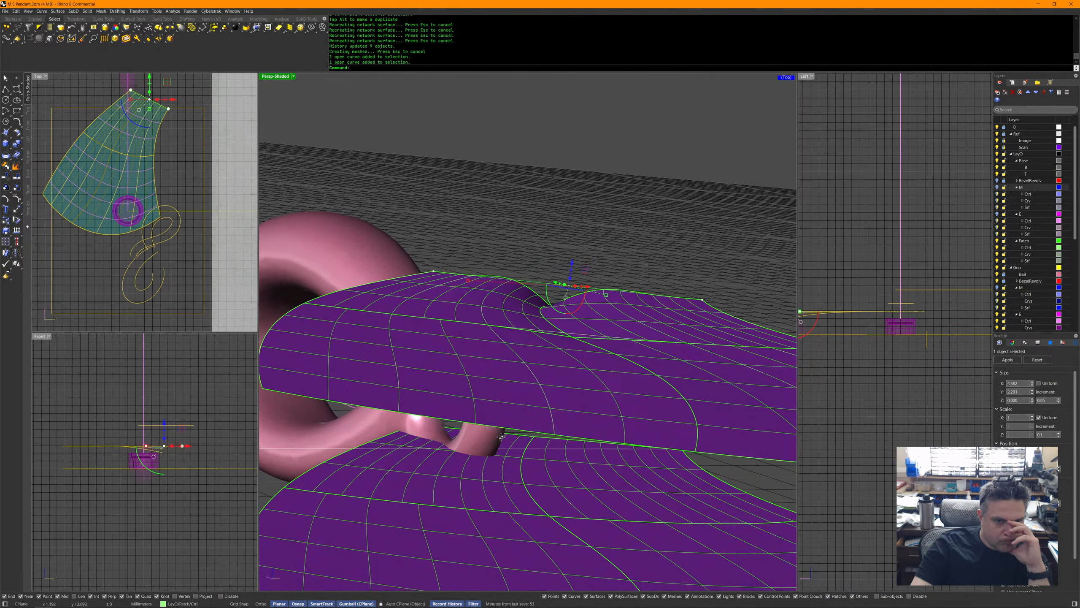
{"action": "scroll", "coordinate": [499, 440], "scroll_direction": "down", "scroll_amount": 5}
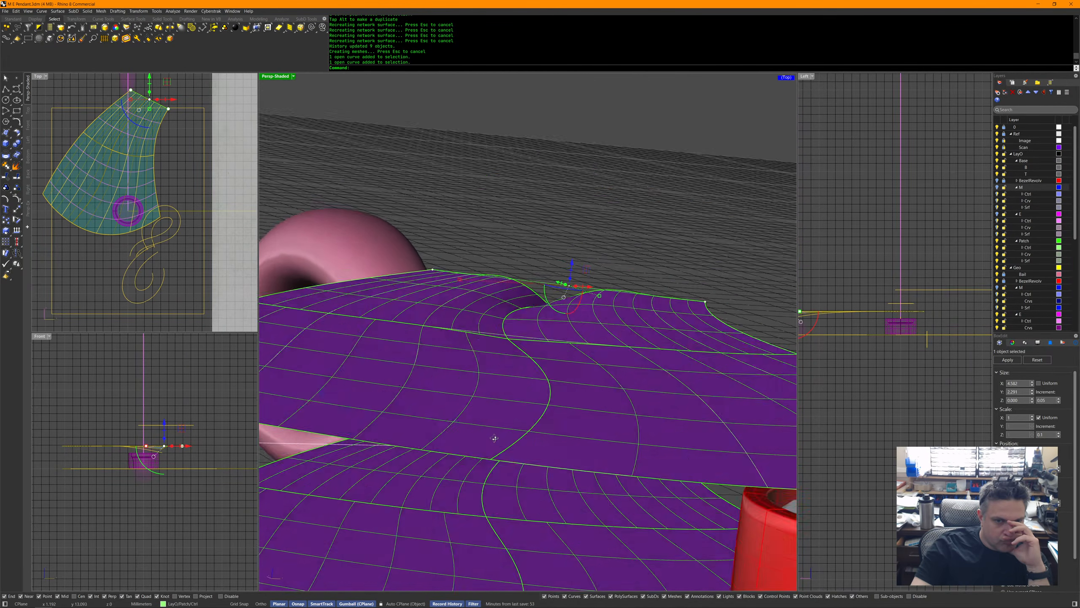
{"action": "scroll", "coordinate": [495, 449], "scroll_direction": "down", "scroll_amount": 3}
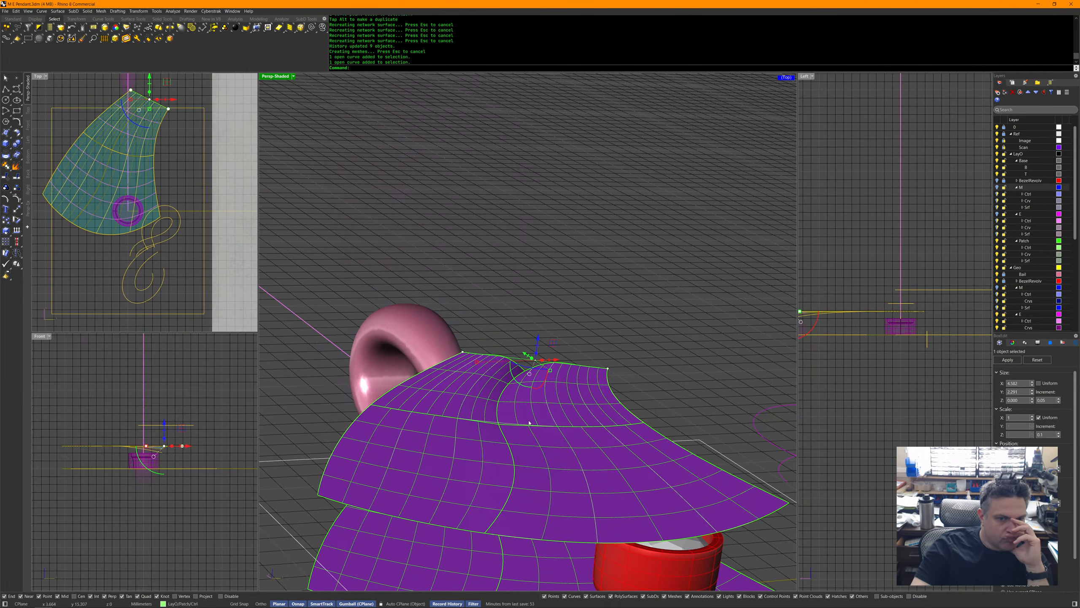
{"action": "left_click", "coordinate": [598, 330]}
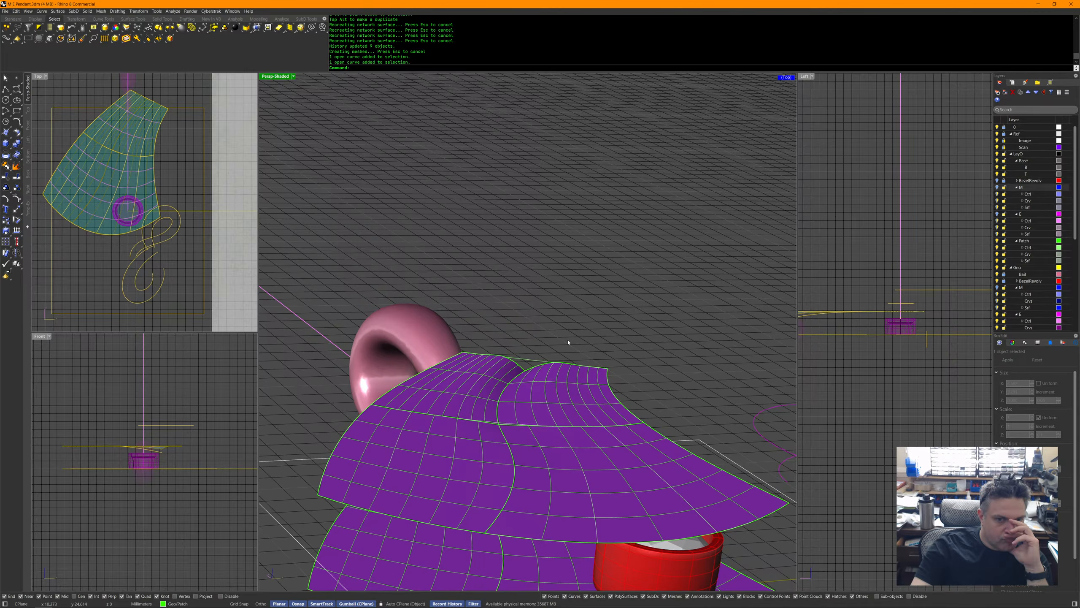
Undo the control-point moves on the cross curve, the patches' projection onto the construction plane and the preceding SetPt.
{"action": "key", "text": "ctrl+z"}
{"action": "key", "text": "ctrl+z"}
{"action": "key", "text": "ctrl+z"}
{"action": "key", "text": "ctrl+z"}
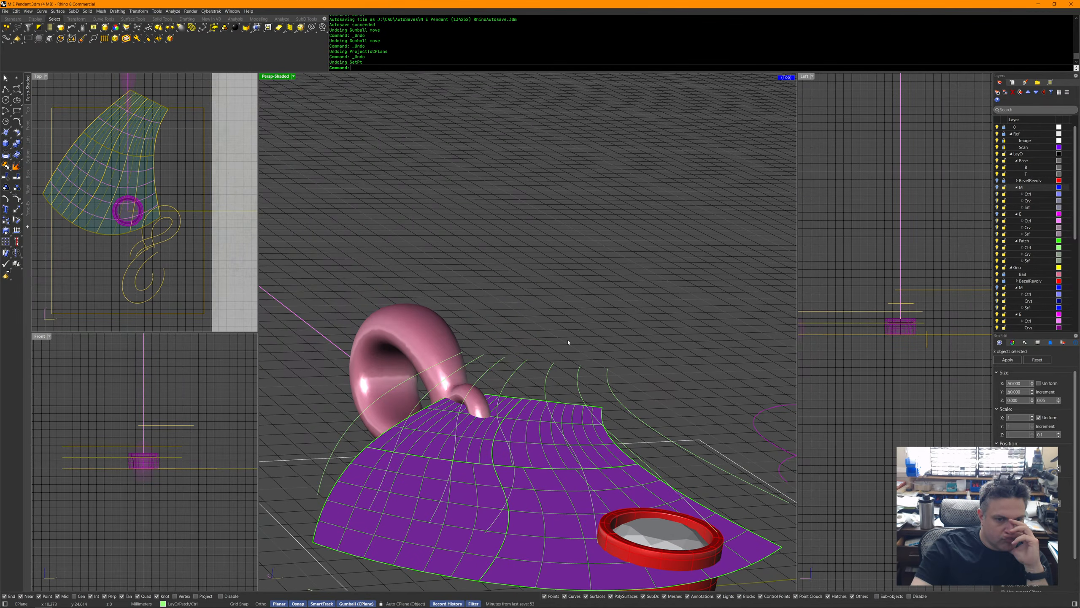
Try deleting the selected network curves, then restore them.
{"action": "key", "text": "Delete"}
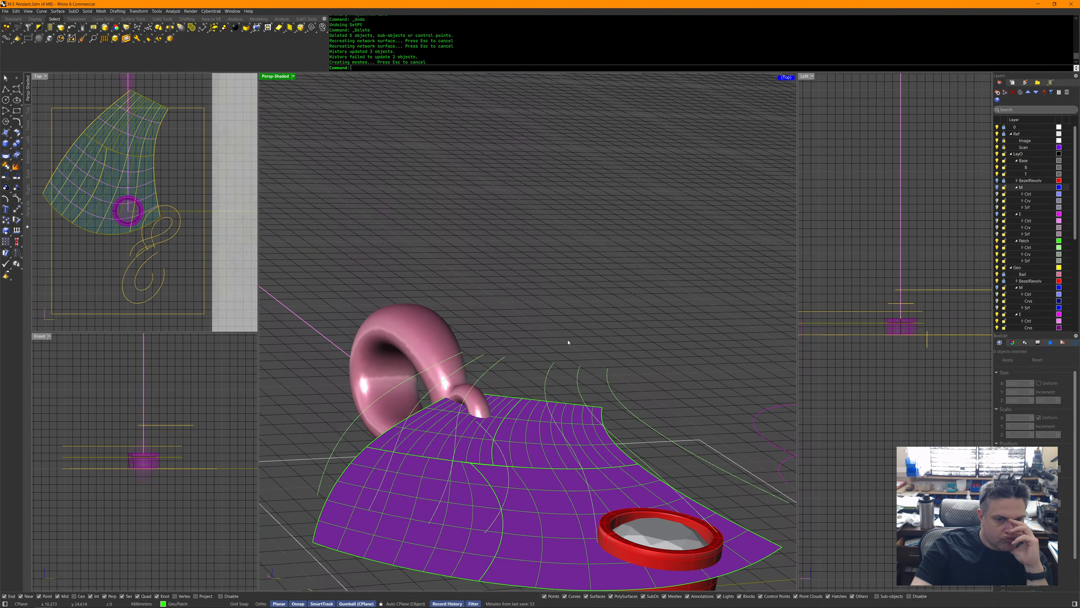
{"action": "key", "text": "ctrl+z"}
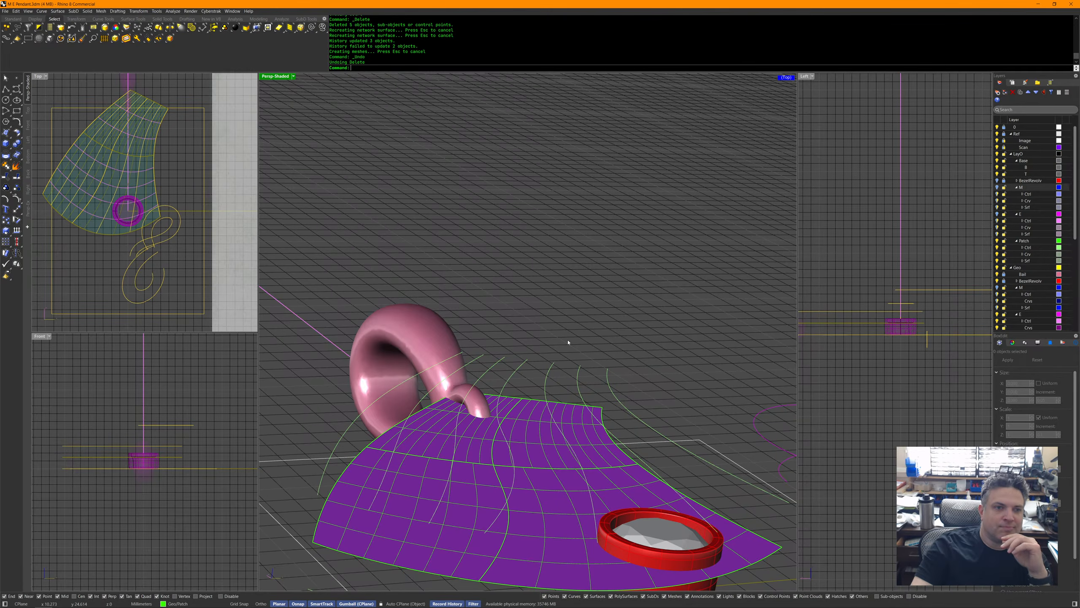
{"action": "key", "text": "ctrl+y"}
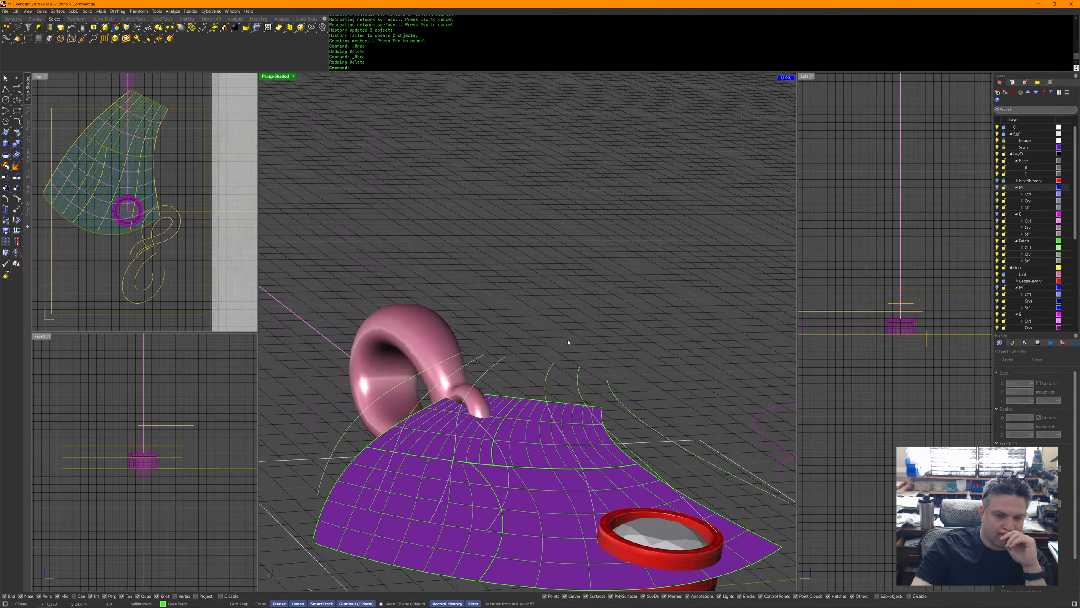
{"action": "key", "text": "ctrl+y"}
{"action": "key", "text": "ctrl+z"}
Undo all the network surfaces so that only the underlying curve networks are left.
{"action": "key", "text": "ctrl+z"}
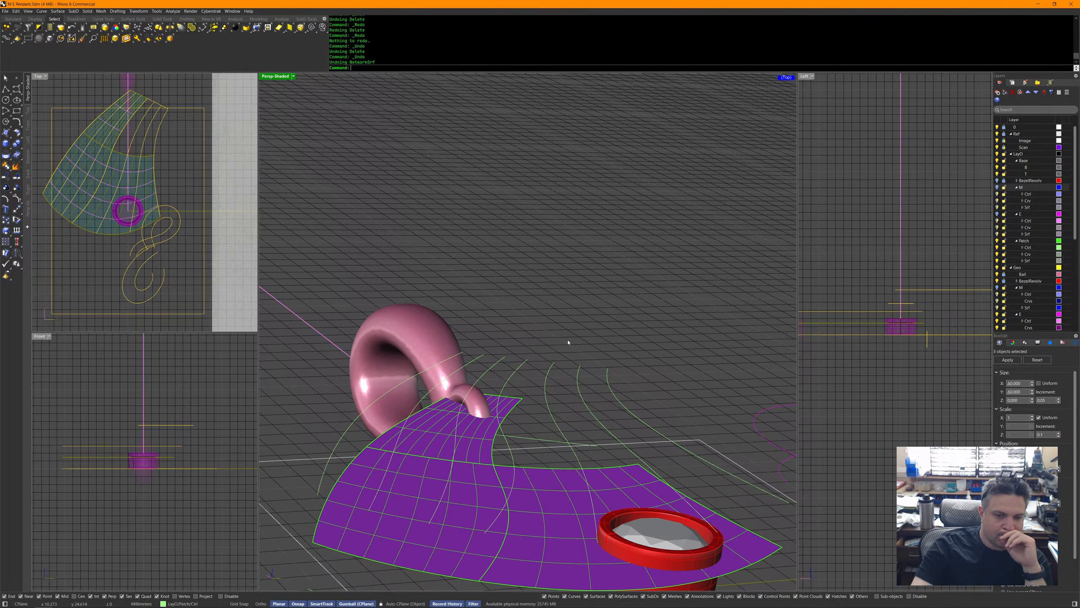
{"action": "key", "text": "ctrl+z"}
{"action": "key", "text": "ctrl+z"}
{"action": "key", "text": "ctrl+z"}
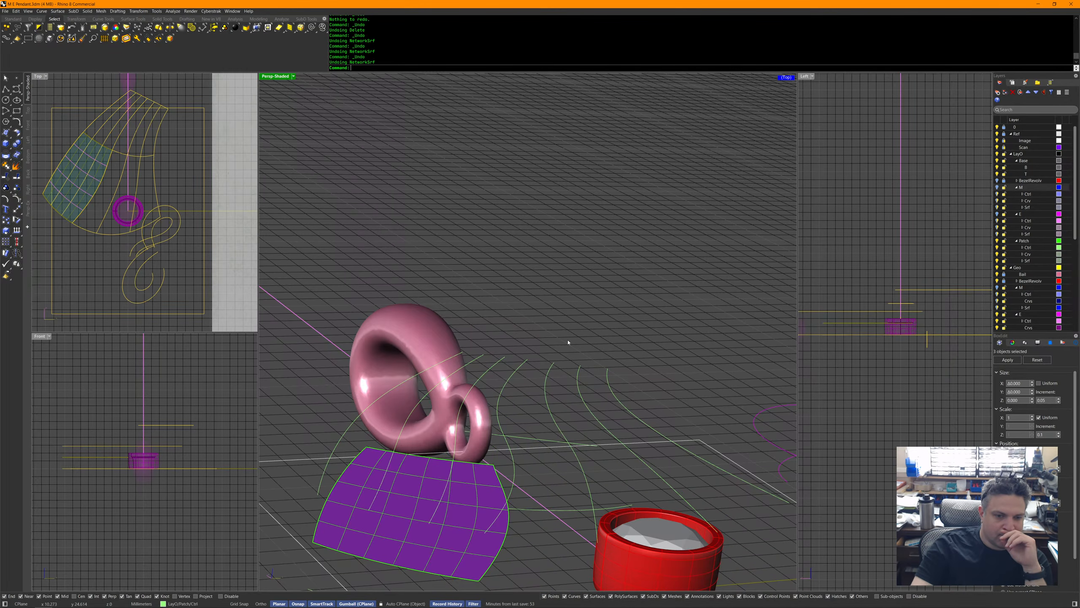
Split the narrow-end cross curve of the network over the pendant at its middle lengthwise curve.
{"action": "scroll", "coordinate": [568, 342], "scroll_direction": "down", "scroll_amount": 10}
{"action": "right_click_drag", "start_coordinate": [369, 415], "coordinate": [740, 333]}
{"action": "scroll", "coordinate": [426, 422], "scroll_direction": "down", "scroll_amount": 6}
{"action": "right_click_drag", "start_coordinate": [681, 459], "coordinate": [615, 416]}
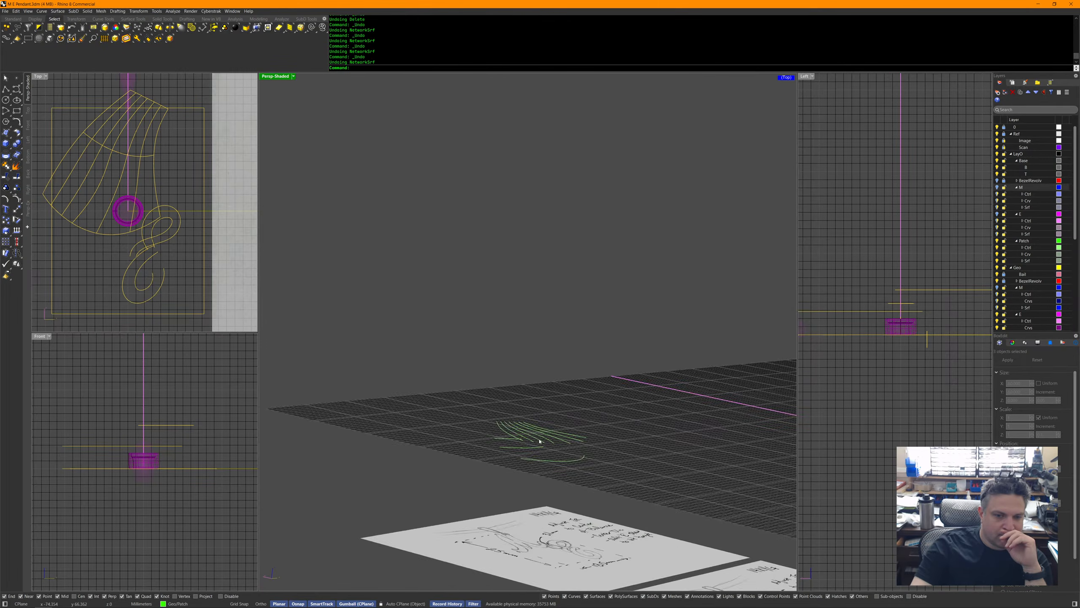
{"action": "scroll", "coordinate": [542, 442], "scroll_direction": "up", "scroll_amount": 5}
{"action": "right_click_drag", "start_coordinate": [540, 454], "coordinate": [519, 458]}
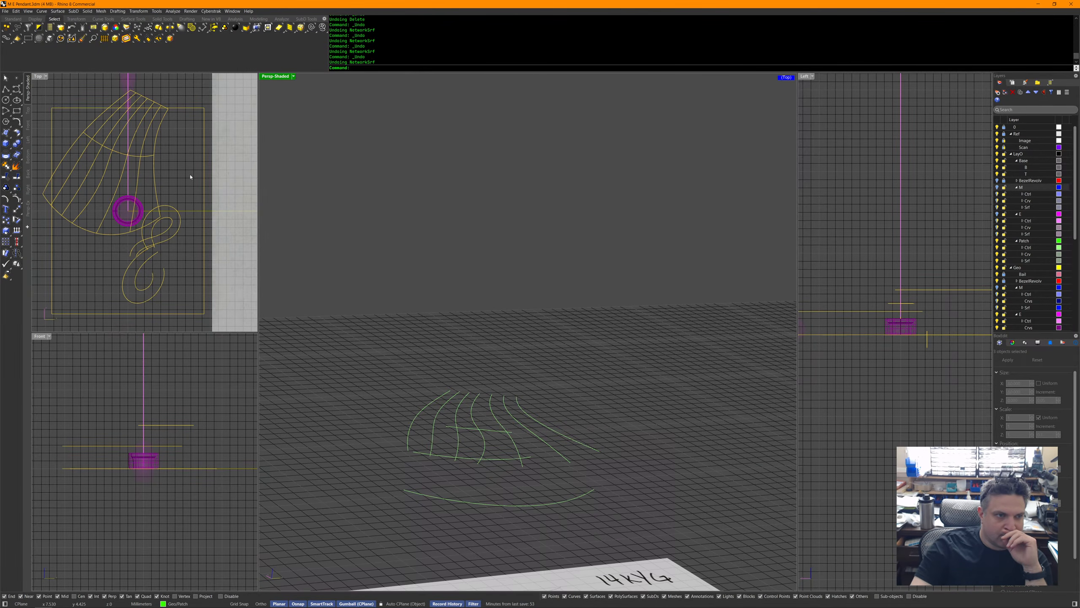
{"action": "left_click", "coordinate": [152, 102]}
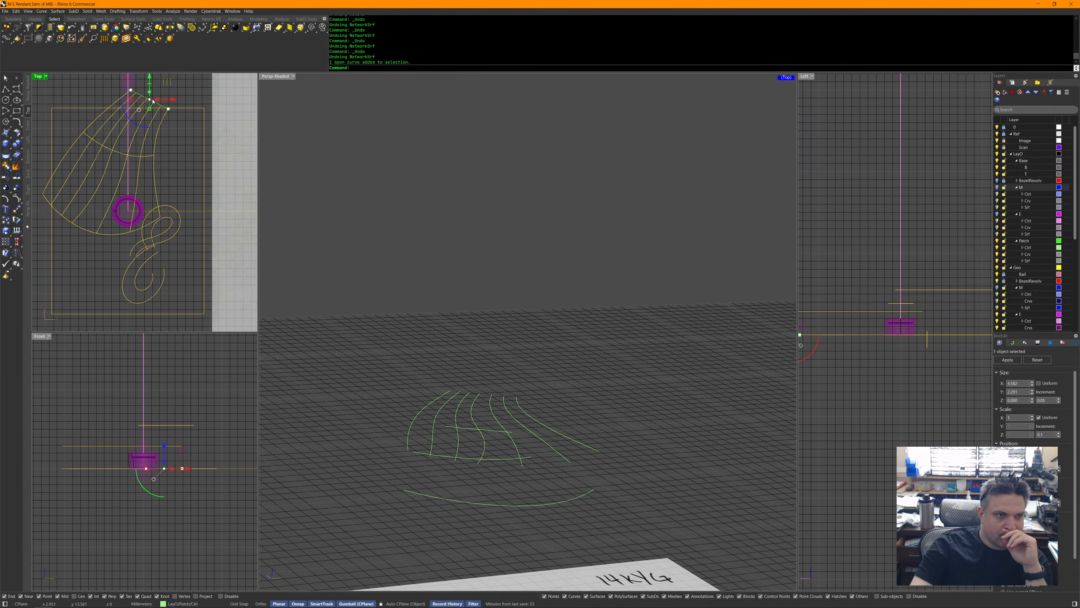
{"action": "middle_click", "coordinate": [153, 120]}
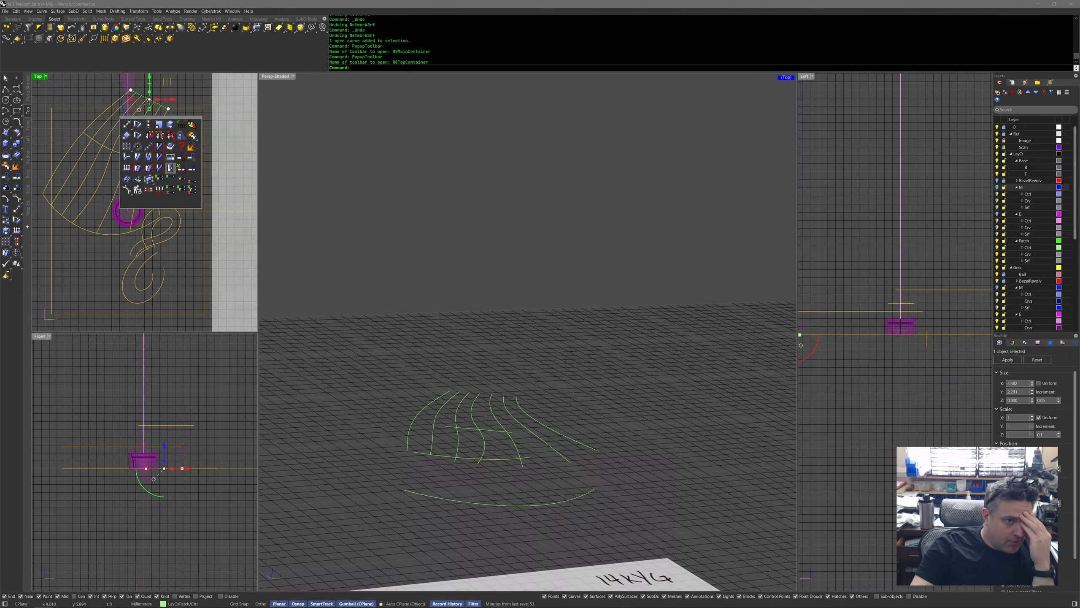
{"action": "left_click", "coordinate": [182, 168]}
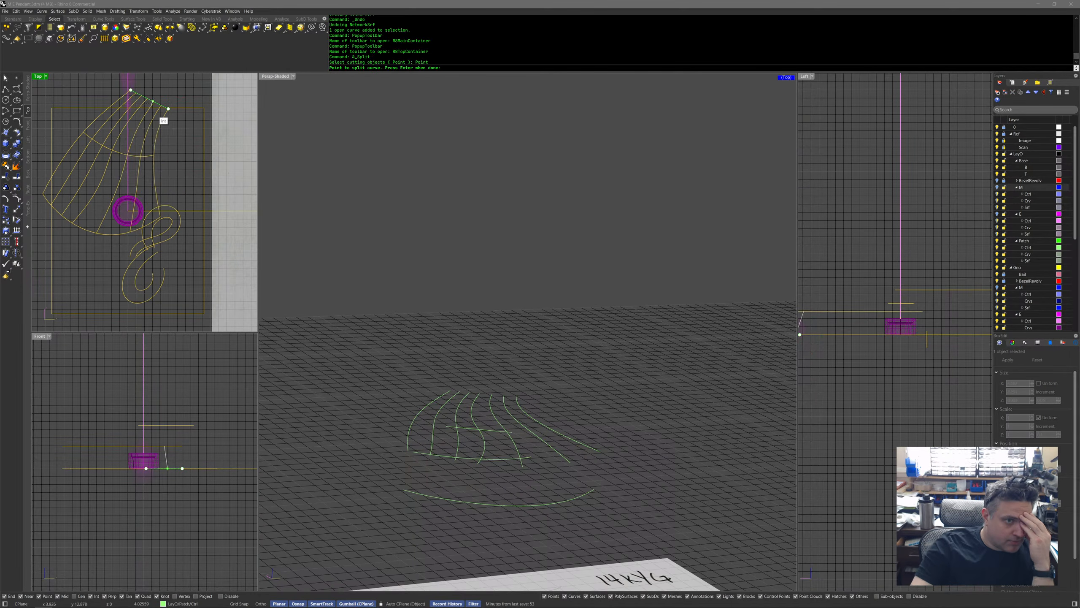
{"action": "scroll", "coordinate": [168, 126], "scroll_direction": "up", "scroll_amount": 5}
{"action": "key", "text": "Return"}
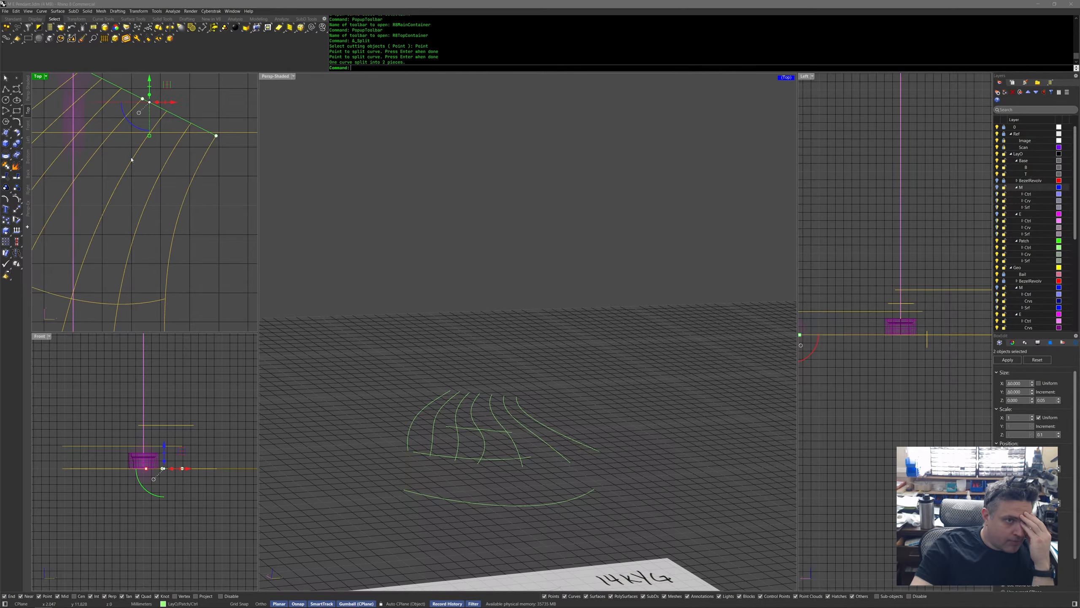
Split the middle cross curve of the network over the pendant at the same central lengthwise curve.
{"action": "left_click", "coordinate": [68, 298]}
{"action": "right_click_drag", "start_coordinate": [58, 261], "coordinate": [202, 199]}
{"action": "right_click", "coordinate": [161, 218]}
{"action": "left_click", "coordinate": [161, 218]}
{"action": "key", "text": "Return"}
{"action": "scroll", "coordinate": [180, 252], "scroll_direction": "down", "scroll_amount": 4}
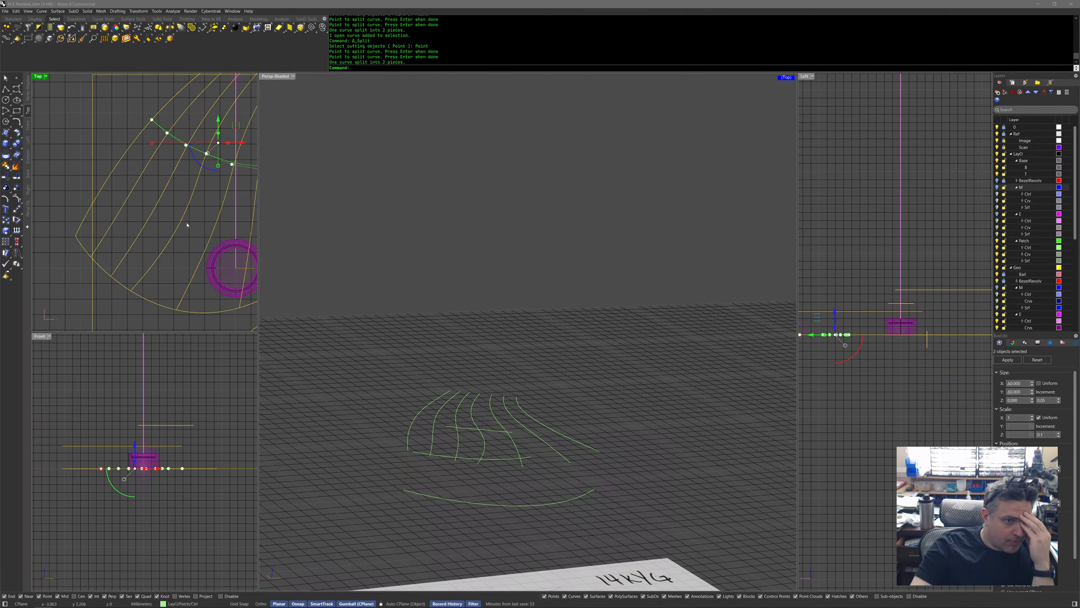
Split the wide-end cross curve of the network over the pendant at the central lengthwise curve and check the pieces.
{"action": "left_click", "coordinate": [183, 245]}
{"action": "scroll", "coordinate": [184, 245], "scroll_direction": "down", "scroll_amount": 4}
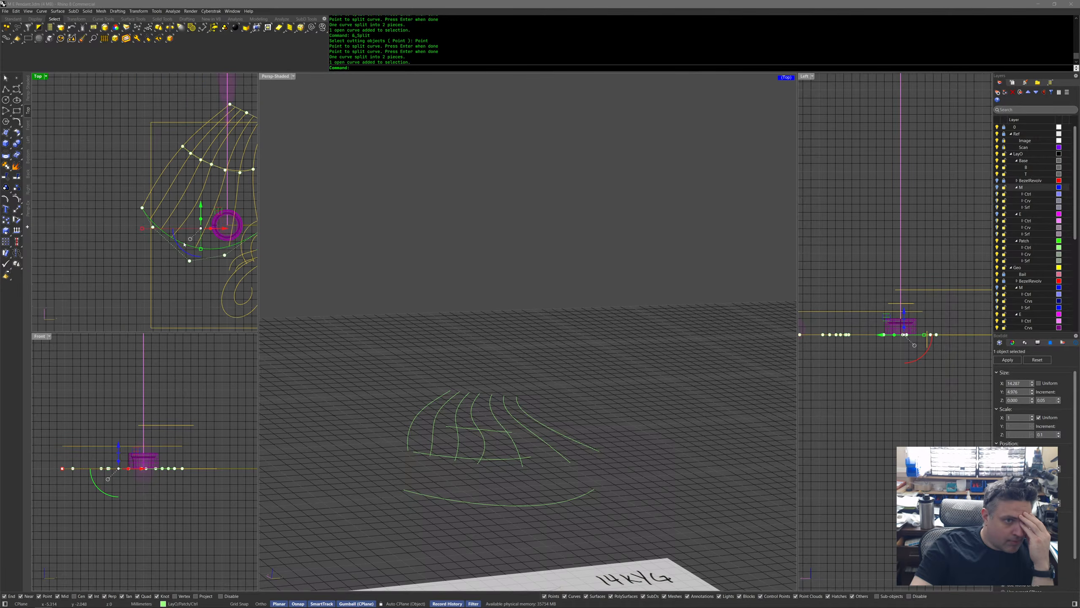
{"action": "right_click", "coordinate": [183, 244]}
{"action": "left_click", "coordinate": [178, 241]}
{"action": "right_click", "coordinate": [178, 242]}
{"action": "scroll", "coordinate": [181, 251], "scroll_direction": "up", "scroll_amount": 6}
{"action": "key", "text": "Escape"}
{"action": "key", "text": "Escape"}
{"action": "scroll", "coordinate": [170, 258], "scroll_direction": "down", "scroll_amount": 4}
{"action": "right_click_drag", "start_coordinate": [182, 216], "coordinate": [123, 245]}
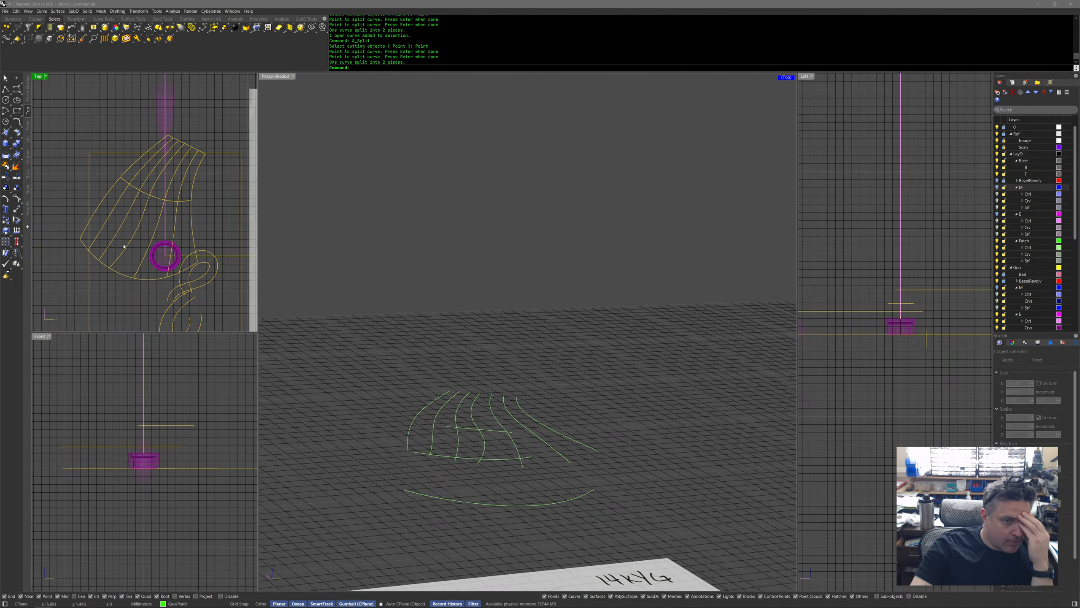
{"action": "left_click", "coordinate": [147, 196]}
{"action": "left_click", "coordinate": [162, 200]}
Flatten all curves of the source network beside the sketches to one world Z height with SetPt.
{"action": "left_click", "coordinate": [330, 316]}
{"action": "right_click_drag", "start_coordinate": [331, 316], "coordinate": [361, 404]}
{"action": "left_click_drag", "start_coordinate": [358, 426], "coordinate": [612, 495]}
{"action": "right_click_drag", "start_coordinate": [612, 495], "coordinate": [613, 513]}
{"action": "middle_click", "coordinate": [615, 491]}
{"action": "left_click", "coordinate": [647, 502]}
{"action": "left_click", "coordinate": [610, 457]}
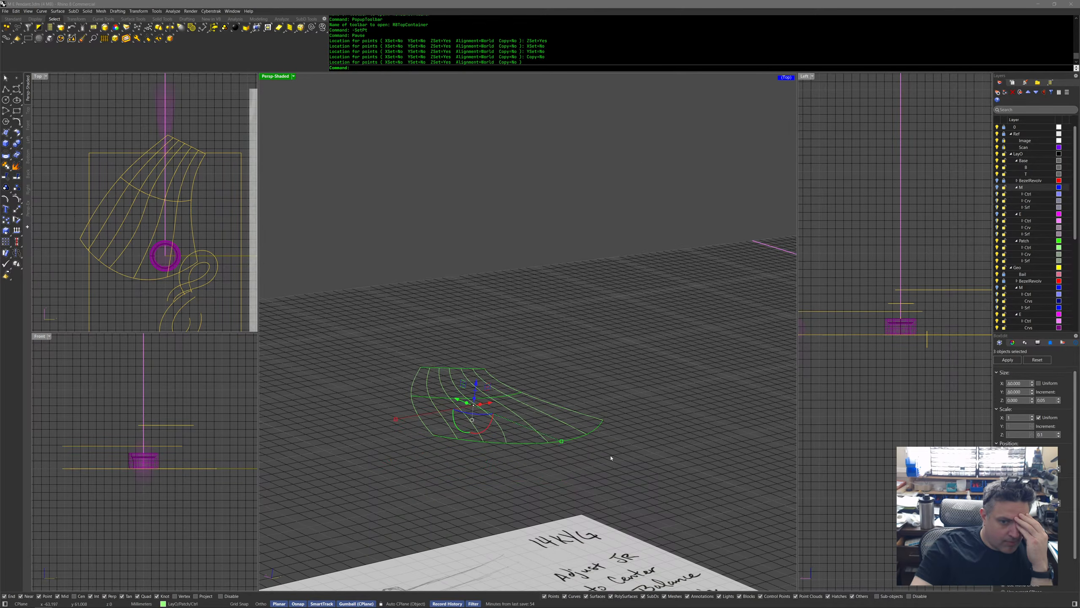
{"action": "right_click_drag", "start_coordinate": [610, 458], "coordinate": [610, 489]}
{"action": "left_click", "coordinate": [600, 371]}
{"action": "right_click_drag", "start_coordinate": [600, 371], "coordinate": [577, 363]}
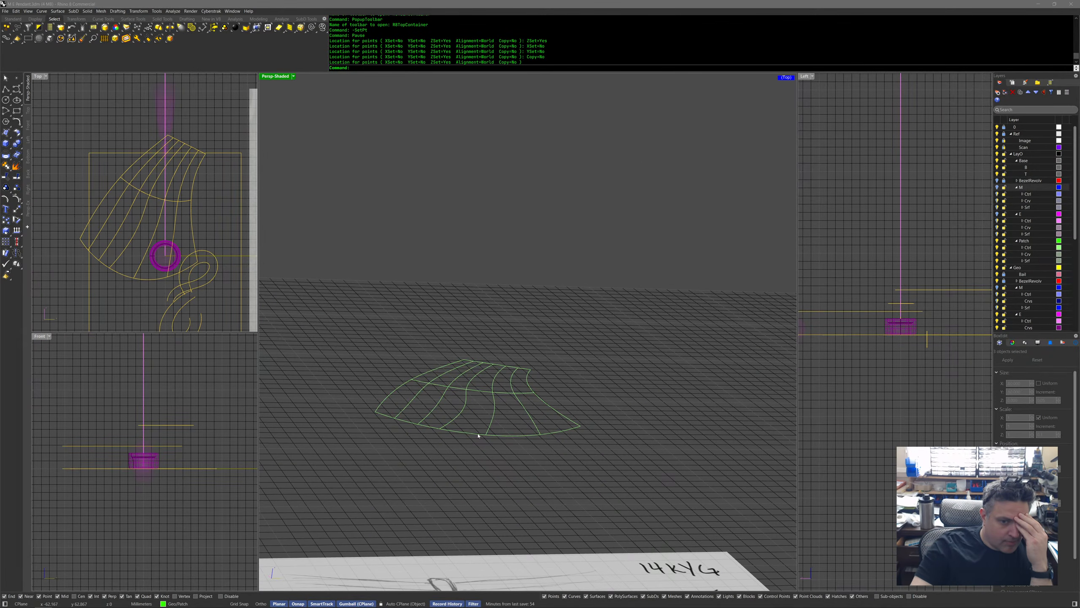
{"action": "left_click", "coordinate": [464, 434]}
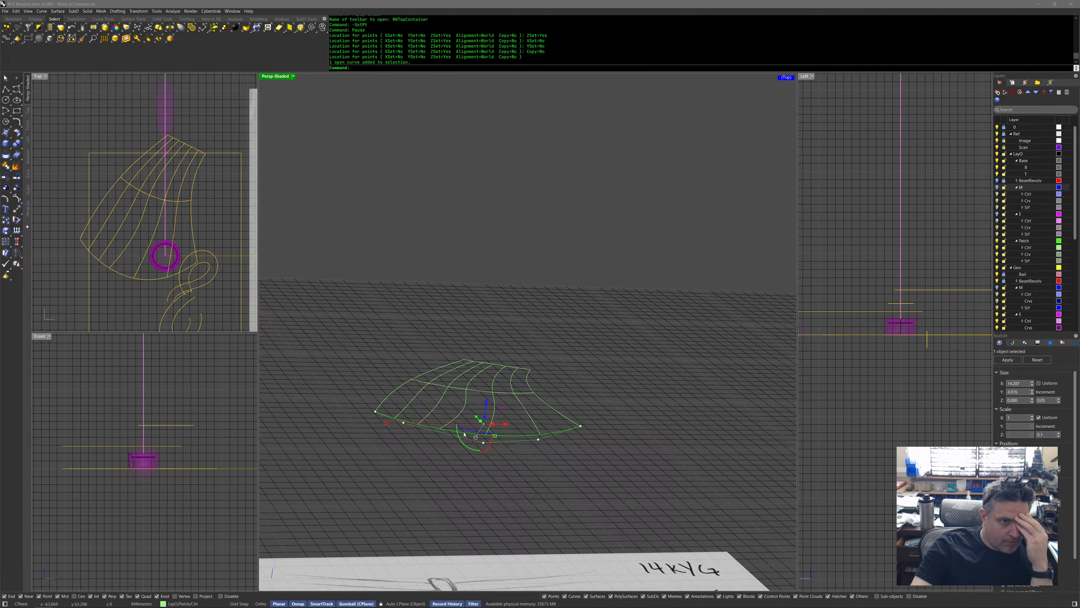
{"action": "left_click", "coordinate": [461, 439]}
{"action": "left_click", "coordinate": [462, 433]}
{"action": "right_click", "coordinate": [462, 435]}
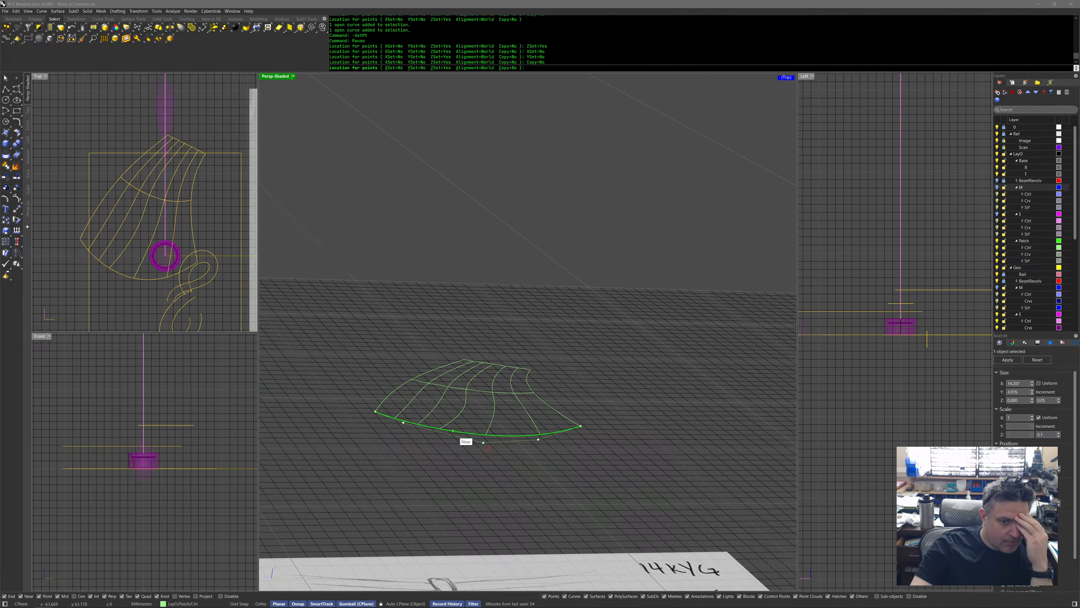
{"action": "left_click", "coordinate": [440, 428]}
{"action": "left_click", "coordinate": [434, 453]}
{"action": "left_click", "coordinate": [458, 433]}
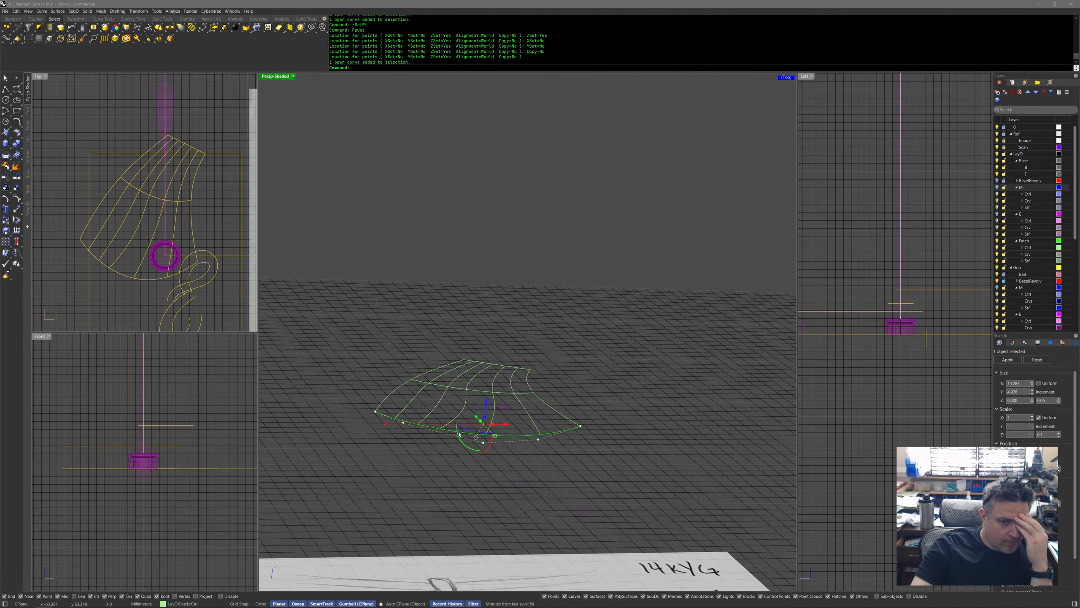
{"action": "right_click", "coordinate": [437, 444]}
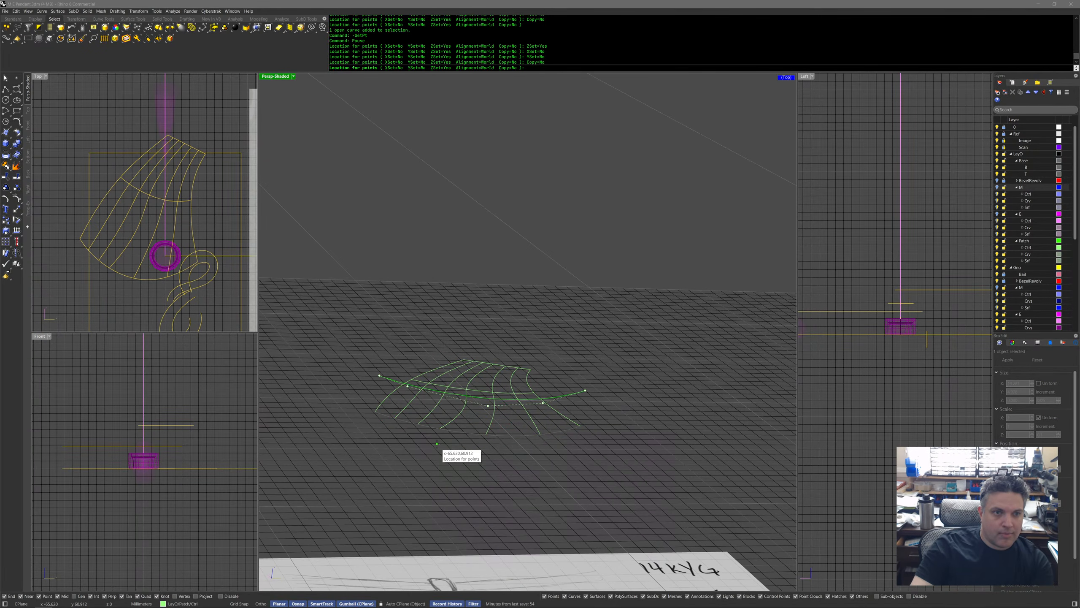
{"action": "left_click", "coordinate": [436, 443]}
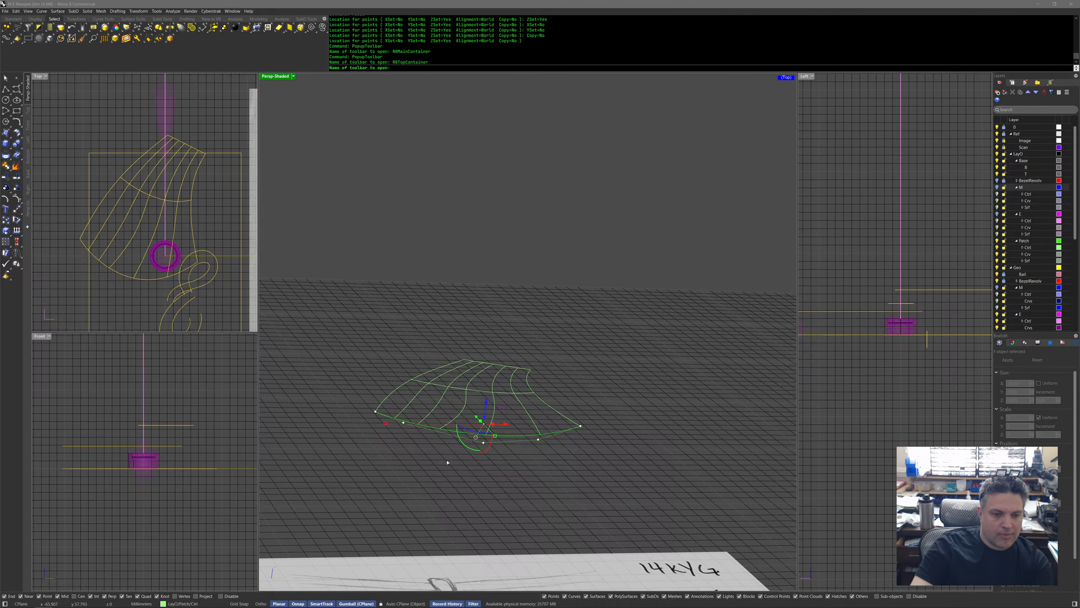
Split the source network's wide-end cross curve at its intersection with the central lengthwise curve.
{"action": "middle_click", "coordinate": [445, 461]}
{"action": "left_click", "coordinate": [468, 463]}
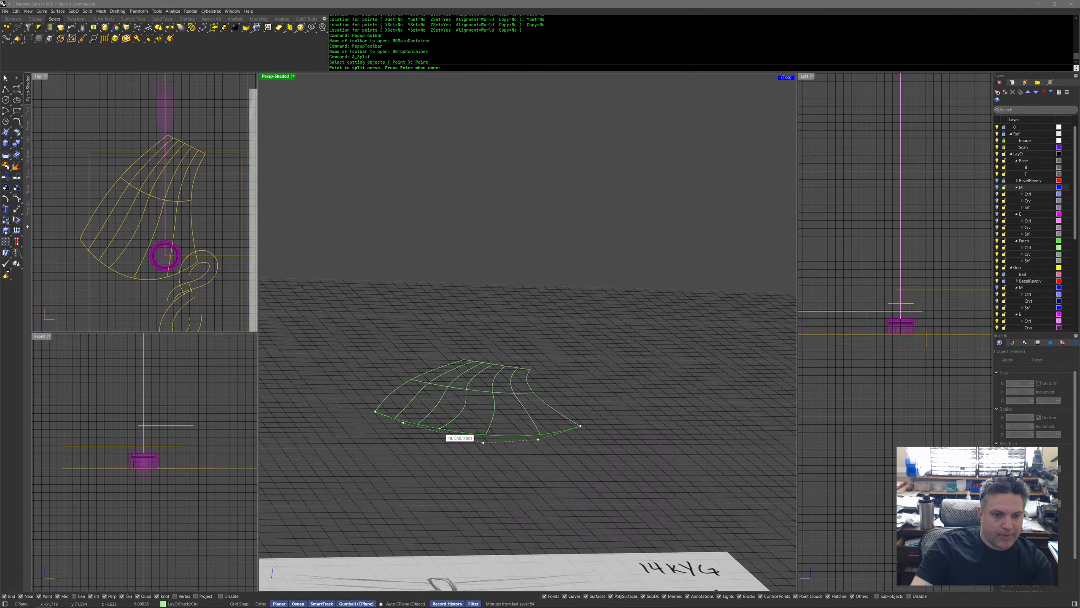
{"action": "left_click", "coordinate": [457, 444]}
{"action": "key", "text": "Return"}
Split the source network's middle cross curve where it meets the central lengthwise curve.
{"action": "left_click", "coordinate": [468, 435]}
{"action": "left_click", "coordinate": [490, 384]}
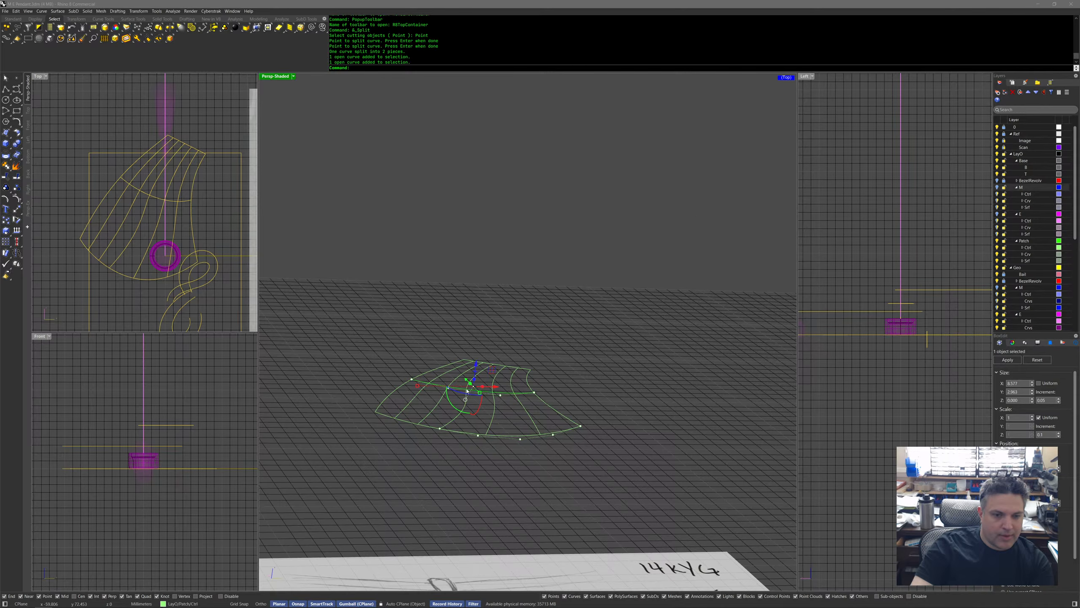
{"action": "scroll", "coordinate": [474, 388], "scroll_direction": "up", "scroll_amount": 5}
{"action": "key", "text": "Return"}
{"action": "left_click", "coordinate": [467, 392]}
{"action": "key", "text": "Return"}
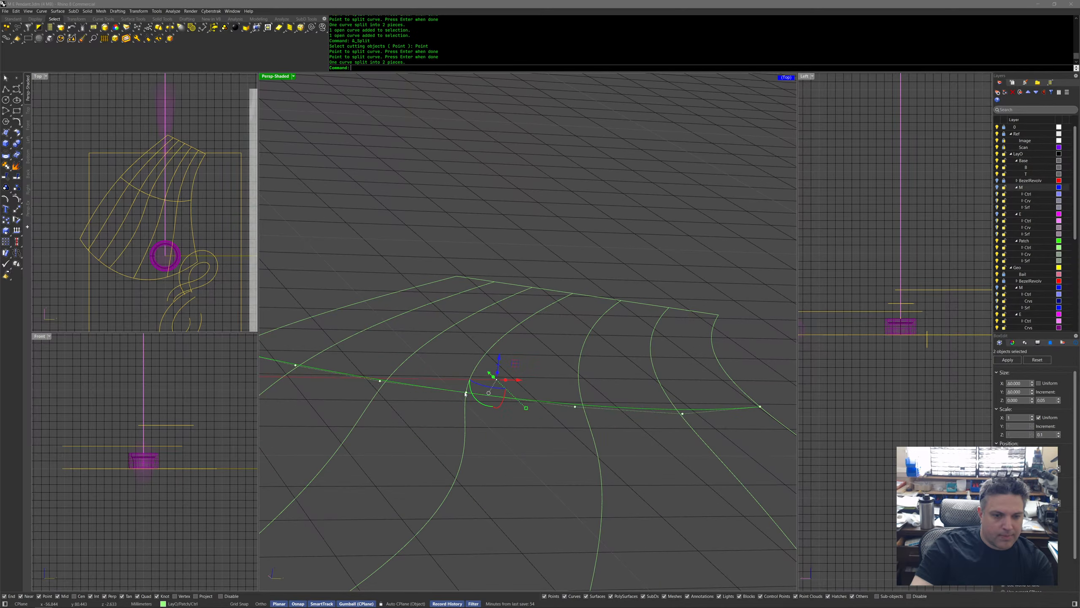
Split the source network's narrow-end cross curve at the end of the central lengthwise curve.
{"action": "left_click", "coordinate": [588, 298]}
{"action": "key", "text": "Return"}
{"action": "left_click", "coordinate": [579, 296]}
{"action": "key", "text": "Return"}
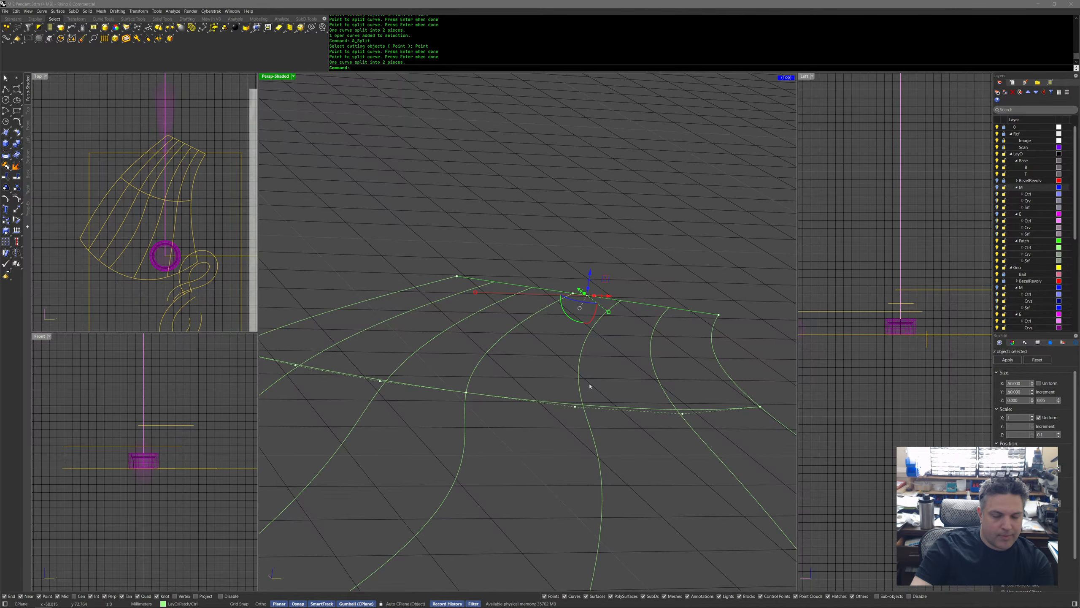
Check the split halves of the source network's narrow-end and wide-end cross curves by selecting them individually, and clear the selection.
{"action": "left_click", "coordinate": [649, 305]}
{"action": "left_click", "coordinate": [664, 321]}
{"action": "left_click", "coordinate": [547, 289]}
{"action": "left_click", "coordinate": [546, 290]}
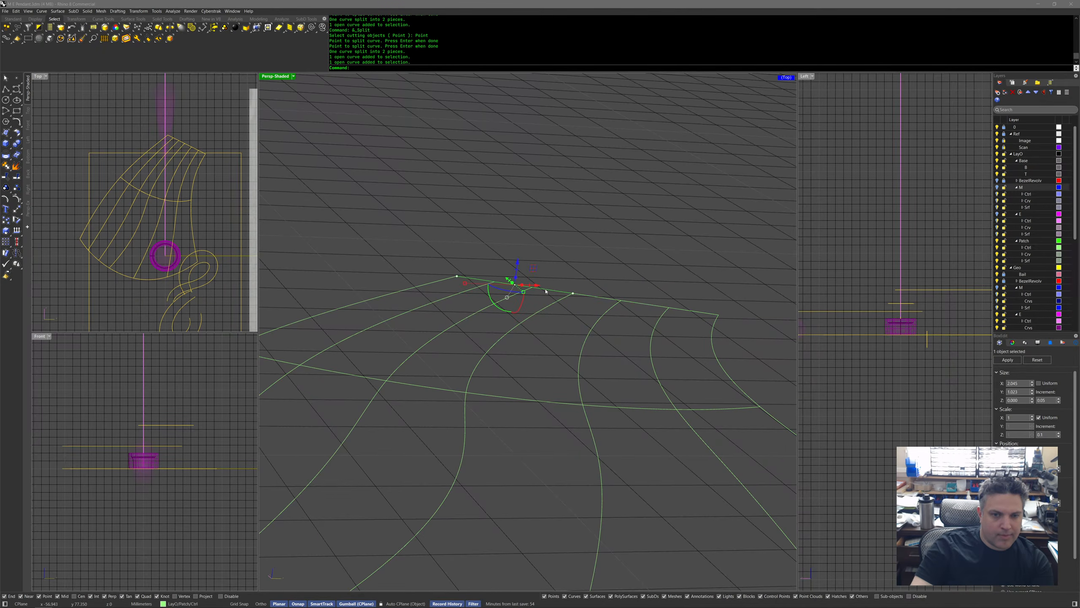
{"action": "left_click", "coordinate": [625, 303], "text": "shift"}
{"action": "scroll", "coordinate": [619, 340], "scroll_direction": "down", "scroll_amount": 5}
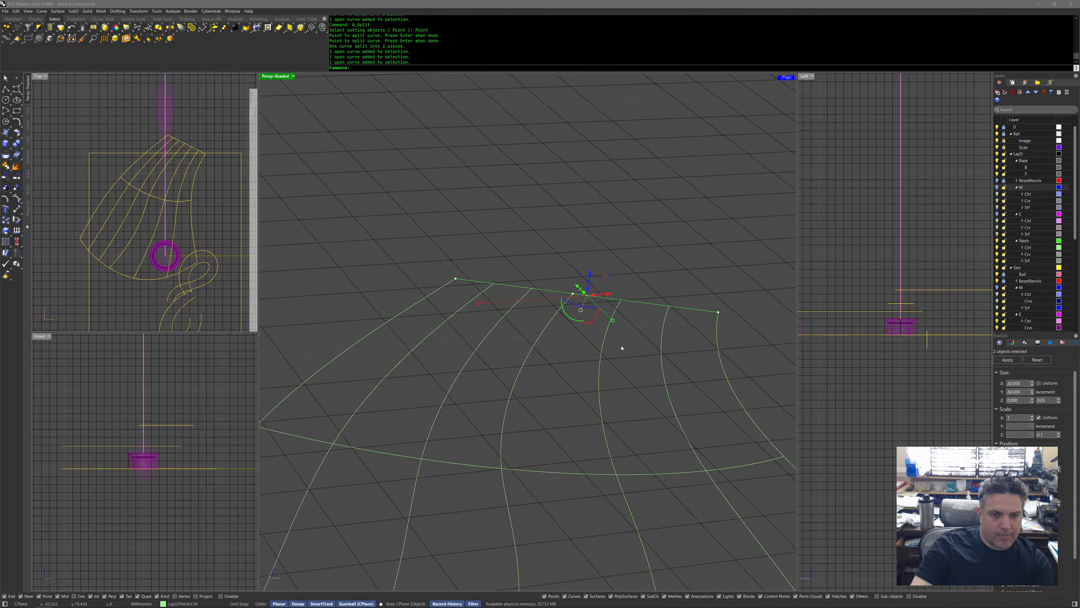
{"action": "right_click_drag", "start_coordinate": [623, 361], "coordinate": [598, 381]}
{"action": "left_click", "coordinate": [611, 436]}
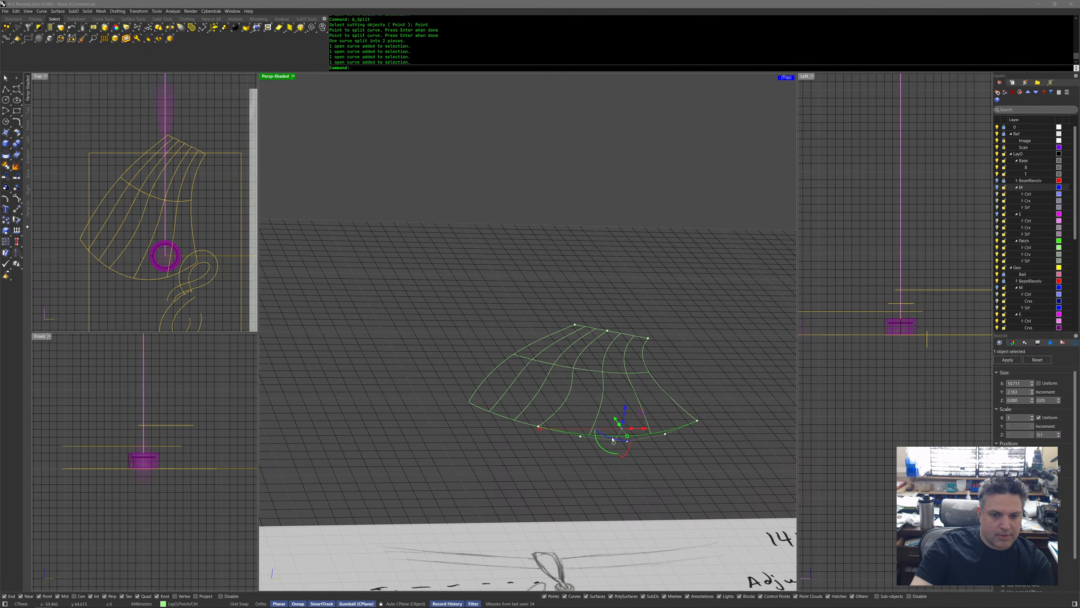
{"action": "left_click", "coordinate": [505, 418]}
{"action": "right_click_drag", "start_coordinate": [545, 451], "coordinate": [612, 408]}
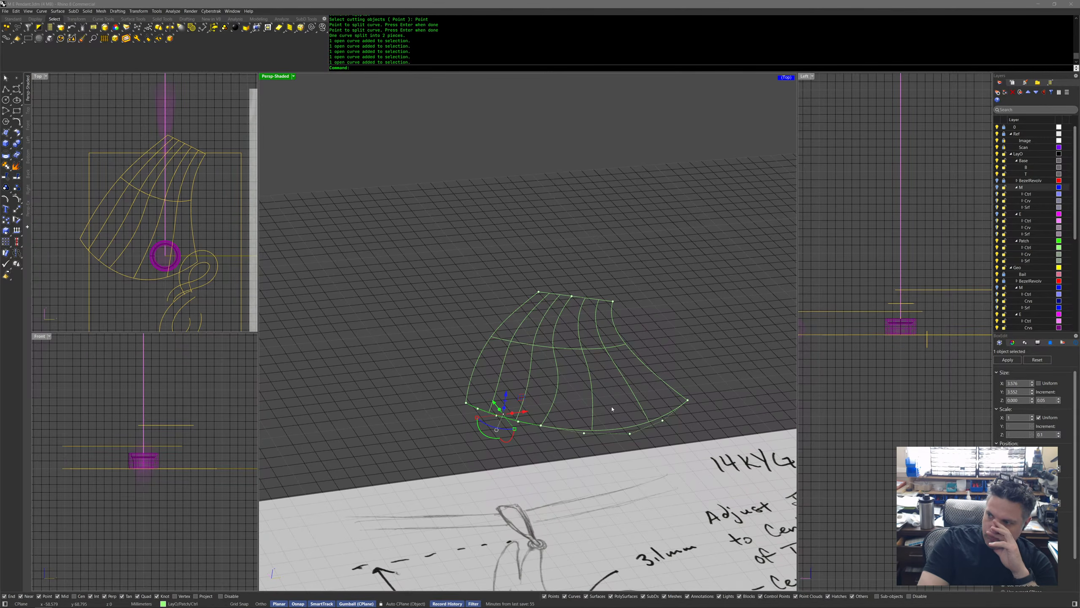
{"action": "key", "text": "Escape"}
Delete the six split cross-curve pieces from the network over the pendant, keeping its lengthwise curves.
{"action": "scroll", "coordinate": [668, 278], "scroll_direction": "down", "scroll_amount": 5}
{"action": "scroll", "coordinate": [646, 289], "scroll_direction": "up", "scroll_amount": 10}
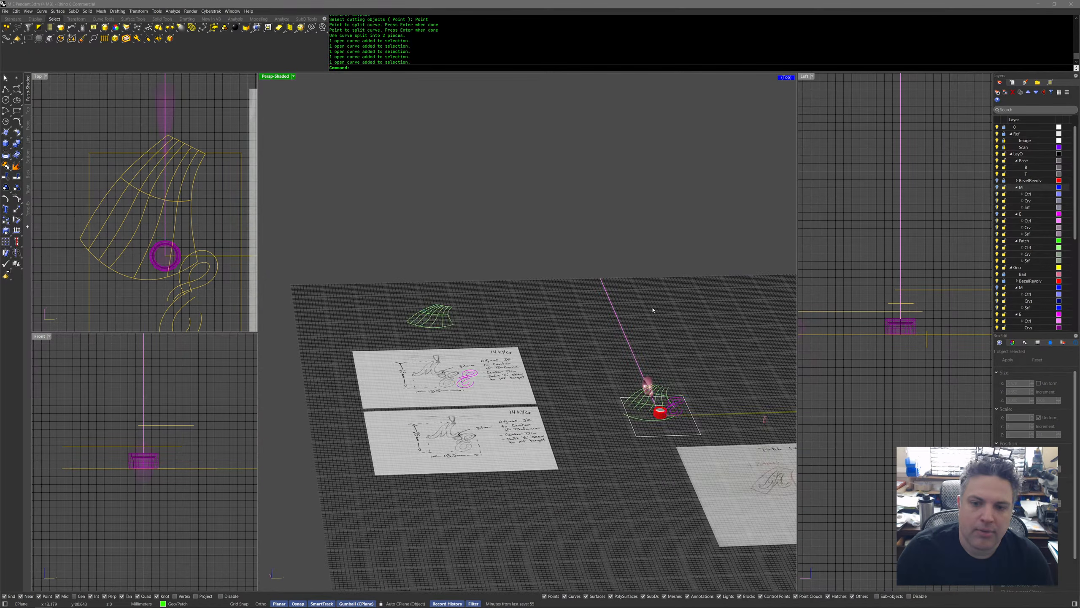
{"action": "scroll", "coordinate": [654, 333], "scroll_direction": "down", "scroll_amount": 6}
{"action": "right_click_drag", "start_coordinate": [636, 334], "coordinate": [579, 427]}
{"action": "left_click", "coordinate": [575, 438]}
{"action": "left_click", "coordinate": [523, 434], "text": "shift"}
{"action": "left_click", "coordinate": [523, 390], "text": "shift"}
{"action": "left_click", "coordinate": [562, 390], "text": "shift"}
{"action": "left_click", "coordinate": [562, 369], "text": "shift"}
{"action": "left_click", "coordinate": [579, 428], "text": "shift"}
{"action": "right_click_drag", "start_coordinate": [587, 357], "coordinate": [643, 312]}
{"action": "middle_click", "coordinate": [585, 326]}
{"action": "left_click", "coordinate": [549, 344]}
Turn on the visibility of the layout's M layer.
{"action": "scroll", "coordinate": [570, 356], "scroll_direction": "down", "scroll_amount": 8}
{"action": "scroll", "coordinate": [562, 350], "scroll_direction": "up", "scroll_amount": 3}
{"action": "scroll", "coordinate": [643, 312], "scroll_direction": "down", "scroll_amount": 2}
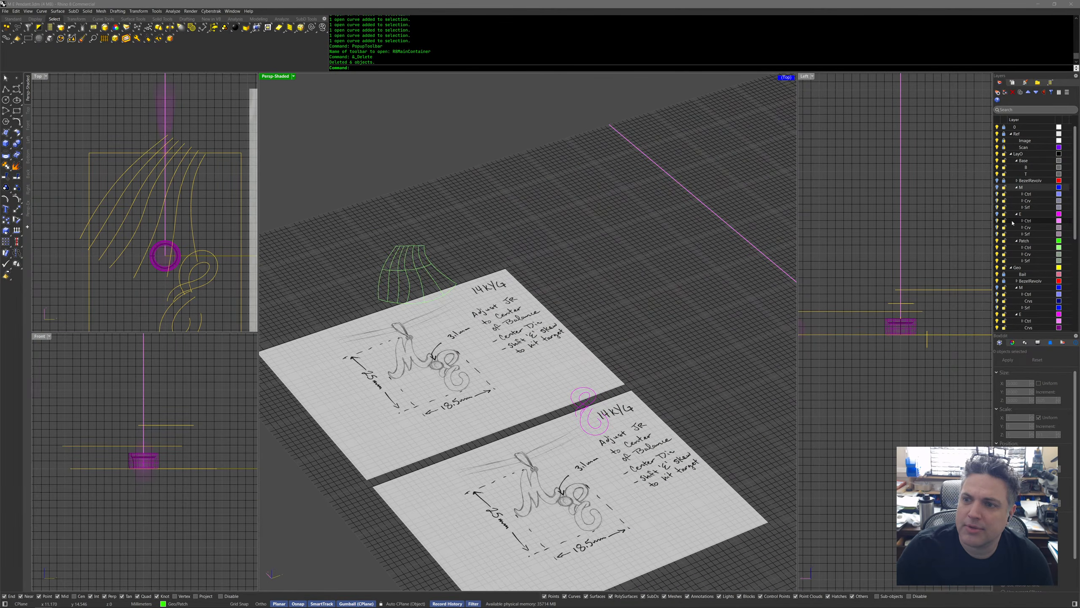
{"action": "left_click", "coordinate": [996, 187]}
{"action": "scroll", "coordinate": [599, 255], "scroll_direction": "up", "scroll_amount": 2}
Flow the source network's six split cross-curve halves onto the target surface over the pendant with Copy=Yes, Rigid=No, AutoAdjust=No and PreserveStructure=Yes.
{"action": "right_click_drag", "start_coordinate": [589, 272], "coordinate": [547, 290]}
{"action": "scroll", "coordinate": [489, 251], "scroll_direction": "up", "scroll_amount": 5}
{"action": "left_click", "coordinate": [542, 268]}
{"action": "left_click", "coordinate": [528, 215], "text": "shift"}
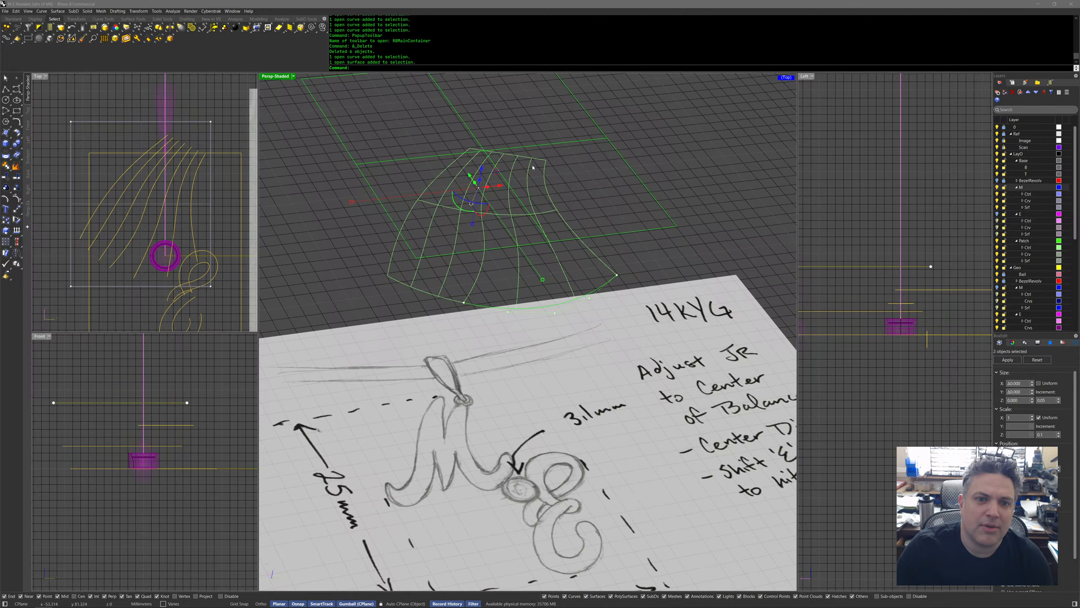
{"action": "right_click_drag", "start_coordinate": [532, 167], "coordinate": [532, 161]}
{"action": "left_click", "coordinate": [525, 211], "text": "shift"}
{"action": "left_click", "coordinate": [537, 161], "text": "shift"}
{"action": "left_click", "coordinate": [489, 157], "text": "shift"}
{"action": "left_click", "coordinate": [446, 205], "text": "shift"}
{"action": "left_click", "coordinate": [394, 275], "text": "shift"}
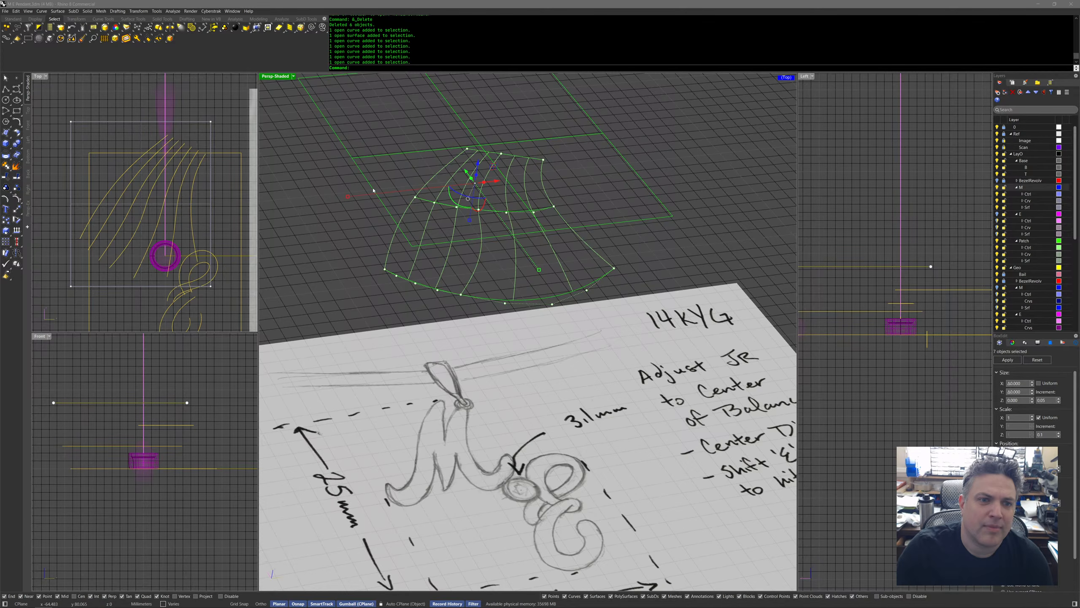
{"action": "left_click", "coordinate": [362, 177], "text": "ctrl"}
{"action": "right_click_drag", "start_coordinate": [375, 321], "coordinate": [420, 334]}
{"action": "middle_click", "coordinate": [420, 333]}
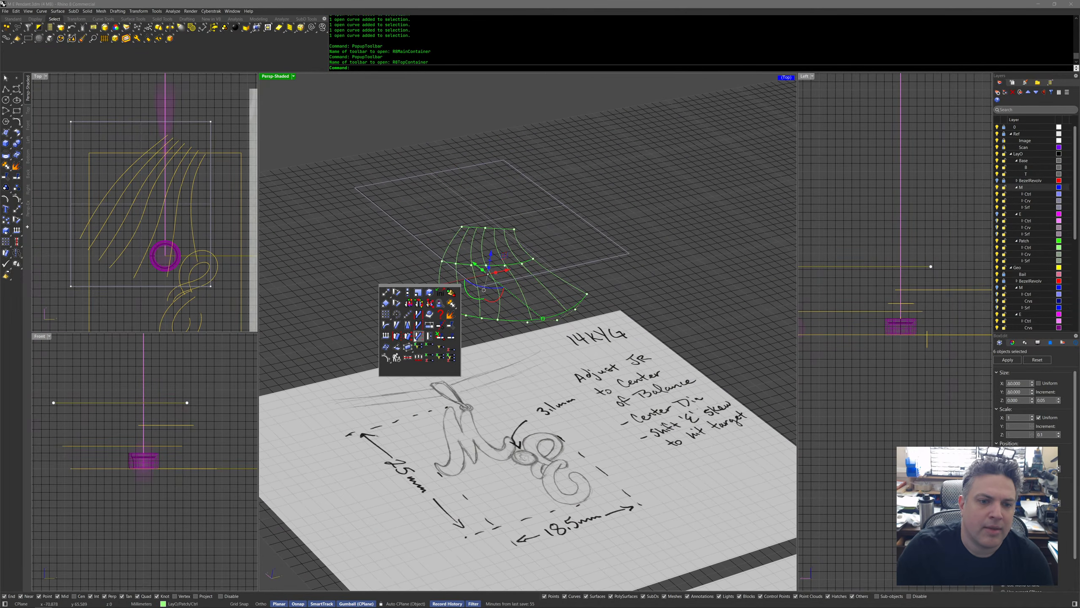
{"action": "left_click", "coordinate": [431, 305]}
{"action": "left_click", "coordinate": [597, 255]}
{"action": "scroll", "coordinate": [600, 256], "scroll_direction": "down", "scroll_amount": 8}
{"action": "scroll", "coordinate": [655, 298], "scroll_direction": "up", "scroll_amount": 7}
{"action": "scroll", "coordinate": [527, 296], "scroll_direction": "up", "scroll_amount": 1}
{"action": "left_click", "coordinate": [527, 293]}
{"action": "left_click", "coordinate": [600, 299]}
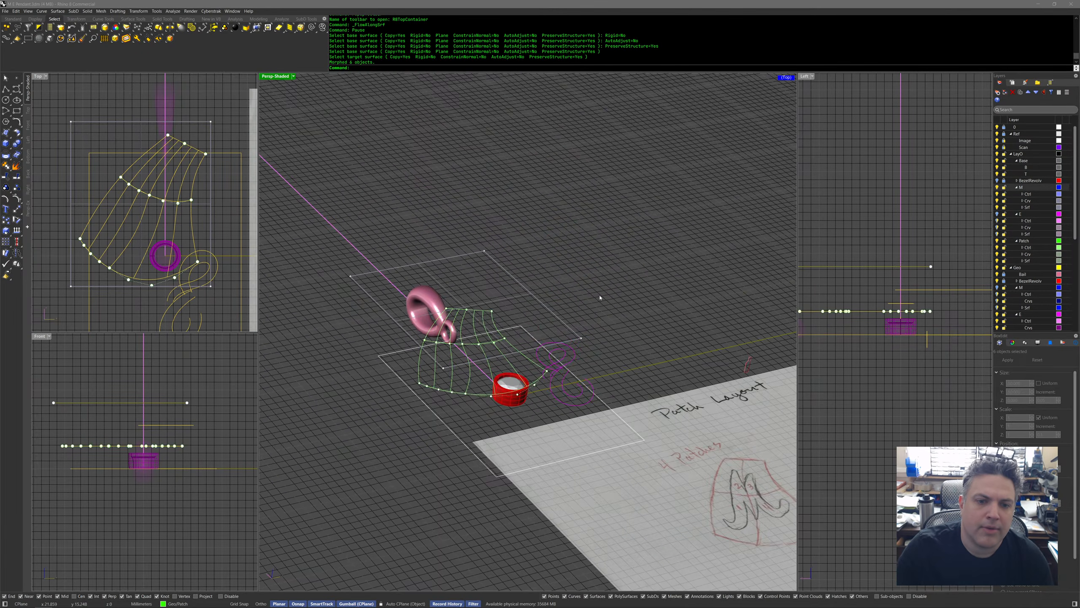
Hide the layout's M layer.
{"action": "scroll", "coordinate": [573, 301], "scroll_direction": "up", "scroll_amount": 1}
{"action": "left_click", "coordinate": [996, 187]}
{"action": "right_click_drag", "start_coordinate": [630, 234], "coordinate": [610, 318]}
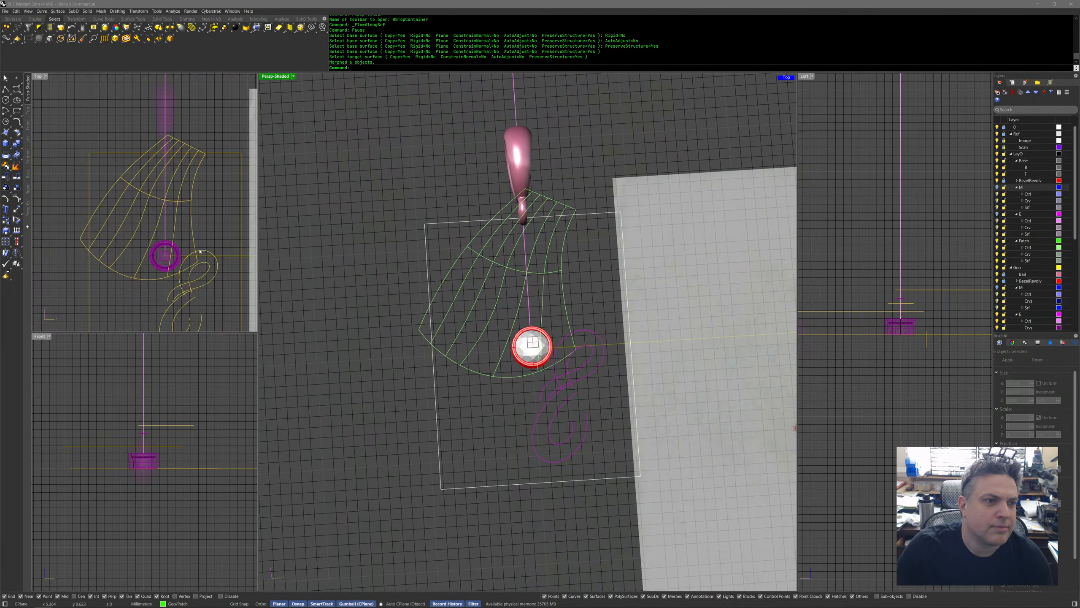
Create a NoAutoSort network surface from the four left lengthwise curves and two cross curves of the wide-end half over the pendant.
{"action": "scroll", "coordinate": [185, 224], "scroll_direction": "up", "scroll_amount": 4}
{"action": "middle_click", "coordinate": [185, 225]}
{"action": "middle_click", "coordinate": [164, 221]}
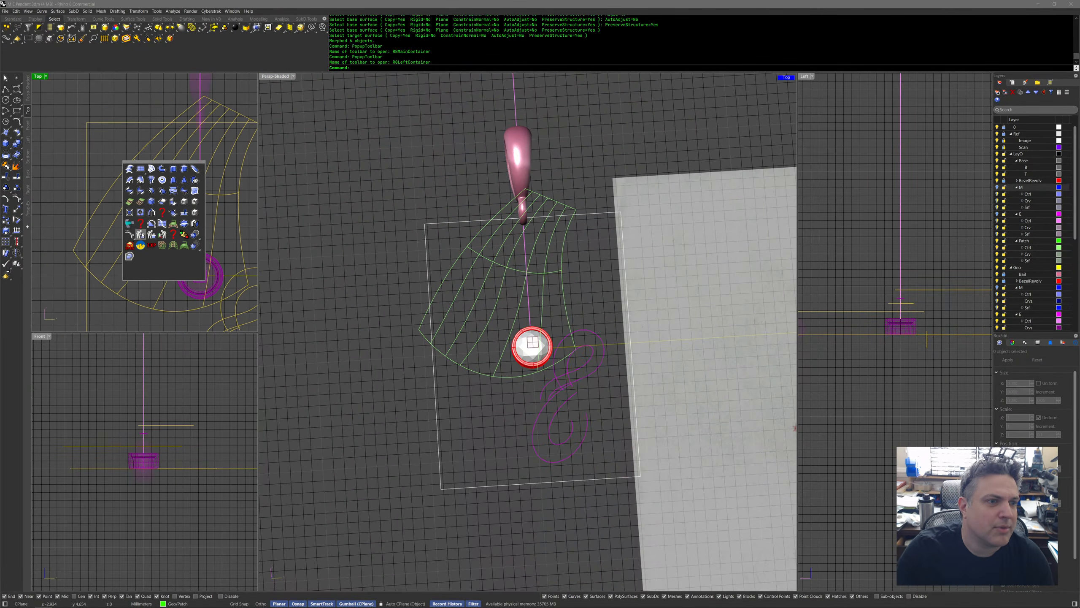
{"action": "left_click", "coordinate": [76, 245]}
{"action": "left_click", "coordinate": [92, 254]}
{"action": "left_click", "coordinate": [109, 273]}
{"action": "left_click", "coordinate": [124, 286]}
{"action": "key", "text": "Return"}
{"action": "left_click", "coordinate": [74, 256]}
{"action": "left_click", "coordinate": [153, 163]}
{"action": "key", "text": "Return"}
{"action": "key", "text": "Return"}
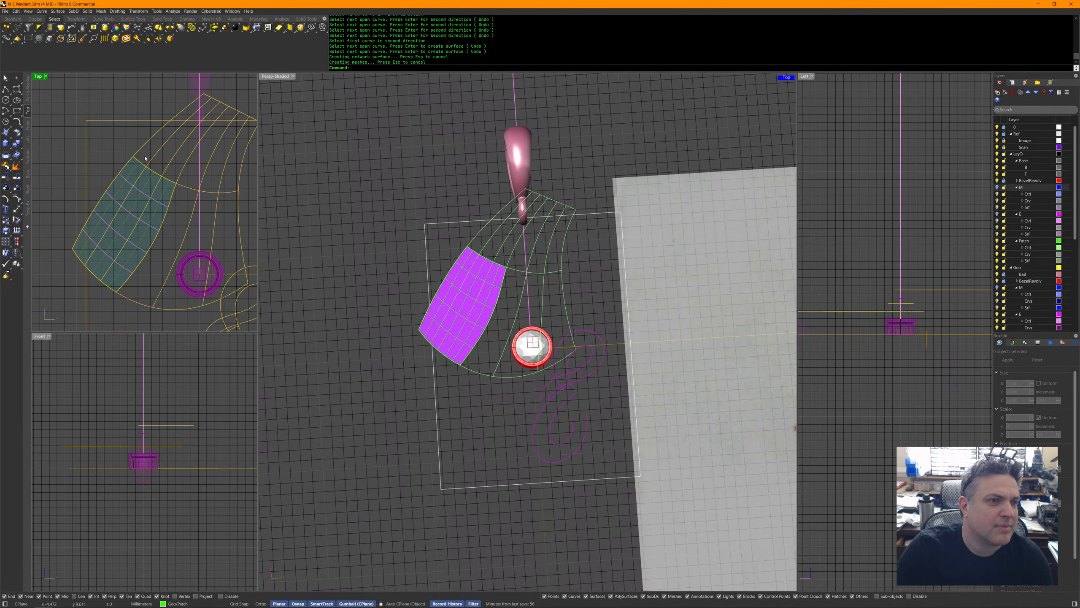
Restrict selection to curves and build the left narrow-end patch as a NoAutoSort network surface from its four lengthwise and two cross curves.
{"action": "key", "text": "Return"}
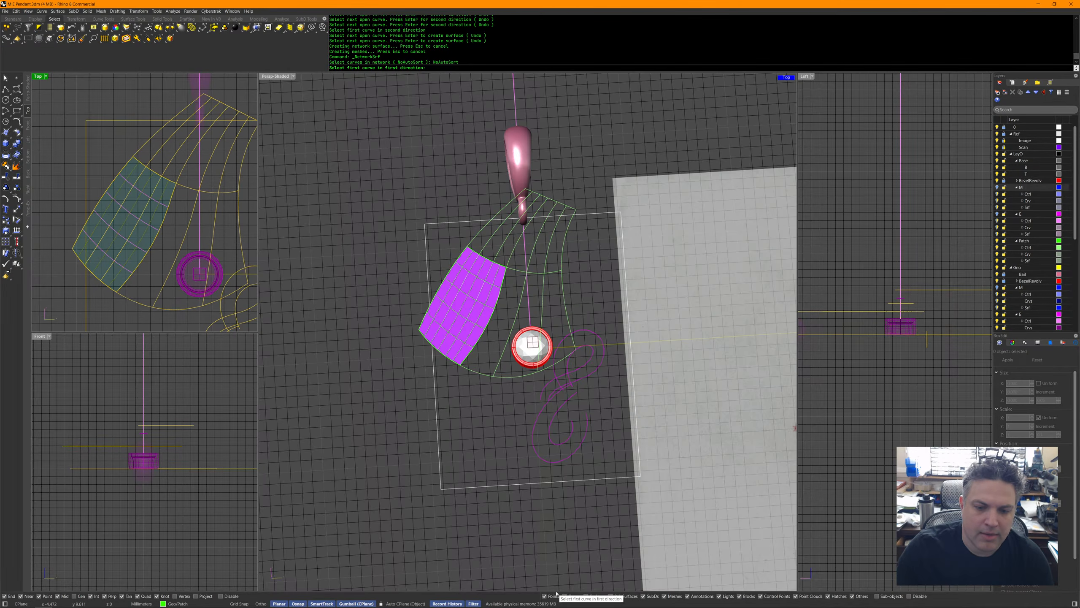
{"action": "right_click", "coordinate": [573, 596]}
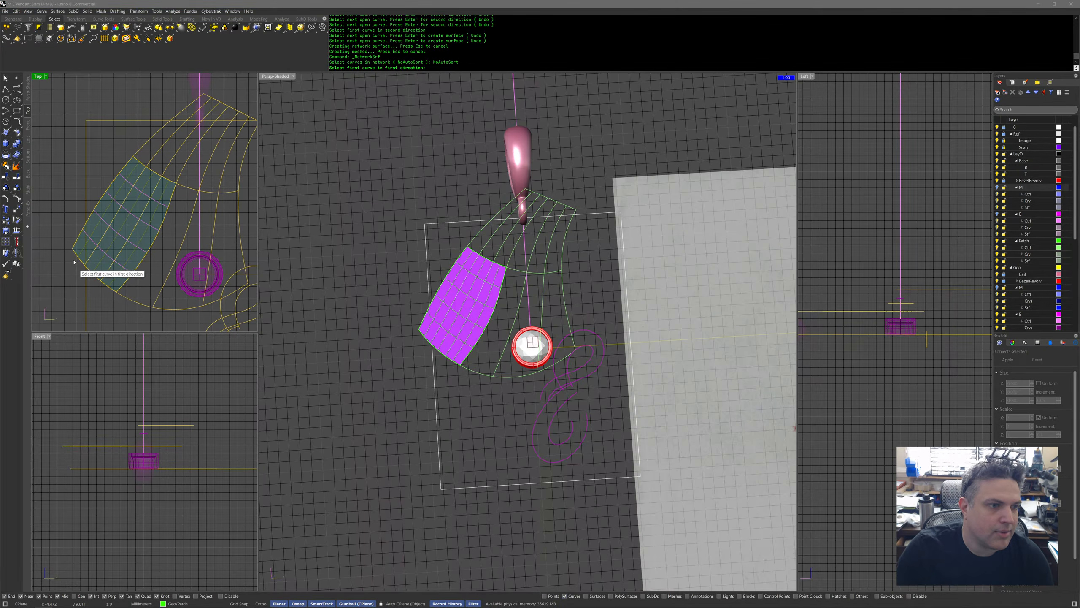
{"action": "left_click", "coordinate": [78, 239]}
{"action": "left_click", "coordinate": [107, 268]}
{"action": "left_click", "coordinate": [113, 276]}
{"action": "left_click", "coordinate": [125, 285]}
{"action": "key", "text": "Return"}
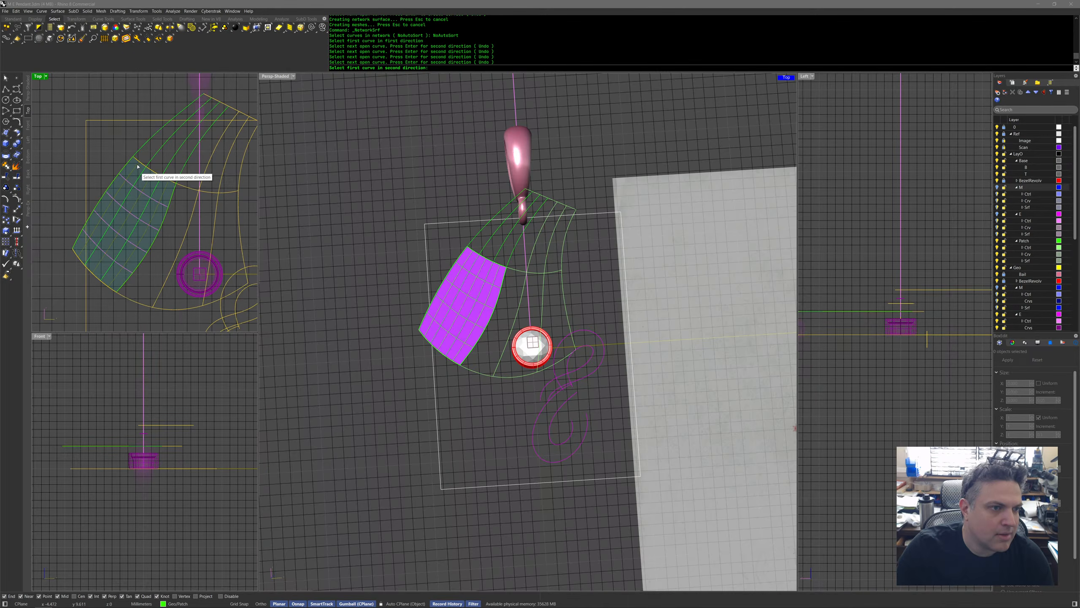
{"action": "left_click", "coordinate": [140, 157]}
{"action": "left_click", "coordinate": [207, 96]}
{"action": "key", "text": "Return"}
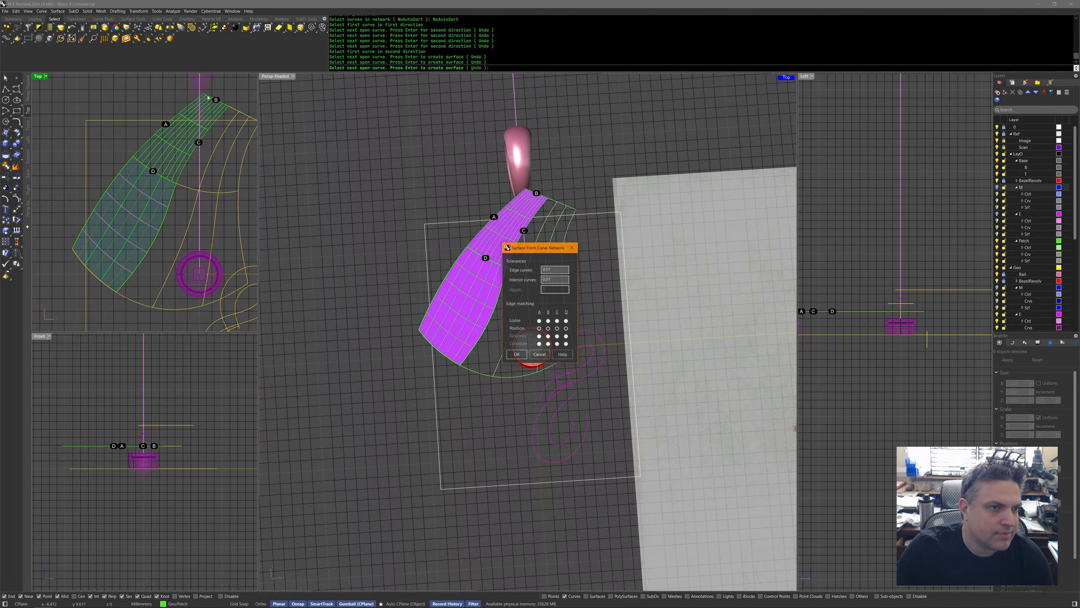
{"action": "key", "text": "Return"}
Build the right wide-end patch as a NoAutoSort network surface from its four lengthwise curves and two cross curves.
{"action": "key", "text": "Return"}
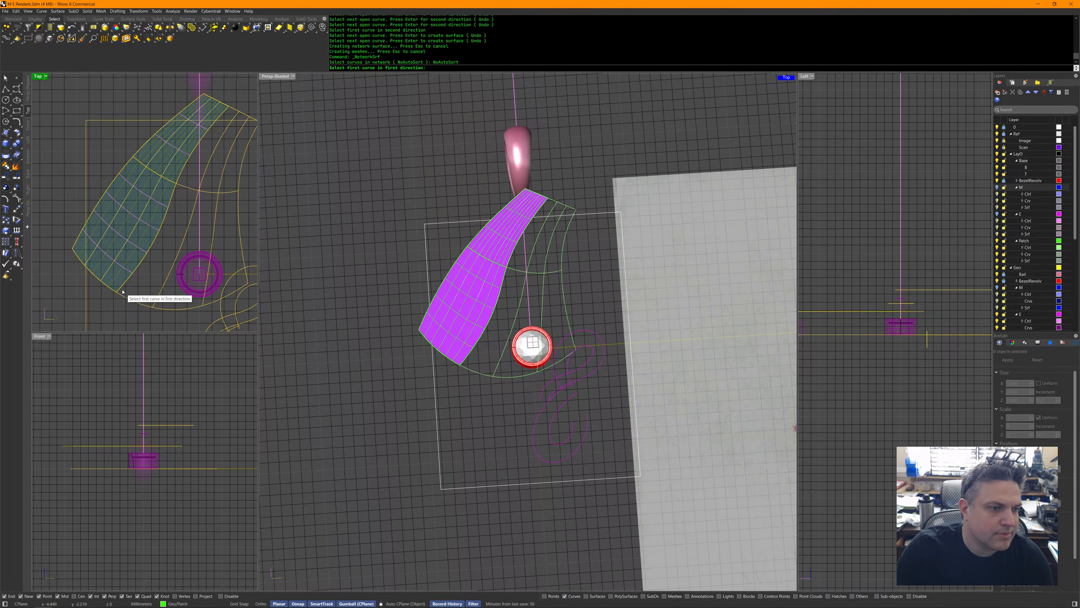
{"action": "left_click", "coordinate": [120, 289]}
{"action": "left_click", "coordinate": [156, 300]}
{"action": "left_click", "coordinate": [192, 299]}
{"action": "left_click", "coordinate": [242, 260]}
{"action": "key", "text": "Return"}
{"action": "left_click", "coordinate": [127, 297]}
{"action": "left_click", "coordinate": [178, 187]}
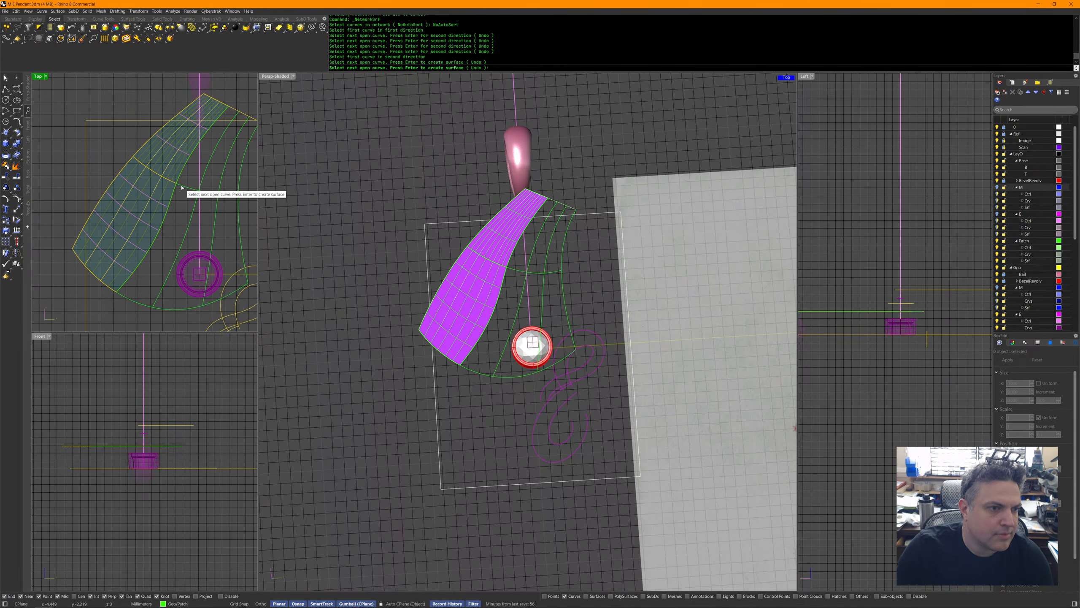
{"action": "key", "text": "Return"}
{"action": "key", "text": "Return"}
Build the right narrow-end patch as a NoAutoSort network surface from its four lengthwise curves and two cross curves.
{"action": "key", "text": "Return"}
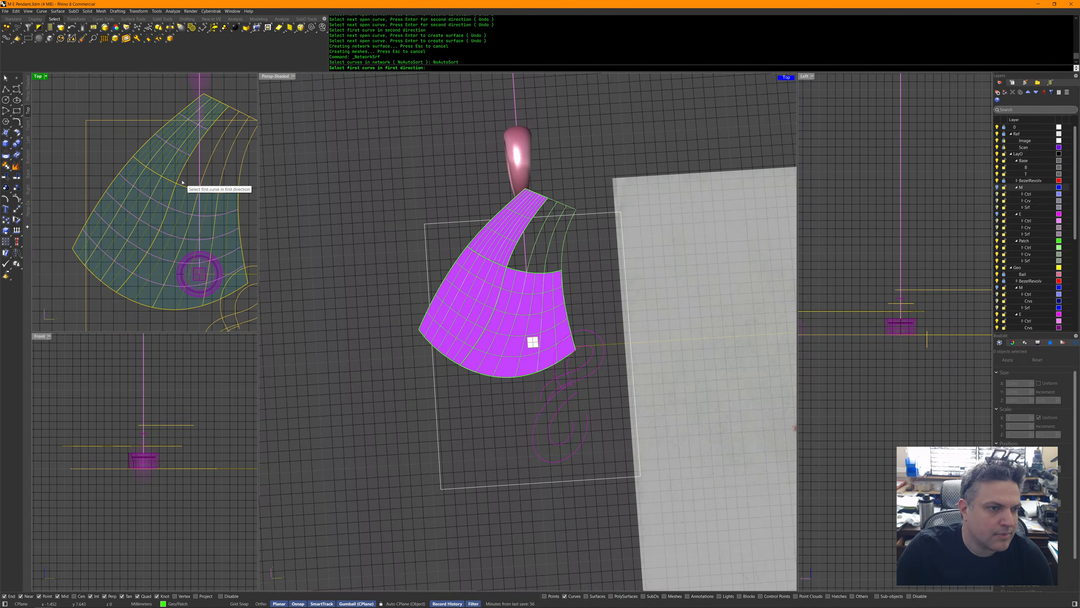
{"action": "left_click", "coordinate": [125, 282]}
{"action": "left_click", "coordinate": [161, 294]}
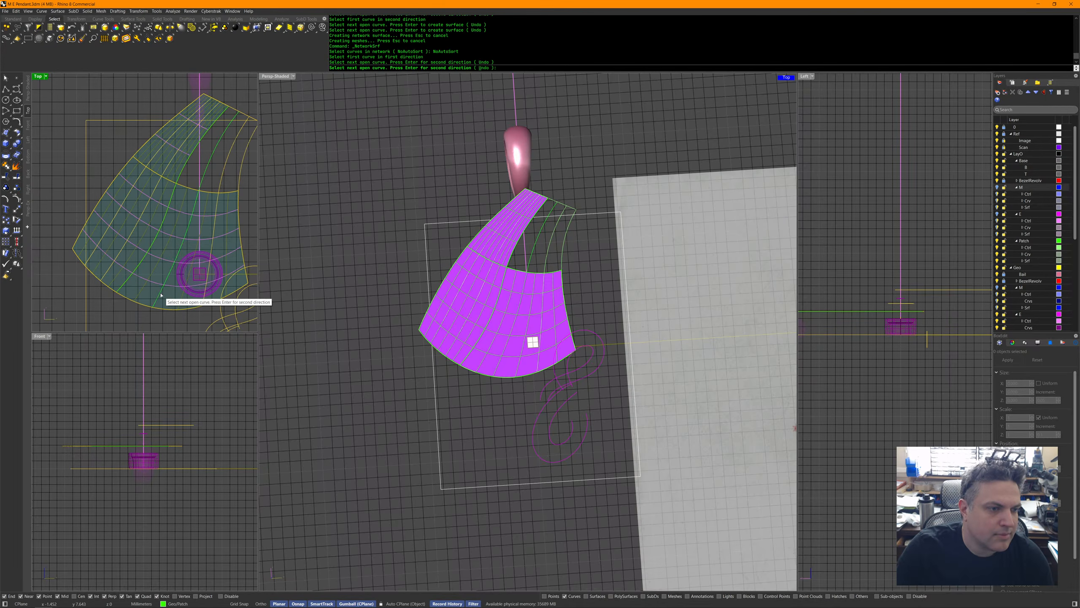
{"action": "left_click", "coordinate": [203, 293]}
{"action": "left_click", "coordinate": [241, 263]}
{"action": "key", "text": "Return"}
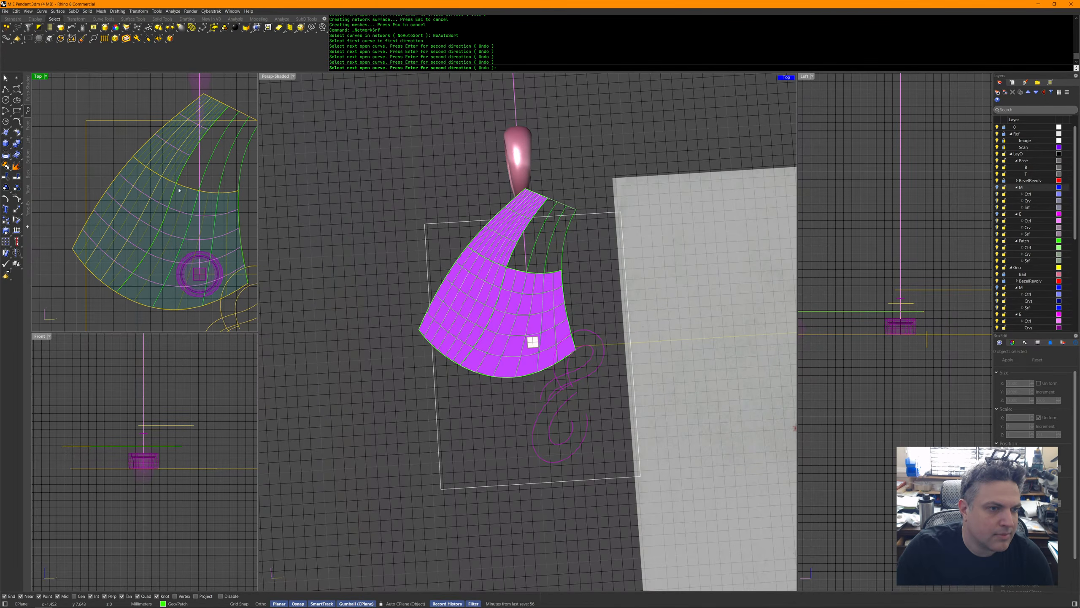
{"action": "left_click", "coordinate": [194, 171]}
{"action": "left_click", "coordinate": [232, 107]}
{"action": "key", "text": "Return"}
{"action": "key", "text": "Return"}
Project the four patch surfaces to the construction plane without deleting the input objects.
{"action": "mouse_move", "coordinate": [362, 314]}
{"action": "right_mouse_down"}
{"action": "mouse_move", "coordinate": [374, 303]}
{"action": "mouse_move", "coordinate": [421, 324]}
{"action": "right_mouse_up"}
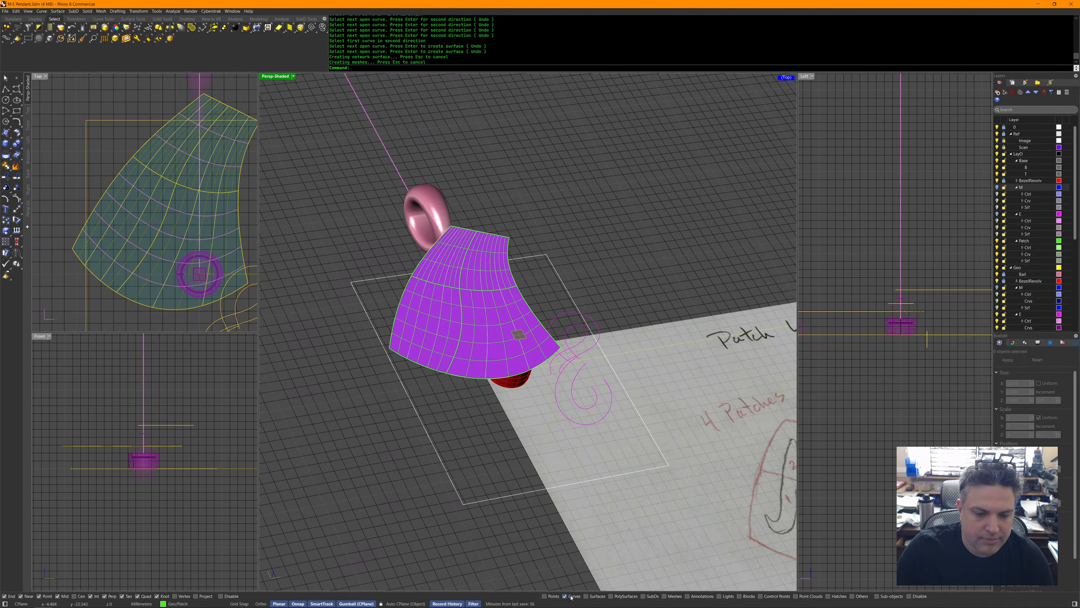
{"action": "left_click", "coordinate": [432, 346]}
{"action": "left_click", "coordinate": [479, 336], "text": "shift"}
{"action": "left_click", "coordinate": [478, 274], "text": "shift"}
{"action": "left_click", "coordinate": [446, 270], "text": "shift"}
{"action": "right_click_drag", "start_coordinate": [407, 419], "coordinate": [431, 394]}
{"action": "middle_click", "coordinate": [431, 393]}
{"action": "left_click", "coordinate": [450, 411]}
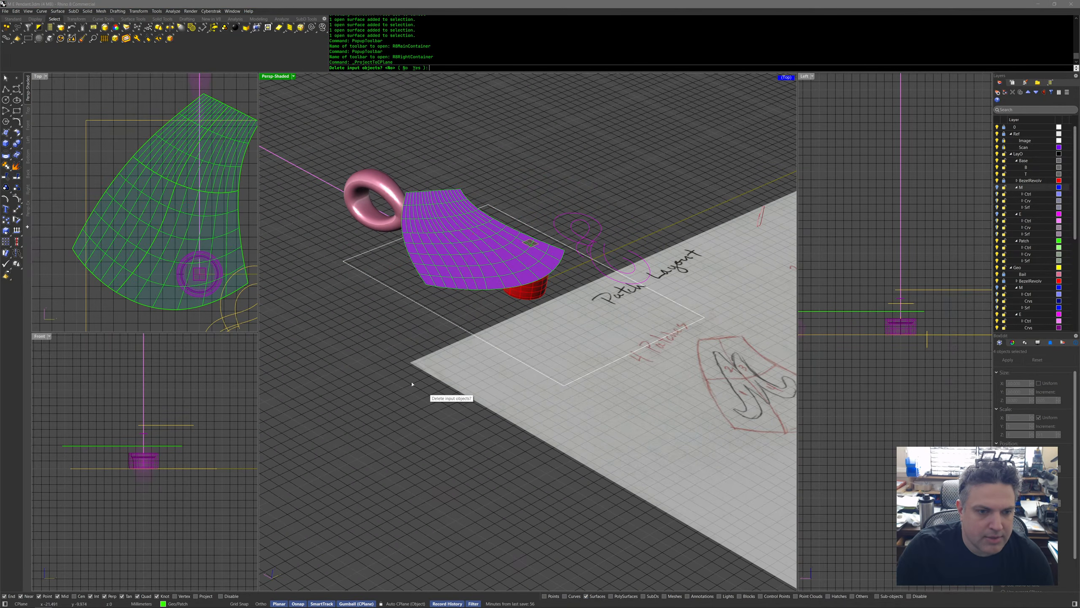
{"action": "key", "text": "Return"}
Check the flattened patch surfaces below the original patches by selecting them individually.
{"action": "left_click", "coordinate": [382, 364]}
{"action": "right_click_drag", "start_coordinate": [381, 364], "coordinate": [453, 371]}
{"action": "left_click", "coordinate": [445, 290]}
{"action": "left_click", "coordinate": [463, 296]}
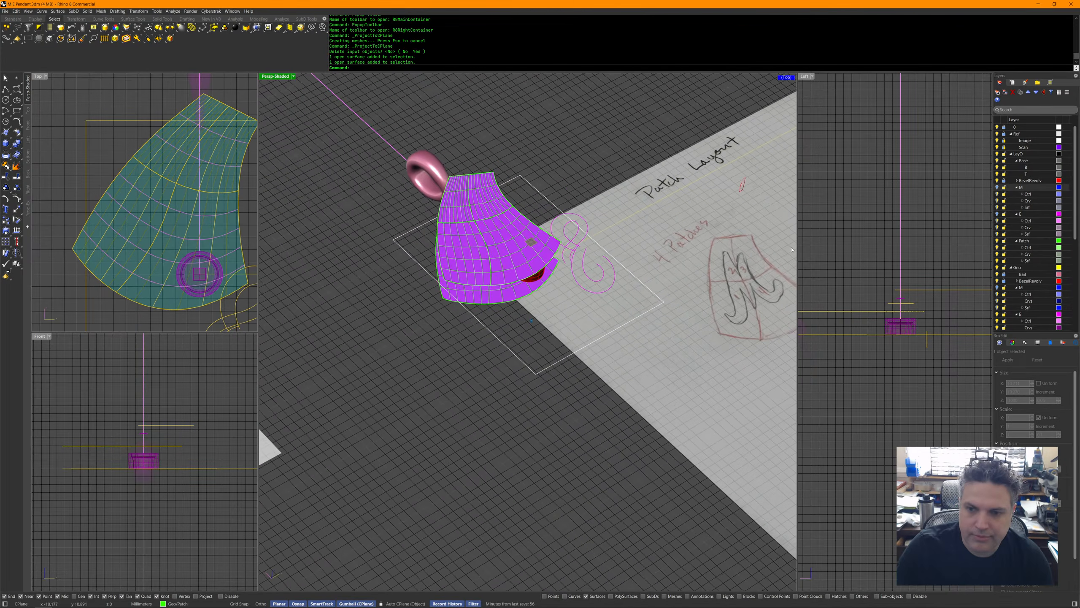
{"action": "middle_click", "coordinate": [593, 246]}
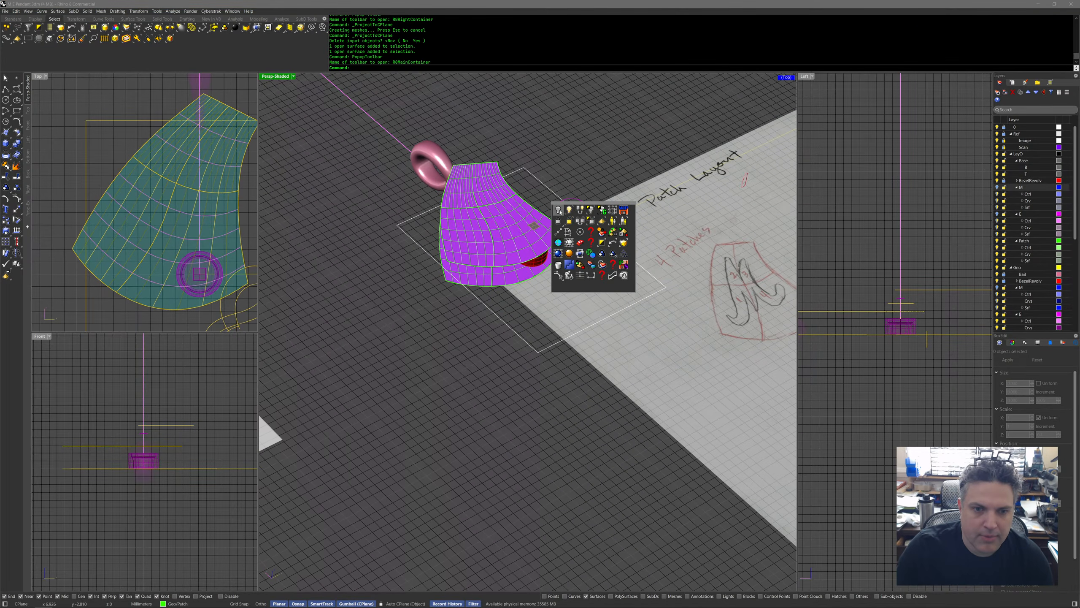
Turn on the visibility of the Geo group's M layer.
{"action": "left_click", "coordinate": [997, 288]}
{"action": "right_click_drag", "start_coordinate": [402, 378], "coordinate": [415, 159]}
{"action": "left_click_drag", "start_coordinate": [412, 140], "coordinate": [545, 190]}
{"action": "right_click_drag", "start_coordinate": [535, 184], "coordinate": [539, 205]}
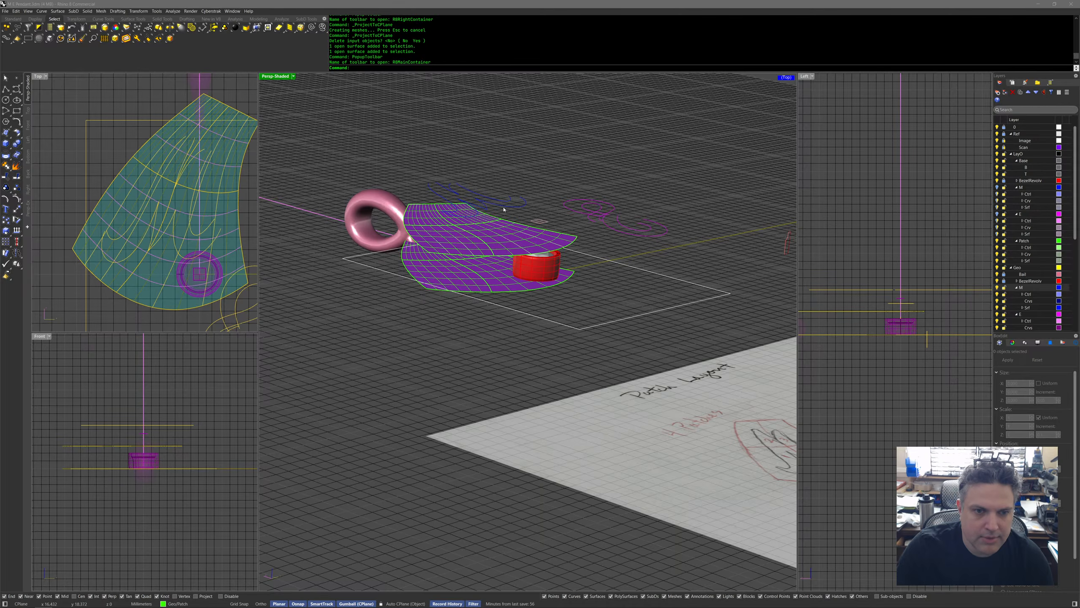
{"action": "left_click_drag", "start_coordinate": [402, 146], "coordinate": [534, 230]}
{"action": "right_click_drag", "start_coordinate": [535, 232], "coordinate": [493, 245]}
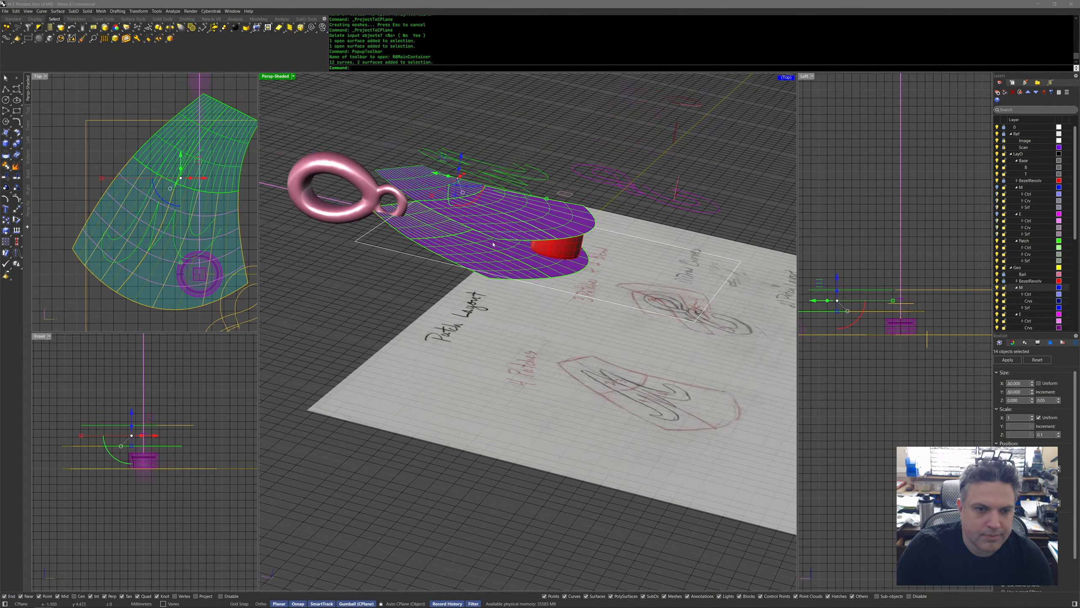
{"action": "left_click", "coordinate": [226, 130], "text": "ctrl"}
{"action": "left_click", "coordinate": [240, 131], "text": "ctrl"}
{"action": "left_click", "coordinate": [229, 120], "text": "ctrl"}
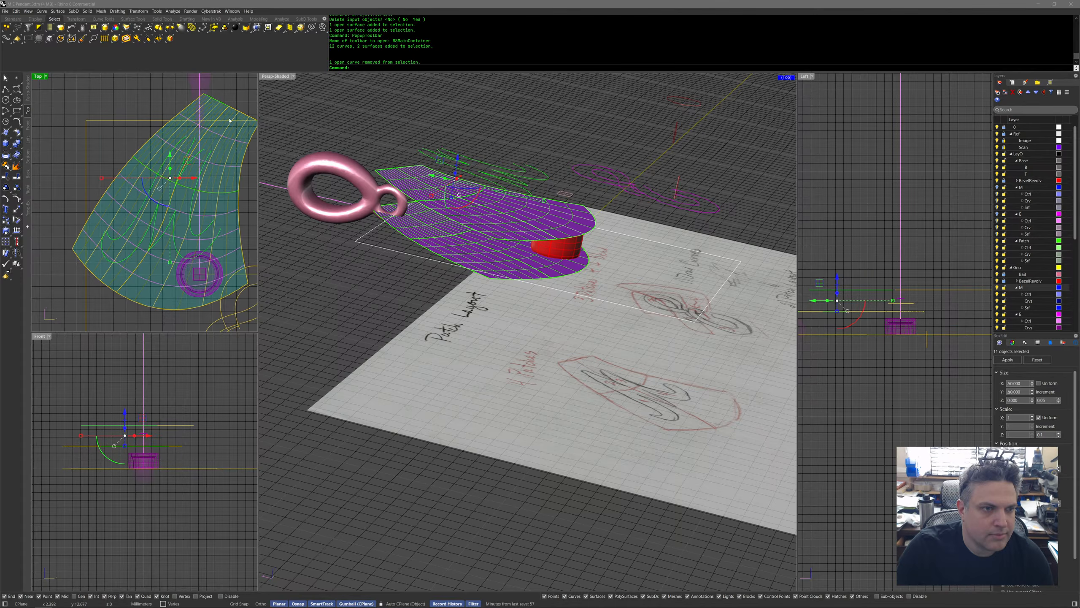
{"action": "left_click", "coordinate": [361, 134]}
Select the history children of the source network's 13 curves, exclude the source curves from the selection, and group the child curves.
{"action": "mouse_move", "coordinate": [472, 229]}
{"action": "right_mouse_down"}
{"action": "mouse_move", "coordinate": [419, 282]}
{"action": "mouse_move", "coordinate": [522, 220]}
{"action": "mouse_move", "coordinate": [469, 273]}
{"action": "mouse_move", "coordinate": [434, 239]}
{"action": "right_mouse_up"}
{"action": "left_click_drag", "start_coordinate": [429, 235], "coordinate": [595, 278]}
{"action": "mouse_move", "coordinate": [596, 278]}
{"action": "right_mouse_down"}
{"action": "mouse_move", "coordinate": [600, 258]}
{"action": "mouse_move", "coordinate": [556, 255]}
{"action": "right_mouse_up"}
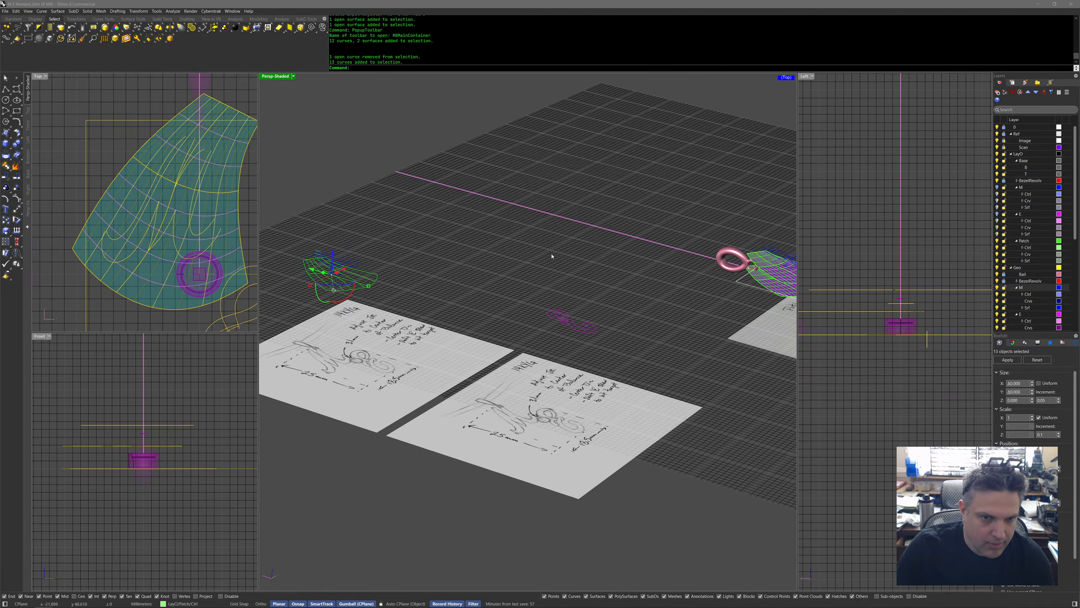
{"action": "middle_click", "coordinate": [552, 255]}
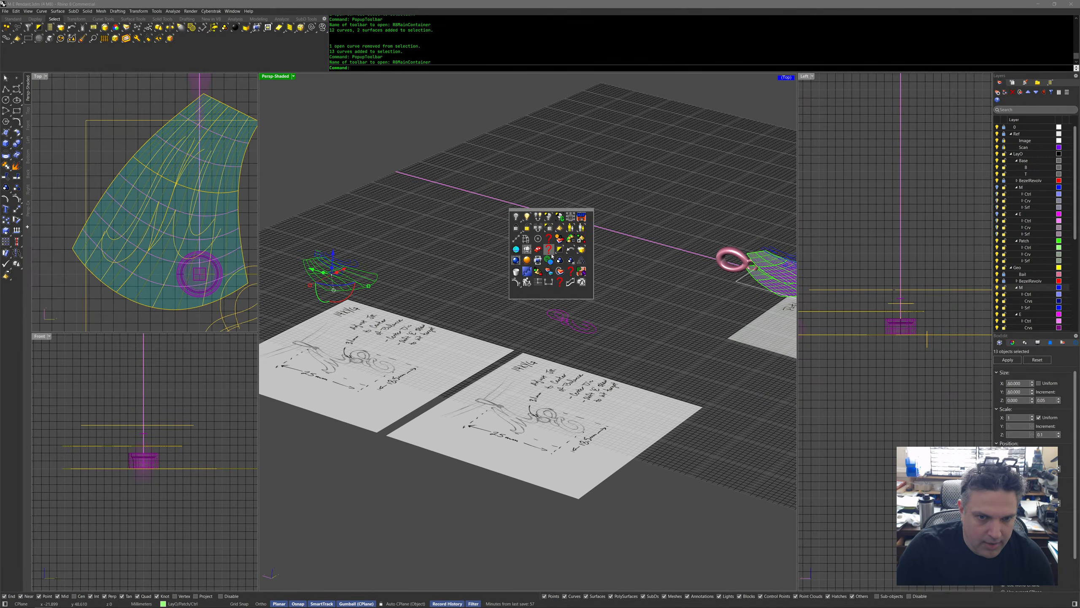
{"action": "left_click", "coordinate": [582, 229]}
{"action": "left_click_drag", "start_coordinate": [433, 300], "coordinate": [285, 228], "text": "ctrl"}
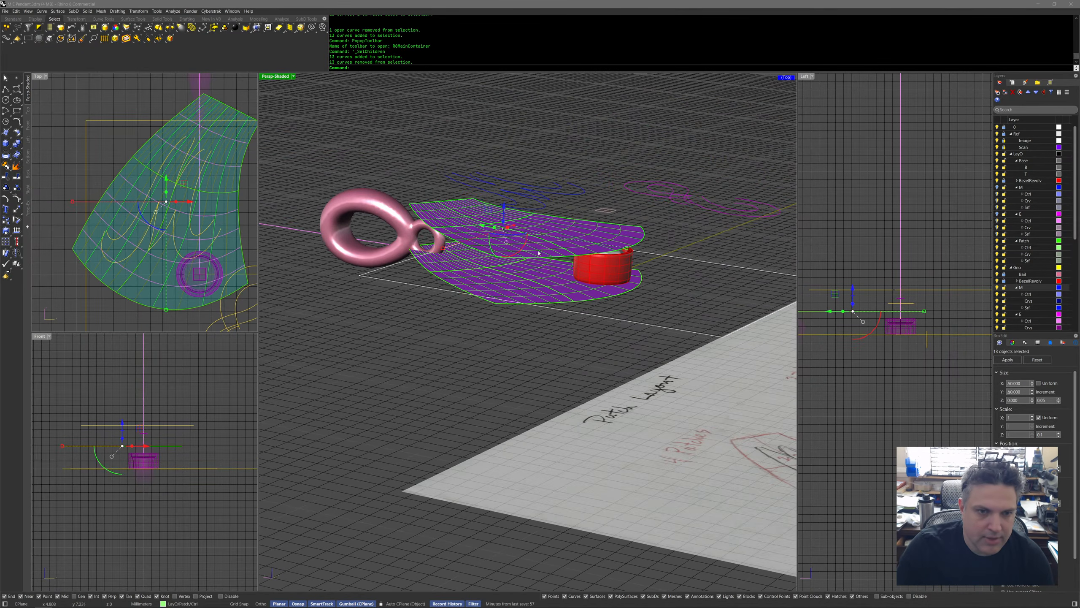
{"action": "middle_click", "coordinate": [531, 237]}
{"action": "left_click", "coordinate": [535, 246]}
Assign the grouped child curves to the layout's Patch > Ctrl > J layer and hide that layer.
{"action": "middle_click", "coordinate": [535, 247]}
{"action": "left_click", "coordinate": [535, 256]}
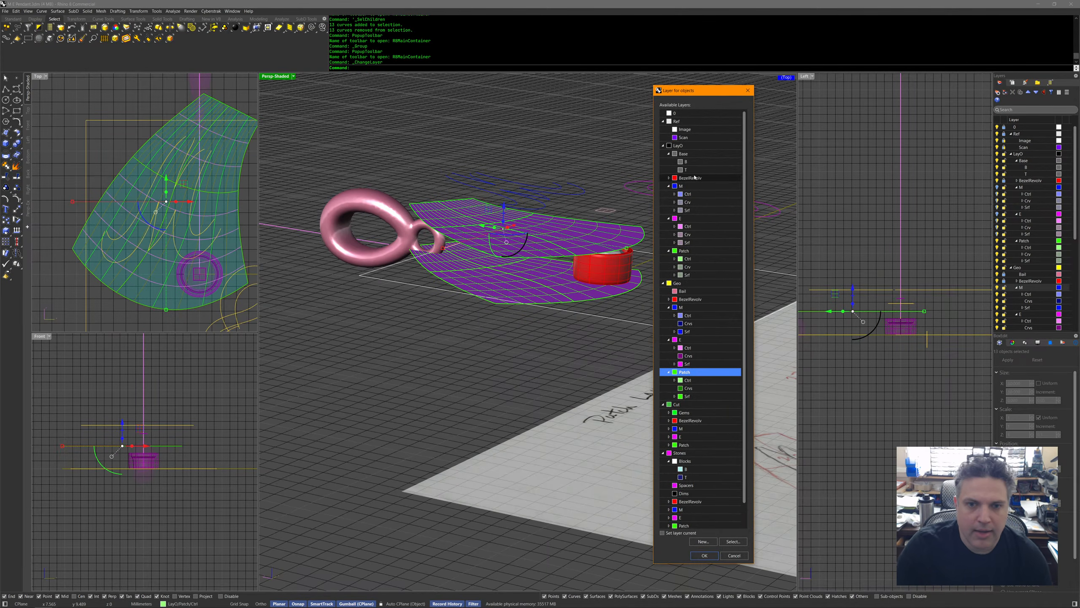
{"action": "left_click", "coordinate": [675, 258]}
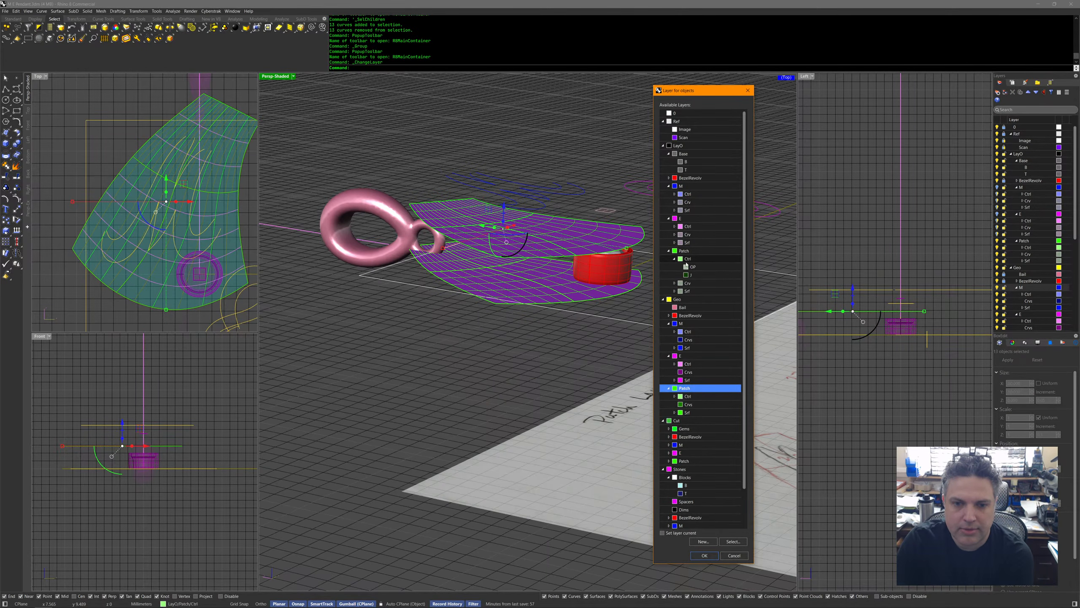
{"action": "double_click", "coordinate": [694, 275]}
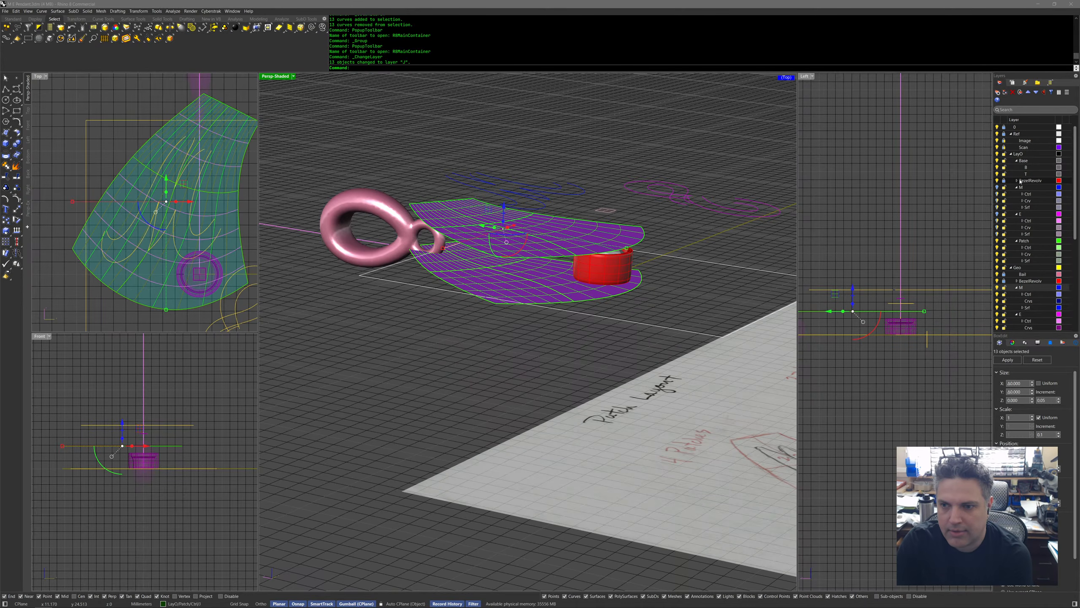
{"action": "left_click", "coordinate": [1023, 249]}
{"action": "left_click", "coordinate": [997, 261]}
Assign the four upper patch surfaces over the pendant to the layout's Patch > Srf > T layer.
{"action": "left_click", "coordinate": [575, 241]}
{"action": "left_click", "coordinate": [502, 243], "text": "shift"}
{"action": "left_click", "coordinate": [475, 213], "text": "shift"}
{"action": "left_click", "coordinate": [220, 133], "text": "shift"}
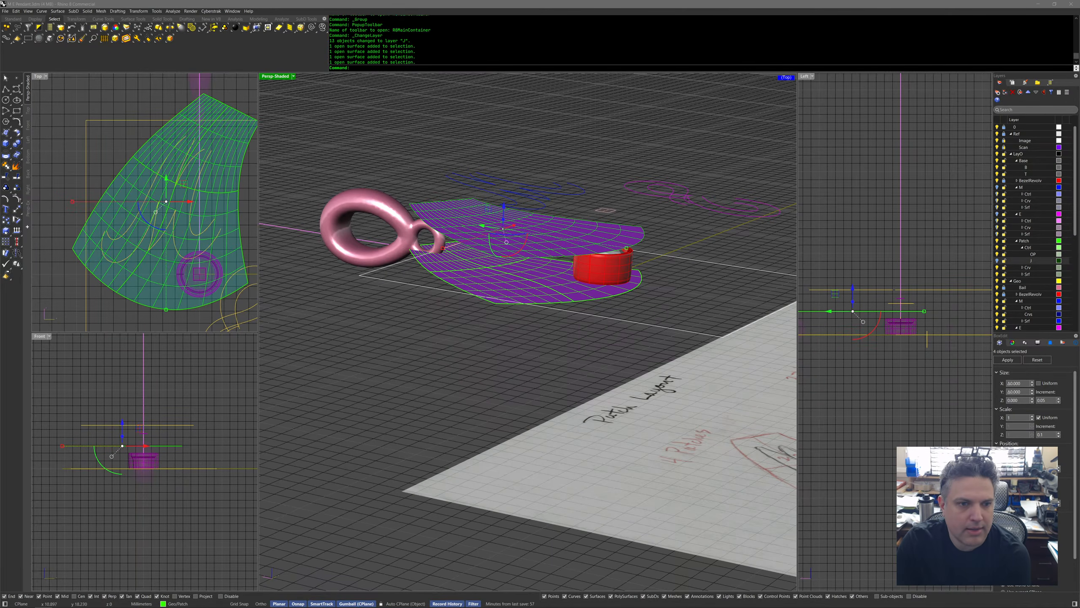
{"action": "middle_click", "coordinate": [431, 193]}
{"action": "left_click", "coordinate": [437, 194]}
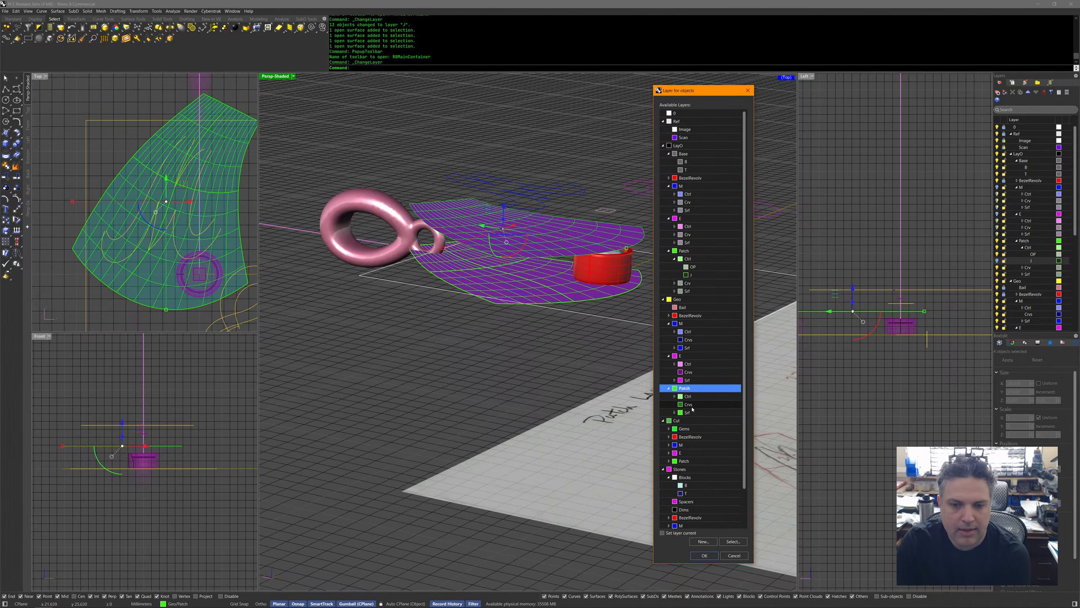
{"action": "left_click", "coordinate": [673, 412]}
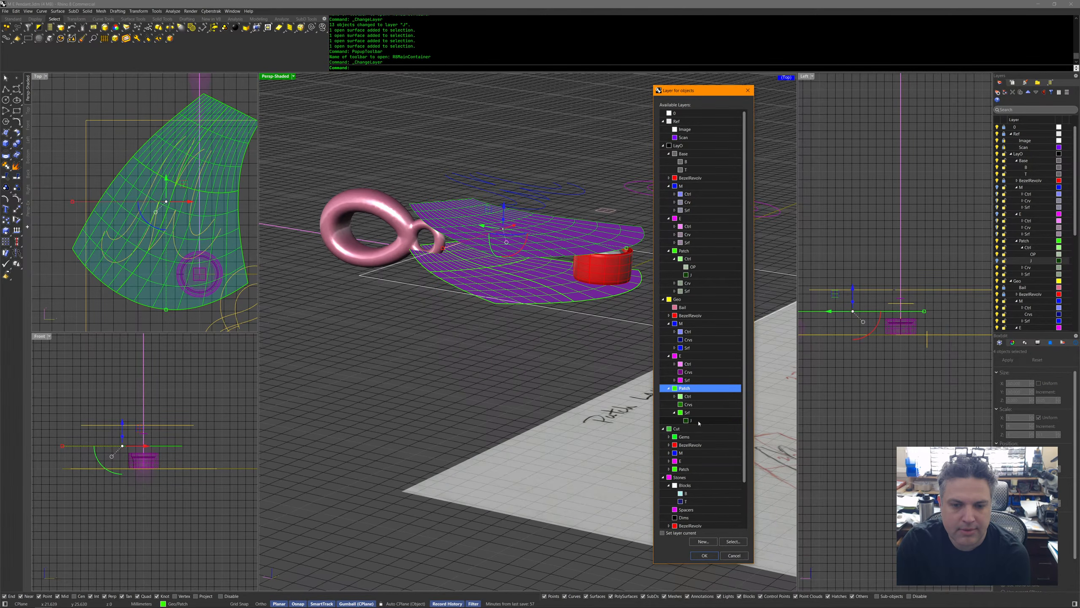
{"action": "left_click", "coordinate": [674, 292]}
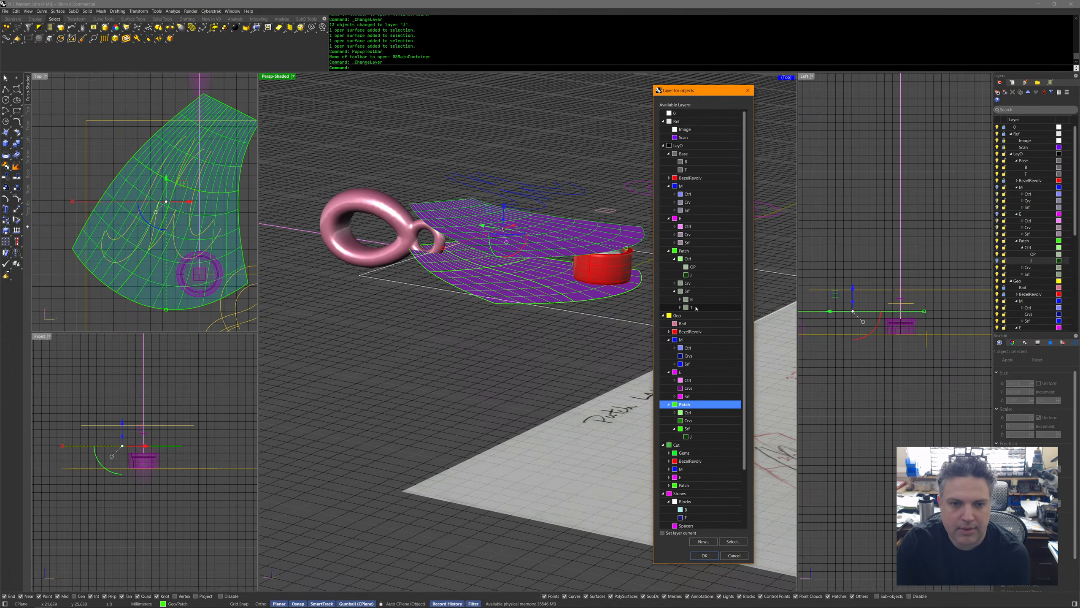
{"action": "double_click", "coordinate": [696, 307]}
Assign the four lower patch surfaces to a sublayer of the layout's Patch > Srf layer and group them.
{"action": "left_click", "coordinate": [519, 320]}
{"action": "left_click", "coordinate": [505, 287]}
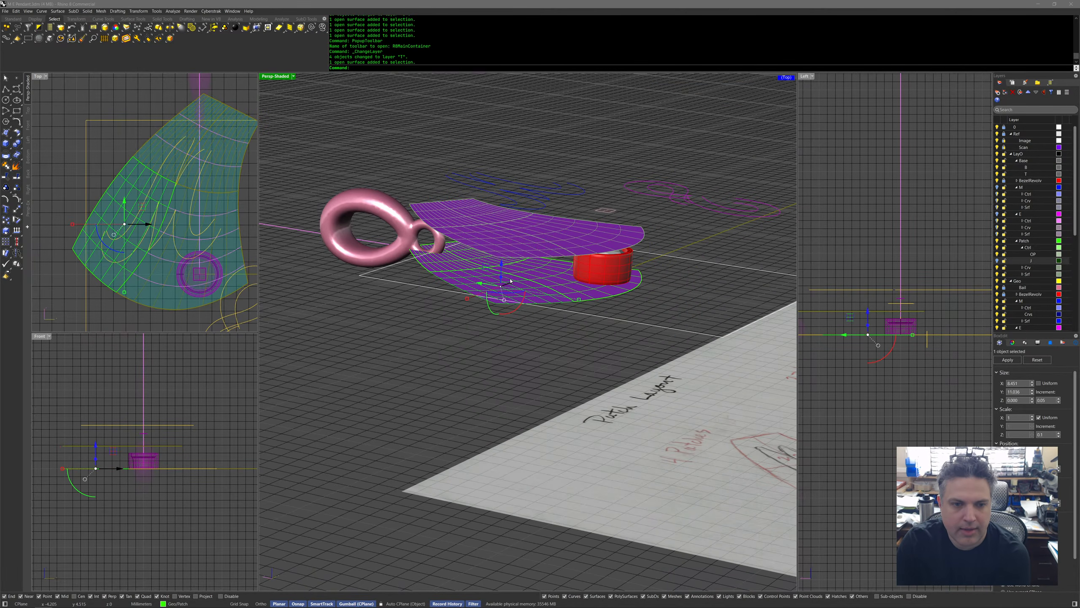
{"action": "left_click", "coordinate": [554, 276], "text": "shift"}
{"action": "left_click", "coordinate": [451, 261], "text": "shift"}
{"action": "left_click", "coordinate": [465, 253], "text": "shift"}
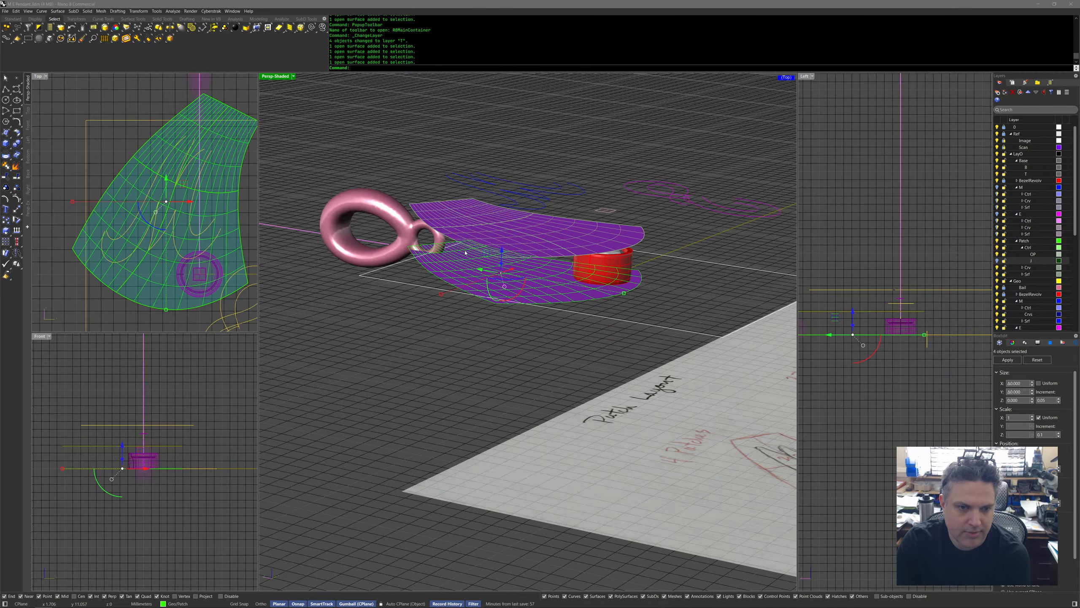
{"action": "right_click", "coordinate": [460, 255]}
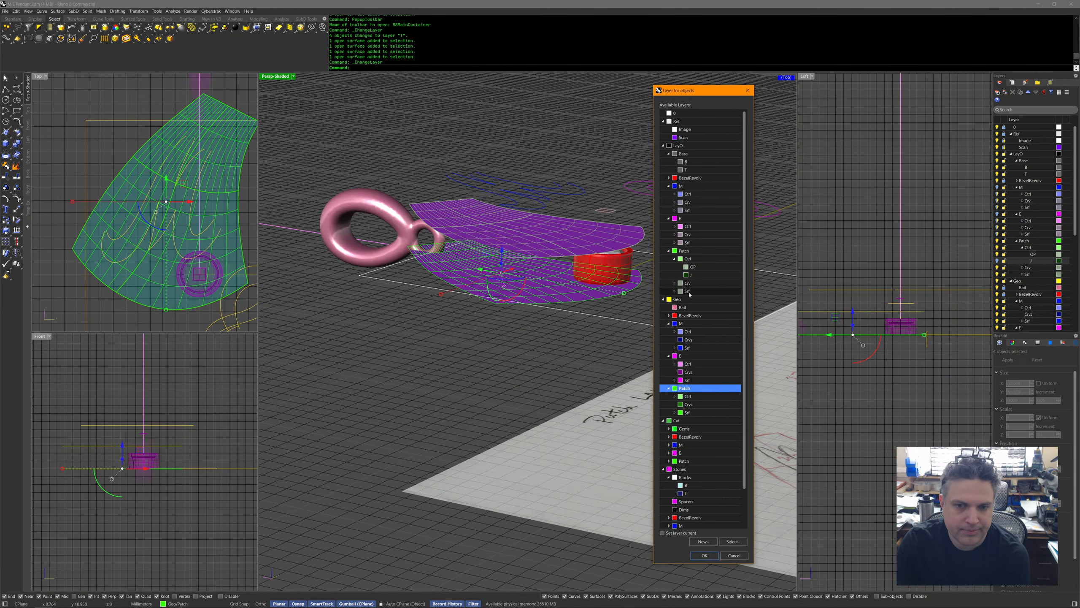
{"action": "left_click", "coordinate": [674, 291]}
{"action": "double_click", "coordinate": [692, 307]}
{"action": "middle_click", "coordinate": [623, 285]}
{"action": "left_click", "coordinate": [626, 286]}
Select the four upper patch surfaces over the pendant and group them.
{"action": "left_click", "coordinate": [581, 237]}
{"action": "left_click", "coordinate": [502, 242], "text": "shift"}
{"action": "left_click", "coordinate": [446, 216], "text": "shift"}
{"action": "left_click", "coordinate": [482, 212], "text": "shift"}
{"action": "middle_click", "coordinate": [467, 205]}
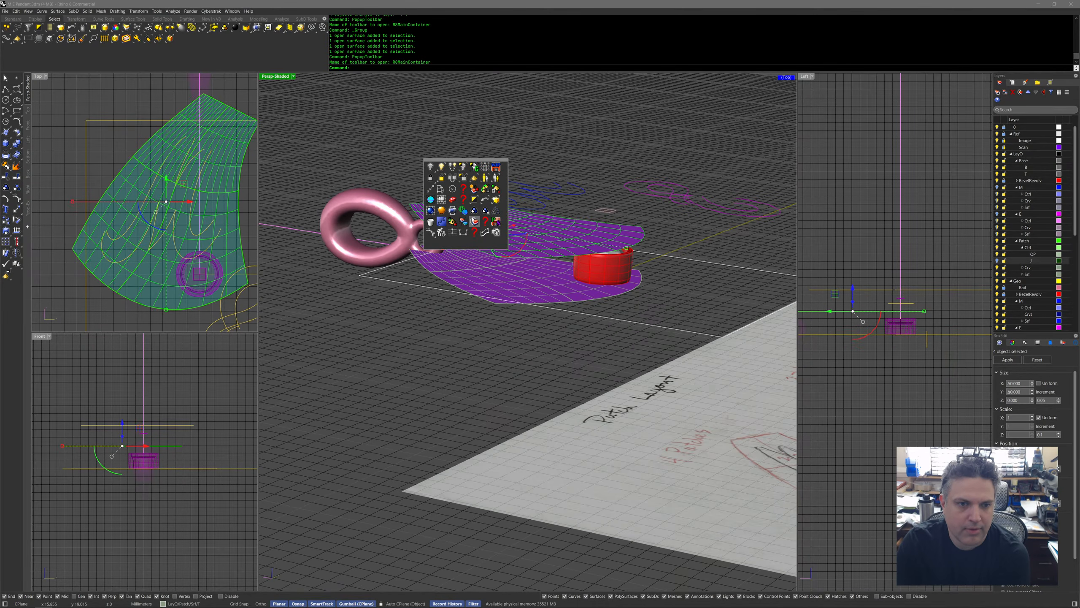
{"action": "left_click", "coordinate": [474, 221]}
Assign the eight source M curves above the patches to the Geo group's M > Crvs layer.
{"action": "left_click", "coordinate": [410, 317]}
{"action": "left_click_drag", "start_coordinate": [430, 129], "coordinate": [583, 221]}
{"action": "middle_click", "coordinate": [587, 206]}
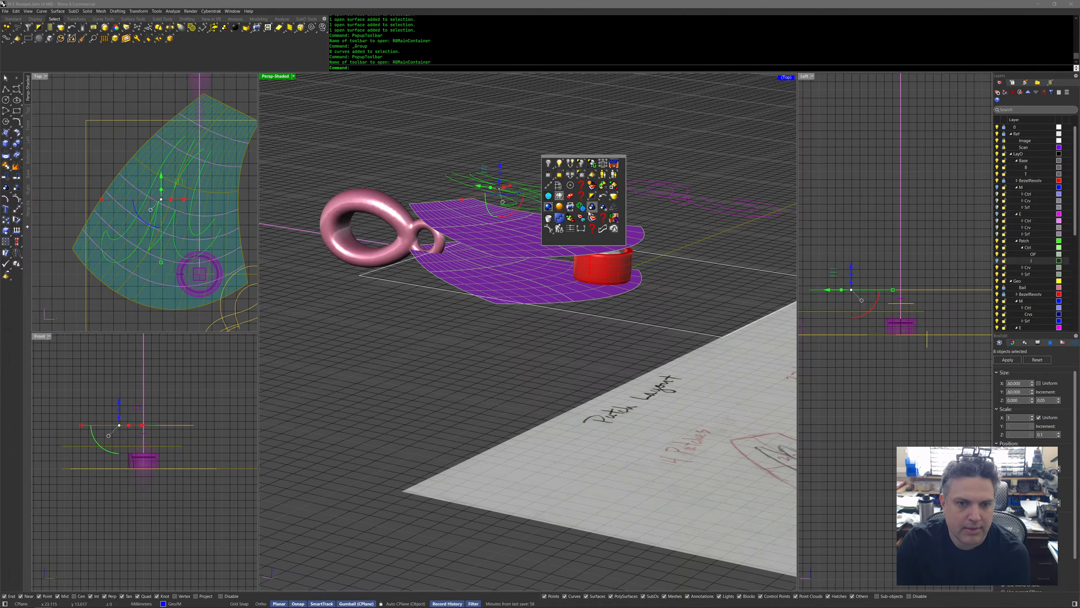
{"action": "left_click", "coordinate": [591, 218]}
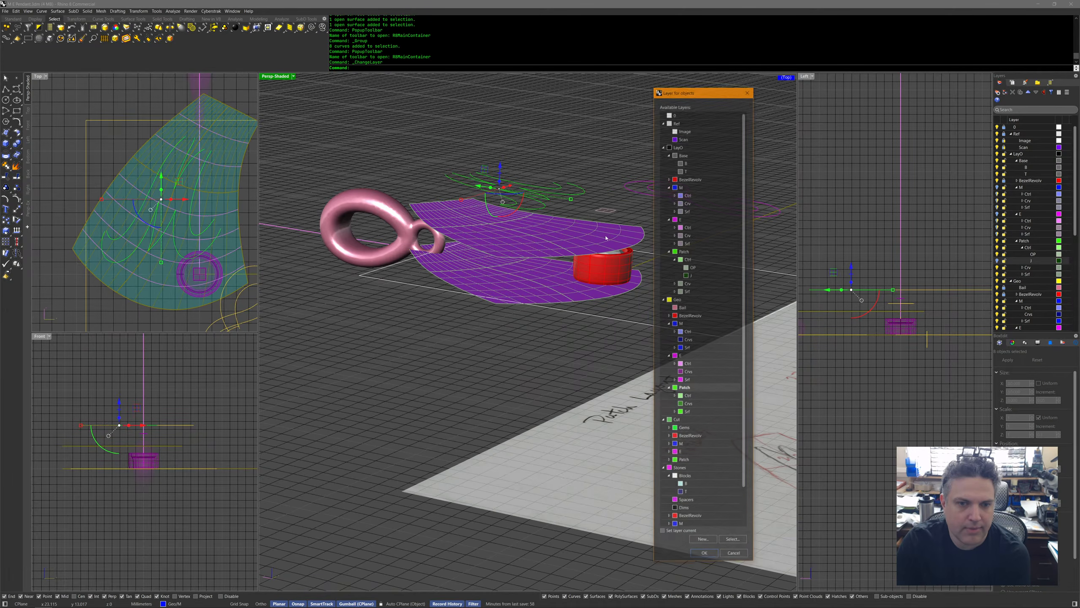
{"action": "double_click", "coordinate": [690, 341]}
{"action": "right_click_drag", "start_coordinate": [630, 309], "coordinate": [586, 317]}
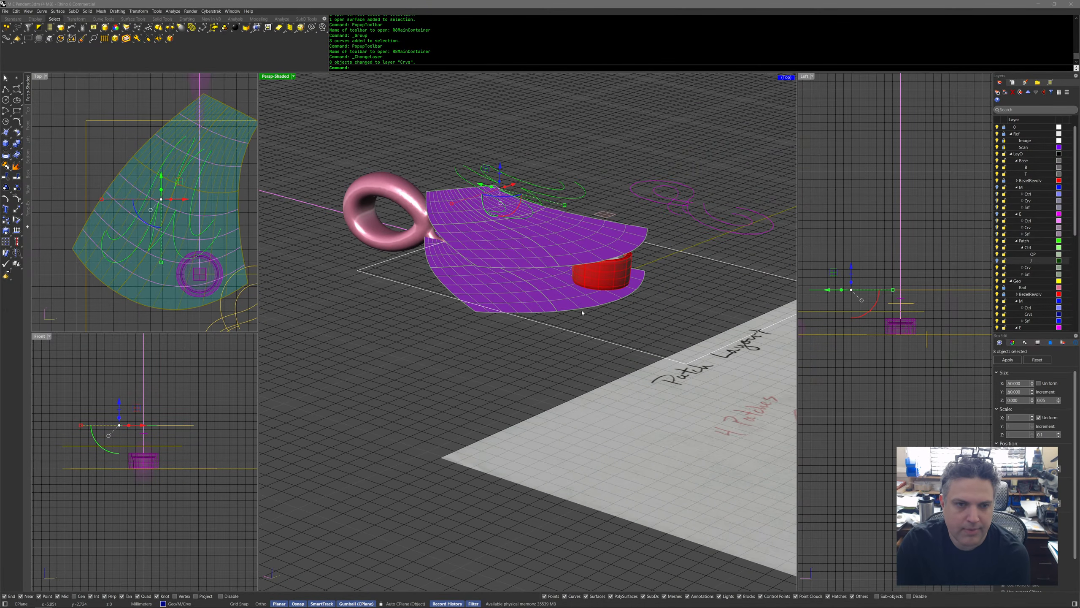
Project the eight source M curves onto the upper patch surfaces along the CPlane Z direction, with the Loose option off.
{"action": "middle_click", "coordinate": [586, 292]}
{"action": "middle_click", "coordinate": [585, 290]}
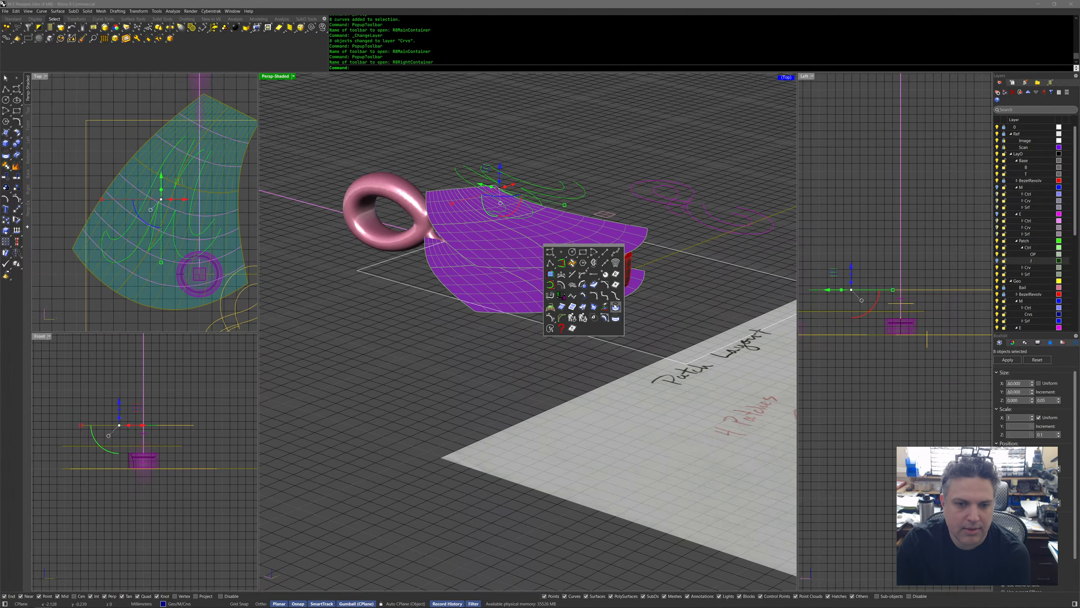
{"action": "left_click", "coordinate": [615, 306]}
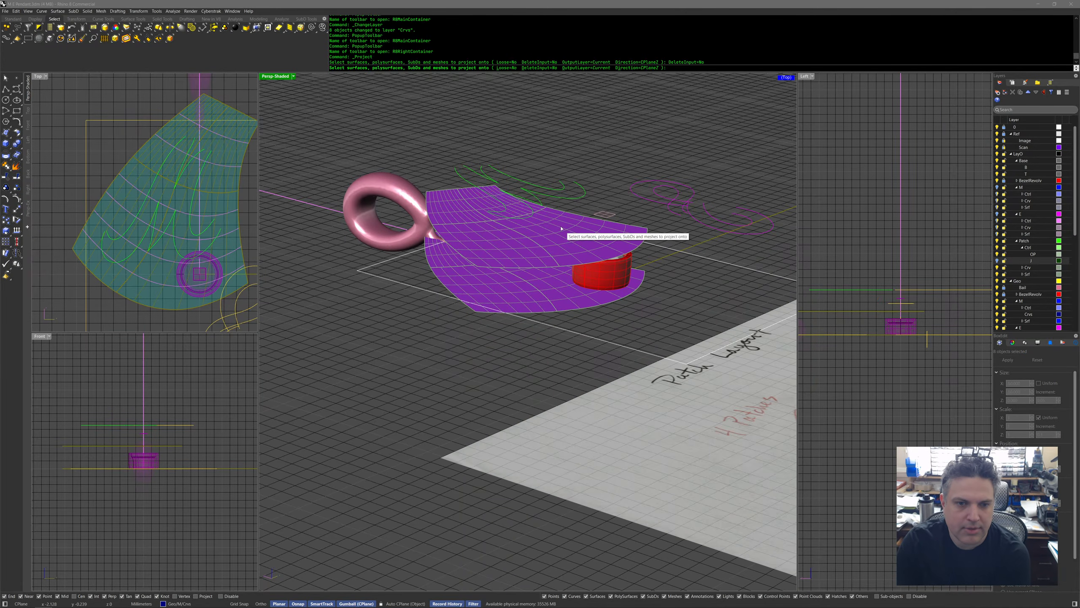
{"action": "left_click", "coordinate": [560, 226]}
{"action": "key", "text": "Return"}
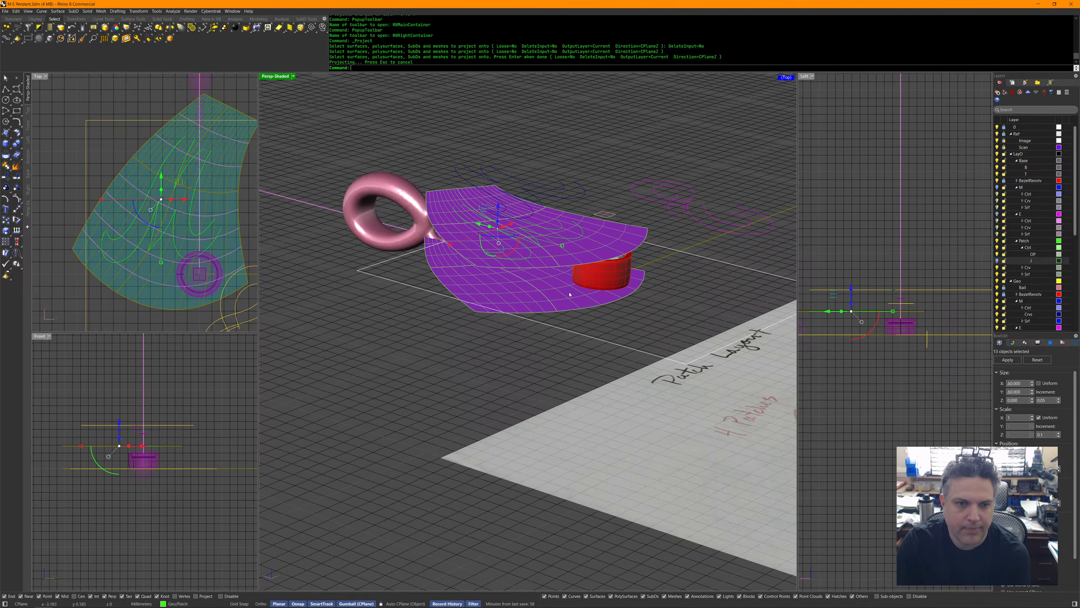
{"action": "right_click_drag", "start_coordinate": [578, 254], "coordinate": [577, 218]}
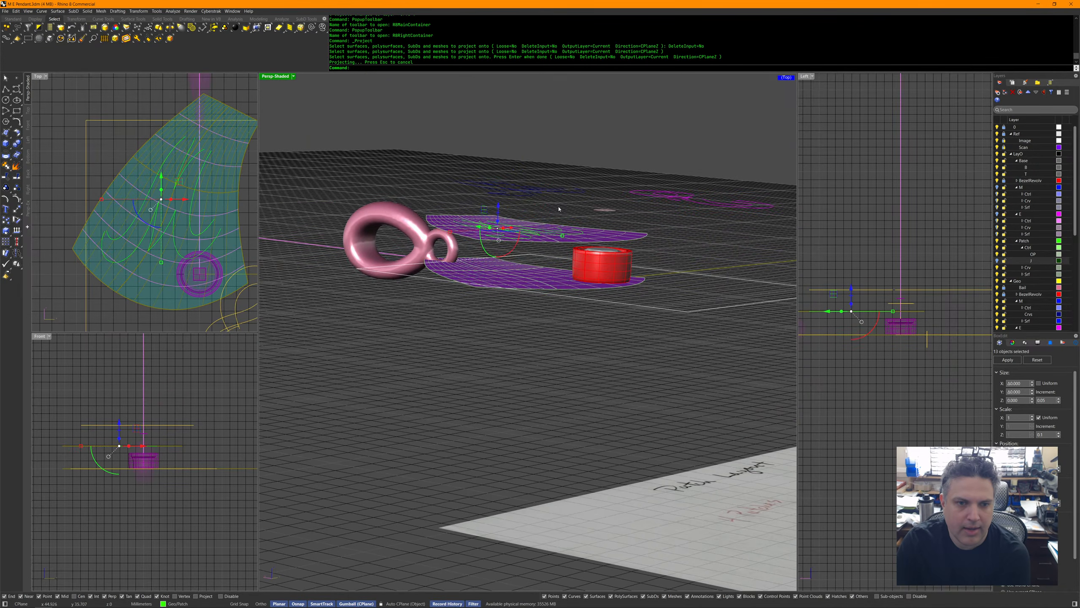
Try to group the eight source M curves above the patches.
{"action": "left_click", "coordinate": [562, 191]}
{"action": "left_click_drag", "start_coordinate": [439, 159], "coordinate": [589, 208]}
{"action": "middle_click", "coordinate": [588, 209]}
{"action": "left_click", "coordinate": [578, 203]}
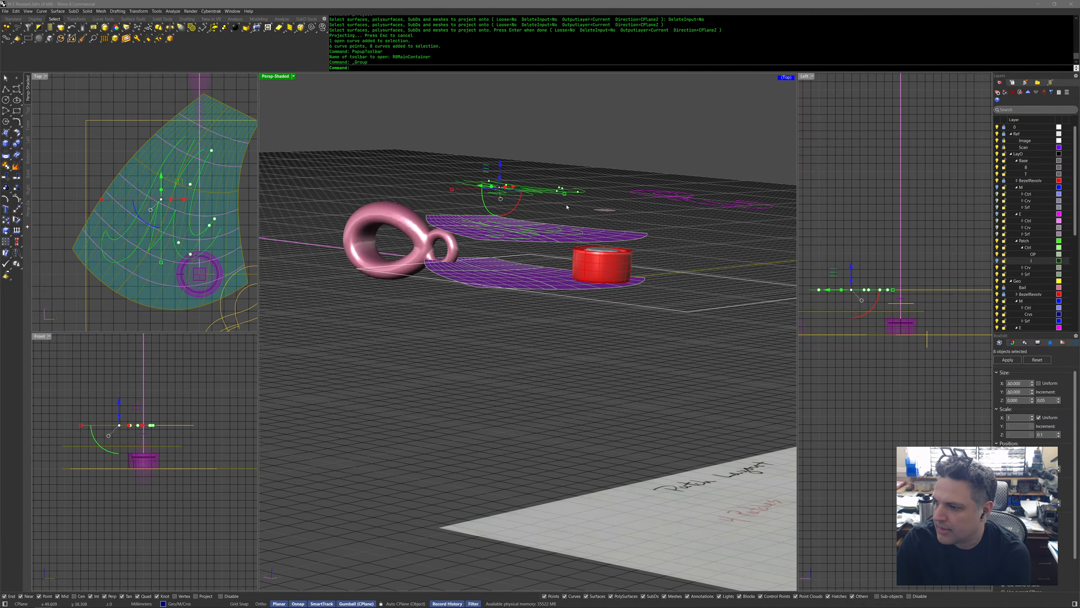
Restart the M curve projection, cancel it, and undo the last grouping and projection.
{"action": "right_click_drag", "start_coordinate": [576, 220], "coordinate": [559, 246]}
{"action": "middle_click", "coordinate": [559, 246]}
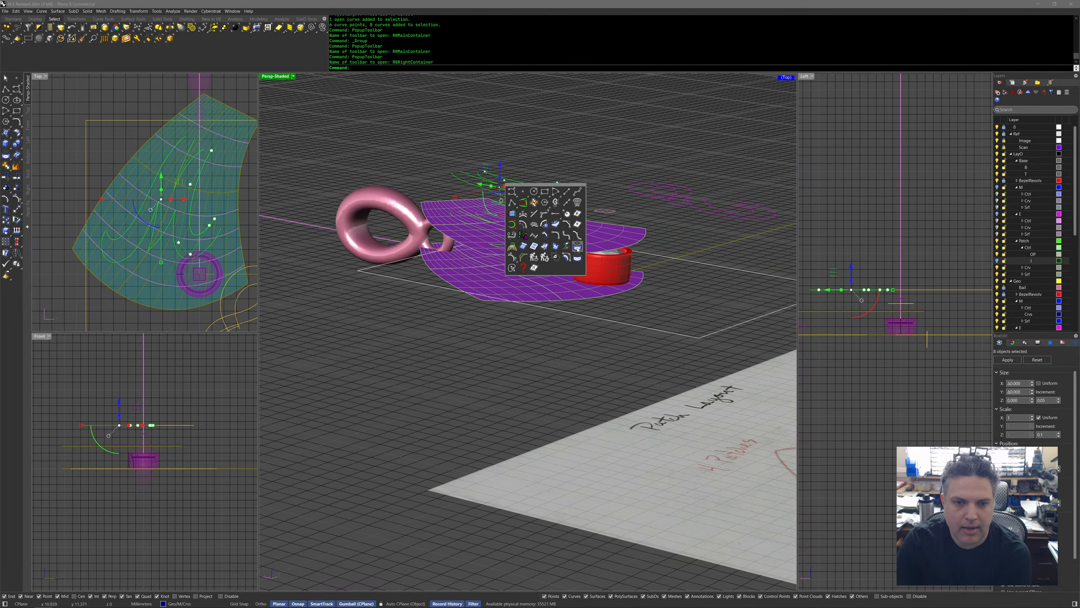
{"action": "mouse_move", "coordinate": [562, 221]}
{"action": "right_mouse_down"}
{"action": "mouse_move", "coordinate": [557, 252]}
{"action": "mouse_move", "coordinate": [557, 219]}
{"action": "right_mouse_up"}
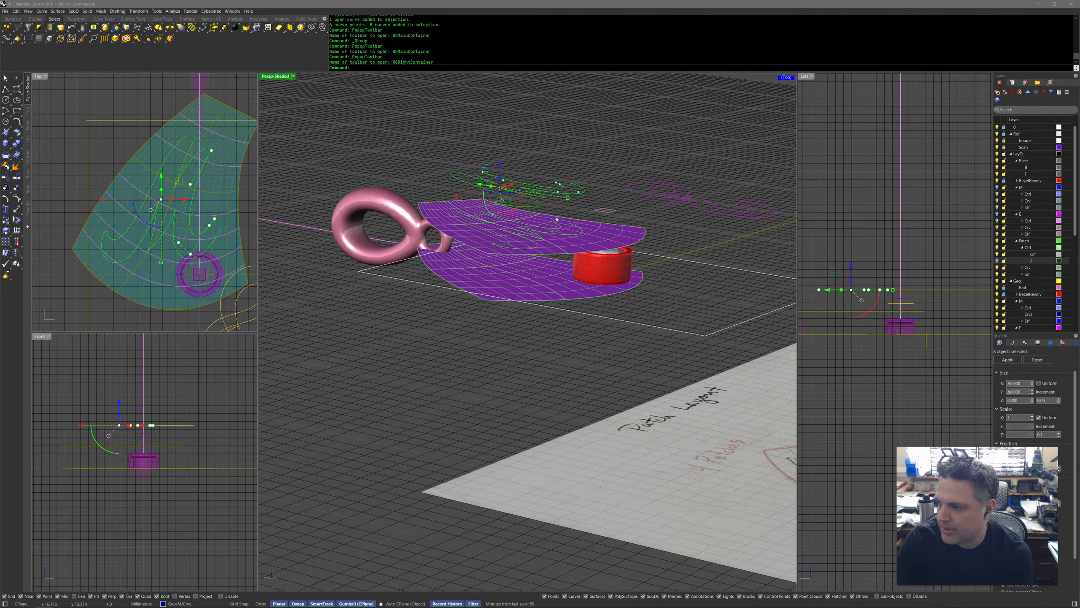
{"action": "middle_click", "coordinate": [503, 172]}
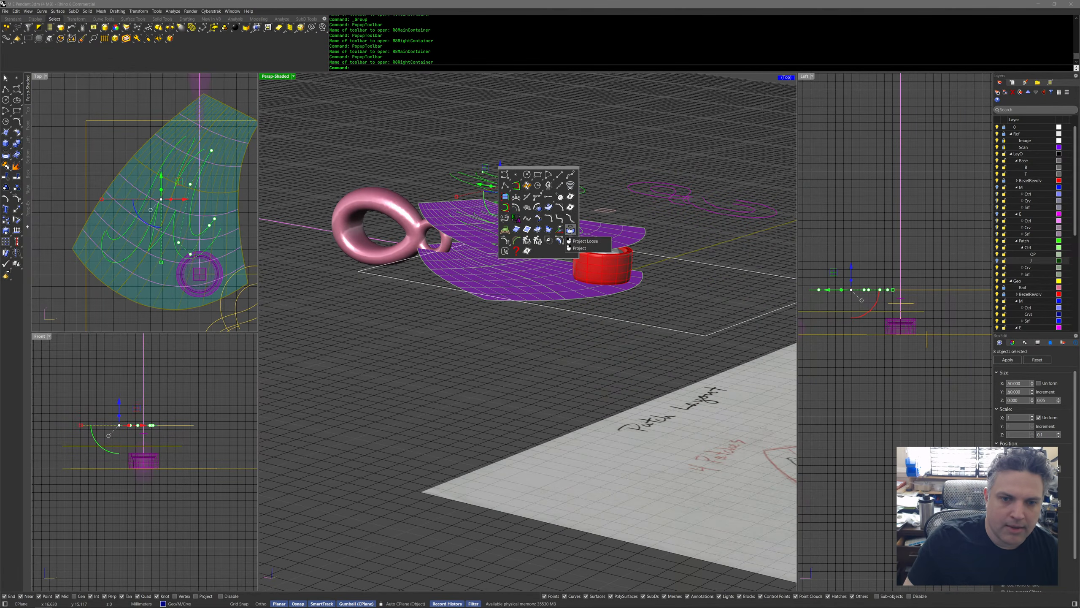
{"action": "right_click", "coordinate": [570, 231]}
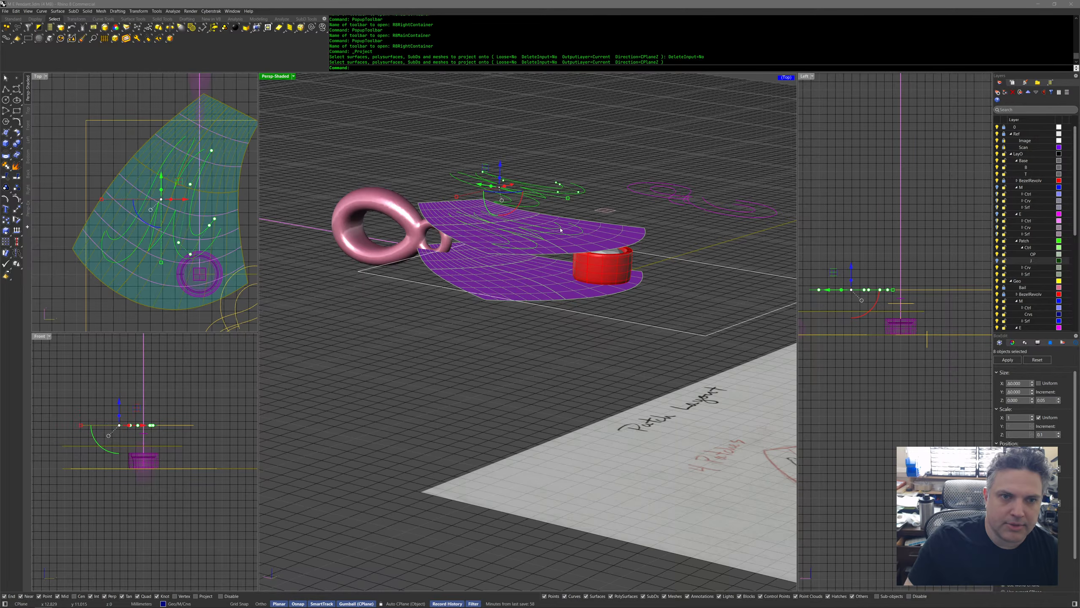
{"action": "key", "text": "Delete"}
{"action": "key", "text": "Delete"}
{"action": "key", "text": "Escape"}
{"action": "key", "text": "ctrl+z"}
{"action": "key", "text": "ctrl+z"}
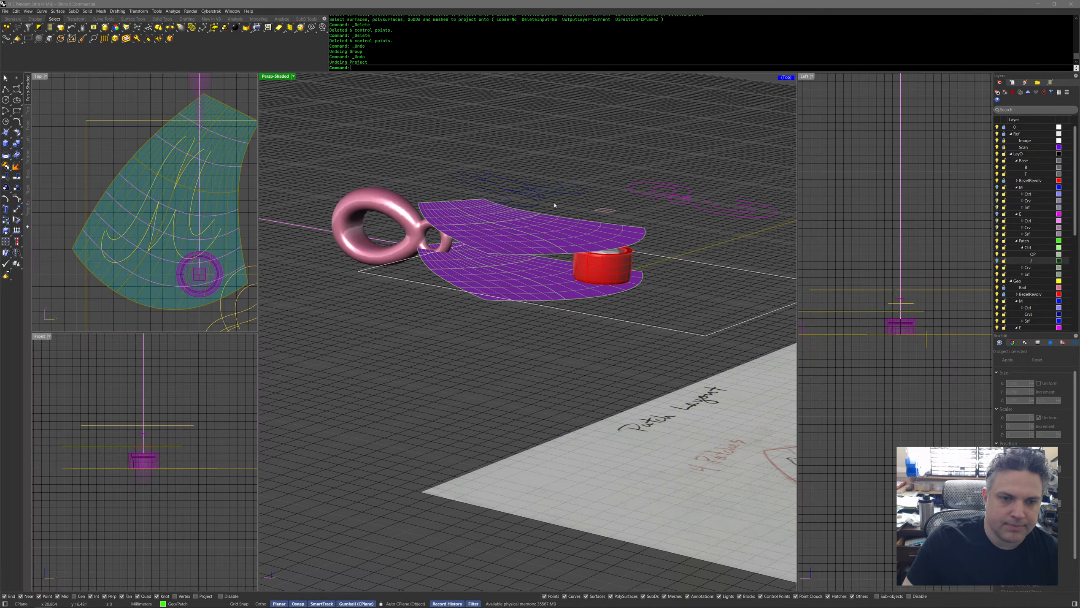
Select only the eight source M curves above the patches and group them.
{"action": "left_click", "coordinate": [506, 192]}
{"action": "key", "text": "Escape"}
{"action": "left_click_drag", "start_coordinate": [422, 154], "coordinate": [592, 230]}
{"action": "middle_click", "coordinate": [593, 231]}
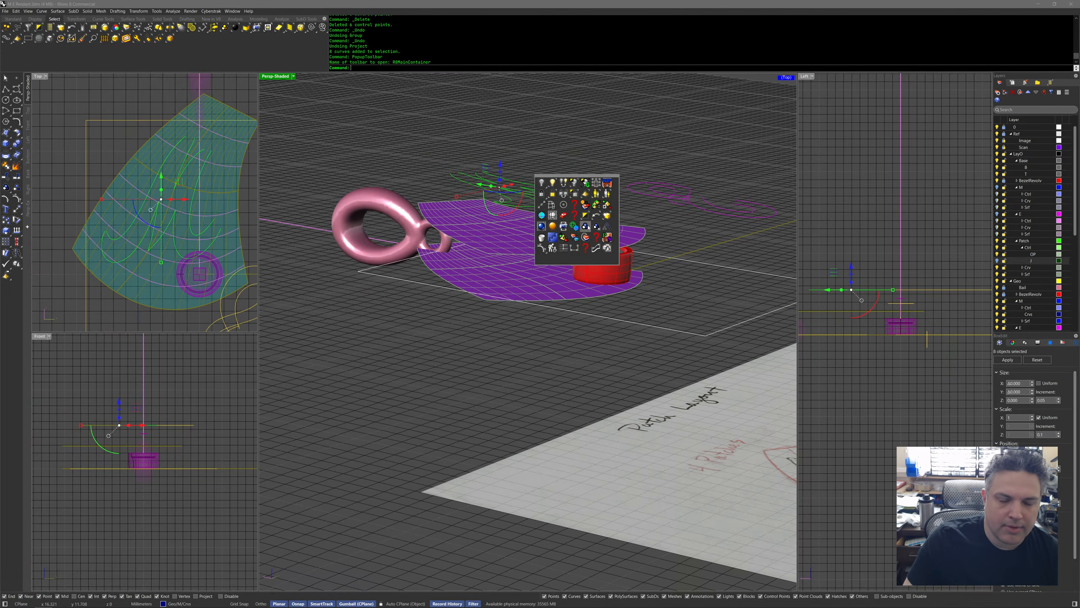
{"action": "left_click", "coordinate": [581, 221]}
Project the grouped M curves onto the upper patch surfaces with Loose set to Yes.
{"action": "middle_click", "coordinate": [556, 219]}
{"action": "middle_click", "coordinate": [556, 218]}
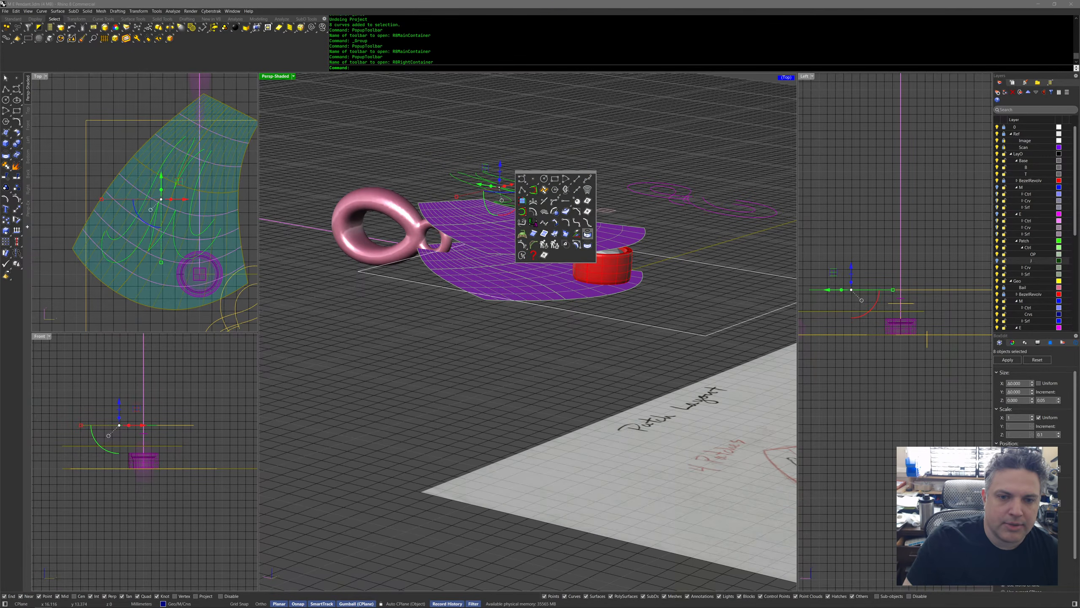
{"action": "left_click", "coordinate": [601, 245]}
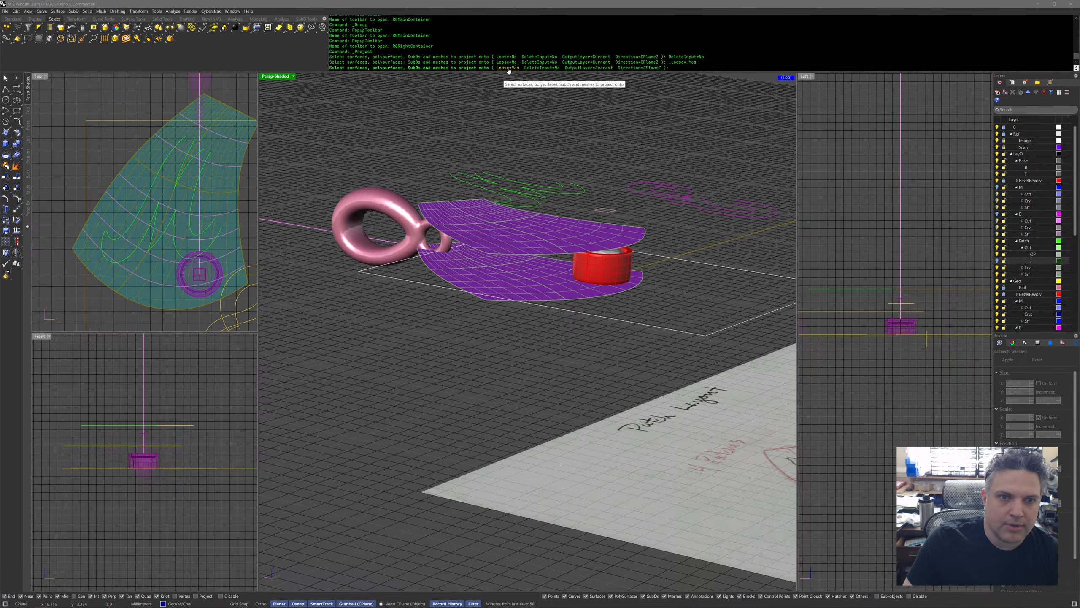
{"action": "left_click", "coordinate": [500, 239]}
{"action": "key", "text": "Return"}
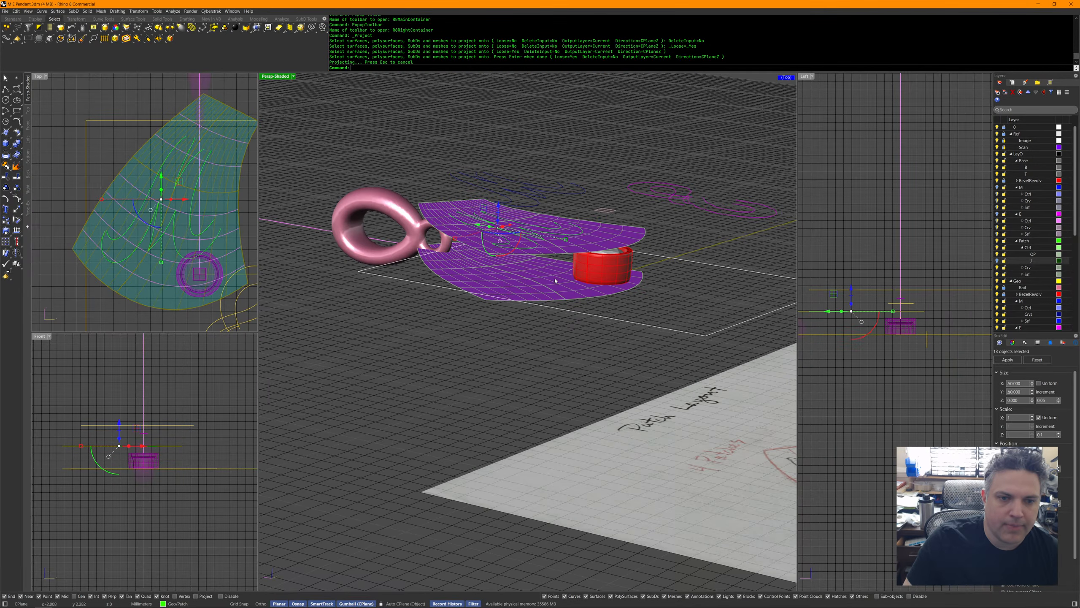
Repeat the loose projection of the source M curves onto the lower base patch surfaces.
{"action": "key", "text": "Return"}
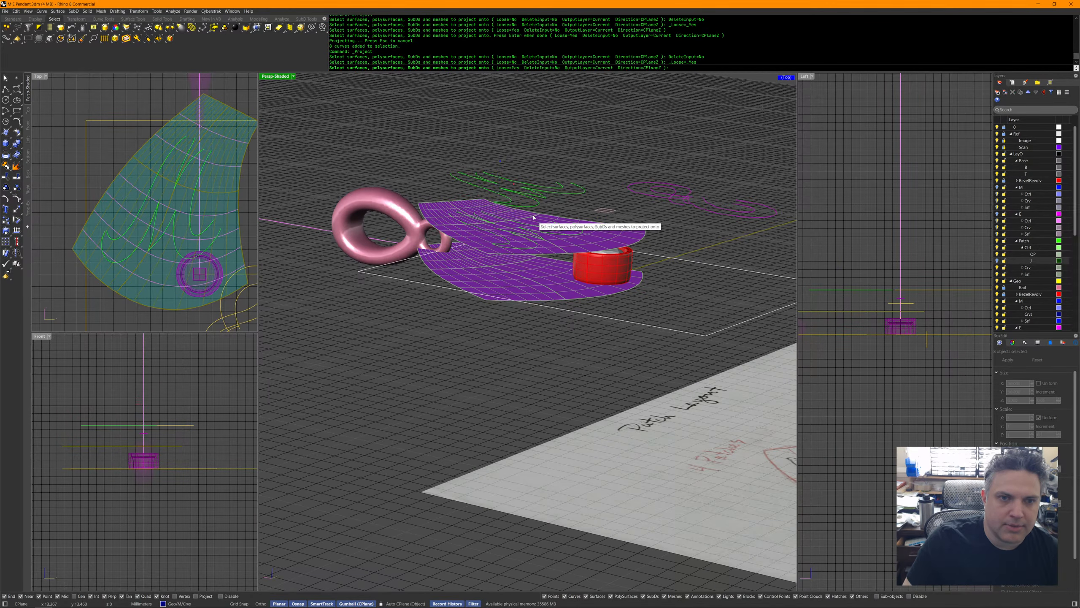
{"action": "left_click", "coordinate": [523, 281]}
{"action": "key", "text": "Return"}
{"action": "left_click", "coordinate": [540, 323]}
{"action": "right_click_drag", "start_coordinate": [542, 338], "coordinate": [511, 268]}
Assign the grouped source M curves to the Geo group's M > Ctrl > J layer.
{"action": "left_click", "coordinate": [535, 112]}
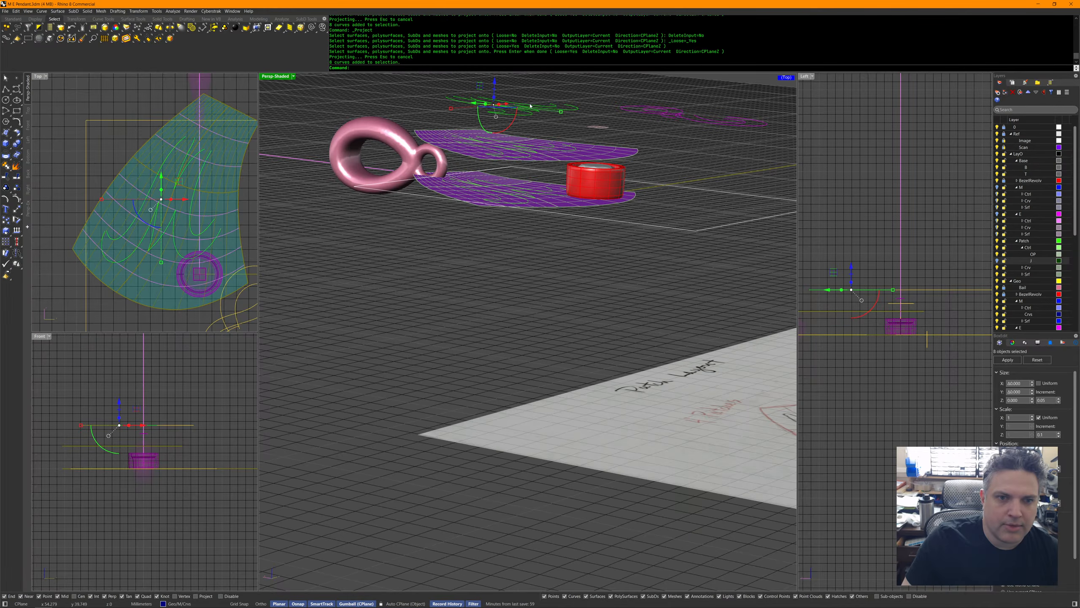
{"action": "middle_click", "coordinate": [541, 112]}
{"action": "left_click", "coordinate": [549, 129]}
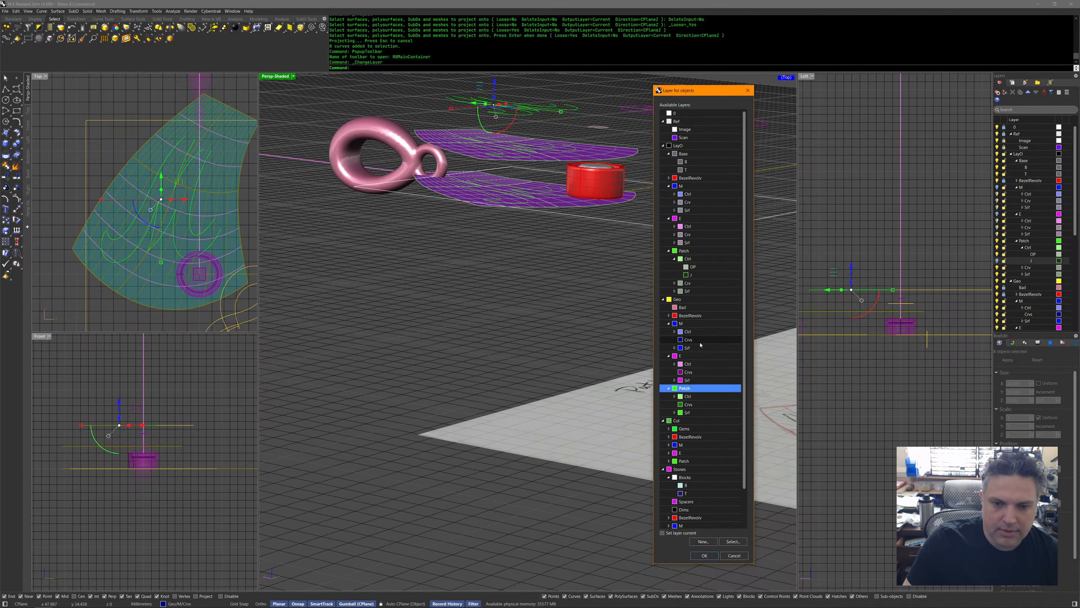
{"action": "scroll", "coordinate": [693, 390], "scroll_direction": "down", "scroll_amount": 2}
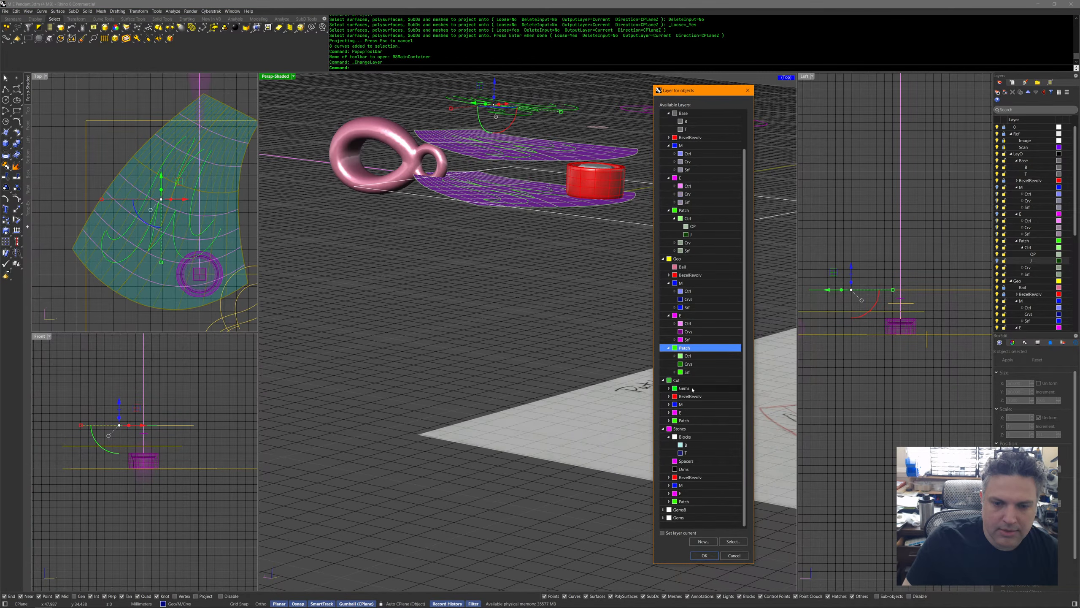
{"action": "left_click", "coordinate": [675, 291]}
{"action": "double_click", "coordinate": [689, 307]}
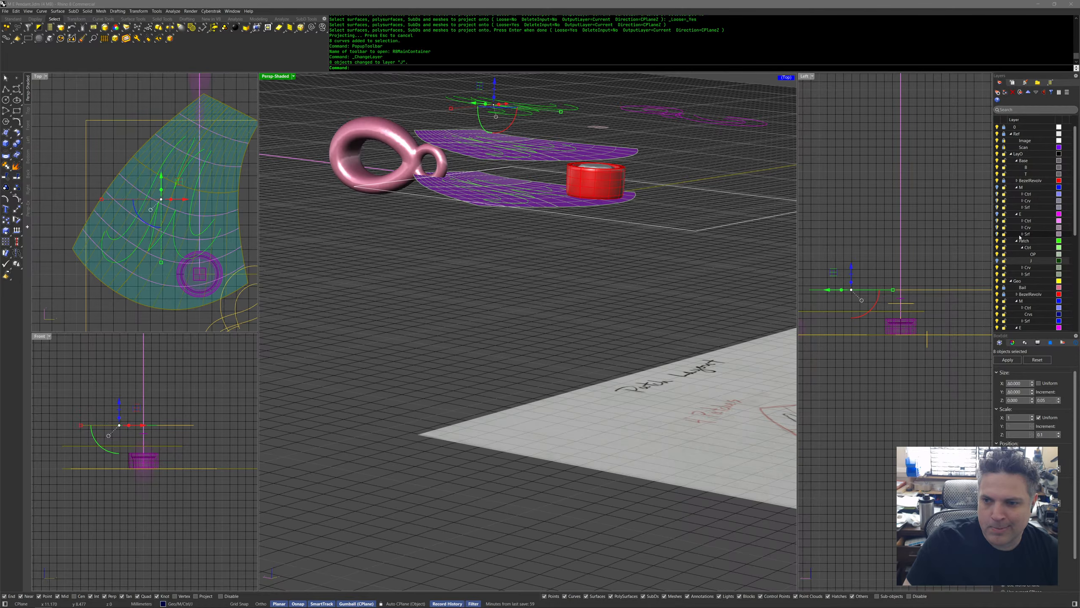
Collapse the layout's M, E and Base layers, make Geo the current layer, and hide Geo's M > Ctrl > J layer.
{"action": "left_click", "coordinate": [1016, 188]}
{"action": "left_click", "coordinate": [1017, 194]}
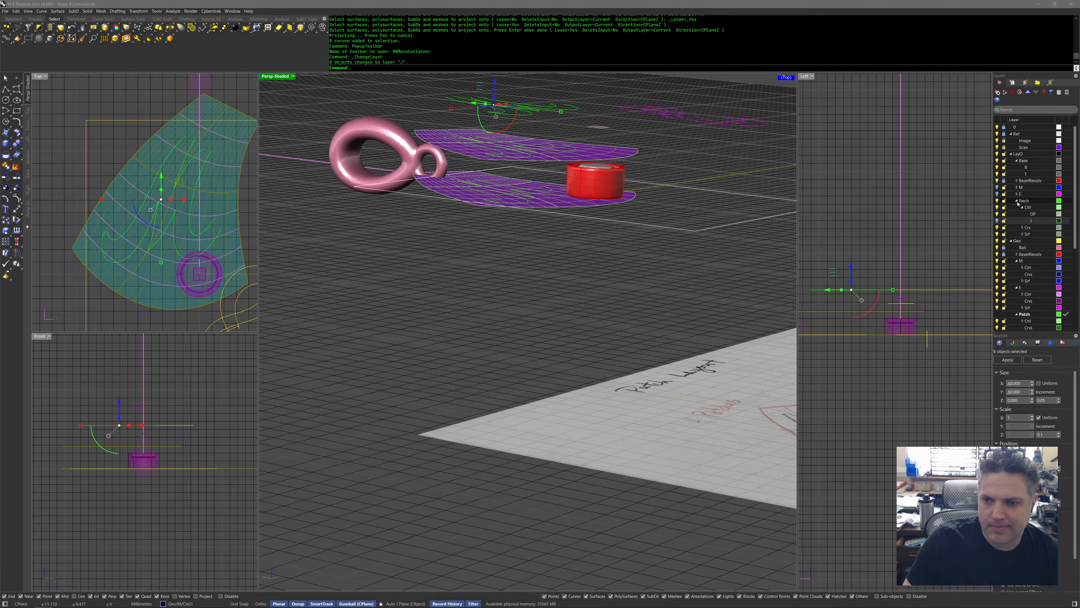
{"action": "left_click", "coordinate": [1017, 161]}
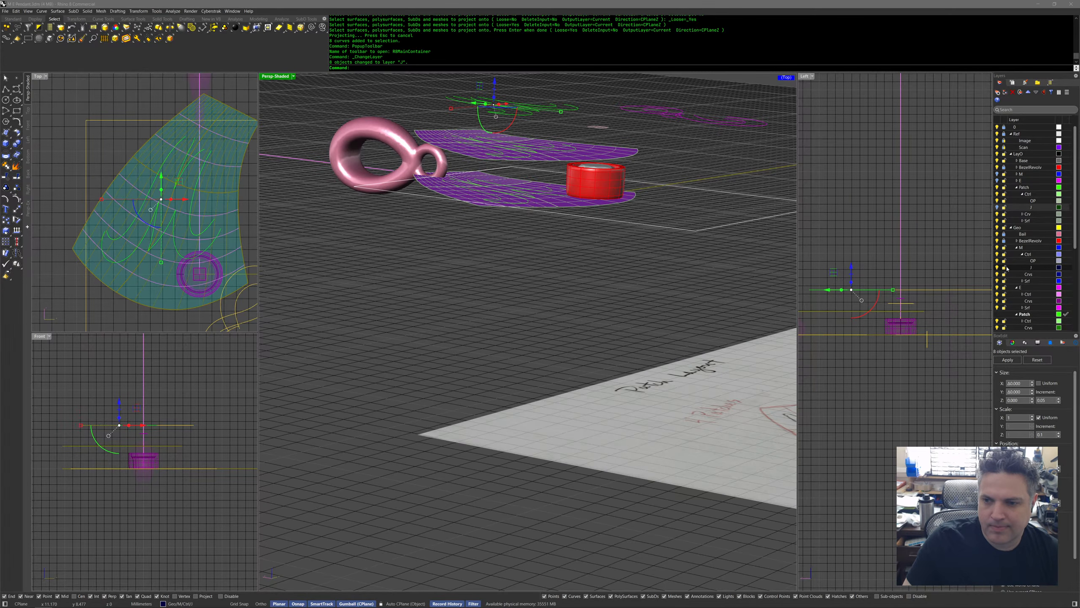
{"action": "double_click", "coordinate": [1020, 267]}
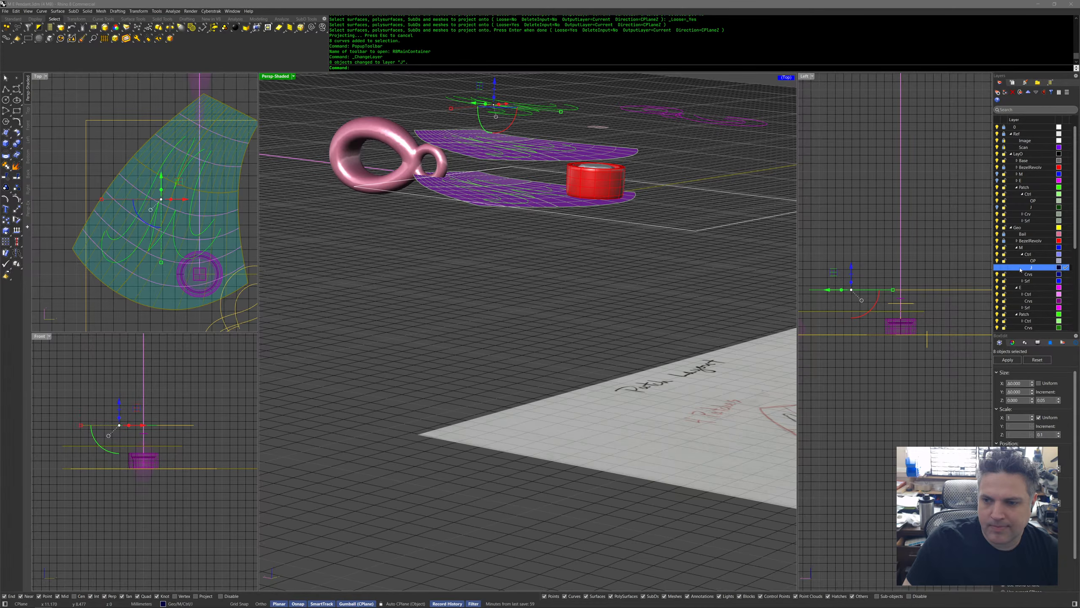
{"action": "left_click", "coordinate": [1066, 231]}
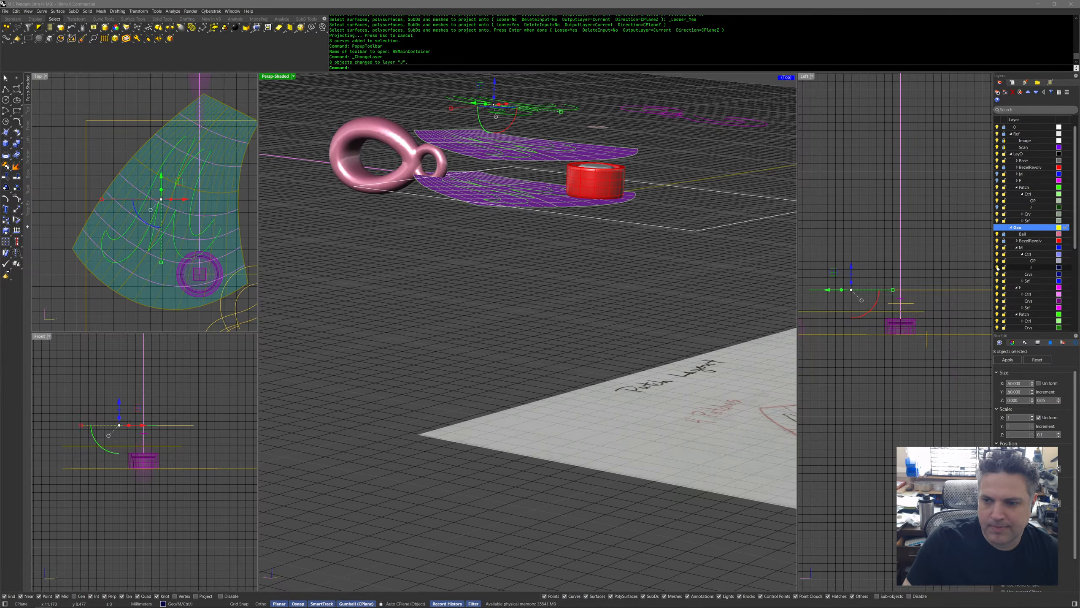
{"action": "left_click", "coordinate": [997, 268]}
{"action": "right_click_drag", "start_coordinate": [572, 183], "coordinate": [570, 233]}
{"action": "left_click_drag", "start_coordinate": [434, 187], "coordinate": [595, 359]}
{"action": "left_click", "coordinate": [570, 252]}
{"action": "left_click", "coordinate": [569, 249]}
{"action": "key", "text": "Escape"}
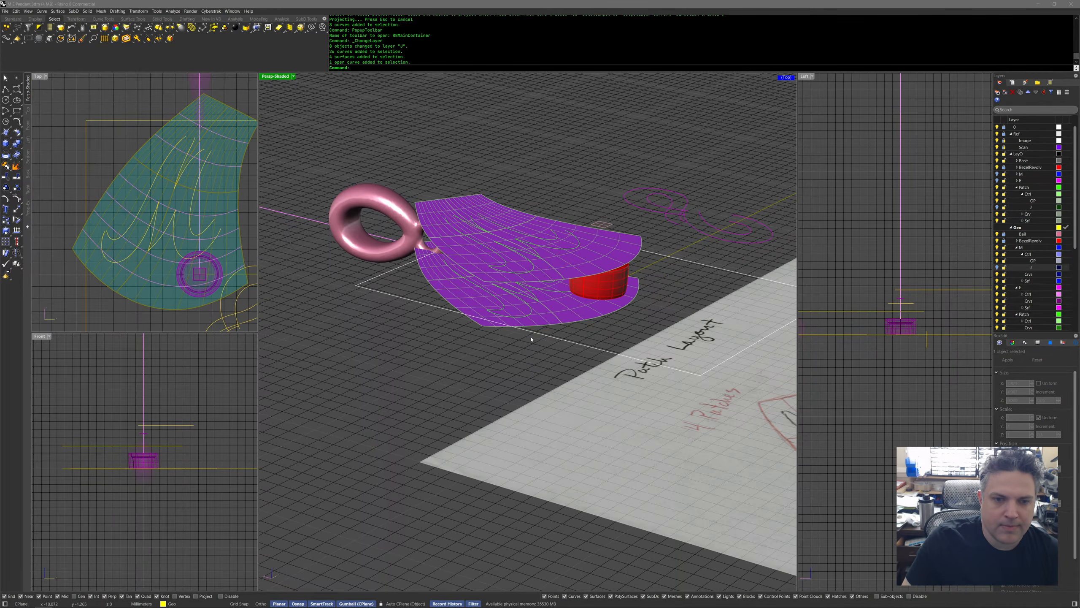
Group the projected M curves on the upper patches, and group those on the lower patches separately.
{"action": "right_click_drag", "start_coordinate": [543, 290], "coordinate": [531, 323]}
{"action": "left_click_drag", "start_coordinate": [434, 231], "coordinate": [584, 293]}
{"action": "middle_click", "coordinate": [584, 294]}
{"action": "left_click", "coordinate": [588, 301]}
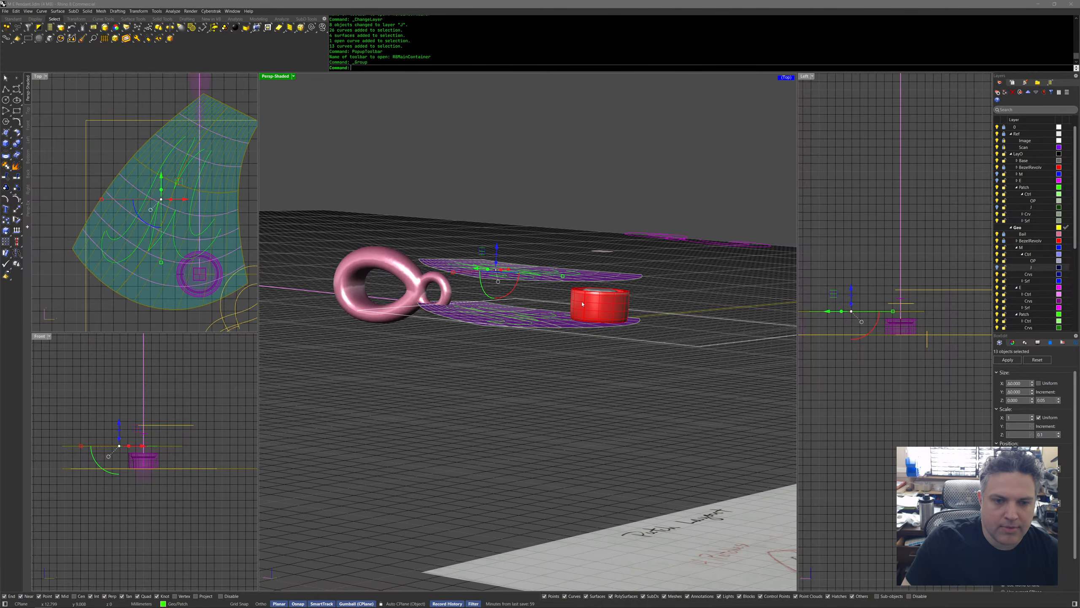
{"action": "left_click_drag", "start_coordinate": [415, 361], "coordinate": [592, 296]}
{"action": "key", "text": "ctrl+g"}
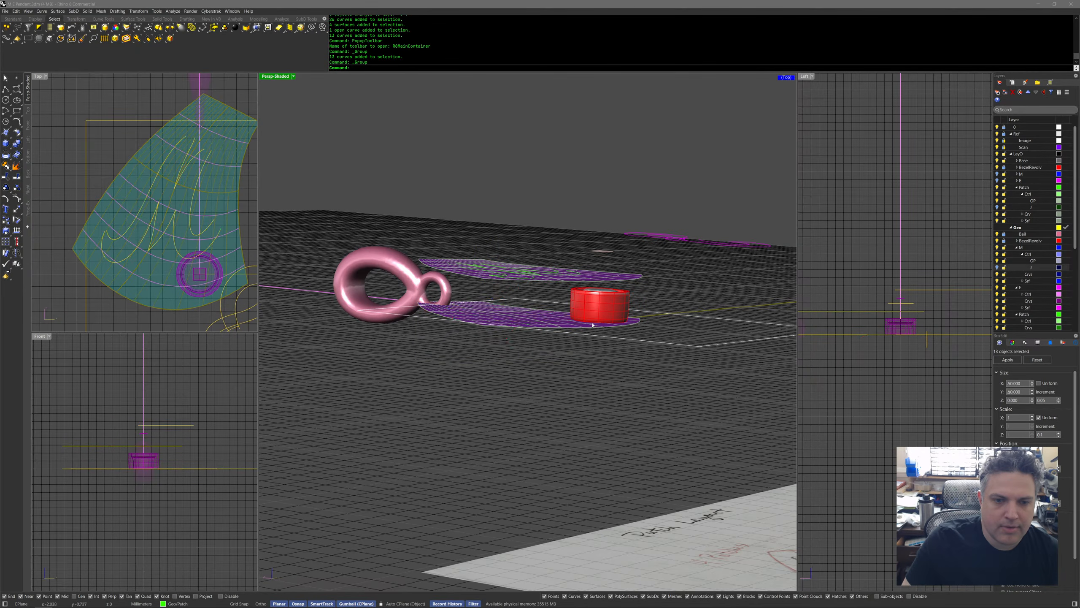
Assign the projected M curves on the upper and lower patches to Geo's M > Crvs layer, leaving the patch surfaces out.
{"action": "left_click", "coordinate": [575, 275], "text": "shift"}
{"action": "left_click", "coordinate": [579, 275], "text": "shift"}
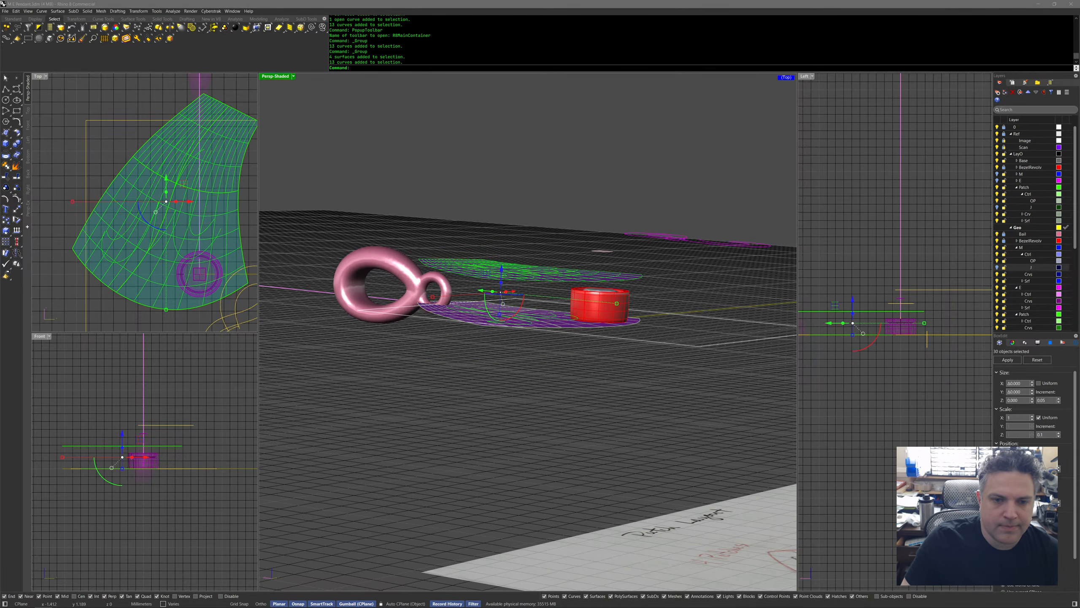
{"action": "left_click", "coordinate": [582, 277], "text": "ctrl"}
{"action": "right_click_drag", "start_coordinate": [615, 292], "coordinate": [616, 313]}
{"action": "middle_click", "coordinate": [616, 314]}
{"action": "left_click", "coordinate": [625, 331]}
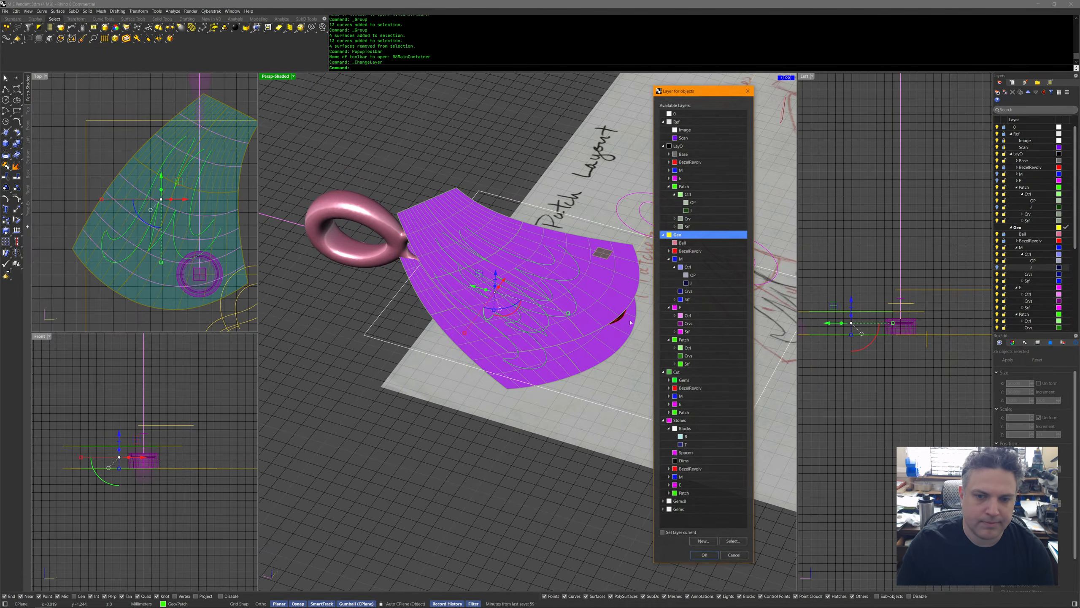
{"action": "double_click", "coordinate": [689, 291]}
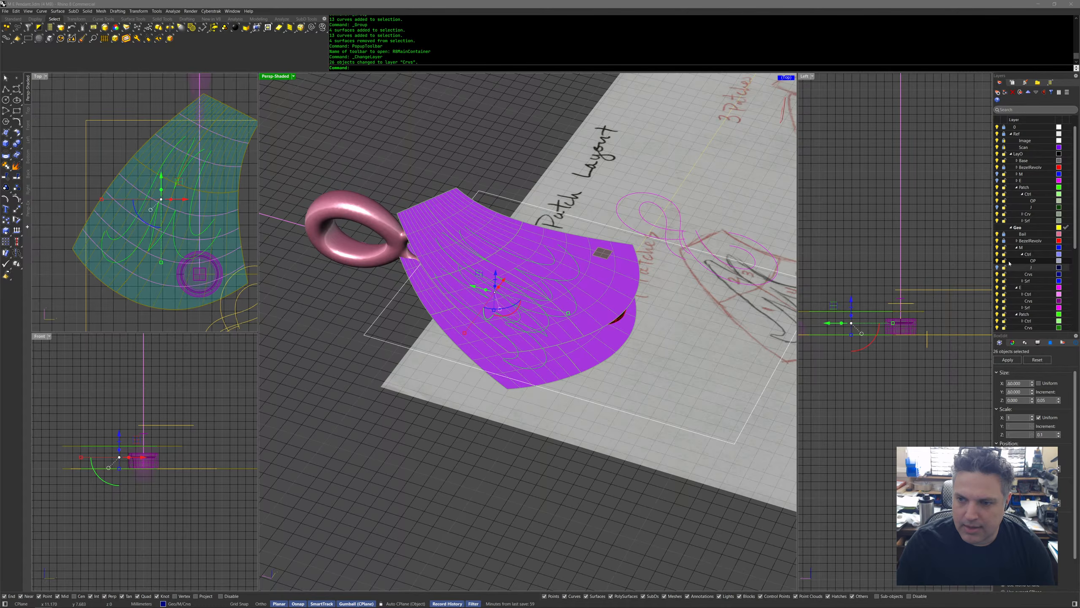
Lock Geo's M > Crvs layer and hide the layout's Patch > Srf layer.
{"action": "left_click", "coordinate": [1004, 274]}
{"action": "right_click_drag", "start_coordinate": [505, 354], "coordinate": [786, 291]}
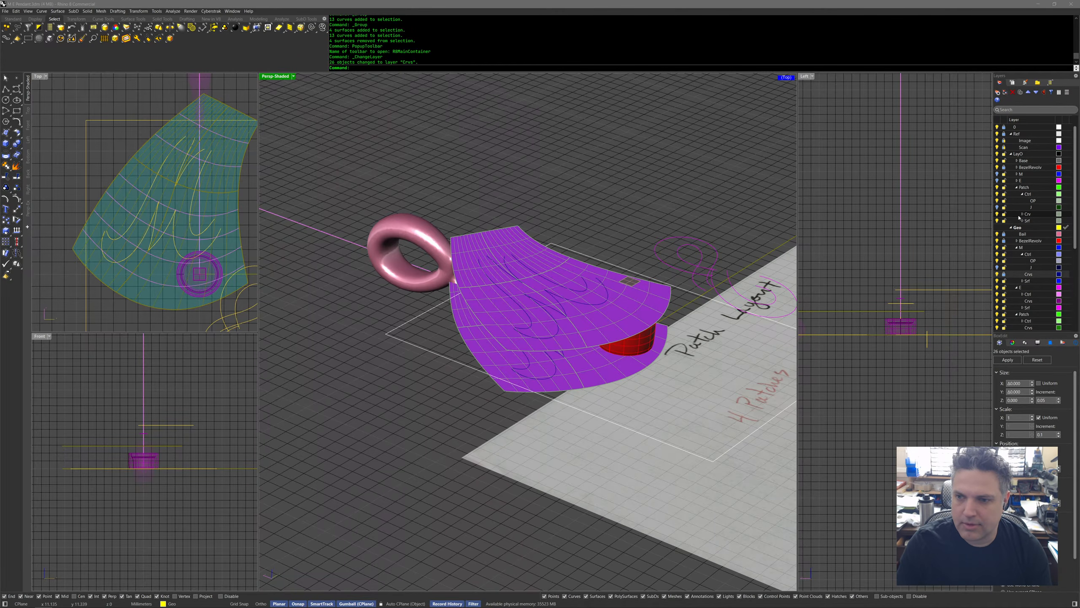
{"action": "left_click", "coordinate": [997, 220]}
{"action": "right_click_drag", "start_coordinate": [544, 314], "coordinate": [588, 372]}
{"action": "scroll", "coordinate": [600, 342], "scroll_direction": "down", "scroll_amount": 5}
{"action": "scroll", "coordinate": [588, 372], "scroll_direction": "down", "scroll_amount": 3}
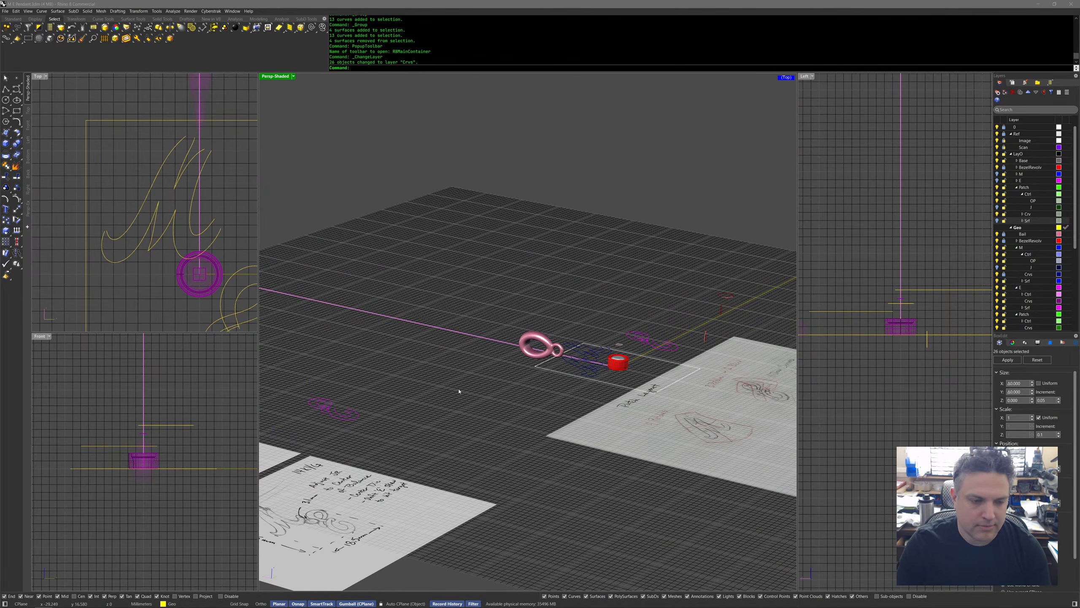
{"action": "right_click_drag", "start_coordinate": [429, 391], "coordinate": [511, 386], "text": "shift"}
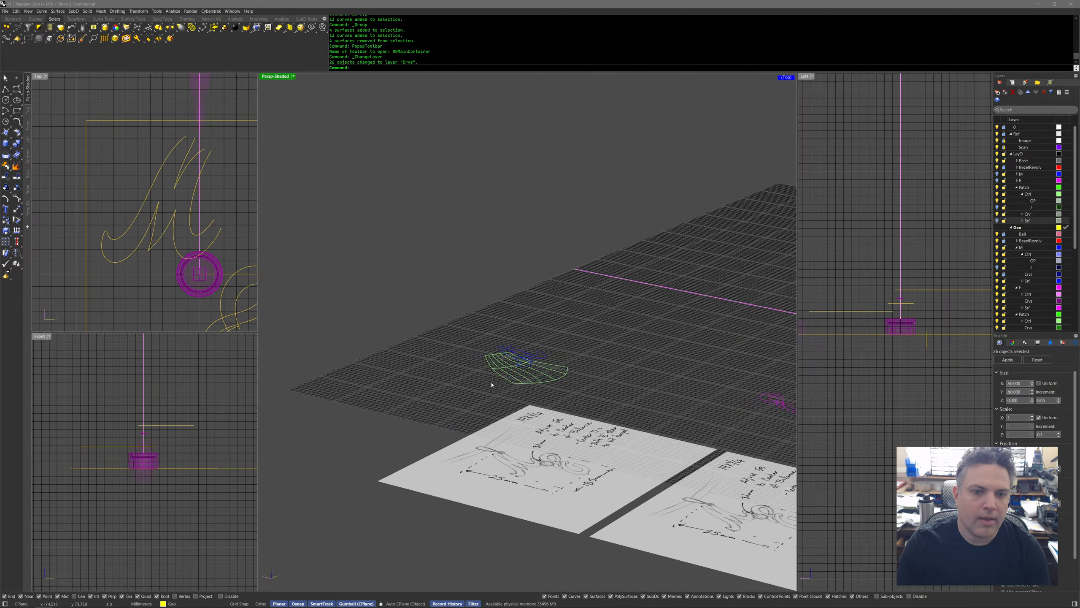
{"action": "scroll", "coordinate": [511, 386], "scroll_direction": "up", "scroll_amount": 5}
{"action": "right_click_drag", "start_coordinate": [598, 376], "coordinate": [614, 361]}
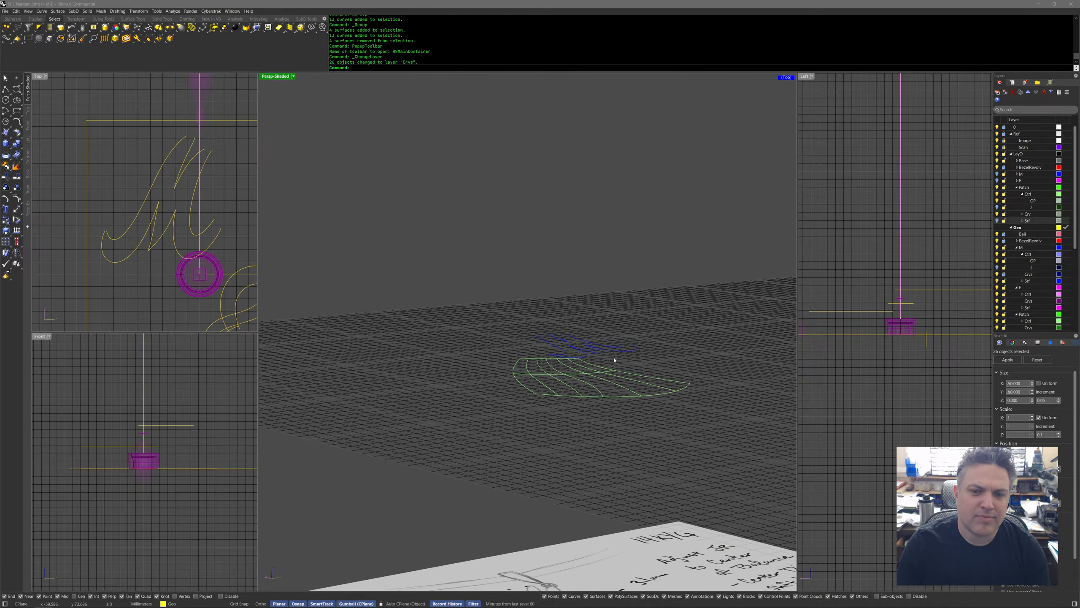
{"action": "left_click", "coordinate": [618, 350]}
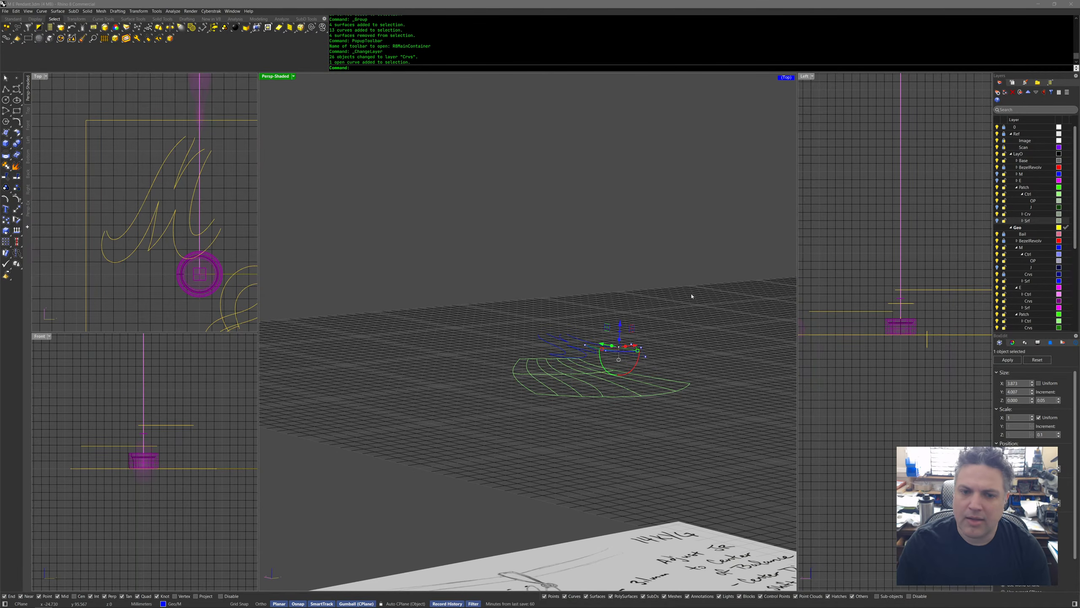
{"action": "left_click_drag", "start_coordinate": [501, 313], "coordinate": [674, 374]}
{"action": "right_click_drag", "start_coordinate": [676, 365], "coordinate": [676, 361]}
{"action": "middle_click", "coordinate": [676, 360]}
{"action": "left_click", "coordinate": [684, 364]}
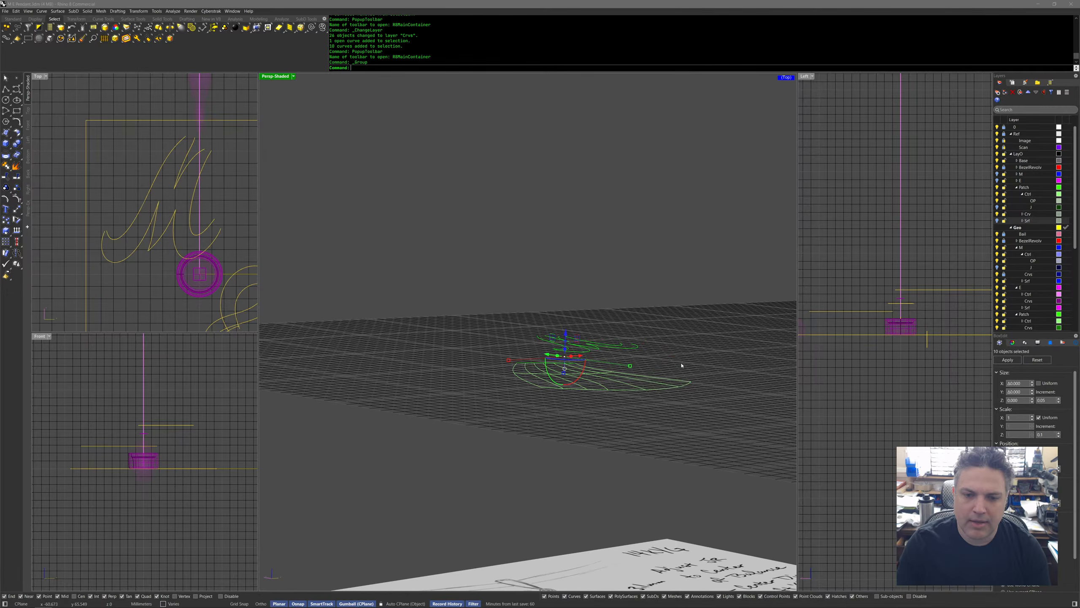
{"action": "scroll", "coordinate": [179, 243], "scroll_direction": "down", "scroll_amount": 5}
{"action": "mouse_move", "coordinate": [180, 243]}
{"action": "right_mouse_down"}
{"action": "mouse_move", "coordinate": [218, 275]}
{"action": "mouse_move", "coordinate": [211, 216]}
{"action": "right_mouse_up"}
{"action": "scroll", "coordinate": [218, 276], "scroll_direction": "up", "scroll_amount": 8}
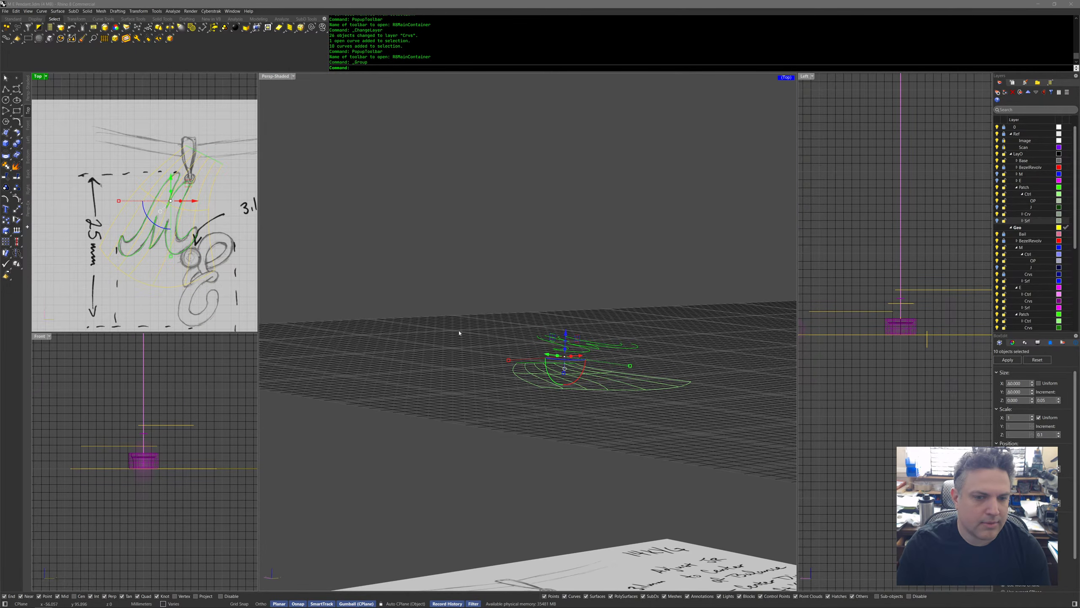
{"action": "right_click_drag", "start_coordinate": [374, 301], "coordinate": [578, 376]}
{"action": "key", "text": "Delete"}
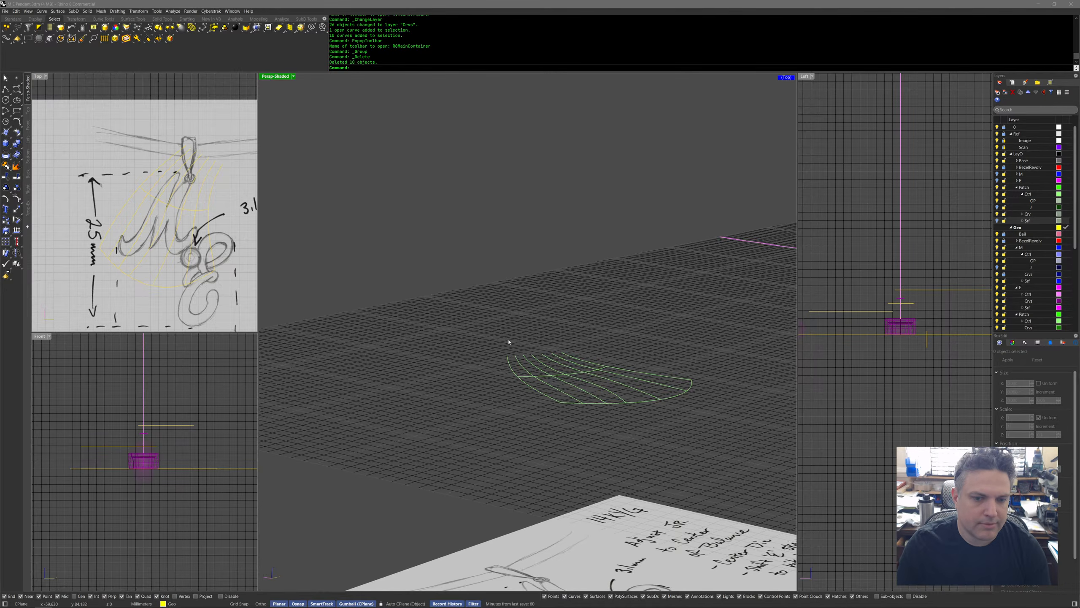
{"action": "key", "text": "ctrl+z"}
{"action": "key", "text": "ctrl+z"}
Group the flat M curves that float above the separate patch curve network.
{"action": "left_click", "coordinate": [497, 363]}
{"action": "right_click_drag", "start_coordinate": [498, 363], "coordinate": [495, 342]}
{"action": "left_click_drag", "start_coordinate": [478, 305], "coordinate": [668, 362]}
{"action": "middle_click", "coordinate": [667, 361]}
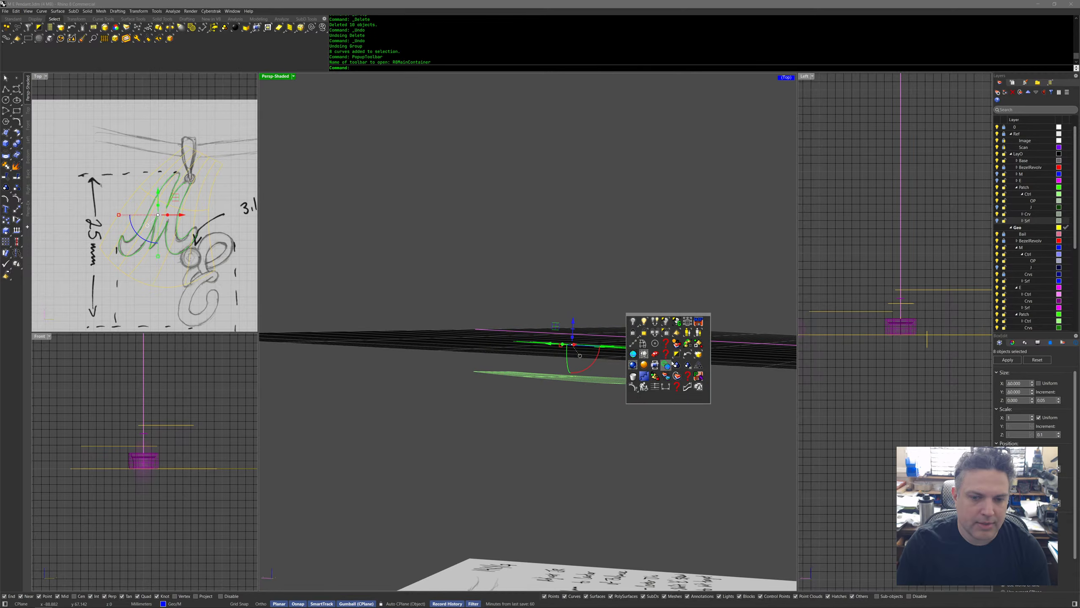
{"action": "left_click", "coordinate": [671, 360]}
Assign the grouped flat M curves to Geo's M > Ctrl layer and lock that layer.
{"action": "right_click_drag", "start_coordinate": [672, 360], "coordinate": [688, 383]}
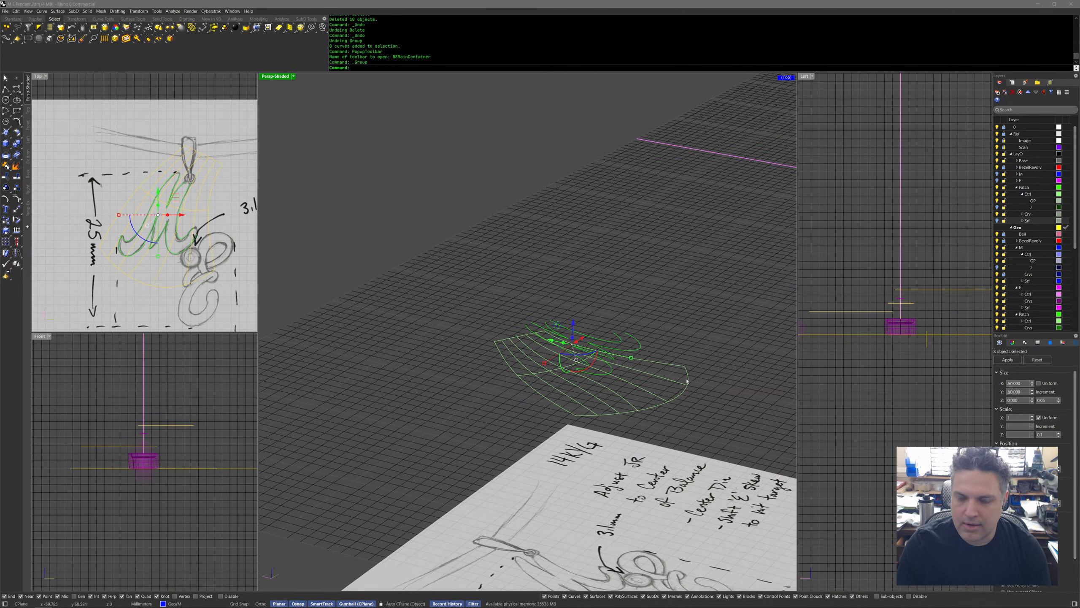
{"action": "middle_click", "coordinate": [687, 381]}
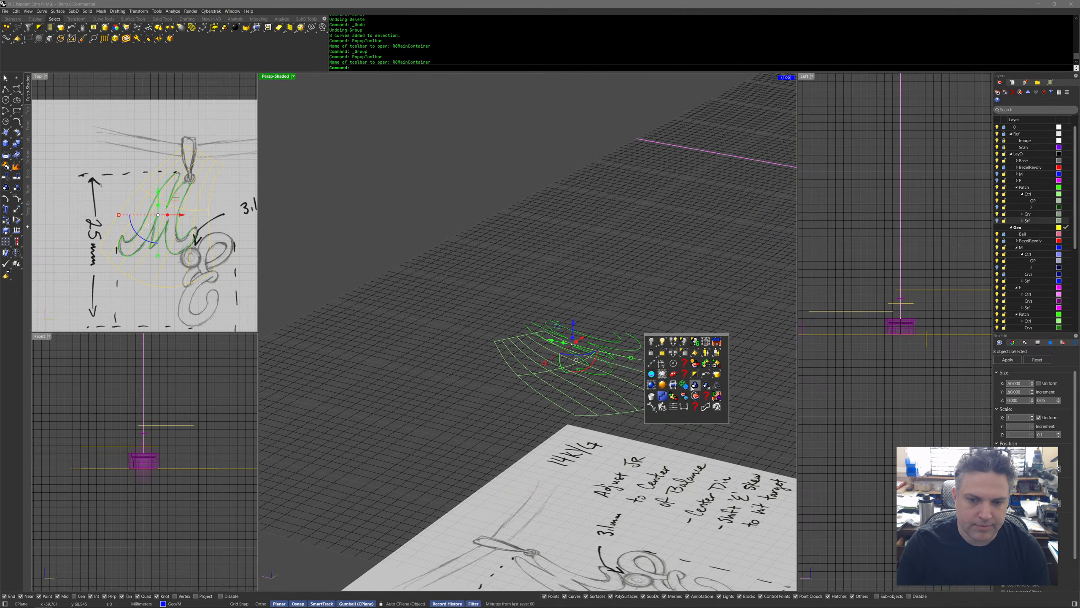
{"action": "left_click", "coordinate": [693, 386]}
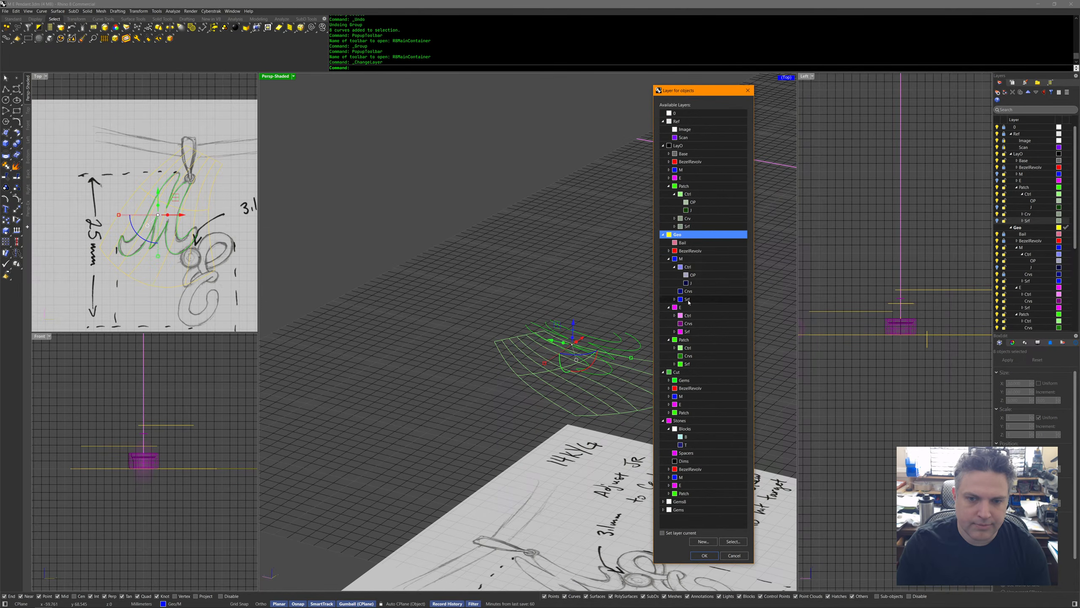
{"action": "double_click", "coordinate": [681, 267]}
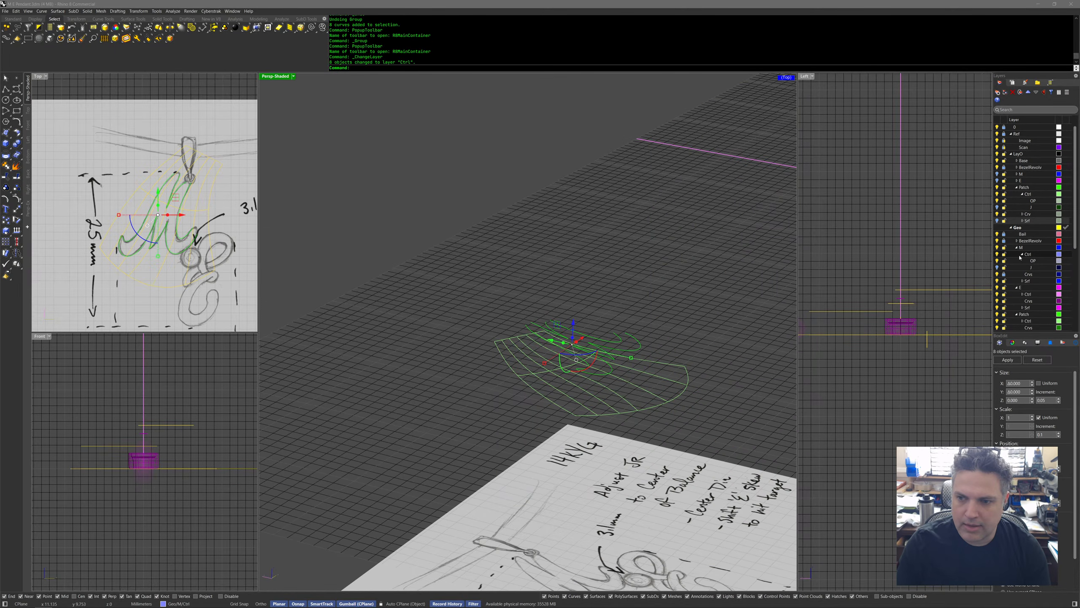
{"action": "left_click", "coordinate": [1005, 254]}
Rebuild the two short edge curves at the narrow end of the patch curve network.
{"action": "right_click_drag", "start_coordinate": [696, 313], "coordinate": [657, 301]}
{"action": "left_click_drag", "start_coordinate": [458, 325], "coordinate": [743, 458]}
{"action": "right_click_drag", "start_coordinate": [723, 437], "coordinate": [524, 422]}
{"action": "left_click", "coordinate": [523, 421]}
{"action": "scroll", "coordinate": [586, 386], "scroll_direction": "up", "scroll_amount": 5}
{"action": "right_click_drag", "start_coordinate": [586, 386], "coordinate": [620, 361]}
{"action": "left_click", "coordinate": [623, 384]}
{"action": "left_click", "coordinate": [610, 359], "text": "shift"}
{"action": "middle_click", "coordinate": [621, 361]}
{"action": "left_click", "coordinate": [623, 387]}
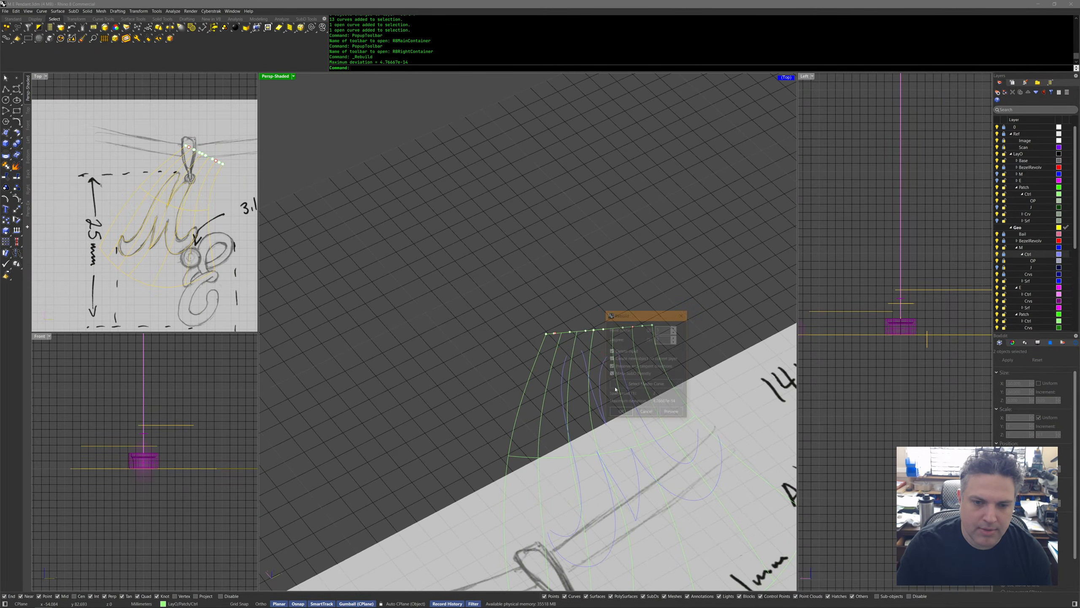
{"action": "left_click", "coordinate": [674, 333]}
{"action": "left_click", "coordinate": [623, 413]}
Check the control points of the network's middle and wide-end cross curves.
{"action": "right_click_drag", "start_coordinate": [618, 409], "coordinate": [536, 337]}
{"action": "left_click", "coordinate": [535, 337]}
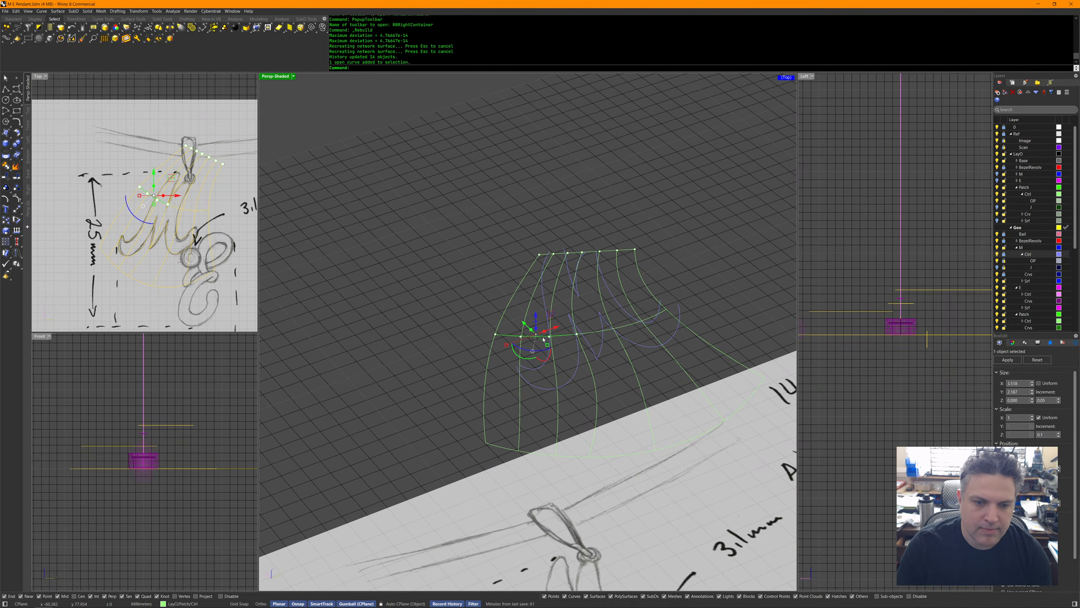
{"action": "left_click", "coordinate": [590, 335]}
{"action": "left_click", "coordinate": [535, 453]}
{"action": "right_click_drag", "start_coordinate": [535, 452], "coordinate": [537, 421]}
{"action": "left_click", "coordinate": [608, 443]}
{"action": "key", "text": "Escape"}
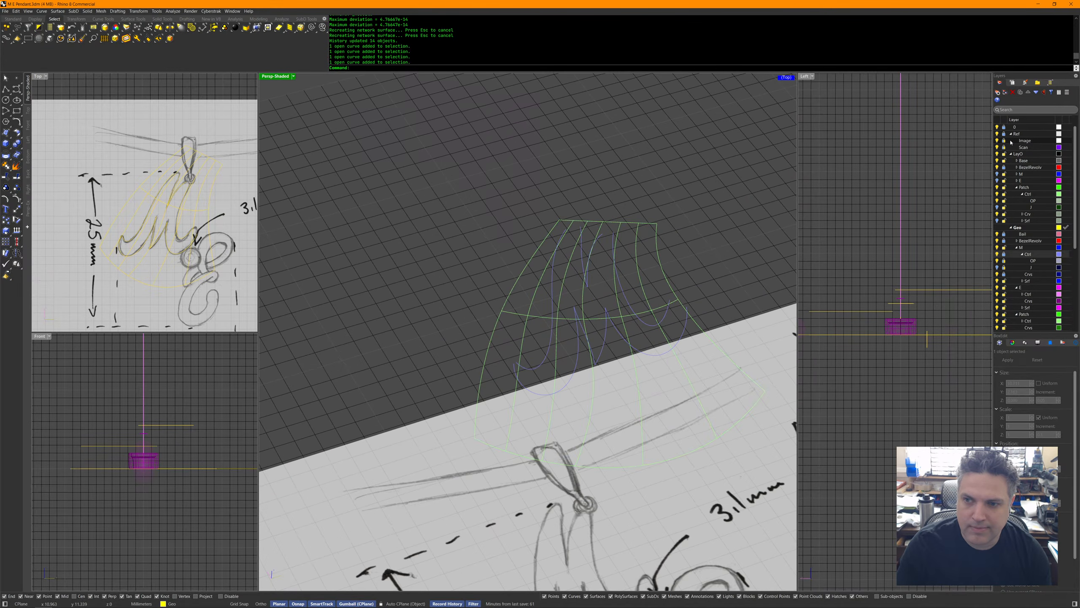
Hide the Ref layer and turn on control points for the central lengthwise curve and the two narrow-end edge curves.
{"action": "left_click", "coordinate": [996, 134]}
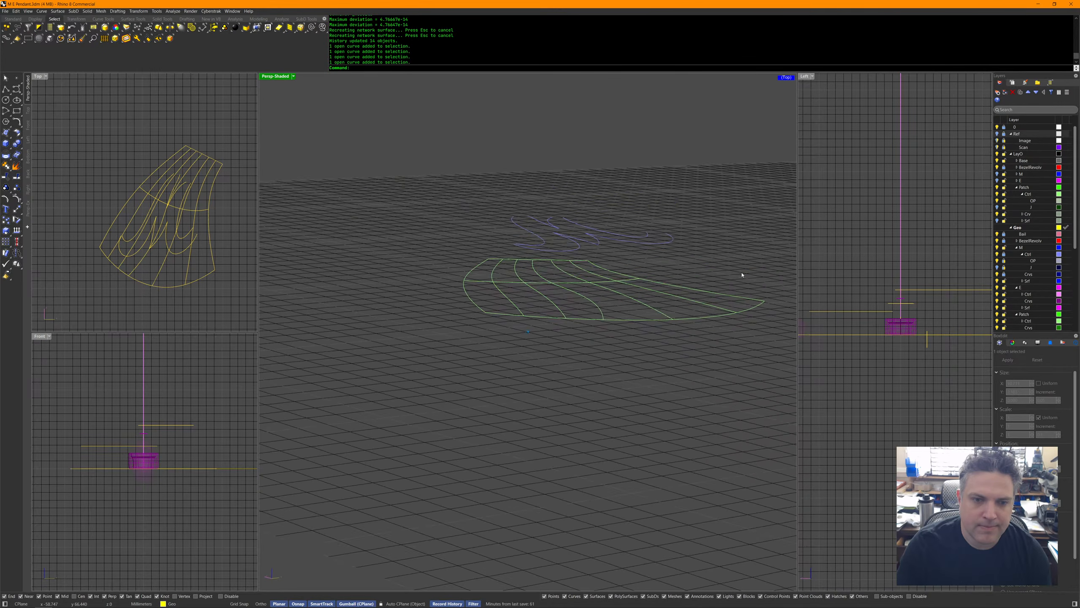
{"action": "left_click", "coordinate": [210, 207]}
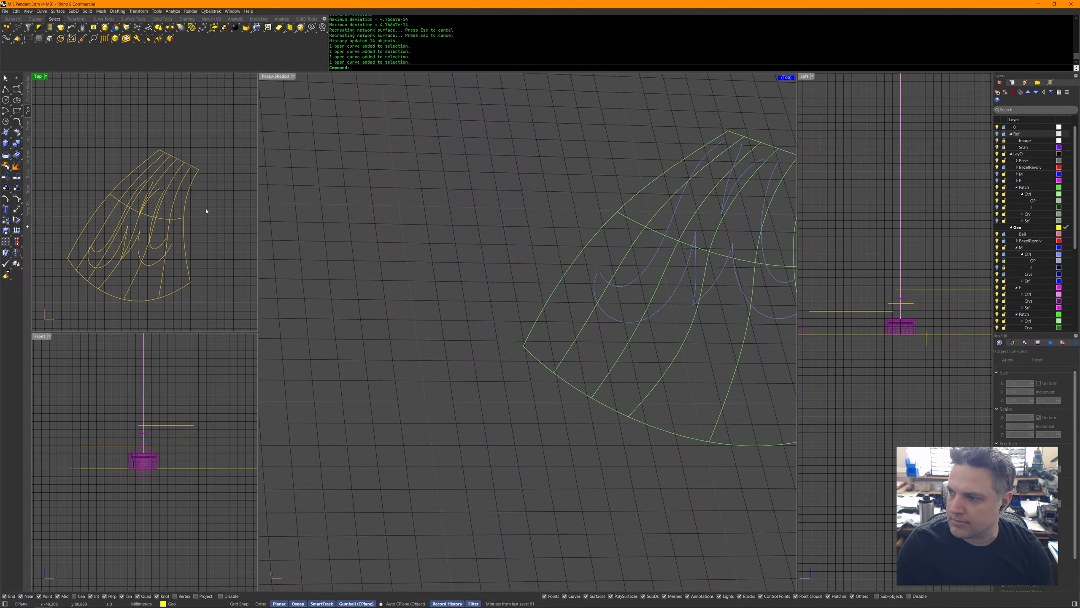
{"action": "left_click", "coordinate": [208, 174]}
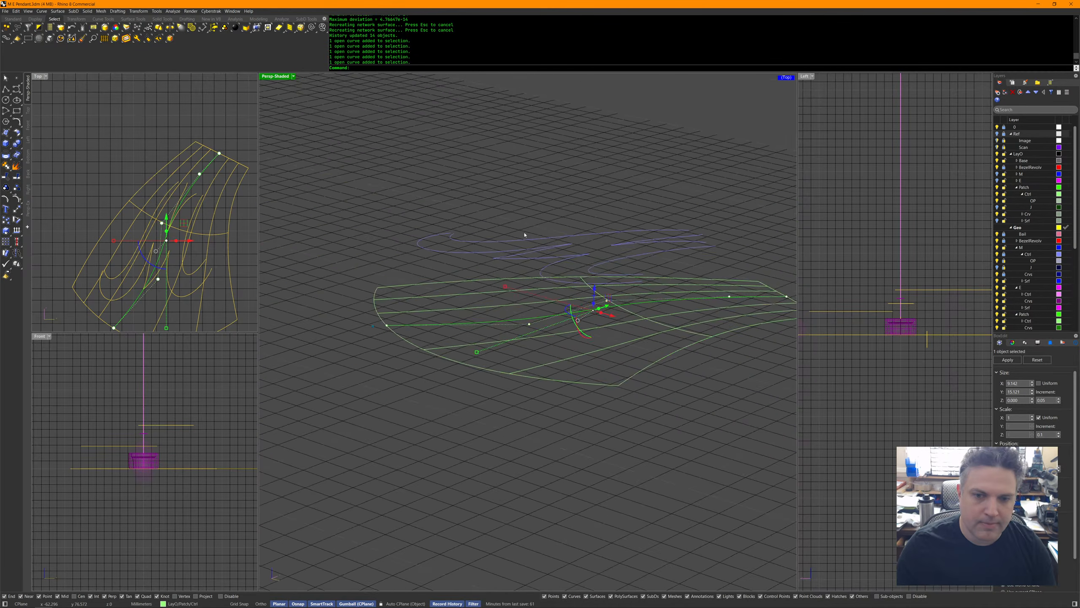
{"action": "left_click_drag", "start_coordinate": [566, 219], "coordinate": [662, 317]}
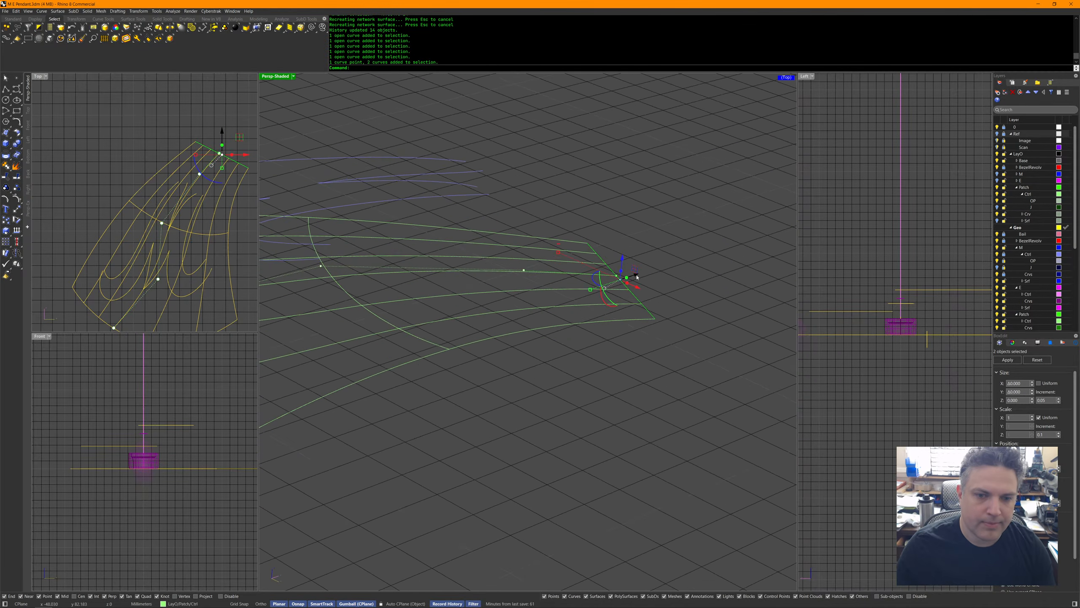
{"action": "left_click", "coordinate": [614, 265]}
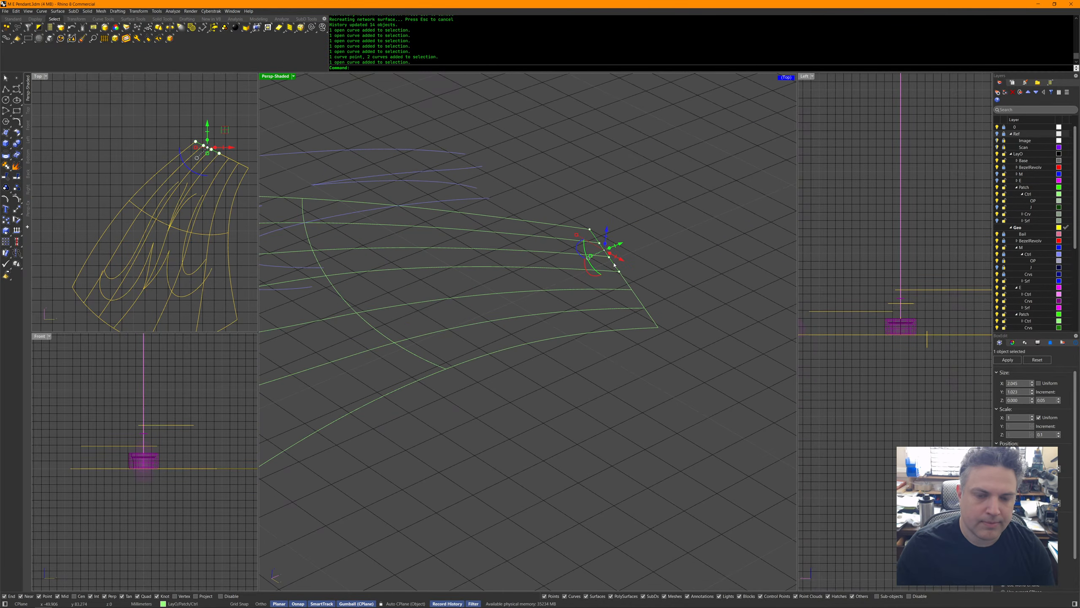
{"action": "left_click", "coordinate": [626, 282], "text": "shift"}
{"action": "left_click", "coordinate": [578, 271], "text": "shift"}
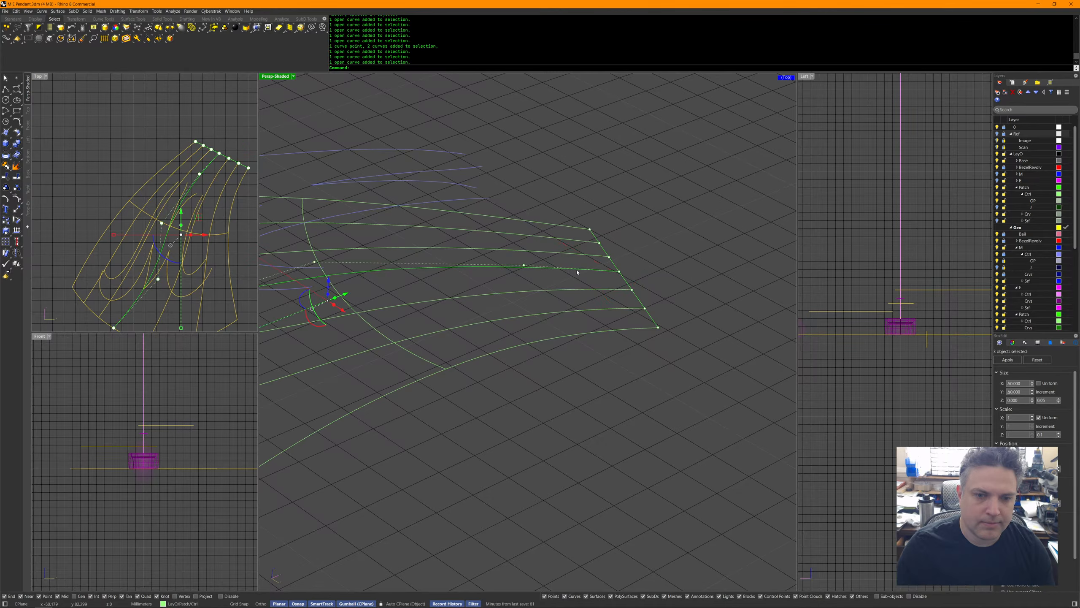
{"action": "middle_click", "coordinate": [576, 269]}
{"action": "left_click", "coordinate": [540, 296]}
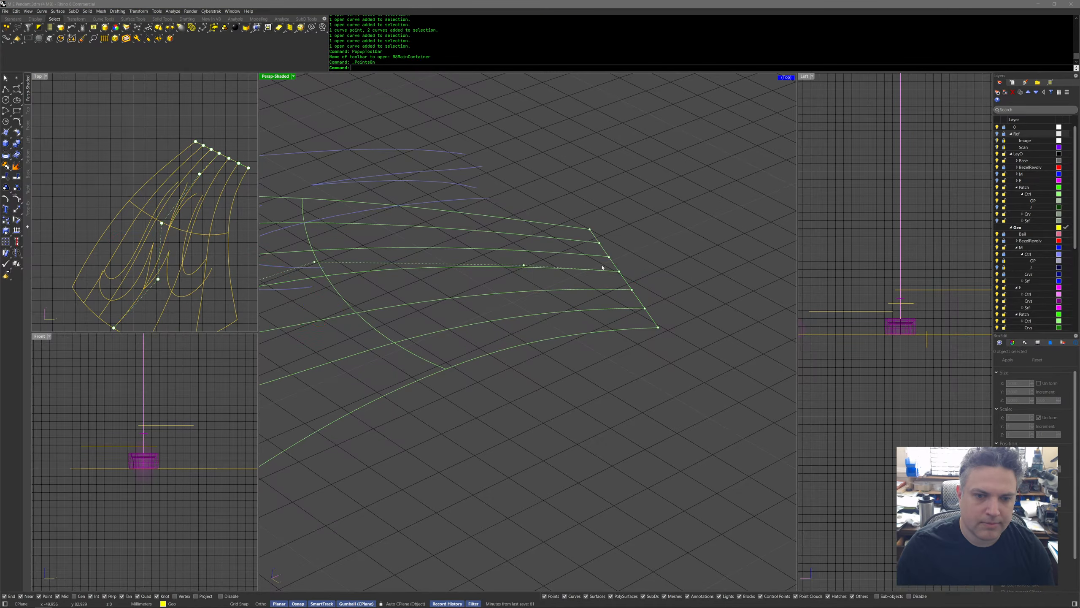
Lower the shared centre point at the network's narrow end and the adjacent control point on the central curve.
{"action": "left_click_drag", "start_coordinate": [655, 275], "coordinate": [620, 274]}
{"action": "right_click_drag", "start_coordinate": [528, 258], "coordinate": [535, 259], "text": "shift"}
{"action": "left_click", "coordinate": [531, 266]}
{"action": "left_click_drag", "start_coordinate": [531, 249], "coordinate": [531, 260]}
{"action": "right_click_drag", "start_coordinate": [646, 260], "coordinate": [520, 319]}
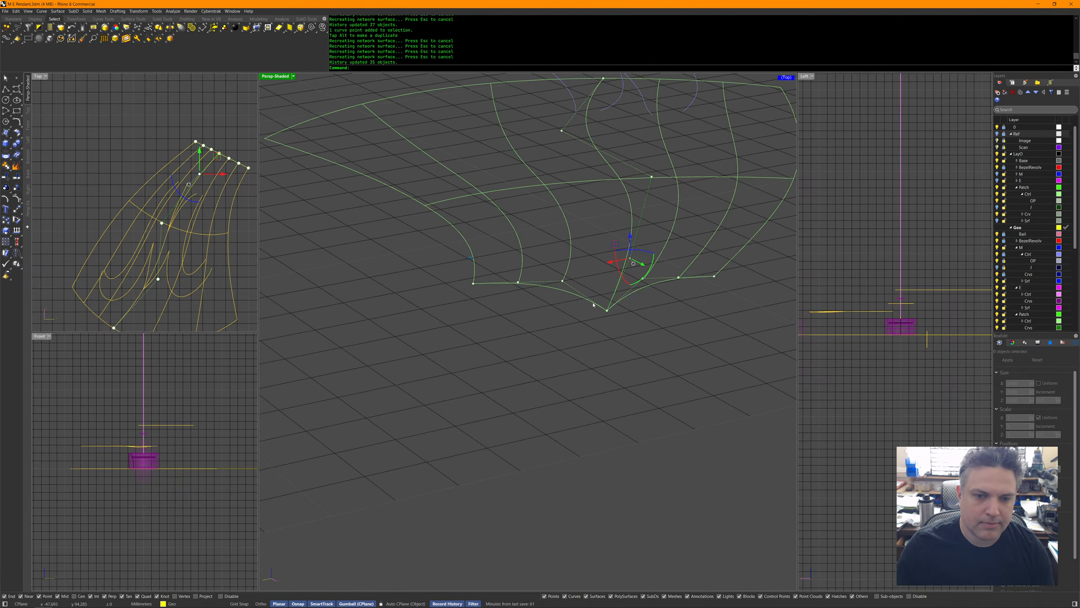
Turn on control points for both outer side curves and lower the two corner points at the narrow end.
{"action": "left_click", "coordinate": [714, 276]}
{"action": "left_click", "coordinate": [754, 235]}
{"action": "left_click", "coordinate": [465, 258], "text": "shift"}
{"action": "middle_click", "coordinate": [438, 268]}
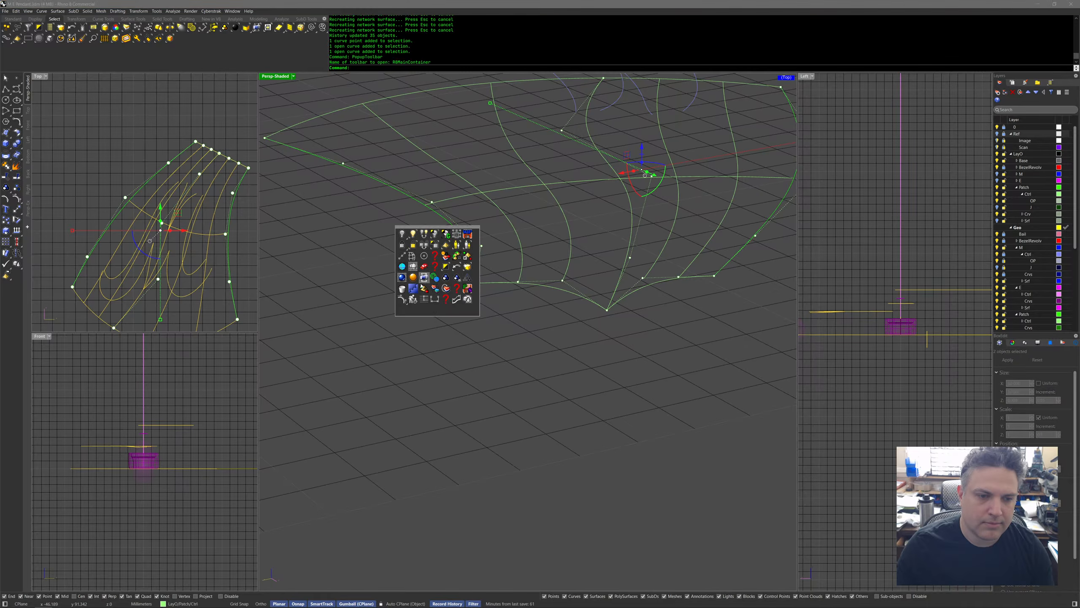
{"action": "left_click", "coordinate": [402, 299]}
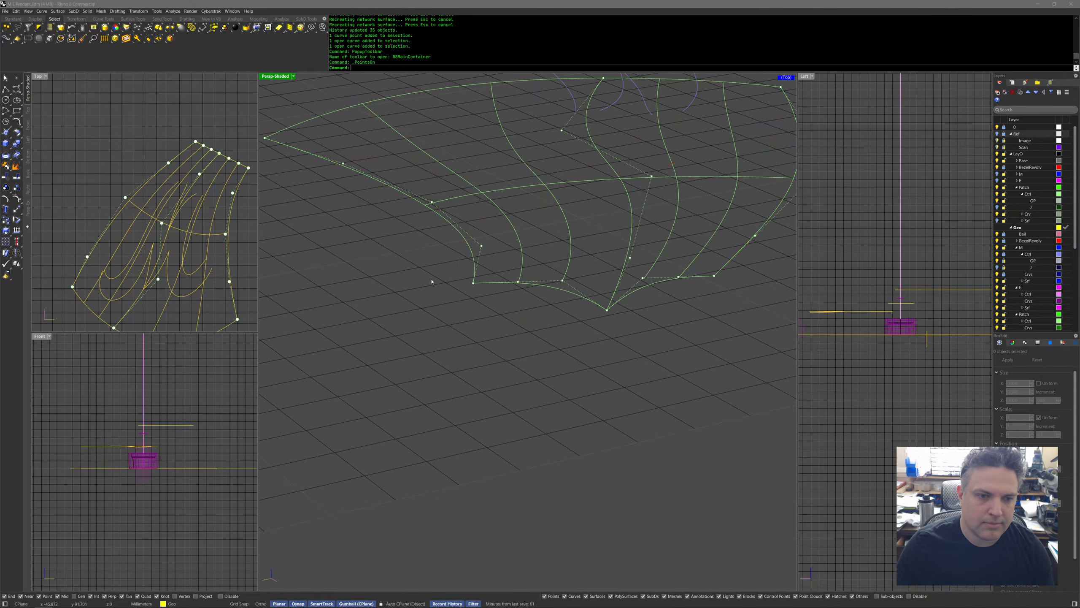
{"action": "left_click_drag", "start_coordinate": [449, 270], "coordinate": [495, 301]}
{"action": "left_click_drag", "start_coordinate": [704, 265], "coordinate": [724, 301], "text": "shift"}
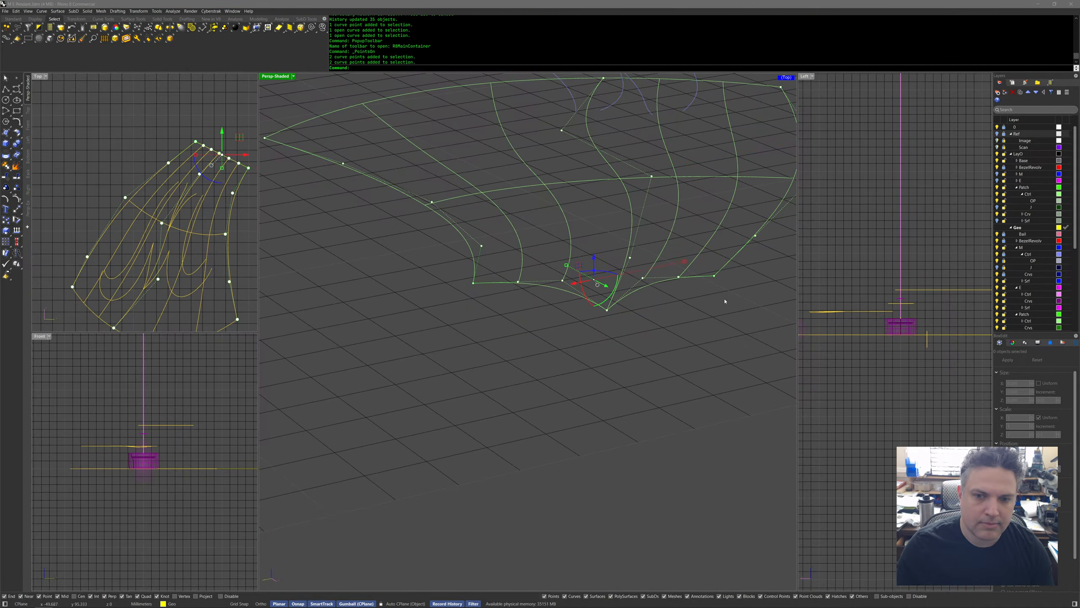
{"action": "left_click_drag", "start_coordinate": [592, 259], "coordinate": [595, 294]}
{"action": "left_click", "coordinate": [673, 363]}
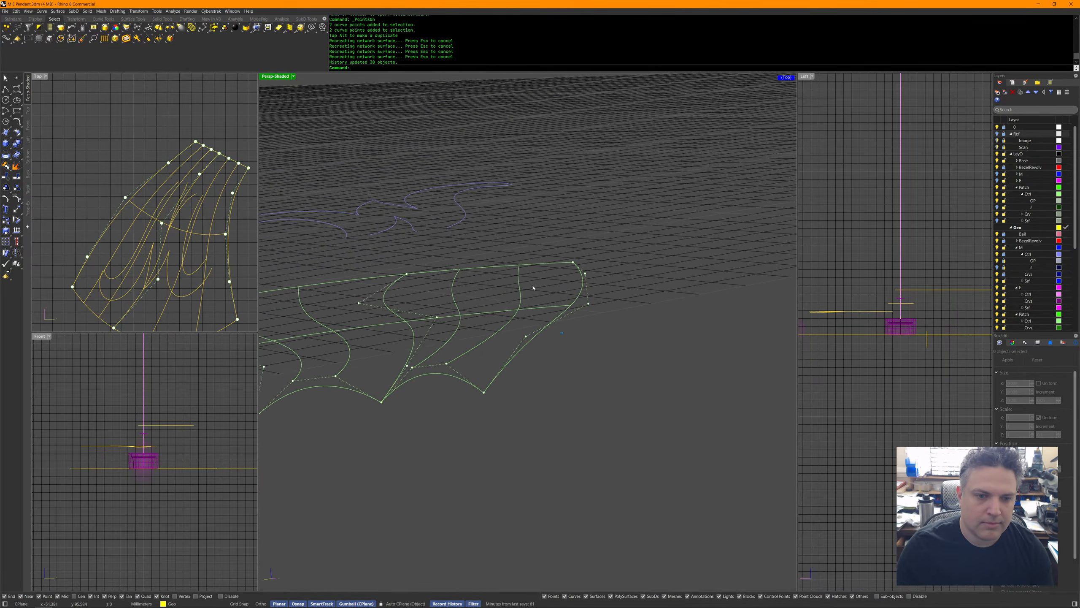
Turn on control points for the network's middle and wide-end cross curves.
{"action": "left_click", "coordinate": [489, 324]}
{"action": "left_click", "coordinate": [490, 324], "text": "shift"}
{"action": "left_click", "coordinate": [496, 273], "text": "shift"}
{"action": "left_click", "coordinate": [539, 270], "text": "shift"}
{"action": "middle_click", "coordinate": [539, 270]}
{"action": "left_click", "coordinate": [531, 293]}
Adjust the heights of the corner and centre control points along the network's wide end.
{"action": "left_click_drag", "start_coordinate": [752, 254], "coordinate": [658, 326]}
{"action": "right_click_drag", "start_coordinate": [654, 320], "coordinate": [645, 284]}
{"action": "left_click_drag", "start_coordinate": [635, 288], "coordinate": [626, 267]}
{"action": "right_click_drag", "start_coordinate": [625, 267], "coordinate": [522, 287]}
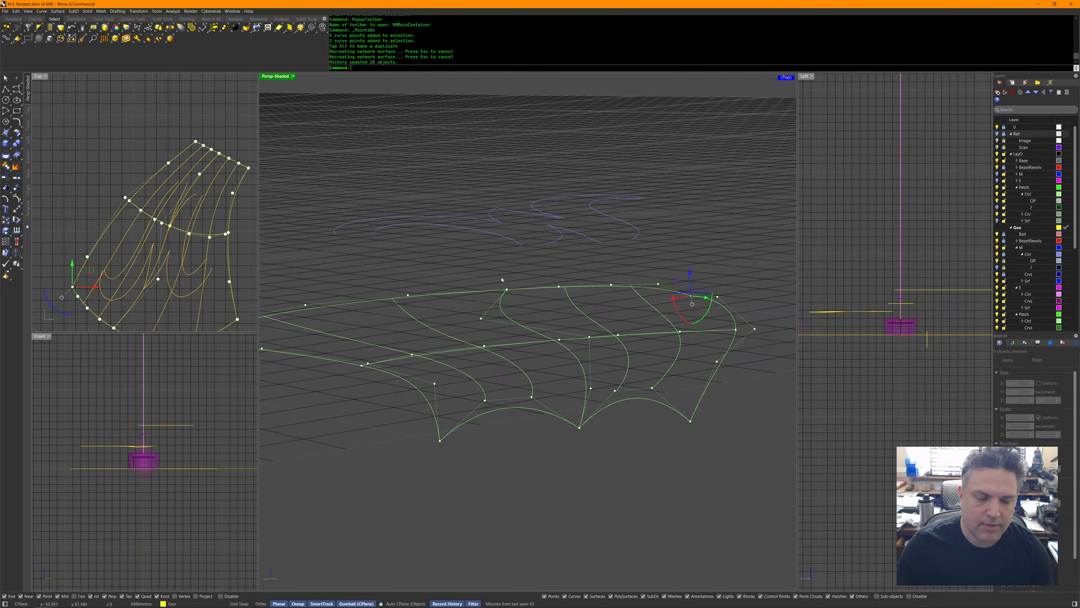
{"action": "left_click_drag", "start_coordinate": [493, 281], "coordinate": [534, 305]}
{"action": "right_click_drag", "start_coordinate": [272, 316], "coordinate": [474, 316], "text": "shift"}
{"action": "left_click_drag", "start_coordinate": [370, 313], "coordinate": [400, 338]}
{"action": "left_click_drag", "start_coordinate": [473, 343], "coordinate": [508, 378]}
{"action": "left_click_drag", "start_coordinate": [499, 333], "coordinate": [500, 344]}
Adjust the heights of the middle cross curve's end points and the neighbouring network control points.
{"action": "left_click_drag", "start_coordinate": [589, 396], "coordinate": [614, 351]}
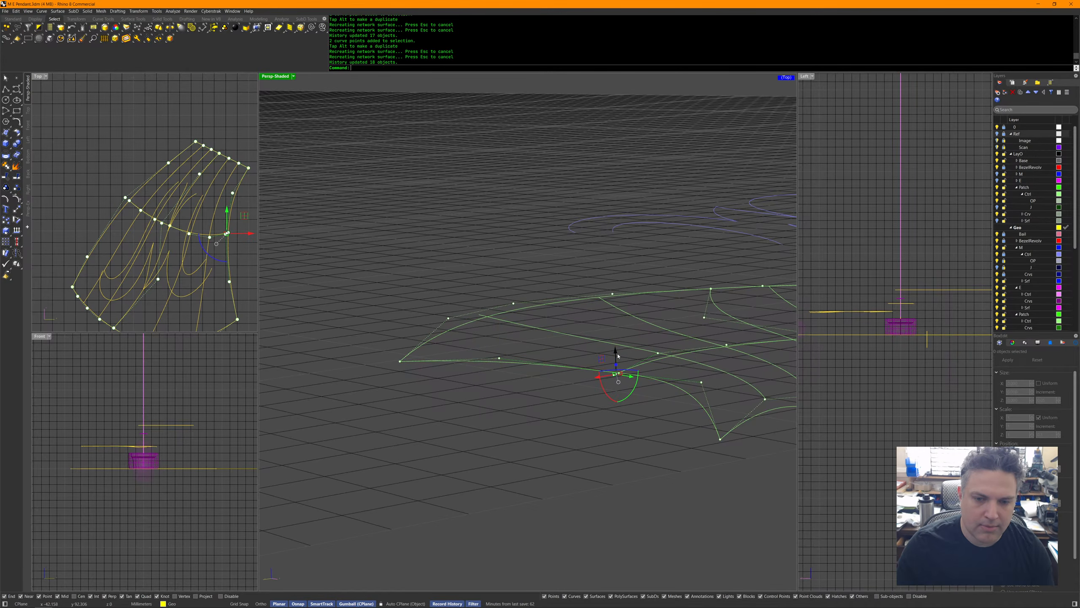
{"action": "left_click_drag", "start_coordinate": [666, 409], "coordinate": [702, 377]}
{"action": "right_click_drag", "start_coordinate": [735, 409], "coordinate": [684, 376]}
{"action": "left_click_drag", "start_coordinate": [689, 375], "coordinate": [707, 311]}
{"action": "right_click_drag", "start_coordinate": [759, 336], "coordinate": [697, 340]}
{"action": "left_click_drag", "start_coordinate": [630, 353], "coordinate": [656, 295]}
{"action": "right_click_drag", "start_coordinate": [745, 307], "coordinate": [694, 301]}
{"action": "left_click_drag", "start_coordinate": [696, 300], "coordinate": [708, 251]}
{"action": "left_click", "coordinate": [669, 368]}
Fine-tune the heights of the control points around the network's central lengthwise curve.
{"action": "right_click_drag", "start_coordinate": [669, 368], "coordinate": [625, 340]}
{"action": "left_click_drag", "start_coordinate": [465, 230], "coordinate": [561, 279]}
{"action": "left_click", "coordinate": [531, 286]}
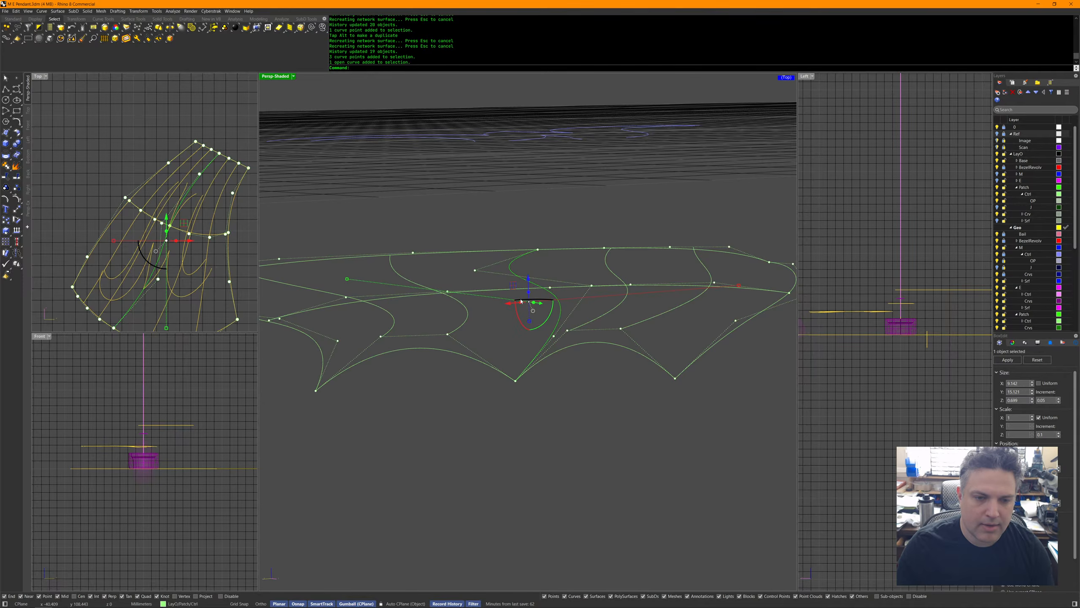
{"action": "middle_click", "coordinate": [521, 301]}
{"action": "left_click_drag", "start_coordinate": [470, 235], "coordinate": [553, 276]}
{"action": "left_click_drag", "start_coordinate": [507, 239], "coordinate": [508, 233]}
{"action": "left_click_drag", "start_coordinate": [595, 225], "coordinate": [627, 258]}
{"action": "left_click", "coordinate": [658, 272]}
Turn on control points for all remaining curves of the patch network.
{"action": "right_click_drag", "start_coordinate": [725, 263], "coordinate": [728, 374]}
{"action": "left_click_drag", "start_coordinate": [711, 391], "coordinate": [393, 309]}
{"action": "middle_click", "coordinate": [352, 325]}
{"action": "left_click", "coordinate": [357, 335]}
{"action": "right_click_drag", "start_coordinate": [426, 337], "coordinate": [431, 266]}
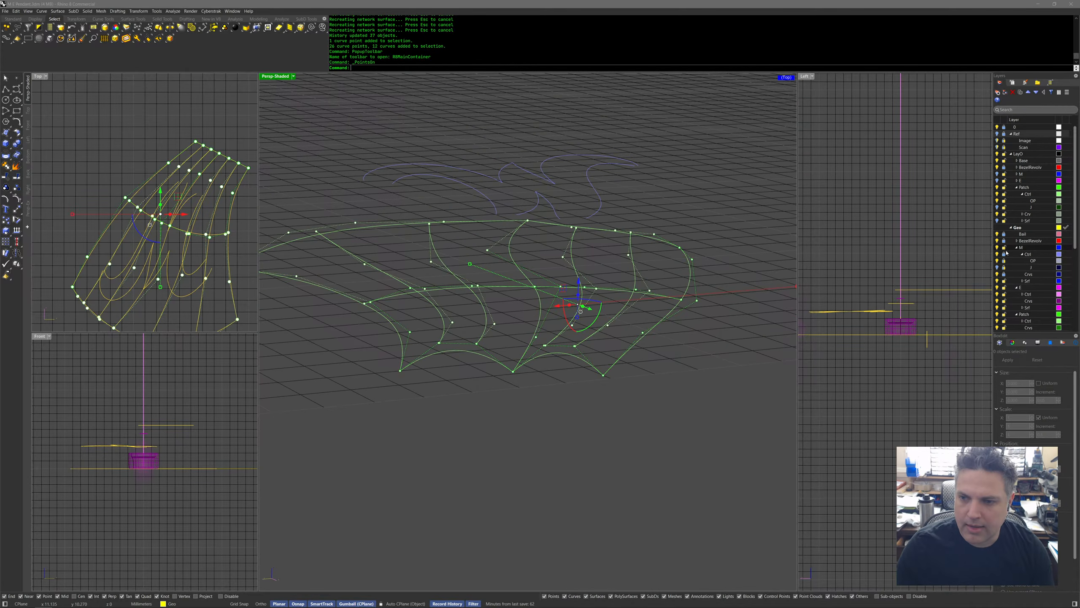
Align the central control points along the network's wide end to one common height with a Z-only Set Points.
{"action": "right_click_drag", "start_coordinate": [717, 238], "coordinate": [534, 224]}
{"action": "left_click_drag", "start_coordinate": [475, 214], "coordinate": [623, 234]}
{"action": "left_click_drag", "start_coordinate": [443, 219], "coordinate": [499, 245], "text": "shift"}
{"action": "right_click_drag", "start_coordinate": [576, 197], "coordinate": [578, 203]}
{"action": "middle_click", "coordinate": [590, 244]}
{"action": "middle_click", "coordinate": [591, 246], "text": "shift"}
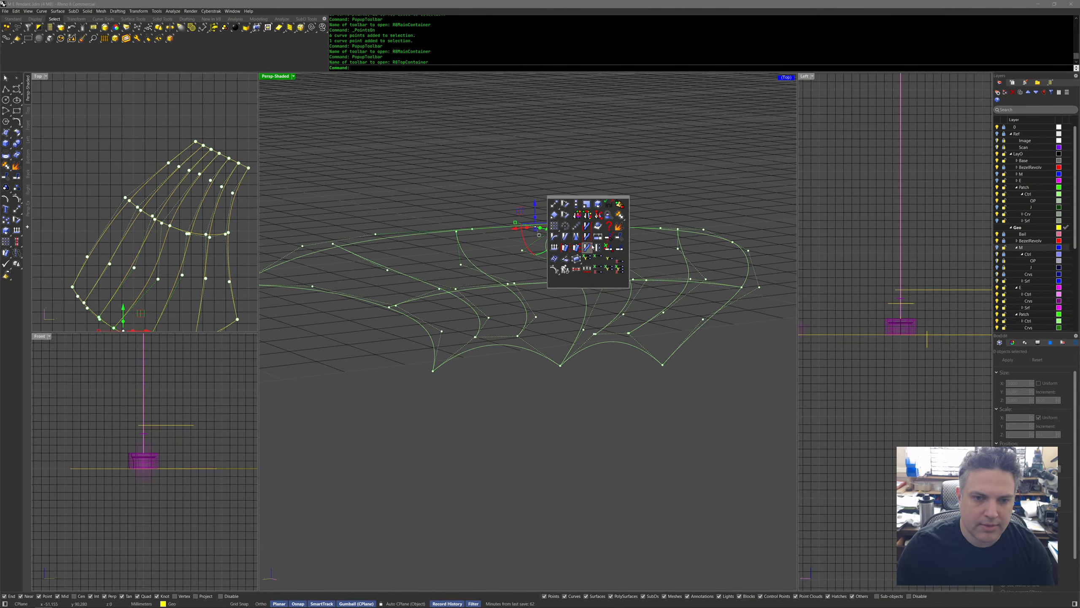
{"action": "left_click", "coordinate": [621, 259]}
{"action": "left_click", "coordinate": [566, 224]}
{"action": "right_click_drag", "start_coordinate": [573, 252], "coordinate": [573, 264]}
Bring the control points around the central part of the middle cross curve to one common height with a Z-only Set Points.
{"action": "left_click_drag", "start_coordinate": [572, 263], "coordinate": [618, 284]}
{"action": "right_click_drag", "start_coordinate": [565, 266], "coordinate": [528, 277]}
{"action": "left_click", "coordinate": [527, 271], "text": "shift"}
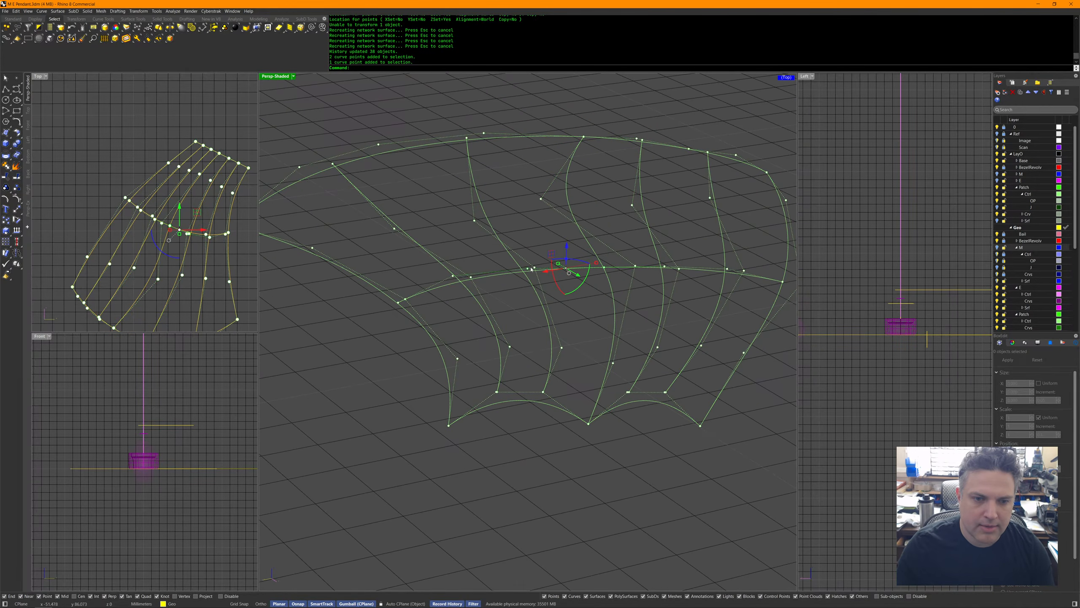
{"action": "left_click", "coordinate": [551, 271], "text": "shift"}
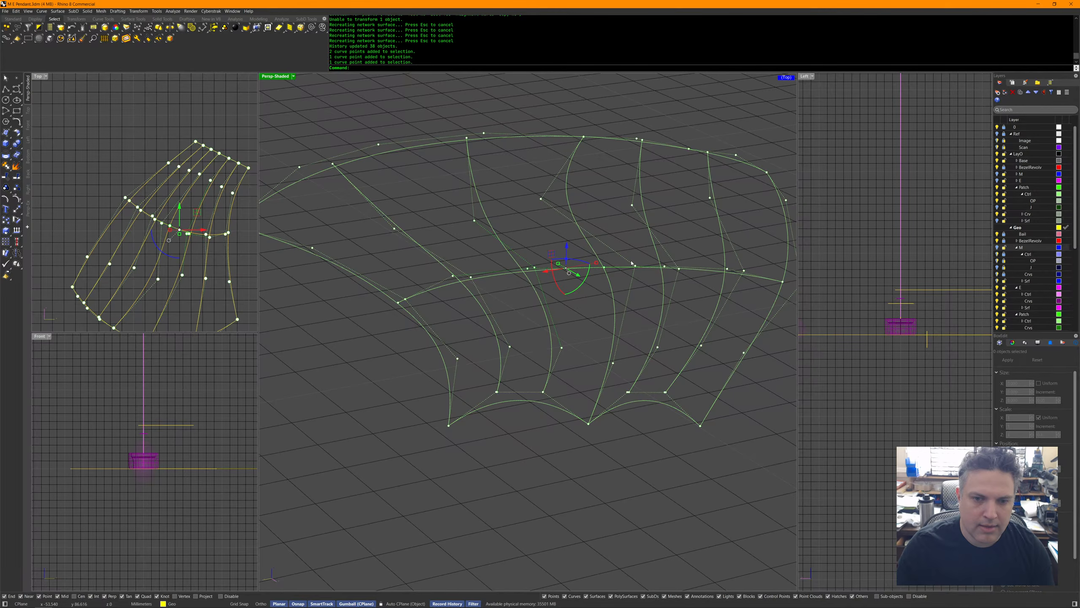
{"action": "left_click_drag", "start_coordinate": [580, 249], "coordinate": [683, 276], "text": "shift"}
{"action": "right_click_drag", "start_coordinate": [683, 276], "coordinate": [629, 289]}
{"action": "left_click_drag", "start_coordinate": [598, 270], "coordinate": [569, 286]}
{"action": "key", "text": "Return"}
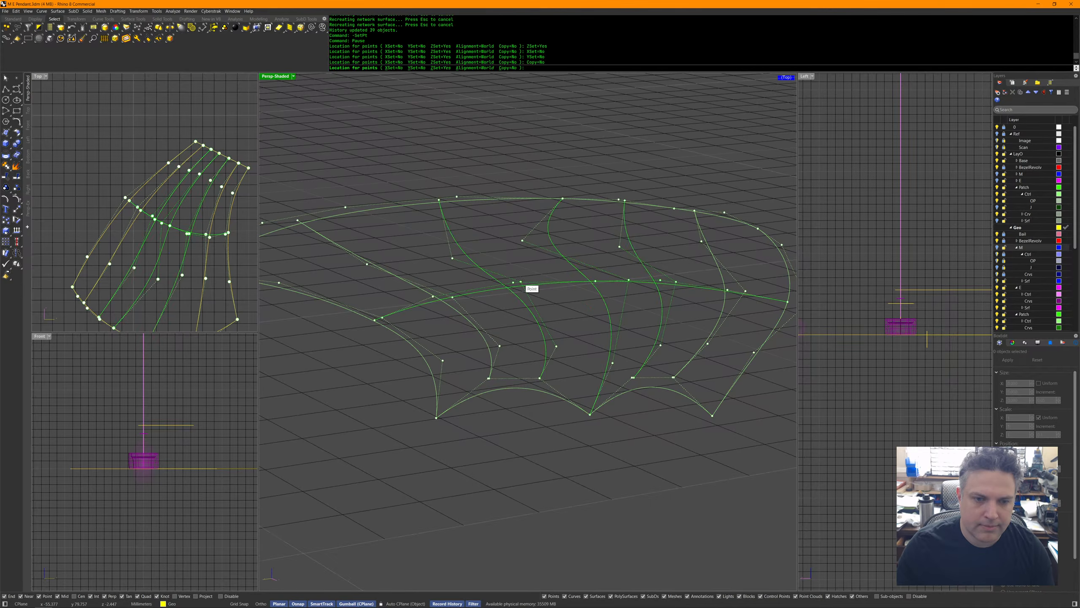
{"action": "left_click", "coordinate": [544, 286]}
Fine-tune the heights of individual control points along the wide end and nearby curves of the network.
{"action": "mouse_move", "coordinate": [698, 301]}
{"action": "right_mouse_down"}
{"action": "mouse_move", "coordinate": [716, 306]}
{"action": "mouse_move", "coordinate": [675, 251]}
{"action": "right_mouse_up"}
{"action": "left_click", "coordinate": [688, 273]}
{"action": "left_click_drag", "start_coordinate": [682, 248], "coordinate": [683, 257]}
{"action": "right_click_drag", "start_coordinate": [683, 257], "coordinate": [369, 279]}
{"action": "left_click", "coordinate": [361, 273]}
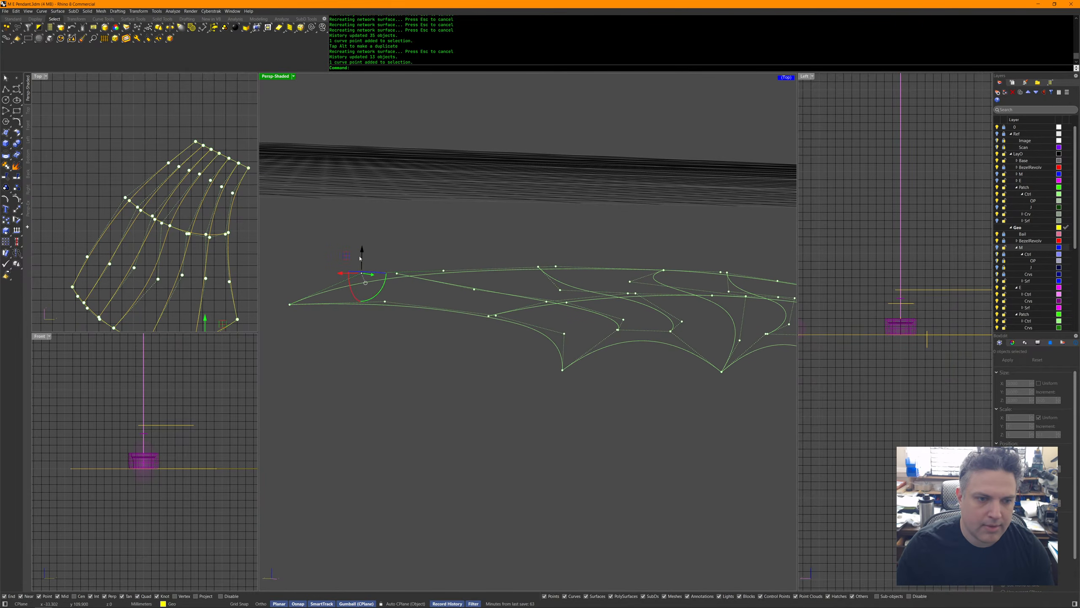
{"action": "left_click_drag", "start_coordinate": [361, 249], "coordinate": [398, 257]}
{"action": "left_click", "coordinate": [396, 273]}
{"action": "mouse_move", "coordinate": [398, 256]}
{"action": "right_mouse_down"}
{"action": "mouse_move", "coordinate": [654, 248]}
{"action": "mouse_move", "coordinate": [713, 282]}
{"action": "mouse_move", "coordinate": [713, 302]}
{"action": "mouse_move", "coordinate": [697, 293]}
{"action": "mouse_move", "coordinate": [720, 313]}
{"action": "mouse_move", "coordinate": [702, 303]}
{"action": "mouse_move", "coordinate": [667, 376]}
{"action": "mouse_move", "coordinate": [593, 374]}
{"action": "mouse_move", "coordinate": [530, 315]}
{"action": "right_mouse_up"}
{"action": "left_click", "coordinate": [649, 258]}
{"action": "left_click_drag", "start_coordinate": [530, 315], "coordinate": [562, 236]}
{"action": "left_click_drag", "start_coordinate": [610, 280], "coordinate": [663, 239]}
{"action": "left_click", "coordinate": [656, 248]}
{"action": "left_click", "coordinate": [690, 255]}
{"action": "right_click_drag", "start_coordinate": [743, 293], "coordinate": [665, 284]}
{"action": "left_click_drag", "start_coordinate": [655, 260], "coordinate": [642, 221]}
{"action": "left_click", "coordinate": [714, 271]}
Try to show hidden objects, and turn on the Srf layer under LayD's Patch layer.
{"action": "scroll", "coordinate": [679, 273], "scroll_direction": "down", "scroll_amount": 5}
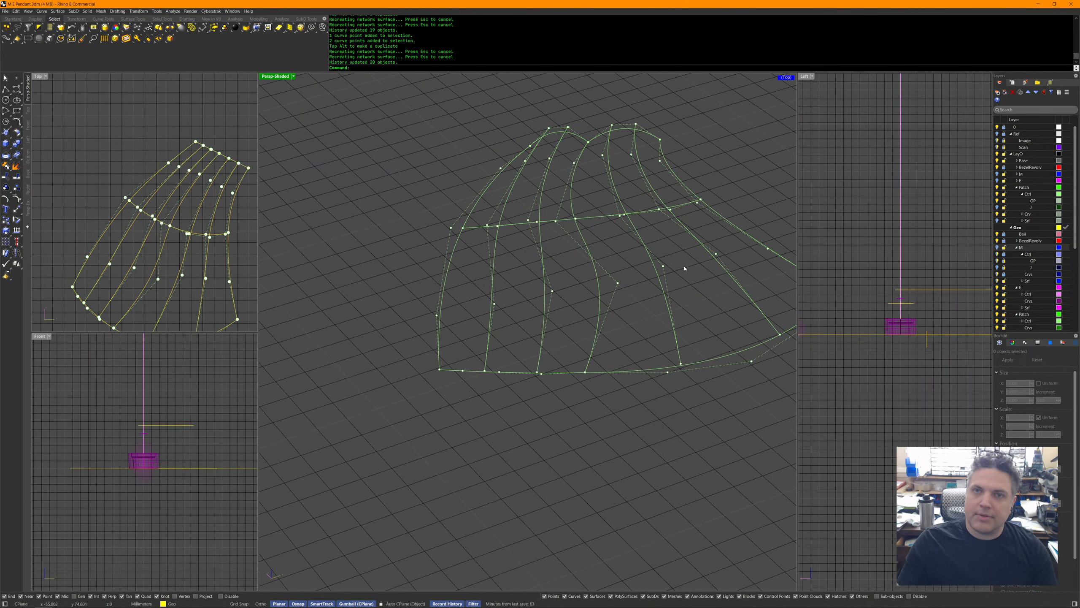
{"action": "scroll", "coordinate": [653, 306], "scroll_direction": "down", "scroll_amount": 10}
{"action": "mouse_move", "coordinate": [652, 306]}
{"action": "right_mouse_down"}
{"action": "mouse_move", "coordinate": [734, 359]}
{"action": "mouse_move", "coordinate": [531, 343]}
{"action": "right_mouse_up"}
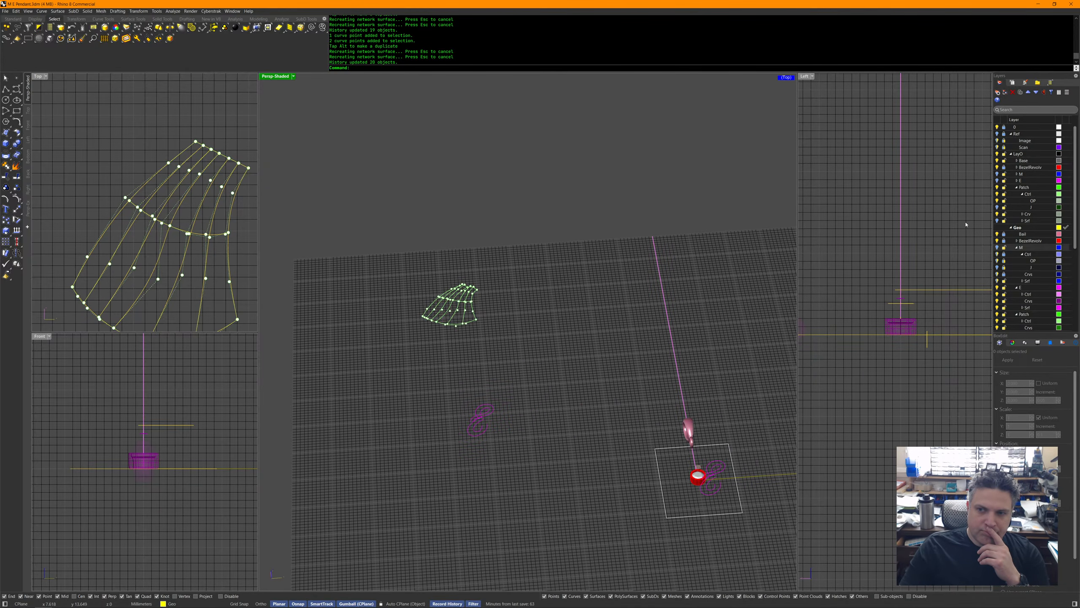
{"action": "middle_click", "coordinate": [645, 354]}
{"action": "left_click", "coordinate": [620, 315]}
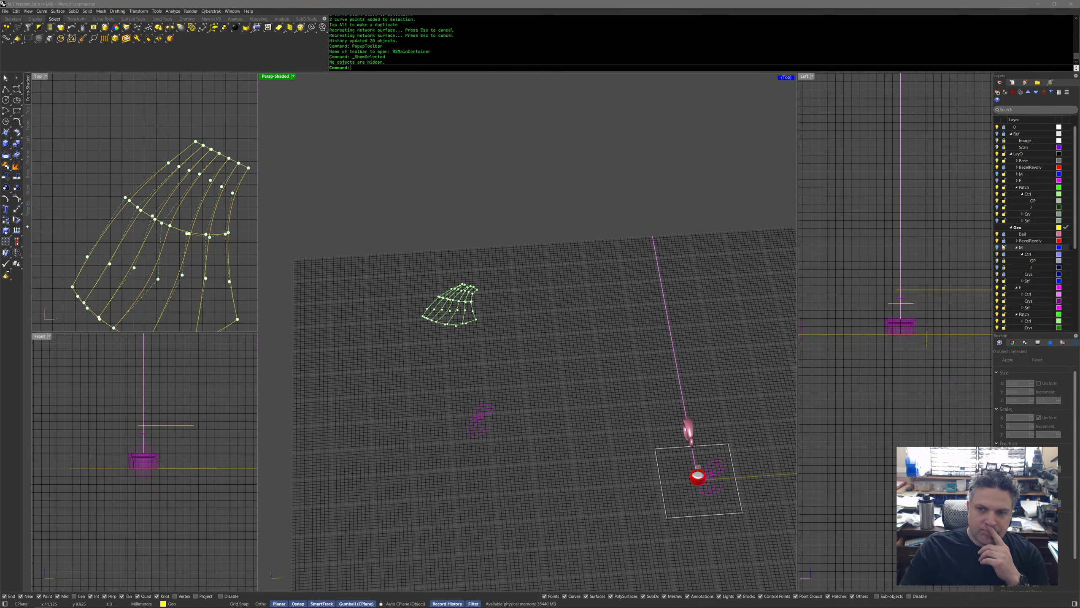
{"action": "left_click", "coordinate": [996, 220]}
{"action": "scroll", "coordinate": [693, 475], "scroll_direction": "up", "scroll_amount": 8}
Copy and paste the four patch surfaces in place and rotate the copies by 1 and back by -1 degree about the origin.
{"action": "left_click", "coordinate": [659, 367]}
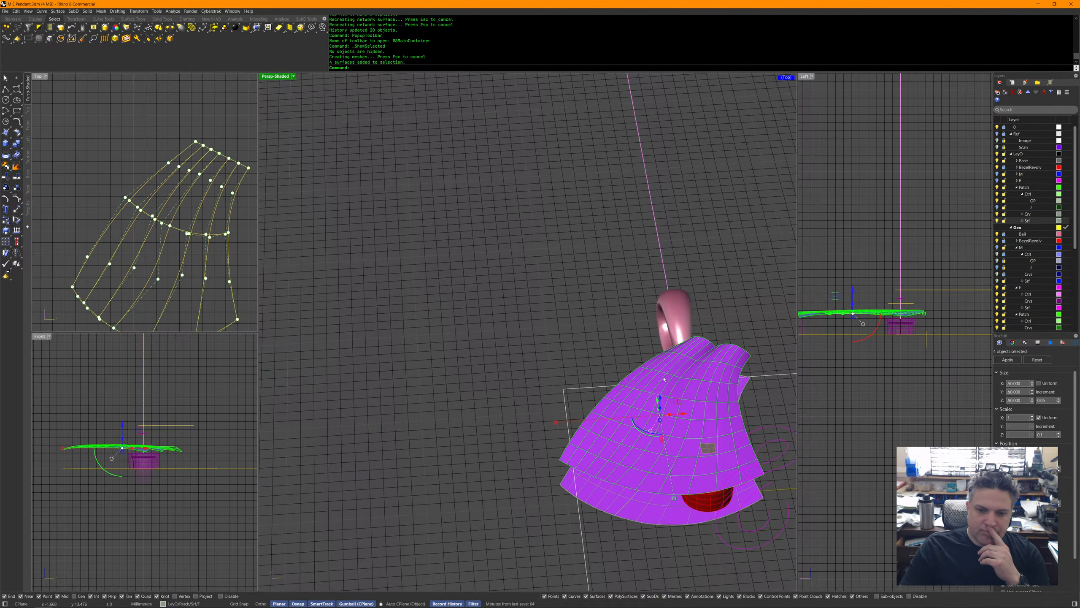
{"action": "right_click_drag", "start_coordinate": [698, 378], "coordinate": [588, 388]}
{"action": "key", "text": "ctrl+c"}
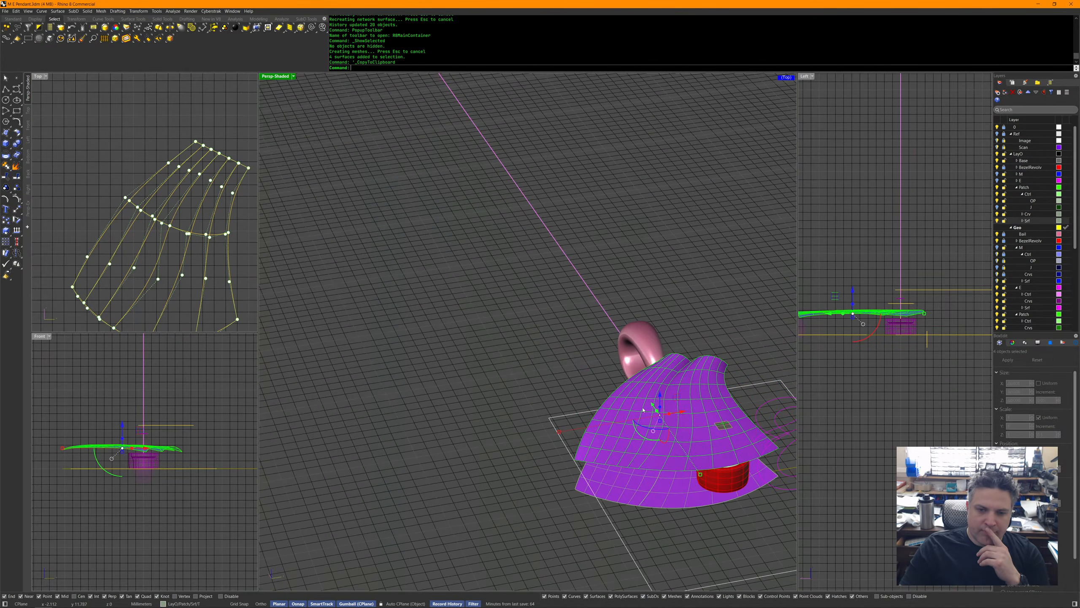
{"action": "key", "text": "ctrl+v"}
{"action": "middle_click", "coordinate": [586, 371]}
{"action": "left_click", "coordinate": [561, 388]}
{"action": "right_click_drag", "start_coordinate": [562, 387], "coordinate": [530, 453]}
Move the pasted patch surfaces away from the pendant and isolate them.
{"action": "left_click_drag", "start_coordinate": [672, 399], "coordinate": [521, 140]}
{"action": "middle_click", "coordinate": [536, 213]}
{"action": "left_click", "coordinate": [529, 182]}
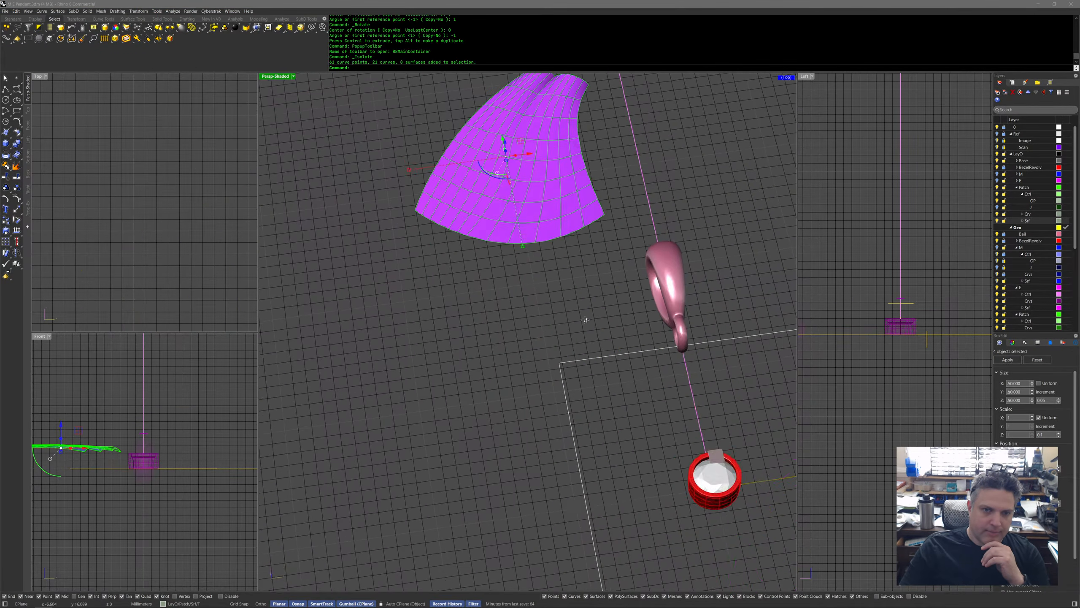
{"action": "right_click_drag", "start_coordinate": [583, 315], "coordinate": [596, 296]}
{"action": "left_click", "coordinate": [595, 296]}
Ungroup the four copied patch surfaces.
{"action": "left_click", "coordinate": [552, 185]}
{"action": "mouse_move", "coordinate": [596, 222]}
{"action": "right_mouse_down"}
{"action": "mouse_move", "coordinate": [570, 200]}
{"action": "mouse_move", "coordinate": [577, 246]}
{"action": "mouse_move", "coordinate": [578, 227]}
{"action": "right_mouse_up"}
{"action": "left_click", "coordinate": [614, 285]}
{"action": "left_click", "coordinate": [569, 286]}
{"action": "right_click_drag", "start_coordinate": [569, 287], "coordinate": [565, 280]}
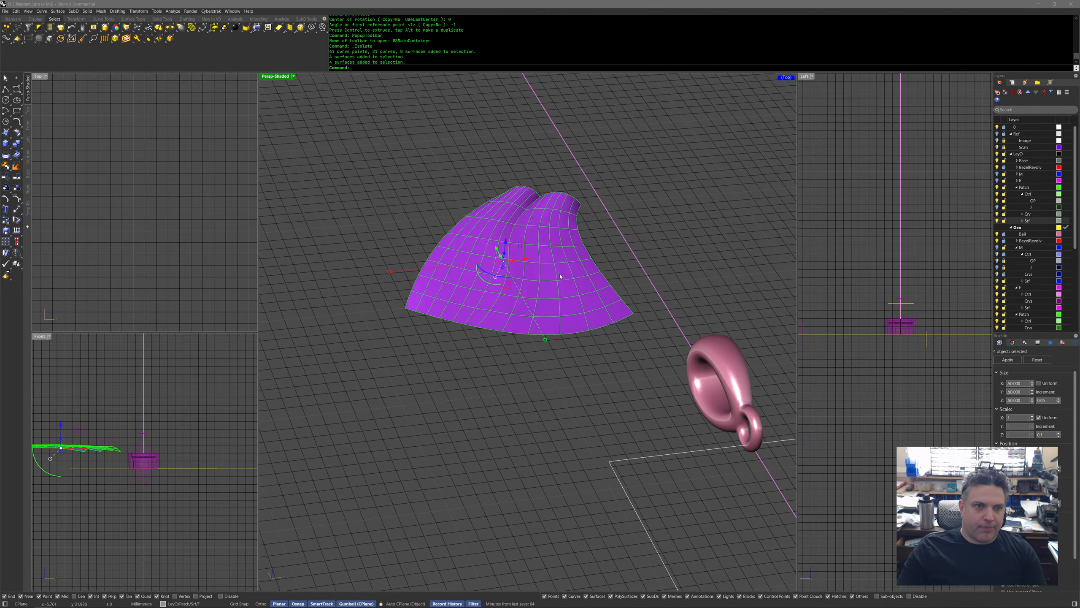
{"action": "middle_click", "coordinate": [543, 256]}
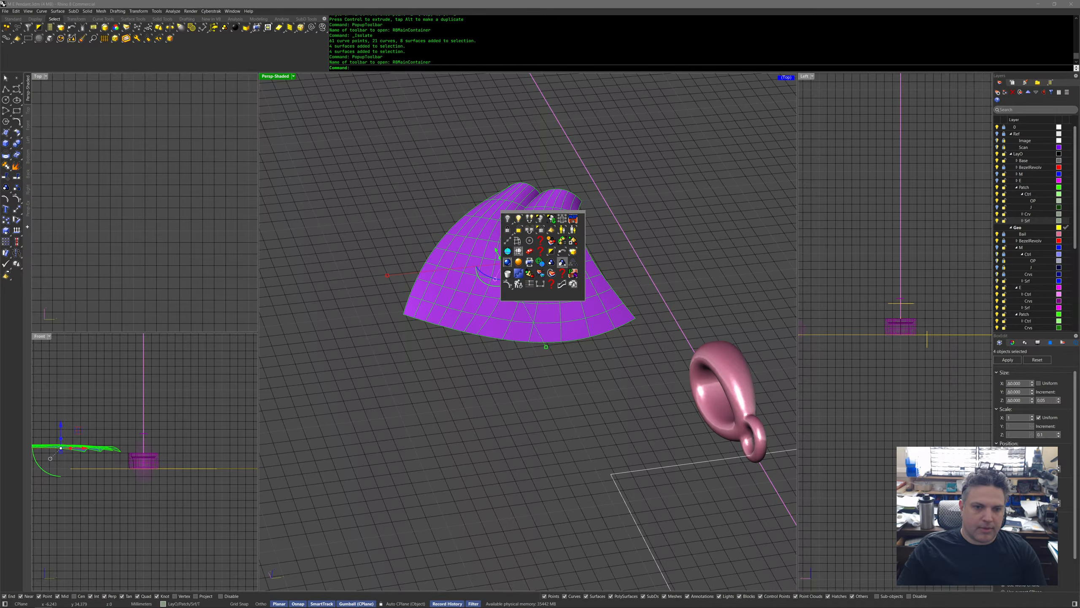
{"action": "right_click", "coordinate": [552, 264]}
{"action": "left_click", "coordinate": [669, 280]}
Select all four ungrouped patch surfaces individually and bring up the command palette for them.
{"action": "left_click", "coordinate": [573, 285]}
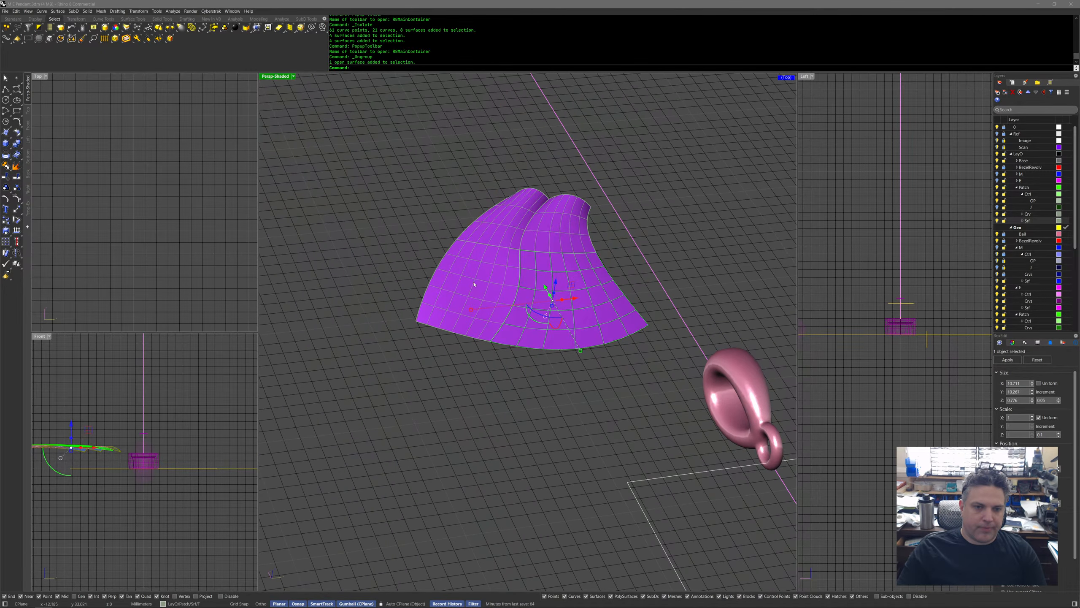
{"action": "left_click", "coordinate": [476, 285], "text": "shift"}
{"action": "left_click", "coordinate": [483, 233], "text": "shift"}
{"action": "left_click", "coordinate": [561, 235], "text": "shift"}
{"action": "middle_click", "coordinate": [562, 235]}
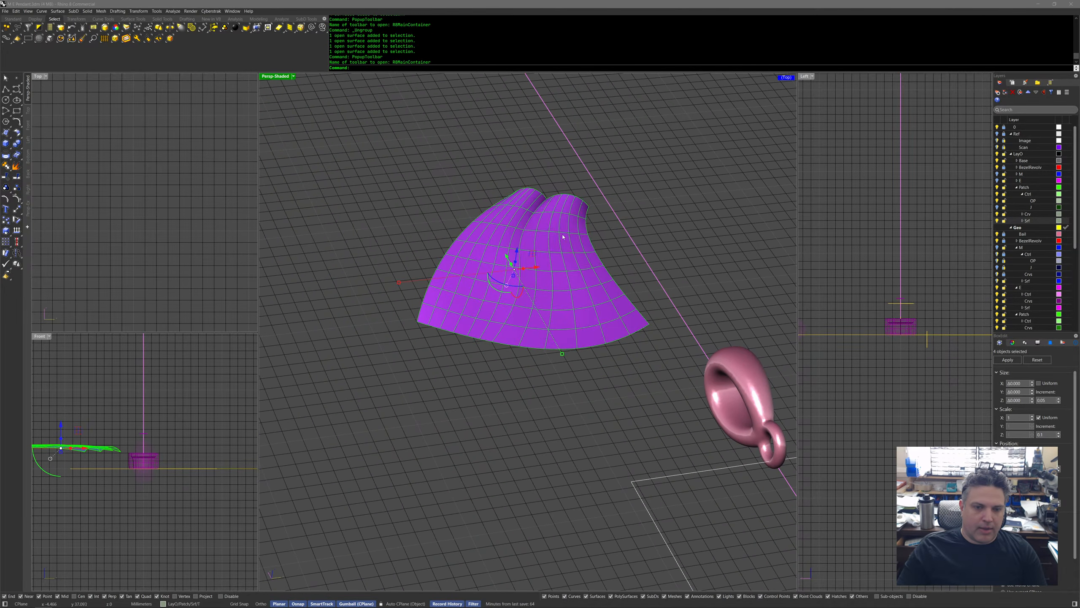
Rebuild the four selected purple patch surfaces with a point count of 4 and degree 3 in both U and V.
{"action": "middle_click", "coordinate": [562, 234]}
{"action": "left_click", "coordinate": [550, 262]}
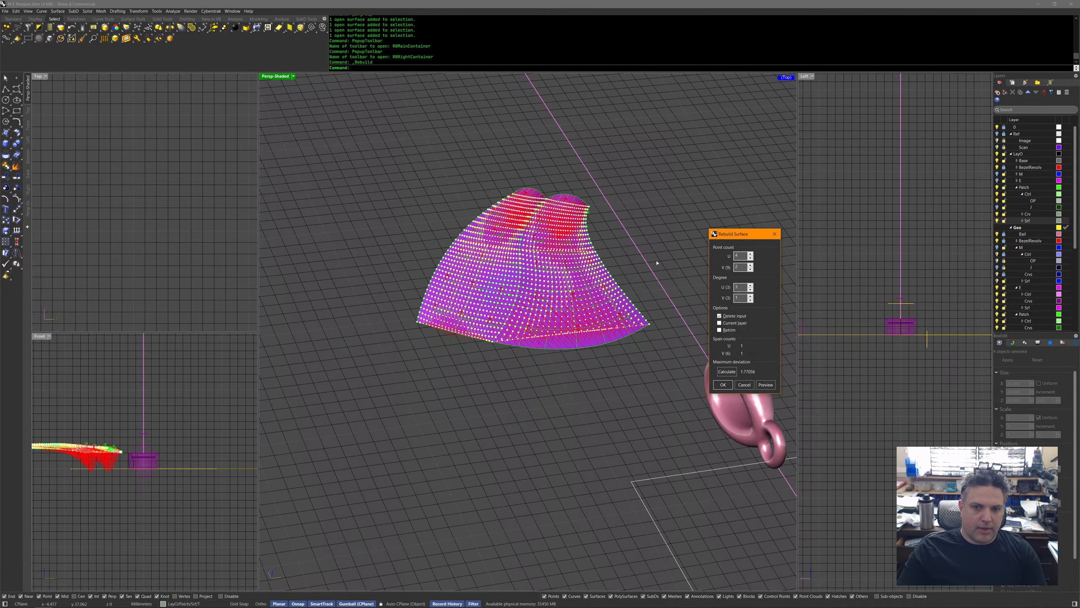
{"action": "left_click", "coordinate": [750, 296]}
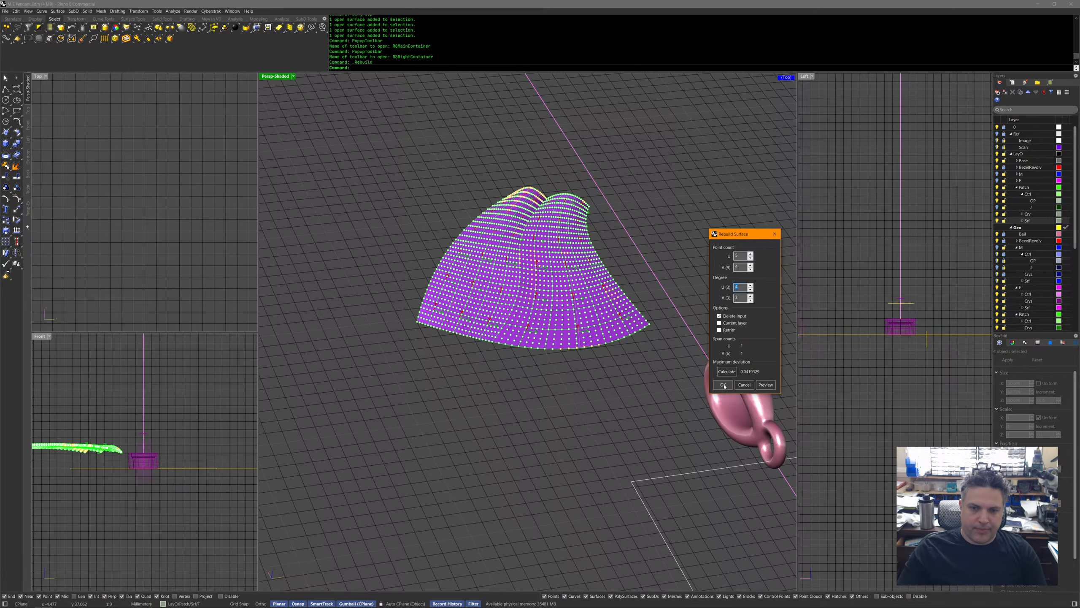
{"action": "left_click", "coordinate": [751, 258]}
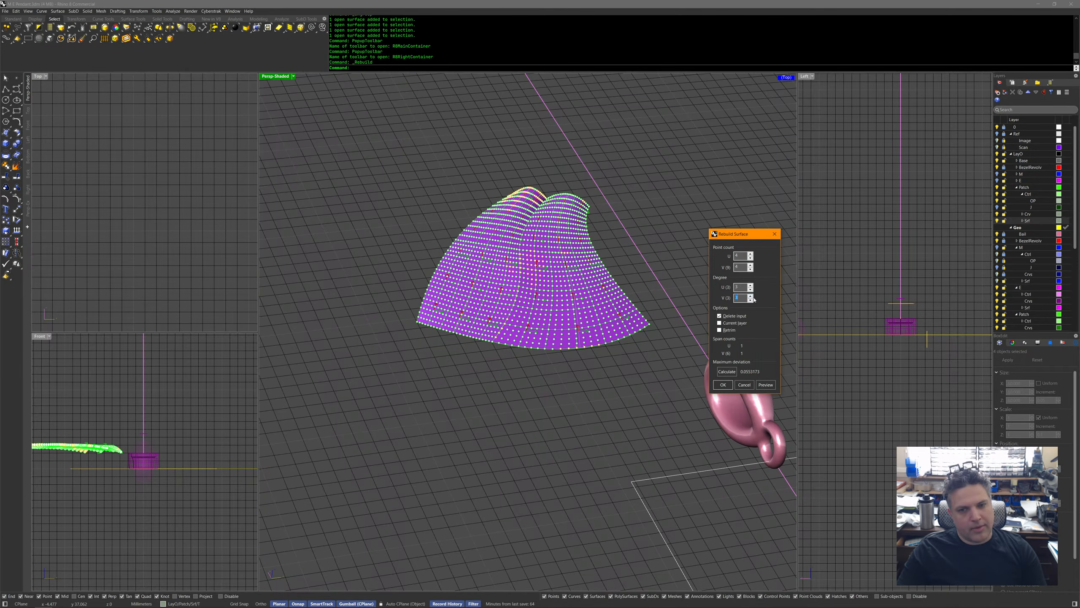
{"action": "left_click", "coordinate": [723, 385]}
{"action": "right_click_drag", "start_coordinate": [636, 369], "coordinate": [653, 393]}
{"action": "left_click", "coordinate": [653, 393]}
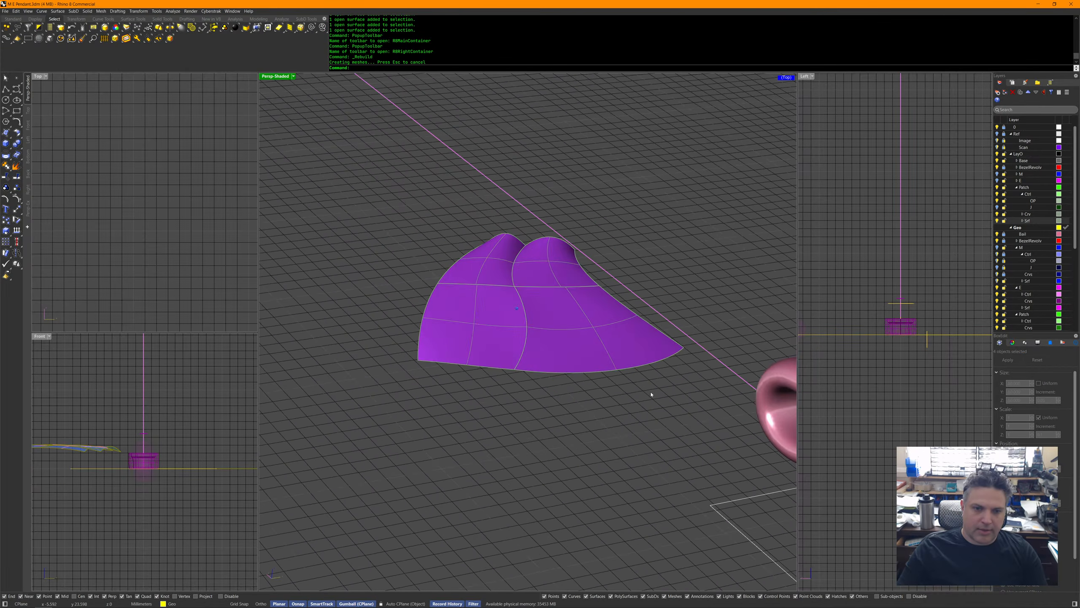
{"action": "scroll", "coordinate": [531, 331], "scroll_direction": "up", "scroll_amount": 4}
{"action": "left_click", "coordinate": [529, 334]}
{"action": "left_click", "coordinate": [561, 330]}
{"action": "left_click", "coordinate": [516, 456]}
{"action": "right_click_drag", "start_coordinate": [516, 456], "coordinate": [539, 392]}
{"action": "middle_click", "coordinate": [539, 393]}
{"action": "left_click", "coordinate": [539, 391]}
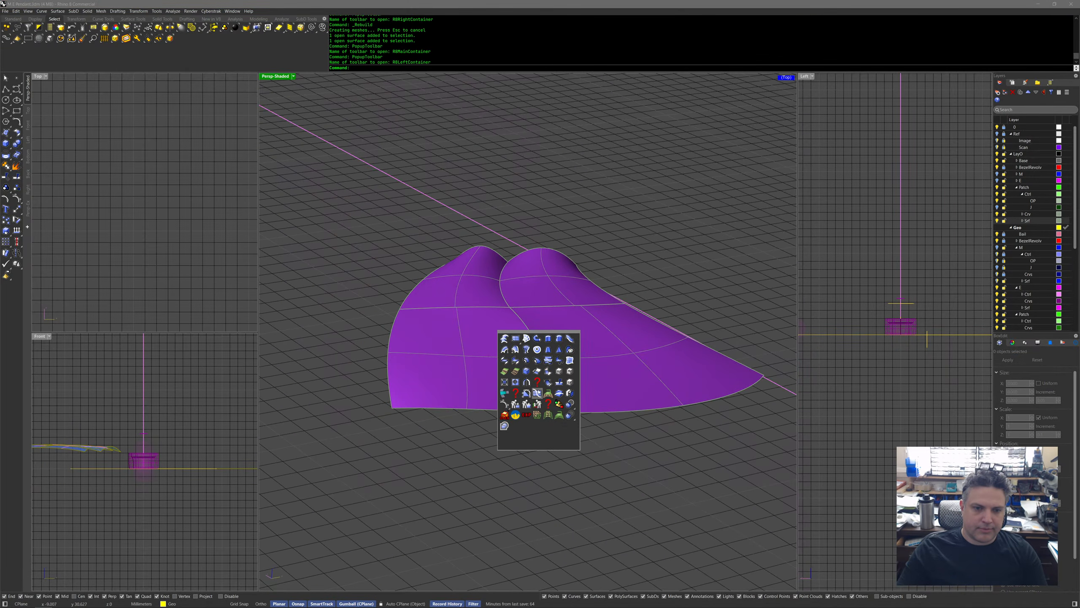
{"action": "right_click_drag", "start_coordinate": [626, 433], "coordinate": [625, 441]}
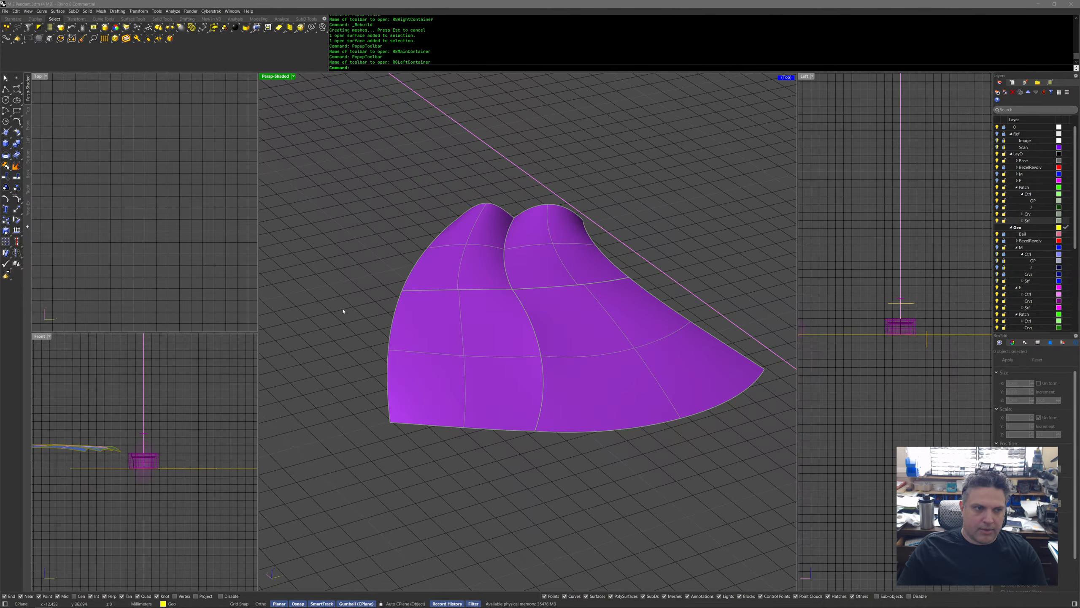
{"action": "left_click", "coordinate": [57, 12]}
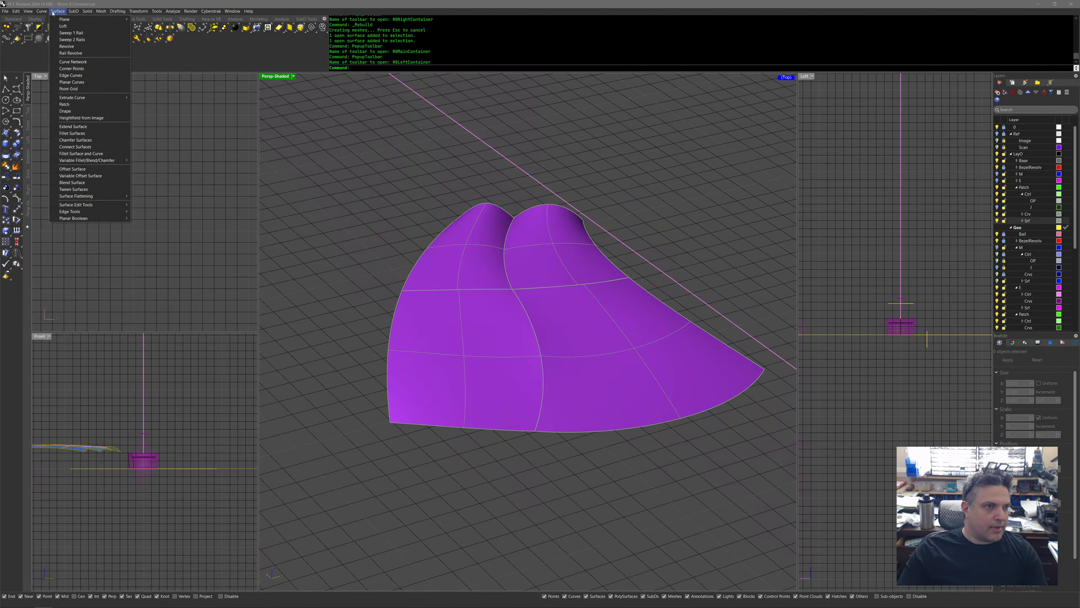
{"action": "left_click", "coordinate": [180, 97]}
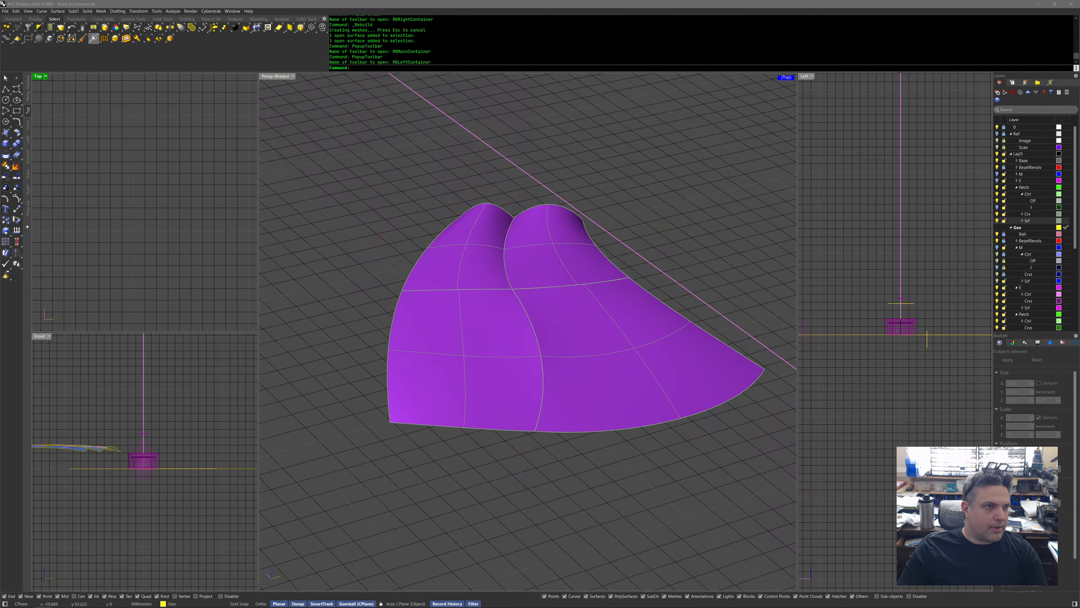
Match the shared edge of the two lower patches with tangency continuity, averaged surfaces and preserved isocurve direction.
{"action": "left_click", "coordinate": [127, 19]}
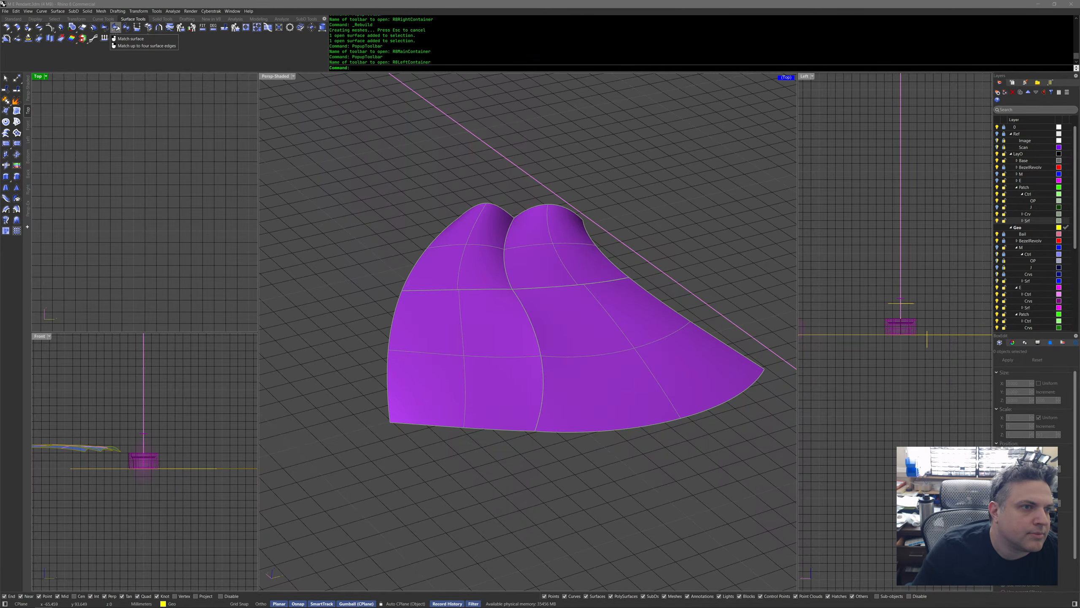
{"action": "left_click", "coordinate": [116, 28]}
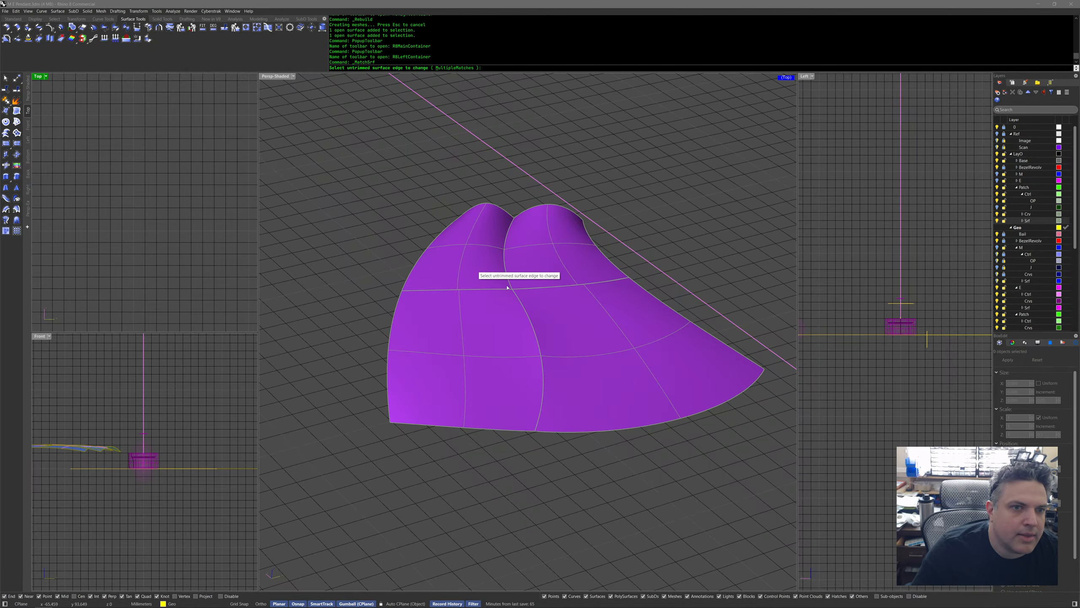
{"action": "left_click", "coordinate": [530, 322]}
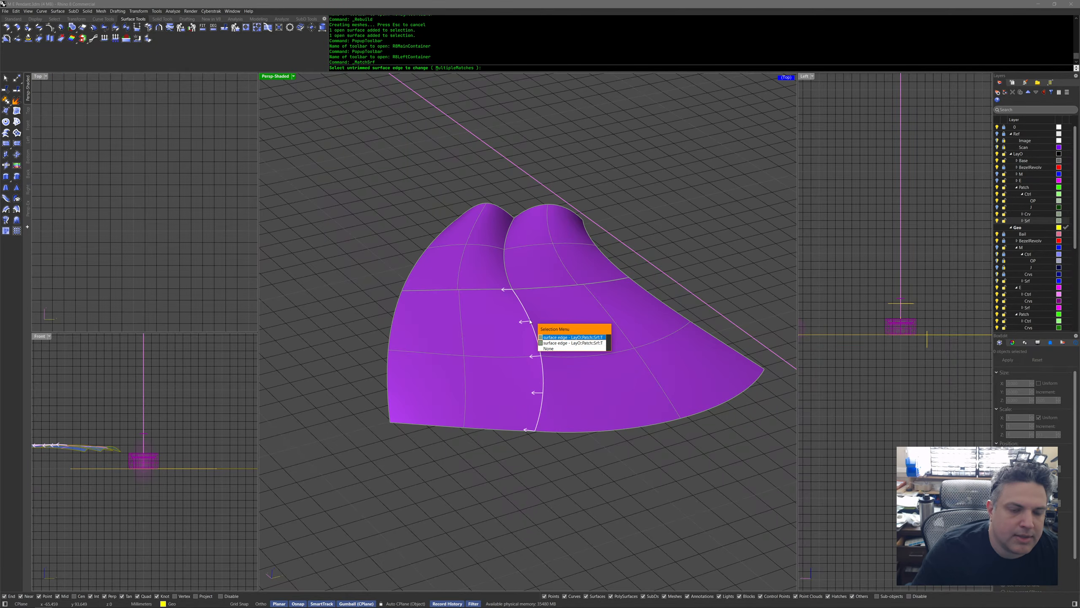
{"action": "key", "text": "Return"}
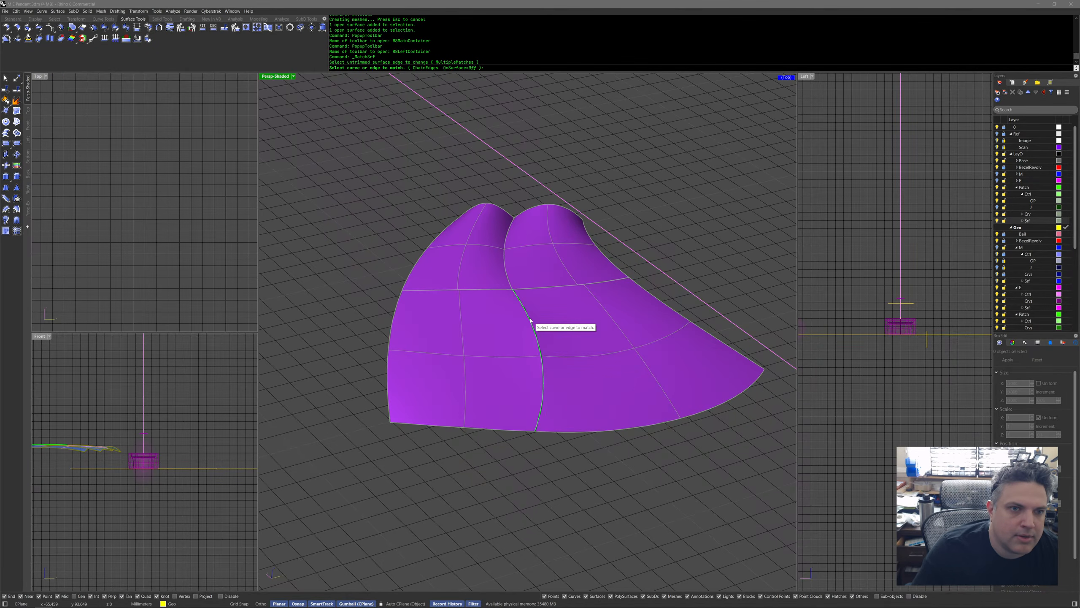
{"action": "left_click", "coordinate": [530, 320]}
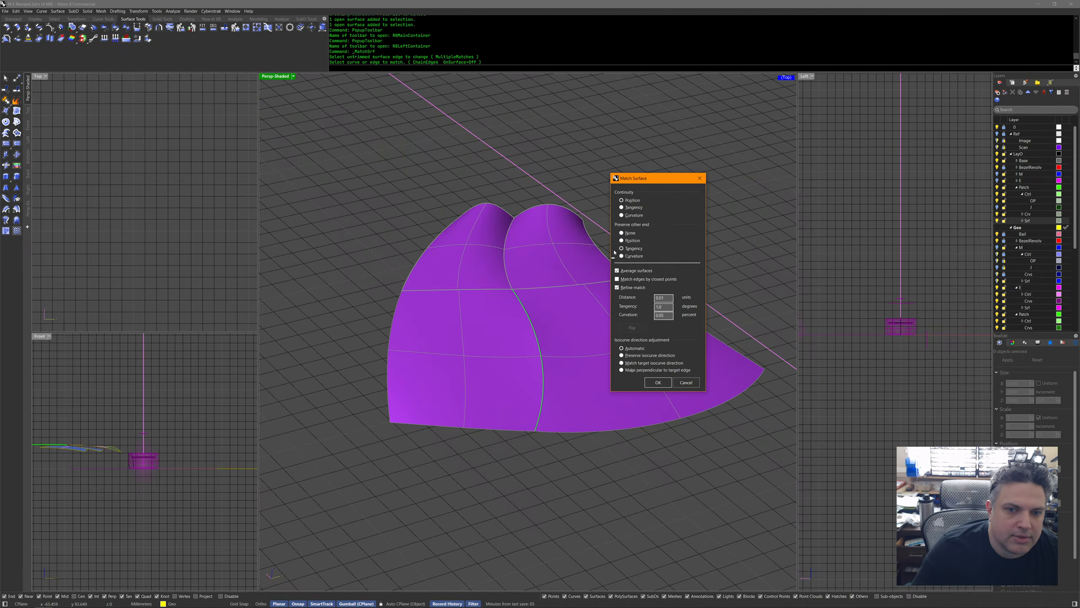
{"action": "left_click", "coordinate": [632, 207]}
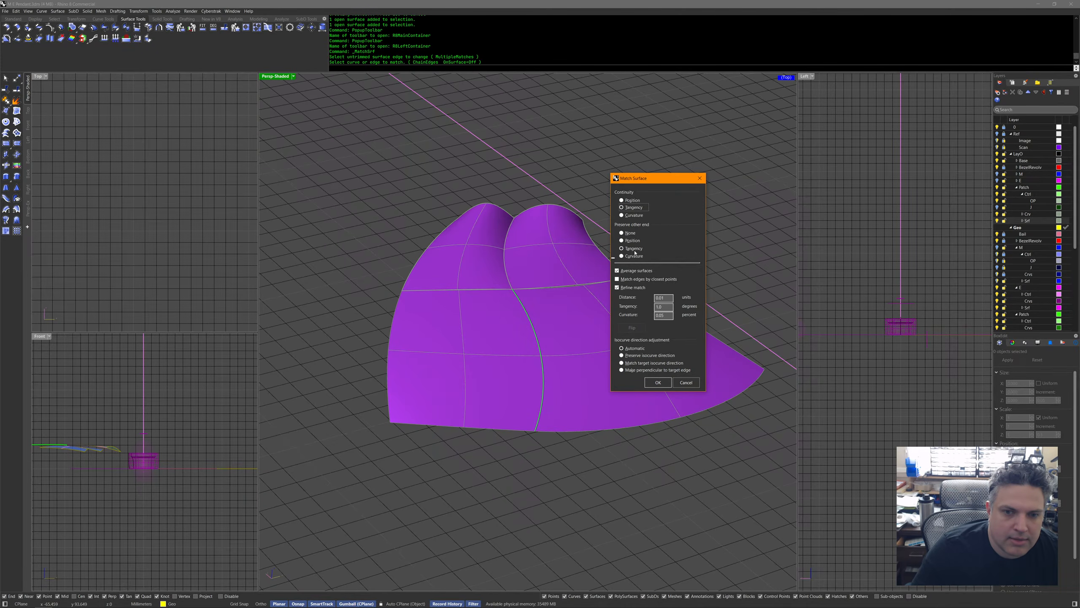
{"action": "left_click", "coordinate": [617, 270]}
{"action": "left_click", "coordinate": [617, 270]}
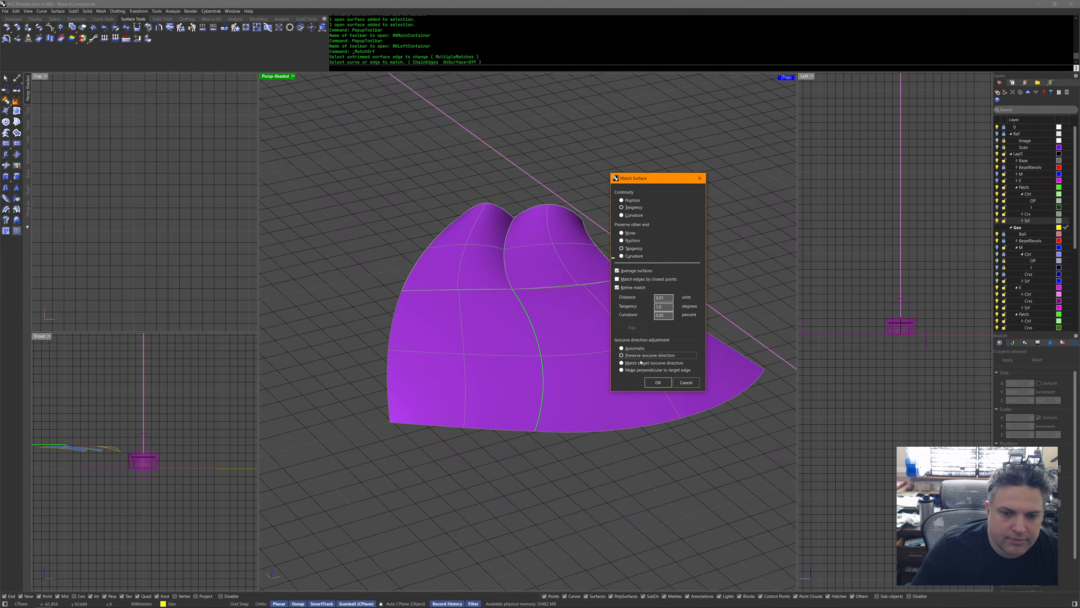
{"action": "left_click", "coordinate": [658, 382]}
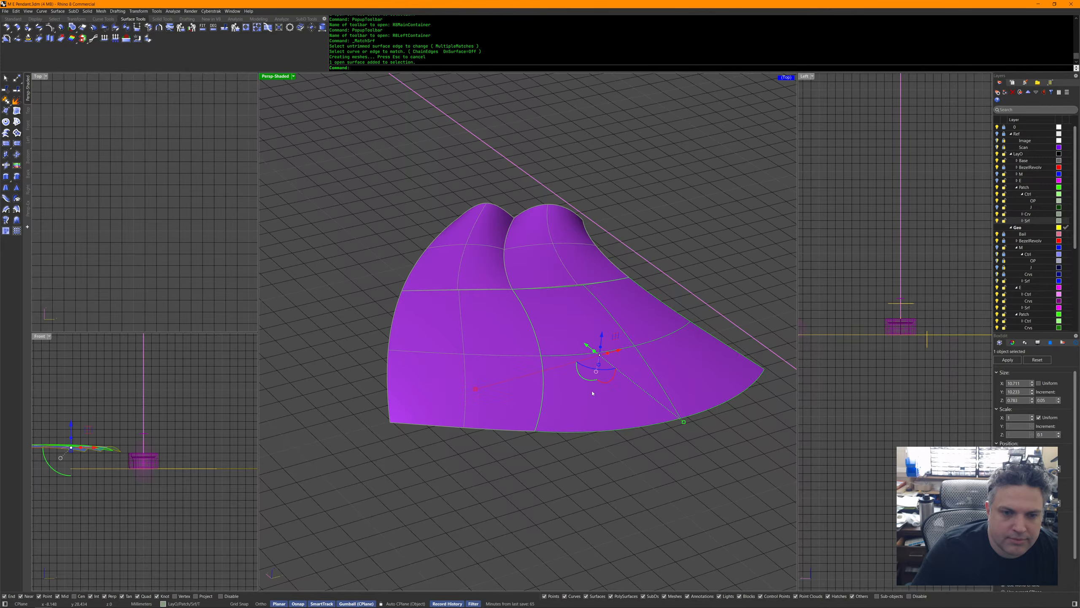
Show the control points of the lower patch on the tapered side of the shared edge.
{"action": "middle_click", "coordinate": [583, 376]}
{"action": "left_click", "coordinate": [559, 351]}
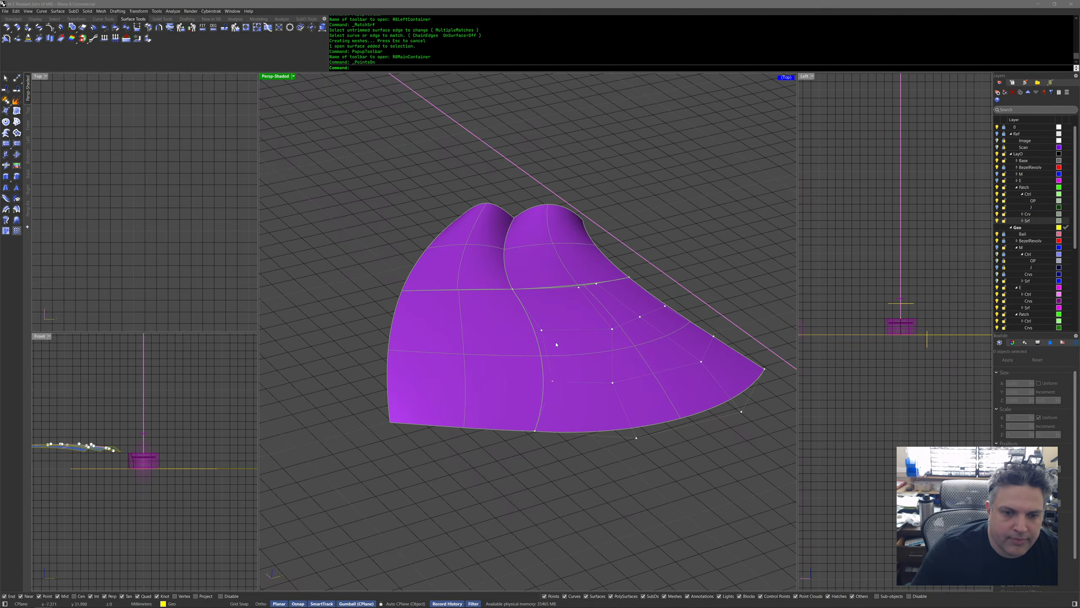
Try raising one control point at the shared edge of the lower patches, and undo the move.
{"action": "left_click", "coordinate": [541, 329]}
{"action": "left_click_drag", "start_coordinate": [543, 316], "coordinate": [543, 326]}
{"action": "right_click_drag", "start_coordinate": [516, 449], "coordinate": [442, 455]}
{"action": "key", "text": "Delete"}
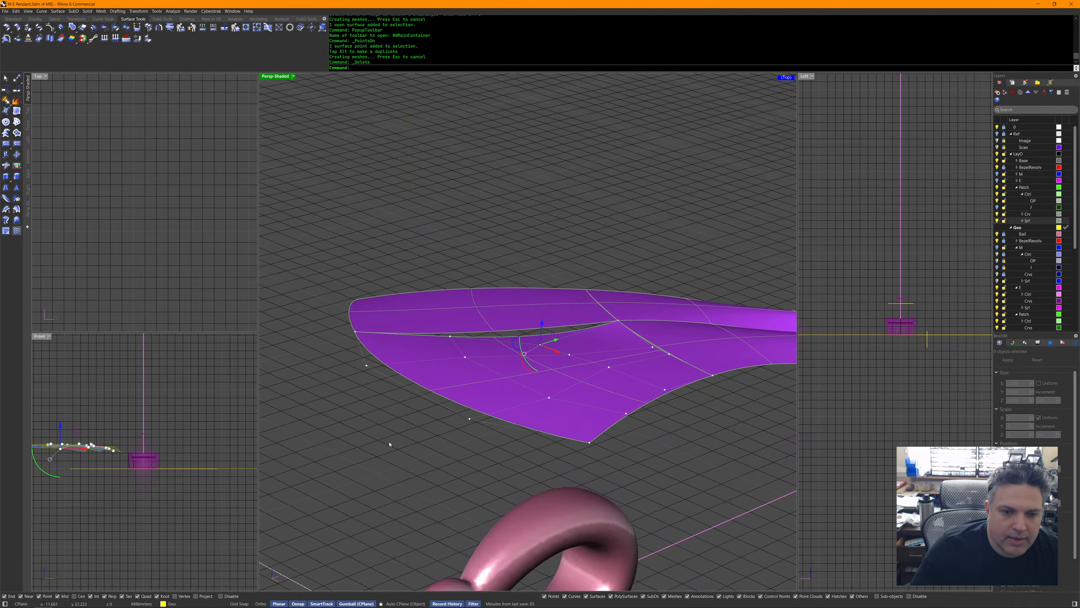
{"action": "key", "text": "ctrl+z"}
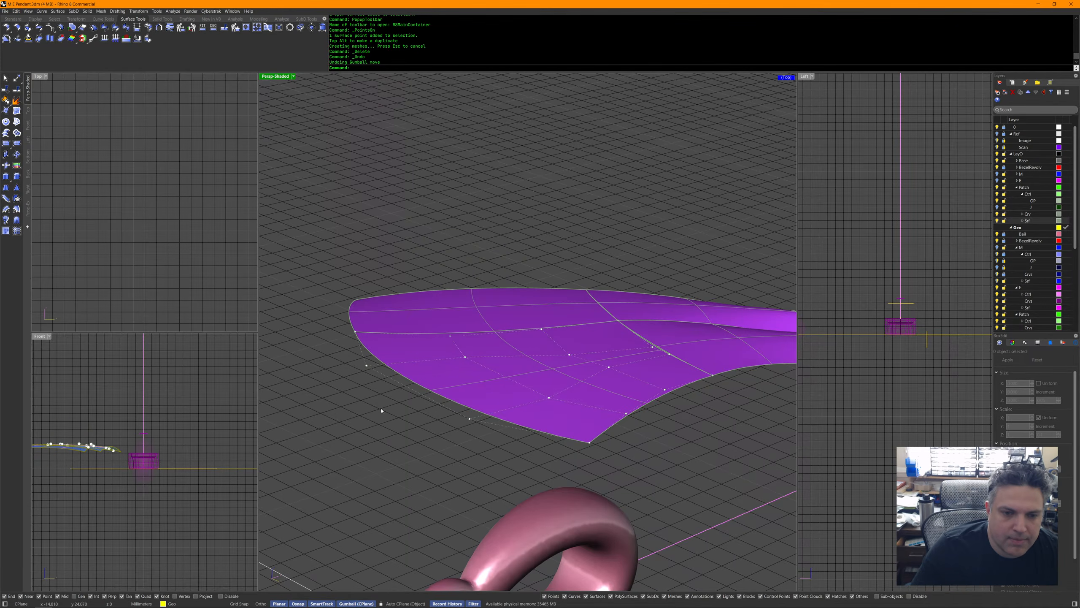
{"action": "right_click_drag", "start_coordinate": [420, 378], "coordinate": [470, 365]}
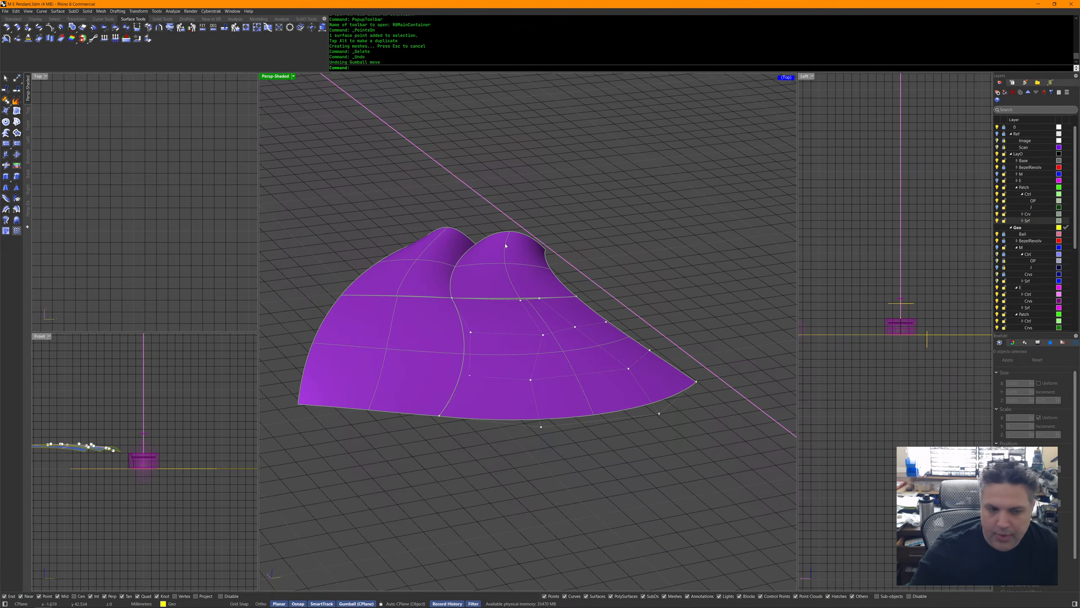
Show the hidden magenta figure-eight curves that lie apart from the pendant, using Show Selected.
{"action": "scroll", "coordinate": [504, 251], "scroll_direction": "down", "scroll_amount": 6}
{"action": "right_click_drag", "start_coordinate": [505, 251], "coordinate": [420, 253]}
{"action": "middle_click", "coordinate": [420, 253]}
{"action": "right_click", "coordinate": [417, 246]}
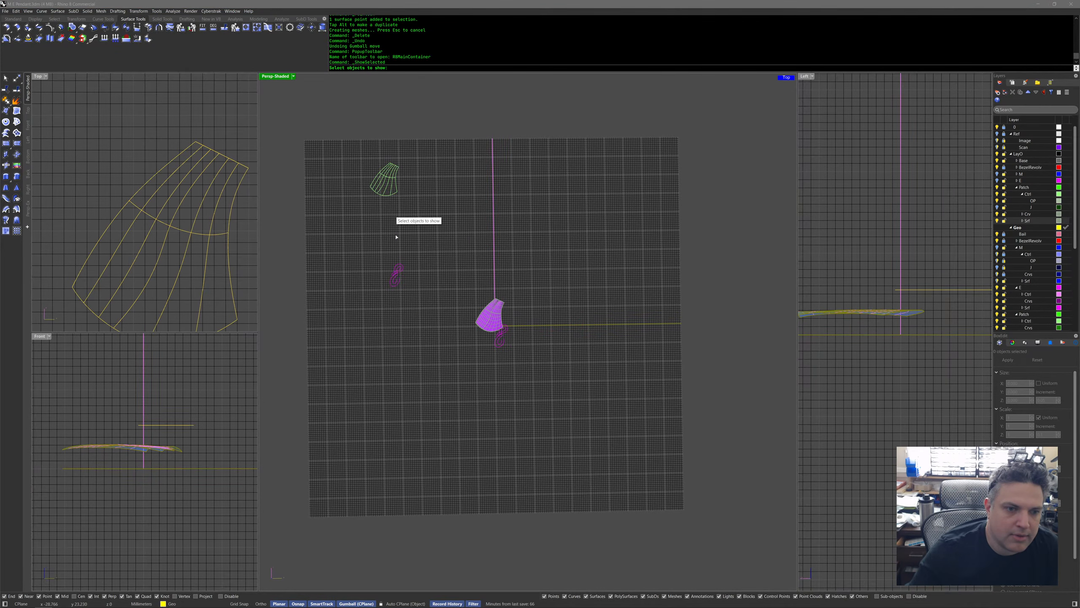
{"action": "left_click_drag", "start_coordinate": [377, 255], "coordinate": [441, 324]}
{"action": "right_click", "coordinate": [404, 290]}
{"action": "scroll", "coordinate": [393, 275], "scroll_direction": "up", "scroll_amount": 12}
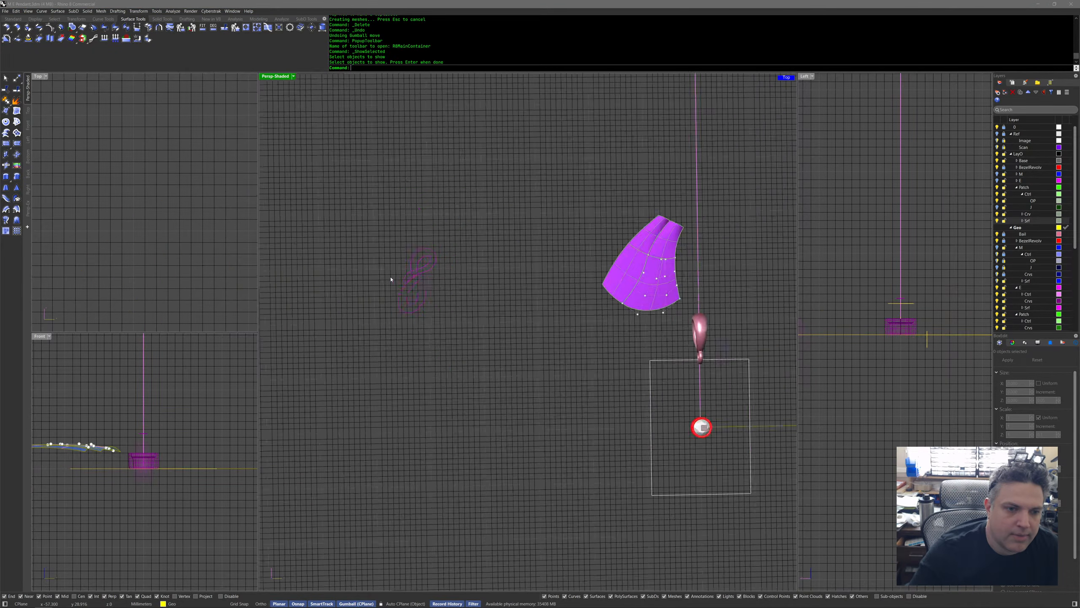
{"action": "right_click_drag", "start_coordinate": [436, 291], "coordinate": [435, 283]}
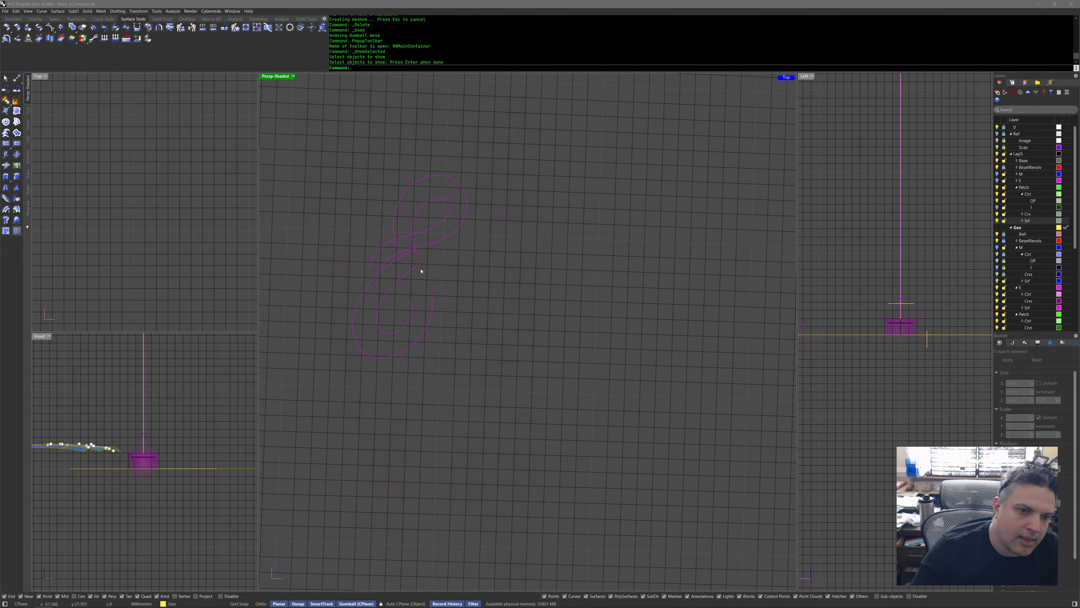
{"action": "right_click_drag", "start_coordinate": [458, 271], "coordinate": [354, 309]}
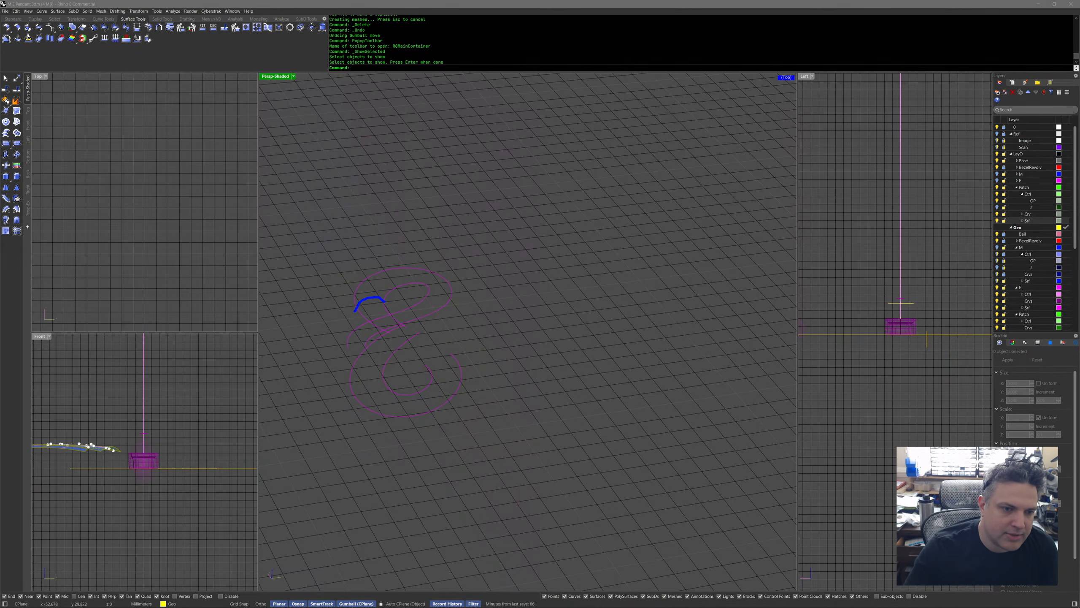
{"action": "mouse_move", "coordinate": [356, 311]}
{"action": "left_mouse_down"}
{"action": "mouse_move", "coordinate": [359, 340]}
{"action": "mouse_move", "coordinate": [385, 340]}
{"action": "mouse_move", "coordinate": [390, 295]}
{"action": "left_mouse_up"}
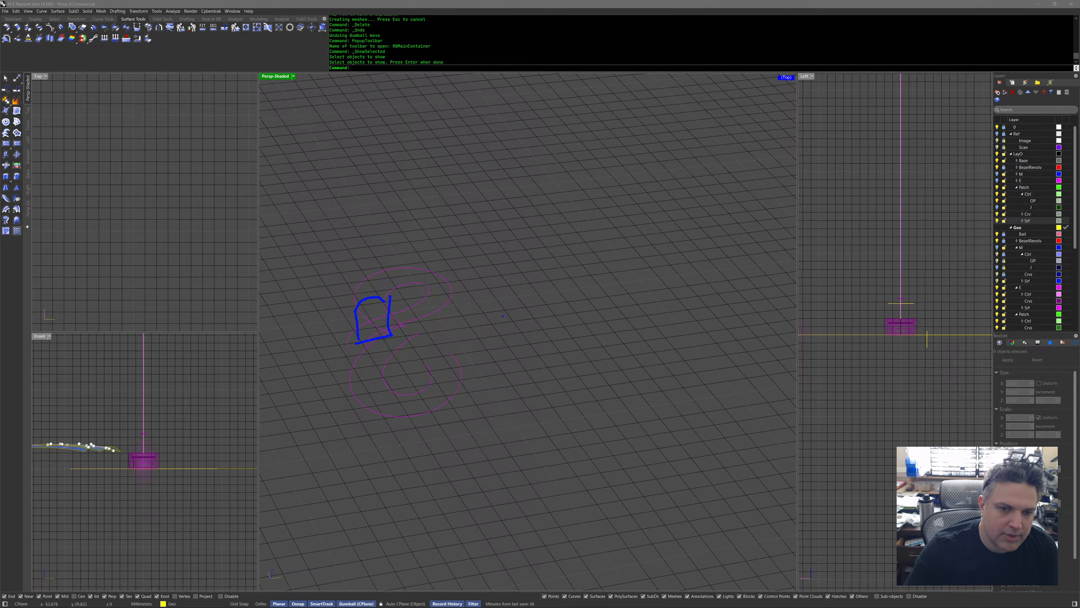
{"action": "left_click_drag", "start_coordinate": [493, 311], "coordinate": [552, 303]}
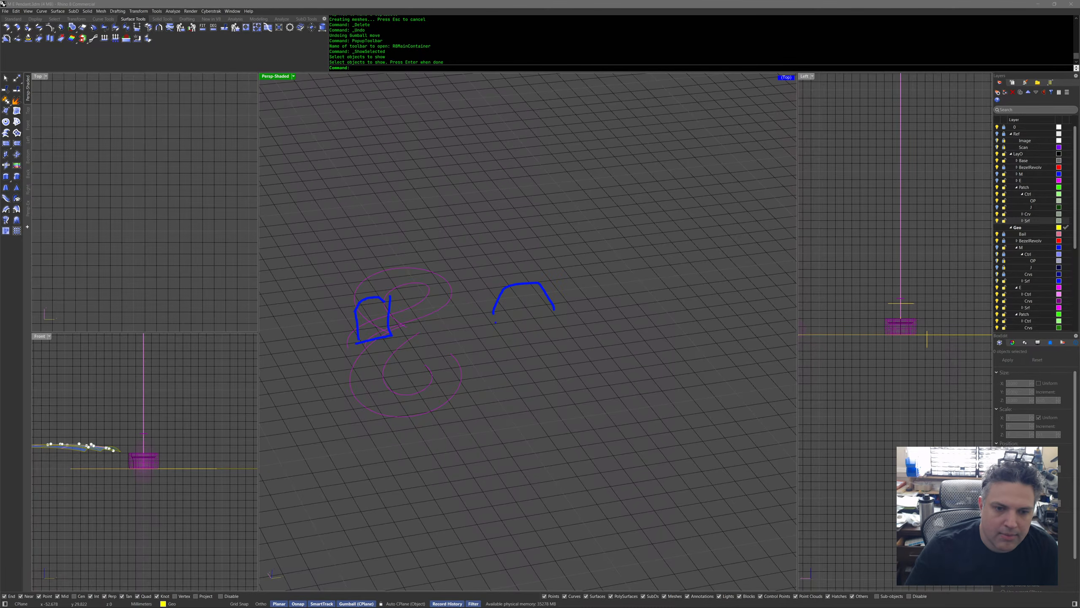
{"action": "mouse_move", "coordinate": [492, 317]}
{"action": "left_mouse_down"}
{"action": "mouse_move", "coordinate": [494, 375]}
{"action": "mouse_move", "coordinate": [548, 371]}
{"action": "mouse_move", "coordinate": [549, 308]}
{"action": "left_mouse_up"}
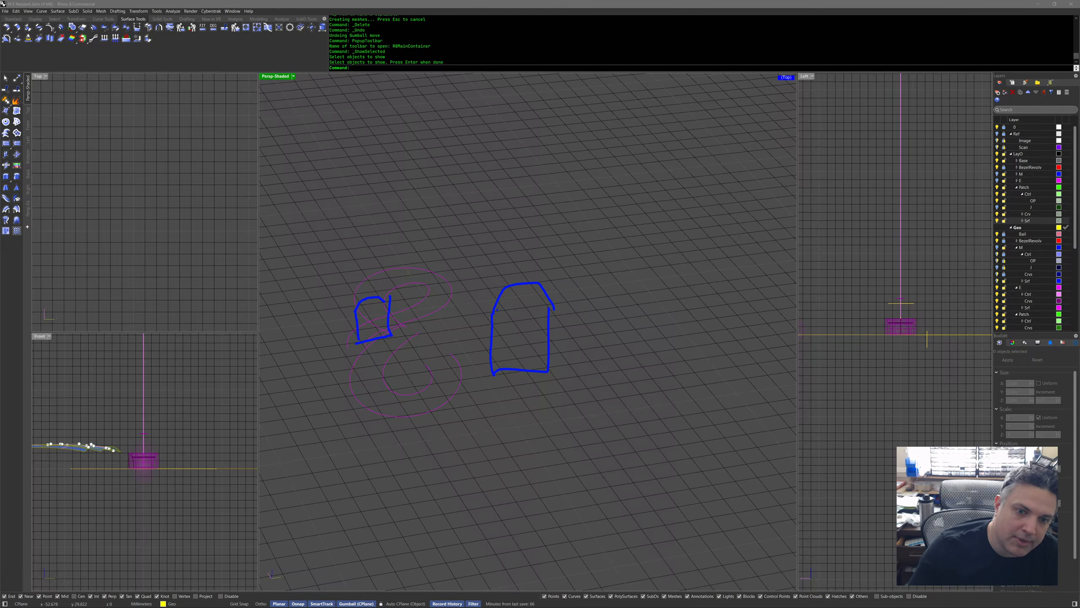
{"action": "mouse_move", "coordinate": [490, 308]}
{"action": "left_mouse_down"}
{"action": "mouse_move", "coordinate": [503, 317]}
{"action": "mouse_move", "coordinate": [484, 308]}
{"action": "left_mouse_up"}
{"action": "left_click_drag", "start_coordinate": [487, 367], "coordinate": [531, 354]}
{"action": "left_click_drag", "start_coordinate": [548, 297], "coordinate": [551, 317]}
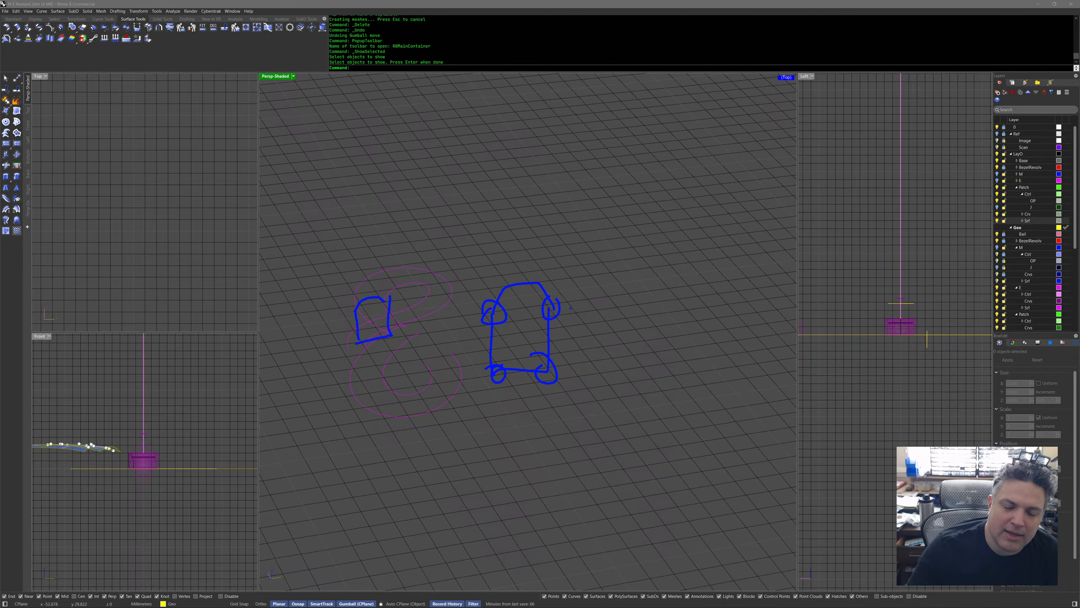
{"action": "mouse_move", "coordinate": [613, 362]}
{"action": "left_mouse_down"}
{"action": "mouse_move", "coordinate": [636, 362]}
{"action": "mouse_move", "coordinate": [659, 271]}
{"action": "mouse_move", "coordinate": [614, 342]}
{"action": "mouse_move", "coordinate": [632, 360]}
{"action": "left_mouse_up"}
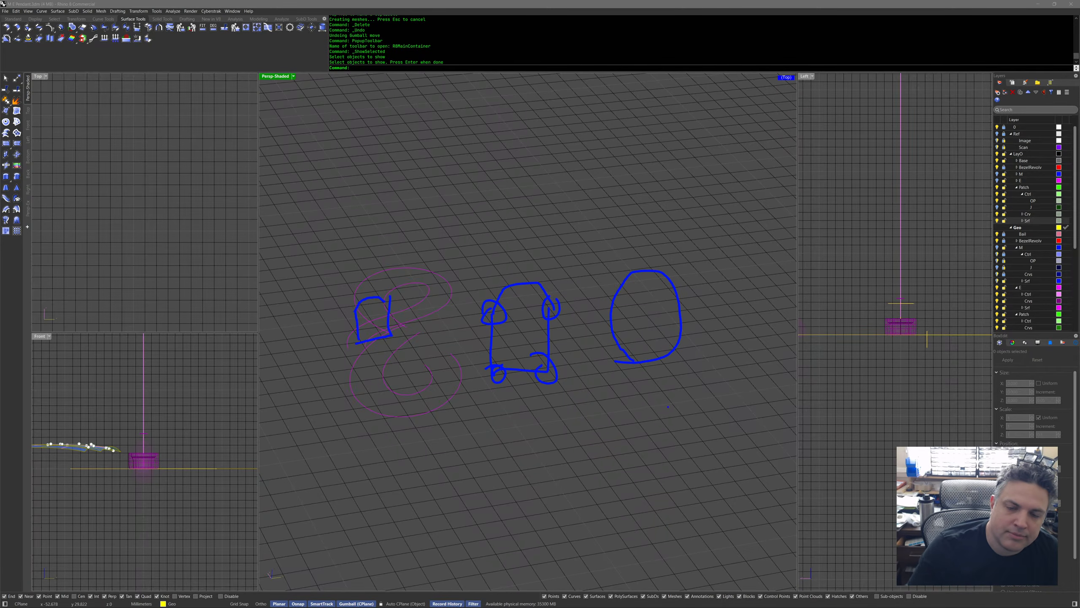
{"action": "left_click_drag", "start_coordinate": [605, 269], "coordinate": [623, 294]}
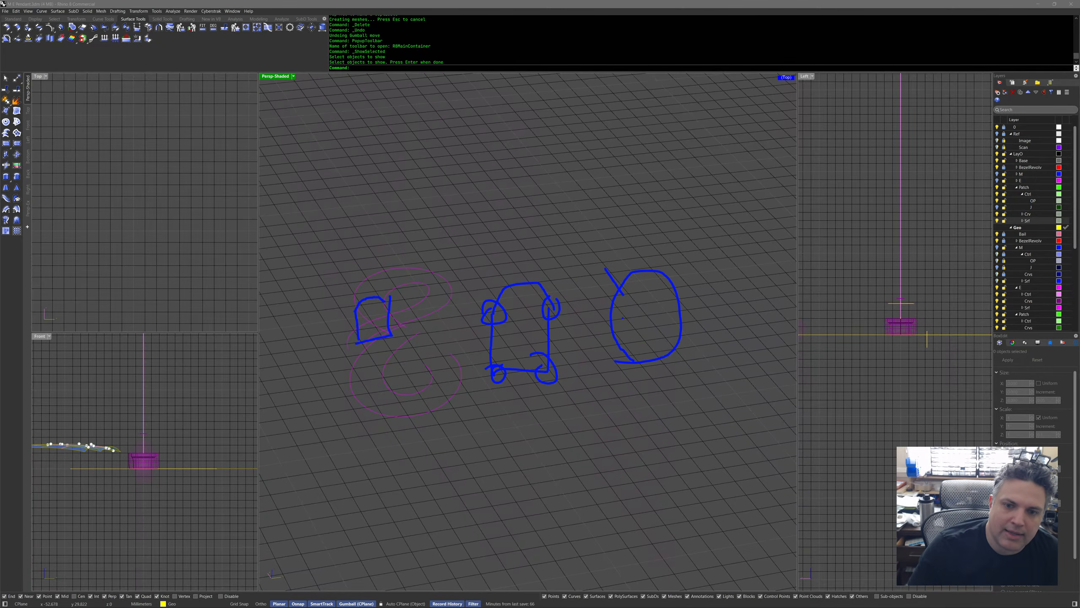
{"action": "left_click_drag", "start_coordinate": [599, 354], "coordinate": [626, 373]}
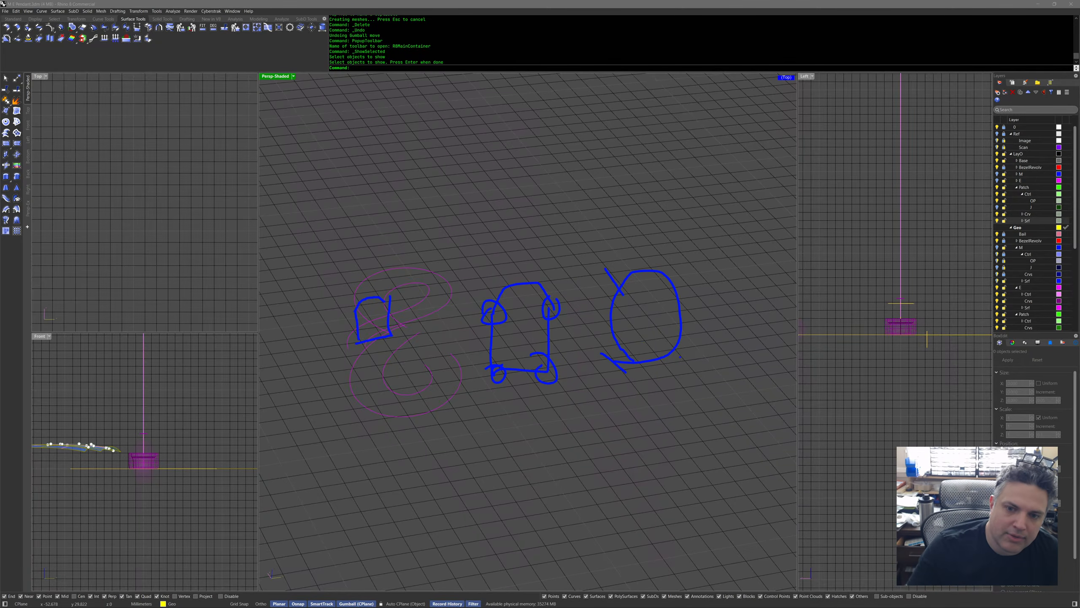
{"action": "left_click_drag", "start_coordinate": [666, 334], "coordinate": [688, 370]}
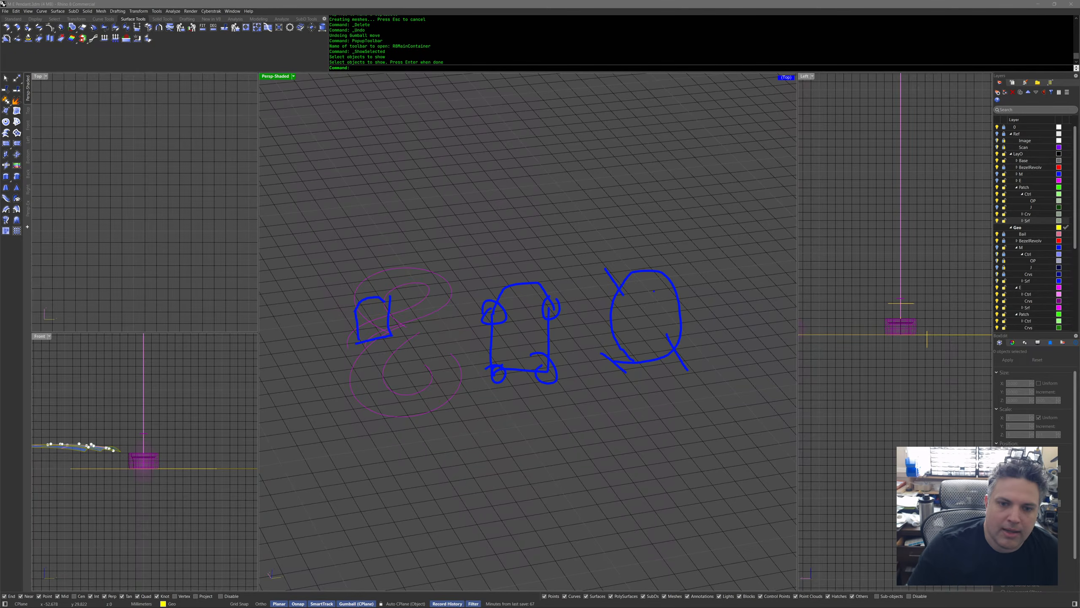
{"action": "mouse_move", "coordinate": [563, 165]}
{"action": "left_mouse_down"}
{"action": "mouse_move", "coordinate": [564, 220]}
{"action": "mouse_move", "coordinate": [606, 171]}
{"action": "mouse_move", "coordinate": [575, 154]}
{"action": "mouse_move", "coordinate": [606, 163]}
{"action": "left_mouse_up"}
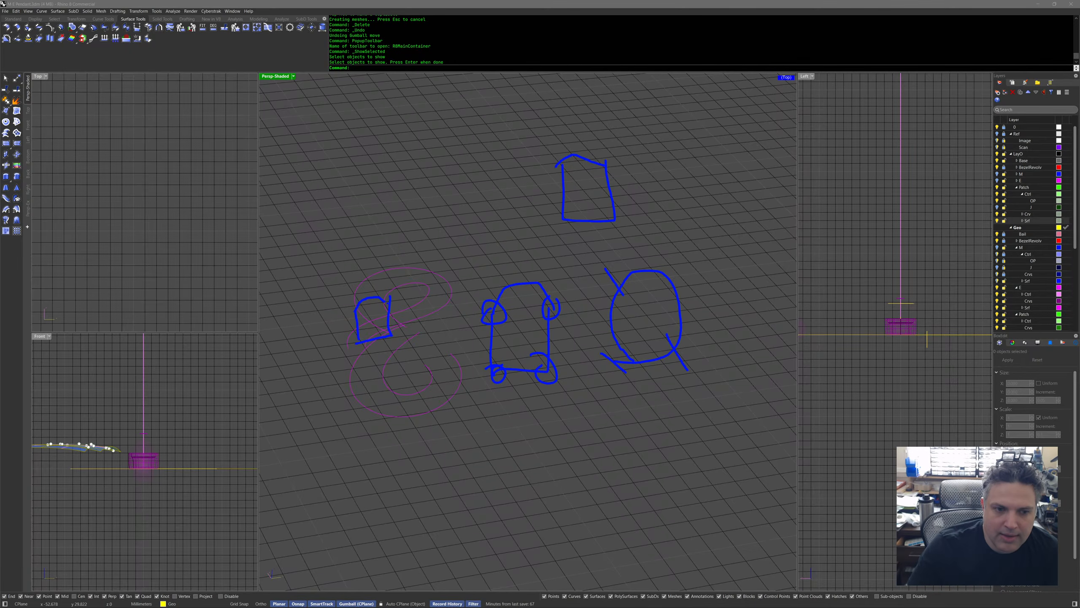
{"action": "left_click_drag", "start_coordinate": [571, 168], "coordinate": [585, 160]}
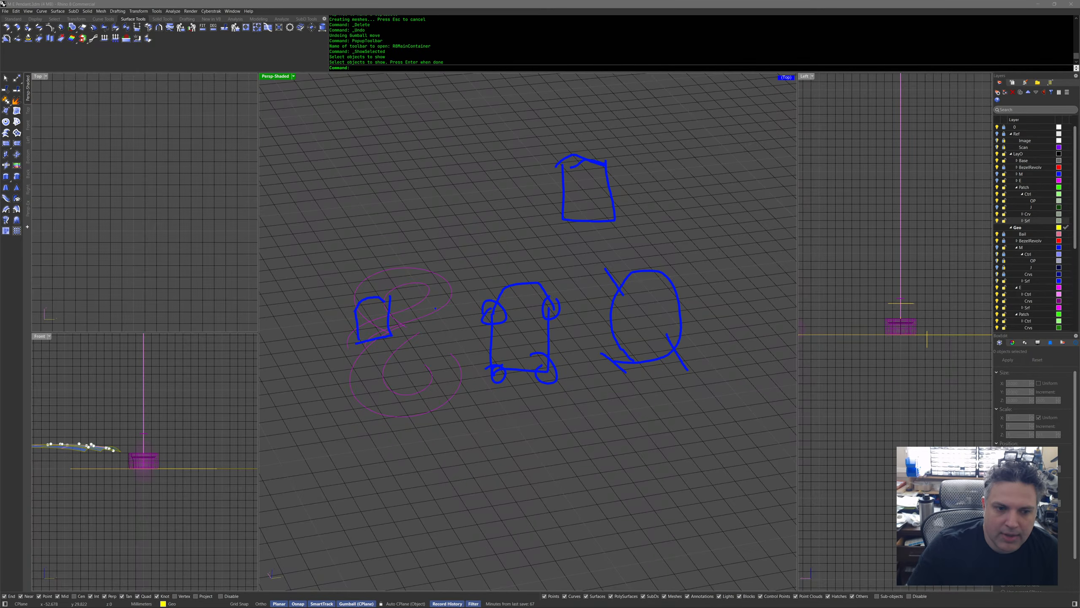
{"action": "left_click_drag", "start_coordinate": [424, 298], "coordinate": [440, 311]}
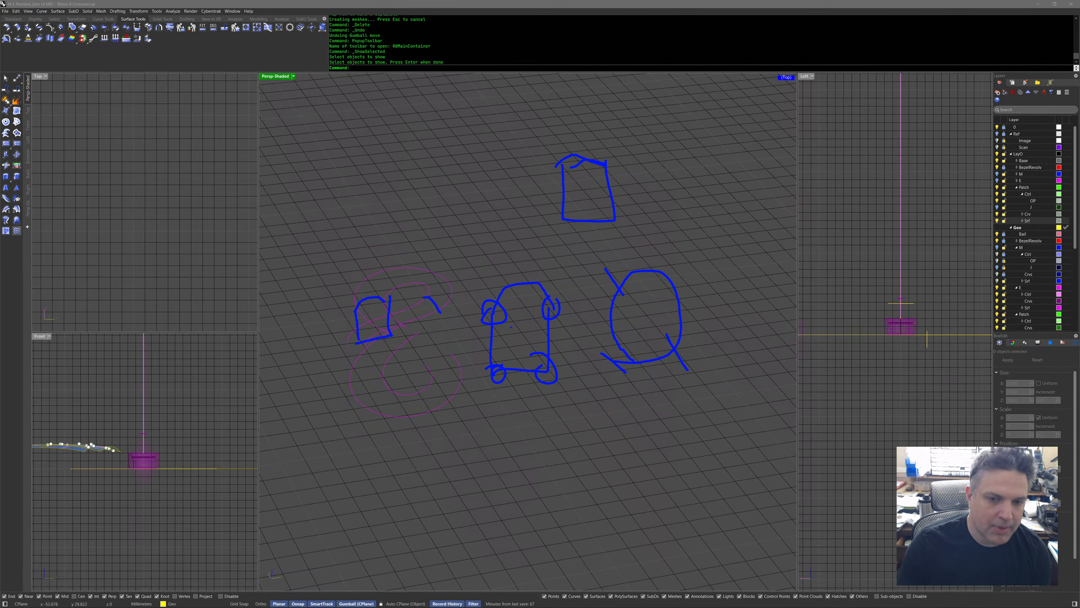
Clear the on-screen annotations and hide the four magenta figure-eight curves.
{"action": "mouse_move", "coordinate": [363, 195]}
{"action": "left_mouse_down"}
{"action": "mouse_move", "coordinate": [376, 182]}
{"action": "mouse_move", "coordinate": [428, 192]}
{"action": "left_mouse_up"}
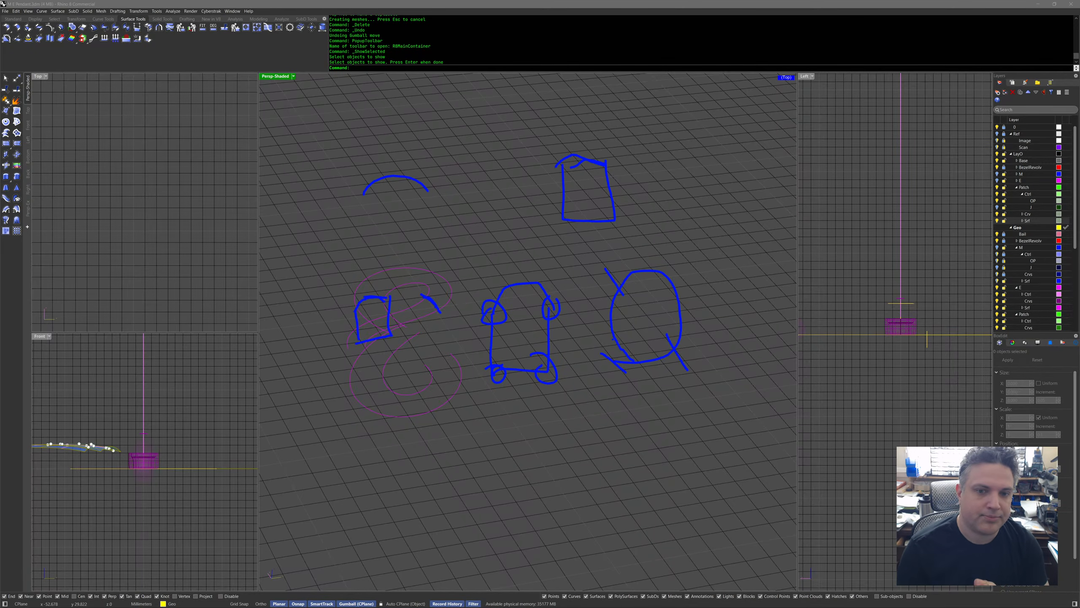
{"action": "key", "text": "Escape"}
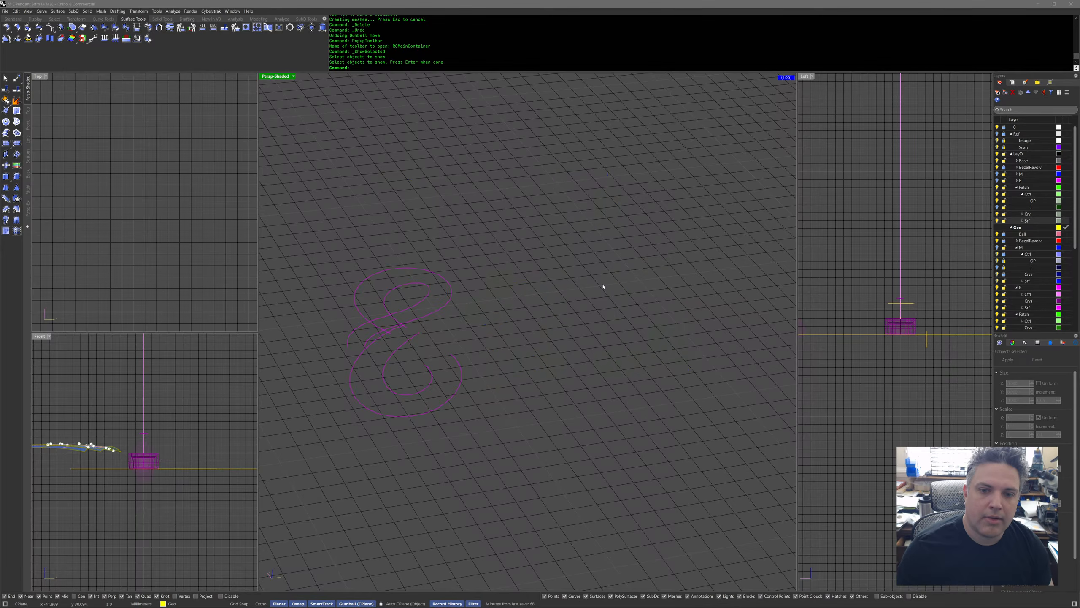
{"action": "right_click_drag", "start_coordinate": [596, 318], "coordinate": [590, 355]}
{"action": "scroll", "coordinate": [591, 354], "scroll_direction": "down", "scroll_amount": 7}
{"action": "left_click_drag", "start_coordinate": [451, 250], "coordinate": [580, 379]}
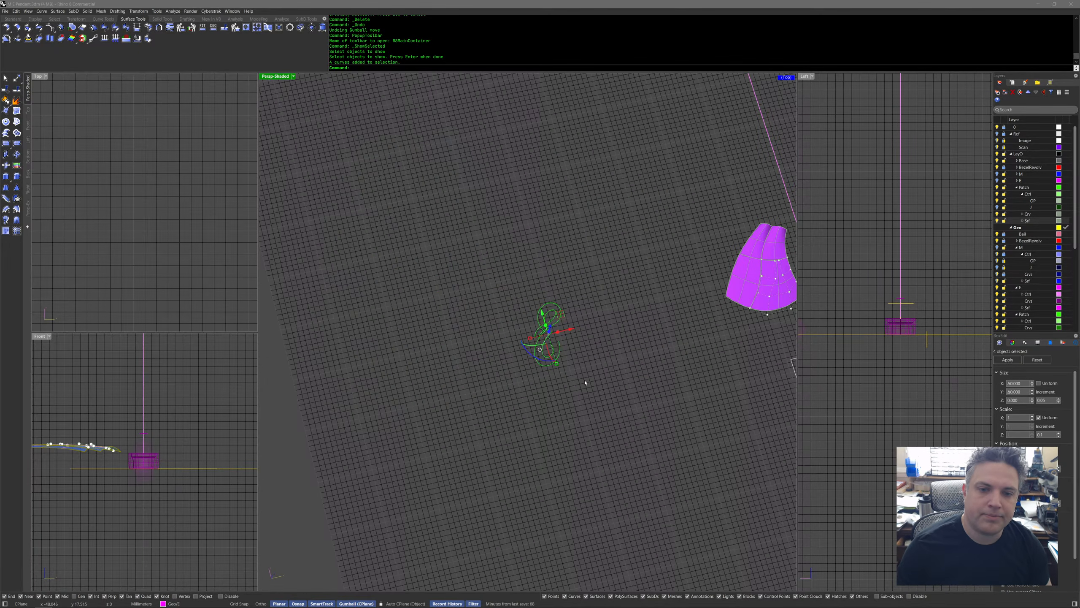
{"action": "middle_click", "coordinate": [580, 353]}
{"action": "left_click", "coordinate": [544, 316]}
Inspect how the pendant's upper and lower patches meet along their shared edges, checking individual patches and control points.
{"action": "right_click_drag", "start_coordinate": [718, 342], "coordinate": [450, 322], "text": "shift"}
{"action": "scroll", "coordinate": [523, 335], "scroll_direction": "up", "scroll_amount": 9}
{"action": "right_click_drag", "start_coordinate": [524, 336], "coordinate": [543, 273]}
{"action": "scroll", "coordinate": [383, 309], "scroll_direction": "up", "scroll_amount": 9}
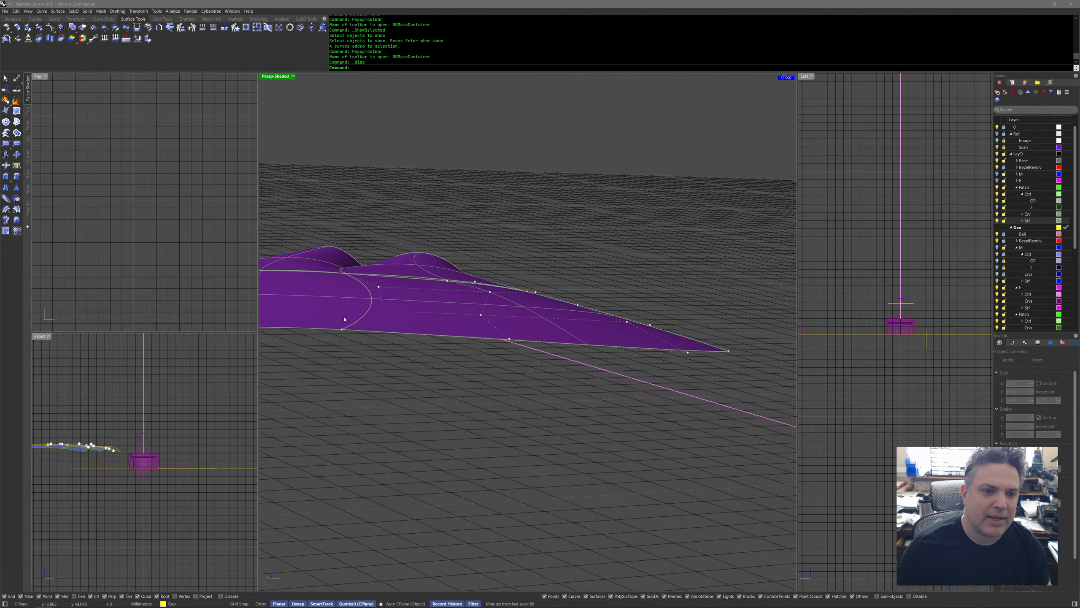
{"action": "right_click_drag", "start_coordinate": [404, 316], "coordinate": [421, 353]}
{"action": "left_click", "coordinate": [367, 315]}
{"action": "left_click", "coordinate": [418, 299]}
{"action": "left_click", "coordinate": [402, 361]}
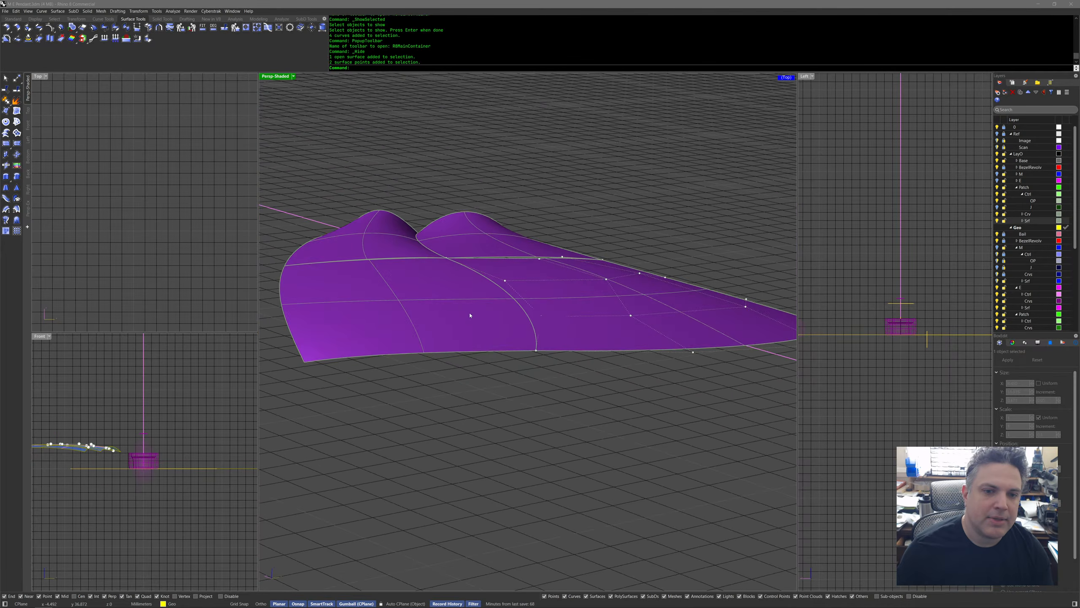
{"action": "left_click", "coordinate": [495, 313]}
{"action": "left_click", "coordinate": [556, 308]}
{"action": "left_click", "coordinate": [593, 394]}
{"action": "right_click_drag", "start_coordinate": [594, 394], "coordinate": [596, 324]}
{"action": "scroll", "coordinate": [596, 325], "scroll_direction": "up", "scroll_amount": 5}
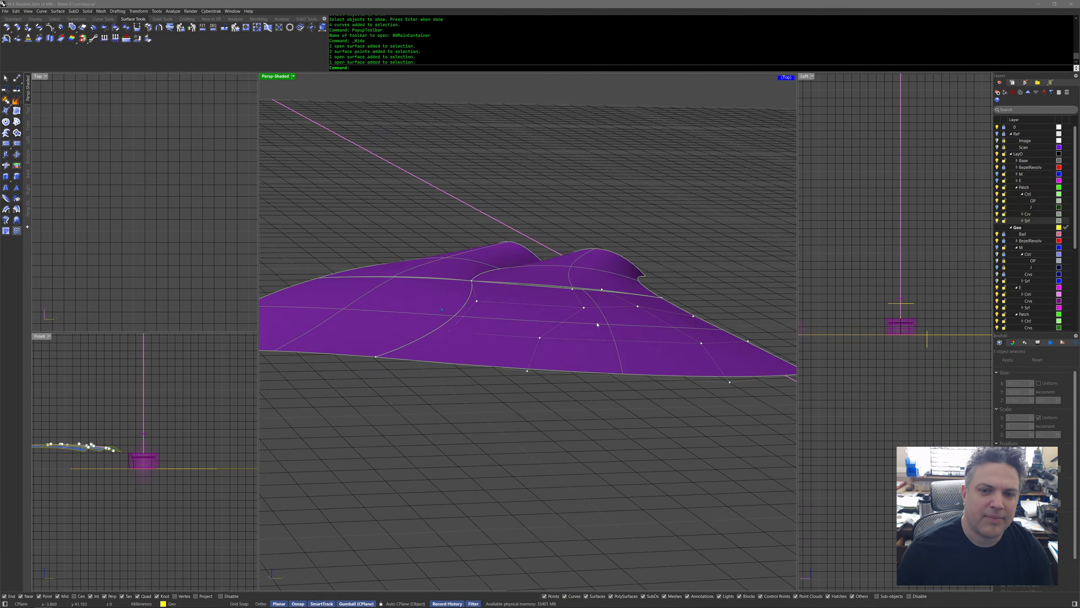
Move one interior control point of the lower patch whose points are already shown.
{"action": "left_click", "coordinate": [554, 327]}
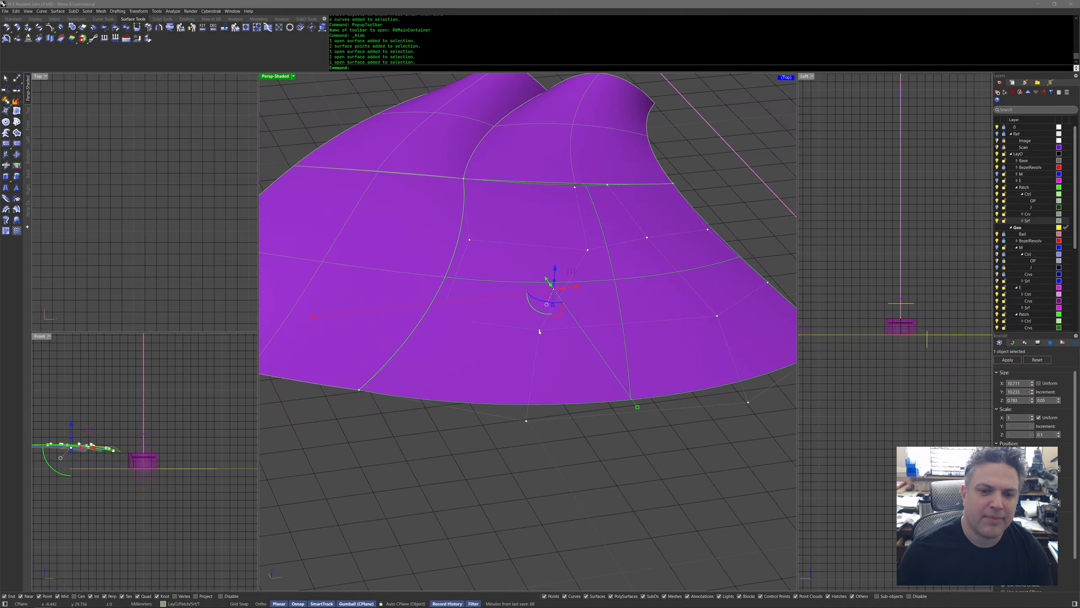
{"action": "left_click", "coordinate": [540, 330]}
{"action": "scroll", "coordinate": [540, 330], "scroll_direction": "up", "scroll_amount": 6}
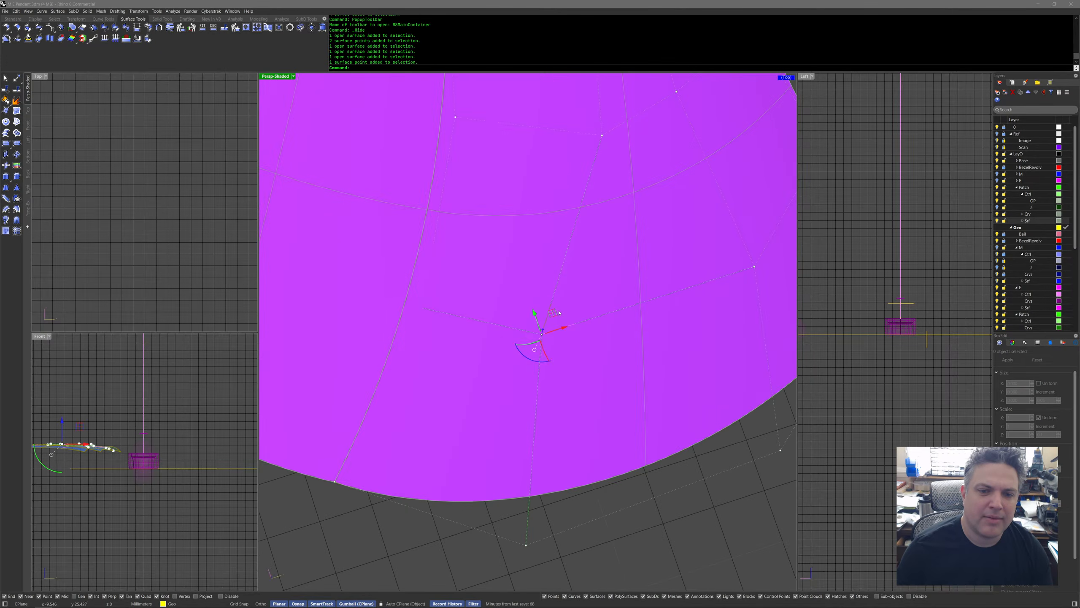
{"action": "left_click_drag", "start_coordinate": [555, 309], "coordinate": [604, 294]}
{"action": "scroll", "coordinate": [639, 319], "scroll_direction": "down", "scroll_amount": 5}
Show the control points of the neighbouring lower patch.
{"action": "right_click_drag", "start_coordinate": [639, 319], "coordinate": [450, 227]}
{"action": "right_click_drag", "start_coordinate": [482, 174], "coordinate": [429, 418]}
{"action": "left_click", "coordinate": [490, 344]}
{"action": "middle_click", "coordinate": [434, 376]}
{"action": "left_click", "coordinate": [452, 413]}
Reposition control points of the neighbouring lower patch slightly to adjust its shape.
{"action": "left_click_drag", "start_coordinate": [415, 429], "coordinate": [481, 388]}
{"action": "right_click_drag", "start_coordinate": [472, 385], "coordinate": [463, 384]}
{"action": "left_click_drag", "start_coordinate": [447, 373], "coordinate": [446, 383]}
{"action": "left_click", "coordinate": [474, 355]}
{"action": "scroll", "coordinate": [480, 353], "scroll_direction": "up", "scroll_amount": 5}
{"action": "left_click_drag", "start_coordinate": [476, 343], "coordinate": [462, 345]}
Rebuild all four pendant patches with three points and degree 2 in both directions, deleting the input surfaces.
{"action": "scroll", "coordinate": [505, 398], "scroll_direction": "down", "scroll_amount": 4}
{"action": "right_click_drag", "start_coordinate": [541, 347], "coordinate": [548, 336]}
{"action": "left_click", "coordinate": [562, 336]}
{"action": "left_click", "coordinate": [585, 333], "text": "shift"}
{"action": "left_click", "coordinate": [559, 190], "text": "shift"}
{"action": "left_click", "coordinate": [490, 186], "text": "shift"}
{"action": "left_click", "coordinate": [584, 269], "text": "shift"}
{"action": "middle_click", "coordinate": [583, 270]}
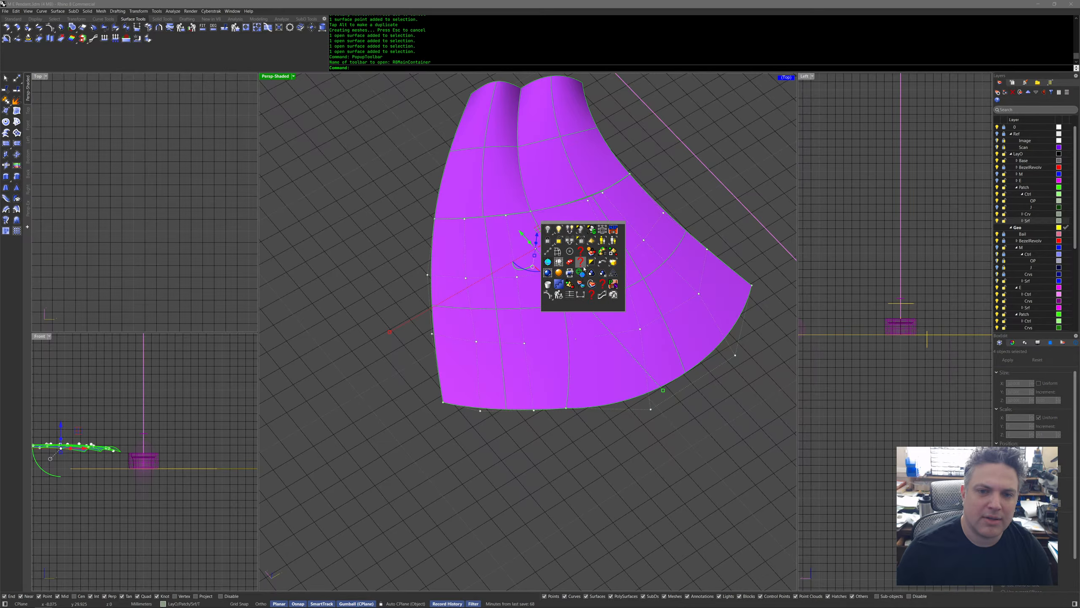
{"action": "left_click", "coordinate": [559, 295]}
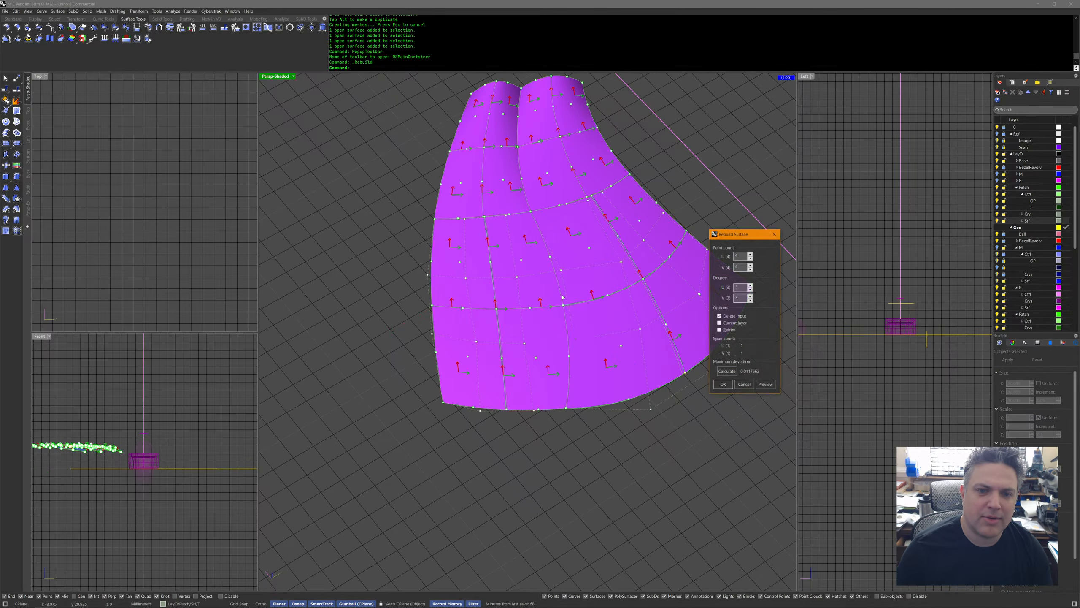
{"action": "left_click", "coordinate": [750, 258]}
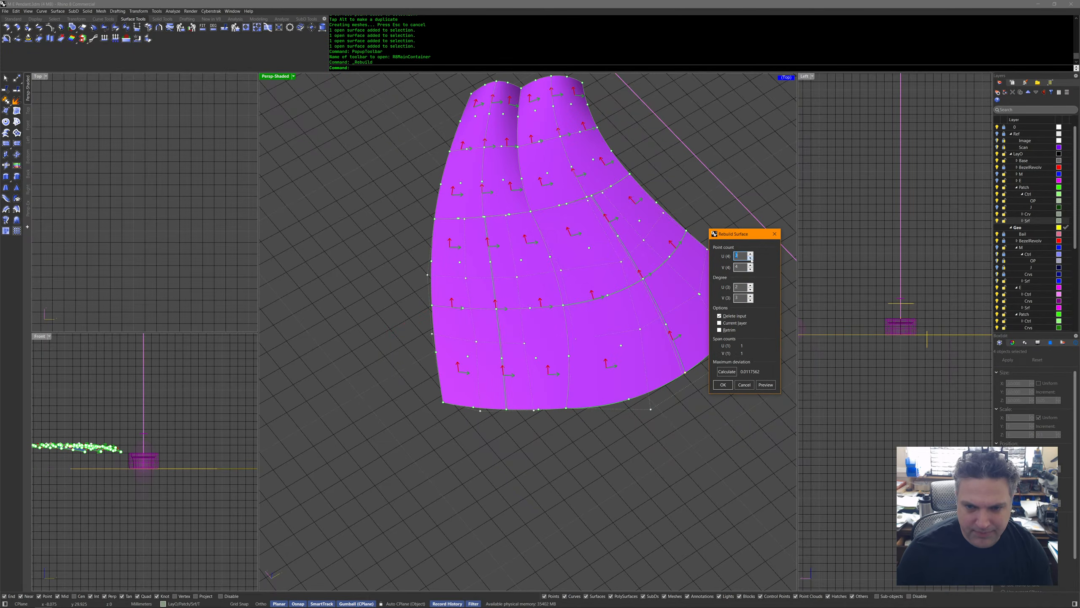
{"action": "left_click", "coordinate": [723, 384]}
Adjust individual control points of the rebuilt lower patch to reshape it in small moves.
{"action": "mouse_move", "coordinate": [704, 398]}
{"action": "right_mouse_down"}
{"action": "mouse_move", "coordinate": [663, 369]}
{"action": "mouse_move", "coordinate": [688, 361]}
{"action": "mouse_move", "coordinate": [561, 374]}
{"action": "mouse_move", "coordinate": [502, 357]}
{"action": "mouse_move", "coordinate": [574, 354]}
{"action": "mouse_move", "coordinate": [413, 368]}
{"action": "right_mouse_up"}
{"action": "left_click", "coordinate": [420, 331]}
{"action": "right_click_drag", "start_coordinate": [457, 332], "coordinate": [467, 327]}
{"action": "left_click_drag", "start_coordinate": [431, 310], "coordinate": [432, 317]}
{"action": "right_click_drag", "start_coordinate": [432, 317], "coordinate": [472, 342]}
{"action": "left_click_drag", "start_coordinate": [439, 326], "coordinate": [459, 275]}
{"action": "right_click_drag", "start_coordinate": [459, 274], "coordinate": [477, 293]}
{"action": "left_click_drag", "start_coordinate": [477, 294], "coordinate": [505, 257]}
{"action": "right_click_drag", "start_coordinate": [459, 276], "coordinate": [492, 316]}
Show the adjoining upper patch's control points and align the corner points at its gap with the lower patch using Set Points.
{"action": "left_click", "coordinate": [466, 293]}
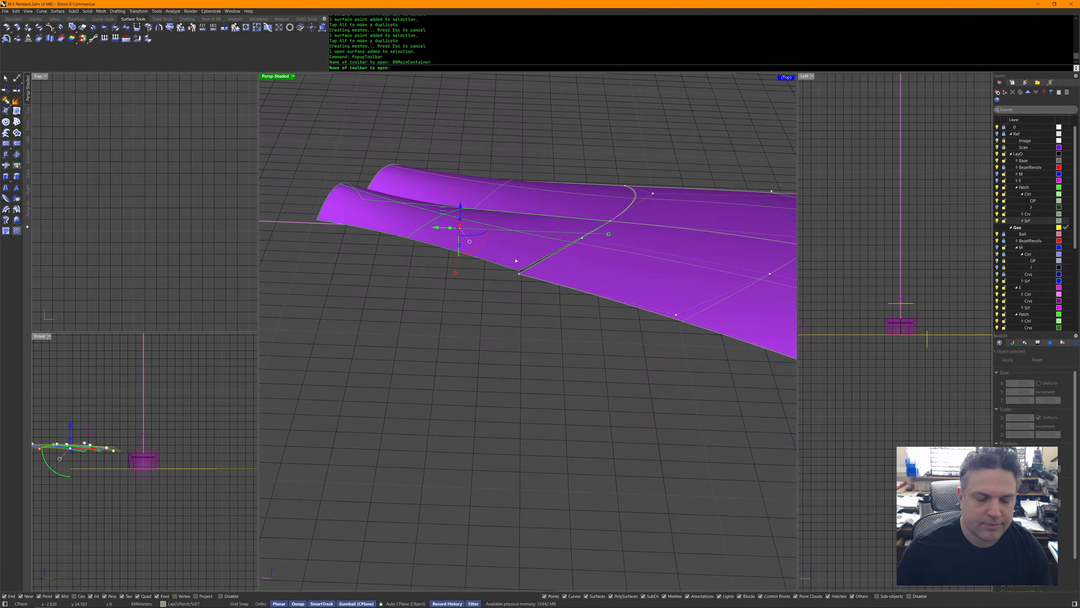
{"action": "left_click", "coordinate": [479, 286]}
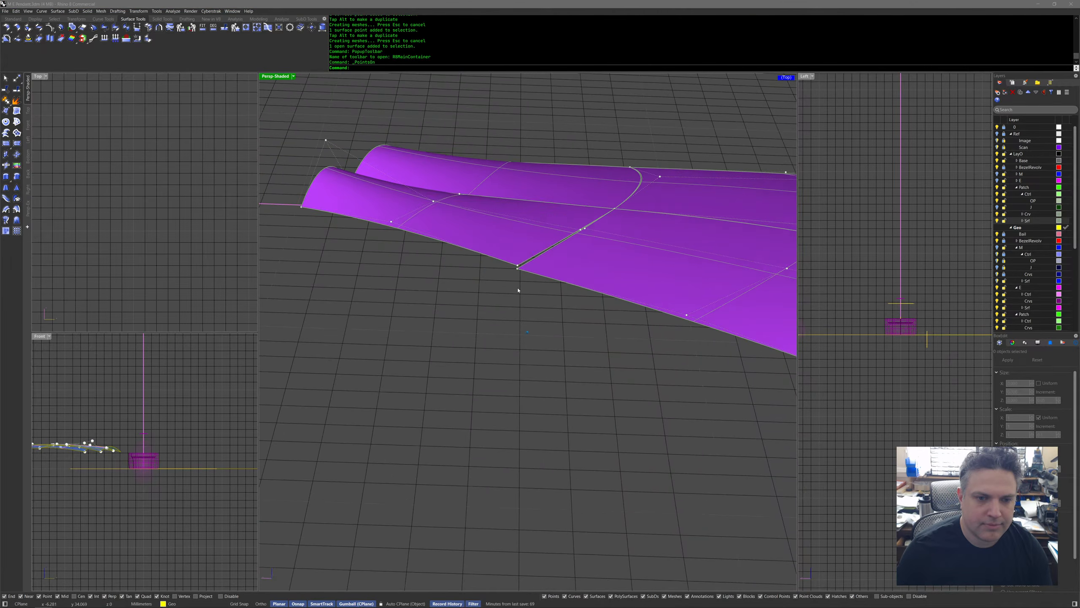
{"action": "scroll", "coordinate": [506, 273], "scroll_direction": "up", "scroll_amount": 5}
{"action": "middle_click", "coordinate": [522, 301]}
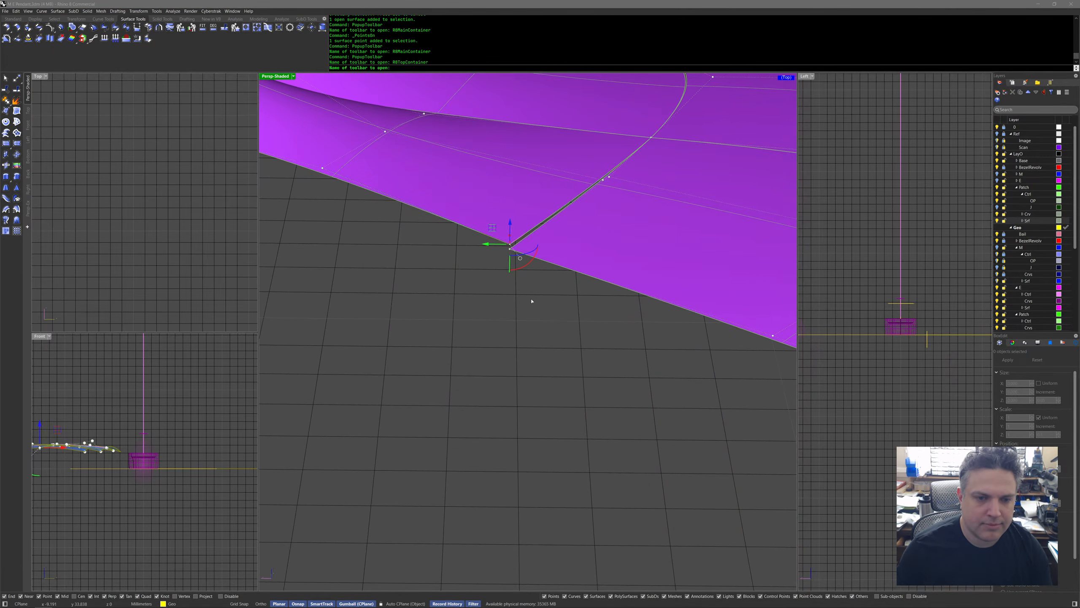
{"action": "middle_click", "coordinate": [526, 300]}
{"action": "left_click", "coordinate": [558, 248]}
{"action": "scroll", "coordinate": [558, 248], "scroll_direction": "down", "scroll_amount": 5}
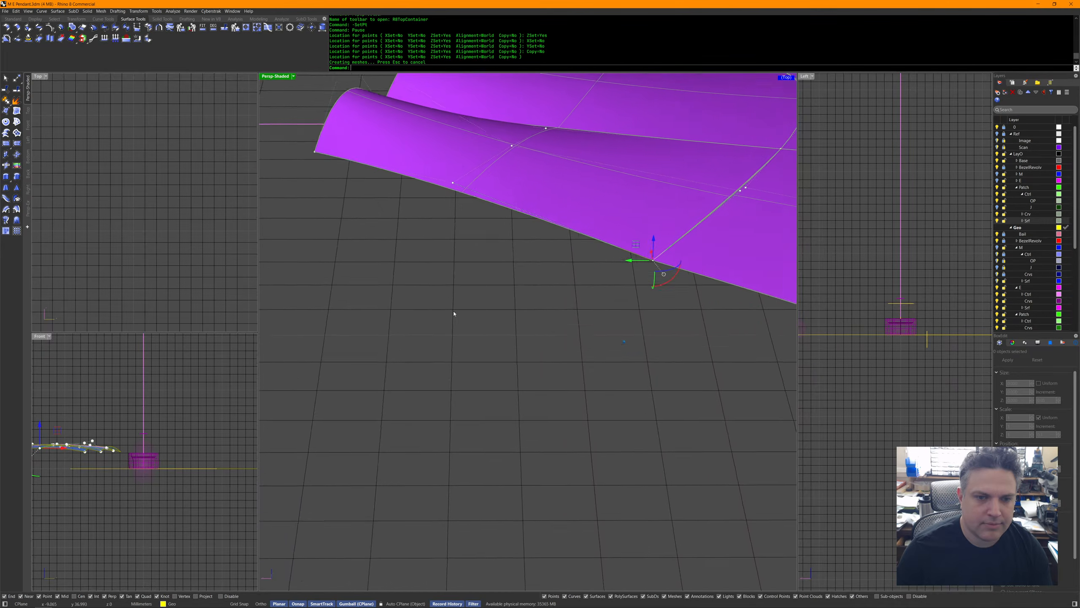
Nudge the middle control point on the upper patch's outer edge and show the control points of the other two patches.
{"action": "left_click_drag", "start_coordinate": [603, 250], "coordinate": [603, 251]}
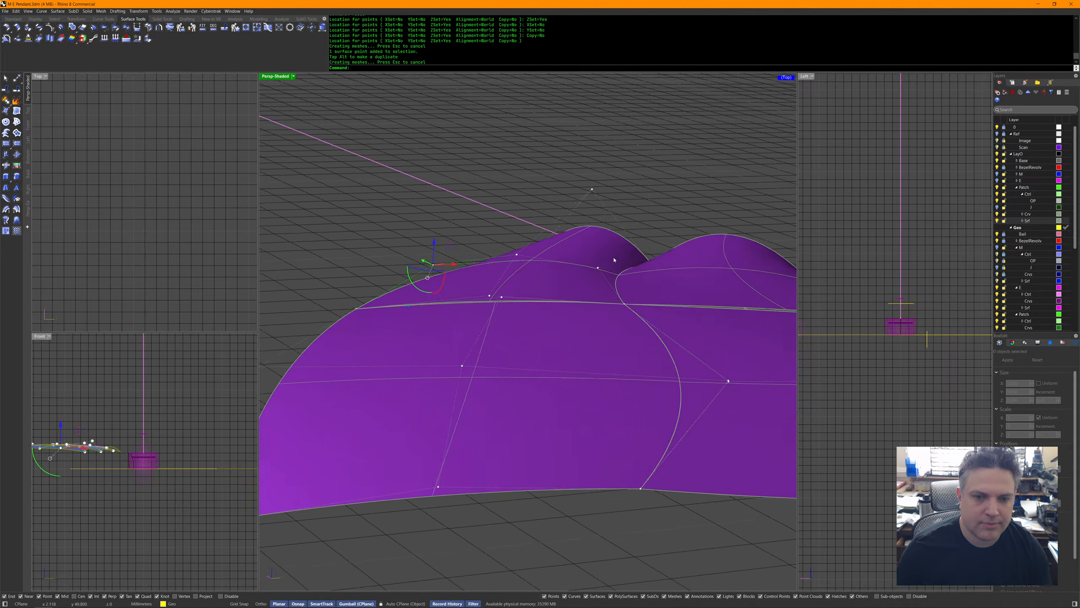
{"action": "left_click", "coordinate": [653, 272]}
{"action": "left_click", "coordinate": [678, 337], "text": "shift"}
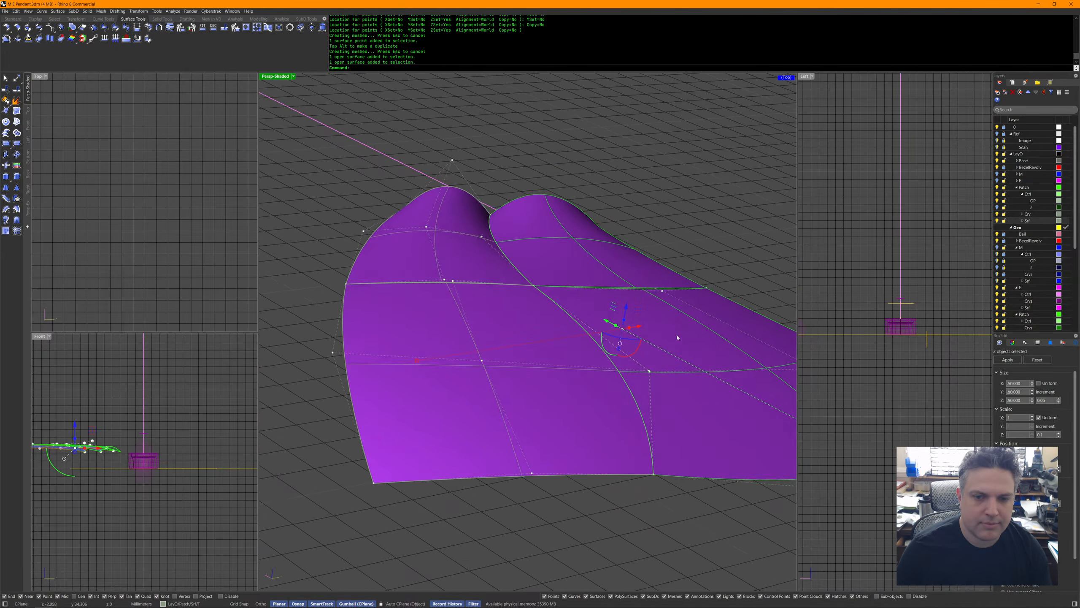
{"action": "middle_click", "coordinate": [667, 326]}
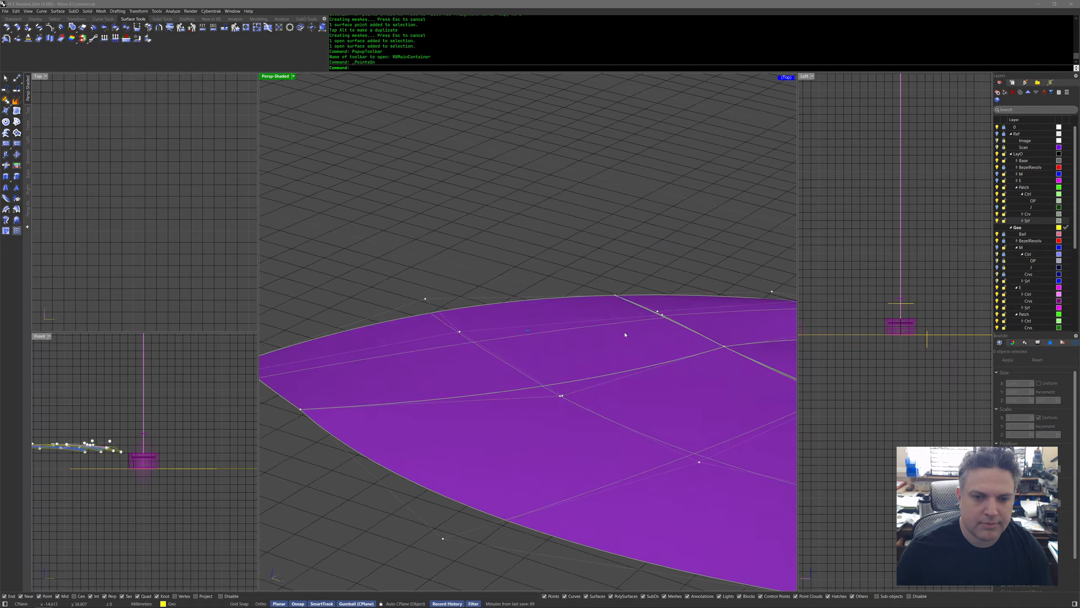
Align the two mid-edge control points between the second upper and lower patches in X and Y with Set Points.
{"action": "left_click_drag", "start_coordinate": [573, 286], "coordinate": [619, 326]}
{"action": "right_click_drag", "start_coordinate": [619, 325], "coordinate": [660, 369]}
{"action": "middle_click", "coordinate": [660, 369]}
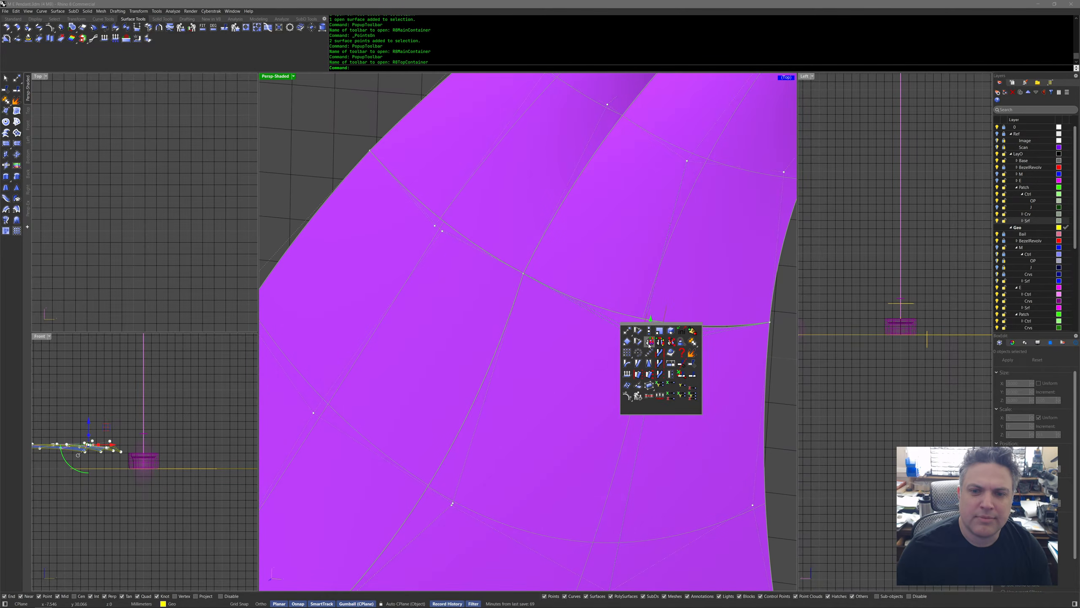
{"action": "left_click", "coordinate": [659, 385]}
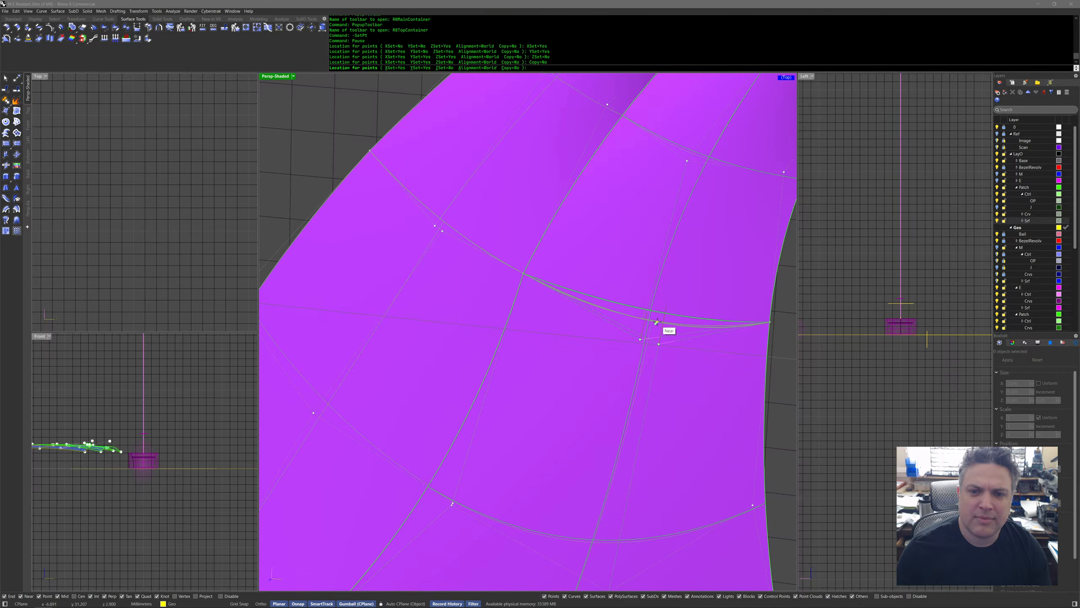
{"action": "left_click", "coordinate": [656, 323]}
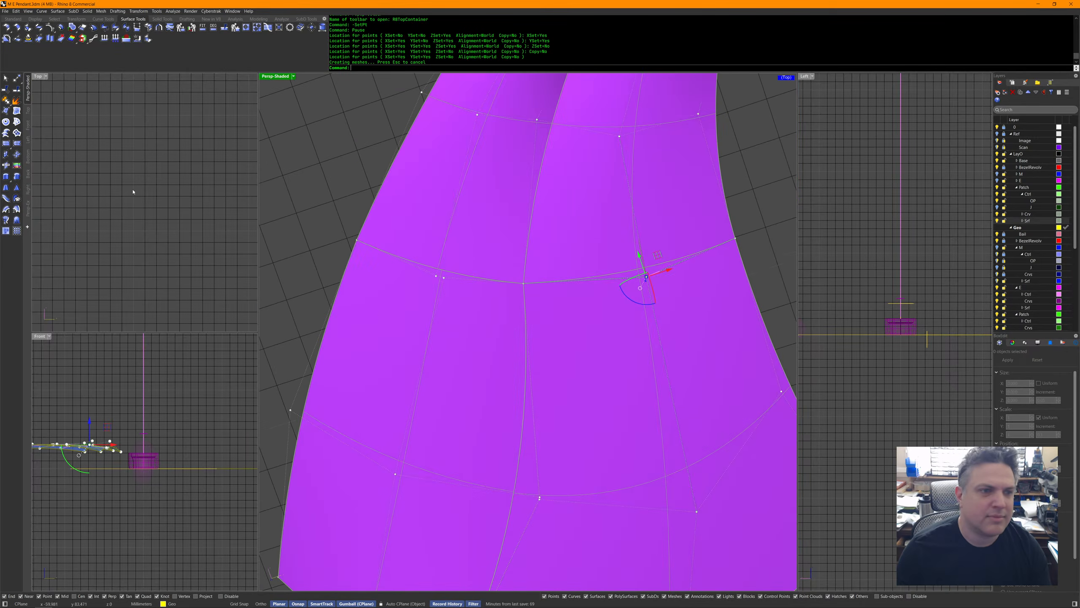
In the top view, fine-tune the aligned mid-edge points and the central control point of the adjacent lower patch.
{"action": "scroll", "coordinate": [113, 227], "scroll_direction": "down", "scroll_amount": 2}
{"action": "scroll", "coordinate": [193, 179], "scroll_direction": "up", "scroll_amount": 10}
{"action": "left_click_drag", "start_coordinate": [193, 179], "coordinate": [192, 170]}
{"action": "right_click_drag", "start_coordinate": [208, 84], "coordinate": [222, 237]}
{"action": "left_click", "coordinate": [222, 237]}
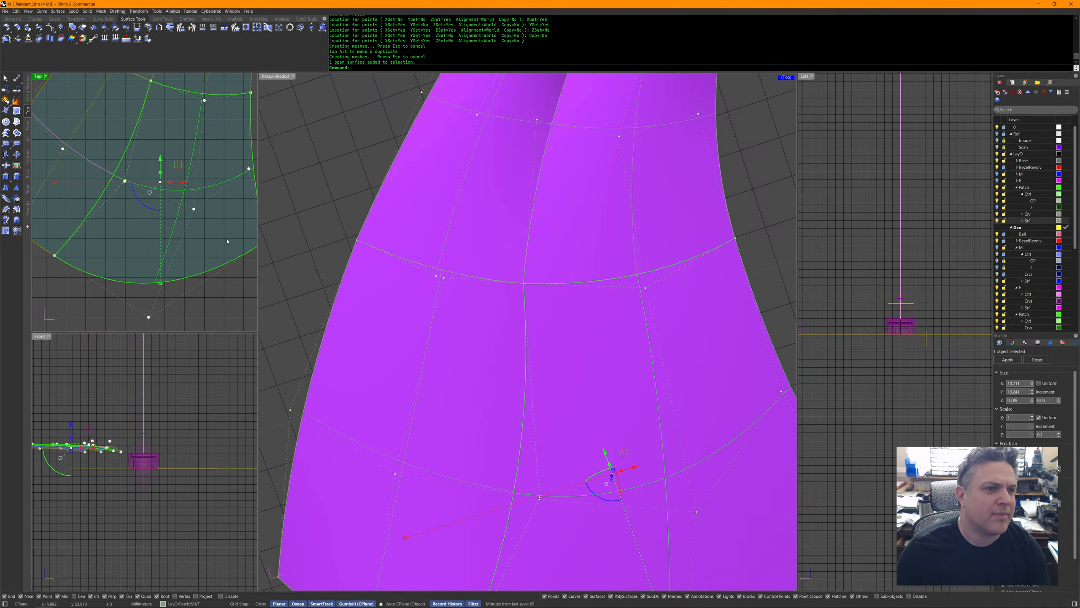
{"action": "left_click", "coordinate": [194, 209]}
{"action": "left_click_drag", "start_coordinate": [210, 194], "coordinate": [204, 184]}
{"action": "right_click_drag", "start_coordinate": [204, 184], "coordinate": [185, 115]}
{"action": "scroll", "coordinate": [160, 183], "scroll_direction": "up", "scroll_amount": 2}
{"action": "scroll", "coordinate": [150, 165], "scroll_direction": "down", "scroll_amount": 4}
{"action": "scroll", "coordinate": [166, 179], "scroll_direction": "up", "scroll_amount": 6}
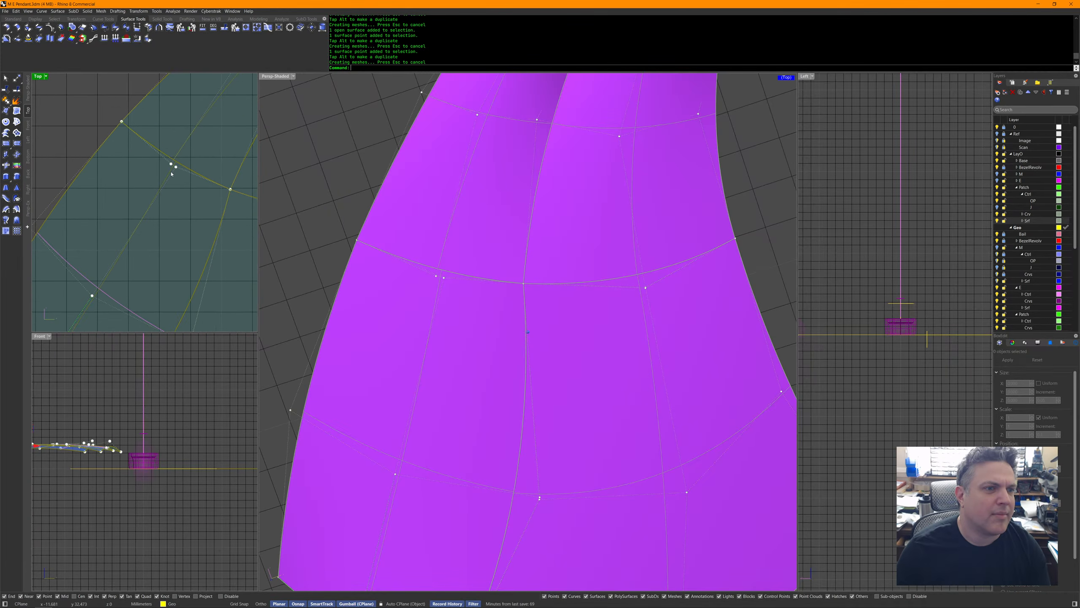
Align the first upper and lower patches' mid-edge control points in X and Y, and shift them slightly in plan.
{"action": "left_click_drag", "start_coordinate": [160, 148], "coordinate": [192, 182]}
{"action": "middle_click", "coordinate": [188, 203]}
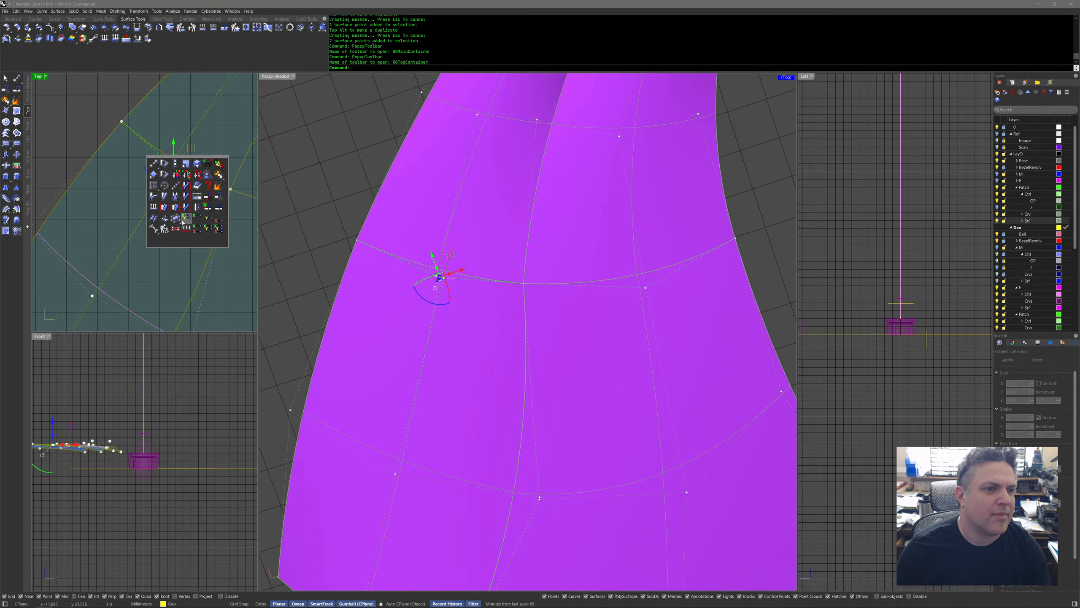
{"action": "left_click", "coordinate": [185, 219]}
{"action": "left_click", "coordinate": [176, 166]}
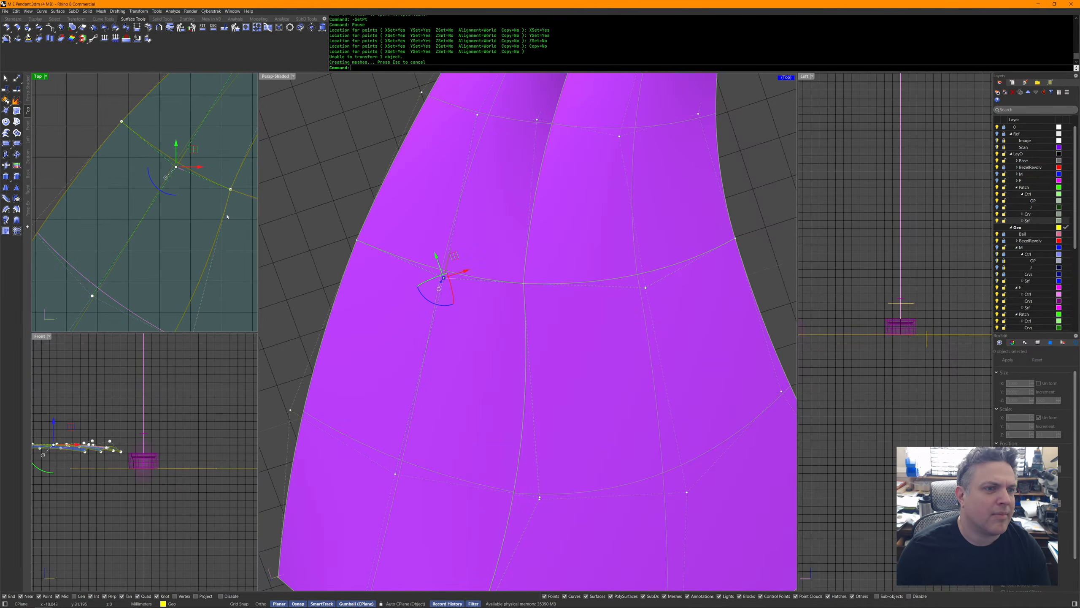
{"action": "right_click_drag", "start_coordinate": [193, 154], "coordinate": [116, 177]}
{"action": "left_click_drag", "start_coordinate": [116, 177], "coordinate": [117, 182]}
Set that pair of mid-edge control points to the same Z height with Set Points.
{"action": "right_click_drag", "start_coordinate": [468, 272], "coordinate": [515, 296]}
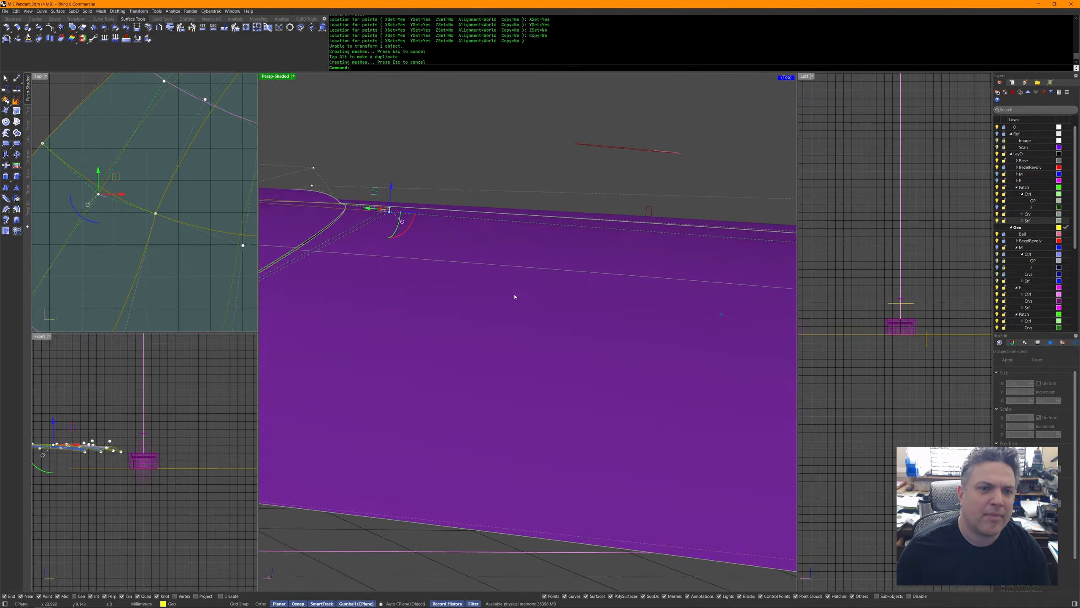
{"action": "middle_click", "coordinate": [507, 287]}
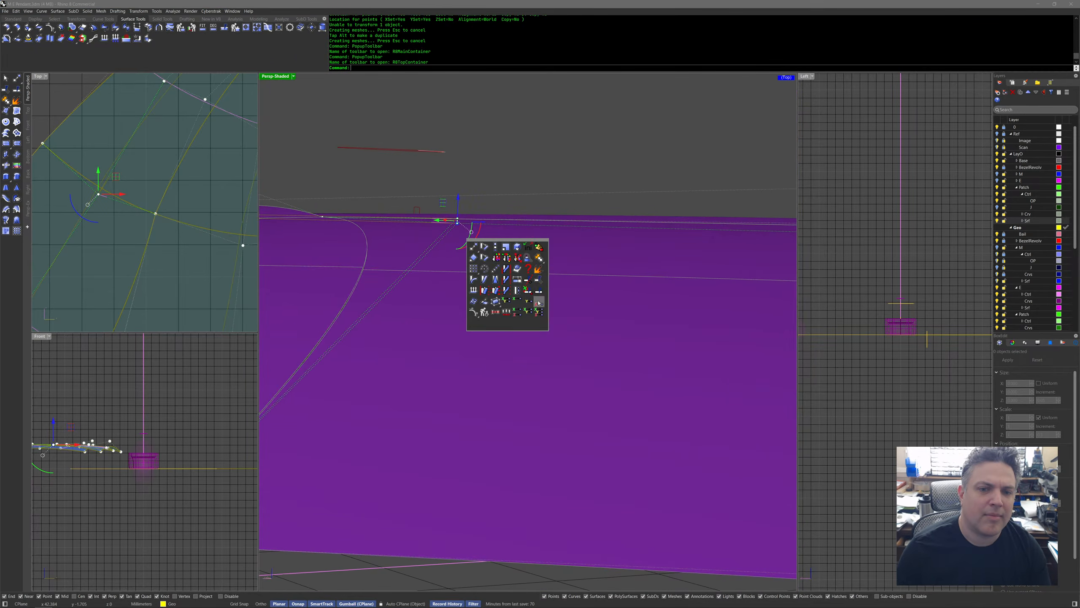
{"action": "left_click", "coordinate": [537, 302]}
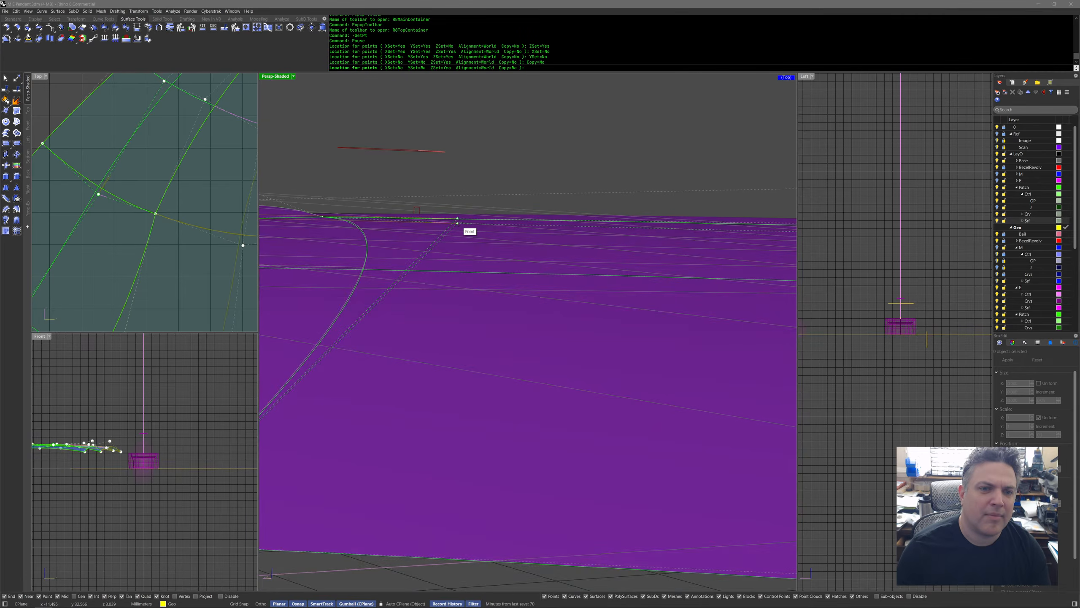
{"action": "left_click", "coordinate": [457, 219]}
Fine-tune the mid-edge control points between the upper and lower patches, moving both pairs together slightly in height.
{"action": "right_click_drag", "start_coordinate": [459, 225], "coordinate": [564, 399]}
{"action": "mouse_move", "coordinate": [386, 266]}
{"action": "left_mouse_down"}
{"action": "mouse_move", "coordinate": [427, 285]}
{"action": "mouse_move", "coordinate": [399, 265]}
{"action": "left_mouse_up"}
{"action": "right_click_drag", "start_coordinate": [541, 366], "coordinate": [527, 420]}
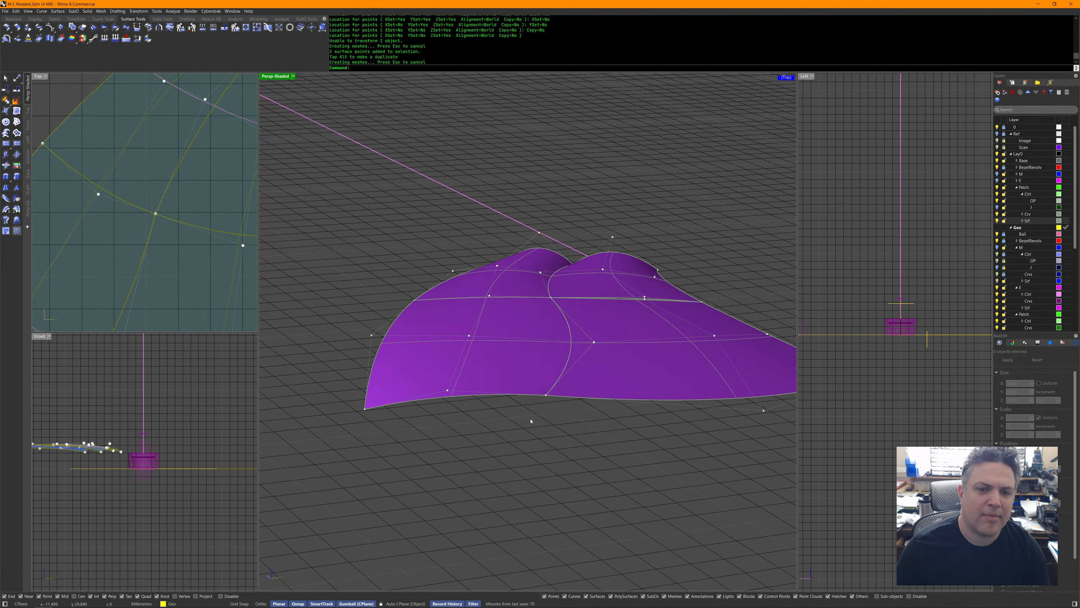
{"action": "right_click_drag", "start_coordinate": [596, 295], "coordinate": [566, 311]}
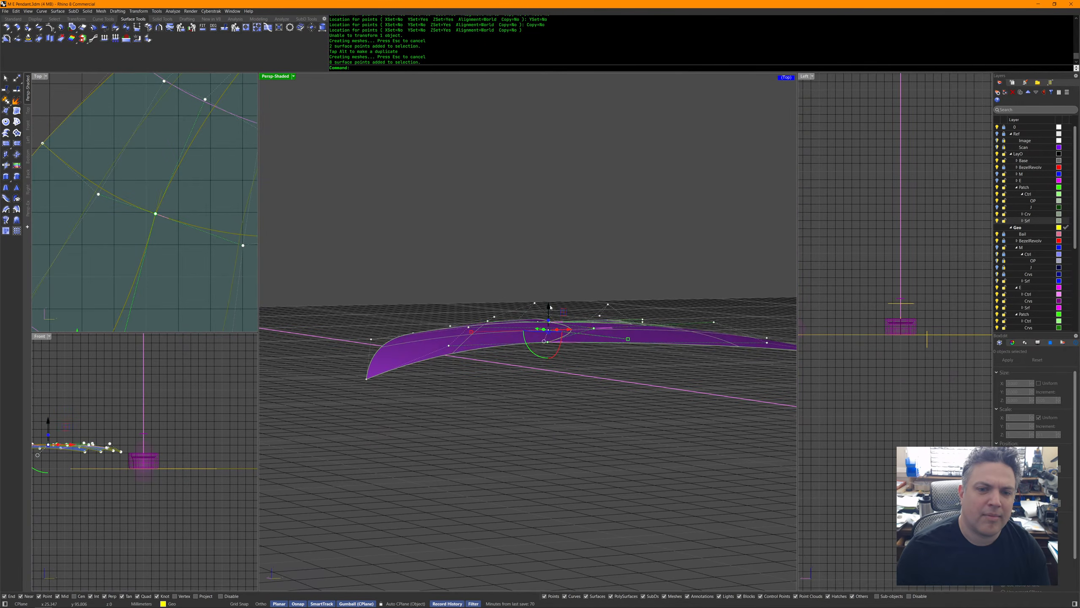
{"action": "left_click_drag", "start_coordinate": [549, 302], "coordinate": [548, 303]}
Set the second upper and lower patches' two mid-edge control points to the same Z height with Set Points.
{"action": "right_click_drag", "start_coordinate": [590, 356], "coordinate": [544, 340]}
{"action": "middle_click", "coordinate": [588, 391]}
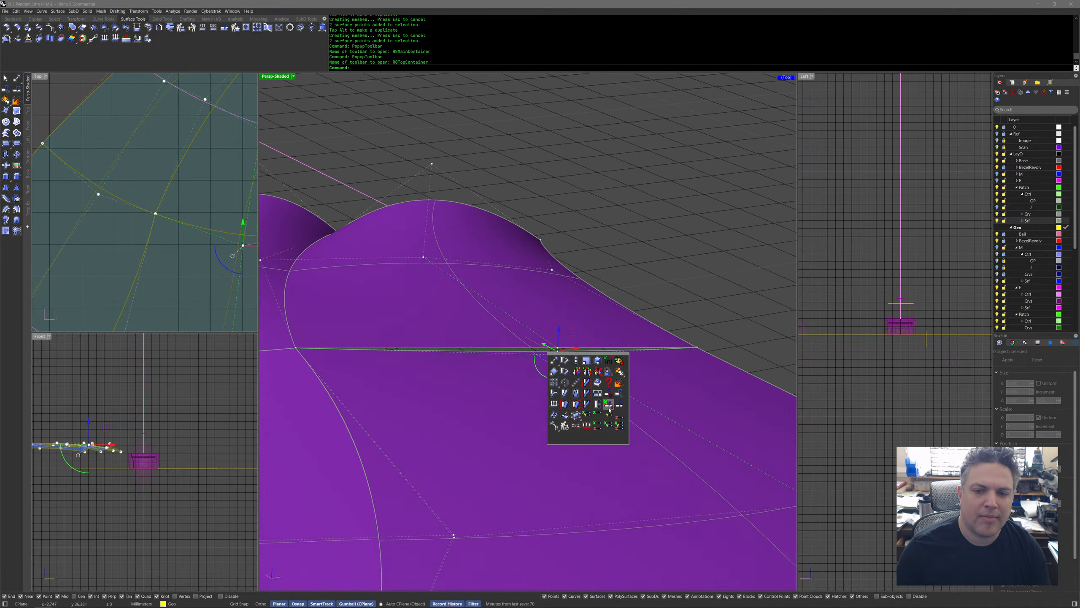
{"action": "left_click", "coordinate": [610, 406]}
{"action": "left_click", "coordinate": [557, 348]}
Raise the first patch pair's stacked mid-edge control points slightly and check the profile in the front view.
{"action": "right_click_drag", "start_coordinate": [600, 372], "coordinate": [566, 339]}
{"action": "scroll", "coordinate": [576, 437], "scroll_direction": "down", "scroll_amount": 5}
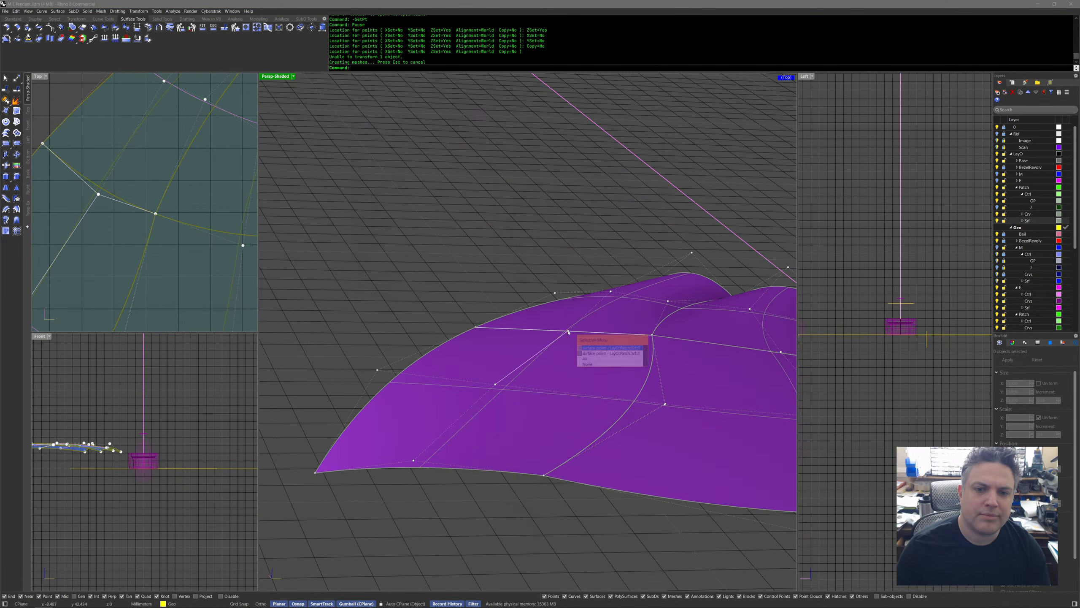
{"action": "key", "text": "Return"}
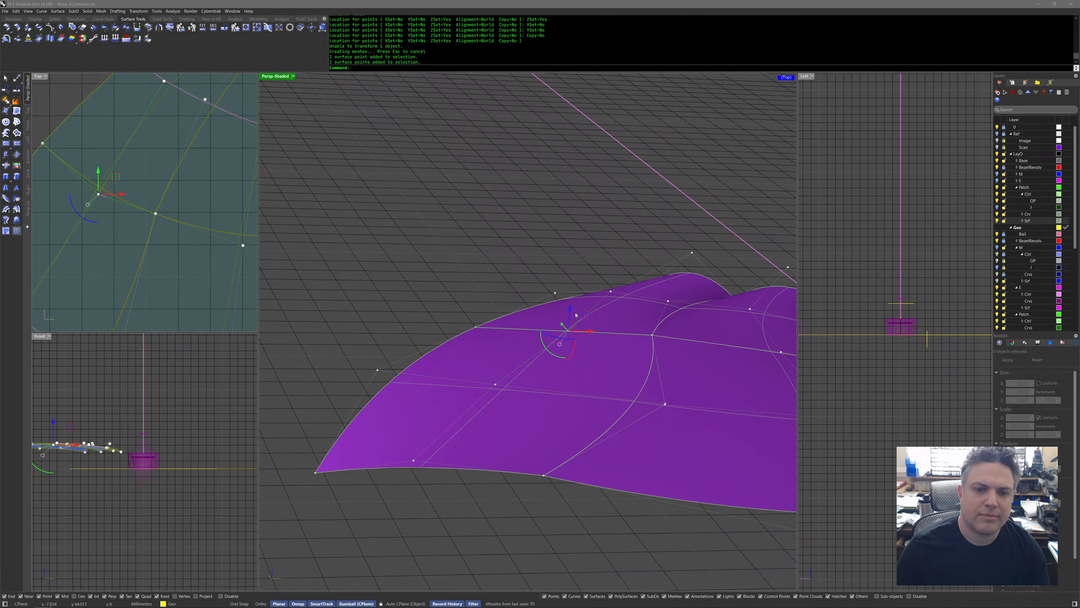
{"action": "left_click_drag", "start_coordinate": [570, 305], "coordinate": [571, 304]}
{"action": "right_click_drag", "start_coordinate": [53, 463], "coordinate": [199, 457]}
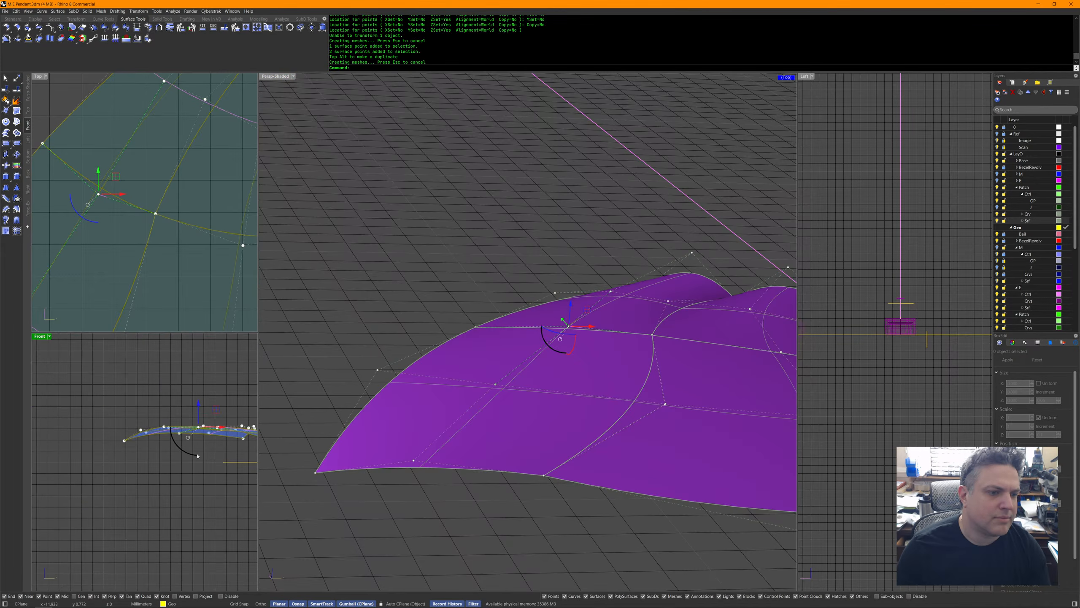
{"action": "scroll", "coordinate": [201, 457], "scroll_direction": "up", "scroll_amount": 12}
{"action": "right_click_drag", "start_coordinate": [610, 366], "coordinate": [631, 353]}
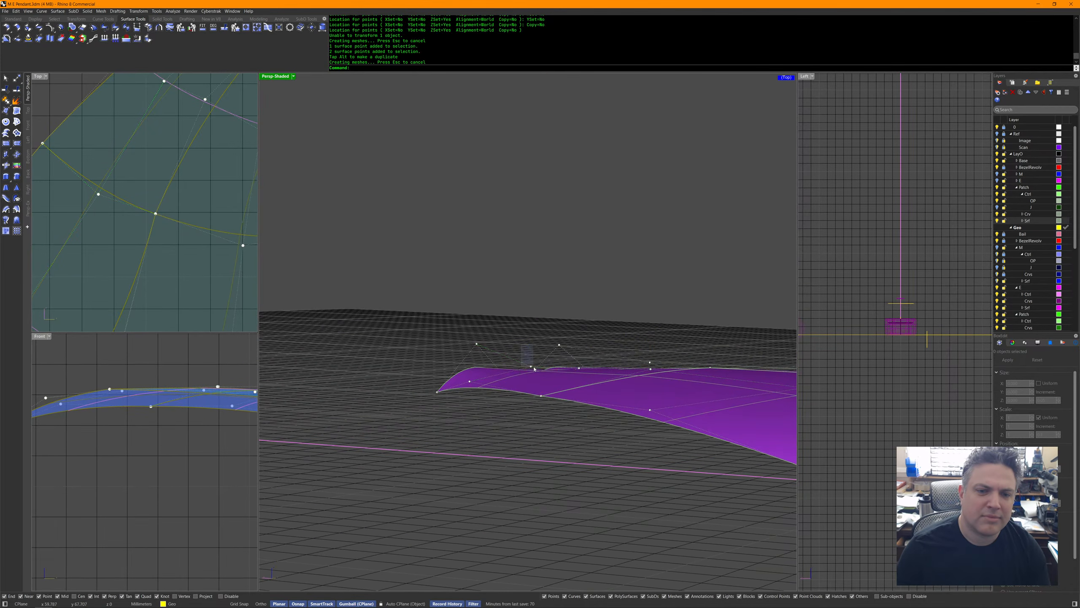
Fine-tune the heights of the single and stacked control points along the patches' shared edges, moving them only slightly in Z.
{"action": "left_click_drag", "start_coordinate": [532, 343], "coordinate": [532, 343]}
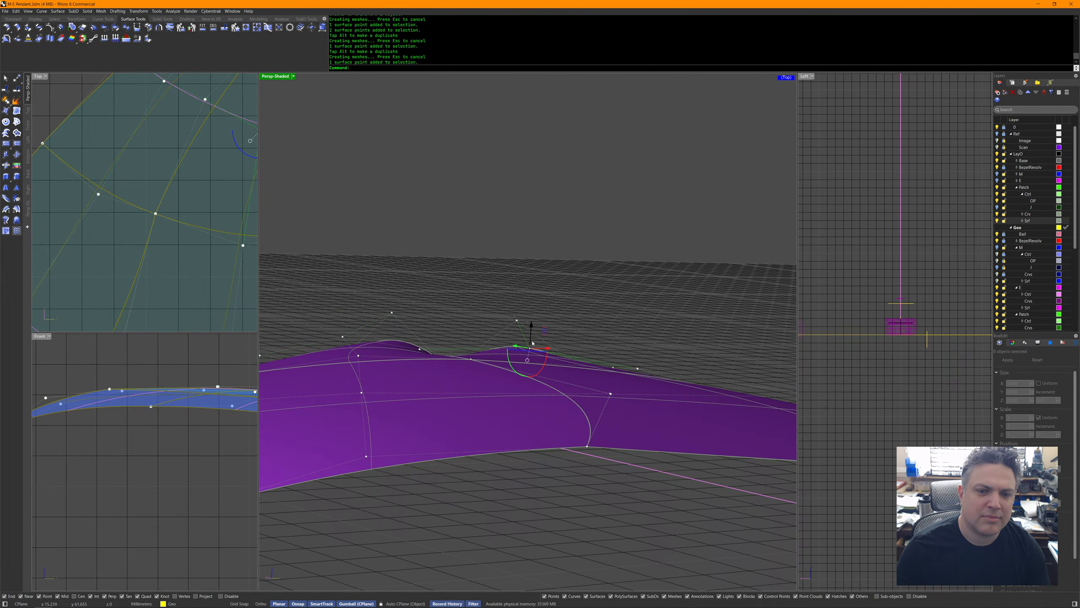
{"action": "mouse_move", "coordinate": [532, 326]}
{"action": "right_mouse_down"}
{"action": "mouse_move", "coordinate": [549, 361]}
{"action": "mouse_move", "coordinate": [527, 338]}
{"action": "right_mouse_up"}
{"action": "left_click_drag", "start_coordinate": [423, 314], "coordinate": [476, 369]}
{"action": "right_click_drag", "start_coordinate": [475, 369], "coordinate": [477, 372]}
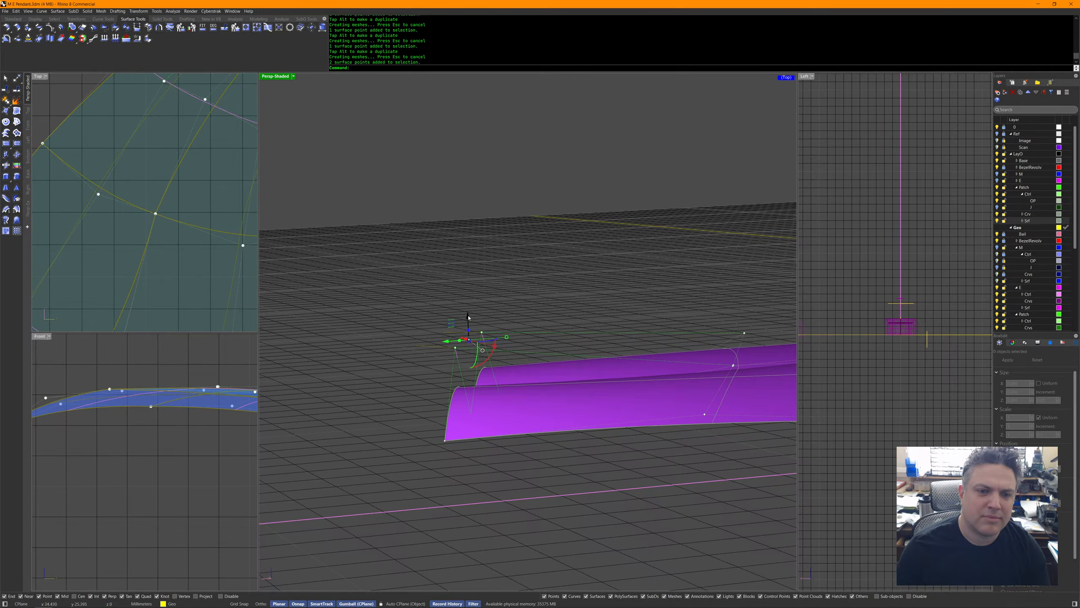
{"action": "left_click_drag", "start_coordinate": [469, 333], "coordinate": [470, 333]}
{"action": "left_click", "coordinate": [555, 294]}
{"action": "right_click_drag", "start_coordinate": [554, 293], "coordinate": [406, 369]}
{"action": "left_click_drag", "start_coordinate": [455, 303], "coordinate": [483, 312]}
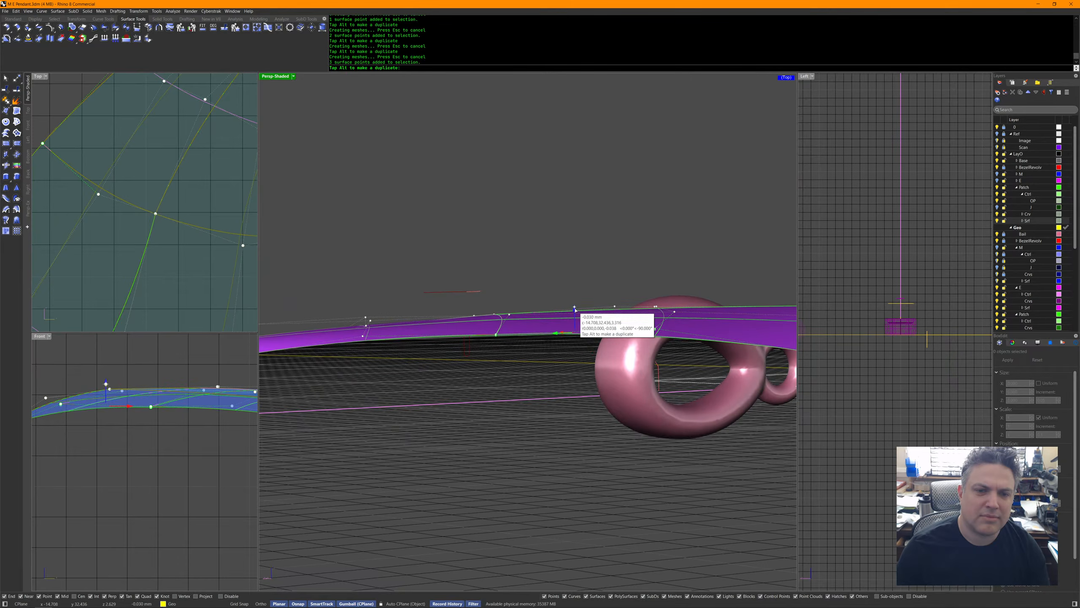
Nudge the remaining control points toward the patches' narrow end slightly in height to even out the side profile.
{"action": "right_click_drag", "start_coordinate": [624, 394], "coordinate": [613, 390]}
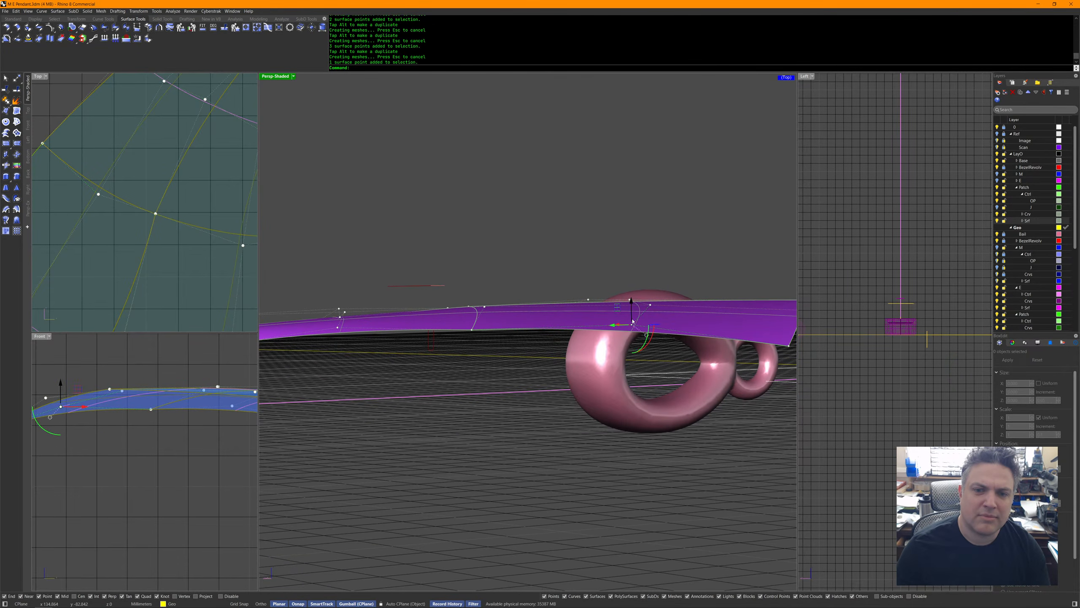
{"action": "right_click_drag", "start_coordinate": [600, 321], "coordinate": [584, 353]}
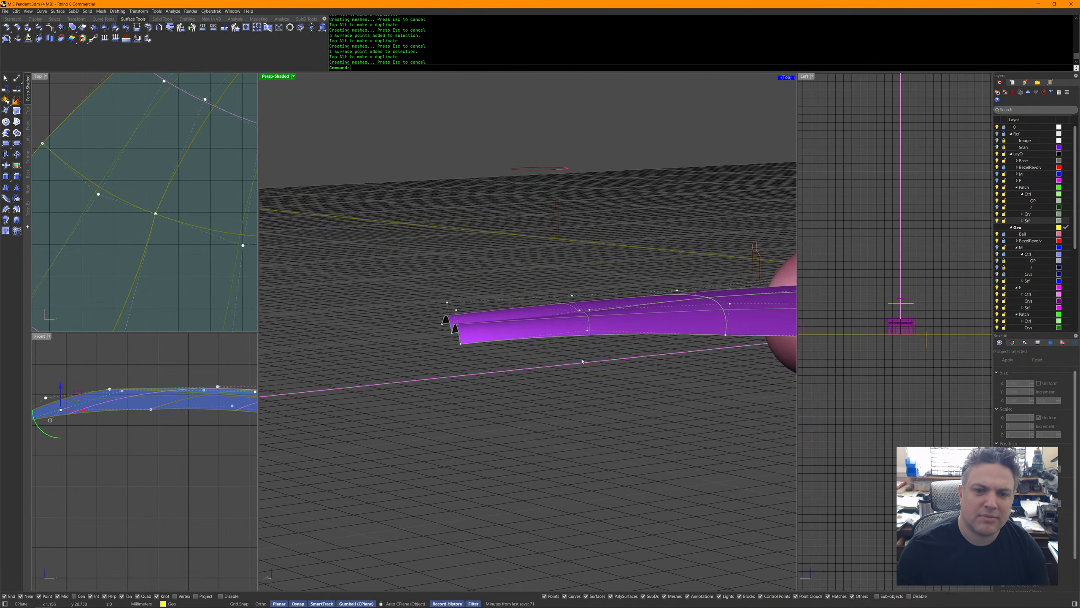
{"action": "left_click_drag", "start_coordinate": [607, 325], "coordinate": [606, 324]}
{"action": "right_click_drag", "start_coordinate": [607, 324], "coordinate": [599, 319]}
{"action": "left_click_drag", "start_coordinate": [584, 304], "coordinate": [585, 307]}
Rebuild all four patches to 4 by 4 points at degree 3, deleting the input surfaces.
{"action": "right_click_drag", "start_coordinate": [242, 220], "coordinate": [137, 255]}
{"action": "scroll", "coordinate": [140, 275], "scroll_direction": "down", "scroll_amount": 3}
{"action": "right_click_drag", "start_coordinate": [587, 298], "coordinate": [669, 358]}
{"action": "left_click", "coordinate": [484, 427]}
{"action": "left_click", "coordinate": [629, 368]}
{"action": "left_click", "coordinate": [555, 361], "text": "shift"}
{"action": "left_click", "coordinate": [568, 277], "text": "shift"}
{"action": "left_click", "coordinate": [620, 283], "text": "shift"}
{"action": "right_click_drag", "start_coordinate": [622, 283], "coordinate": [618, 313]}
{"action": "middle_click", "coordinate": [613, 336]}
{"action": "left_click", "coordinate": [614, 336]}
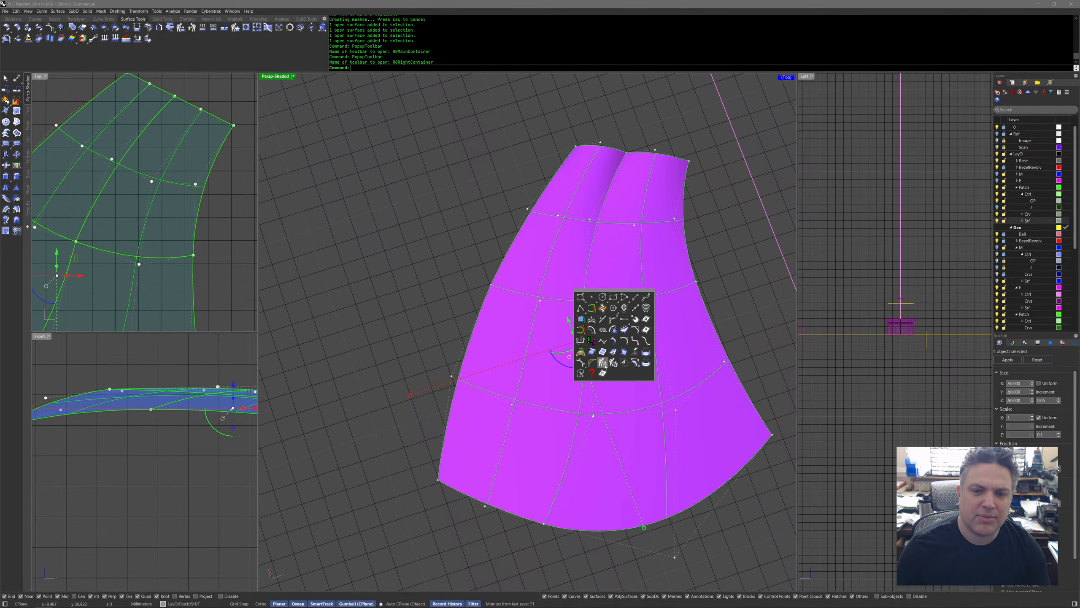
{"action": "left_click", "coordinate": [603, 361]}
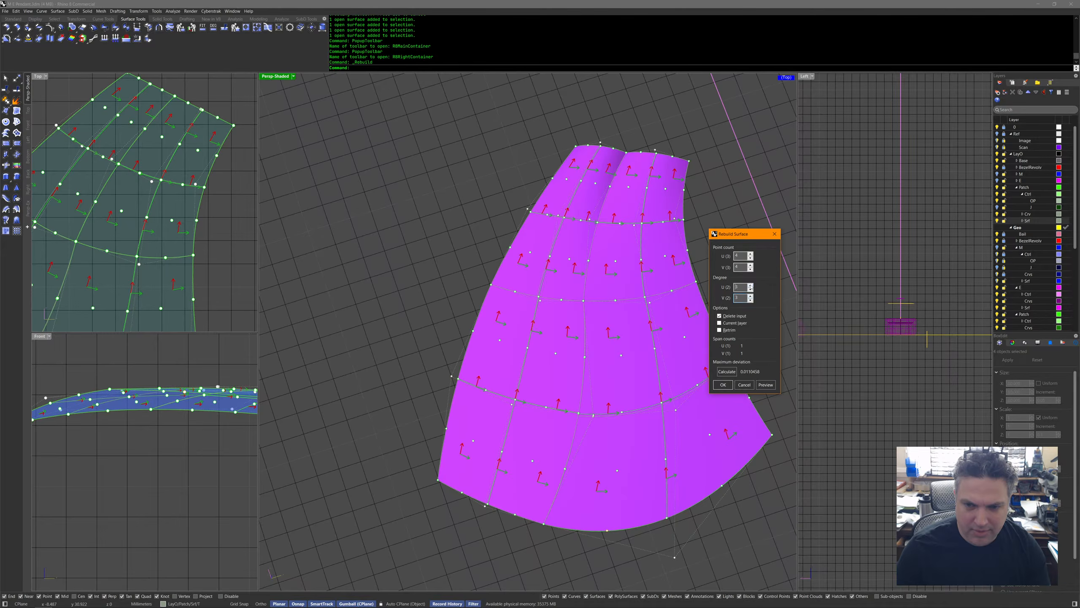
{"action": "left_click", "coordinate": [724, 385]}
Match the two wide patches along their shared lengthwise edge with Tangency, averaged surfaces, refined match and preserved isocurve direction.
{"action": "right_click_drag", "start_coordinate": [650, 553], "coordinate": [637, 401]}
{"action": "middle_click", "coordinate": [637, 398]}
{"action": "left_click", "coordinate": [635, 399]}
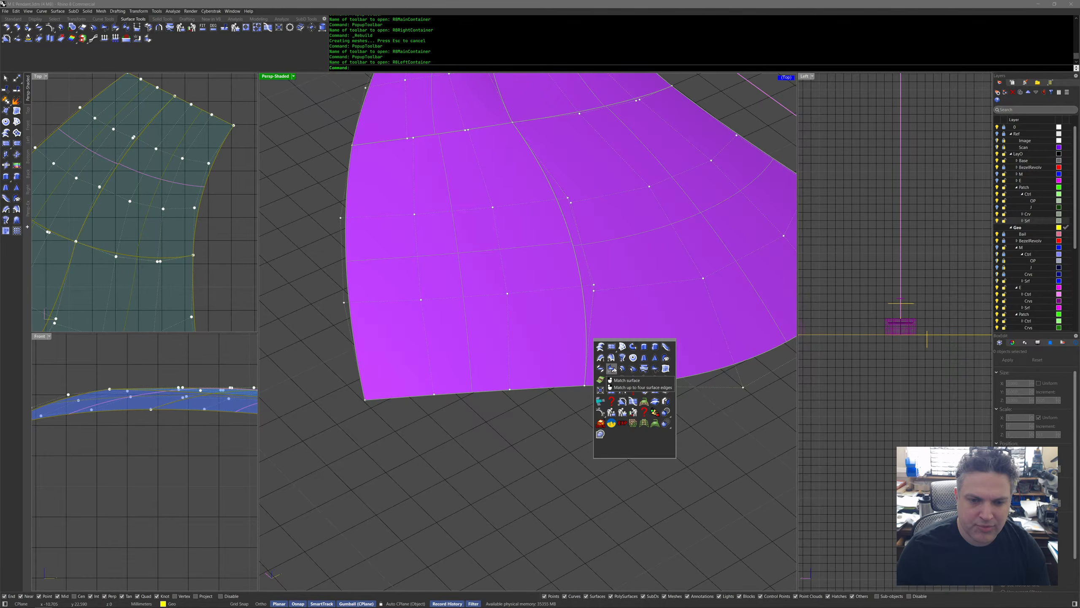
{"action": "left_click", "coordinate": [613, 369]}
{"action": "left_click", "coordinate": [581, 276]}
{"action": "right_click", "coordinate": [581, 277]}
{"action": "left_click", "coordinate": [581, 276]}
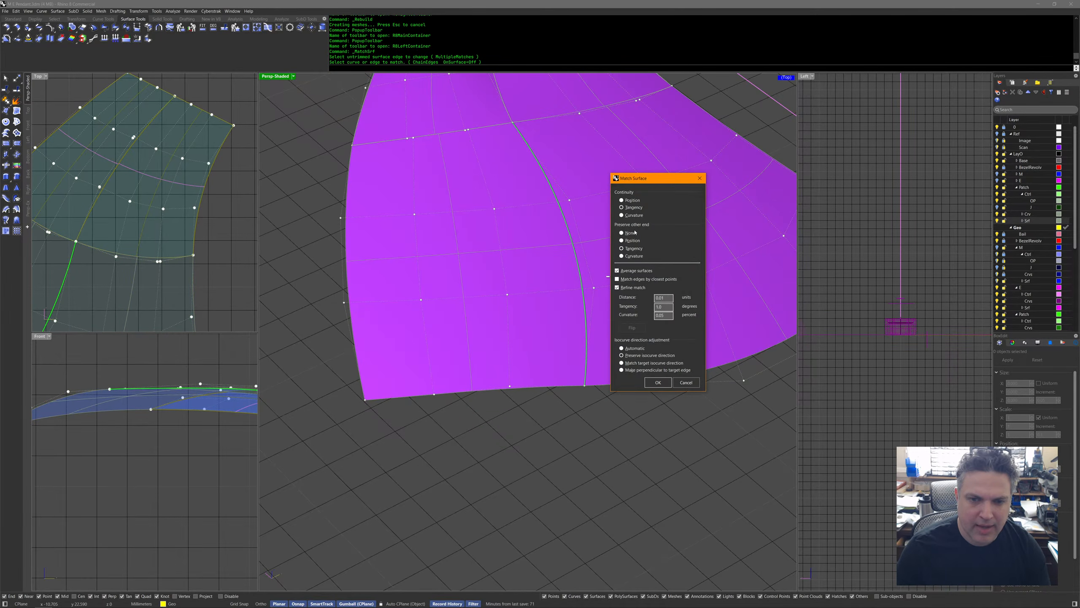
{"action": "left_click", "coordinate": [658, 383]}
Match both crosswise shared edges between the wide and narrow patches with Tangency and averaged surfaces.
{"action": "right_click_drag", "start_coordinate": [655, 379], "coordinate": [598, 395]}
{"action": "left_click", "coordinate": [625, 394]}
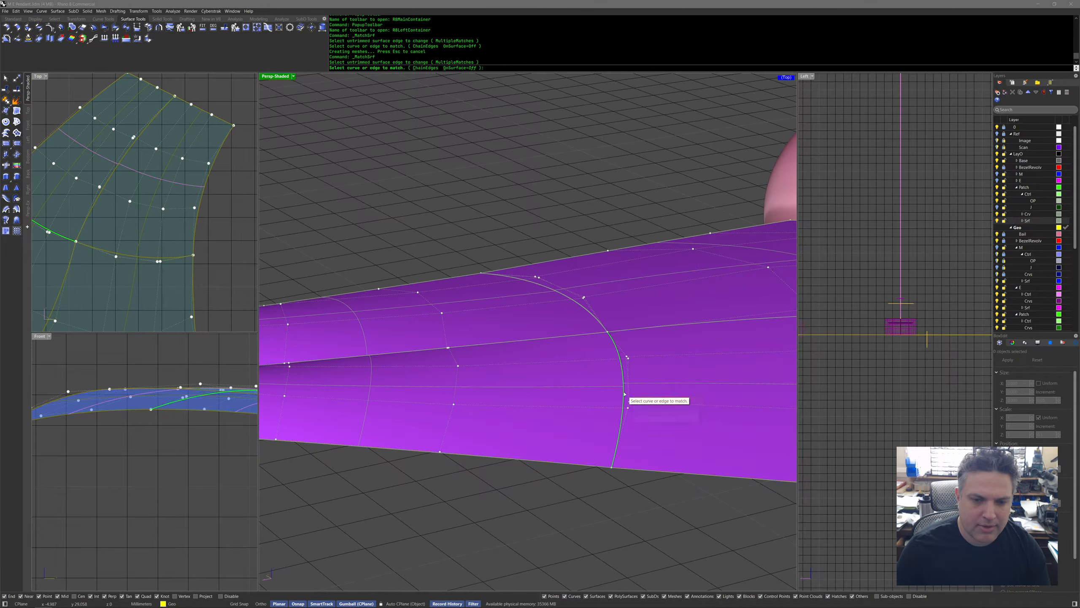
{"action": "left_click", "coordinate": [658, 382]}
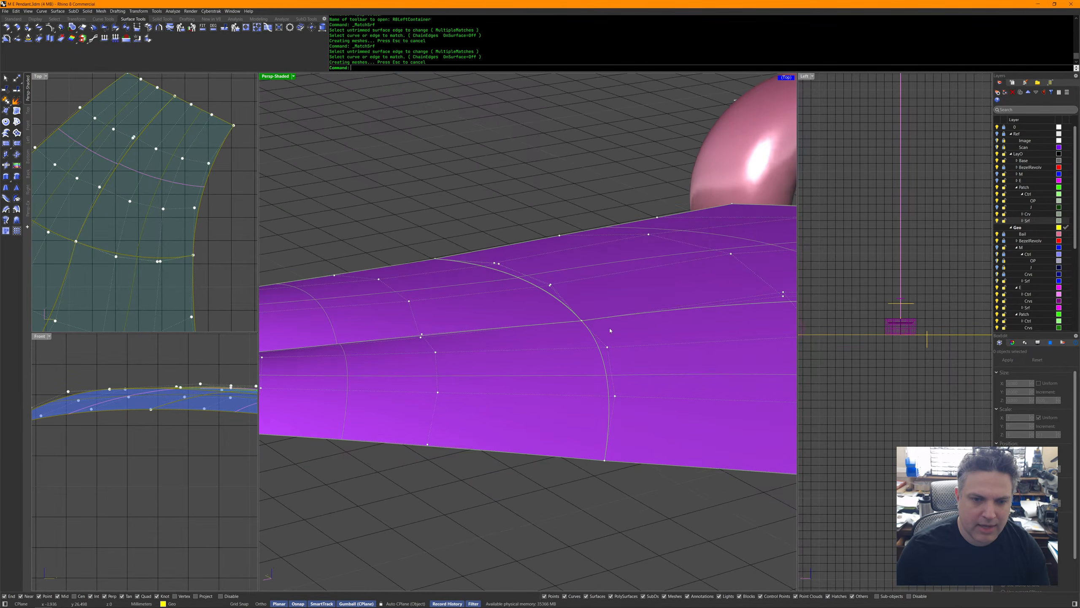
{"action": "right_click", "coordinate": [572, 307]}
{"action": "left_click", "coordinate": [560, 301]}
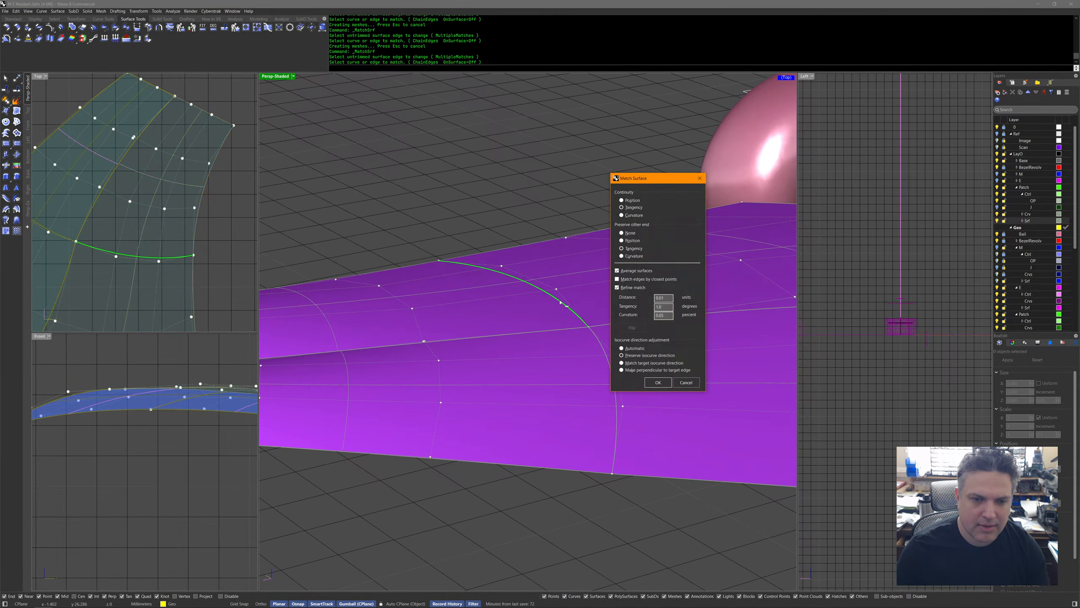
{"action": "key", "text": "Return"}
Run a Zebra analysis on all four patches with medium horizontal stripes.
{"action": "scroll", "coordinate": [613, 328], "scroll_direction": "down", "scroll_amount": 6}
{"action": "mouse_move", "coordinate": [613, 328]}
{"action": "right_mouse_down"}
{"action": "mouse_move", "coordinate": [650, 390]}
{"action": "mouse_move", "coordinate": [625, 380]}
{"action": "right_mouse_up"}
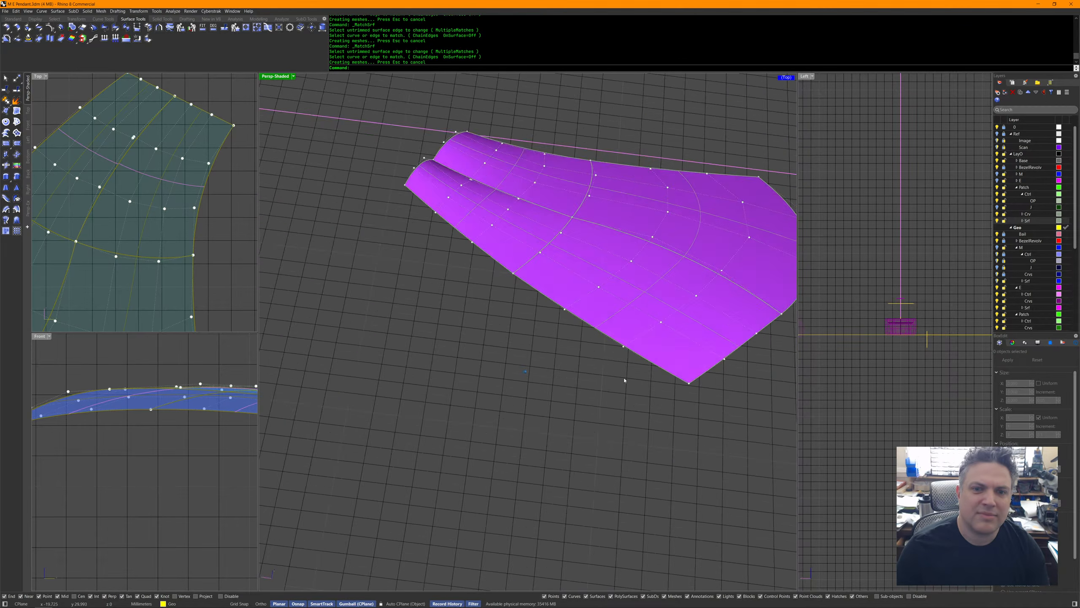
{"action": "left_click", "coordinate": [174, 11]}
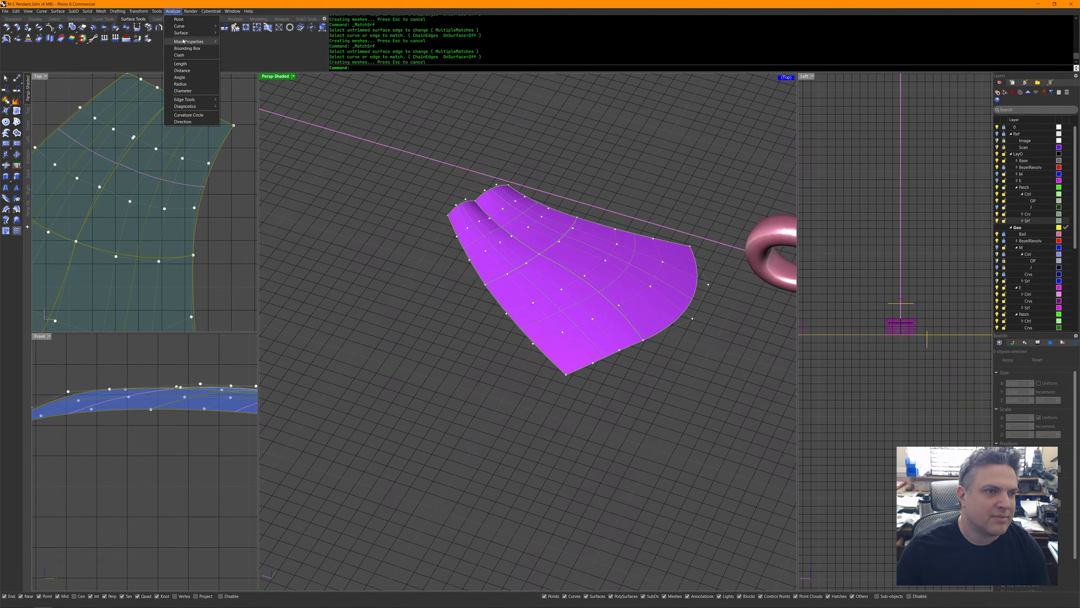
{"action": "left_click", "coordinate": [268, 71]}
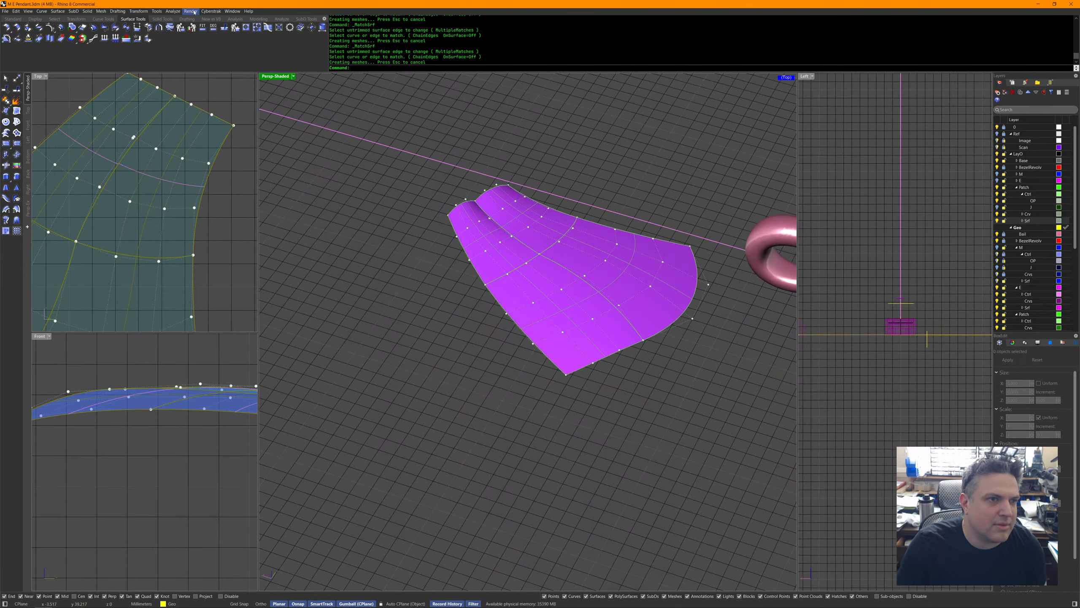
{"action": "left_click", "coordinate": [174, 11]}
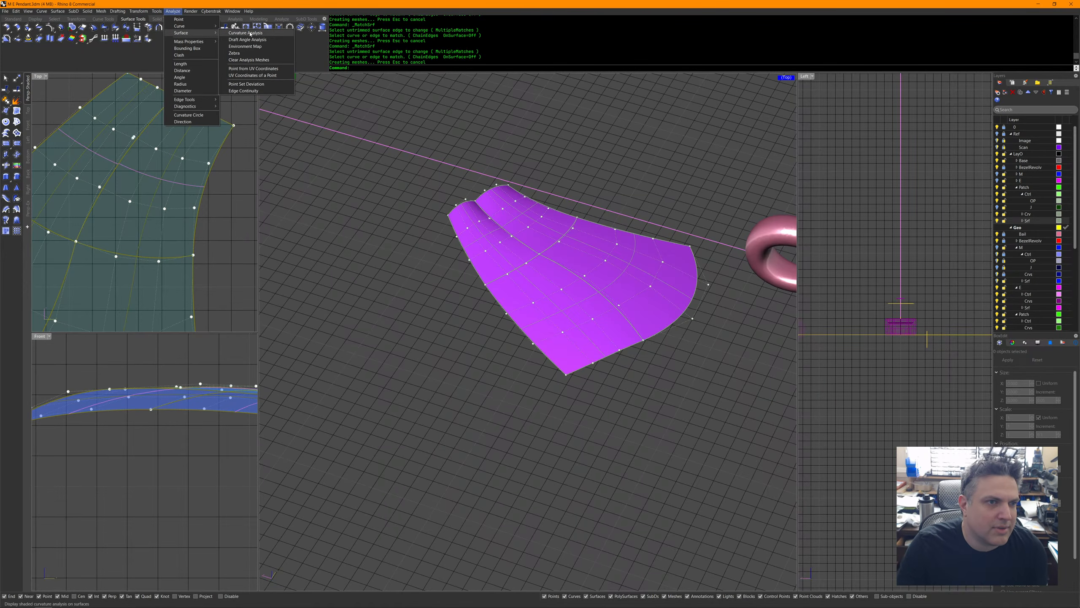
{"action": "left_click", "coordinate": [248, 56]}
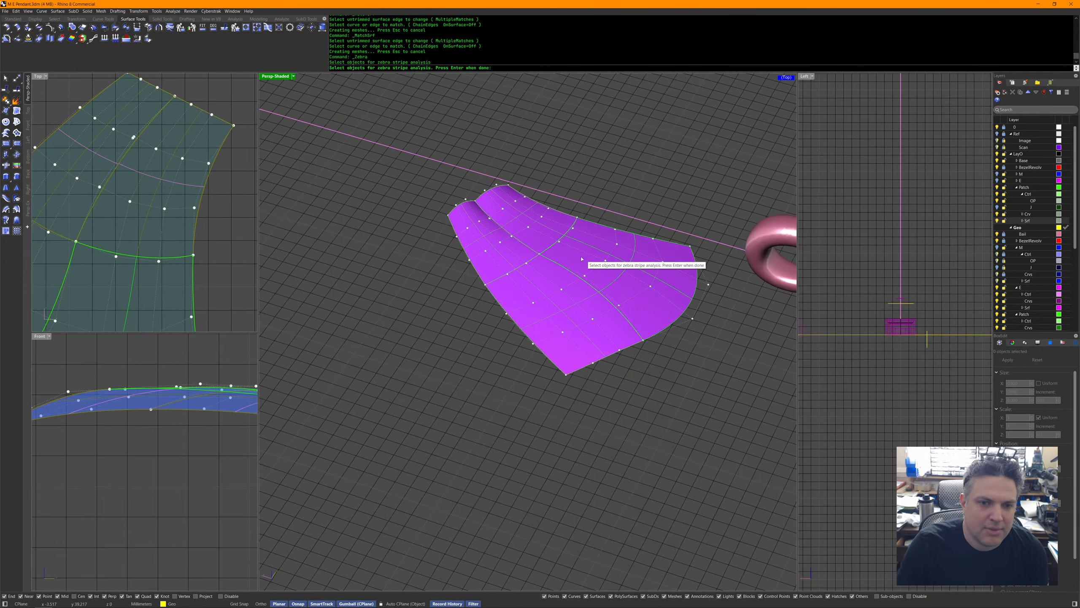
{"action": "key", "text": "Return"}
{"action": "mouse_move", "coordinate": [603, 264]}
{"action": "right_mouse_down"}
{"action": "mouse_move", "coordinate": [598, 89]}
{"action": "mouse_move", "coordinate": [579, 235]}
{"action": "mouse_move", "coordinate": [596, 298]}
{"action": "right_mouse_up"}
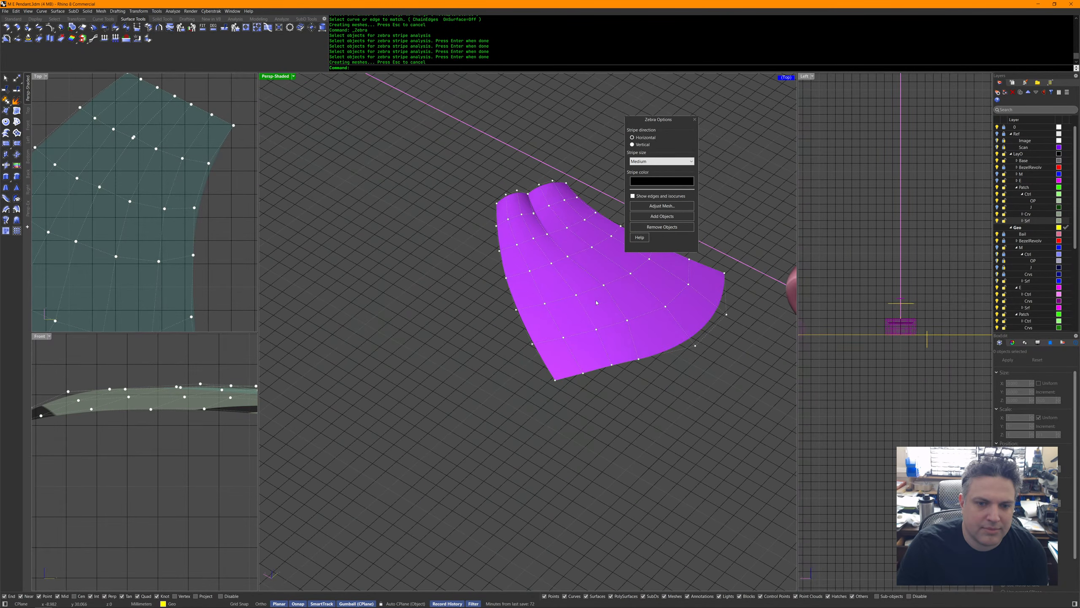
Flip the surface direction of all four patches so the zebra stripes display on their upper faces.
{"action": "left_click", "coordinate": [596, 310]}
{"action": "left_click", "coordinate": [629, 288], "text": "shift"}
{"action": "left_click", "coordinate": [584, 230], "text": "shift"}
{"action": "left_click", "coordinate": [549, 242], "text": "shift"}
{"action": "type", "text": "ip"}
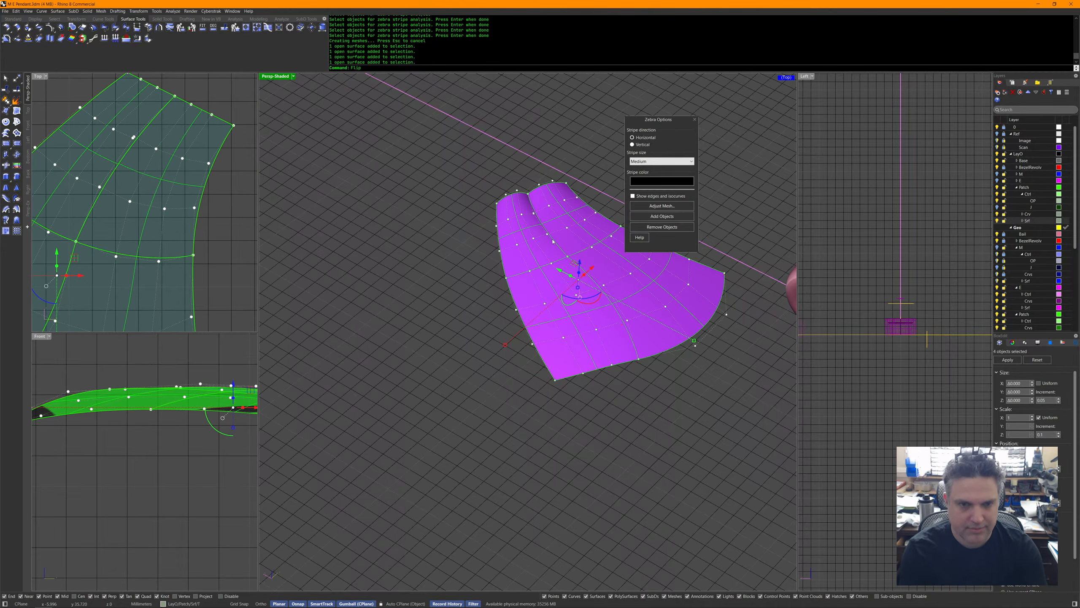
{"action": "key", "text": "Return"}
Examine how the zebra stripes flow across the patches' shared edges from several angles.
{"action": "scroll", "coordinate": [551, 238], "scroll_direction": "up", "scroll_amount": 5}
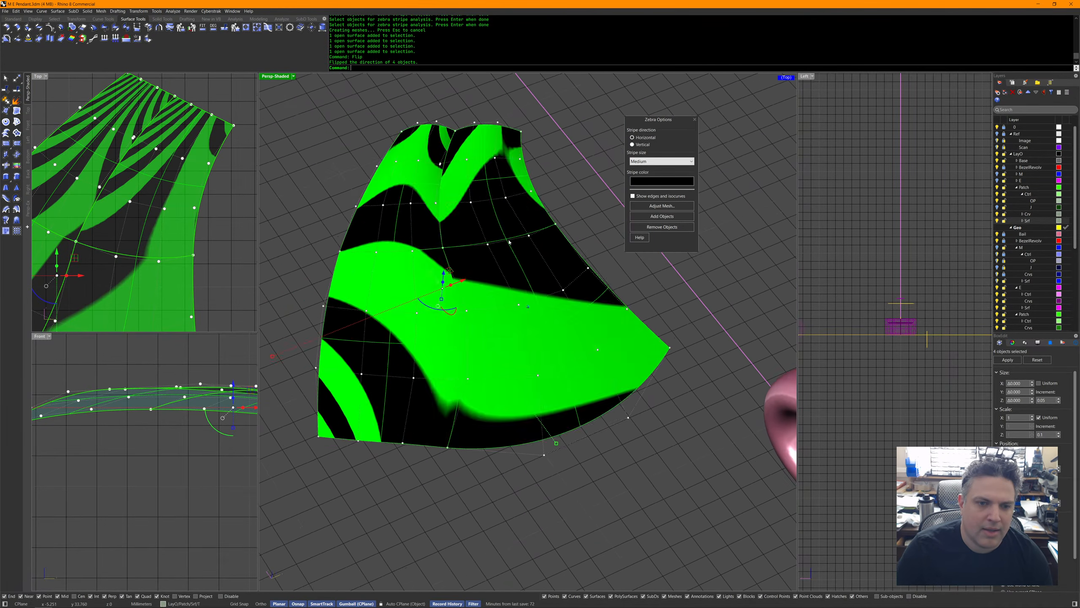
{"action": "right_click_drag", "start_coordinate": [507, 243], "coordinate": [424, 294]}
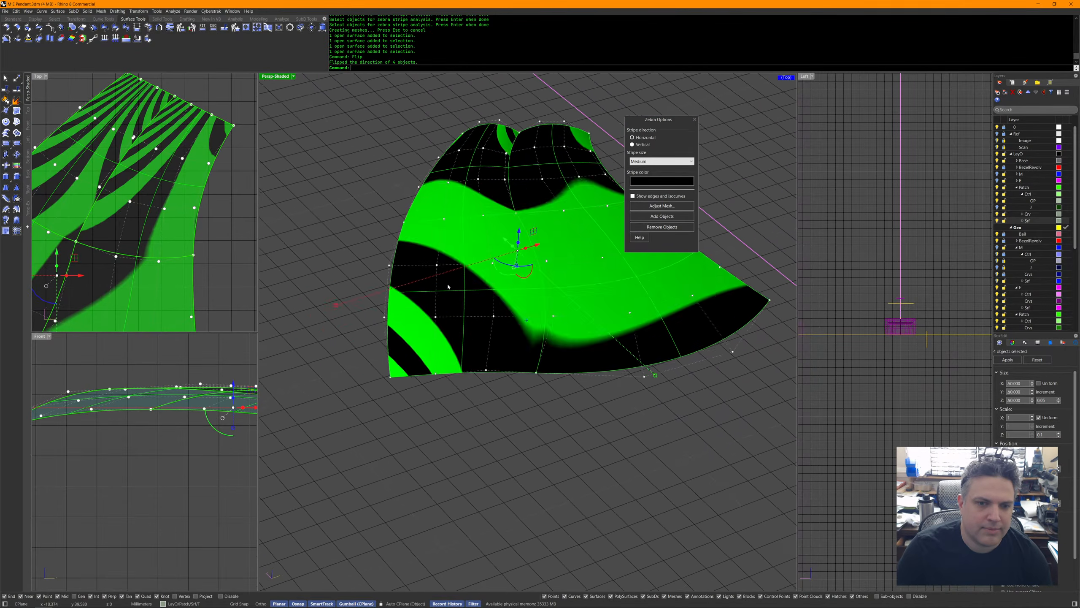
{"action": "left_click", "coordinate": [542, 366]}
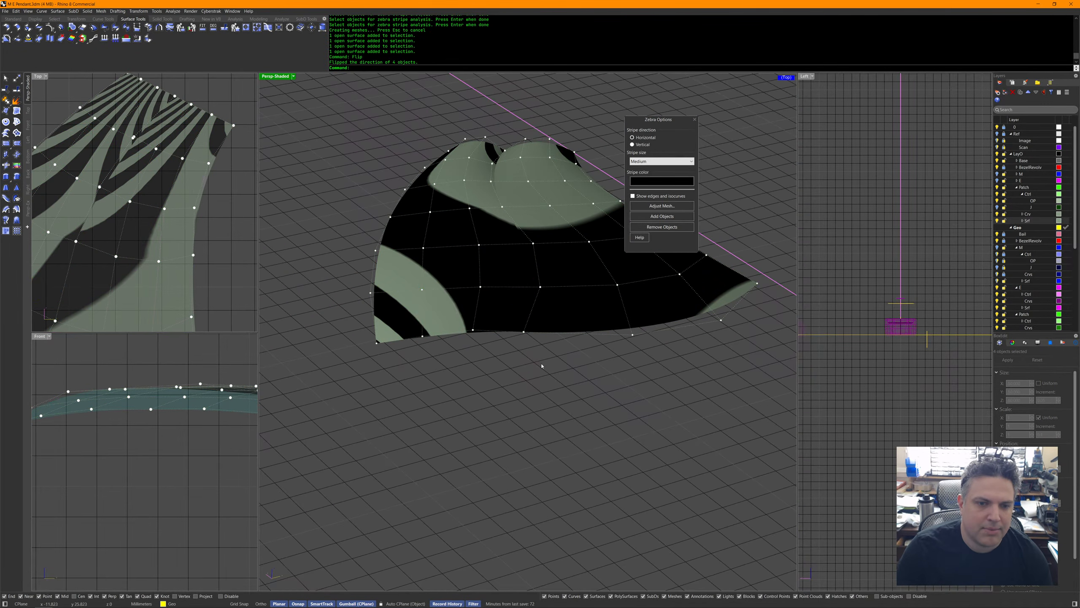
{"action": "right_click_drag", "start_coordinate": [520, 230], "coordinate": [468, 256]}
{"action": "left_click", "coordinate": [425, 276]}
{"action": "left_click", "coordinate": [595, 221]}
{"action": "left_click", "coordinate": [426, 276]}
{"action": "left_click", "coordinate": [560, 382]}
{"action": "right_click_drag", "start_coordinate": [560, 383], "coordinate": [543, 282]}
Match the wide patches' lengthwise shared edge again with Tangency and averaged surfaces, preserving only Position at the other end.
{"action": "middle_click", "coordinate": [538, 282]}
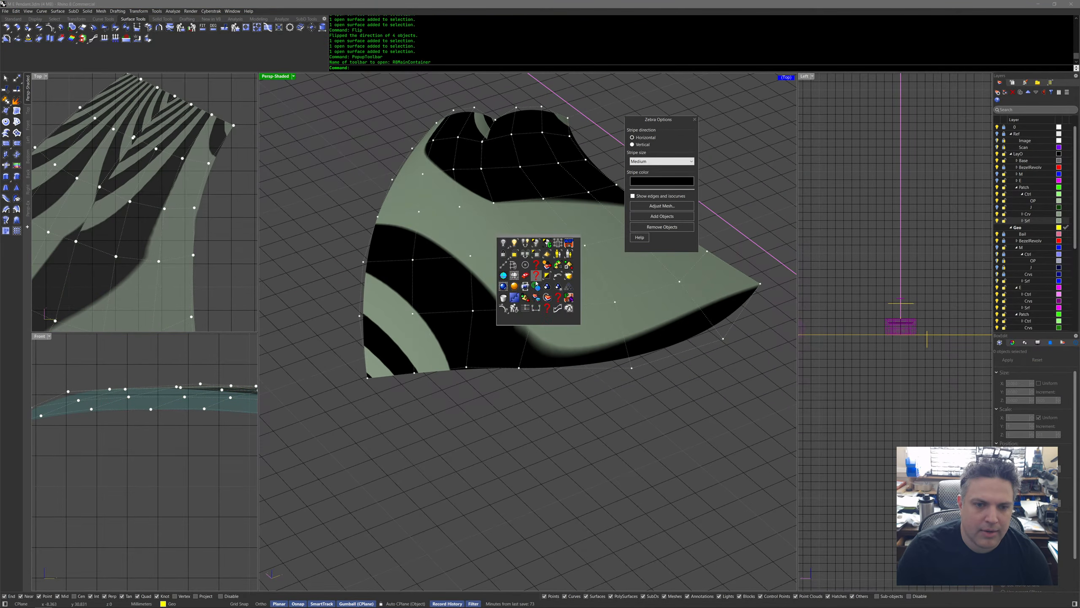
{"action": "left_click", "coordinate": [527, 277]}
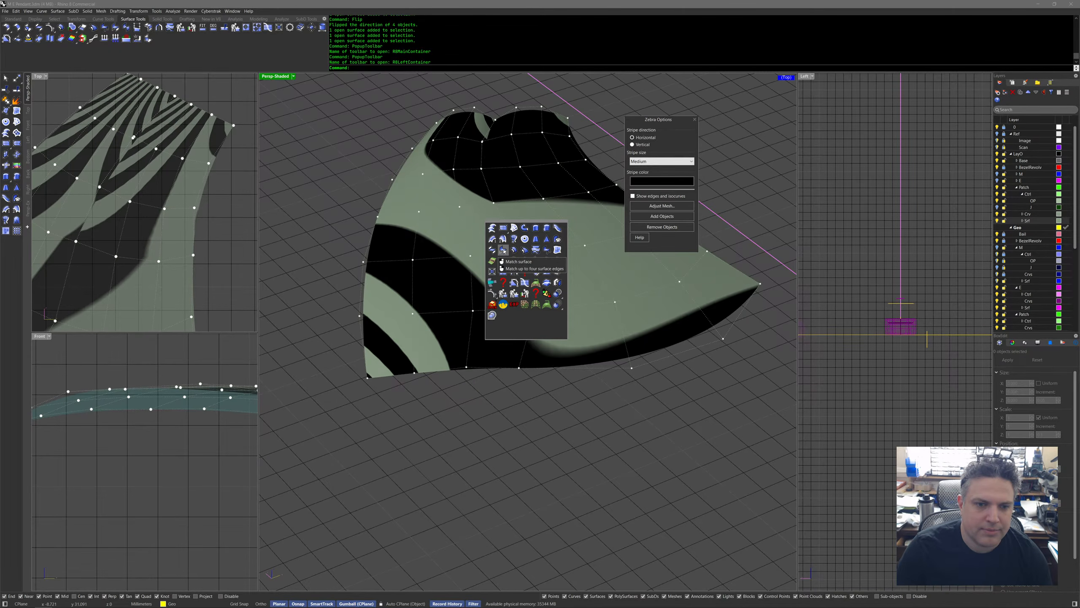
{"action": "left_click", "coordinate": [504, 250]}
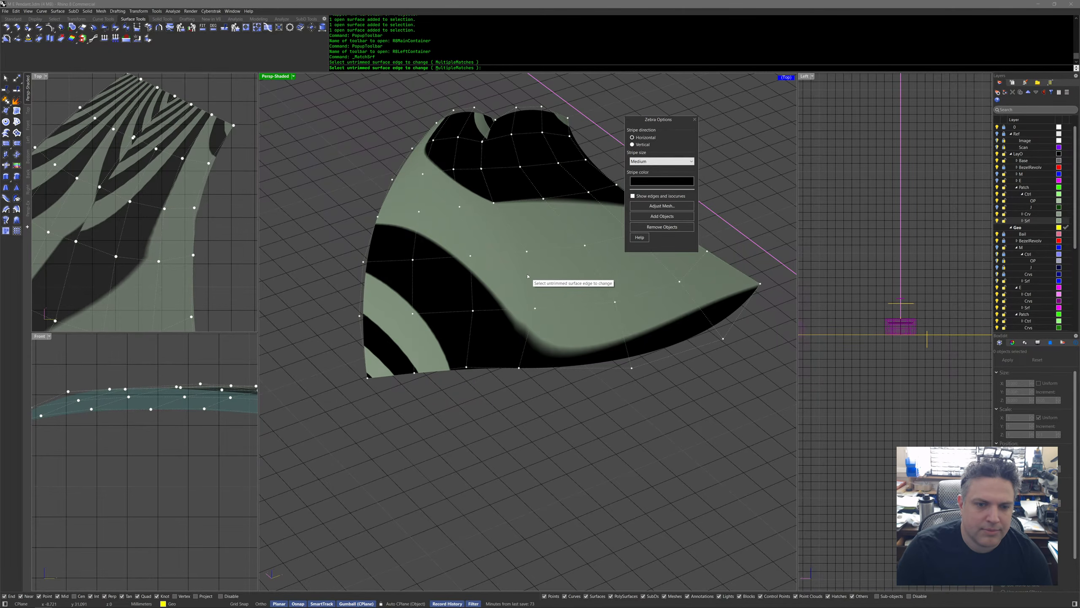
{"action": "left_click", "coordinate": [519, 358]}
{"action": "left_click", "coordinate": [531, 365]}
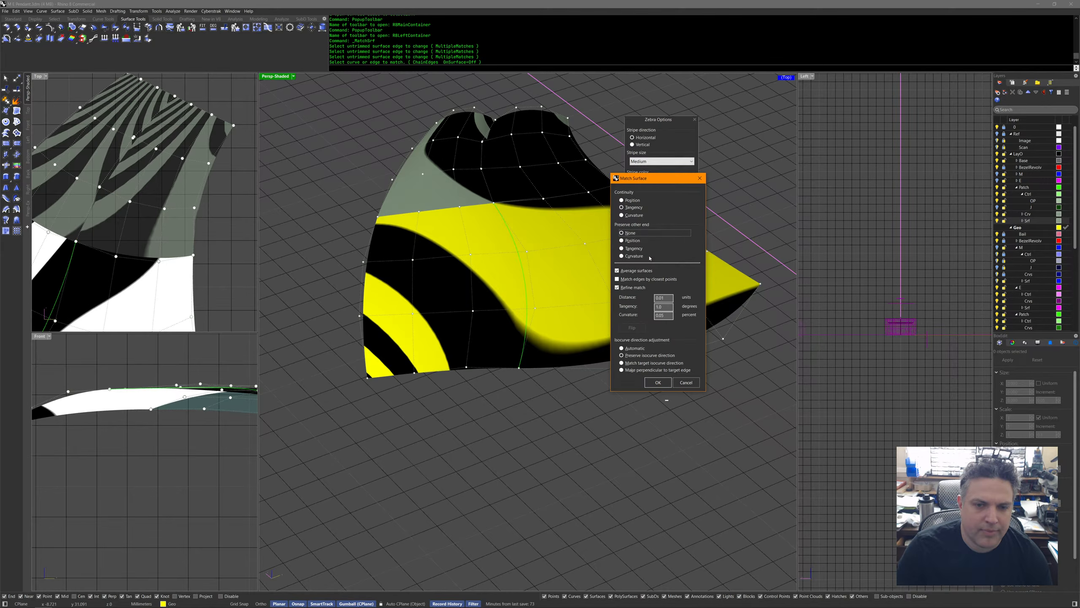
{"action": "left_click", "coordinate": [633, 241]}
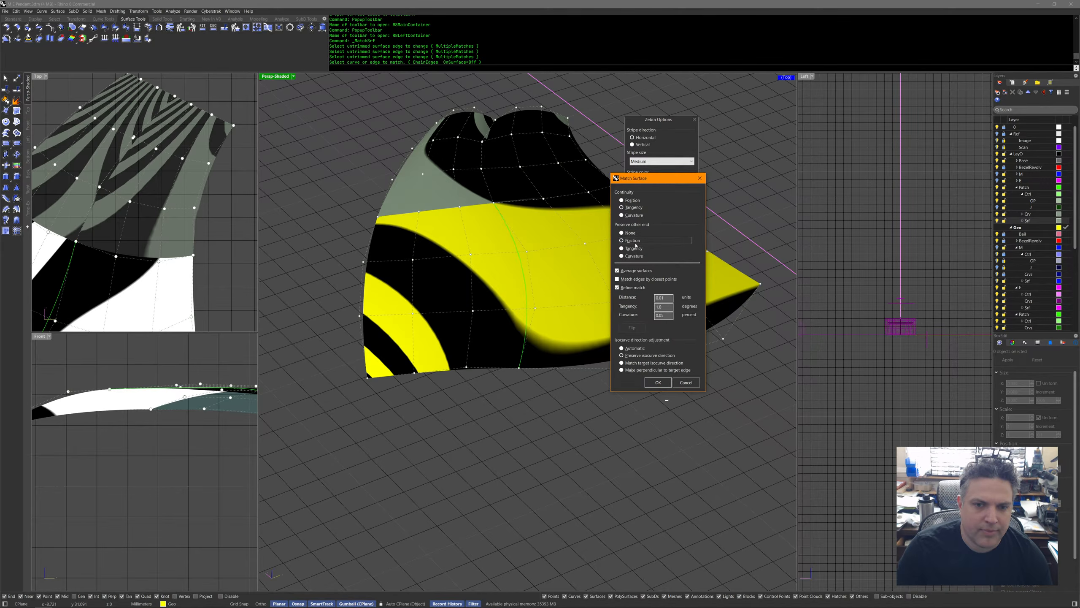
{"action": "left_click", "coordinate": [656, 383]}
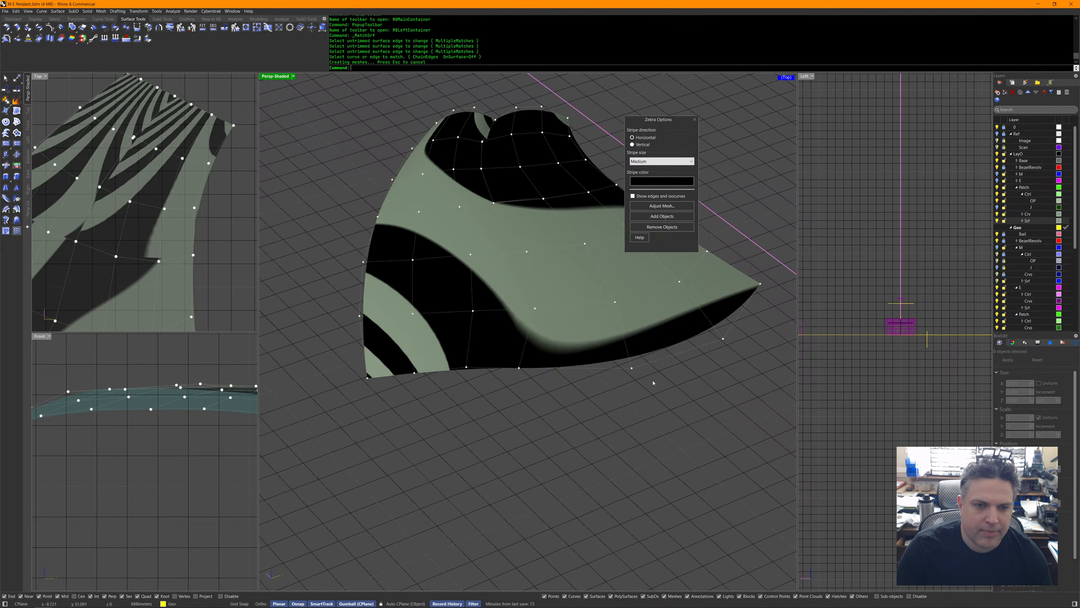
Inspect the zebra stripes up close for kinks where they cross the crosswise shared edges, then review the whole form.
{"action": "scroll", "coordinate": [589, 394], "scroll_direction": "up", "scroll_amount": 2}
{"action": "right_click_drag", "start_coordinate": [589, 394], "coordinate": [478, 167]}
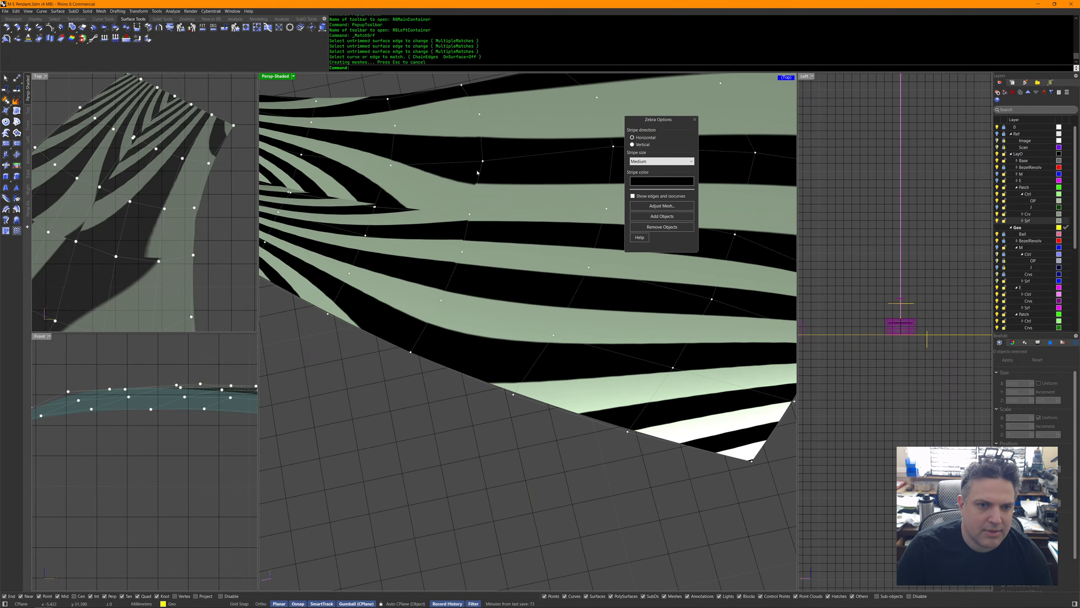
{"action": "key", "text": "F4"}
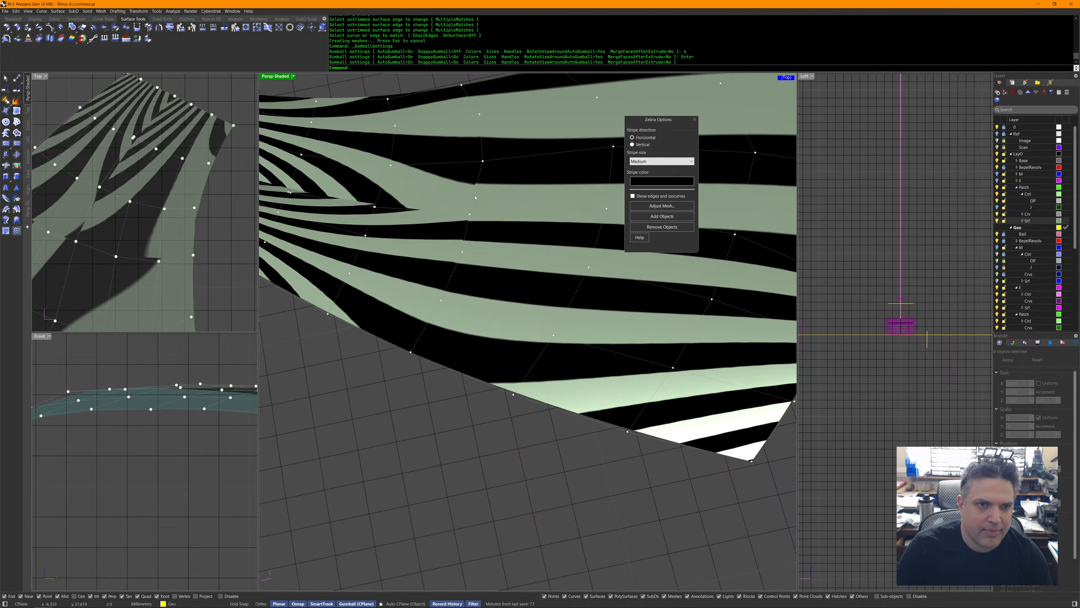
{"action": "key", "text": "F4"}
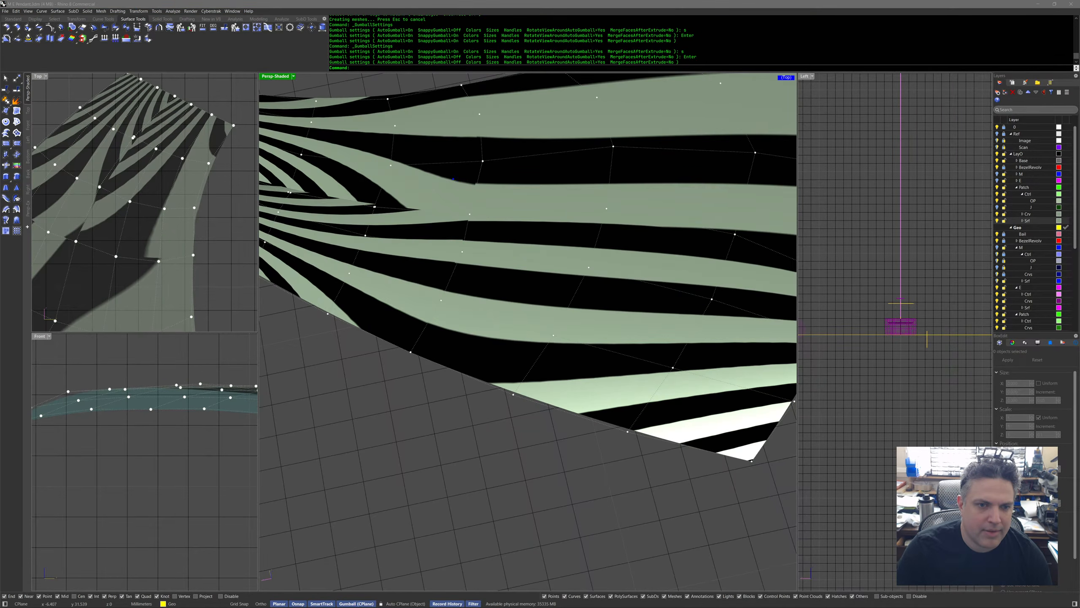
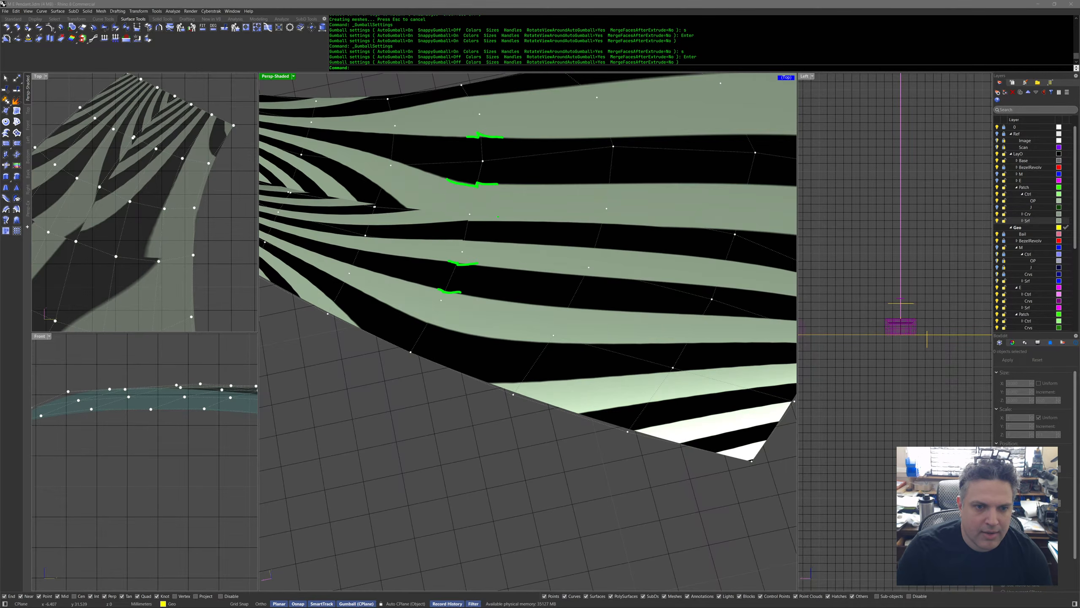
{"action": "left_click_drag", "start_coordinate": [647, 199], "coordinate": [624, 257]}
{"action": "key", "text": "Escape"}
{"action": "scroll", "coordinate": [644, 260], "scroll_direction": "down", "scroll_amount": 7}
{"action": "mouse_move", "coordinate": [649, 315]}
{"action": "right_mouse_down"}
{"action": "mouse_move", "coordinate": [682, 251]}
{"action": "mouse_move", "coordinate": [671, 276]}
{"action": "mouse_move", "coordinate": [670, 264]}
{"action": "mouse_move", "coordinate": [586, 276]}
{"action": "mouse_move", "coordinate": [594, 330]}
{"action": "right_mouse_up"}
{"action": "scroll", "coordinate": [682, 252], "scroll_direction": "up", "scroll_amount": 4}
{"action": "left_click", "coordinate": [594, 330]}
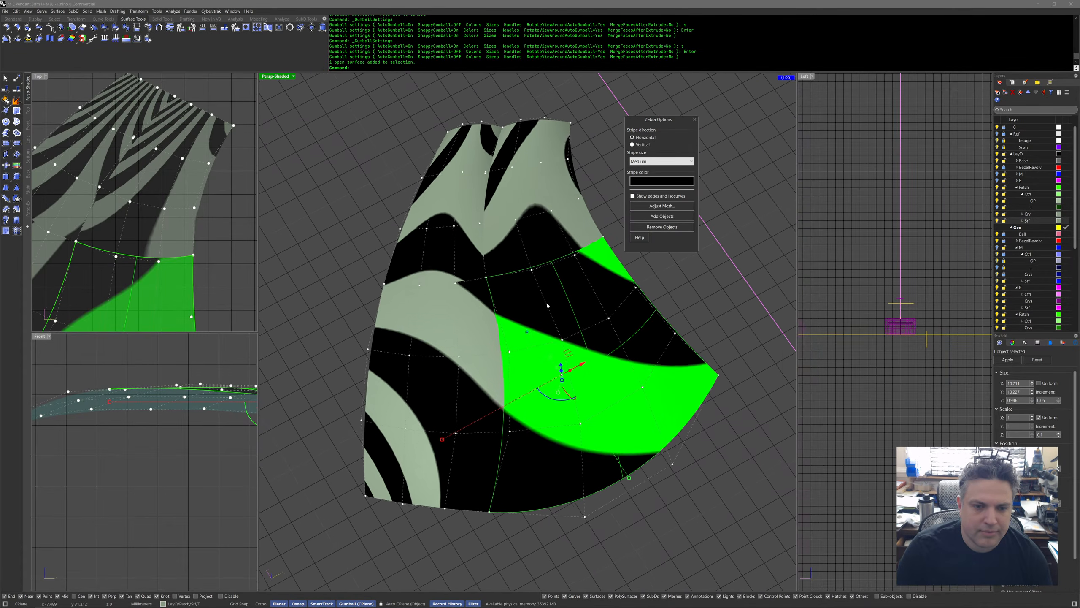
{"action": "right_click_drag", "start_coordinate": [546, 304], "coordinate": [543, 304]}
{"action": "middle_click", "coordinate": [543, 303]}
{"action": "middle_click", "coordinate": [543, 304]}
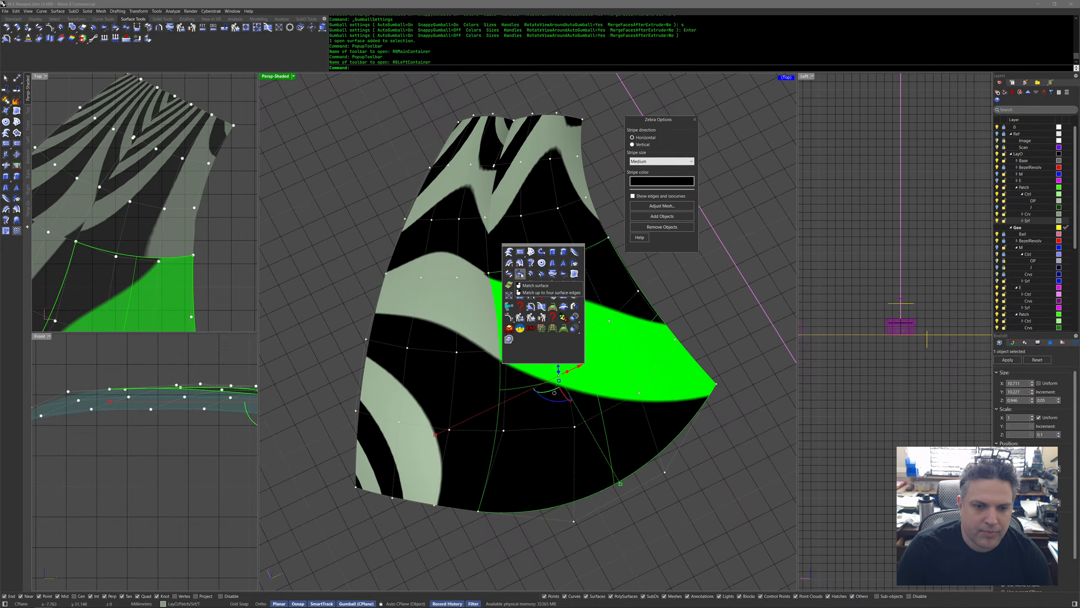
{"action": "left_click", "coordinate": [340, 277]}
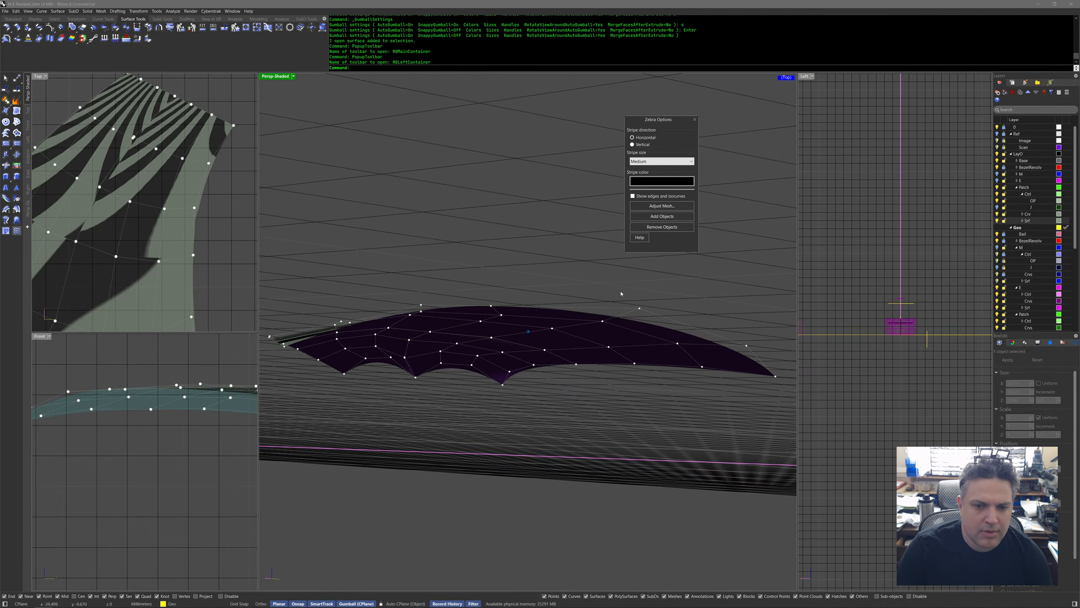
Lower the control point overhanging the wide patches' rounded outer end slightly.
{"action": "left_click", "coordinate": [640, 308]}
{"action": "left_click_drag", "start_coordinate": [643, 291], "coordinate": [643, 297]}
{"action": "left_click", "coordinate": [572, 389]}
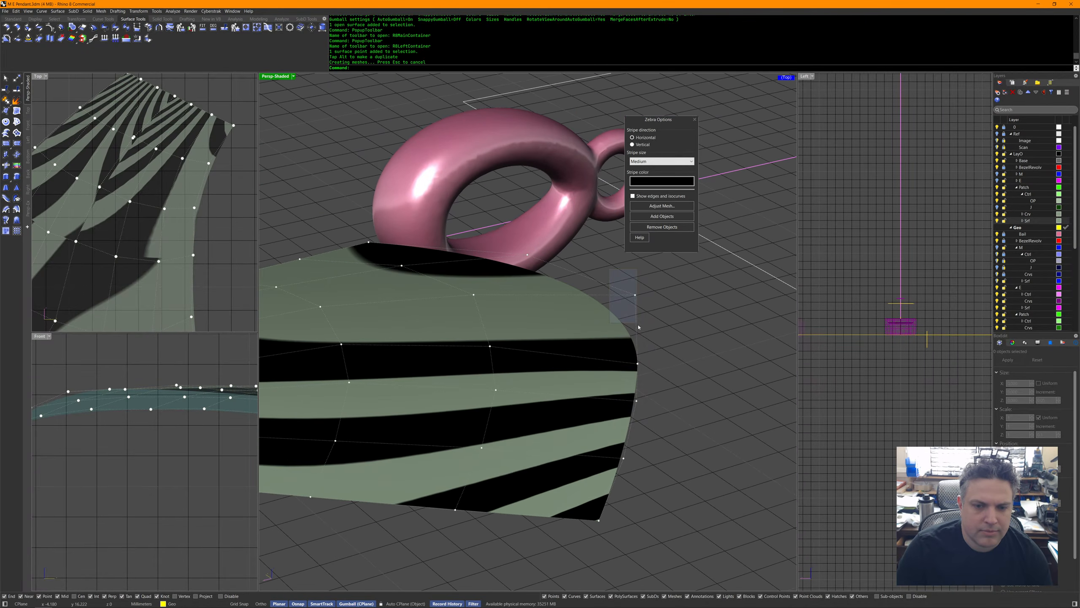
Select control points around the wide patches' outer end and adjust the height of individual ones in the Left viewport.
{"action": "left_click_drag", "start_coordinate": [662, 476], "coordinate": [662, 477]}
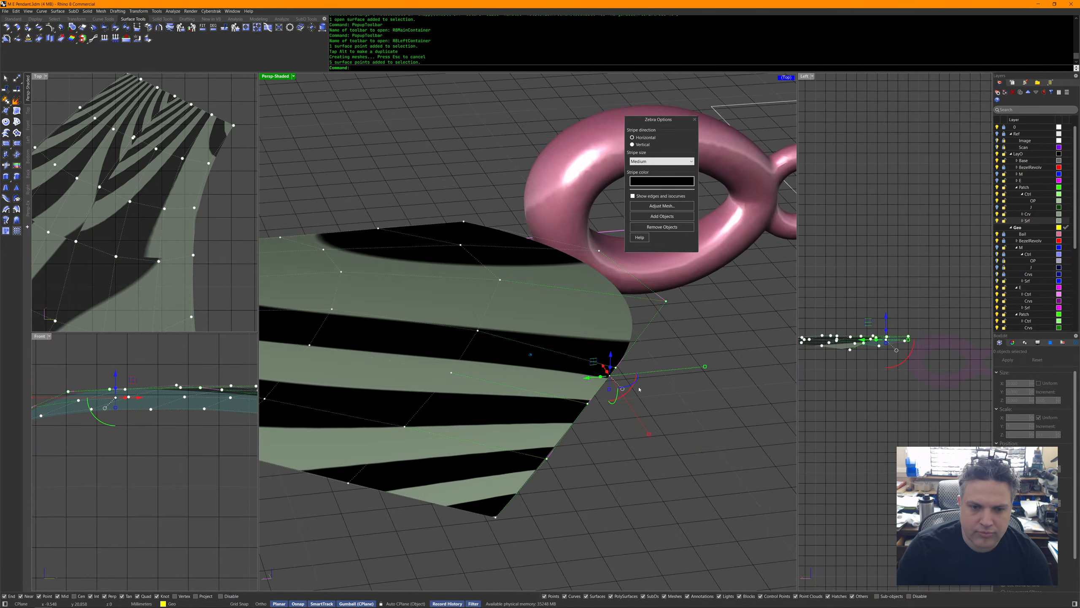
{"action": "left_click_drag", "start_coordinate": [627, 299], "coordinate": [743, 403], "text": "shift"}
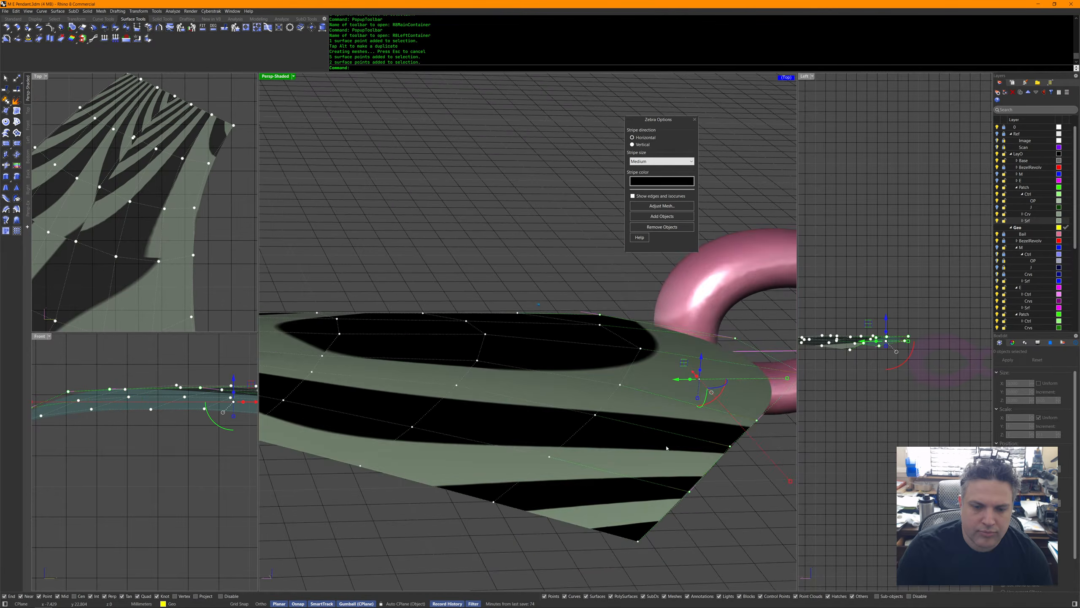
{"action": "left_click_drag", "start_coordinate": [692, 492], "coordinate": [794, 408], "text": "shift"}
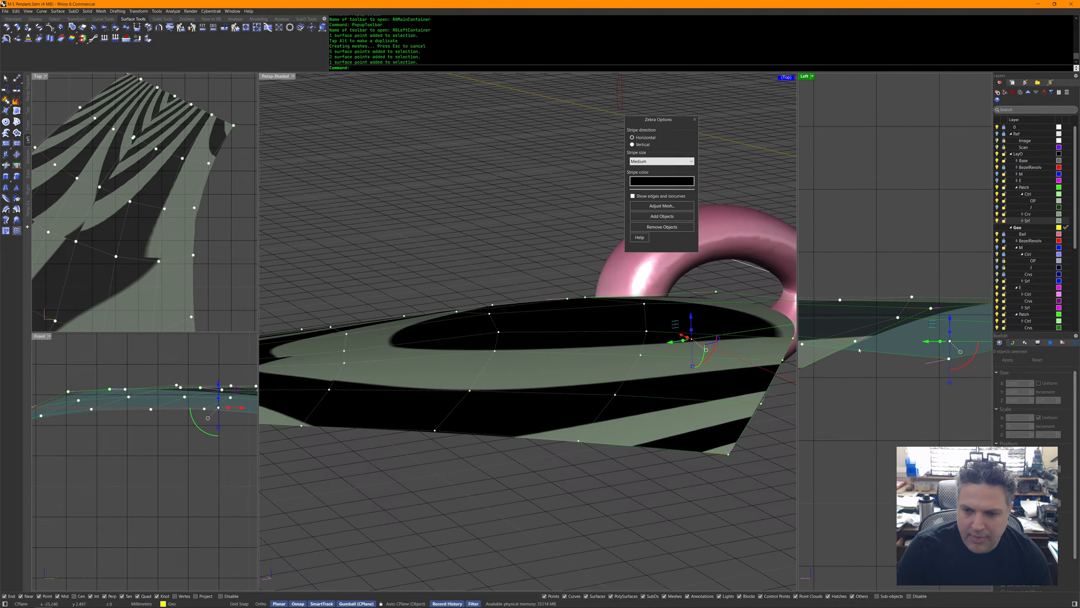
{"action": "left_click_drag", "start_coordinate": [865, 330], "coordinate": [867, 305]}
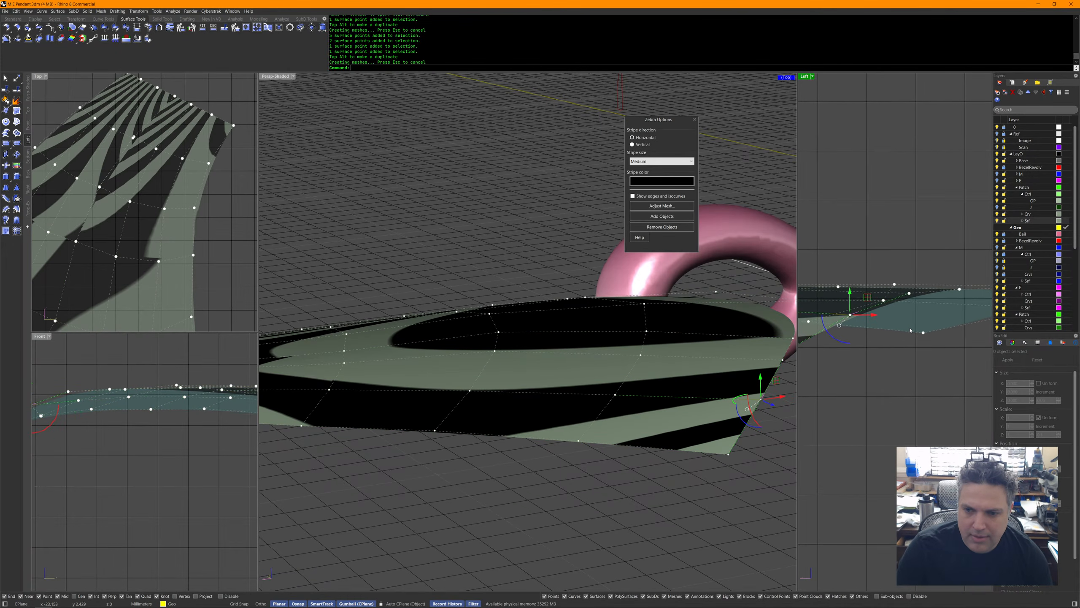
{"action": "left_click", "coordinate": [912, 302]}
{"action": "mouse_move", "coordinate": [677, 326]}
{"action": "right_mouse_down"}
{"action": "mouse_move", "coordinate": [672, 354]}
{"action": "mouse_move", "coordinate": [701, 333]}
{"action": "mouse_move", "coordinate": [677, 349]}
{"action": "right_mouse_up"}
{"action": "left_click_drag", "start_coordinate": [913, 278], "coordinate": [915, 272]}
Try moving a single control point just inside the wide patches' outer end, then undo the move.
{"action": "mouse_move", "coordinate": [634, 336]}
{"action": "right_mouse_down"}
{"action": "mouse_move", "coordinate": [693, 349]}
{"action": "mouse_move", "coordinate": [701, 336]}
{"action": "mouse_move", "coordinate": [685, 341]}
{"action": "mouse_move", "coordinate": [660, 311]}
{"action": "mouse_move", "coordinate": [674, 336]}
{"action": "right_mouse_up"}
{"action": "left_click", "coordinate": [645, 299]}
{"action": "left_click", "coordinate": [660, 319]}
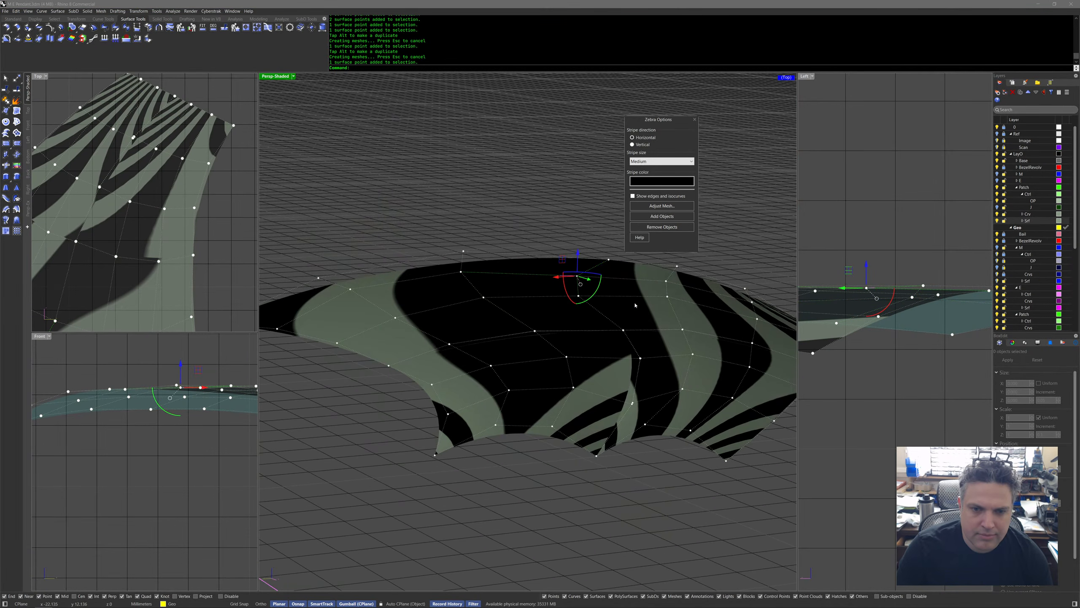
{"action": "left_click_drag", "start_coordinate": [559, 263], "coordinate": [586, 282]}
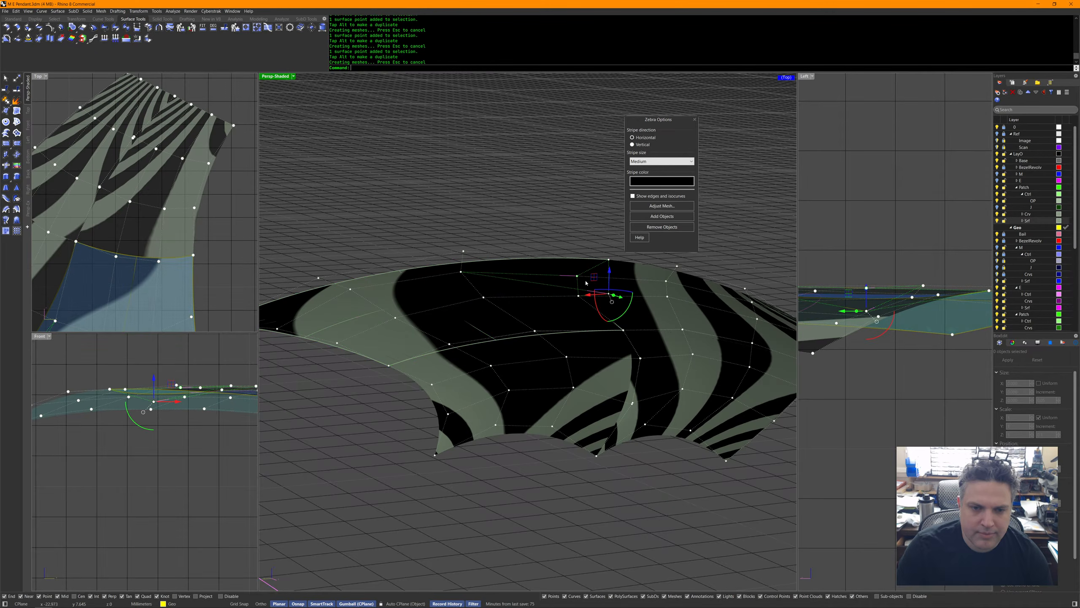
{"action": "key", "text": "ctrl+z"}
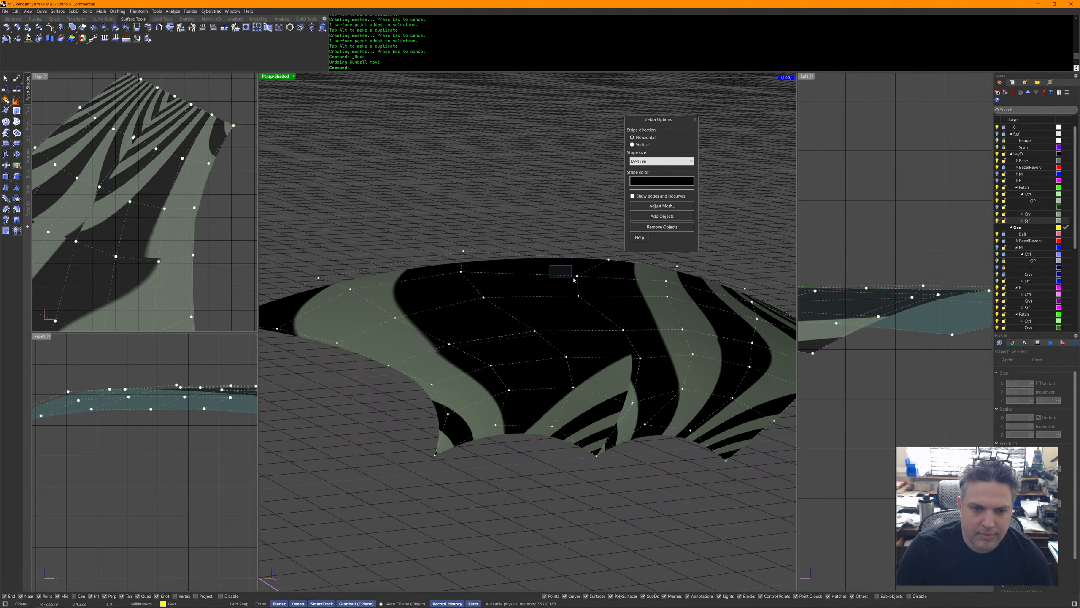
Select two neighbouring control points near the wide patches' outer end and move them together to adjust the surface flow.
{"action": "left_click_drag", "start_coordinate": [594, 286], "coordinate": [593, 287]}
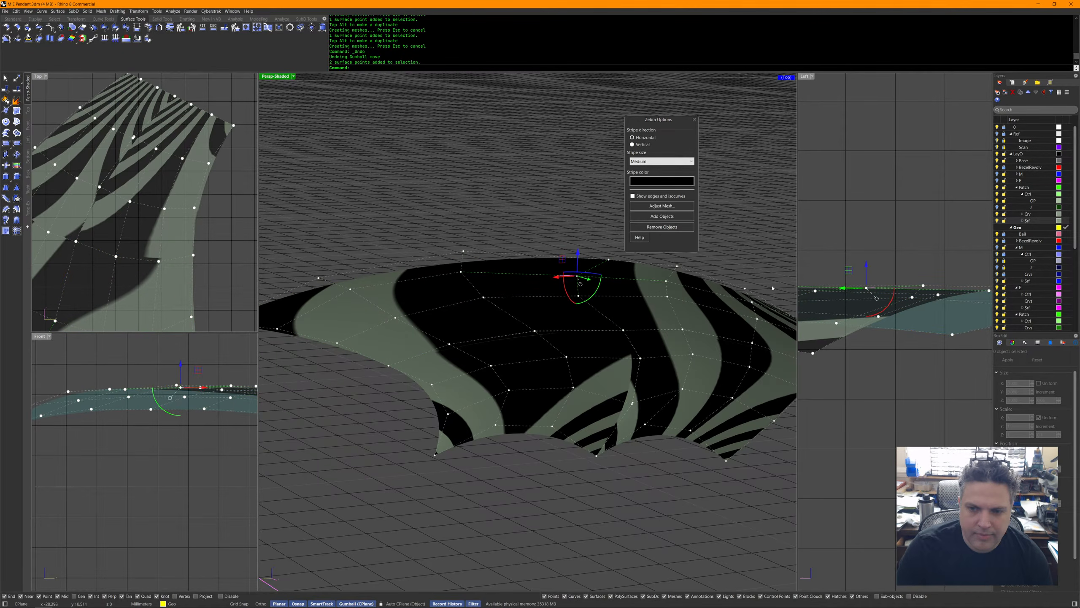
{"action": "right_click_drag", "start_coordinate": [640, 292], "coordinate": [464, 285]}
{"action": "left_click", "coordinate": [565, 341]}
{"action": "right_click_drag", "start_coordinate": [565, 340], "coordinate": [570, 276]}
{"action": "left_click_drag", "start_coordinate": [595, 283], "coordinate": [576, 250]}
{"action": "left_click", "coordinate": [598, 330]}
{"action": "mouse_move", "coordinate": [598, 330]}
{"action": "right_mouse_down"}
{"action": "mouse_move", "coordinate": [607, 318]}
{"action": "mouse_move", "coordinate": [585, 313]}
{"action": "right_mouse_up"}
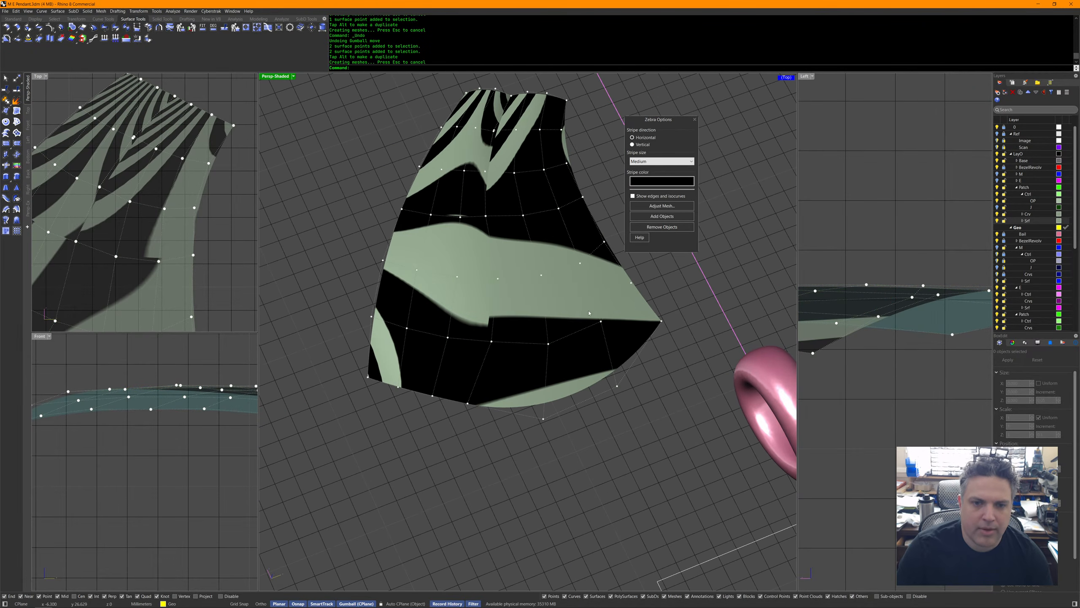
Match the wide patches' lengthwise shared edge with Tangency and averaged surfaces, preserving None at the other end and with Refine match off.
{"action": "middle_click", "coordinate": [554, 268]}
{"action": "left_click", "coordinate": [520, 263]}
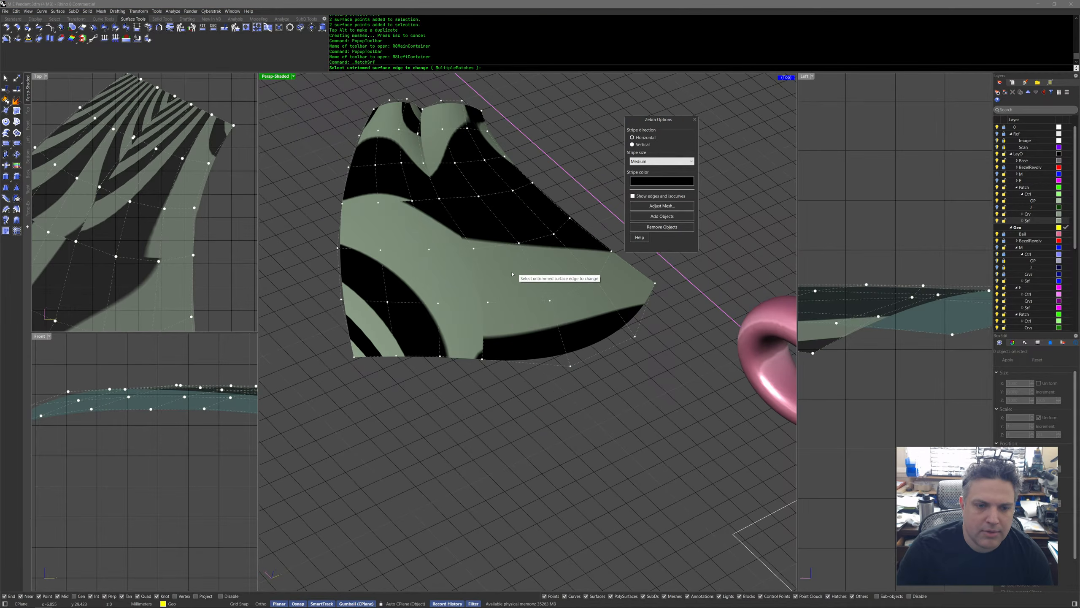
{"action": "left_click", "coordinate": [482, 339]}
{"action": "left_click", "coordinate": [494, 360]}
{"action": "left_click", "coordinate": [482, 339]}
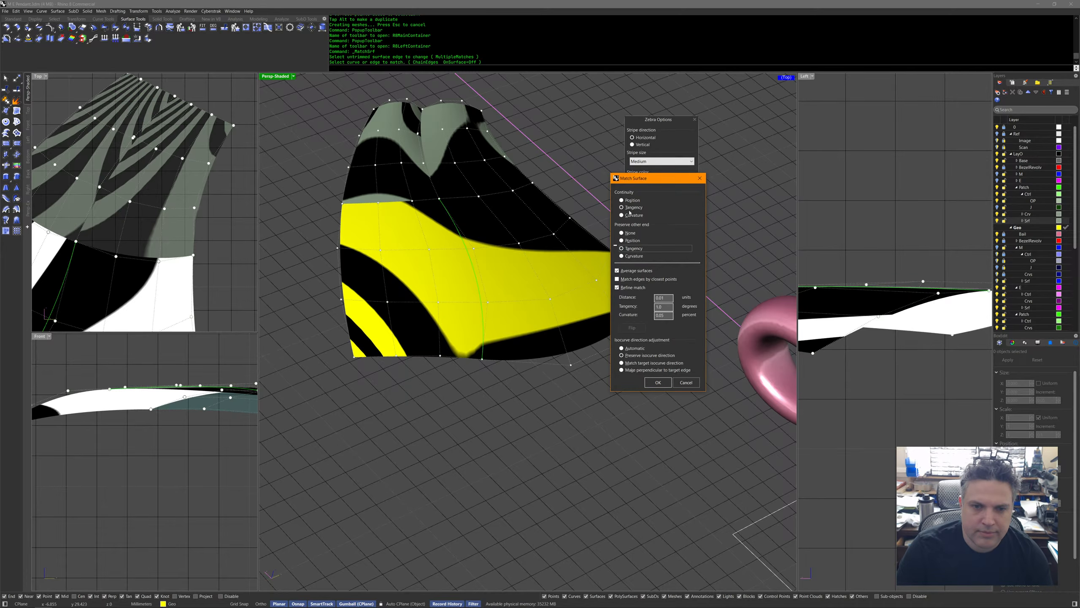
{"action": "left_click", "coordinate": [630, 232]}
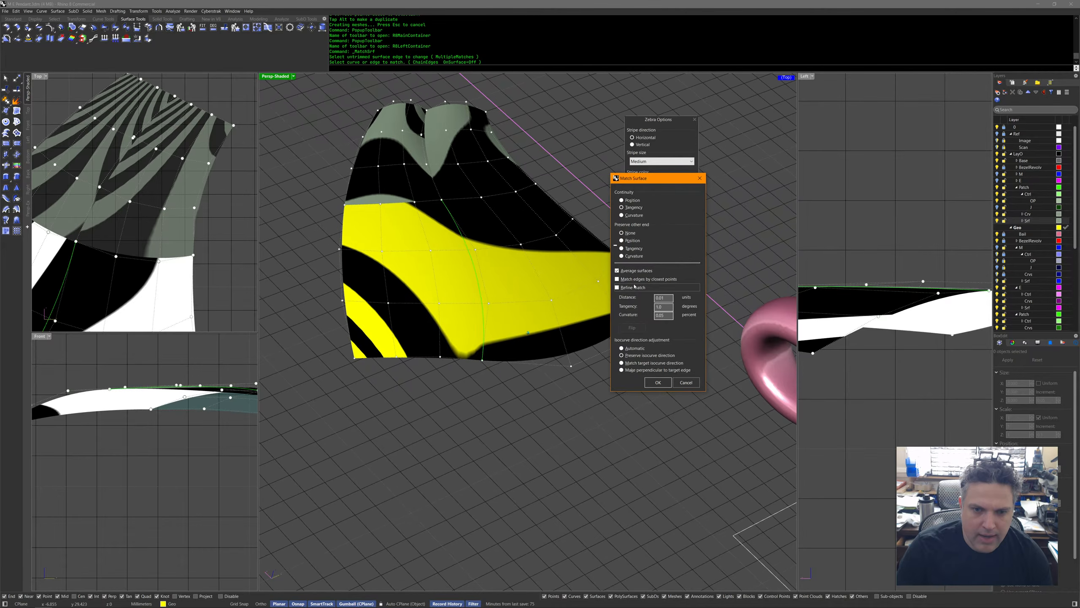
{"action": "left_click", "coordinate": [657, 382]}
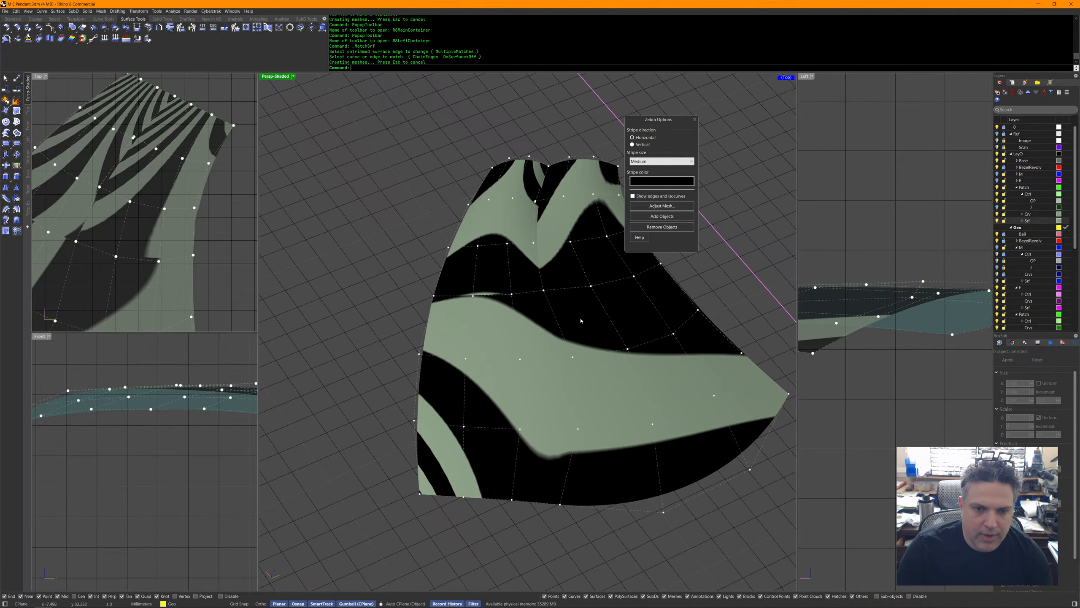
Match the round-ended wide patch along its lengthwise and crosswise shared edges in one MultipleMatches operation with Tangency.
{"action": "left_click", "coordinate": [587, 317]}
{"action": "key", "text": "Return"}
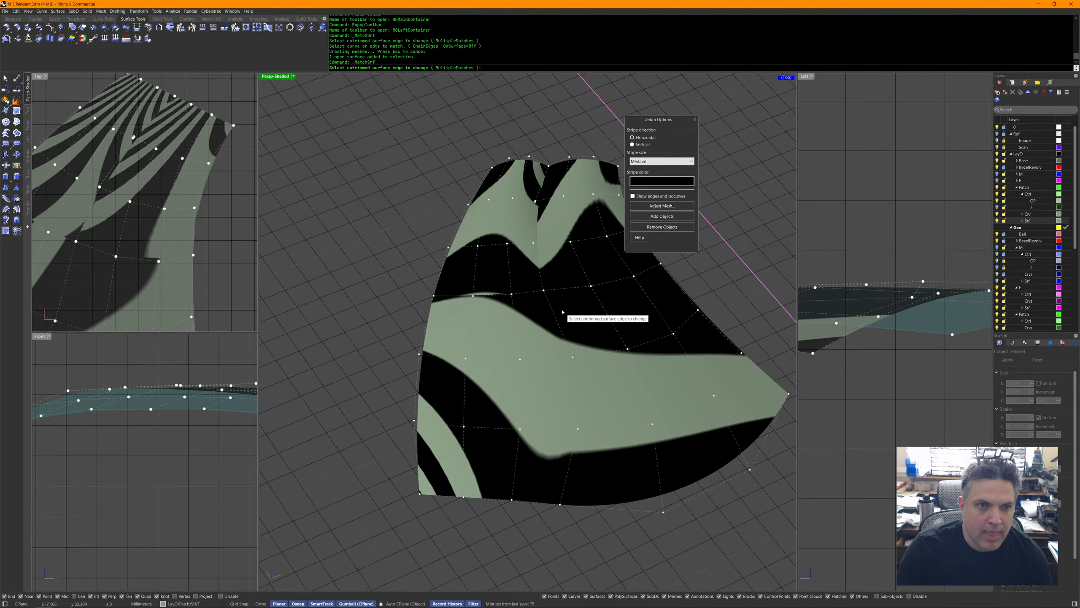
{"action": "left_click", "coordinate": [454, 68]}
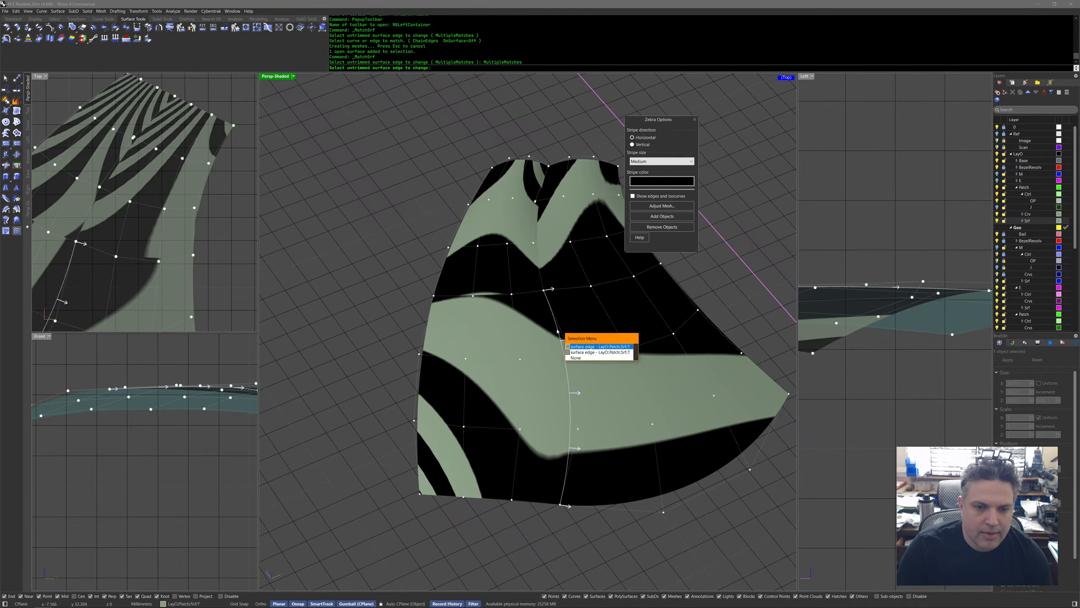
{"action": "left_click", "coordinate": [557, 331]}
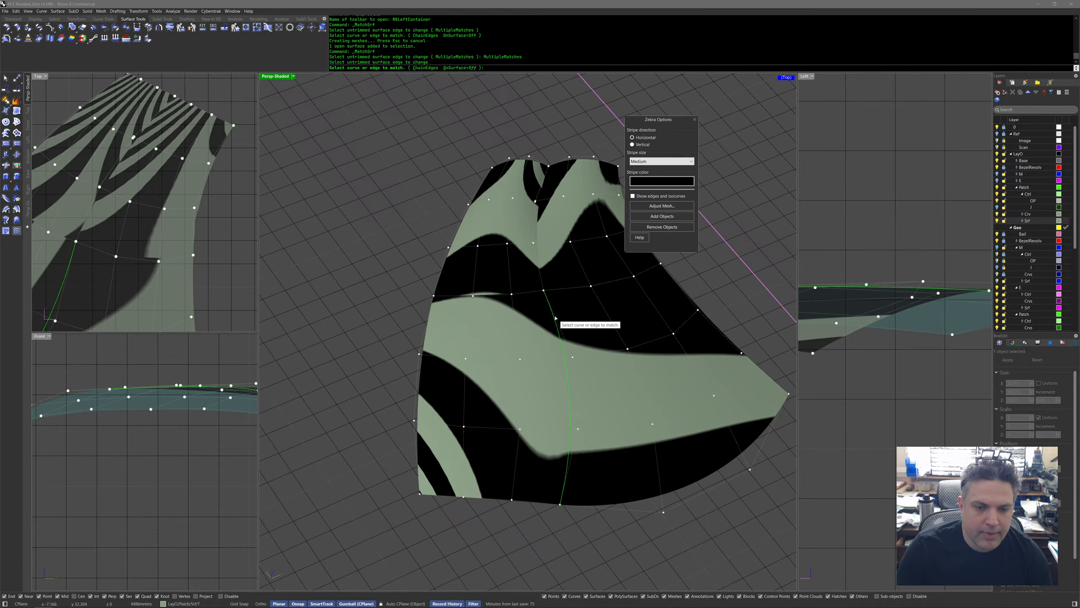
{"action": "left_click", "coordinate": [561, 298]}
{"action": "left_click", "coordinate": [566, 288]}
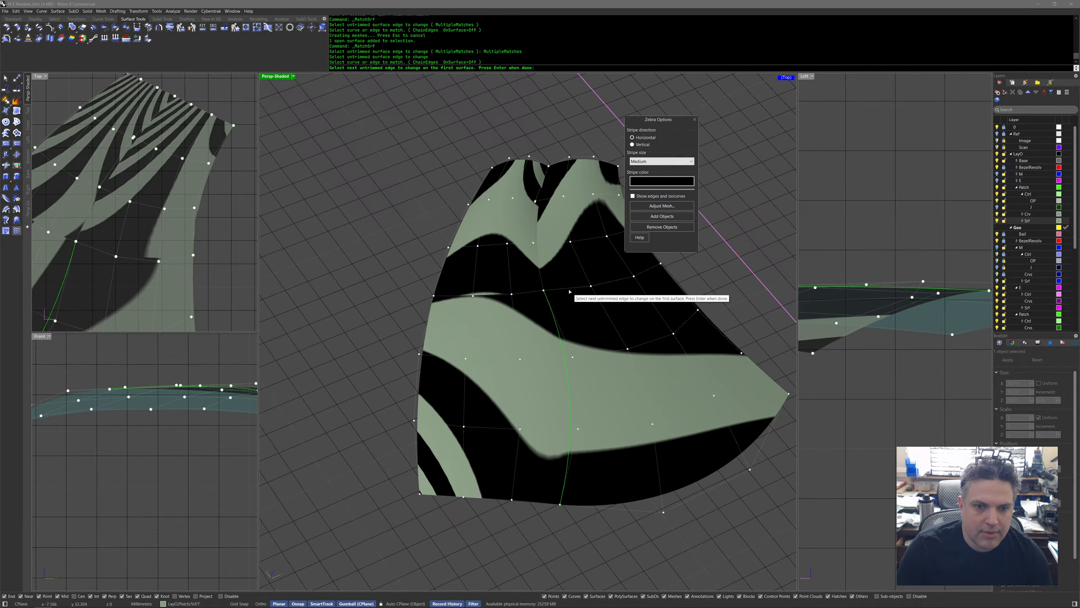
{"action": "left_click", "coordinate": [569, 293]}
{"action": "left_click", "coordinate": [569, 293]}
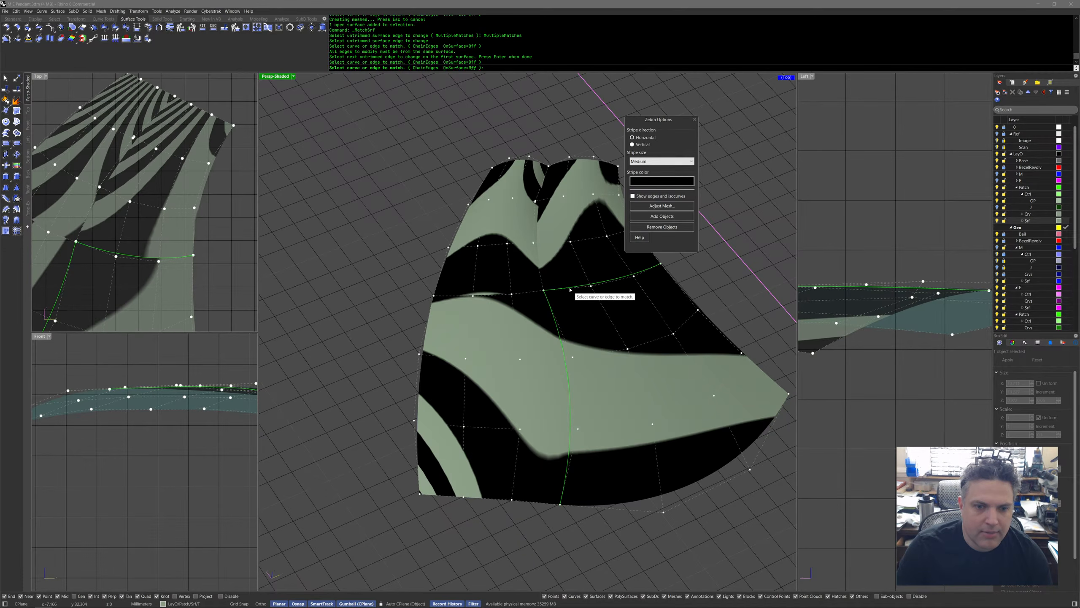
{"action": "right_click", "coordinate": [578, 310]}
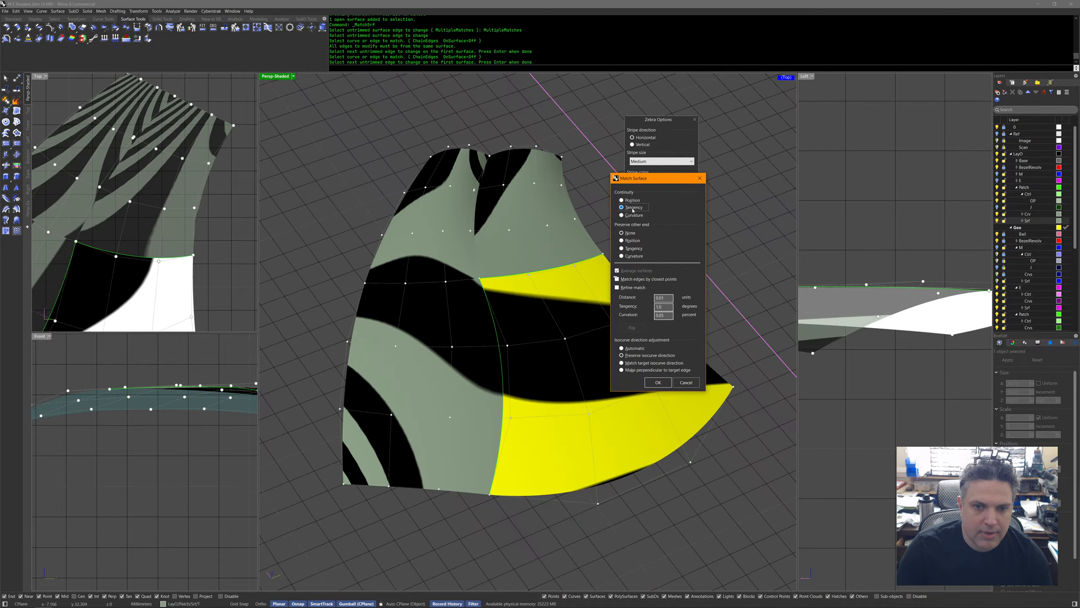
{"action": "left_click", "coordinate": [657, 382]}
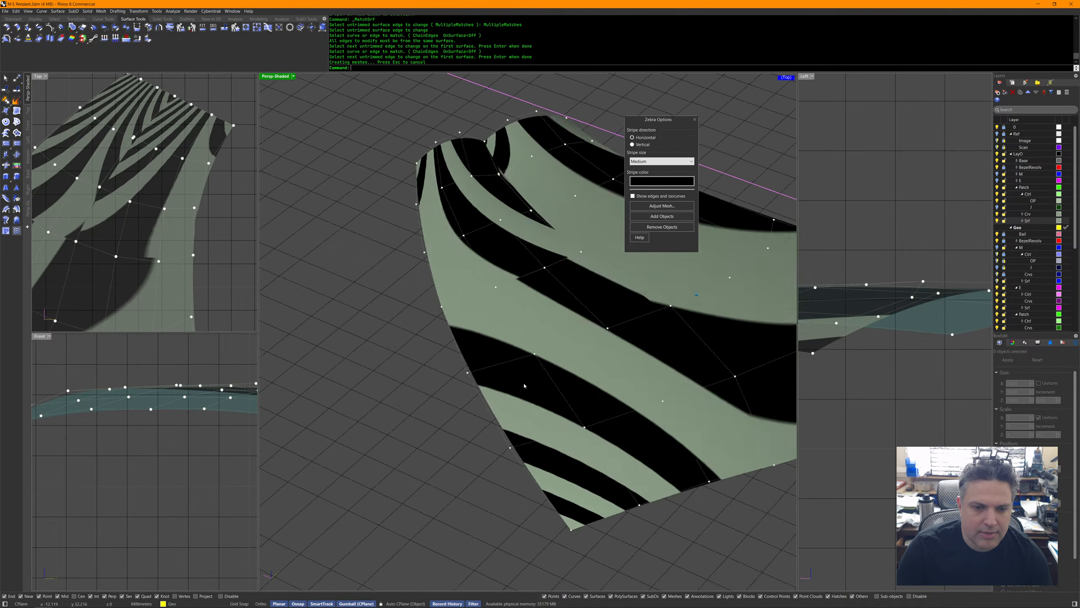
Rematch the two wide patches along their lengthwise edge with Tangency and averaged surfaces, preserving the isocurve direction.
{"action": "left_click", "coordinate": [633, 362]}
{"action": "key", "text": "Return"}
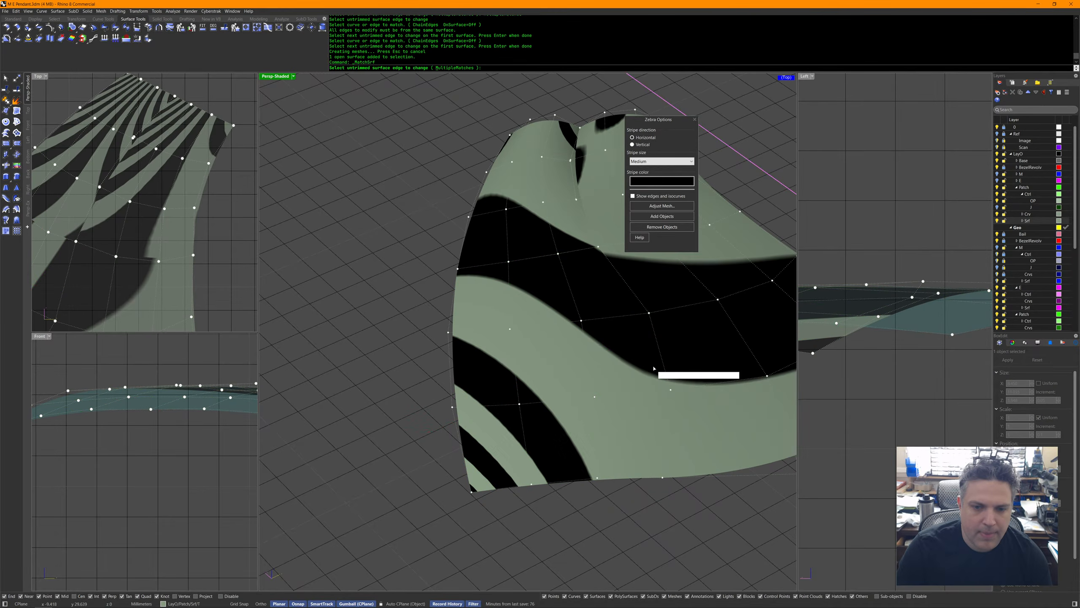
{"action": "left_click", "coordinate": [654, 368]}
{"action": "left_click", "coordinate": [680, 375]}
{"action": "left_click", "coordinate": [655, 368]}
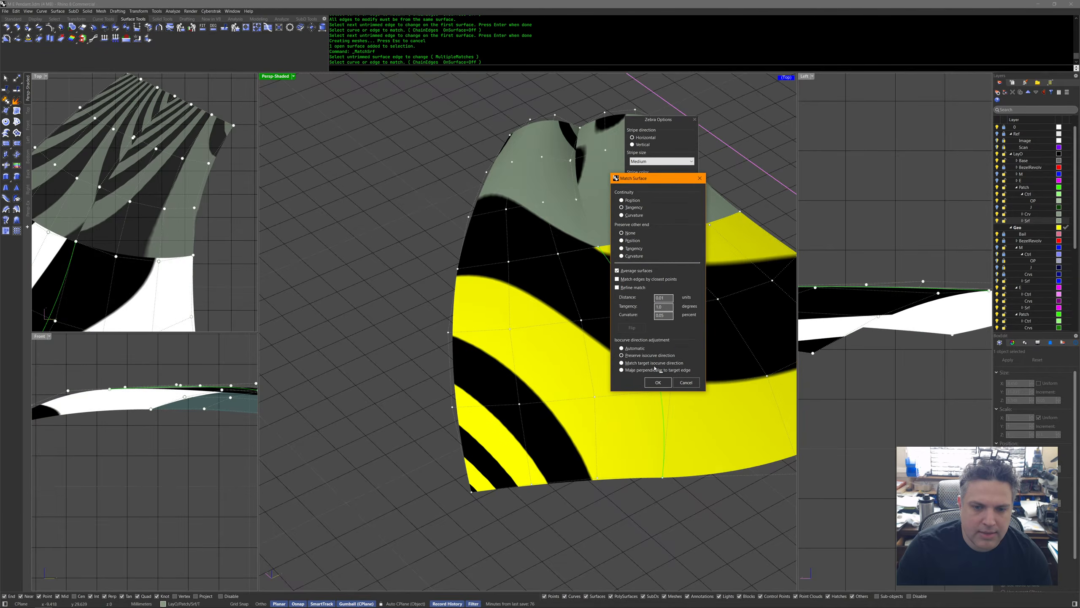
{"action": "left_click", "coordinate": [658, 383]}
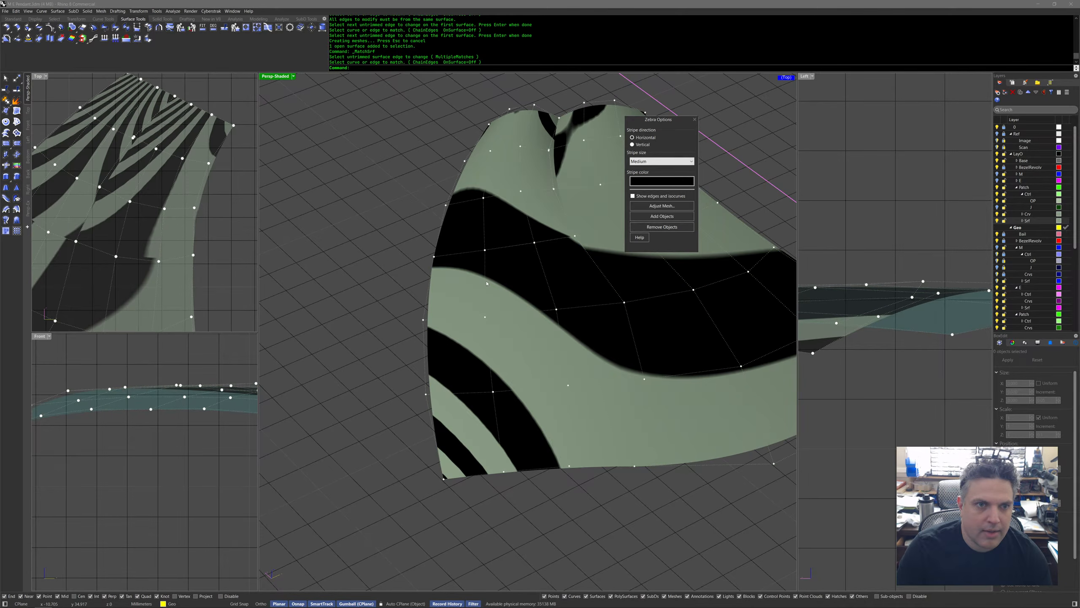
Try a MultipleMatches Tangency match of the straight-ended wide patch along its lengthwise and crosswise shared edges, then undo it.
{"action": "key", "text": "Return"}
{"action": "left_click", "coordinate": [454, 67]}
{"action": "left_click", "coordinate": [628, 351]}
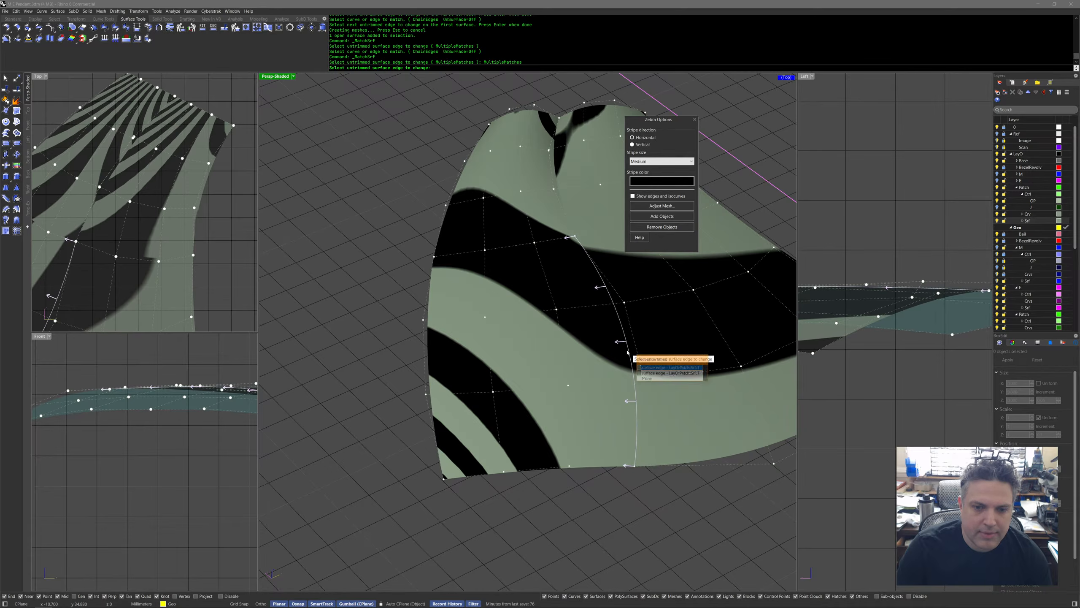
{"action": "left_click", "coordinate": [670, 367]}
{"action": "left_click", "coordinate": [633, 358]}
{"action": "right_click_drag", "start_coordinate": [630, 355], "coordinate": [585, 309]}
{"action": "left_click", "coordinate": [581, 303]}
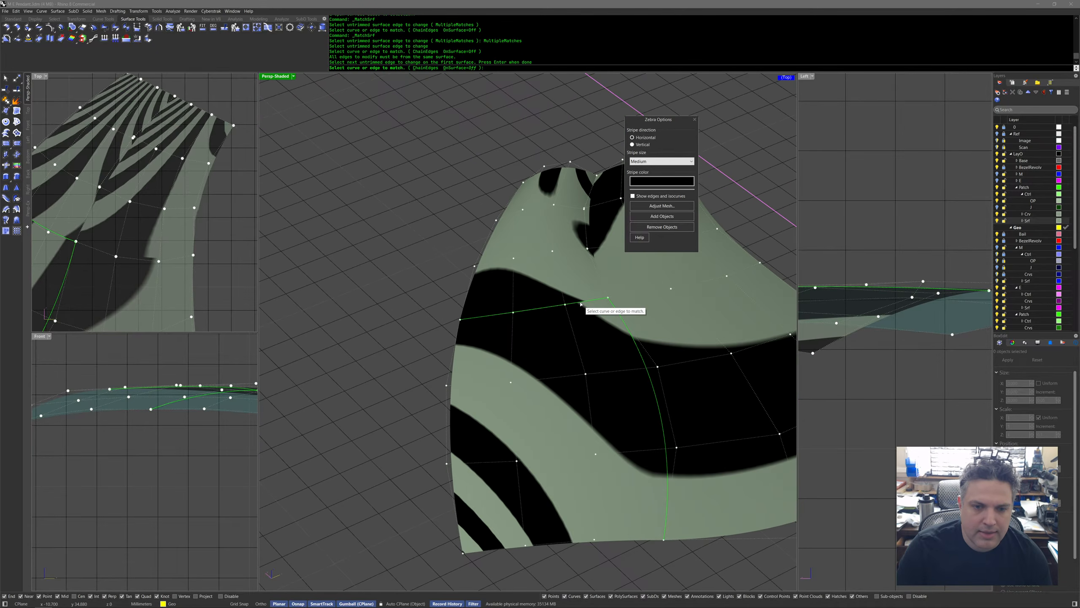
{"action": "left_click", "coordinate": [580, 304]}
{"action": "key", "text": "Return"}
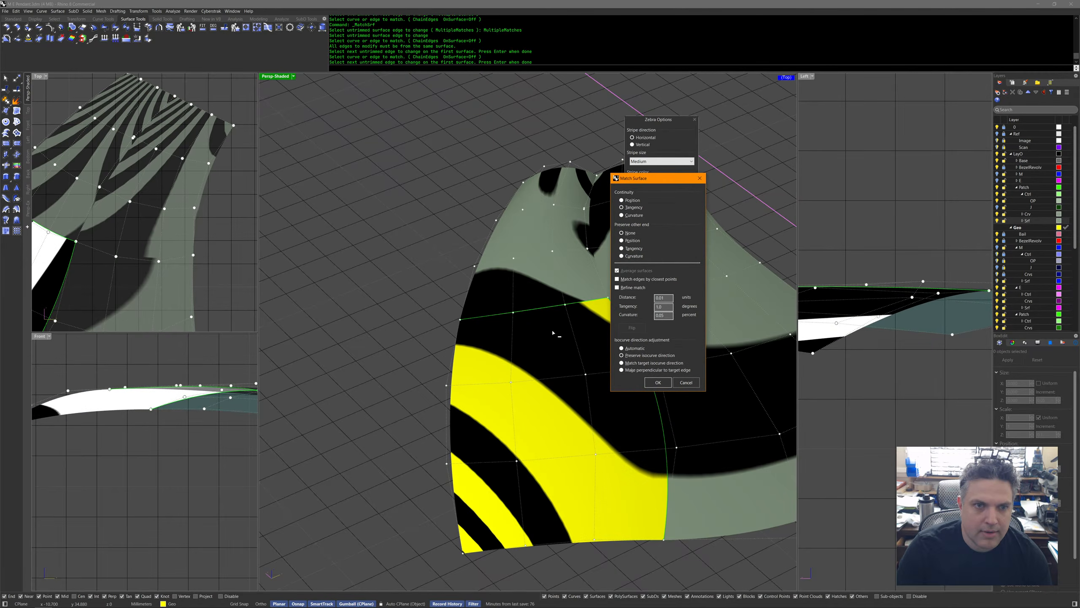
{"action": "left_click", "coordinate": [659, 382]}
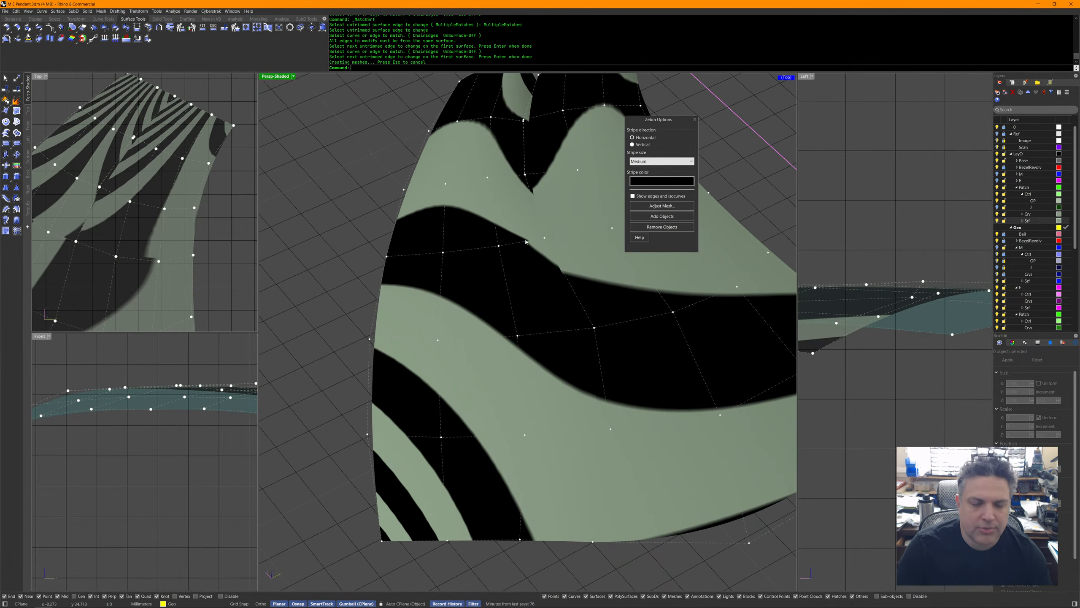
{"action": "mouse_move", "coordinate": [366, 301]}
{"action": "right_mouse_down"}
{"action": "mouse_move", "coordinate": [428, 317]}
{"action": "mouse_move", "coordinate": [482, 292]}
{"action": "mouse_move", "coordinate": [515, 297]}
{"action": "mouse_move", "coordinate": [452, 327]}
{"action": "right_mouse_up"}
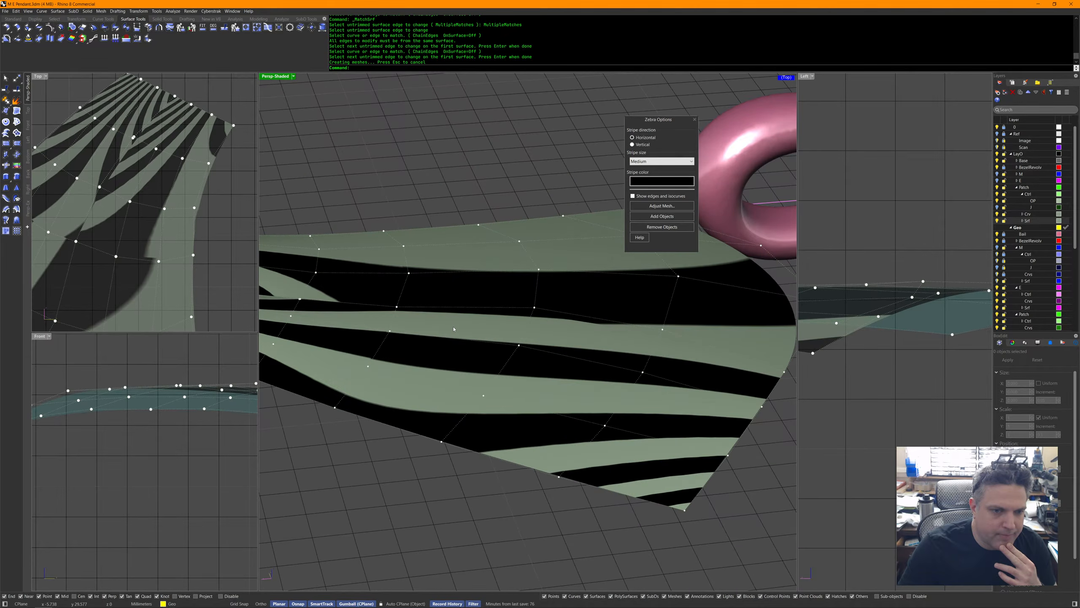
{"action": "key", "text": "ctrl+z"}
Run the averaged Tangency match on the wide patches' lengthwise shared edge twice in succession, preserving None at the other end.
{"action": "right_click_drag", "start_coordinate": [488, 358], "coordinate": [513, 354]}
{"action": "right_click", "coordinate": [514, 354]}
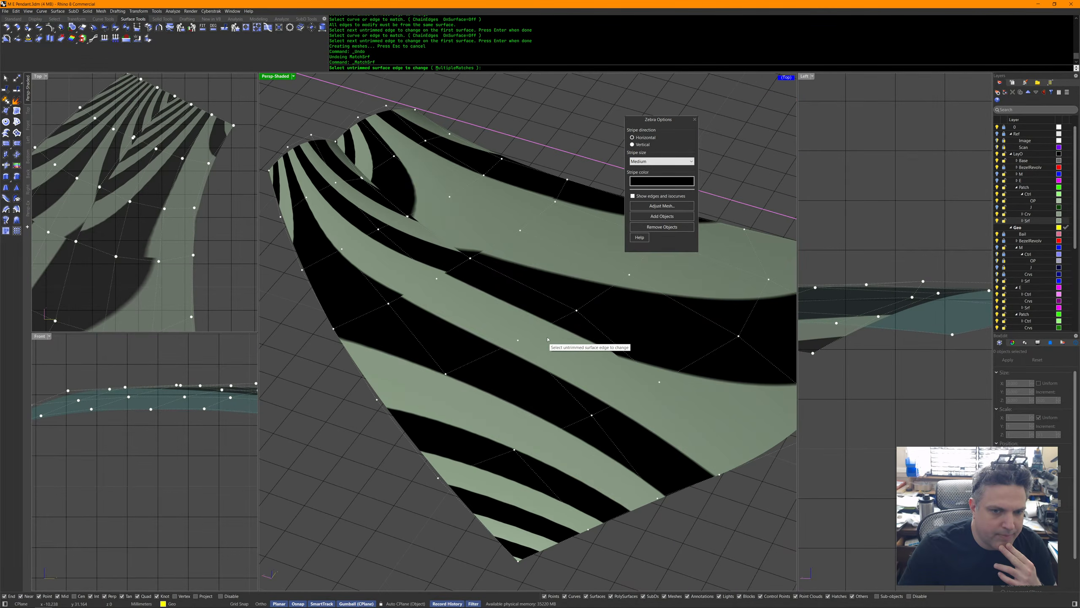
{"action": "left_click", "coordinate": [601, 345]}
{"action": "left_click", "coordinate": [601, 343]}
{"action": "left_click", "coordinate": [602, 343]}
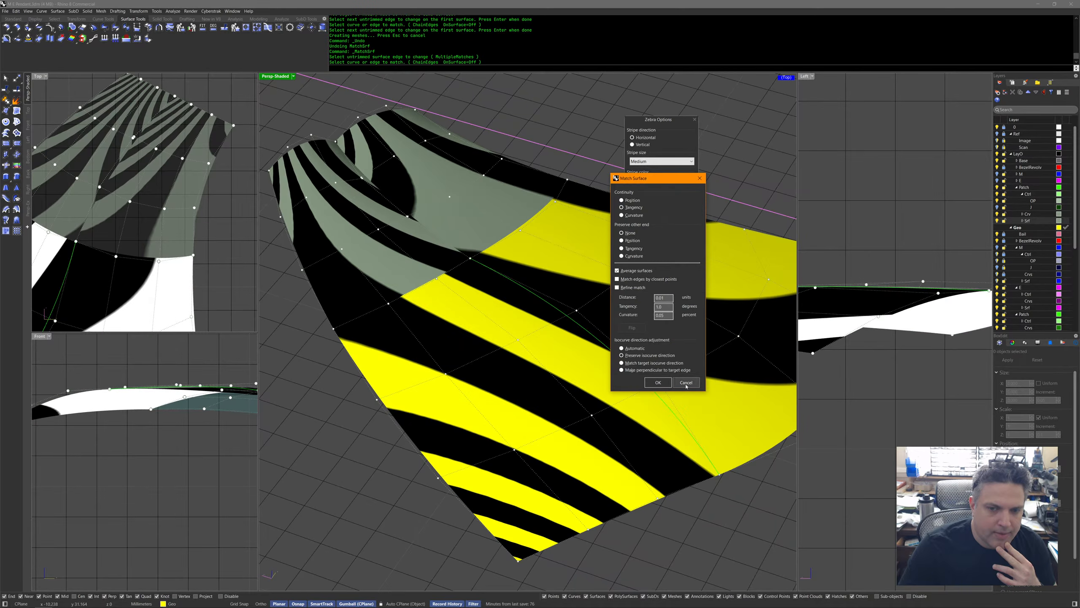
{"action": "left_click", "coordinate": [657, 382]}
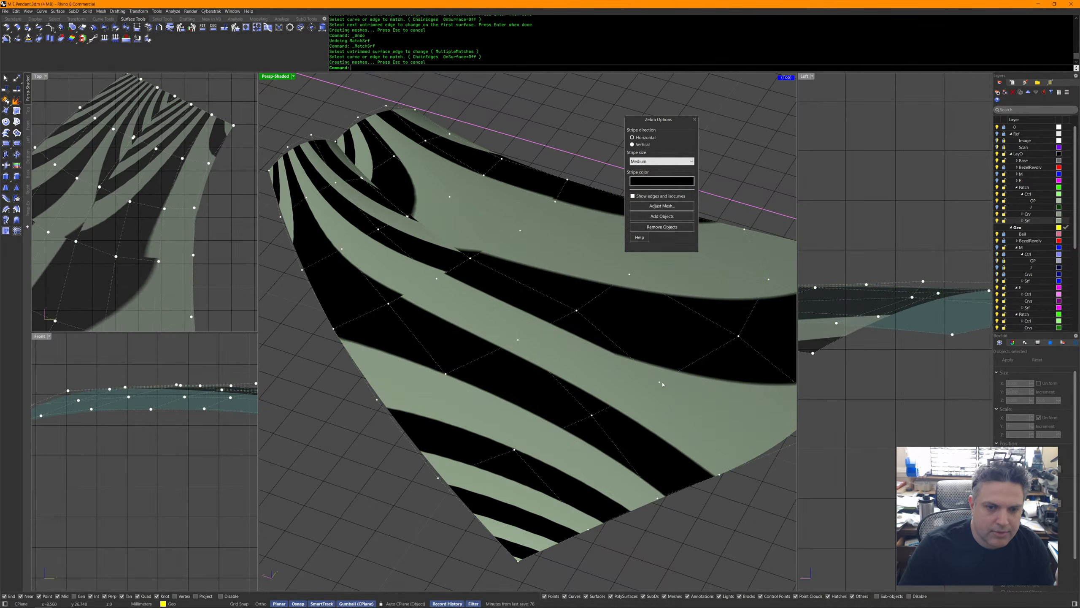
{"action": "key", "text": "Return"}
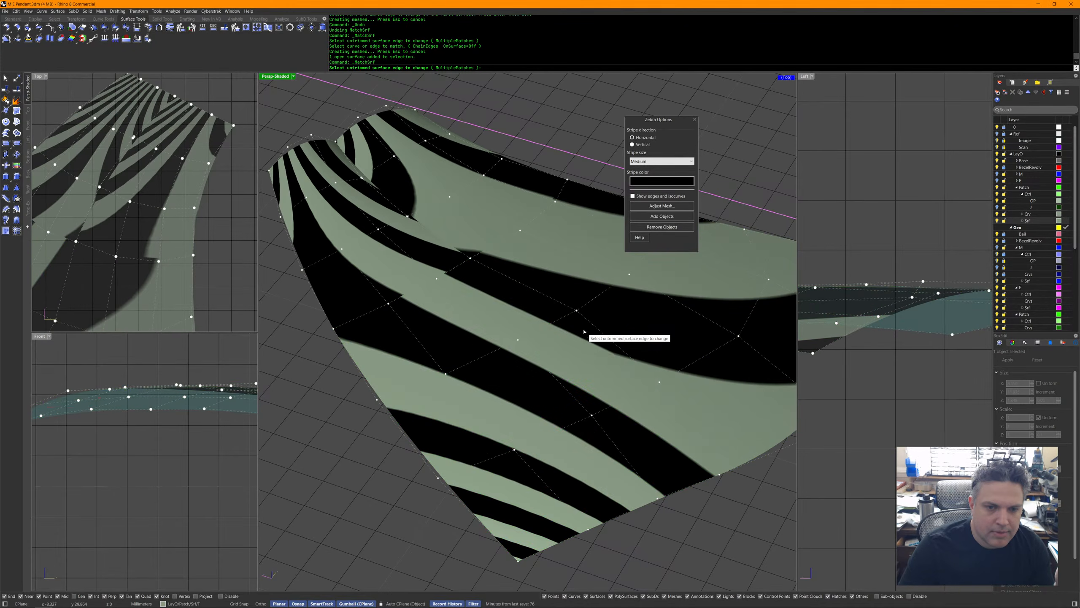
{"action": "left_click", "coordinate": [586, 333]}
{"action": "left_click", "coordinate": [586, 332]}
{"action": "left_click", "coordinate": [587, 331]}
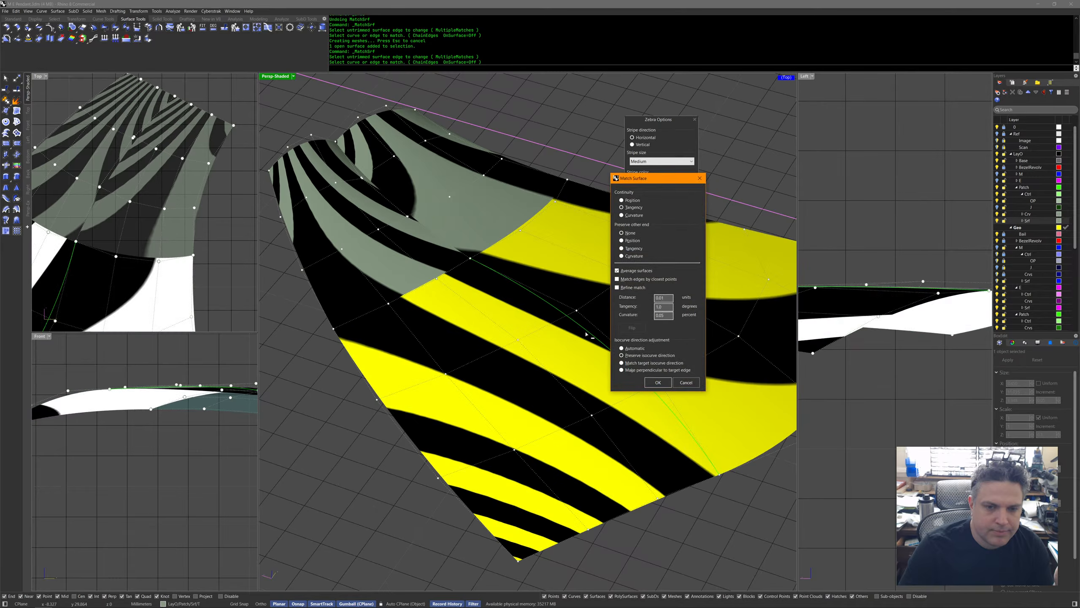
{"action": "key", "text": "Return"}
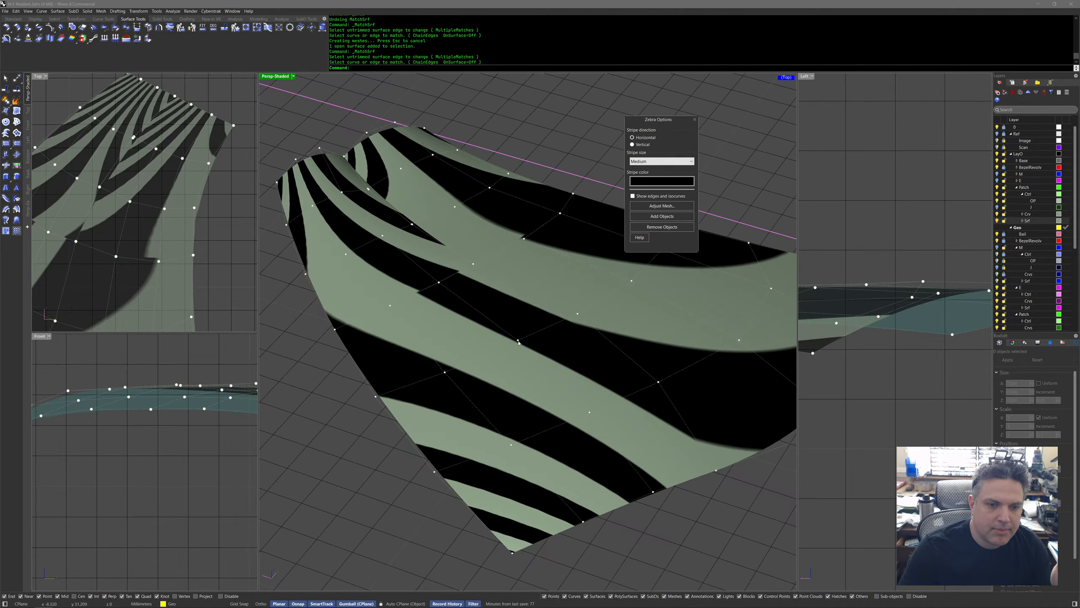
Match the straight-ended wide patch along its lengthwise and crosswise shared edges in one MultipleMatches operation with Tangency, preserving the isocurve direction.
{"action": "key", "text": "Return"}
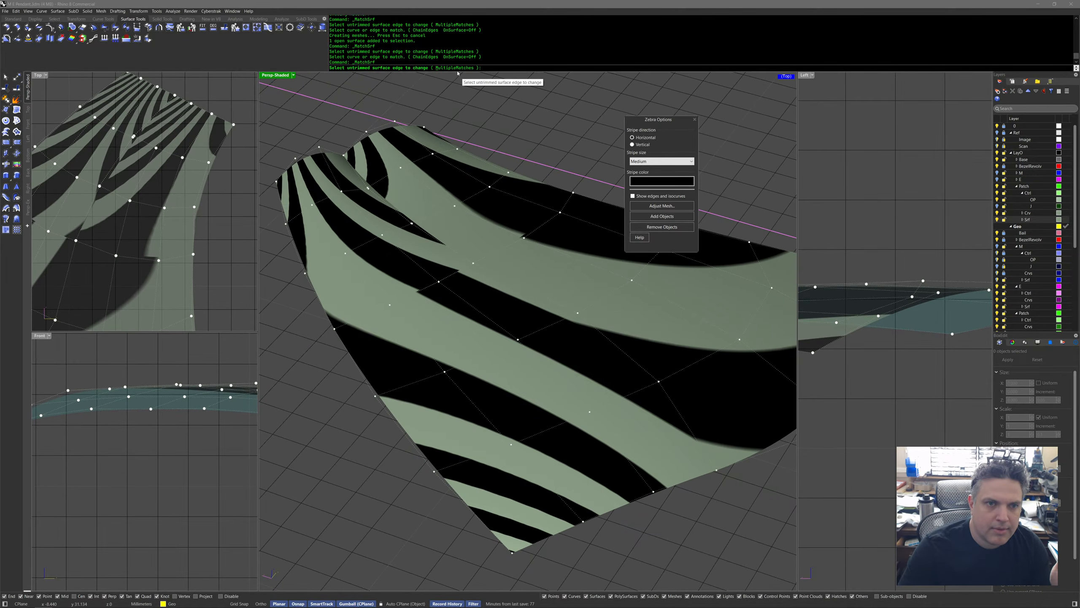
{"action": "left_click", "coordinate": [454, 67]}
{"action": "left_click", "coordinate": [606, 343]}
{"action": "left_click", "coordinate": [620, 359]}
{"action": "left_click", "coordinate": [424, 289]}
{"action": "key", "text": "Return"}
{"action": "left_click", "coordinate": [424, 289]}
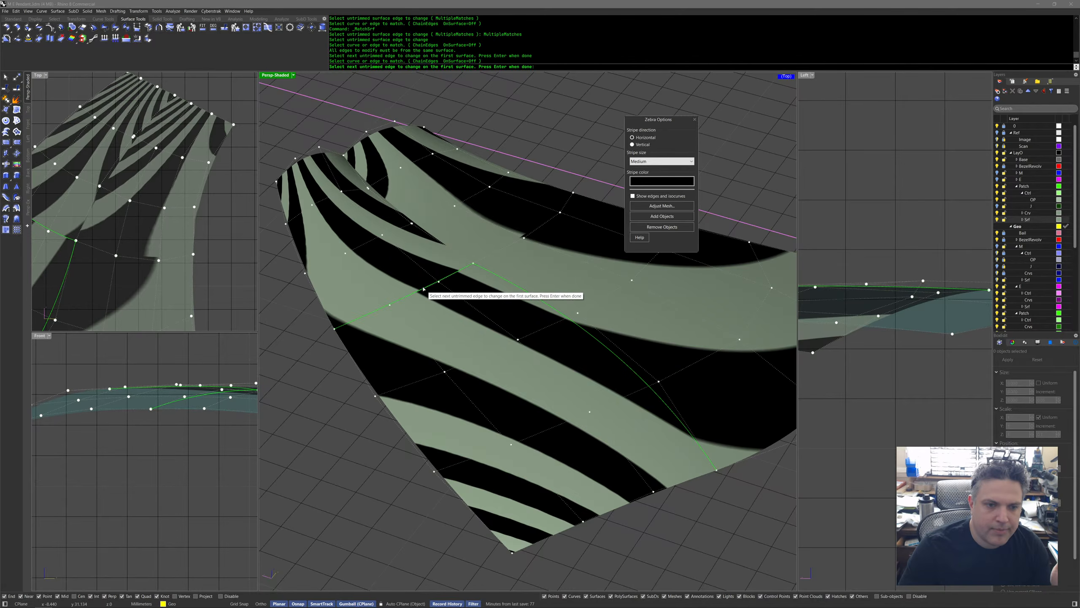
{"action": "key", "text": "Return"}
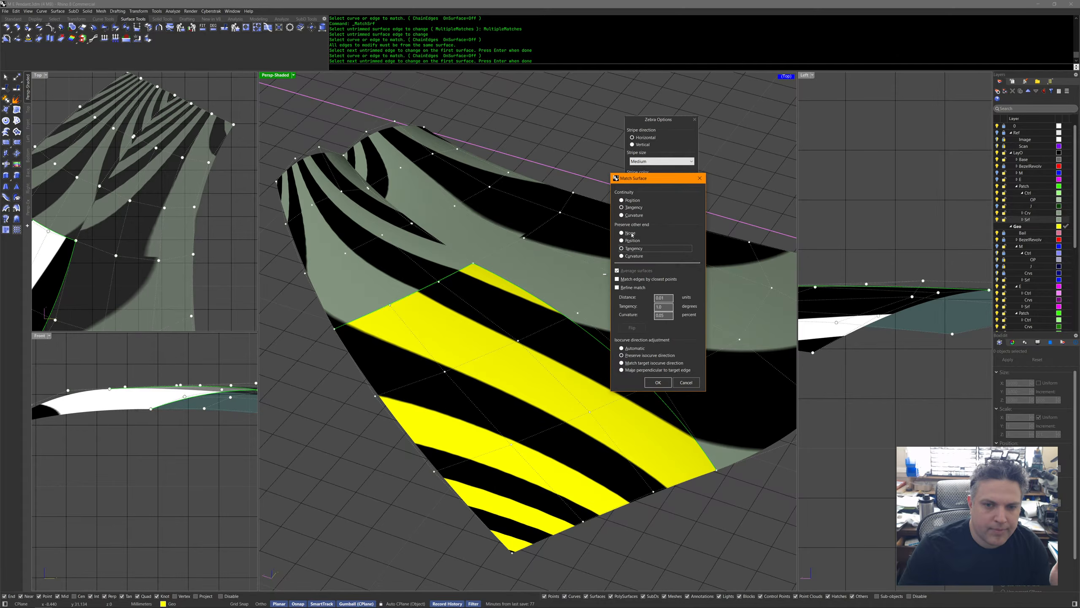
{"action": "left_click", "coordinate": [658, 383]}
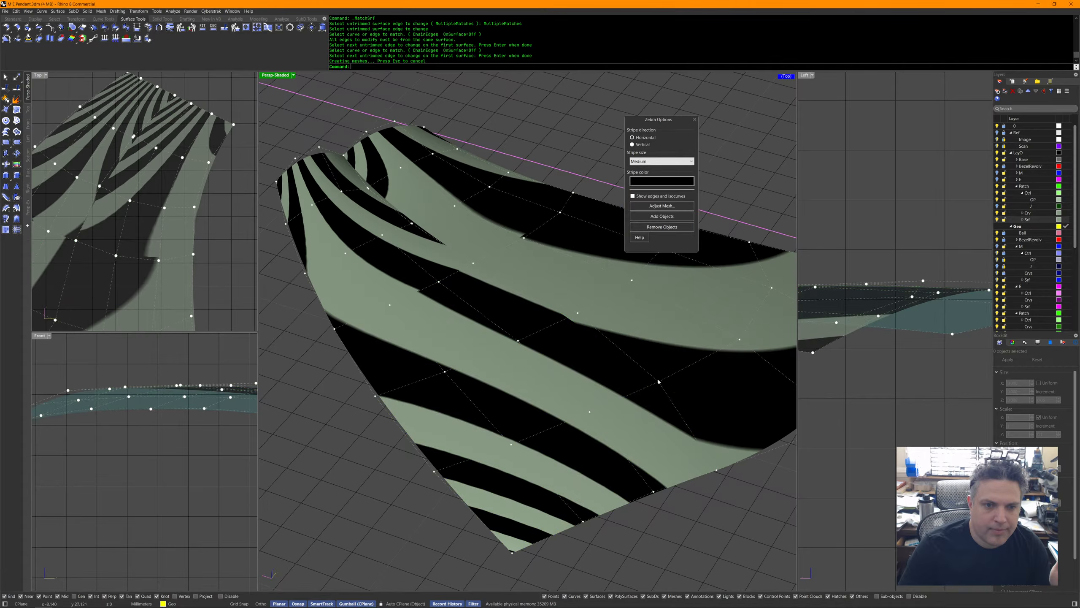
Examine the zebra stripe flow across the patches' shared edges from several angles.
{"action": "right_click_drag", "start_coordinate": [473, 336], "coordinate": [499, 359]}
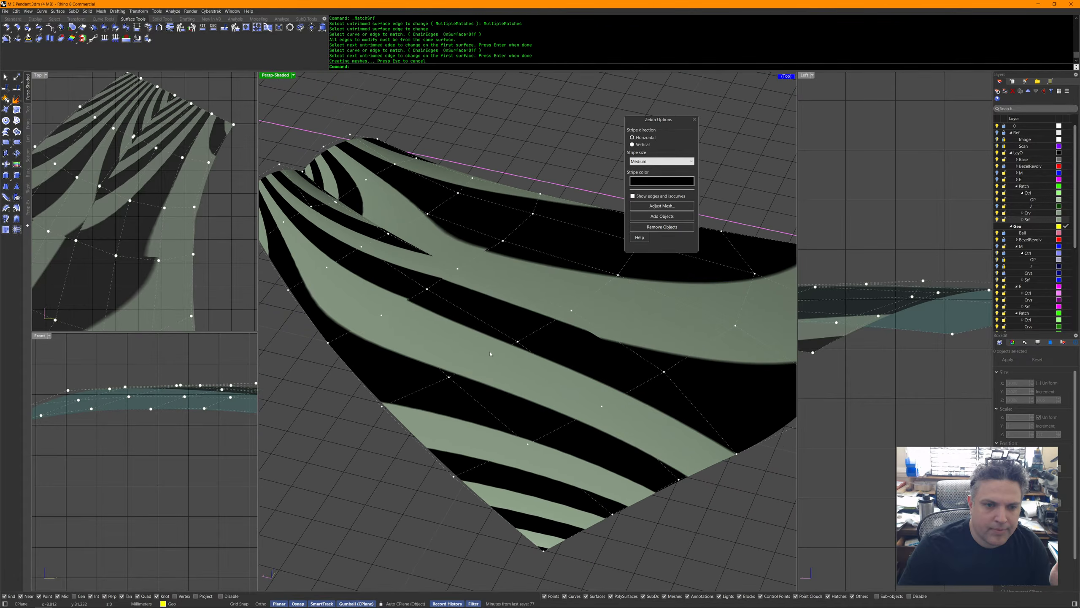
{"action": "mouse_move", "coordinate": [428, 274]}
{"action": "right_mouse_down"}
{"action": "mouse_move", "coordinate": [509, 281]}
{"action": "mouse_move", "coordinate": [507, 297]}
{"action": "mouse_move", "coordinate": [515, 276]}
{"action": "mouse_move", "coordinate": [489, 318]}
{"action": "right_mouse_up"}
{"action": "left_click", "coordinate": [508, 297]}
{"action": "left_click", "coordinate": [519, 270]}
{"action": "left_click", "coordinate": [519, 360]}
{"action": "right_click_drag", "start_coordinate": [519, 360], "coordinate": [523, 376]}
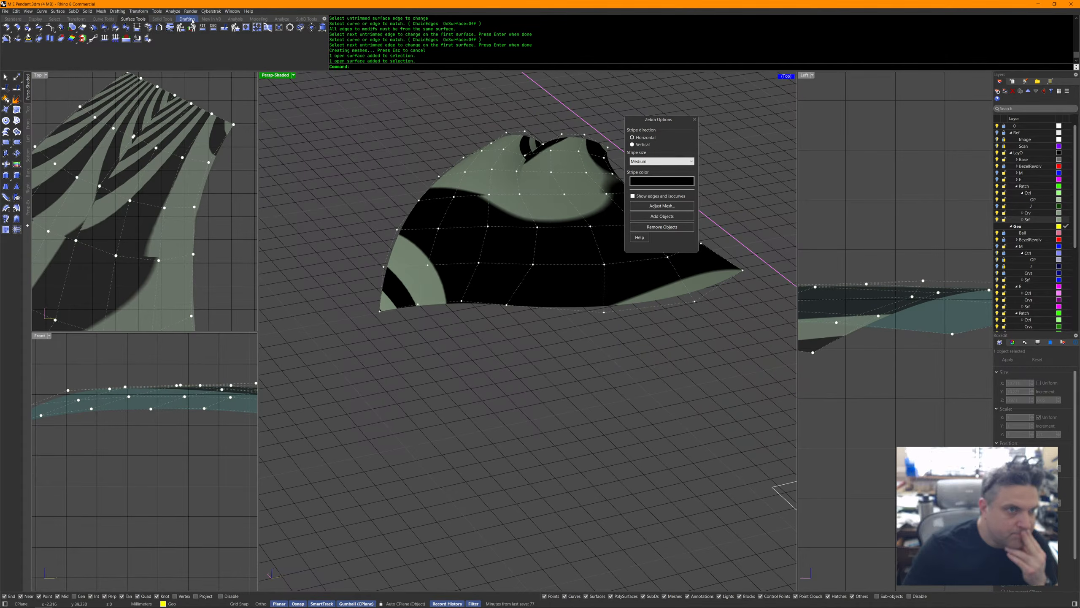
Try a CyberStrak Match Curve/Surface position match of the straight-ended wide patch's outer edge to the neighbouring round-ended wide patch.
{"action": "left_click", "coordinate": [211, 11]}
{"action": "mouse_move", "coordinate": [232, 26]}
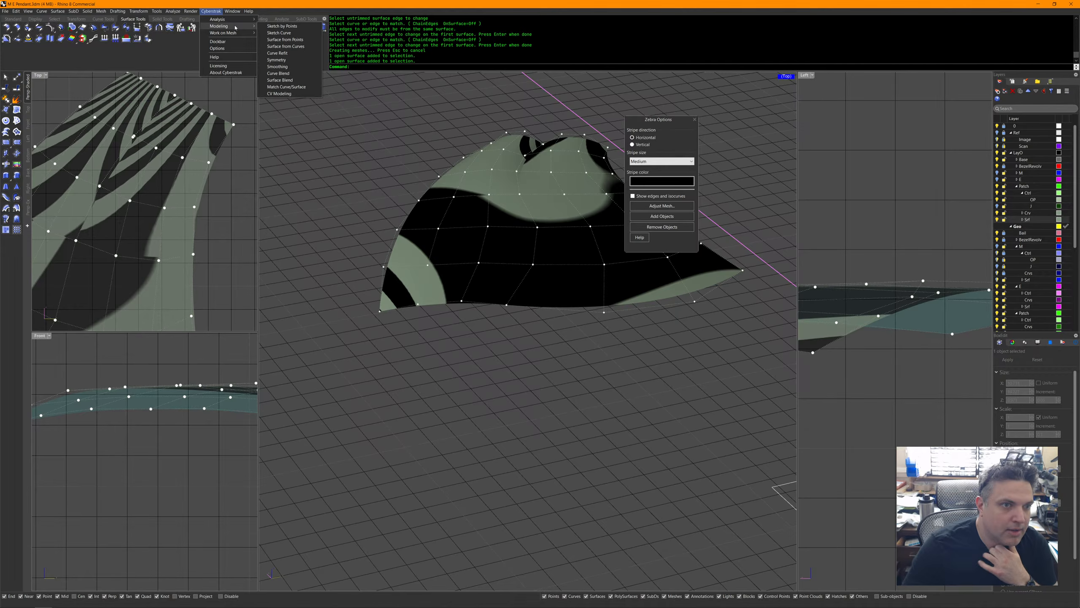
{"action": "left_click", "coordinate": [303, 87]}
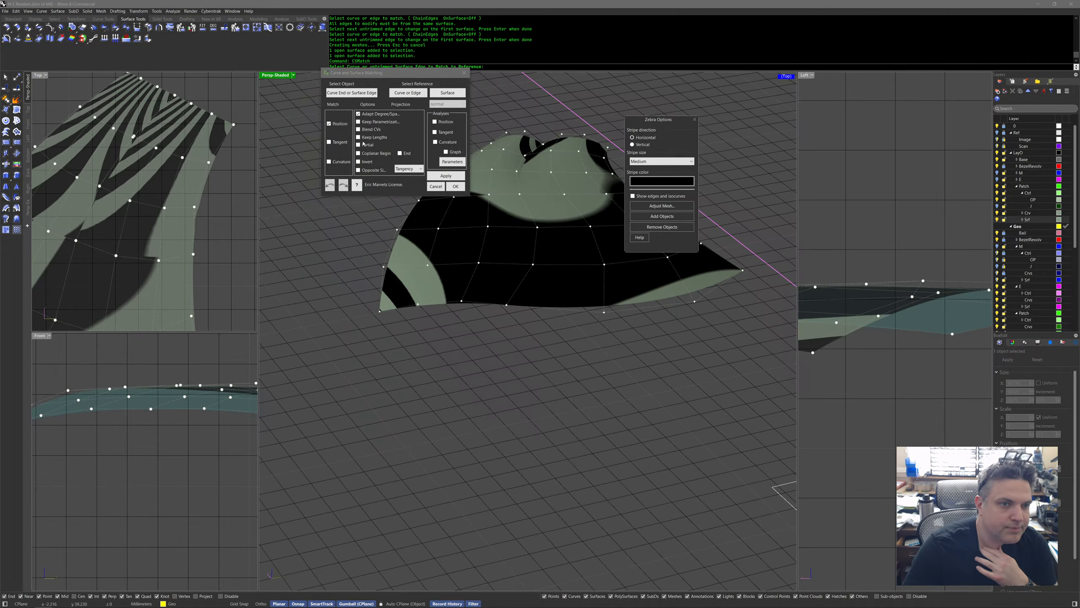
{"action": "left_click_drag", "start_coordinate": [366, 75], "coordinate": [290, 89]}
{"action": "left_click", "coordinate": [451, 238]}
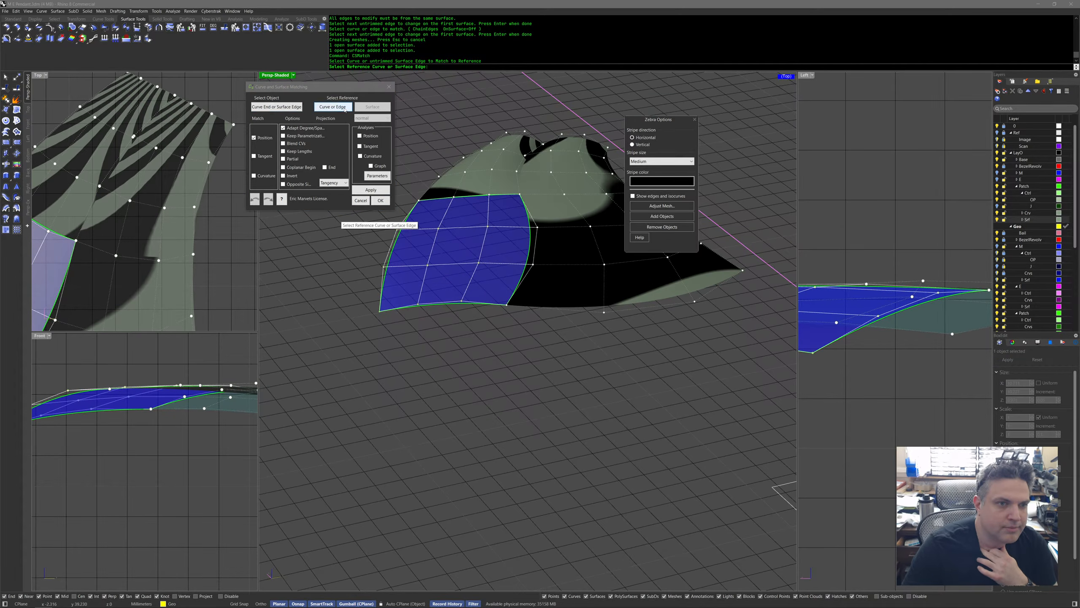
{"action": "left_click", "coordinate": [345, 110]}
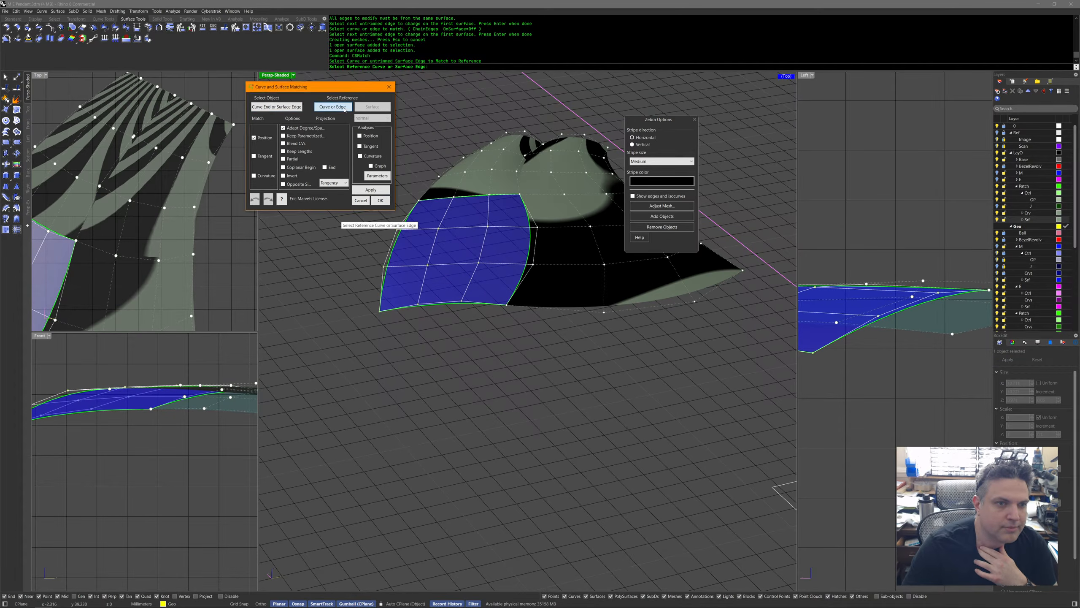
{"action": "left_click", "coordinate": [499, 196]}
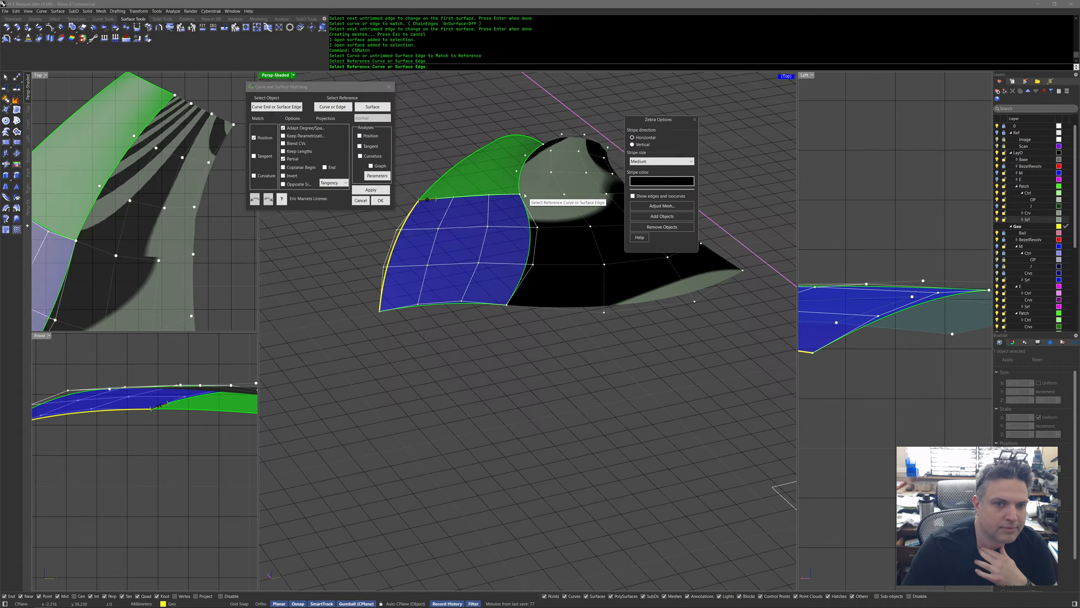
{"action": "left_click", "coordinate": [527, 215]}
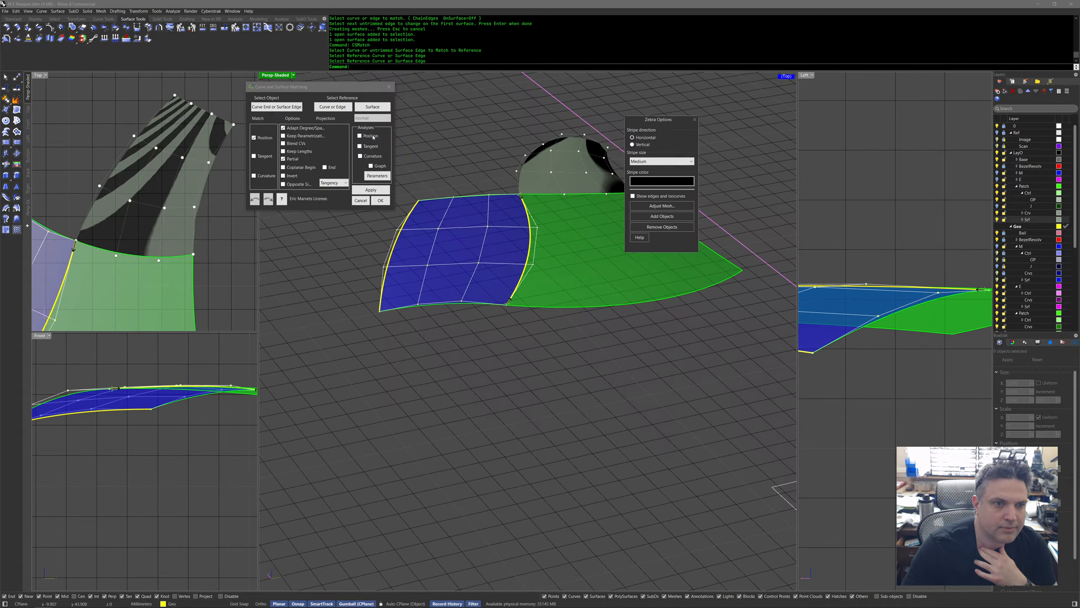
{"action": "left_click", "coordinate": [371, 190]}
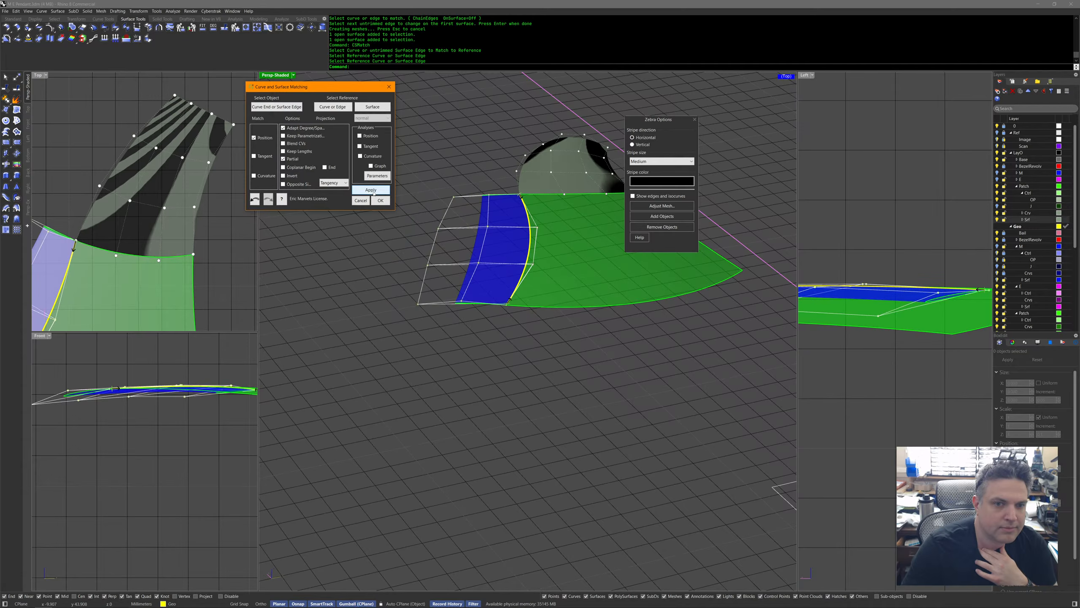
{"action": "mouse_move", "coordinate": [438, 324]}
{"action": "right_mouse_down"}
{"action": "mouse_move", "coordinate": [460, 333]}
{"action": "mouse_move", "coordinate": [445, 314]}
{"action": "right_mouse_up"}
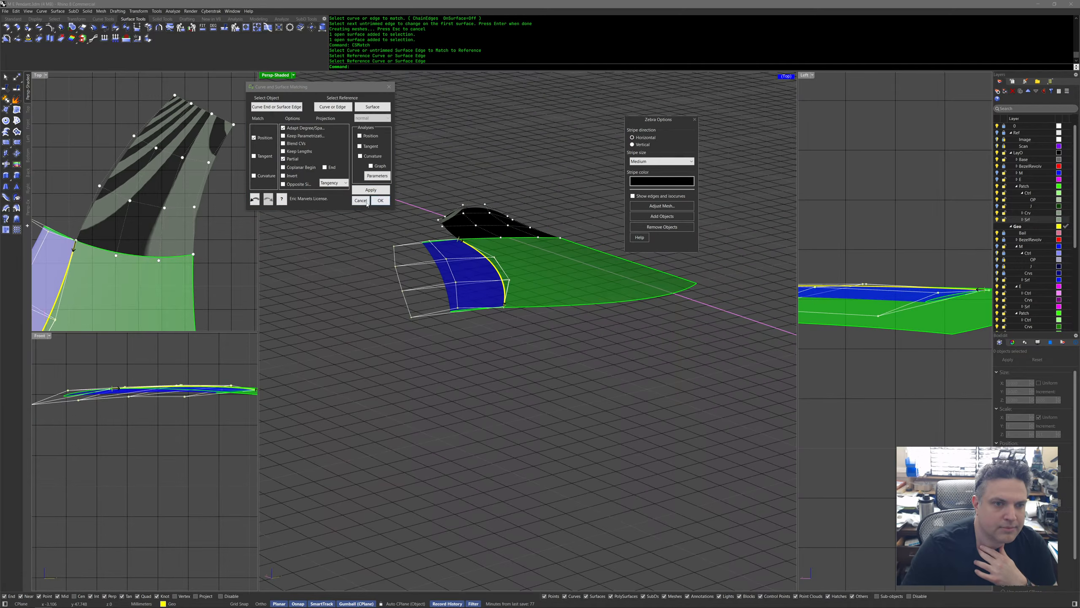
Cancel the trial surface match and undo the deletion of the narrow patch.
{"action": "left_click", "coordinate": [360, 201]}
{"action": "scroll", "coordinate": [423, 275], "scroll_direction": "up", "scroll_amount": 5}
{"action": "key", "text": "Delete"}
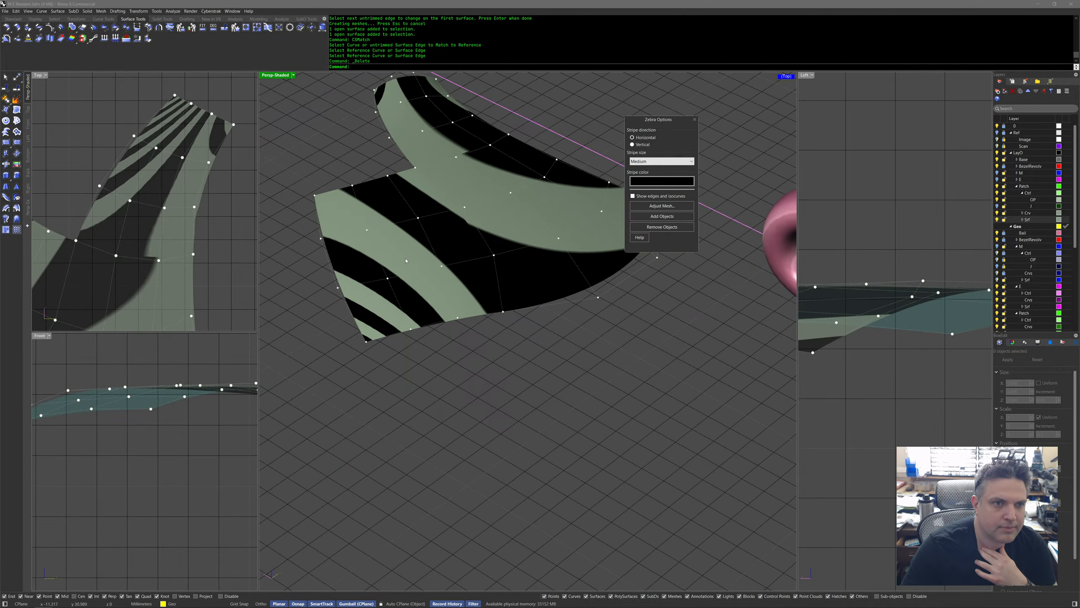
{"action": "key", "text": "ctrl+z"}
{"action": "right_click_drag", "start_coordinate": [447, 344], "coordinate": [433, 352]}
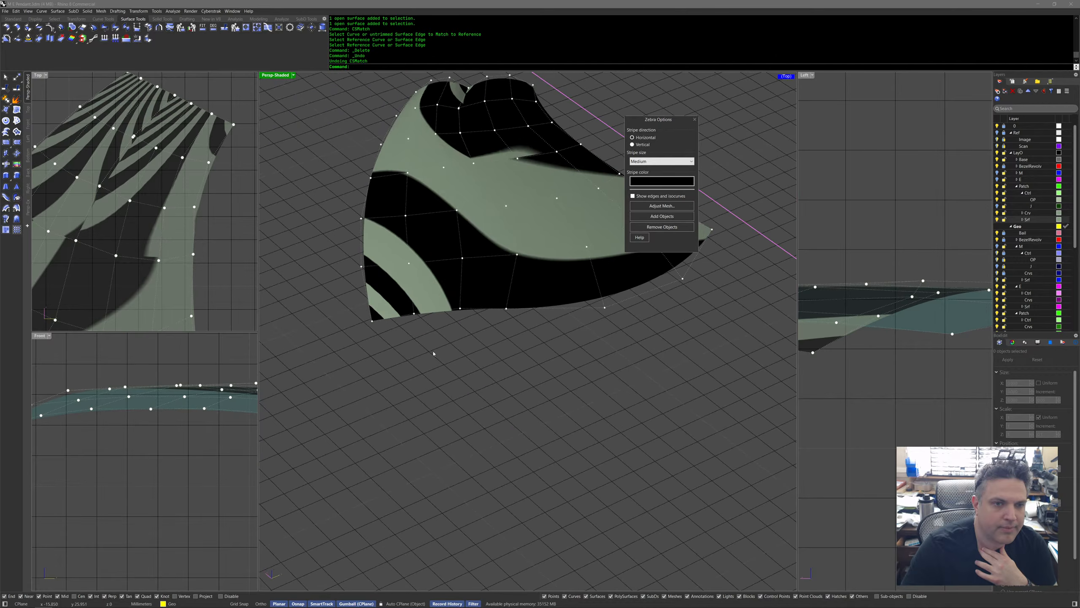
{"action": "right_click", "coordinate": [434, 271]}
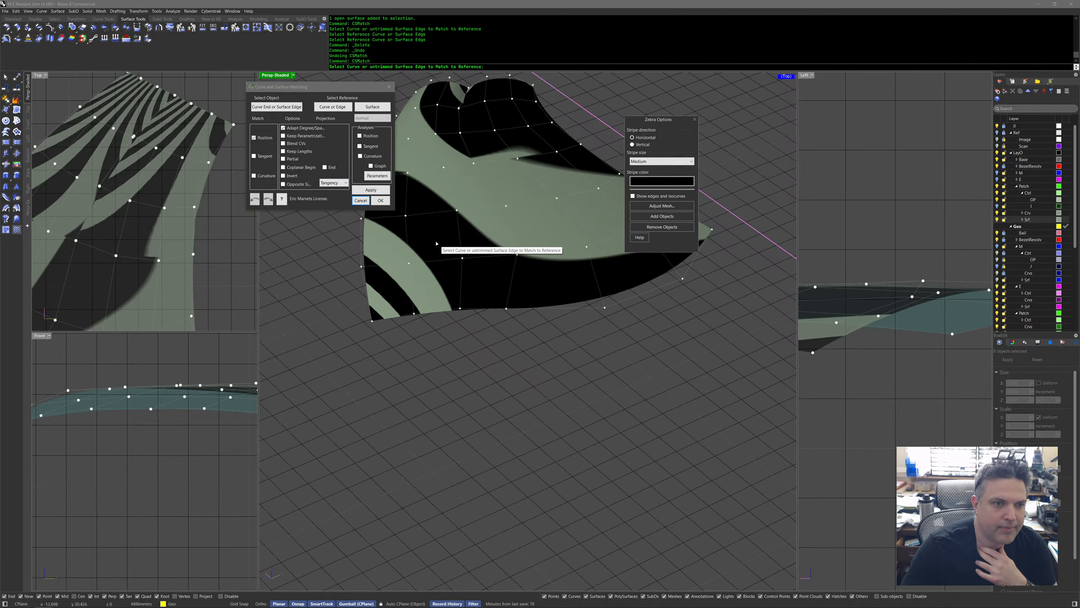
{"action": "left_click", "coordinate": [277, 108]}
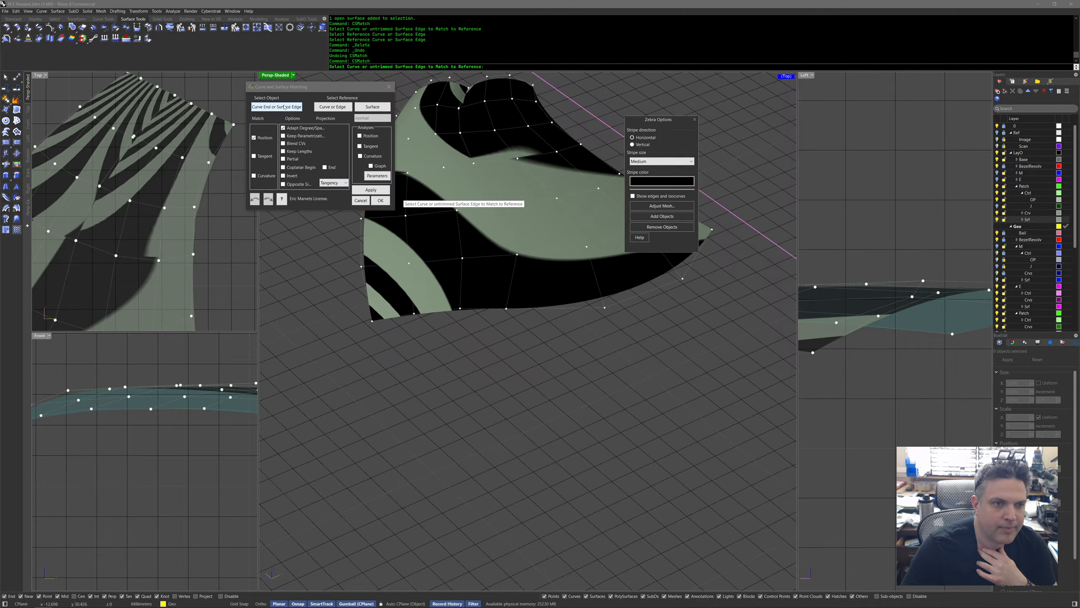
{"action": "left_click", "coordinate": [450, 206]}
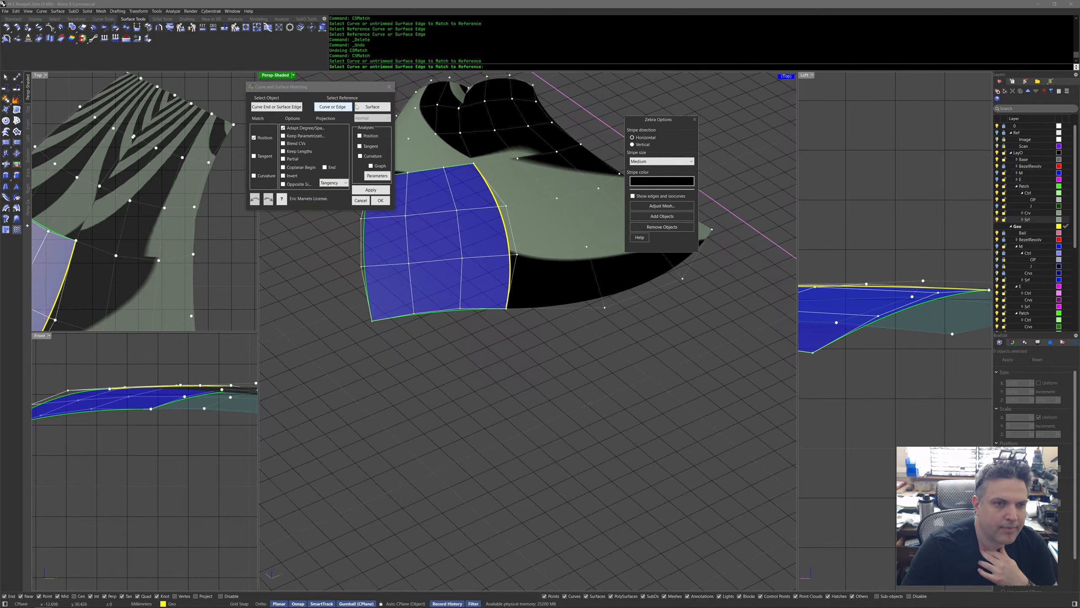
{"action": "left_click", "coordinate": [577, 205]}
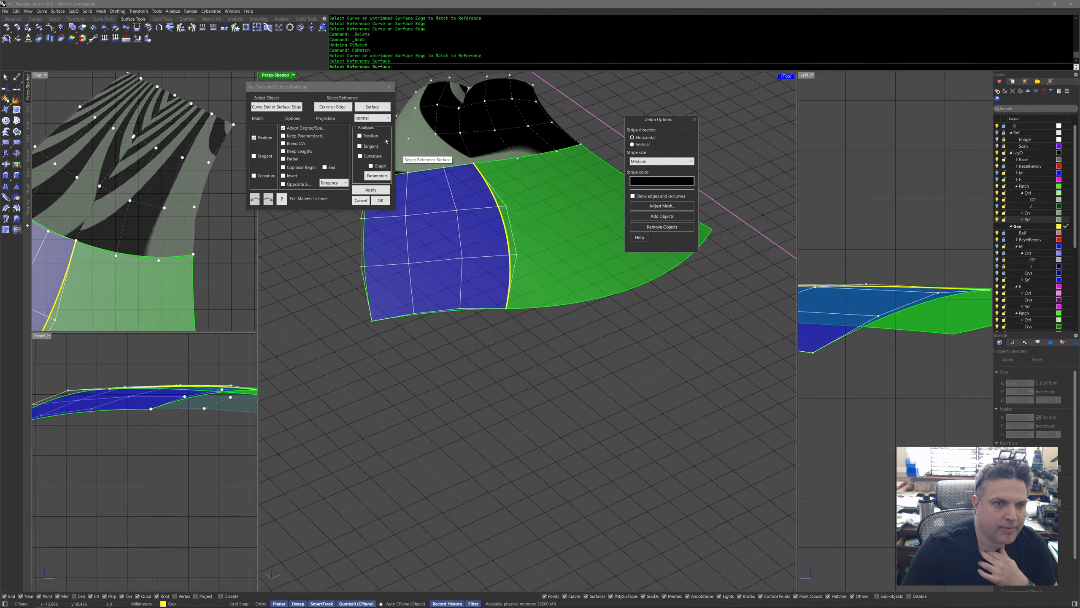
{"action": "left_click", "coordinate": [438, 152]}
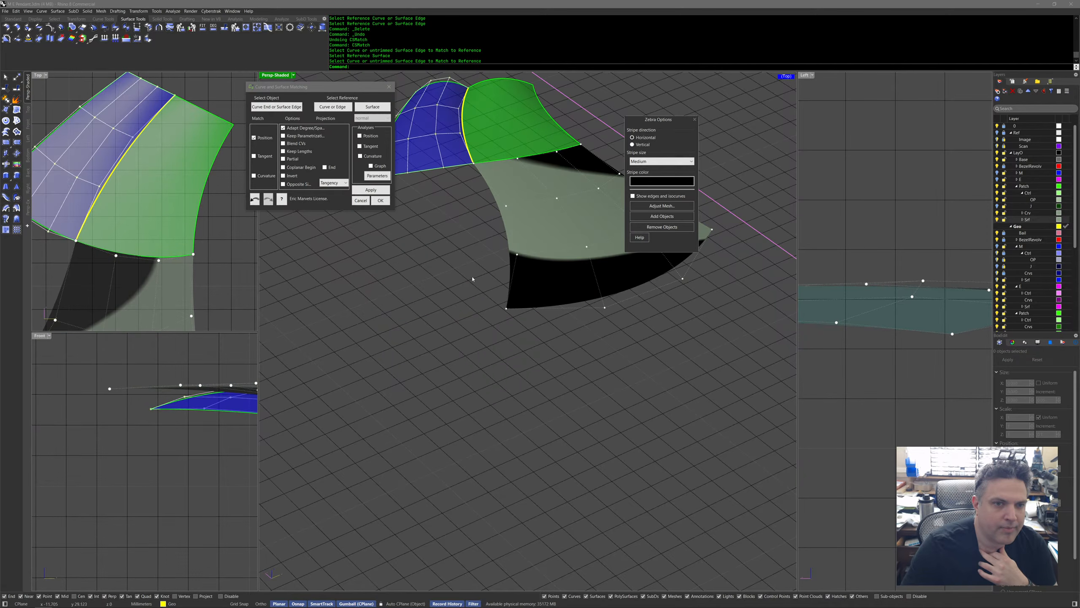
{"action": "left_click", "coordinate": [361, 201]}
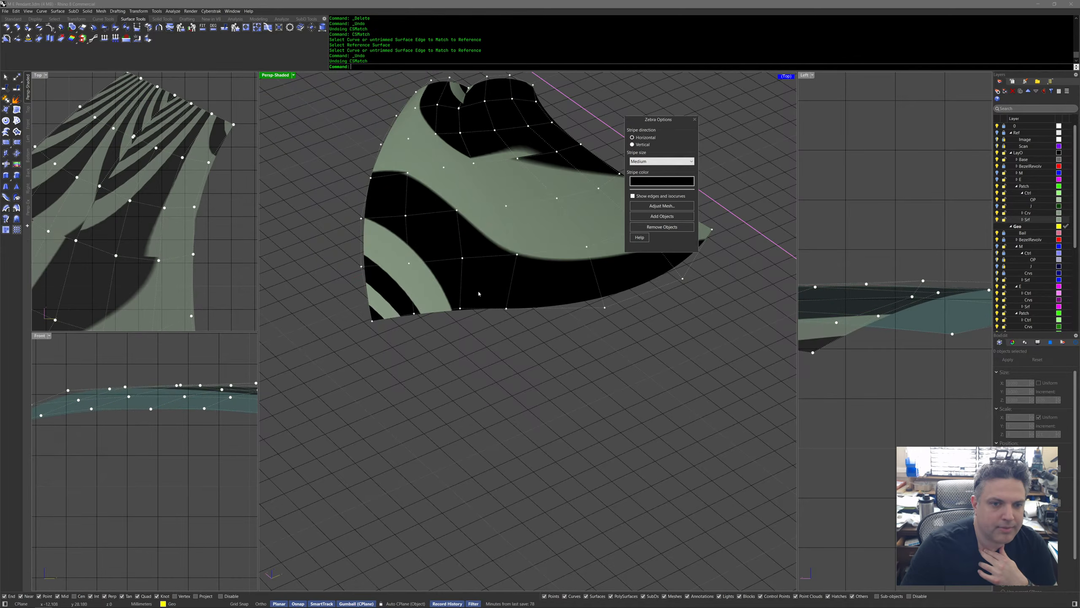
Set up a CyberStrak match of the straight-ended wide patch's lengthwise edge to the round-ended wide patch, with Tangent analysis enabled.
{"action": "left_click", "coordinate": [478, 294]}
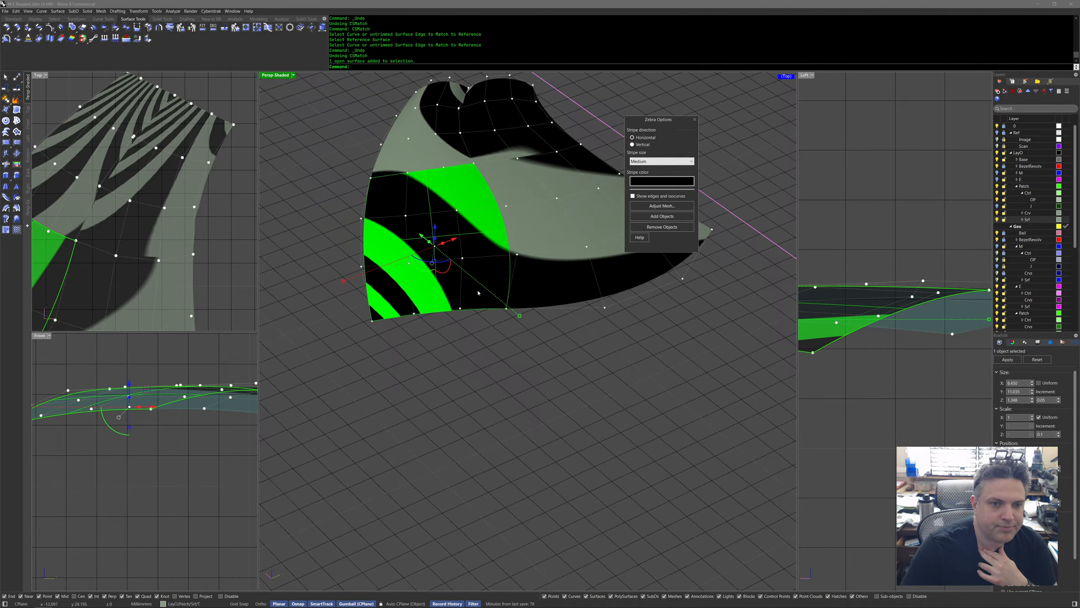
{"action": "right_click", "coordinate": [523, 230]}
{"action": "left_click", "coordinate": [277, 107]}
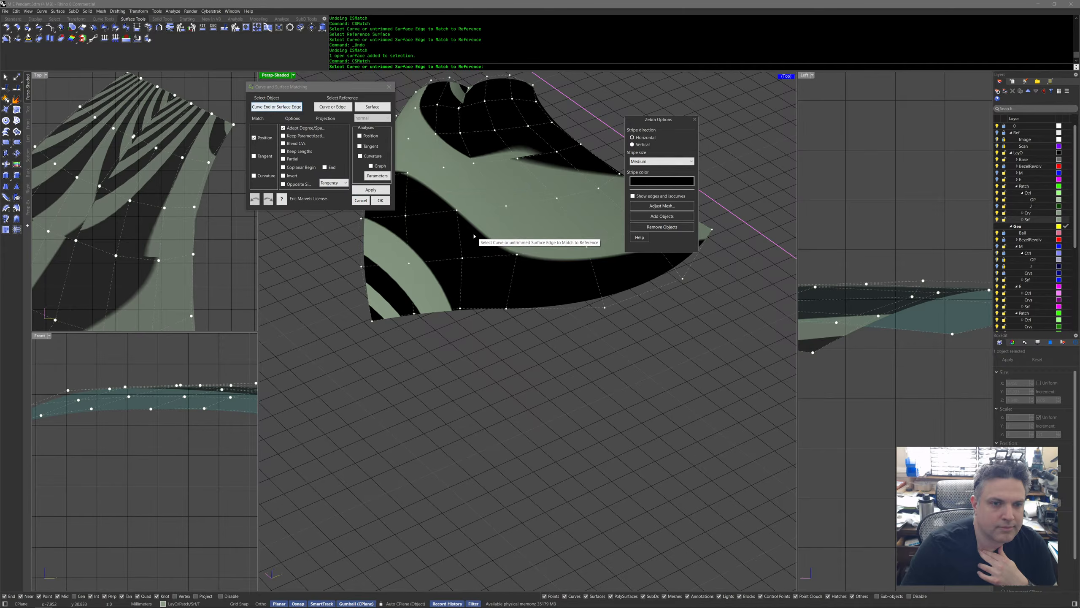
{"action": "left_click", "coordinate": [472, 240]}
{"action": "left_click", "coordinate": [359, 107]}
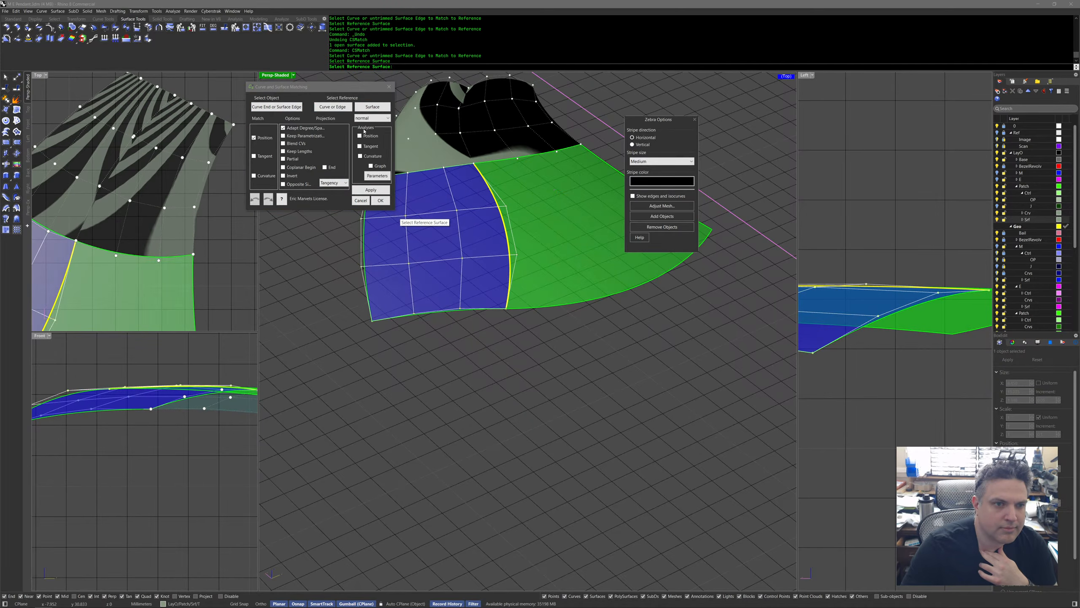
{"action": "left_click", "coordinate": [369, 147]}
{"action": "right_click_drag", "start_coordinate": [501, 272], "coordinate": [562, 258]}
{"action": "mouse_move", "coordinate": [396, 285]}
{"action": "right_mouse_down"}
{"action": "mouse_move", "coordinate": [383, 291]}
{"action": "mouse_move", "coordinate": [435, 301]}
{"action": "mouse_move", "coordinate": [404, 297]}
{"action": "right_mouse_up"}
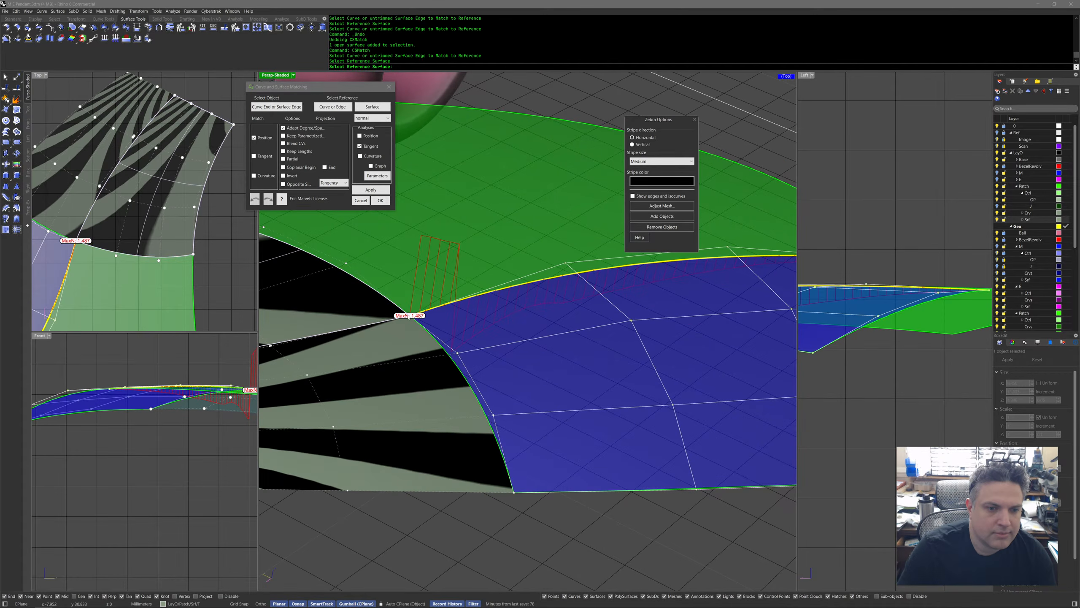
{"action": "left_click", "coordinate": [408, 307]}
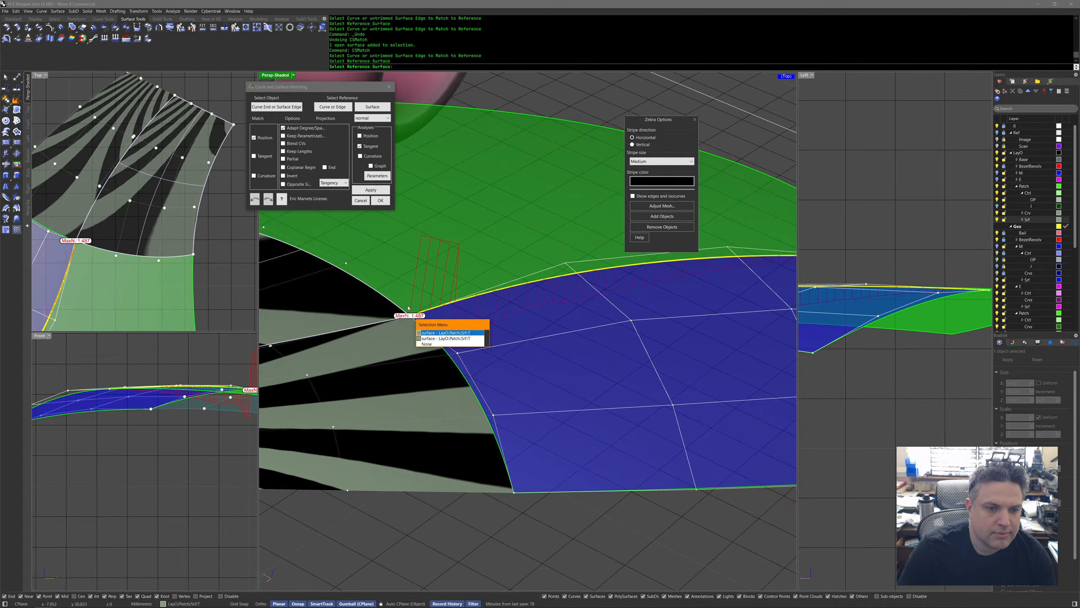
{"action": "left_click", "coordinate": [439, 344]}
{"action": "left_click", "coordinate": [474, 327]}
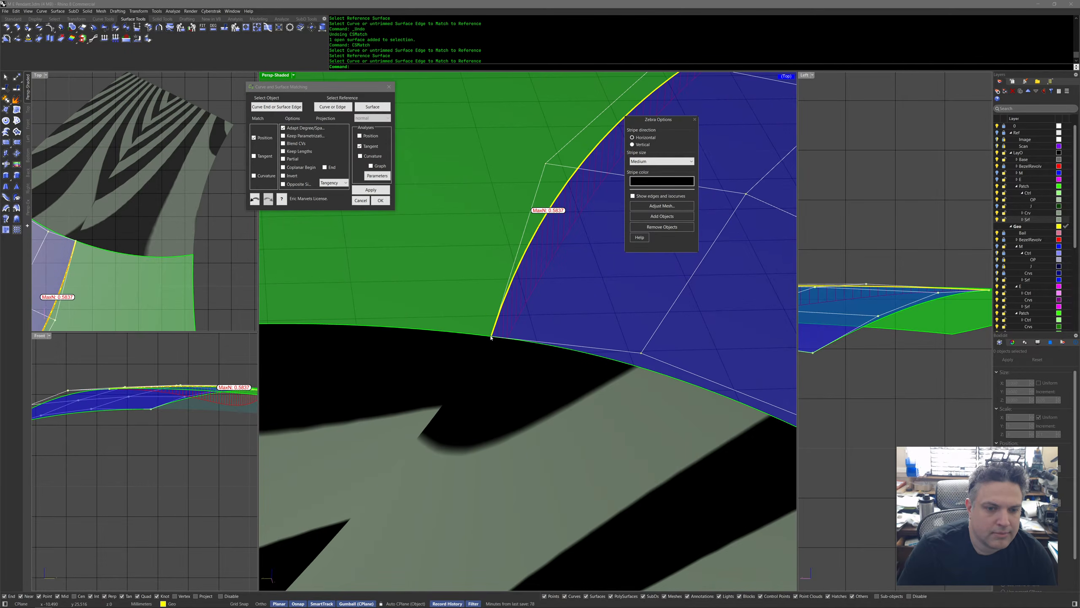
Dismiss the ambiguous corner selection and close the zebra analysis on the patches.
{"action": "left_click", "coordinate": [491, 337]}
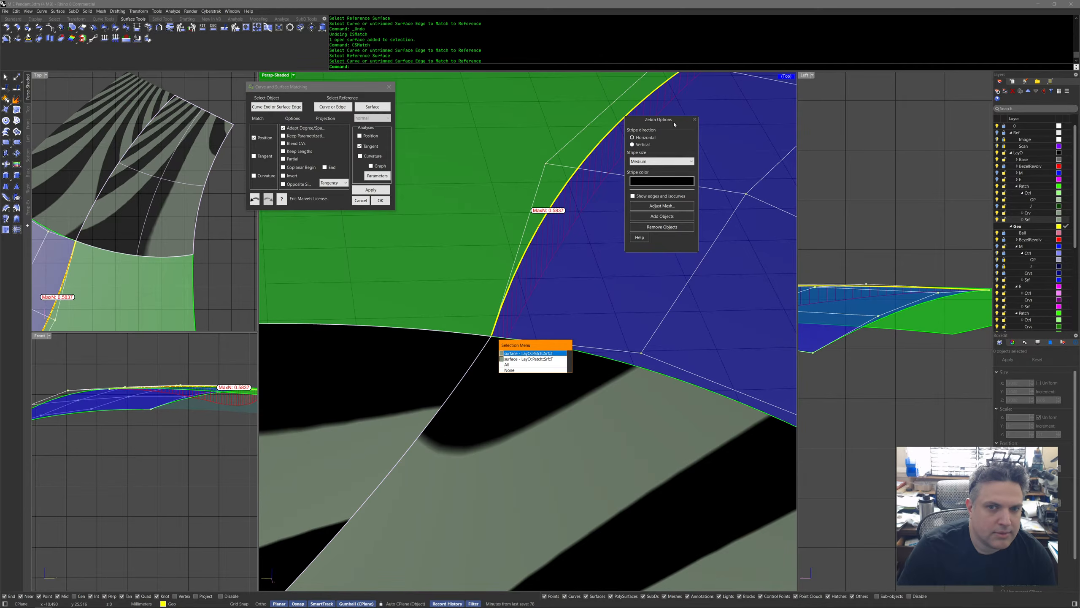
{"action": "left_click", "coordinate": [694, 119]}
{"action": "left_click", "coordinate": [694, 120]}
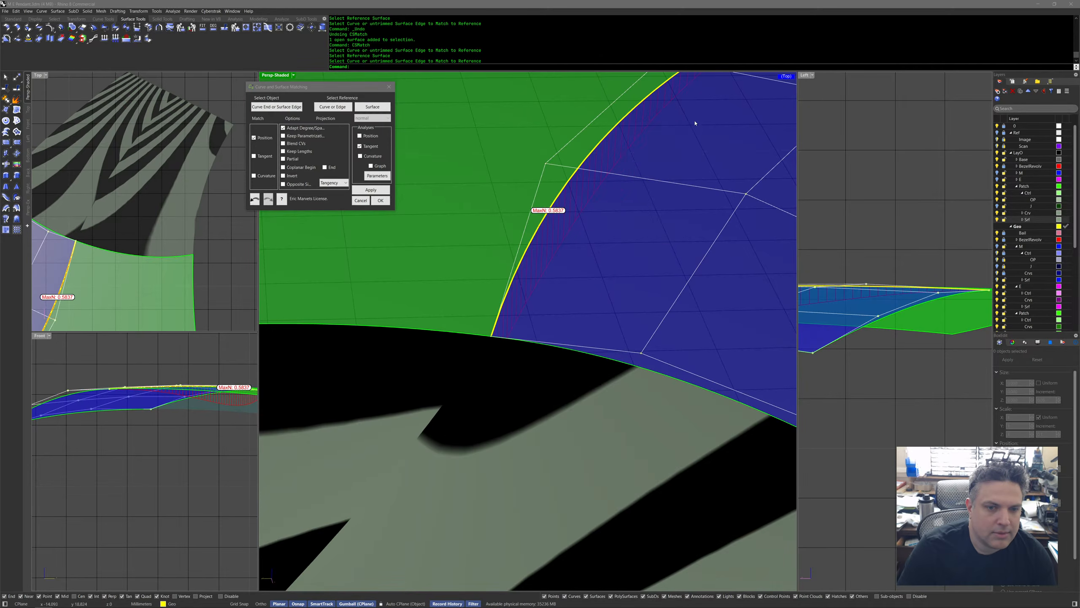
{"action": "scroll", "coordinate": [664, 175], "scroll_direction": "down", "scroll_amount": 6}
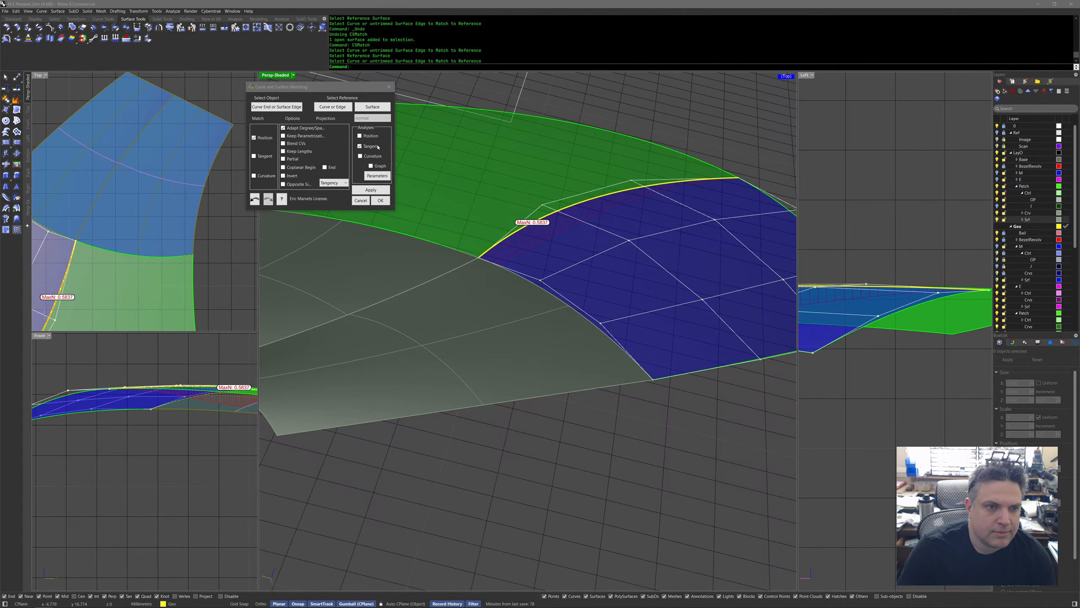
Apply a Position and Tangent match to the straight-ended wide patch's lengthwise edge with Adapt Degree, Keep Parametrization and Blend CVs enabled.
{"action": "left_click", "coordinate": [300, 130]}
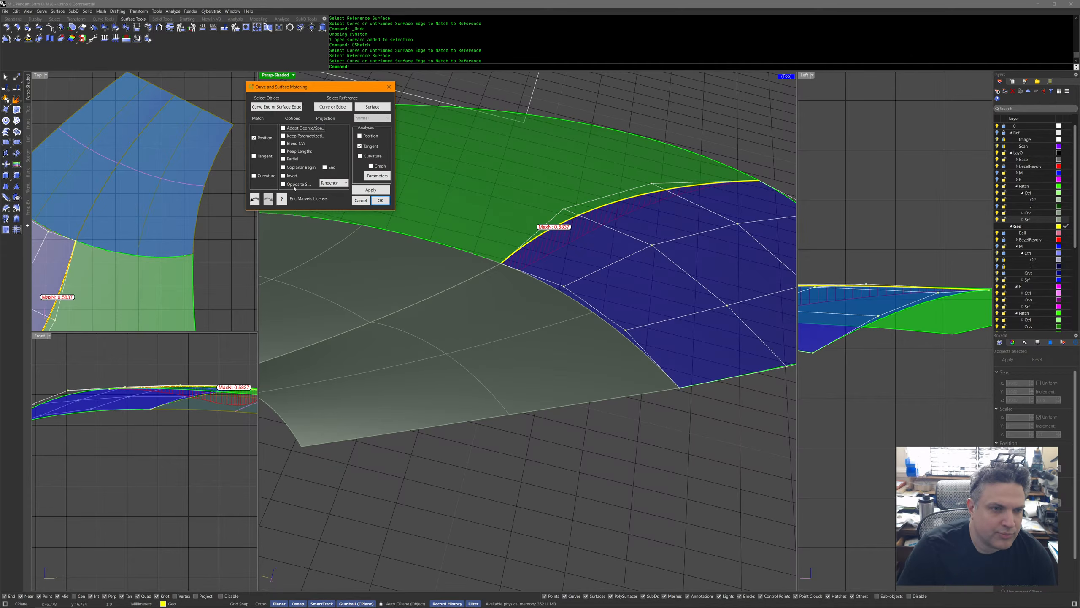
{"action": "left_click_drag", "start_coordinate": [281, 88], "coordinate": [222, 114]}
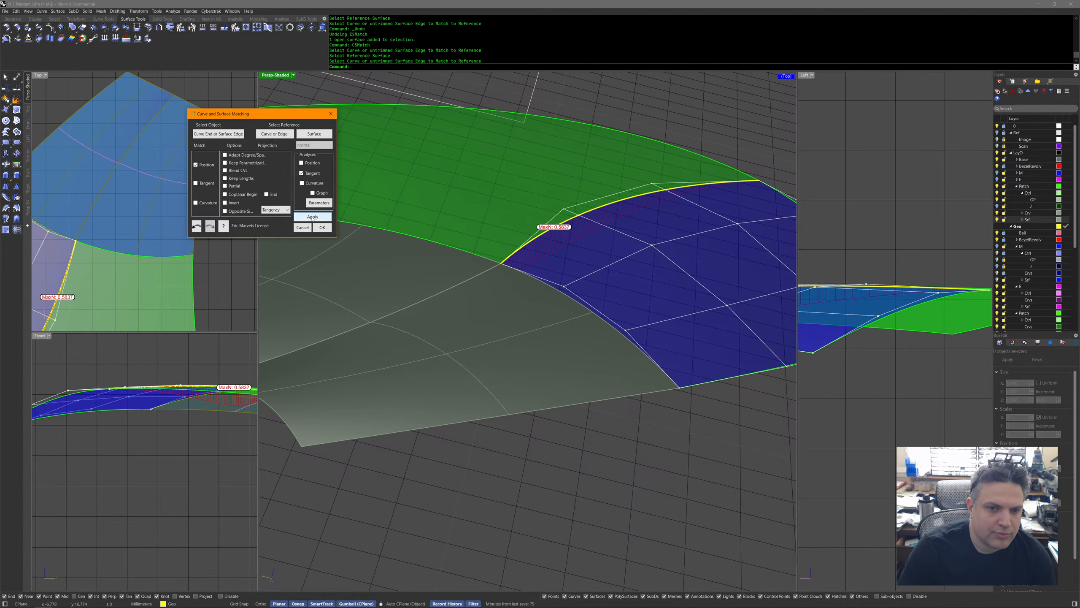
{"action": "left_click", "coordinate": [319, 217]}
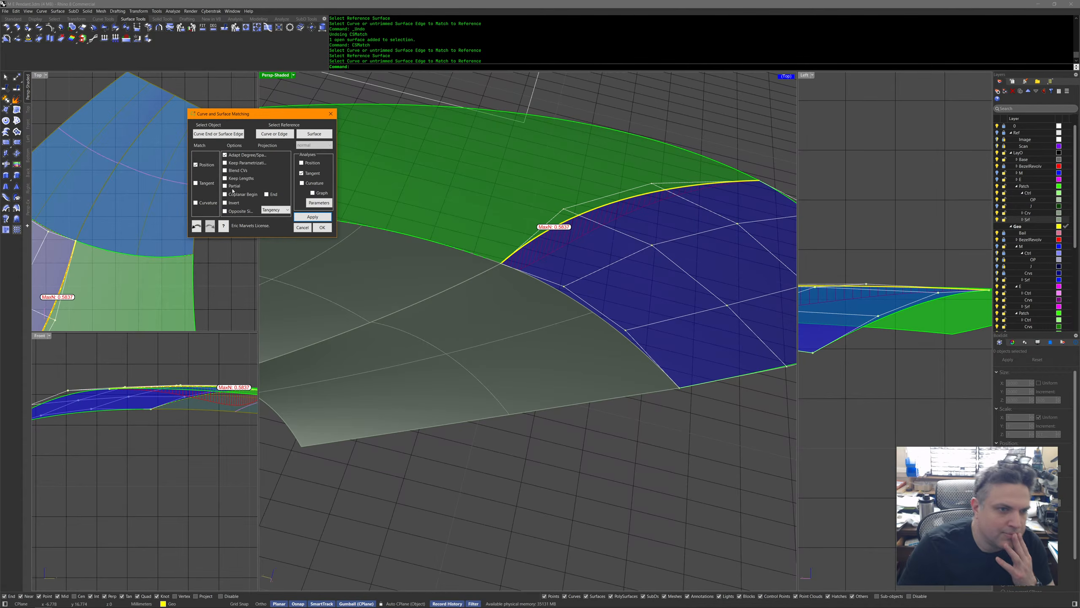
{"action": "left_click", "coordinate": [238, 172]}
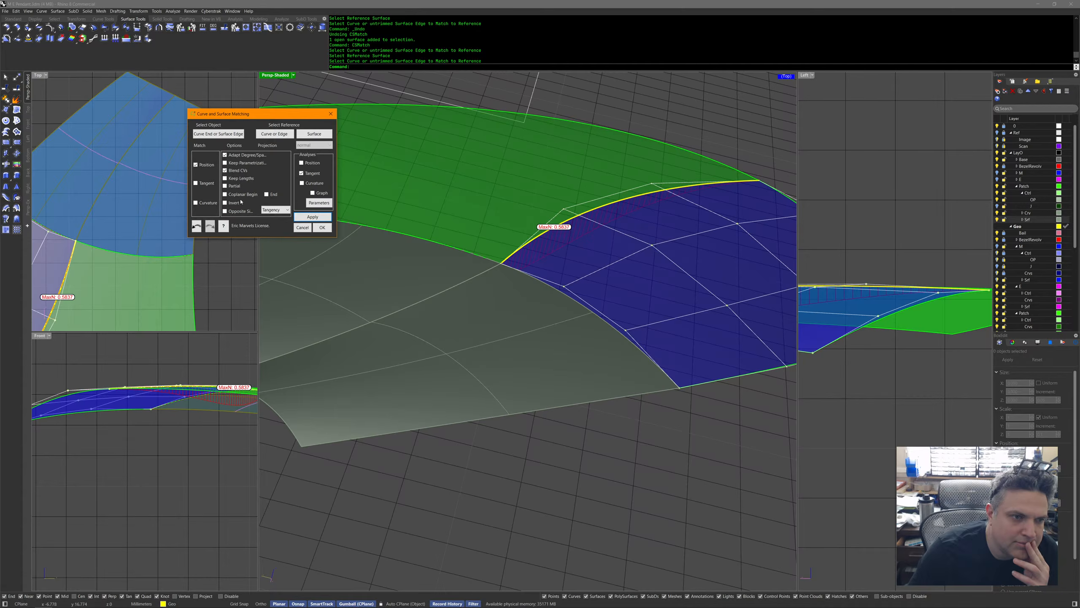
{"action": "left_click", "coordinate": [243, 163]}
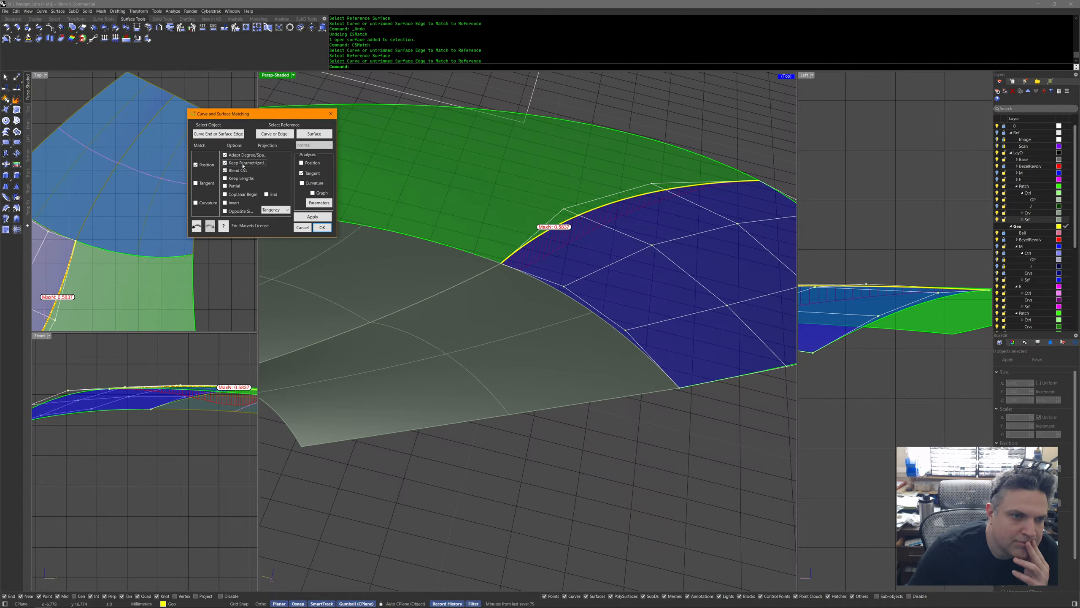
{"action": "left_click", "coordinate": [196, 183]}
{"action": "left_click", "coordinate": [313, 216]}
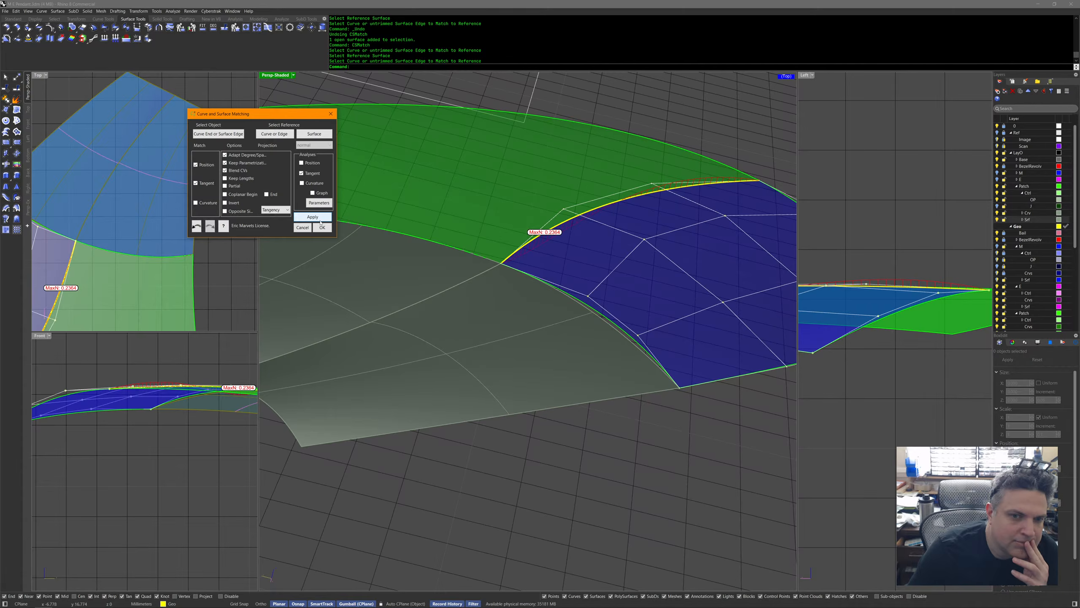
Compare the position and tangent deviation along the matched edge between the two wide patches.
{"action": "right_click_drag", "start_coordinate": [508, 292], "coordinate": [540, 294]}
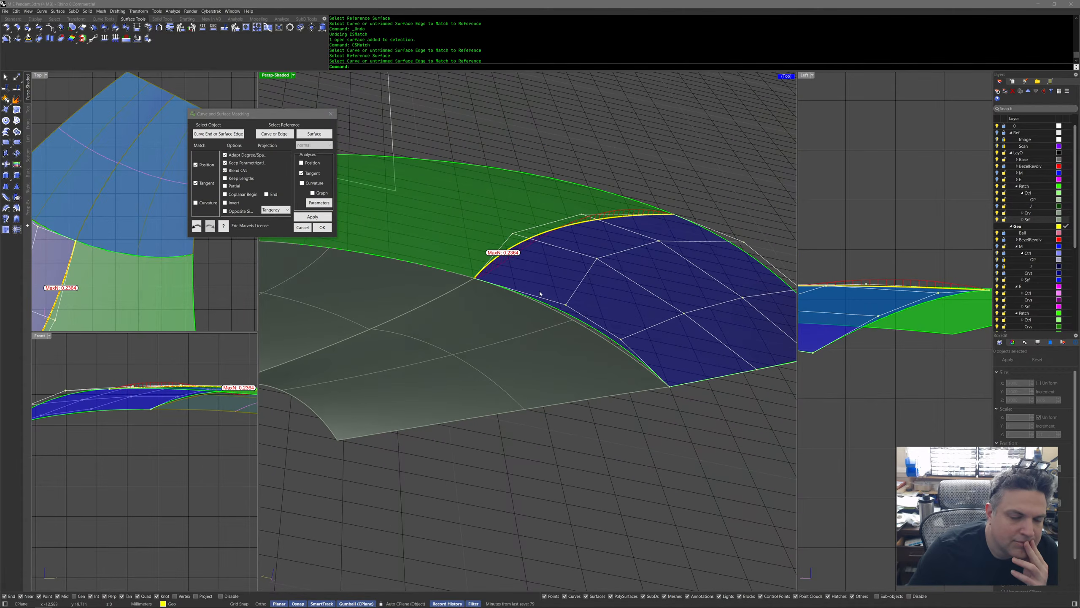
{"action": "left_click", "coordinate": [310, 173]}
{"action": "left_click", "coordinate": [311, 164]}
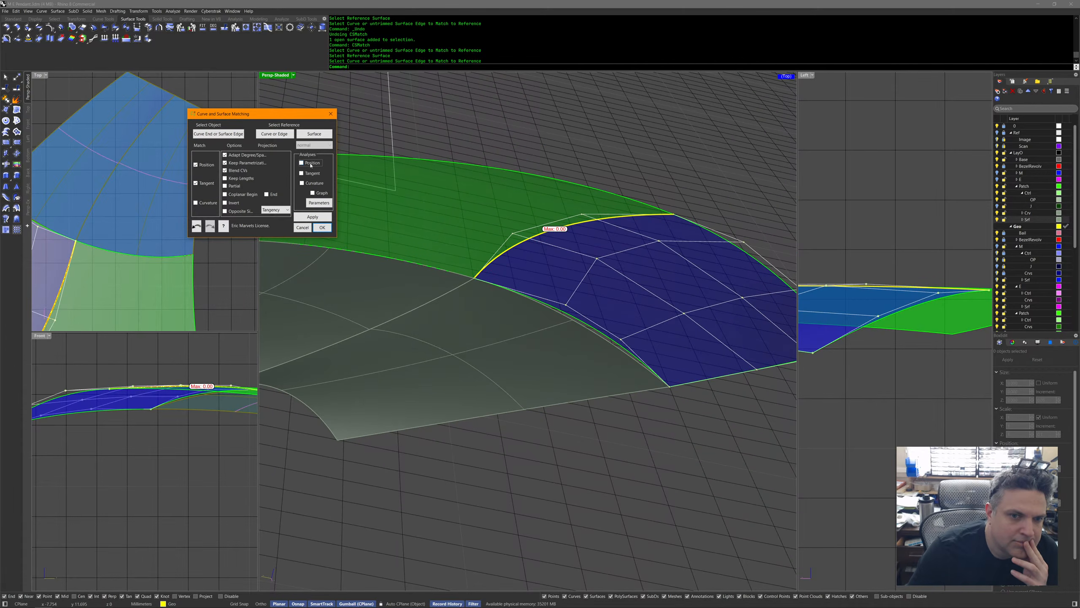
{"action": "left_click", "coordinate": [311, 164]}
{"action": "left_click", "coordinate": [303, 173]}
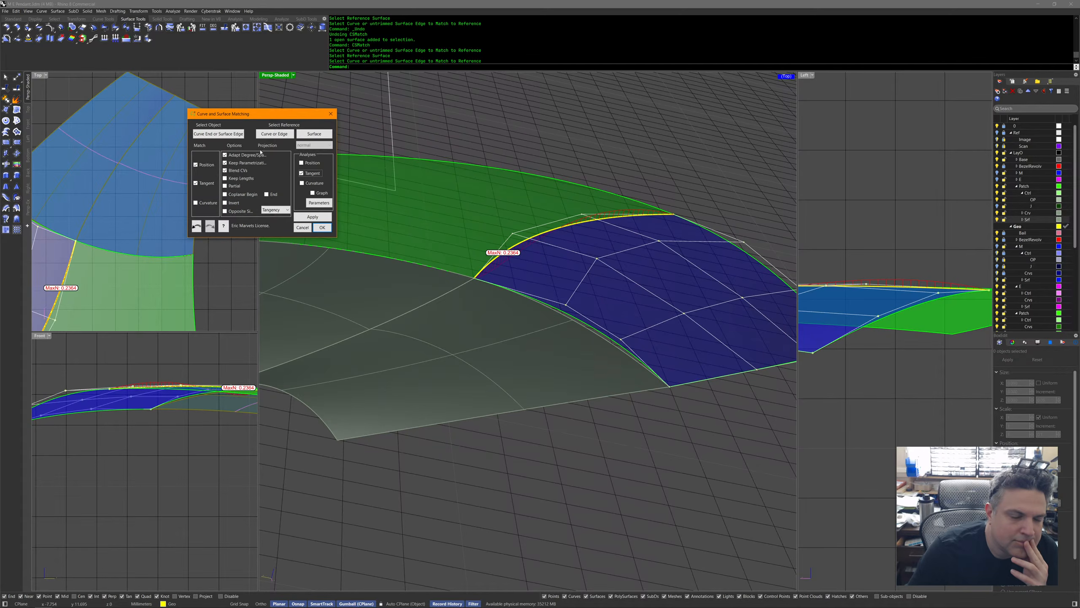
Try the tangent match with Blend CVs and Adapt Degree turned off, inspect the patch, and undo that match.
{"action": "right_click_drag", "start_coordinate": [540, 287], "coordinate": [560, 284]}
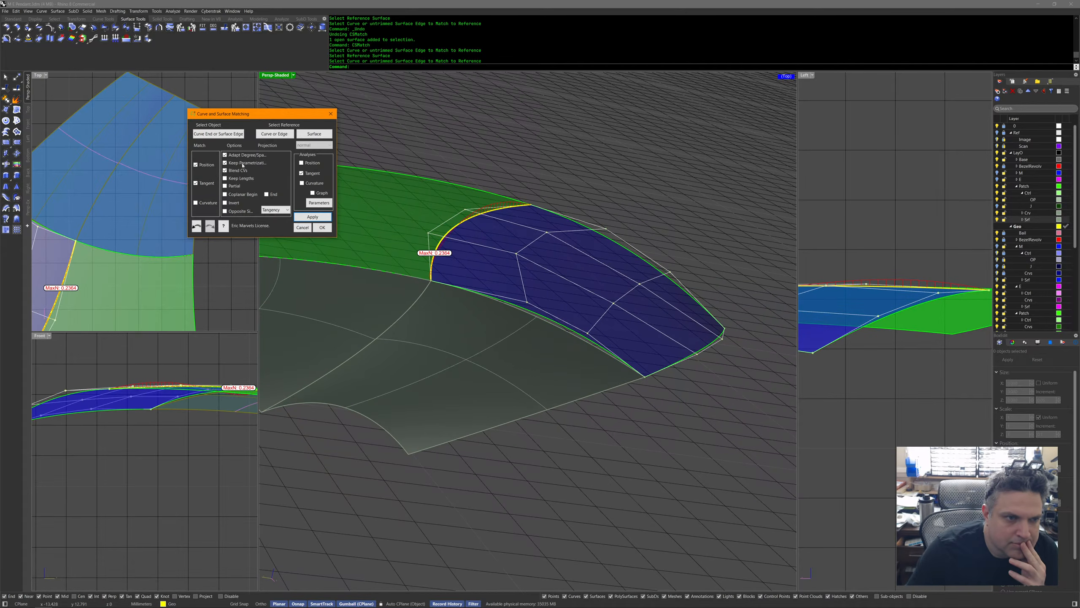
{"action": "left_click", "coordinate": [238, 171]}
{"action": "left_click", "coordinate": [312, 217]}
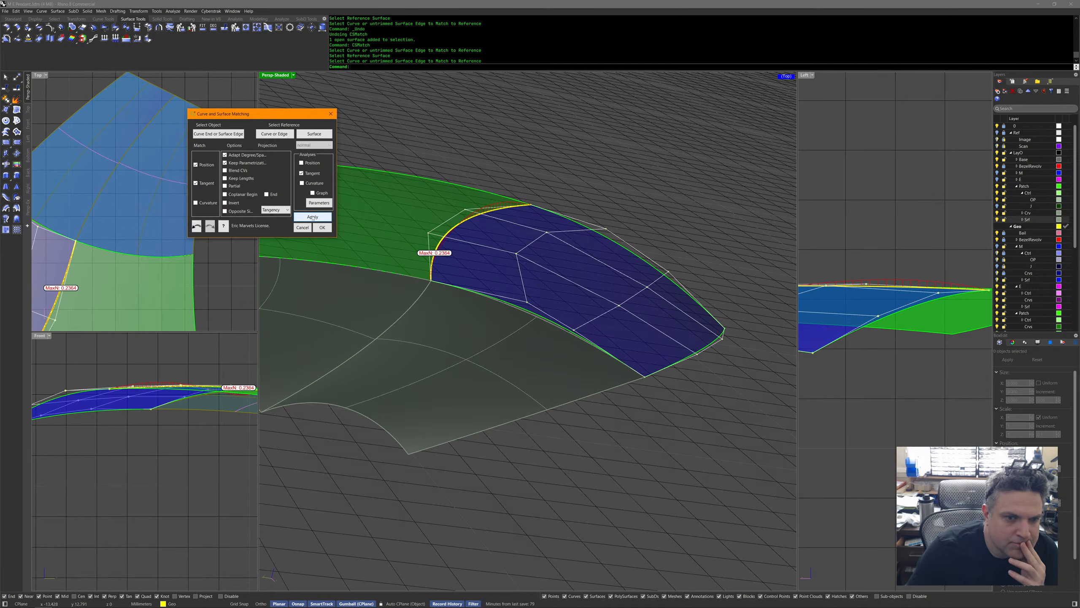
{"action": "left_click", "coordinate": [253, 164]}
{"action": "left_click", "coordinate": [254, 162]}
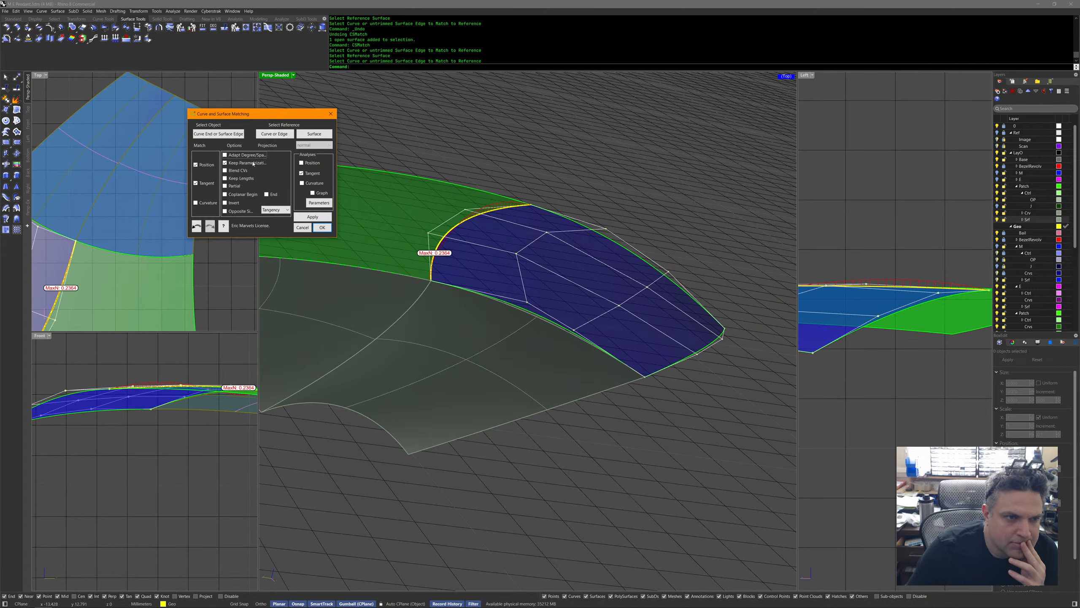
{"action": "left_click", "coordinate": [313, 216]}
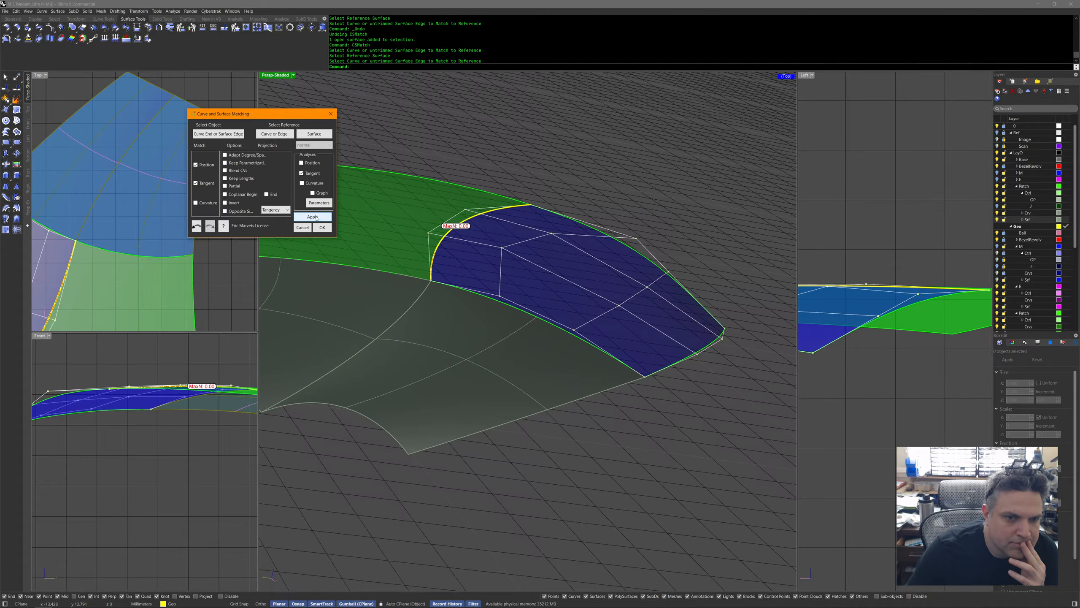
{"action": "right_click_drag", "start_coordinate": [510, 323], "coordinate": [517, 345]}
{"action": "scroll", "coordinate": [513, 339], "scroll_direction": "down", "scroll_amount": 5}
{"action": "left_click", "coordinate": [196, 226]}
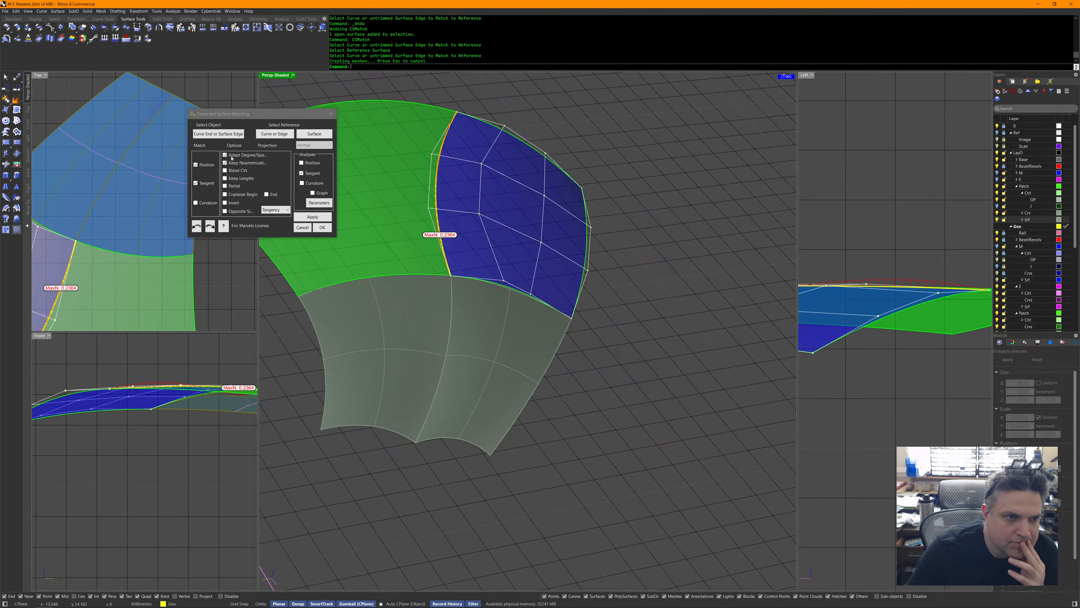
Reapply the wide-patch tangent match with Keep Parametrization on and Adapt Degree off, and accept it.
{"action": "left_click", "coordinate": [317, 217]}
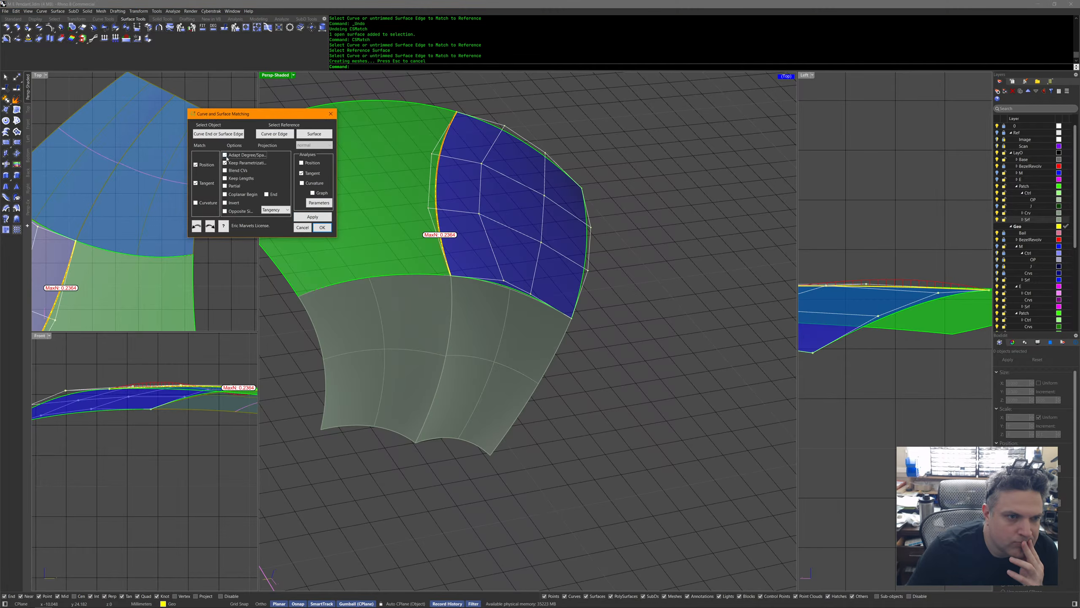
{"action": "left_click", "coordinate": [318, 218]}
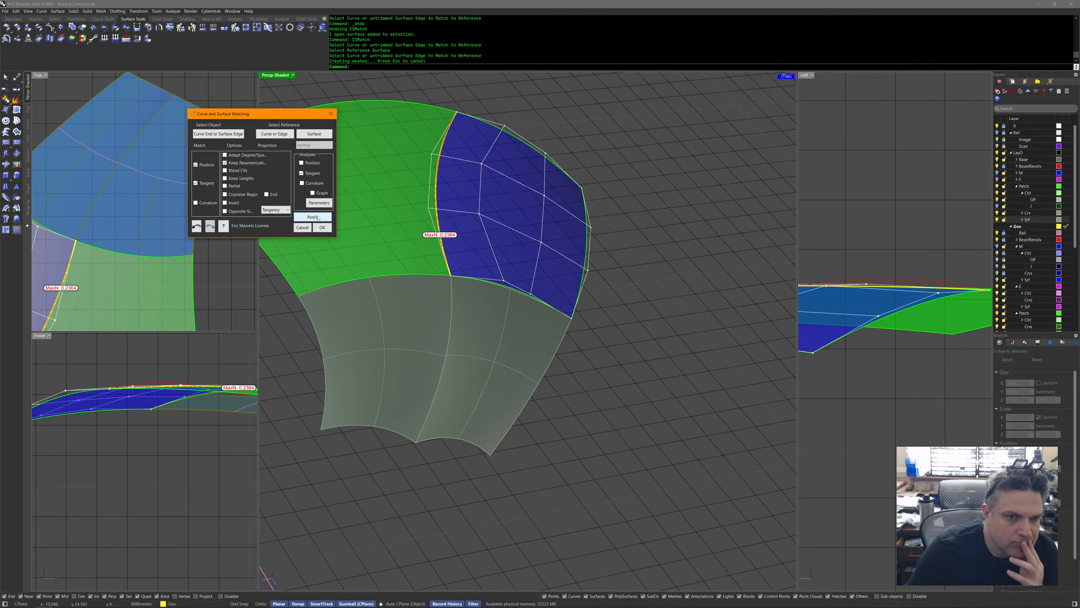
{"action": "right_click_drag", "start_coordinate": [509, 274], "coordinate": [550, 268]}
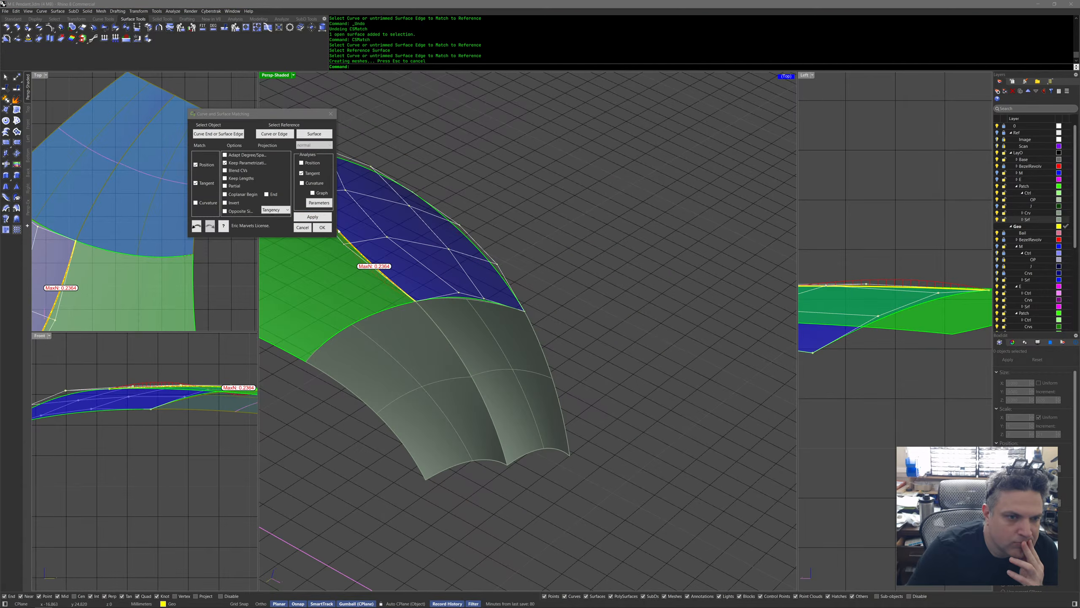
{"action": "left_click", "coordinate": [322, 226]}
Match the narrow patch's end edge to the straight-ended wide patch with Tangent only and Adapt Degree enabled, and accept it.
{"action": "right_click_drag", "start_coordinate": [425, 264], "coordinate": [507, 330]}
{"action": "right_click", "coordinate": [507, 330]}
{"action": "left_click", "coordinate": [507, 330]}
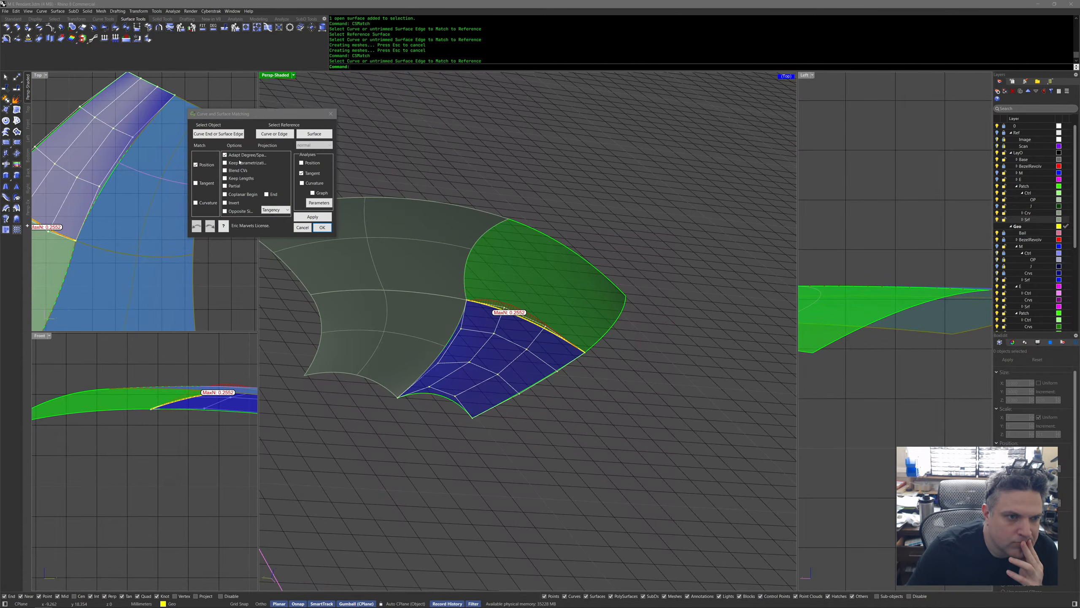
{"action": "left_click", "coordinate": [211, 184]}
{"action": "left_click", "coordinate": [208, 165]}
{"action": "left_click", "coordinate": [315, 217]}
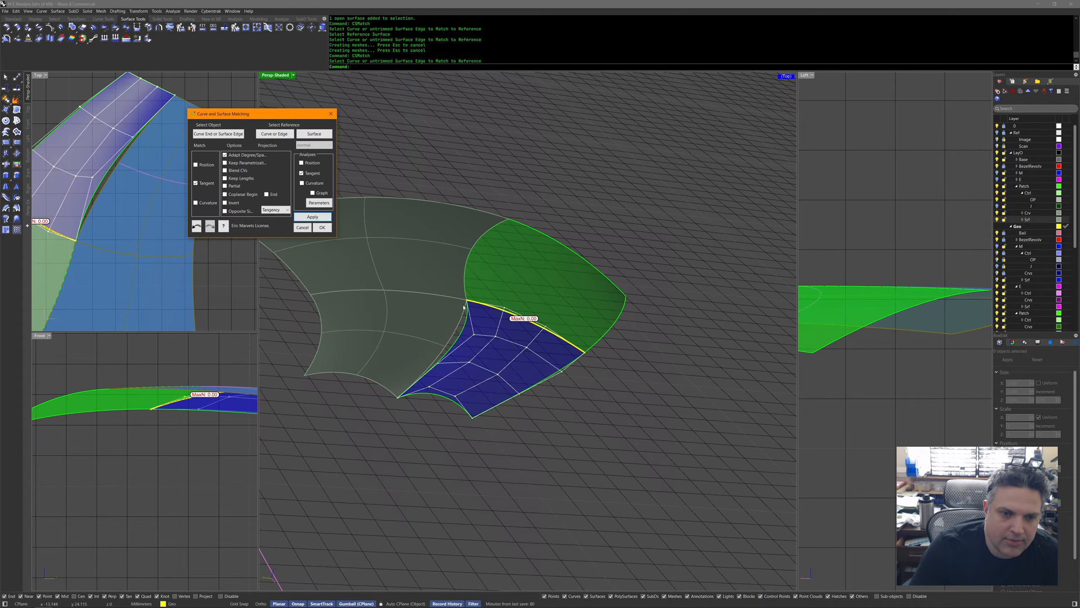
{"action": "right_click", "coordinate": [490, 322]}
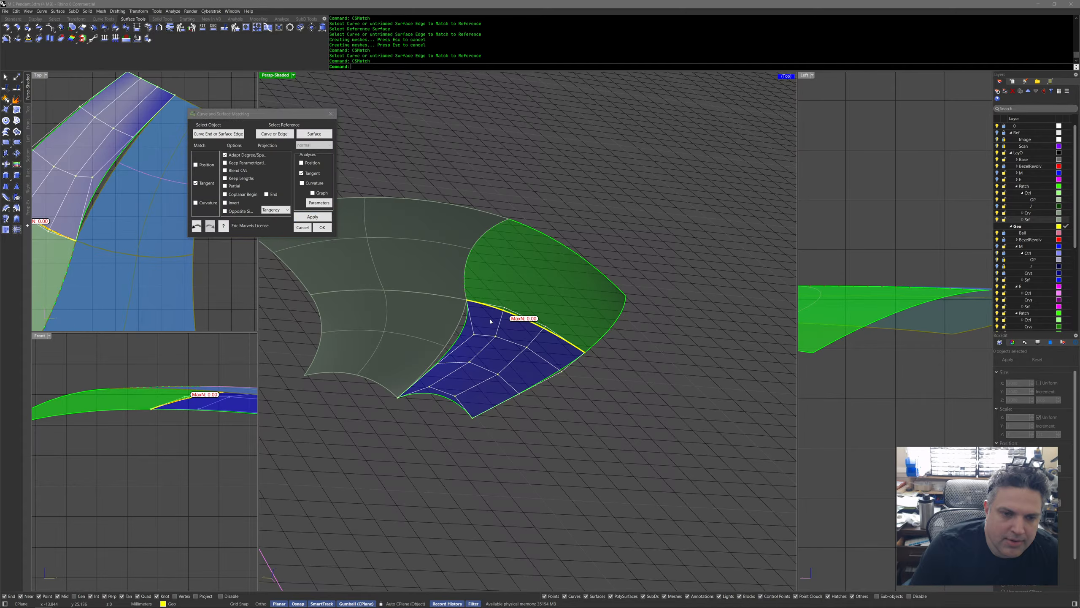
{"action": "left_click", "coordinate": [323, 227]}
Match the other narrow patch's end edge to the round-ended wide patch with Tangent only and Adapt Degree enabled, and accept it.
{"action": "right_click", "coordinate": [413, 309]}
{"action": "left_click", "coordinate": [413, 296]}
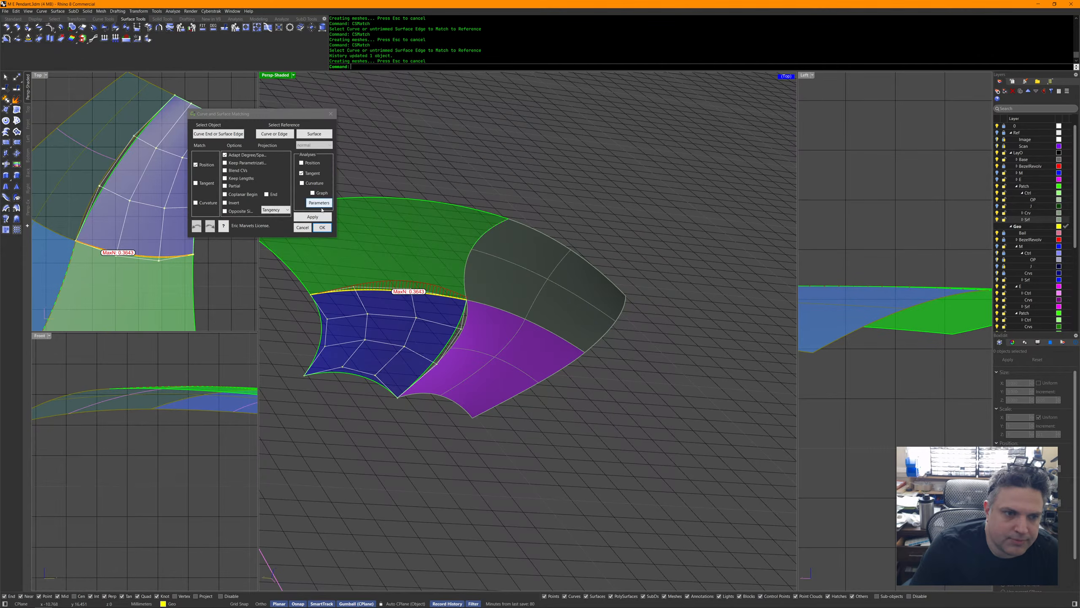
{"action": "left_click", "coordinate": [322, 216]}
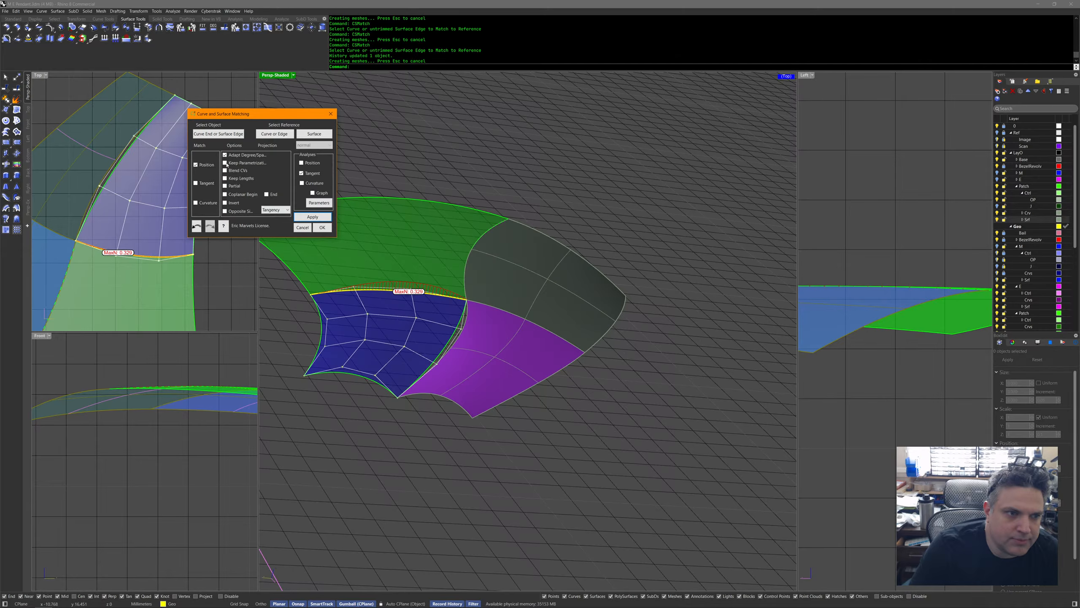
{"action": "left_click", "coordinate": [207, 182]}
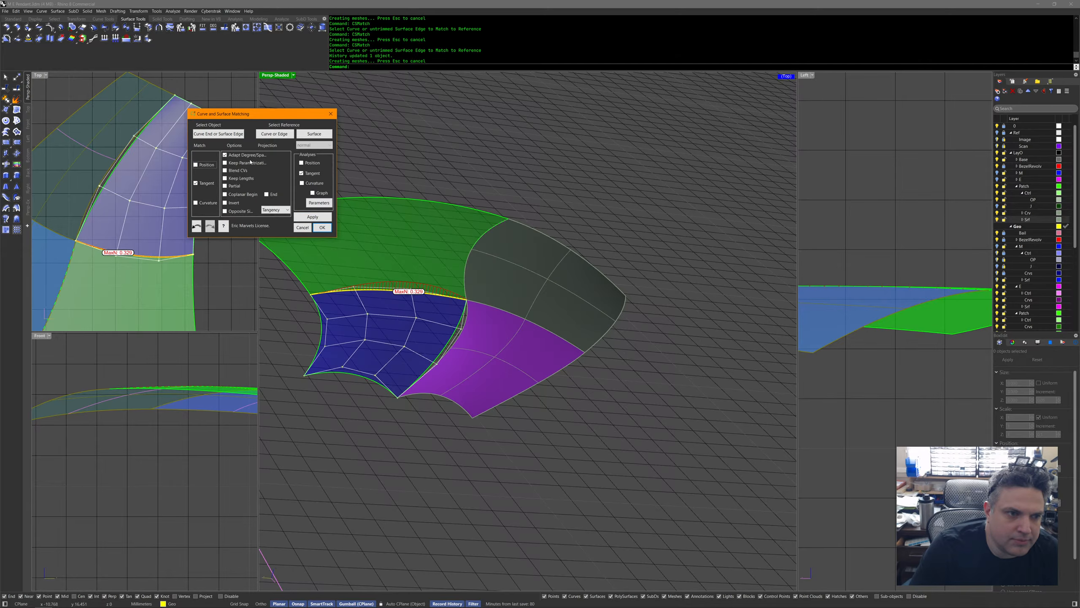
{"action": "left_click", "coordinate": [313, 217]}
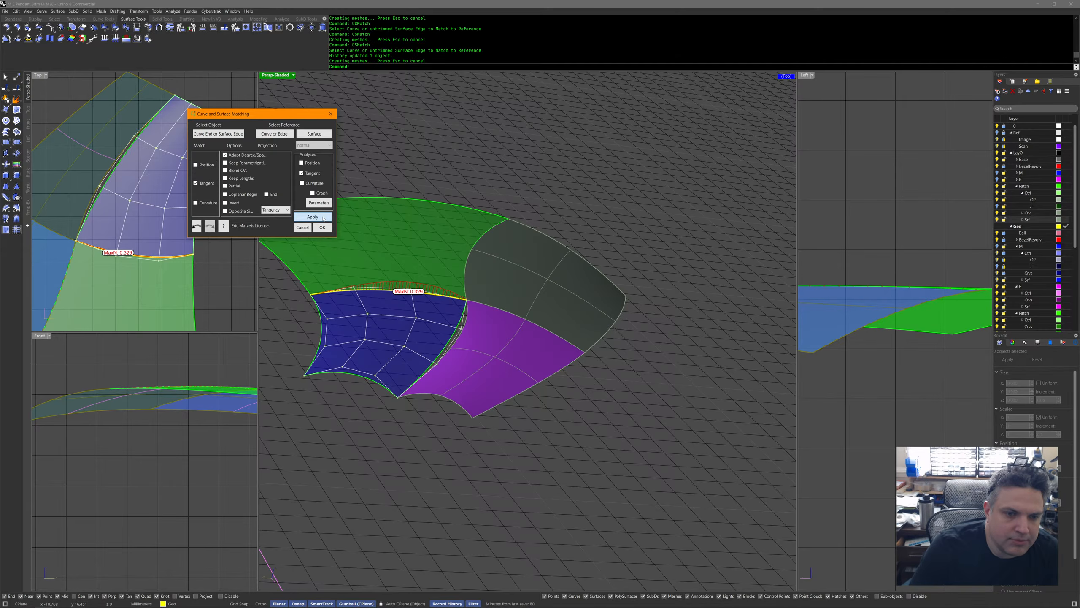
{"action": "left_click", "coordinate": [322, 227]}
Select all four patches and turn on their control points.
{"action": "mouse_move", "coordinate": [458, 374]}
{"action": "right_mouse_down"}
{"action": "mouse_move", "coordinate": [482, 362]}
{"action": "mouse_move", "coordinate": [453, 369]}
{"action": "right_mouse_up"}
{"action": "right_click_drag", "start_coordinate": [556, 312], "coordinate": [492, 320]}
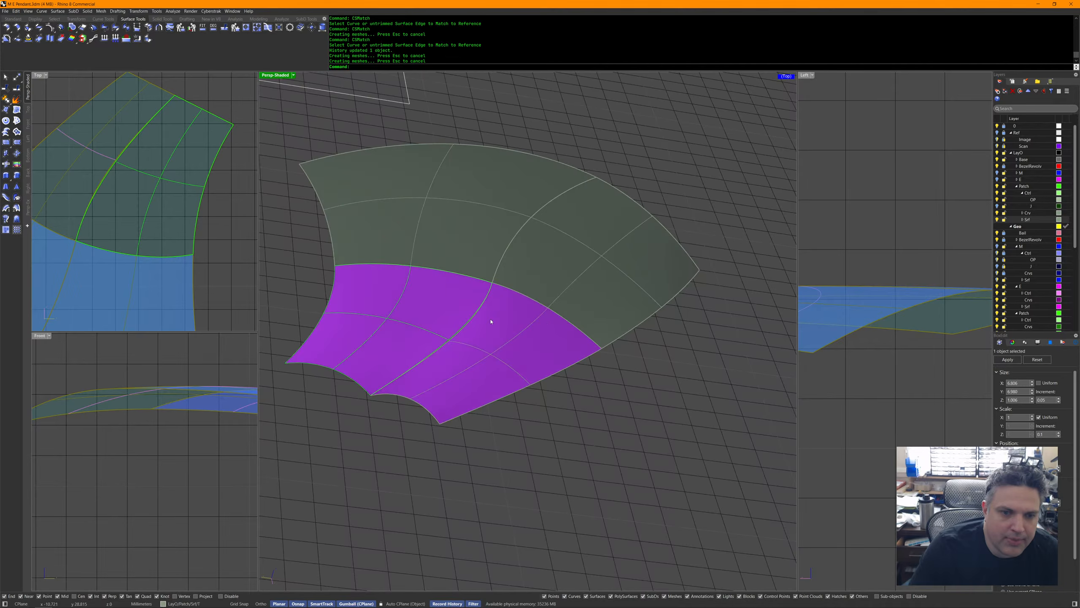
{"action": "left_click", "coordinate": [481, 309]}
{"action": "key", "text": "Escape"}
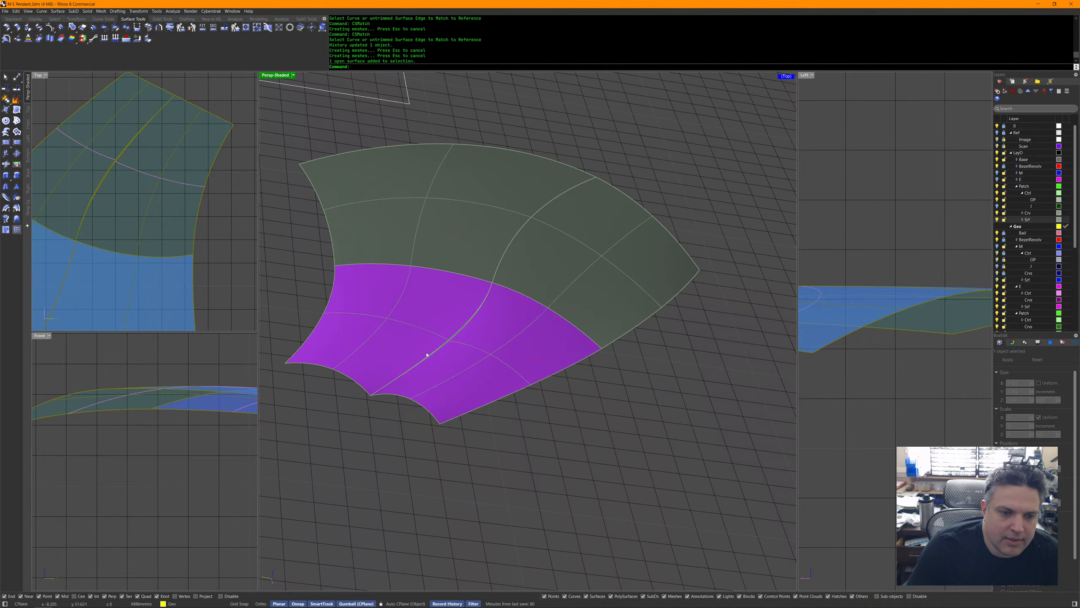
{"action": "left_click", "coordinate": [476, 299]}
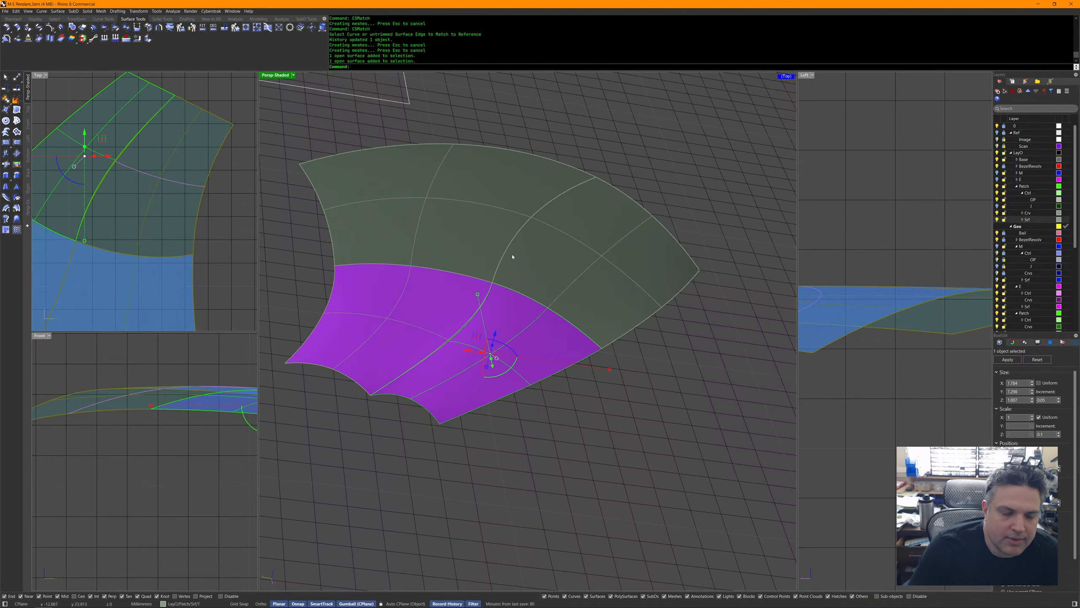
{"action": "left_click", "coordinate": [534, 251]}
{"action": "left_click", "coordinate": [477, 251], "text": "shift"}
{"action": "left_click", "coordinate": [467, 293], "text": "shift"}
{"action": "middle_click", "coordinate": [513, 315]}
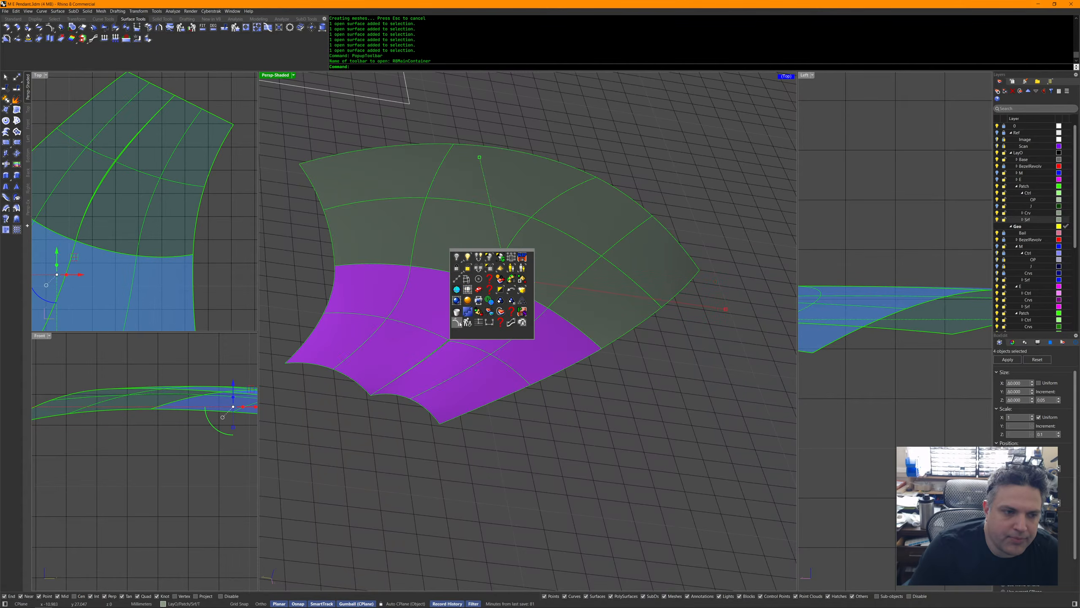
{"action": "left_click", "coordinate": [456, 313]}
Examine the control point layout around the shared corner of the four patches in the Top view.
{"action": "right_click_drag", "start_coordinate": [170, 269], "coordinate": [245, 202]}
{"action": "right_click_drag", "start_coordinate": [164, 213], "coordinate": [181, 266]}
{"action": "scroll", "coordinate": [197, 155], "scroll_direction": "up", "scroll_amount": 6}
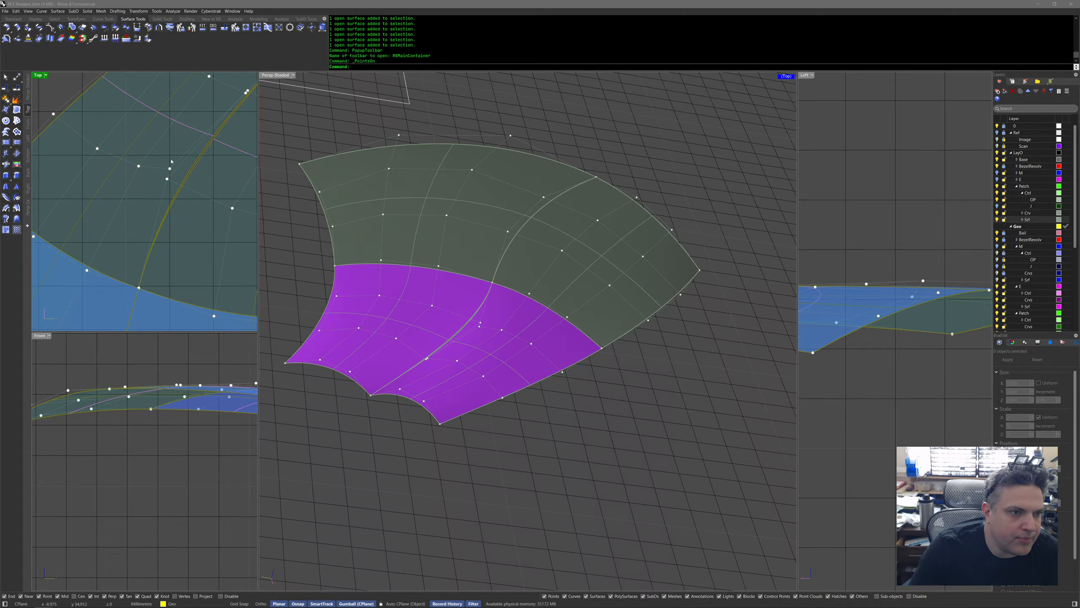
{"action": "scroll", "coordinate": [171, 161], "scroll_direction": "down", "scroll_amount": 6}
{"action": "right_click_drag", "start_coordinate": [200, 232], "coordinate": [202, 248]}
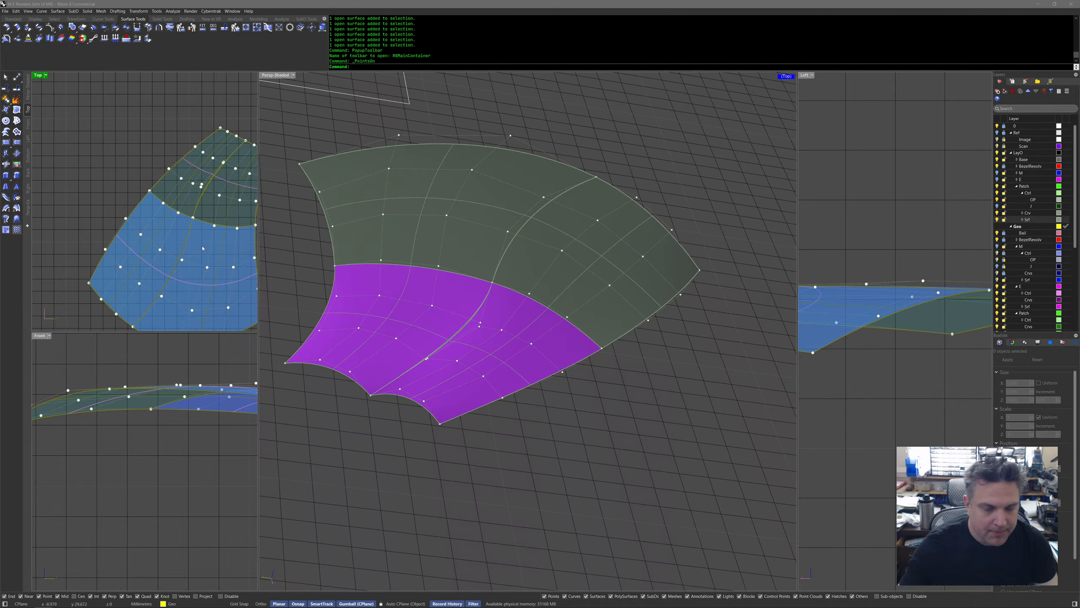
Remove the four patches from the scene and delete the leftover selected surface points.
{"action": "mouse_move", "coordinate": [532, 340]}
{"action": "right_mouse_down"}
{"action": "mouse_move", "coordinate": [607, 382]}
{"action": "mouse_move", "coordinate": [656, 483]}
{"action": "right_mouse_up"}
{"action": "left_click_drag", "start_coordinate": [655, 483], "coordinate": [355, 234]}
{"action": "middle_click", "coordinate": [357, 223]}
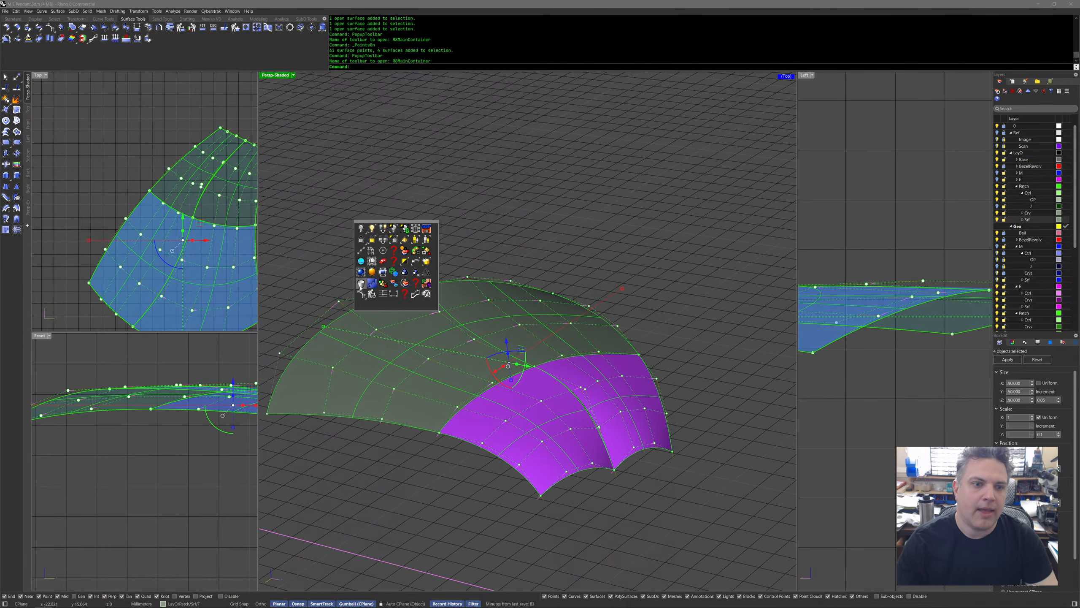
{"action": "left_click", "coordinate": [361, 284]}
{"action": "right_click_drag", "start_coordinate": [413, 300], "coordinate": [513, 407]}
{"action": "left_click", "coordinate": [510, 404]}
{"action": "left_click_drag", "start_coordinate": [502, 423], "coordinate": [309, 304]}
{"action": "middle_click", "coordinate": [337, 313]}
{"action": "left_click", "coordinate": [312, 333]}
Show the hidden objects to bring back the patch layout's curve network.
{"action": "right_click_drag", "start_coordinate": [369, 350], "coordinate": [428, 339]}
{"action": "middle_click", "coordinate": [428, 340]}
{"action": "left_click", "coordinate": [391, 302]}
{"action": "right_click_drag", "start_coordinate": [393, 303], "coordinate": [486, 321]}
{"action": "scroll", "coordinate": [485, 321], "scroll_direction": "up", "scroll_amount": 5}
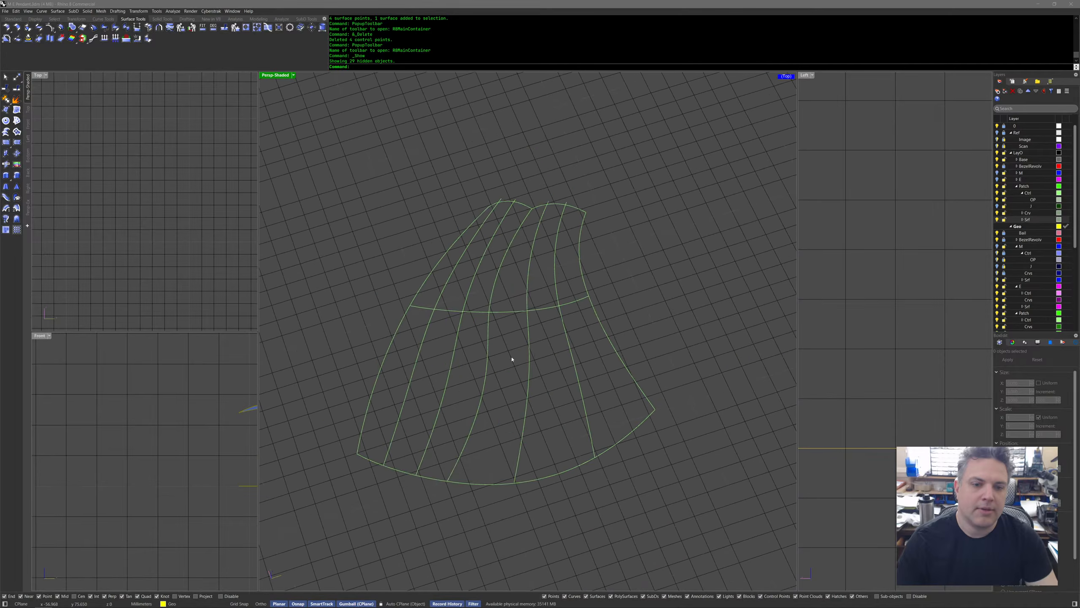
Delete the six crosswise curves at both ends and across the middle of the curve network.
{"action": "left_click", "coordinate": [517, 269]}
{"action": "left_click", "coordinate": [510, 156], "text": "shift"}
{"action": "left_click", "coordinate": [531, 163], "text": "shift"}
{"action": "left_click", "coordinate": [561, 163], "text": "shift"}
{"action": "left_click", "coordinate": [581, 430], "text": "shift"}
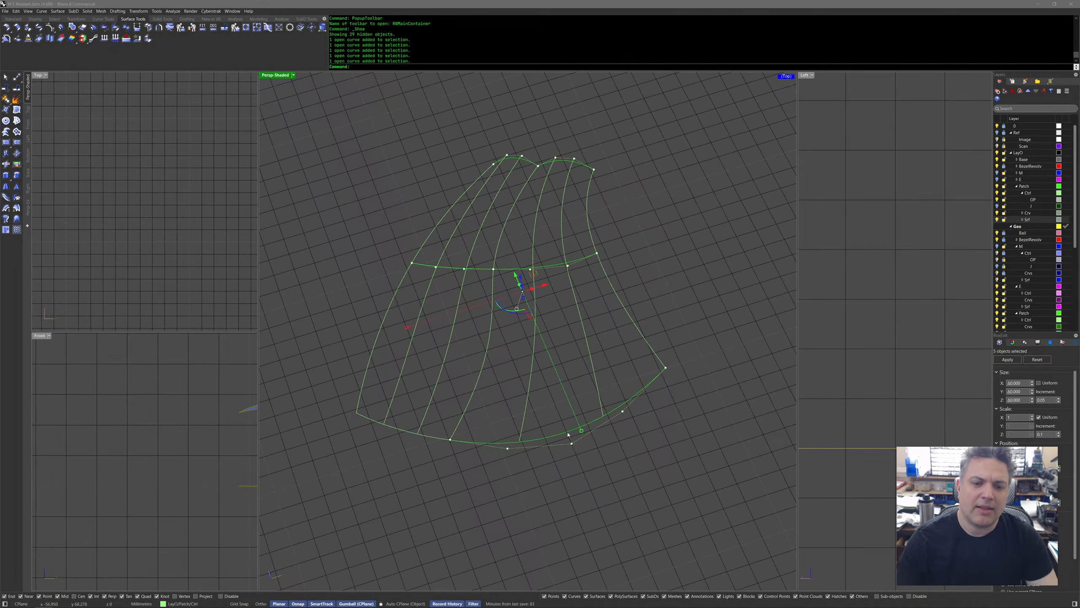
{"action": "middle_click", "coordinate": [430, 438]}
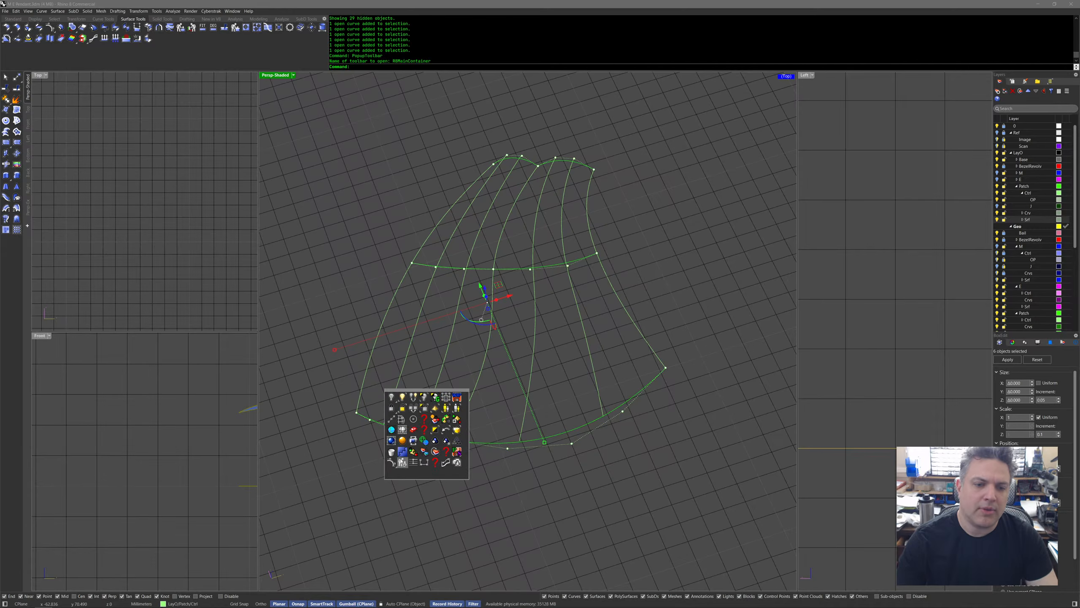
{"action": "left_click", "coordinate": [427, 462]}
Examine the remaining lengthwise curves by selecting several of them, and clear the selection.
{"action": "right_click_drag", "start_coordinate": [426, 462], "coordinate": [406, 350]}
{"action": "left_click", "coordinate": [482, 347]}
{"action": "left_click", "coordinate": [521, 333]}
{"action": "left_click", "coordinate": [419, 365]}
{"action": "key", "text": "Escape"}
{"action": "key", "text": "Escape"}
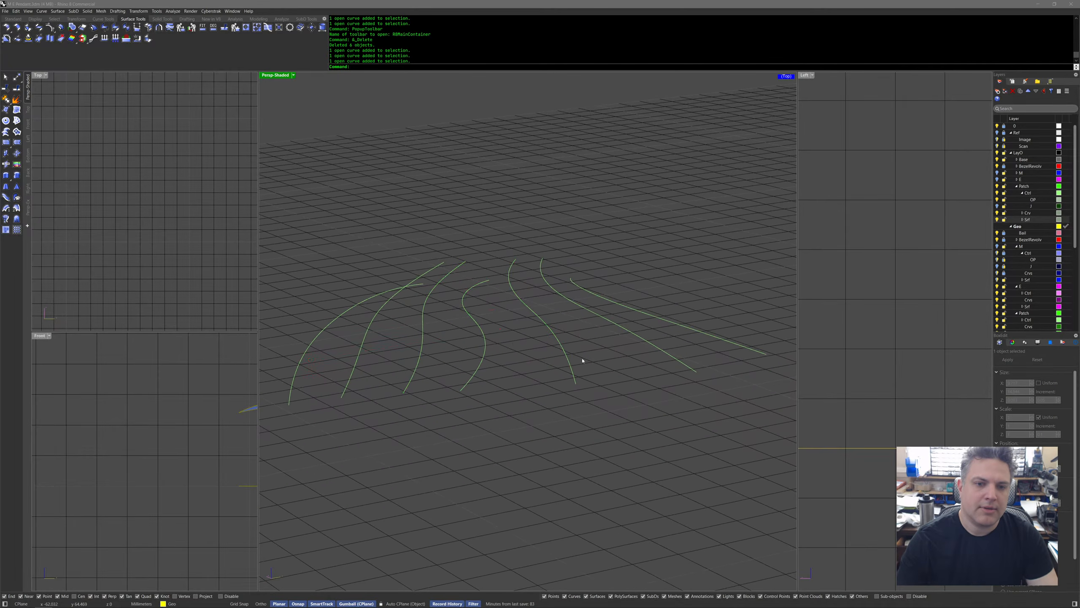
Turn on the control points of the three middle lengthwise curves and inspect their crosswise point rows.
{"action": "left_click_drag", "start_coordinate": [582, 359], "coordinate": [401, 368]}
{"action": "middle_click", "coordinate": [443, 373]}
{"action": "left_click", "coordinate": [426, 400]}
{"action": "right_click_drag", "start_coordinate": [429, 408], "coordinate": [443, 444]}
{"action": "left_click_drag", "start_coordinate": [383, 446], "coordinate": [585, 534]}
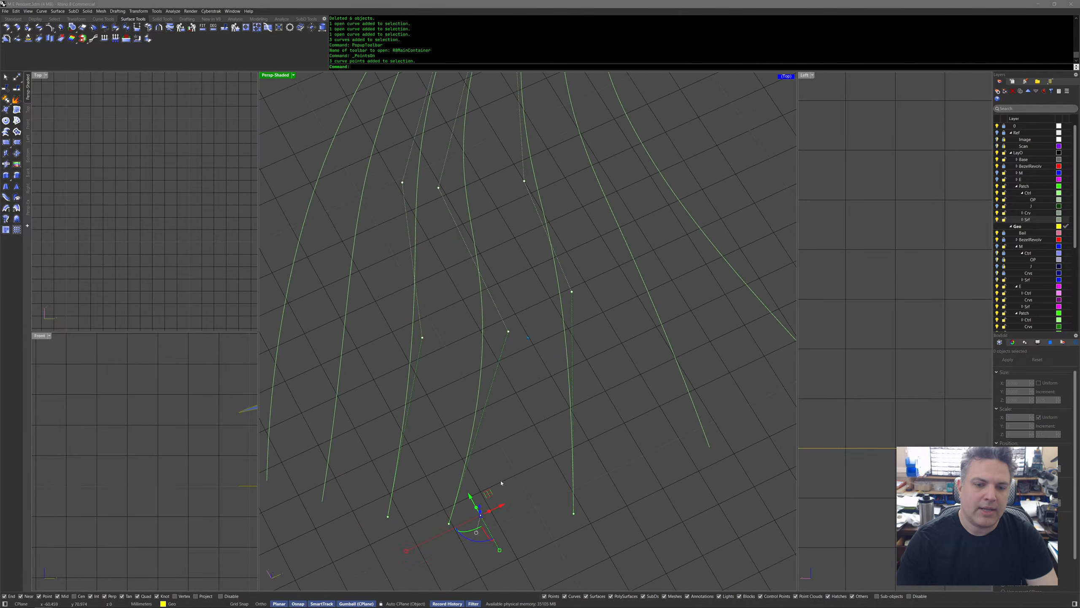
{"action": "left_click_drag", "start_coordinate": [420, 346], "coordinate": [648, 416]}
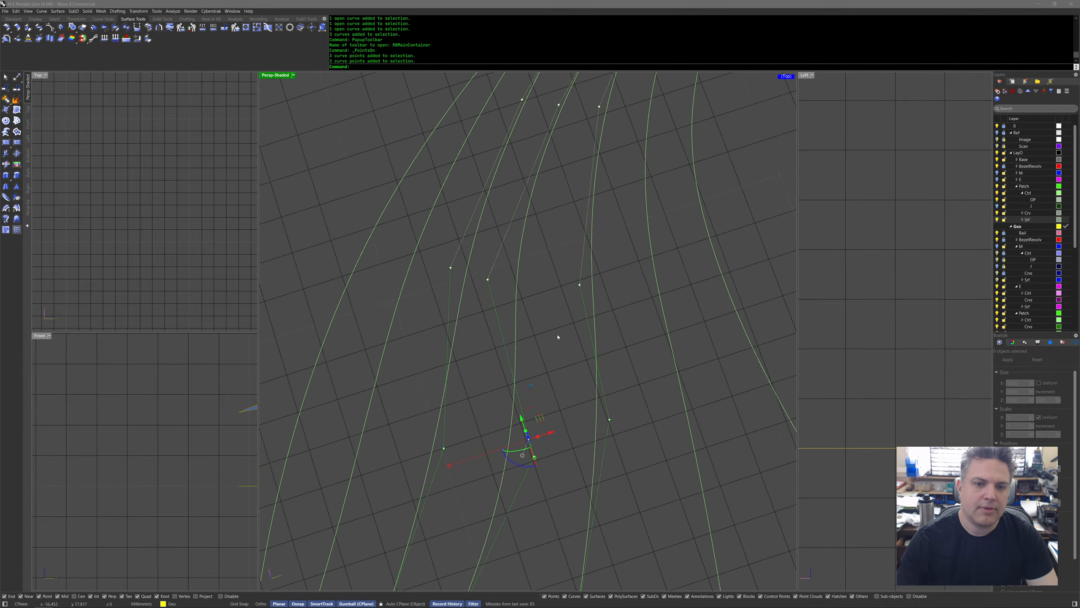
{"action": "left_click_drag", "start_coordinate": [583, 324], "coordinate": [584, 324]}
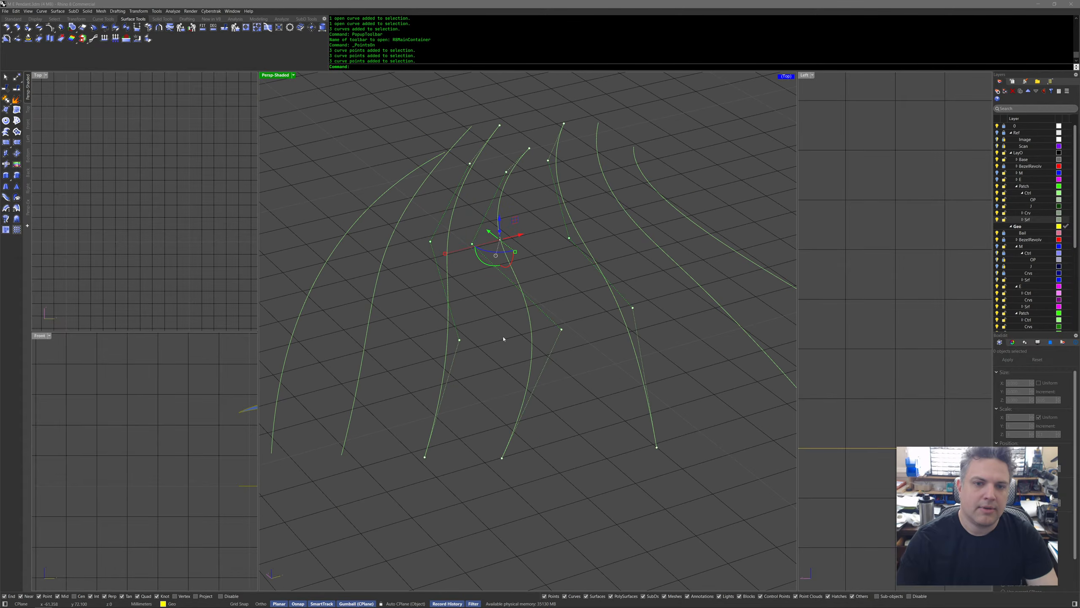
Check the middle lengthwise curves individually from a low side view, and turn their control points off.
{"action": "left_click", "coordinate": [601, 425]}
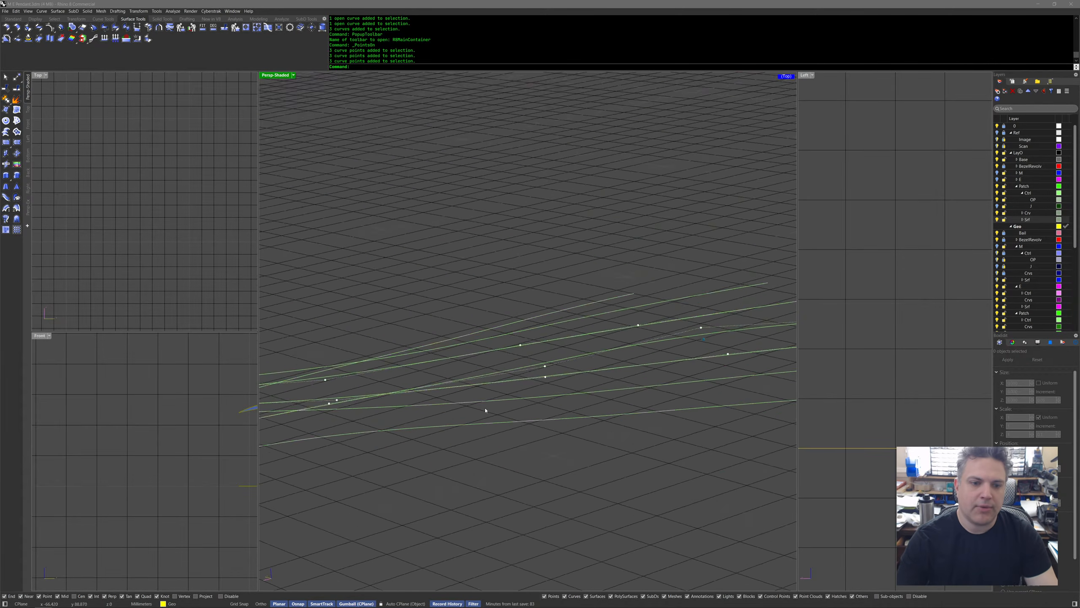
{"action": "left_click", "coordinate": [485, 430]}
{"action": "left_click", "coordinate": [530, 407]}
{"action": "left_click", "coordinate": [532, 366]}
{"action": "left_click", "coordinate": [528, 323]}
{"action": "left_click", "coordinate": [559, 456]}
{"action": "key", "text": "Escape"}
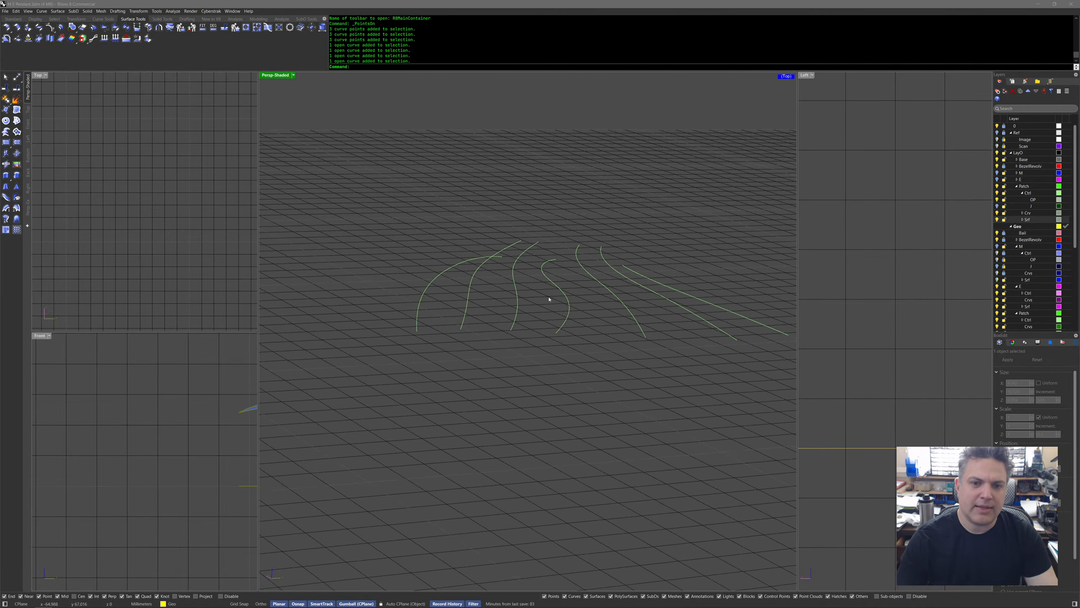
Show the control points of the three middle lengthwise curves again.
{"action": "left_click_drag", "start_coordinate": [638, 305], "coordinate": [687, 343]}
{"action": "middle_click", "coordinate": [532, 332]}
{"action": "left_click", "coordinate": [529, 337]}
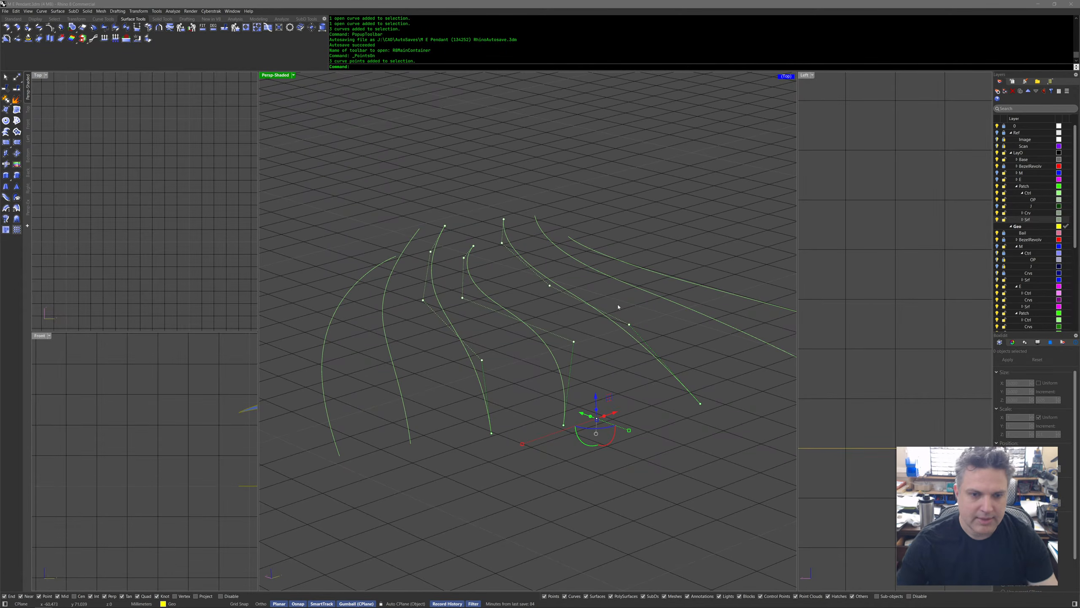
Delete the central curve of the three middle lengthwise curves.
{"action": "left_click", "coordinate": [597, 354]}
{"action": "left_click", "coordinate": [561, 376]}
{"action": "right_click_drag", "start_coordinate": [570, 367], "coordinate": [595, 389]}
{"action": "left_click", "coordinate": [595, 388]}
{"action": "left_click", "coordinate": [564, 381]}
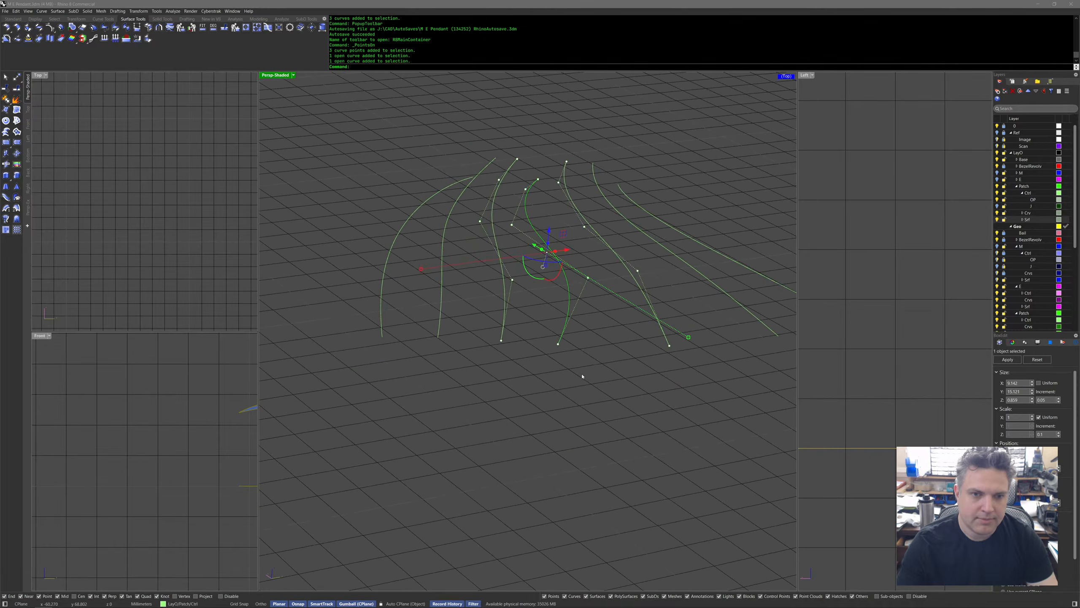
{"action": "middle_click", "coordinate": [582, 376]}
{"action": "left_click", "coordinate": [547, 391]}
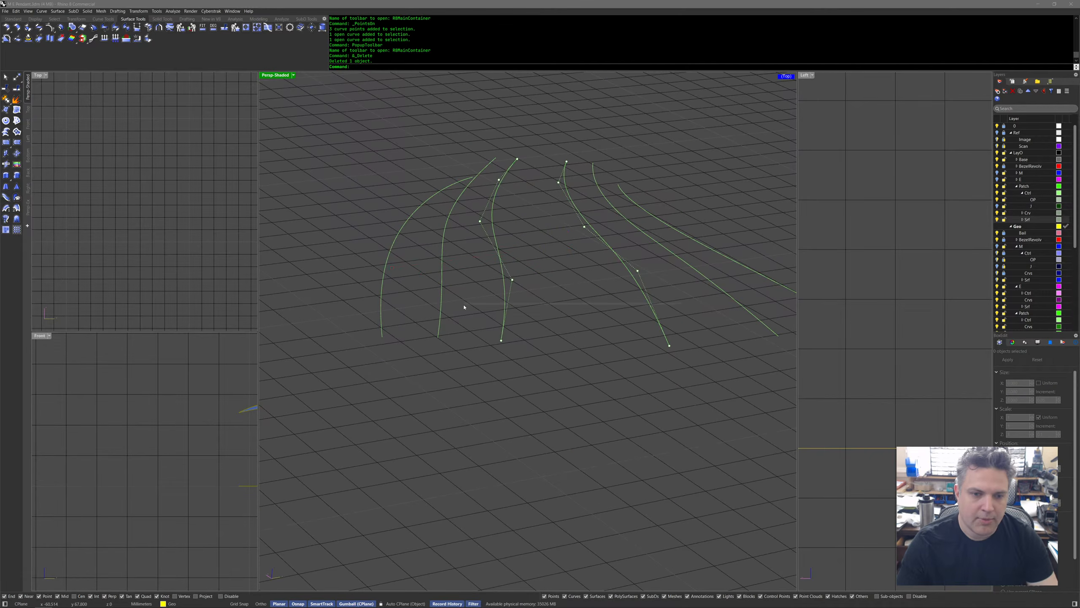
Display the curve directions of the two curves on either side of the central gap.
{"action": "left_click_drag", "start_coordinate": [683, 301], "coordinate": [471, 307]}
{"action": "middle_click", "coordinate": [556, 383]}
{"action": "key", "text": "Escape"}
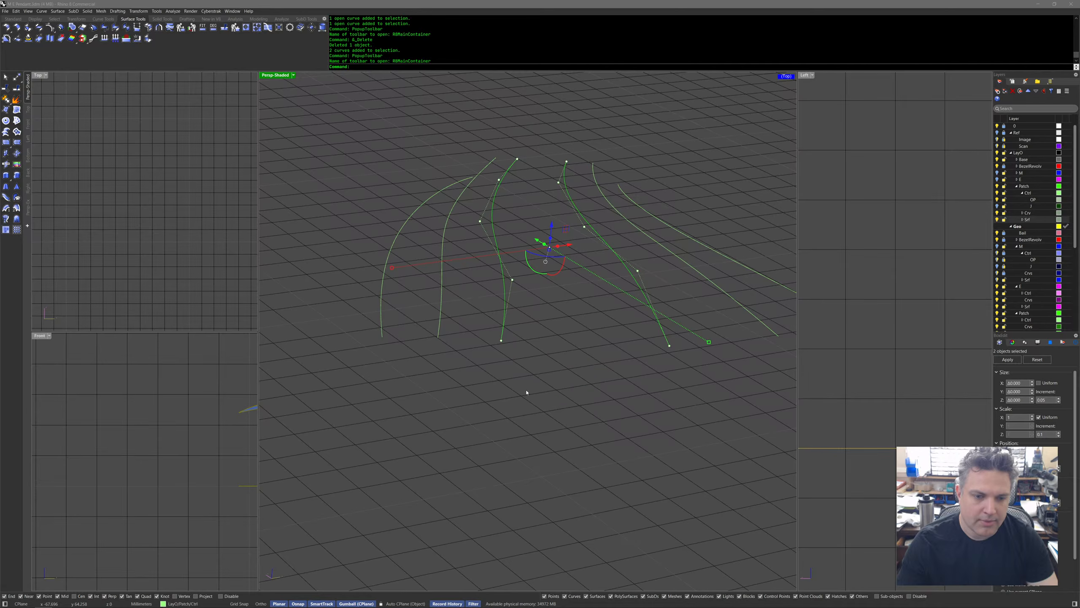
{"action": "middle_click", "coordinate": [526, 392]}
{"action": "left_click", "coordinate": [560, 399]}
{"action": "key", "text": "Escape"}
{"action": "mouse_move", "coordinate": [560, 399]}
{"action": "right_mouse_down"}
{"action": "mouse_move", "coordinate": [551, 391]}
{"action": "mouse_move", "coordinate": [557, 401]}
{"action": "right_mouse_up"}
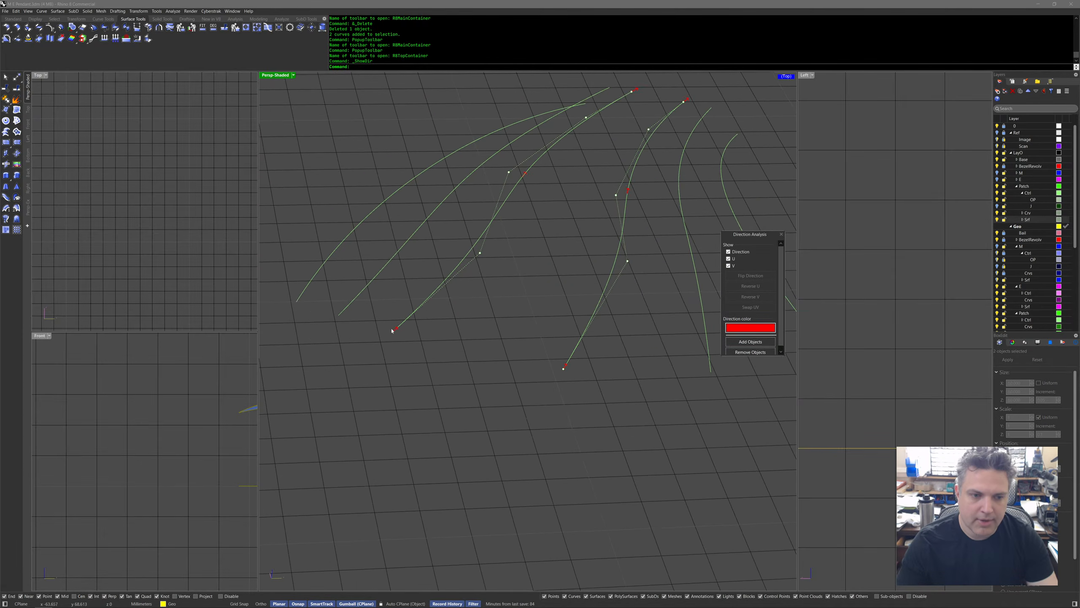
Create one tween curve between the two curves bordering the central gap, with the number set to 1.
{"action": "middle_click", "coordinate": [632, 289]}
{"action": "left_click", "coordinate": [651, 261]}
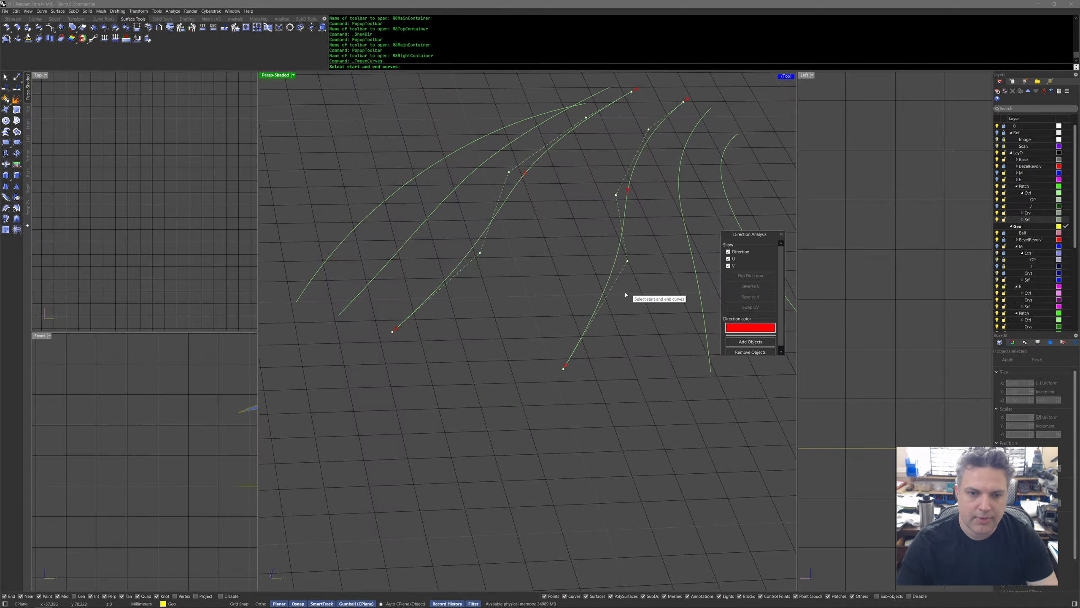
{"action": "left_click", "coordinate": [572, 357]}
{"action": "left_click", "coordinate": [421, 66]}
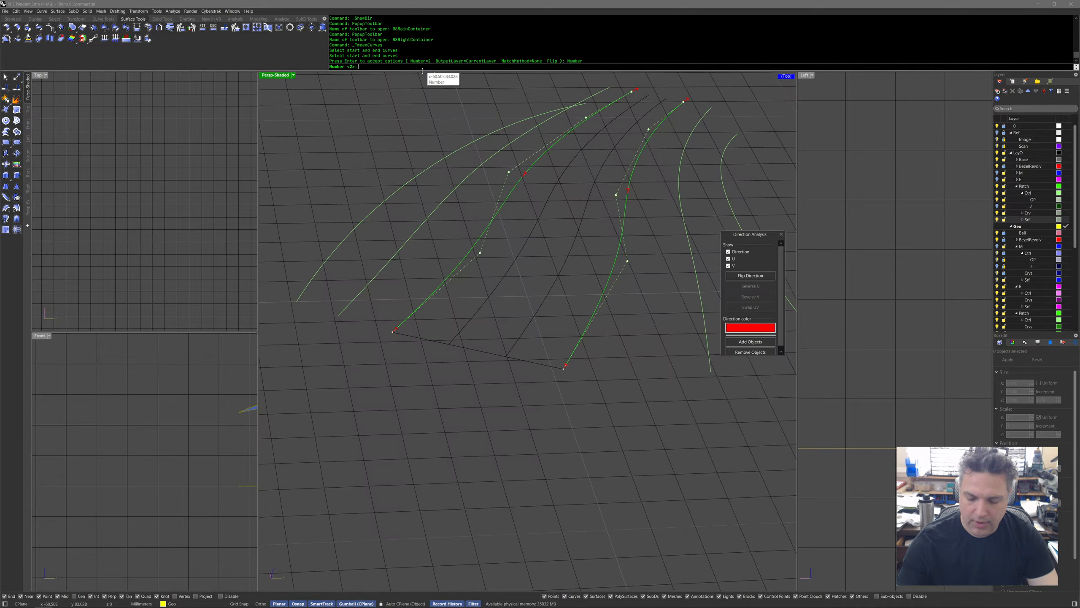
{"action": "type", "text": "1"}
{"action": "key", "text": "Return"}
{"action": "key", "text": "Return"}
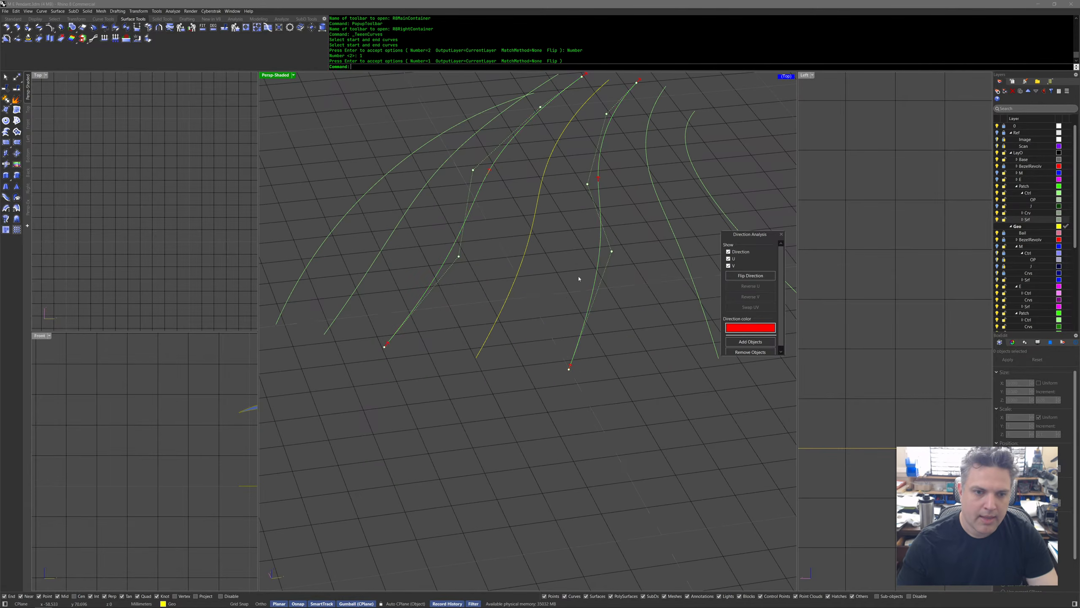
Turn on the control points of the new central tween curve.
{"action": "left_click", "coordinate": [512, 296]}
{"action": "middle_click", "coordinate": [512, 297]}
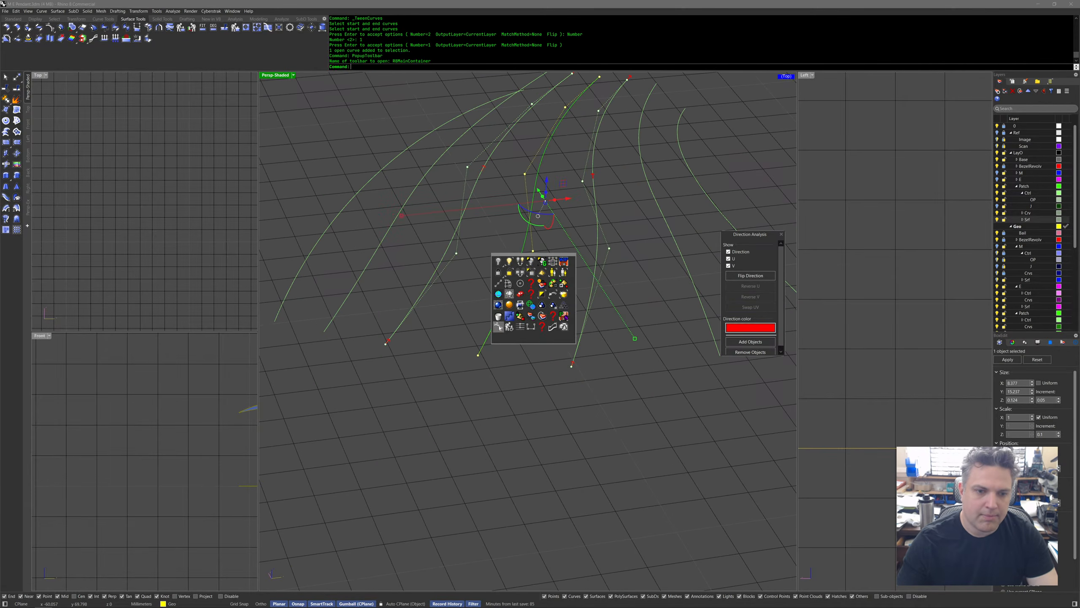
{"action": "left_click", "coordinate": [534, 333]}
Shift the inner control points of the curve to the right of the tween curve along its length.
{"action": "right_click_drag", "start_coordinate": [534, 334], "coordinate": [656, 234]}
{"action": "left_click", "coordinate": [618, 257]}
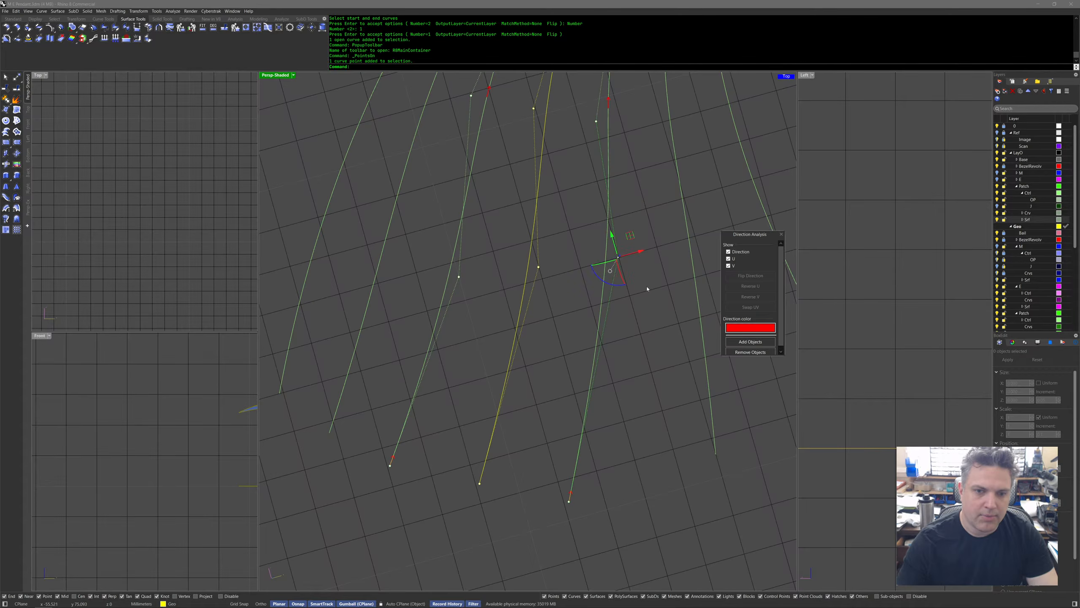
{"action": "left_click_drag", "start_coordinate": [628, 236], "coordinate": [626, 289]}
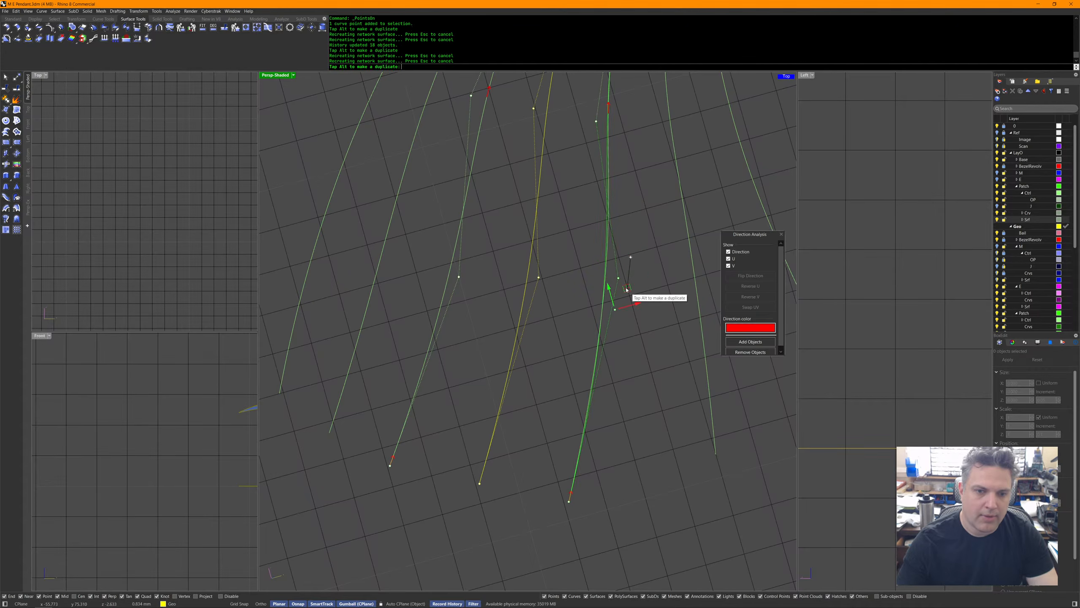
{"action": "left_click_drag", "start_coordinate": [569, 258], "coordinate": [615, 306]}
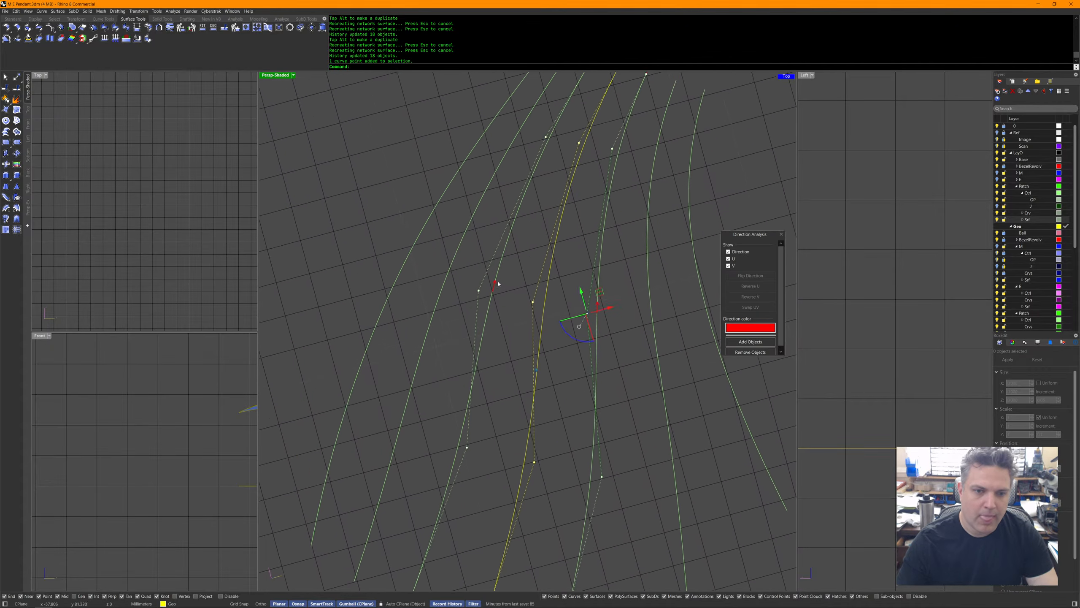
Lower the control points at the far end of the tween curve vertically to form a dip.
{"action": "right_click_drag", "start_coordinate": [604, 174], "coordinate": [569, 281]}
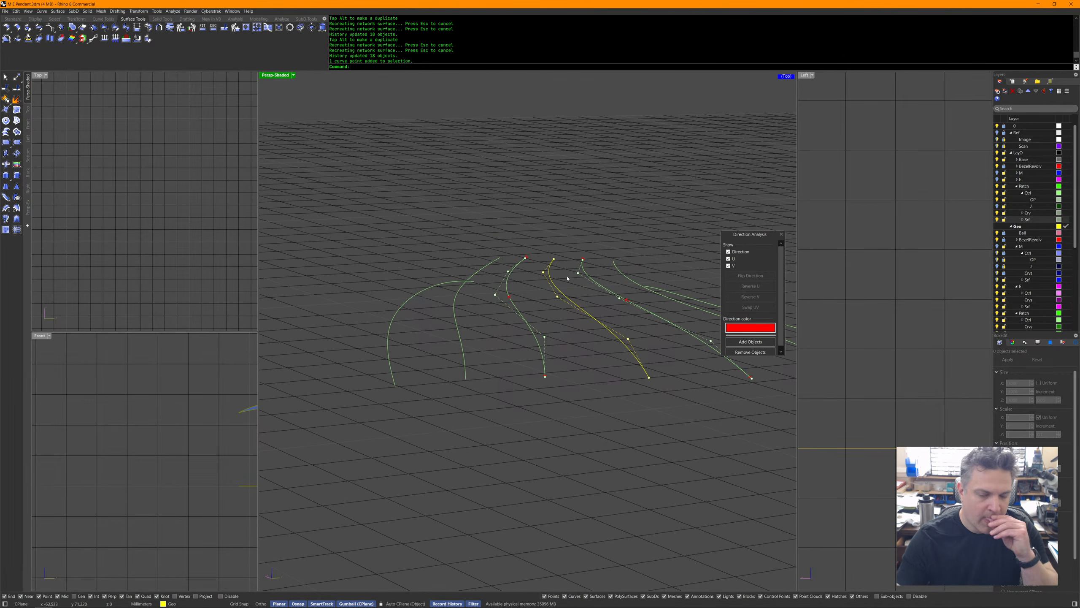
{"action": "left_click_drag", "start_coordinate": [569, 267], "coordinate": [570, 268]}
{"action": "middle_click", "coordinate": [574, 296]}
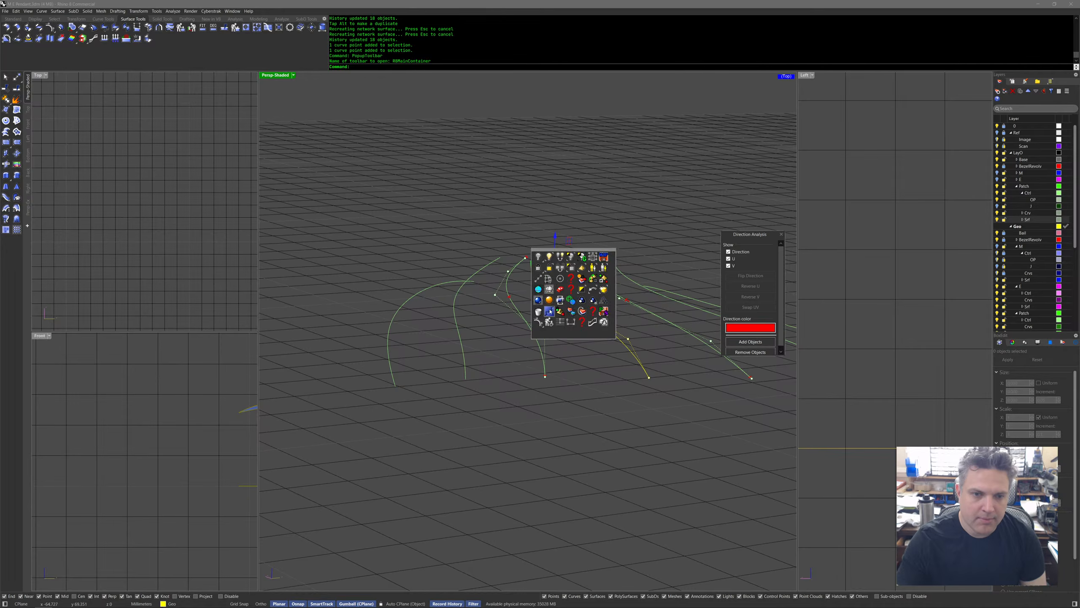
{"action": "left_click", "coordinate": [553, 282]}
{"action": "left_click_drag", "start_coordinate": [554, 239], "coordinate": [544, 264]}
{"action": "left_click", "coordinate": [581, 310]}
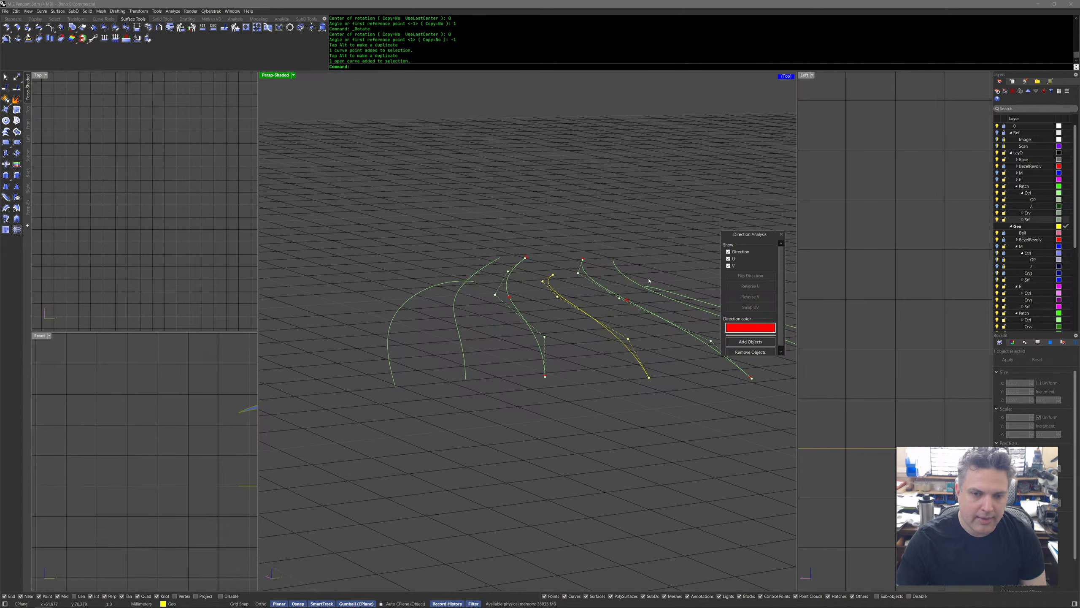
Examine how the control points of the three middle curves line up crosswise, from several view angles.
{"action": "right_click_drag", "start_coordinate": [583, 354], "coordinate": [594, 359]}
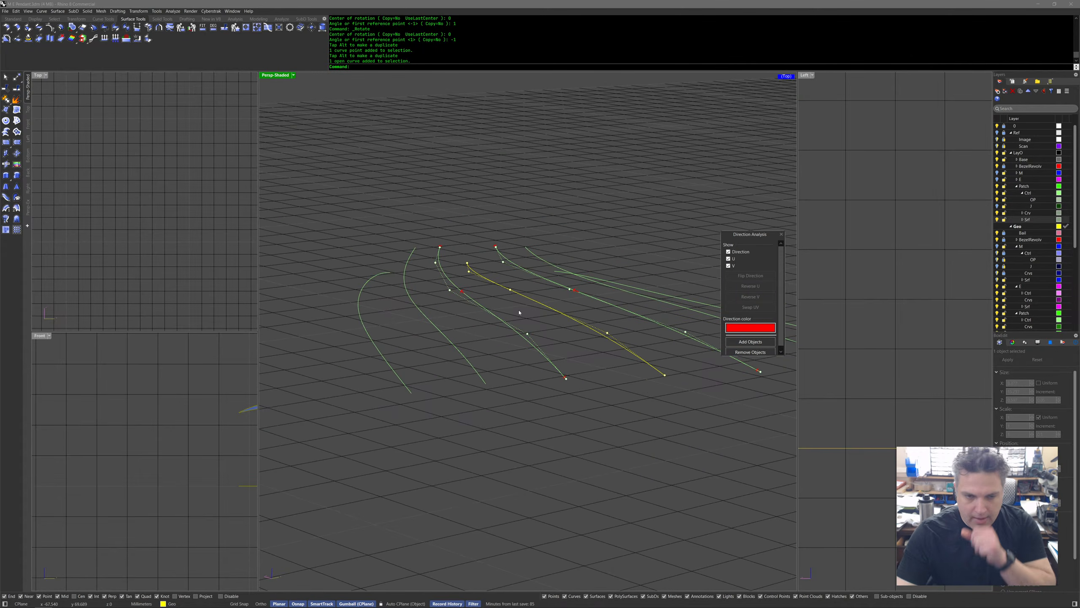
{"action": "right_click_drag", "start_coordinate": [519, 312], "coordinate": [530, 299]}
{"action": "left_click_drag", "start_coordinate": [507, 256], "coordinate": [683, 445]}
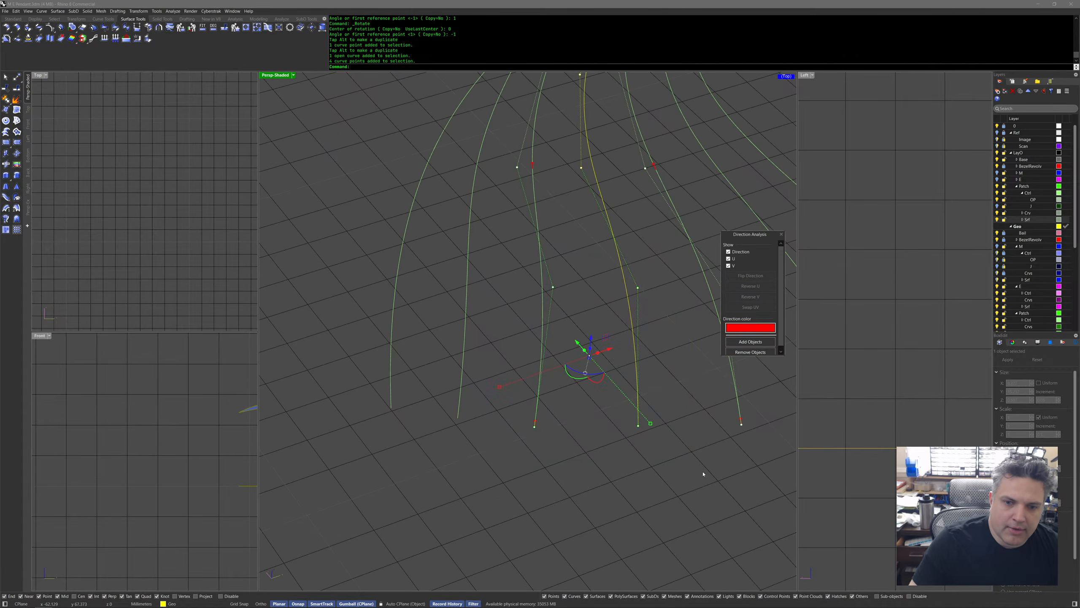
{"action": "right_click_drag", "start_coordinate": [608, 217], "coordinate": [596, 199]}
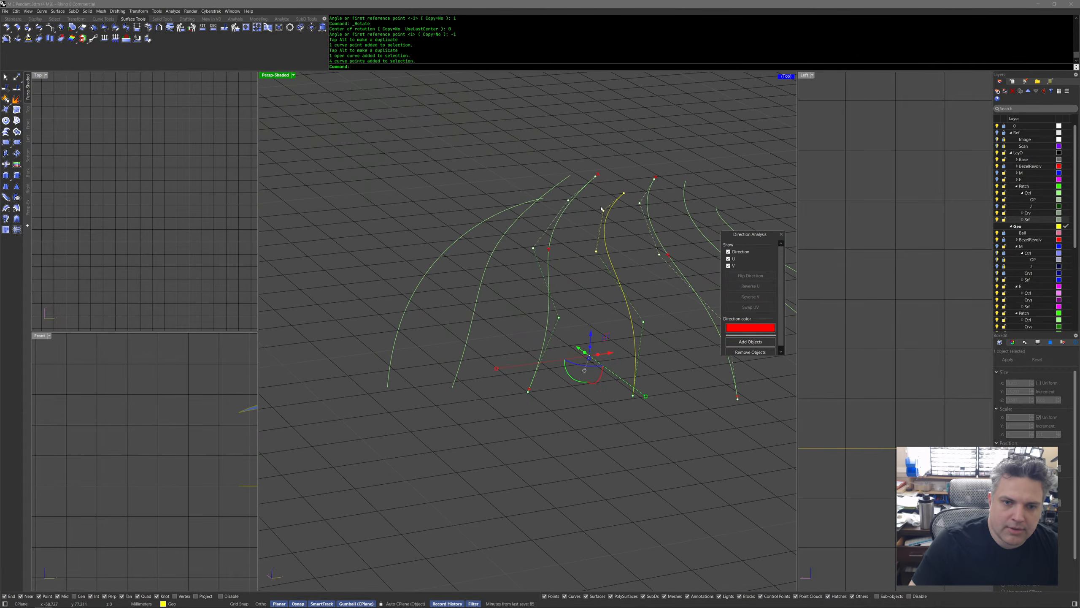
{"action": "left_click_drag", "start_coordinate": [594, 191], "coordinate": [630, 218]}
{"action": "right_click_drag", "start_coordinate": [630, 218], "coordinate": [631, 249]}
{"action": "right_click_drag", "start_coordinate": [594, 314], "coordinate": [596, 376]}
{"action": "left_click_drag", "start_coordinate": [553, 318], "coordinate": [653, 374]}
{"action": "left_click_drag", "start_coordinate": [560, 254], "coordinate": [649, 287]}
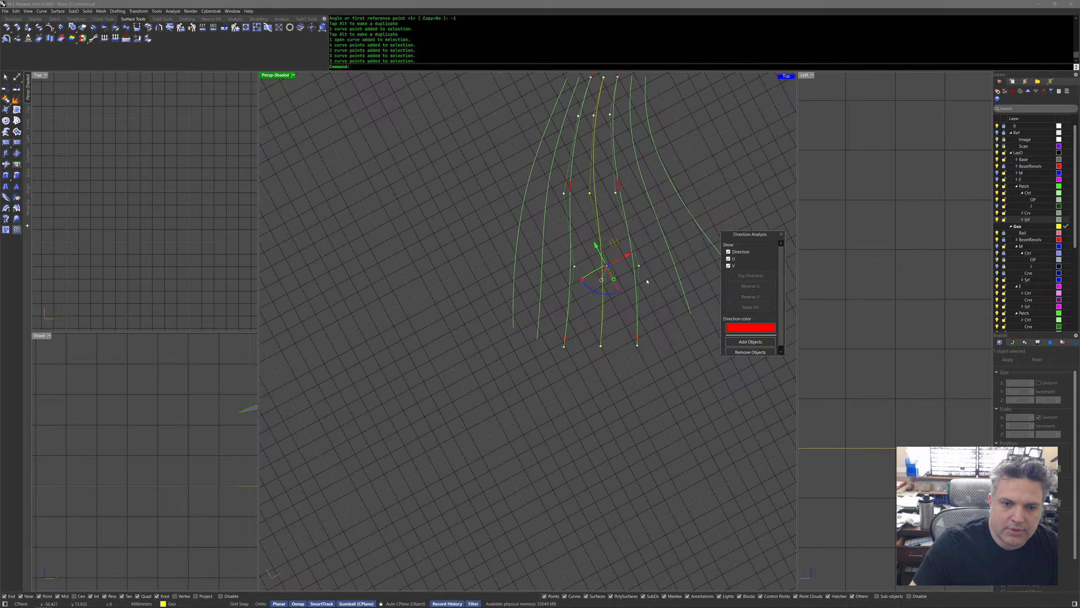
Compare the crosswise control point rows of the three middle curves in plan view, one row at a time.
{"action": "left_click_drag", "start_coordinate": [553, 186], "coordinate": [623, 213]}
{"action": "right_click_drag", "start_coordinate": [614, 219], "coordinate": [616, 276], "text": "shift"}
{"action": "left_click", "coordinate": [612, 266]}
{"action": "left_click_drag", "start_coordinate": [558, 246], "coordinate": [645, 258]}
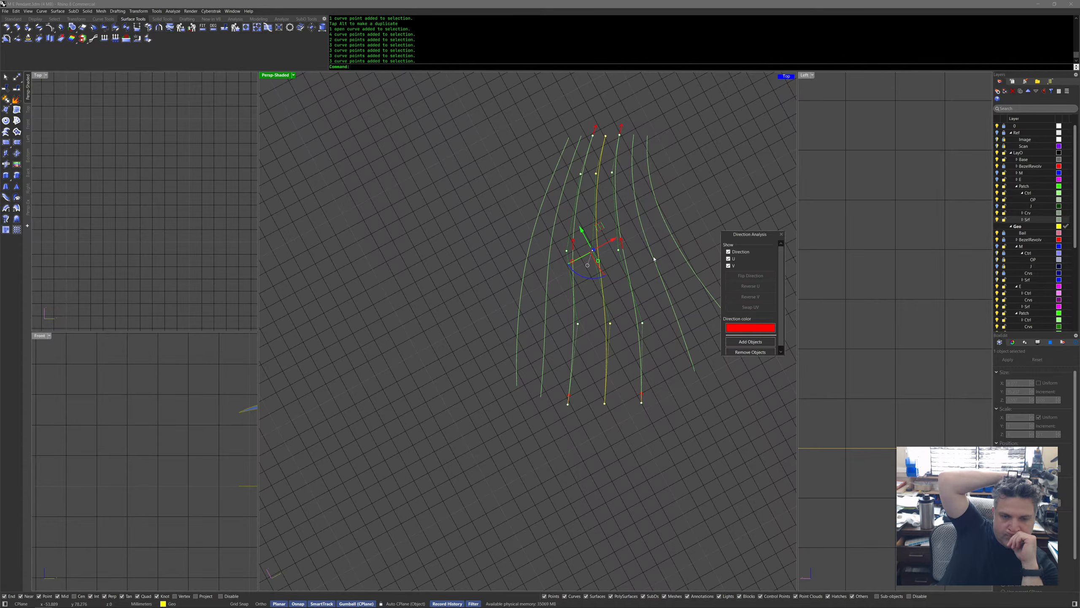
{"action": "left_click_drag", "start_coordinate": [566, 307], "coordinate": [659, 336]}
{"action": "left_click_drag", "start_coordinate": [552, 375], "coordinate": [689, 445]}
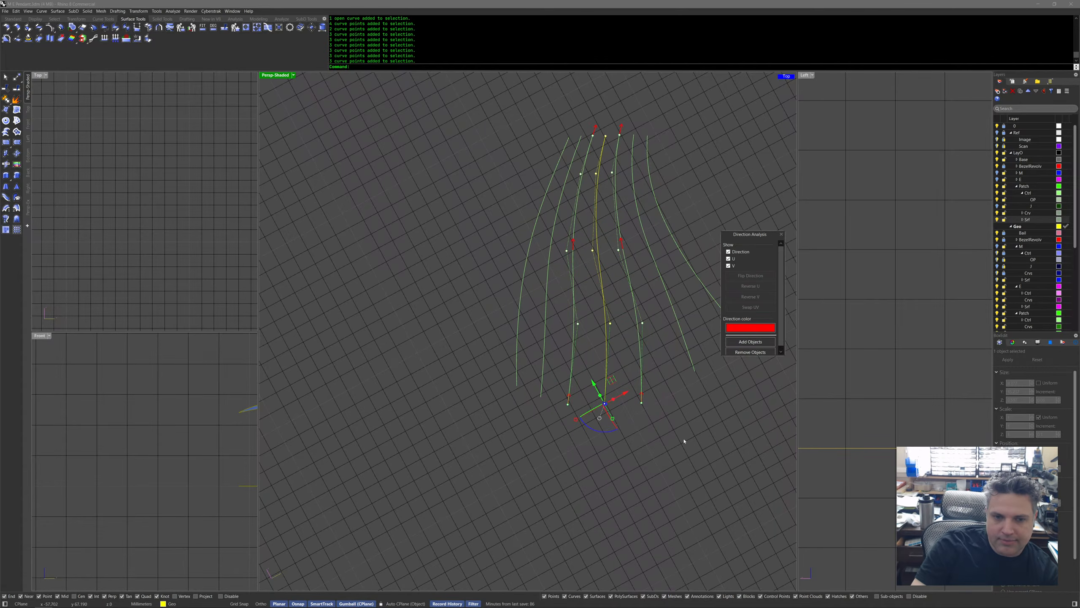
{"action": "left_click_drag", "start_coordinate": [565, 233], "coordinate": [652, 426]}
{"action": "left_click_drag", "start_coordinate": [575, 164], "coordinate": [618, 183]}
{"action": "left_click_drag", "start_coordinate": [553, 112], "coordinate": [627, 181]}
{"action": "left_click", "coordinate": [698, 200]}
{"action": "left_click_drag", "start_coordinate": [508, 253], "coordinate": [736, 239]}
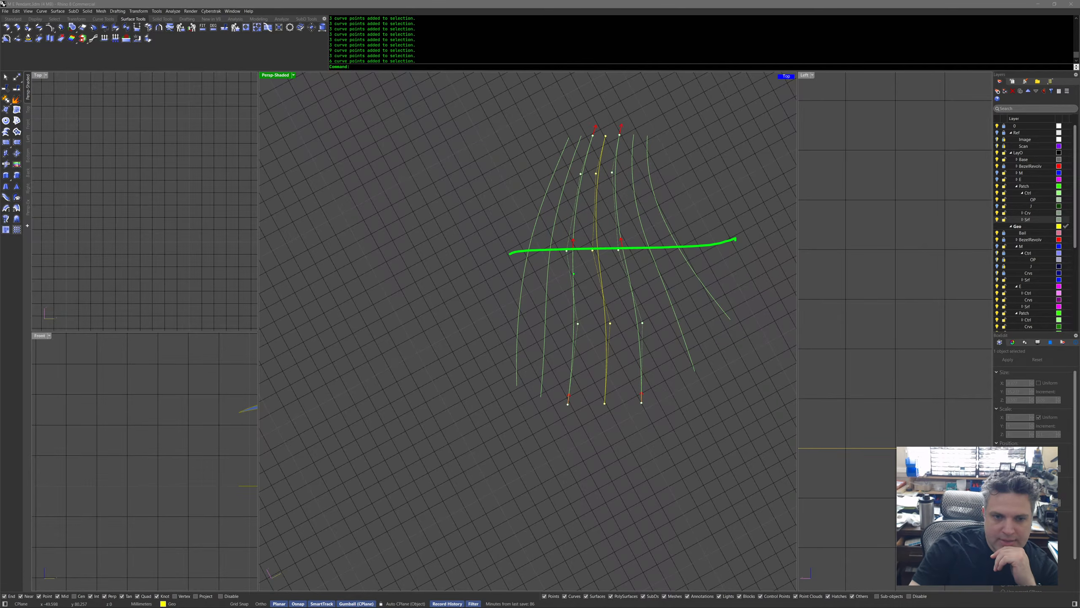
{"action": "left_click_drag", "start_coordinate": [577, 323], "coordinate": [666, 319]}
{"action": "left_click_drag", "start_coordinate": [566, 403], "coordinate": [674, 407]}
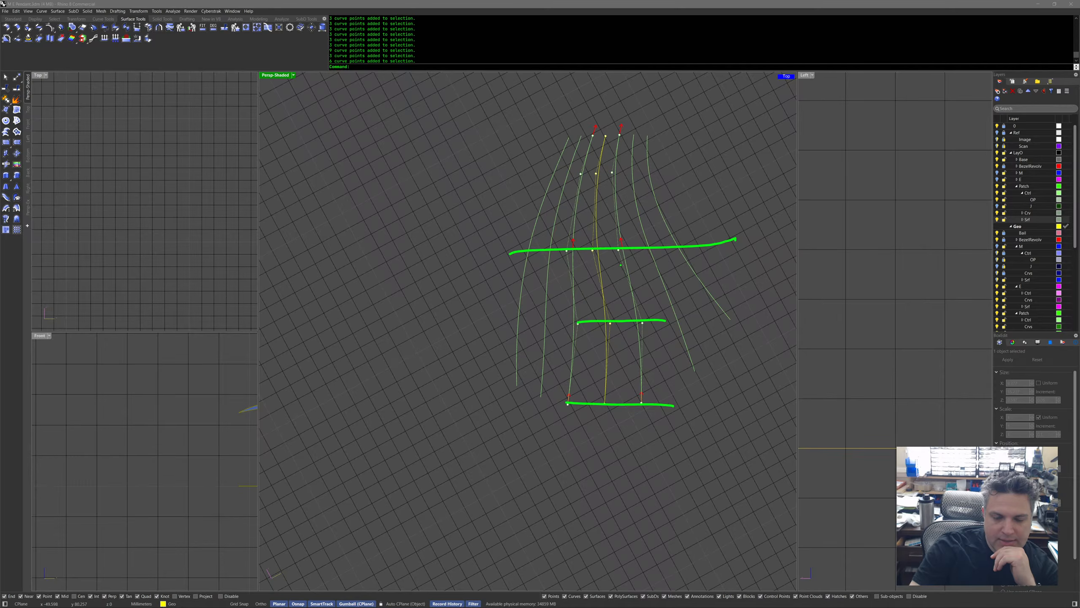
{"action": "mouse_move", "coordinate": [570, 406]}
{"action": "left_mouse_down"}
{"action": "mouse_move", "coordinate": [602, 433]}
{"action": "mouse_move", "coordinate": [666, 408]}
{"action": "left_mouse_up"}
{"action": "mouse_move", "coordinate": [513, 382]}
{"action": "left_mouse_down"}
{"action": "mouse_move", "coordinate": [620, 413]}
{"action": "mouse_move", "coordinate": [746, 332]}
{"action": "left_mouse_up"}
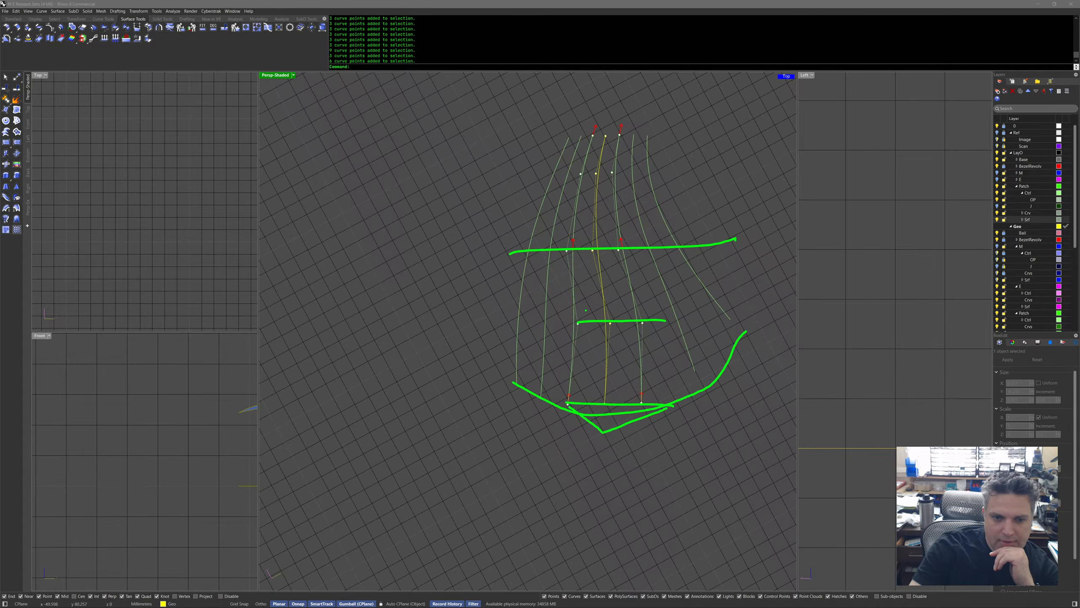
{"action": "mouse_move", "coordinate": [519, 310]}
{"action": "left_mouse_down"}
{"action": "mouse_move", "coordinate": [565, 322]}
{"action": "mouse_move", "coordinate": [711, 313]}
{"action": "mouse_move", "coordinate": [742, 290]}
{"action": "left_mouse_up"}
{"action": "mouse_move", "coordinate": [561, 310]}
{"action": "left_mouse_down"}
{"action": "mouse_move", "coordinate": [668, 332]}
{"action": "mouse_move", "coordinate": [668, 346]}
{"action": "left_mouse_up"}
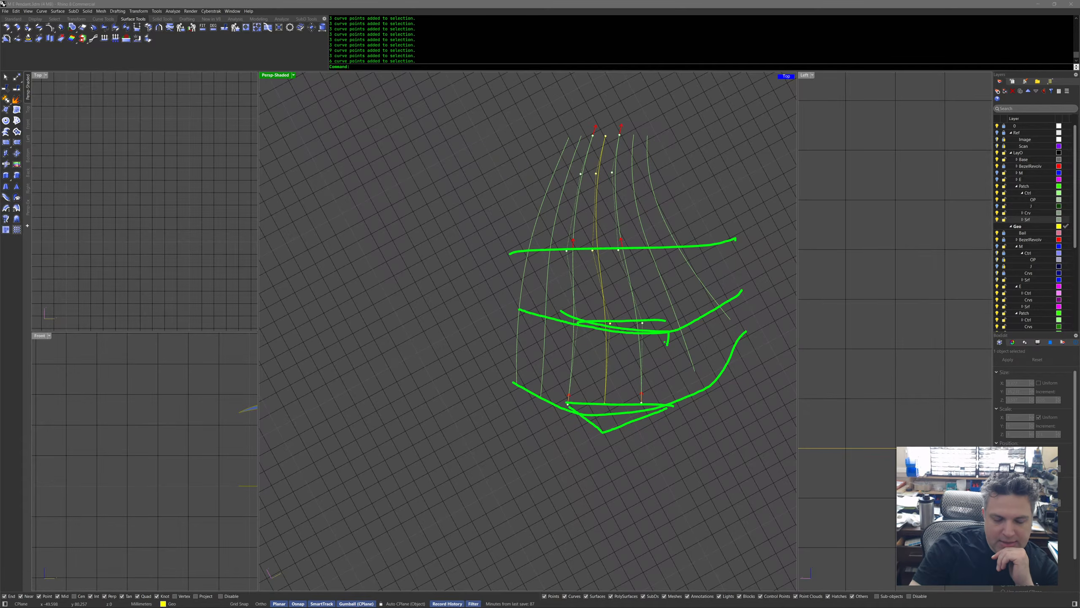
{"action": "key", "text": "ctrl+z"}
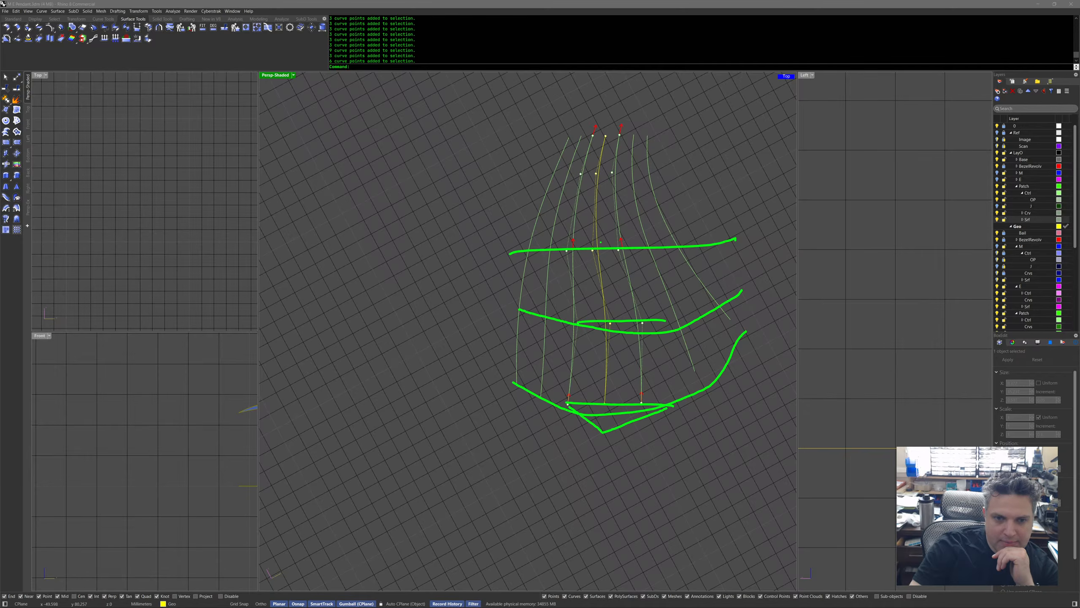
{"action": "mouse_move", "coordinate": [577, 174]}
{"action": "left_mouse_down"}
{"action": "mouse_move", "coordinate": [593, 189]}
{"action": "mouse_move", "coordinate": [617, 172]}
{"action": "left_mouse_up"}
{"action": "left_click_drag", "start_coordinate": [594, 135], "coordinate": [621, 131]}
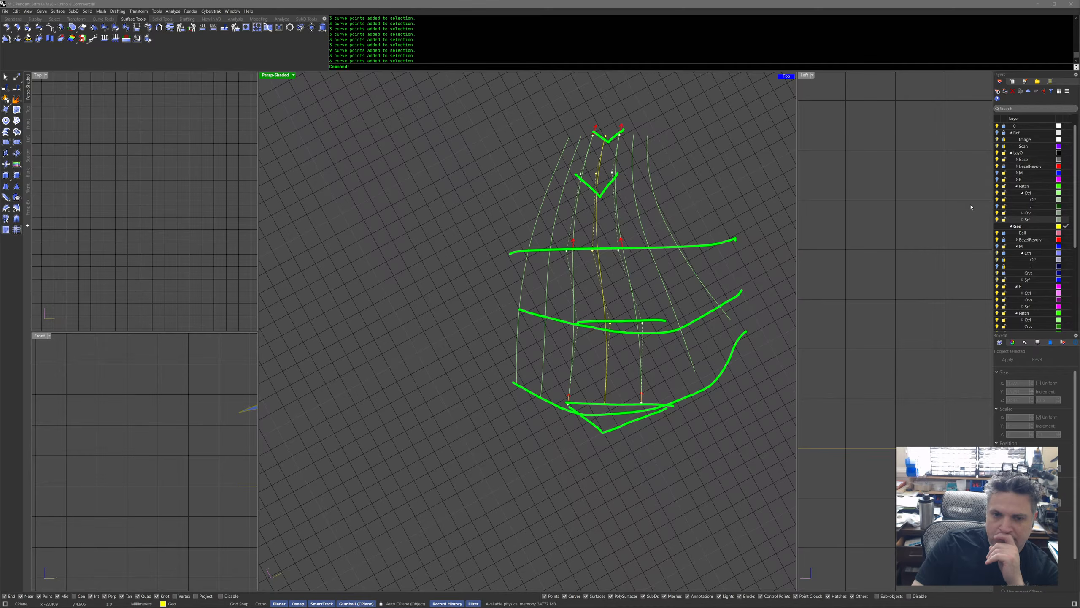
{"action": "left_click", "coordinate": [731, 254]}
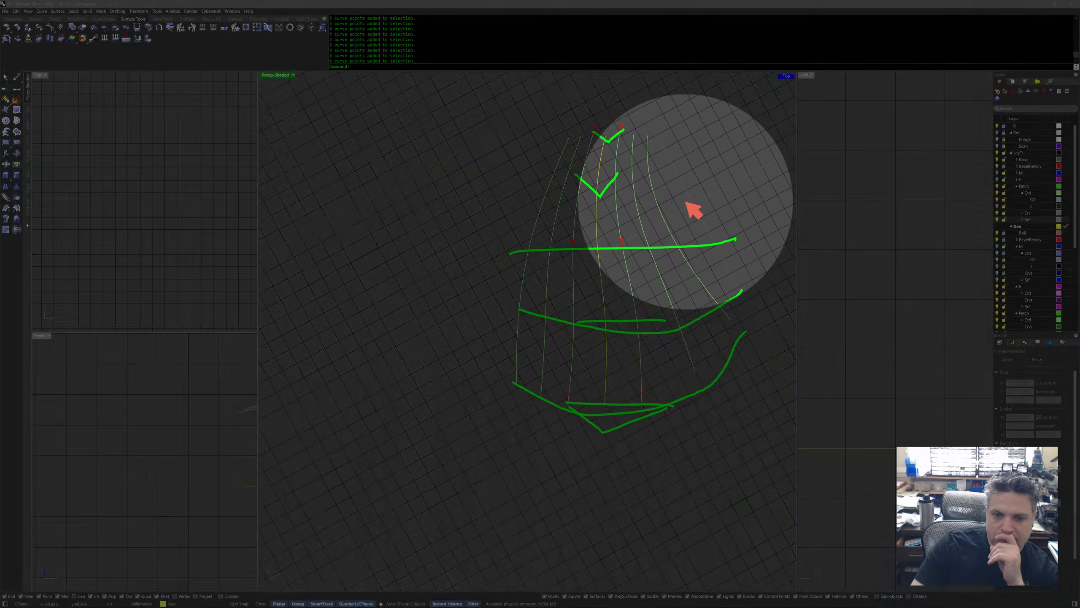
{"action": "key", "text": "Escape"}
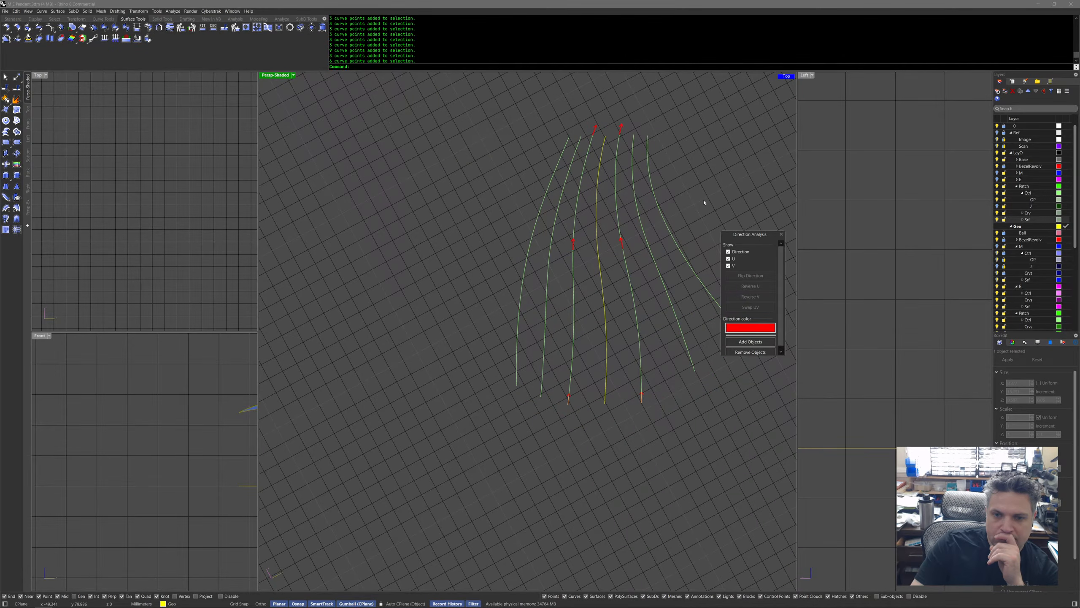
{"action": "key", "text": "ctrl+2"}
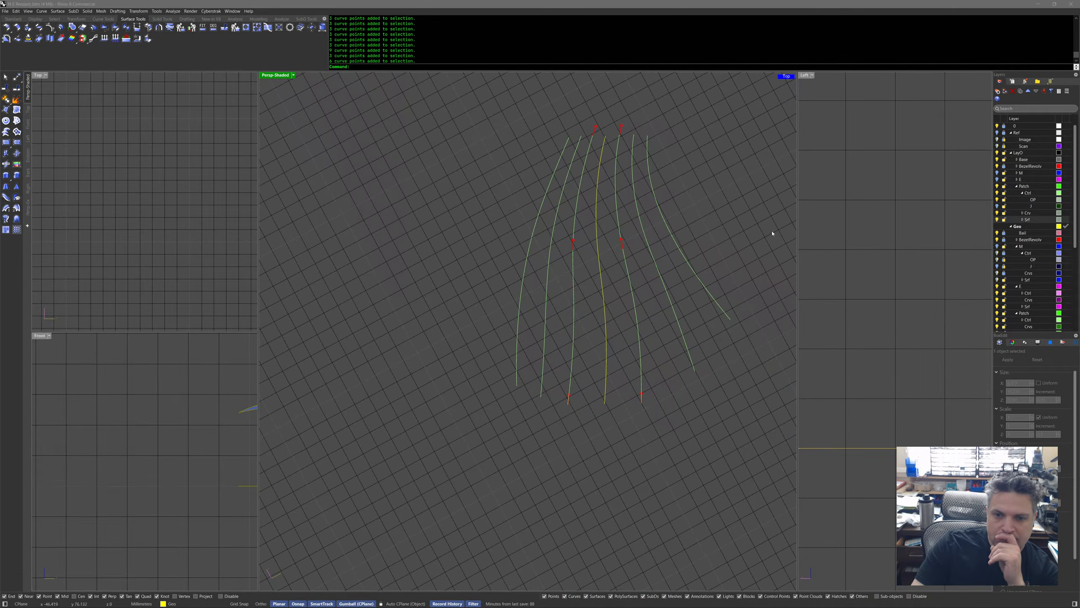
Examine the flow of the lengthwise curves and inspect their control points one curve at a time.
{"action": "right_click_drag", "start_coordinate": [771, 248], "coordinate": [769, 299]}
{"action": "left_click", "coordinate": [782, 234]}
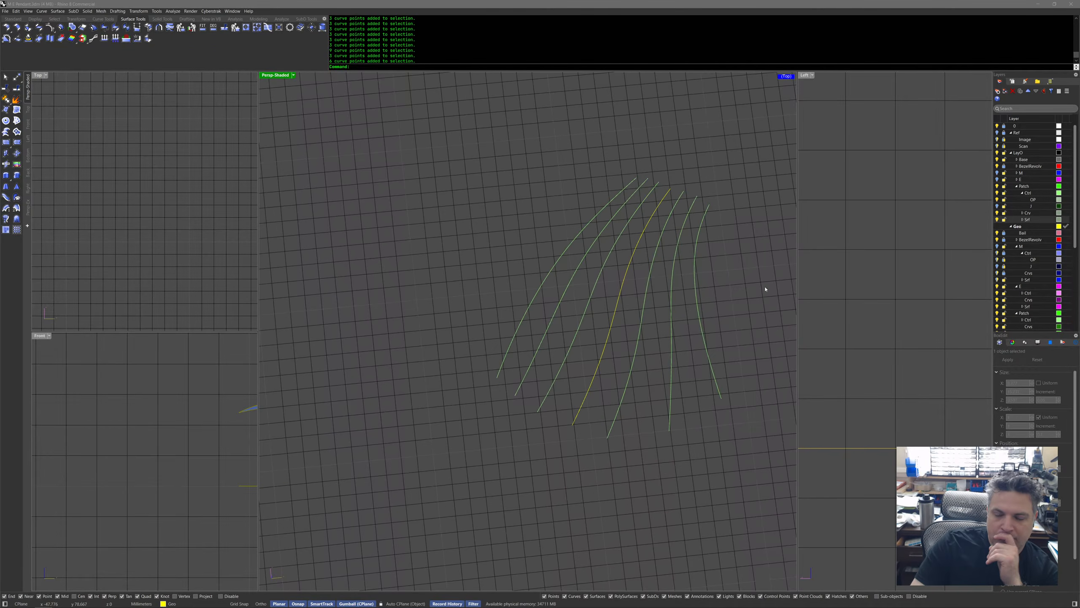
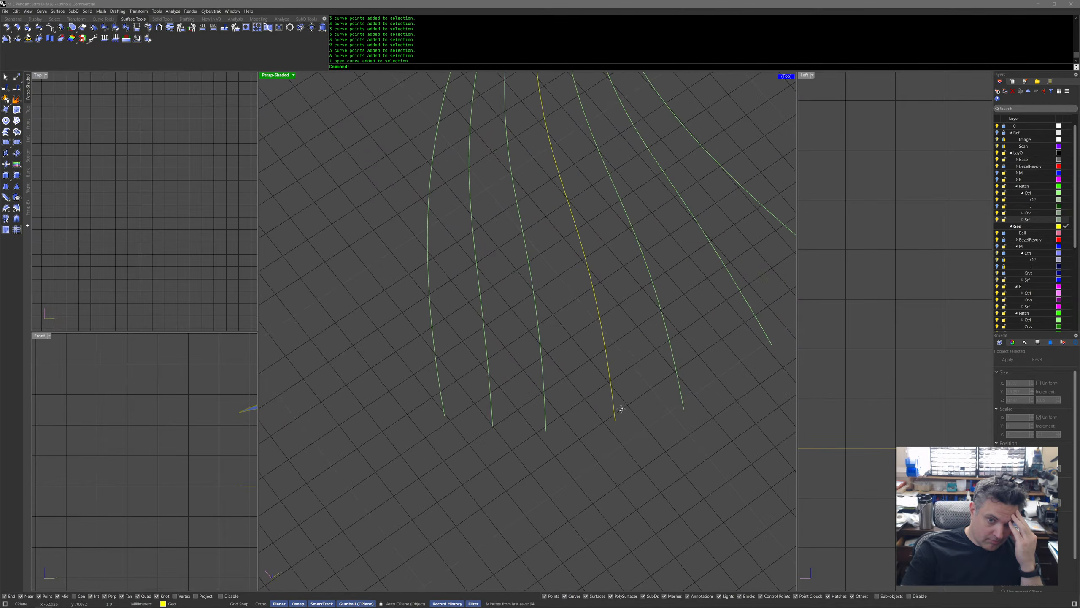
{"action": "scroll", "coordinate": [640, 361], "scroll_direction": "down", "scroll_amount": 4}
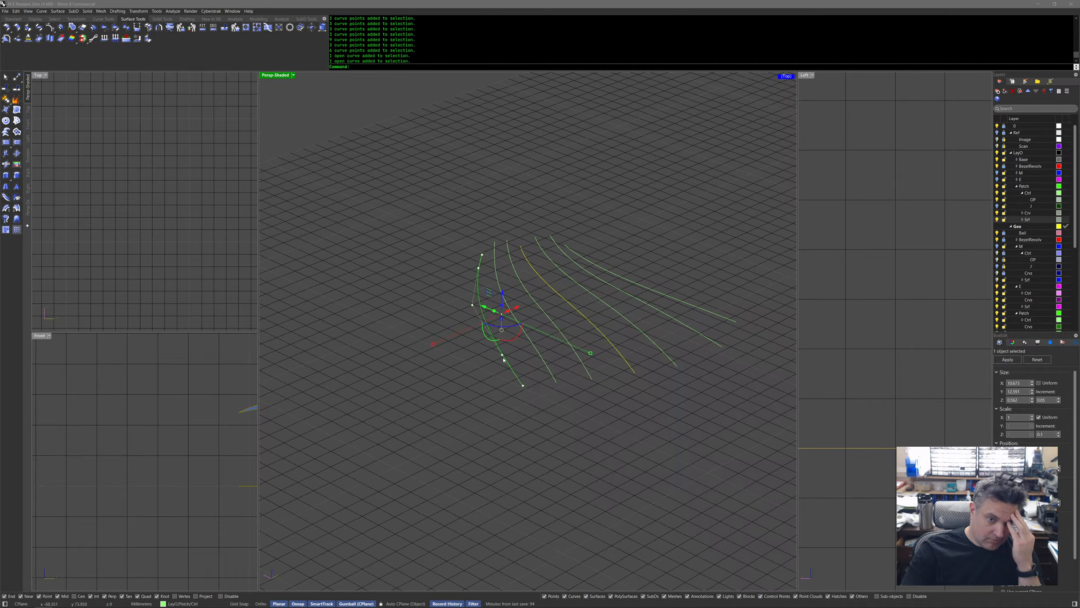
{"action": "left_click", "coordinate": [532, 343]}
{"action": "left_click", "coordinate": [580, 359]}
{"action": "right_click_drag", "start_coordinate": [591, 358], "coordinate": [592, 359]}
{"action": "left_click", "coordinate": [588, 369]}
{"action": "left_click", "coordinate": [629, 364]}
{"action": "left_click", "coordinate": [667, 360]}
{"action": "left_click", "coordinate": [668, 359]}
{"action": "left_click", "coordinate": [709, 339]}
{"action": "left_click", "coordinate": [720, 315]}
{"action": "left_click", "coordinate": [622, 395]}
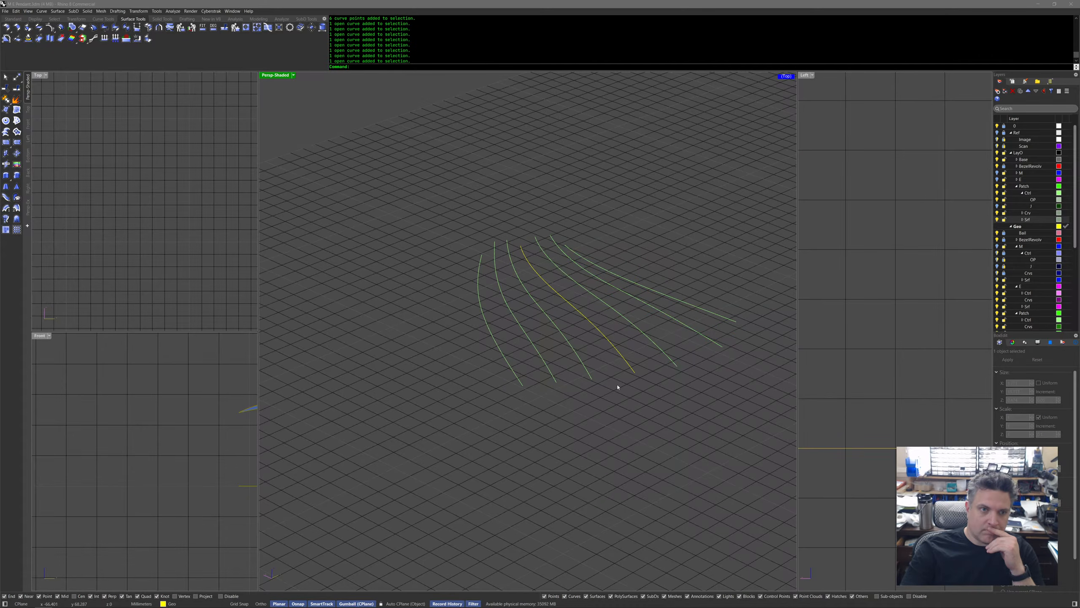
Undo the last two gumball moves and the two rotations before them.
{"action": "key", "text": "Delete"}
{"action": "key", "text": "ctrl+z"}
{"action": "key", "text": "ctrl+z"}
{"action": "key", "text": "ctrl+z"}
{"action": "key", "text": "ctrl+z"}
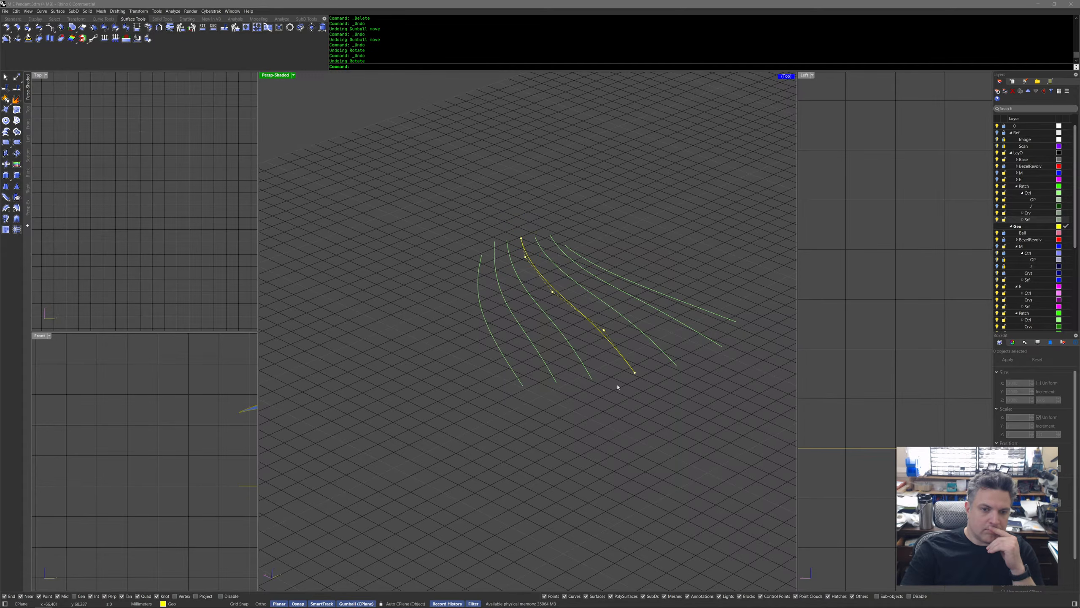
Try to move an inner control point of the middle tween curve.
{"action": "left_click", "coordinate": [604, 330]}
{"action": "left_click_drag", "start_coordinate": [606, 331], "coordinate": [619, 276]}
{"action": "mouse_move", "coordinate": [670, 356]}
{"action": "right_mouse_down"}
{"action": "mouse_move", "coordinate": [646, 410]}
{"action": "mouse_move", "coordinate": [656, 347]}
{"action": "mouse_move", "coordinate": [652, 382]}
{"action": "right_mouse_up"}
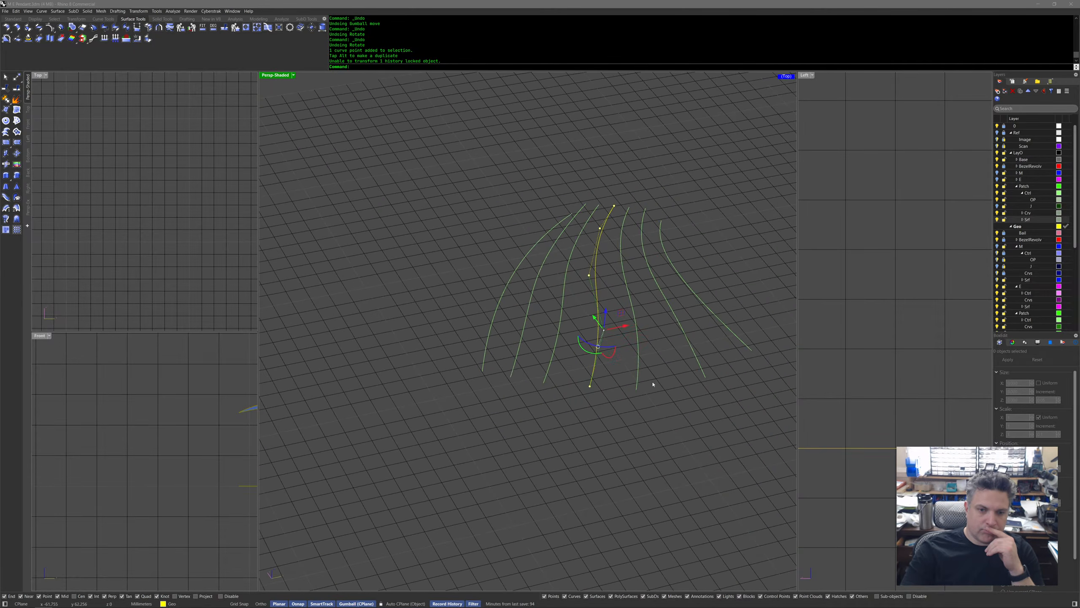
{"action": "left_click_drag", "start_coordinate": [655, 379], "coordinate": [588, 358]}
{"action": "right_click_drag", "start_coordinate": [589, 357], "coordinate": [617, 398]}
{"action": "key", "text": "Escape"}
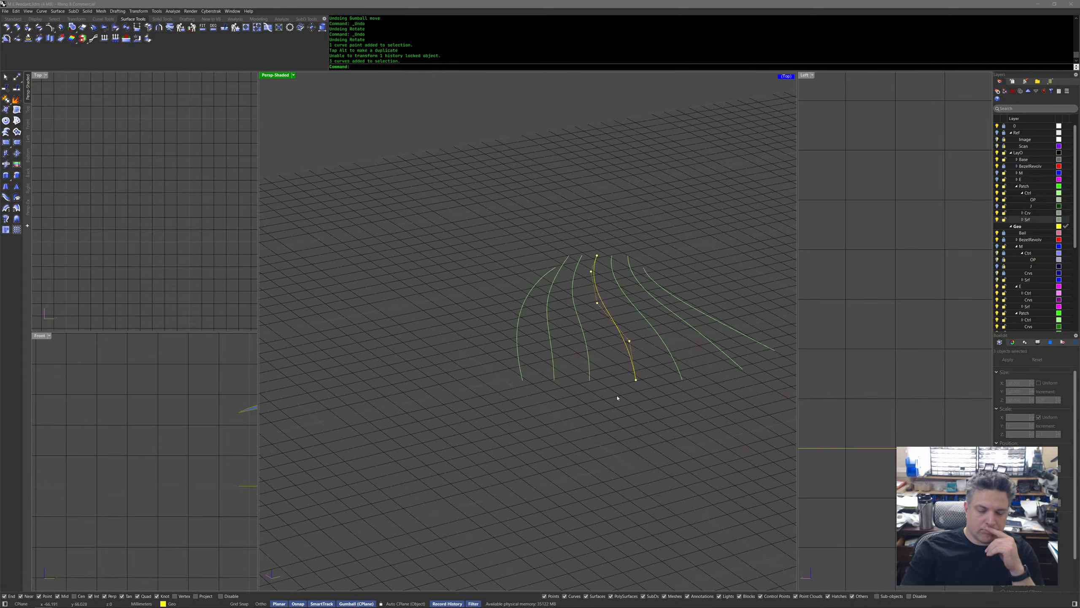
Compare the crosswise control point rows of the tween curve and its two neighbours, one row at a time.
{"action": "left_click", "coordinate": [612, 324]}
{"action": "left_click", "coordinate": [672, 358], "text": "shift"}
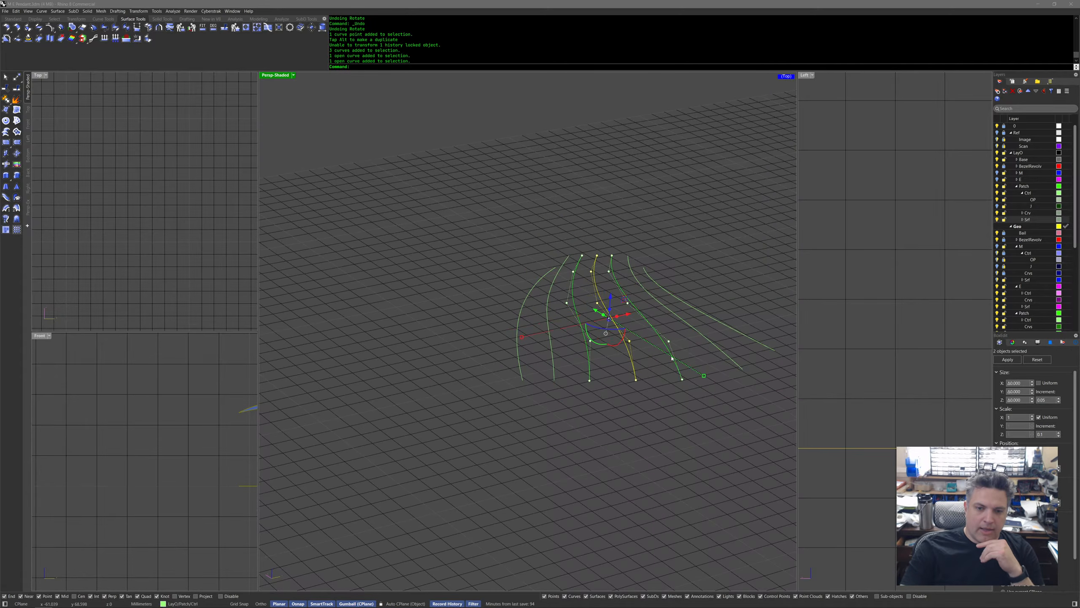
{"action": "left_click_drag", "start_coordinate": [676, 377], "coordinate": [578, 418]}
{"action": "right_click_drag", "start_coordinate": [698, 409], "coordinate": [705, 409]}
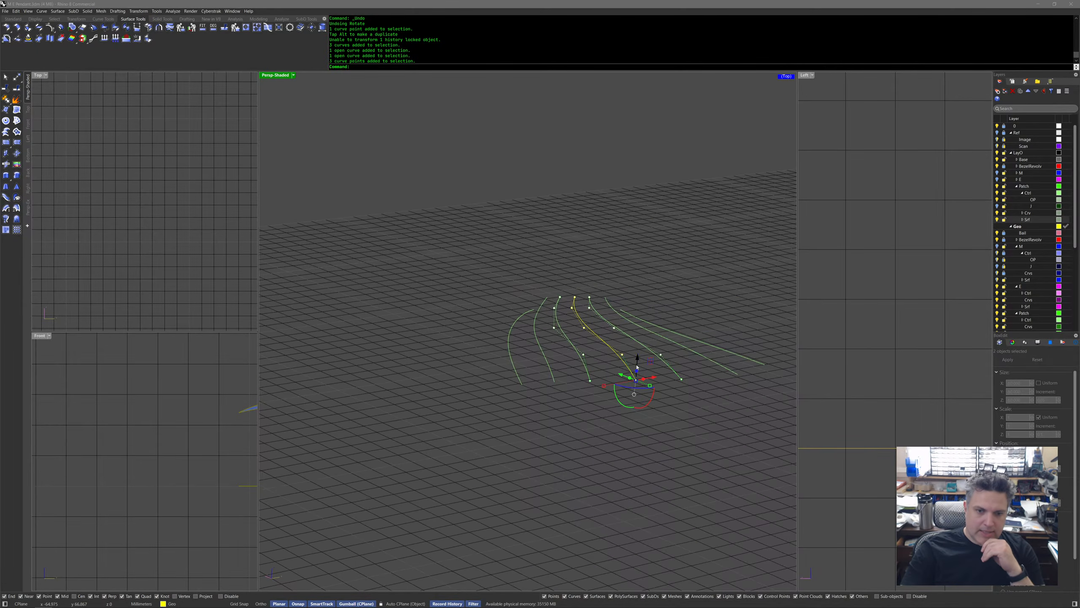
{"action": "left_click_drag", "start_coordinate": [578, 364], "coordinate": [681, 343]}
{"action": "right_click_drag", "start_coordinate": [680, 344], "coordinate": [669, 430]}
{"action": "left_click_drag", "start_coordinate": [548, 432], "coordinate": [677, 468]}
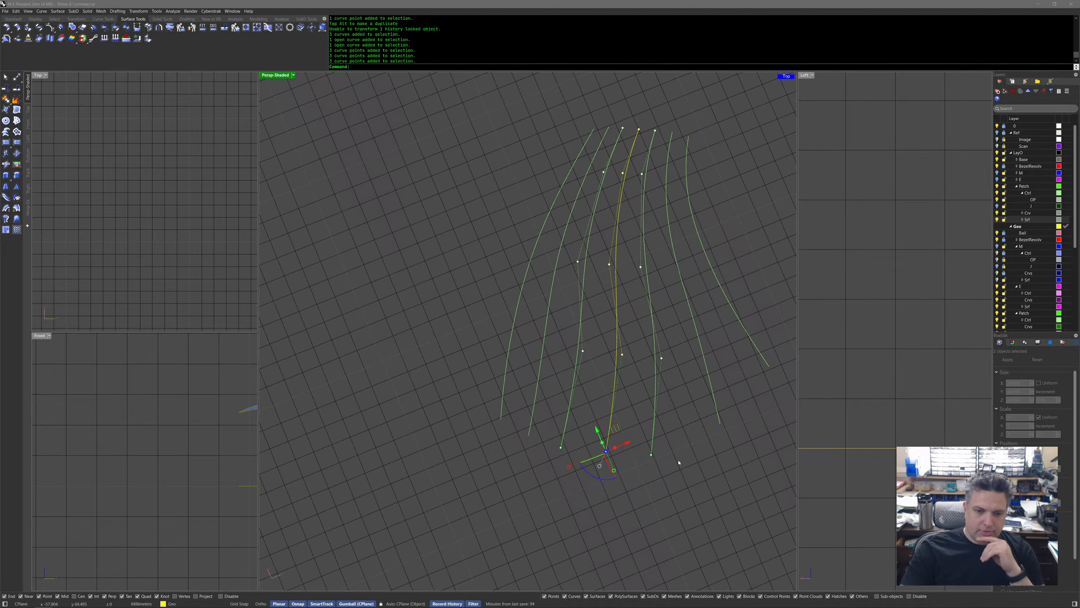
{"action": "left_click_drag", "start_coordinate": [573, 341], "coordinate": [697, 368]}
{"action": "left_click_drag", "start_coordinate": [564, 256], "coordinate": [651, 274]}
{"action": "right_click_drag", "start_coordinate": [651, 274], "coordinate": [669, 298]}
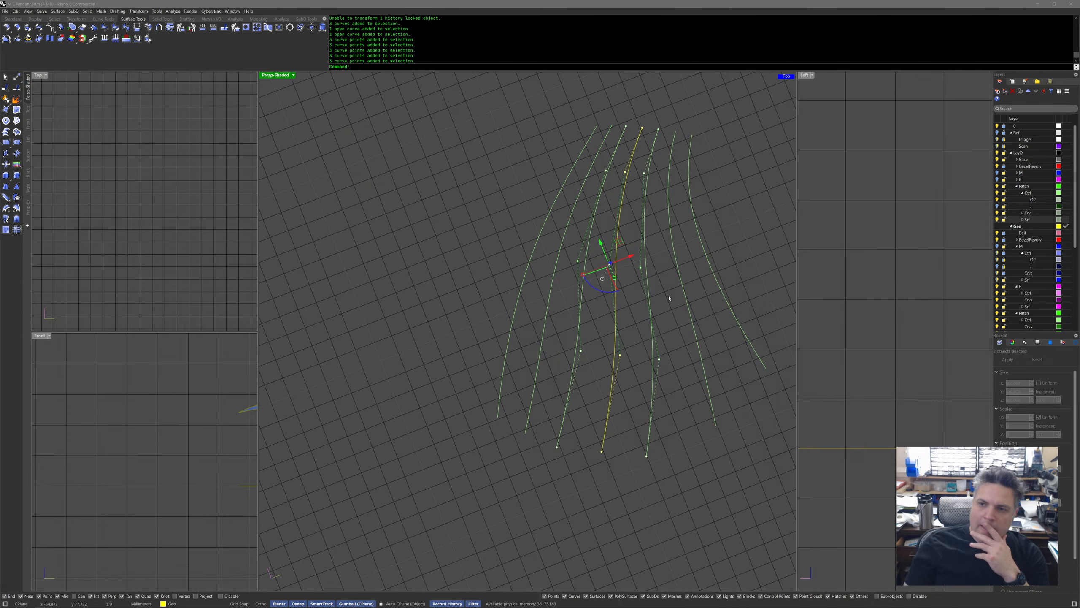
{"action": "key", "text": "Escape"}
{"action": "key", "text": "Escape"}
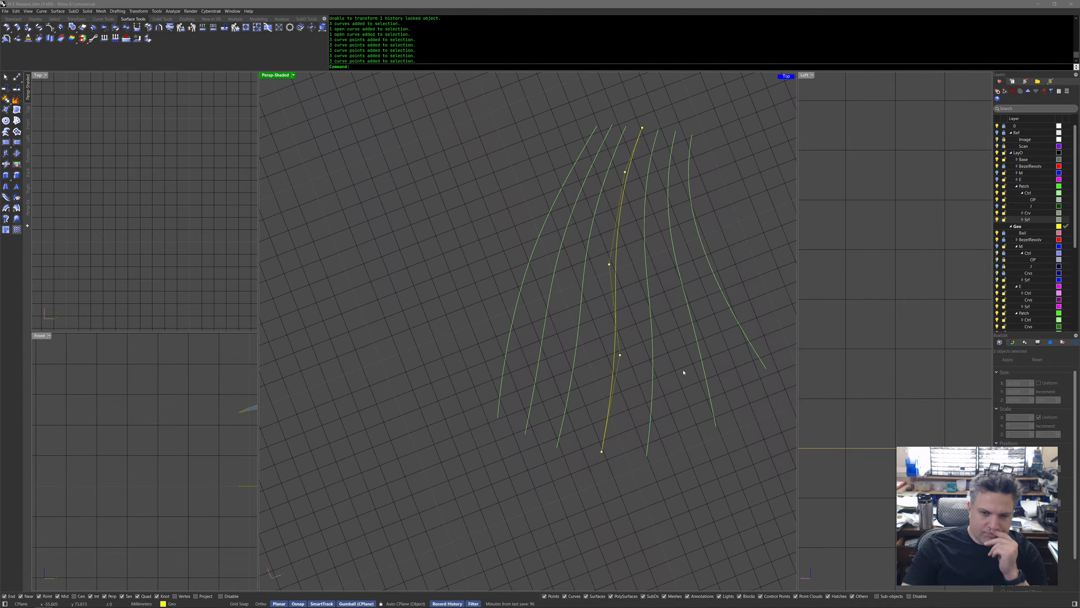
{"action": "left_click_drag", "start_coordinate": [685, 372], "coordinate": [569, 380]}
{"action": "right_click_drag", "start_coordinate": [638, 447], "coordinate": [625, 420]}
{"action": "key", "text": "Escape"}
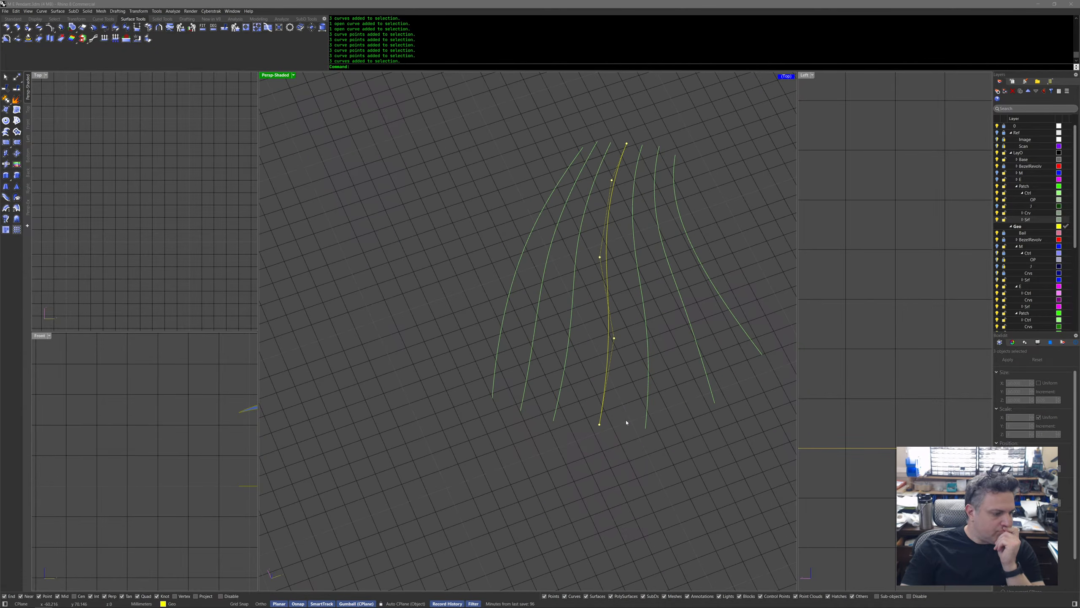
{"action": "left_click", "coordinate": [709, 381]}
{"action": "left_click", "coordinate": [694, 418]}
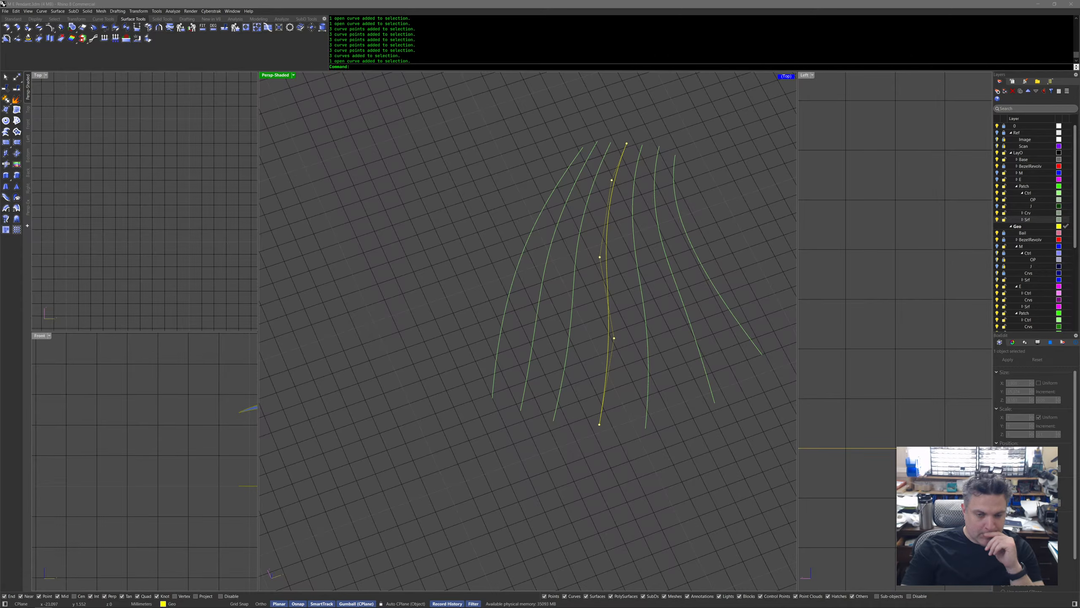
Copy and paste all seven lengthwise curves, placing one set aside from the other.
{"action": "right_click_drag", "start_coordinate": [656, 497], "coordinate": [665, 475]}
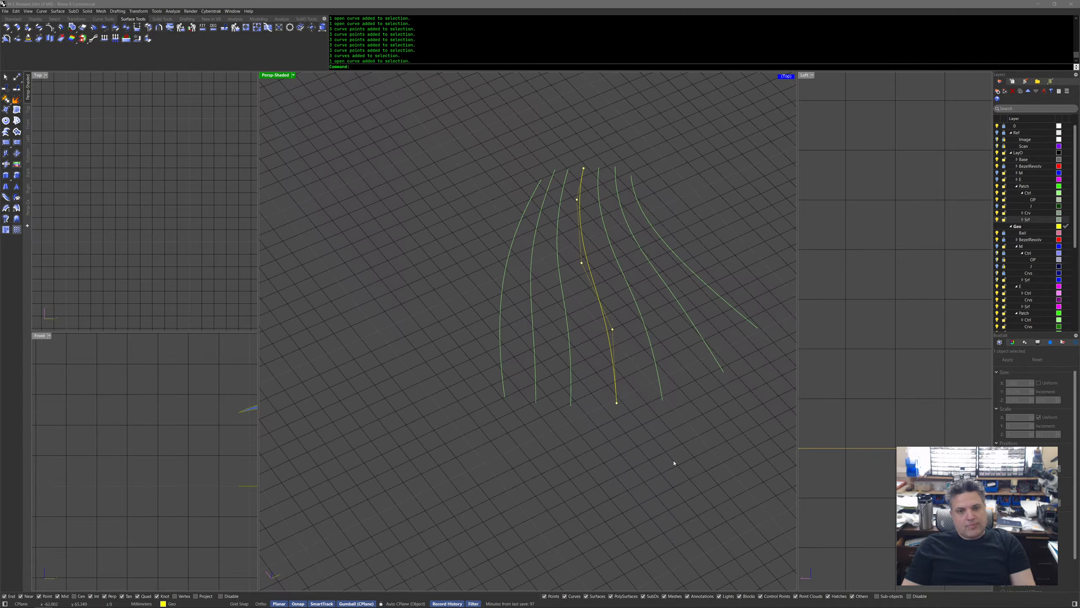
{"action": "left_click_drag", "start_coordinate": [741, 229], "coordinate": [427, 313]}
{"action": "key", "text": "ctrl+c"}
{"action": "key", "text": "ctrl+v"}
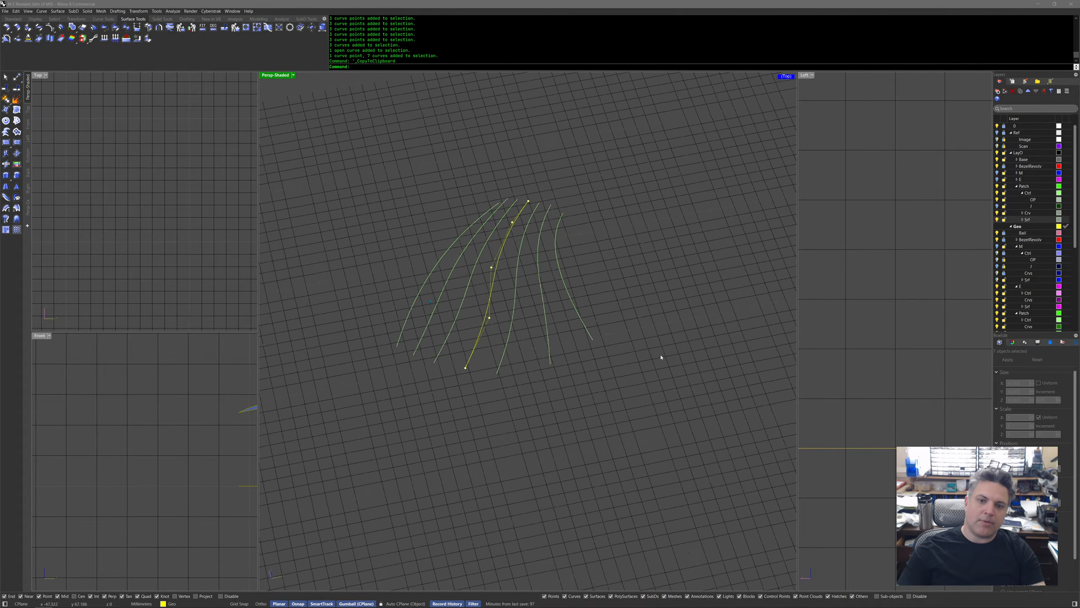
{"action": "left_click_drag", "start_coordinate": [358, 276], "coordinate": [696, 393]}
{"action": "left_click", "coordinate": [695, 395]}
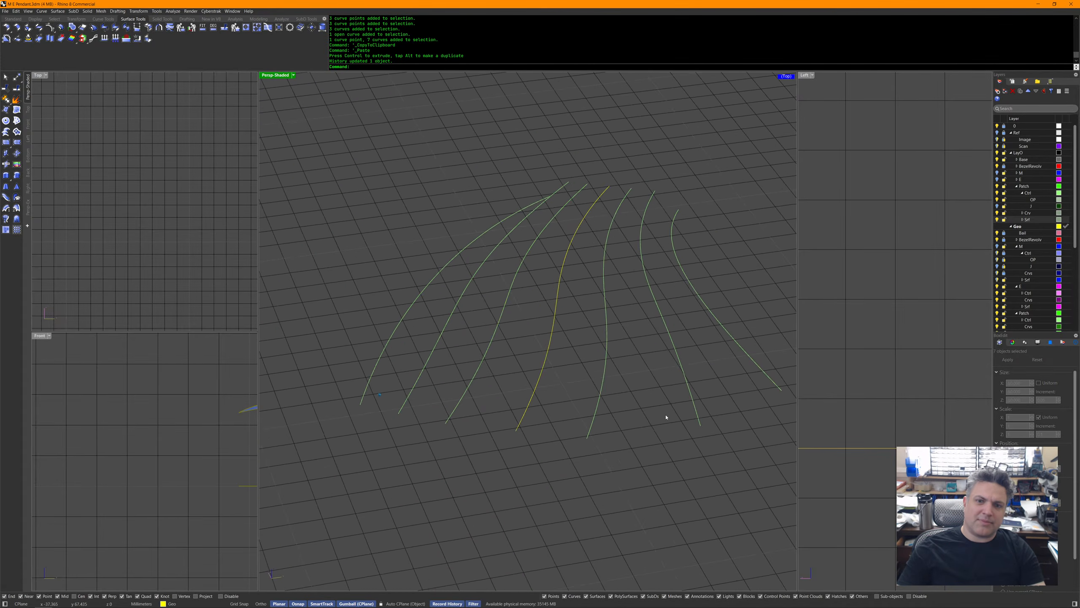
Draw a crosswise control-point curve through the wide-end endpoints of the middle curve and the three curves to its right.
{"action": "middle_click", "coordinate": [617, 427]}
{"action": "middle_click", "coordinate": [617, 427]}
{"action": "left_click", "coordinate": [583, 388]}
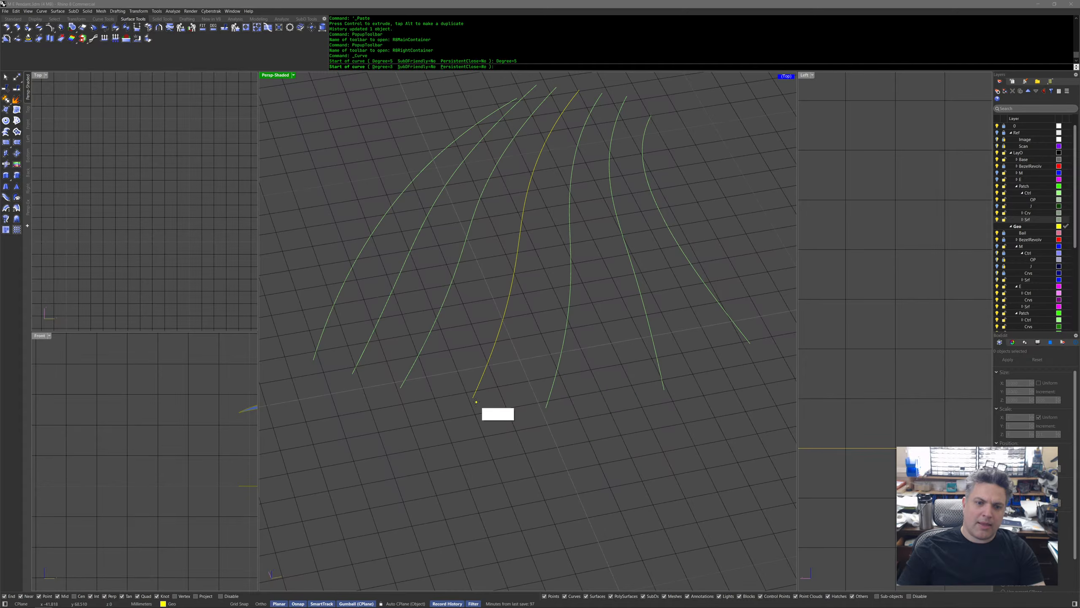
{"action": "left_click", "coordinate": [473, 398]}
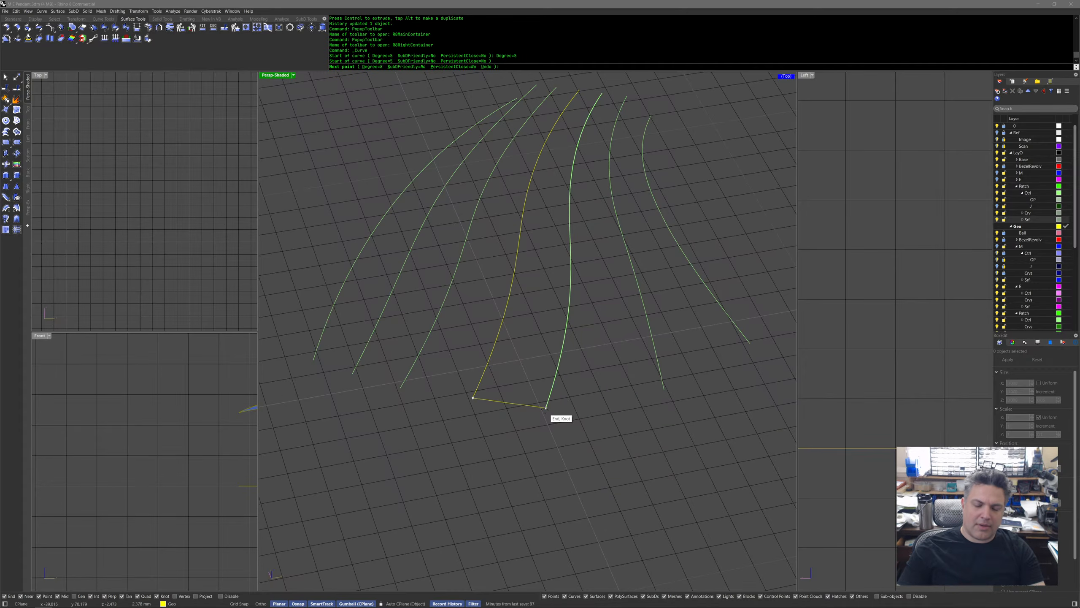
{"action": "left_click", "coordinate": [546, 408]}
{"action": "left_click", "coordinate": [663, 389]}
{"action": "left_click", "coordinate": [744, 348]}
{"action": "right_click", "coordinate": [747, 342]}
Show the control points of the middle and right-hand curves and draw a crosswise curve through their third points from the narrow end.
{"action": "right_click_drag", "start_coordinate": [747, 342], "coordinate": [526, 305]}
{"action": "left_click_drag", "start_coordinate": [706, 298], "coordinate": [506, 308]}
{"action": "middle_click", "coordinate": [516, 298]}
{"action": "left_click", "coordinate": [521, 295]}
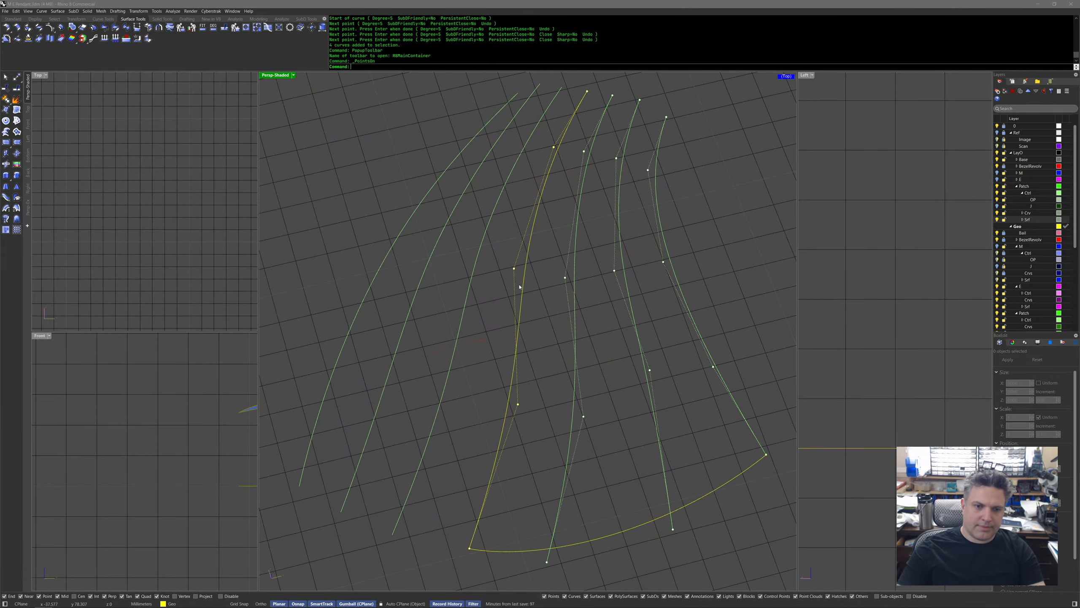
{"action": "right_click", "coordinate": [520, 292]}
{"action": "left_click", "coordinate": [515, 269]}
{"action": "left_click", "coordinate": [566, 278]}
{"action": "left_click", "coordinate": [614, 271]}
{"action": "left_click", "coordinate": [663, 262]}
{"action": "right_click", "coordinate": [663, 262]}
Draw a crosswise curve through the narrow-end endpoints of the middle curve and the three curves to its right.
{"action": "right_click_drag", "start_coordinate": [612, 79], "coordinate": [612, 164], "text": "shift"}
{"action": "right_click", "coordinate": [598, 183]}
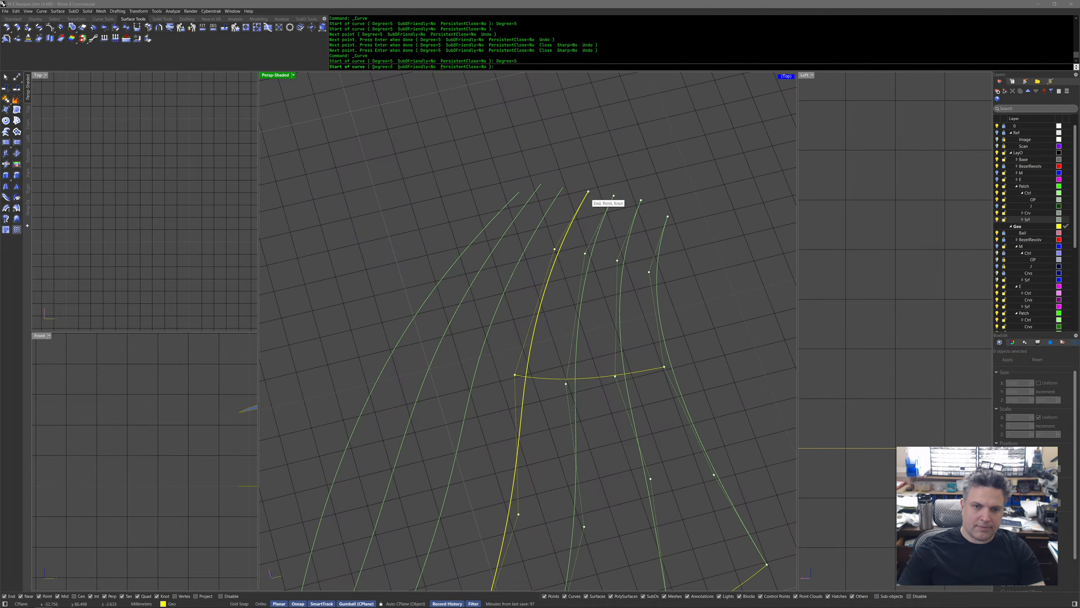
{"action": "left_click", "coordinate": [589, 191]}
{"action": "left_click", "coordinate": [613, 196]}
{"action": "left_click", "coordinate": [641, 200]}
{"action": "left_click", "coordinate": [667, 216]}
{"action": "right_click", "coordinate": [667, 216]}
Draw a crosswise curve through the narrow-end endpoints of the three left-hand curves and the middle curve.
{"action": "right_click", "coordinate": [584, 186]}
{"action": "left_click", "coordinate": [593, 188]}
{"action": "left_click", "coordinate": [617, 184]}
{"action": "left_click", "coordinate": [639, 187]}
{"action": "left_click", "coordinate": [664, 192]}
{"action": "right_click", "coordinate": [664, 192]}
Show the control points of the three left-hand lengthwise curves.
{"action": "right_click_drag", "start_coordinate": [655, 213], "coordinate": [619, 253]}
{"action": "scroll", "coordinate": [619, 253], "scroll_direction": "down", "scroll_amount": 2}
{"action": "right_click", "coordinate": [577, 262]}
{"action": "key", "text": "Escape"}
{"action": "left_click_drag", "start_coordinate": [627, 298], "coordinate": [493, 299]}
{"action": "middle_click", "coordinate": [493, 305]}
{"action": "left_click", "coordinate": [458, 330]}
Draw a crosswise curve through the wide-end endpoints of the three left-hand curves and the middle curve.
{"action": "right_click", "coordinate": [492, 445]}
{"action": "left_click", "coordinate": [480, 434]}
{"action": "left_click", "coordinate": [522, 450]}
{"action": "left_click", "coordinate": [571, 464]}
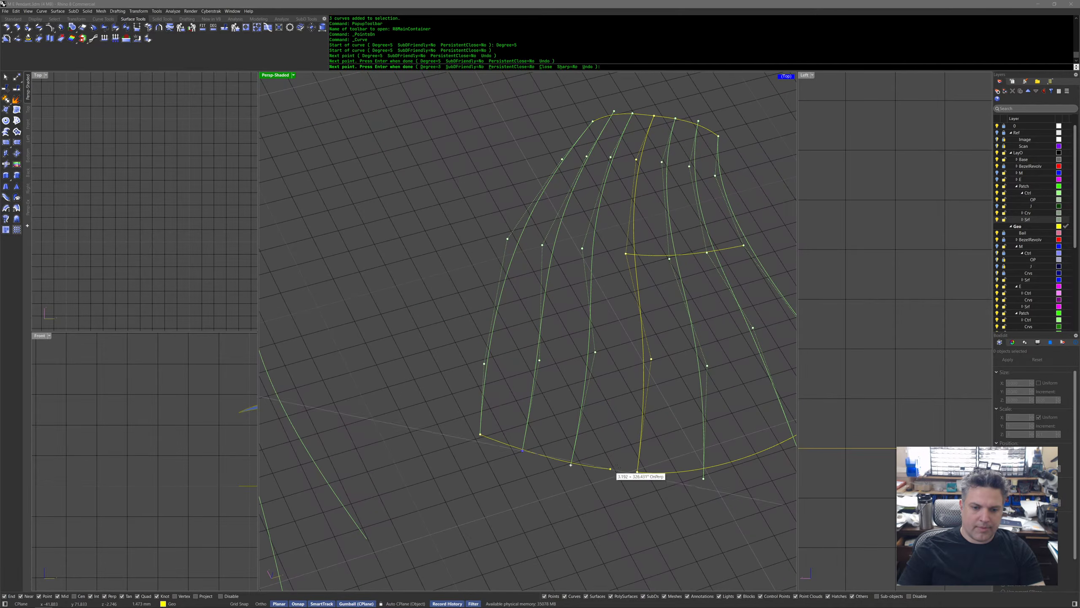
{"action": "left_click", "coordinate": [637, 471]}
{"action": "right_click", "coordinate": [588, 369]}
Draw a crosswise curve through the third control points of the three left-hand curves and the middle curve.
{"action": "right_click_drag", "start_coordinate": [520, 216], "coordinate": [516, 253]}
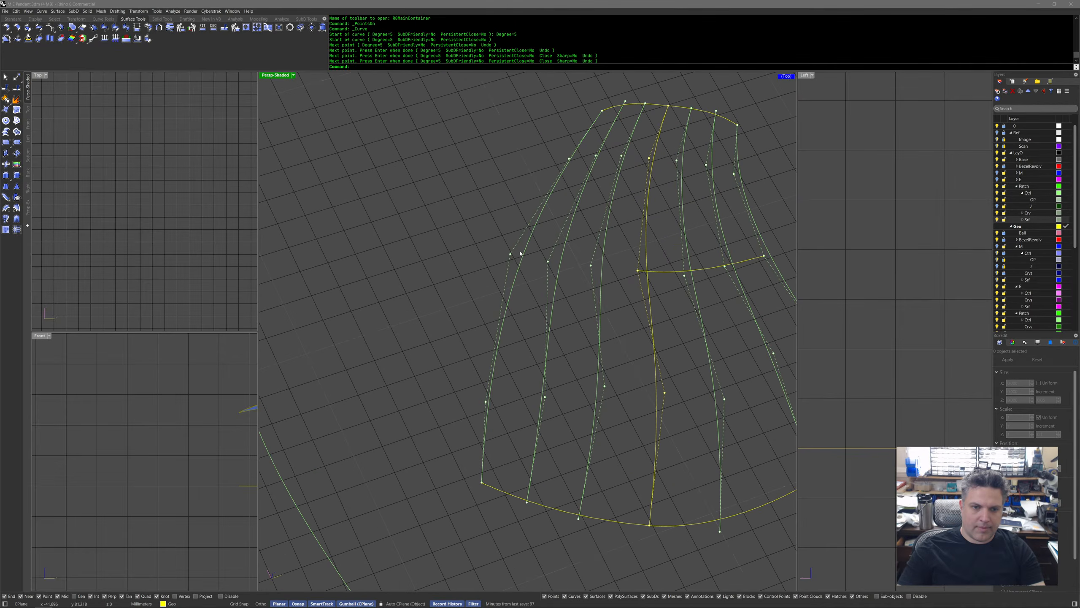
{"action": "right_click", "coordinate": [512, 254]}
{"action": "left_click", "coordinate": [511, 254]}
{"action": "left_click", "coordinate": [548, 261]}
{"action": "left_click", "coordinate": [590, 265]}
{"action": "left_click", "coordinate": [637, 270]}
{"action": "right_click", "coordinate": [621, 307]}
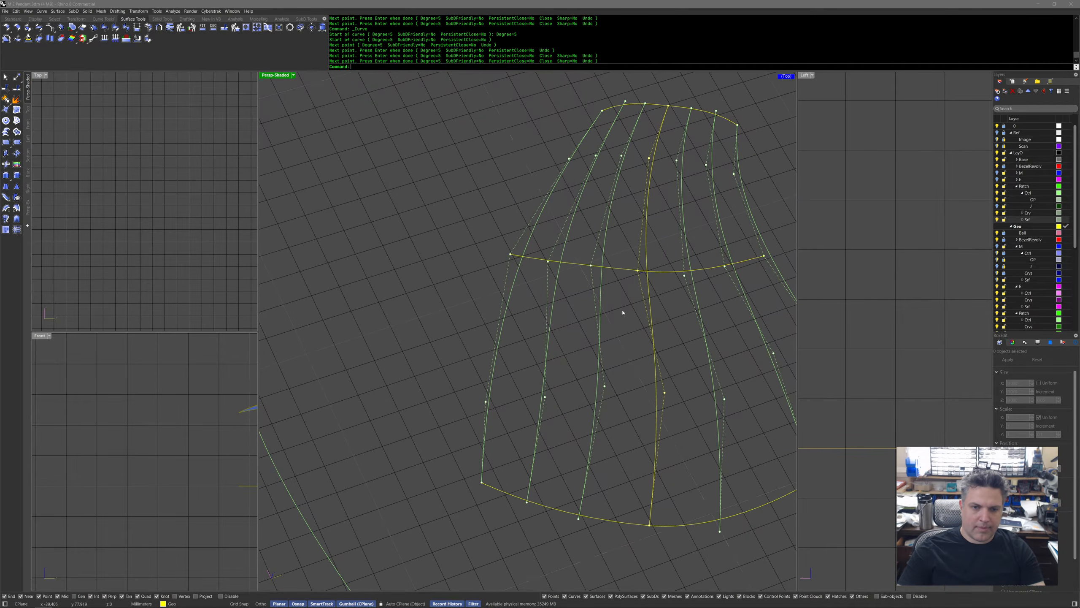
Show the control points of the two crosswise curves through the third row and turn on the snappy gumball.
{"action": "left_click", "coordinate": [634, 279]}
{"action": "left_click", "coordinate": [602, 276], "text": "shift"}
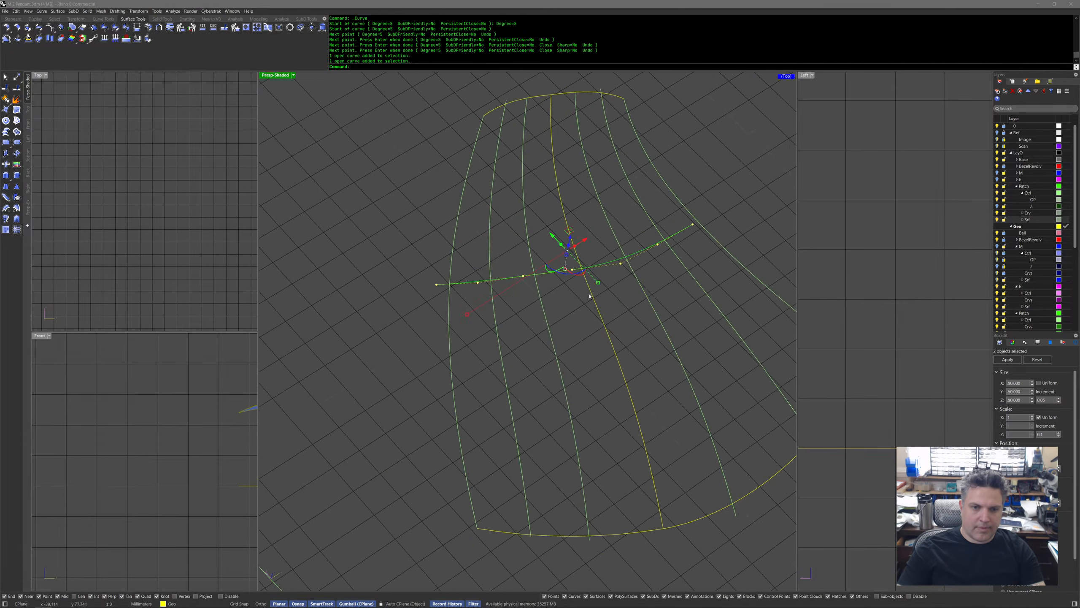
{"action": "middle_click", "coordinate": [588, 294]}
{"action": "left_click", "coordinate": [553, 321]}
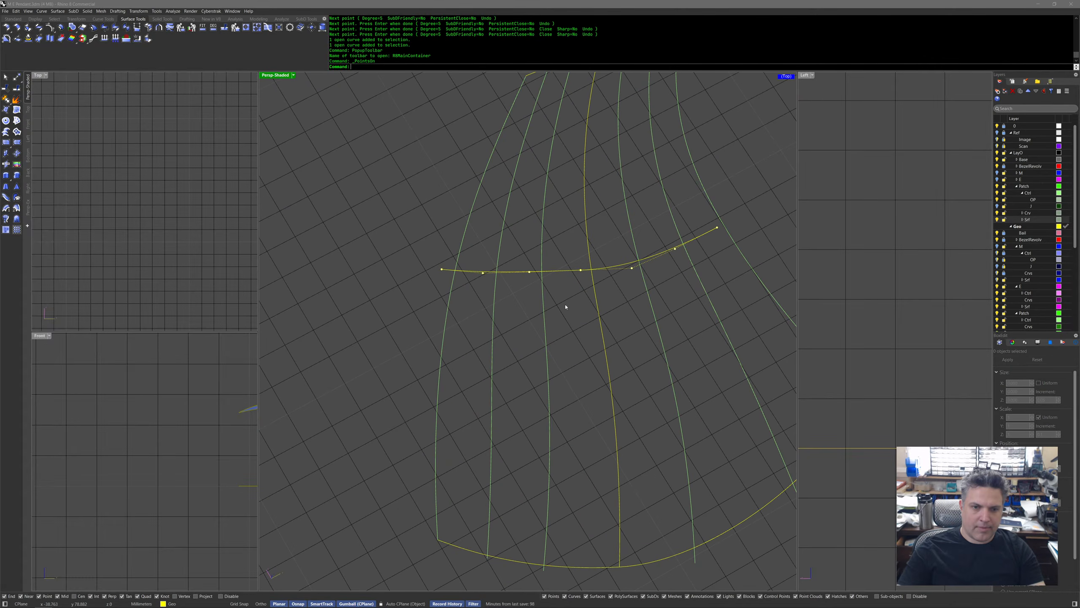
{"action": "key", "text": "F4"}
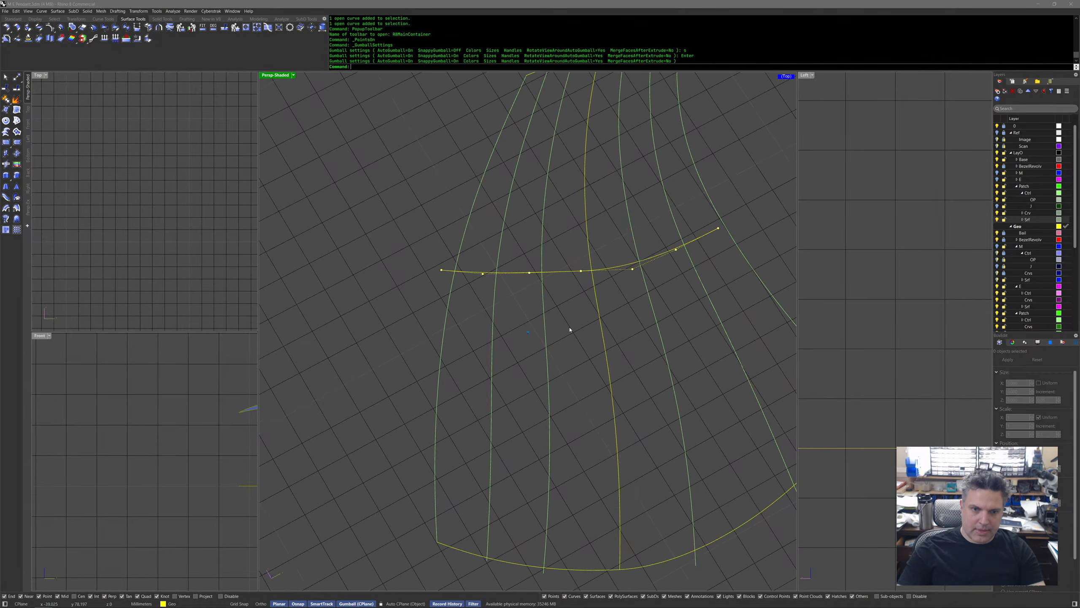
Snap the control points of both third-row crosswise curves onto the lengthwise curves they belong to.
{"action": "left_click_drag", "start_coordinate": [574, 261], "coordinate": [597, 270]}
{"action": "left_click_drag", "start_coordinate": [731, 219], "coordinate": [758, 221]}
{"action": "left_click", "coordinate": [698, 251]}
{"action": "left_click_drag", "start_coordinate": [709, 248], "coordinate": [658, 269]}
{"action": "left_click", "coordinate": [646, 271]}
{"action": "left_click", "coordinate": [531, 271]}
{"action": "left_click_drag", "start_coordinate": [532, 270], "coordinate": [547, 270]}
{"action": "left_click_drag", "start_coordinate": [476, 251], "coordinate": [497, 267]}
{"action": "left_click_drag", "start_coordinate": [428, 246], "coordinate": [447, 265]}
{"action": "left_click", "coordinate": [539, 298]}
{"action": "scroll", "coordinate": [625, 311], "scroll_direction": "up", "scroll_amount": 3}
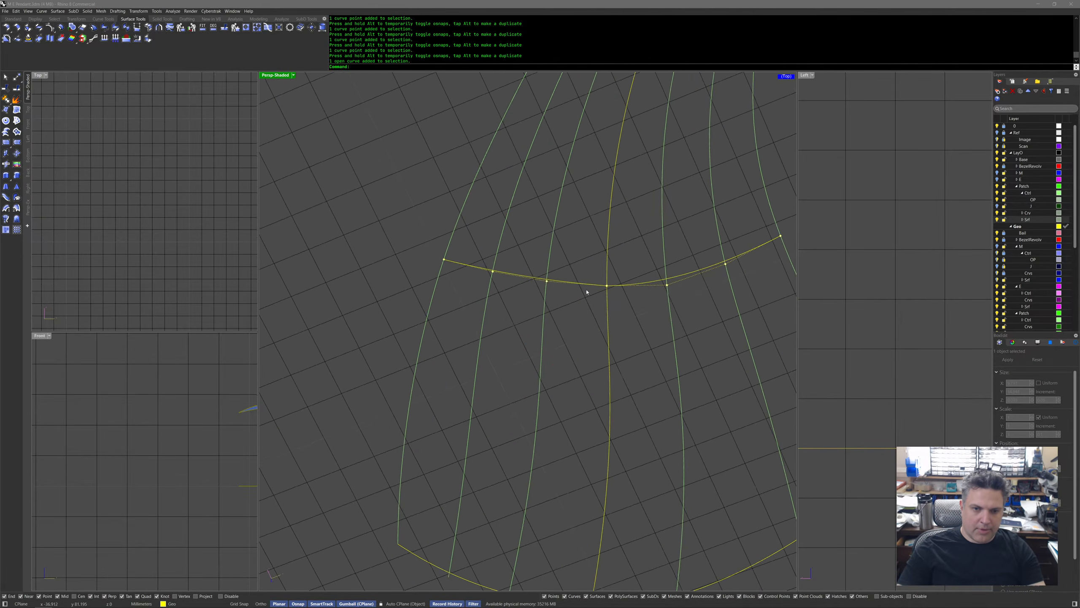
Shift the control point just left of the two crosswise curves' shared endpoint in plan view to smooth their junction.
{"action": "right_click_drag", "start_coordinate": [604, 332], "coordinate": [516, 316]}
{"action": "left_click", "coordinate": [137, 194]}
{"action": "scroll", "coordinate": [91, 189], "scroll_direction": "down", "scroll_amount": 5}
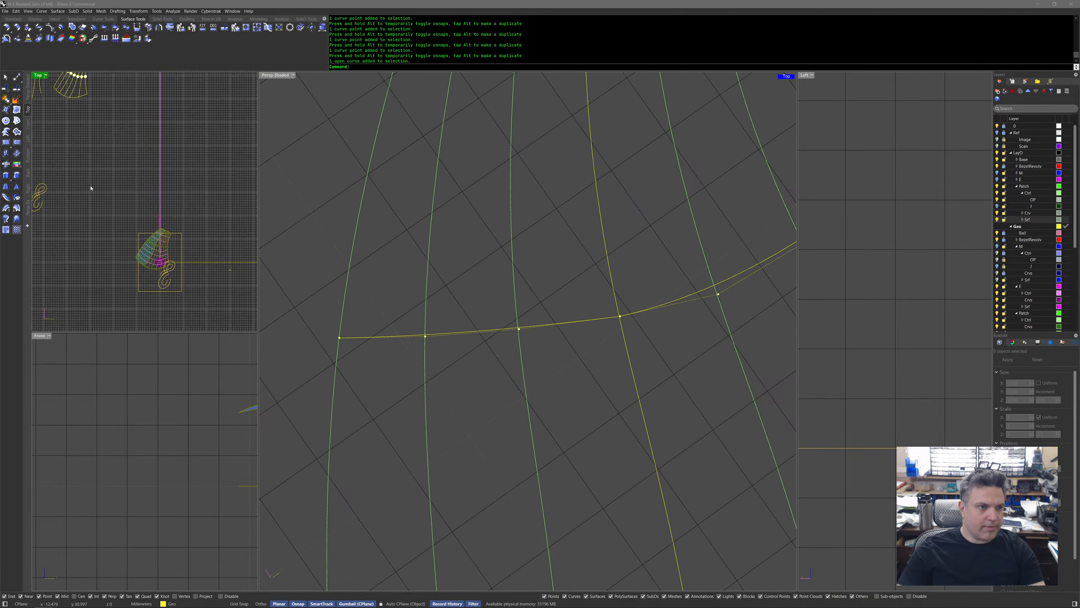
{"action": "scroll", "coordinate": [91, 187], "scroll_direction": "up", "scroll_amount": 5}
{"action": "scroll", "coordinate": [98, 202], "scroll_direction": "up", "scroll_amount": 6}
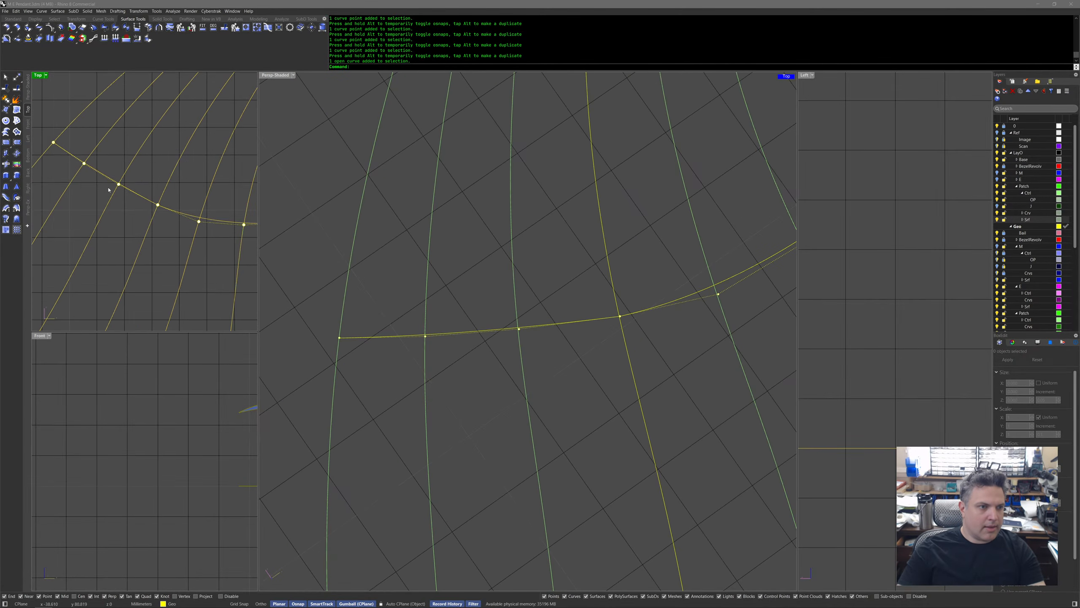
{"action": "left_click_drag", "start_coordinate": [133, 215], "coordinate": [111, 201]}
{"action": "left_click", "coordinate": [229, 245]}
{"action": "scroll", "coordinate": [232, 235], "scroll_direction": "up", "scroll_amount": 1}
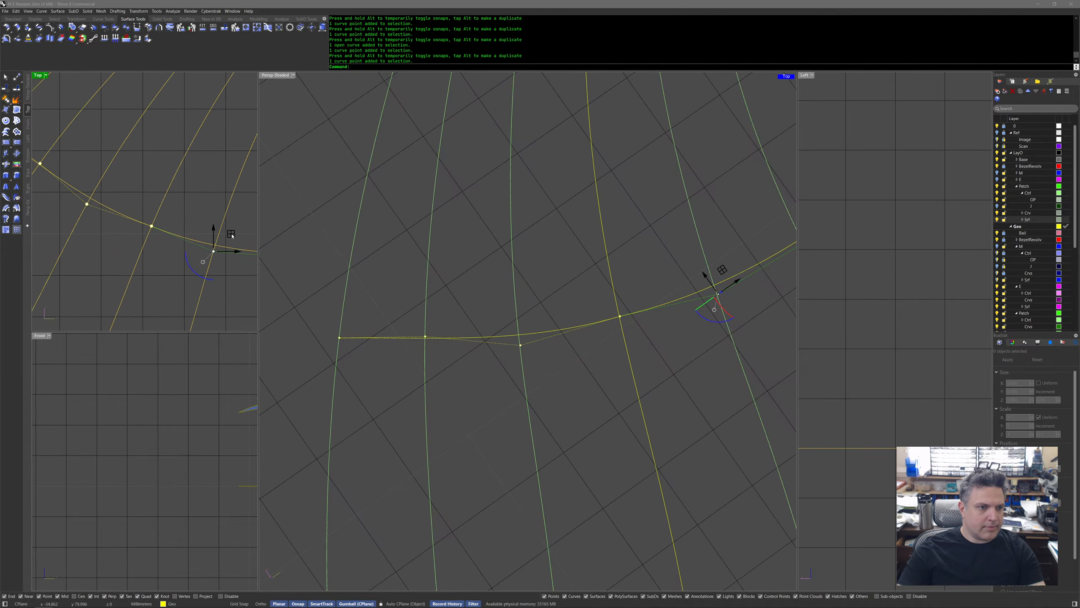
Draw a both-sides guide line centred on the third-row crosswise curves' shared endpoint, passing close to their adjacent control points in plan view.
{"action": "middle_click", "coordinate": [170, 209]}
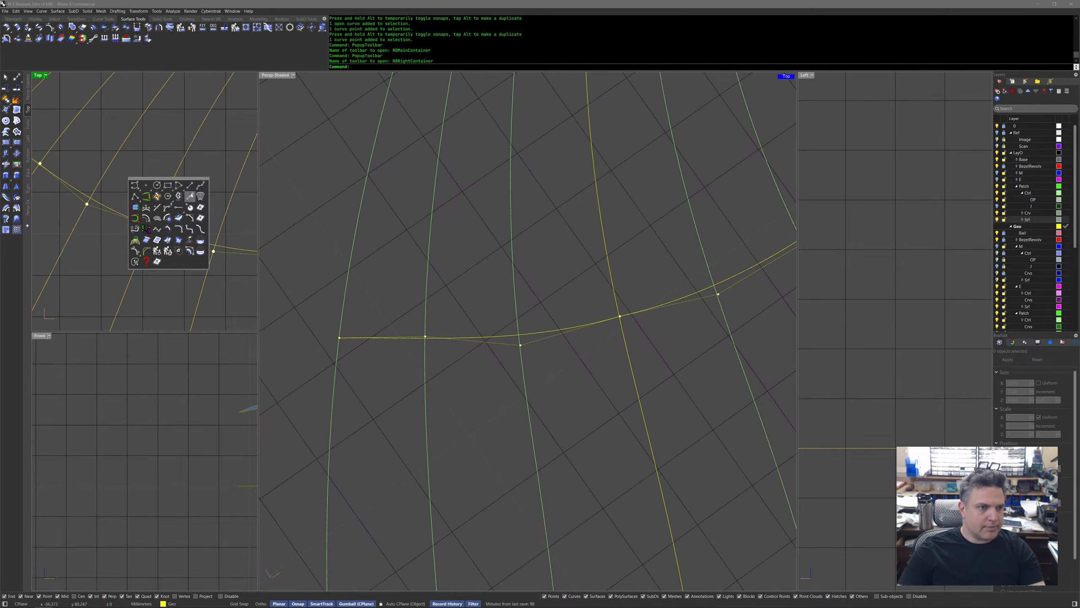
{"action": "right_click", "coordinate": [188, 196]}
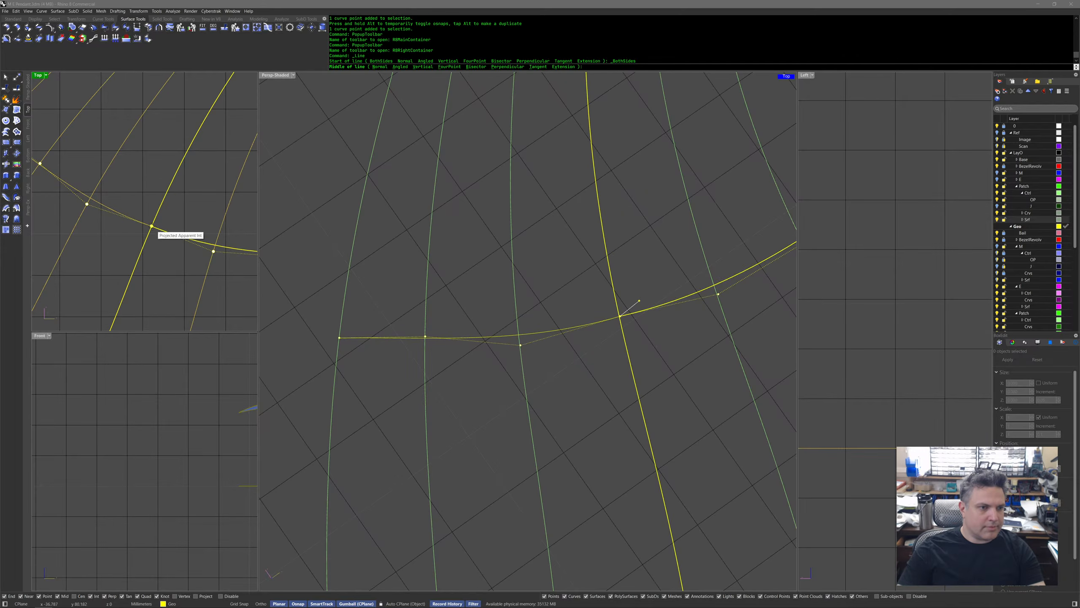
{"action": "left_click", "coordinate": [152, 226]}
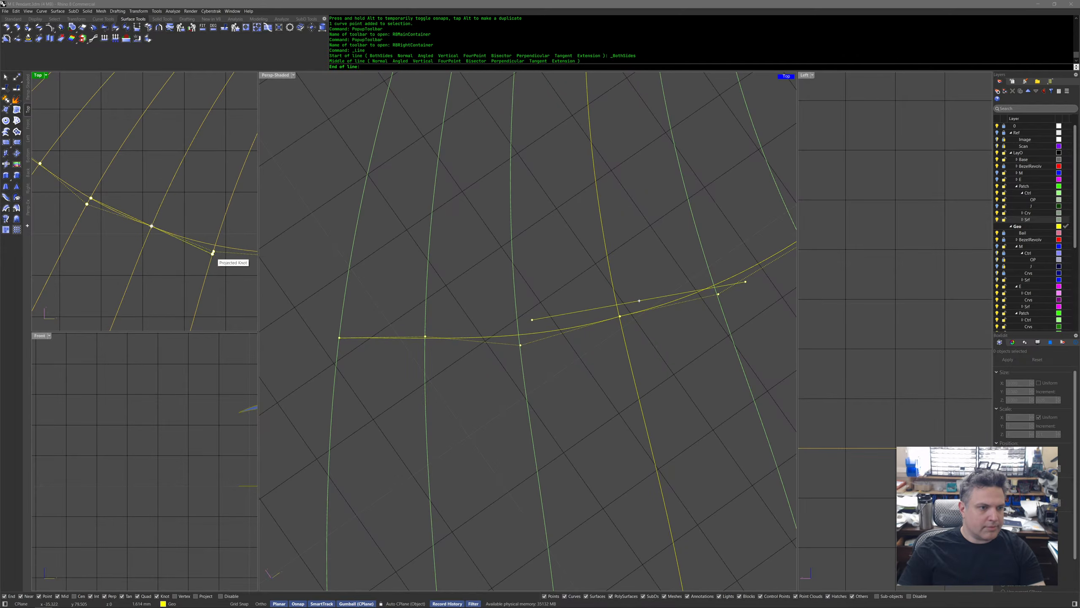
{"action": "key", "text": "alt"}
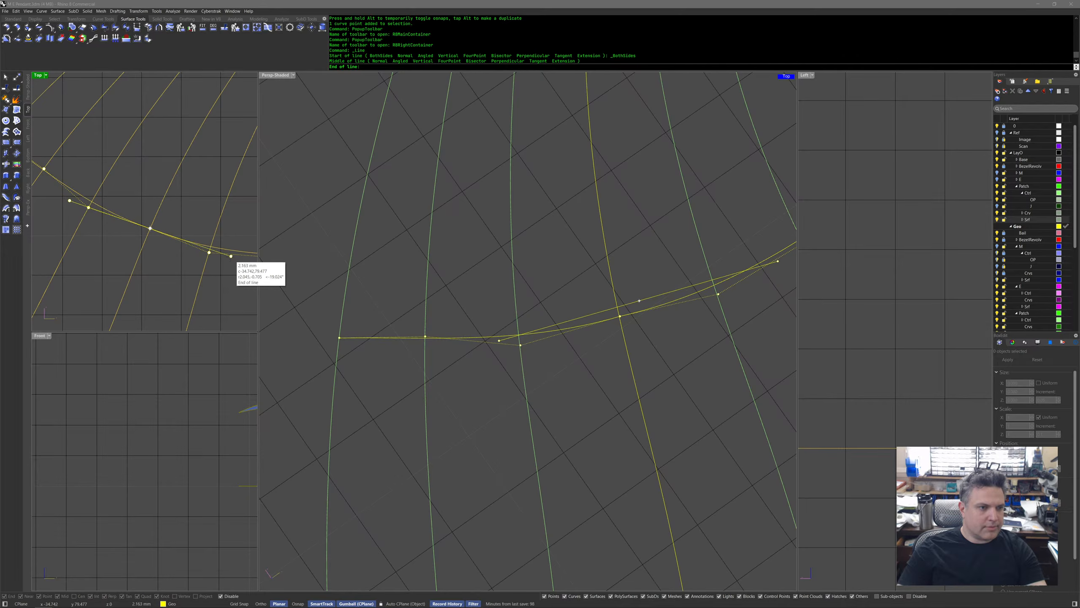
{"action": "left_click", "coordinate": [209, 252]}
Move the third-row control points on both sides of the shared endpoint onto the guide line.
{"action": "scroll", "coordinate": [210, 261], "scroll_direction": "up", "scroll_amount": 4}
{"action": "left_click_drag", "start_coordinate": [200, 272], "coordinate": [141, 256]}
{"action": "key", "text": "Escape"}
{"action": "scroll", "coordinate": [150, 265], "scroll_direction": "down", "scroll_amount": 5}
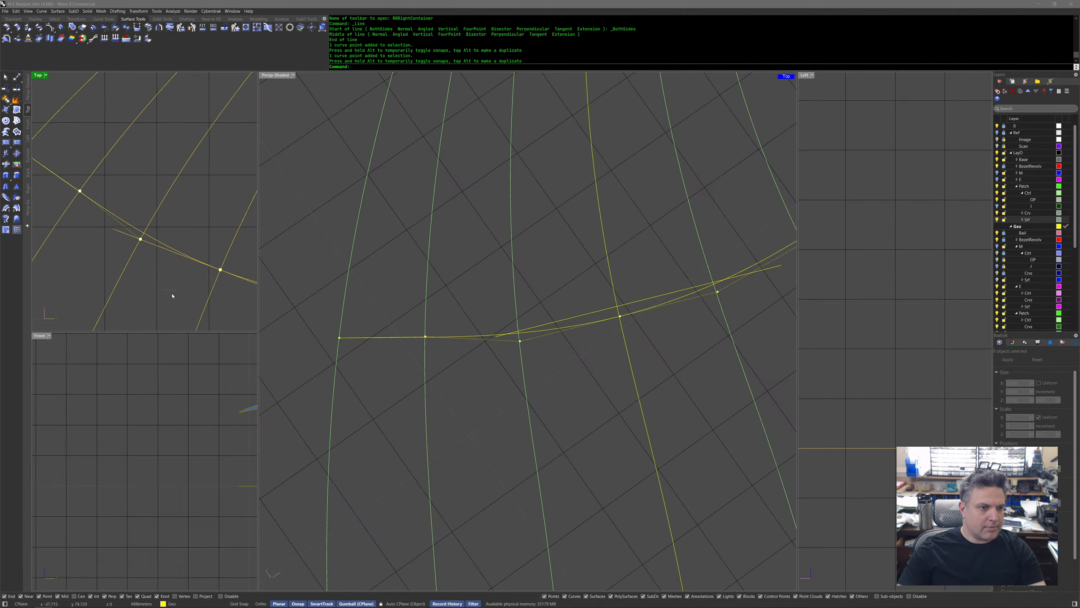
Draw a both-sides guide line in plan view centred on the shared endpoint of the two bottom edge curves.
{"action": "right_click_drag", "start_coordinate": [159, 234], "coordinate": [141, 266]}
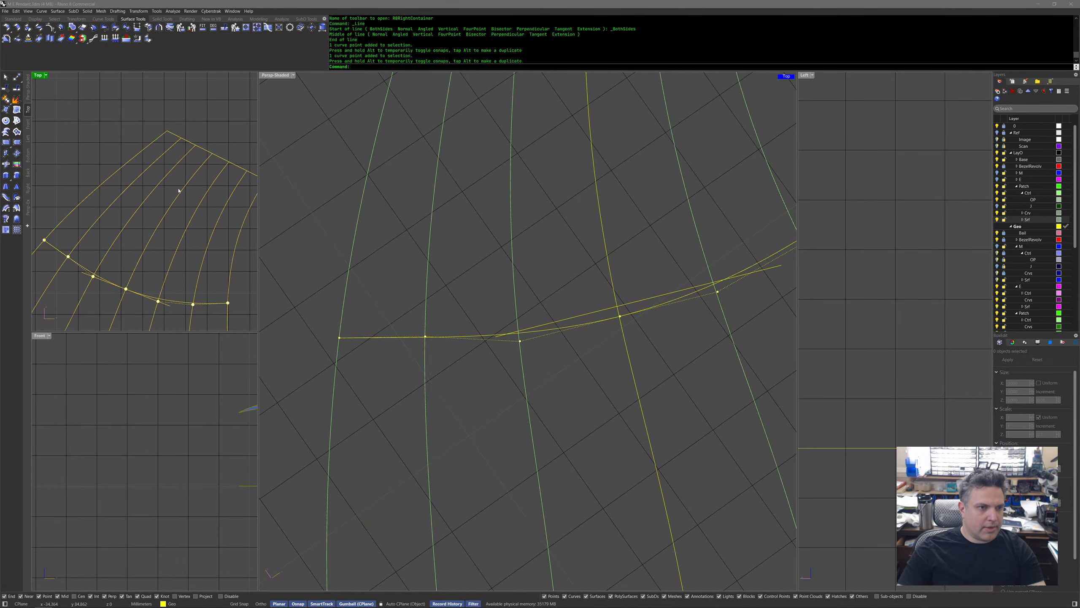
{"action": "left_click_drag", "start_coordinate": [218, 151], "coordinate": [187, 174]}
{"action": "scroll", "coordinate": [188, 174], "scroll_direction": "down", "scroll_amount": 3}
{"action": "right_click_drag", "start_coordinate": [186, 204], "coordinate": [233, 79]}
{"action": "key", "text": "Escape"}
{"action": "left_click", "coordinate": [141, 262]}
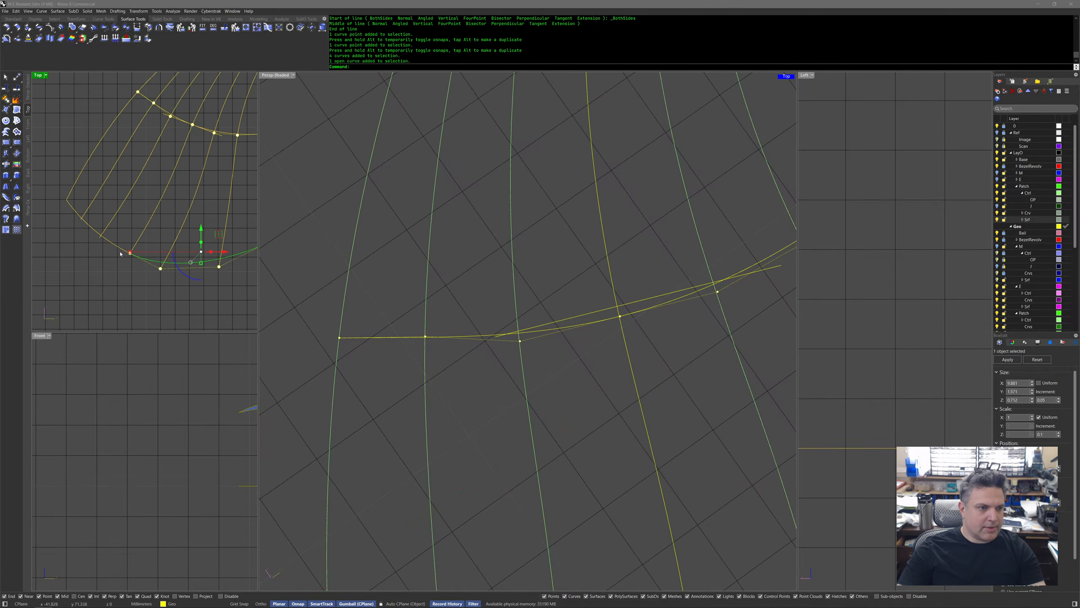
{"action": "left_click", "coordinate": [121, 251], "text": "shift"}
{"action": "scroll", "coordinate": [121, 256], "scroll_direction": "up", "scroll_amount": 6}
{"action": "right_click_drag", "start_coordinate": [122, 260], "coordinate": [127, 284]}
{"action": "key", "text": "Escape"}
{"action": "middle_click", "coordinate": [127, 284]}
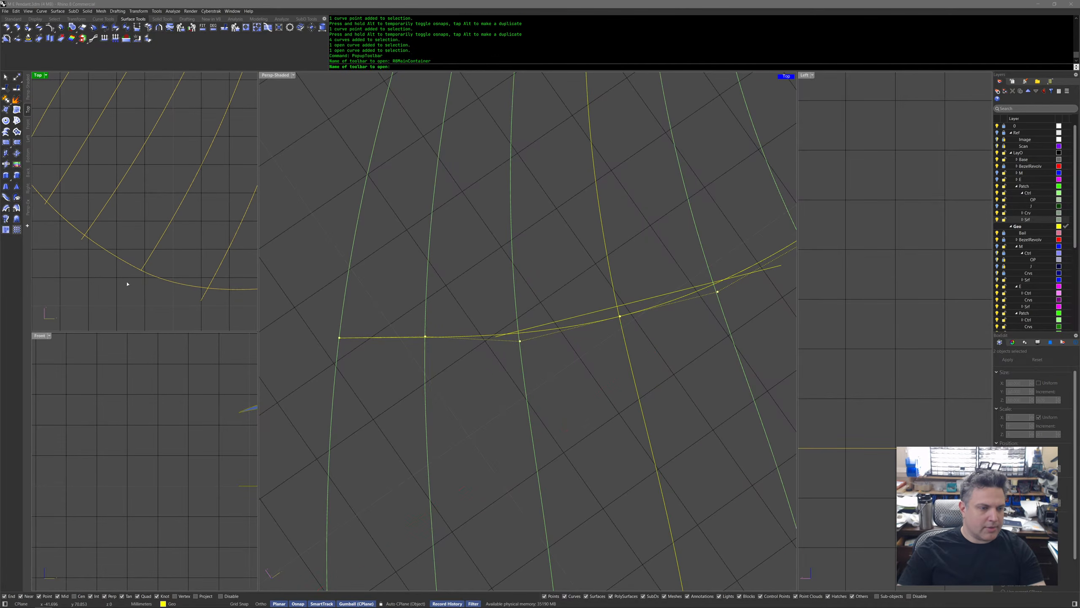
{"action": "left_click", "coordinate": [144, 253]}
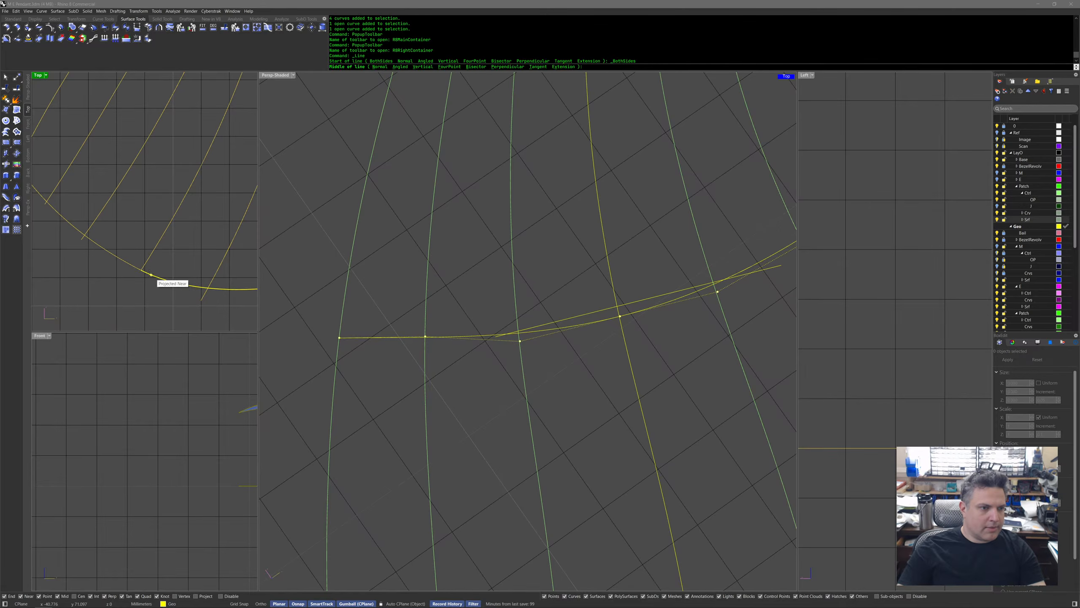
{"action": "left_click", "coordinate": [142, 269]}
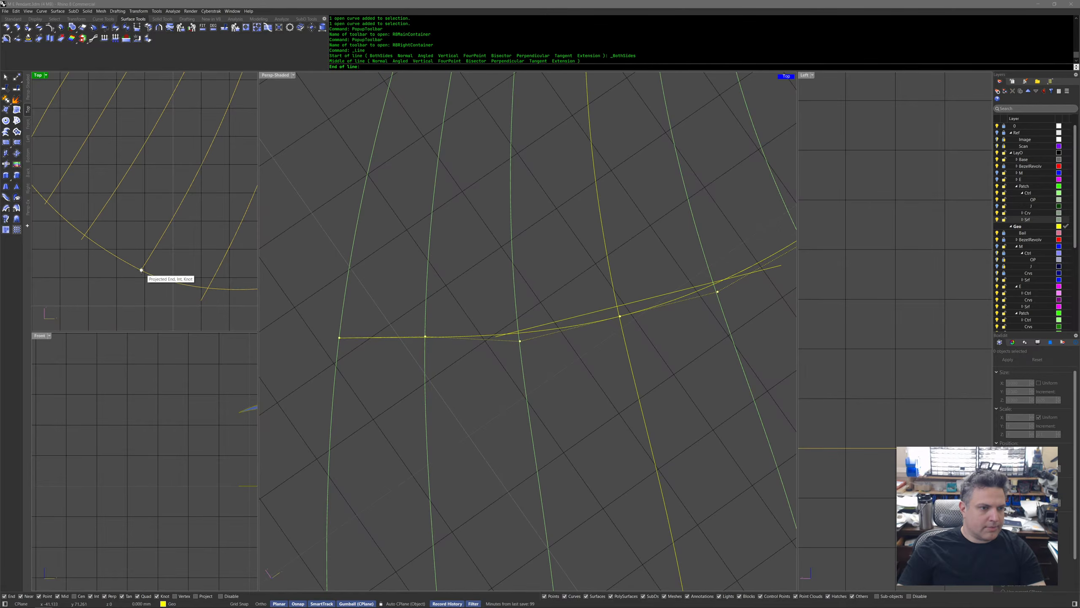
{"action": "left_click", "coordinate": [211, 306]}
{"action": "left_click", "coordinate": [215, 289]}
Move the left bottom edge curve's control point beside the junction onto the bottom guide line.
{"action": "right_click_drag", "start_coordinate": [208, 291], "coordinate": [193, 297]}
{"action": "mouse_move", "coordinate": [79, 270]}
{"action": "right_mouse_down"}
{"action": "mouse_move", "coordinate": [121, 280]}
{"action": "mouse_move", "coordinate": [78, 288]}
{"action": "right_mouse_up"}
{"action": "key", "text": "Escape"}
{"action": "left_click", "coordinate": [98, 242]}
{"action": "scroll", "coordinate": [81, 273], "scroll_direction": "up", "scroll_amount": 1}
{"action": "left_click", "coordinate": [108, 266]}
{"action": "scroll", "coordinate": [137, 261], "scroll_direction": "up", "scroll_amount": 3}
{"action": "mouse_move", "coordinate": [88, 271]}
{"action": "left_mouse_down"}
{"action": "mouse_move", "coordinate": [137, 249]}
{"action": "mouse_move", "coordinate": [94, 274]}
{"action": "left_mouse_up"}
Move the right bottom edge curve's control point beside the junction onto the bottom guide line.
{"action": "scroll", "coordinate": [127, 323], "scroll_direction": "down", "scroll_amount": 1}
{"action": "right_click_drag", "start_coordinate": [128, 323], "coordinate": [111, 299]}
{"action": "right_click_drag", "start_coordinate": [208, 326], "coordinate": [93, 294]}
{"action": "left_click", "coordinate": [173, 271]}
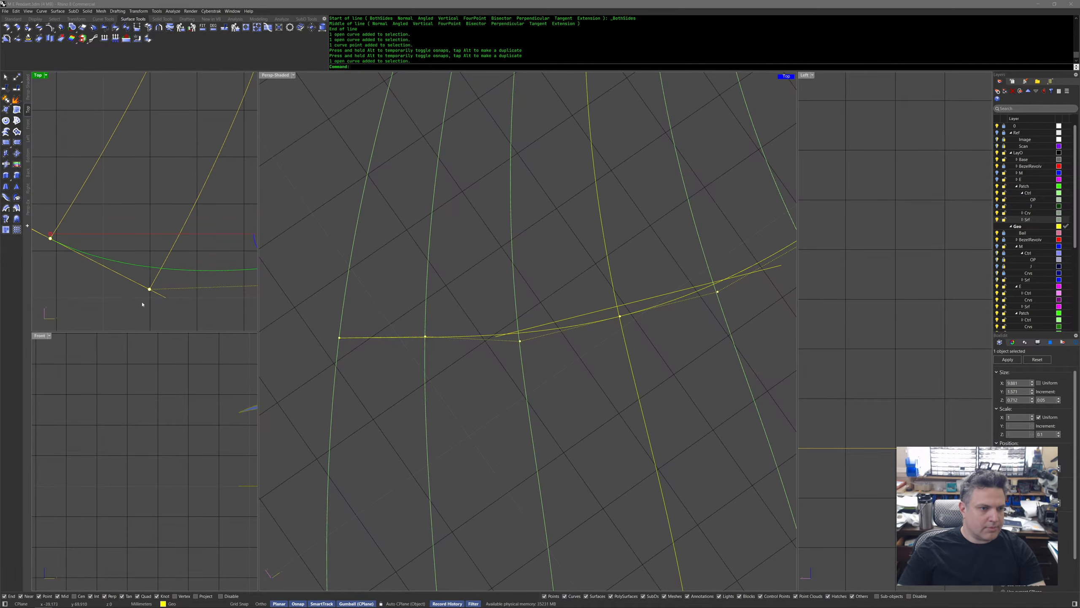
{"action": "left_click_drag", "start_coordinate": [137, 293], "coordinate": [176, 279]}
{"action": "right_click_drag", "start_coordinate": [177, 282], "coordinate": [168, 265]}
{"action": "mouse_move", "coordinate": [141, 271]}
{"action": "left_mouse_down"}
{"action": "mouse_move", "coordinate": [187, 252]}
{"action": "mouse_move", "coordinate": [148, 276]}
{"action": "left_mouse_up"}
Create the lower-right patch with Sweep2, using the middle and right lengthwise curves as rails and the bottom and third-row curves as sections.
{"action": "scroll", "coordinate": [173, 274], "scroll_direction": "down", "scroll_amount": 7}
{"action": "right_click_drag", "start_coordinate": [212, 293], "coordinate": [181, 258]}
{"action": "right_click_drag", "start_coordinate": [175, 221], "coordinate": [178, 258]}
{"action": "left_click", "coordinate": [178, 258]}
{"action": "mouse_move", "coordinate": [462, 335]}
{"action": "right_mouse_down"}
{"action": "mouse_move", "coordinate": [443, 348]}
{"action": "mouse_move", "coordinate": [463, 319]}
{"action": "mouse_move", "coordinate": [610, 317]}
{"action": "mouse_move", "coordinate": [621, 346]}
{"action": "right_mouse_up"}
{"action": "scroll", "coordinate": [442, 348], "scroll_direction": "down", "scroll_amount": 7}
{"action": "middle_click", "coordinate": [620, 345]}
{"action": "middle_click", "coordinate": [619, 345]}
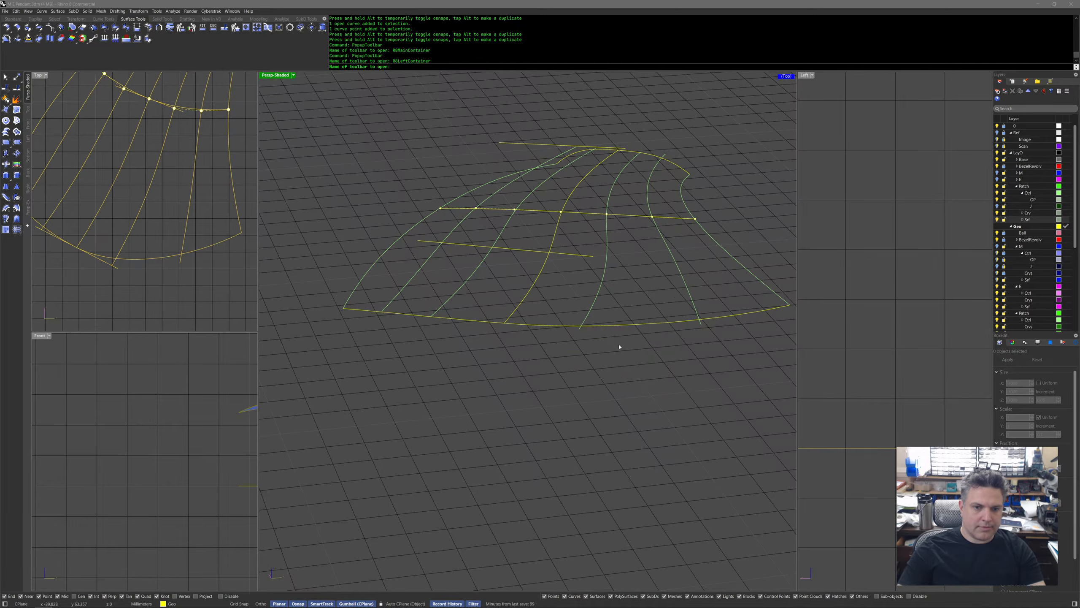
{"action": "left_click", "coordinate": [607, 305]}
{"action": "left_click", "coordinate": [516, 306]}
{"action": "right_click_drag", "start_coordinate": [581, 305], "coordinate": [729, 287]}
{"action": "left_click", "coordinate": [762, 285]}
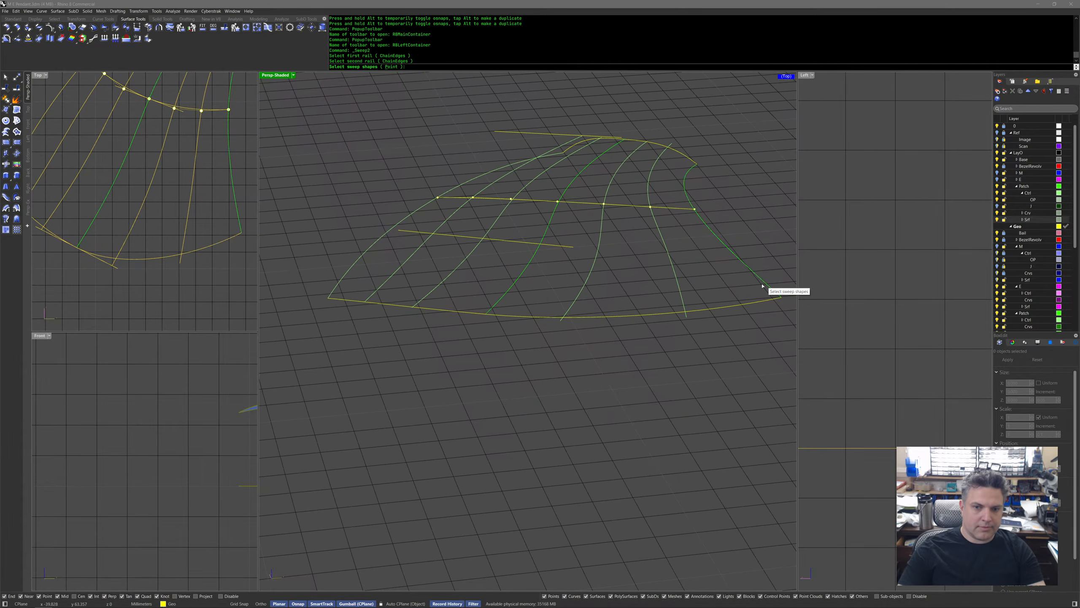
{"action": "left_click", "coordinate": [518, 317]}
{"action": "left_click", "coordinate": [581, 206]}
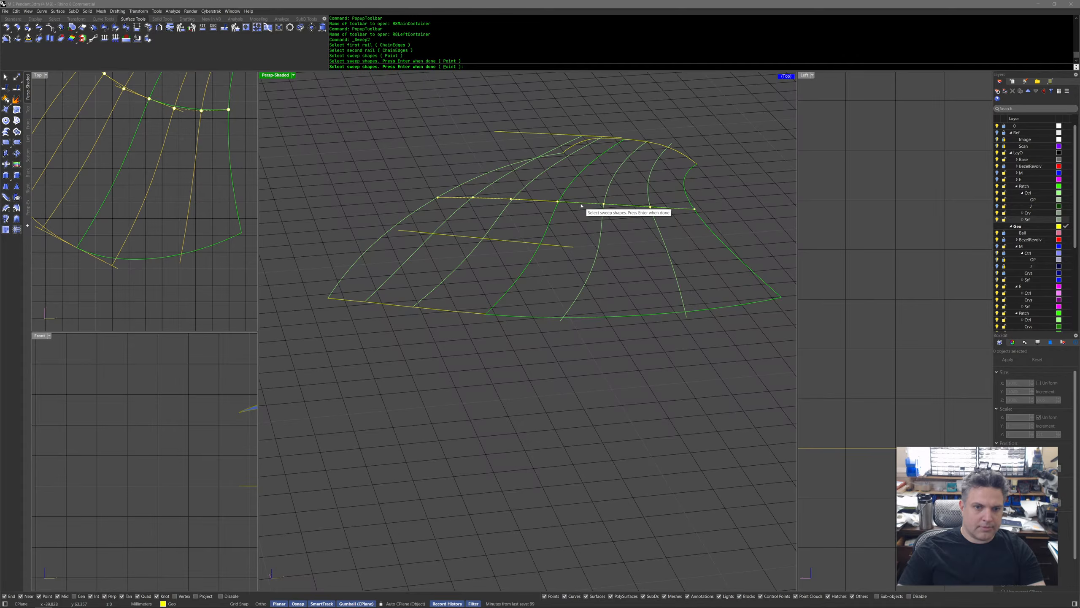
{"action": "right_click", "coordinate": [588, 240]}
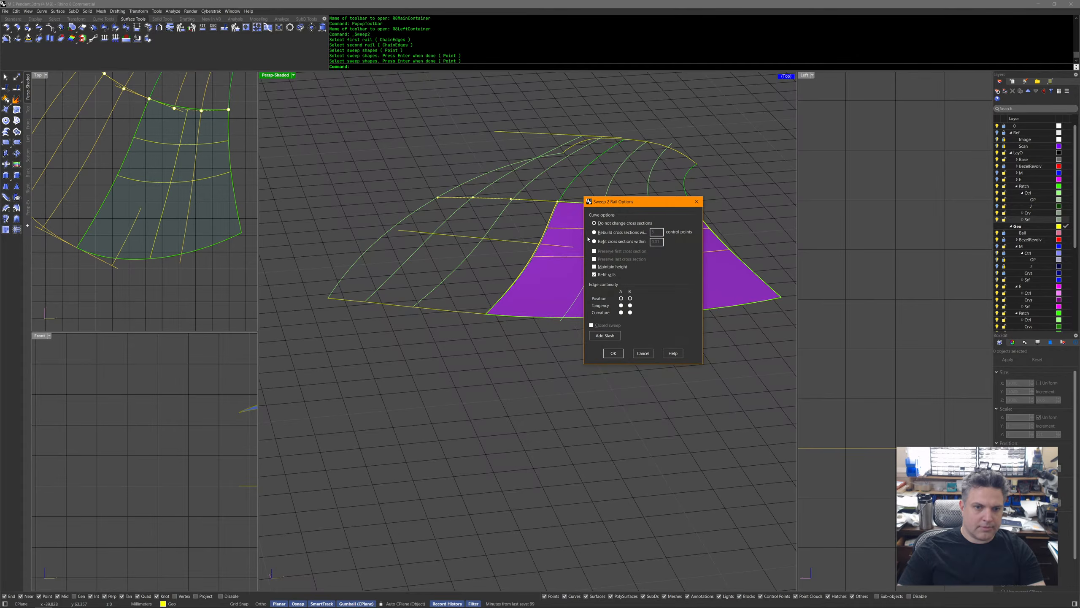
{"action": "left_click", "coordinate": [616, 353]}
Create the upper-right patch with Sweep2 along the middle and right lengthwise curves, from the third-row curve to the top edge curve.
{"action": "right_click_drag", "start_coordinate": [580, 240], "coordinate": [544, 270]}
{"action": "right_click", "coordinate": [537, 284]}
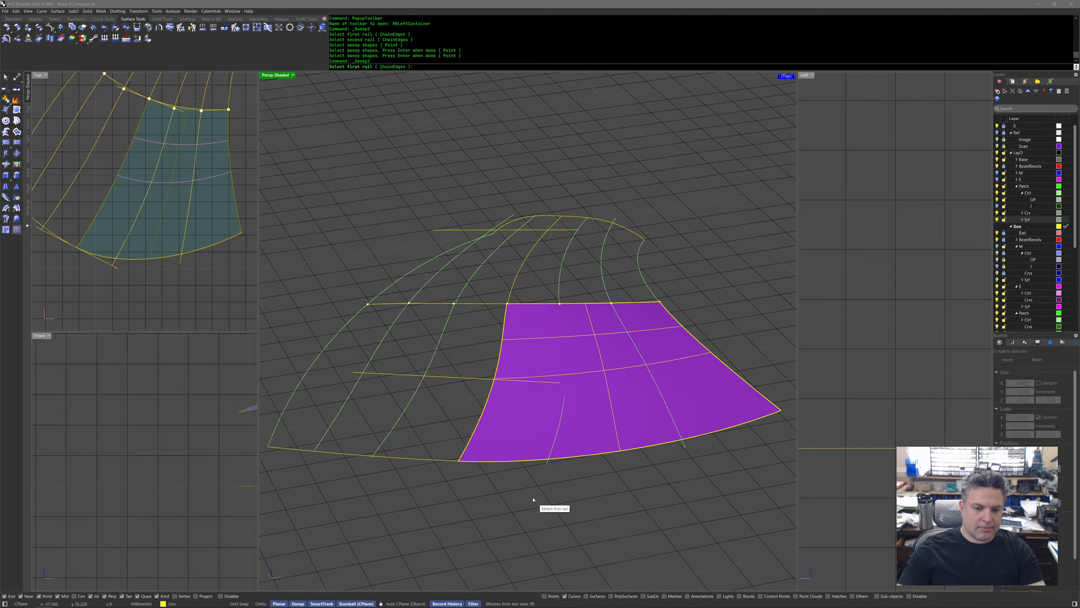
{"action": "left_click", "coordinate": [470, 442]}
{"action": "right_click_drag", "start_coordinate": [752, 387], "coordinate": [553, 384]}
{"action": "left_click", "coordinate": [553, 385]}
{"action": "left_click", "coordinate": [599, 280]}
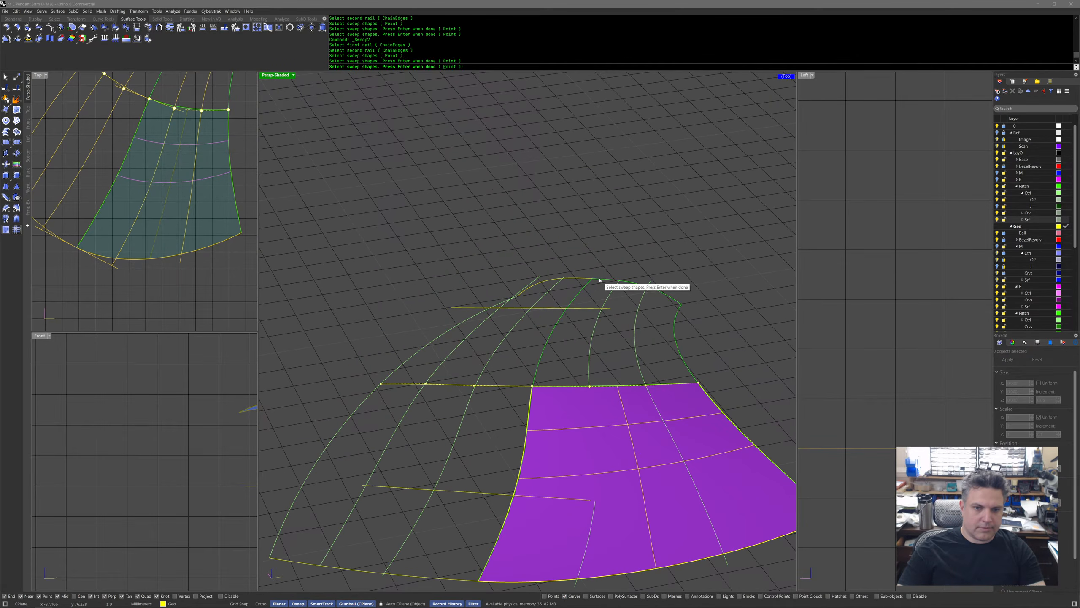
{"action": "right_click", "coordinate": [580, 335]}
{"action": "left_click", "coordinate": [618, 353]}
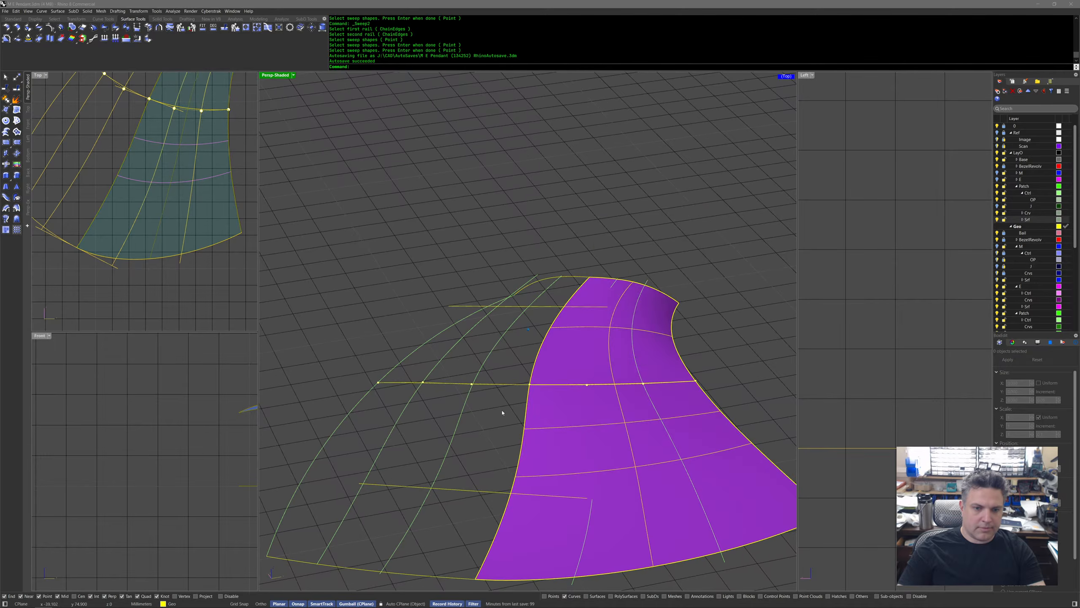
Create the lower-left patch with Sweep2 along the left and middle lengthwise curves, using the bottom and third-row curves as sections.
{"action": "right_click_drag", "start_coordinate": [445, 465], "coordinate": [432, 427]}
{"action": "right_click", "coordinate": [432, 427]}
{"action": "left_click", "coordinate": [308, 397]}
{"action": "left_click", "coordinate": [487, 414]}
{"action": "left_click", "coordinate": [315, 421]}
{"action": "right_click_drag", "start_coordinate": [375, 349], "coordinate": [388, 378]}
{"action": "left_click", "coordinate": [385, 362]}
{"action": "right_click", "coordinate": [384, 363]}
{"action": "key", "text": "Return"}
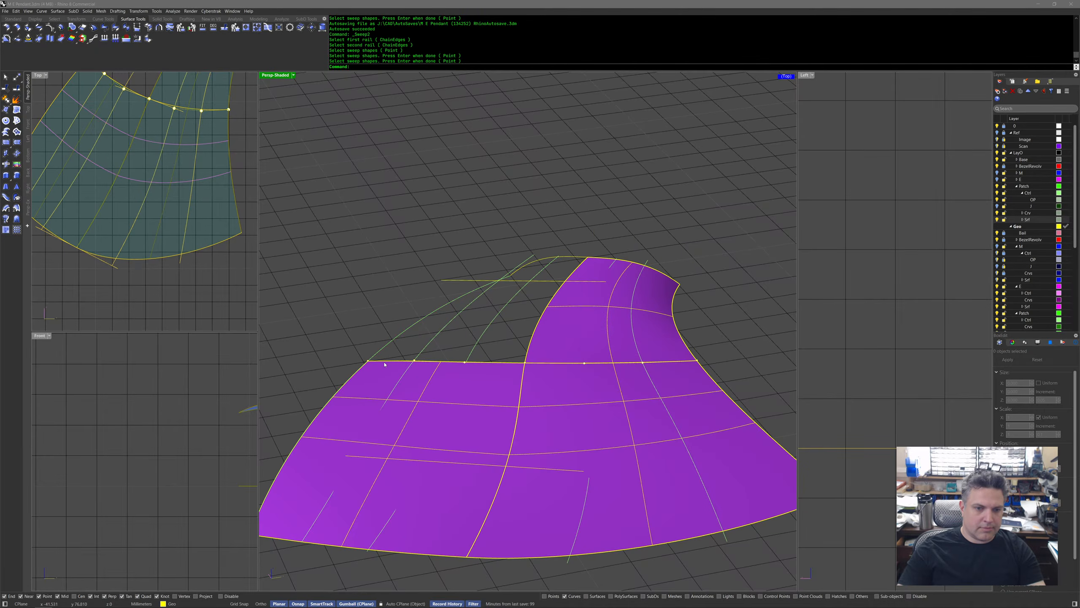
{"action": "right_click", "coordinate": [389, 363]}
{"action": "left_click", "coordinate": [275, 487]}
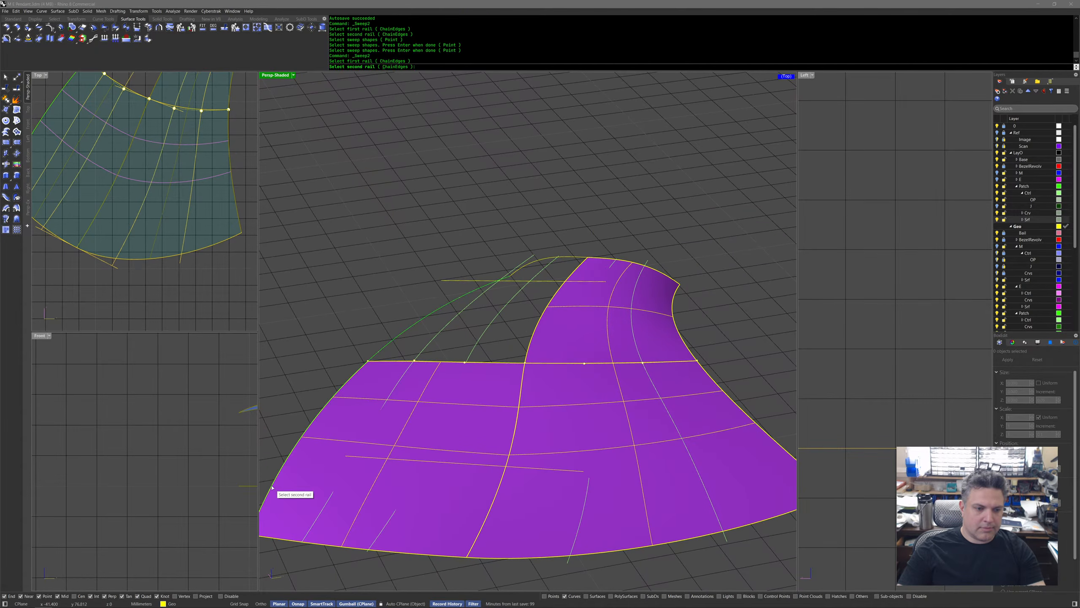
{"action": "left_click", "coordinate": [481, 531]}
{"action": "left_click", "coordinate": [388, 390]}
{"action": "left_click", "coordinate": [536, 311]}
{"action": "left_click", "coordinate": [534, 314]}
{"action": "right_click", "coordinate": [533, 316]}
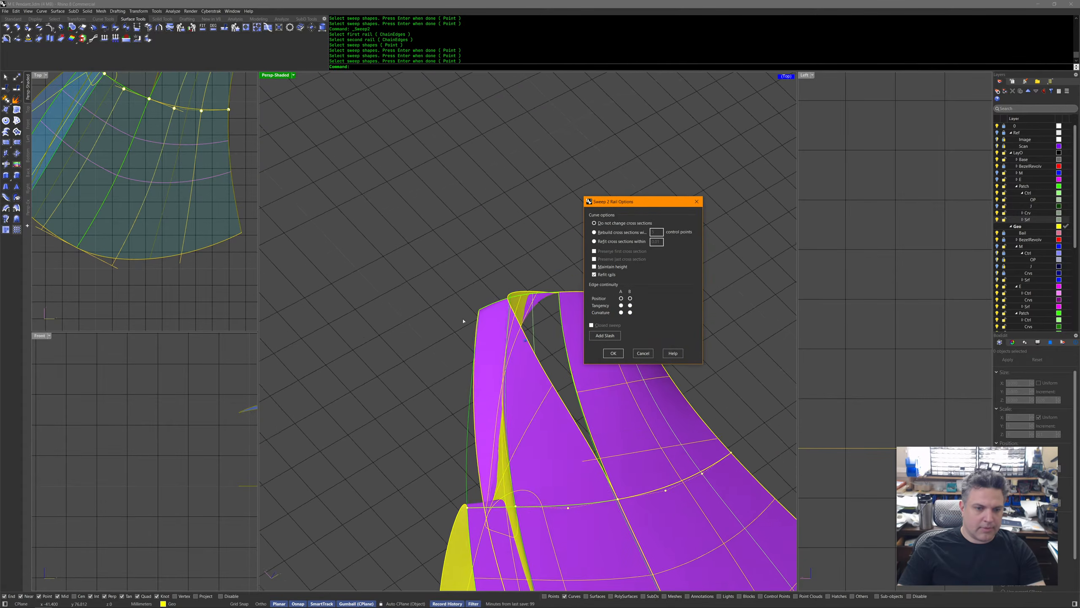
{"action": "left_click", "coordinate": [644, 353]}
Create the upper-left patch with Sweep2 along the left and middle lengthwise curves, from the third-row curve to the top edge curve.
{"action": "right_click", "coordinate": [520, 414]}
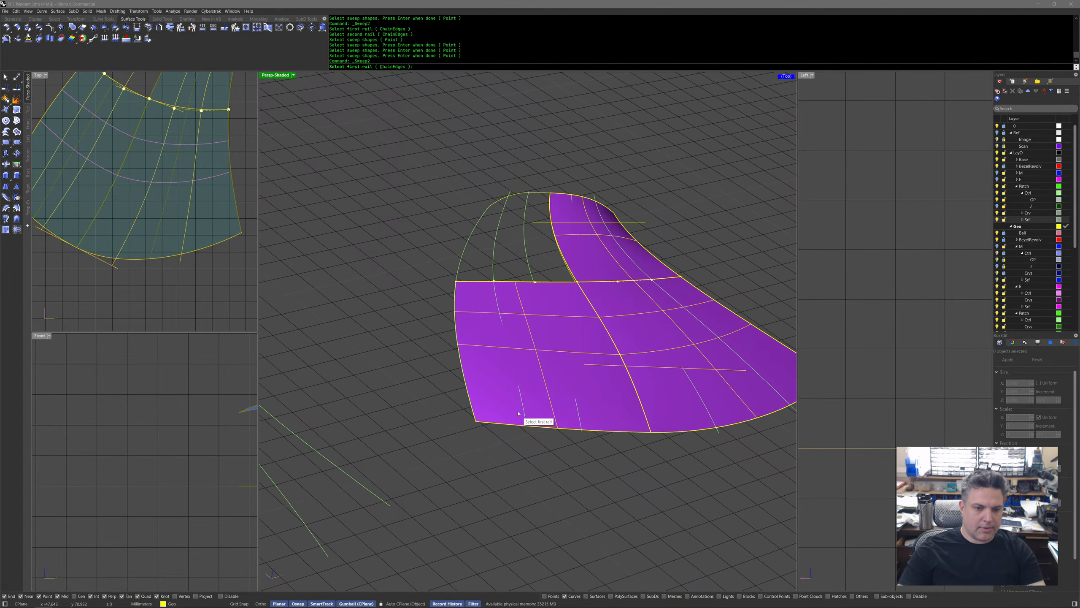
{"action": "left_click", "coordinate": [467, 391]}
{"action": "left_click", "coordinate": [637, 392]}
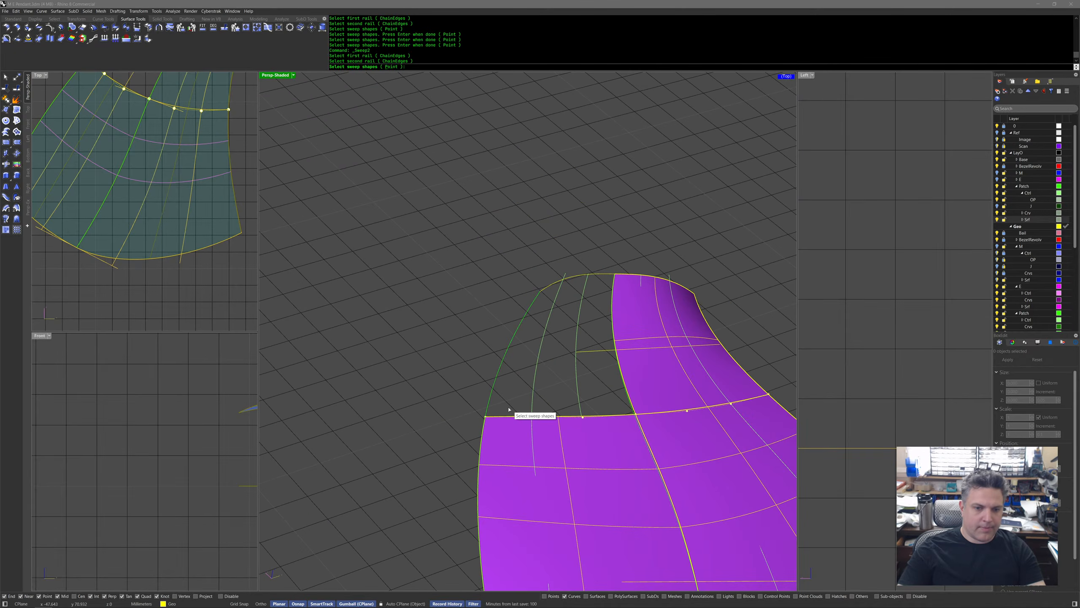
{"action": "left_click", "coordinate": [506, 416]}
{"action": "left_click", "coordinate": [553, 285]}
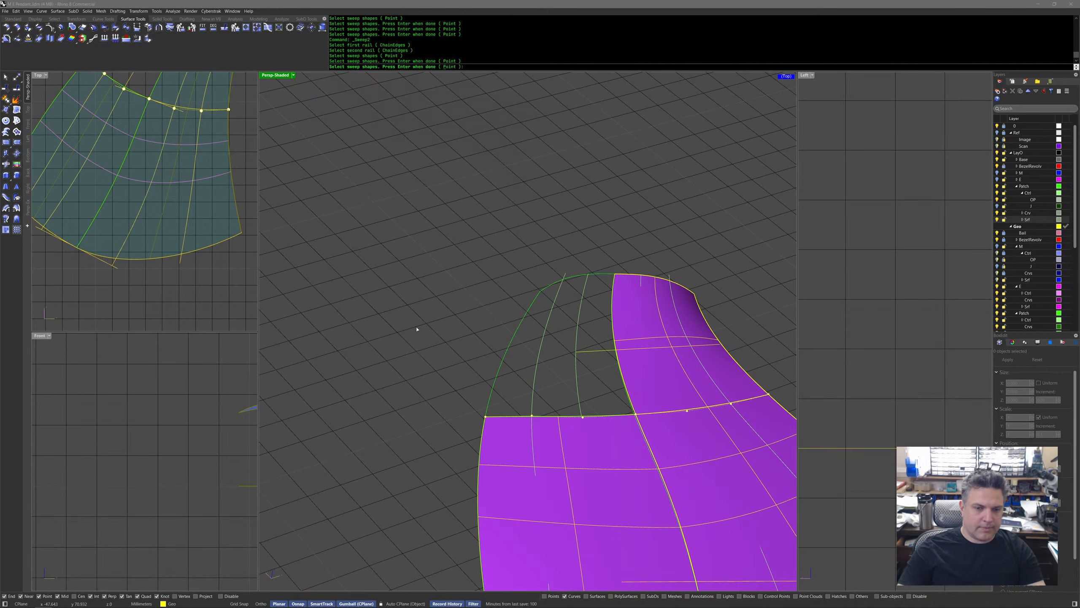
{"action": "key", "text": "Return"}
{"action": "key", "text": "Return"}
Delete the four intermediate lengthwise curves between the middle curve and the outer edges.
{"action": "left_click", "coordinate": [565, 272]}
{"action": "left_click", "coordinate": [586, 277], "text": "shift"}
{"action": "left_click", "coordinate": [641, 276], "text": "shift"}
{"action": "left_click", "coordinate": [670, 287], "text": "shift"}
{"action": "middle_click", "coordinate": [636, 317]}
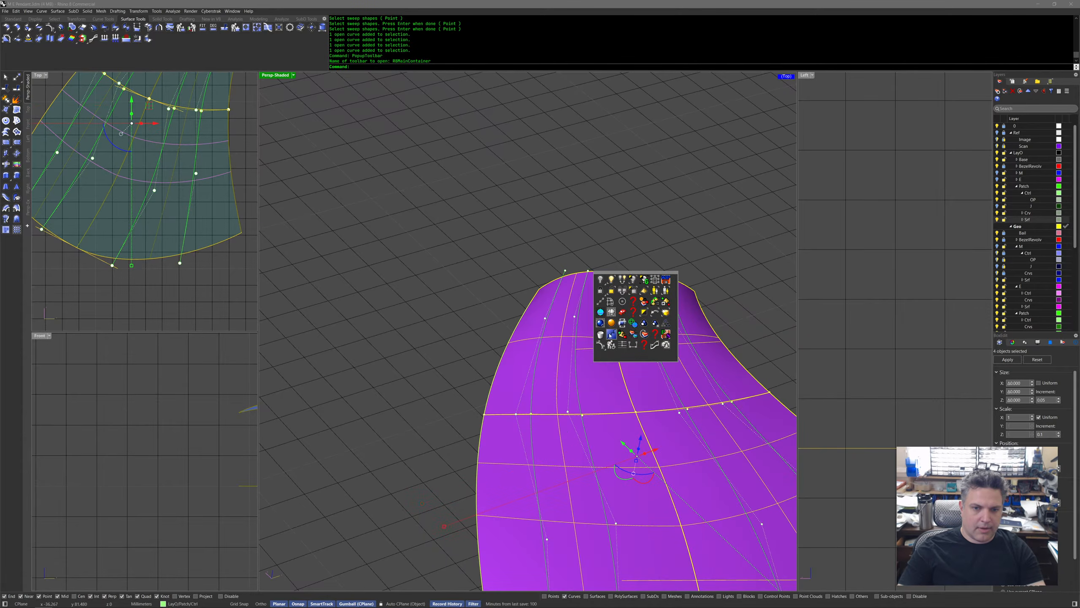
{"action": "left_click", "coordinate": [598, 337]}
Delete the two straight guide lines crossing the patch surfaces.
{"action": "right_click_drag", "start_coordinate": [615, 374], "coordinate": [642, 270]}
{"action": "left_click_drag", "start_coordinate": [661, 258], "coordinate": [600, 200]}
{"action": "right_click_drag", "start_coordinate": [594, 187], "coordinate": [553, 220]}
{"action": "middle_click", "coordinate": [578, 238]}
{"action": "left_click", "coordinate": [541, 257]}
{"action": "left_click", "coordinate": [538, 239]}
{"action": "left_click_drag", "start_coordinate": [554, 218], "coordinate": [554, 220]}
{"action": "right_click_drag", "start_coordinate": [554, 220], "coordinate": [554, 251]}
Select all four swept patch surfaces and lock them.
{"action": "mouse_move", "coordinate": [575, 601]}
{"action": "left_click", "coordinate": [629, 323]}
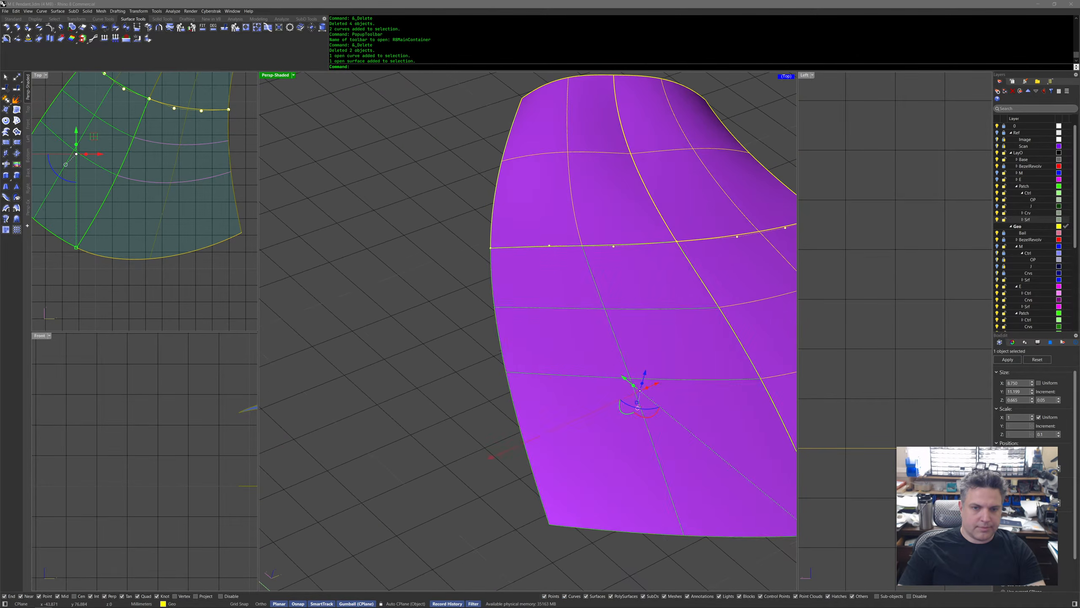
{"action": "right_click_drag", "start_coordinate": [740, 362], "coordinate": [716, 331]}
{"action": "left_click", "coordinate": [716, 330], "text": "shift"}
{"action": "left_click", "coordinate": [688, 246], "text": "shift"}
{"action": "left_click", "coordinate": [619, 234], "text": "shift"}
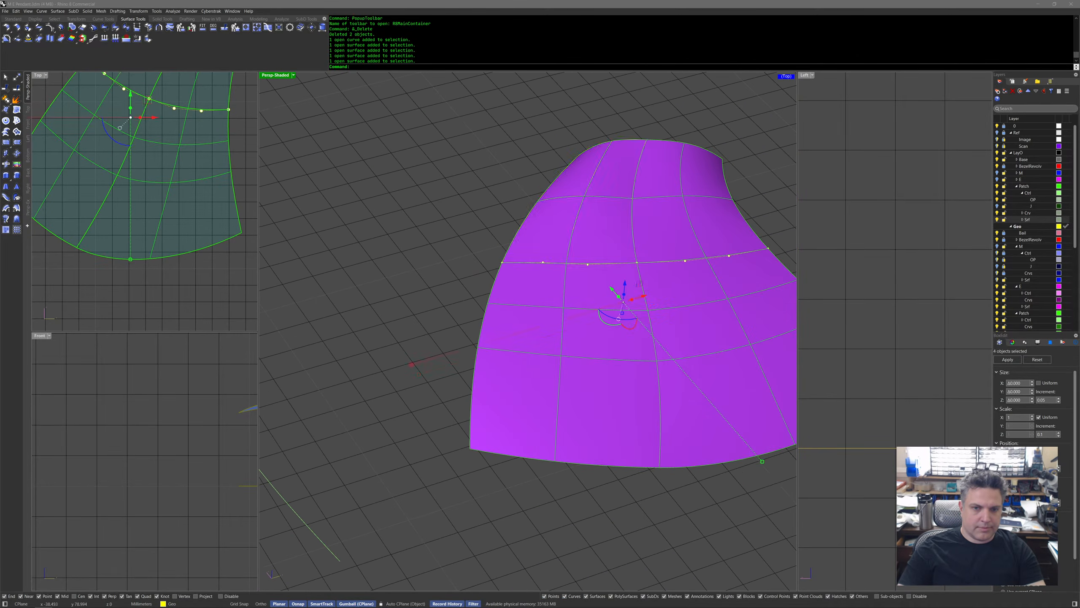
{"action": "middle_click", "coordinate": [600, 282]}
{"action": "left_click", "coordinate": [568, 255]}
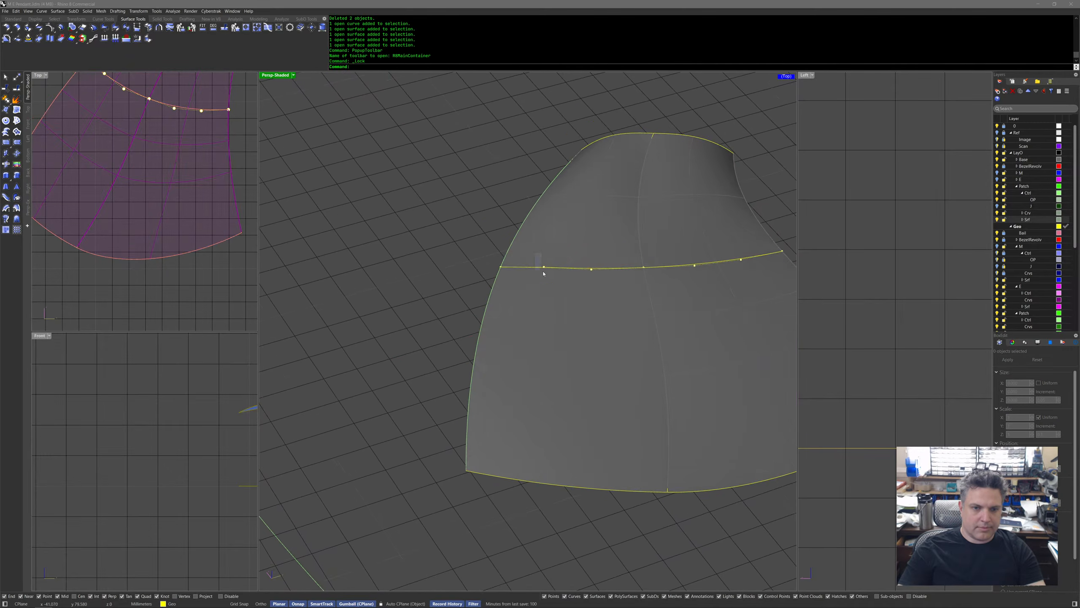
Turn off the snappy gumball and nudge the left third-row curve's second control point from the outer edge.
{"action": "left_click", "coordinate": [543, 262]}
{"action": "scroll", "coordinate": [549, 260], "scroll_direction": "up", "scroll_amount": 5}
{"action": "mouse_move", "coordinate": [556, 258]}
{"action": "left_mouse_down"}
{"action": "mouse_move", "coordinate": [555, 291]}
{"action": "mouse_move", "coordinate": [551, 270]}
{"action": "left_mouse_up"}
{"action": "key", "text": "F4"}
{"action": "left_click", "coordinate": [696, 284]}
Show the middle lengthwise curve's control points and rotate the control point near its upper end about the origin by -1.
{"action": "left_click_drag", "start_coordinate": [627, 506], "coordinate": [480, 412]}
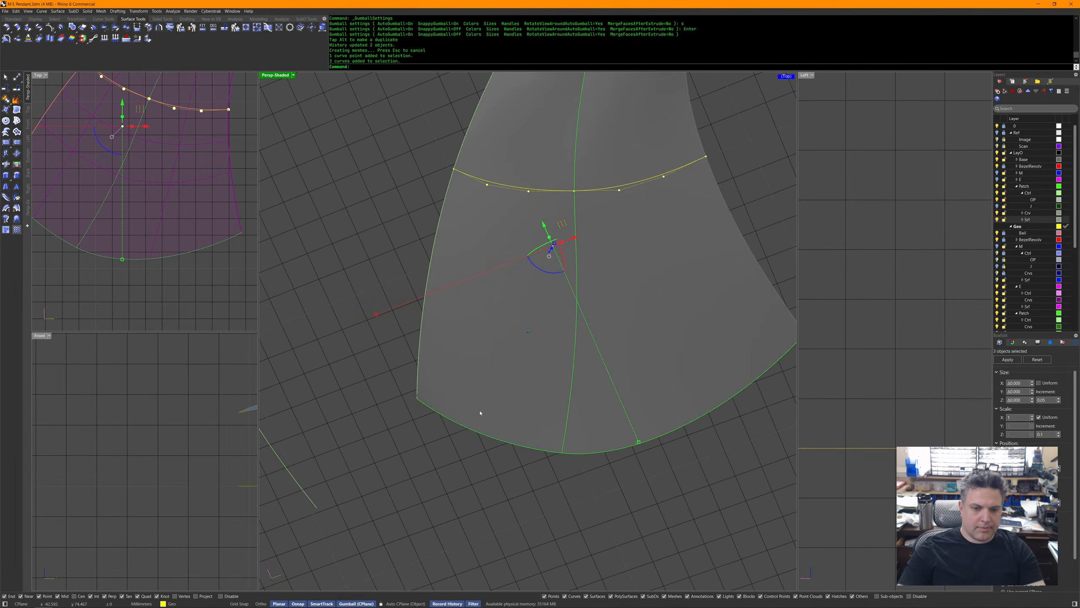
{"action": "left_click", "coordinate": [668, 312]}
{"action": "right_click_drag", "start_coordinate": [668, 311], "coordinate": [693, 272]}
{"action": "left_click", "coordinate": [563, 222]}
{"action": "right_click_drag", "start_coordinate": [570, 212], "coordinate": [648, 197]}
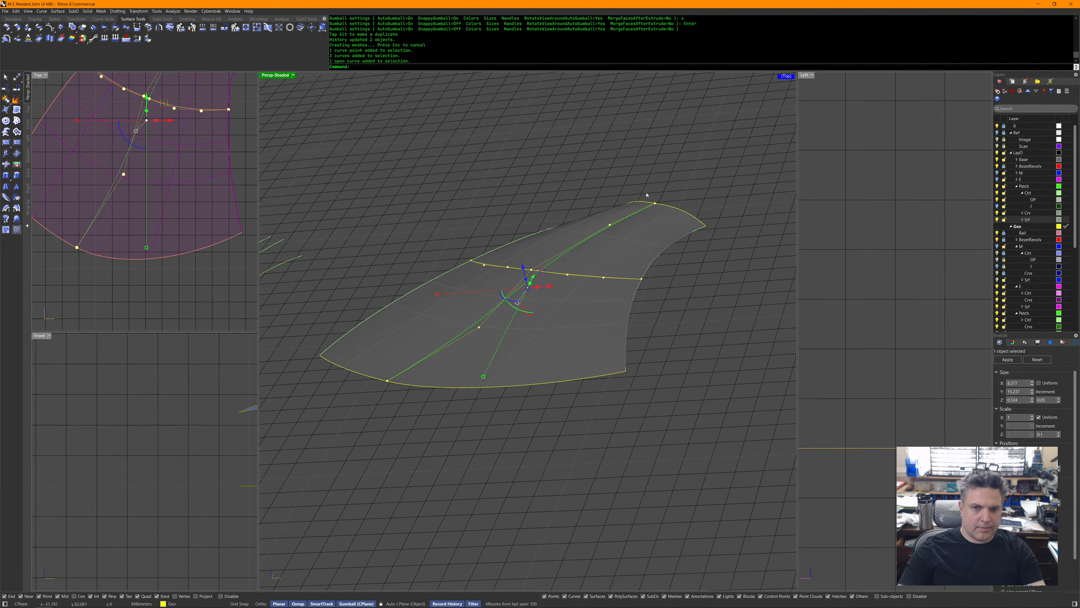
{"action": "left_click_drag", "start_coordinate": [672, 223], "coordinate": [673, 224]}
{"action": "right_click_drag", "start_coordinate": [672, 225], "coordinate": [570, 237]}
{"action": "left_click", "coordinate": [666, 221]}
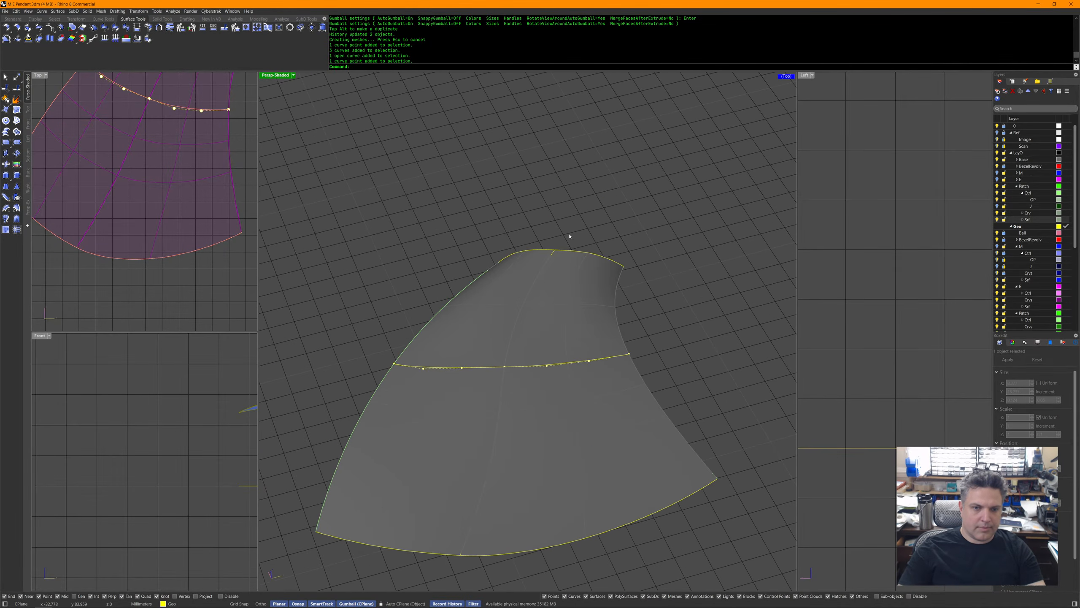
{"action": "left_click", "coordinate": [554, 251]}
{"action": "left_click", "coordinate": [552, 249]}
{"action": "middle_click", "coordinate": [573, 253]}
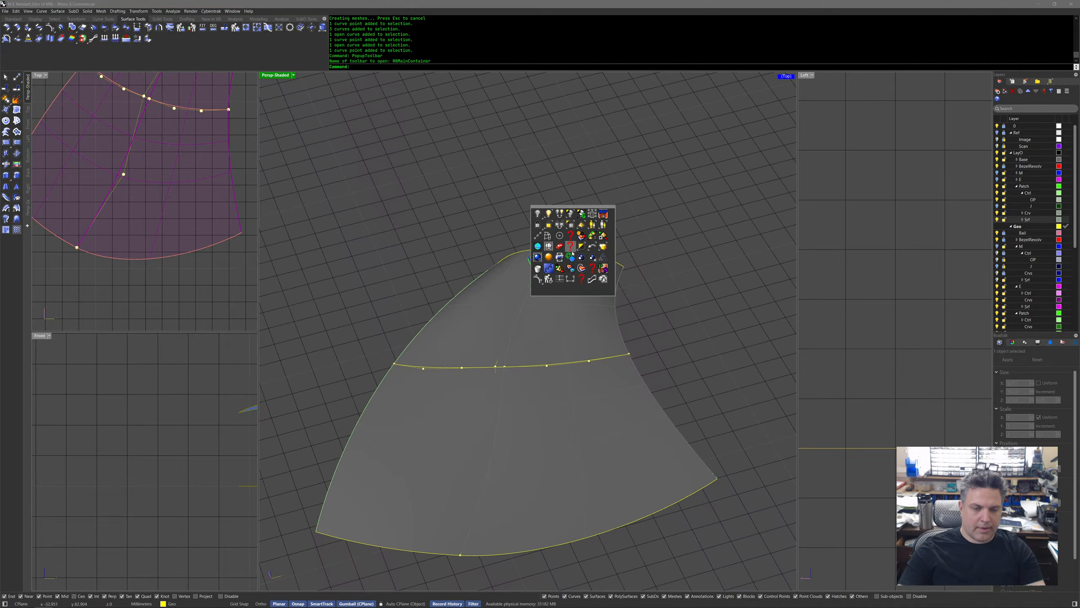
{"action": "left_click", "coordinate": [548, 269]}
{"action": "key", "text": "ctrl+shift+p"}
Show the top edge curves' control points and lower the three coincident points at their junction, entering -.2 for the final vertical move.
{"action": "middle_click", "coordinate": [531, 253]}
{"action": "left_click", "coordinate": [493, 280]}
{"action": "scroll", "coordinate": [530, 216], "scroll_direction": "up", "scroll_amount": 3}
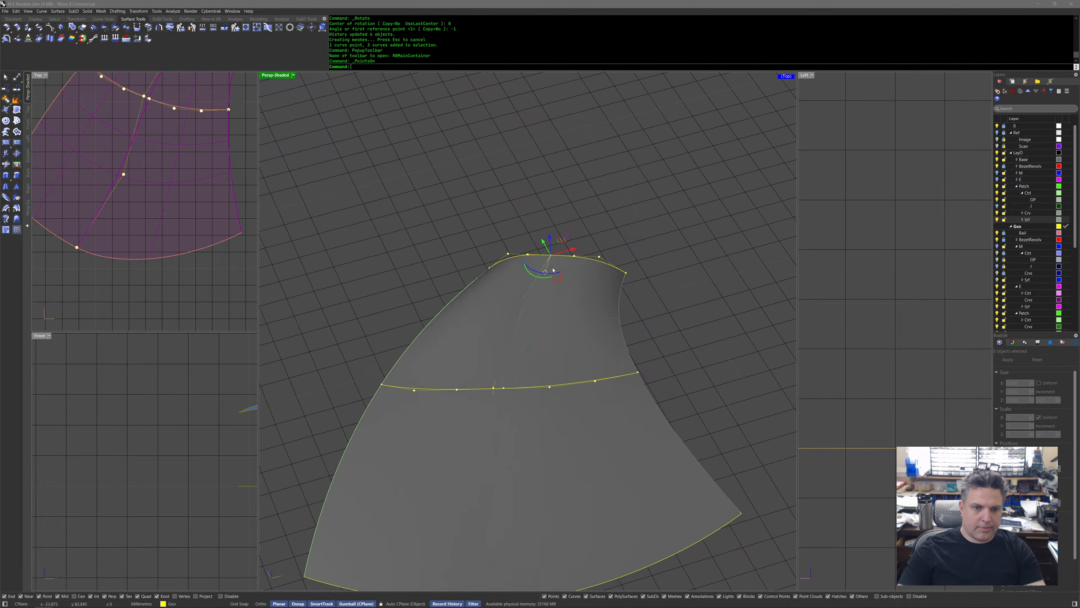
{"action": "left_click_drag", "start_coordinate": [542, 256], "coordinate": [544, 258]}
{"action": "right_click_drag", "start_coordinate": [544, 258], "coordinate": [626, 237]}
{"action": "left_click_drag", "start_coordinate": [606, 224], "coordinate": [611, 245]}
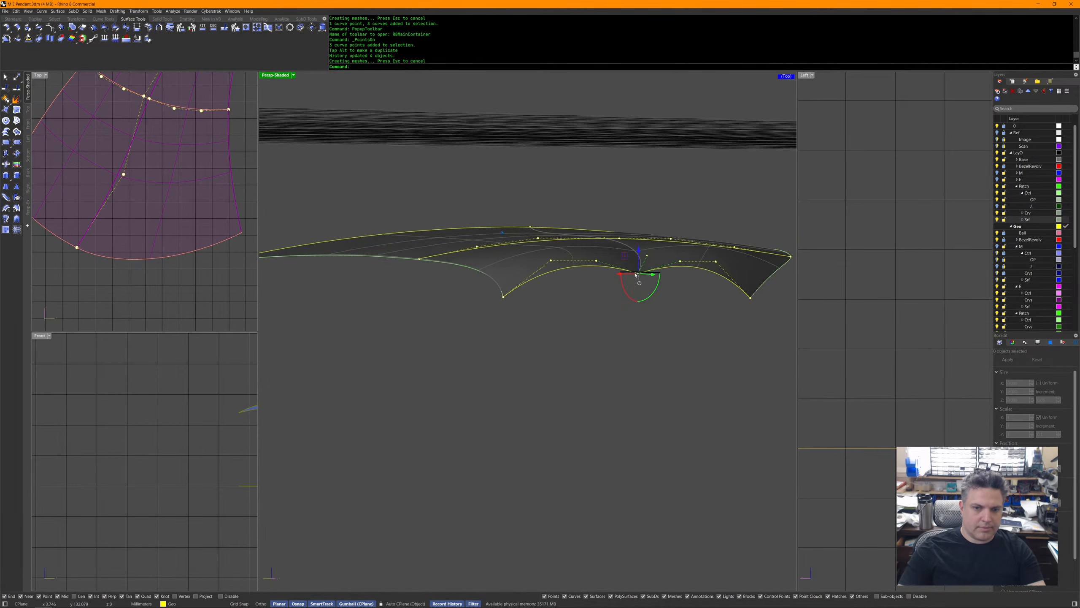
{"action": "left_click", "coordinate": [607, 248]}
{"action": "type", "text": "-.2"}
{"action": "key", "text": "Return"}
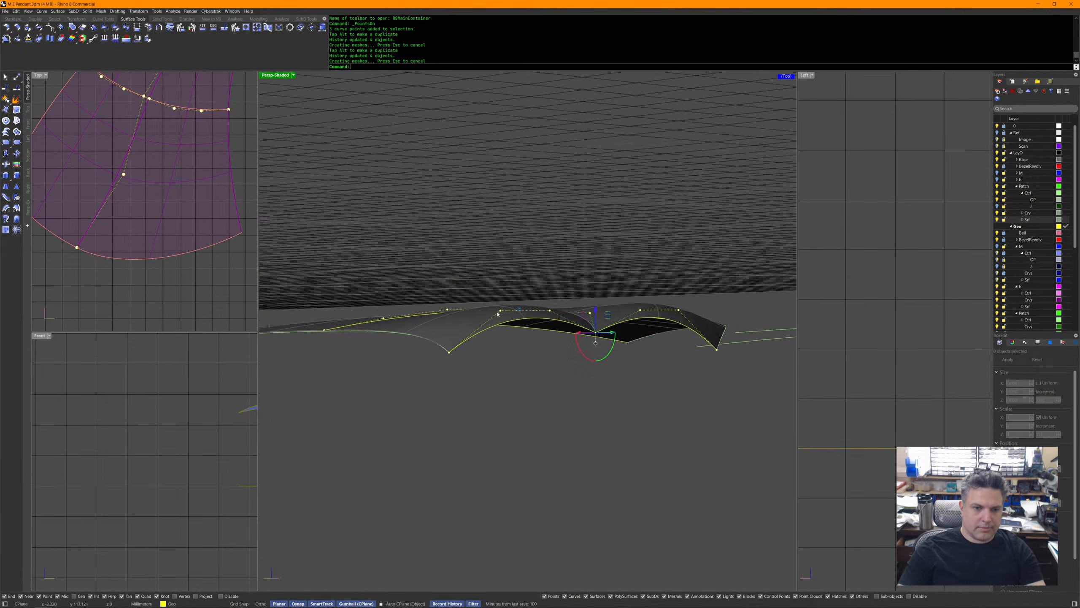
Select the two top edge curves at the patches' narrow end and move them slightly downward.
{"action": "left_click_drag", "start_coordinate": [582, 283], "coordinate": [621, 297]}
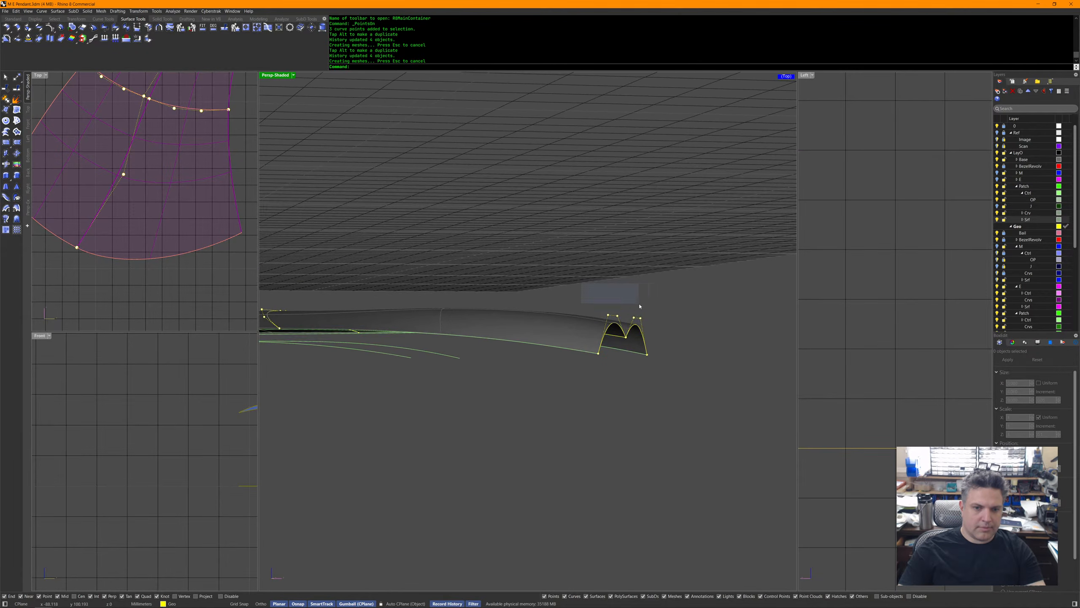
{"action": "left_click_drag", "start_coordinate": [663, 373], "coordinate": [654, 356]}
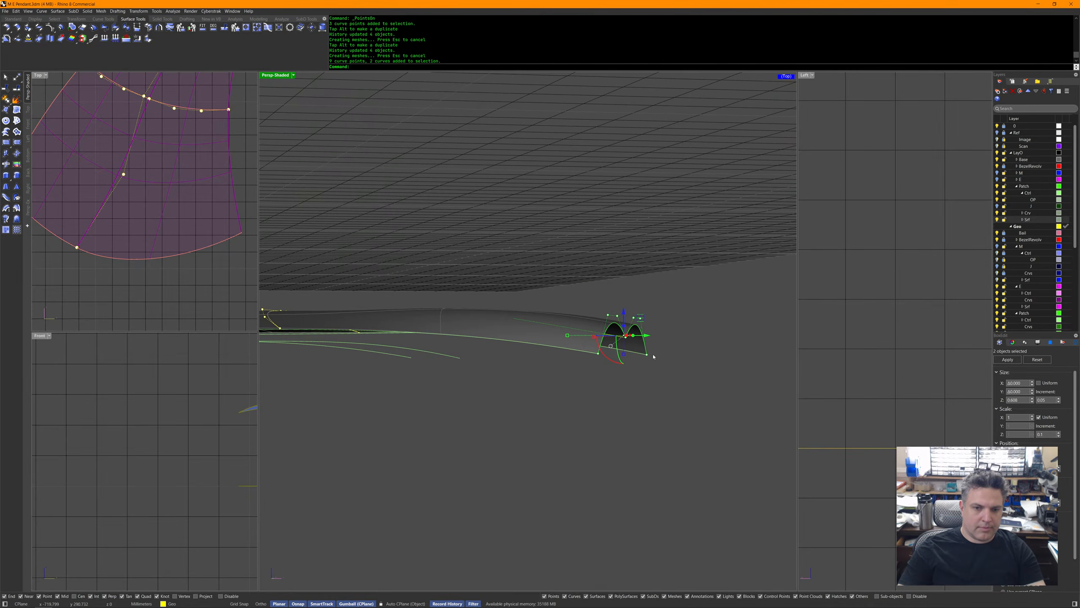
{"action": "left_click_drag", "start_coordinate": [624, 315], "coordinate": [625, 321]}
{"action": "left_click_drag", "start_coordinate": [585, 287], "coordinate": [628, 309]}
{"action": "left_click", "coordinate": [641, 325], "text": "shift"}
{"action": "right_click_drag", "start_coordinate": [627, 308], "coordinate": [662, 381]}
Align the first outer rail's end control point with the outer end of the lowered top edge curve using SetPt.
{"action": "left_click", "coordinate": [713, 319]}
{"action": "left_click", "coordinate": [600, 383]}
{"action": "left_click_drag", "start_coordinate": [591, 347], "coordinate": [621, 386]}
{"action": "middle_click", "coordinate": [629, 387]}
{"action": "left_click", "coordinate": [615, 392]}
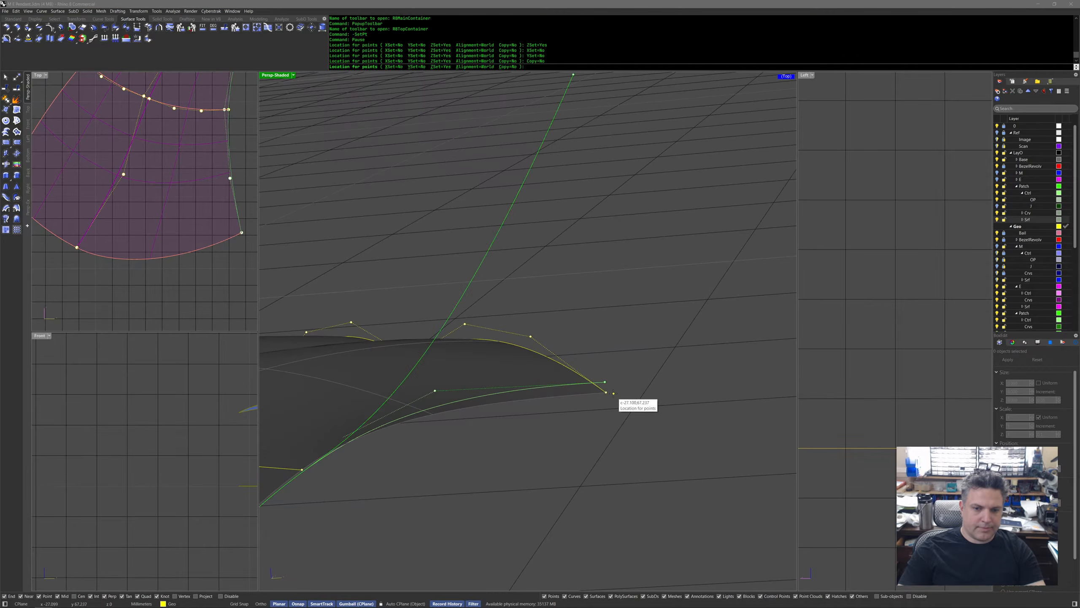
{"action": "left_click", "coordinate": [605, 392]}
{"action": "left_click", "coordinate": [644, 432]}
Align the opposite outer rail's end control point with its lowered top edge curve's end using SetPt.
{"action": "right_click_drag", "start_coordinate": [594, 411], "coordinate": [609, 386]}
{"action": "left_click", "coordinate": [517, 306]}
{"action": "left_click_drag", "start_coordinate": [489, 303], "coordinate": [504, 322]}
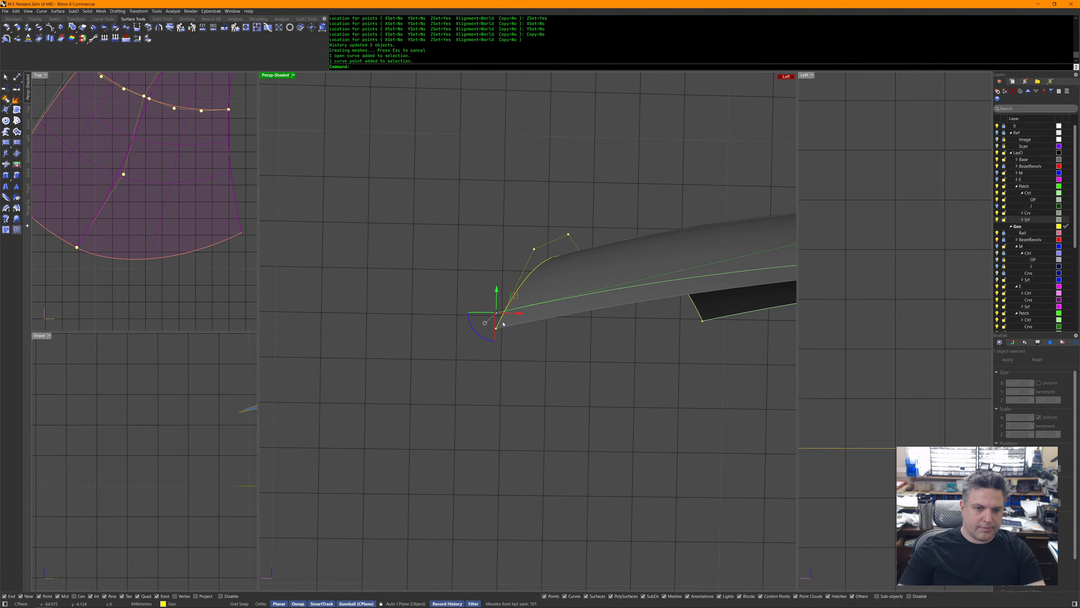
{"action": "right_click", "coordinate": [504, 322]}
{"action": "left_click", "coordinate": [497, 328]}
{"action": "left_click", "coordinate": [574, 371]}
{"action": "right_click_drag", "start_coordinate": [574, 372], "coordinate": [589, 381]}
{"action": "scroll", "coordinate": [589, 382], "scroll_direction": "down", "scroll_amount": 4}
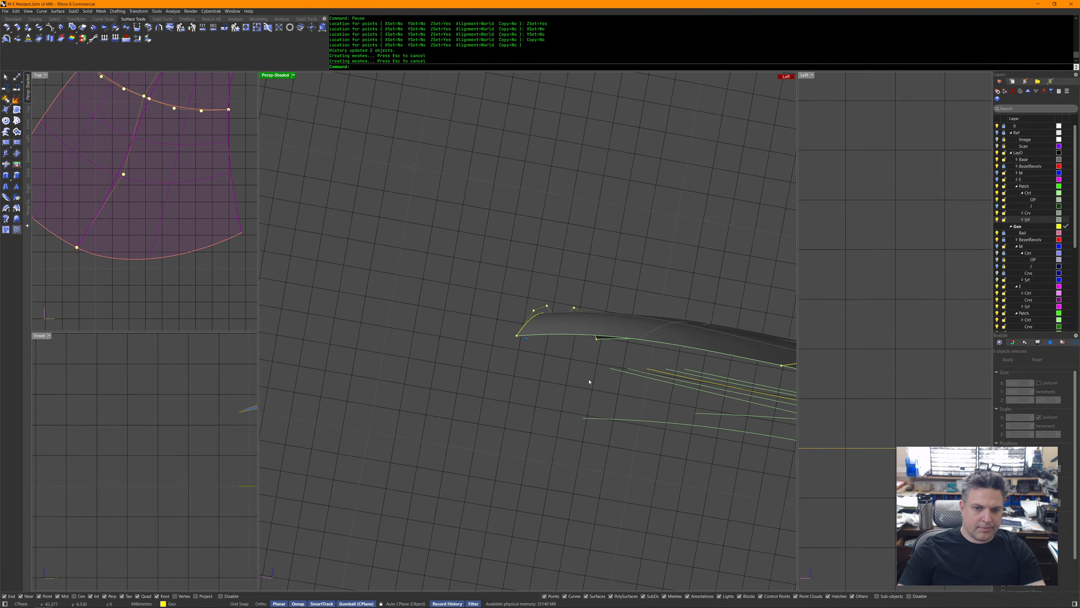
Unlock the four swept patch surfaces, select them and delete them.
{"action": "middle_click", "coordinate": [570, 374]}
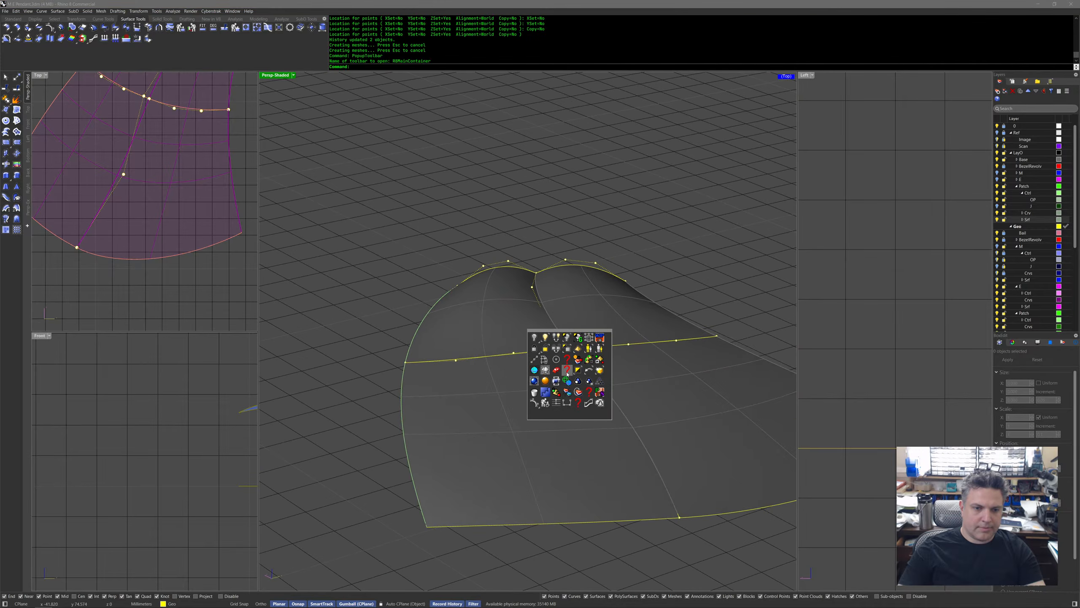
{"action": "right_click", "coordinate": [535, 348]}
{"action": "left_click", "coordinate": [574, 375]}
{"action": "left_click", "coordinate": [603, 371]}
{"action": "left_click", "coordinate": [589, 317]}
{"action": "left_click", "coordinate": [514, 321]}
{"action": "left_click", "coordinate": [597, 315], "text": "shift"}
{"action": "left_click", "coordinate": [573, 368], "text": "shift"}
{"action": "left_click", "coordinate": [637, 395], "text": "shift"}
{"action": "middle_click", "coordinate": [631, 361]}
{"action": "left_click", "coordinate": [596, 377]}
{"action": "right_click_drag", "start_coordinate": [631, 389], "coordinate": [633, 411]}
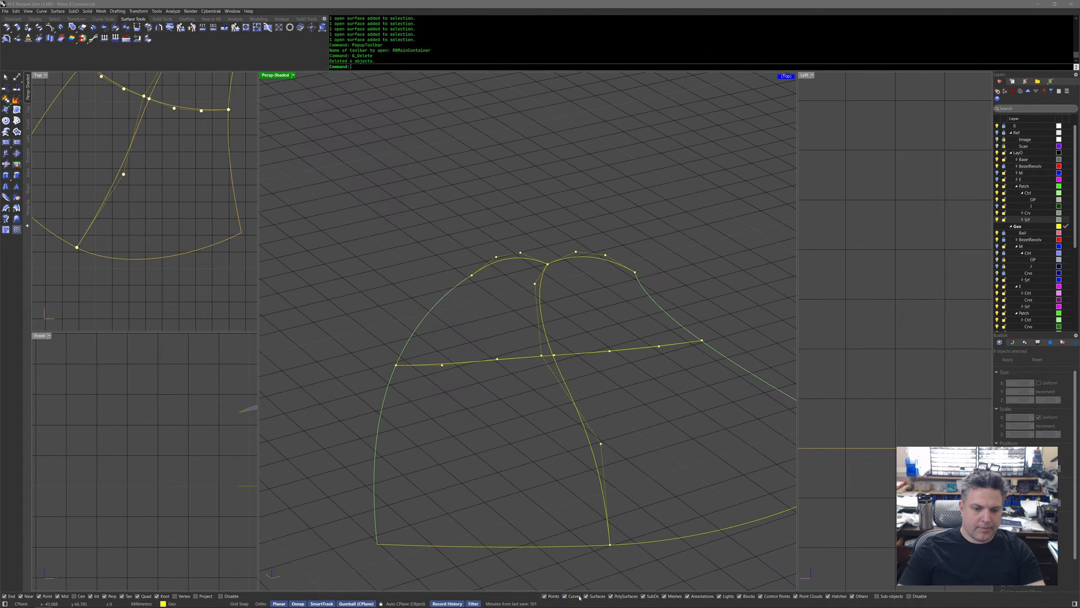
Sweep the upper-left patch along the left and middle lengthwise rails from the top edge curve to the middle crosswise curve.
{"action": "middle_click", "coordinate": [655, 423]}
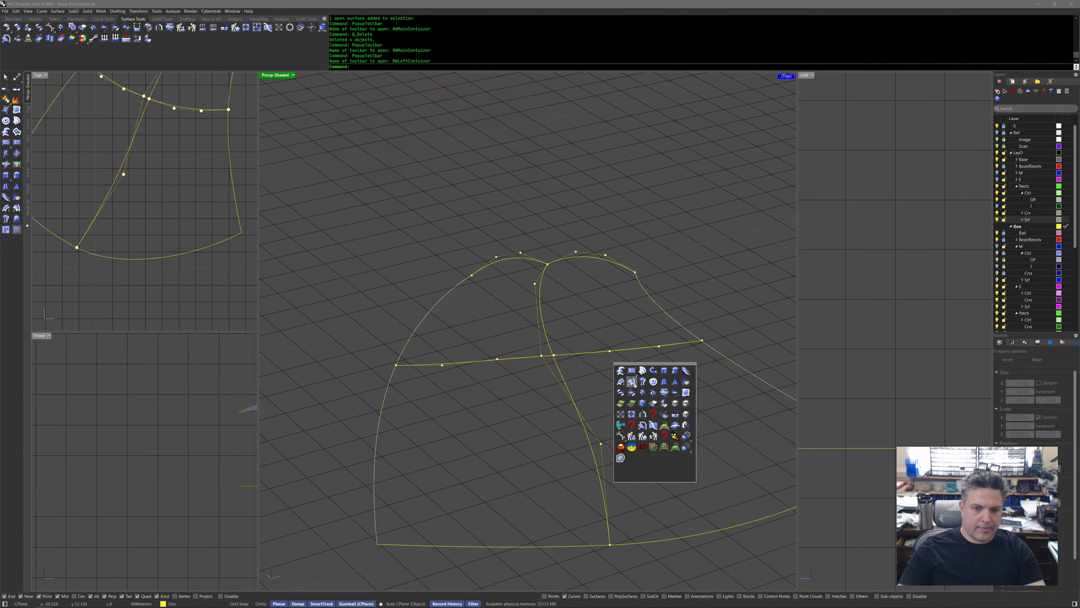
{"action": "left_click", "coordinate": [620, 389]}
{"action": "left_click", "coordinate": [455, 286]}
{"action": "right_click_drag", "start_coordinate": [524, 276], "coordinate": [531, 303]}
{"action": "left_click", "coordinate": [547, 271]}
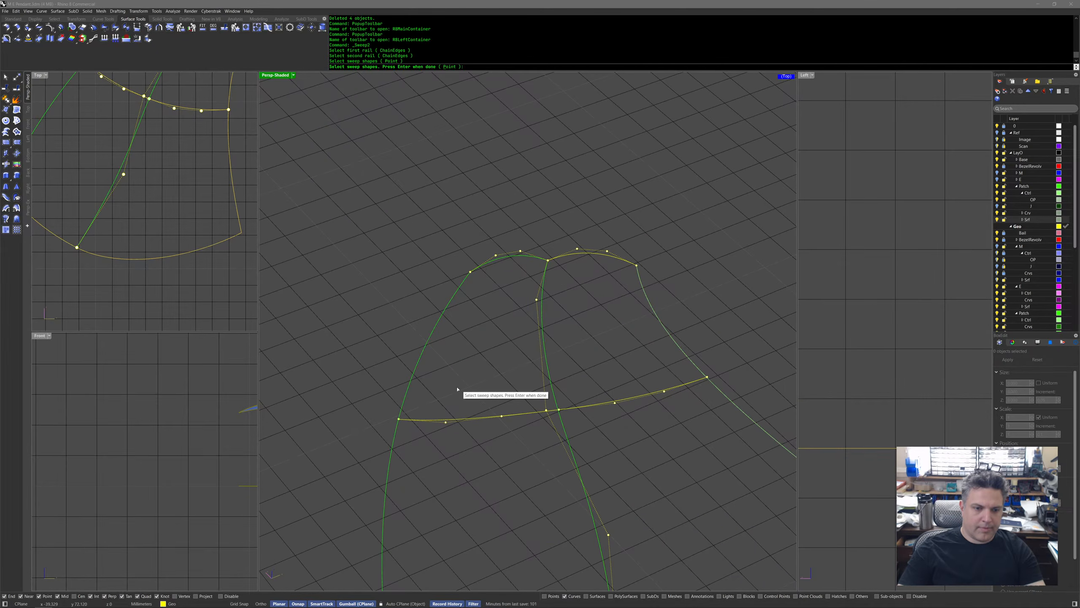
{"action": "left_click", "coordinate": [428, 420]}
{"action": "key", "text": "Return"}
{"action": "key", "text": "Return"}
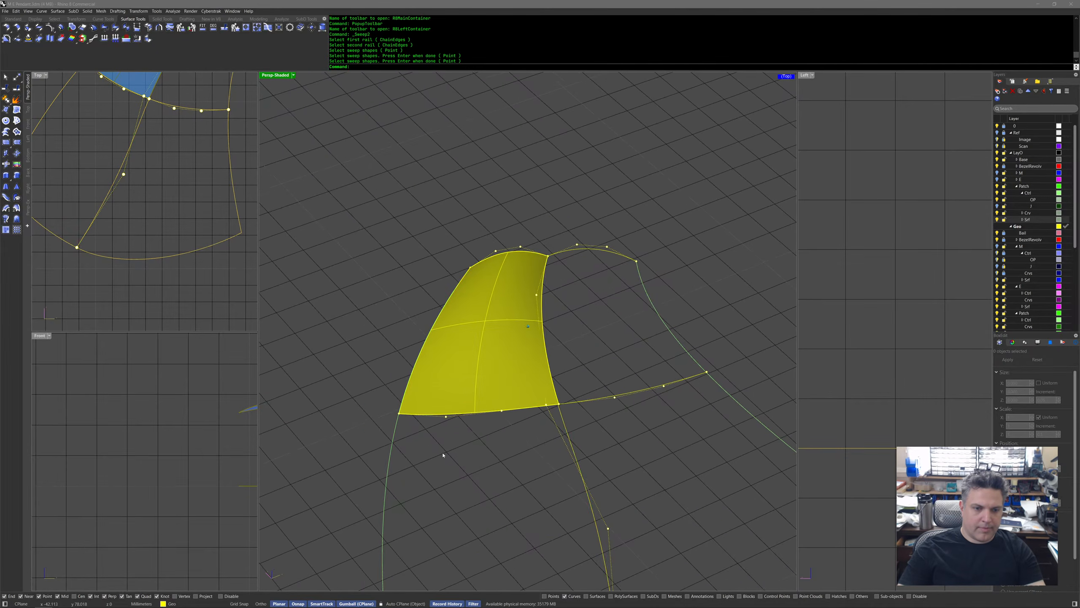
Sweep the lower-left patch along the same two rails from the middle crosswise curve to the bottom edge curve.
{"action": "right_click_drag", "start_coordinate": [441, 454], "coordinate": [455, 255]}
{"action": "right_click", "coordinate": [455, 255]}
{"action": "left_click", "coordinate": [450, 246]}
{"action": "left_click", "coordinate": [535, 242]}
{"action": "left_click", "coordinate": [409, 345]}
{"action": "right_click_drag", "start_coordinate": [409, 346], "coordinate": [415, 495]}
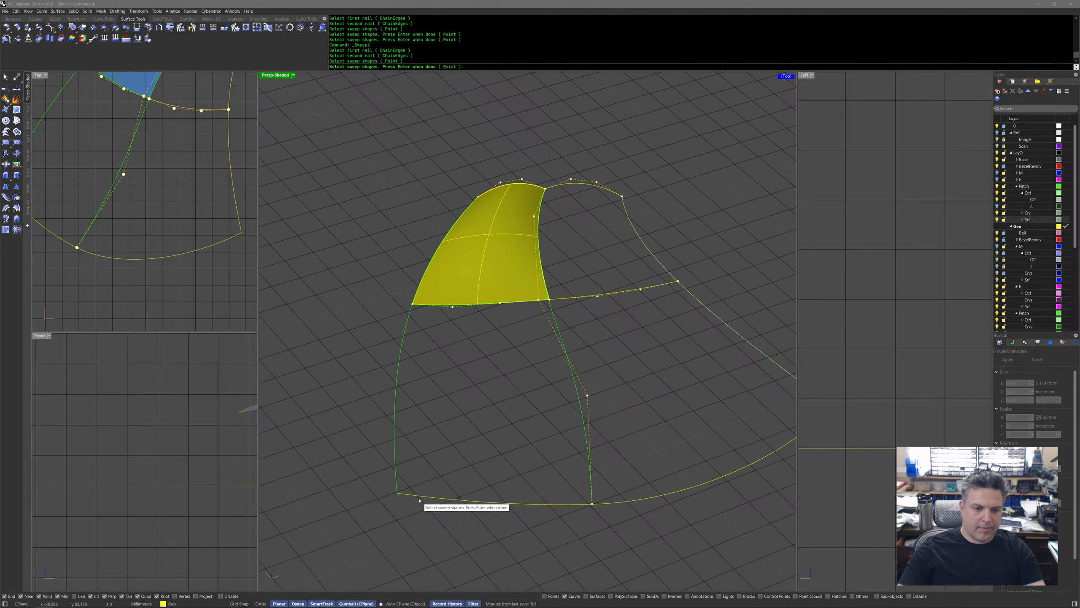
{"action": "left_click", "coordinate": [418, 497]}
{"action": "key", "text": "Return"}
{"action": "key", "text": "Return"}
Undo both left-side two-rail sweeps.
{"action": "right_click_drag", "start_coordinate": [437, 458], "coordinate": [509, 286]}
{"action": "key", "text": "Delete"}
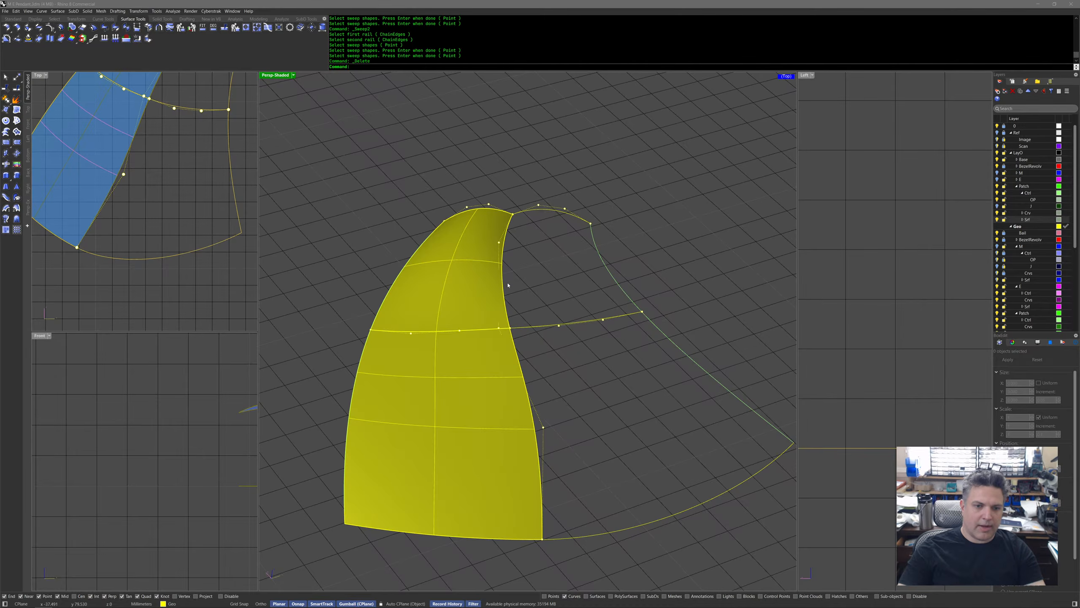
{"action": "key", "text": "ctrl+z"}
{"action": "key", "text": "ctrl+z"}
Sweep the upper-left patch along the left and middle rails through the top edge and middle crosswise curves with Maintain height enabled.
{"action": "right_click", "coordinate": [507, 285]}
{"action": "left_click", "coordinate": [428, 264]}
{"action": "left_click", "coordinate": [502, 226]}
{"action": "left_click", "coordinate": [449, 219]}
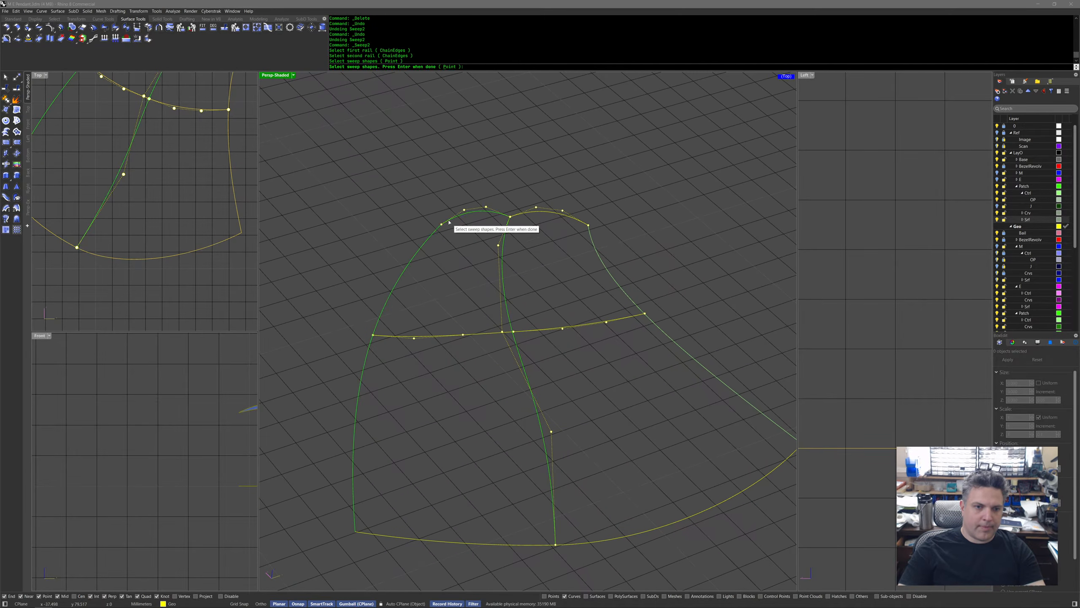
{"action": "left_click", "coordinate": [401, 336]}
{"action": "key", "text": "Return"}
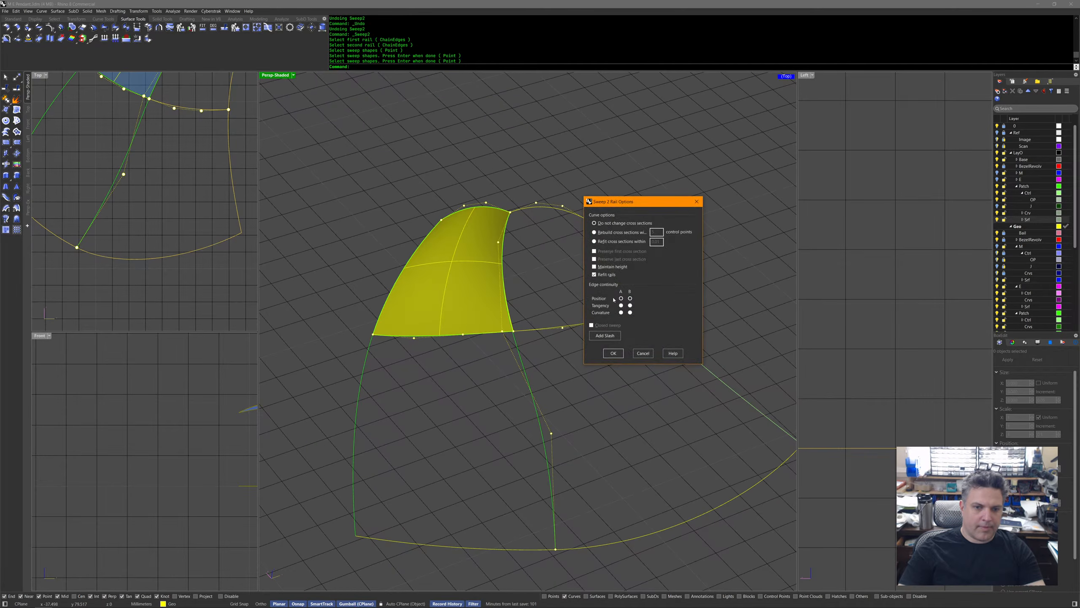
{"action": "left_click", "coordinate": [607, 267]}
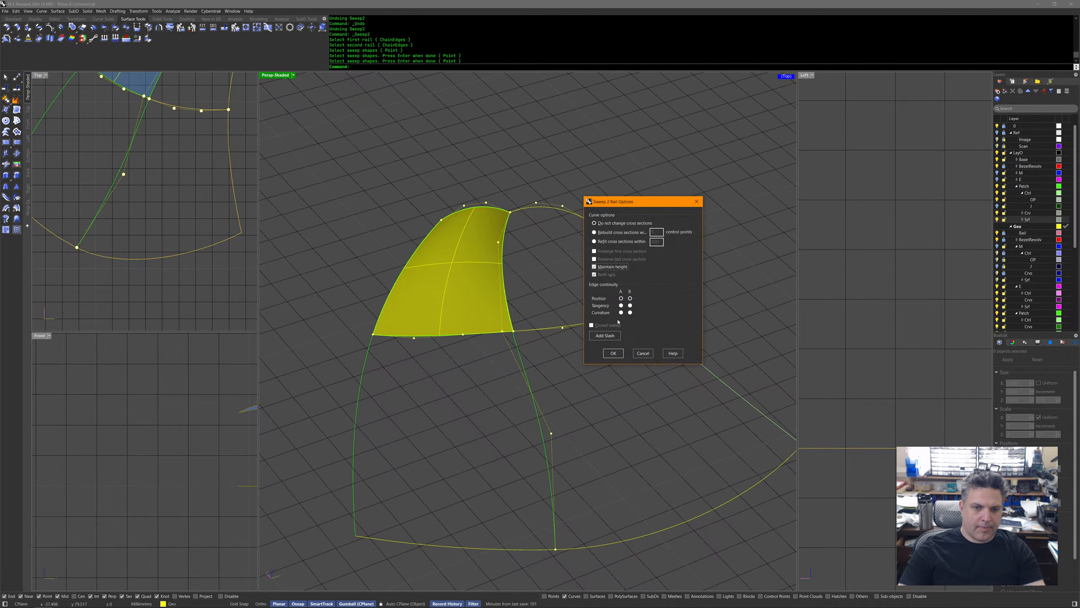
{"action": "left_click", "coordinate": [613, 352]}
Sweep the lower-left patch between the left and middle rails, using the middle crosswise curve and bottom edge curve as shapes.
{"action": "key", "text": "Return"}
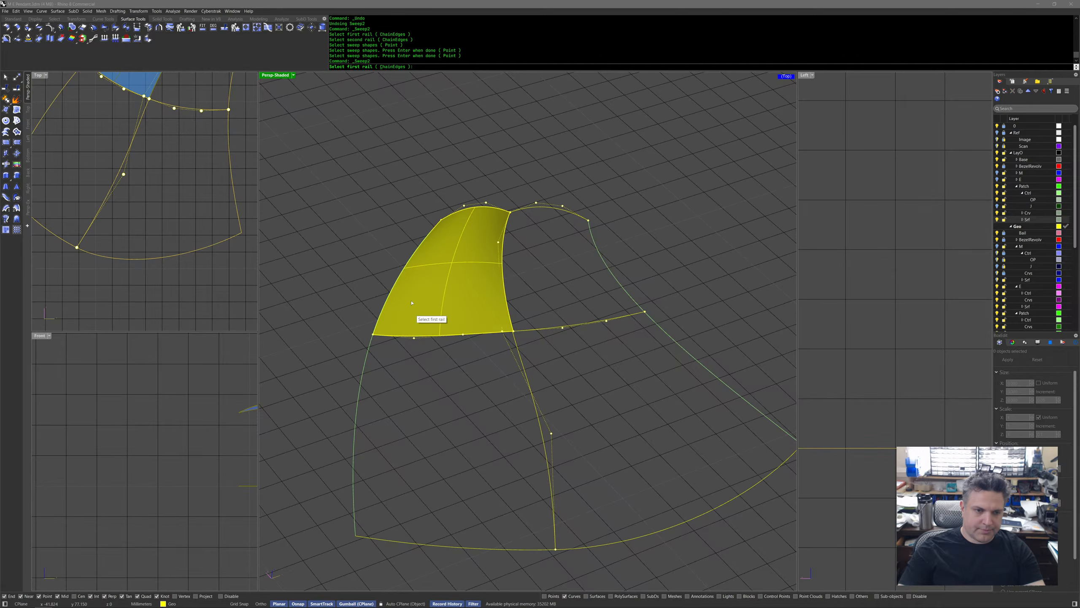
{"action": "left_click", "coordinate": [424, 250]}
{"action": "left_click", "coordinate": [507, 234]}
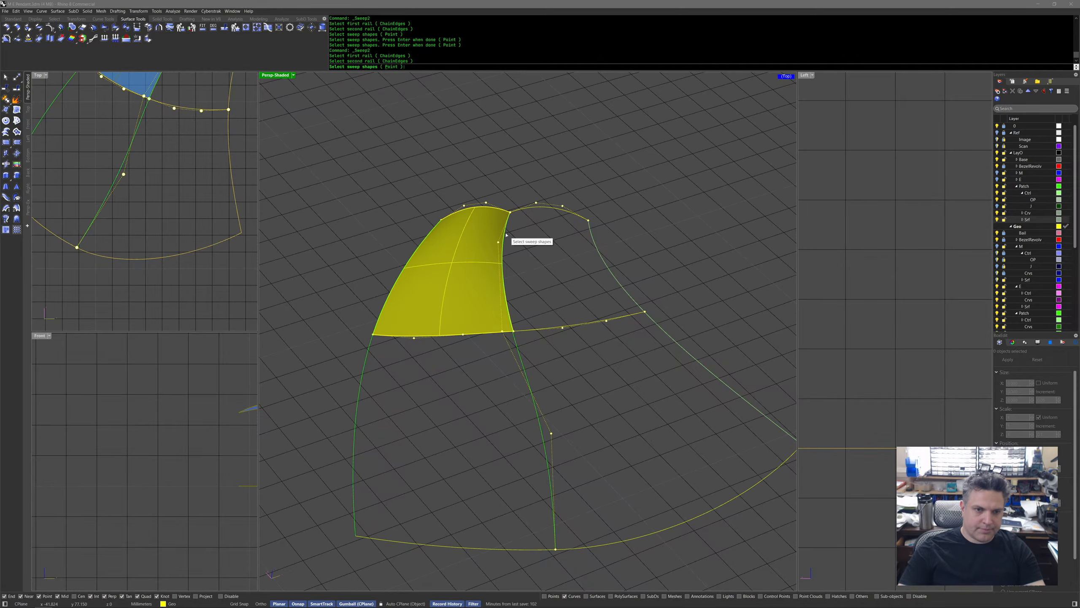
{"action": "left_click", "coordinate": [387, 336]}
{"action": "left_click", "coordinate": [380, 545]}
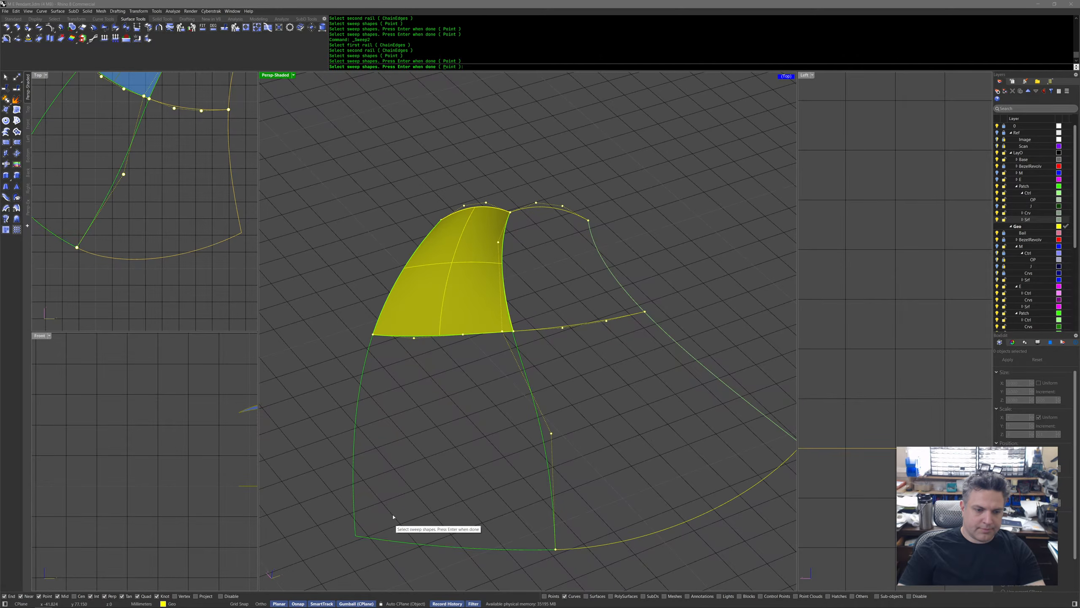
{"action": "key", "text": "Return"}
{"action": "key", "text": "Return"}
{"action": "right_click_drag", "start_coordinate": [527, 320], "coordinate": [530, 279]}
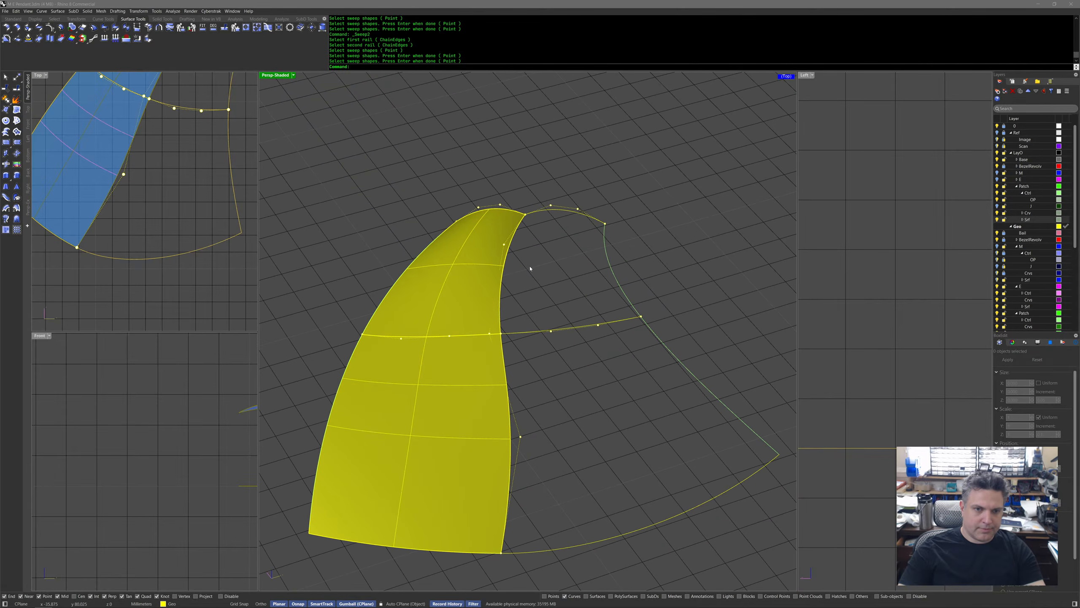
Sweep the upper-right patch between the middle and right rails, using the right top edge and middle crosswise curves as shapes.
{"action": "key", "text": "Return"}
{"action": "left_click", "coordinate": [518, 234]}
{"action": "left_click", "coordinate": [602, 243]}
{"action": "left_click", "coordinate": [531, 212]}
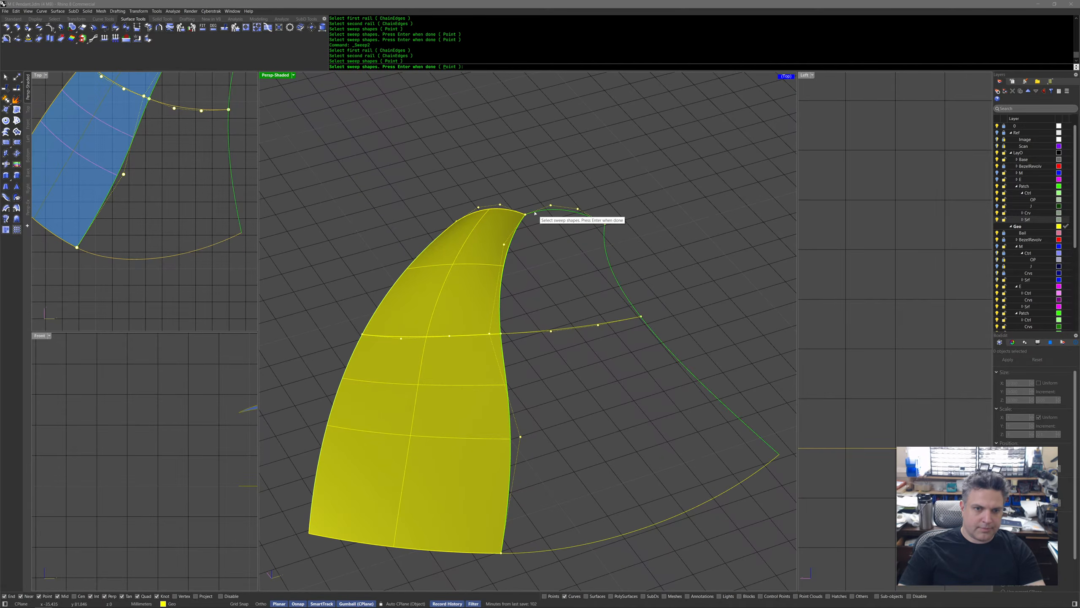
{"action": "left_click", "coordinate": [526, 334]}
{"action": "key", "text": "Return"}
{"action": "key", "text": "Return"}
{"action": "right_click_drag", "start_coordinate": [541, 356], "coordinate": [533, 325]}
Sweep the lower-right patch between the middle and right rails, using the right middle crosswise and bottom edge curves as shapes.
{"action": "key", "text": "Return"}
{"action": "left_click", "coordinate": [509, 216]}
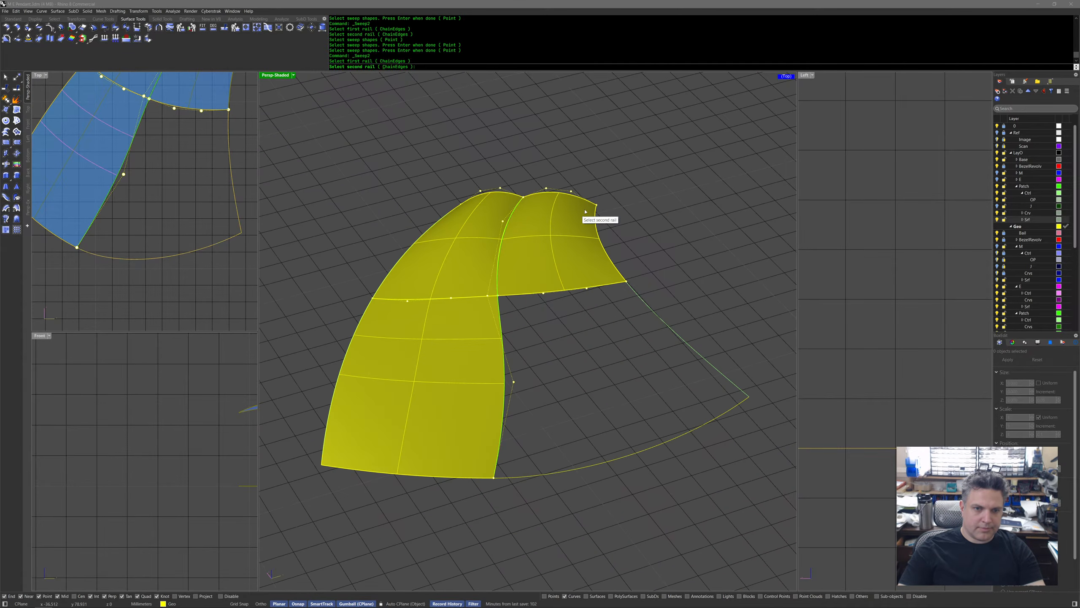
{"action": "left_click", "coordinate": [513, 295]}
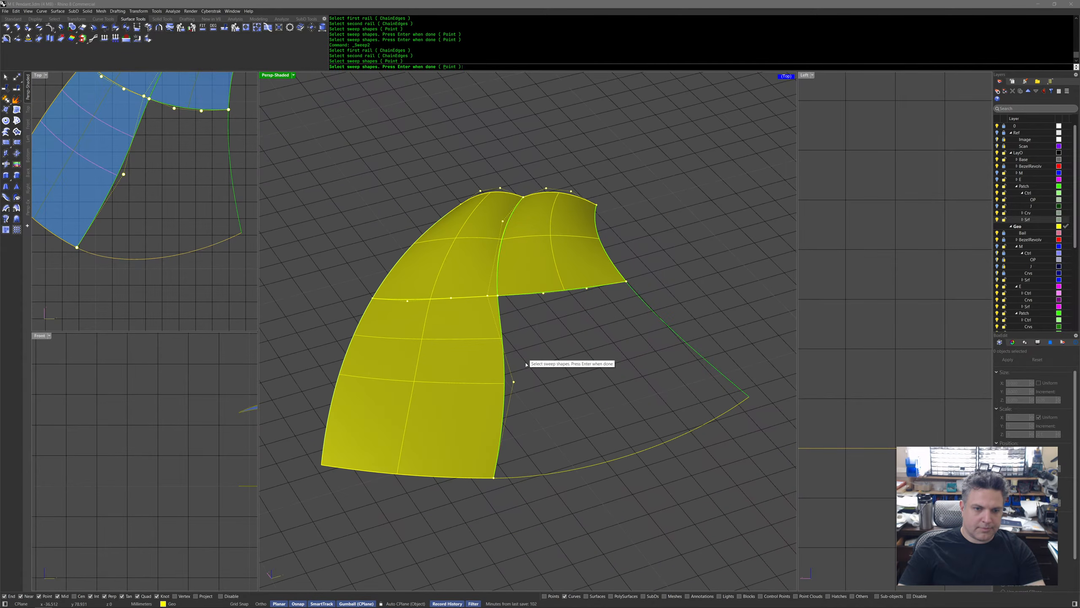
{"action": "left_click", "coordinate": [525, 477]}
{"action": "key", "text": "Return"}
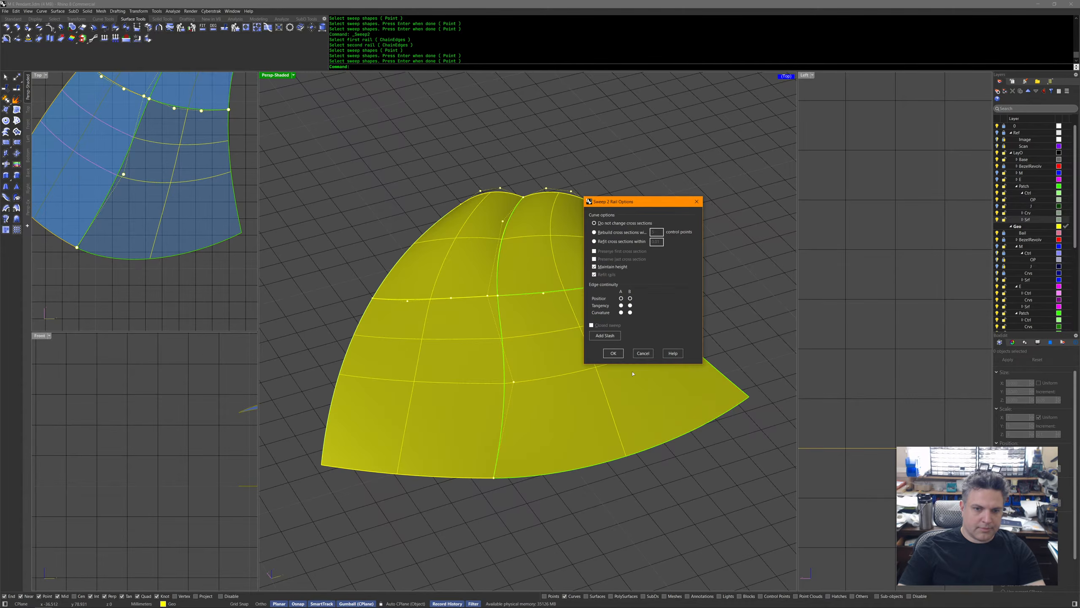
{"action": "left_click", "coordinate": [614, 353]}
{"action": "mouse_move", "coordinate": [670, 471]}
{"action": "right_mouse_down"}
{"action": "mouse_move", "coordinate": [658, 436]}
{"action": "mouse_move", "coordinate": [544, 484]}
{"action": "mouse_move", "coordinate": [451, 487]}
{"action": "mouse_move", "coordinate": [470, 460]}
{"action": "mouse_move", "coordinate": [484, 469]}
{"action": "mouse_move", "coordinate": [563, 445]}
{"action": "right_mouse_up"}
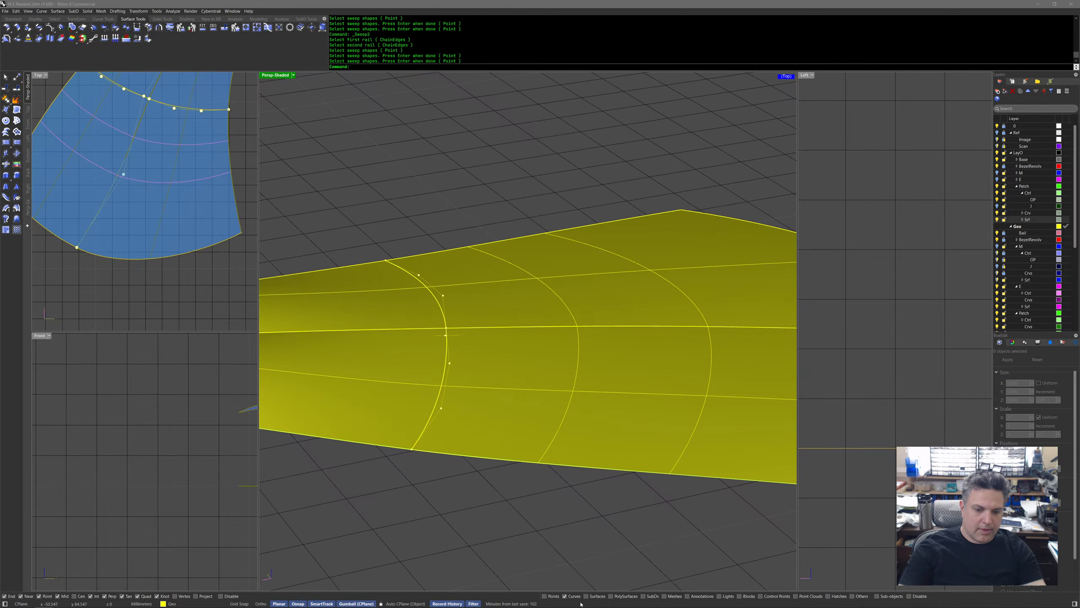
Try moving control points on the middle crosswise curves to reshape the linked patches.
{"action": "left_click", "coordinate": [442, 296]}
{"action": "left_click_drag", "start_coordinate": [443, 274], "coordinate": [443, 301]}
{"action": "right_click_drag", "start_coordinate": [472, 395], "coordinate": [450, 362]}
{"action": "scroll", "coordinate": [441, 327], "scroll_direction": "up", "scroll_amount": 2}
{"action": "left_click", "coordinate": [383, 281]}
{"action": "left_click", "coordinate": [429, 305]}
{"action": "left_click_drag", "start_coordinate": [354, 265], "coordinate": [385, 304]}
{"action": "right_click_drag", "start_coordinate": [385, 304], "coordinate": [381, 294]}
{"action": "left_click_drag", "start_coordinate": [376, 282], "coordinate": [375, 295]}
{"action": "right_click_drag", "start_coordinate": [466, 464], "coordinate": [466, 458]}
Try deleting the selected control point, and undo the deletion and the two preceding point moves.
{"action": "key", "text": "Delete"}
{"action": "key", "text": "ctrl+z"}
{"action": "key", "text": "ctrl+z"}
{"action": "key", "text": "ctrl+z"}
Select the four rebuilt swept patch surfaces and delete them.
{"action": "right_click_drag", "start_coordinate": [464, 481], "coordinate": [500, 470]}
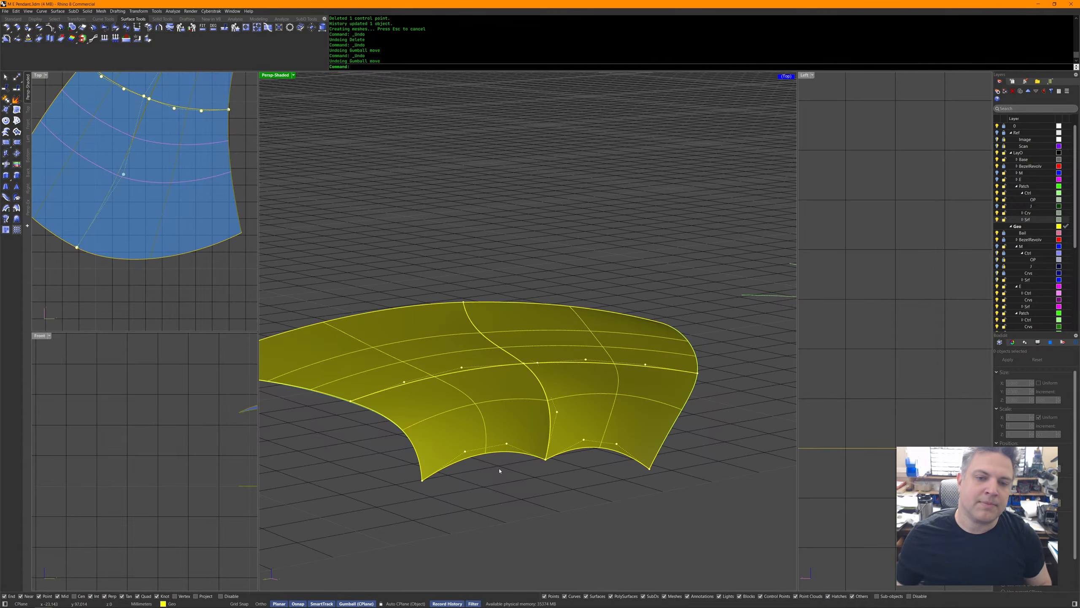
{"action": "right_click_drag", "start_coordinate": [590, 523], "coordinate": [600, 393]}
{"action": "scroll", "coordinate": [615, 528], "scroll_direction": "down", "scroll_amount": 8}
{"action": "left_click", "coordinate": [610, 362]}
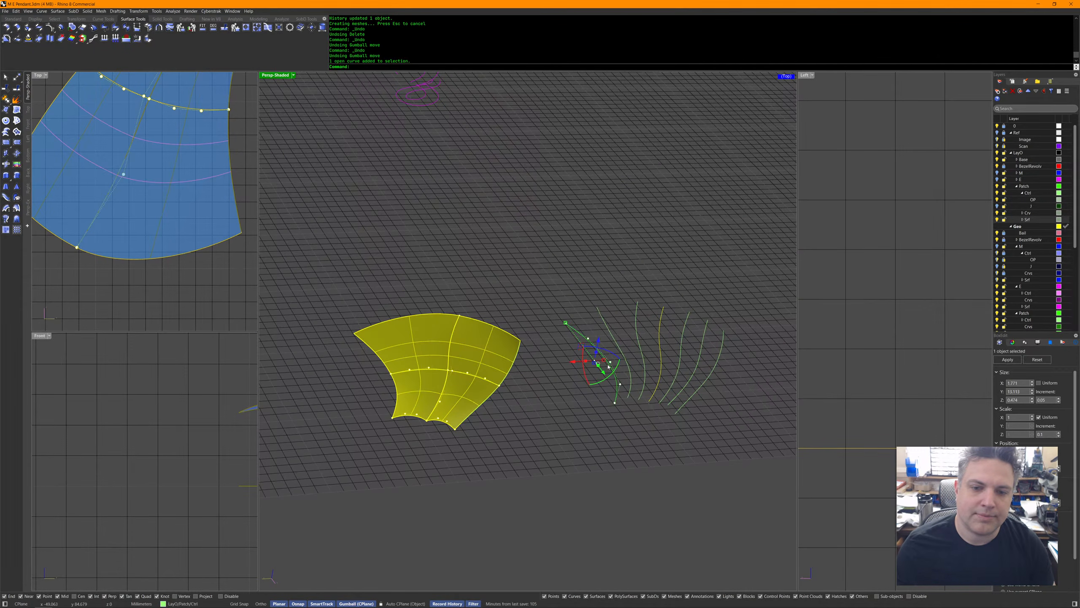
{"action": "scroll", "coordinate": [489, 357], "scroll_direction": "up", "scroll_amount": 2}
{"action": "left_click", "coordinate": [475, 357], "text": "shift"}
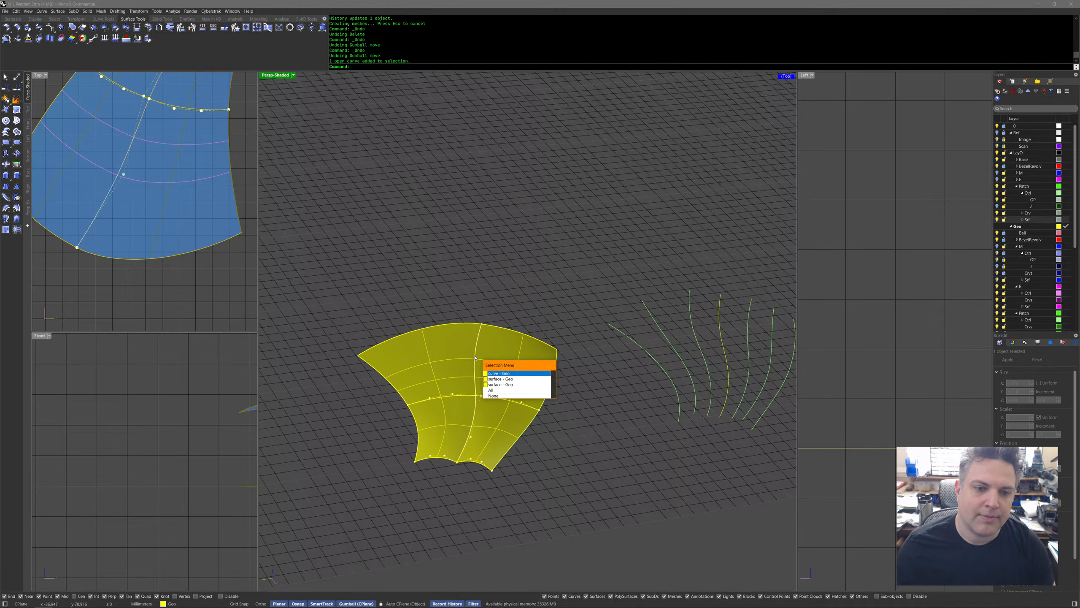
{"action": "left_click", "coordinate": [497, 379]}
{"action": "left_click", "coordinate": [499, 415], "text": "shift"}
{"action": "left_click", "coordinate": [438, 412], "text": "shift"}
{"action": "middle_click", "coordinate": [430, 405]}
{"action": "left_click", "coordinate": [398, 423]}
{"action": "scroll", "coordinate": [443, 425], "scroll_direction": "up", "scroll_amount": 1}
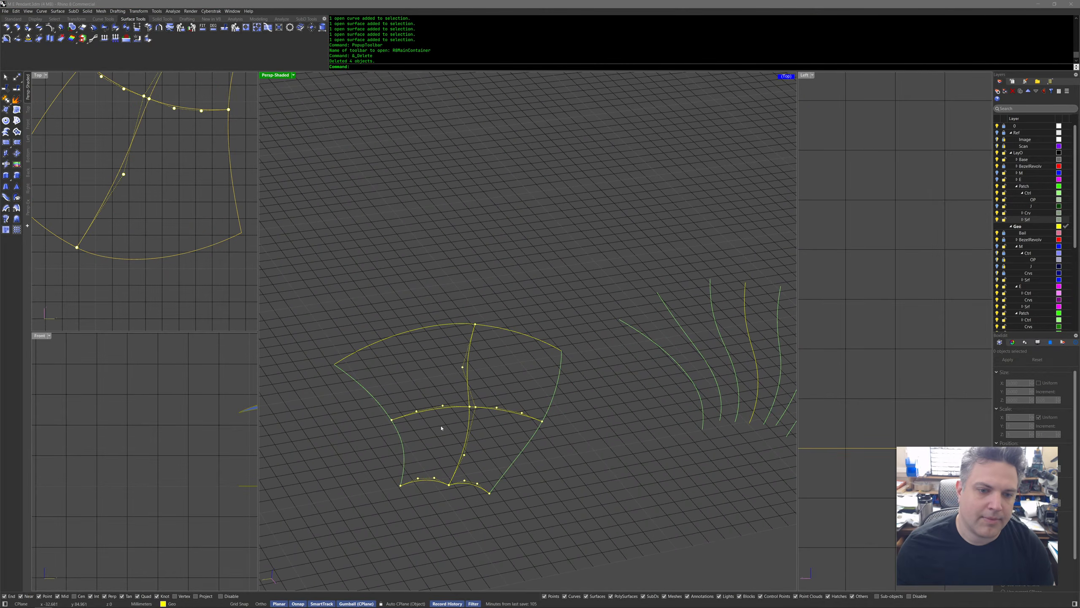
Turn off the control points and delete the six top edge, middle crosswise and bottom edge curves, keeping the lengthwise curves.
{"action": "key", "text": "Escape"}
{"action": "left_click", "coordinate": [470, 427]}
{"action": "key", "text": "Escape"}
{"action": "left_click", "coordinate": [474, 487]}
{"action": "left_click", "coordinate": [430, 482], "text": "shift"}
{"action": "left_click", "coordinate": [433, 410], "text": "shift"}
{"action": "left_click", "coordinate": [492, 408], "text": "shift"}
{"action": "left_click", "coordinate": [511, 332], "text": "shift"}
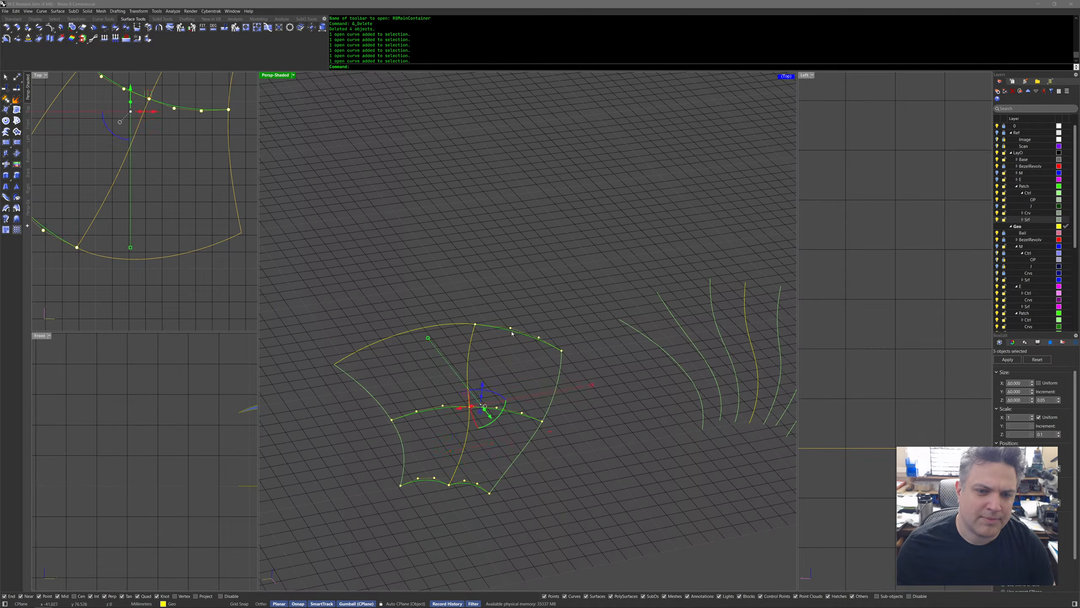
{"action": "left_click", "coordinate": [434, 325], "text": "shift"}
{"action": "middle_click", "coordinate": [444, 343]}
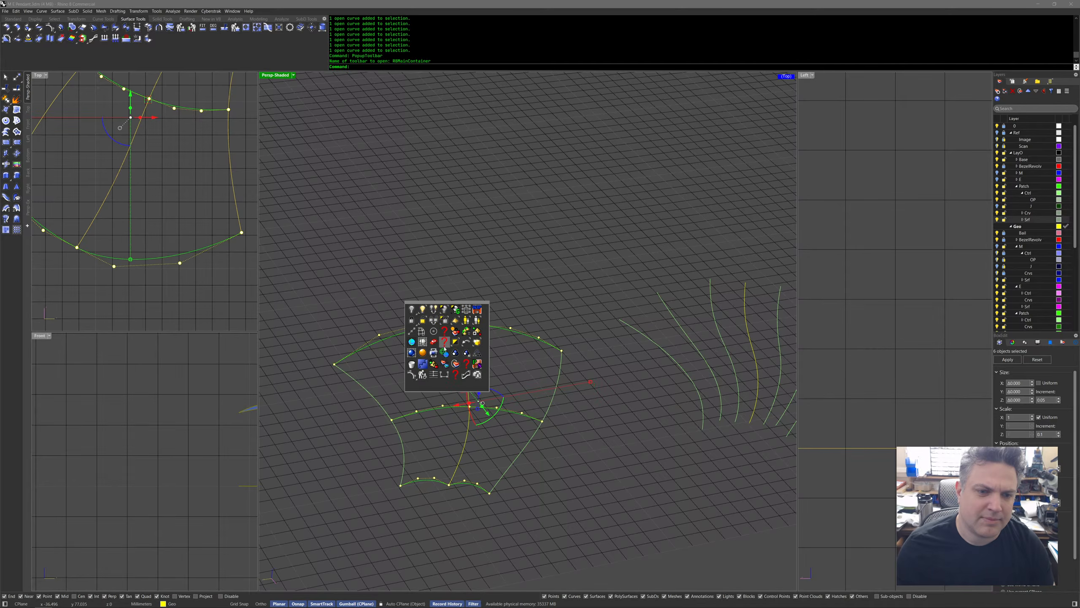
{"action": "left_click", "coordinate": [417, 365]}
Draw a straight line in the empty area beyond the lengthwise curves and duplicate it to make three parallel lines.
{"action": "right_click_drag", "start_coordinate": [456, 370], "coordinate": [492, 218]}
{"action": "middle_click", "coordinate": [492, 217]}
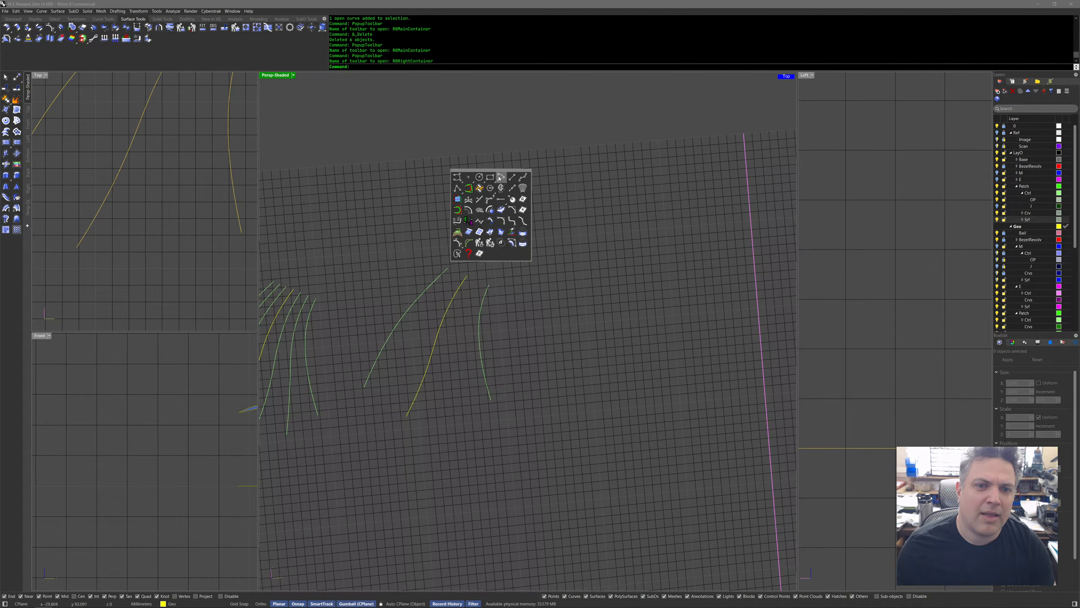
{"action": "left_click", "coordinate": [510, 179]}
{"action": "left_click", "coordinate": [506, 176]}
{"action": "left_click", "coordinate": [510, 236]}
{"action": "left_click", "coordinate": [508, 231]}
{"action": "left_click_drag", "start_coordinate": [532, 205], "coordinate": [558, 206]}
{"action": "left_click", "coordinate": [557, 234]}
{"action": "scroll", "coordinate": [542, 243], "scroll_direction": "up", "scroll_amount": 1}
{"action": "right_click_drag", "start_coordinate": [542, 243], "coordinate": [566, 312]}
Try to align the middle line halfway between the two outer lines' lower ends using SetPt with a between-points snap.
{"action": "left_click", "coordinate": [528, 216]}
{"action": "scroll", "coordinate": [542, 234], "scroll_direction": "up", "scroll_amount": 5}
{"action": "middle_click", "coordinate": [566, 312]}
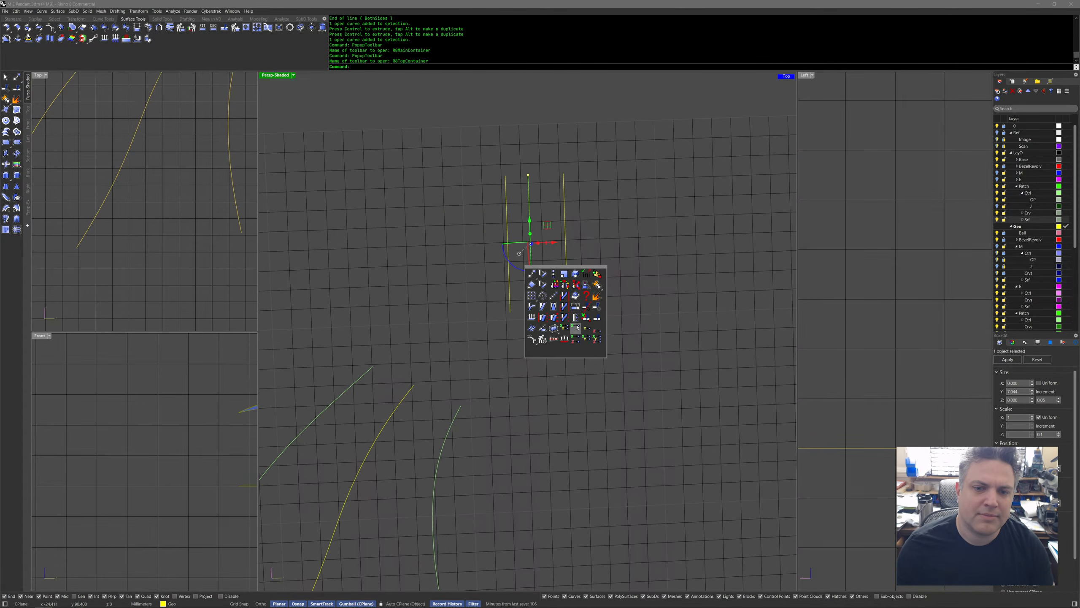
{"action": "left_click", "coordinate": [575, 328]}
{"action": "left_click", "coordinate": [510, 312]}
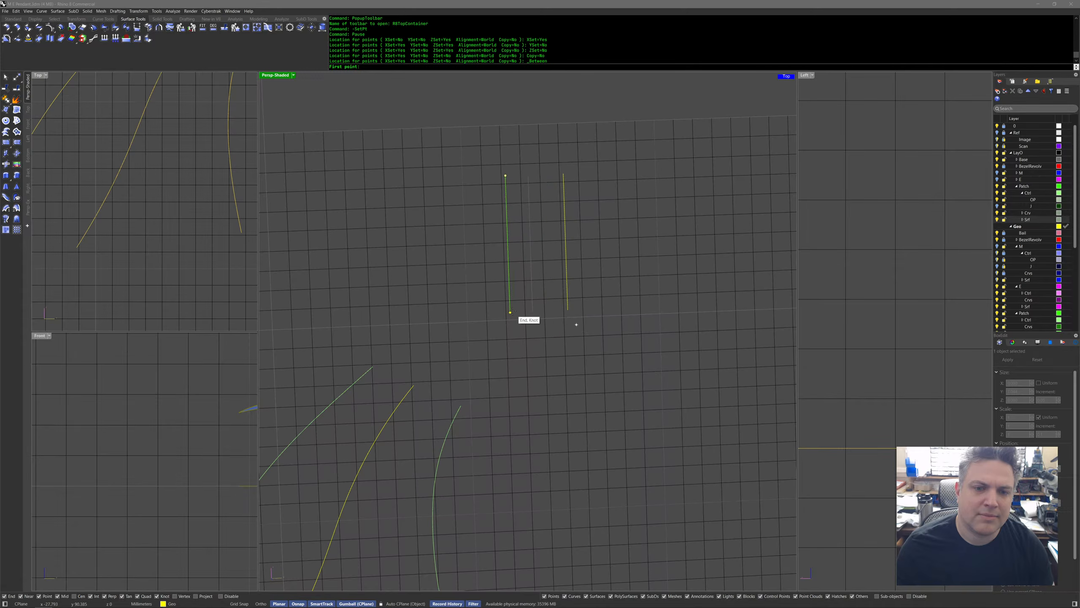
{"action": "left_click", "coordinate": [568, 309]}
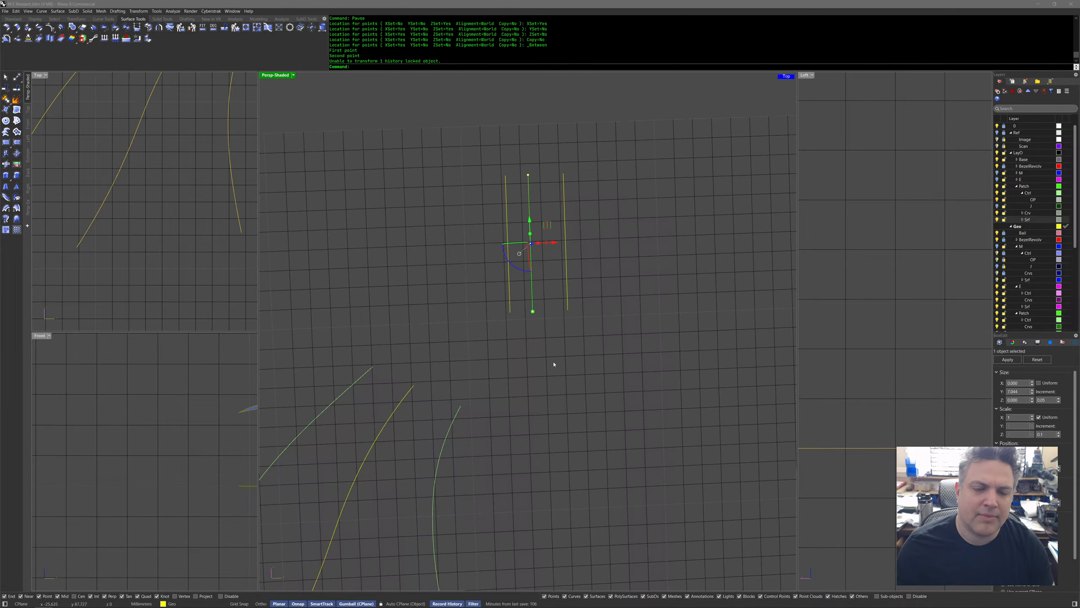
Rotate the parallel lines by 1 and back by -1.
{"action": "middle_click", "coordinate": [539, 341]}
{"action": "left_click", "coordinate": [515, 359]}
{"action": "left_click_drag", "start_coordinate": [619, 239], "coordinate": [477, 267]}
Centre the middle line between the two outer lines using SetPt with a between-points snap on their lower ends.
{"action": "left_click_drag", "start_coordinate": [550, 271], "coordinate": [513, 280]}
{"action": "middle_click", "coordinate": [542, 349]}
{"action": "middle_click", "coordinate": [542, 341]}
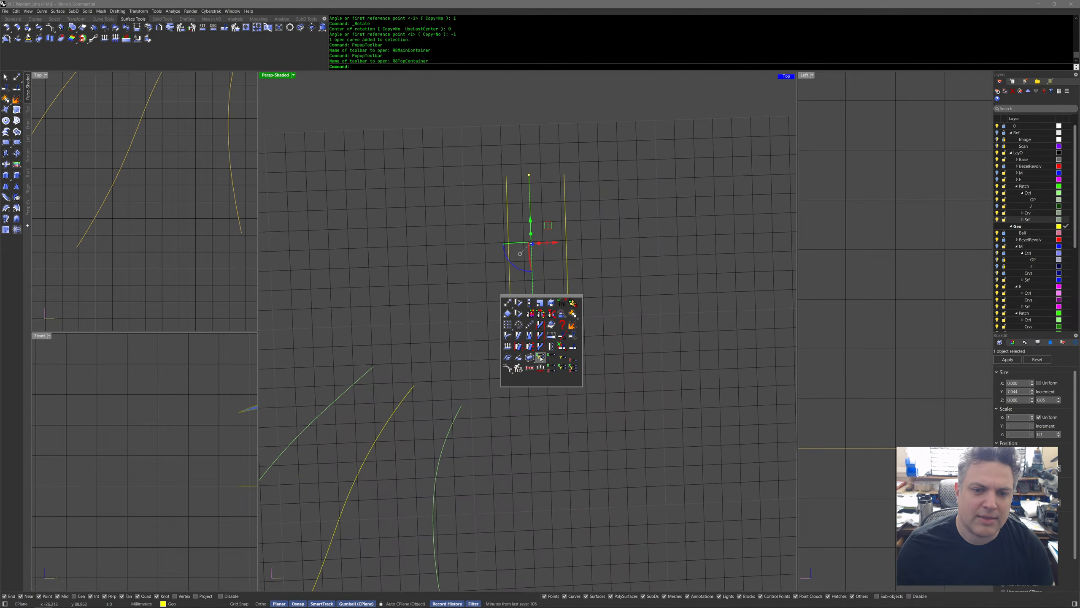
{"action": "left_click", "coordinate": [540, 359]}
{"action": "left_click", "coordinate": [513, 312]}
{"action": "left_click", "coordinate": [570, 310]}
{"action": "right_click_drag", "start_coordinate": [573, 314], "coordinate": [532, 390]}
{"action": "left_click", "coordinate": [585, 324]}
Draw a short crosswise line with the both-sides option, centred on the middle line's lower end.
{"action": "scroll", "coordinate": [535, 388], "scroll_direction": "up", "scroll_amount": 5}
{"action": "middle_click", "coordinate": [533, 390]}
{"action": "left_click", "coordinate": [533, 390]}
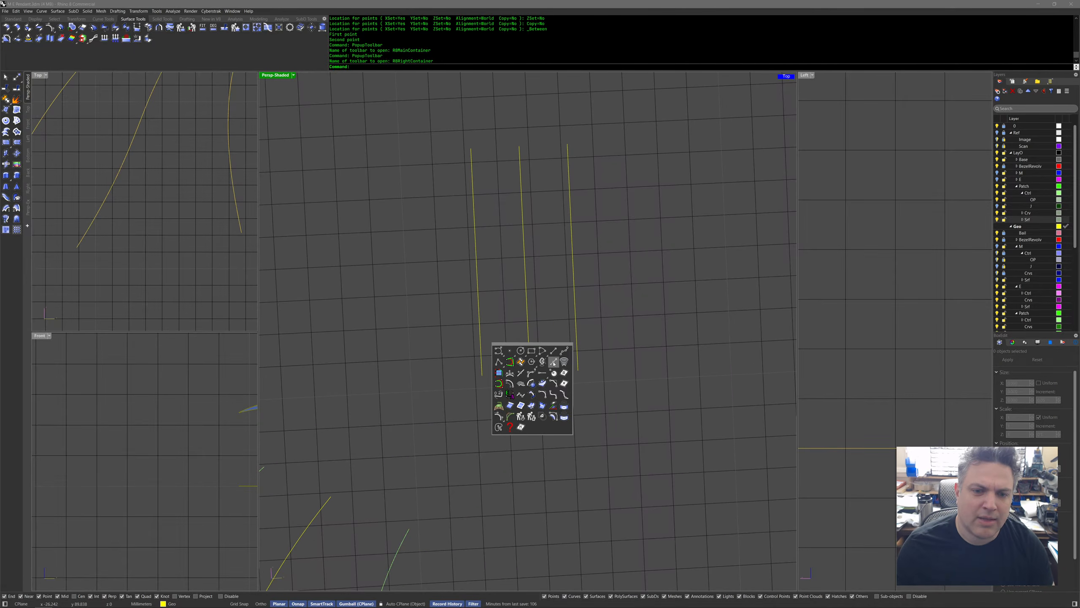
{"action": "left_click", "coordinate": [554, 362]}
{"action": "left_click", "coordinate": [530, 372]}
{"action": "left_click", "coordinate": [549, 372]}
Draw another short both-sides crosswise line centred on the middle line's midpoint.
{"action": "right_click_drag", "start_coordinate": [528, 283], "coordinate": [535, 331], "text": "shift"}
{"action": "scroll", "coordinate": [535, 331], "scroll_direction": "up", "scroll_amount": 1}
{"action": "right_click", "coordinate": [535, 329]}
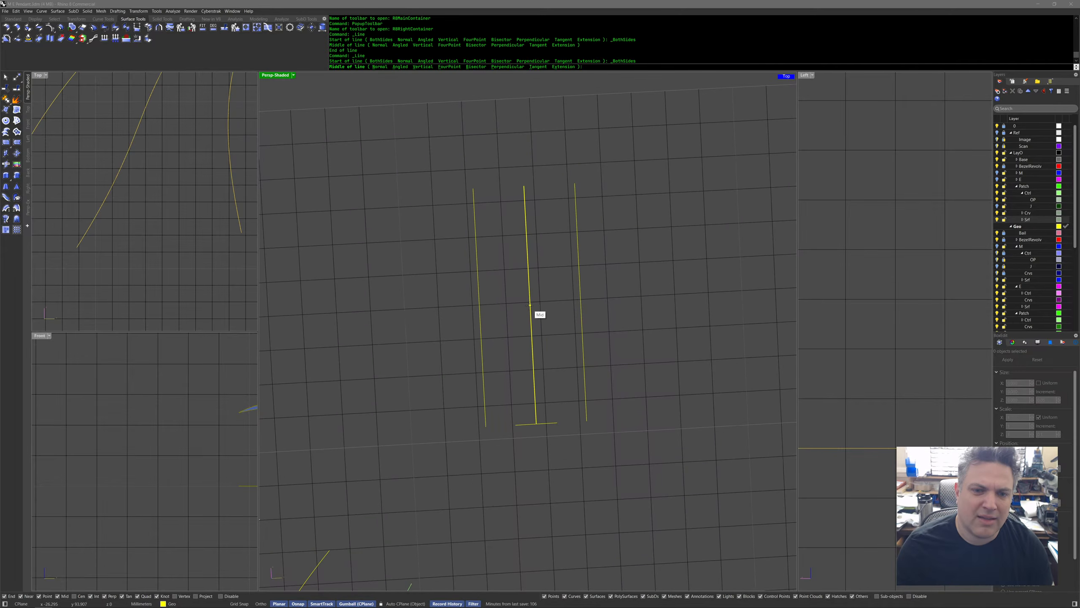
{"action": "left_click", "coordinate": [529, 305]}
{"action": "left_click", "coordinate": [543, 305]}
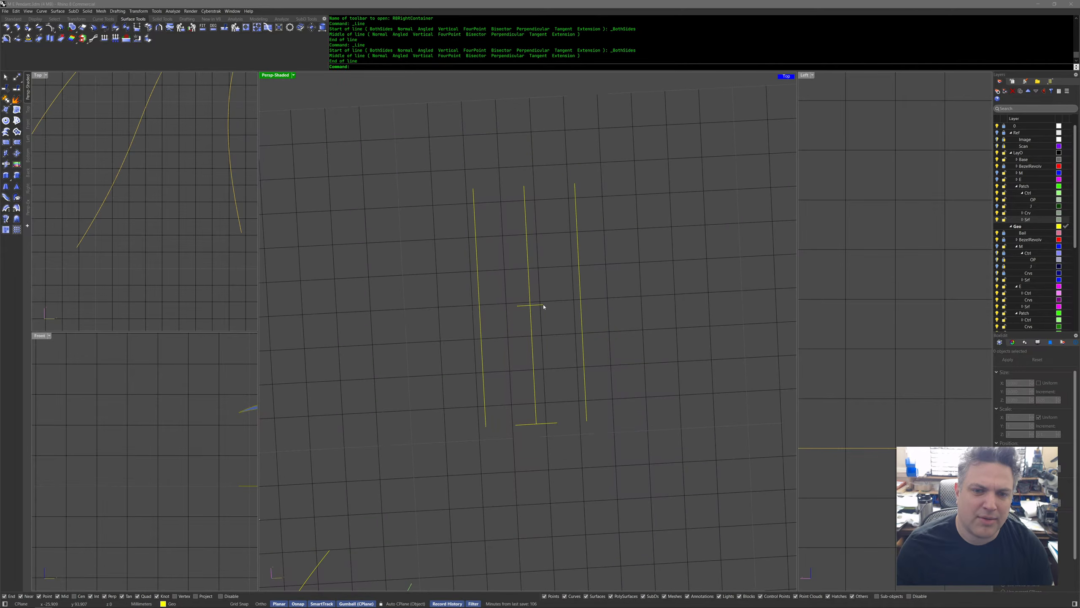
Draw a short diagonal line about 0.2 mm long at 315° in the Front view and select it.
{"action": "mouse_move", "coordinate": [533, 249]}
{"action": "right_mouse_down"}
{"action": "mouse_move", "coordinate": [544, 300]}
{"action": "mouse_move", "coordinate": [558, 255]}
{"action": "mouse_move", "coordinate": [561, 270]}
{"action": "mouse_move", "coordinate": [529, 257]}
{"action": "right_mouse_up"}
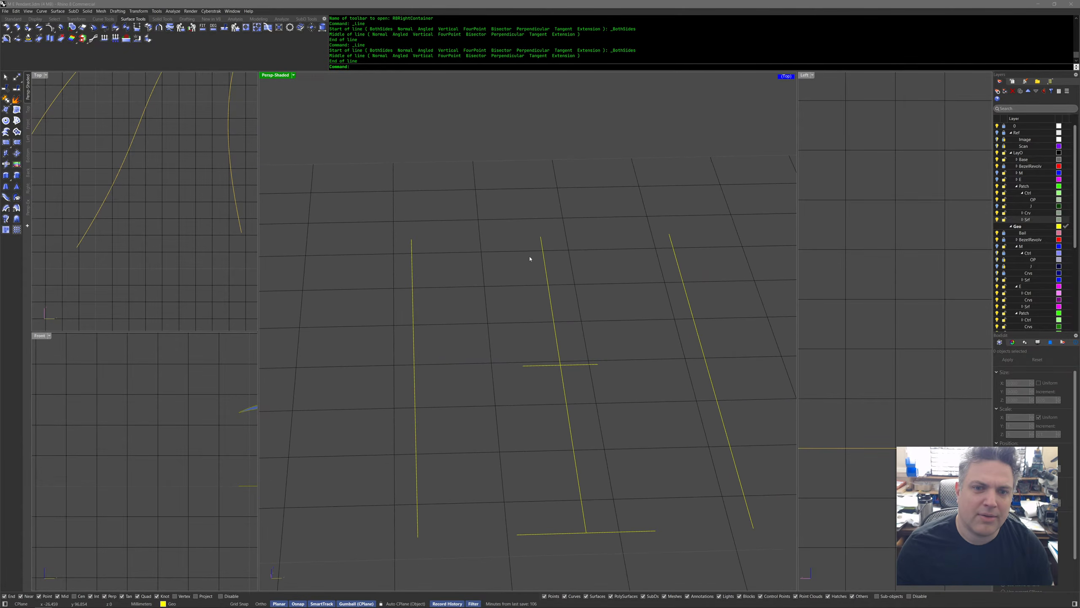
{"action": "middle_click", "coordinate": [530, 258]}
{"action": "middle_click", "coordinate": [530, 258]}
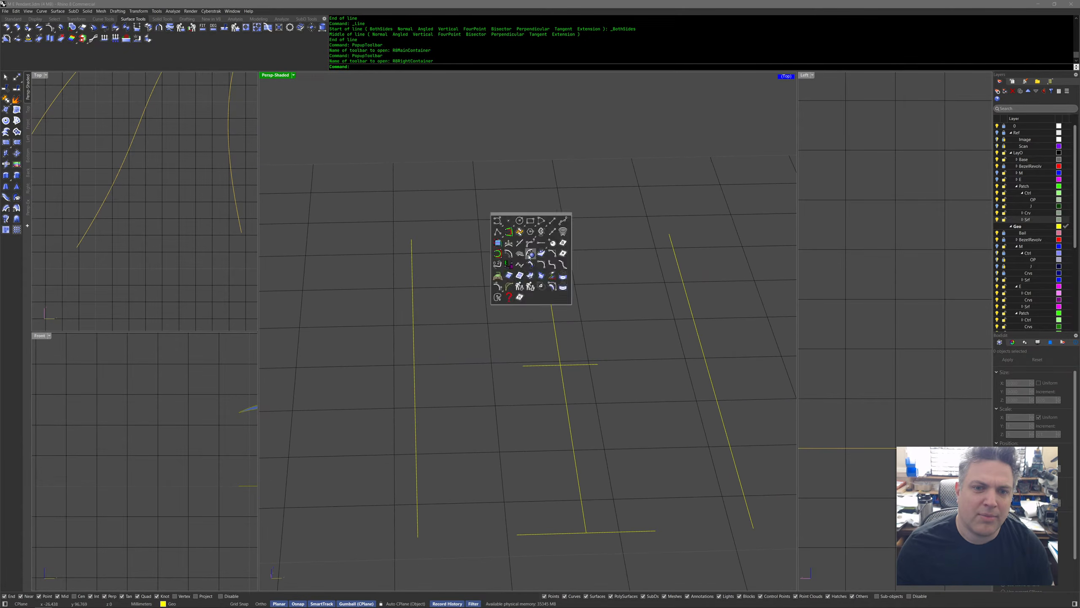
{"action": "left_click", "coordinate": [552, 223]}
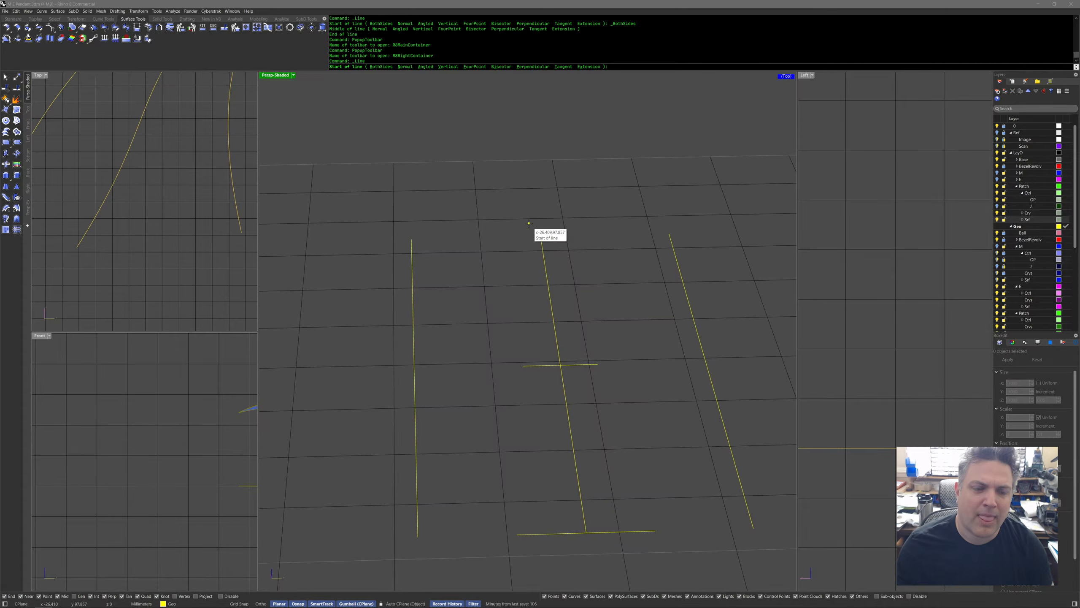
{"action": "scroll", "coordinate": [170, 445], "scroll_direction": "down", "scroll_amount": 5}
{"action": "scroll", "coordinate": [166, 451], "scroll_direction": "down", "scroll_amount": 6}
{"action": "scroll", "coordinate": [164, 461], "scroll_direction": "up", "scroll_amount": 10}
{"action": "scroll", "coordinate": [170, 477], "scroll_direction": "up", "scroll_amount": 10}
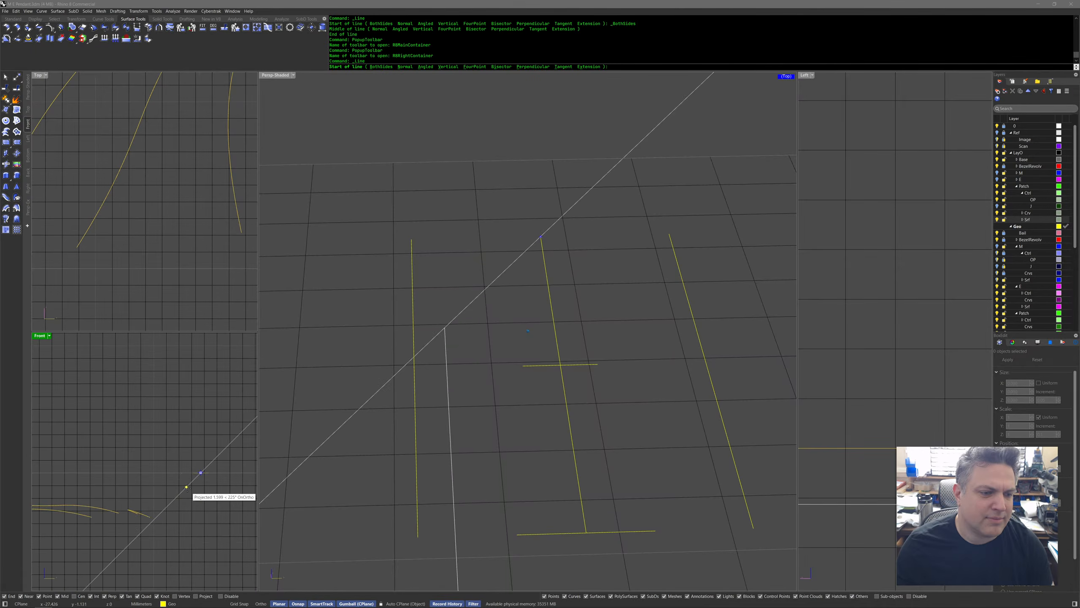
{"action": "left_click", "coordinate": [144, 465]}
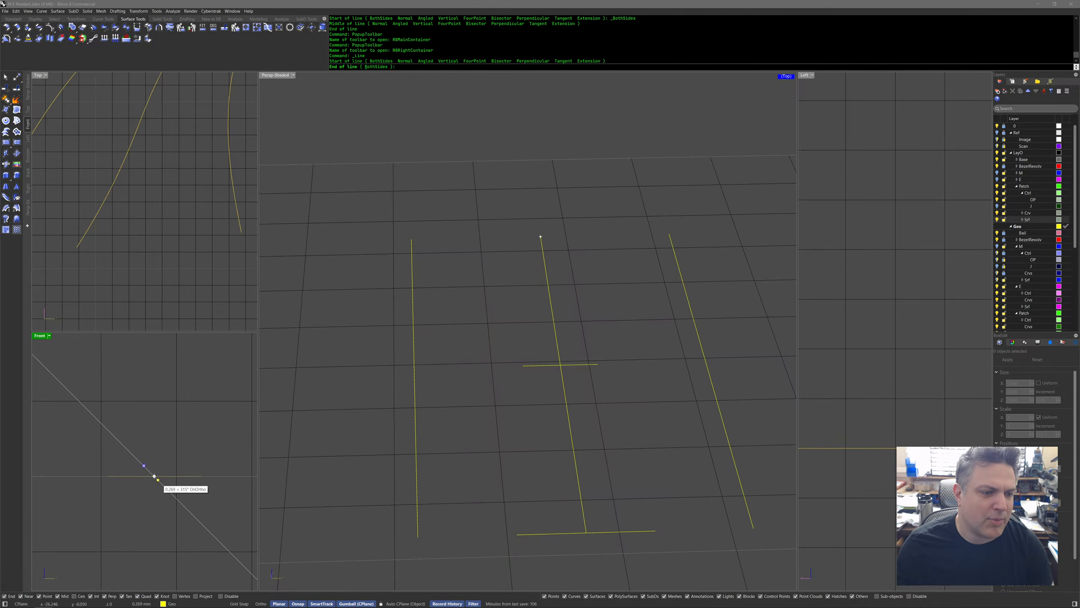
{"action": "left_click", "coordinate": [154, 475]}
{"action": "left_click", "coordinate": [150, 472]}
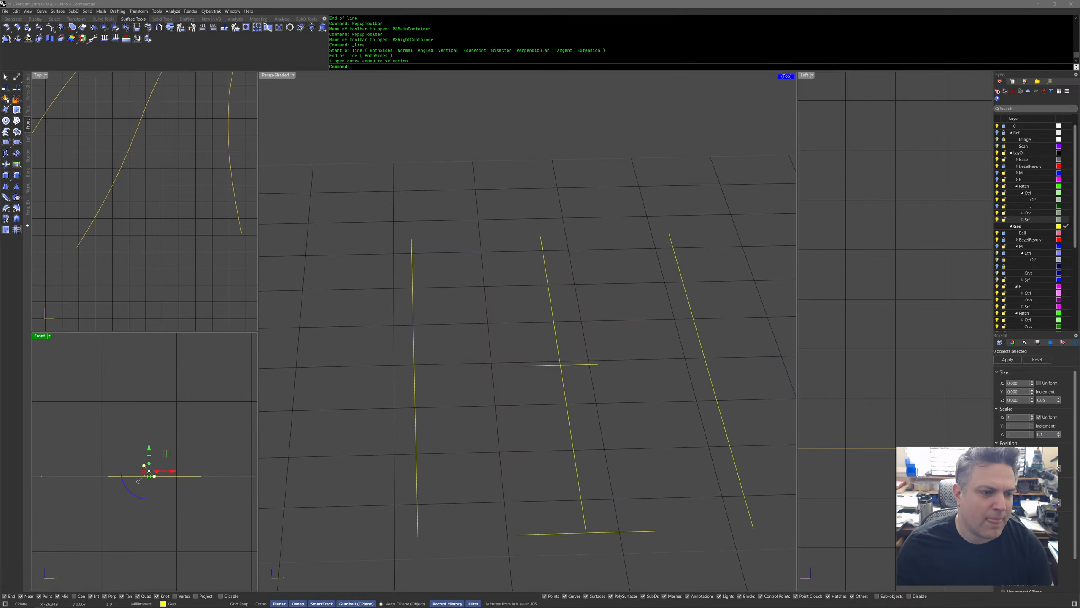
Align the selected short angled line in Y with the far end of the centre line using Set Points, without copying.
{"action": "scroll", "coordinate": [494, 378], "scroll_direction": "down", "scroll_amount": 10}
{"action": "scroll", "coordinate": [493, 381], "scroll_direction": "up", "scroll_amount": 10}
{"action": "middle_click", "coordinate": [561, 401]}
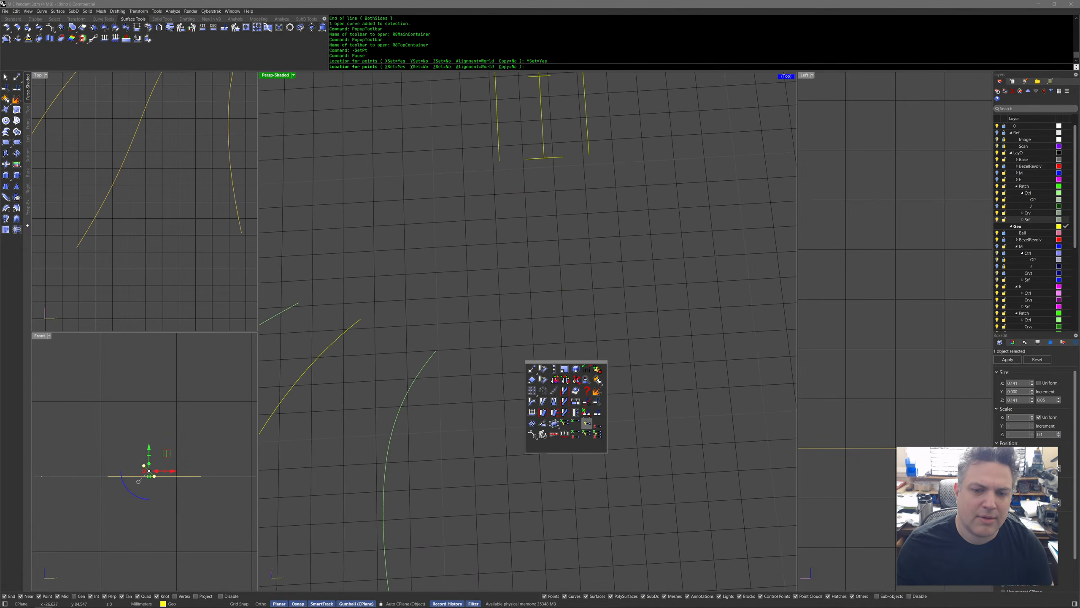
{"action": "left_click", "coordinate": [588, 423]}
{"action": "left_click", "coordinate": [586, 286]}
{"action": "scroll", "coordinate": [598, 387], "scroll_direction": "up", "scroll_amount": 5}
{"action": "key", "text": "Escape"}
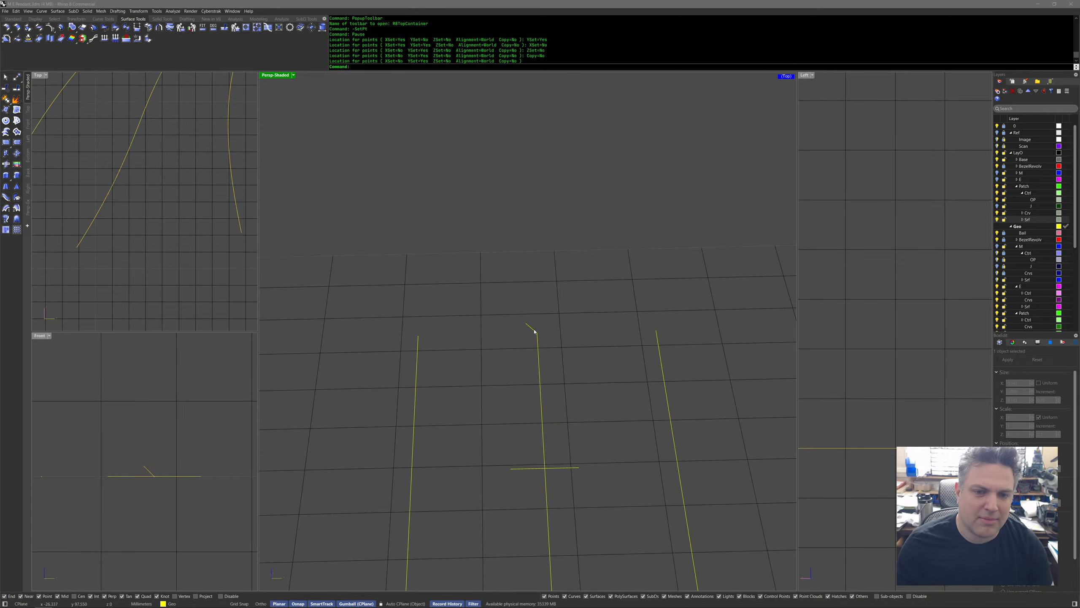
Create a 1 by 1 mm plane centred on the far end of the centre line.
{"action": "middle_click", "coordinate": [558, 349]}
{"action": "left_click", "coordinate": [558, 349]}
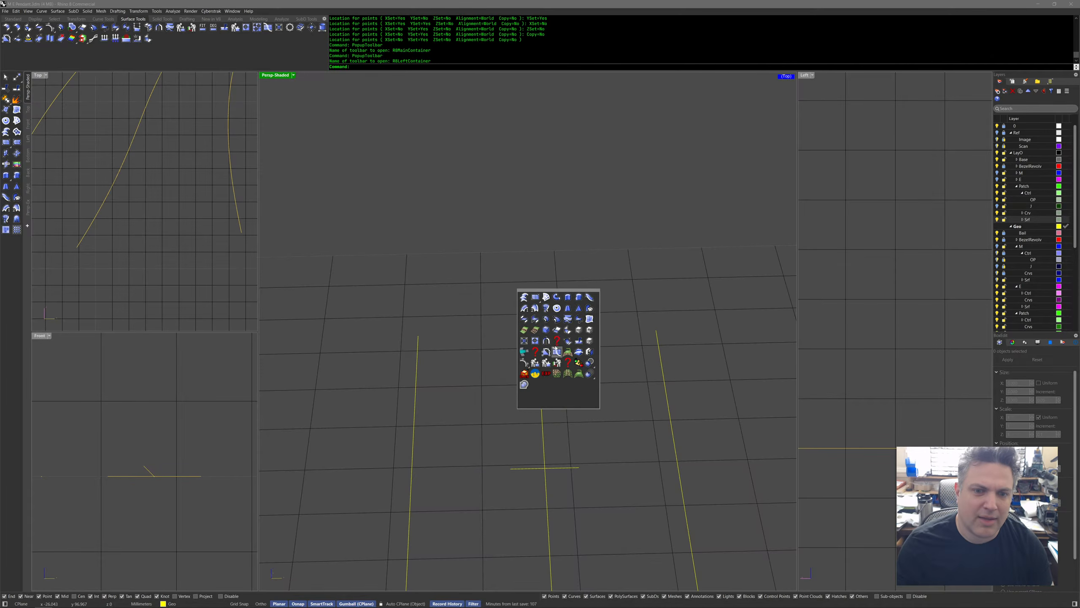
{"action": "left_click", "coordinate": [536, 298]}
{"action": "left_click", "coordinate": [537, 333]}
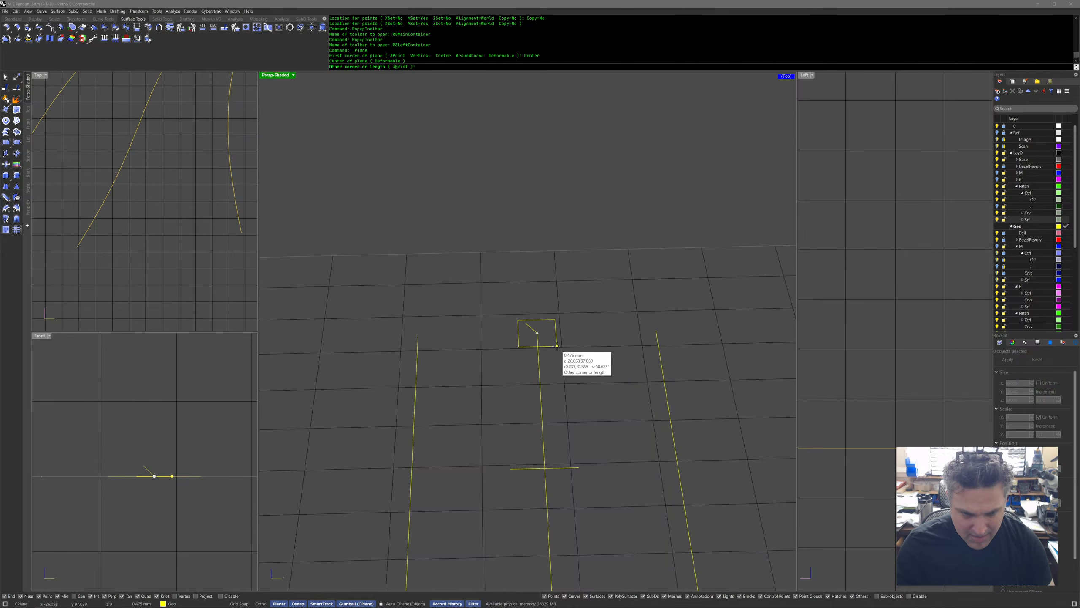
{"action": "type", "text": "1"}
{"action": "key", "text": "Return"}
{"action": "key", "text": "Return"}
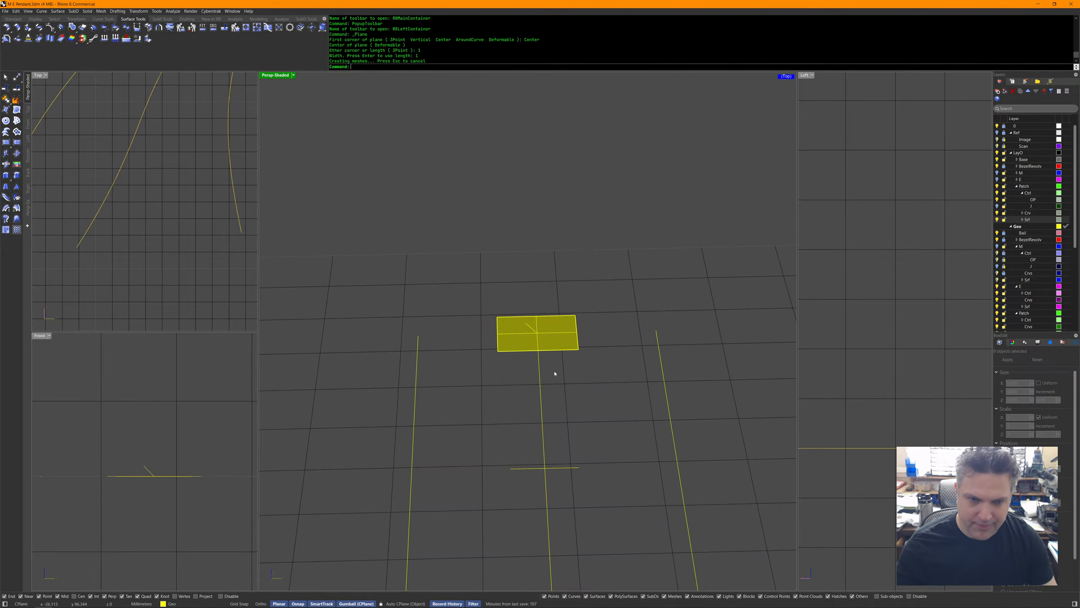
Raise the small plane vertically so it sits clear above the lines.
{"action": "left_click", "coordinate": [552, 347]}
{"action": "right_click_drag", "start_coordinate": [554, 349], "coordinate": [556, 330]}
{"action": "left_click_drag", "start_coordinate": [544, 310], "coordinate": [545, 180]}
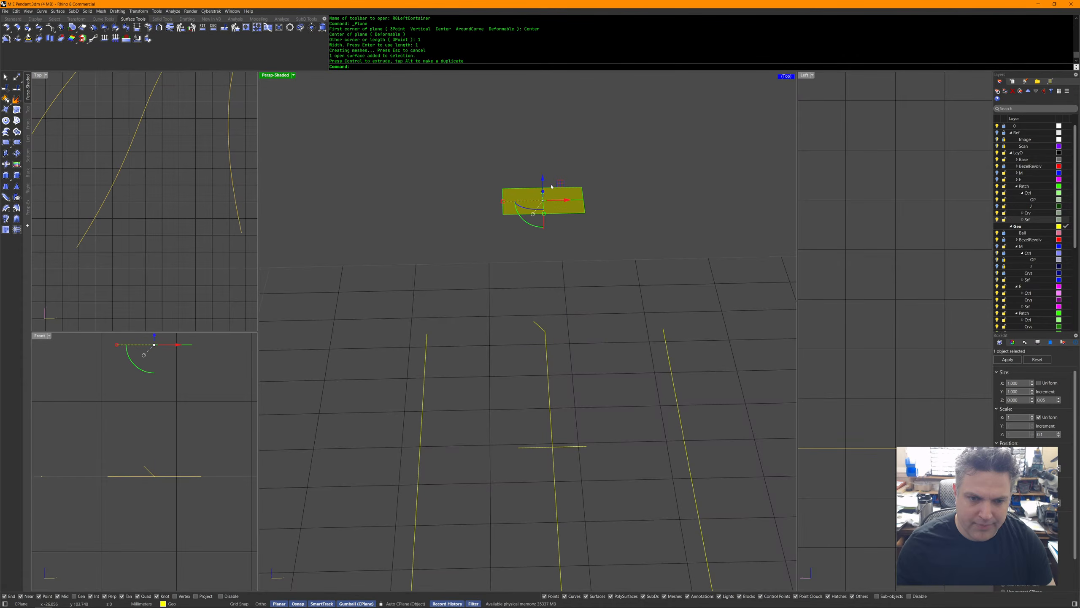
Mirror the short angled line across the raised plane's VN direction to form a V, with UN turned off.
{"action": "left_click", "coordinate": [541, 324]}
{"action": "middle_click", "coordinate": [592, 304]}
{"action": "middle_click", "coordinate": [592, 304]}
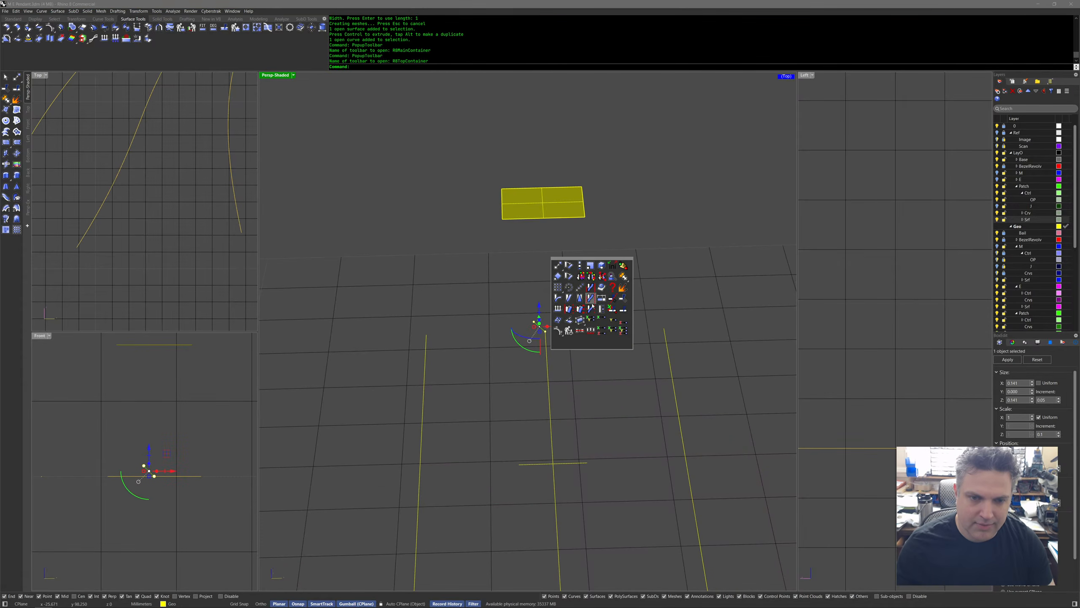
{"action": "left_click", "coordinate": [590, 277]}
{"action": "mouse_move", "coordinate": [588, 270]}
{"action": "right_mouse_down"}
{"action": "mouse_move", "coordinate": [603, 282]}
{"action": "mouse_move", "coordinate": [599, 263]}
{"action": "right_mouse_up"}
{"action": "left_click", "coordinate": [401, 66]}
{"action": "left_click", "coordinate": [422, 66]}
{"action": "key", "text": "Return"}
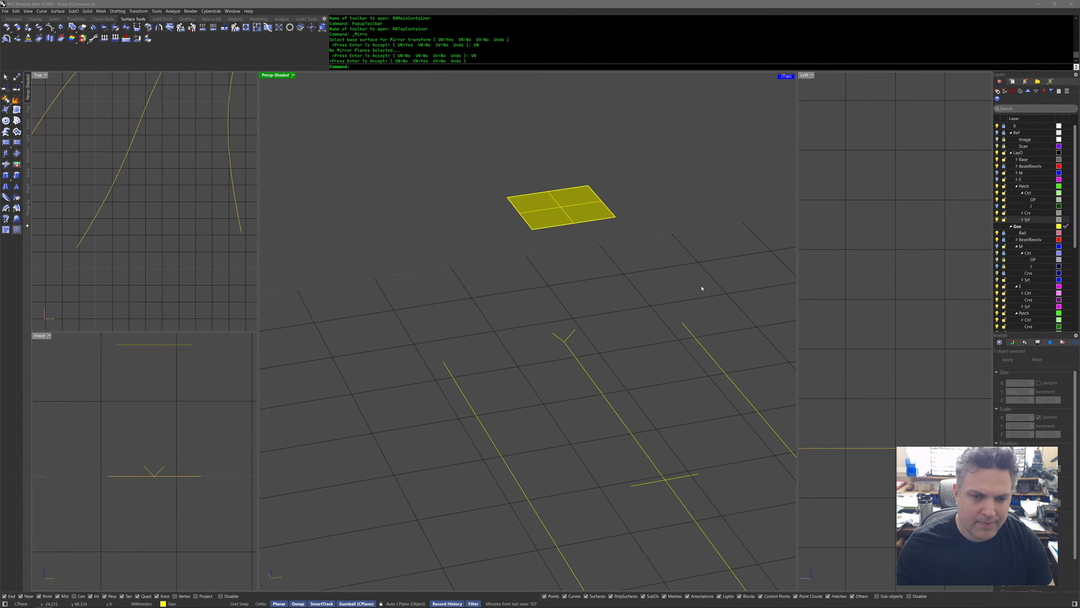
Move the straight construction lines and the mirror plane together sideways along X.
{"action": "left_click", "coordinate": [561, 216]}
{"action": "right_click_drag", "start_coordinate": [572, 301], "coordinate": [612, 312]}
{"action": "left_click_drag", "start_coordinate": [669, 423], "coordinate": [454, 184]}
{"action": "left_click_drag", "start_coordinate": [585, 282], "coordinate": [652, 282]}
{"action": "left_click", "coordinate": [708, 304]}
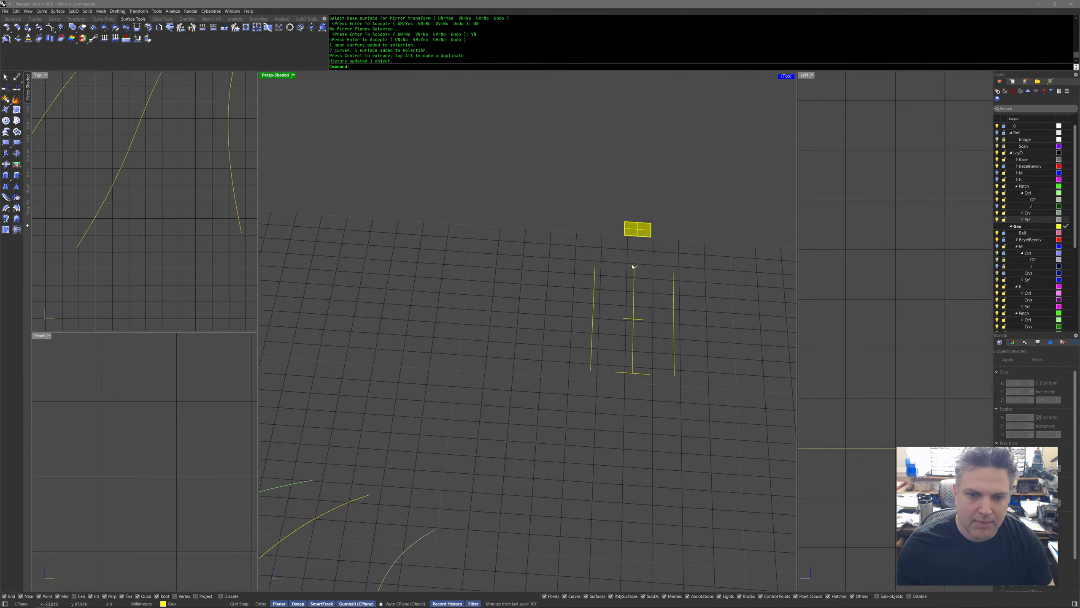
Reshape the V at the centre line's far end by moving the original short line's outer control point.
{"action": "left_click", "coordinate": [632, 266]}
{"action": "key", "text": "F10"}
{"action": "left_click", "coordinate": [633, 267]}
{"action": "right_click_drag", "start_coordinate": [635, 247], "coordinate": [657, 260]}
{"action": "left_click_drag", "start_coordinate": [627, 216], "coordinate": [639, 196]}
{"action": "left_click", "coordinate": [662, 223]}
{"action": "left_click", "coordinate": [638, 125]}
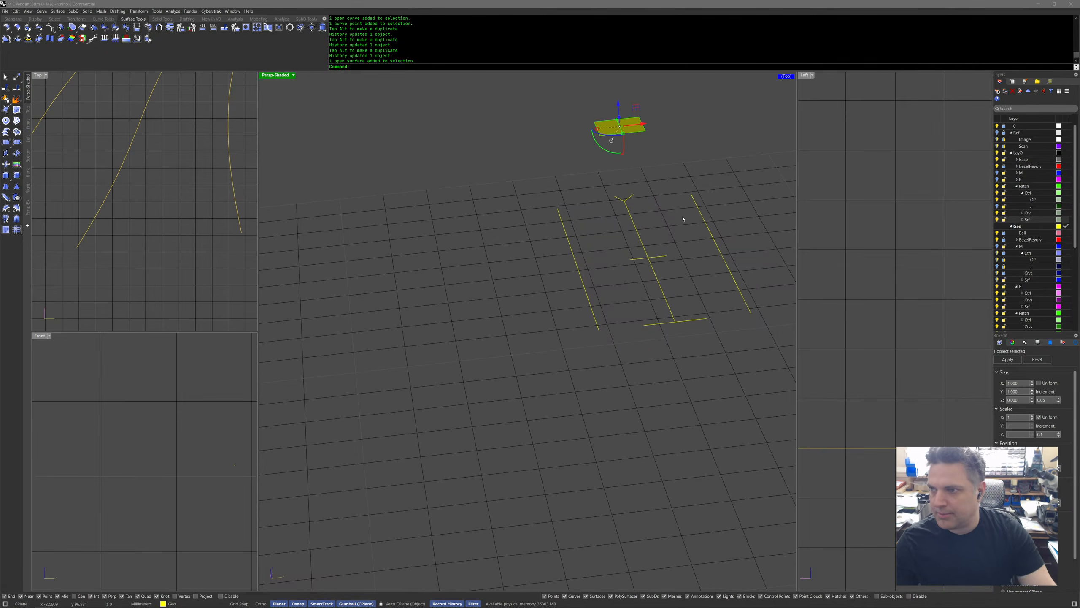
{"action": "left_click", "coordinate": [739, 229]}
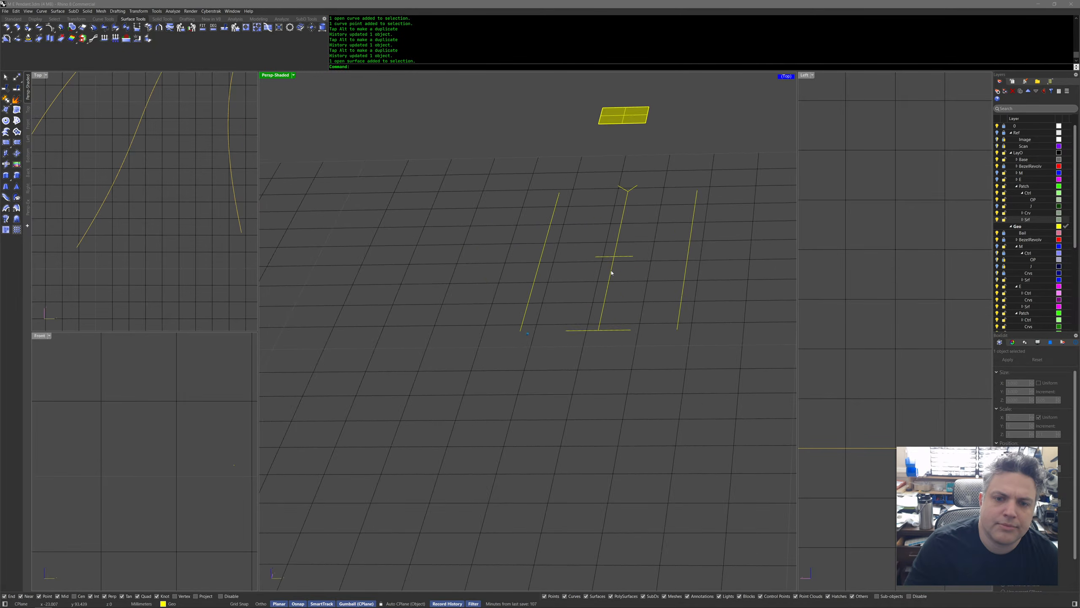
Draw three short lines outward from the left line, at its near end, midpoint and far end.
{"action": "middle_click", "coordinate": [473, 339]}
{"action": "left_click", "coordinate": [492, 297]}
{"action": "left_click", "coordinate": [518, 330]}
{"action": "left_click", "coordinate": [484, 331]}
{"action": "right_click", "coordinate": [505, 263]}
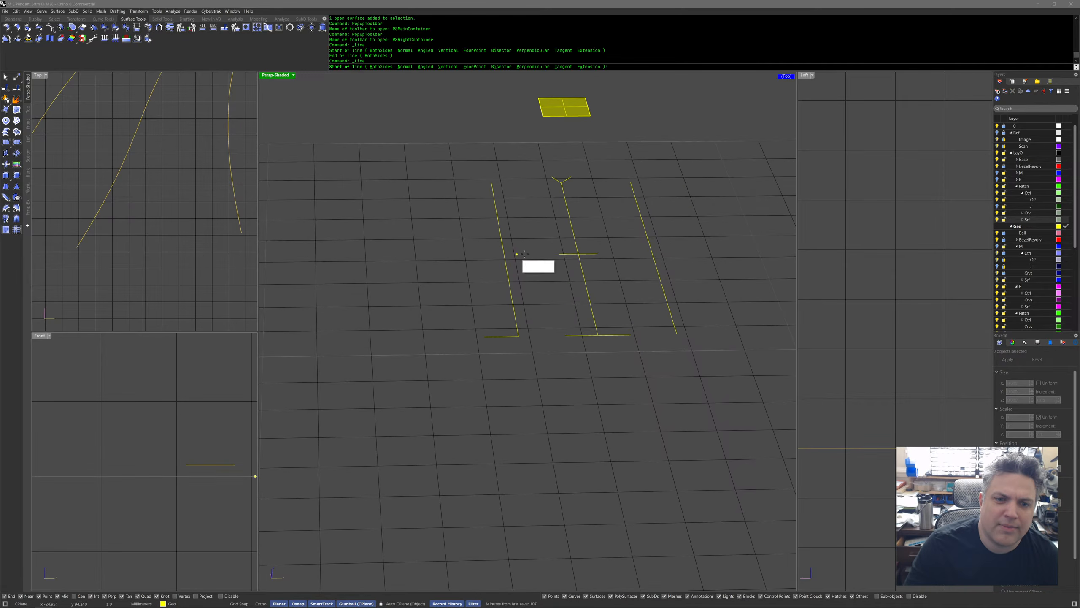
{"action": "left_click", "coordinate": [504, 255]}
{"action": "left_click", "coordinate": [470, 256]}
{"action": "right_click_drag", "start_coordinate": [515, 253], "coordinate": [527, 279]}
{"action": "right_click", "coordinate": [528, 273]}
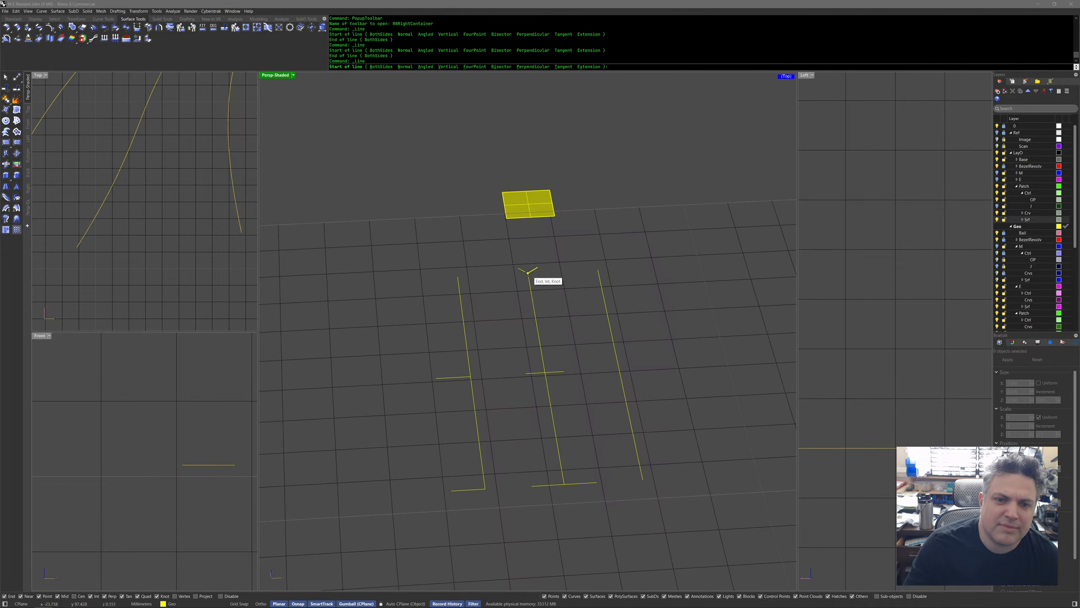
{"action": "left_click", "coordinate": [457, 277]}
{"action": "left_click", "coordinate": [429, 278]}
Mirror the left line's three short side lines across the raised plane onto the right line.
{"action": "right_click_drag", "start_coordinate": [590, 275], "coordinate": [573, 290]}
{"action": "left_click_drag", "start_coordinate": [438, 519], "coordinate": [383, 224]}
{"action": "right_click_drag", "start_coordinate": [386, 226], "coordinate": [409, 223]}
{"action": "middle_click", "coordinate": [578, 258]}
{"action": "left_click", "coordinate": [578, 257]}
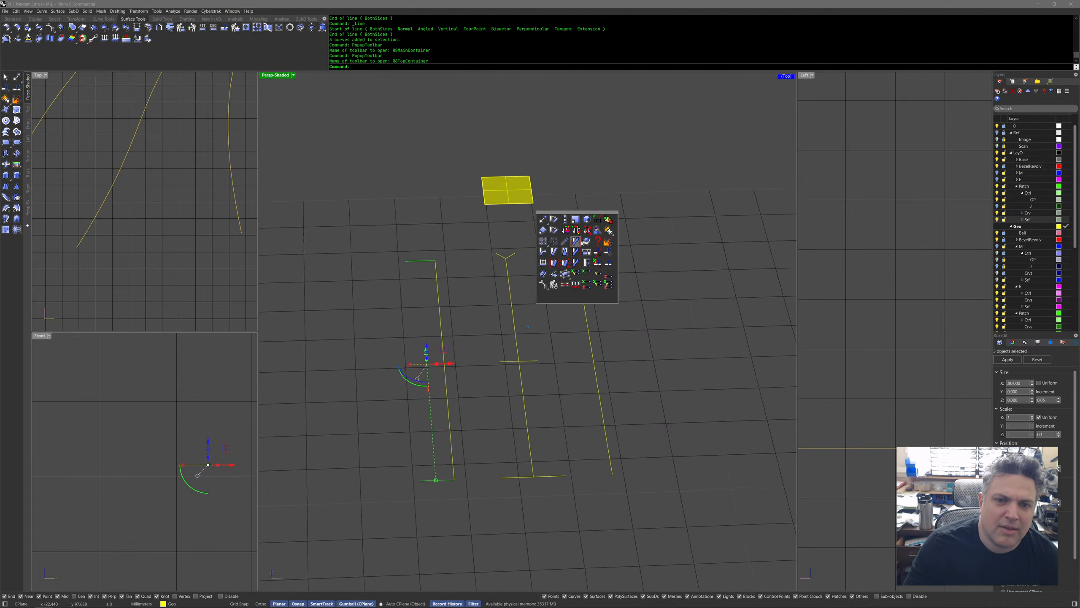
{"action": "left_click", "coordinate": [576, 233]}
{"action": "left_click", "coordinate": [520, 206]}
{"action": "right_click", "coordinate": [659, 296]}
Lower the outer end points of the left line's three short side lines so they slope downward away from it.
{"action": "right_click_drag", "start_coordinate": [483, 496], "coordinate": [432, 466]}
{"action": "mouse_move", "coordinate": [419, 471]}
{"action": "left_mouse_down"}
{"action": "mouse_move", "coordinate": [368, 241]}
{"action": "mouse_move", "coordinate": [420, 454]}
{"action": "left_mouse_up"}
{"action": "middle_click", "coordinate": [369, 251]}
{"action": "left_click", "coordinate": [342, 316]}
{"action": "right_click_drag", "start_coordinate": [421, 452], "coordinate": [408, 272]}
{"action": "left_click_drag", "start_coordinate": [405, 282], "coordinate": [404, 296]}
{"action": "right_click_drag", "start_coordinate": [493, 393], "coordinate": [539, 408]}
{"action": "left_click", "coordinate": [495, 378]}
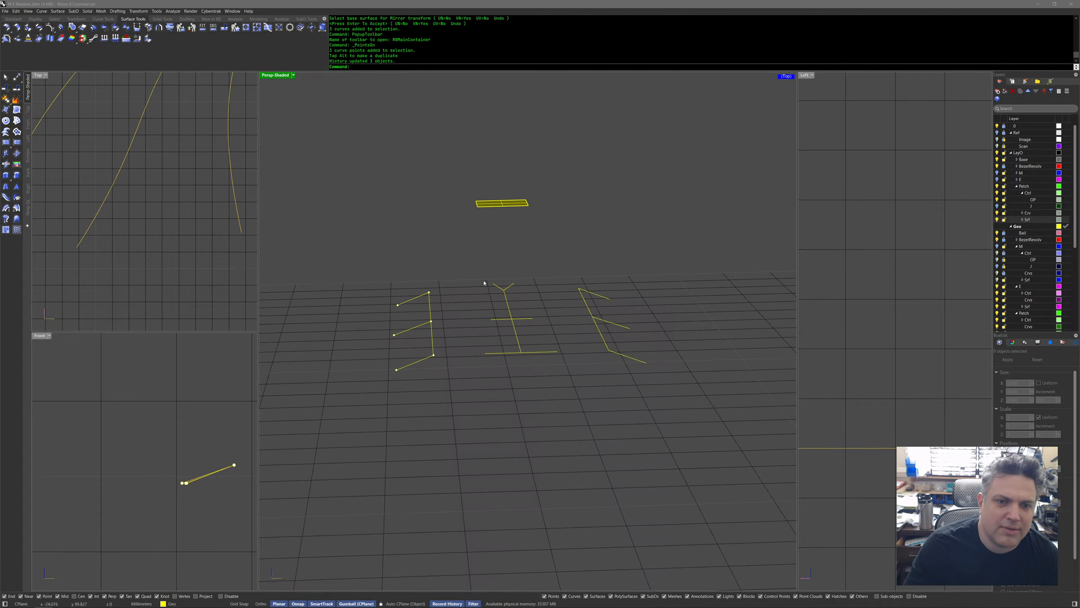
{"action": "right_click_drag", "start_coordinate": [444, 387], "coordinate": [431, 409]}
{"action": "key", "text": "Escape"}
Flow the left line's three short side lines onto the left pattern curve with Rigid=Yes and Stretch=Yes.
{"action": "left_click_drag", "start_coordinate": [413, 364], "coordinate": [380, 227]}
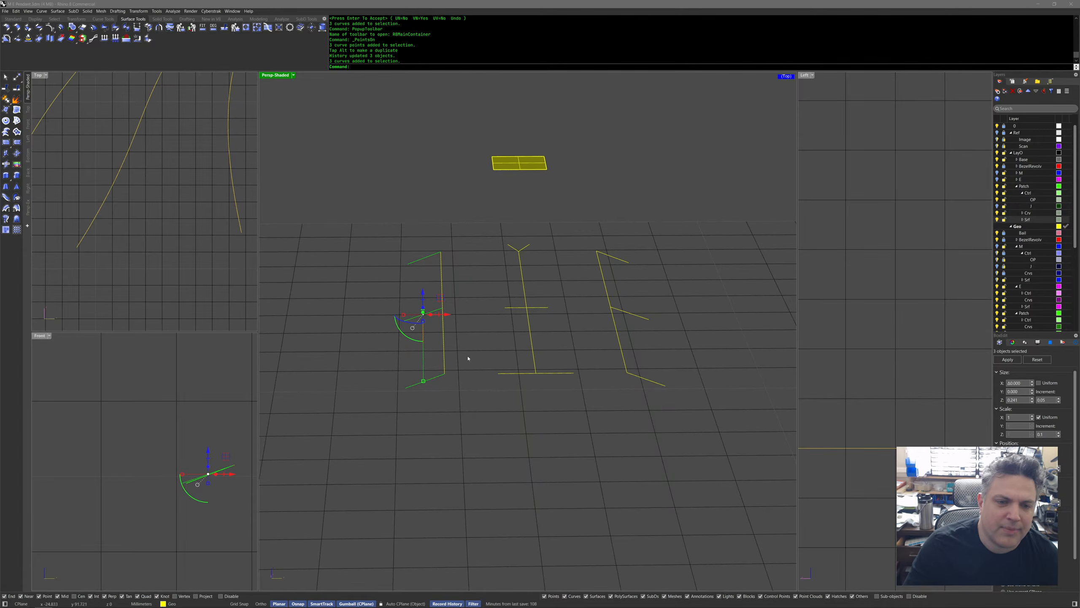
{"action": "right_click_drag", "start_coordinate": [468, 360], "coordinate": [467, 384]}
{"action": "middle_click", "coordinate": [475, 425]}
{"action": "middle_click", "coordinate": [475, 427], "text": "shift"}
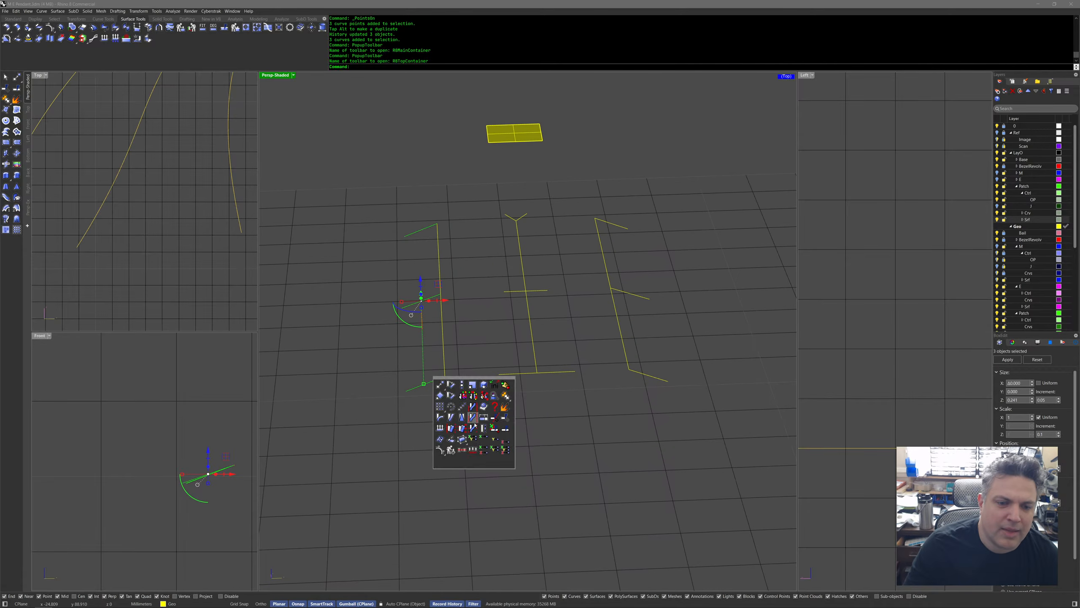
{"action": "mouse_move", "coordinate": [590, 442]}
{"action": "right_mouse_down"}
{"action": "mouse_move", "coordinate": [569, 449]}
{"action": "mouse_move", "coordinate": [596, 451]}
{"action": "right_mouse_up"}
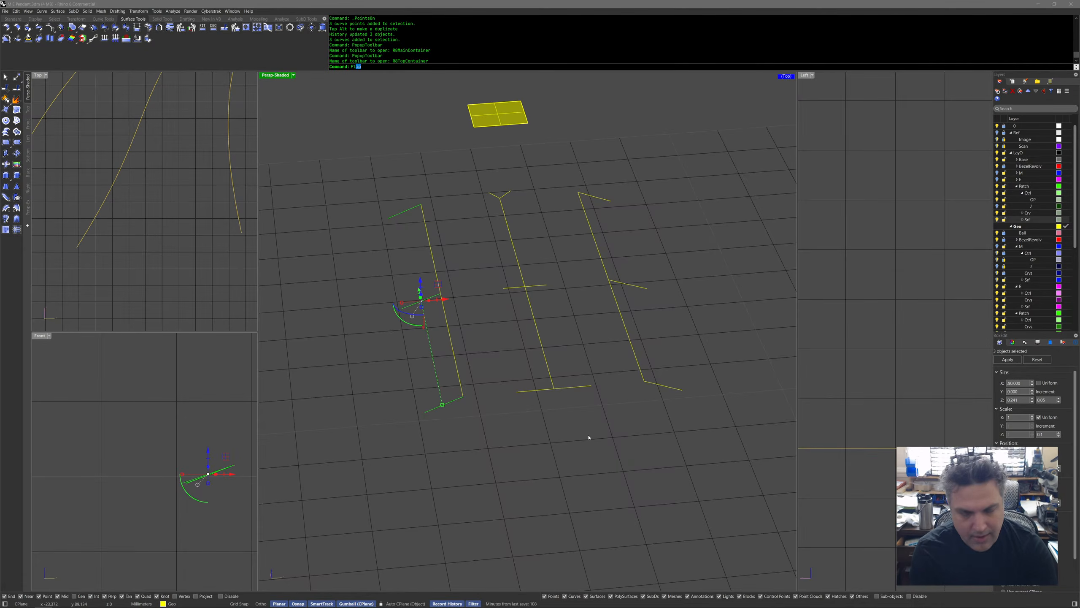
{"action": "type", "text": "Flow"}
{"action": "key", "text": "Return"}
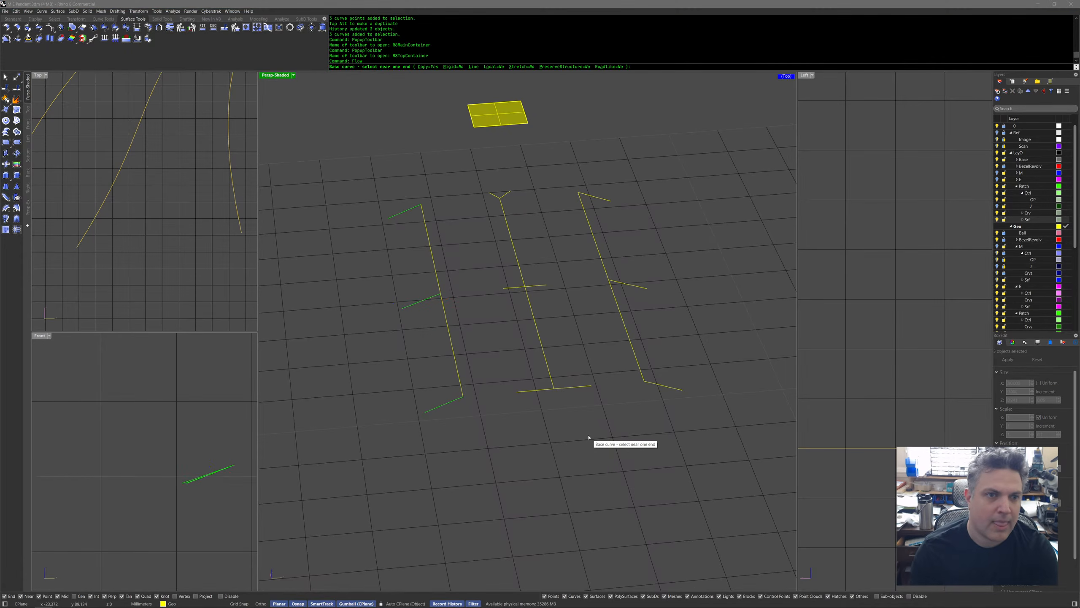
{"action": "left_click", "coordinate": [454, 67]}
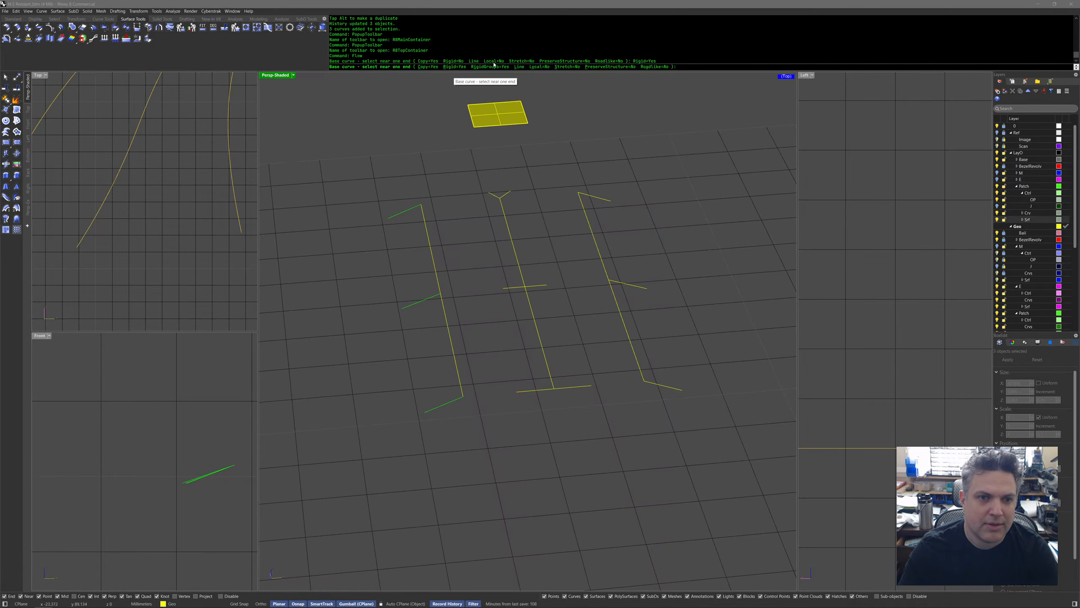
{"action": "left_click", "coordinate": [565, 67]}
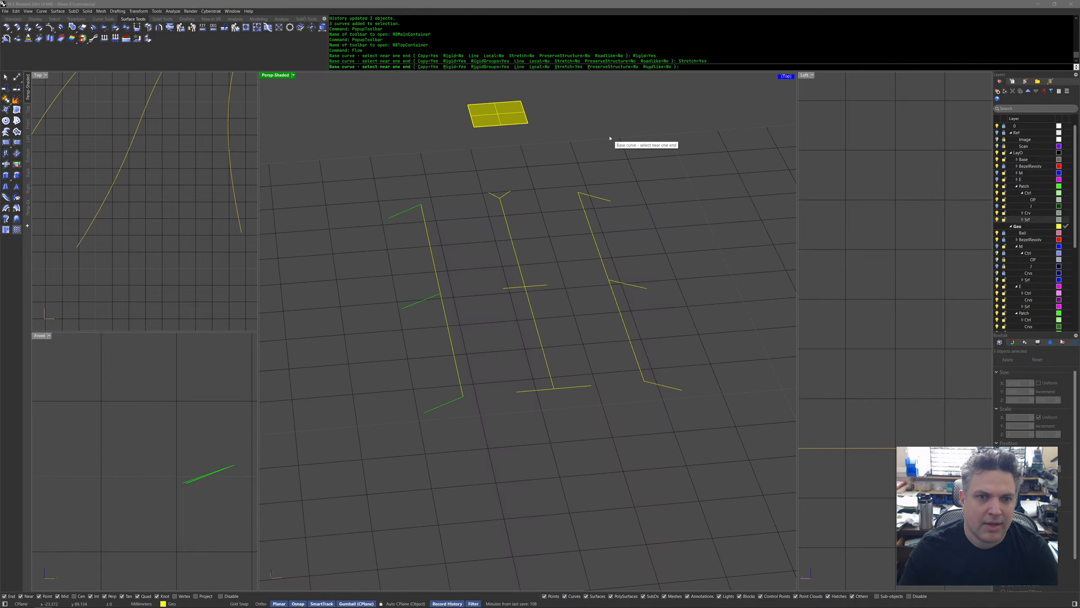
{"action": "left_click", "coordinate": [464, 394]}
{"action": "scroll", "coordinate": [468, 391], "scroll_direction": "down", "scroll_amount": 5}
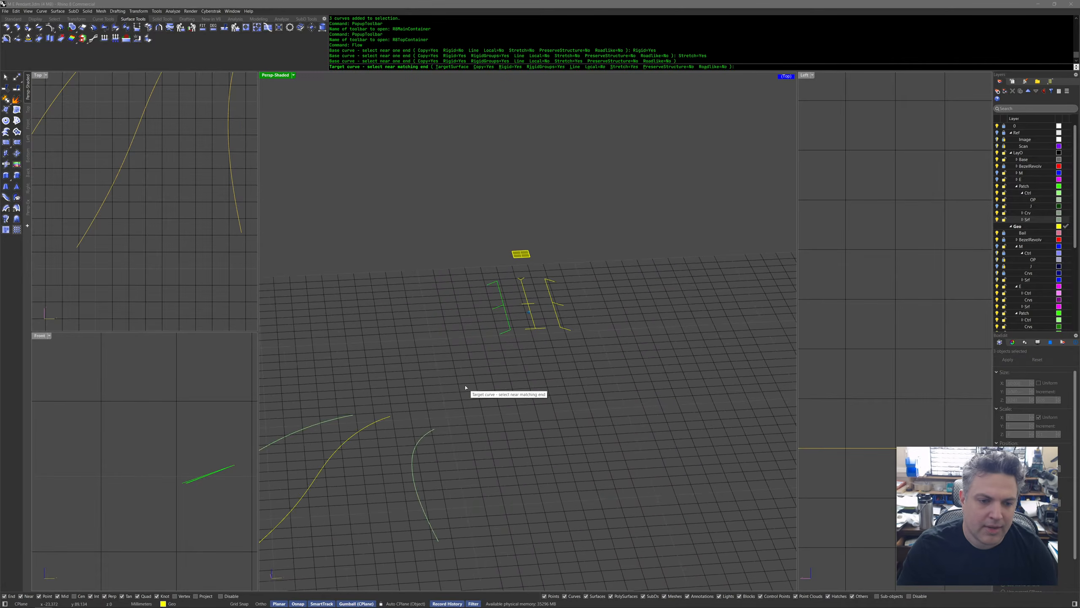
{"action": "left_click", "coordinate": [396, 388]}
Flow the right line's three short side lines from the right line onto the right pattern curve.
{"action": "right_click_drag", "start_coordinate": [369, 364], "coordinate": [652, 280]}
{"action": "left_click_drag", "start_coordinate": [652, 280], "coordinate": [634, 152]}
{"action": "right_click", "coordinate": [655, 227]}
{"action": "left_click", "coordinate": [630, 246]}
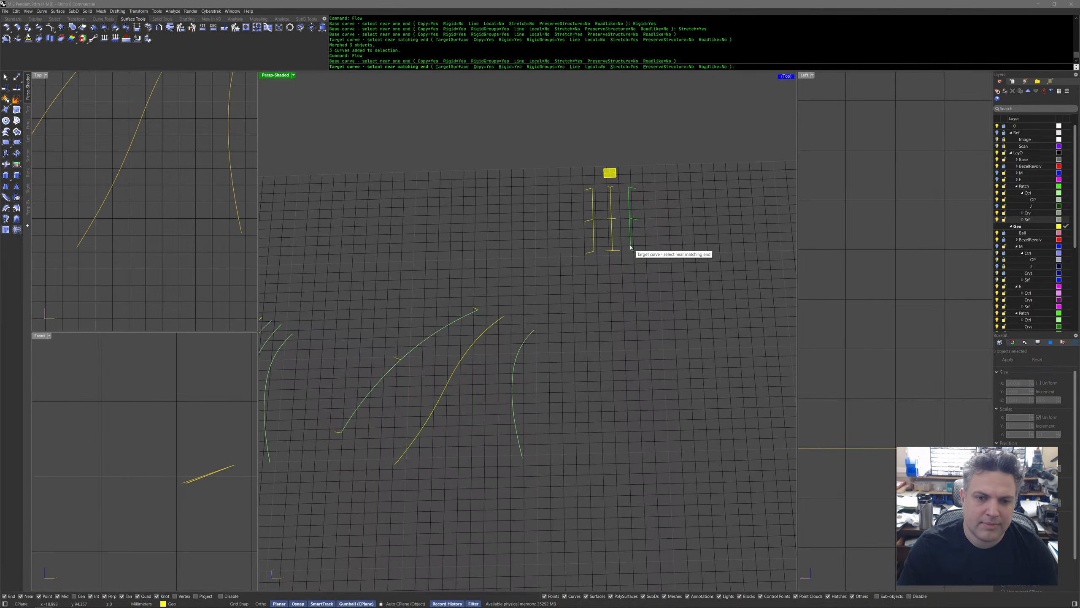
{"action": "left_click", "coordinate": [524, 455]}
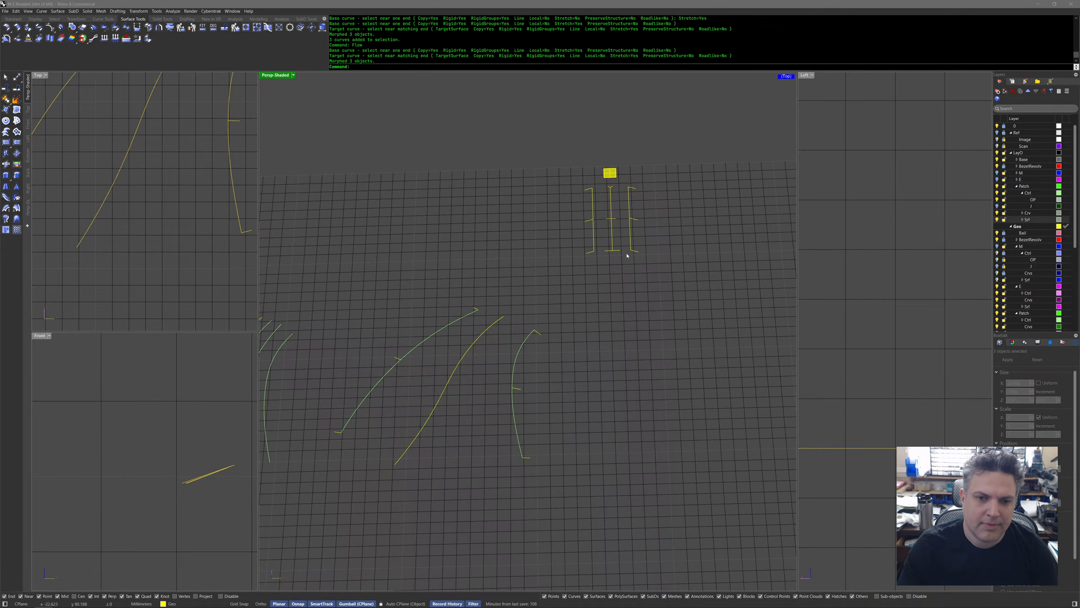
Flow the centre line's cross lines and V from the centre line onto the middle pattern curve.
{"action": "left_click_drag", "start_coordinate": [600, 181], "coordinate": [626, 296]}
{"action": "left_click", "coordinate": [611, 194], "text": "ctrl"}
{"action": "right_click", "coordinate": [626, 242]}
{"action": "left_click", "coordinate": [612, 244]}
{"action": "right_click_drag", "start_coordinate": [451, 441], "coordinate": [482, 402], "text": "shift"}
{"action": "left_click", "coordinate": [441, 410]}
Try a blend curve between the near-end cross lines of the left and middle pattern curves, with Tangency at both ends.
{"action": "right_click_drag", "start_coordinate": [476, 455], "coordinate": [571, 444]}
{"action": "scroll", "coordinate": [579, 369], "scroll_direction": "up", "scroll_amount": 4}
{"action": "middle_click", "coordinate": [579, 366]}
{"action": "middle_click", "coordinate": [577, 359]}
{"action": "middle_click", "coordinate": [566, 346]}
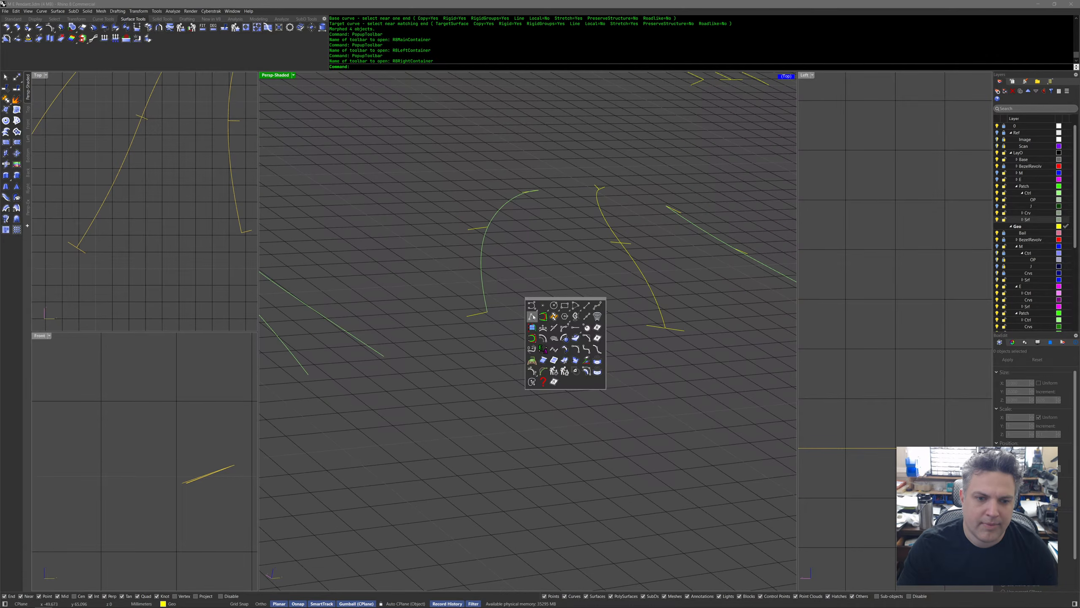
{"action": "left_click", "coordinate": [533, 348]}
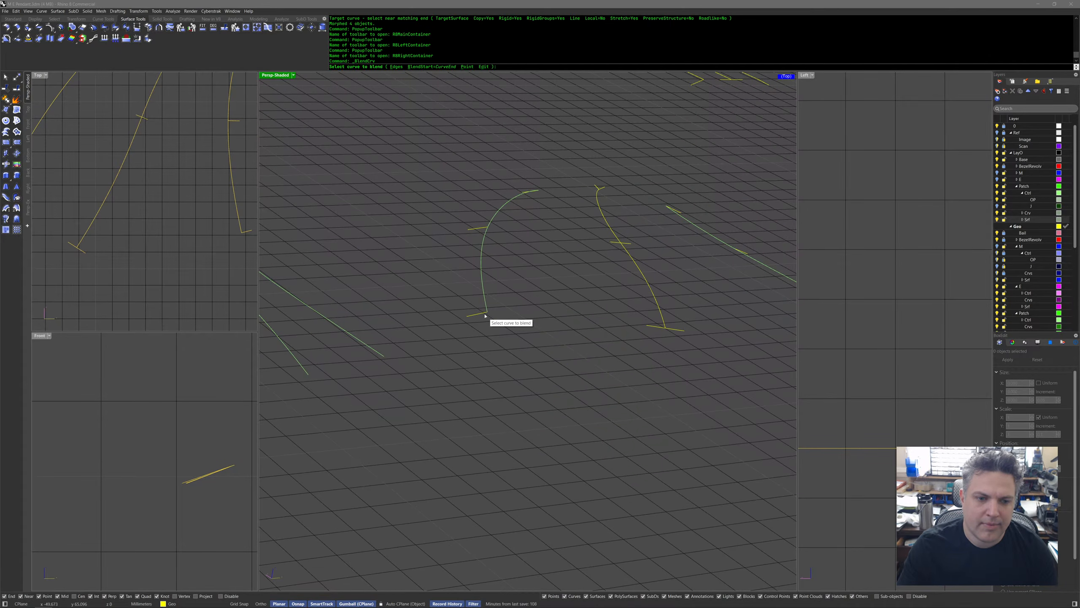
{"action": "left_click", "coordinate": [652, 329]}
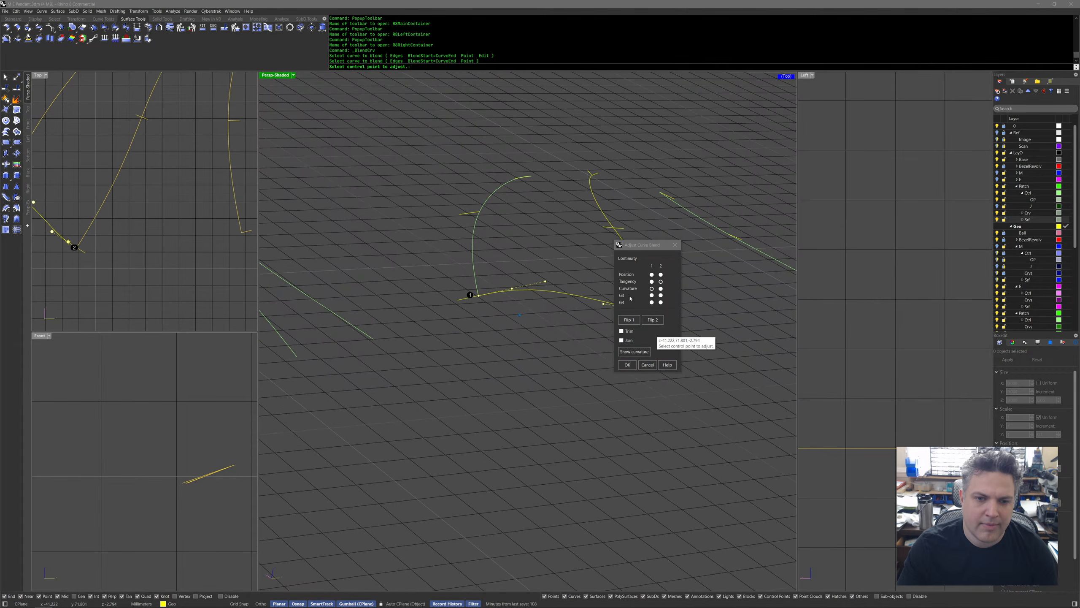
{"action": "left_click", "coordinate": [651, 281]}
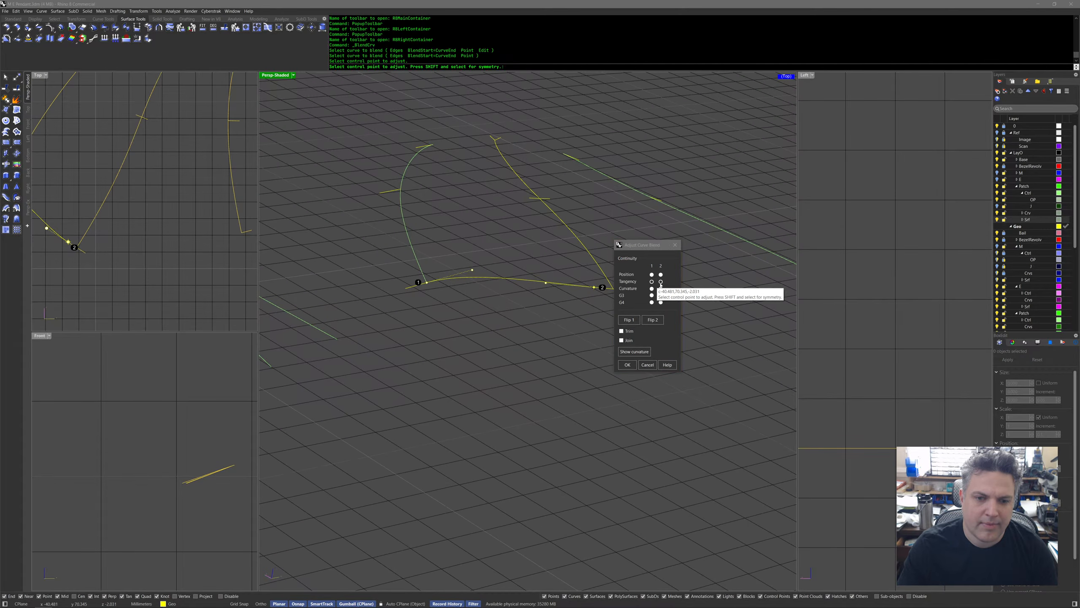
{"action": "left_click", "coordinate": [661, 281]}
{"action": "key", "text": "Return"}
Cancel the repeated blend command and undo the last blend curve.
{"action": "key", "text": "Return"}
{"action": "right_click_drag", "start_coordinate": [642, 297], "coordinate": [686, 311]}
{"action": "key", "text": "Escape"}
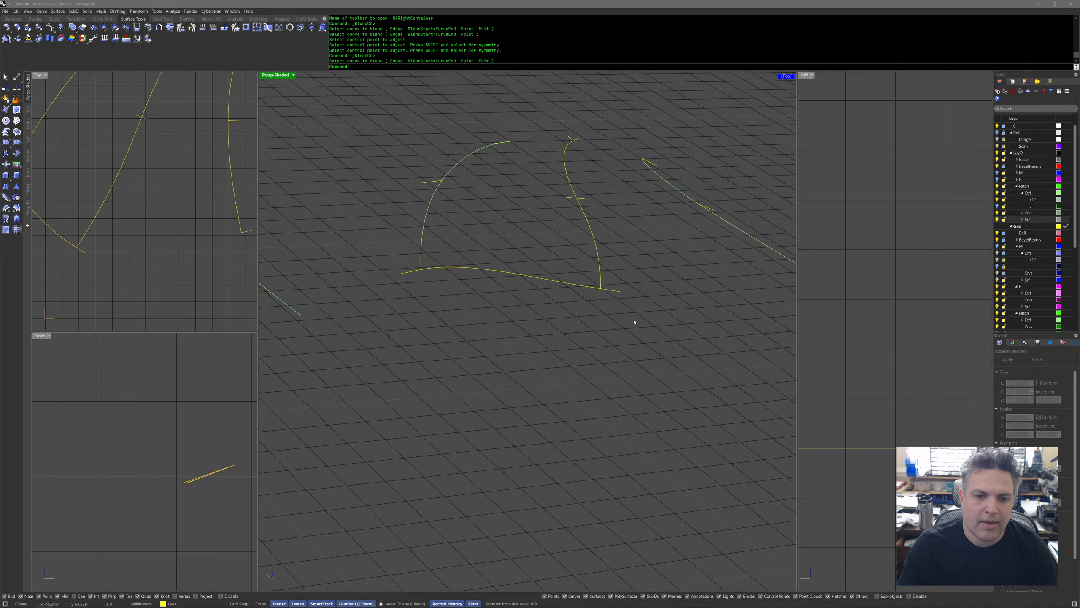
{"action": "key", "text": "Delete"}
{"action": "right_click_drag", "start_coordinate": [631, 319], "coordinate": [607, 307]}
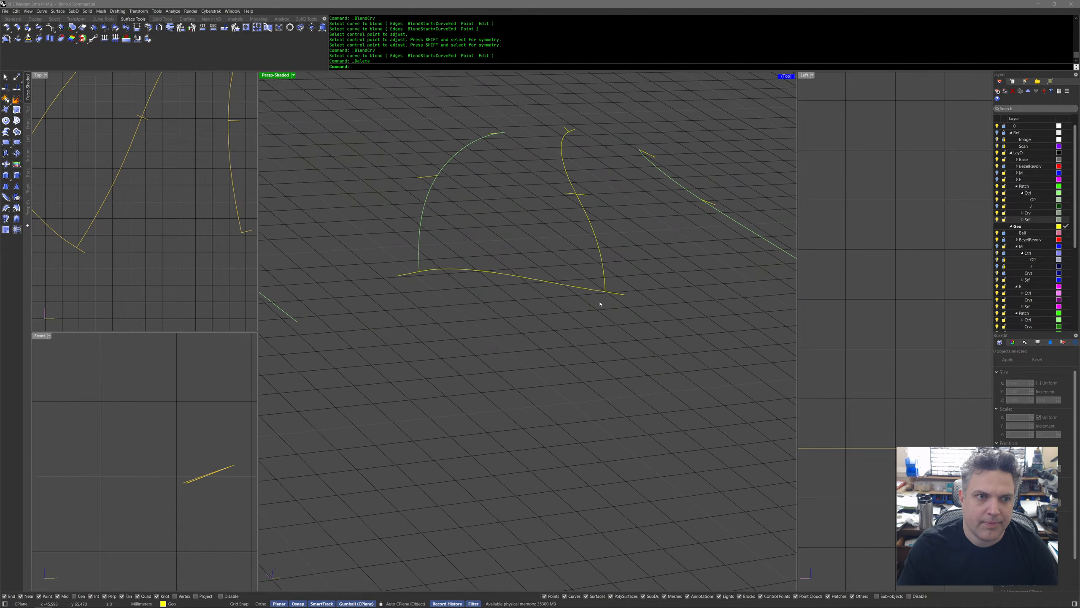
{"action": "key", "text": "ctrl+z"}
Blend the near-end cross lines of the left and middle pattern curves with tangency, snapping the blend's second end to the middle curve's endpoint.
{"action": "key", "text": "Return"}
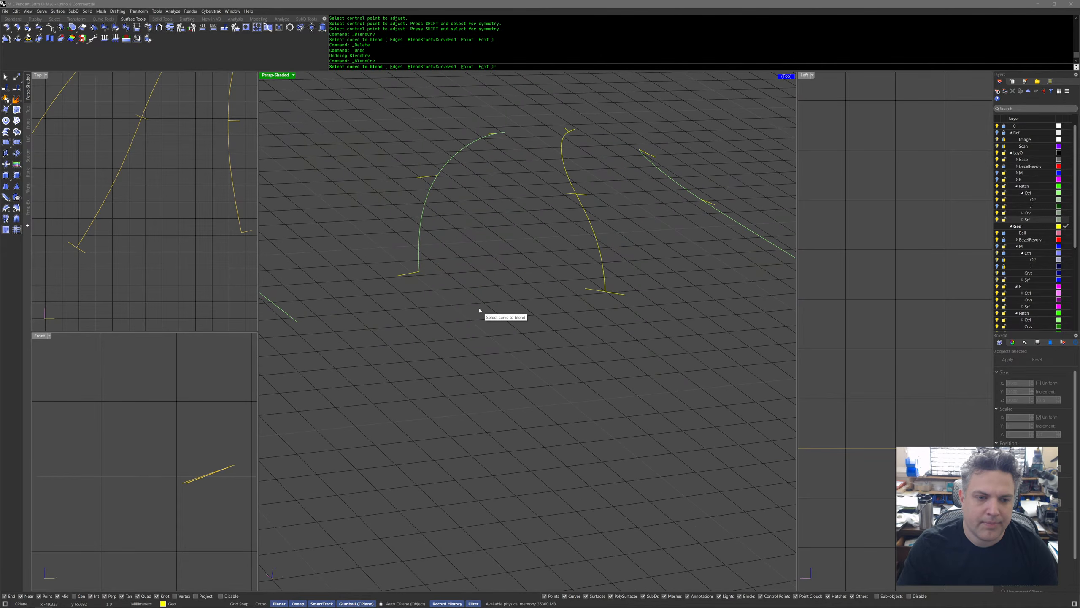
{"action": "left_click", "coordinate": [416, 273]}
{"action": "left_click", "coordinate": [592, 290]}
{"action": "scroll", "coordinate": [583, 285], "scroll_direction": "up", "scroll_amount": 3}
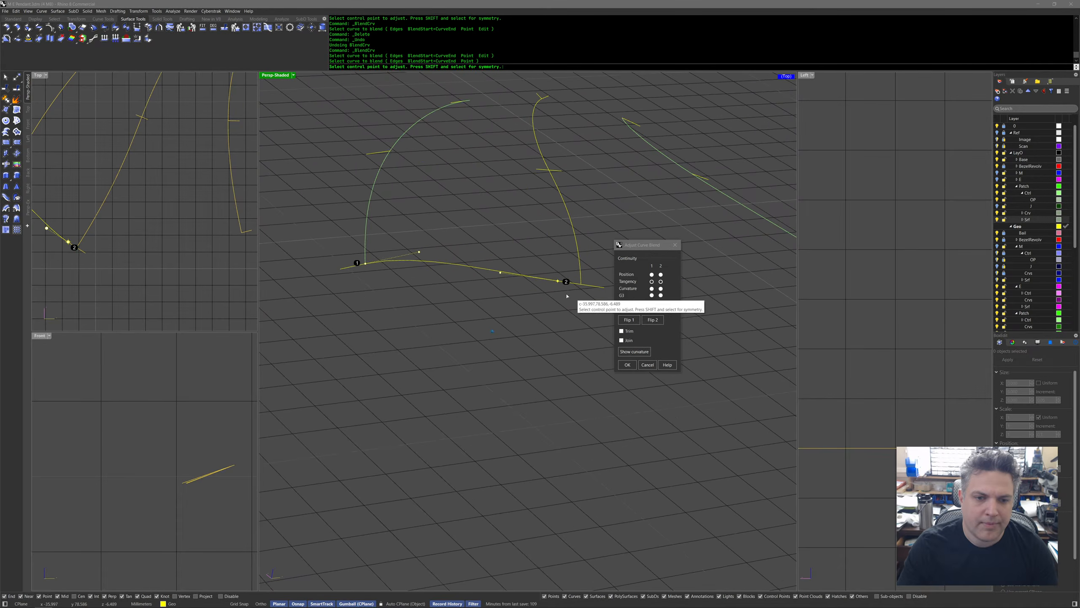
{"action": "left_click", "coordinate": [522, 274]}
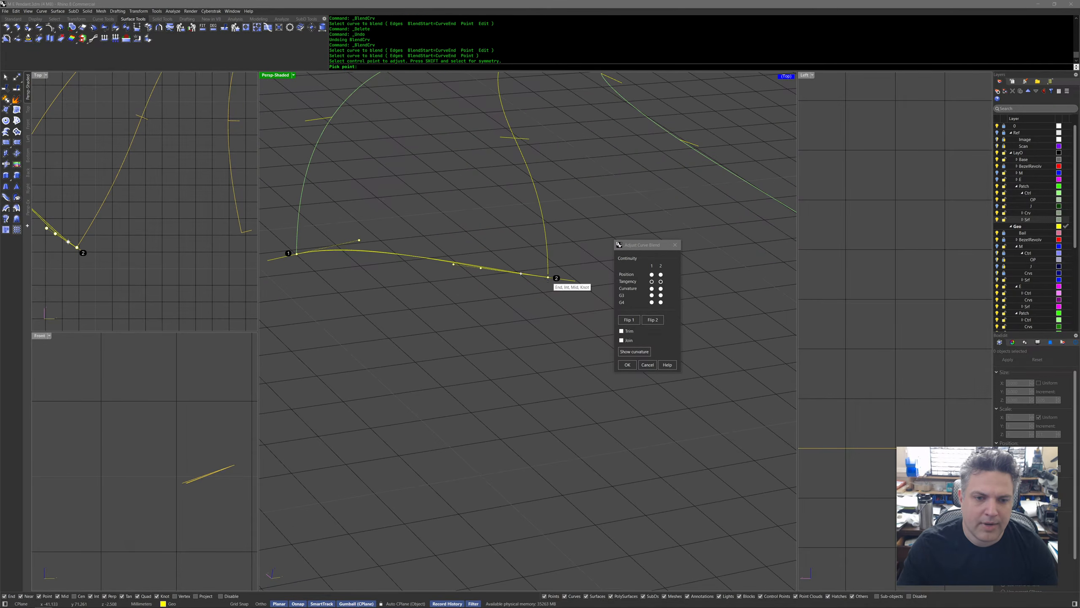
{"action": "left_click", "coordinate": [548, 277]}
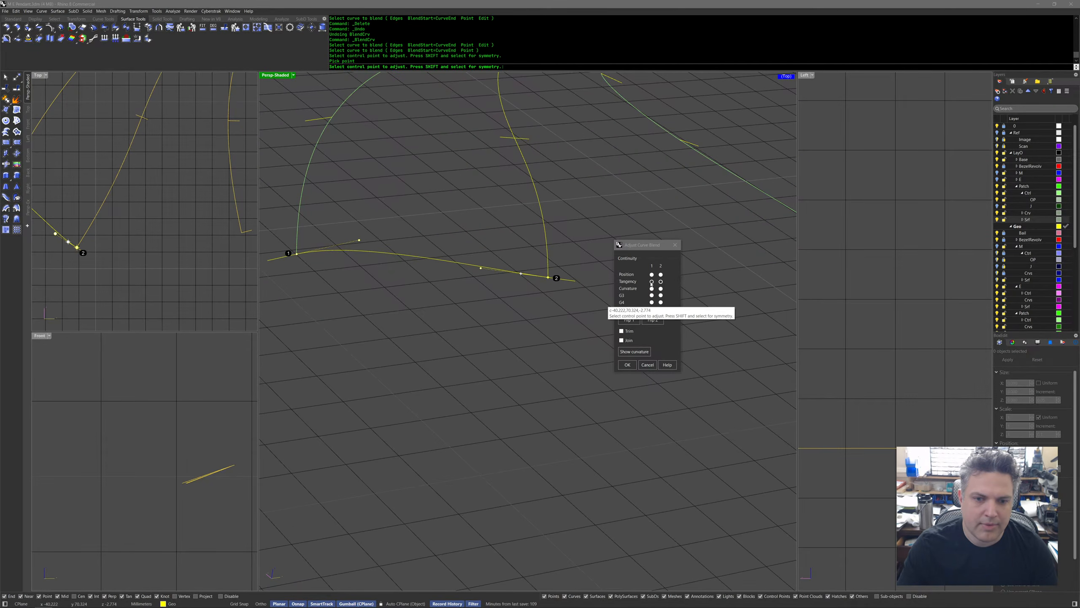
{"action": "left_click", "coordinate": [627, 365]}
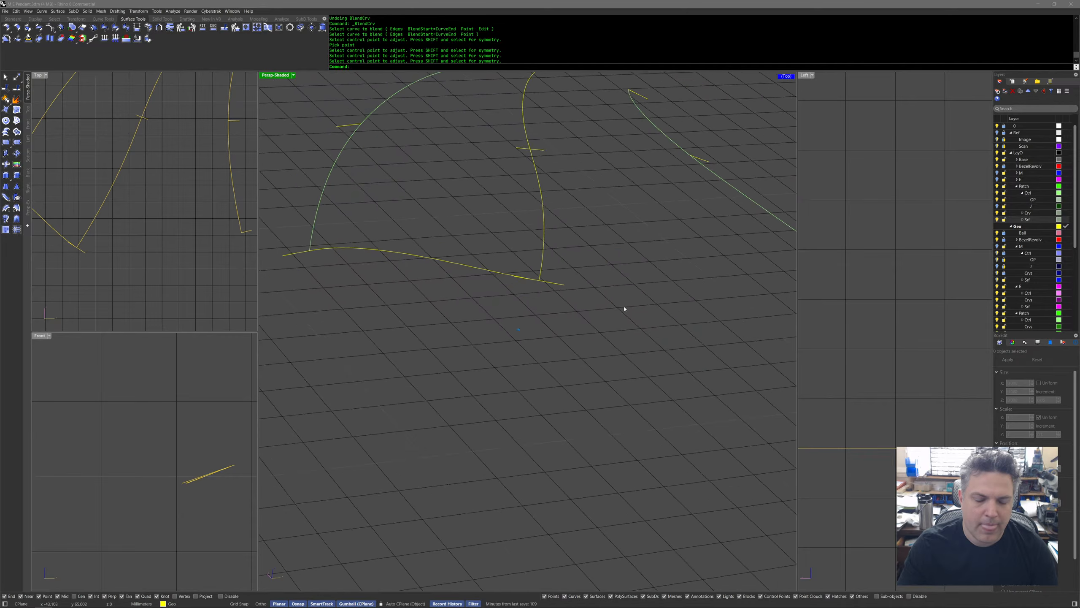
{"action": "right_click", "coordinate": [667, 325]}
{"action": "left_click", "coordinate": [724, 293]}
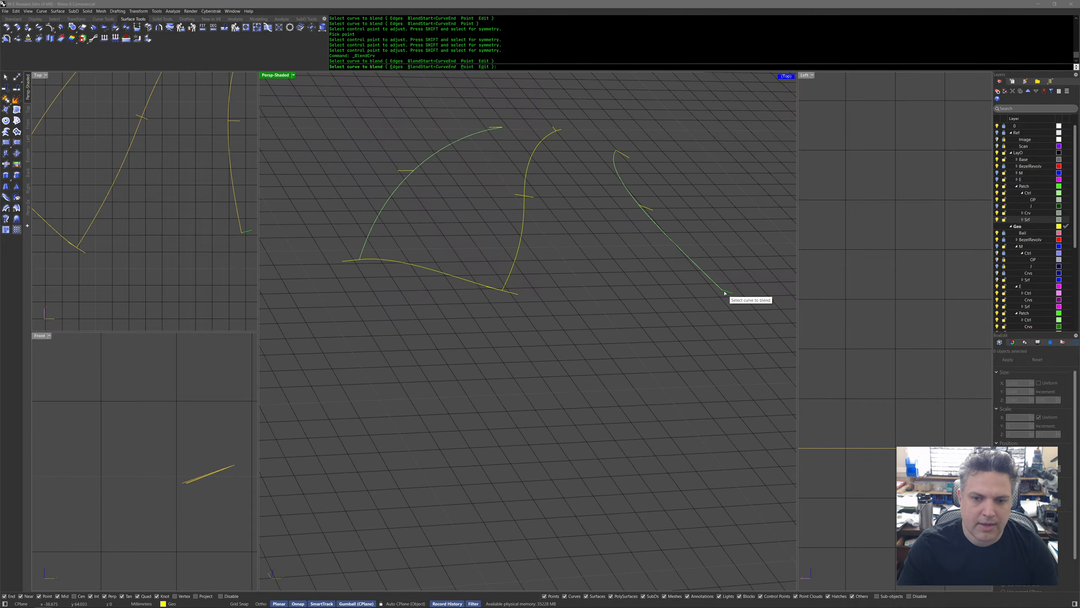
{"action": "key", "text": "Escape"}
{"action": "right_click", "coordinate": [574, 314]}
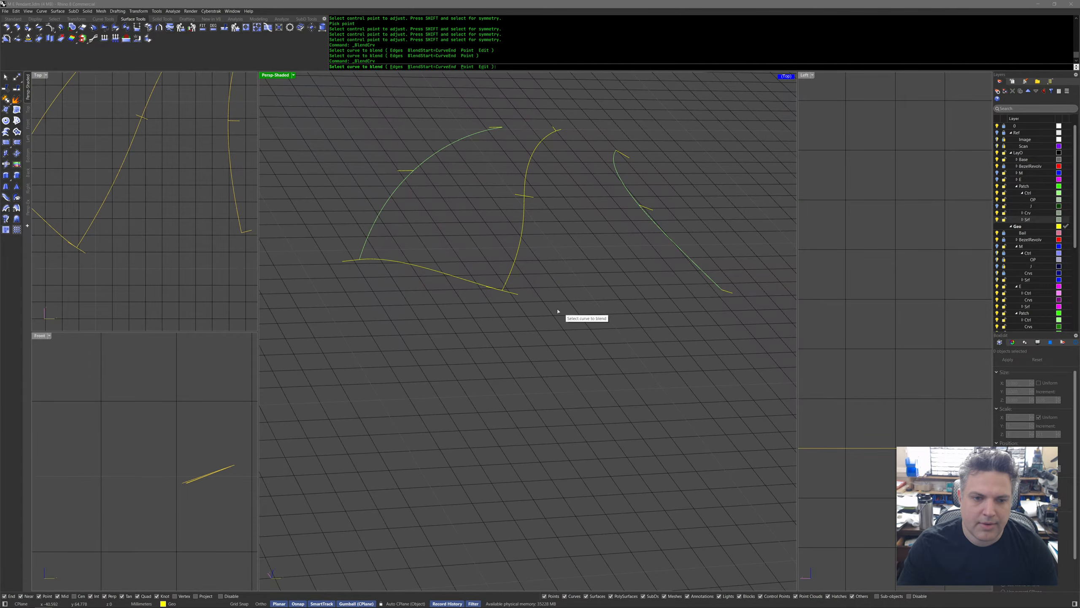
{"action": "left_click", "coordinate": [509, 296]}
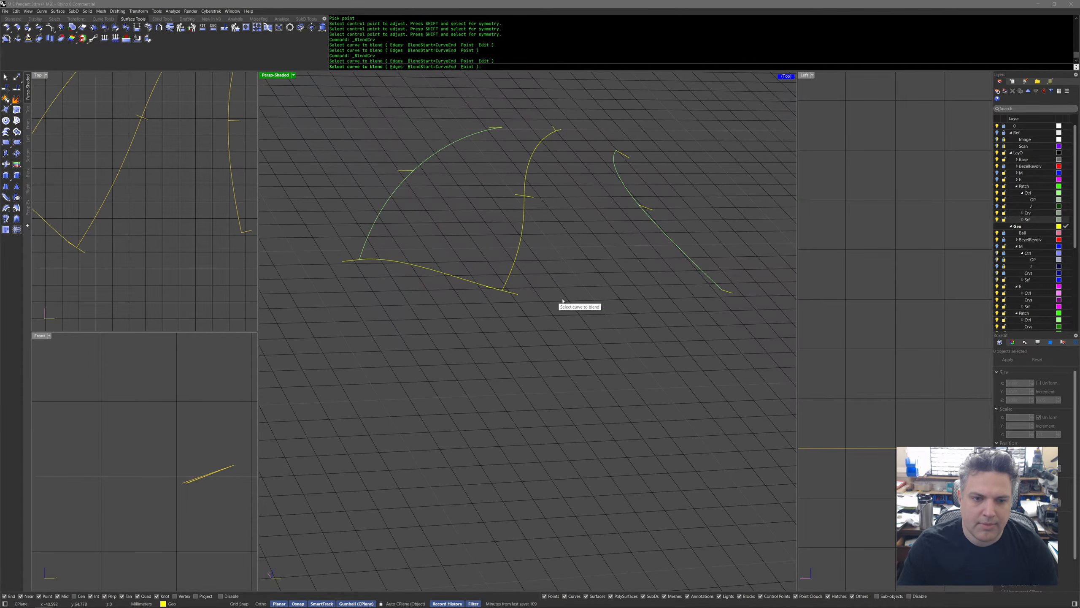
{"action": "key", "text": "Escape"}
Blend the near-end cross lines of the middle and right pattern curves with tangency, snapping the blend's first end to the middle curve's endpoint.
{"action": "right_click", "coordinate": [524, 305]}
{"action": "left_click", "coordinate": [514, 293]}
{"action": "left_click", "coordinate": [731, 297]}
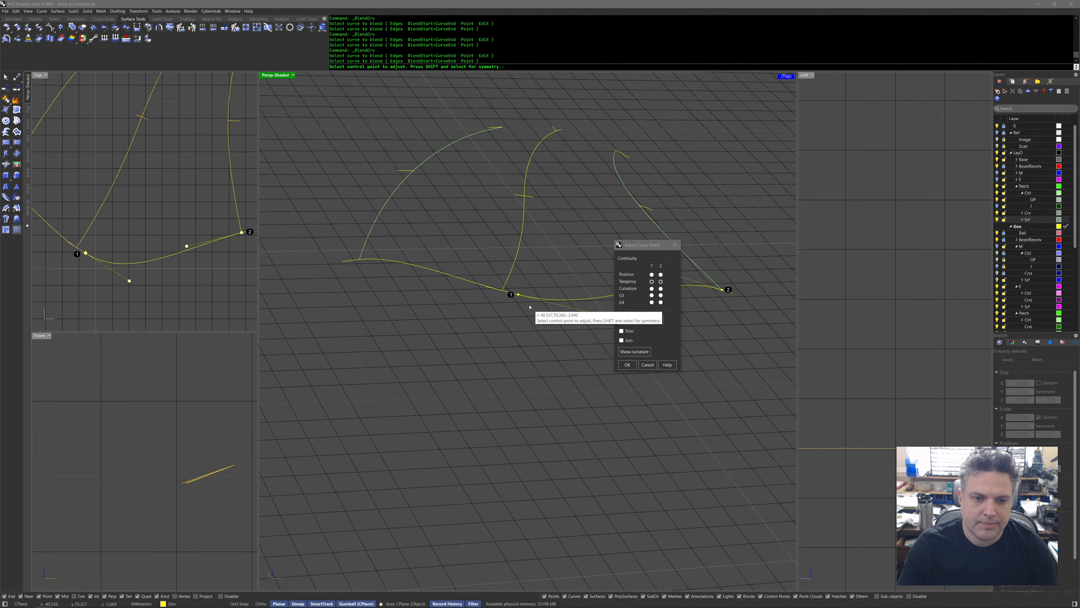
{"action": "left_click", "coordinate": [518, 294]}
{"action": "left_click", "coordinate": [502, 290]}
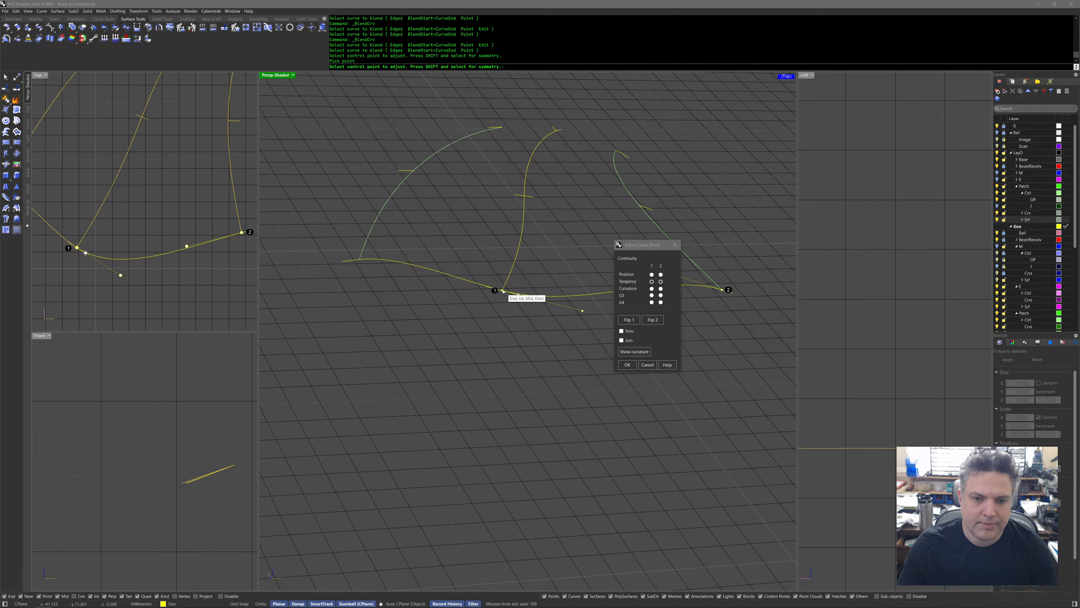
{"action": "left_click", "coordinate": [651, 282]}
{"action": "left_click", "coordinate": [660, 281]}
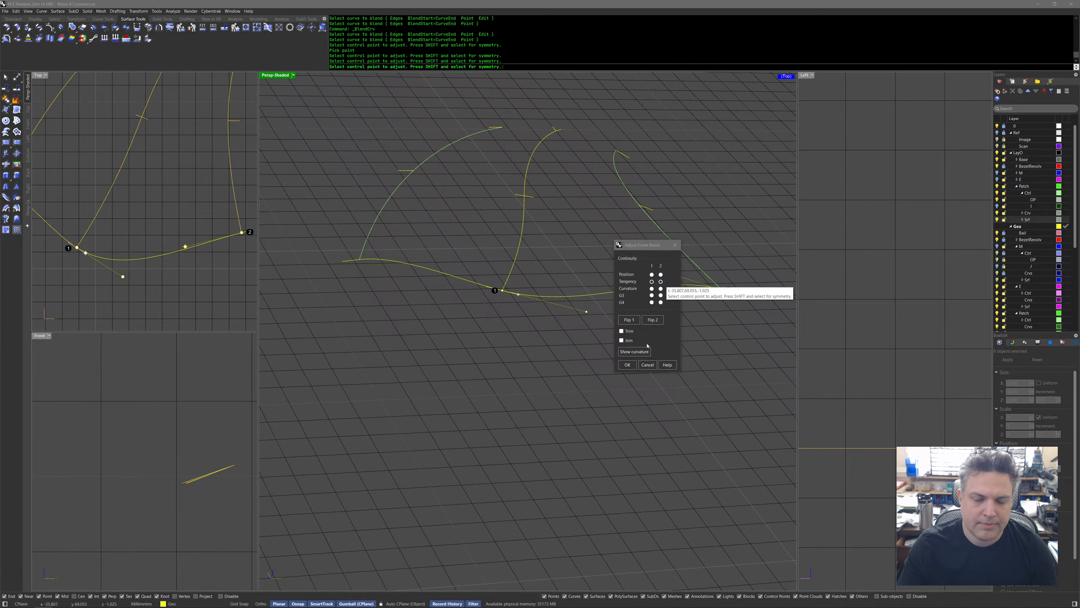
{"action": "left_click", "coordinate": [630, 365]}
Blend the mid-length cross lines of the left and middle pattern curves with tangency, snapping the second end onto the middle curve.
{"action": "right_click_drag", "start_coordinate": [522, 272], "coordinate": [536, 398], "text": "shift"}
{"action": "scroll", "coordinate": [531, 394], "scroll_direction": "up", "scroll_amount": 1}
{"action": "right_click", "coordinate": [419, 282]}
{"action": "left_click", "coordinate": [416, 282]}
{"action": "left_click", "coordinate": [534, 311]}
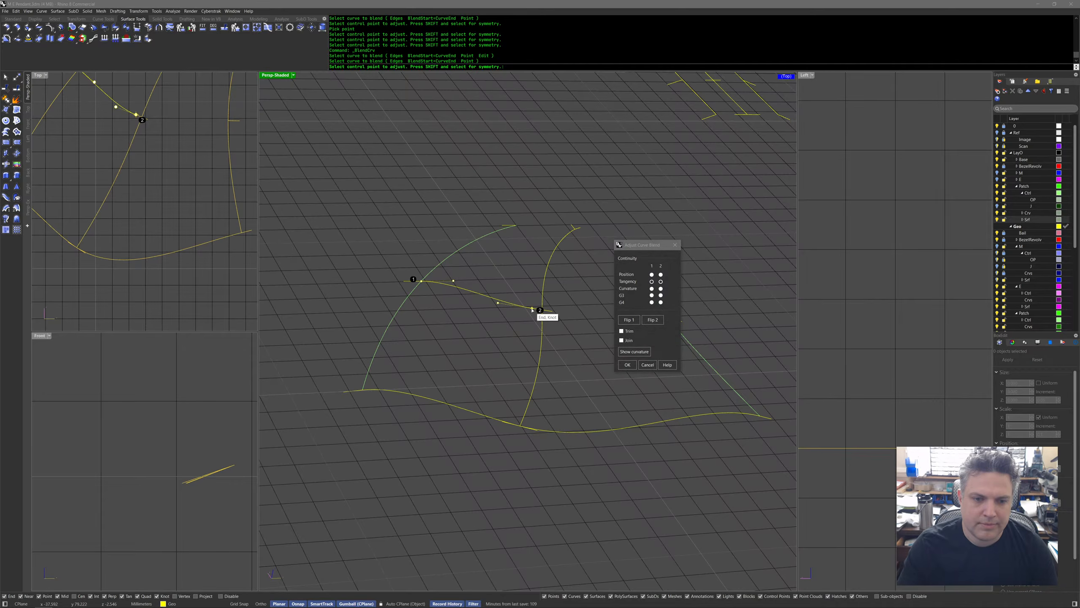
{"action": "left_click", "coordinate": [532, 308]}
{"action": "left_click", "coordinate": [542, 310]}
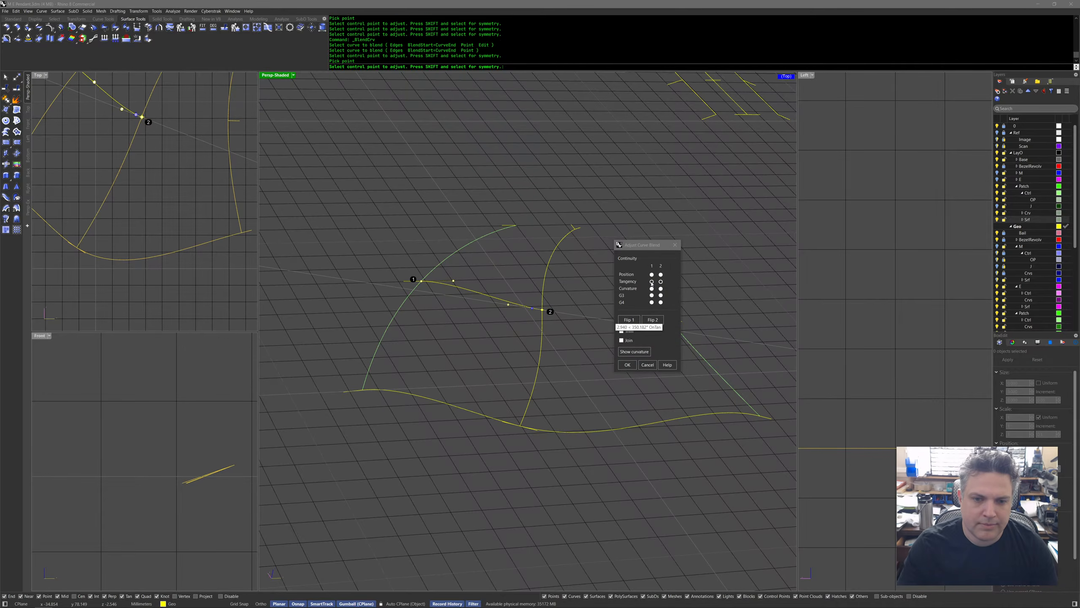
{"action": "left_click", "coordinate": [627, 365]}
Blend the mid-length cross lines of the middle and right pattern curves with tangency, snapping the first end onto the middle curve.
{"action": "right_click", "coordinate": [549, 318]}
{"action": "left_click", "coordinate": [551, 311]}
{"action": "left_click", "coordinate": [671, 318]}
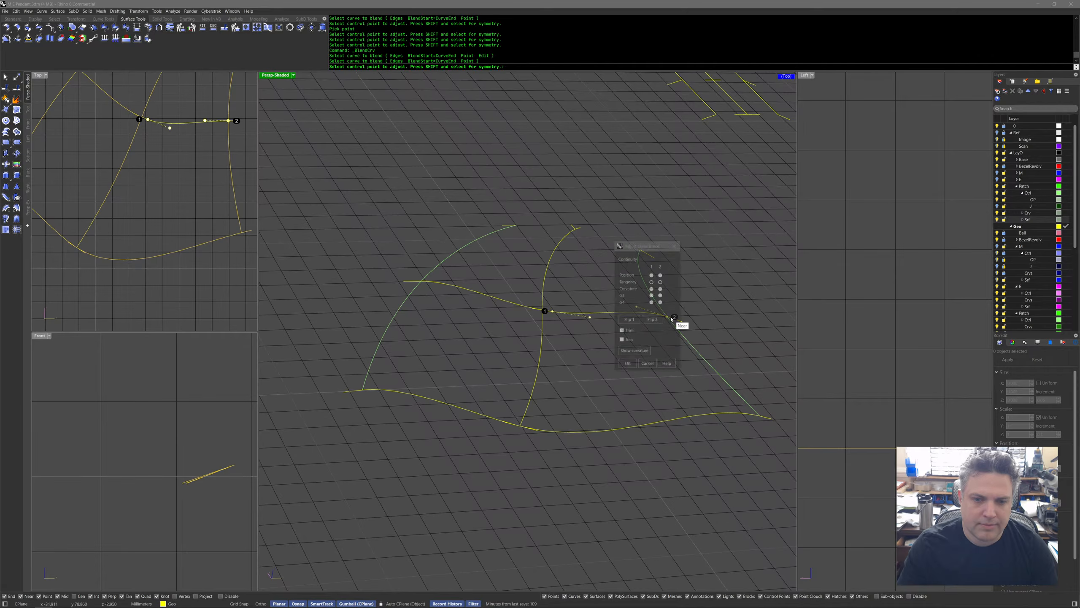
{"action": "right_click_drag", "start_coordinate": [568, 322], "coordinate": [539, 305]}
{"action": "left_click", "coordinate": [538, 305]}
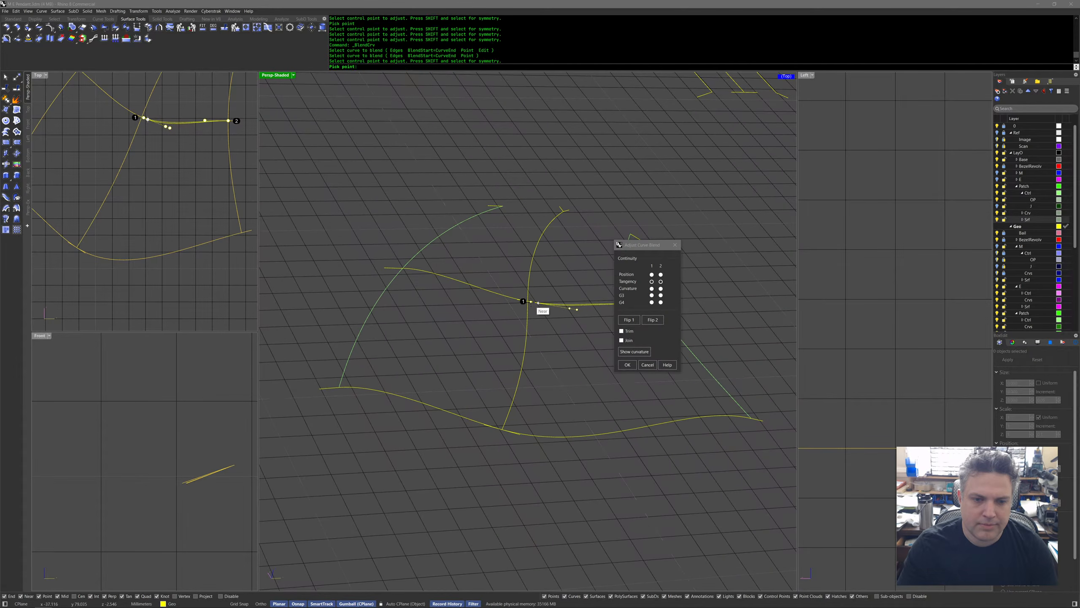
{"action": "left_click", "coordinate": [569, 308]}
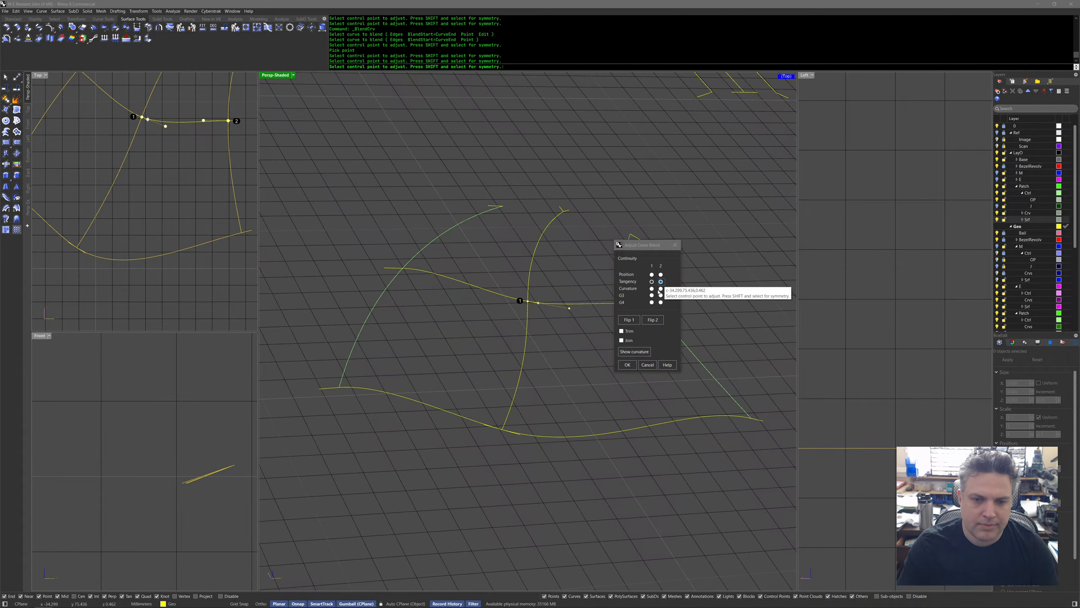
{"action": "left_click", "coordinate": [631, 363]}
Blend the left pattern curve's far-end cross line to the V at the middle curve's far end with Tangency at both ends.
{"action": "right_click", "coordinate": [473, 341]}
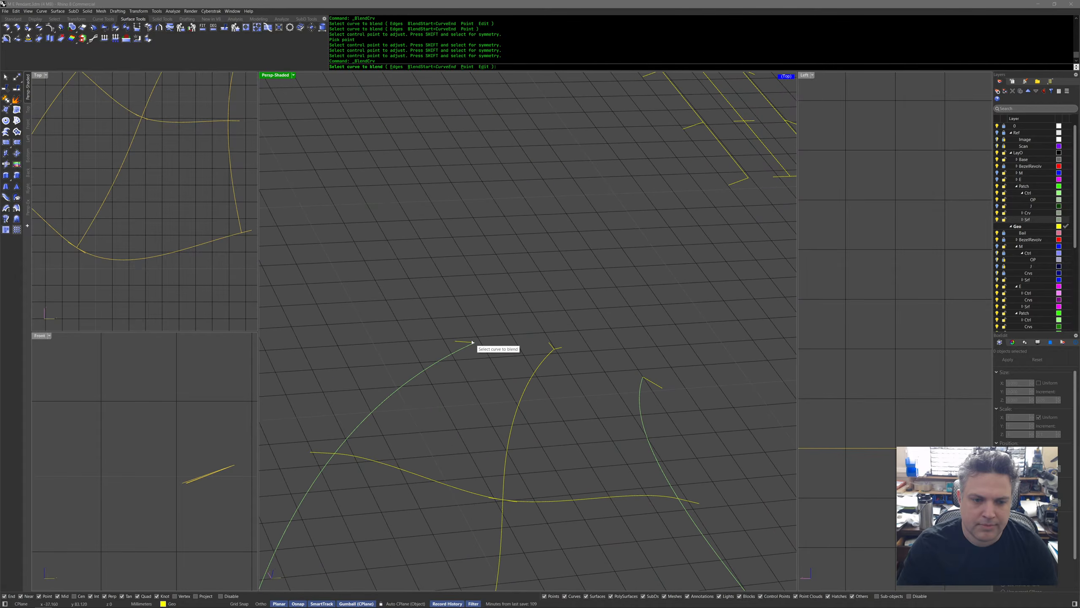
{"action": "left_click", "coordinate": [470, 345]}
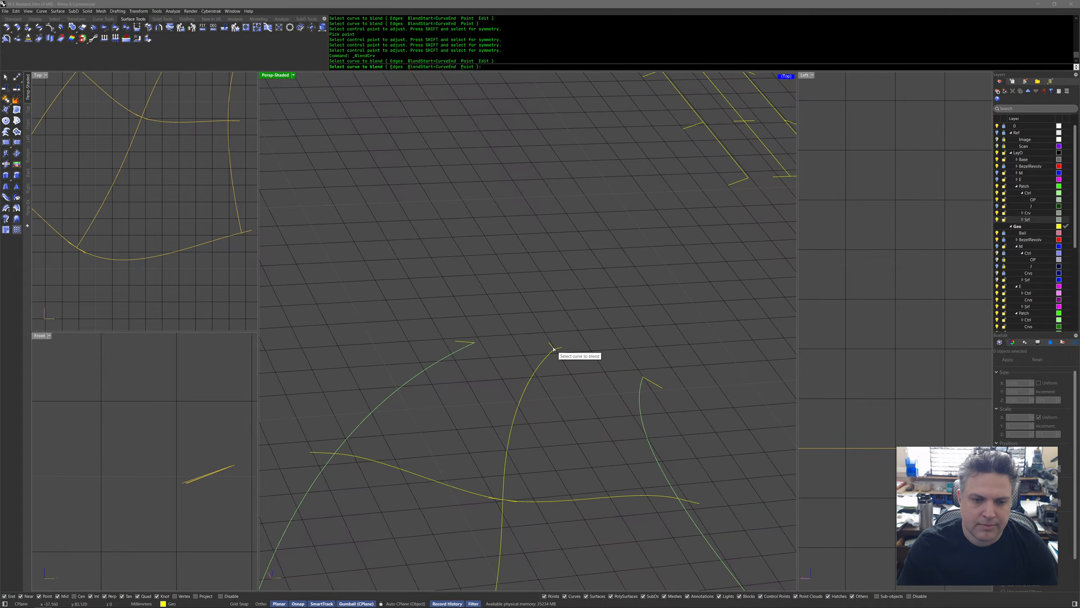
{"action": "left_click", "coordinate": [553, 349]}
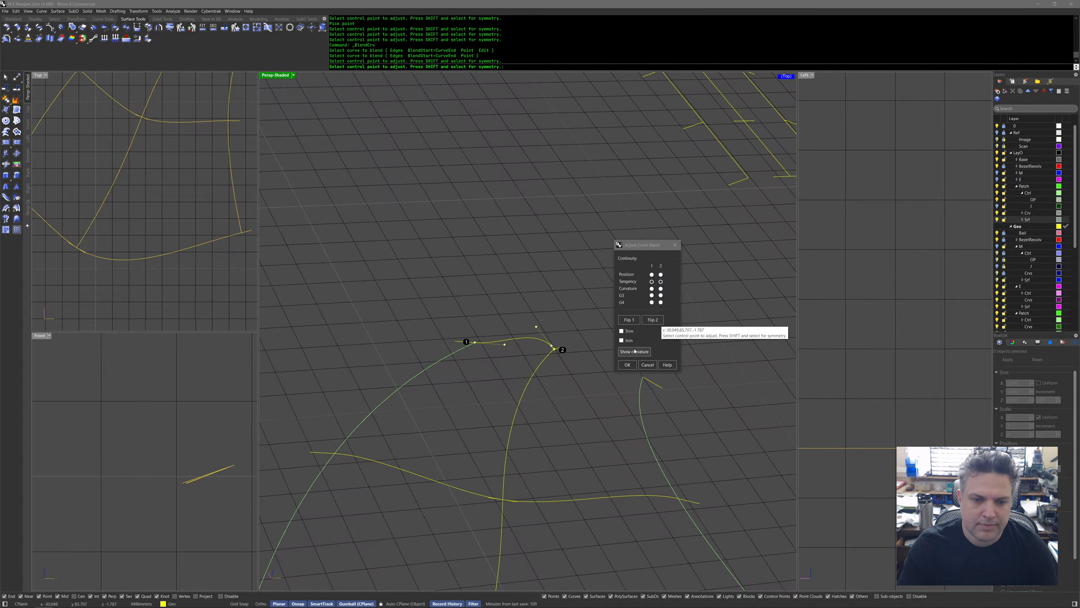
{"action": "left_click", "coordinate": [651, 282]}
{"action": "left_click", "coordinate": [660, 282]}
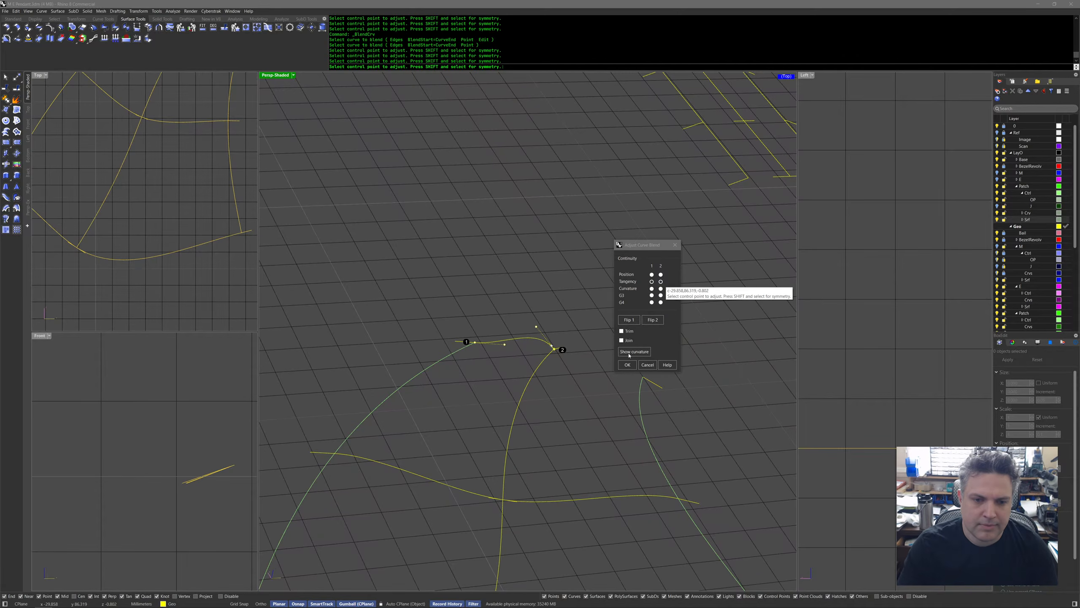
{"action": "left_click", "coordinate": [624, 364]}
Blend the V at the middle curve's far end to the right curve's far-end cross line, flipping end 1 and using Tangency at both ends.
{"action": "right_click", "coordinate": [559, 355]}
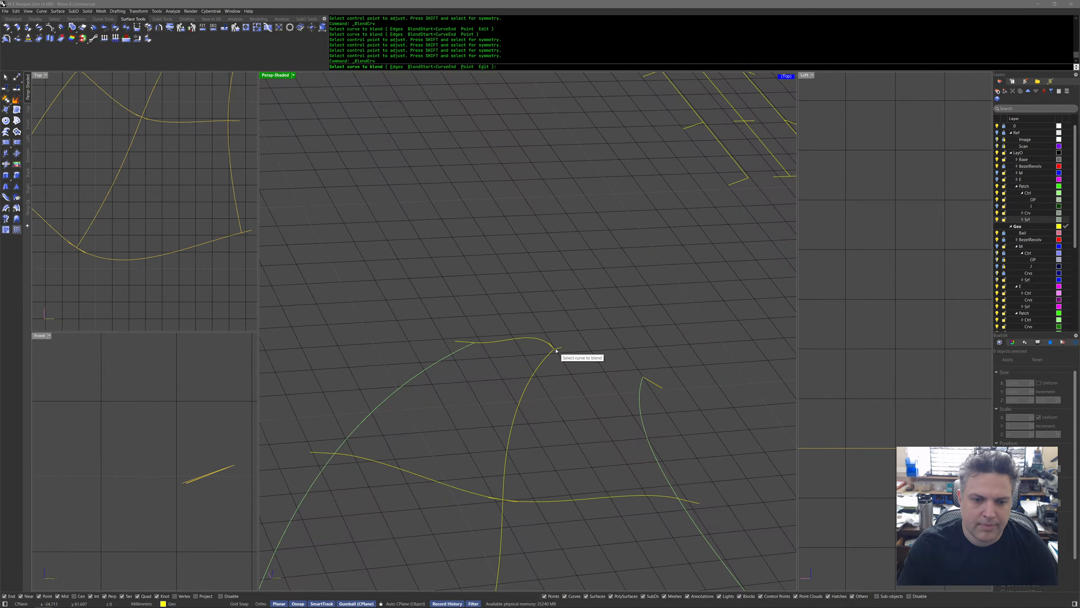
{"action": "left_click", "coordinate": [557, 350]}
{"action": "left_click", "coordinate": [645, 378]}
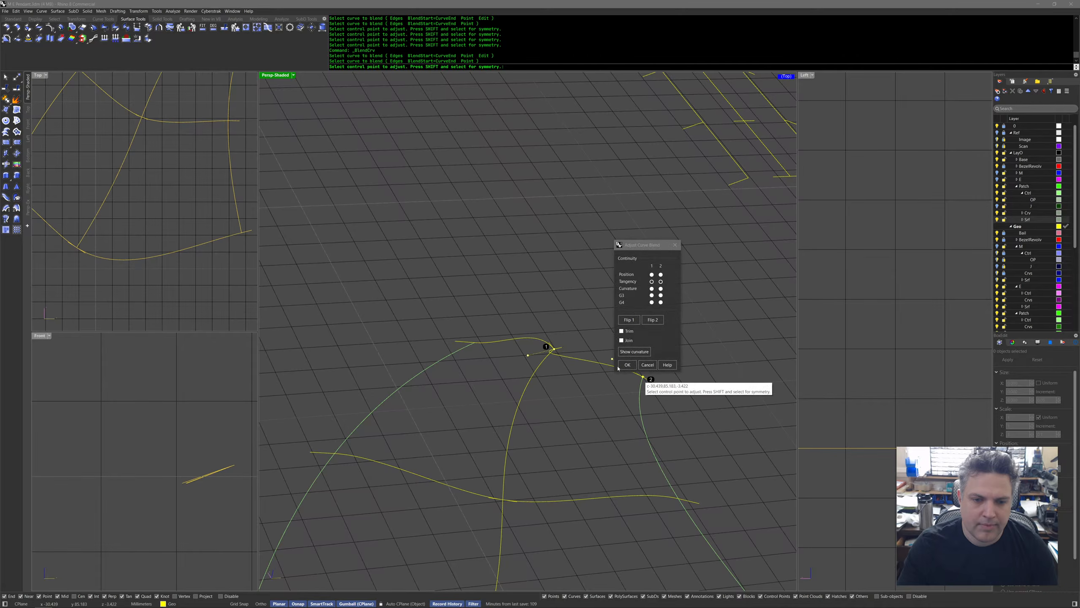
{"action": "left_click", "coordinate": [631, 320]}
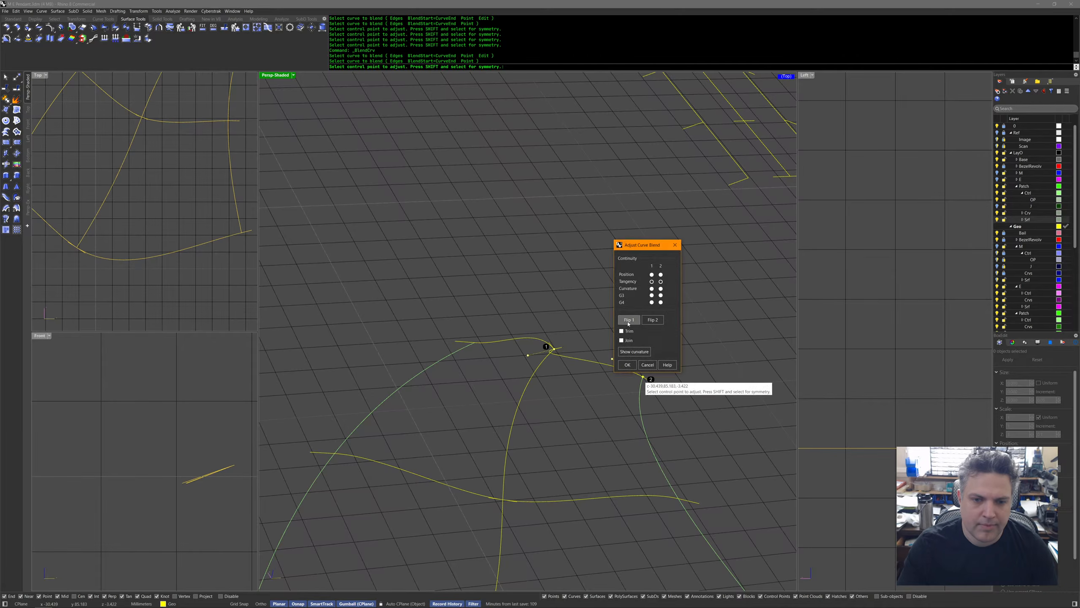
{"action": "left_click", "coordinate": [652, 282]}
{"action": "left_click", "coordinate": [660, 281]}
{"action": "left_click", "coordinate": [628, 365]}
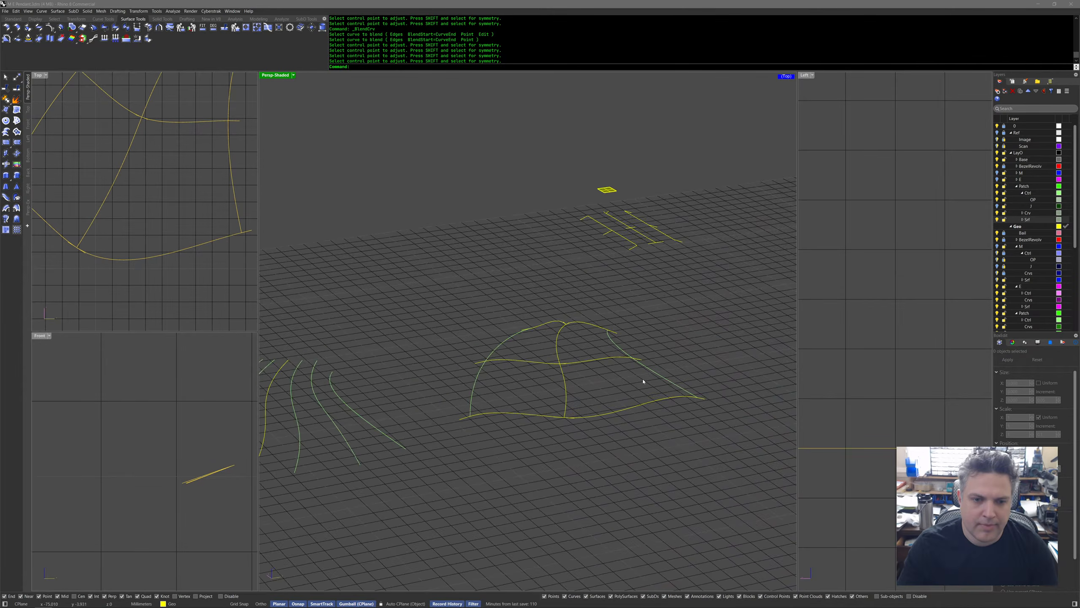
Align the middle pattern curve's first three near-end control points in Z only with SetPt, using the third point's height.
{"action": "left_click", "coordinate": [618, 352]}
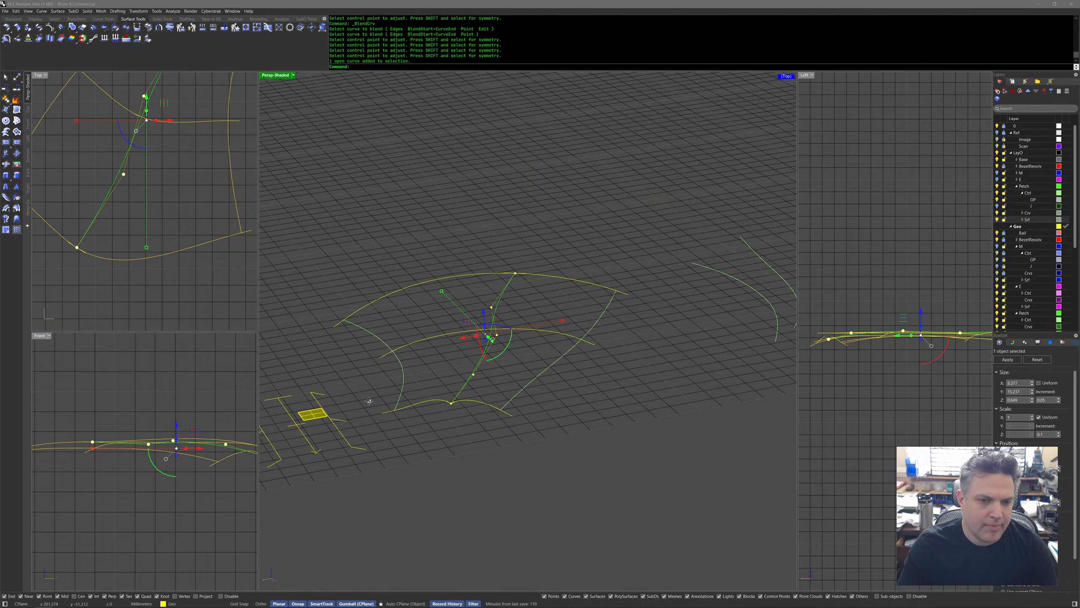
{"action": "left_click_drag", "start_coordinate": [467, 246], "coordinate": [531, 348]}
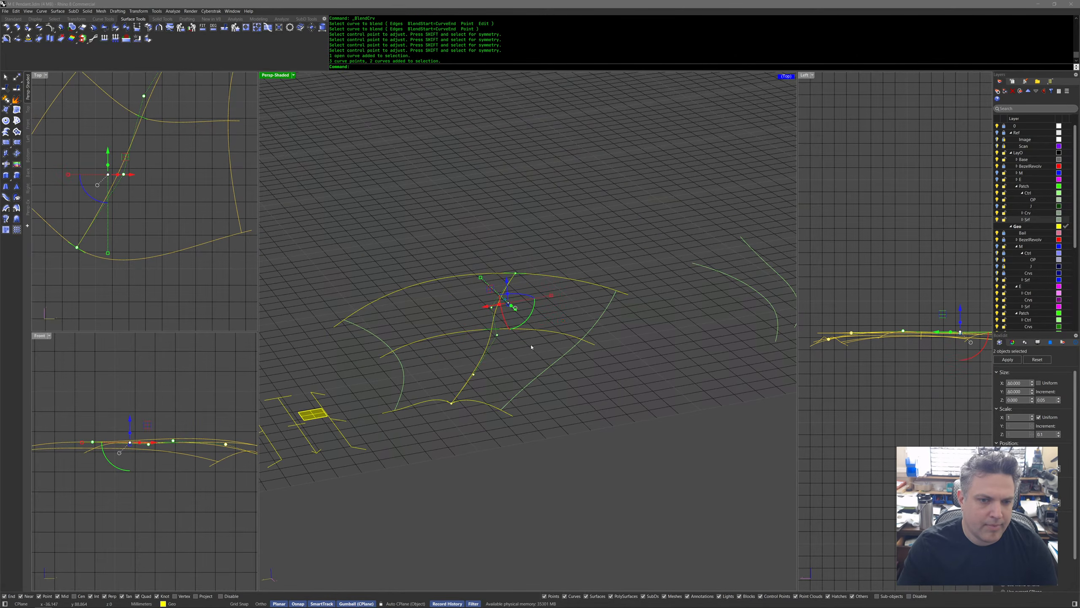
{"action": "middle_click", "coordinate": [541, 348]}
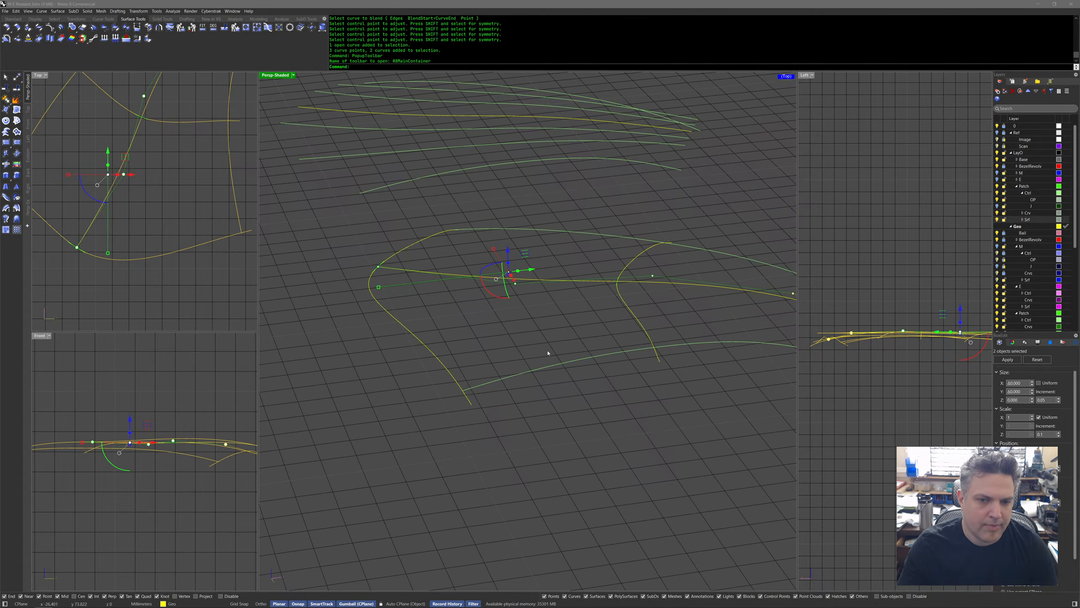
{"action": "left_click", "coordinate": [579, 369]}
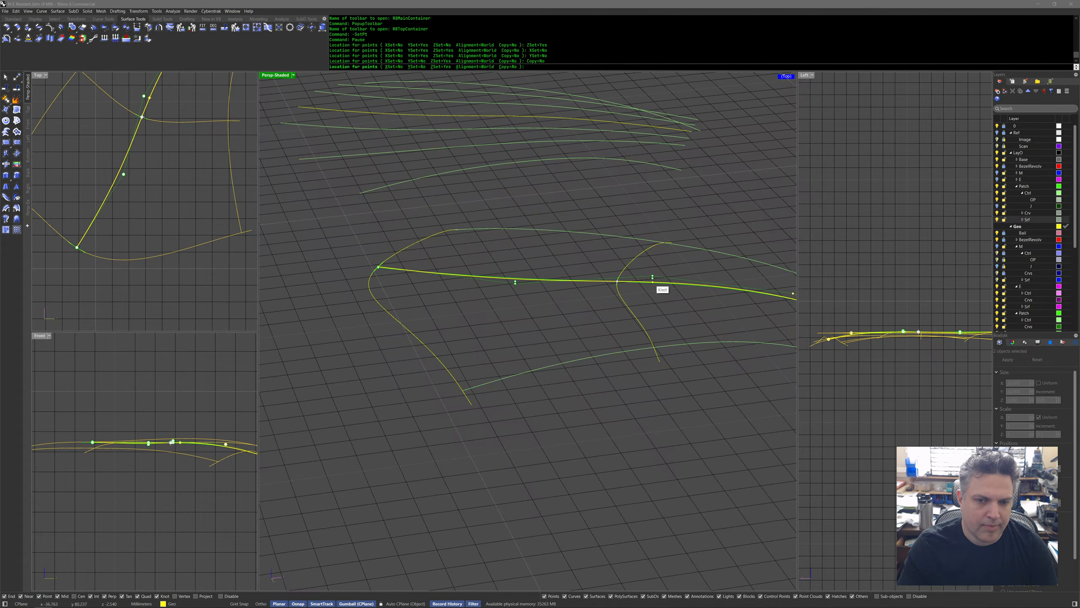
{"action": "left_click", "coordinate": [653, 277]}
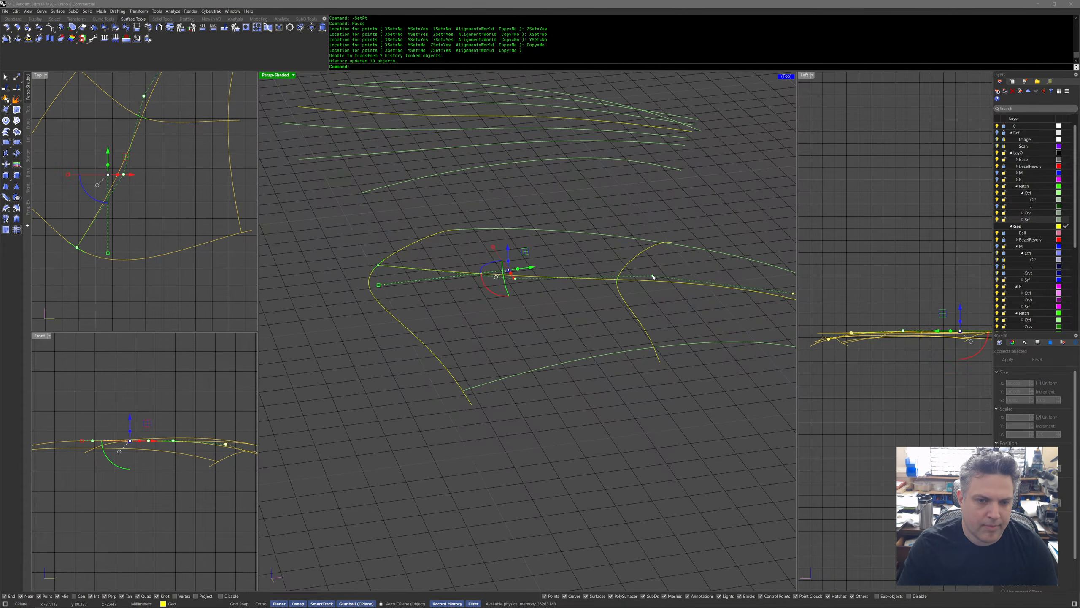
Lower the middle pattern curve's near-end control point.
{"action": "mouse_move", "coordinate": [611, 326]}
{"action": "right_mouse_down"}
{"action": "mouse_move", "coordinate": [610, 316]}
{"action": "mouse_move", "coordinate": [528, 321]}
{"action": "mouse_move", "coordinate": [537, 333]}
{"action": "right_mouse_up"}
{"action": "mouse_move", "coordinate": [395, 287]}
{"action": "left_mouse_down"}
{"action": "mouse_move", "coordinate": [430, 301]}
{"action": "mouse_move", "coordinate": [407, 285]}
{"action": "left_mouse_up"}
{"action": "key", "text": "Escape"}
Adjust the height of a control point on the V at the centre guide line's far end.
{"action": "mouse_move", "coordinate": [485, 404]}
{"action": "right_mouse_down"}
{"action": "mouse_move", "coordinate": [499, 400]}
{"action": "mouse_move", "coordinate": [511, 432]}
{"action": "mouse_move", "coordinate": [569, 432]}
{"action": "mouse_move", "coordinate": [585, 379]}
{"action": "mouse_move", "coordinate": [608, 398]}
{"action": "mouse_move", "coordinate": [610, 429]}
{"action": "mouse_move", "coordinate": [691, 307]}
{"action": "mouse_move", "coordinate": [644, 300]}
{"action": "mouse_move", "coordinate": [608, 246]}
{"action": "mouse_move", "coordinate": [550, 217]}
{"action": "right_mouse_up"}
{"action": "left_click", "coordinate": [546, 229]}
{"action": "mouse_move", "coordinate": [511, 285]}
{"action": "left_mouse_down"}
{"action": "mouse_move", "coordinate": [560, 252]}
{"action": "mouse_move", "coordinate": [559, 214]}
{"action": "left_mouse_up"}
{"action": "right_click_drag", "start_coordinate": [559, 215], "coordinate": [560, 226]}
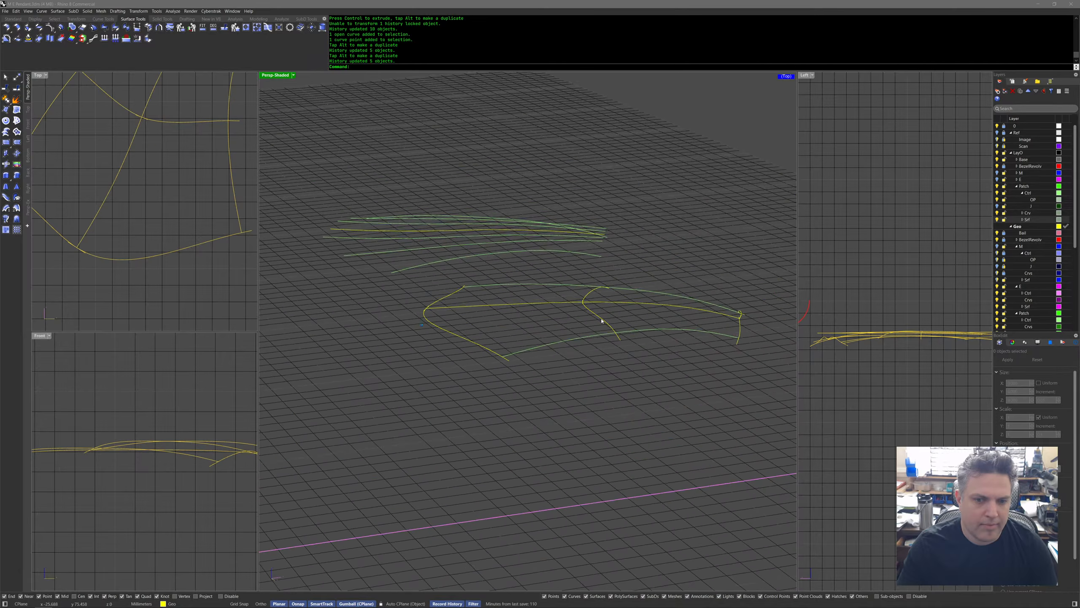
Fine-tune the height of the middle pattern curve's near-end control point.
{"action": "left_click", "coordinate": [550, 281]}
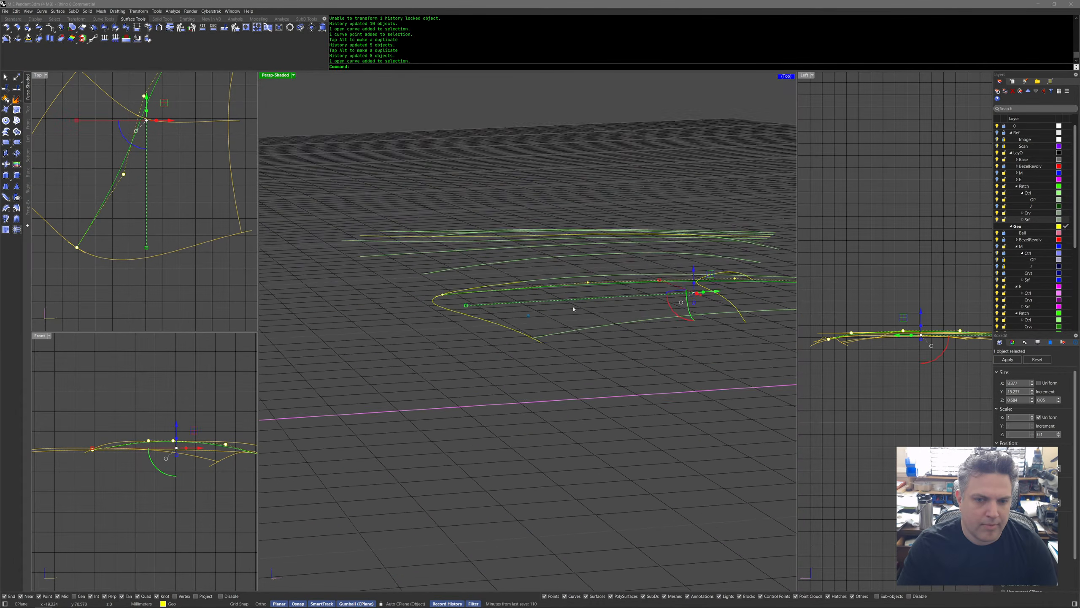
{"action": "left_click_drag", "start_coordinate": [451, 311], "coordinate": [435, 275]}
{"action": "key", "text": "Escape"}
{"action": "right_click_drag", "start_coordinate": [576, 306], "coordinate": [622, 350]}
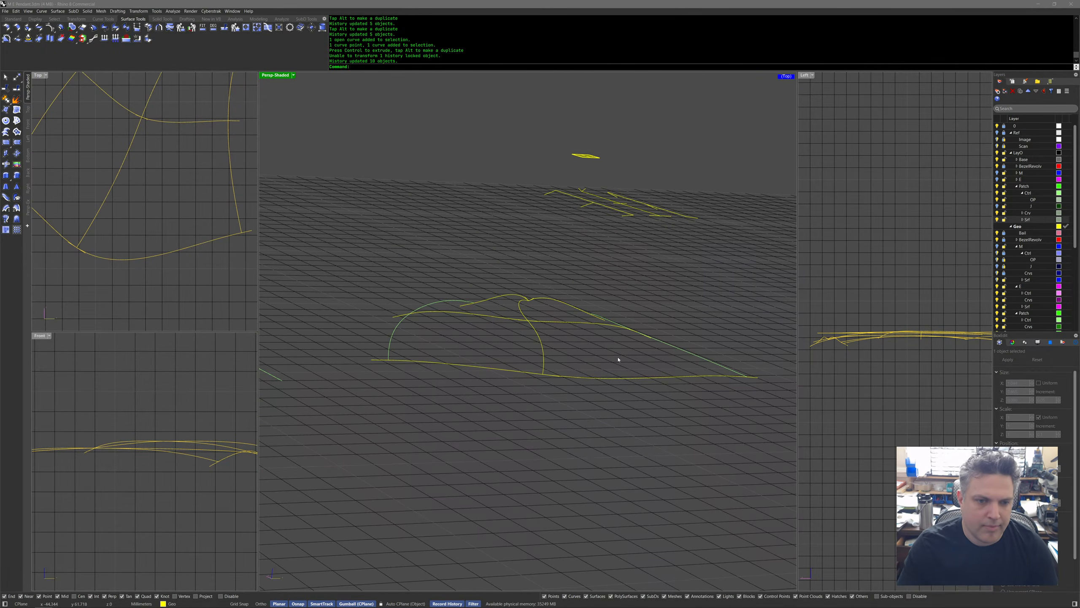
Lower a control point of the centre guide line's V slightly.
{"action": "right_click_drag", "start_coordinate": [593, 241], "coordinate": [600, 203]}
{"action": "left_click", "coordinate": [596, 203]}
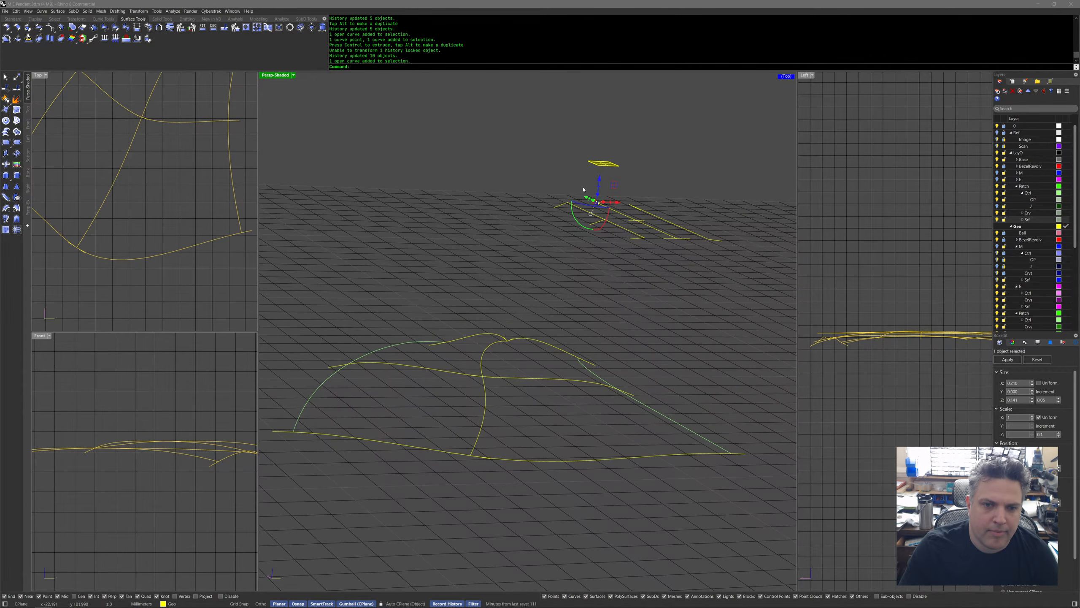
{"action": "left_click_drag", "start_coordinate": [597, 179], "coordinate": [597, 181]}
{"action": "right_click_drag", "start_coordinate": [598, 221], "coordinate": [553, 361]}
Lower the middle pattern curve's second control point from the far end slightly.
{"action": "left_click", "coordinate": [506, 398]}
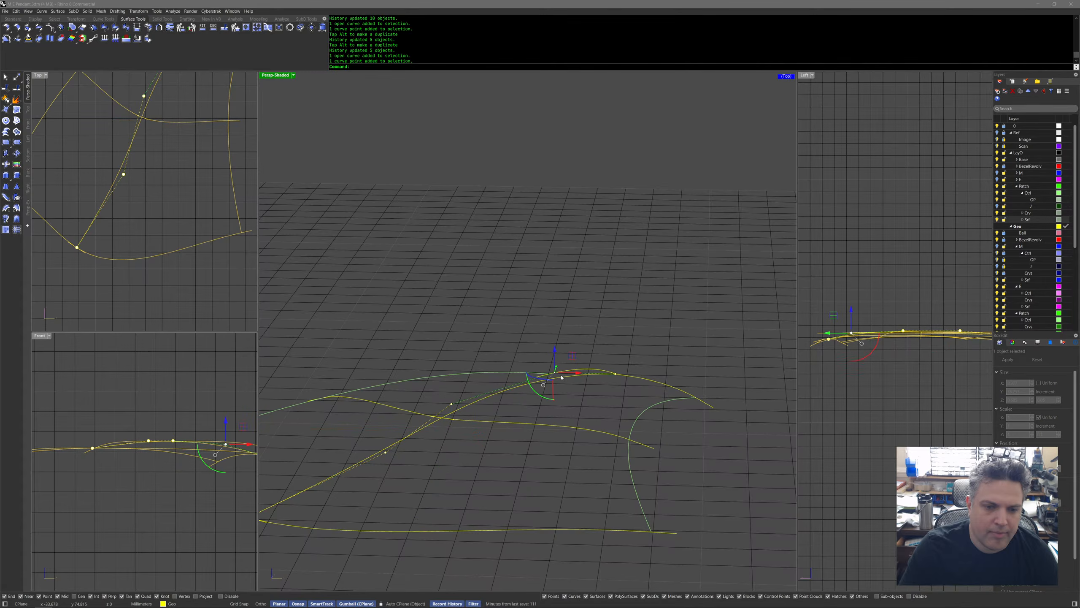
{"action": "left_click_drag", "start_coordinate": [556, 349], "coordinate": [555, 359]}
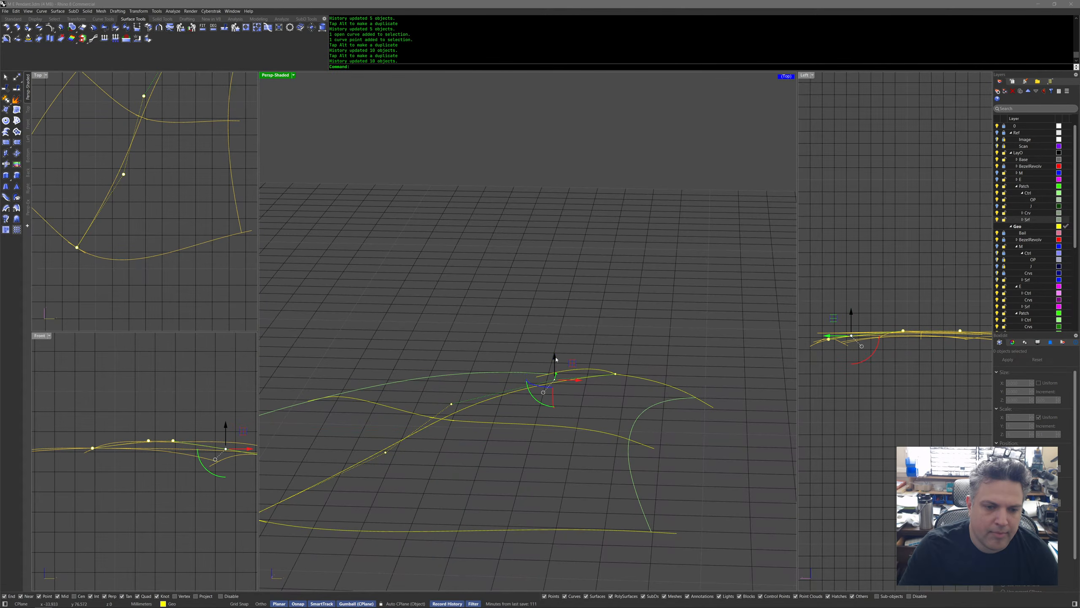
Examine the shape of the pattern curves and their blend curves from low side and rear angles.
{"action": "key", "text": "Down"}
{"action": "key", "text": "Down"}
{"action": "key", "text": "Down"}
{"action": "key", "text": "Down"}
{"action": "key", "text": "Left"}
{"action": "key", "text": "Left"}
{"action": "key", "text": "Left"}
{"action": "key", "text": "Left"}
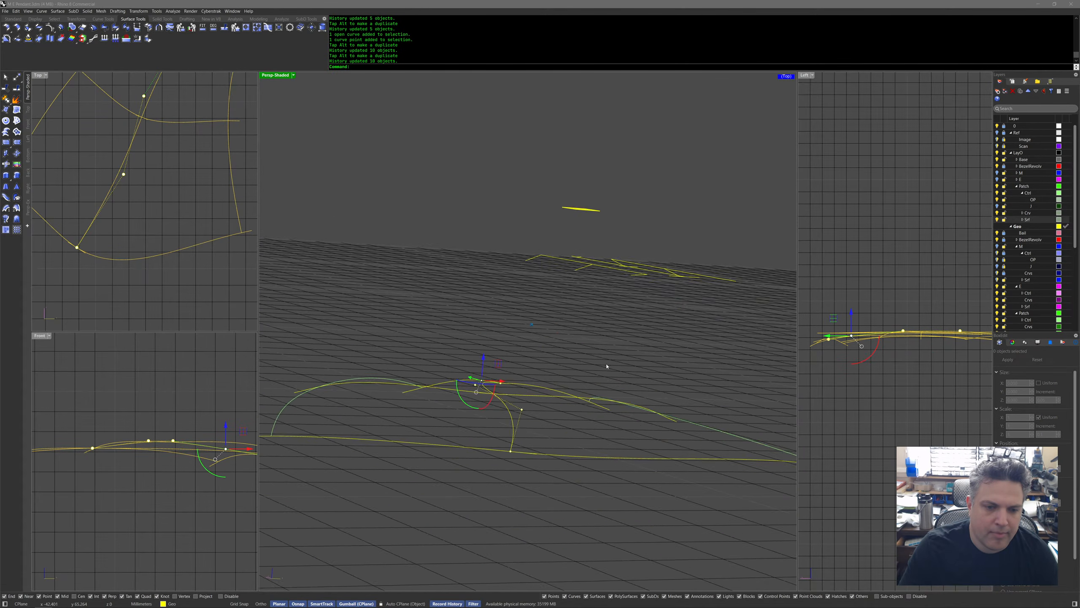
{"action": "key", "text": "Down"}
{"action": "key", "text": "Down"}
{"action": "key", "text": "Down"}
{"action": "key", "text": "Down"}
{"action": "key", "text": "Down"}
{"action": "key", "text": "Down"}
{"action": "key", "text": "Left"}
{"action": "key", "text": "Left"}
{"action": "key", "text": "Left"}
{"action": "key", "text": "Left"}
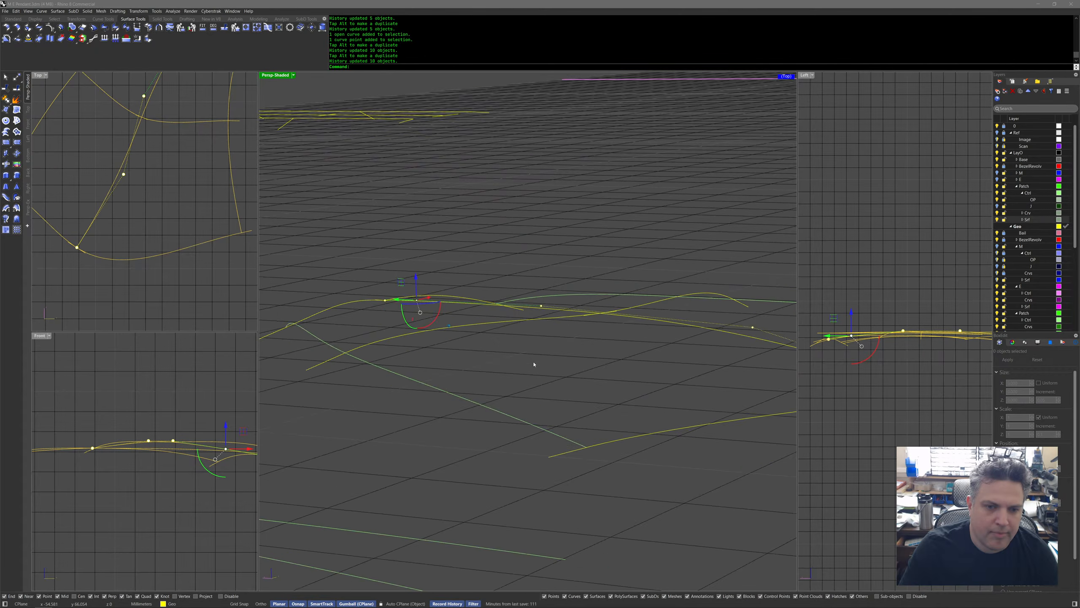
{"action": "key", "text": "Down"}
{"action": "key", "text": "Down"}
{"action": "key", "text": "Down"}
{"action": "key", "text": "Down"}
{"action": "key", "text": "Down"}
{"action": "key", "text": "Left"}
{"action": "key", "text": "Left"}
{"action": "key", "text": "Left"}
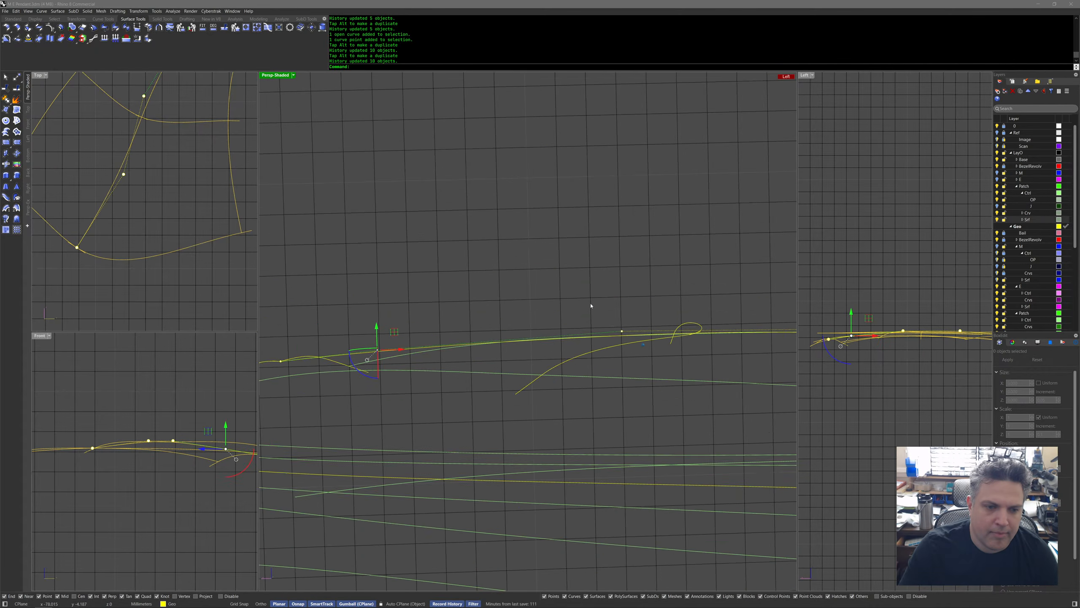
{"action": "key", "text": "Up"}
{"action": "key", "text": "Up"}
{"action": "key", "text": "Up"}
{"action": "key", "text": "Up"}
{"action": "key", "text": "Up"}
{"action": "key", "text": "Up"}
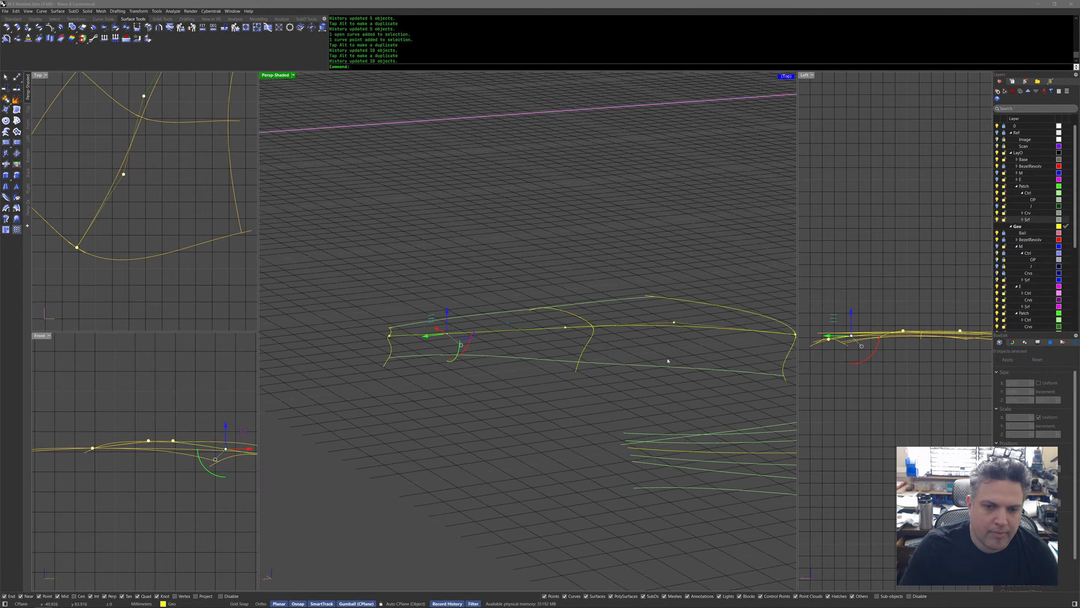
{"action": "key", "text": "Left"}
{"action": "key", "text": "Left"}
Rebuild the three long pattern curves together with a point count of 7.
{"action": "left_click", "coordinate": [673, 360]}
{"action": "left_click", "coordinate": [653, 325]}
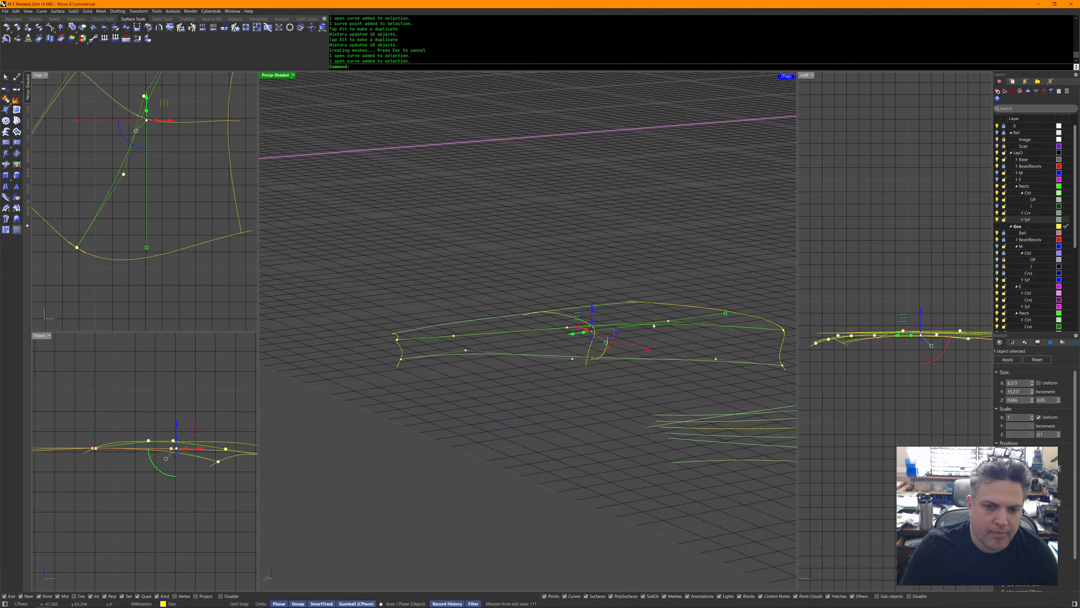
{"action": "left_click", "coordinate": [481, 339]}
{"action": "middle_click", "coordinate": [482, 340]}
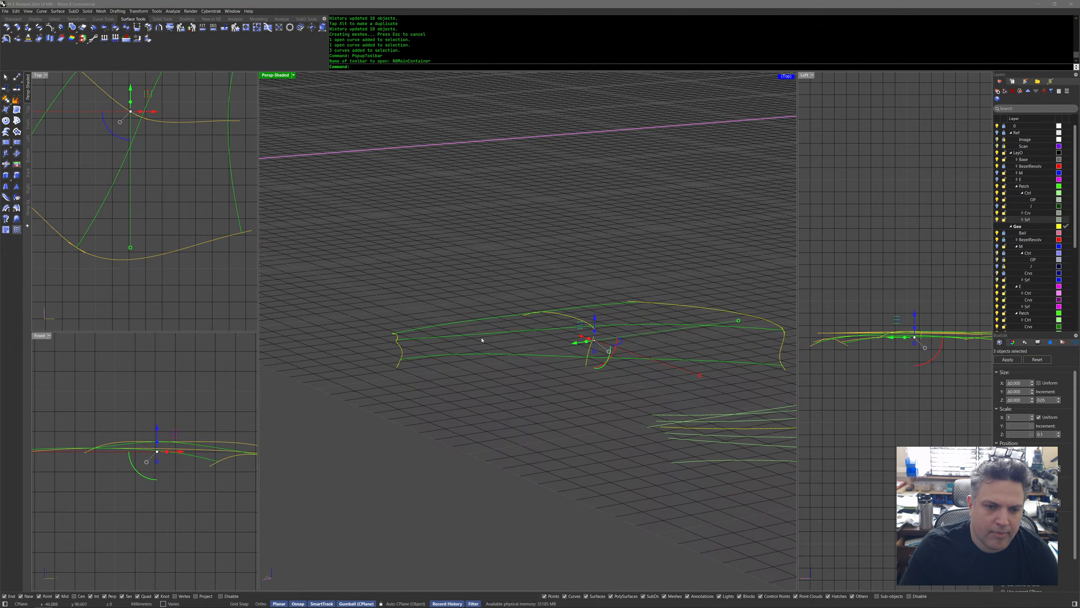
{"action": "left_click", "coordinate": [489, 358]}
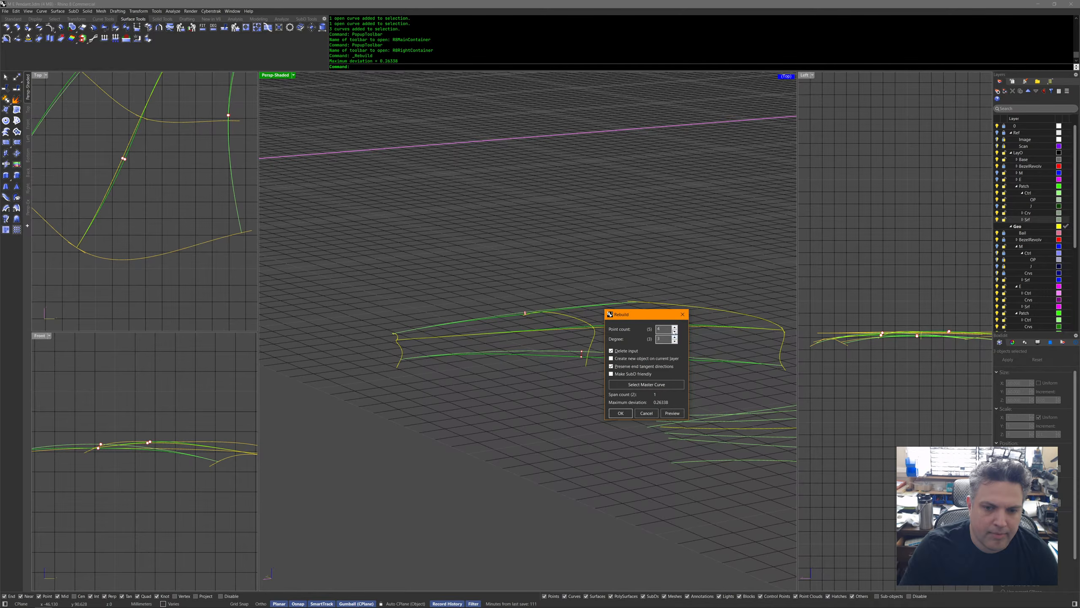
{"action": "left_click", "coordinate": [675, 327]}
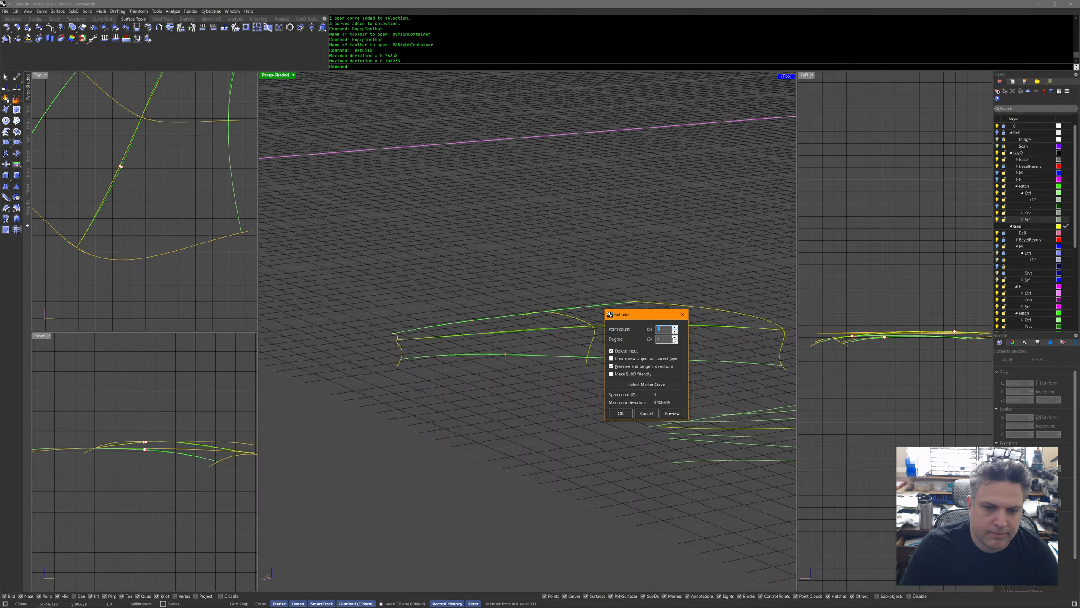
{"action": "left_click", "coordinate": [620, 413]}
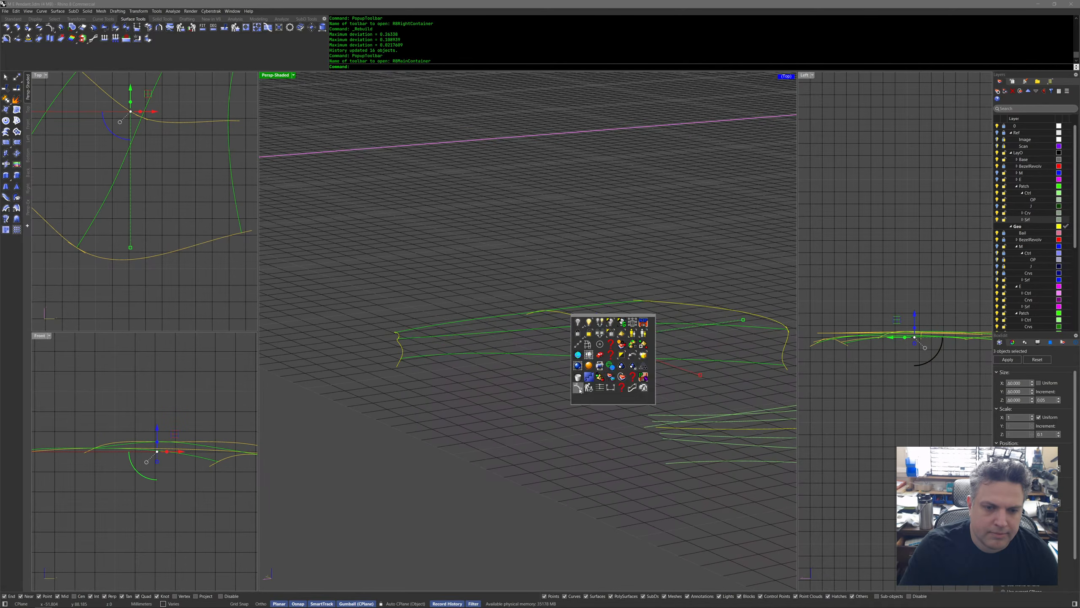
Show the control points of the three rebuilt pattern curves.
{"action": "left_click", "coordinate": [578, 388]}
{"action": "scroll", "coordinate": [607, 380], "scroll_direction": "up", "scroll_amount": 8}
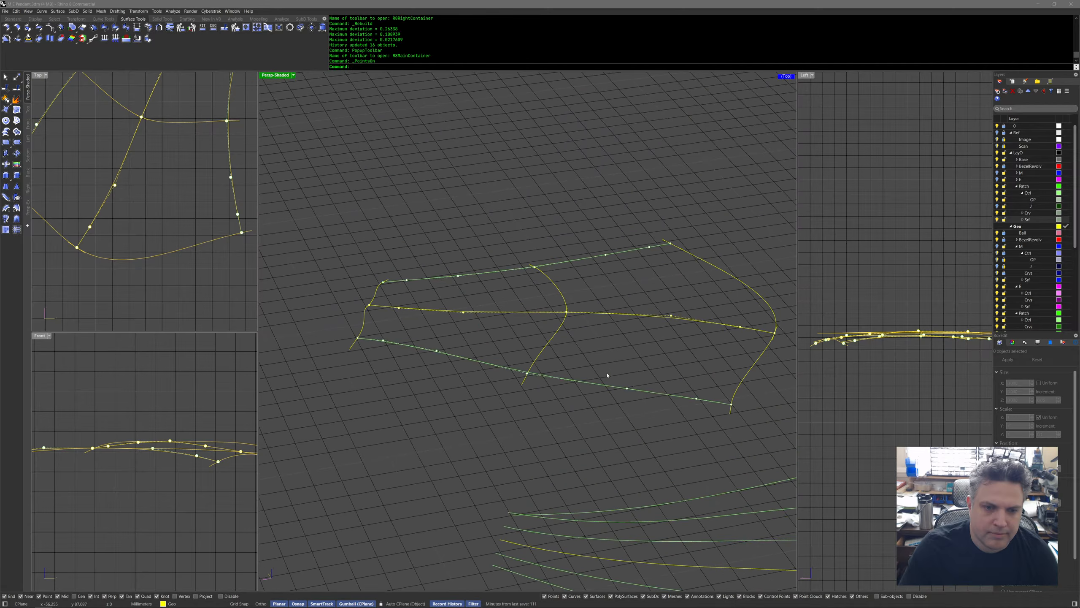
{"action": "left_click_drag", "start_coordinate": [600, 300], "coordinate": [592, 229]}
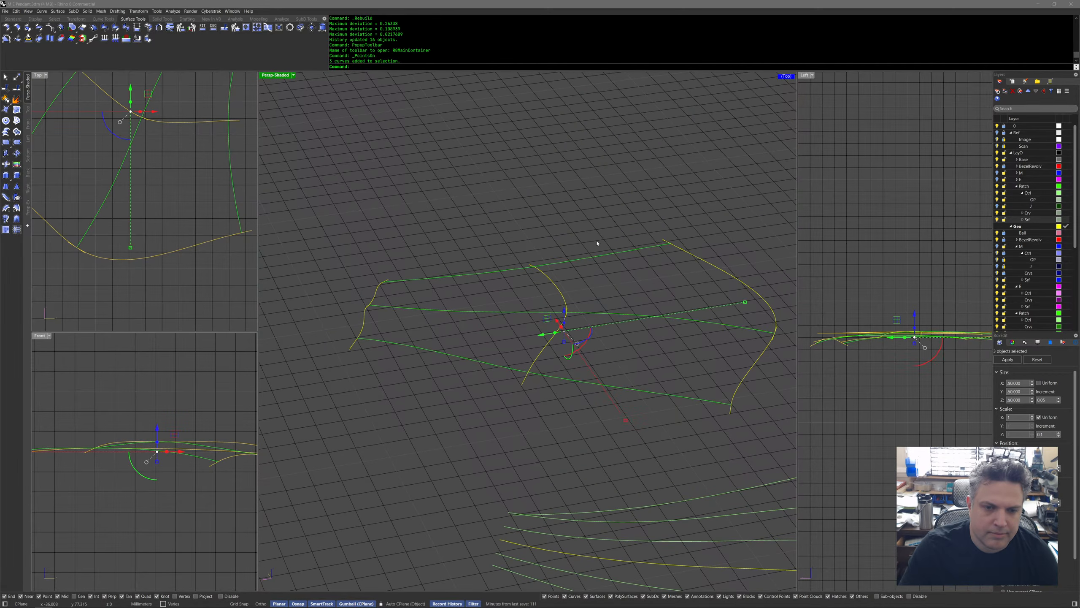
{"action": "middle_click", "coordinate": [597, 241]}
{"action": "left_click", "coordinate": [559, 273]}
Align the middle pattern curve's interior control points to one Z height with SetPt.
{"action": "right_click_drag", "start_coordinate": [586, 306], "coordinate": [527, 302]}
{"action": "left_click_drag", "start_coordinate": [519, 292], "coordinate": [646, 340]}
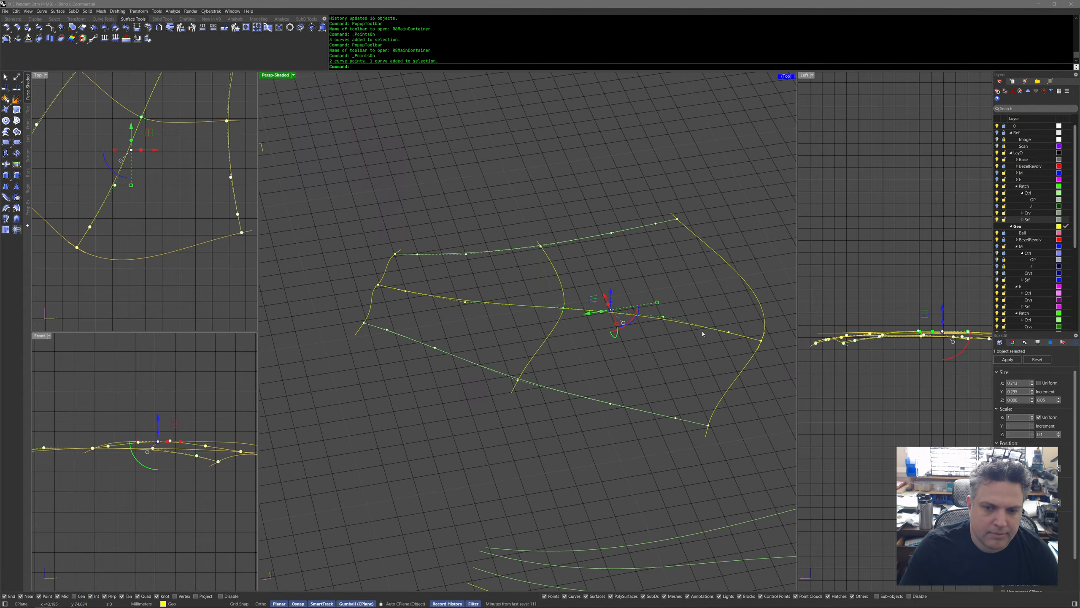
{"action": "left_click_drag", "start_coordinate": [744, 332], "coordinate": [745, 334], "text": "shift"}
{"action": "left_click_drag", "start_coordinate": [573, 347], "coordinate": [573, 347], "text": "shift"}
{"action": "right_click_drag", "start_coordinate": [573, 349], "coordinate": [612, 312]}
{"action": "middle_click", "coordinate": [648, 333]}
{"action": "middle_click", "coordinate": [648, 334]}
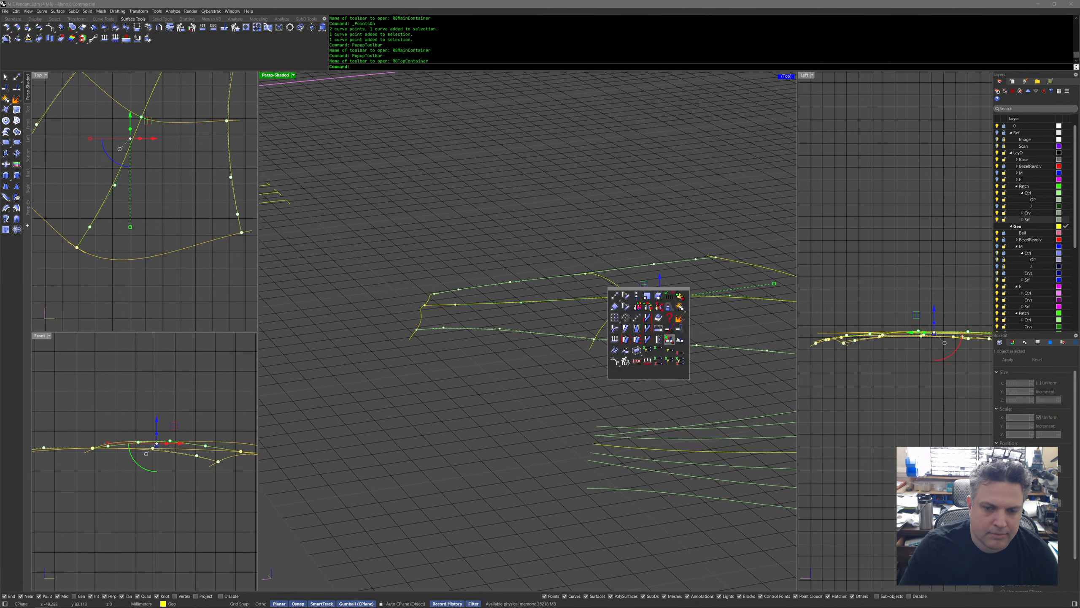
{"action": "left_click", "coordinate": [680, 341]}
{"action": "left_click", "coordinate": [623, 299]}
Align all control points of the far outer pattern curve to its end point's Z height.
{"action": "right_click_drag", "start_coordinate": [623, 299], "coordinate": [463, 219]}
{"action": "left_click_drag", "start_coordinate": [462, 219], "coordinate": [662, 244]}
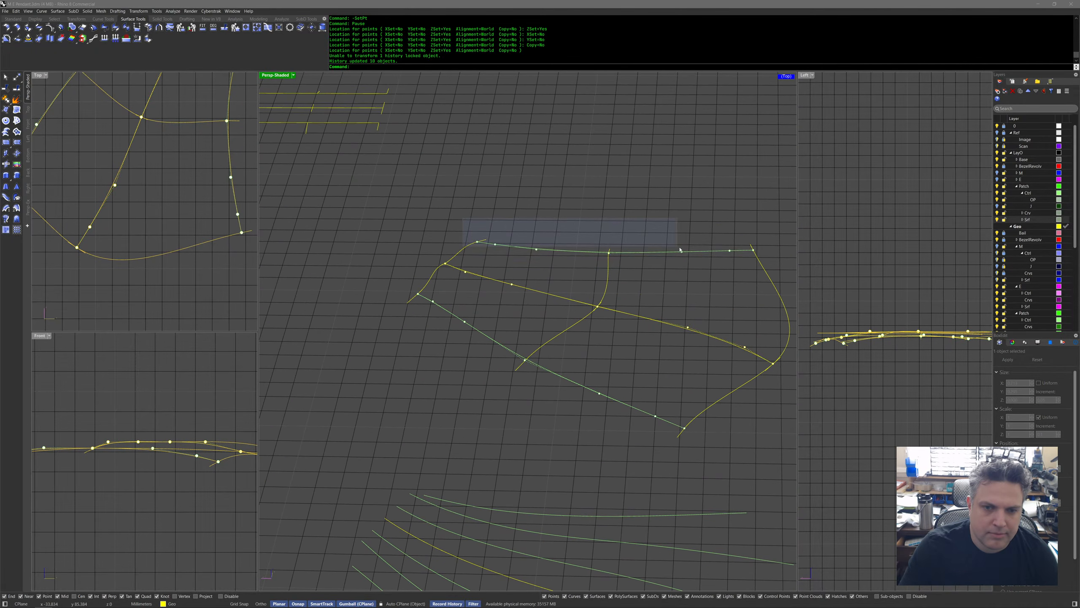
{"action": "right_click", "coordinate": [757, 252]}
{"action": "left_click", "coordinate": [753, 249]}
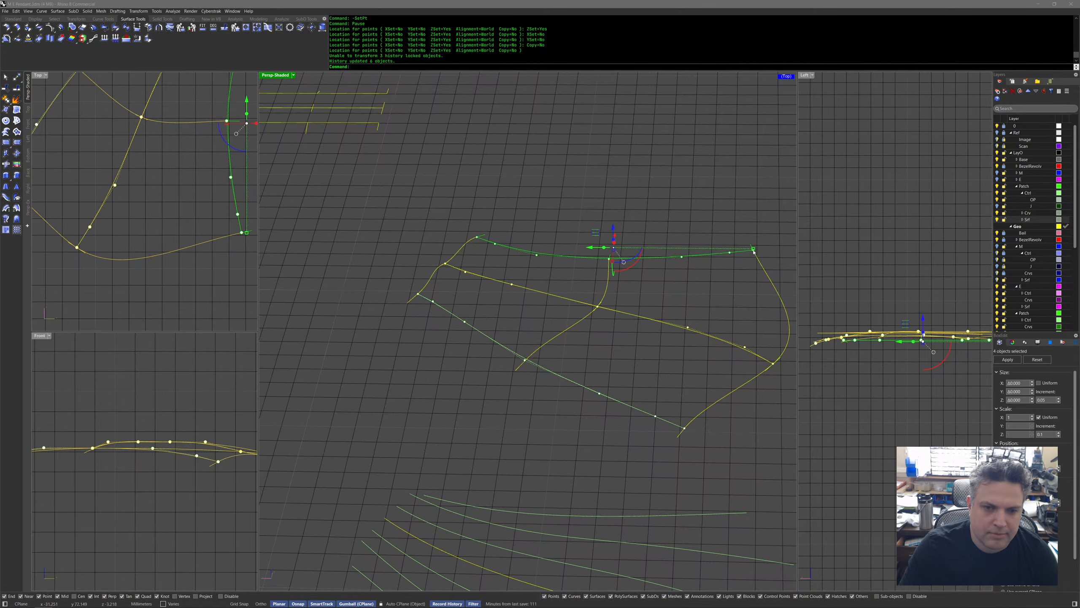
Align all control points of the near outer pattern curve to the same Z height.
{"action": "right_click_drag", "start_coordinate": [402, 340], "coordinate": [396, 257]}
{"action": "left_click_drag", "start_coordinate": [396, 257], "coordinate": [489, 313]}
{"action": "right_click_drag", "start_coordinate": [485, 378], "coordinate": [448, 335], "text": "shift"}
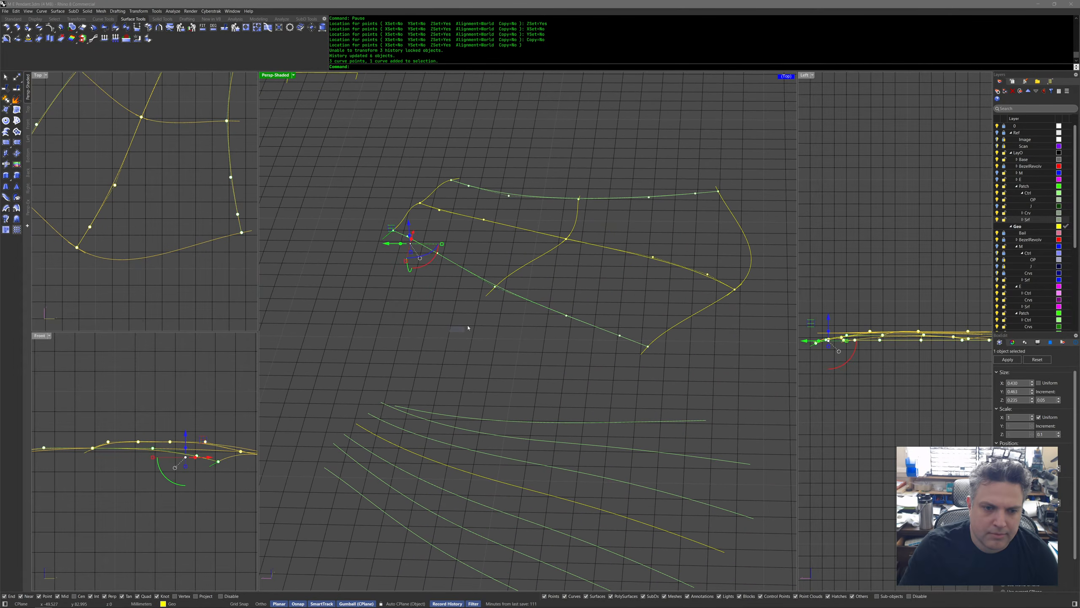
{"action": "left_click_drag", "start_coordinate": [645, 298], "coordinate": [644, 299]}
{"action": "right_click_drag", "start_coordinate": [618, 352], "coordinate": [617, 336], "text": "shift"}
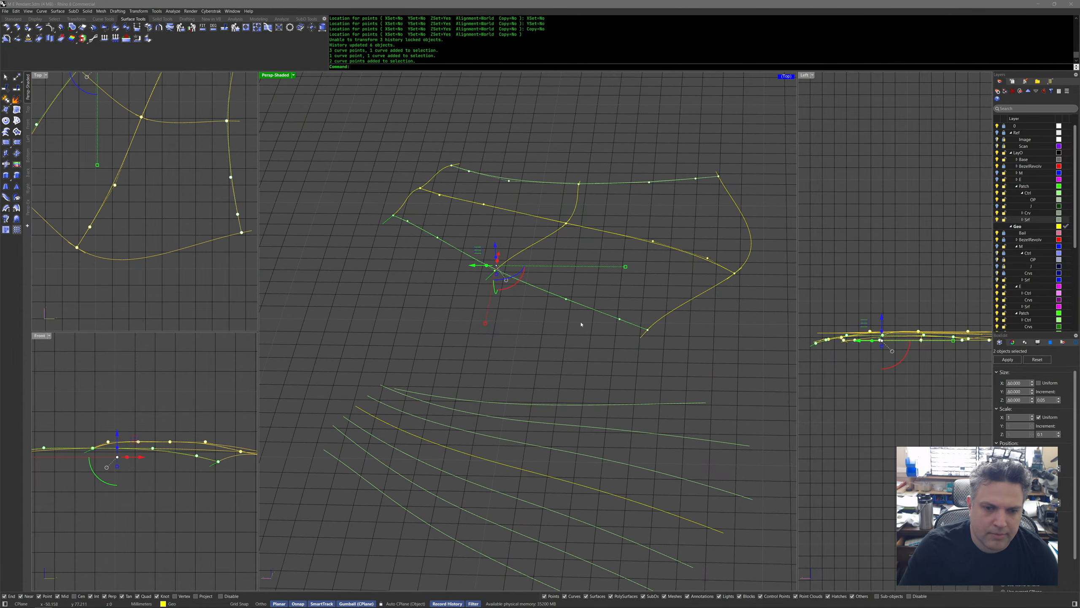
{"action": "right_click", "coordinate": [390, 219]}
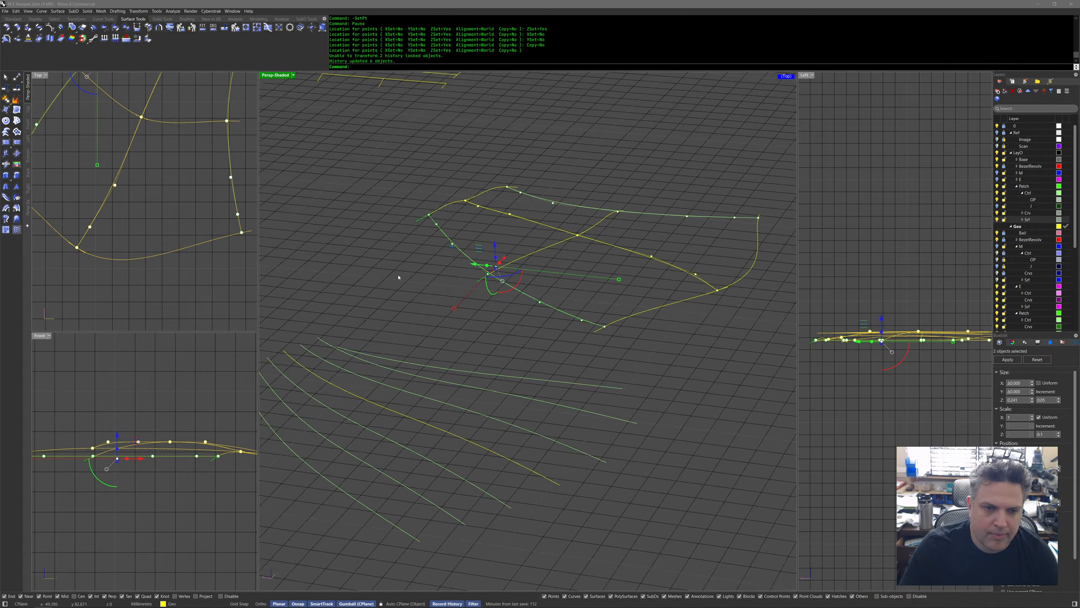
{"action": "left_click", "coordinate": [359, 262]}
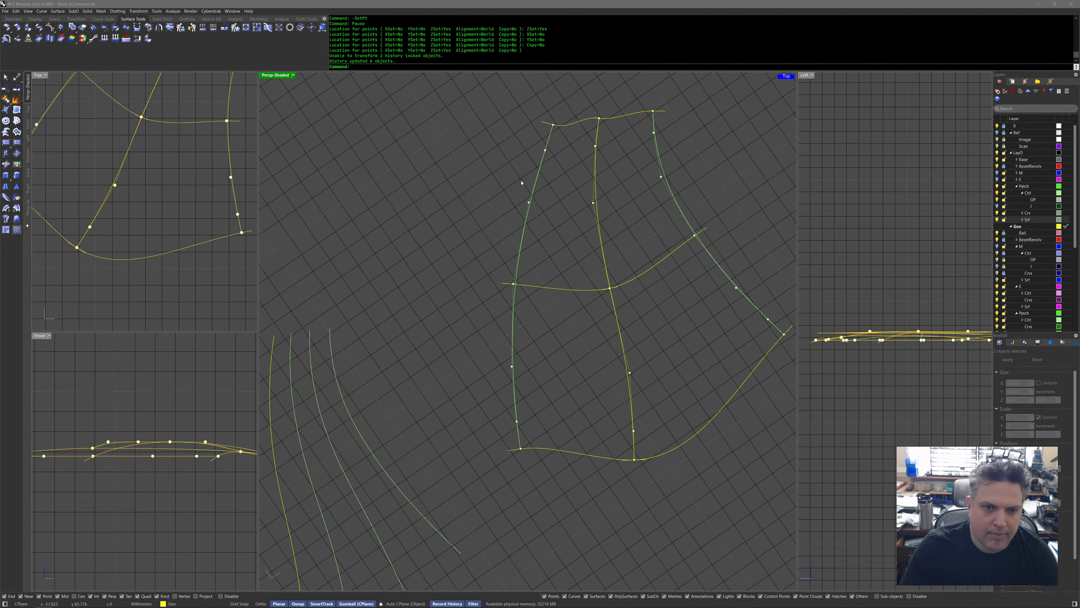
Adjust the heights of matching control point pairs on the two outer pattern curves to arch them.
{"action": "left_click_drag", "start_coordinate": [651, 164], "coordinate": [707, 188], "text": "shift"}
{"action": "left_click_drag", "start_coordinate": [524, 341], "coordinate": [528, 320]}
{"action": "left_click_drag", "start_coordinate": [480, 384], "coordinate": [497, 336]}
{"action": "left_click_drag", "start_coordinate": [555, 429], "coordinate": [588, 338]}
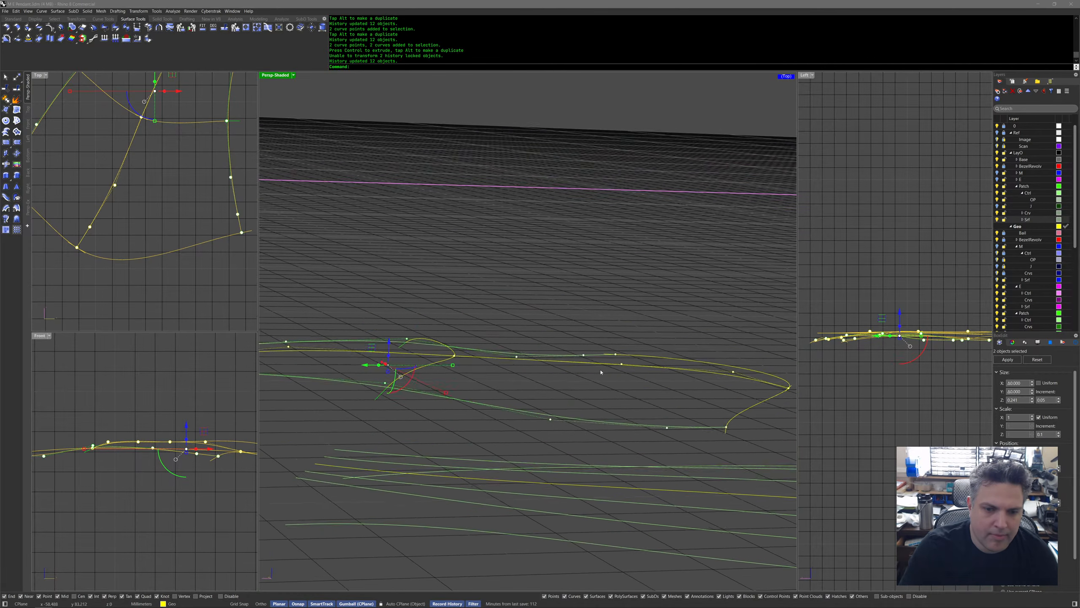
{"action": "left_click_drag", "start_coordinate": [534, 412], "coordinate": [553, 339]}
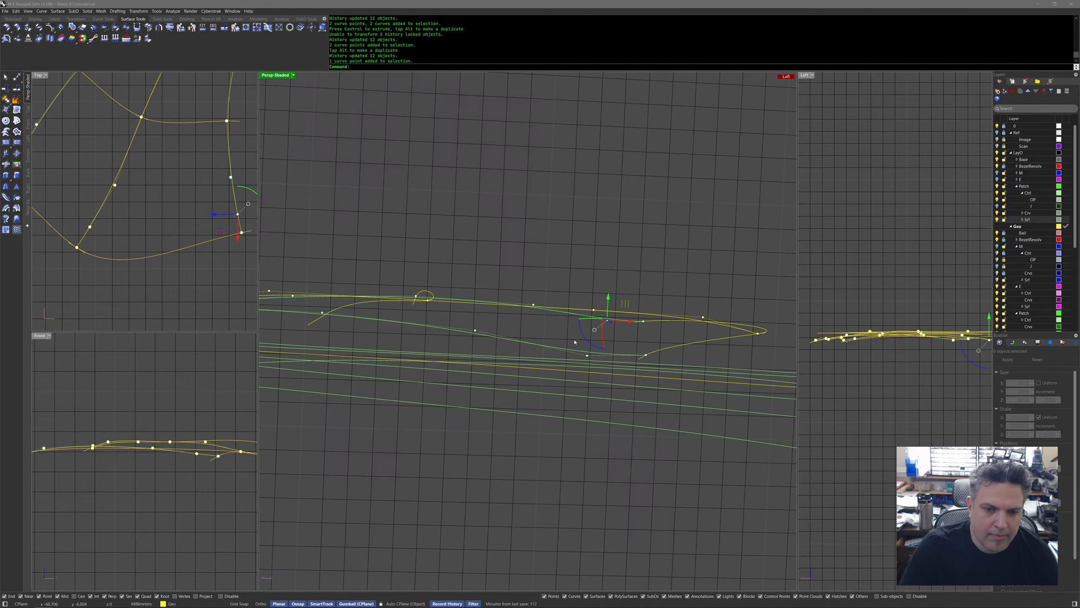
{"action": "left_click_drag", "start_coordinate": [604, 307], "coordinate": [604, 308]}
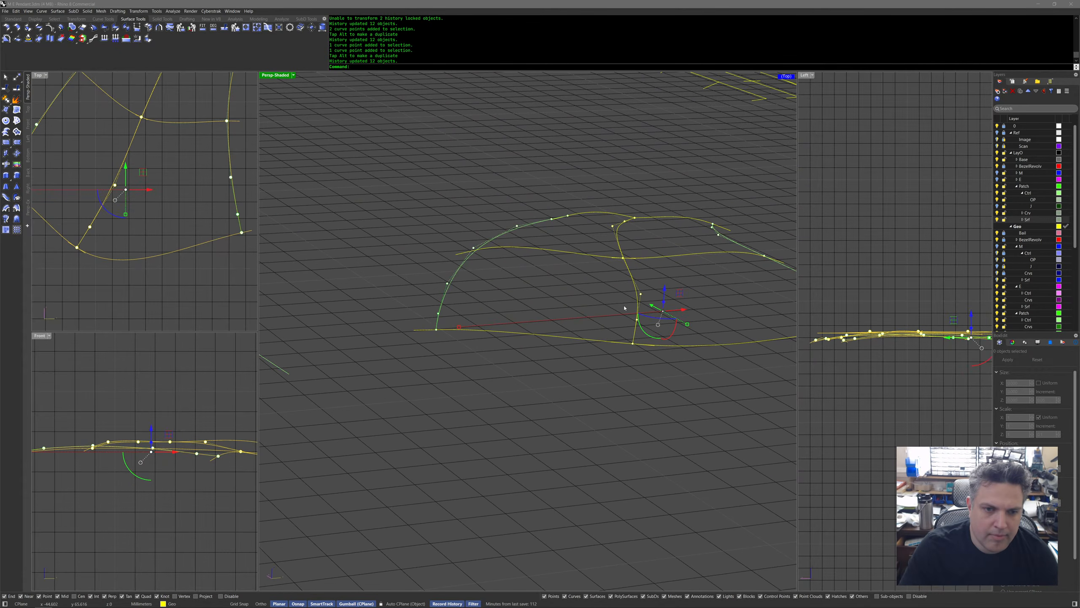
Adjust a guide line control point's height and fine-tune the heights of the middle pattern curve's control points.
{"action": "left_click", "coordinate": [573, 251]}
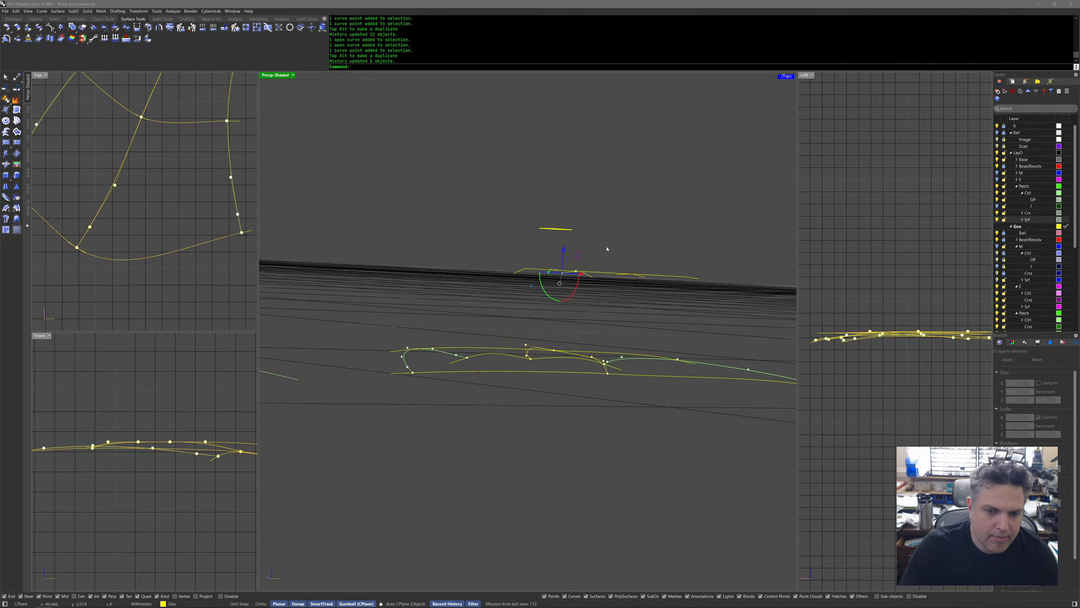
{"action": "left_click_drag", "start_coordinate": [535, 321], "coordinate": [553, 383]}
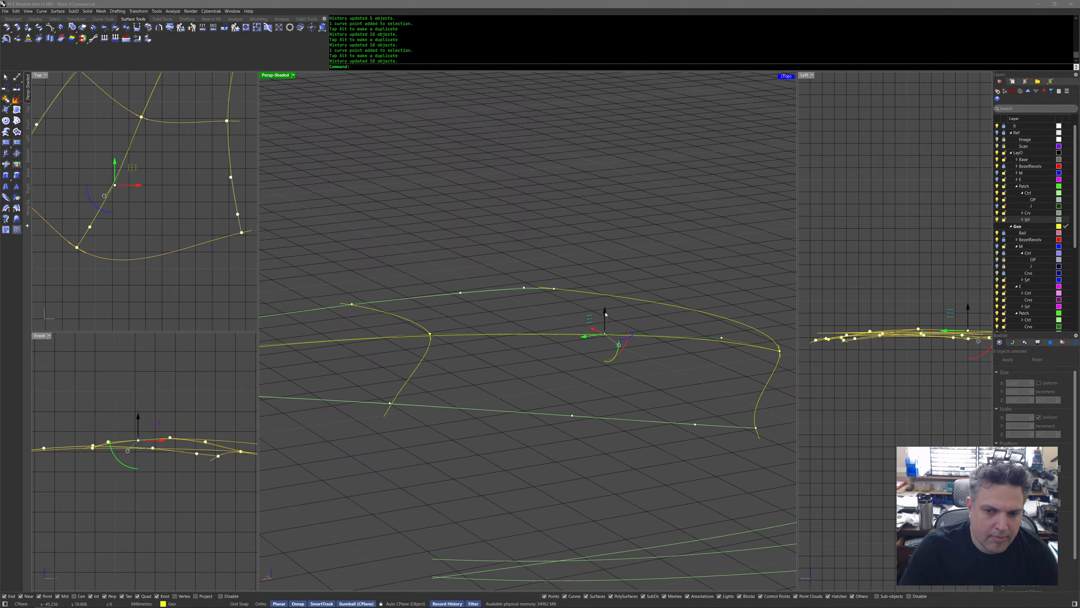
{"action": "left_click_drag", "start_coordinate": [606, 312], "coordinate": [605, 312]}
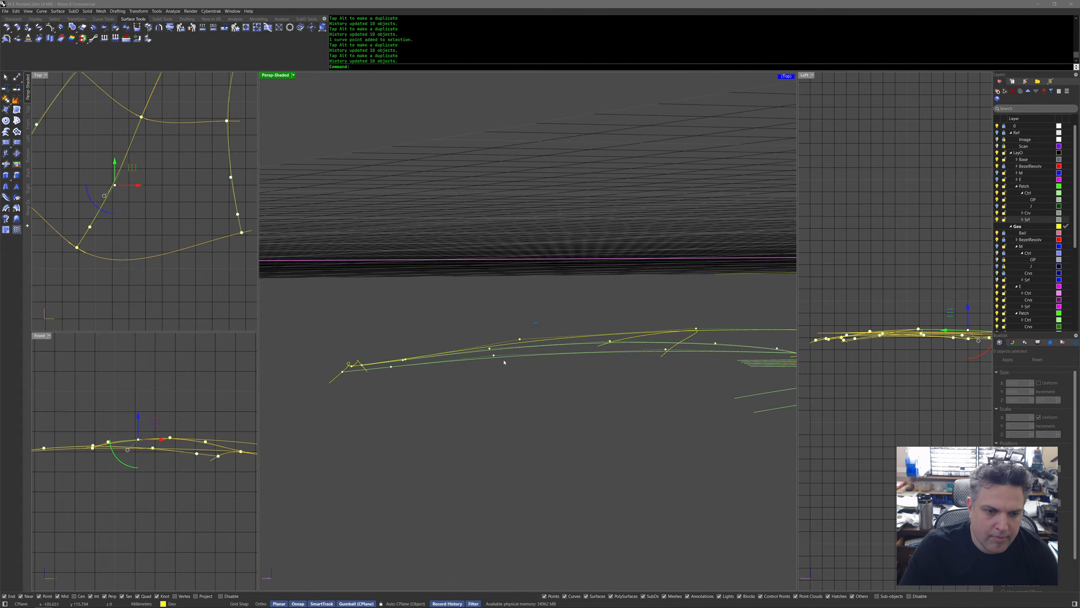
{"action": "mouse_move", "coordinate": [450, 352]}
{"action": "left_mouse_down"}
{"action": "mouse_move", "coordinate": [461, 365]}
{"action": "mouse_move", "coordinate": [458, 352]}
{"action": "left_mouse_up"}
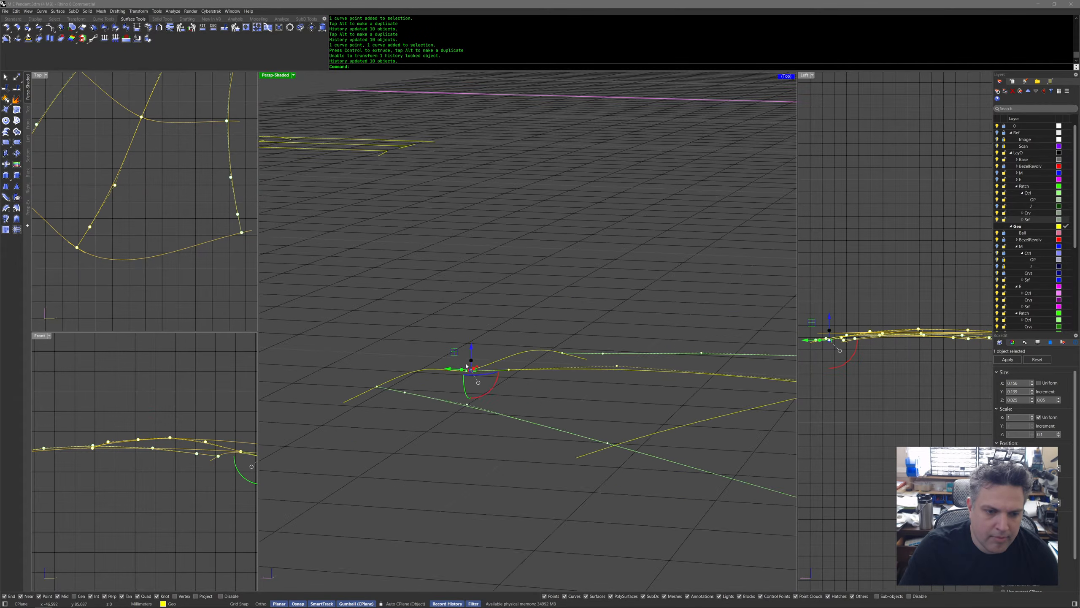
{"action": "left_click", "coordinate": [498, 360]}
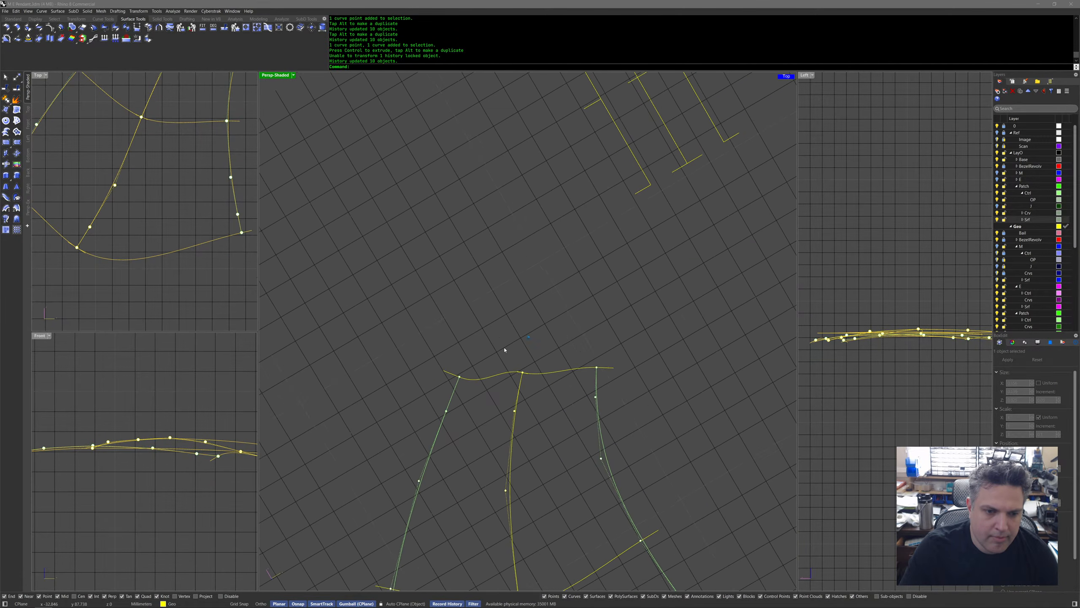
Tilt the far-end cross line of one outer guide line and reposition it.
{"action": "left_click", "coordinate": [527, 256]}
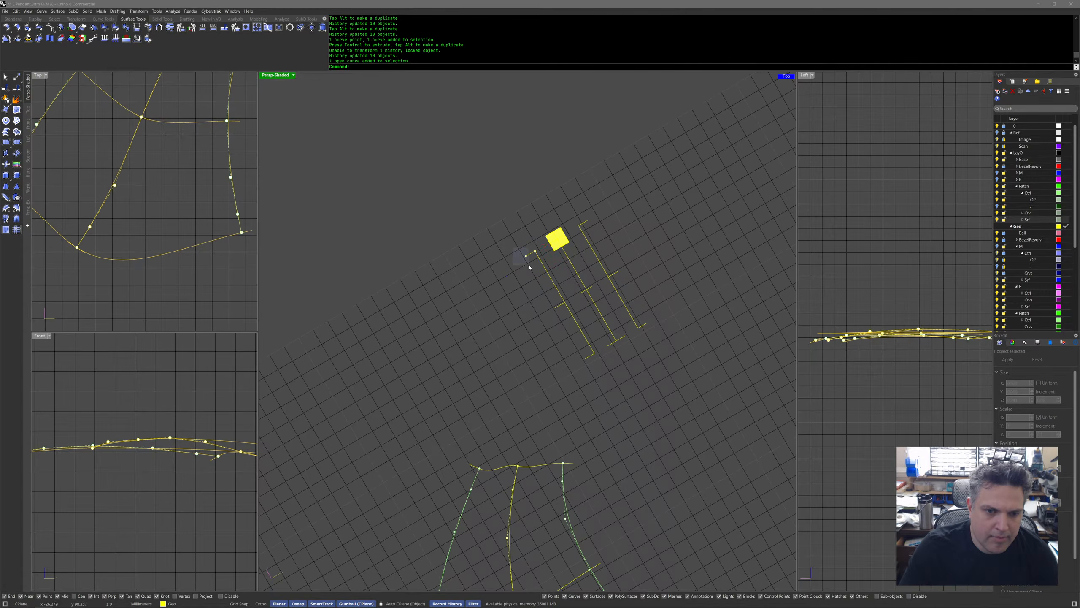
{"action": "left_click_drag", "start_coordinate": [513, 235], "coordinate": [519, 244]}
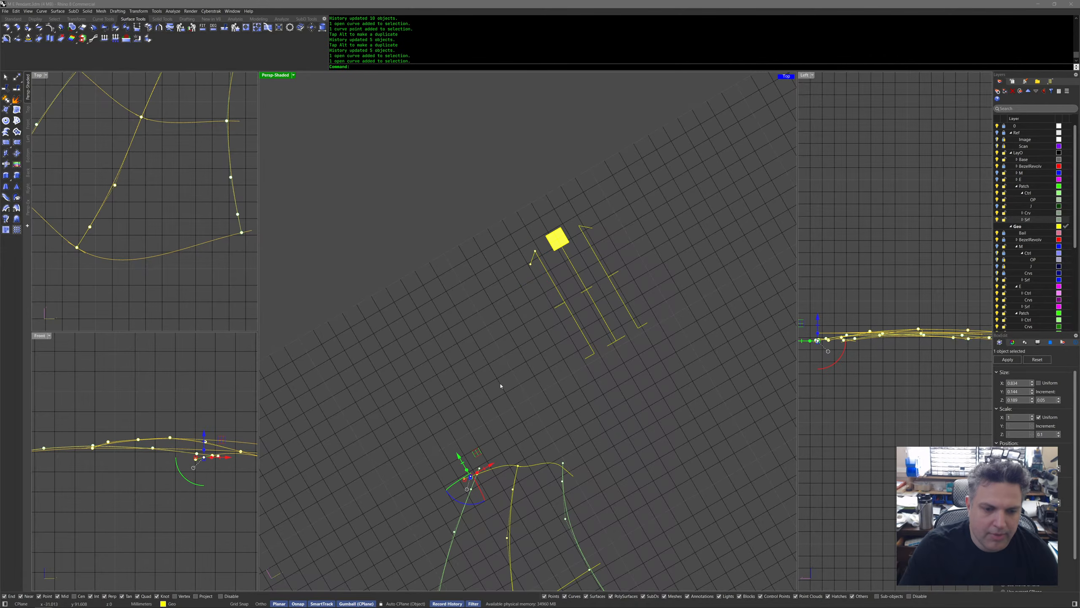
{"action": "left_click", "coordinate": [532, 259]}
{"action": "left_click", "coordinate": [549, 277]}
{"action": "left_click_drag", "start_coordinate": [520, 239], "coordinate": [552, 271]}
{"action": "scroll", "coordinate": [517, 243], "scroll_direction": "up", "scroll_amount": 5}
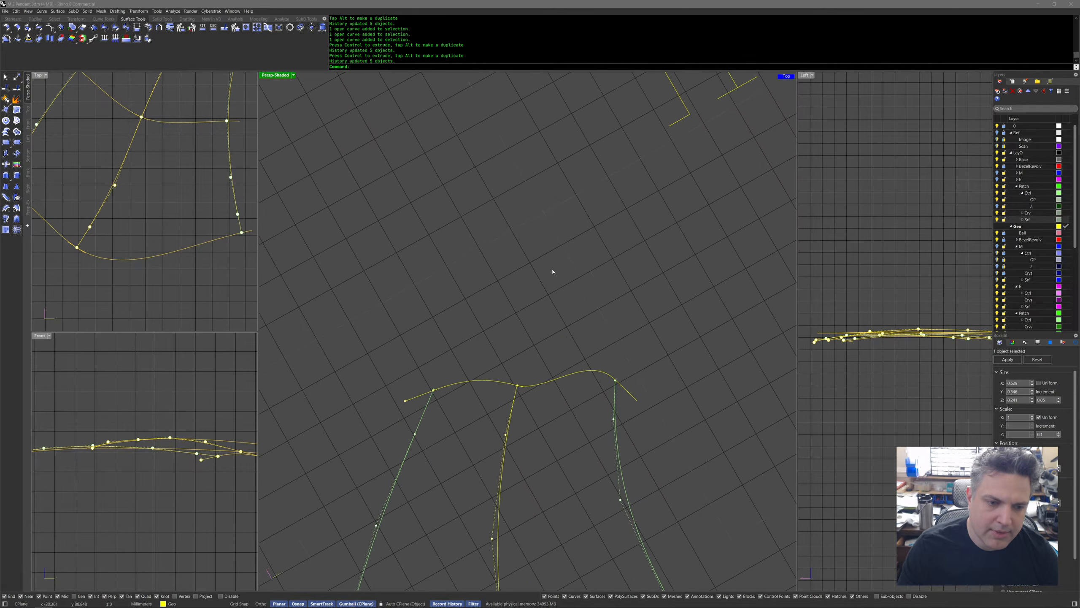
Shift the last two control points at the near end of one outer pattern curve slightly.
{"action": "left_click", "coordinate": [553, 272]}
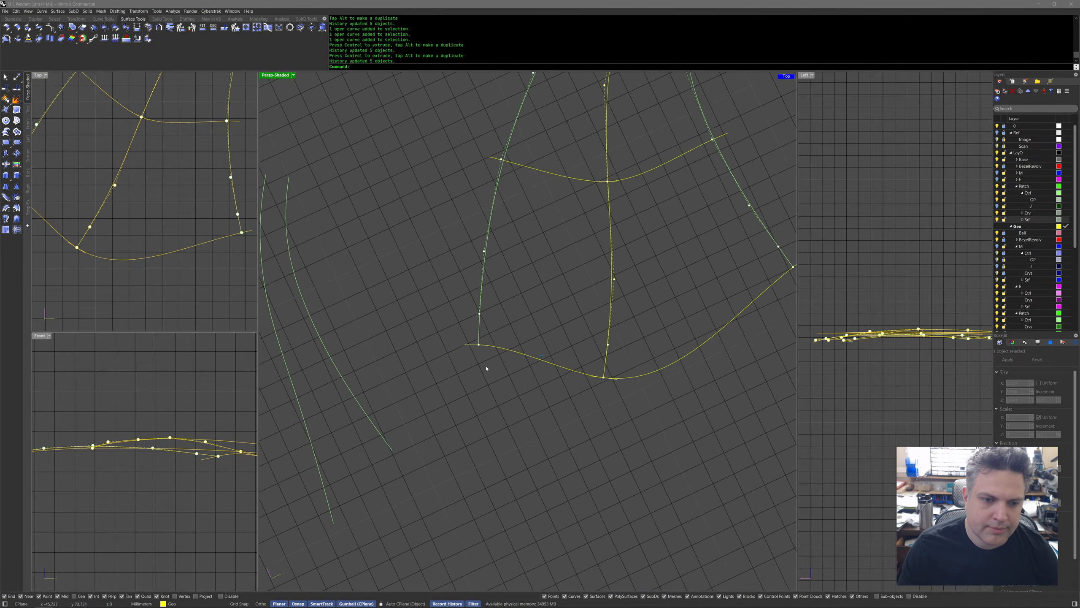
{"action": "left_click_drag", "start_coordinate": [523, 380], "coordinate": [523, 381]}
{"action": "left_click_drag", "start_coordinate": [490, 324], "coordinate": [487, 316]}
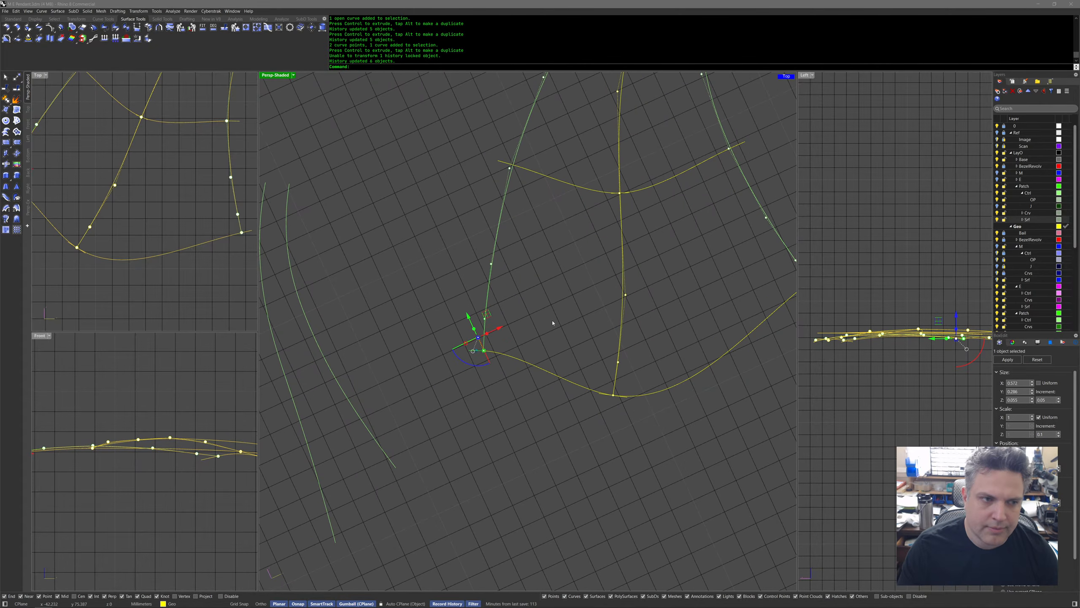
Tilt the near-end cross line of the outer guide line by moving its outer control point along Y in plan.
{"action": "left_click", "coordinate": [159, 202]}
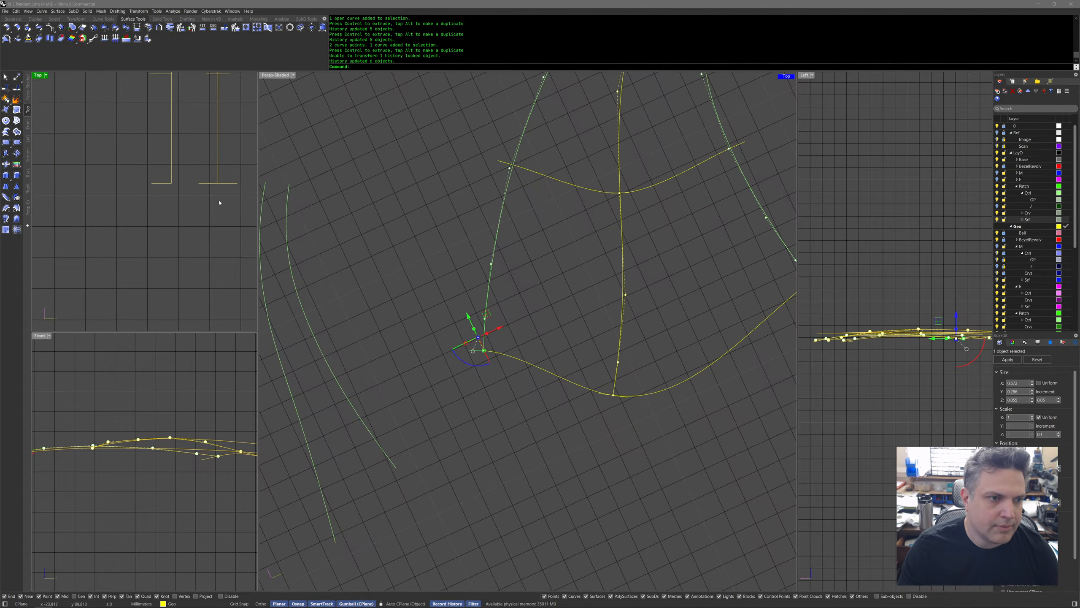
{"action": "left_click", "coordinate": [233, 183]}
{"action": "middle_click", "coordinate": [158, 256]}
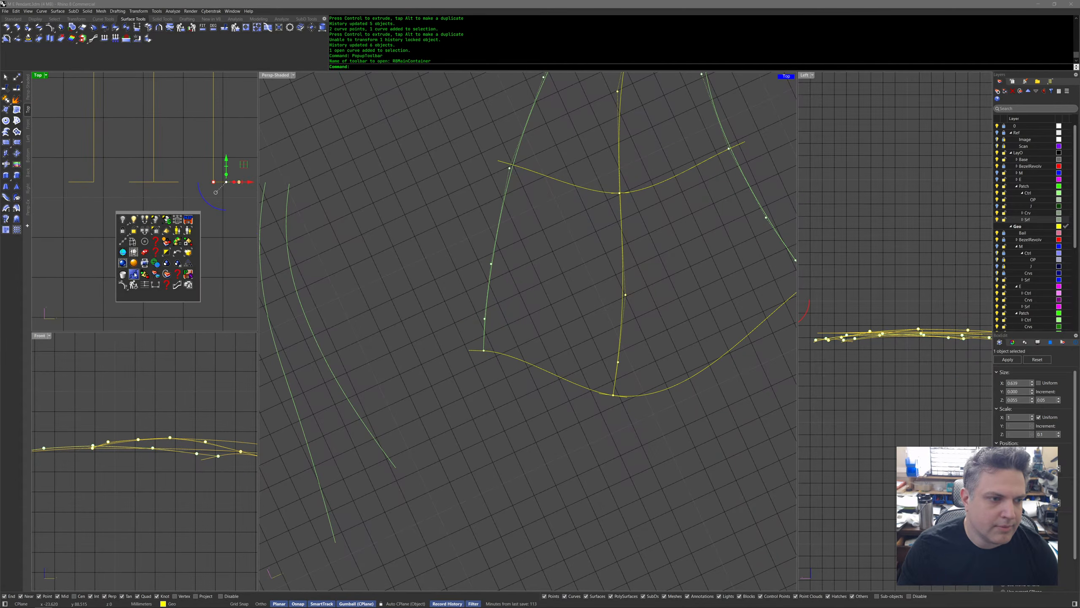
{"action": "left_click", "coordinate": [134, 274]}
{"action": "left_click", "coordinate": [106, 216]}
{"action": "left_click_drag", "start_coordinate": [109, 203], "coordinate": [108, 189]}
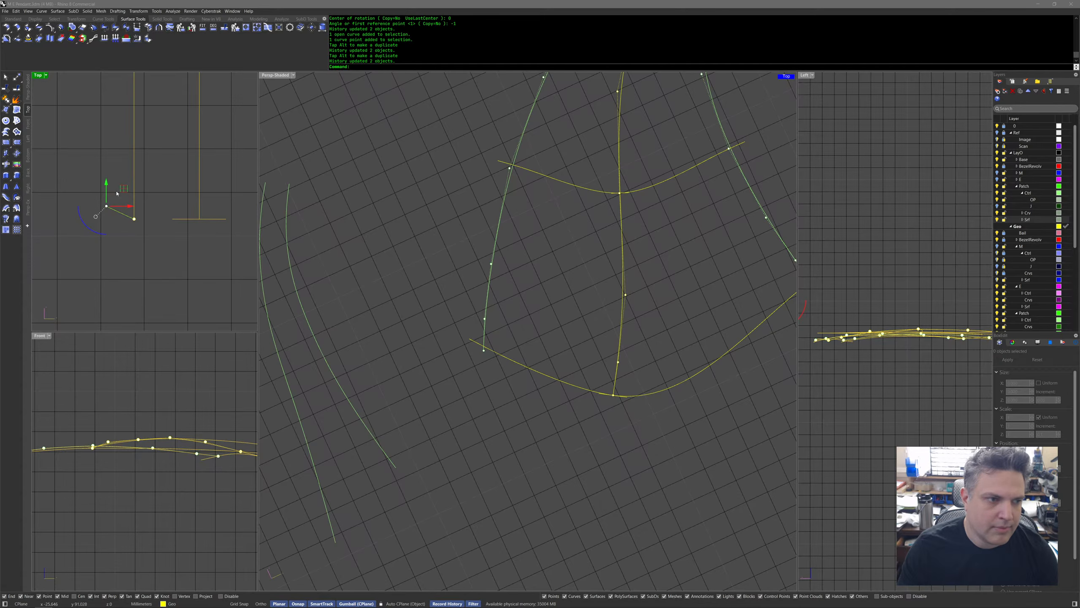
Move both control points of the tilted near-end cross line slightly down along Y.
{"action": "left_click_drag", "start_coordinate": [157, 250], "coordinate": [158, 250]}
{"action": "left_click_drag", "start_coordinate": [122, 192], "coordinate": [122, 195]}
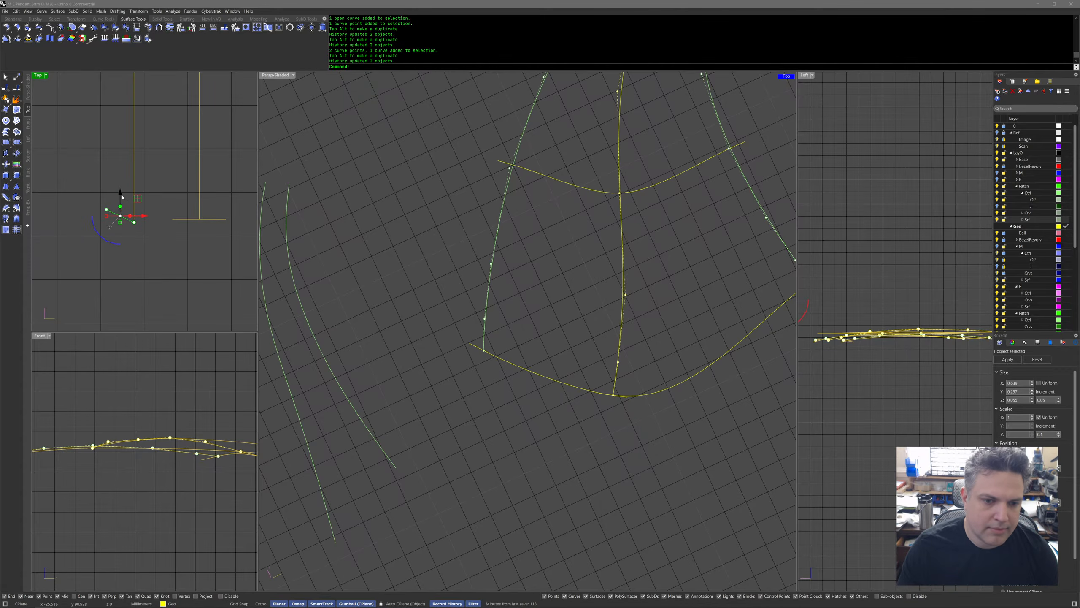
{"action": "left_click", "coordinate": [402, 416]}
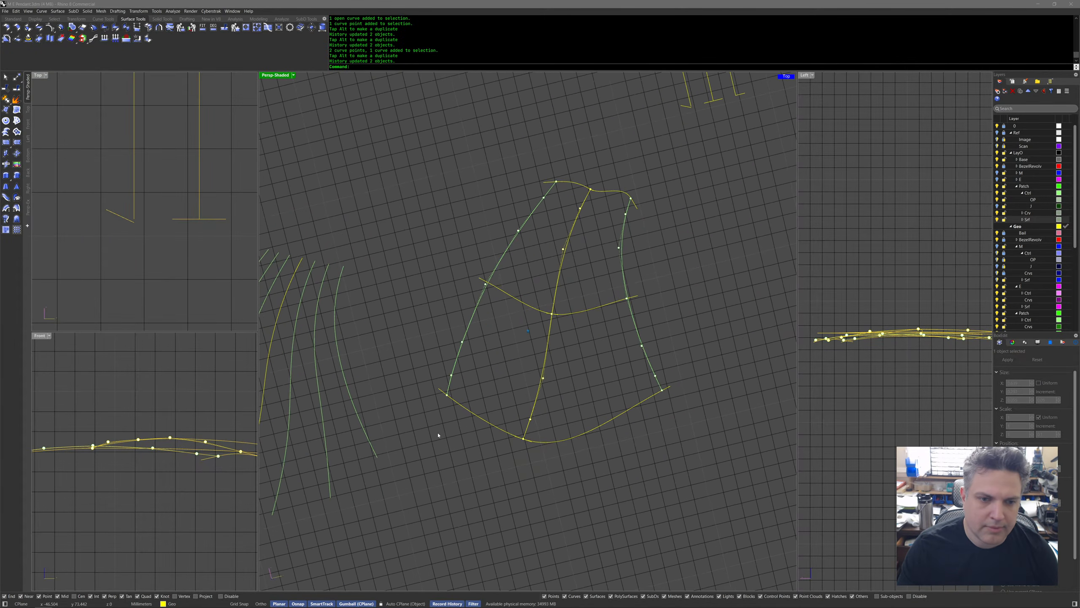
Tilt the middle cross line of the outer guide line by moving its outer control point up along Y.
{"action": "left_click", "coordinate": [192, 210]}
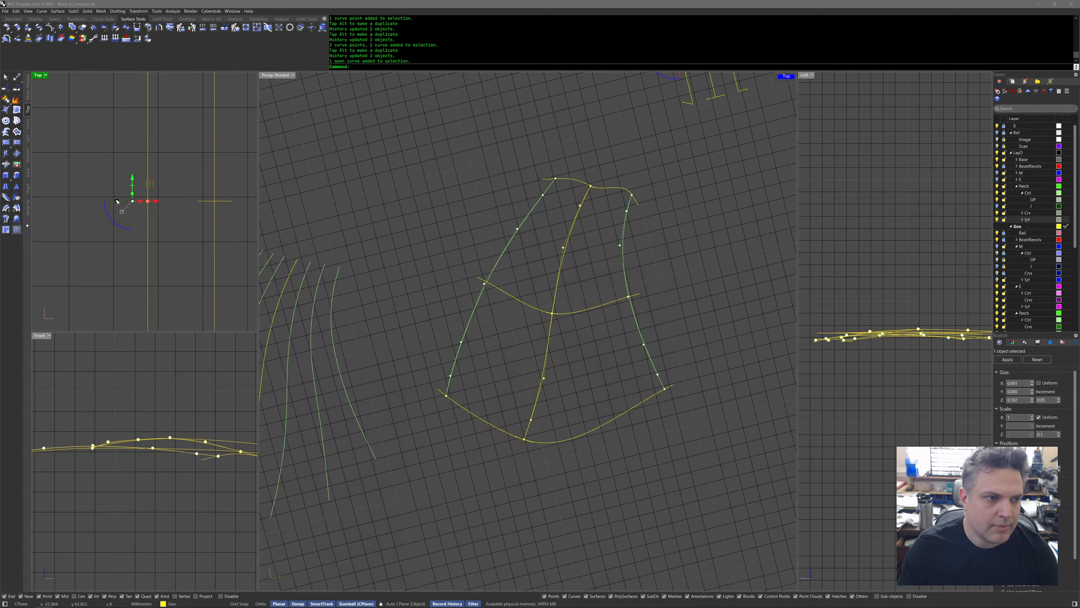
{"action": "left_click_drag", "start_coordinate": [116, 179], "coordinate": [117, 171]}
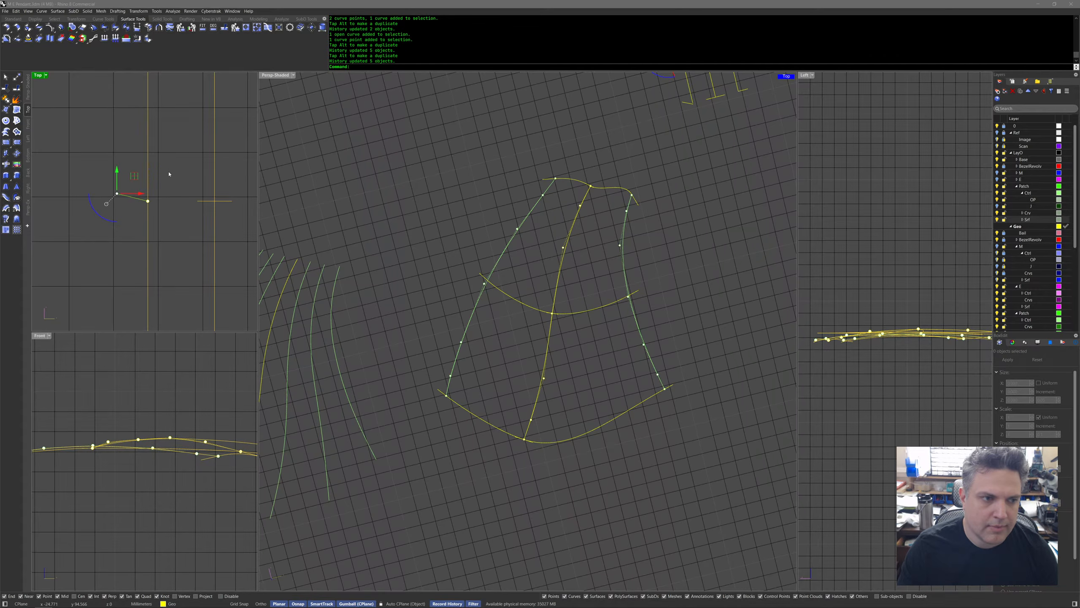
Move the middle cross line of the centre guide line slightly up along Y in plan.
{"action": "right_click_drag", "start_coordinate": [169, 174], "coordinate": [173, 204]}
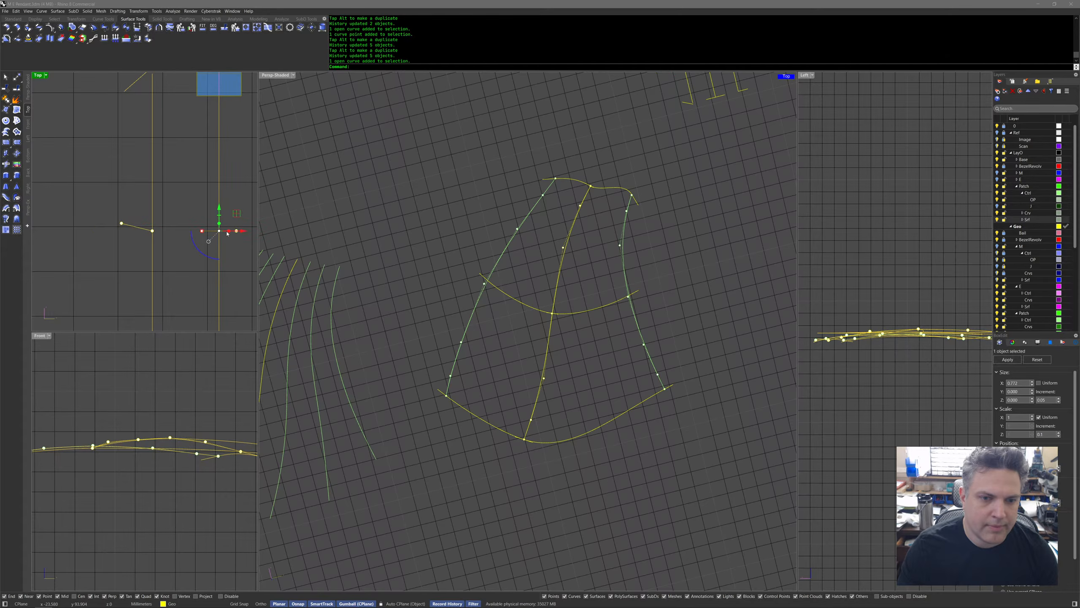
{"action": "left_click_drag", "start_coordinate": [219, 212], "coordinate": [223, 203]}
{"action": "right_click_drag", "start_coordinate": [524, 226], "coordinate": [608, 260]}
{"action": "key", "text": "Escape"}
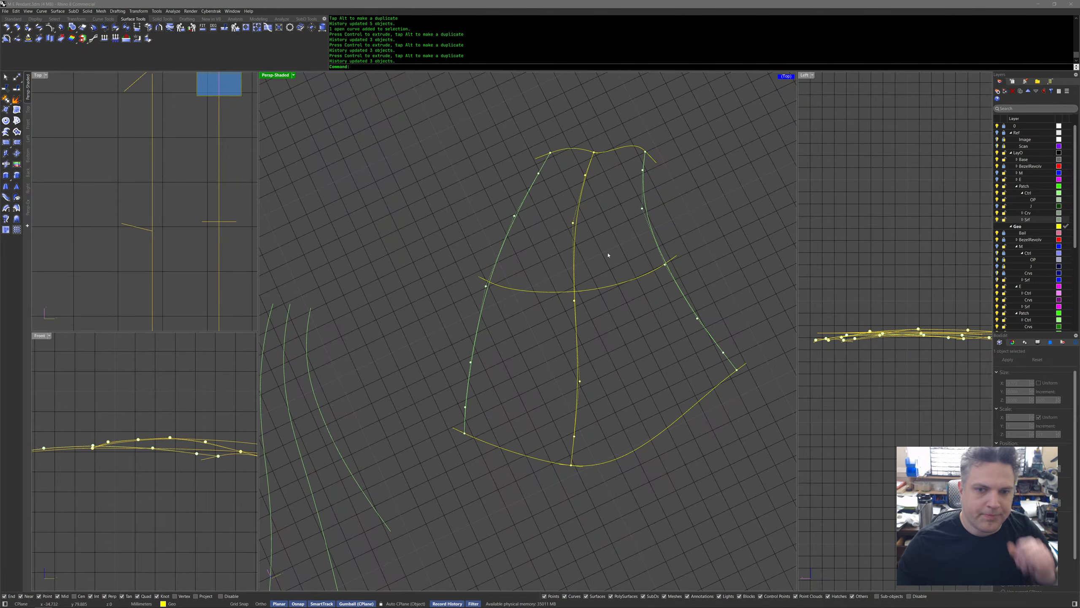
{"action": "left_click", "coordinate": [126, 229]}
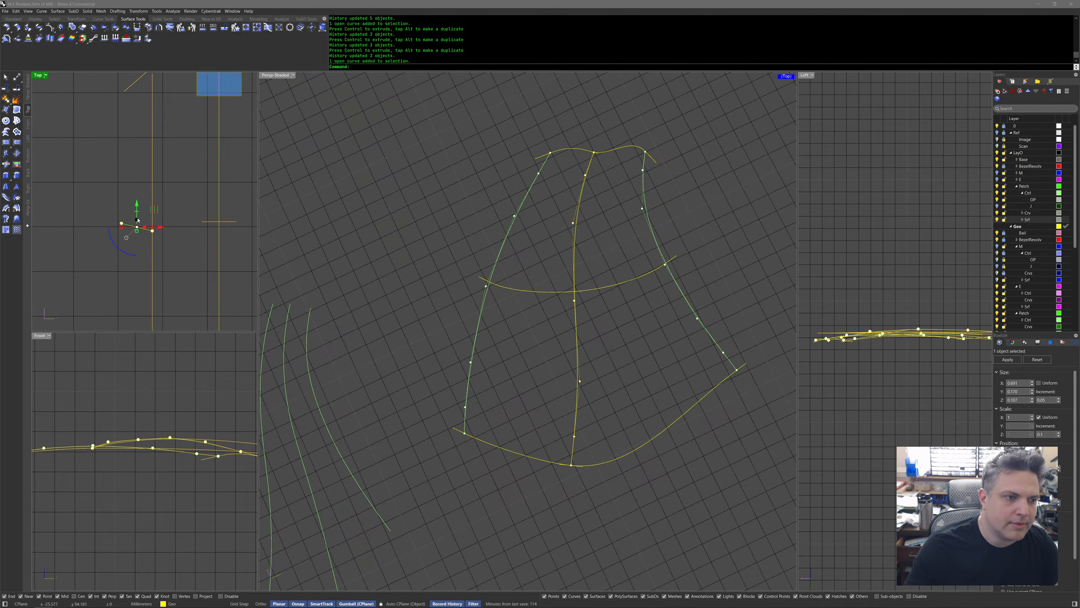
{"action": "key", "text": "Delete"}
{"action": "key", "text": "ctrl+z"}
{"action": "key", "text": "ctrl+z"}
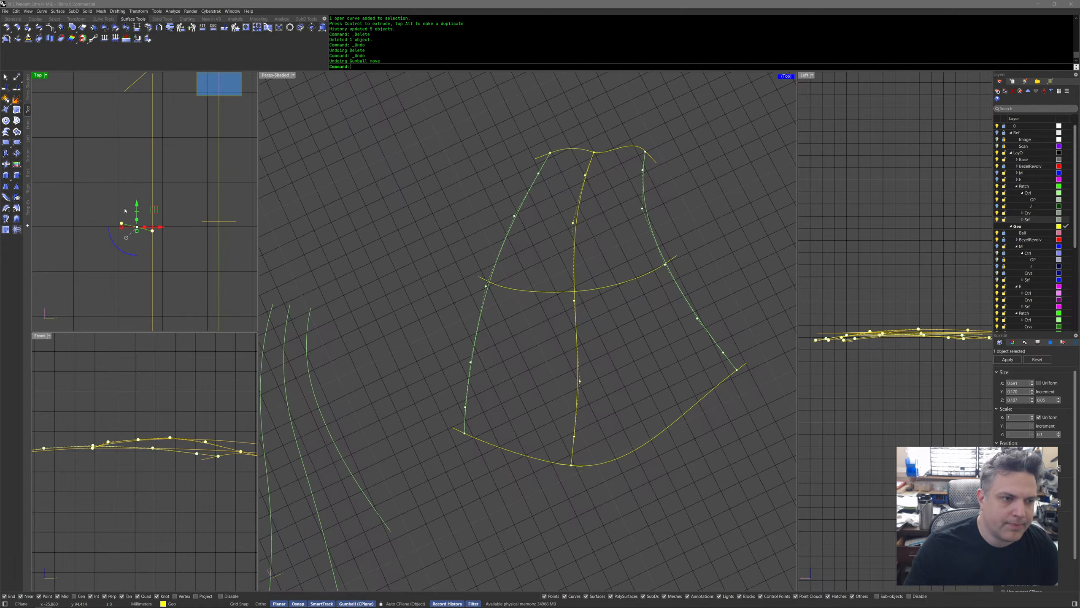
Shift the middle control point of the outer pattern curve slightly, where the middle blend curve meets it.
{"action": "left_click_drag", "start_coordinate": [433, 266], "coordinate": [492, 298]}
{"action": "left_click_drag", "start_coordinate": [494, 261], "coordinate": [495, 255]}
{"action": "key", "text": "Escape"}
{"action": "mouse_move", "coordinate": [528, 276]}
{"action": "right_mouse_down"}
{"action": "mouse_move", "coordinate": [533, 300]}
{"action": "mouse_move", "coordinate": [535, 205]}
{"action": "mouse_move", "coordinate": [576, 243]}
{"action": "mouse_move", "coordinate": [571, 229]}
{"action": "mouse_move", "coordinate": [609, 219]}
{"action": "right_mouse_up"}
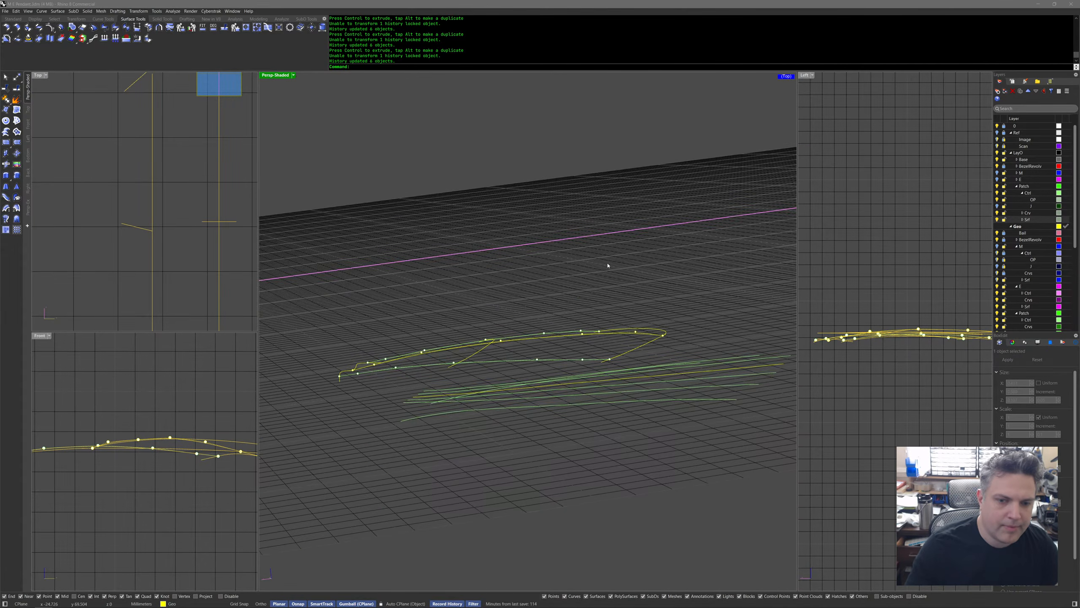
Lower the centre pattern curve's control point next to the wide end slightly along Z.
{"action": "right_click_drag", "start_coordinate": [608, 264], "coordinate": [640, 343]}
{"action": "left_click", "coordinate": [613, 348]}
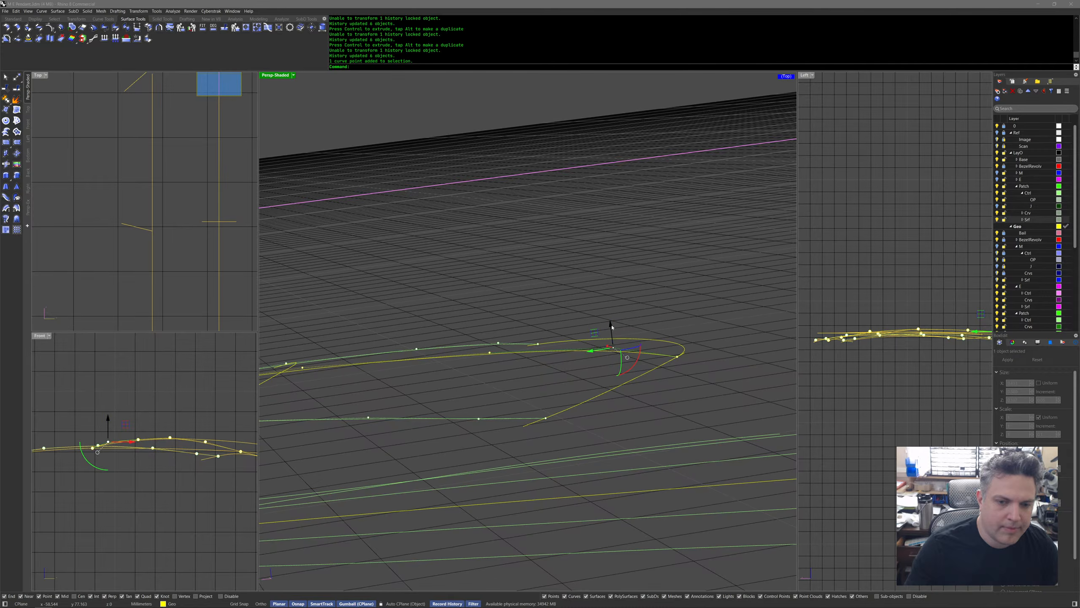
{"action": "left_click_drag", "start_coordinate": [611, 326], "coordinate": [611, 332]}
{"action": "key", "text": "Escape"}
{"action": "key", "text": "Home"}
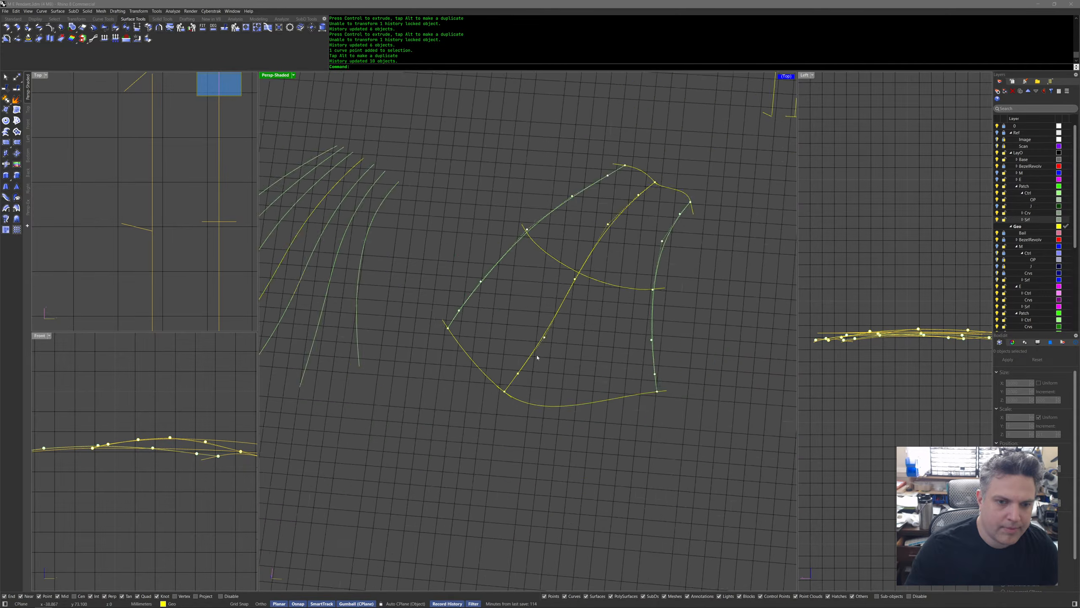
Sweep a two-rail surface along one outer and the centre pattern curve, using the narrow-end and middle blend curves as sections.
{"action": "middle_click", "coordinate": [538, 365]}
{"action": "left_click", "coordinate": [538, 365]}
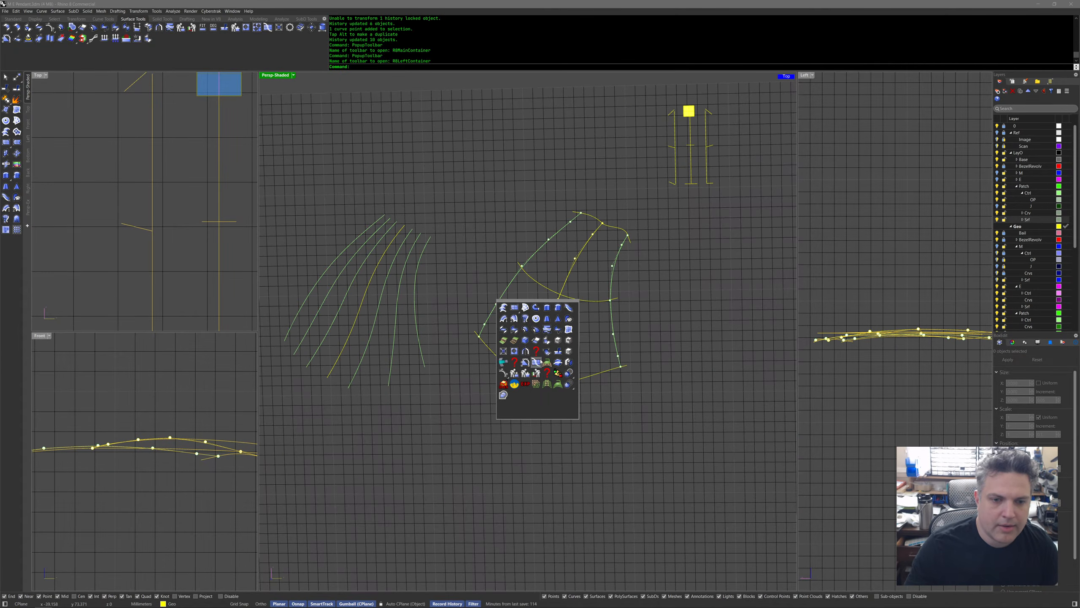
{"action": "left_click", "coordinate": [519, 319]}
{"action": "left_click", "coordinate": [576, 220]}
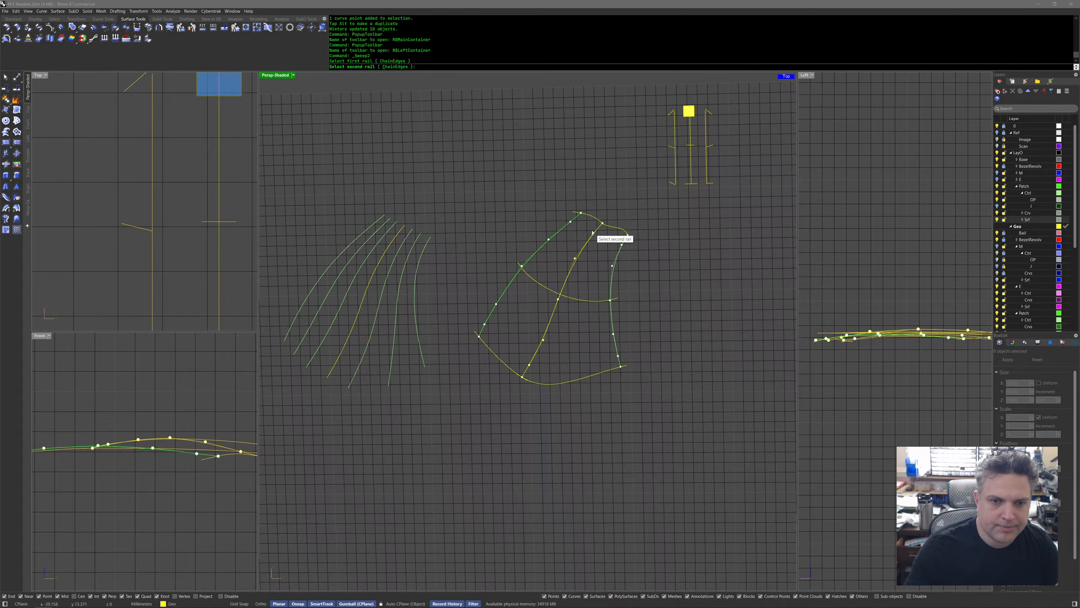
{"action": "left_click", "coordinate": [587, 213]}
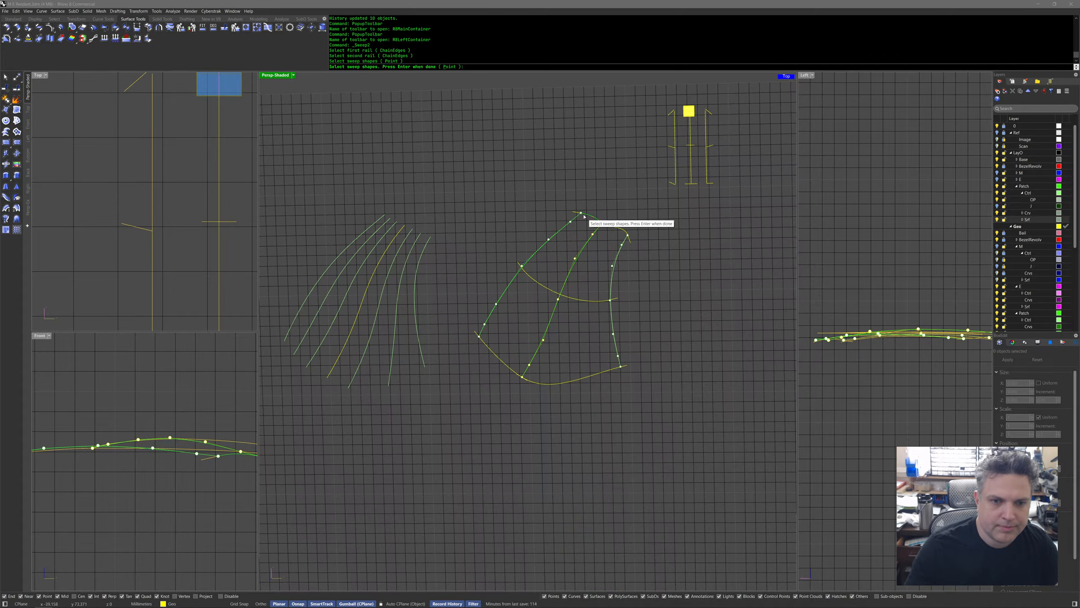
{"action": "left_click", "coordinate": [532, 279]}
{"action": "key", "text": "Return"}
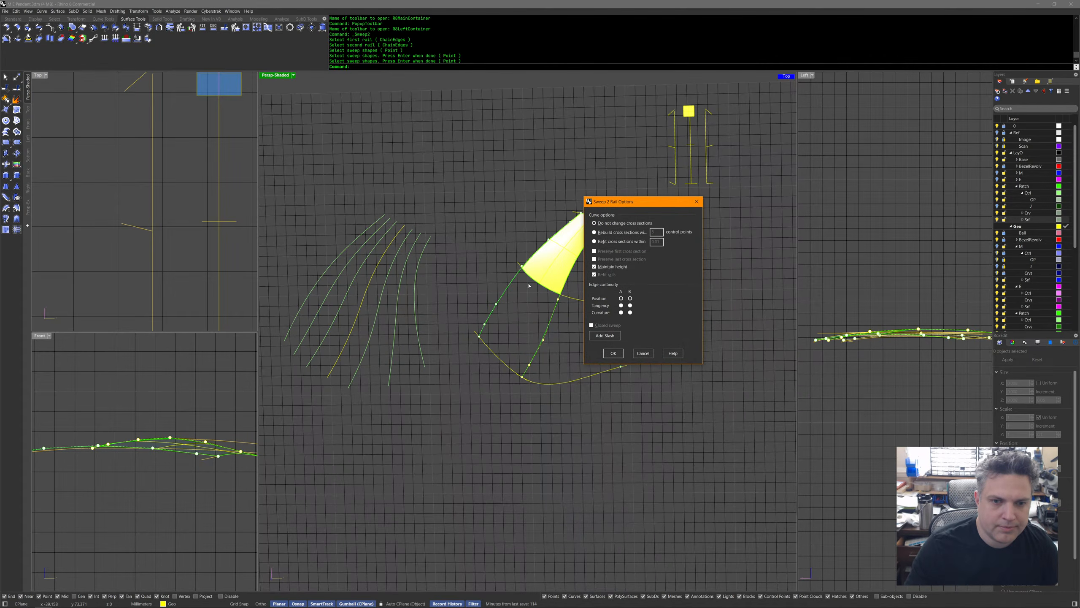
{"action": "right_click_drag", "start_coordinate": [538, 321], "coordinate": [560, 303]}
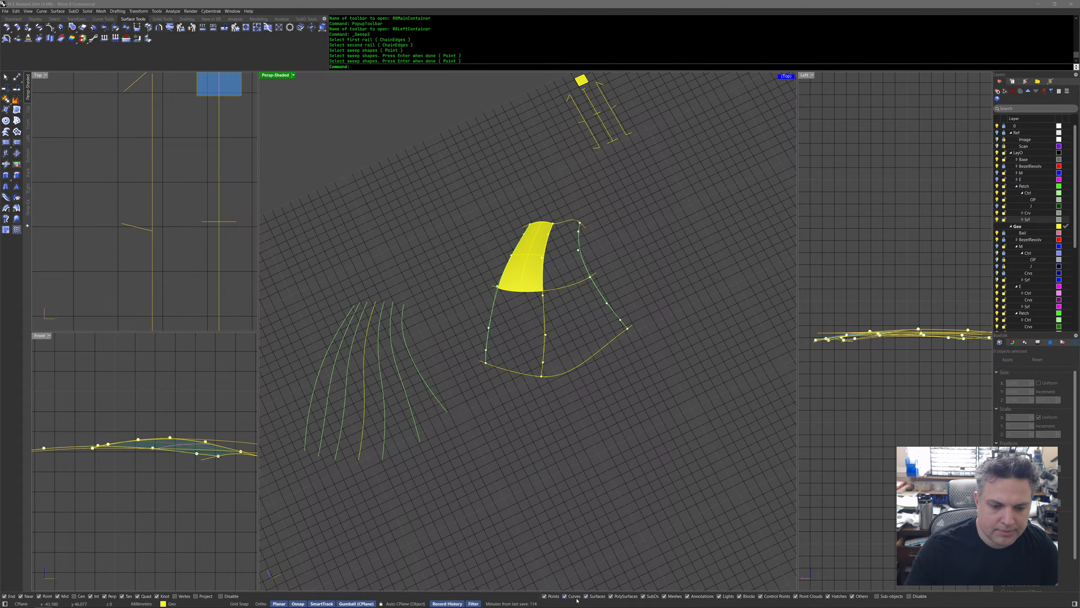
Sweep a second surface along the same two rails, between the middle and wide-end blend curves.
{"action": "right_click", "coordinate": [529, 230]}
{"action": "left_click", "coordinate": [521, 240]}
{"action": "left_click", "coordinate": [547, 241]}
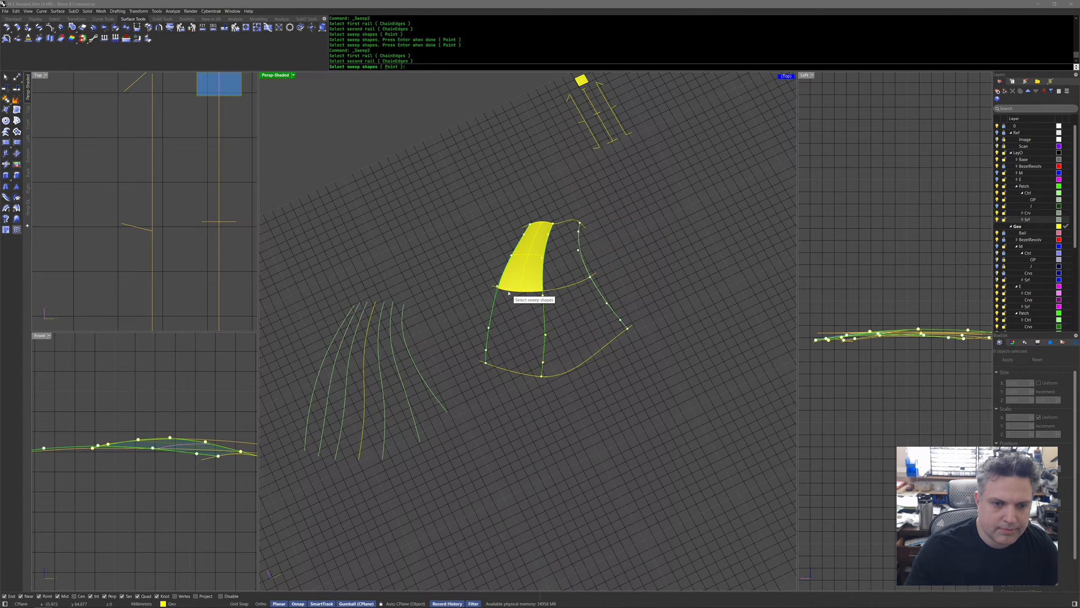
{"action": "left_click", "coordinate": [495, 366]}
{"action": "right_click_drag", "start_coordinate": [491, 396], "coordinate": [494, 398]}
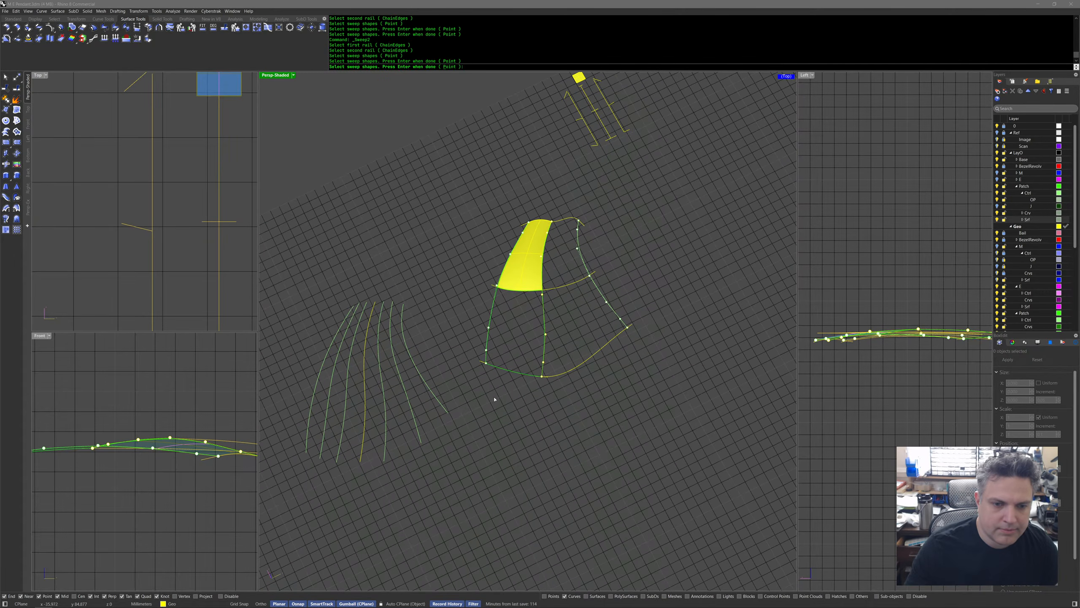
{"action": "right_click", "coordinate": [494, 398]}
{"action": "key", "text": "Return"}
Sweep a two-rail surface along the centre and opposite outer pattern curves, between the narrow-end and middle blend curves.
{"action": "right_click", "coordinate": [553, 255]}
{"action": "left_click", "coordinate": [548, 232]}
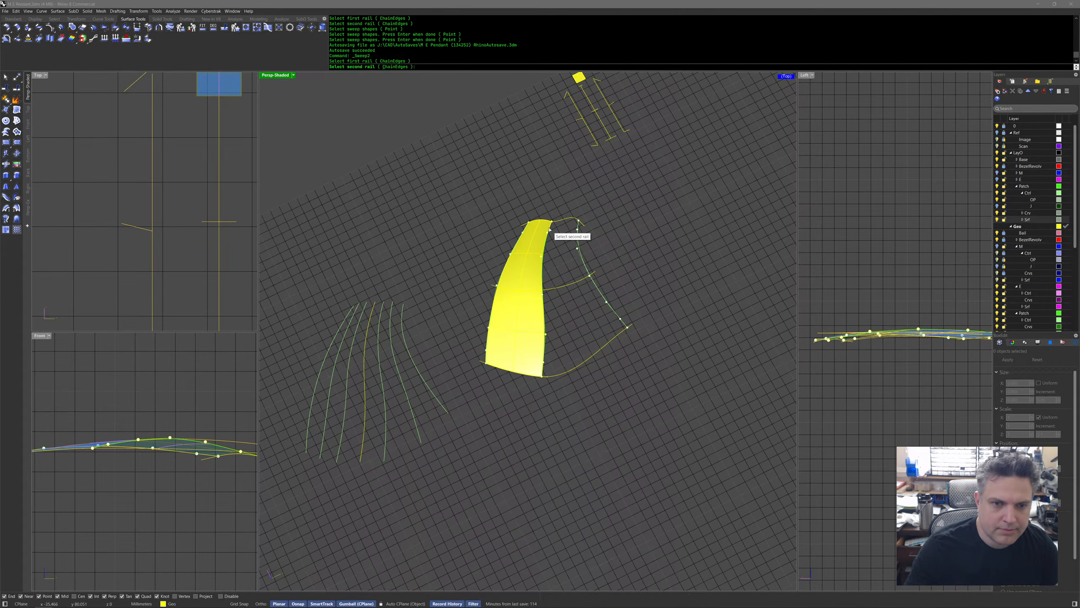
{"action": "left_click", "coordinate": [577, 226]}
{"action": "left_click", "coordinate": [557, 223]}
{"action": "left_click", "coordinate": [550, 286]}
{"action": "right_click", "coordinate": [574, 324]}
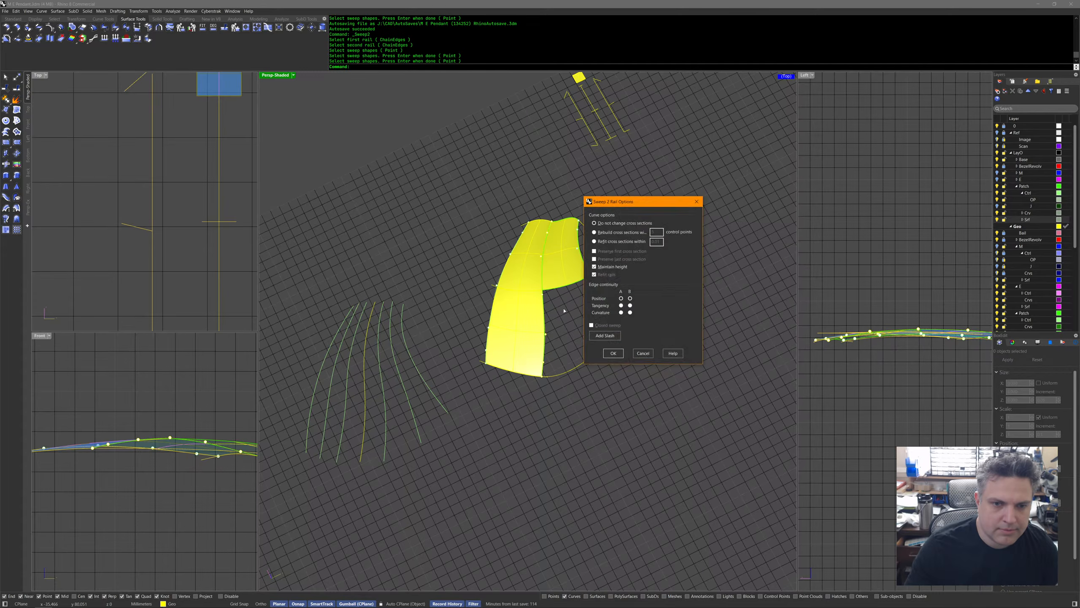
{"action": "key", "text": "Return"}
Sweep the last surface along the centre and opposite outer pattern curves, between the middle and wide-end blend curves.
{"action": "right_click", "coordinate": [576, 293]}
{"action": "left_click", "coordinate": [546, 238]}
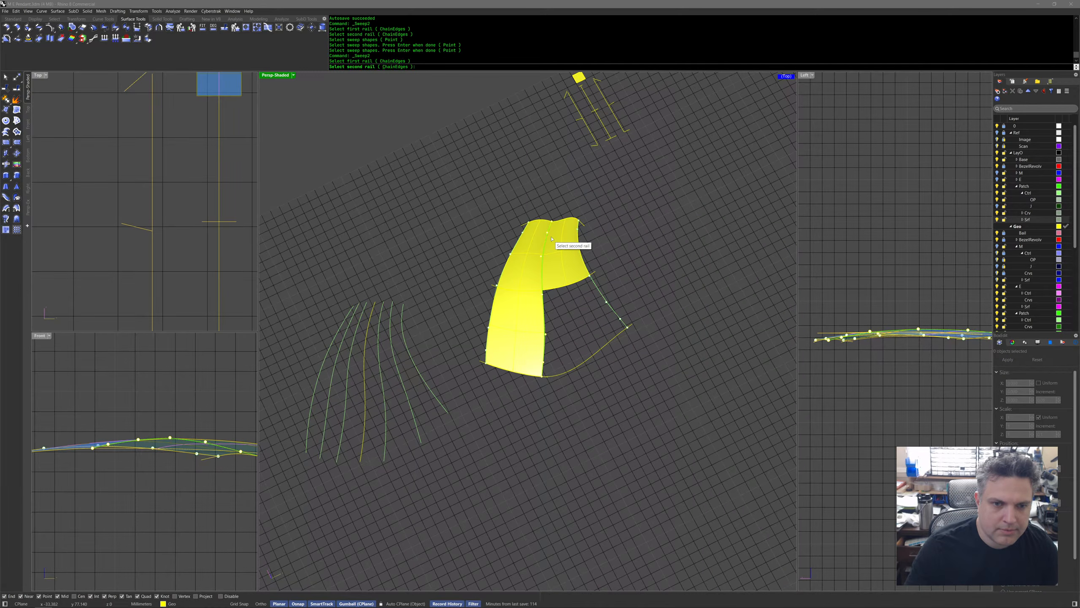
{"action": "left_click", "coordinate": [580, 238]}
{"action": "left_click", "coordinate": [546, 297]}
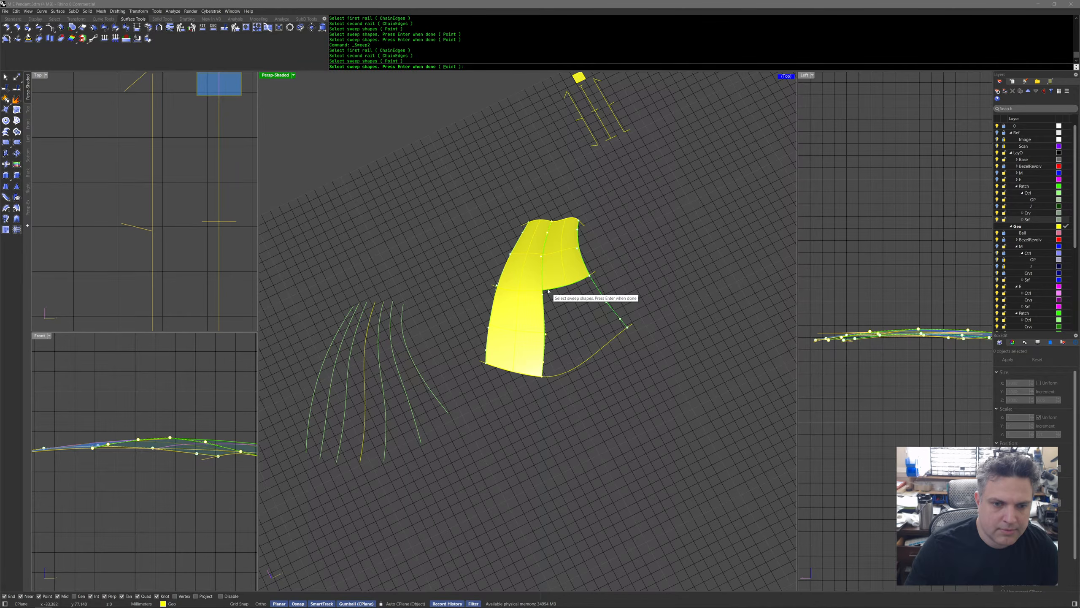
{"action": "left_click", "coordinate": [566, 370]}
{"action": "right_click", "coordinate": [594, 391]}
{"action": "key", "text": "Return"}
Run Zebra analysis on all four swept surfaces, examine the stripes across their seams, and end the analysis.
{"action": "right_click_drag", "start_coordinate": [606, 396], "coordinate": [522, 302]}
{"action": "scroll", "coordinate": [634, 356], "scroll_direction": "up", "scroll_amount": 4}
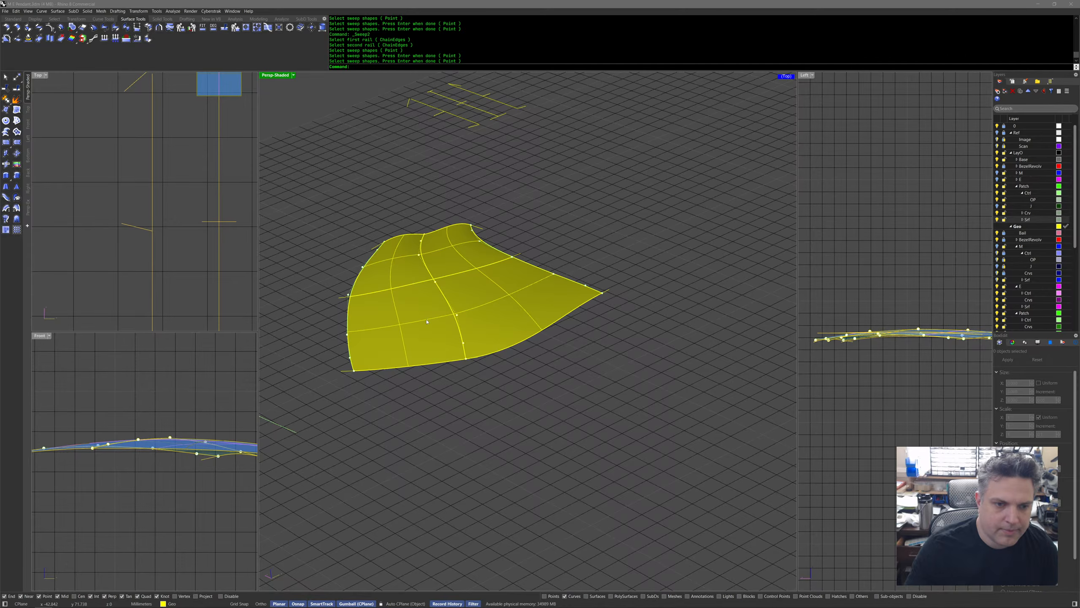
{"action": "left_click", "coordinate": [506, 315]}
{"action": "left_click", "coordinate": [419, 313], "text": "shift"}
{"action": "left_click", "coordinate": [403, 268], "text": "shift"}
{"action": "left_click", "coordinate": [469, 260], "text": "shift"}
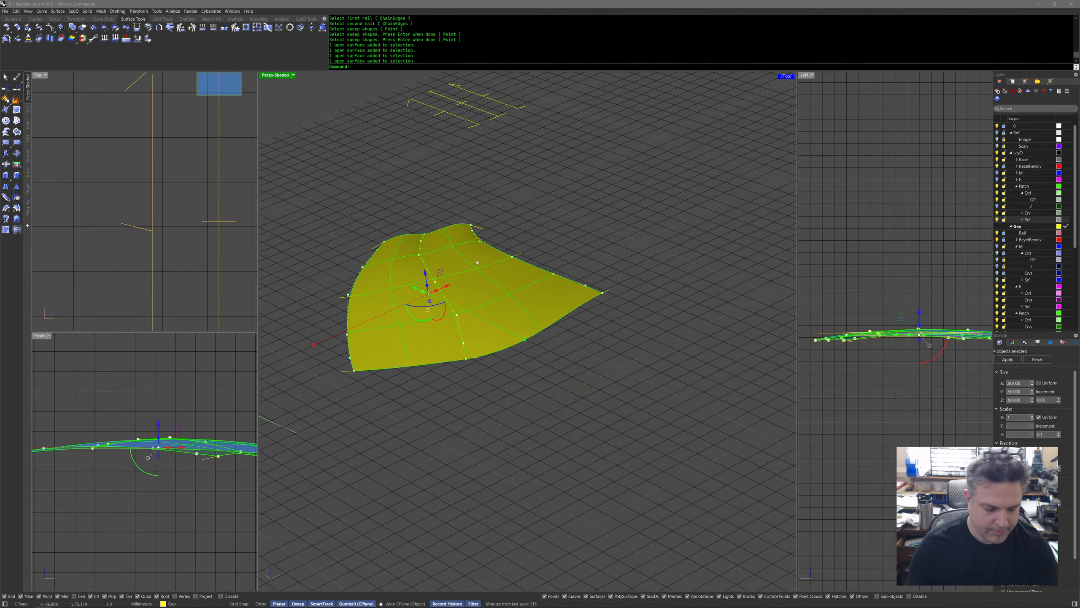
{"action": "type", "text": "ZE"}
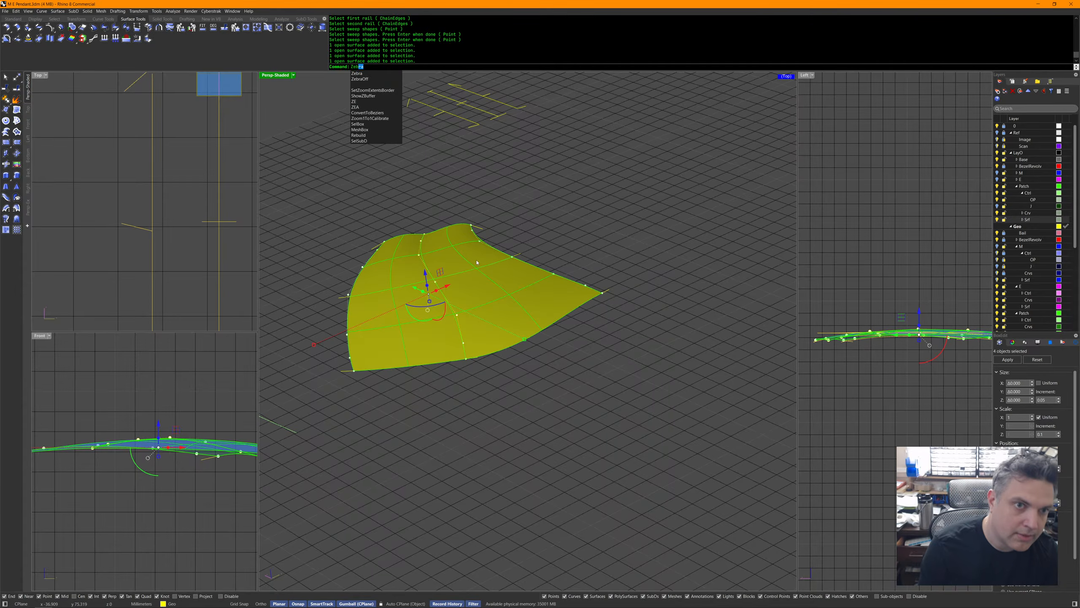
{"action": "key", "text": "Return"}
{"action": "right_click_drag", "start_coordinate": [579, 379], "coordinate": [584, 405]}
{"action": "left_click", "coordinate": [584, 405]}
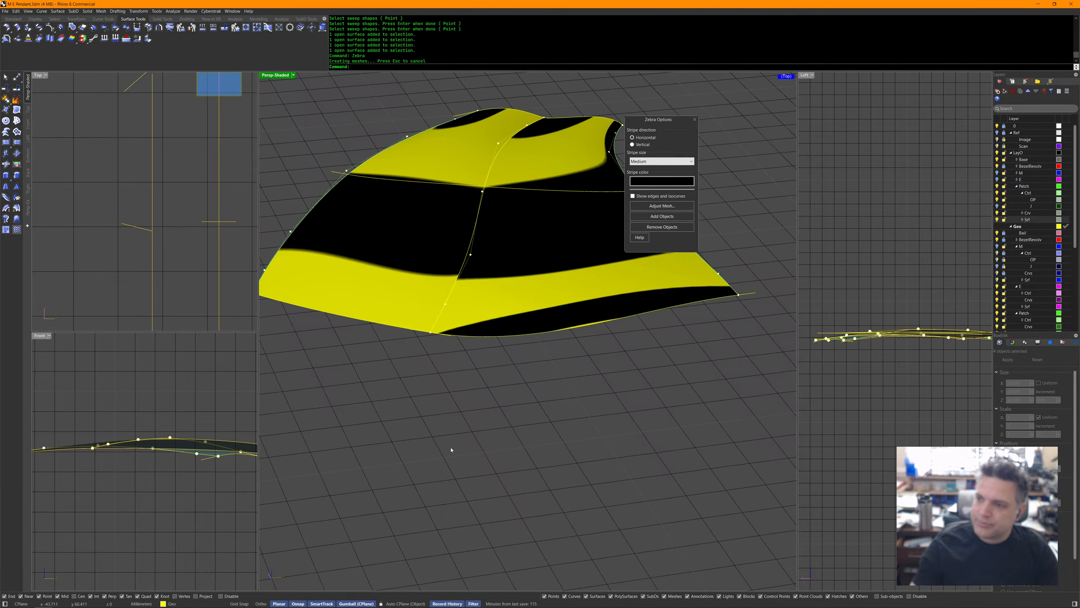
{"action": "mouse_move", "coordinate": [452, 451]}
{"action": "right_mouse_down"}
{"action": "mouse_move", "coordinate": [456, 508]}
{"action": "mouse_move", "coordinate": [408, 459]}
{"action": "mouse_move", "coordinate": [455, 509]}
{"action": "mouse_move", "coordinate": [471, 506]}
{"action": "mouse_move", "coordinate": [453, 511]}
{"action": "right_mouse_up"}
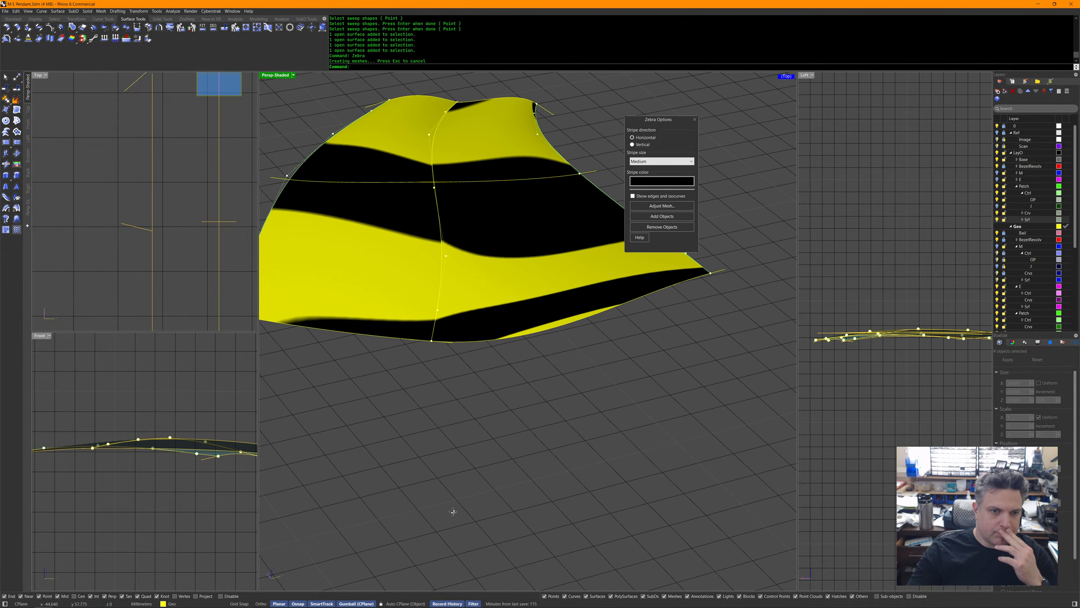
{"action": "left_click", "coordinate": [694, 121]}
Examine the shape of the swept surfaces and inspect the wide-end and middle blend curves that bound them.
{"action": "mouse_move", "coordinate": [674, 221]}
{"action": "right_mouse_down"}
{"action": "mouse_move", "coordinate": [656, 320]}
{"action": "mouse_move", "coordinate": [658, 399]}
{"action": "mouse_move", "coordinate": [699, 306]}
{"action": "mouse_move", "coordinate": [600, 267]}
{"action": "mouse_move", "coordinate": [555, 272]}
{"action": "mouse_move", "coordinate": [559, 321]}
{"action": "mouse_move", "coordinate": [547, 335]}
{"action": "mouse_move", "coordinate": [566, 335]}
{"action": "right_mouse_up"}
{"action": "scroll", "coordinate": [642, 293], "scroll_direction": "up", "scroll_amount": 5}
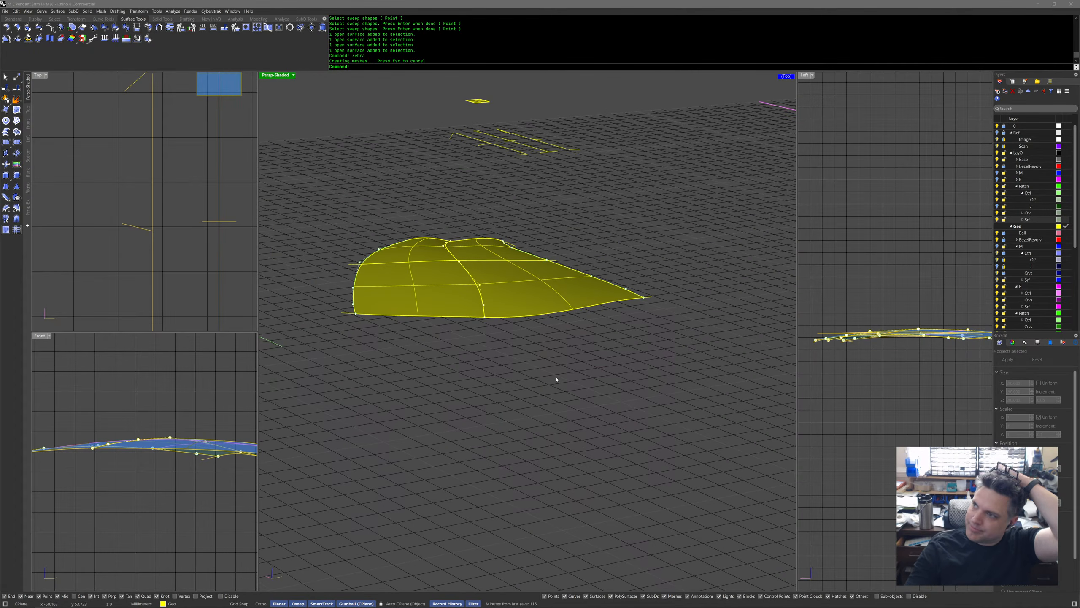
{"action": "mouse_move", "coordinate": [555, 373]}
{"action": "right_mouse_down"}
{"action": "mouse_move", "coordinate": [530, 374]}
{"action": "mouse_move", "coordinate": [518, 457]}
{"action": "mouse_move", "coordinate": [516, 381]}
{"action": "right_mouse_up"}
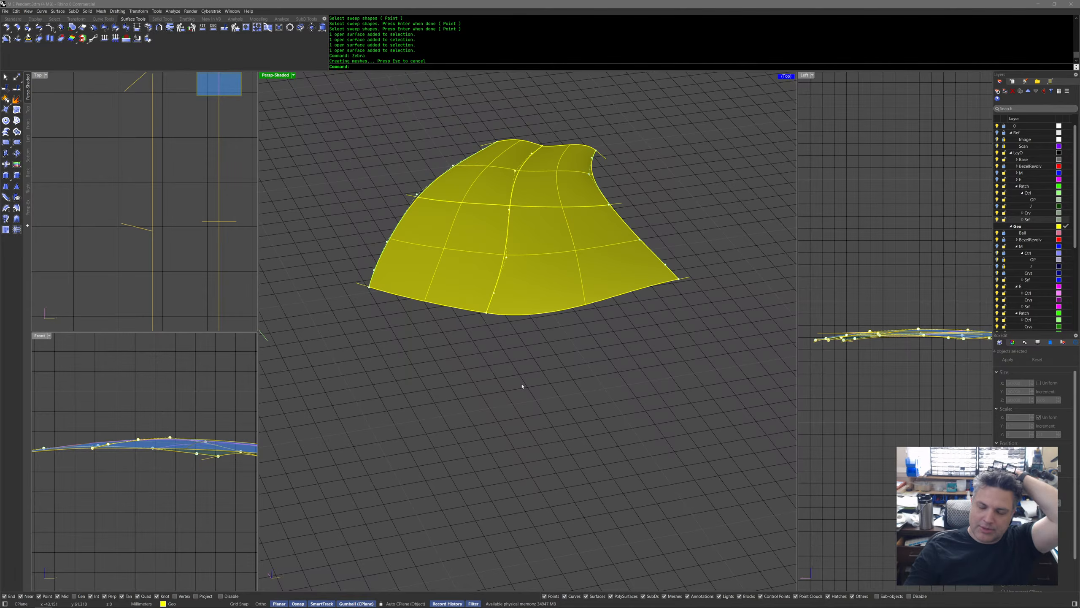
{"action": "left_click", "coordinate": [537, 255]}
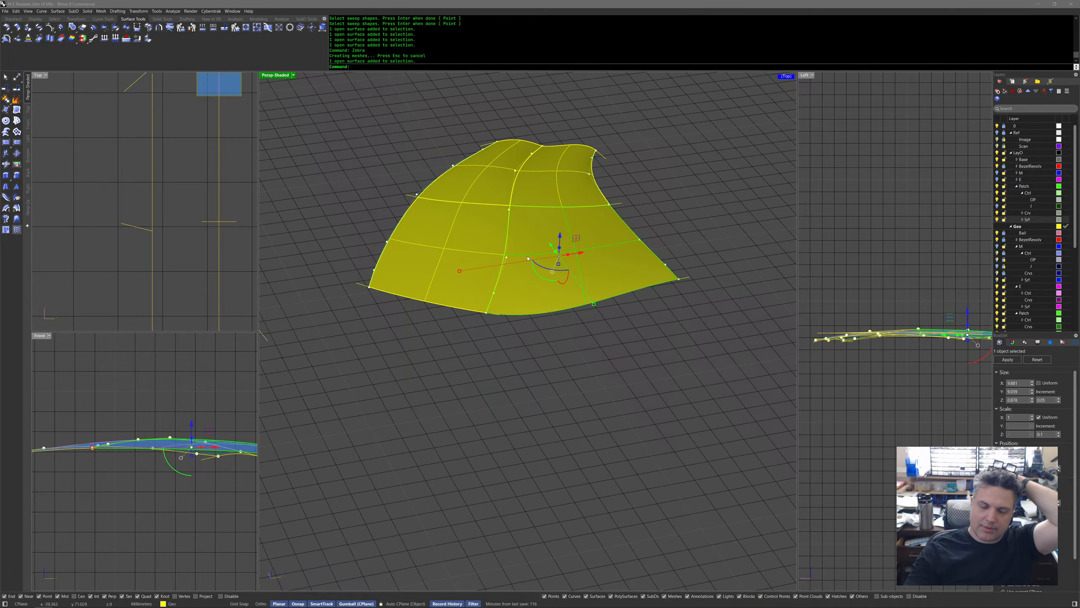
{"action": "key", "text": "Escape"}
{"action": "left_click", "coordinate": [515, 319]}
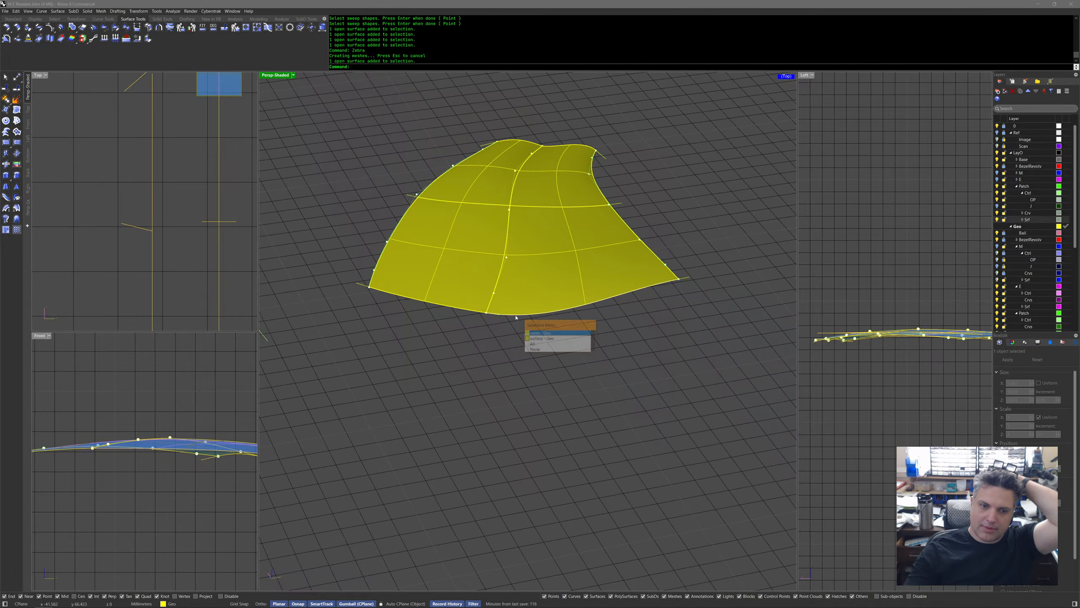
{"action": "left_click", "coordinate": [542, 332]}
{"action": "left_click", "coordinate": [448, 310]}
{"action": "key", "text": "Return"}
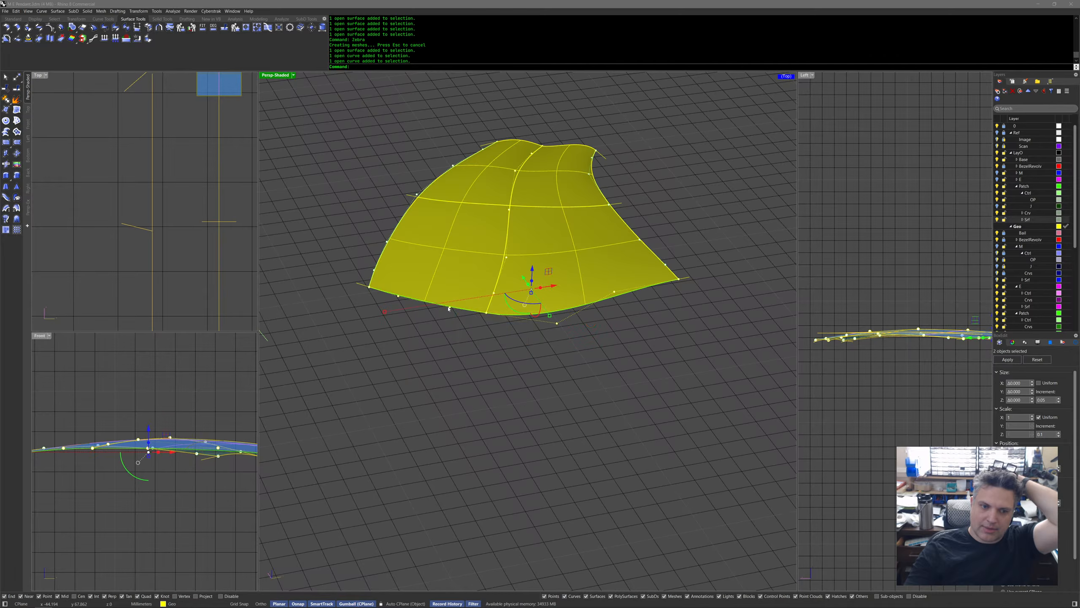
{"action": "left_click", "coordinate": [468, 202]}
{"action": "left_click", "coordinate": [564, 207]}
{"action": "right_click", "coordinate": [564, 208]}
{"action": "mouse_move", "coordinate": [495, 272]}
{"action": "right_mouse_down"}
{"action": "mouse_move", "coordinate": [500, 403]}
{"action": "mouse_move", "coordinate": [508, 268]}
{"action": "right_mouse_up"}
{"action": "left_click", "coordinate": [513, 369]}
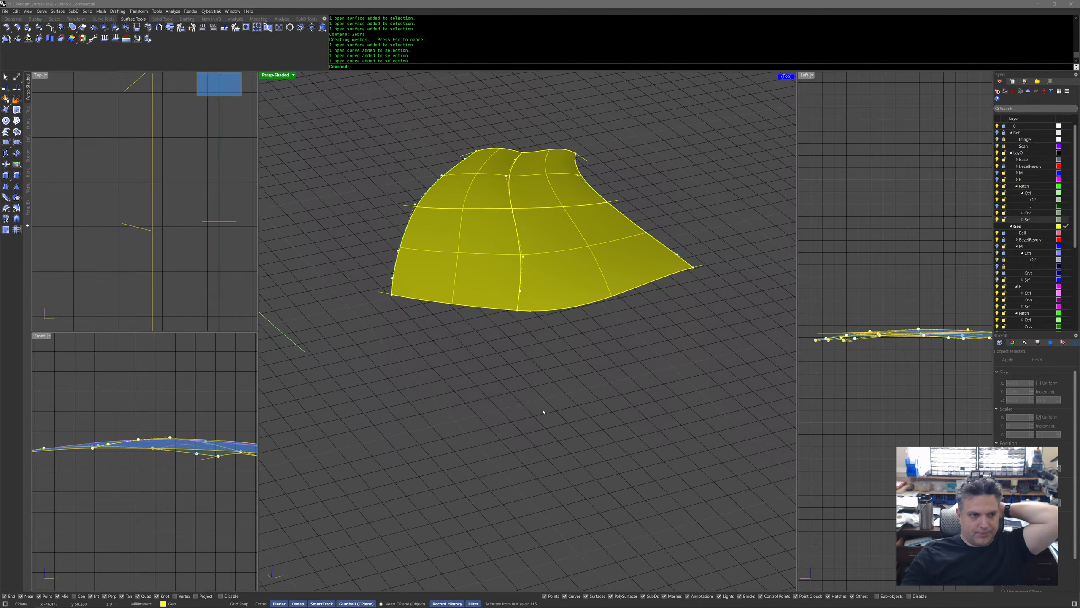
{"action": "mouse_move", "coordinate": [535, 361]}
{"action": "right_mouse_down"}
{"action": "mouse_move", "coordinate": [554, 355]}
{"action": "mouse_move", "coordinate": [562, 369]}
{"action": "mouse_move", "coordinate": [552, 365]}
{"action": "right_mouse_up"}
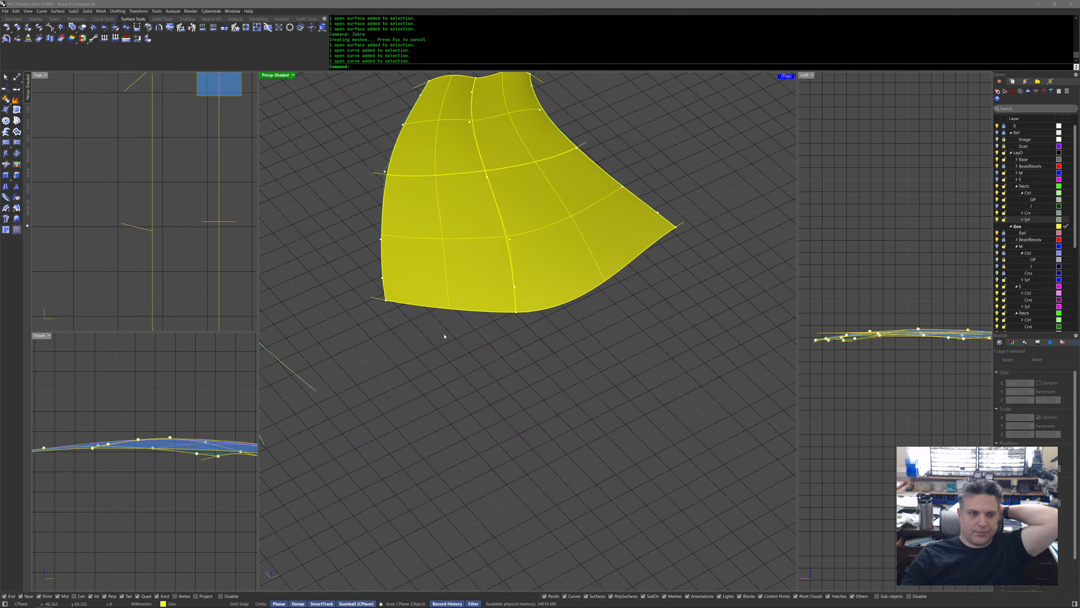
Move the middle cross line of the centre guide line slightly down along Y in plan.
{"action": "left_click", "coordinate": [235, 221]}
{"action": "left_click_drag", "start_coordinate": [219, 198], "coordinate": [219, 207]}
{"action": "left_click", "coordinate": [537, 372]}
Run Zebra analysis again on the four updated surfaces and examine stripe continuity along the centre seam.
{"action": "left_click", "coordinate": [539, 259]}
{"action": "left_click", "coordinate": [470, 223], "text": "shift"}
{"action": "left_click", "coordinate": [455, 147], "text": "shift"}
{"action": "left_click", "coordinate": [502, 141], "text": "shift"}
{"action": "right_click", "coordinate": [507, 199]}
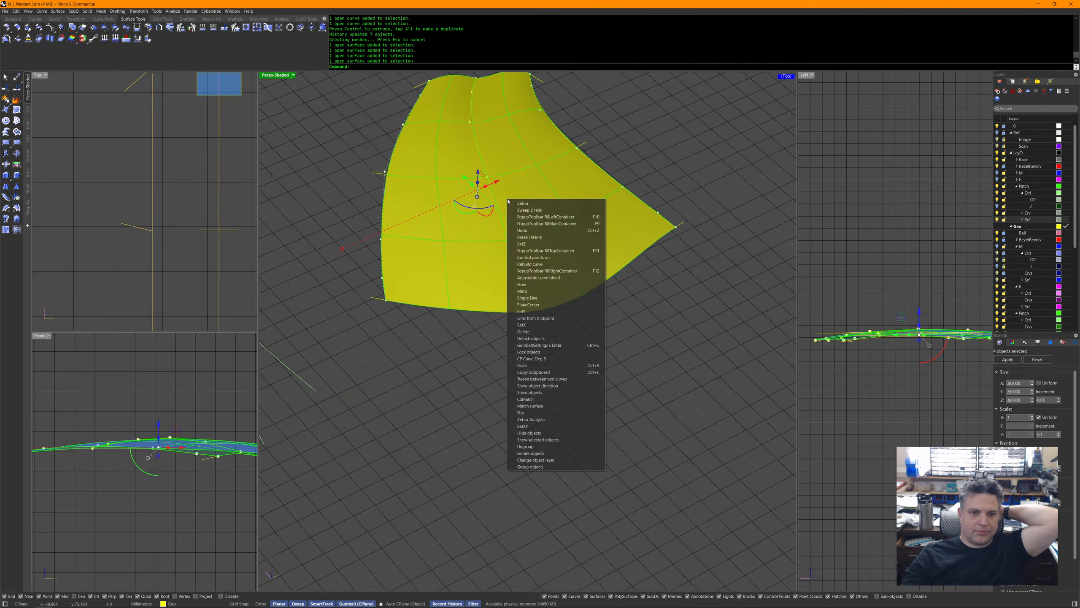
{"action": "left_click", "coordinate": [523, 204]}
{"action": "right_click_drag", "start_coordinate": [586, 295], "coordinate": [568, 341]}
{"action": "left_click", "coordinate": [561, 360]}
{"action": "mouse_move", "coordinate": [509, 322]}
{"action": "right_mouse_down"}
{"action": "mouse_move", "coordinate": [523, 328]}
{"action": "mouse_move", "coordinate": [508, 332]}
{"action": "right_mouse_up"}
Re-edit one wide-end blend curve and one middle blend curve with G1 continuity at both ends.
{"action": "left_click", "coordinate": [423, 350]}
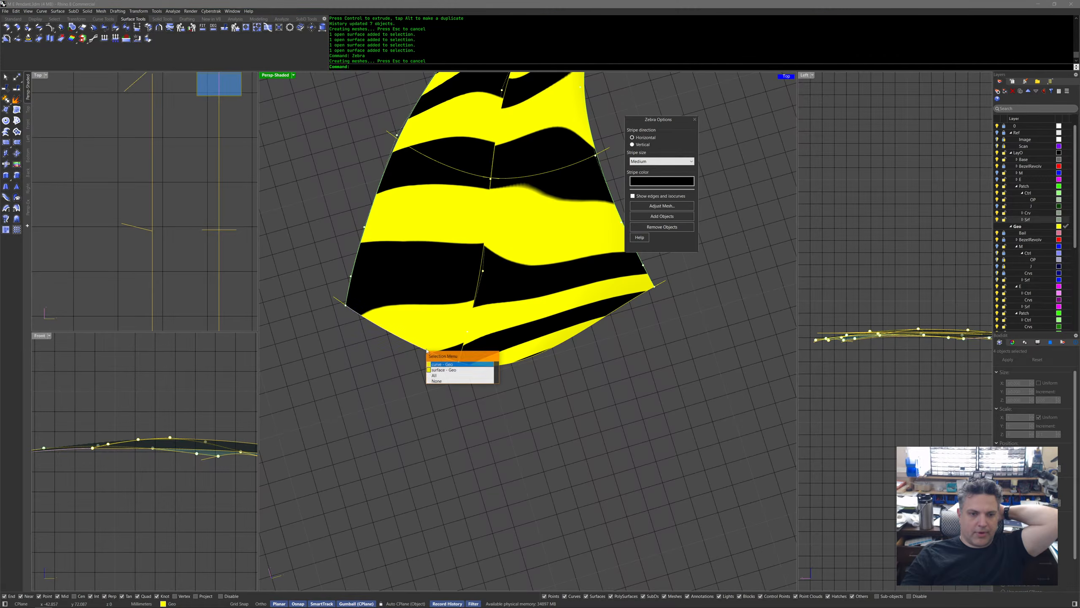
{"action": "left_click", "coordinate": [461, 369]}
{"action": "middle_click", "coordinate": [514, 374]}
{"action": "middle_click", "coordinate": [514, 377]}
{"action": "middle_click", "coordinate": [510, 385]}
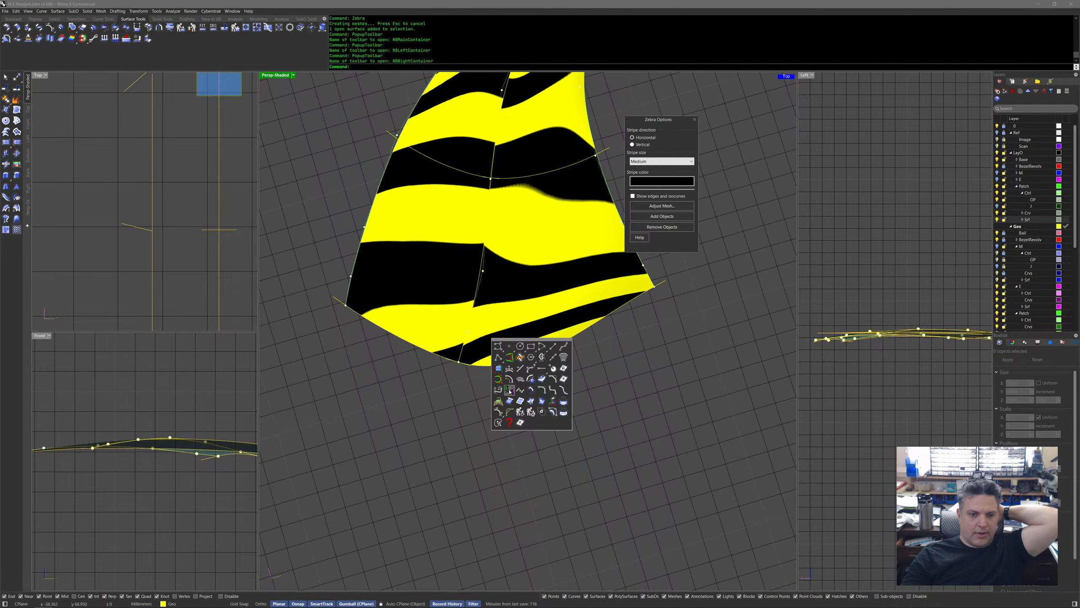
{"action": "left_click", "coordinate": [508, 391]}
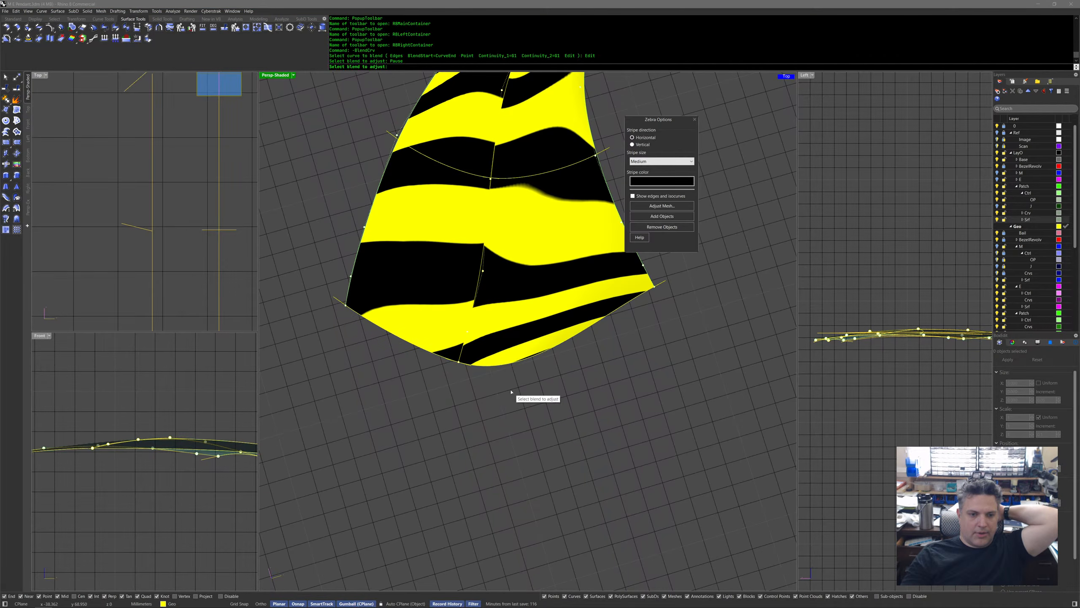
{"action": "left_click", "coordinate": [494, 367]}
{"action": "right_click", "coordinate": [464, 170]}
{"action": "left_click", "coordinate": [466, 171]}
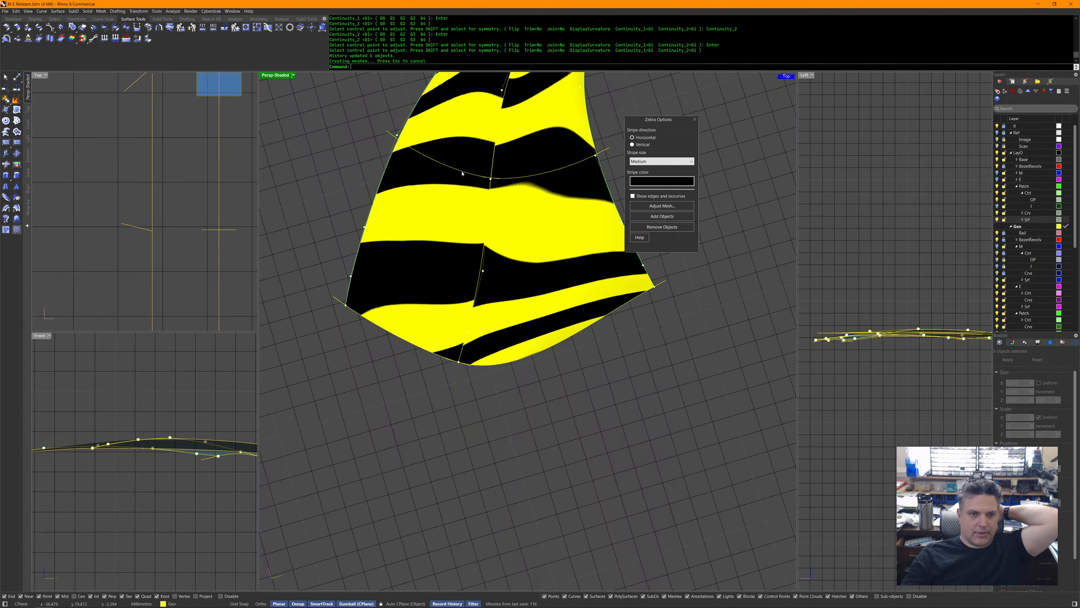
Examine the Zebra stripes and delete the wide-end surface on the outer side of the centre seam.
{"action": "right_click_drag", "start_coordinate": [510, 228], "coordinate": [510, 325]}
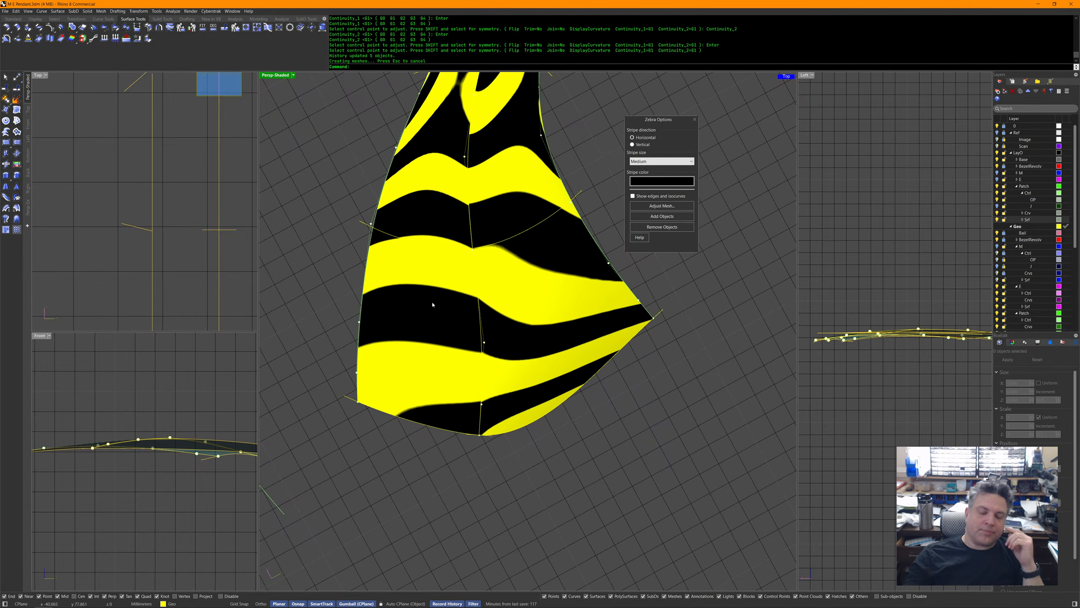
{"action": "left_click", "coordinate": [504, 305]}
{"action": "middle_click", "coordinate": [558, 445]}
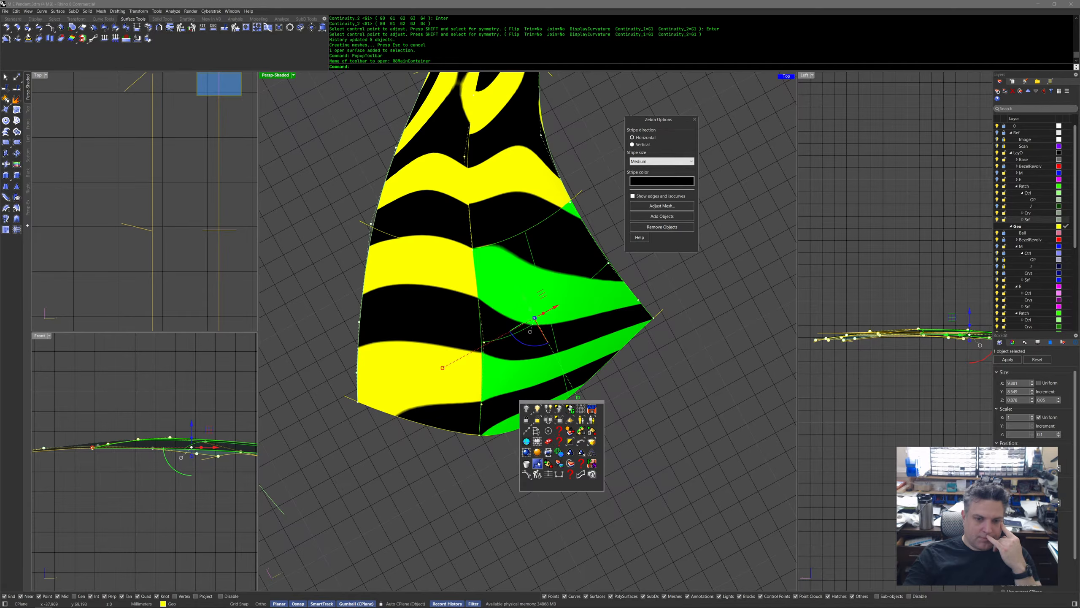
{"action": "left_click", "coordinate": [527, 464]}
{"action": "right_click_drag", "start_coordinate": [528, 465], "coordinate": [535, 446]}
Sweep a replacement wide-end surface on two rails between the centre seam edge and the outer side curve, with Tangency on rail A.
{"action": "middle_click", "coordinate": [529, 335]}
{"action": "right_click", "coordinate": [529, 334]}
{"action": "left_click", "coordinate": [507, 312]}
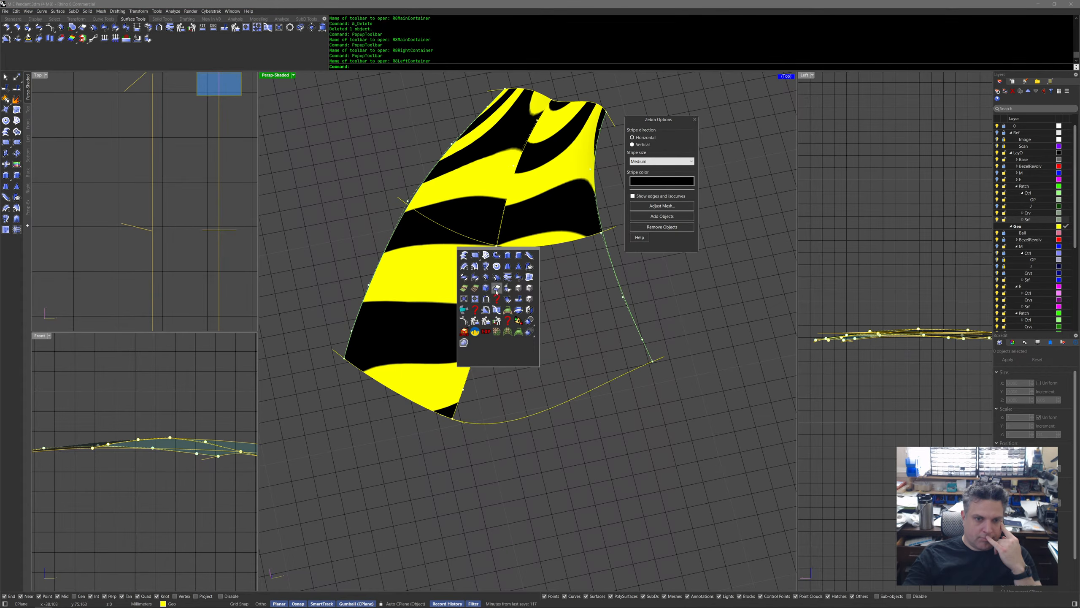
{"action": "left_click", "coordinate": [475, 266]}
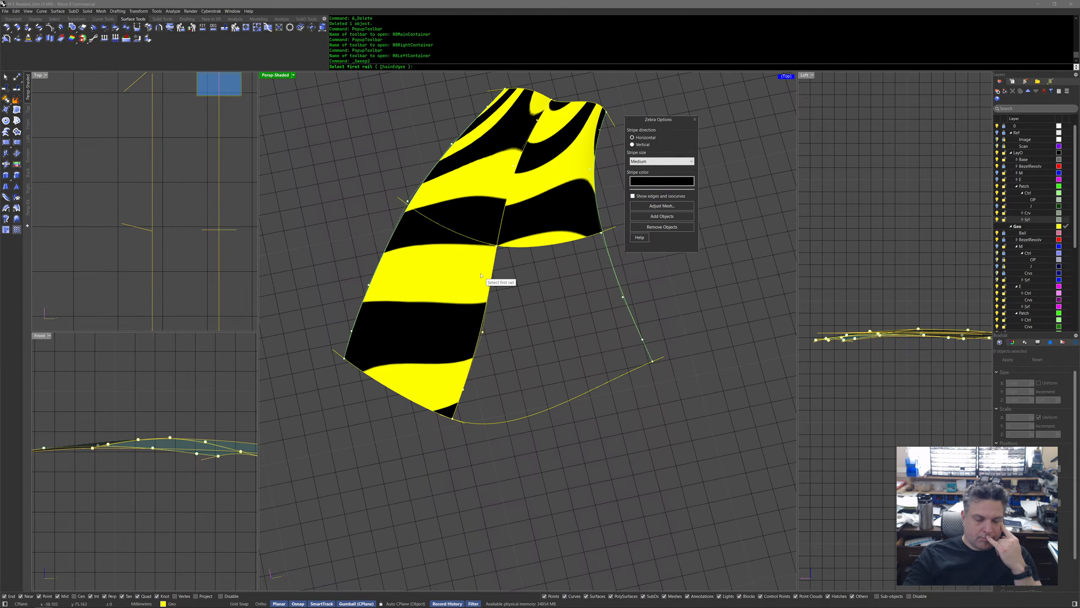
{"action": "left_click", "coordinate": [527, 143]}
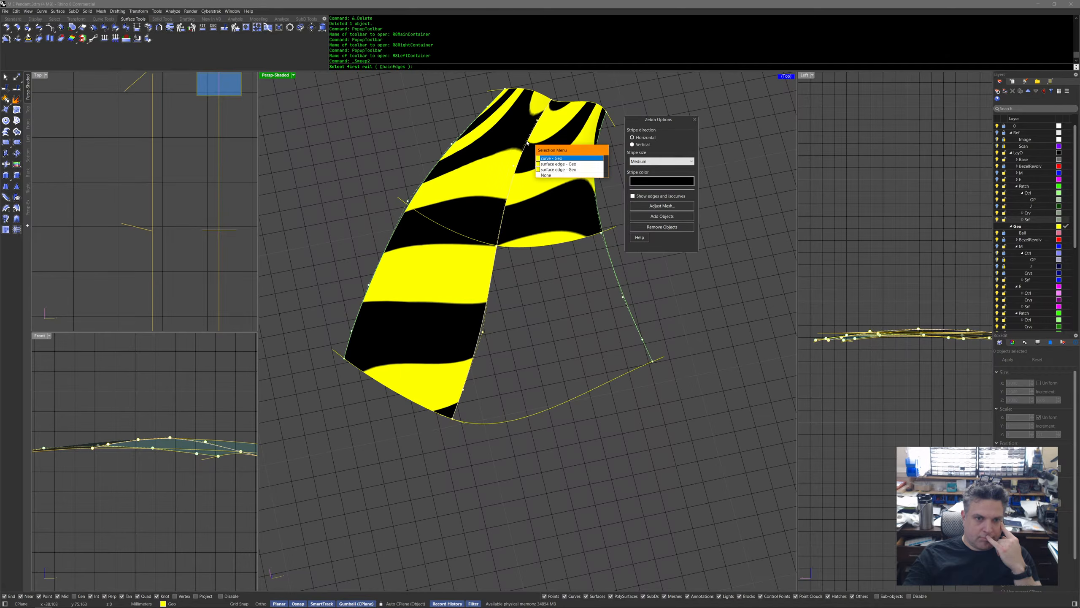
{"action": "left_click", "coordinate": [569, 175]}
{"action": "left_click", "coordinate": [497, 260]}
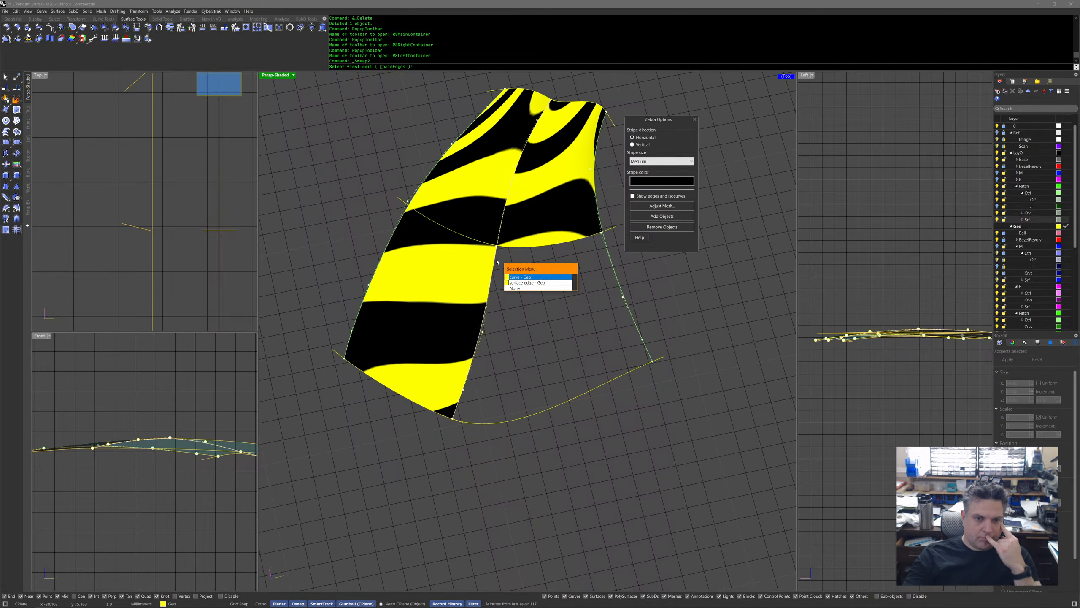
{"action": "left_click", "coordinate": [521, 277]}
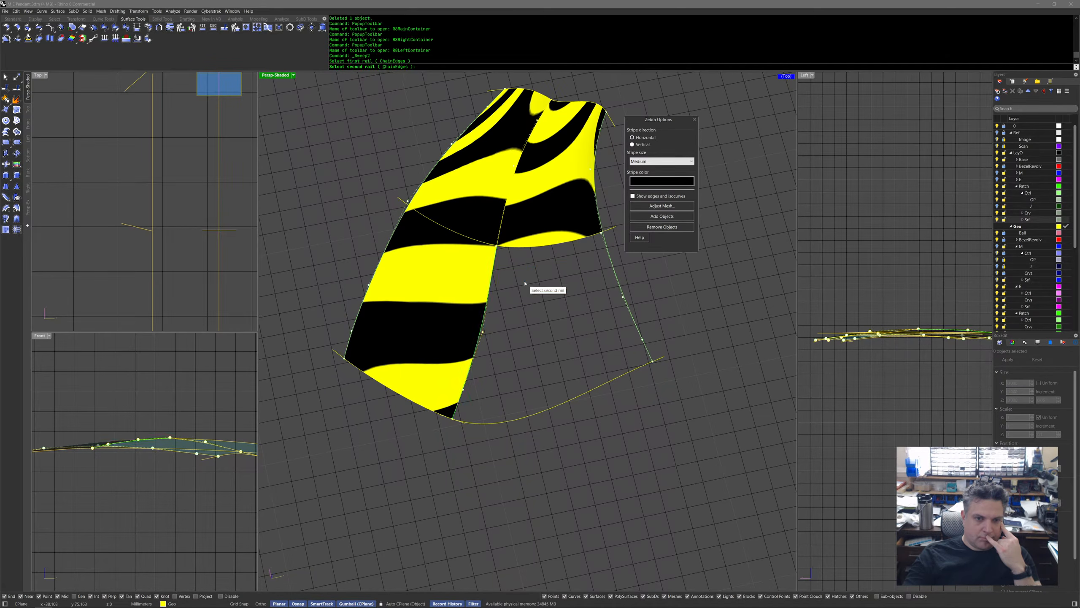
{"action": "left_click", "coordinate": [606, 246]}
{"action": "left_click", "coordinate": [509, 248]}
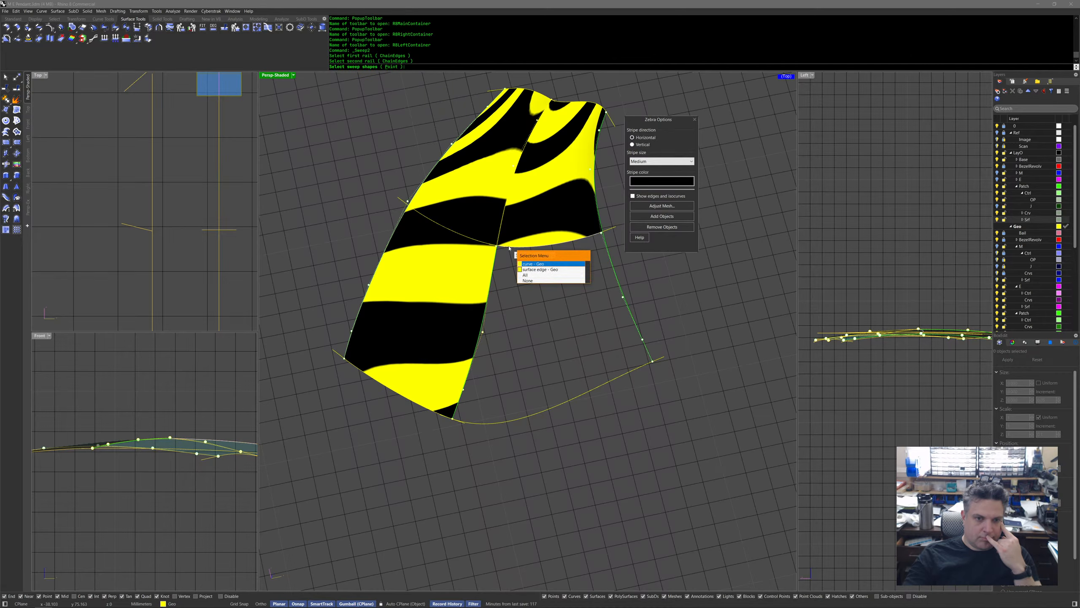
{"action": "left_click", "coordinate": [535, 269]}
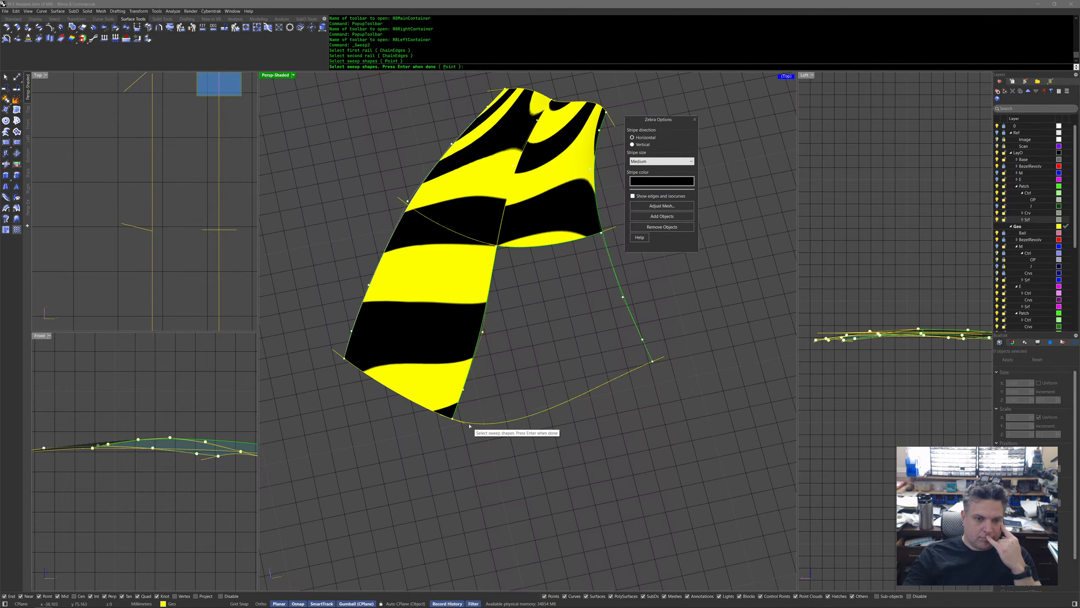
{"action": "key", "text": "Return"}
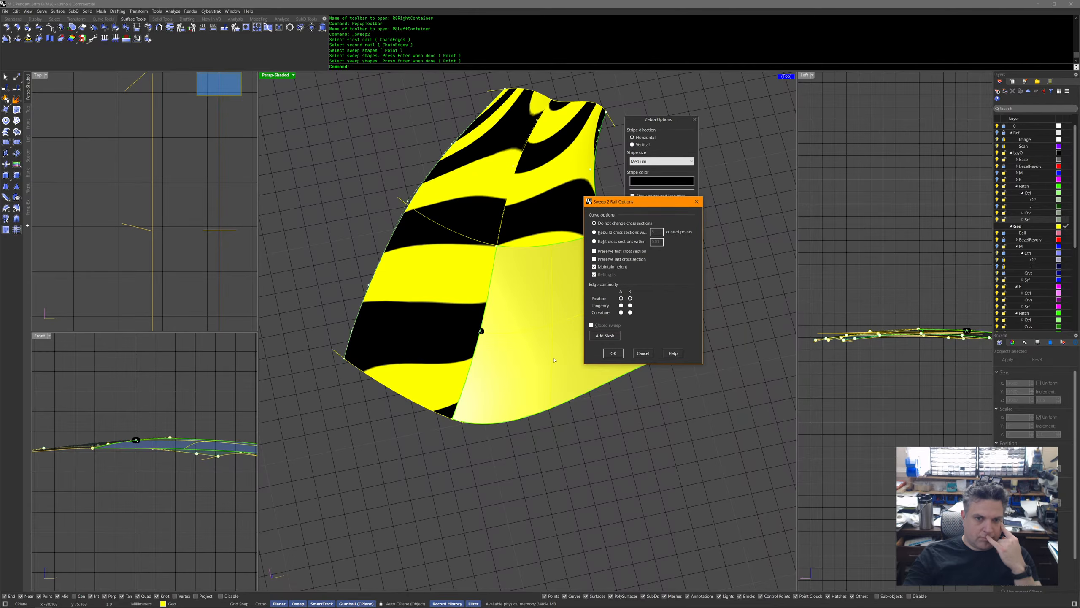
{"action": "left_click", "coordinate": [622, 306]}
{"action": "left_click", "coordinate": [613, 353]}
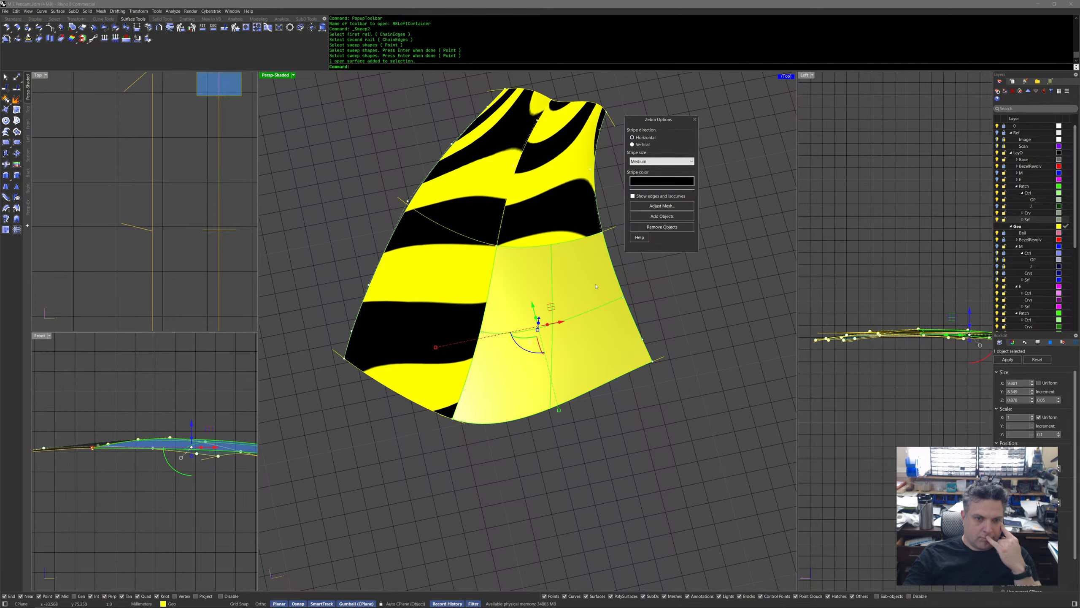
Add the new surface to the Zebra analysis, examine stripe continuity across the seams, and close the analysis.
{"action": "left_click", "coordinate": [688, 341]}
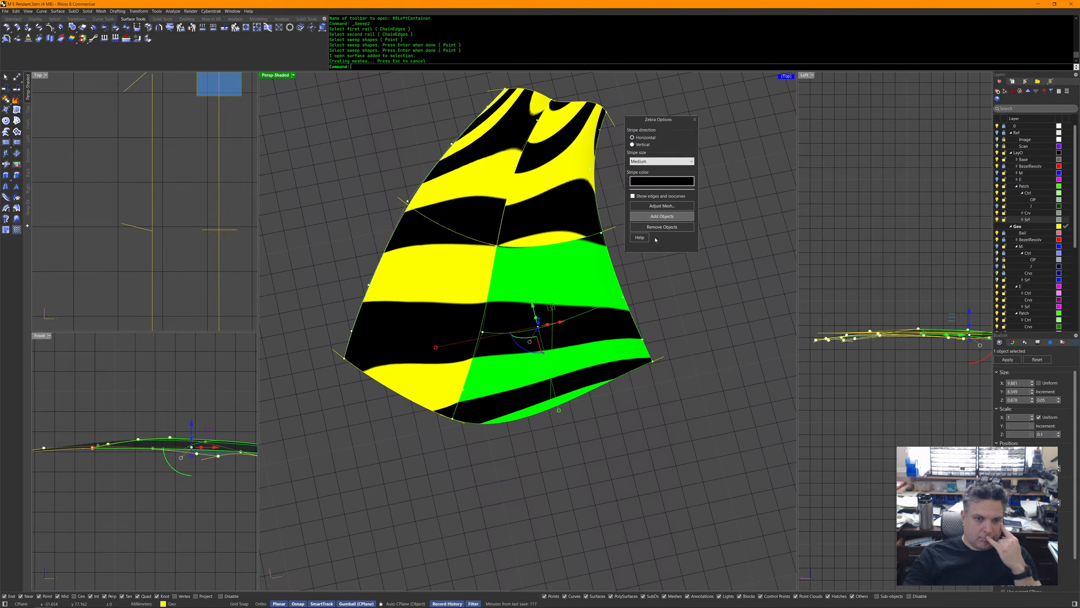
{"action": "key", "text": "Left"}
{"action": "key", "text": "Left"}
{"action": "key", "text": "Left"}
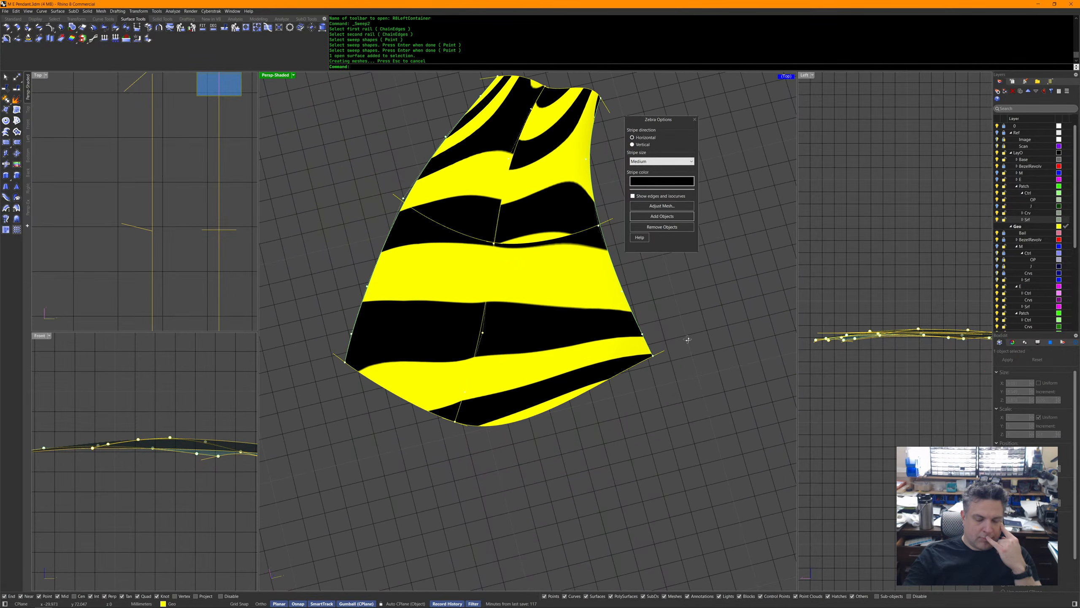
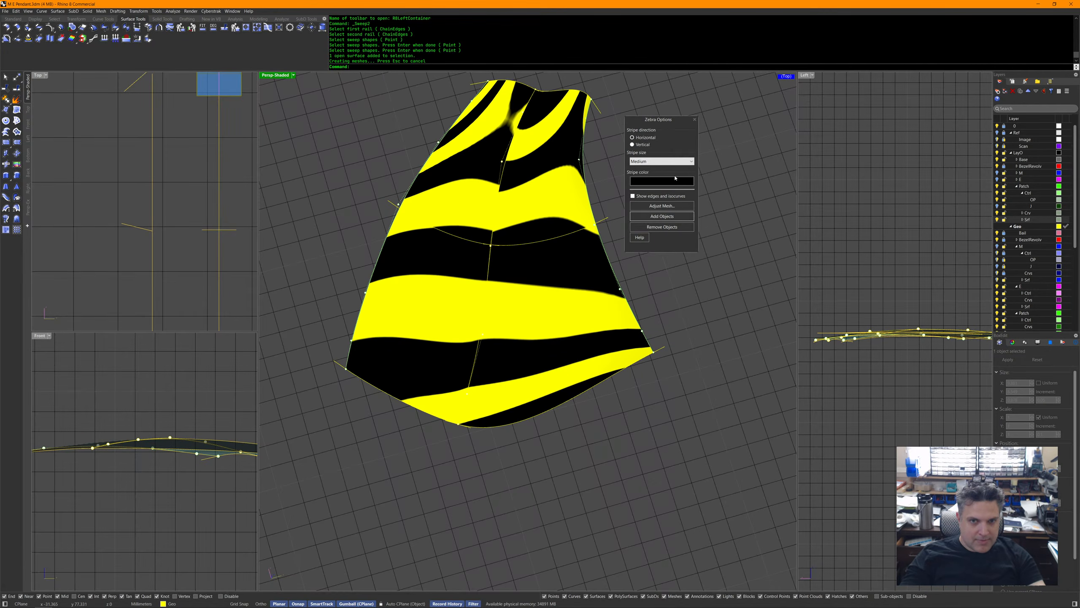
{"action": "left_click", "coordinate": [694, 120]}
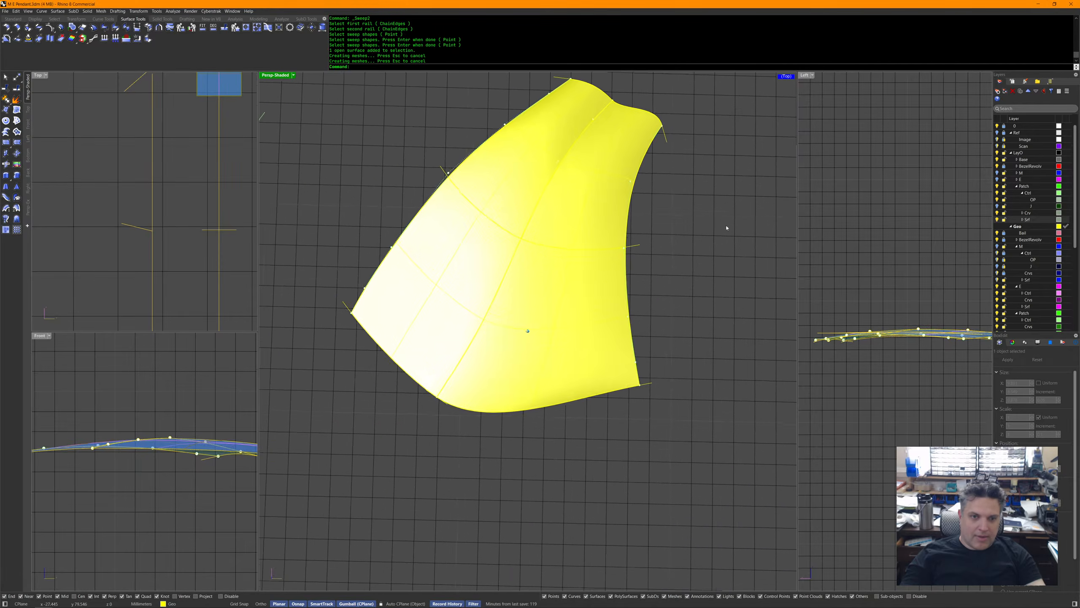
Select the swept surfaces, blend curves and guide lines and clear them away from the seven pattern curves.
{"action": "left_click_drag", "start_coordinate": [429, 244], "coordinate": [631, 483]}
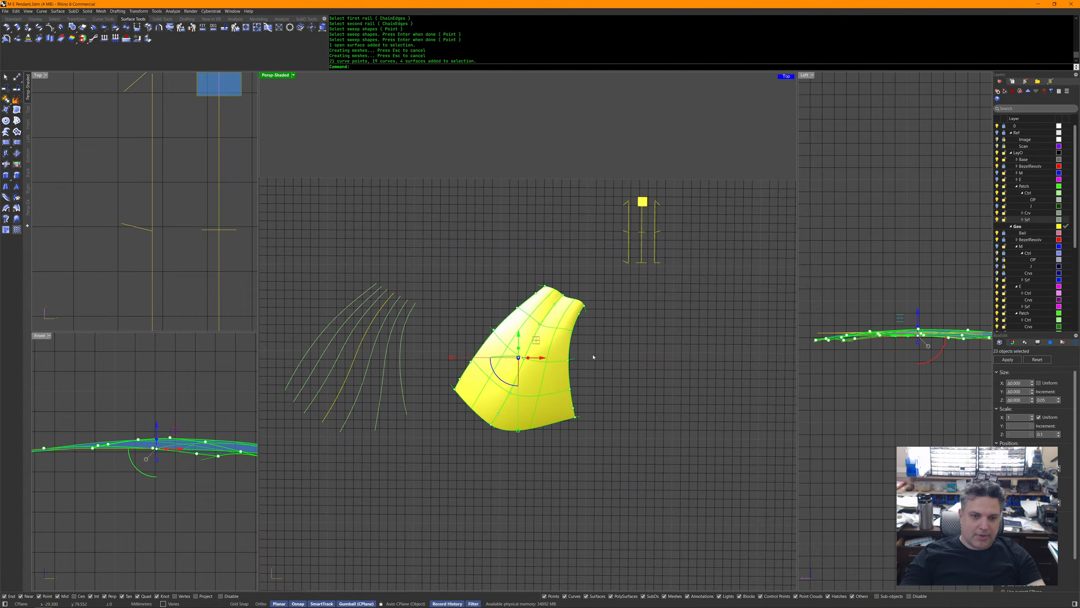
{"action": "left_click_drag", "start_coordinate": [435, 145], "coordinate": [694, 470]}
{"action": "left_click_drag", "start_coordinate": [584, 364], "coordinate": [386, 137]}
{"action": "scroll", "coordinate": [613, 409], "scroll_direction": "up", "scroll_amount": 10}
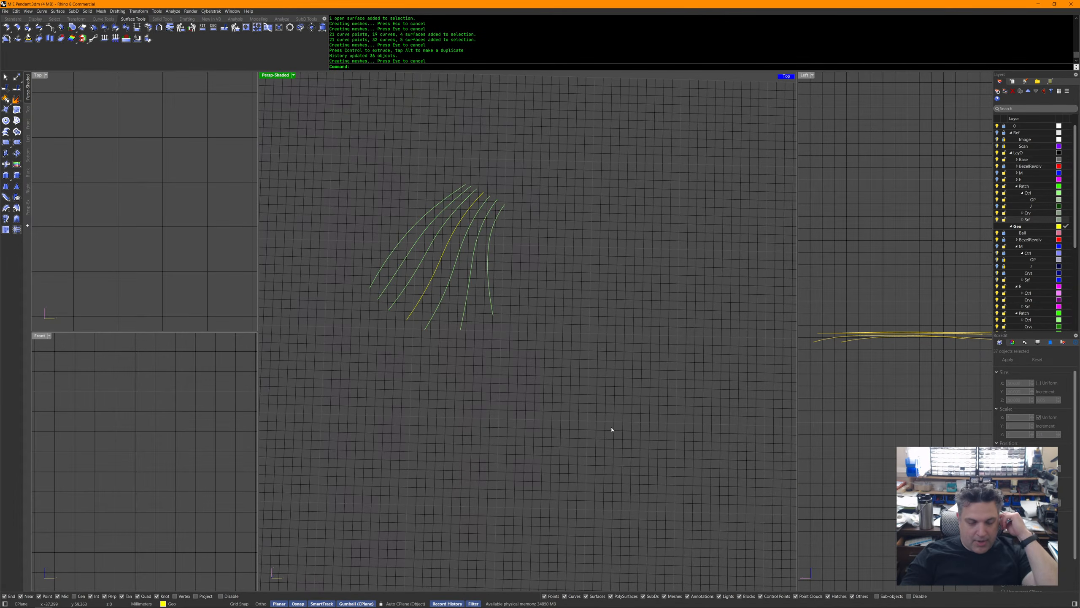
Try to move the narrow-end control point of the centre pattern curve.
{"action": "right_click_drag", "start_coordinate": [555, 441], "coordinate": [560, 339]}
{"action": "left_click", "coordinate": [562, 336]}
{"action": "left_click", "coordinate": [504, 352]}
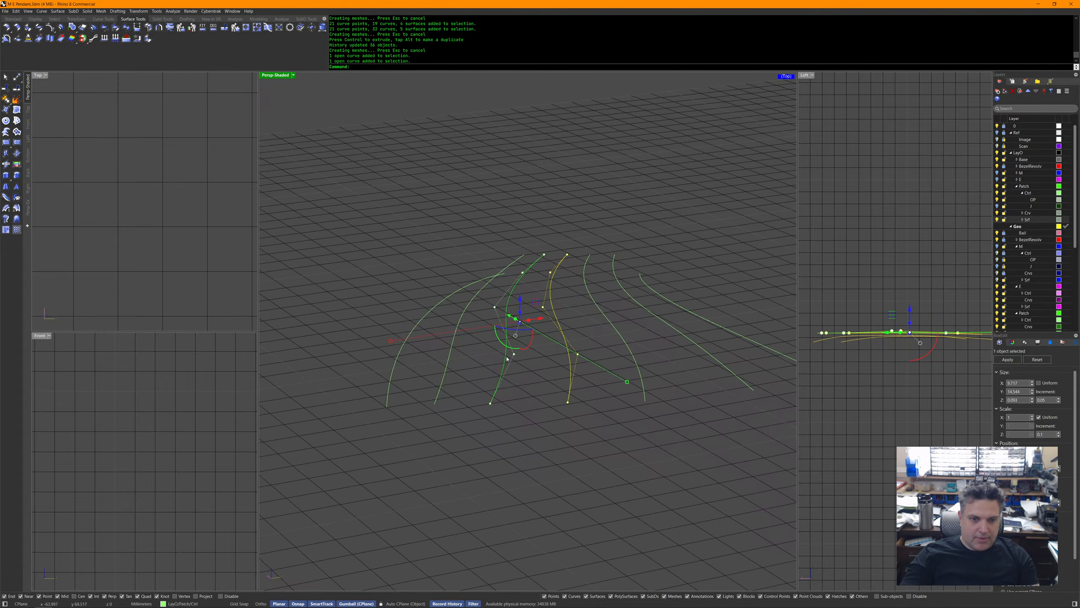
{"action": "left_click_drag", "start_coordinate": [557, 237], "coordinate": [563, 187]}
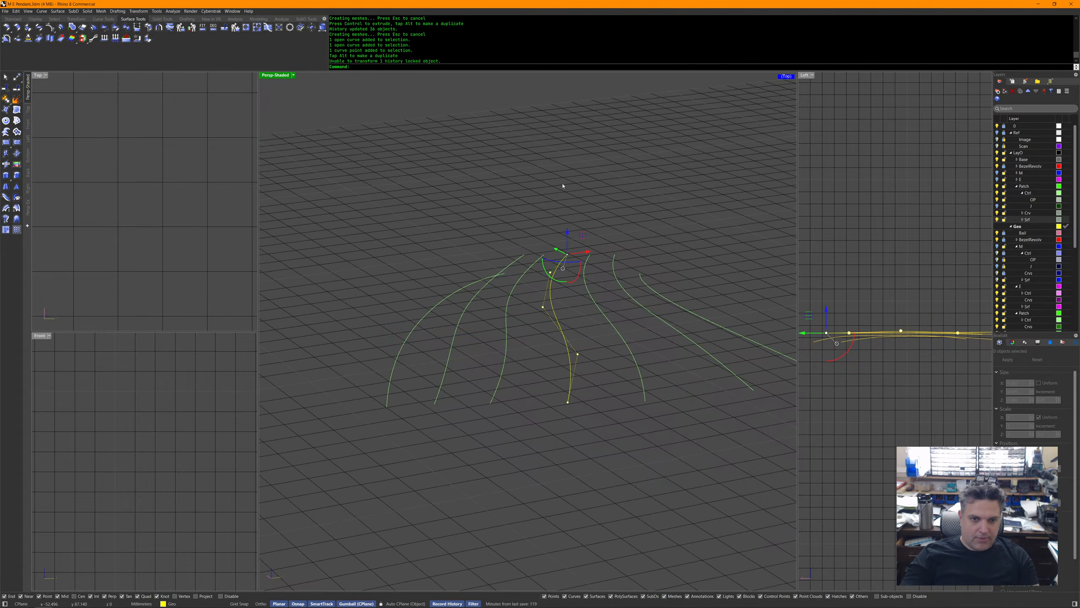
{"action": "right_click_drag", "start_coordinate": [647, 306], "coordinate": [612, 402]}
{"action": "key", "text": "Escape"}
{"action": "key", "text": "Escape"}
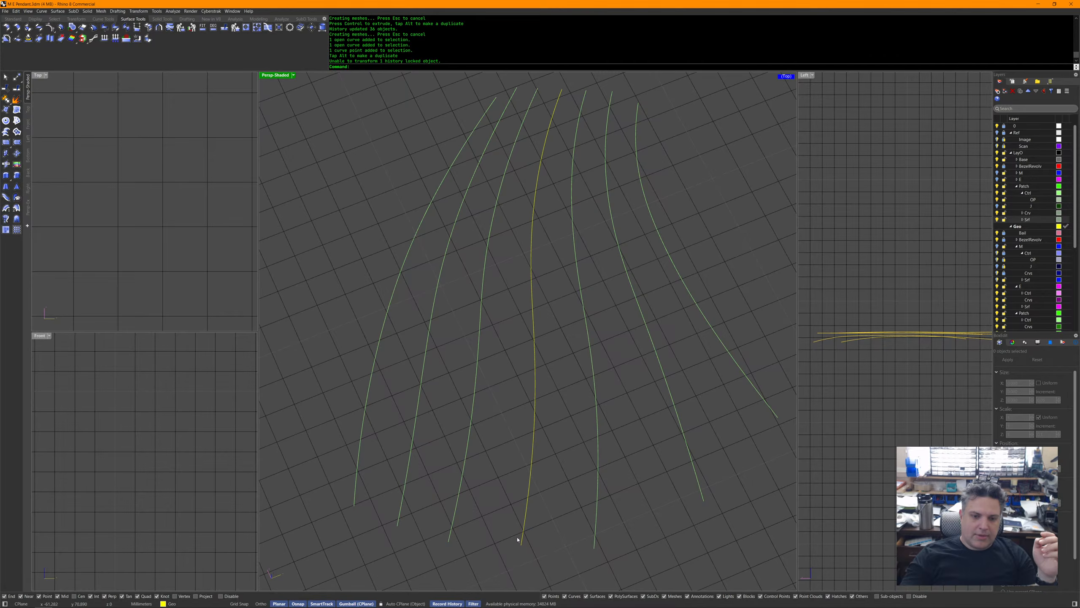
Try moving the wide-end point of the pattern curve beside the centre one, and undo the move.
{"action": "left_click", "coordinate": [446, 527]}
{"action": "left_click", "coordinate": [448, 542]}
{"action": "left_click_drag", "start_coordinate": [458, 519], "coordinate": [464, 506]}
{"action": "key", "text": "Escape"}
{"action": "key", "text": "Delete"}
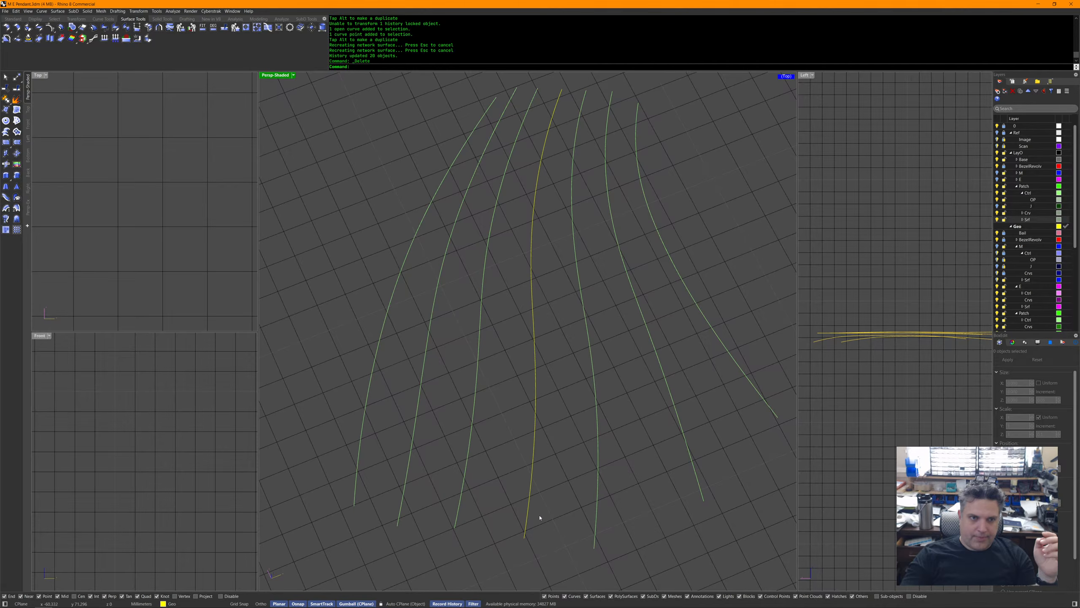
{"action": "key", "text": "ctrl+z"}
Try to move the centre pattern curve's wide-end control point in the maximized plan view.
{"action": "left_click", "coordinate": [520, 510]}
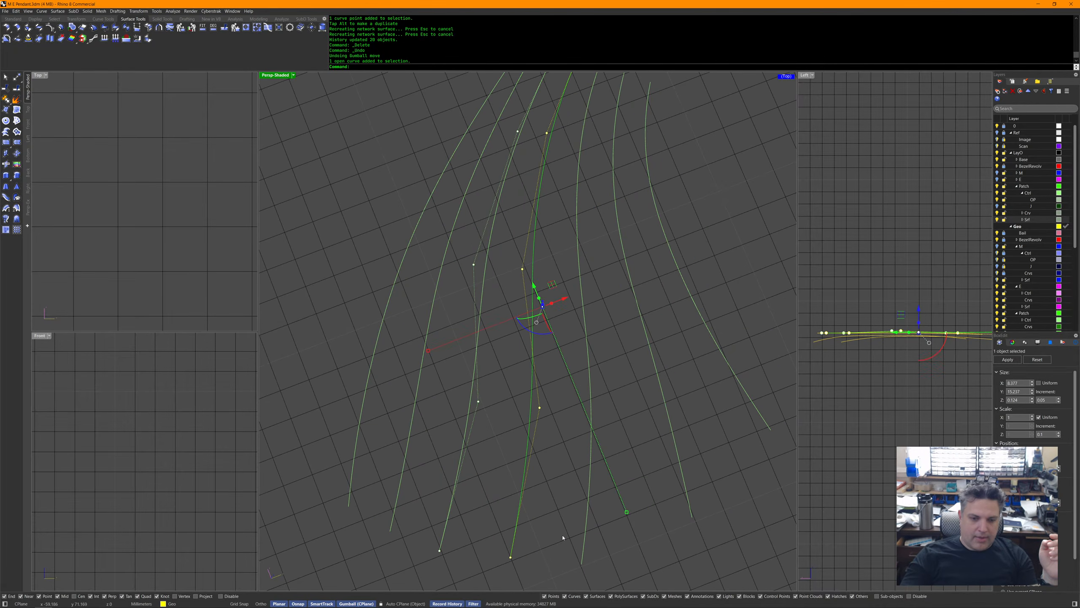
{"action": "double_click", "coordinate": [39, 76]}
{"action": "scroll", "coordinate": [490, 326], "scroll_direction": "down", "scroll_amount": 15}
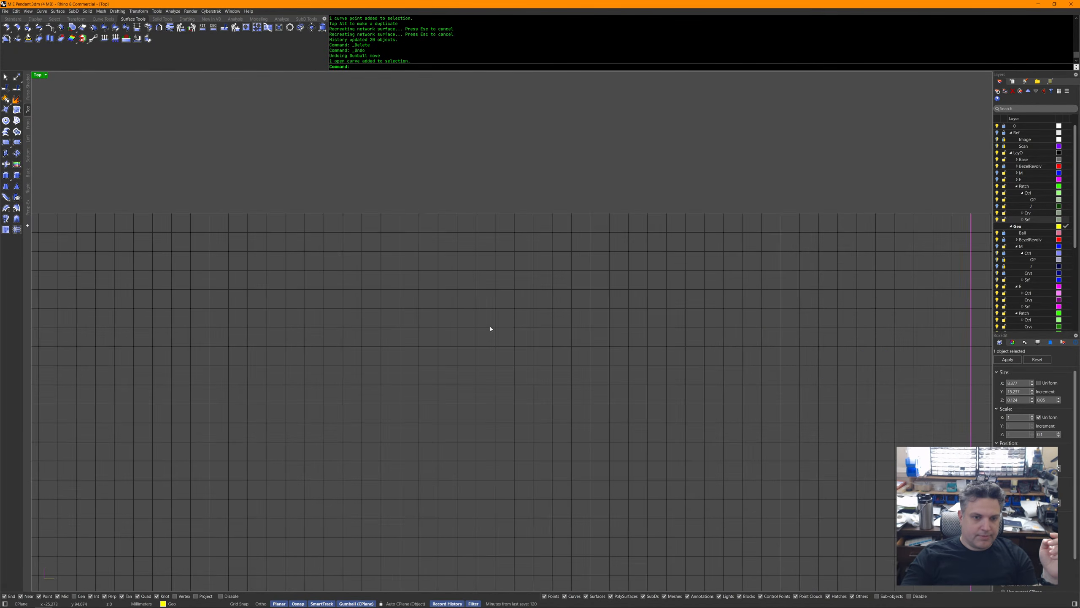
{"action": "scroll", "coordinate": [420, 384], "scroll_direction": "up", "scroll_amount": 8}
{"action": "scroll", "coordinate": [420, 366], "scroll_direction": "up", "scroll_amount": 8}
{"action": "left_click_drag", "start_coordinate": [367, 310], "coordinate": [396, 357]}
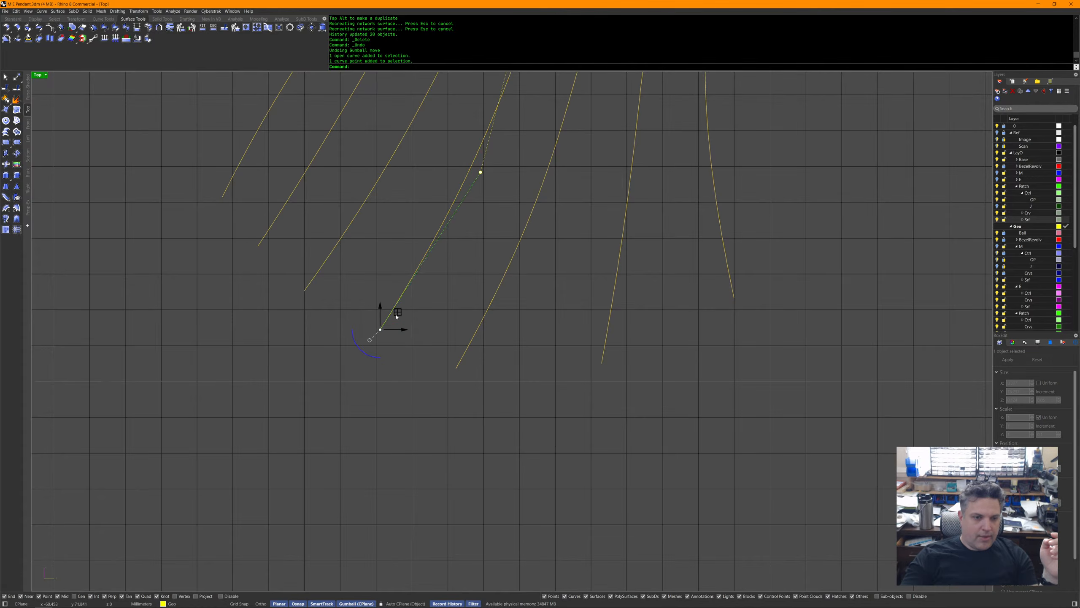
{"action": "left_click_drag", "start_coordinate": [398, 312], "coordinate": [358, 365]}
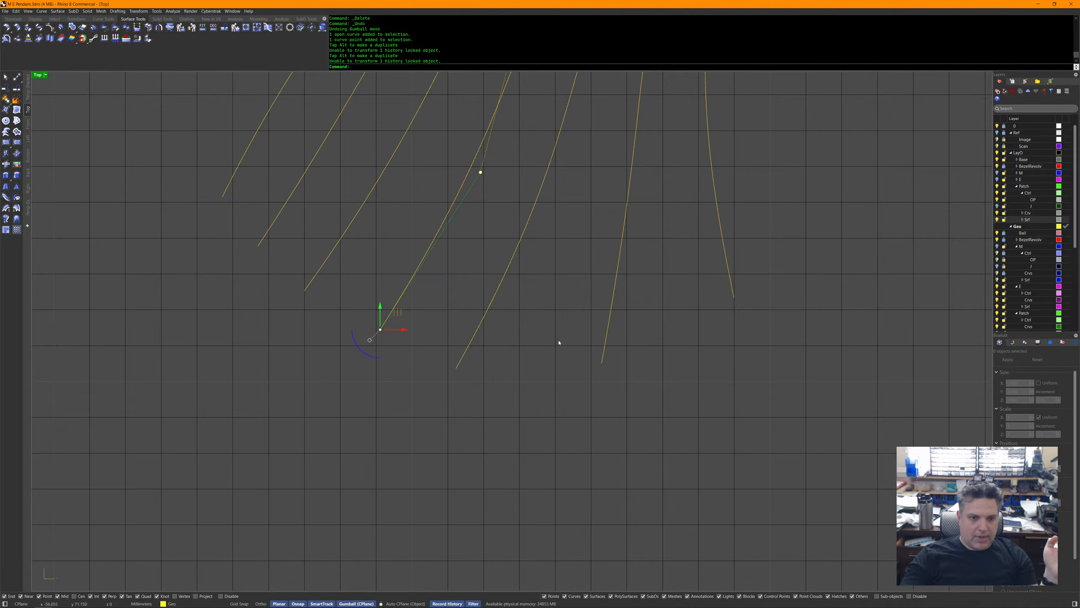
{"action": "right_click_drag", "start_coordinate": [480, 266], "coordinate": [453, 441]}
{"action": "scroll", "coordinate": [453, 441], "scroll_direction": "down", "scroll_amount": 8}
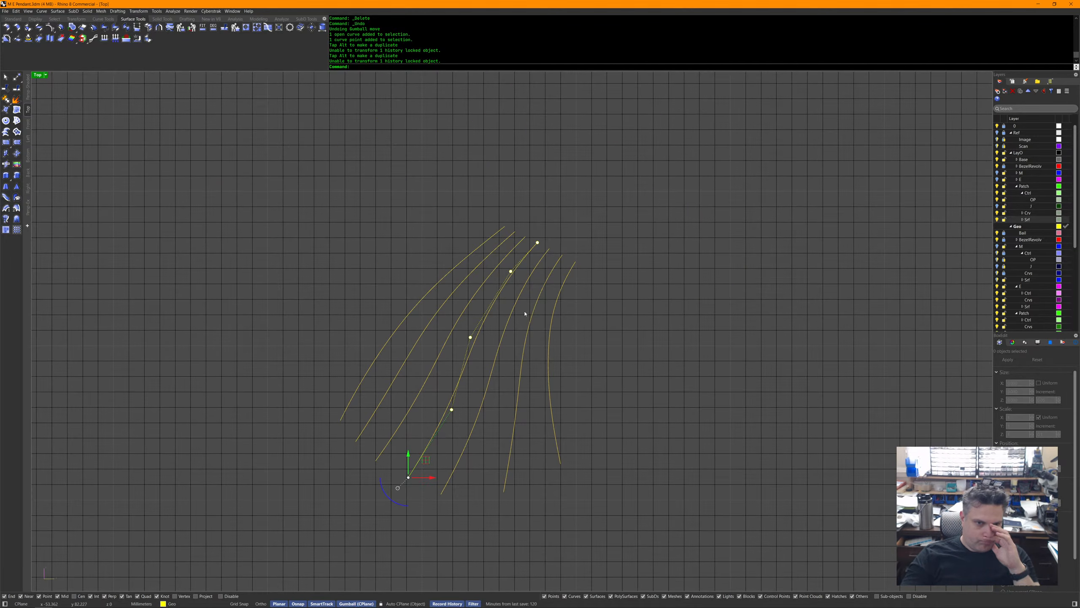
{"action": "right_click_drag", "start_coordinate": [510, 386], "coordinate": [523, 352]}
{"action": "key", "text": "Escape"}
Show the control points of all seven pattern curves and test-move a control point near the wide end.
{"action": "left_click_drag", "start_coordinate": [651, 394], "coordinate": [358, 300]}
{"action": "right_click_drag", "start_coordinate": [579, 414], "coordinate": [595, 435]}
{"action": "middle_click", "coordinate": [579, 411]}
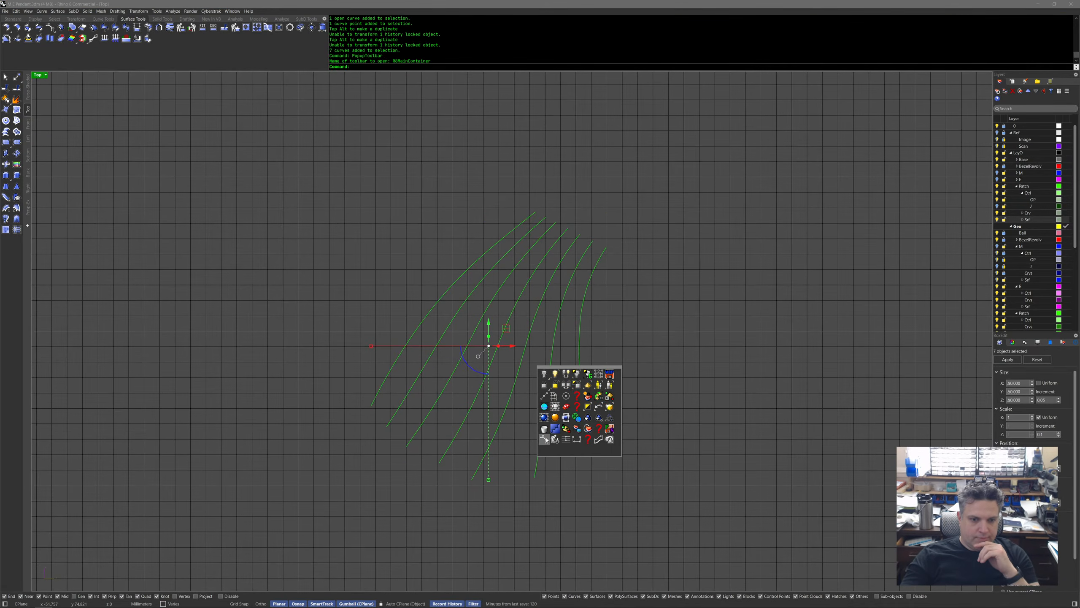
{"action": "left_click", "coordinate": [551, 434]}
{"action": "left_click_drag", "start_coordinate": [454, 381], "coordinate": [534, 383]}
{"action": "left_click", "coordinate": [536, 421]}
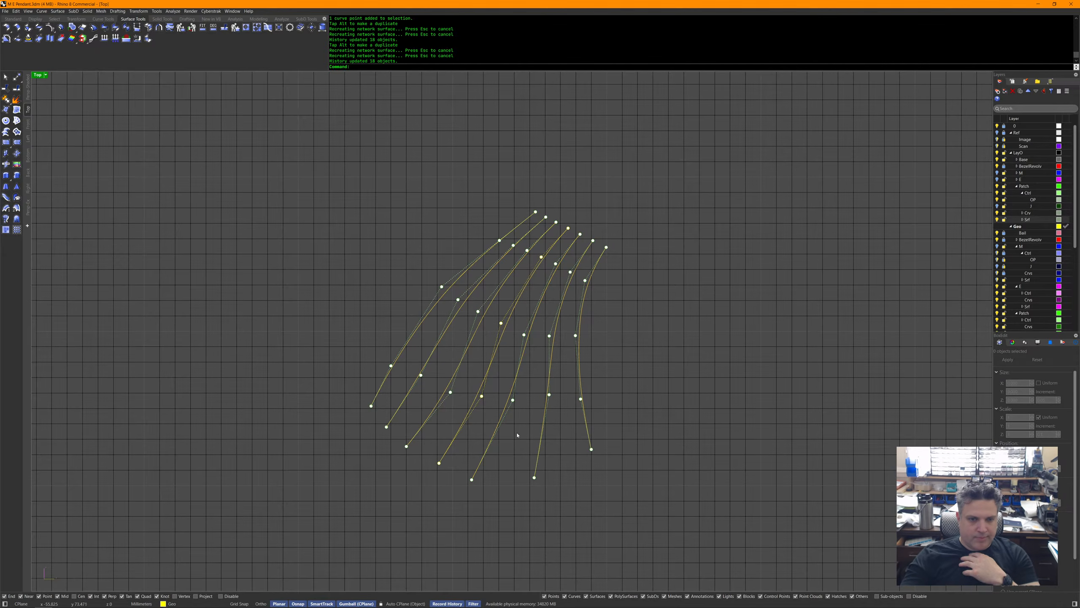
{"action": "right_click_drag", "start_coordinate": [517, 438], "coordinate": [529, 421]}
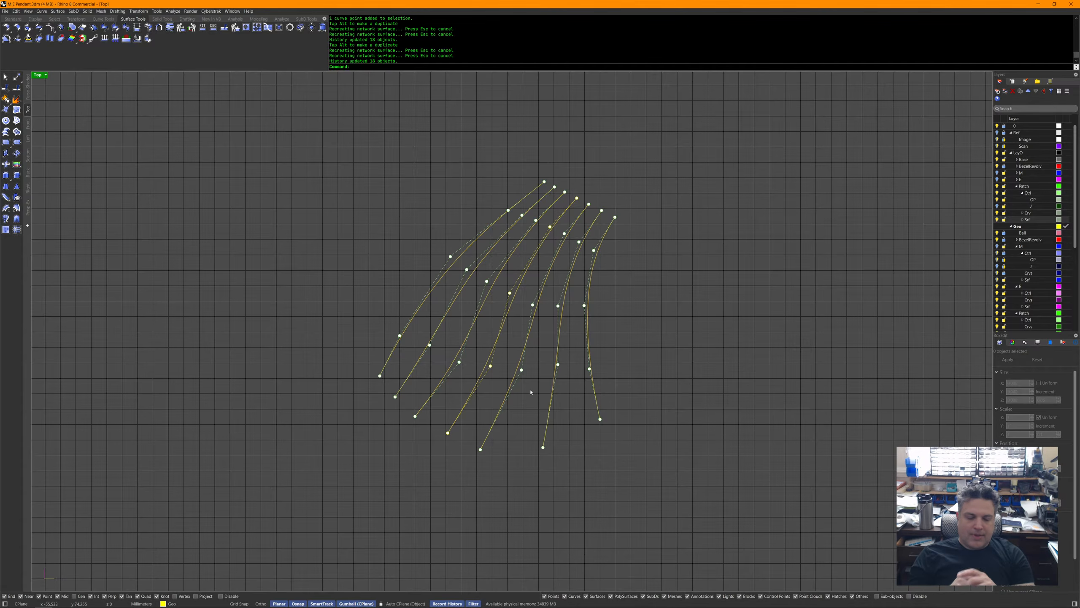
Show the Ref layer and examine the hand sketch labelled "3 Patches" along with the other reference images.
{"action": "scroll", "coordinate": [566, 435], "scroll_direction": "down", "scroll_amount": 1}
{"action": "scroll", "coordinate": [565, 435], "scroll_direction": "down", "scroll_amount": 8}
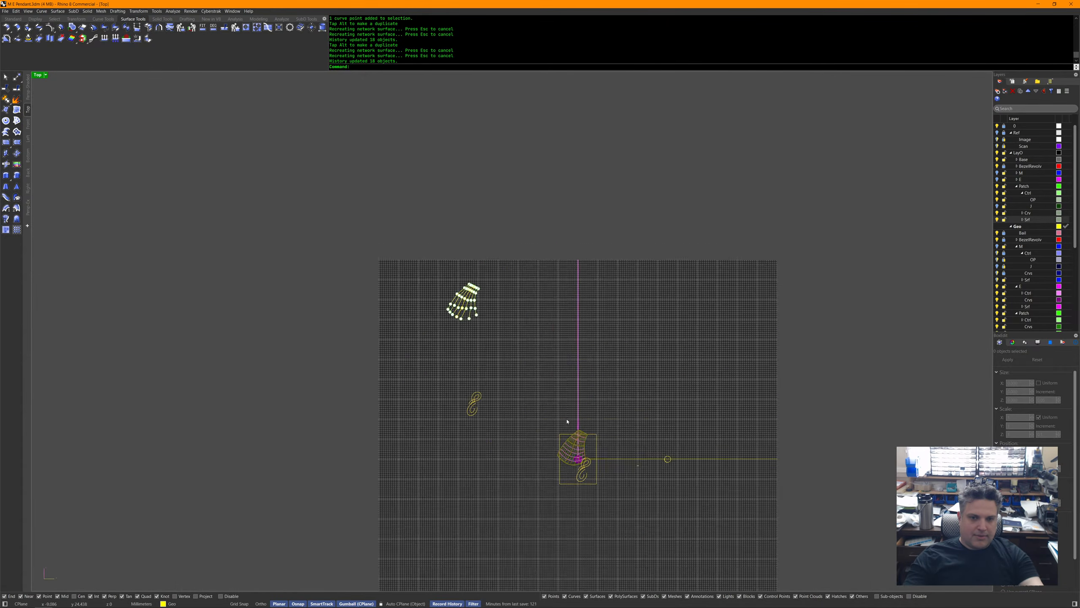
{"action": "left_click", "coordinate": [996, 133]}
{"action": "right_click_drag", "start_coordinate": [590, 390], "coordinate": [588, 381]}
{"action": "scroll", "coordinate": [603, 370], "scroll_direction": "up", "scroll_amount": 8}
{"action": "scroll", "coordinate": [603, 370], "scroll_direction": "up", "scroll_amount": 12}
{"action": "scroll", "coordinate": [651, 404], "scroll_direction": "up", "scroll_amount": 2}
{"action": "mouse_move", "coordinate": [718, 192]}
{"action": "right_mouse_down"}
{"action": "mouse_move", "coordinate": [650, 404]}
{"action": "mouse_move", "coordinate": [642, 339]}
{"action": "right_mouse_up"}
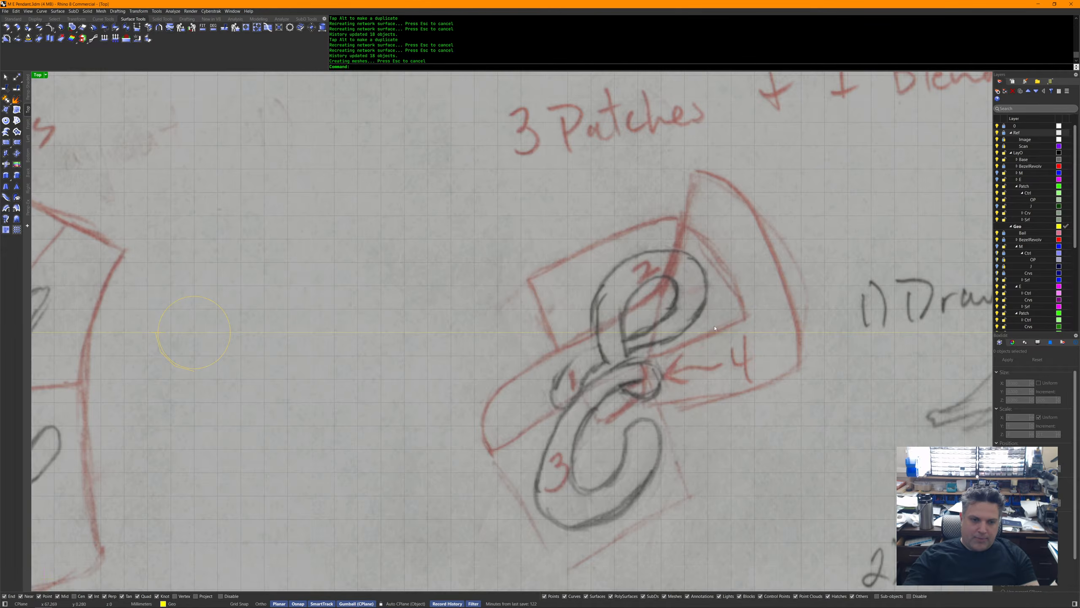
{"action": "scroll", "coordinate": [714, 343], "scroll_direction": "down", "scroll_amount": 20}
{"action": "right_click_drag", "start_coordinate": [678, 358], "coordinate": [652, 375]}
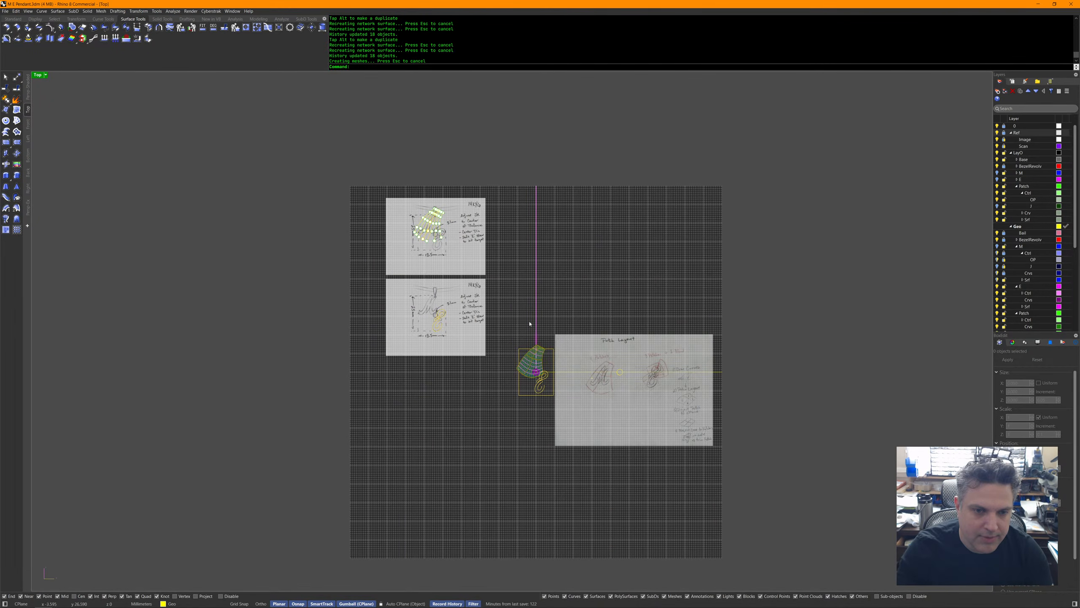
Inspect the commands assigned to the Match surface toolbar button in the Button Editor and cancel without editing.
{"action": "middle_click", "coordinate": [527, 296]}
{"action": "left_click", "coordinate": [517, 290]}
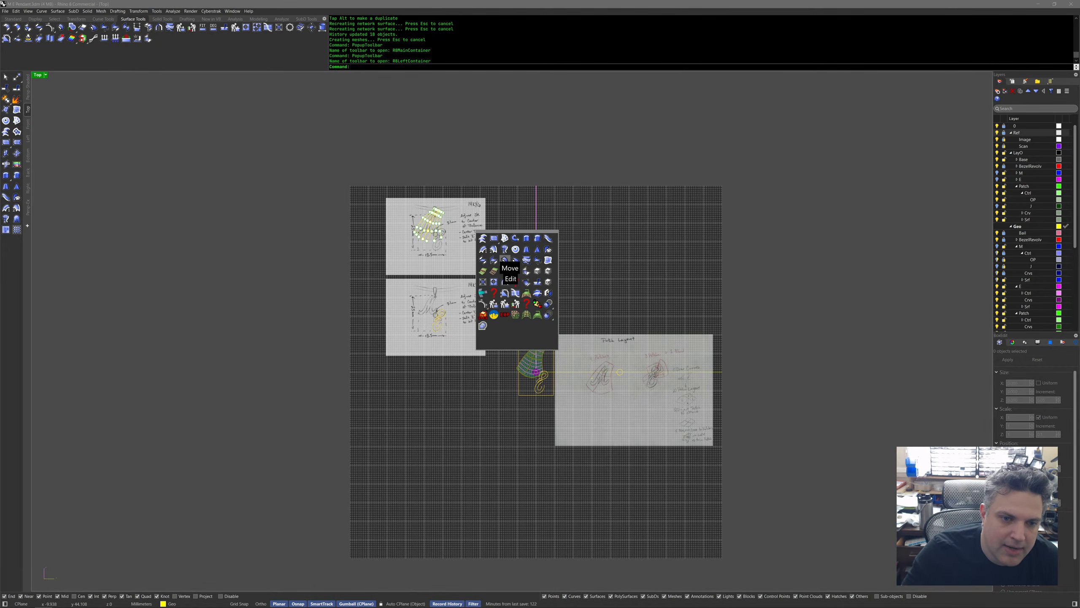
{"action": "right_click", "coordinate": [548, 250], "text": "shift"}
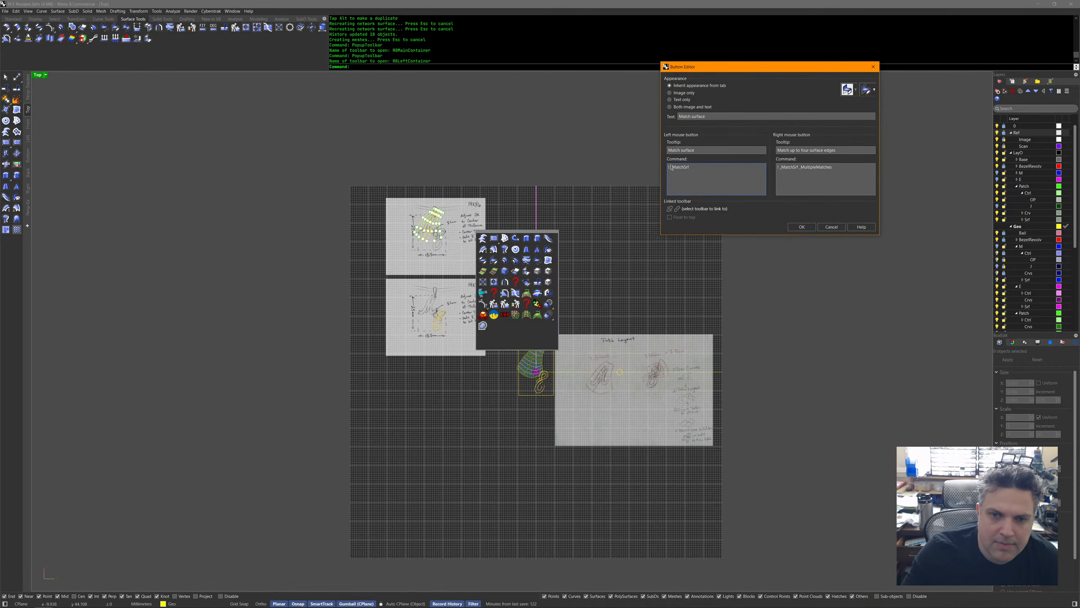
{"action": "left_click", "coordinate": [830, 226]}
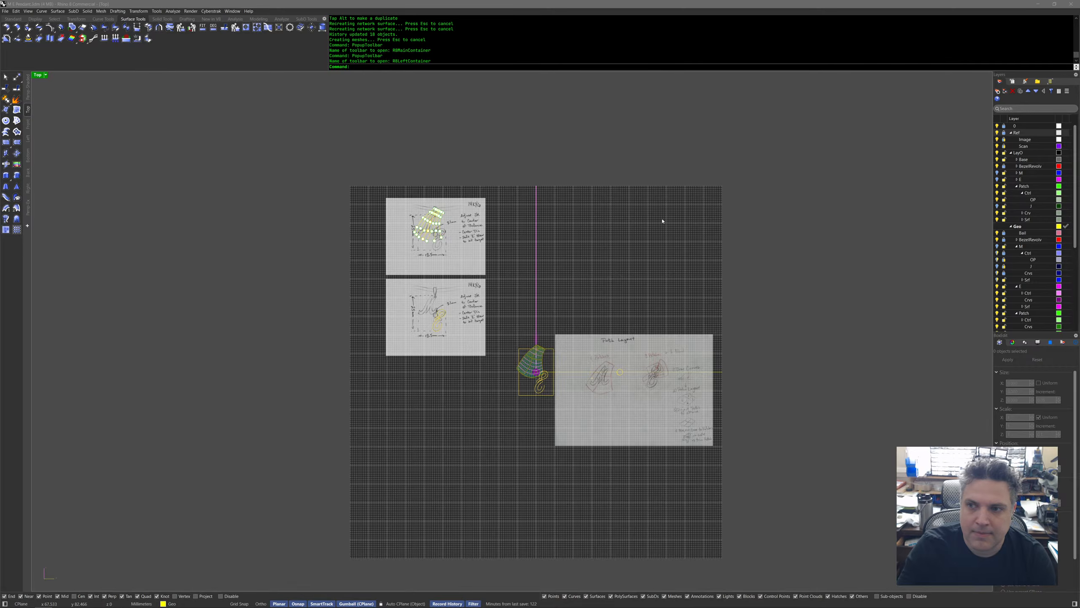
Open the Rhino online help, search for "history", open the History command topic and look through its history-enabled commands.
{"action": "key", "text": "F1"}
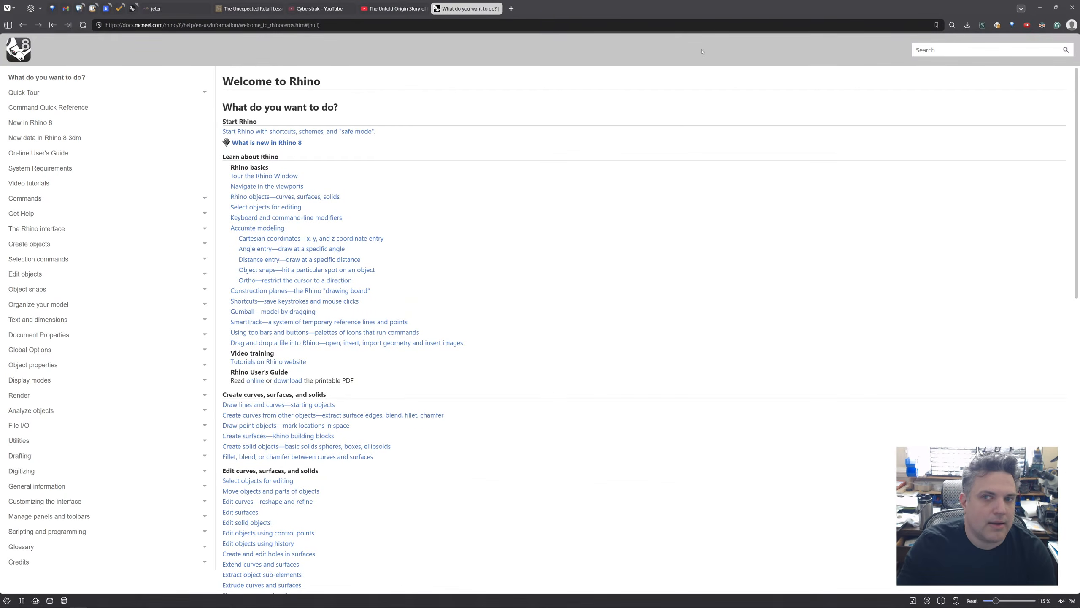
{"action": "left_click", "coordinate": [953, 51]}
{"action": "type", "text": "h"}
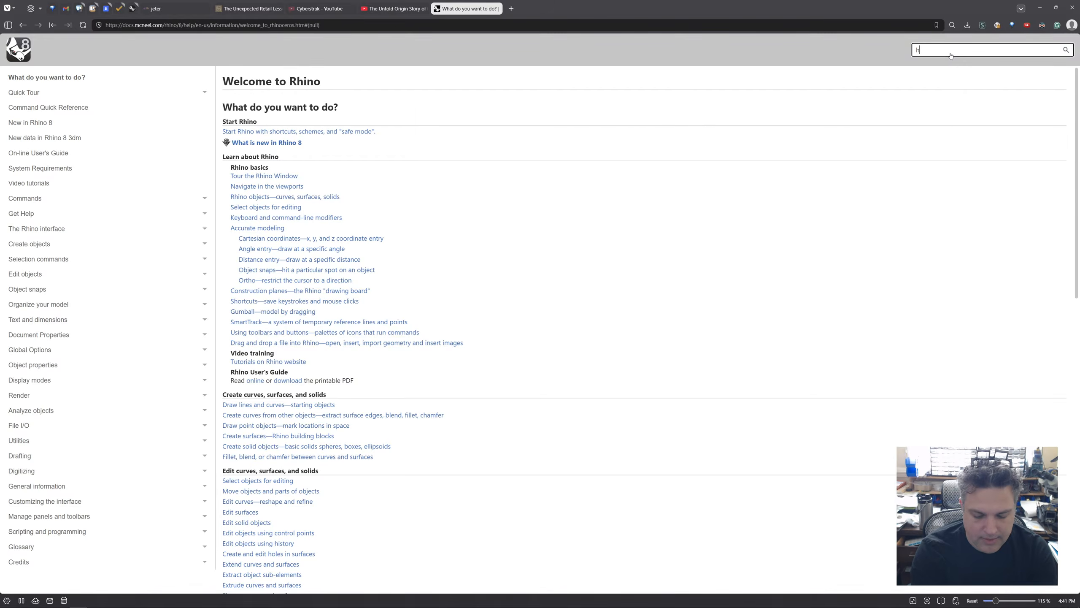
{"action": "type", "text": "istoryt"}
{"action": "key", "text": "Return"}
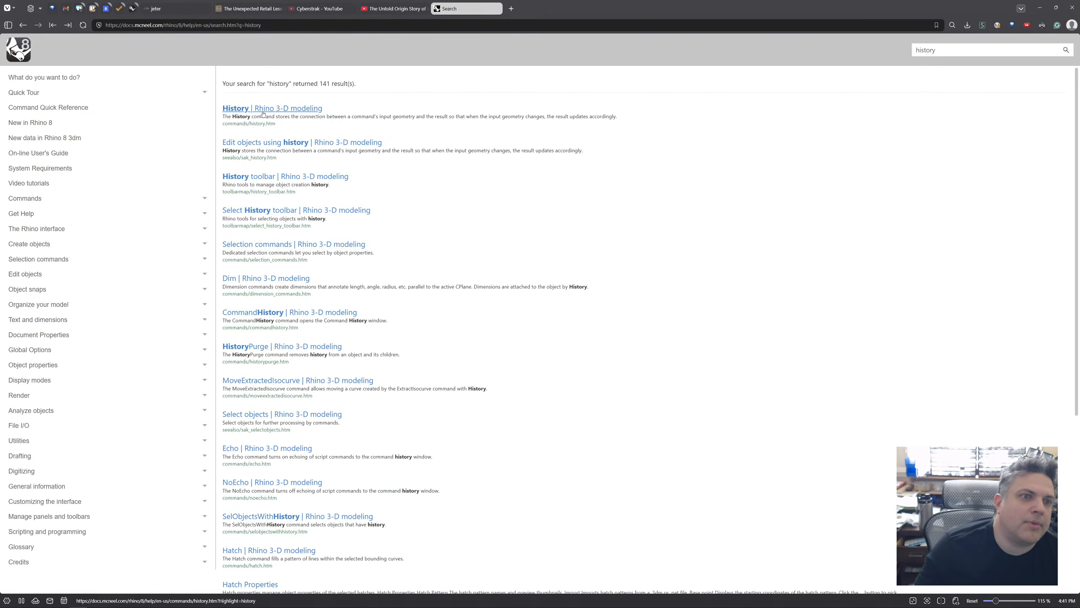
{"action": "left_click", "coordinate": [283, 109]}
{"action": "scroll", "coordinate": [526, 290], "scroll_direction": "down", "scroll_amount": 15}
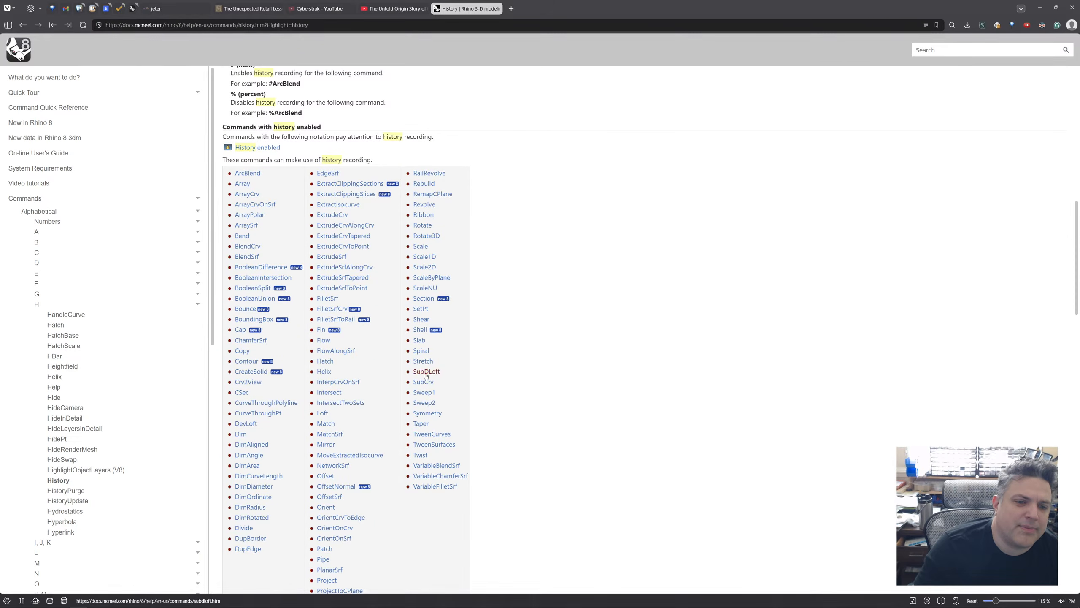
Read the Symmetry command's help topic and return to the list of history-enabled commands on the History page.
{"action": "left_click", "coordinate": [429, 414]}
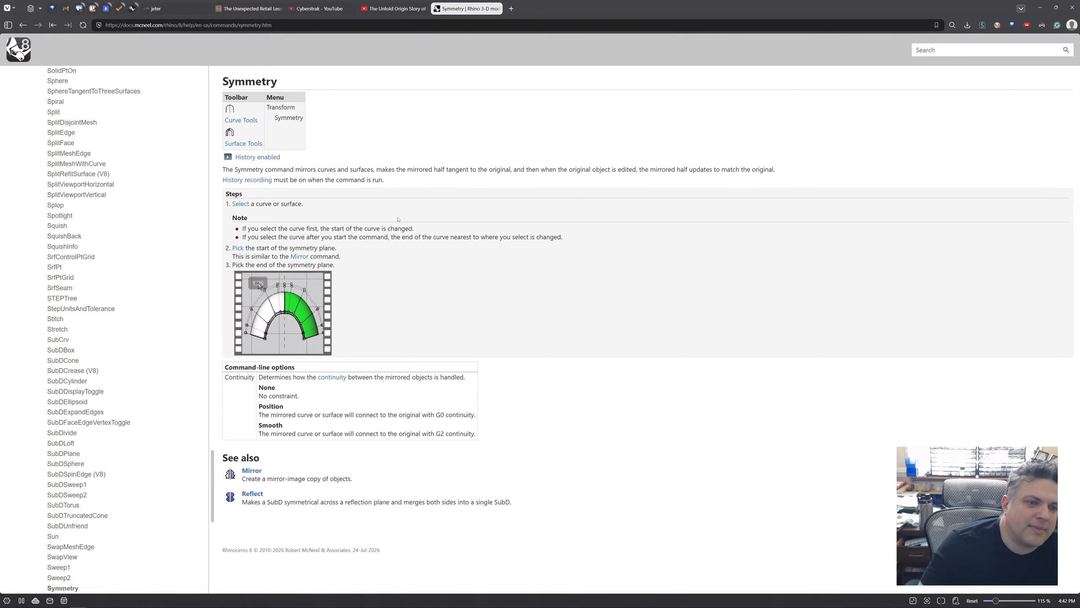
{"action": "mouse_move", "coordinate": [320, 277]}
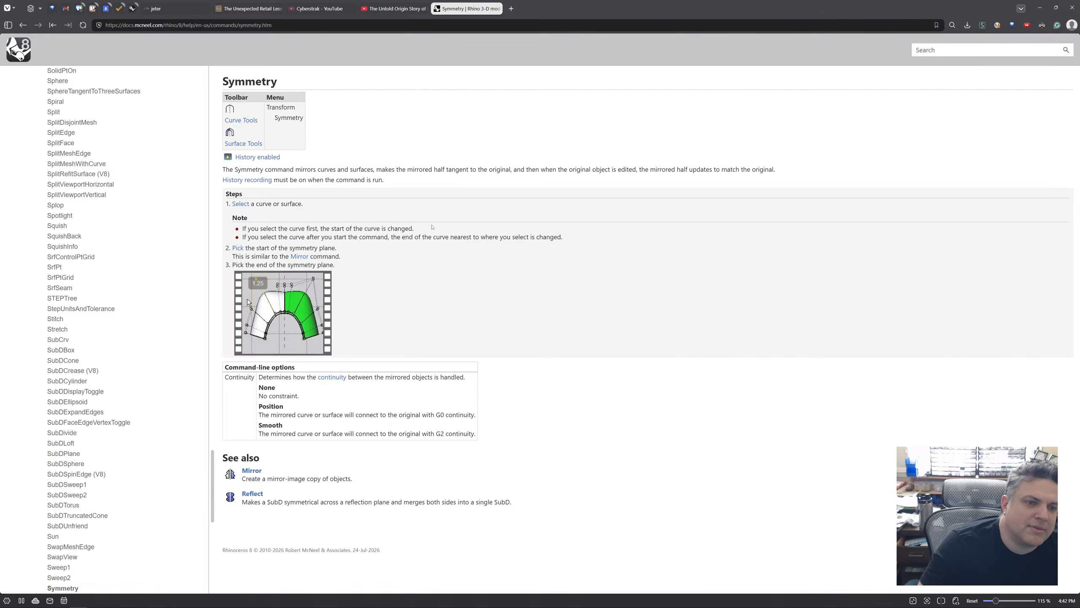
{"action": "left_click", "coordinate": [21, 25]}
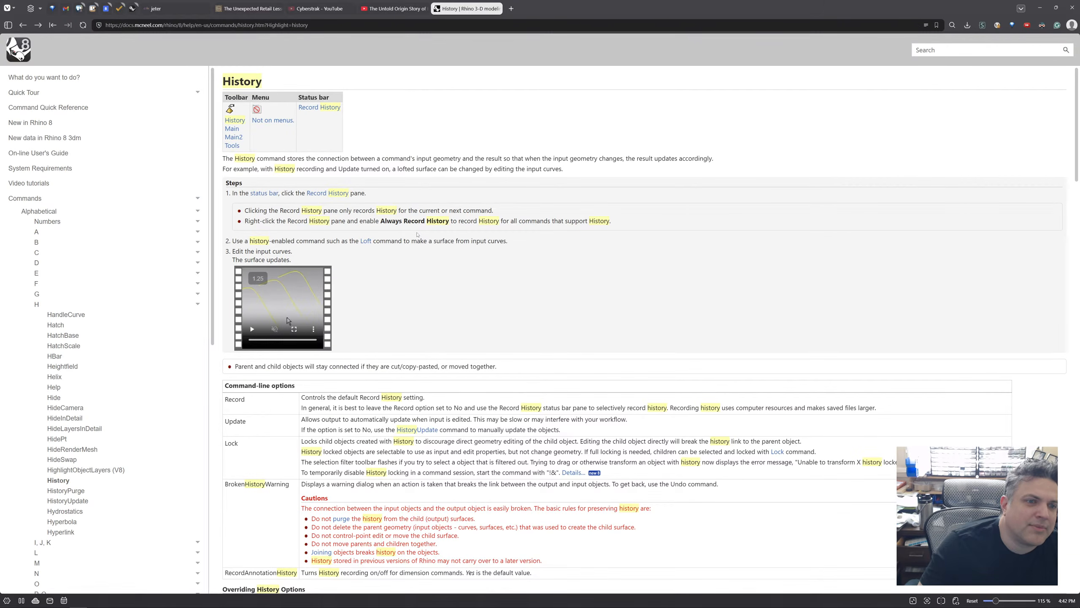
{"action": "scroll", "coordinate": [418, 233], "scroll_direction": "down", "scroll_amount": 12}
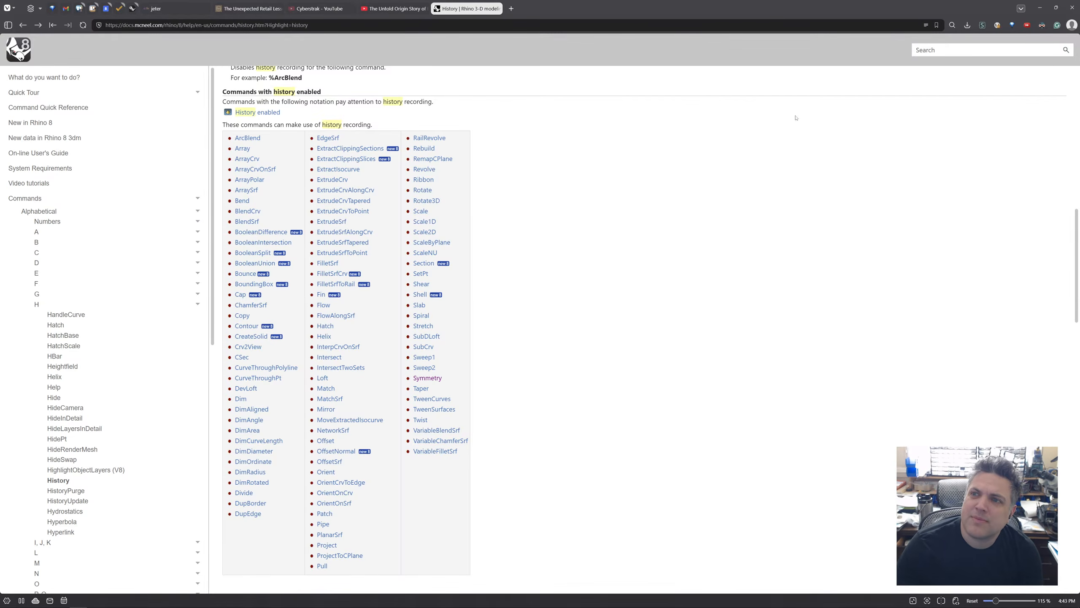
Switch back to Rhino and inspect the command assigned to the JoinCopy button of the pop-up toolbar in the Button Editor.
{"action": "left_click", "coordinate": [1039, 8]}
{"action": "right_click_drag", "start_coordinate": [557, 253], "coordinate": [570, 263]}
{"action": "middle_click", "coordinate": [571, 262]}
{"action": "left_click", "coordinate": [576, 262]}
{"action": "middle_click", "coordinate": [575, 262]}
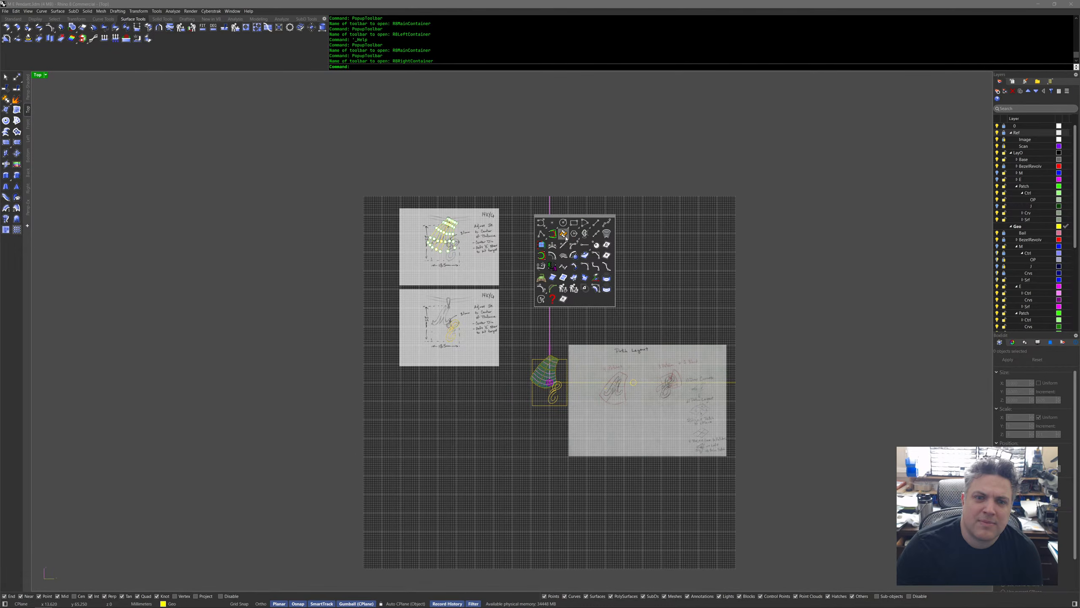
{"action": "right_click", "coordinate": [563, 234], "text": "shift"}
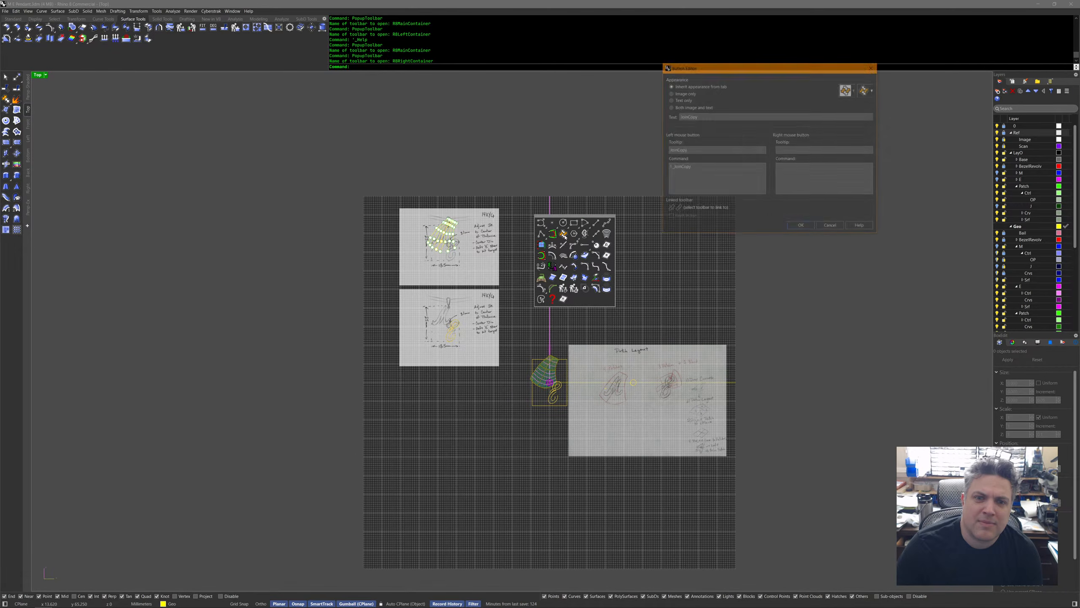
{"action": "mouse_move", "coordinate": [306, 606]}
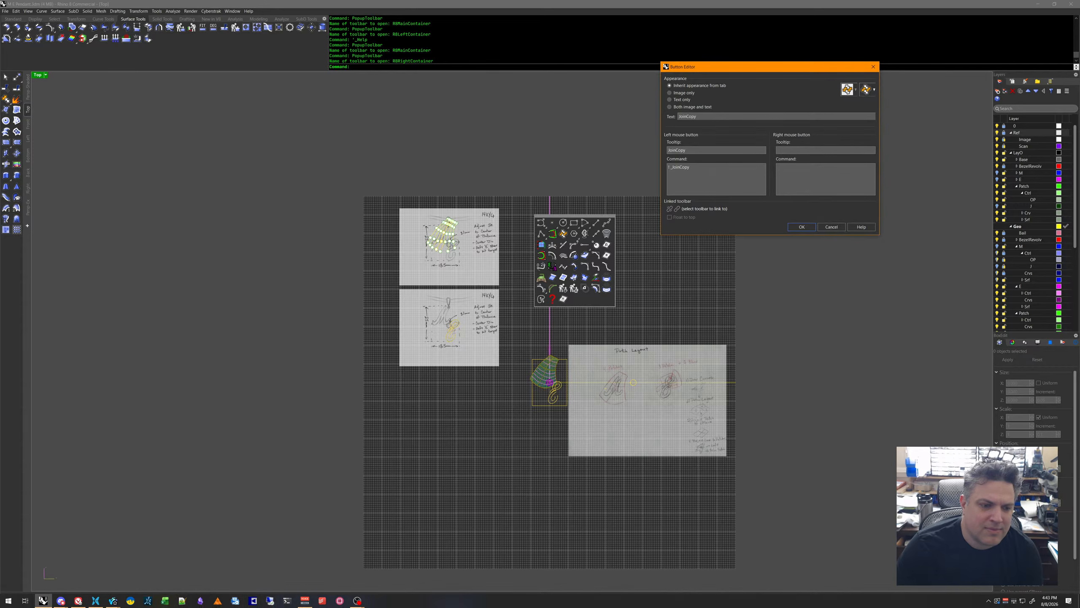
Switch to the help browser, look through the list of history-enabled commands and open the MatchSrf topic.
{"action": "left_click", "coordinate": [78, 601]}
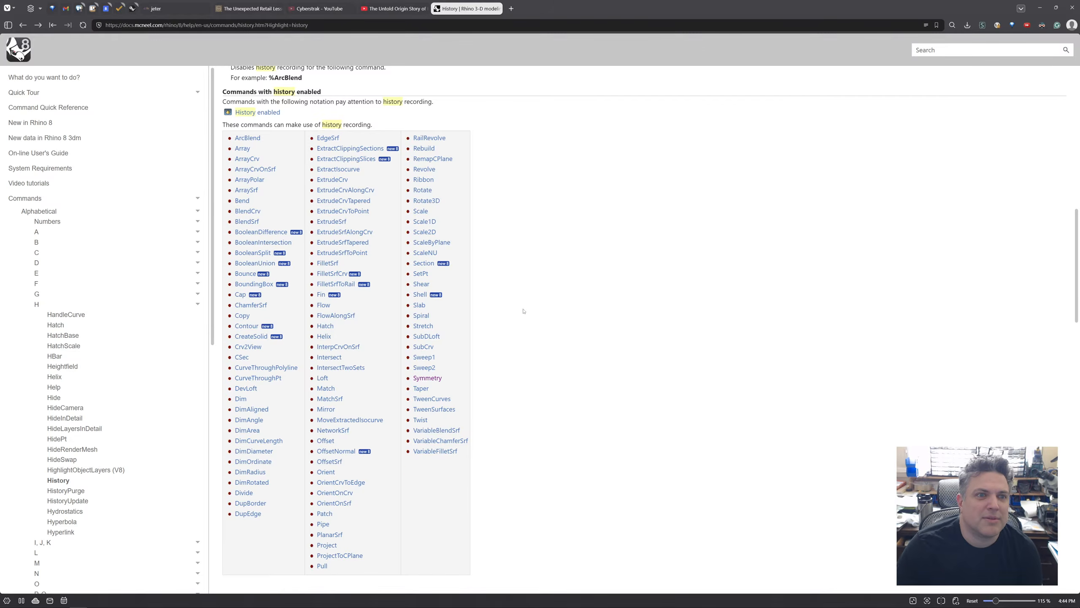
{"action": "scroll", "coordinate": [524, 311], "scroll_direction": "up", "scroll_amount": 1}
{"action": "scroll", "coordinate": [524, 311], "scroll_direction": "down", "scroll_amount": 2}
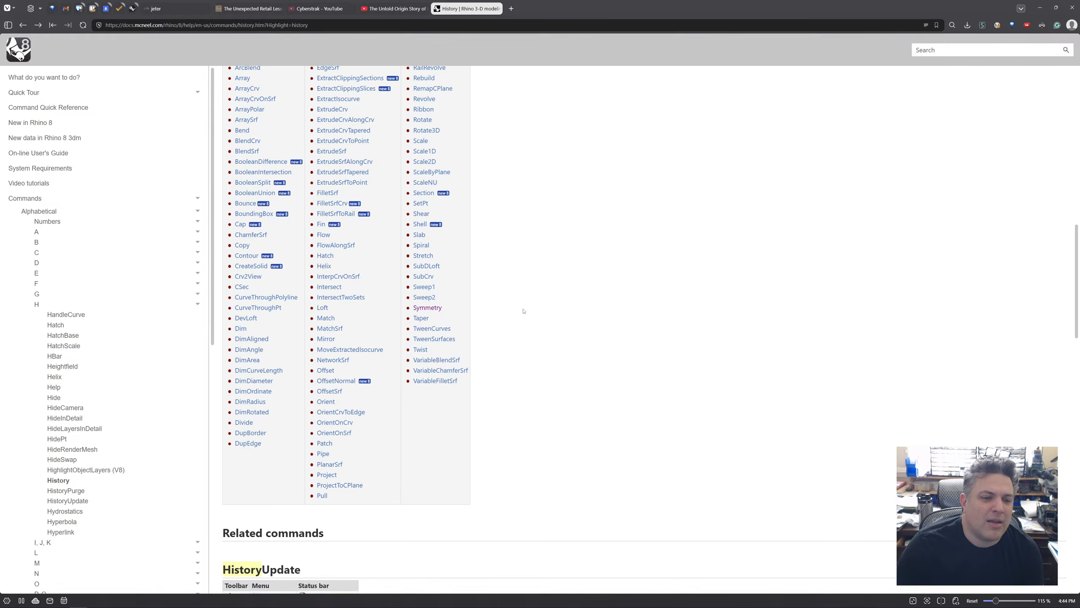
{"action": "scroll", "coordinate": [523, 311], "scroll_direction": "up", "scroll_amount": 1}
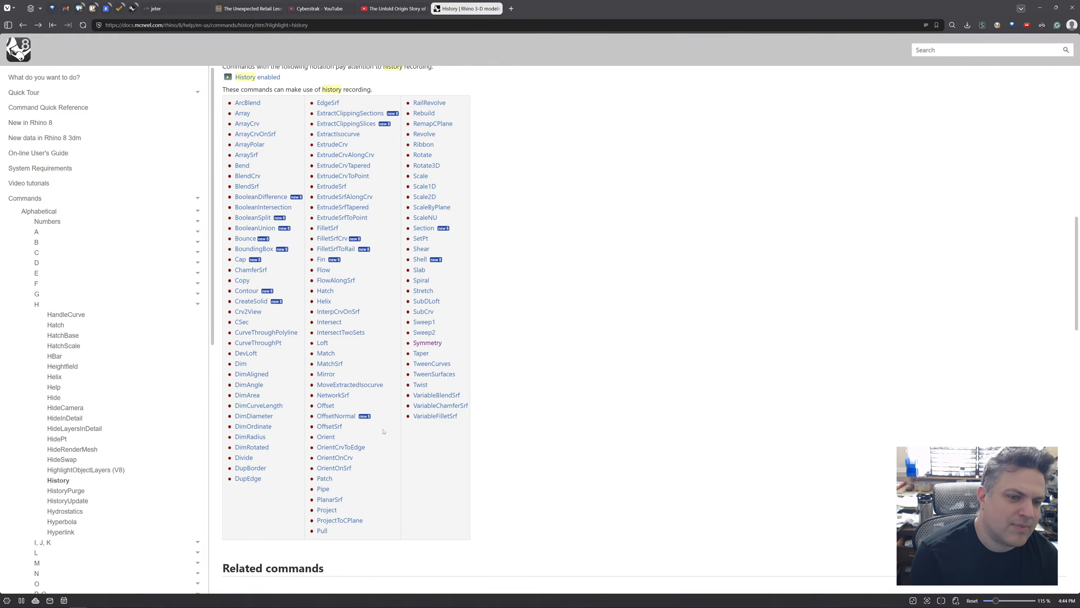
{"action": "left_click", "coordinate": [329, 363]}
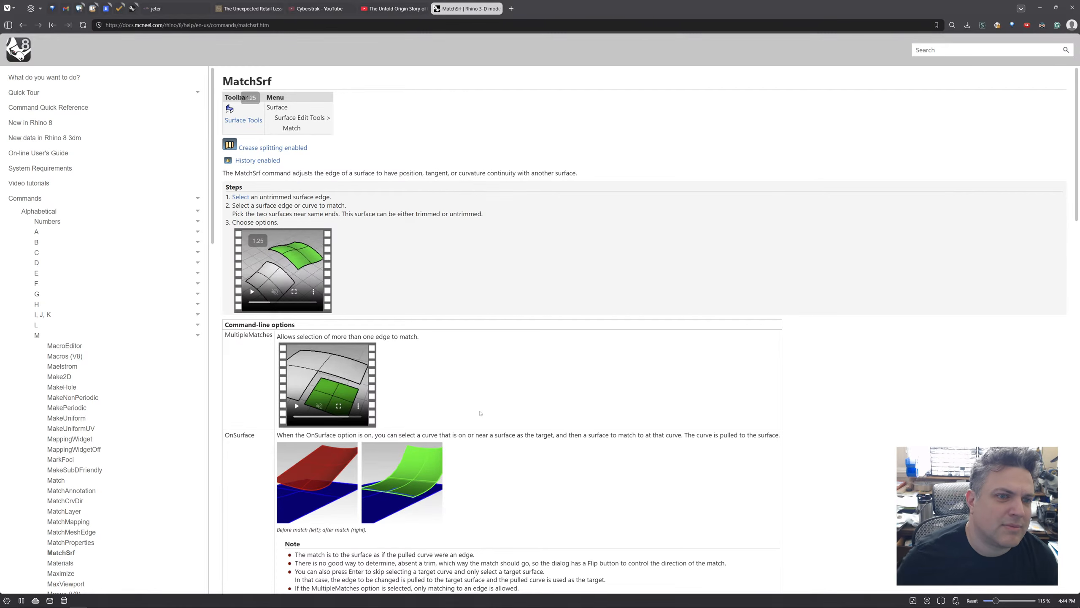
Read the OnSurface option's description and notes in the MatchSrf help topic, highlighting the key text.
{"action": "scroll", "coordinate": [479, 366], "scroll_direction": "down", "scroll_amount": 3}
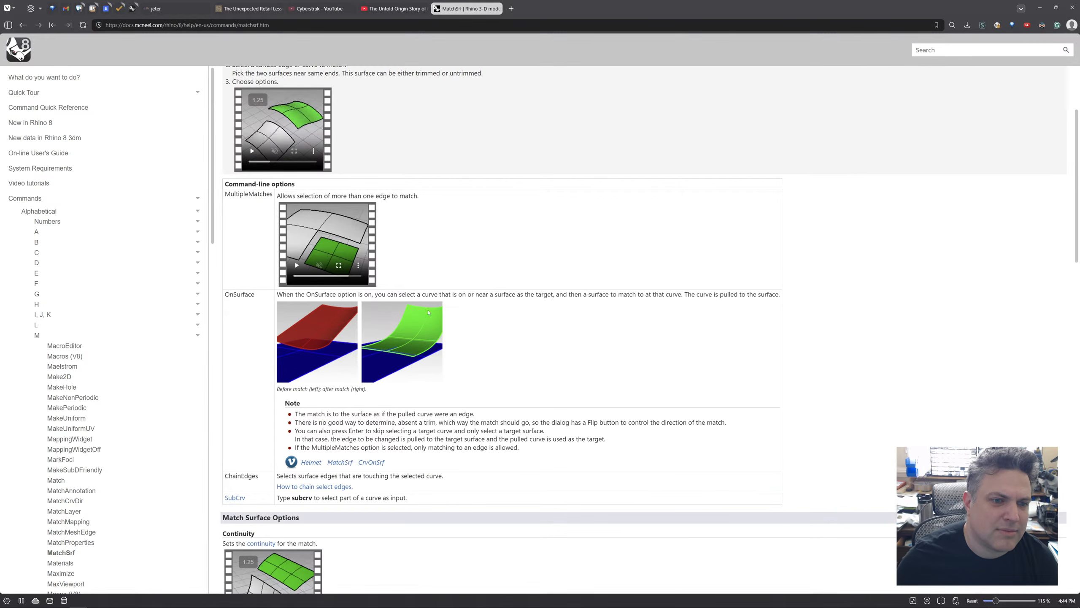
{"action": "left_click_drag", "start_coordinate": [308, 294], "coordinate": [510, 306]}
{"action": "scroll", "coordinate": [499, 353], "scroll_direction": "down", "scroll_amount": 3}
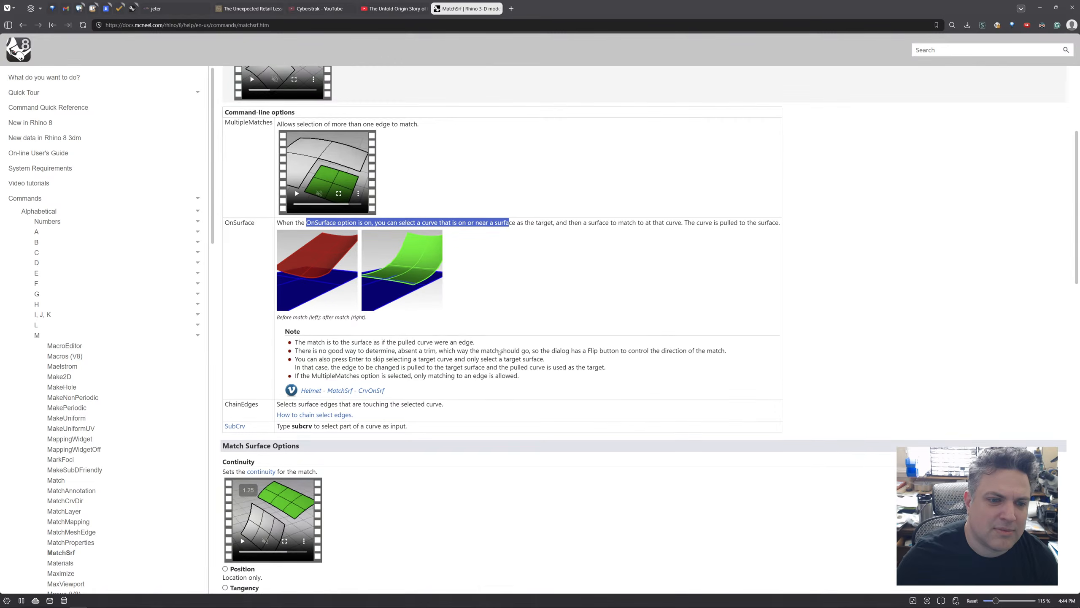
{"action": "left_click_drag", "start_coordinate": [294, 273], "coordinate": [663, 308]}
{"action": "scroll", "coordinate": [663, 308], "scroll_direction": "down", "scroll_amount": 1}
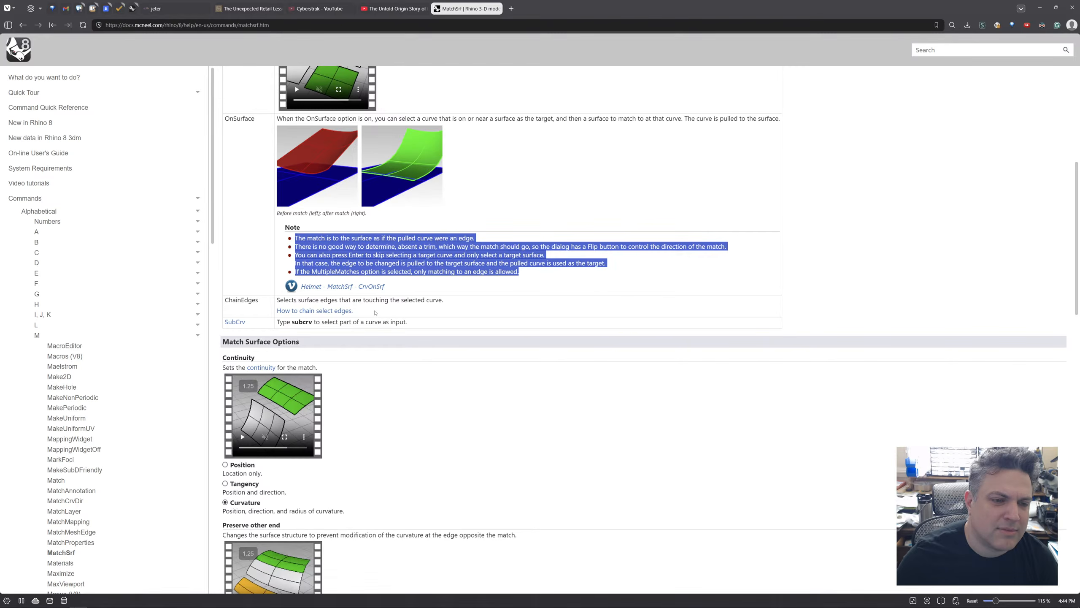
Read the Match Surface options, highlighting the Average surfaces description and its history note, and skim the rest of the topic.
{"action": "scroll", "coordinate": [375, 313], "scroll_direction": "down", "scroll_amount": 5}
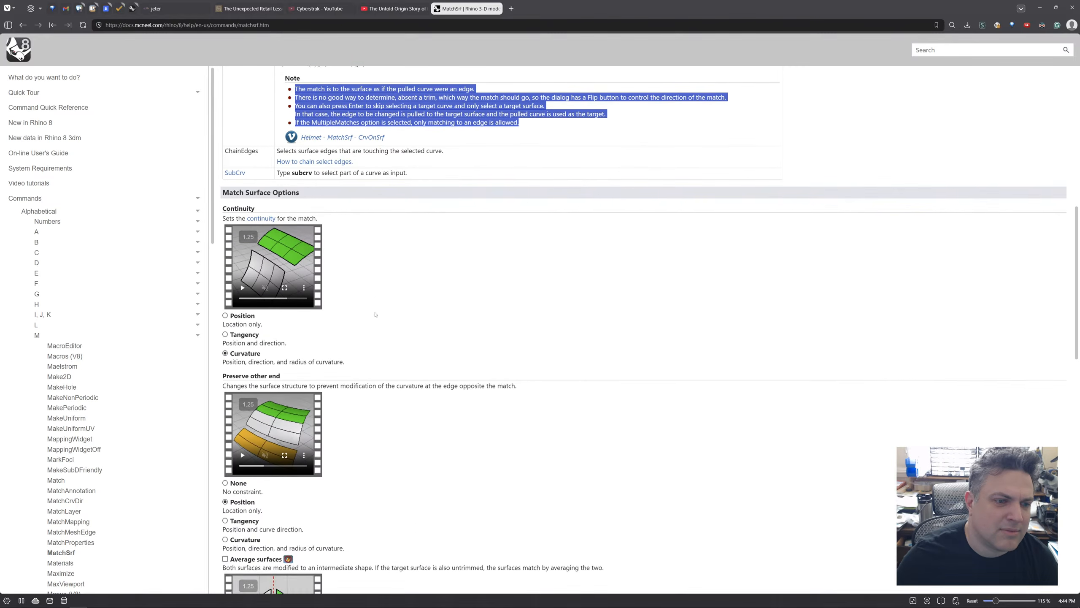
{"action": "scroll", "coordinate": [375, 314], "scroll_direction": "down", "scroll_amount": 9}
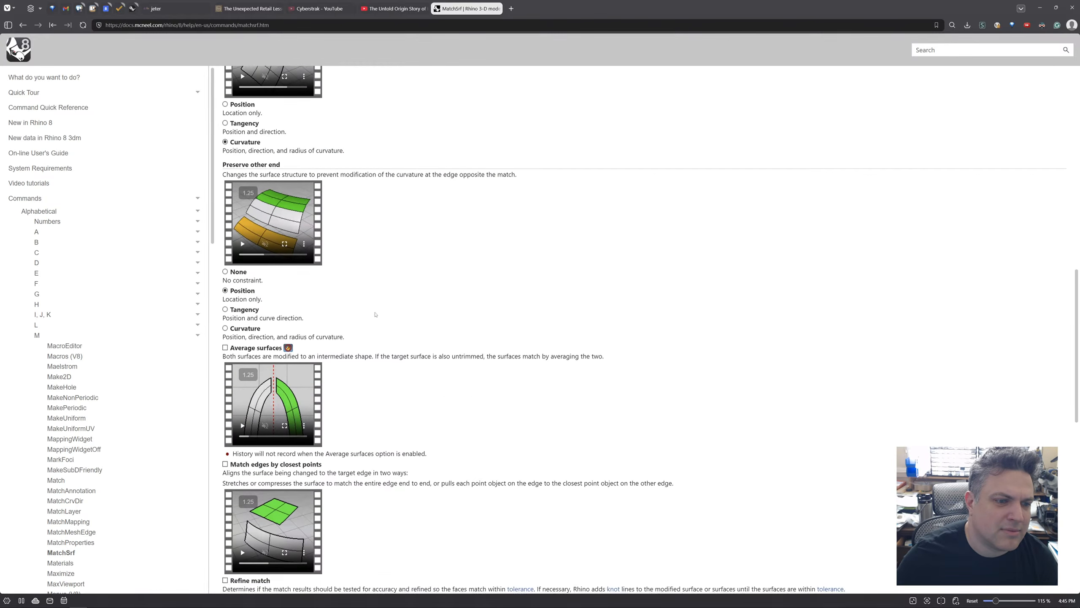
{"action": "left_click_drag", "start_coordinate": [286, 189], "coordinate": [537, 191]}
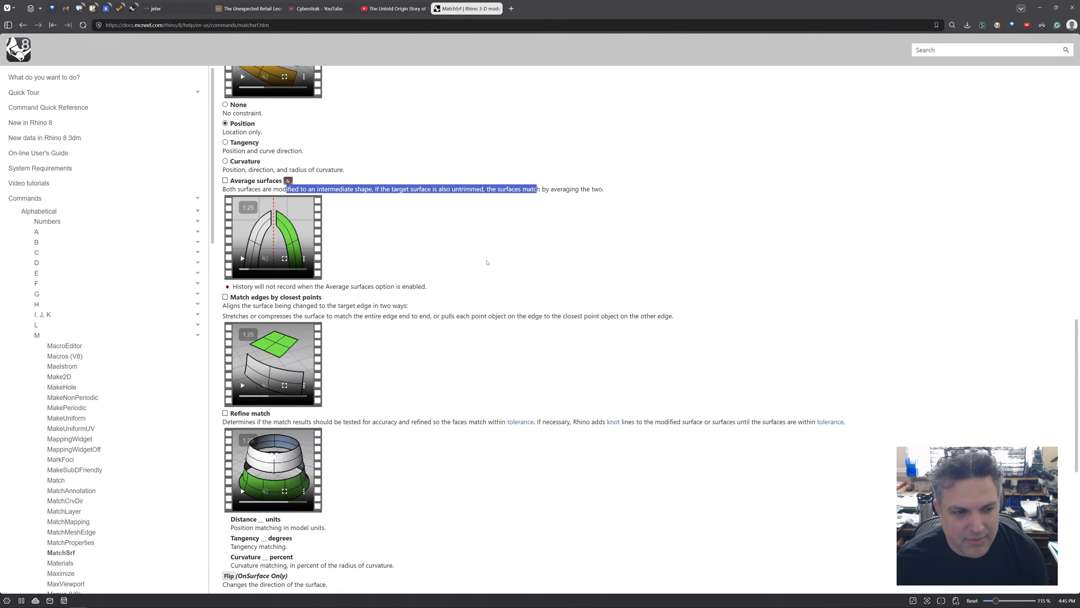
{"action": "left_click_drag", "start_coordinate": [289, 287], "coordinate": [241, 284]}
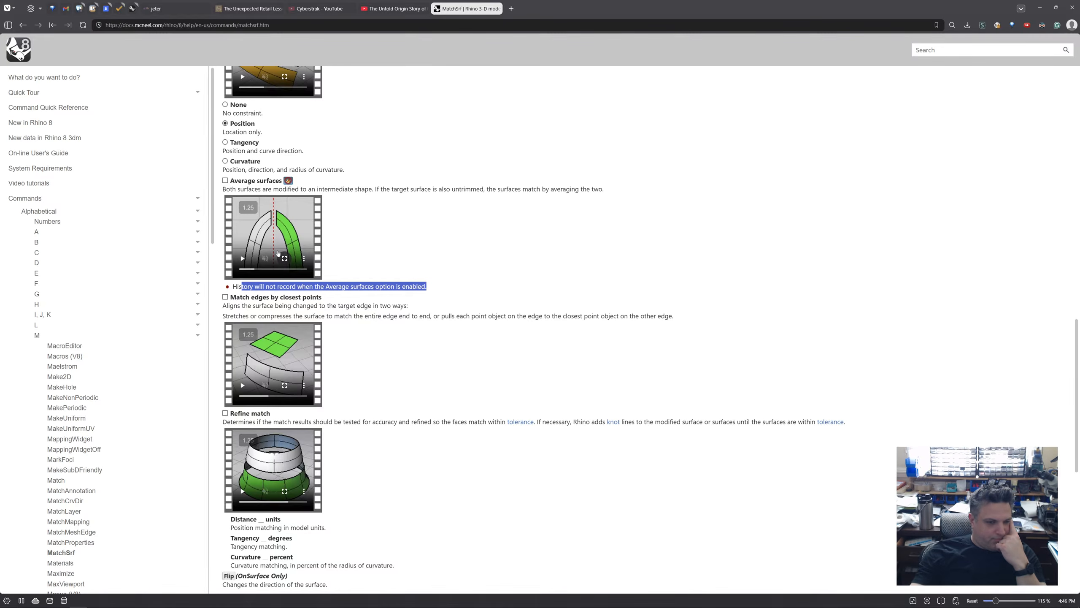
{"action": "scroll", "coordinate": [353, 292], "scroll_direction": "down", "scroll_amount": 7}
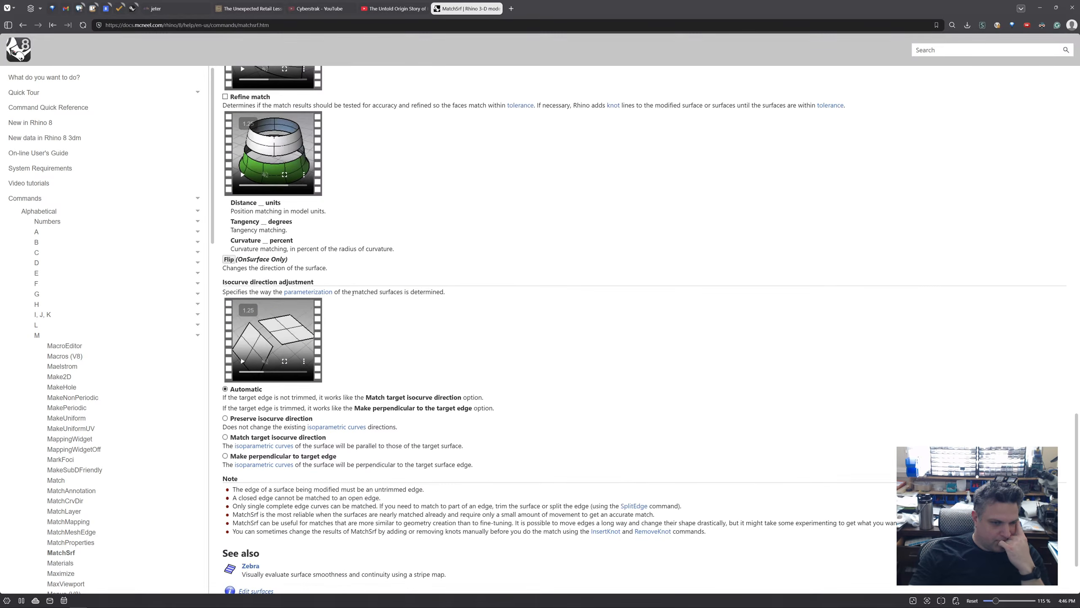
{"action": "scroll", "coordinate": [353, 293], "scroll_direction": "down", "scroll_amount": 2}
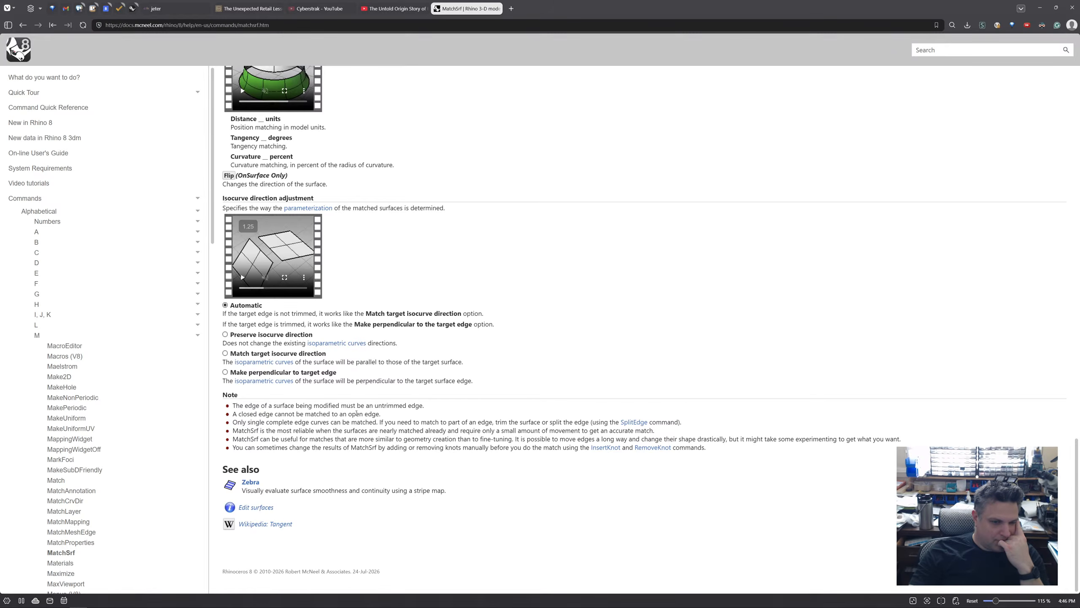
{"action": "scroll", "coordinate": [357, 412], "scroll_direction": "up", "scroll_amount": 12}
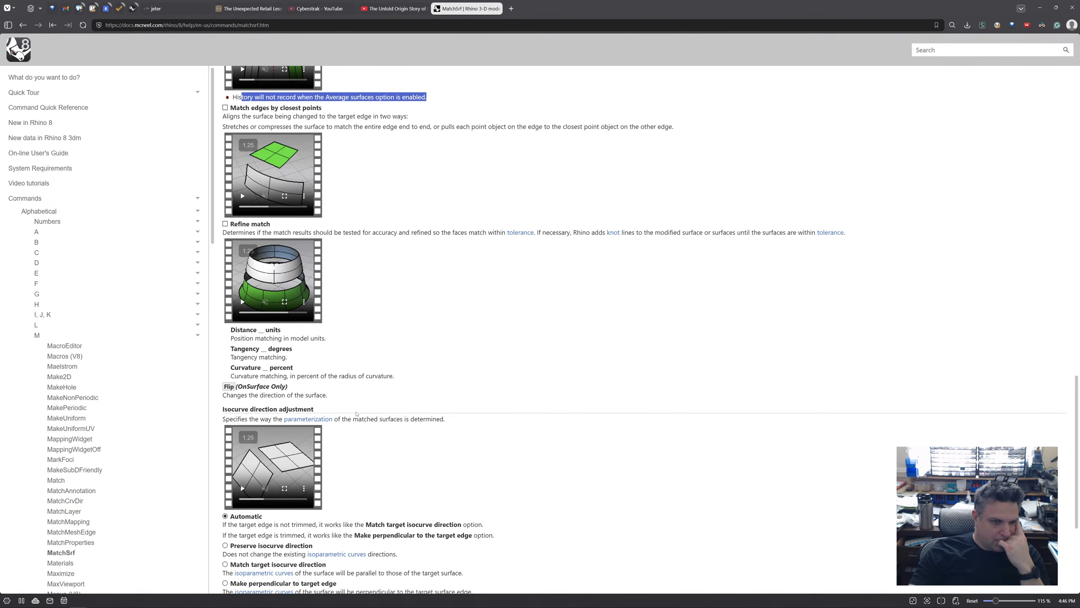
{"action": "scroll", "coordinate": [356, 411], "scroll_direction": "up", "scroll_amount": 10}
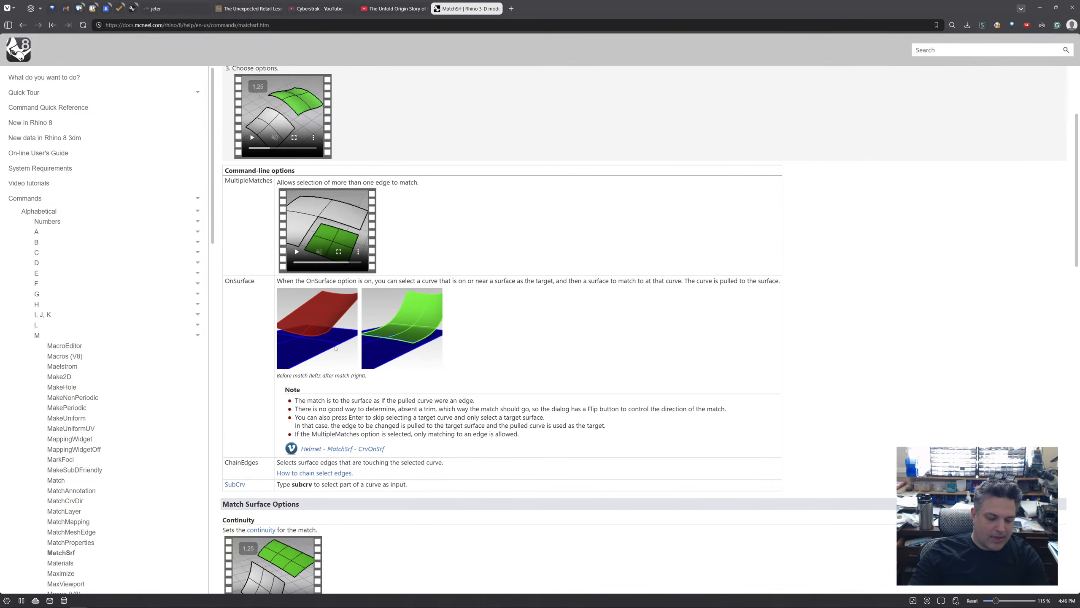
Switch back to Rhino, cancel the Button Editor, and start a text dot with the lines "JoinCopy" and "MatchSrf -Avg".
{"action": "key", "text": "alt+Tab"}
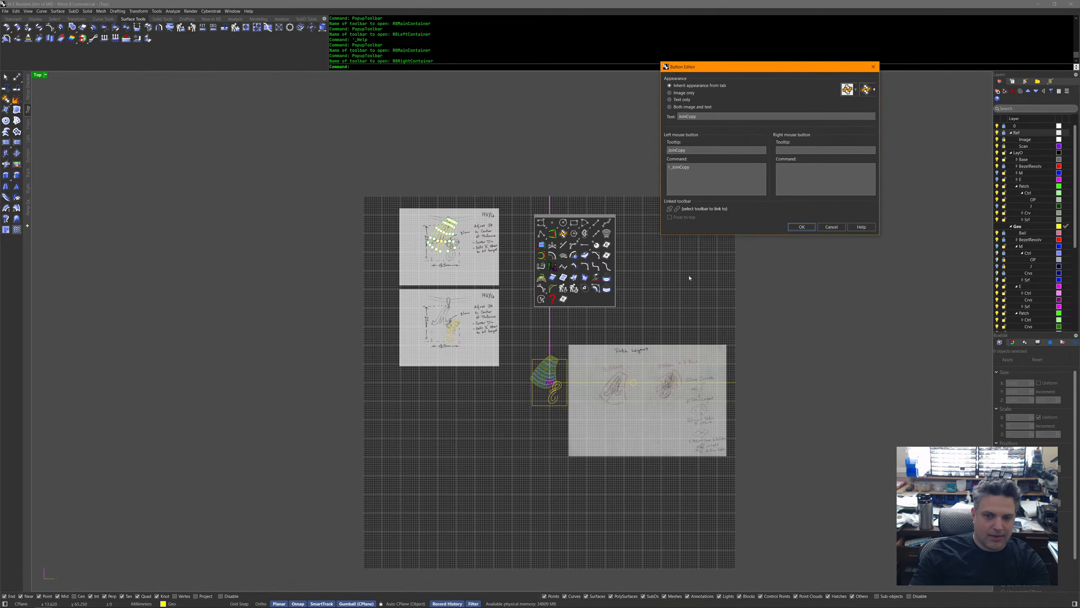
{"action": "left_click", "coordinate": [832, 227]}
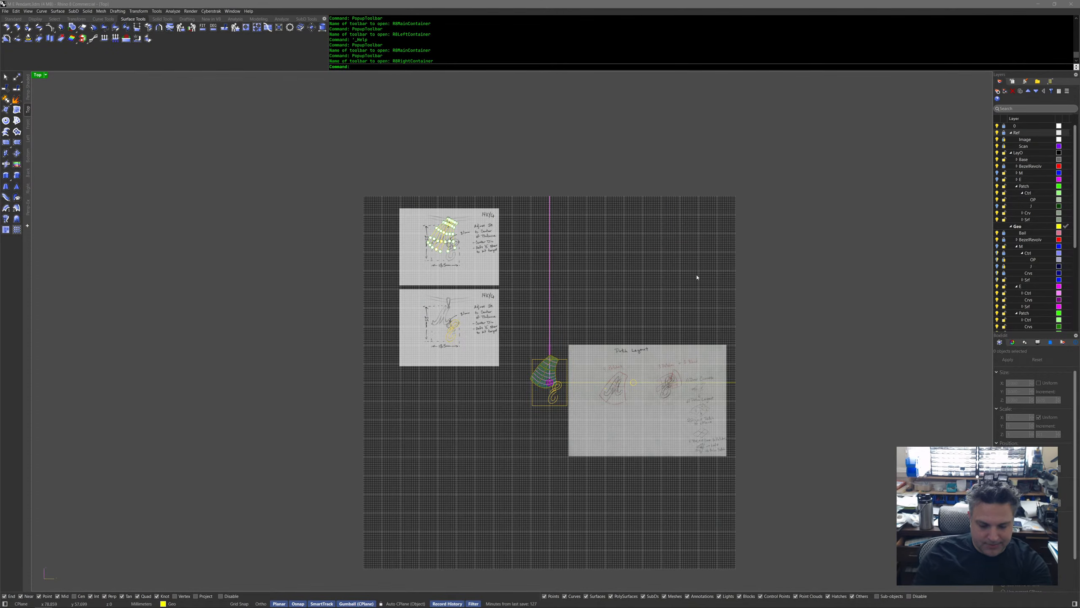
{"action": "key", "text": "Return"}
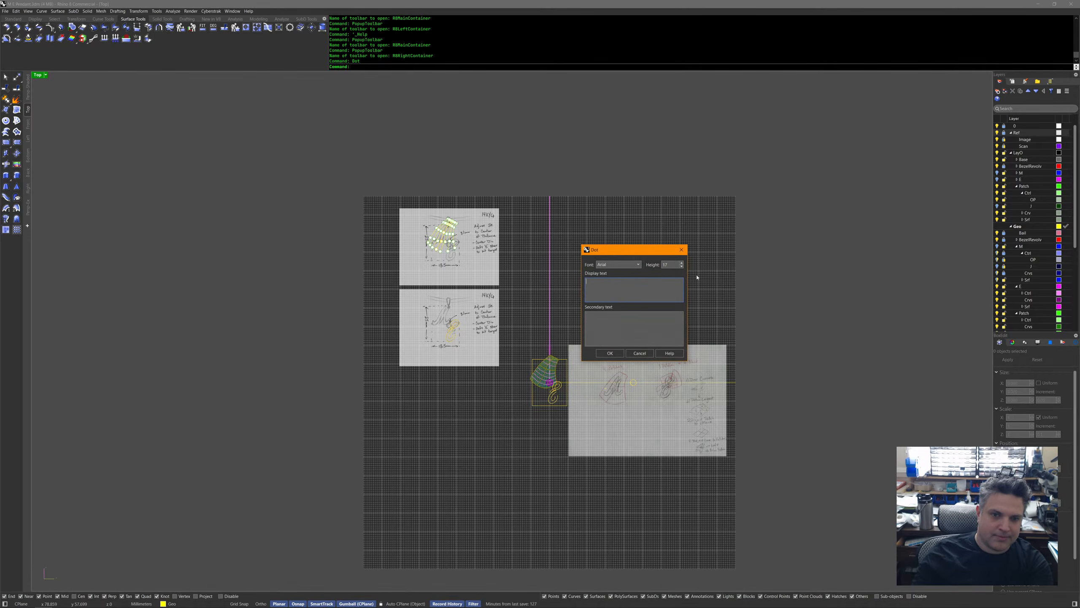
{"action": "type", "text": "M"}
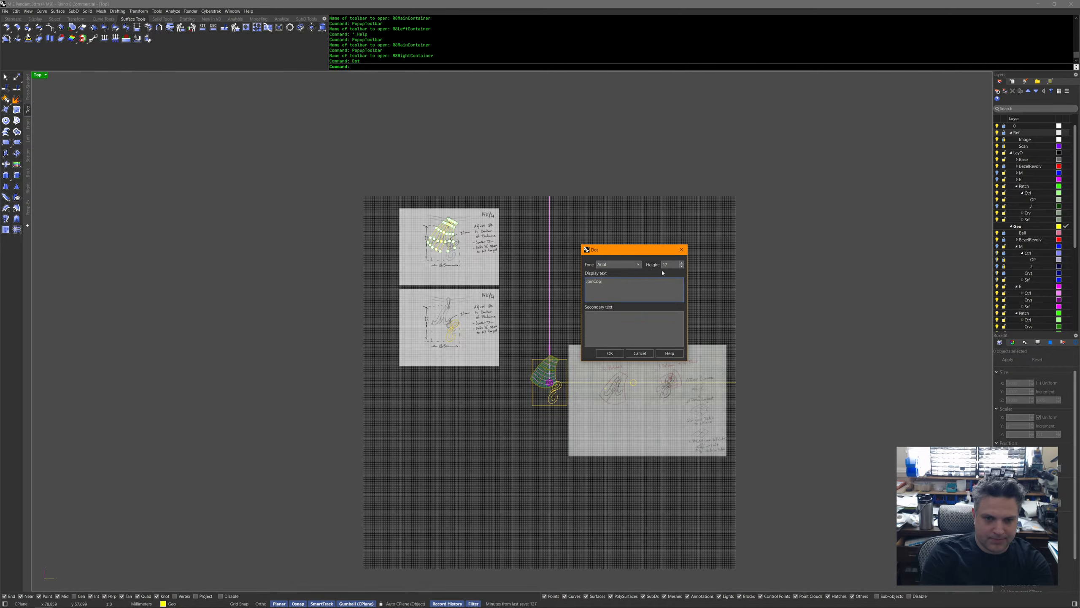
{"action": "type", "text": "chSrf -Avg"}
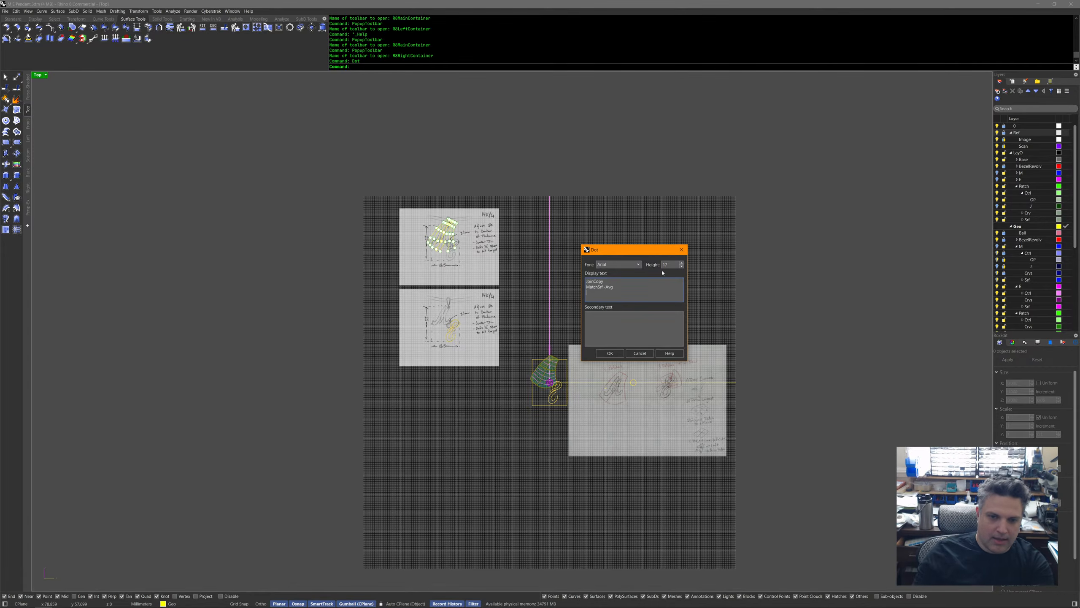
Switch to the help browser, go back to the History topic and check the history-enabled commands for further dot entries.
{"action": "key", "text": "alt+Tab"}
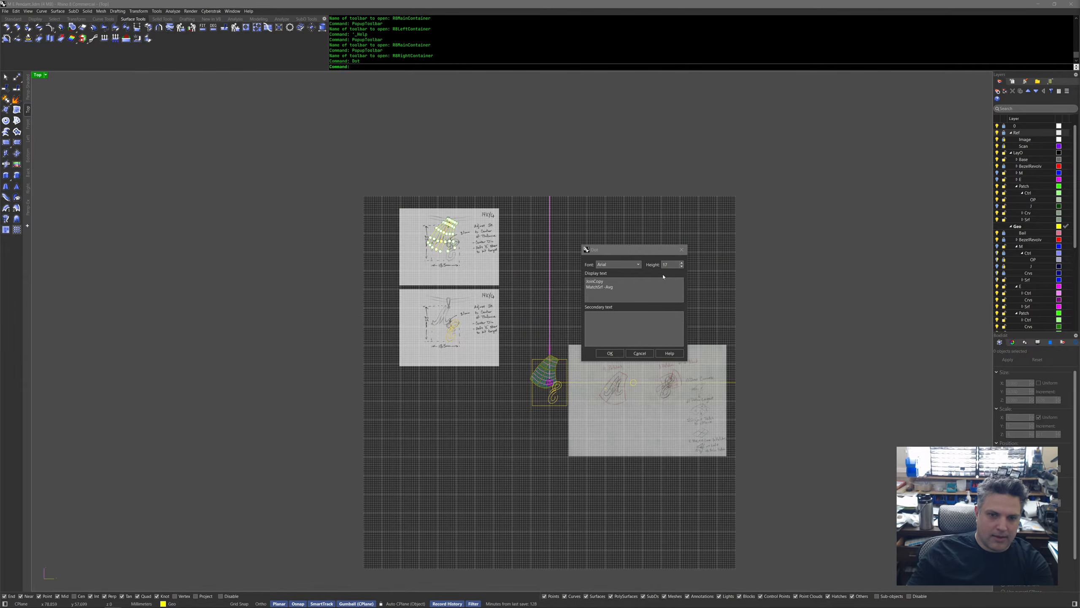
{"action": "key", "text": "alt+Tab"}
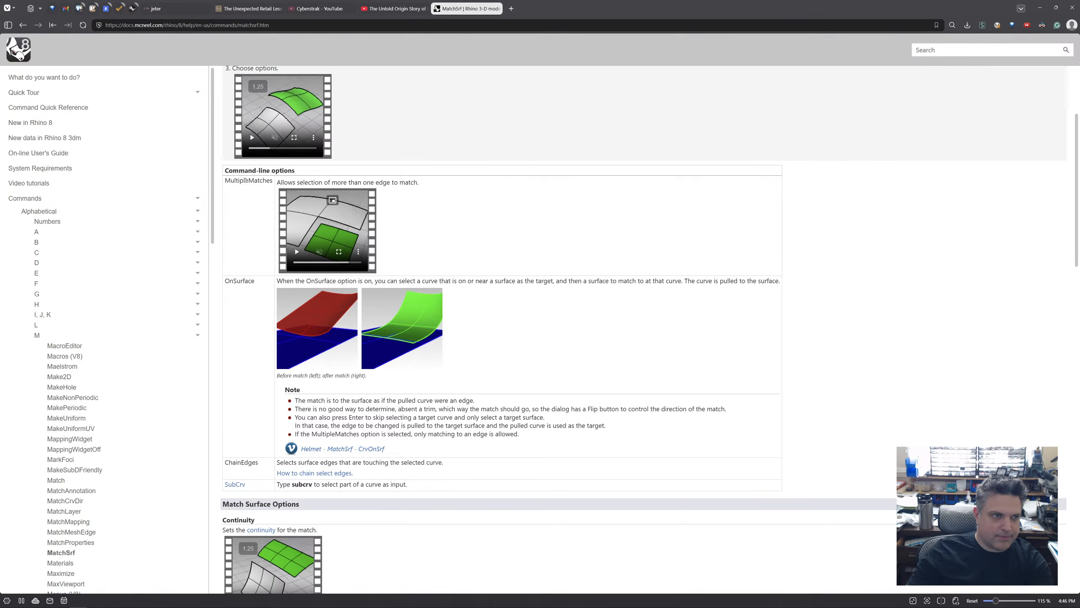
{"action": "left_click", "coordinate": [23, 25]}
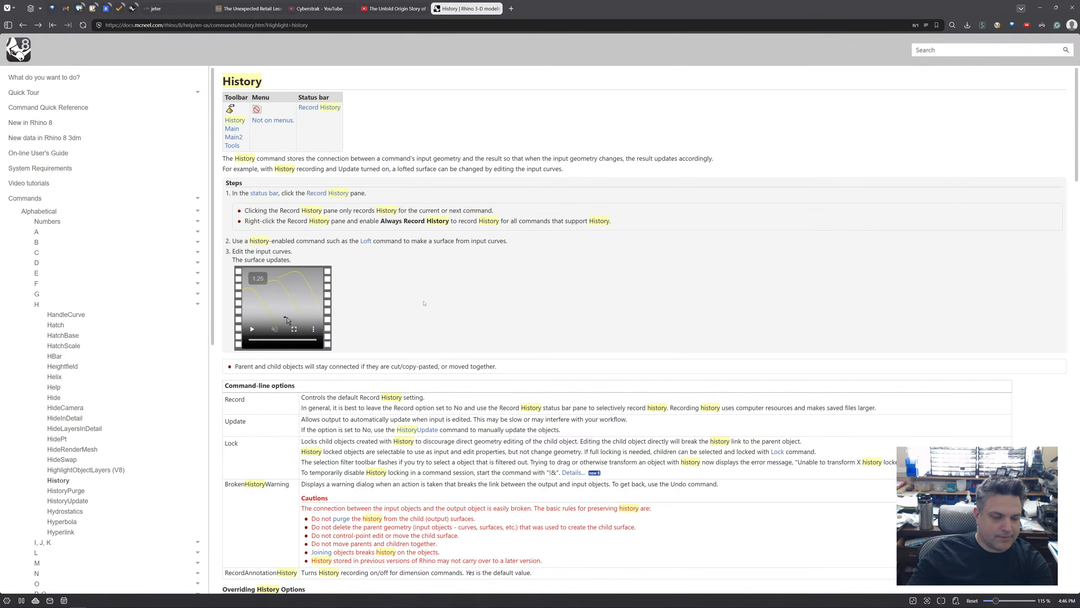
{"action": "scroll", "coordinate": [375, 271], "scroll_direction": "down", "scroll_amount": 15}
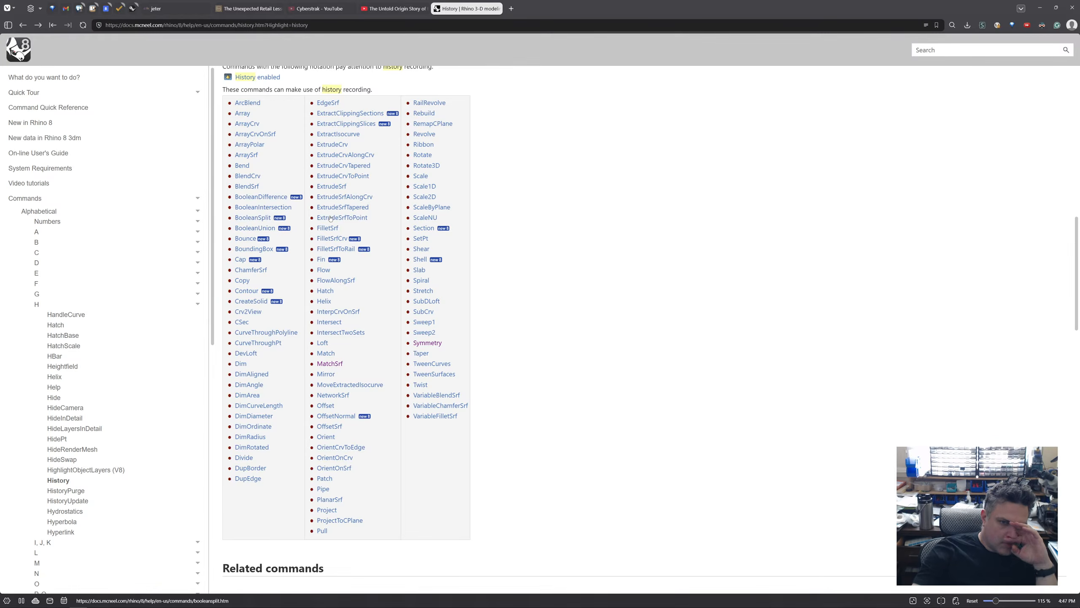
Read the Copy option's history note in the Shear help topic, and return to the History topic's list of history-enabled commands.
{"action": "left_click", "coordinate": [429, 254]}
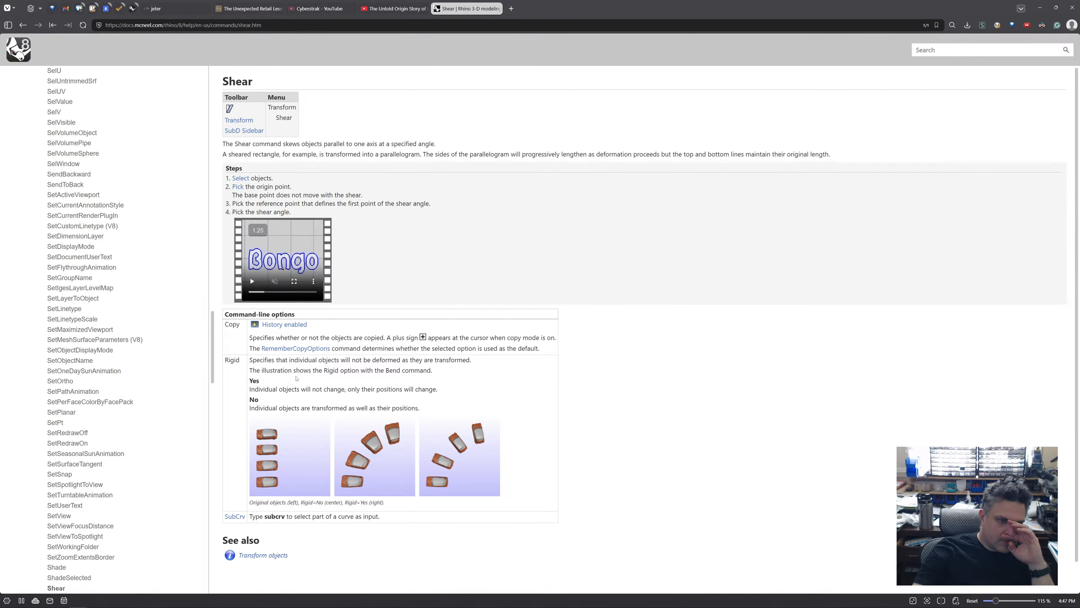
{"action": "left_click_drag", "start_coordinate": [263, 338], "coordinate": [393, 340]}
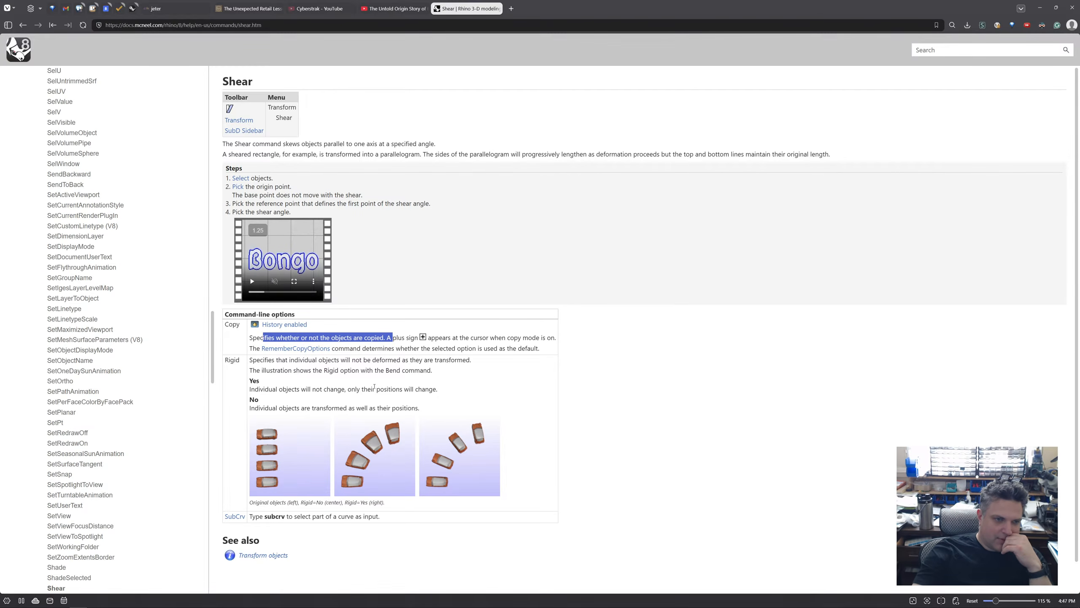
{"action": "left_click", "coordinate": [284, 324]}
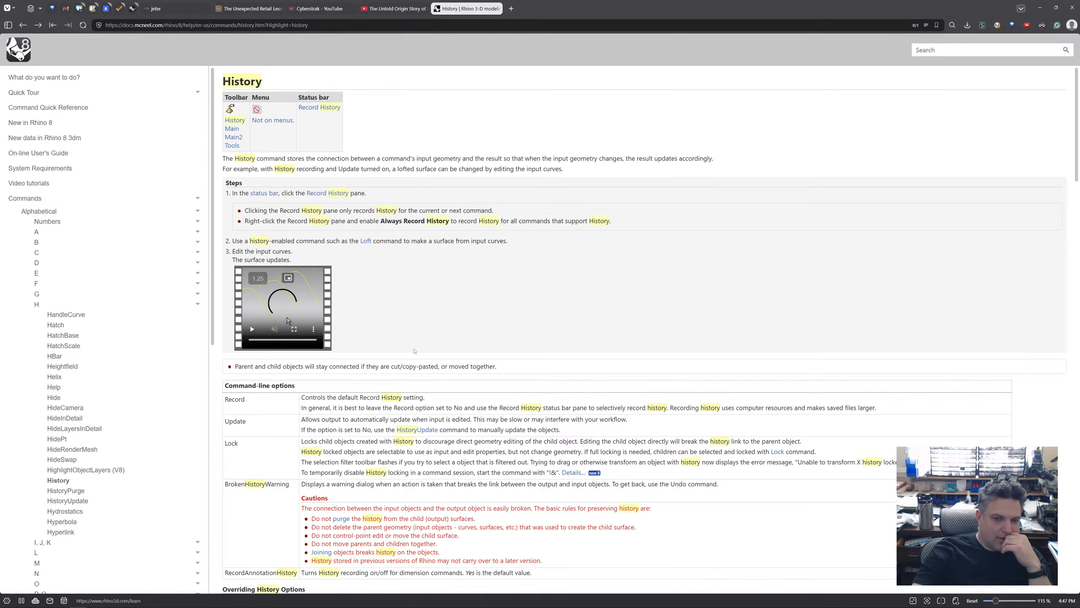
{"action": "scroll", "coordinate": [385, 344], "scroll_direction": "down", "scroll_amount": 10}
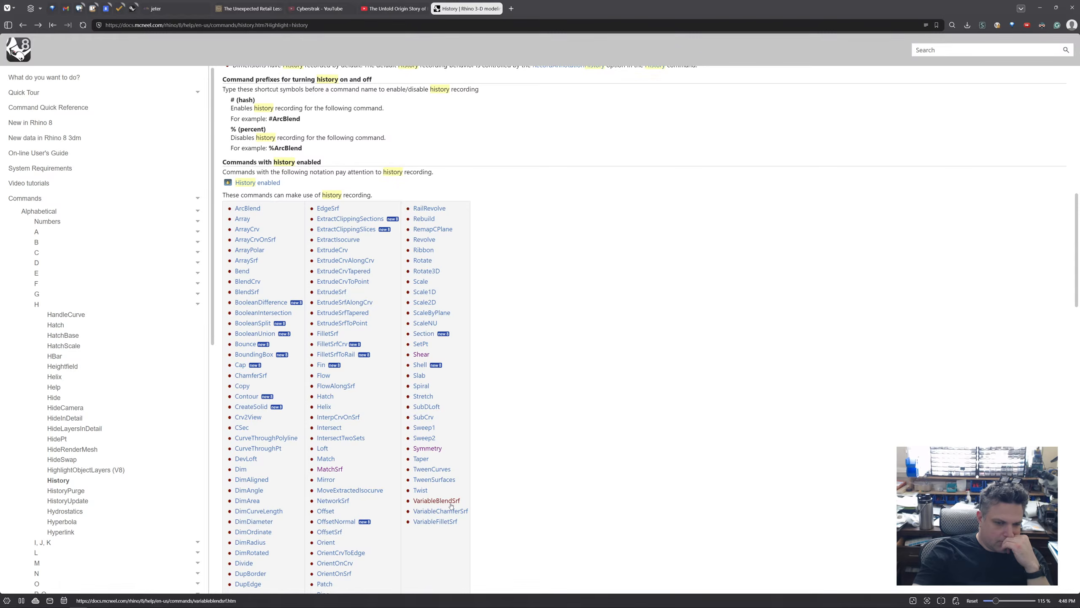
{"action": "scroll", "coordinate": [530, 535], "scroll_direction": "down", "scroll_amount": 5}
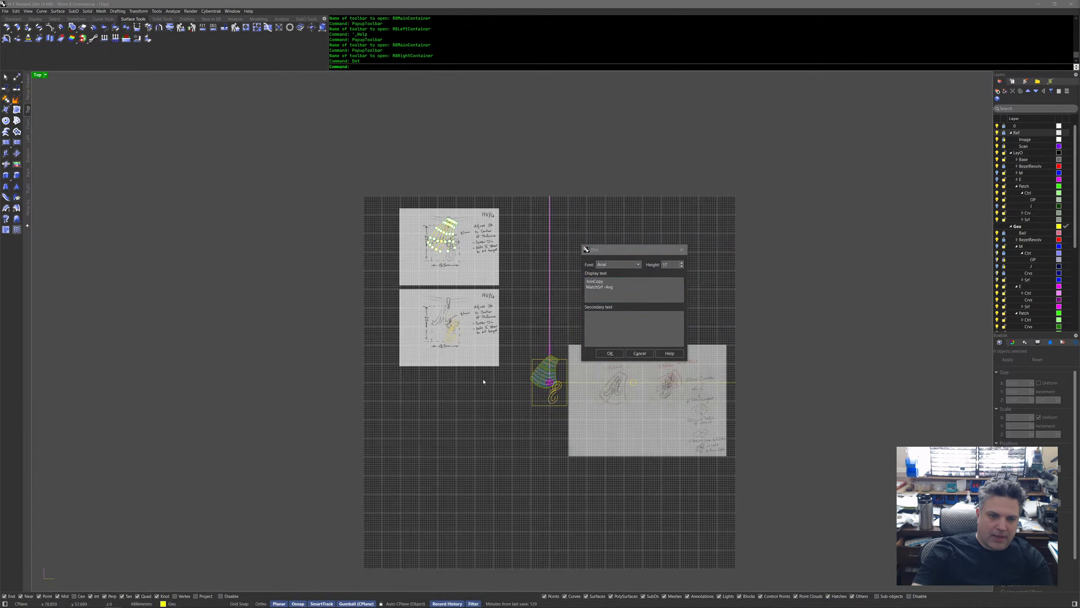
Switch back to Rhino, accept the text dot and place it in the empty area above and right of the patch layout sheet.
{"action": "left_click", "coordinate": [483, 381]}
{"action": "left_click", "coordinate": [613, 354]}
{"action": "left_click", "coordinate": [839, 215]}
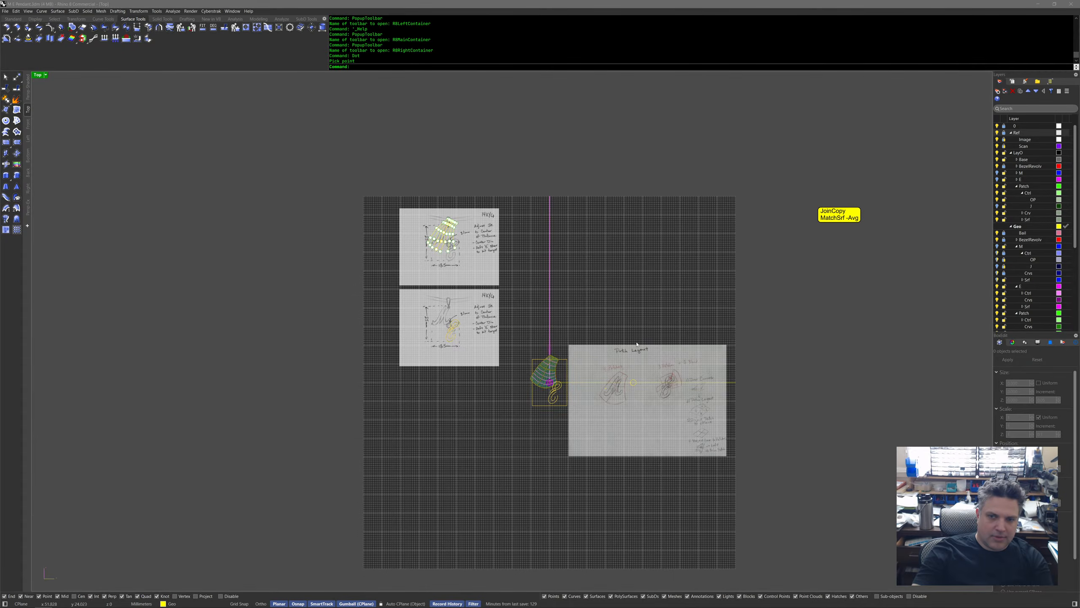
Hide the Ref layer with the sketch images, leaving the patch curves over the upper pendant sketch to work on.
{"action": "scroll", "coordinate": [575, 313], "scroll_direction": "up", "scroll_amount": 10}
{"action": "mouse_move", "coordinate": [513, 398]}
{"action": "right_mouse_down"}
{"action": "mouse_move", "coordinate": [527, 351]}
{"action": "mouse_move", "coordinate": [593, 293]}
{"action": "right_mouse_up"}
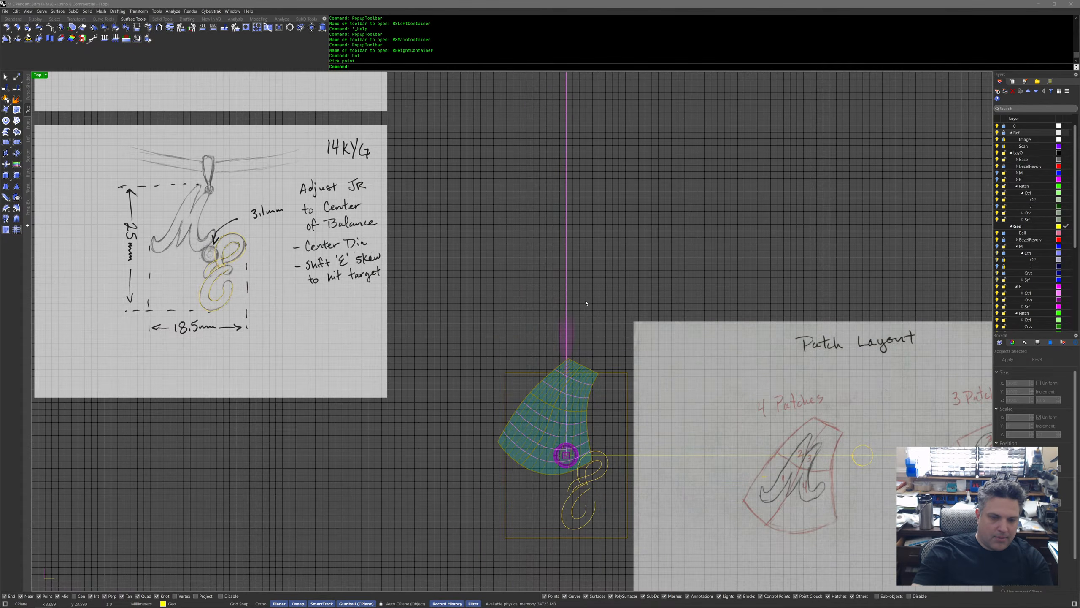
{"action": "right_click_drag", "start_coordinate": [424, 331], "coordinate": [430, 530]}
{"action": "scroll", "coordinate": [442, 480], "scroll_direction": "down", "scroll_amount": 7}
{"action": "scroll", "coordinate": [448, 454], "scroll_direction": "up", "scroll_amount": 5}
{"action": "scroll", "coordinate": [448, 453], "scroll_direction": "up", "scroll_amount": 1}
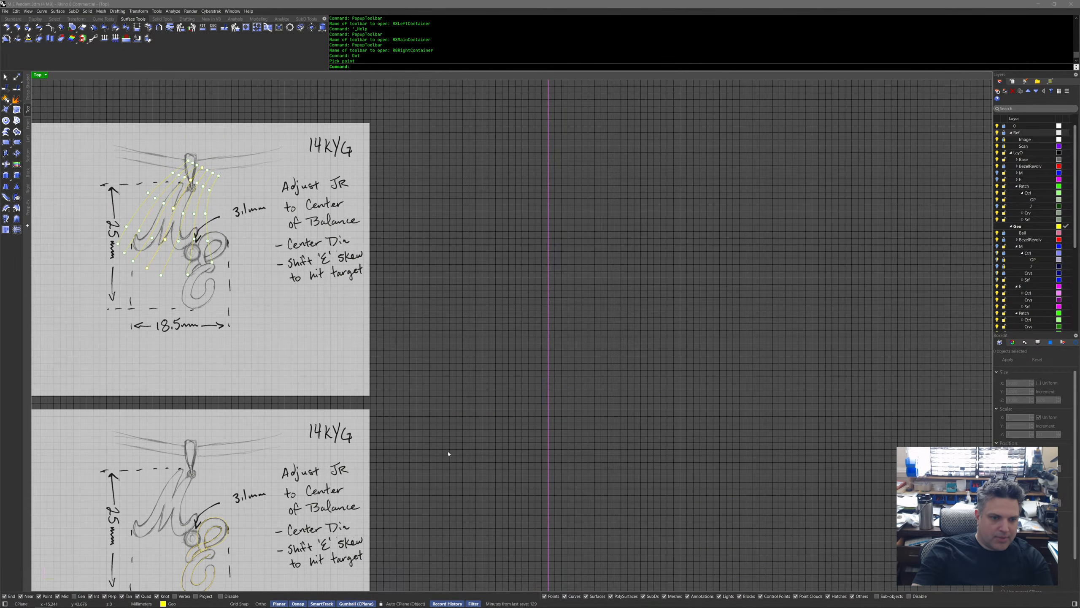
{"action": "left_click", "coordinate": [997, 133]}
{"action": "right_click_drag", "start_coordinate": [371, 270], "coordinate": [467, 299]}
{"action": "scroll", "coordinate": [244, 259], "scroll_direction": "up", "scroll_amount": 7}
{"action": "right_click_drag", "start_coordinate": [245, 258], "coordinate": [317, 324]}
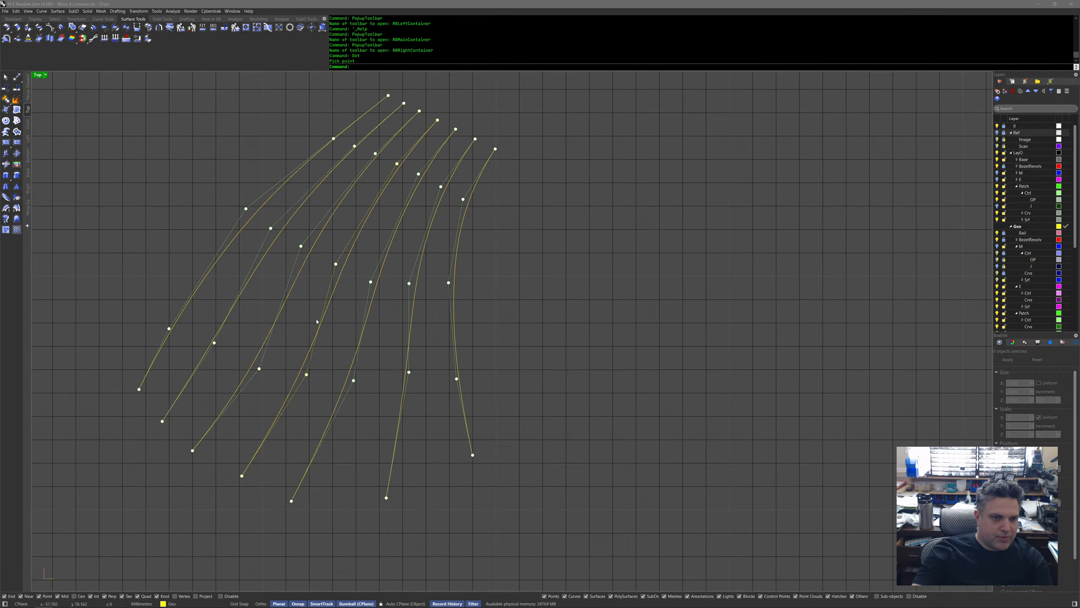
Loft through the seven patch curves, picked in order from the outer long curve to the opposite side, using the Loose style.
{"action": "middle_click", "coordinate": [343, 342]}
{"action": "left_click", "coordinate": [334, 333]}
{"action": "left_click", "coordinate": [300, 290]}
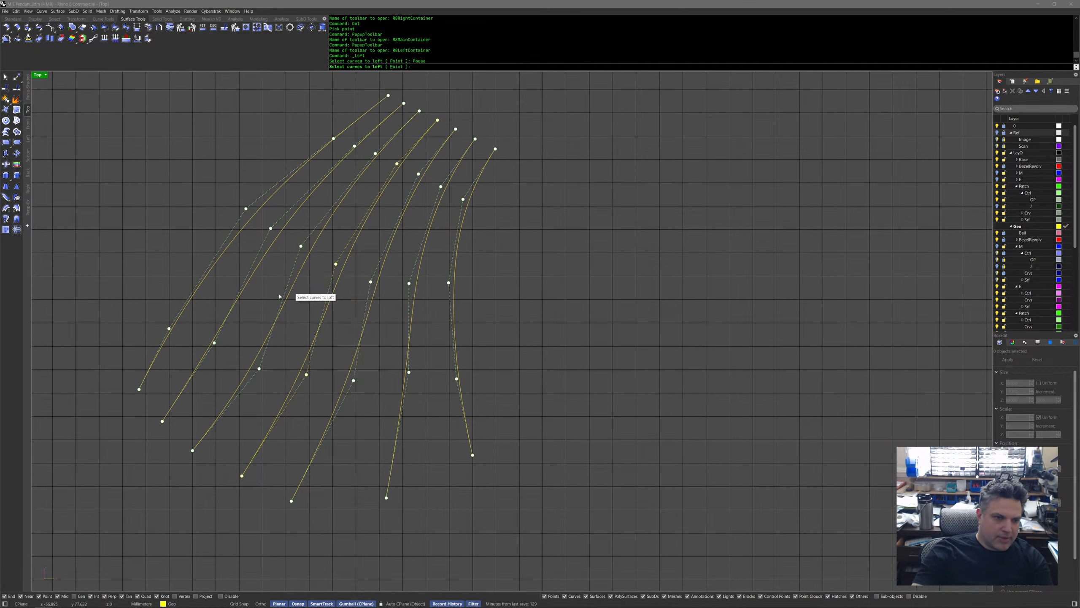
{"action": "left_click", "coordinate": [151, 365]}
{"action": "left_click", "coordinate": [185, 389]}
{"action": "left_click", "coordinate": [219, 424]}
{"action": "left_click", "coordinate": [263, 446]}
{"action": "left_click", "coordinate": [317, 452]}
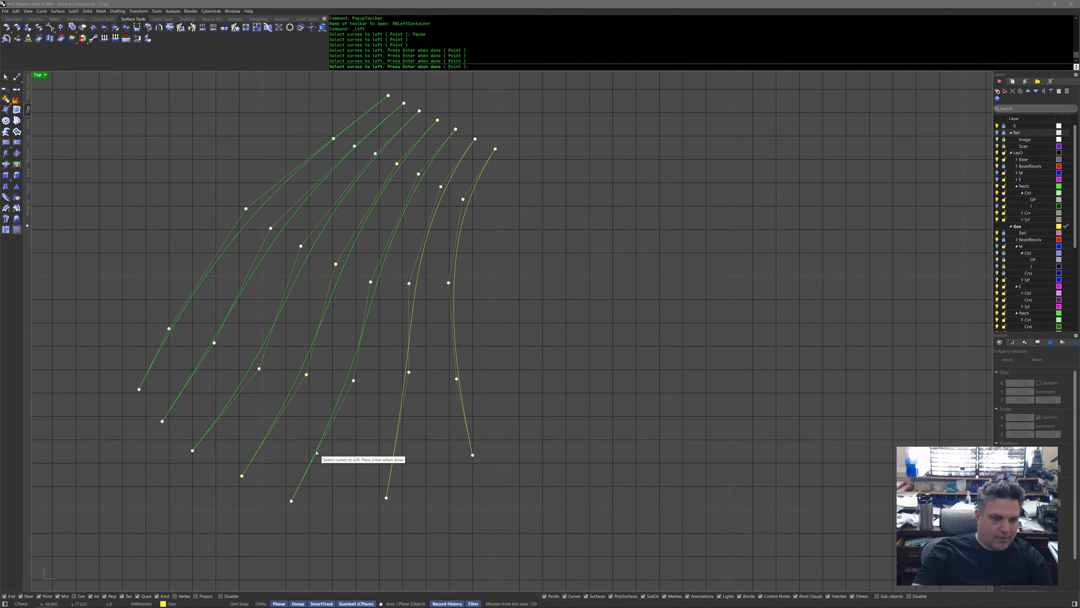
{"action": "left_click", "coordinate": [392, 459]}
{"action": "left_click", "coordinate": [393, 458]}
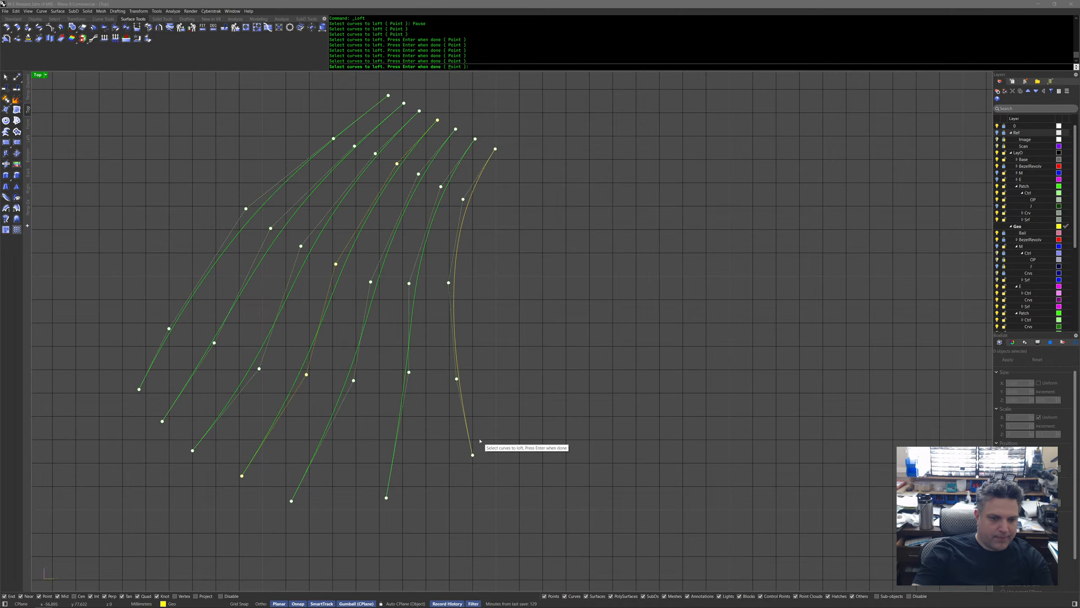
{"action": "left_click", "coordinate": [468, 440]}
{"action": "key", "text": "Return"}
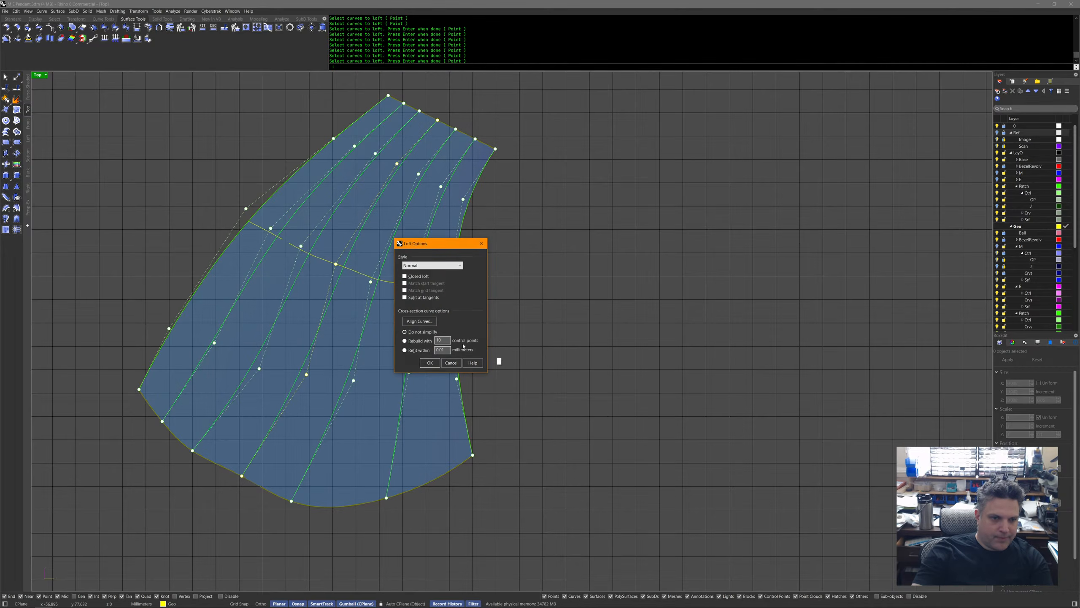
{"action": "left_click", "coordinate": [432, 265]}
{"action": "left_click", "coordinate": [421, 278]}
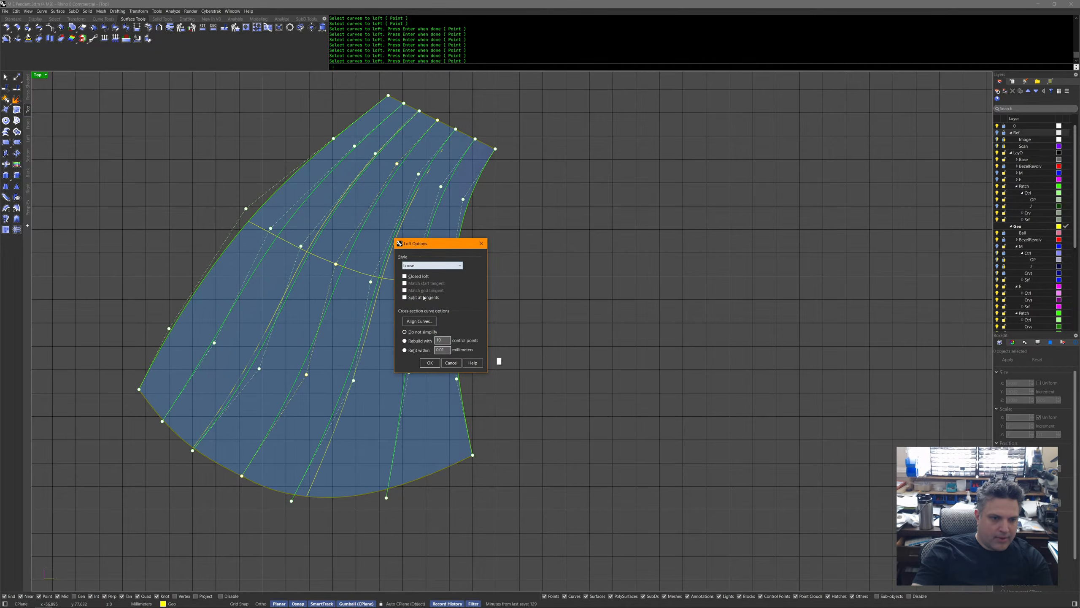
{"action": "left_click", "coordinate": [429, 362]}
Duplicate the lofted surface in place, rotate the copy 1 degree and back, and move it along X to the vertical axis line.
{"action": "key", "text": "ctrl+c"}
{"action": "key", "text": "ctrl+v"}
{"action": "middle_click", "coordinate": [521, 326]}
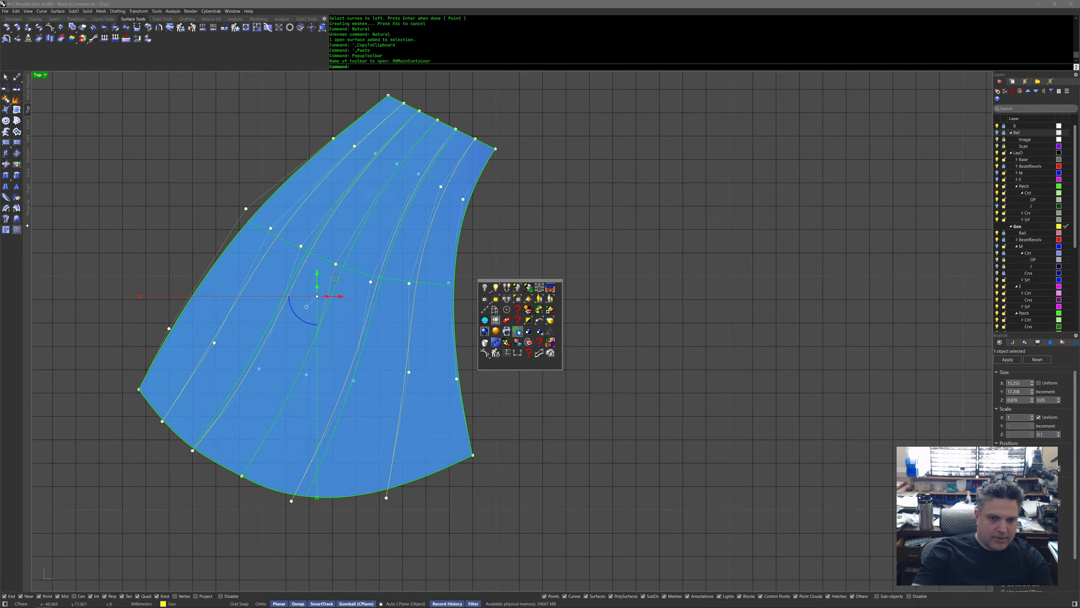
{"action": "left_click", "coordinate": [496, 342]}
{"action": "scroll", "coordinate": [496, 343], "scroll_direction": "down", "scroll_amount": 12}
{"action": "right_click_drag", "start_coordinate": [557, 362], "coordinate": [383, 364]}
{"action": "left_click_drag", "start_coordinate": [295, 331], "coordinate": [659, 331]}
Isolate the moved surface copy and turn on its control points.
{"action": "middle_click", "coordinate": [662, 332]}
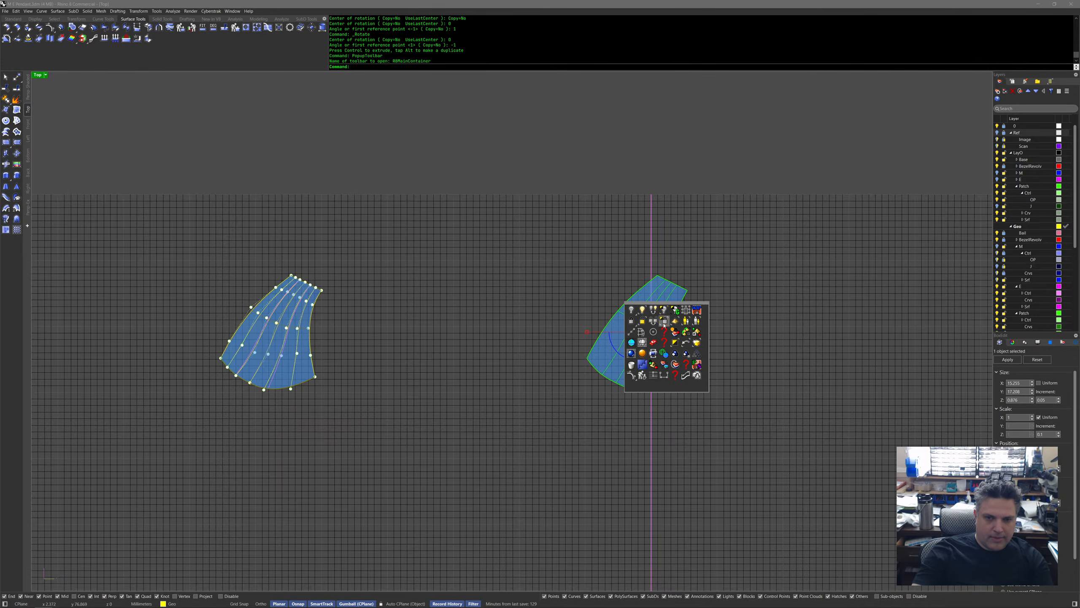
{"action": "left_click", "coordinate": [664, 320]}
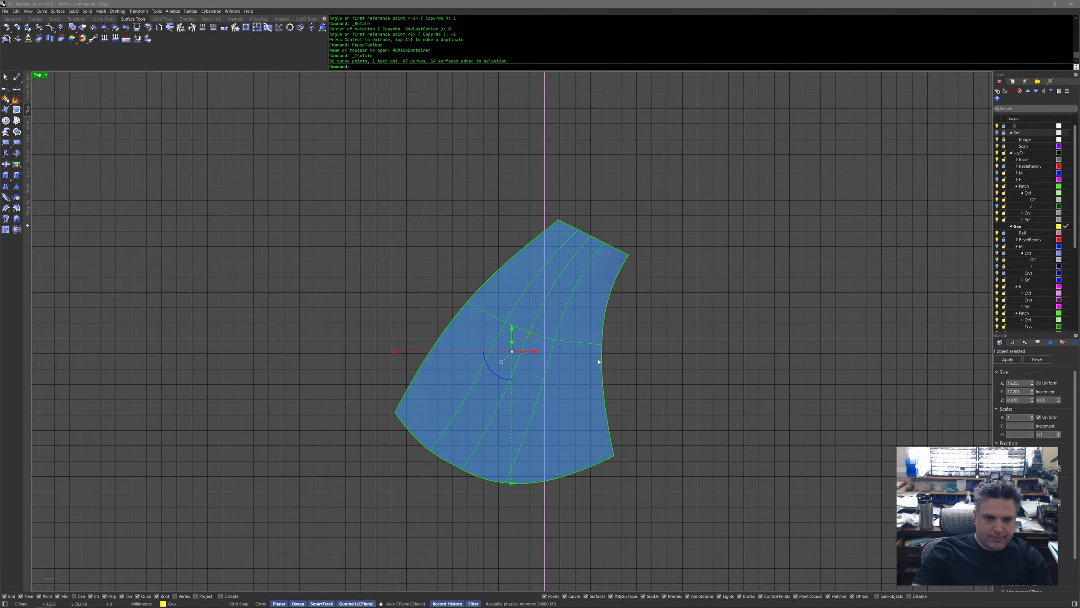
{"action": "middle_click", "coordinate": [594, 369]}
{"action": "left_click", "coordinate": [593, 367]}
{"action": "left_click", "coordinate": [685, 415]}
{"action": "left_click", "coordinate": [553, 404]}
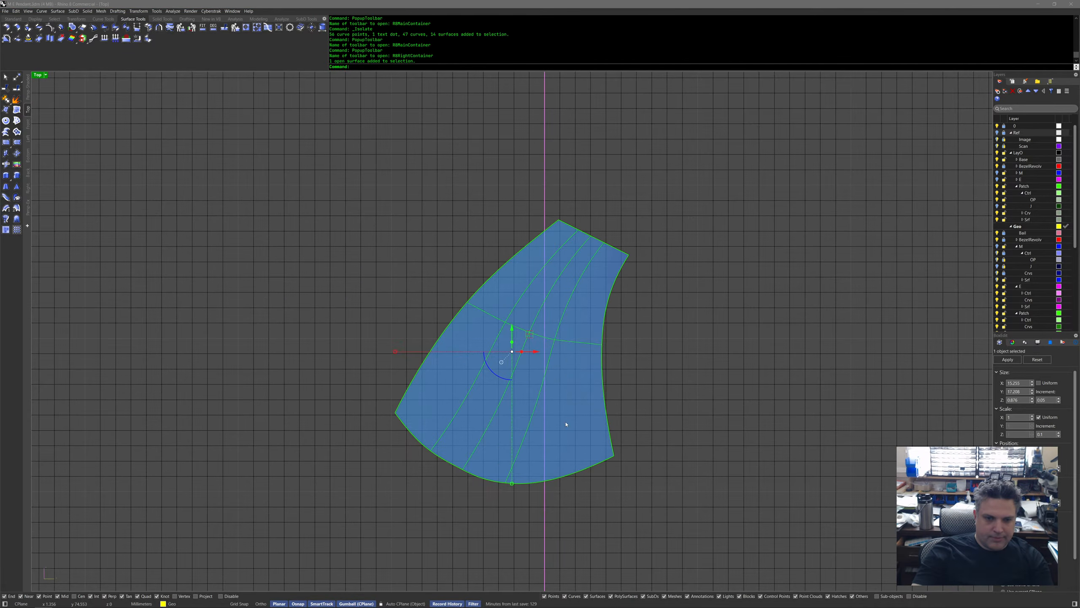
{"action": "middle_click", "coordinate": [547, 404]}
{"action": "left_click", "coordinate": [547, 408]}
Move an interior control point of the surface's middle row slightly upward in the Top view to smooth the row.
{"action": "scroll", "coordinate": [575, 328], "scroll_direction": "up", "scroll_amount": 5}
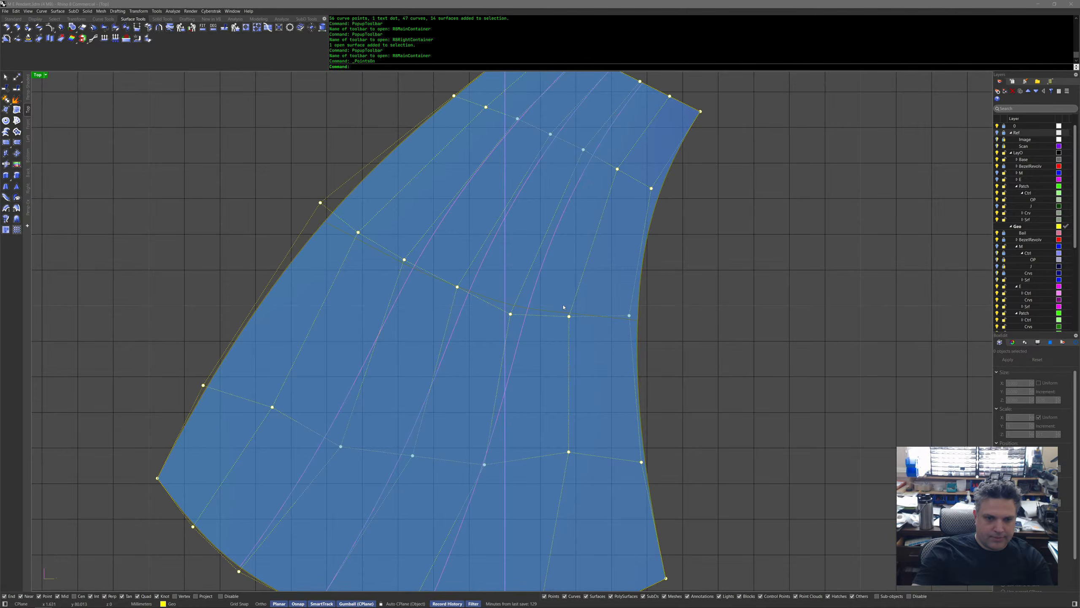
{"action": "left_click", "coordinate": [570, 316]}
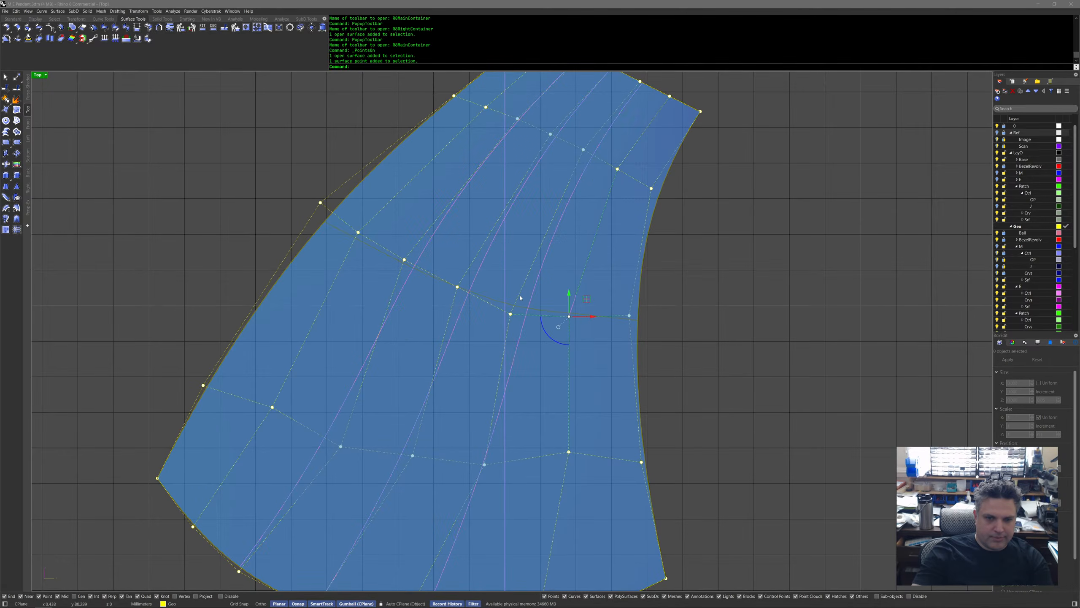
{"action": "left_click", "coordinate": [510, 314]}
{"action": "left_click_drag", "start_coordinate": [531, 298], "coordinate": [538, 289]}
{"action": "right_click_drag", "start_coordinate": [482, 223], "coordinate": [444, 315]}
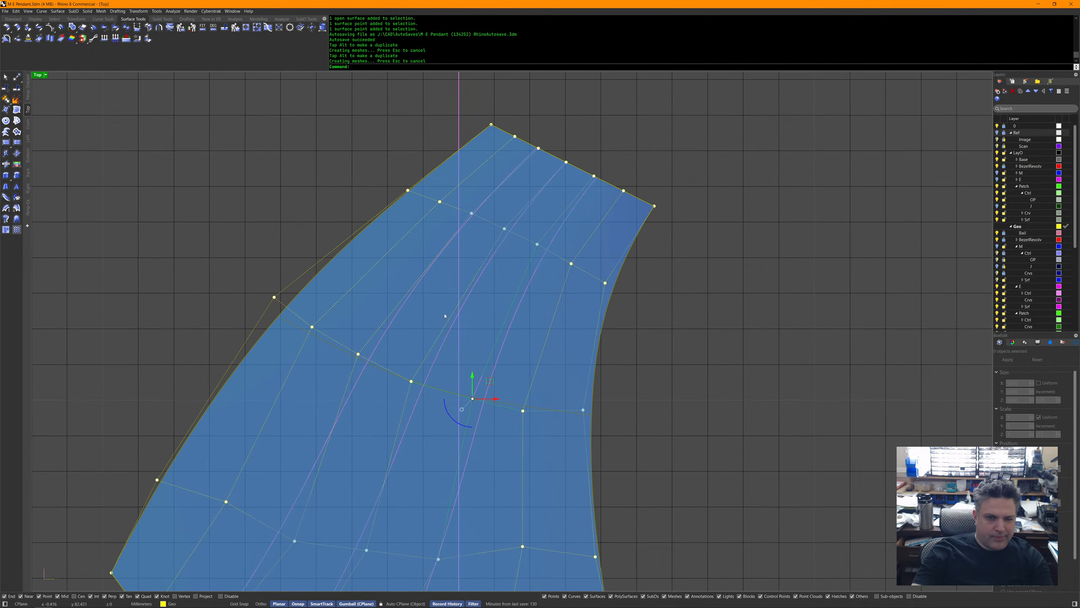
{"action": "right_click_drag", "start_coordinate": [387, 482], "coordinate": [433, 356]}
{"action": "scroll", "coordinate": [433, 356], "scroll_direction": "down", "scroll_amount": 4}
{"action": "right_click_drag", "start_coordinate": [433, 398], "coordinate": [428, 356]}
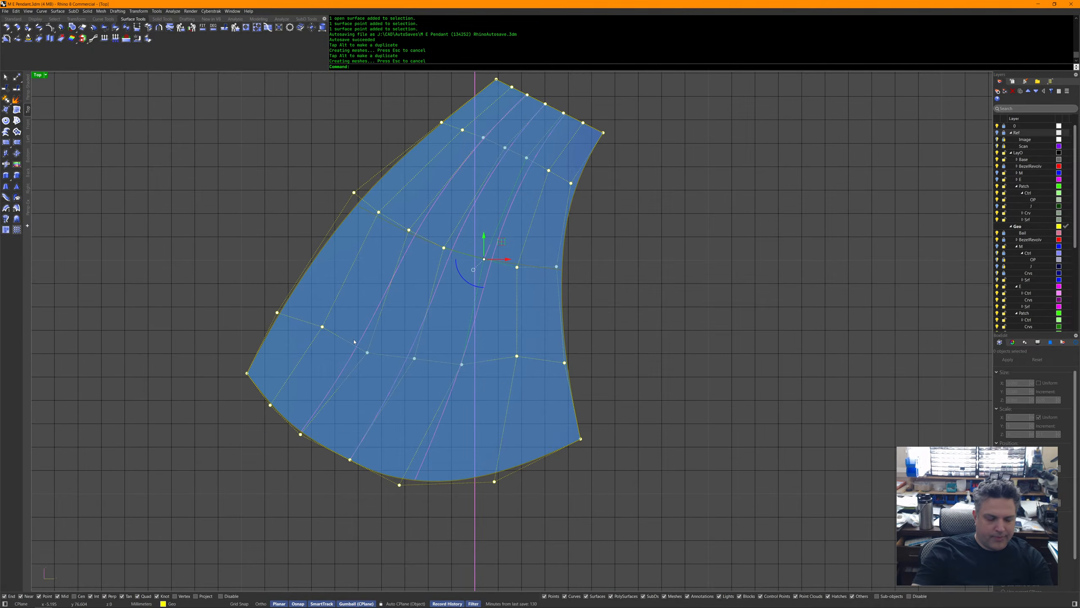
Align the three interior control points of the lower row in world Z only in the perspective view, and raise them slightly.
{"action": "left_click_drag", "start_coordinate": [354, 342], "coordinate": [494, 402]}
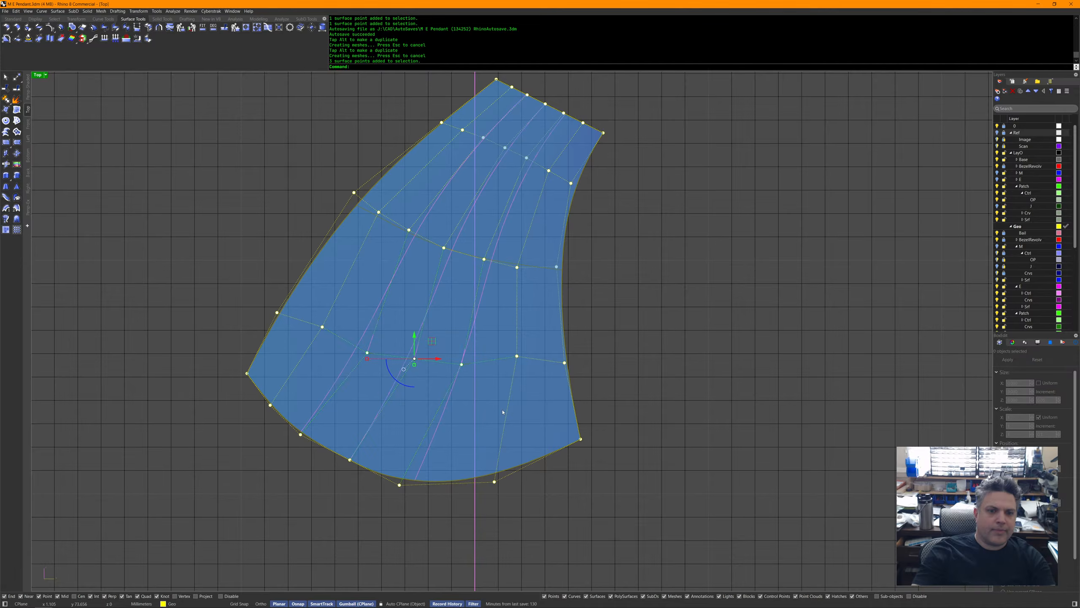
{"action": "key", "text": "ctrl+m"}
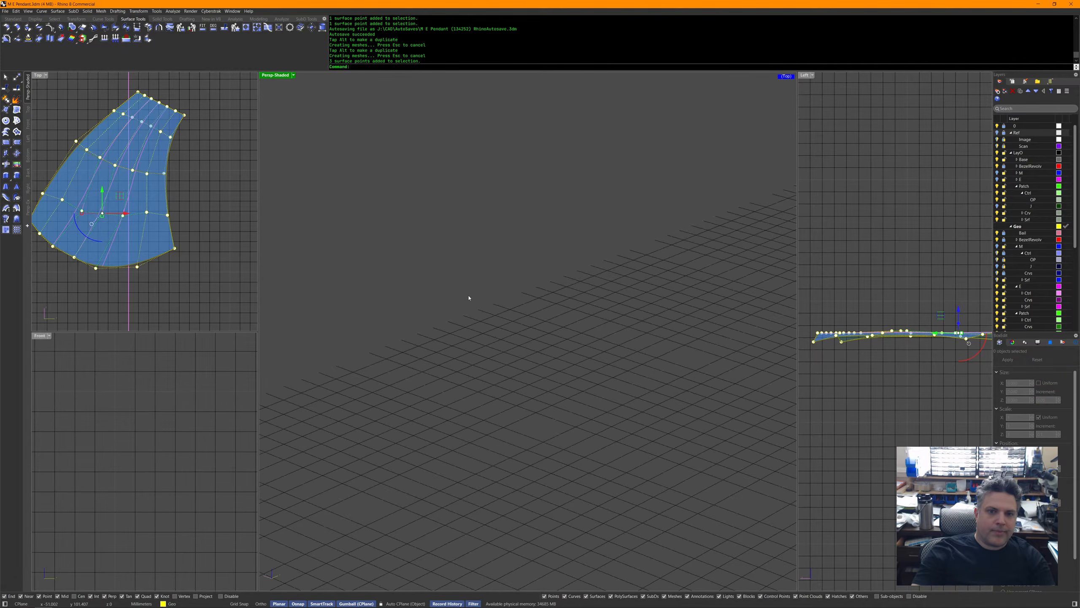
{"action": "scroll", "coordinate": [499, 295], "scroll_direction": "down", "scroll_amount": 5}
{"action": "mouse_move", "coordinate": [499, 294]}
{"action": "right_mouse_down"}
{"action": "mouse_move", "coordinate": [509, 306]}
{"action": "mouse_move", "coordinate": [653, 341]}
{"action": "mouse_move", "coordinate": [632, 352]}
{"action": "mouse_move", "coordinate": [548, 335]}
{"action": "right_mouse_up"}
{"action": "scroll", "coordinate": [510, 303], "scroll_direction": "up", "scroll_amount": 8}
{"action": "middle_click", "coordinate": [547, 333]}
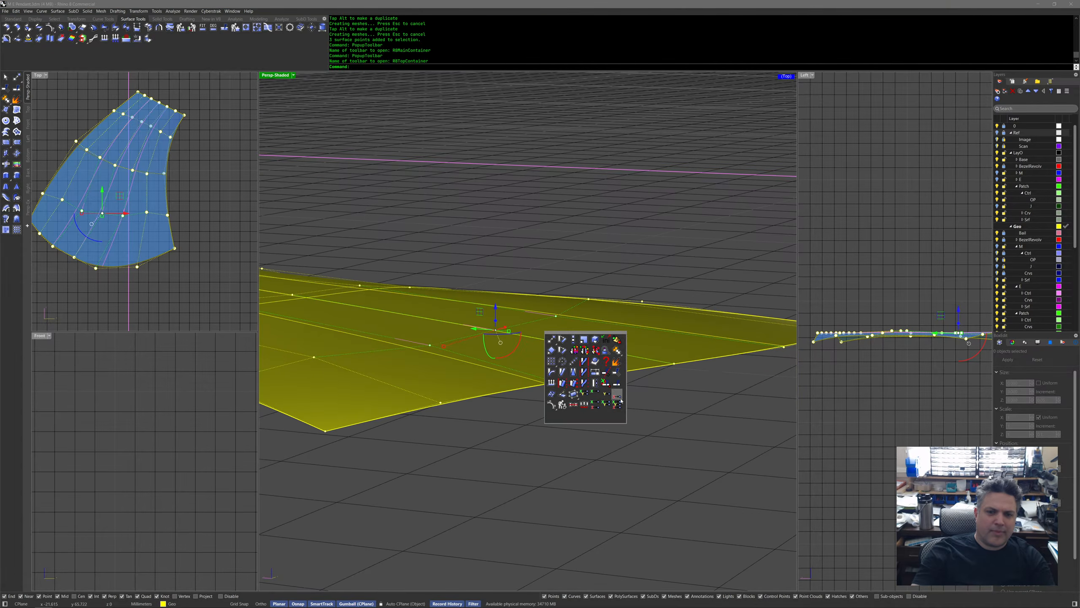
{"action": "left_click", "coordinate": [616, 396]}
{"action": "left_click", "coordinate": [445, 351]}
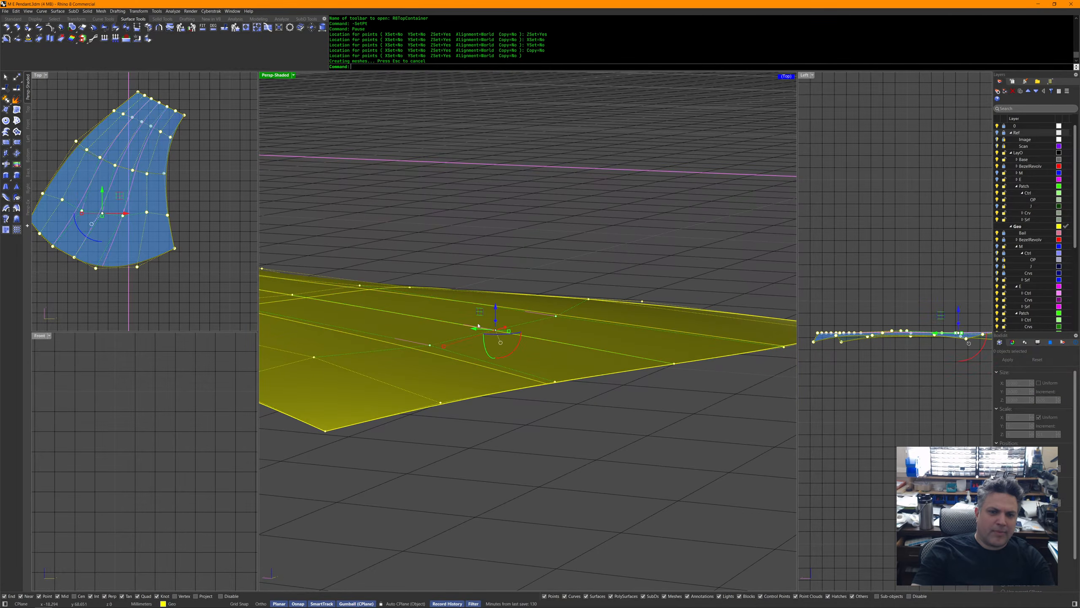
{"action": "left_click_drag", "start_coordinate": [495, 307], "coordinate": [501, 295]}
{"action": "key", "text": "Escape"}
Reposition individual control points in the lower part of the surface in the Top view to even out their spacing.
{"action": "scroll", "coordinate": [143, 237], "scroll_direction": "up", "scroll_amount": 5}
{"action": "scroll", "coordinate": [143, 238], "scroll_direction": "up", "scroll_amount": 1}
{"action": "left_click", "coordinate": [149, 248]}
{"action": "left_click_drag", "start_coordinate": [167, 231], "coordinate": [131, 216]}
{"action": "left_click", "coordinate": [117, 230]}
{"action": "scroll", "coordinate": [216, 266], "scroll_direction": "down", "scroll_amount": 1}
{"action": "right_click_drag", "start_coordinate": [216, 266], "coordinate": [167, 251]}
{"action": "left_click", "coordinate": [208, 238]}
{"action": "left_click_drag", "start_coordinate": [225, 220], "coordinate": [225, 229]}
{"action": "right_click_drag", "start_coordinate": [239, 256], "coordinate": [235, 223]}
{"action": "left_click", "coordinate": [212, 299]}
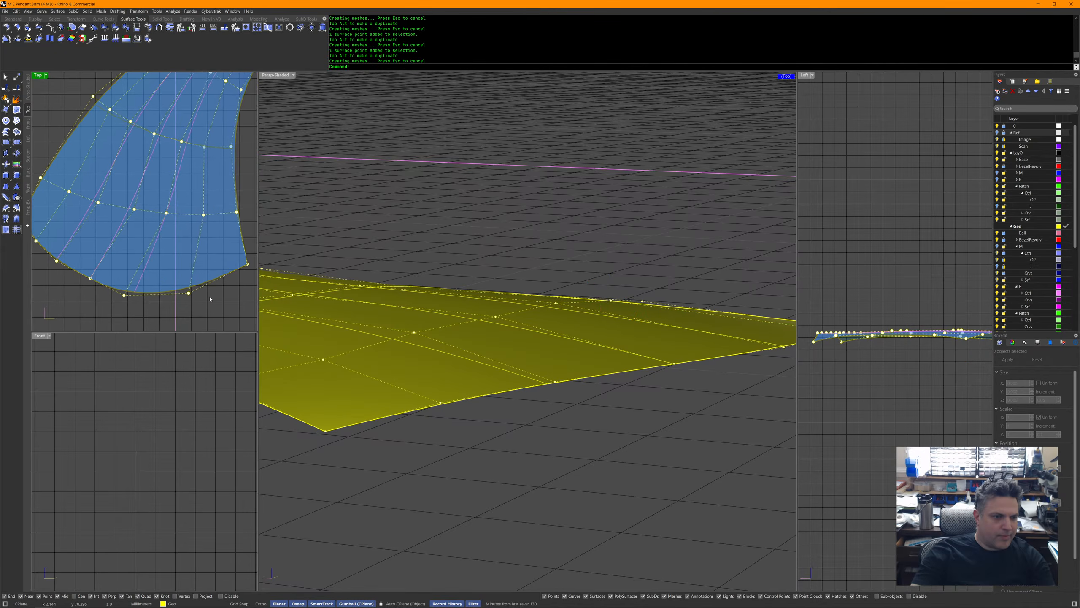
{"action": "scroll", "coordinate": [89, 307], "scroll_direction": "down", "scroll_amount": 1}
{"action": "right_click_drag", "start_coordinate": [89, 308], "coordinate": [121, 296]}
{"action": "left_click_drag", "start_coordinate": [102, 285], "coordinate": [135, 257]}
{"action": "scroll", "coordinate": [135, 262], "scroll_direction": "up", "scroll_amount": 1}
{"action": "right_click_drag", "start_coordinate": [180, 220], "coordinate": [133, 286]}
Raise individual interior control points near the surface's narrow end in the perspective view to shape its crown.
{"action": "mouse_move", "coordinate": [340, 238]}
{"action": "right_mouse_down"}
{"action": "mouse_move", "coordinate": [361, 276]}
{"action": "mouse_move", "coordinate": [481, 310]}
{"action": "right_mouse_up"}
{"action": "left_click", "coordinate": [439, 310]}
{"action": "mouse_move", "coordinate": [553, 255]}
{"action": "right_mouse_down"}
{"action": "mouse_move", "coordinate": [619, 229]}
{"action": "mouse_move", "coordinate": [587, 191]}
{"action": "mouse_move", "coordinate": [650, 270]}
{"action": "mouse_move", "coordinate": [520, 330]}
{"action": "mouse_move", "coordinate": [482, 285]}
{"action": "right_mouse_up"}
{"action": "left_click", "coordinate": [578, 179]}
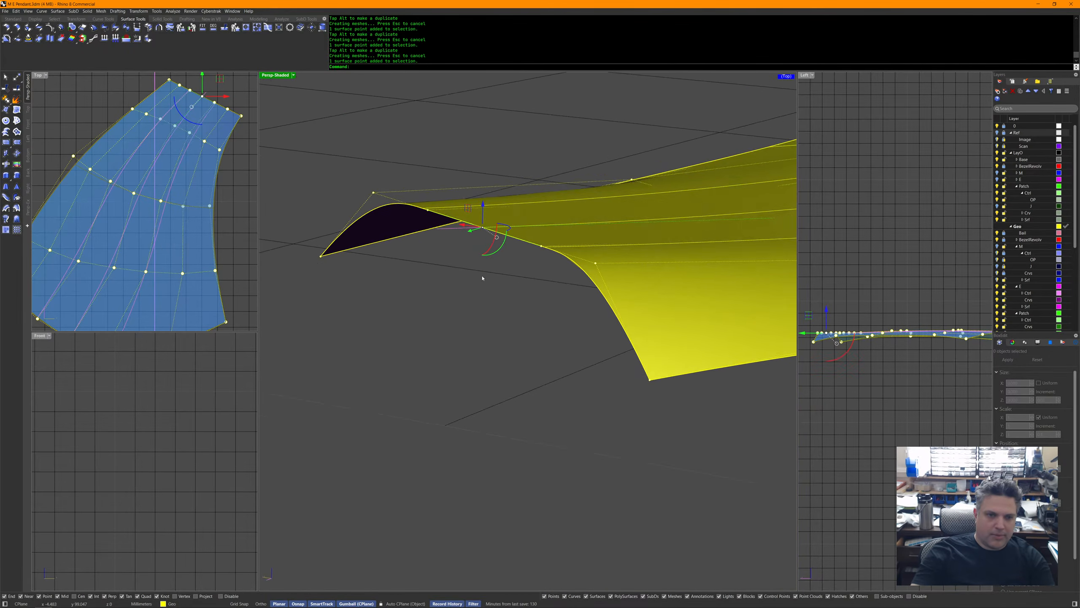
{"action": "mouse_move", "coordinate": [512, 252]}
{"action": "right_mouse_down"}
{"action": "mouse_move", "coordinate": [530, 338]}
{"action": "mouse_move", "coordinate": [651, 337]}
{"action": "mouse_move", "coordinate": [585, 343]}
{"action": "right_mouse_up"}
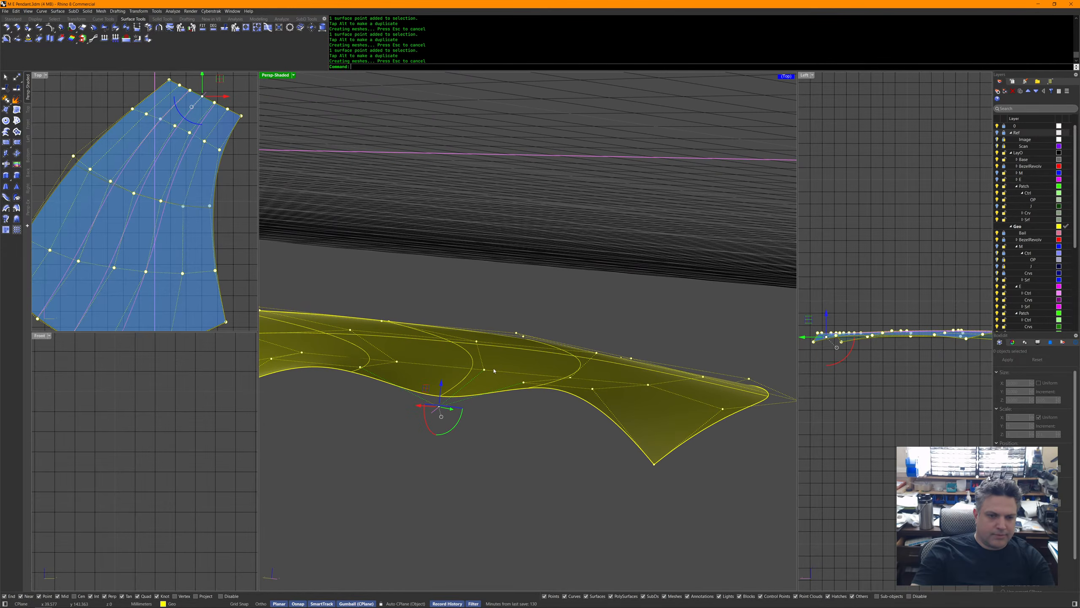
{"action": "right_click_drag", "start_coordinate": [480, 352], "coordinate": [489, 351]}
{"action": "right_click_drag", "start_coordinate": [504, 352], "coordinate": [591, 314]}
{"action": "left_click", "coordinate": [597, 304]}
{"action": "left_click_drag", "start_coordinate": [582, 285], "coordinate": [583, 277]}
{"action": "left_click", "coordinate": [542, 345]}
{"action": "left_click_drag", "start_coordinate": [542, 324], "coordinate": [543, 315]}
{"action": "right_click_drag", "start_coordinate": [543, 315], "coordinate": [617, 281]}
Set the weight of the middle control point on the surface's narrow end edge to 10.
{"action": "left_click", "coordinate": [484, 438]}
{"action": "right_click_drag", "start_coordinate": [484, 438], "coordinate": [536, 437]}
{"action": "left_click", "coordinate": [567, 408]}
{"action": "type", "text": "Weight"}
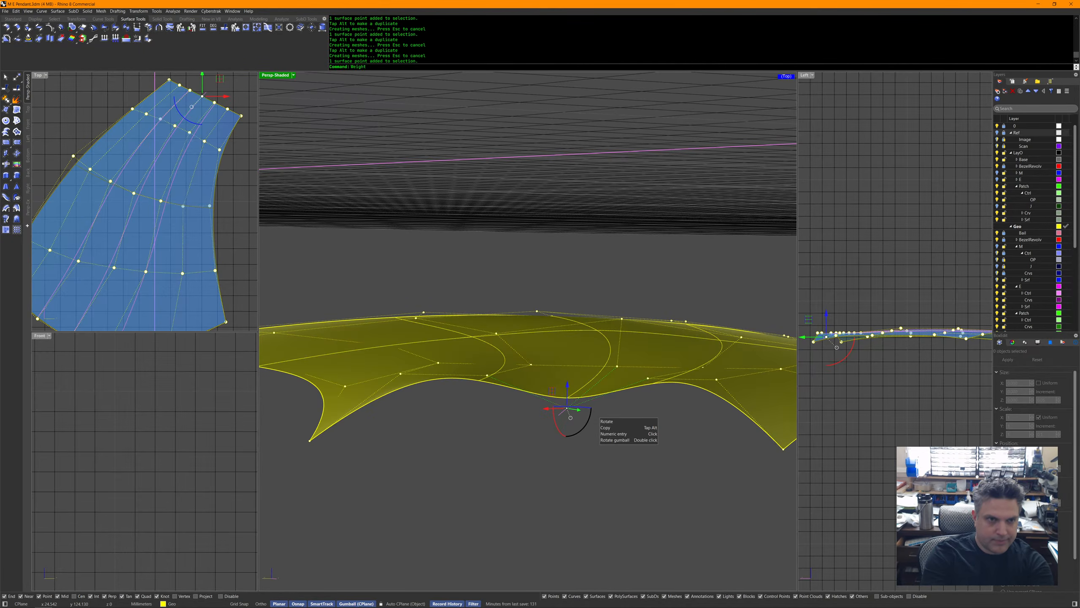
{"action": "key", "text": "Return"}
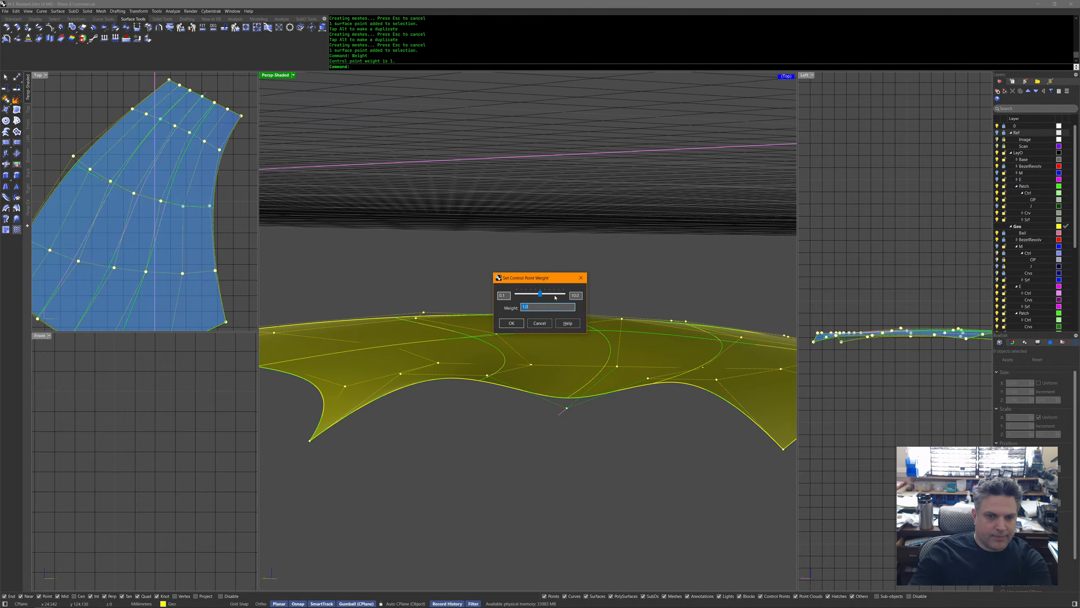
{"action": "left_click_drag", "start_coordinate": [540, 294], "coordinate": [568, 294]}
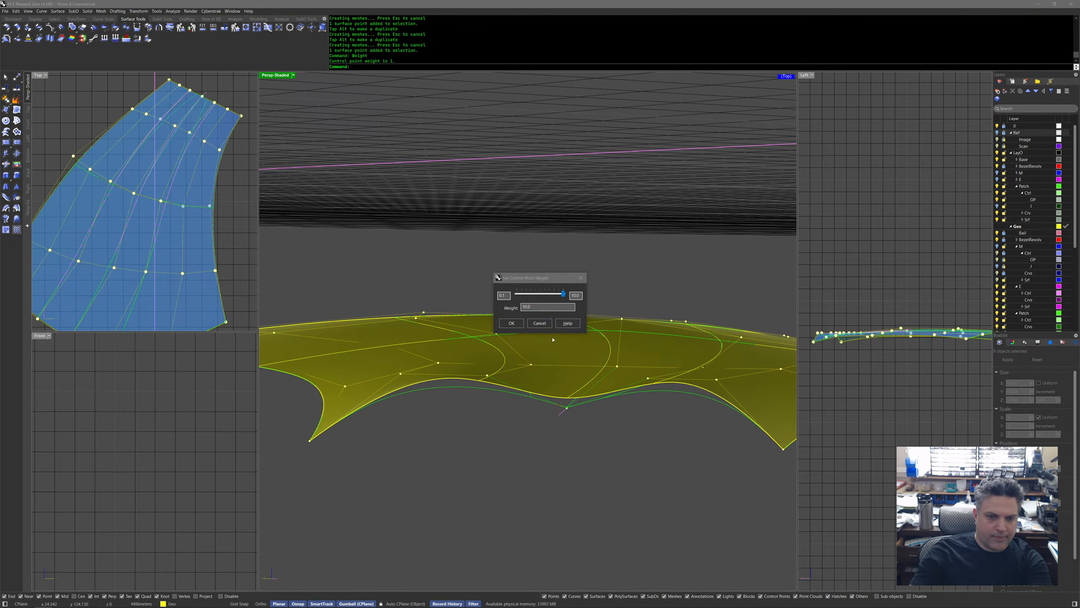
{"action": "left_click", "coordinate": [513, 324]}
Raise the weight of the interior control point just behind that edge point to about 2.
{"action": "mouse_move", "coordinate": [546, 355]}
{"action": "right_mouse_down"}
{"action": "mouse_move", "coordinate": [567, 410]}
{"action": "mouse_move", "coordinate": [583, 355]}
{"action": "mouse_move", "coordinate": [581, 364]}
{"action": "right_mouse_up"}
{"action": "left_click", "coordinate": [574, 334]}
{"action": "key", "text": "Return"}
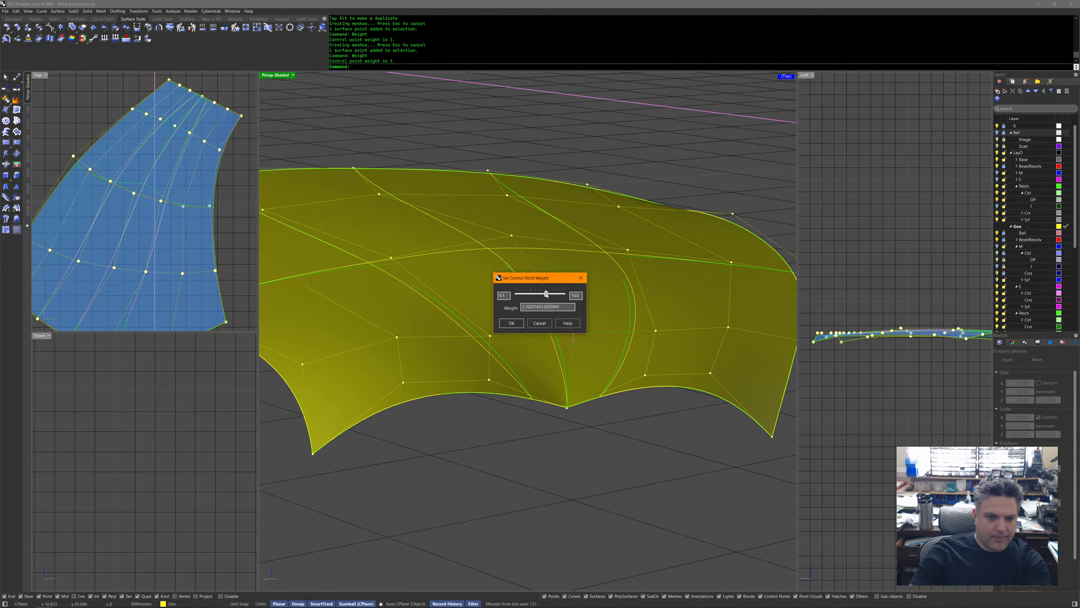
{"action": "left_click", "coordinate": [523, 323]}
Adjust the weights of the interior control points along the surface's middle row behind the narrow end.
{"action": "mouse_move", "coordinate": [524, 323]}
{"action": "right_mouse_down"}
{"action": "mouse_move", "coordinate": [530, 308]}
{"action": "mouse_move", "coordinate": [542, 346]}
{"action": "right_mouse_up"}
{"action": "mouse_move", "coordinate": [595, 391]}
{"action": "right_mouse_down"}
{"action": "mouse_move", "coordinate": [643, 540]}
{"action": "mouse_move", "coordinate": [646, 521]}
{"action": "right_mouse_up"}
{"action": "right_click_drag", "start_coordinate": [197, 195], "coordinate": [175, 222]}
{"action": "key", "text": "Escape"}
{"action": "right_click_drag", "start_coordinate": [357, 158], "coordinate": [507, 190]}
{"action": "key", "text": "Down"}
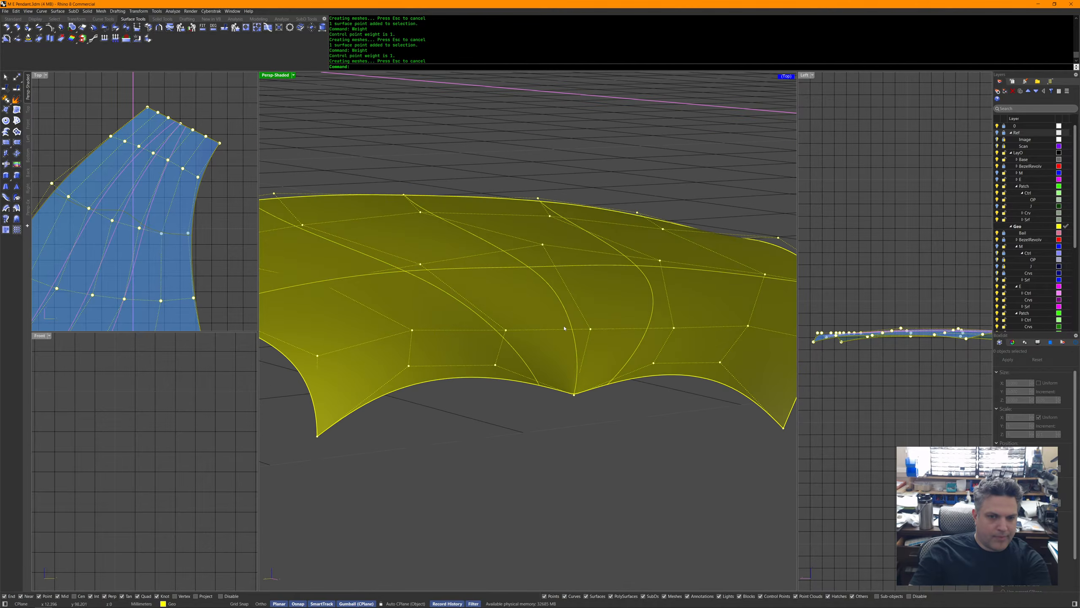
{"action": "left_click", "coordinate": [542, 245]}
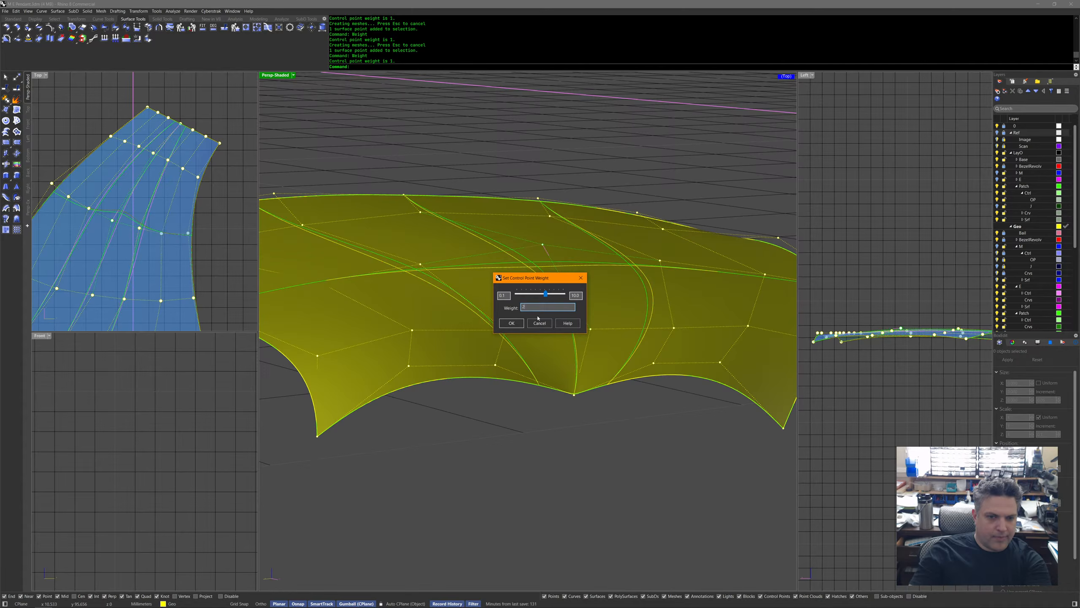
{"action": "left_click", "coordinate": [512, 323]}
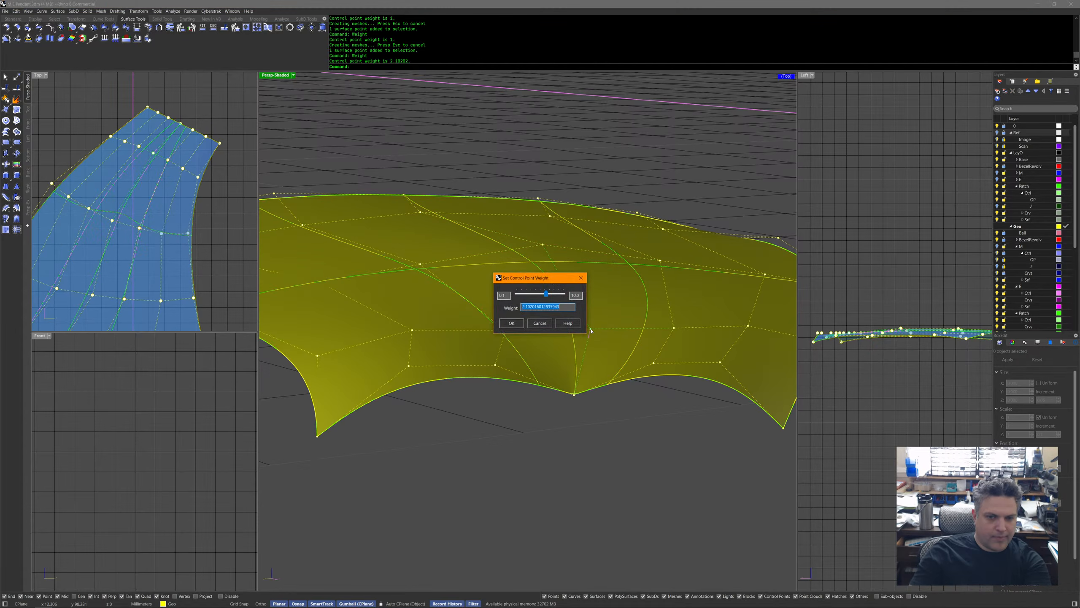
{"action": "right_click_drag", "start_coordinate": [591, 330], "coordinate": [674, 350]}
Adjust the height of the interior control point just behind the middle of the narrow end edge.
{"action": "right_click_drag", "start_coordinate": [775, 354], "coordinate": [637, 322]}
{"action": "scroll", "coordinate": [479, 258], "scroll_direction": "up", "scroll_amount": 6}
{"action": "right_click_drag", "start_coordinate": [477, 259], "coordinate": [556, 357]}
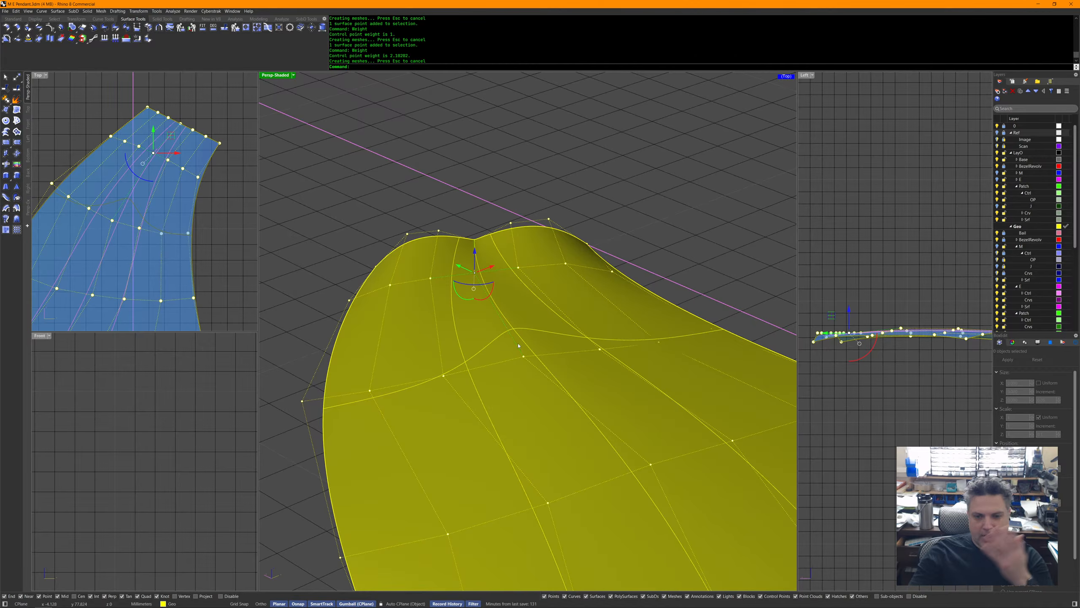
{"action": "right_click_drag", "start_coordinate": [519, 346], "coordinate": [554, 361]}
{"action": "mouse_move", "coordinate": [617, 489]}
{"action": "right_mouse_down"}
{"action": "mouse_move", "coordinate": [603, 486]}
{"action": "mouse_move", "coordinate": [619, 489]}
{"action": "right_mouse_up"}
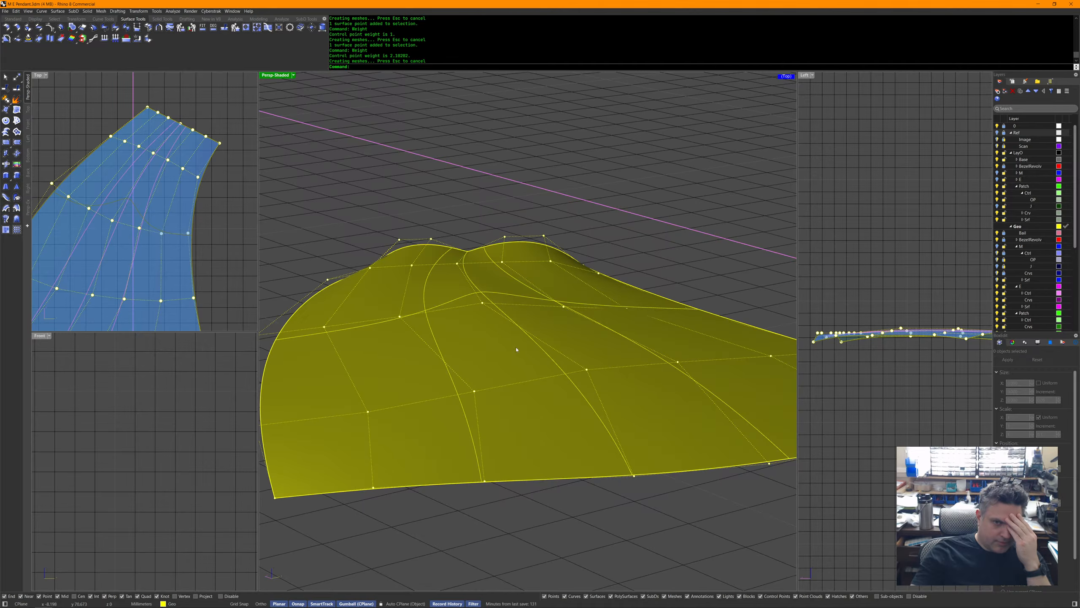
{"action": "left_click", "coordinate": [456, 264]}
{"action": "mouse_move", "coordinate": [460, 244]}
{"action": "left_mouse_down"}
{"action": "mouse_move", "coordinate": [470, 266]}
{"action": "mouse_move", "coordinate": [474, 254]}
{"action": "mouse_move", "coordinate": [469, 238]}
{"action": "mouse_move", "coordinate": [460, 256]}
{"action": "left_mouse_up"}
{"action": "left_click", "coordinate": [457, 268]}
{"action": "right_click_drag", "start_coordinate": [460, 256], "coordinate": [568, 332]}
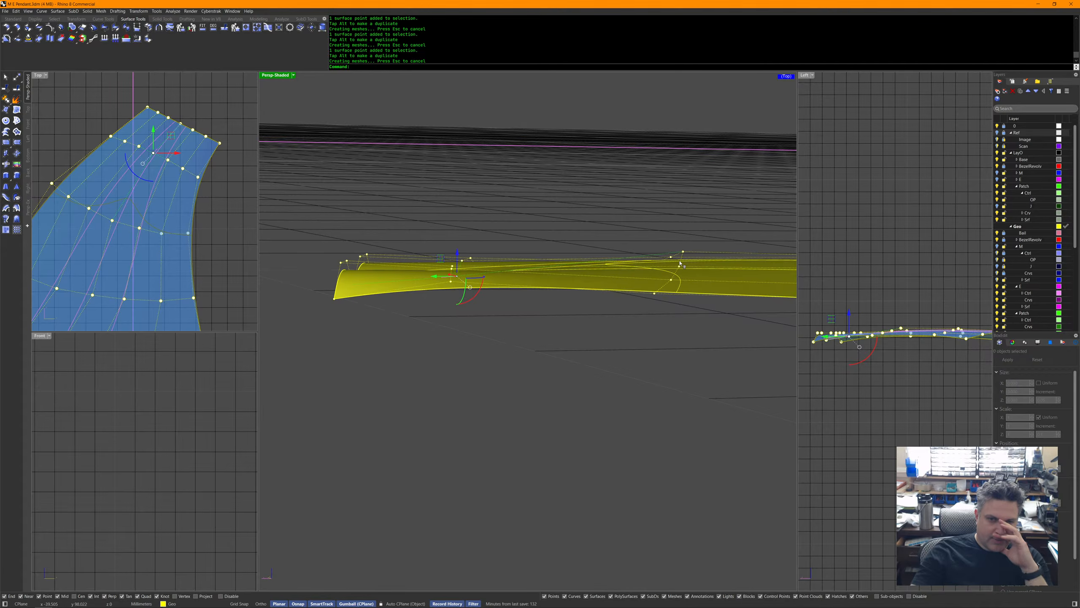
Adjust the height of interior control points in the middle and wider part of the surface from a low side view.
{"action": "right_click_drag", "start_coordinate": [680, 264], "coordinate": [681, 260]}
{"action": "left_click_drag", "start_coordinate": [693, 268], "coordinate": [693, 266]}
{"action": "right_click_drag", "start_coordinate": [692, 263], "coordinate": [668, 271]}
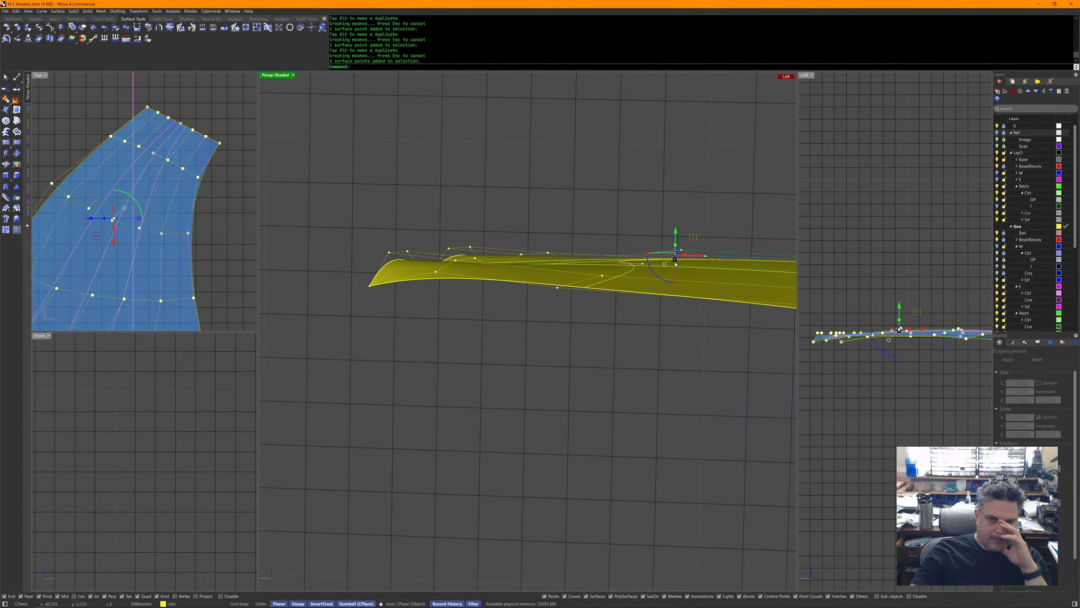
{"action": "left_click_drag", "start_coordinate": [675, 258], "coordinate": [674, 256]}
{"action": "right_click_drag", "start_coordinate": [687, 301], "coordinate": [533, 286]}
{"action": "left_click_drag", "start_coordinate": [523, 262], "coordinate": [559, 330]}
{"action": "left_click_drag", "start_coordinate": [547, 266], "coordinate": [547, 270]}
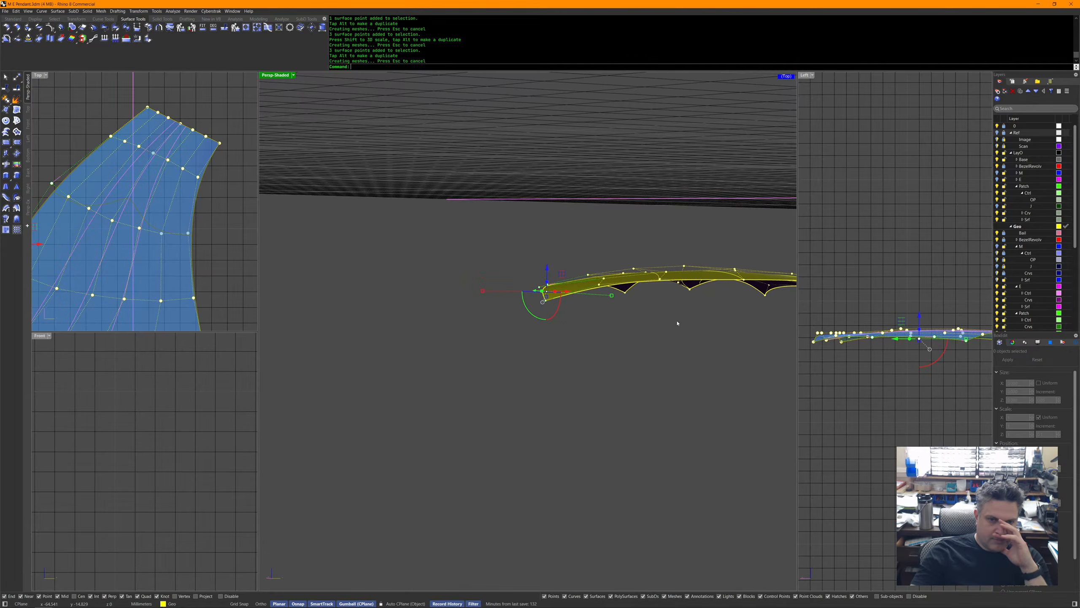
Run a Zebra analysis on the surface and examine the stripe flow from several angles.
{"action": "scroll", "coordinate": [720, 328], "scroll_direction": "down", "scroll_amount": 3}
{"action": "right_click_drag", "start_coordinate": [720, 328], "coordinate": [596, 349], "text": "shift"}
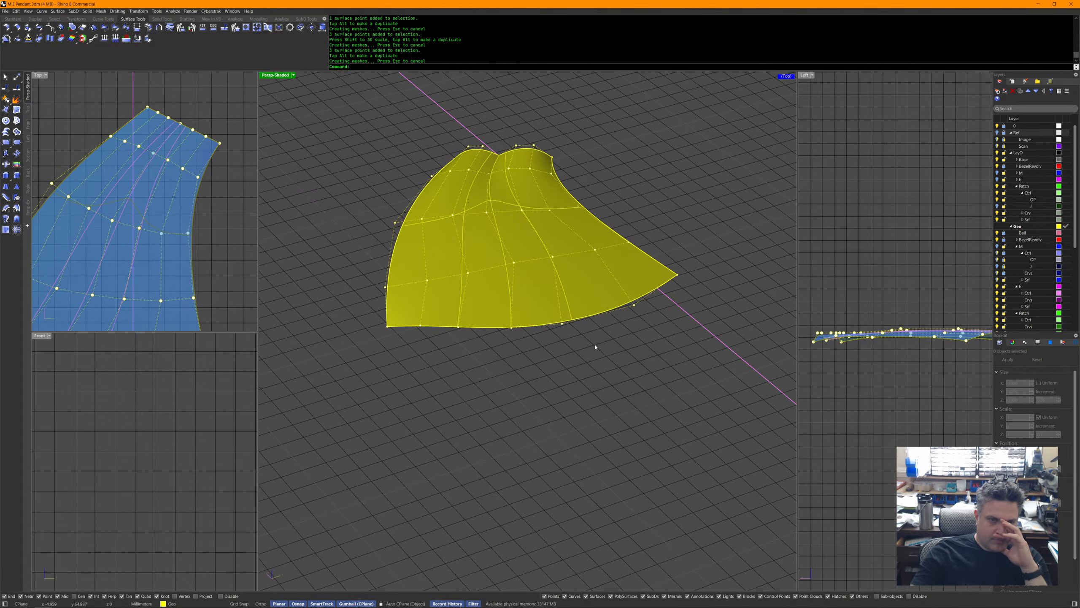
{"action": "left_click", "coordinate": [172, 11]}
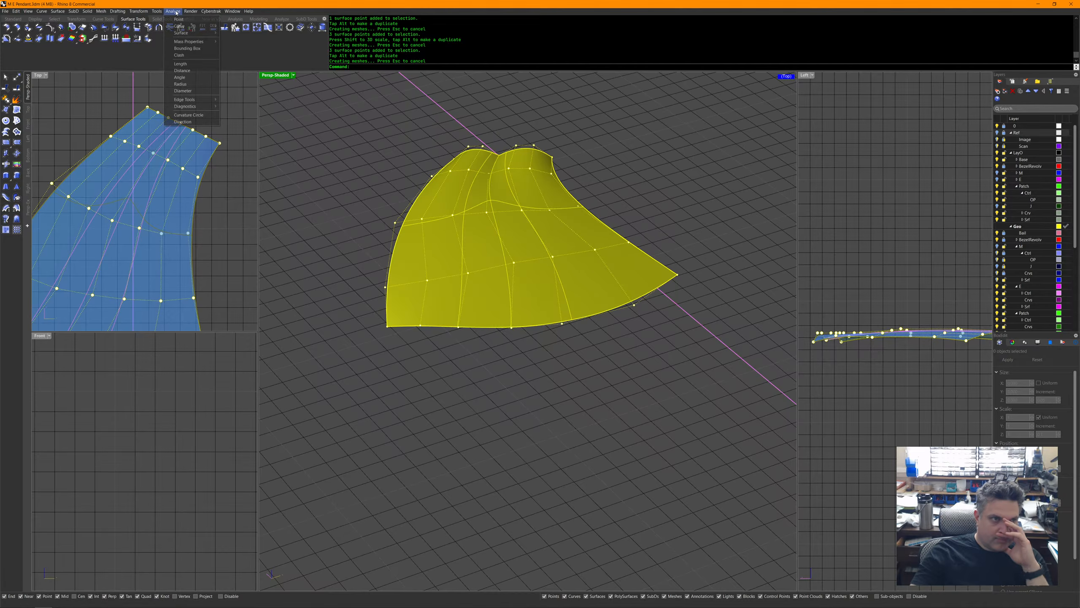
{"action": "mouse_move", "coordinate": [187, 33]}
{"action": "left_click", "coordinate": [262, 54]}
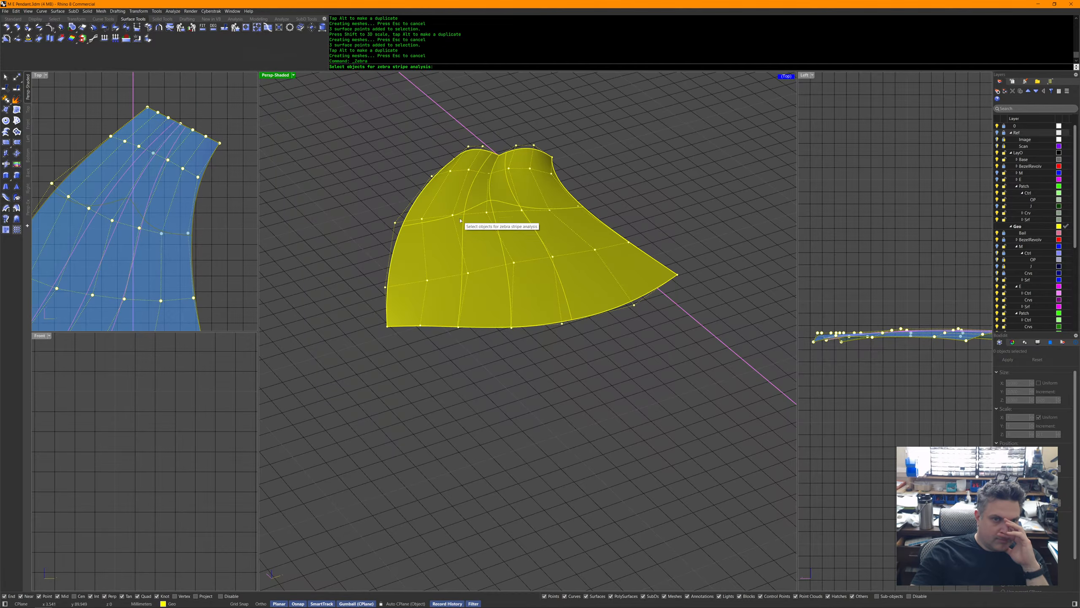
{"action": "scroll", "coordinate": [538, 301], "scroll_direction": "up", "scroll_amount": 4}
{"action": "right_click_drag", "start_coordinate": [538, 302], "coordinate": [530, 288]}
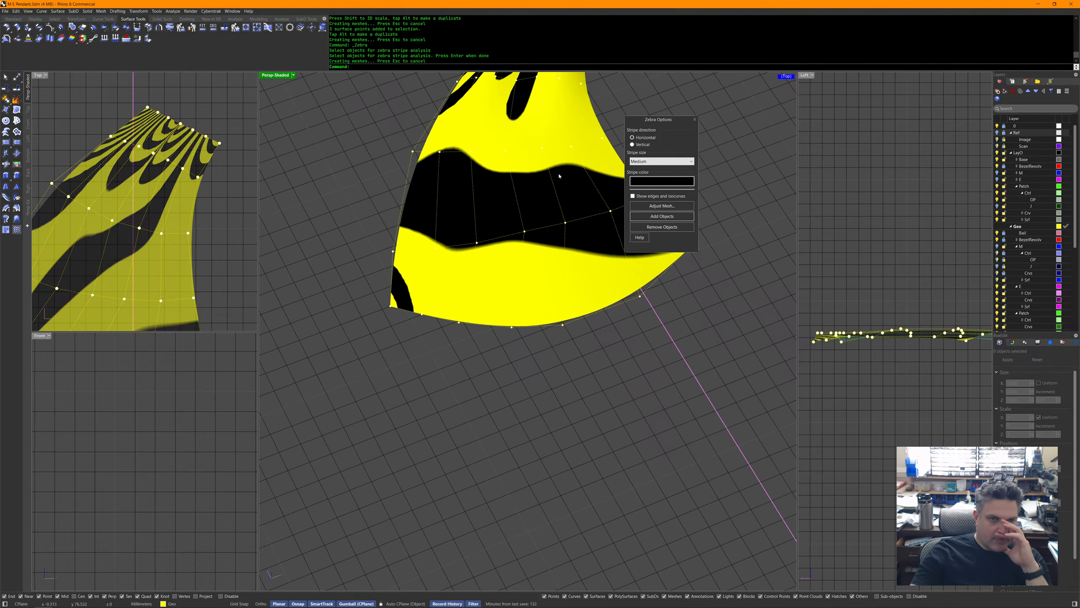
{"action": "right_click_drag", "start_coordinate": [569, 226], "coordinate": [562, 218]}
{"action": "right_click", "coordinate": [562, 218]}
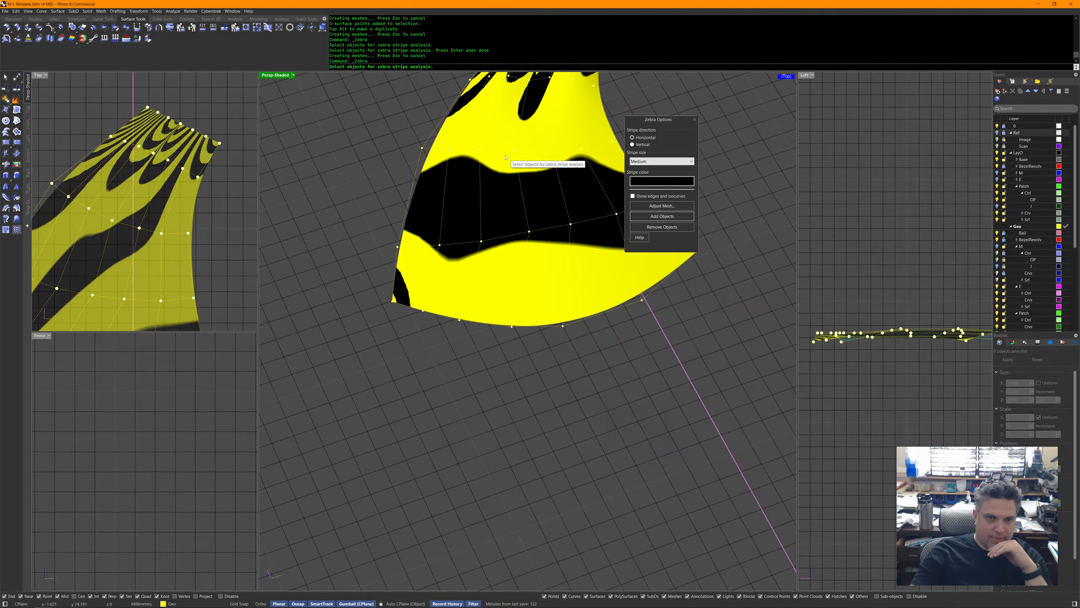
{"action": "scroll", "coordinate": [493, 246], "scroll_direction": "down", "scroll_amount": 3}
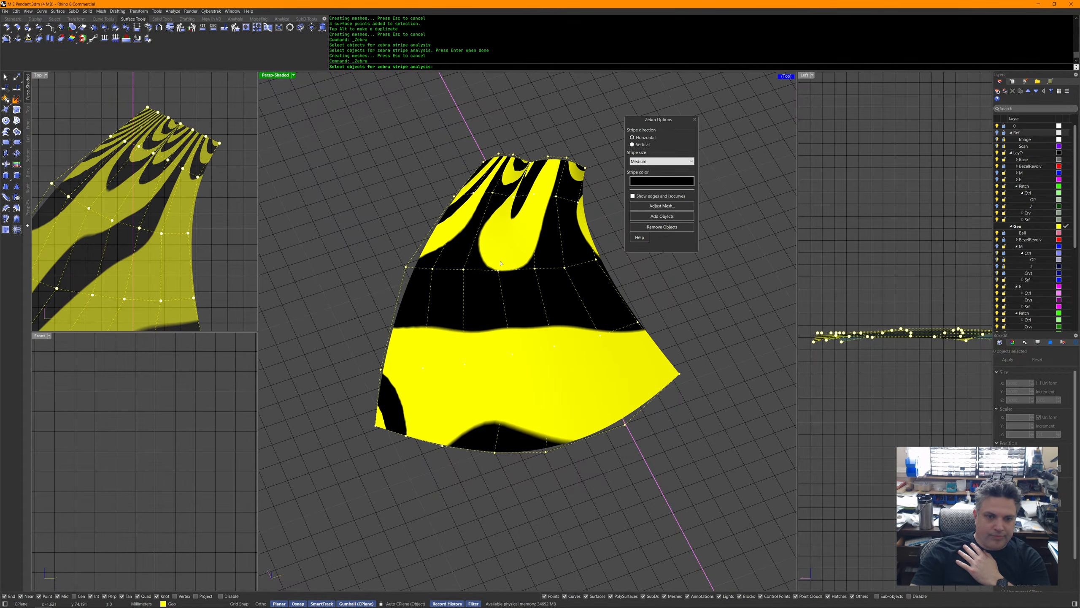
{"action": "key", "text": "Return"}
{"action": "right_click_drag", "start_coordinate": [585, 320], "coordinate": [559, 295]}
{"action": "left_click", "coordinate": [398, 415]}
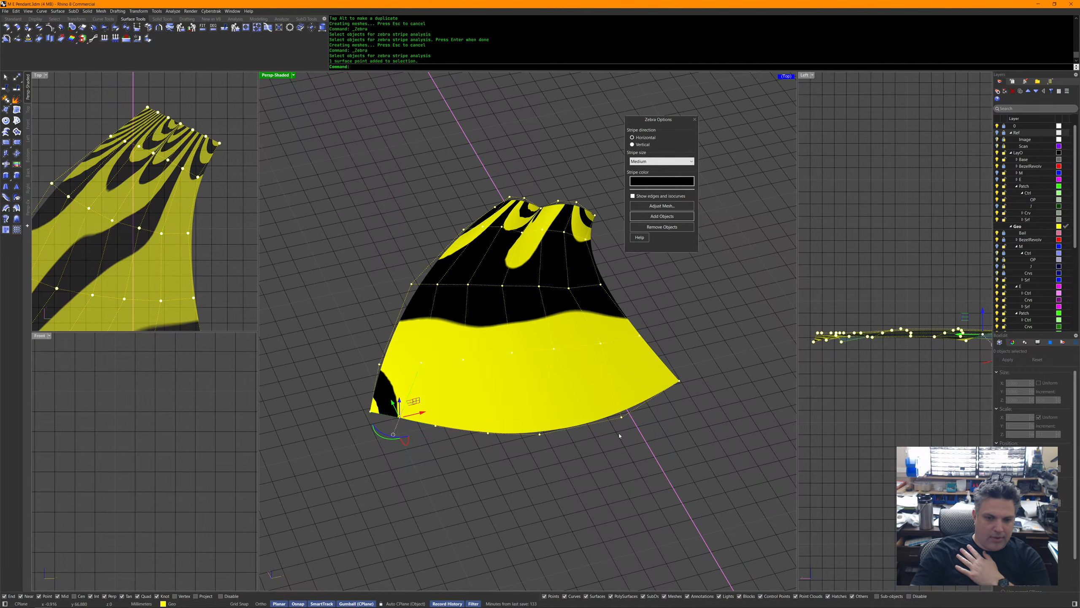
{"action": "left_click", "coordinate": [510, 417]}
{"action": "middle_click", "coordinate": [551, 372]}
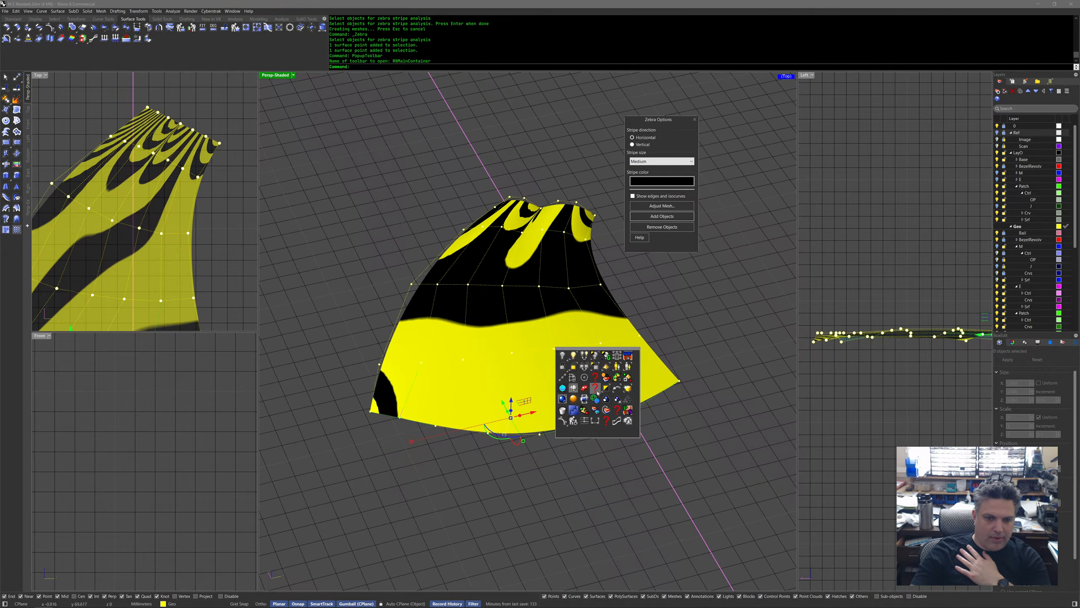
{"action": "right_click_drag", "start_coordinate": [685, 357], "coordinate": [684, 351]}
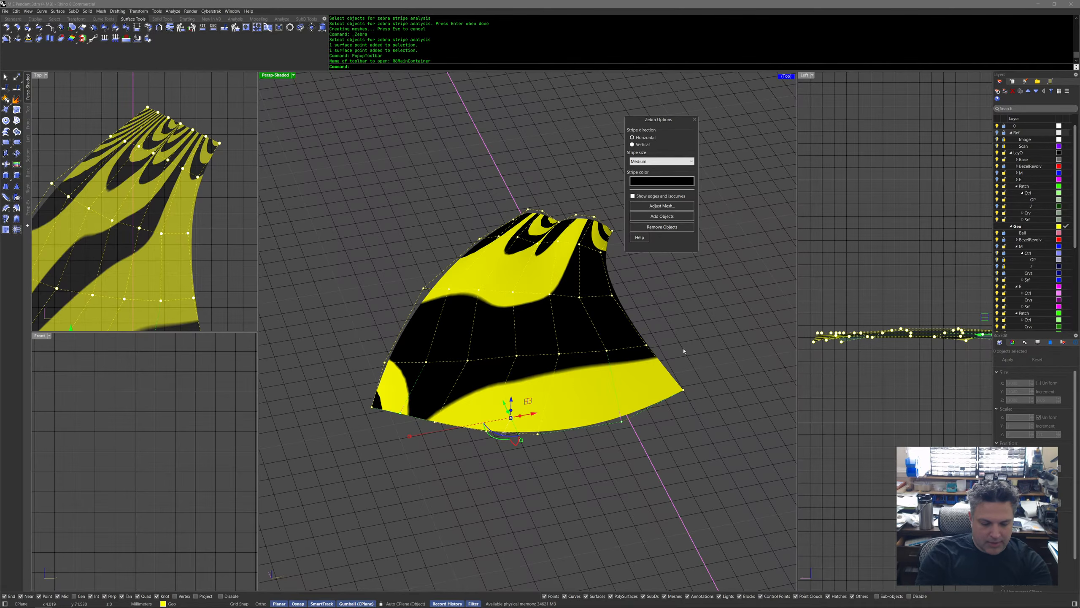
{"action": "type", "text": "U"}
{"action": "key", "text": "Return"}
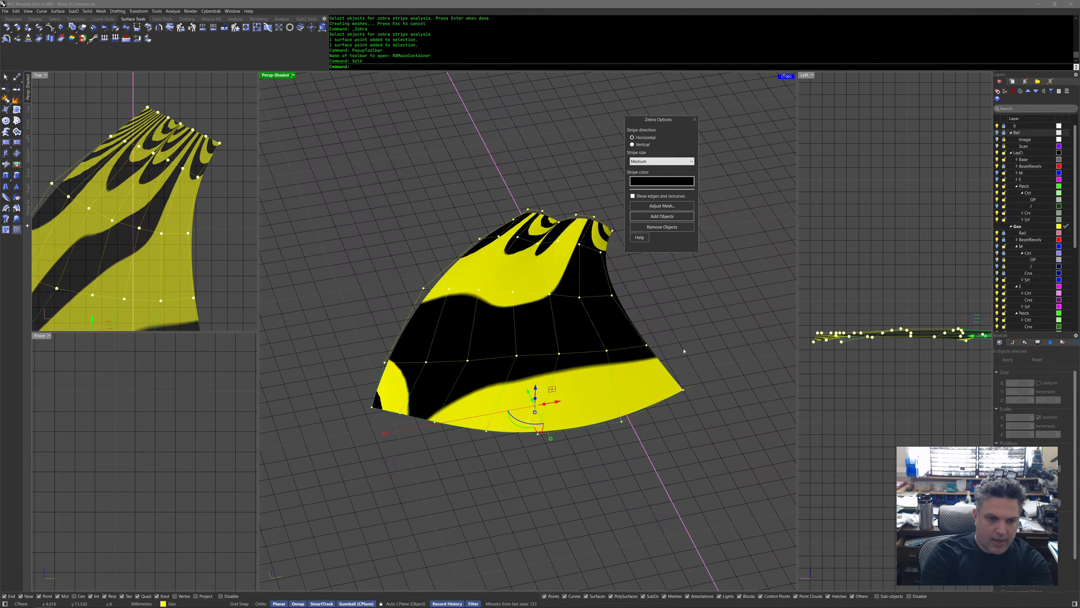
Select one control point near each side of the wide edge, extend the selection with SelV, and delete those two lengthwise rows.
{"action": "left_click", "coordinate": [402, 411]}
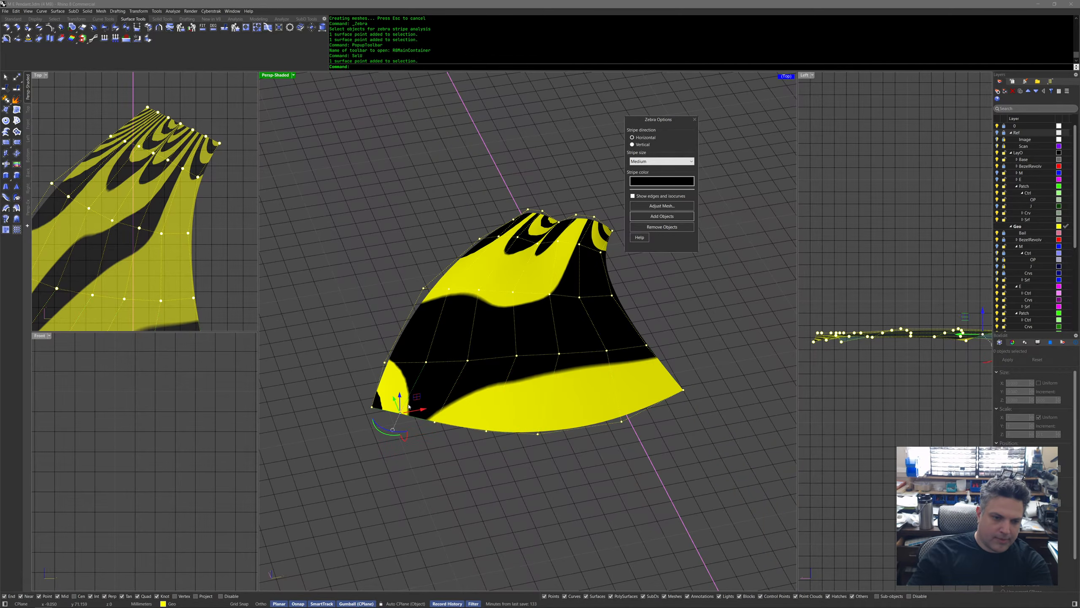
{"action": "left_click", "coordinate": [621, 419], "text": "shift"}
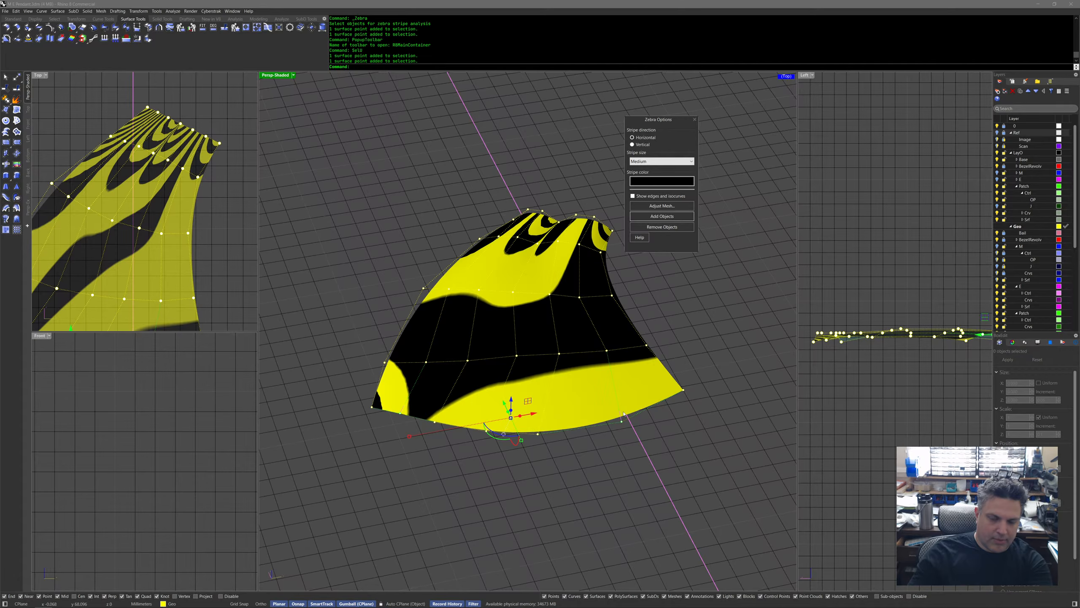
{"action": "type", "text": "SelV"}
{"action": "key", "text": "Return"}
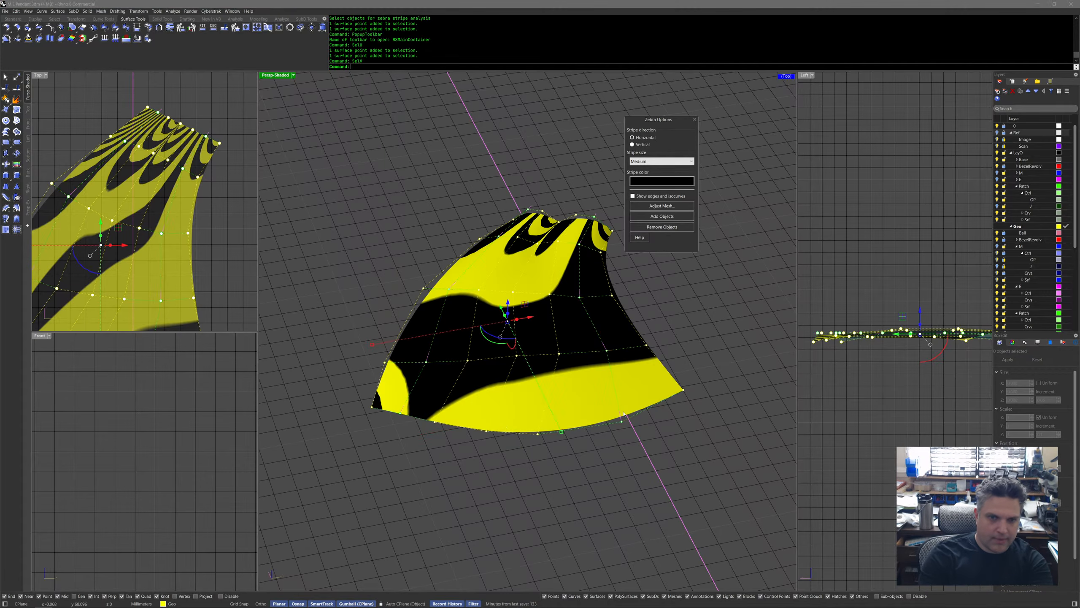
{"action": "middle_click", "coordinate": [591, 403]}
{"action": "left_click", "coordinate": [560, 421]}
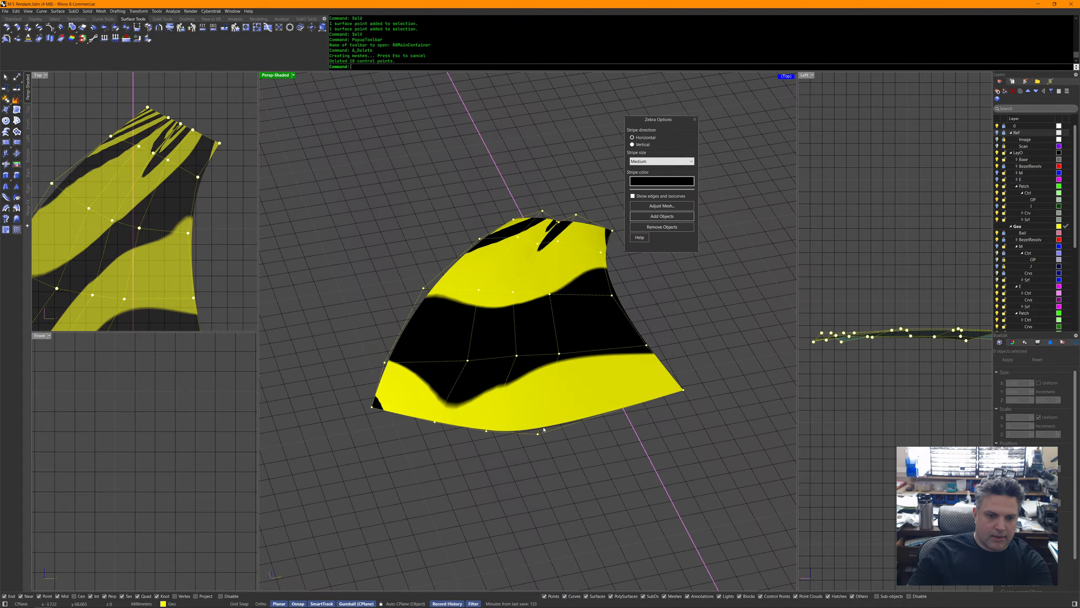
{"action": "right_click_drag", "start_coordinate": [488, 346], "coordinate": [489, 348]}
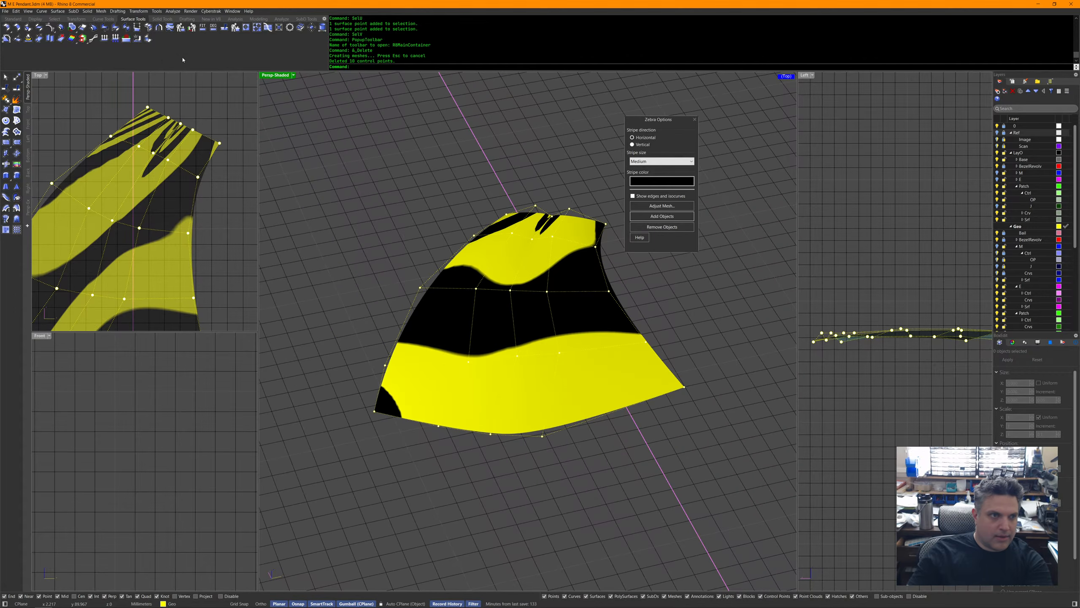
Start CV Modeling on the surface and enable the Tangent constraint.
{"action": "left_click", "coordinate": [212, 12]}
{"action": "mouse_move", "coordinate": [238, 26]}
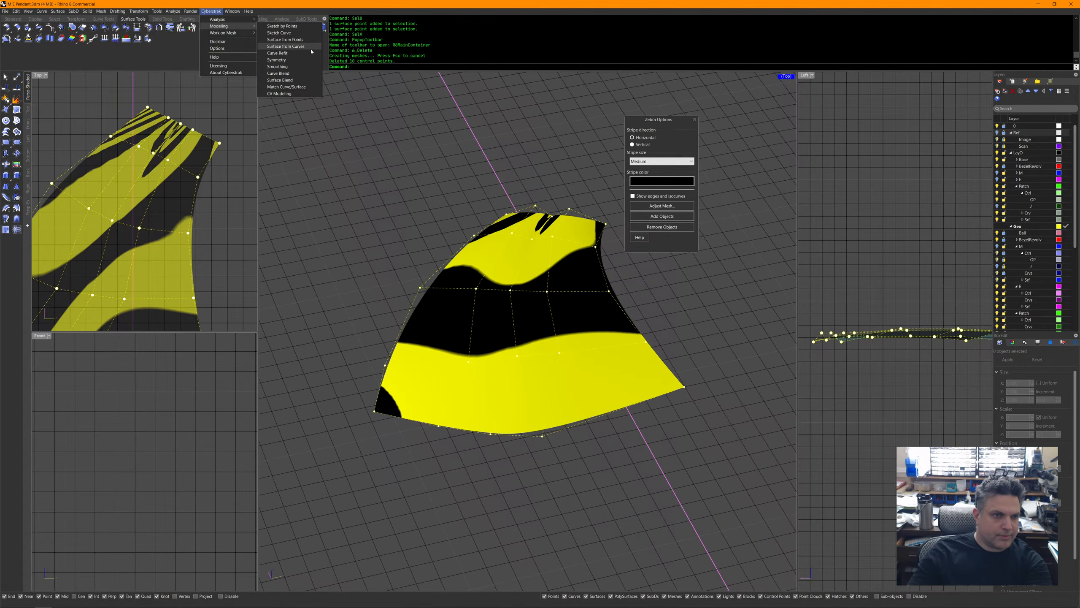
{"action": "left_click", "coordinate": [307, 93]}
{"action": "left_click", "coordinate": [503, 301]}
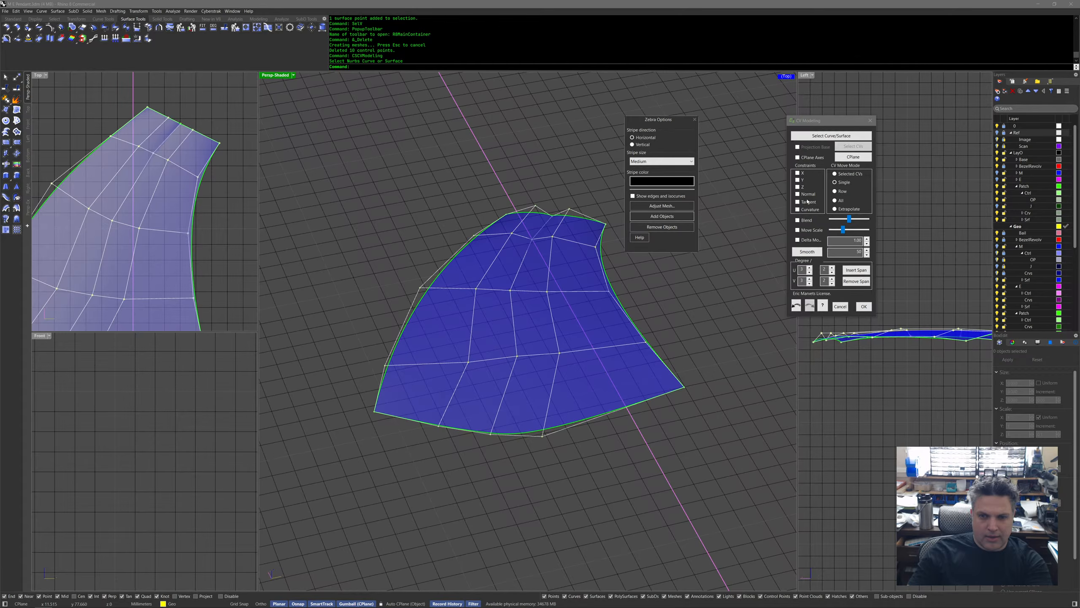
{"action": "left_click", "coordinate": [808, 203]}
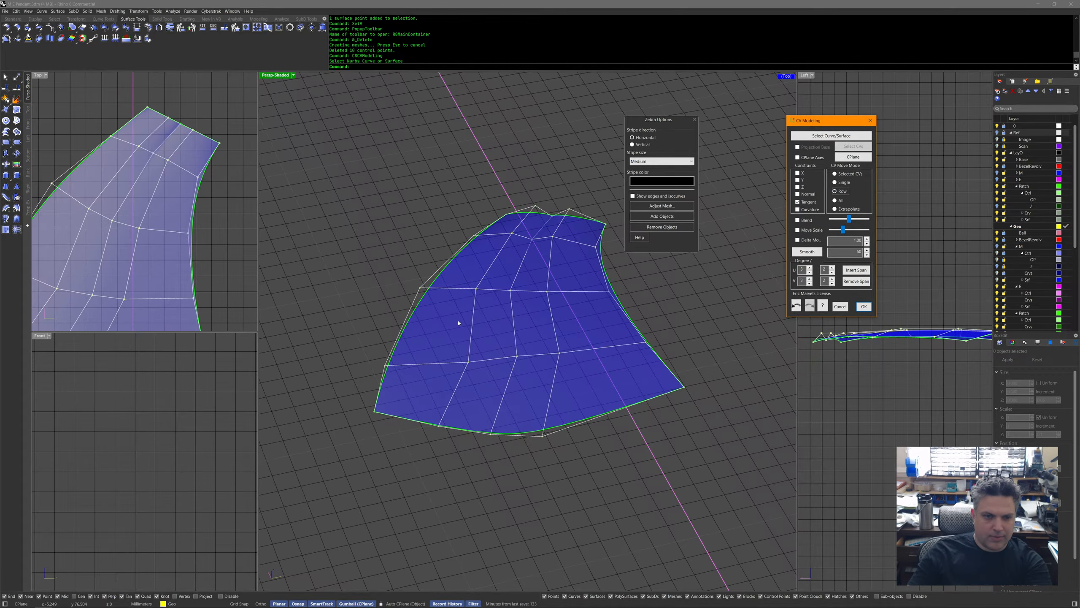
Set the CV move mode to Row and slide the lengthwise control point rows apart to even out their spacing.
{"action": "left_click", "coordinate": [840, 191]}
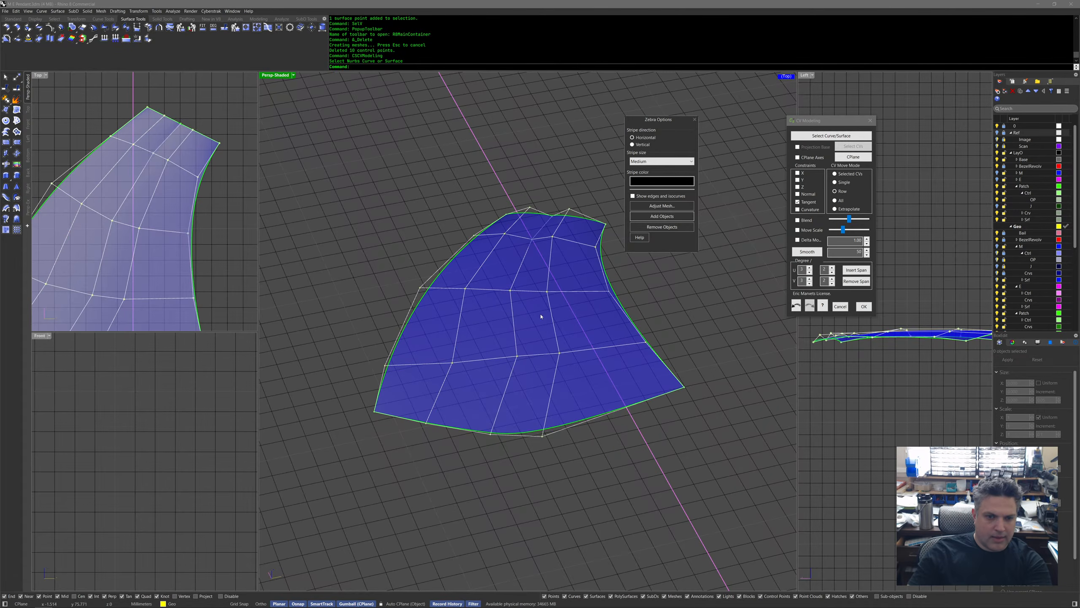
{"action": "left_click_drag", "start_coordinate": [566, 314], "coordinate": [572, 312]}
{"action": "mouse_move", "coordinate": [547, 455]}
{"action": "right_mouse_down"}
{"action": "mouse_move", "coordinate": [560, 430]}
{"action": "mouse_move", "coordinate": [536, 446]}
{"action": "right_mouse_up"}
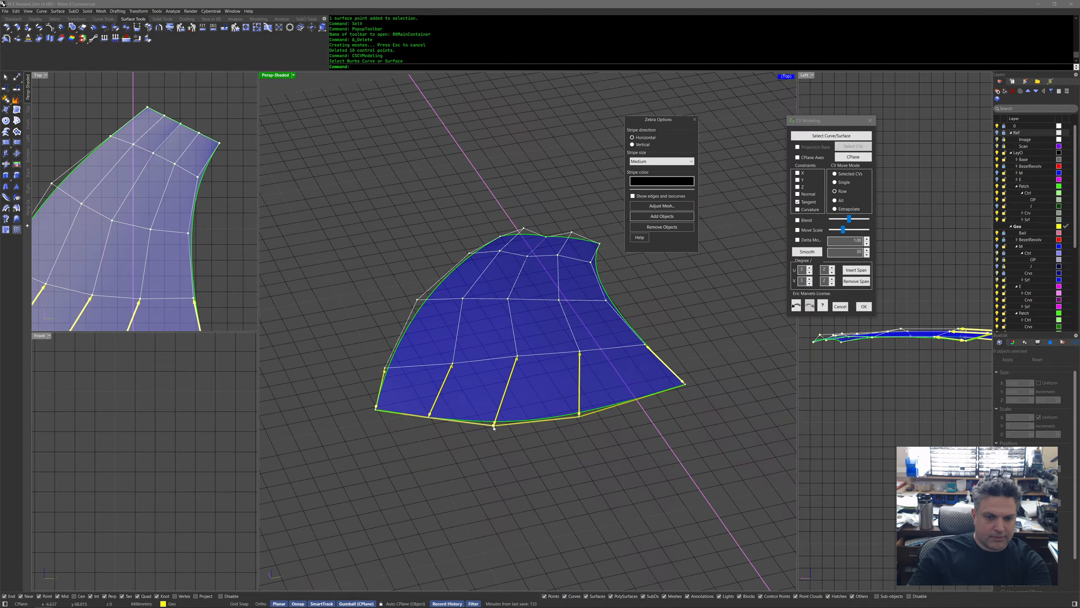
Set the CV move mode to Single and slide individual control points in the middle row and the two rows nearest the wide edge along the grid.
{"action": "left_click", "coordinate": [808, 202]}
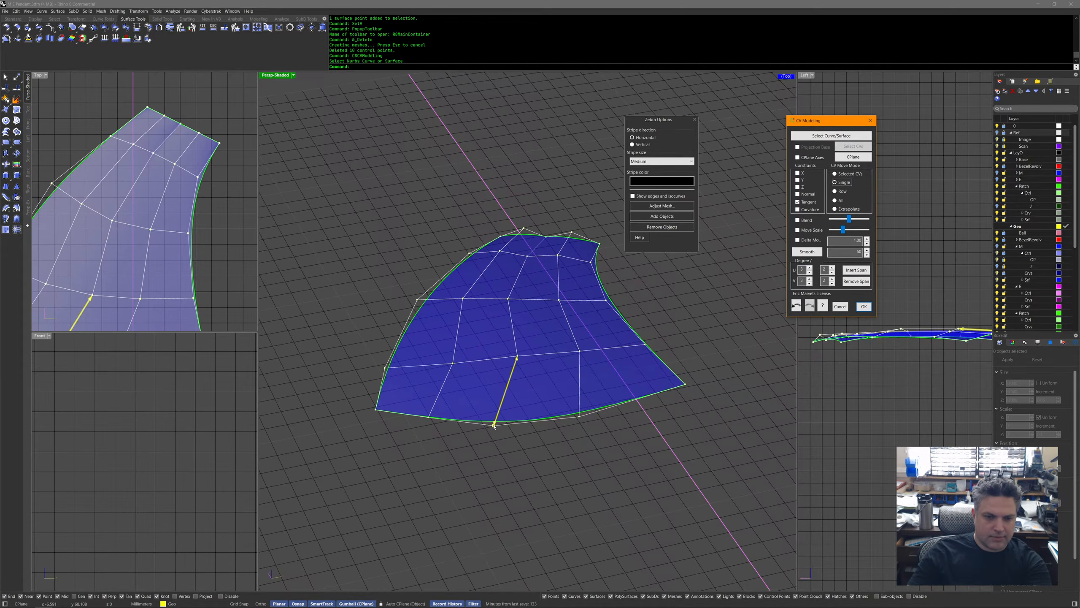
{"action": "left_click_drag", "start_coordinate": [499, 428], "coordinate": [514, 428]}
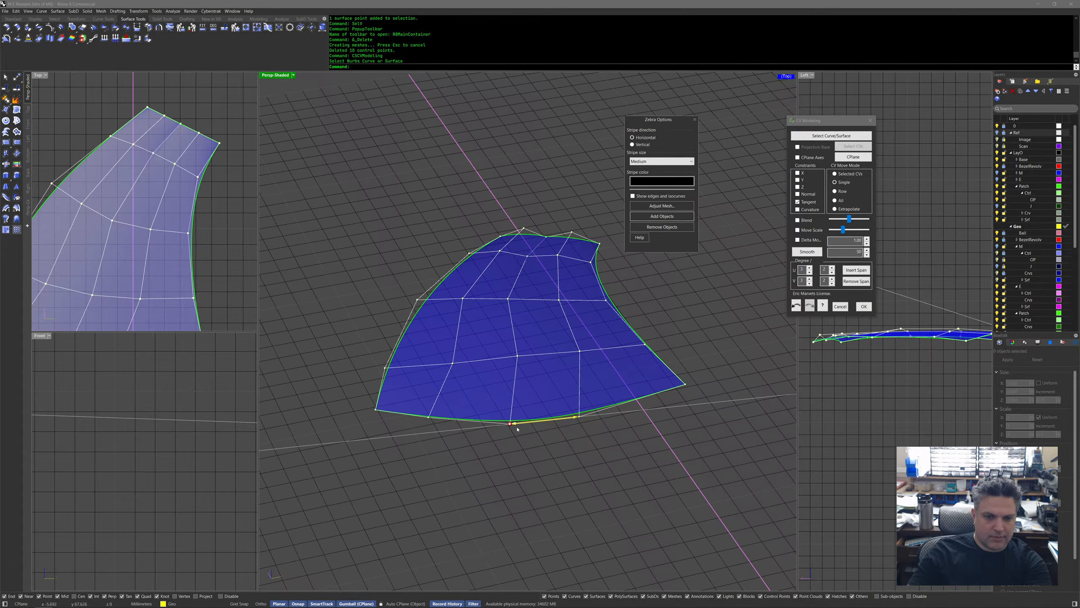
{"action": "left_click_drag", "start_coordinate": [516, 357], "coordinate": [506, 361]}
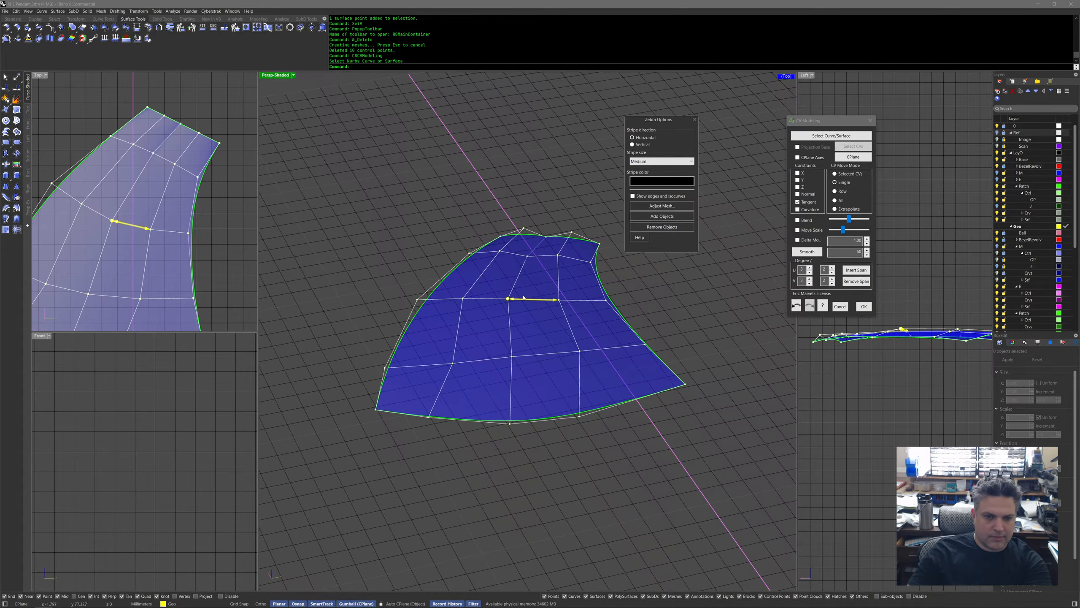
{"action": "left_click_drag", "start_coordinate": [521, 299], "coordinate": [526, 299]}
{"action": "right_click_drag", "start_coordinate": [575, 453], "coordinate": [579, 458]}
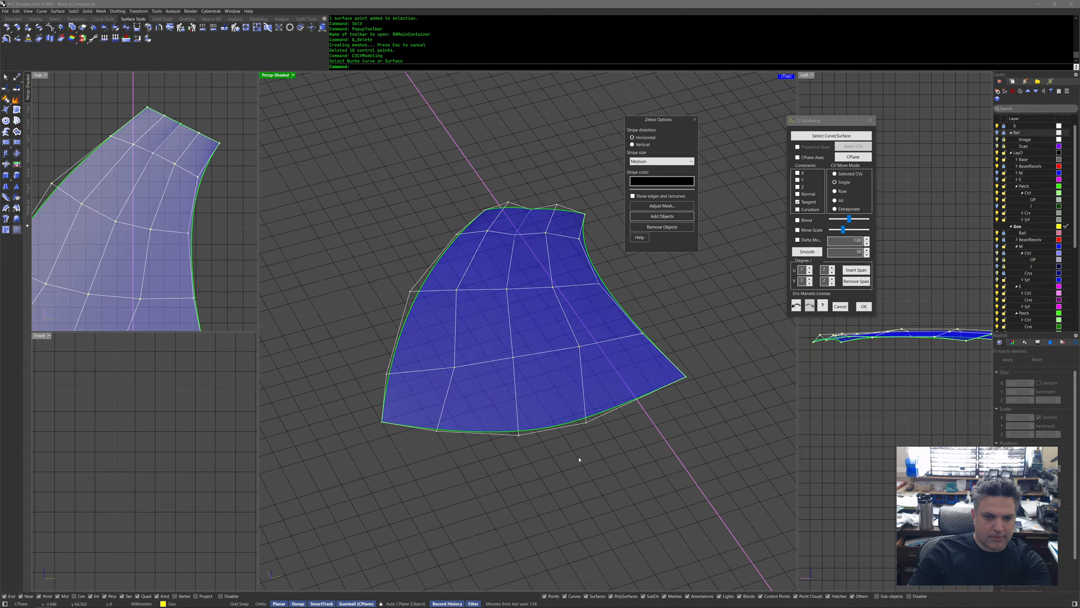
{"action": "left_click_drag", "start_coordinate": [569, 351], "coordinate": [563, 353]}
{"action": "left_click_drag", "start_coordinate": [602, 420], "coordinate": [623, 410]}
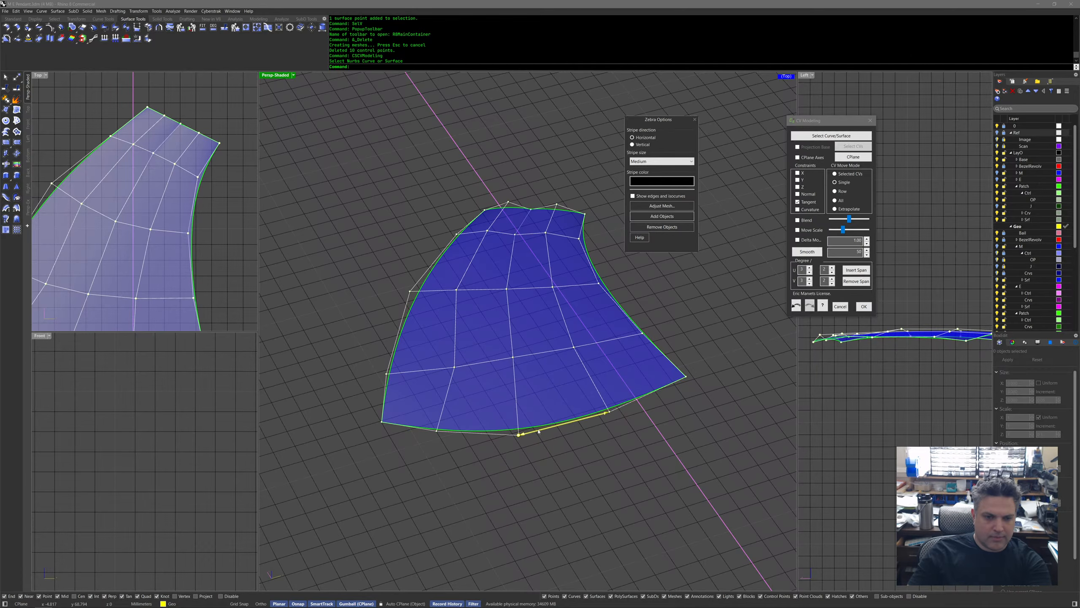
{"action": "left_click_drag", "start_coordinate": [508, 436], "coordinate": [494, 437]}
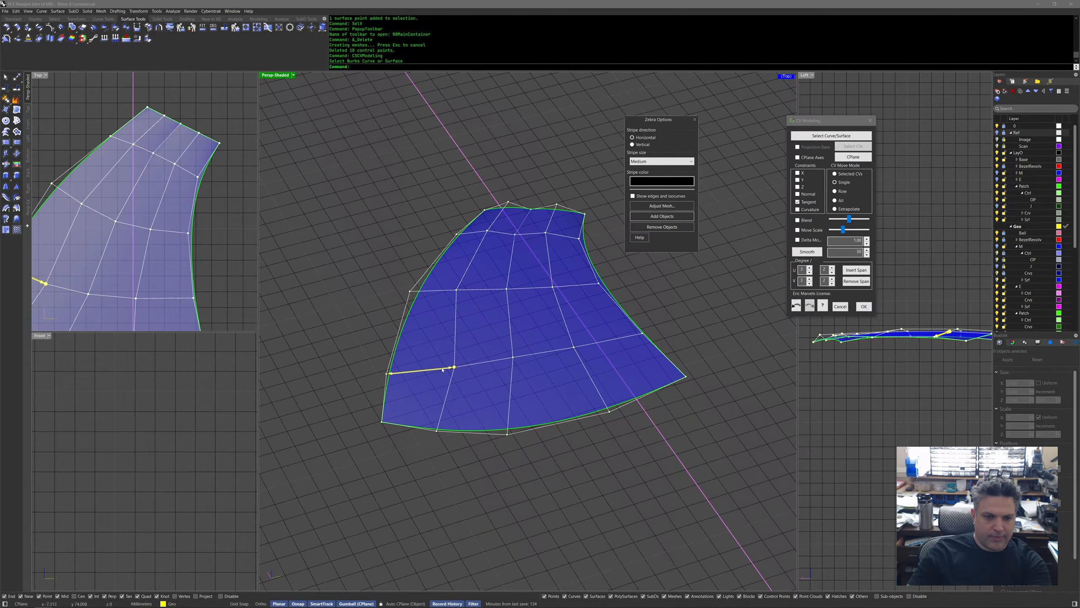
Slide individual control points in the crosswise row next to the narrow end along their grid lines to even the spacing.
{"action": "right_click_drag", "start_coordinate": [445, 368], "coordinate": [570, 406]}
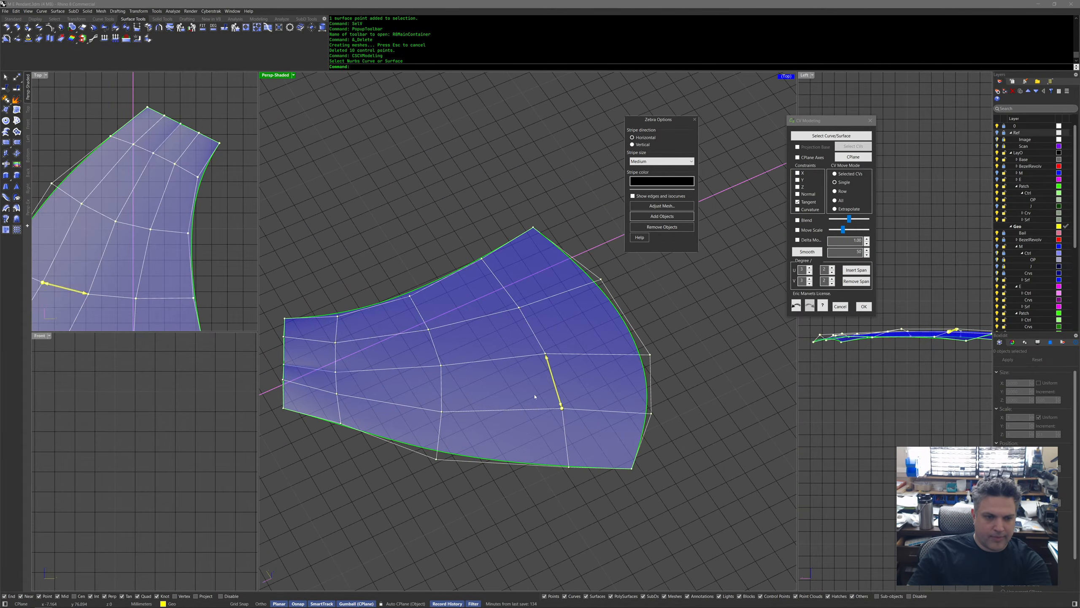
{"action": "left_click_drag", "start_coordinate": [345, 346], "coordinate": [344, 345]}
{"action": "left_click_drag", "start_coordinate": [341, 373], "coordinate": [356, 398]}
Switch the constraint to Normal, adjust the height of single control points toward the wide end, and accept the CV edits.
{"action": "right_click_drag", "start_coordinate": [384, 471], "coordinate": [675, 422]}
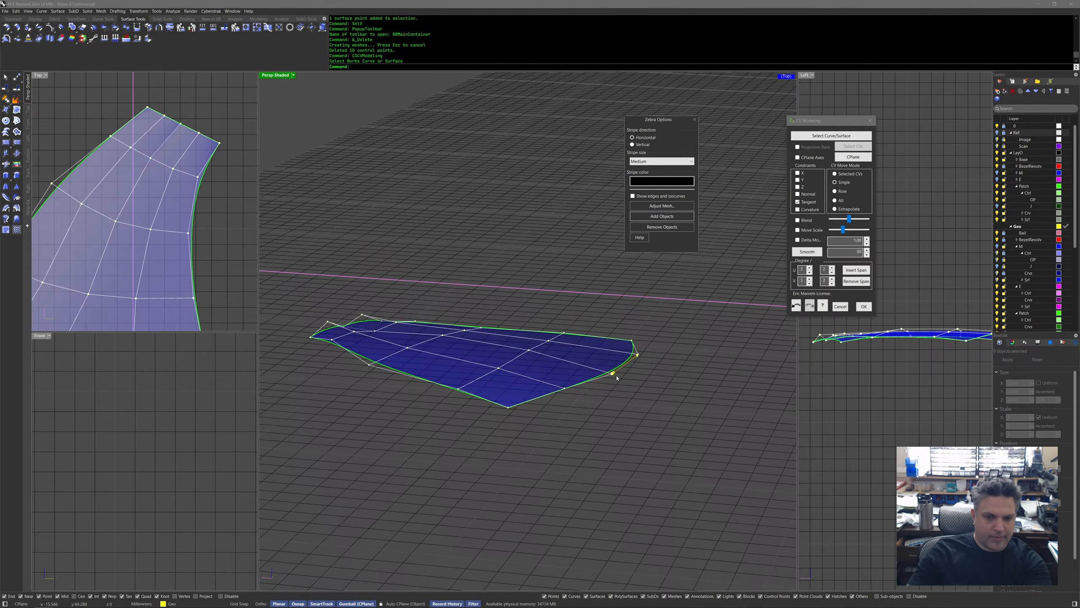
{"action": "left_click", "coordinate": [797, 194]}
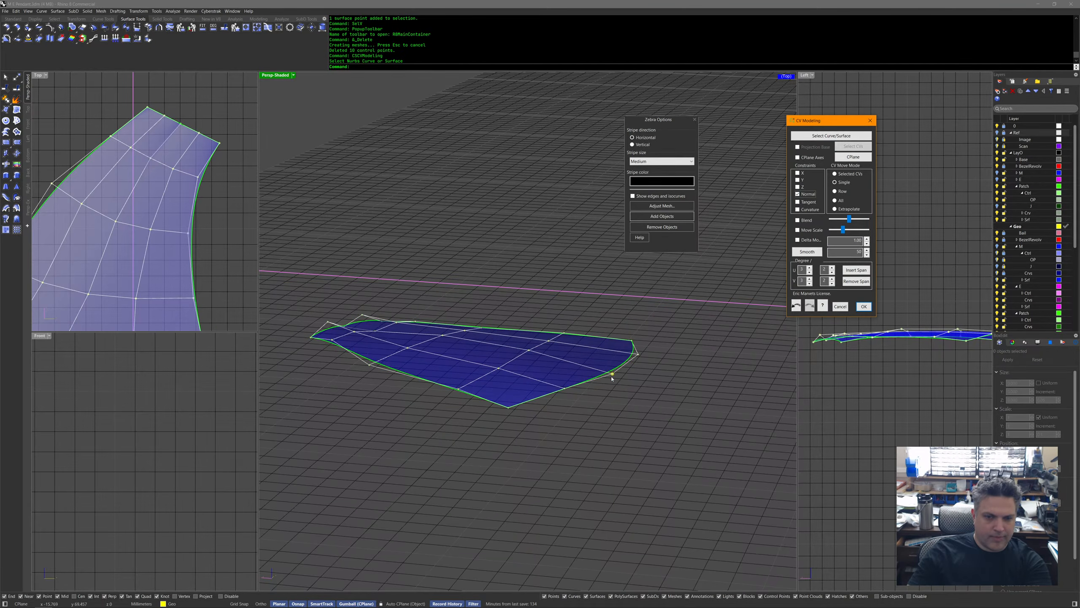
{"action": "right_click_drag", "start_coordinate": [622, 381], "coordinate": [646, 358]}
{"action": "left_click", "coordinate": [638, 360]}
{"action": "left_click", "coordinate": [535, 371]}
{"action": "left_click_drag", "start_coordinate": [521, 366], "coordinate": [522, 368]}
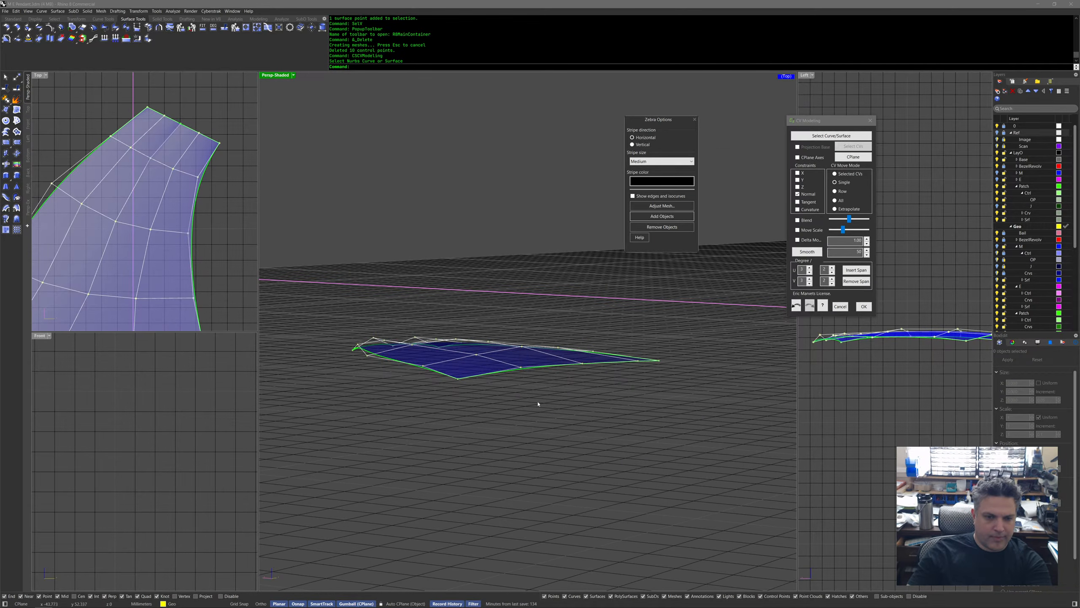
{"action": "left_click", "coordinate": [864, 306]}
Select the interior control points near the narrow end and set their weight to 1.
{"action": "right_click_drag", "start_coordinate": [697, 341], "coordinate": [572, 325]}
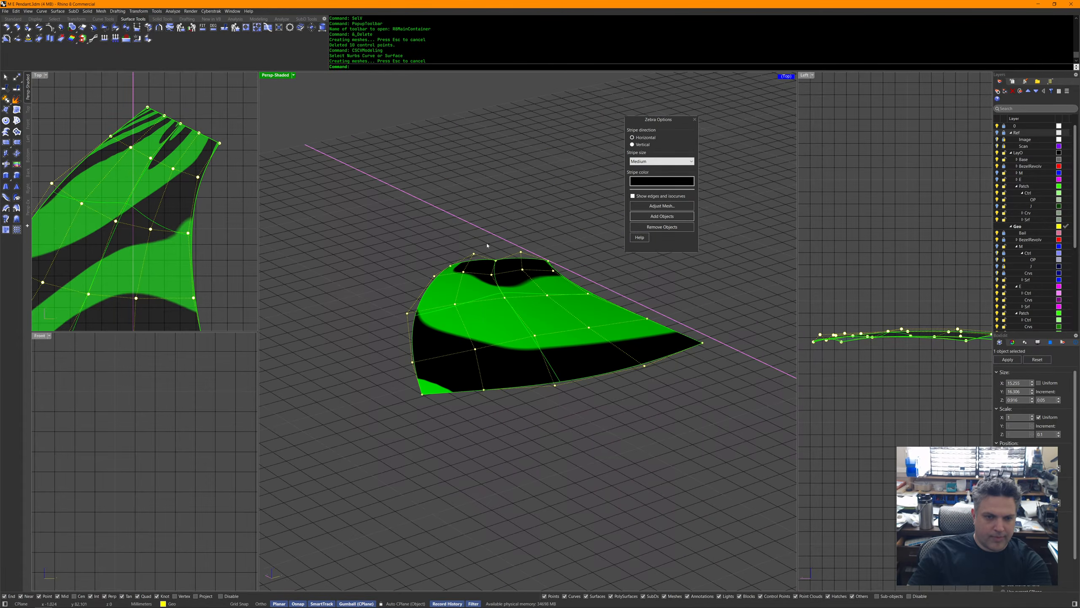
{"action": "left_click_drag", "start_coordinate": [488, 246], "coordinate": [513, 312]}
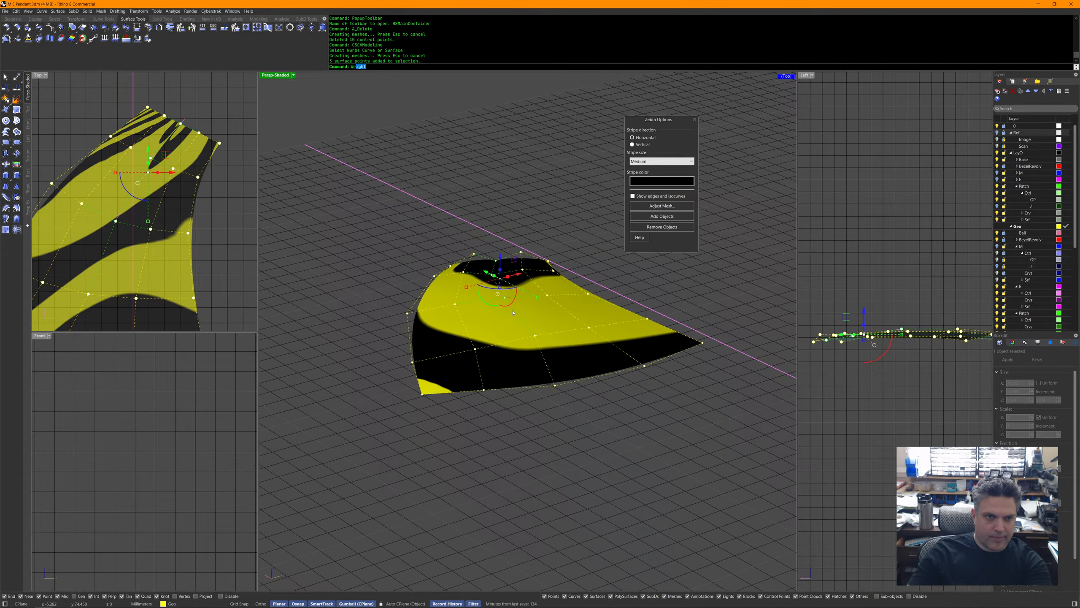
{"action": "key", "text": "Return"}
{"action": "type", "text": "1"}
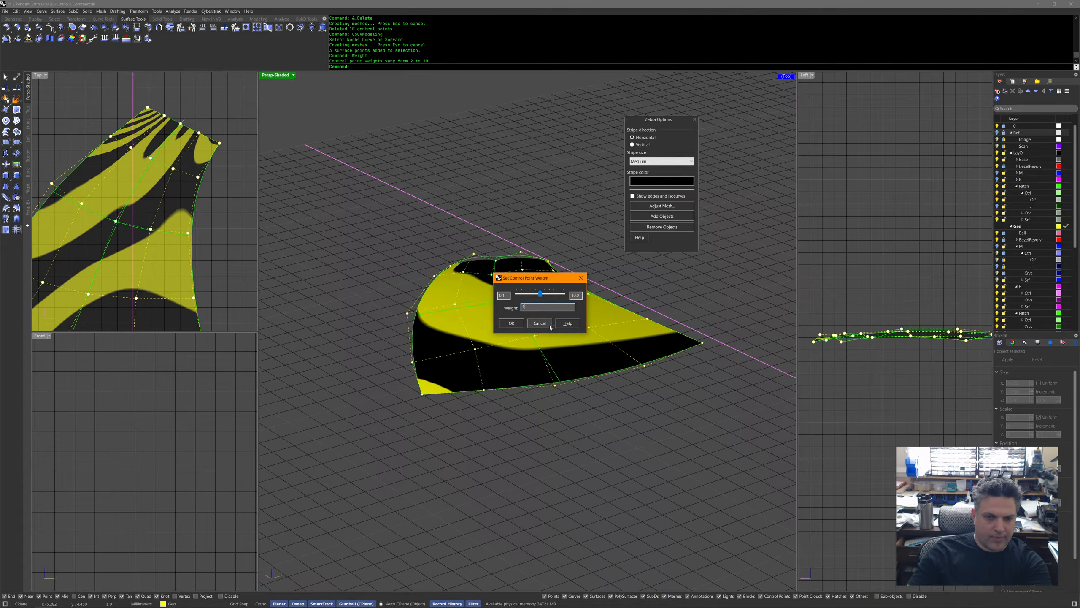
{"action": "left_click", "coordinate": [511, 323]}
{"action": "mouse_move", "coordinate": [509, 362]}
{"action": "right_mouse_down"}
{"action": "mouse_move", "coordinate": [542, 339]}
{"action": "mouse_move", "coordinate": [512, 388]}
{"action": "mouse_move", "coordinate": [517, 360]}
{"action": "right_mouse_up"}
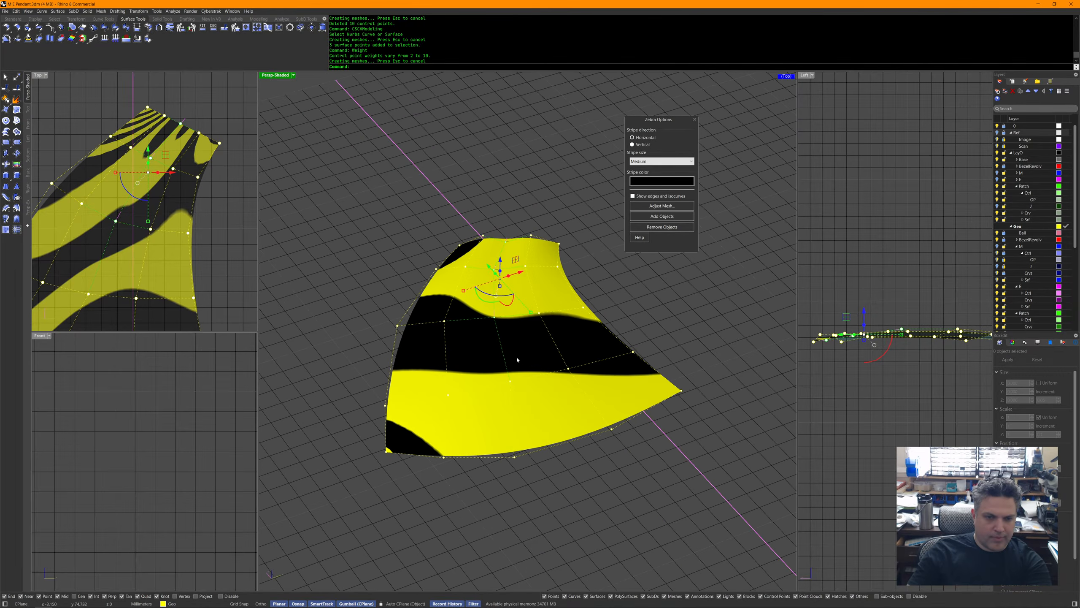
Select the whole surface with all its control points and check their weights.
{"action": "scroll", "coordinate": [521, 361], "scroll_direction": "down", "scroll_amount": 4}
{"action": "left_click_drag", "start_coordinate": [405, 241], "coordinate": [651, 483]}
{"action": "right_click", "coordinate": [651, 451]}
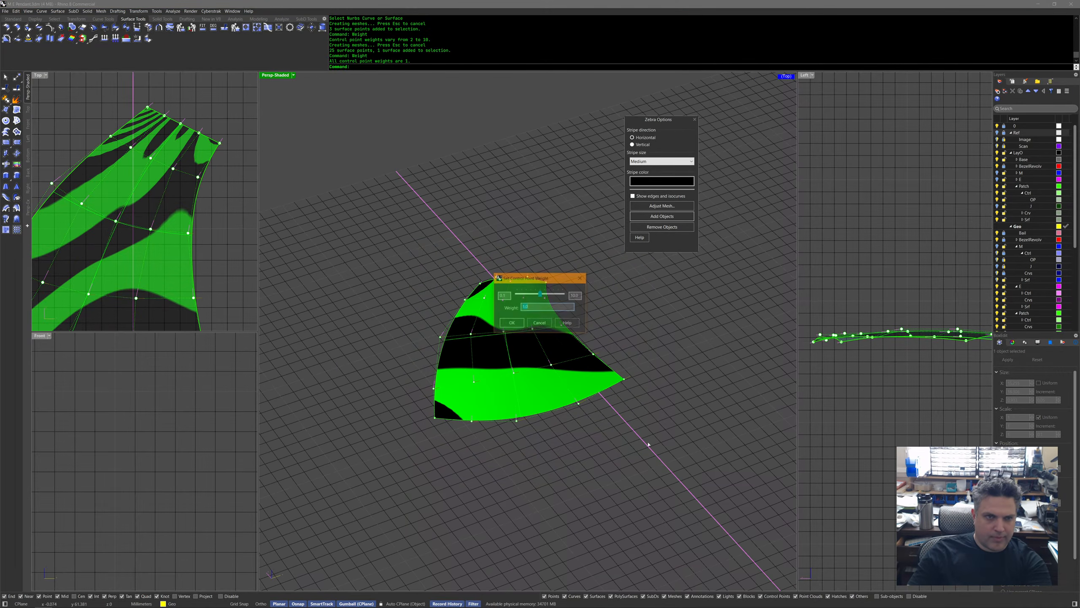
{"action": "left_click", "coordinate": [518, 328]}
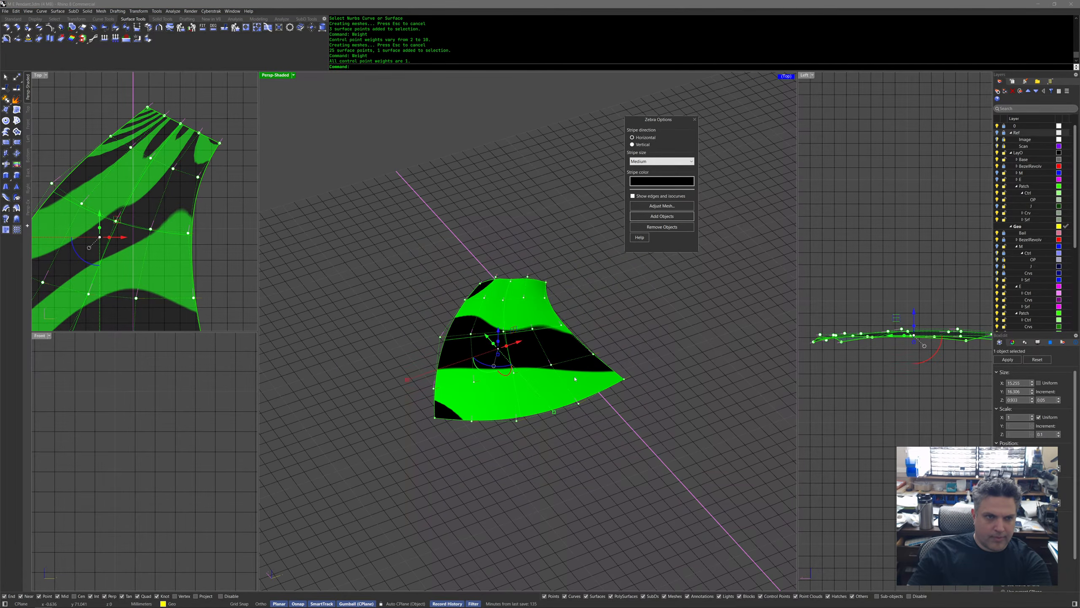
{"action": "right_click_drag", "start_coordinate": [563, 362], "coordinate": [531, 354]}
{"action": "left_click", "coordinate": [633, 387]}
Check the weights of the control point rows at the narrow end and of the middle row without changing them.
{"action": "left_click_drag", "start_coordinate": [481, 287], "coordinate": [590, 321]}
{"action": "right_click", "coordinate": [591, 321]}
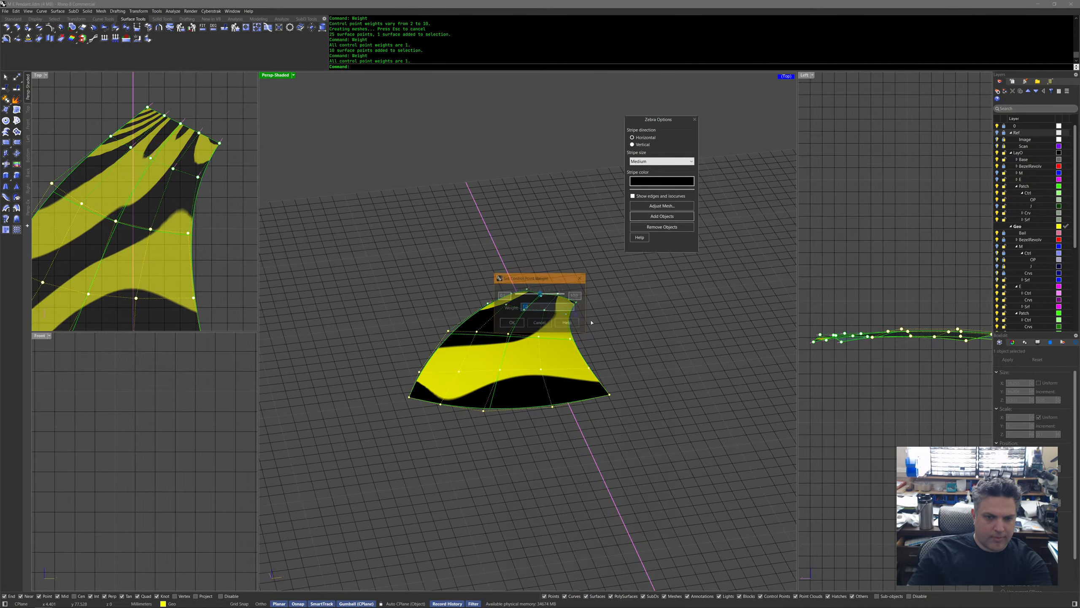
{"action": "left_click", "coordinate": [521, 322]}
{"action": "left_click", "coordinate": [627, 347]}
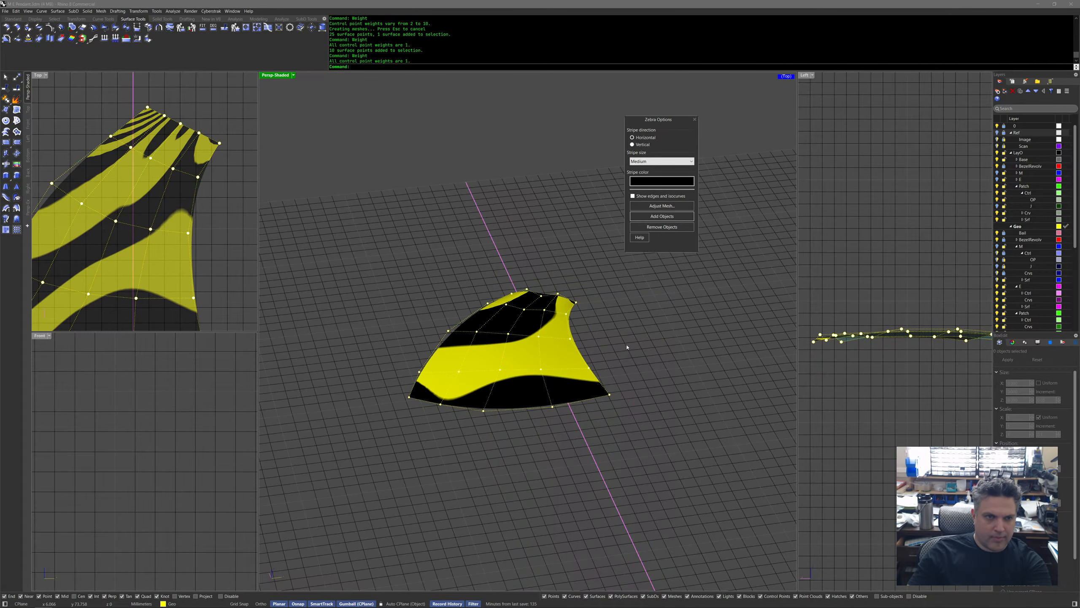
{"action": "right_click", "coordinate": [627, 347]}
{"action": "key", "text": "Escape"}
{"action": "left_click_drag", "start_coordinate": [437, 315], "coordinate": [656, 352]}
{"action": "right_click", "coordinate": [656, 352]}
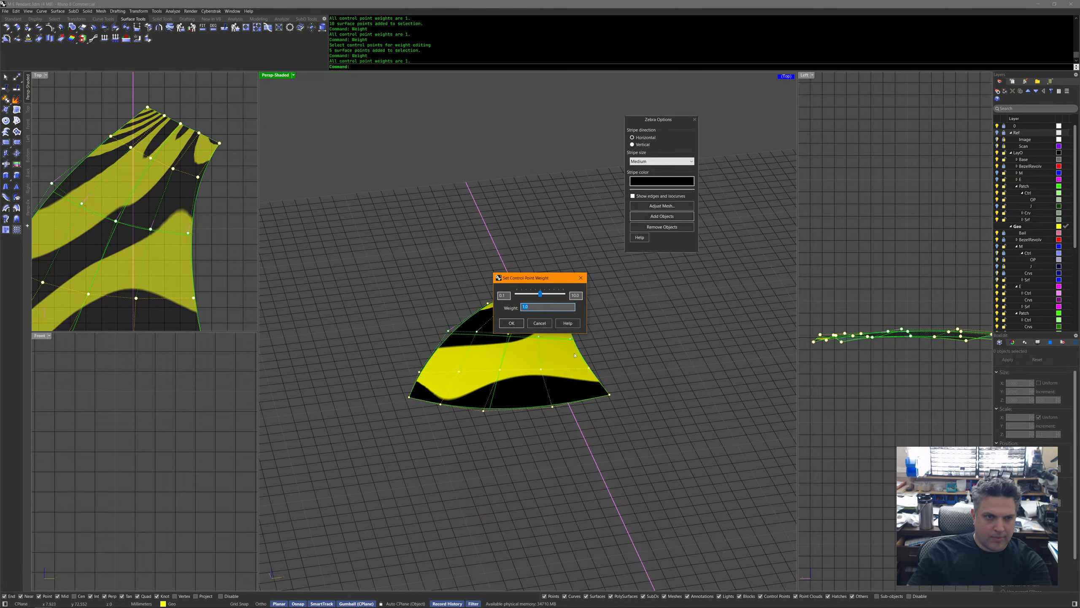
{"action": "left_click", "coordinate": [540, 323]}
Flatten the whole surface to a single Z height with SetPt, using world alignment and only Z enabled.
{"action": "right_click_drag", "start_coordinate": [653, 355], "coordinate": [672, 398]}
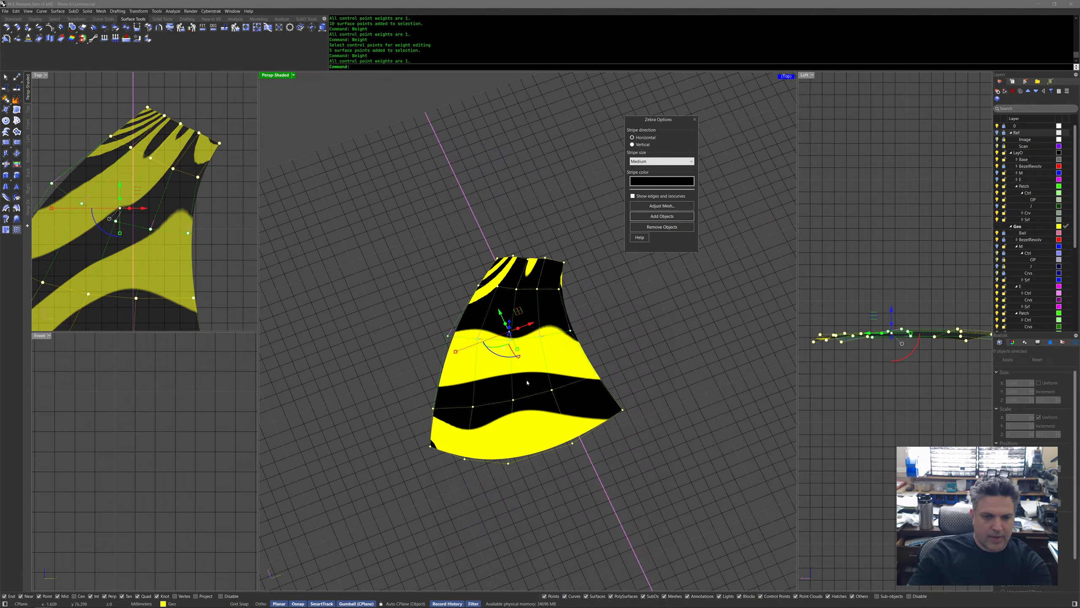
{"action": "right_click_drag", "start_coordinate": [530, 362], "coordinate": [475, 445]}
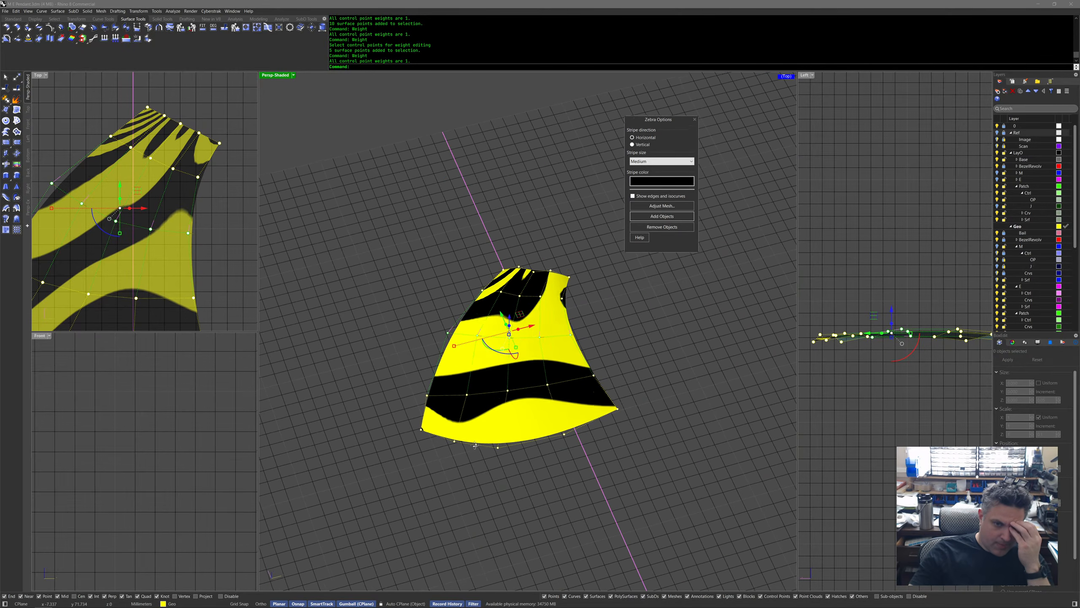
{"action": "left_click", "coordinate": [475, 445]}
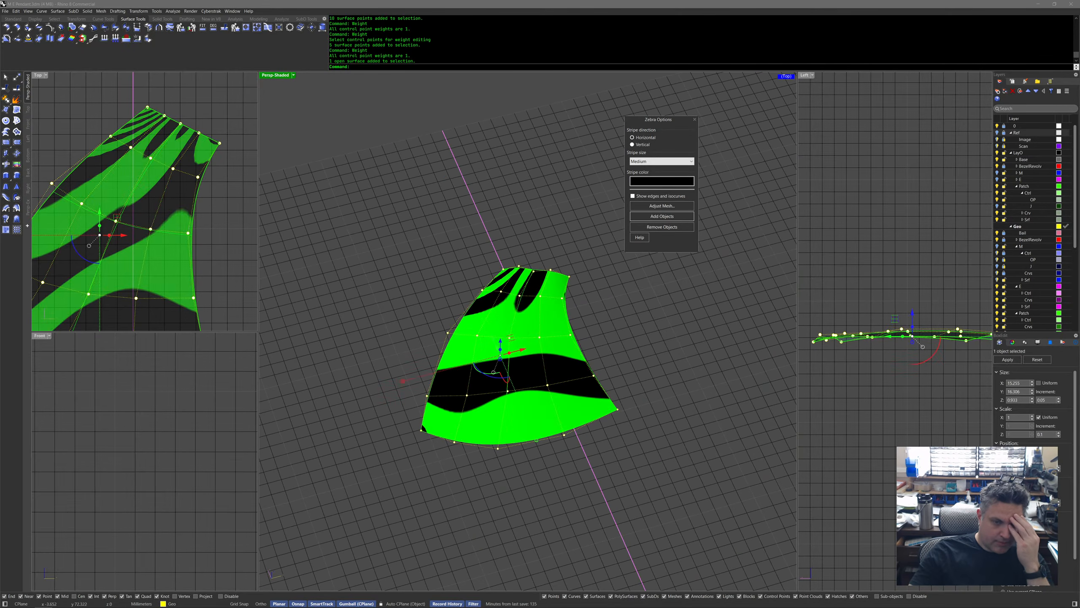
{"action": "middle_click", "coordinate": [578, 498]}
{"action": "left_click", "coordinate": [606, 505]}
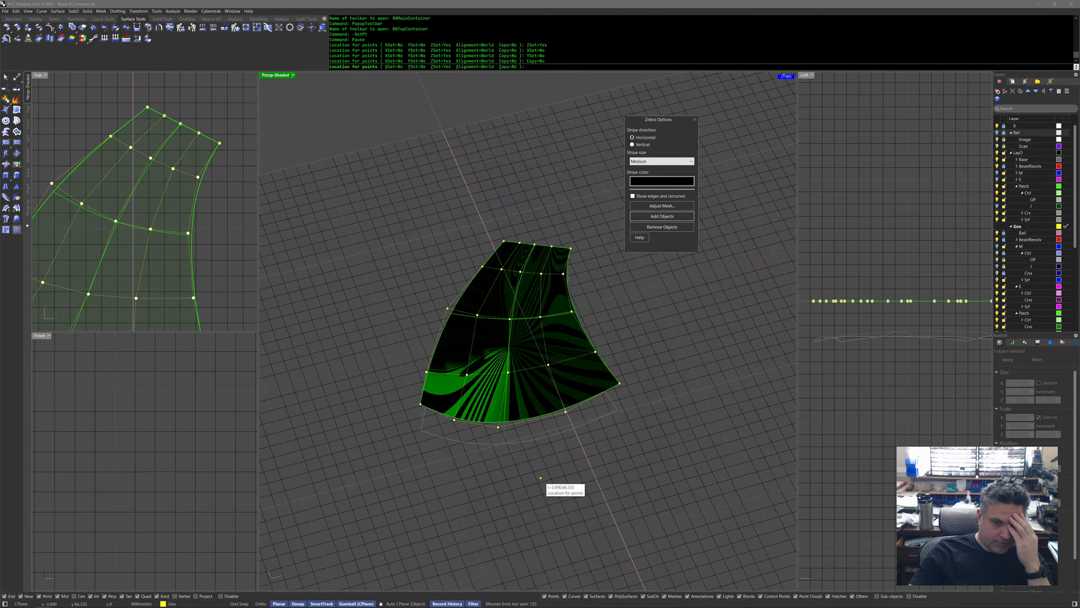
{"action": "left_click", "coordinate": [503, 443]}
{"action": "right_click_drag", "start_coordinate": [557, 514], "coordinate": [565, 497]}
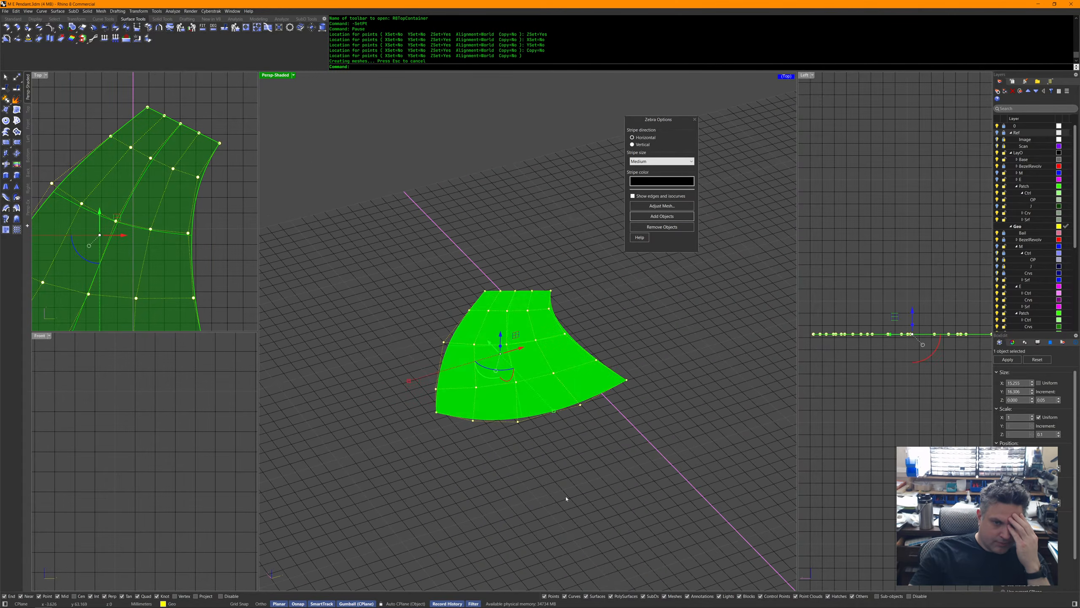
{"action": "key", "text": "Escape"}
{"action": "right_click_drag", "start_coordinate": [582, 431], "coordinate": [447, 297]}
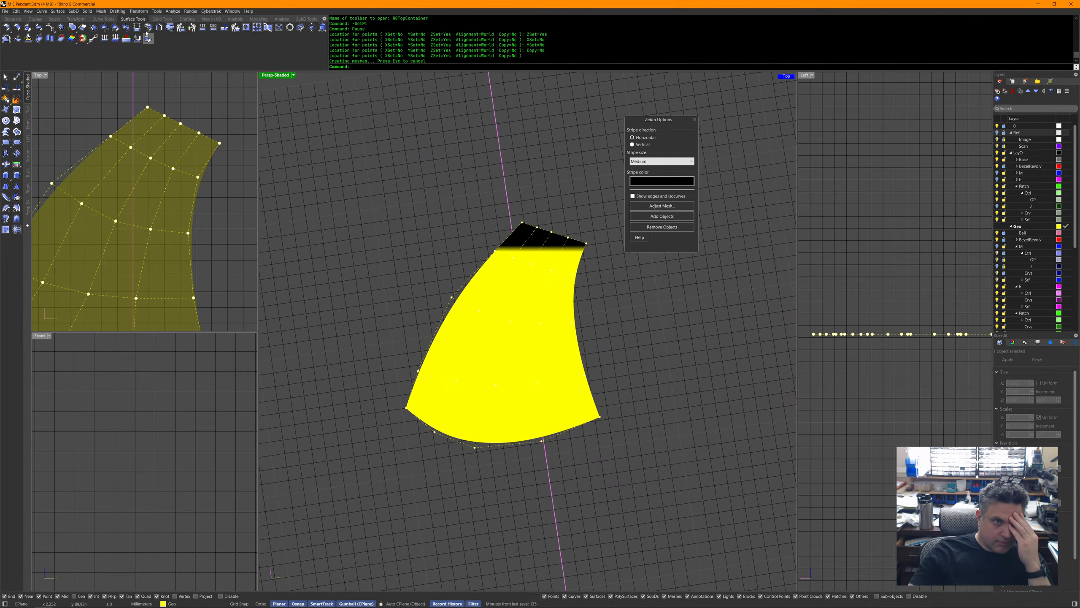
Start CV Modeling on the flattened surface, enable the Tangent constraint, and slide a control point near the wide end along its row.
{"action": "left_click", "coordinate": [209, 12]}
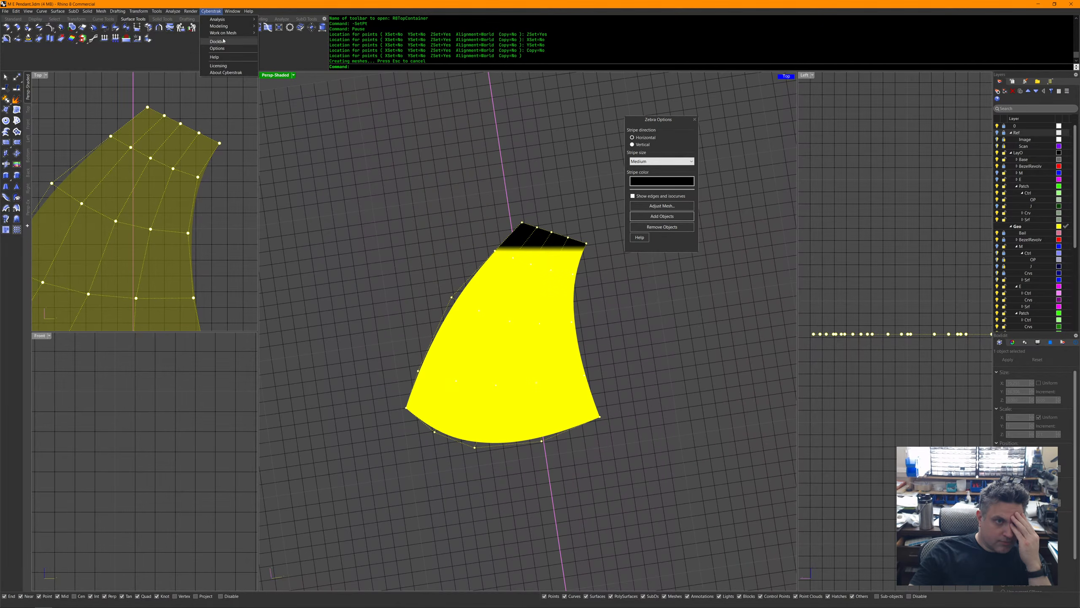
{"action": "mouse_move", "coordinate": [224, 29]}
{"action": "left_click", "coordinate": [279, 94]}
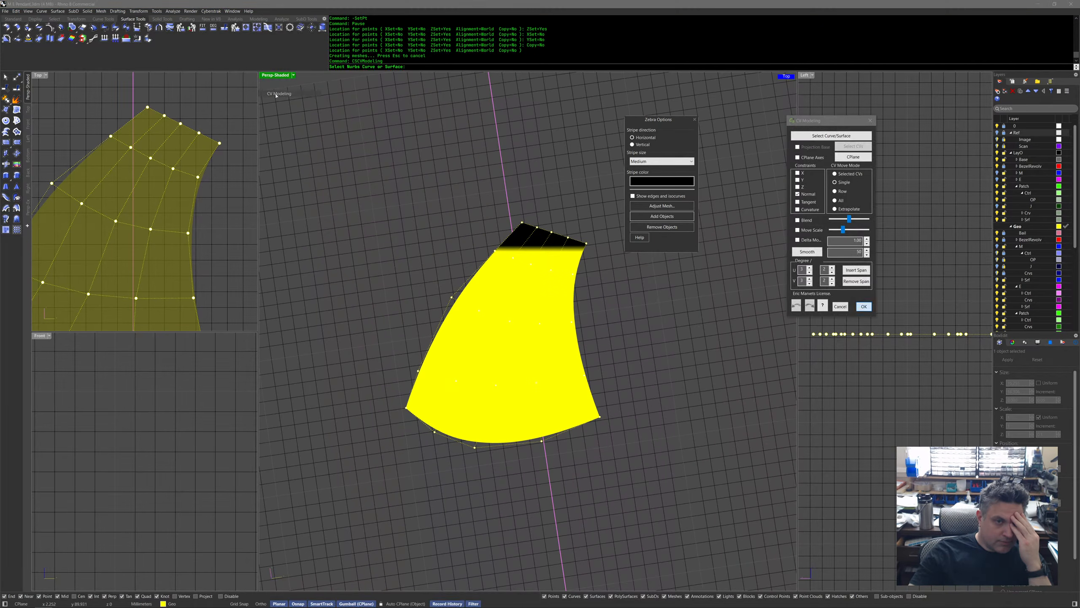
{"action": "left_click", "coordinate": [502, 393]}
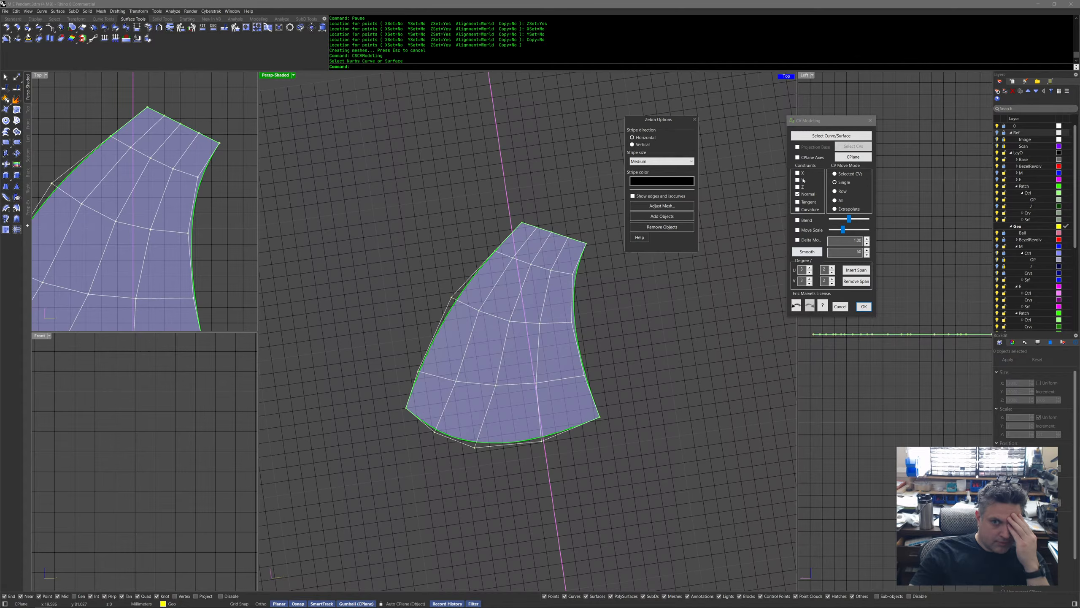
{"action": "left_click", "coordinate": [803, 204]}
{"action": "left_click", "coordinate": [455, 381]}
{"action": "left_click_drag", "start_coordinate": [455, 381], "coordinate": [450, 379]}
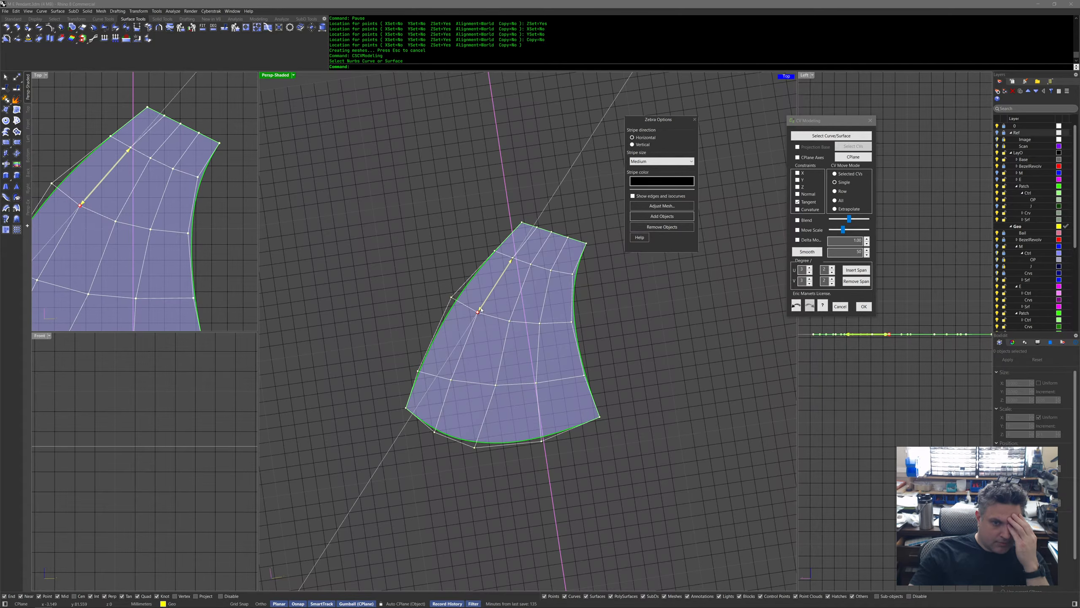
Maximize the Top view and slide the interior control points of the row next to the wide edge to space them evenly.
{"action": "double_click", "coordinate": [38, 75]}
{"action": "right_click_drag", "start_coordinate": [438, 418], "coordinate": [439, 317]}
{"action": "scroll", "coordinate": [448, 293], "scroll_direction": "down", "scroll_amount": 6}
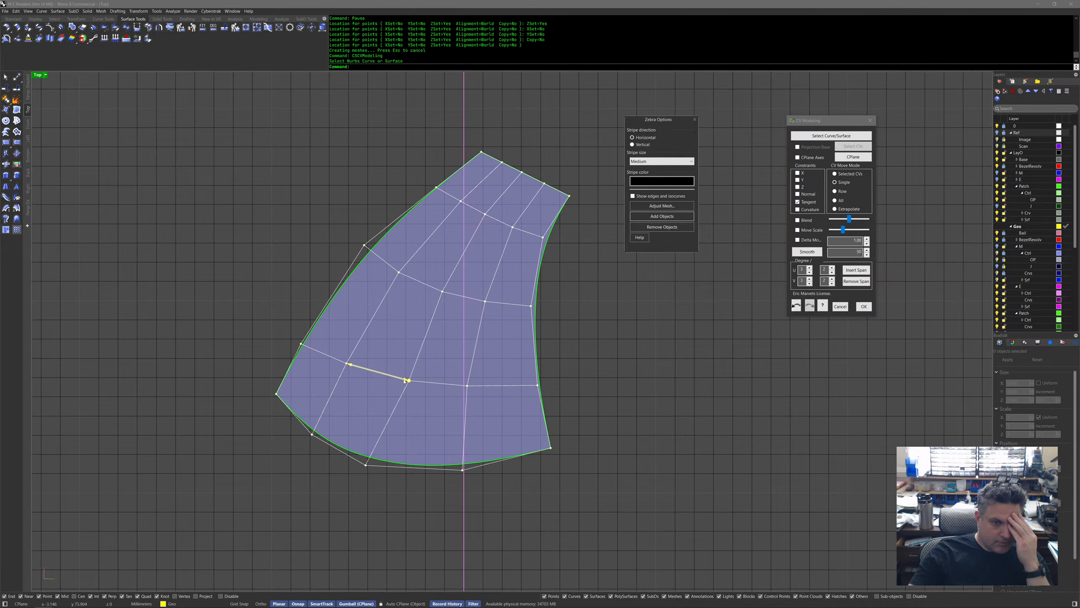
{"action": "left_click_drag", "start_coordinate": [402, 379], "coordinate": [413, 383]}
{"action": "left_click_drag", "start_coordinate": [333, 362], "coordinate": [343, 366]}
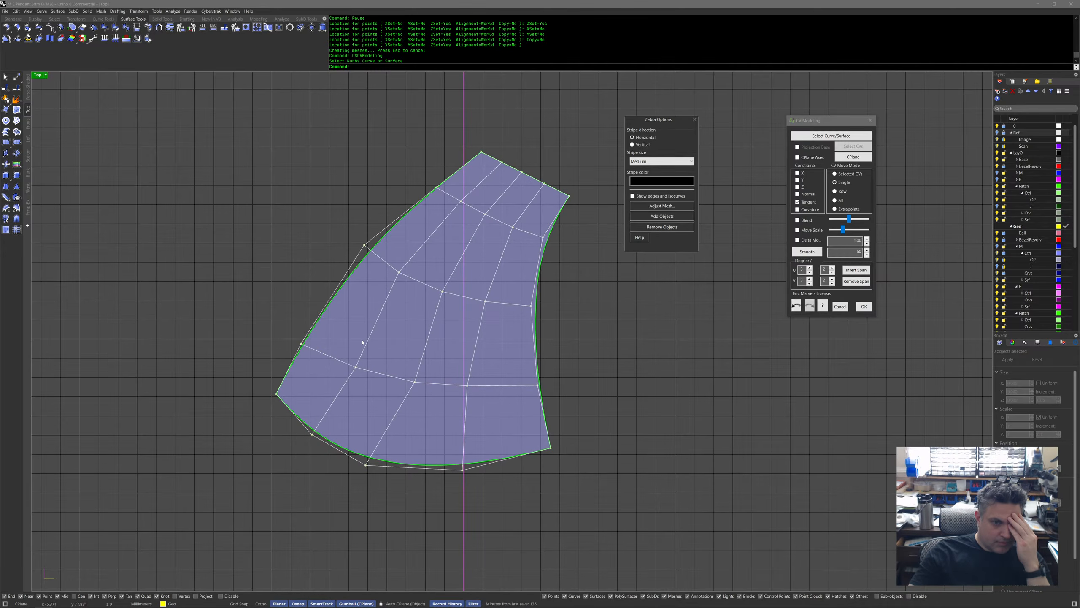
{"action": "left_click_drag", "start_coordinate": [465, 394], "coordinate": [491, 390]}
Slide points on the long outer side and the wide edge to refine the grid, accept the CV edits, and restart CV Modeling.
{"action": "left_click_drag", "start_coordinate": [301, 343], "coordinate": [311, 327]}
{"action": "left_click_drag", "start_coordinate": [361, 358], "coordinate": [364, 355]}
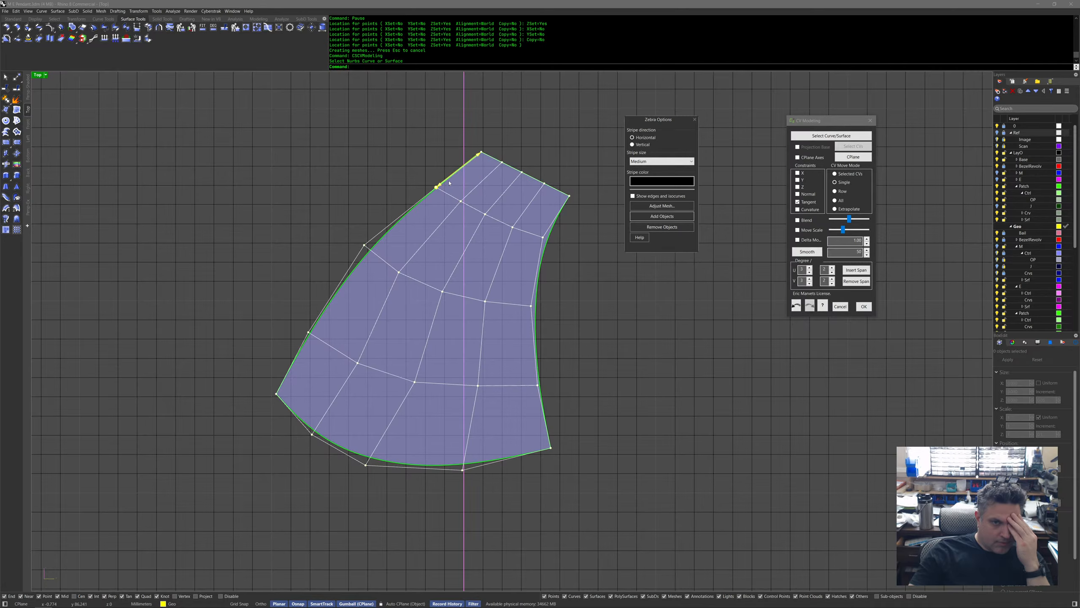
{"action": "left_click_drag", "start_coordinate": [447, 181], "coordinate": [449, 181]}
{"action": "left_click_drag", "start_coordinate": [456, 472], "coordinate": [452, 472]}
{"action": "left_click", "coordinate": [864, 306]}
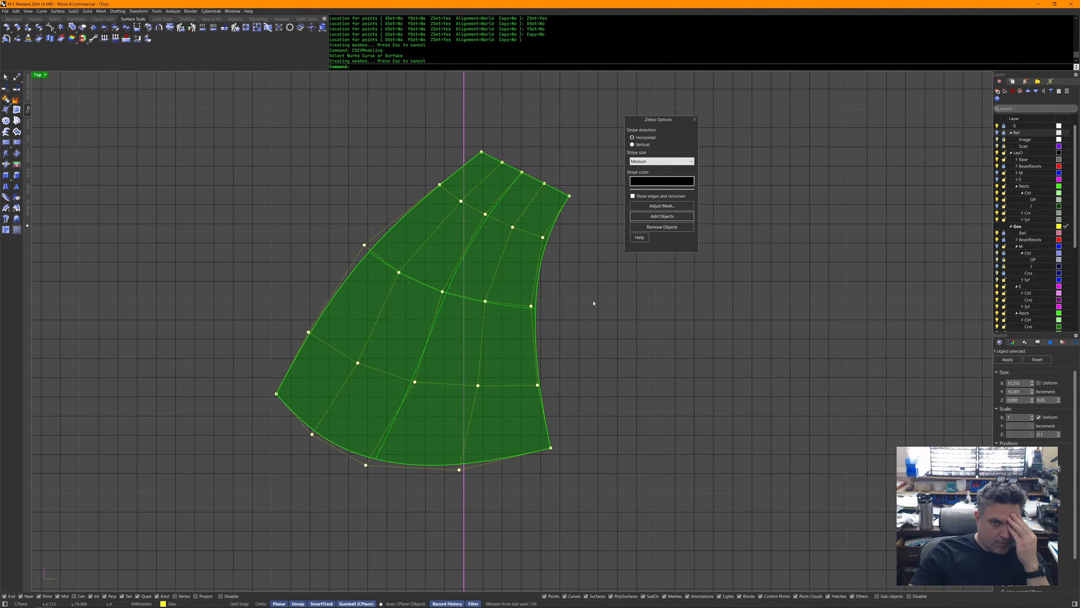
{"action": "right_click", "coordinate": [590, 320]}
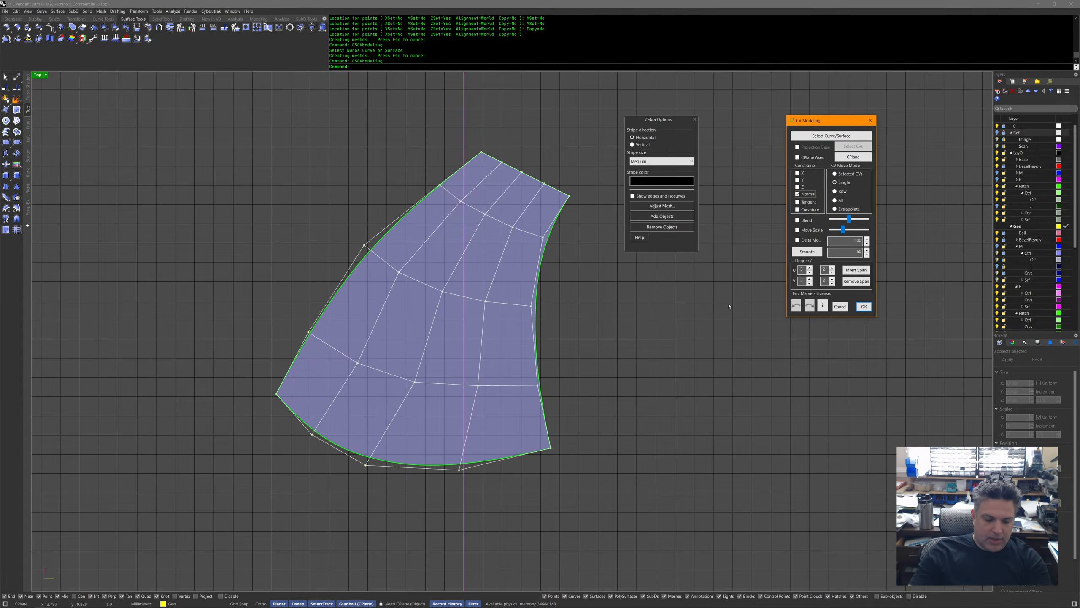
Switch to the Rhino help in the browser, search it for joinedge, and open the JoinEdge command page.
{"action": "key", "text": "alt+Tab"}
{"action": "left_click", "coordinate": [549, 206]}
{"action": "scroll", "coordinate": [601, 233], "scroll_direction": "up", "scroll_amount": 8}
{"action": "left_click", "coordinate": [950, 50]}
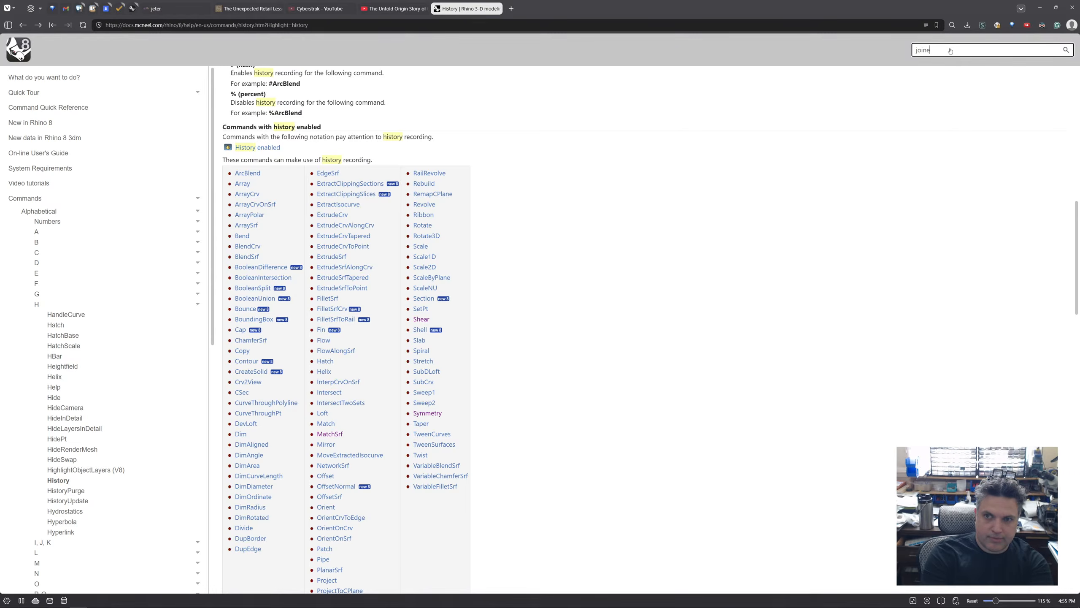
{"action": "type", "text": "joinedge"}
{"action": "key", "text": "Return"}
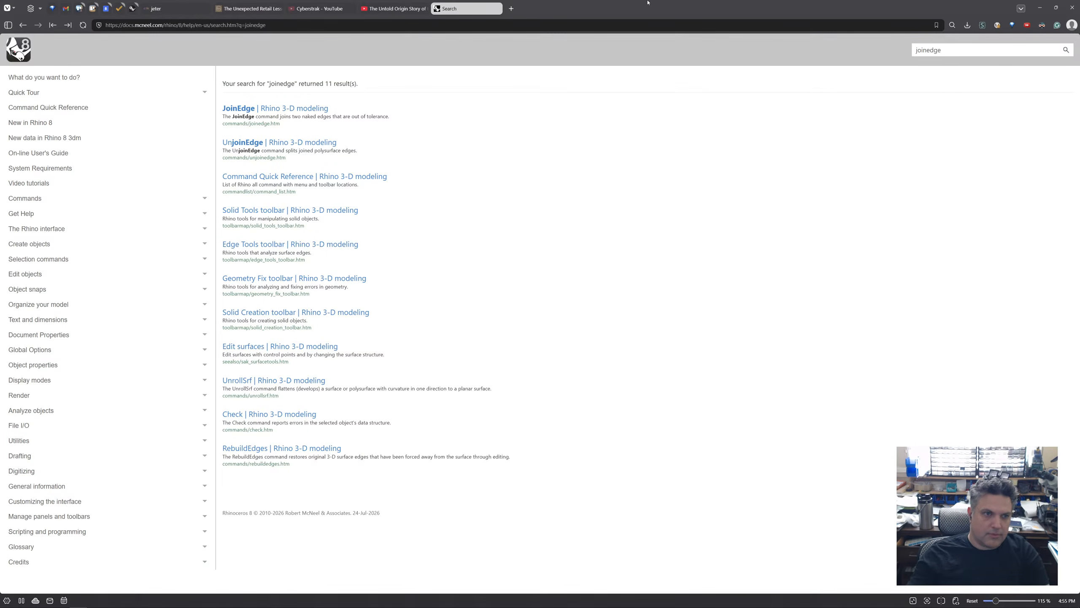
{"action": "left_click", "coordinate": [289, 109]}
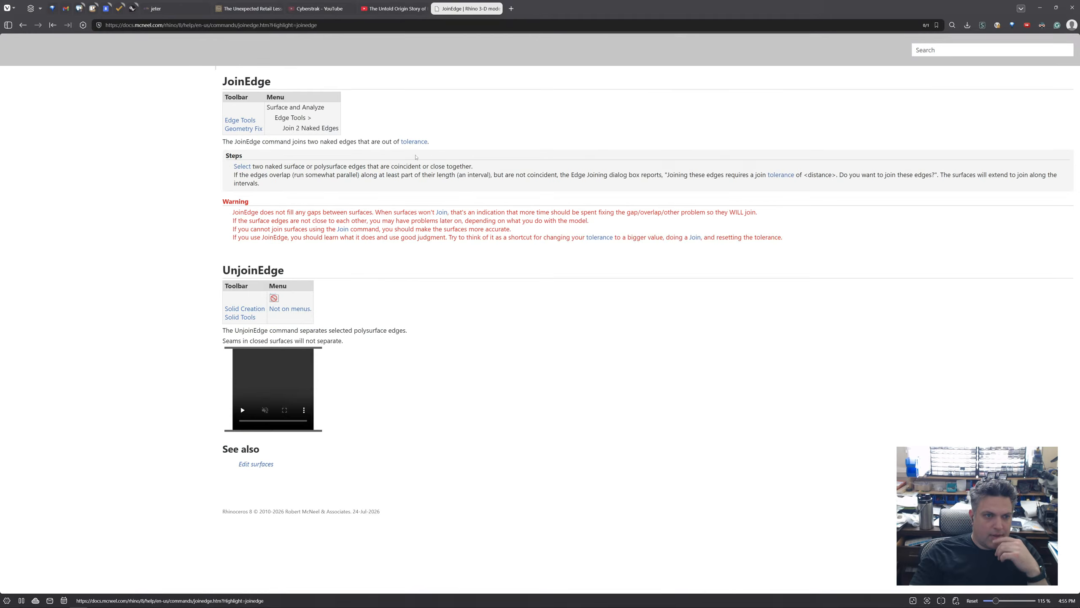
Examine the JoinEdge description, steps and warnings about gaps and tolerance, and return to Rhino.
{"action": "left_click_drag", "start_coordinate": [244, 212], "coordinate": [443, 212]}
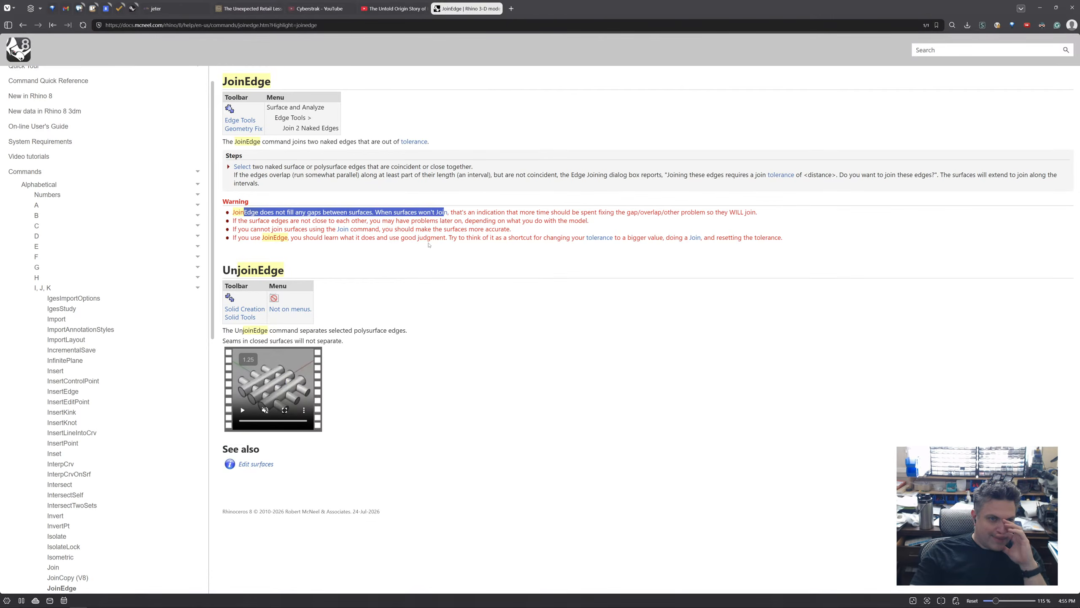
{"action": "left_click_drag", "start_coordinate": [327, 141], "coordinate": [381, 143]}
{"action": "left_click_drag", "start_coordinate": [269, 168], "coordinate": [422, 173]}
{"action": "left_click", "coordinate": [423, 173]}
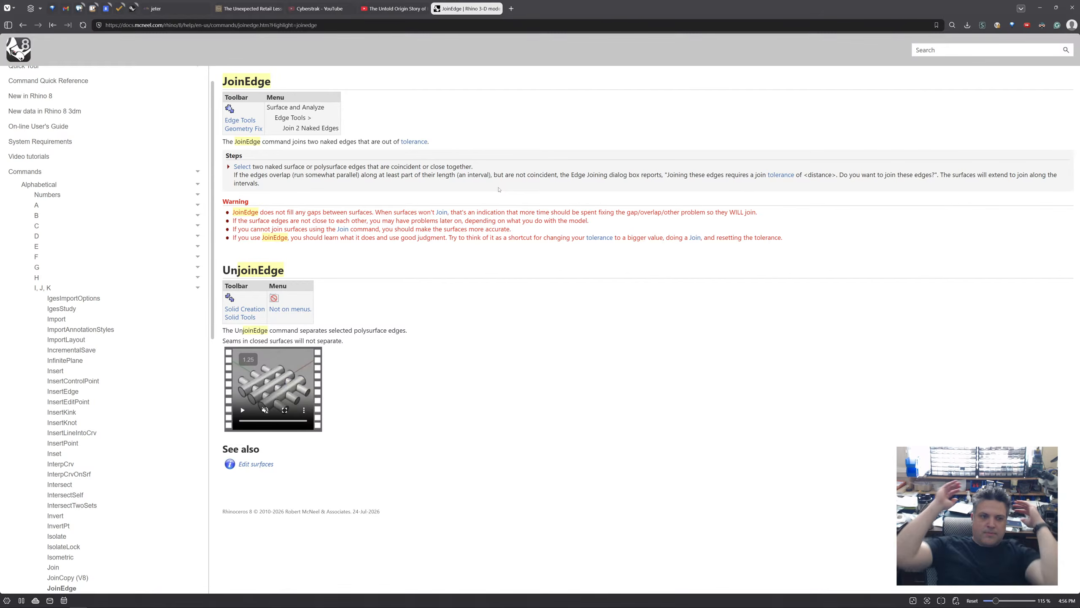
{"action": "left_click", "coordinate": [1035, 14]}
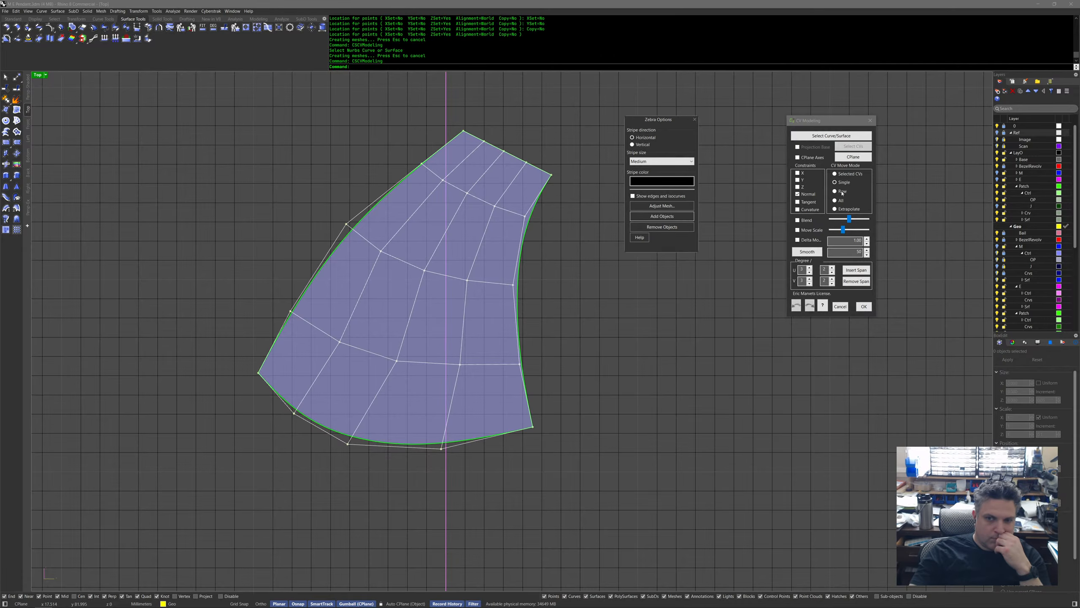
Enable Blend with the Normal constraint and, in the perspective view, raise an interior and an edge control point near the wide end.
{"action": "left_click", "coordinate": [798, 220]}
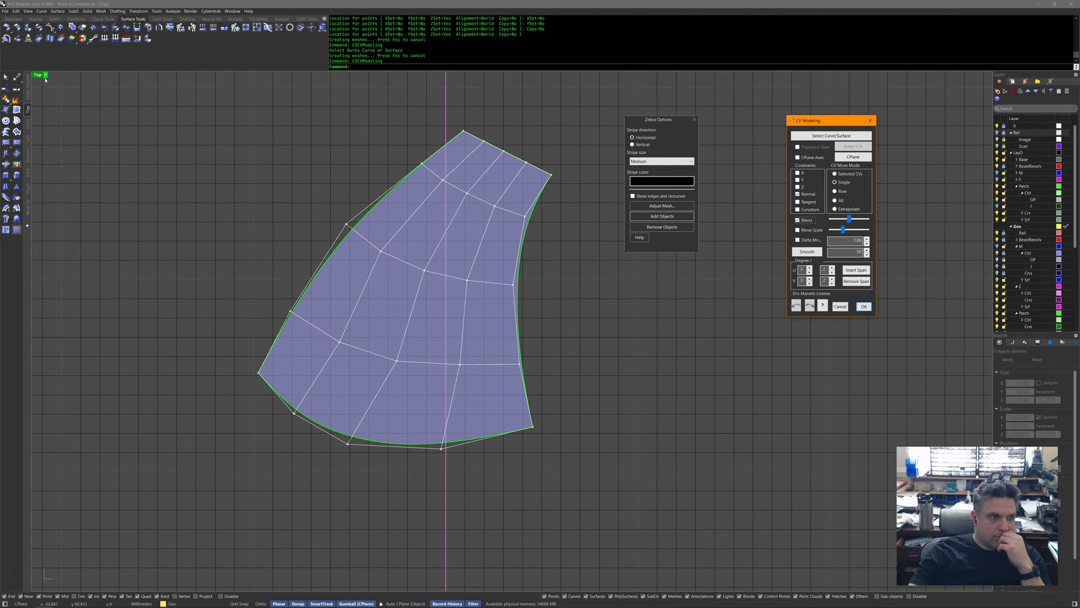
{"action": "left_click", "coordinate": [28, 87]}
{"action": "right_click_drag", "start_coordinate": [362, 404], "coordinate": [515, 263]}
{"action": "scroll", "coordinate": [540, 341], "scroll_direction": "up", "scroll_amount": 6}
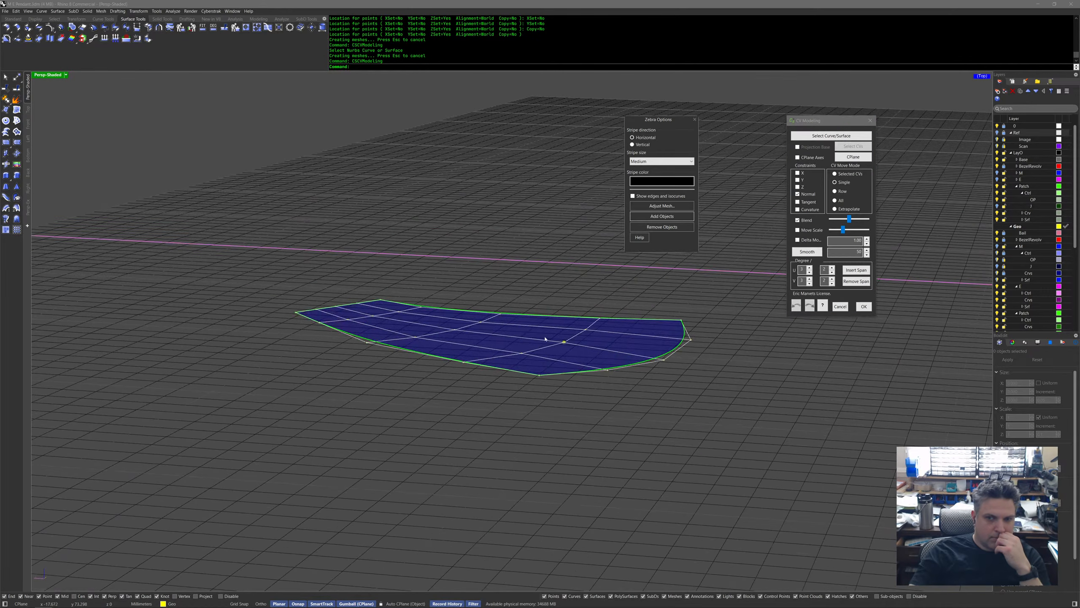
{"action": "right_click_drag", "start_coordinate": [663, 272], "coordinate": [608, 321]}
{"action": "left_click_drag", "start_coordinate": [556, 352], "coordinate": [556, 333]}
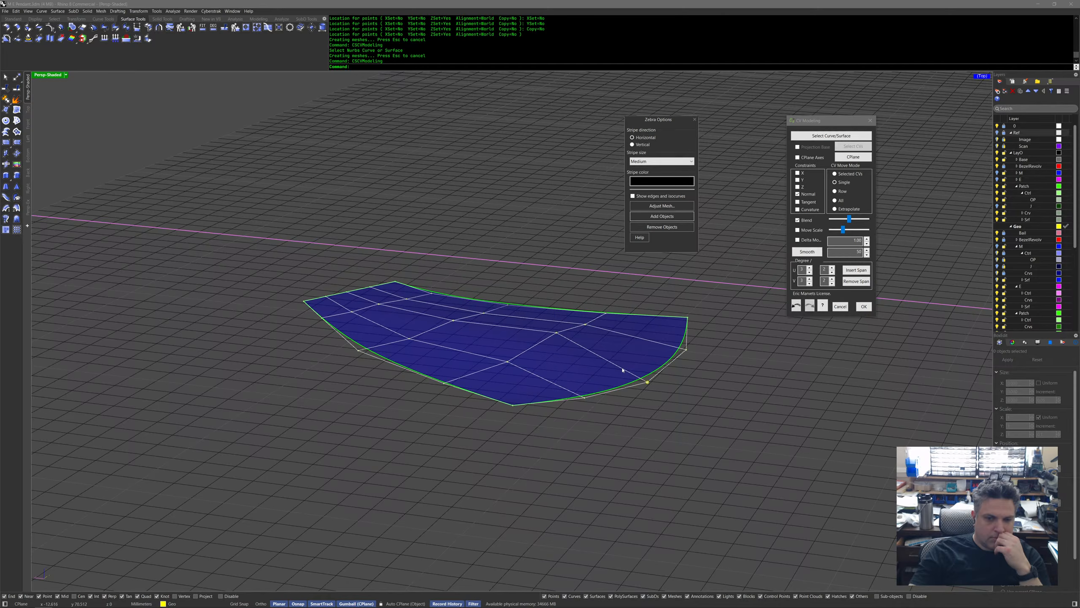
{"action": "left_click_drag", "start_coordinate": [647, 383], "coordinate": [649, 372]}
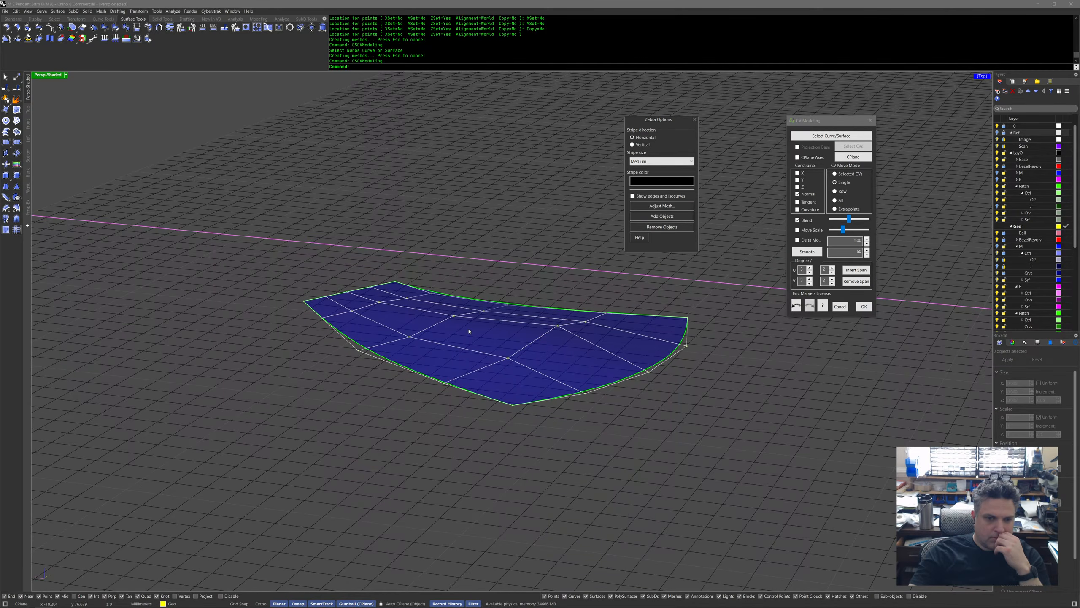
{"action": "left_click_drag", "start_coordinate": [453, 316], "coordinate": [409, 333]}
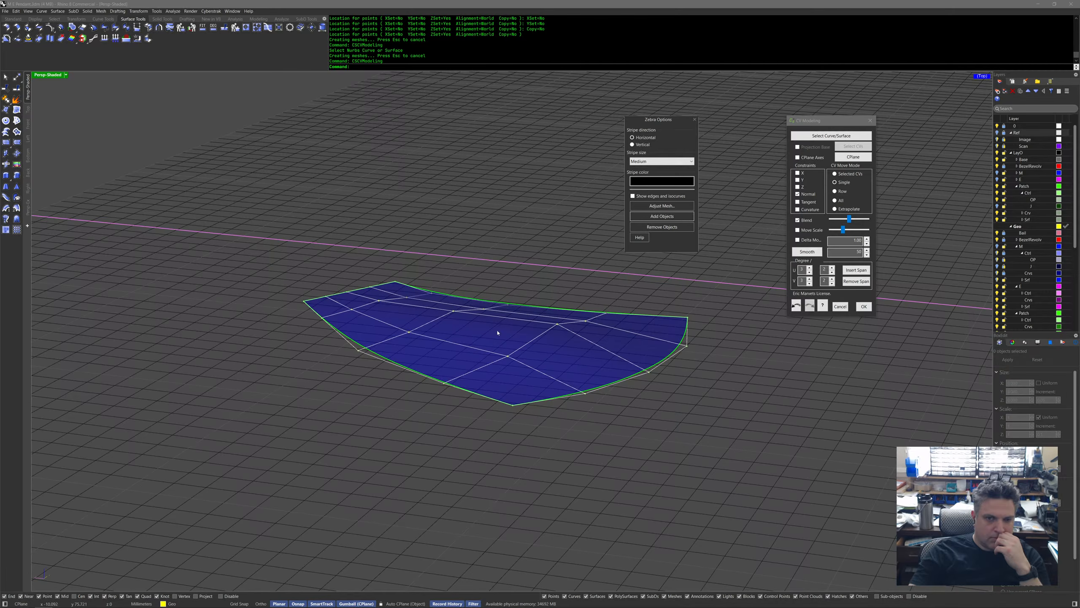
{"action": "left_click", "coordinate": [795, 306]}
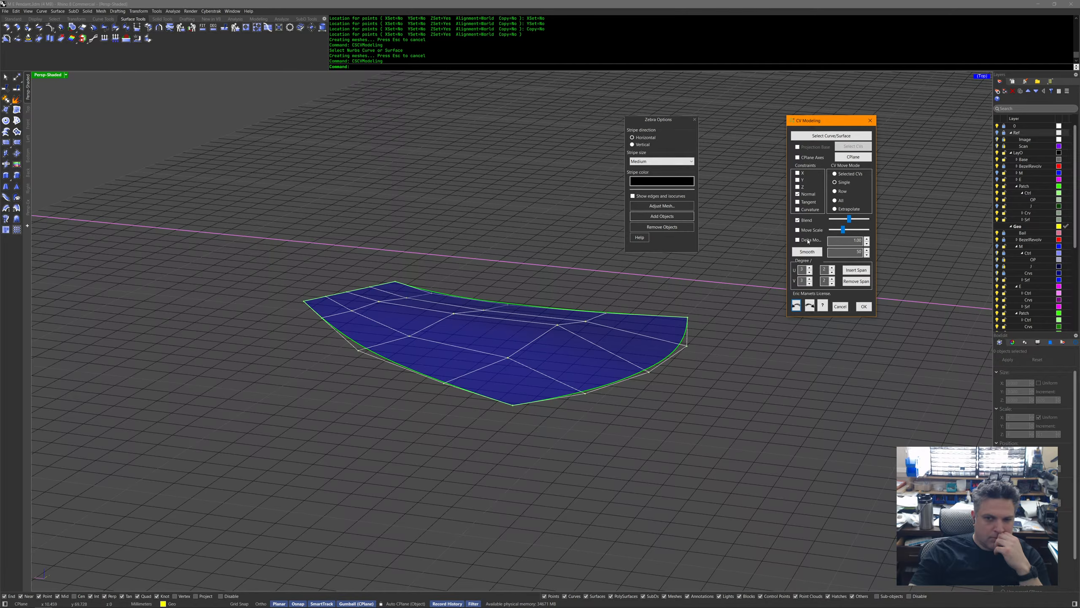
Enable Delta Move, try stepping an interior control point along its normal in 1.00 increments, and undo the move.
{"action": "left_click", "coordinate": [797, 240]}
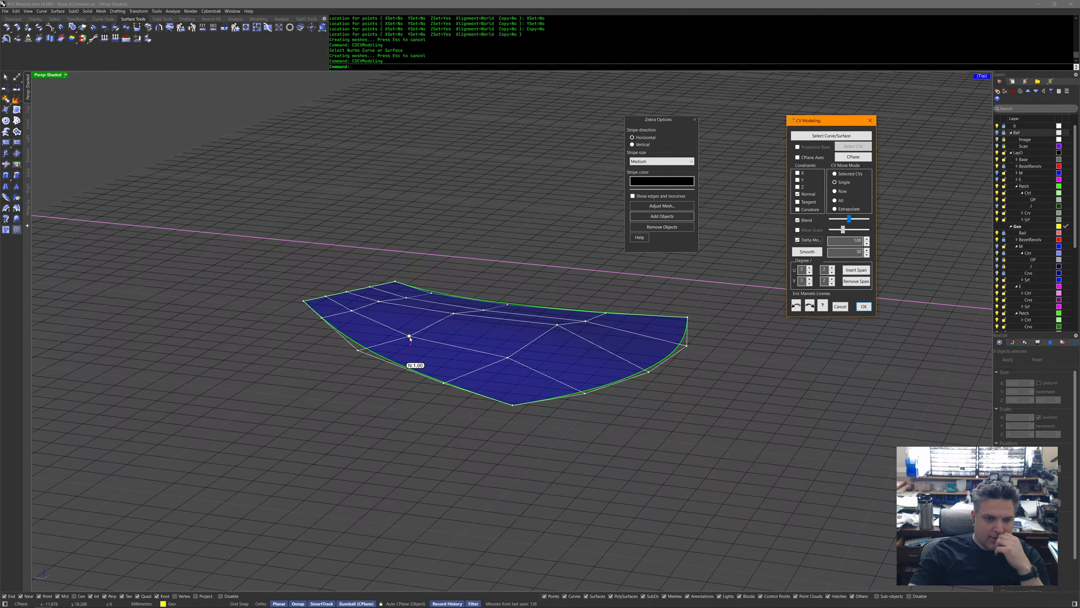
{"action": "left_click_drag", "start_coordinate": [409, 336], "coordinate": [406, 314]}
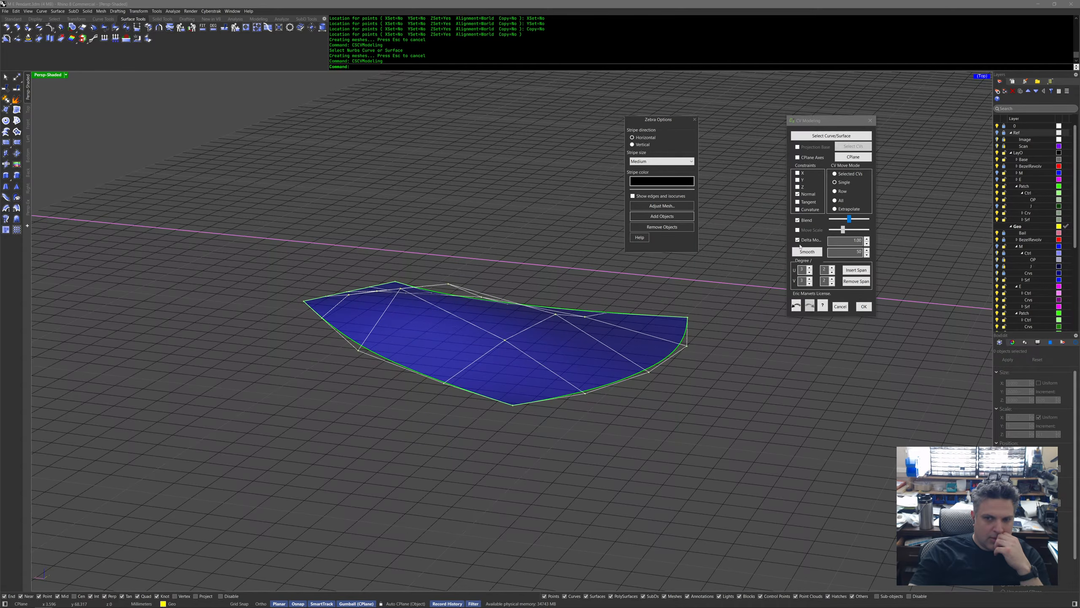
{"action": "left_click", "coordinate": [796, 305]}
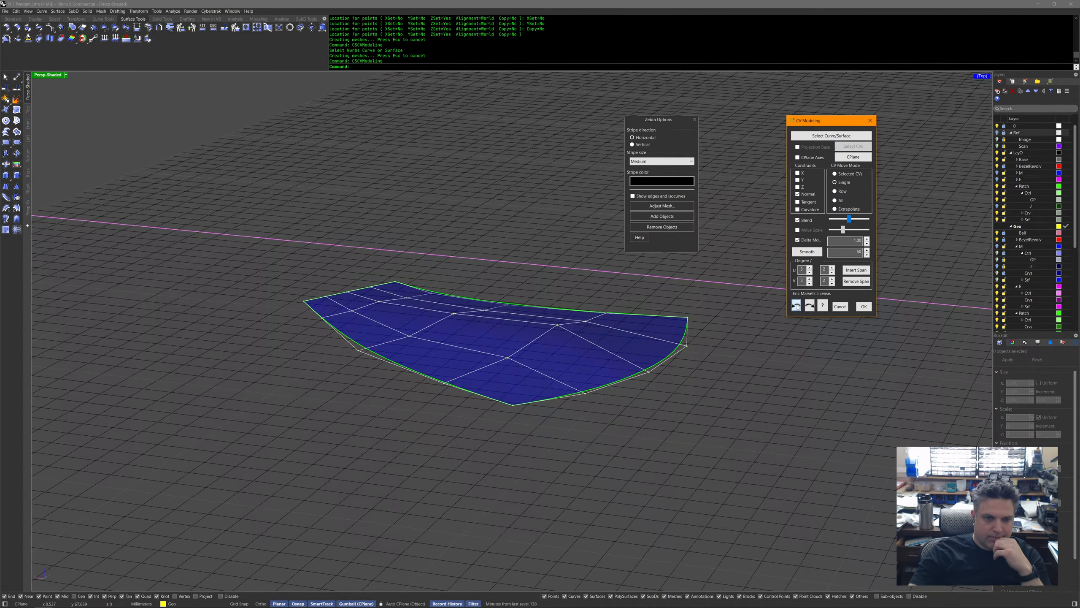
Reduce the Blend amount, disable Delta Move, and raise the interior control points along their normals to dome the surface.
{"action": "right_click_drag", "start_coordinate": [682, 345], "coordinate": [656, 366]}
{"action": "key", "text": "Home"}
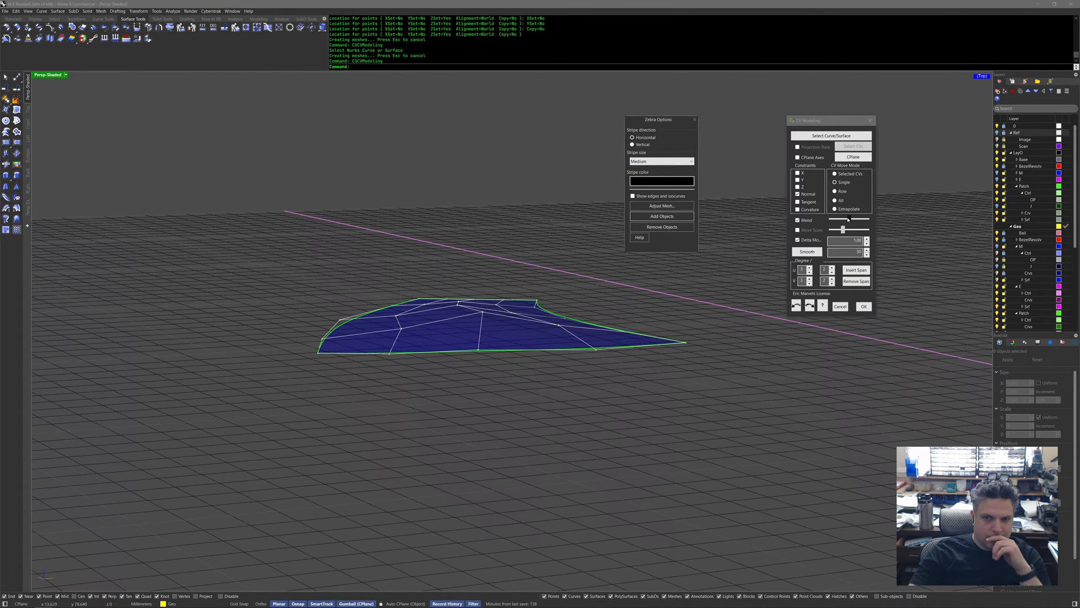
{"action": "left_click_drag", "start_coordinate": [848, 219], "coordinate": [838, 221]}
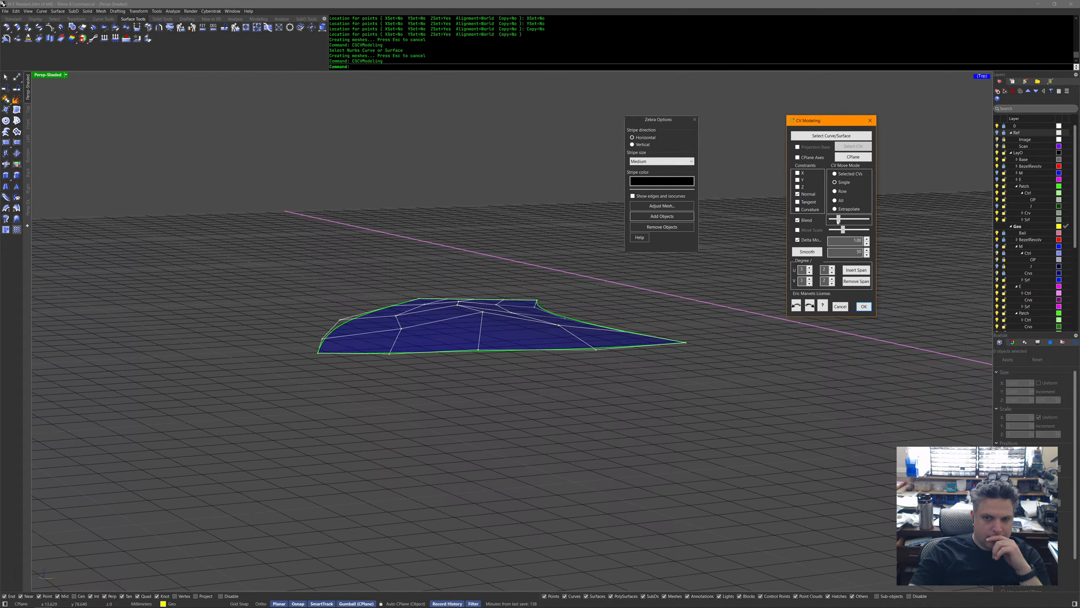
{"action": "left_click", "coordinate": [401, 329]}
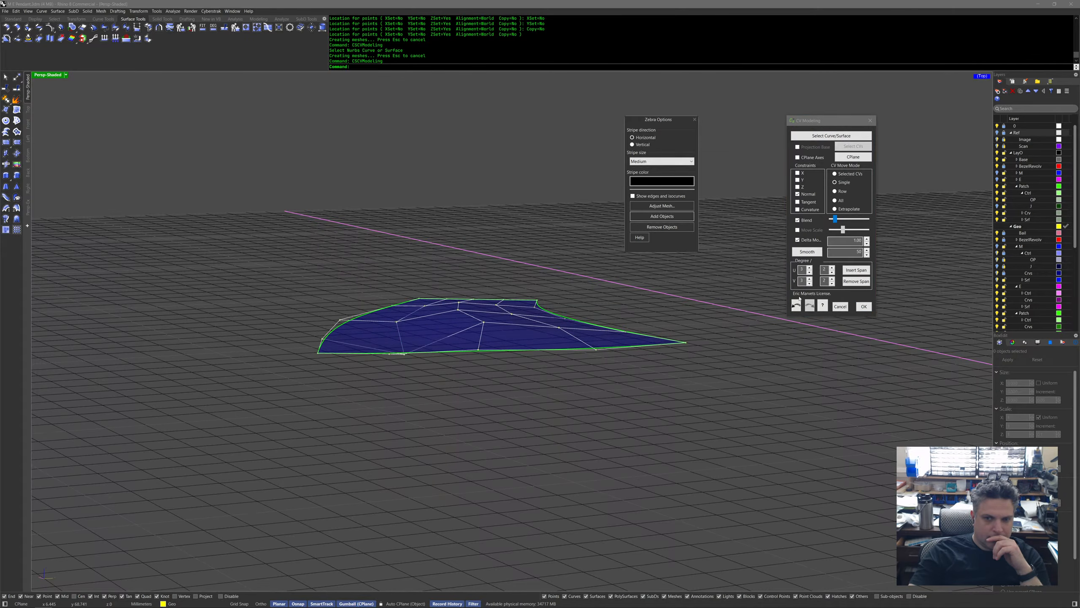
{"action": "left_click", "coordinate": [797, 305]}
{"action": "left_click", "coordinate": [807, 240]}
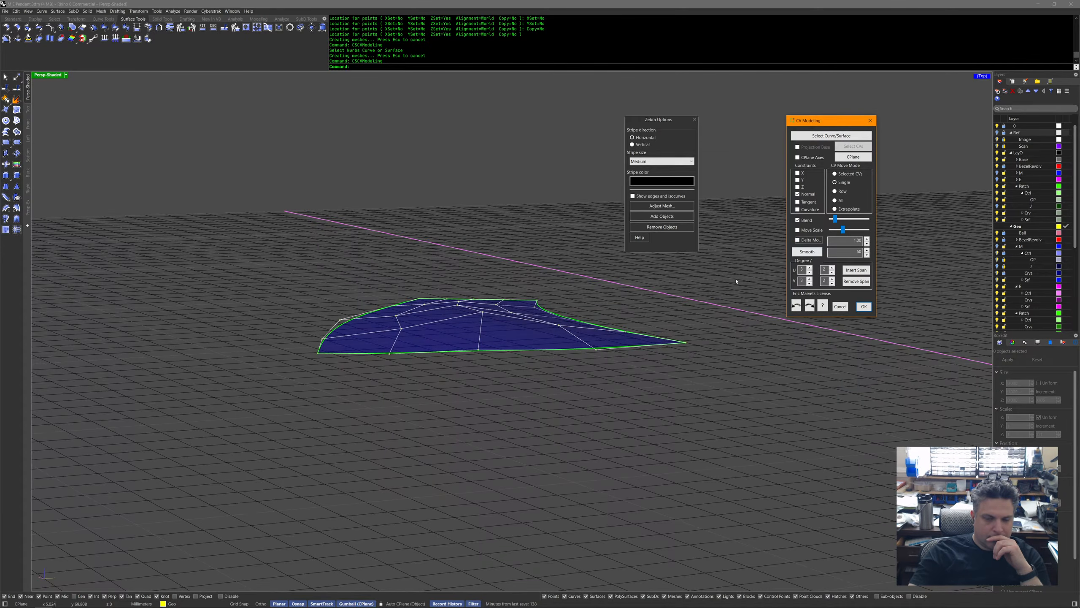
{"action": "left_click", "coordinate": [400, 320]}
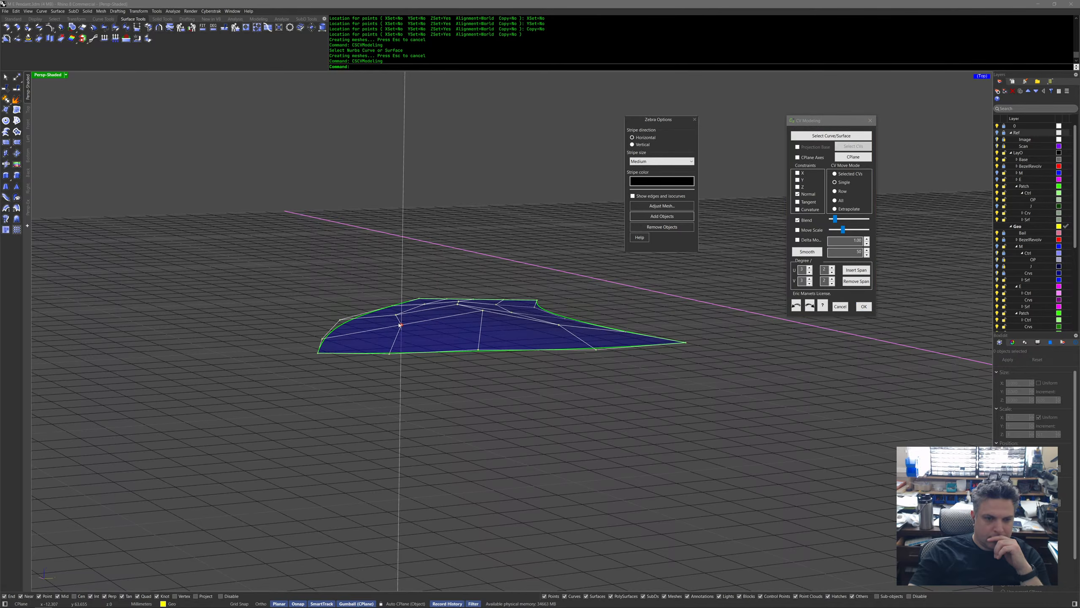
{"action": "left_click_drag", "start_coordinate": [400, 320], "coordinate": [558, 318]}
Disable Blend, lower both corner points of the concave long edge, and raise points between them to arch the edge.
{"action": "right_click_drag", "start_coordinate": [554, 333], "coordinate": [382, 374]}
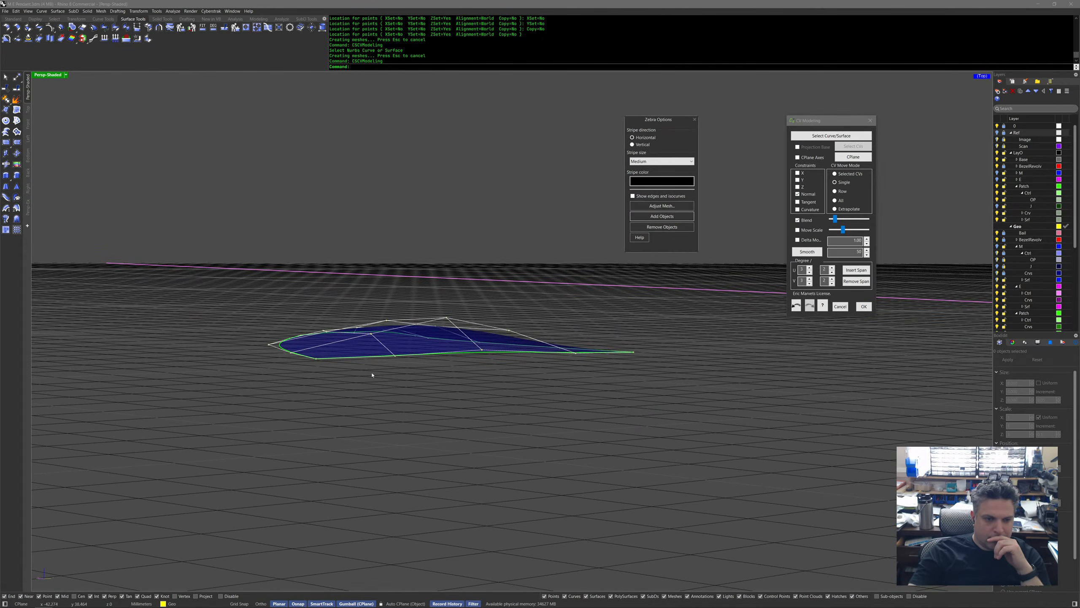
{"action": "left_click_drag", "start_coordinate": [318, 361], "coordinate": [319, 364]}
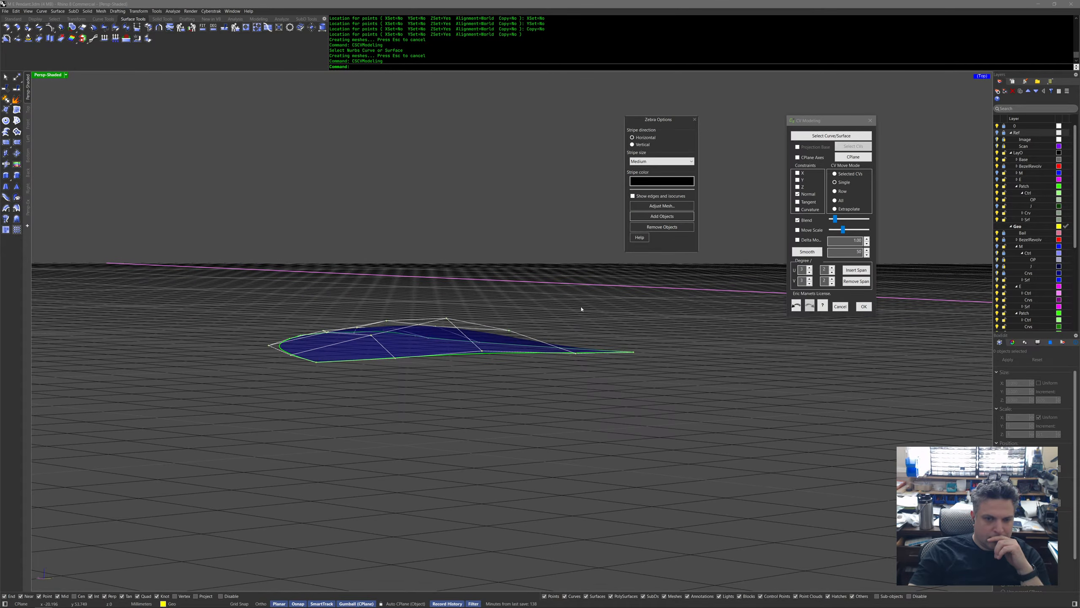
{"action": "left_click", "coordinate": [796, 305]}
{"action": "left_click", "coordinate": [798, 220]}
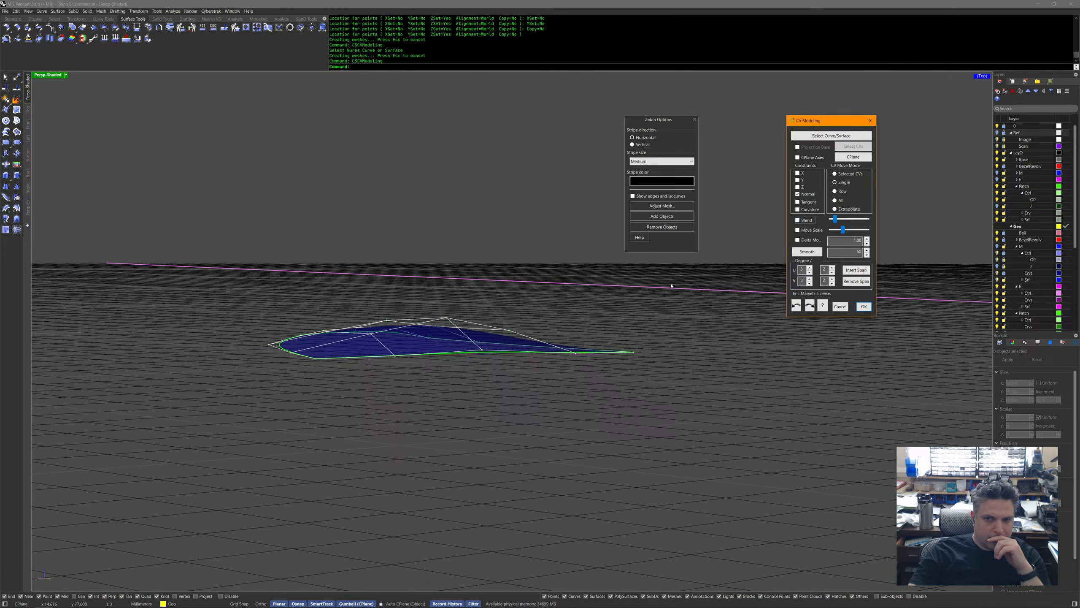
{"action": "left_click_drag", "start_coordinate": [320, 363], "coordinate": [319, 368]}
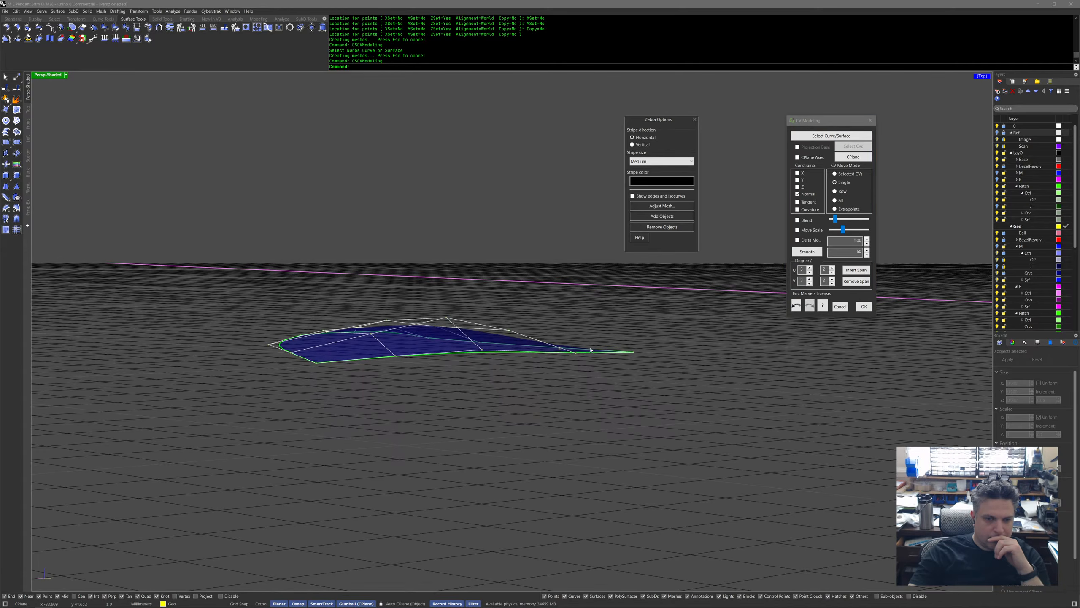
{"action": "left_click_drag", "start_coordinate": [630, 354], "coordinate": [630, 361]}
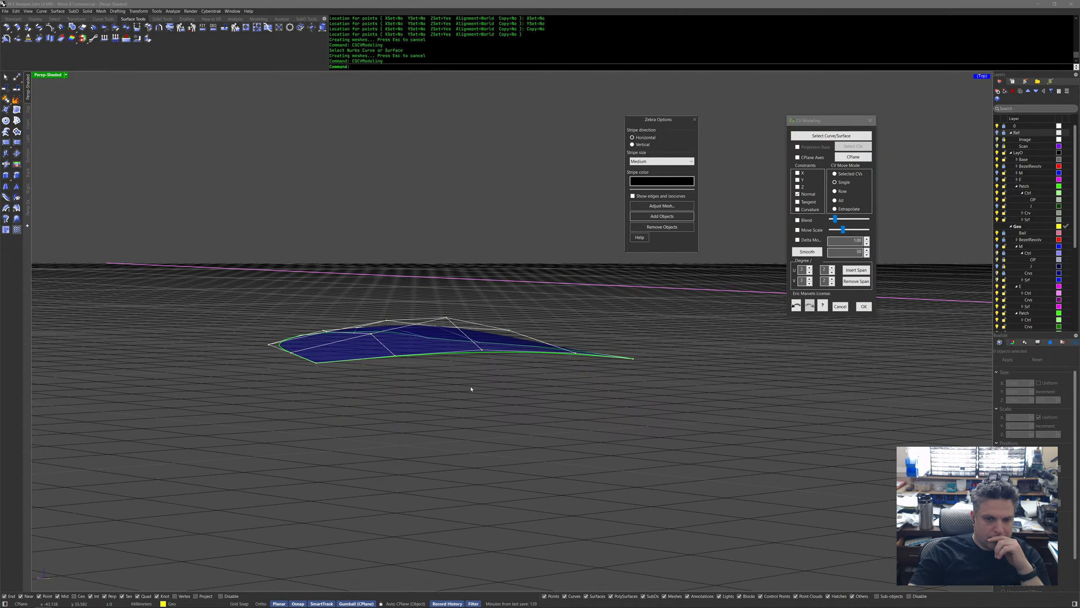
{"action": "left_click_drag", "start_coordinate": [398, 361], "coordinate": [397, 358]}
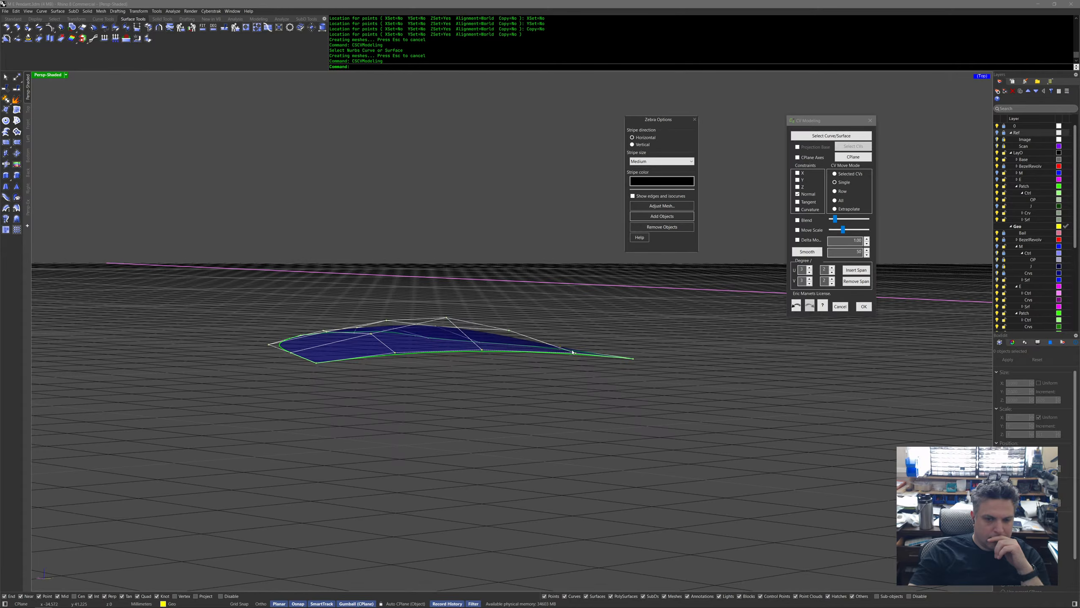
{"action": "left_click_drag", "start_coordinate": [576, 354], "coordinate": [576, 353]}
Lower the middle point of the narrow edge, adjust the interior points along their normals, and accept the CV edits.
{"action": "right_click_drag", "start_coordinate": [485, 382], "coordinate": [635, 381]}
{"action": "left_click_drag", "start_coordinate": [584, 381], "coordinate": [584, 390]}
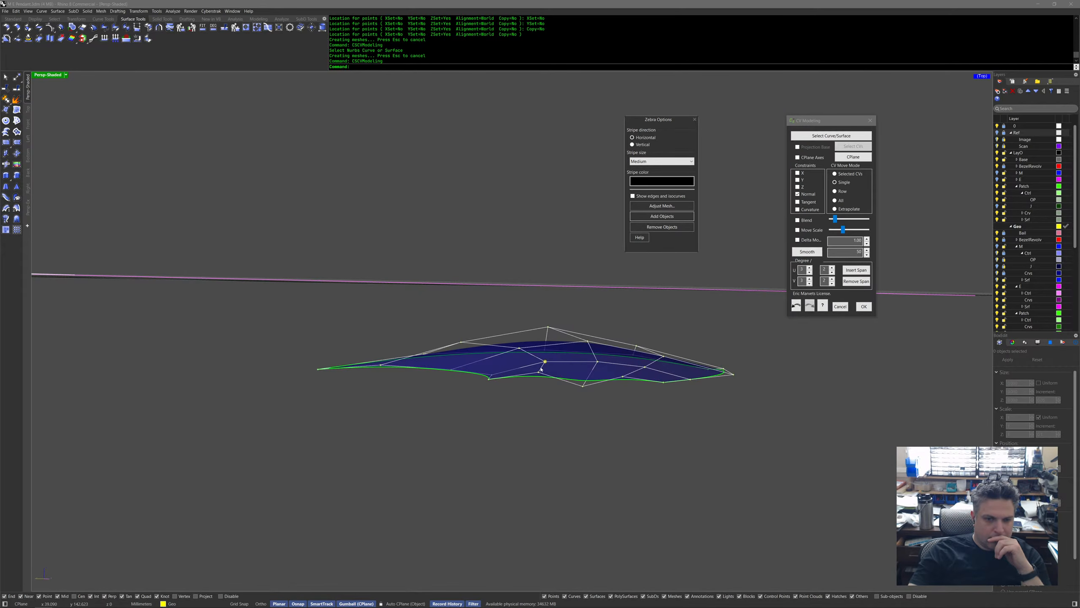
{"action": "left_click_drag", "start_coordinate": [540, 374], "coordinate": [546, 359]}
{"action": "left_click", "coordinate": [645, 365]}
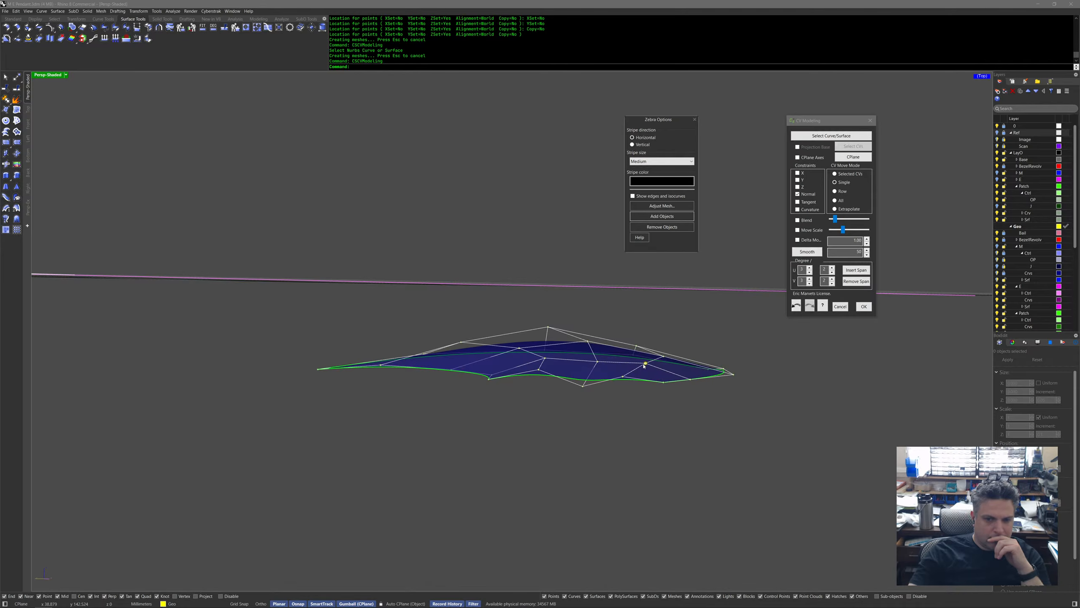
{"action": "right_click_drag", "start_coordinate": [624, 377], "coordinate": [526, 388]}
{"action": "left_click", "coordinate": [603, 400]}
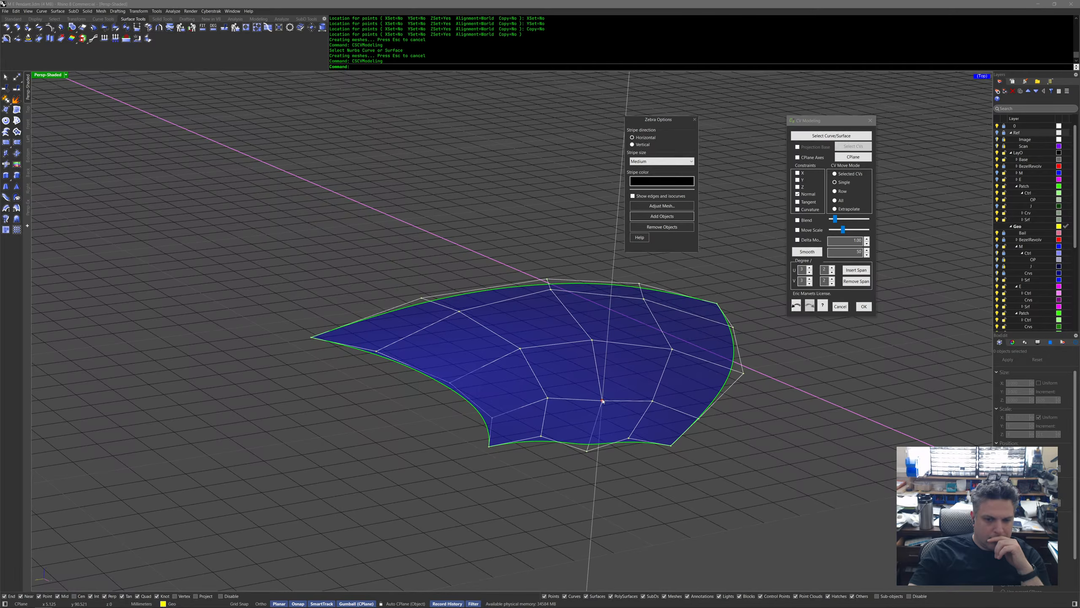
{"action": "right_click_drag", "start_coordinate": [603, 405], "coordinate": [436, 465]}
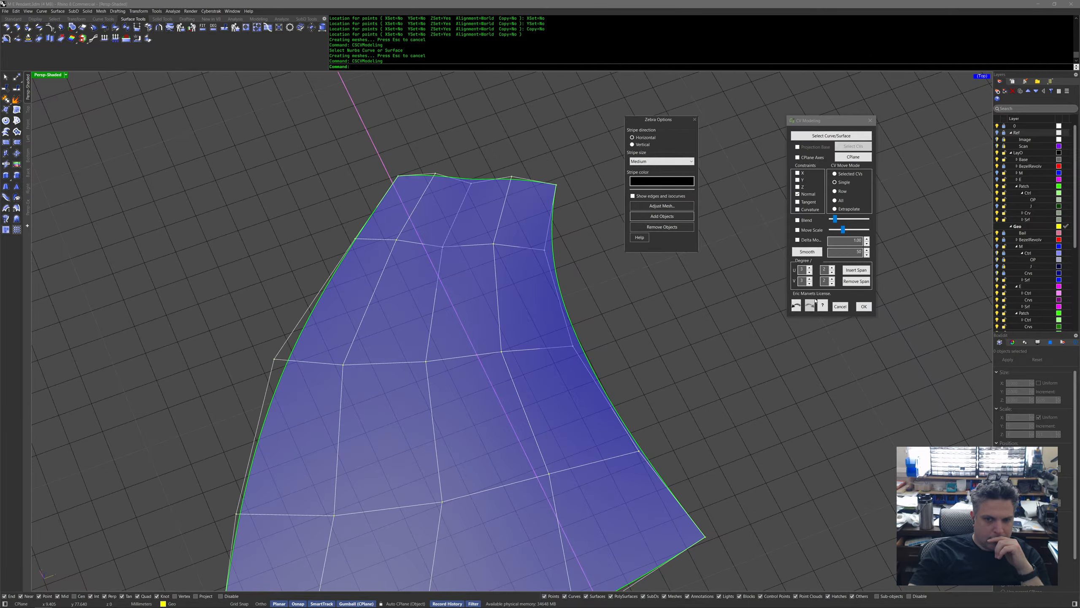
{"action": "left_click", "coordinate": [864, 307]}
Nudge two interior control points of the surface slightly along the vertical axis with the gumball.
{"action": "right_click_drag", "start_coordinate": [748, 345], "coordinate": [813, 323]}
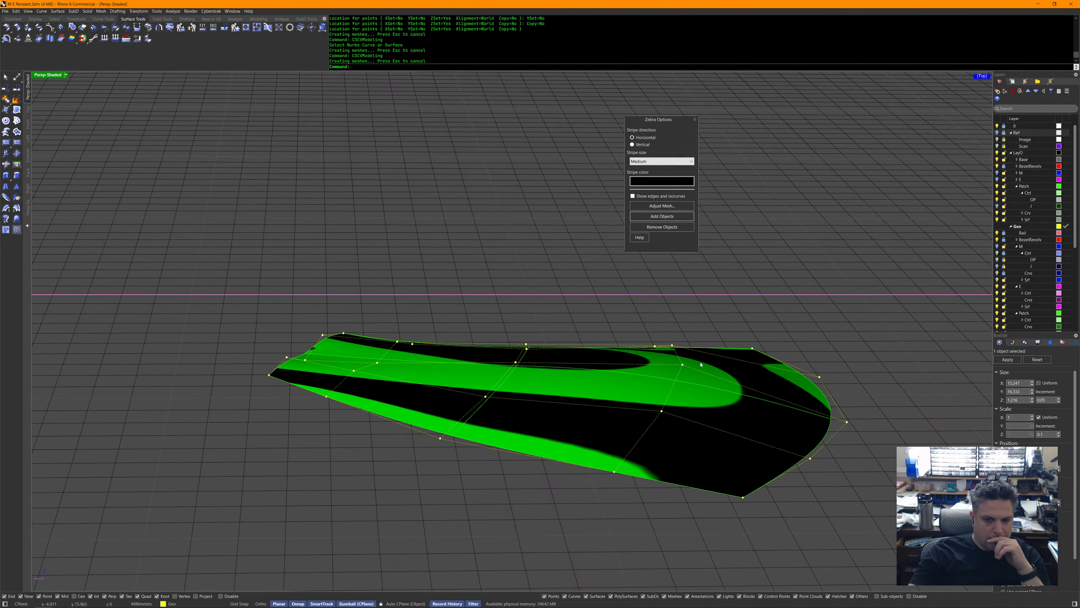
{"action": "left_click", "coordinate": [683, 364]}
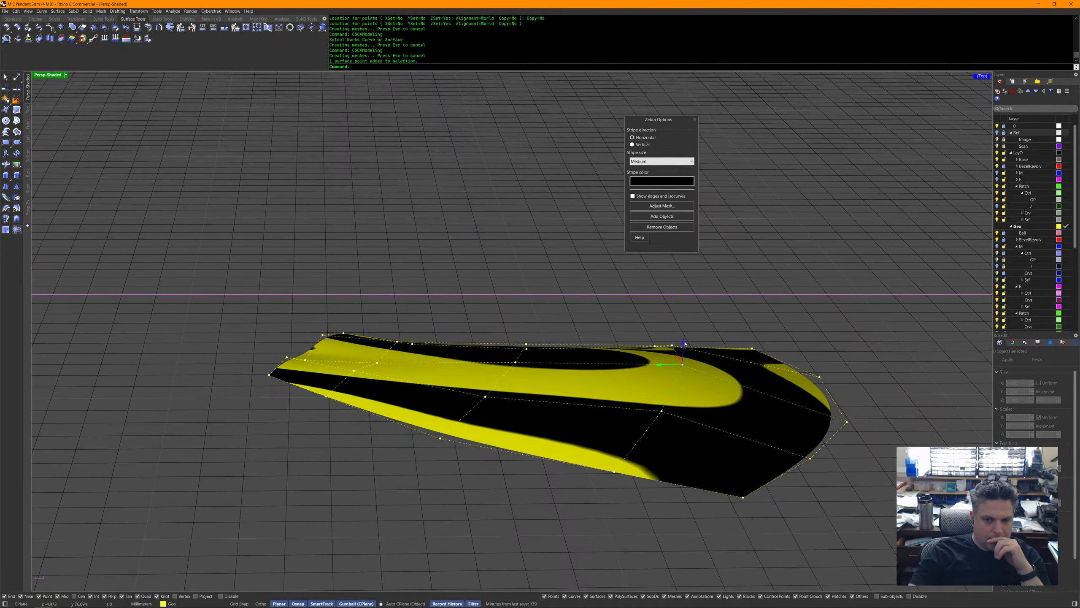
{"action": "left_click_drag", "start_coordinate": [685, 347], "coordinate": [686, 347]}
{"action": "left_click", "coordinate": [515, 363]}
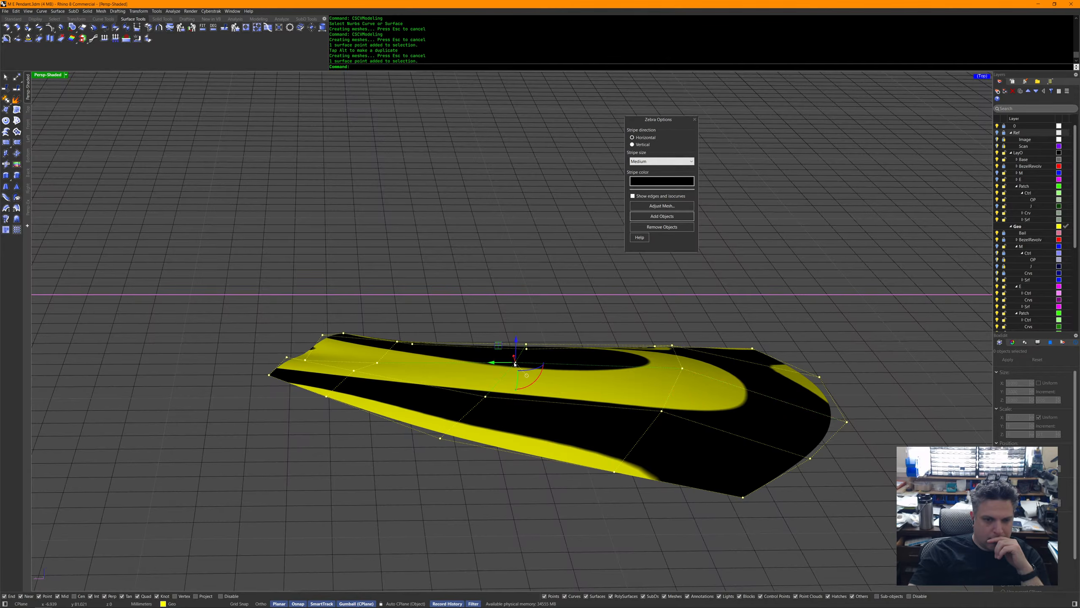
{"action": "left_click_drag", "start_coordinate": [516, 339], "coordinate": [517, 340]}
Inspect the zebra stripes across the surface from above and turn off the zebra analysis.
{"action": "right_click_drag", "start_coordinate": [818, 374], "coordinate": [824, 417]}
{"action": "right_click_drag", "start_coordinate": [764, 338], "coordinate": [757, 382]}
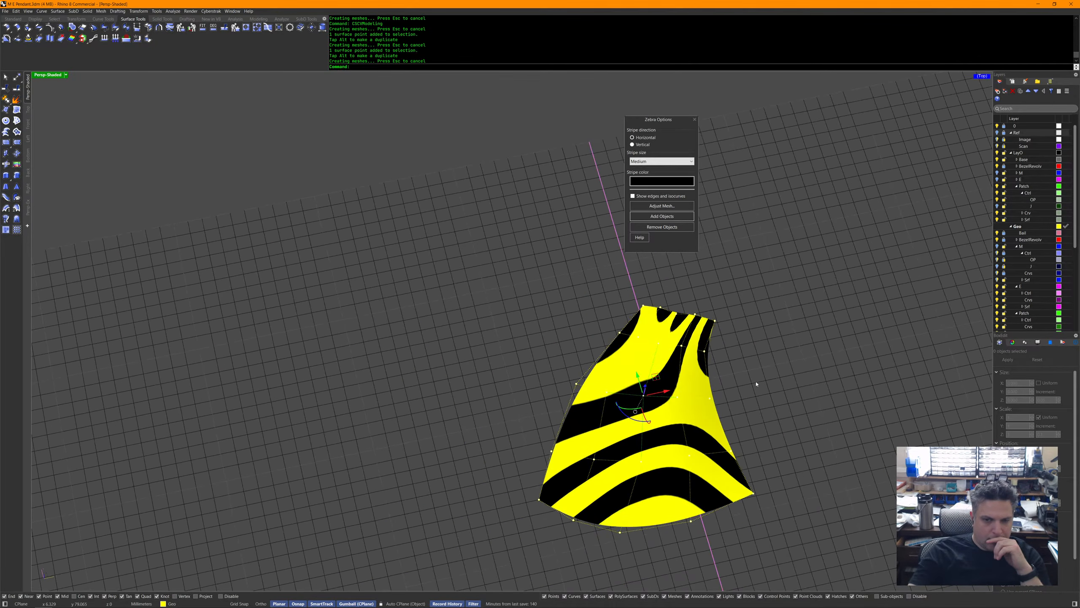
{"action": "left_click", "coordinate": [694, 119]}
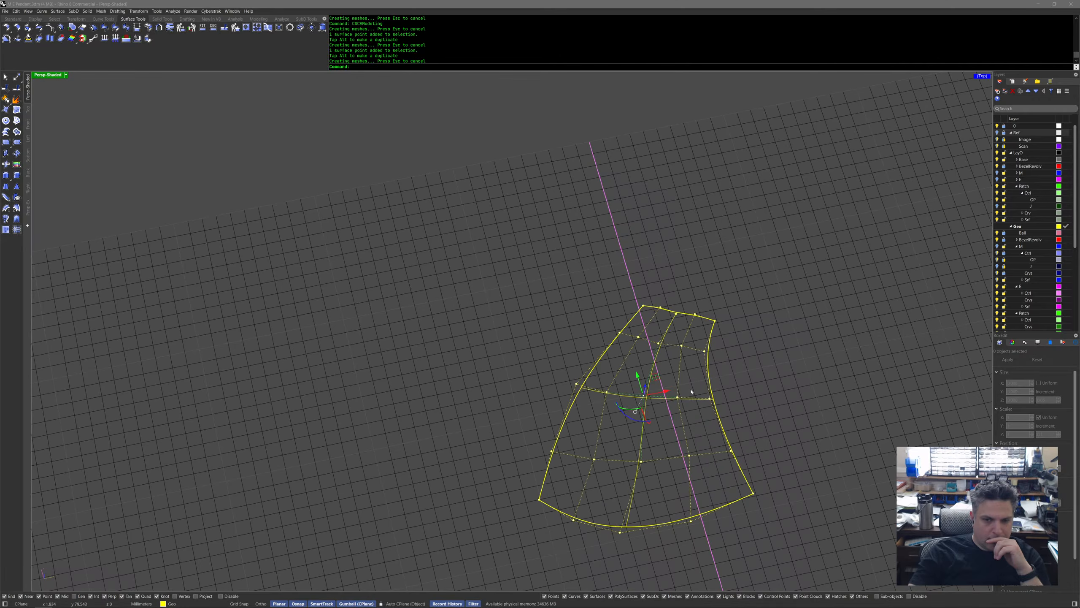
Duplicate the yellow patch surface and place the copy well away from the original.
{"action": "left_click", "coordinate": [671, 413]}
{"action": "key", "text": "ctrl+c"}
{"action": "key", "text": "ctrl+v"}
{"action": "left_click_drag", "start_coordinate": [670, 394], "coordinate": [207, 214]}
Split the original surface into four patches along its middle knot isocurves in both directions, with Shrink set to Yes.
{"action": "left_click", "coordinate": [625, 400]}
{"action": "middle_click", "coordinate": [649, 413]}
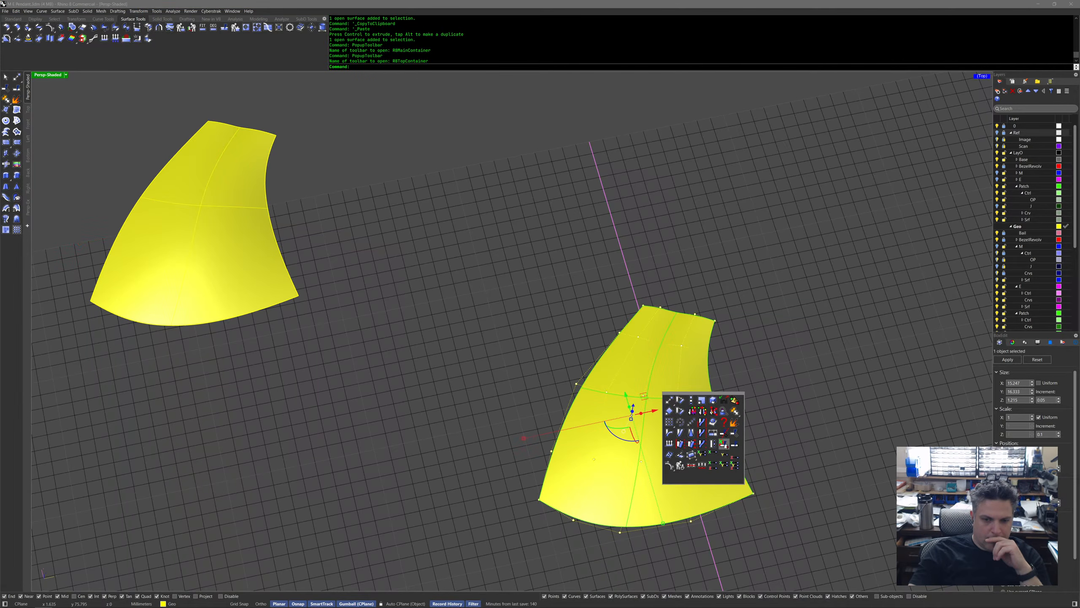
{"action": "left_click", "coordinate": [724, 444]}
{"action": "left_click", "coordinate": [715, 401]}
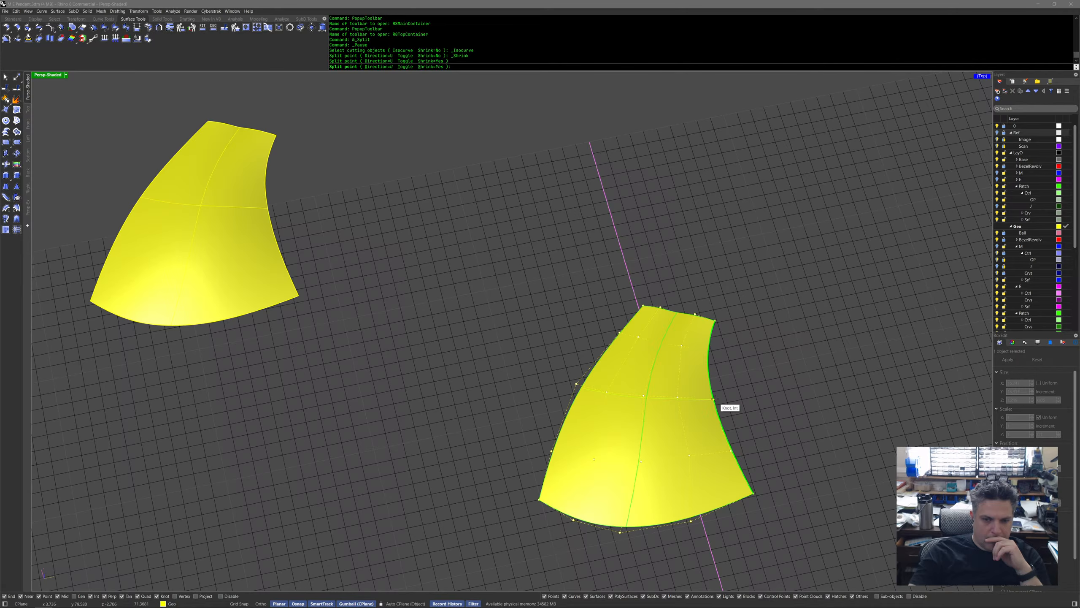
{"action": "left_click", "coordinate": [404, 67]}
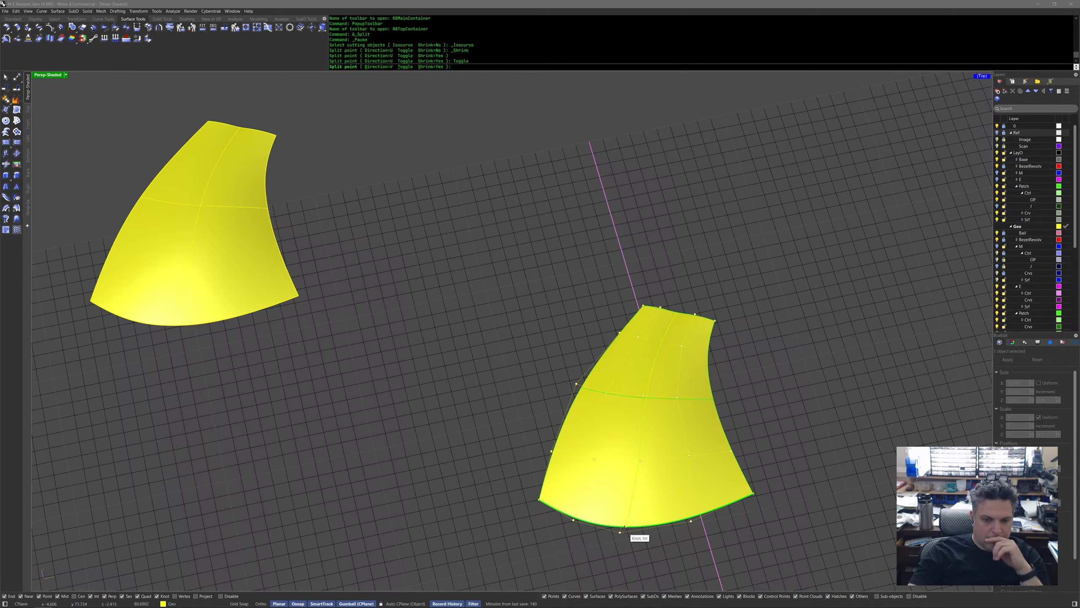
{"action": "left_click", "coordinate": [625, 526]}
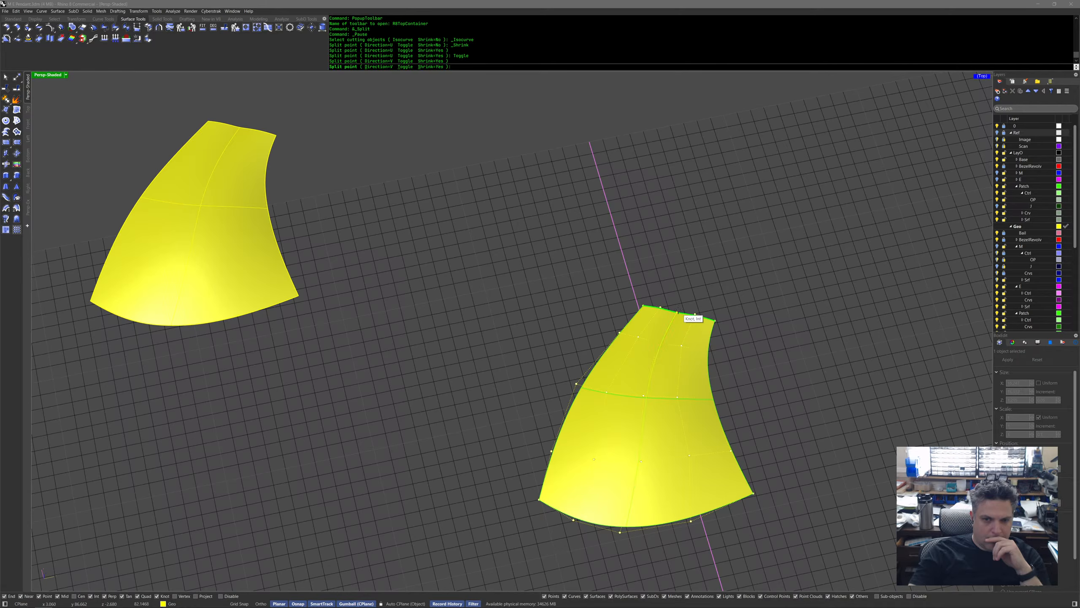
{"action": "right_click", "coordinate": [748, 353]}
Select the split patches one after another to examine the separate pieces and their control points.
{"action": "left_click", "coordinate": [791, 377]}
{"action": "left_click", "coordinate": [697, 388]}
{"action": "left_click_drag", "start_coordinate": [644, 359], "coordinate": [625, 405]}
{"action": "left_click", "coordinate": [604, 376]}
{"action": "left_click", "coordinate": [592, 427]}
{"action": "left_click", "coordinate": [677, 425]}
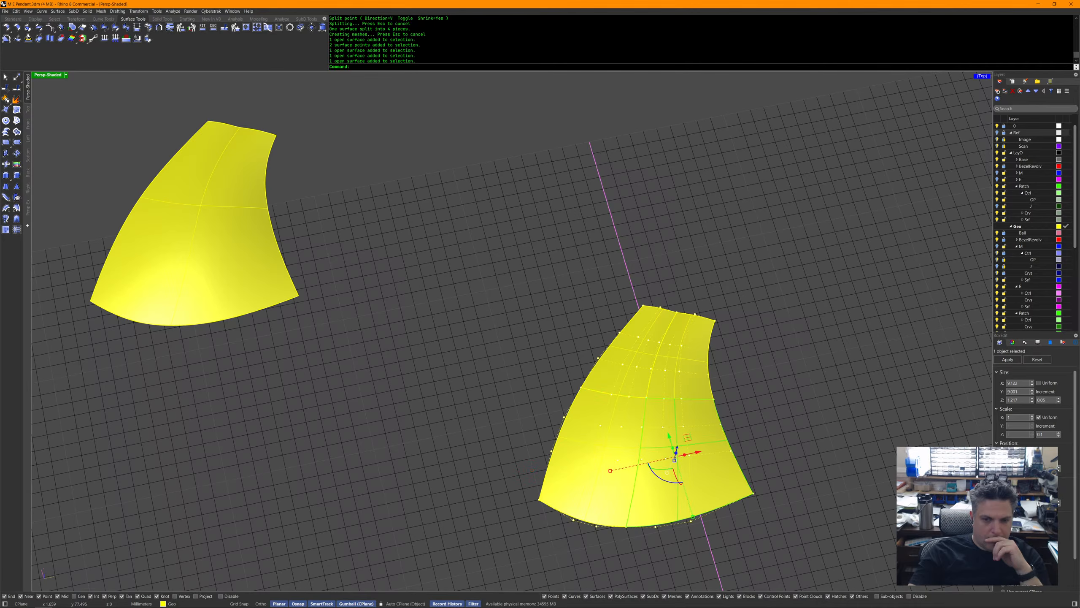
{"action": "left_click", "coordinate": [754, 401]}
Raise the two narrow-edge control points on either side of the central seam slightly along the vertical axis.
{"action": "right_click_drag", "start_coordinate": [747, 434], "coordinate": [498, 458]}
{"action": "left_click", "coordinate": [469, 472]}
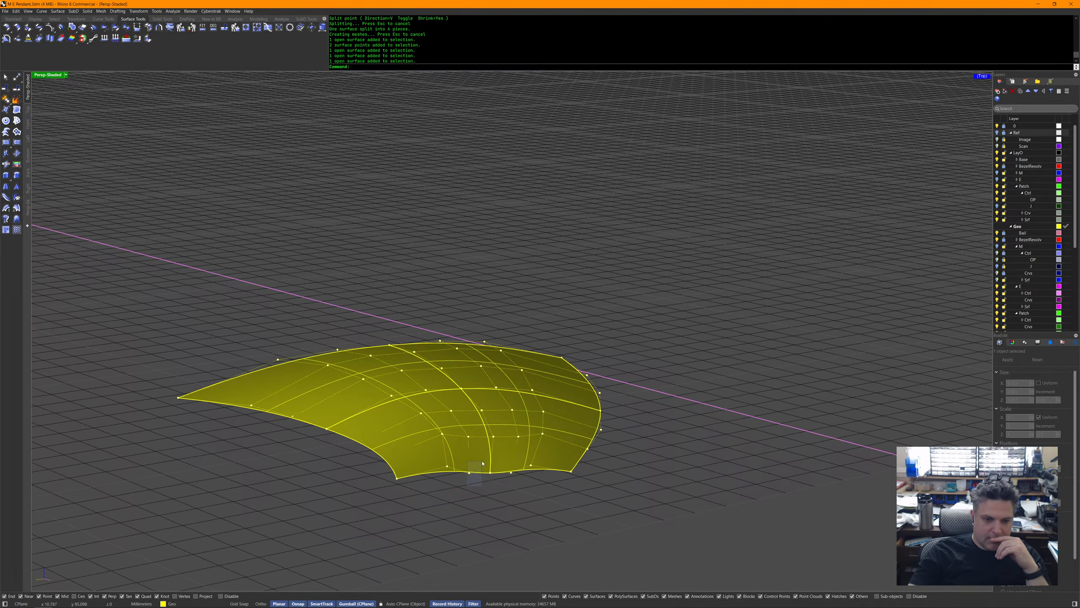
{"action": "left_click", "coordinate": [511, 471], "text": "shift"}
{"action": "left_click_drag", "start_coordinate": [491, 454], "coordinate": [489, 444]}
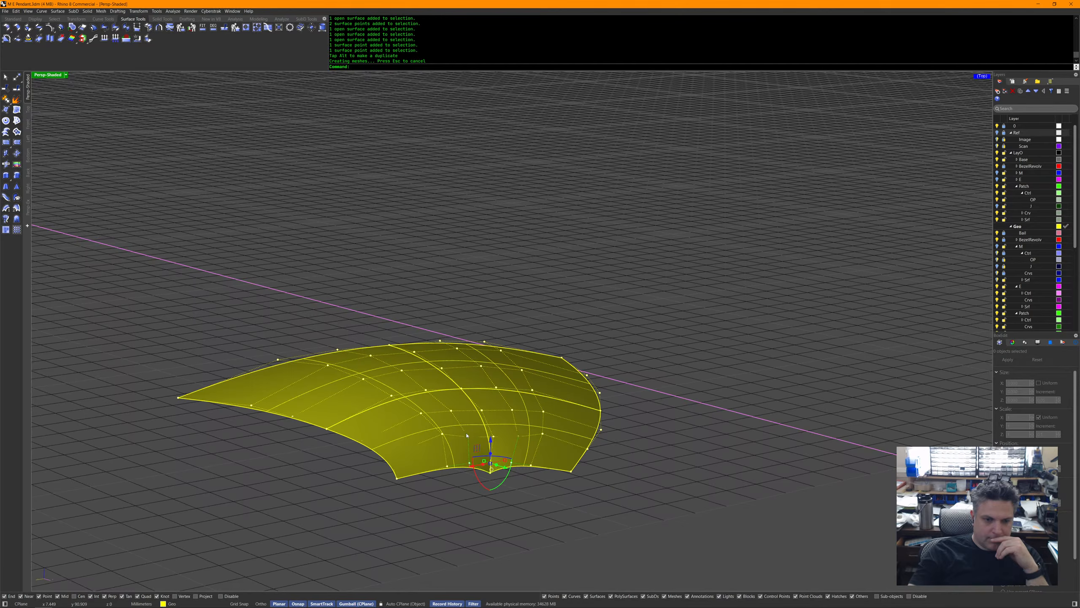
Raise the two second-row control points flanking the central seam near the narrow edge along the vertical axis.
{"action": "left_click", "coordinate": [468, 436]}
{"action": "left_click", "coordinate": [485, 429]}
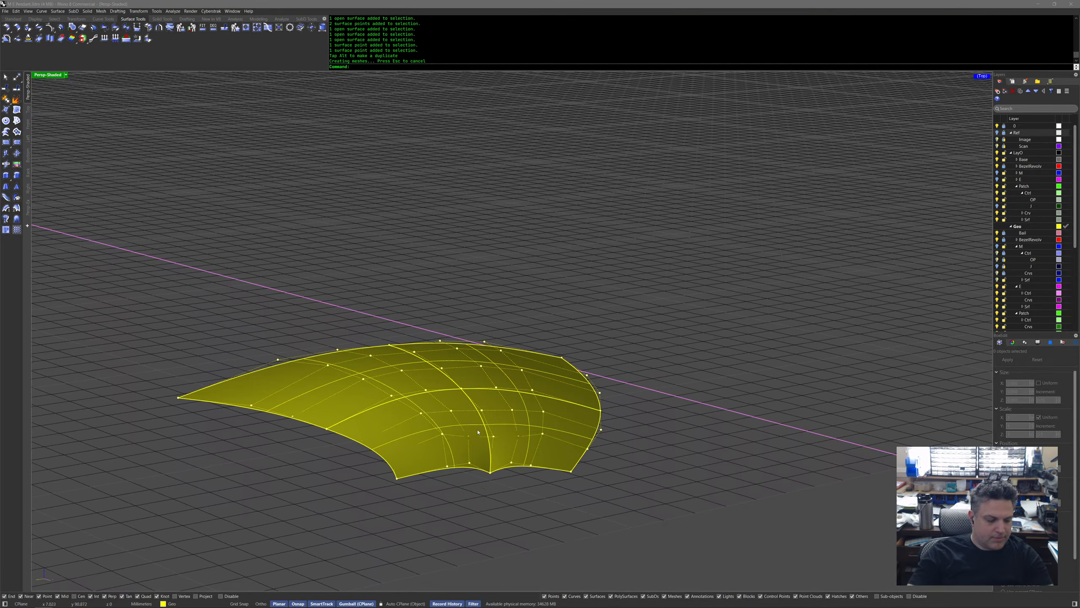
{"action": "right_click_drag", "start_coordinate": [486, 429], "coordinate": [478, 434]}
{"action": "left_click", "coordinate": [467, 426]}
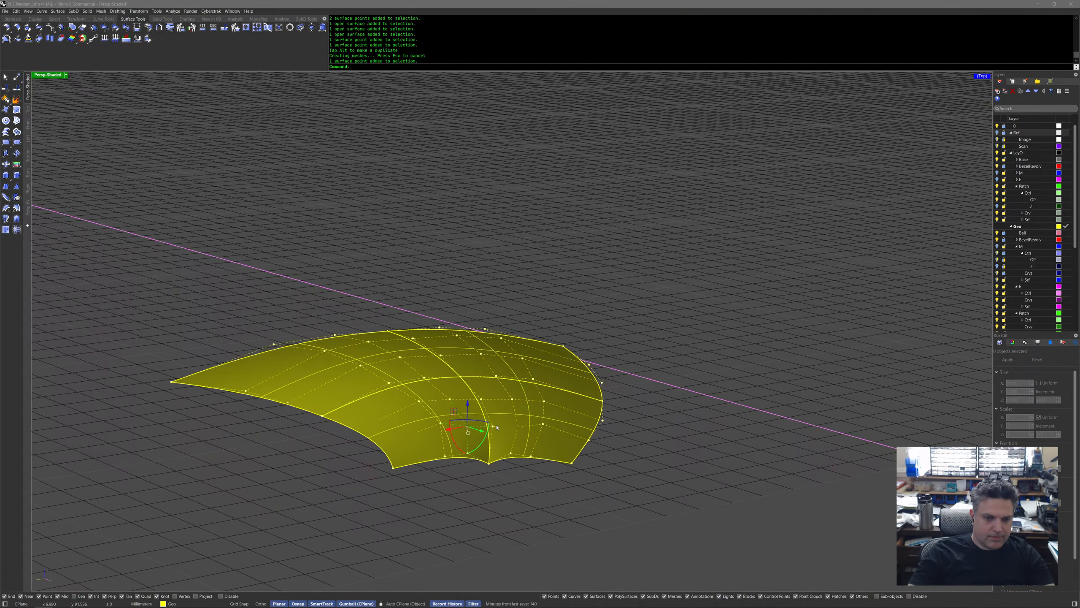
{"action": "left_click", "coordinate": [520, 426], "text": "shift"}
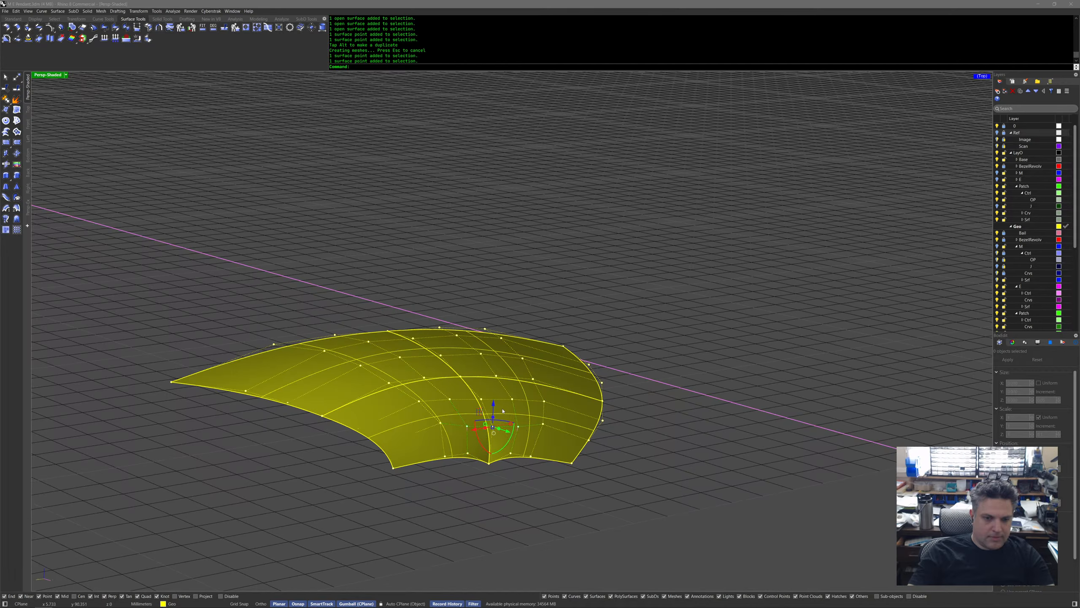
{"action": "left_click_drag", "start_coordinate": [495, 406], "coordinate": [493, 398]}
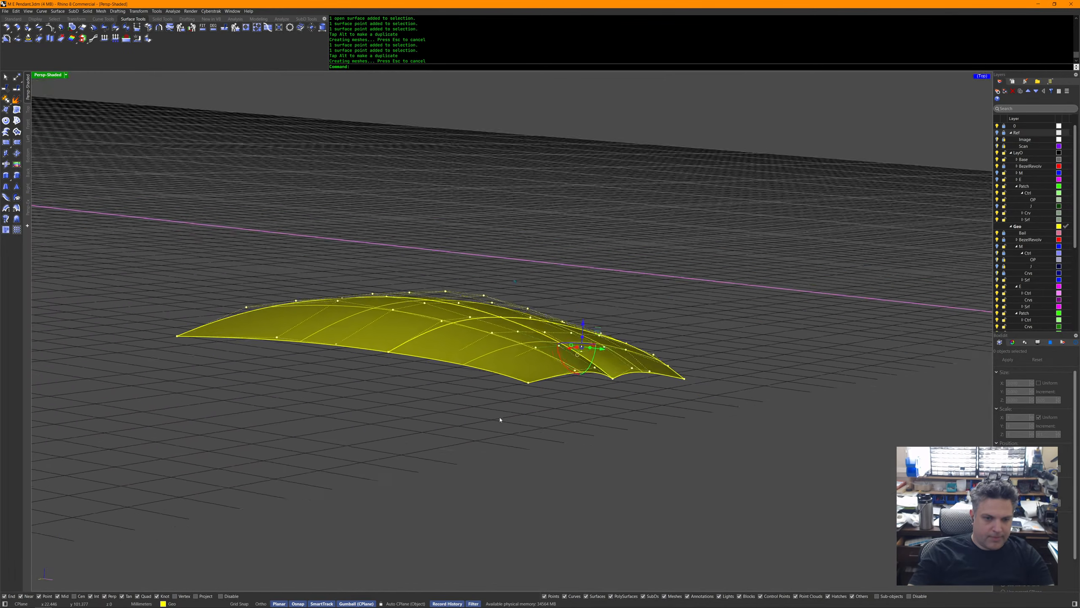
{"action": "right_click_drag", "start_coordinate": [500, 419], "coordinate": [594, 433]}
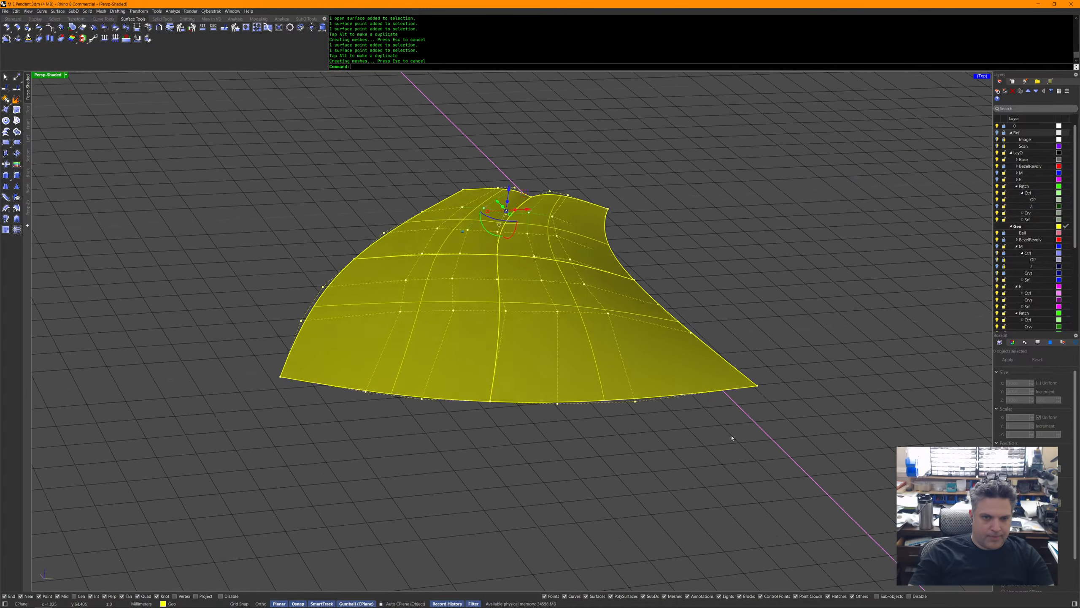
Start Cyberstrak CV Modeling on one of the two narrow patches at the scalloped end of the surface.
{"action": "left_click", "coordinate": [741, 439]}
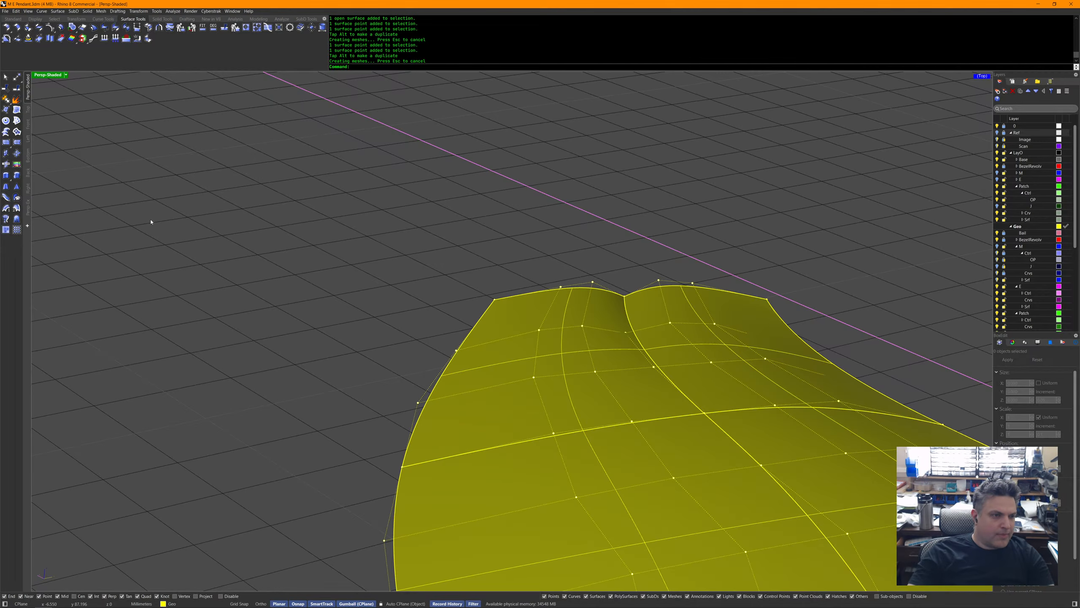
{"action": "left_click", "coordinate": [211, 11]}
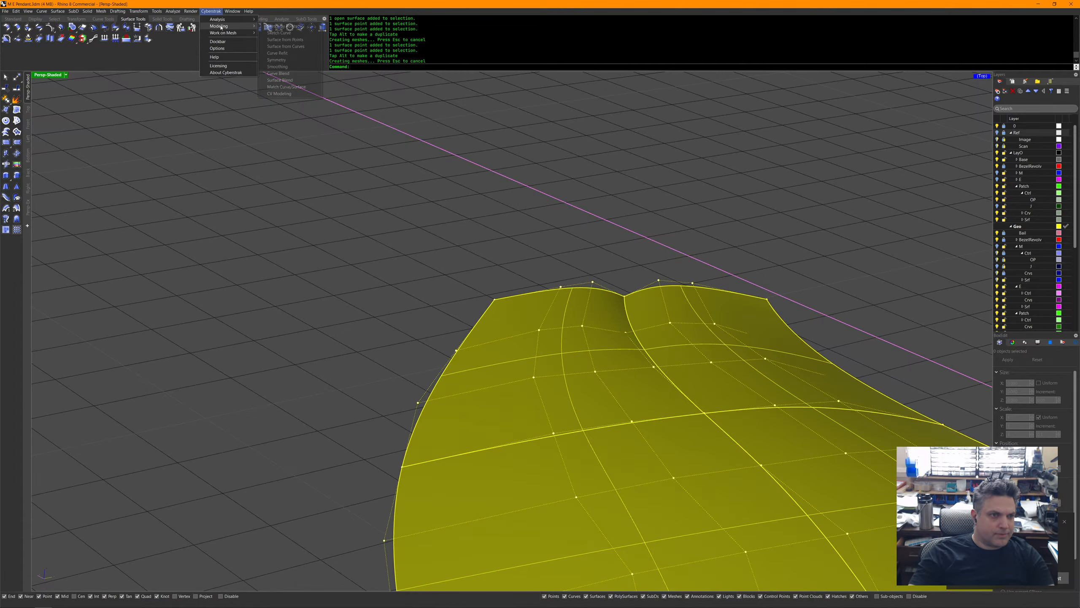
{"action": "left_click", "coordinate": [279, 94]}
{"action": "right_click_drag", "start_coordinate": [316, 159], "coordinate": [456, 204]}
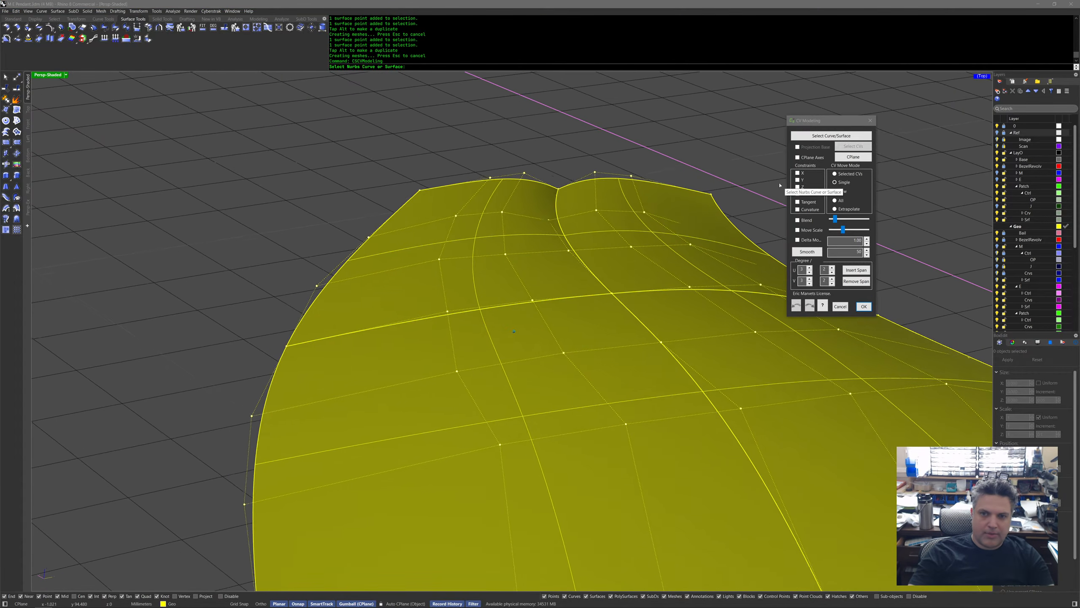
{"action": "left_click_drag", "start_coordinate": [823, 122], "coordinate": [826, 113]}
{"action": "left_click", "coordinate": [421, 194]}
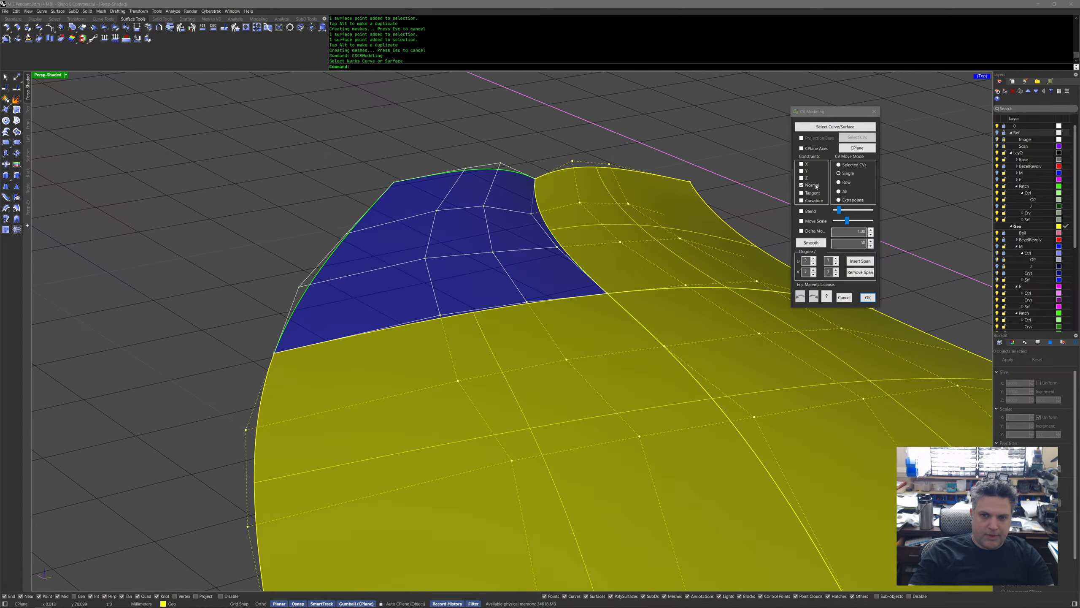
Slide a scalloped-edge control point and its inner neighbour under the Tangent constraint, and raise the edge point under Normal.
{"action": "left_click", "coordinate": [815, 194]}
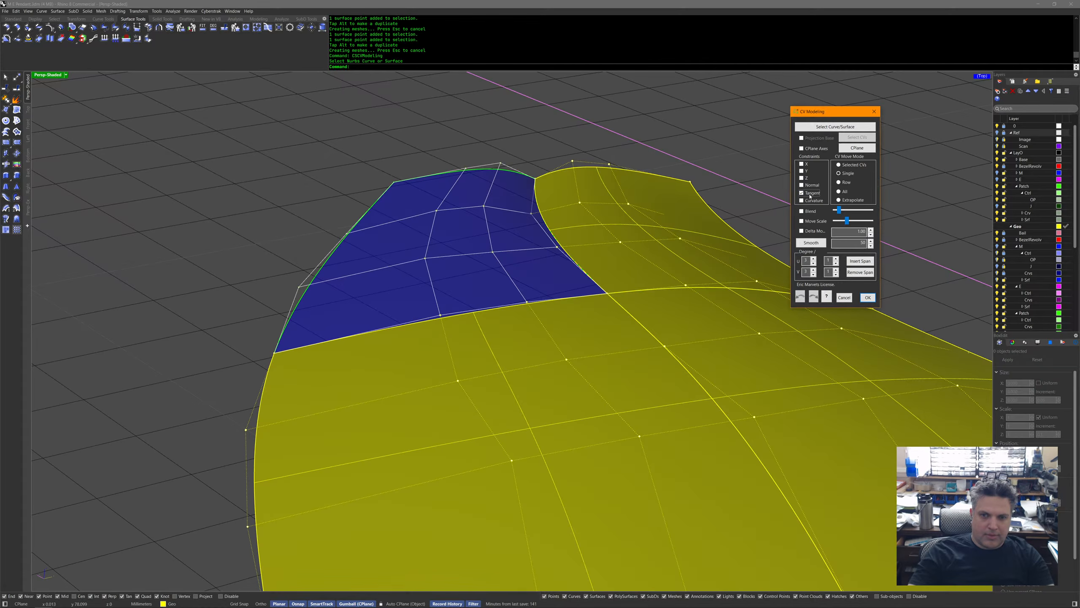
{"action": "right_click_drag", "start_coordinate": [475, 178], "coordinate": [475, 182]}
{"action": "left_click_drag", "start_coordinate": [466, 167], "coordinate": [438, 211]}
{"action": "right_click_drag", "start_coordinate": [595, 168], "coordinate": [613, 162]}
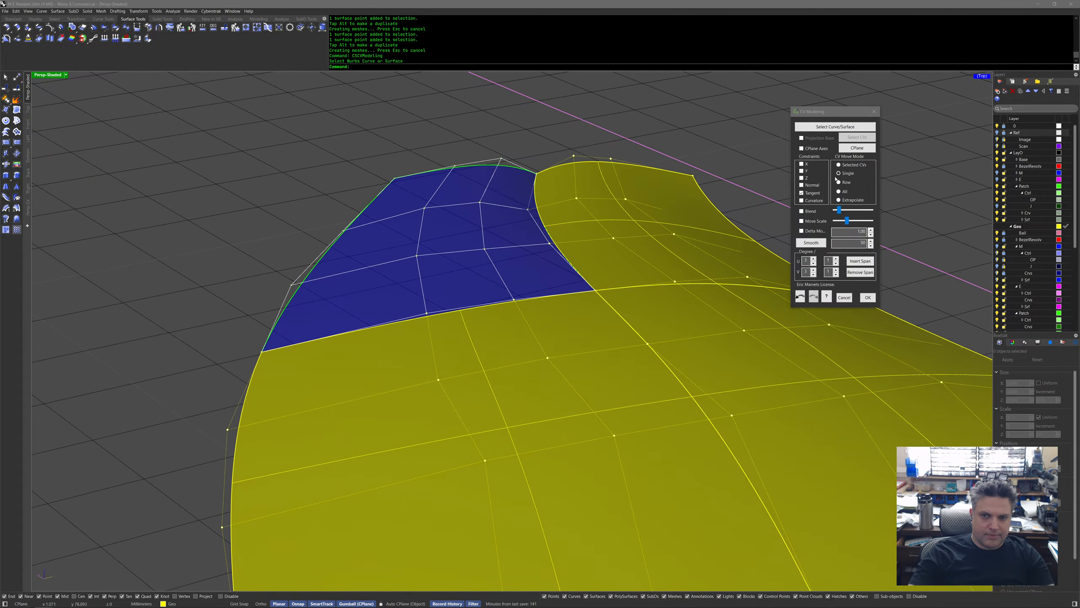
{"action": "left_click", "coordinate": [803, 184]}
{"action": "left_click_drag", "start_coordinate": [455, 167], "coordinate": [452, 159]}
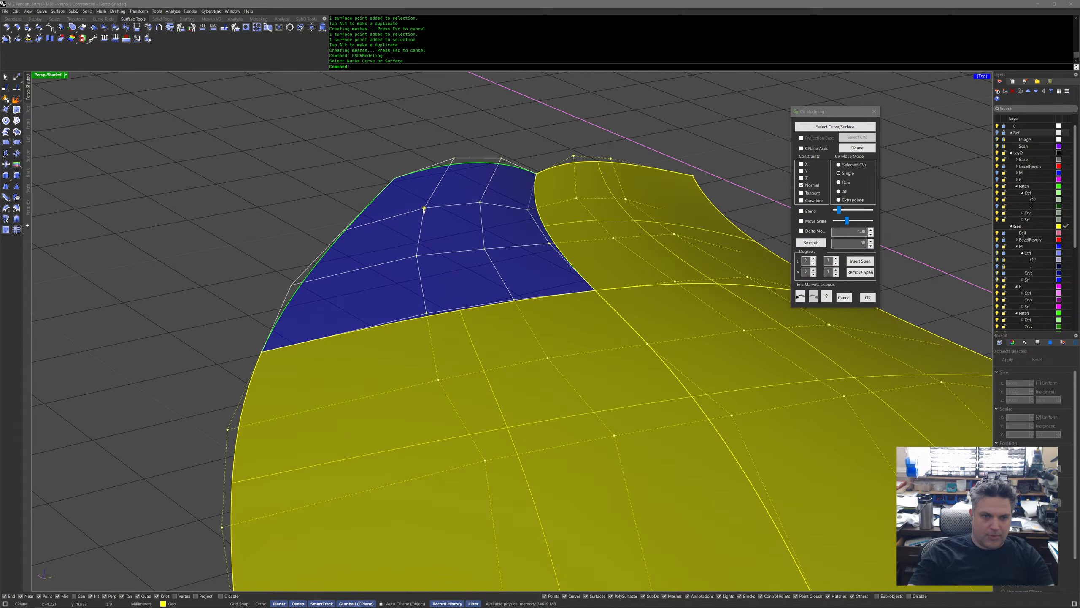
Undo the last point move, and slide the scalloped-edge control point and its inner neighbour toward the outer corner under Tangent.
{"action": "right_click_drag", "start_coordinate": [424, 209], "coordinate": [340, 279]}
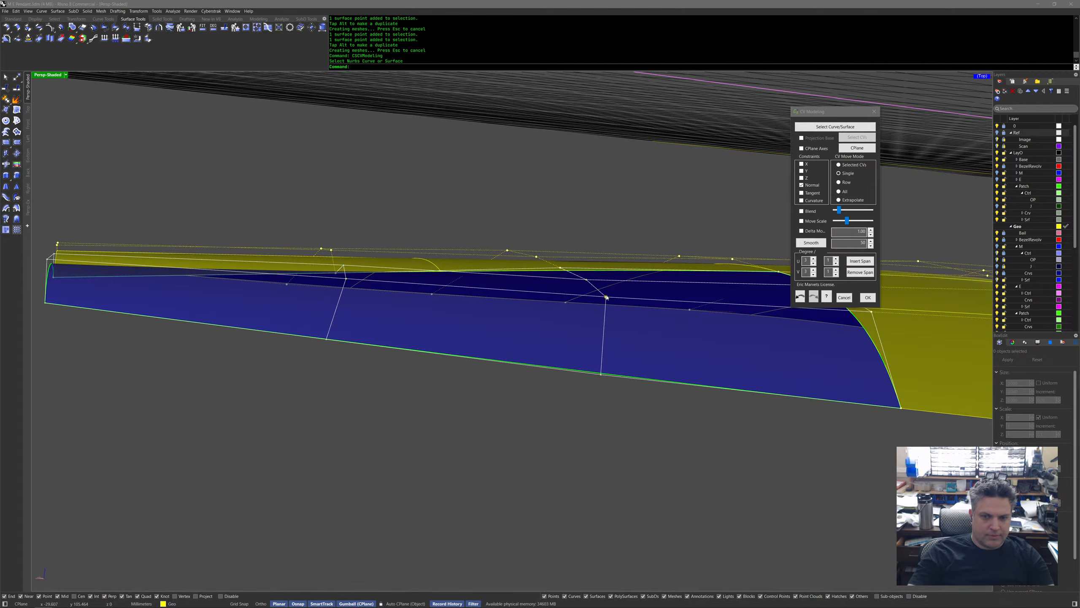
{"action": "right_click_drag", "start_coordinate": [605, 295], "coordinate": [510, 272]}
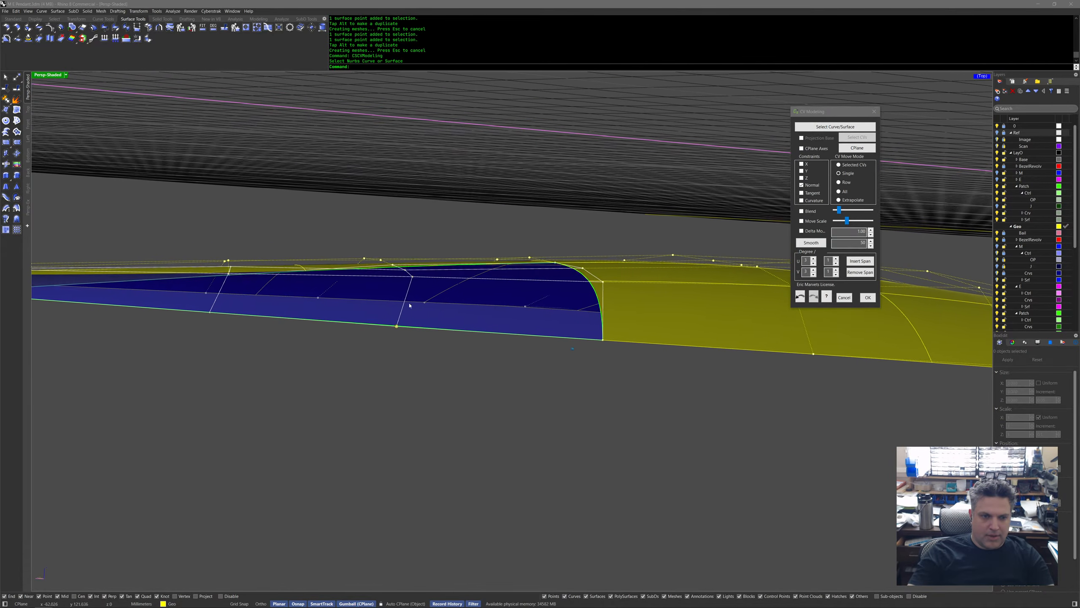
{"action": "left_click", "coordinate": [800, 297]}
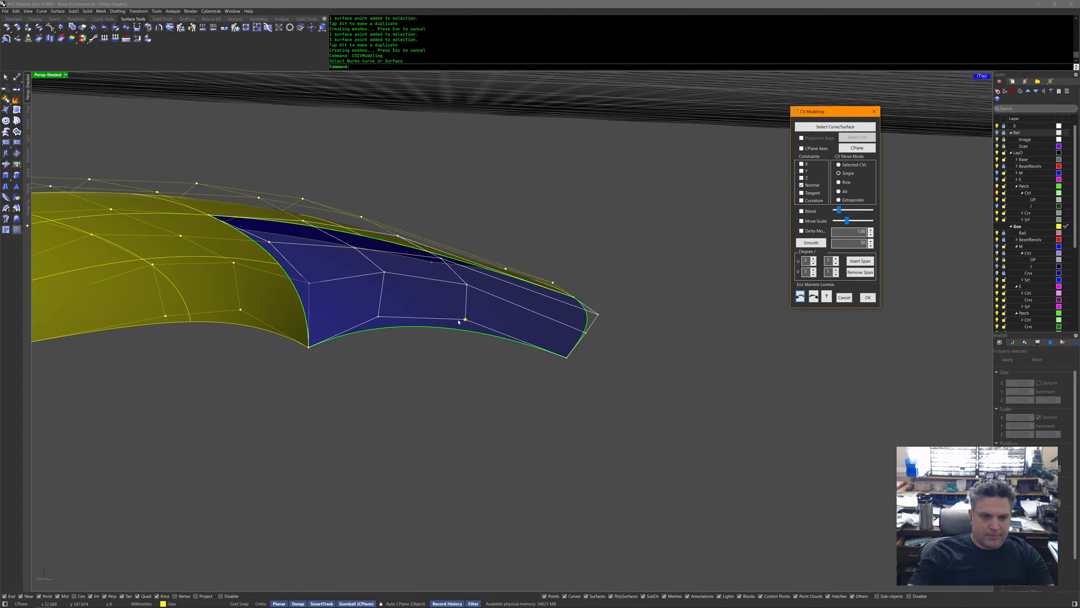
{"action": "left_click", "coordinate": [459, 321]}
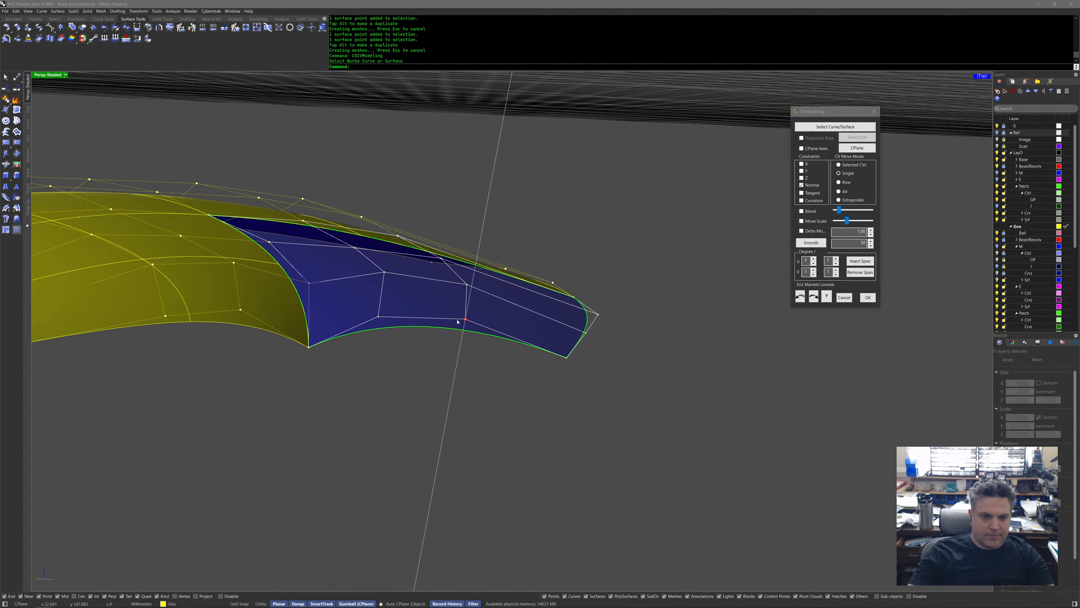
{"action": "left_click", "coordinate": [813, 186]}
{"action": "left_click_drag", "start_coordinate": [458, 321], "coordinate": [472, 321]}
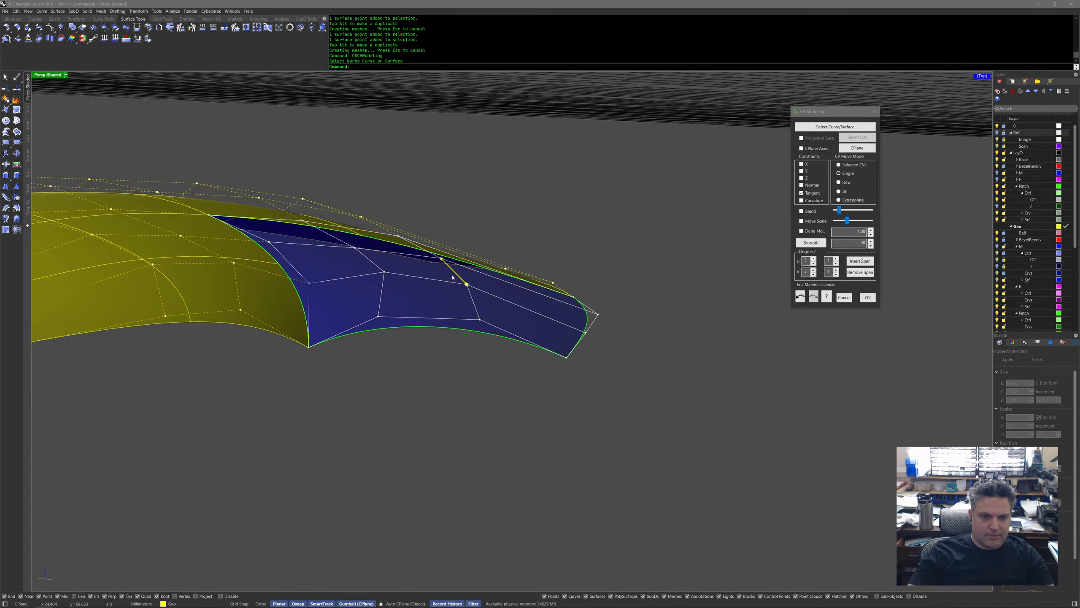
{"action": "left_click_drag", "start_coordinate": [455, 285], "coordinate": [465, 285]}
{"action": "right_click_drag", "start_coordinate": [465, 285], "coordinate": [391, 318]}
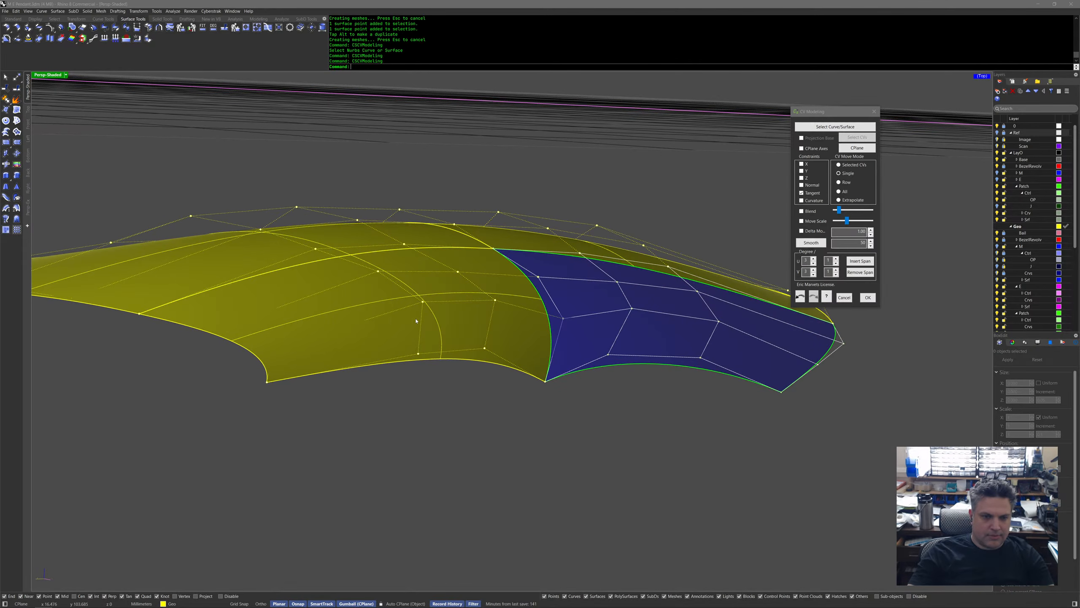
Accept the first narrow patch's edit and start CV Modeling on the adjacent narrow patch.
{"action": "left_click", "coordinate": [870, 299]}
{"action": "right_click", "coordinate": [869, 299]}
{"action": "left_click", "coordinate": [455, 320]}
{"action": "left_click", "coordinate": [869, 299]}
{"action": "left_click", "coordinate": [471, 336]}
{"action": "right_click", "coordinate": [466, 330]}
{"action": "right_click_drag", "start_coordinate": [465, 329], "coordinate": [434, 306]}
Try to slide control points of the second narrow patch along the surface tangent, and undo both moves.
{"action": "left_click_drag", "start_coordinate": [434, 302], "coordinate": [380, 281]}
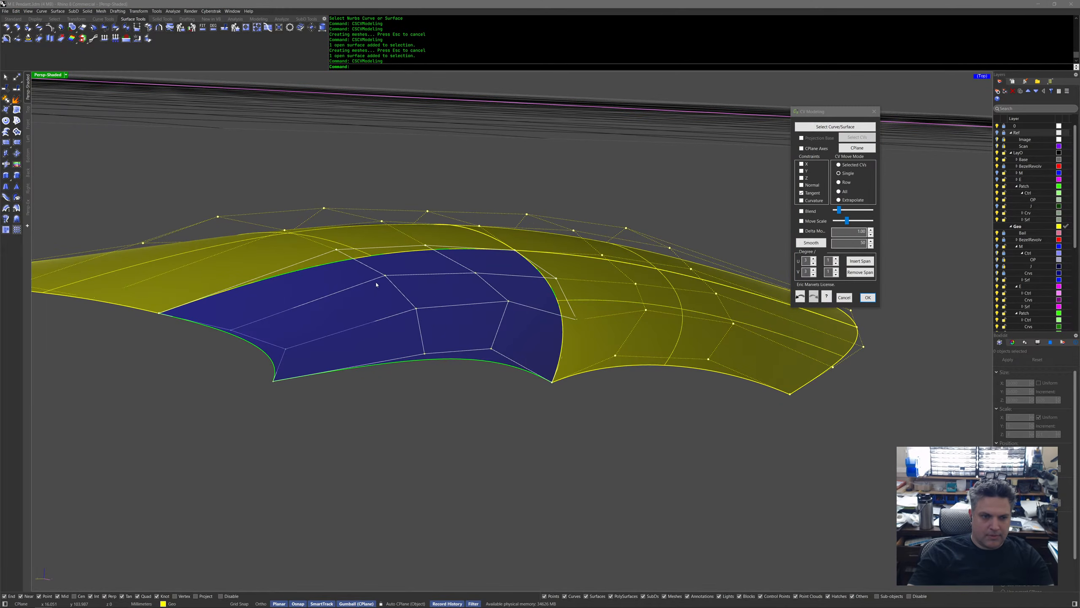
{"action": "right_click_drag", "start_coordinate": [408, 342], "coordinate": [410, 351]}
{"action": "left_click_drag", "start_coordinate": [423, 353], "coordinate": [402, 356]}
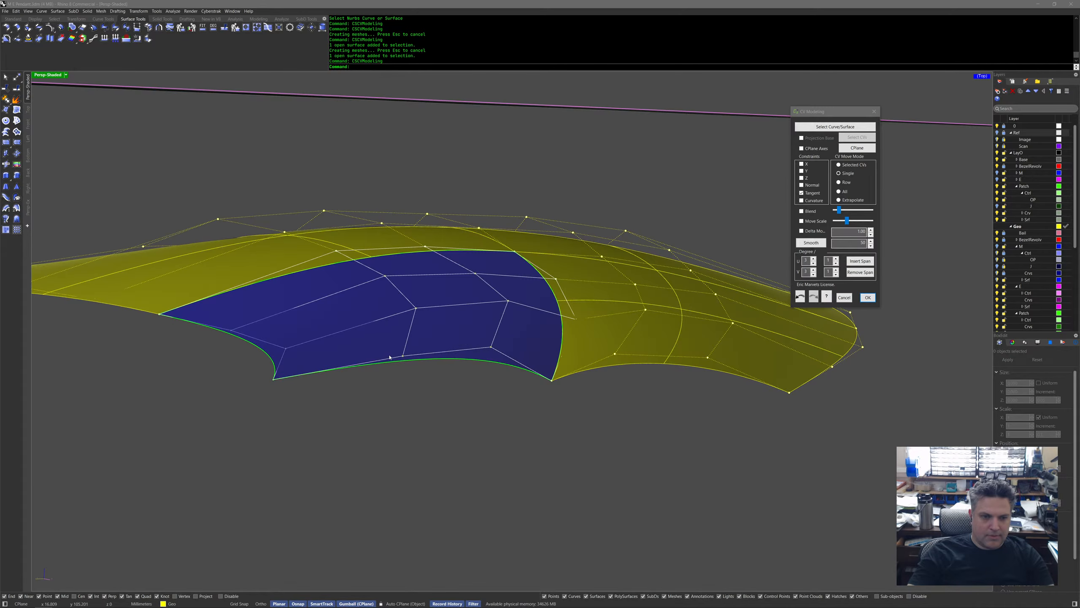
{"action": "left_click", "coordinate": [801, 297]}
{"action": "left_click", "coordinate": [800, 297]}
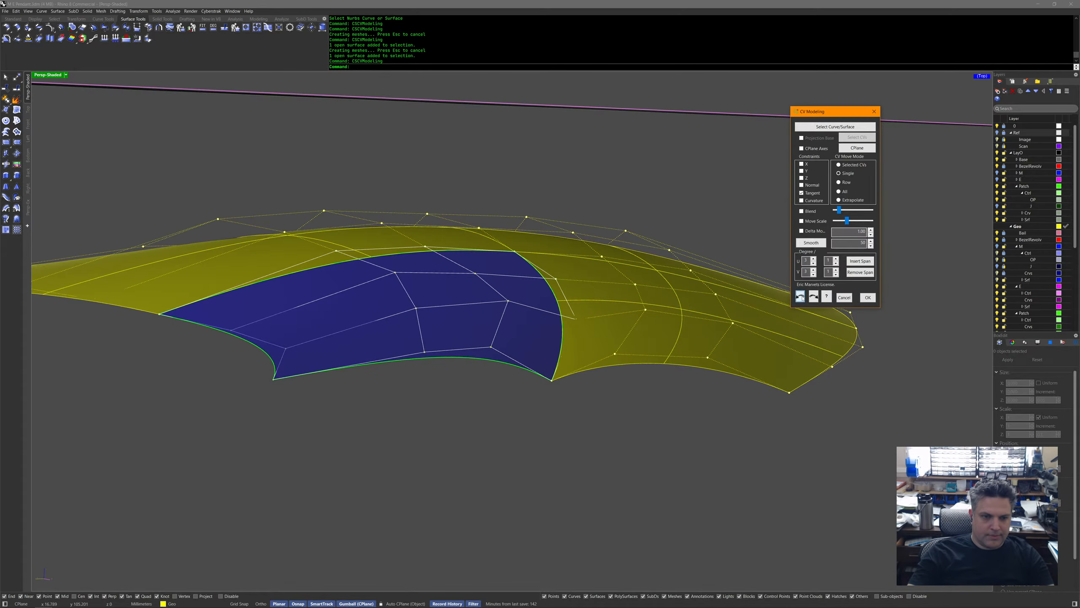
Slide the scalloped-edge control point and its inner neighbour outward under Tangent, raise both under Normal, and accept the edit.
{"action": "left_click_drag", "start_coordinate": [424, 352], "coordinate": [393, 358]}
{"action": "left_click_drag", "start_coordinate": [416, 308], "coordinate": [404, 312]}
{"action": "left_click", "coordinate": [810, 188]}
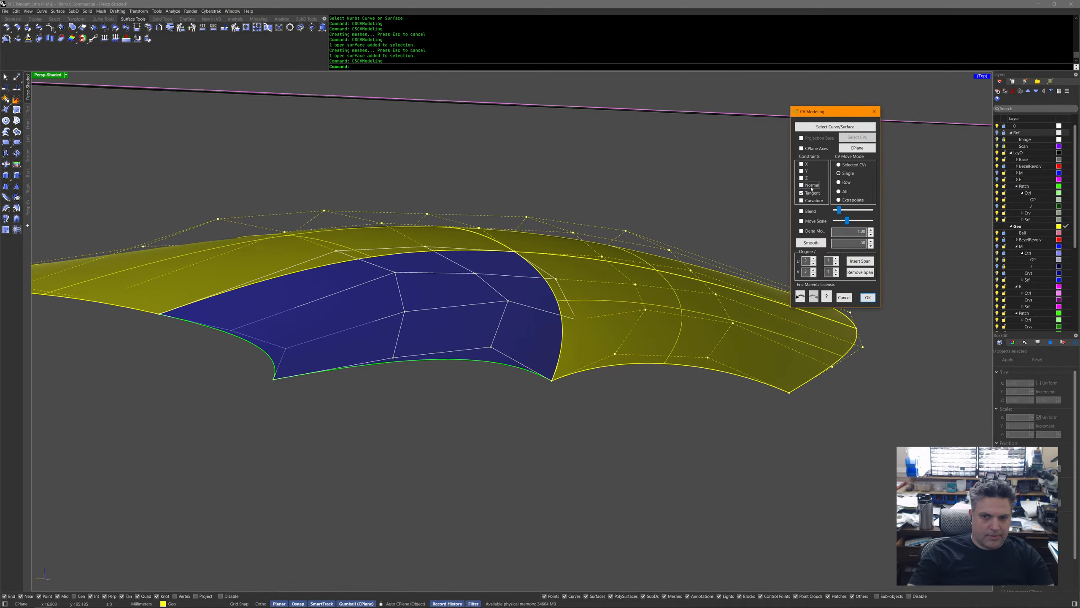
{"action": "left_click", "coordinate": [394, 353]}
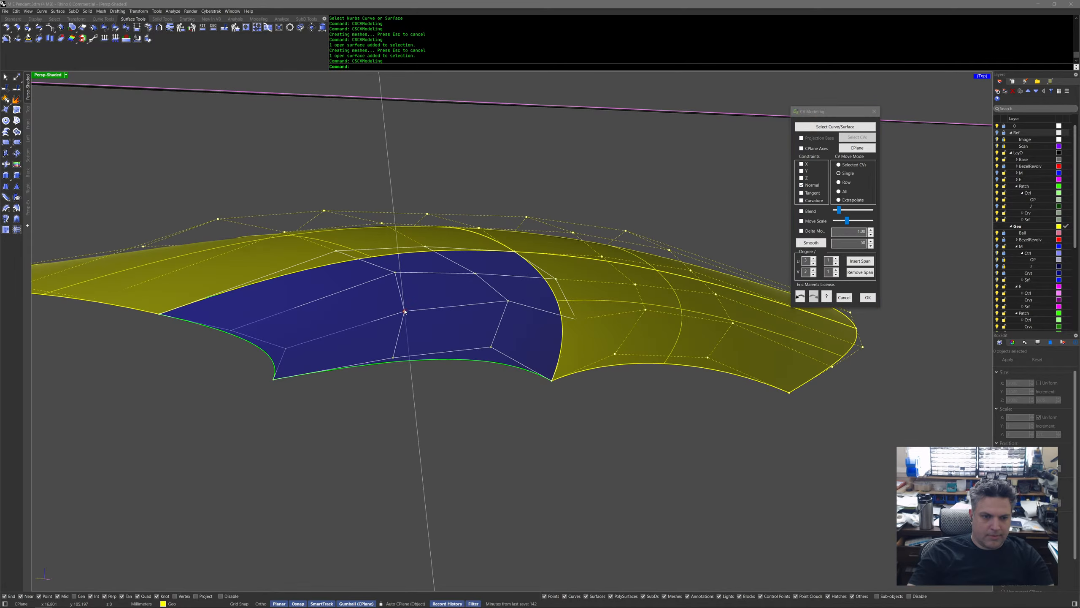
{"action": "left_click_drag", "start_coordinate": [393, 359], "coordinate": [414, 356]}
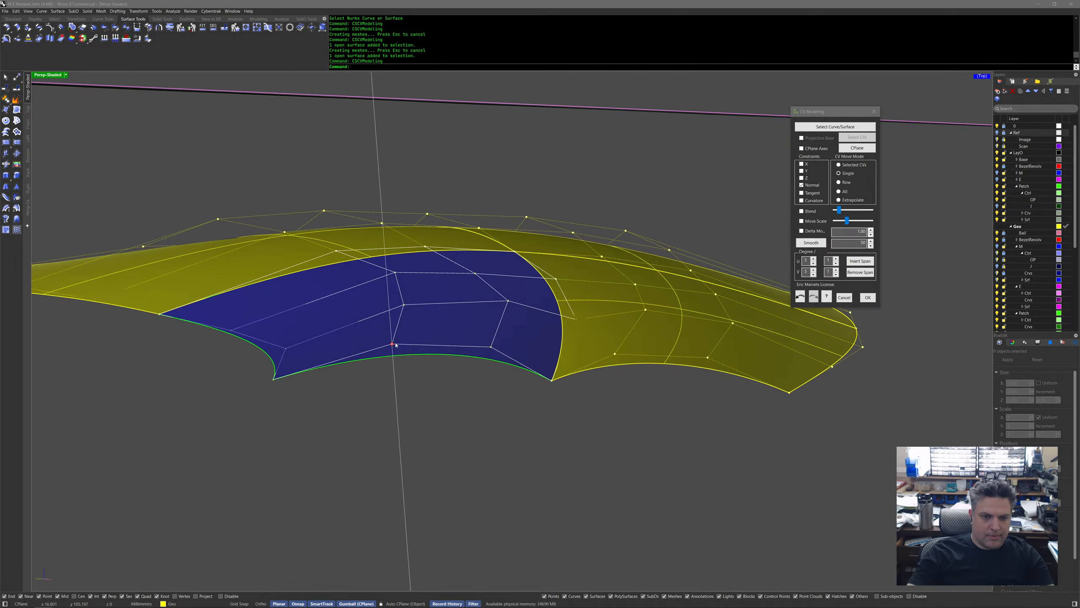
{"action": "right_click_drag", "start_coordinate": [540, 406], "coordinate": [540, 430]}
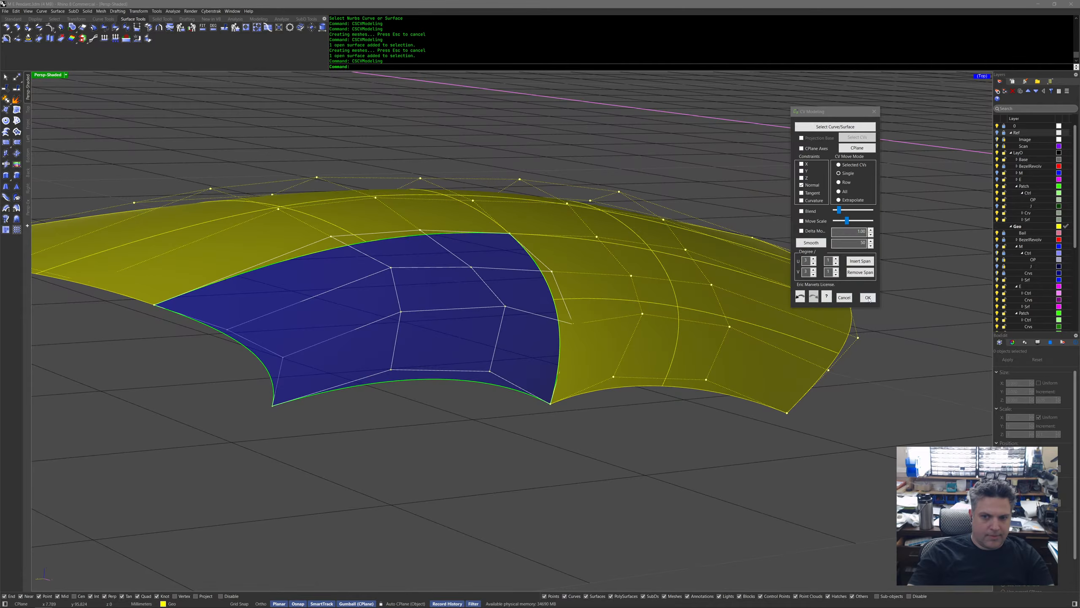
{"action": "left_click", "coordinate": [870, 299]}
{"action": "right_click_drag", "start_coordinate": [815, 309], "coordinate": [735, 337]}
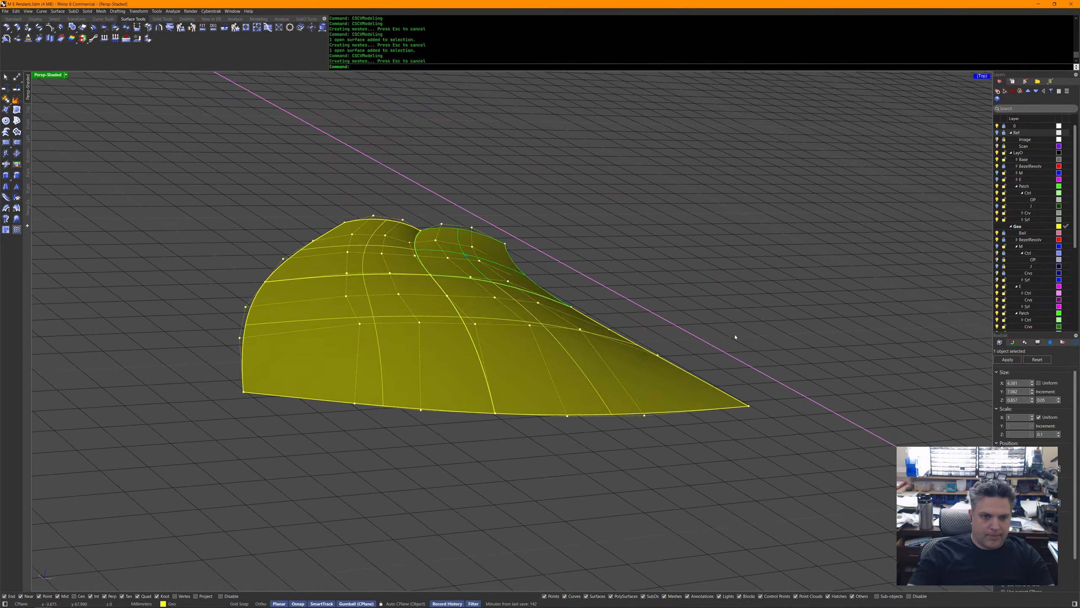
{"action": "right_click", "coordinate": [406, 332]}
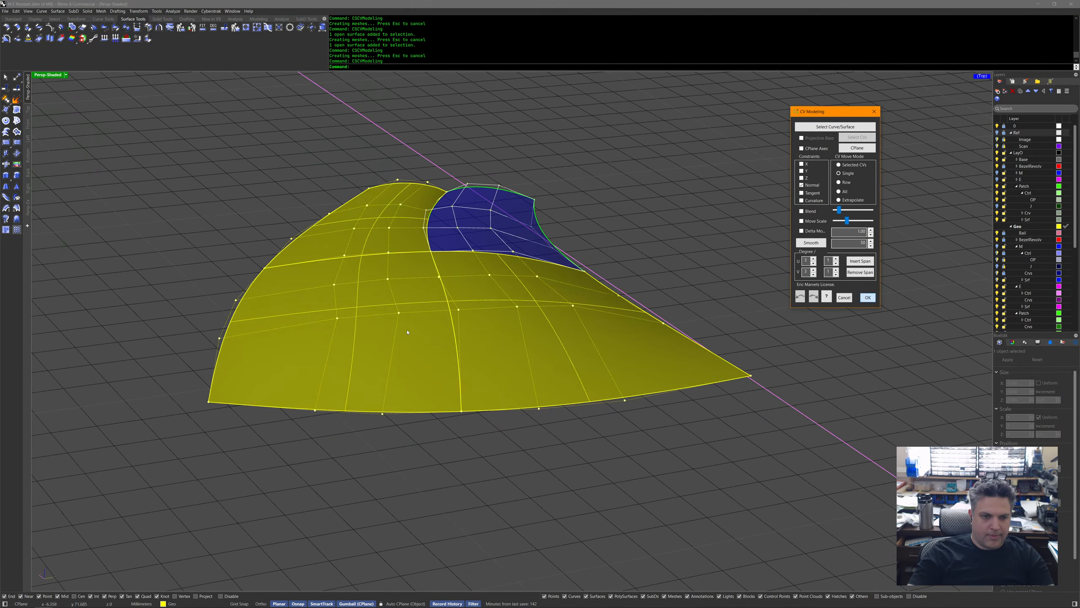
{"action": "left_click", "coordinate": [845, 298]}
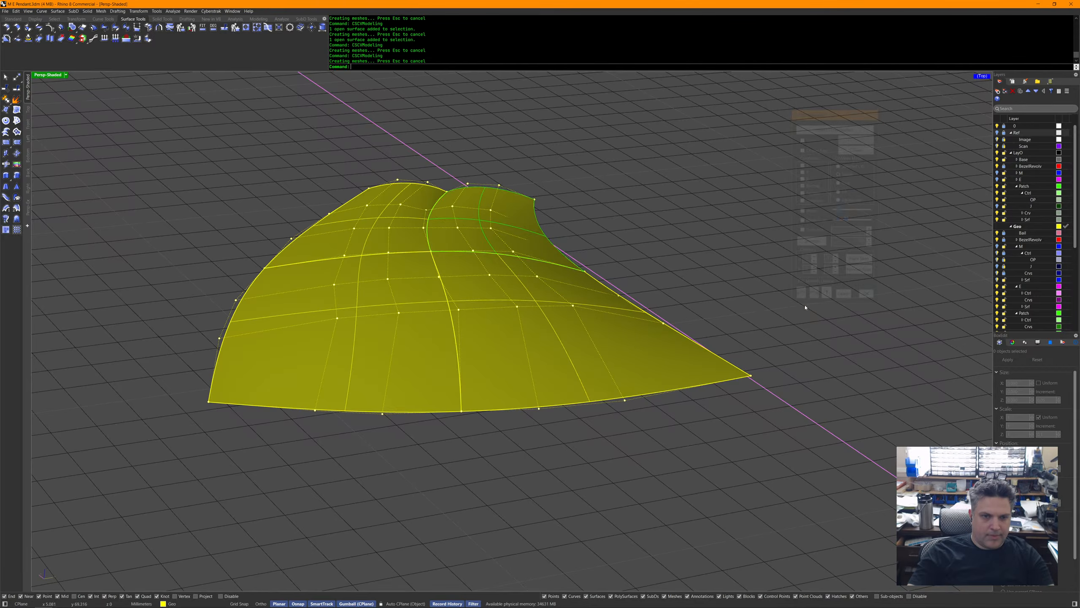
Start CV Modeling on the wide patch beside the curved outer side, and undo a trial control point move.
{"action": "left_click", "coordinate": [403, 361]}
{"action": "right_click", "coordinate": [403, 361]}
{"action": "left_click_drag", "start_coordinate": [387, 339], "coordinate": [355, 346]}
{"action": "left_click", "coordinate": [798, 297]}
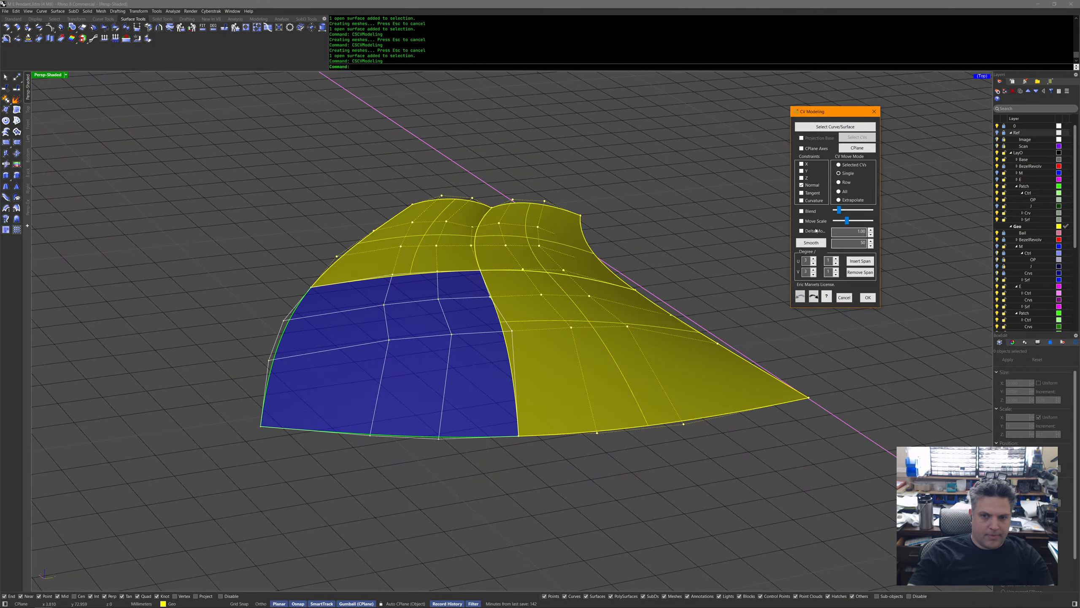
Slide the wide patch's inner control points under the Tangent constraint to even out the control grid, and accept the edit.
{"action": "left_click_drag", "start_coordinate": [375, 349], "coordinate": [365, 308]}
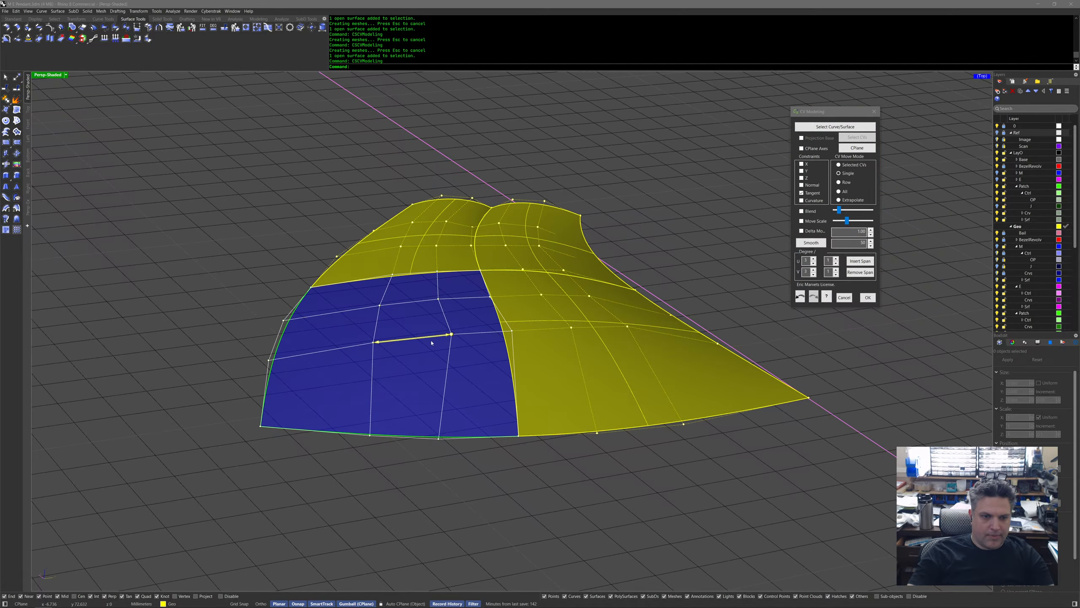
{"action": "left_click_drag", "start_coordinate": [463, 336], "coordinate": [448, 337]}
{"action": "right_click_drag", "start_coordinate": [559, 330], "coordinate": [466, 266]}
{"action": "left_click_drag", "start_coordinate": [458, 210], "coordinate": [449, 215]}
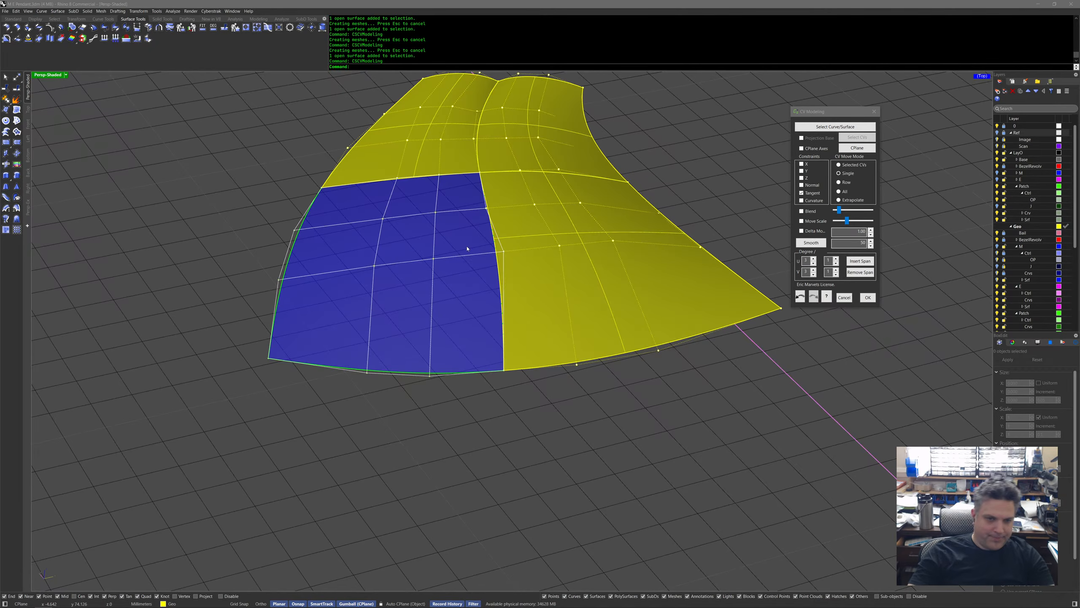
{"action": "left_click", "coordinate": [682, 289]}
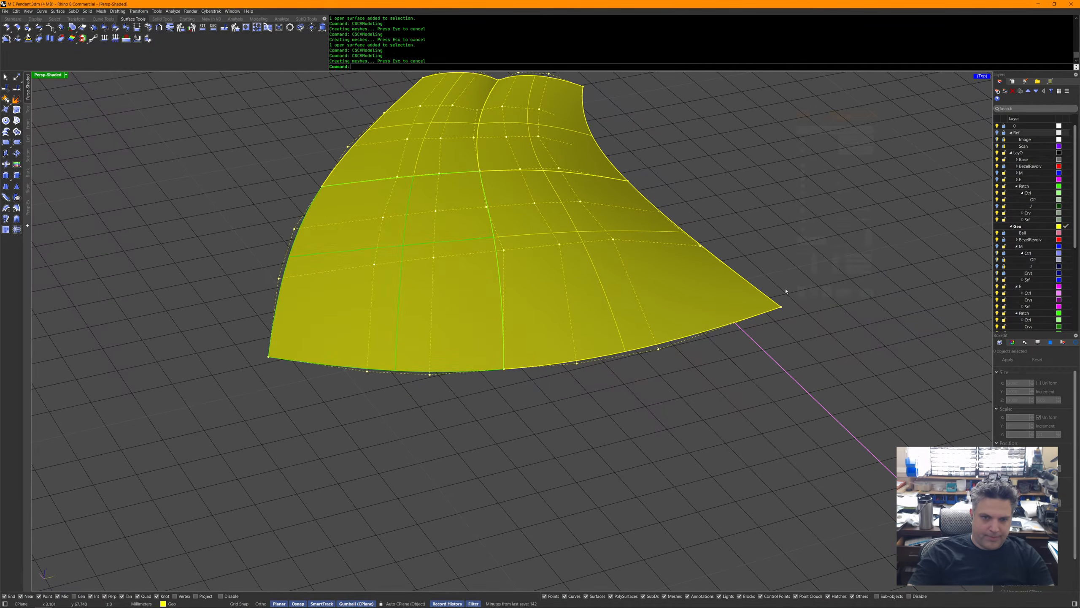
Slide inner control points and a wide-edge control point of the other wide patch outward under Tangent, and accept the edit.
{"action": "right_click_drag", "start_coordinate": [682, 289], "coordinate": [542, 208]}
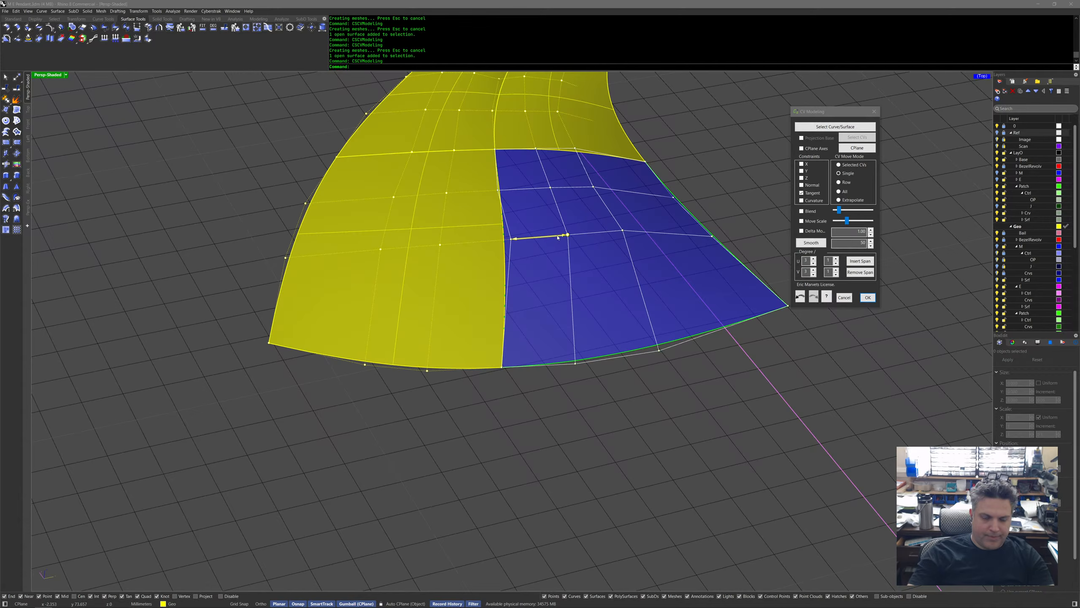
{"action": "mouse_move", "coordinate": [622, 232]}
{"action": "left_mouse_down"}
{"action": "mouse_move", "coordinate": [656, 235]}
{"action": "mouse_move", "coordinate": [620, 232]}
{"action": "mouse_move", "coordinate": [639, 230]}
{"action": "left_mouse_up"}
{"action": "left_click", "coordinate": [802, 296]}
{"action": "left_click_drag", "start_coordinate": [643, 354], "coordinate": [689, 347]}
{"action": "left_click_drag", "start_coordinate": [576, 188], "coordinate": [589, 189]}
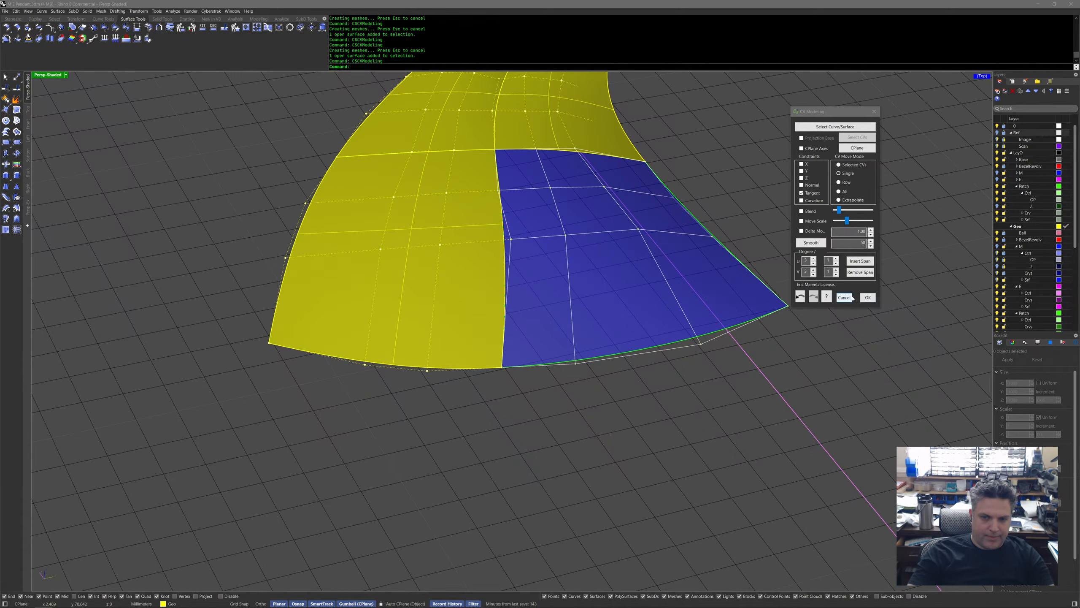
{"action": "left_click", "coordinate": [866, 298]}
Match the edge between the two lengthwise neighbouring near-side patches with Tangency at both ends and surface averaging switched off.
{"action": "right_click_drag", "start_coordinate": [835, 359], "coordinate": [833, 336]}
{"action": "right_click_drag", "start_coordinate": [586, 310], "coordinate": [552, 388]}
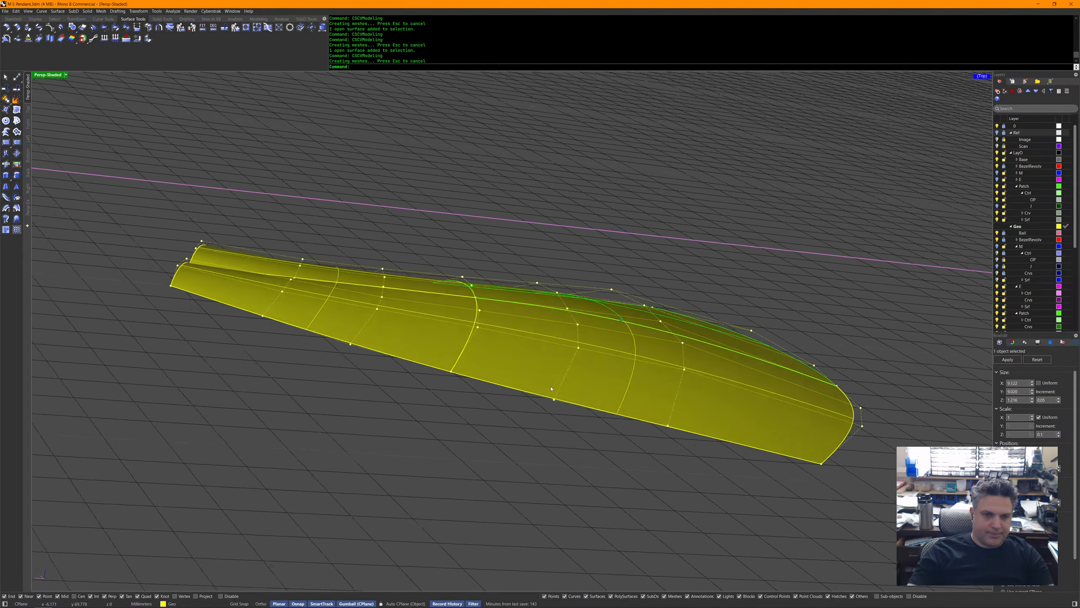
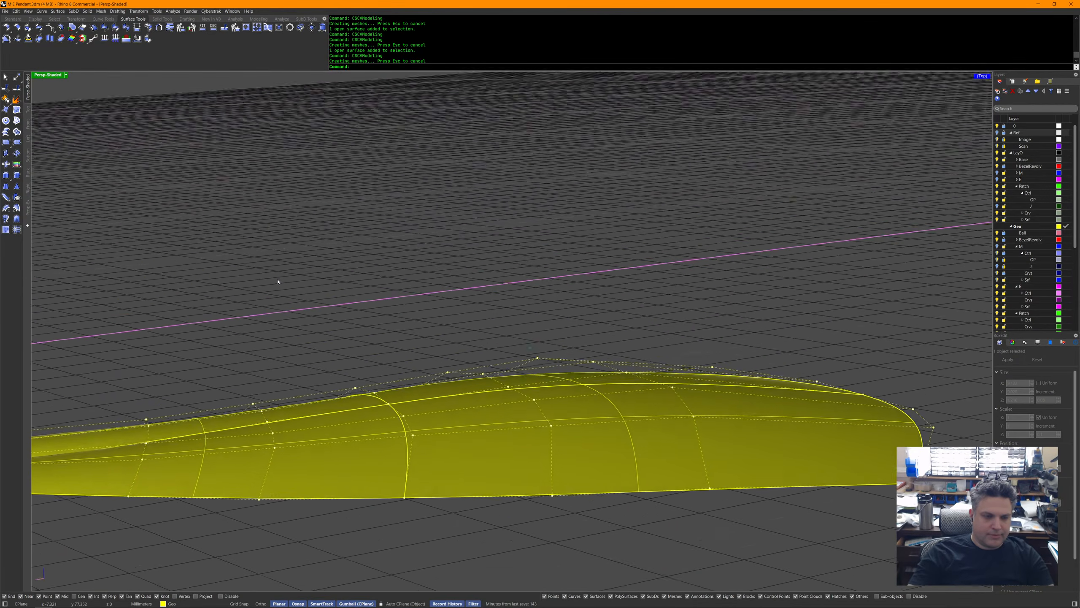
{"action": "right_click_drag", "start_coordinate": [278, 281], "coordinate": [358, 396]}
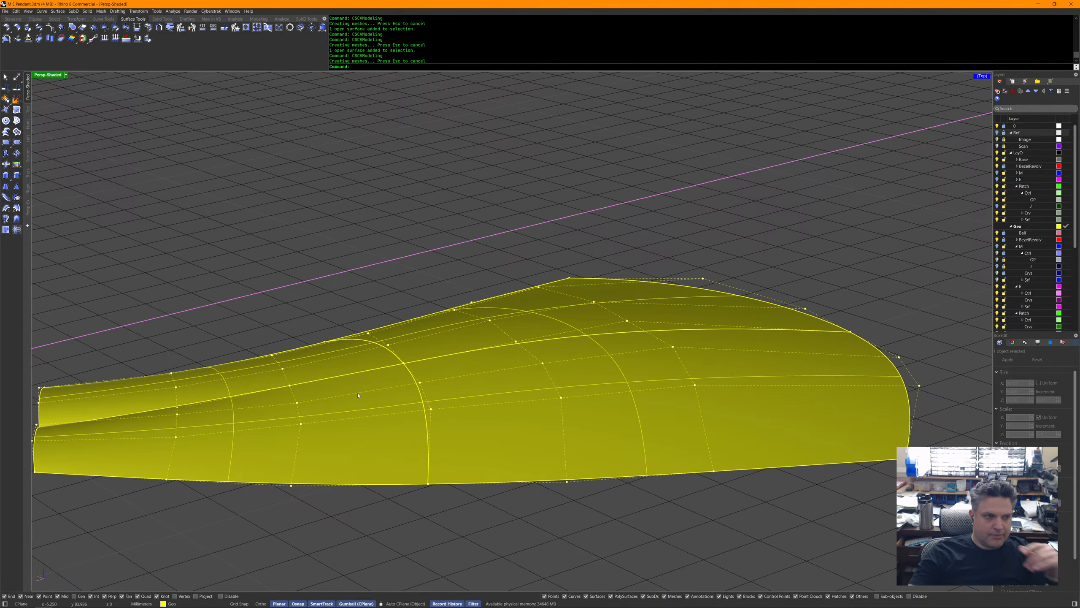
{"action": "middle_click", "coordinate": [340, 379]}
{"action": "middle_click", "coordinate": [337, 375]}
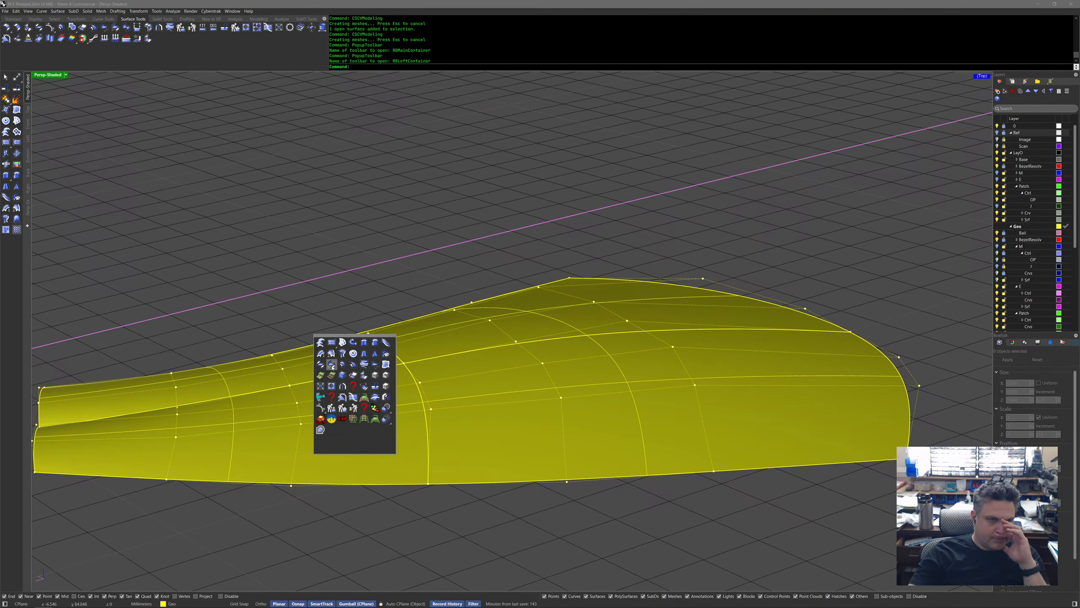
{"action": "left_click", "coordinate": [331, 365]}
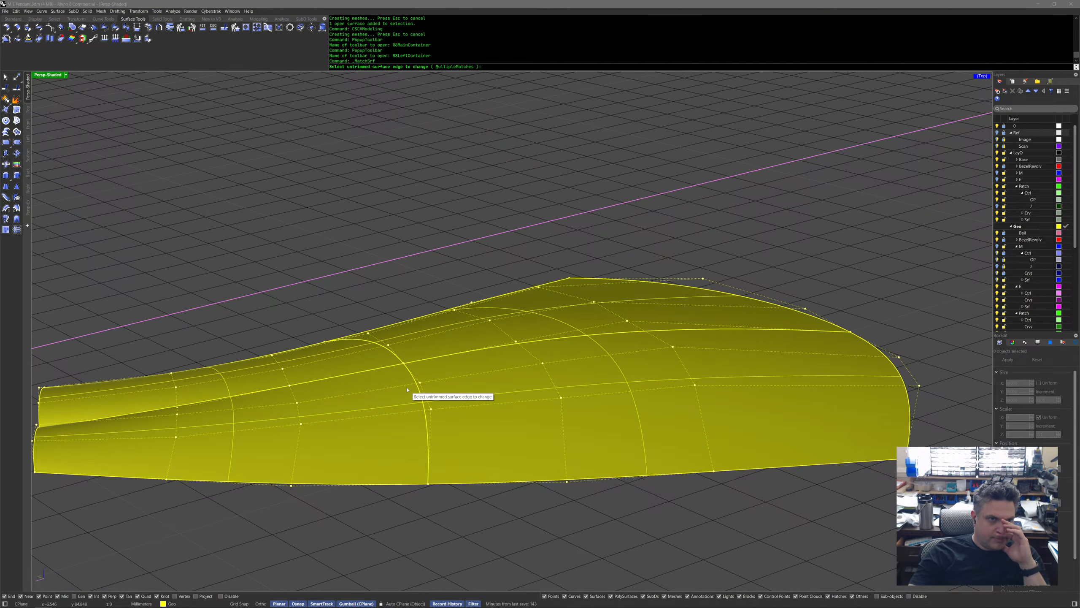
{"action": "left_click", "coordinate": [426, 430]}
{"action": "right_click", "coordinate": [427, 429]}
{"action": "left_click", "coordinate": [427, 430]}
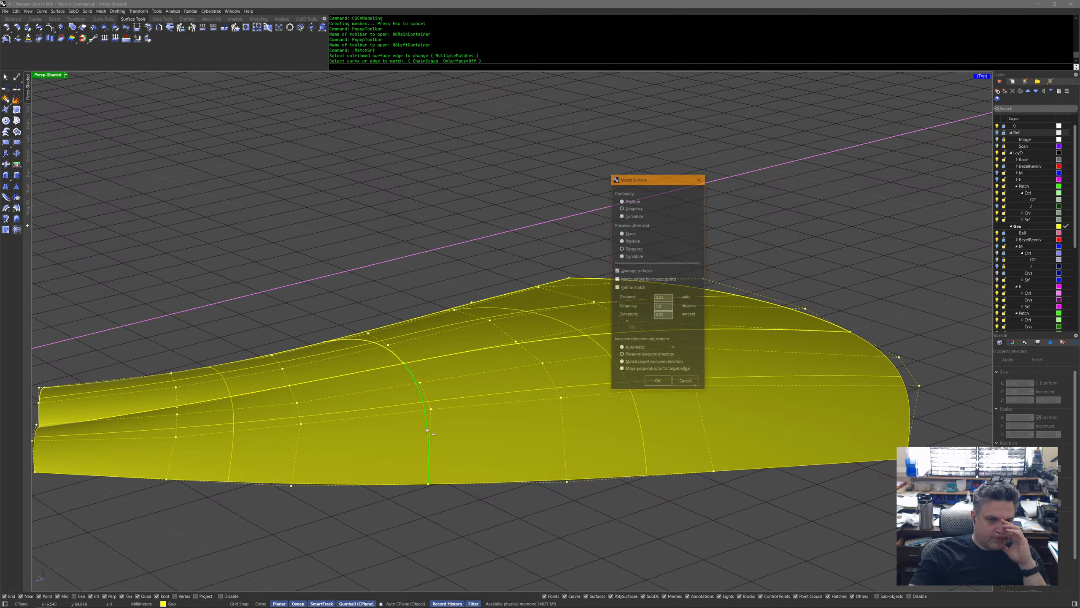
{"action": "left_click", "coordinate": [643, 271]}
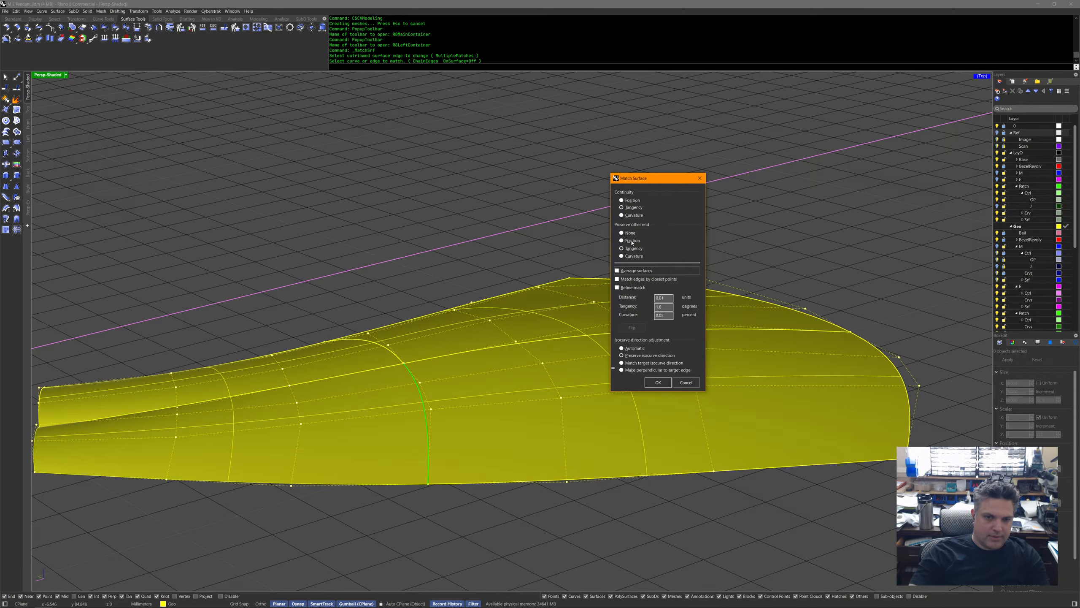
{"action": "left_click", "coordinate": [657, 383]}
Match the corresponding cross edge of the far-side patches with Tangency, preserving Tangency at the other end and without averaging.
{"action": "right_click", "coordinate": [387, 373]}
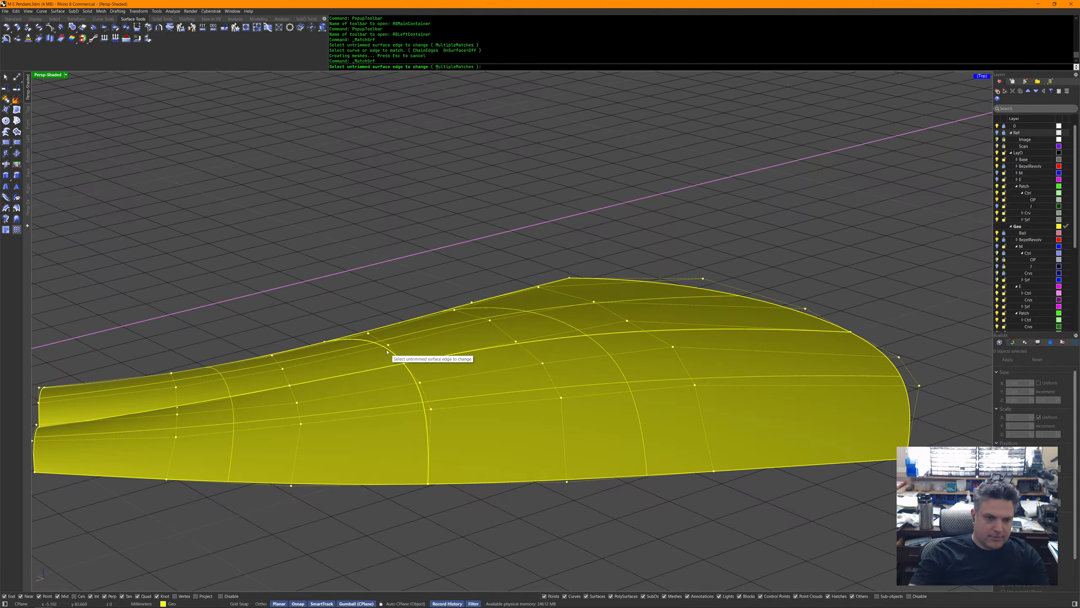
{"action": "left_click", "coordinate": [389, 353]}
{"action": "left_click", "coordinate": [416, 370]}
{"action": "left_click", "coordinate": [394, 356]}
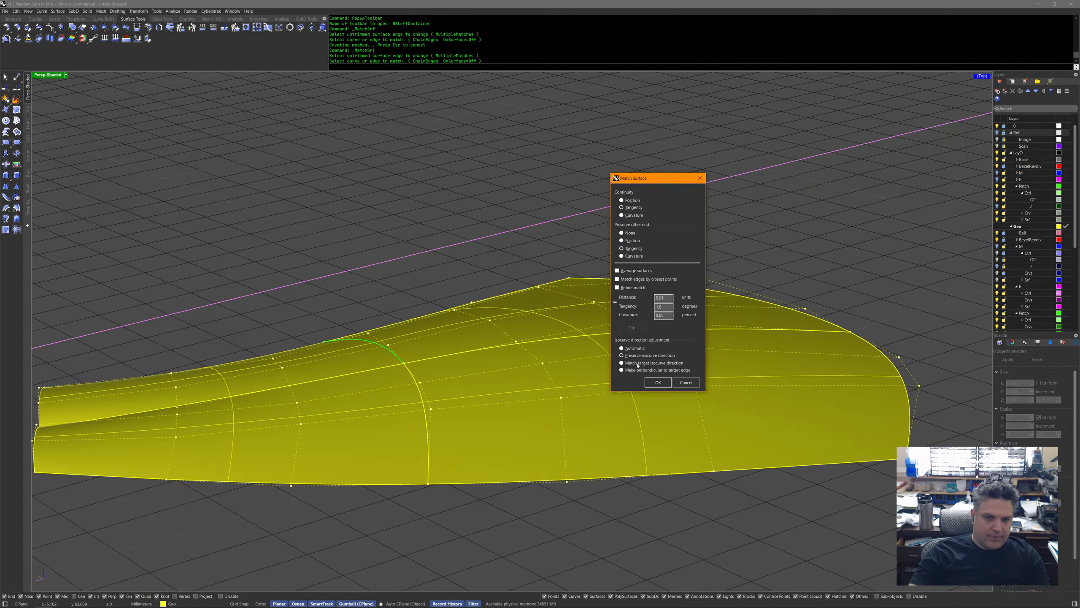
{"action": "left_click", "coordinate": [658, 382]}
Try raising one inner control point of the near-side wide patch vertically, and undo the move.
{"action": "right_click_drag", "start_coordinate": [596, 389], "coordinate": [488, 398]}
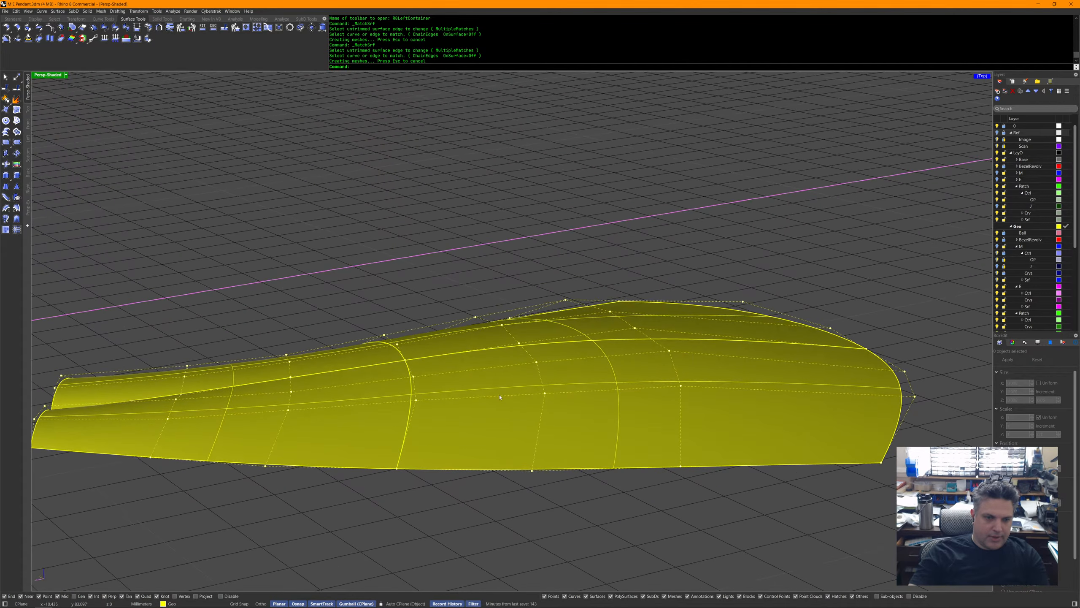
{"action": "left_click", "coordinate": [545, 393]}
{"action": "left_click_drag", "start_coordinate": [544, 371], "coordinate": [544, 362]}
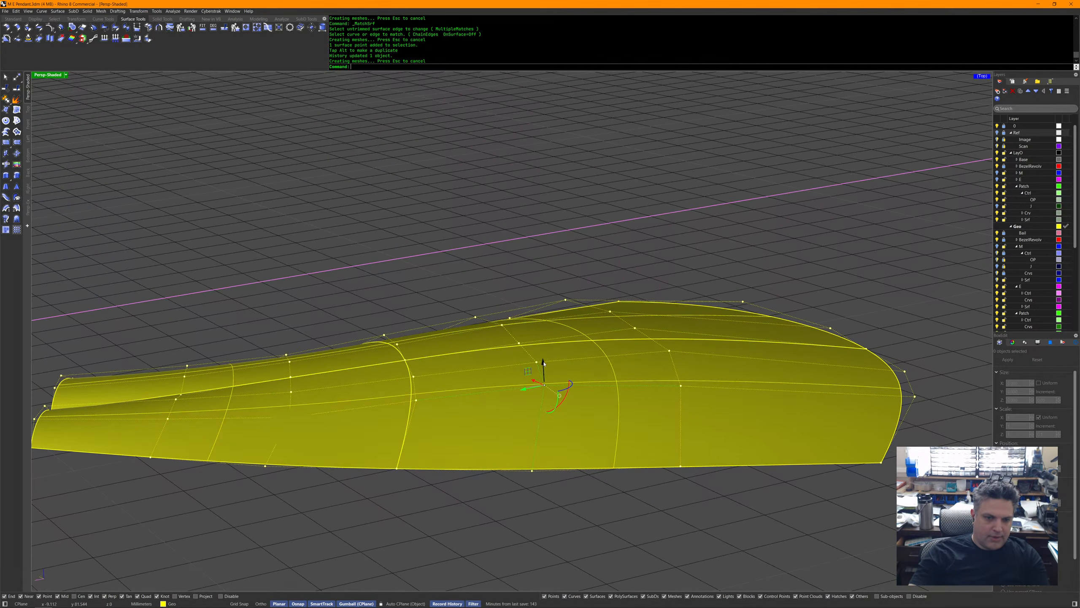
{"action": "key", "text": "Delete"}
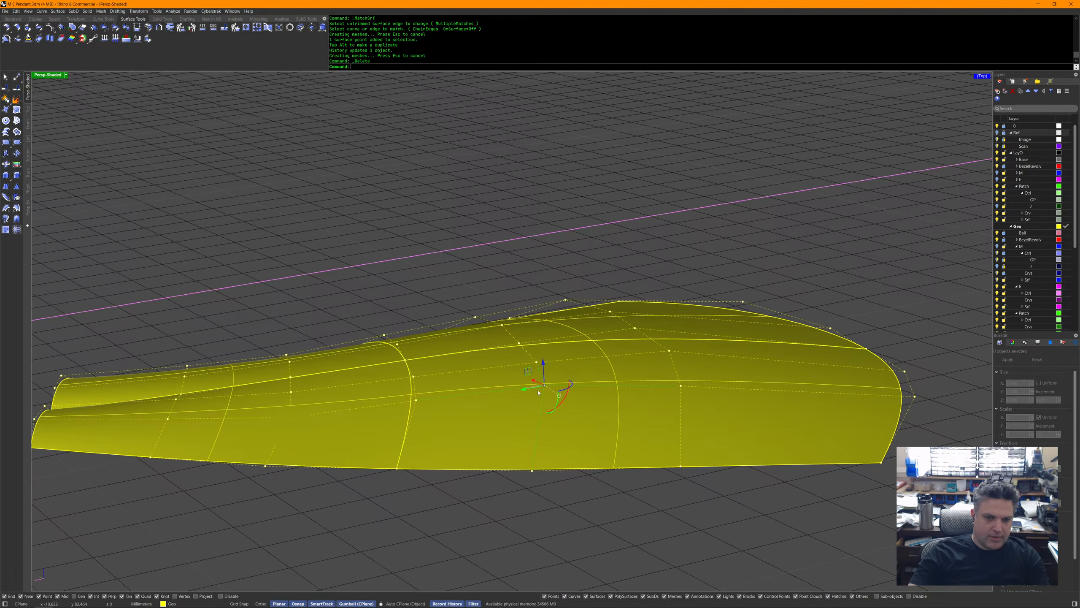
{"action": "key", "text": "ctrl+z"}
Run a Zebra analysis on the four patches, examine the stripe flow across the seams from several angles, and end the analysis.
{"action": "right_click_drag", "start_coordinate": [567, 499], "coordinate": [485, 493]}
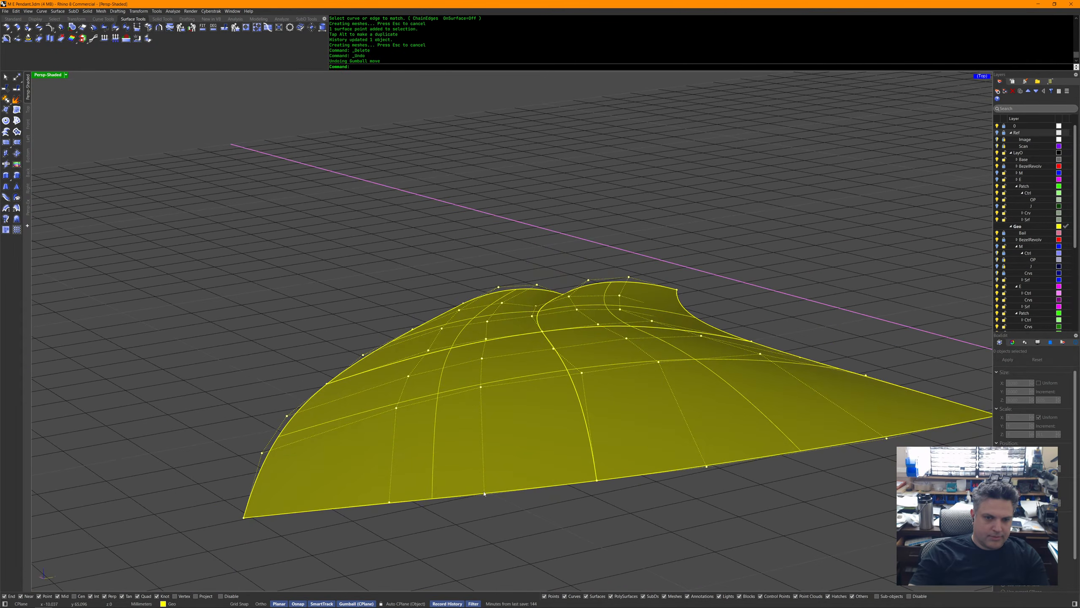
{"action": "right_click_drag", "start_coordinate": [497, 456], "coordinate": [522, 472]}
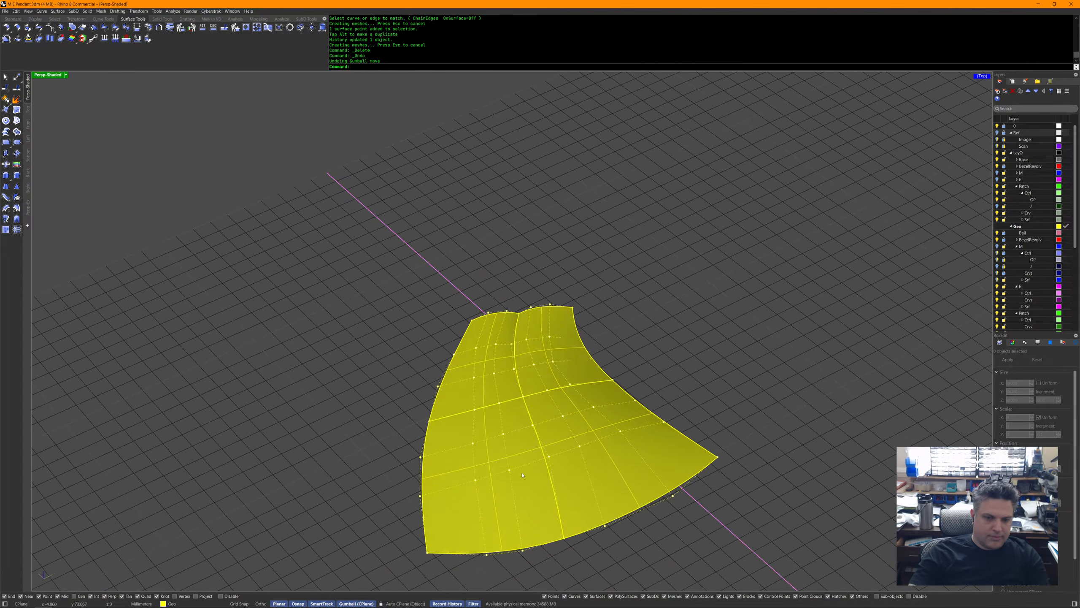
{"action": "left_click", "coordinate": [173, 11]}
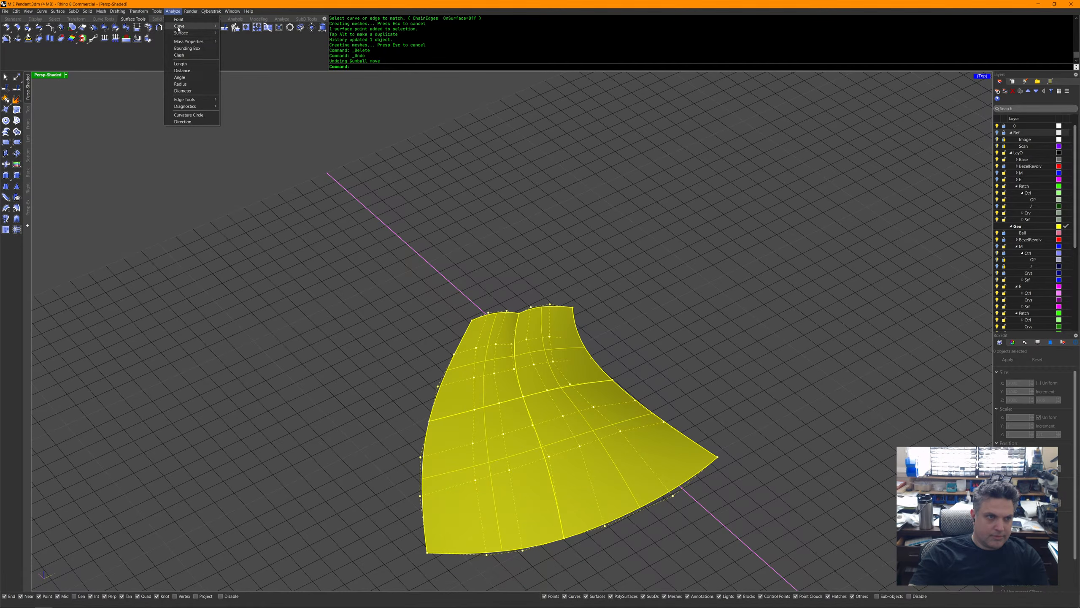
{"action": "mouse_move", "coordinate": [181, 33]}
{"action": "left_click", "coordinate": [234, 53]}
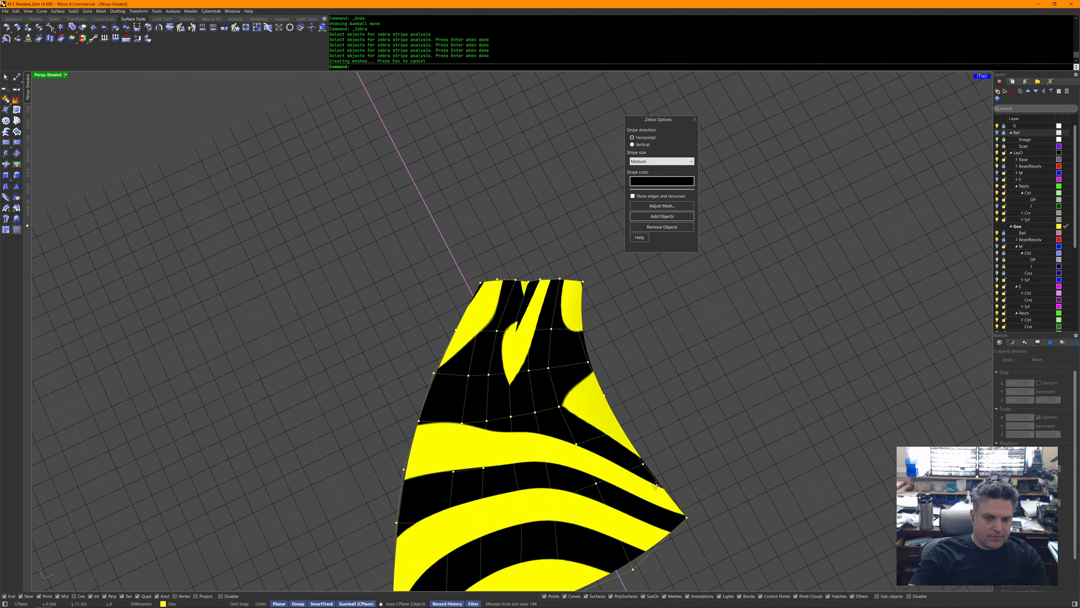
{"action": "right_click_drag", "start_coordinate": [707, 456], "coordinate": [728, 487]}
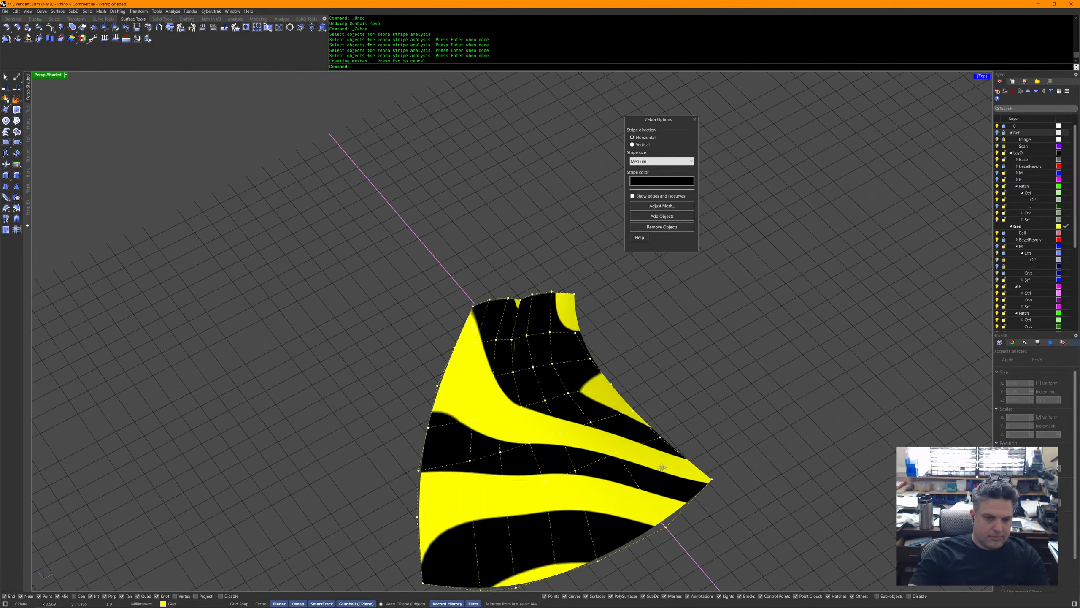
{"action": "right_click_drag", "start_coordinate": [653, 456], "coordinate": [642, 458]}
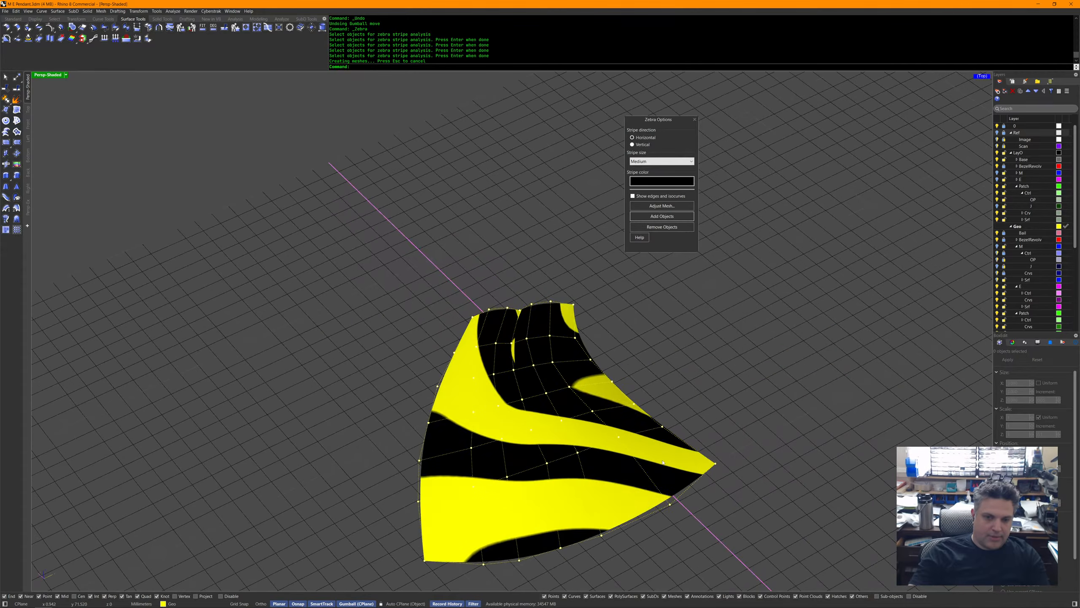
{"action": "mouse_move", "coordinate": [713, 315]}
{"action": "right_mouse_down"}
{"action": "mouse_move", "coordinate": [692, 371]}
{"action": "mouse_move", "coordinate": [689, 359]}
{"action": "mouse_move", "coordinate": [696, 378]}
{"action": "mouse_move", "coordinate": [701, 242]}
{"action": "mouse_move", "coordinate": [713, 327]}
{"action": "right_mouse_up"}
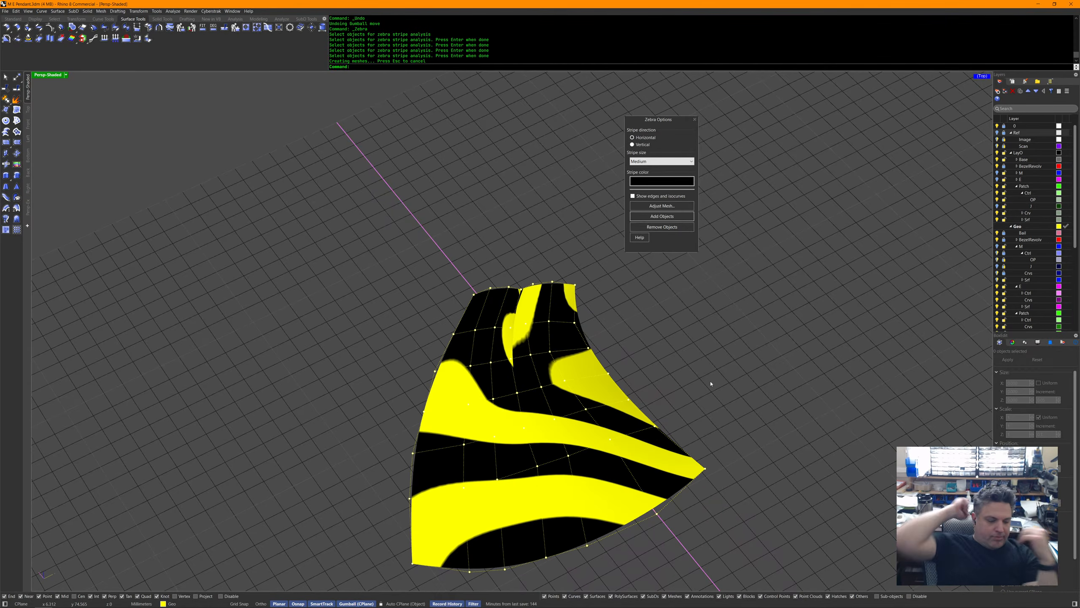
{"action": "left_click", "coordinate": [695, 120]}
Show all hidden objects around the four matched patches.
{"action": "scroll", "coordinate": [752, 201], "scroll_direction": "down", "scroll_amount": 3}
{"action": "right_click_drag", "start_coordinate": [752, 200], "coordinate": [498, 224]}
{"action": "left_click_drag", "start_coordinate": [498, 224], "coordinate": [711, 384]}
{"action": "right_click_drag", "start_coordinate": [711, 384], "coordinate": [692, 342]}
{"action": "scroll", "coordinate": [716, 374], "scroll_direction": "down", "scroll_amount": 4}
{"action": "middle_click", "coordinate": [692, 342]}
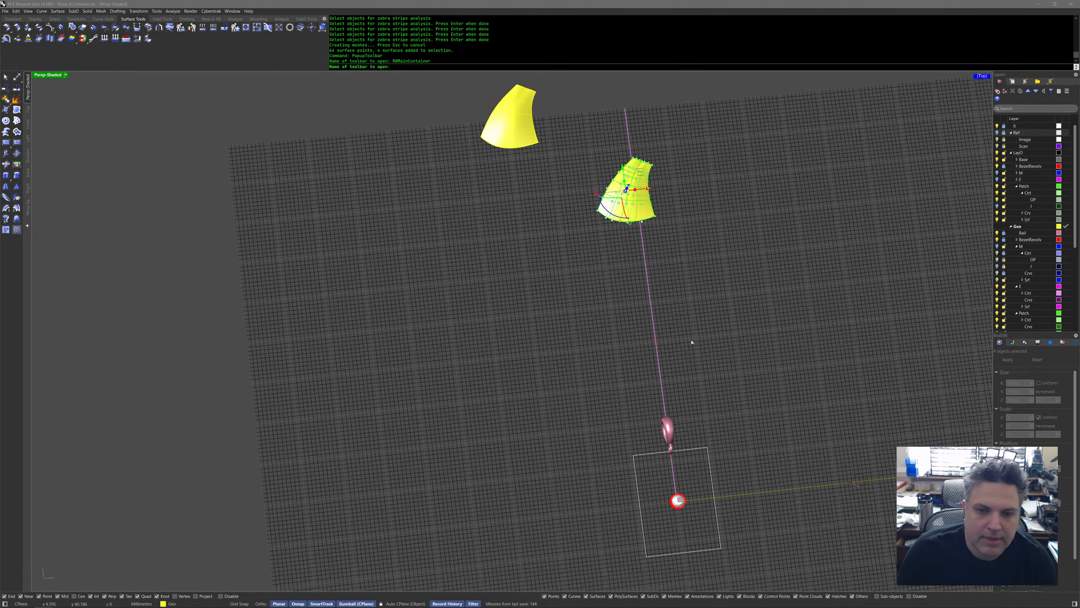
{"action": "right_click", "coordinate": [659, 304]}
{"action": "scroll", "coordinate": [689, 294], "scroll_direction": "up", "scroll_amount": 1}
{"action": "right_click_drag", "start_coordinate": [697, 293], "coordinate": [682, 295]}
{"action": "left_click", "coordinate": [534, 277]}
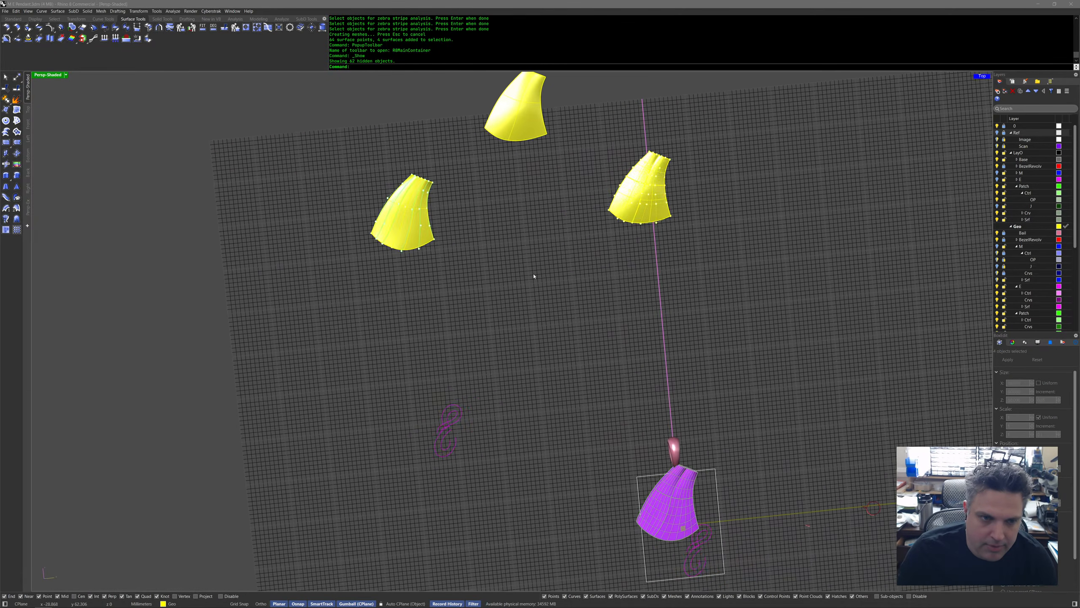
Select the older surface versions with their construction curves and move them out of the way of the layout.
{"action": "left_click_drag", "start_coordinate": [388, 182], "coordinate": [511, 320]}
{"action": "right_click_drag", "start_coordinate": [509, 318], "coordinate": [505, 295]}
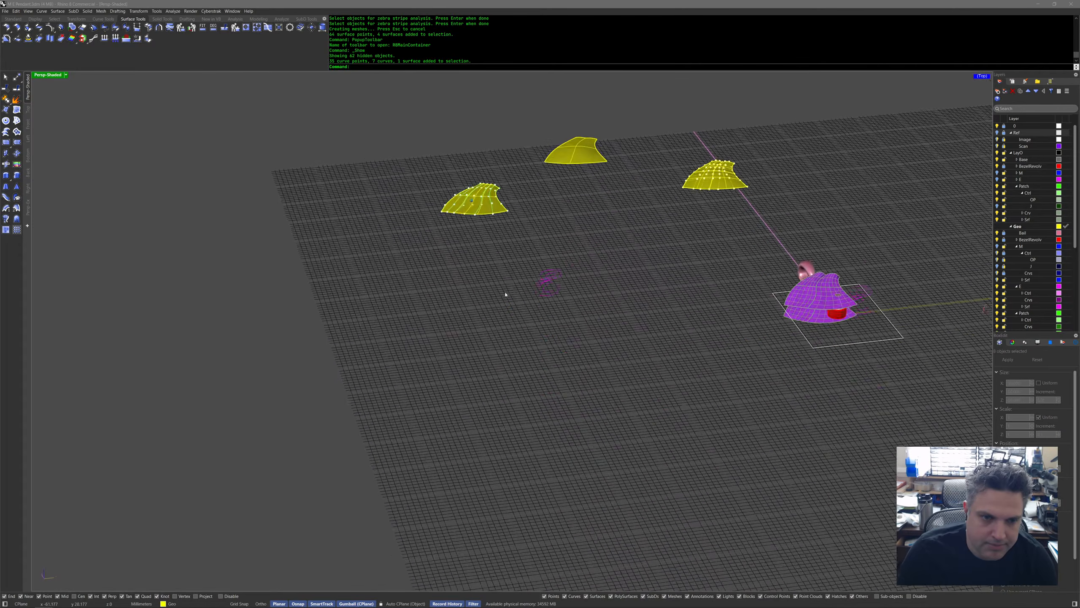
{"action": "left_click_drag", "start_coordinate": [450, 293], "coordinate": [599, 428]}
{"action": "left_click_drag", "start_coordinate": [535, 356], "coordinate": [556, 200]}
{"action": "left_click", "coordinate": [619, 293]}
{"action": "right_click_drag", "start_coordinate": [621, 293], "coordinate": [609, 310]}
{"action": "left_click_drag", "start_coordinate": [459, 144], "coordinate": [638, 306]}
{"action": "scroll", "coordinate": [589, 329], "scroll_direction": "down", "scroll_amount": 5}
{"action": "left_click_drag", "start_coordinate": [560, 351], "coordinate": [357, 165]}
{"action": "left_click", "coordinate": [417, 245]}
{"action": "scroll", "coordinate": [482, 366], "scroll_direction": "up", "scroll_amount": 10}
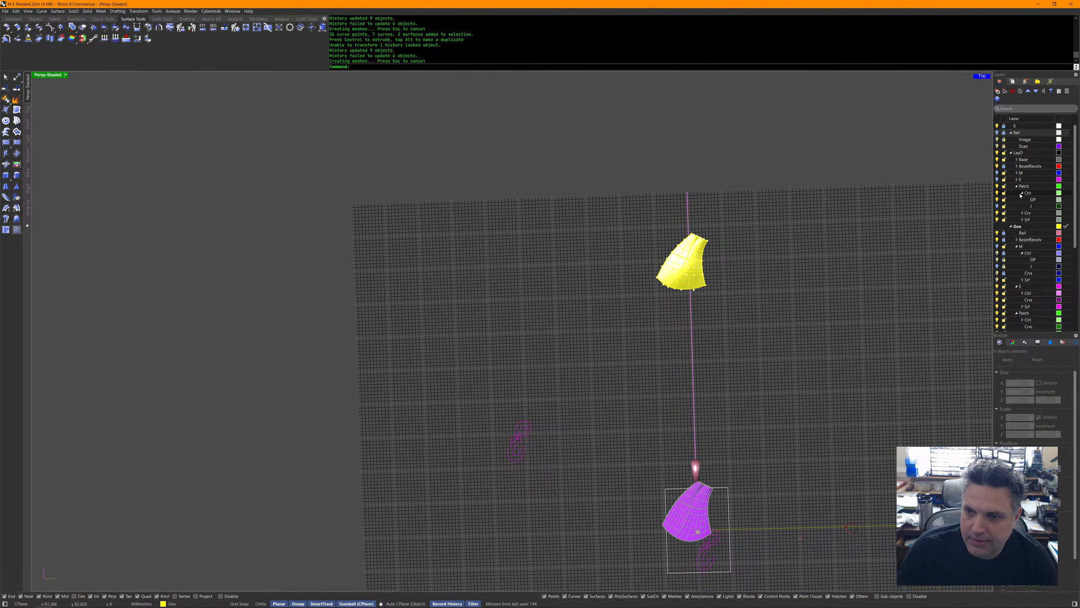
Show the M lettering layer, and in the Top view move the four matched patches about 56.5 mm onto the lettering curves.
{"action": "left_click_drag", "start_coordinate": [639, 193], "coordinate": [808, 386]}
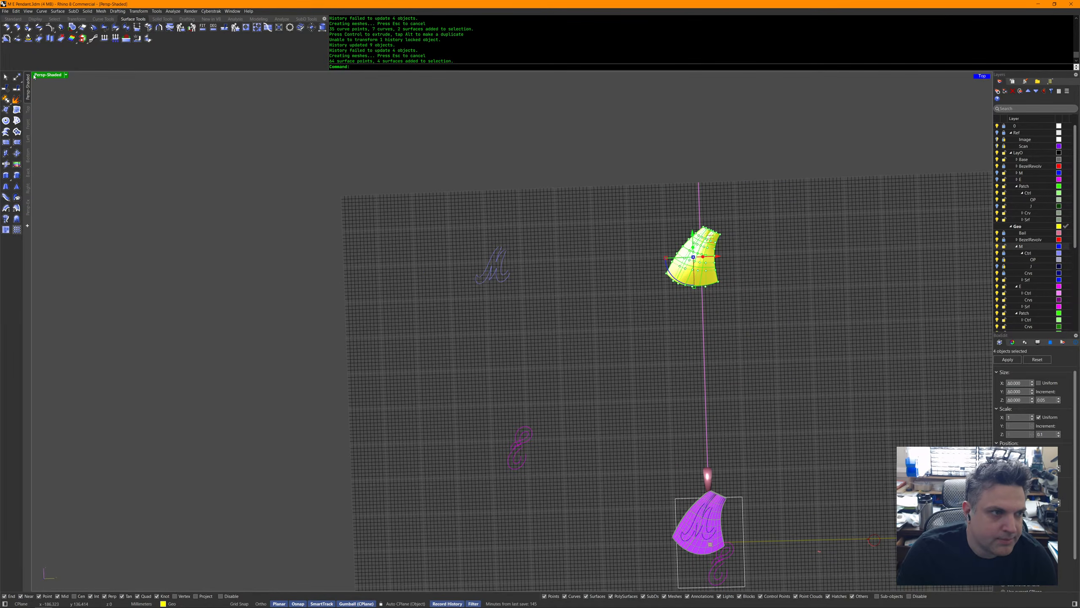
{"action": "left_click", "coordinate": [28, 108]}
{"action": "middle_click", "coordinate": [443, 266]}
{"action": "left_click", "coordinate": [448, 268]}
{"action": "left_click", "coordinate": [458, 309]}
{"action": "scroll", "coordinate": [463, 317], "scroll_direction": "down", "scroll_amount": 3}
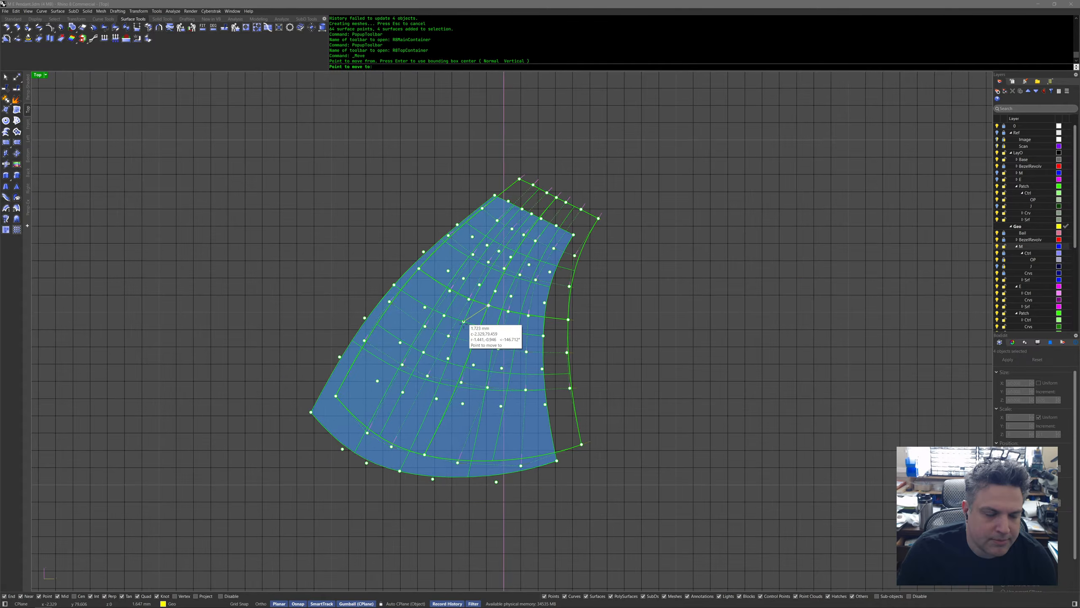
{"action": "scroll", "coordinate": [466, 335], "scroll_direction": "up", "scroll_amount": 3}
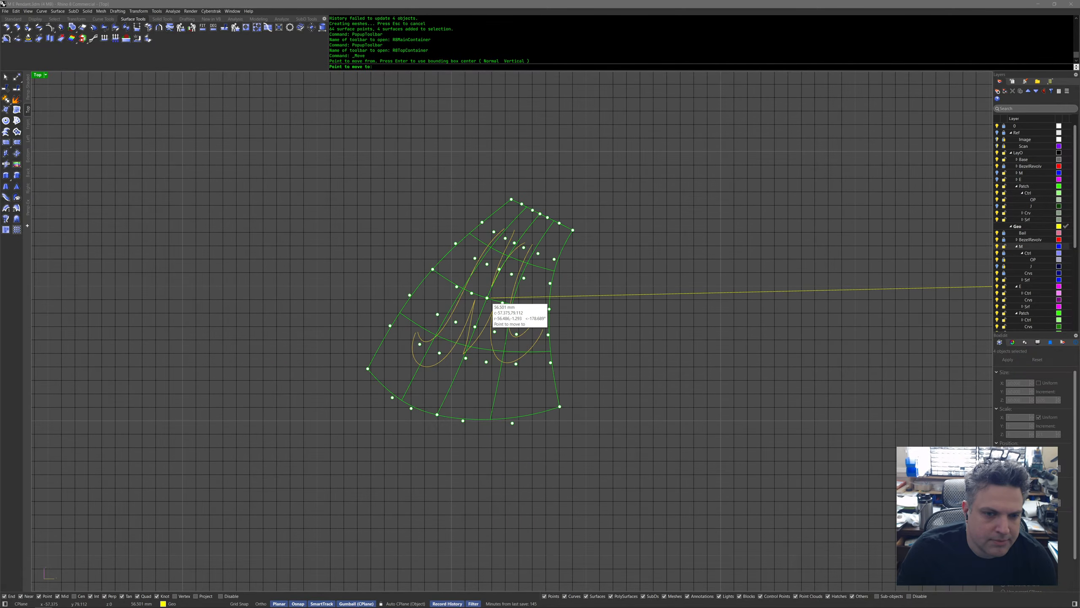
{"action": "left_click", "coordinate": [487, 298]}
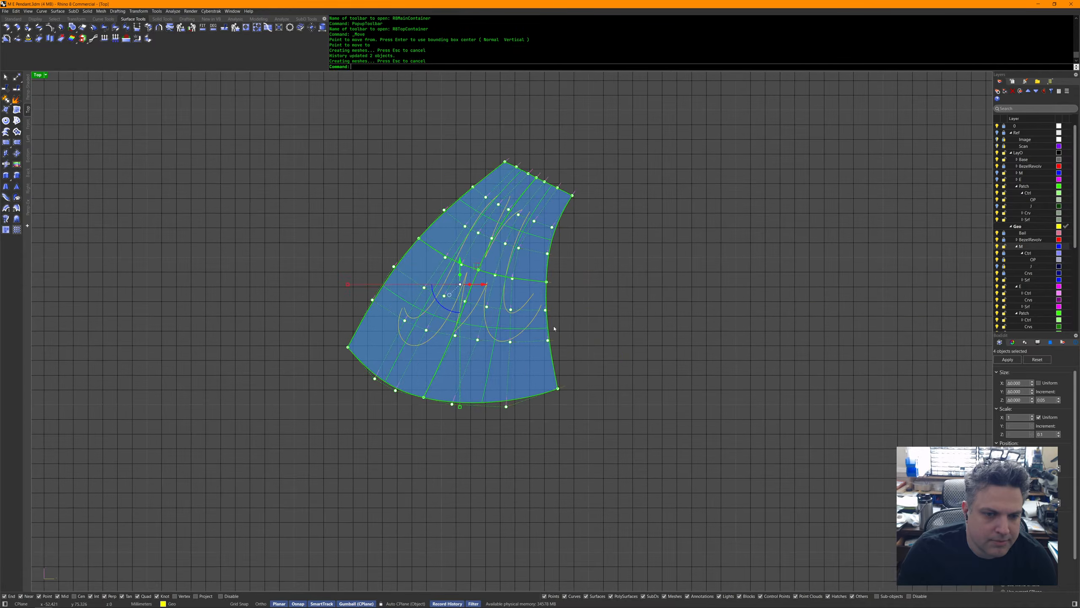
Nudge the centre seam's control points between the two wide patches to line the seam up with the lettering's sharp lower corner.
{"action": "scroll", "coordinate": [551, 327], "scroll_direction": "up", "scroll_amount": 3}
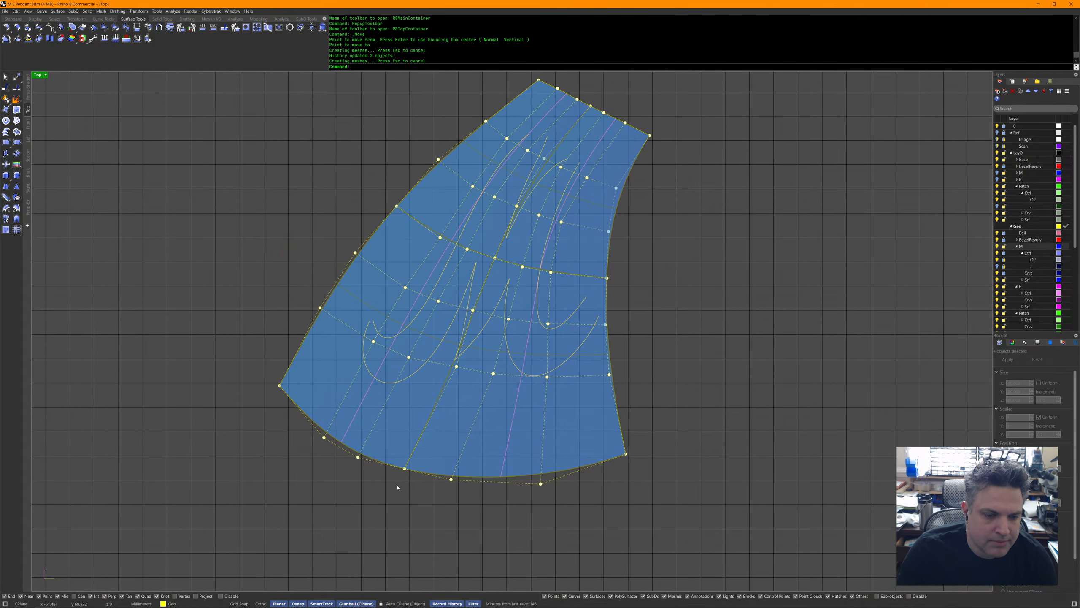
{"action": "left_click_drag", "start_coordinate": [391, 475], "coordinate": [432, 381]}
{"action": "left_click", "coordinate": [437, 362], "text": "shift"}
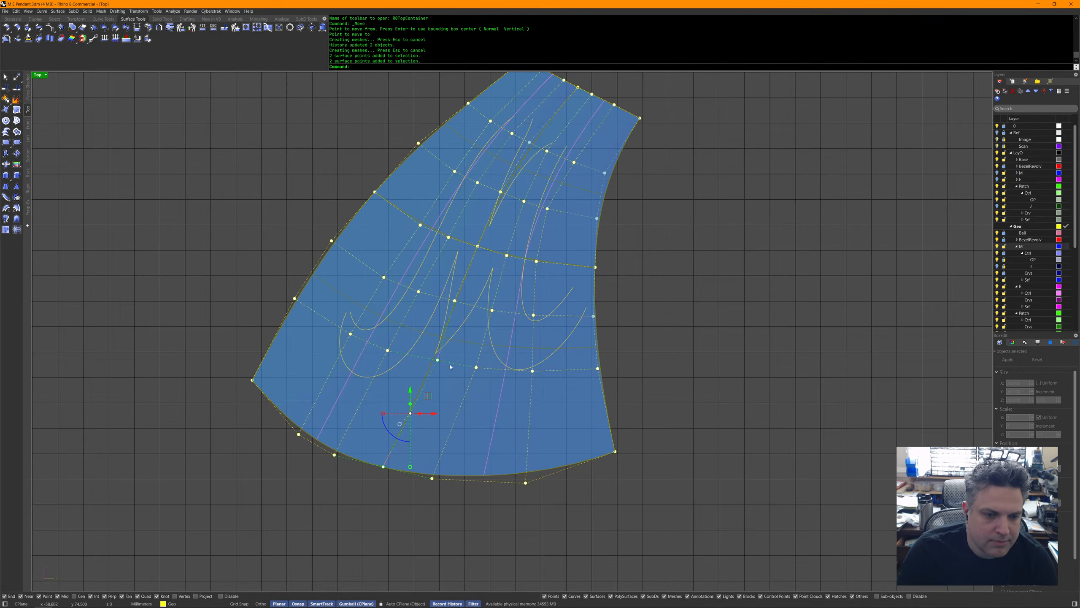
{"action": "left_click_drag", "start_coordinate": [428, 396], "coordinate": [428, 398]}
{"action": "left_click", "coordinate": [454, 300]}
{"action": "left_click_drag", "start_coordinate": [471, 284], "coordinate": [473, 287]}
{"action": "left_click_drag", "start_coordinate": [451, 384], "coordinate": [452, 383]}
{"action": "left_click_drag", "start_coordinate": [454, 344], "coordinate": [453, 345]}
{"action": "right_click_drag", "start_coordinate": [477, 289], "coordinate": [446, 368]}
Shift the control points at the four-patch junction and the seam points just above it slightly towards the lettering's upper corner.
{"action": "scroll", "coordinate": [427, 318], "scroll_direction": "up", "scroll_amount": 4}
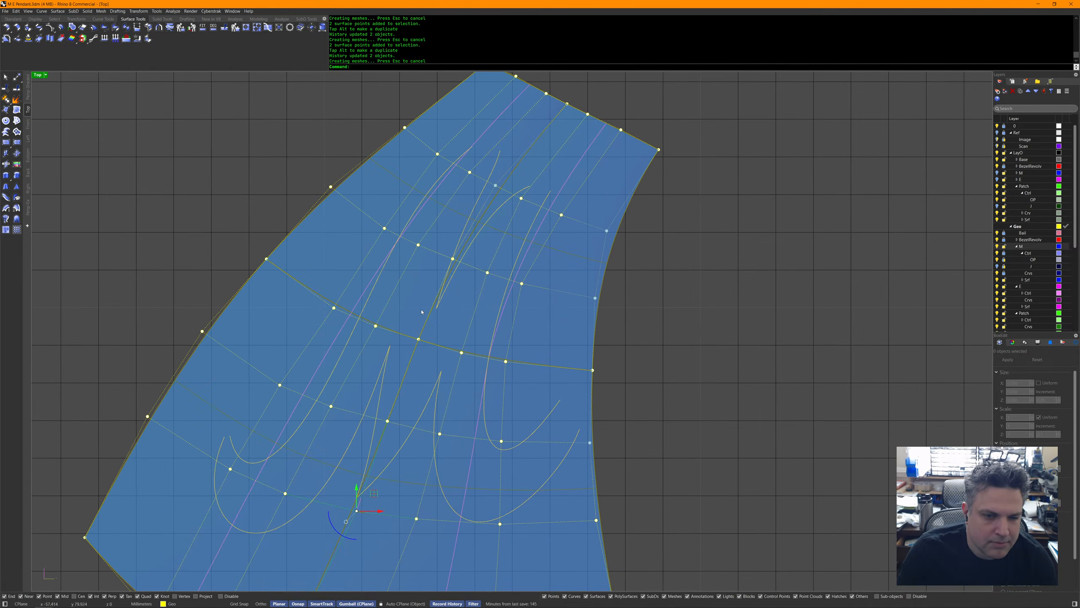
{"action": "left_click_drag", "start_coordinate": [430, 356], "coordinate": [439, 326]}
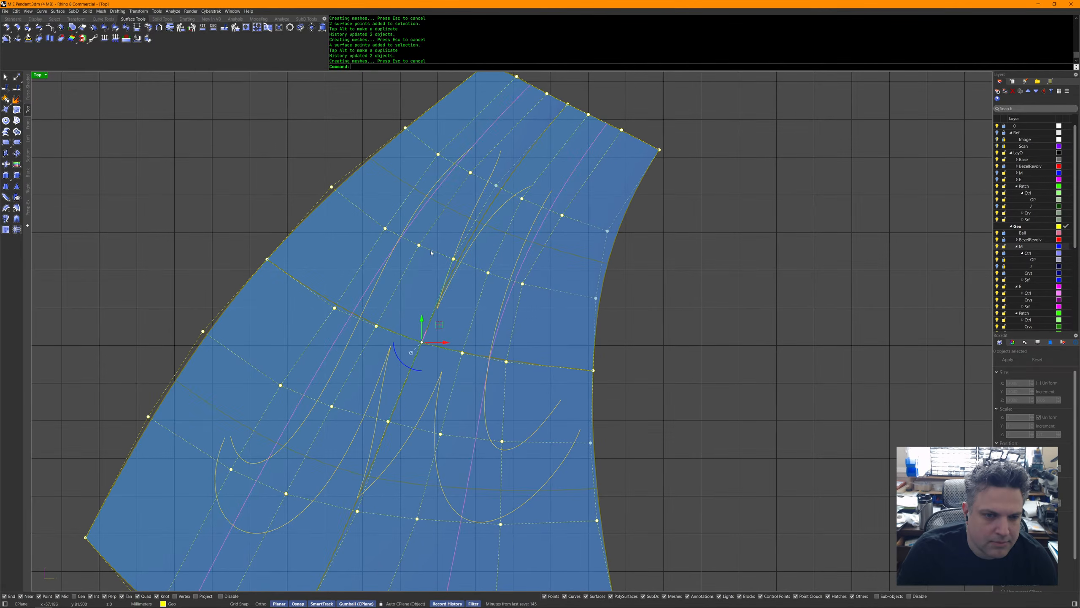
{"action": "left_click_drag", "start_coordinate": [470, 281], "coordinate": [469, 280]}
{"action": "left_click_drag", "start_coordinate": [472, 241], "coordinate": [473, 262]}
{"action": "left_click_drag", "start_coordinate": [398, 318], "coordinate": [435, 360]}
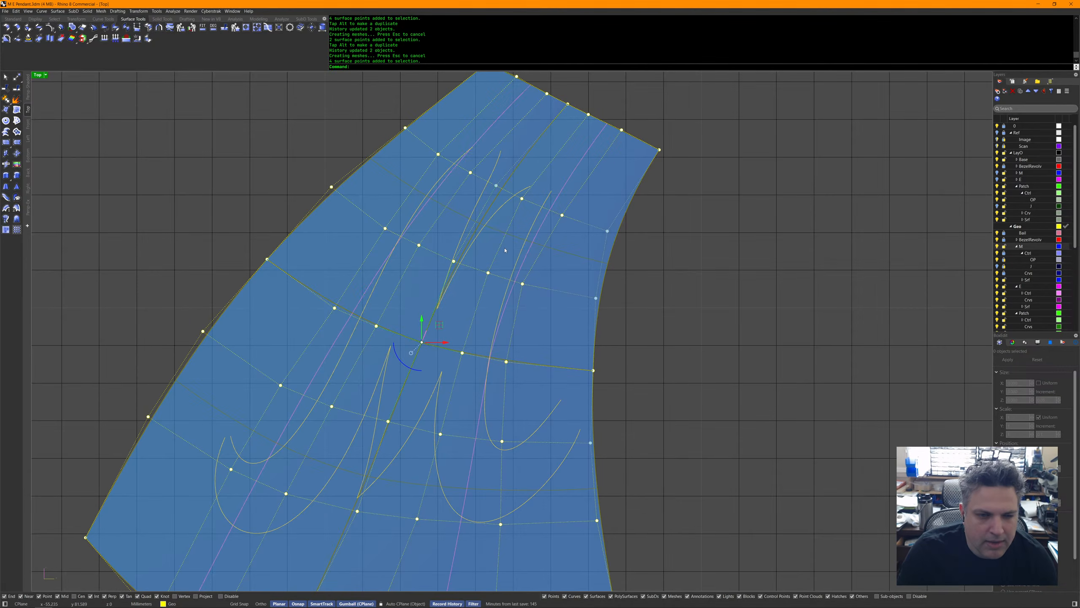
{"action": "left_click", "coordinate": [667, 304]}
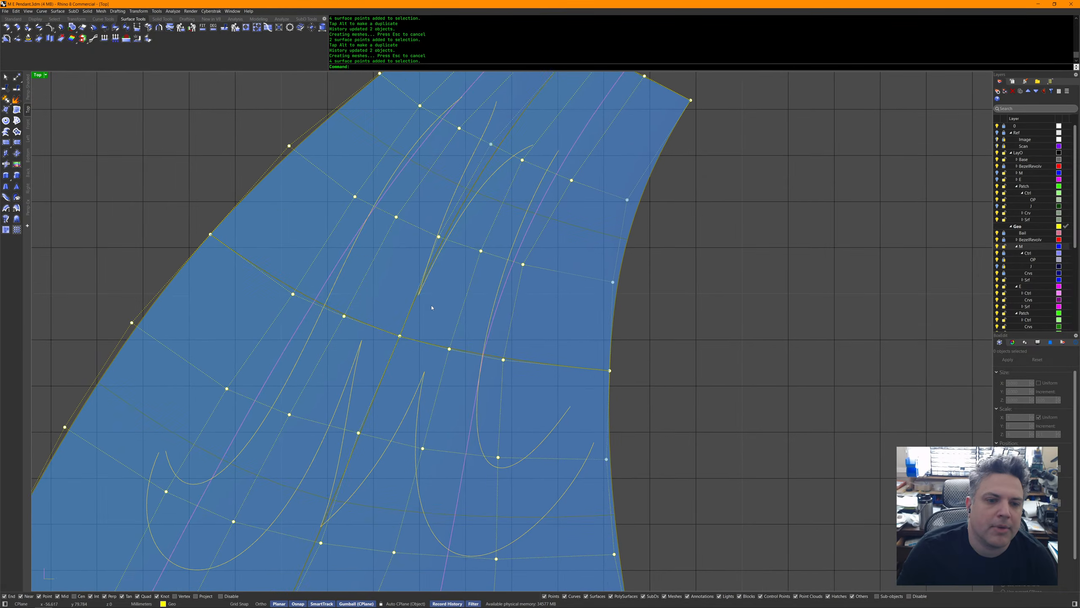
{"action": "left_click", "coordinate": [427, 282]}
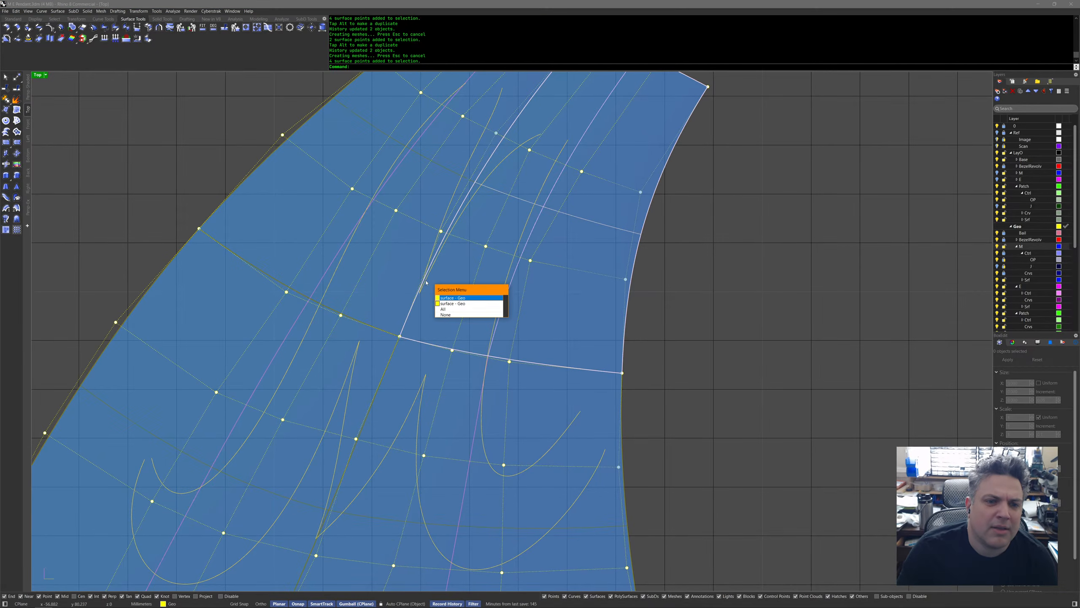
{"action": "left_click", "coordinate": [683, 299]}
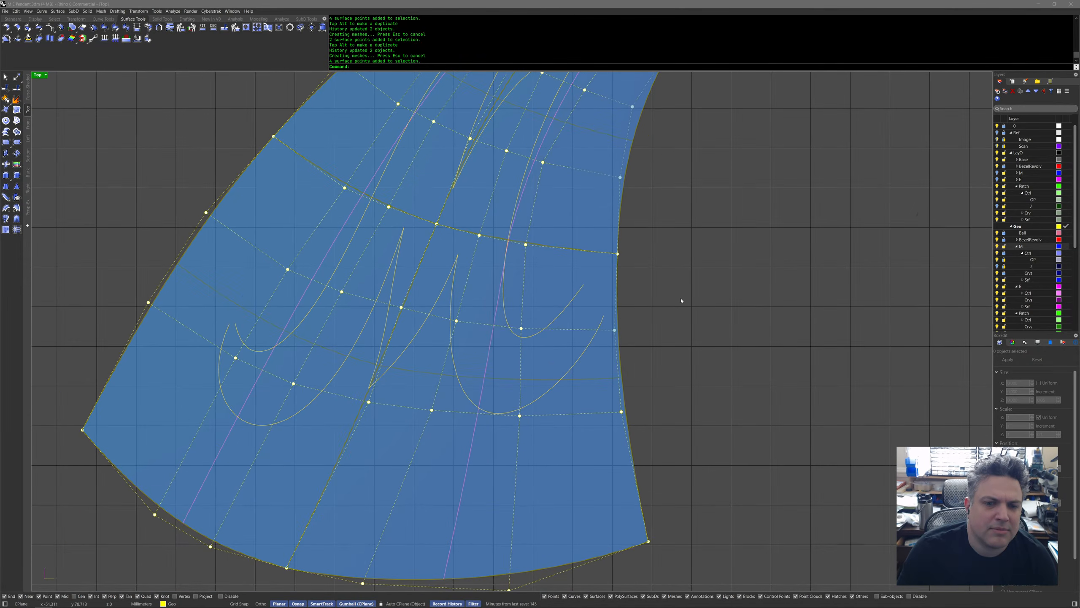
Turn off the patches' control points and show the layout's M layer in the shaded perspective view of the four-view layout.
{"action": "right_click_drag", "start_coordinate": [681, 301], "coordinate": [670, 337]}
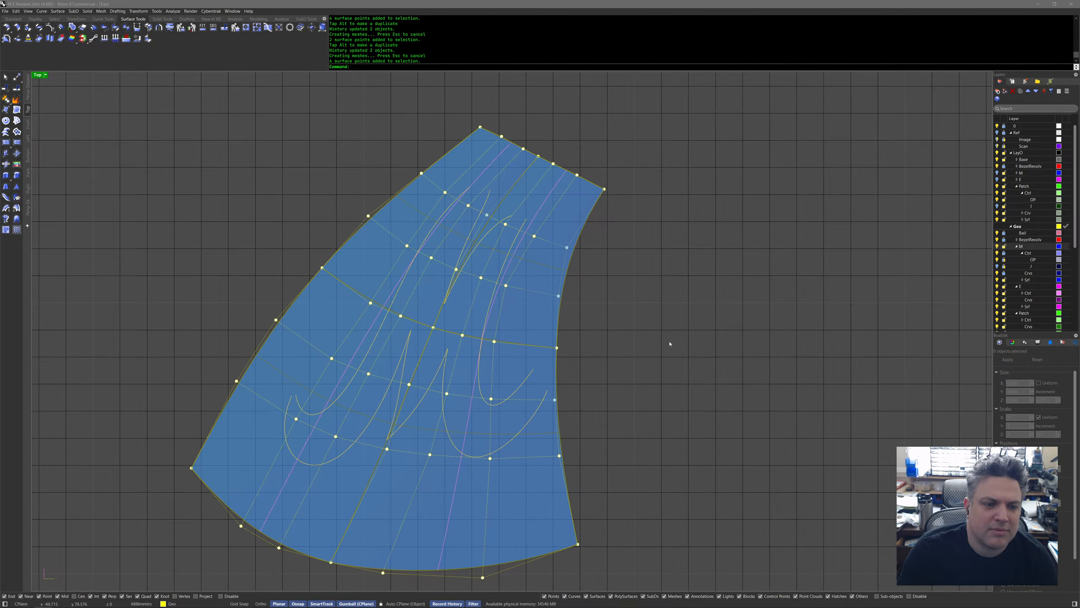
{"action": "key", "text": "Escape"}
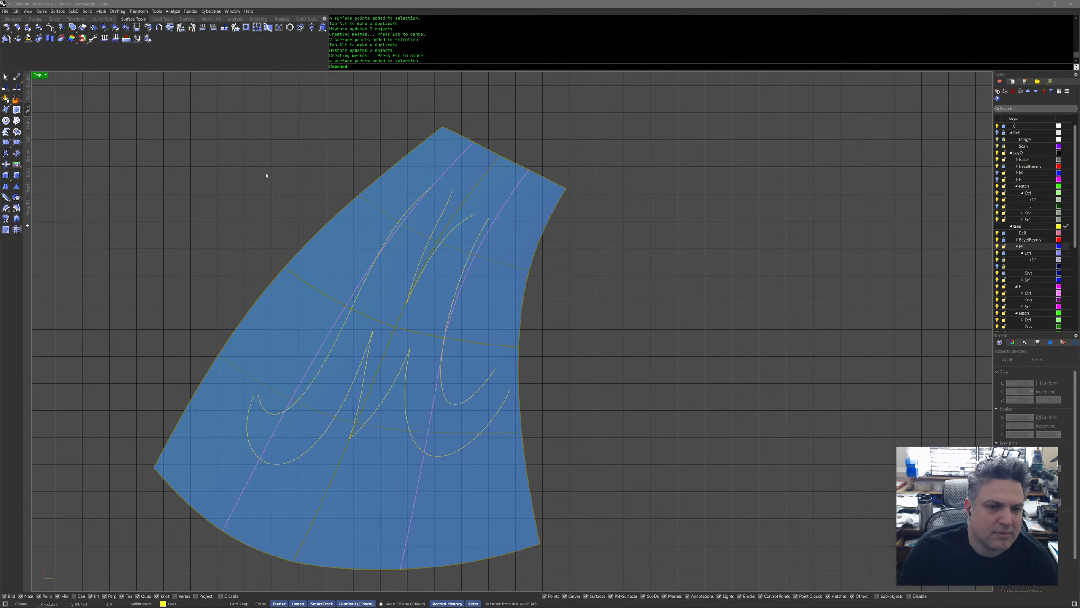
{"action": "double_click", "coordinate": [34, 75]}
{"action": "left_click", "coordinate": [525, 290]}
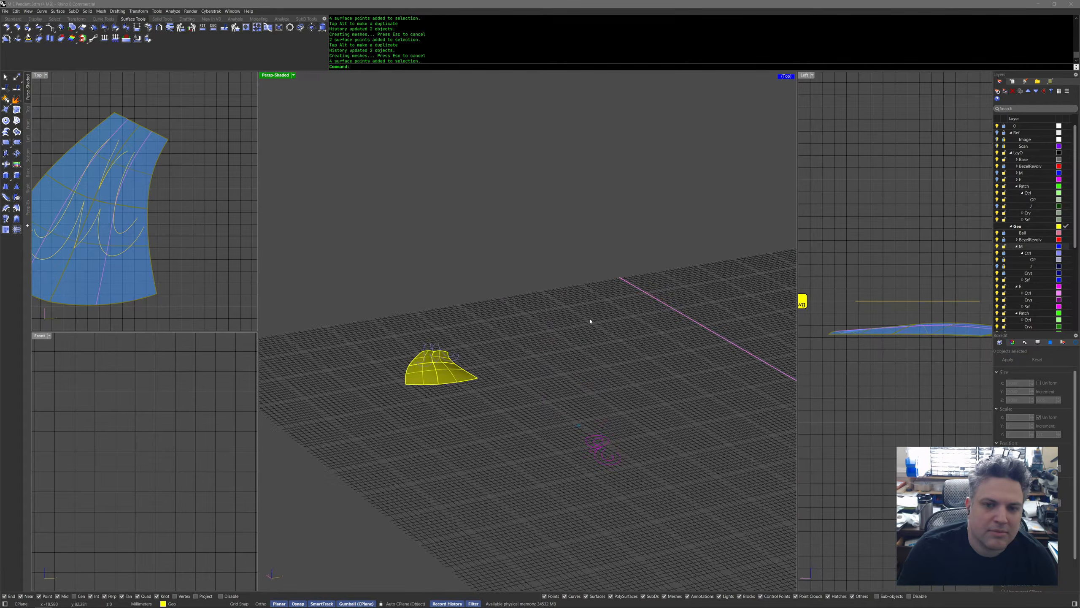
{"action": "left_click", "coordinate": [997, 172]}
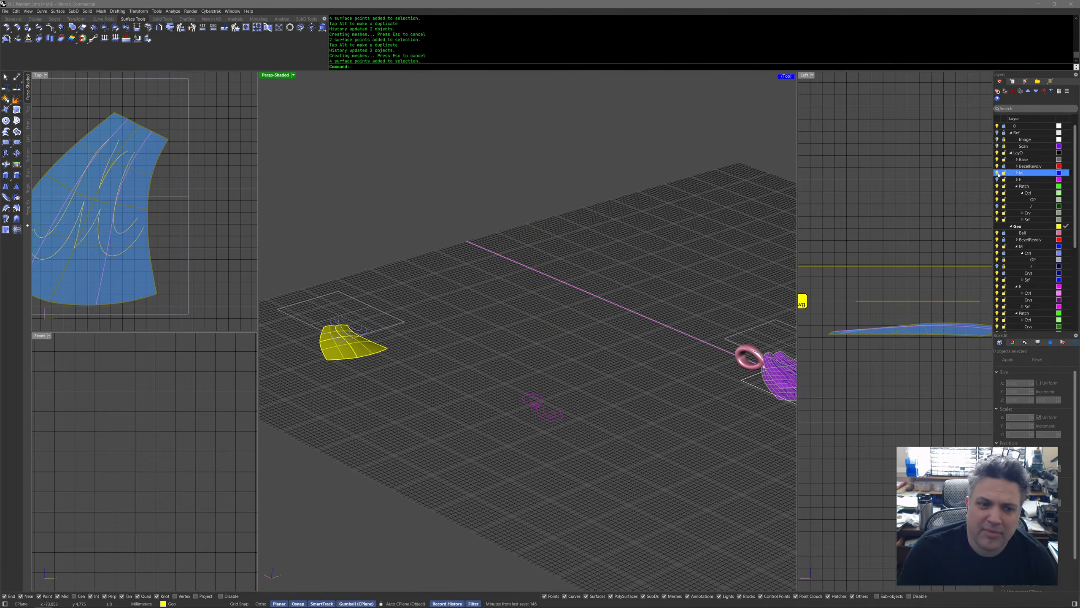
{"action": "left_click", "coordinate": [429, 380]}
{"action": "left_click", "coordinate": [381, 410], "text": "shift"}
{"action": "left_click", "coordinate": [378, 383], "text": "shift"}
{"action": "left_click", "coordinate": [418, 371], "text": "shift"}
{"action": "middle_click", "coordinate": [493, 343]}
{"action": "left_click", "coordinate": [537, 389]}
{"action": "middle_click", "coordinate": [543, 449]}
{"action": "middle_click", "coordinate": [568, 446]}
{"action": "left_click", "coordinate": [544, 454]}
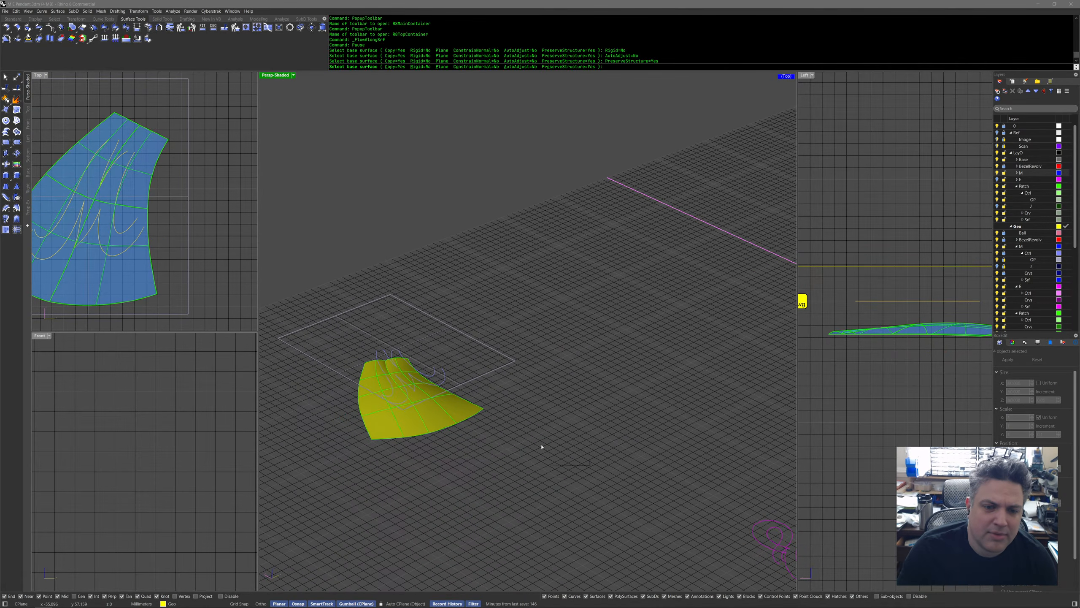
{"action": "left_click", "coordinate": [487, 373]}
{"action": "right_click_drag", "start_coordinate": [675, 413], "coordinate": [611, 349]}
{"action": "left_click", "coordinate": [526, 483]}
{"action": "right_click_drag", "start_coordinate": [527, 484], "coordinate": [563, 429]}
{"action": "key", "text": "Escape"}
Delete the older purple patch surfaces between the bail and the red bezel.
{"action": "scroll", "coordinate": [564, 449], "scroll_direction": "up", "scroll_amount": 3}
{"action": "left_click_drag", "start_coordinate": [584, 477], "coordinate": [547, 388]}
{"action": "right_click_drag", "start_coordinate": [547, 394], "coordinate": [553, 441]}
{"action": "middle_click", "coordinate": [553, 441]}
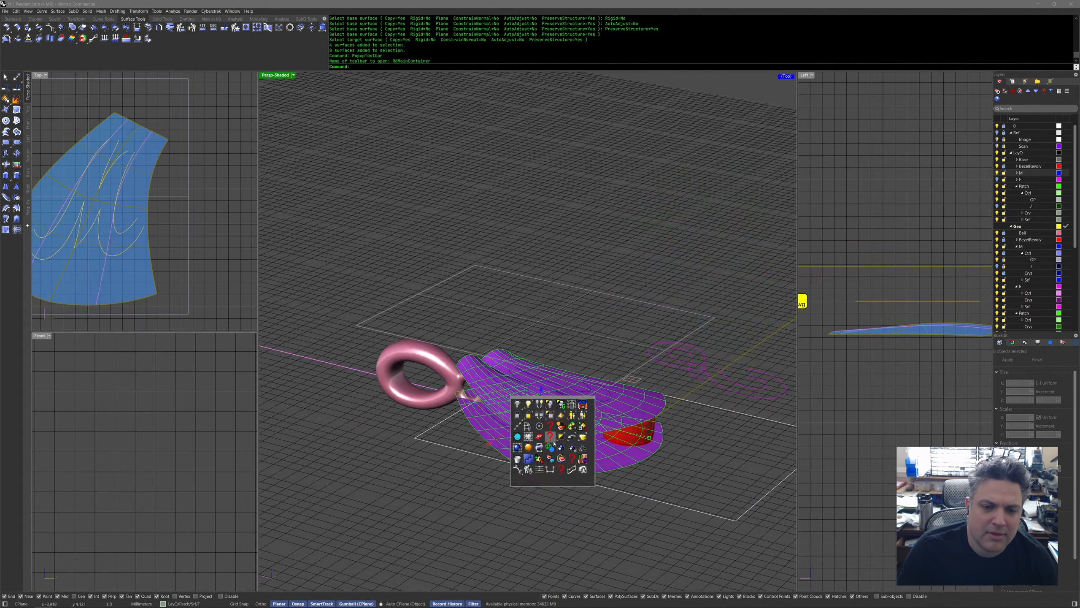
{"action": "left_click", "coordinate": [522, 460]}
{"action": "right_click_drag", "start_coordinate": [759, 432], "coordinate": [778, 430]}
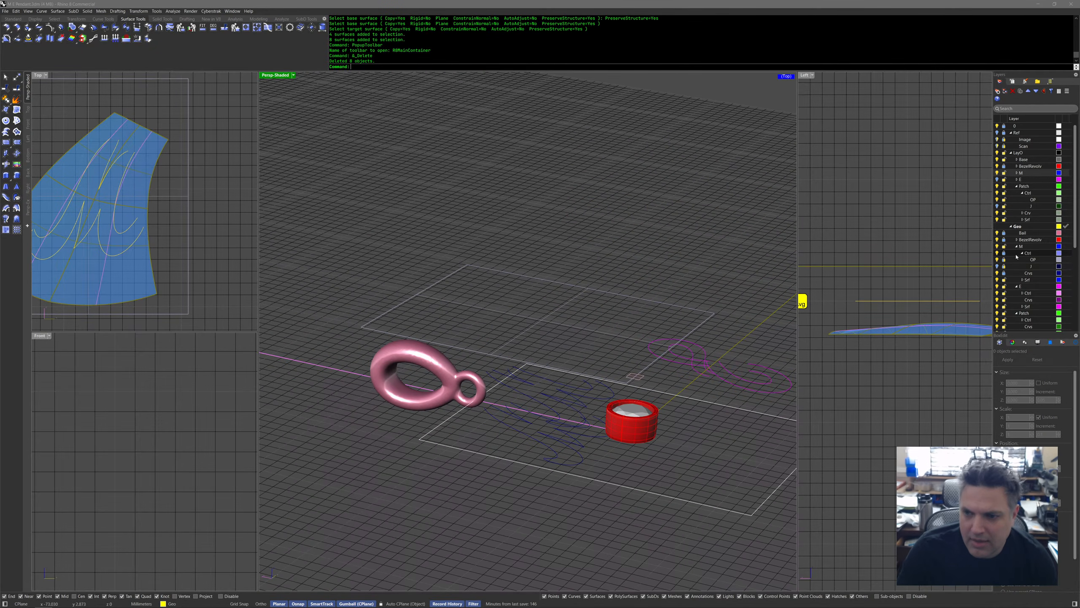
With the M control sublayer hidden and the M curves layer unlocked, delete the older lettering curves beside the bezel.
{"action": "left_click", "coordinate": [998, 267]}
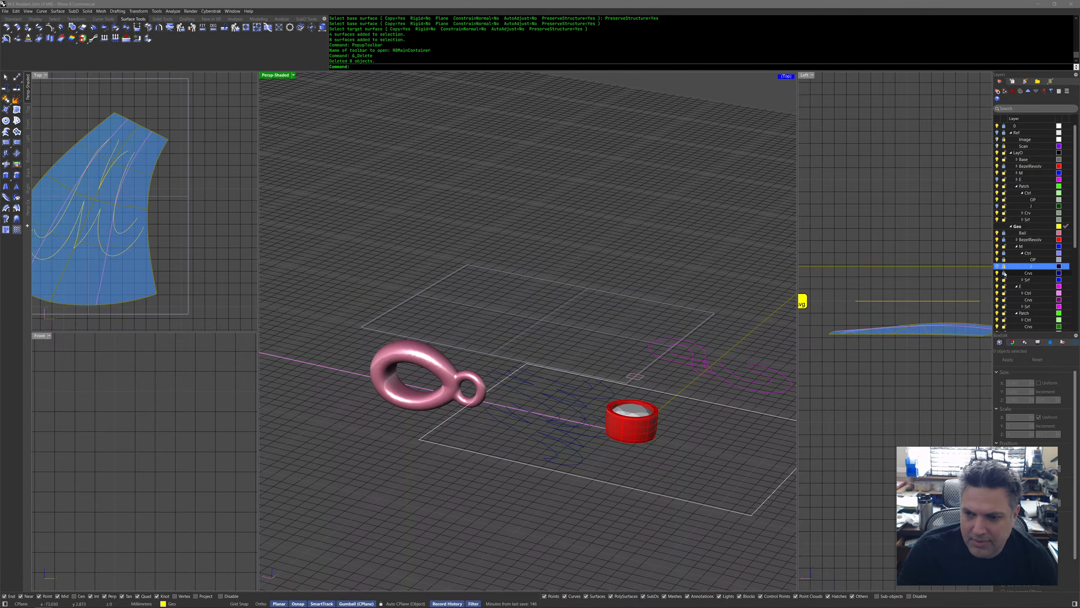
{"action": "left_click", "coordinate": [1004, 273]}
{"action": "left_click_drag", "start_coordinate": [578, 485], "coordinate": [552, 377]}
{"action": "middle_click", "coordinate": [520, 428]}
{"action": "left_click", "coordinate": [523, 419]}
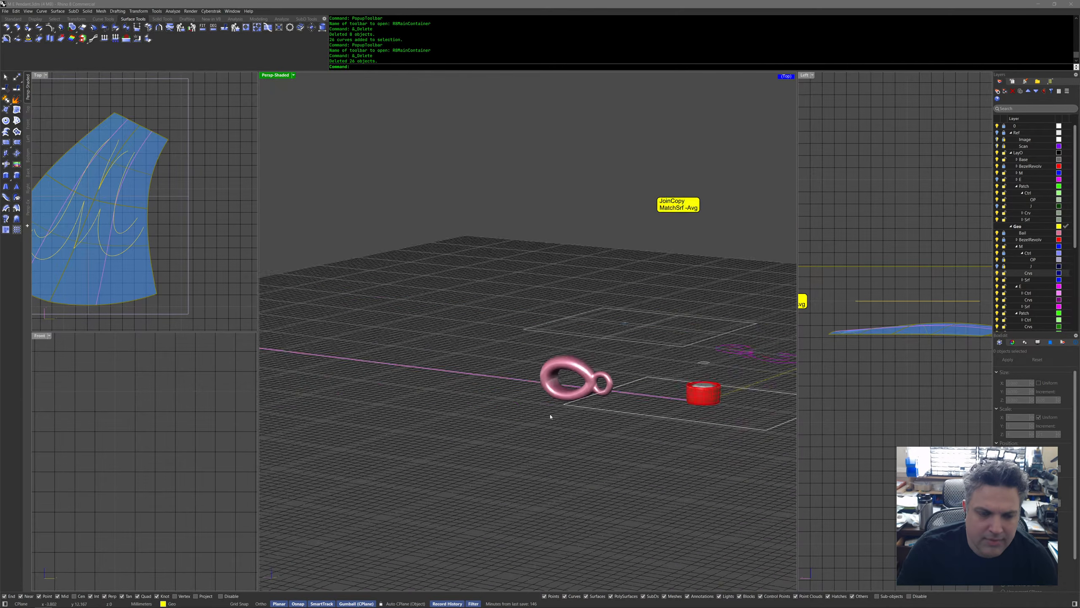
Flow the four matched patches from their base rectangle onto the upper layout rectangle by the bail, with Rigid=No, AutoAdjust=No and PreserveStructure=Yes.
{"action": "left_click", "coordinate": [466, 466]}
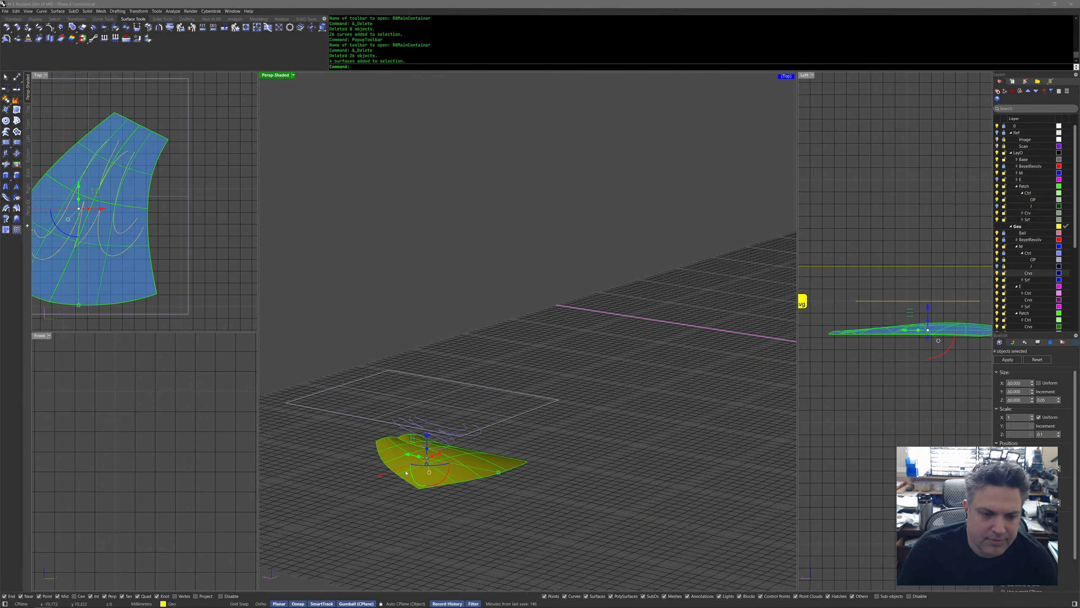
{"action": "middle_click", "coordinate": [521, 499]}
{"action": "left_click", "coordinate": [521, 489]}
{"action": "left_click", "coordinate": [512, 496]}
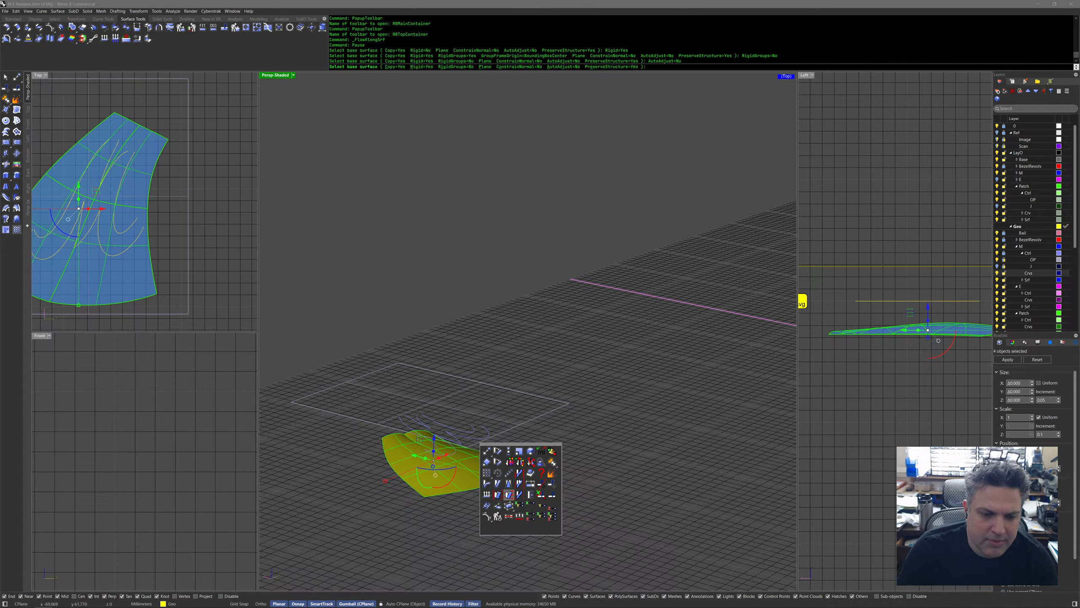
{"action": "left_click", "coordinate": [535, 420]}
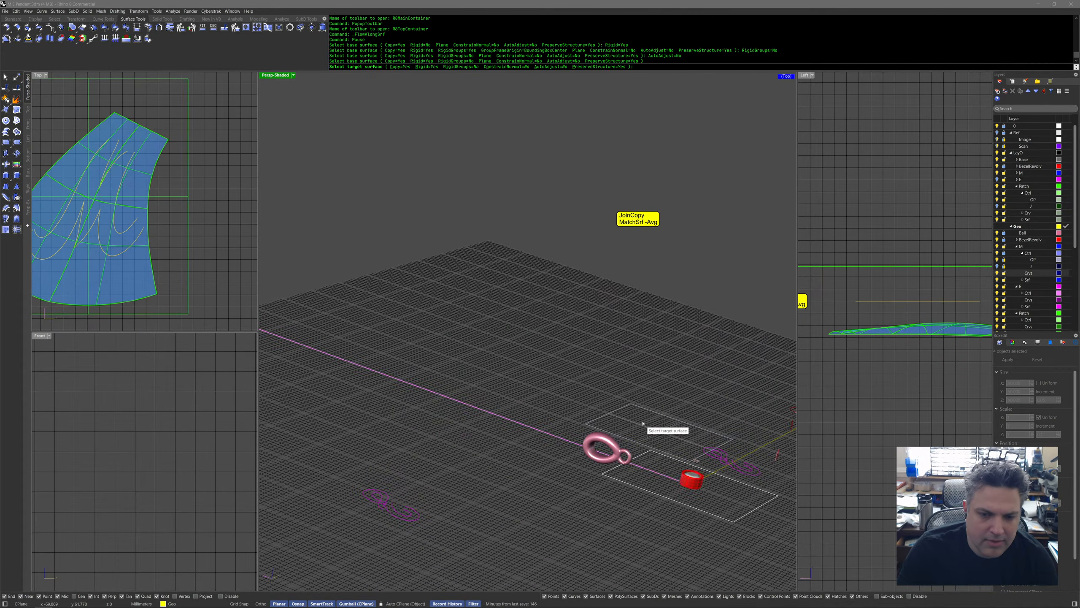
{"action": "left_click", "coordinate": [656, 413]}
Project the flowed patches onto the construction plane, keeping the originals above as the upper set.
{"action": "left_click", "coordinate": [597, 458]}
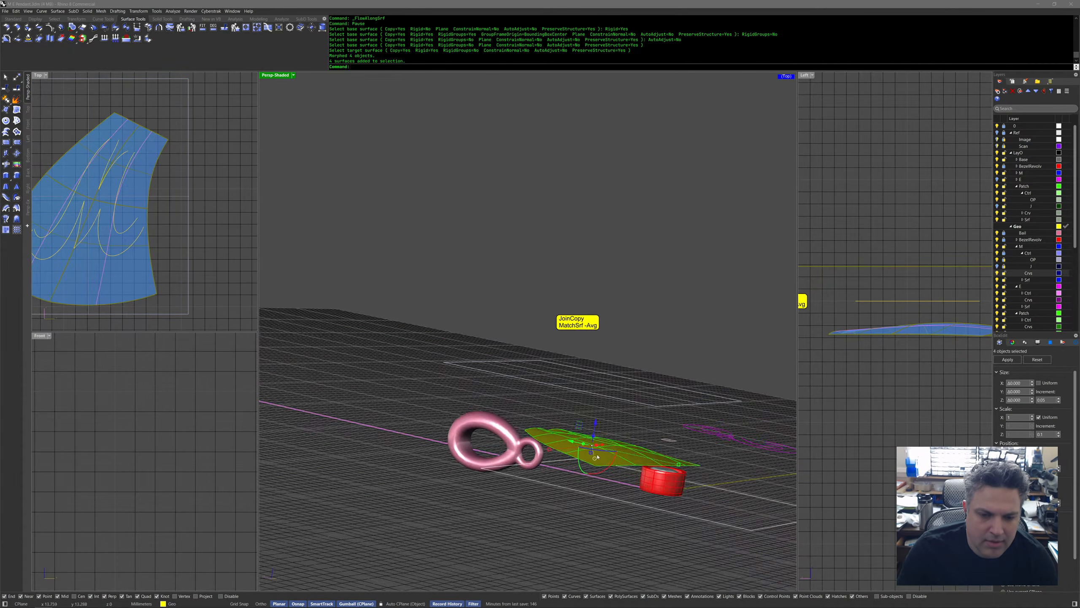
{"action": "middle_click", "coordinate": [588, 520]}
{"action": "left_click", "coordinate": [590, 519]}
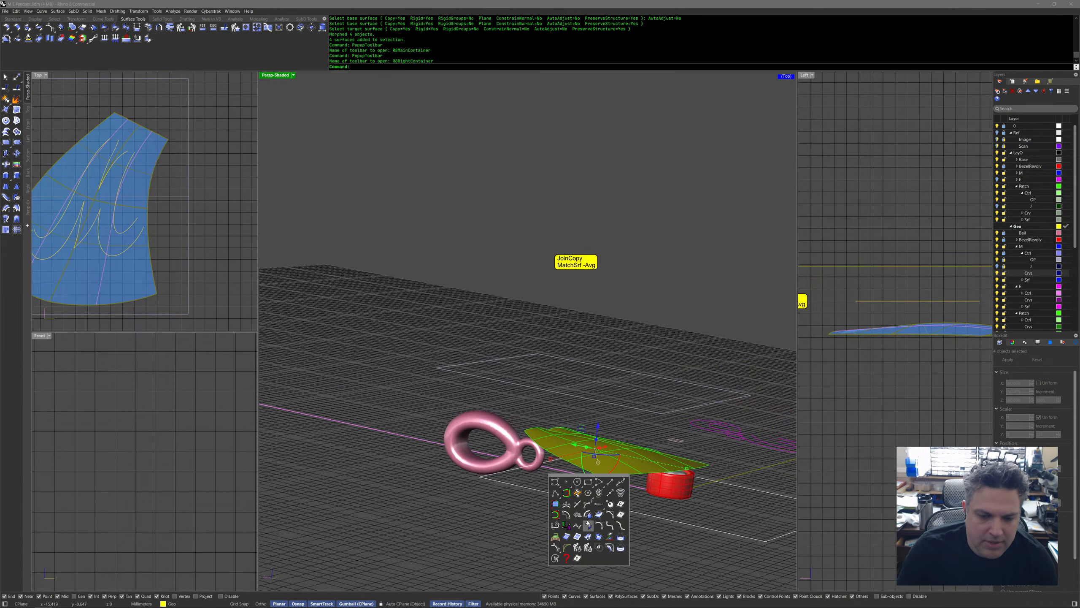
{"action": "left_click", "coordinate": [610, 537]}
{"action": "right_click_drag", "start_coordinate": [632, 533], "coordinate": [665, 501]}
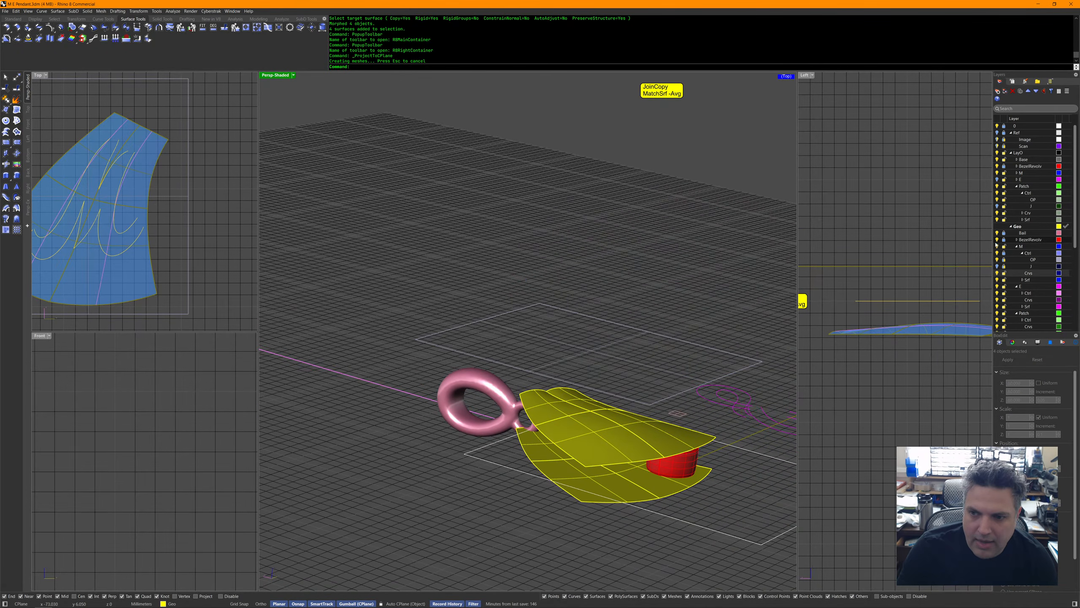
Show the M lettering's control curves sublayer and unlock its Ctrl layer.
{"action": "left_click", "coordinate": [997, 267]}
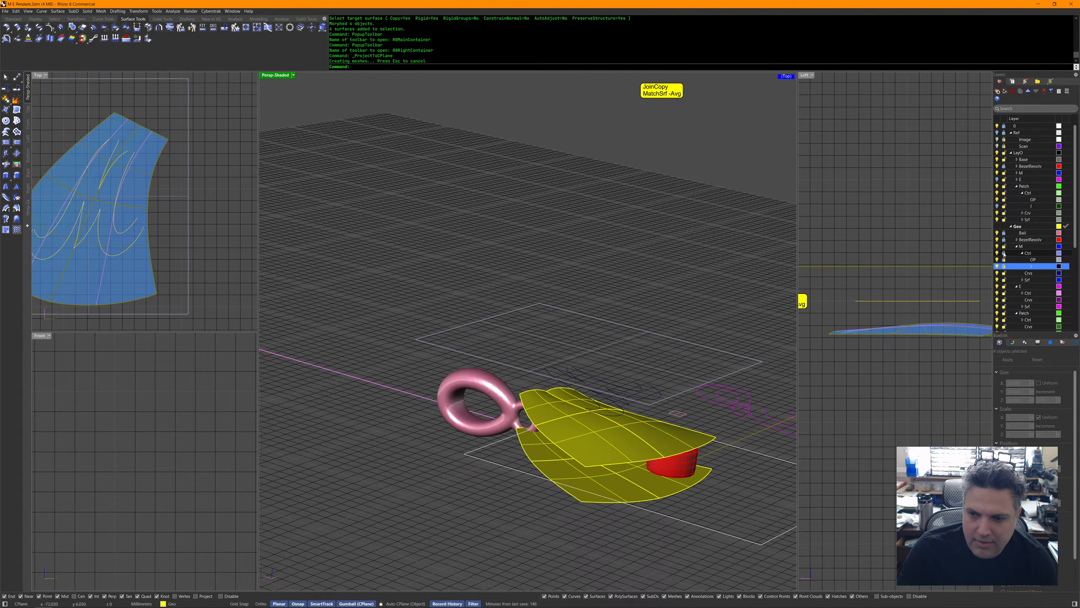
{"action": "left_click", "coordinate": [1005, 254]}
{"action": "right_click_drag", "start_coordinate": [584, 485], "coordinate": [565, 465]}
{"action": "scroll", "coordinate": [574, 432], "scroll_direction": "up", "scroll_amount": 2}
Project the M control curves onto the upper patches with Loose=Yes and DeleteInput=No, and group the projected curves.
{"action": "left_click", "coordinate": [553, 378]}
{"action": "left_click", "coordinate": [597, 413]}
{"action": "left_click", "coordinate": [596, 417]}
{"action": "middle_click", "coordinate": [565, 465]}
{"action": "middle_click", "coordinate": [565, 465]}
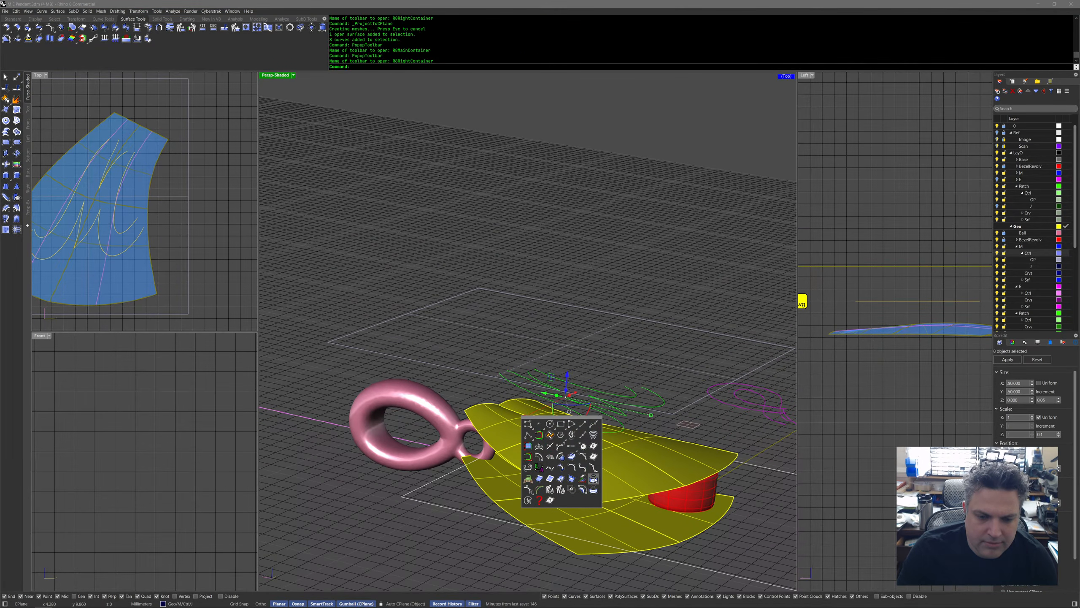
{"action": "left_click", "coordinate": [594, 479]}
{"action": "left_click", "coordinate": [624, 466]}
{"action": "key", "text": "Return"}
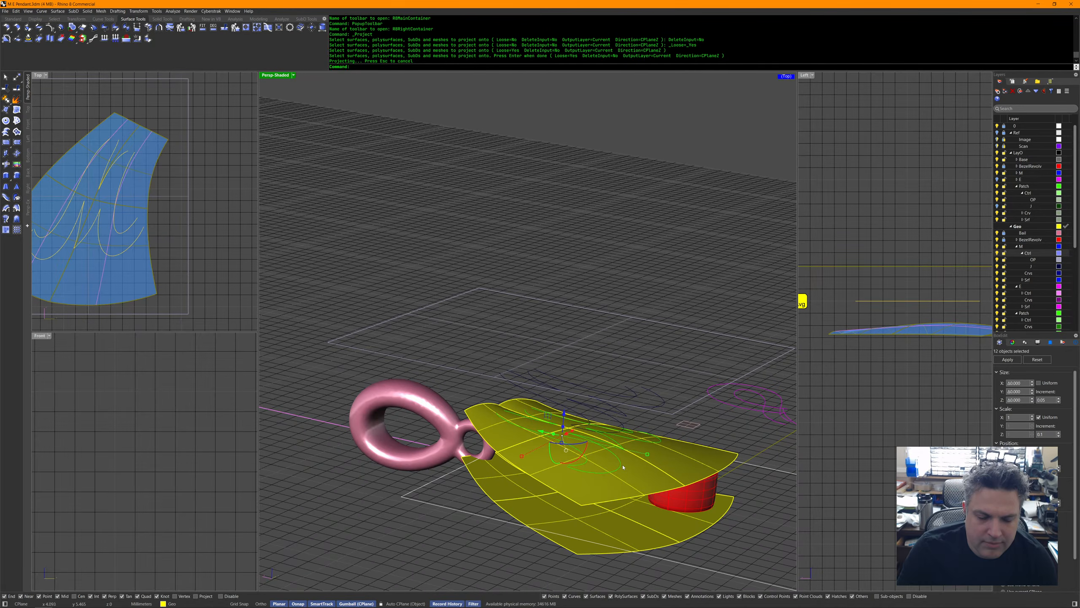
{"action": "middle_click", "coordinate": [618, 464]}
{"action": "left_click", "coordinate": [624, 463]}
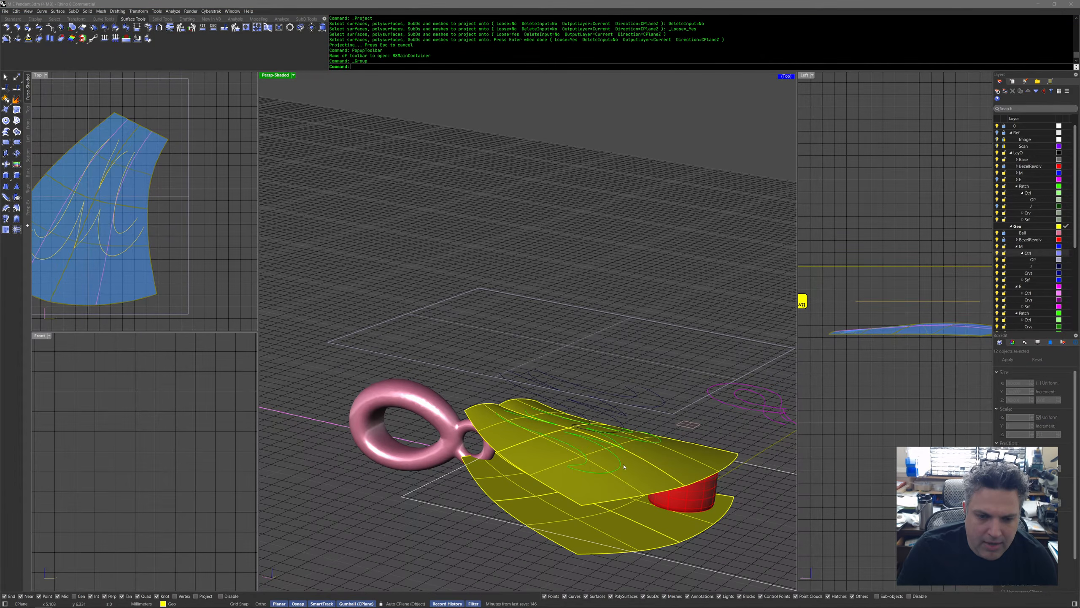
Project the same M control curves loosely onto the lower patches with DeleteInput=No, and group the resulting curves.
{"action": "left_click", "coordinate": [611, 412]}
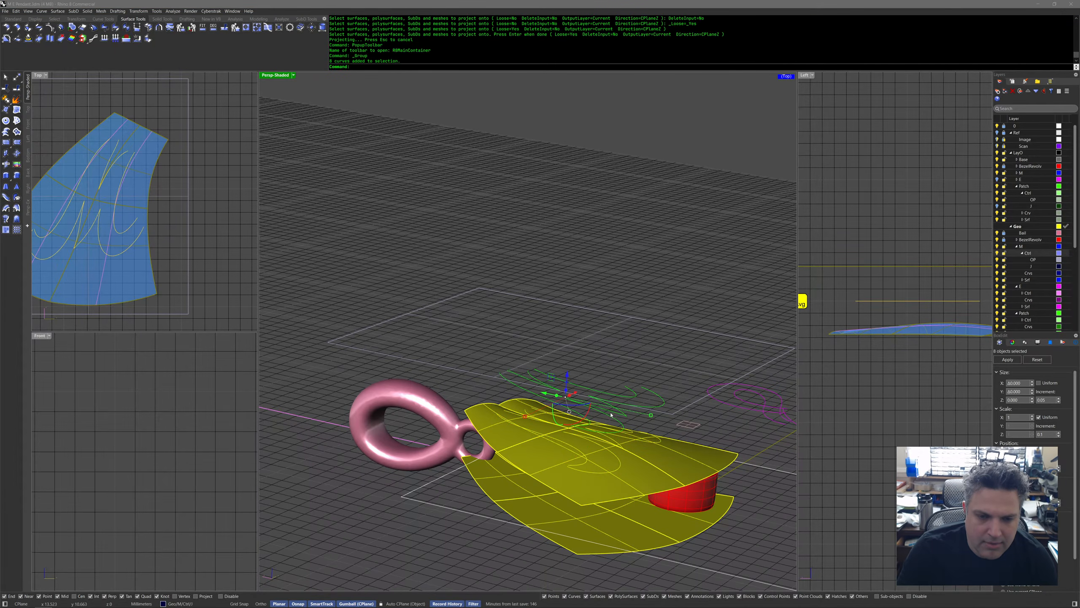
{"action": "middle_click", "coordinate": [611, 412]}
{"action": "middle_click", "coordinate": [611, 412], "text": "shift"}
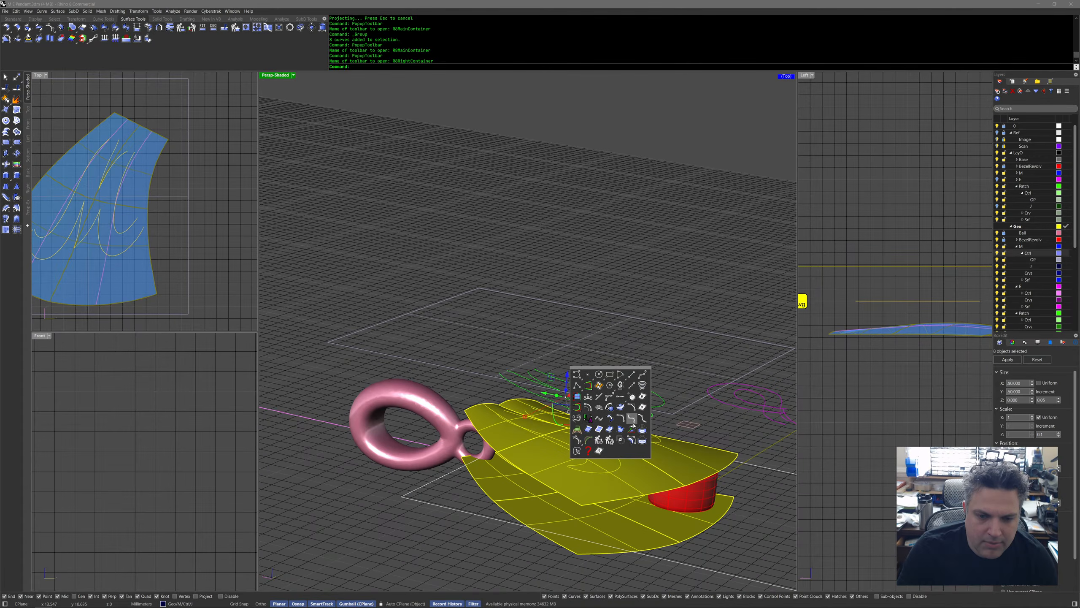
{"action": "left_click", "coordinate": [642, 429]}
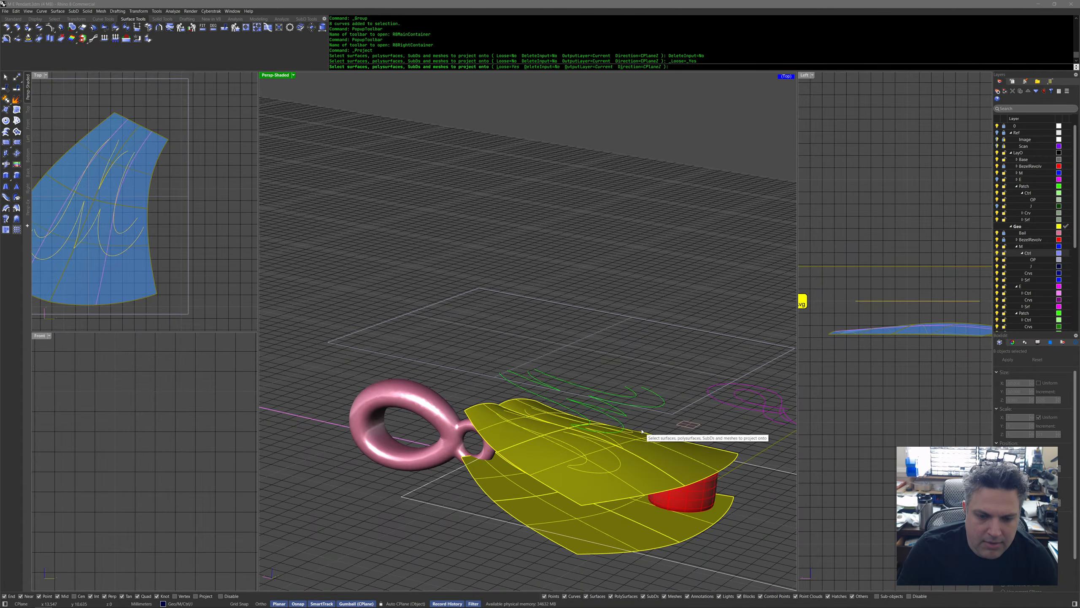
{"action": "right_click", "coordinate": [626, 521]}
{"action": "right_click_drag", "start_coordinate": [625, 523], "coordinate": [615, 510]}
{"action": "middle_click", "coordinate": [615, 510]}
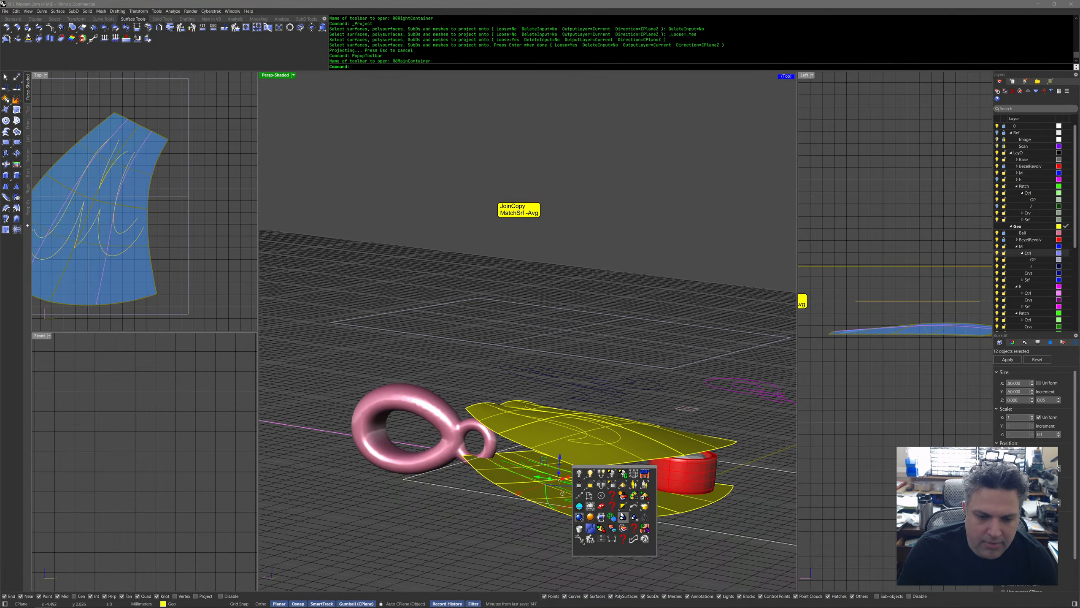
{"action": "left_click", "coordinate": [623, 517]}
{"action": "left_click", "coordinate": [624, 554]}
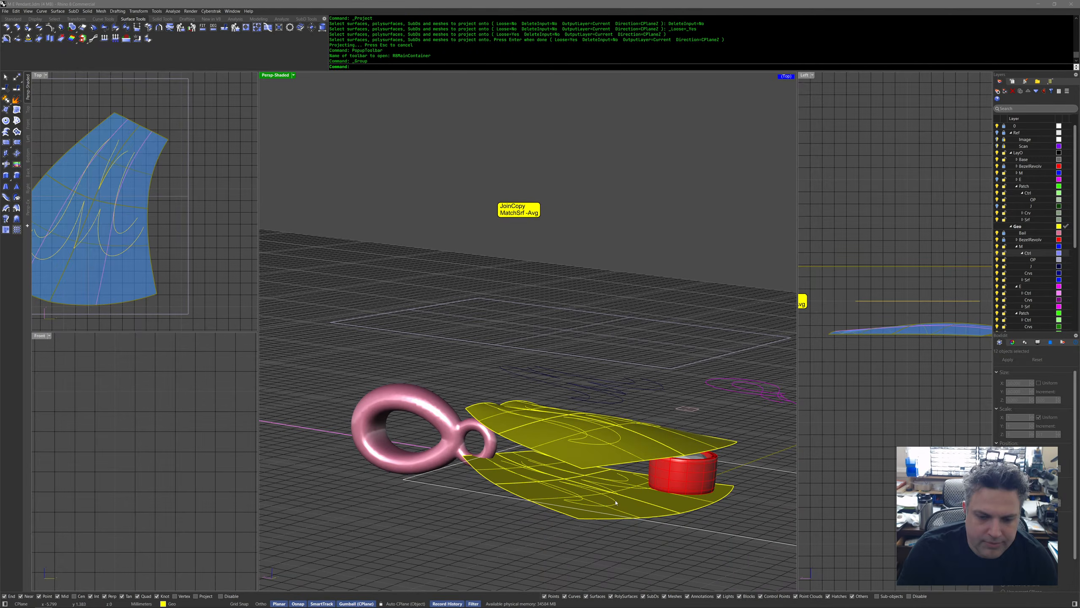
Move the upper and lower patches to the T surface sublayer of LayO's Patch layer and hide that Srf layer.
{"action": "left_click", "coordinate": [660, 440]}
{"action": "left_click", "coordinate": [644, 487], "text": "shift"}
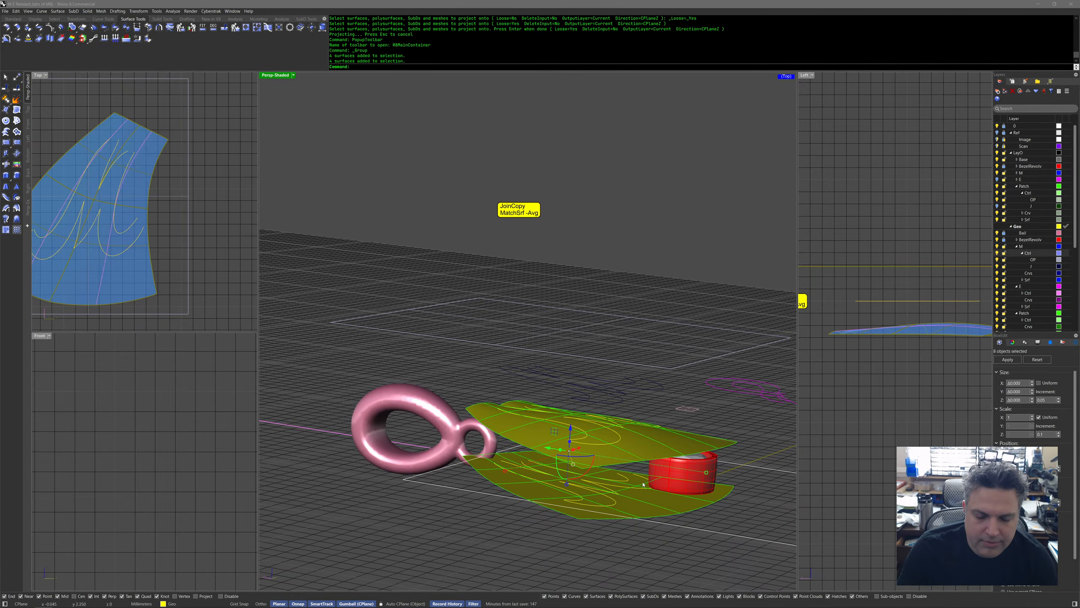
{"action": "middle_click", "coordinate": [641, 478]}
{"action": "left_click", "coordinate": [649, 488]}
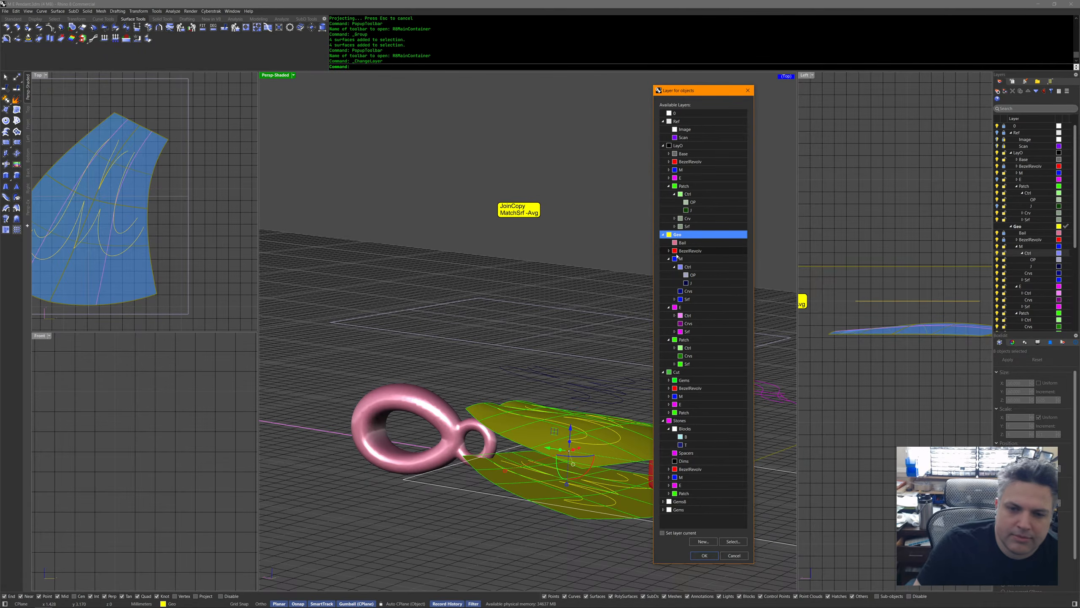
{"action": "left_click", "coordinate": [675, 226]}
{"action": "double_click", "coordinate": [688, 242]}
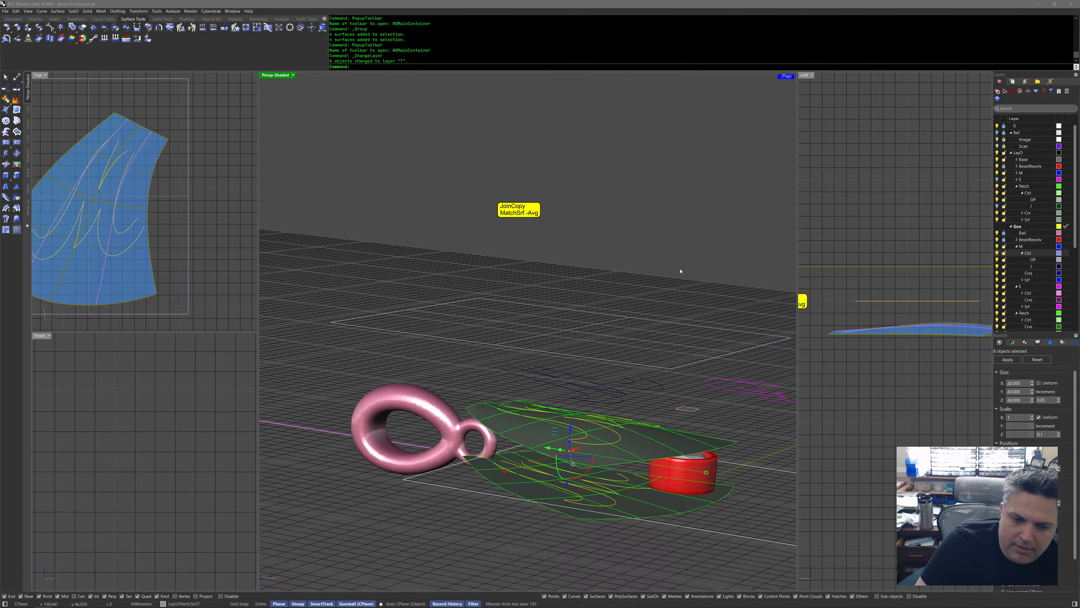
{"action": "left_click", "coordinate": [996, 219]}
Move the upper and lower groups of projected lettering curves to the Crvs layer under Geo's M.
{"action": "left_click", "coordinate": [611, 432]}
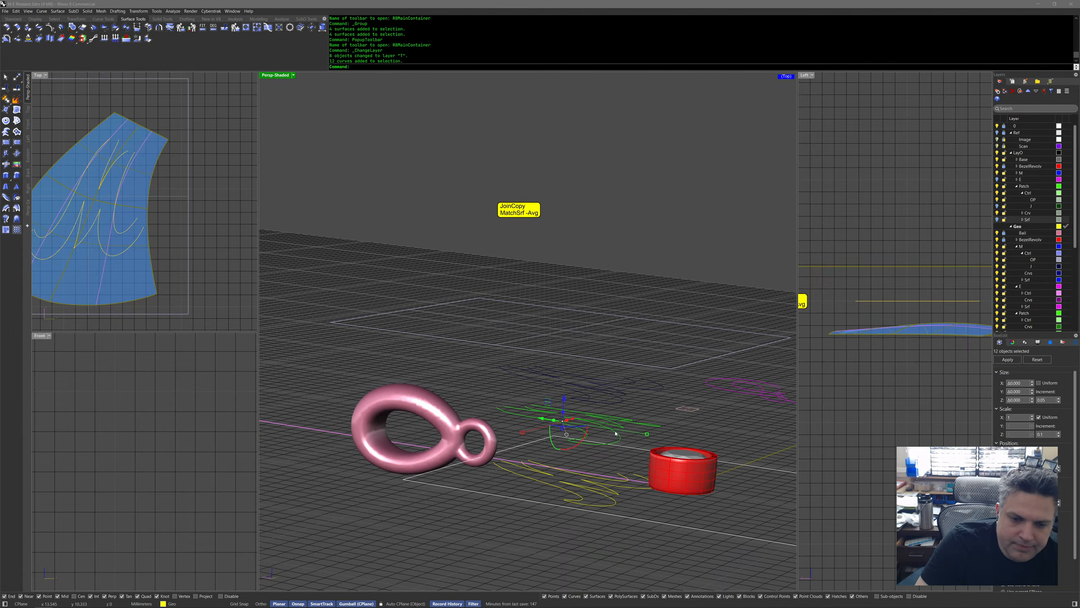
{"action": "left_click", "coordinate": [615, 494], "text": "shift"}
{"action": "middle_click", "coordinate": [604, 451]}
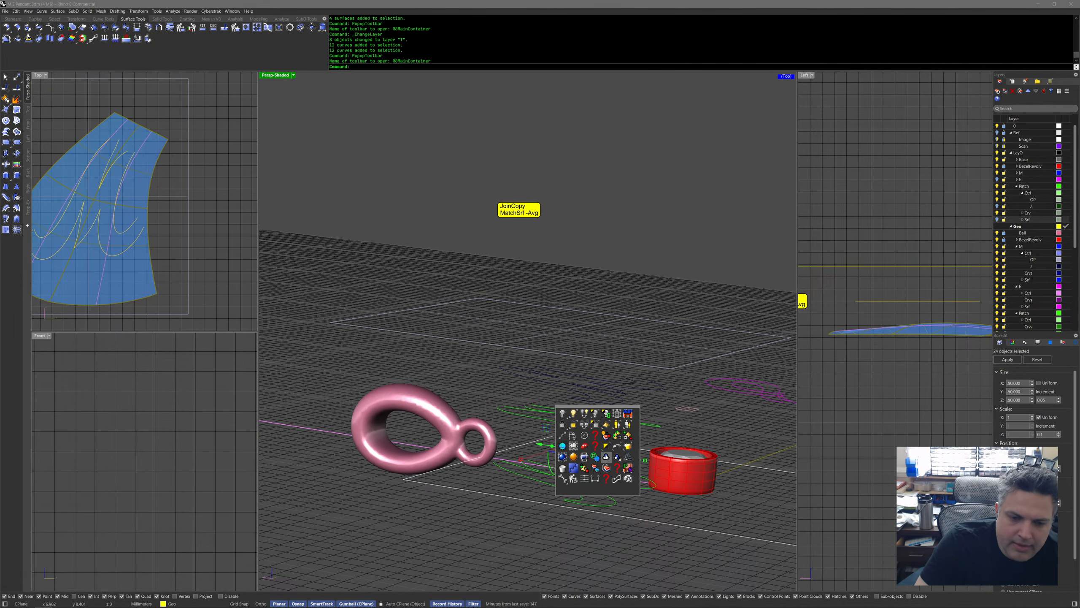
{"action": "left_click", "coordinate": [606, 468]}
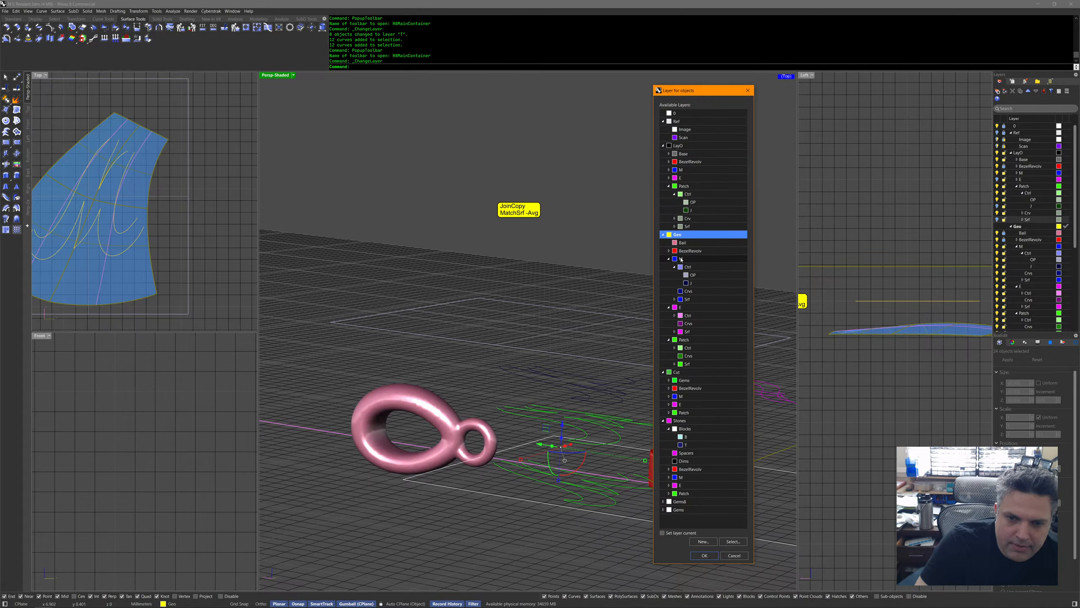
{"action": "double_click", "coordinate": [693, 292]}
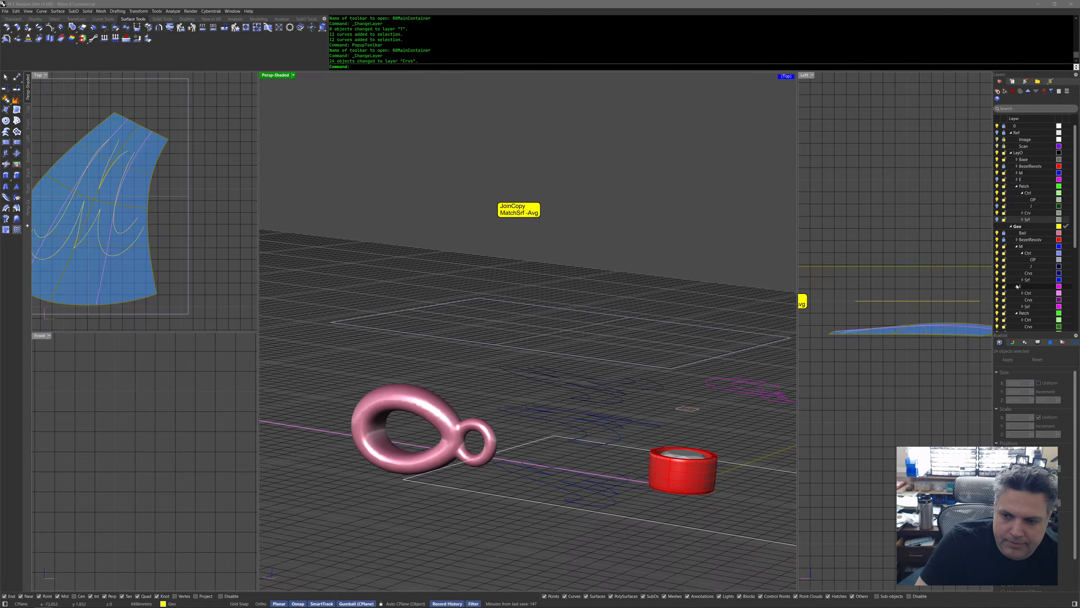
Hide the M lettering's control curves sublayer, leaving the projected curves on show.
{"action": "scroll", "coordinate": [1016, 305], "scroll_direction": "down", "scroll_amount": 4}
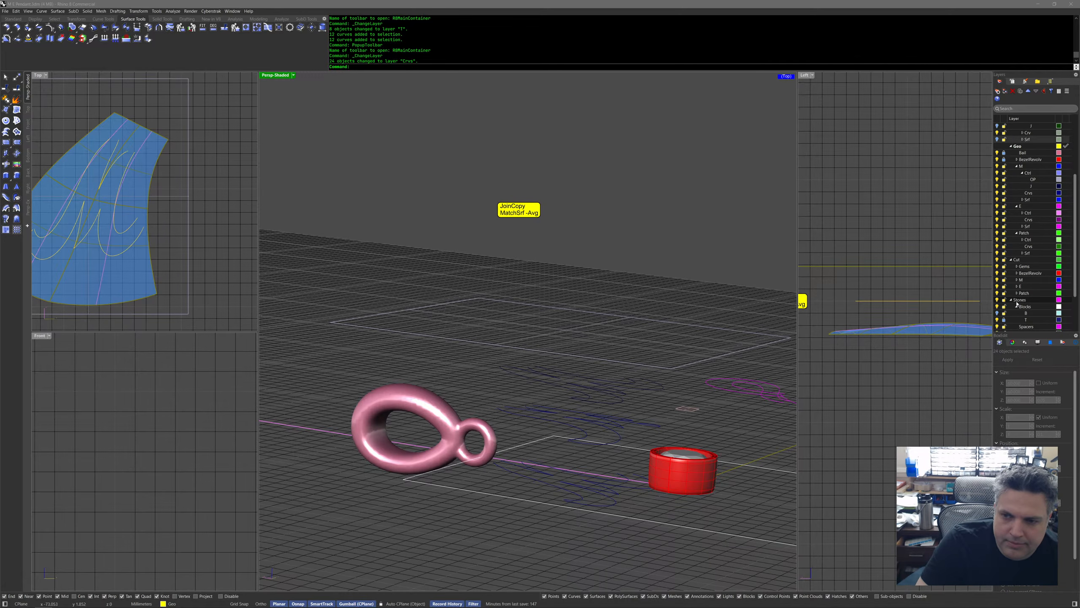
{"action": "scroll", "coordinate": [1020, 298], "scroll_direction": "up", "scroll_amount": 4}
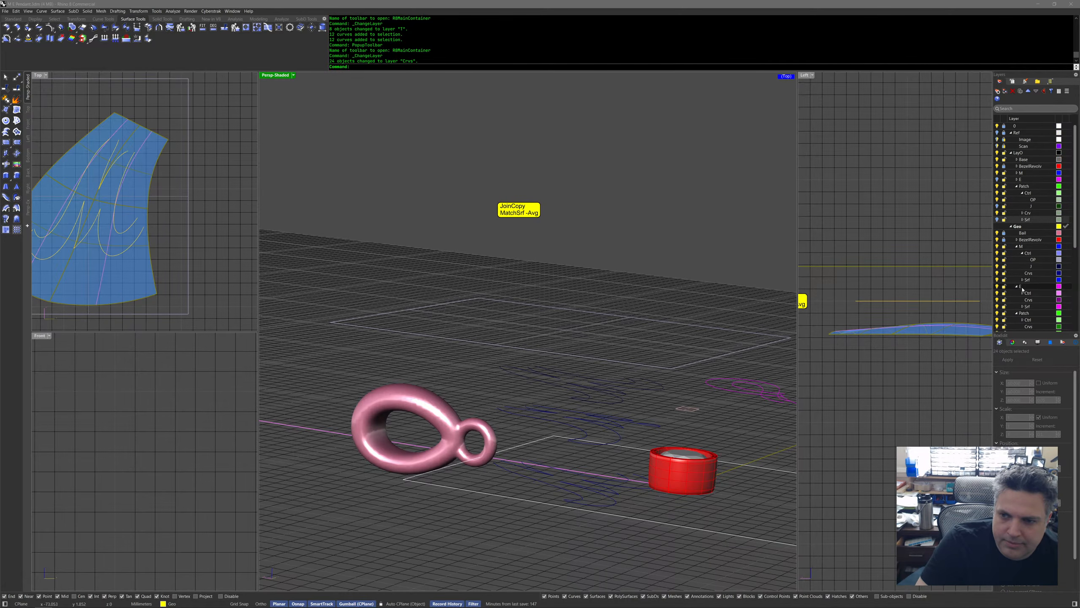
{"action": "left_click", "coordinate": [998, 267]}
{"action": "right_click_drag", "start_coordinate": [531, 382], "coordinate": [566, 424]}
Loft a wall between the matching lower and upper M curves at the end nearest the bail.
{"action": "middle_click", "coordinate": [585, 443]}
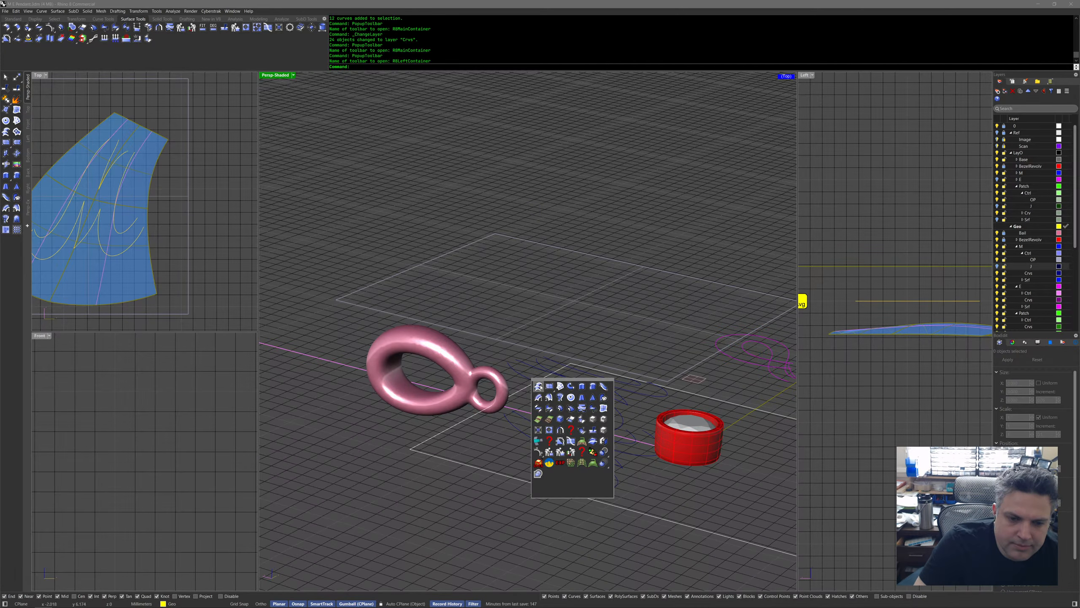
{"action": "left_click", "coordinate": [538, 386]}
{"action": "left_click", "coordinate": [509, 422]}
{"action": "left_click", "coordinate": [510, 367]}
{"action": "right_click", "coordinate": [520, 394]}
{"action": "key", "text": "Return"}
Loft walls between the matching lower and upper curves around the M's outer stroke and curled tail.
{"action": "right_click", "coordinate": [552, 448]}
{"action": "left_click", "coordinate": [552, 448]}
{"action": "left_click", "coordinate": [563, 399]}
{"action": "right_click", "coordinate": [563, 399]}
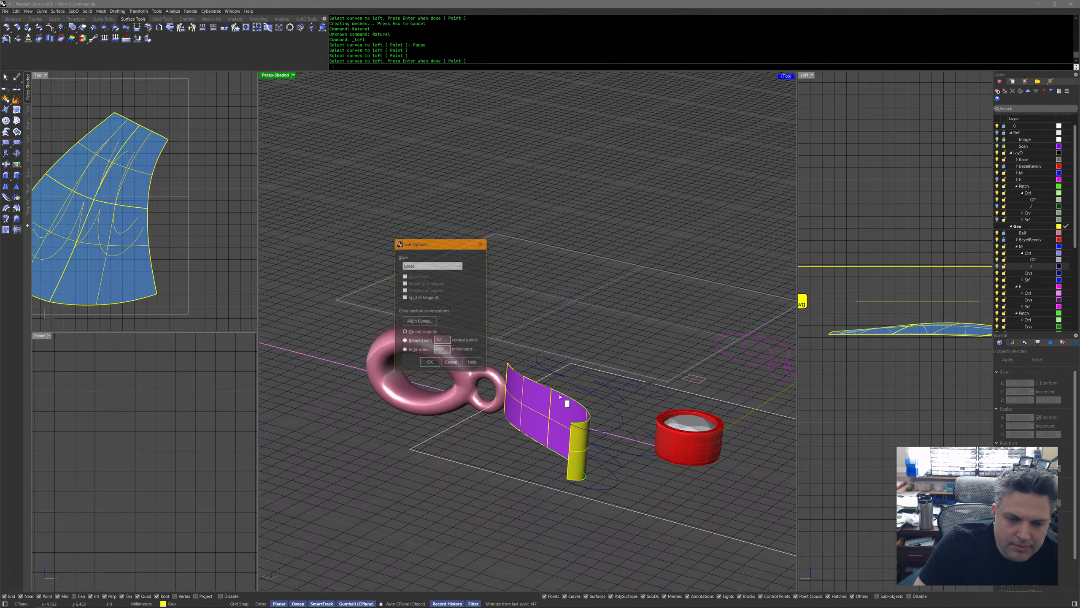
{"action": "right_click_drag", "start_coordinate": [589, 431], "coordinate": [577, 474]}
{"action": "mouse_move", "coordinate": [624, 427]}
{"action": "right_mouse_down"}
{"action": "mouse_move", "coordinate": [638, 430]}
{"action": "mouse_move", "coordinate": [625, 411]}
{"action": "mouse_move", "coordinate": [633, 438]}
{"action": "mouse_move", "coordinate": [623, 436]}
{"action": "mouse_move", "coordinate": [636, 440]}
{"action": "right_mouse_up"}
{"action": "right_click", "coordinate": [632, 455]}
{"action": "left_click", "coordinate": [632, 447]}
{"action": "key", "text": "Escape"}
{"action": "left_click", "coordinate": [630, 448]}
{"action": "left_click", "coordinate": [623, 522]}
{"action": "right_click", "coordinate": [670, 535]}
{"action": "key", "text": "Return"}
Loft another wall between the matching short lower and upper curves on the M's inner stroke.
{"action": "right_click_drag", "start_coordinate": [680, 549], "coordinate": [667, 496]}
{"action": "key", "text": "Escape"}
{"action": "left_click", "coordinate": [655, 473]}
{"action": "left_click", "coordinate": [666, 395], "text": "shift"}
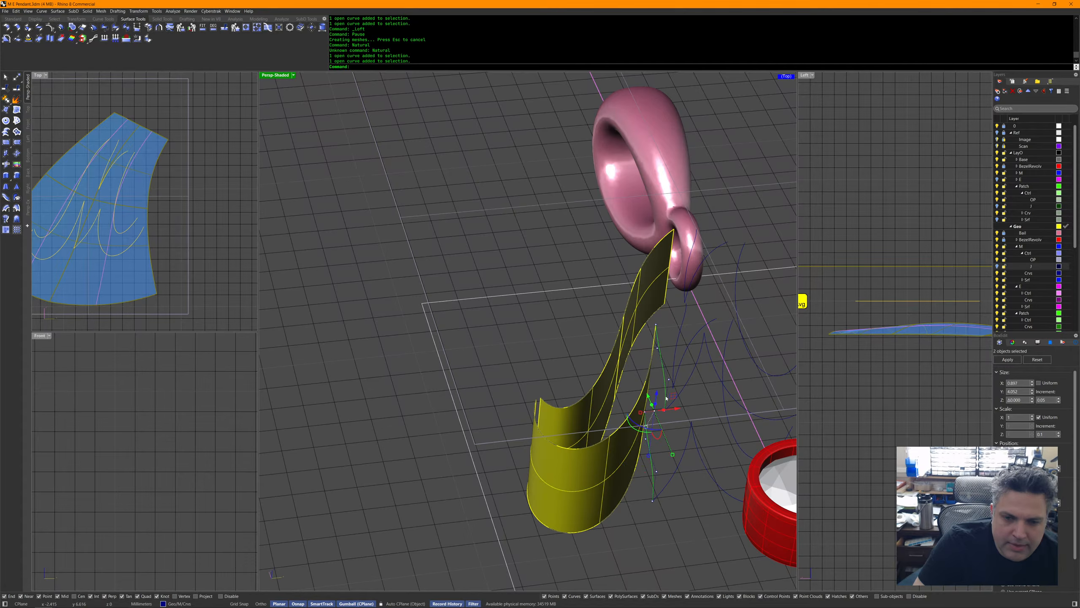
{"action": "key", "text": "Return"}
{"action": "key", "text": "Return"}
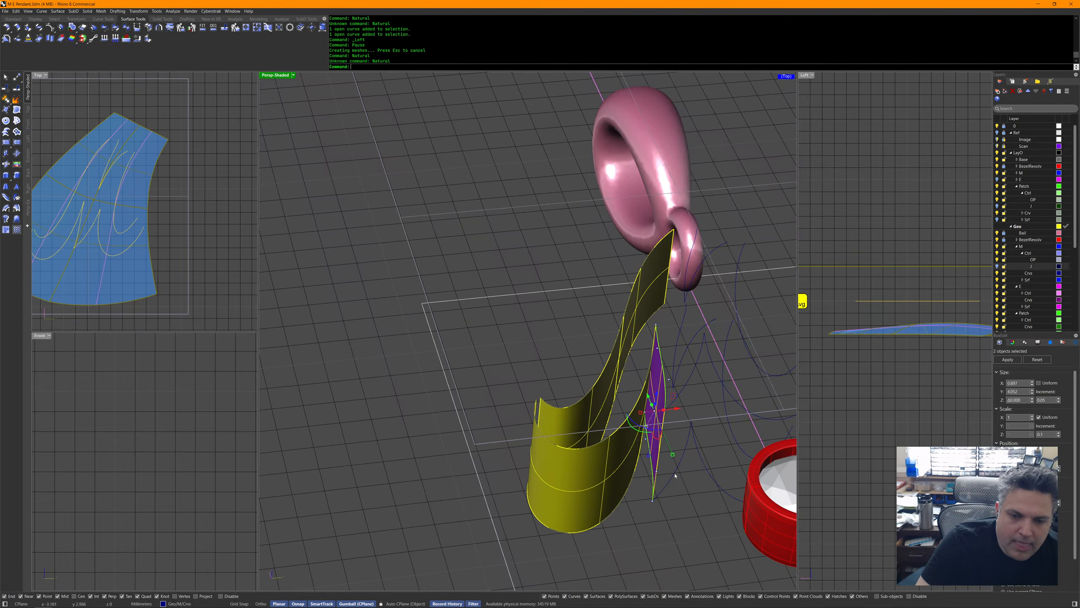
{"action": "key", "text": "Escape"}
{"action": "right_click_drag", "start_coordinate": [677, 488], "coordinate": [694, 487]}
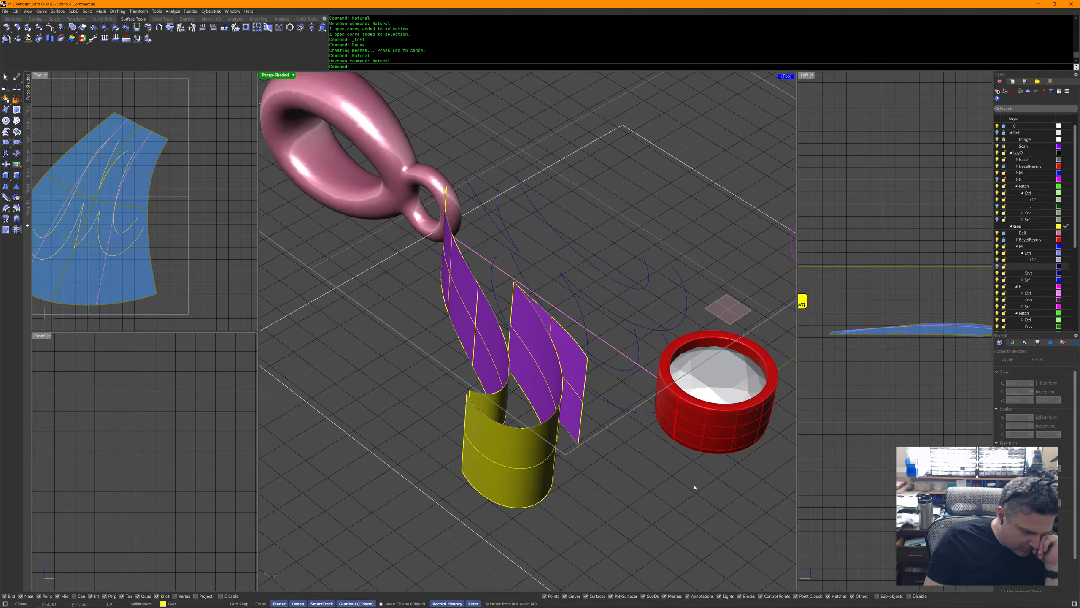
Undo the M wall lofts.
{"action": "key", "text": "ctrl+z"}
{"action": "key", "text": "ctrl+z"}
{"action": "key", "text": "ctrl+z"}
{"action": "key", "text": "ctrl+z"}
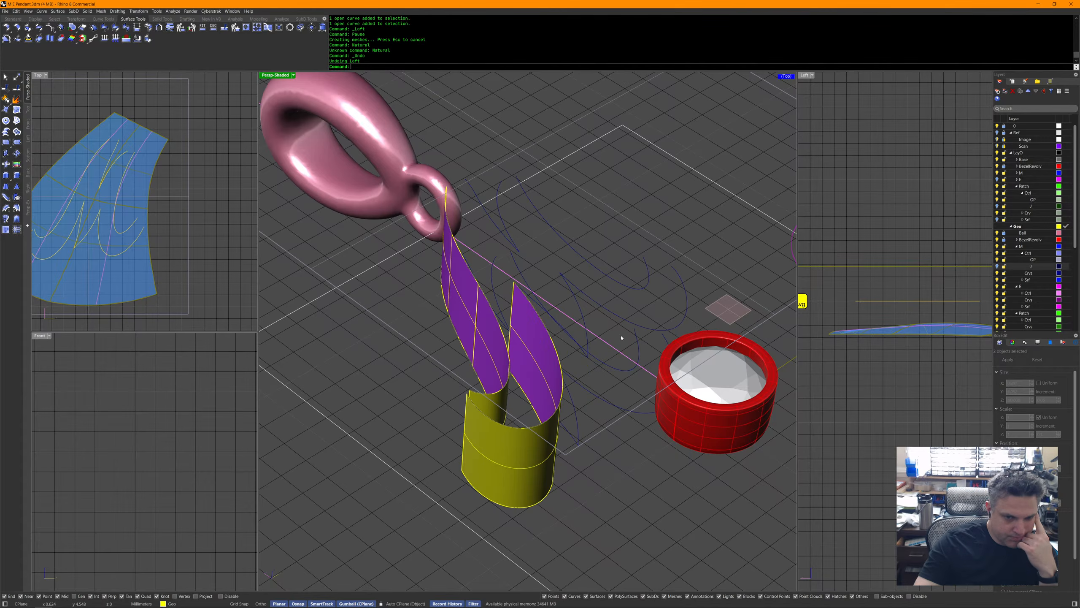
Make joined copies of the upper group of projected M curves with JoinCopy.
{"action": "right_click_drag", "start_coordinate": [617, 347], "coordinate": [612, 454]}
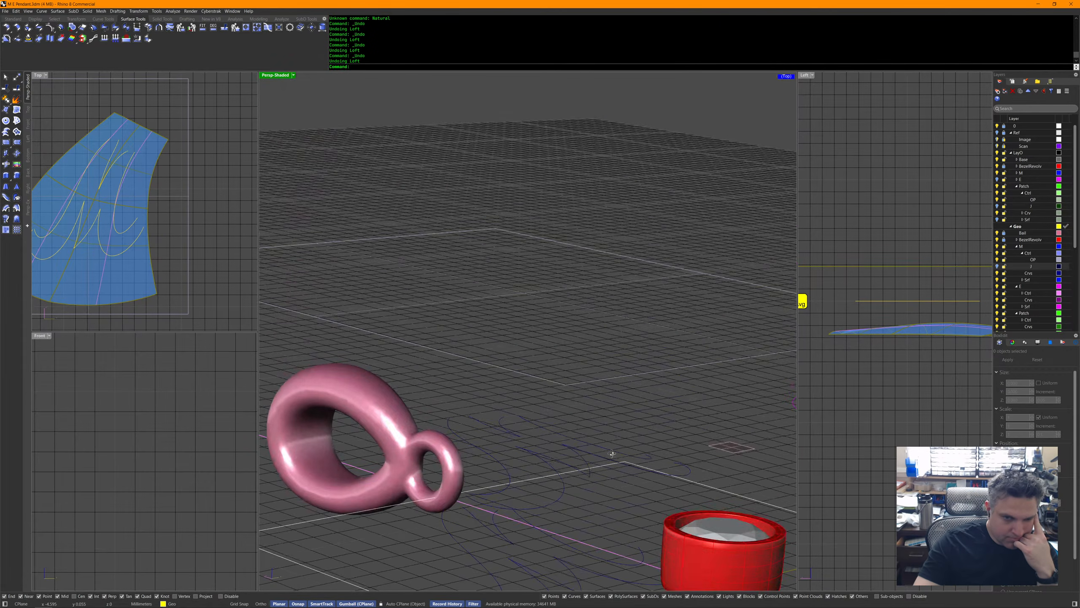
{"action": "left_click", "coordinate": [578, 454]}
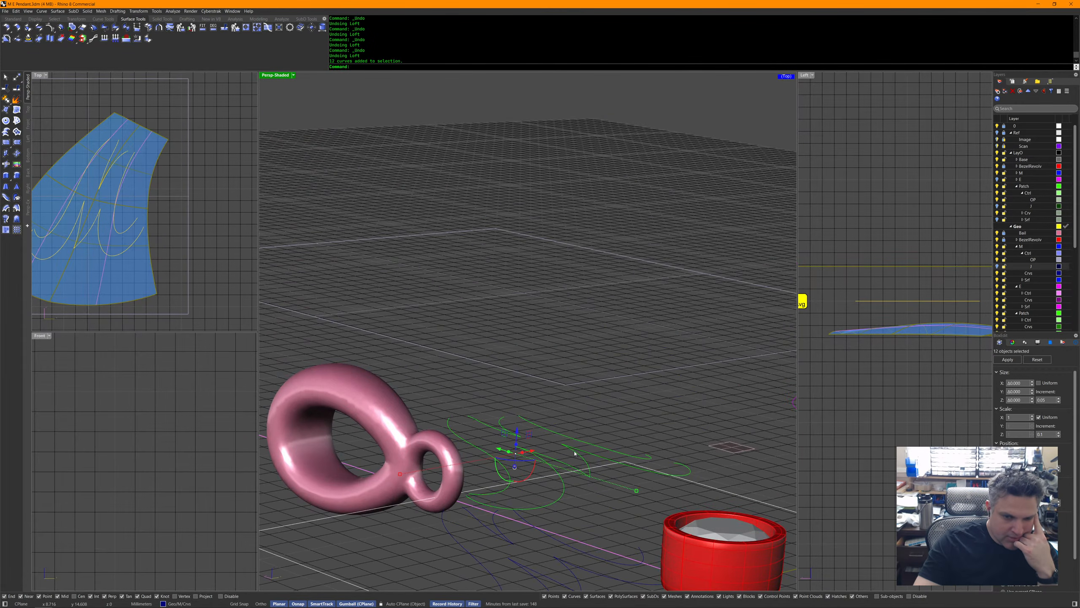
{"action": "middle_click", "coordinate": [578, 506]}
{"action": "right_click", "coordinate": [576, 476]}
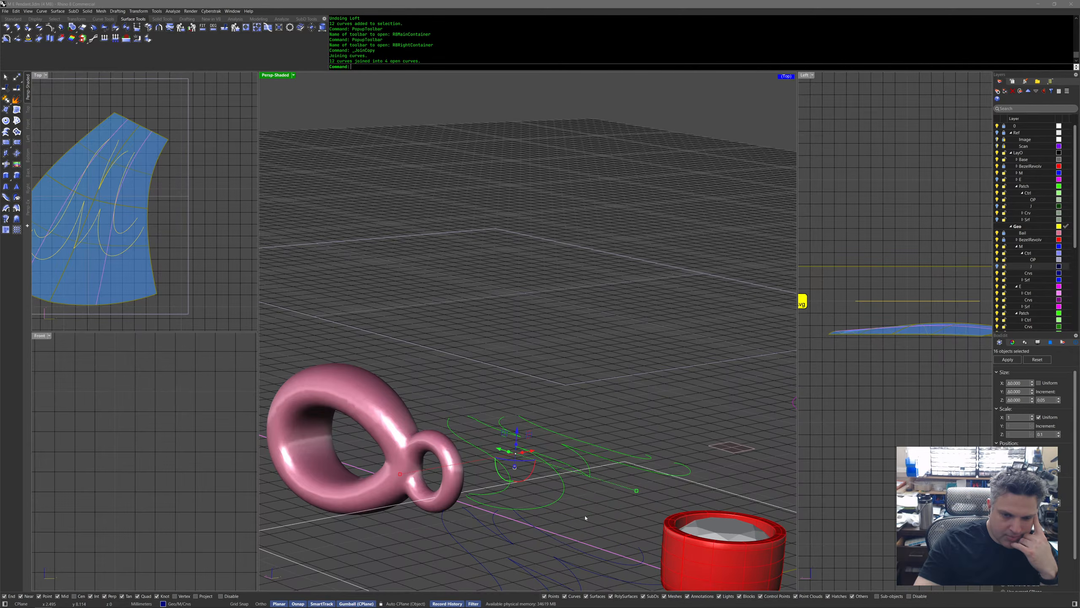
Make joined copies of the lower group of M curves with JoinCopy.
{"action": "scroll", "coordinate": [583, 513], "scroll_direction": "down", "scroll_amount": 4}
{"action": "left_click", "coordinate": [579, 559]}
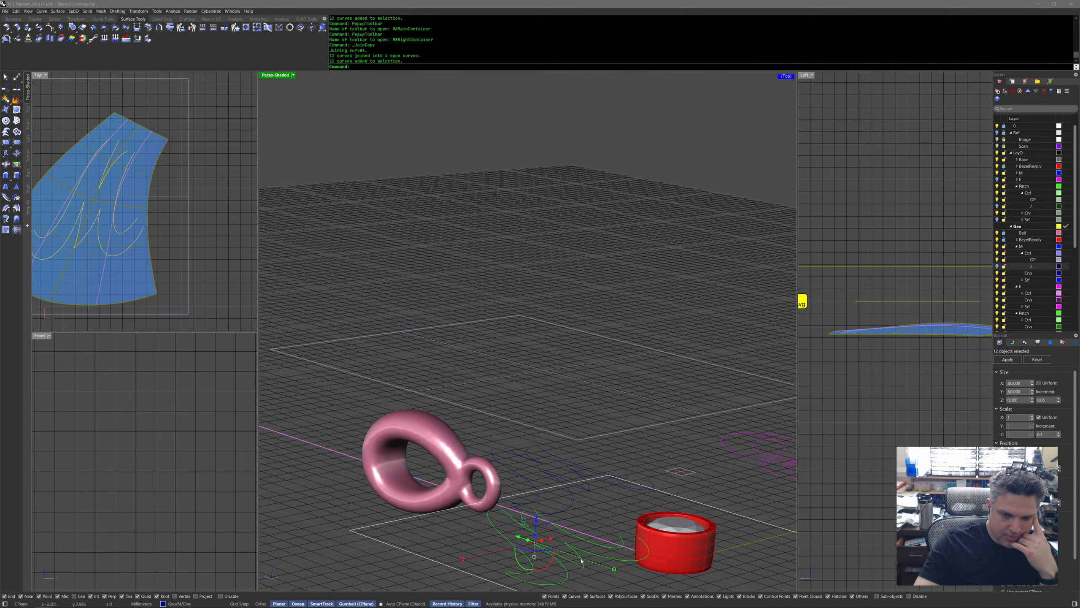
{"action": "right_click", "coordinate": [581, 561]}
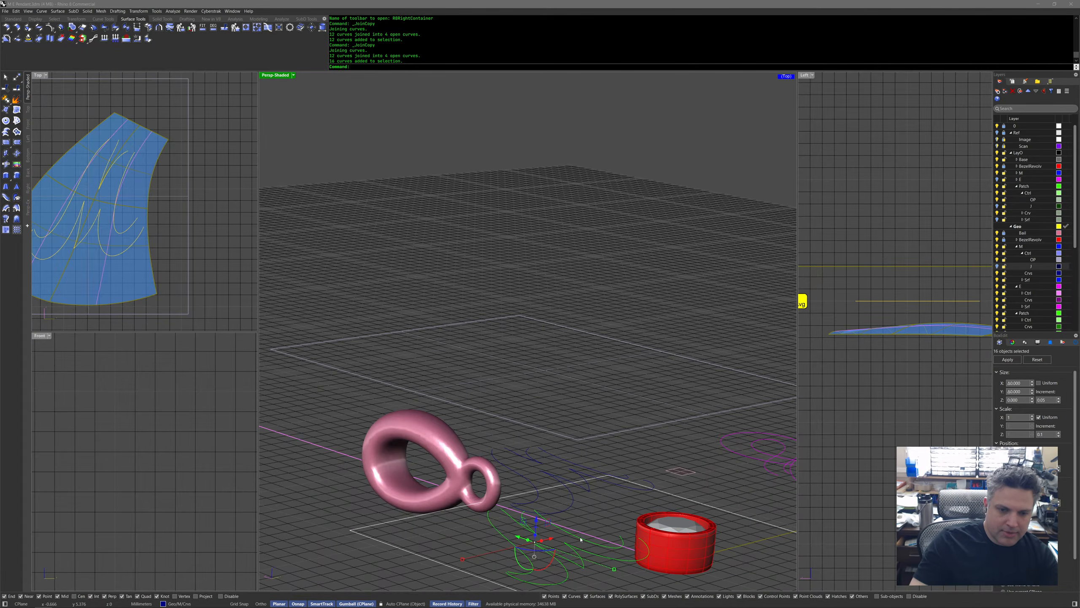
Select the lower M curves together with their joined copies, ungroup them and isolate them.
{"action": "left_click", "coordinate": [594, 499]}
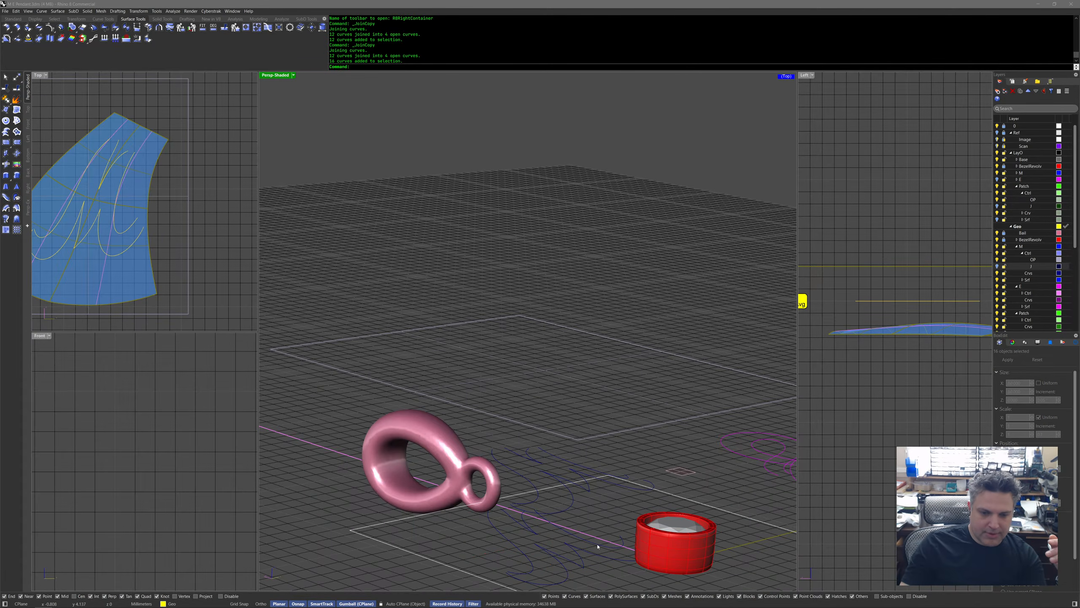
{"action": "left_click", "coordinate": [598, 556]}
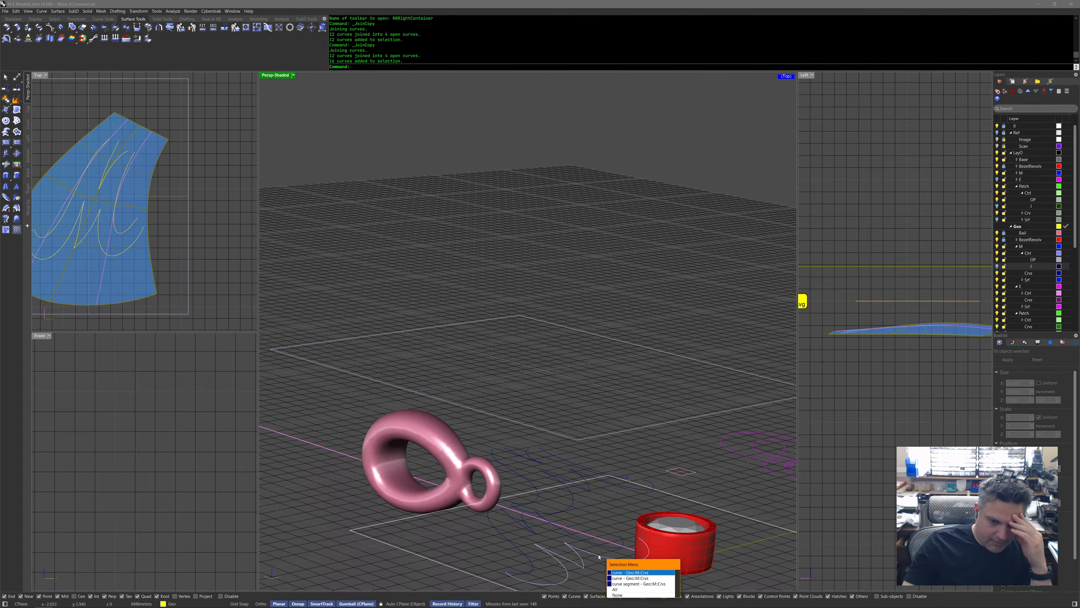
{"action": "key", "text": "Return"}
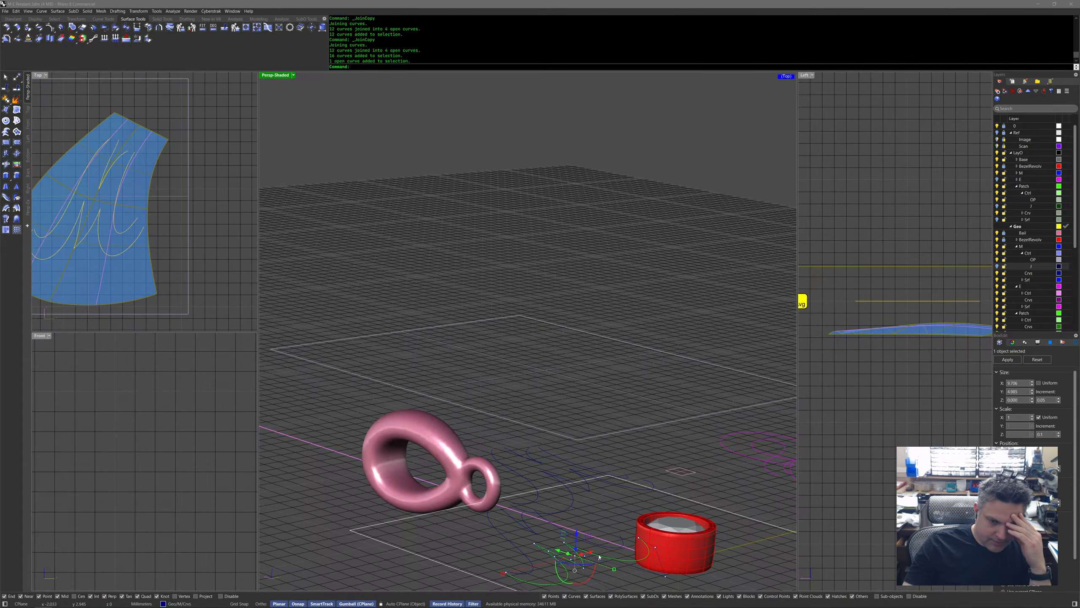
{"action": "left_click", "coordinate": [599, 547]}
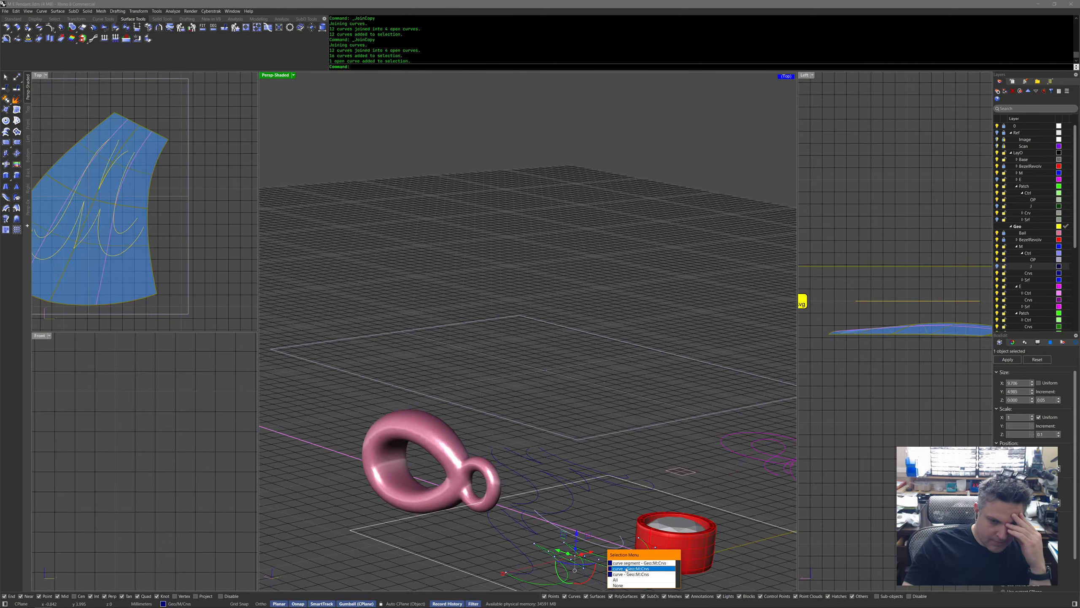
{"action": "left_click", "coordinate": [624, 514]}
{"action": "right_click_drag", "start_coordinate": [617, 521], "coordinate": [601, 534]}
{"action": "left_click", "coordinate": [600, 533]}
{"action": "left_click", "coordinate": [601, 538]}
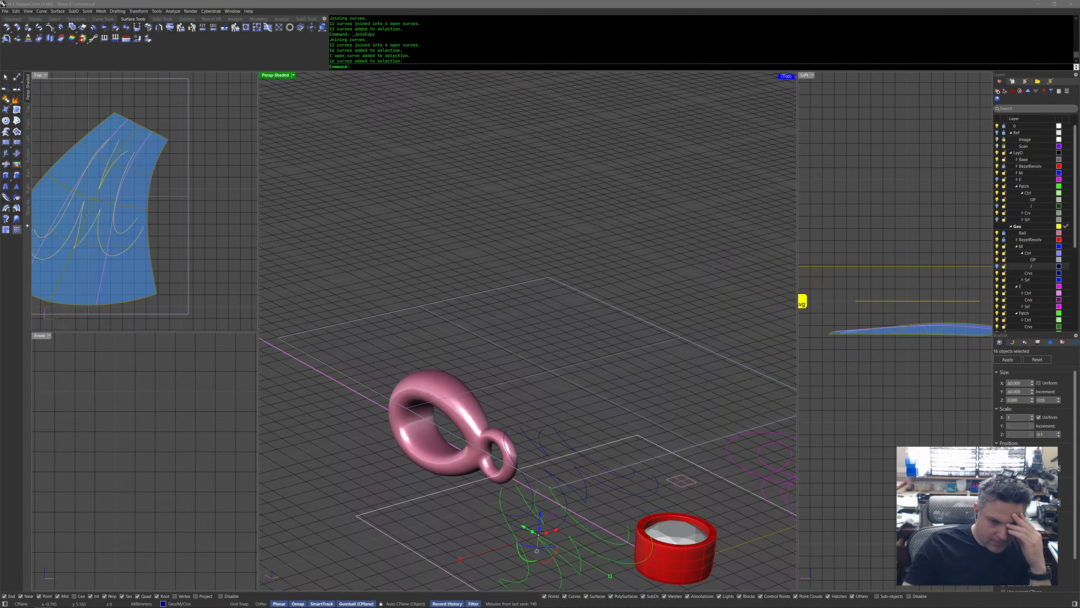
{"action": "middle_click", "coordinate": [588, 532]}
{"action": "left_click", "coordinate": [596, 493]}
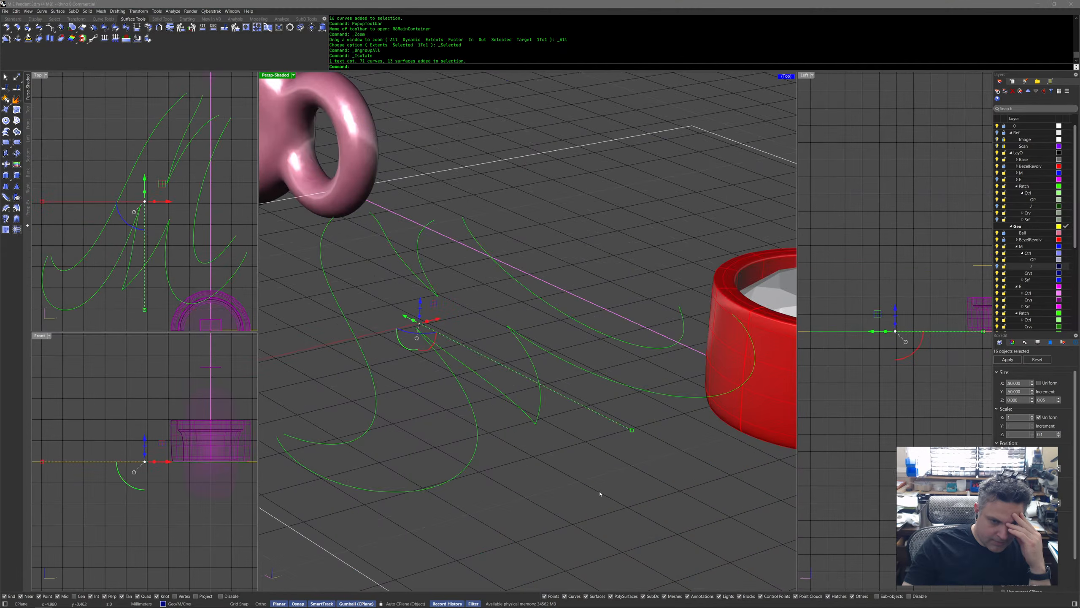
Pick through the individual curves of the isolated lower M and try to delete one.
{"action": "left_click", "coordinate": [476, 424]}
{"action": "left_click", "coordinate": [476, 424]}
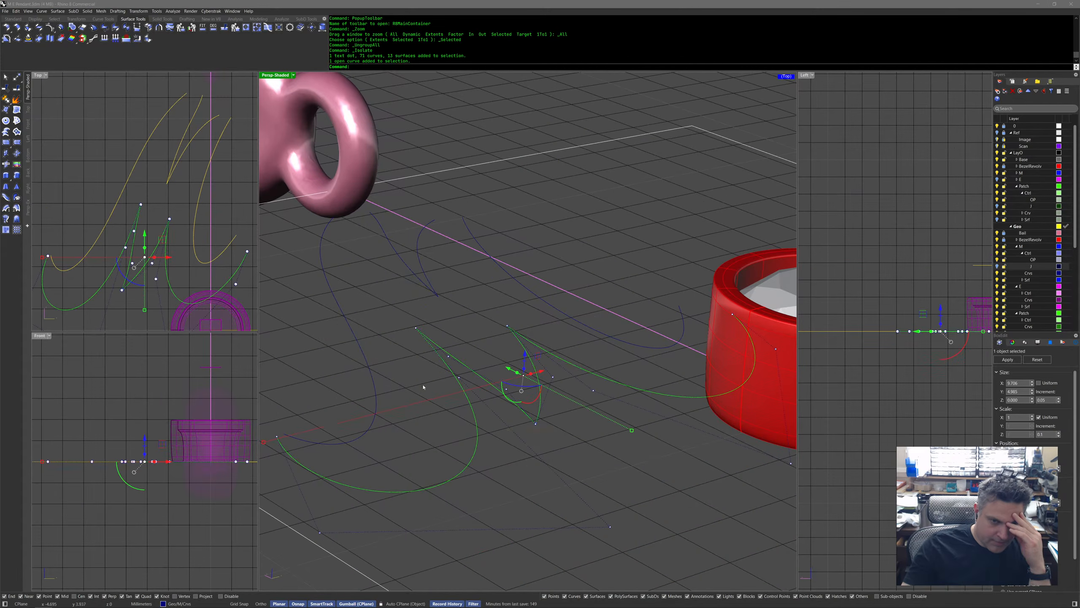
{"action": "left_click", "coordinate": [369, 363]}
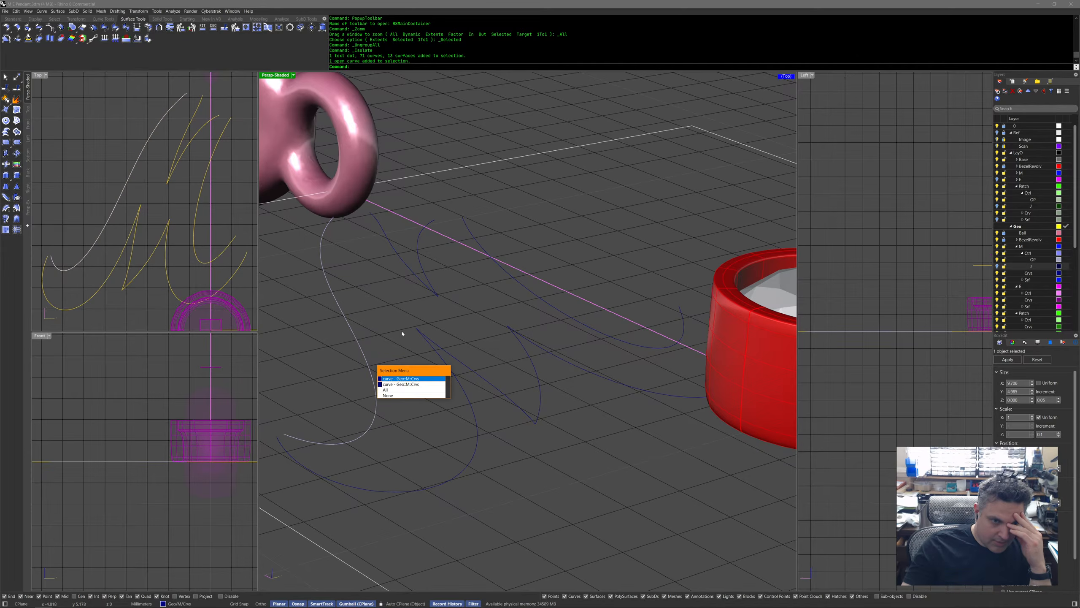
{"action": "left_click", "coordinate": [417, 444]}
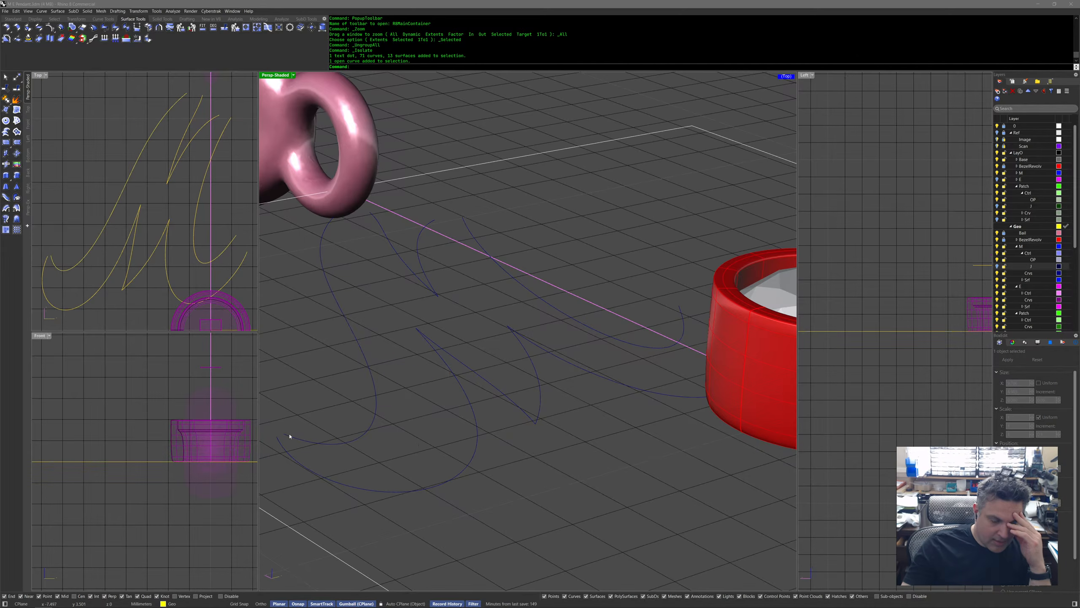
{"action": "scroll", "coordinate": [450, 443], "scroll_direction": "down", "scroll_amount": 5}
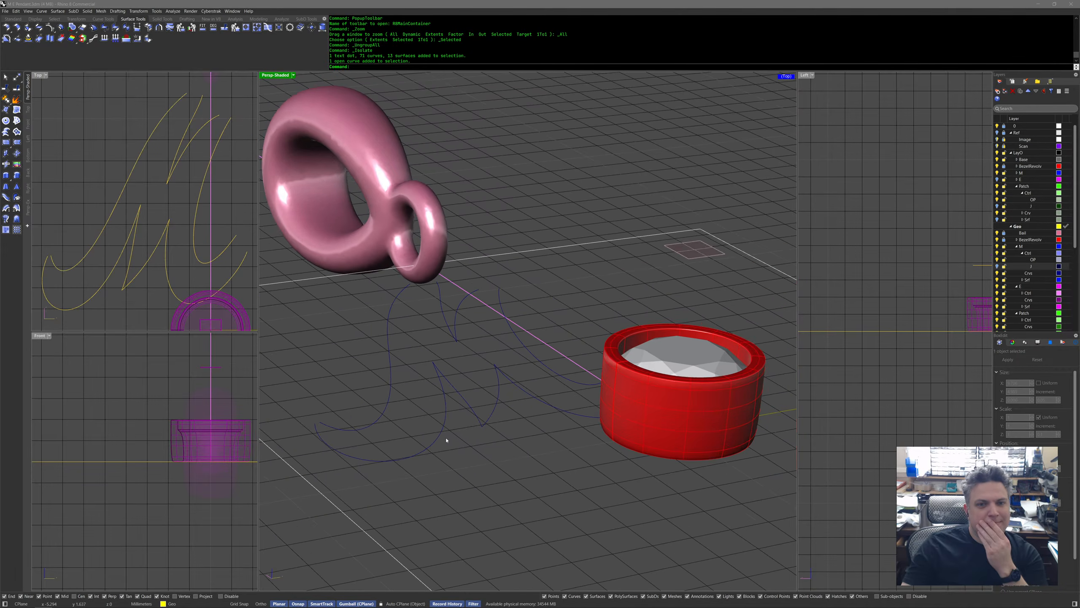
{"action": "key", "text": "Delete"}
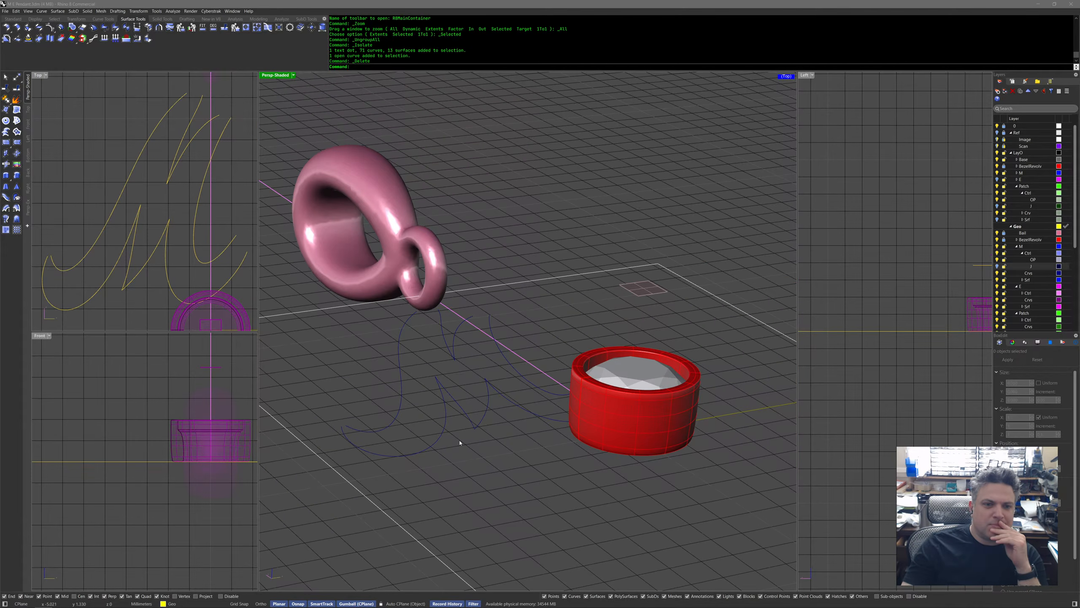
Undo the isolation, the ungrouping and the last joined copy of the M curves.
{"action": "key", "text": "ctrl+z"}
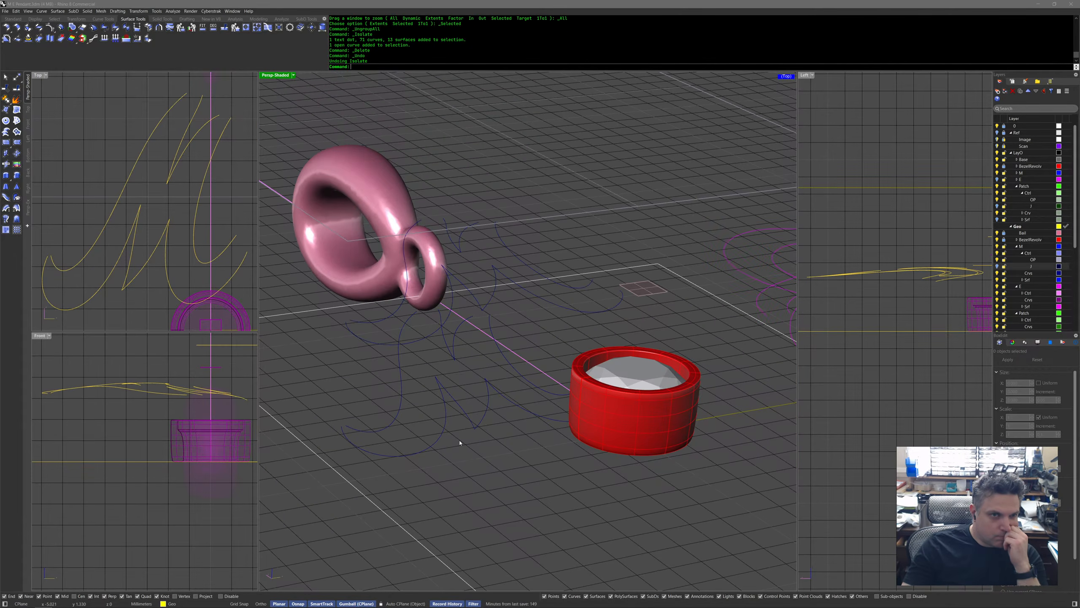
{"action": "key", "text": "ctrl+z"}
{"action": "key", "text": "ctrl+z"}
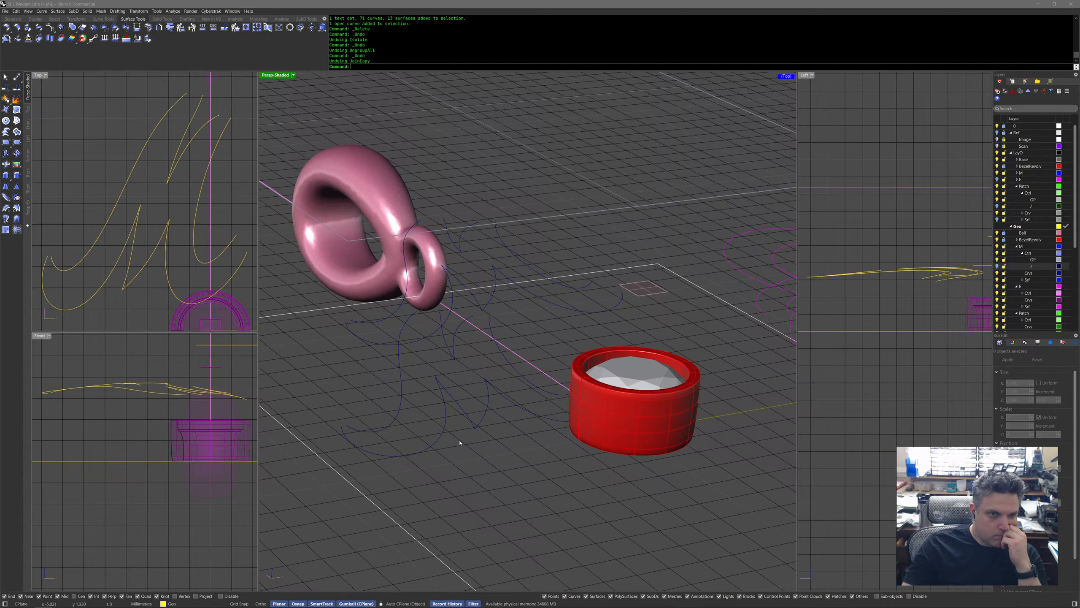
Isolate the grouped M lettering control curves lying on the yellow patch away from the pendant.
{"action": "left_click", "coordinate": [444, 425]}
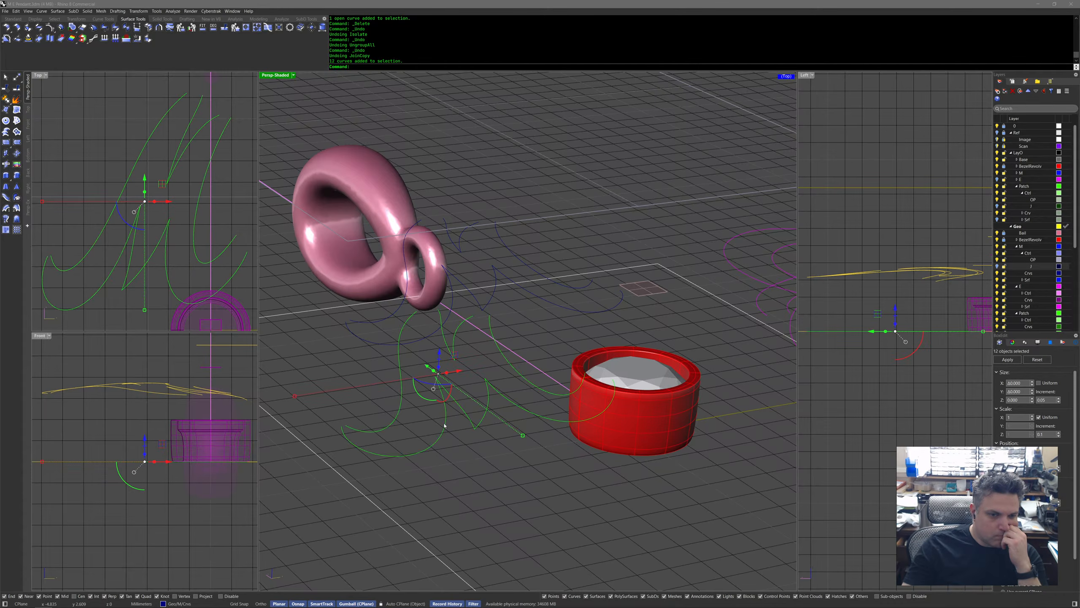
{"action": "scroll", "coordinate": [447, 429], "scroll_direction": "down", "scroll_amount": 10}
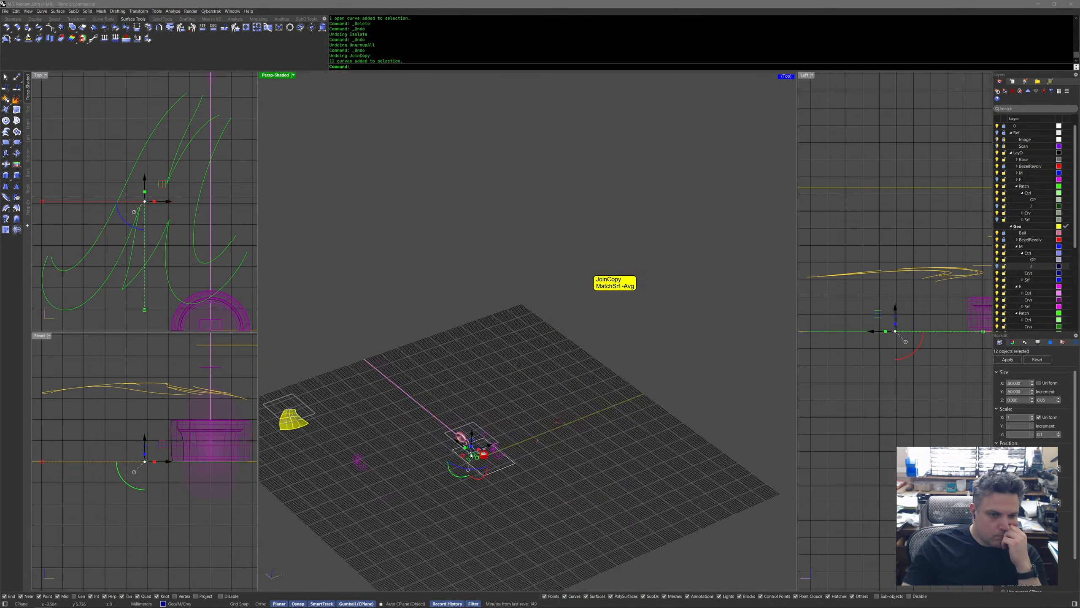
{"action": "right_click_drag", "start_coordinate": [303, 422], "coordinate": [438, 463], "text": "shift"}
{"action": "scroll", "coordinate": [433, 459], "scroll_direction": "up", "scroll_amount": 9}
{"action": "mouse_move", "coordinate": [435, 523]}
{"action": "right_mouse_down"}
{"action": "mouse_move", "coordinate": [436, 465]}
{"action": "mouse_move", "coordinate": [421, 510]}
{"action": "right_mouse_up"}
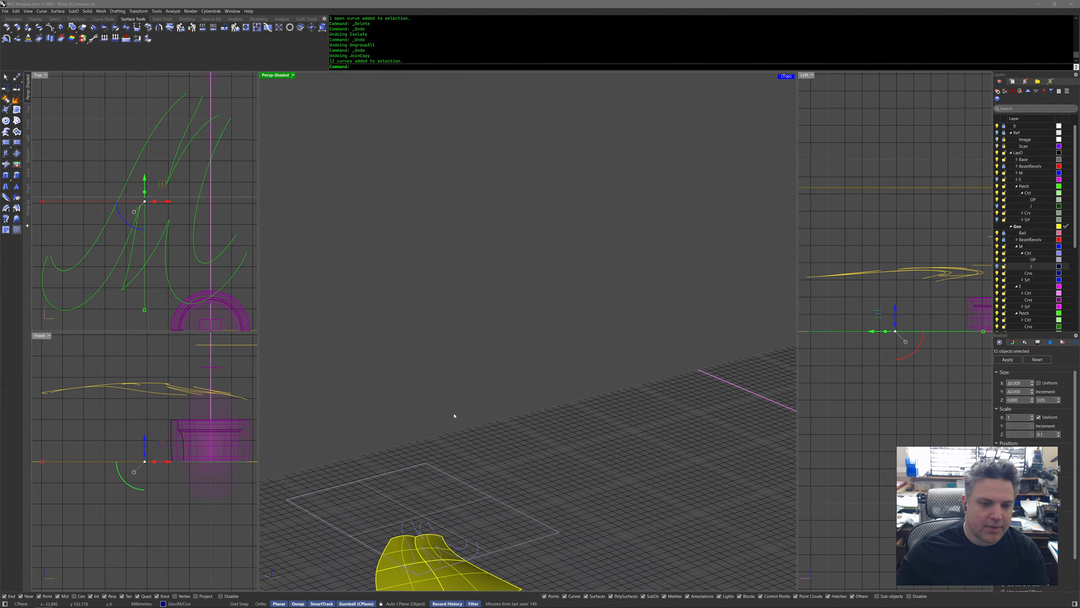
{"action": "left_click", "coordinate": [468, 448]}
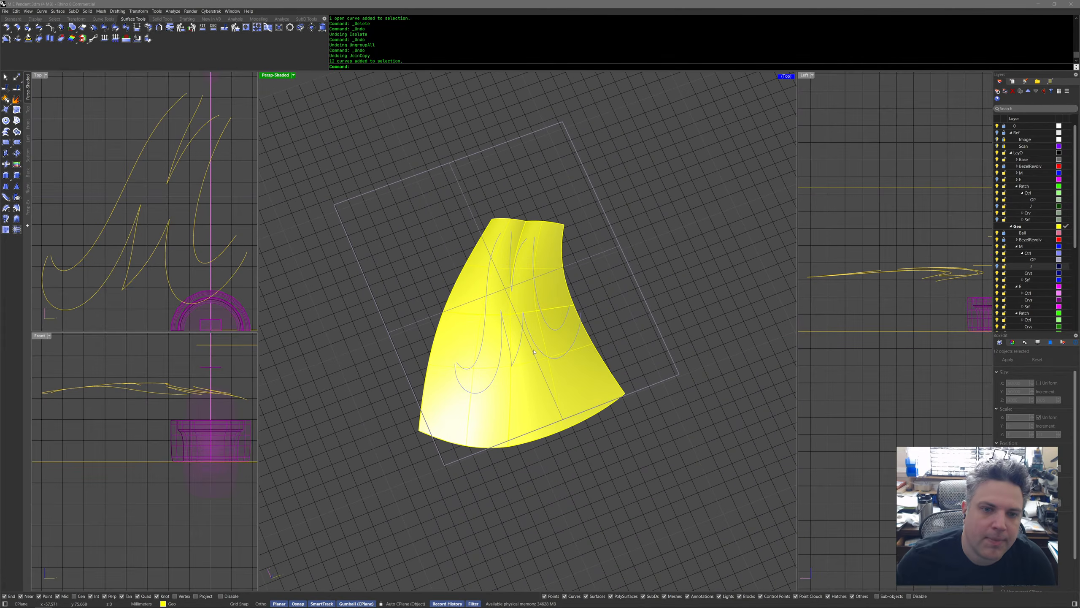
{"action": "left_click", "coordinate": [503, 336]}
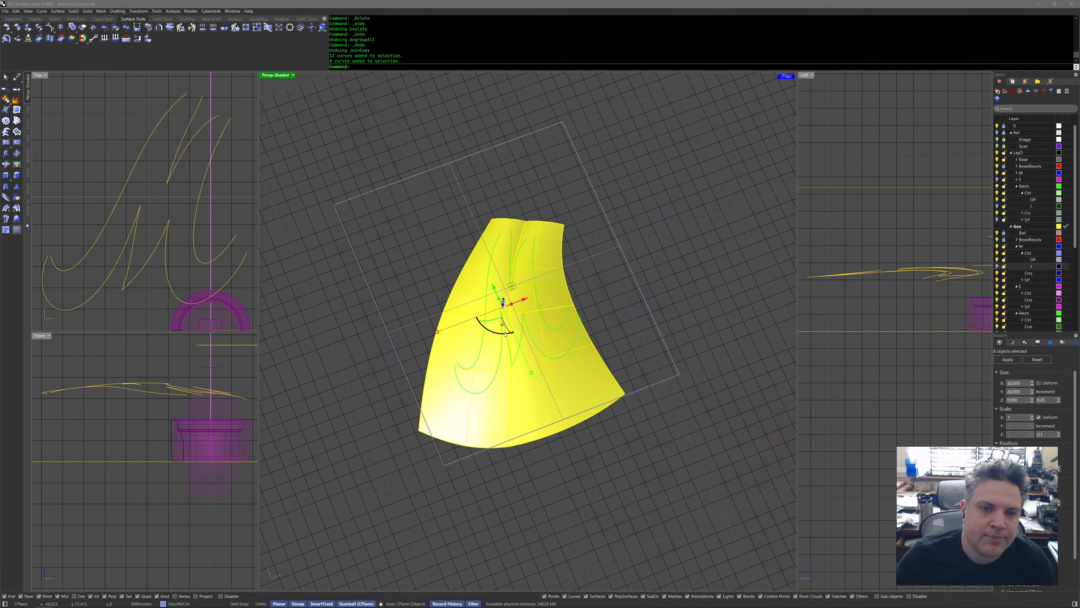
{"action": "middle_click", "coordinate": [459, 186]}
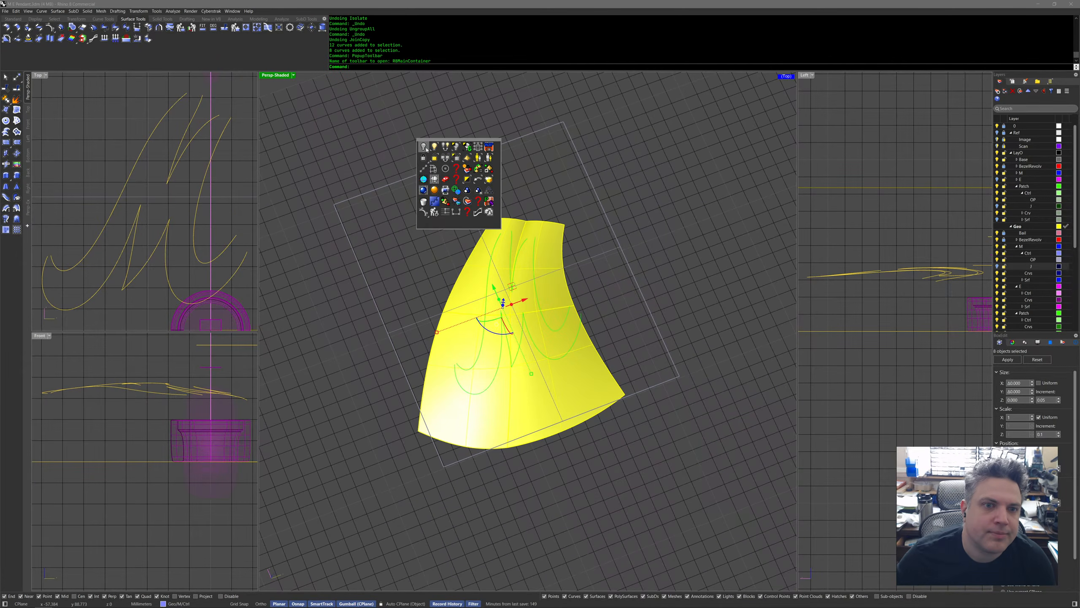
{"action": "left_click", "coordinate": [456, 148]}
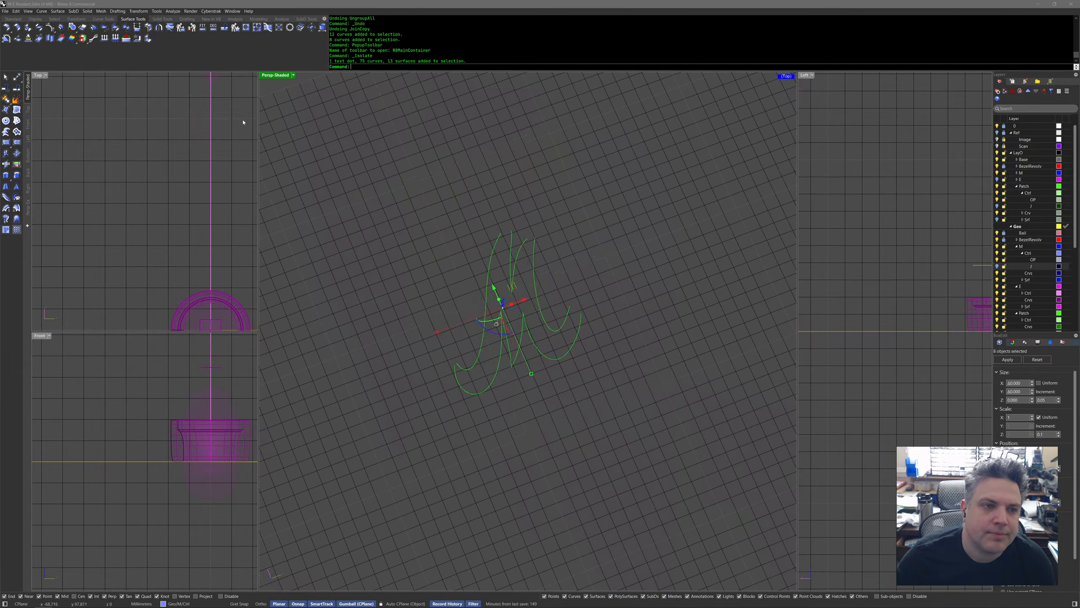
In the Top view, bridge the open ends of the M's first upper peak with a blend curve.
{"action": "double_click", "coordinate": [38, 75]}
{"action": "scroll", "coordinate": [375, 267], "scroll_direction": "down", "scroll_amount": 20}
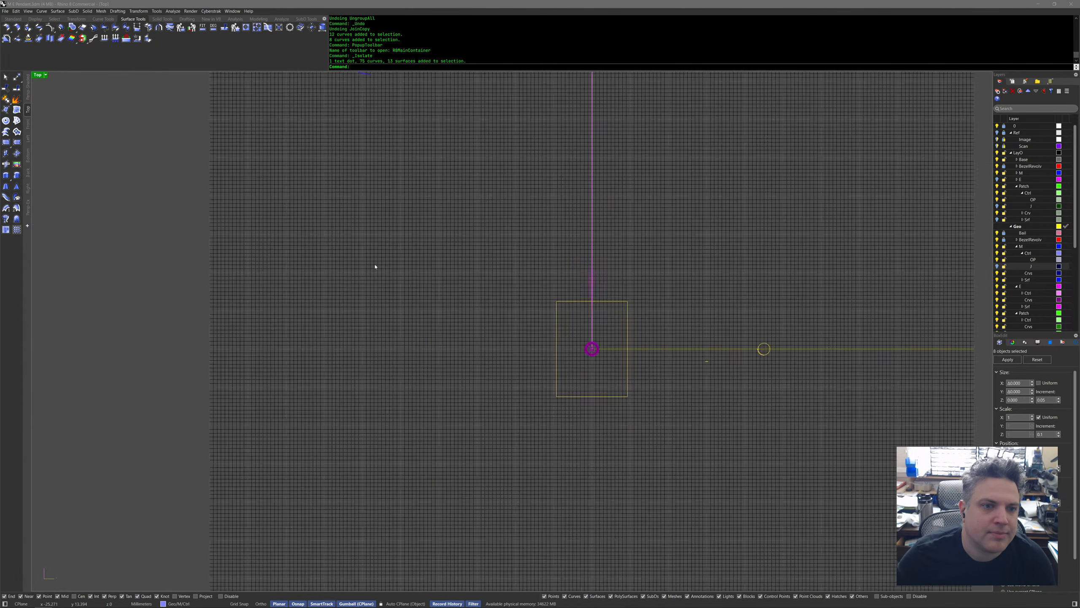
{"action": "scroll", "coordinate": [383, 268], "scroll_direction": "up", "scroll_amount": 20}
{"action": "middle_click", "coordinate": [566, 275]}
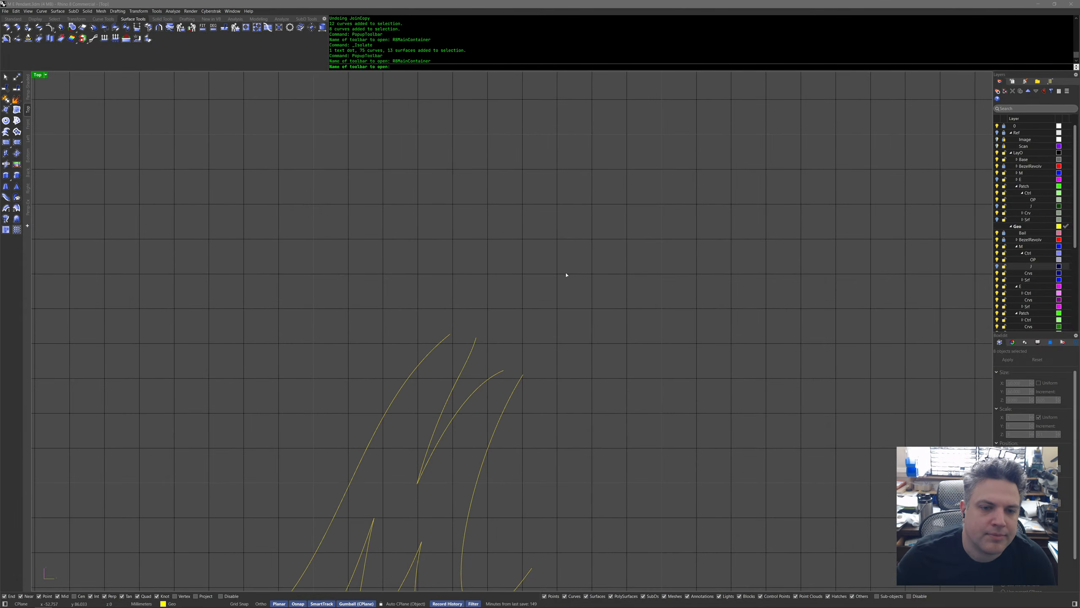
{"action": "scroll", "coordinate": [565, 274], "scroll_direction": "up", "scroll_amount": 15}
{"action": "middle_click", "coordinate": [563, 273]}
{"action": "middle_click", "coordinate": [541, 265]}
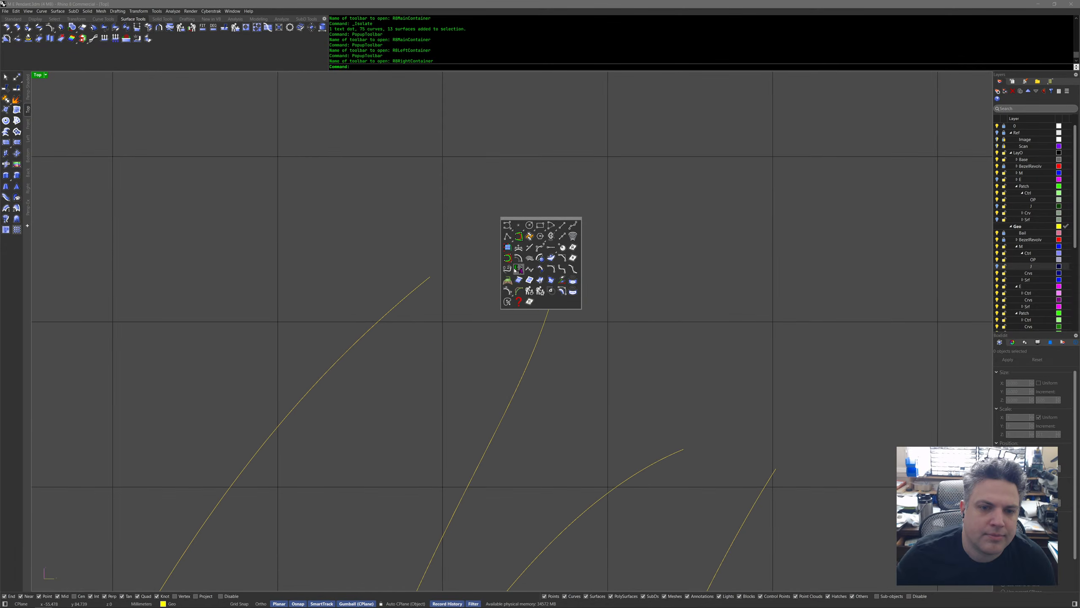
{"action": "left_click", "coordinate": [518, 268]}
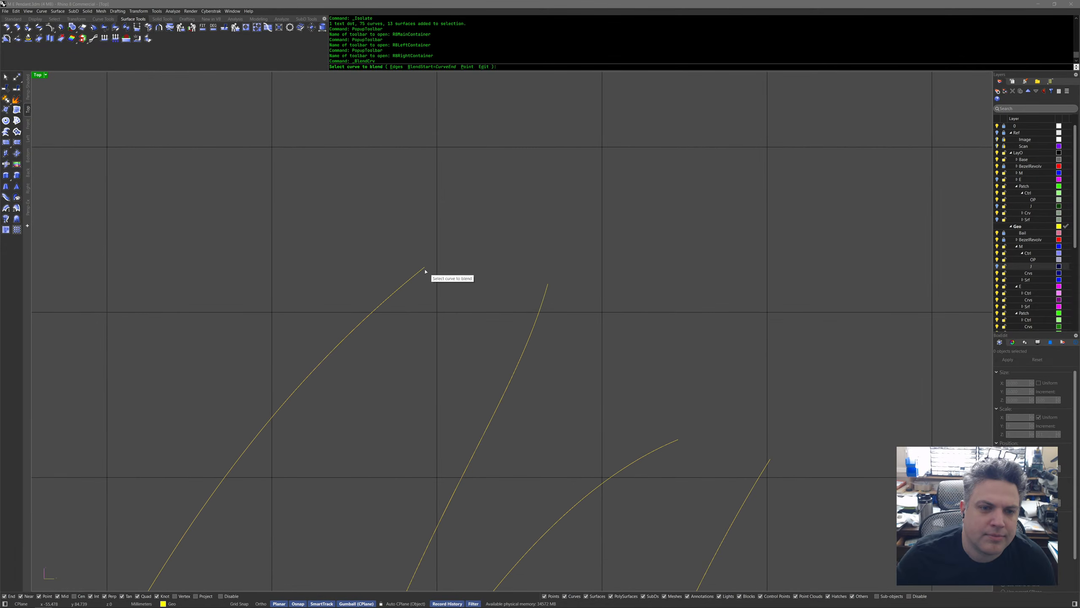
{"action": "left_click", "coordinate": [546, 296]}
{"action": "scroll", "coordinate": [552, 292], "scroll_direction": "down", "scroll_amount": 3}
{"action": "key", "text": "Return"}
Bridge the open ends of the M's second upper peak with a blend curve.
{"action": "right_click", "coordinate": [558, 337]}
{"action": "left_click", "coordinate": [558, 338]}
{"action": "left_click", "coordinate": [620, 366]}
{"action": "scroll", "coordinate": [557, 374], "scroll_direction": "down", "scroll_amount": 8}
{"action": "right_click", "coordinate": [556, 372]}
Close the open ends of the M's right and left tails with blend curves.
{"action": "right_click", "coordinate": [551, 337]}
{"action": "left_click", "coordinate": [550, 320]}
{"action": "left_click", "coordinate": [579, 352]}
{"action": "right_click", "coordinate": [585, 350]}
{"action": "right_click", "coordinate": [369, 403]}
{"action": "left_click", "coordinate": [383, 401]}
{"action": "left_click", "coordinate": [375, 396]}
{"action": "right_click", "coordinate": [416, 351]}
Select the four new blend curves at the M's peaks and tails and group them.
{"action": "scroll", "coordinate": [417, 351], "scroll_direction": "down", "scroll_amount": 5}
{"action": "left_click_drag", "start_coordinate": [385, 292], "coordinate": [433, 381]}
{"action": "left_click_drag", "start_coordinate": [525, 147], "coordinate": [616, 233], "text": "shift"}
{"action": "left_click_drag", "start_coordinate": [591, 310], "coordinate": [638, 362], "text": "shift"}
{"action": "right_click_drag", "start_coordinate": [629, 393], "coordinate": [627, 342]}
{"action": "scroll", "coordinate": [626, 342], "scroll_direction": "up", "scroll_amount": 1}
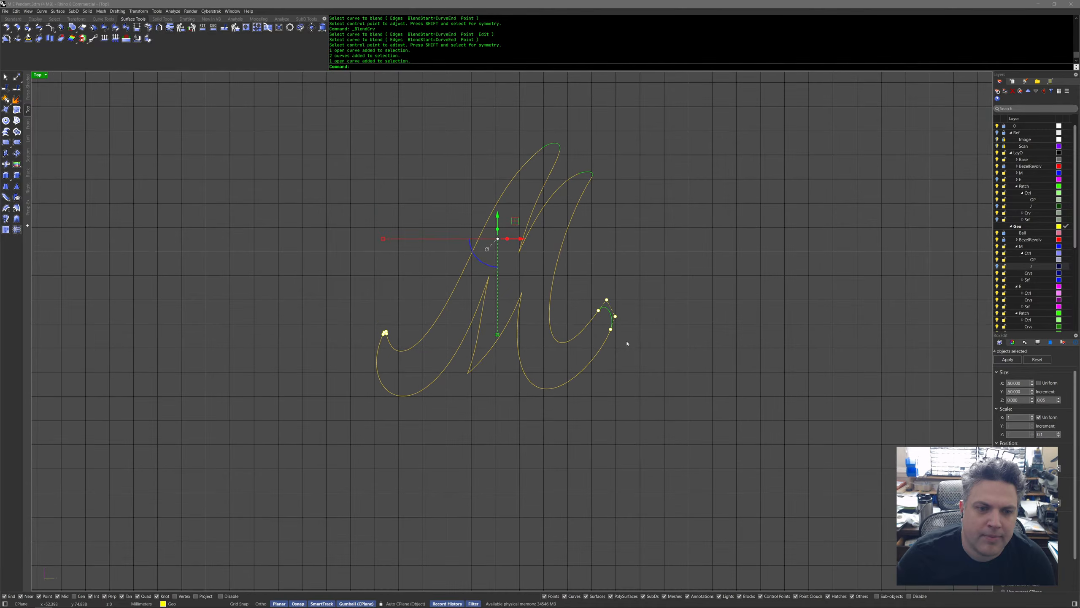
{"action": "middle_click", "coordinate": [628, 346]}
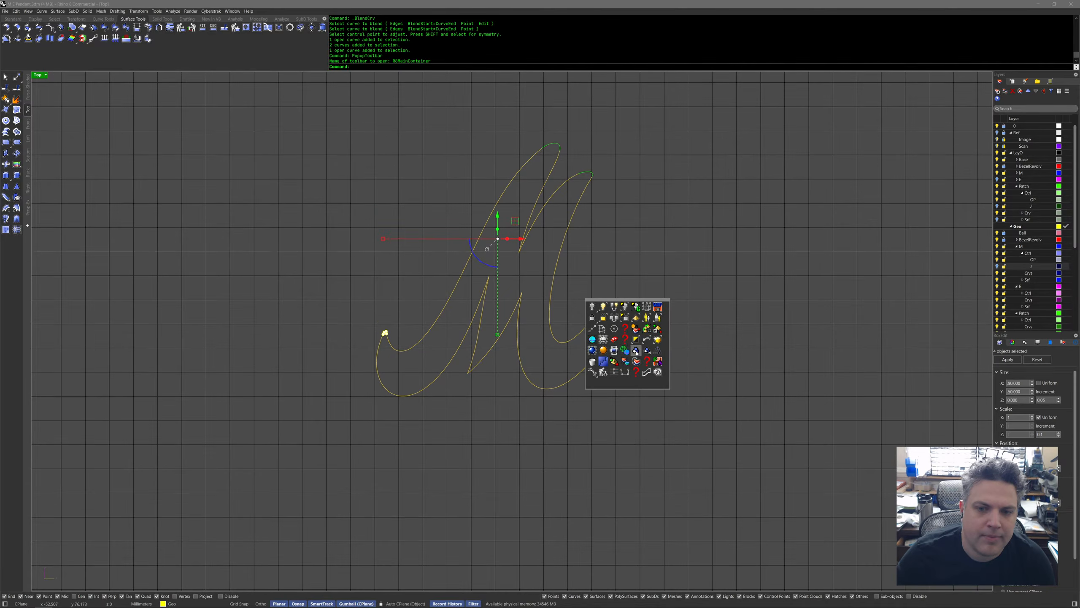
{"action": "left_click", "coordinate": [636, 351]}
Return to the four-viewport layout, expand the LayO M layer, and show the hidden objects.
{"action": "double_click", "coordinate": [39, 76]}
{"action": "mouse_move", "coordinate": [589, 357]}
{"action": "right_mouse_down"}
{"action": "mouse_move", "coordinate": [599, 319]}
{"action": "mouse_move", "coordinate": [655, 292]}
{"action": "mouse_move", "coordinate": [658, 311]}
{"action": "right_mouse_up"}
{"action": "left_click", "coordinate": [655, 291]}
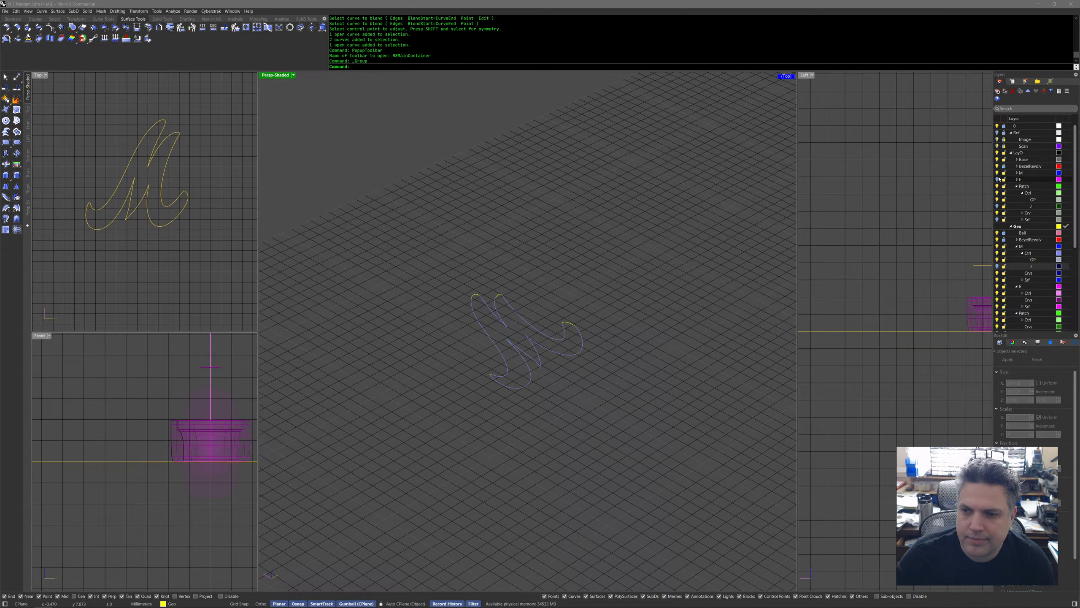
{"action": "left_click", "coordinate": [1017, 173]}
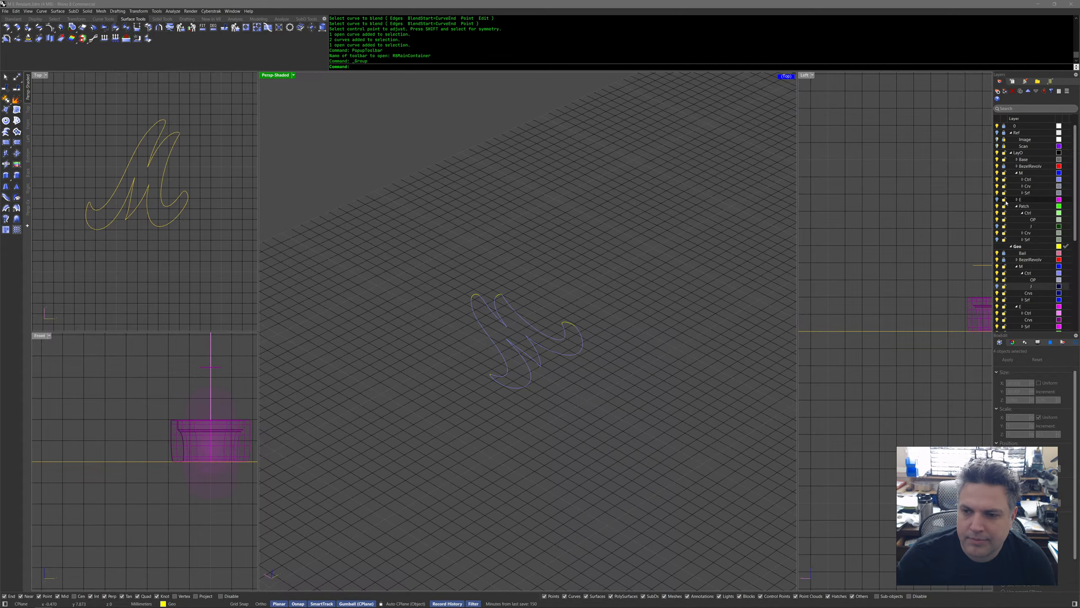
{"action": "middle_click", "coordinate": [593, 266]}
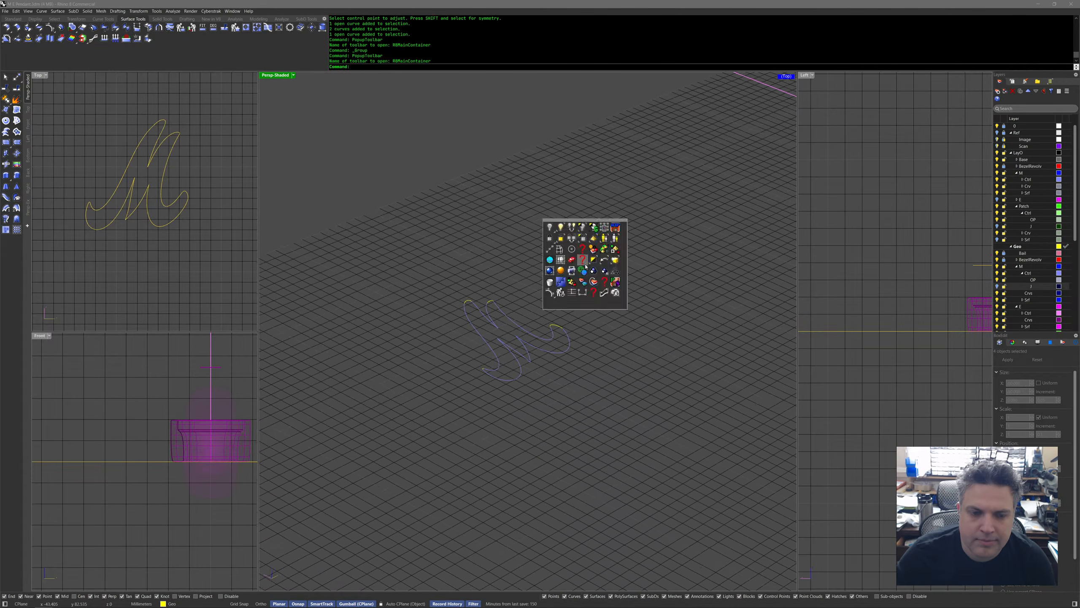
{"action": "left_click", "coordinate": [552, 230]}
Flow a copy of the grouped blend curves from the yellow patch's flat plane to the plane by the pendant, with Rigid=No and PreserveStructure=Yes.
{"action": "left_click", "coordinate": [555, 333]}
{"action": "middle_click", "coordinate": [617, 323]}
{"action": "middle_click", "coordinate": [617, 323], "text": "shift"}
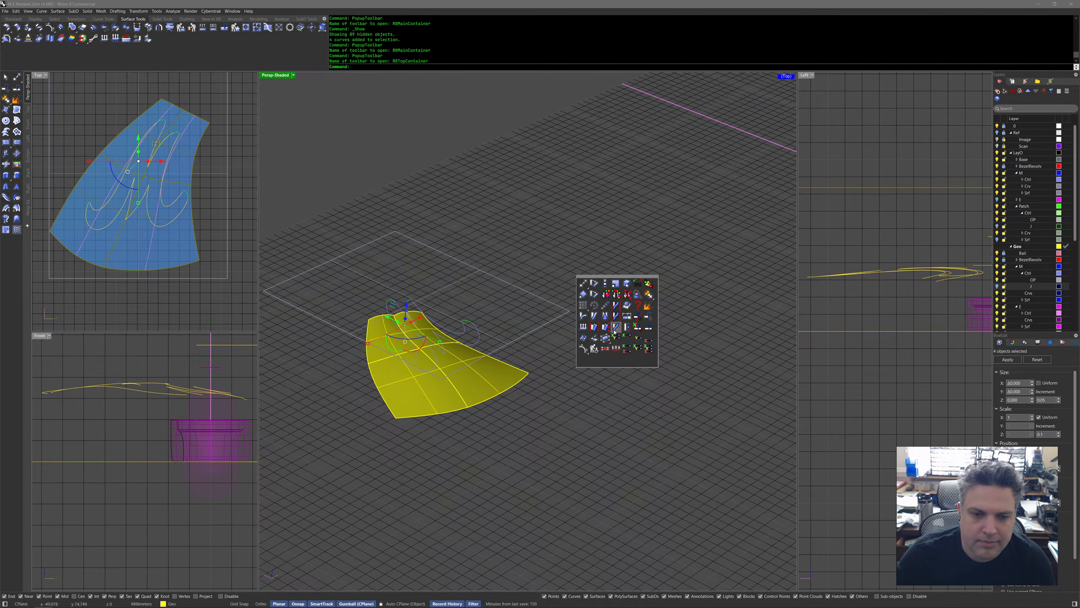
{"action": "left_click", "coordinate": [595, 329]}
{"action": "left_click", "coordinate": [566, 313]}
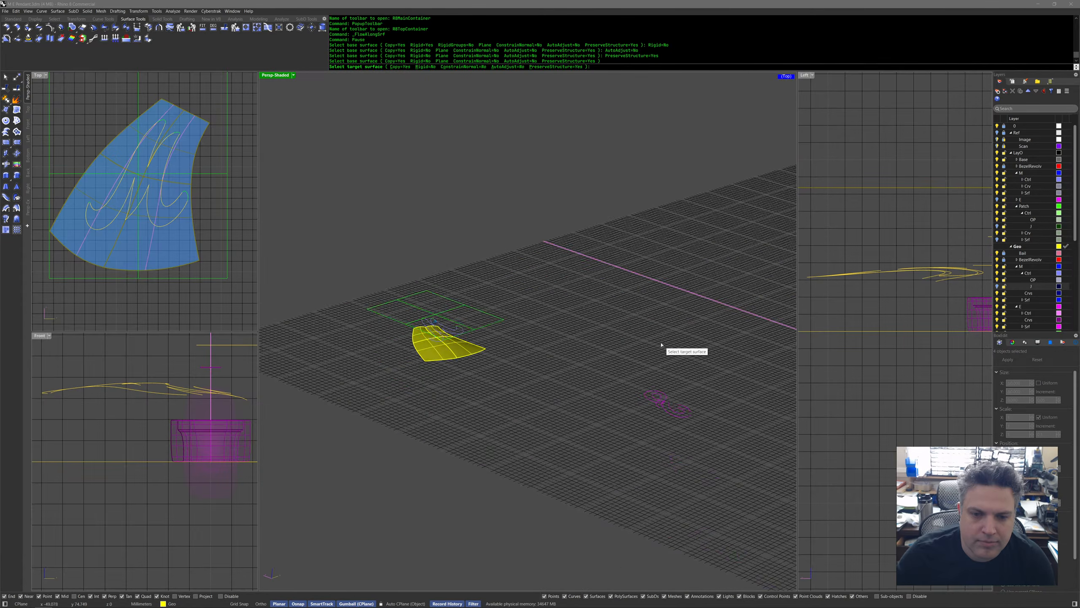
{"action": "left_click", "coordinate": [611, 260]}
Select the flowed blend curves by the pendant, hide the LayO M layer and show the LayO Patch Srf layer.
{"action": "scroll", "coordinate": [612, 264], "scroll_direction": "up", "scroll_amount": 4}
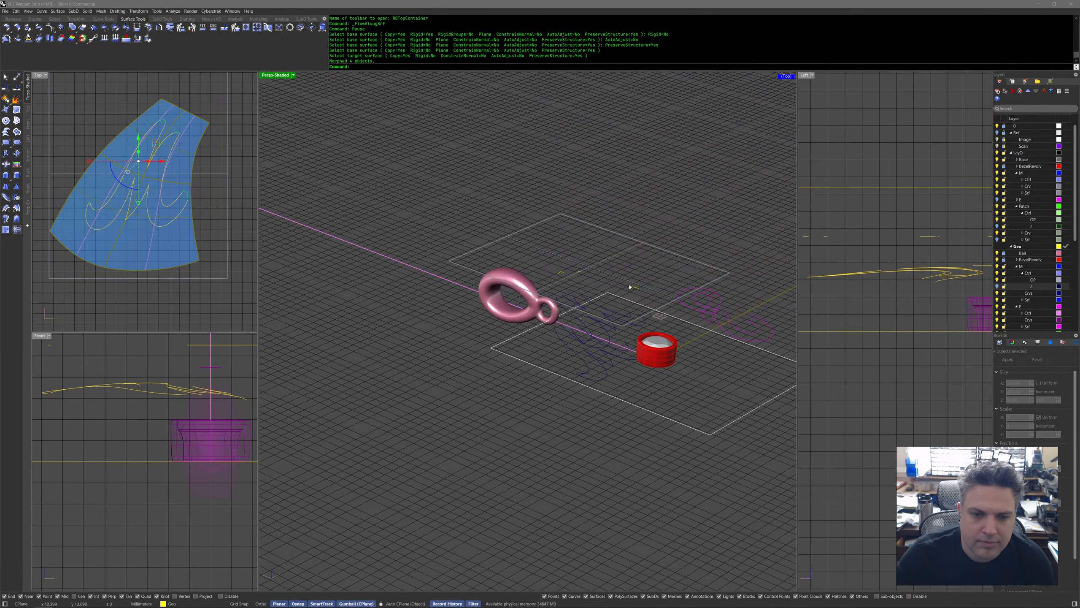
{"action": "left_click", "coordinate": [564, 268]}
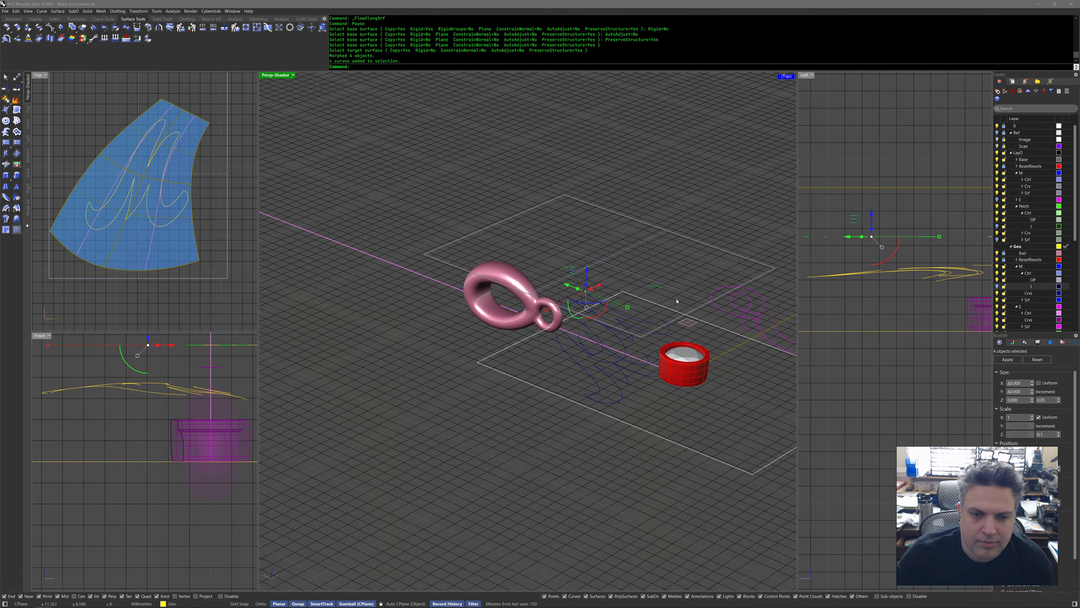
{"action": "left_click", "coordinate": [996, 173]}
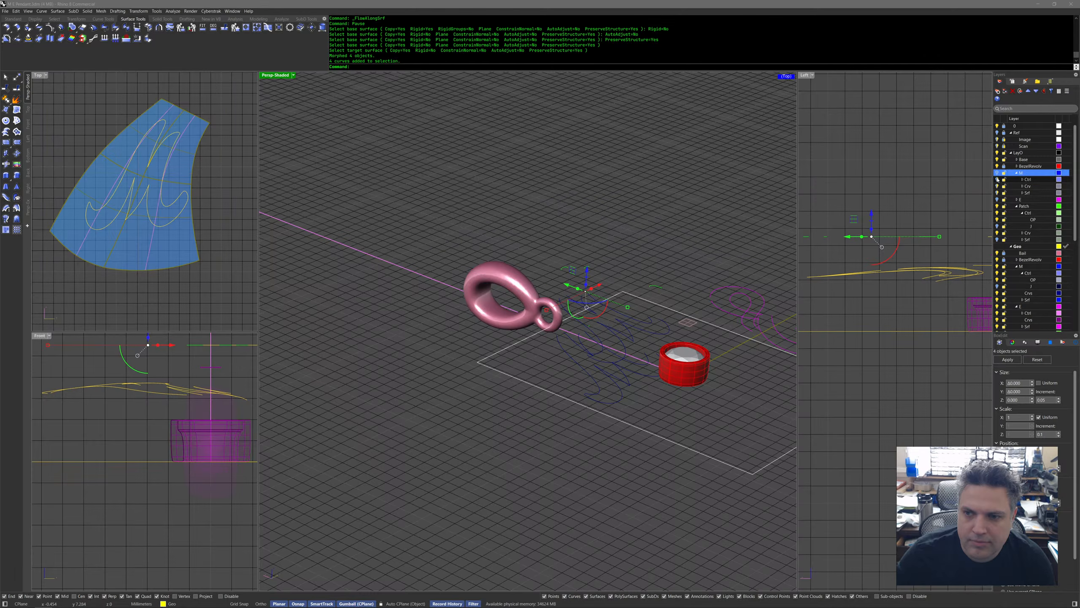
{"action": "left_click", "coordinate": [996, 240]}
Project the flowed blend curves onto the upper patch surface with Loose=Yes and DeleteInput=No.
{"action": "right_click_drag", "start_coordinate": [723, 270], "coordinate": [713, 306]}
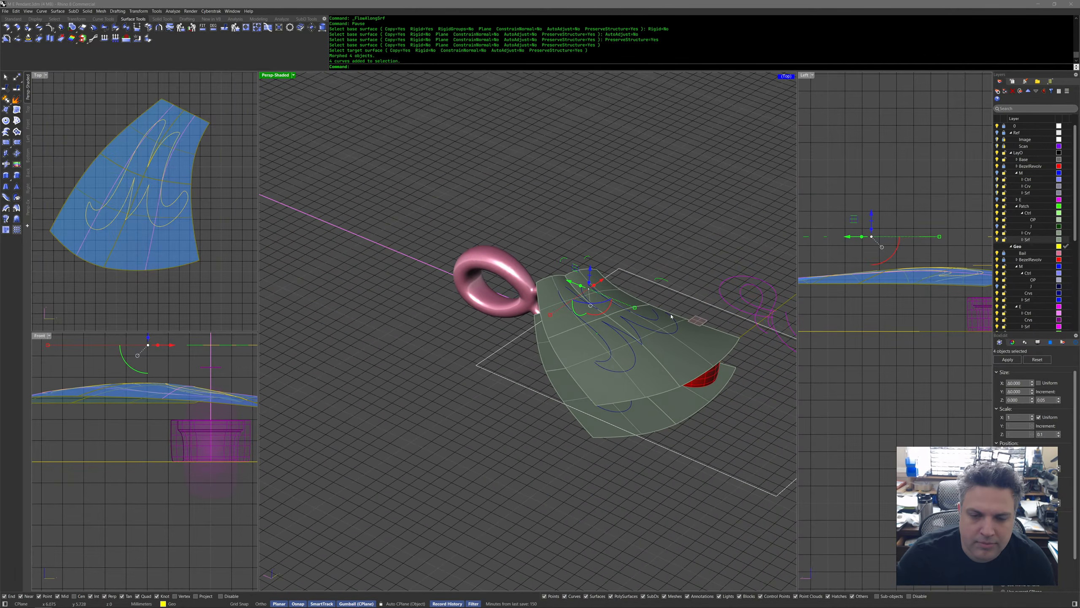
{"action": "middle_click", "coordinate": [674, 318]}
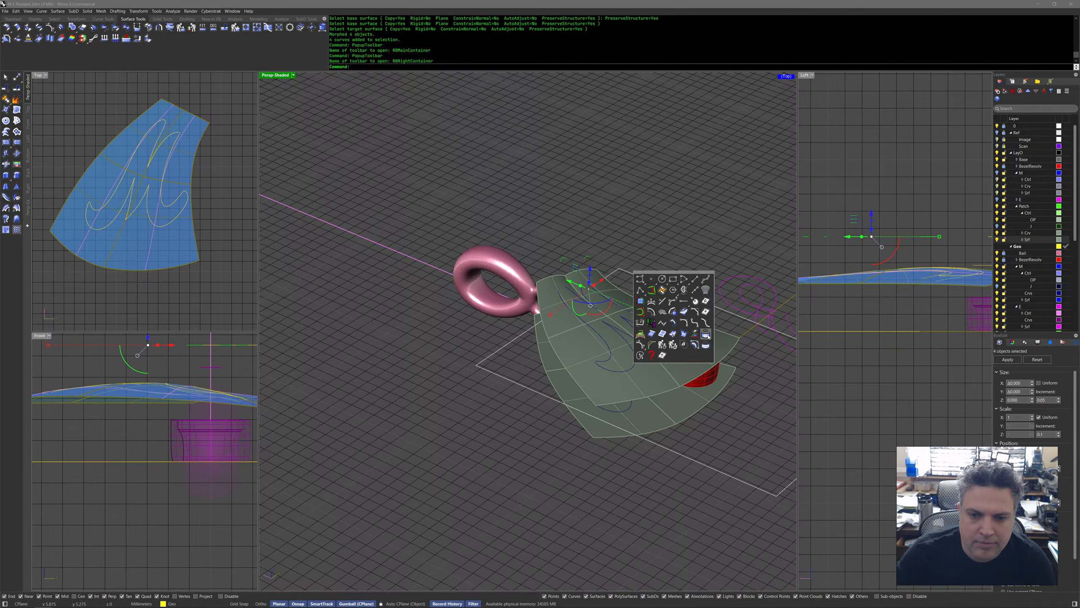
{"action": "left_click", "coordinate": [705, 335]}
{"action": "left_click", "coordinate": [685, 351]}
{"action": "right_click", "coordinate": [685, 351]}
Add the blend curves projected on the upper patch to the upper M lettering group.
{"action": "right_click_drag", "start_coordinate": [684, 353], "coordinate": [670, 297]}
{"action": "middle_click", "coordinate": [669, 298]}
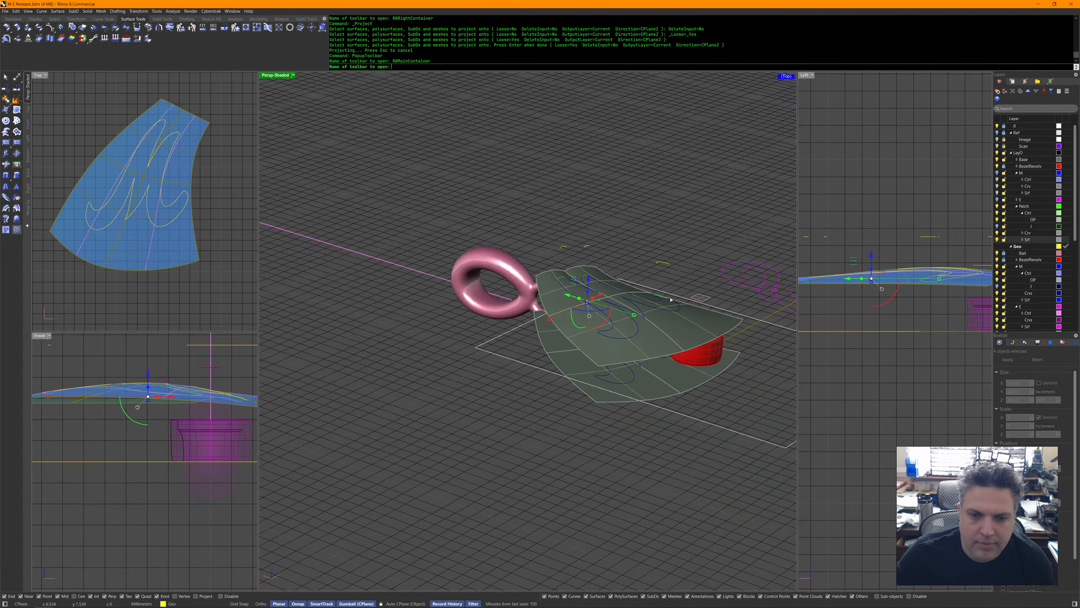
{"action": "left_click", "coordinate": [691, 304]}
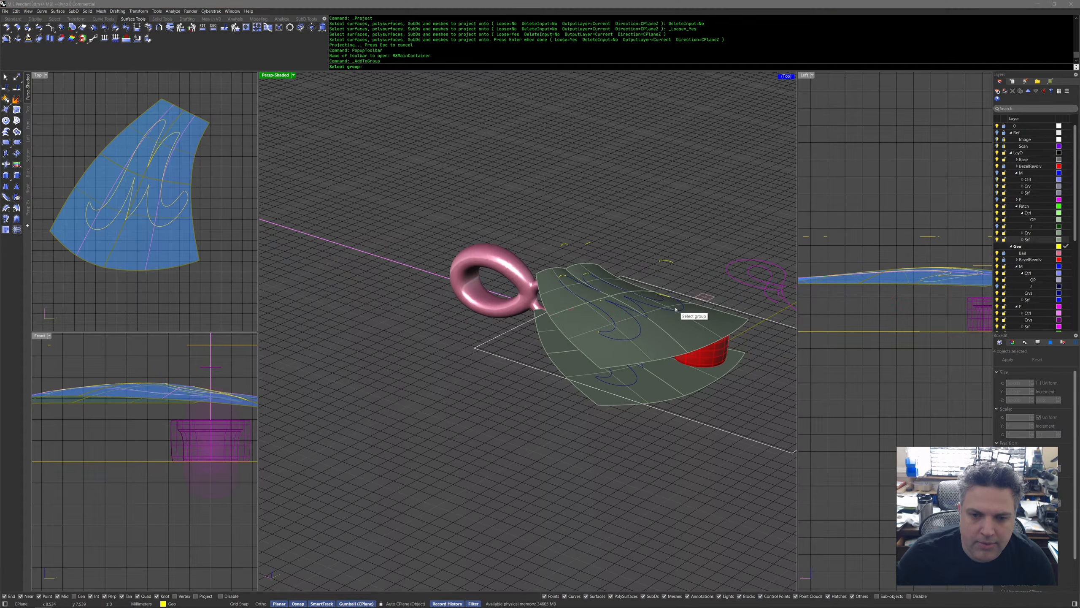
{"action": "left_click", "coordinate": [685, 316]}
{"action": "left_click", "coordinate": [674, 312]}
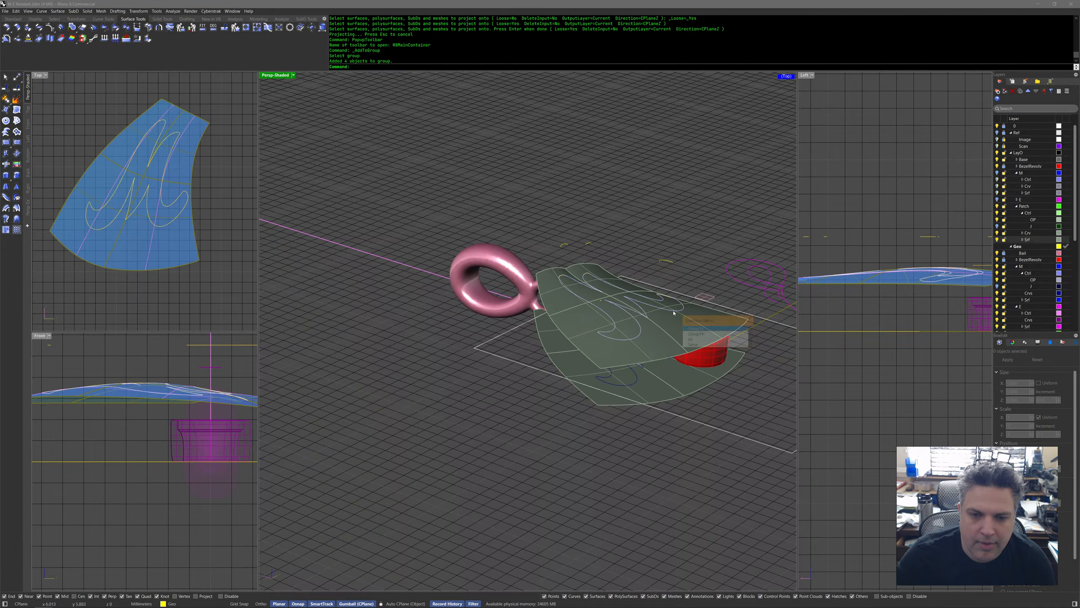
{"action": "right_click", "coordinate": [674, 312]}
Project the same flowed blend curves onto the lower patch surface with Loose=Yes and DeleteInput=No.
{"action": "right_click_drag", "start_coordinate": [674, 313], "coordinate": [680, 227]}
{"action": "left_click", "coordinate": [682, 227]}
{"action": "left_click", "coordinate": [672, 245]}
{"action": "middle_click", "coordinate": [680, 278]}
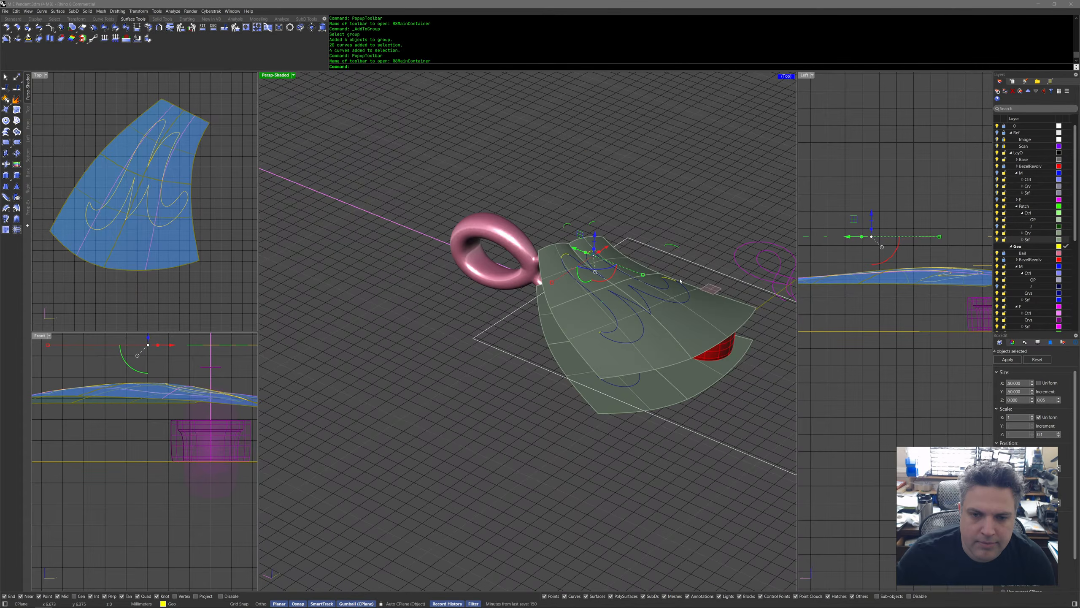
{"action": "middle_click", "coordinate": [679, 279]}
{"action": "right_click", "coordinate": [710, 300]}
{"action": "left_click", "coordinate": [671, 340]}
{"action": "right_click", "coordinate": [670, 340]}
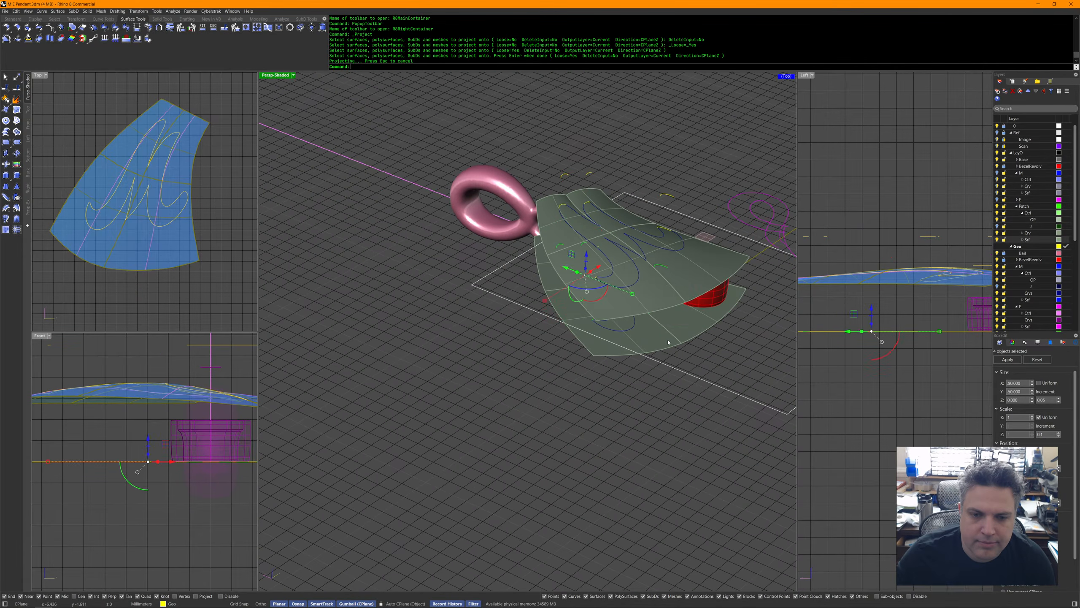
Select the blend curves projected on the lower patch and add them to the lower M lettering group.
{"action": "left_click", "coordinate": [662, 353]}
{"action": "scroll", "coordinate": [660, 349], "scroll_direction": "up", "scroll_amount": 4}
{"action": "middle_click", "coordinate": [625, 270]}
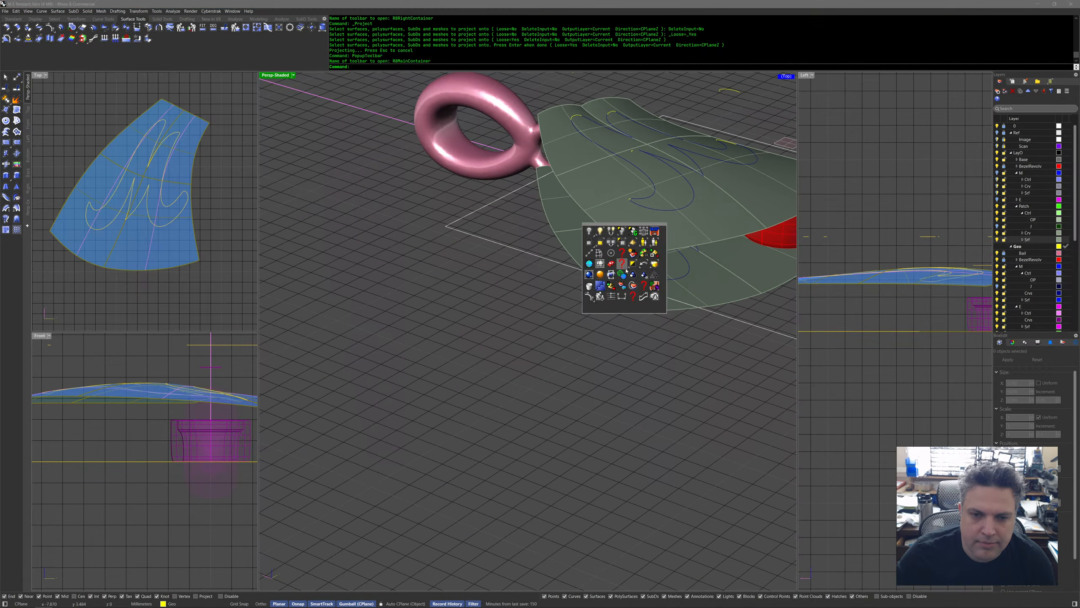
{"action": "left_click", "coordinate": [654, 263]}
{"action": "scroll", "coordinate": [658, 281], "scroll_direction": "up", "scroll_amount": 2}
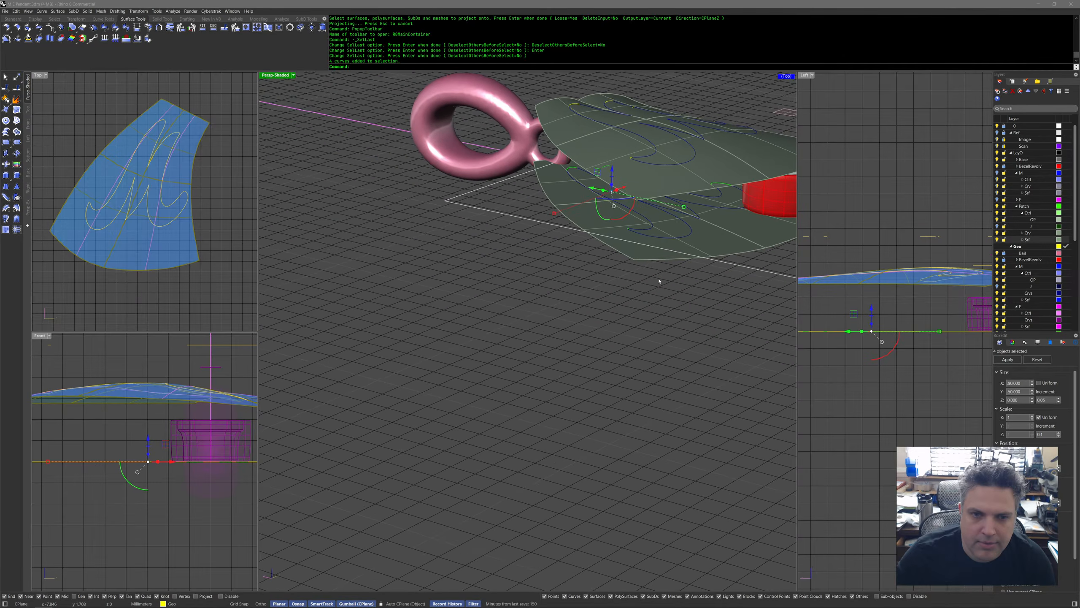
{"action": "middle_click", "coordinate": [658, 281]}
{"action": "left_click", "coordinate": [679, 286]}
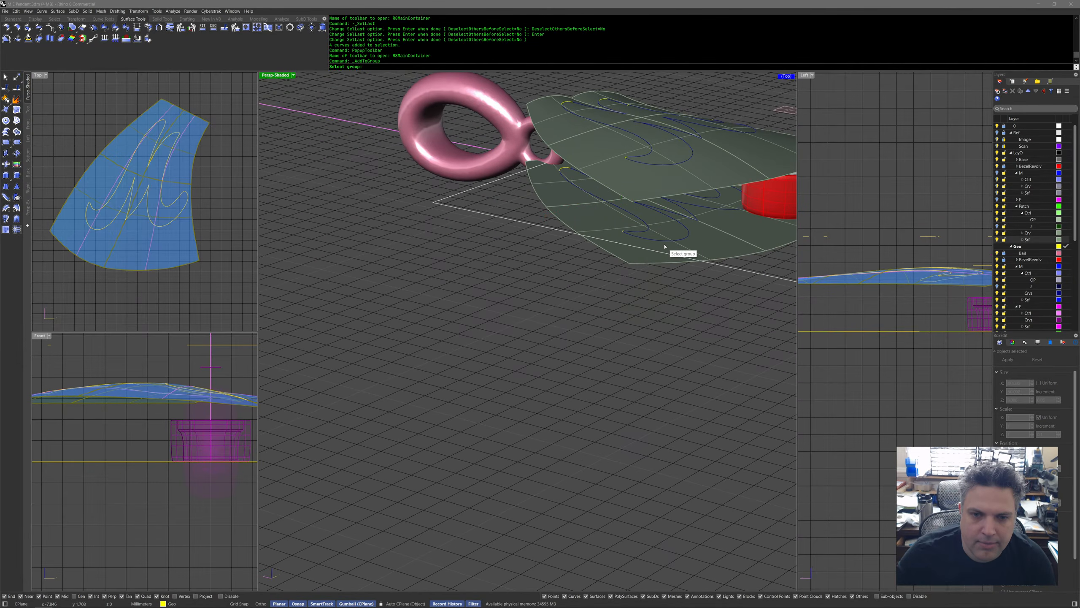
{"action": "left_click", "coordinate": [666, 241]}
{"action": "left_click", "coordinate": [665, 242]}
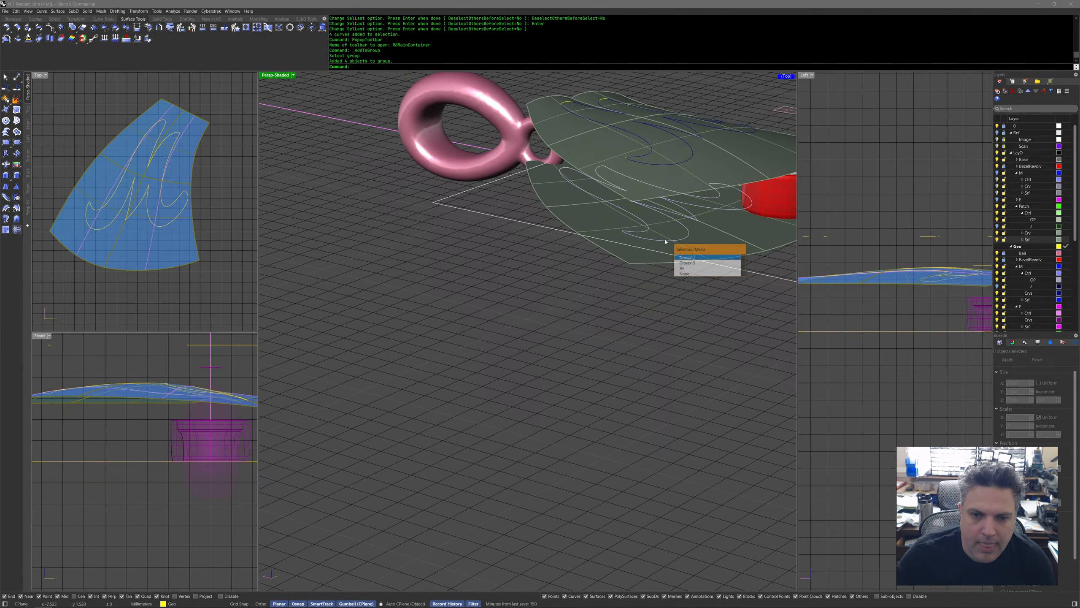
Isolate the upper and lower M lettering groups, leaving the patch surfaces out of the selection.
{"action": "left_click", "coordinate": [689, 246]}
{"action": "left_click", "coordinate": [676, 165], "text": "shift"}
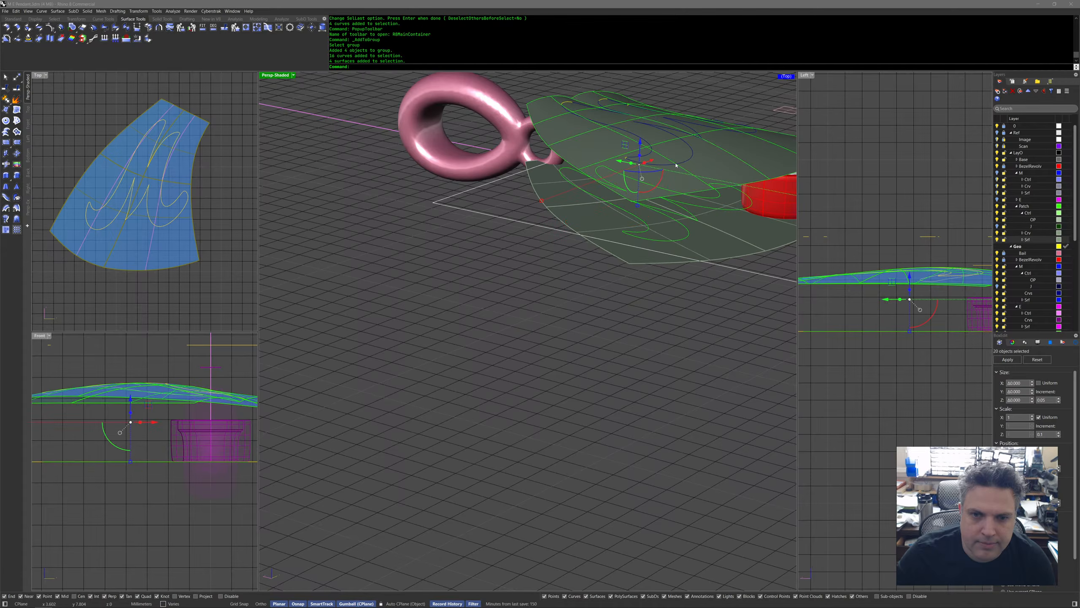
{"action": "left_click", "coordinate": [676, 164], "text": "shift"}
{"action": "left_click", "coordinate": [744, 171], "text": "ctrl"}
{"action": "middle_click", "coordinate": [719, 161]}
{"action": "left_click", "coordinate": [731, 138]}
{"action": "left_click", "coordinate": [744, 238]}
Move all the isolated M lettering curves to the Crvs sublayer of the Geo M layer.
{"action": "right_click_drag", "start_coordinate": [744, 238], "coordinate": [682, 285]}
{"action": "left_click_drag", "start_coordinate": [704, 223], "coordinate": [606, 250]}
{"action": "middle_click", "coordinate": [644, 254]}
{"action": "left_click", "coordinate": [652, 271]}
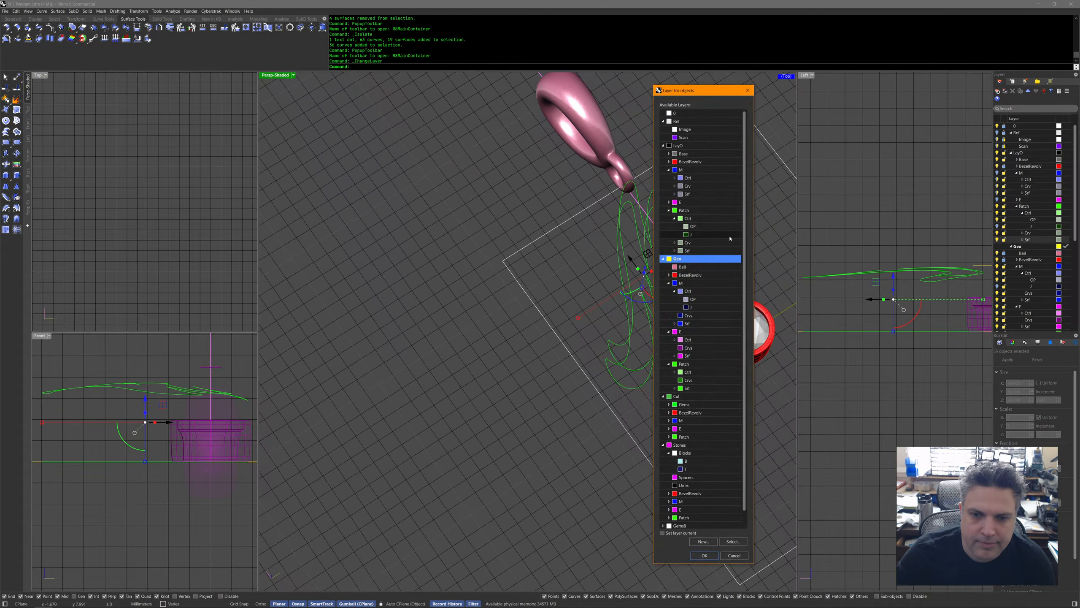
{"action": "double_click", "coordinate": [689, 315]}
Select both M lettering groups and join copies of their curves into outlines with JoinCopy.
{"action": "right_click_drag", "start_coordinate": [689, 314], "coordinate": [686, 339]}
{"action": "left_click", "coordinate": [675, 285]}
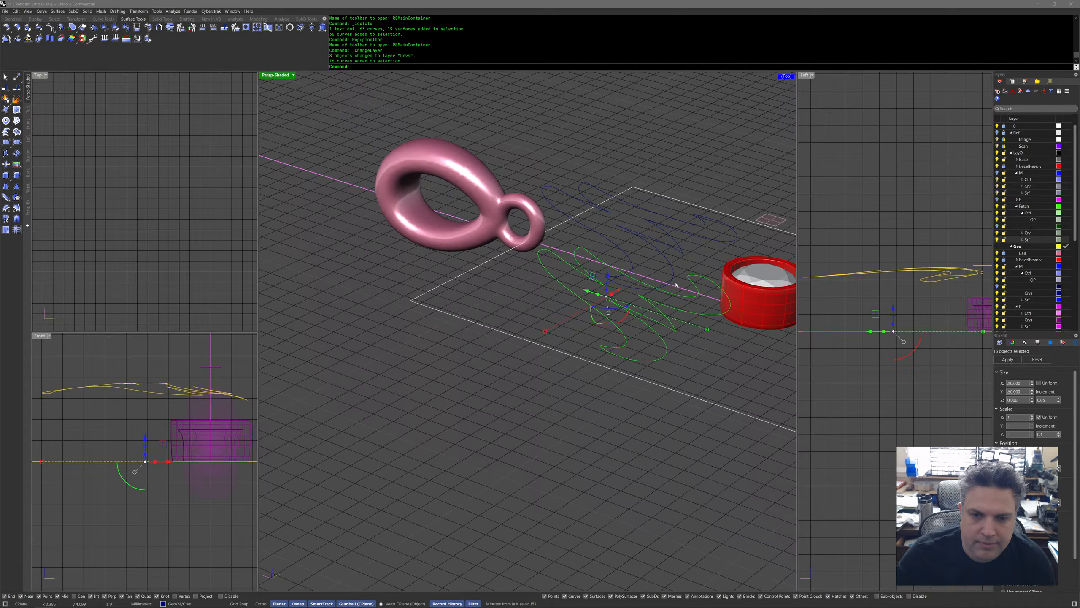
{"action": "left_click", "coordinate": [672, 269], "text": "shift"}
{"action": "middle_click", "coordinate": [634, 269]}
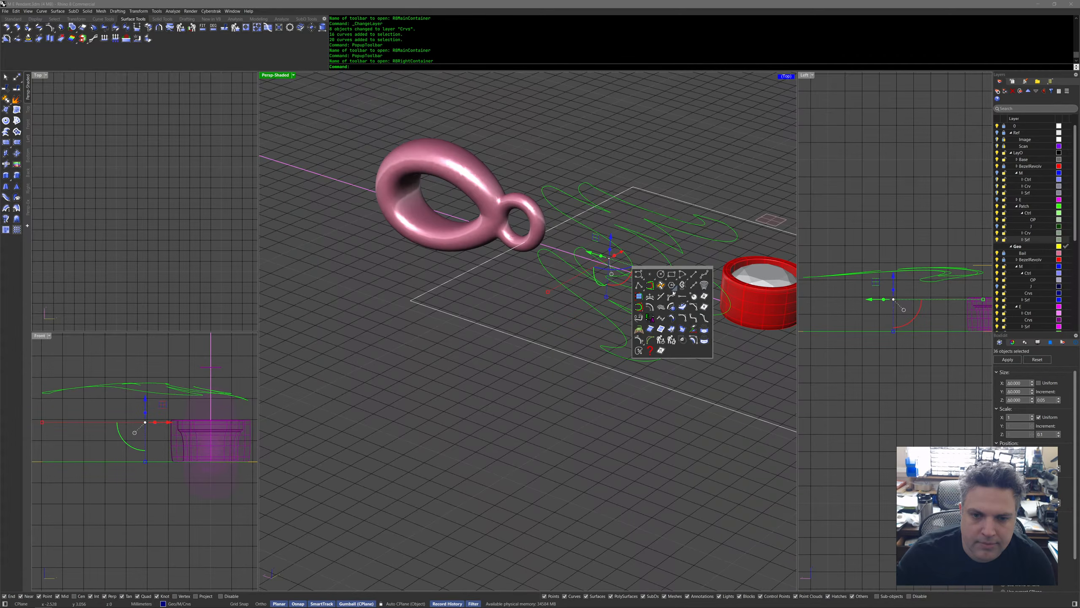
{"action": "left_click", "coordinate": [660, 286]}
{"action": "right_click_drag", "start_coordinate": [707, 367], "coordinate": [668, 338]}
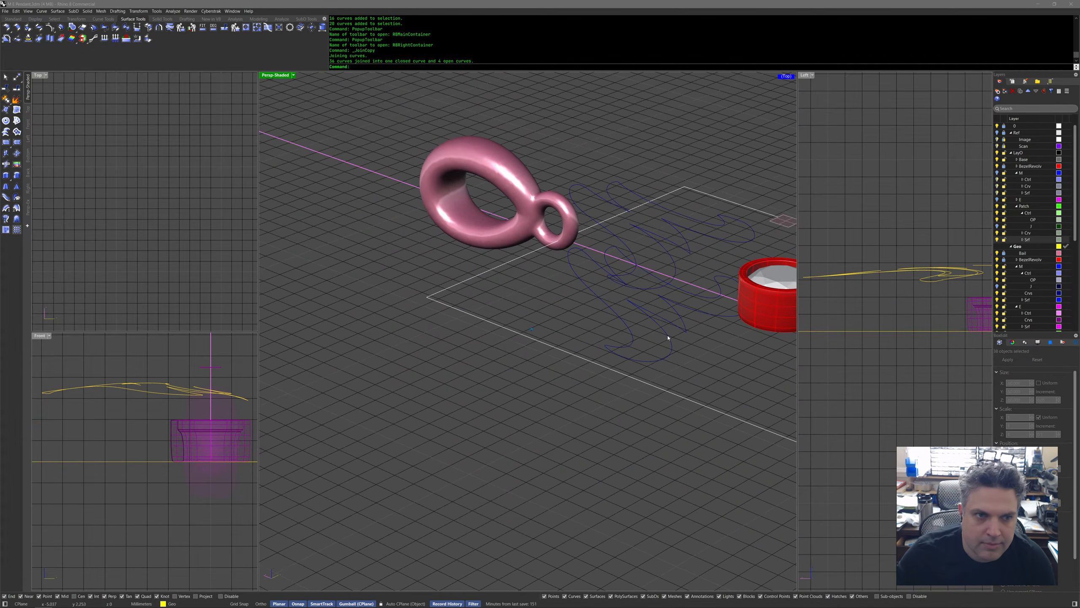
Isolate and ungroup the upper M outline curves, hide the joined copy, and bring the other objects back.
{"action": "left_click", "coordinate": [676, 264]}
{"action": "middle_click", "coordinate": [676, 265]}
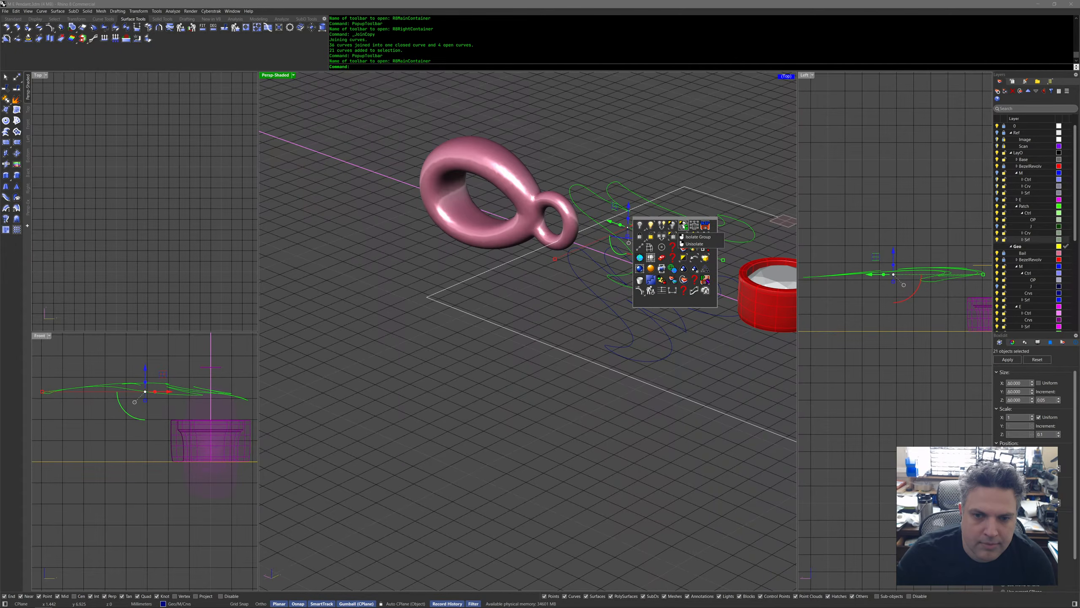
{"action": "left_click", "coordinate": [683, 225]}
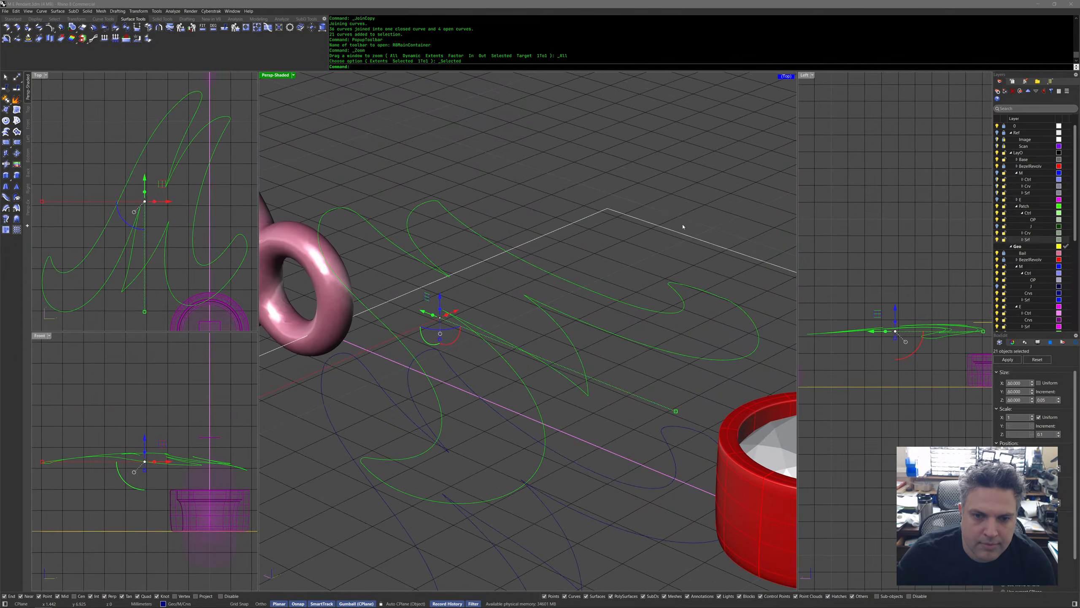
{"action": "left_click", "coordinate": [569, 281]}
{"action": "left_click", "coordinate": [600, 297]}
{"action": "middle_click", "coordinate": [595, 279]}
{"action": "left_click", "coordinate": [561, 242]}
{"action": "middle_click", "coordinate": [591, 266]}
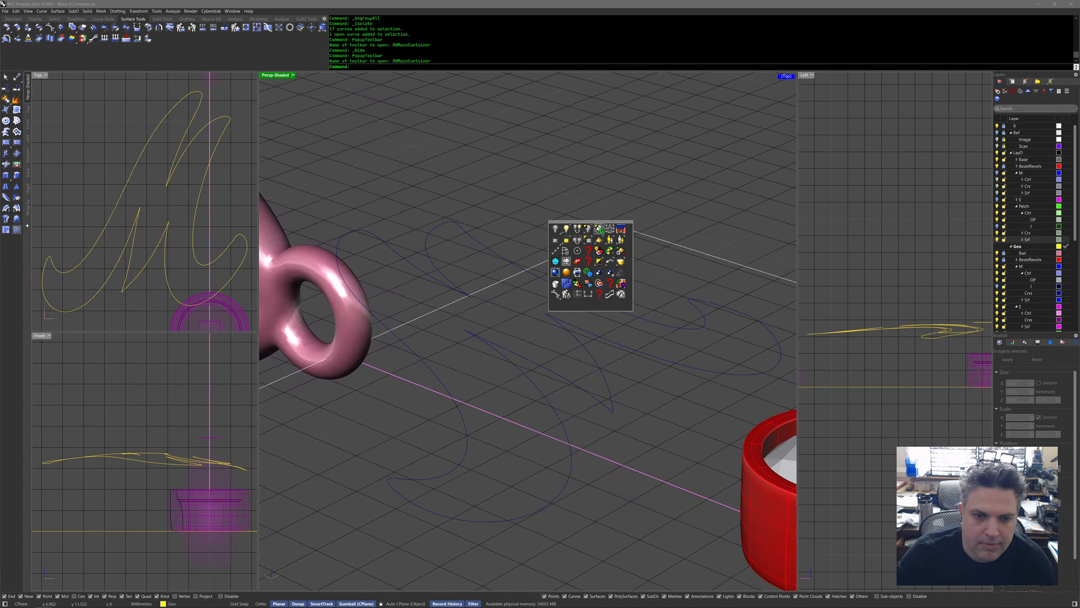
{"action": "right_click", "coordinate": [599, 229]}
With the lower M outline isolated and ungrouped, hide its joined copy and group the remaining curves.
{"action": "right_click_drag", "start_coordinate": [611, 322], "coordinate": [593, 341]}
{"action": "left_click", "coordinate": [600, 319]}
{"action": "middle_click", "coordinate": [599, 316]}
{"action": "left_click", "coordinate": [606, 280]}
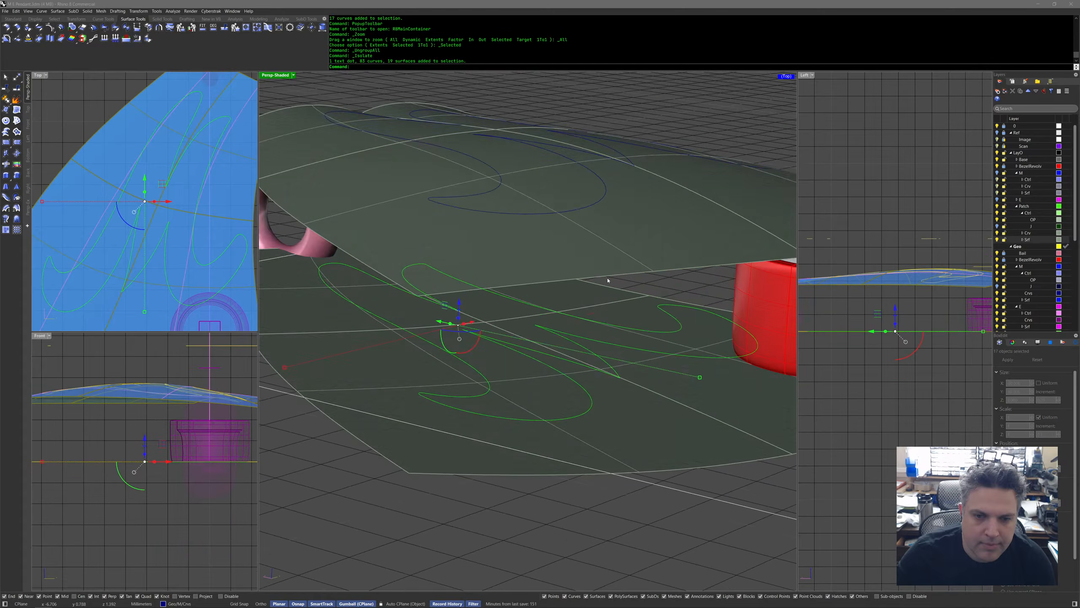
{"action": "left_click", "coordinate": [588, 373]}
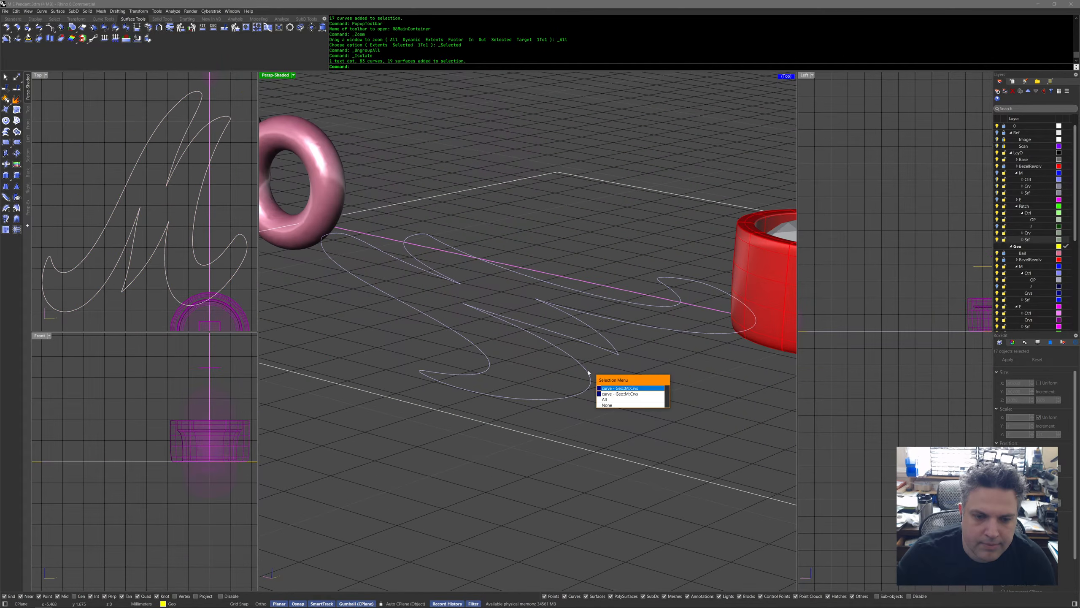
{"action": "left_click", "coordinate": [619, 388]}
{"action": "middle_click", "coordinate": [595, 345]}
{"action": "left_click", "coordinate": [581, 358]}
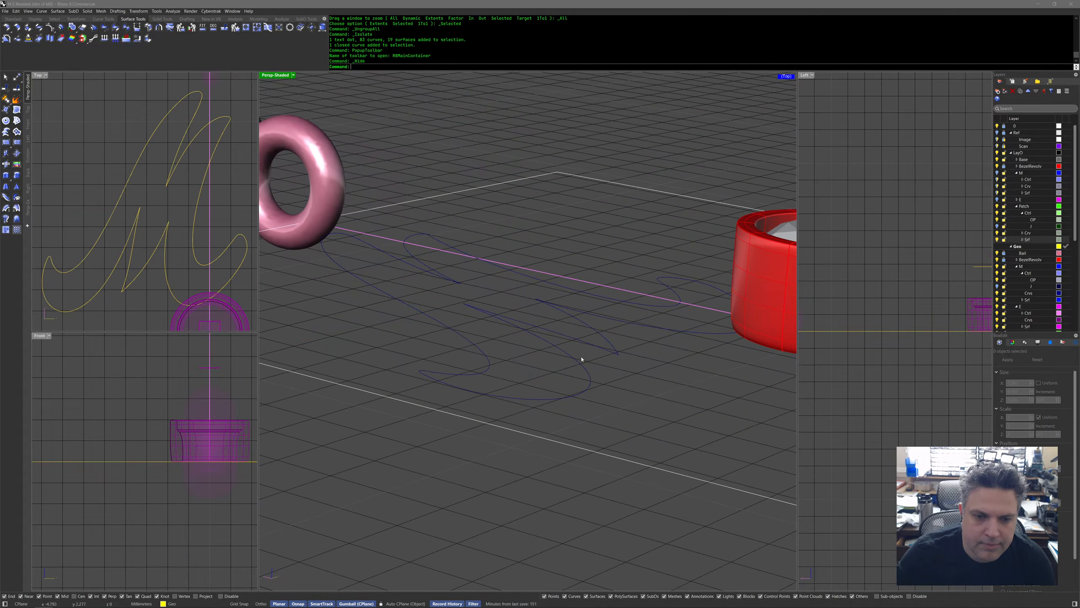
{"action": "middle_click", "coordinate": [594, 367]}
{"action": "left_click", "coordinate": [570, 382]}
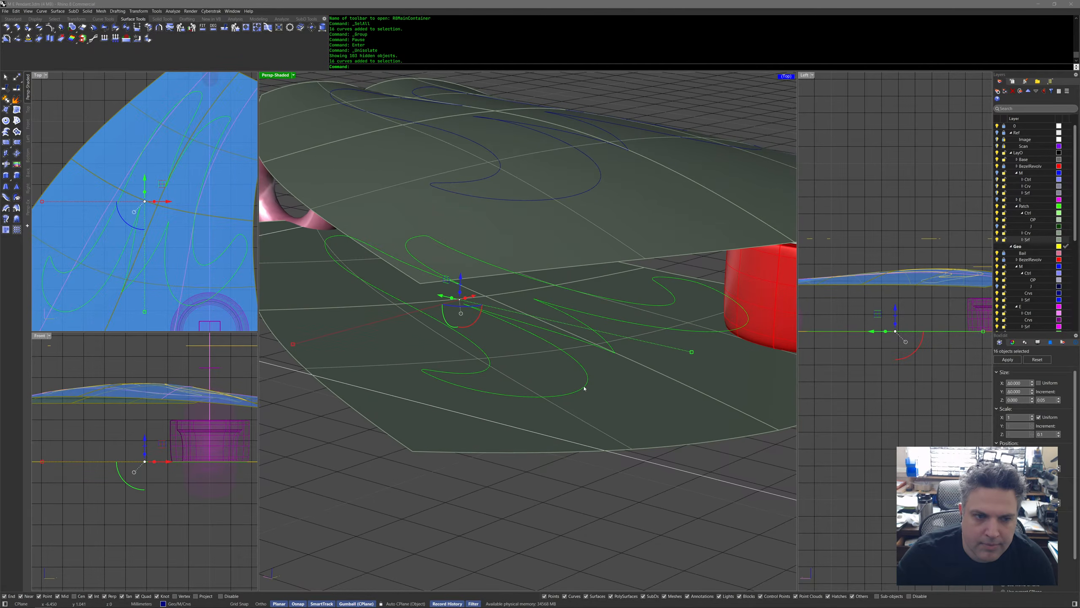
Bring back the two hidden joined M outlines and select the upper and lower ones together.
{"action": "left_click", "coordinate": [572, 197]}
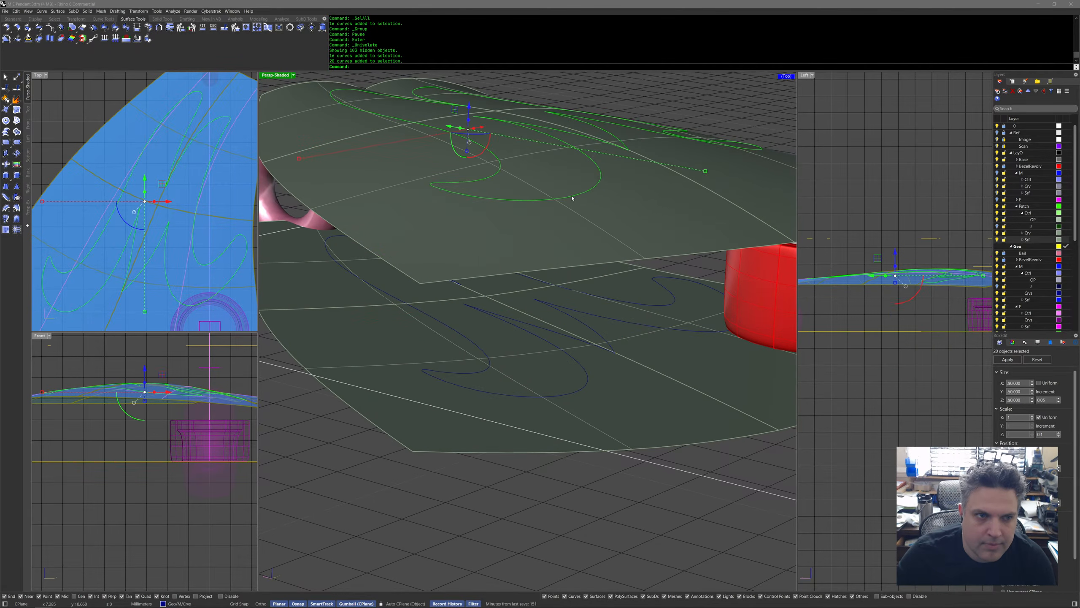
{"action": "left_click", "coordinate": [541, 230]}
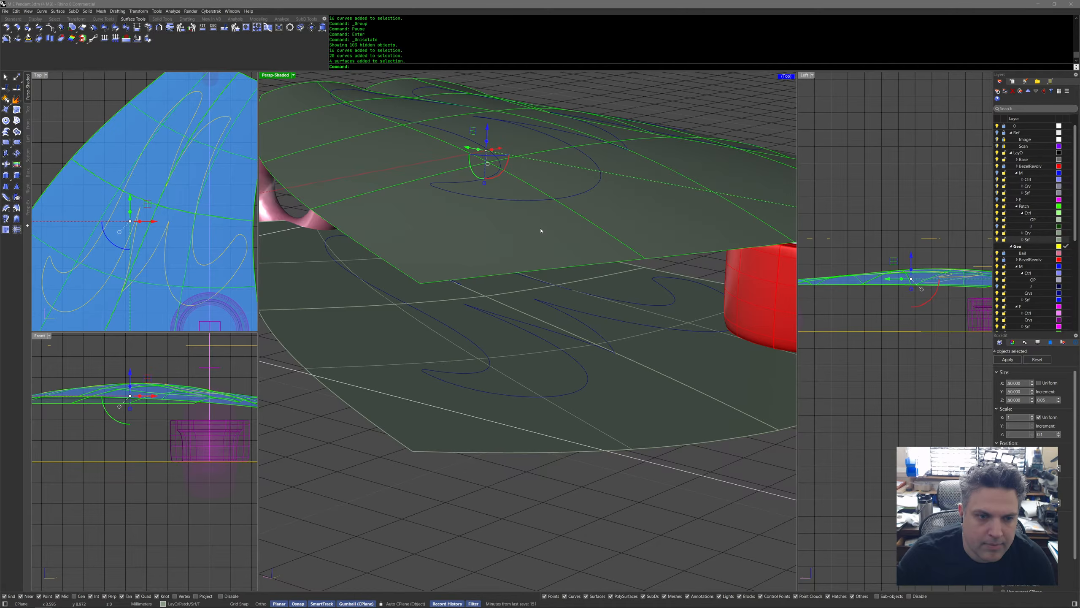
{"action": "middle_click", "coordinate": [540, 231]}
{"action": "left_click", "coordinate": [524, 213]}
{"action": "left_click", "coordinate": [525, 201]}
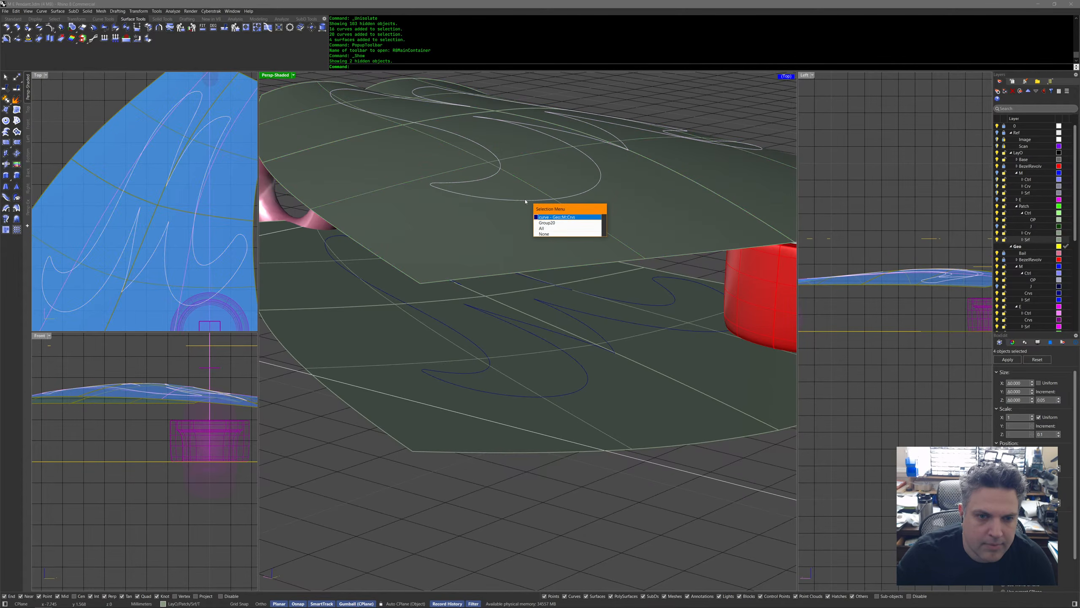
{"action": "left_click", "coordinate": [554, 217]}
{"action": "left_click", "coordinate": [575, 390]}
{"action": "left_click", "coordinate": [605, 406]}
Isolate the two joined M outlines and try to loft between them.
{"action": "scroll", "coordinate": [559, 298], "scroll_direction": "down", "scroll_amount": 5}
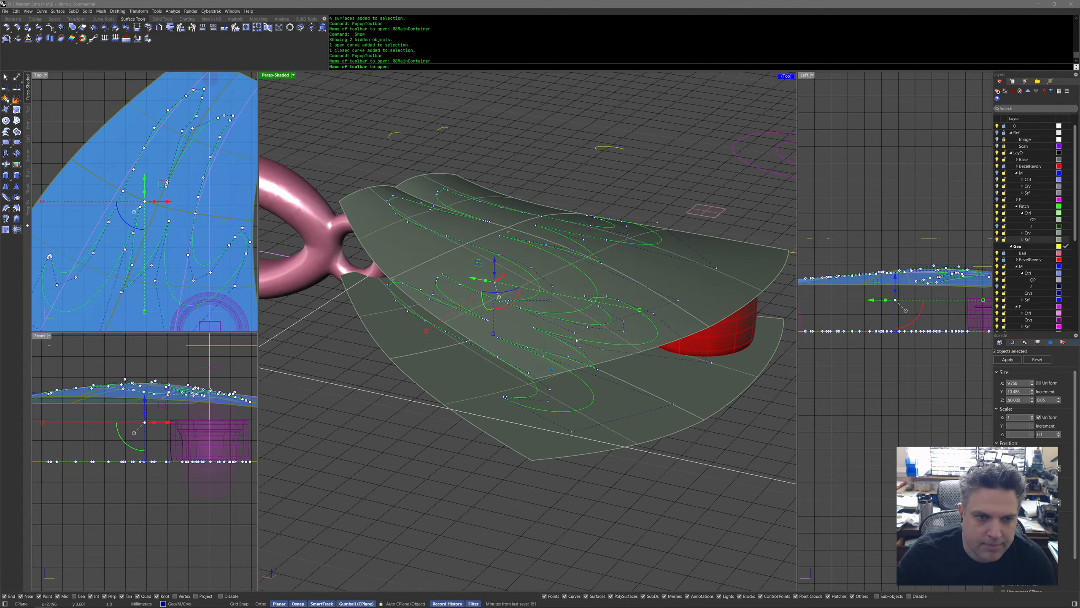
{"action": "middle_click", "coordinate": [560, 298]}
{"action": "left_click", "coordinate": [562, 301]}
{"action": "middle_click", "coordinate": [578, 294]}
{"action": "left_click", "coordinate": [580, 292]}
{"action": "left_click", "coordinate": [559, 259]}
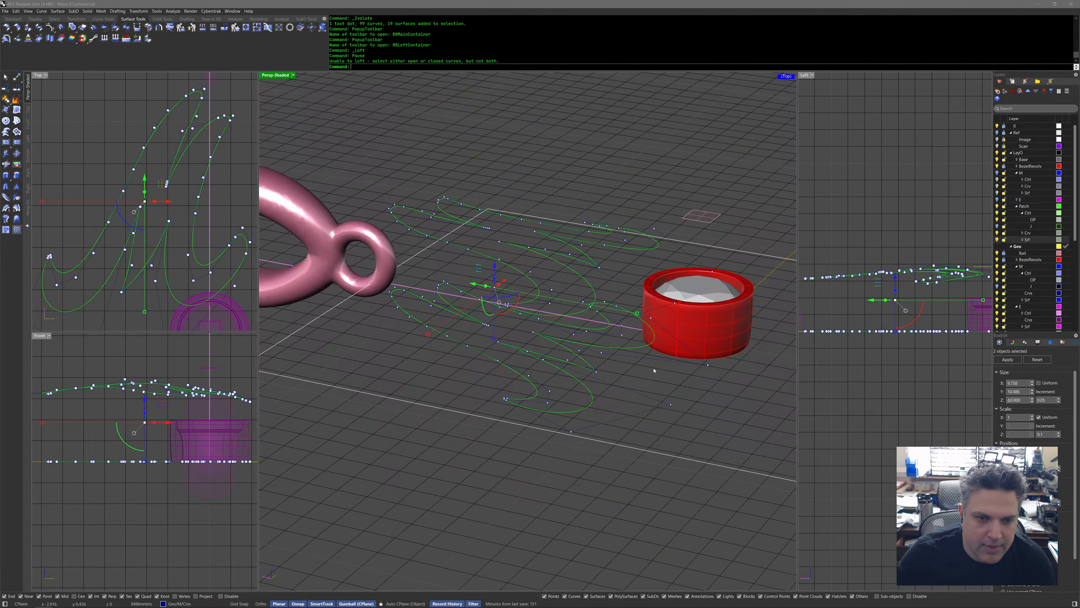
Examine the upper and lower joined M outlines from several angles and select each to check whether it is open or closed.
{"action": "right_click_drag", "start_coordinate": [662, 375], "coordinate": [655, 374]}
{"action": "left_click", "coordinate": [618, 377]}
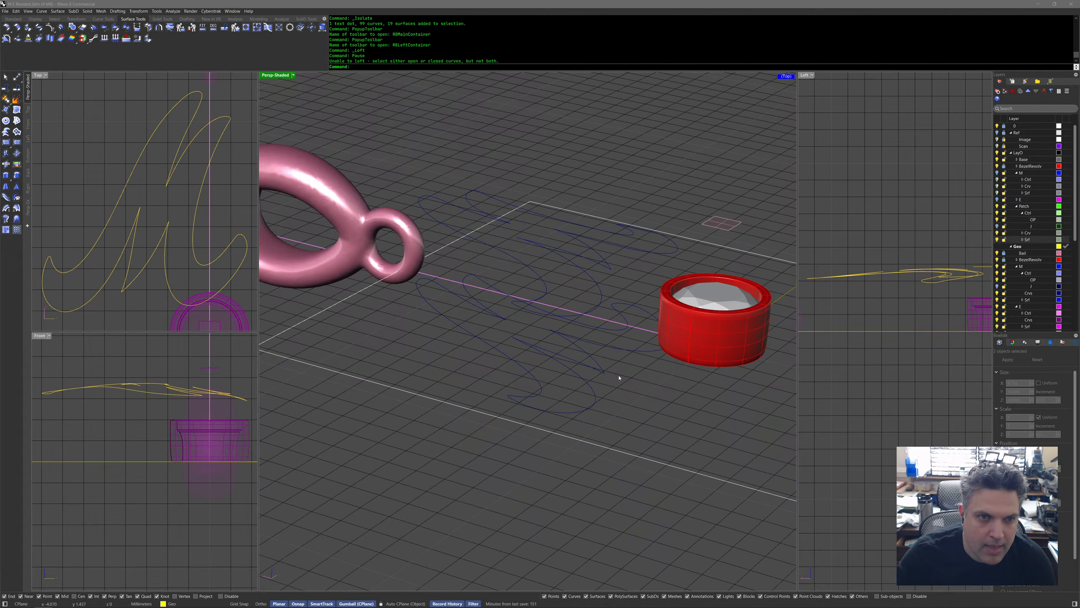
{"action": "key", "text": "Down"}
{"action": "key", "text": "Down"}
{"action": "key", "text": "Down"}
{"action": "key", "text": "Down"}
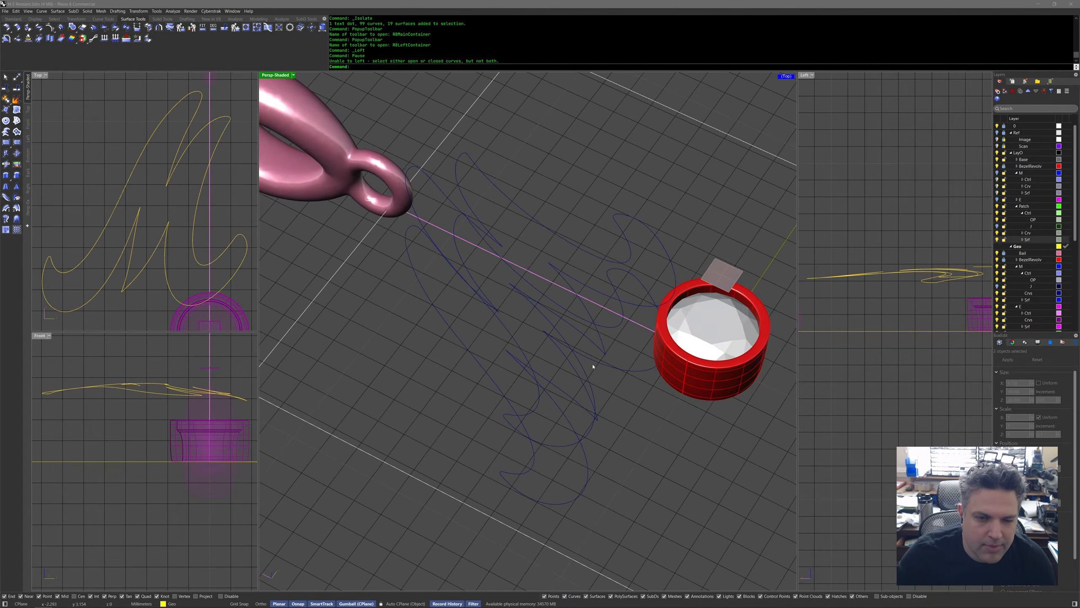
{"action": "key", "text": "Up"}
{"action": "key", "text": "Up"}
{"action": "key", "text": "Up"}
{"action": "key", "text": "Up"}
{"action": "key", "text": "Up"}
{"action": "key", "text": "Up"}
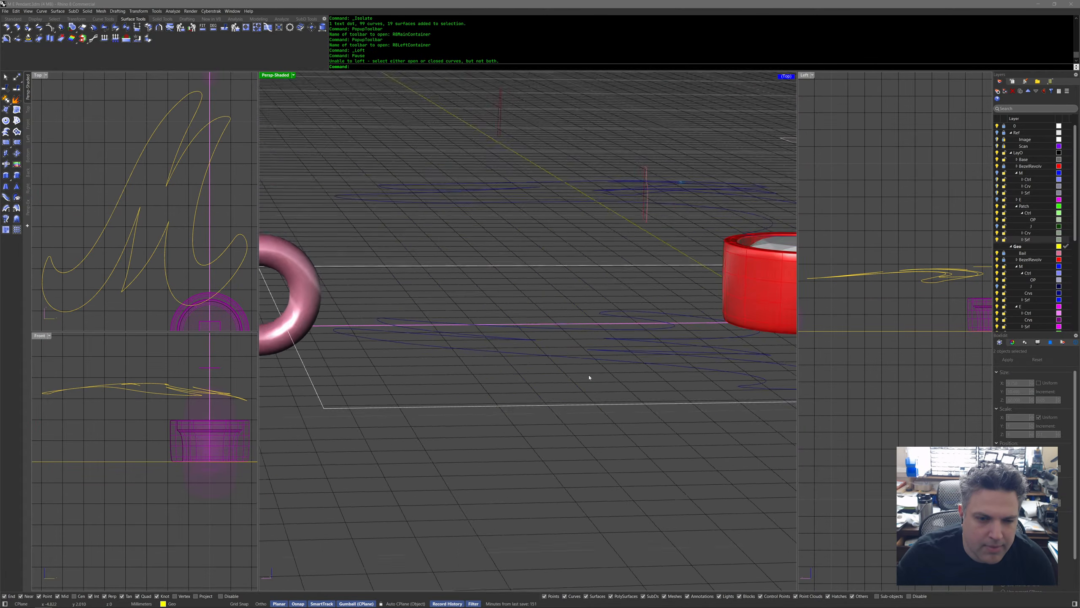
{"action": "left_click", "coordinate": [560, 351]}
{"action": "key", "text": "Down"}
{"action": "key", "text": "Down"}
{"action": "key", "text": "Down"}
{"action": "key", "text": "Down"}
{"action": "key", "text": "Down"}
{"action": "scroll", "coordinate": [539, 379], "scroll_direction": "up", "scroll_amount": 5}
{"action": "scroll", "coordinate": [541, 407], "scroll_direction": "up", "scroll_amount": 3}
{"action": "key", "text": "Escape"}
{"action": "left_click", "coordinate": [513, 376]}
{"action": "scroll", "coordinate": [508, 366], "scroll_direction": "down", "scroll_amount": 5}
{"action": "left_click", "coordinate": [513, 314]}
{"action": "scroll", "coordinate": [514, 324], "scroll_direction": "down", "scroll_amount": 5}
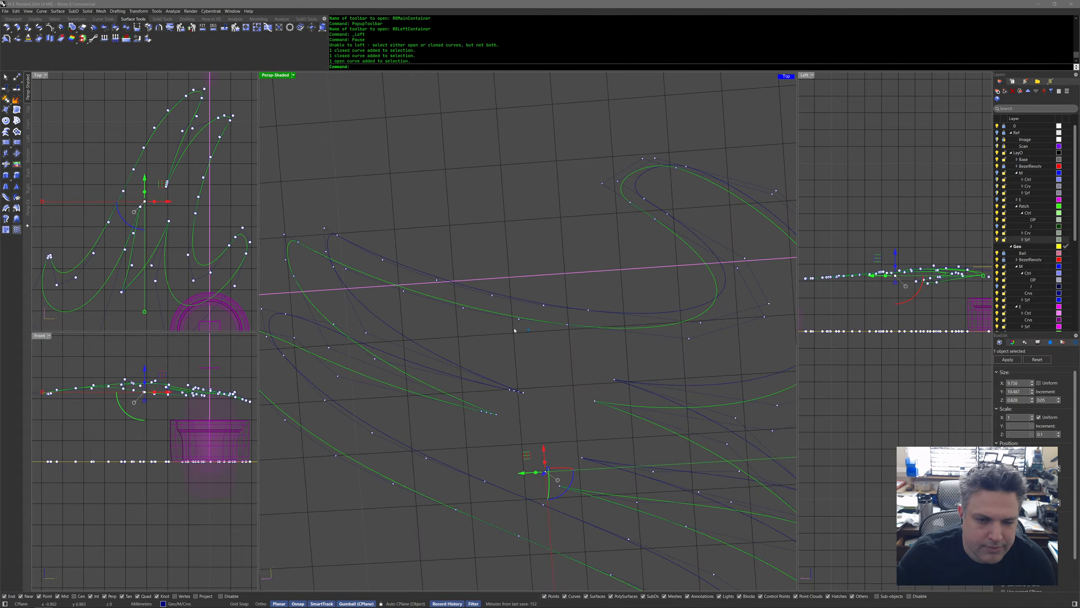
{"action": "right_click_drag", "start_coordinate": [527, 365], "coordinate": [483, 335]}
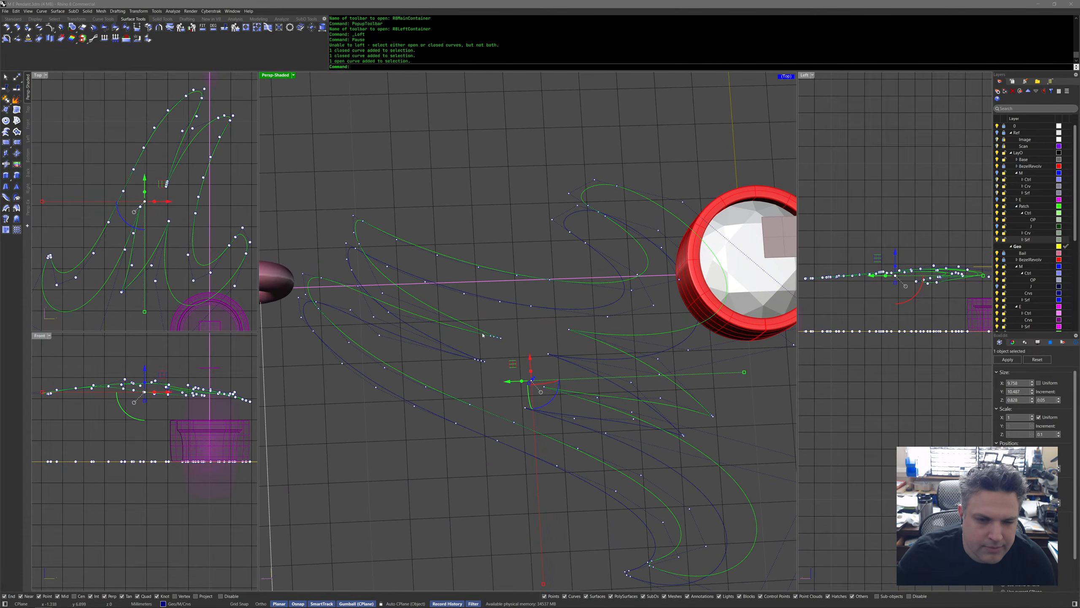
Use ShowSelected in the Top view to bring back the hidden layout M and its patch.
{"action": "right_click_drag", "start_coordinate": [106, 187], "coordinate": [136, 213]}
{"action": "scroll", "coordinate": [119, 205], "scroll_direction": "down", "scroll_amount": 15}
{"action": "left_click", "coordinate": [136, 213]}
{"action": "middle_click", "coordinate": [110, 159]}
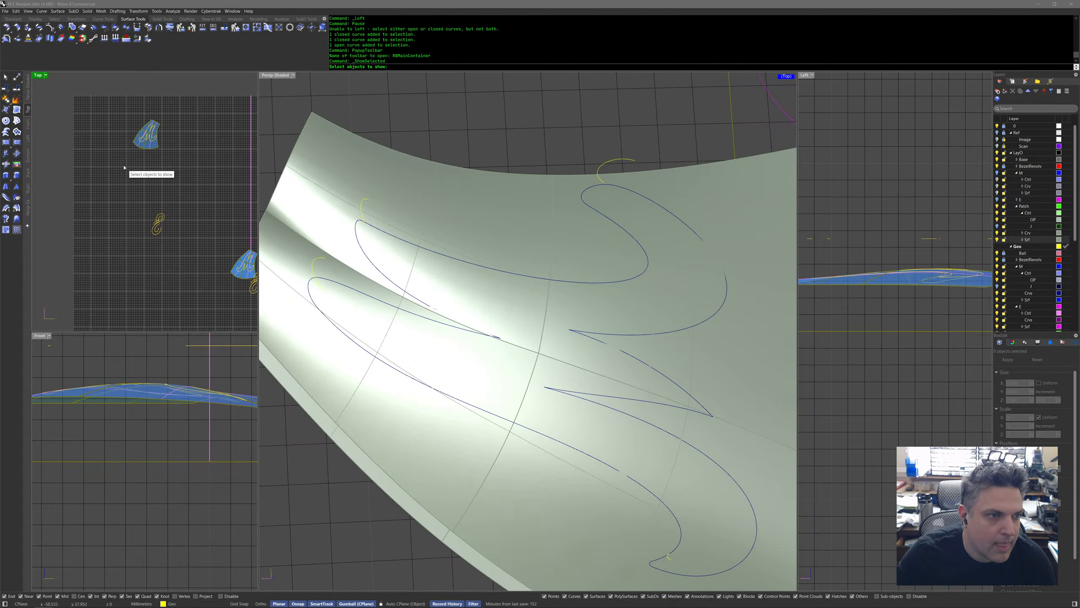
{"action": "left_click", "coordinate": [120, 168]}
{"action": "scroll", "coordinate": [147, 174], "scroll_direction": "up", "scroll_amount": 3}
{"action": "scroll", "coordinate": [147, 174], "scroll_direction": "up", "scroll_amount": 3}
{"action": "left_click_drag", "start_coordinate": [50, 112], "coordinate": [212, 272]}
{"action": "right_click", "coordinate": [211, 263]}
{"action": "scroll", "coordinate": [189, 220], "scroll_direction": "up", "scroll_amount": 10}
{"action": "scroll", "coordinate": [192, 211], "scroll_direction": "up", "scroll_amount": 5}
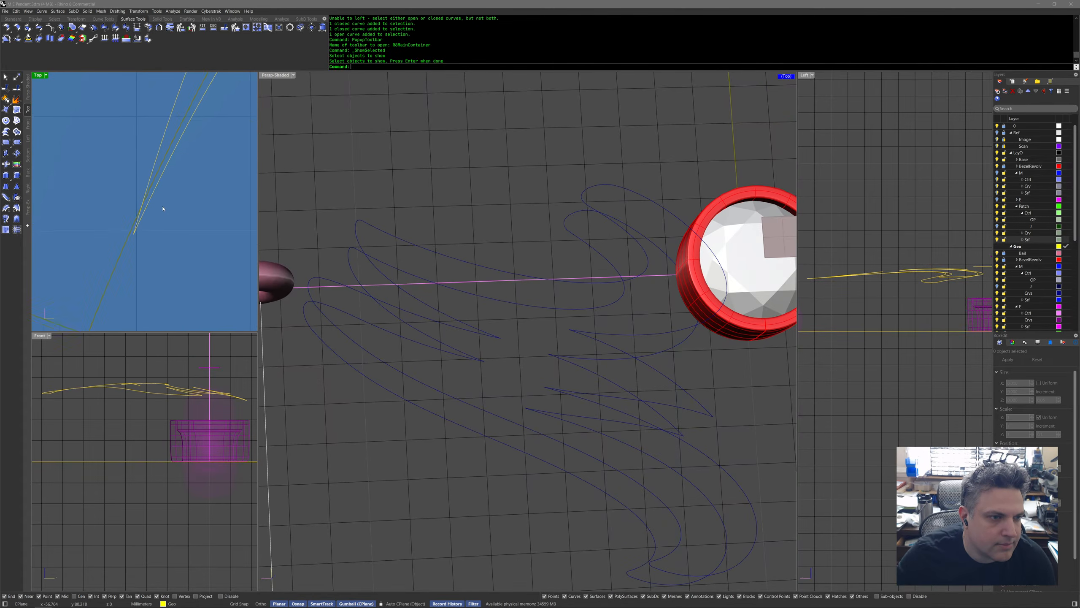
Turn on the layout curves' control points and align the two end points at the M's sharp V corner with SetPt.
{"action": "left_click", "coordinate": [131, 236]}
{"action": "left_click", "coordinate": [139, 229]}
{"action": "middle_click", "coordinate": [139, 229]}
{"action": "left_click", "coordinate": [104, 256]}
{"action": "left_click_drag", "start_coordinate": [114, 225], "coordinate": [166, 255]}
{"action": "middle_click", "coordinate": [162, 267]}
{"action": "middle_click", "coordinate": [162, 267], "text": "shift"}
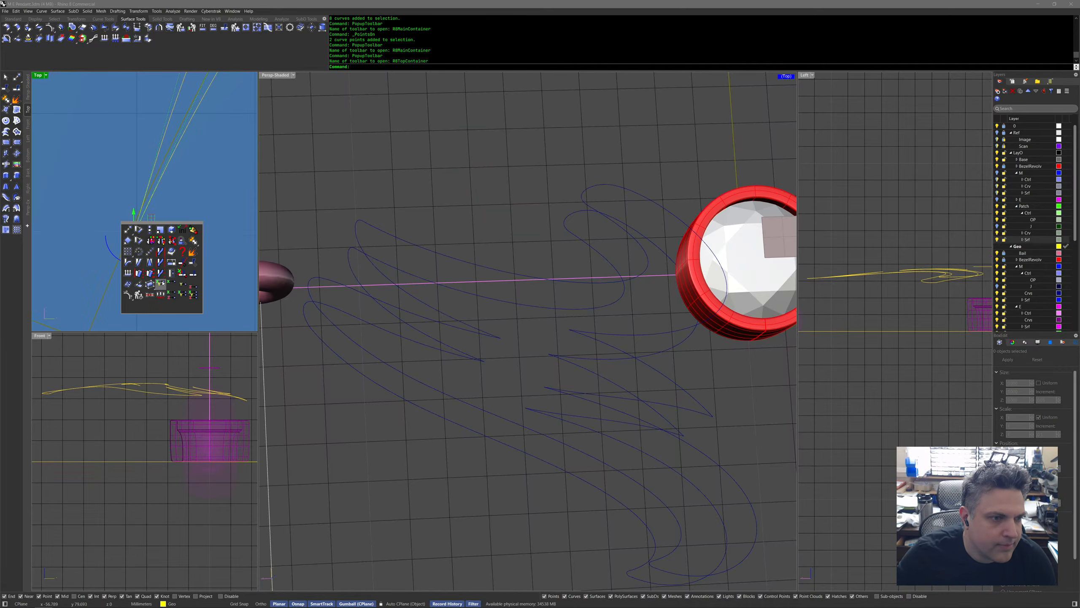
{"action": "left_click", "coordinate": [162, 283]}
{"action": "left_click", "coordinate": [131, 233]}
Inspect the upper joined outline's sharp corner while undoing and redoing the SetPt alignment for comparison.
{"action": "mouse_move", "coordinate": [466, 309]}
{"action": "right_mouse_down"}
{"action": "mouse_move", "coordinate": [489, 331]}
{"action": "mouse_move", "coordinate": [516, 403]}
{"action": "right_mouse_up"}
{"action": "scroll", "coordinate": [516, 403], "scroll_direction": "down", "scroll_amount": 4}
{"action": "scroll", "coordinate": [536, 374], "scroll_direction": "up", "scroll_amount": 5}
{"action": "left_click", "coordinate": [544, 338]}
{"action": "scroll", "coordinate": [544, 357], "scroll_direction": "up", "scroll_amount": 6}
{"action": "right_click_drag", "start_coordinate": [529, 351], "coordinate": [544, 369]}
{"action": "scroll", "coordinate": [544, 370], "scroll_direction": "up", "scroll_amount": 3}
{"action": "key", "text": "Delete"}
{"action": "key", "text": "ctrl+z"}
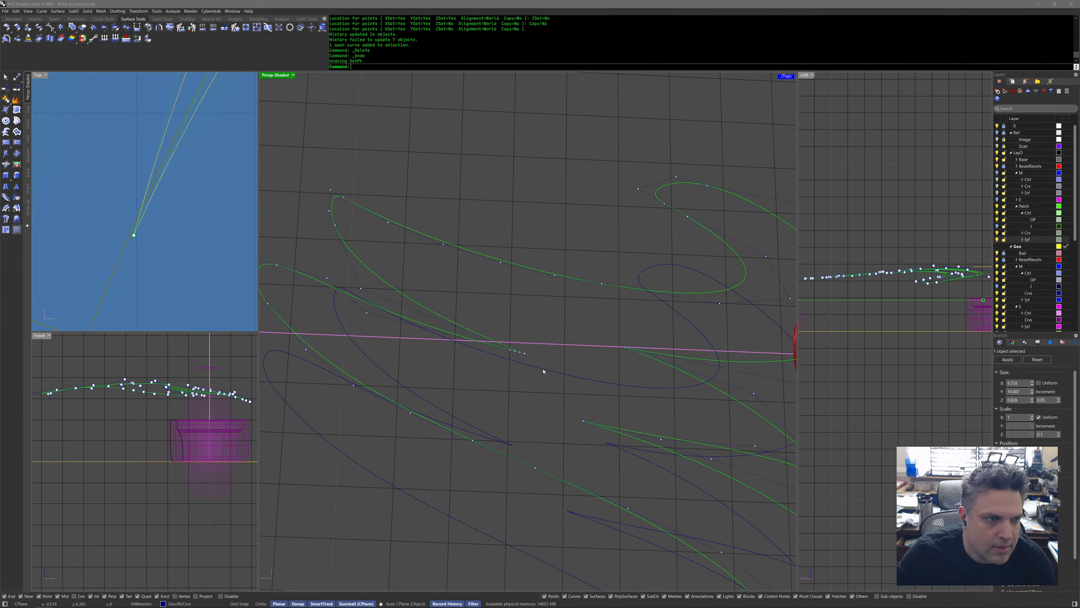
{"action": "key", "text": "ctrl+y"}
{"action": "scroll", "coordinate": [544, 371], "scroll_direction": "up", "scroll_amount": 5}
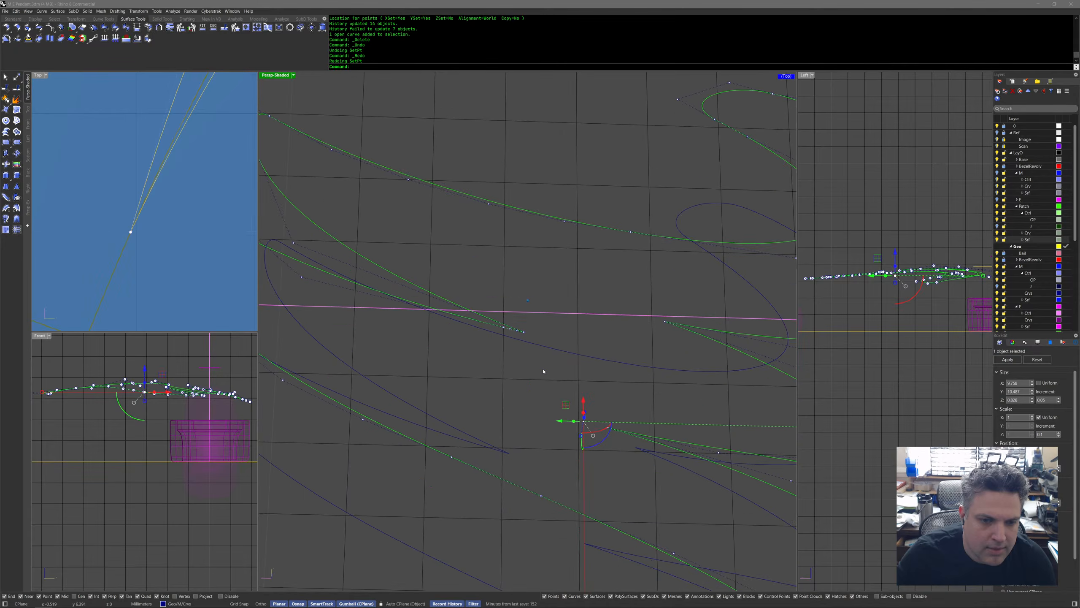
{"action": "key", "text": "ctrl+z"}
{"action": "key", "text": "ctrl+y"}
{"action": "key", "text": "Left"}
{"action": "key", "text": "Left"}
{"action": "key", "text": "Left"}
{"action": "key", "text": "Left"}
{"action": "key", "text": "Left"}
{"action": "key", "text": "Left"}
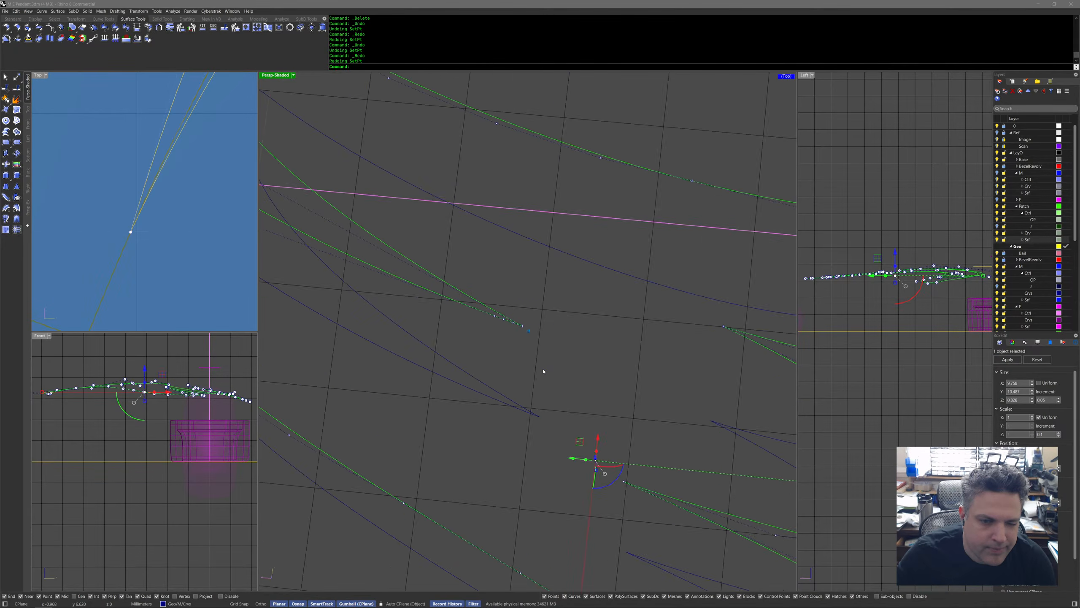
{"action": "key", "text": "ctrl+z"}
{"action": "key", "text": "ctrl+y"}
{"action": "key", "text": "ctrl+z"}
{"action": "key", "text": "ctrl+y"}
{"action": "key", "text": "Escape"}
Turn on the control sublayer beneath OP in the Geo M layer and try to move its curves upward.
{"action": "scroll", "coordinate": [579, 375], "scroll_direction": "down", "scroll_amount": 12}
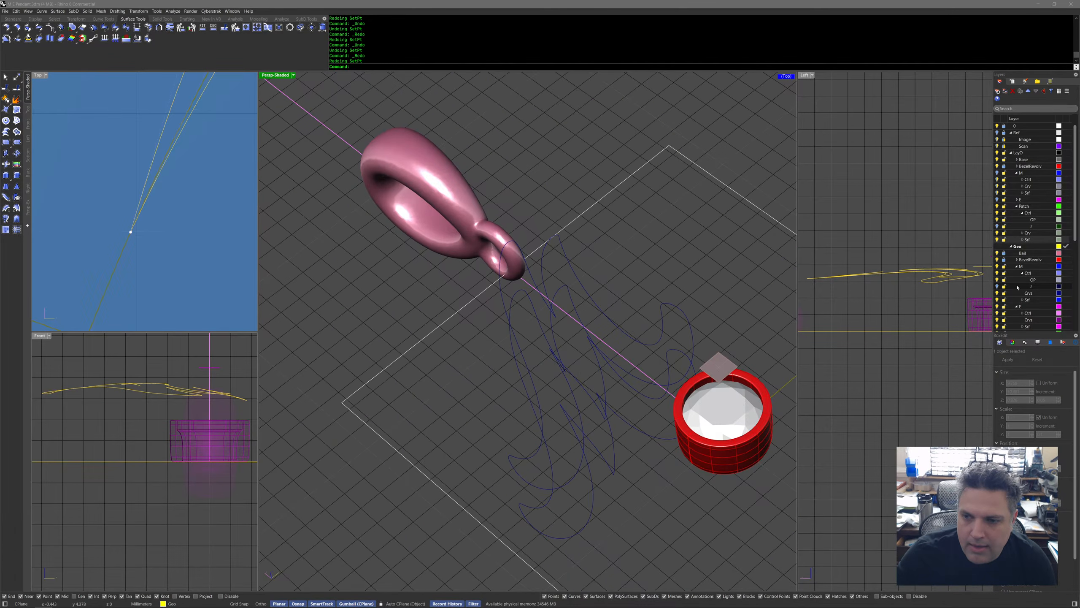
{"action": "left_click", "coordinate": [997, 286]}
{"action": "right_click_drag", "start_coordinate": [548, 353], "coordinate": [585, 287]}
{"action": "left_click", "coordinate": [560, 263]}
{"action": "left_click_drag", "start_coordinate": [543, 276], "coordinate": [542, 255]}
{"action": "left_click", "coordinate": [551, 210]}
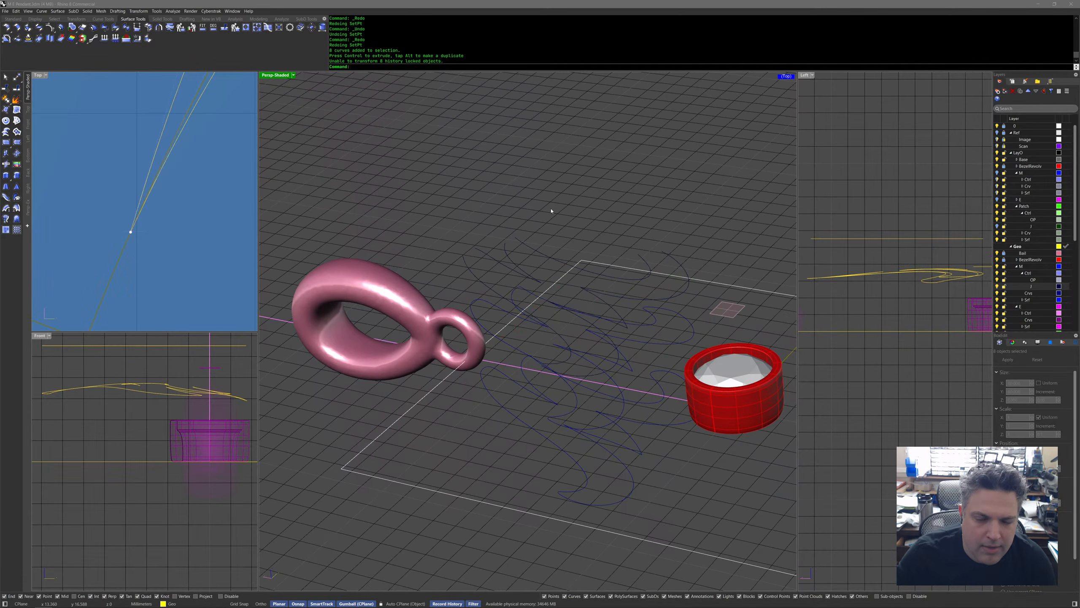
Show all hidden objects again around the M's curves and patches.
{"action": "right_click_drag", "start_coordinate": [600, 246], "coordinate": [586, 230]}
{"action": "middle_click", "coordinate": [586, 230]}
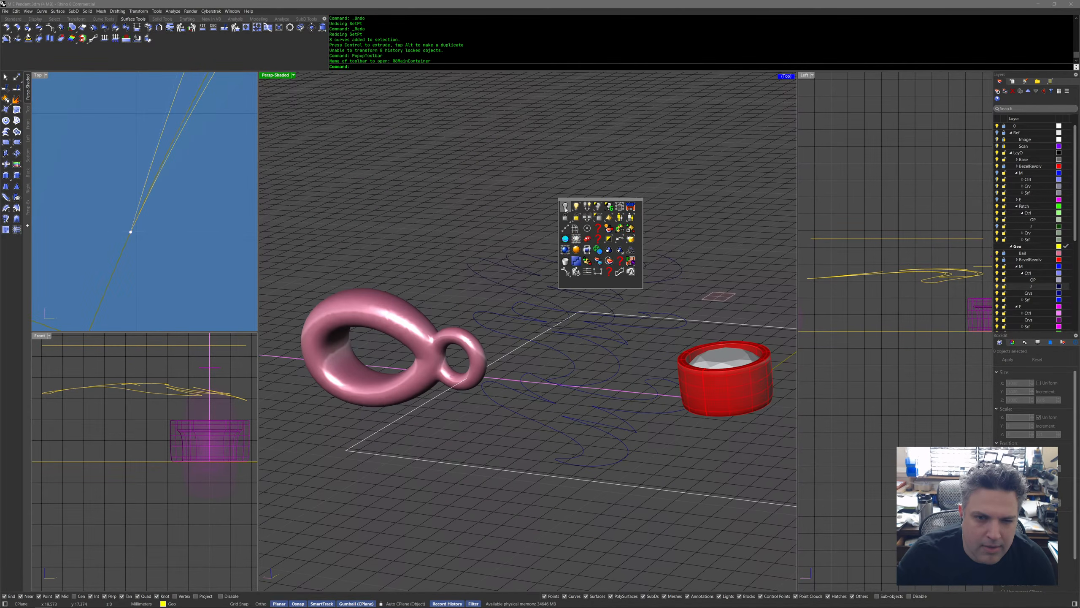
{"action": "left_click", "coordinate": [565, 207]}
{"action": "scroll", "coordinate": [626, 276], "scroll_direction": "up", "scroll_amount": 10}
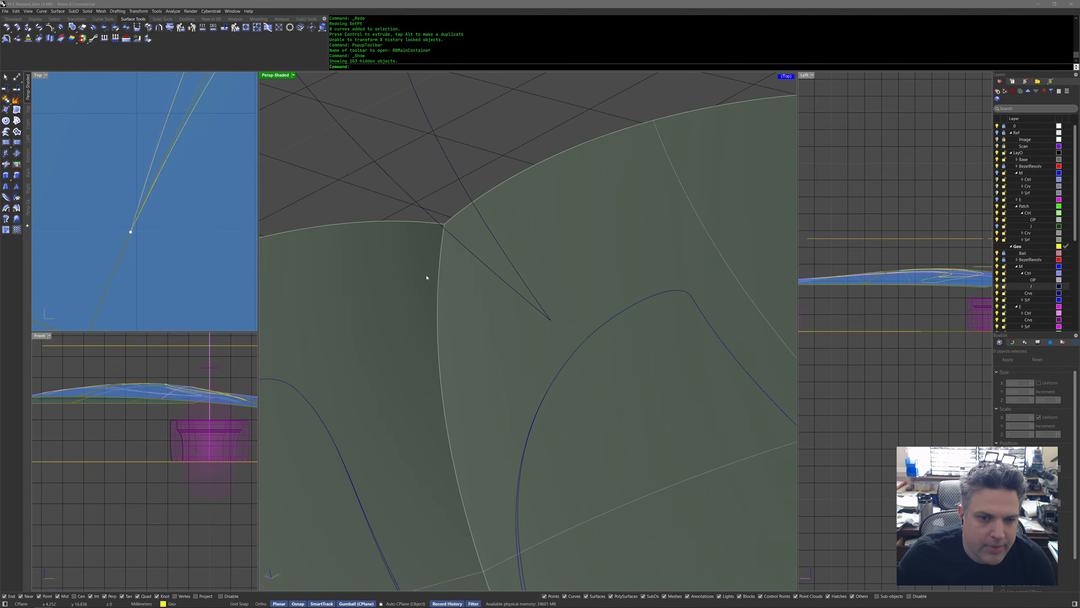
Try shifting the two layout corner control points along X and compare how the curves on the upper patch follow.
{"action": "left_click", "coordinate": [131, 232]}
{"action": "left_click_drag", "start_coordinate": [154, 234], "coordinate": [233, 240]}
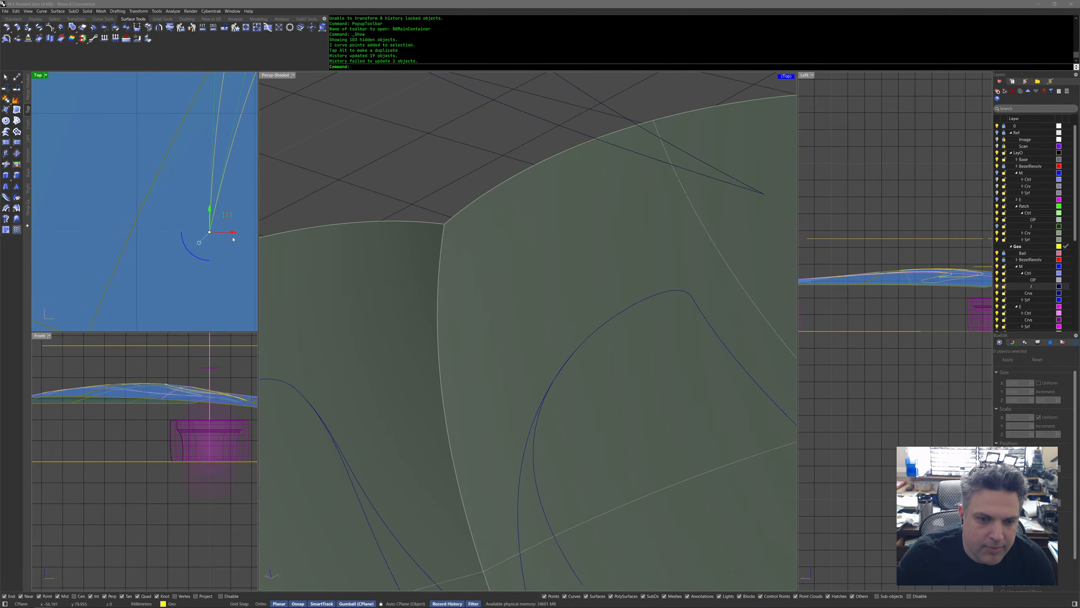
{"action": "mouse_move", "coordinate": [427, 348]}
{"action": "right_mouse_down"}
{"action": "mouse_move", "coordinate": [523, 439]}
{"action": "mouse_move", "coordinate": [550, 421]}
{"action": "mouse_move", "coordinate": [553, 434]}
{"action": "right_mouse_up"}
{"action": "scroll", "coordinate": [451, 374], "scroll_direction": "down", "scroll_amount": 5}
{"action": "left_click", "coordinate": [569, 393]}
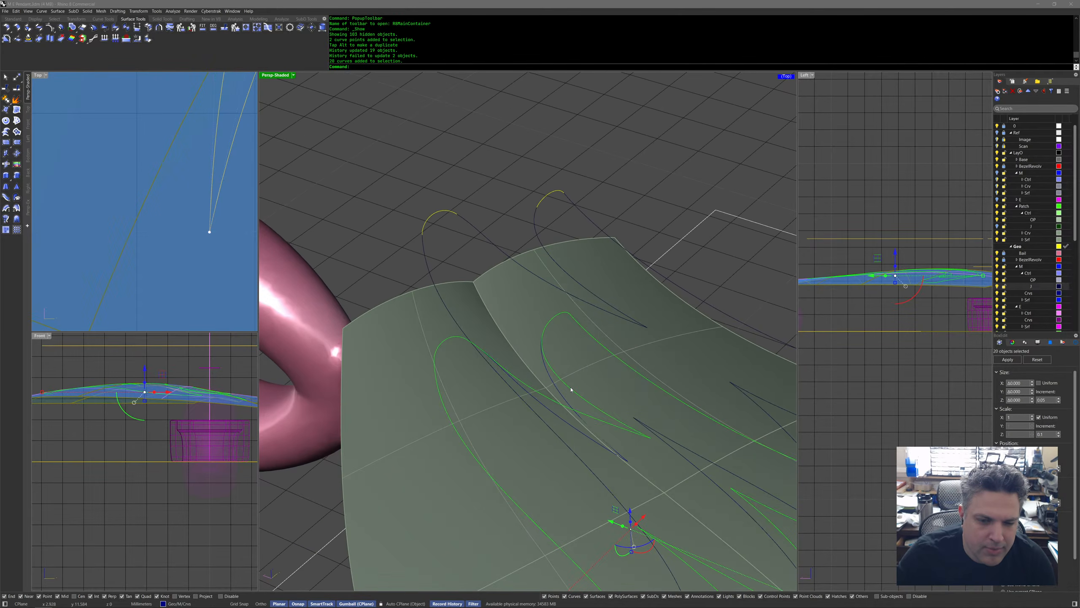
{"action": "left_click", "coordinate": [557, 392]}
{"action": "scroll", "coordinate": [559, 391], "scroll_direction": "up", "scroll_amount": 5}
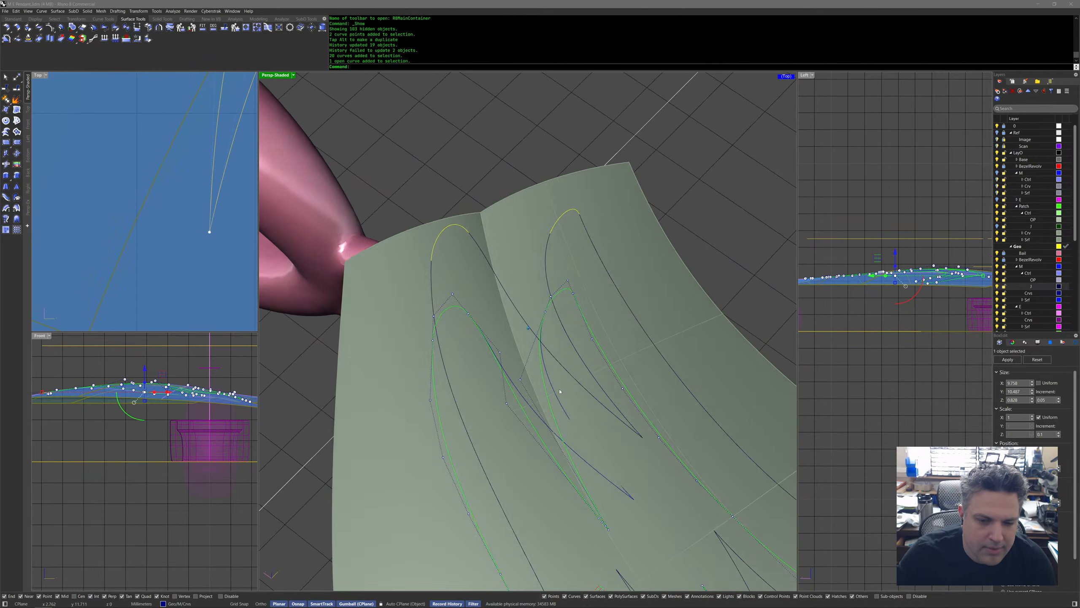
{"action": "right_click_drag", "start_coordinate": [559, 392], "coordinate": [583, 375]}
{"action": "left_click", "coordinate": [584, 362]}
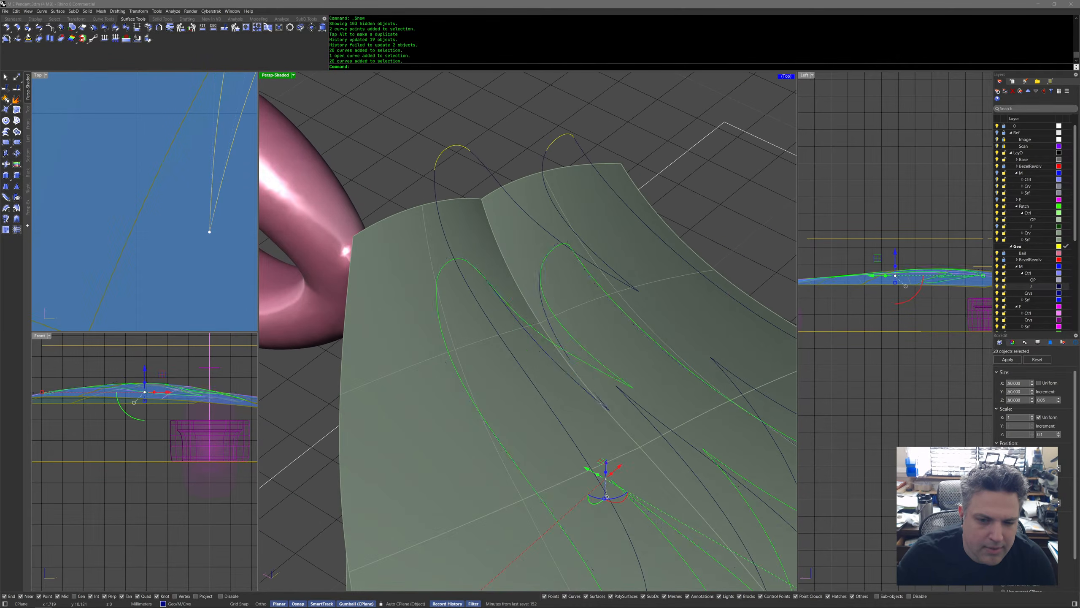
{"action": "left_click", "coordinate": [583, 369]}
{"action": "left_click", "coordinate": [586, 381]}
{"action": "mouse_move", "coordinate": [586, 381]}
{"action": "right_mouse_down"}
{"action": "mouse_move", "coordinate": [594, 436]}
{"action": "mouse_move", "coordinate": [613, 406]}
{"action": "right_mouse_up"}
{"action": "scroll", "coordinate": [613, 406], "scroll_direction": "up", "scroll_amount": 5}
{"action": "key", "text": "ctrl+z"}
Try deleting the two layout corner control points, compare the result by redoing it, and undo the deletion.
{"action": "key", "text": "Delete"}
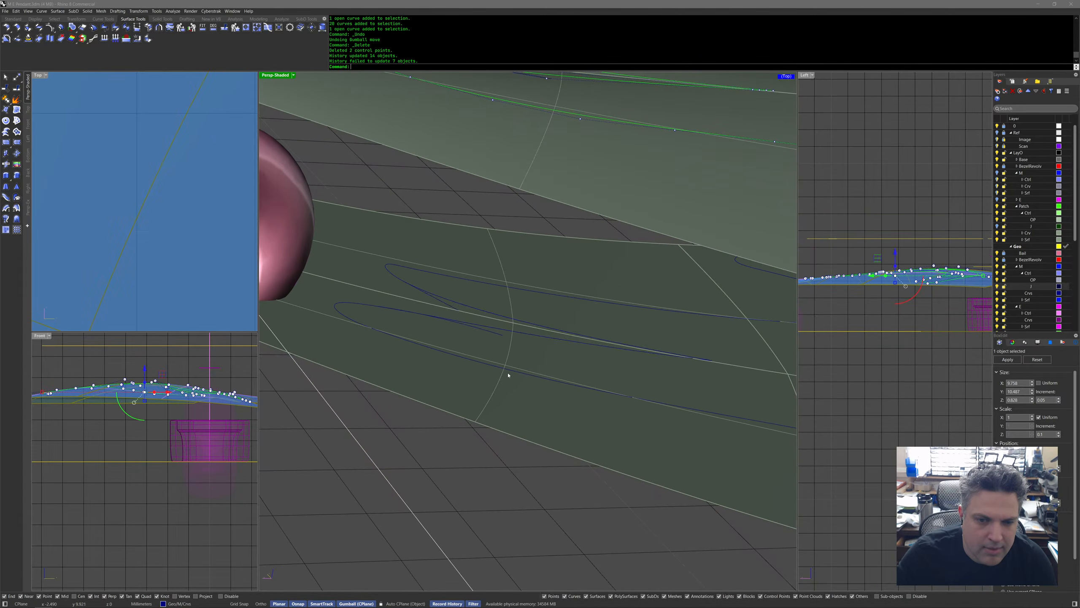
{"action": "key", "text": "ctrl+z"}
{"action": "key", "text": "ctrl+y"}
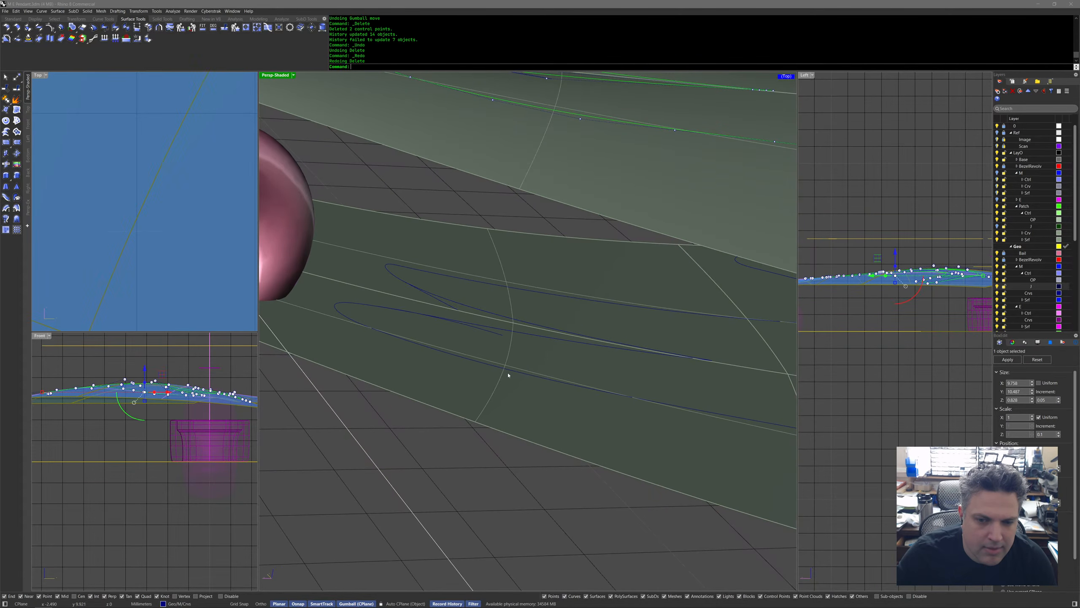
{"action": "key", "text": "ctrl+z"}
{"action": "key", "text": "ctrl+y"}
{"action": "key", "text": "ctrl+z"}
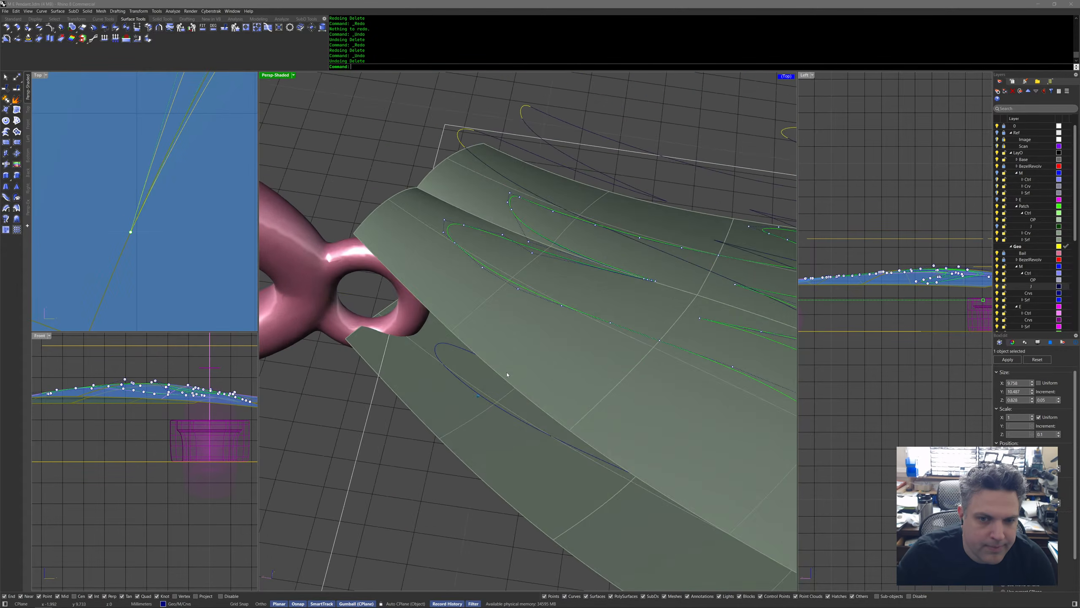
{"action": "key", "text": "ctrl+y"}
{"action": "key", "text": "ctrl+z"}
Move the two layout corner control points along X away from the patch seam and inspect the projected curves.
{"action": "left_click_drag", "start_coordinate": [106, 214], "coordinate": [192, 234]}
{"action": "right_click_drag", "start_coordinate": [557, 340], "coordinate": [557, 323]}
{"action": "scroll", "coordinate": [583, 343], "scroll_direction": "down", "scroll_amount": 4}
{"action": "key", "text": "Escape"}
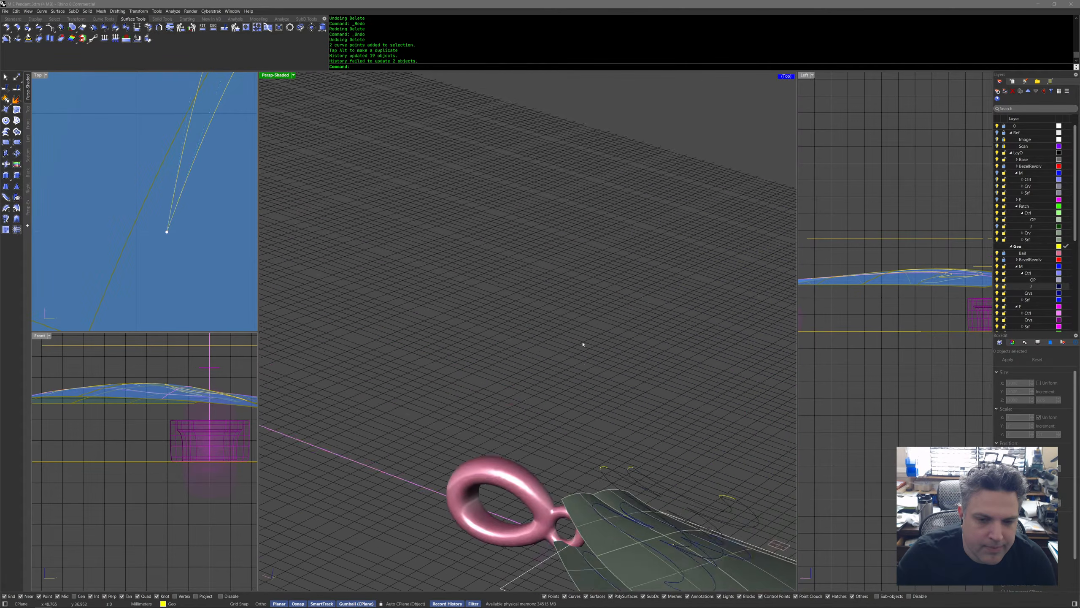
{"action": "scroll", "coordinate": [583, 344], "scroll_direction": "up", "scroll_amount": 10}
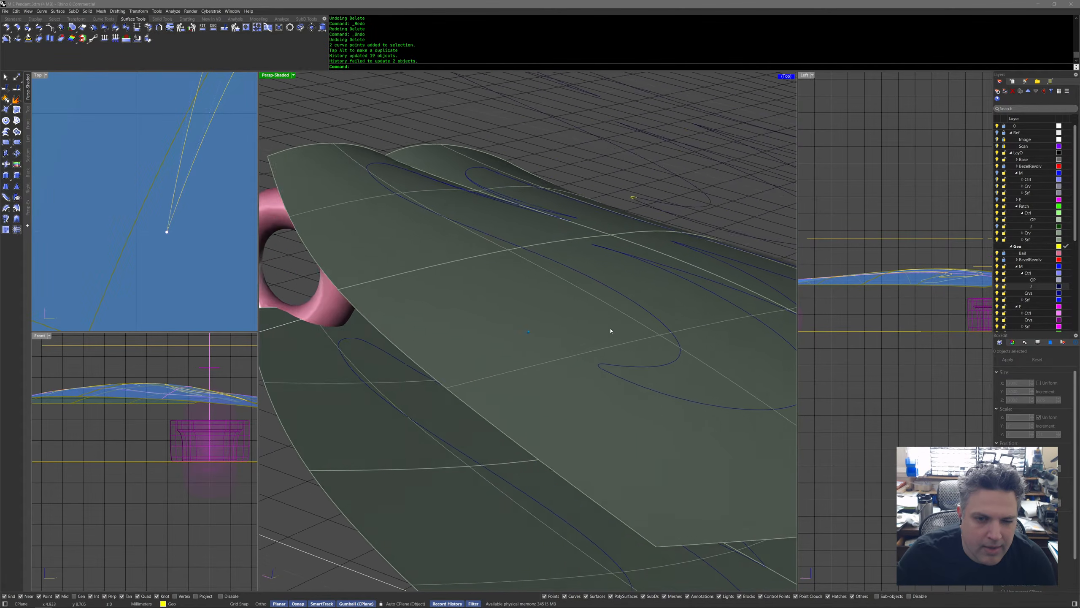
{"action": "scroll", "coordinate": [611, 332], "scroll_direction": "up", "scroll_amount": 10}
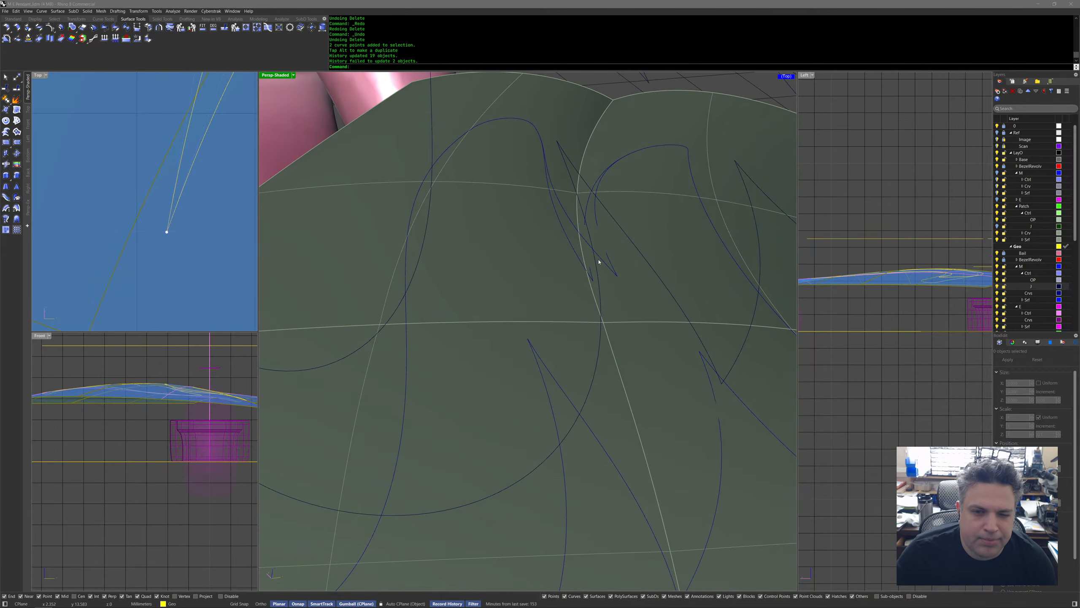
Select the open joined outline that does not follow the edit on the upper patch and delete it.
{"action": "left_click", "coordinate": [584, 261]}
{"action": "left_click", "coordinate": [607, 282]}
{"action": "middle_click", "coordinate": [571, 260]}
{"action": "left_click", "coordinate": [538, 278]}
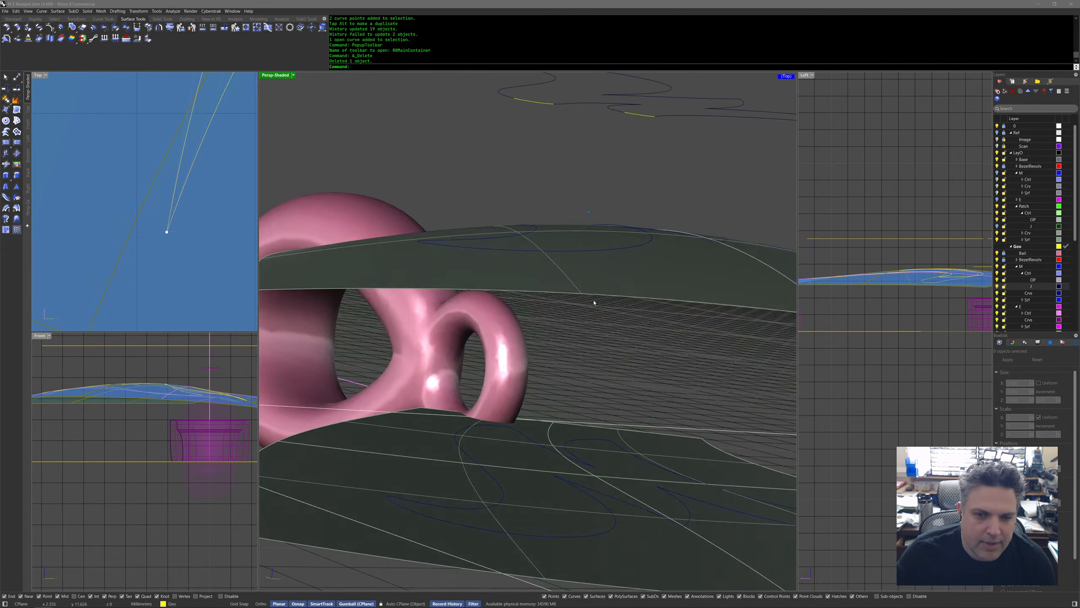
Select the lower patch group under the M and hide its surfaces.
{"action": "right_click_drag", "start_coordinate": [599, 399], "coordinate": [586, 393]}
{"action": "left_click", "coordinate": [586, 400]}
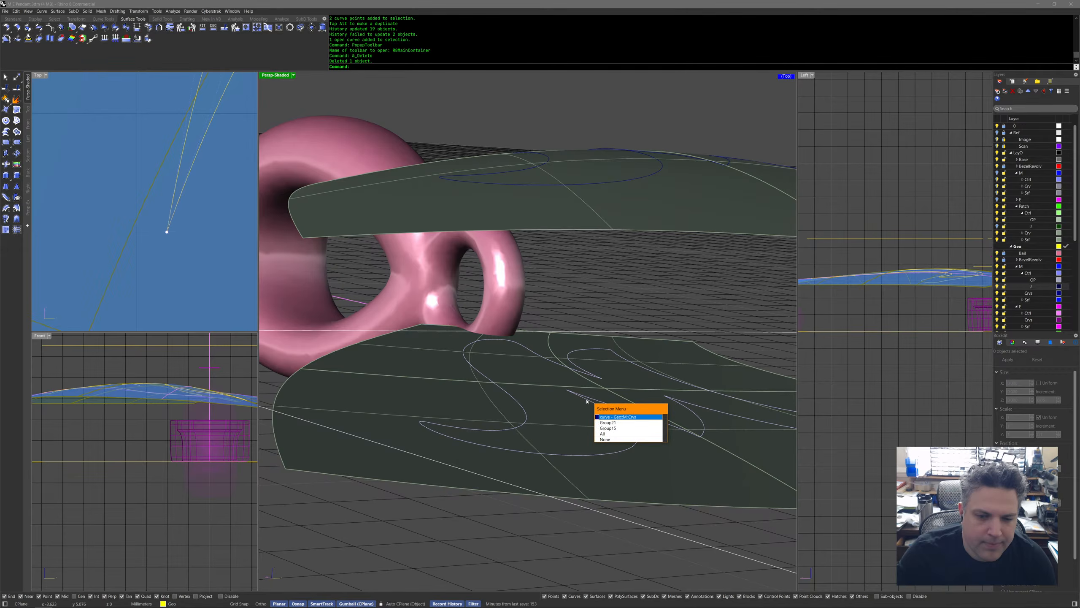
{"action": "left_click", "coordinate": [615, 429]}
{"action": "middle_click", "coordinate": [603, 370]}
{"action": "left_click", "coordinate": [600, 409]}
Select the upper patch group over the M and hide its surfaces.
{"action": "left_click", "coordinate": [600, 409]}
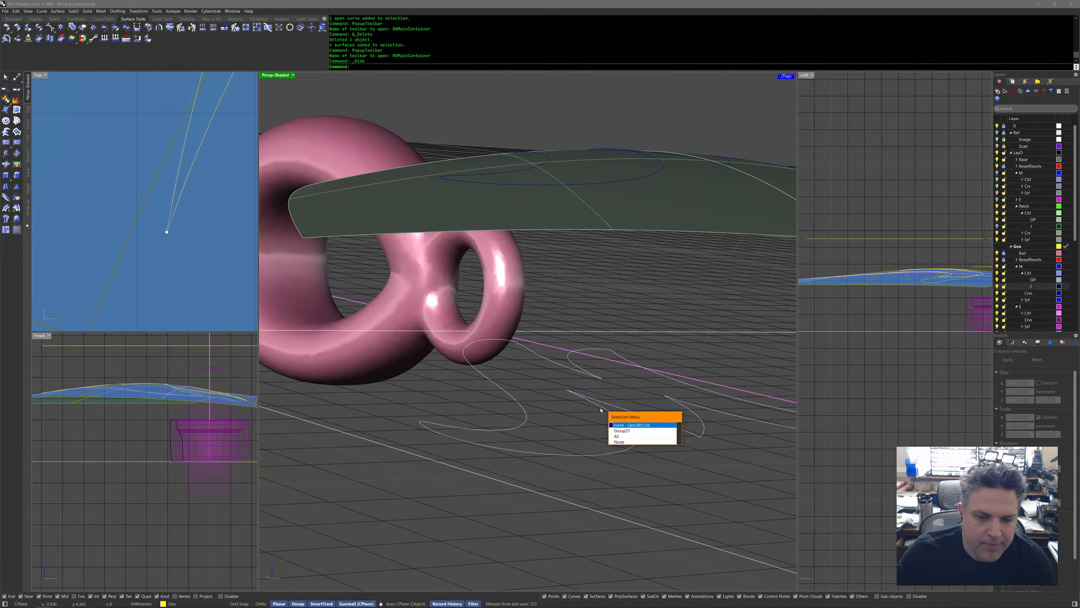
{"action": "left_click", "coordinate": [637, 427]}
{"action": "right_click_drag", "start_coordinate": [638, 425], "coordinate": [630, 419]}
{"action": "left_click", "coordinate": [555, 367], "text": "shift"}
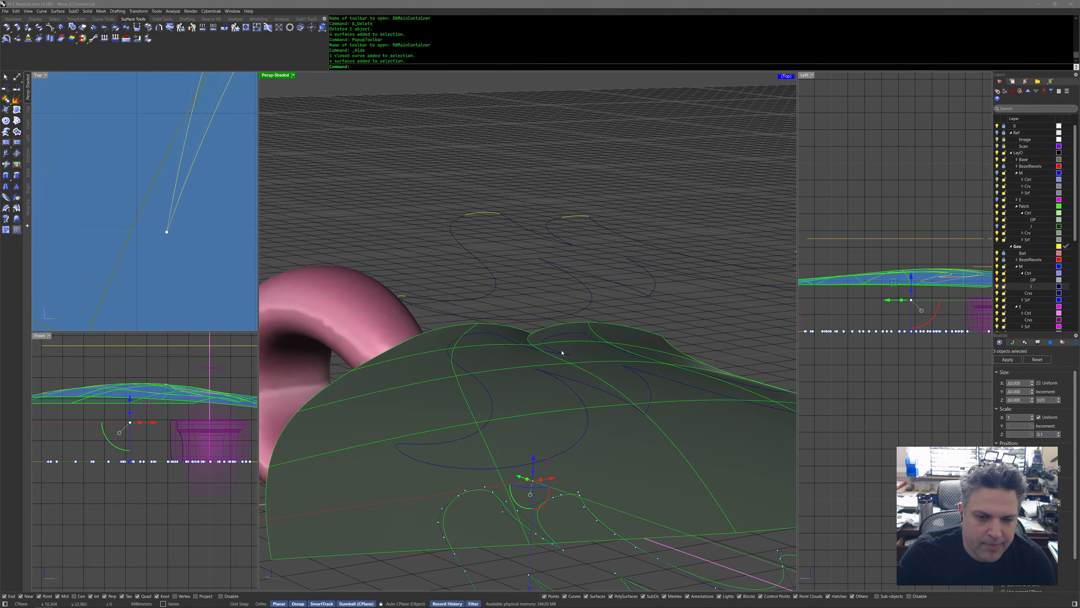
{"action": "left_click", "coordinate": [562, 355], "text": "shift"}
{"action": "left_click", "coordinate": [530, 378]}
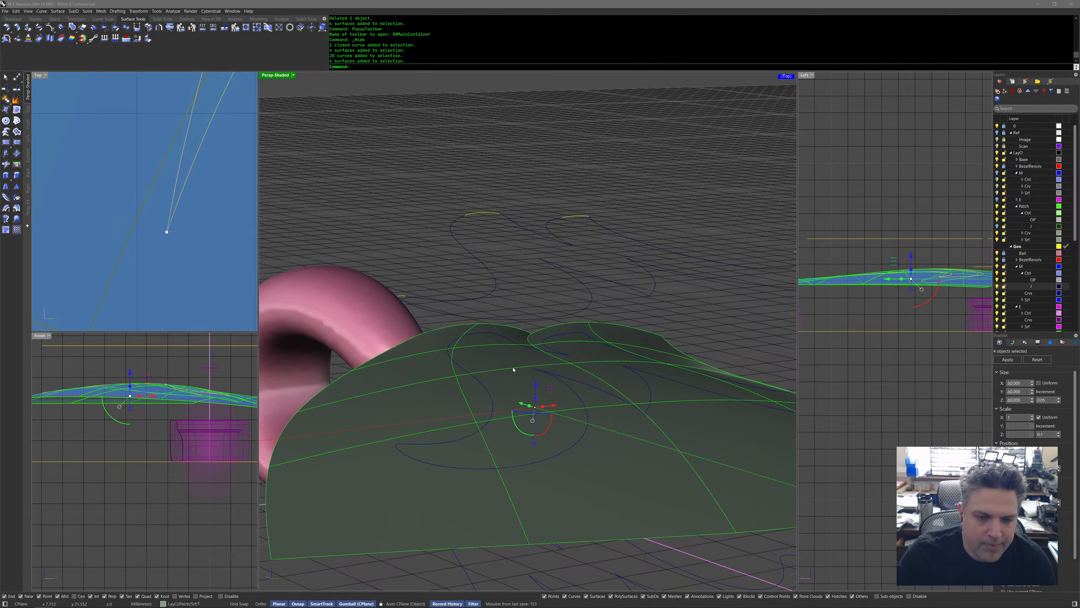
{"action": "middle_click", "coordinate": [530, 378]}
{"action": "left_click", "coordinate": [483, 328]}
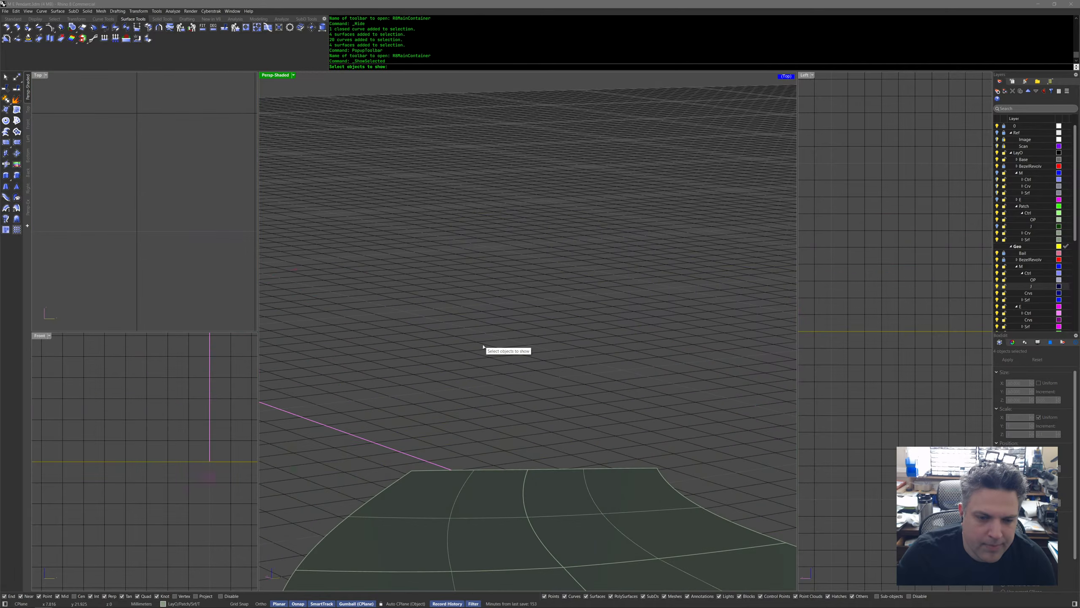
{"action": "key", "text": "Escape"}
{"action": "middle_click", "coordinate": [508, 368]}
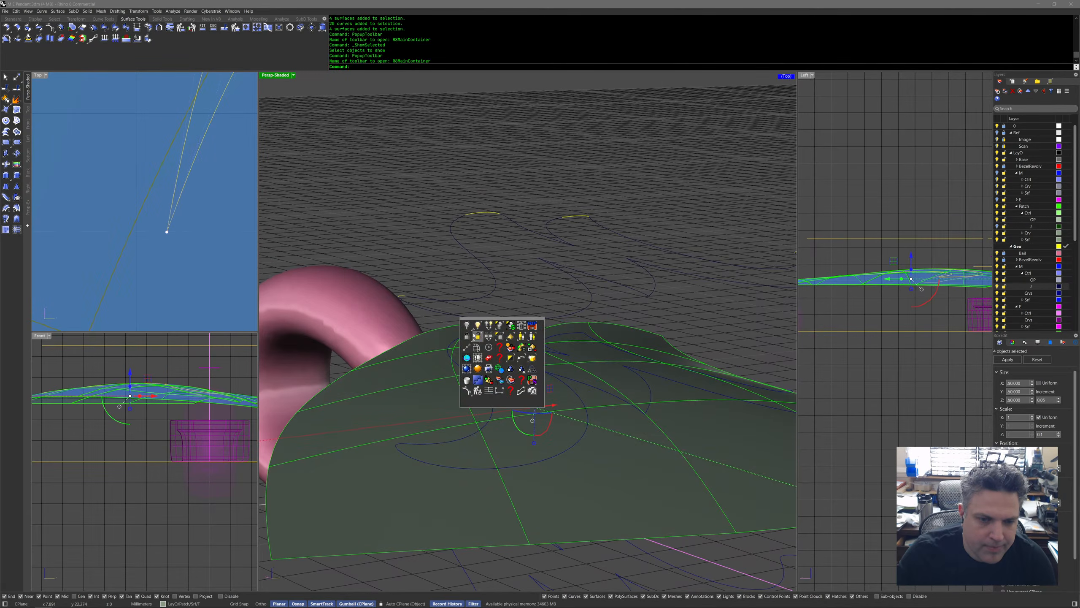
{"action": "left_click", "coordinate": [473, 331]}
Move the two layout corner control points in X and Y with SetPt onto the neighbouring patch seam curve.
{"action": "left_click", "coordinate": [563, 356]}
{"action": "scroll", "coordinate": [568, 378], "scroll_direction": "down", "scroll_amount": 2}
{"action": "right_click_drag", "start_coordinate": [577, 454], "coordinate": [552, 412]}
{"action": "left_click", "coordinate": [549, 407]}
{"action": "left_click", "coordinate": [514, 406]}
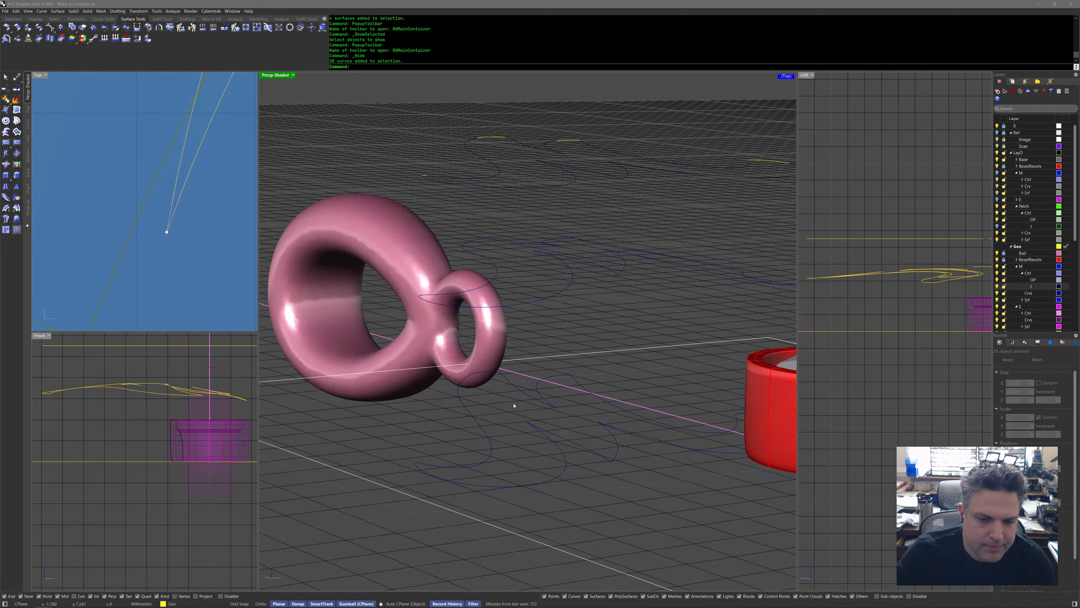
{"action": "left_click_drag", "start_coordinate": [203, 259], "coordinate": [202, 258]}
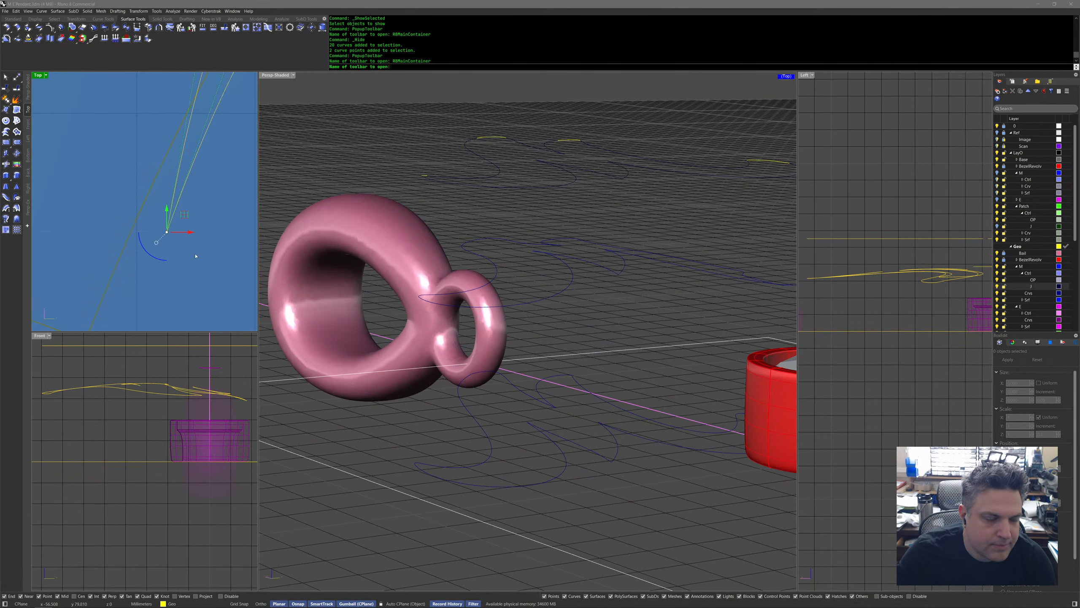
{"action": "middle_click", "coordinate": [197, 257]}
{"action": "left_click", "coordinate": [196, 269]}
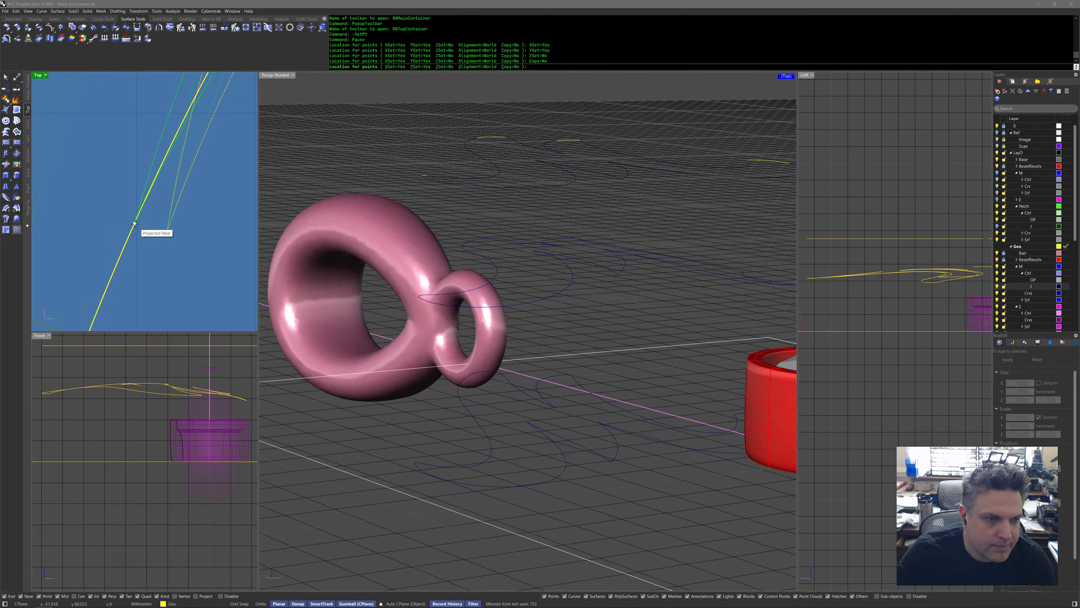
{"action": "left_click", "coordinate": [136, 224]}
Try to delete the mismatched curve in the lower M, and undo the corner point move.
{"action": "left_click", "coordinate": [553, 410]}
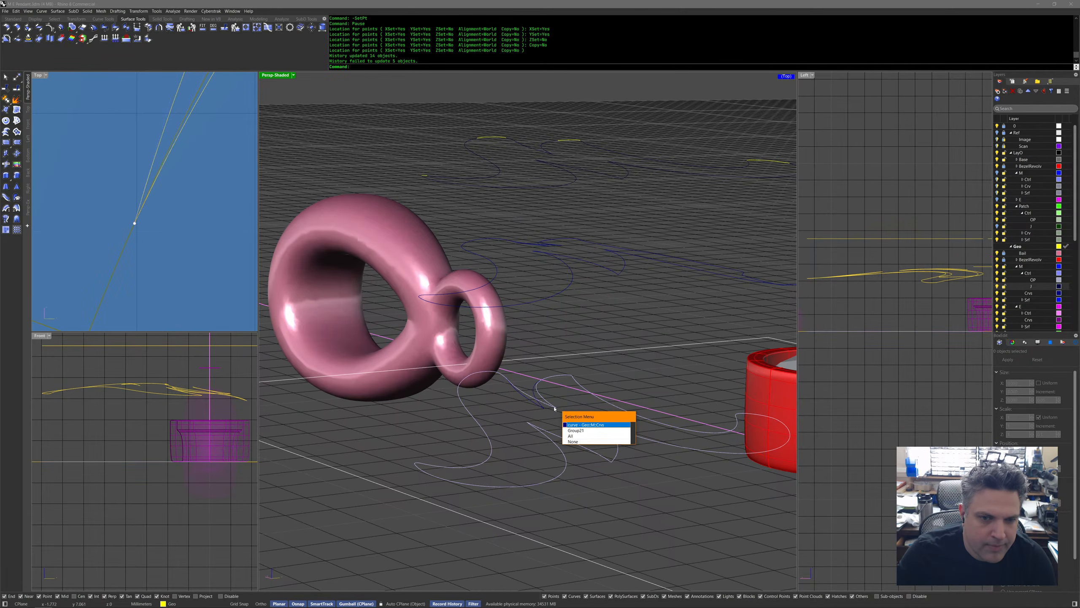
{"action": "left_click", "coordinate": [510, 418]}
{"action": "key", "text": "Delete"}
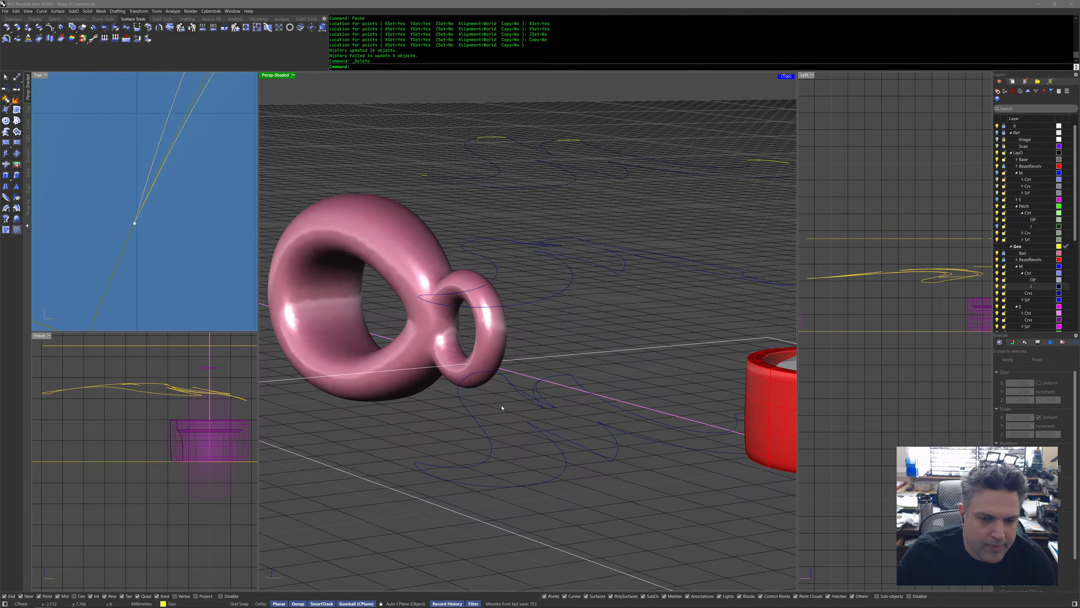
{"action": "key", "text": "ctrl+z"}
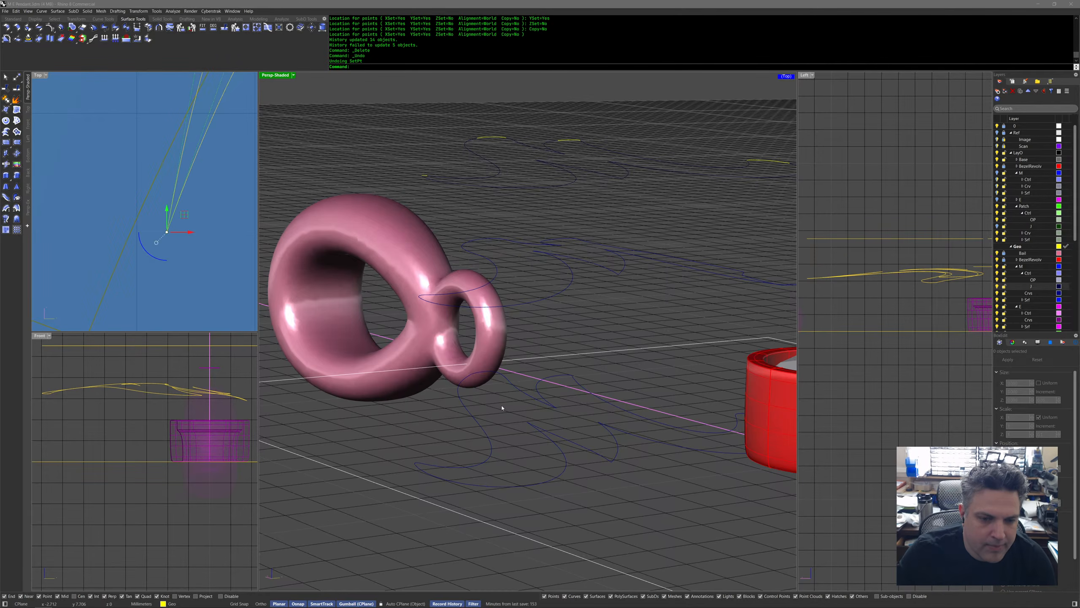
Check the lower M curves near the corner by selecting the grouped curves and the closed outline separately.
{"action": "left_click", "coordinate": [537, 401]}
{"action": "left_click", "coordinate": [565, 416]}
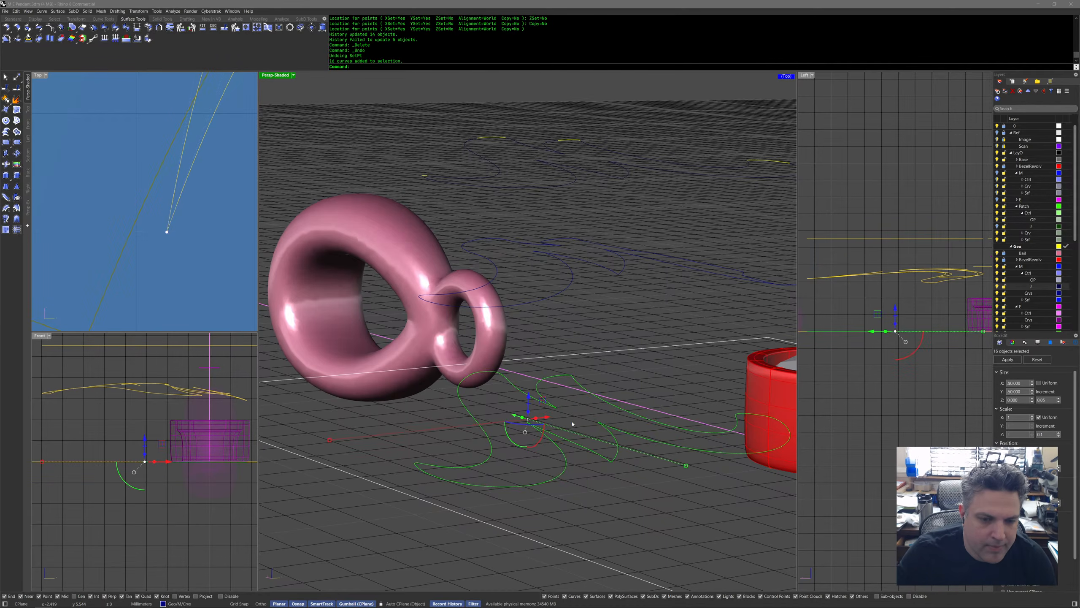
{"action": "scroll", "coordinate": [573, 424], "scroll_direction": "up", "scroll_amount": 4}
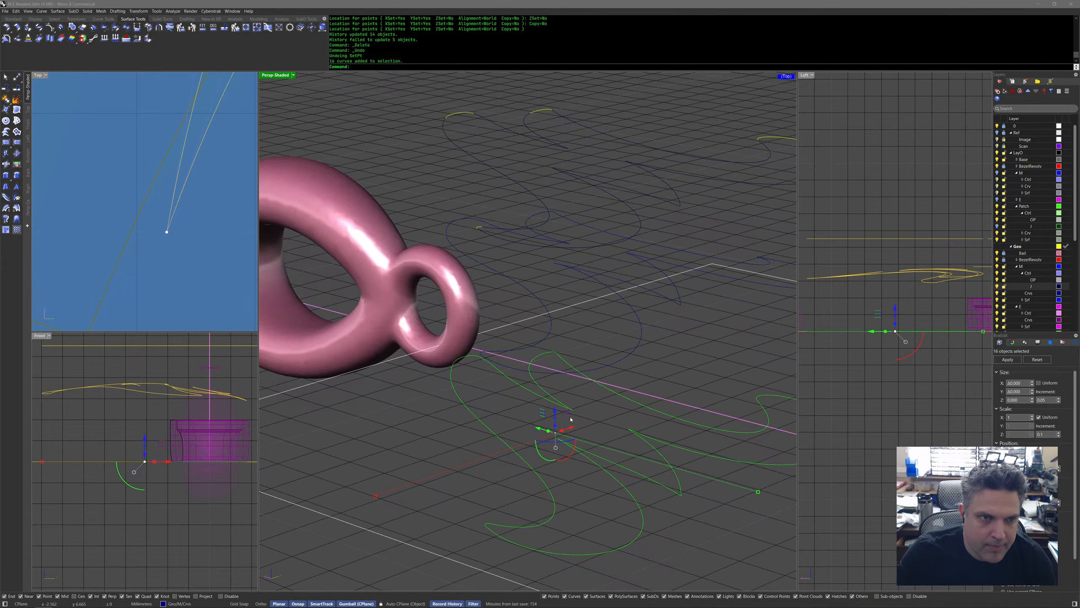
{"action": "left_click", "coordinate": [543, 402]}
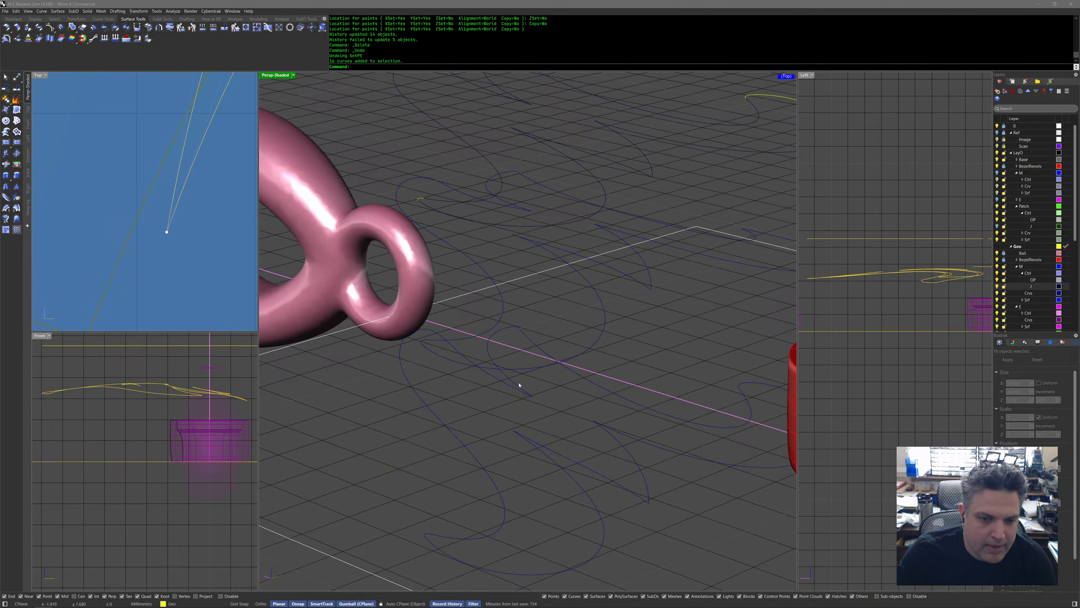
{"action": "left_click", "coordinate": [517, 384]}
{"action": "left_click", "coordinate": [550, 402]}
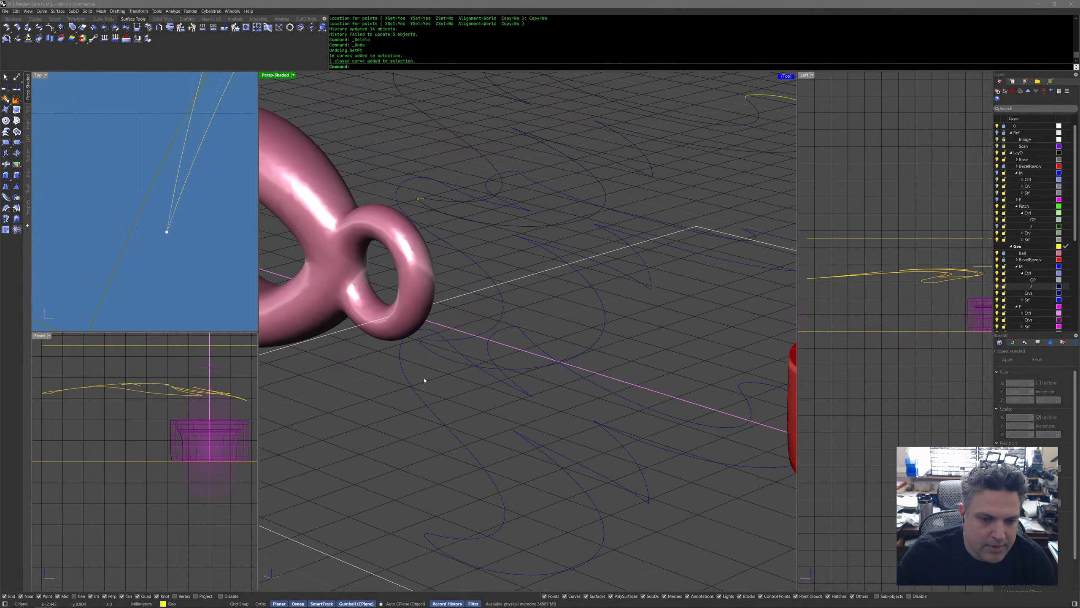
Use SetPt in X and Y to place the two layout corner points further down the patch seam curve.
{"action": "left_click_drag", "start_coordinate": [207, 259], "coordinate": [207, 259]}
{"action": "middle_click", "coordinate": [182, 266]}
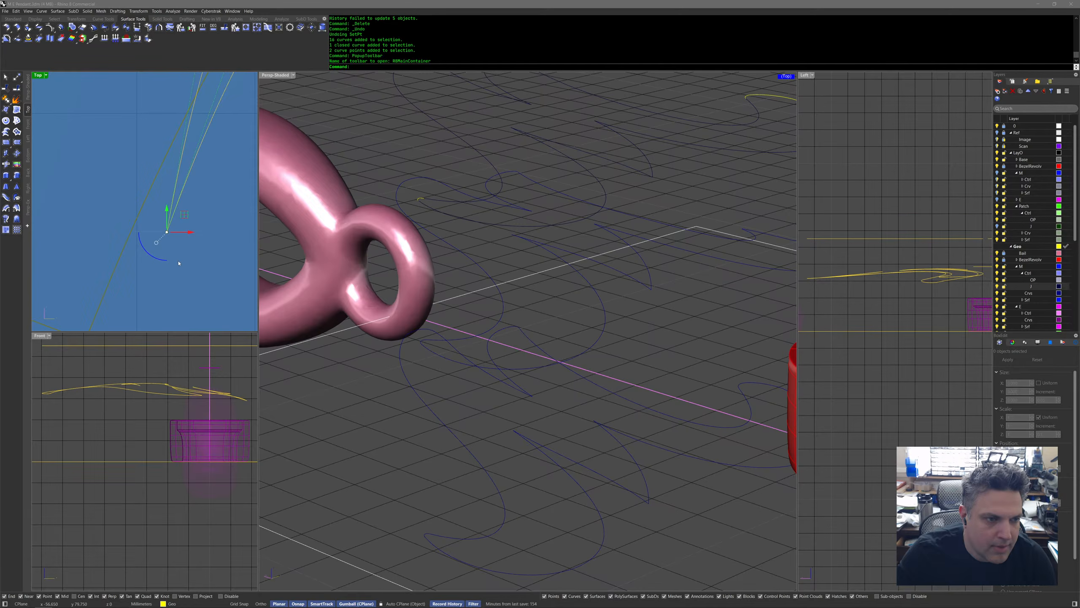
{"action": "left_click", "coordinate": [182, 280]}
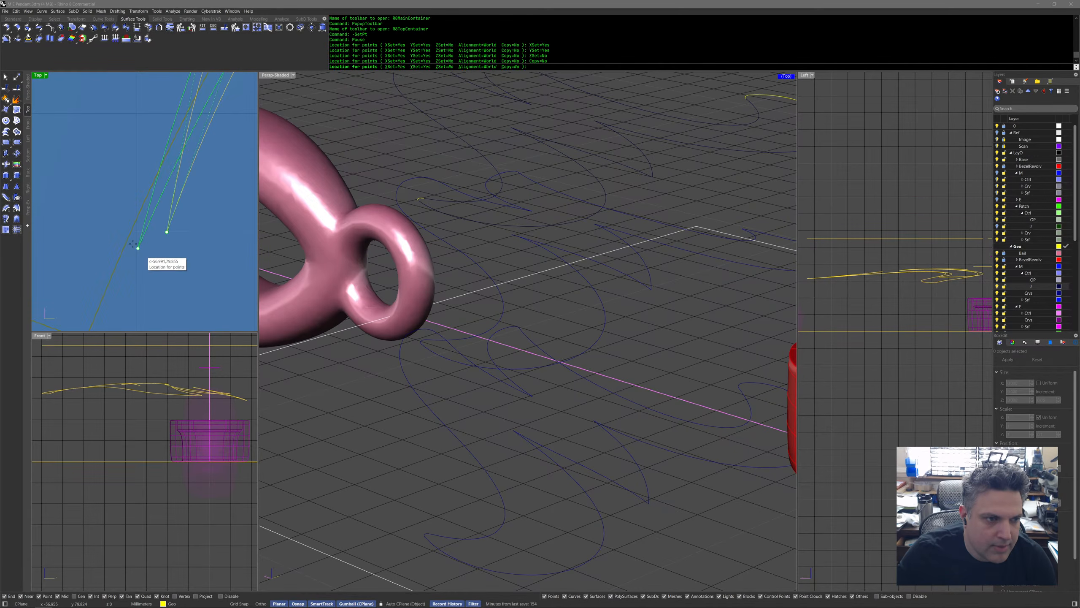
{"action": "left_click", "coordinate": [128, 239]}
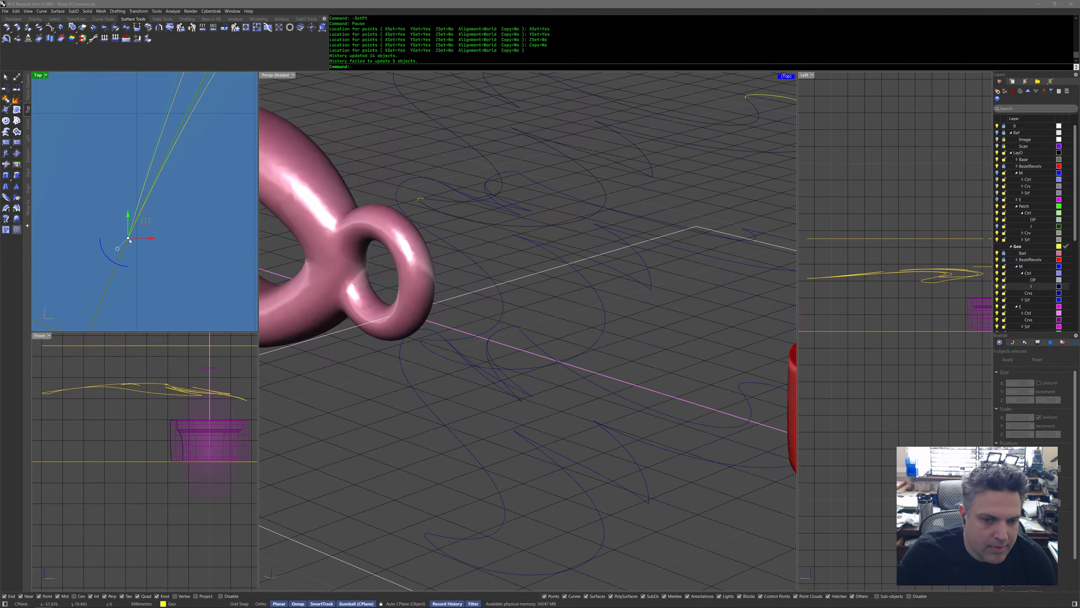
Compare the closed joined outline with the grouped curves of the lower M around the moved corner.
{"action": "left_click", "coordinate": [525, 395]}
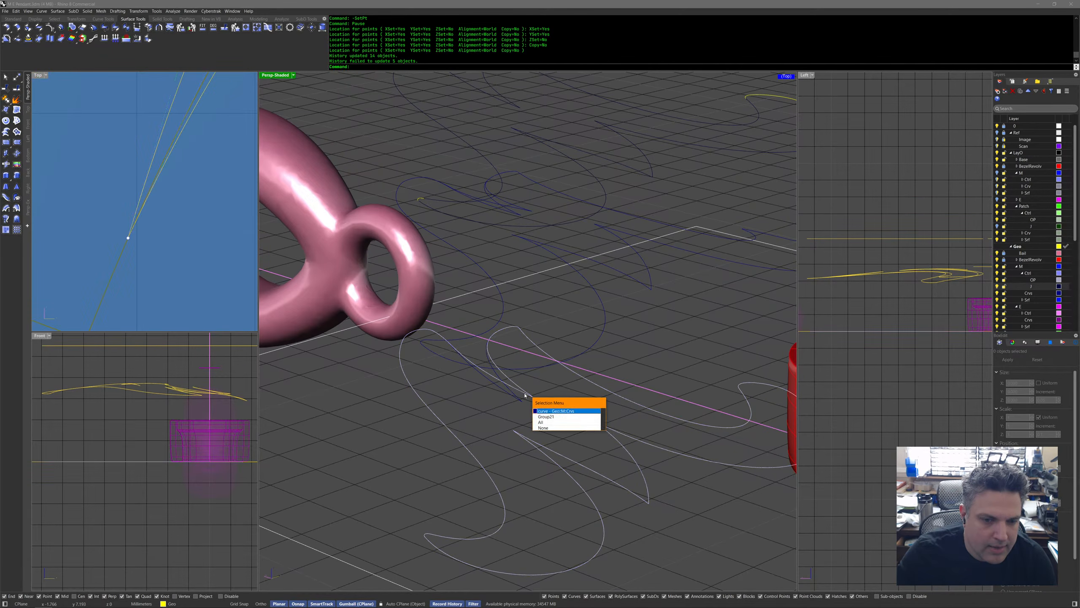
{"action": "left_click", "coordinate": [549, 412]}
{"action": "left_click", "coordinate": [528, 394]}
{"action": "left_click", "coordinate": [546, 398]}
{"action": "left_click", "coordinate": [528, 394]}
{"action": "left_click", "coordinate": [555, 401]}
{"action": "left_click", "coordinate": [500, 380]}
{"action": "left_click", "coordinate": [509, 379]}
Select the closed joined outline of the lower M that does not follow the corner edit and delete it.
{"action": "left_click", "coordinate": [466, 387]}
{"action": "left_click", "coordinate": [463, 443]}
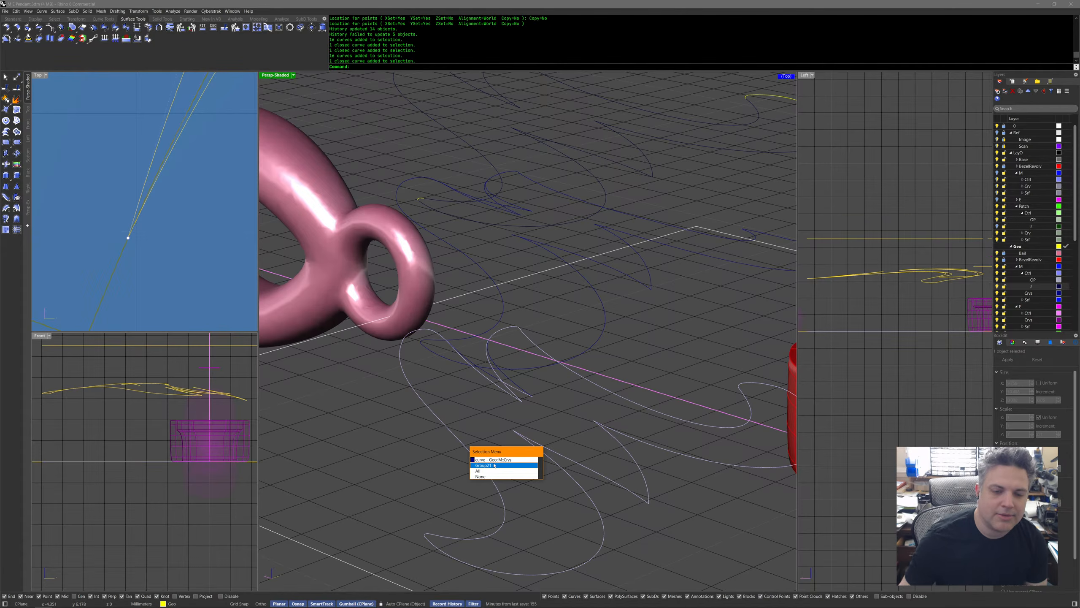
{"action": "key", "text": "Return"}
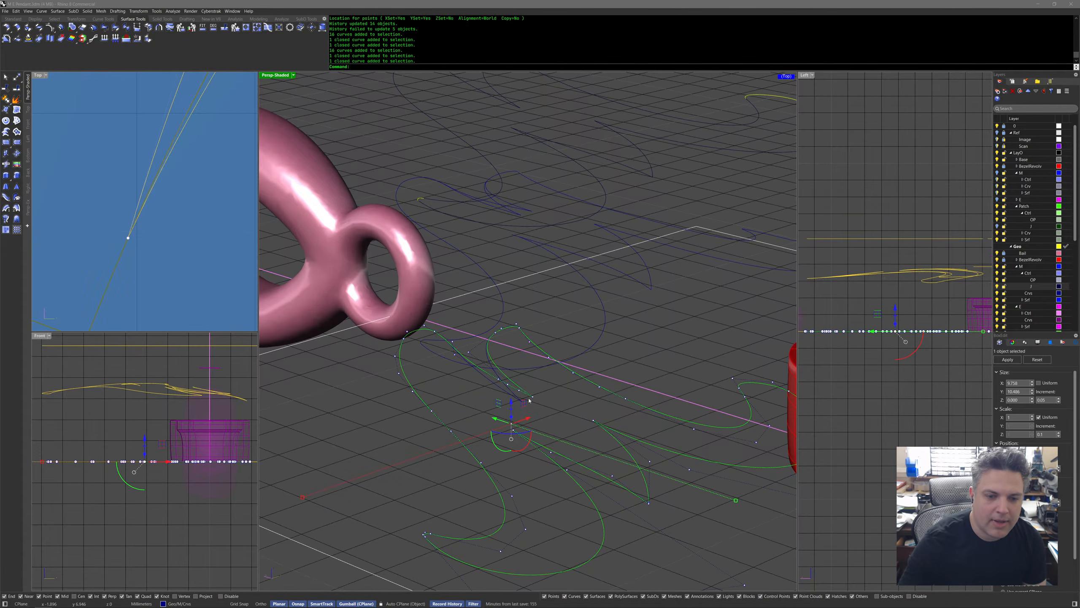
{"action": "middle_click", "coordinate": [506, 431]}
{"action": "key", "text": "Delete"}
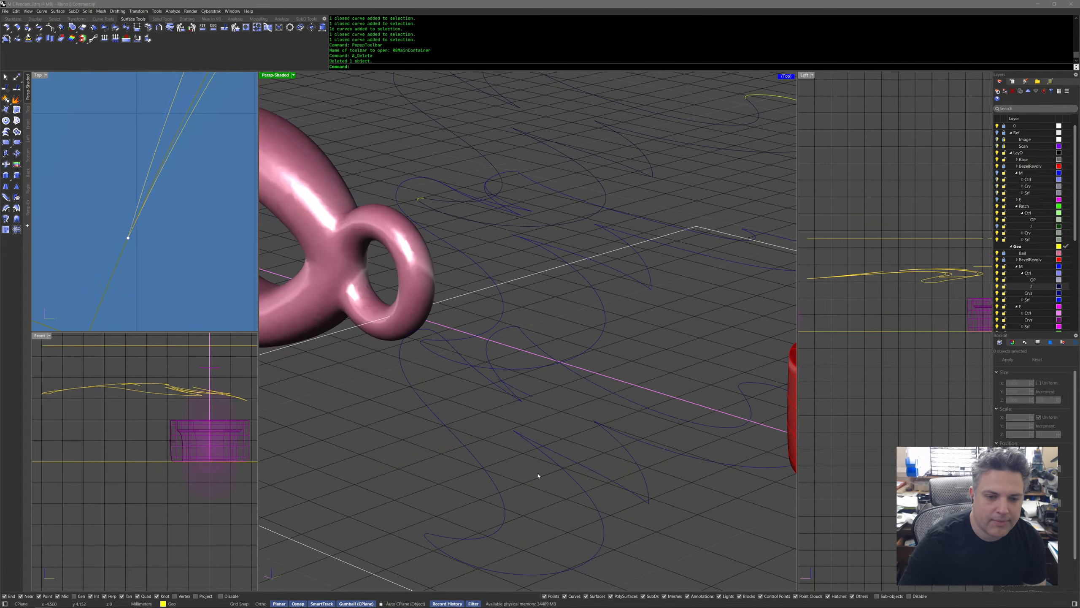
Ungroup the projected upper M curves and try to delete the curve at the moved corner.
{"action": "left_click", "coordinate": [523, 394]}
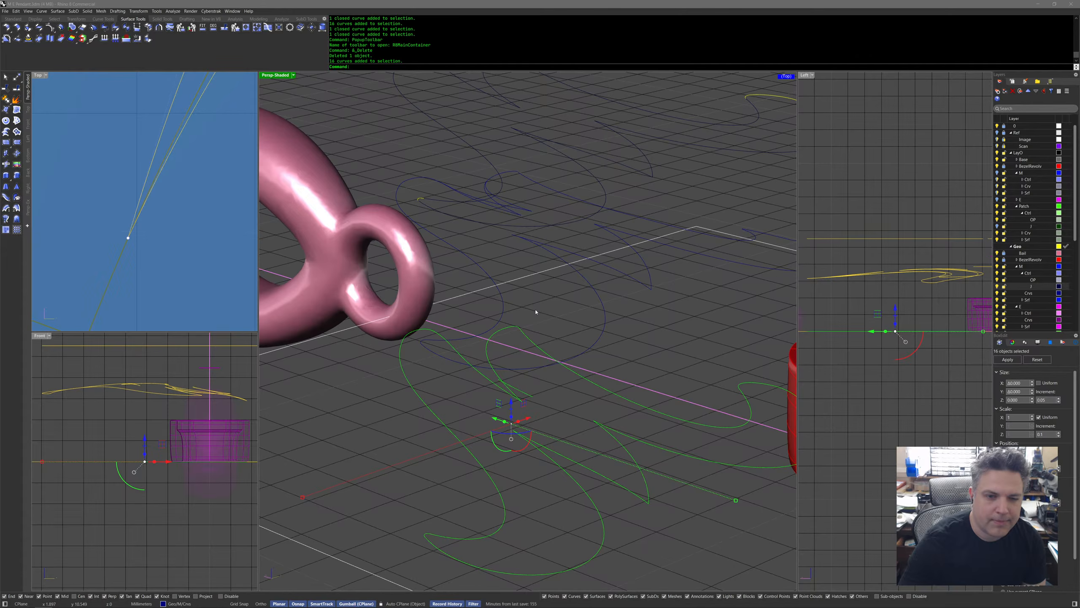
{"action": "left_click", "coordinate": [624, 279]}
{"action": "mouse_move", "coordinate": [634, 314]}
{"action": "right_mouse_down"}
{"action": "mouse_move", "coordinate": [613, 371]}
{"action": "mouse_move", "coordinate": [578, 314]}
{"action": "mouse_move", "coordinate": [543, 326]}
{"action": "right_mouse_up"}
{"action": "middle_click", "coordinate": [529, 346]}
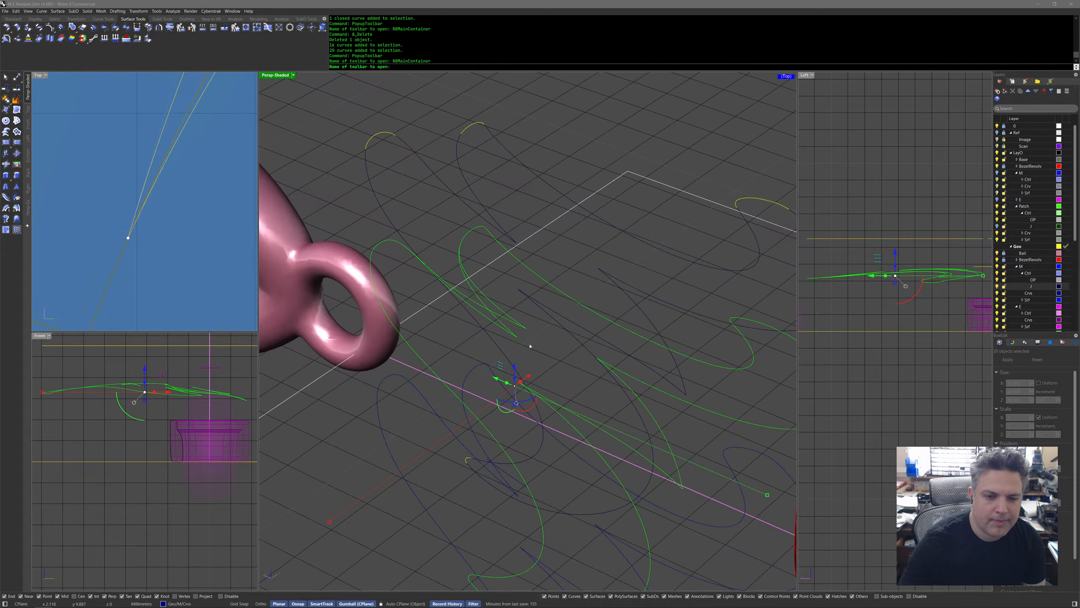
{"action": "left_click", "coordinate": [538, 351]}
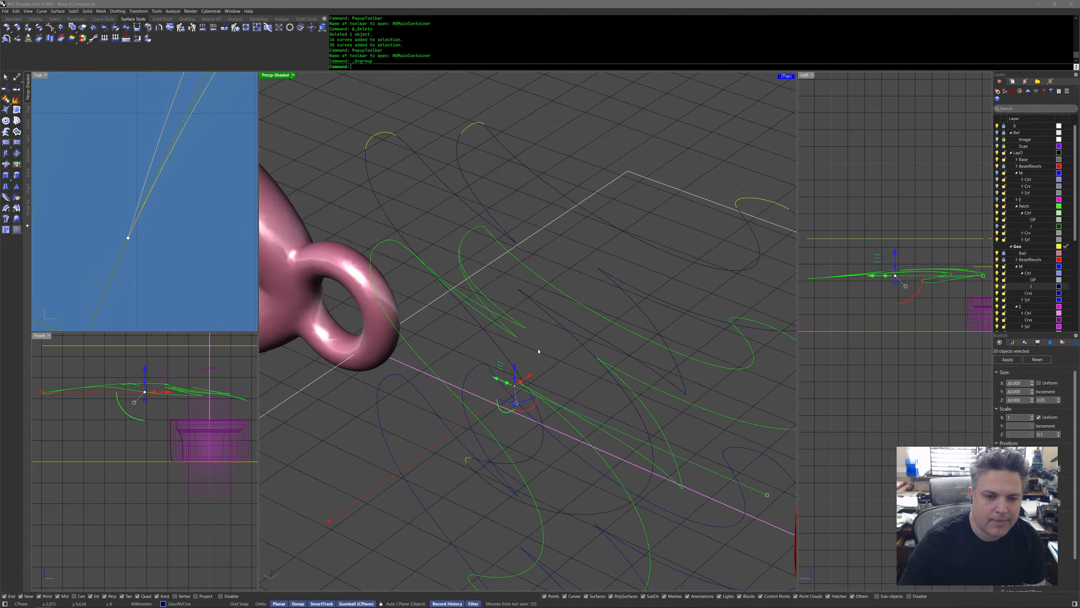
{"action": "left_click", "coordinate": [525, 331]}
{"action": "left_click", "coordinate": [522, 343]}
{"action": "key", "text": "Delete"}
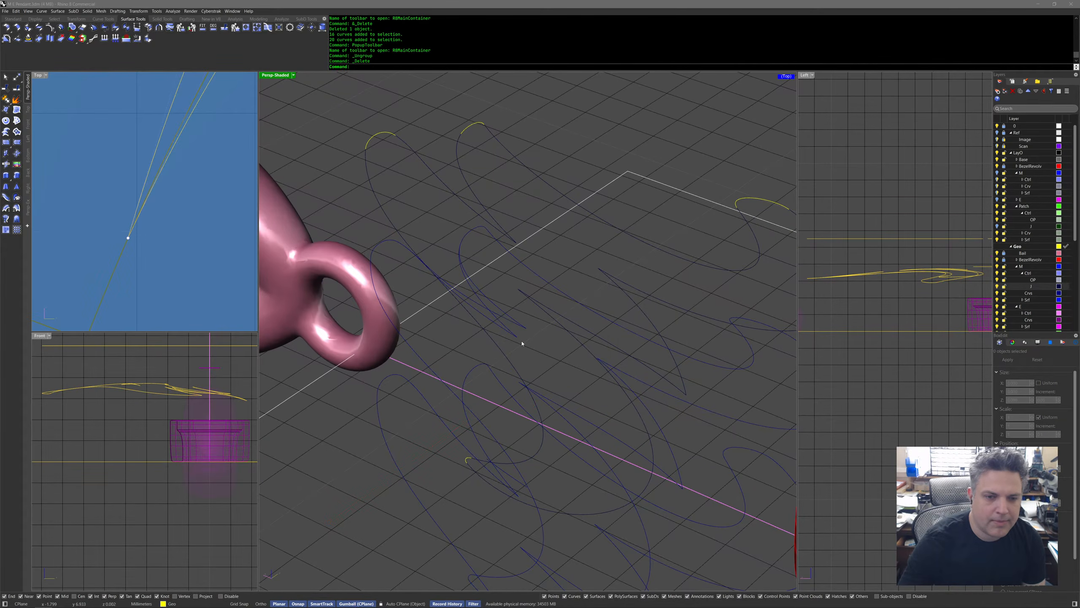
Undo the ungrouping, the lower outline deletion and the corner point move.
{"action": "key", "text": "ctrl+z"}
{"action": "key", "text": "ctrl+z"}
{"action": "key", "text": "ctrl+z"}
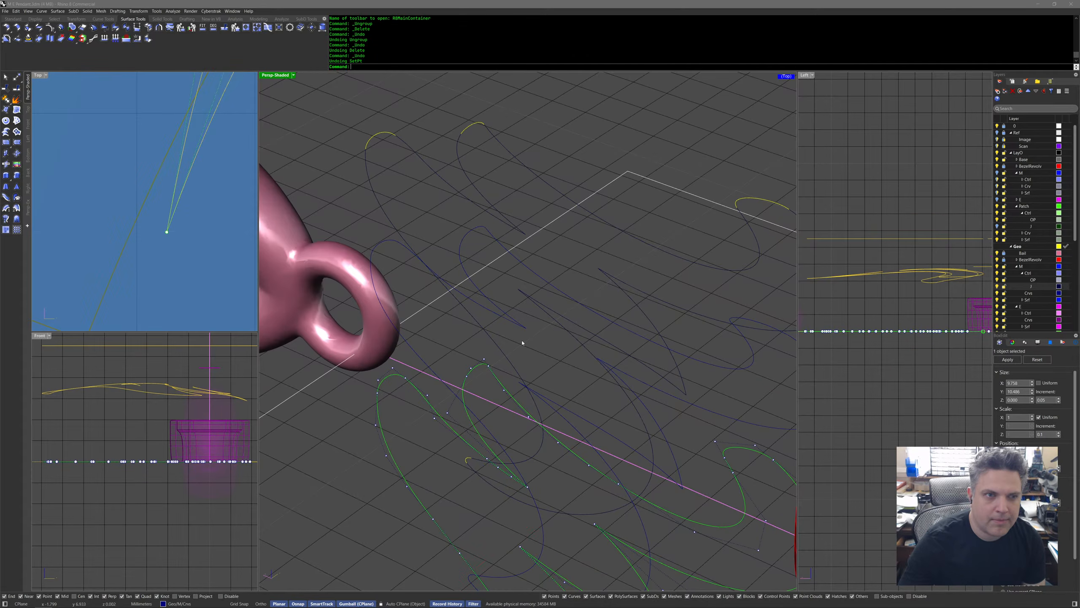
Try deleting the two layout corner control points, and undo that deletion and the hiding of the upper patch.
{"action": "key", "text": "Delete"}
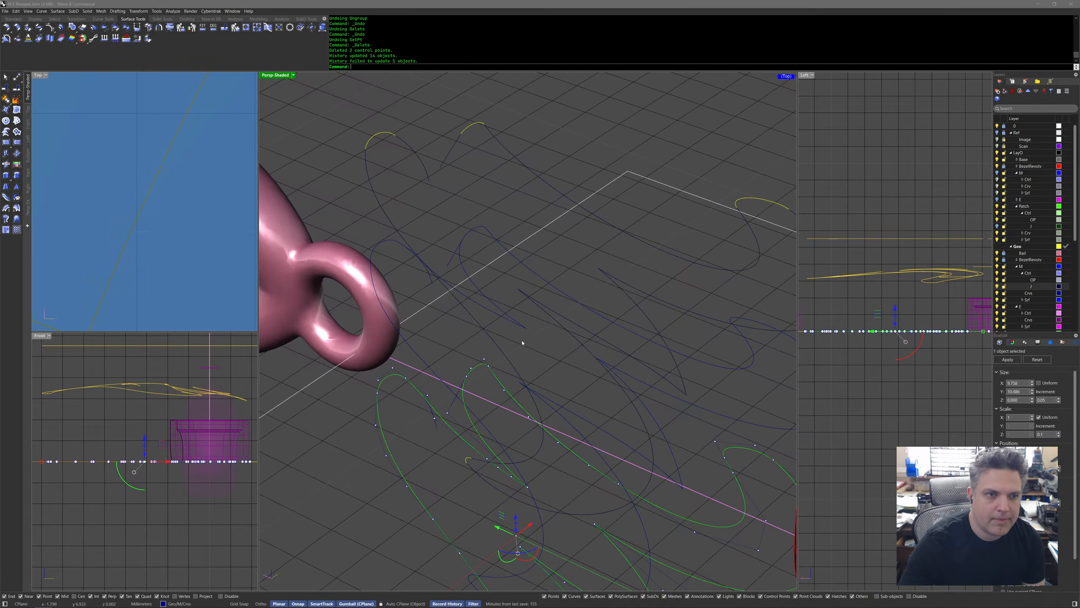
{"action": "key", "text": "ctrl+z"}
{"action": "key", "text": "ctrl+z"}
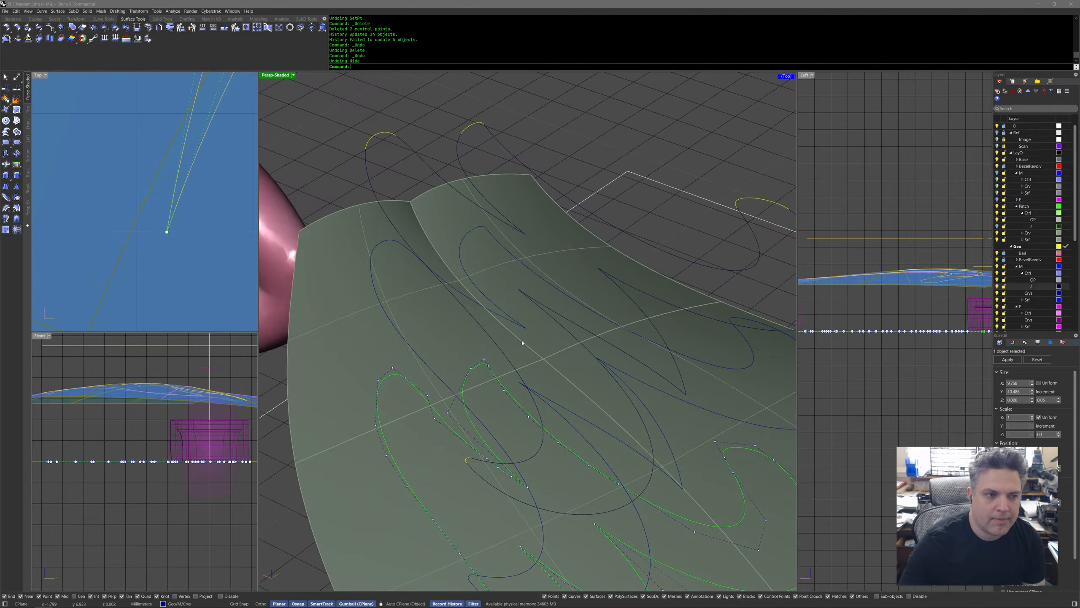
Select the two layout corner control points and move them in X and Y with SetPt onto the patch seam curve.
{"action": "right_click_drag", "start_coordinate": [523, 343], "coordinate": [542, 364]}
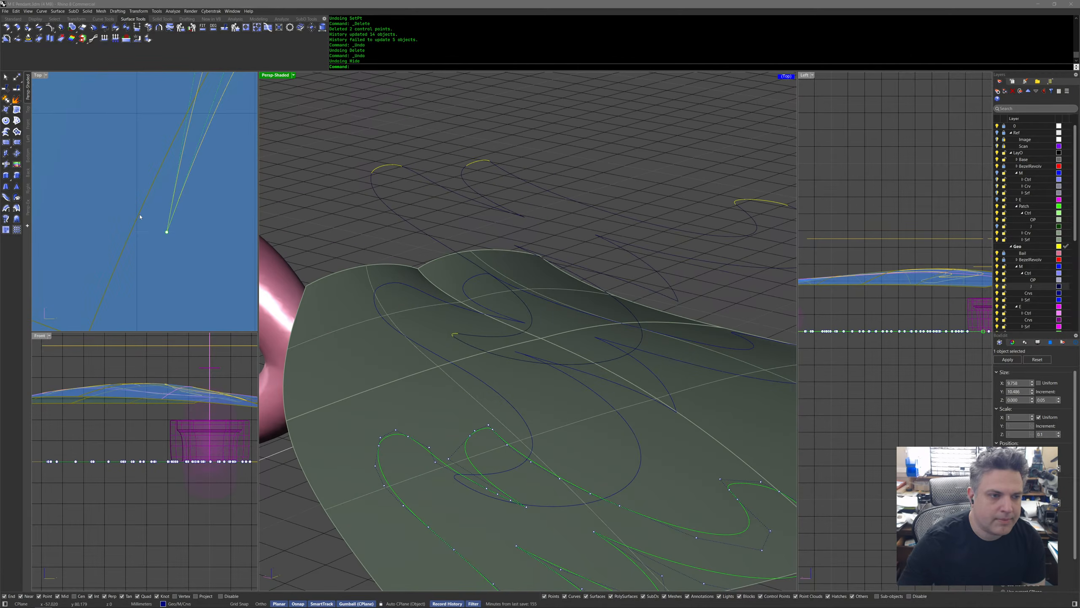
{"action": "left_click_drag", "start_coordinate": [159, 205], "coordinate": [189, 266]}
{"action": "middle_click", "coordinate": [191, 268]}
{"action": "middle_click", "coordinate": [191, 268]}
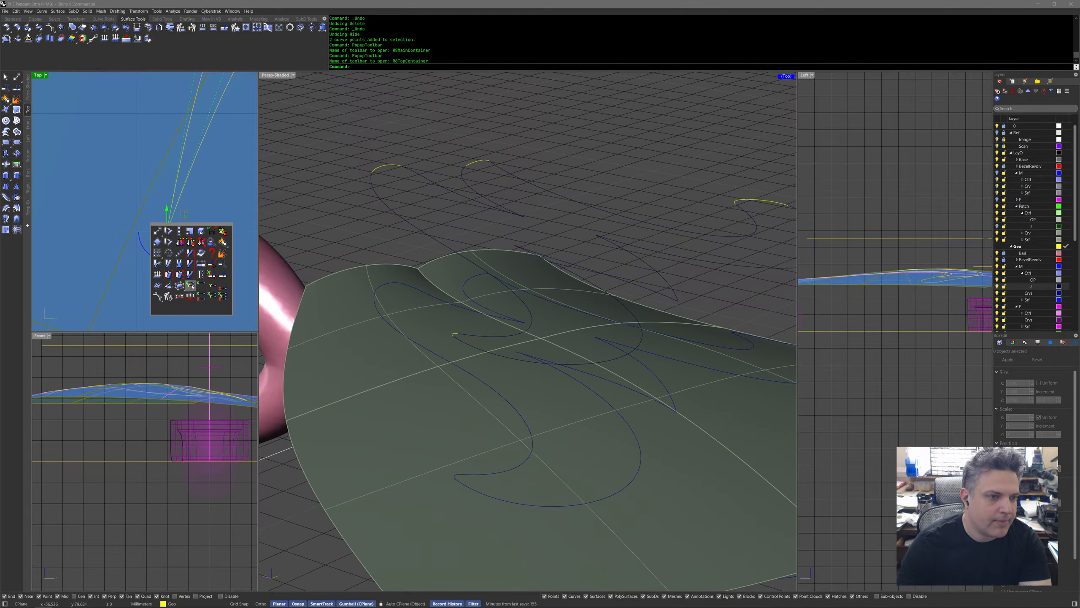
{"action": "left_click", "coordinate": [196, 287]}
{"action": "left_click", "coordinate": [133, 228]}
Select the upper patch surfaces and hide them to expose the M curves.
{"action": "left_click", "coordinate": [367, 343]}
{"action": "scroll", "coordinate": [417, 406], "scroll_direction": "down", "scroll_amount": 7}
{"action": "right_click_drag", "start_coordinate": [417, 407], "coordinate": [572, 409]}
{"action": "middle_click", "coordinate": [443, 397]}
{"action": "left_click", "coordinate": [407, 361]}
Delete the closed joined outline of the lower M that does not follow the moved corner.
{"action": "scroll", "coordinate": [548, 413], "scroll_direction": "up", "scroll_amount": 5}
{"action": "left_click", "coordinate": [589, 412]}
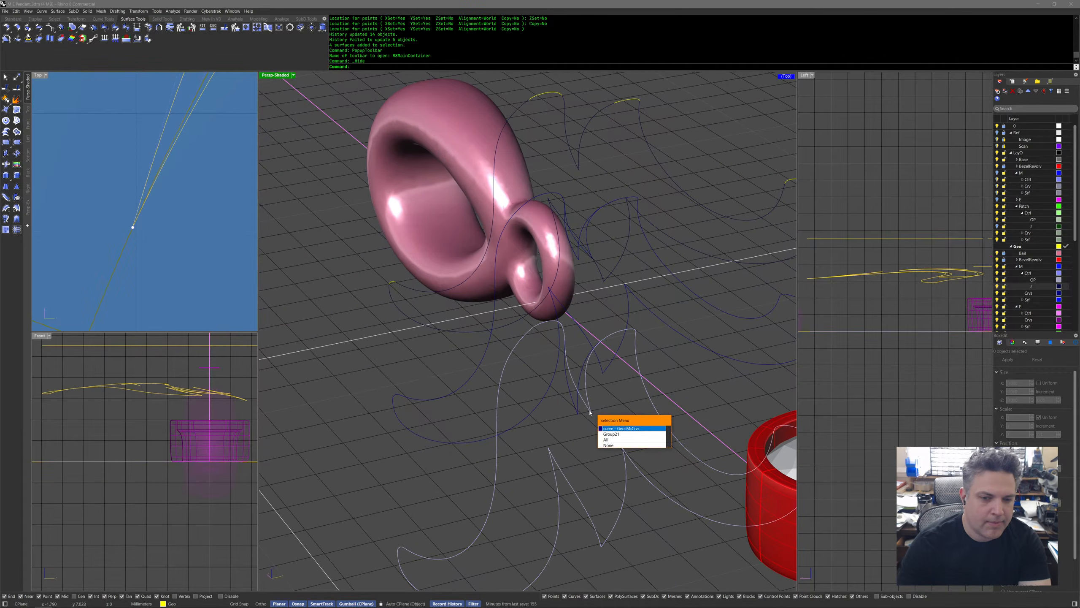
{"action": "left_click", "coordinate": [621, 427]}
{"action": "middle_click", "coordinate": [587, 404]}
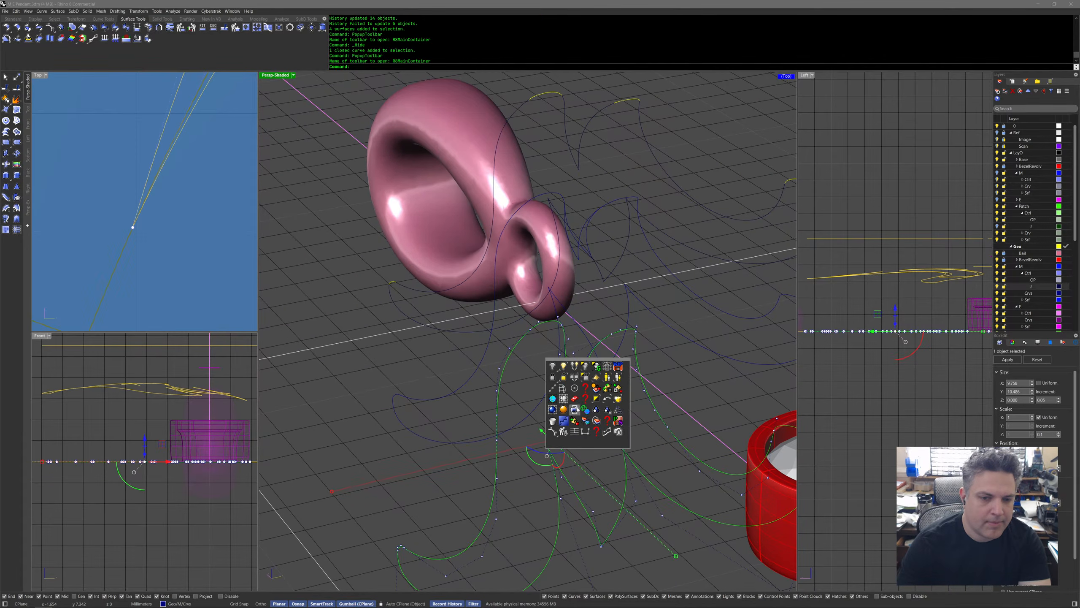
{"action": "left_click", "coordinate": [553, 415]}
Isolate and ungroup the projected upper M curves, and select the open curve beside the edited corner.
{"action": "right_click_drag", "start_coordinate": [596, 295], "coordinate": [623, 284]}
{"action": "left_click", "coordinate": [670, 218]}
{"action": "middle_click", "coordinate": [670, 217]}
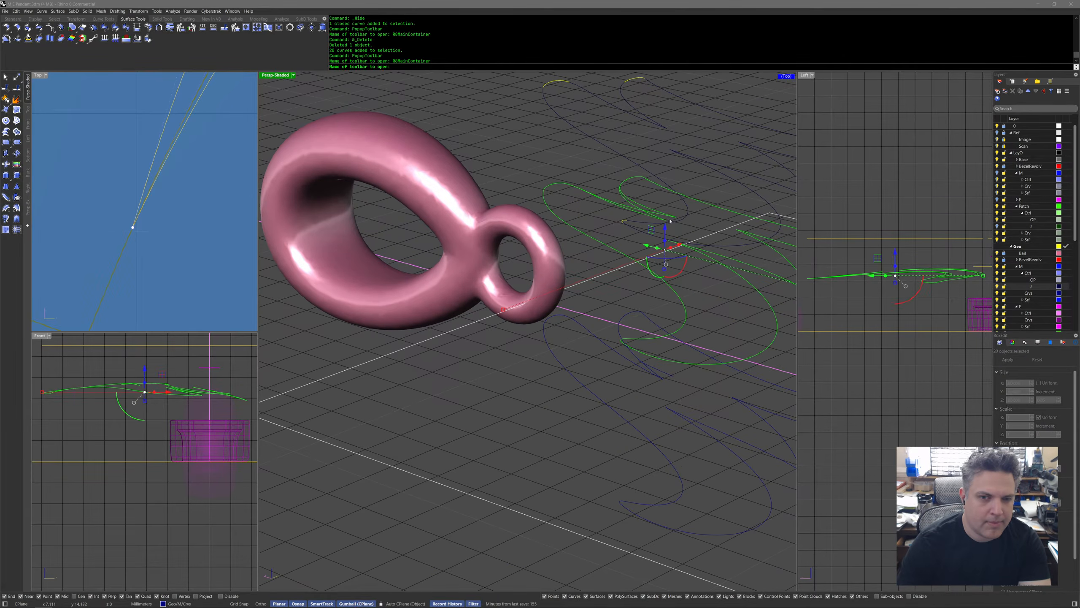
{"action": "left_click", "coordinate": [678, 187]}
{"action": "key", "text": "Escape"}
{"action": "left_click", "coordinate": [456, 280]}
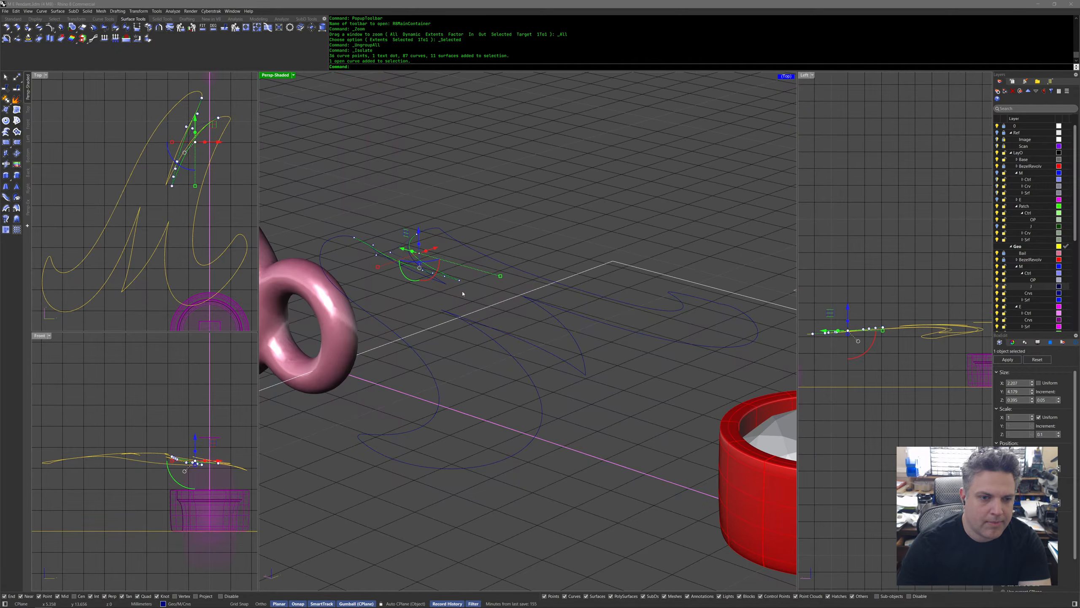
Examine the individual projected M curves around the edited corner and inner points by selecting them one after another.
{"action": "left_click", "coordinate": [487, 326]}
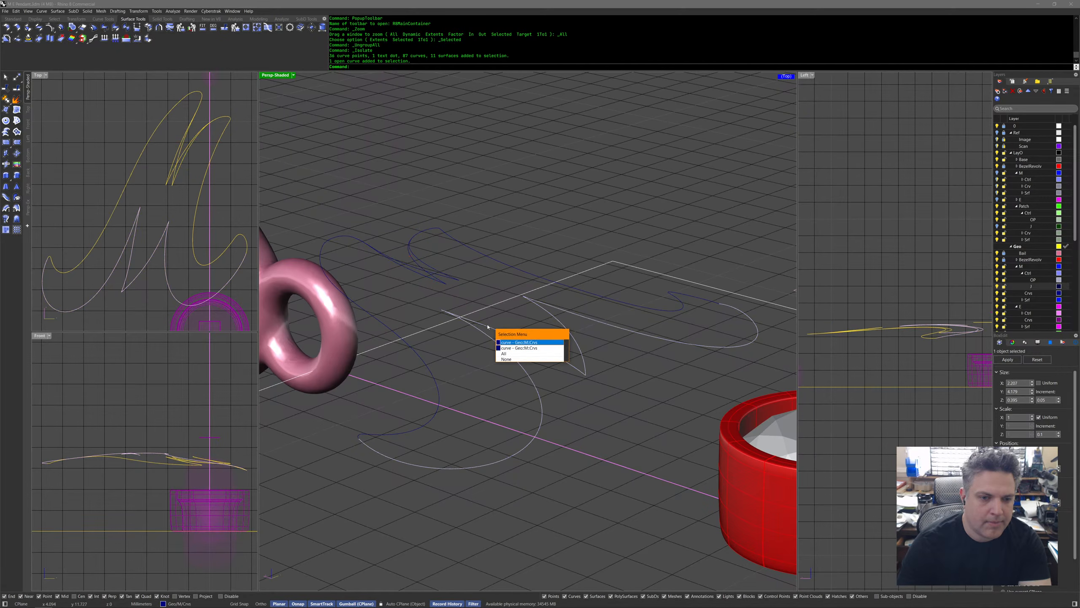
{"action": "key", "text": "Return"}
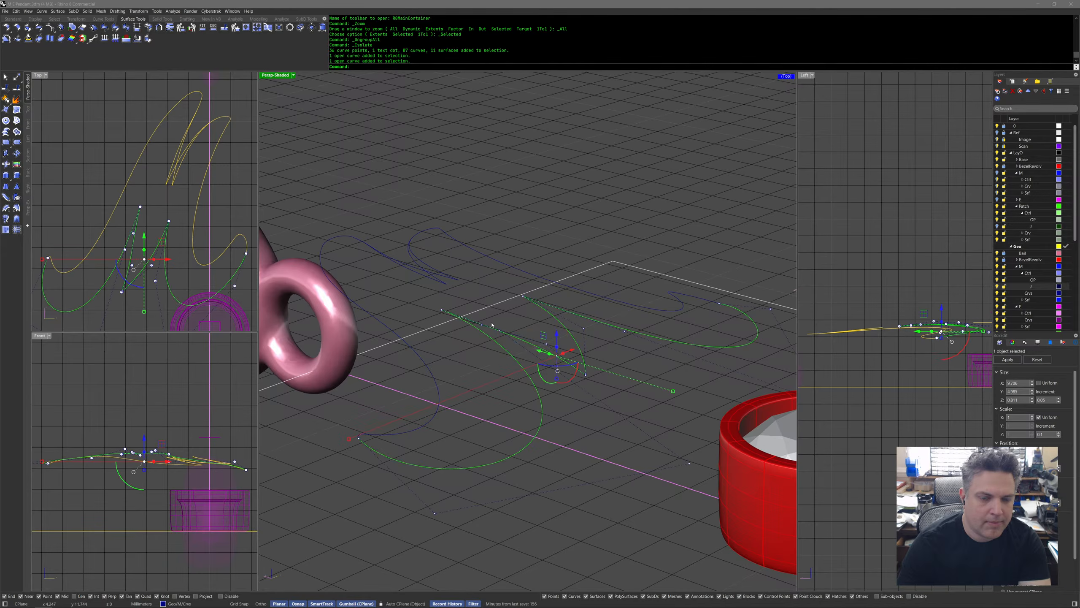
{"action": "left_click", "coordinate": [487, 304]}
{"action": "left_click", "coordinate": [453, 278]}
{"action": "left_click", "coordinate": [472, 297]}
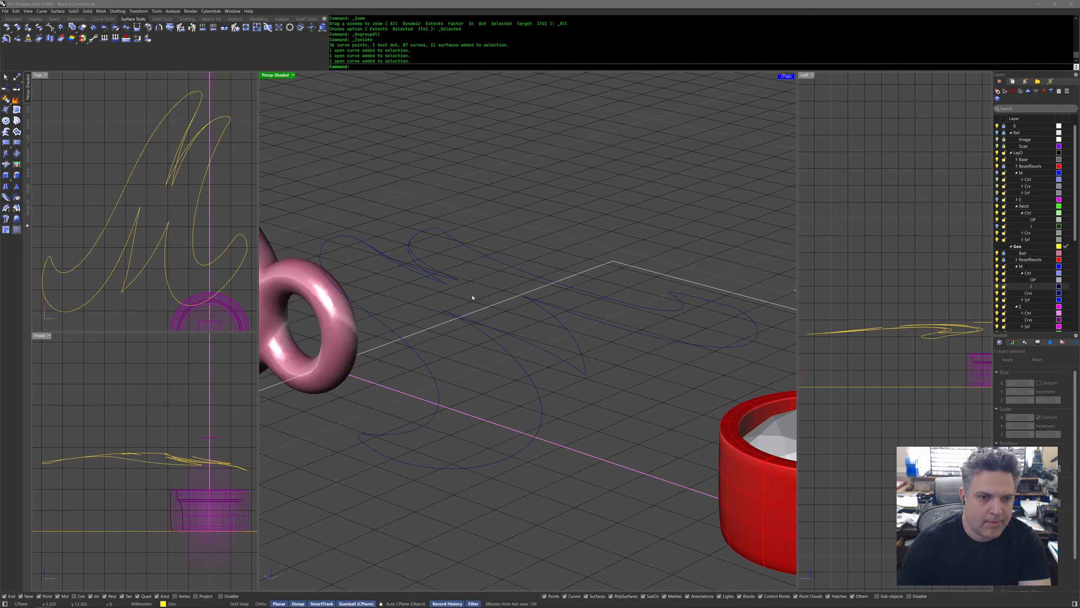
{"action": "left_click", "coordinate": [453, 279]}
{"action": "key", "text": "Return"}
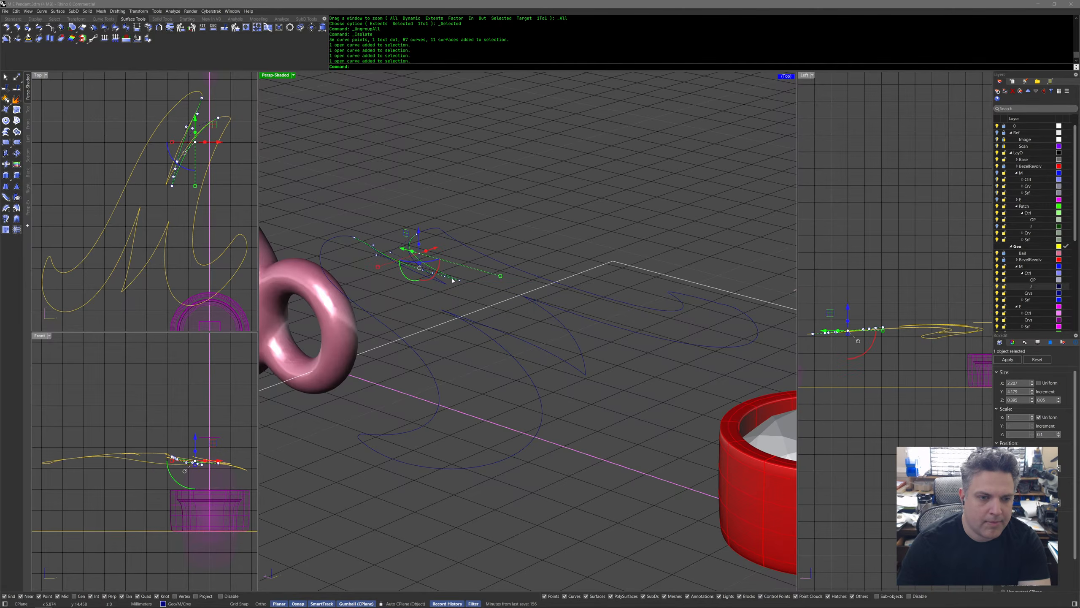
{"action": "left_click", "coordinate": [449, 295]}
{"action": "left_click", "coordinate": [440, 282]}
{"action": "left_click", "coordinate": [442, 303]}
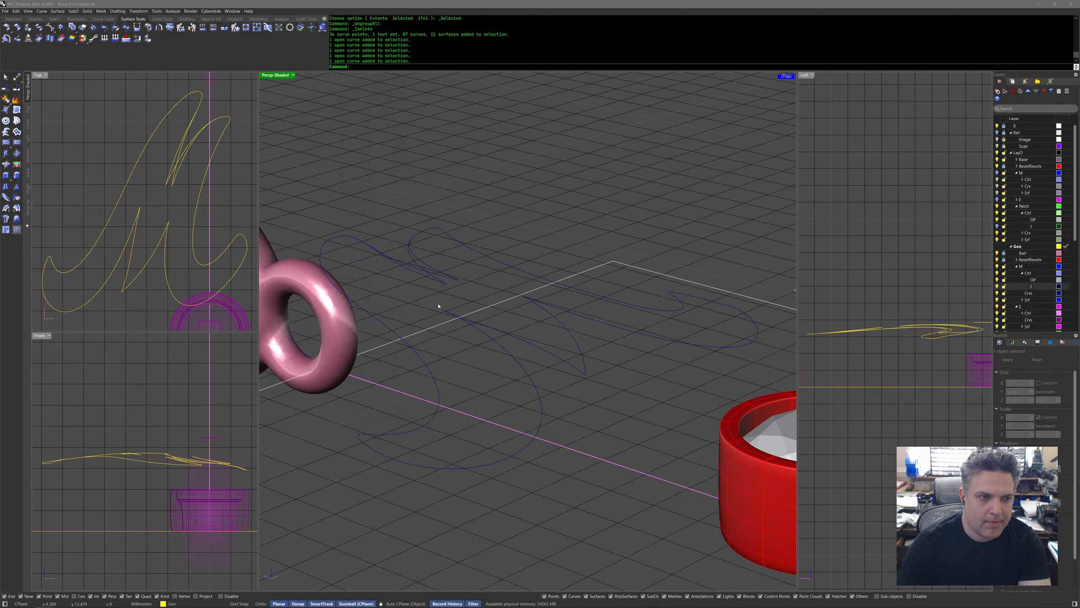
Select all the isolated projected curves of the upper M and delete them.
{"action": "scroll", "coordinate": [136, 217], "scroll_direction": "down", "scroll_amount": 8}
{"action": "right_click_drag", "start_coordinate": [76, 220], "coordinate": [120, 220]}
{"action": "right_click_drag", "start_coordinate": [340, 253], "coordinate": [463, 313]}
{"action": "scroll", "coordinate": [476, 297], "scroll_direction": "down", "scroll_amount": 5}
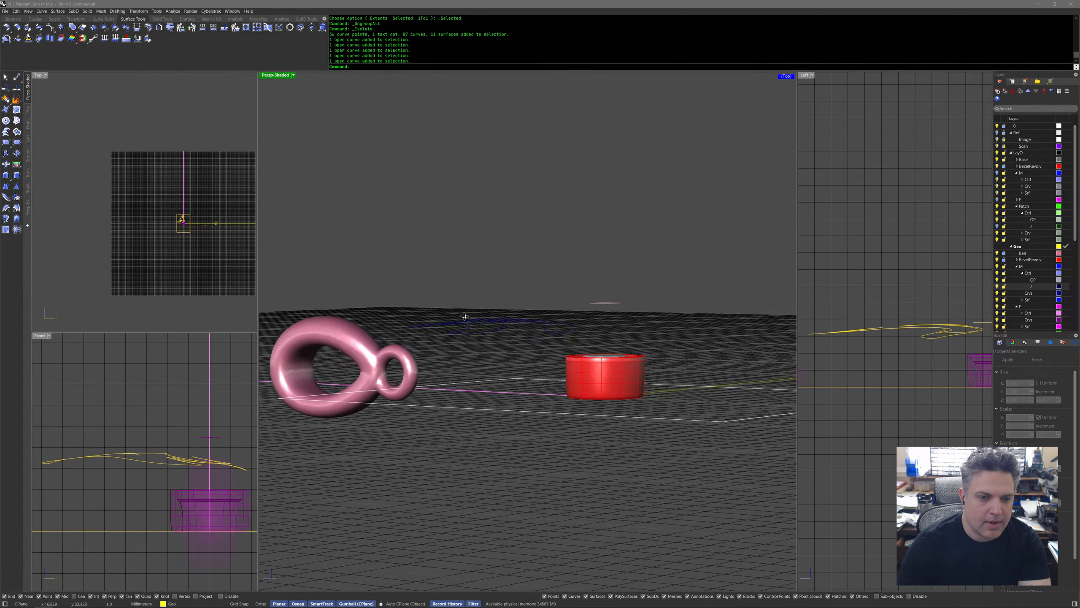
{"action": "left_click_drag", "start_coordinate": [455, 328], "coordinate": [584, 350]}
{"action": "right_click_drag", "start_coordinate": [584, 351], "coordinate": [547, 357]}
{"action": "middle_click", "coordinate": [558, 360]}
{"action": "left_click", "coordinate": [535, 378]}
Show the hidden upper patch surfaces and the four hidden curves at the tips of the flat M layout.
{"action": "middle_click", "coordinate": [547, 357]}
{"action": "left_click", "coordinate": [523, 322]}
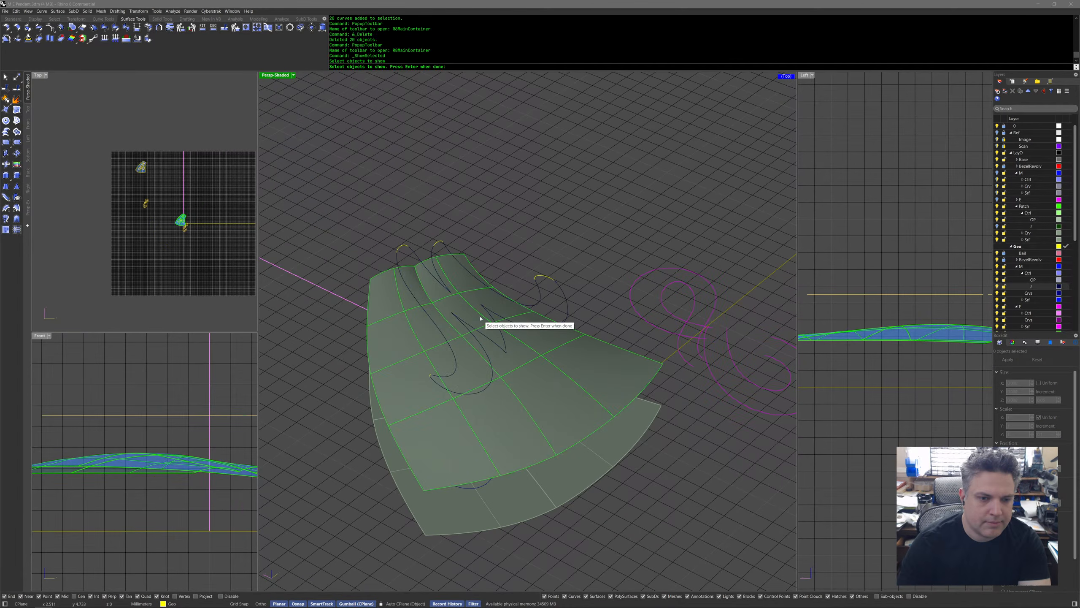
{"action": "key", "text": "Return"}
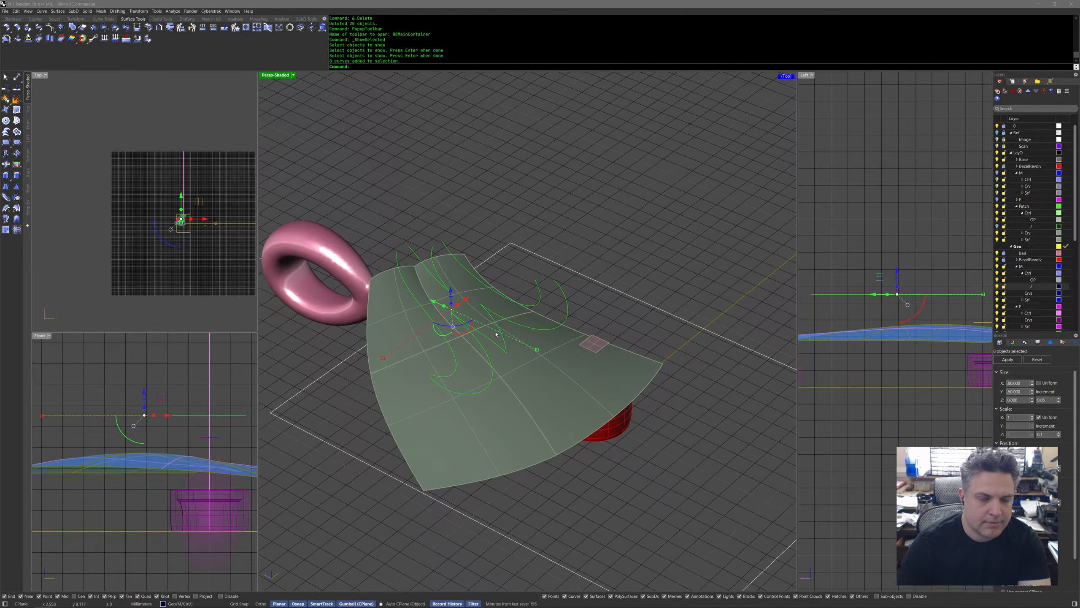
{"action": "right_click", "coordinate": [497, 331]}
{"action": "left_click", "coordinate": [400, 250]}
{"action": "right_click", "coordinate": [400, 250]}
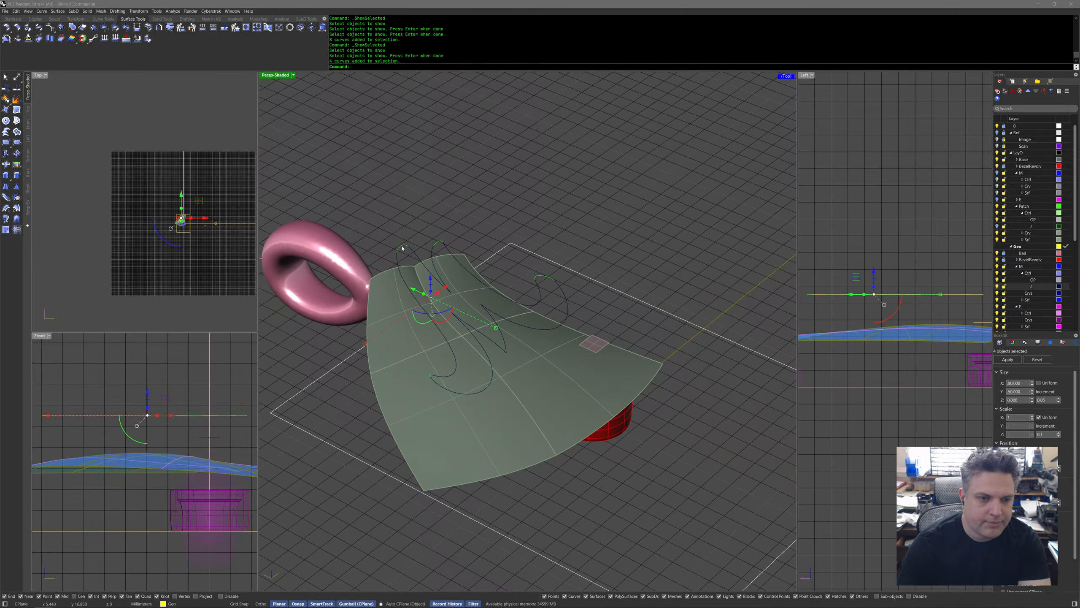
Add the four tip curves to the existing group of flat M layout curves.
{"action": "middle_click", "coordinate": [422, 258]}
{"action": "left_click", "coordinate": [430, 260]}
{"action": "left_click", "coordinate": [416, 256]}
Project the grouped M curves onto the upper patch surfaces with Loose on and the input kept, and group the result.
{"action": "left_click", "coordinate": [416, 257]}
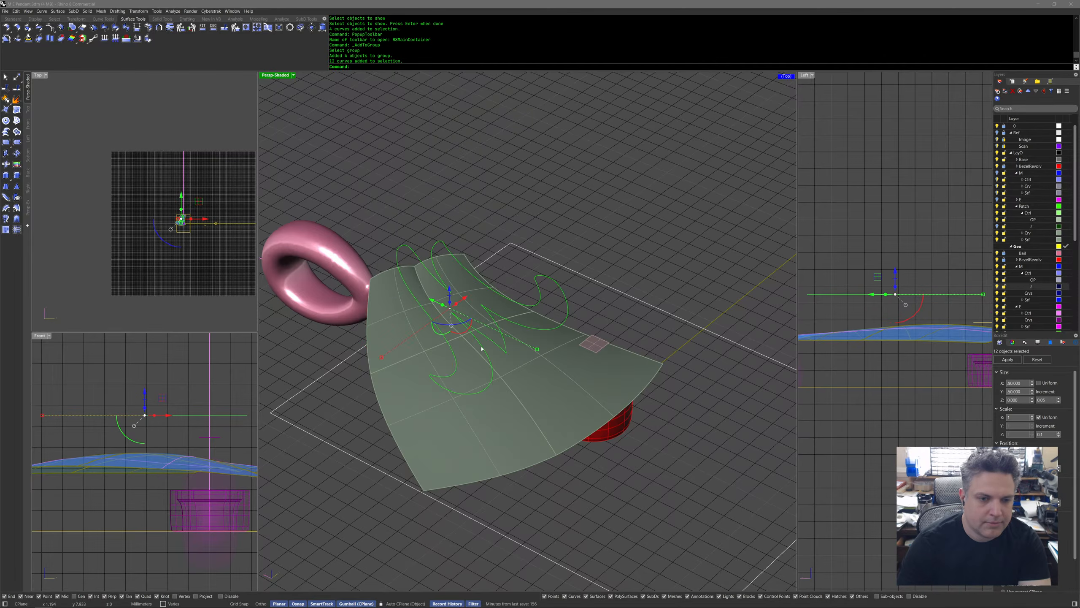
{"action": "right_click_drag", "start_coordinate": [482, 324], "coordinate": [488, 355]}
{"action": "middle_click", "coordinate": [489, 355]}
{"action": "left_click", "coordinate": [496, 356]}
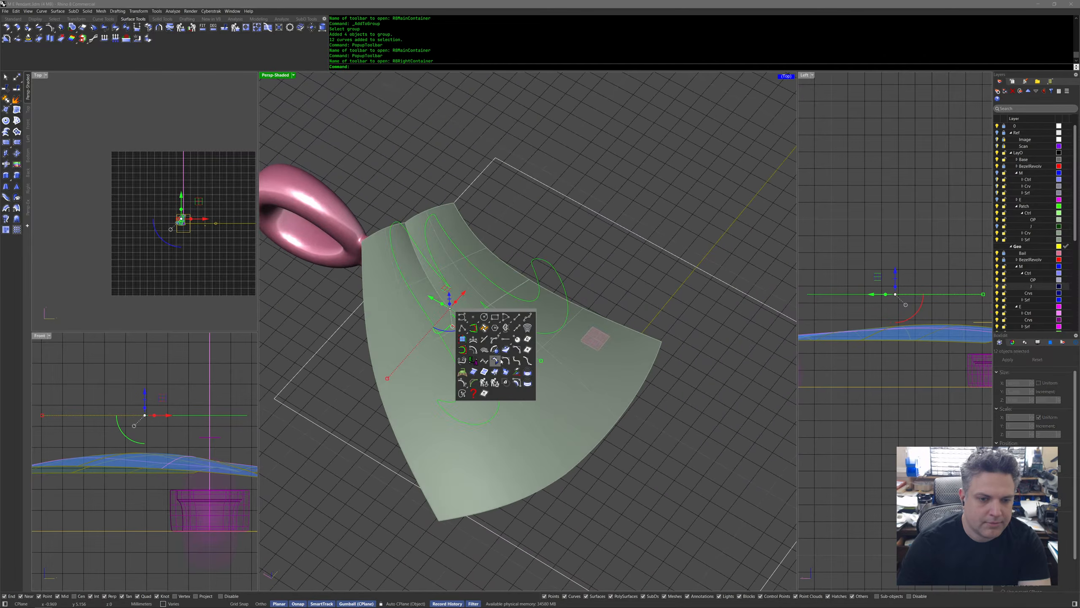
{"action": "left_click", "coordinate": [527, 372]}
{"action": "left_click", "coordinate": [559, 390]}
{"action": "right_click", "coordinate": [558, 389]}
{"action": "right_click_drag", "start_coordinate": [651, 461], "coordinate": [652, 361]}
{"action": "middle_click", "coordinate": [651, 410]}
{"action": "left_click", "coordinate": [659, 416]}
Move the flat M layout curves to layer J under the Geo M Ctrl layer and turn that layer off.
{"action": "left_click_drag", "start_coordinate": [374, 283], "coordinate": [586, 331]}
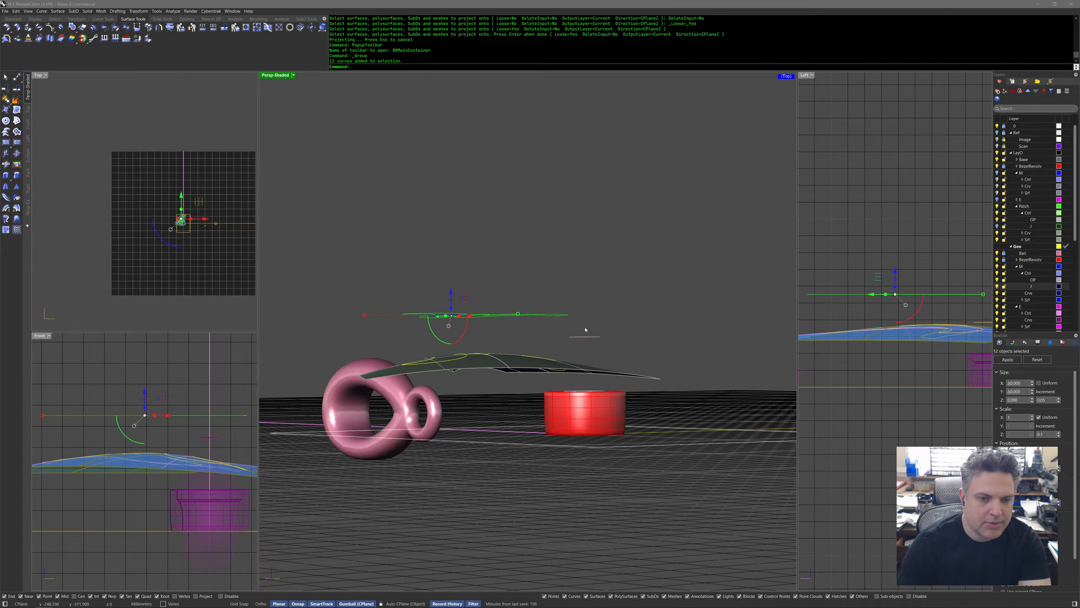
{"action": "middle_click", "coordinate": [586, 330]}
{"action": "left_click", "coordinate": [581, 328]}
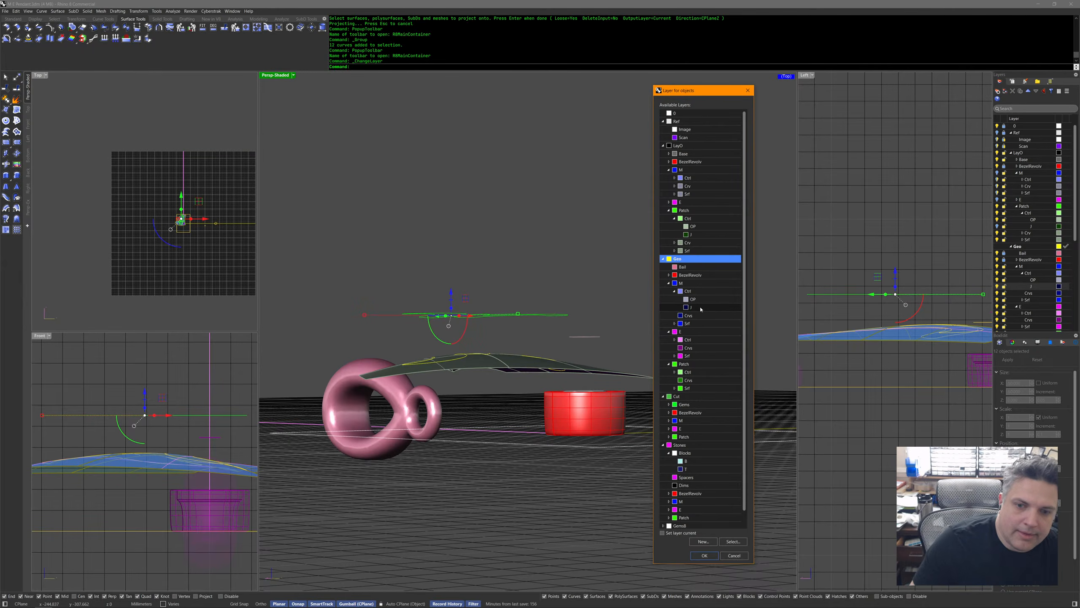
{"action": "left_click", "coordinate": [700, 308]}
{"action": "key", "text": "Return"}
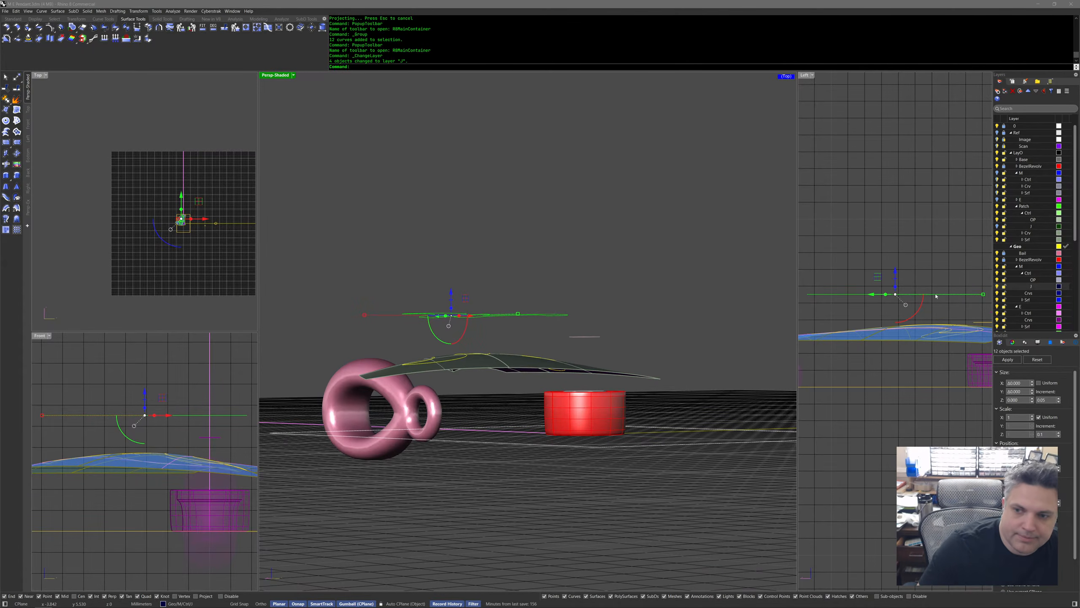
{"action": "left_click", "coordinate": [998, 287]}
Isolate and ungroup the projected M curves on the upper patch.
{"action": "mouse_move", "coordinate": [718, 293]}
{"action": "right_mouse_down"}
{"action": "mouse_move", "coordinate": [682, 325]}
{"action": "mouse_move", "coordinate": [584, 330]}
{"action": "right_mouse_up"}
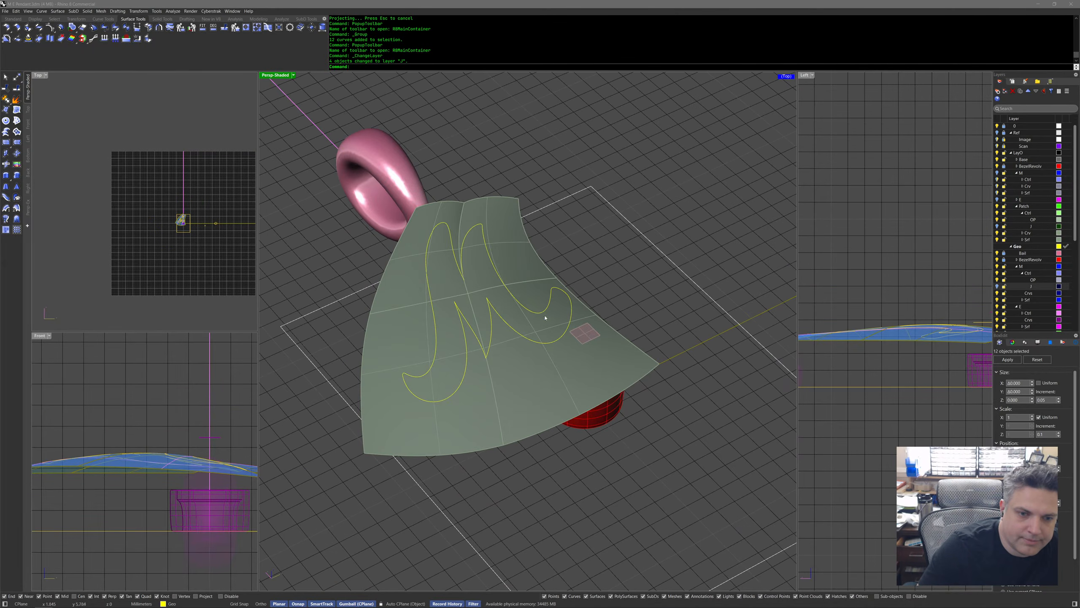
{"action": "left_click", "coordinate": [530, 313]}
{"action": "right_click", "coordinate": [529, 313]}
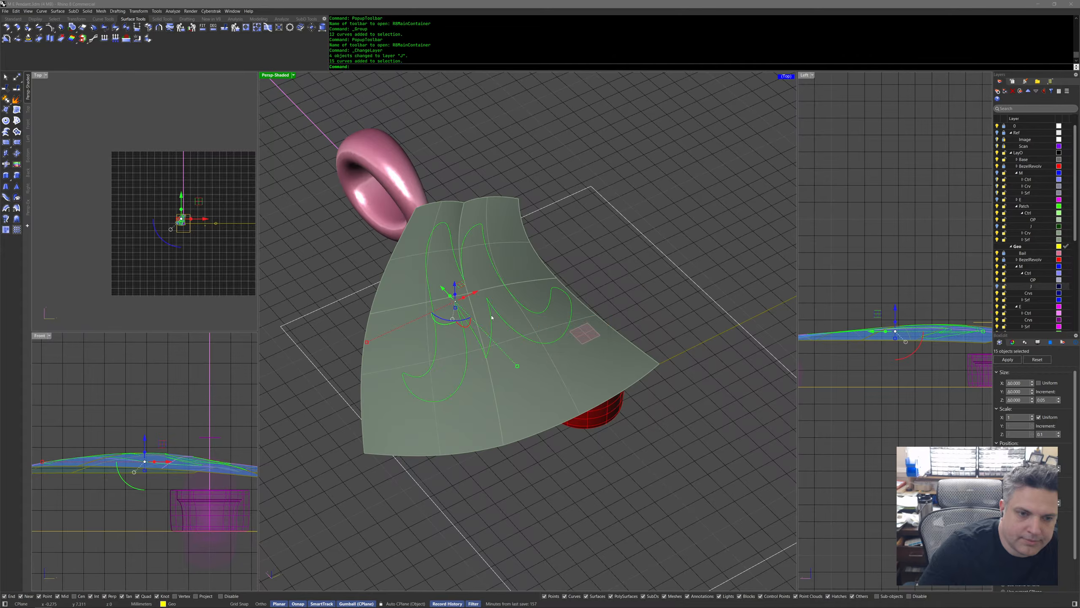
{"action": "key", "text": "Escape"}
{"action": "scroll", "coordinate": [445, 322], "scroll_direction": "up", "scroll_amount": 3}
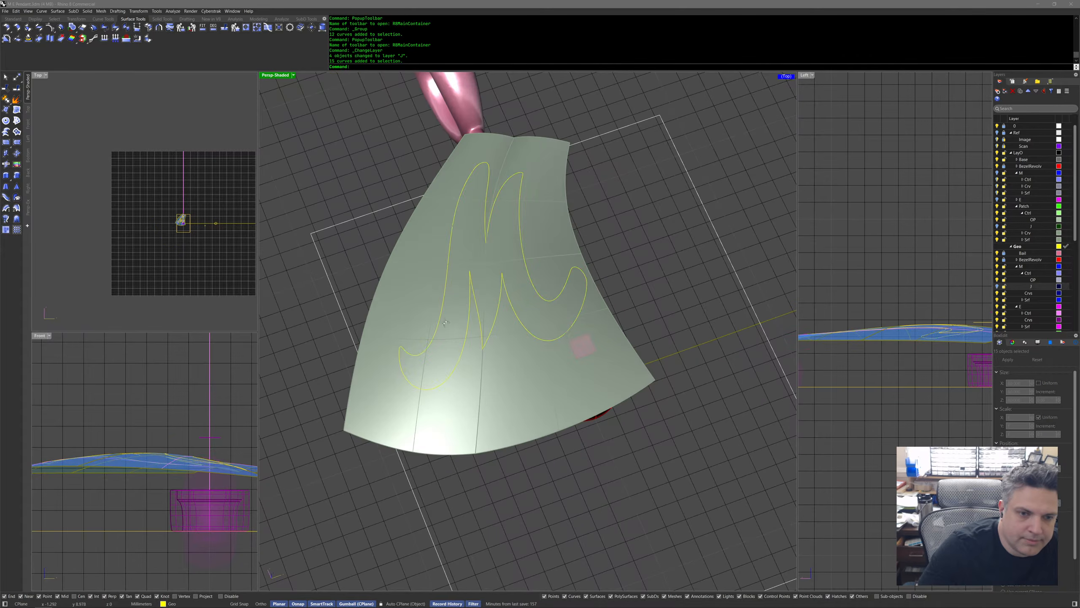
{"action": "left_click", "coordinate": [473, 294]}
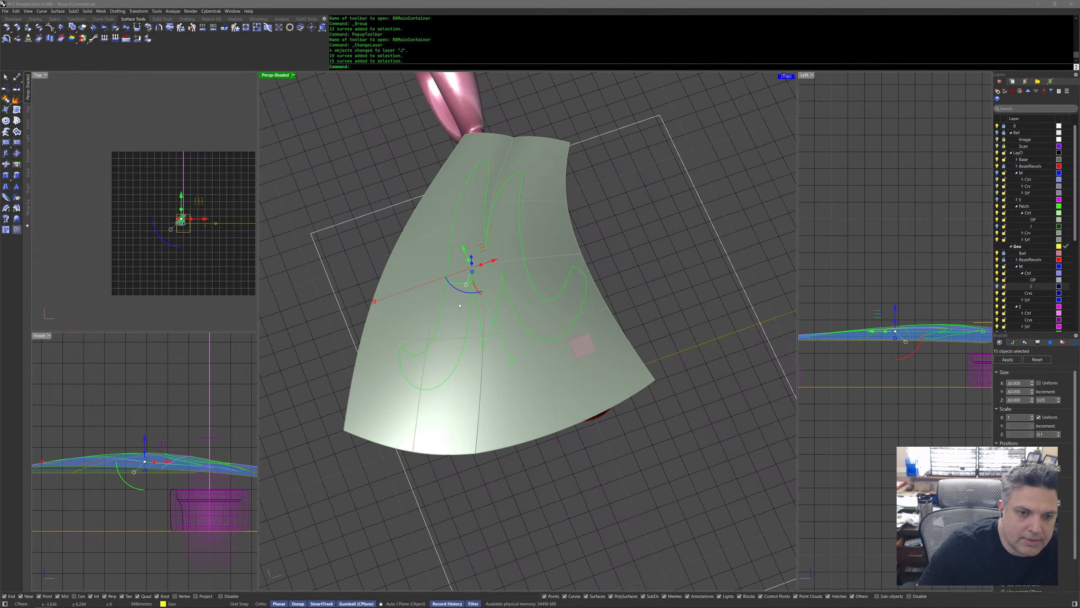
{"action": "middle_click", "coordinate": [447, 328]}
{"action": "left_click", "coordinate": [461, 293]}
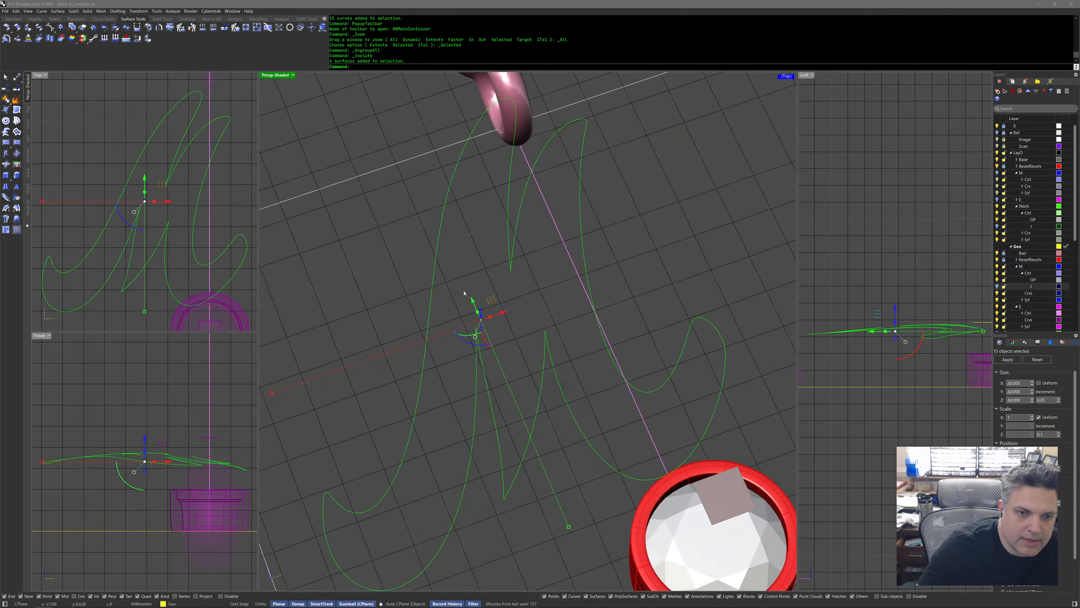
Join copies of the 15 isolated M curves into one closed outline.
{"action": "right_click_drag", "start_coordinate": [460, 293], "coordinate": [493, 266]}
{"action": "middle_click", "coordinate": [505, 287]}
{"action": "left_click", "coordinate": [505, 286]}
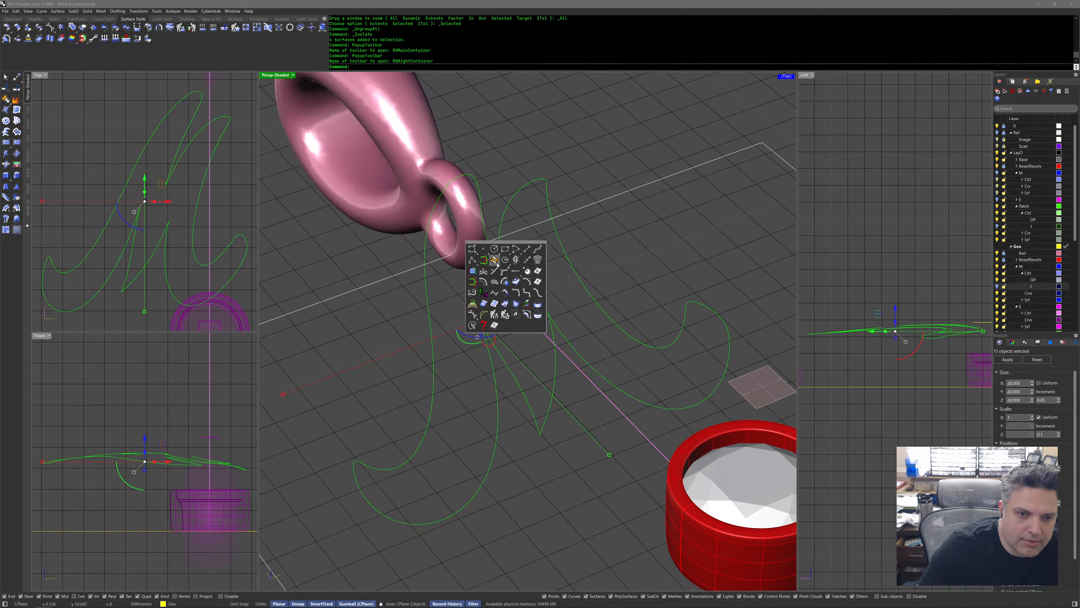
{"action": "right_click", "coordinate": [495, 260]}
{"action": "left_click", "coordinate": [514, 258]}
{"action": "left_click", "coordinate": [516, 262]}
Hide the closed outline, then regroup the 15 source curves and end the isolation.
{"action": "middle_click", "coordinate": [517, 264]}
{"action": "left_click", "coordinate": [502, 267]}
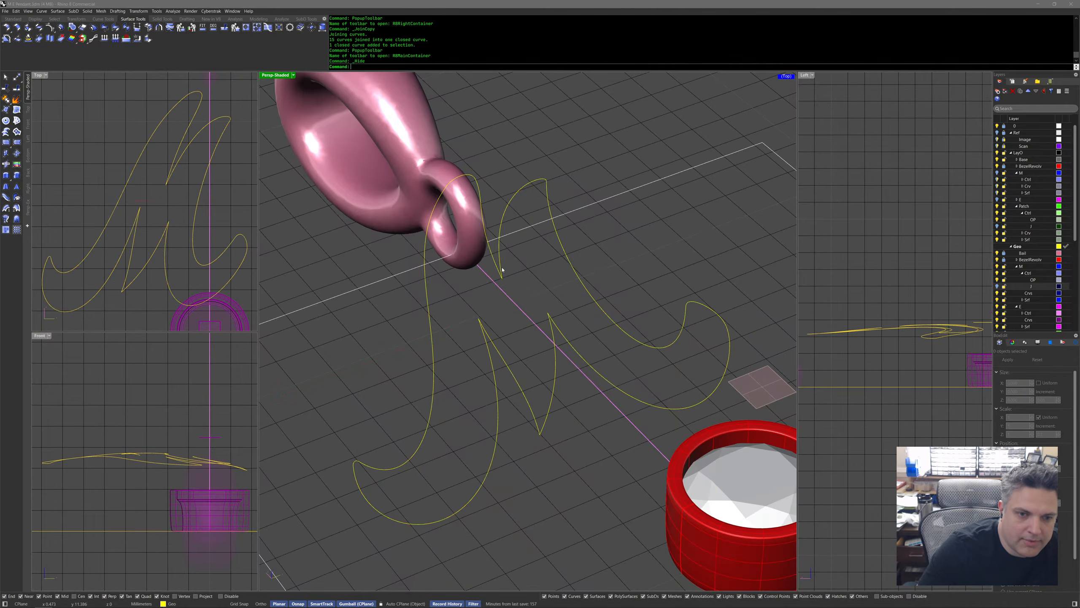
{"action": "middle_click", "coordinate": [502, 267]}
{"action": "left_click", "coordinate": [514, 255]}
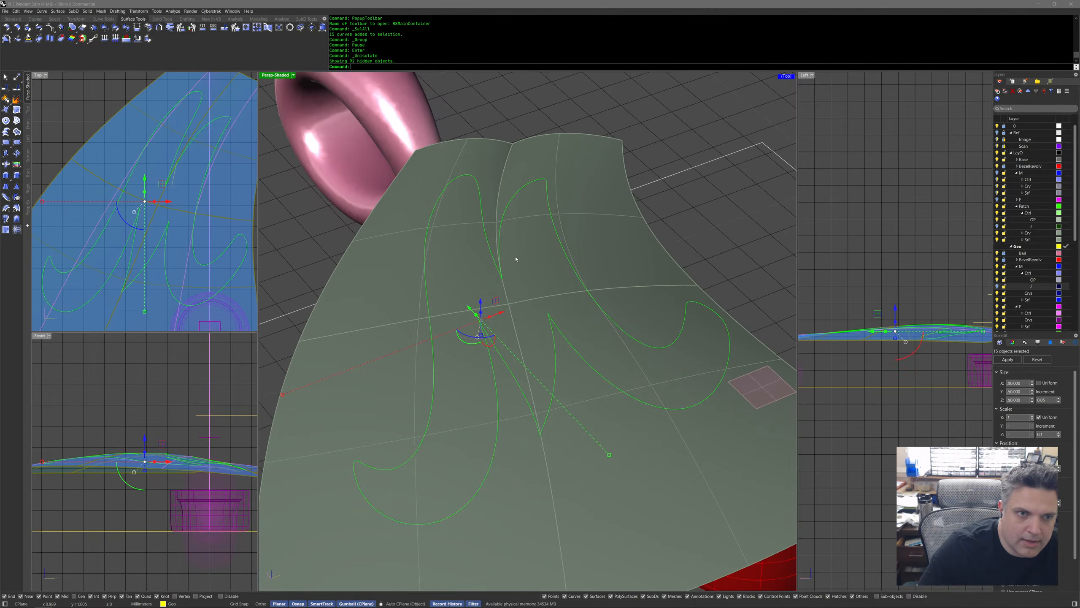
Duplicate layer J under Geo M Ctrl and name the copy JCInput.
{"action": "scroll", "coordinate": [515, 258], "scroll_direction": "down", "scroll_amount": 8}
{"action": "right_click_drag", "start_coordinate": [516, 269], "coordinate": [525, 299]}
{"action": "middle_click", "coordinate": [525, 298]}
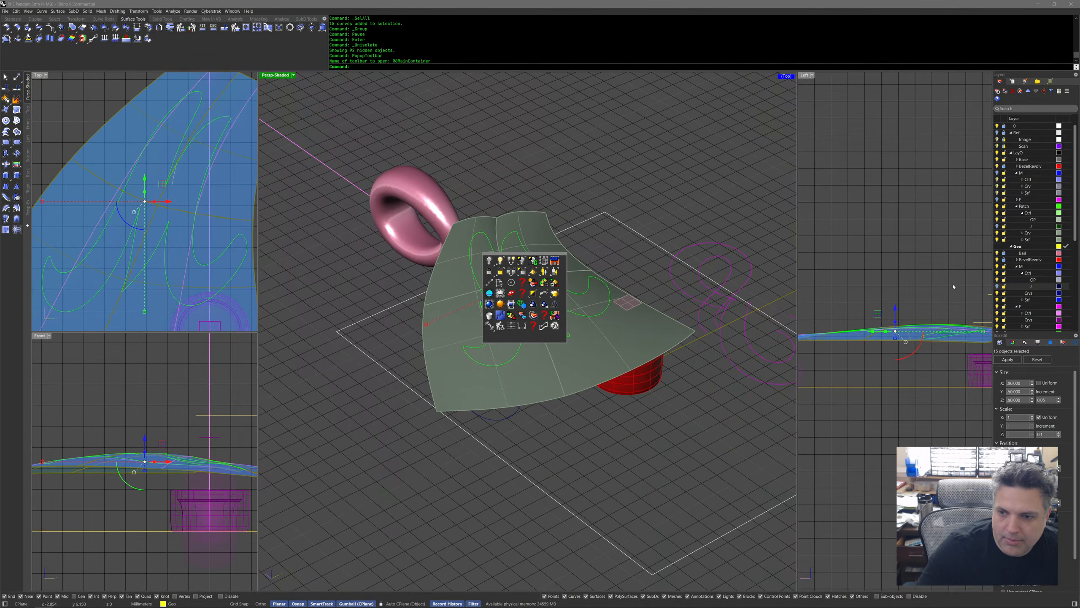
{"action": "left_click", "coordinate": [1029, 272]}
{"action": "right_click", "coordinate": [1031, 286]}
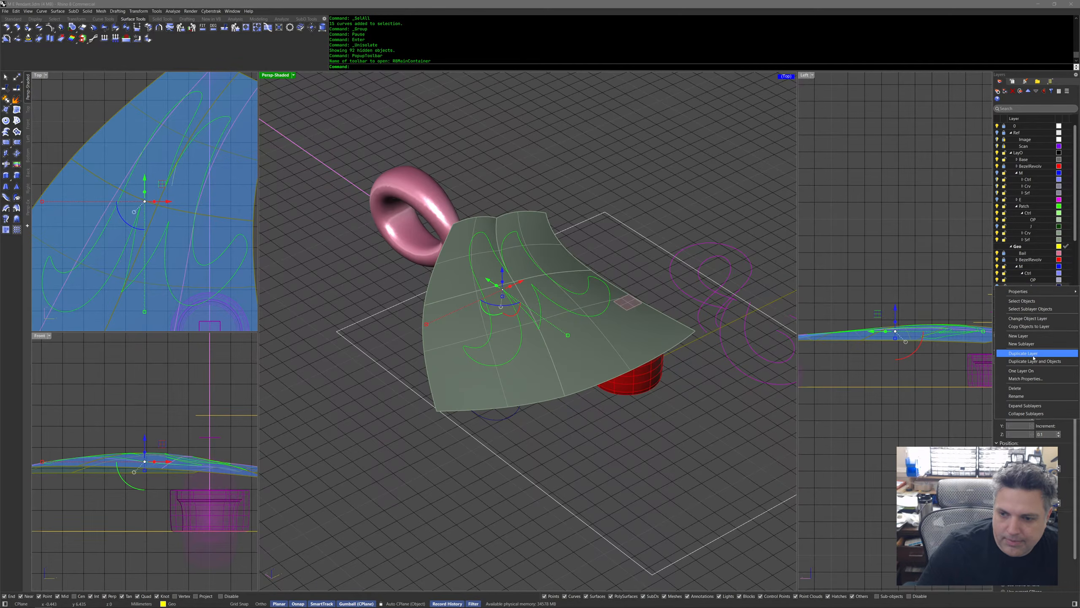
{"action": "left_click", "coordinate": [1034, 354]}
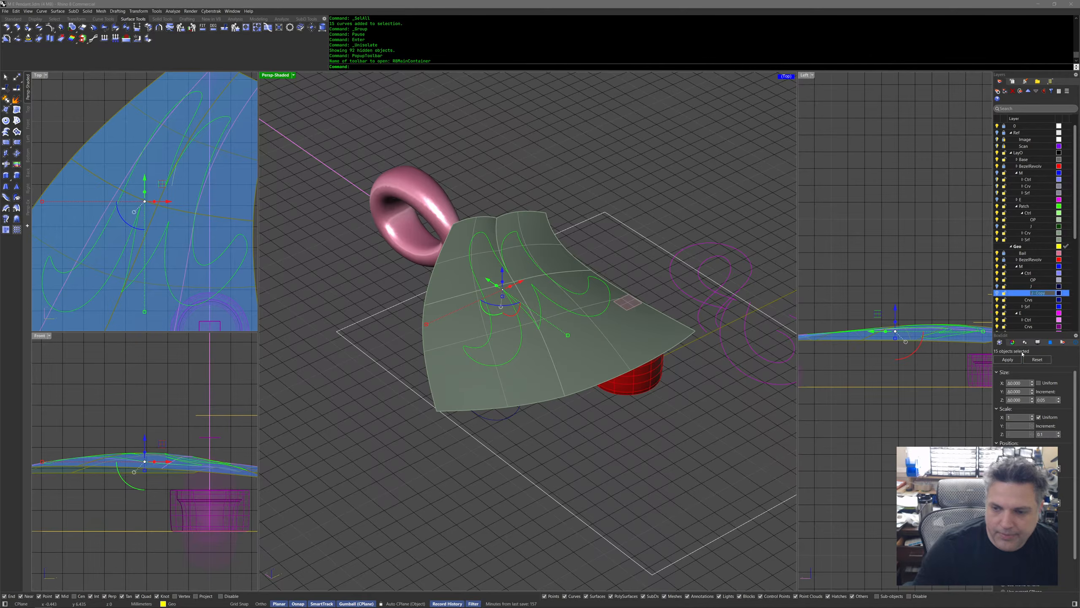
{"action": "type", "text": "OInpu"}
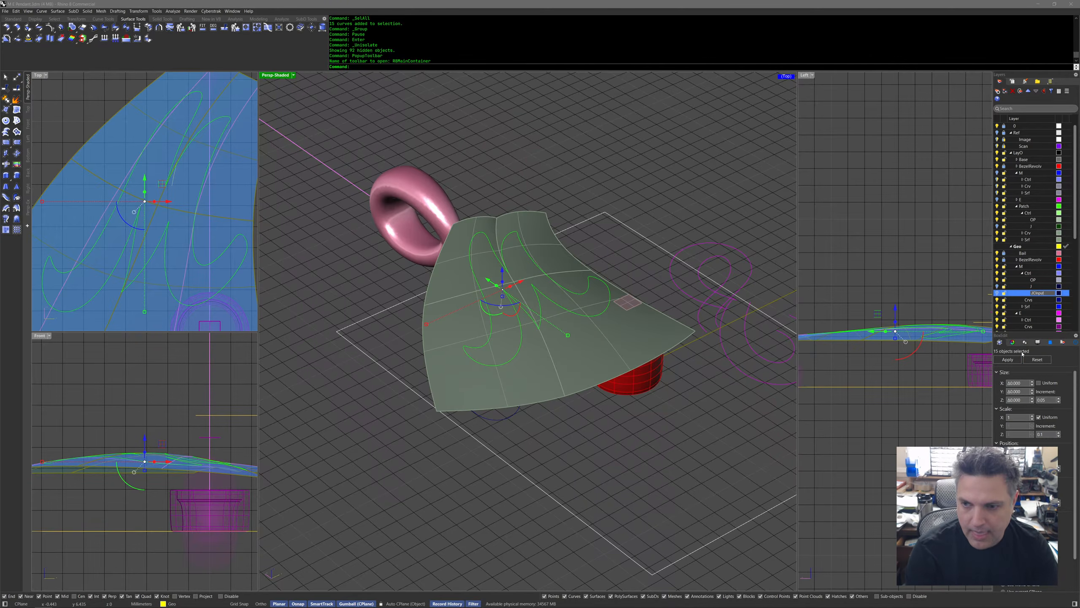
{"action": "type", "text": "t"}
{"action": "key", "text": "Return"}
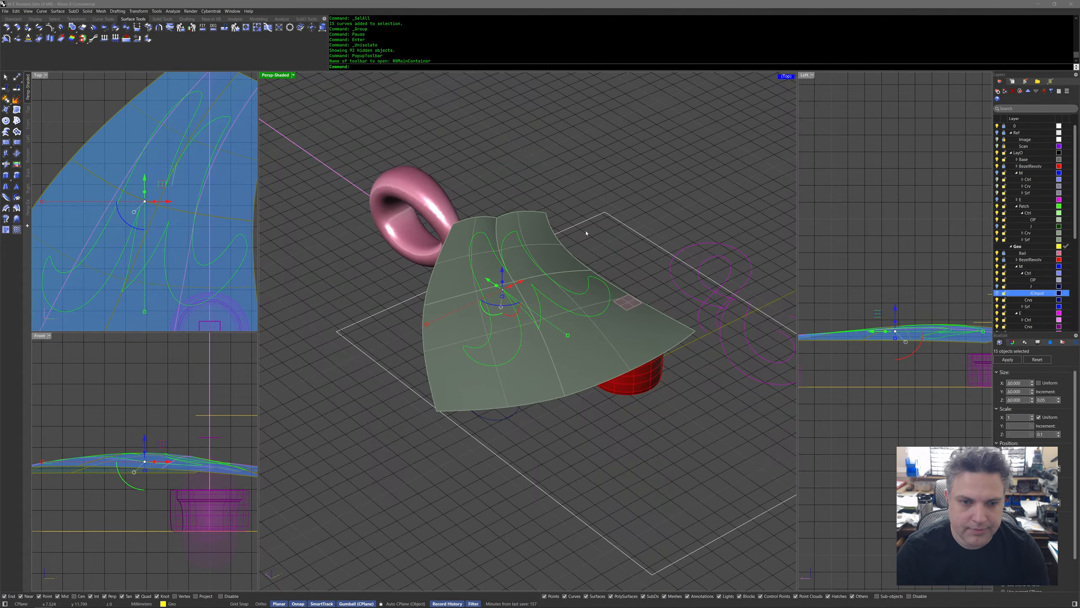
Move the 15 grouped projected M curves to the JCInput layer.
{"action": "right_click_drag", "start_coordinate": [615, 229], "coordinate": [580, 261]}
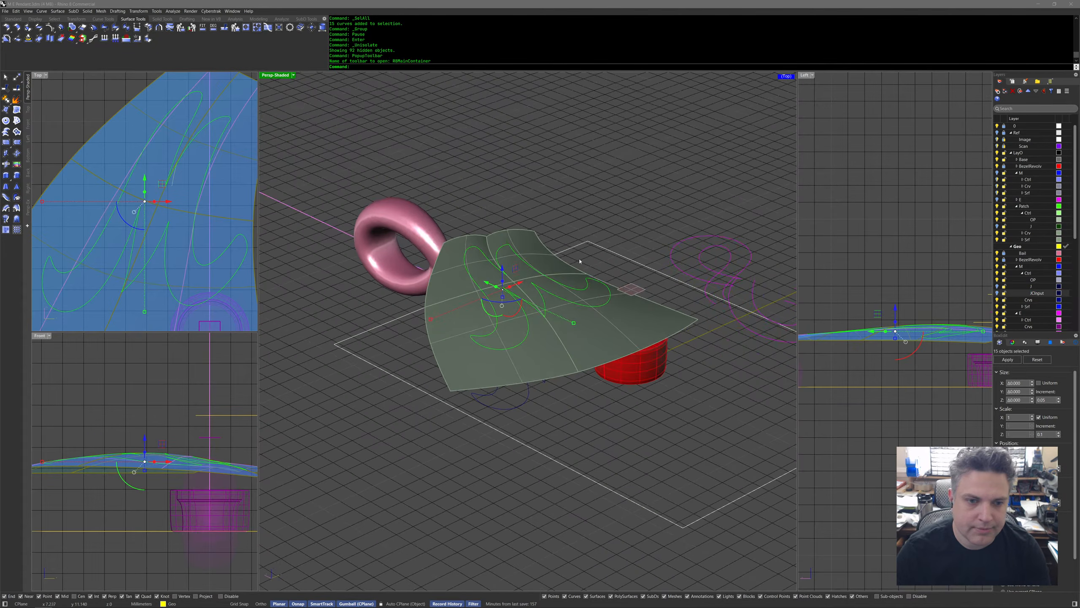
{"action": "middle_click", "coordinate": [581, 236]}
{"action": "left_click", "coordinate": [585, 242]}
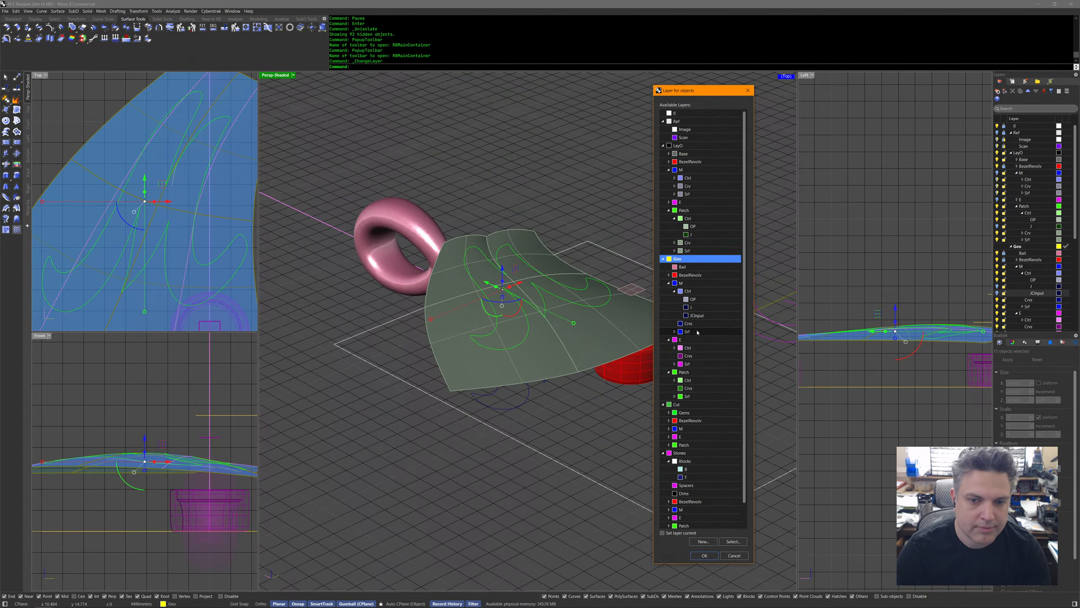
{"action": "double_click", "coordinate": [695, 315]}
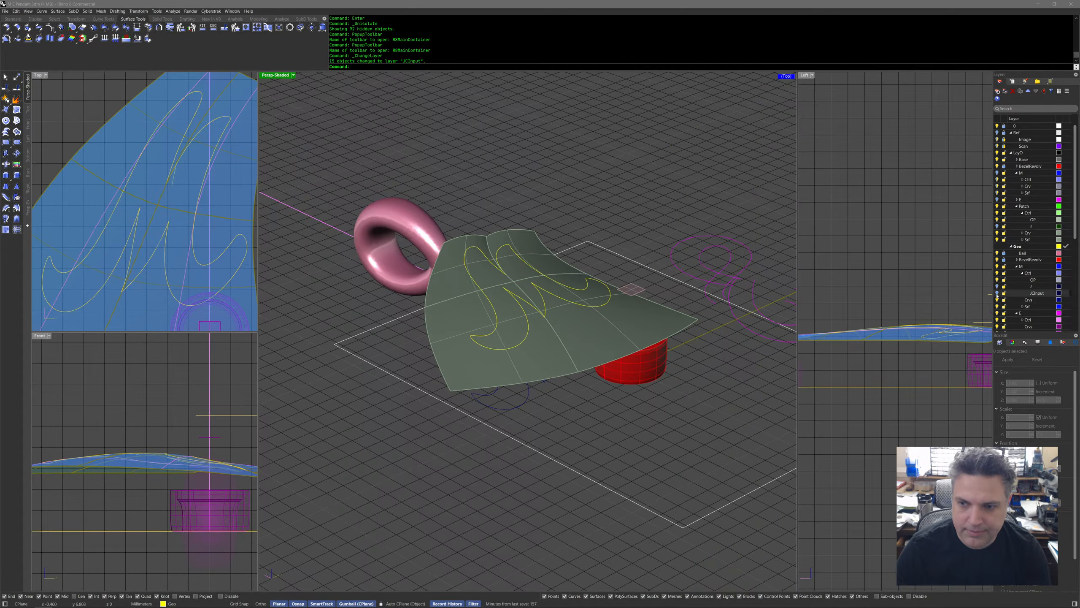
Move the closed upper M outline to the Crvs layer under Geo M.
{"action": "left_click", "coordinate": [574, 305]}
{"action": "left_click", "coordinate": [598, 321]}
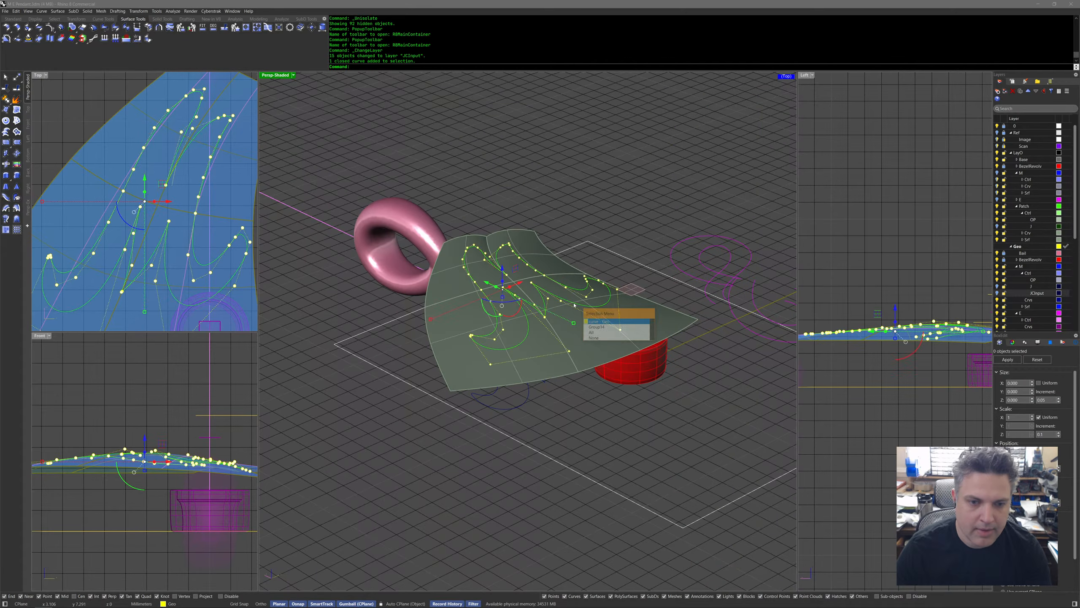
{"action": "middle_click", "coordinate": [572, 303]}
{"action": "left_click", "coordinate": [587, 286]}
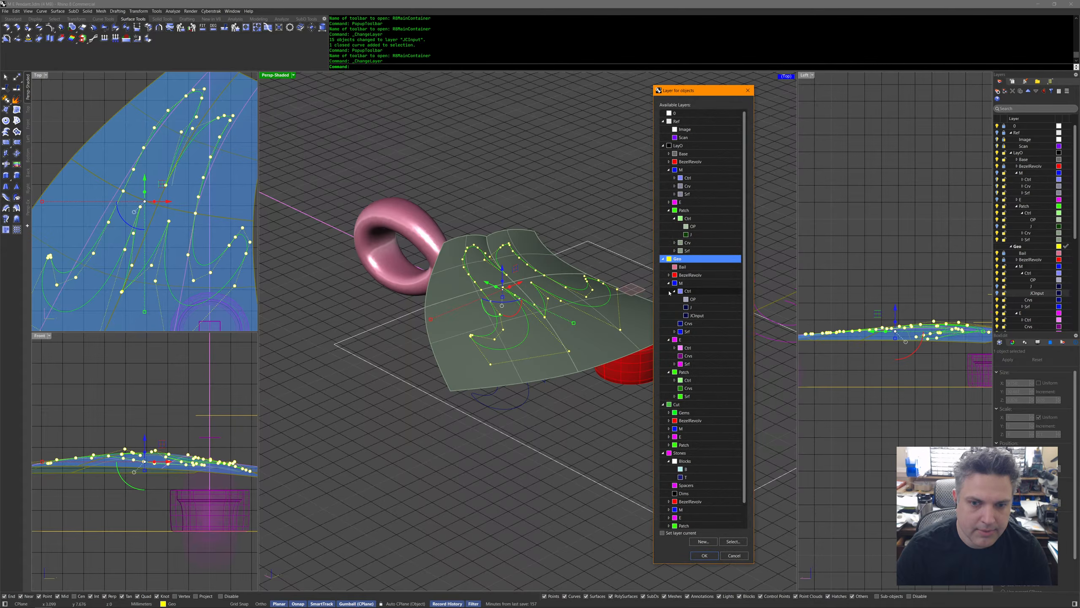
{"action": "double_click", "coordinate": [697, 316]}
Swap hidden and visible objects to check what is hidden, then swap them back.
{"action": "right_click_drag", "start_coordinate": [604, 386], "coordinate": [569, 378]}
{"action": "left_click", "coordinate": [539, 389]}
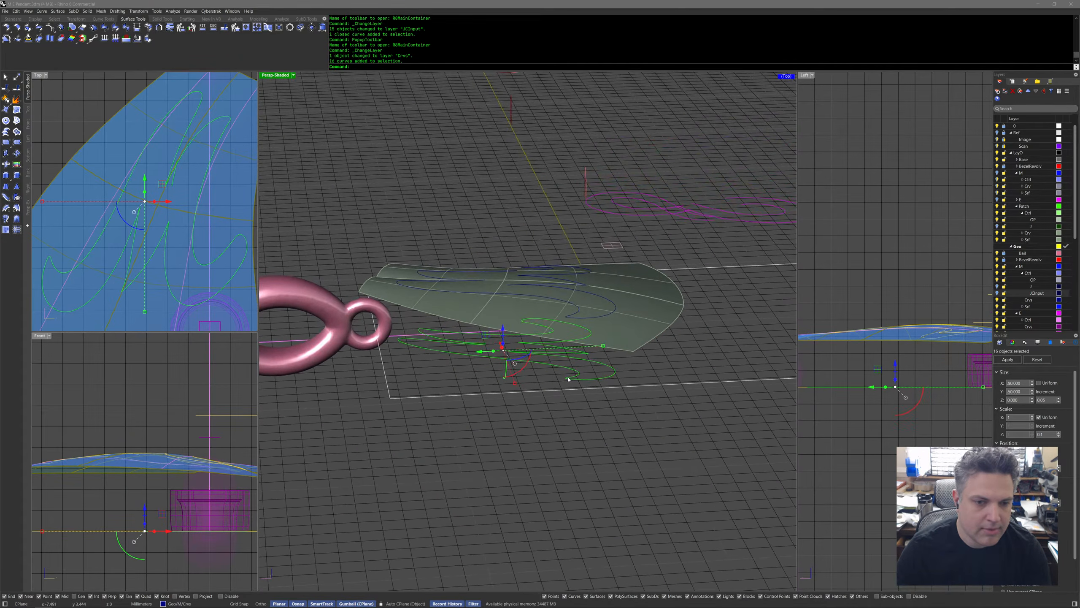
{"action": "middle_click", "coordinate": [538, 372]}
{"action": "left_click", "coordinate": [527, 345]}
{"action": "right_click_drag", "start_coordinate": [528, 346], "coordinate": [537, 374]}
{"action": "middle_click", "coordinate": [538, 368]}
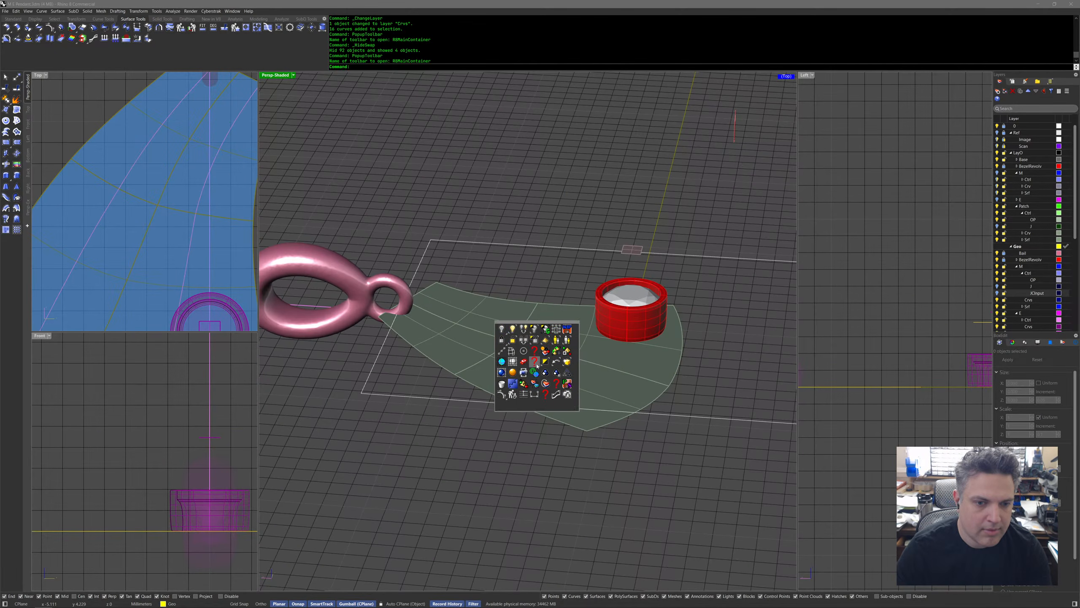
{"action": "left_click", "coordinate": [524, 329]}
Select the flat lower M curves, ungroup them and isolate them.
{"action": "left_click", "coordinate": [512, 352]}
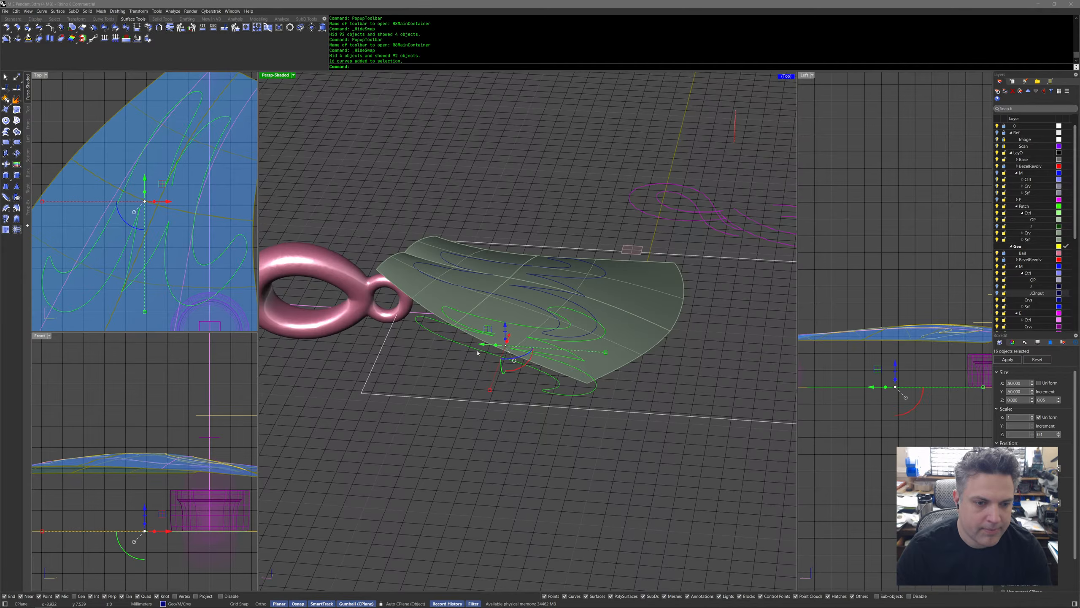
{"action": "middle_click", "coordinate": [445, 359]}
{"action": "left_click", "coordinate": [448, 317]}
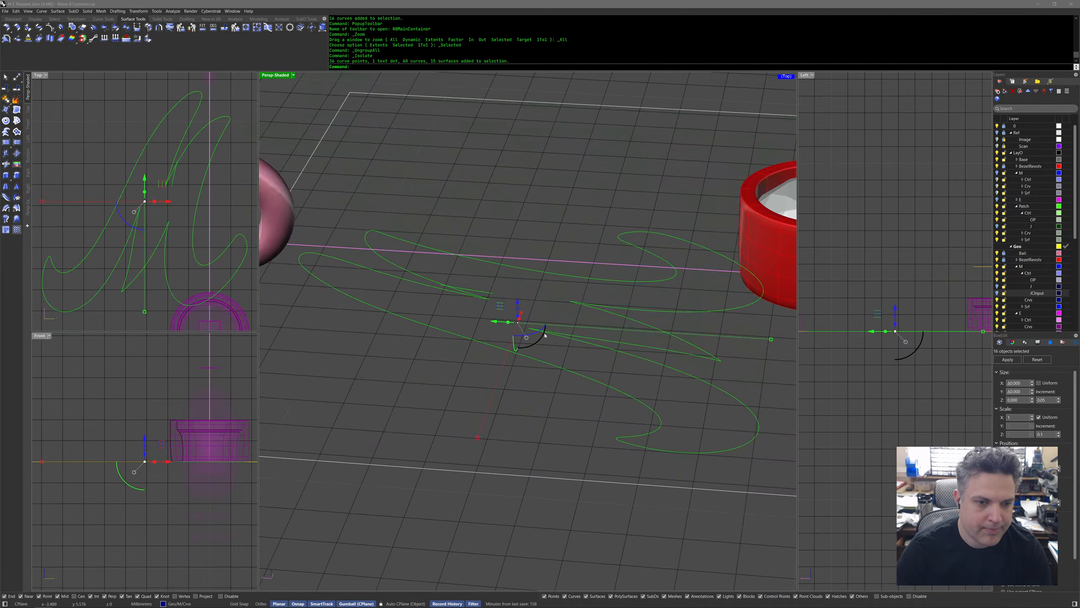
Check the isolated flat M curves by selecting the individual segments around the outline.
{"action": "right_click_drag", "start_coordinate": [501, 346], "coordinate": [484, 349]}
{"action": "left_click", "coordinate": [577, 294]}
{"action": "left_click", "coordinate": [546, 279]}
{"action": "middle_click", "coordinate": [547, 280]}
{"action": "left_click", "coordinate": [512, 298]}
{"action": "left_click", "coordinate": [532, 267]}
{"action": "left_click", "coordinate": [552, 185]}
{"action": "left_click", "coordinate": [589, 198]}
{"action": "left_click", "coordinate": [576, 166]}
{"action": "left_click", "coordinate": [646, 324]}
{"action": "left_click", "coordinate": [627, 383]}
{"action": "left_click", "coordinate": [597, 396]}
{"action": "left_click", "coordinate": [559, 438]}
{"action": "scroll", "coordinate": [559, 439], "scroll_direction": "down", "scroll_amount": 5}
{"action": "right_click_drag", "start_coordinate": [559, 438], "coordinate": [623, 454]}
Join a copy of the 15 flat M curves into one closed lower outline.
{"action": "left_click_drag", "start_coordinate": [504, 251], "coordinate": [730, 453]}
{"action": "right_click_drag", "start_coordinate": [730, 453], "coordinate": [672, 433]}
{"action": "middle_click", "coordinate": [580, 368]}
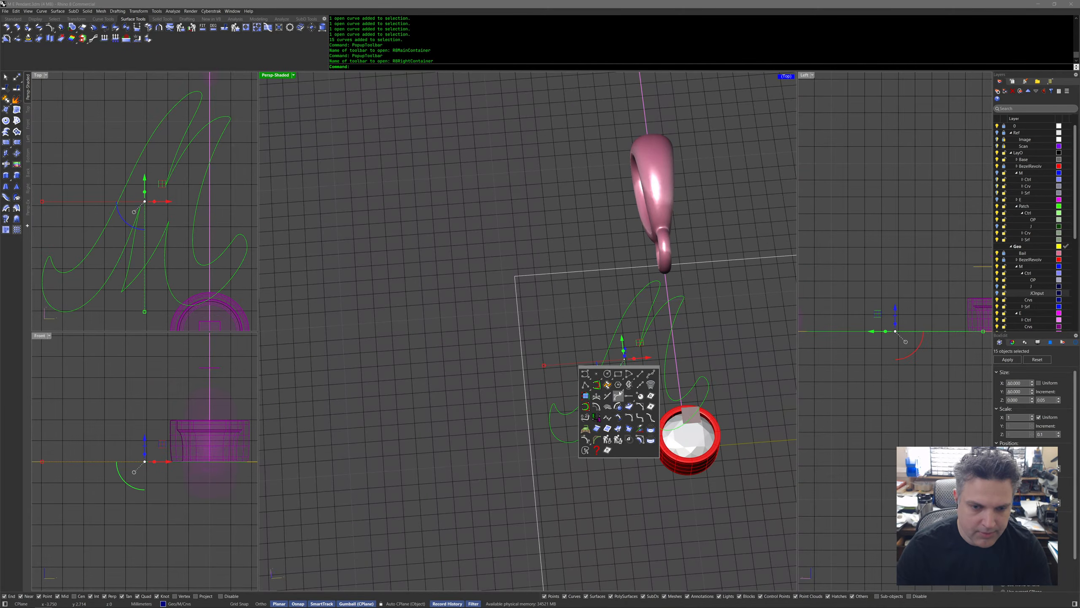
{"action": "left_click", "coordinate": [612, 380]}
{"action": "key", "text": "Escape"}
{"action": "left_click", "coordinate": [645, 337]}
{"action": "left_click", "coordinate": [669, 358]}
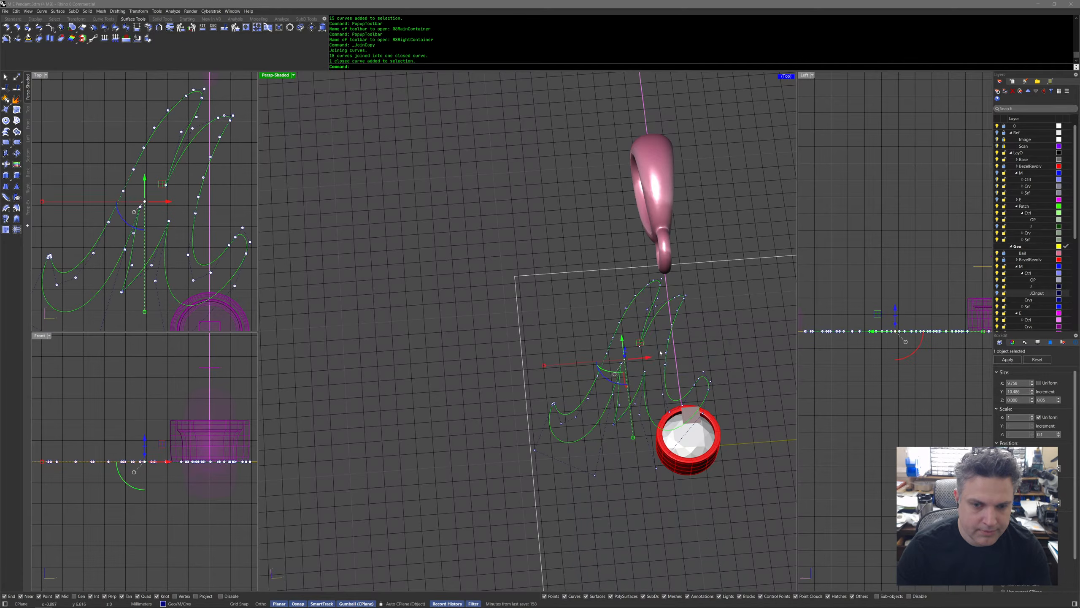
Assign the closed lower M outline to the Crvs layer under Geo M and hide it.
{"action": "middle_click", "coordinate": [669, 357]}
{"action": "left_click", "coordinate": [666, 313]}
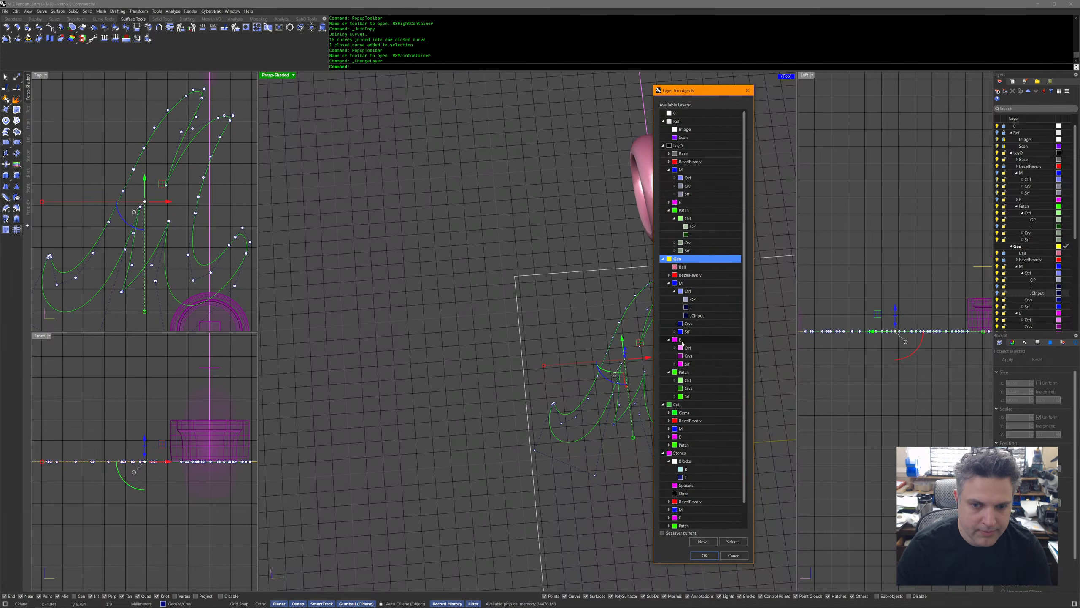
{"action": "double_click", "coordinate": [688, 323]}
{"action": "middle_click", "coordinate": [678, 325]}
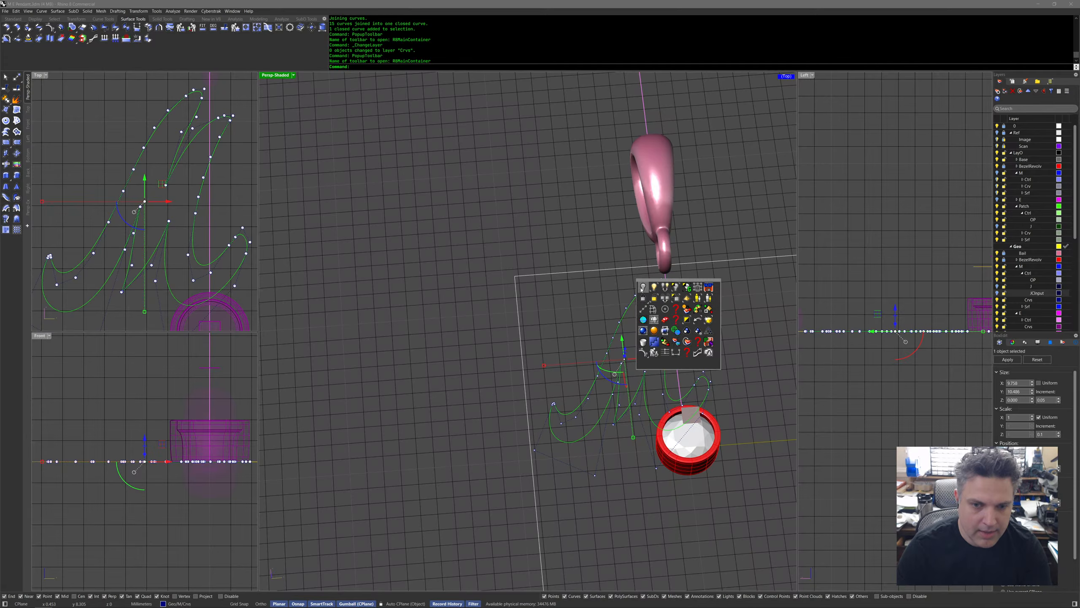
{"action": "left_click", "coordinate": [646, 293]}
Group the 15 flat source curves and move them to the JCInput layer under Geo M Ctrl.
{"action": "right_click_drag", "start_coordinate": [623, 366], "coordinate": [572, 272]}
{"action": "left_click_drag", "start_coordinate": [533, 231], "coordinate": [725, 446]}
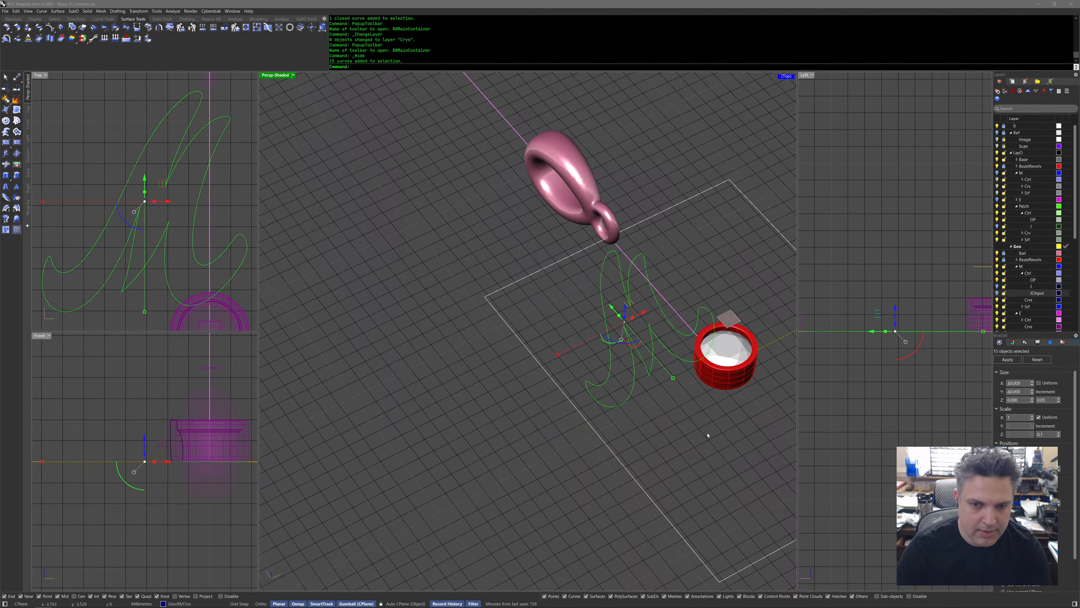
{"action": "right_click_drag", "start_coordinate": [706, 434], "coordinate": [701, 415]}
{"action": "middle_click", "coordinate": [701, 415]}
{"action": "left_click", "coordinate": [706, 406]}
{"action": "middle_click", "coordinate": [706, 407]}
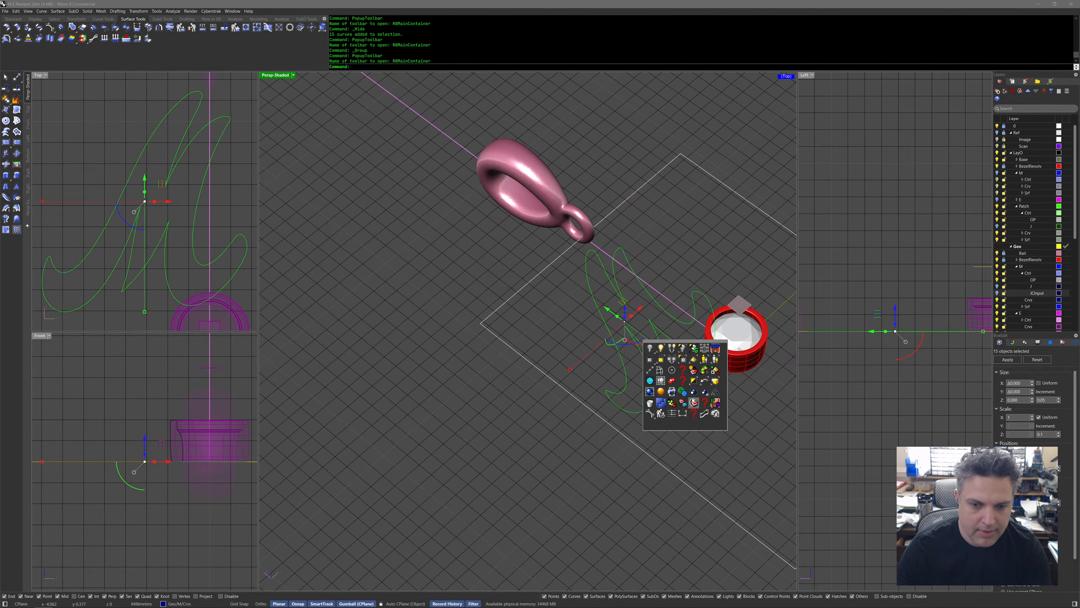
{"action": "left_click", "coordinate": [701, 415]}
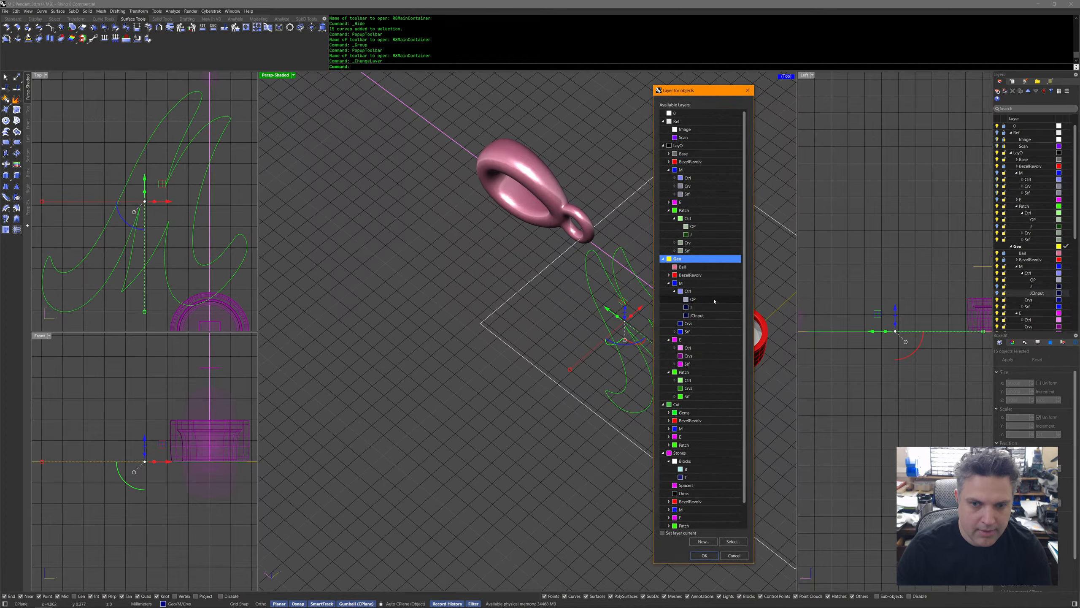
{"action": "double_click", "coordinate": [698, 316]}
Show all hidden objects again.
{"action": "middle_click", "coordinate": [671, 301]}
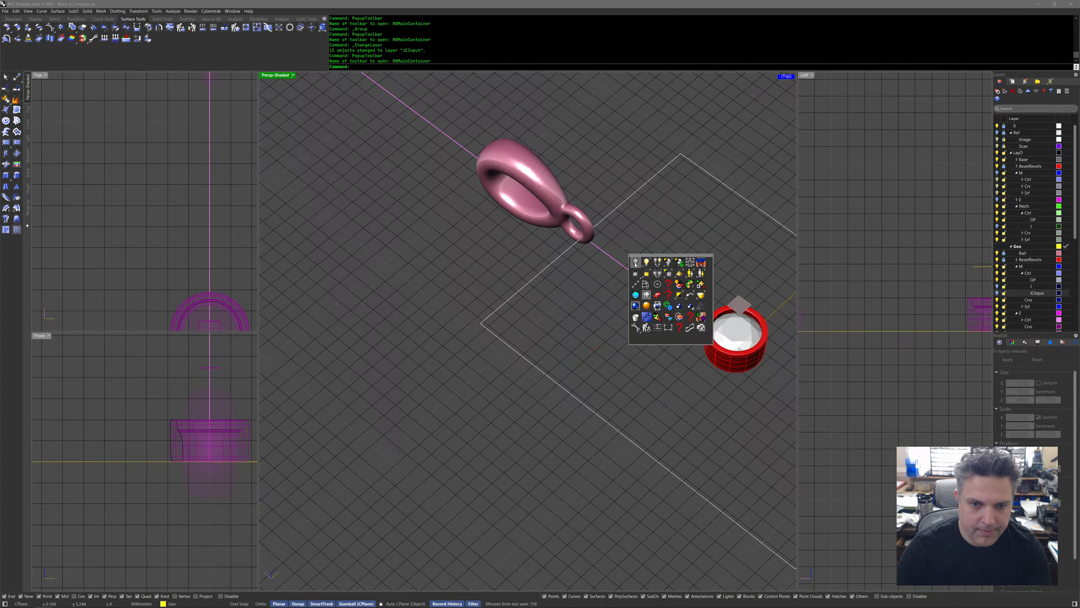
{"action": "left_click", "coordinate": [655, 274]}
{"action": "right_click_drag", "start_coordinate": [655, 273], "coordinate": [612, 353]}
{"action": "scroll", "coordinate": [637, 298], "scroll_direction": "up", "scroll_amount": 10}
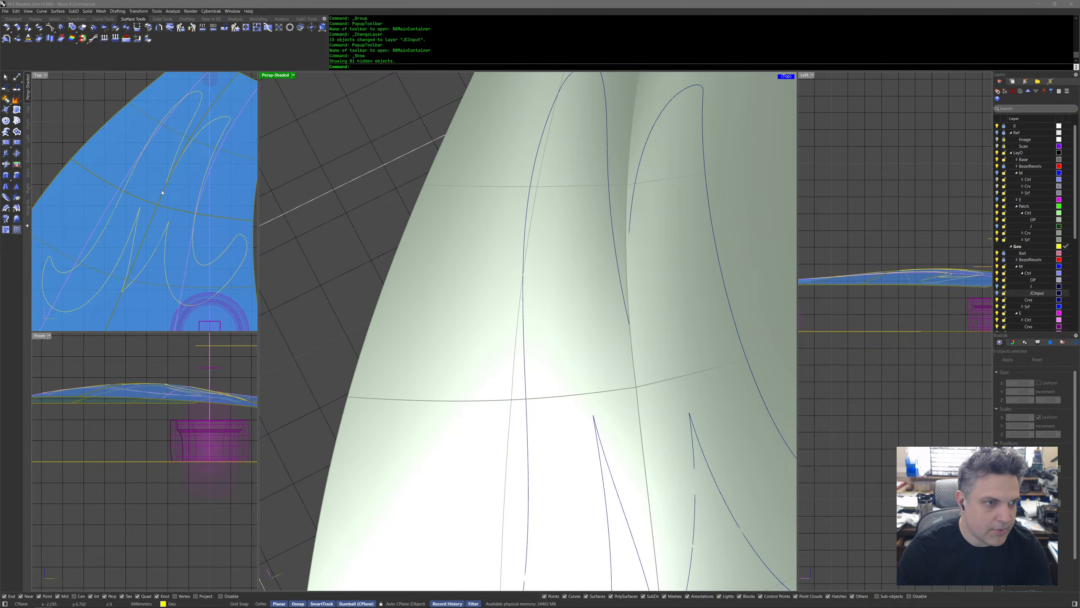
{"action": "scroll", "coordinate": [161, 194], "scroll_direction": "down", "scroll_amount": 10}
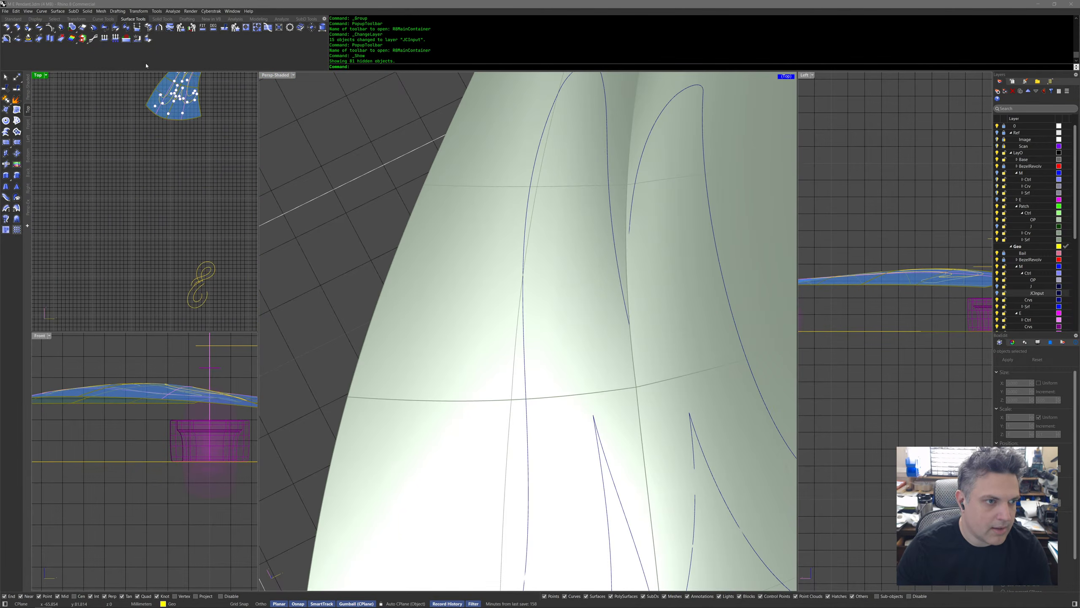
Test the history link by moving the two coincident control points at the M layout's upper inner corner to the right.
{"action": "right_click_drag", "start_coordinate": [170, 115], "coordinate": [160, 226]}
{"action": "scroll", "coordinate": [160, 217], "scroll_direction": "up", "scroll_amount": 15}
{"action": "scroll", "coordinate": [160, 204], "scroll_direction": "up", "scroll_amount": 5}
{"action": "right_click", "coordinate": [160, 205]}
{"action": "left_click", "coordinate": [160, 205]}
{"action": "key", "text": "space"}
{"action": "key", "text": "space"}
{"action": "key", "text": "space"}
{"action": "key", "text": "space"}
{"action": "key", "text": "space"}
{"action": "key", "text": "Escape"}
{"action": "left_click_drag", "start_coordinate": [125, 164], "coordinate": [181, 223]}
{"action": "left_click_drag", "start_coordinate": [174, 185], "coordinate": [203, 191]}
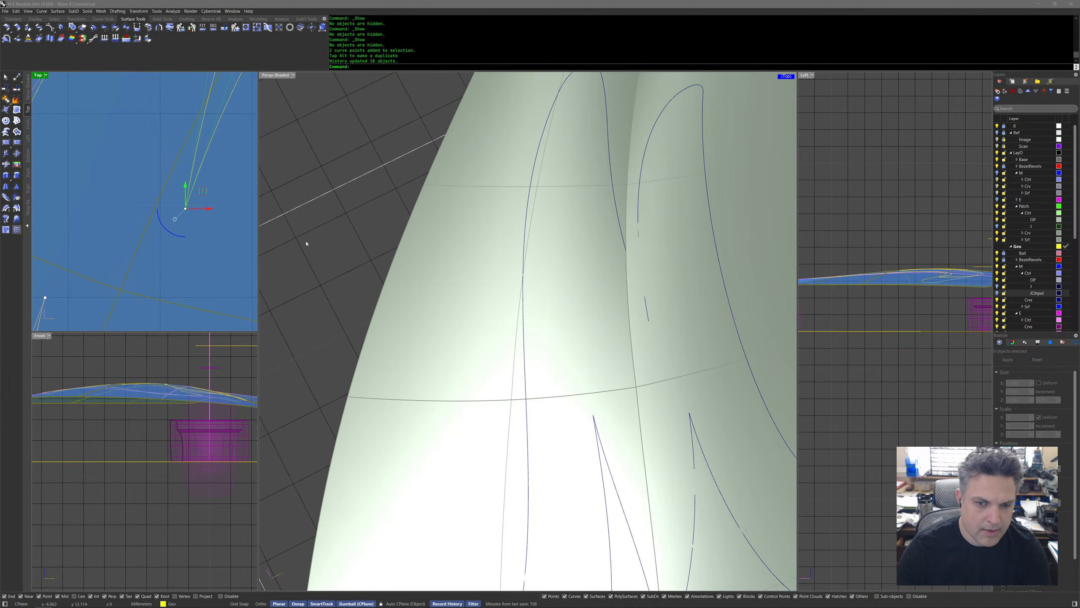
{"action": "left_click", "coordinate": [616, 204]}
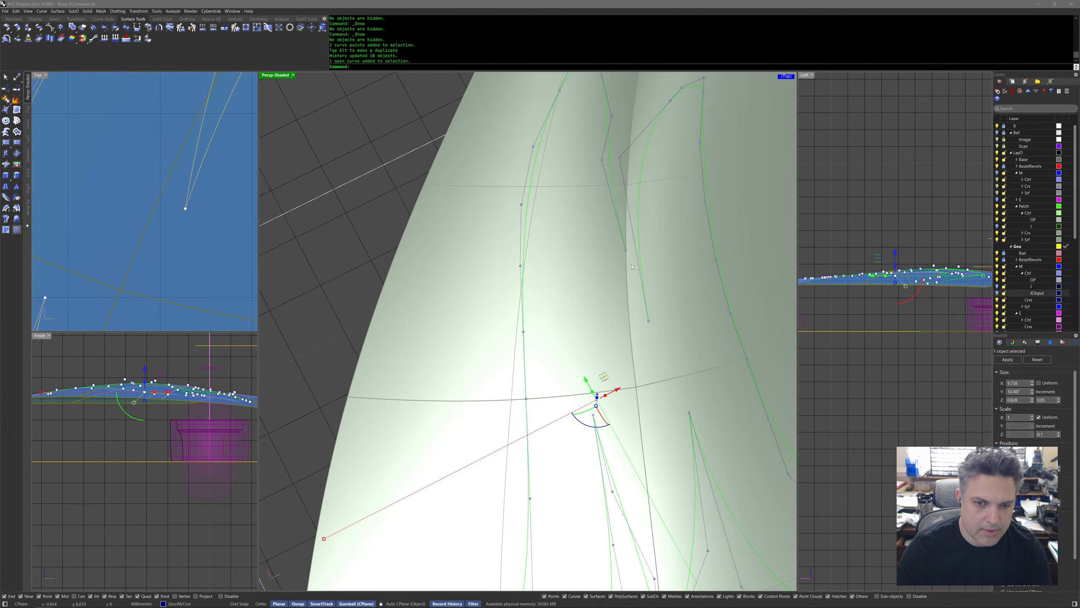
{"action": "scroll", "coordinate": [634, 242], "scroll_direction": "down", "scroll_amount": 5}
{"action": "right_click_drag", "start_coordinate": [635, 242], "coordinate": [583, 301]}
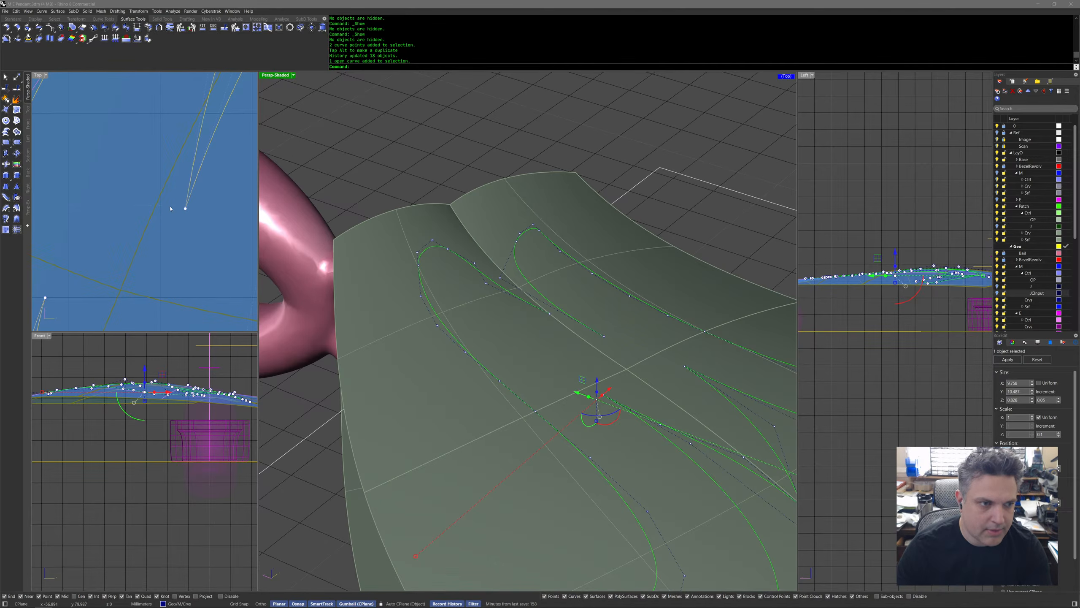
Move the same two corner control points back to the left past the seam line to test the outline update again.
{"action": "key", "text": "alt+space"}
{"action": "key", "text": "Escape"}
{"action": "left_click_drag", "start_coordinate": [150, 187], "coordinate": [222, 244]}
{"action": "left_click_drag", "start_coordinate": [203, 193], "coordinate": [162, 182]}
{"action": "left_click", "coordinate": [500, 291]}
{"action": "scroll", "coordinate": [499, 291], "scroll_direction": "down", "scroll_amount": 3}
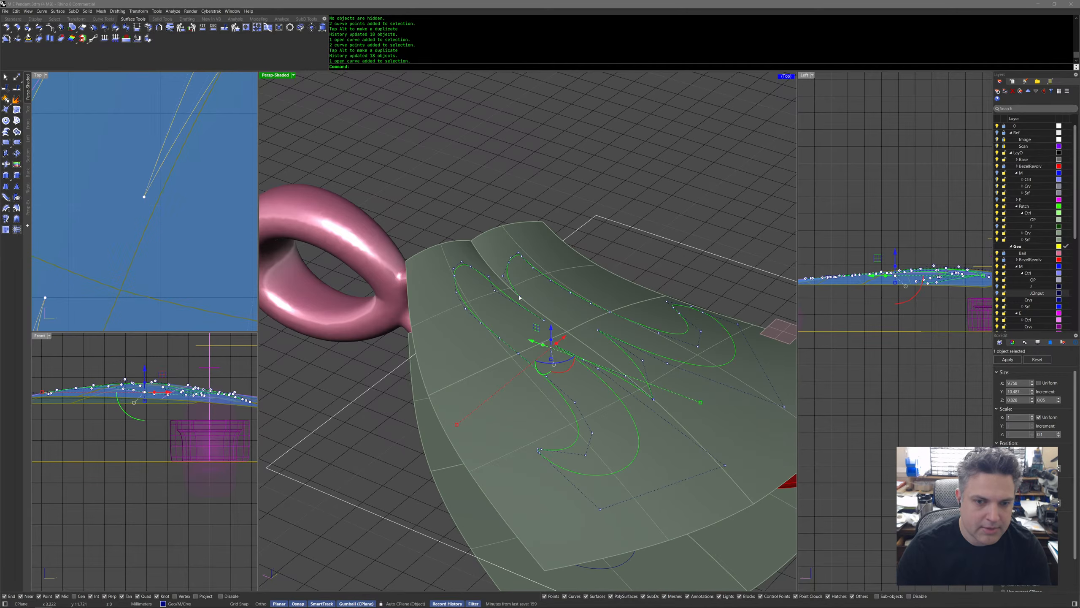
Use SetPt in X and Y only to place the two inner-corner control points at one location on the seam line.
{"action": "left_click_drag", "start_coordinate": [122, 183], "coordinate": [178, 216]}
{"action": "middle_click", "coordinate": [178, 216]}
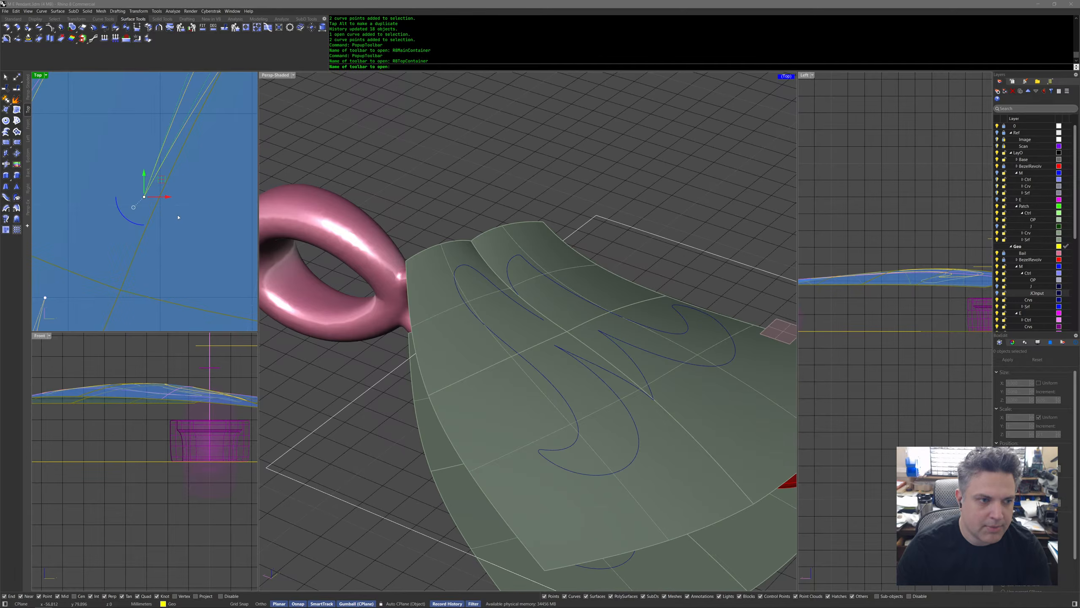
{"action": "left_click", "coordinate": [190, 230]}
{"action": "left_click", "coordinate": [165, 188]}
{"action": "left_click", "coordinate": [527, 310]}
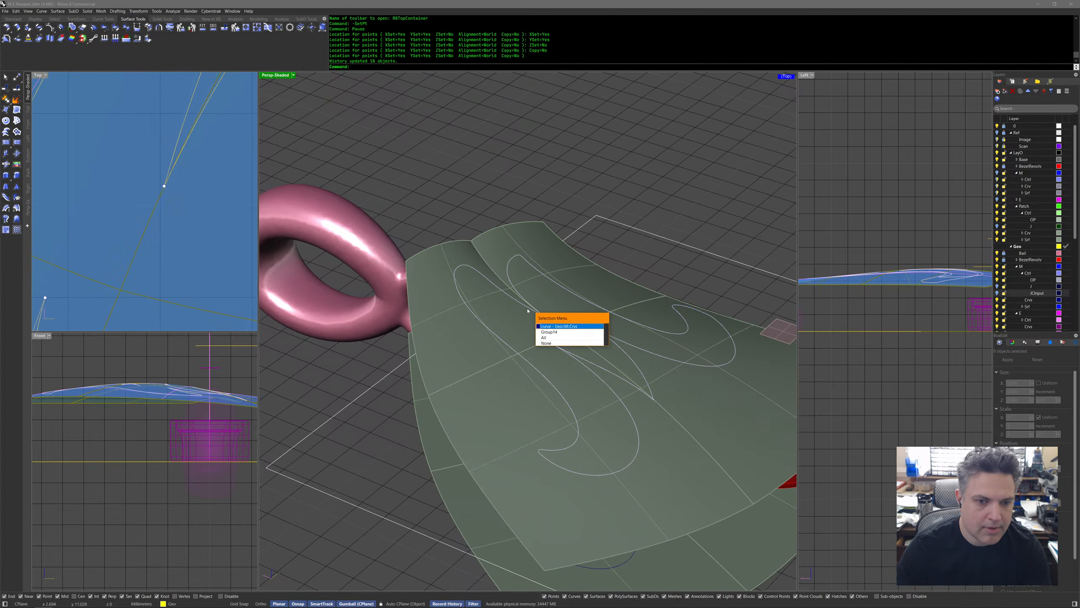
{"action": "left_click", "coordinate": [528, 310]}
{"action": "mouse_move", "coordinate": [528, 311]}
{"action": "right_mouse_down"}
{"action": "mouse_move", "coordinate": [526, 362]}
{"action": "mouse_move", "coordinate": [506, 374]}
{"action": "mouse_move", "coordinate": [517, 311]}
{"action": "right_mouse_up"}
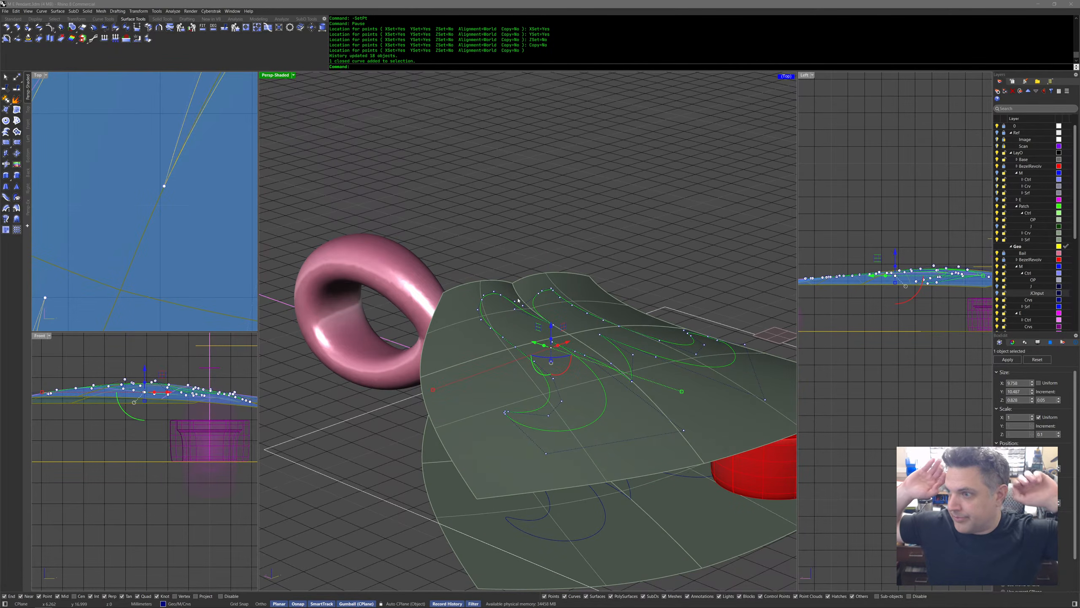
Loft the closed upper and lower M outlines into walls with natural seam alignment and no curve simplification.
{"action": "right_click_drag", "start_coordinate": [518, 300], "coordinate": [561, 394]}
{"action": "scroll", "coordinate": [436, 388], "scroll_direction": "down", "scroll_amount": 3}
{"action": "key", "text": "Escape"}
{"action": "key", "text": "Escape"}
{"action": "left_click", "coordinate": [589, 394]}
{"action": "left_click", "coordinate": [605, 315], "text": "shift"}
{"action": "left_click", "coordinate": [618, 333]}
{"action": "middle_click", "coordinate": [600, 313]}
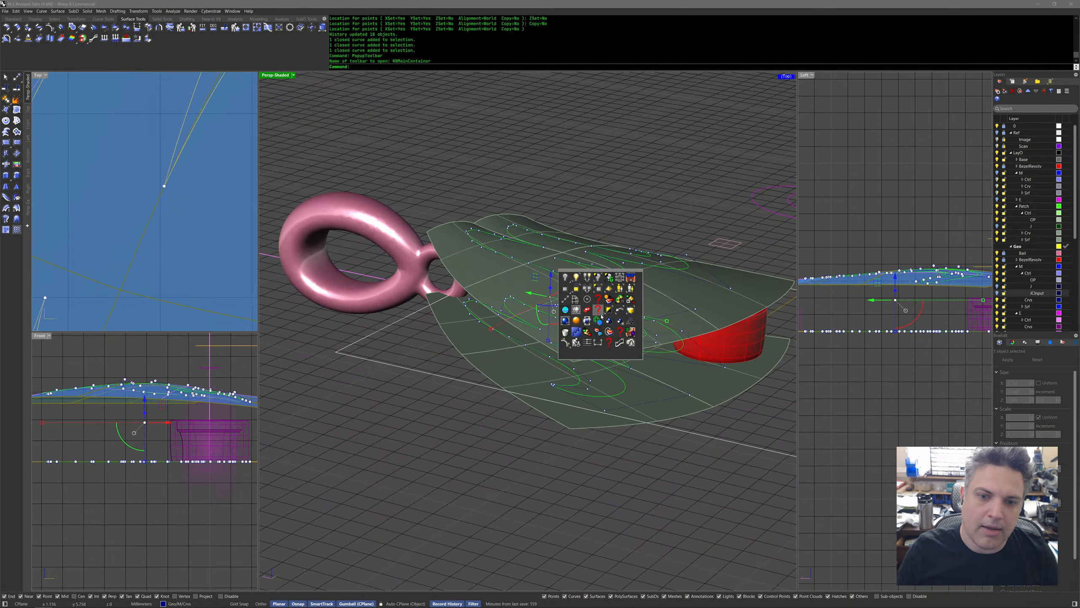
{"action": "left_click", "coordinate": [596, 312]}
{"action": "left_click", "coordinate": [561, 261]}
{"action": "right_click_drag", "start_coordinate": [448, 383], "coordinate": [469, 393]}
{"action": "right_click", "coordinate": [470, 393]}
{"action": "left_click", "coordinate": [438, 267]}
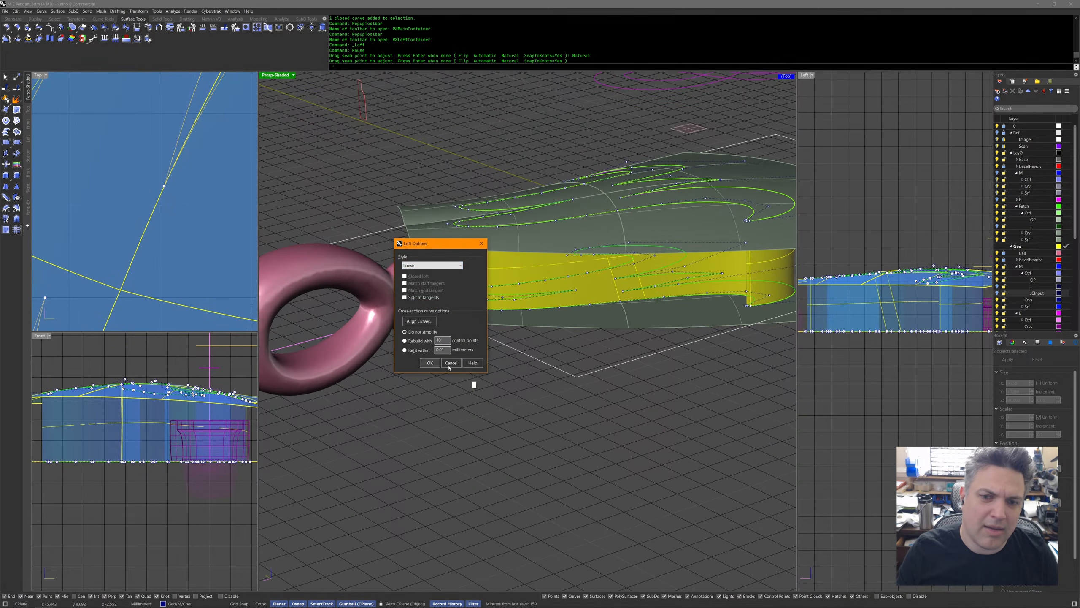
{"action": "left_click", "coordinate": [430, 363]}
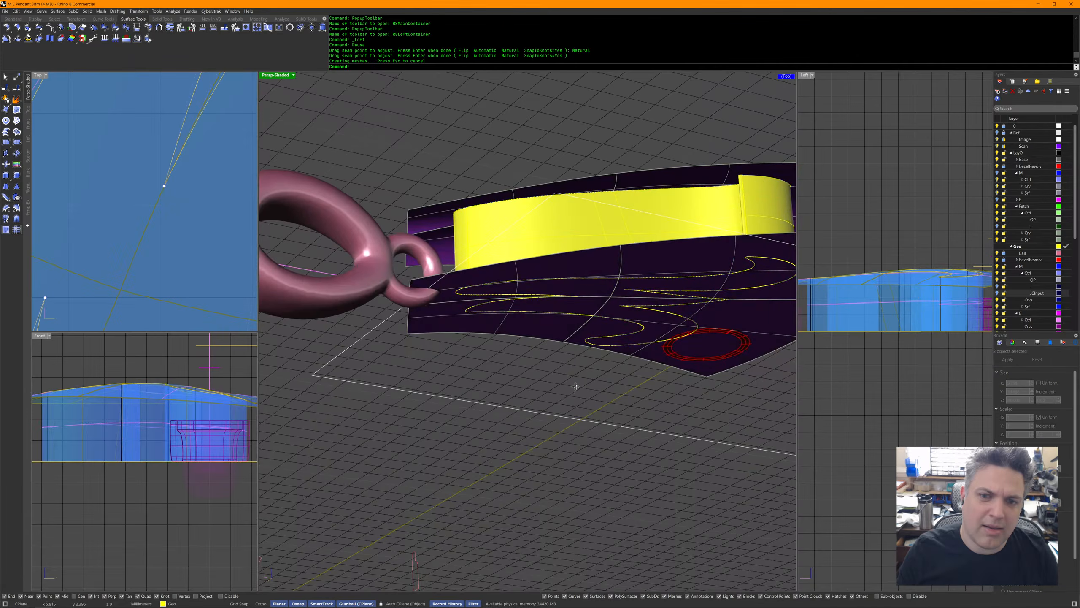
Isolate the lofted M walls and inspect them from several angles.
{"action": "left_click", "coordinate": [567, 302]}
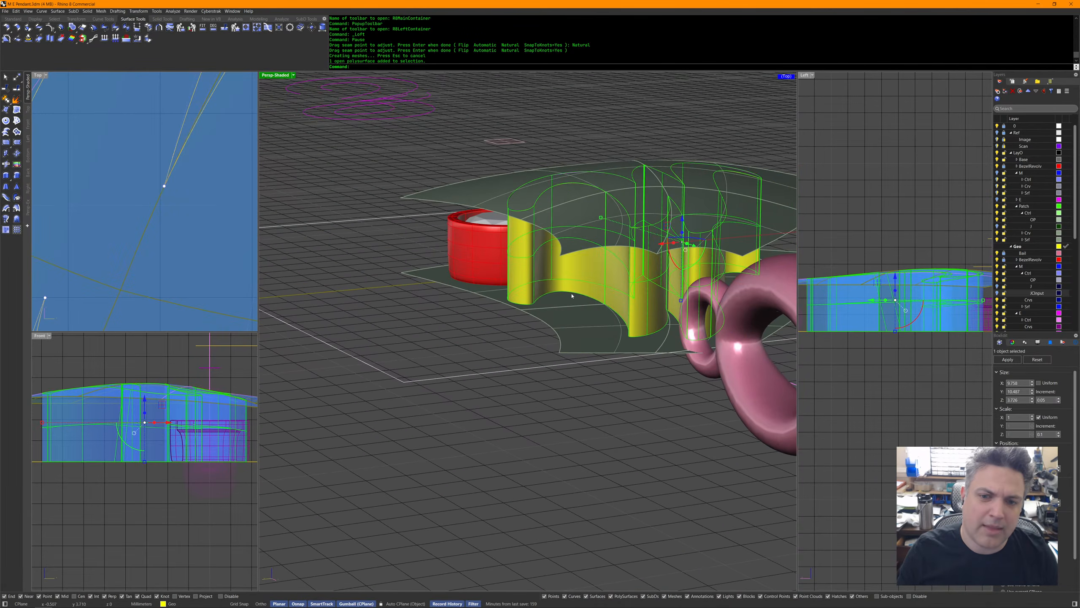
{"action": "middle_click", "coordinate": [569, 297]}
{"action": "left_click", "coordinate": [568, 256]}
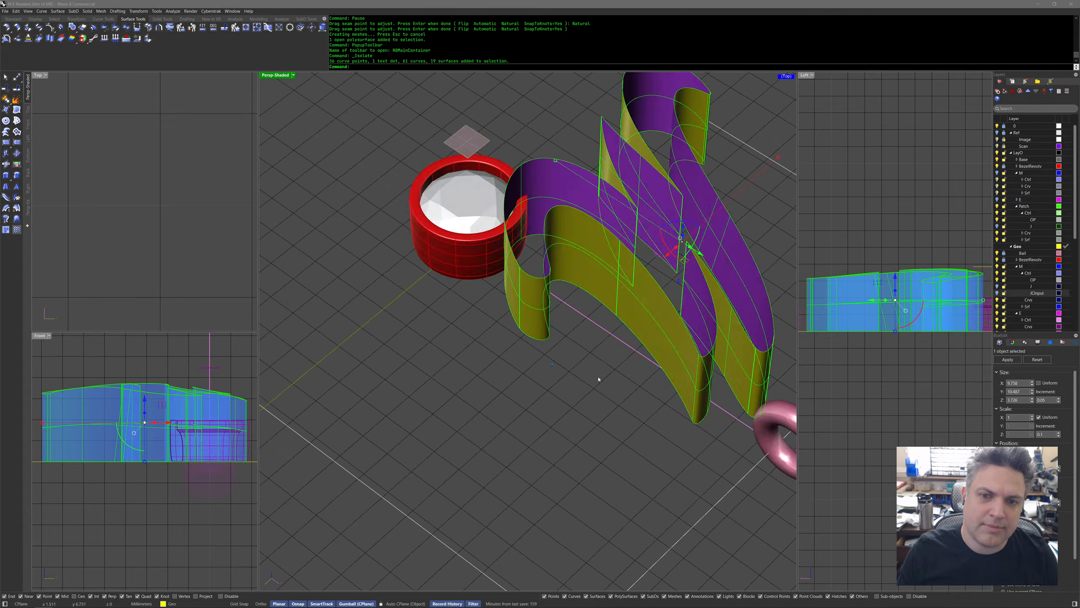
{"action": "left_click", "coordinate": [599, 361]}
{"action": "right_click_drag", "start_coordinate": [600, 362], "coordinate": [604, 406]}
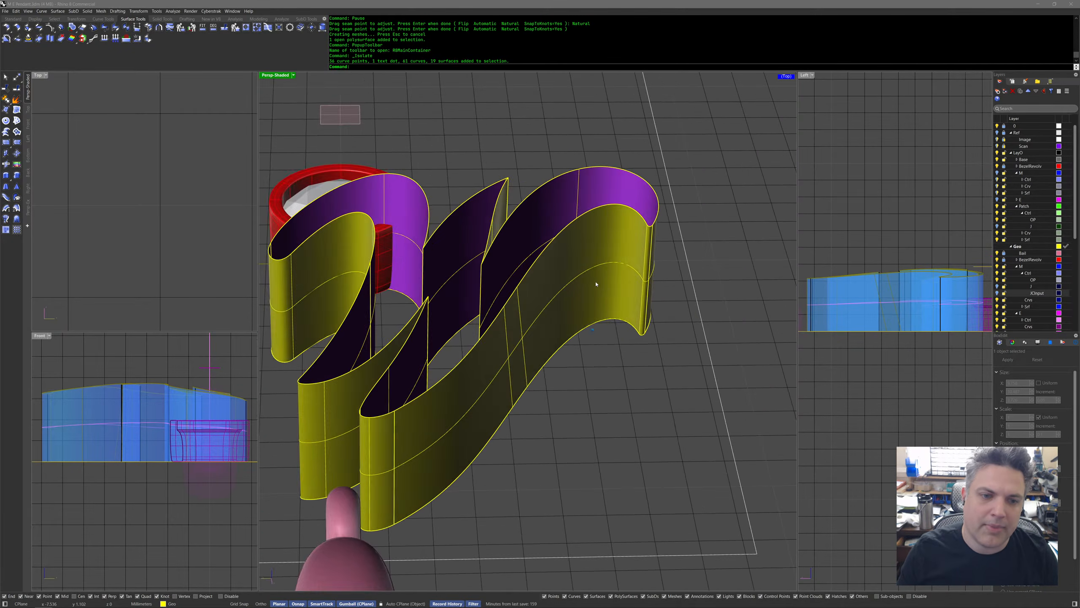
{"action": "left_click", "coordinate": [601, 291]}
{"action": "left_click", "coordinate": [634, 420]}
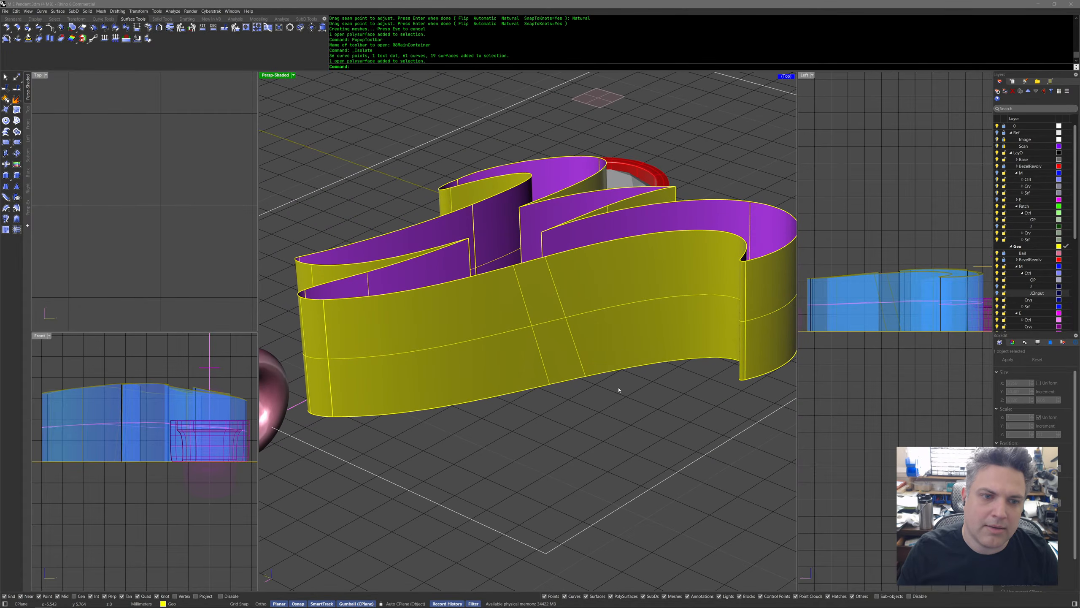
Show only the hidden upper and lower patch surfaces alongside the lofted M walls.
{"action": "middle_click", "coordinate": [618, 390]}
{"action": "left_click", "coordinate": [594, 350]}
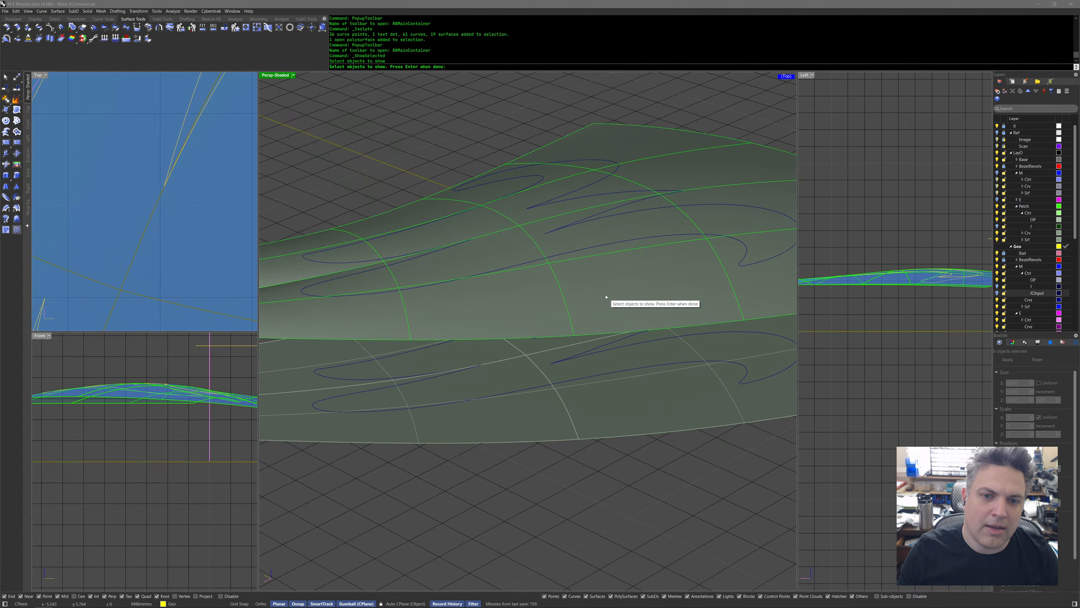
{"action": "right_click", "coordinate": [620, 387]}
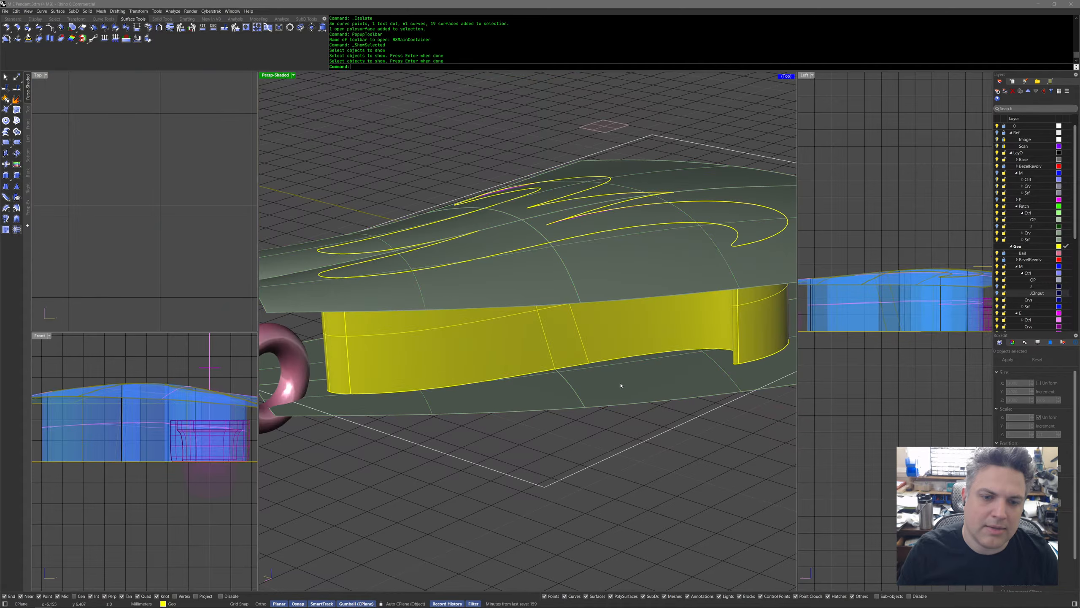
Copy the upper and lower patch surfaces, hide the originals and paste the copies in place.
{"action": "key", "text": "ctrl+c"}
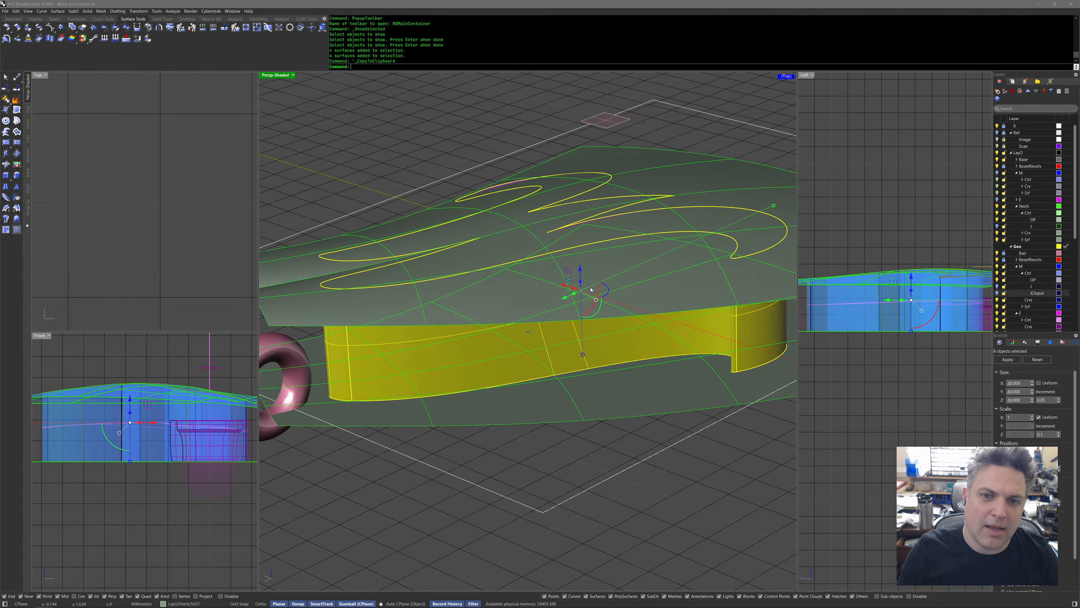
{"action": "right_click_drag", "start_coordinate": [597, 284], "coordinate": [565, 297]}
{"action": "scroll", "coordinate": [565, 296], "scroll_direction": "down", "scroll_amount": 4}
{"action": "middle_click", "coordinate": [565, 297]}
{"action": "left_click", "coordinate": [531, 259]}
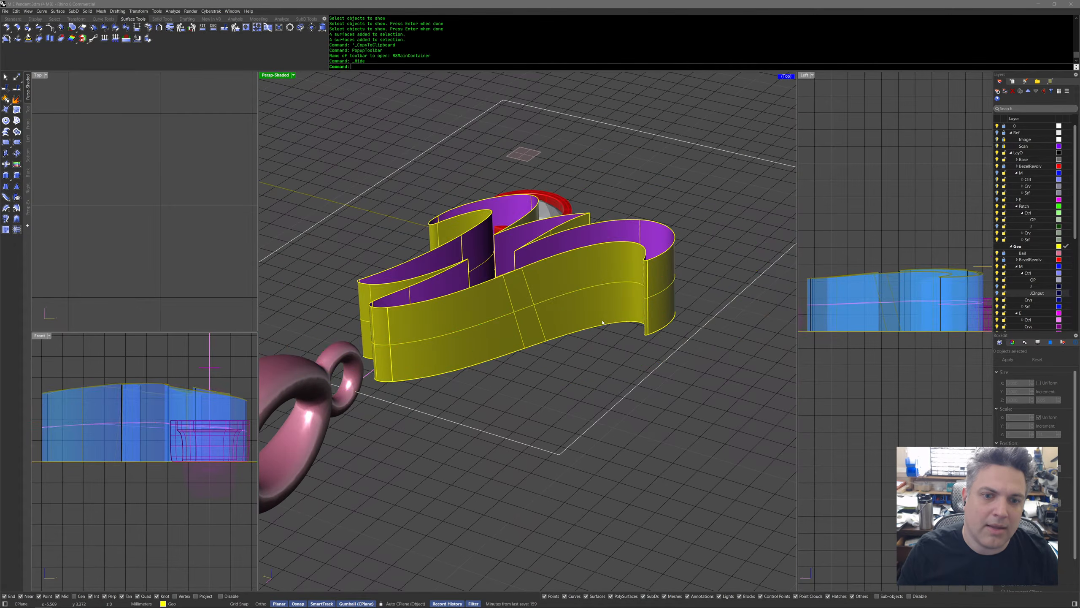
{"action": "key", "text": "ctrl+v"}
{"action": "left_click", "coordinate": [614, 421]}
Trim the copied lower patch surface with the lofted M walls, removing the parts outside the M outline.
{"action": "right_click_drag", "start_coordinate": [614, 421], "coordinate": [611, 374]}
{"action": "left_click", "coordinate": [608, 316]}
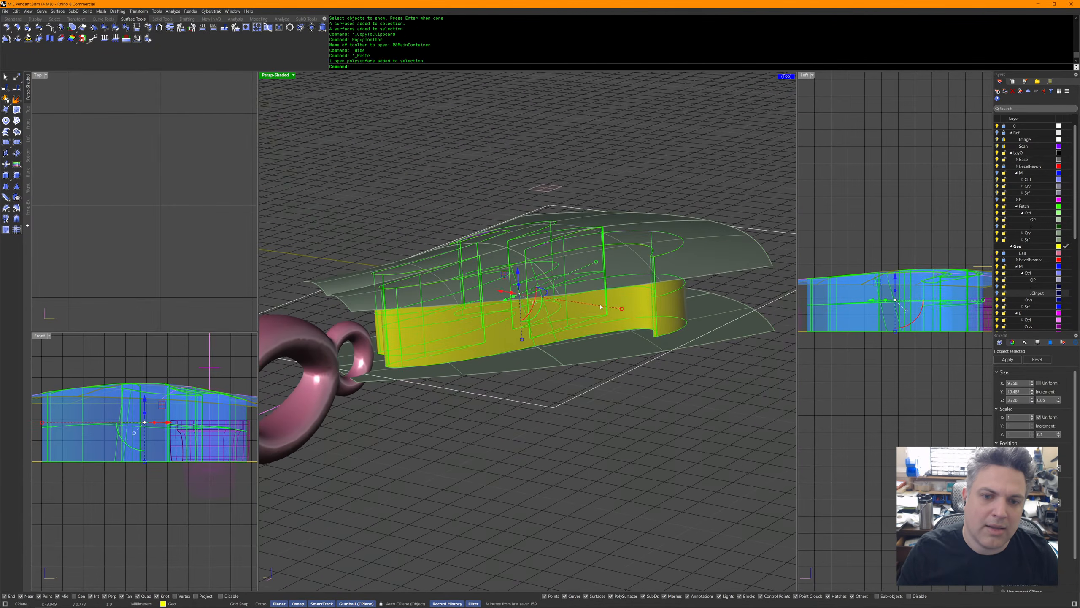
{"action": "middle_click", "coordinate": [651, 372]}
{"action": "left_click", "coordinate": [653, 371]}
{"action": "left_click", "coordinate": [683, 370]}
{"action": "left_click", "coordinate": [722, 262]}
{"action": "left_click", "coordinate": [730, 317]}
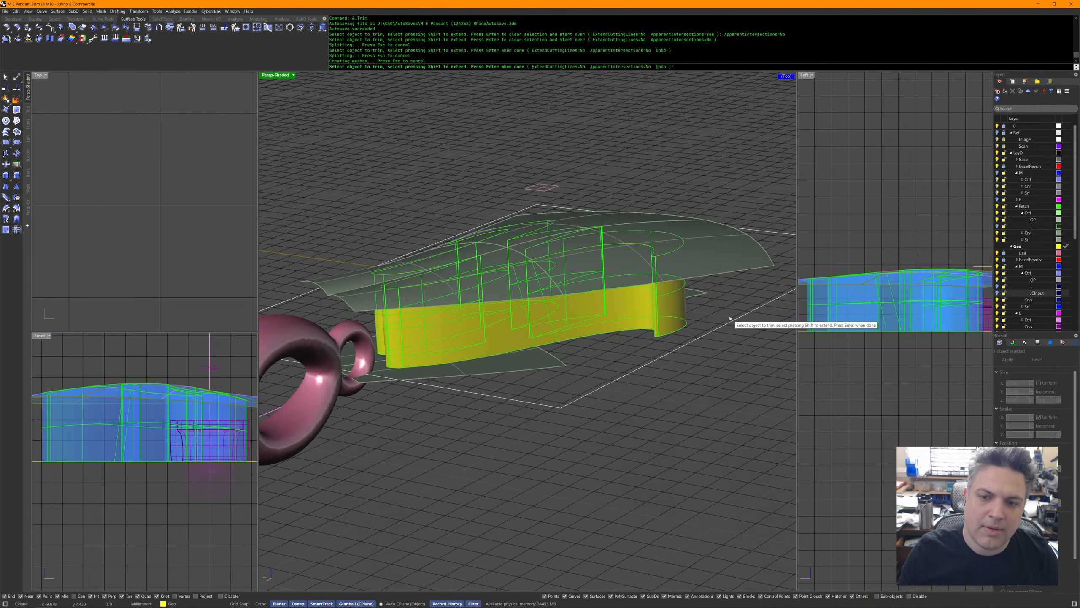
{"action": "left_click", "coordinate": [548, 357]}
{"action": "right_click_drag", "start_coordinate": [547, 357], "coordinate": [529, 378]}
{"action": "left_click", "coordinate": [522, 438]}
{"action": "left_click", "coordinate": [526, 369]}
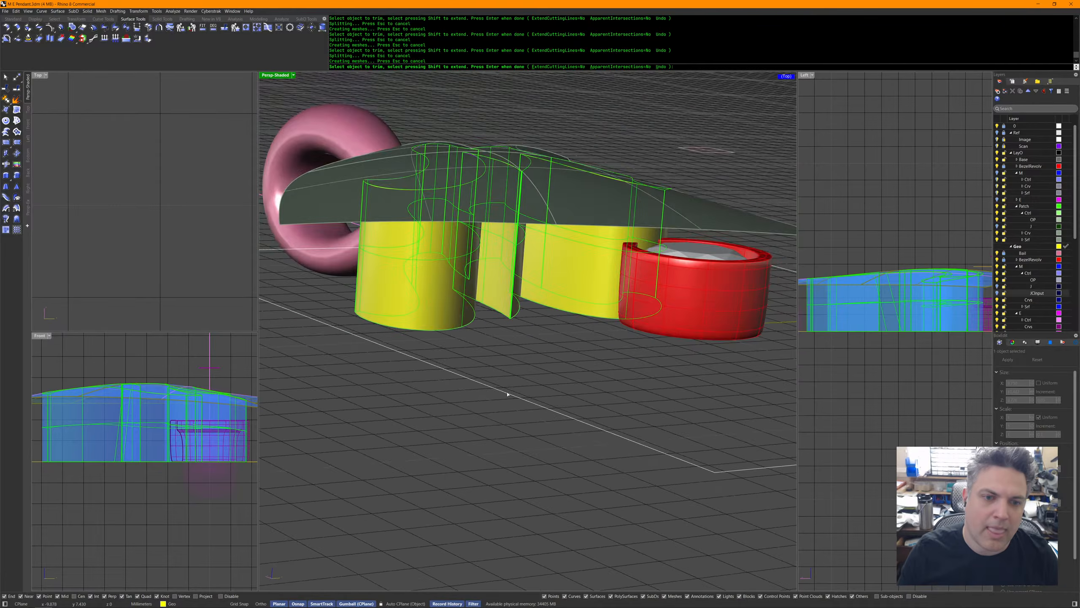
{"action": "right_click", "coordinate": [507, 395]}
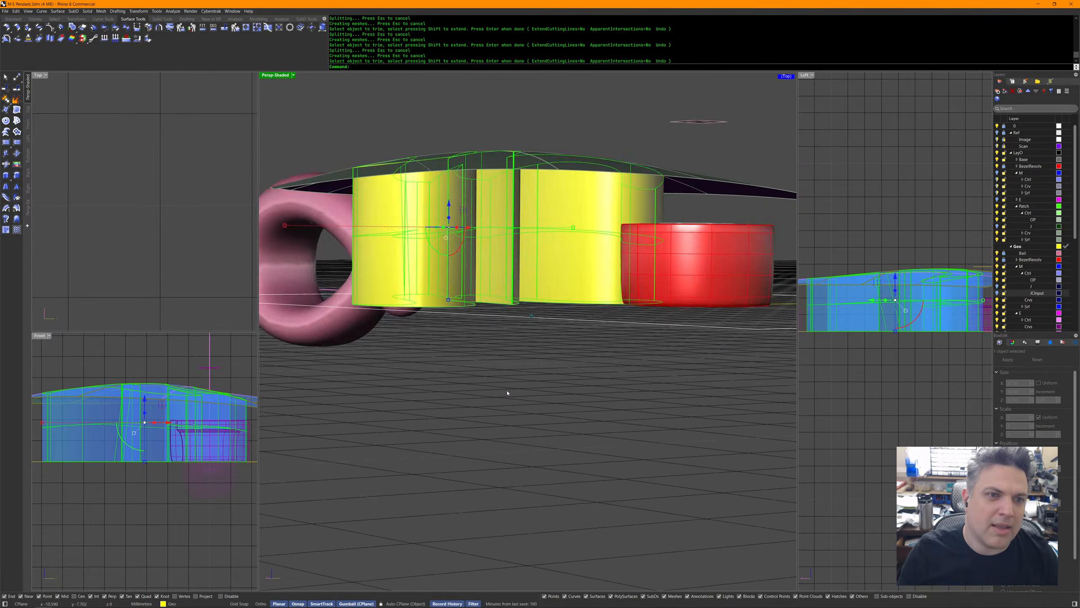
Unhide the flat M source curve located away from the pendant model.
{"action": "left_click", "coordinate": [521, 390]}
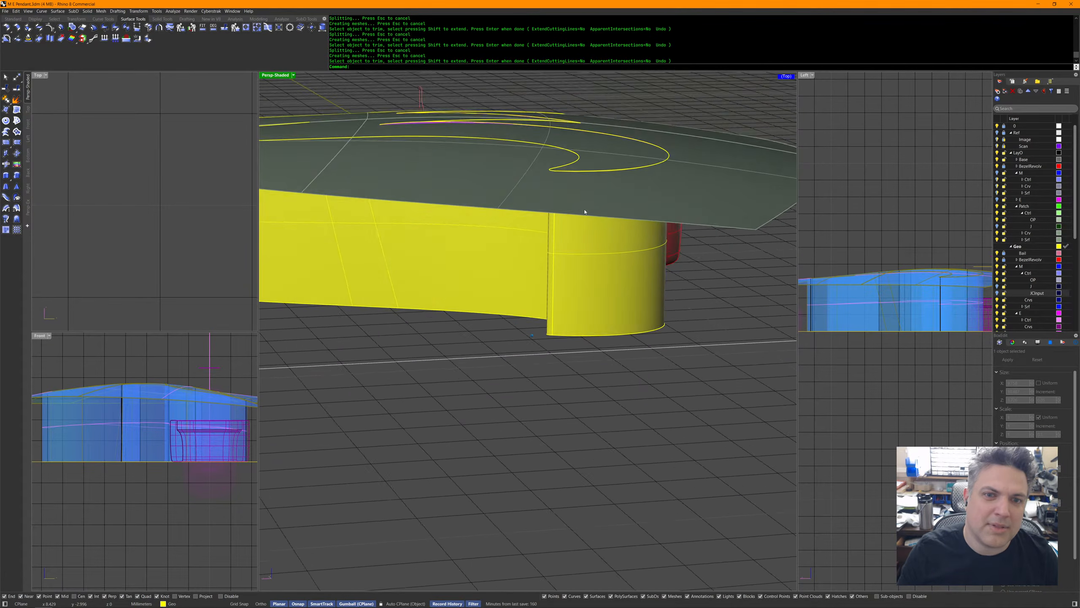
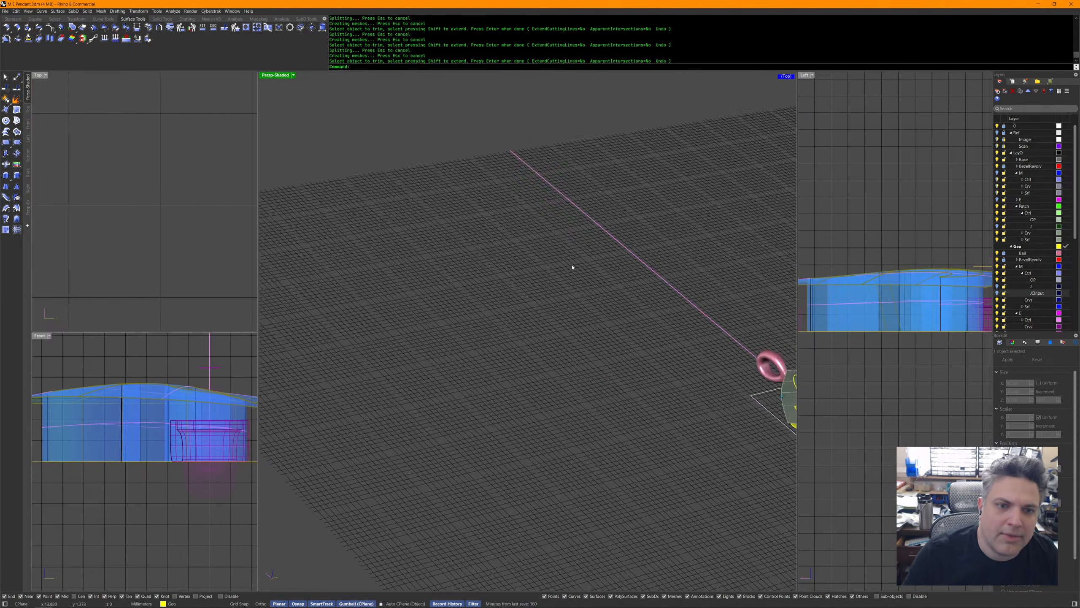
{"action": "right_click_drag", "start_coordinate": [725, 258], "coordinate": [700, 274]}
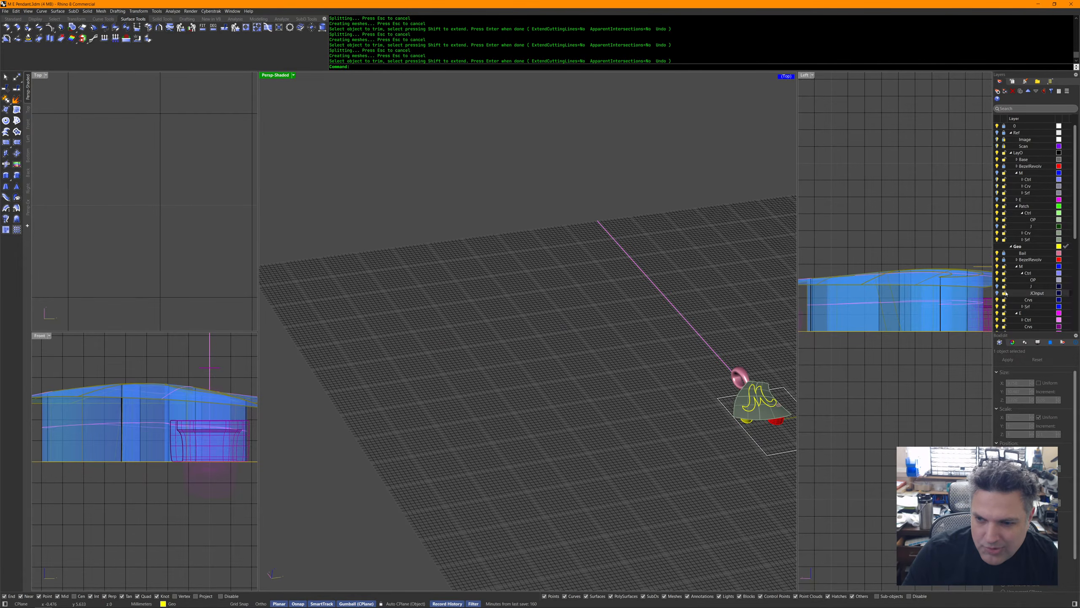
{"action": "middle_click", "coordinate": [622, 234]}
{"action": "left_click", "coordinate": [621, 234]}
{"action": "scroll", "coordinate": [417, 294], "scroll_direction": "up", "scroll_amount": 6}
{"action": "right_click_drag", "start_coordinate": [410, 292], "coordinate": [612, 271], "text": "shift"}
{"action": "left_click", "coordinate": [512, 307]}
{"action": "right_click", "coordinate": [511, 307]}
Insert two knots in the flat M's long inner stroke curve, close to its upper end at the narrow spike.
{"action": "scroll", "coordinate": [641, 320], "scroll_direction": "down", "scroll_amount": 5}
{"action": "scroll", "coordinate": [643, 319], "scroll_direction": "up", "scroll_amount": 7}
{"action": "scroll", "coordinate": [570, 181], "scroll_direction": "up", "scroll_amount": 6}
{"action": "right_click_drag", "start_coordinate": [570, 181], "coordinate": [461, 349], "text": "shift"}
{"action": "right_click_drag", "start_coordinate": [504, 320], "coordinate": [529, 302]}
{"action": "scroll", "coordinate": [160, 219], "scroll_direction": "down", "scroll_amount": 10}
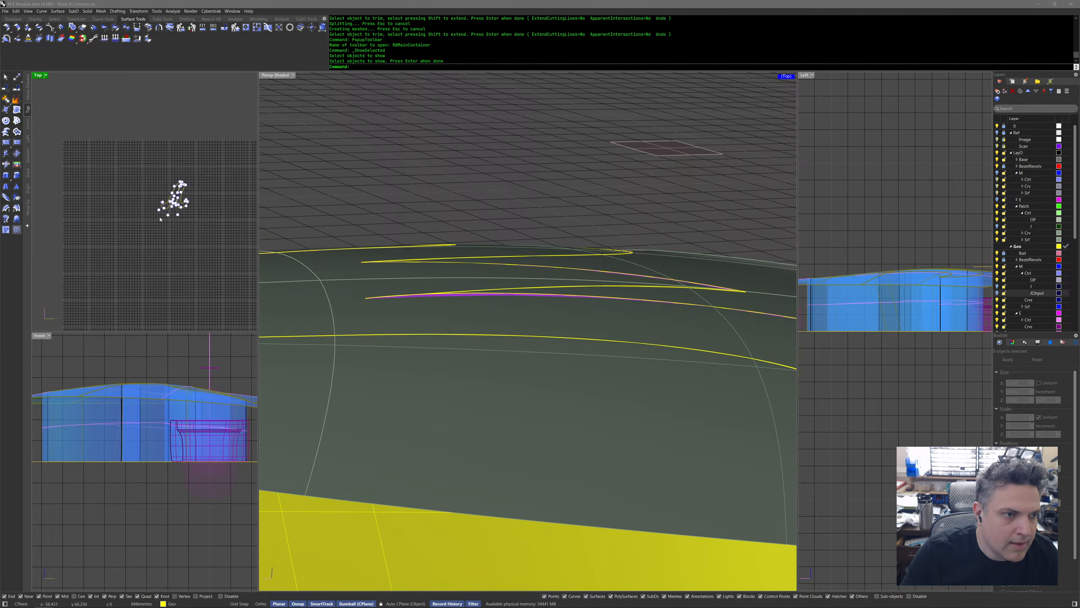
{"action": "scroll", "coordinate": [161, 219], "scroll_direction": "up", "scroll_amount": 10}
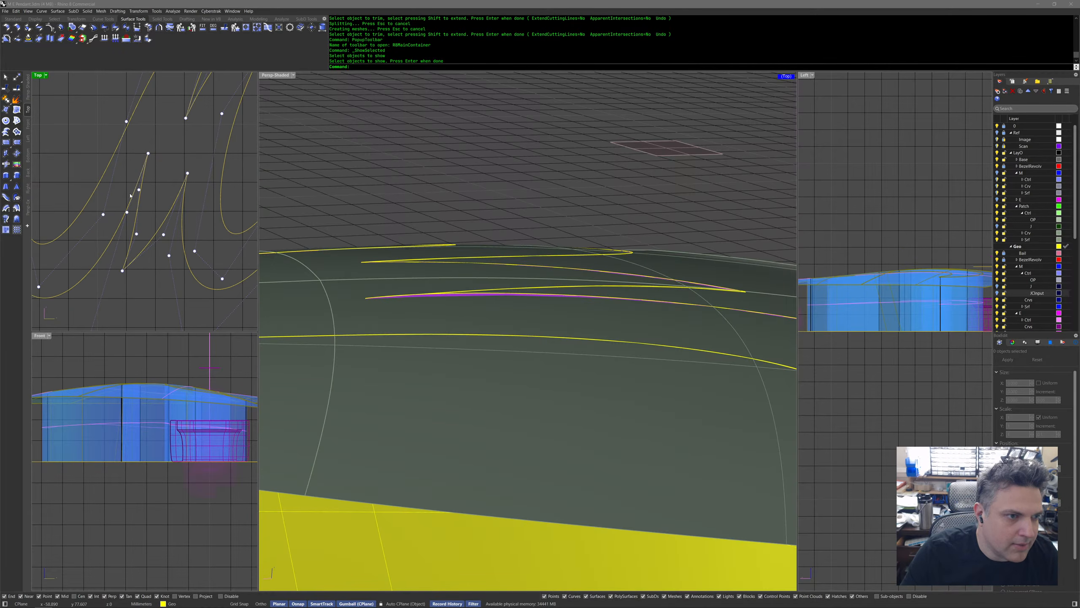
{"action": "scroll", "coordinate": [134, 184], "scroll_direction": "down", "scroll_amount": 1}
{"action": "right_click_drag", "start_coordinate": [110, 241], "coordinate": [147, 219]}
{"action": "scroll", "coordinate": [157, 168], "scroll_direction": "up", "scroll_amount": 5}
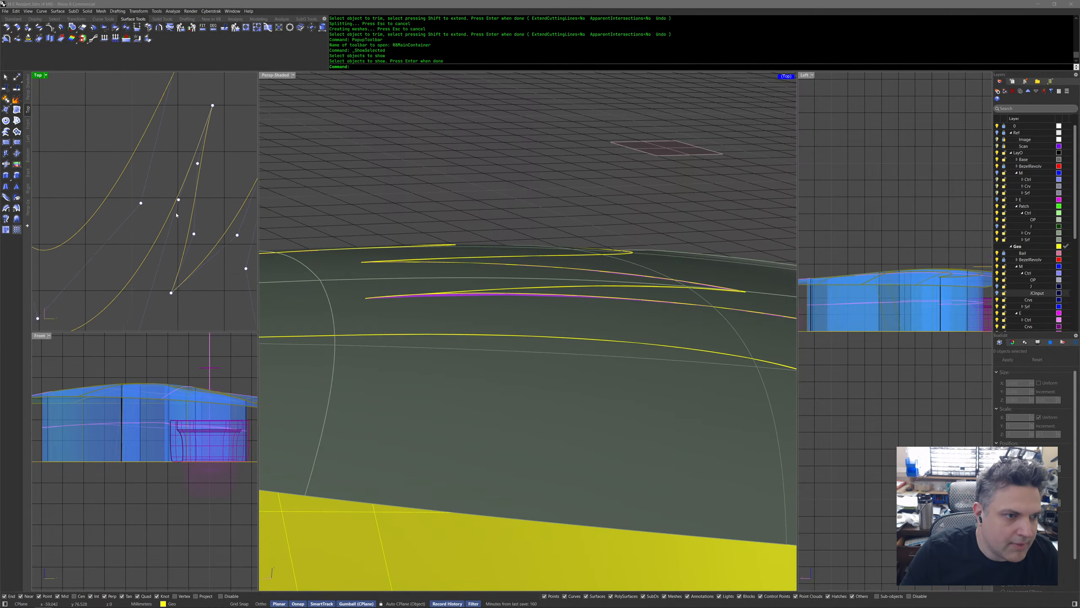
{"action": "middle_click", "coordinate": [165, 215]}
{"action": "right_click", "coordinate": [164, 215]}
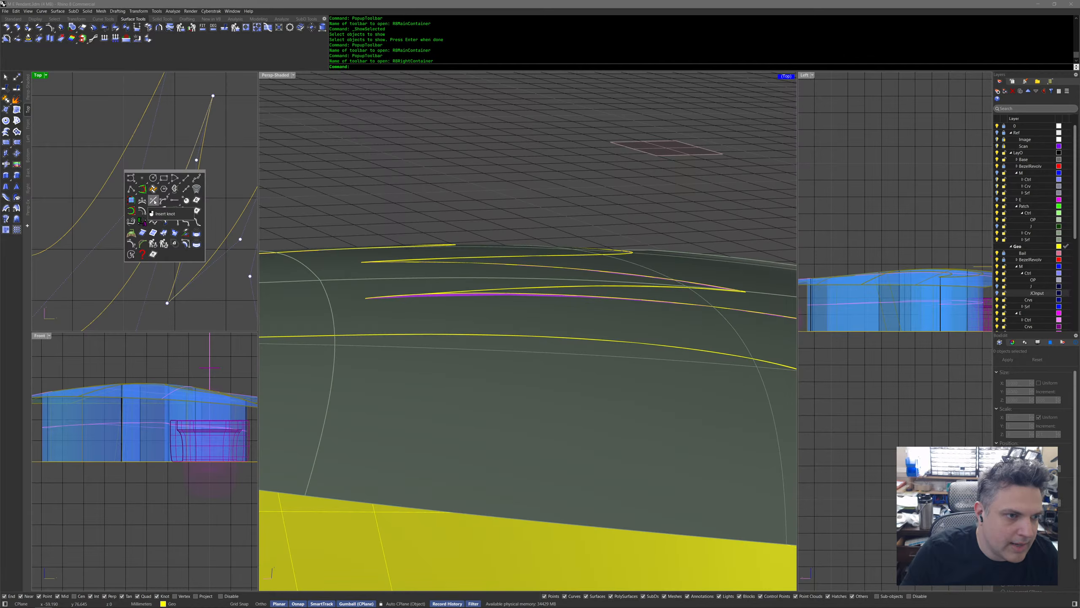
{"action": "left_click", "coordinate": [153, 200]}
{"action": "left_click", "coordinate": [185, 173]}
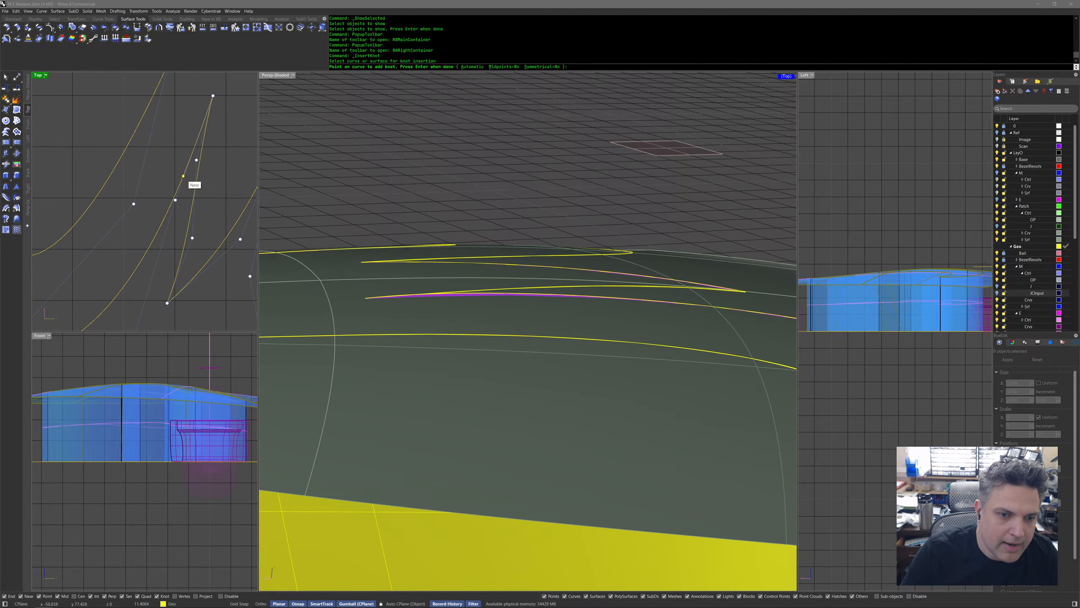
{"action": "left_click", "coordinate": [197, 142]}
{"action": "key", "text": "Return"}
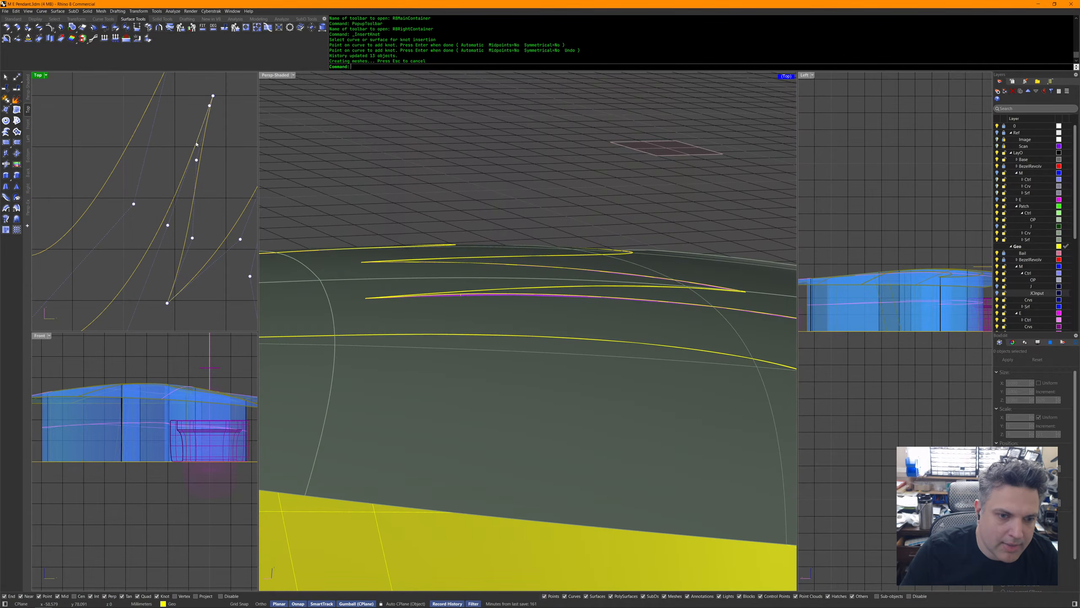
{"action": "right_click", "coordinate": [192, 172]}
{"action": "left_click", "coordinate": [176, 190]}
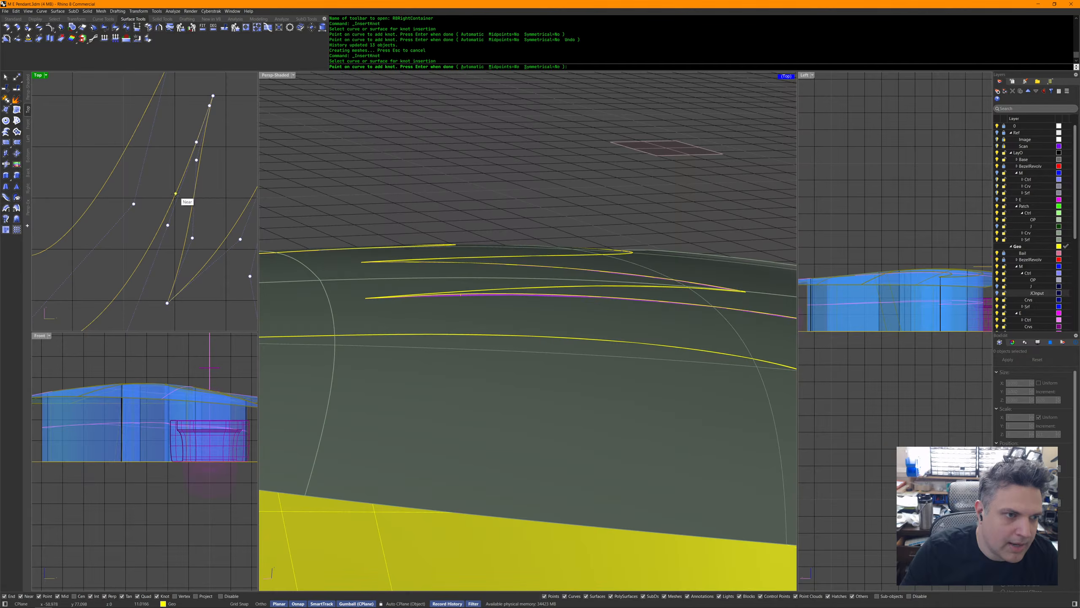
{"action": "left_click", "coordinate": [173, 197]}
{"action": "key", "text": "Return"}
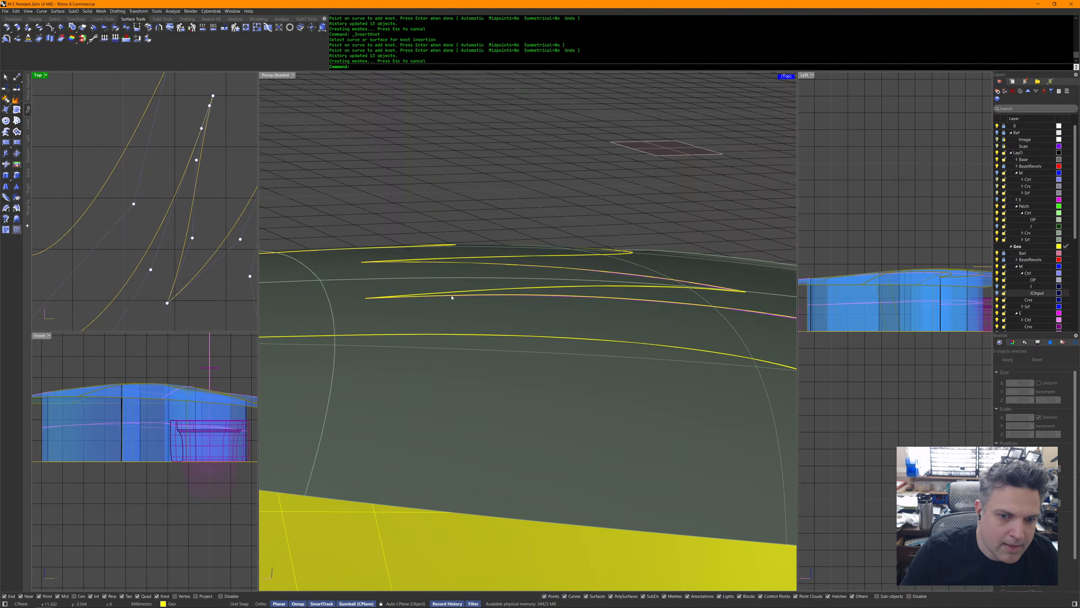
Insert two knots near the open end of the flat M's outer loop curve.
{"action": "mouse_move", "coordinate": [611, 331]}
{"action": "right_mouse_down"}
{"action": "mouse_move", "coordinate": [595, 327]}
{"action": "mouse_move", "coordinate": [555, 263]}
{"action": "mouse_move", "coordinate": [530, 266]}
{"action": "right_mouse_up"}
{"action": "scroll", "coordinate": [530, 265], "scroll_direction": "up", "scroll_amount": 4}
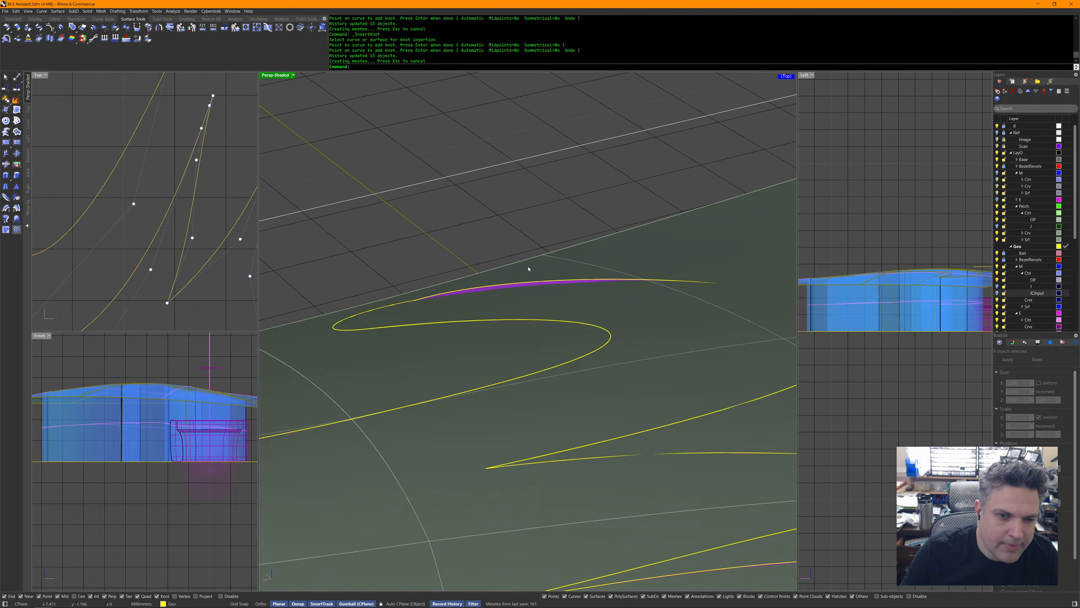
{"action": "right_click_drag", "start_coordinate": [196, 247], "coordinate": [87, 173]}
{"action": "scroll", "coordinate": [170, 239], "scroll_direction": "down", "scroll_amount": 2}
{"action": "right_click_drag", "start_coordinate": [205, 281], "coordinate": [167, 206]}
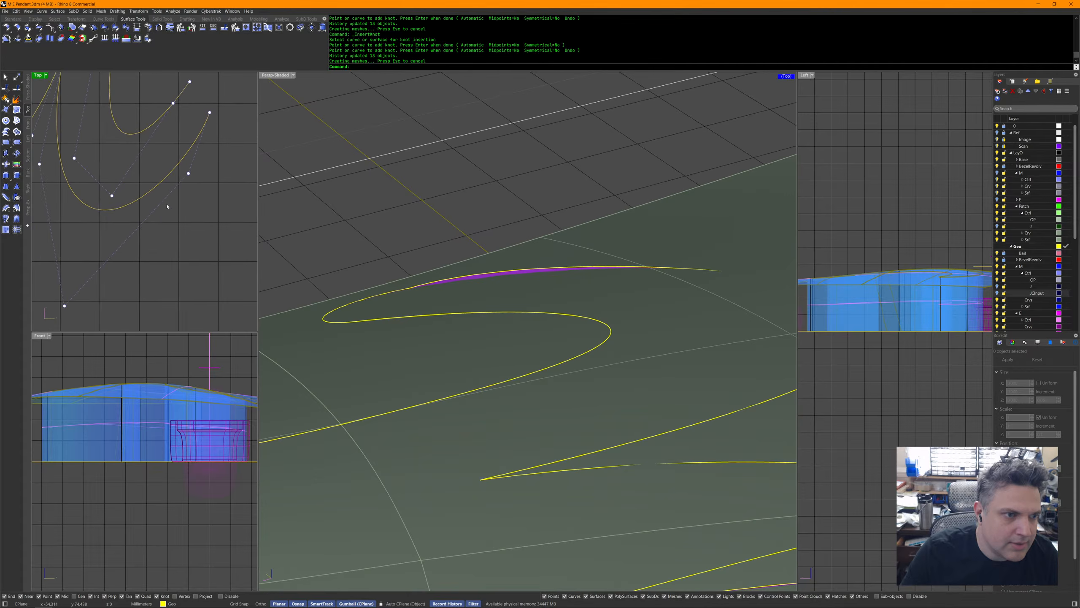
{"action": "key", "text": "Return"}
{"action": "left_click", "coordinate": [164, 183]}
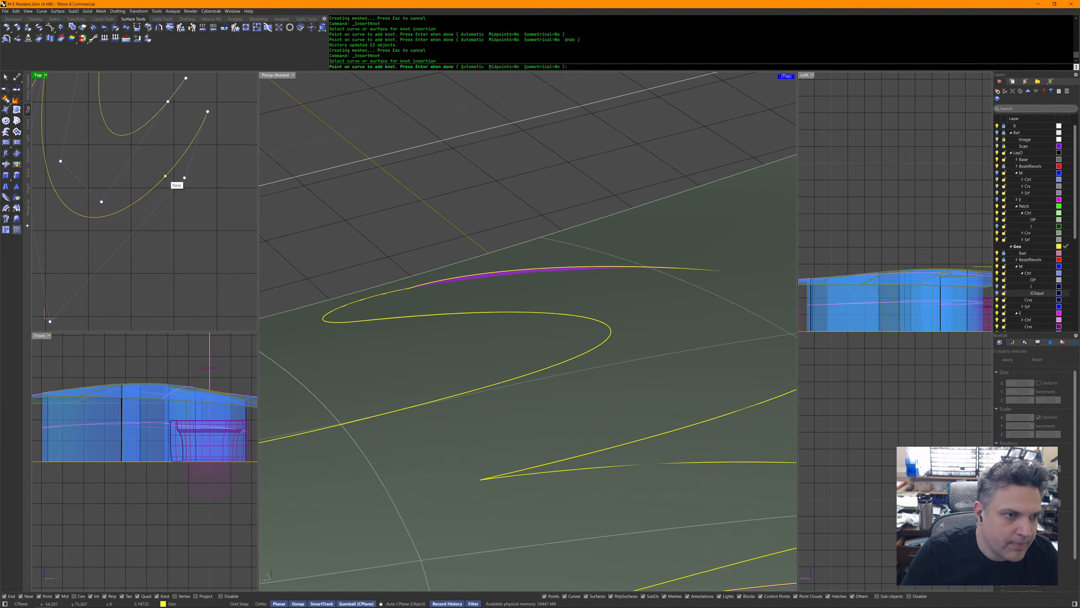
{"action": "left_click", "coordinate": [188, 149]}
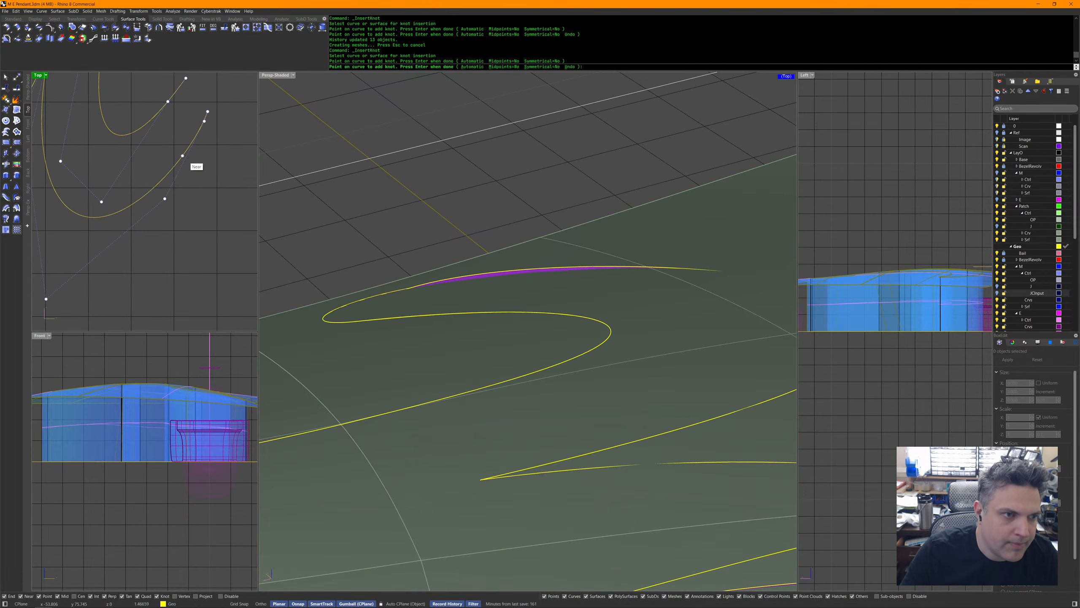
{"action": "key", "text": "Return"}
{"action": "key", "text": "Return"}
{"action": "left_click", "coordinate": [146, 194]}
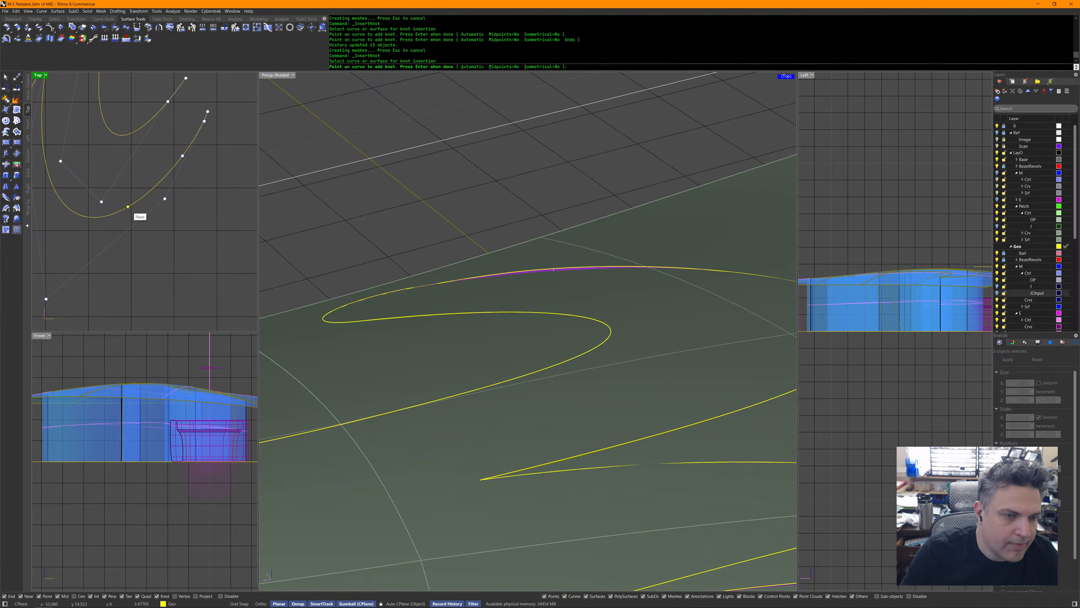
{"action": "left_click", "coordinate": [128, 207]}
{"action": "key", "text": "Return"}
Trim the copied upper patch surface with the lofted M walls, removing excess areas around the M outline.
{"action": "scroll", "coordinate": [431, 280], "scroll_direction": "down", "scroll_amount": 6}
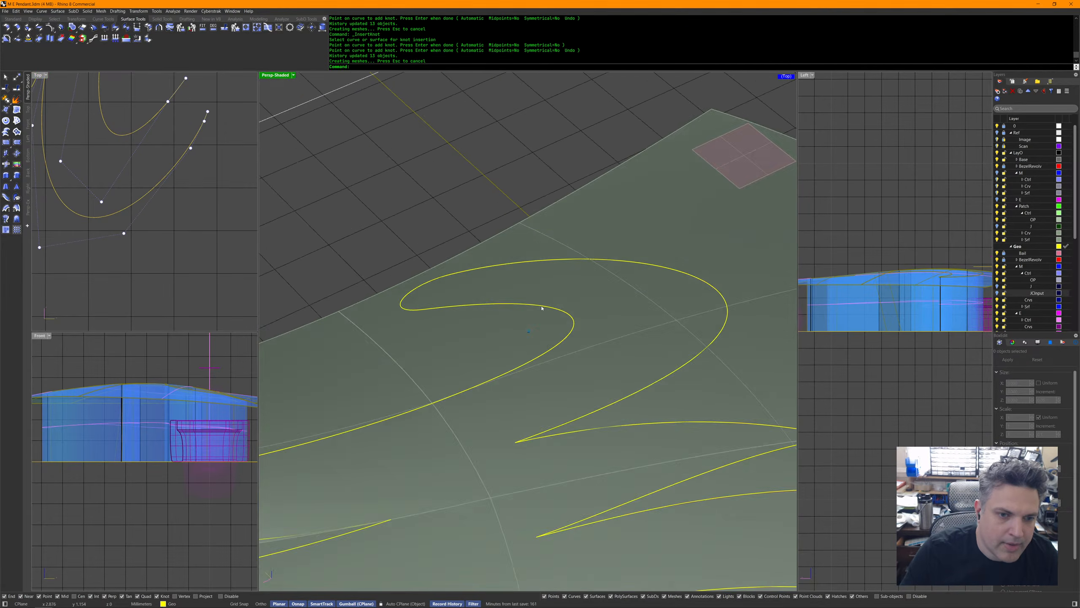
{"action": "right_click_drag", "start_coordinate": [457, 318], "coordinate": [560, 425]}
{"action": "left_click", "coordinate": [559, 426]}
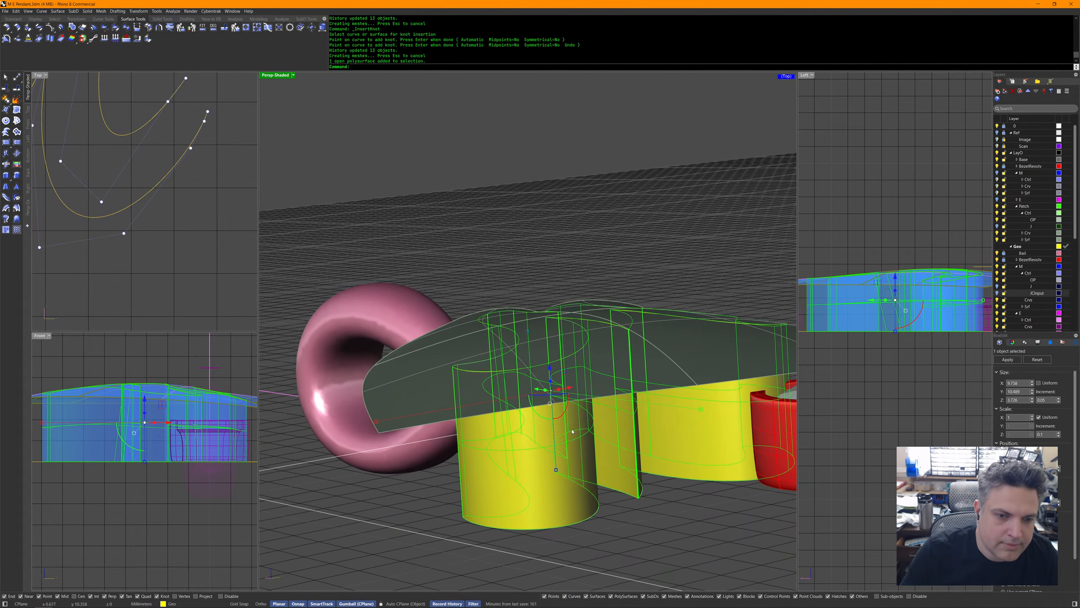
{"action": "middle_click", "coordinate": [559, 423]}
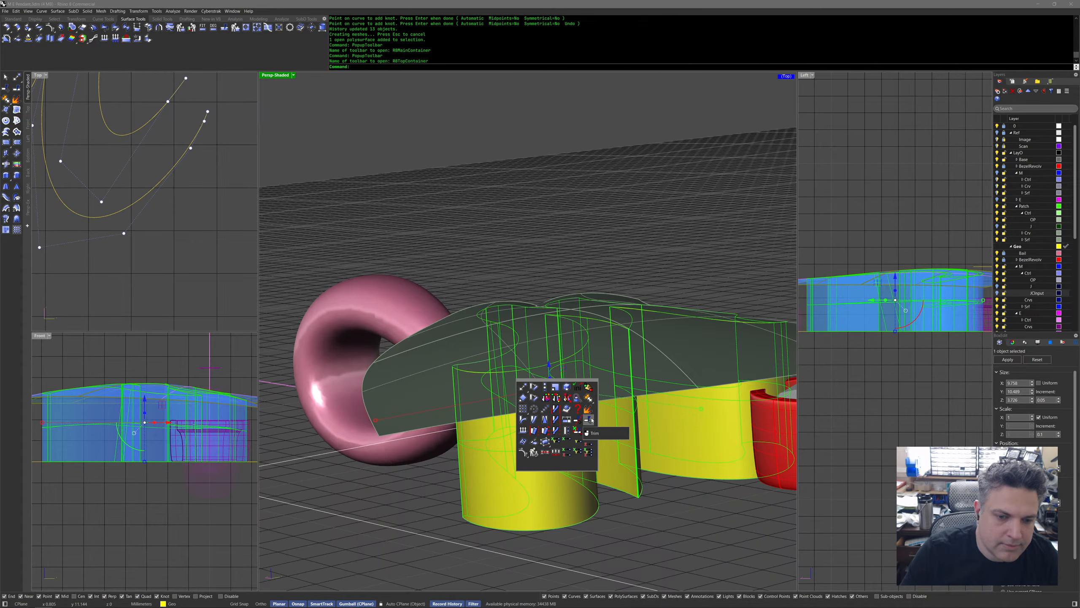
{"action": "left_click", "coordinate": [591, 421]}
{"action": "scroll", "coordinate": [426, 249], "scroll_direction": "up", "scroll_amount": 5}
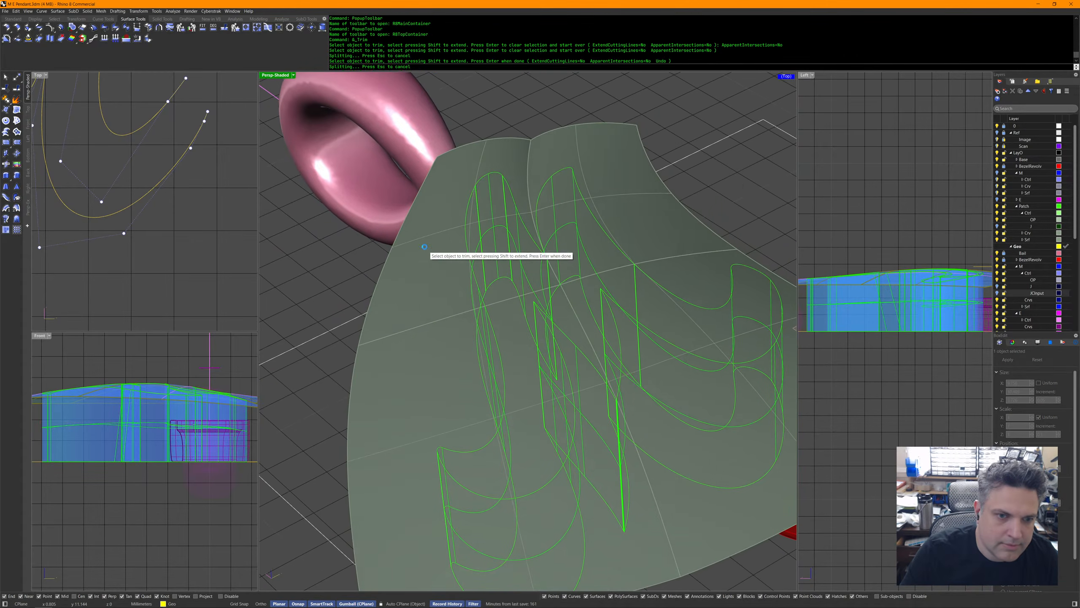
{"action": "left_click", "coordinate": [585, 151]}
{"action": "scroll", "coordinate": [638, 209], "scroll_direction": "down", "scroll_amount": 3}
{"action": "left_click", "coordinate": [721, 327]}
{"action": "left_click", "coordinate": [721, 325]}
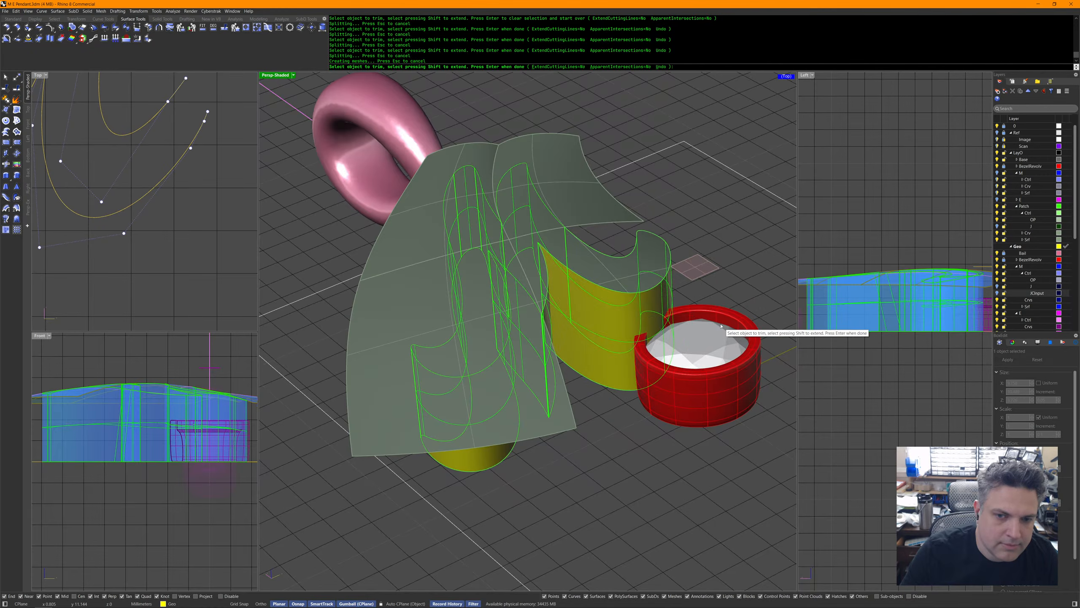
{"action": "key", "text": "Return"}
Insert one knot near the end of each of the two flat stroke curves that meet at the M's rounded tip.
{"action": "scroll", "coordinate": [607, 311], "scroll_direction": "up", "scroll_amount": 6}
{"action": "right_click_drag", "start_coordinate": [607, 311], "coordinate": [622, 391]}
{"action": "mouse_move", "coordinate": [169, 177]}
{"action": "right_mouse_down"}
{"action": "mouse_move", "coordinate": [169, 212]}
{"action": "mouse_move", "coordinate": [158, 179]}
{"action": "right_mouse_up"}
{"action": "scroll", "coordinate": [148, 154], "scroll_direction": "up", "scroll_amount": 5}
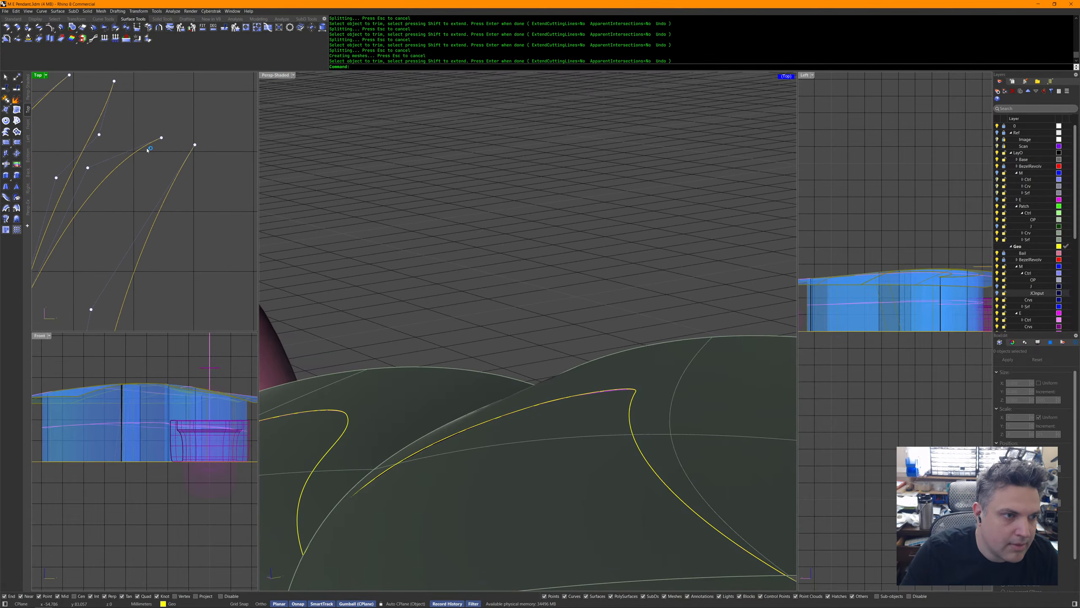
{"action": "key", "text": "Return"}
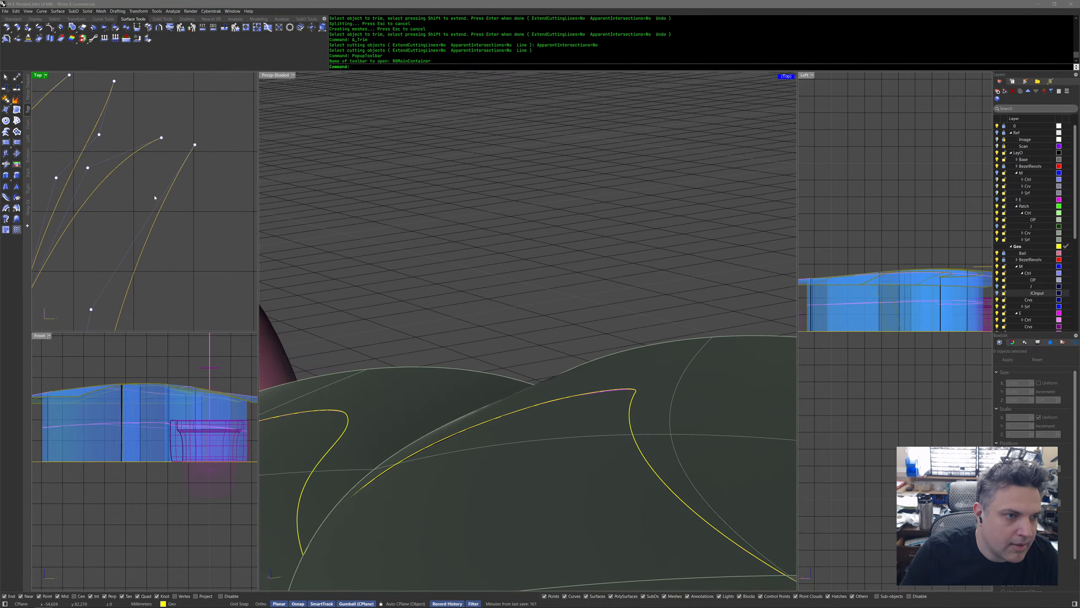
{"action": "middle_click", "coordinate": [144, 189]}
{"action": "left_click", "coordinate": [143, 180]}
{"action": "left_click", "coordinate": [136, 151]}
{"action": "left_click", "coordinate": [131, 155]}
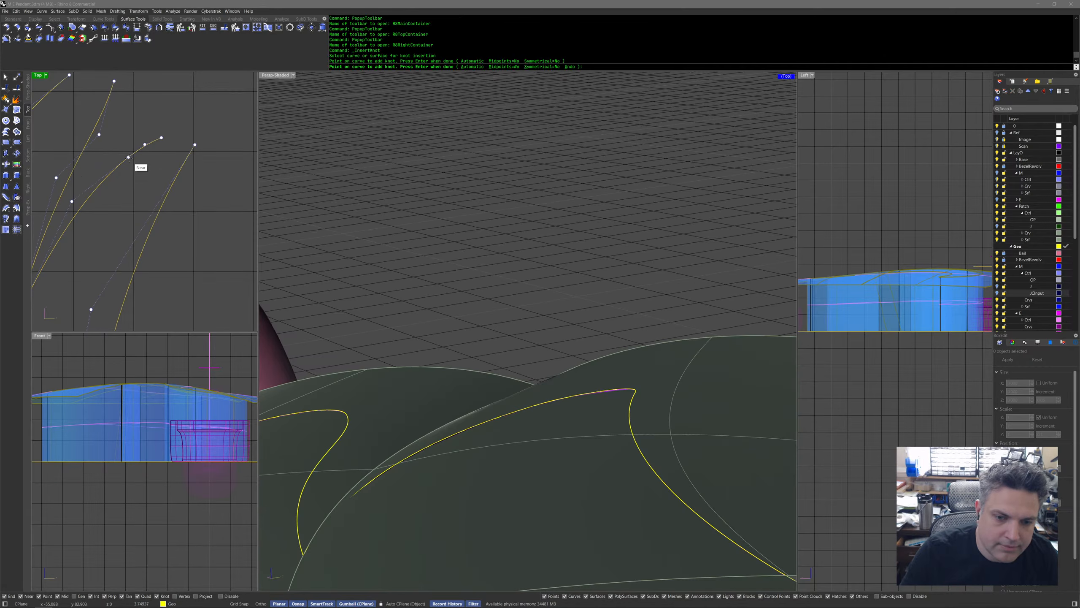
{"action": "key", "text": "Return"}
{"action": "key", "text": "Return"}
{"action": "left_click", "coordinate": [181, 168]}
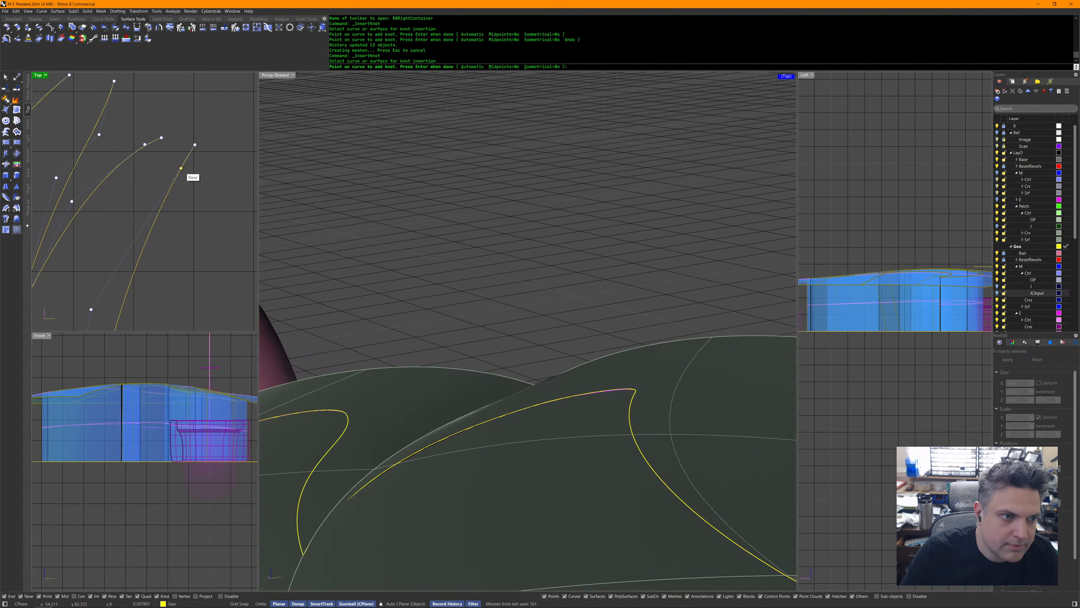
{"action": "left_click", "coordinate": [176, 178]}
{"action": "key", "text": "Return"}
Unhide the small blend curve that caps the flat M's rounded stroke tip.
{"action": "right_click_drag", "start_coordinate": [604, 294], "coordinate": [612, 345]}
{"action": "left_click", "coordinate": [608, 382]}
{"action": "key", "text": "Escape"}
{"action": "right_click_drag", "start_coordinate": [586, 306], "coordinate": [575, 290]}
{"action": "right_click_drag", "start_coordinate": [180, 152], "coordinate": [171, 194]}
{"action": "middle_click", "coordinate": [171, 194]}
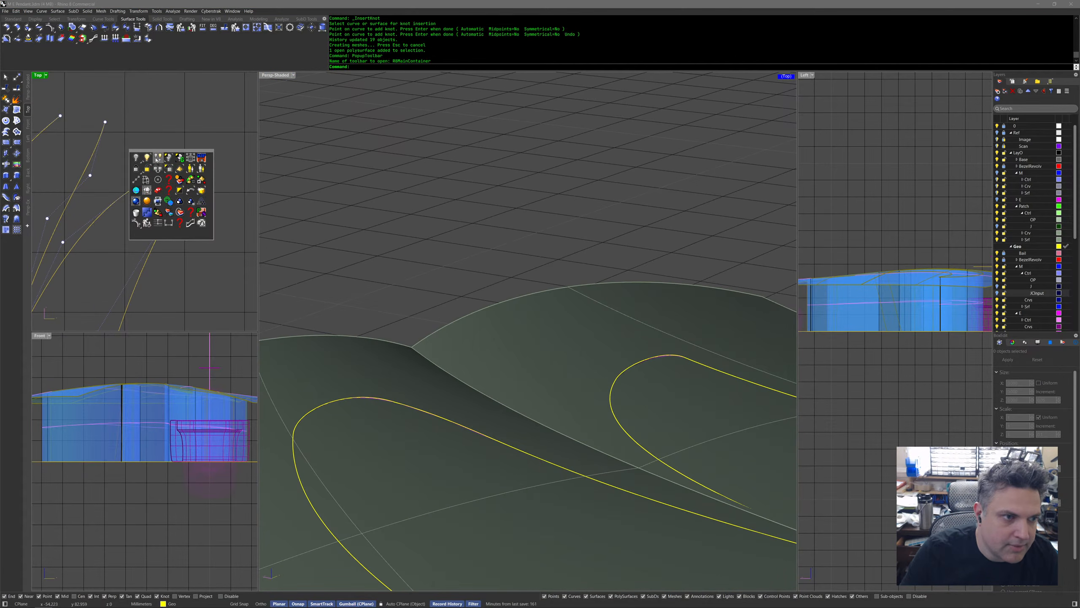
{"action": "left_click", "coordinate": [158, 158]}
{"action": "left_click", "coordinate": [168, 175]}
{"action": "scroll", "coordinate": [173, 183], "scroll_direction": "down", "scroll_amount": 3}
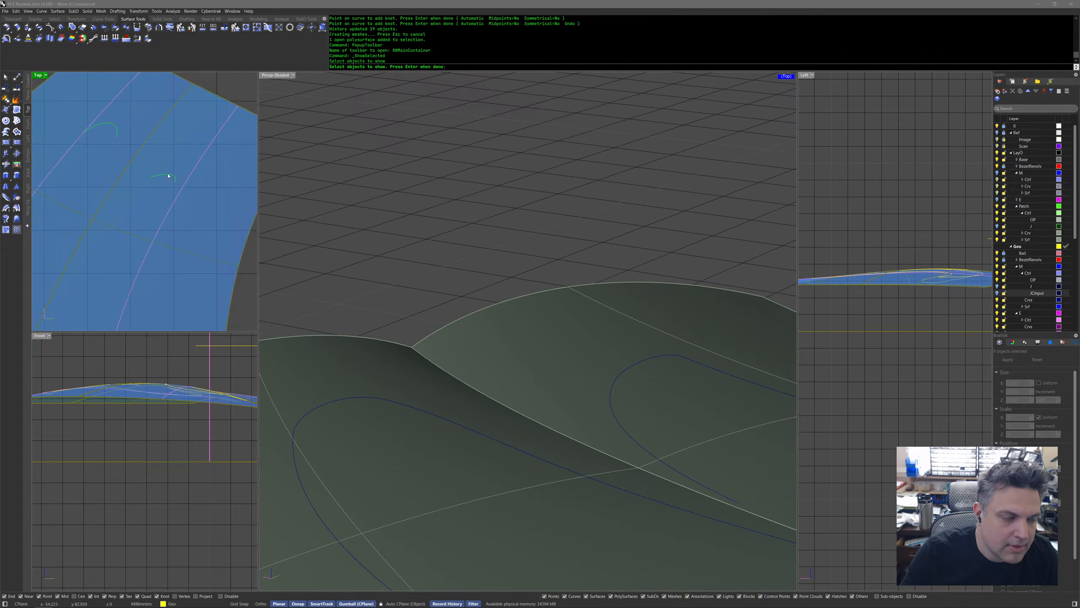
{"action": "right_click", "coordinate": [173, 183]}
Edit the tip's blend curve with G1 continuity at both ends and pull the adjoining stroke's nearest control point back about 0.31 mm.
{"action": "scroll", "coordinate": [170, 194], "scroll_direction": "up", "scroll_amount": 1}
{"action": "middle_click", "coordinate": [169, 195]}
{"action": "middle_click", "coordinate": [170, 196]}
{"action": "scroll", "coordinate": [168, 198], "scroll_direction": "up", "scroll_amount": 1}
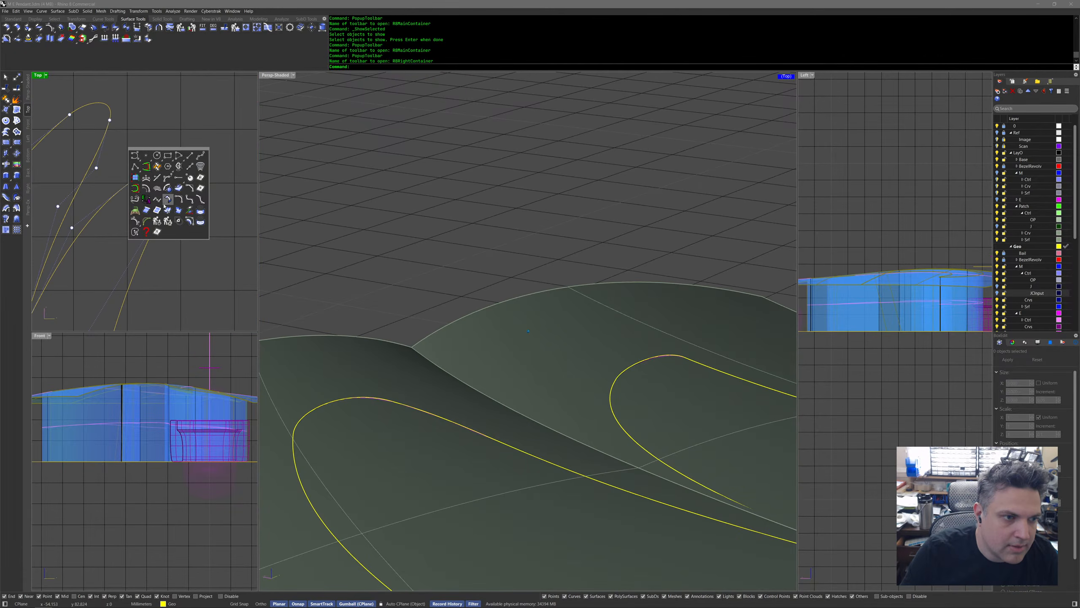
{"action": "left_click", "coordinate": [156, 200]}
{"action": "left_click", "coordinate": [172, 169]}
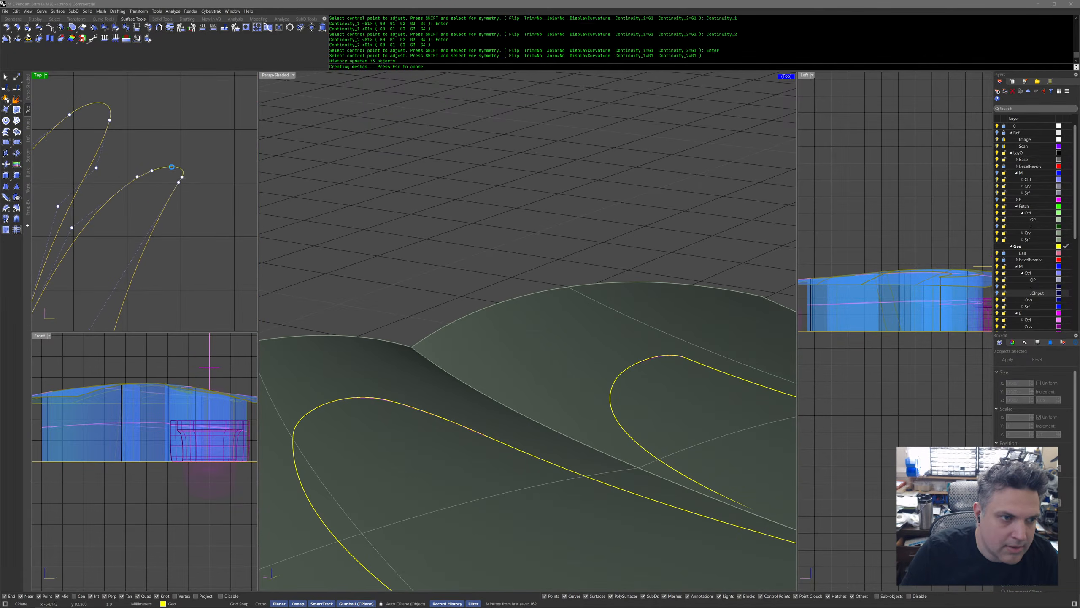
{"action": "left_click", "coordinate": [179, 183]}
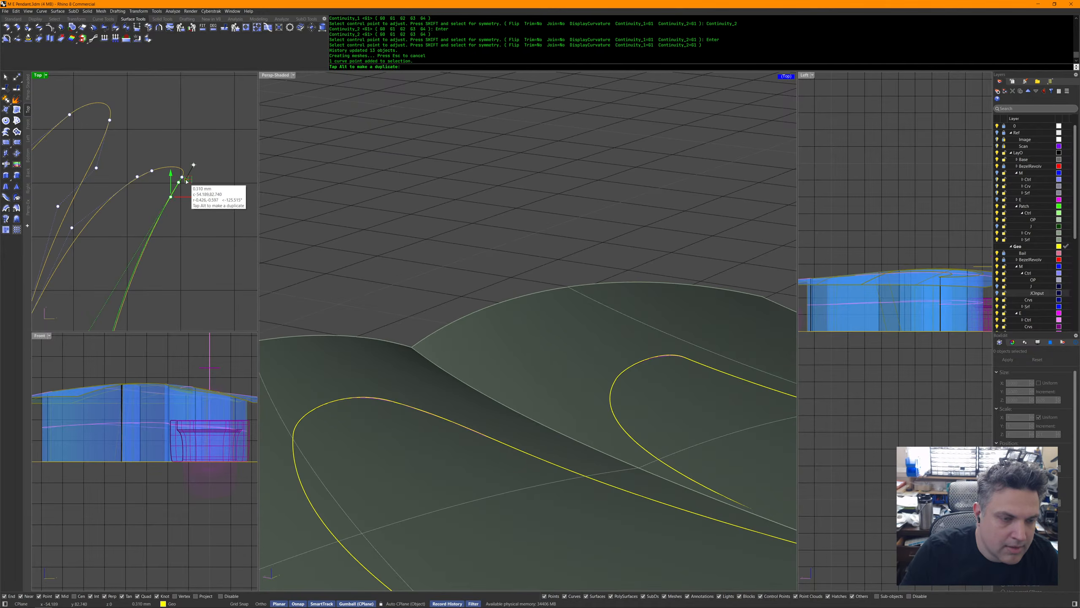
{"action": "left_click_drag", "start_coordinate": [186, 181], "coordinate": [185, 182]}
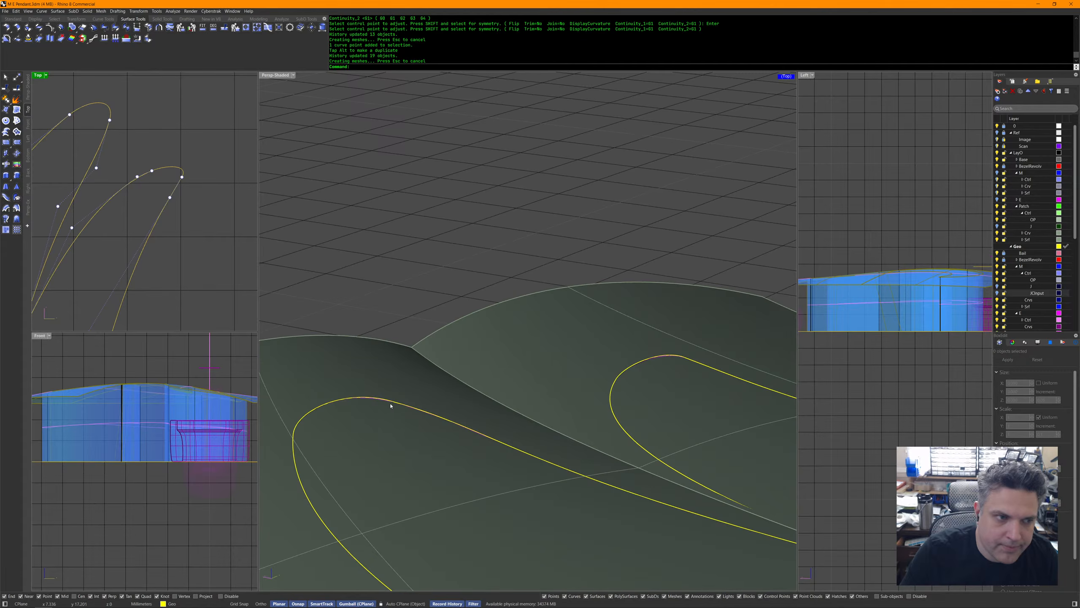
Trim the patch surface against the M walls, cutting away the excess beside the rounded stroke tips.
{"action": "left_click", "coordinate": [613, 386]}
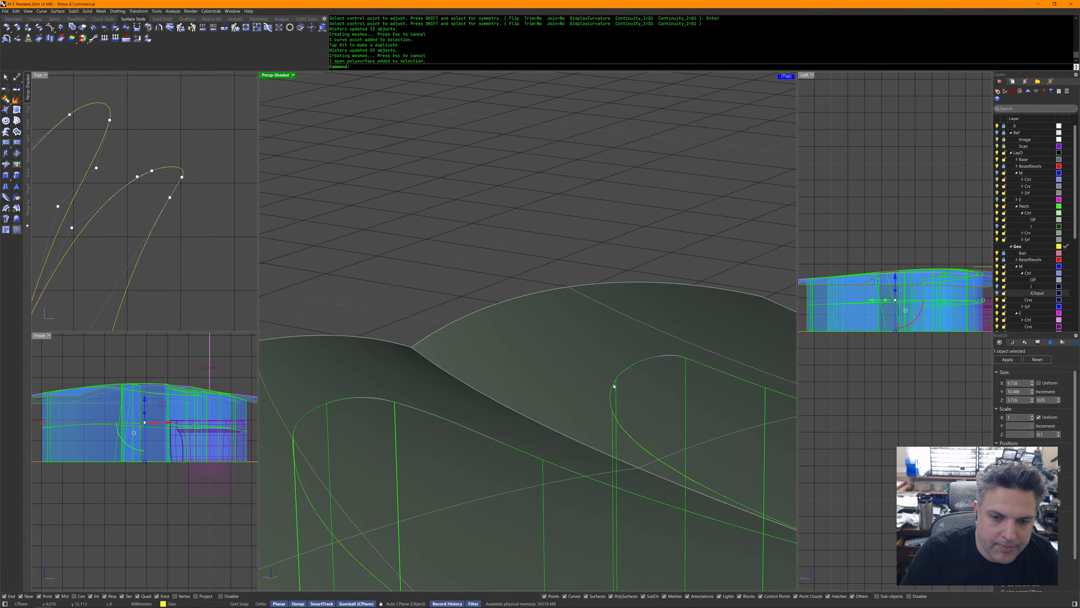
{"action": "middle_click", "coordinate": [613, 386]}
{"action": "left_click", "coordinate": [641, 374]}
{"action": "left_click", "coordinate": [597, 342]}
{"action": "right_click_drag", "start_coordinate": [597, 343], "coordinate": [485, 403]}
{"action": "left_click", "coordinate": [449, 369]}
{"action": "right_click", "coordinate": [449, 370]}
{"action": "scroll", "coordinate": [476, 407], "scroll_direction": "up", "scroll_amount": 6}
{"action": "right_click_drag", "start_coordinate": [111, 215], "coordinate": [156, 269]}
{"action": "scroll", "coordinate": [156, 268], "scroll_direction": "up", "scroll_amount": 2}
{"action": "key", "text": "Escape"}
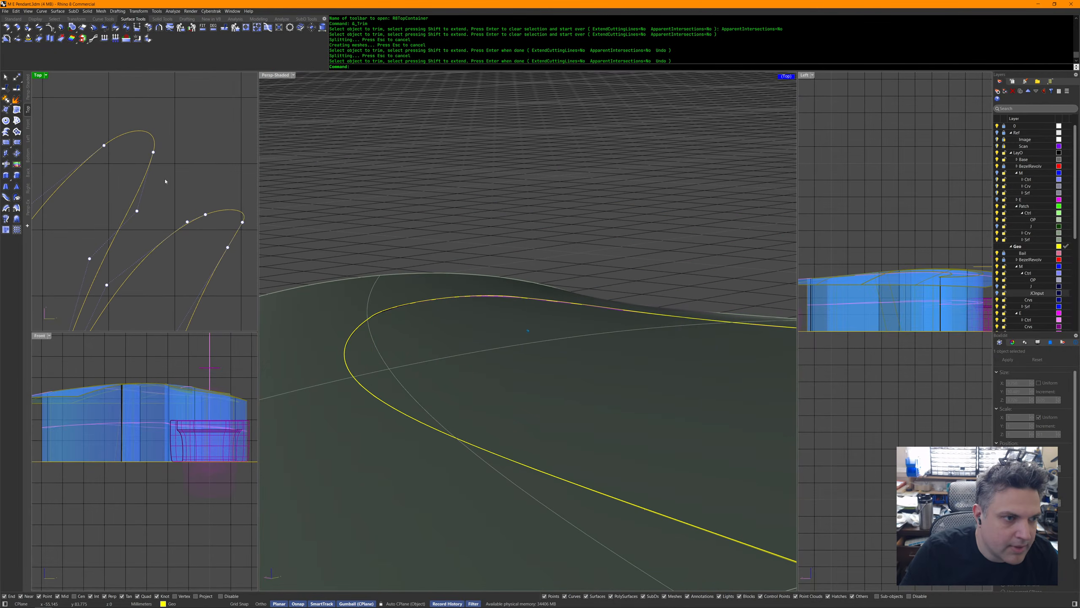
Try inserting a knot on the inner stroke curve below the upper rounded tip of the flat M, and undo it.
{"action": "middle_click", "coordinate": [158, 200]}
{"action": "middle_click", "coordinate": [155, 199]}
{"action": "left_click", "coordinate": [143, 183]}
{"action": "left_click", "coordinate": [147, 169]}
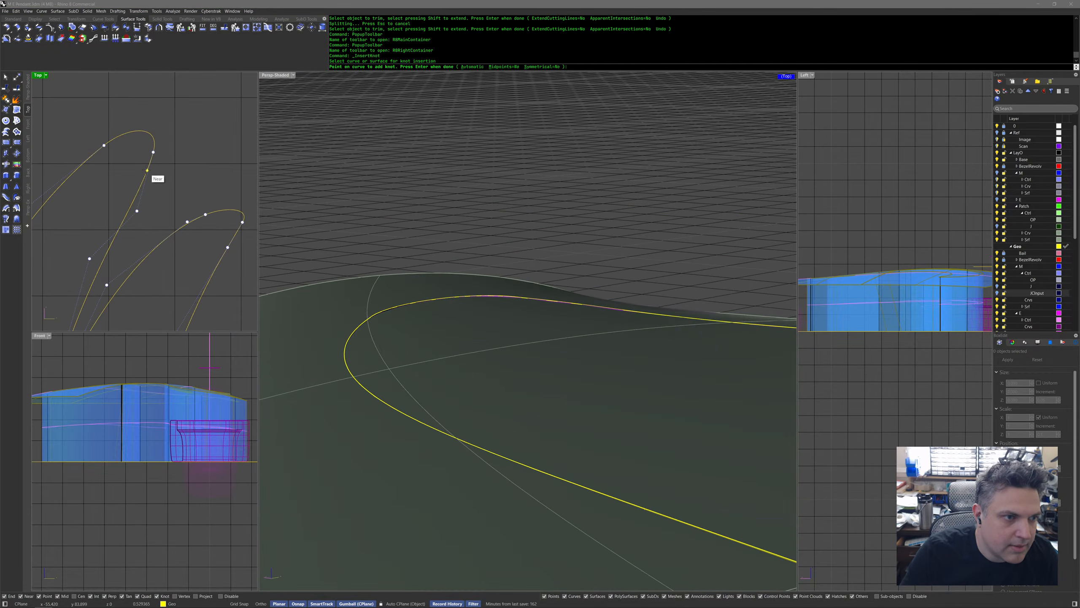
{"action": "left_click", "coordinate": [142, 181]}
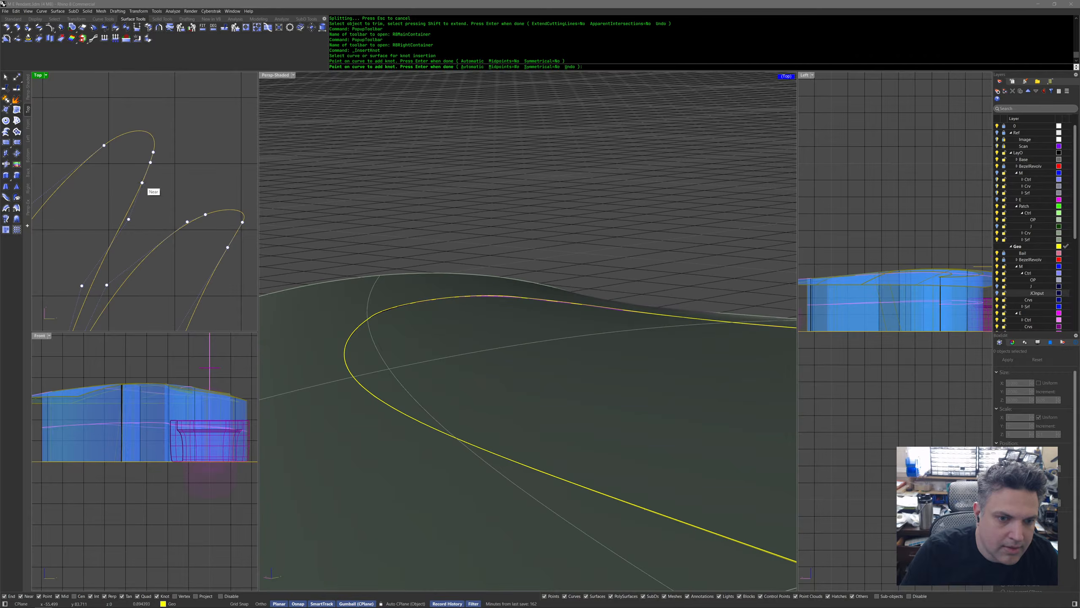
{"action": "key", "text": "Return"}
{"action": "right_click_drag", "start_coordinate": [143, 186], "coordinate": [141, 200]}
{"action": "right_click_drag", "start_coordinate": [555, 287], "coordinate": [551, 289]}
{"action": "key", "text": "ctrl+z"}
Insert one knot on that inner stroke curve, closer to the upper rounded tip of the flat M.
{"action": "right_click_drag", "start_coordinate": [161, 186], "coordinate": [167, 196]}
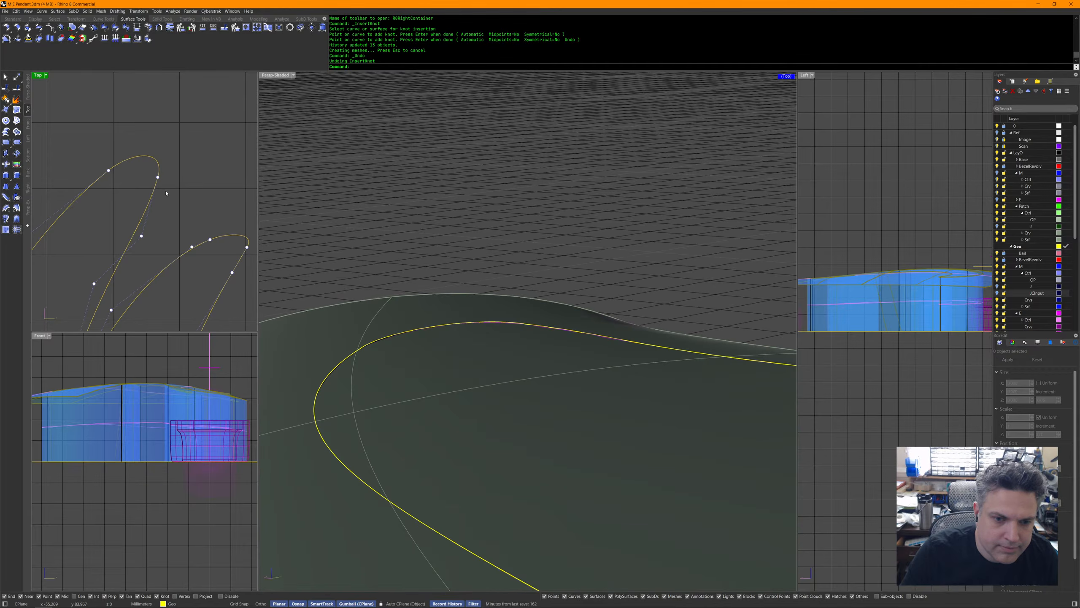
{"action": "left_click_drag", "start_coordinate": [184, 201], "coordinate": [184, 200]}
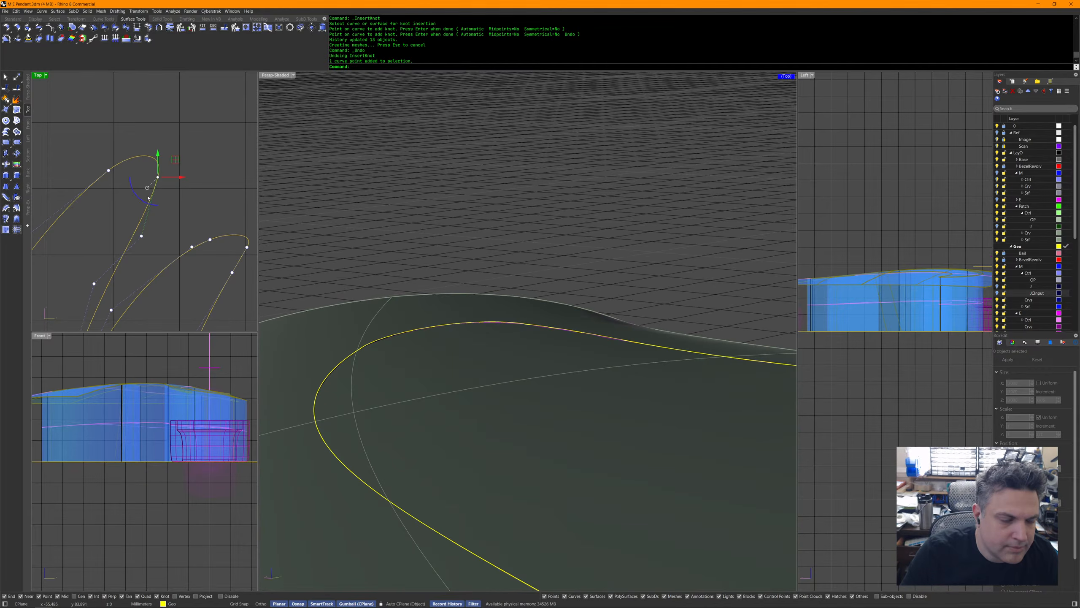
{"action": "right_click", "coordinate": [178, 201]}
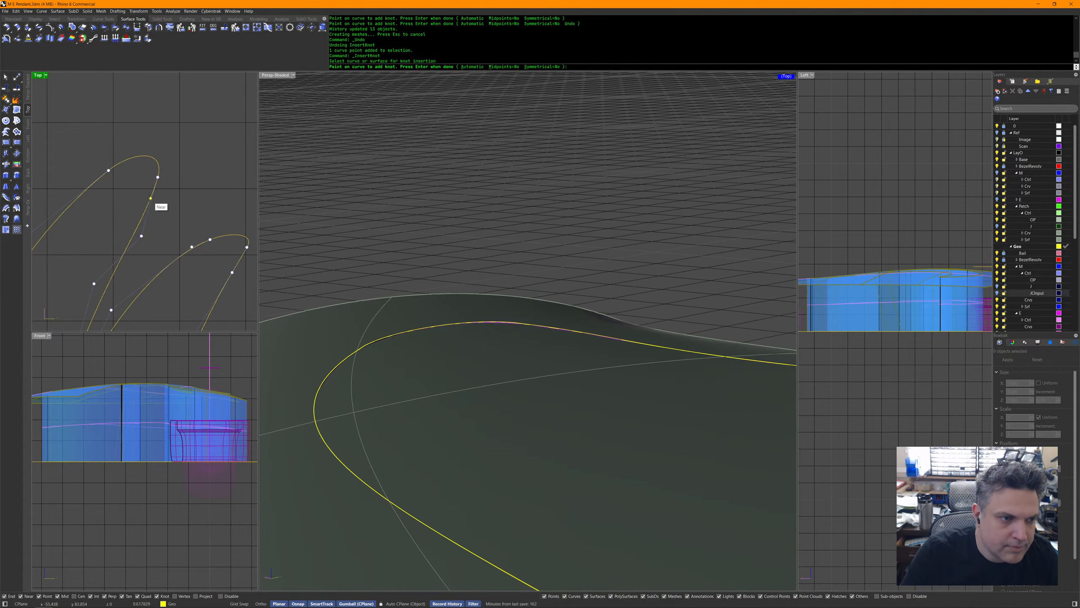
{"action": "left_click", "coordinate": [152, 193]}
Edit the blend curve capping the upper rounded tip with G1 continuity at both ends.
{"action": "middle_click", "coordinate": [152, 193]}
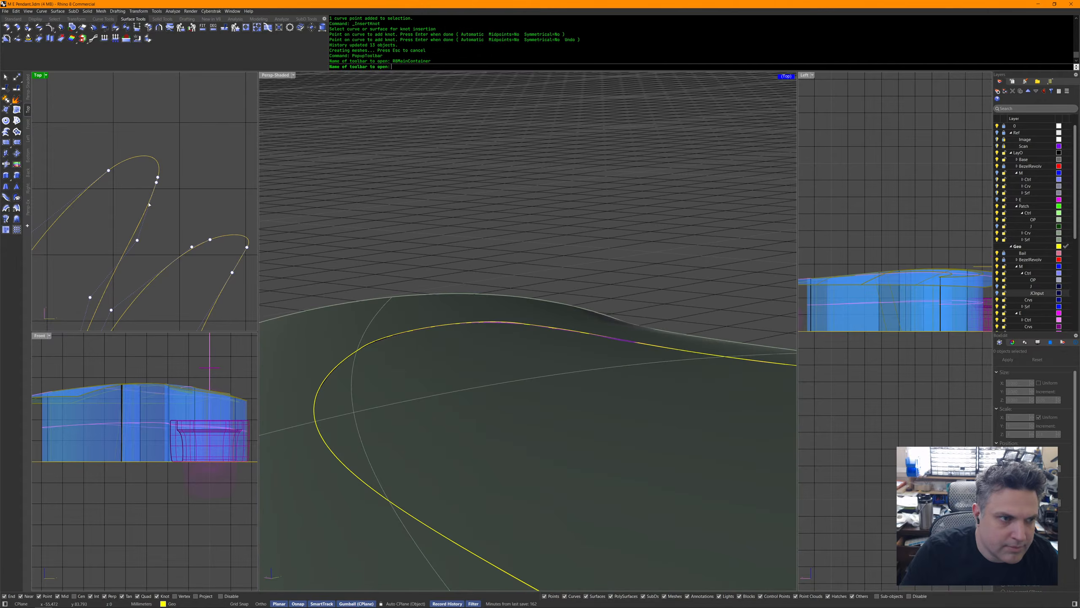
{"action": "left_click", "coordinate": [127, 211]}
{"action": "left_click", "coordinate": [147, 158]}
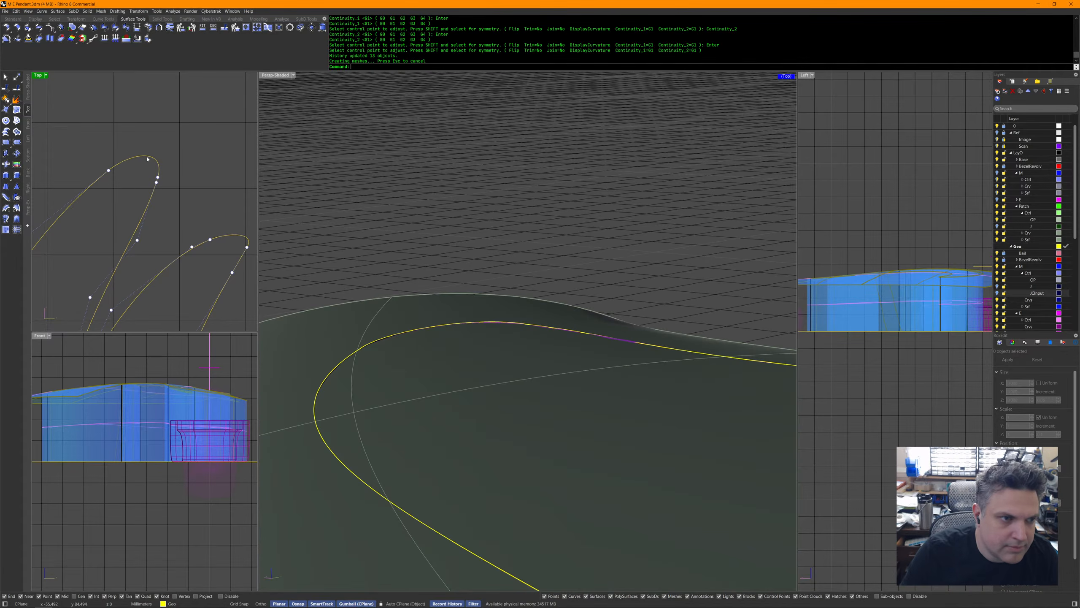
Trim the patch surface with the updated M walls, removing the excess outside the M outline.
{"action": "left_click", "coordinate": [322, 390]}
{"action": "middle_click", "coordinate": [322, 356]}
{"action": "middle_click", "coordinate": [322, 358]}
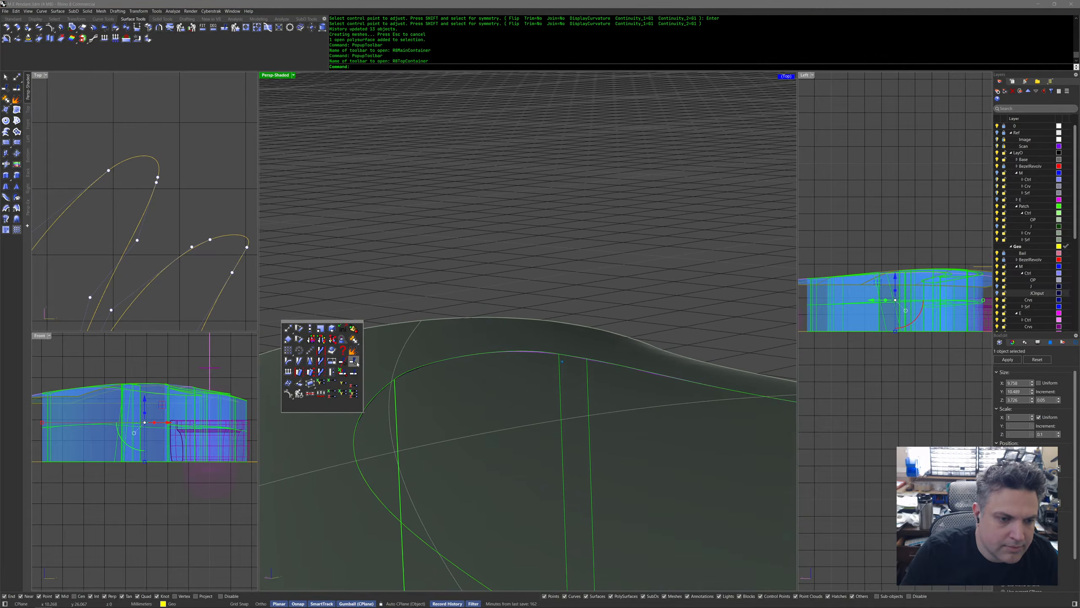
{"action": "left_click", "coordinate": [353, 356]}
{"action": "left_click", "coordinate": [360, 360]}
{"action": "mouse_move", "coordinate": [361, 360]}
{"action": "right_mouse_down"}
{"action": "mouse_move", "coordinate": [365, 397]}
{"action": "mouse_move", "coordinate": [410, 459]}
{"action": "mouse_move", "coordinate": [408, 449]}
{"action": "mouse_move", "coordinate": [345, 435]}
{"action": "right_mouse_up"}
{"action": "left_click", "coordinate": [379, 421]}
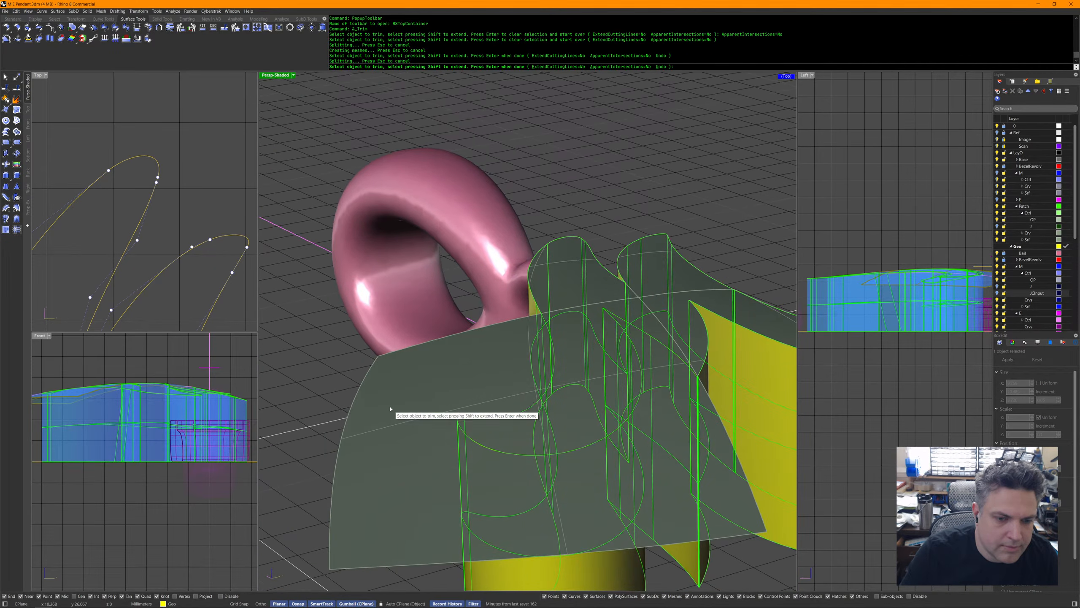
{"action": "right_click", "coordinate": [389, 410]}
{"action": "key", "text": "Escape"}
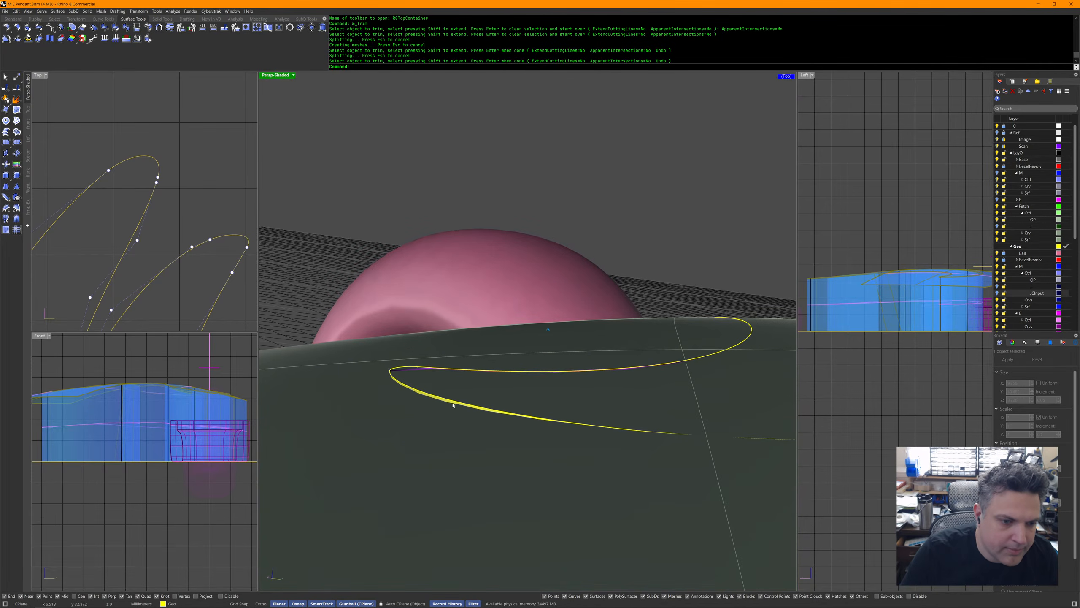
Insert one knot near the end of the outer curve at the flat M's curled stroke tip.
{"action": "left_click", "coordinate": [179, 194]}
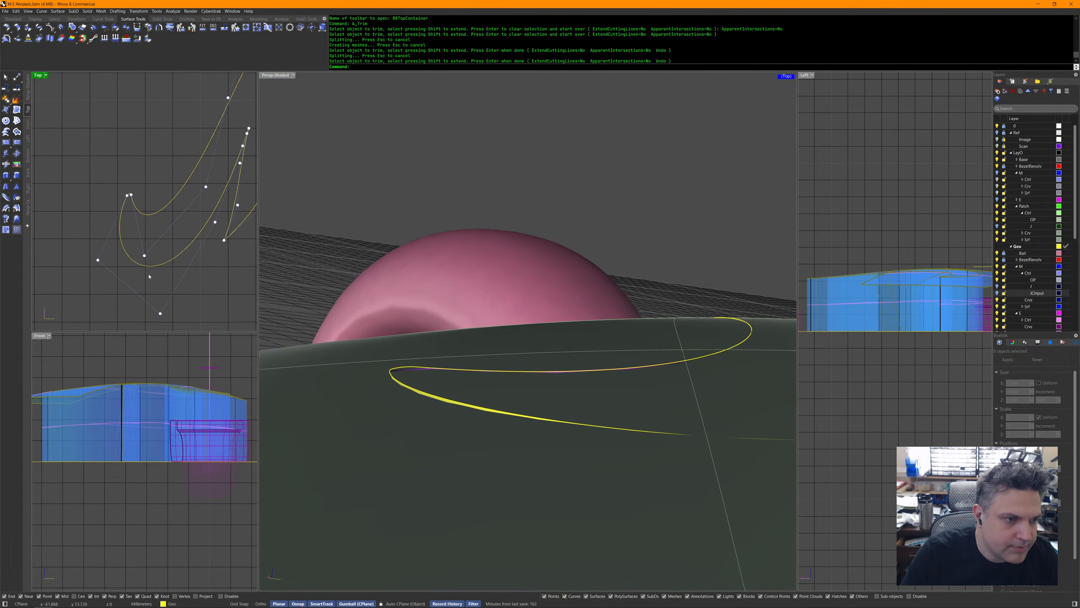
{"action": "middle_click", "coordinate": [142, 271]}
{"action": "middle_click", "coordinate": [142, 271]}
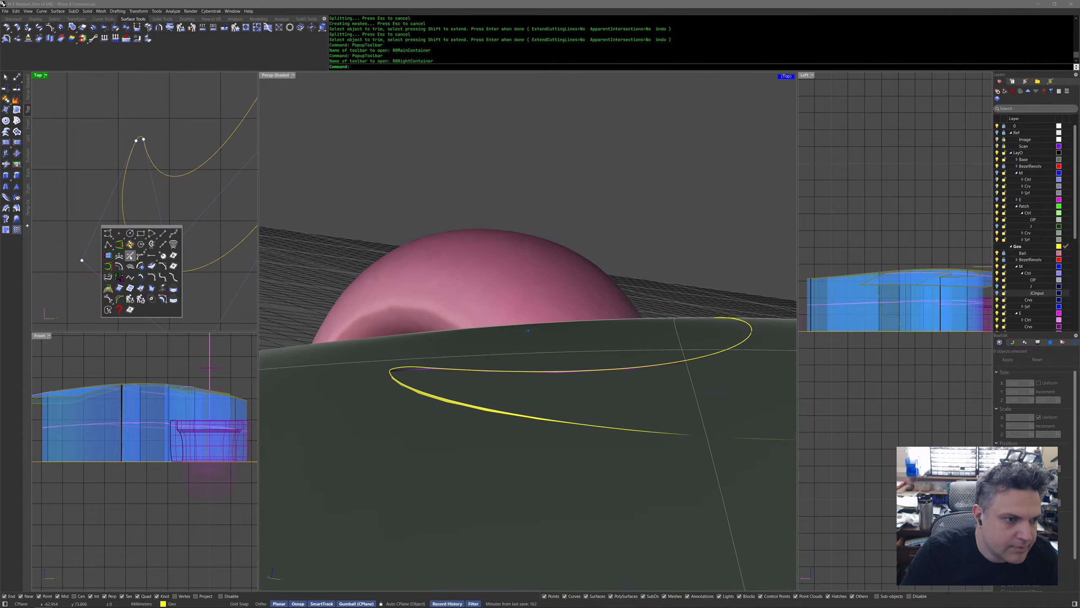
{"action": "left_click", "coordinate": [124, 257]}
{"action": "left_click", "coordinate": [123, 203]}
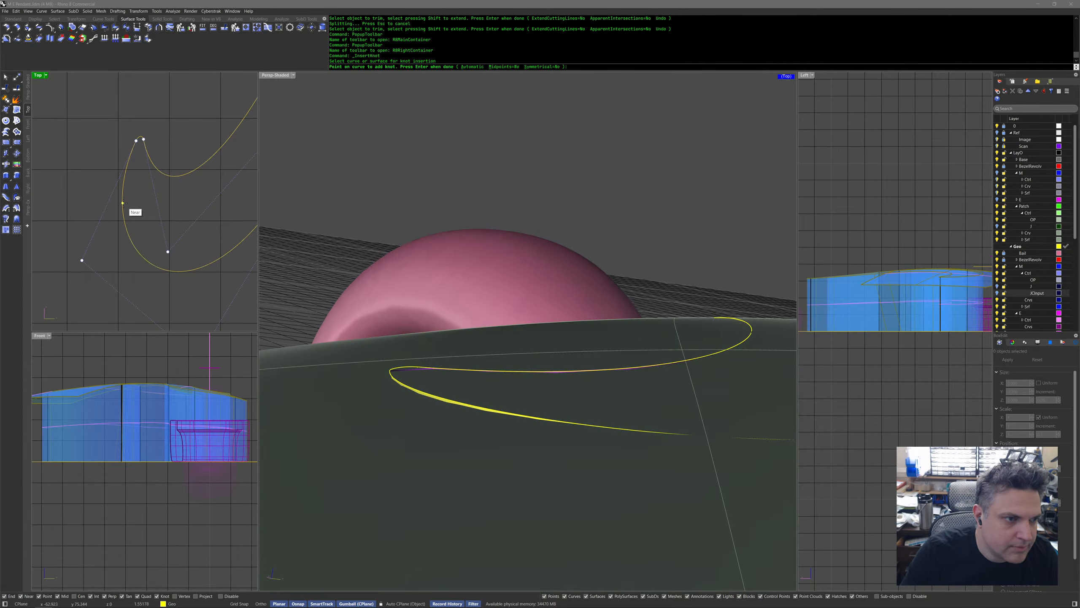
{"action": "left_click", "coordinate": [125, 172]}
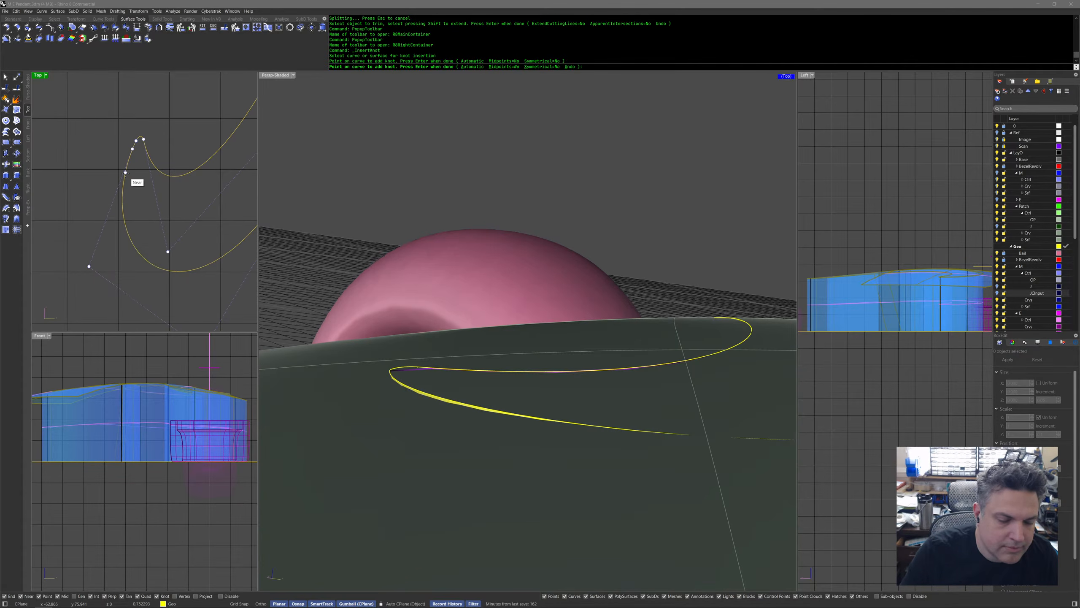
{"action": "key", "text": "Return"}
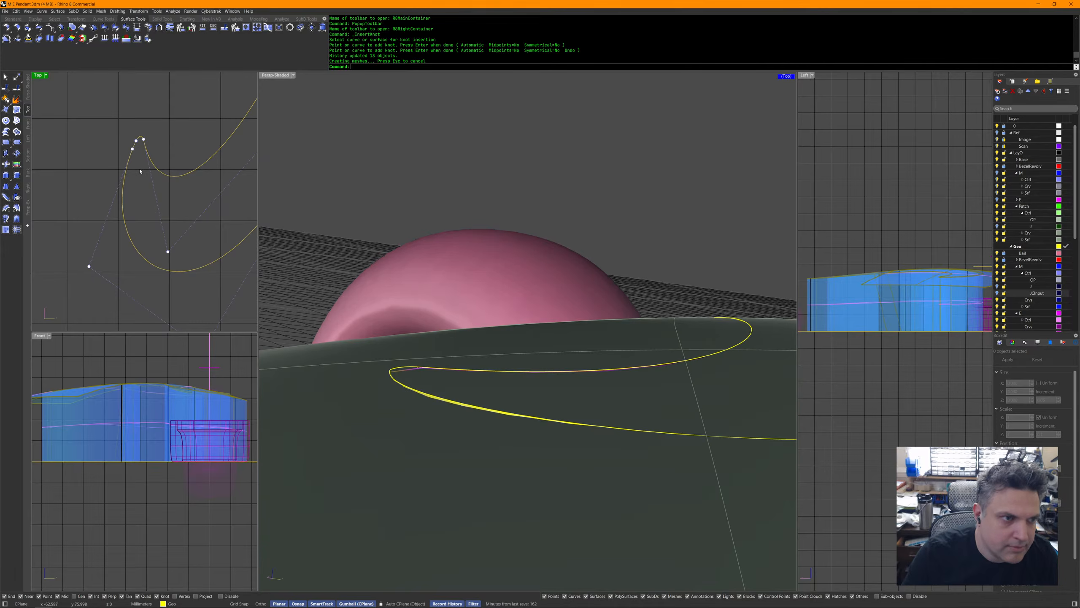
Edit the small blend curve capping the curled stroke tip with G1 continuity at both ends.
{"action": "middle_click", "coordinate": [141, 171]}
{"action": "left_click", "coordinate": [114, 171]}
{"action": "key", "text": "Return"}
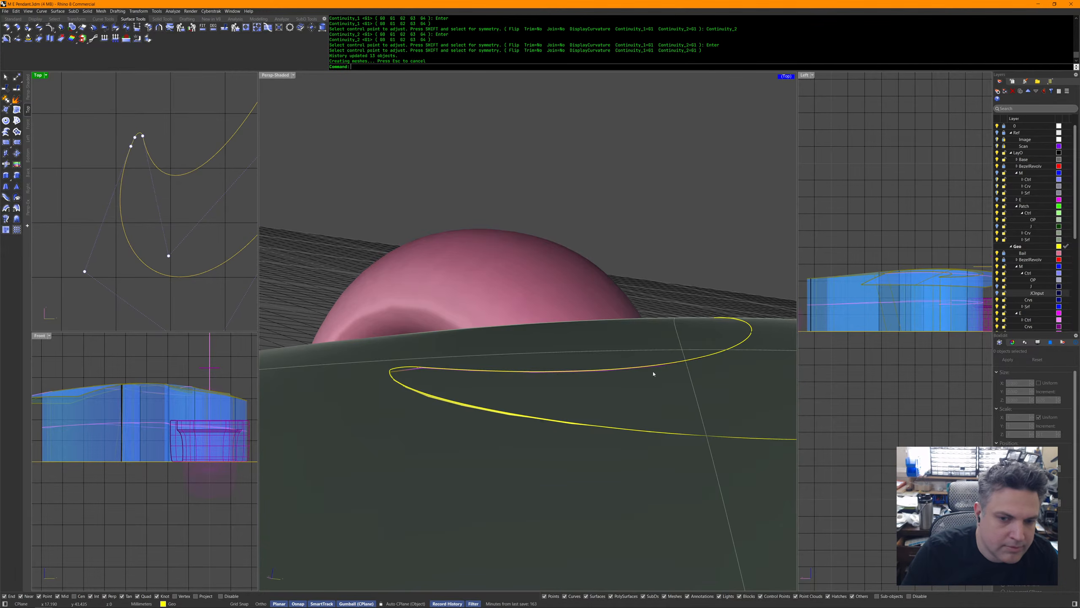
Trim the patch surface around the curled tip, using the updated M walls as the cutting object.
{"action": "left_click", "coordinate": [662, 365]}
{"action": "middle_click", "coordinate": [579, 374]}
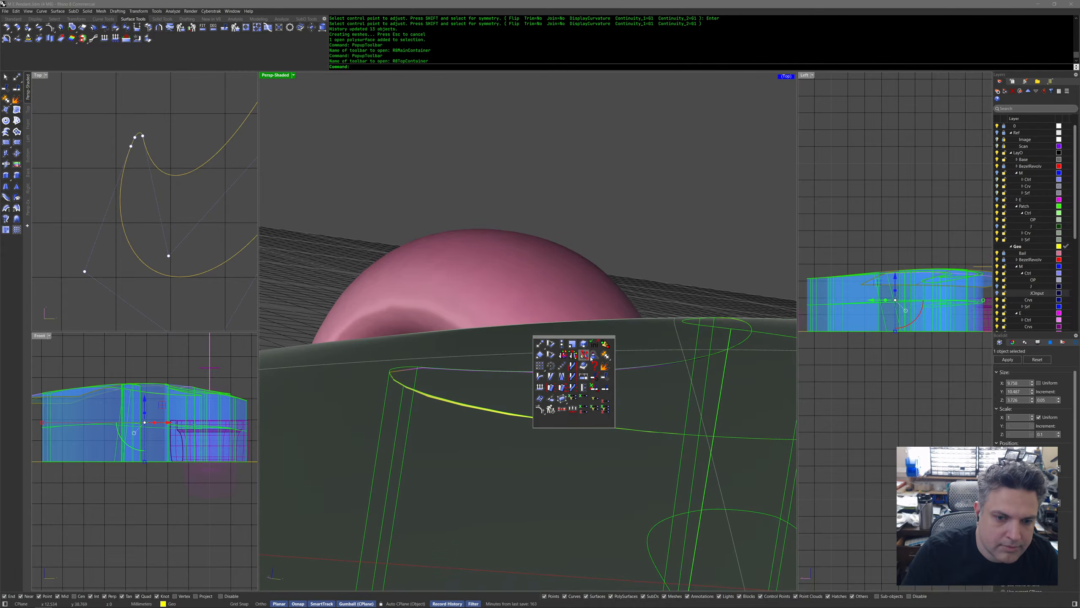
{"action": "left_click", "coordinate": [606, 377]}
{"action": "left_click", "coordinate": [596, 352]}
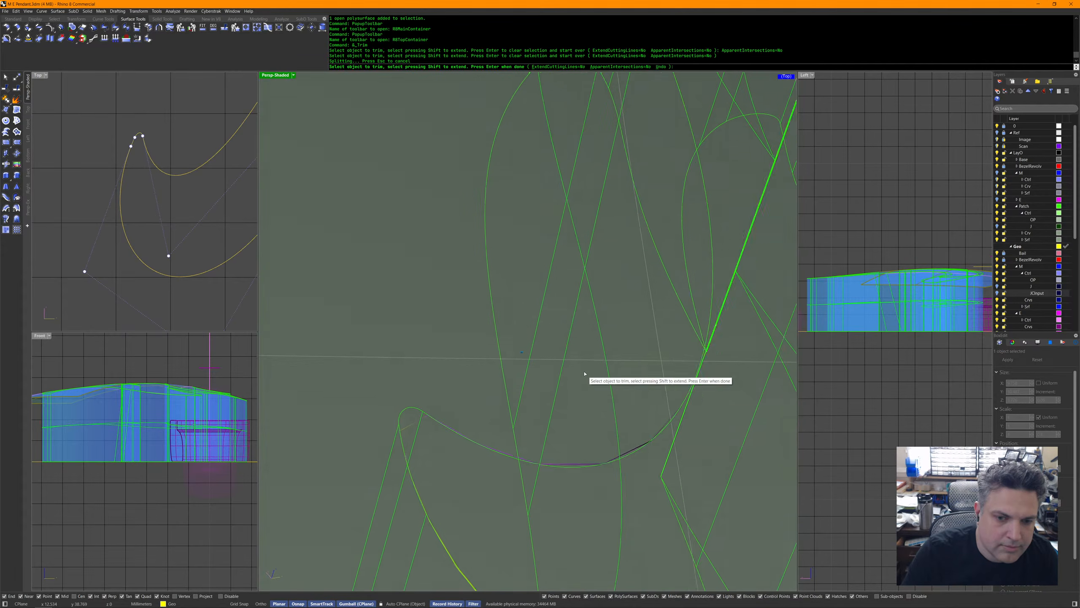
{"action": "right_click", "coordinate": [585, 369]}
{"action": "key", "text": "Escape"}
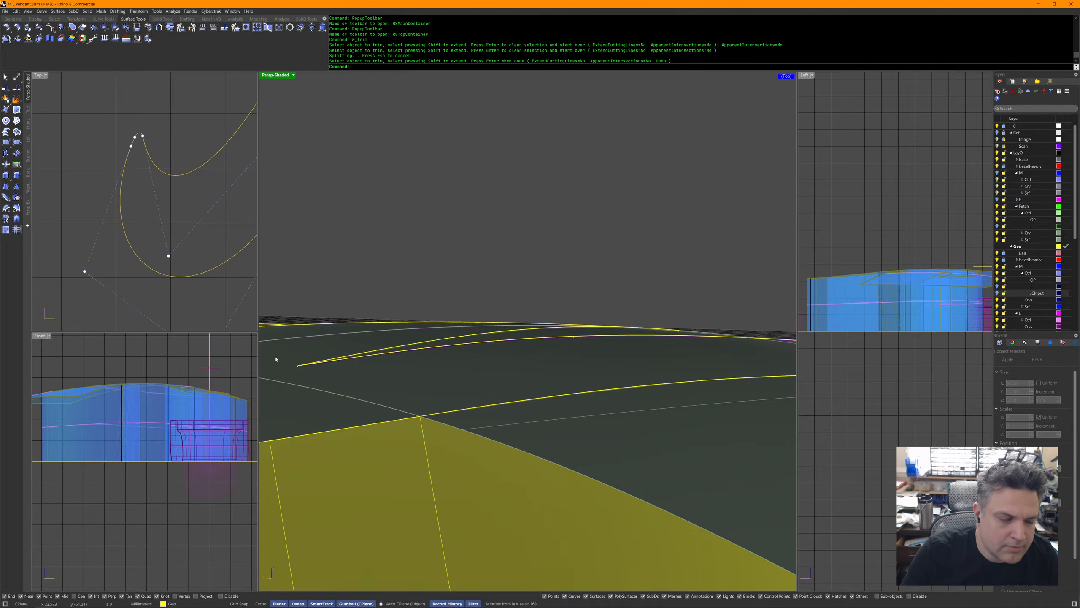
Try inserting a knot on the outline curve's long diagonal edge in the Top view, compare the surfaces with and without it, and undo it.
{"action": "left_click", "coordinate": [97, 222]}
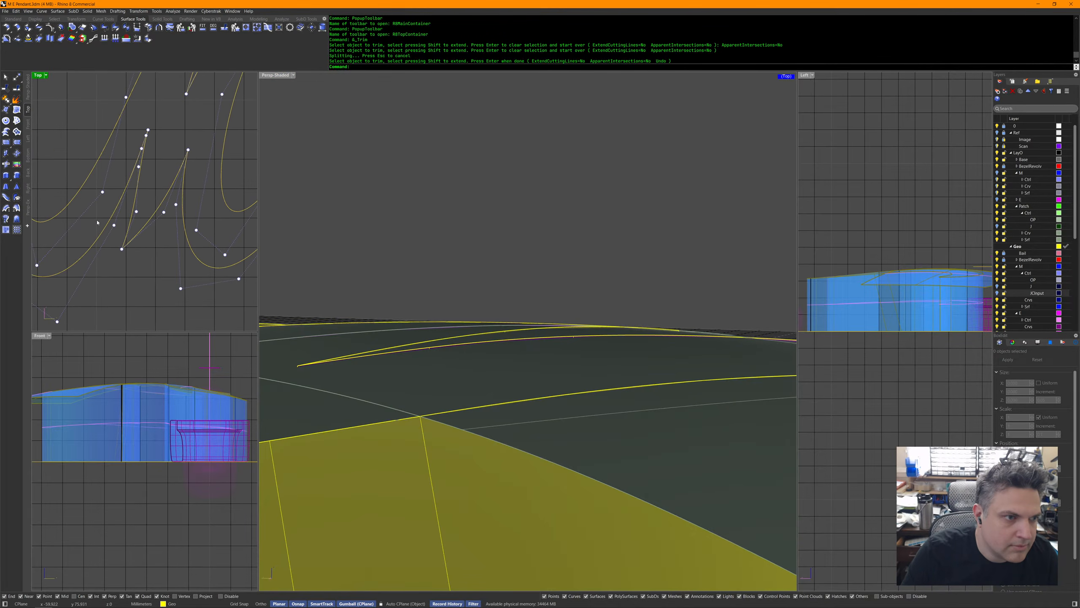
{"action": "middle_click", "coordinate": [111, 229]}
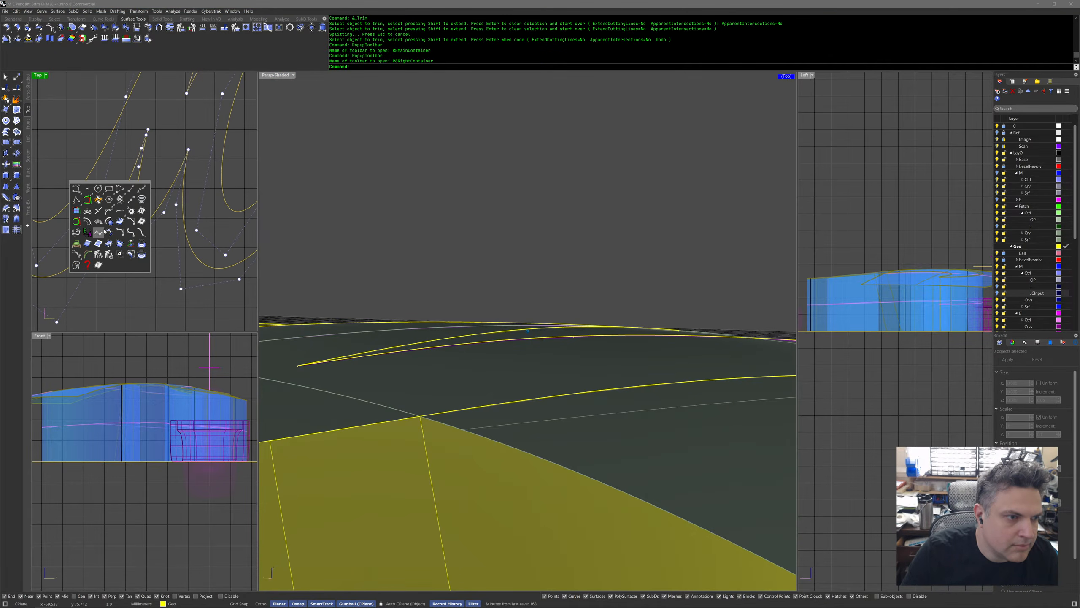
{"action": "left_click", "coordinate": [98, 217]}
{"action": "left_click", "coordinate": [99, 237]}
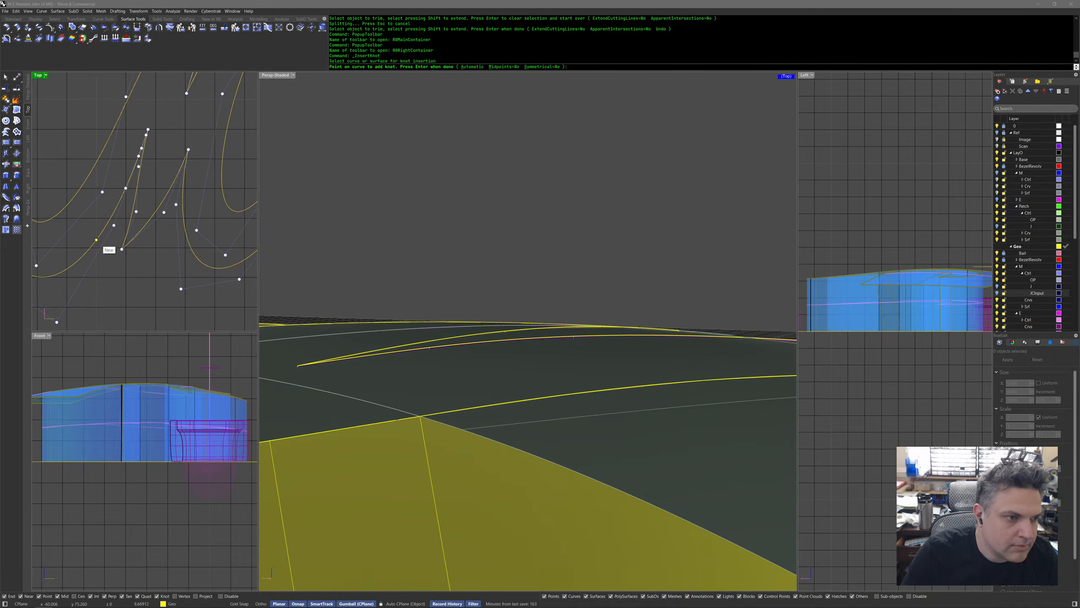
{"action": "left_click", "coordinate": [98, 239]}
{"action": "key", "text": "Return"}
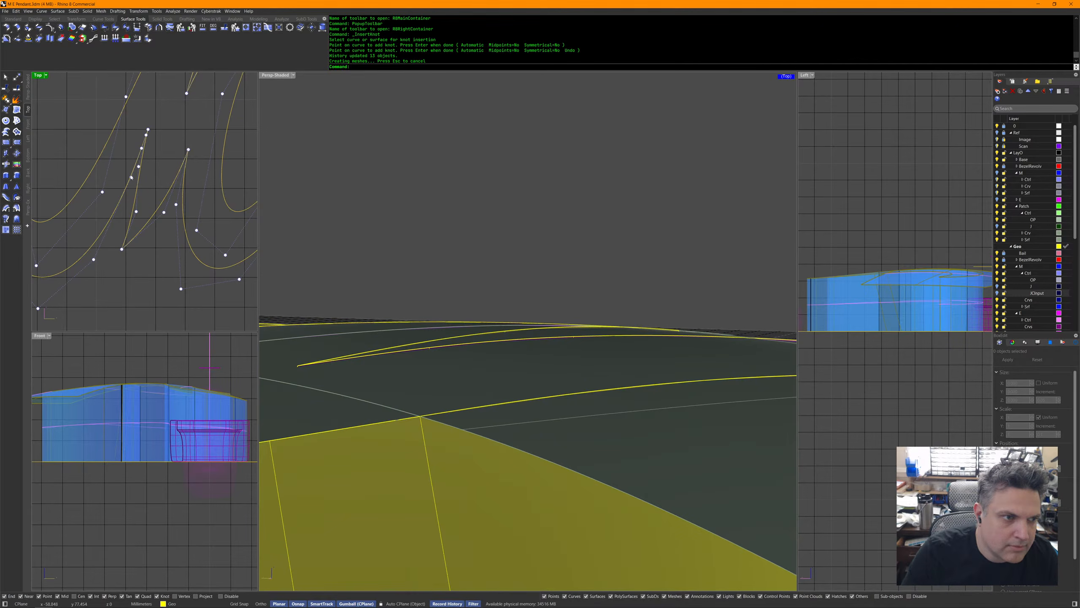
{"action": "left_click", "coordinate": [416, 357]}
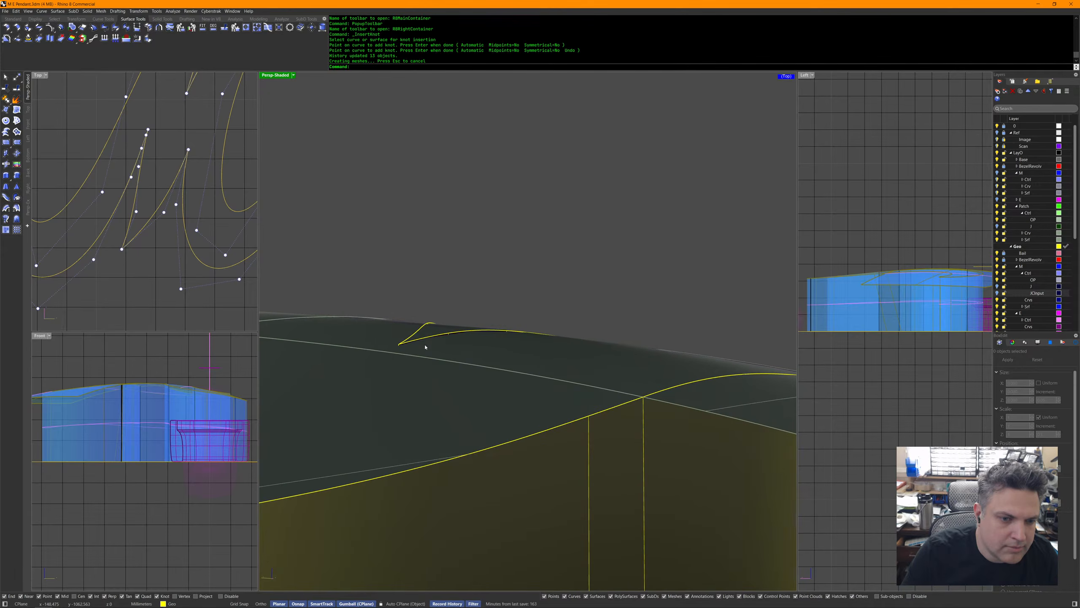
{"action": "key", "text": "ctrl+z"}
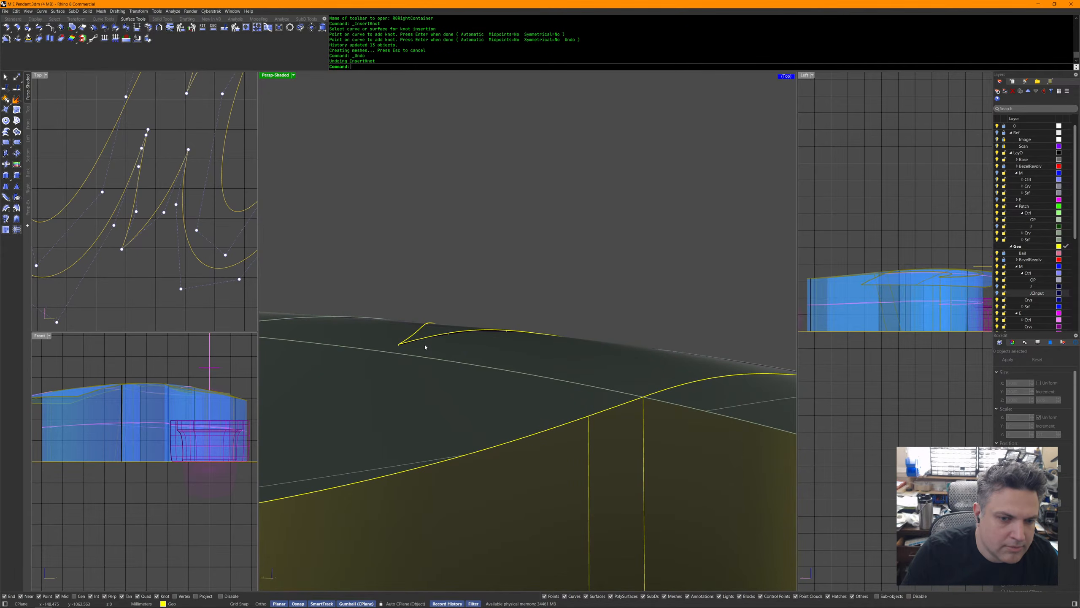
{"action": "key", "text": "ctrl+y"}
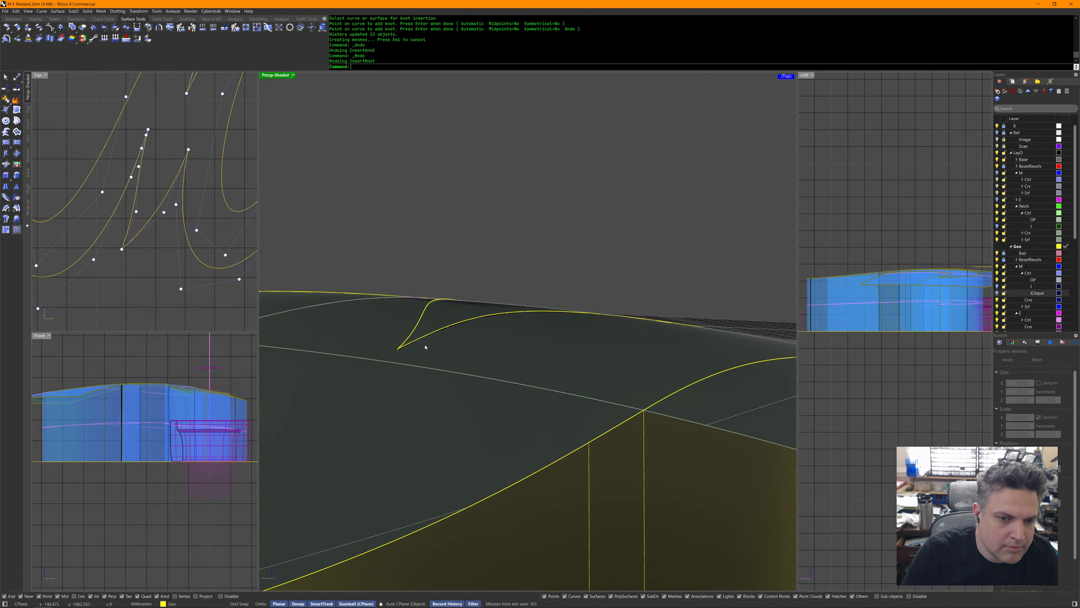
{"action": "key", "text": "ctrl+z"}
Insert a knot on the outline curve's long diagonal edge, nearer its pointed upper end.
{"action": "right_click", "coordinate": [110, 191]}
{"action": "left_click", "coordinate": [121, 195]}
{"action": "right_click", "coordinate": [125, 194]}
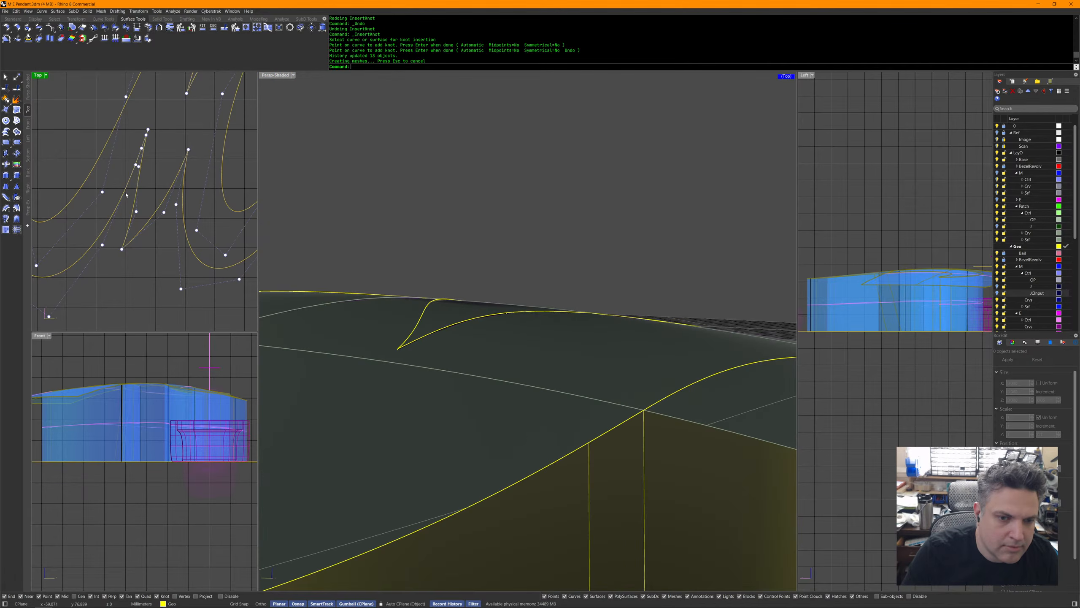
Try to trim the dark curved surface using the yellow extruded polysurface as the cutting object.
{"action": "left_click", "coordinate": [638, 480]}
{"action": "middle_click", "coordinate": [649, 492]}
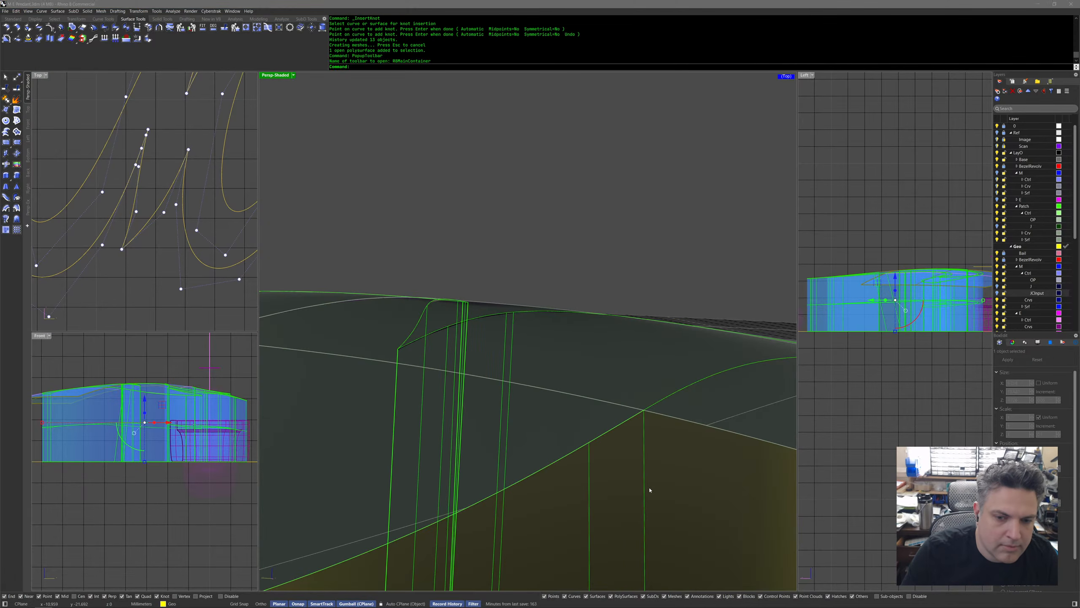
{"action": "middle_click", "coordinate": [649, 486]}
{"action": "left_click", "coordinate": [681, 482]}
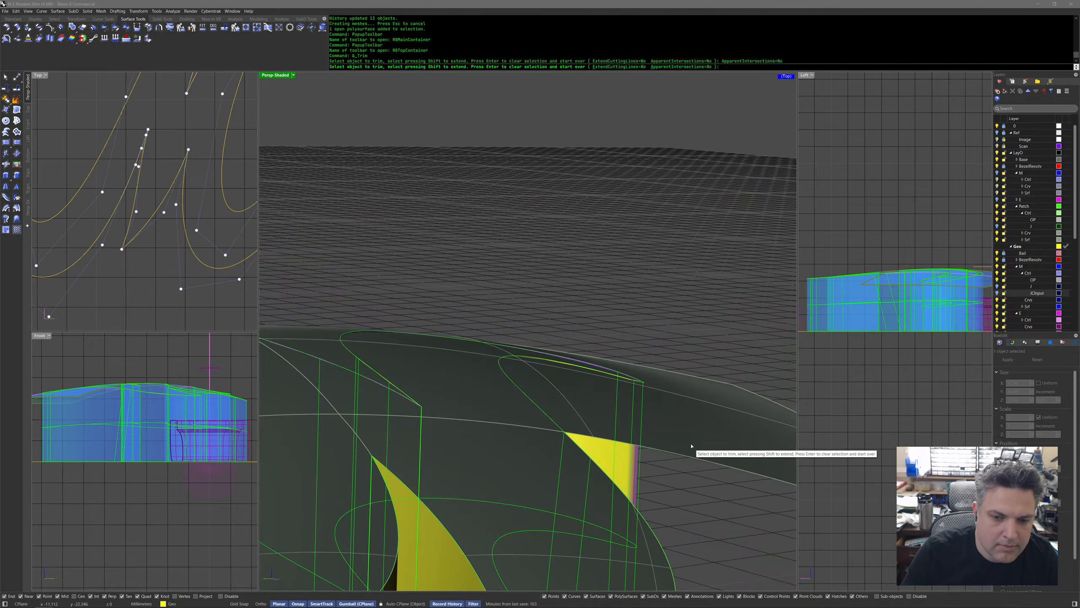
{"action": "left_click", "coordinate": [692, 442]}
{"action": "right_click_drag", "start_coordinate": [691, 443], "coordinate": [639, 470]}
{"action": "left_click", "coordinate": [467, 324]}
{"action": "right_click", "coordinate": [467, 325]}
{"action": "scroll", "coordinate": [467, 325], "scroll_direction": "down", "scroll_amount": 5}
{"action": "left_click", "coordinate": [764, 493]}
{"action": "right_click_drag", "start_coordinate": [715, 511], "coordinate": [610, 478]}
{"action": "scroll", "coordinate": [643, 474], "scroll_direction": "up", "scroll_amount": 5}
{"action": "left_click", "coordinate": [635, 459]}
{"action": "scroll", "coordinate": [634, 459], "scroll_direction": "down", "scroll_amount": 4}
Insert a knot on the outer side of the outline curve's hooked left lobe.
{"action": "right_click_drag", "start_coordinate": [87, 267], "coordinate": [211, 273]}
{"action": "scroll", "coordinate": [211, 273], "scroll_direction": "up", "scroll_amount": 2}
{"action": "middle_click", "coordinate": [197, 258]}
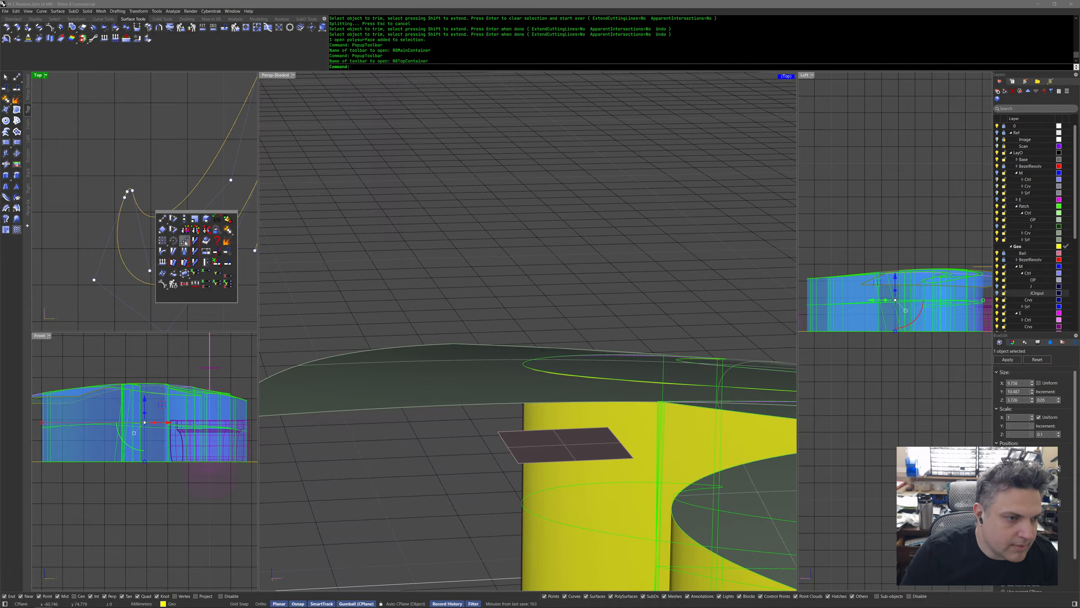
{"action": "left_click", "coordinate": [185, 241]}
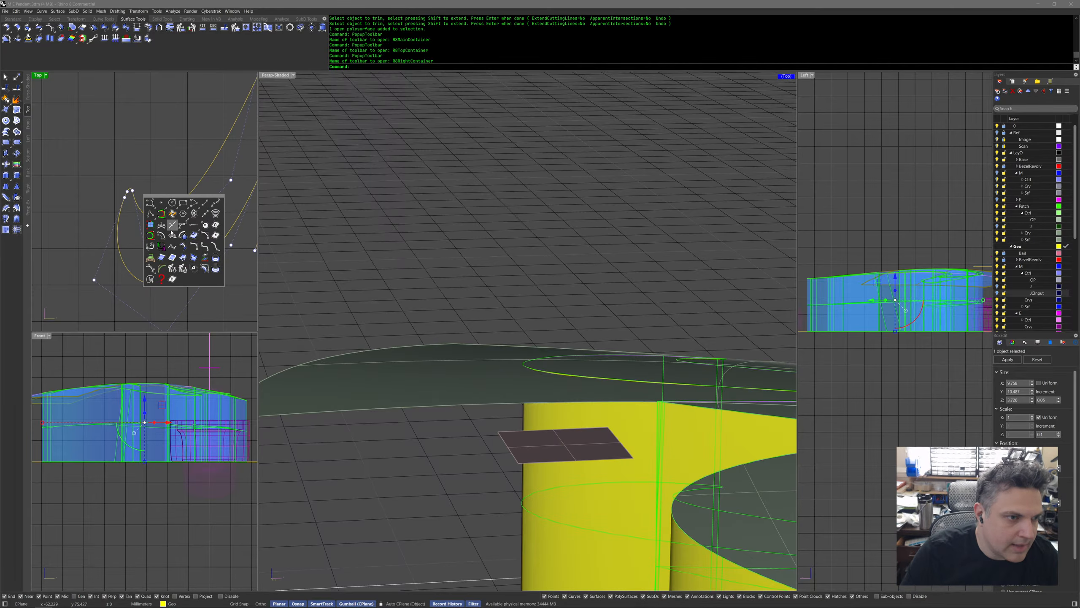
{"action": "left_click", "coordinate": [172, 234]}
{"action": "left_click", "coordinate": [118, 238]}
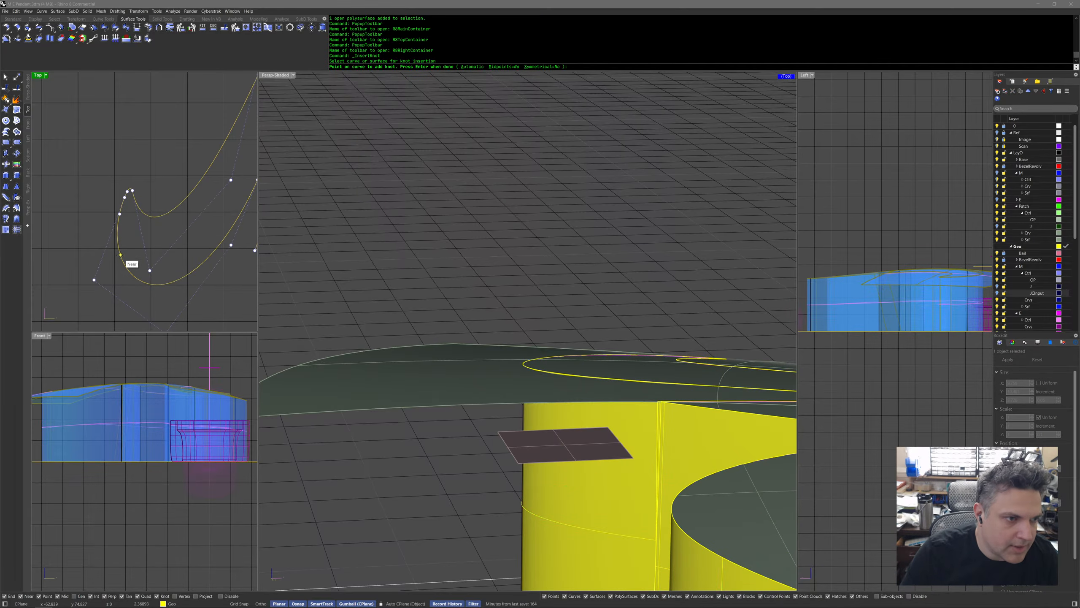
{"action": "left_click", "coordinate": [118, 245]}
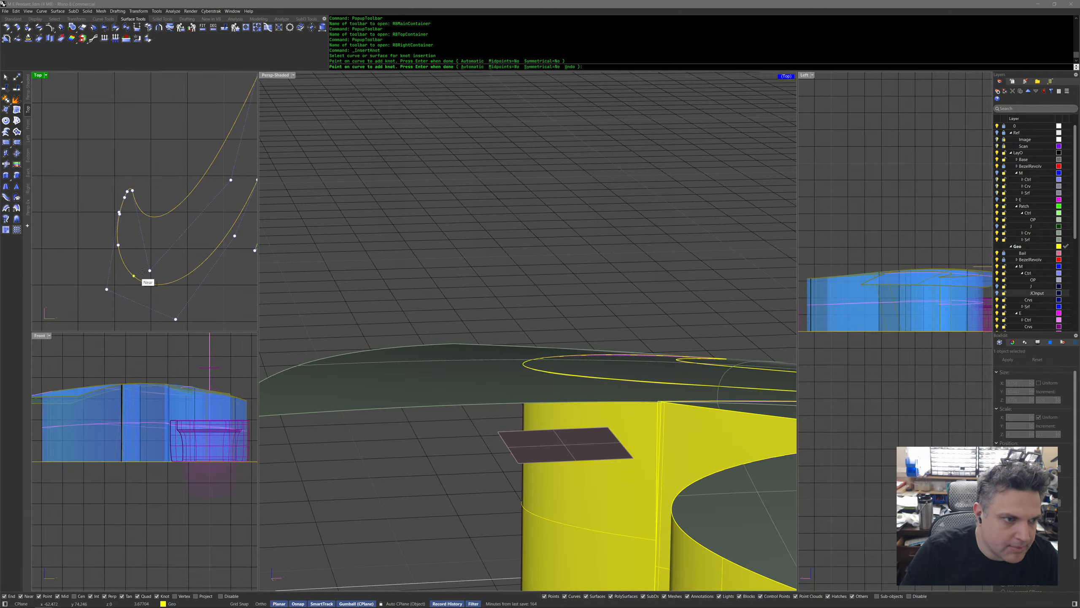
{"action": "key", "text": "Return"}
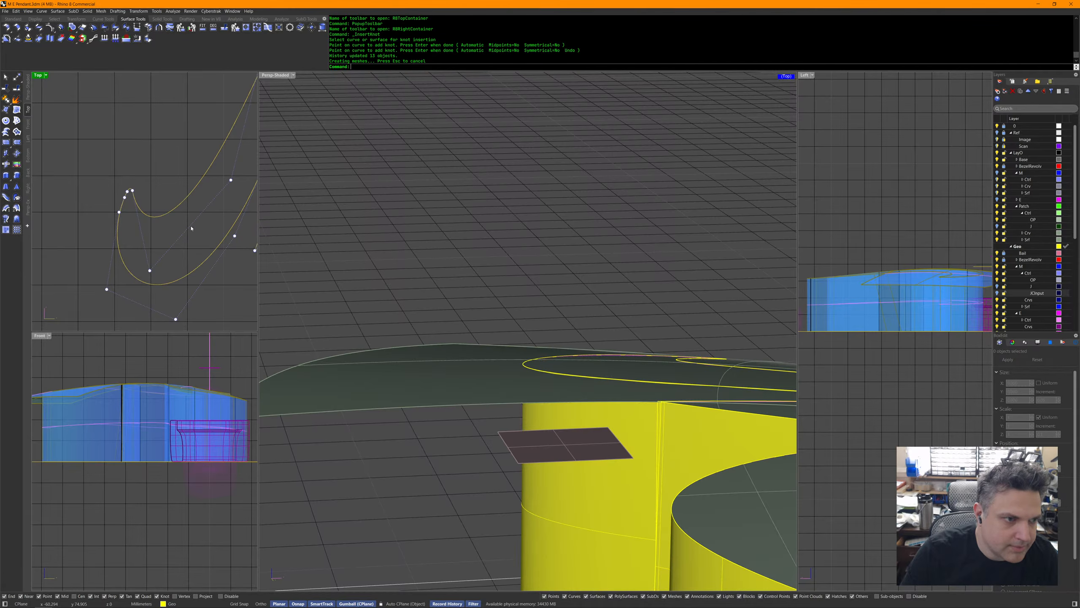
Try trimming the dark curved surface near the hooked lobe, again with the extruded polysurface as cutter.
{"action": "left_click", "coordinate": [658, 423]}
{"action": "middle_click", "coordinate": [622, 424]}
{"action": "right_click_drag", "start_coordinate": [620, 406], "coordinate": [622, 408]}
{"action": "middle_click", "coordinate": [622, 408]}
{"action": "left_click", "coordinate": [653, 397]}
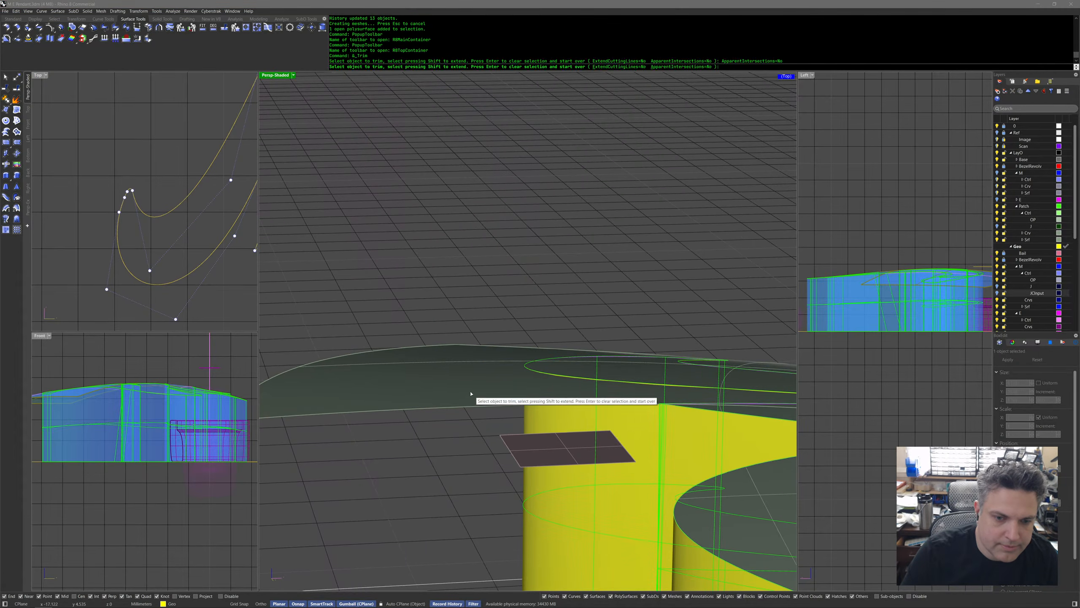
{"action": "left_click", "coordinate": [472, 395]}
{"action": "key", "text": "Return"}
Insert another knot at the lower bend of the outline curve's hooked left lobe.
{"action": "left_click", "coordinate": [139, 263]}
{"action": "middle_click", "coordinate": [142, 281]}
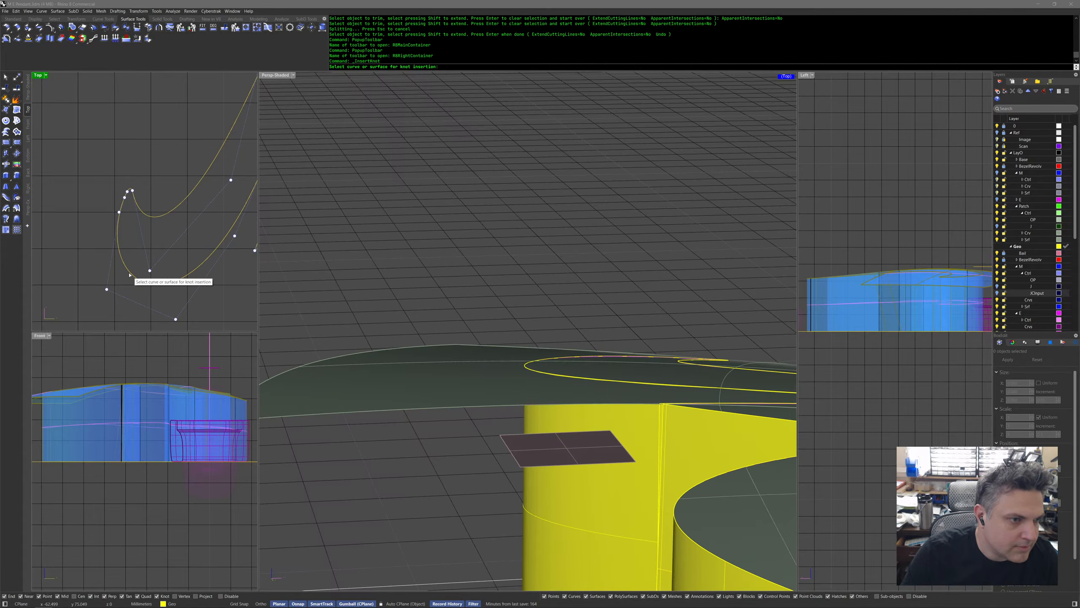
{"action": "left_click", "coordinate": [143, 278]}
{"action": "left_click", "coordinate": [144, 283]}
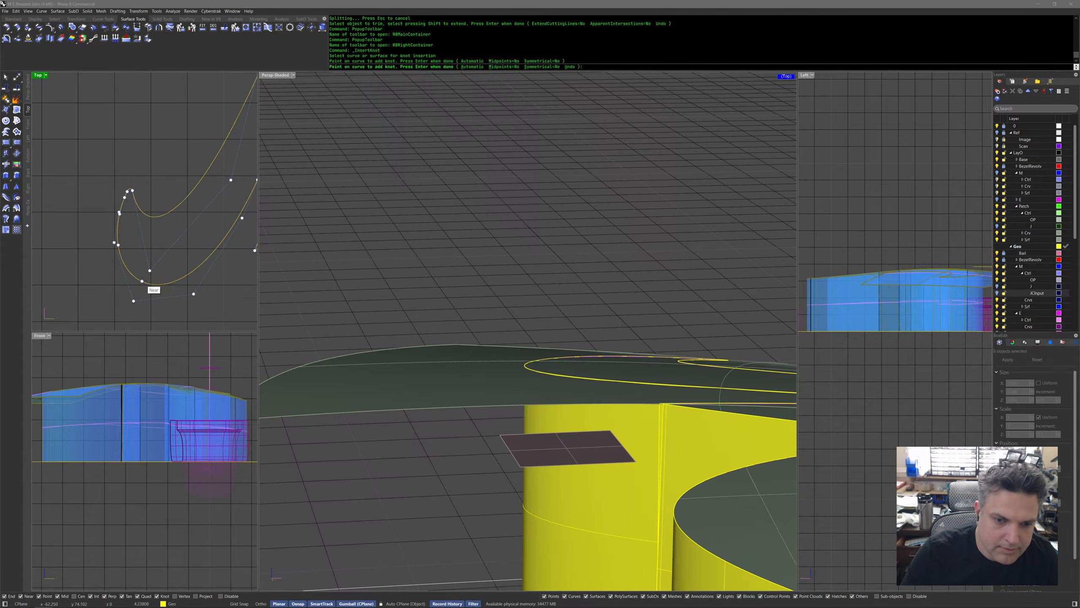
{"action": "key", "text": "Return"}
Retry the trim of the dark curved surface with the extruded walls rebuilt from the refined curve.
{"action": "left_click", "coordinate": [594, 465]}
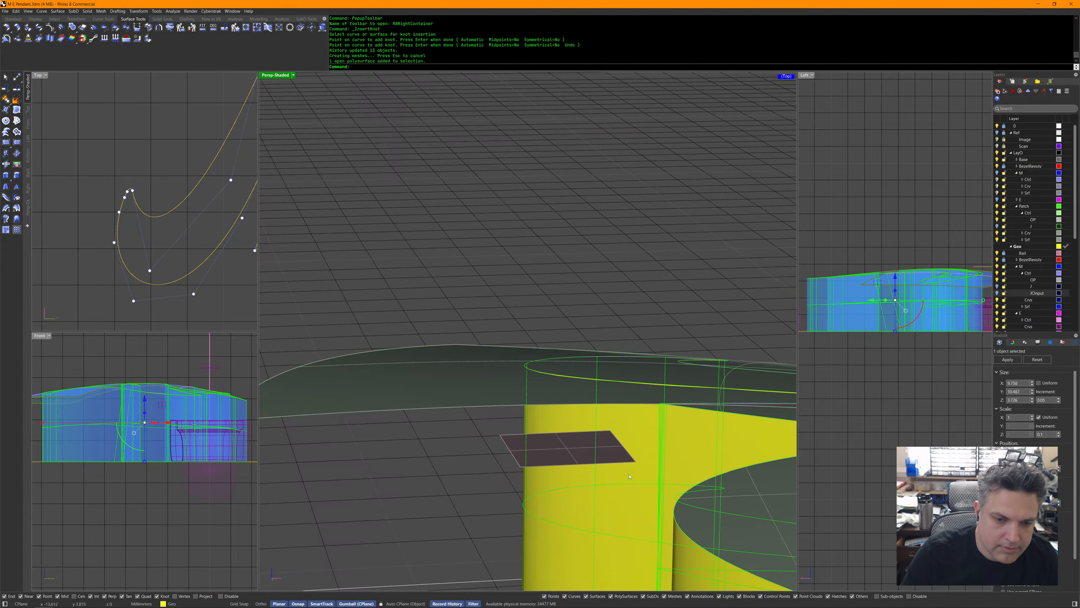
{"action": "middle_click", "coordinate": [594, 464]}
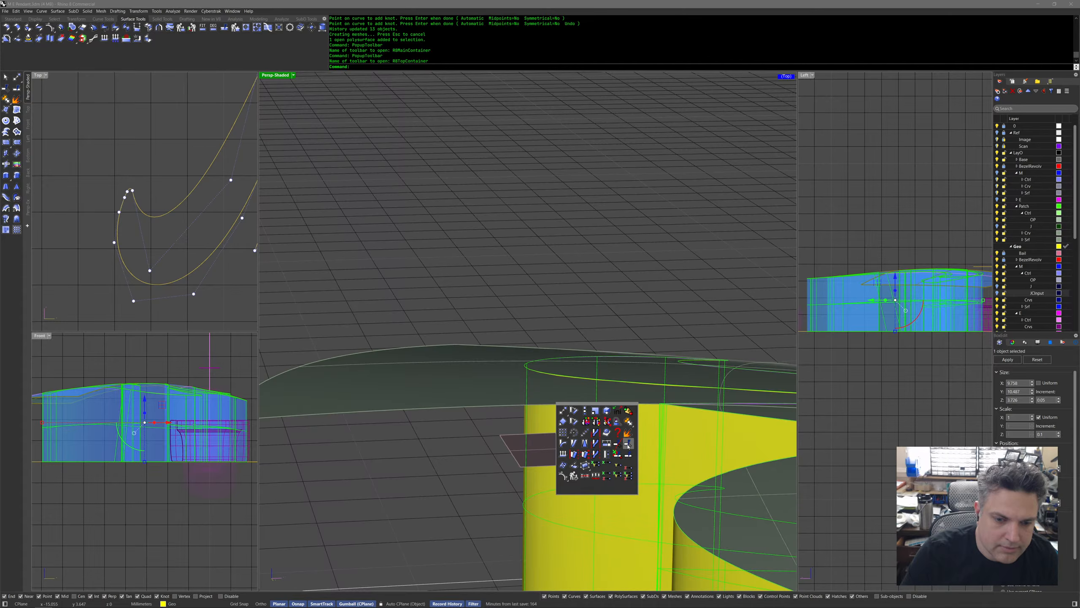
{"action": "left_click", "coordinate": [596, 434]}
{"action": "scroll", "coordinate": [467, 398], "scroll_direction": "up", "scroll_amount": 5}
{"action": "scroll", "coordinate": [466, 398], "scroll_direction": "down", "scroll_amount": 5}
{"action": "right_click_drag", "start_coordinate": [467, 398], "coordinate": [367, 374]}
{"action": "key", "text": "Return"}
{"action": "left_click", "coordinate": [508, 379]}
{"action": "middle_click", "coordinate": [375, 399]}
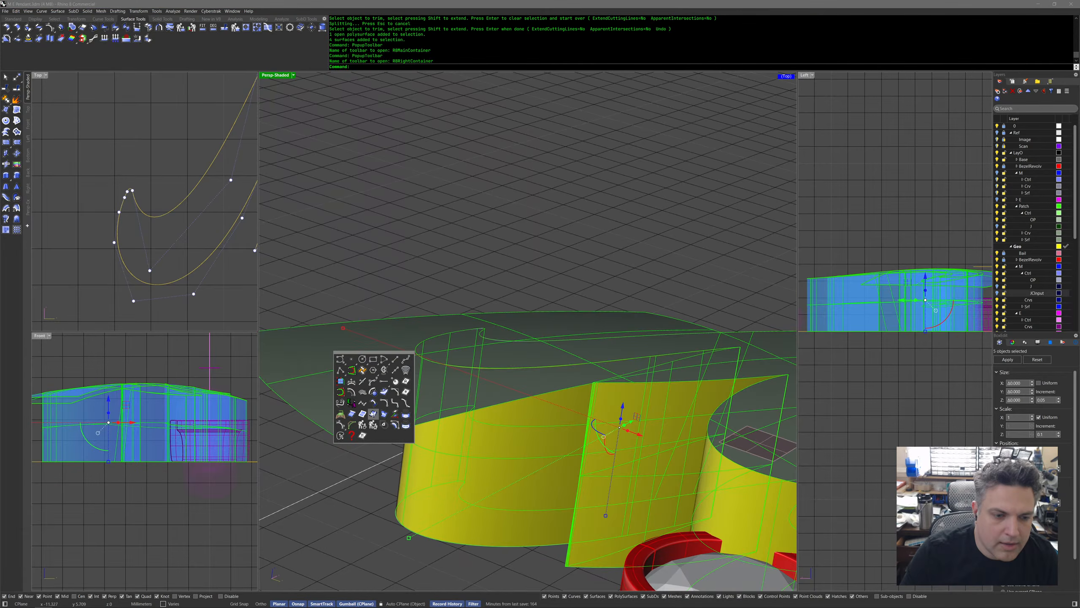
{"action": "left_click", "coordinate": [362, 425]}
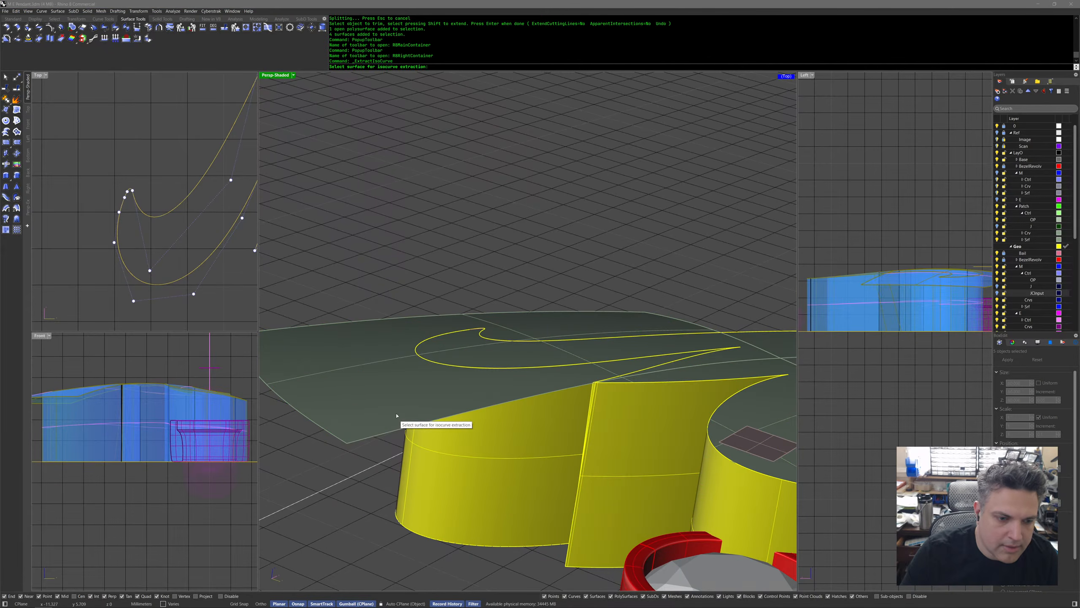
{"action": "key", "text": "Escape"}
Intersect the dark surfaces with the extruded polysurface, and hide the polysurface to inspect the intersection curves.
{"action": "left_click", "coordinate": [425, 398], "text": "shift"}
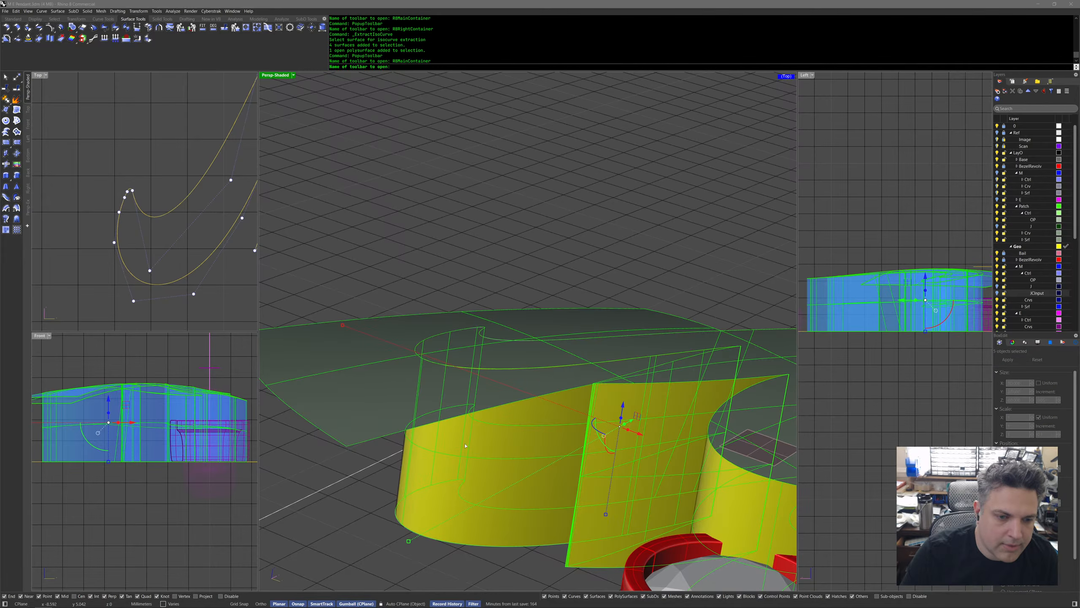
{"action": "middle_click", "coordinate": [425, 397]}
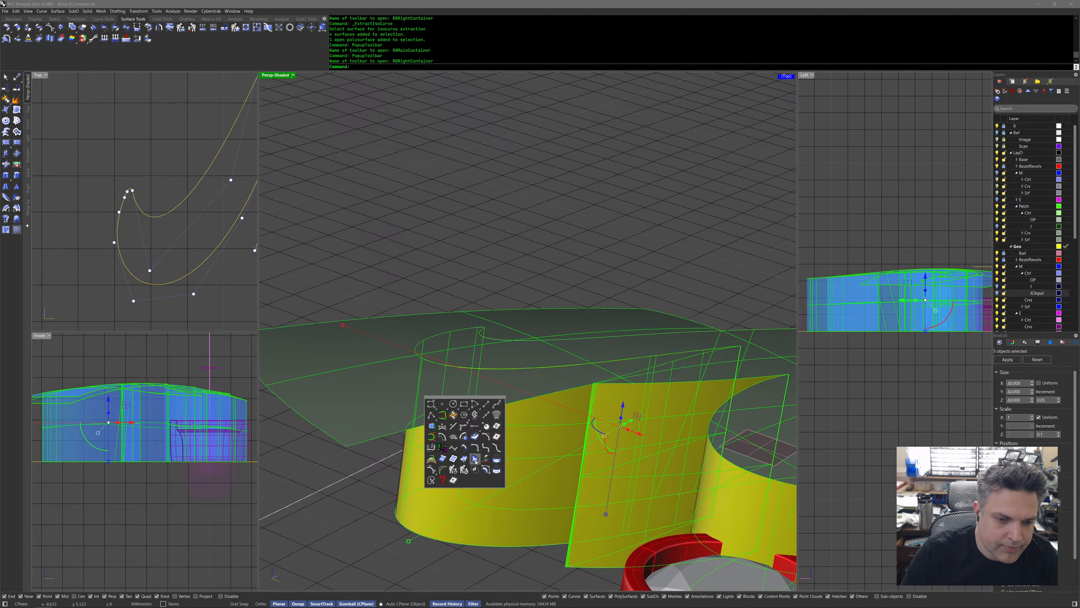
{"action": "left_click", "coordinate": [476, 460]}
{"action": "left_click", "coordinate": [461, 411]}
{"action": "middle_click", "coordinate": [462, 412]}
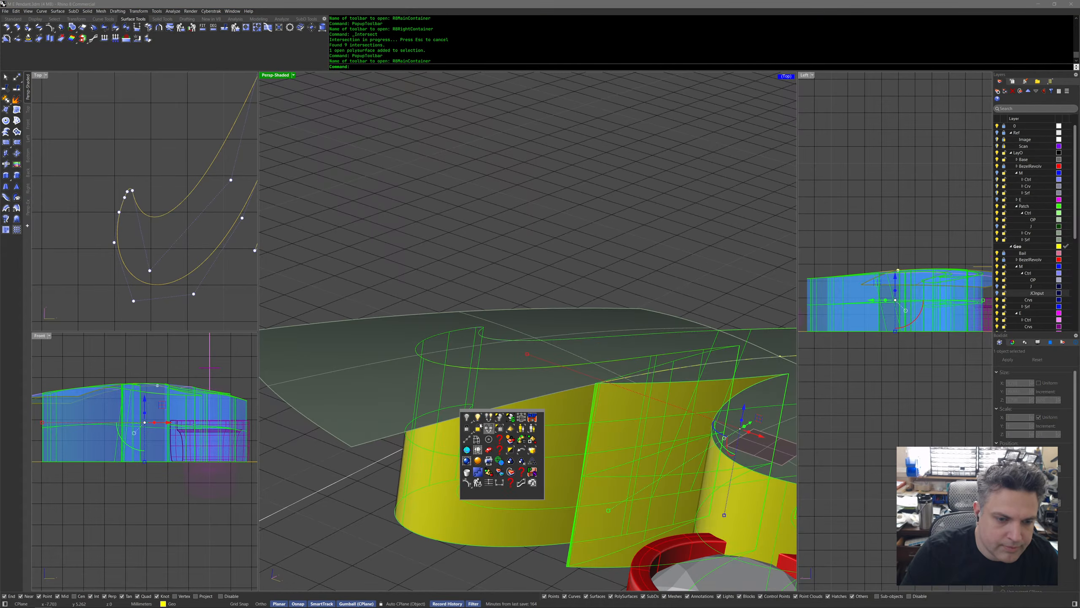
{"action": "left_click", "coordinate": [488, 439]}
{"action": "right_click_drag", "start_coordinate": [475, 437], "coordinate": [514, 394]}
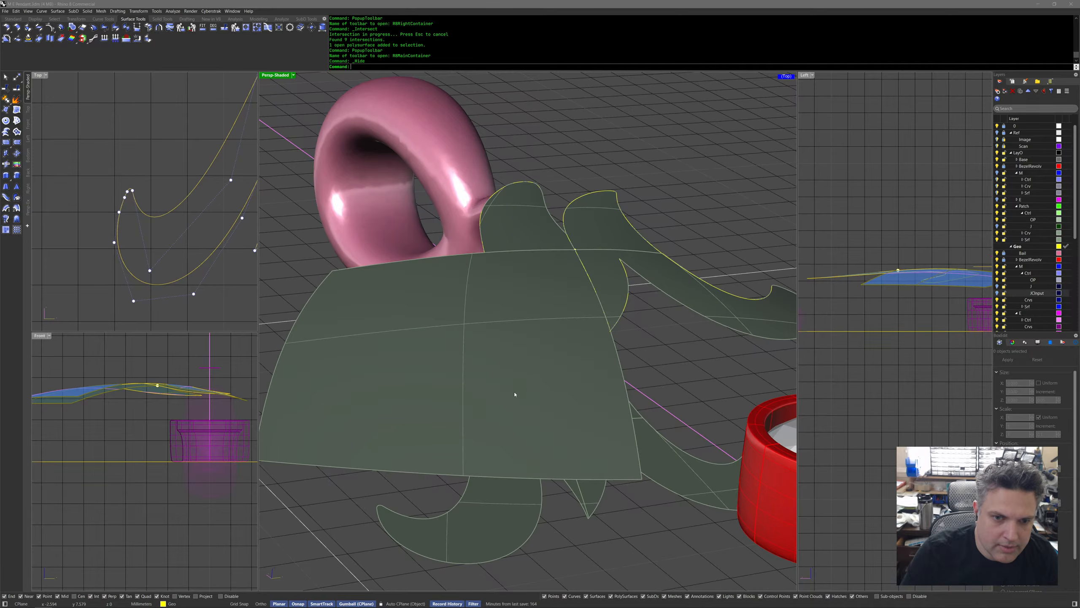
Undo the hiding of the polysurface and the intersection.
{"action": "key", "text": "Delete"}
{"action": "key", "text": "ctrl+z"}
{"action": "key", "text": "ctrl+z"}
{"action": "left_click", "coordinate": [502, 490]}
{"action": "right_click_drag", "start_coordinate": [502, 490], "coordinate": [473, 369]}
{"action": "left_click", "coordinate": [387, 353], "text": "shift"}
{"action": "middle_click", "coordinate": [472, 369]}
{"action": "left_click", "coordinate": [473, 371]}
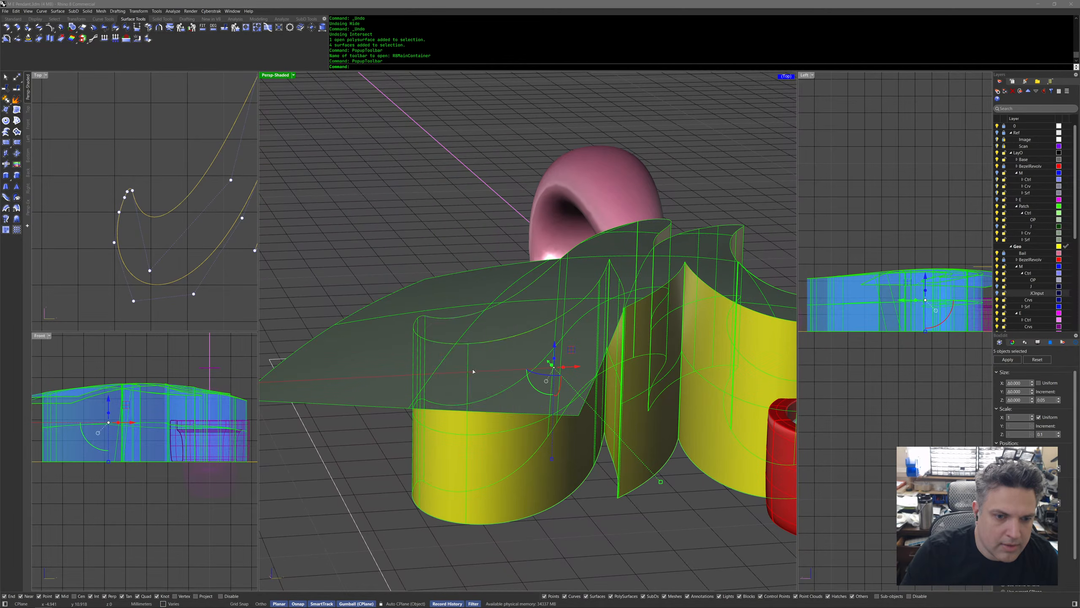
{"action": "key", "text": "Escape"}
Intersect the single dark curved surface with the yellow extruded polysurface.
{"action": "right_click_drag", "start_coordinate": [454, 482], "coordinate": [451, 451]}
{"action": "left_click", "coordinate": [563, 418]}
{"action": "right_click_drag", "start_coordinate": [574, 466], "coordinate": [512, 433]}
{"action": "left_click", "coordinate": [516, 437], "text": "shift"}
{"action": "middle_click", "coordinate": [511, 434]}
{"action": "left_click", "coordinate": [510, 433]}
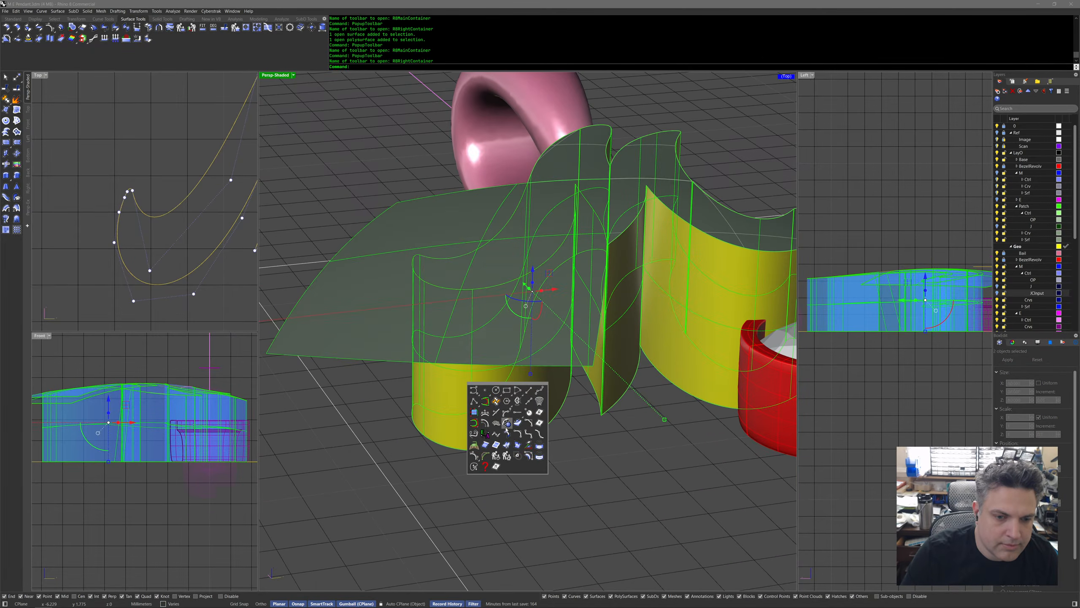
{"action": "left_click", "coordinate": [518, 445]}
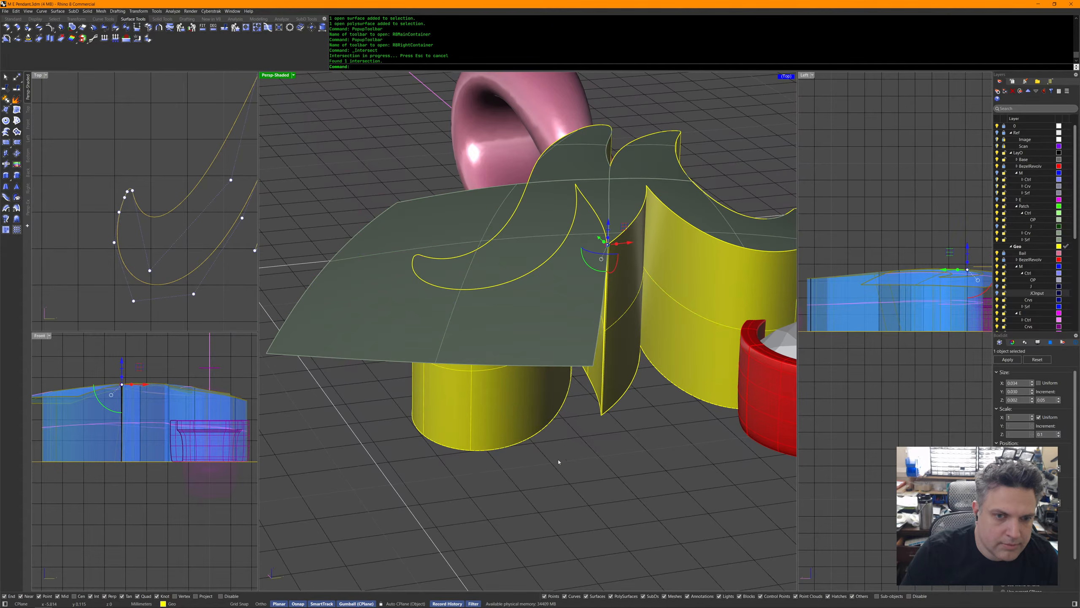
Hide the extruded polysurface and select the last created intersection curve to inspect where it lies.
{"action": "left_click", "coordinate": [522, 409]}
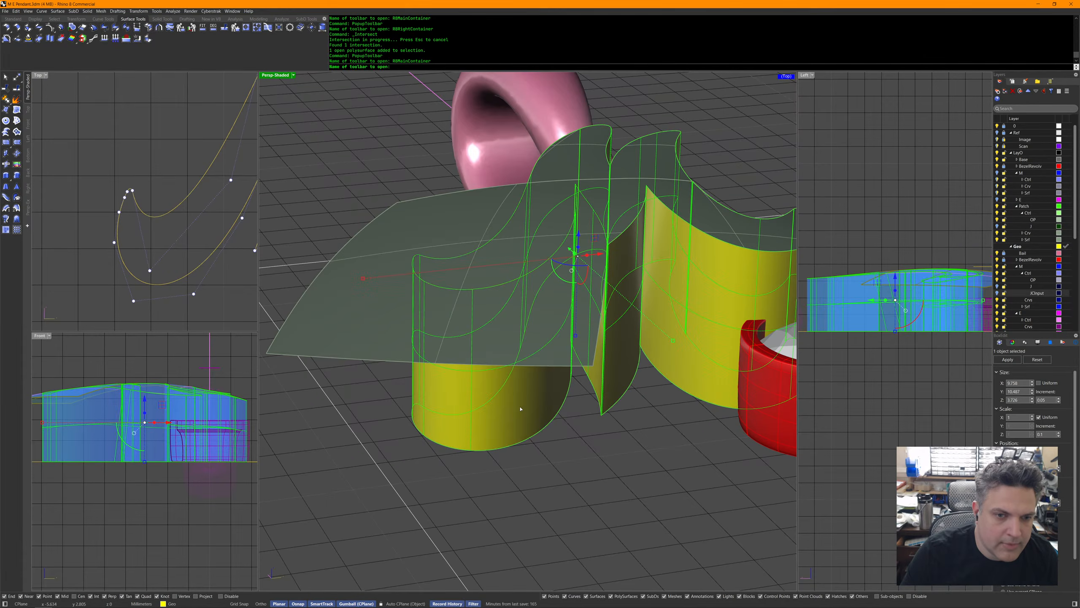
{"action": "middle_click", "coordinate": [520, 406]}
{"action": "left_click", "coordinate": [489, 375]}
{"action": "mouse_move", "coordinate": [517, 380]}
{"action": "right_mouse_down"}
{"action": "mouse_move", "coordinate": [538, 359]}
{"action": "mouse_move", "coordinate": [531, 367]}
{"action": "right_mouse_up"}
{"action": "middle_click", "coordinate": [531, 367]}
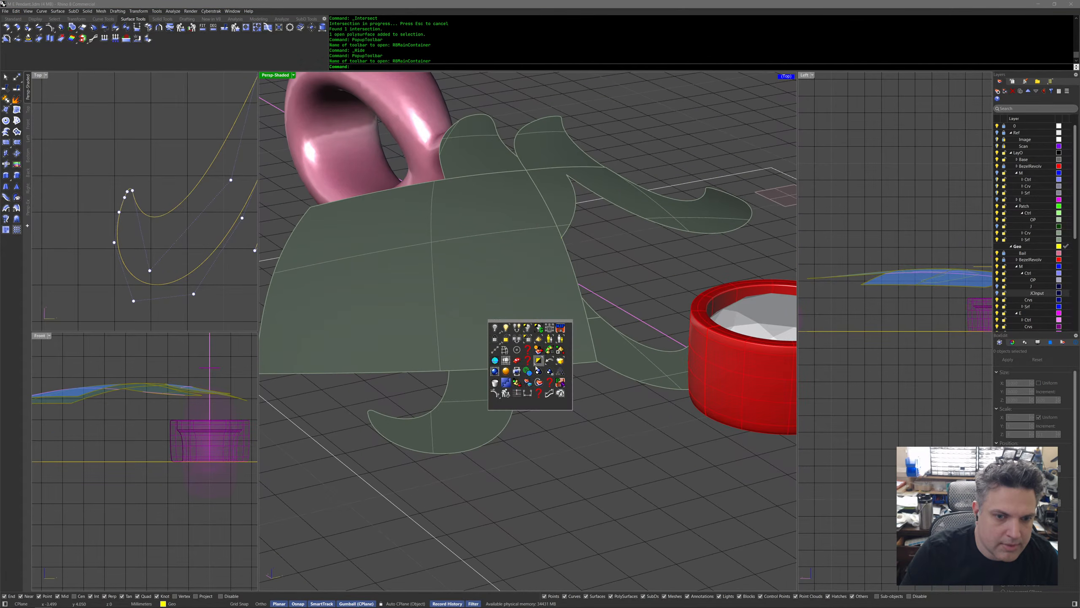
{"action": "left_click", "coordinate": [561, 363]}
{"action": "right_click_drag", "start_coordinate": [562, 363], "coordinate": [570, 386]}
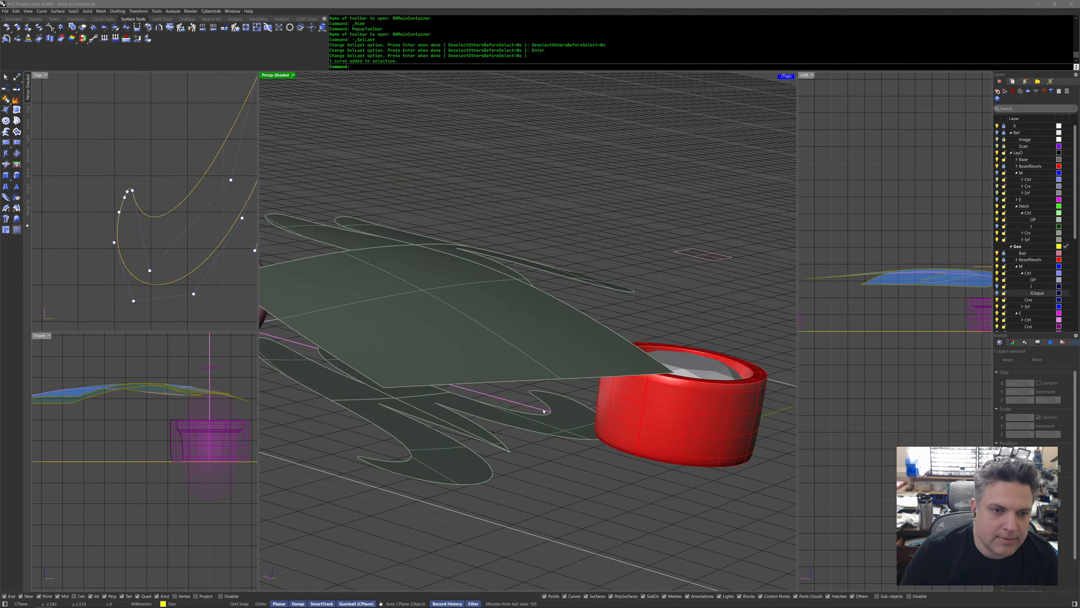
Insert a knot in the outline curve along the underside of the M's left hook.
{"action": "left_click", "coordinate": [106, 240]}
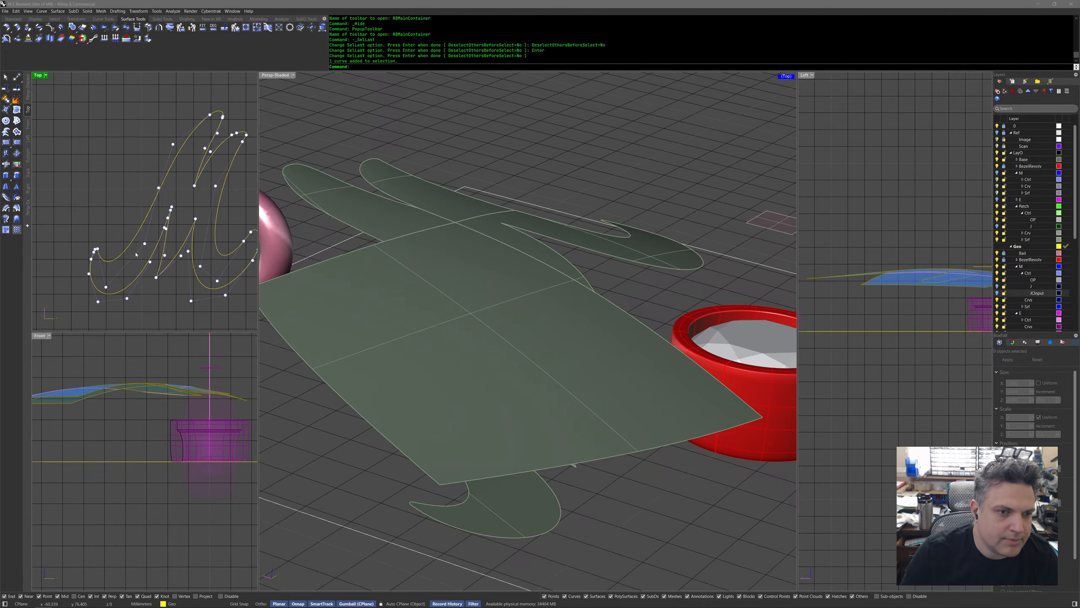
{"action": "middle_click", "coordinate": [150, 260]}
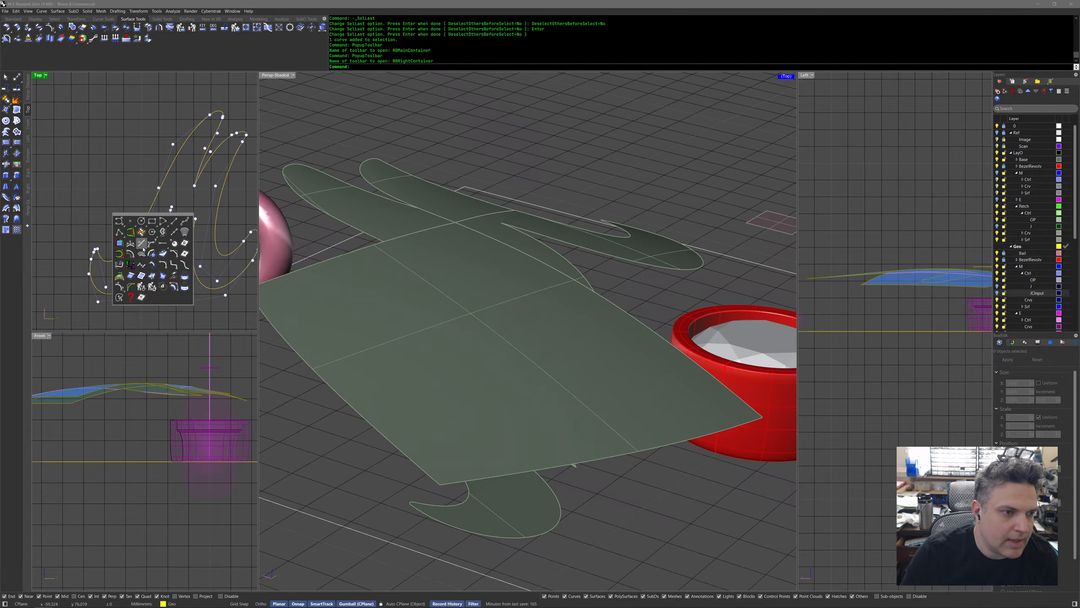
{"action": "left_click", "coordinate": [142, 244]}
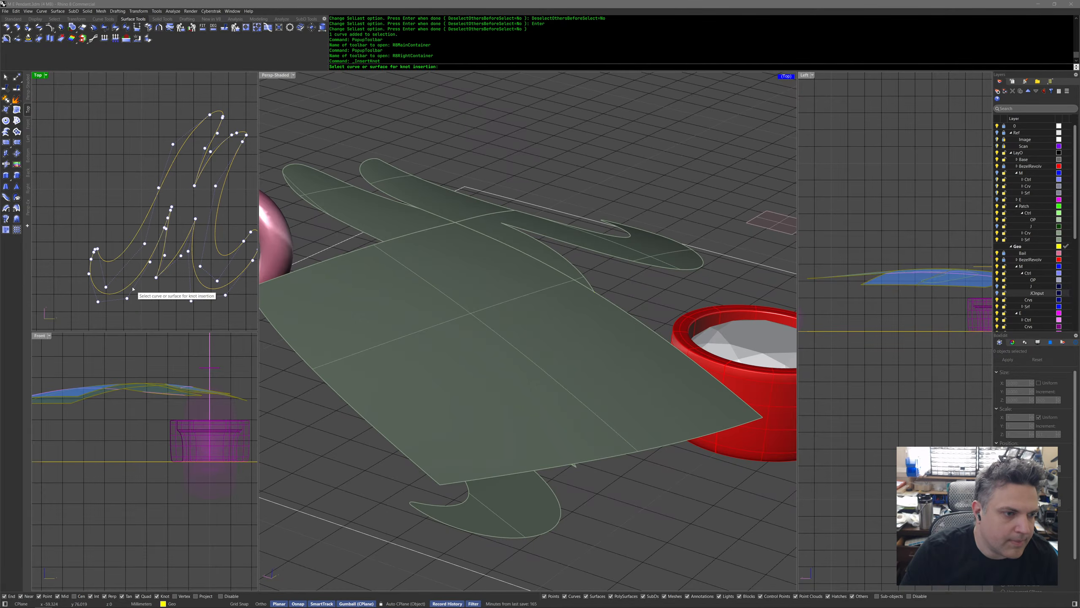
{"action": "left_click", "coordinate": [134, 281]}
{"action": "key", "text": "Return"}
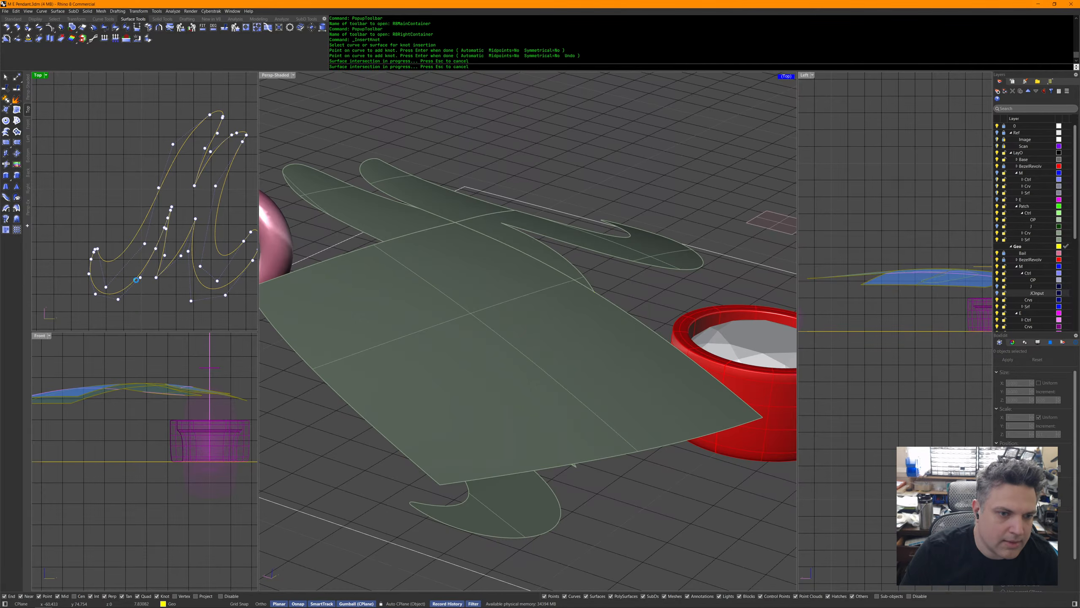
Insert further knots in the outline curve along the upper, concave edge of the left hook.
{"action": "right_click", "coordinate": [117, 254]}
{"action": "left_click", "coordinate": [119, 256]}
{"action": "left_click", "coordinate": [117, 258]}
{"action": "left_click", "coordinate": [136, 233]}
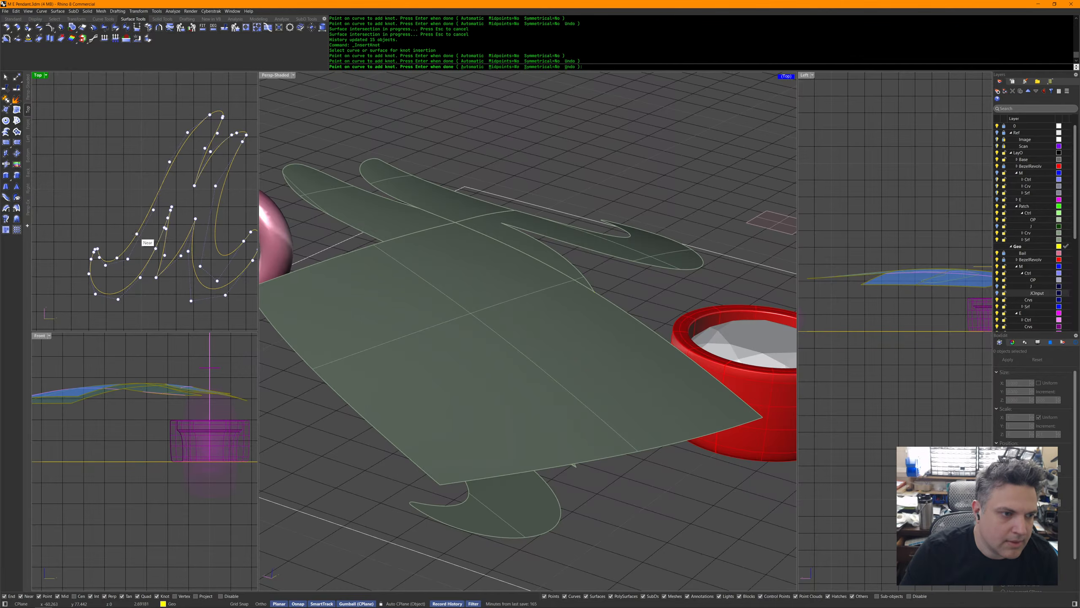
{"action": "key", "text": "Return"}
{"action": "right_click_drag", "start_coordinate": [481, 324], "coordinate": [471, 332]}
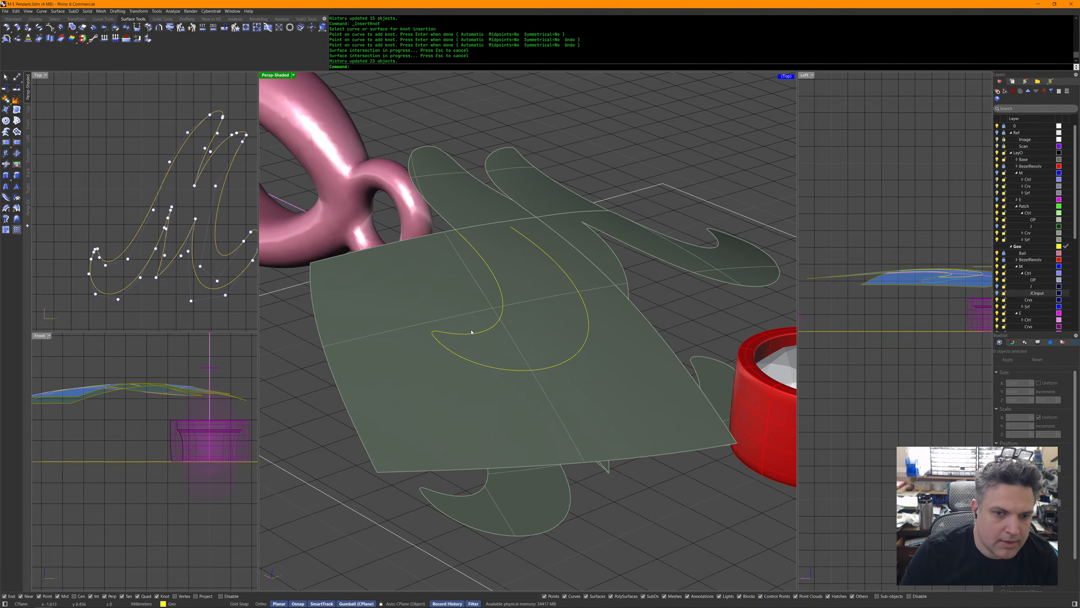
Remove the crowded knots from the outline curve around the tip and outer side of the left hook with RemoveKnot.
{"action": "right_click_drag", "start_coordinate": [199, 222], "coordinate": [174, 219]}
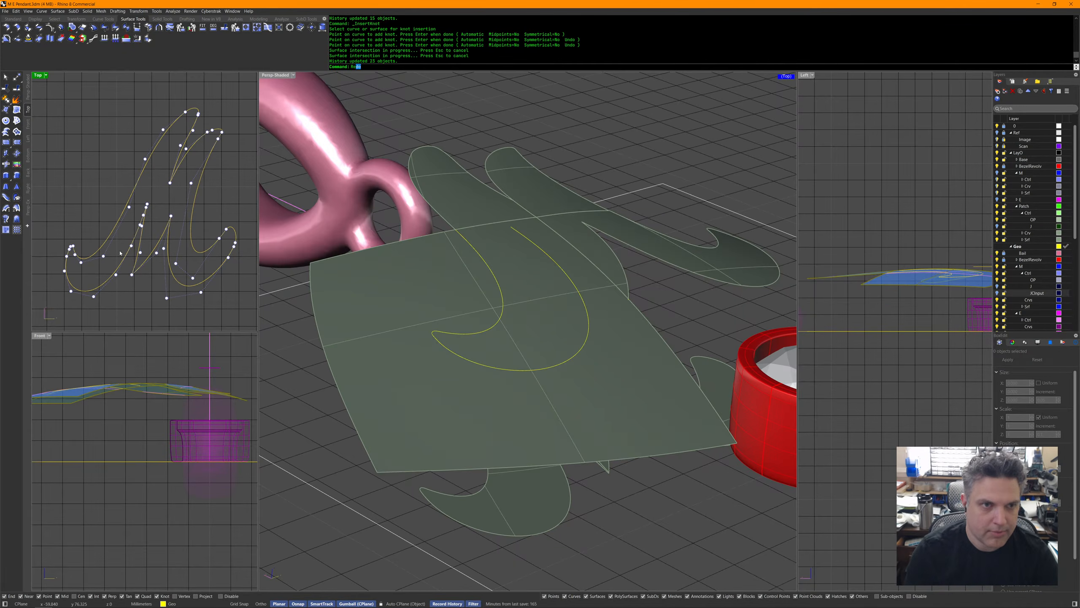
{"action": "type", "text": "Remove"}
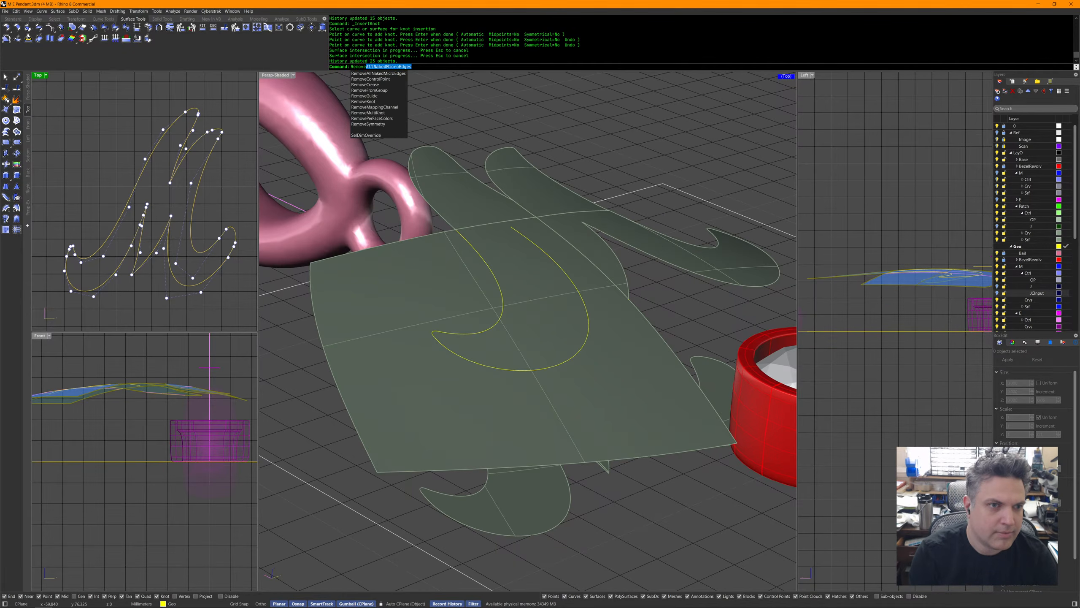
{"action": "type", "text": "K"}
{"action": "key", "text": "Return"}
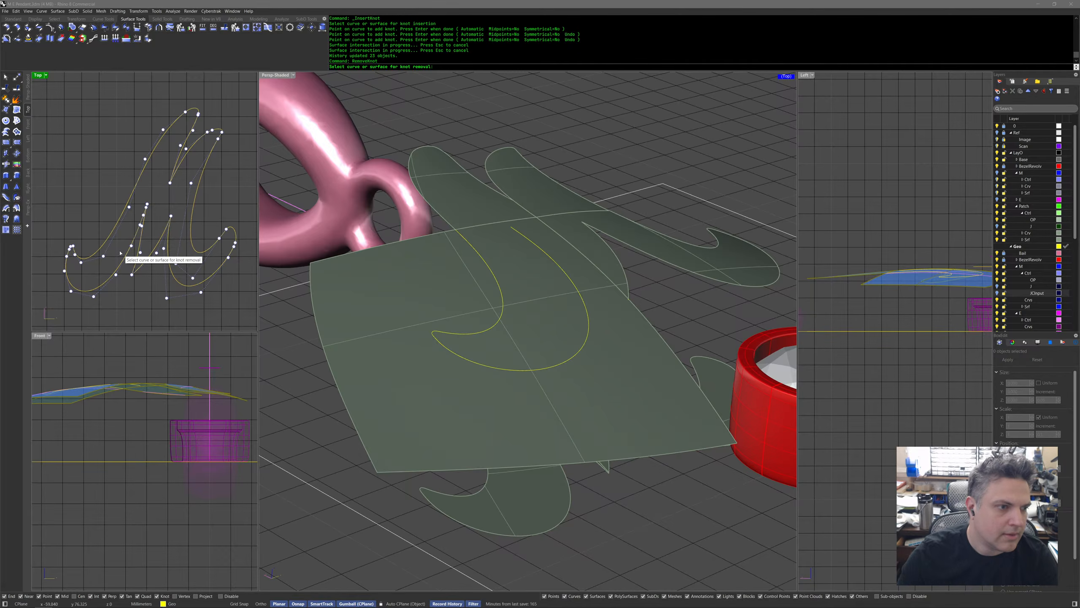
{"action": "scroll", "coordinate": [71, 266], "scroll_direction": "up", "scroll_amount": 3}
{"action": "right_click_drag", "start_coordinate": [71, 266], "coordinate": [193, 282]}
{"action": "left_click", "coordinate": [143, 227]}
{"action": "left_click", "coordinate": [144, 234]}
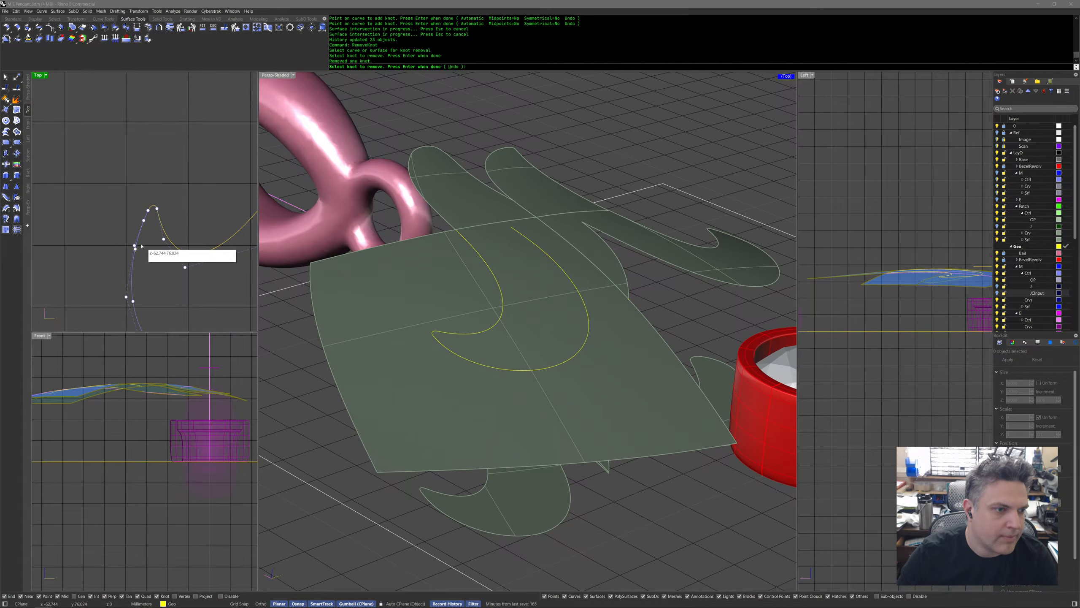
{"action": "left_click", "coordinate": [136, 247]}
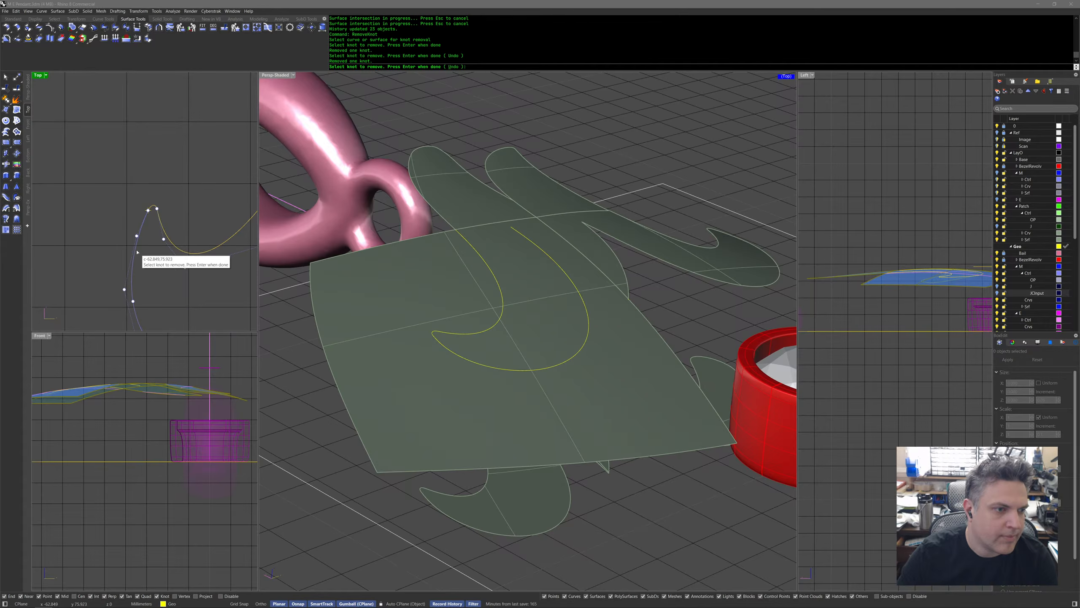
{"action": "left_click", "coordinate": [133, 302]}
{"action": "scroll", "coordinate": [180, 293], "scroll_direction": "down", "scroll_amount": 10}
{"action": "right_click_drag", "start_coordinate": [185, 293], "coordinate": [101, 252]}
{"action": "key", "text": "Return"}
Remove more knots from the outline curve along the concave edge between the left hook's tip and the long stroke.
{"action": "key", "text": "Return"}
{"action": "left_click", "coordinate": [102, 234]}
{"action": "left_click", "coordinate": [89, 230]}
{"action": "left_click", "coordinate": [89, 231]}
{"action": "left_click", "coordinate": [97, 244]}
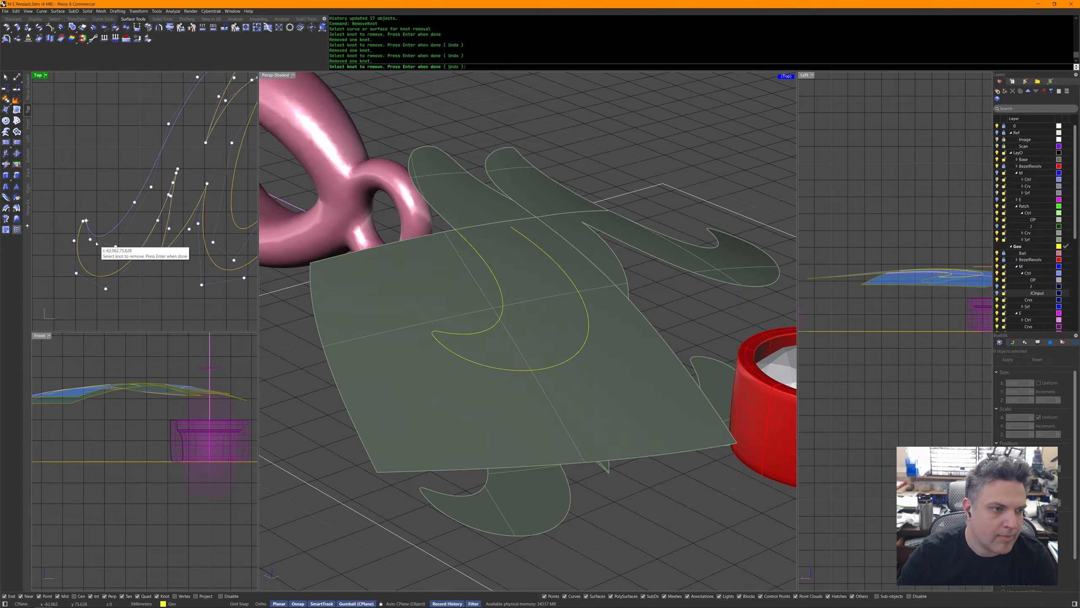
{"action": "left_click", "coordinate": [140, 218]}
{"action": "key", "text": "Return"}
Insert one knot in the outline curve on the left hook's concave edge, where it rises into the long stroke.
{"action": "middle_click", "coordinate": [138, 220]}
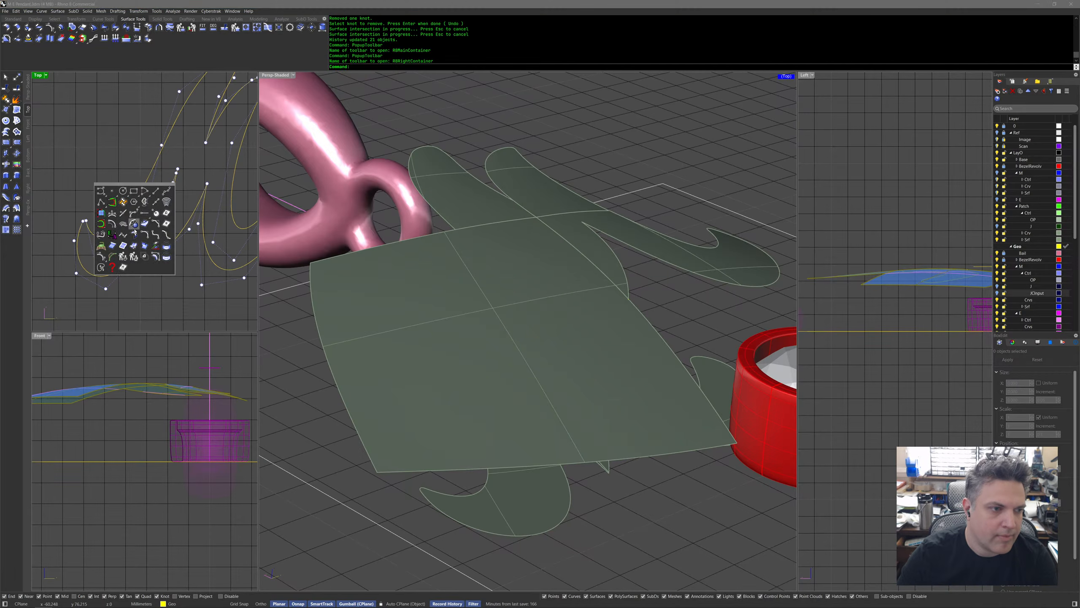
{"action": "left_click", "coordinate": [125, 216]}
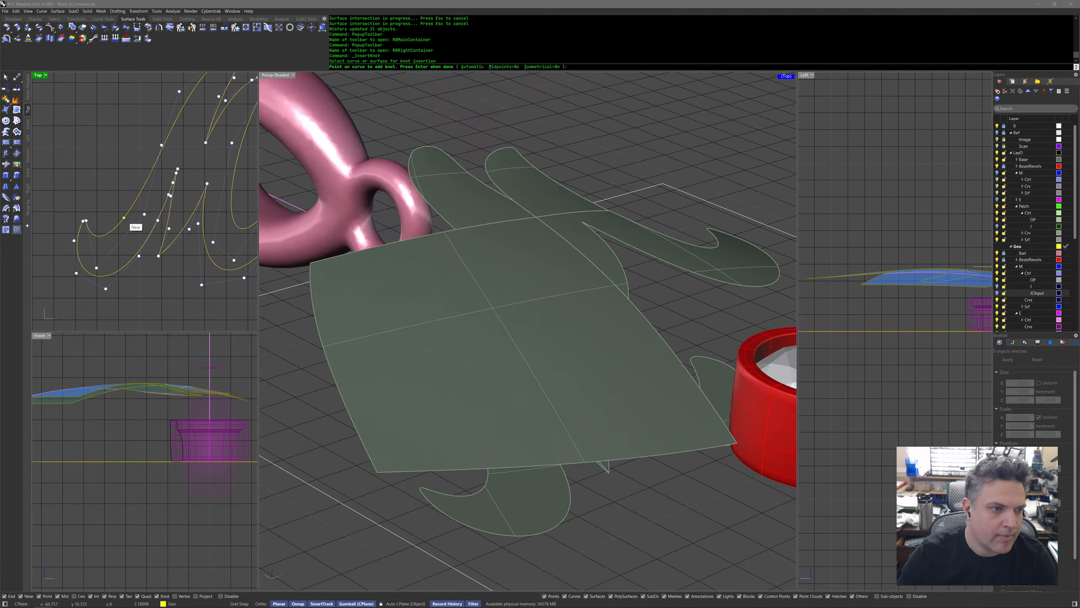
{"action": "left_click", "coordinate": [124, 217]}
{"action": "right_click", "coordinate": [124, 218]}
{"action": "right_click_drag", "start_coordinate": [489, 336], "coordinate": [365, 313]}
Set the secondary command of the Insert knot toolbar button to !_RemoveKnot.
{"action": "right_click_drag", "start_coordinate": [178, 201], "coordinate": [151, 203]}
{"action": "scroll", "coordinate": [152, 203], "scroll_direction": "up", "scroll_amount": 5}
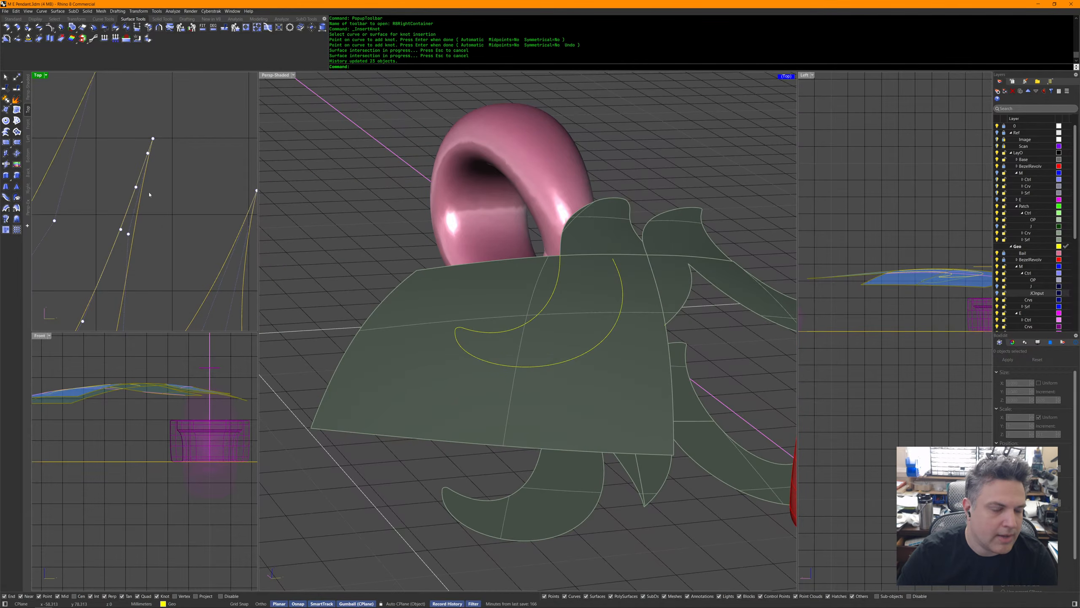
{"action": "middle_click", "coordinate": [176, 210]}
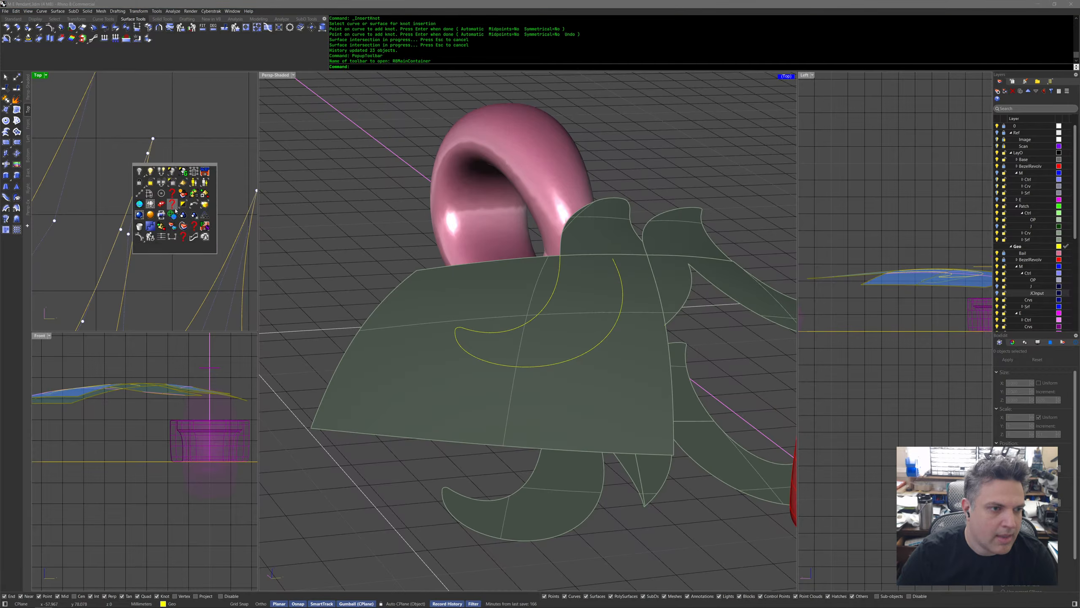
{"action": "right_click", "coordinate": [163, 193], "text": "shift"}
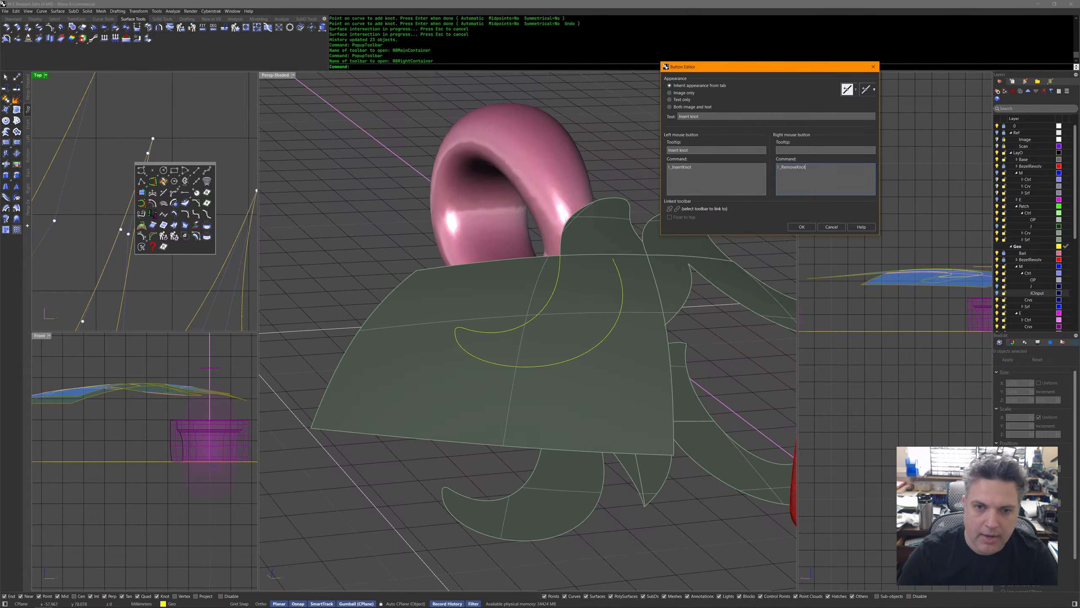
{"action": "left_click", "coordinate": [802, 226]}
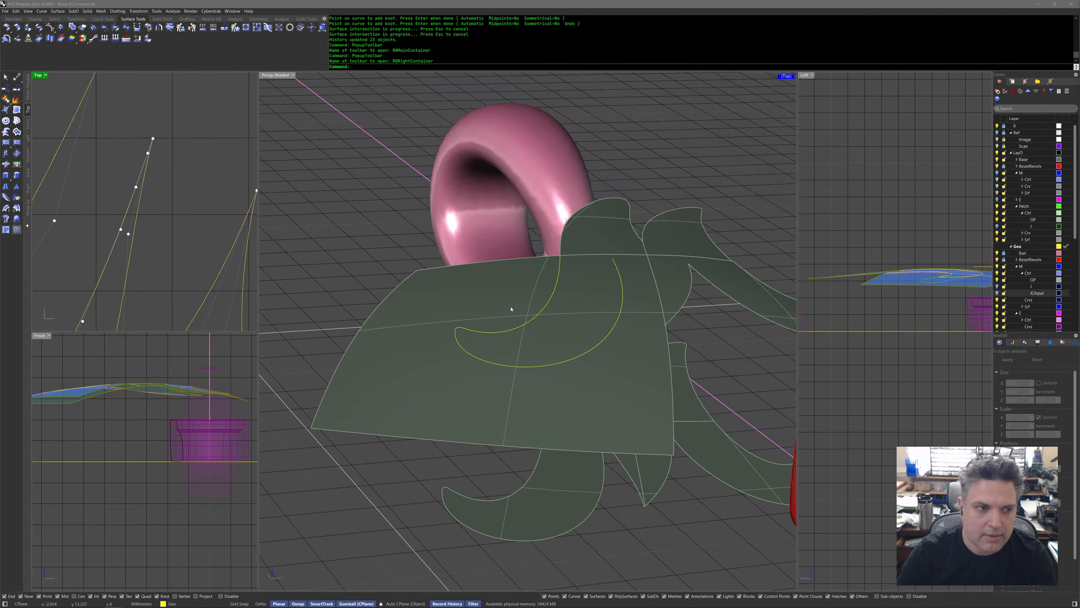
Remove the extra knot on the outline curve just below the narrow inner peak of the M.
{"action": "right_click_drag", "start_coordinate": [179, 213], "coordinate": [189, 226]}
{"action": "middle_click", "coordinate": [178, 210]}
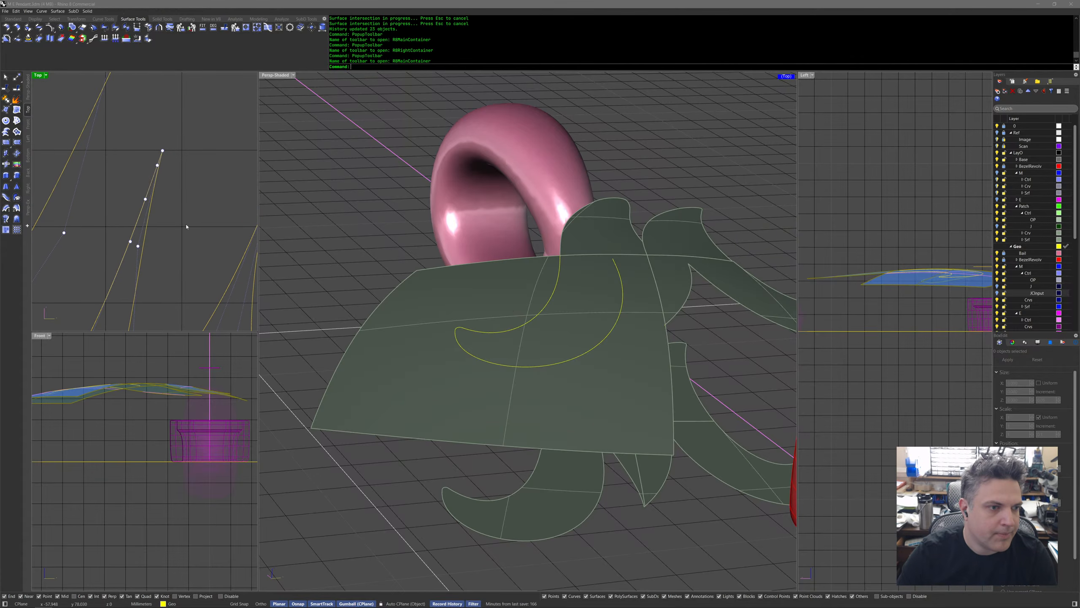
{"action": "right_click", "coordinate": [177, 210]}
{"action": "left_click", "coordinate": [146, 211]}
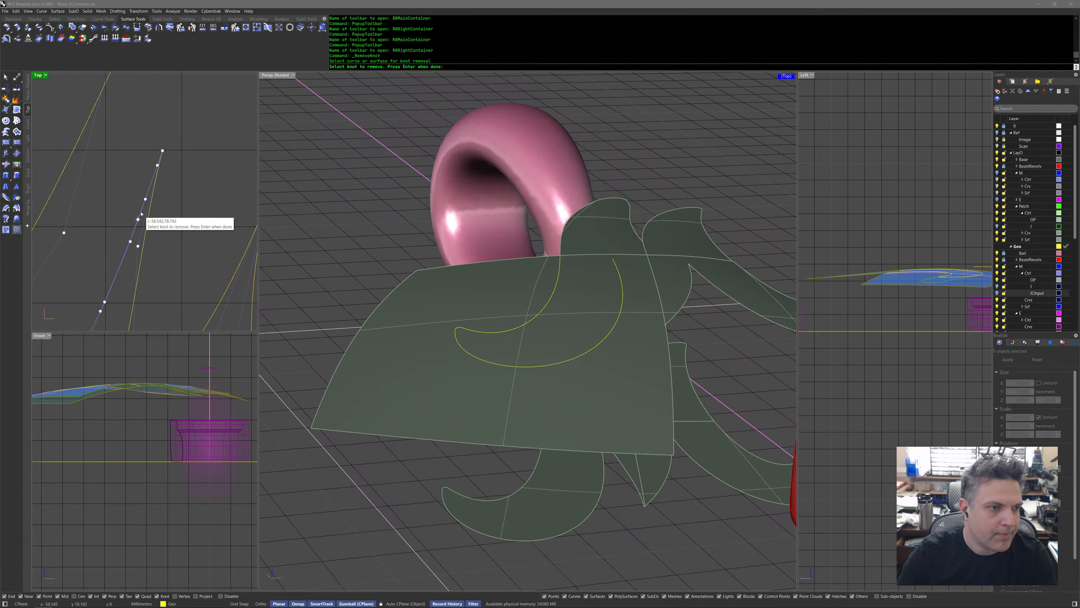
{"action": "left_click", "coordinate": [139, 222]}
{"action": "scroll", "coordinate": [138, 221], "scroll_direction": "down", "scroll_amount": 3}
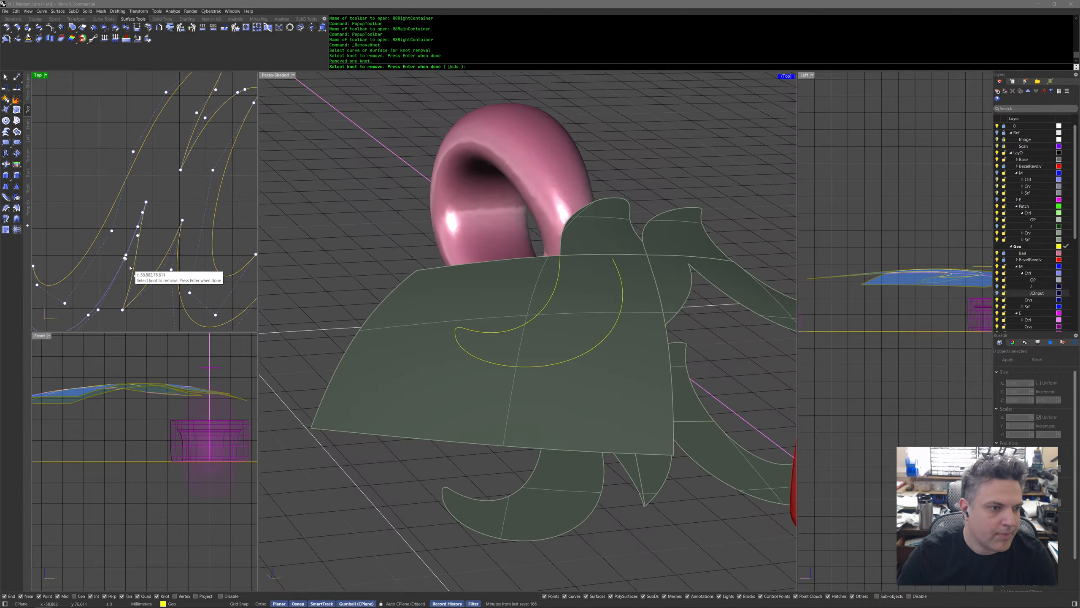
{"action": "key", "text": "Return"}
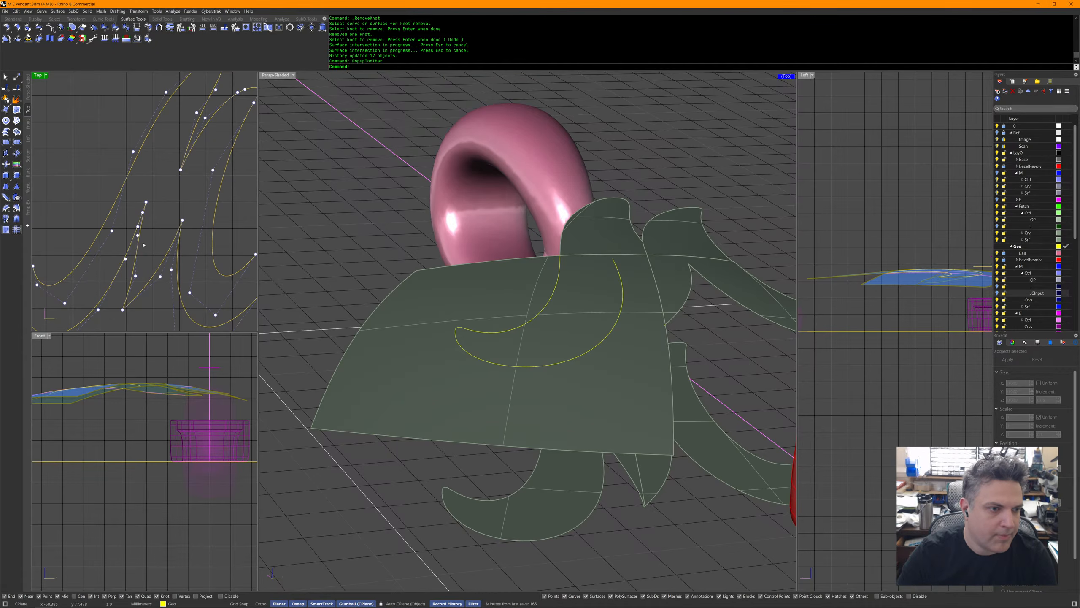
Insert a knot in the outline curve on the side of the M's narrow inner peak.
{"action": "middle_click", "coordinate": [144, 245]}
{"action": "left_click", "coordinate": [142, 226]}
{"action": "left_click", "coordinate": [140, 228]}
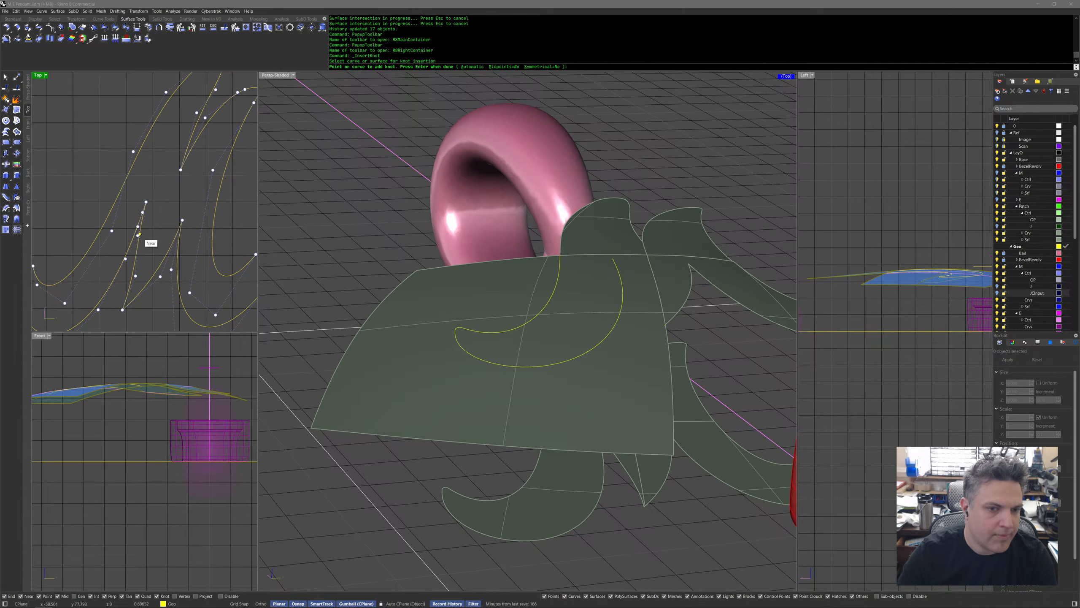
{"action": "left_click", "coordinate": [139, 235]}
{"action": "key", "text": "Return"}
Examine the sharp corner of the yellow intersection curve on the surfaces and the matching part of the outline curve.
{"action": "right_click_drag", "start_coordinate": [380, 304], "coordinate": [397, 326]}
{"action": "scroll", "coordinate": [398, 327], "scroll_direction": "down", "scroll_amount": 8}
{"action": "scroll", "coordinate": [499, 311], "scroll_direction": "up", "scroll_amount": 6}
{"action": "scroll", "coordinate": [455, 326], "scroll_direction": "up", "scroll_amount": 4}
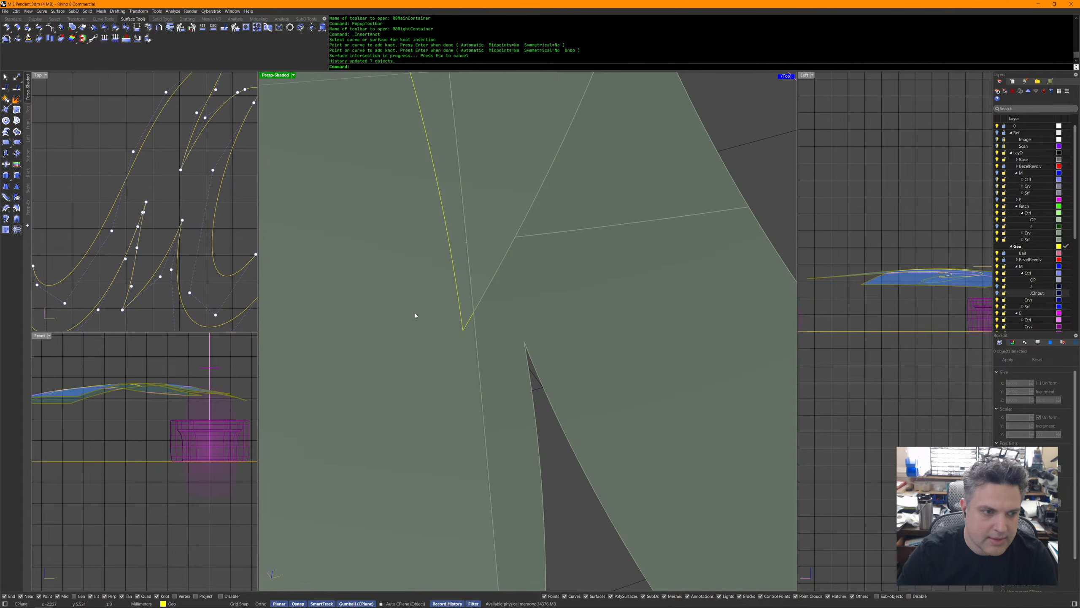
{"action": "scroll", "coordinate": [113, 225], "scroll_direction": "down", "scroll_amount": 14}
{"action": "right_click_drag", "start_coordinate": [111, 213], "coordinate": [137, 189]}
{"action": "scroll", "coordinate": [132, 191], "scroll_direction": "up", "scroll_amount": 6}
{"action": "scroll", "coordinate": [130, 191], "scroll_direction": "up", "scroll_amount": 10}
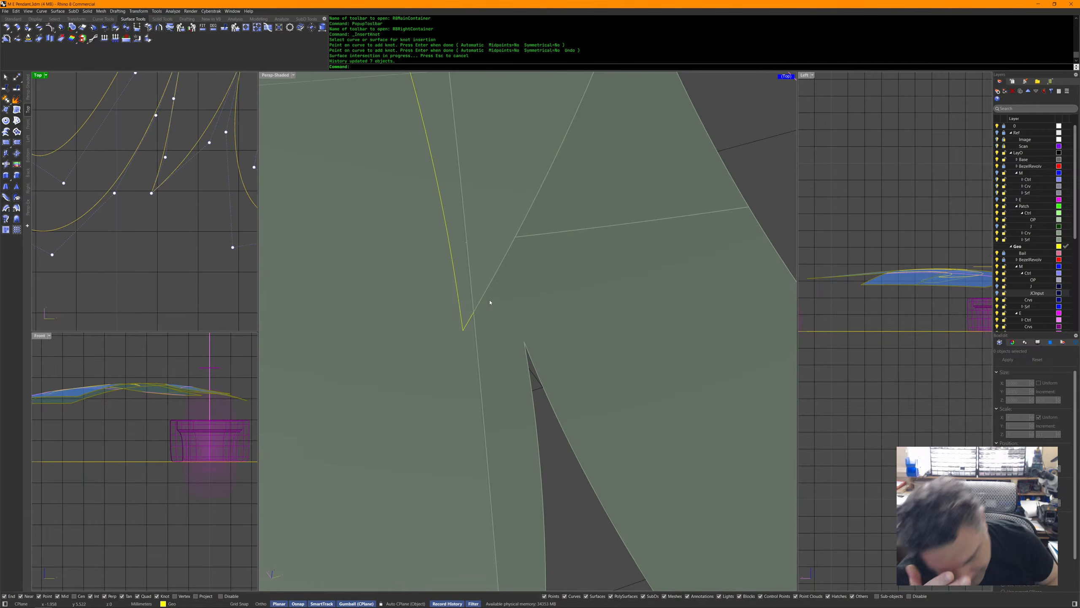
{"action": "scroll", "coordinate": [498, 299], "scroll_direction": "down", "scroll_amount": 15}
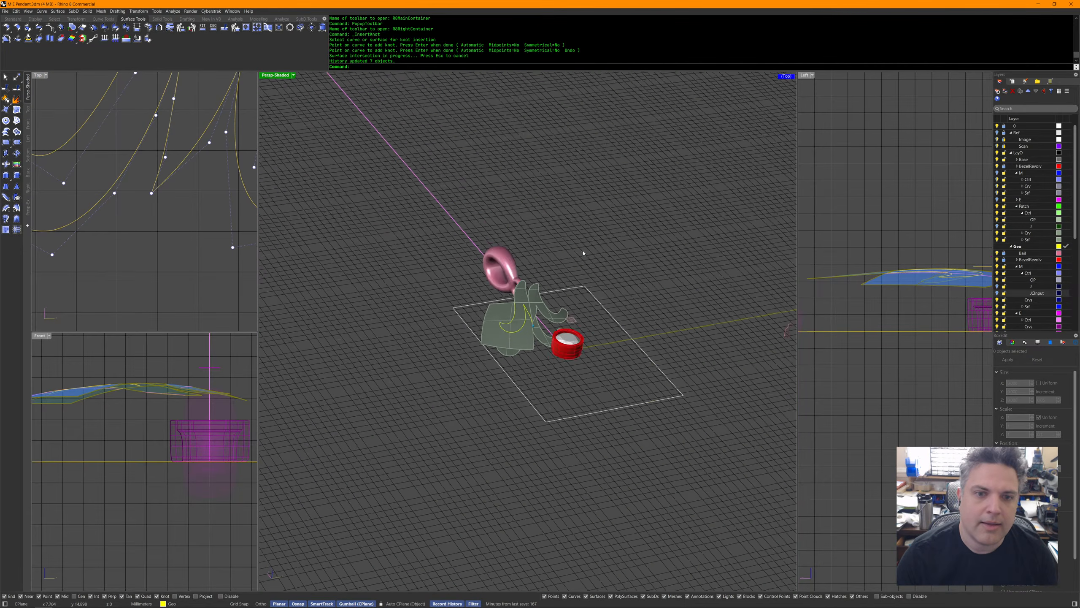
Show the Ref layer and bring the four-patch sketch of the M into close view.
{"action": "left_click", "coordinate": [997, 132]}
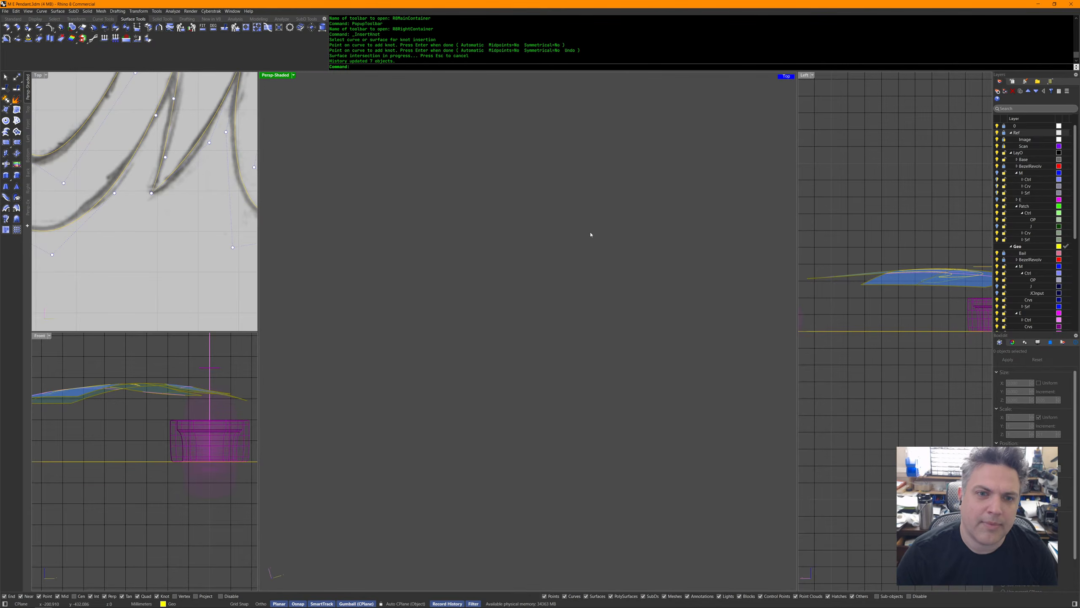
{"action": "scroll", "coordinate": [608, 212], "scroll_direction": "up", "scroll_amount": 12}
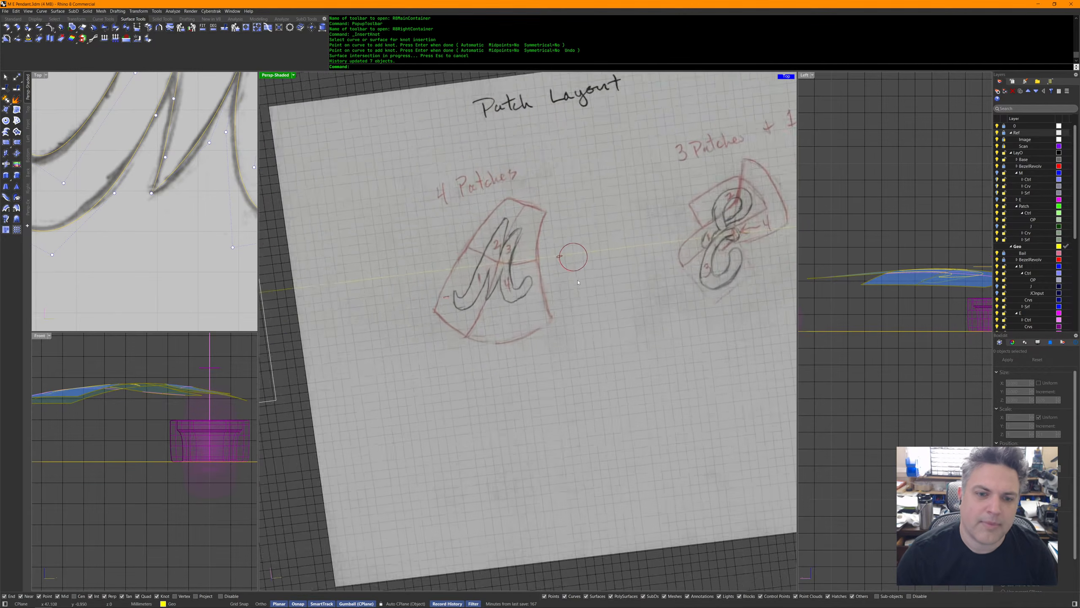
{"action": "right_click_drag", "start_coordinate": [580, 275], "coordinate": [566, 258]}
{"action": "key", "text": "F4"}
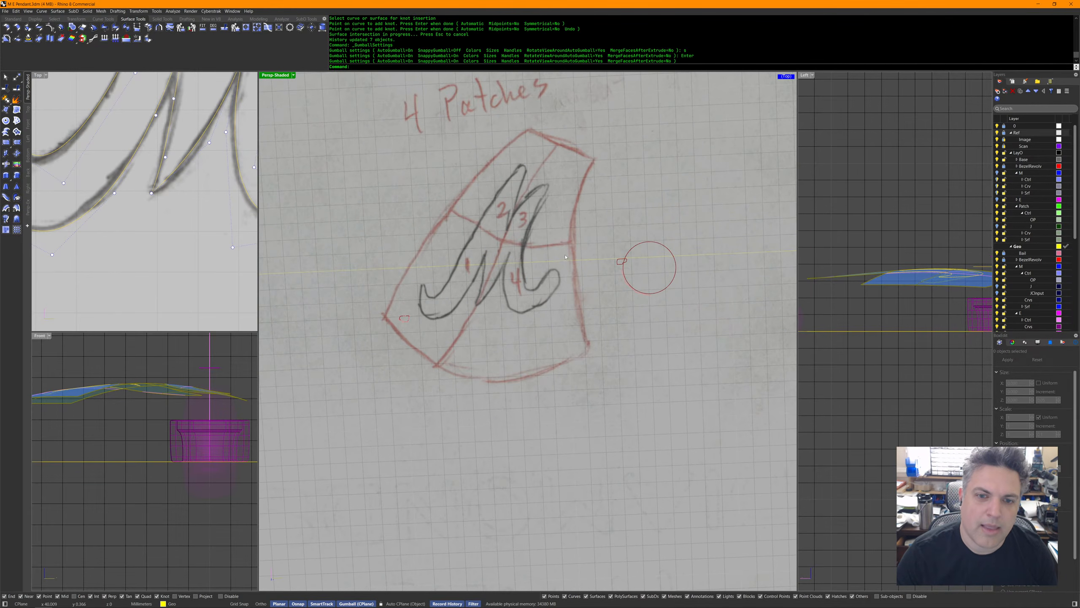
Mark the crossing divisions of the four-patch sketch in green, and erase the markings.
{"action": "key", "text": "ctrl+2"}
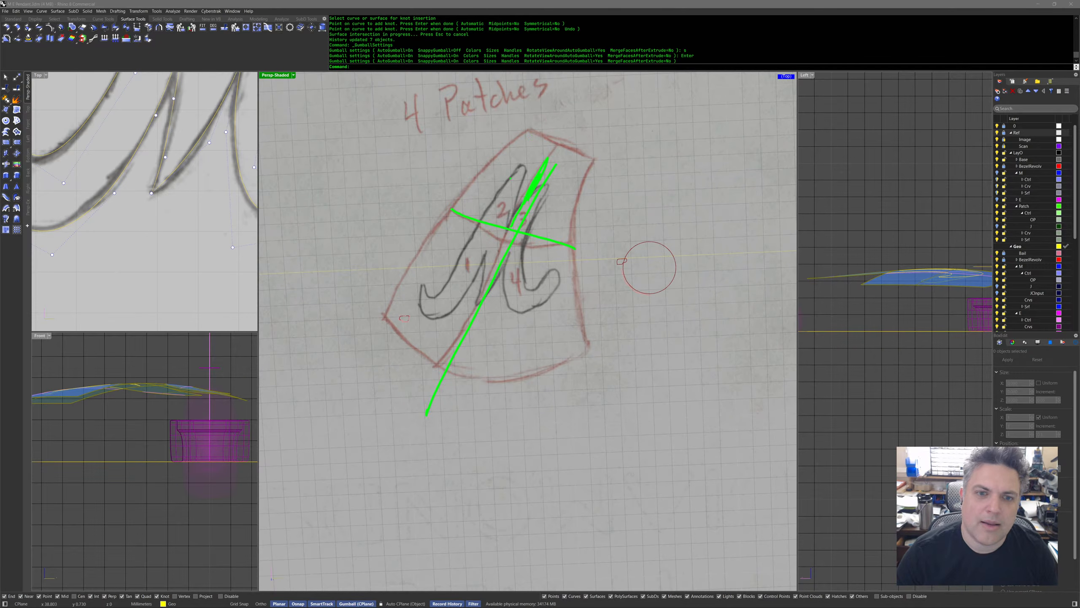
{"action": "key", "text": "e"}
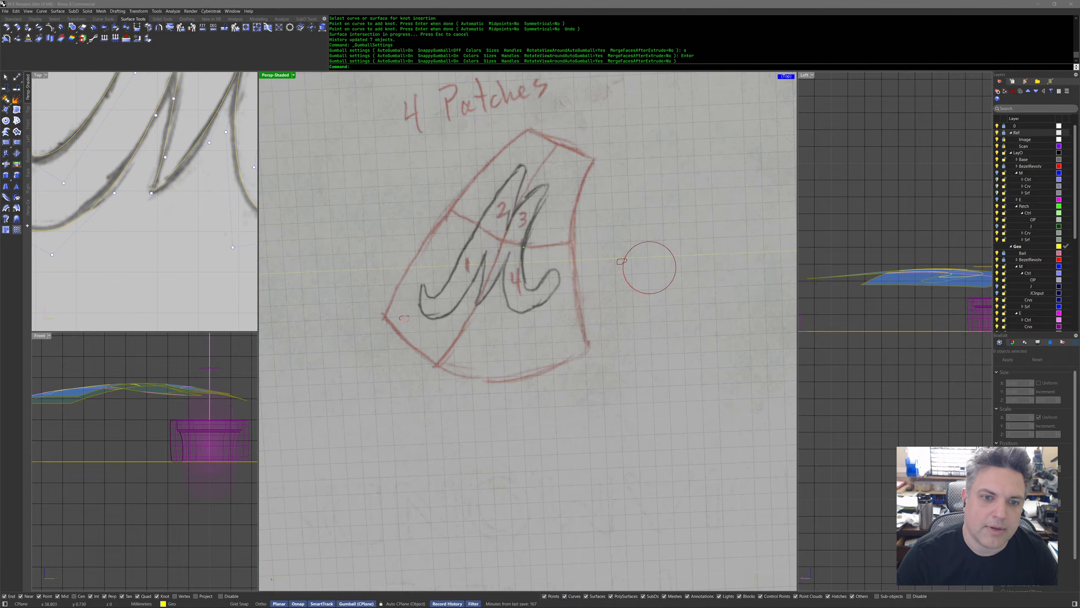
Outline an alternative three-patch layout in green over the M sketch, numbering the upper patches 1 and 3 and the lower patch 2.
{"action": "mouse_move", "coordinate": [452, 210]}
{"action": "left_mouse_down"}
{"action": "mouse_move", "coordinate": [572, 266]}
{"action": "mouse_move", "coordinate": [587, 345]}
{"action": "left_mouse_up"}
{"action": "mouse_move", "coordinate": [436, 349]}
{"action": "left_mouse_down"}
{"action": "mouse_move", "coordinate": [396, 289]}
{"action": "mouse_move", "coordinate": [446, 213]}
{"action": "left_mouse_up"}
{"action": "left_click_drag", "start_coordinate": [502, 243], "coordinate": [543, 169]}
{"action": "mouse_move", "coordinate": [505, 136]}
{"action": "left_mouse_down"}
{"action": "mouse_move", "coordinate": [594, 160]}
{"action": "mouse_move", "coordinate": [567, 247]}
{"action": "left_mouse_up"}
{"action": "mouse_move", "coordinate": [497, 173]}
{"action": "left_mouse_down"}
{"action": "mouse_move", "coordinate": [496, 196]}
{"action": "mouse_move", "coordinate": [540, 224]}
{"action": "left_mouse_up"}
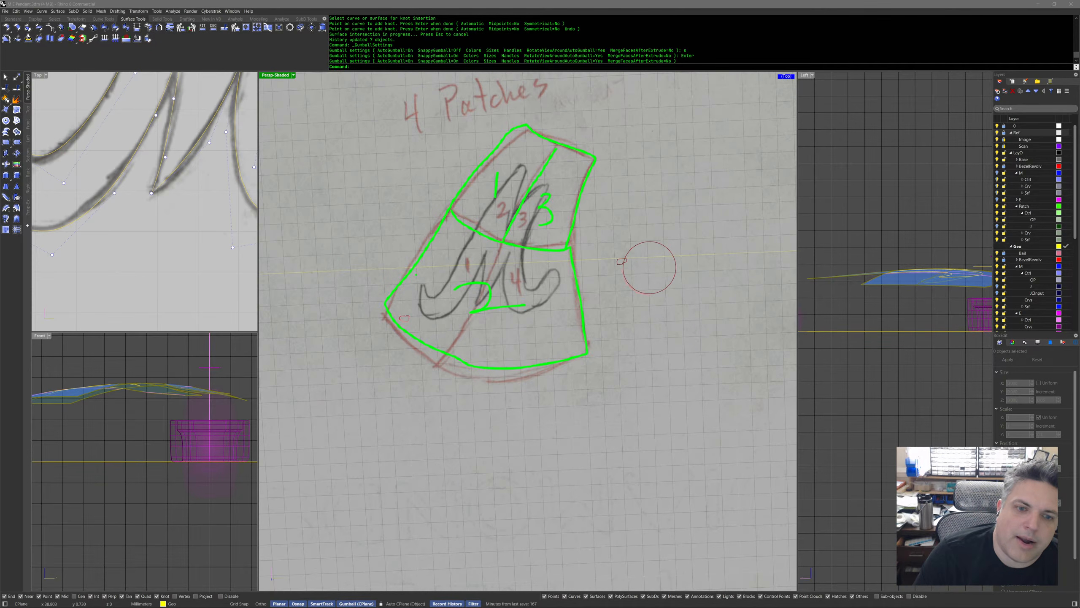
Mark dividing lines across the lower patch and ticks at the shared patch borders, and leave the annotation mode.
{"action": "left_click_drag", "start_coordinate": [506, 281], "coordinate": [584, 315]}
{"action": "left_click_drag", "start_coordinate": [515, 238], "coordinate": [452, 358]}
{"action": "left_click_drag", "start_coordinate": [549, 231], "coordinate": [565, 243]}
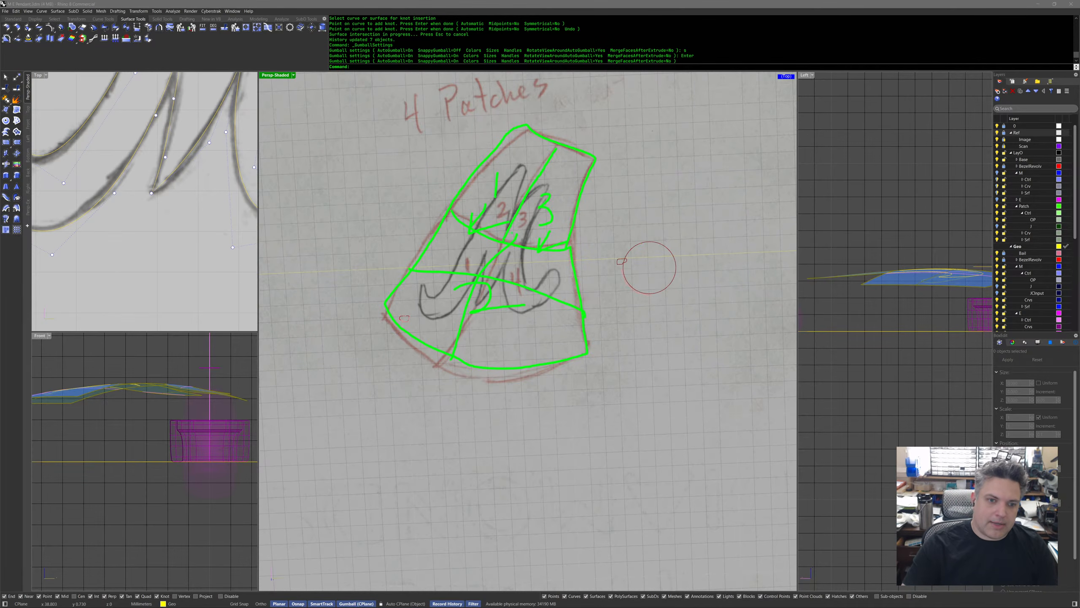
{"action": "key", "text": "Escape"}
Review the Patch Layout notes and compare the M outline curve with the dimensioned pendant sketch.
{"action": "scroll", "coordinate": [574, 294], "scroll_direction": "down", "scroll_amount": 3}
{"action": "mouse_move", "coordinate": [553, 298]}
{"action": "right_mouse_down"}
{"action": "mouse_move", "coordinate": [573, 295]}
{"action": "mouse_move", "coordinate": [600, 259]}
{"action": "mouse_move", "coordinate": [608, 294]}
{"action": "right_mouse_up"}
{"action": "scroll", "coordinate": [573, 295], "scroll_direction": "up", "scroll_amount": 4}
{"action": "right_click_drag", "start_coordinate": [185, 169], "coordinate": [182, 195]}
{"action": "scroll", "coordinate": [183, 195], "scroll_direction": "down", "scroll_amount": 9}
{"action": "scroll", "coordinate": [186, 191], "scroll_direction": "up", "scroll_amount": 10}
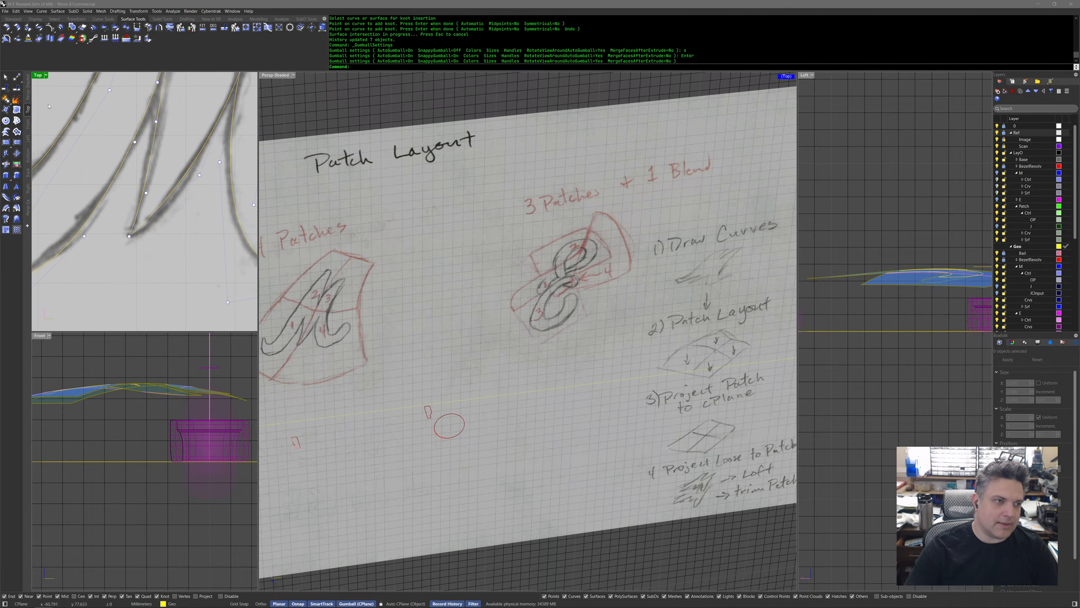
{"action": "scroll", "coordinate": [197, 196], "scroll_direction": "down", "scroll_amount": 10}
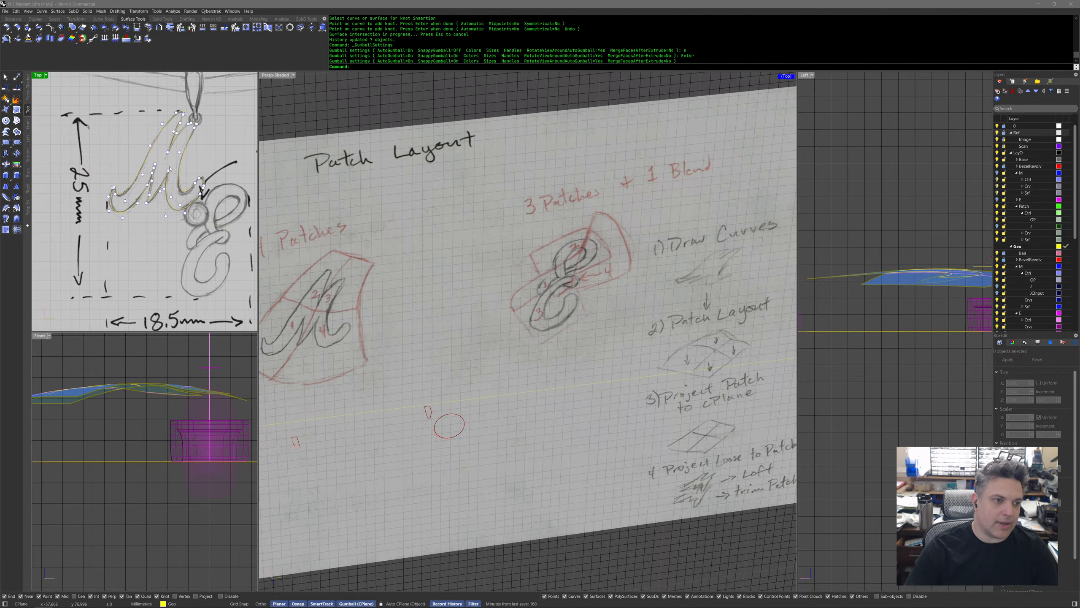
Examine where the tip of the M outline curve meets the patch seam, and inspect the surrounding surfaces.
{"action": "scroll", "coordinate": [197, 196], "scroll_direction": "up", "scroll_amount": 4}
{"action": "scroll", "coordinate": [198, 197], "scroll_direction": "up", "scroll_amount": 1}
{"action": "right_click_drag", "start_coordinate": [549, 310], "coordinate": [503, 282]}
{"action": "scroll", "coordinate": [521, 306], "scroll_direction": "down", "scroll_amount": 10}
{"action": "scroll", "coordinate": [510, 284], "scroll_direction": "up", "scroll_amount": 12}
{"action": "scroll", "coordinate": [510, 284], "scroll_direction": "up", "scroll_amount": 5}
{"action": "left_click", "coordinate": [564, 246]}
{"action": "scroll", "coordinate": [565, 247], "scroll_direction": "up", "scroll_amount": 8}
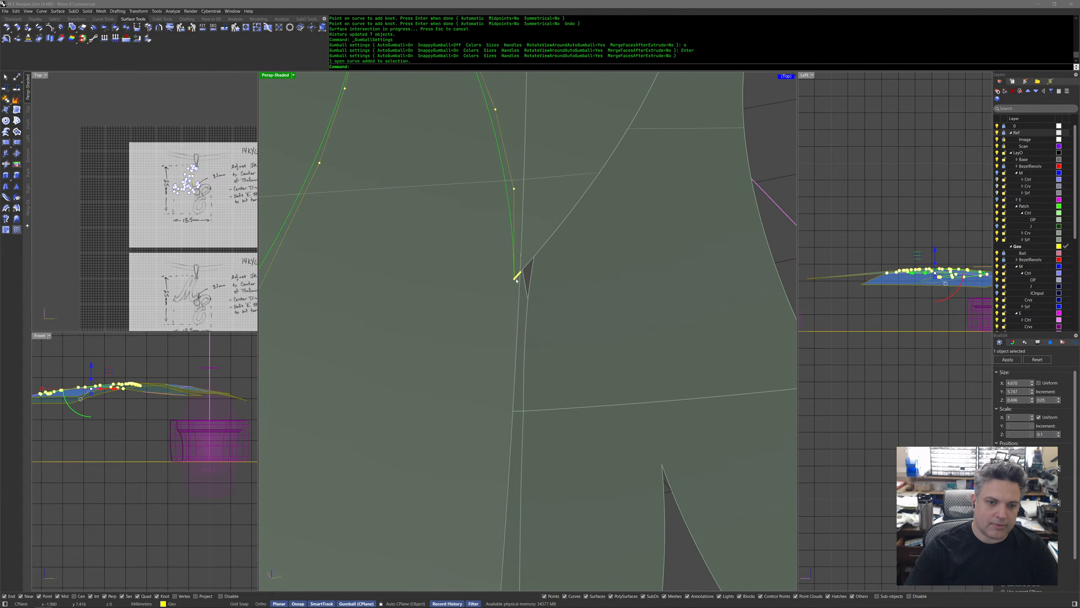
{"action": "left_click", "coordinate": [506, 292]}
{"action": "scroll", "coordinate": [506, 294], "scroll_direction": "down", "scroll_amount": 10}
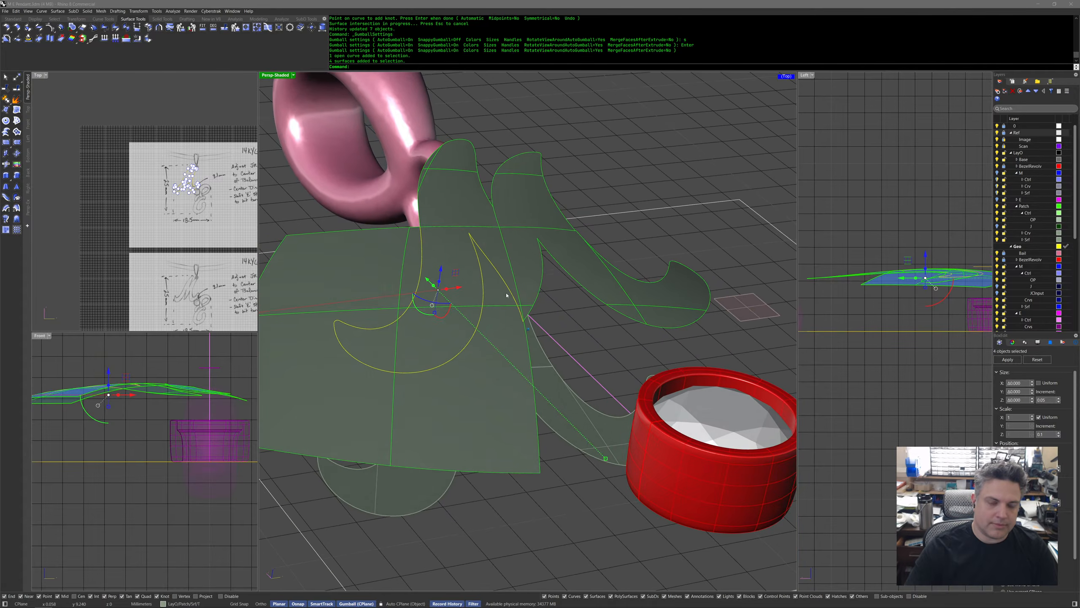
{"action": "scroll", "coordinate": [506, 295], "scroll_direction": "up", "scroll_amount": 2}
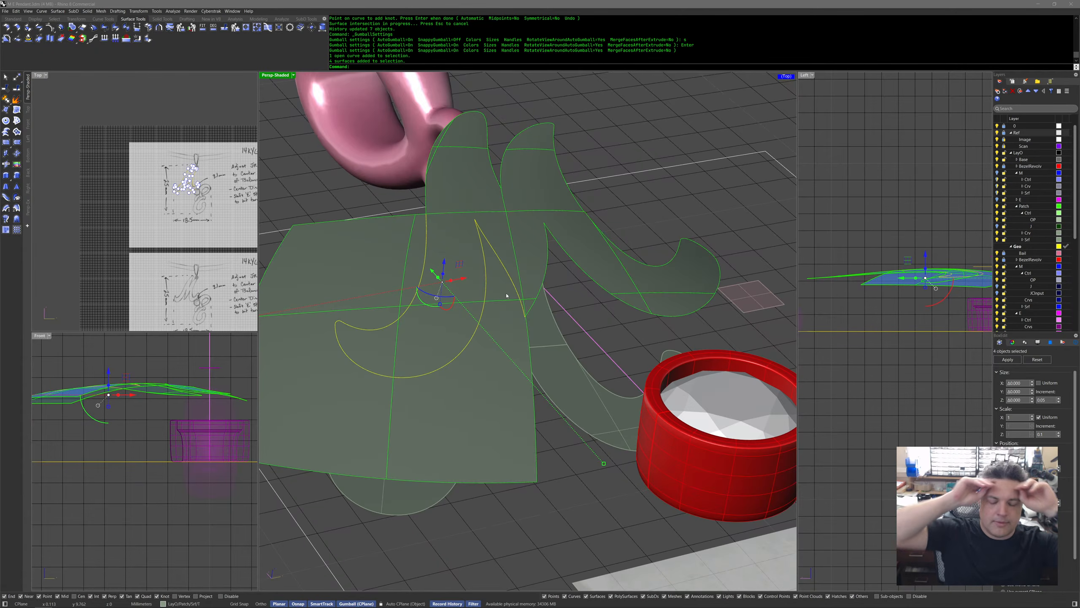
{"action": "scroll", "coordinate": [506, 295], "scroll_direction": "down", "scroll_amount": 10}
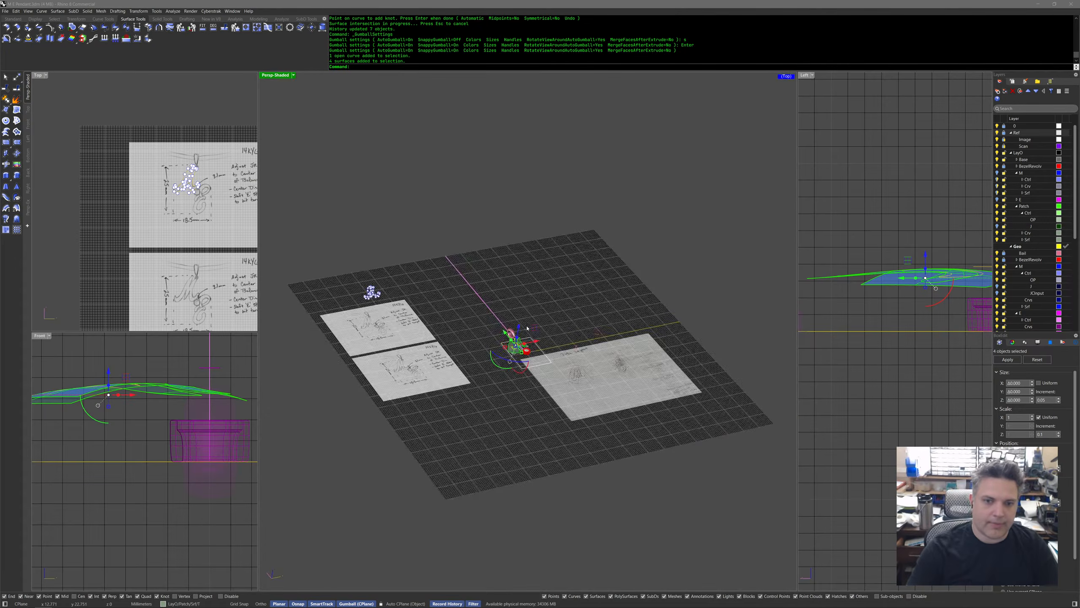
Show only the hidden "JoinCopy MatchSrf -Avg" text dot beside the reference sheets.
{"action": "right_click_drag", "start_coordinate": [548, 282], "coordinate": [551, 277]}
{"action": "middle_click", "coordinate": [543, 273]}
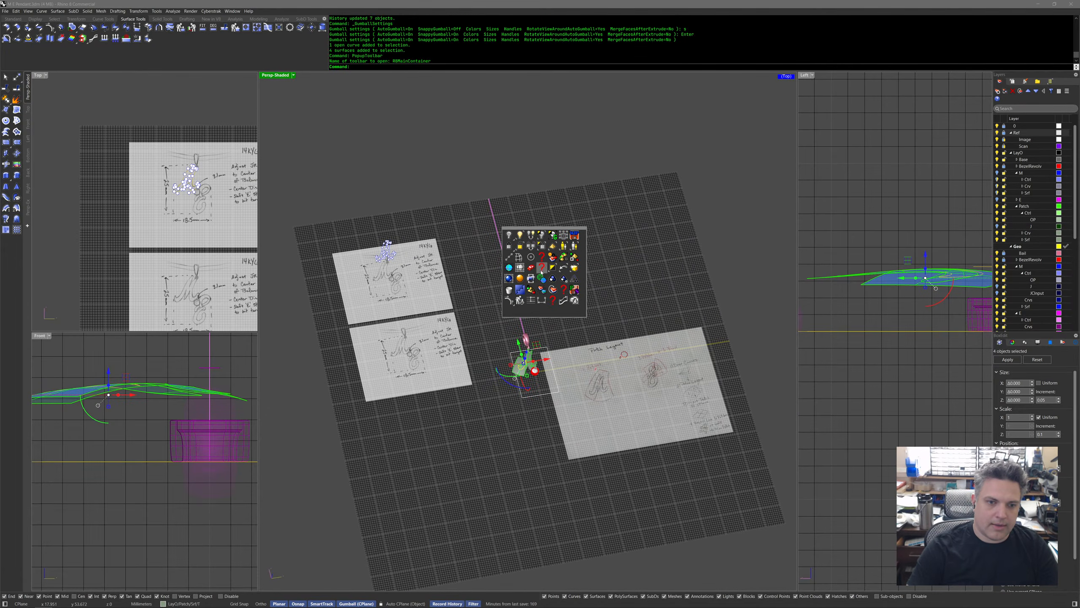
{"action": "left_click", "coordinate": [520, 236]}
{"action": "left_click", "coordinate": [786, 172]}
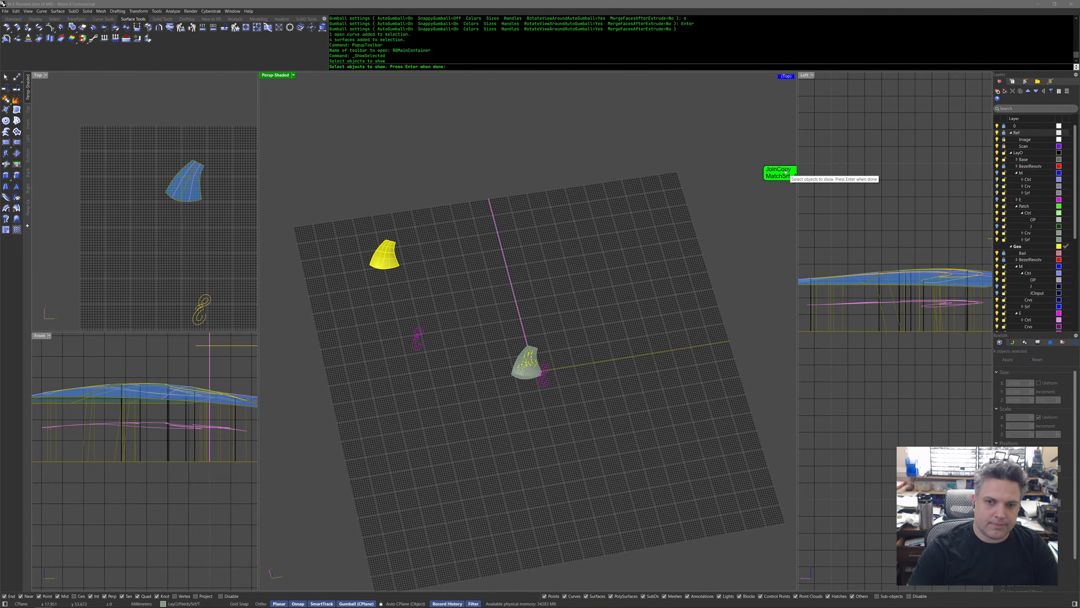
{"action": "right_click", "coordinate": [786, 172]}
{"action": "scroll", "coordinate": [759, 200], "scroll_direction": "down", "scroll_amount": 1}
{"action": "right_click_drag", "start_coordinate": [760, 199], "coordinate": [723, 227], "text": "shift"}
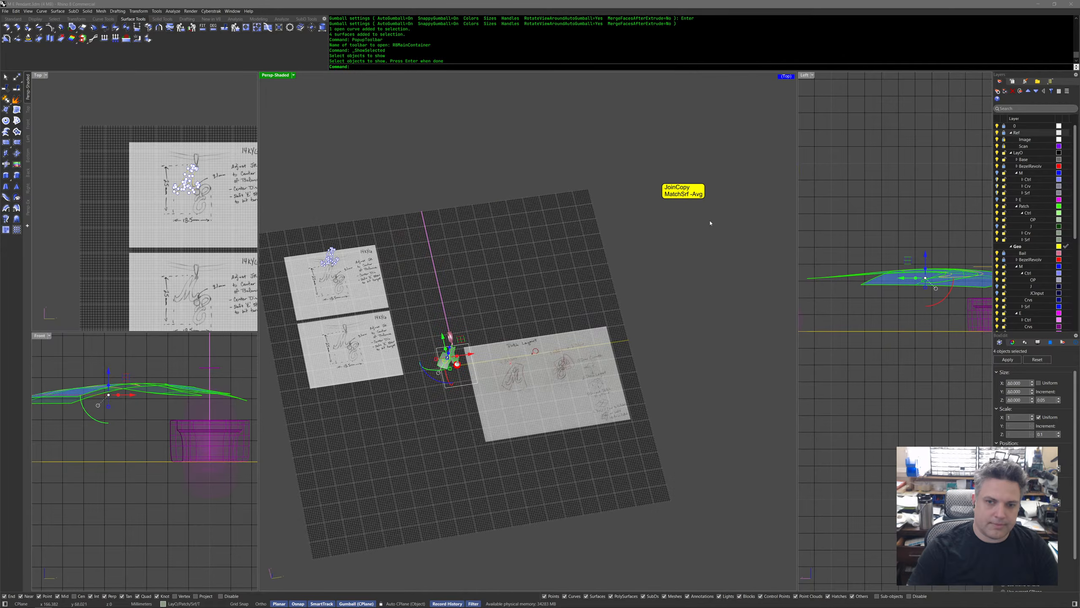
{"action": "right_click_drag", "start_coordinate": [686, 190], "coordinate": [683, 192]}
Start a new text dot and replace its display text with "Make sure point is on patch seam prior to JoinCopy".
{"action": "middle_click", "coordinate": [592, 262]}
{"action": "key", "text": "Escape"}
{"action": "type", "text": "dot"}
{"action": "key", "text": "Return"}
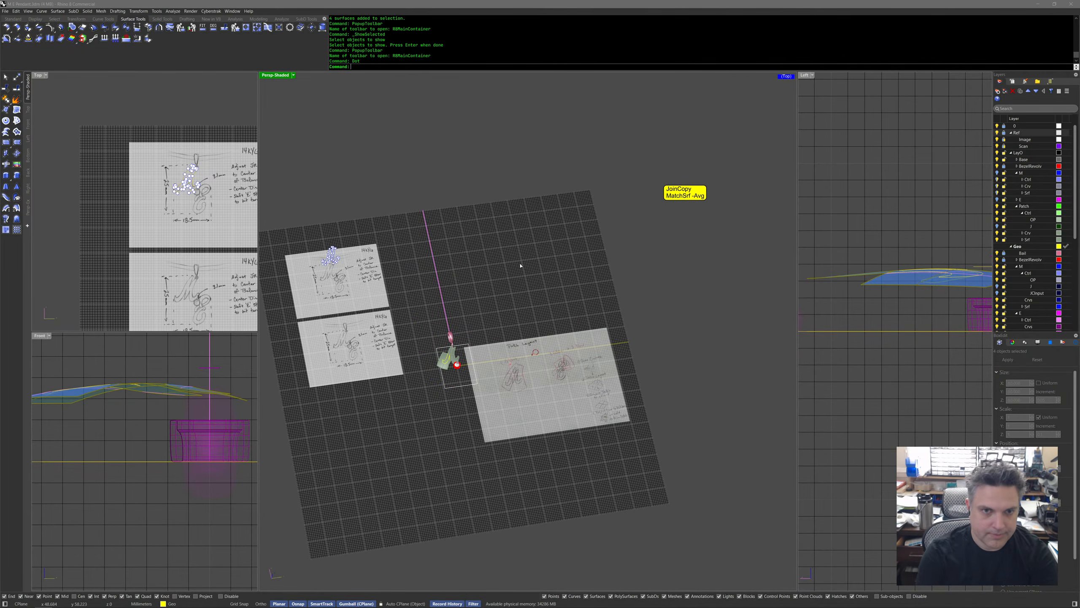
{"action": "key", "text": "BackSpace"}
{"action": "key", "text": "BackSpace"}
{"action": "key", "text": "BackSpace"}
{"action": "key", "text": "BackSpace"}
{"action": "key", "text": "BackSpace"}
{"action": "key", "text": "BackSpace"}
{"action": "key", "text": "BackSpace"}
{"action": "key", "text": "BackSpace"}
{"action": "key", "text": "BackSpace"}
{"action": "key", "text": "BackSpace"}
{"action": "key", "text": "BackSpace"}
{"action": "key", "text": "BackSpace"}
{"action": "key", "text": "BackSpace"}
{"action": "key", "text": "BackSpace"}
{"action": "key", "text": "BackSpace"}
{"action": "key", "text": "BackSpace"}
{"action": "key", "text": "BackSpace"}
{"action": "key", "text": "BackSpace"}
{"action": "key", "text": "BackSpace"}
{"action": "key", "text": "BackSpace"}
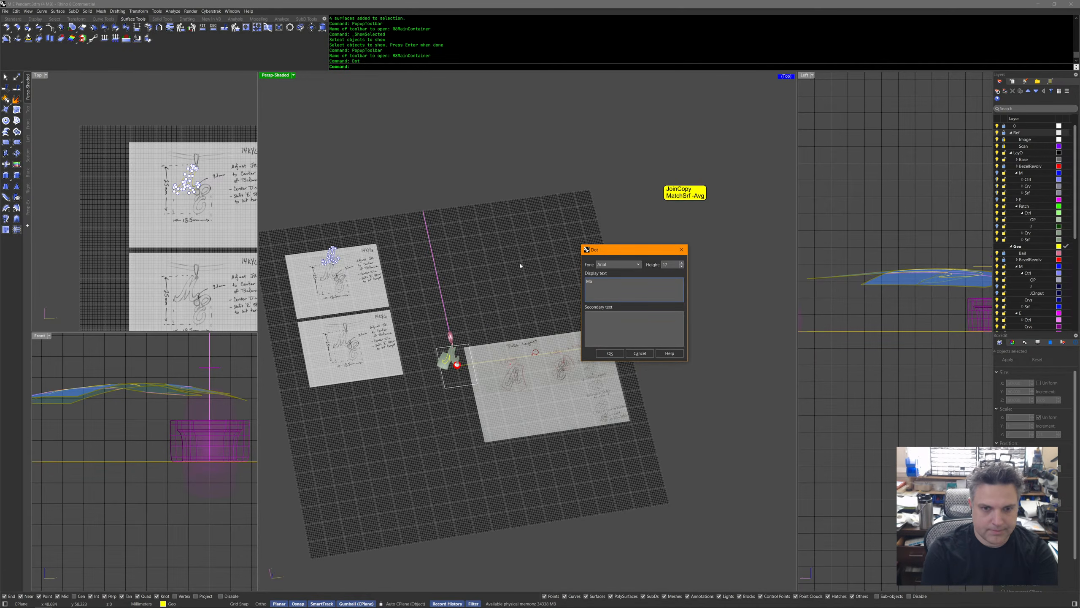
{"action": "type", "text": "Make sure point is on"}
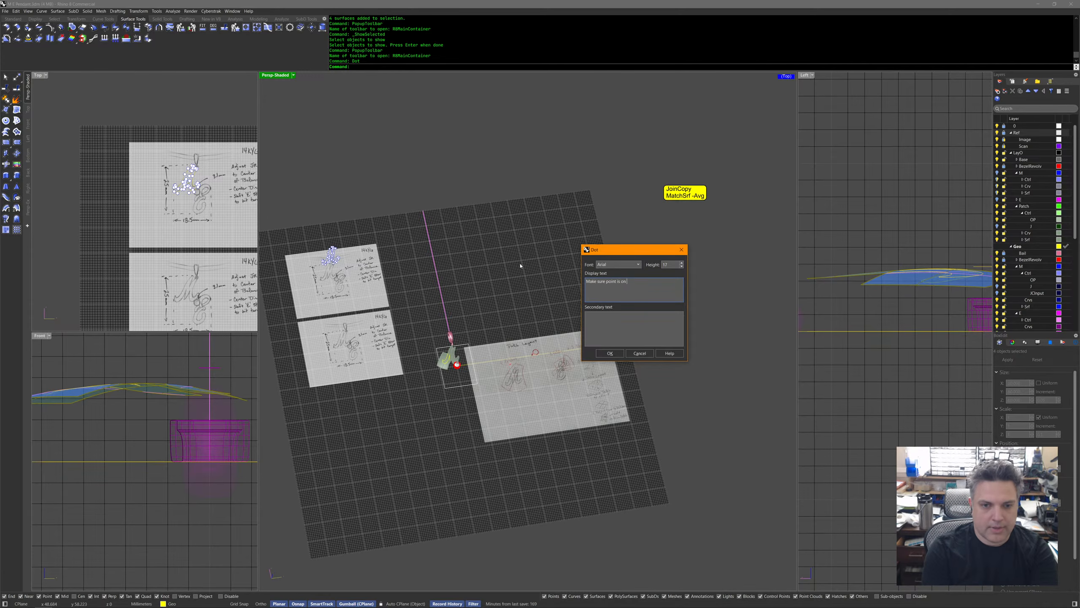
{"action": "type", "text": " patch"}
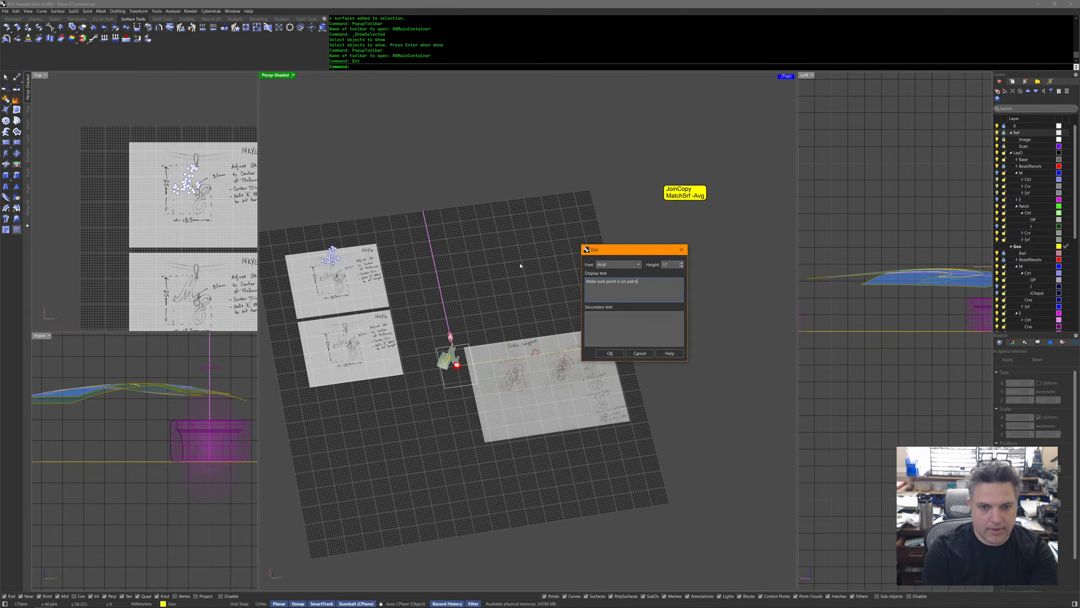
{"action": "type", "text": " seam prior to"}
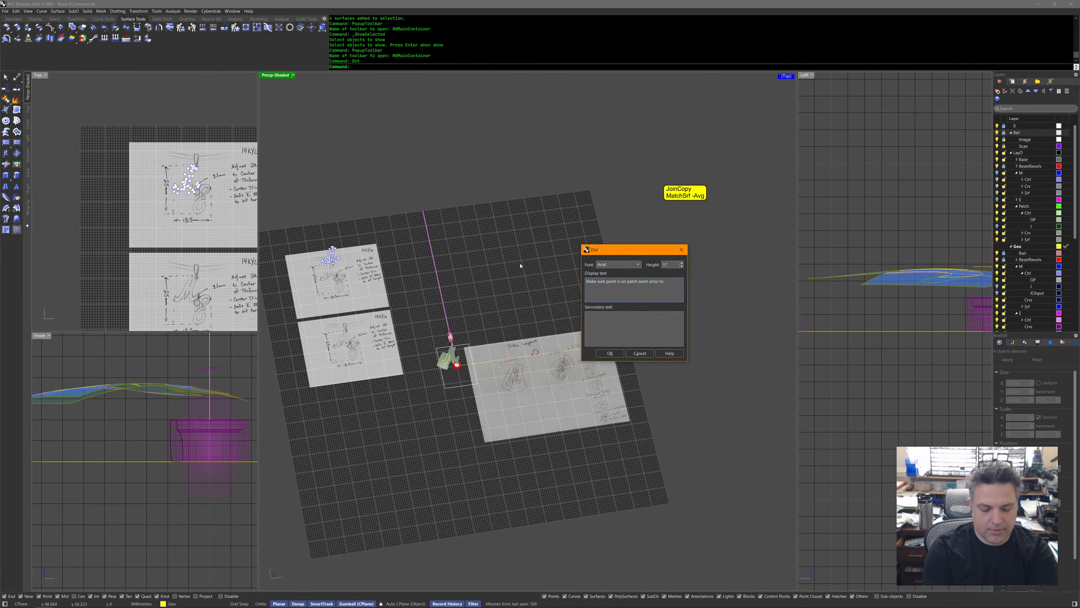
{"action": "type", "text": " JoinCopy"}
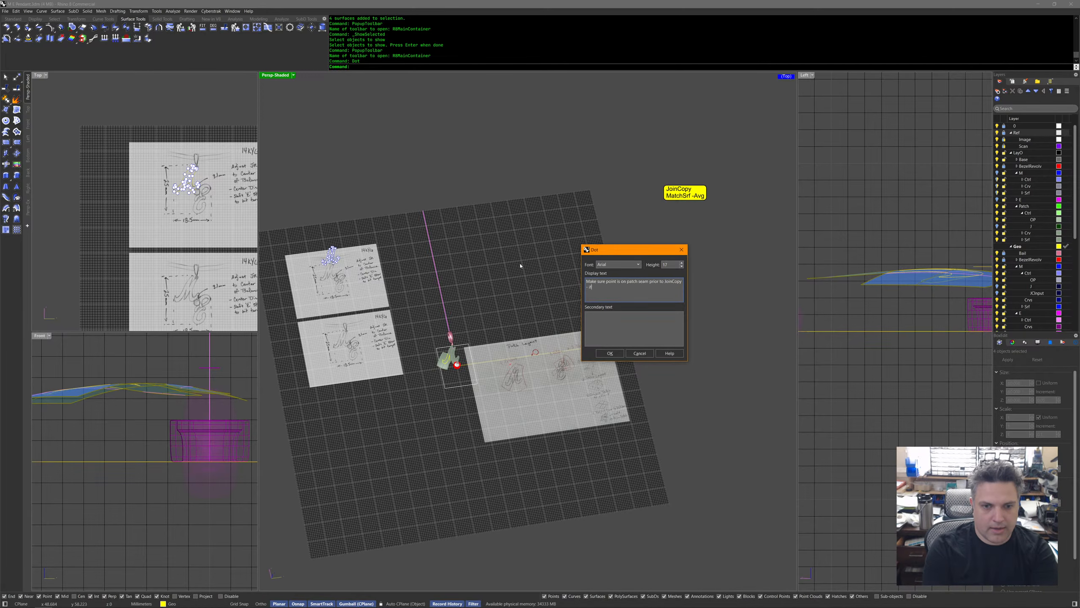
Add the line "- if point gets off seam, history is broken but will fix itself as soon as the crv point is restored to the seam".
{"action": "type", "text": "ets of"}
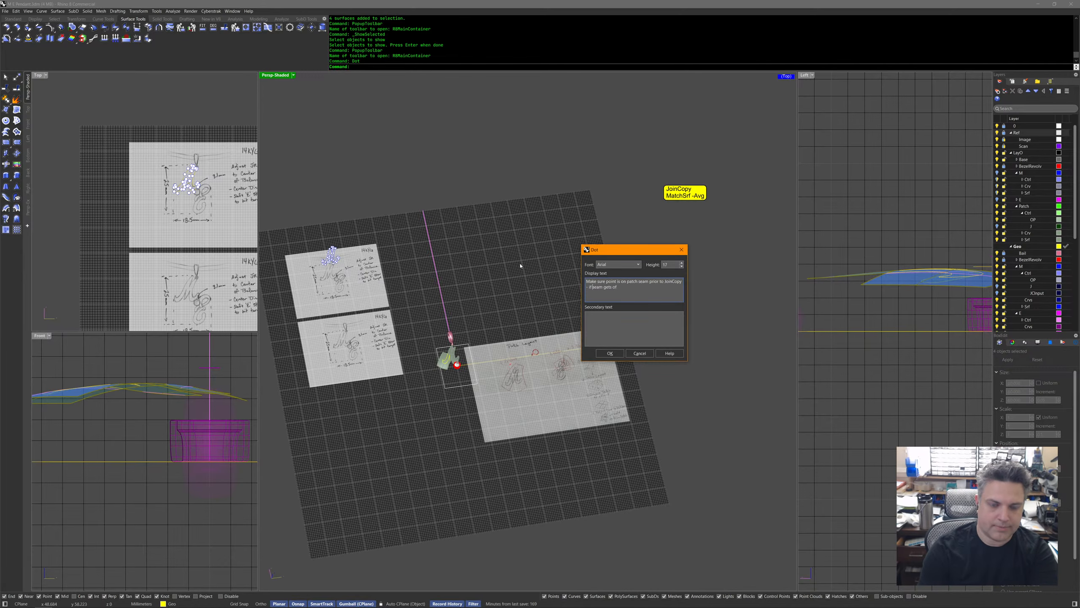
{"action": "type", "text": "oint gets "}
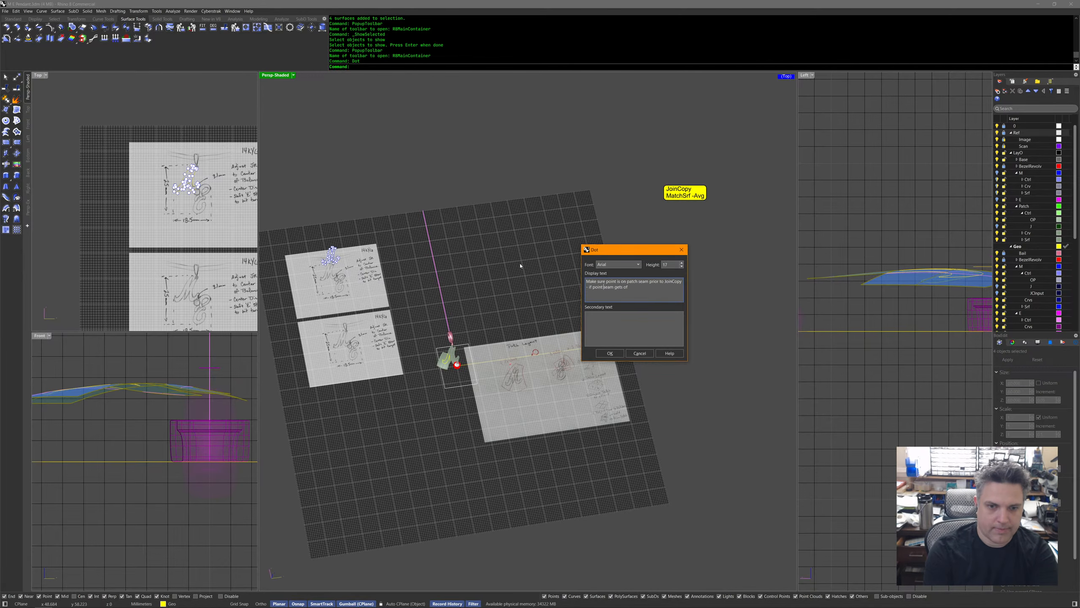
{"action": "type", "text": "off"}
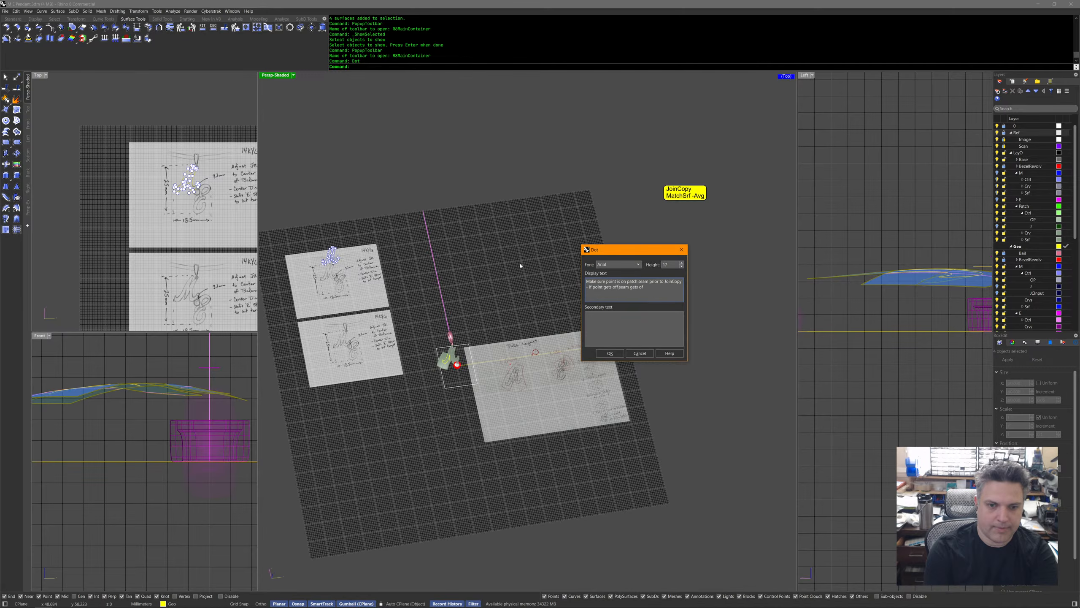
{"action": "key", "text": "End"}
{"action": "key", "text": "BackSpace"}
{"action": "key", "text": "BackSpace"}
{"action": "key", "text": "BackSpace"}
{"action": "key", "text": "BackSpace"}
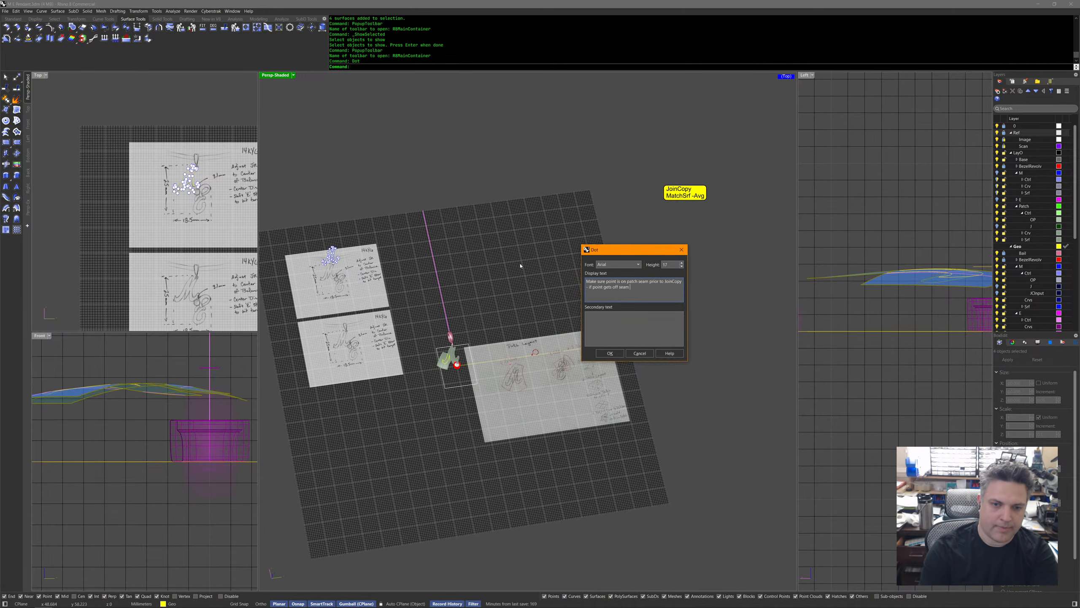
{"action": "type", "text": "his"}
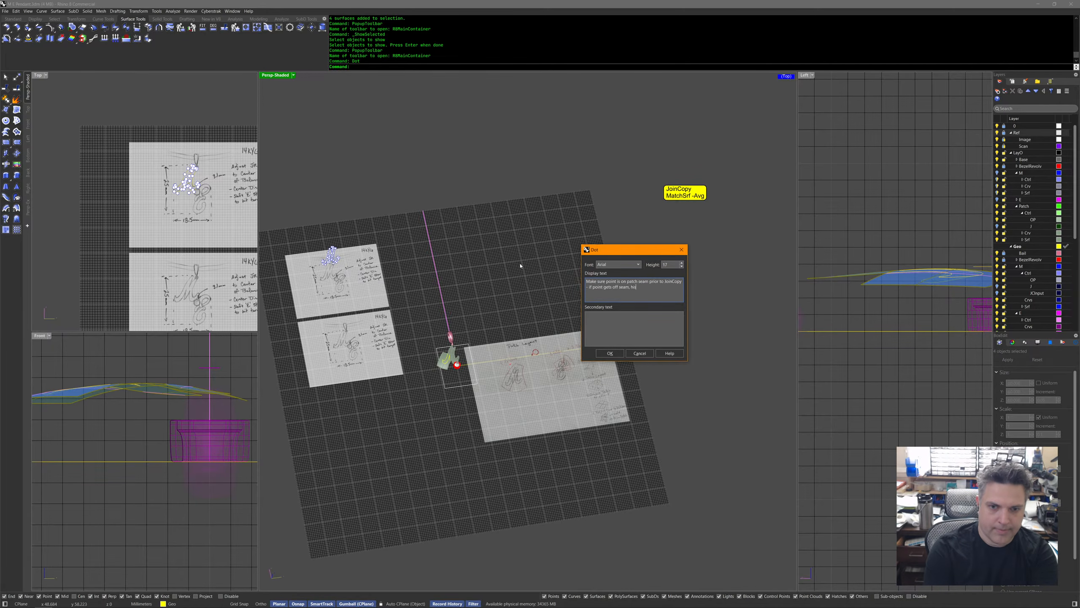
{"action": "type", "text": "tory is broken but will fix it"}
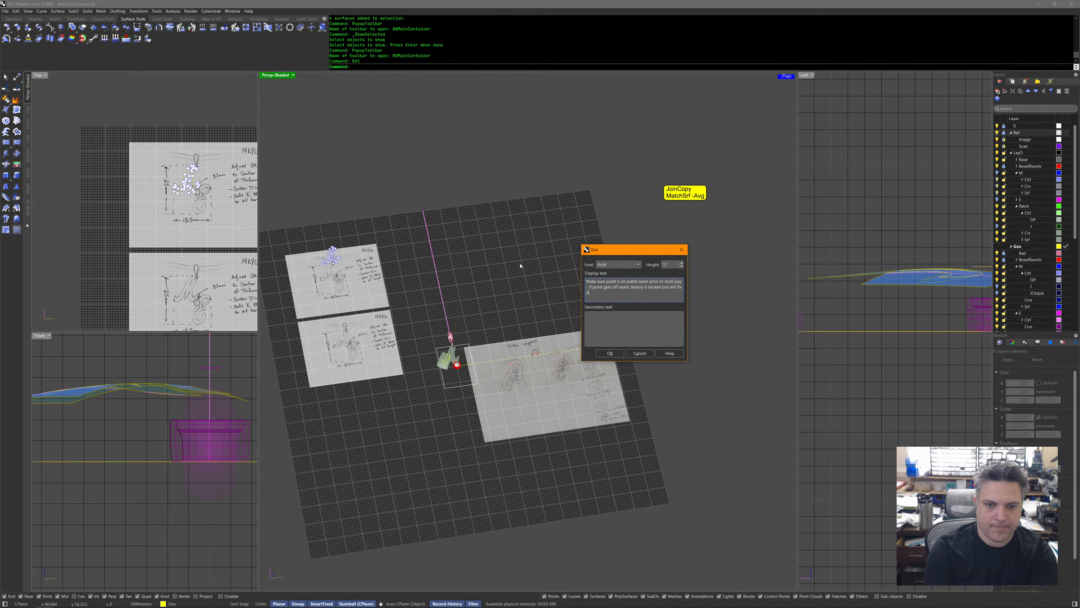
{"action": "type", "text": "self as soon as the crv point is restored to the seam"}
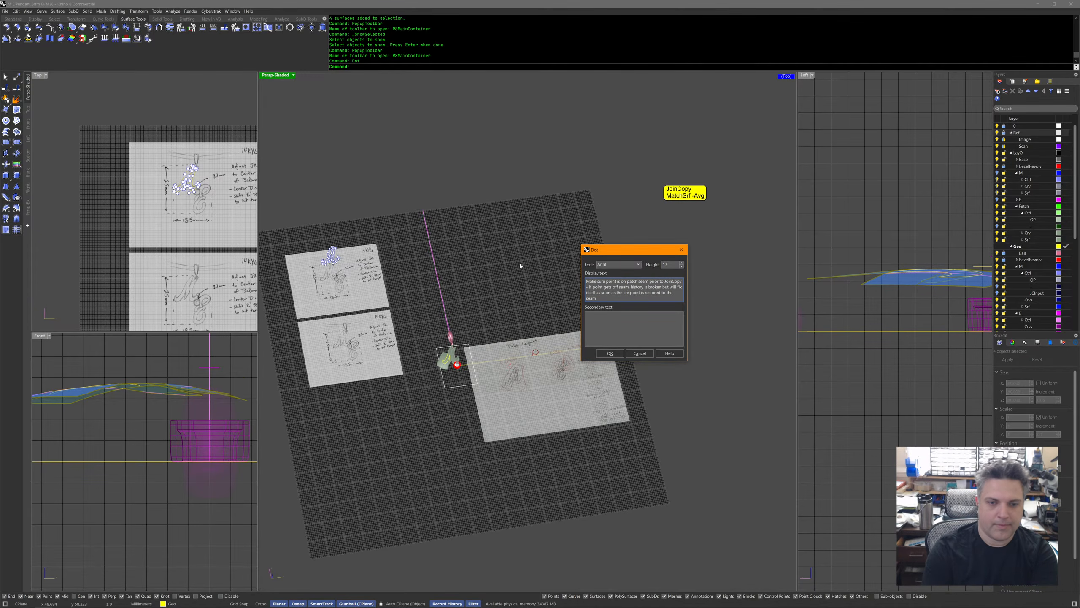
Accept the patch seam note and place its text dot next to the "JoinCopy MatchSrf -Avg" dot.
{"action": "left_click", "coordinate": [610, 353]}
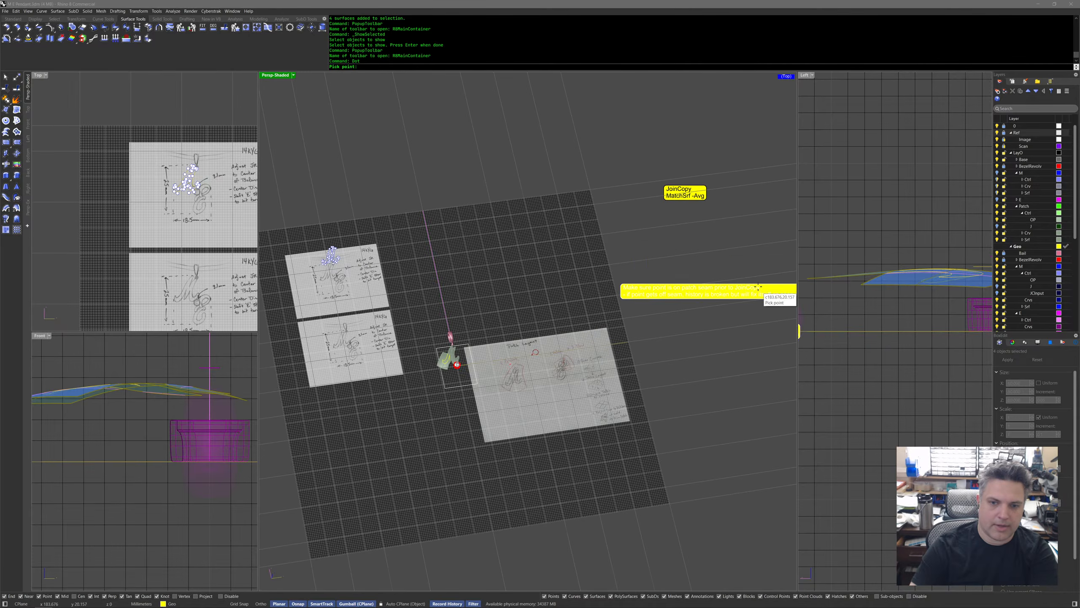
{"action": "scroll", "coordinate": [766, 265], "scroll_direction": "down", "scroll_amount": 5}
{"action": "right_click_drag", "start_coordinate": [766, 265], "coordinate": [529, 300], "text": "shift"}
{"action": "left_click", "coordinate": [640, 284]}
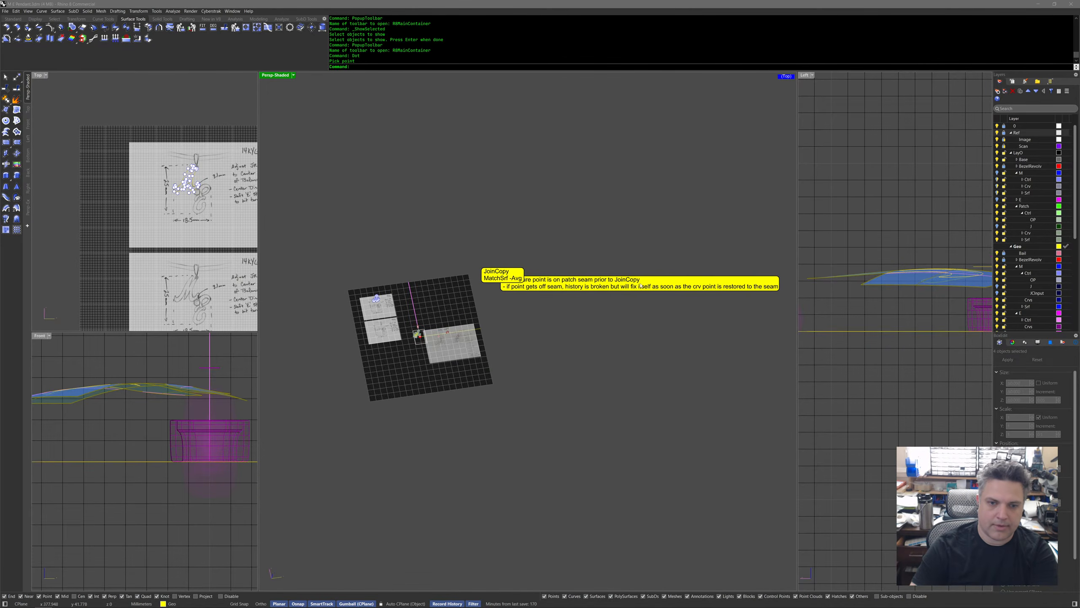
{"action": "scroll", "coordinate": [359, 317], "scroll_direction": "up", "scroll_amount": 10}
{"action": "scroll", "coordinate": [359, 317], "scroll_direction": "up", "scroll_amount": 10}
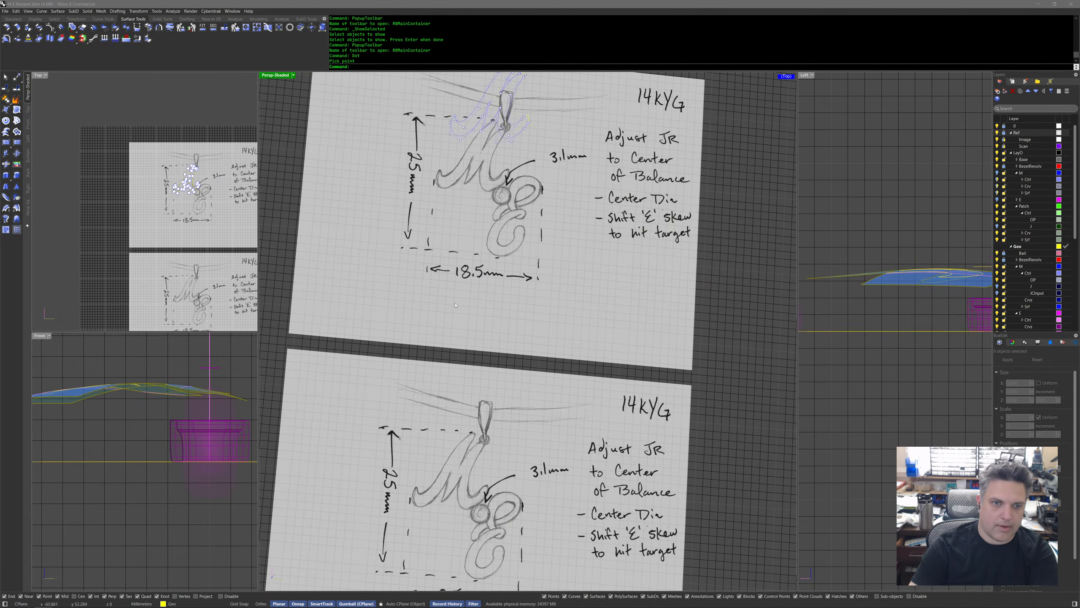
{"action": "scroll", "coordinate": [471, 240], "scroll_direction": "down", "scroll_amount": 8}
{"action": "right_click_drag", "start_coordinate": [593, 393], "coordinate": [536, 340], "text": "shift"}
{"action": "scroll", "coordinate": [535, 340], "scroll_direction": "up", "scroll_amount": 12}
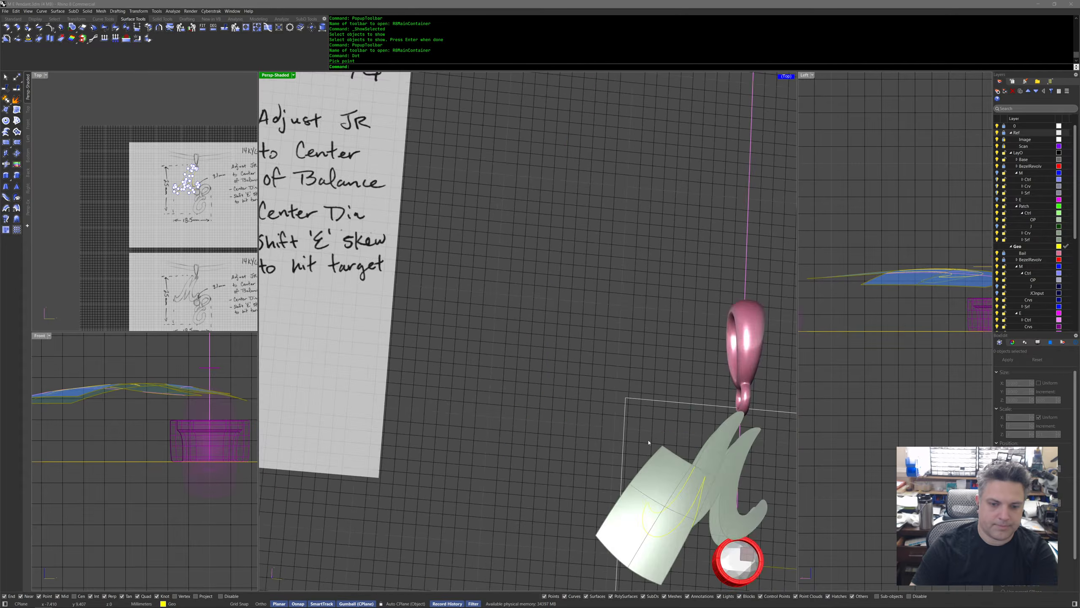
{"action": "right_click_drag", "start_coordinate": [645, 438], "coordinate": [493, 317], "text": "shift"}
{"action": "scroll", "coordinate": [522, 380], "scroll_direction": "down", "scroll_amount": 10}
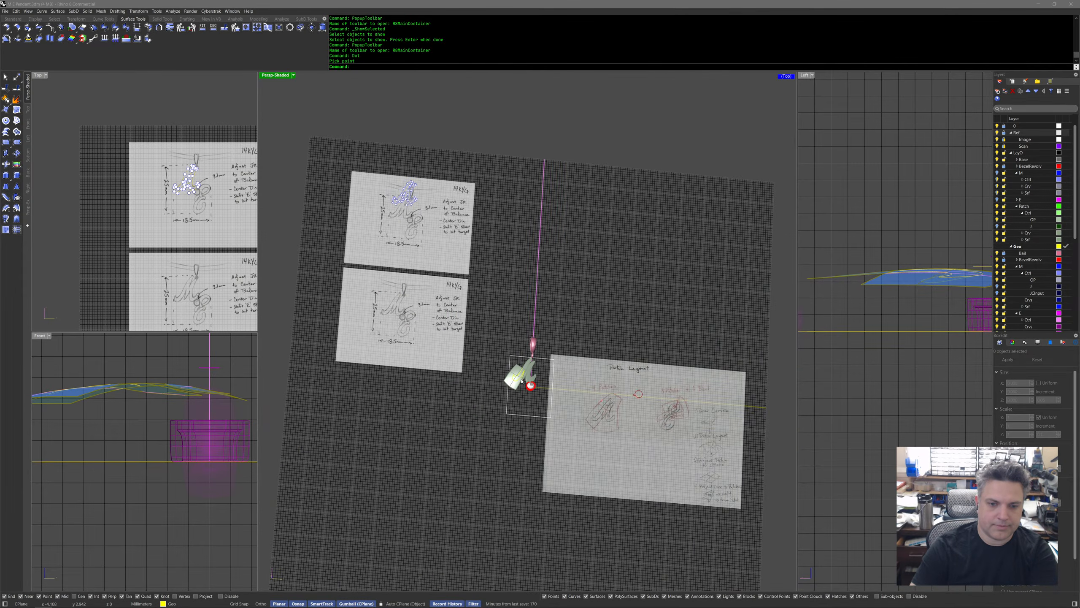
Compose another text dot reading "M could have been with only 3 surfaces" and "MatchSrf has history if you don't use average".
{"action": "right_click_drag", "start_coordinate": [673, 425], "coordinate": [374, 379], "text": "shift"}
{"action": "right_click", "coordinate": [567, 325]}
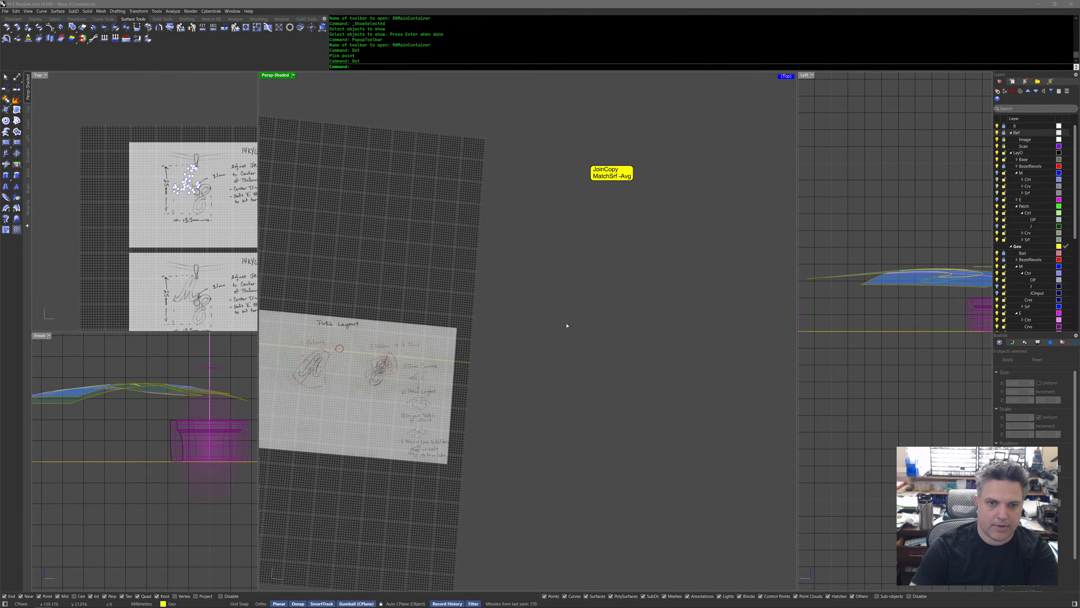
{"action": "left_click_drag", "start_coordinate": [619, 301], "coordinate": [565, 276]}
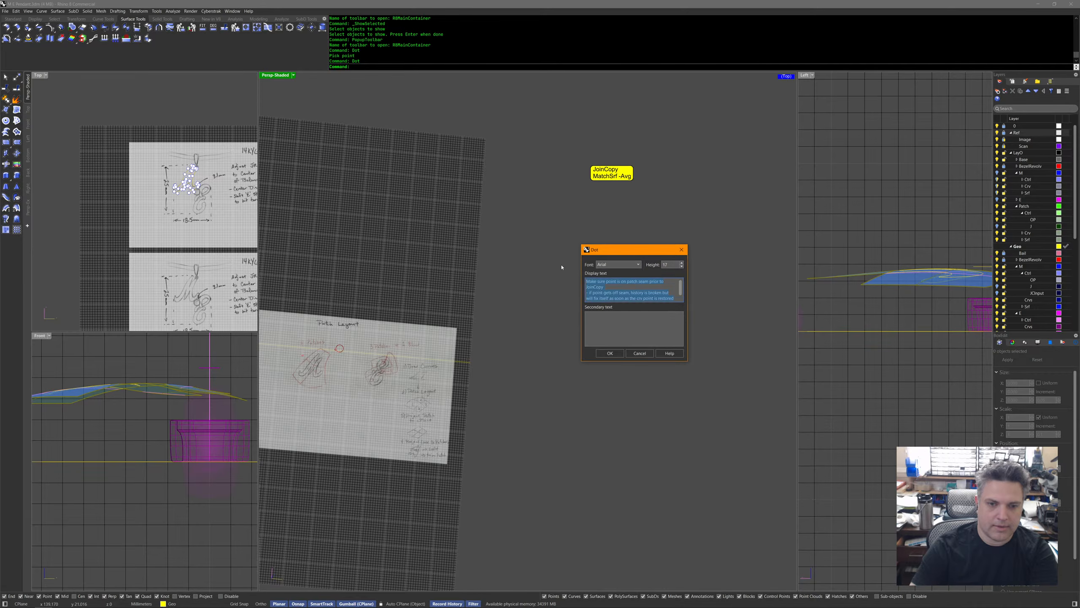
{"action": "key", "text": "BackSpace"}
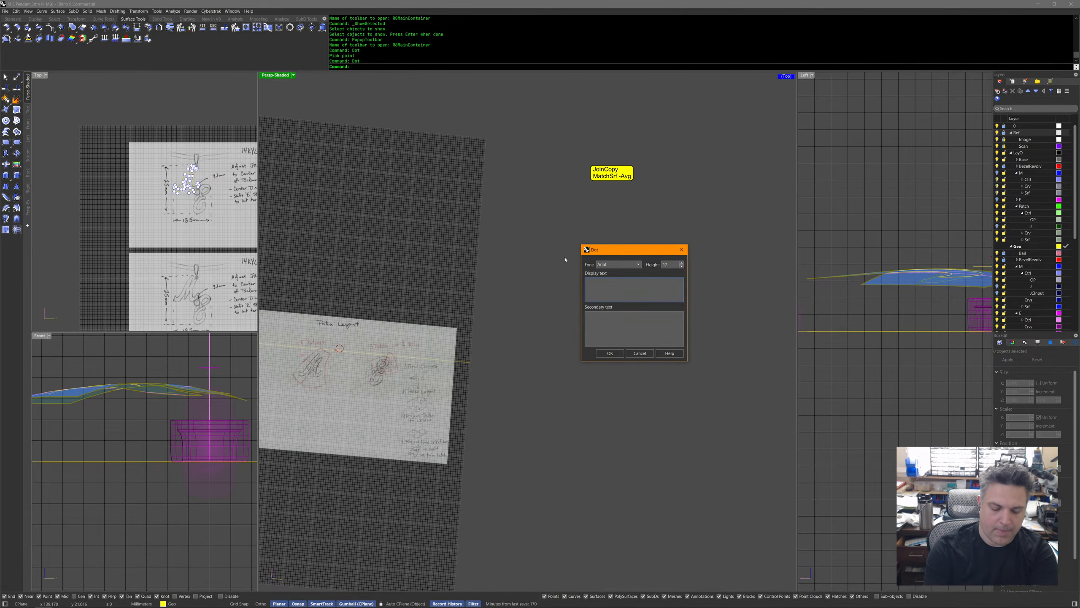
{"action": "type", "text": "M could have been with"}
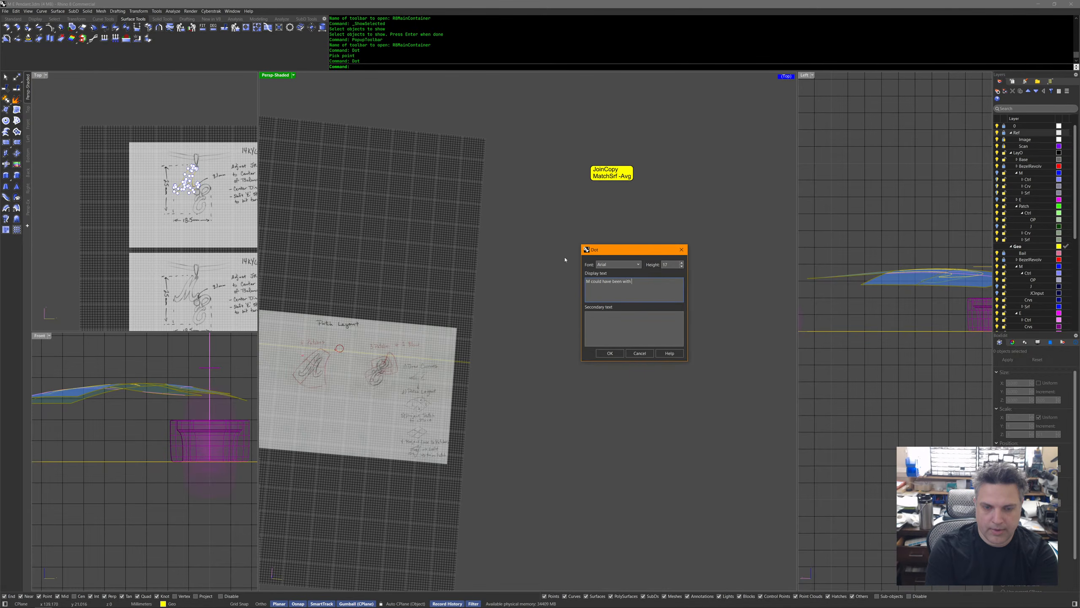
{"action": "type", "text": " only"}
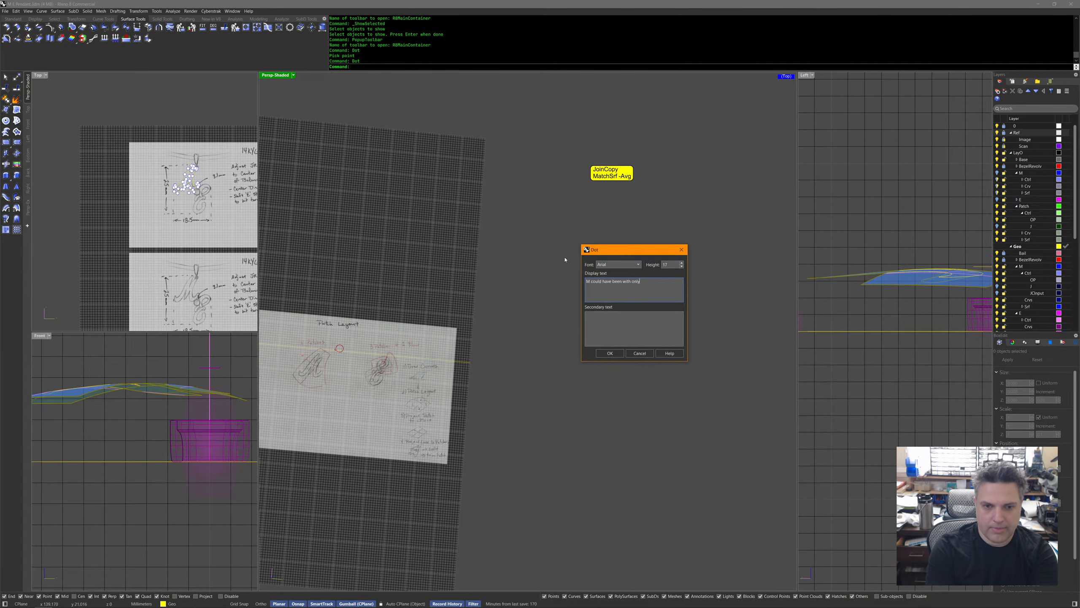
{"action": "type", "text": " 3 surfaces"}
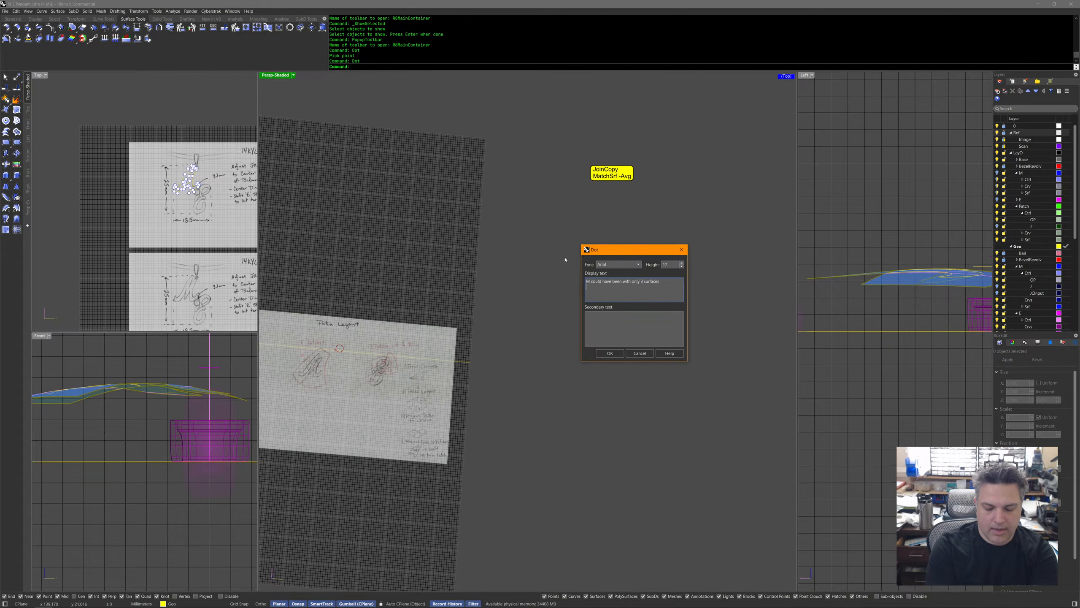
{"action": "key", "text": "Return"}
{"action": "type", "text": "Mat"}
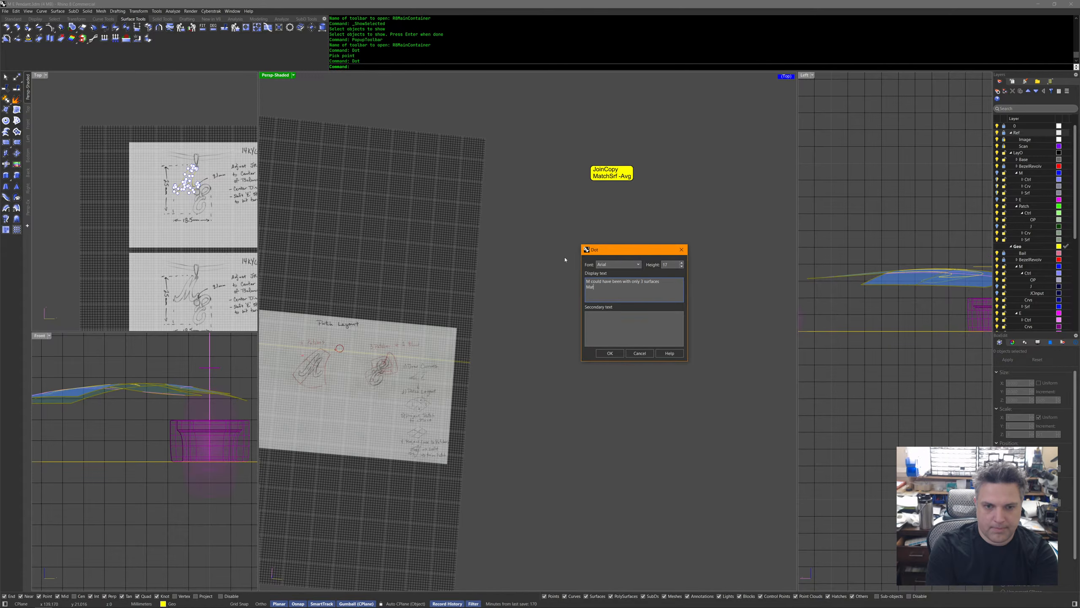
{"action": "type", "text": "chSrf has history if you don't use average"}
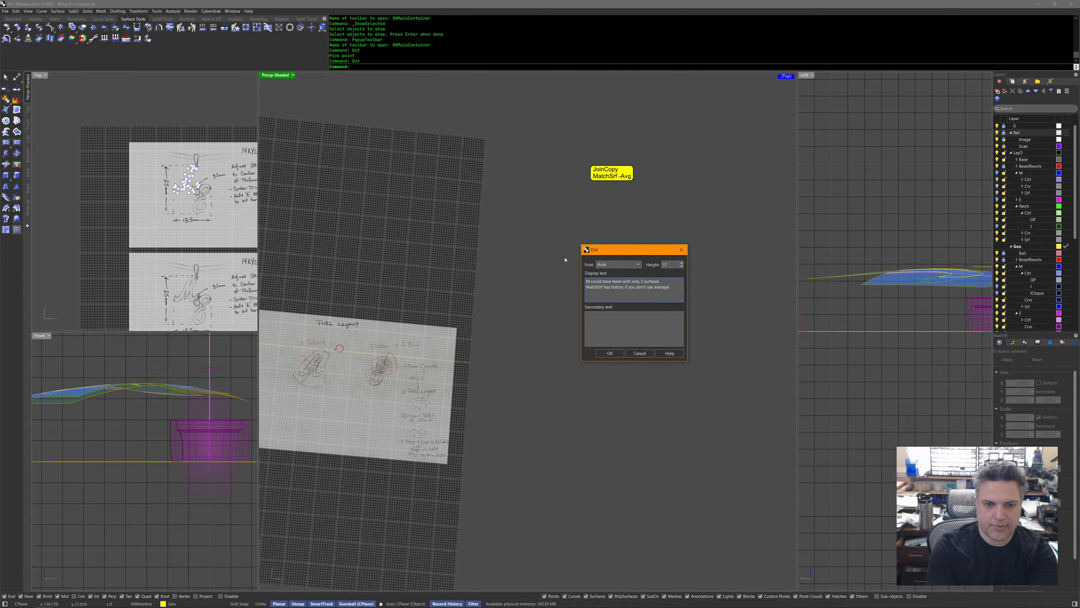
Accept the three-surface note and place its text dot in the empty space beyond the Patch Layout sheet.
{"action": "left_click", "coordinate": [611, 353]}
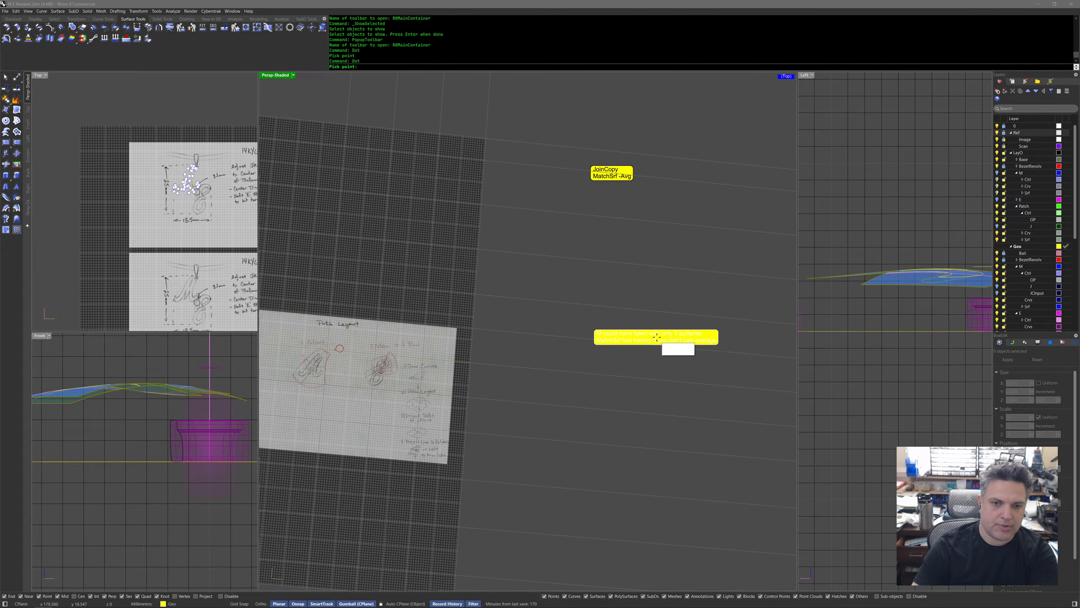
{"action": "scroll", "coordinate": [665, 334], "scroll_direction": "down", "scroll_amount": 5}
{"action": "right_click_drag", "start_coordinate": [673, 338], "coordinate": [583, 331], "text": "shift"}
{"action": "right_click_drag", "start_coordinate": [517, 357], "coordinate": [586, 362], "text": "shift"}
{"action": "scroll", "coordinate": [588, 335], "scroll_direction": "up", "scroll_amount": 8}
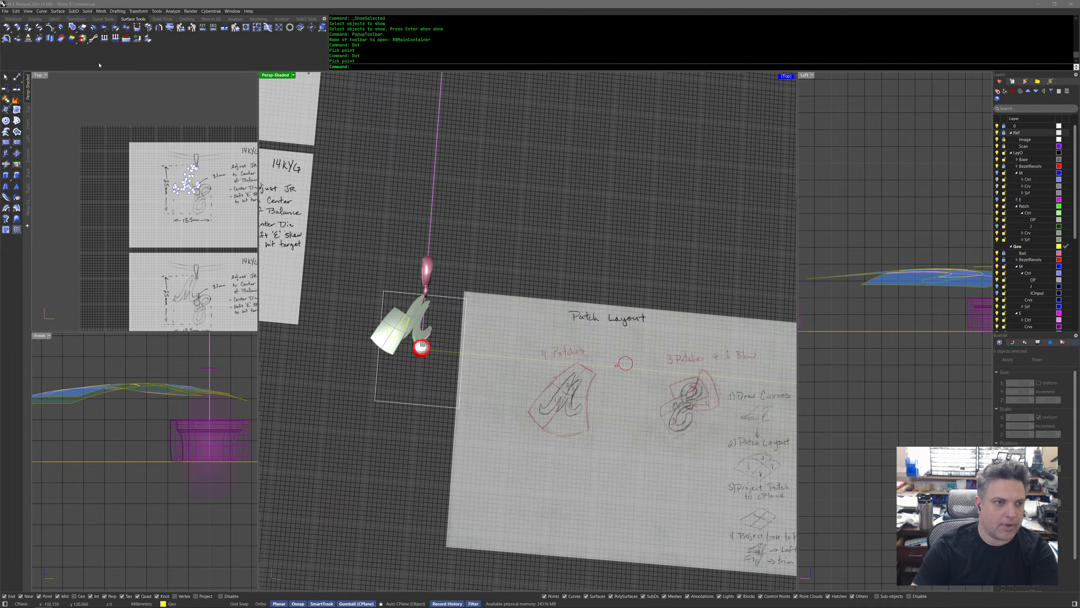
Draw a straight line along the slanted red seam that leaves the top of the E sketch's patch 2 loop.
{"action": "double_click", "coordinate": [38, 74]}
{"action": "right_click_drag", "start_coordinate": [700, 338], "coordinate": [379, 286]}
{"action": "scroll", "coordinate": [391, 290], "scroll_direction": "down", "scroll_amount": 10}
{"action": "scroll", "coordinate": [410, 295], "scroll_direction": "down", "scroll_amount": 3}
{"action": "scroll", "coordinate": [441, 331], "scroll_direction": "up", "scroll_amount": 12}
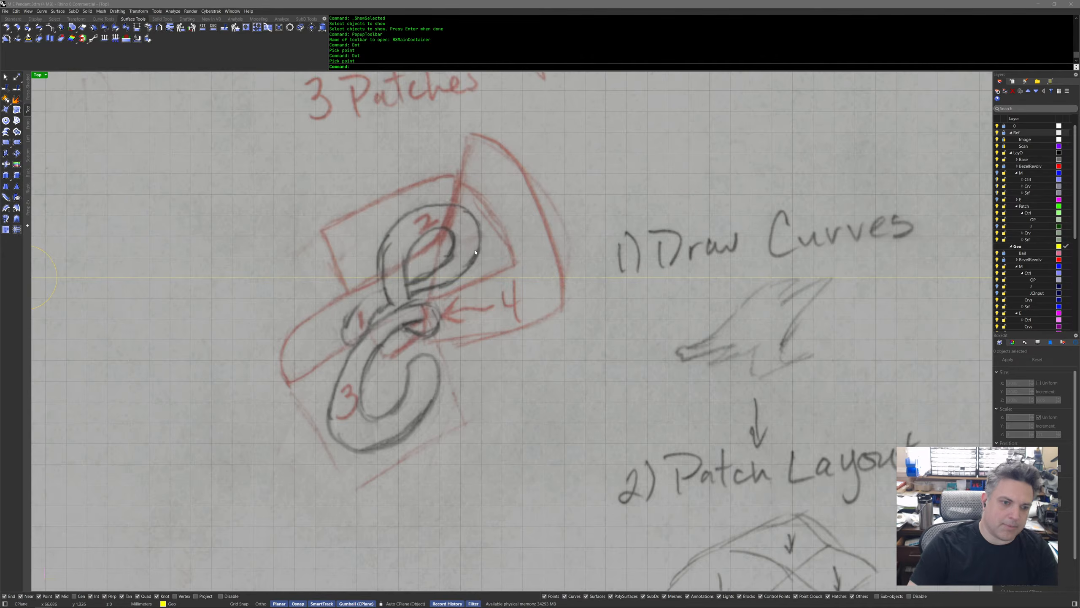
{"action": "right_click_drag", "start_coordinate": [446, 275], "coordinate": [475, 284]}
{"action": "middle_click", "coordinate": [468, 284]}
{"action": "middle_click", "coordinate": [467, 284]}
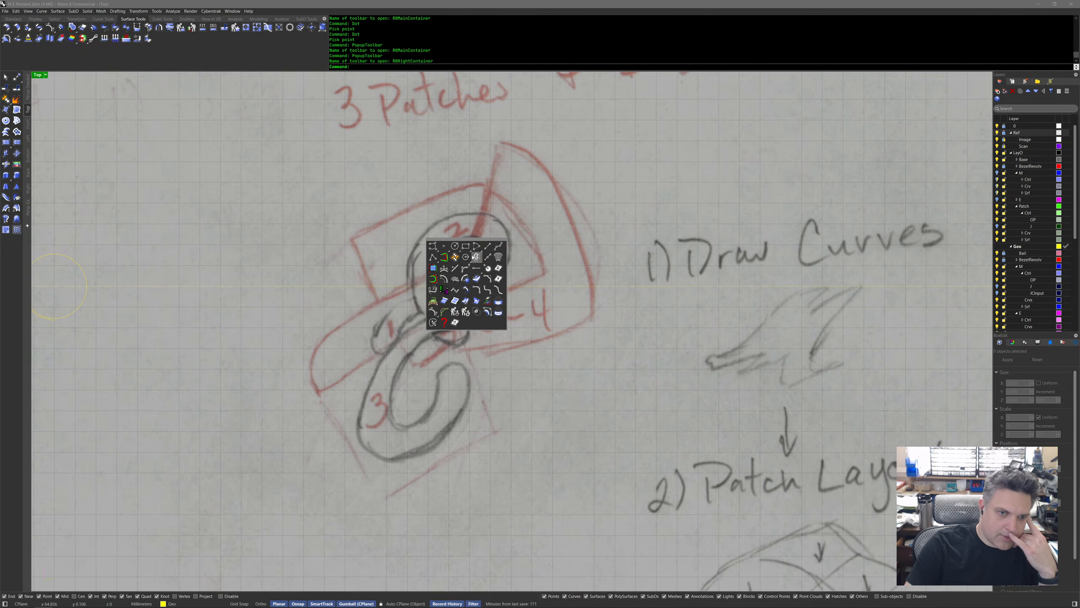
{"action": "left_click", "coordinate": [485, 249]}
{"action": "left_click", "coordinate": [471, 249]}
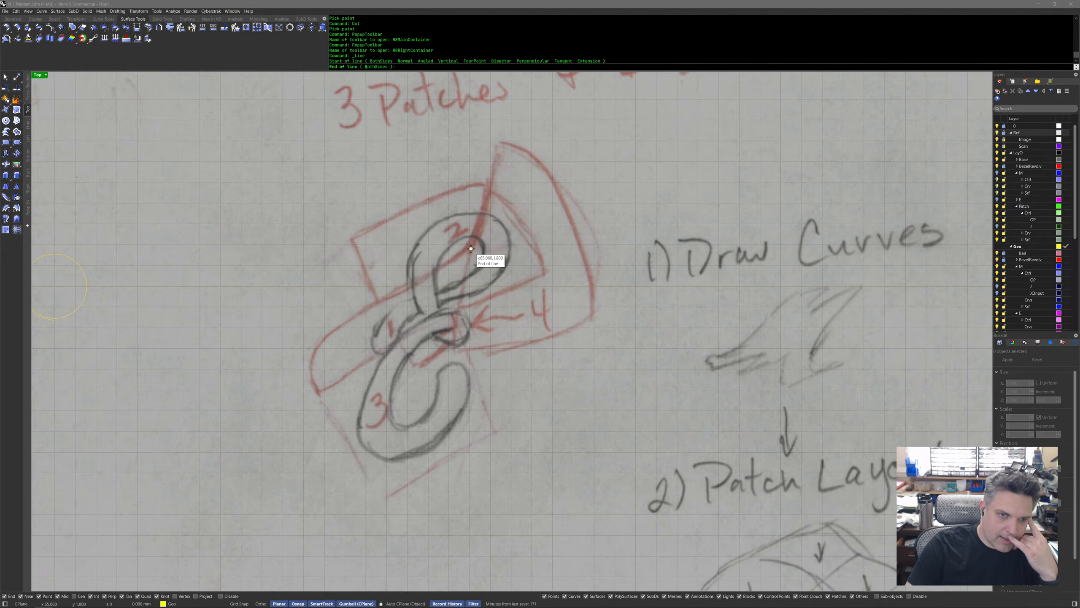
{"action": "left_click", "coordinate": [489, 183]}
{"action": "right_click_drag", "start_coordinate": [464, 275], "coordinate": [494, 270]}
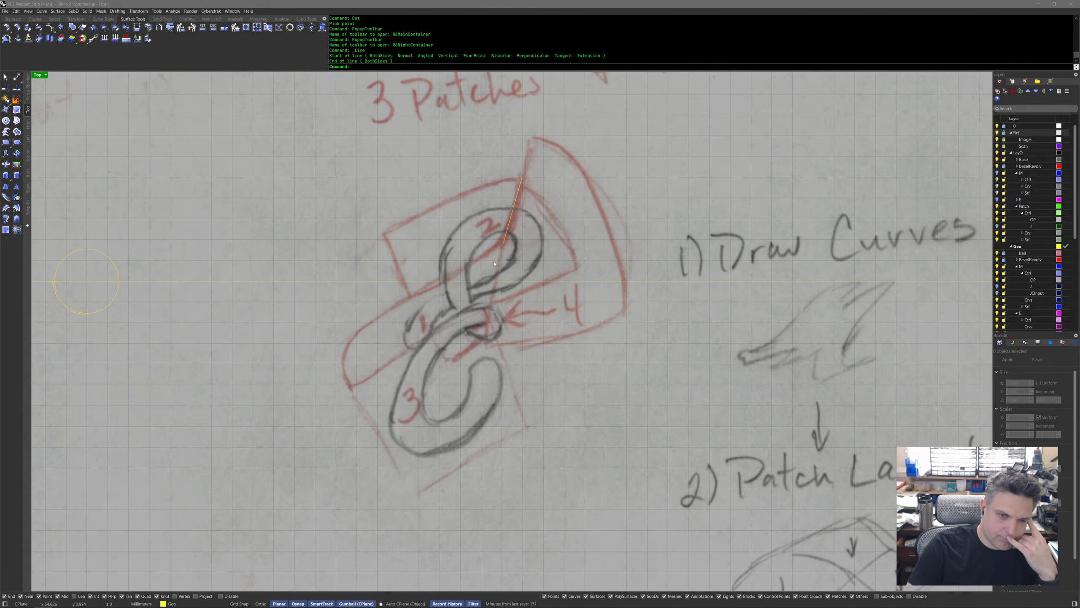
Draw a second straight line from the E sketch's crossover near blend area 4 to the outer corner of patch 3.
{"action": "right_click", "coordinate": [489, 314]}
{"action": "left_click", "coordinate": [485, 310]}
{"action": "left_click", "coordinate": [528, 425]}
{"action": "right_click_drag", "start_coordinate": [680, 405], "coordinate": [715, 433]}
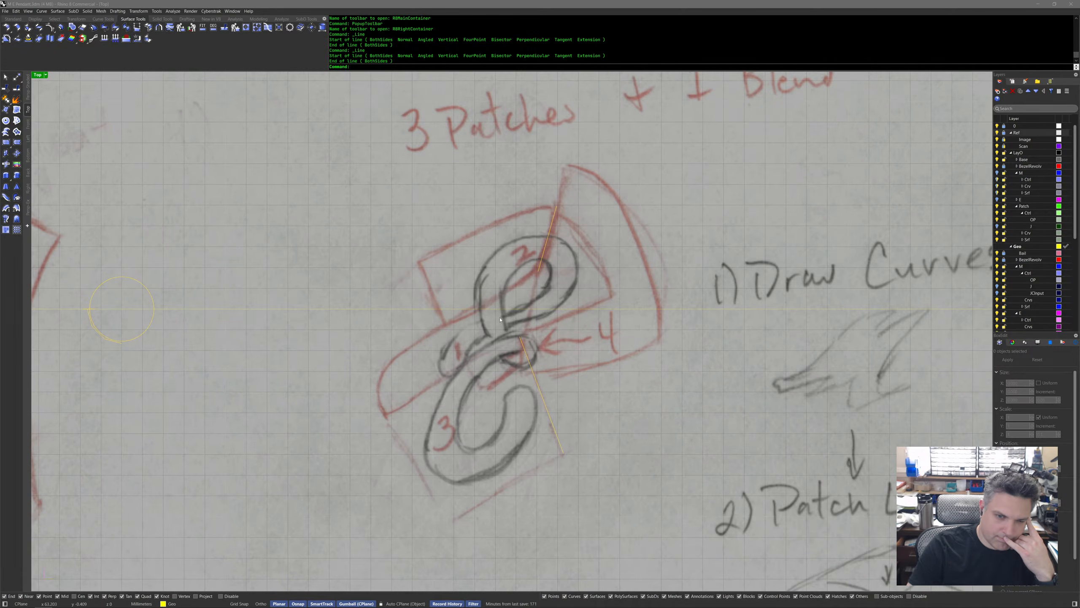
{"action": "right_click_drag", "start_coordinate": [519, 294], "coordinate": [545, 282]}
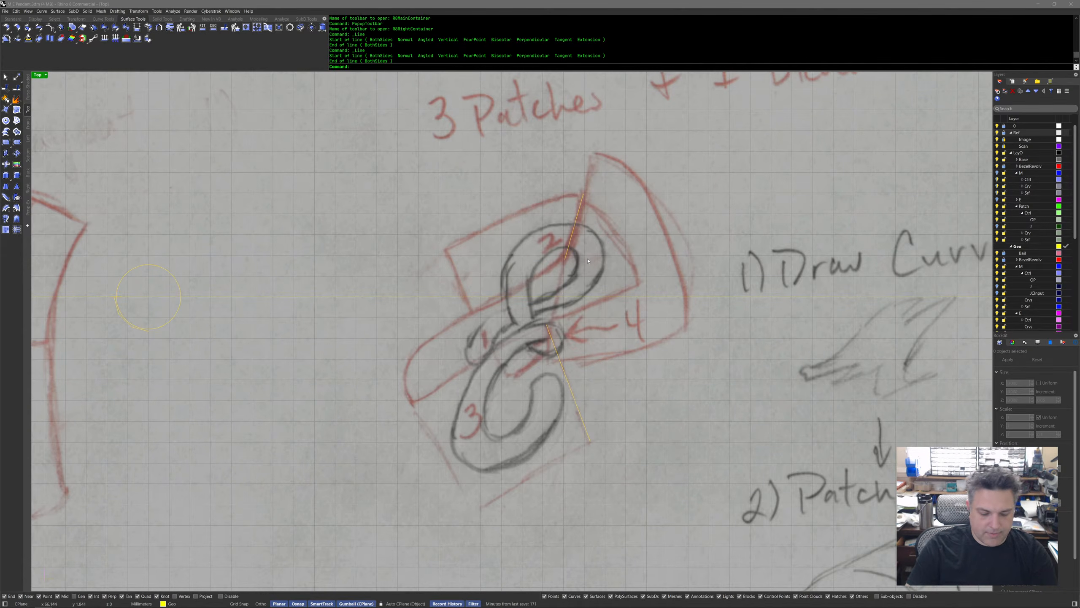
Mark the E sketch's first stroke and its surrounding patch boundary with temporary green ink, and clear the ink.
{"action": "mouse_move", "coordinate": [583, 230]}
{"action": "left_mouse_down"}
{"action": "mouse_move", "coordinate": [575, 288]}
{"action": "mouse_move", "coordinate": [530, 303]}
{"action": "mouse_move", "coordinate": [477, 349]}
{"action": "mouse_move", "coordinate": [488, 331]}
{"action": "mouse_move", "coordinate": [591, 266]}
{"action": "left_mouse_up"}
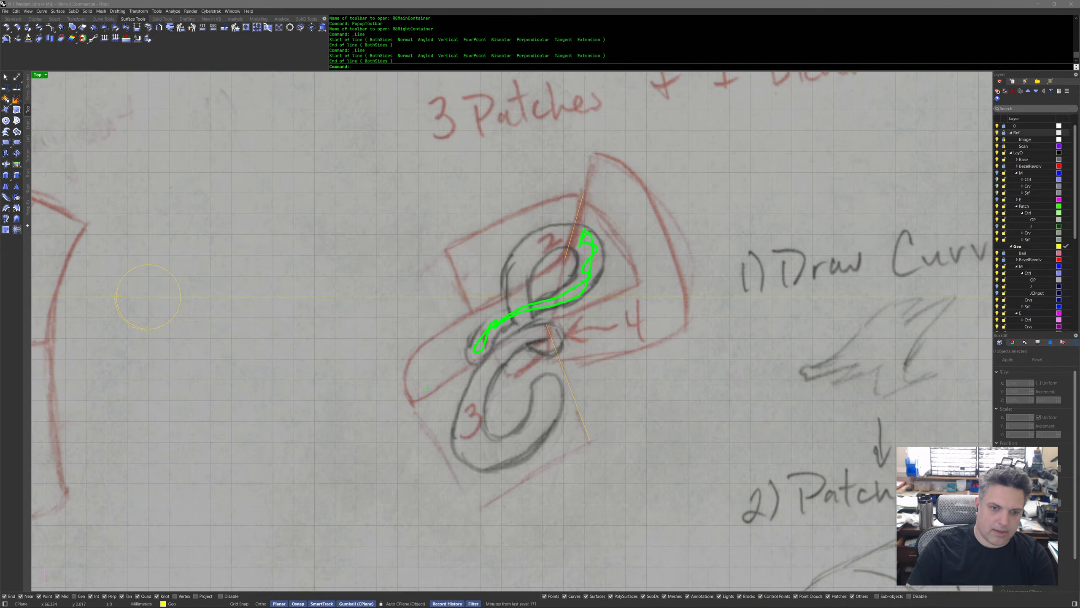
{"action": "mouse_move", "coordinate": [414, 397]}
{"action": "left_mouse_down"}
{"action": "mouse_move", "coordinate": [524, 353]}
{"action": "mouse_move", "coordinate": [637, 284]}
{"action": "left_mouse_up"}
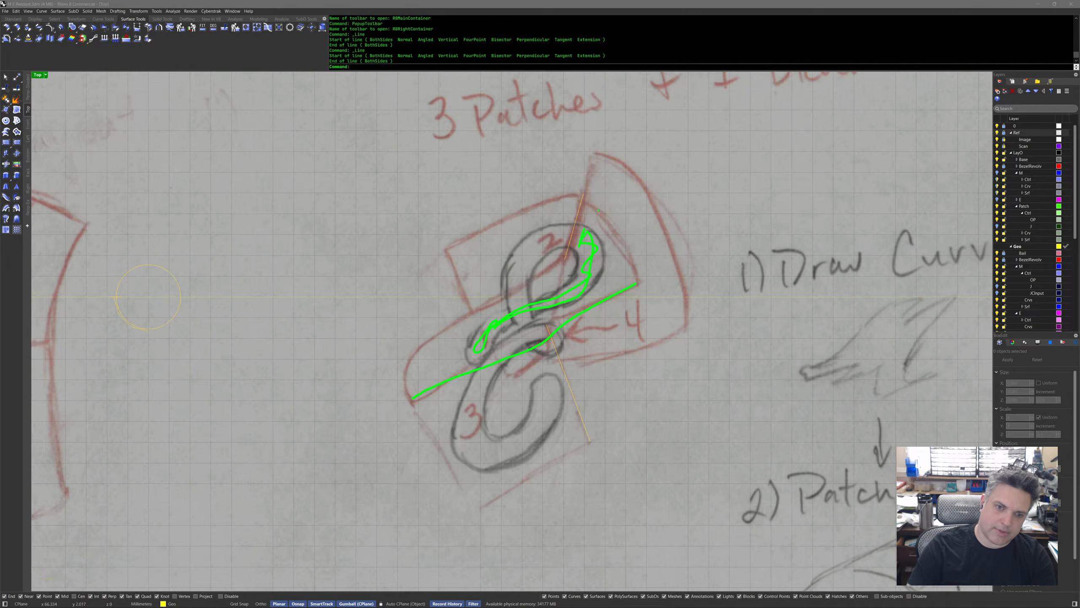
{"action": "left_click_drag", "start_coordinate": [584, 195], "coordinate": [632, 285]}
{"action": "mouse_move", "coordinate": [562, 263]}
{"action": "left_mouse_down"}
{"action": "mouse_move", "coordinate": [547, 264]}
{"action": "mouse_move", "coordinate": [410, 402]}
{"action": "left_mouse_up"}
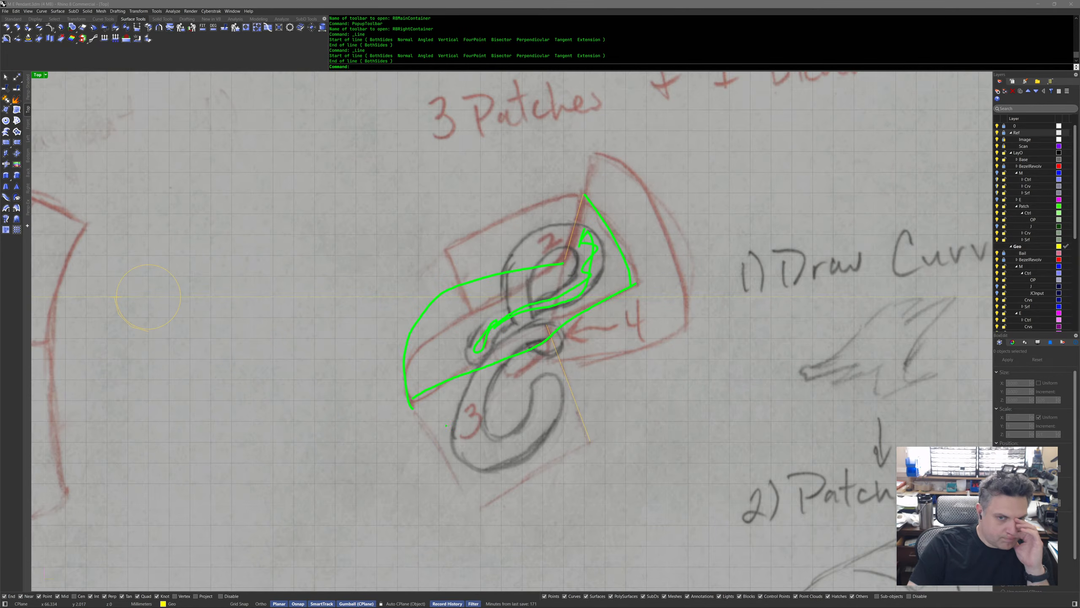
{"action": "key", "text": "Escape"}
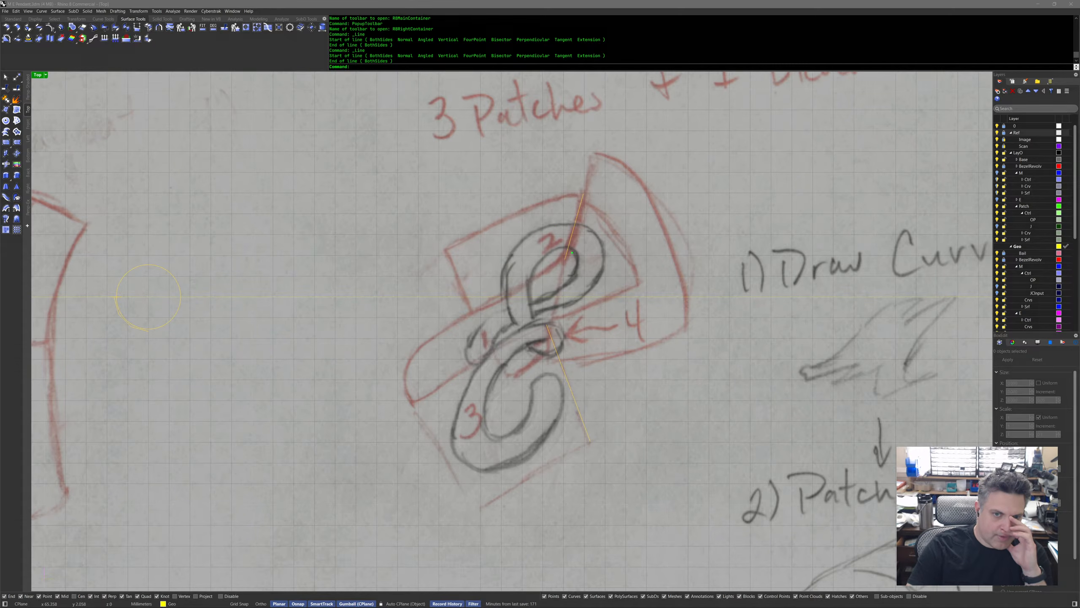
Mark the E's upper loop stroke in temporary green ink and outline a curved patch around it, from the slanted seam to the crossover.
{"action": "left_click_drag", "start_coordinate": [565, 229], "coordinate": [517, 274]}
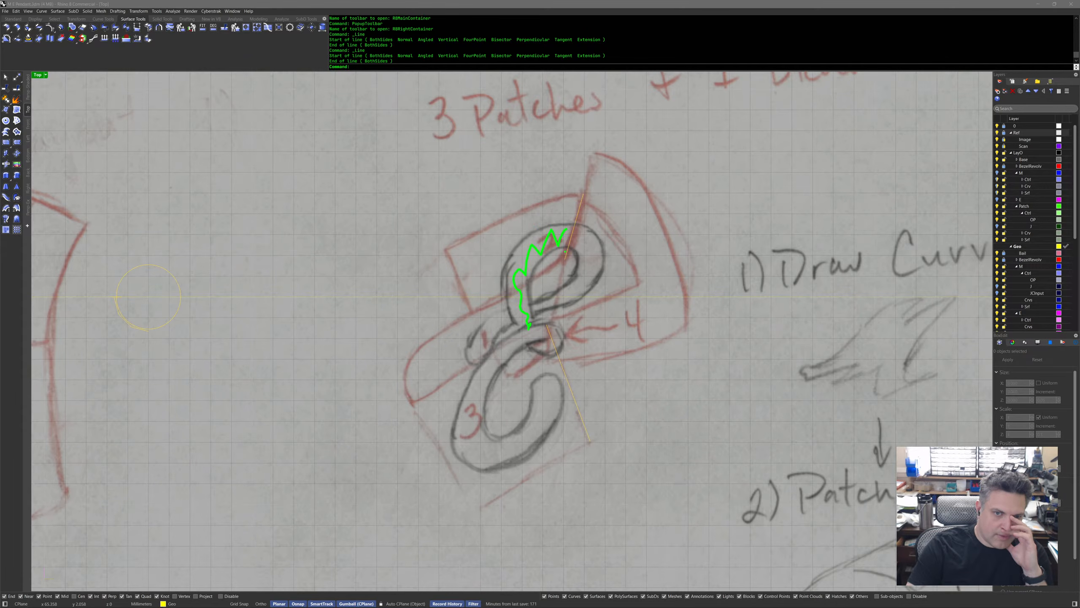
{"action": "left_click_drag", "start_coordinate": [565, 257], "coordinate": [582, 194]}
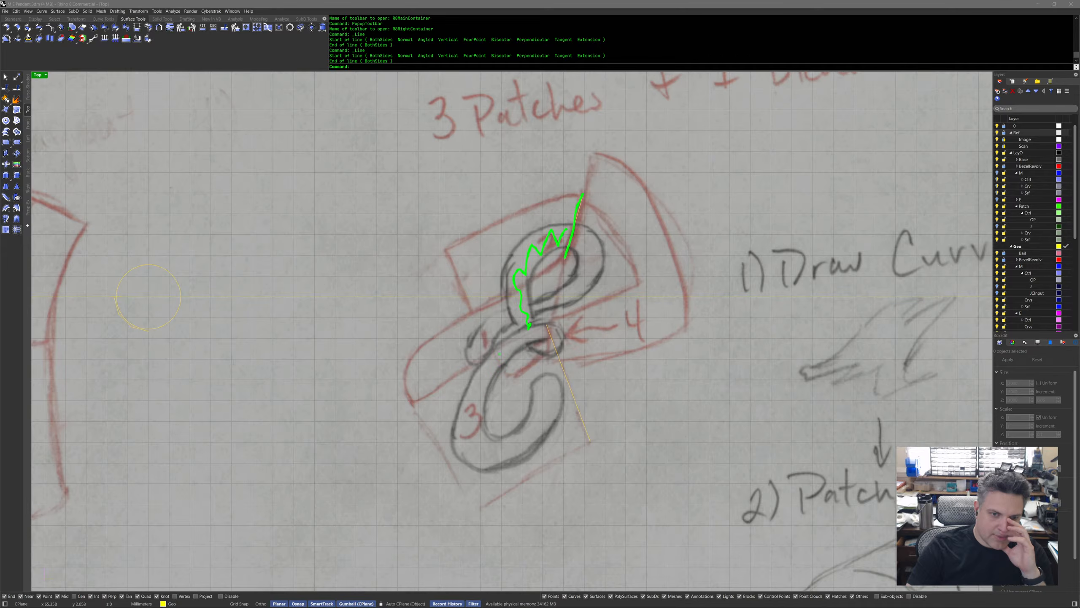
{"action": "left_click_drag", "start_coordinate": [502, 357], "coordinate": [583, 329]}
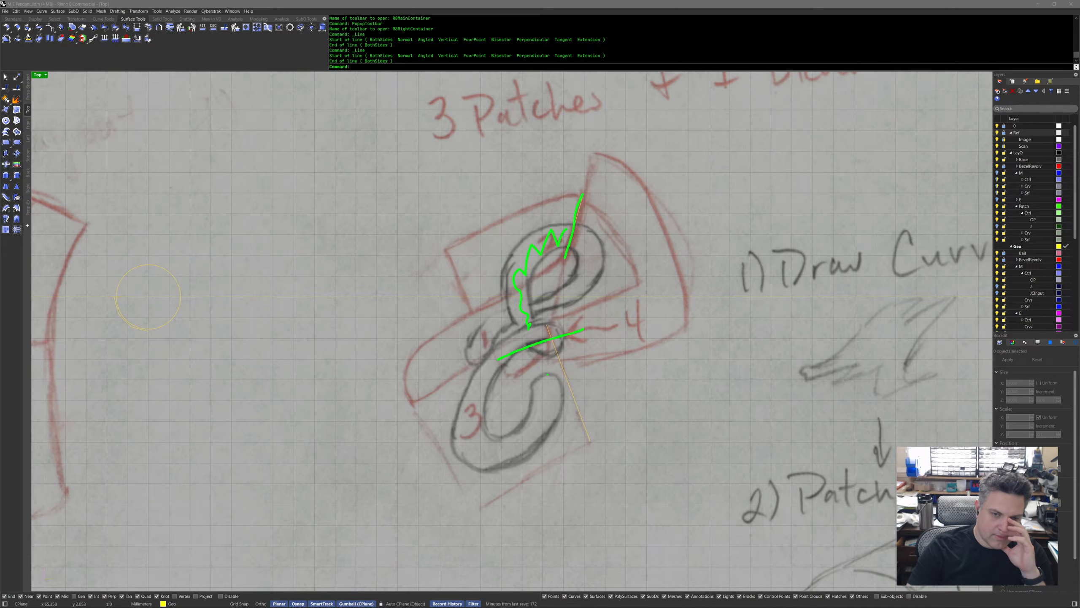
{"action": "key", "text": "ctrl+z"}
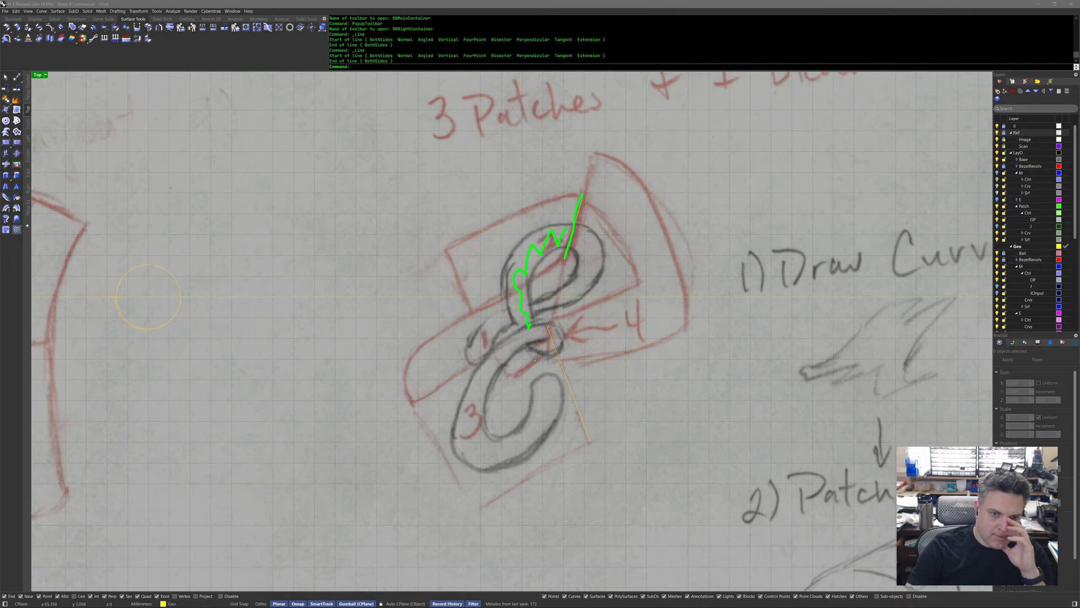
{"action": "left_click_drag", "start_coordinate": [549, 326], "coordinate": [546, 361]}
{"action": "mouse_move", "coordinate": [546, 384]}
{"action": "left_mouse_down"}
{"action": "mouse_move", "coordinate": [472, 361]}
{"action": "mouse_move", "coordinate": [512, 214]}
{"action": "mouse_move", "coordinate": [579, 200]}
{"action": "left_mouse_up"}
{"action": "left_click_drag", "start_coordinate": [566, 258], "coordinate": [533, 293]}
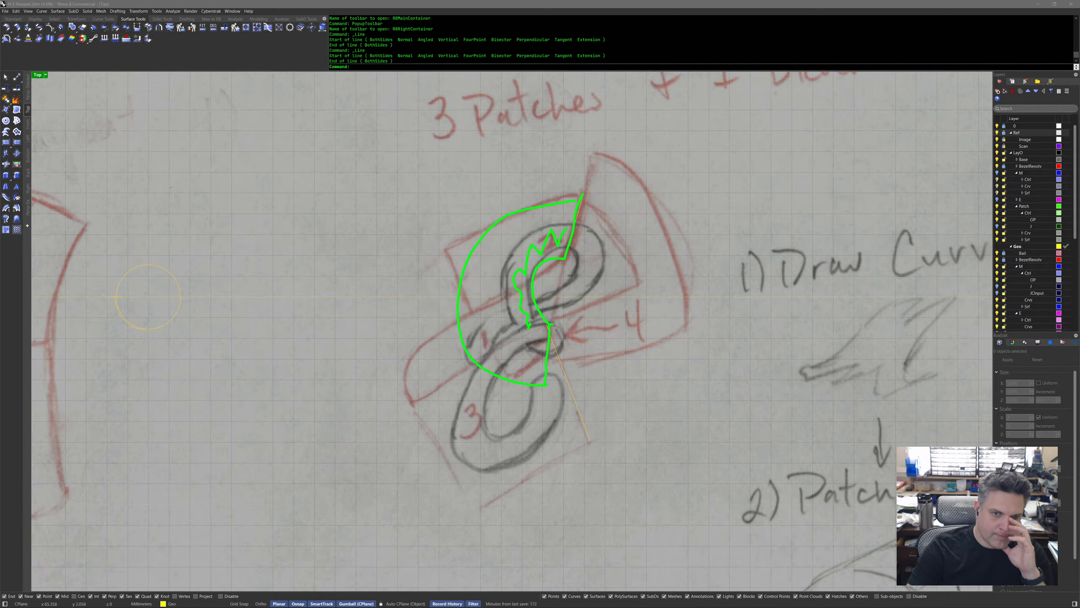
Outline the adjoining first patch and the small blend area at 4 in temporary green ink, and clear the markup.
{"action": "mouse_move", "coordinate": [540, 284]}
{"action": "left_mouse_down"}
{"action": "mouse_move", "coordinate": [442, 320]}
{"action": "mouse_move", "coordinate": [457, 402]}
{"action": "left_mouse_up"}
{"action": "left_click_drag", "start_coordinate": [621, 226], "coordinate": [589, 339]}
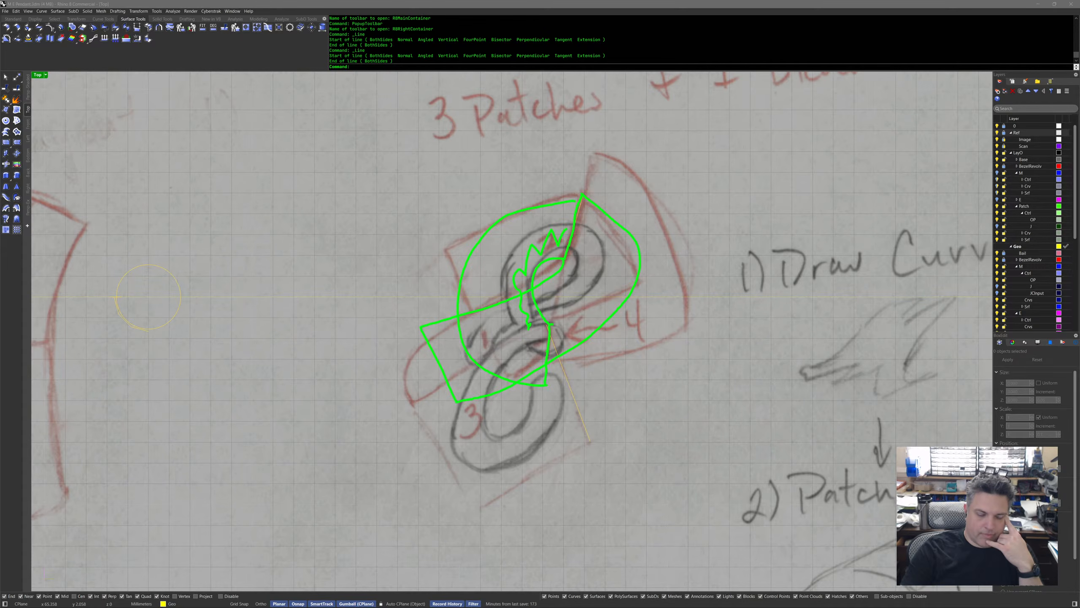
{"action": "mouse_move", "coordinate": [553, 324]}
{"action": "left_mouse_down"}
{"action": "mouse_move", "coordinate": [568, 331]}
{"action": "mouse_move", "coordinate": [548, 350]}
{"action": "left_mouse_up"}
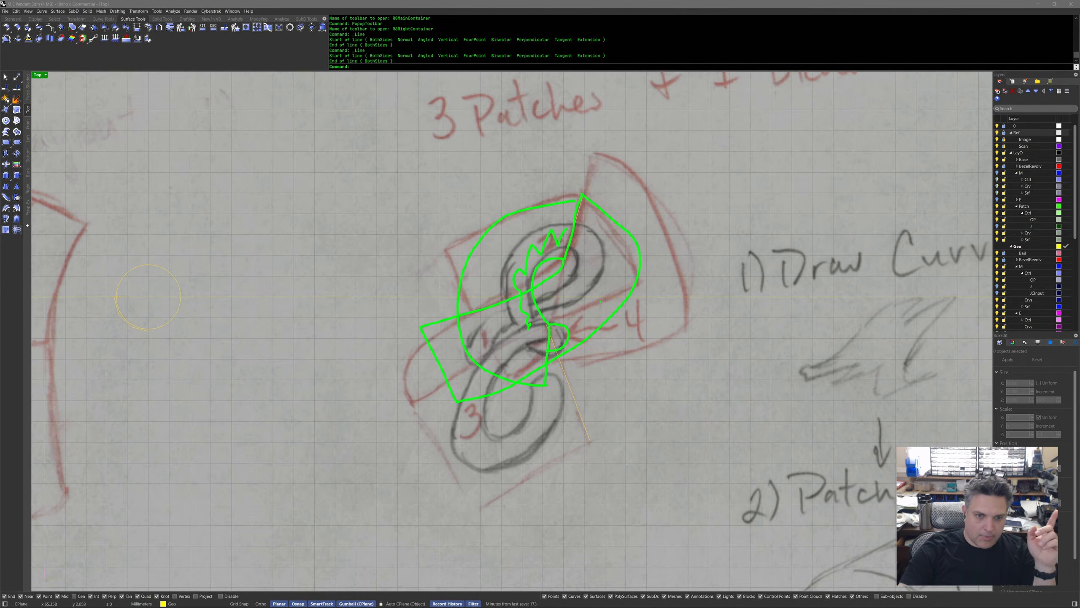
{"action": "key", "text": "Escape"}
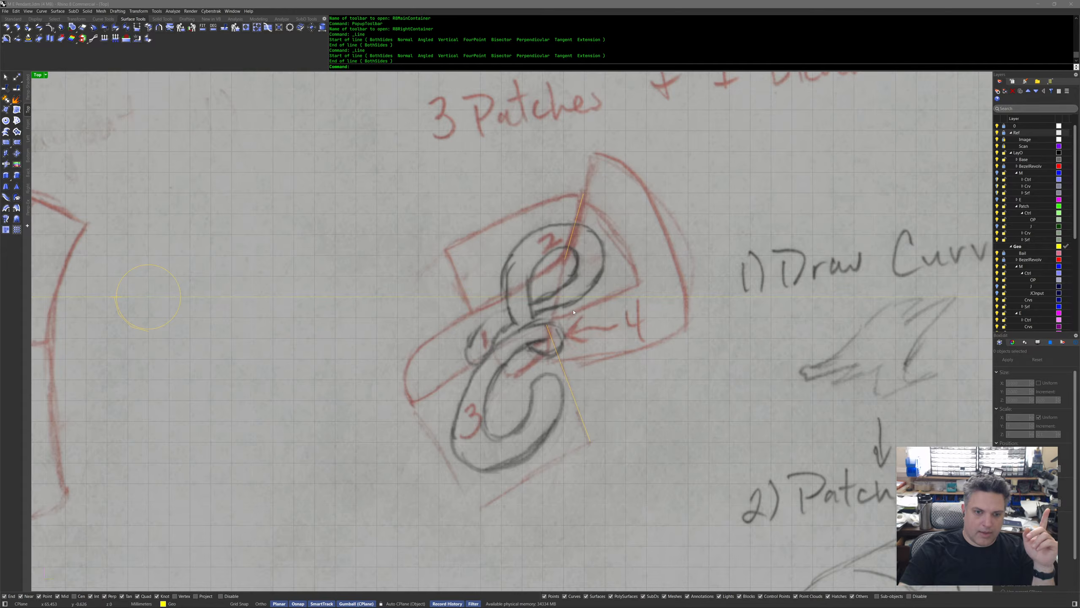
Trace the outline of the E's first stroke and upper loop in temporary green ink, including the seam where they meet.
{"action": "mouse_move", "coordinate": [470, 348]}
{"action": "left_mouse_down"}
{"action": "mouse_move", "coordinate": [478, 325]}
{"action": "mouse_move", "coordinate": [579, 270]}
{"action": "mouse_move", "coordinate": [579, 221]}
{"action": "mouse_move", "coordinate": [608, 261]}
{"action": "left_mouse_up"}
{"action": "mouse_move", "coordinate": [580, 302]}
{"action": "left_mouse_down"}
{"action": "mouse_move", "coordinate": [530, 316]}
{"action": "mouse_move", "coordinate": [488, 349]}
{"action": "left_mouse_up"}
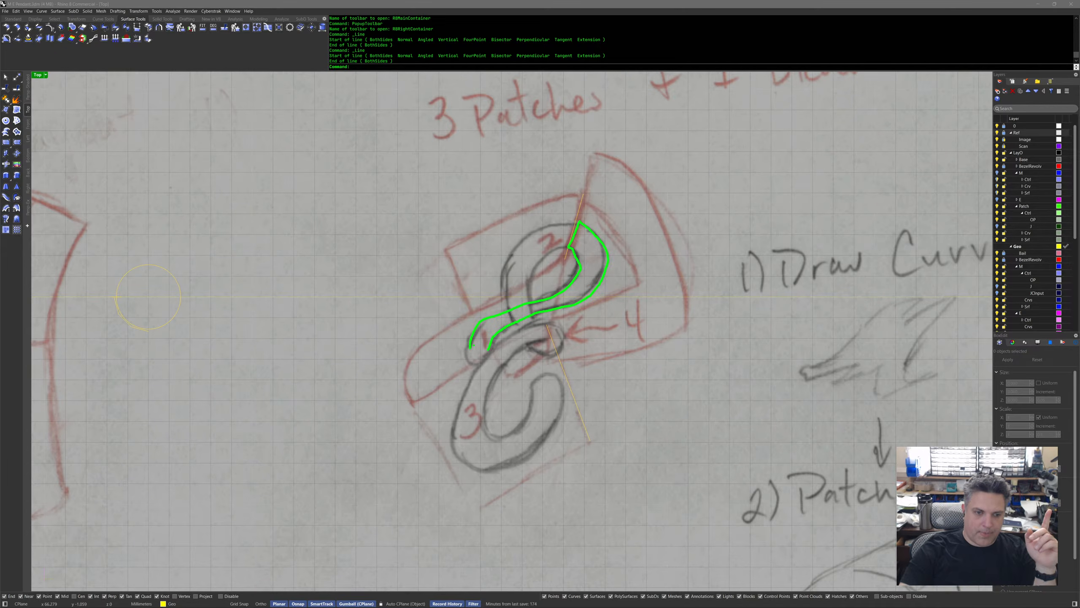
{"action": "mouse_move", "coordinate": [468, 346]}
{"action": "left_mouse_down"}
{"action": "mouse_move", "coordinate": [475, 359]}
{"action": "mouse_move", "coordinate": [496, 355]}
{"action": "left_mouse_up"}
{"action": "mouse_move", "coordinate": [517, 326]}
{"action": "left_mouse_down"}
{"action": "mouse_move", "coordinate": [511, 260]}
{"action": "mouse_move", "coordinate": [578, 223]}
{"action": "left_mouse_up"}
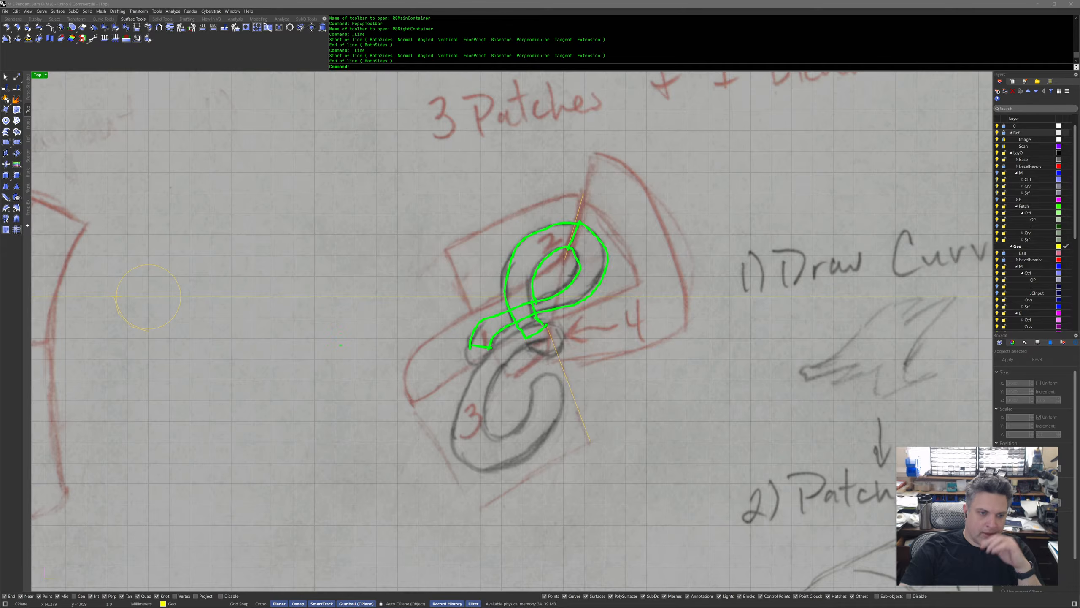
Sketch three parallel slanted strokes joined across their lower ends beside the E in temporary green ink, and clear the markup.
{"action": "left_click_drag", "start_coordinate": [313, 278], "coordinate": [256, 390]}
{"action": "left_click_drag", "start_coordinate": [355, 272], "coordinate": [294, 392]}
{"action": "left_click_drag", "start_coordinate": [382, 301], "coordinate": [328, 393]}
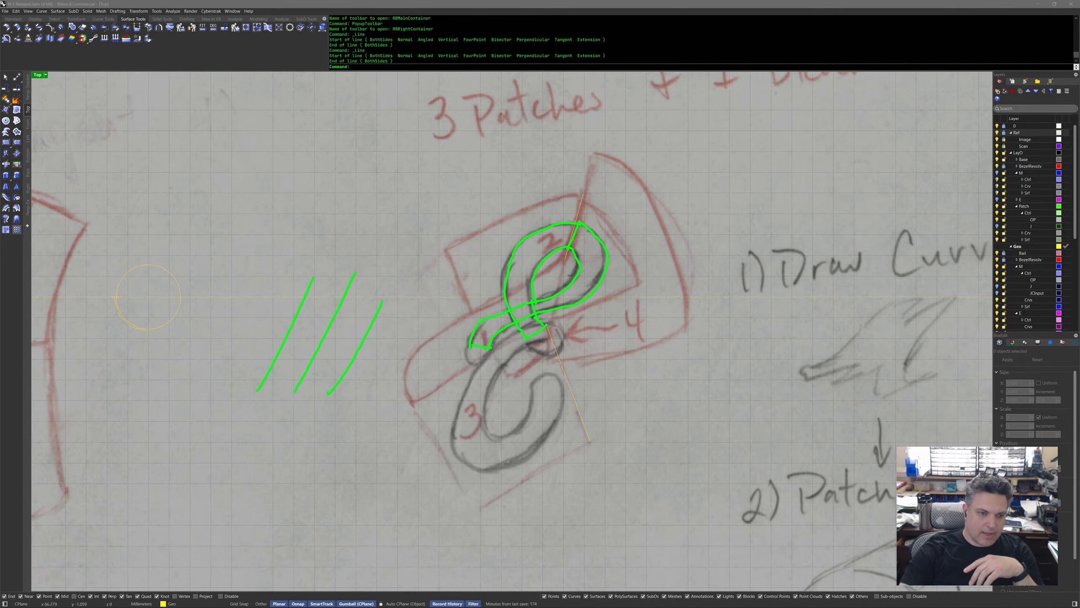
{"action": "left_click_drag", "start_coordinate": [254, 399], "coordinate": [335, 396]}
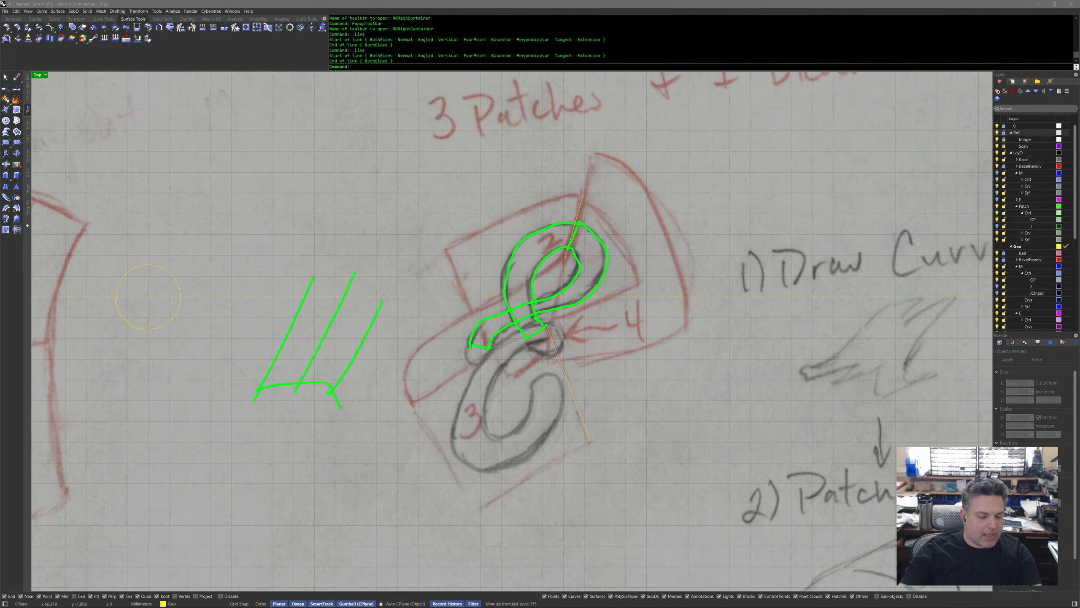
{"action": "key", "text": "Escape"}
Review the M sketch's "4 Patches" layout and restore the multi-viewport arrangement from the template file.
{"action": "right_click_drag", "start_coordinate": [470, 359], "coordinate": [991, 344]}
{"action": "scroll", "coordinate": [675, 355], "scroll_direction": "up", "scroll_amount": 1}
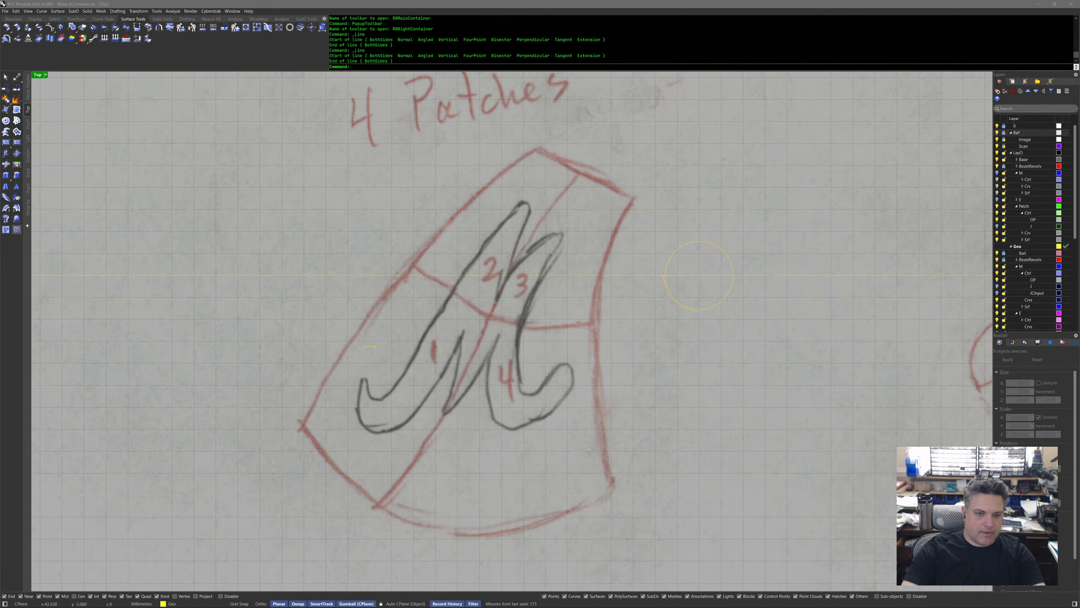
{"action": "left_click_drag", "start_coordinate": [492, 316], "coordinate": [526, 249]}
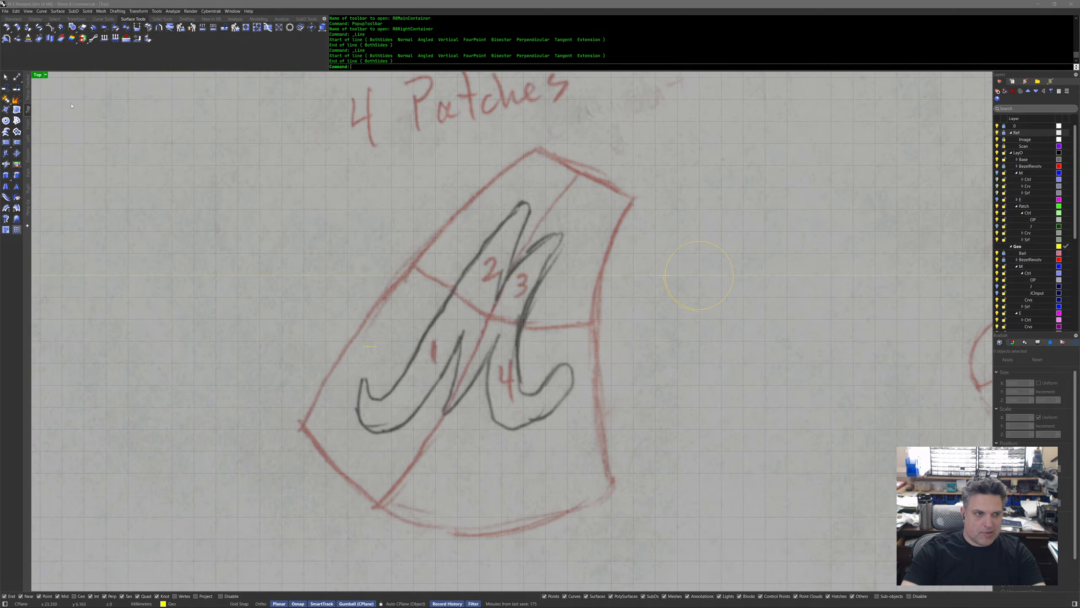
{"action": "right_click_drag", "start_coordinate": [624, 227], "coordinate": [656, 224]}
{"action": "scroll", "coordinate": [656, 223], "scroll_direction": "down", "scroll_amount": 10}
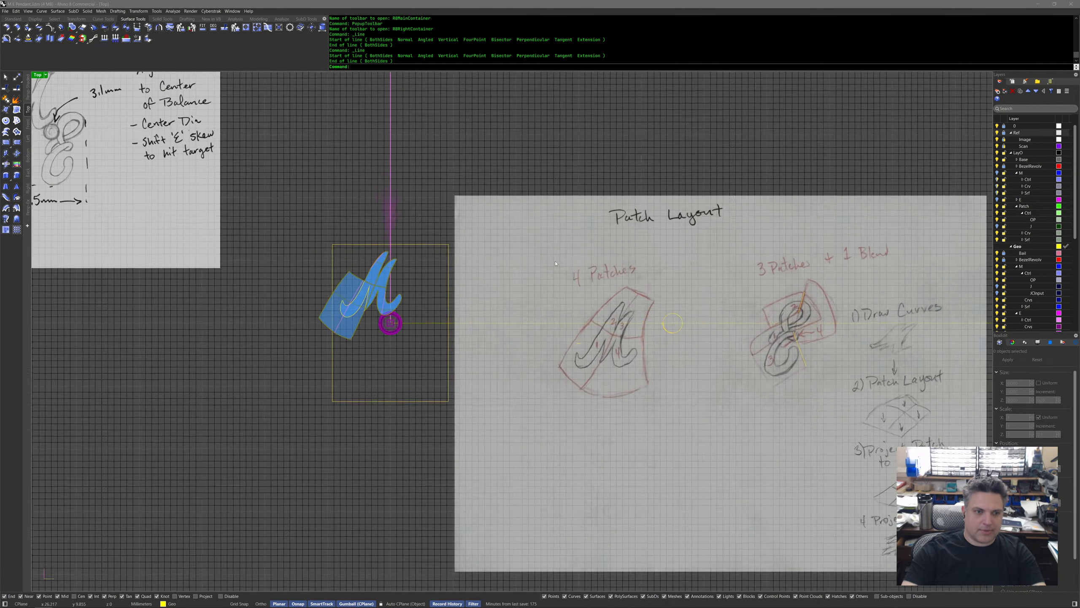
{"action": "right_click_drag", "start_coordinate": [286, 244], "coordinate": [518, 272]}
{"action": "middle_click", "coordinate": [522, 271]}
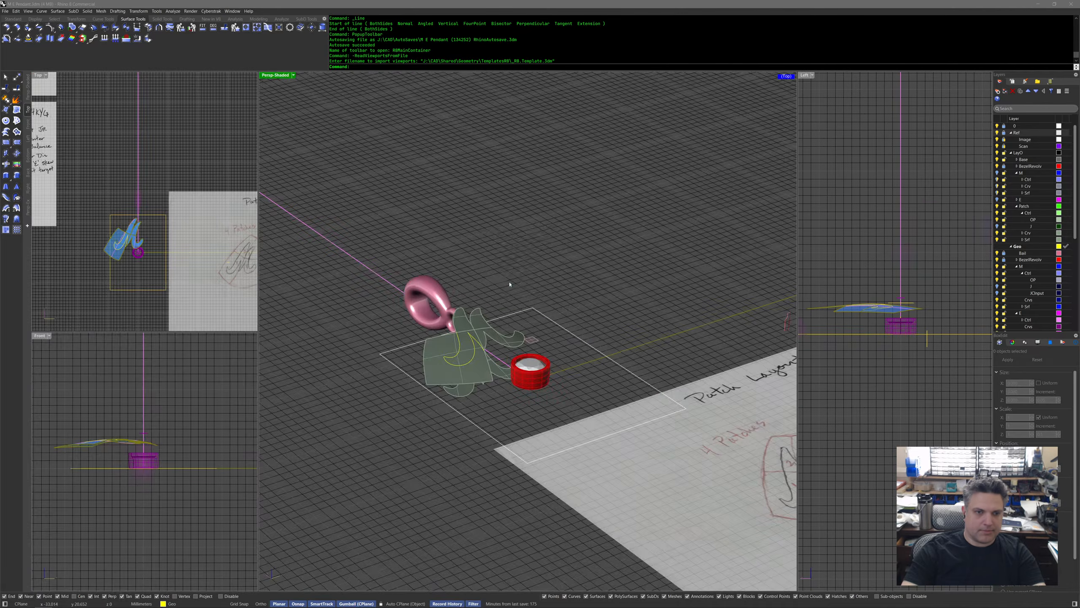
{"action": "left_click", "coordinate": [506, 265]}
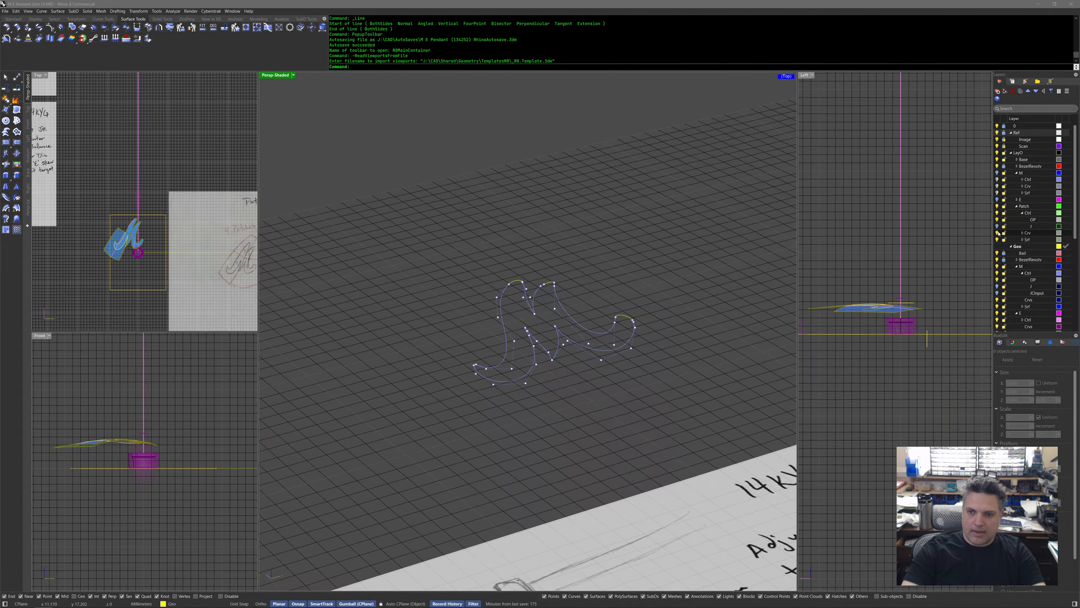
Show all hidden objects and turn on the control points of the four selected M patch surfaces.
{"action": "middle_click", "coordinate": [560, 243]}
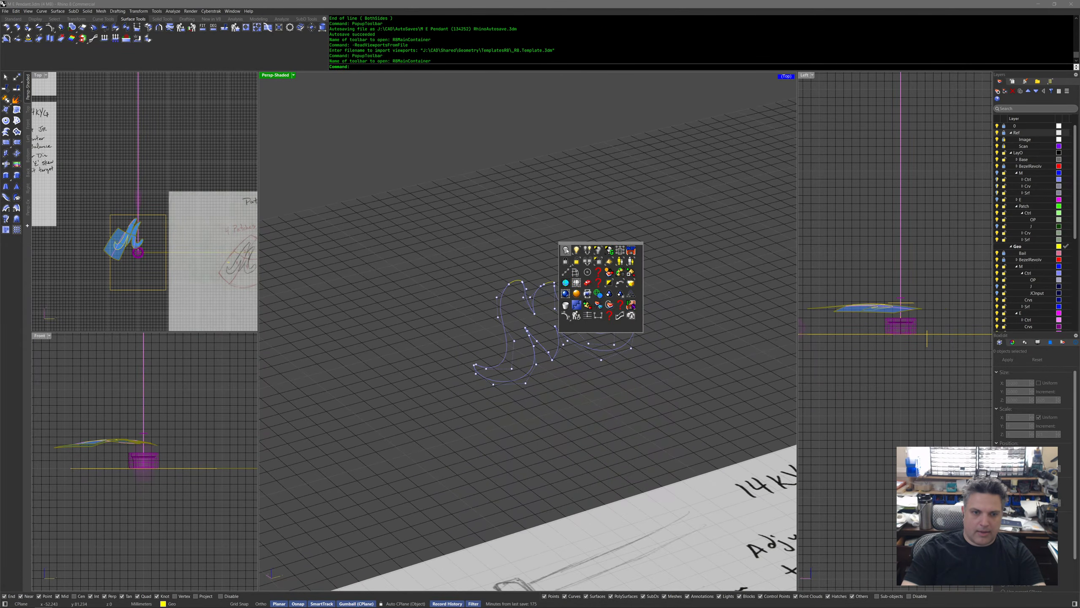
{"action": "left_click", "coordinate": [564, 255]}
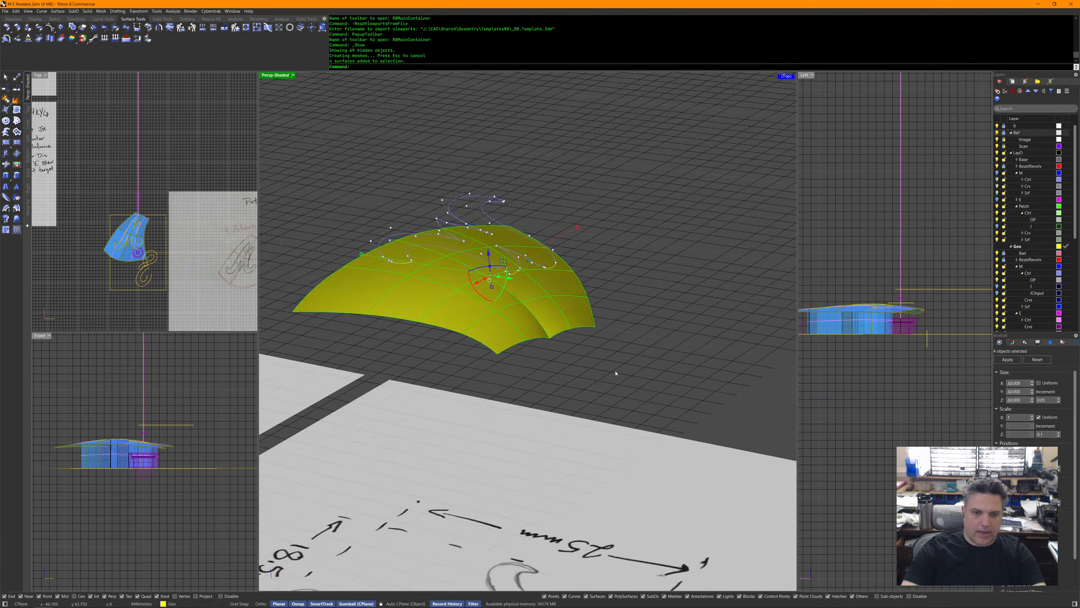
{"action": "middle_click", "coordinate": [606, 359]}
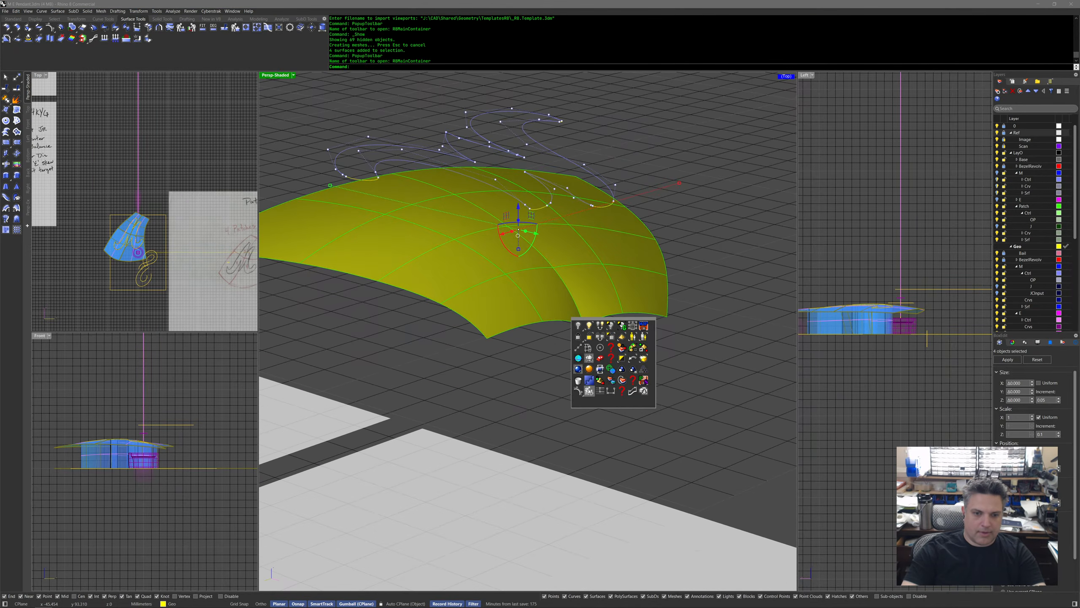
{"action": "left_click", "coordinate": [577, 392]}
{"action": "right_click_drag", "start_coordinate": [578, 391], "coordinate": [588, 370]}
Lower the surface control points along the shared seam at the outer end of the patches to deepen the valley between them.
{"action": "scroll", "coordinate": [598, 403], "scroll_direction": "up", "scroll_amount": 1}
{"action": "left_click_drag", "start_coordinate": [588, 370], "coordinate": [621, 272]}
{"action": "scroll", "coordinate": [620, 273], "scroll_direction": "up", "scroll_amount": 2}
{"action": "left_click", "coordinate": [618, 282]}
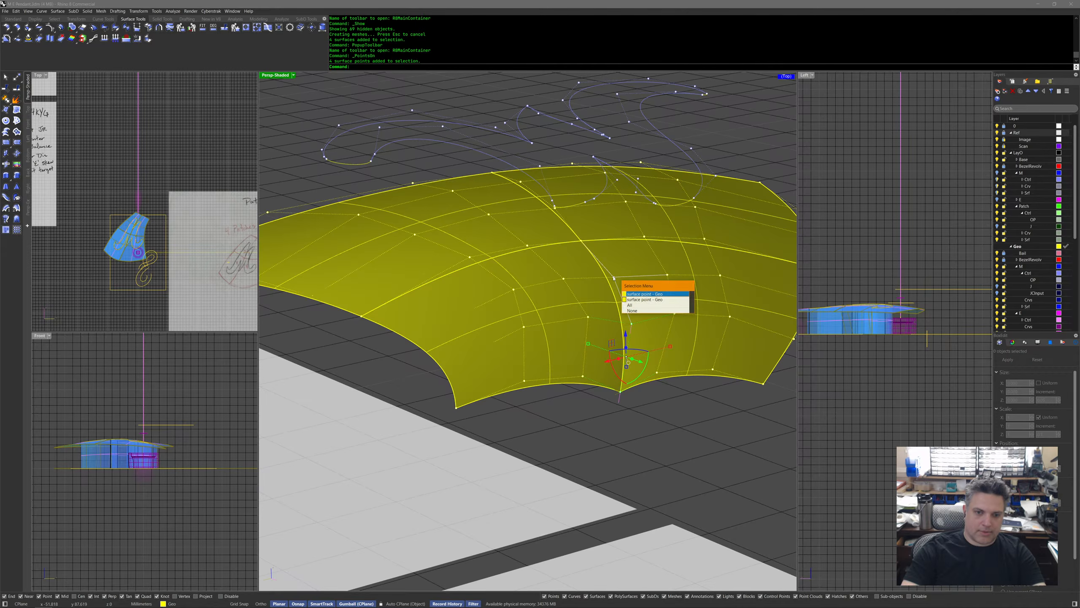
{"action": "left_click", "coordinate": [633, 294]}
{"action": "left_click_drag", "start_coordinate": [616, 308], "coordinate": [619, 373]}
{"action": "left_click", "coordinate": [706, 439]}
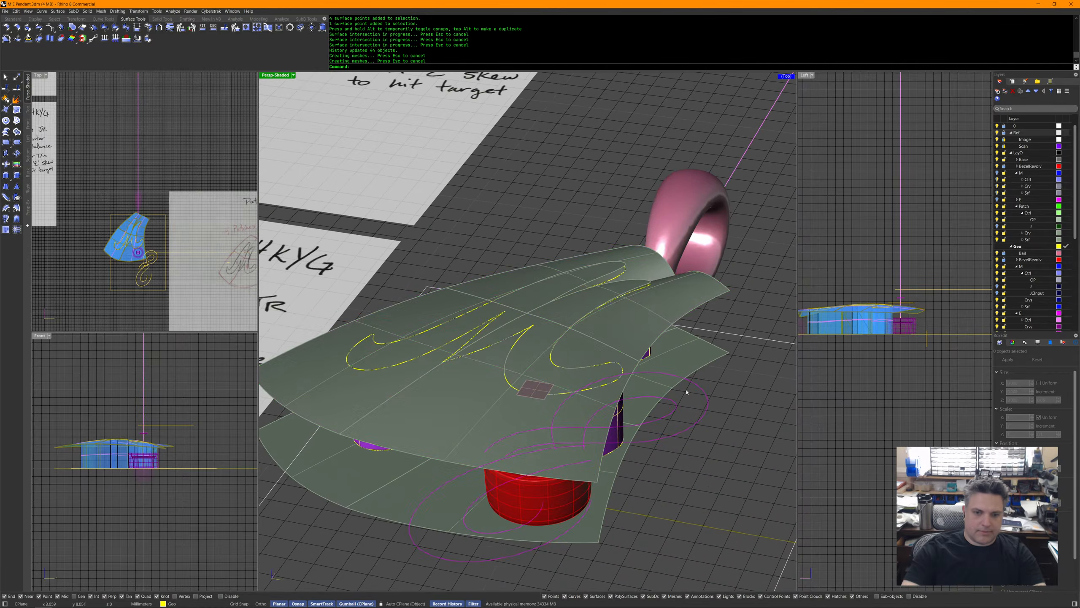
Delete the set of four surfaces overlapping the domed patches around the M outline.
{"action": "left_click", "coordinate": [643, 316]}
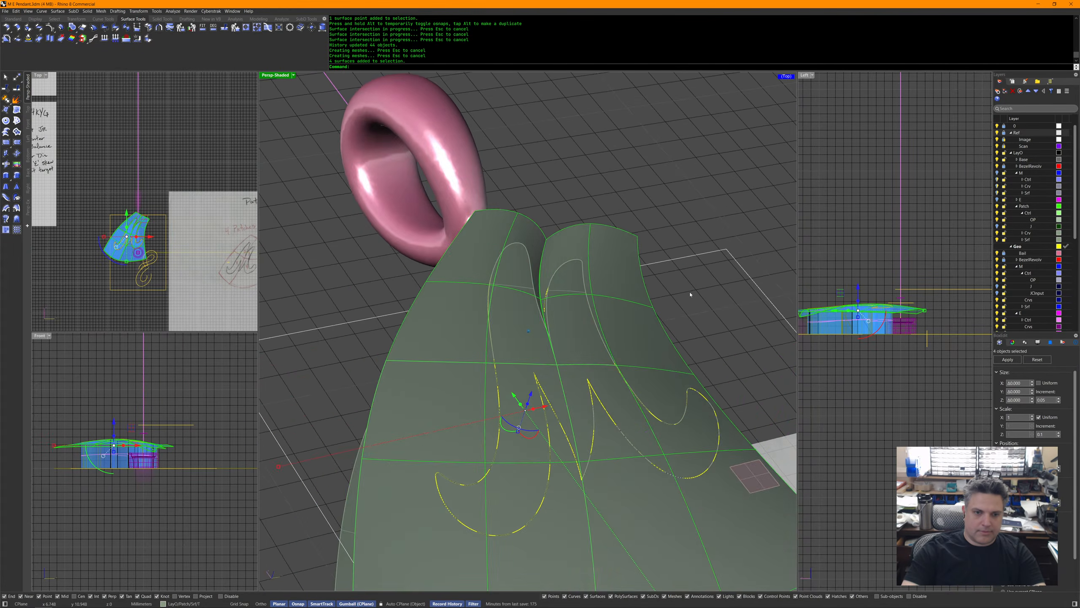
{"action": "left_click", "coordinate": [545, 274]}
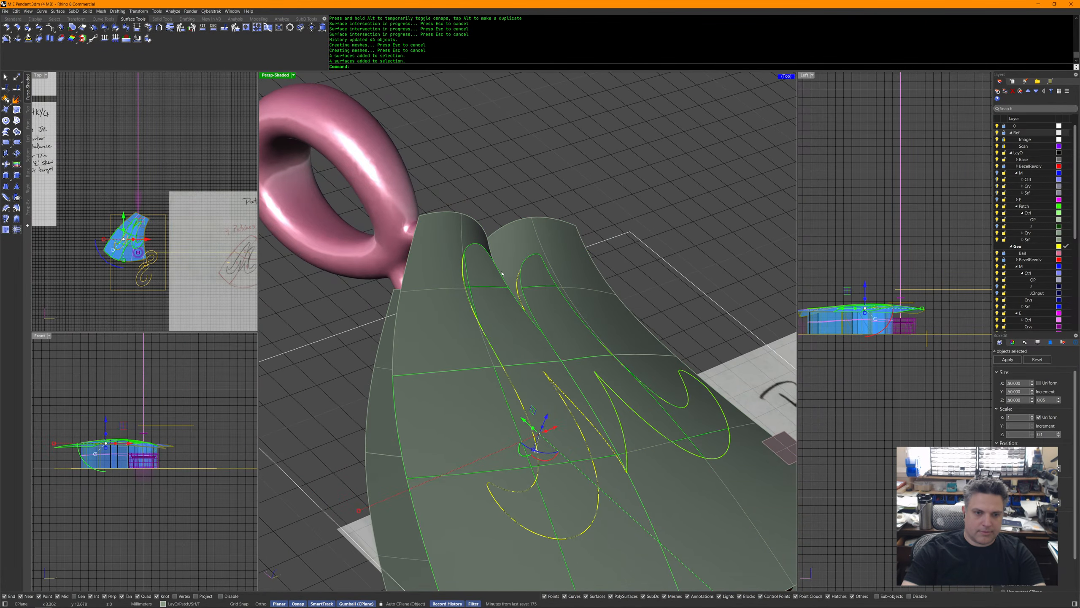
{"action": "middle_click", "coordinate": [498, 294]}
{"action": "key", "text": "Delete"}
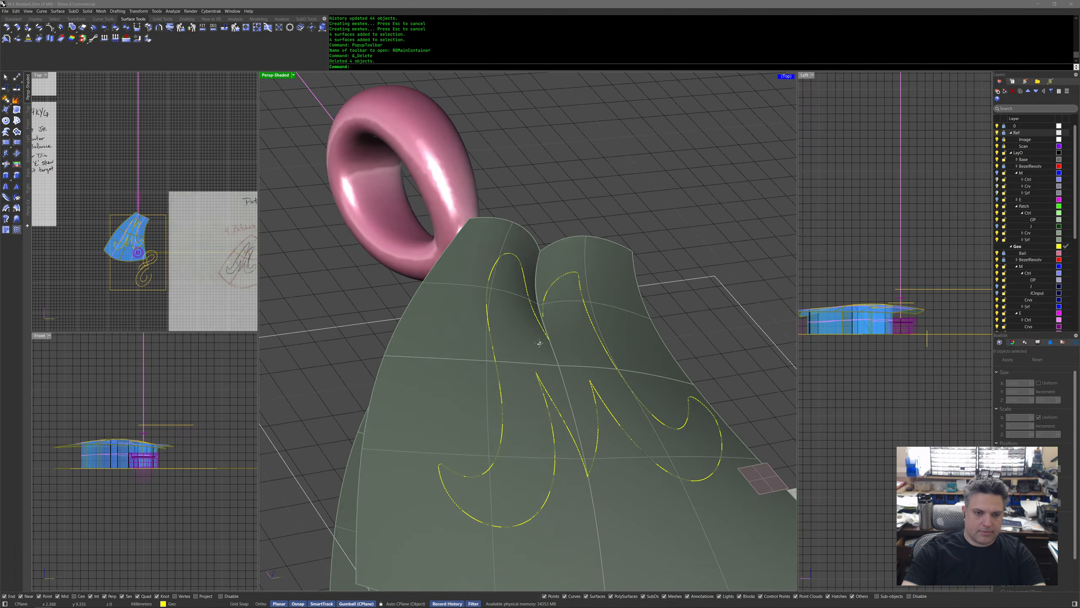
Examine how the M outline crosses the valley seam at the outer end of the domed patches, then frame the layout patches.
{"action": "right_click_drag", "start_coordinate": [561, 343], "coordinate": [531, 373]}
{"action": "scroll", "coordinate": [532, 373], "scroll_direction": "up", "scroll_amount": 10}
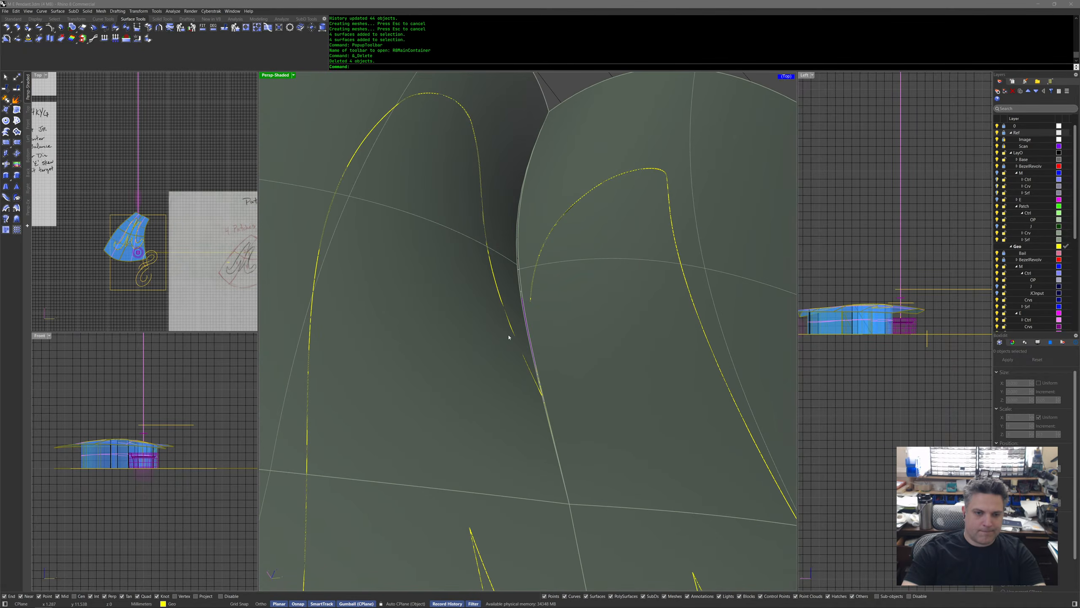
{"action": "left_click", "coordinate": [534, 291]}
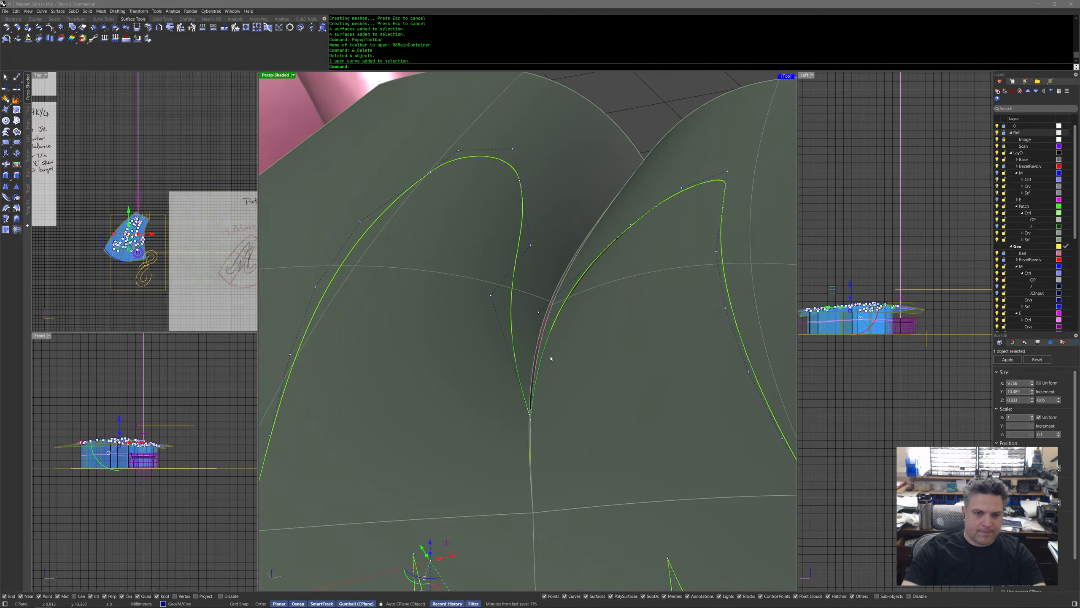
{"action": "left_click", "coordinate": [573, 362]}
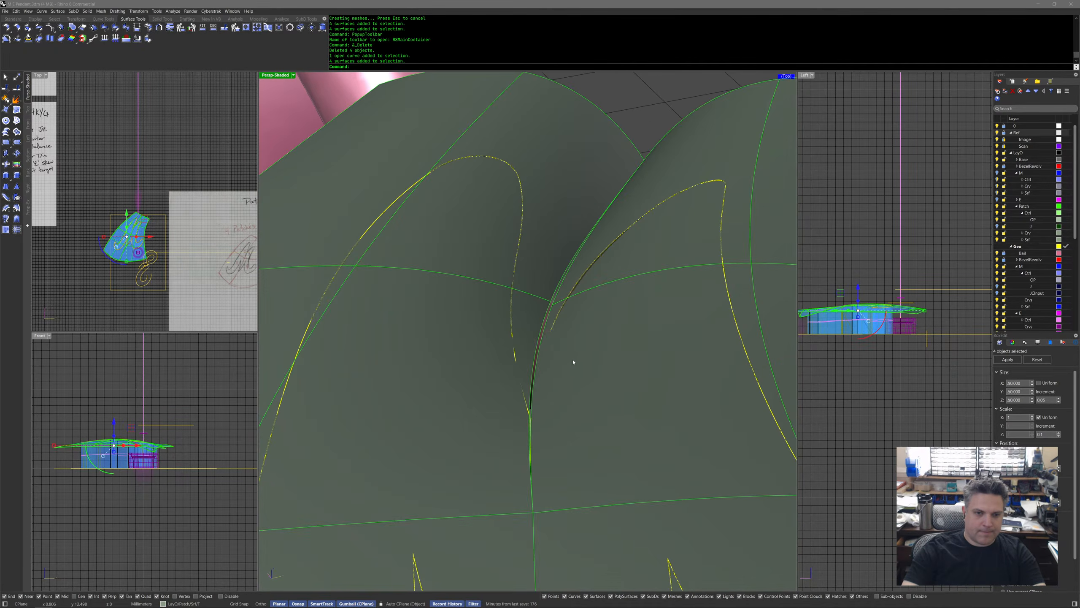
{"action": "scroll", "coordinate": [159, 267], "scroll_direction": "down", "scroll_amount": 5}
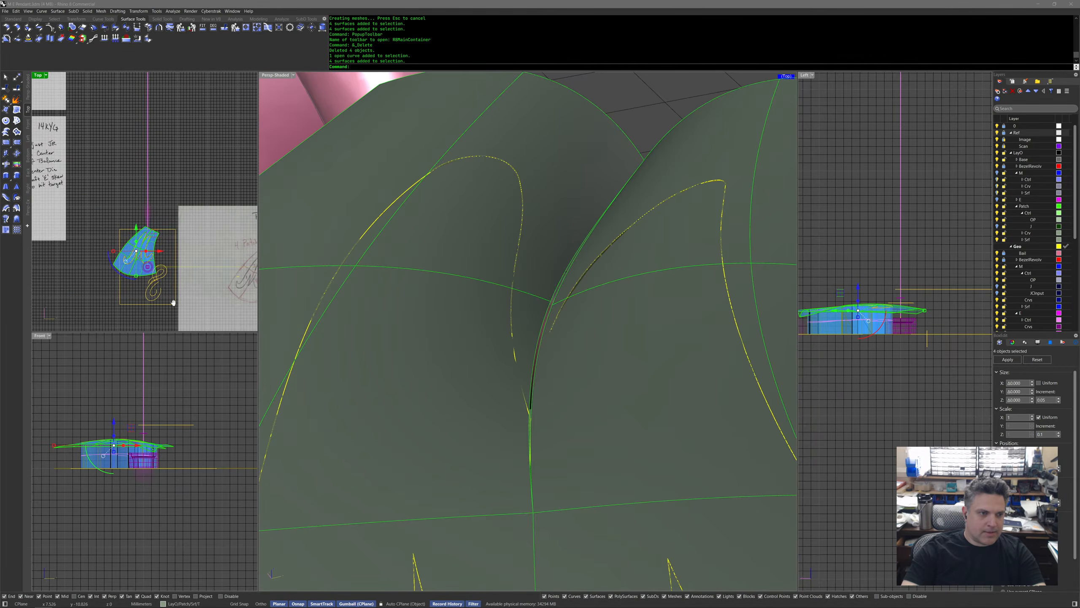
{"action": "scroll", "coordinate": [134, 131], "scroll_direction": "up", "scroll_amount": 12}
{"action": "right_click_drag", "start_coordinate": [134, 132], "coordinate": [146, 240]}
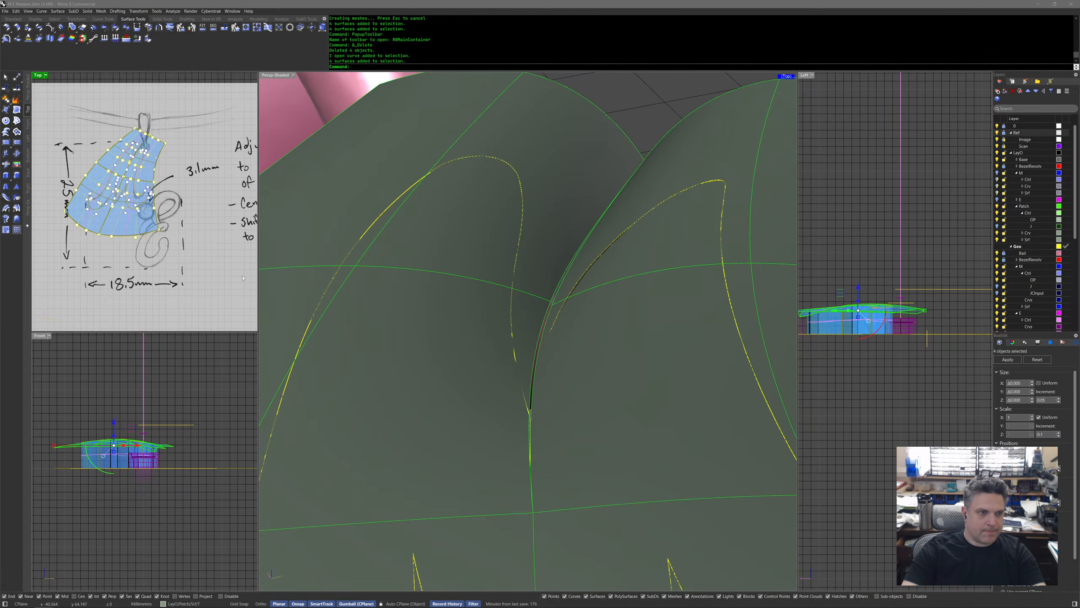
View the layout patches from below in ghosted display and hide the reference sketch layer to expose the seam control points.
{"action": "right_click_drag", "start_coordinate": [506, 321], "coordinate": [381, 297]}
{"action": "scroll", "coordinate": [439, 334], "scroll_direction": "down", "scroll_amount": 4}
{"action": "mouse_move", "coordinate": [439, 334]}
{"action": "right_mouse_down"}
{"action": "mouse_move", "coordinate": [590, 424]}
{"action": "mouse_move", "coordinate": [571, 415]}
{"action": "right_mouse_up"}
{"action": "scroll", "coordinate": [590, 424], "scroll_direction": "down", "scroll_amount": 12}
{"action": "left_click", "coordinate": [574, 415]}
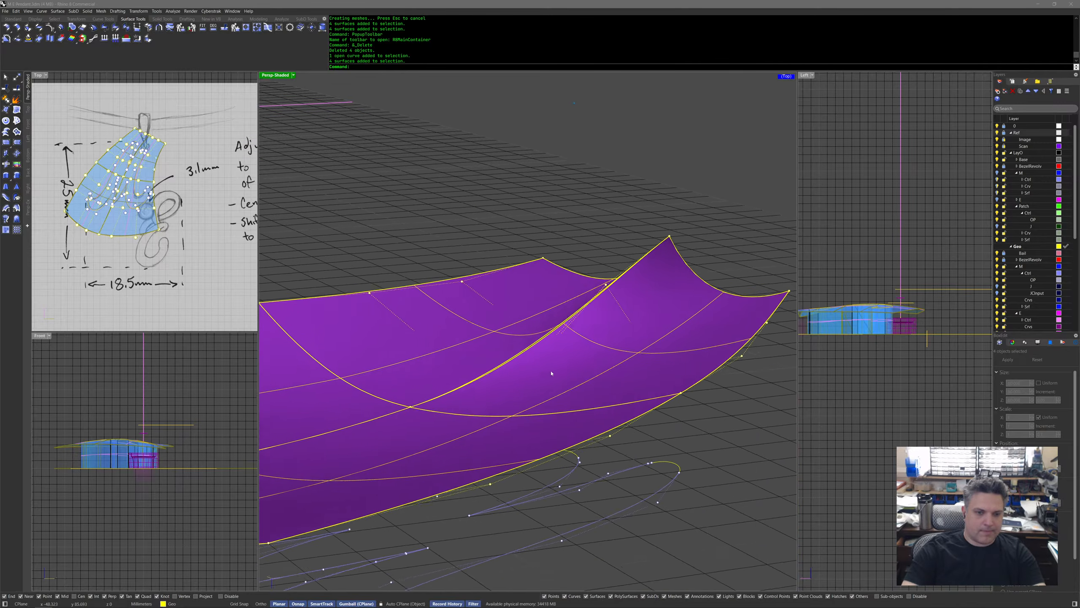
{"action": "left_click", "coordinate": [593, 338]}
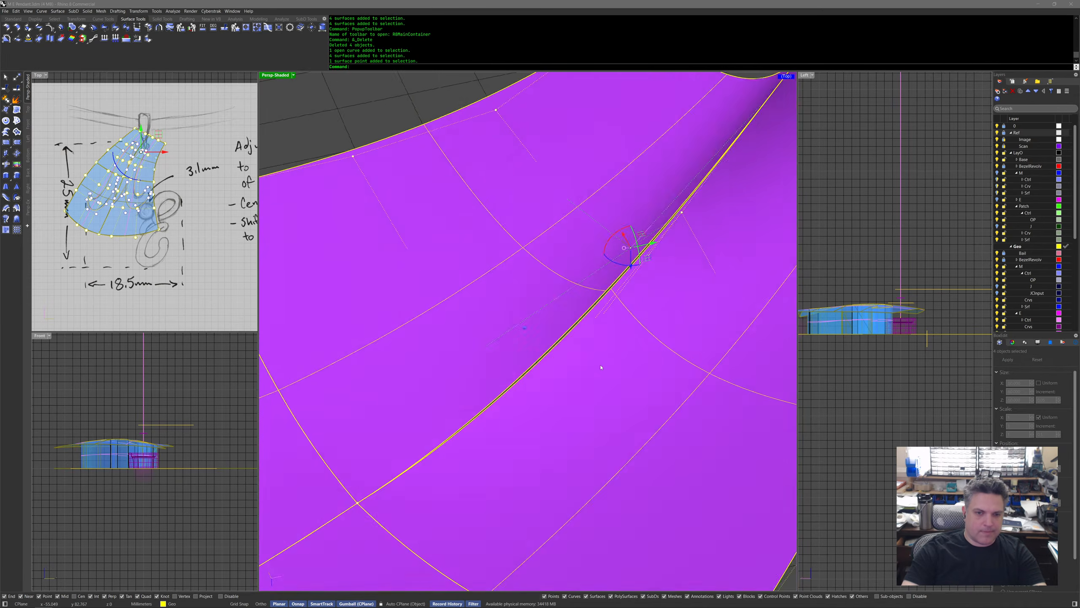
{"action": "left_click_drag", "start_coordinate": [556, 307], "coordinate": [631, 359]}
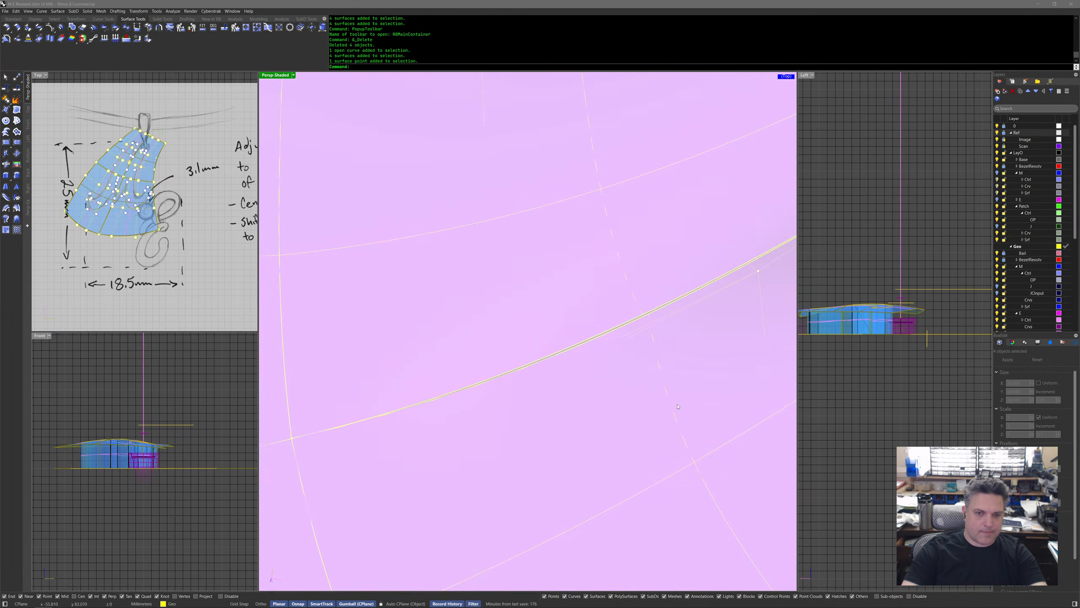
{"action": "middle_click", "coordinate": [655, 384]}
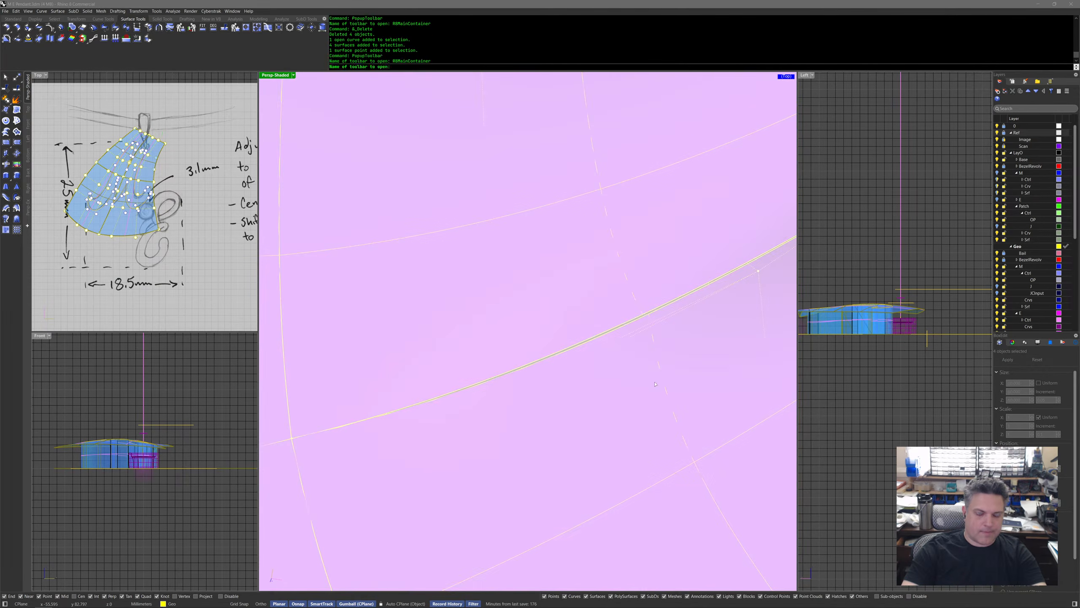
{"action": "left_click", "coordinate": [623, 368]}
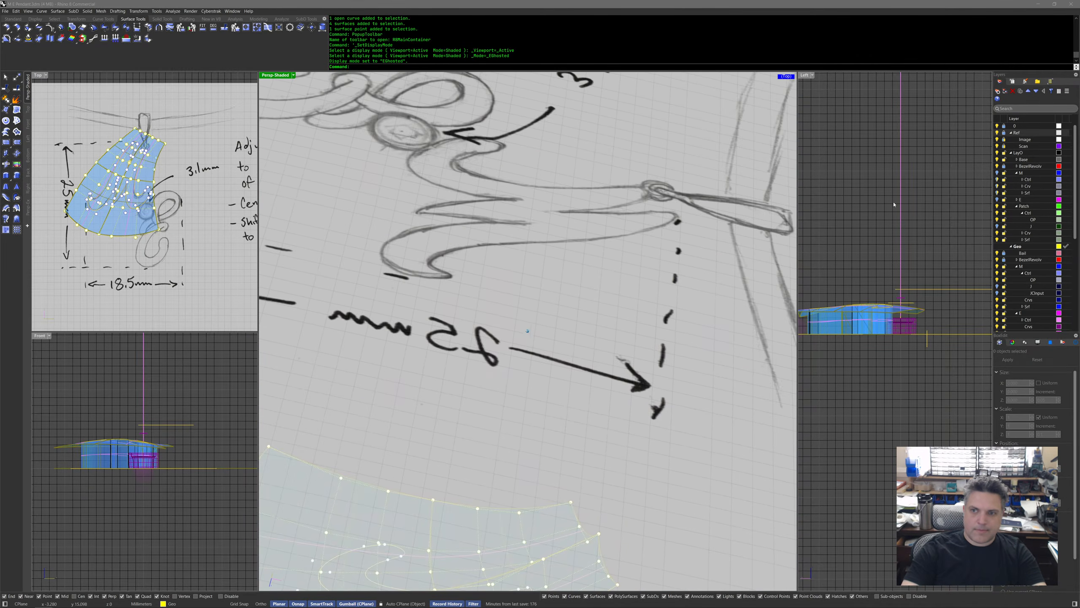
{"action": "left_click", "coordinate": [997, 133]}
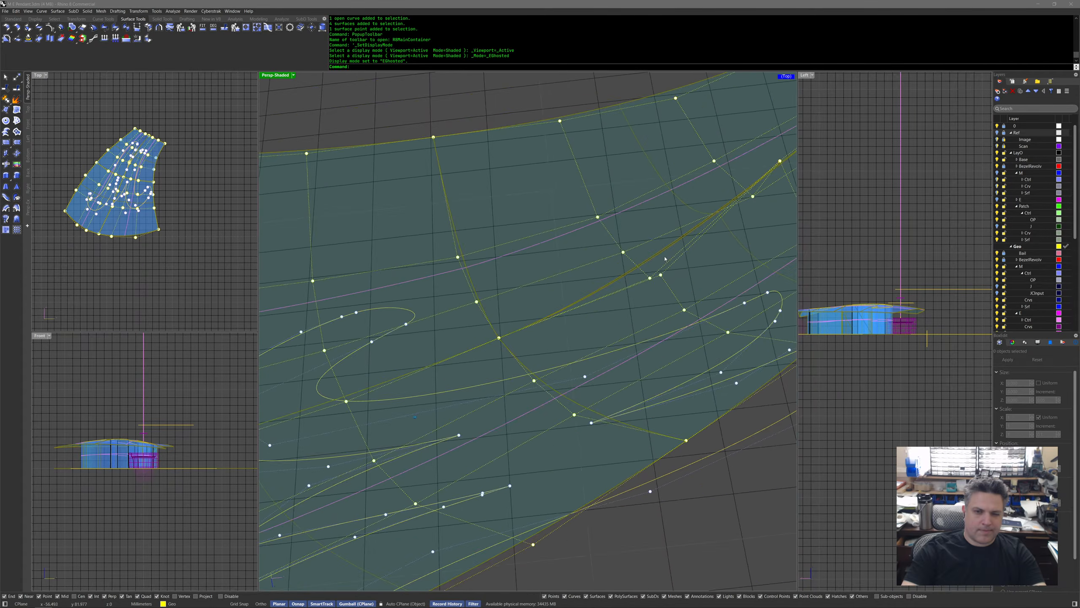
Align the two neighbouring surface control points on the inner side of the seam to one shared location in X, Y and Z.
{"action": "left_click_drag", "start_coordinate": [597, 320], "coordinate": [640, 345]}
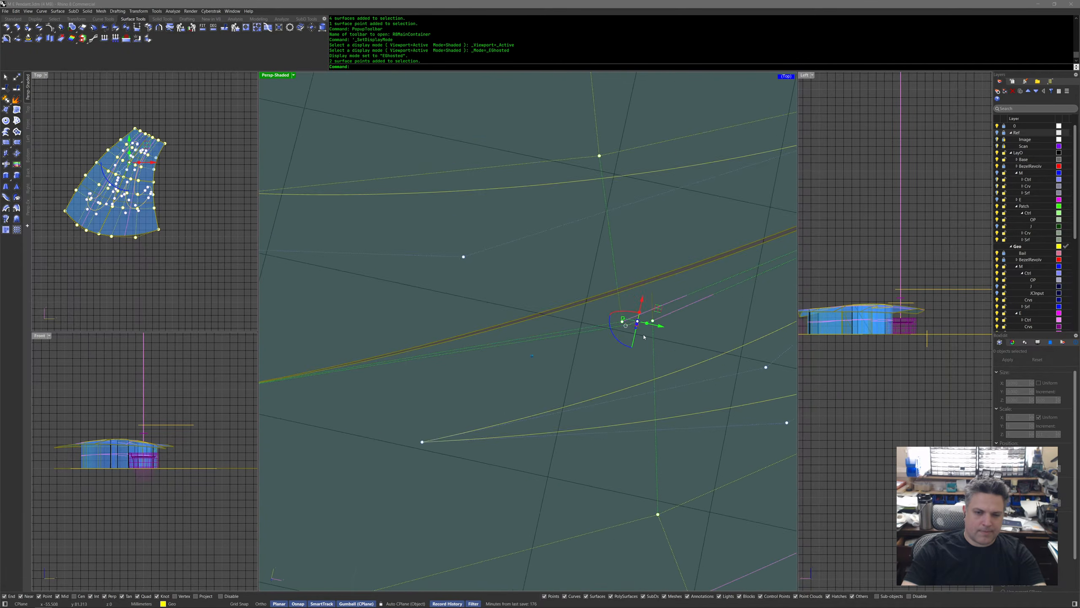
{"action": "middle_click", "coordinate": [643, 344]}
{"action": "left_click", "coordinate": [643, 343]}
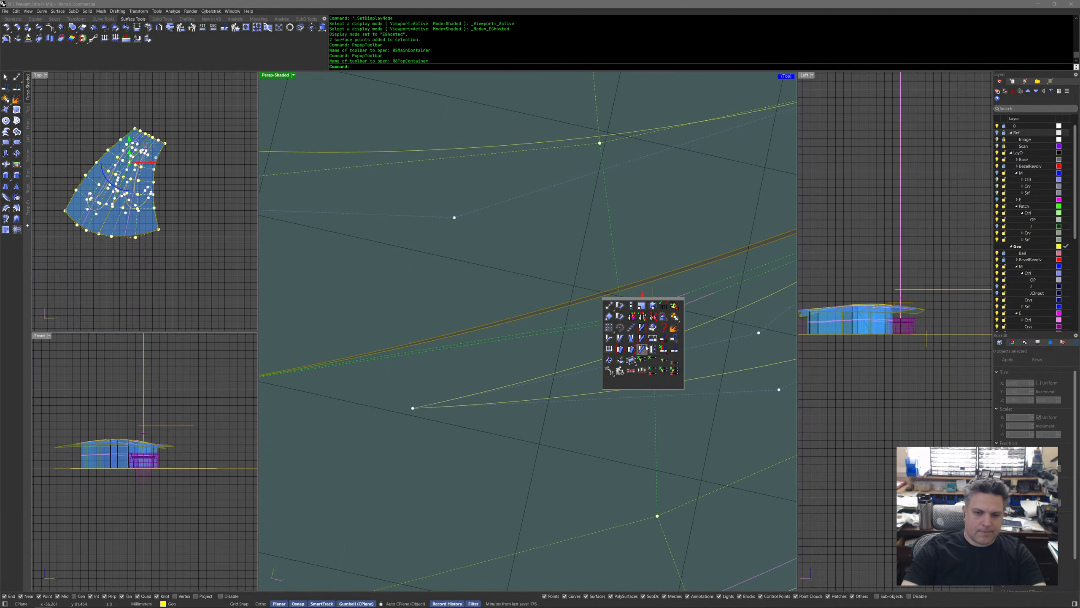
{"action": "left_click", "coordinate": [673, 370]}
{"action": "left_click", "coordinate": [623, 317]}
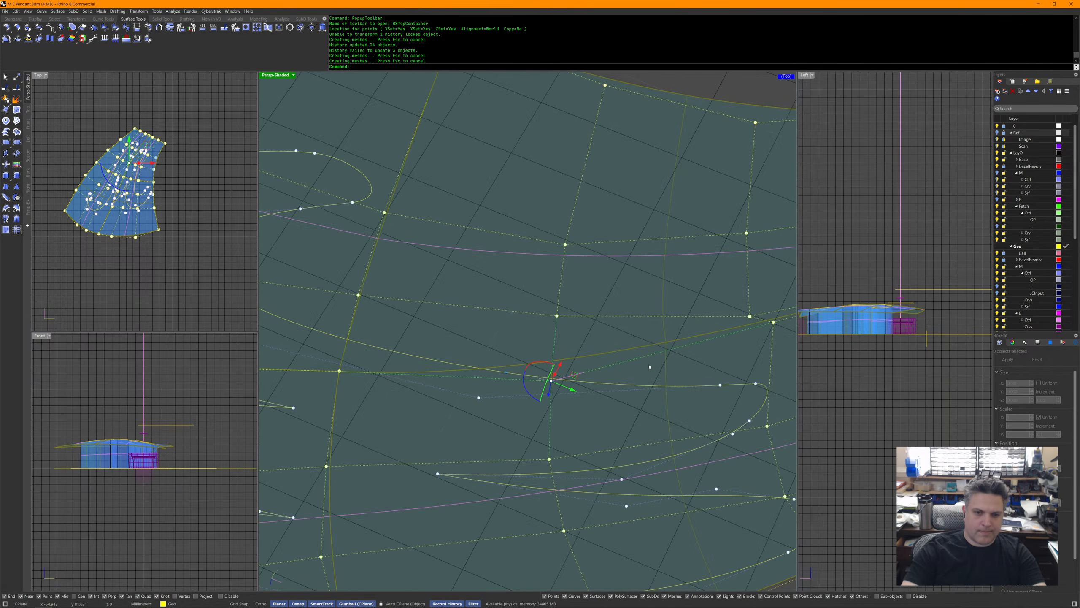
Lower the aligned seam control points to deepen the valley, turning off gumball snapping for the finer adjustment.
{"action": "mouse_move", "coordinate": [649, 366]}
{"action": "right_mouse_down"}
{"action": "mouse_move", "coordinate": [567, 460]}
{"action": "mouse_move", "coordinate": [540, 463]}
{"action": "right_mouse_up"}
{"action": "left_click_drag", "start_coordinate": [504, 517], "coordinate": [503, 493]}
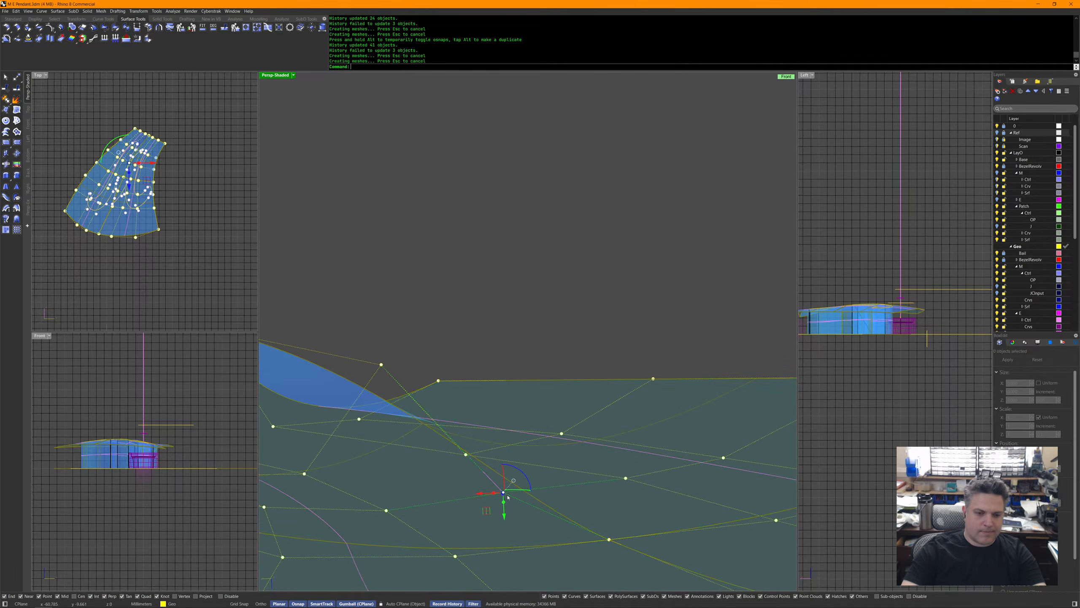
{"action": "key", "text": "F4"}
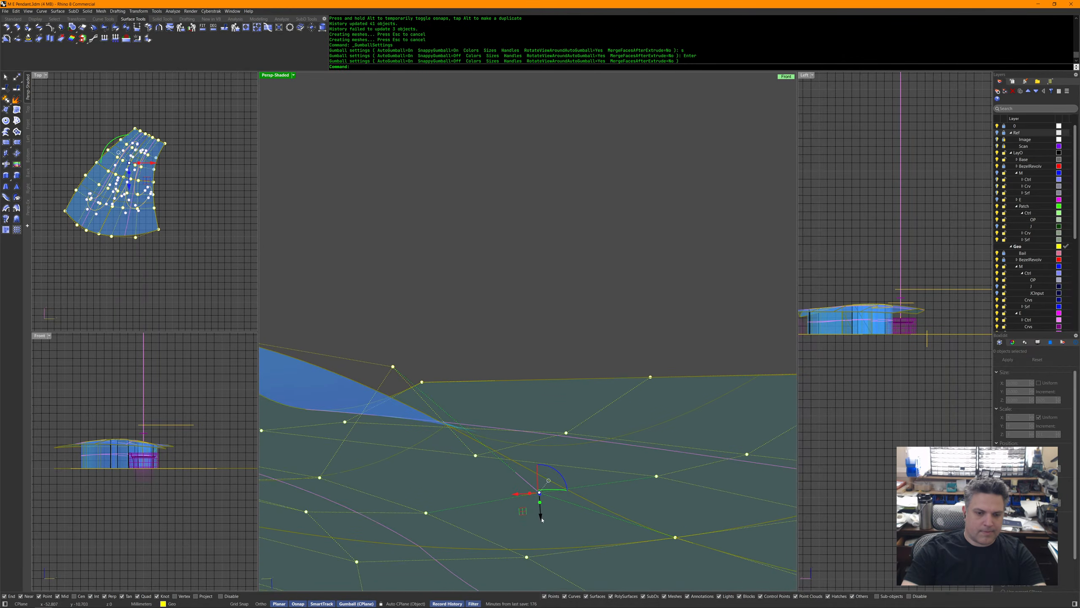
{"action": "left_click_drag", "start_coordinate": [541, 520], "coordinate": [544, 501]}
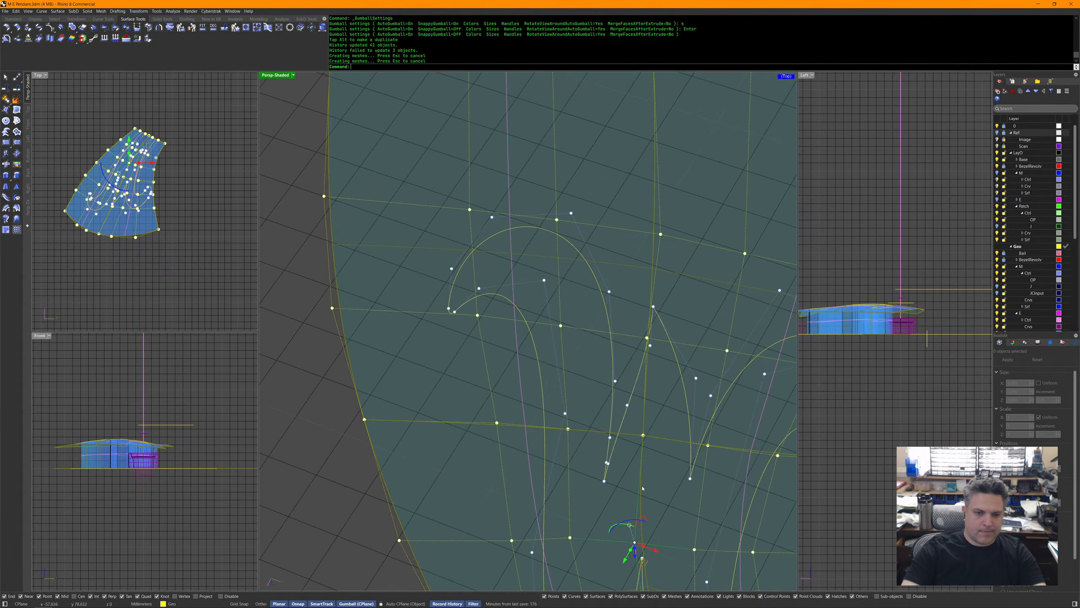
Return the perspective view to shaded display with the M's domed patches and outline in view.
{"action": "right_click_drag", "start_coordinate": [377, 491], "coordinate": [383, 483]}
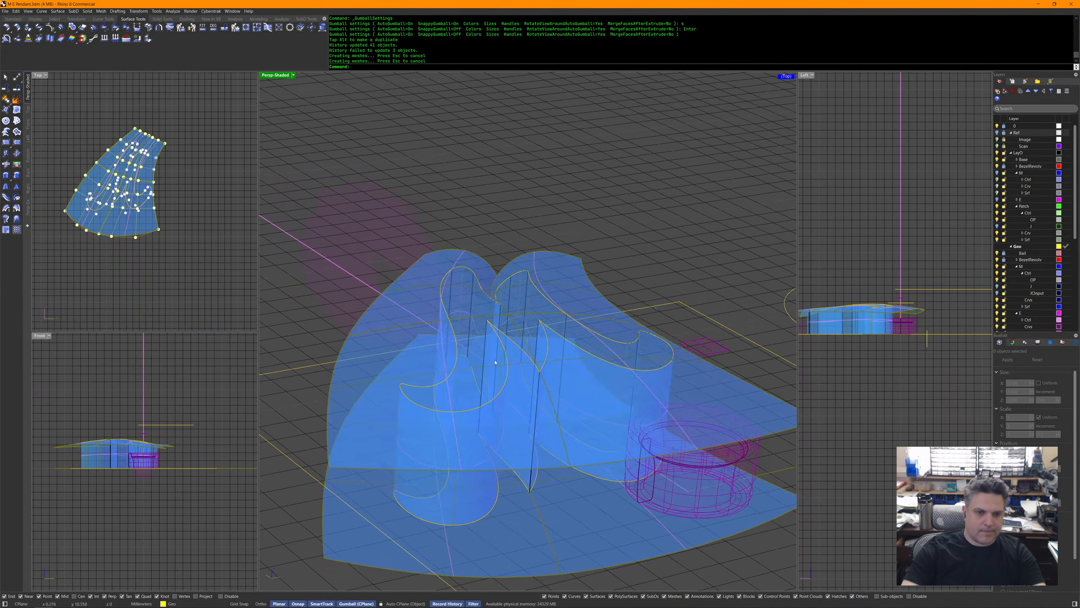
{"action": "middle_click", "coordinate": [517, 350]}
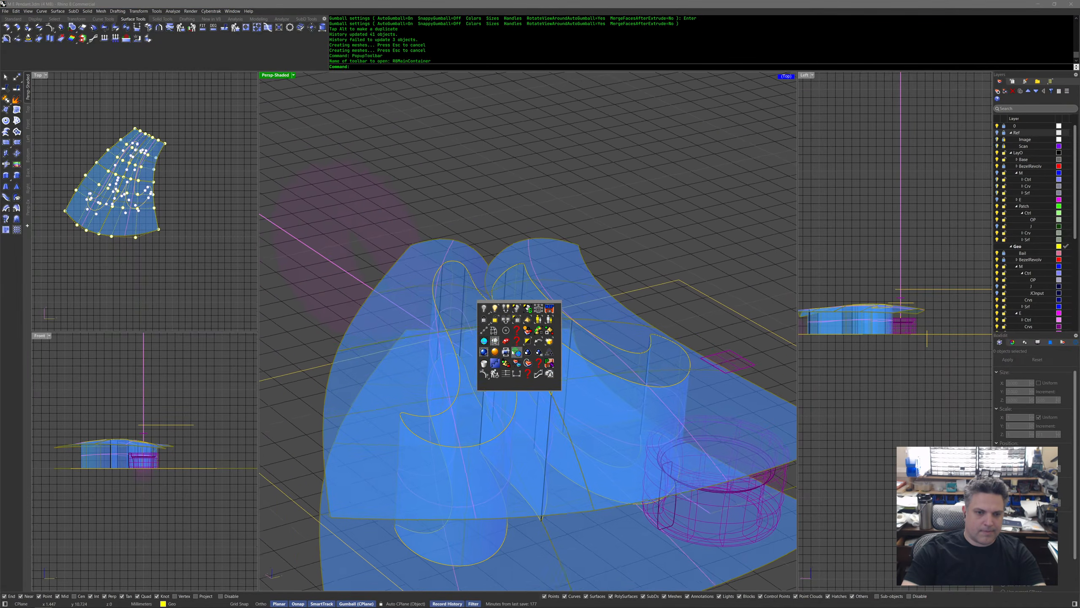
{"action": "left_click", "coordinate": [485, 352]}
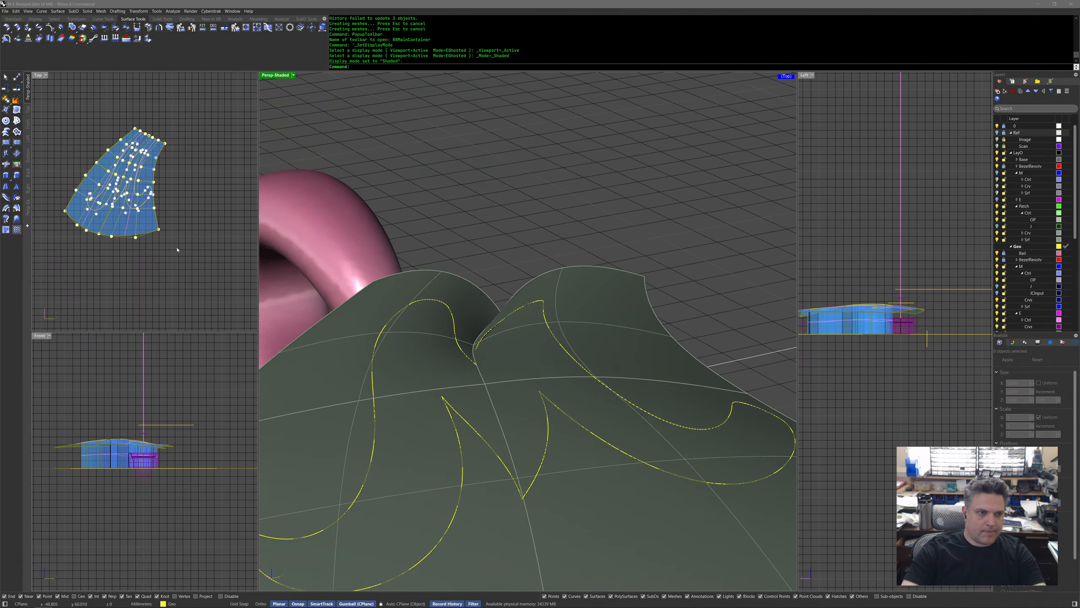
Try to lower the four layout patch surfaces together toward the base.
{"action": "left_click", "coordinate": [173, 262]}
{"action": "left_click", "coordinate": [138, 374]}
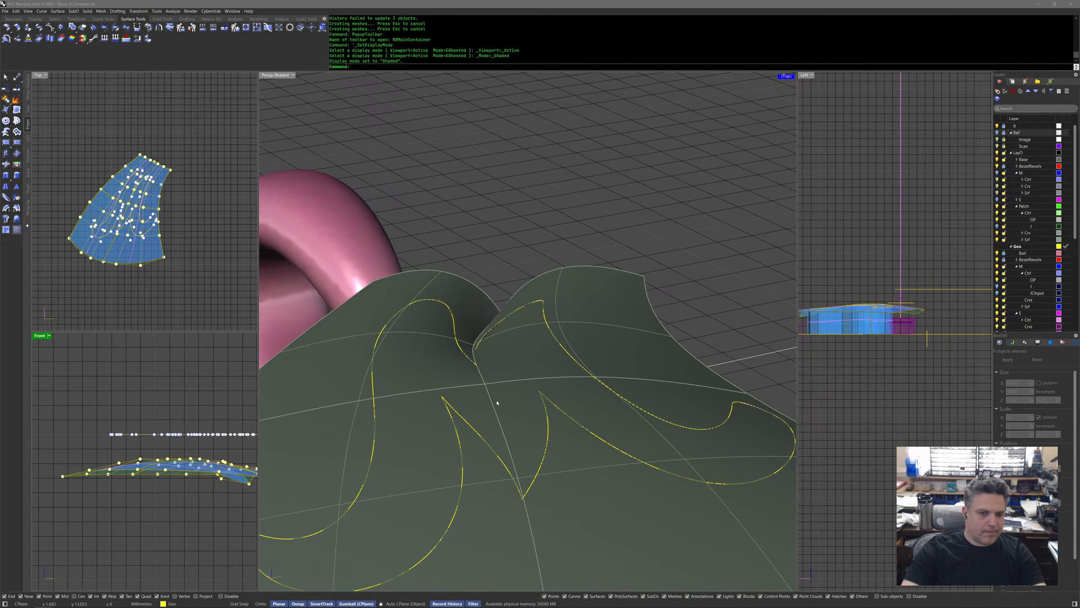
{"action": "scroll", "coordinate": [489, 396], "scroll_direction": "down", "scroll_amount": 10}
{"action": "scroll", "coordinate": [481, 401], "scroll_direction": "up", "scroll_amount": 10}
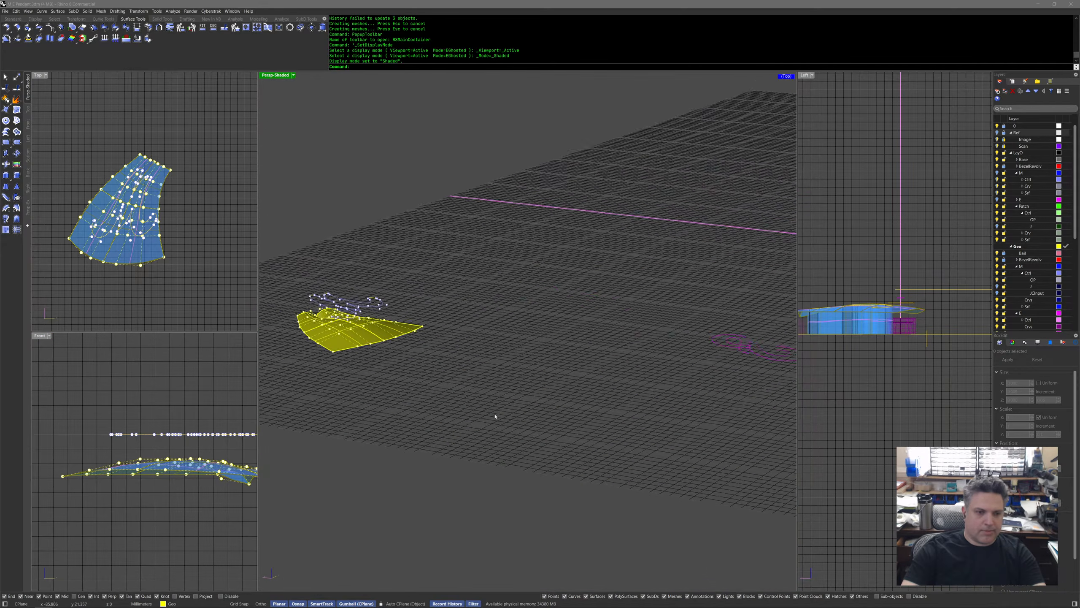
{"action": "left_click", "coordinate": [495, 386]}
{"action": "right_click_drag", "start_coordinate": [495, 386], "coordinate": [446, 352]}
{"action": "left_click_drag", "start_coordinate": [446, 351], "coordinate": [447, 369]}
{"action": "scroll", "coordinate": [451, 385], "scroll_direction": "down", "scroll_amount": 12}
{"action": "scroll", "coordinate": [452, 409], "scroll_direction": "up", "scroll_amount": 15}
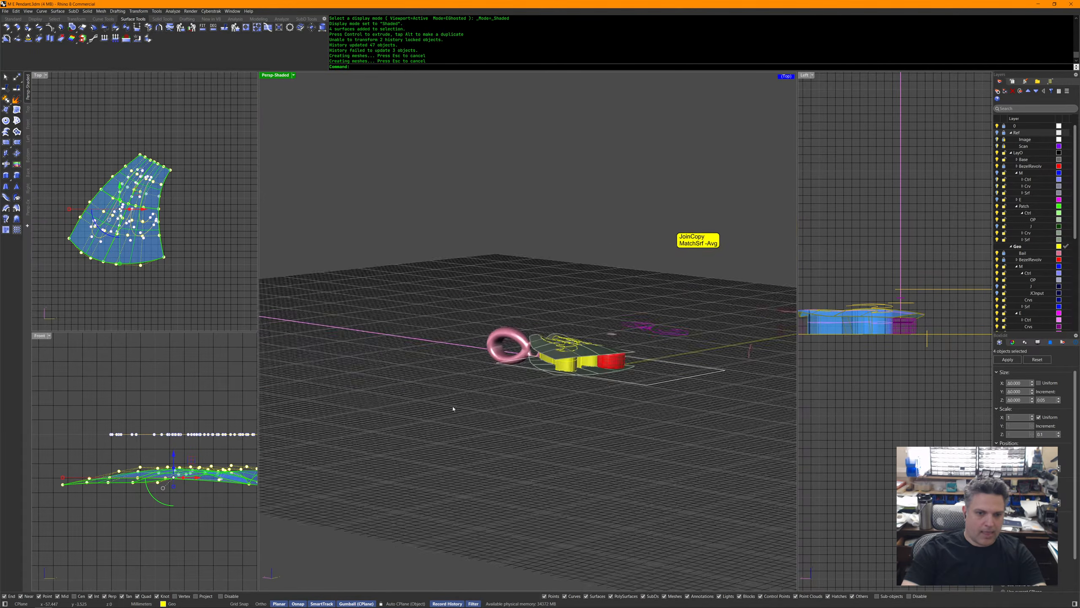
{"action": "left_click_drag", "start_coordinate": [173, 457], "coordinate": [173, 475]}
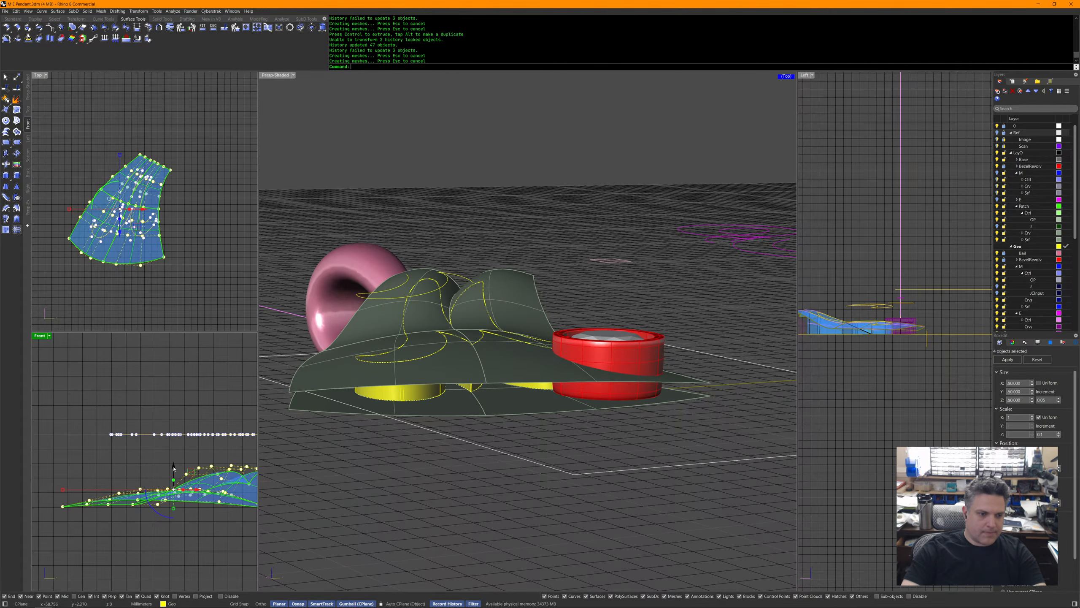
Undo the recent gumball moves of the patches and redo one of them.
{"action": "left_click", "coordinate": [170, 298]}
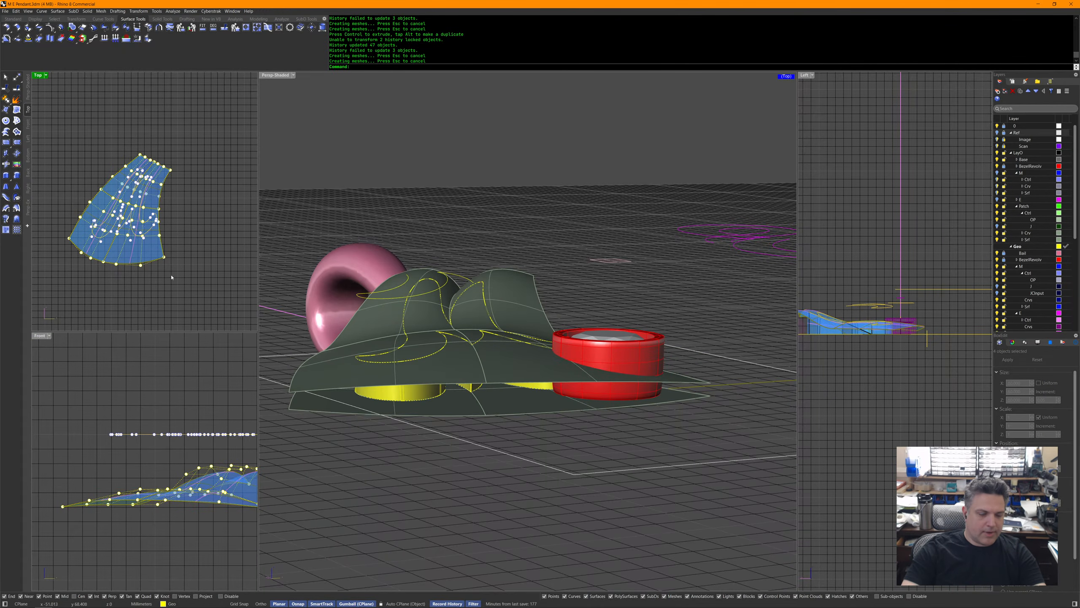
{"action": "right_click_drag", "start_coordinate": [228, 438], "coordinate": [166, 441]}
{"action": "key", "text": "ctrl+z"}
{"action": "key", "text": "ctrl+z"}
{"action": "key", "text": "ctrl+z"}
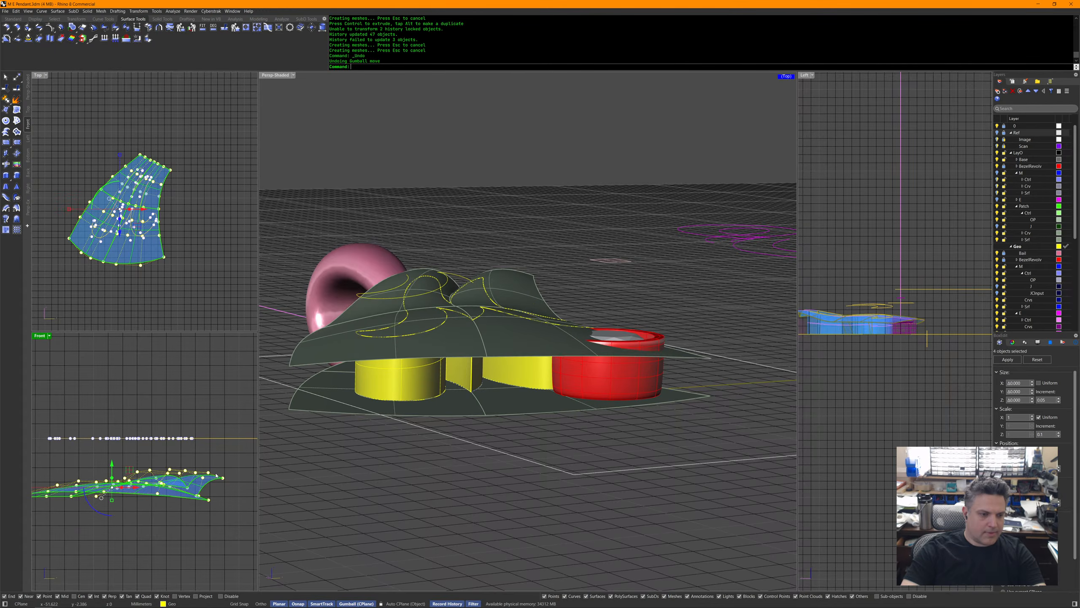
{"action": "key", "text": "ctrl+z"}
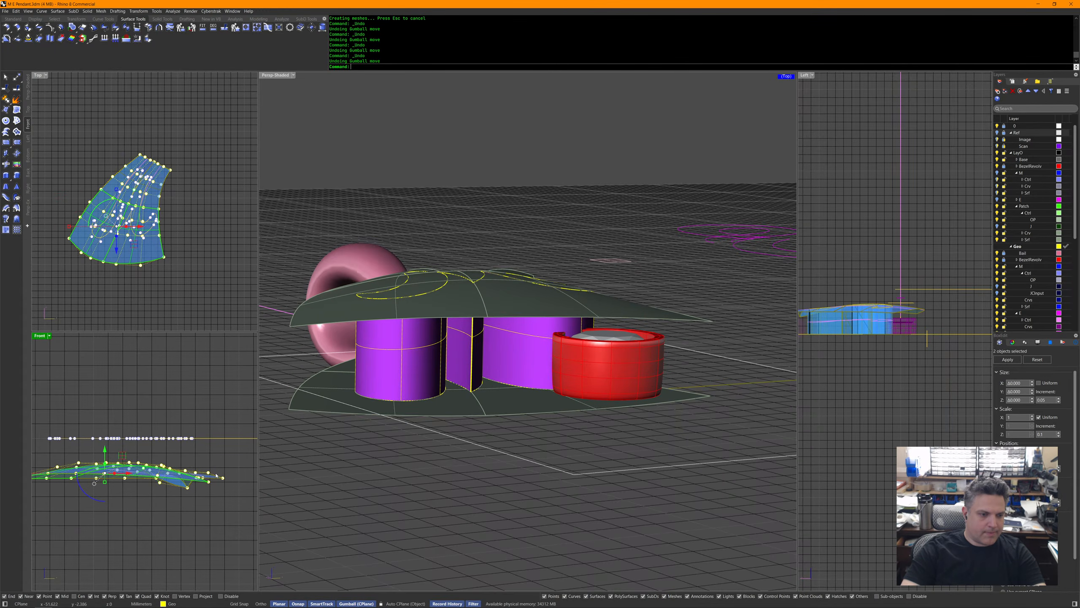
{"action": "key", "text": "ctrl+y"}
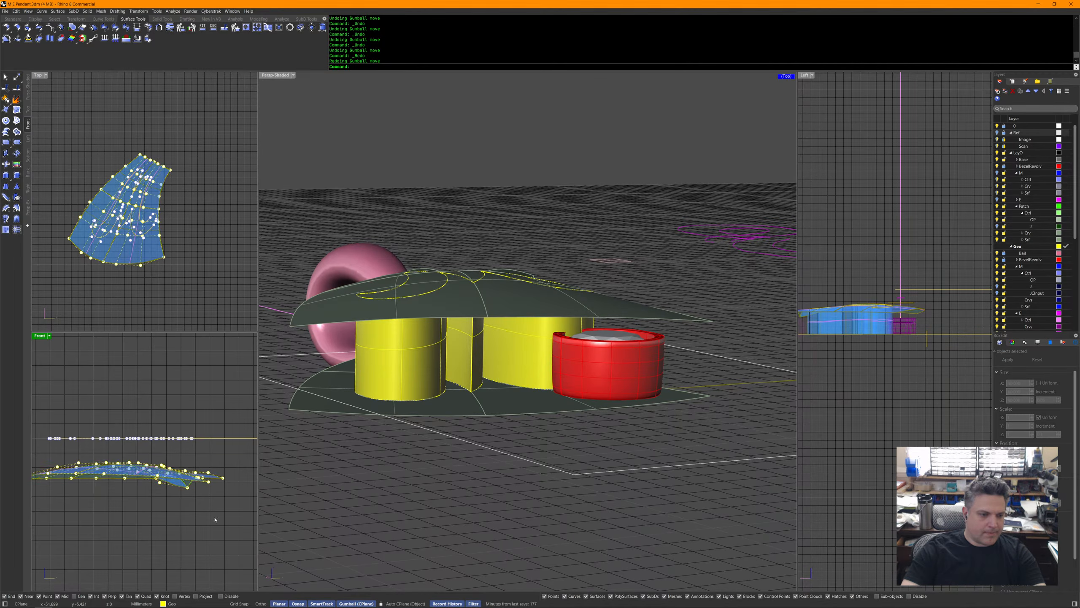
Lower the M's domed patches closer to the base surface, turn gumball snapping back on, and check the cross-section flow.
{"action": "scroll", "coordinate": [190, 464], "scroll_direction": "down", "scroll_amount": 3}
{"action": "left_click_drag", "start_coordinate": [44, 455], "coordinate": [132, 473]}
{"action": "scroll", "coordinate": [143, 445], "scroll_direction": "up", "scroll_amount": 2}
{"action": "left_click", "coordinate": [528, 238]}
{"action": "scroll", "coordinate": [497, 284], "scroll_direction": "up", "scroll_amount": 3}
{"action": "right_click_drag", "start_coordinate": [528, 239], "coordinate": [364, 431]}
{"action": "right_click_drag", "start_coordinate": [693, 478], "coordinate": [508, 411]}
{"action": "key", "text": "F4"}
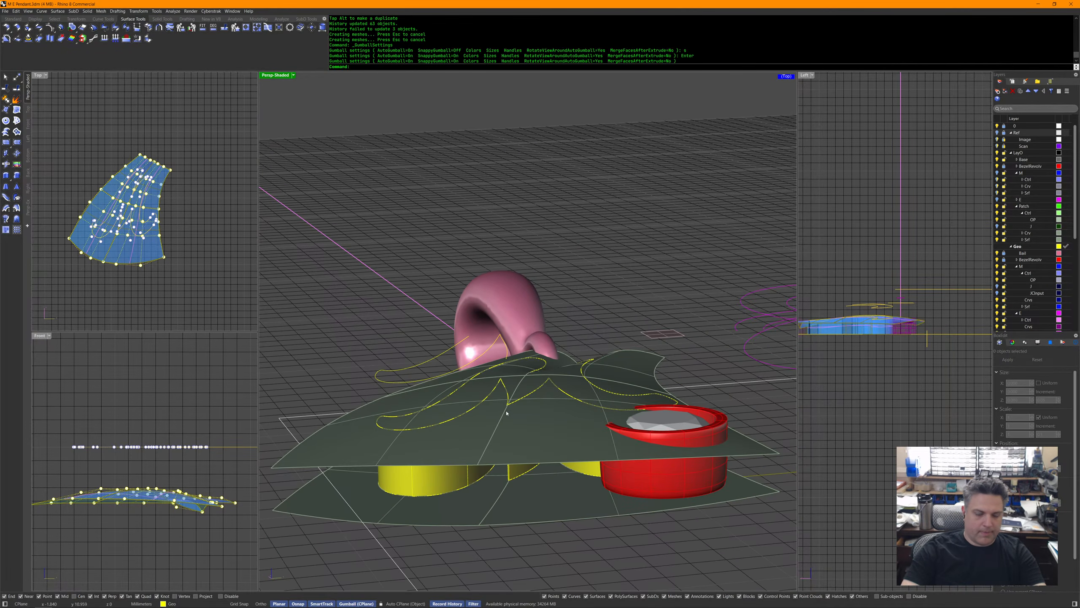
{"action": "key", "text": "ctrl+2"}
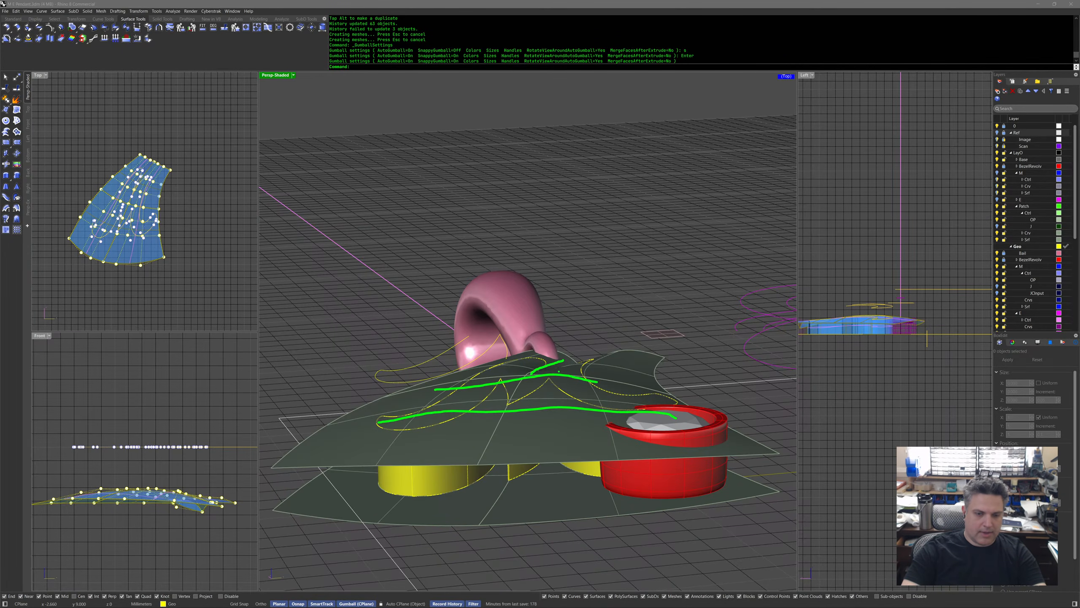
{"action": "key", "text": "Escape"}
Raise the patch control points beside the seam, one row in from the outer edge near the bail.
{"action": "mouse_move", "coordinate": [544, 399]}
{"action": "right_mouse_down"}
{"action": "mouse_move", "coordinate": [582, 415]}
{"action": "mouse_move", "coordinate": [551, 385]}
{"action": "mouse_move", "coordinate": [526, 385]}
{"action": "right_mouse_up"}
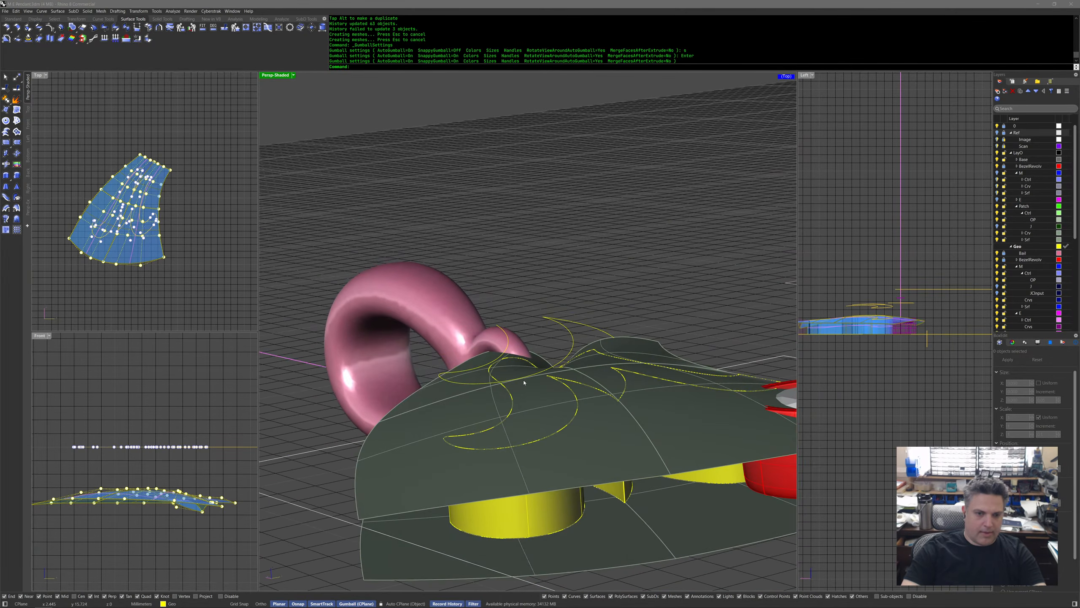
{"action": "scroll", "coordinate": [179, 227], "scroll_direction": "up", "scroll_amount": 8}
{"action": "left_click", "coordinate": [175, 185]}
{"action": "scroll", "coordinate": [153, 210], "scroll_direction": "down", "scroll_amount": 1}
{"action": "right_click_drag", "start_coordinate": [187, 230], "coordinate": [65, 195]}
{"action": "left_click", "coordinate": [176, 208], "text": "shift"}
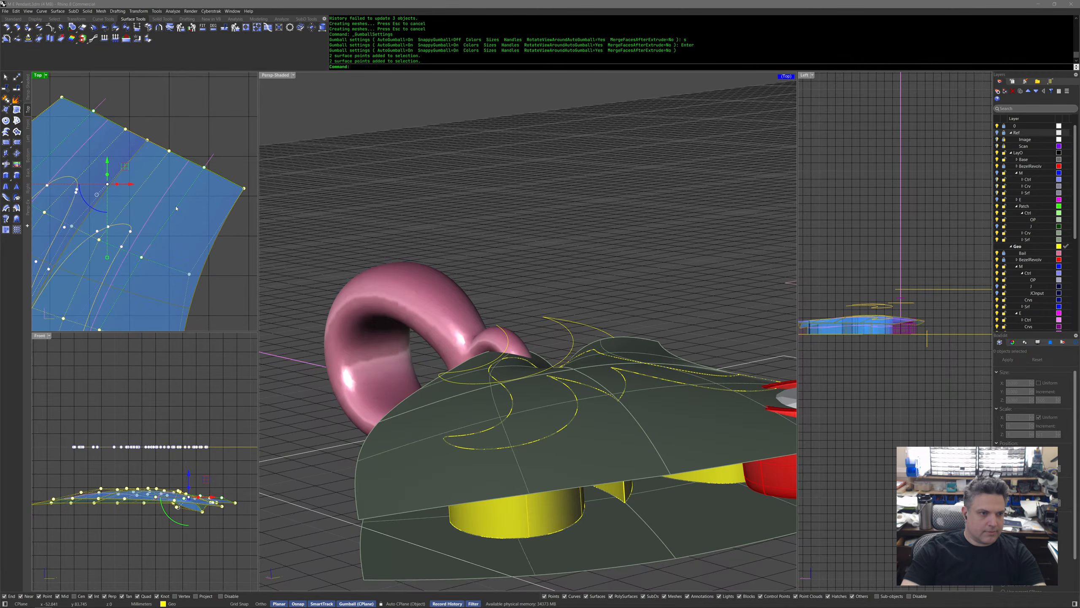
{"action": "scroll", "coordinate": [185, 461], "scroll_direction": "up", "scroll_amount": 5}
{"action": "left_click_drag", "start_coordinate": [190, 465], "coordinate": [207, 451]}
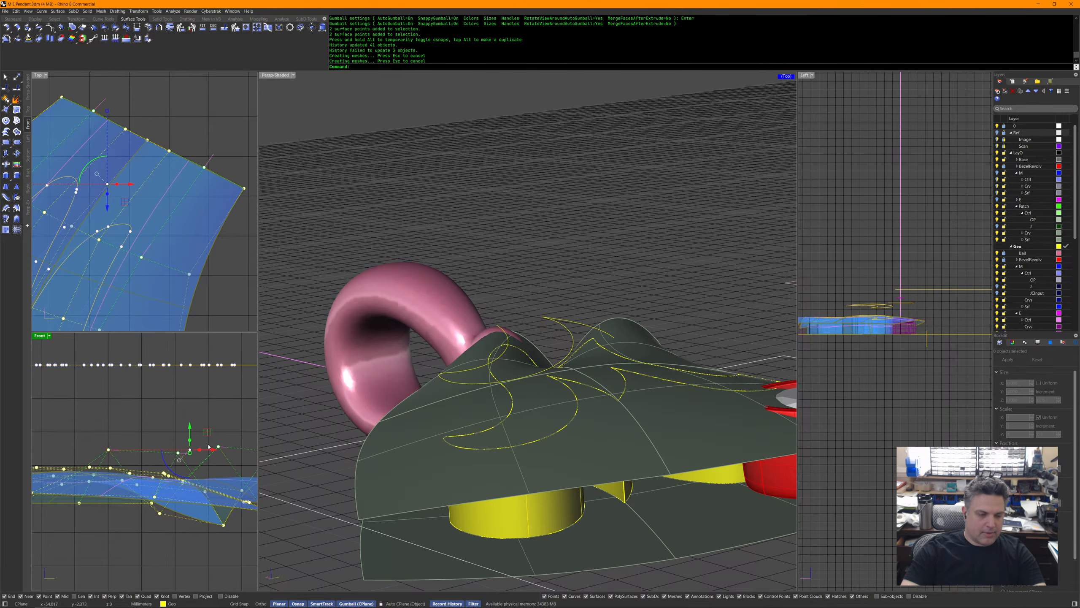
Turn off gumball snapping and lower the same selected control points to pull the patches down near the bail.
{"action": "key", "text": "Return"}
{"action": "type", "text": "s"}
{"action": "key", "text": "Return"}
{"action": "left_click_drag", "start_coordinate": [192, 431], "coordinate": [191, 491]}
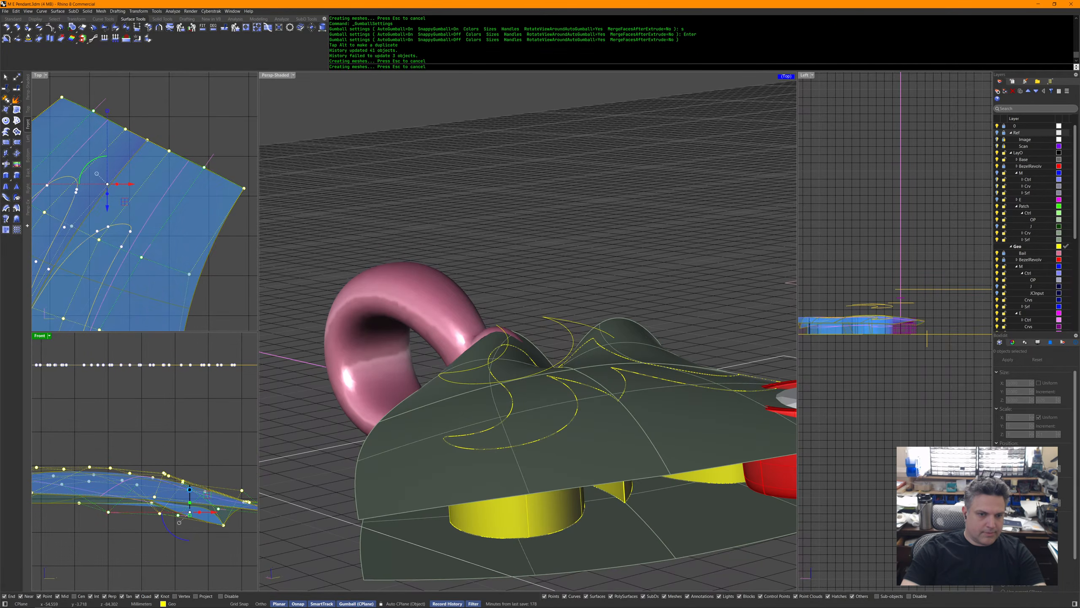
Raise the pairs of patch control points on either side of the seam near the bail slightly.
{"action": "right_click_drag", "start_coordinate": [447, 434], "coordinate": [569, 419]}
{"action": "left_click", "coordinate": [112, 146]}
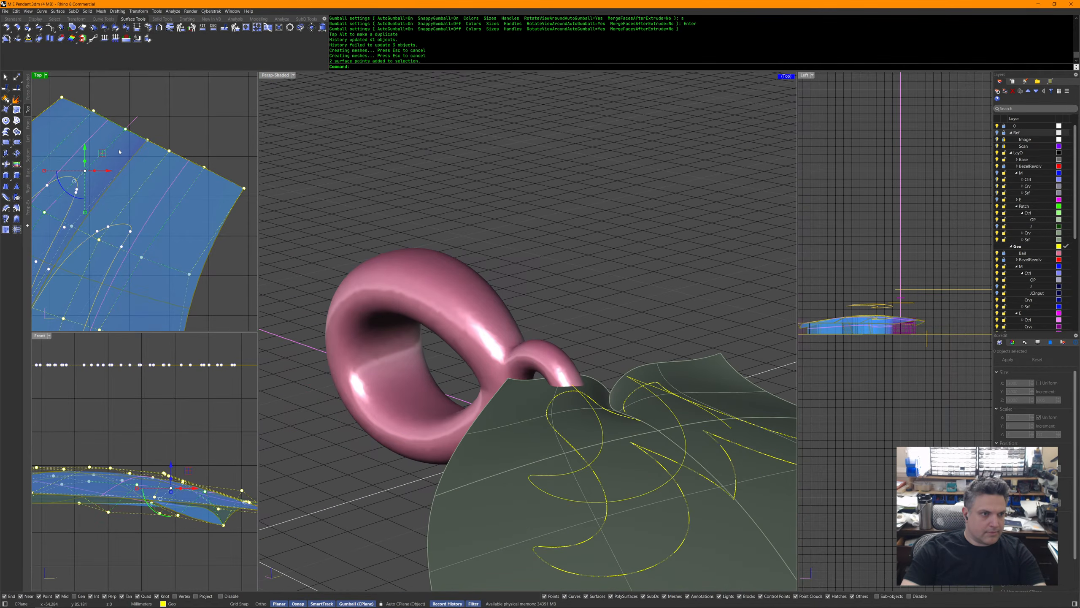
{"action": "left_click", "coordinate": [153, 172]}
{"action": "left_click_drag", "start_coordinate": [189, 469], "coordinate": [193, 460]}
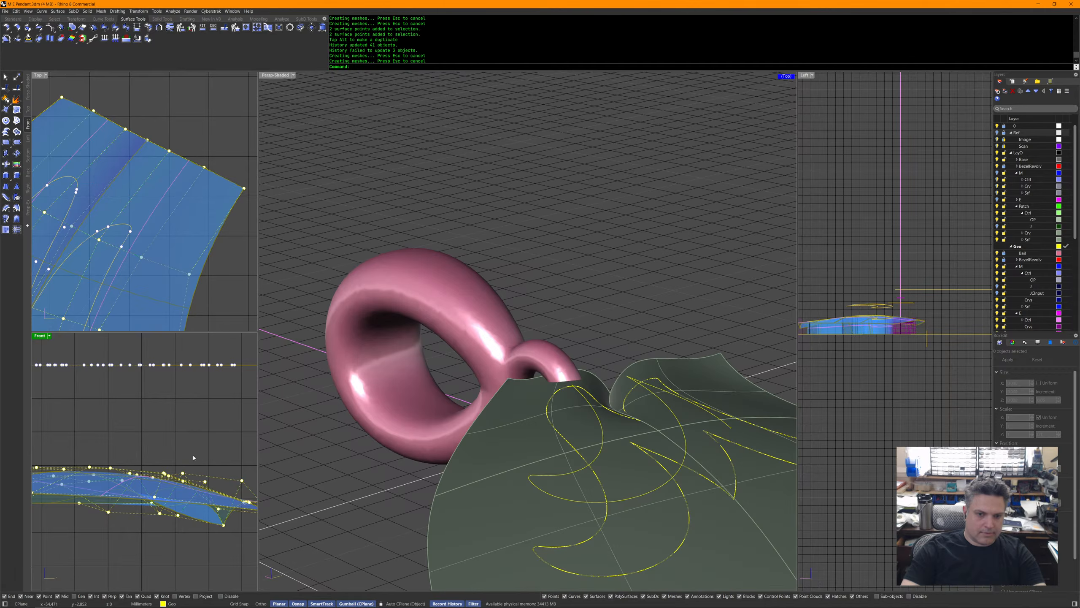
Shift two interior control points of the right-hand patch leftward, closer to the M's seam, in the top view.
{"action": "scroll", "coordinate": [166, 186], "scroll_direction": "up", "scroll_amount": 3}
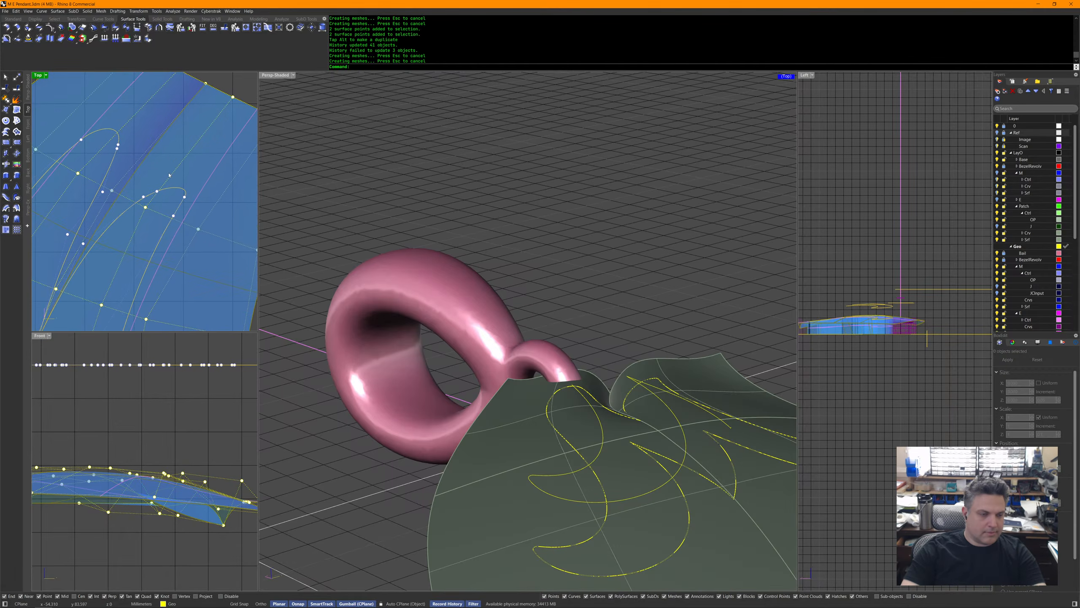
{"action": "left_click", "coordinate": [146, 207]}
{"action": "scroll", "coordinate": [157, 210], "scroll_direction": "up", "scroll_amount": 1}
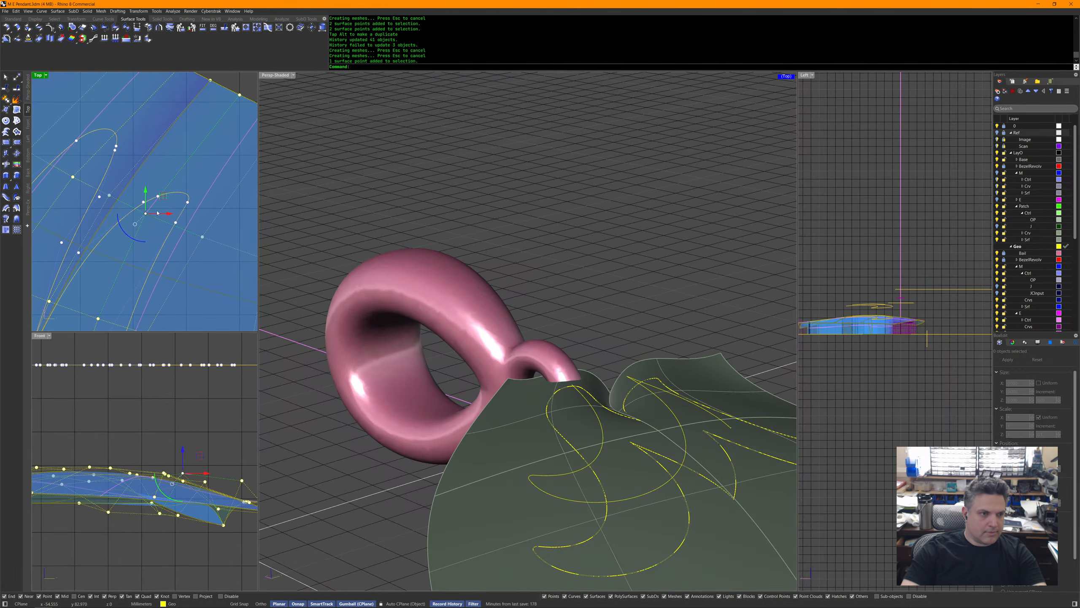
{"action": "left_click_drag", "start_coordinate": [163, 197], "coordinate": [154, 193]}
{"action": "scroll", "coordinate": [155, 194], "scroll_direction": "down", "scroll_amount": 2}
{"action": "right_click_drag", "start_coordinate": [154, 195], "coordinate": [167, 154]}
{"action": "left_click", "coordinate": [127, 261]}
{"action": "left_click_drag", "start_coordinate": [144, 243], "coordinate": [127, 236]}
{"action": "right_click_drag", "start_coordinate": [83, 231], "coordinate": [103, 305]}
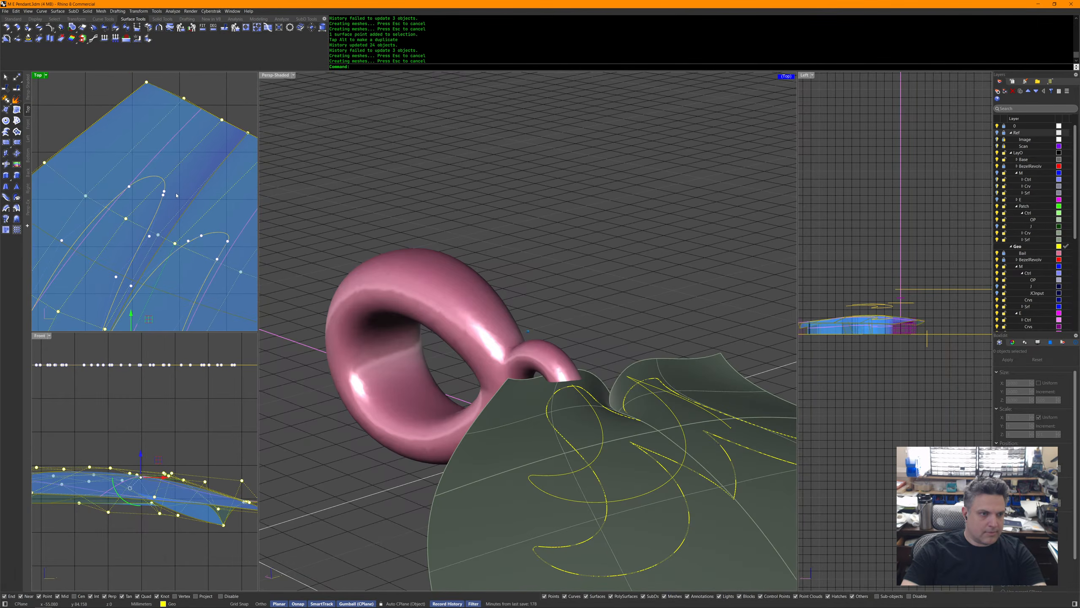
Move an interior control point and the neighbouring outer-edge control point on the left-hand patch closer to the seam.
{"action": "left_click", "coordinate": [124, 218]}
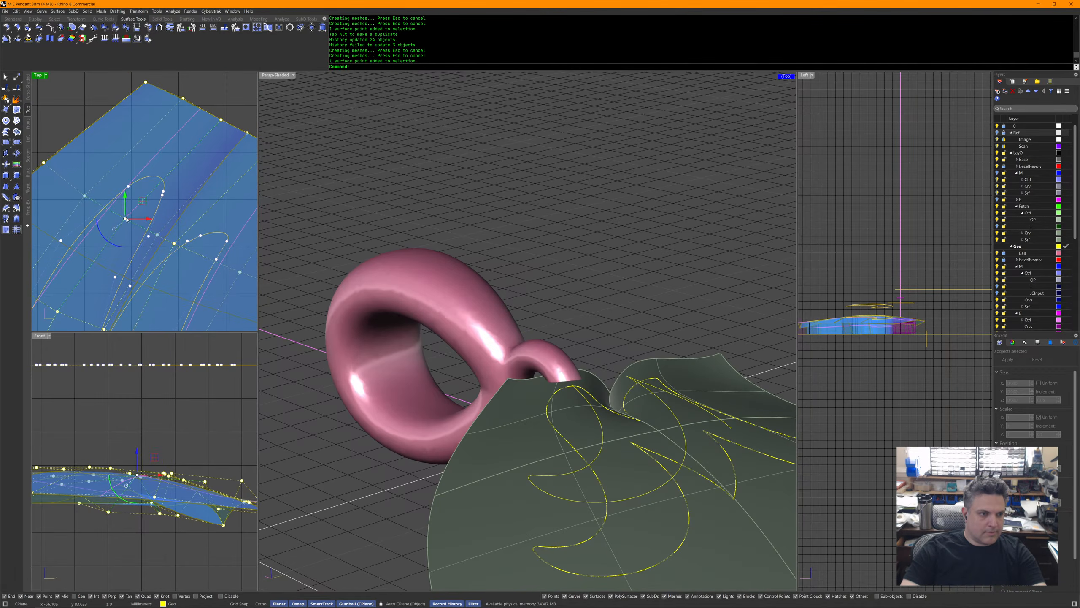
{"action": "left_click_drag", "start_coordinate": [143, 208], "coordinate": [154, 216]}
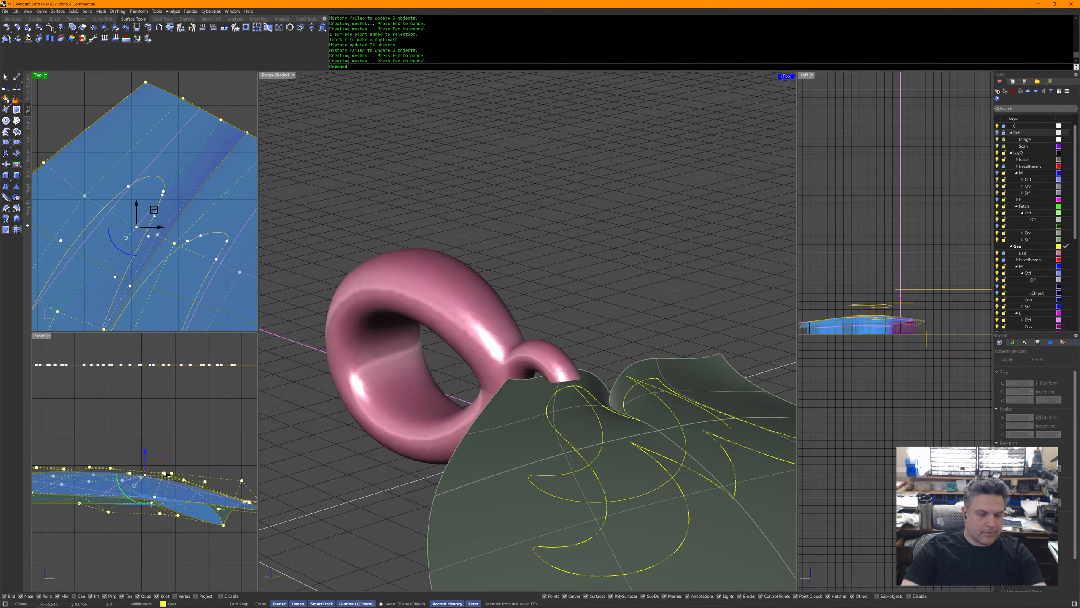
{"action": "right_click_drag", "start_coordinate": [183, 181], "coordinate": [154, 206]}
{"action": "left_click", "coordinate": [192, 146]}
{"action": "left_click_drag", "start_coordinate": [209, 130], "coordinate": [222, 139]}
Move the control points on both sides of the seam in the next row down inward, tightening the valley between the domes.
{"action": "right_click_drag", "start_coordinate": [612, 230], "coordinate": [589, 288]}
{"action": "scroll", "coordinate": [160, 228], "scroll_direction": "up", "scroll_amount": 6}
{"action": "left_click", "coordinate": [160, 225]}
{"action": "left_click_drag", "start_coordinate": [178, 207], "coordinate": [165, 204]}
{"action": "right_click_drag", "start_coordinate": [90, 201], "coordinate": [102, 203]}
{"action": "left_click", "coordinate": [103, 203]}
{"action": "left_click_drag", "start_coordinate": [120, 191], "coordinate": [147, 202]}
{"action": "right_click_drag", "start_coordinate": [107, 267], "coordinate": [137, 221]}
{"action": "scroll", "coordinate": [137, 221], "scroll_direction": "down", "scroll_amount": 2}
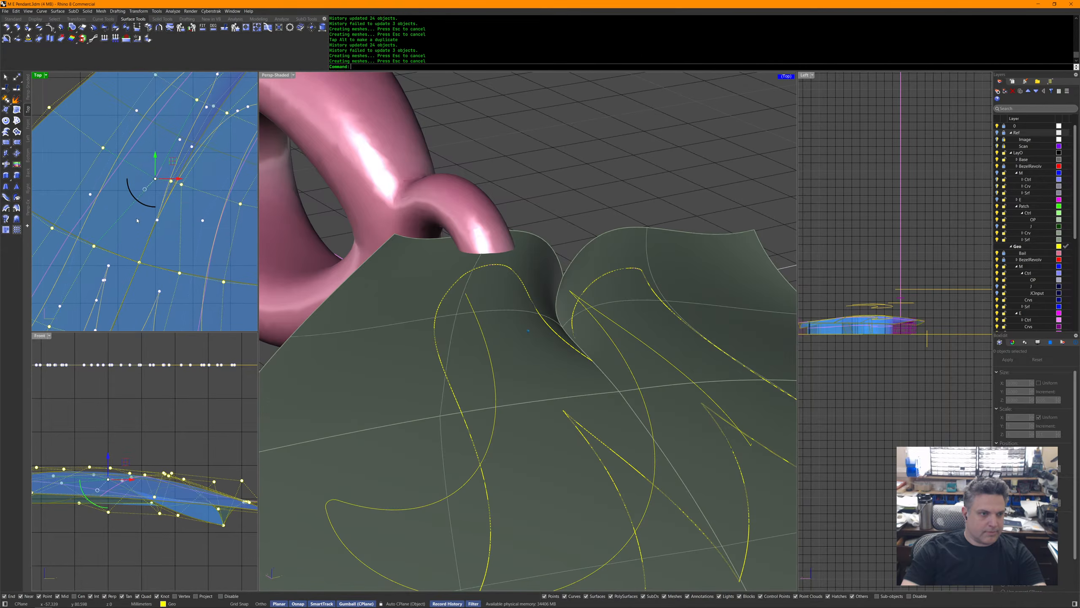
Adjust the control points flanking the seam in the middle row so they sit closer to the seam.
{"action": "left_click", "coordinate": [103, 250]}
{"action": "left_click_drag", "start_coordinate": [119, 235], "coordinate": [121, 237]}
{"action": "scroll", "coordinate": [167, 278], "scroll_direction": "down", "scroll_amount": 4}
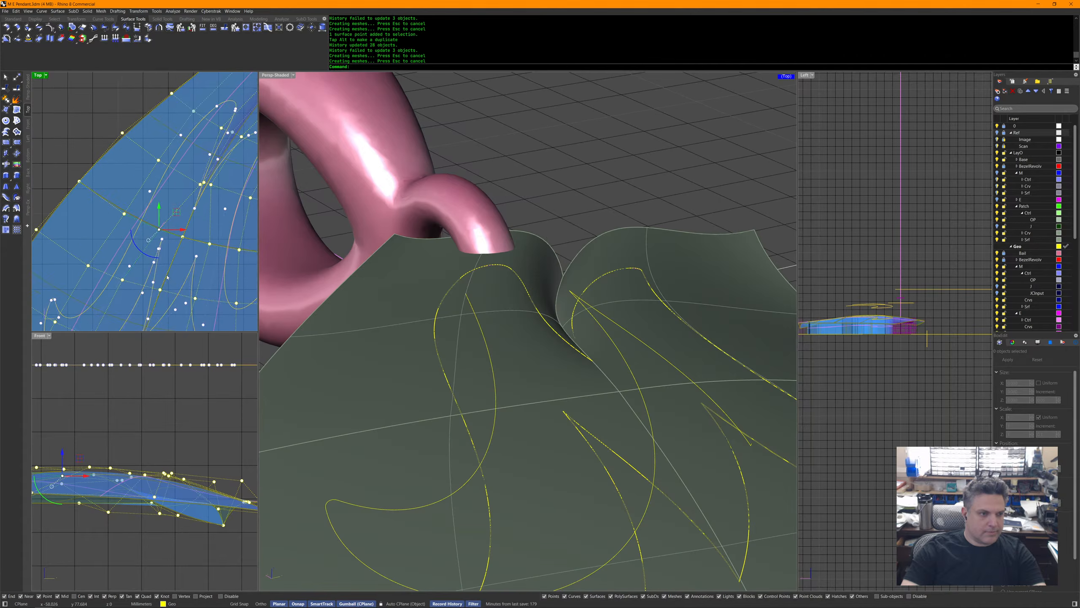
{"action": "scroll", "coordinate": [167, 278], "scroll_direction": "up", "scroll_amount": 3}
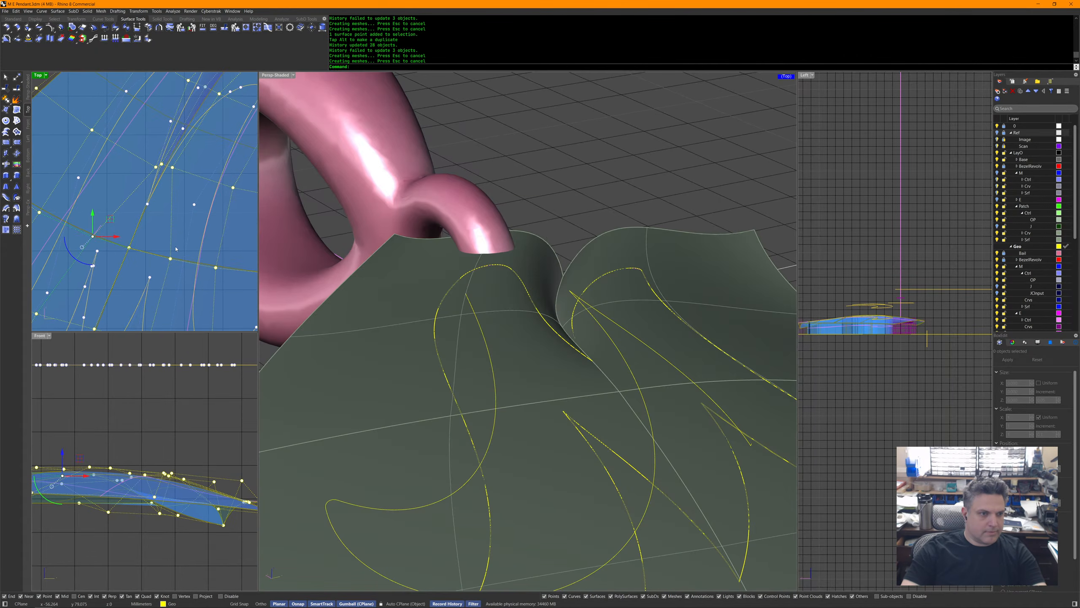
{"action": "left_click", "coordinate": [174, 261]}
{"action": "left_click", "coordinate": [192, 263]}
{"action": "left_click_drag", "start_coordinate": [191, 260], "coordinate": [173, 245]}
Nudge one control point beside the seam, in the row above, rightward and inspect the surface flow near the bail.
{"action": "left_click", "coordinate": [150, 160]}
{"action": "mouse_move", "coordinate": [169, 148]}
{"action": "left_mouse_down"}
{"action": "mouse_move", "coordinate": [187, 158]}
{"action": "mouse_move", "coordinate": [187, 146]}
{"action": "left_mouse_up"}
{"action": "scroll", "coordinate": [127, 121], "scroll_direction": "down", "scroll_amount": 2}
{"action": "left_click", "coordinate": [409, 234]}
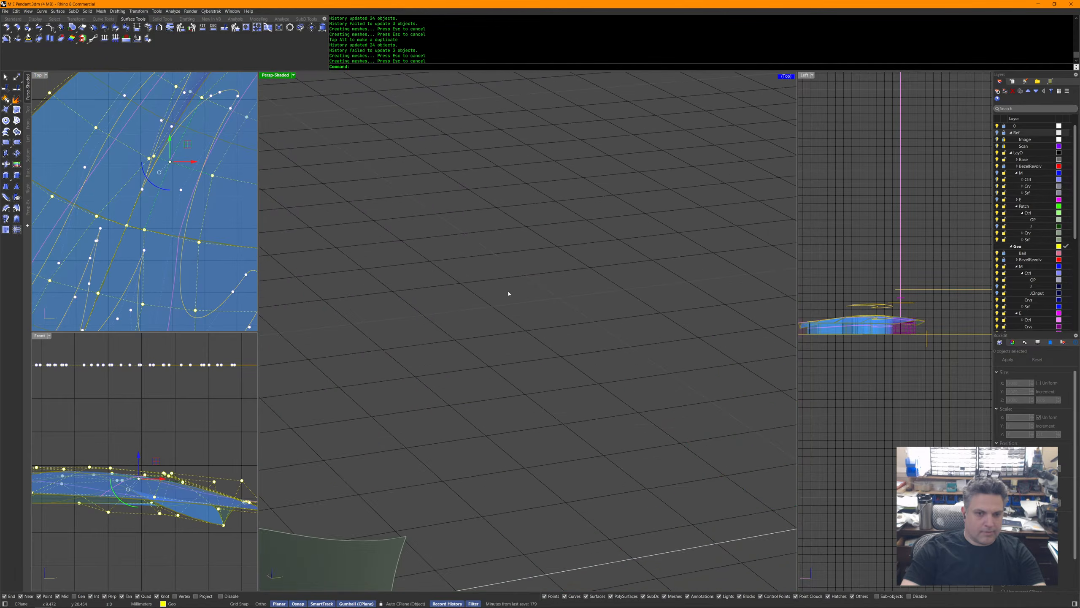
{"action": "scroll", "coordinate": [604, 305], "scroll_direction": "up", "scroll_amount": 6}
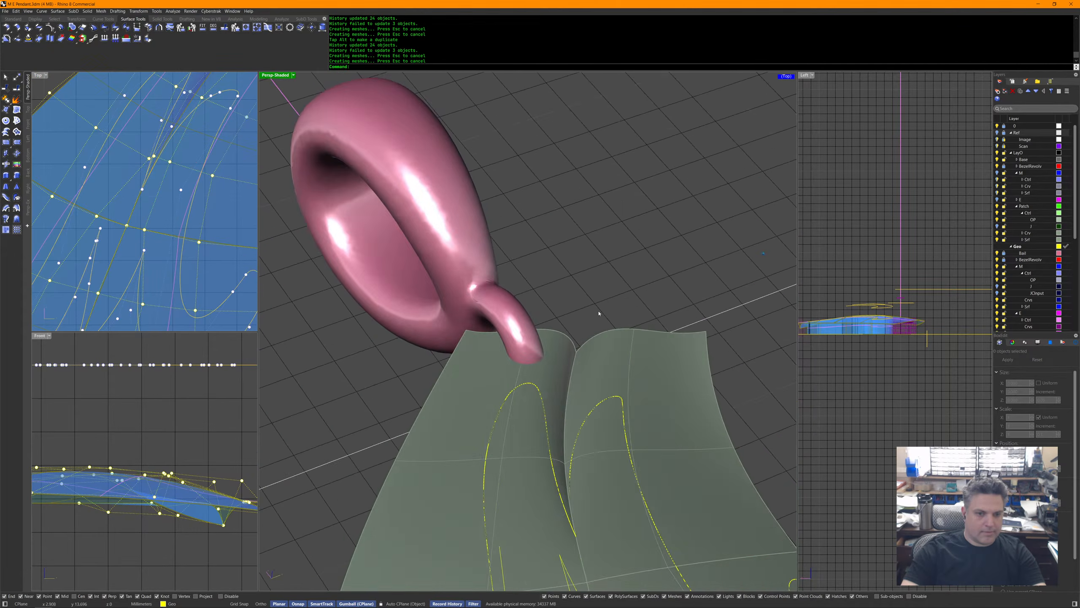
Lower the two outermost pairs of control points on the right-hand patch, around its corner near the bail.
{"action": "right_click_drag", "start_coordinate": [221, 183], "coordinate": [138, 229]}
{"action": "scroll", "coordinate": [165, 163], "scroll_direction": "up", "scroll_amount": 1}
{"action": "left_click", "coordinate": [199, 111]}
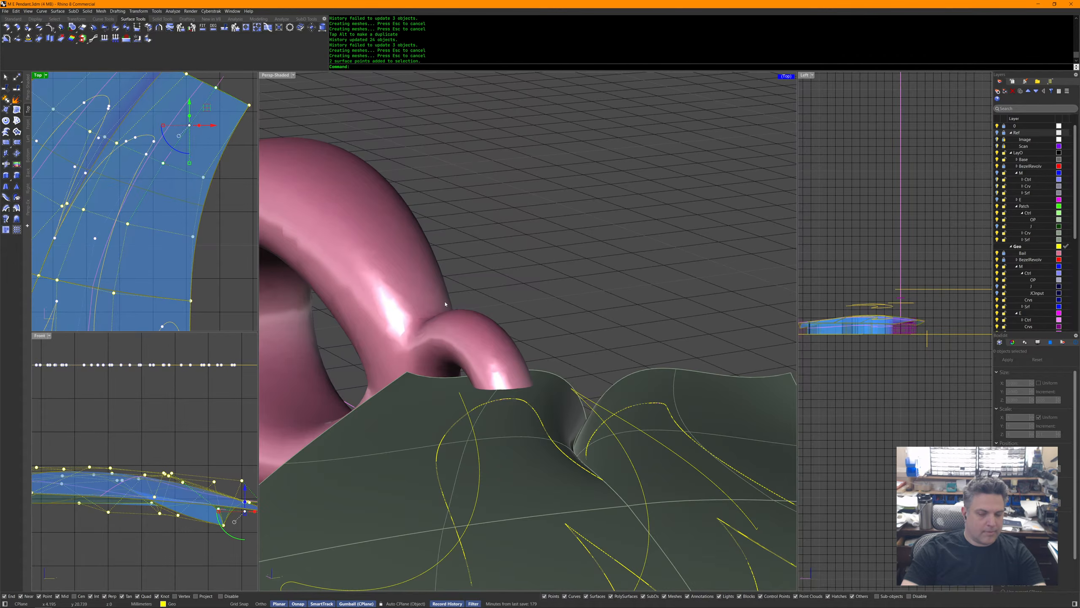
{"action": "left_click_drag", "start_coordinate": [245, 492], "coordinate": [245, 497]}
{"action": "right_click_drag", "start_coordinate": [261, 509], "coordinate": [143, 493]}
{"action": "left_click", "coordinate": [211, 160]}
{"action": "left_click", "coordinate": [214, 160]}
{"action": "left_click_drag", "start_coordinate": [165, 465], "coordinate": [166, 478]}
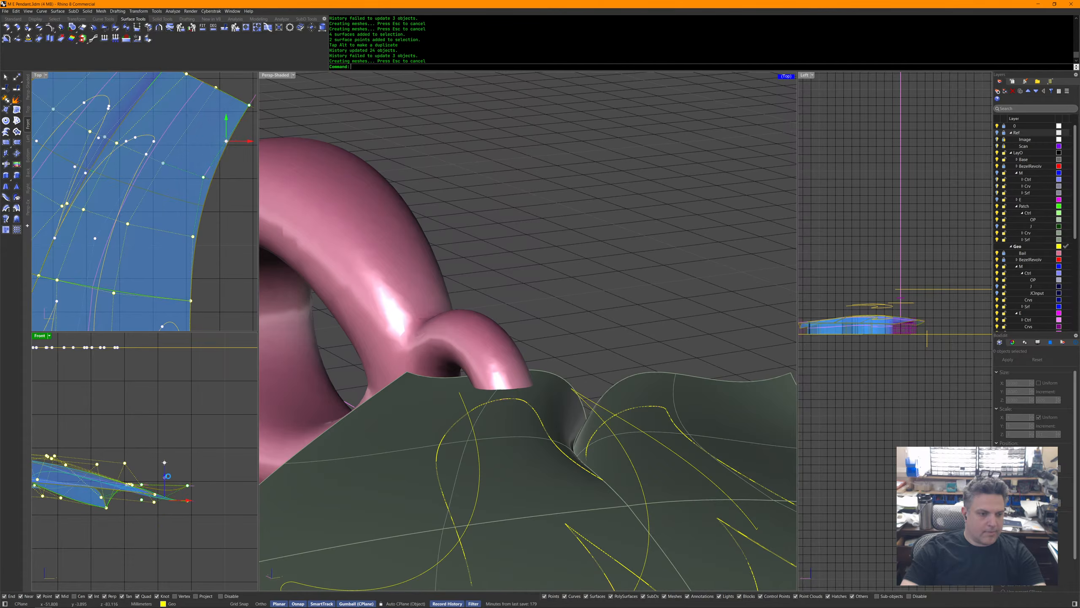
Check the floating M curve's history links by selecting its children and parents, then clear the selection.
{"action": "mouse_move", "coordinate": [602, 401]}
{"action": "right_mouse_down"}
{"action": "mouse_move", "coordinate": [585, 418]}
{"action": "mouse_move", "coordinate": [586, 406]}
{"action": "right_mouse_up"}
{"action": "scroll", "coordinate": [585, 405], "scroll_direction": "down", "scroll_amount": 7}
{"action": "right_click_drag", "start_coordinate": [642, 331], "coordinate": [641, 328]}
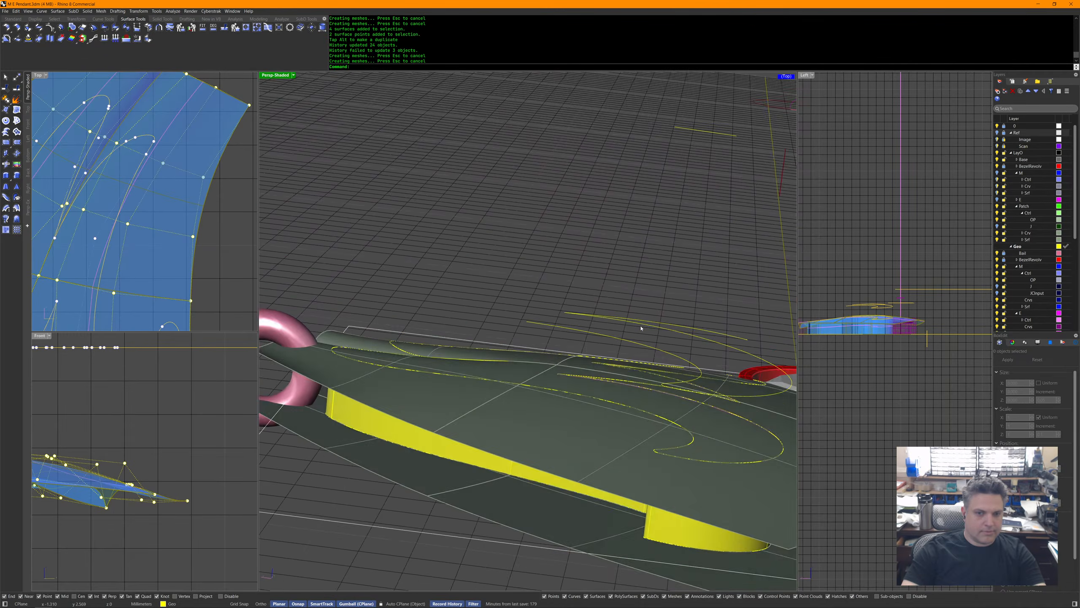
{"action": "middle_click", "coordinate": [648, 287]}
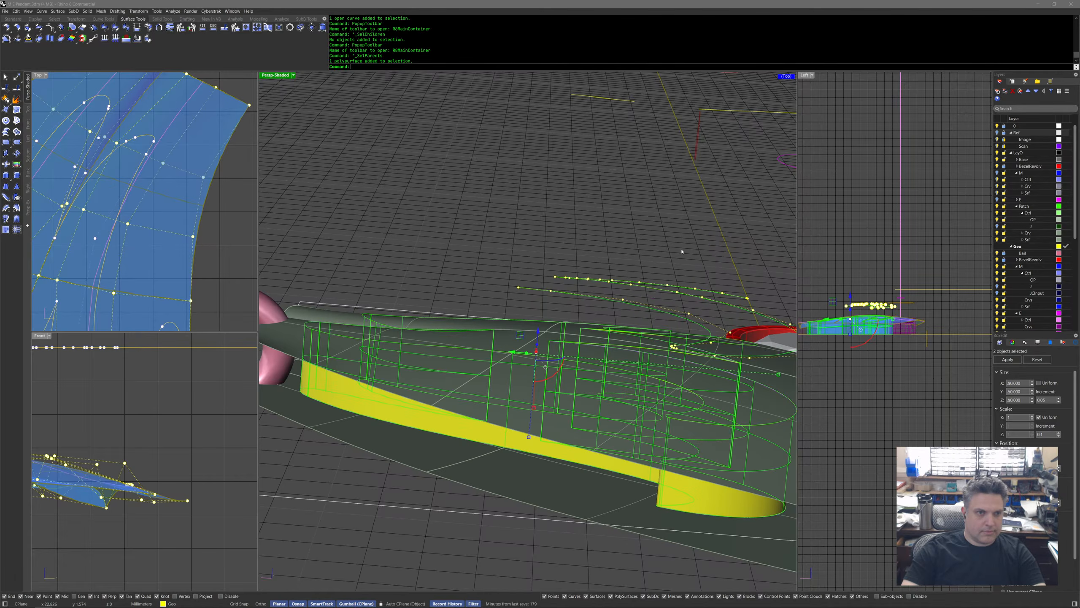
{"action": "key", "text": "Escape"}
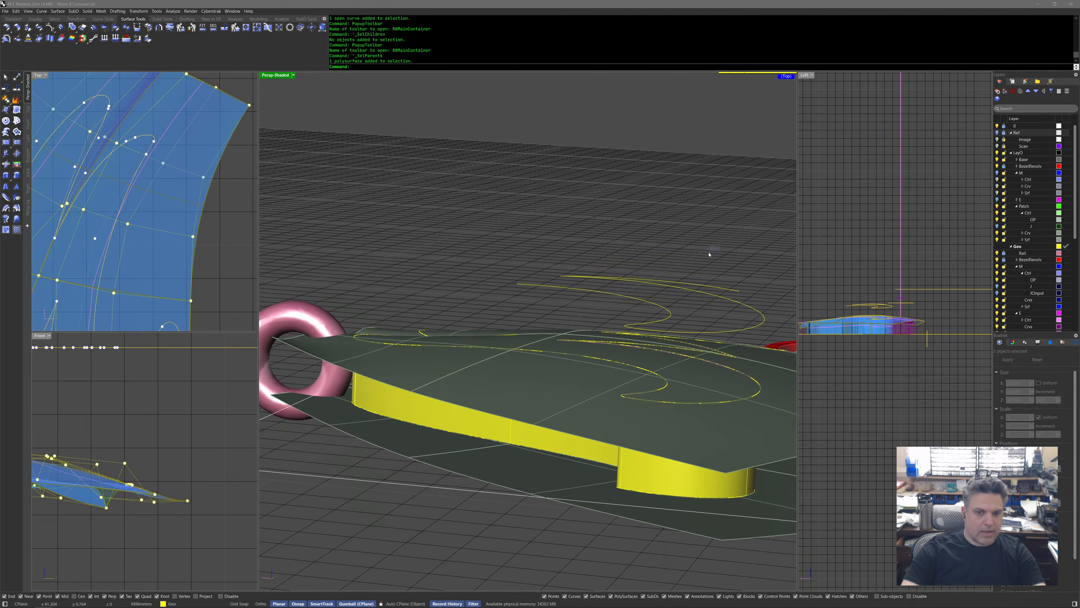
Delete the stray open curve floating above the M patches.
{"action": "left_click_drag", "start_coordinate": [598, 303], "coordinate": [596, 304]}
{"action": "right_click_drag", "start_coordinate": [596, 303], "coordinate": [648, 362]}
{"action": "left_click", "coordinate": [625, 309]}
{"action": "scroll", "coordinate": [627, 378], "scroll_direction": "down", "scroll_amount": 4}
{"action": "scroll", "coordinate": [626, 378], "scroll_direction": "up", "scroll_amount": 2}
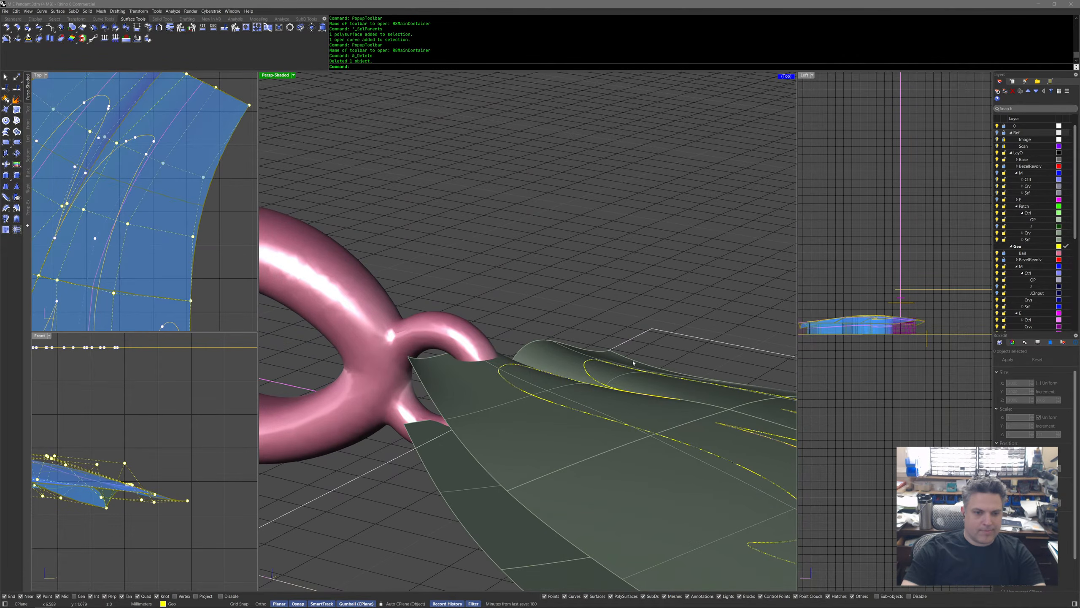
Lower the left-hand patch's corner control point near the bail and adjust the height of the interior control point diagonally beside it.
{"action": "left_click_drag", "start_coordinate": [151, 152], "coordinate": [182, 173]}
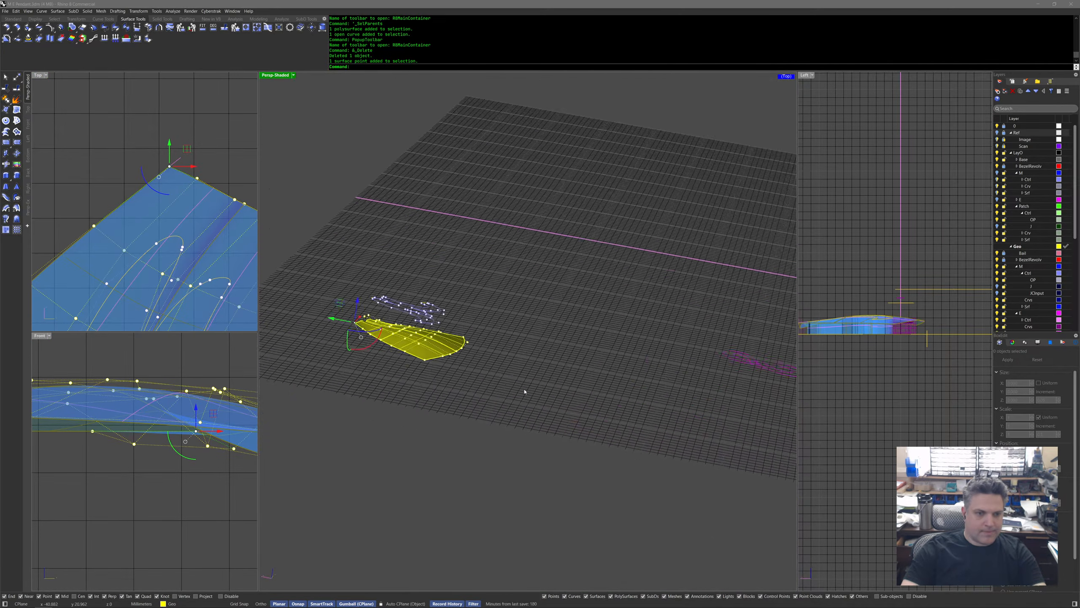
{"action": "left_click_drag", "start_coordinate": [381, 336], "coordinate": [382, 367]}
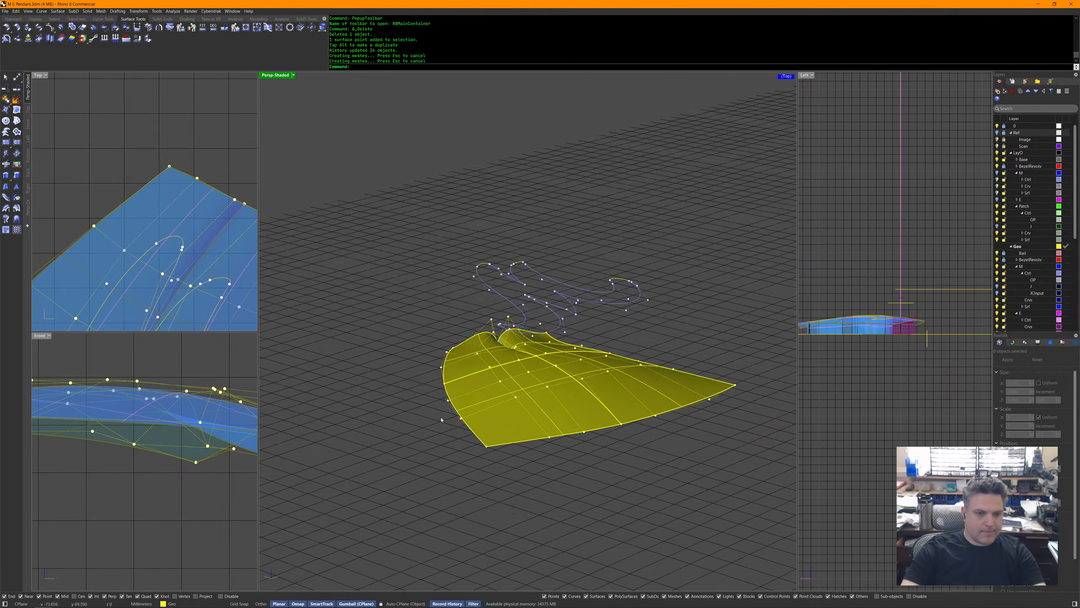
{"action": "left_click", "coordinate": [481, 382]}
{"action": "left_click_drag", "start_coordinate": [483, 370], "coordinate": [483, 376]}
{"action": "left_click_drag", "start_coordinate": [551, 407], "coordinate": [542, 368]}
{"action": "left_click_drag", "start_coordinate": [542, 368], "coordinate": [542, 358]}
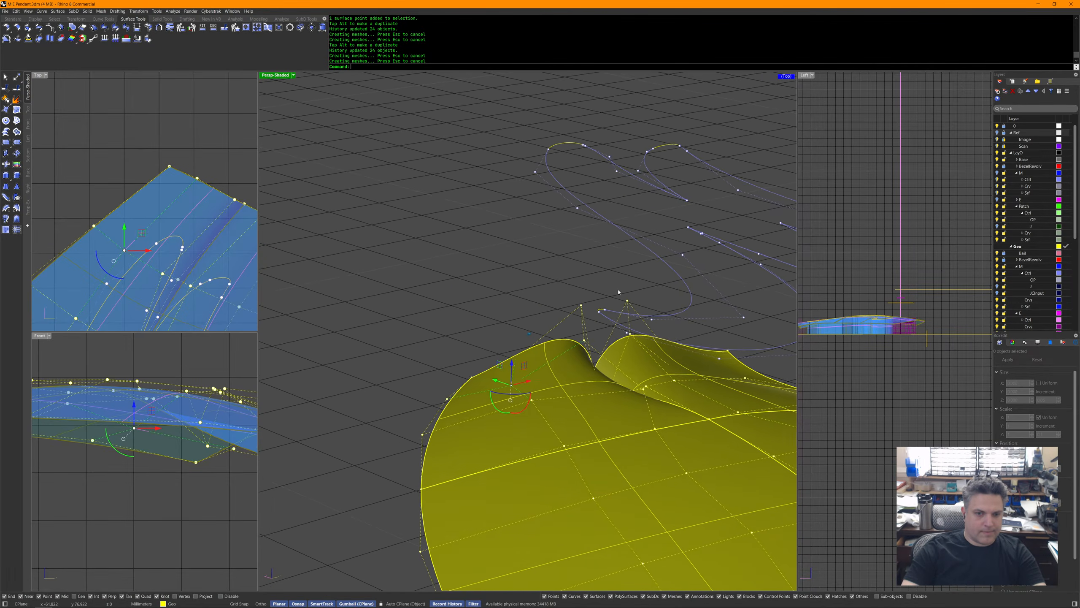
{"action": "right_click_drag", "start_coordinate": [253, 230], "coordinate": [202, 203]}
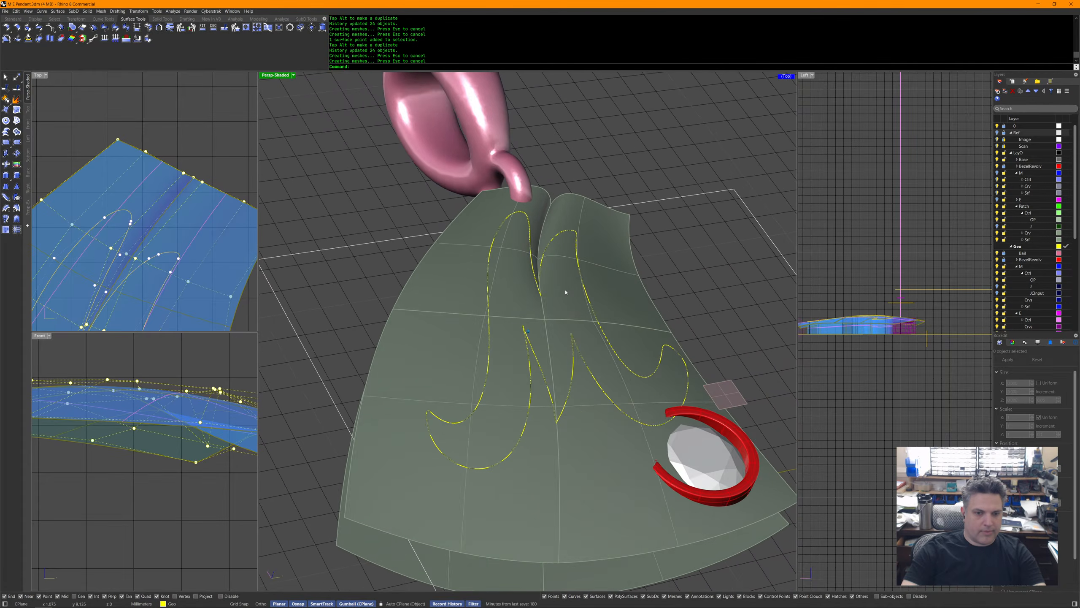
Lower the right-hand patch's outer corner control point and adjust its neighbouring control point in the front view.
{"action": "left_click", "coordinate": [577, 317]}
{"action": "left_click", "coordinate": [742, 288]}
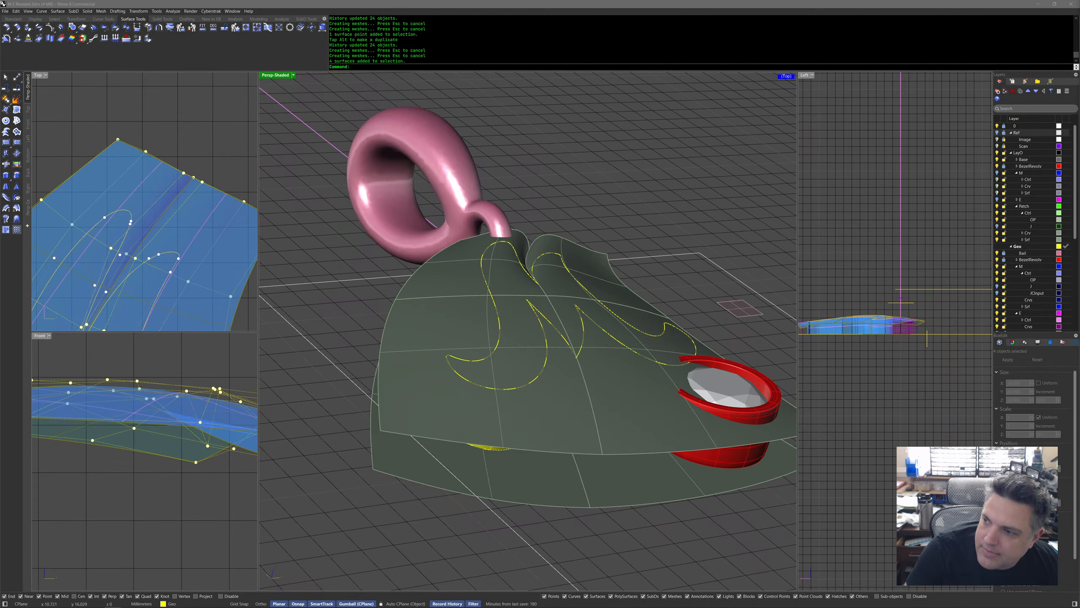
{"action": "right_click_drag", "start_coordinate": [632, 251], "coordinate": [602, 313]}
{"action": "right_click_drag", "start_coordinate": [568, 277], "coordinate": [591, 283]}
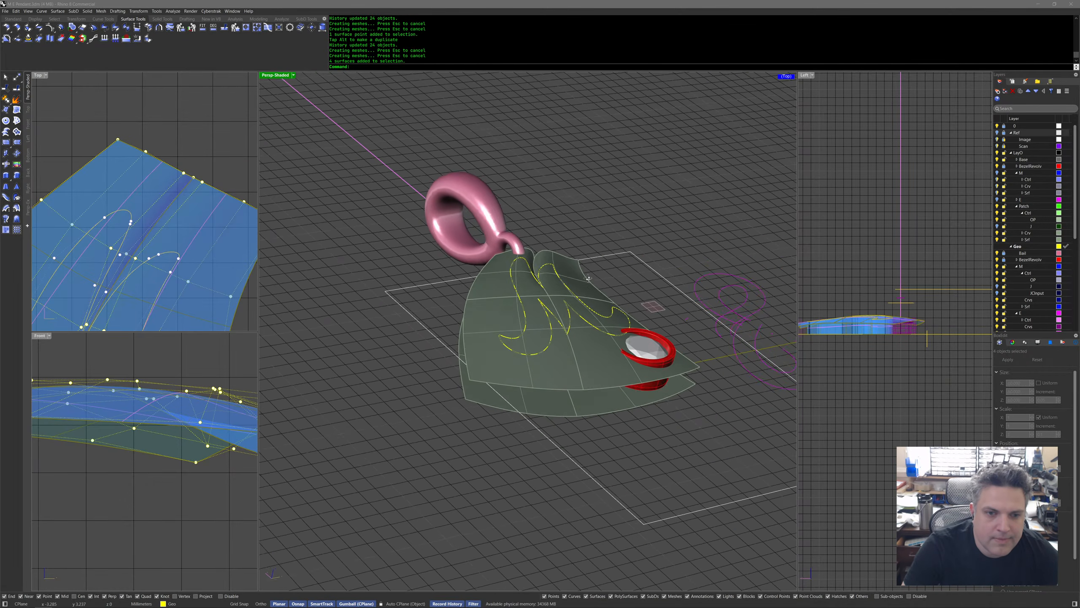
{"action": "right_click_drag", "start_coordinate": [255, 275], "coordinate": [173, 258]}
{"action": "left_click", "coordinate": [196, 203]}
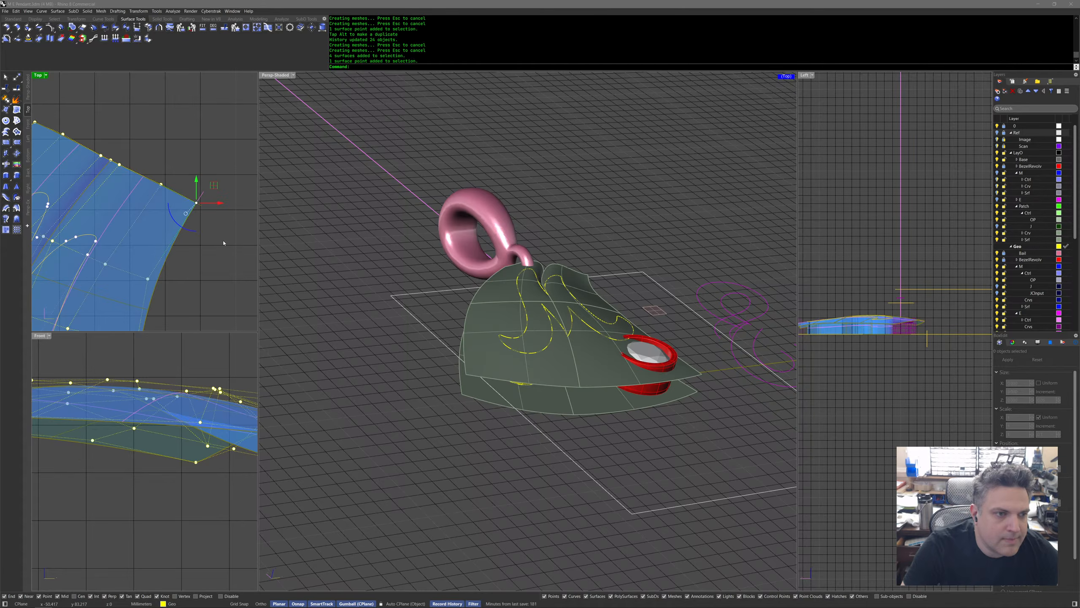
{"action": "scroll", "coordinate": [197, 453], "scroll_direction": "up", "scroll_amount": 3}
{"action": "left_click_drag", "start_coordinate": [238, 443], "coordinate": [237, 466]}
{"action": "left_click", "coordinate": [217, 434]}
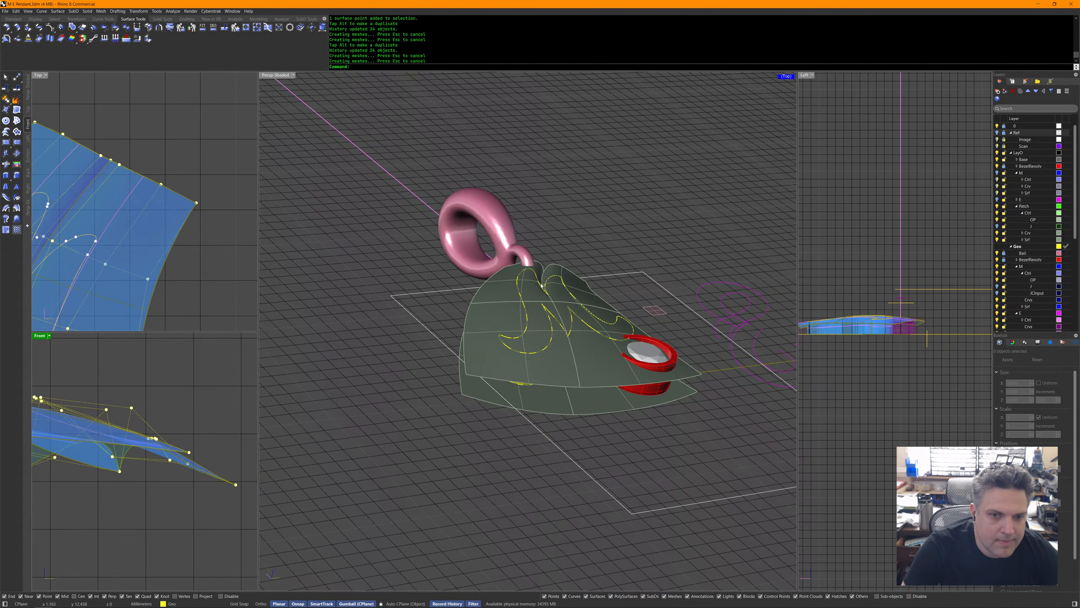
Examine the two open curves forming the E's upper loop beside the stone, then clear the selection.
{"action": "right_click_drag", "start_coordinate": [532, 272], "coordinate": [533, 305]}
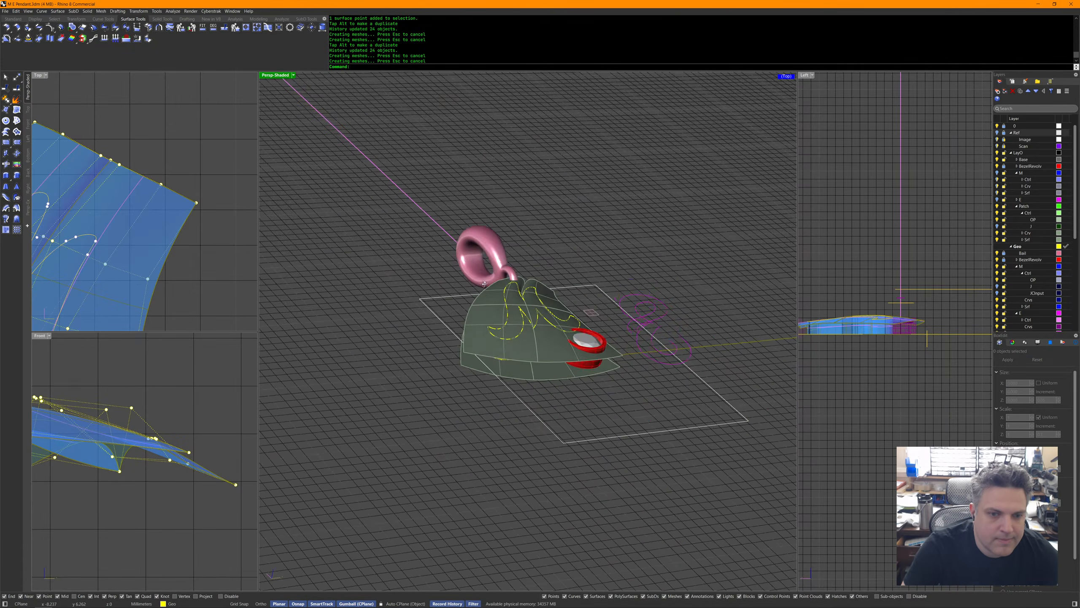
{"action": "right_click_drag", "start_coordinate": [514, 308], "coordinate": [565, 332]}
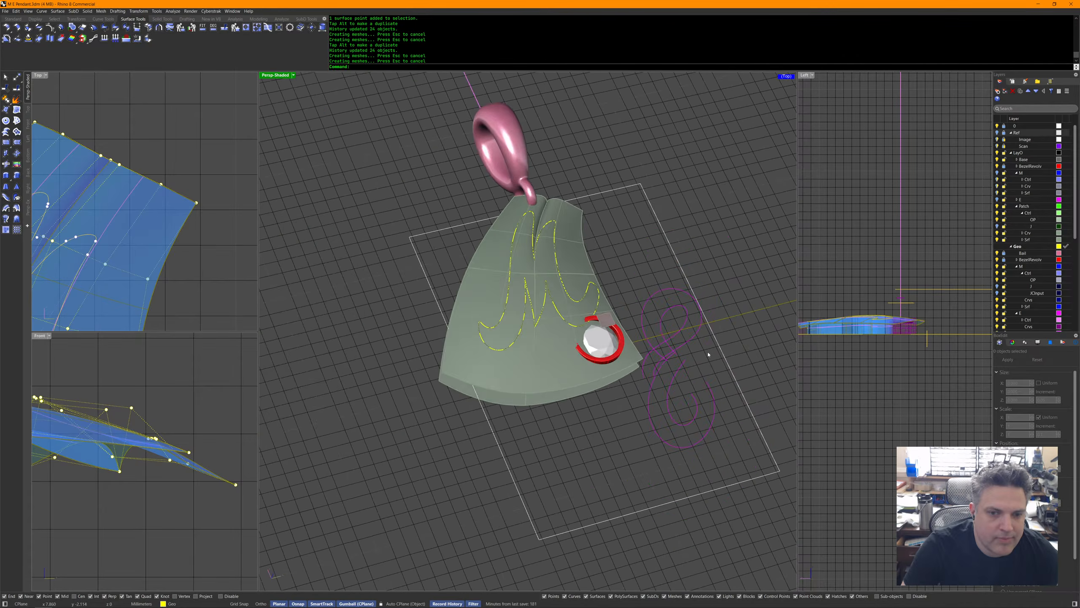
{"action": "scroll", "coordinate": [699, 347], "scroll_direction": "up", "scroll_amount": 4}
{"action": "left_click", "coordinate": [667, 319]}
{"action": "left_click", "coordinate": [675, 284], "text": "shift"}
{"action": "right_click_drag", "start_coordinate": [675, 285], "coordinate": [654, 320]}
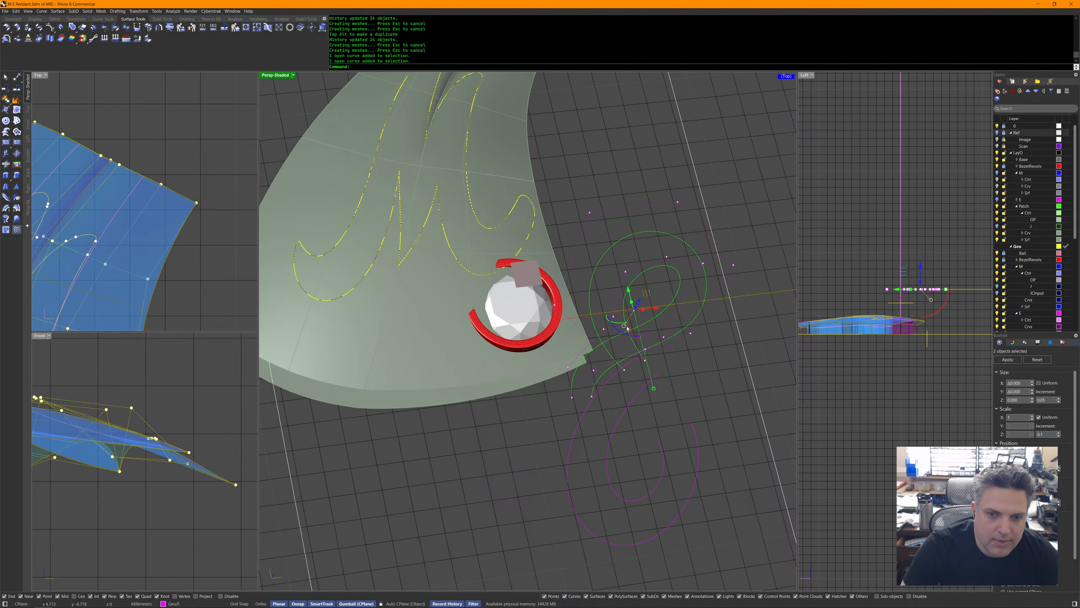
{"action": "left_click", "coordinate": [668, 279]}
{"action": "mouse_move", "coordinate": [665, 278]}
{"action": "left_mouse_down"}
{"action": "mouse_move", "coordinate": [712, 200]}
{"action": "mouse_move", "coordinate": [668, 281]}
{"action": "mouse_move", "coordinate": [706, 208]}
{"action": "left_mouse_up"}
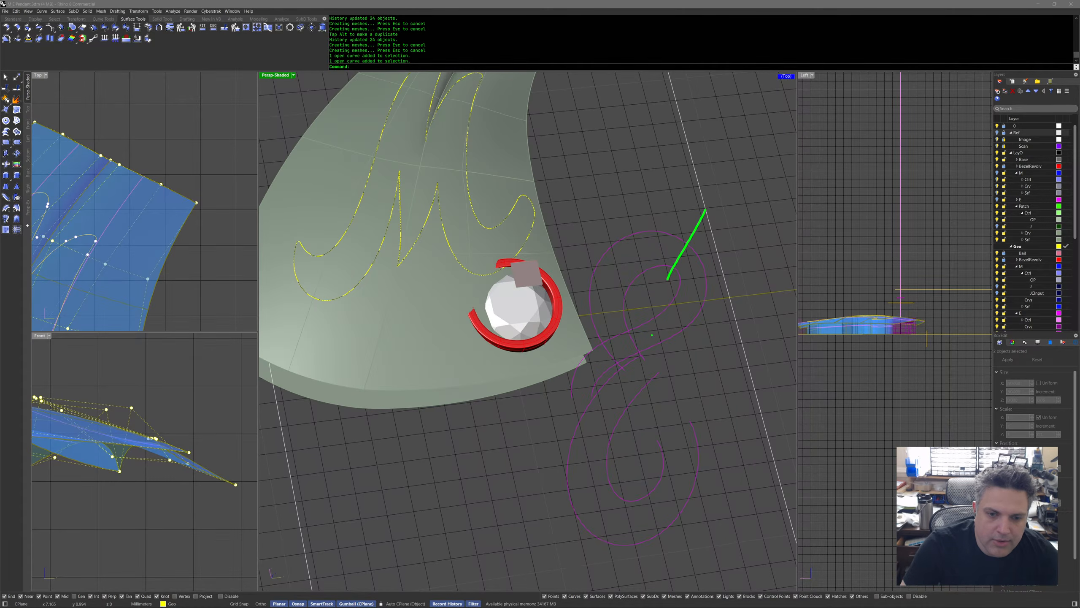
{"action": "mouse_move", "coordinate": [645, 331]}
{"action": "left_mouse_down"}
{"action": "mouse_move", "coordinate": [640, 384]}
{"action": "mouse_move", "coordinate": [611, 336]}
{"action": "left_mouse_up"}
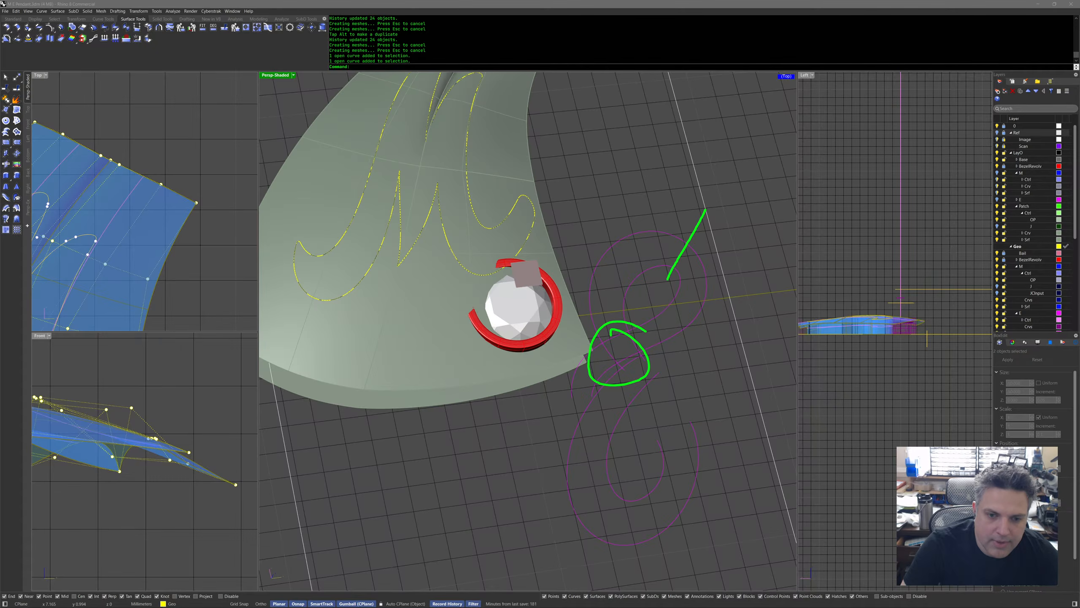
{"action": "mouse_move", "coordinate": [584, 385]}
{"action": "left_mouse_down"}
{"action": "mouse_move", "coordinate": [630, 336]}
{"action": "mouse_move", "coordinate": [664, 258]}
{"action": "mouse_move", "coordinate": [610, 330]}
{"action": "left_mouse_up"}
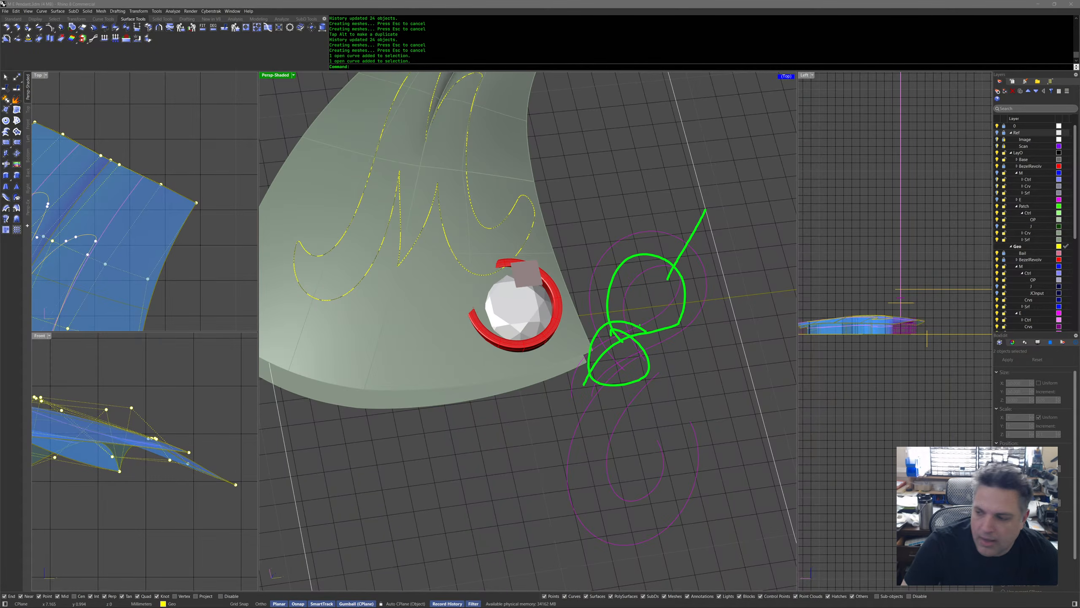
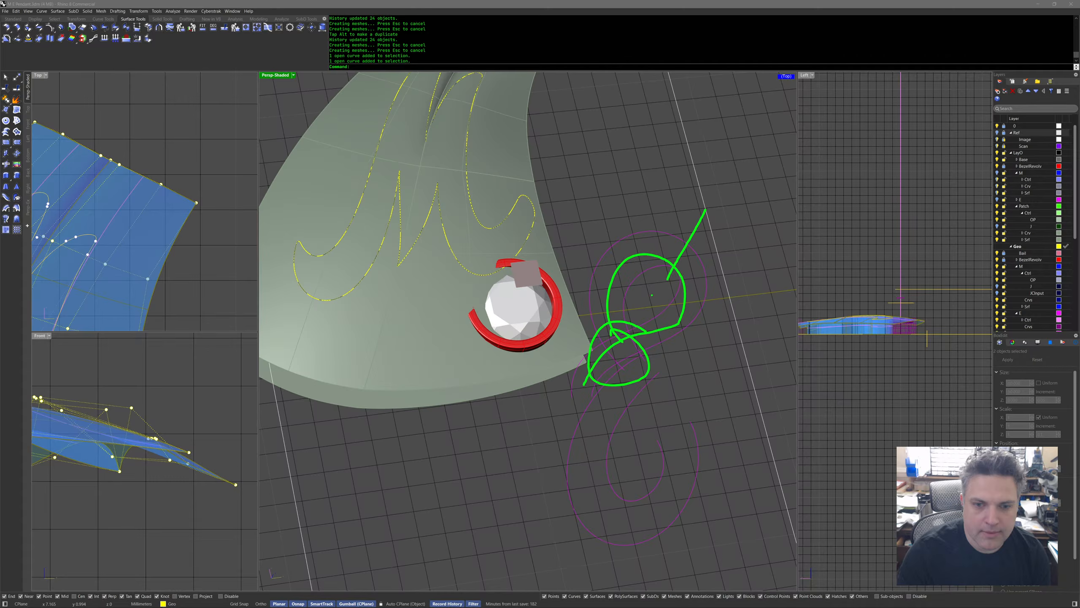
{"action": "key", "text": "e"}
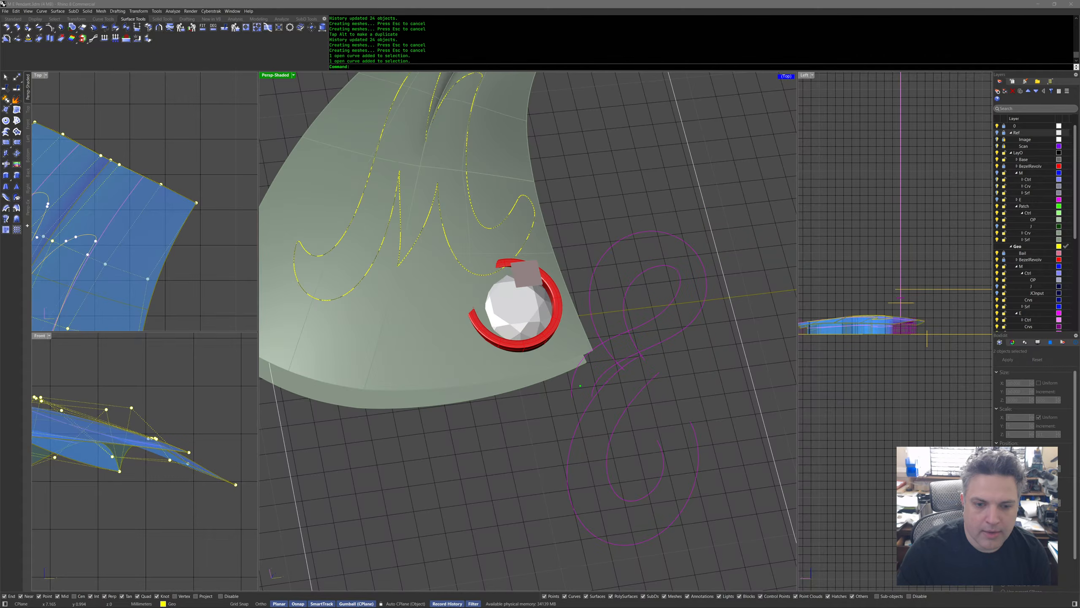
{"action": "mouse_move", "coordinate": [580, 388]}
{"action": "left_mouse_down"}
{"action": "mouse_move", "coordinate": [652, 329]}
{"action": "mouse_move", "coordinate": [687, 257]}
{"action": "mouse_move", "coordinate": [617, 318]}
{"action": "left_mouse_up"}
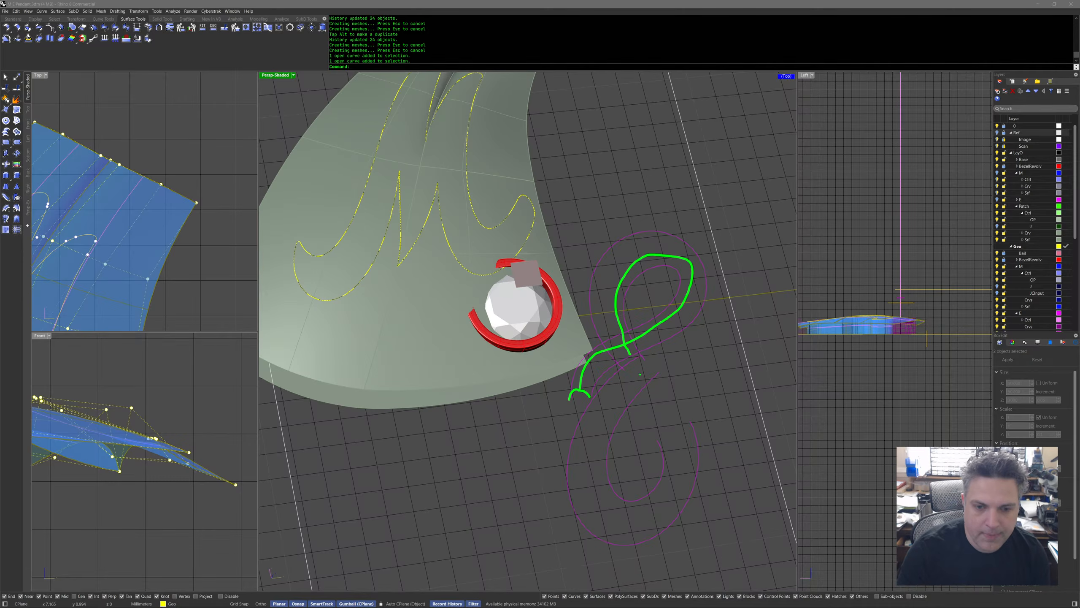
{"action": "mouse_move", "coordinate": [647, 371]}
{"action": "left_mouse_down"}
{"action": "mouse_move", "coordinate": [584, 457]}
{"action": "mouse_move", "coordinate": [658, 522]}
{"action": "mouse_move", "coordinate": [671, 437]}
{"action": "left_mouse_up"}
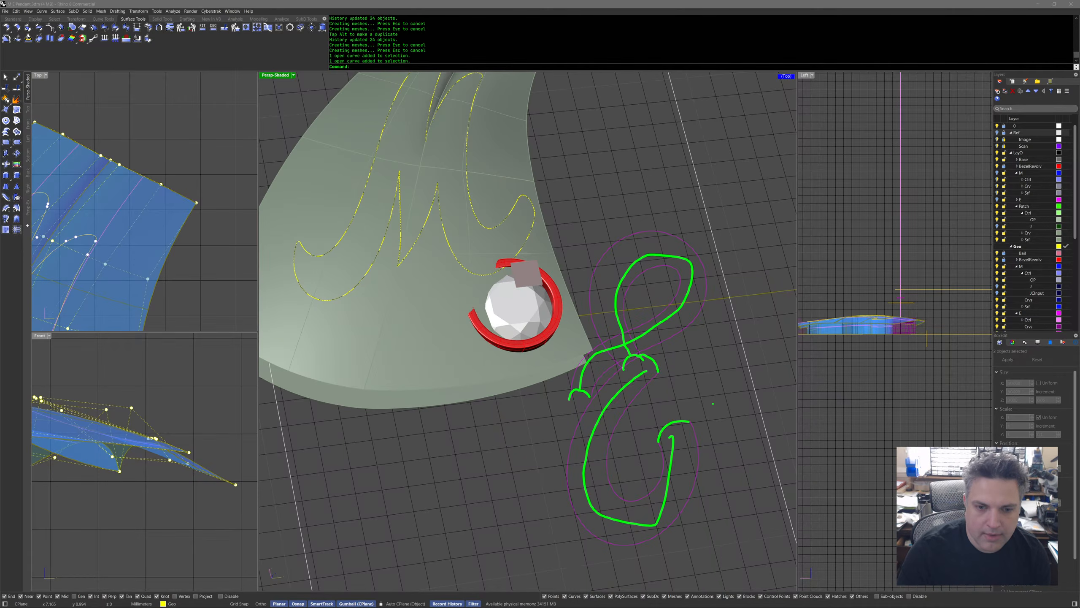
{"action": "left_click_drag", "start_coordinate": [625, 369], "coordinate": [687, 352]}
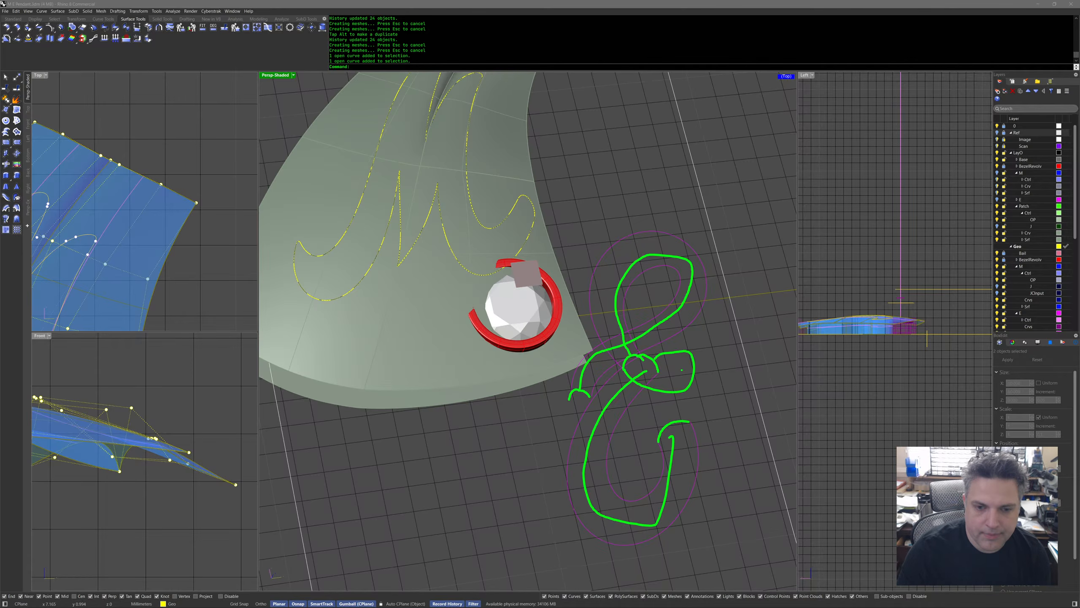
{"action": "key", "text": "Escape"}
{"action": "right_click_drag", "start_coordinate": [683, 369], "coordinate": [681, 388]}
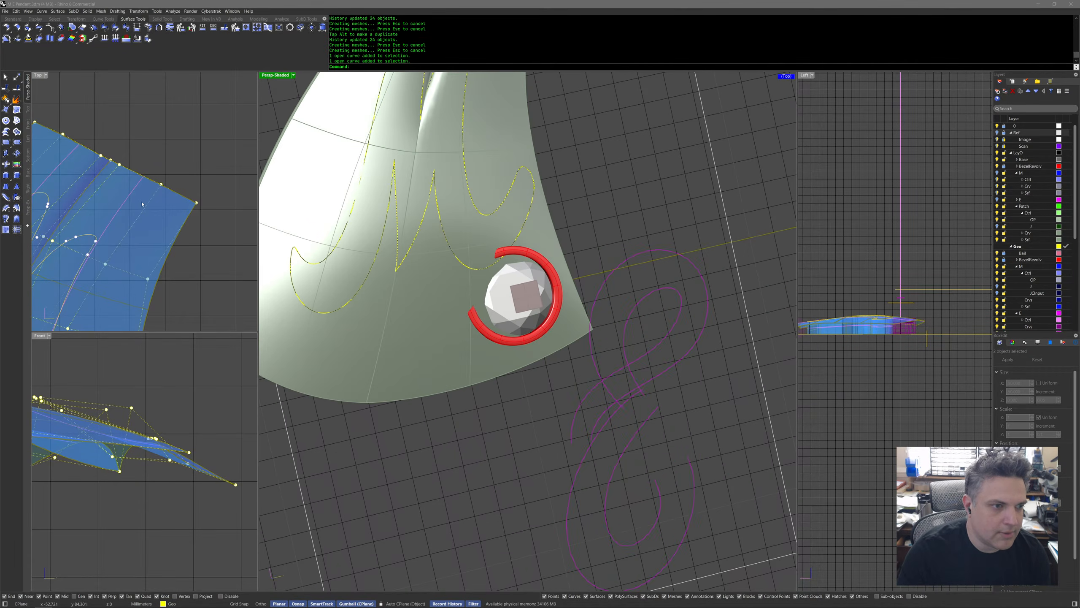
Extend the crossing end of the E's outer upper-loop curve by one control point with ContinueCurve in the top view.
{"action": "scroll", "coordinate": [195, 231], "scroll_direction": "down", "scroll_amount": 15}
{"action": "scroll", "coordinate": [222, 239], "scroll_direction": "up", "scroll_amount": 15}
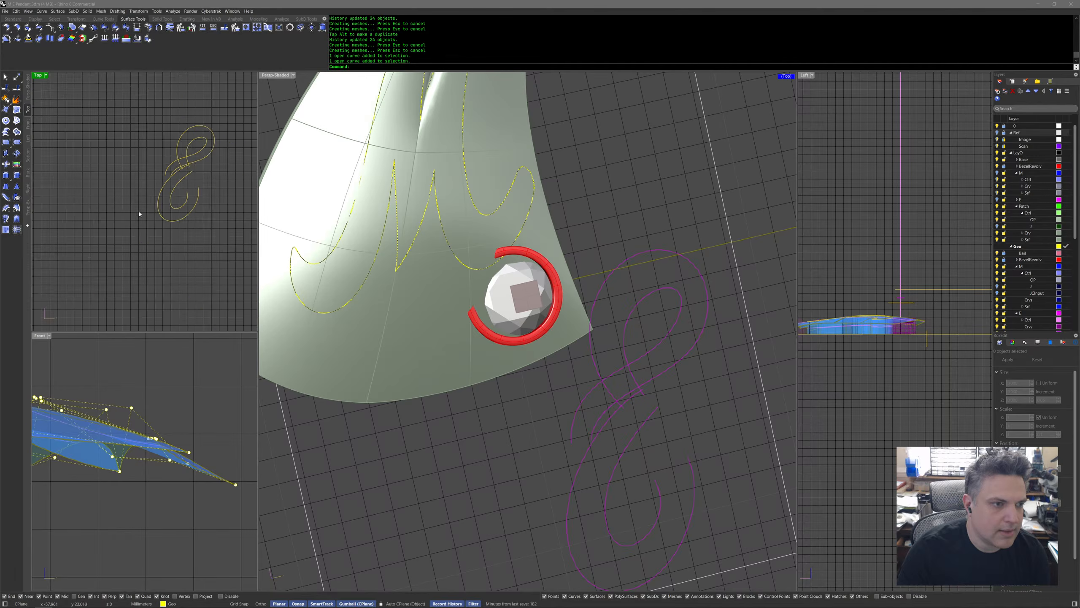
{"action": "left_click", "coordinate": [167, 158]}
{"action": "left_click", "coordinate": [170, 160]}
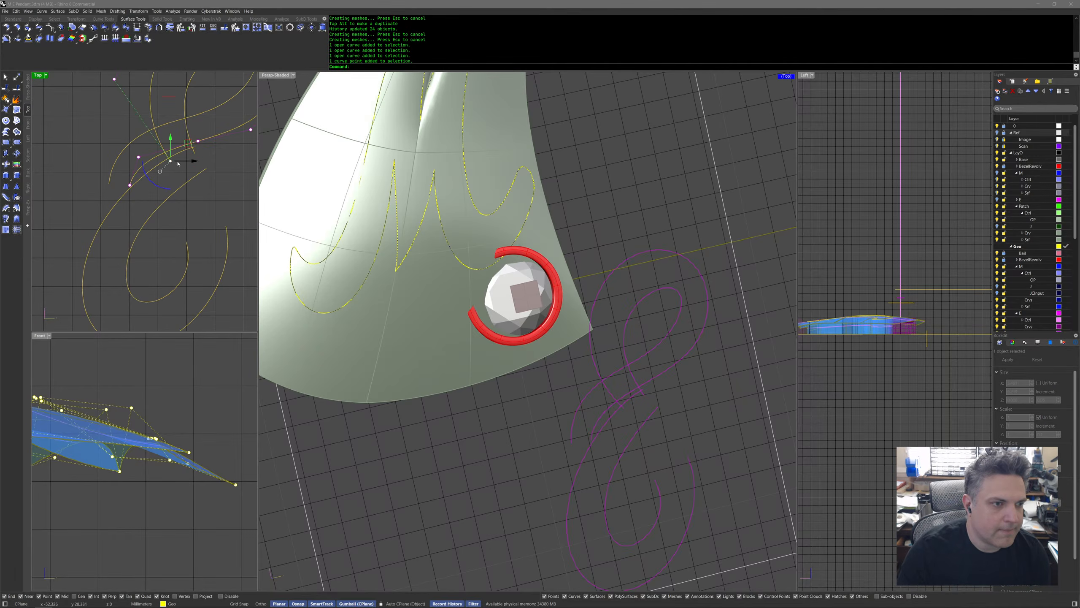
{"action": "right_click_drag", "start_coordinate": [187, 179], "coordinate": [168, 204]}
{"action": "type", "text": "Cont"}
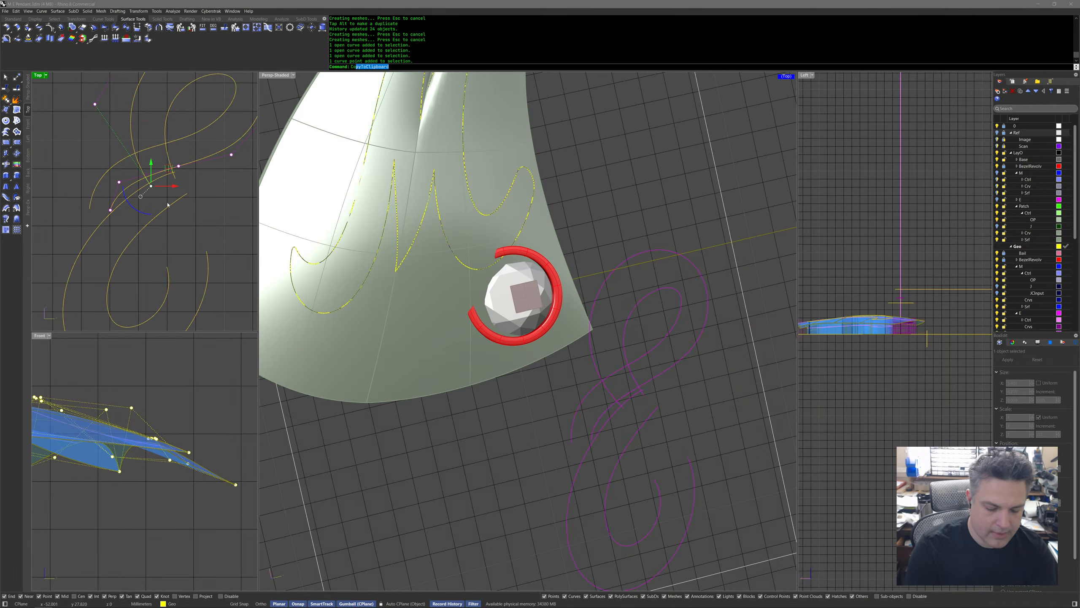
{"action": "type", "text": "inueCurve"}
{"action": "key", "text": "Return"}
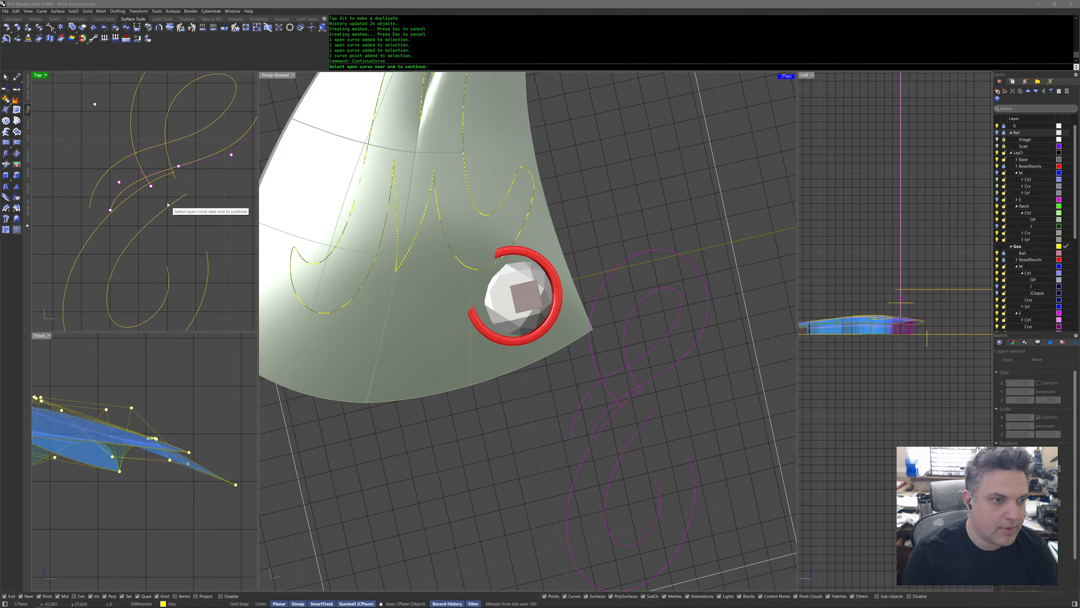
{"action": "left_click", "coordinate": [148, 178]}
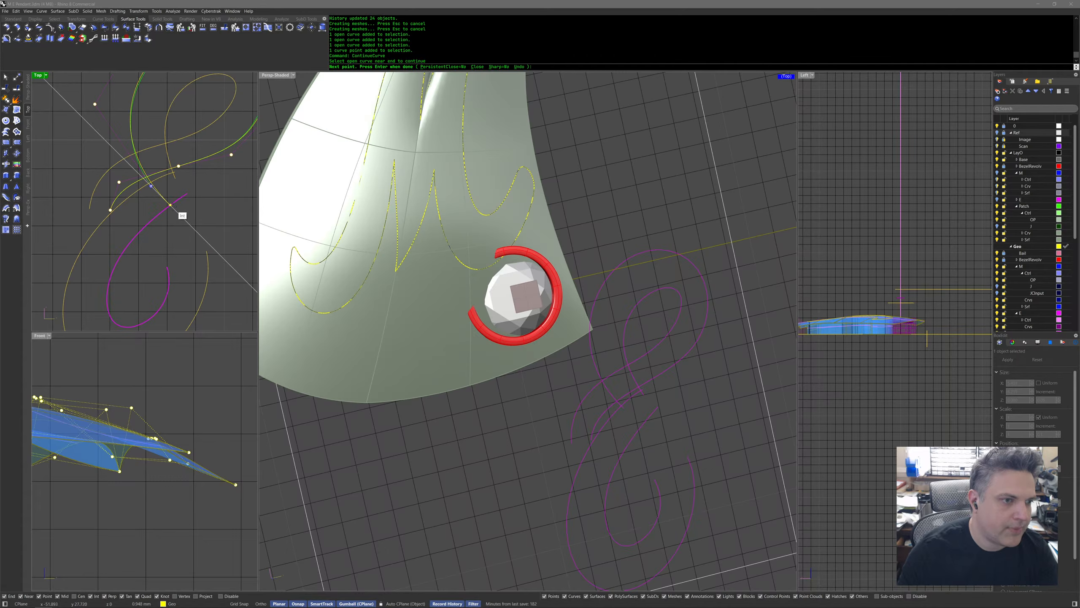
{"action": "left_click", "coordinate": [170, 205]}
{"action": "key", "text": "Return"}
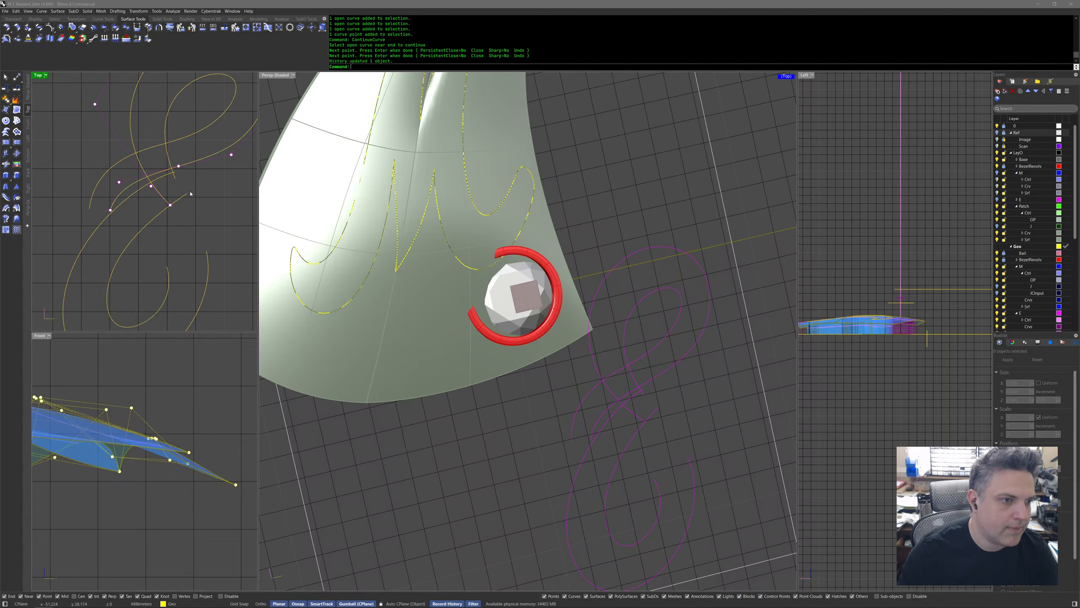
Extend the crossing end of the E's inner upper-loop curve by one control point with ContinueCurve.
{"action": "key", "text": "Return"}
{"action": "left_click", "coordinate": [179, 178]}
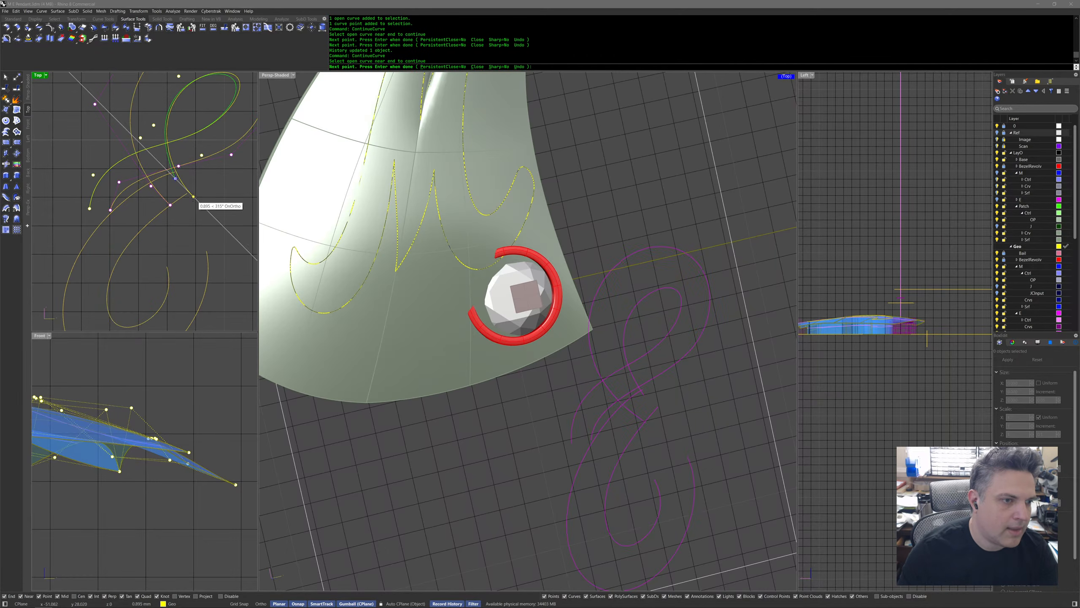
{"action": "left_click", "coordinate": [187, 194]}
{"action": "key", "text": "Return"}
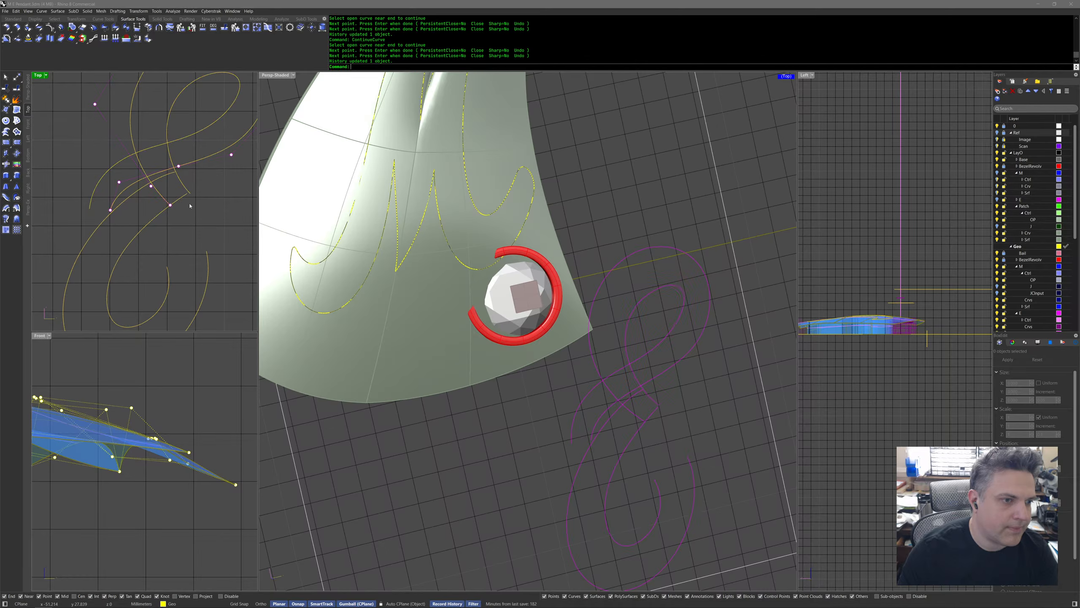
{"action": "right_click_drag", "start_coordinate": [187, 213], "coordinate": [179, 217]}
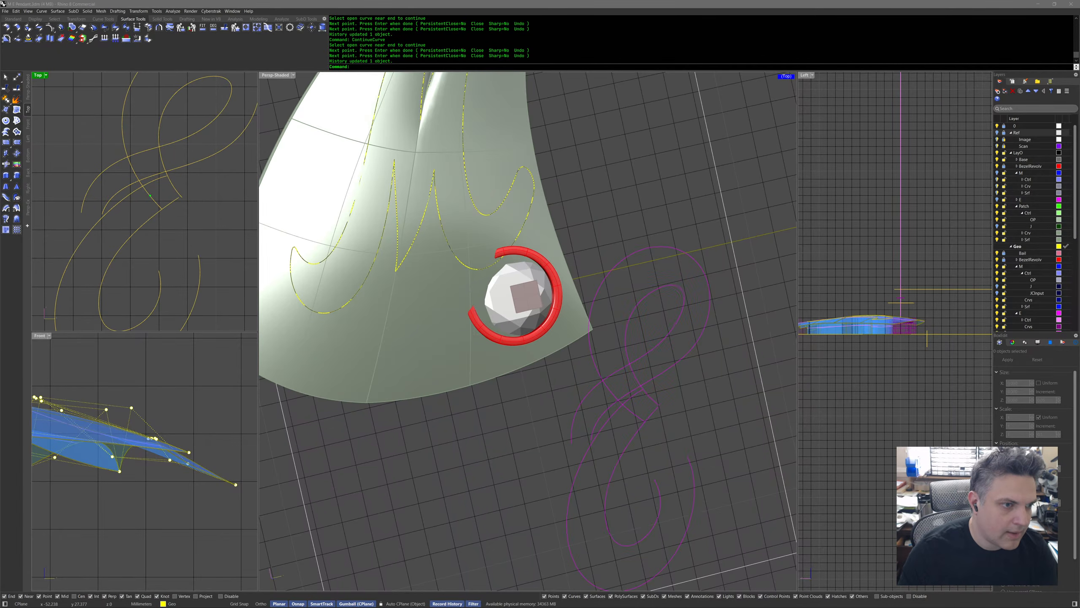
{"action": "left_click_drag", "start_coordinate": [184, 220], "coordinate": [149, 174]}
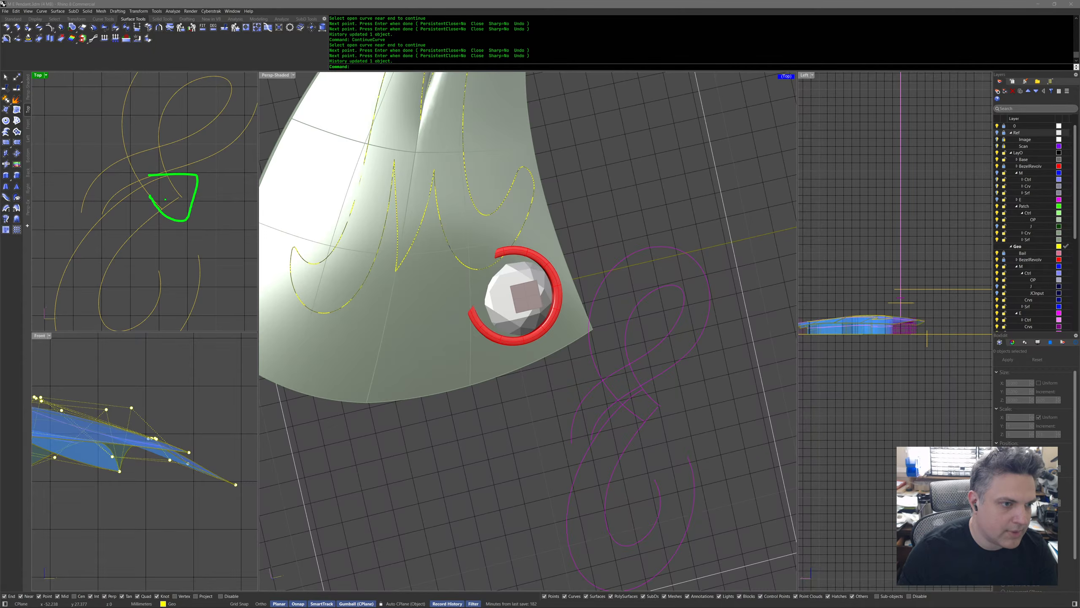
{"action": "key", "text": "e"}
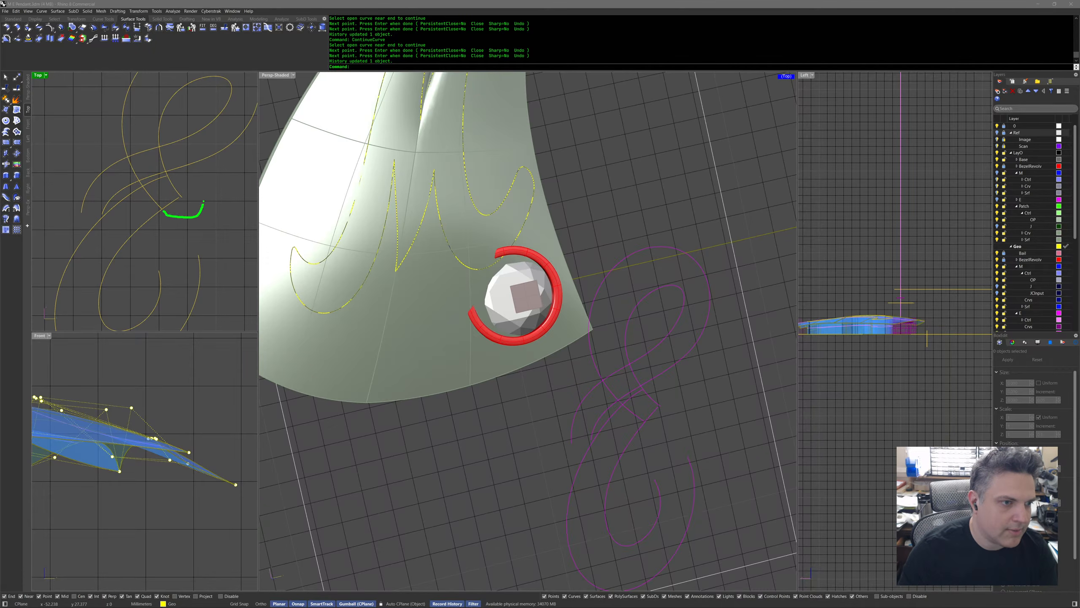
{"action": "left_click_drag", "start_coordinate": [193, 179], "coordinate": [172, 175]}
{"action": "key", "text": "Escape"}
Nudge the end control points of the lower loop's outer curve and the upper loop's outer curve at the E's crossing.
{"action": "left_click", "coordinate": [159, 178]}
{"action": "left_click", "coordinate": [166, 176]}
{"action": "left_click", "coordinate": [191, 193]}
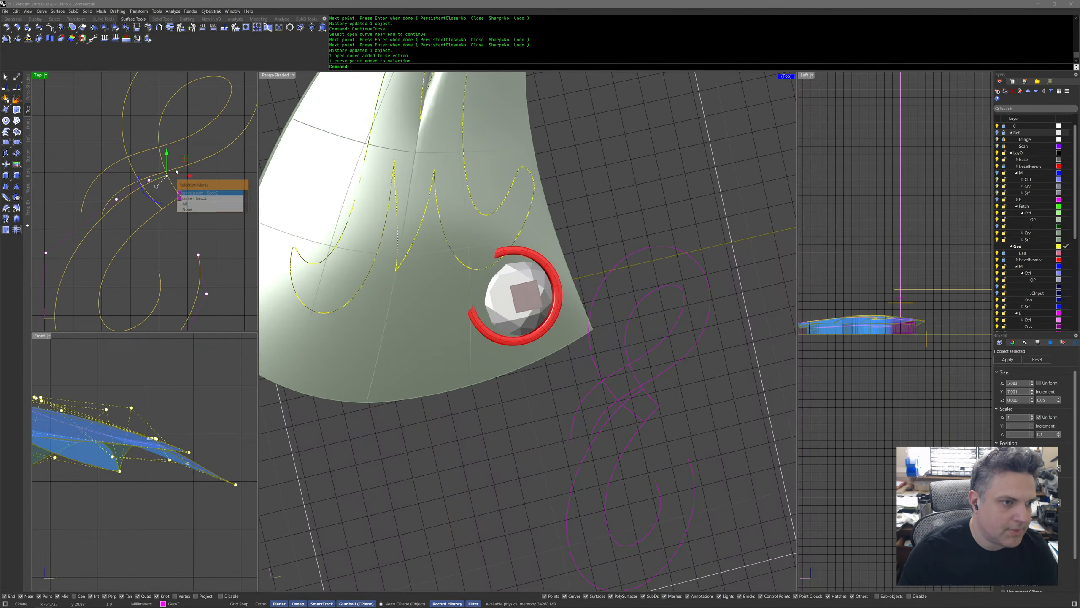
{"action": "left_click_drag", "start_coordinate": [183, 159], "coordinate": [188, 157]}
{"action": "left_click", "coordinate": [158, 206]}
{"action": "left_click_drag", "start_coordinate": [157, 202], "coordinate": [189, 206]}
Blend the outer upper-loop curve's end to the outer lower-loop curve's end, using Tangency continuity at both ends.
{"action": "middle_click", "coordinate": [192, 228]}
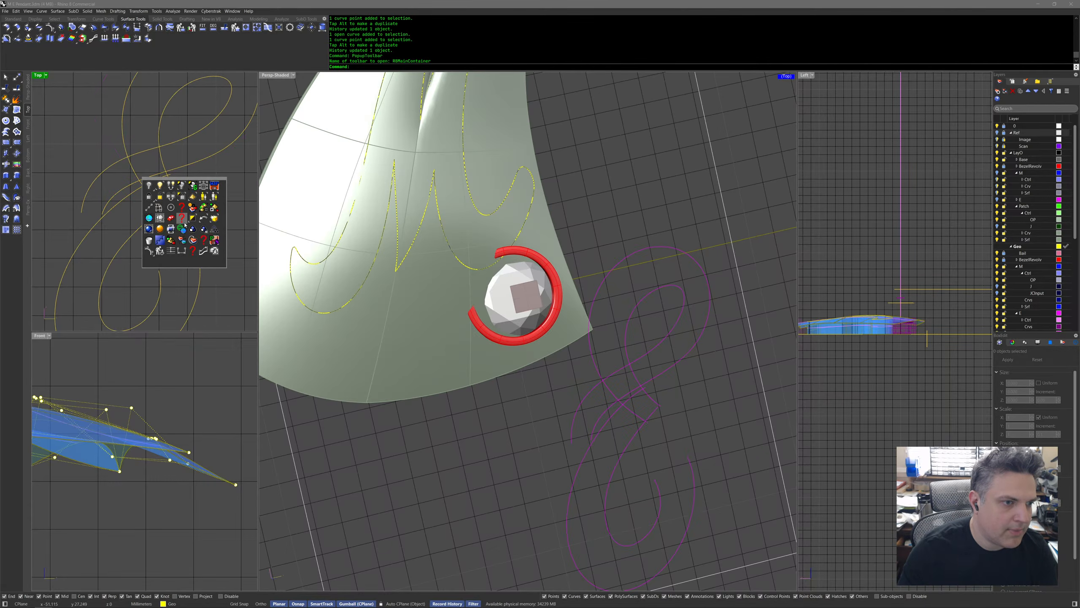
{"action": "middle_click", "coordinate": [184, 225]}
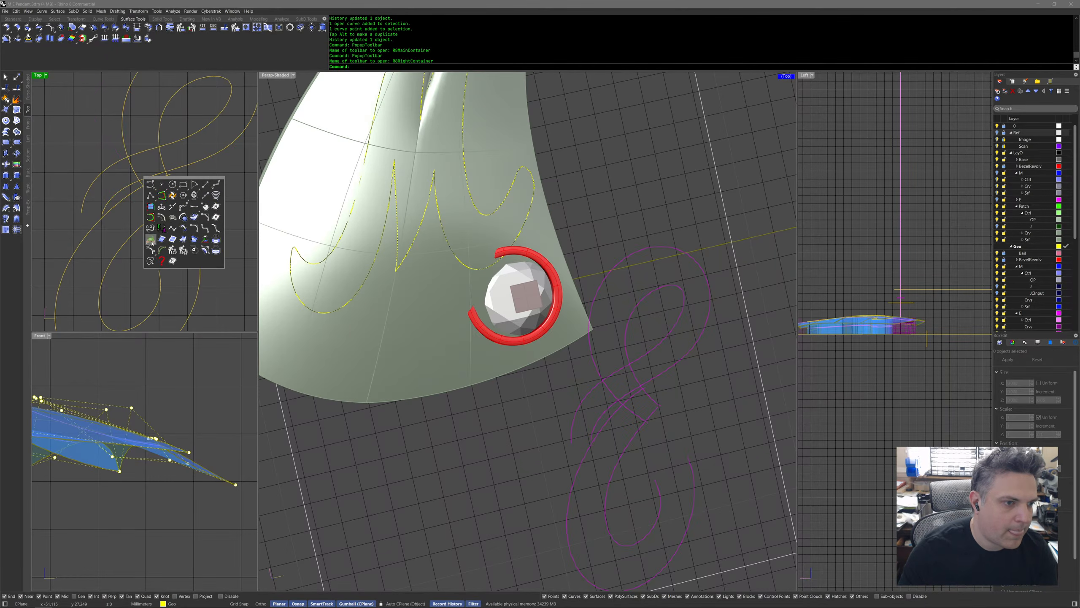
{"action": "left_click", "coordinate": [164, 214]}
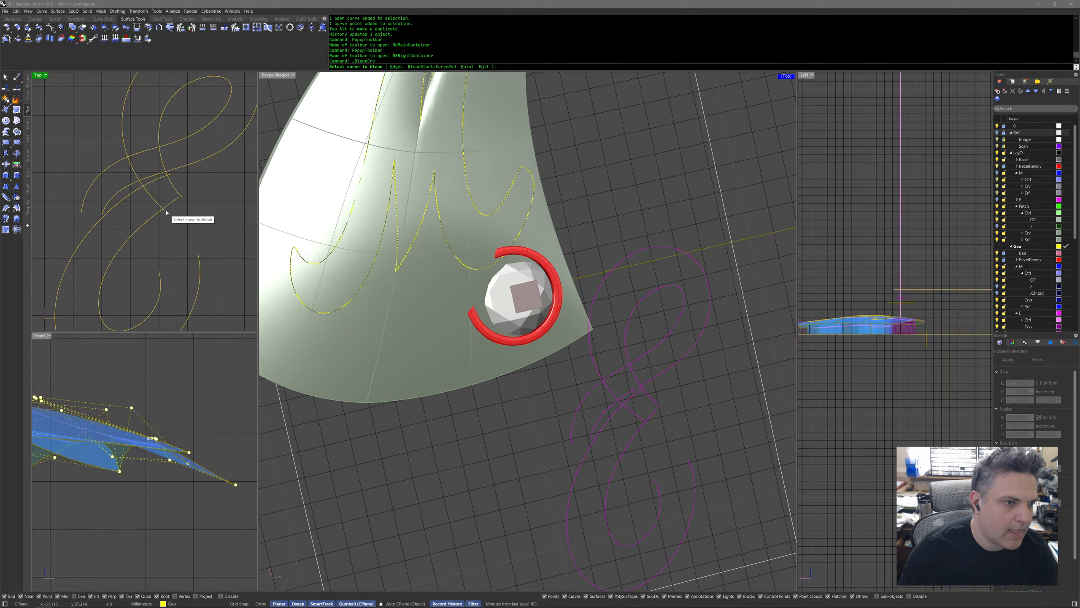
{"action": "left_click", "coordinate": [171, 173]}
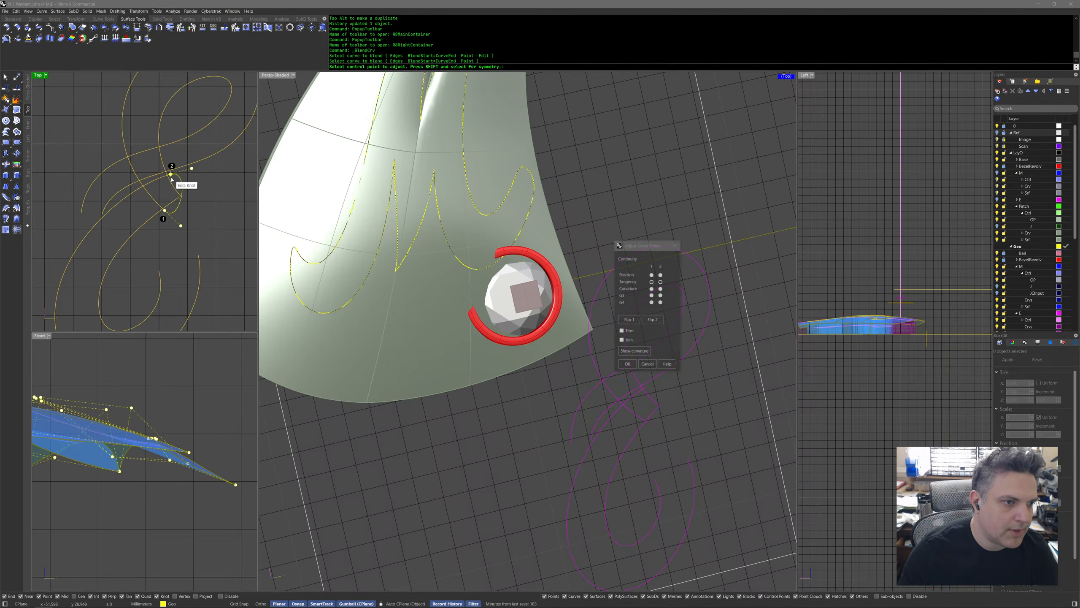
{"action": "left_click", "coordinate": [652, 289]}
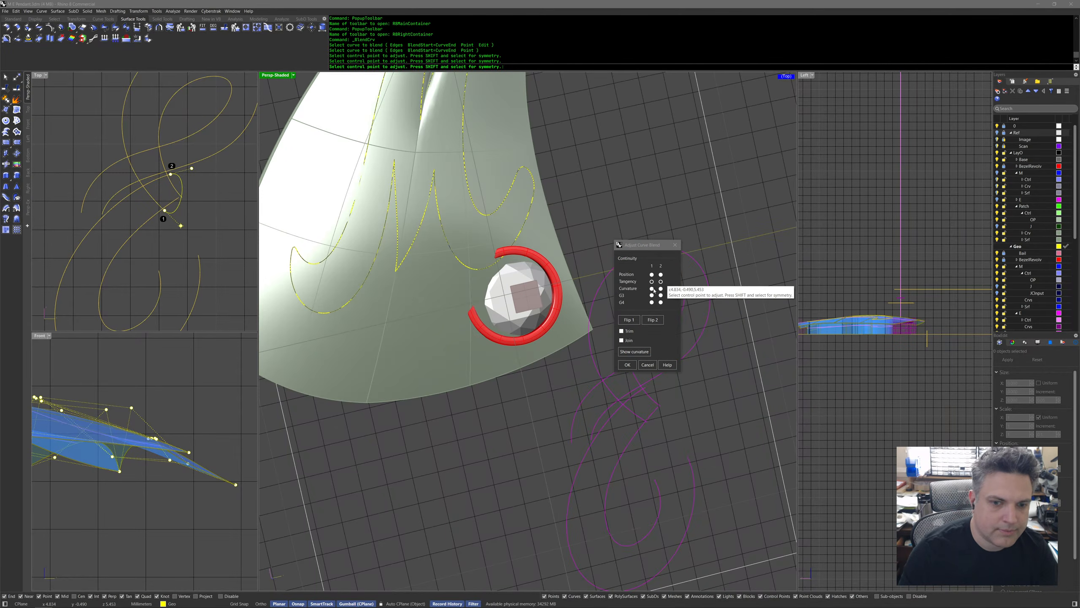
{"action": "left_click", "coordinate": [661, 289]}
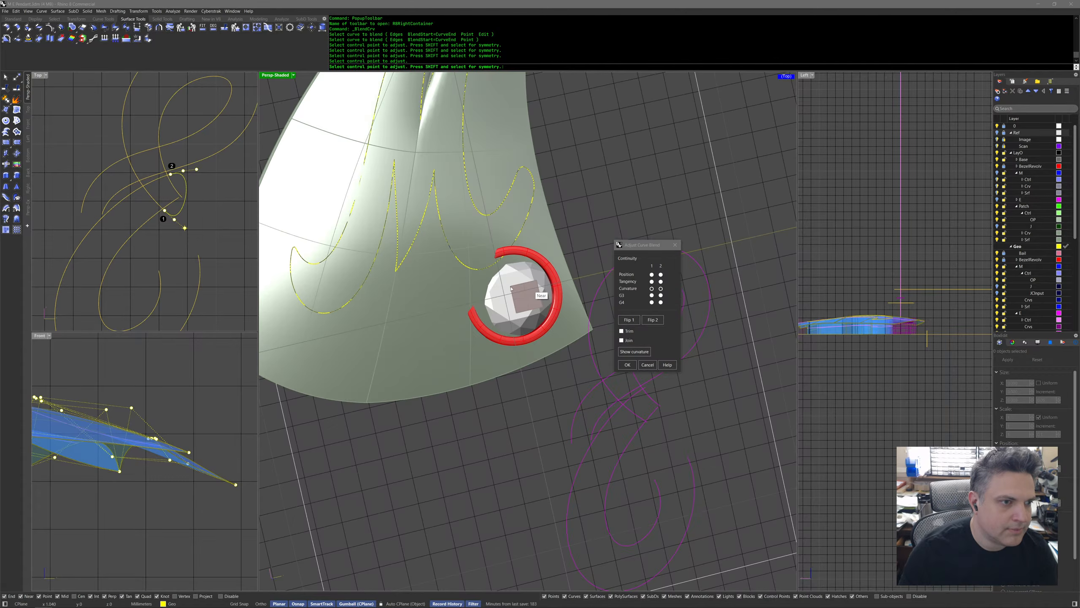
{"action": "left_click", "coordinate": [651, 281]}
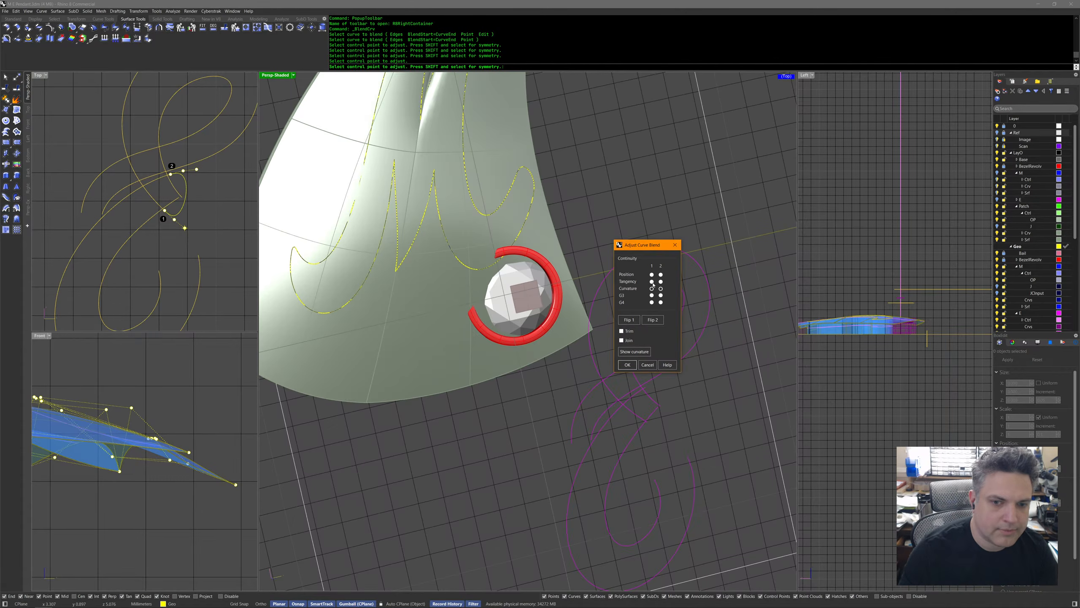
{"action": "left_click", "coordinate": [661, 282]}
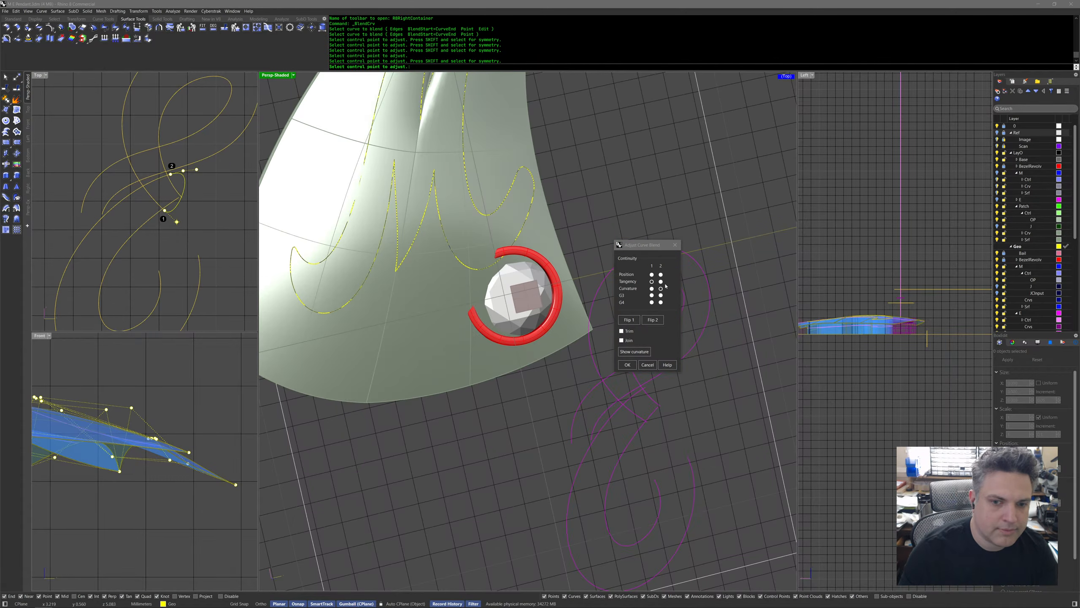
Pull both blend handles outward symmetrically to enlarge the connecting loop, and accept the blend.
{"action": "left_click", "coordinate": [192, 168]}
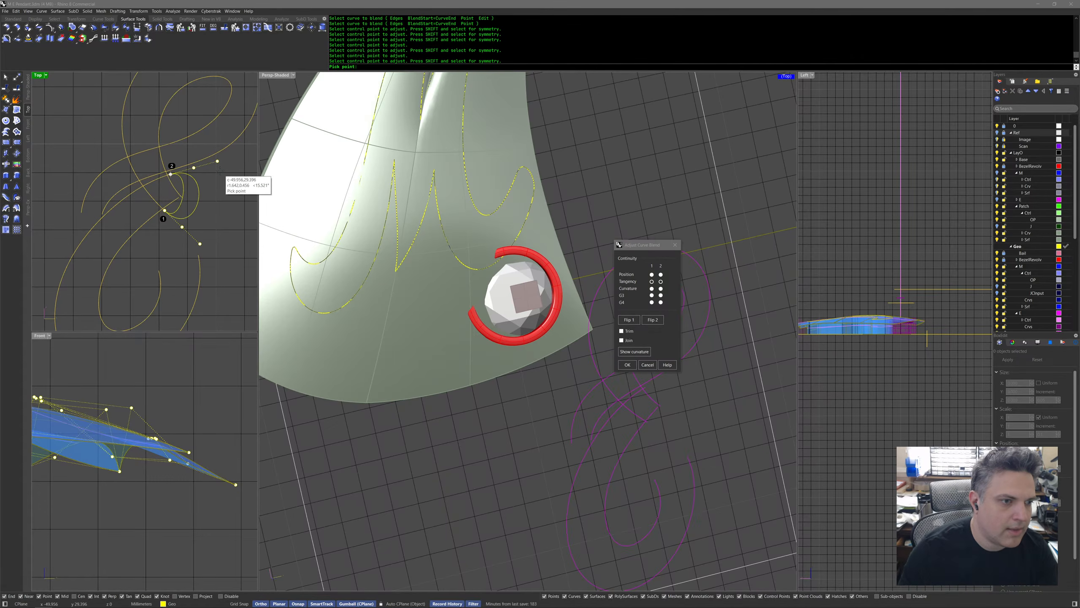
{"action": "left_click", "coordinate": [218, 163]}
{"action": "right_click_drag", "start_coordinate": [224, 220], "coordinate": [215, 248]}
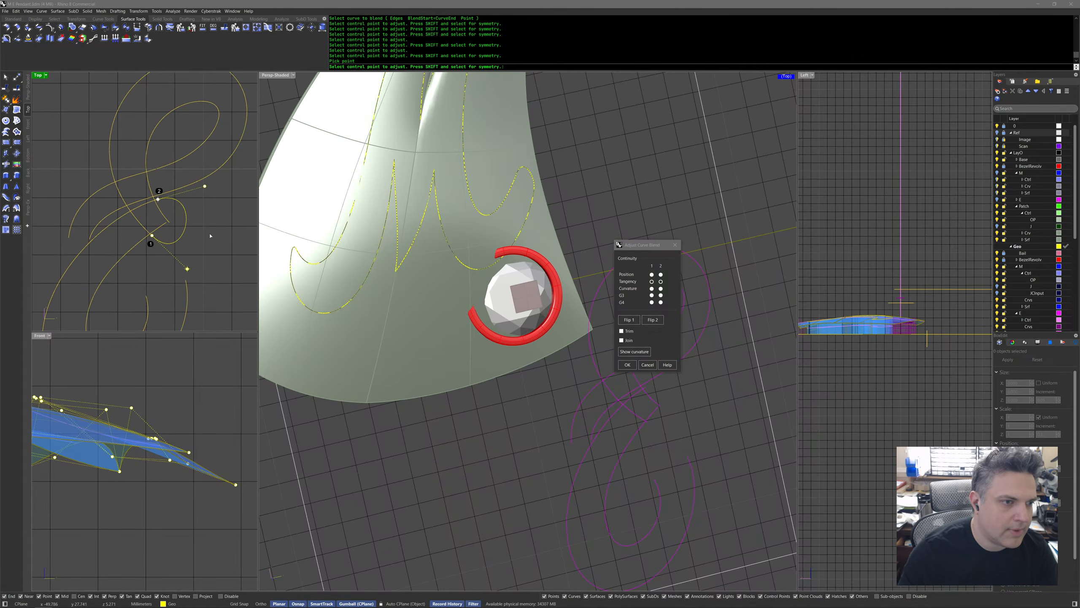
{"action": "key", "text": "Return"}
Adjust the end control points of the E's inner upper-loop and inner lower-loop curves so both ends meet at the crossing.
{"action": "left_click", "coordinate": [161, 227]}
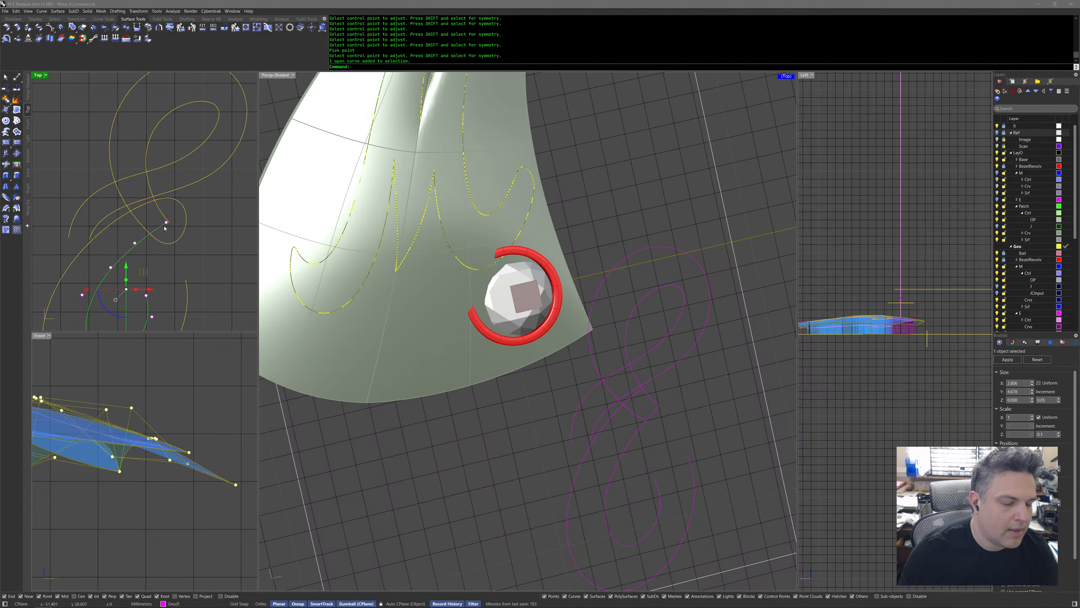
{"action": "scroll", "coordinate": [156, 230], "scroll_direction": "up", "scroll_amount": 3}
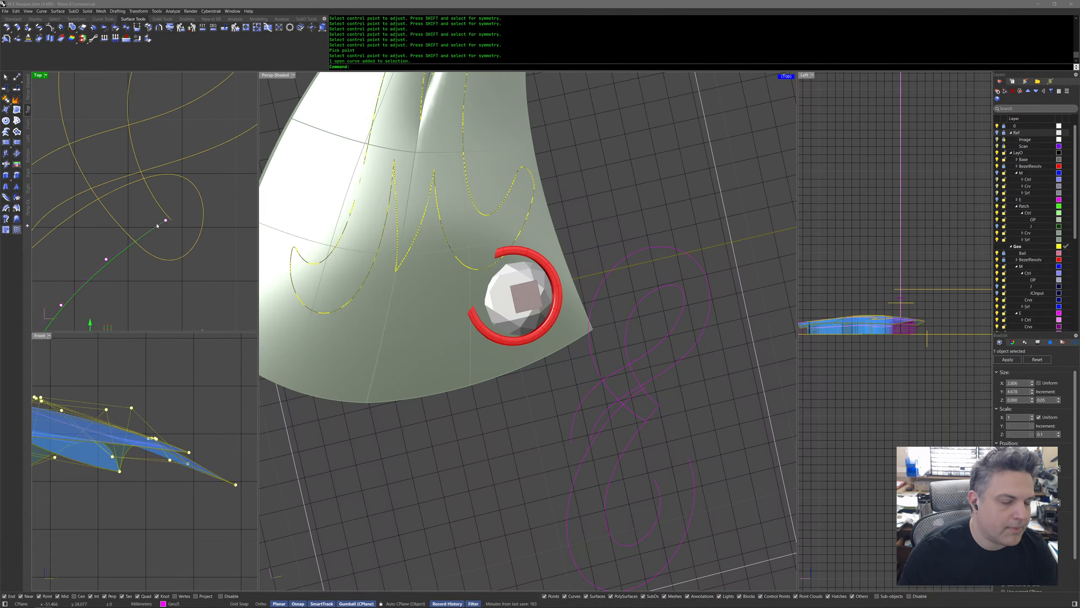
{"action": "left_click", "coordinate": [158, 209]}
{"action": "mouse_move", "coordinate": [172, 208]}
{"action": "right_mouse_down"}
{"action": "mouse_move", "coordinate": [188, 230]}
{"action": "mouse_move", "coordinate": [182, 204]}
{"action": "right_mouse_up"}
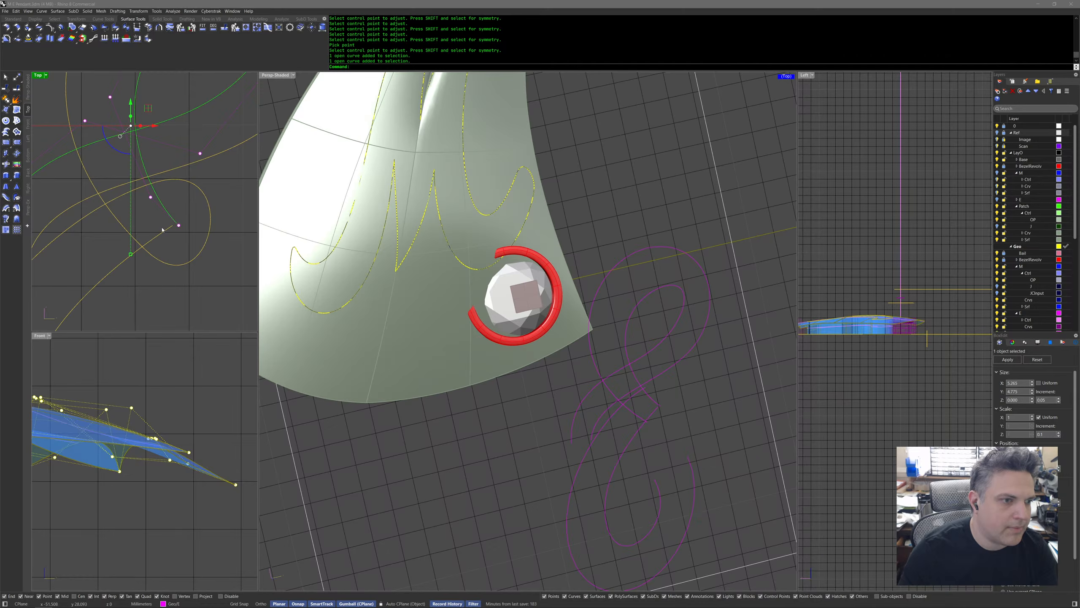
{"action": "left_click", "coordinate": [162, 232]}
{"action": "right_click_drag", "start_coordinate": [185, 253], "coordinate": [185, 236]}
{"action": "key", "text": "Escape"}
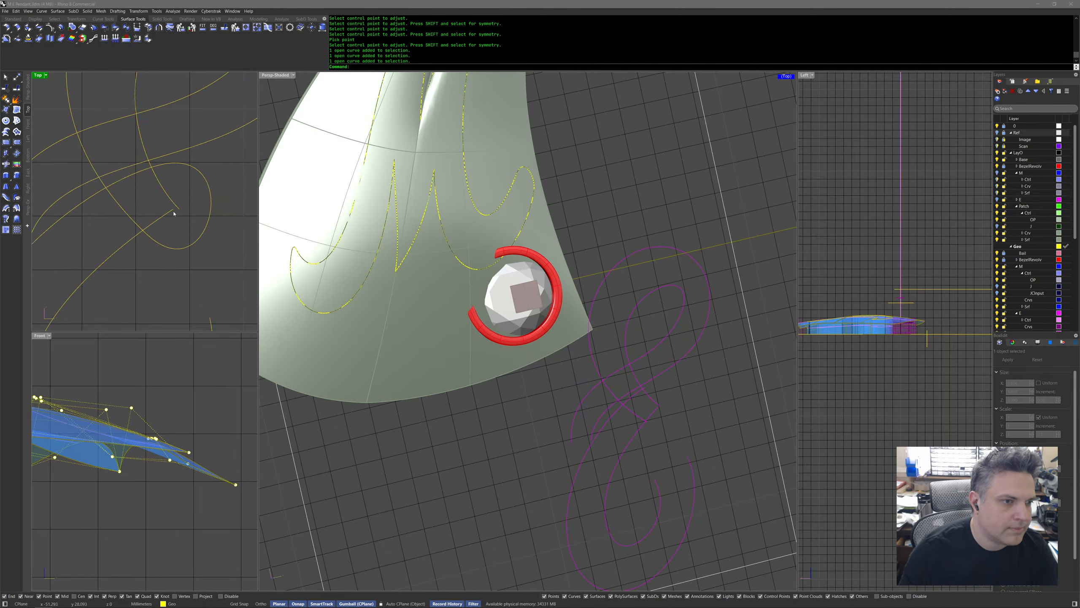
{"action": "left_click", "coordinate": [176, 206]}
{"action": "left_click", "coordinate": [167, 213]}
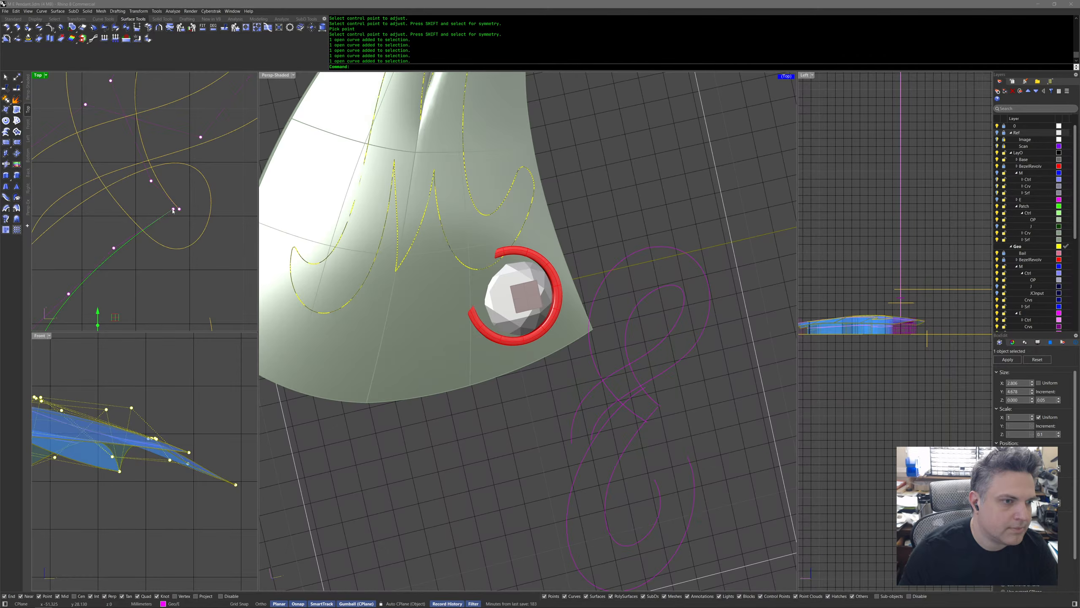
{"action": "left_click", "coordinate": [173, 210]}
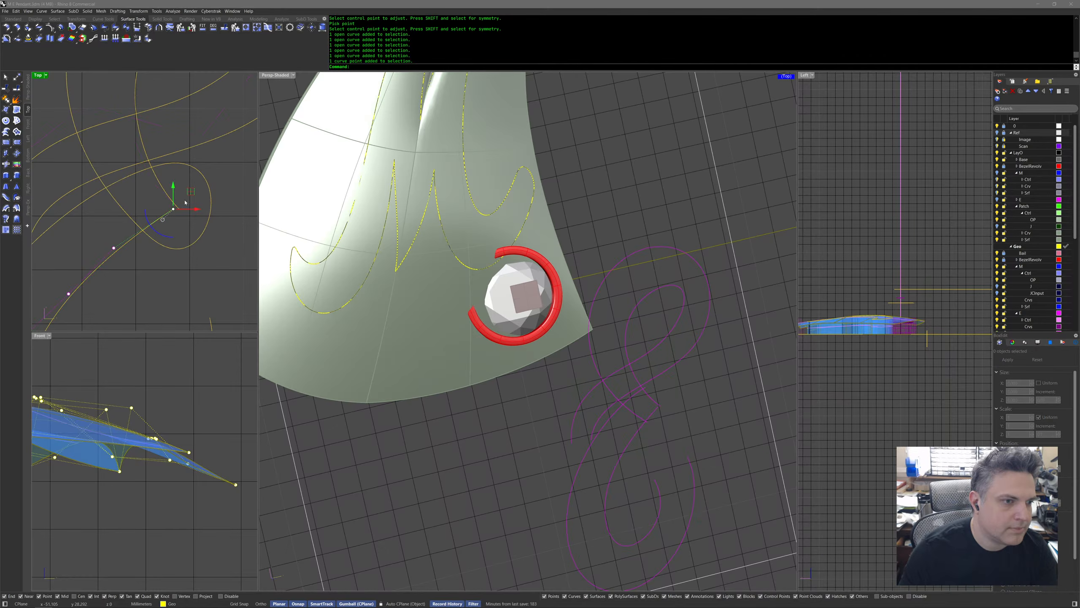
{"action": "left_click", "coordinate": [164, 192]}
{"action": "left_click", "coordinate": [179, 210]}
{"action": "left_click_drag", "start_coordinate": [197, 193], "coordinate": [165, 165]}
{"action": "left_click", "coordinate": [151, 181]}
{"action": "key", "text": "Escape"}
{"action": "key", "text": "Escape"}
Delete the blend curve connecting the E's upper and lower outer curves.
{"action": "left_click", "coordinate": [167, 216]}
{"action": "key", "text": "Escape"}
{"action": "left_click", "coordinate": [152, 241]}
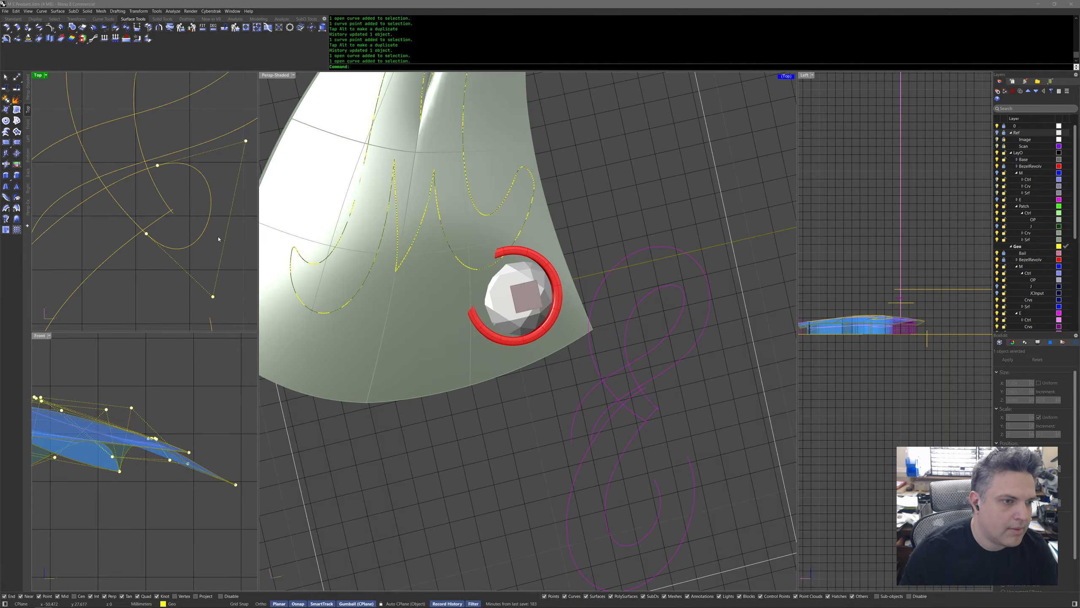
{"action": "middle_click", "coordinate": [201, 223]}
{"action": "left_click", "coordinate": [165, 240]}
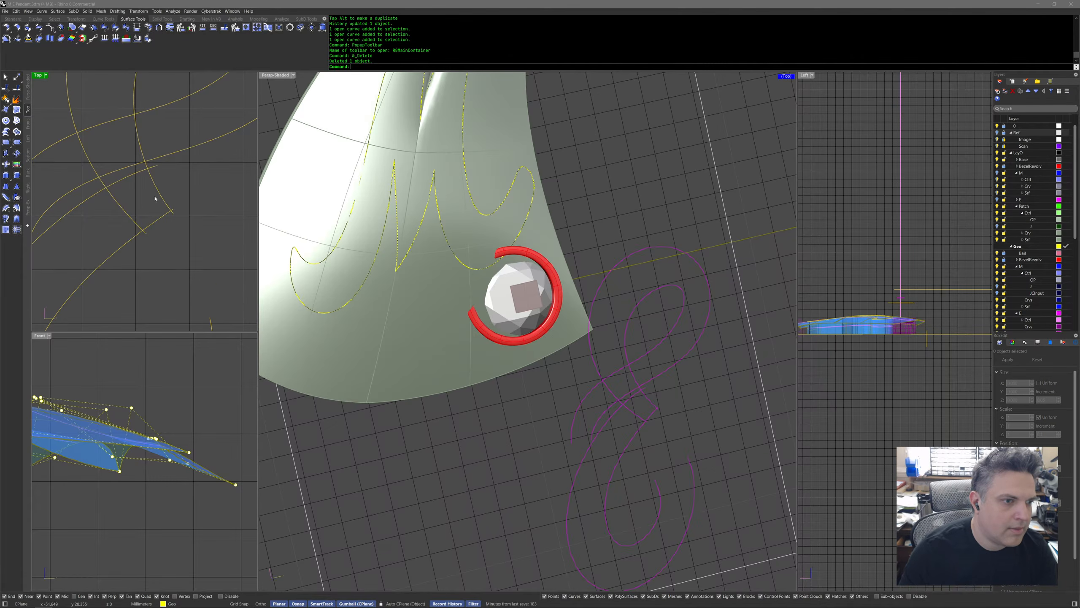
Loft a surface between the E's outer and inner upper-loop curves with the default cross-section options.
{"action": "middle_click", "coordinate": [151, 190]}
{"action": "left_click", "coordinate": [151, 190]}
{"action": "left_click", "coordinate": [117, 159]}
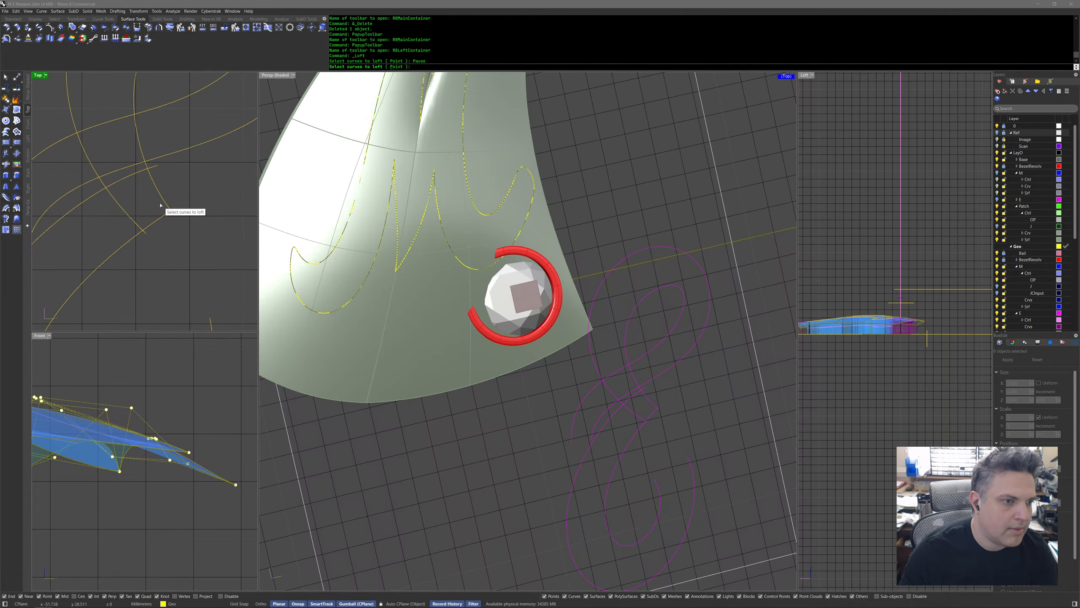
{"action": "left_click", "coordinate": [138, 225]}
{"action": "key", "text": "Return"}
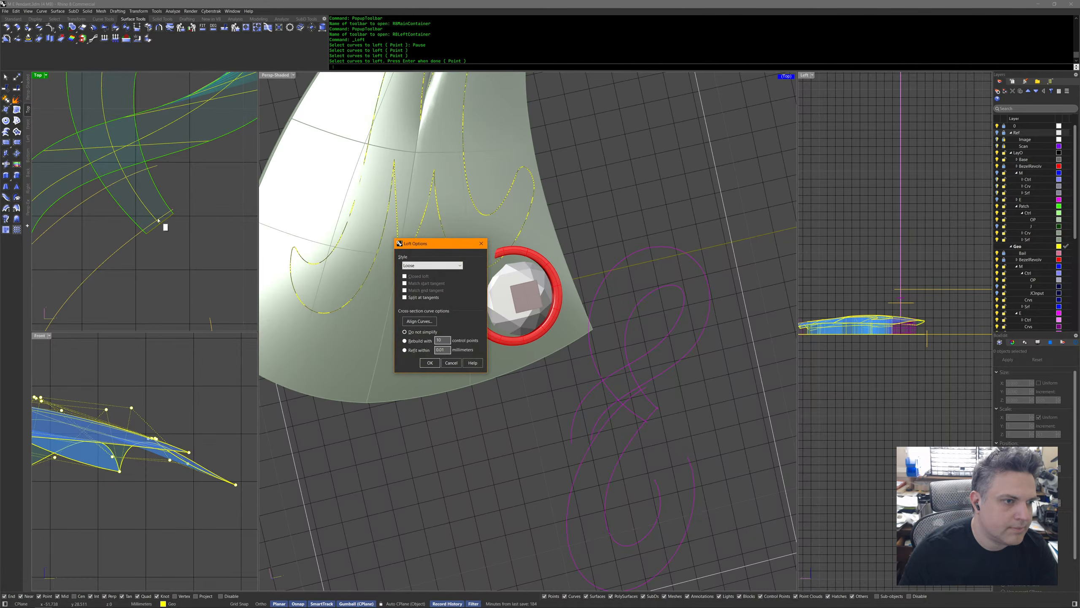
{"action": "key", "text": "Return"}
Loft a surface between the E's outer and inner lower-loop curves with the default cross-section options.
{"action": "right_click", "coordinate": [185, 214]}
{"action": "left_click", "coordinate": [171, 211]}
{"action": "left_click", "coordinate": [154, 166]}
{"action": "right_click", "coordinate": [207, 184]}
{"action": "key", "text": "Return"}
Try a surface blend between the crossing end edges of the upper-loop and lower-loop lofts.
{"action": "middle_click", "coordinate": [208, 186]}
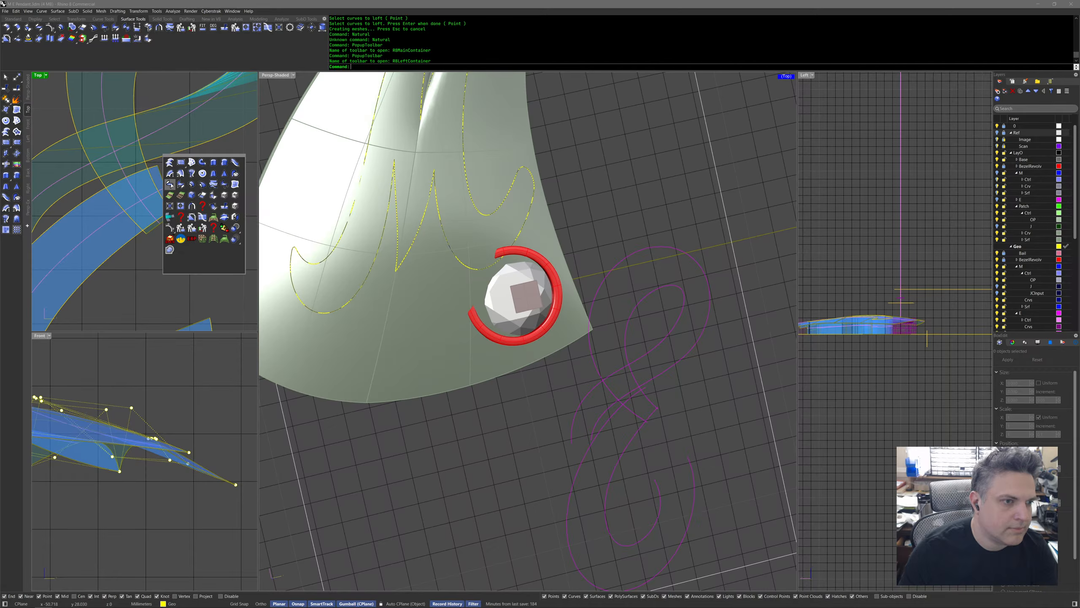
{"action": "left_click", "coordinate": [181, 184]}
{"action": "left_click", "coordinate": [154, 230]}
{"action": "left_click", "coordinate": [172, 206]}
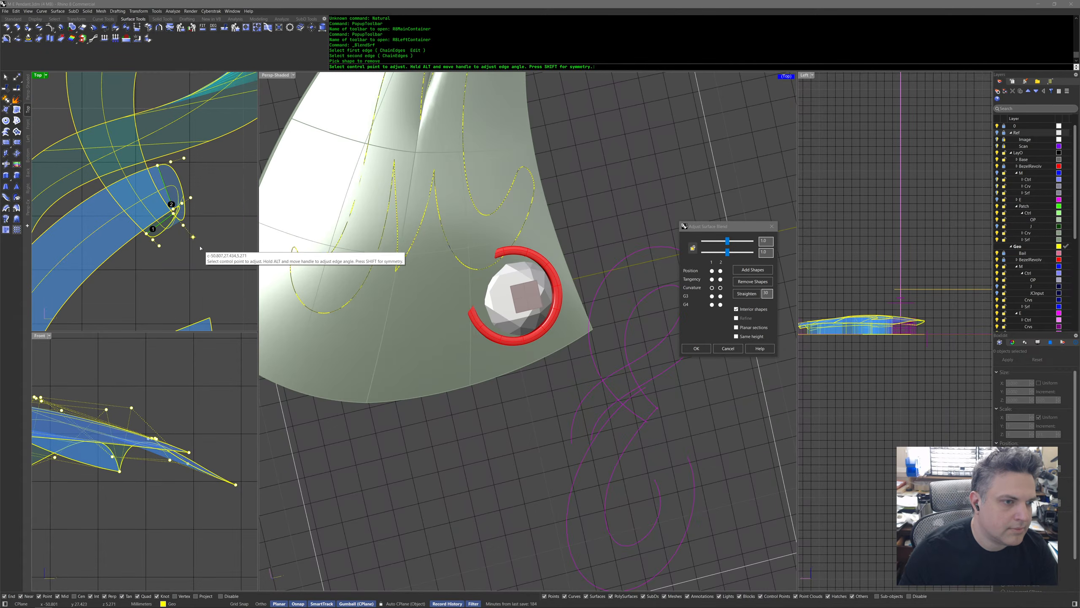
{"action": "mouse_move", "coordinate": [419, 361]}
{"action": "right_mouse_down"}
{"action": "mouse_move", "coordinate": [470, 244]}
{"action": "mouse_move", "coordinate": [483, 236]}
{"action": "mouse_move", "coordinate": [502, 258]}
{"action": "right_mouse_up"}
{"action": "scroll", "coordinate": [497, 256], "scroll_direction": "down", "scroll_amount": 10}
{"action": "scroll", "coordinate": [502, 258], "scroll_direction": "up", "scroll_amount": 10}
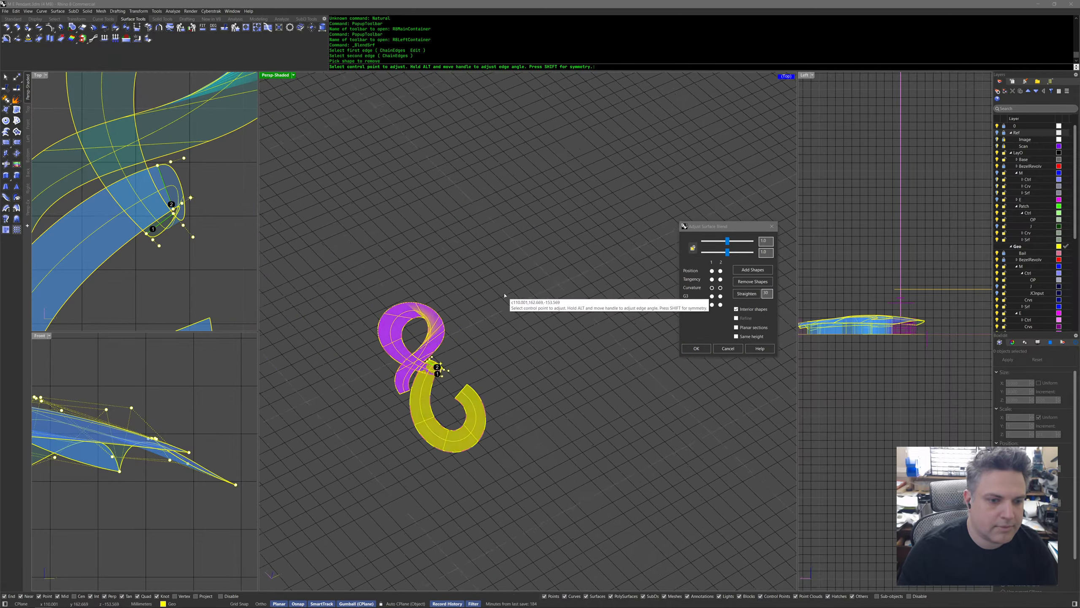
{"action": "mouse_move", "coordinate": [539, 322]}
{"action": "right_mouse_down"}
{"action": "mouse_move", "coordinate": [595, 341]}
{"action": "mouse_move", "coordinate": [791, 325]}
{"action": "mouse_move", "coordinate": [759, 349]}
{"action": "right_mouse_up"}
{"action": "left_click", "coordinate": [730, 348]}
Try another surface blend between the crossing end edges, using Curvature continuity at both ends and equally enlarged linked bulges.
{"action": "right_click_drag", "start_coordinate": [665, 377], "coordinate": [485, 440]}
{"action": "right_click", "coordinate": [479, 439]}
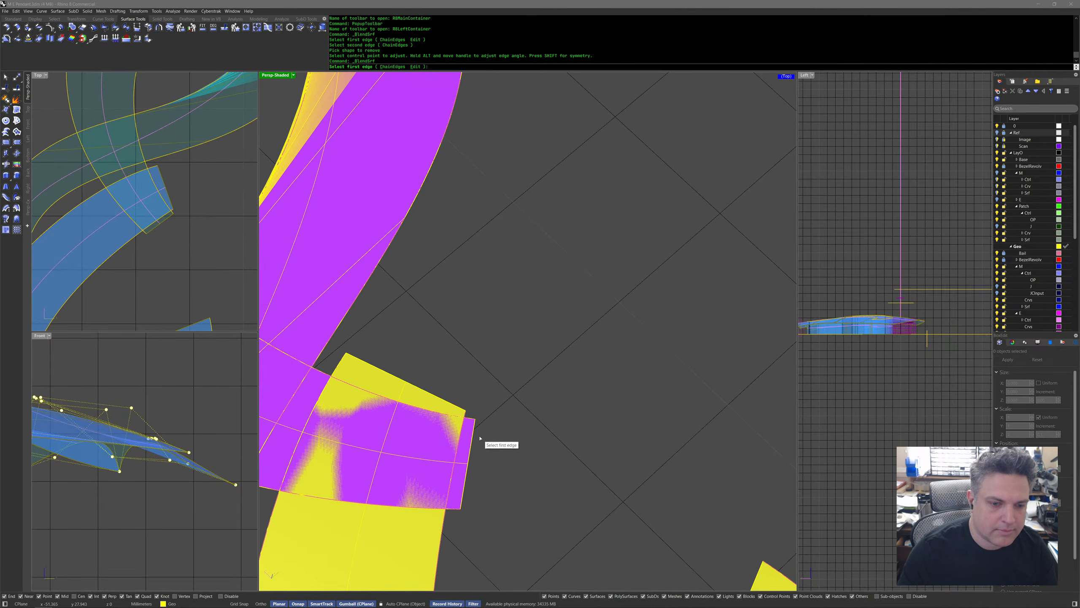
{"action": "left_click", "coordinate": [462, 506]}
{"action": "left_click", "coordinate": [445, 399]}
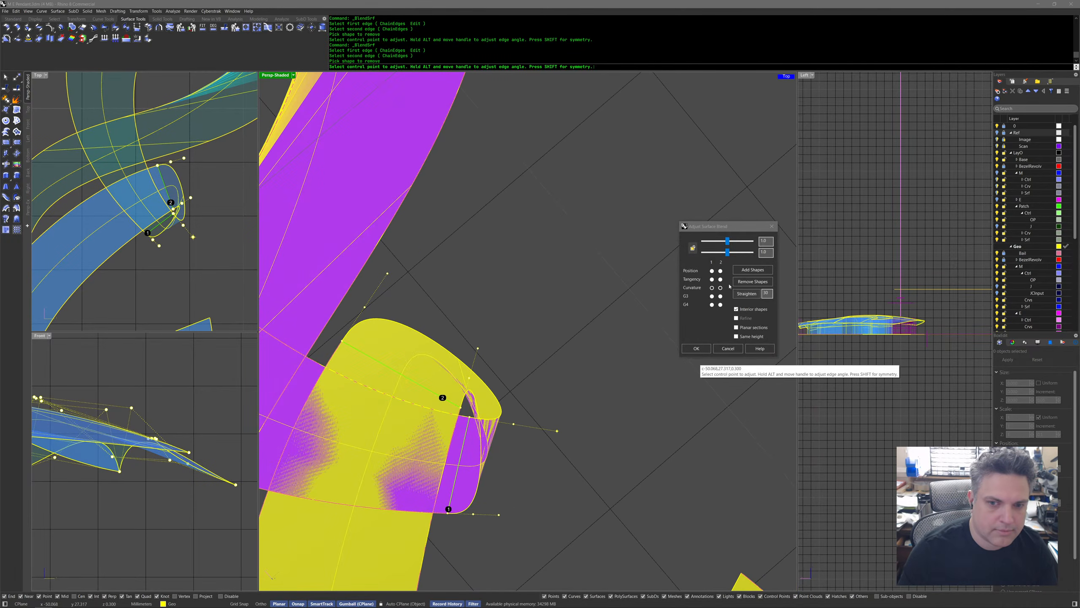
{"action": "left_click", "coordinate": [711, 288]}
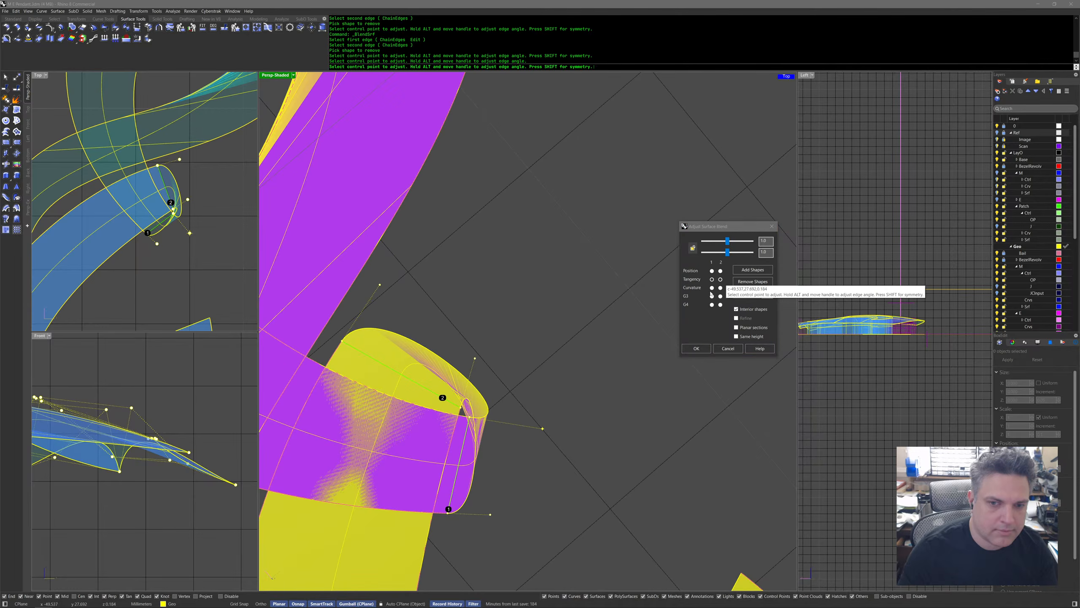
{"action": "left_click", "coordinate": [711, 289]}
{"action": "left_click", "coordinate": [720, 288]}
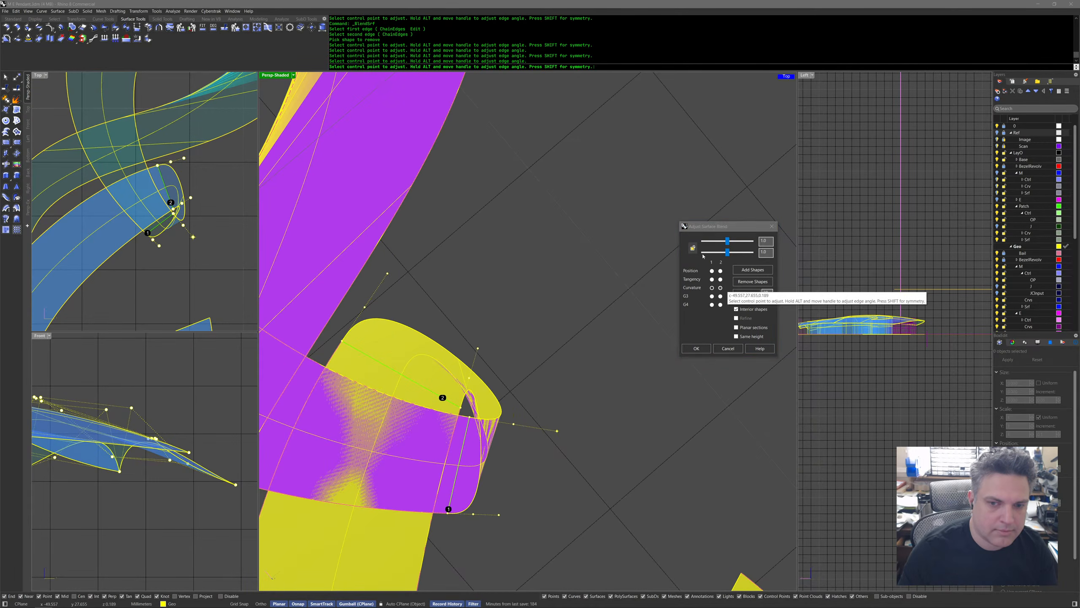
{"action": "left_click_drag", "start_coordinate": [727, 252], "coordinate": [747, 252]}
{"action": "mouse_move", "coordinate": [464, 440]}
{"action": "right_mouse_down"}
{"action": "mouse_move", "coordinate": [459, 476]}
{"action": "mouse_move", "coordinate": [480, 378]}
{"action": "mouse_move", "coordinate": [577, 370]}
{"action": "right_mouse_up"}
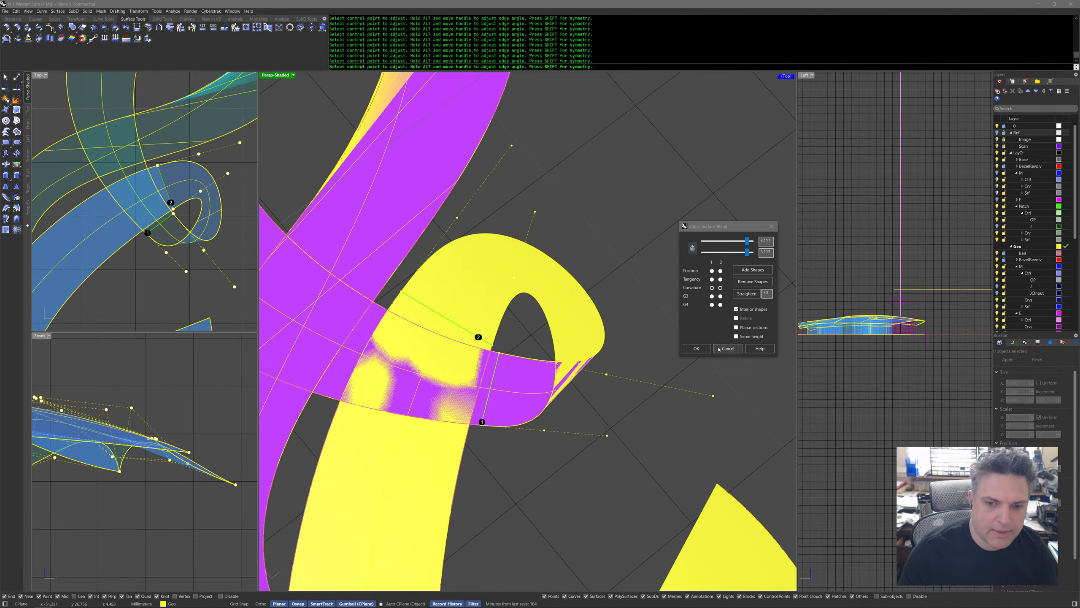
{"action": "left_click", "coordinate": [728, 348]}
Delete the upper-loop loft surface of the E.
{"action": "right_click_drag", "start_coordinate": [599, 404], "coordinate": [552, 383]}
{"action": "left_click", "coordinate": [348, 238]}
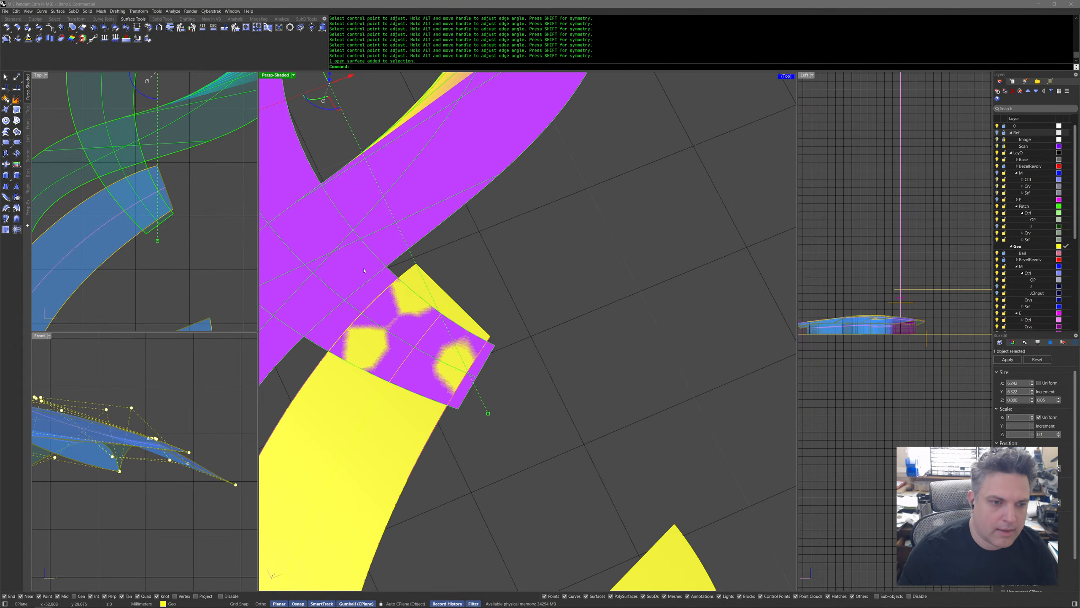
{"action": "middle_click", "coordinate": [324, 226]}
{"action": "left_click", "coordinate": [327, 286]}
{"action": "middle_click", "coordinate": [416, 286]}
{"action": "left_click", "coordinate": [492, 341]}
{"action": "left_click", "coordinate": [493, 343]}
{"action": "left_click", "coordinate": [453, 411]}
{"action": "key", "text": "Return"}
{"action": "left_click", "coordinate": [451, 361]}
Loft the upper-loop curves again, picking them in reverse order at the crossing so the surface faces the same way as the lower loop.
{"action": "right_click", "coordinate": [452, 404]}
{"action": "left_click", "coordinate": [453, 406]}
{"action": "left_click", "coordinate": [494, 353]}
{"action": "key", "text": "Return"}
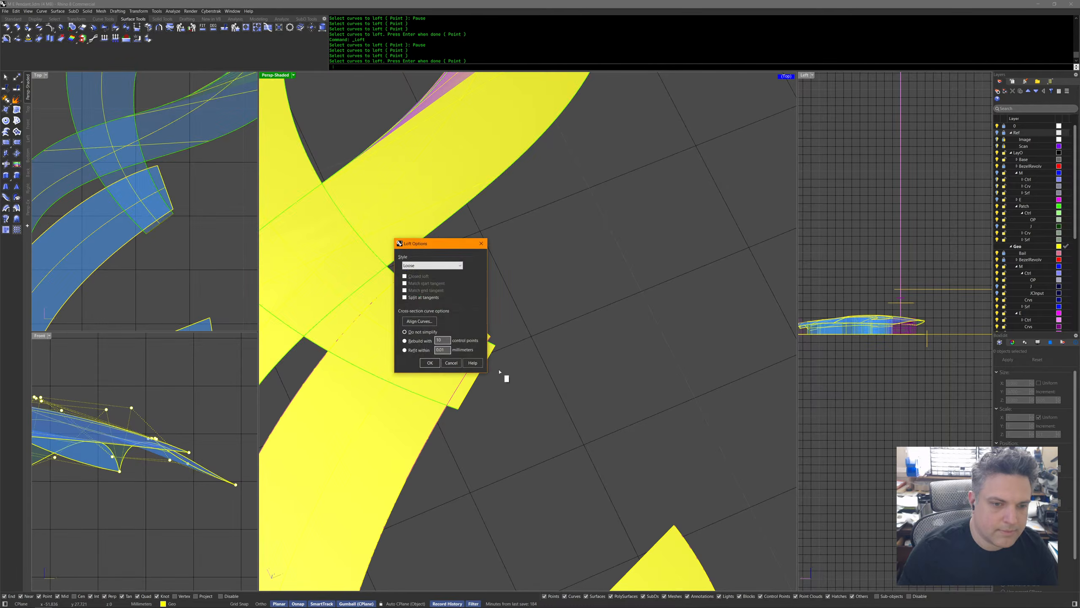
{"action": "key", "text": "Return"}
{"action": "middle_click", "coordinate": [536, 362]}
{"action": "left_click", "coordinate": [518, 355]}
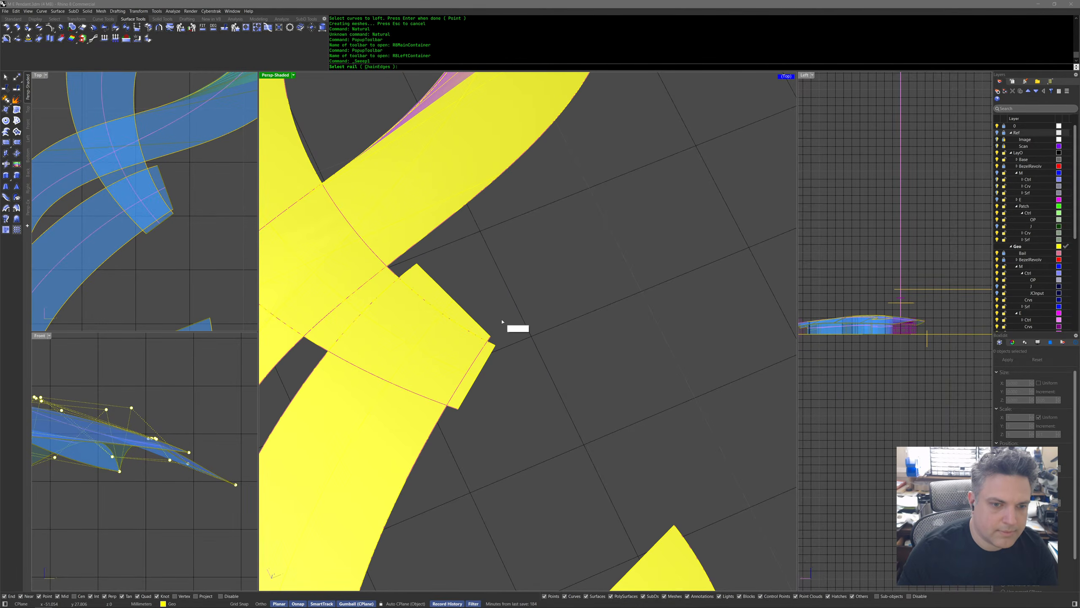
{"action": "key", "text": "Escape"}
Try a surface blend between the two lofts' crossing end edges, stretching only the outer section's handles into a wider loop.
{"action": "middle_click", "coordinate": [523, 347]}
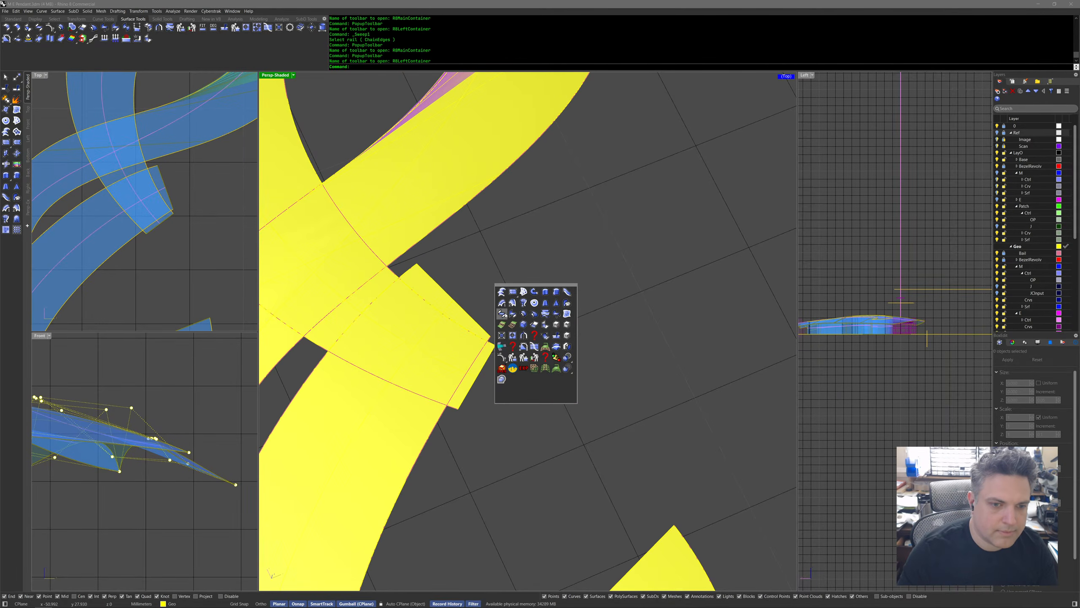
{"action": "left_click", "coordinate": [502, 313]}
{"action": "left_click", "coordinate": [464, 403]}
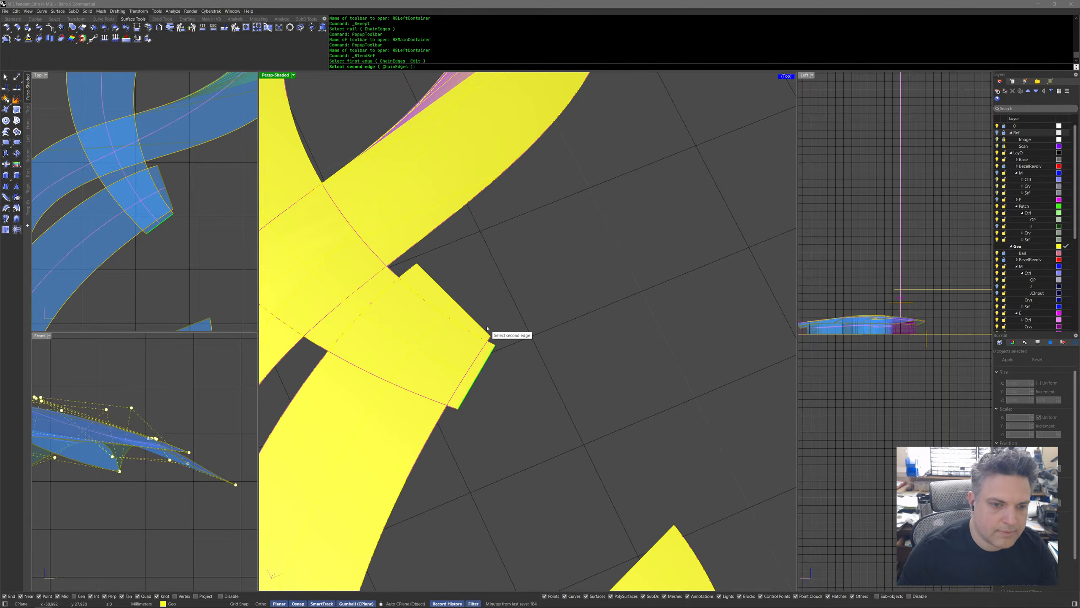
{"action": "left_click", "coordinate": [482, 330]}
{"action": "mouse_move", "coordinate": [482, 330]}
{"action": "right_mouse_down"}
{"action": "mouse_move", "coordinate": [498, 324]}
{"action": "mouse_move", "coordinate": [503, 336]}
{"action": "right_mouse_up"}
{"action": "left_click_drag", "start_coordinate": [503, 335], "coordinate": [466, 364]}
{"action": "left_click_drag", "start_coordinate": [504, 335], "coordinate": [441, 378]}
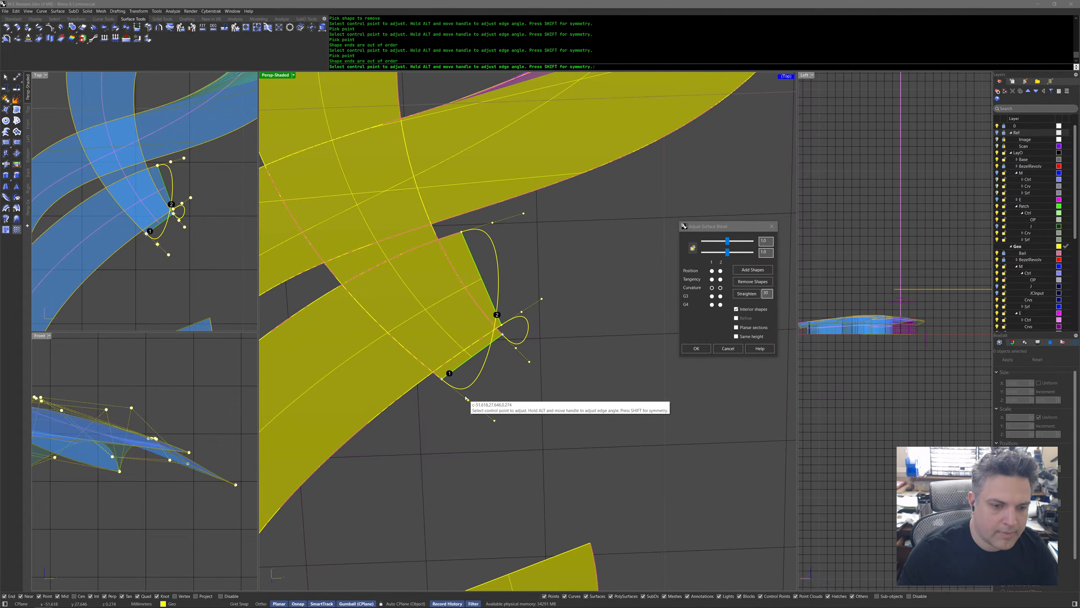
{"action": "left_click", "coordinate": [469, 401]}
{"action": "left_click", "coordinate": [530, 422], "text": "shift"}
{"action": "right_click_drag", "start_coordinate": [572, 420], "coordinate": [654, 356]}
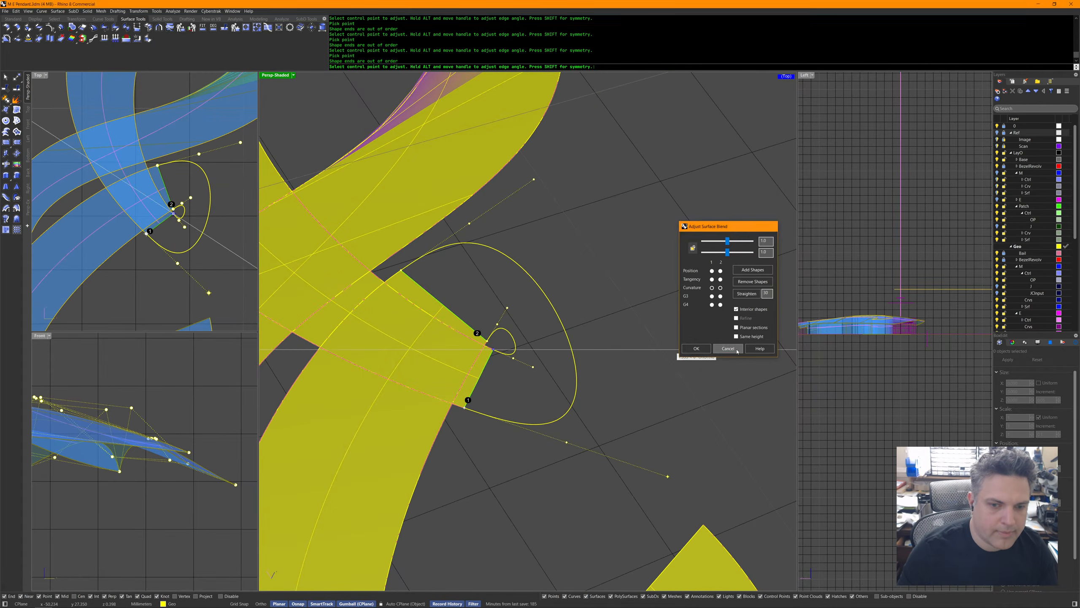
{"action": "left_click", "coordinate": [696, 348]}
Create a blend curve joining the outer ends of the upper-loop and lower-loop curves at the crossing.
{"action": "middle_click", "coordinate": [559, 346]}
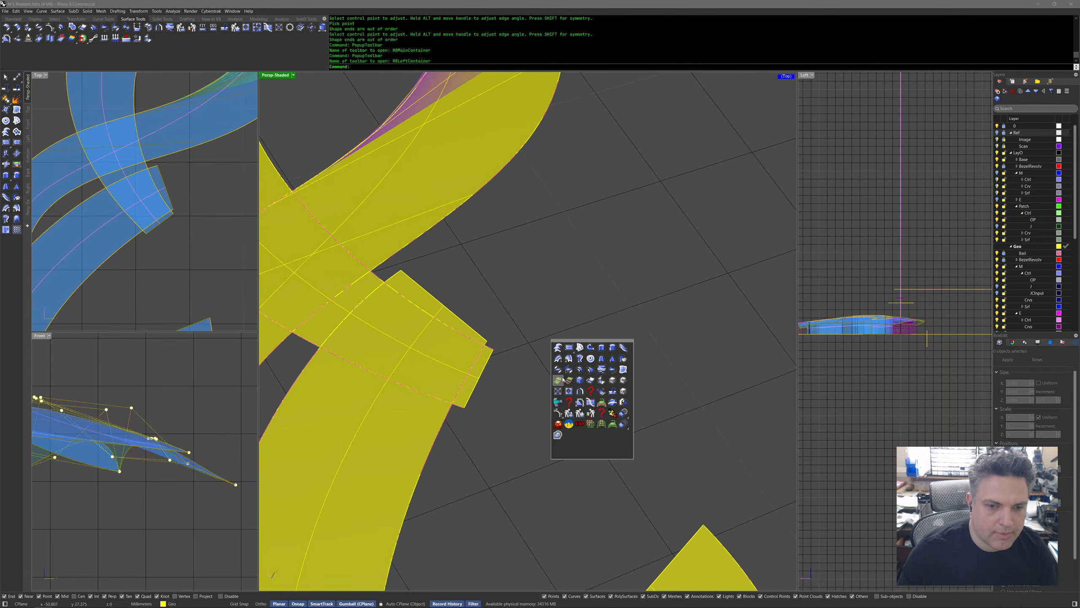
{"action": "middle_click", "coordinate": [539, 344]}
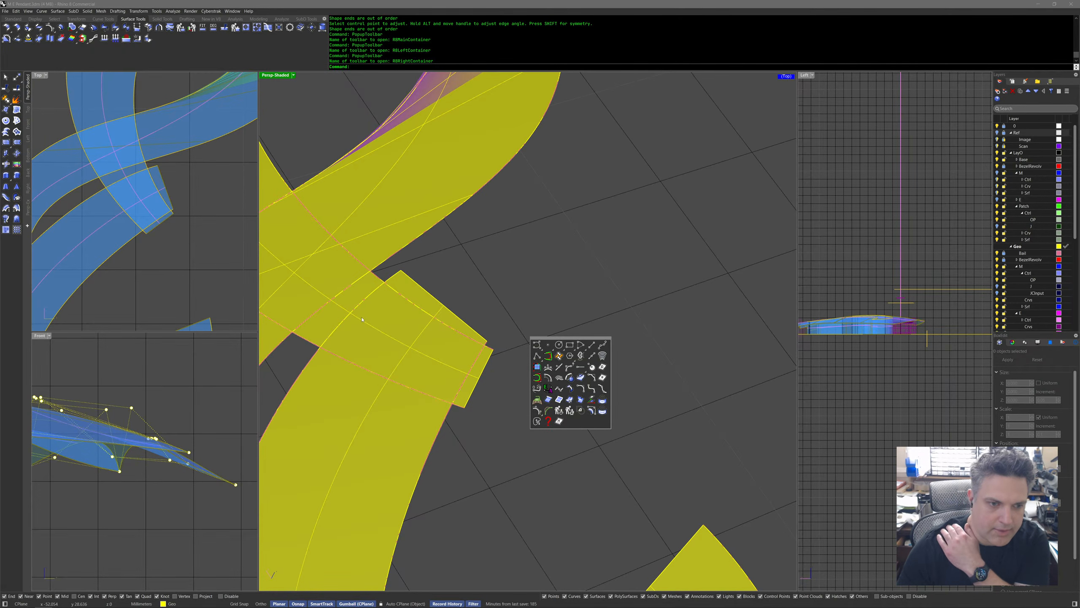
{"action": "left_click", "coordinate": [537, 389]}
{"action": "left_click", "coordinate": [396, 279]}
{"action": "left_click", "coordinate": [398, 281]}
{"action": "right_click", "coordinate": [394, 277]}
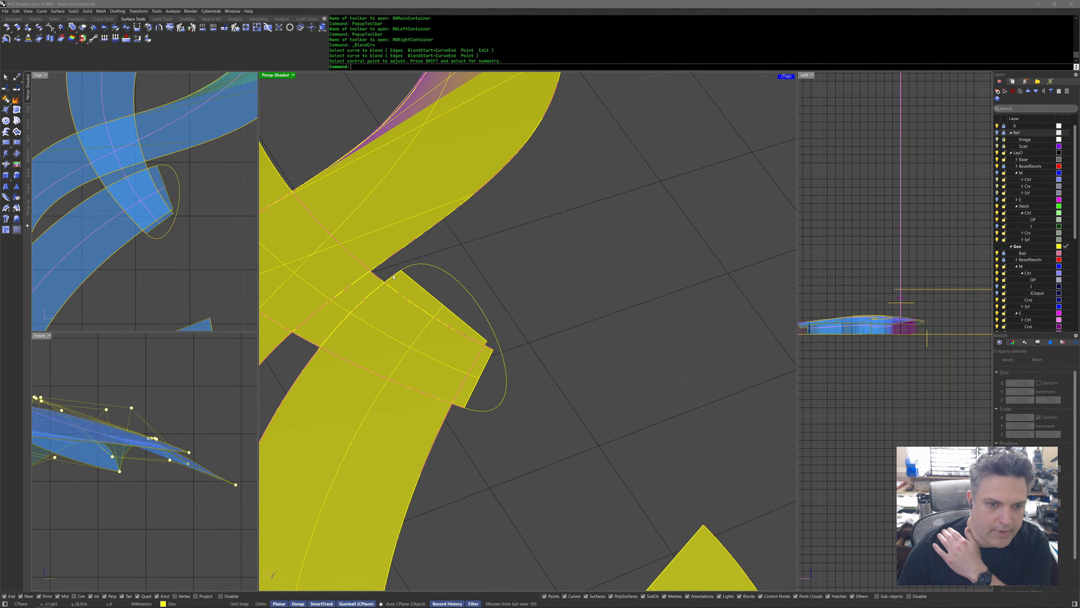
Create a second blend curve joining the inner ends of the upper-loop and lower-loop curves at the crossing.
{"action": "right_click", "coordinate": [482, 370]}
{"action": "left_click", "coordinate": [486, 344]}
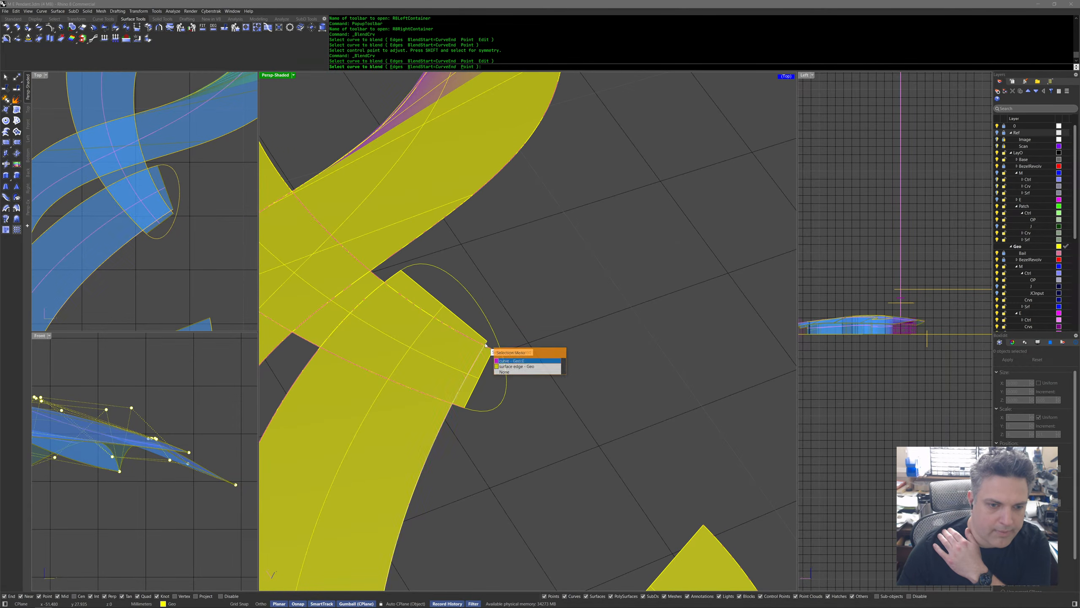
{"action": "left_click", "coordinate": [505, 368]}
{"action": "right_click", "coordinate": [504, 369]}
Edit the outer blend curve, extending the handle at each end outward to form a wider, rounder loop.
{"action": "left_click", "coordinate": [505, 369]}
{"action": "right_click_drag", "start_coordinate": [505, 369], "coordinate": [505, 453]}
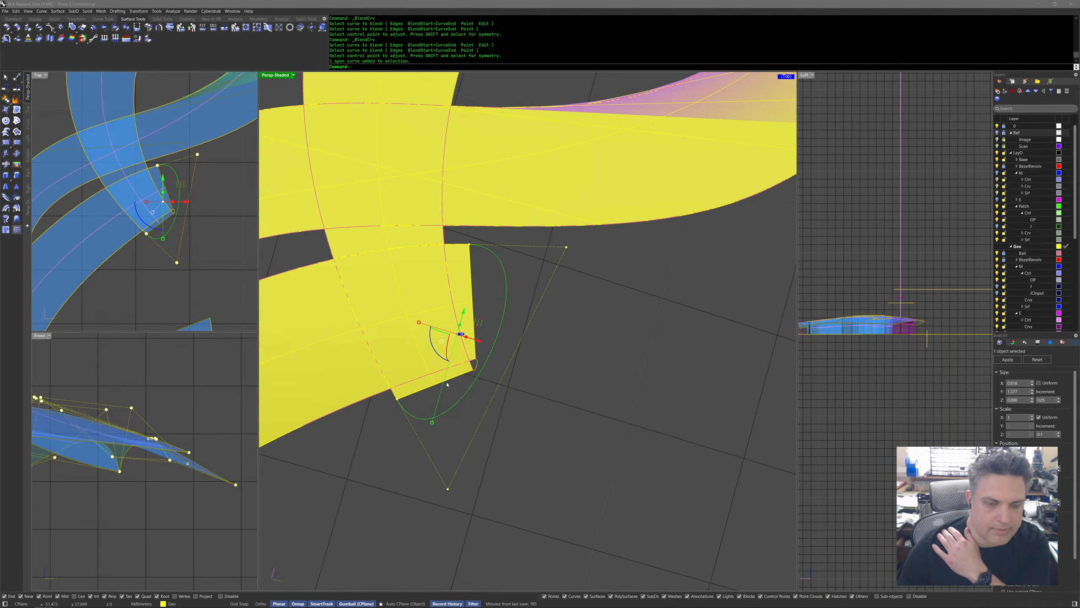
{"action": "right_click_drag", "start_coordinate": [446, 385], "coordinate": [498, 390]}
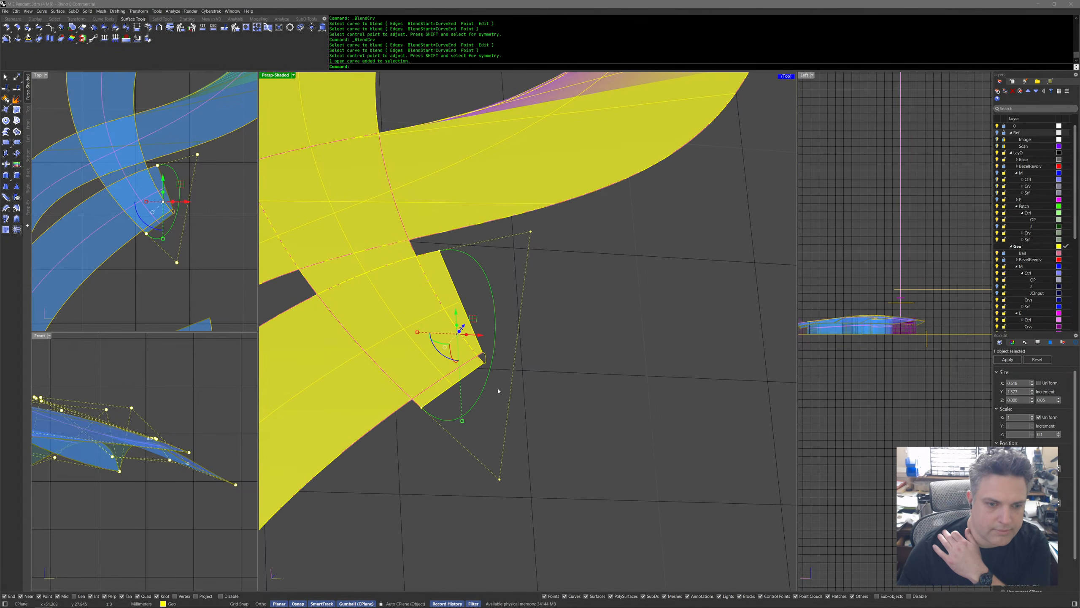
{"action": "middle_click", "coordinate": [475, 434]}
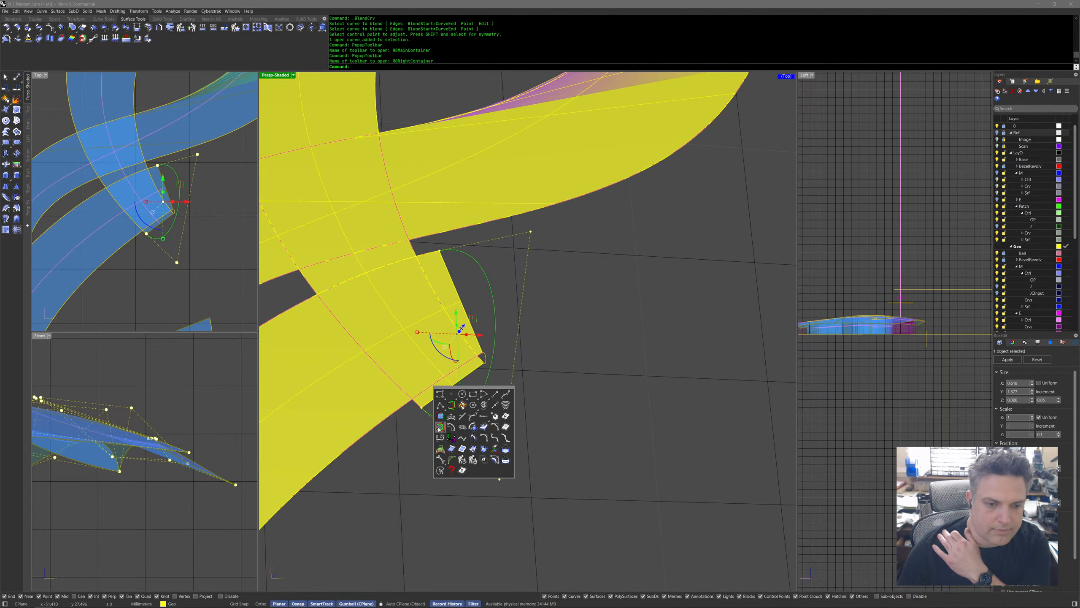
{"action": "left_click", "coordinate": [451, 438]}
{"action": "left_click", "coordinate": [465, 414]}
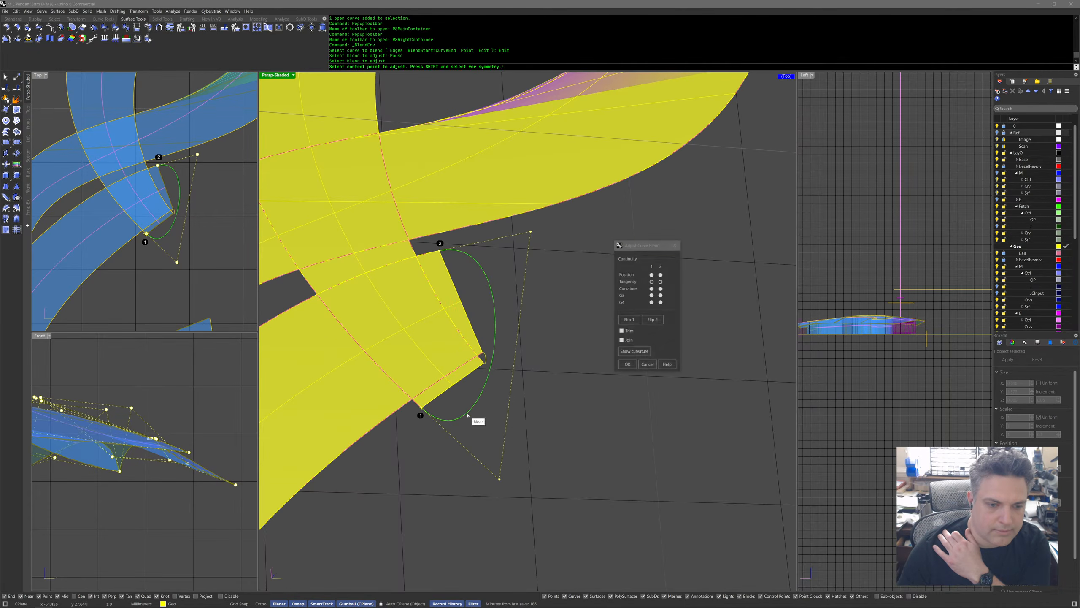
{"action": "left_click", "coordinate": [482, 463]}
{"action": "left_click", "coordinate": [575, 549]}
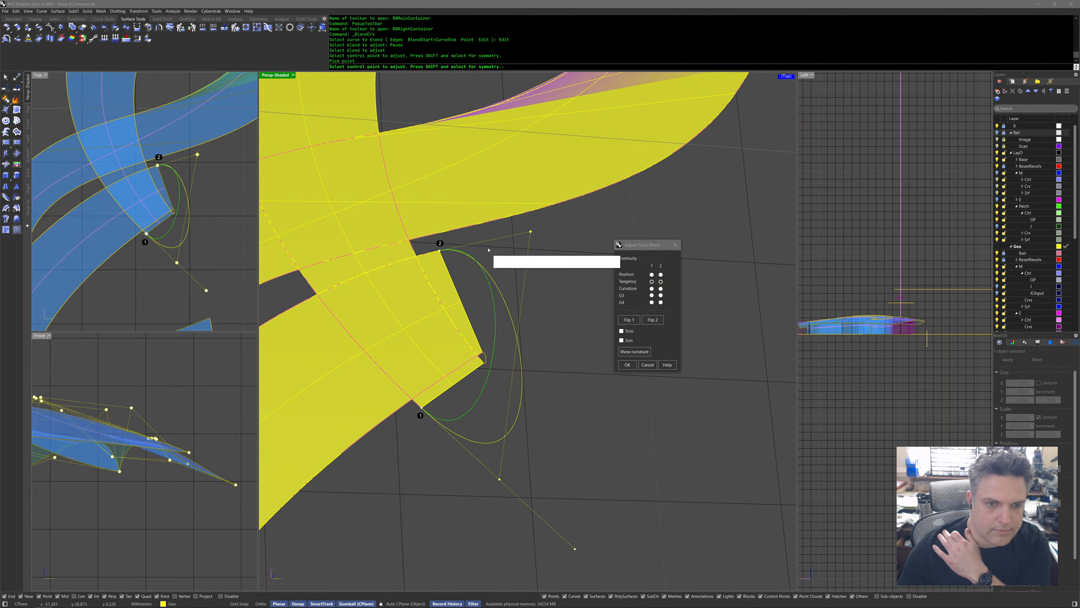
{"action": "left_click", "coordinate": [519, 235]}
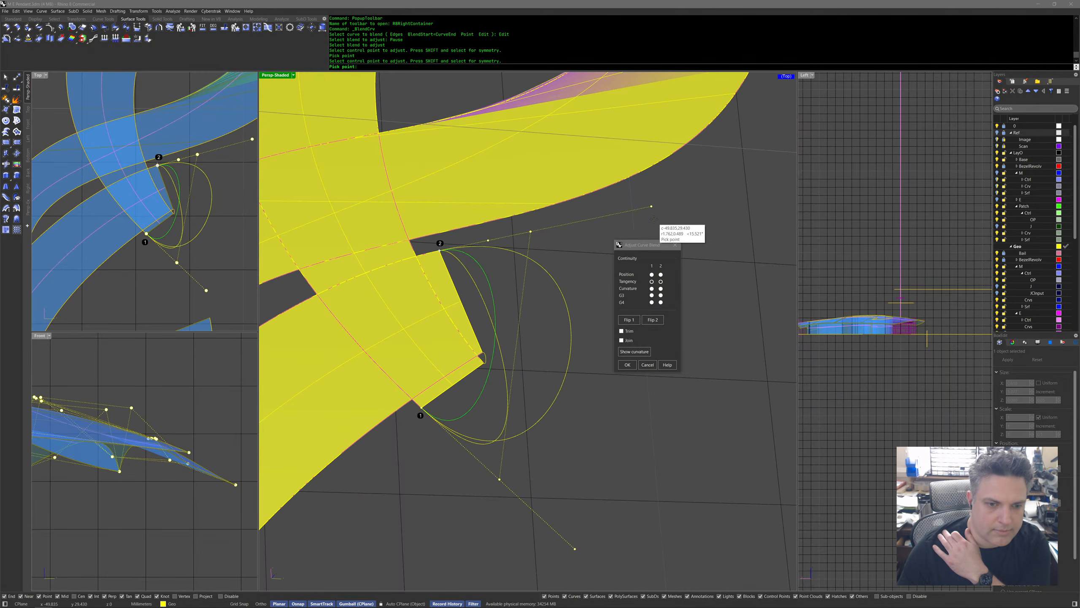
{"action": "left_click", "coordinate": [662, 220]}
{"action": "key", "text": "Return"}
{"action": "left_click", "coordinate": [487, 360]}
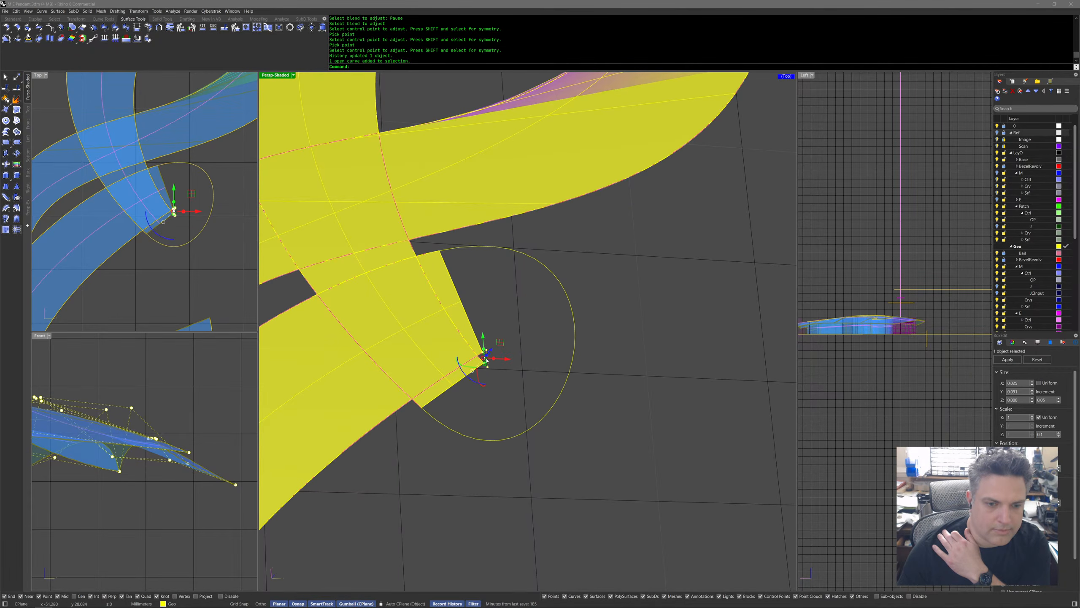
{"action": "key", "text": "Escape"}
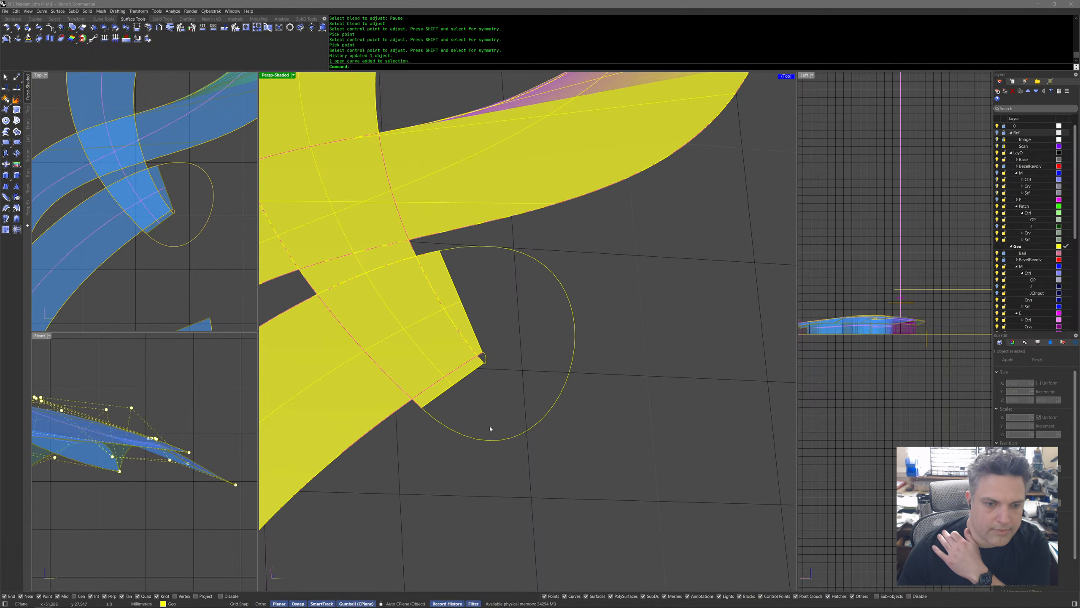
Delete the re-lofted upper-loop surface, leaving its boundary curves.
{"action": "scroll", "coordinate": [439, 341], "scroll_direction": "down", "scroll_amount": 5}
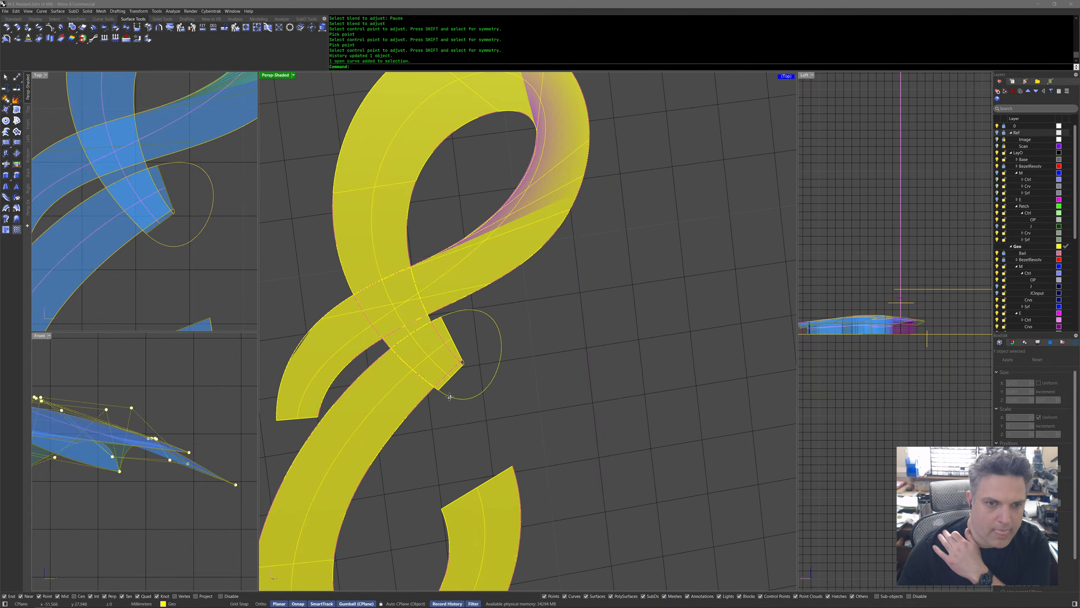
{"action": "left_click", "coordinate": [522, 233]}
{"action": "middle_click", "coordinate": [524, 243]}
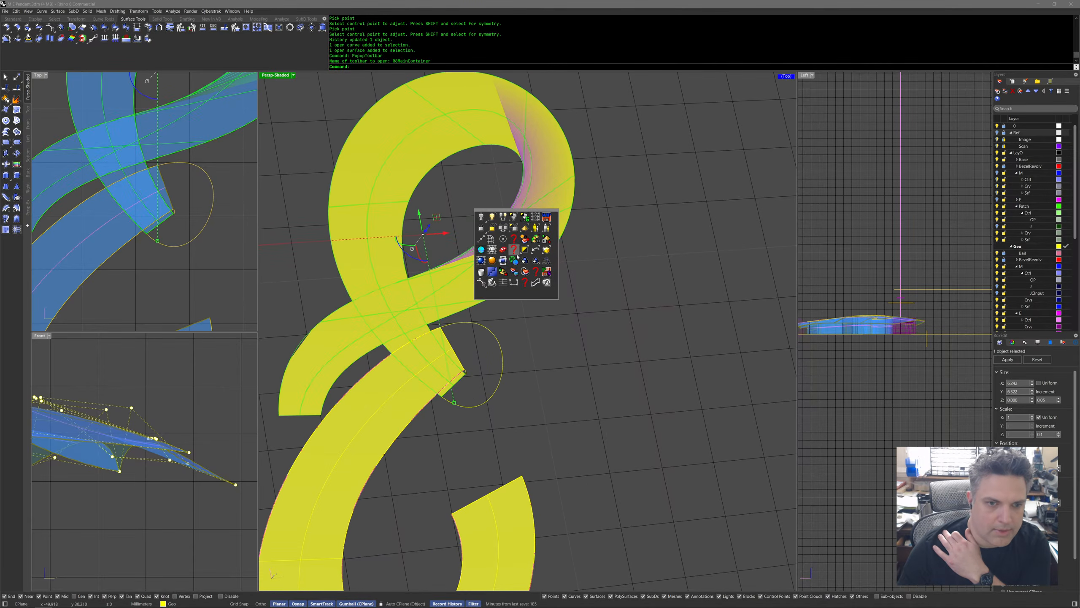
{"action": "left_click", "coordinate": [480, 277]}
Try to loft the two upper-loop curves, comparing the rebuild, refit and do-not-simplify cross-section options.
{"action": "middle_click", "coordinate": [473, 343]}
{"action": "left_click", "coordinate": [472, 343]}
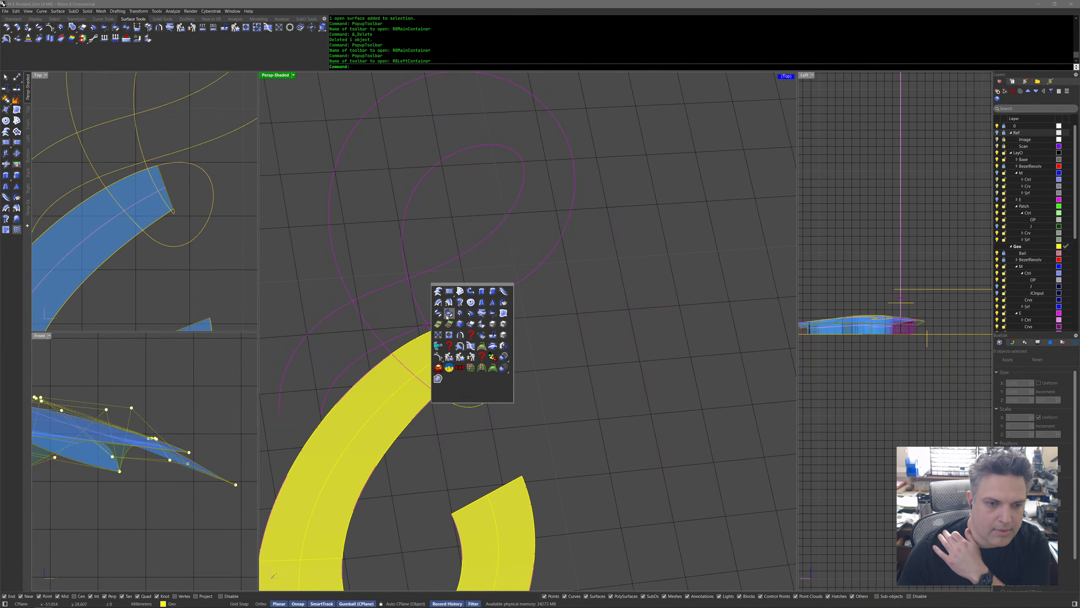
{"action": "left_click", "coordinate": [438, 291]}
{"action": "left_click", "coordinate": [282, 401]}
{"action": "left_click", "coordinate": [323, 407]}
{"action": "key", "text": "Return"}
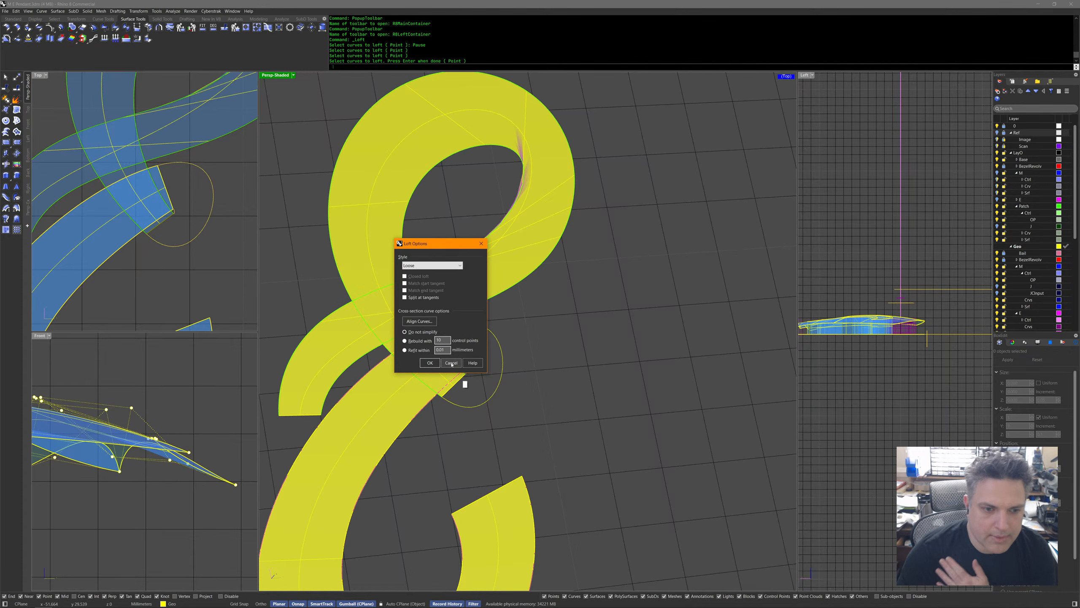
{"action": "left_click", "coordinate": [420, 341]}
{"action": "left_click", "coordinate": [424, 350]}
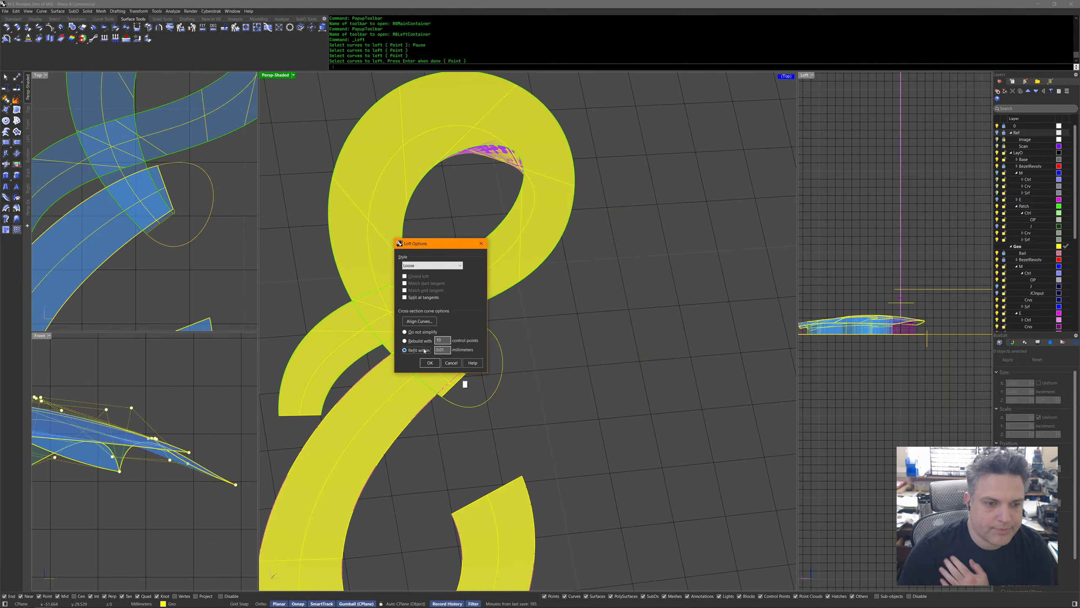
{"action": "left_click", "coordinate": [421, 331]}
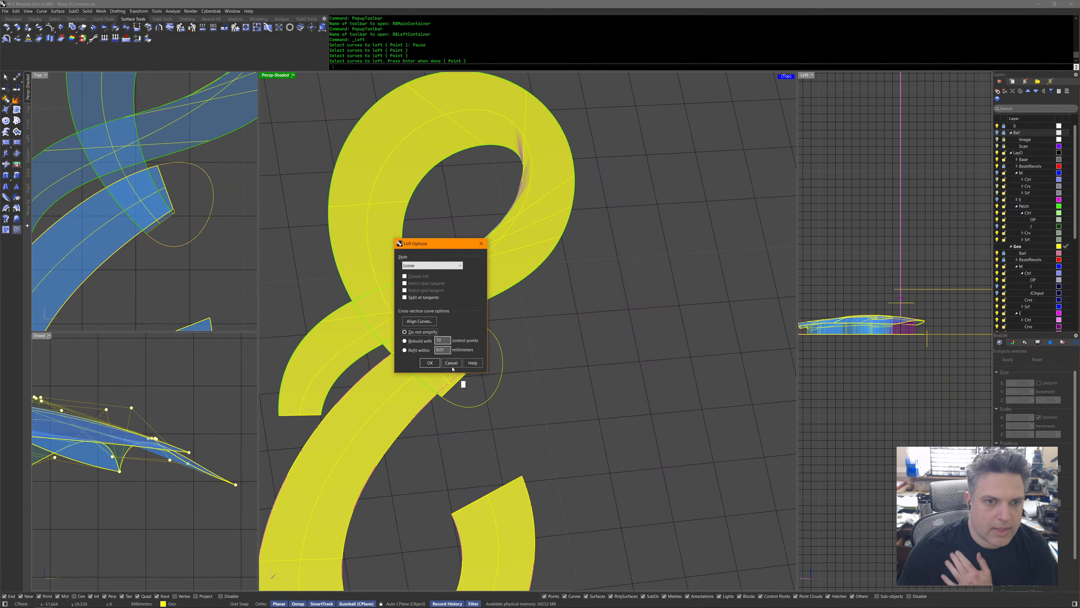
{"action": "left_click", "coordinate": [450, 364]}
Display the control points of the inner and outer upper-loop curves.
{"action": "scroll", "coordinate": [552, 391], "scroll_direction": "down", "scroll_amount": 9}
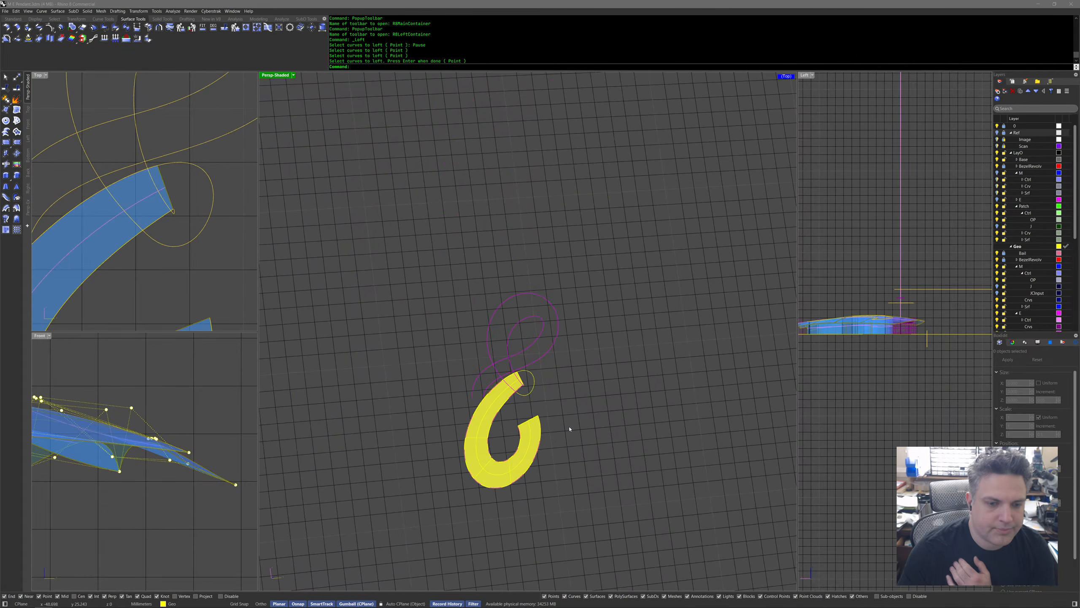
{"action": "scroll", "coordinate": [510, 434], "scroll_direction": "up", "scroll_amount": 10}
{"action": "right_click_drag", "start_coordinate": [504, 439], "coordinate": [519, 417]}
{"action": "left_click", "coordinate": [593, 413]}
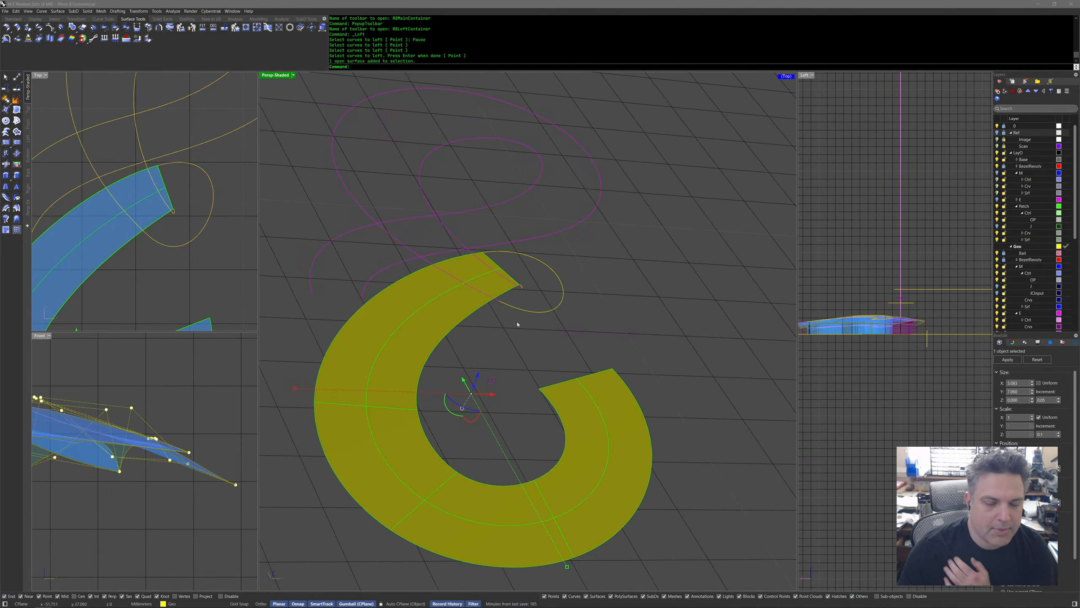
{"action": "left_click", "coordinate": [507, 243]}
{"action": "key", "text": "Escape"}
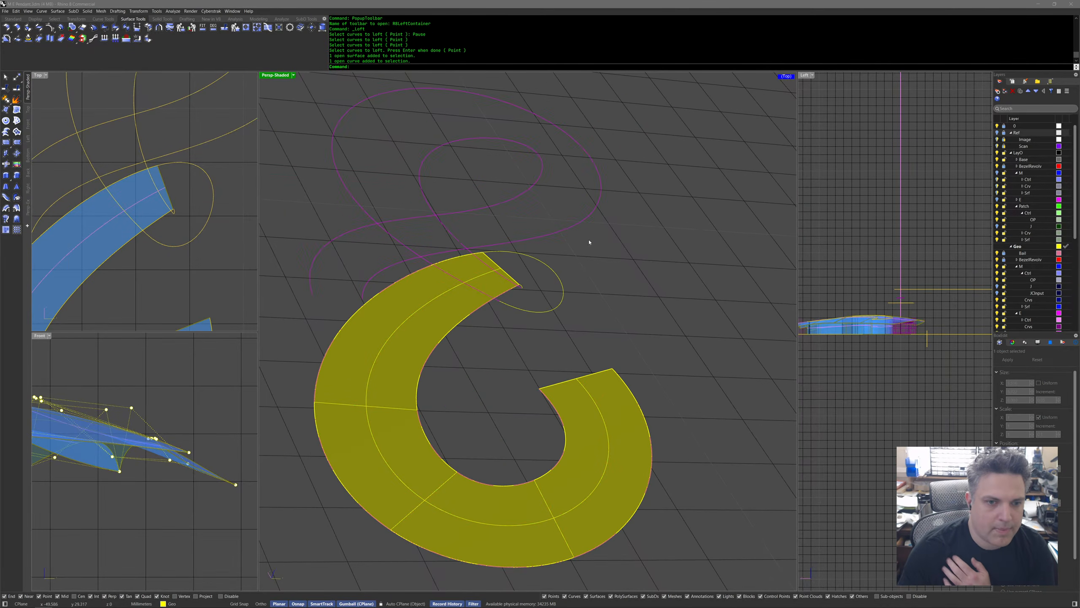
{"action": "left_click_drag", "start_coordinate": [592, 248], "coordinate": [528, 192]}
{"action": "middle_click", "coordinate": [531, 221]}
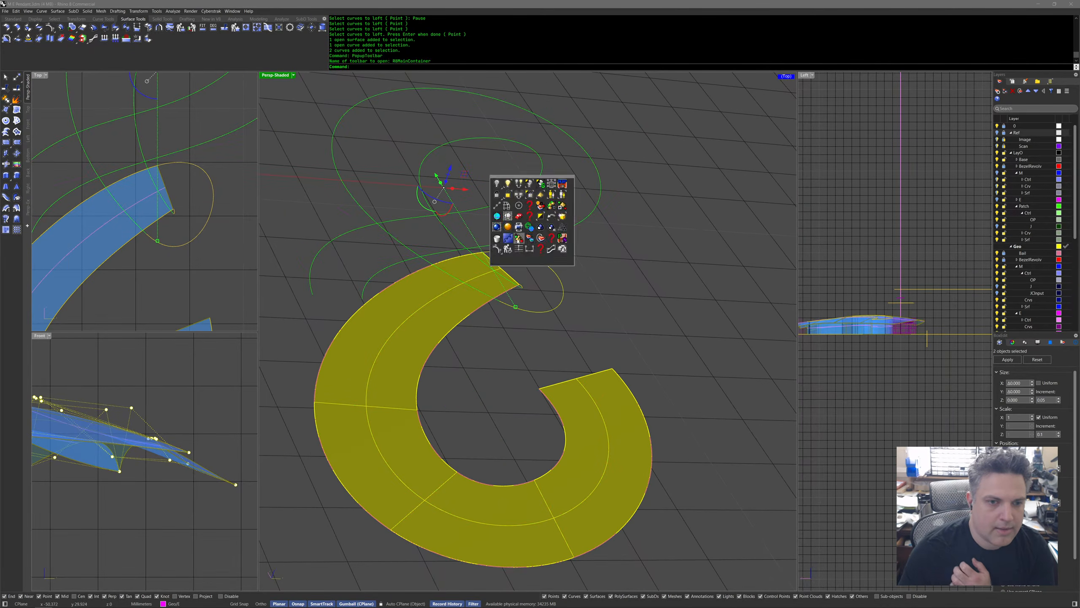
{"action": "left_click", "coordinate": [497, 250]}
Reshape the inner upper-loop curve in the top view by moving its control points around the loop and near the crossing.
{"action": "right_click_drag", "start_coordinate": [118, 155], "coordinate": [147, 191]}
{"action": "left_click", "coordinate": [186, 194]}
{"action": "left_click_drag", "start_coordinate": [203, 176], "coordinate": [169, 190]}
{"action": "right_click_drag", "start_coordinate": [215, 165], "coordinate": [127, 184]}
{"action": "left_click", "coordinate": [142, 192]}
{"action": "left_click_drag", "start_coordinate": [159, 174], "coordinate": [189, 150]}
{"action": "right_click_drag", "start_coordinate": [241, 169], "coordinate": [169, 289]}
{"action": "right_click_drag", "start_coordinate": [181, 152], "coordinate": [145, 198]}
{"action": "left_click", "coordinate": [153, 209]}
{"action": "left_click_drag", "start_coordinate": [169, 193], "coordinate": [154, 210]}
{"action": "right_click_drag", "start_coordinate": [127, 184], "coordinate": [186, 258]}
{"action": "right_click_drag", "start_coordinate": [64, 239], "coordinate": [182, 201]}
{"action": "right_click_drag", "start_coordinate": [114, 196], "coordinate": [64, 198]}
{"action": "scroll", "coordinate": [87, 200], "scroll_direction": "down", "scroll_amount": 6}
{"action": "left_click", "coordinate": [152, 214]}
{"action": "left_click", "coordinate": [103, 226]}
{"action": "left_click_drag", "start_coordinate": [113, 230], "coordinate": [122, 230]}
{"action": "right_click_drag", "start_coordinate": [93, 265], "coordinate": [169, 191]}
{"action": "left_click_drag", "start_coordinate": [138, 190], "coordinate": [163, 218]}
{"action": "left_click_drag", "start_coordinate": [147, 169], "coordinate": [173, 178]}
{"action": "right_click_drag", "start_coordinate": [177, 239], "coordinate": [169, 195]}
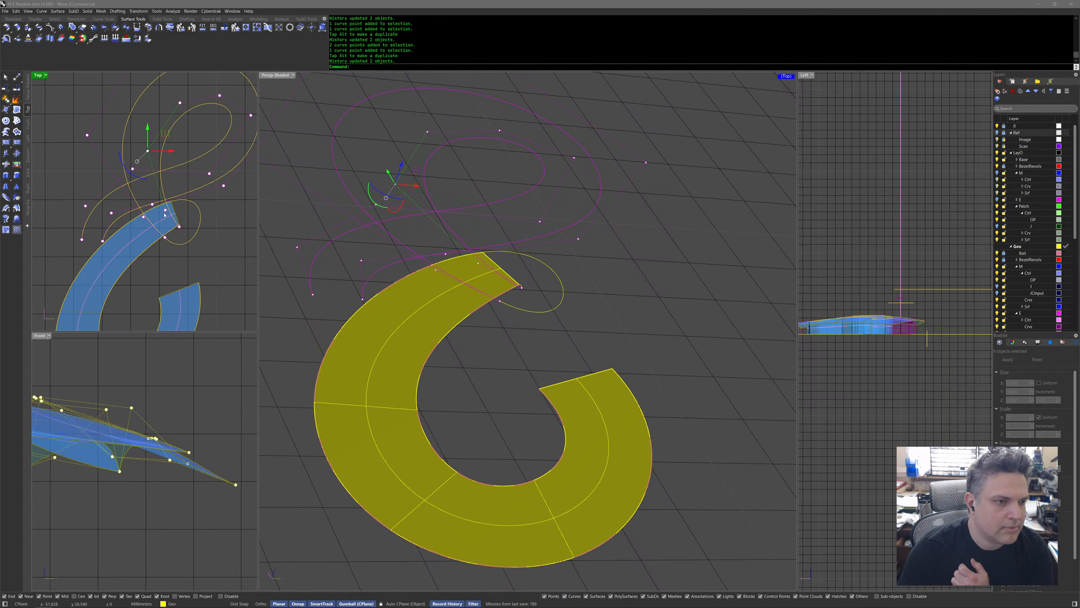
Inspect the geometry details of both upper-loop curves, including degree and control point count.
{"action": "left_click_drag", "start_coordinate": [77, 117], "coordinate": [162, 159]}
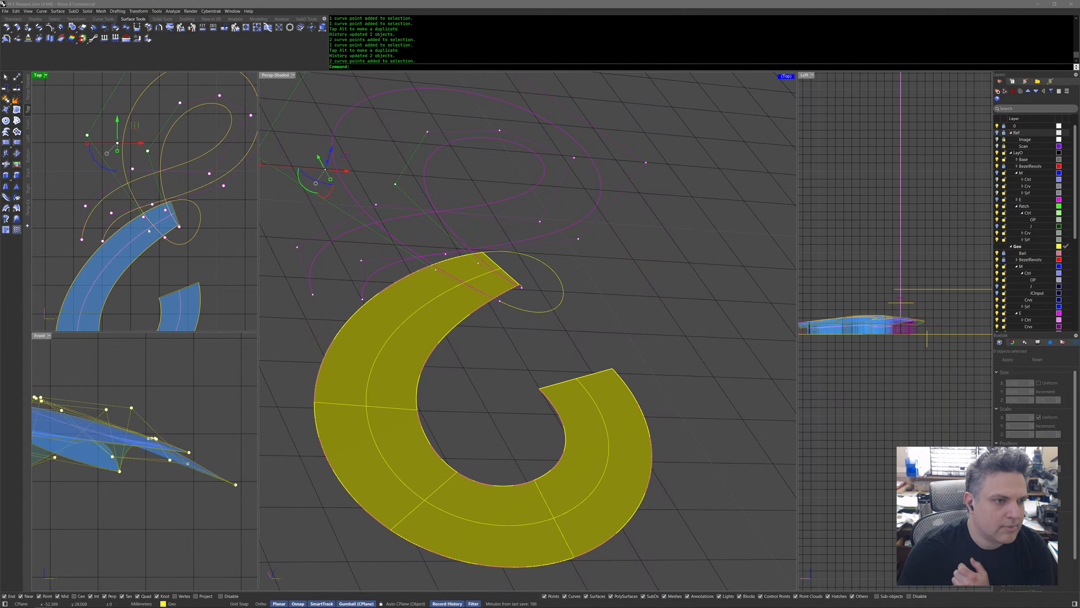
{"action": "left_click", "coordinate": [100, 203]}
{"action": "left_click", "coordinate": [112, 222], "text": "shift"}
{"action": "left_click", "coordinate": [1075, 342]}
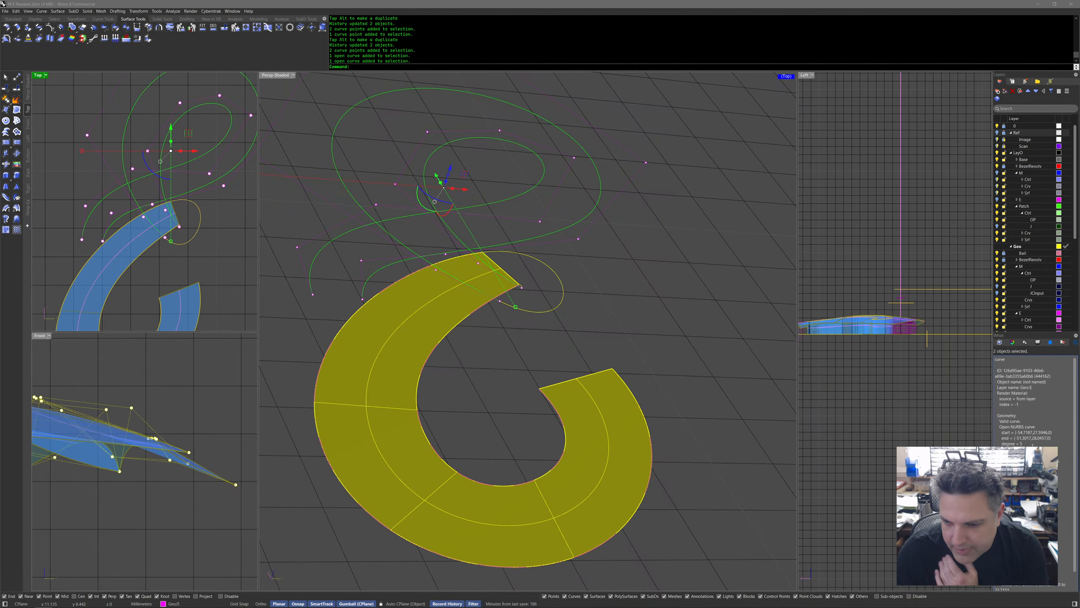
{"action": "scroll", "coordinate": [1023, 444], "scroll_direction": "down", "scroll_amount": 1}
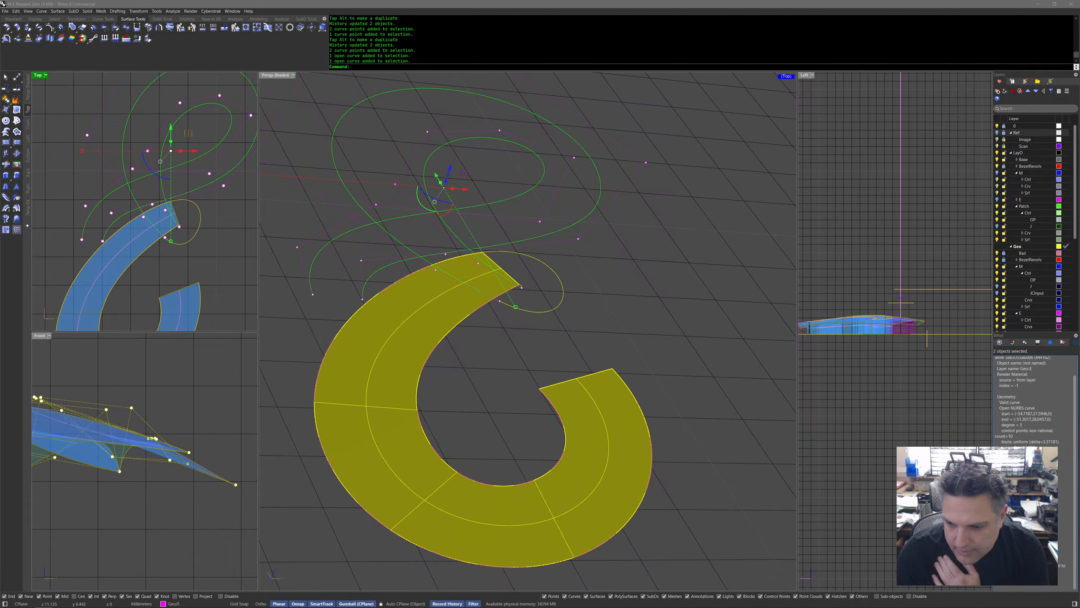
Try to loft the inner and outer upper-loop curves without simplifying them.
{"action": "left_click", "coordinate": [644, 285]}
{"action": "left_click", "coordinate": [644, 286]}
{"action": "left_click", "coordinate": [366, 285]}
{"action": "left_click", "coordinate": [313, 281]}
{"action": "key", "text": "Return"}
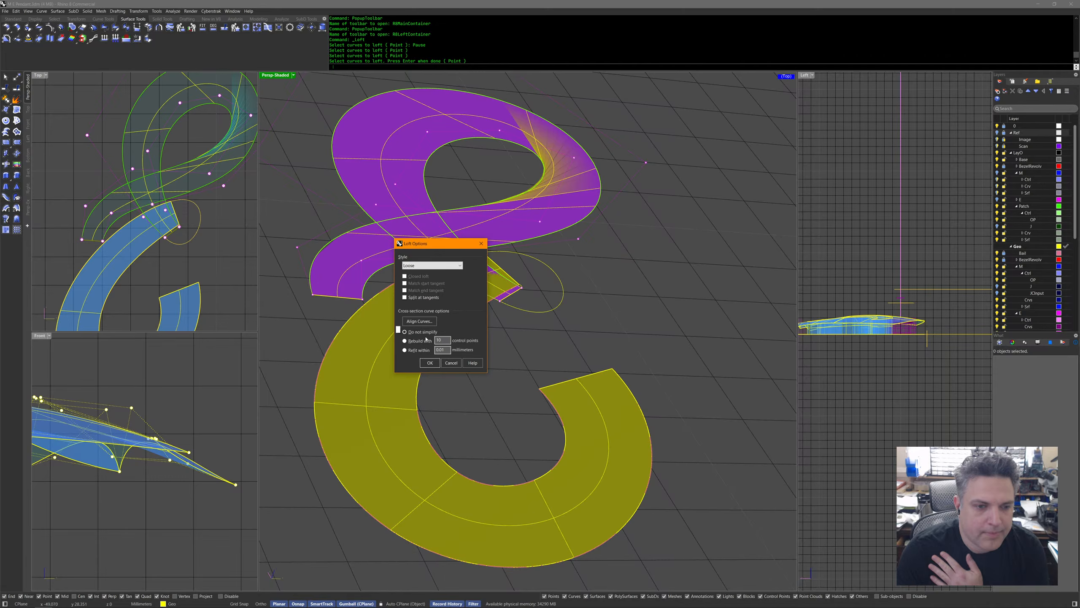
{"action": "scroll", "coordinate": [583, 307], "scroll_direction": "down", "scroll_amount": 5}
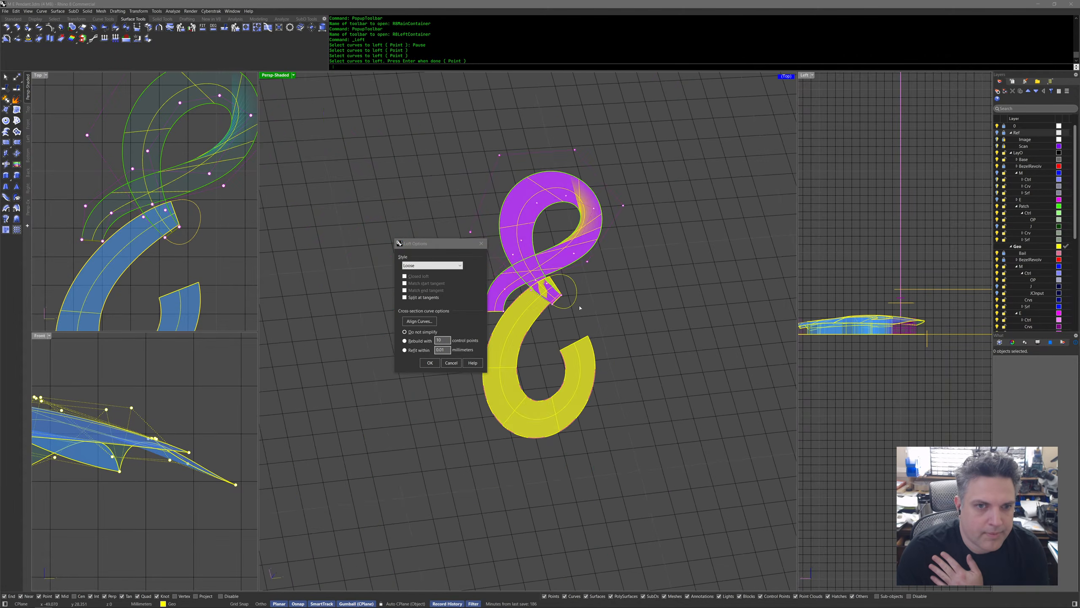
{"action": "scroll", "coordinate": [584, 302], "scroll_direction": "down", "scroll_amount": 2}
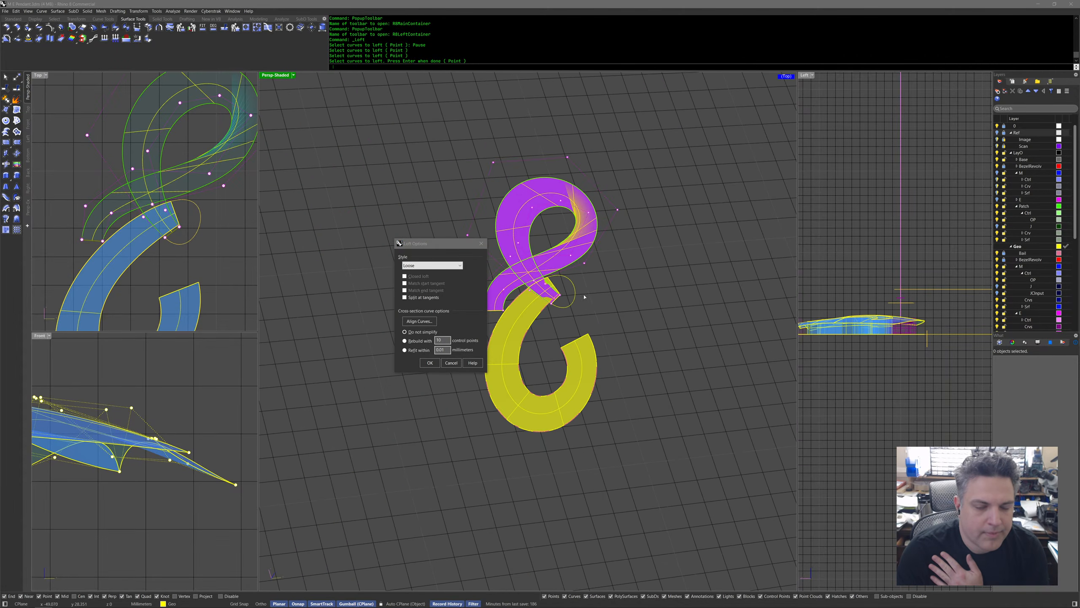
{"action": "left_click", "coordinate": [443, 365]}
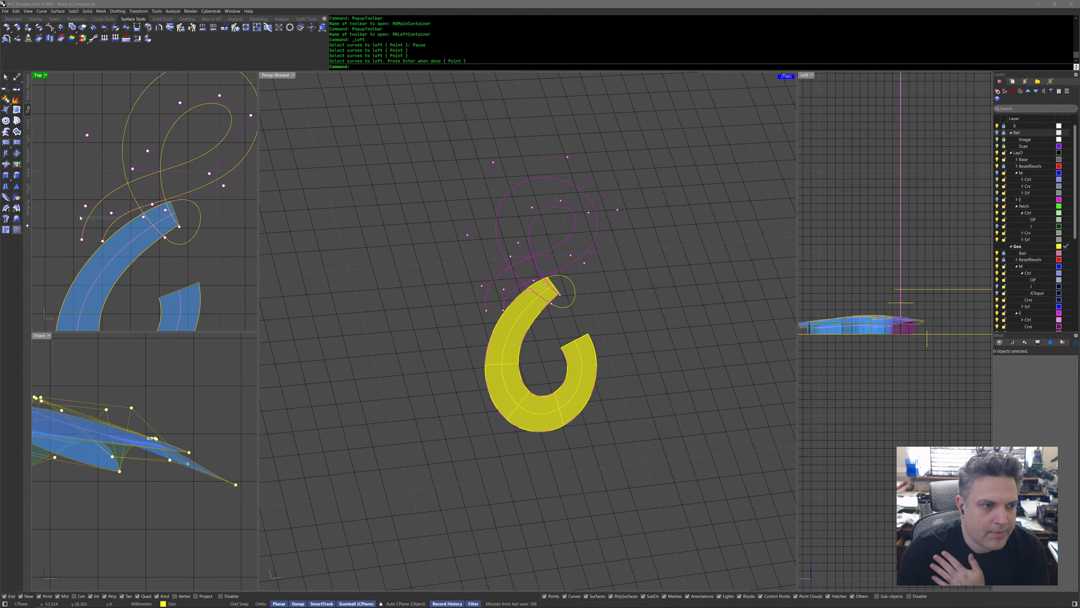
Recheck the degree, control point count and knot structure of both upper-loop curves in the object details.
{"action": "left_click_drag", "start_coordinate": [121, 219], "coordinate": [80, 217]}
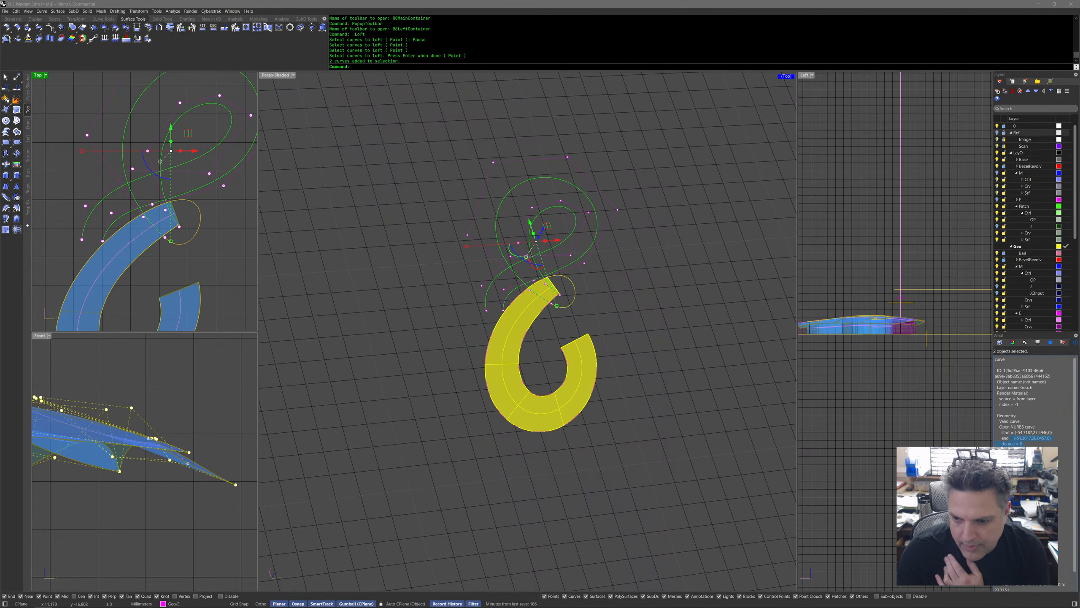
{"action": "left_click_drag", "start_coordinate": [1033, 441], "coordinate": [1031, 438]}
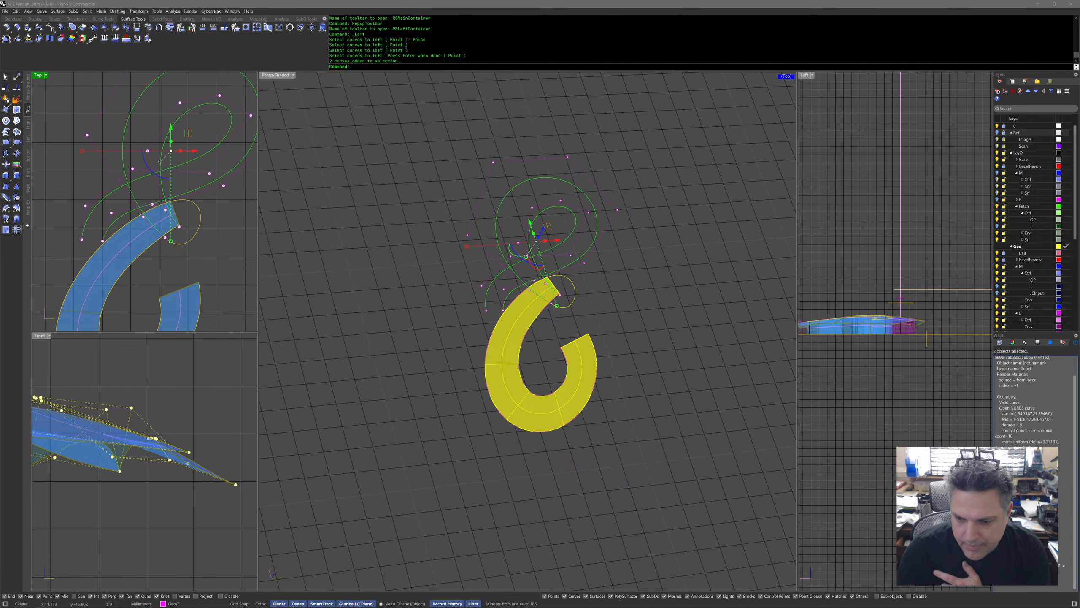
{"action": "right_click_drag", "start_coordinate": [342, 223], "coordinate": [410, 265]}
{"action": "left_click", "coordinate": [415, 268]}
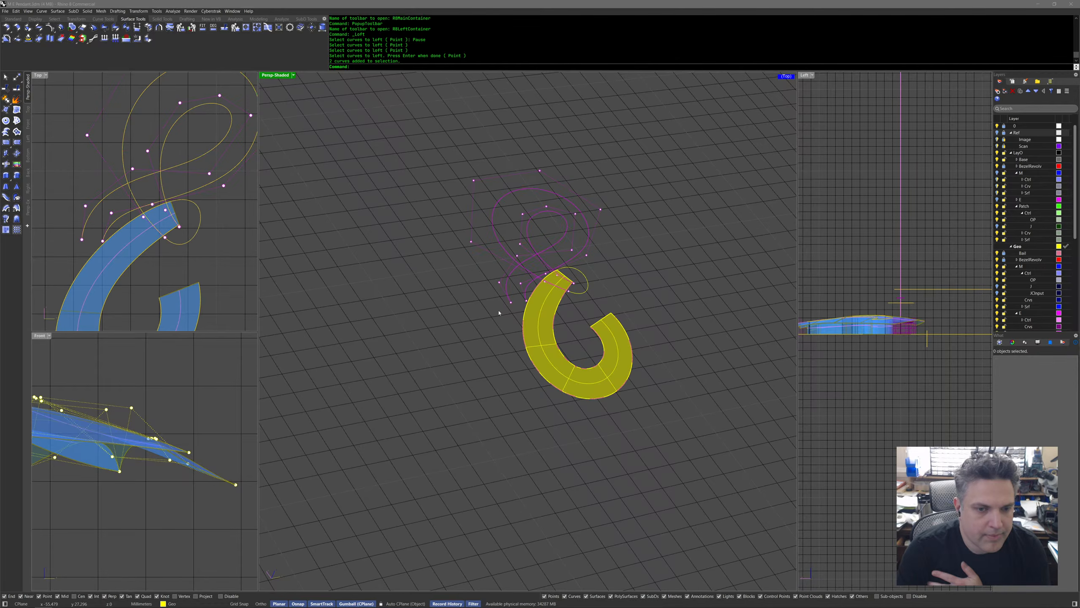
Loft the inner and outer upper-loop curves into a surface, leaving the cross-section curves unsimplified.
{"action": "middle_click", "coordinate": [493, 313]}
{"action": "left_click", "coordinate": [493, 313]}
{"action": "left_click", "coordinate": [459, 263]}
{"action": "left_click", "coordinate": [508, 296]}
{"action": "left_click", "coordinate": [526, 291]}
{"action": "right_click", "coordinate": [519, 322]}
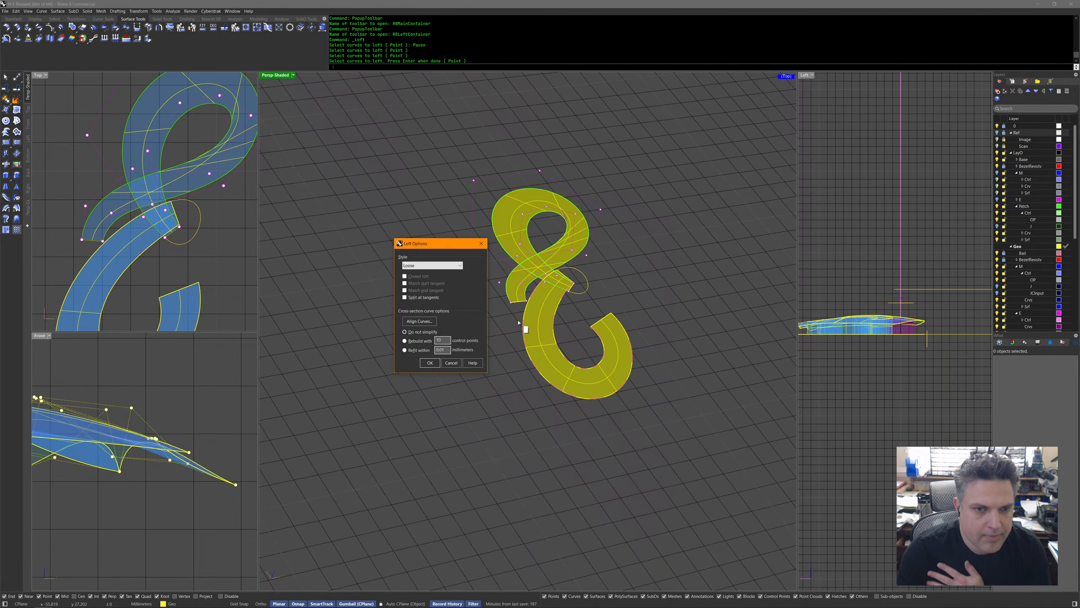
{"action": "left_click", "coordinate": [450, 267]}
{"action": "left_click", "coordinate": [446, 276]}
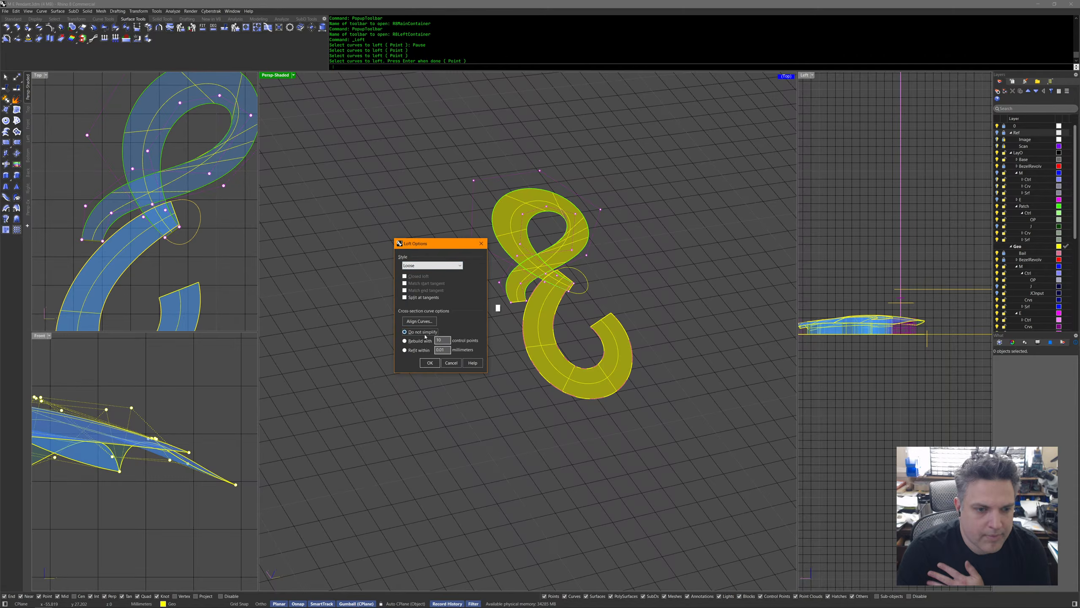
{"action": "left_click", "coordinate": [430, 365]}
Try to smooth the loft's tight inner bend by moving three control points of the inner upper-loop curve in the top view.
{"action": "right_click_drag", "start_coordinate": [502, 325], "coordinate": [419, 366]}
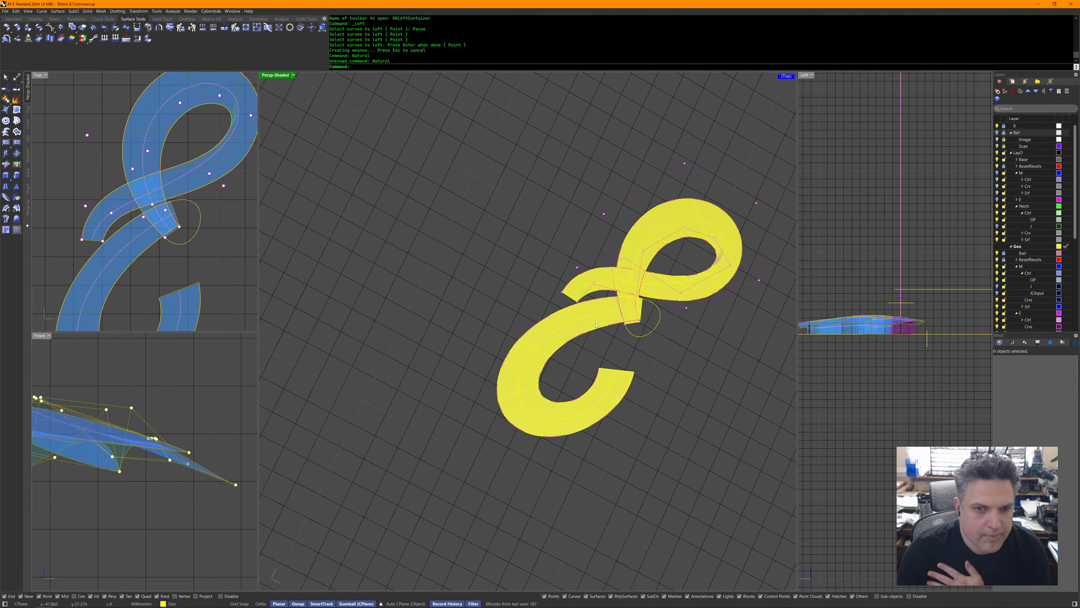
{"action": "scroll", "coordinate": [159, 180], "scroll_direction": "down", "scroll_amount": 6}
{"action": "scroll", "coordinate": [160, 183], "scroll_direction": "up", "scroll_amount": 6}
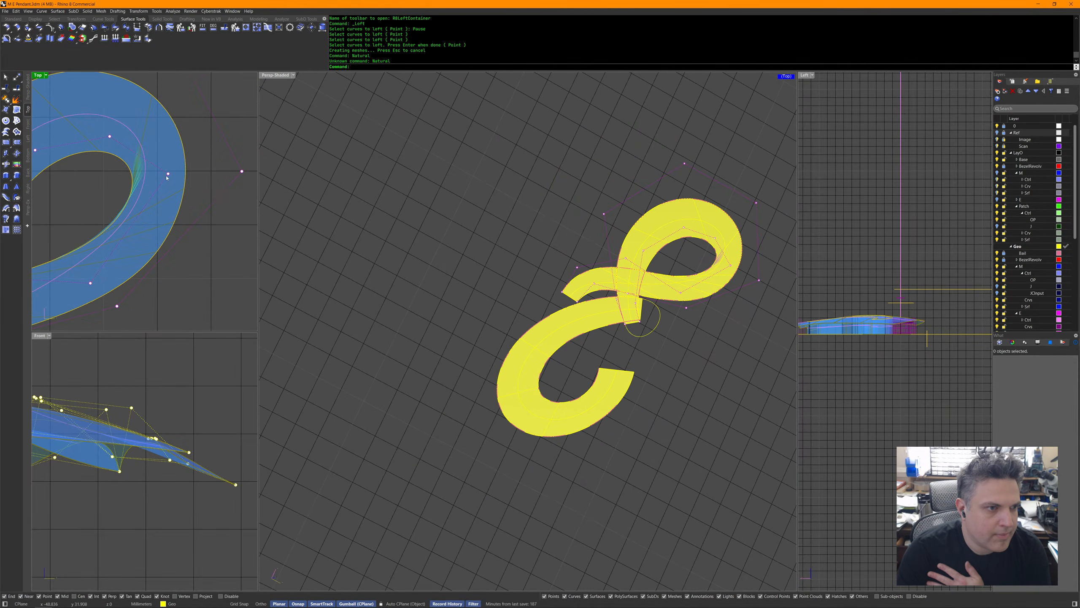
{"action": "left_click", "coordinate": [168, 173]}
{"action": "left_click_drag", "start_coordinate": [183, 160], "coordinate": [177, 181]}
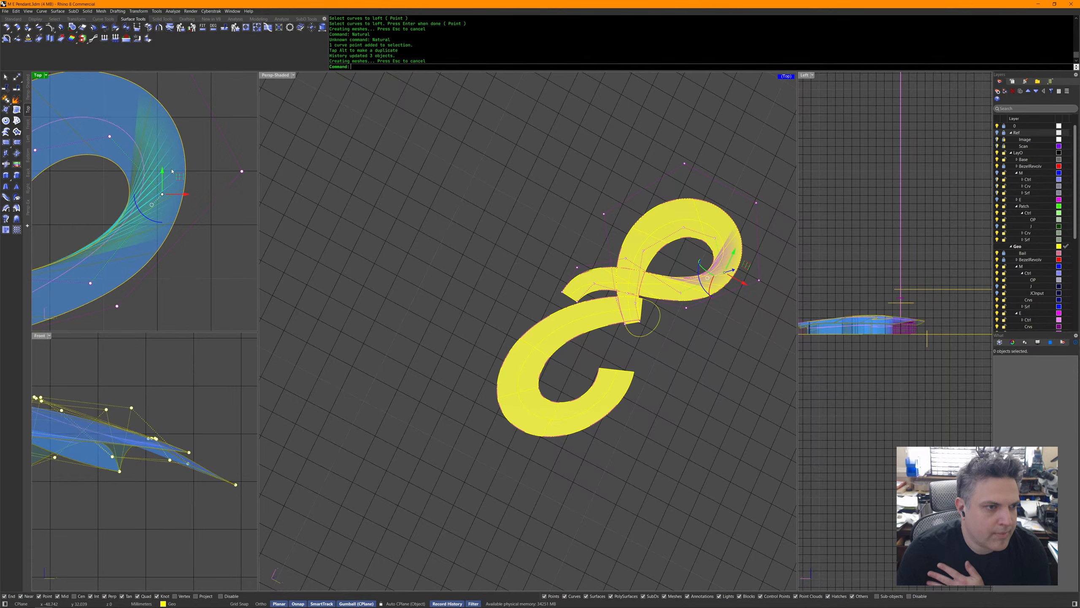
{"action": "left_click", "coordinate": [110, 137]}
{"action": "left_click_drag", "start_coordinate": [109, 136], "coordinate": [95, 126]}
{"action": "left_click", "coordinate": [162, 195]}
{"action": "left_click_drag", "start_coordinate": [162, 194], "coordinate": [161, 149]}
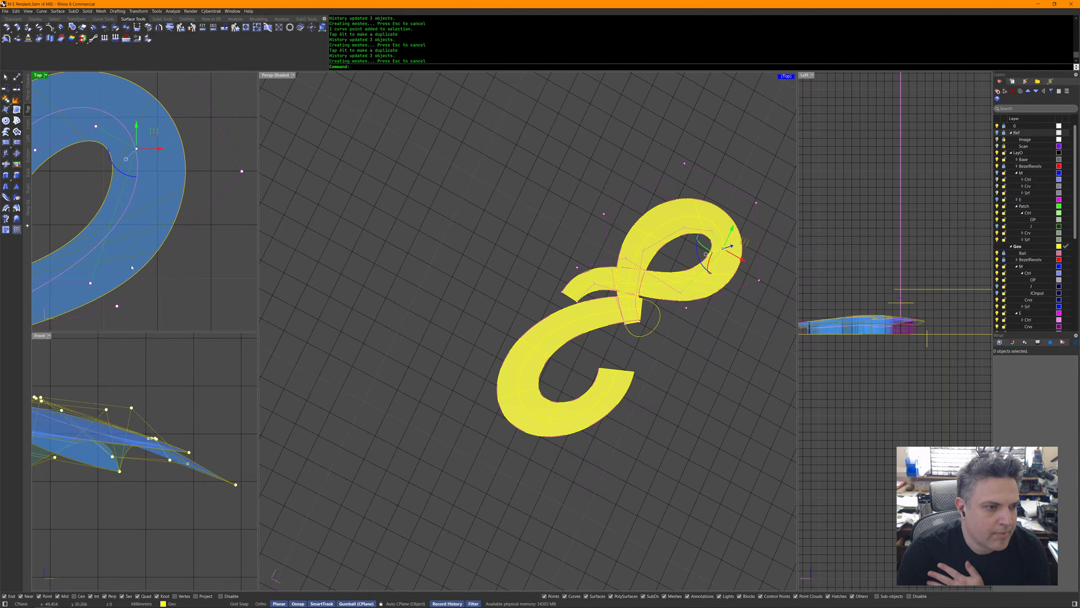
{"action": "left_click", "coordinate": [93, 284]}
{"action": "left_click_drag", "start_coordinate": [93, 284], "coordinate": [122, 246]}
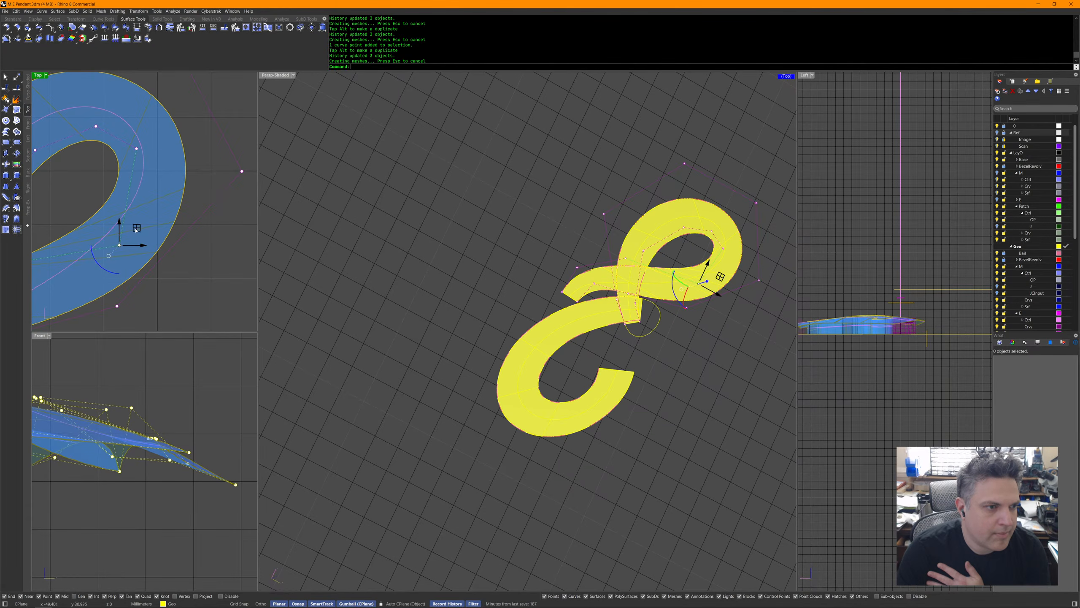
Undo the latest control point moves on the inner upper-loop curve.
{"action": "left_click", "coordinate": [130, 231]}
{"action": "scroll", "coordinate": [190, 242], "scroll_direction": "down", "scroll_amount": 6}
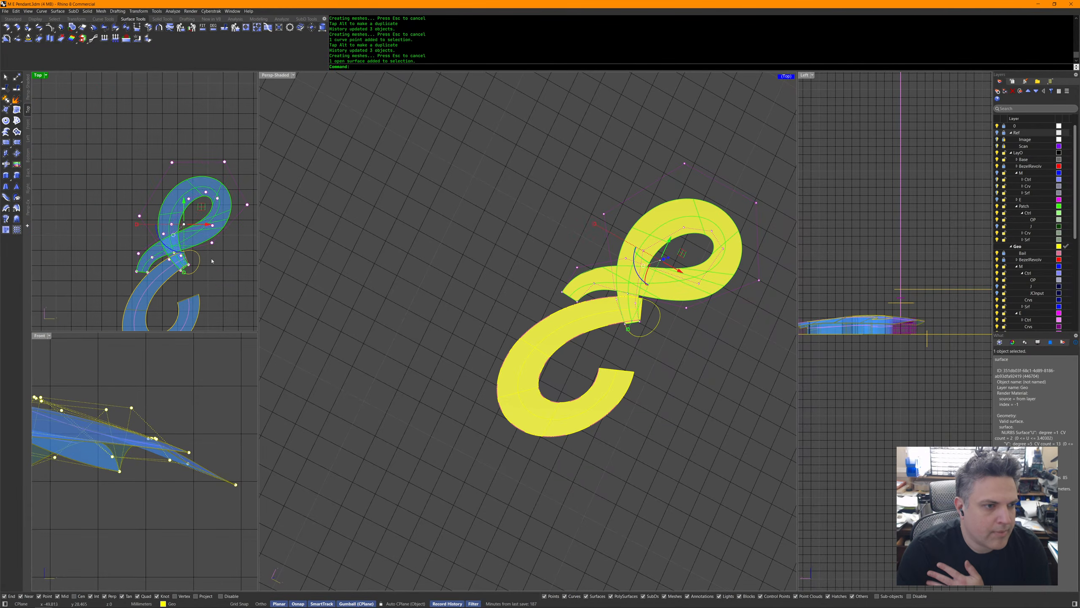
{"action": "scroll", "coordinate": [190, 242], "scroll_direction": "up", "scroll_amount": 6}
{"action": "left_click", "coordinate": [188, 242]}
{"action": "scroll", "coordinate": [188, 242], "scroll_direction": "down", "scroll_amount": 5}
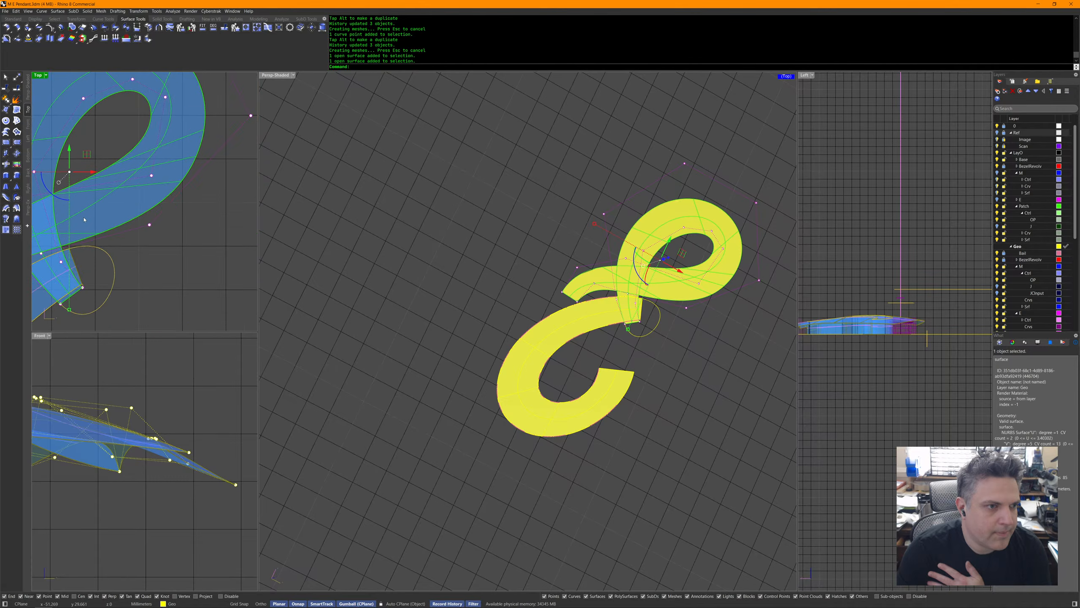
{"action": "left_click", "coordinate": [185, 297]}
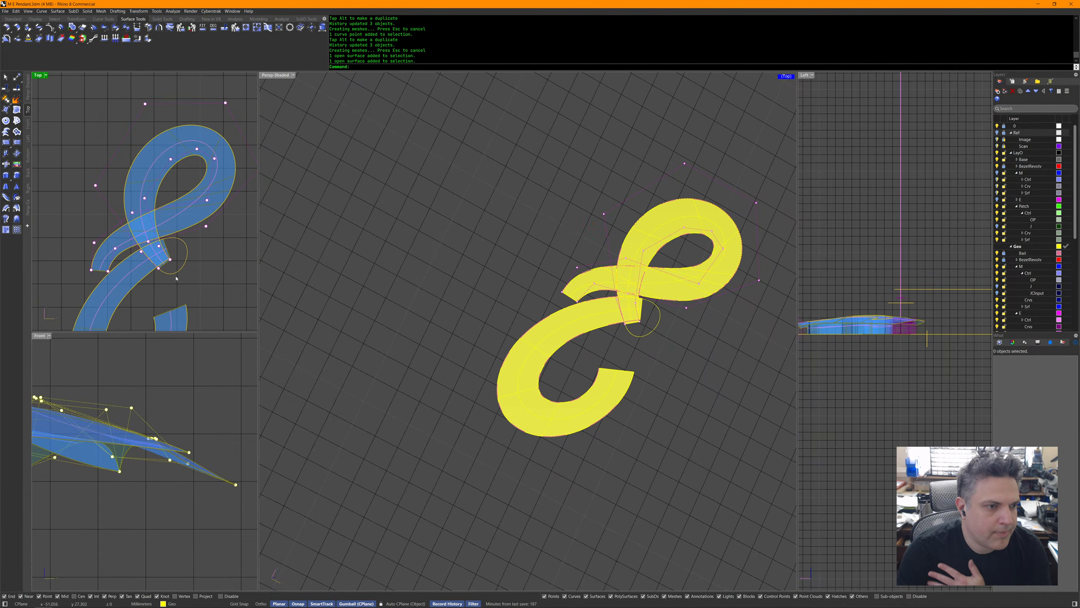
{"action": "key", "text": "Delete"}
{"action": "key", "text": "Delete"}
{"action": "key", "text": "ctrl+z"}
{"action": "key", "text": "ctrl+z"}
{"action": "key", "text": "ctrl+z"}
{"action": "key", "text": "ctrl+z"}
{"action": "key", "text": "ctrl+z"}
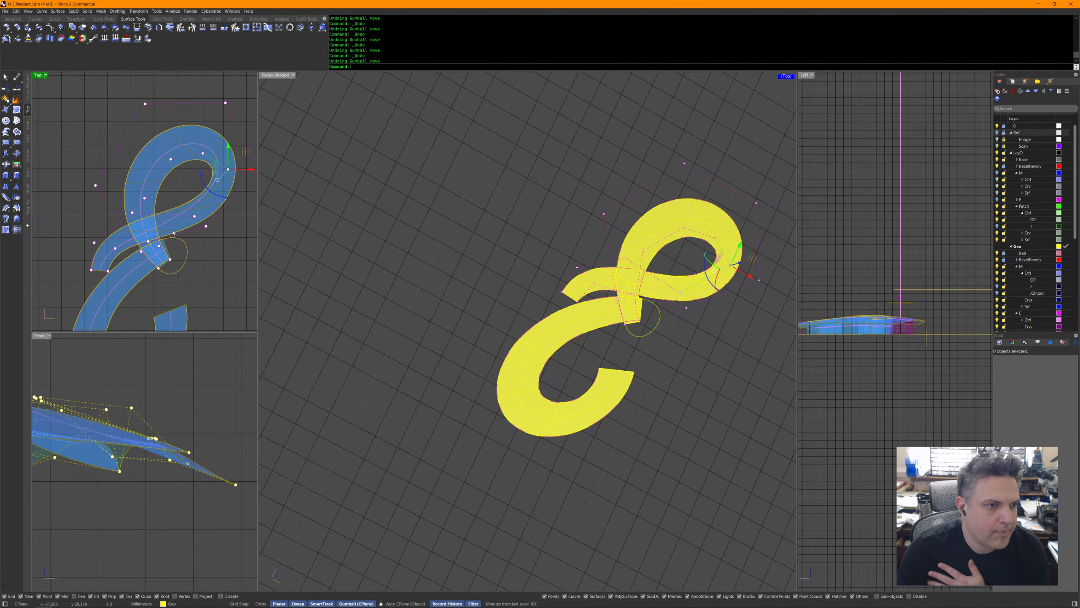
Insert a knot in the inner upper-loop curve just above the crossing.
{"action": "middle_click", "coordinate": [171, 233]}
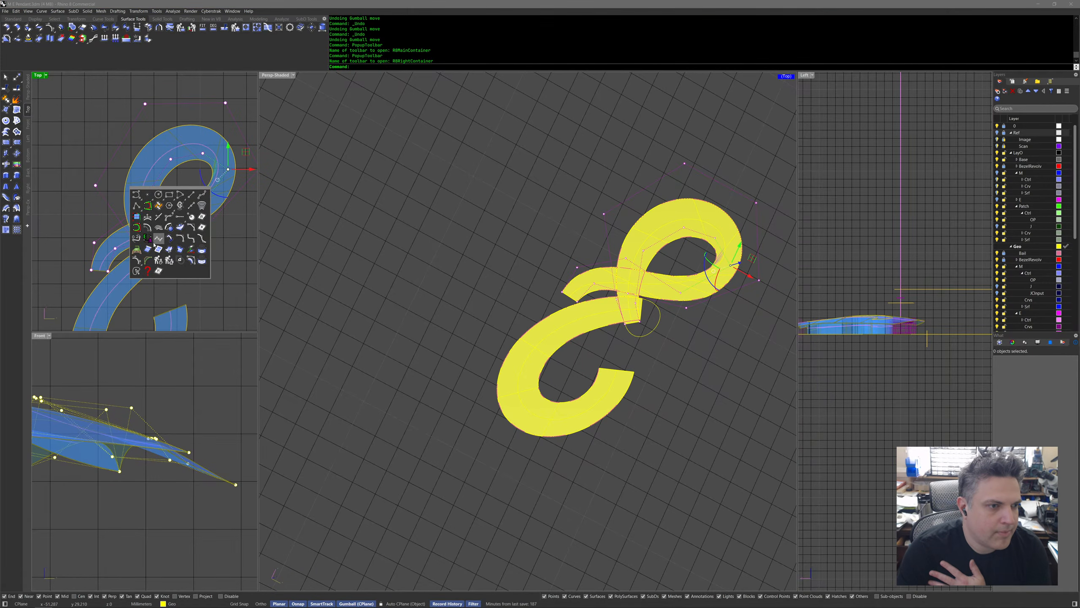
{"action": "left_click", "coordinate": [167, 217]}
{"action": "left_click", "coordinate": [166, 216]}
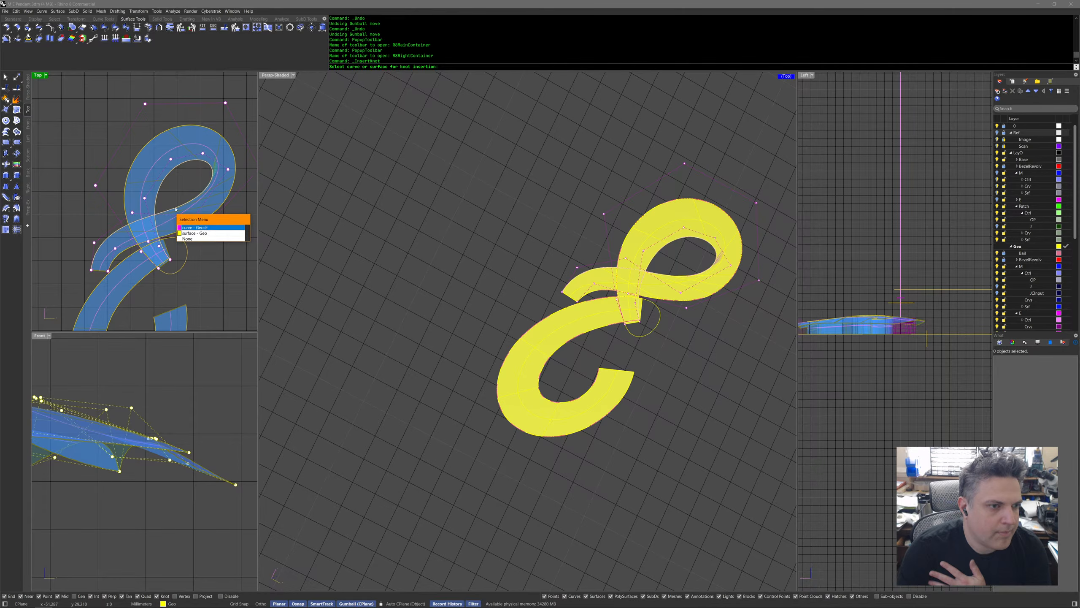
{"action": "left_click", "coordinate": [187, 215]}
{"action": "left_click", "coordinate": [176, 207]}
{"action": "key", "text": "Return"}
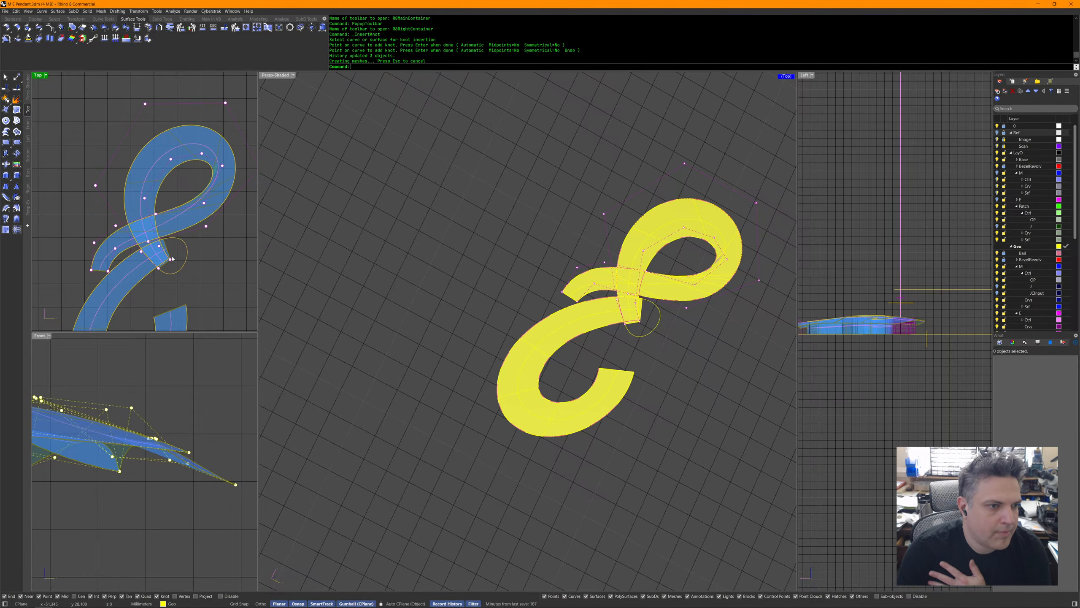
Insert a matching knot in the outer upper-loop curve on the strand just beyond the crossing.
{"action": "right_click", "coordinate": [191, 226]}
{"action": "left_click", "coordinate": [193, 224]}
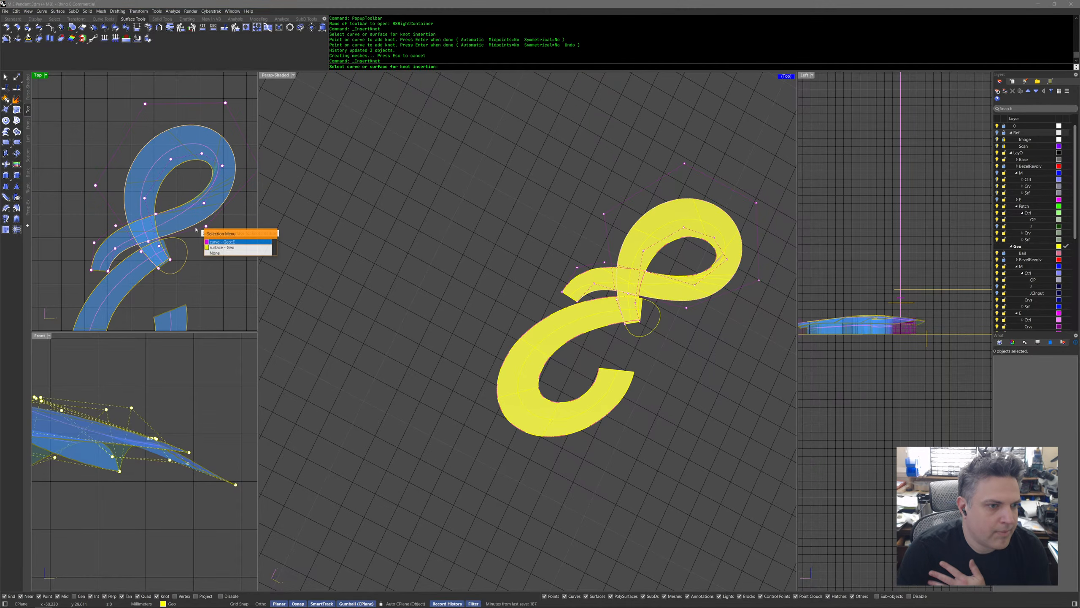
{"action": "left_click", "coordinate": [205, 244]}
{"action": "left_click", "coordinate": [191, 226]}
{"action": "key", "text": "Return"}
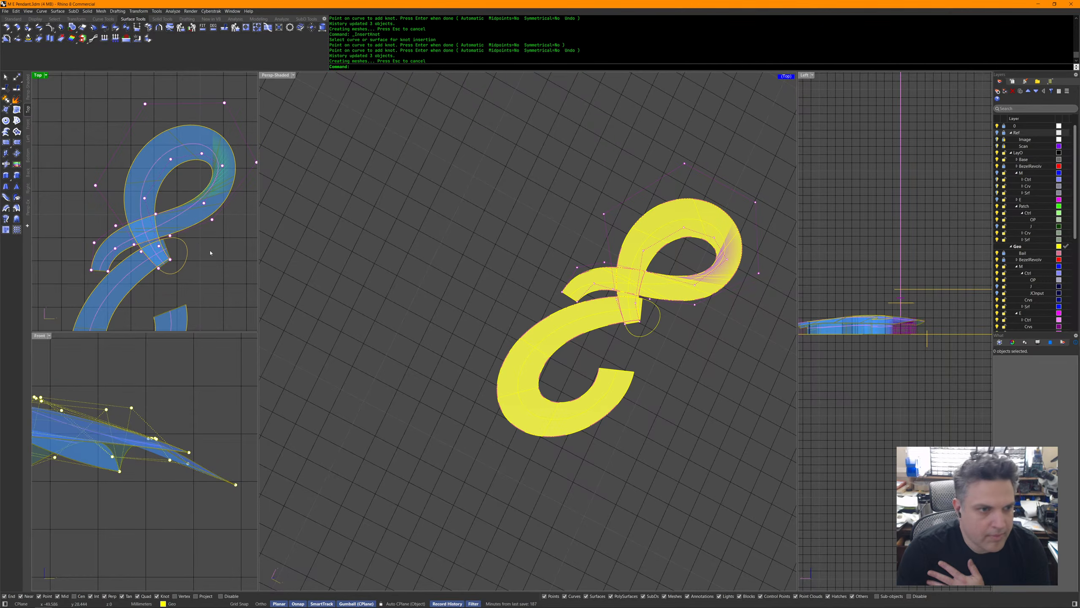
Undo the knot insertion in the outer upper-loop curve while keeping the inserted knot in the inner curve.
{"action": "key", "text": "ctrl+z"}
{"action": "key", "text": "ctrl+z"}
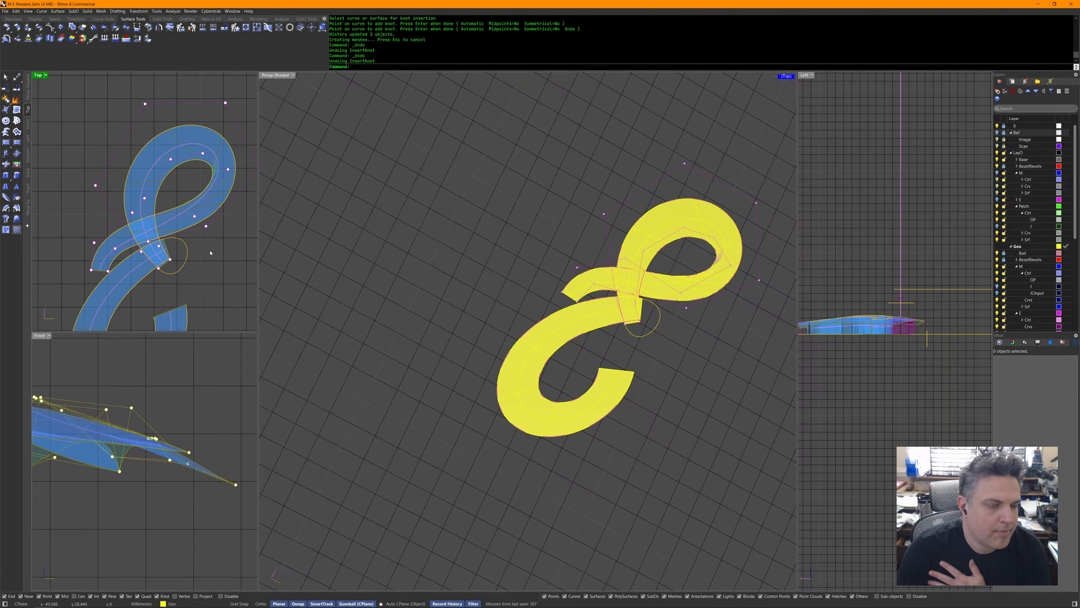
{"action": "key", "text": "ctrl+y"}
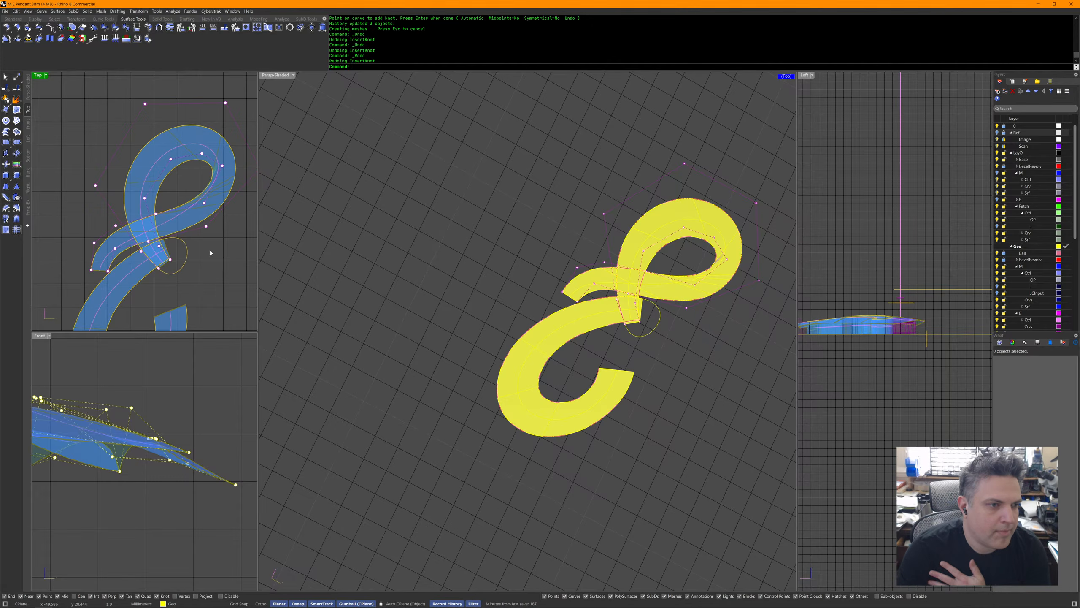
Turn on the upper-loop loft's control points and examine their layout around the free strand end and the crossing.
{"action": "scroll", "coordinate": [192, 219], "scroll_direction": "up", "scroll_amount": 6}
{"action": "left_click", "coordinate": [186, 221]}
{"action": "scroll", "coordinate": [183, 219], "scroll_direction": "down", "scroll_amount": 8}
{"action": "middle_click", "coordinate": [178, 216]}
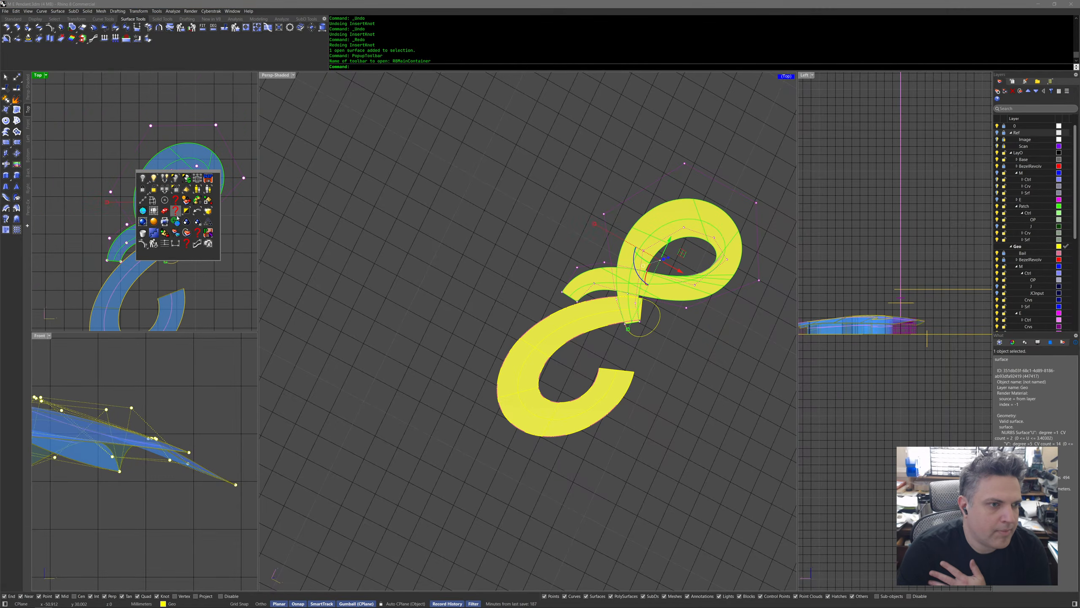
{"action": "left_click", "coordinate": [143, 233]}
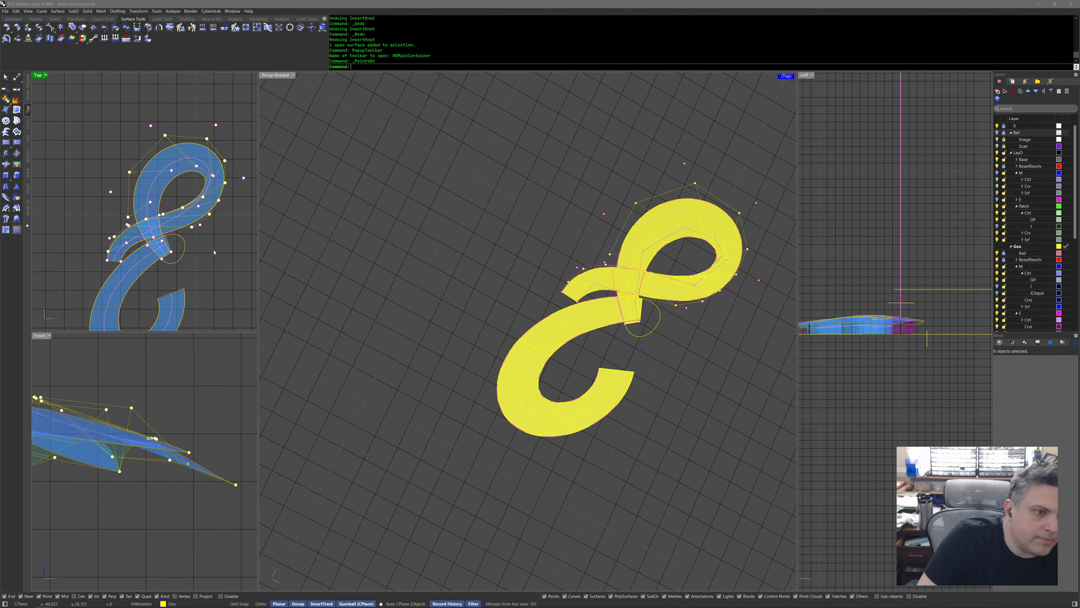
{"action": "right_click_drag", "start_coordinate": [214, 252], "coordinate": [208, 233]}
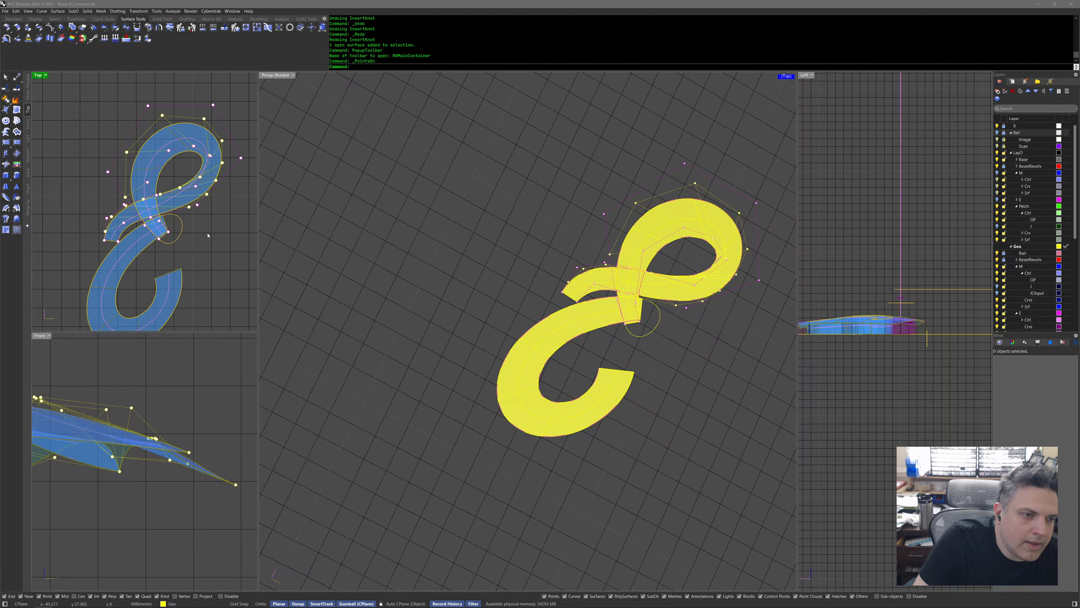
{"action": "right_click_drag", "start_coordinate": [97, 219], "coordinate": [111, 204]}
{"action": "scroll", "coordinate": [111, 204], "scroll_direction": "up", "scroll_amount": 6}
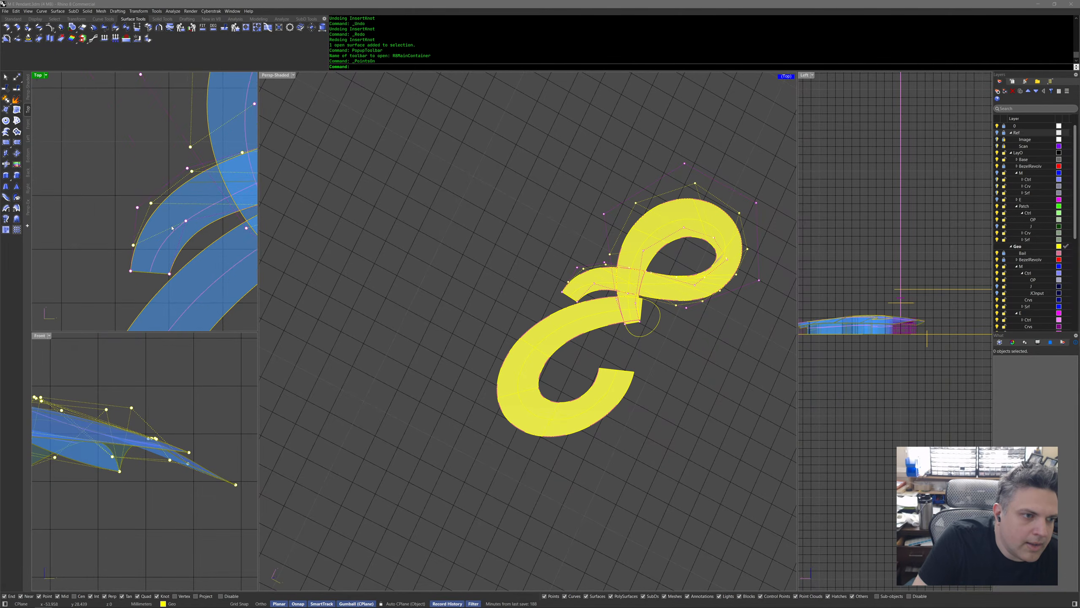
{"action": "scroll", "coordinate": [135, 232], "scroll_direction": "down", "scroll_amount": 4}
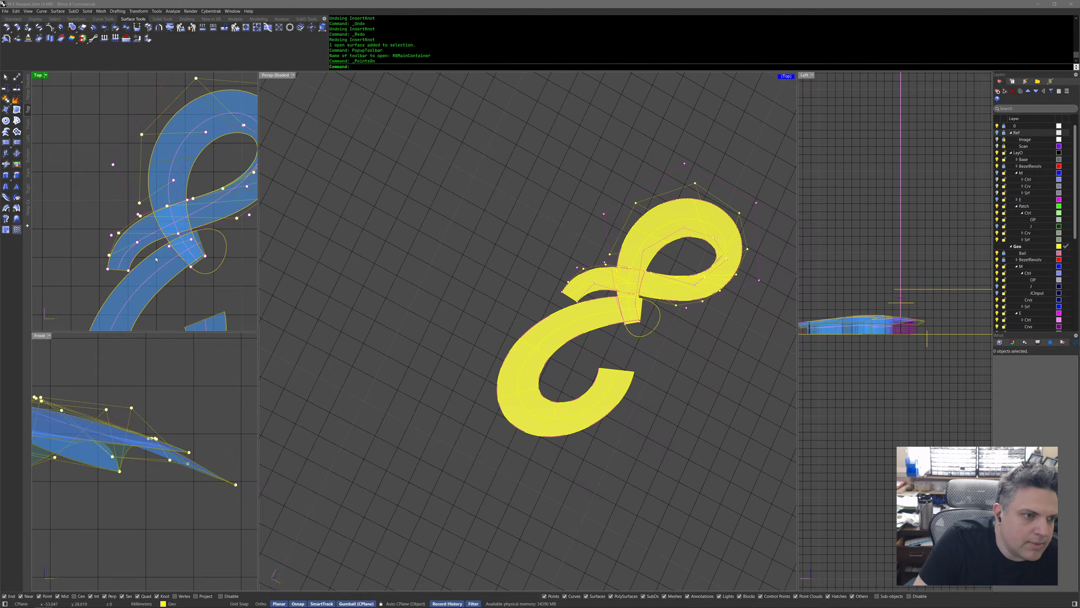
{"action": "scroll", "coordinate": [156, 259], "scroll_direction": "down", "scroll_amount": 2}
{"action": "scroll", "coordinate": [162, 291], "scroll_direction": "up", "scroll_amount": 5}
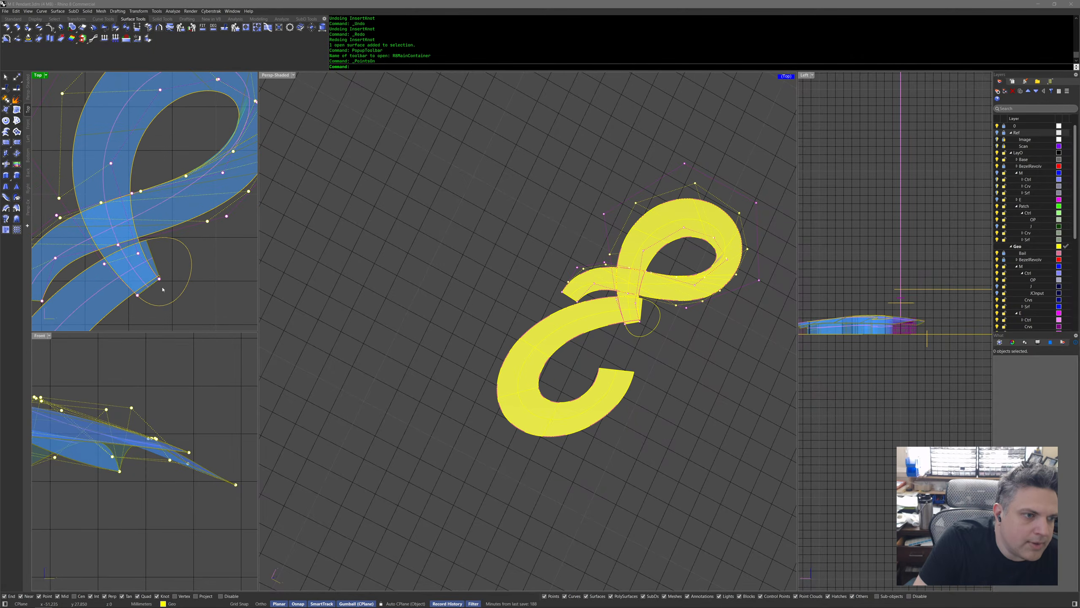
{"action": "scroll", "coordinate": [158, 278], "scroll_direction": "down", "scroll_amount": 3}
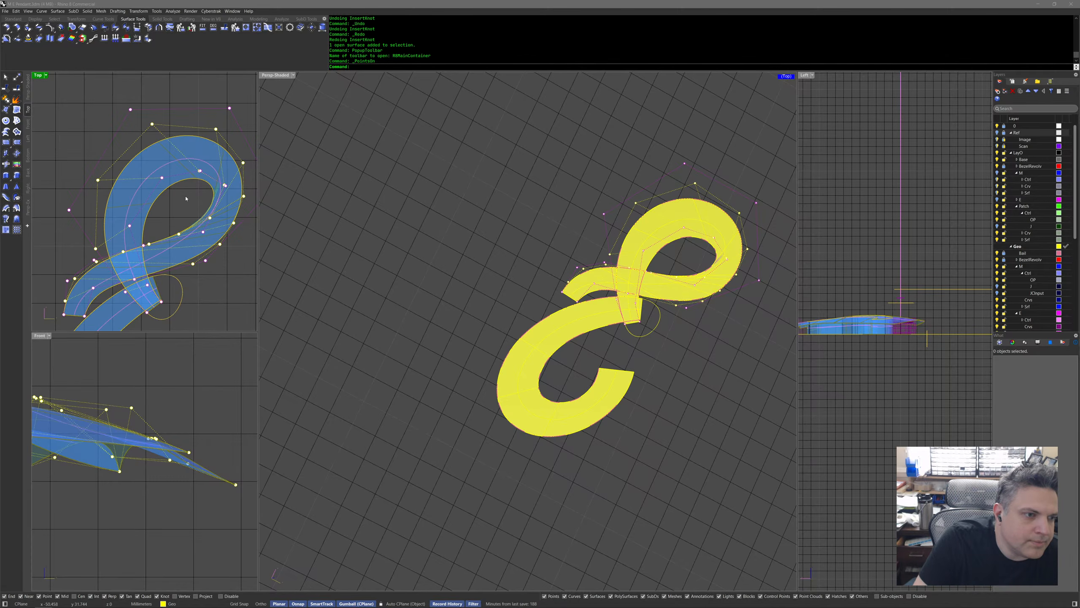
Delete the upper-loop loft surface, keeping its two edge curves.
{"action": "left_click", "coordinate": [136, 195]}
{"action": "middle_click", "coordinate": [134, 194]}
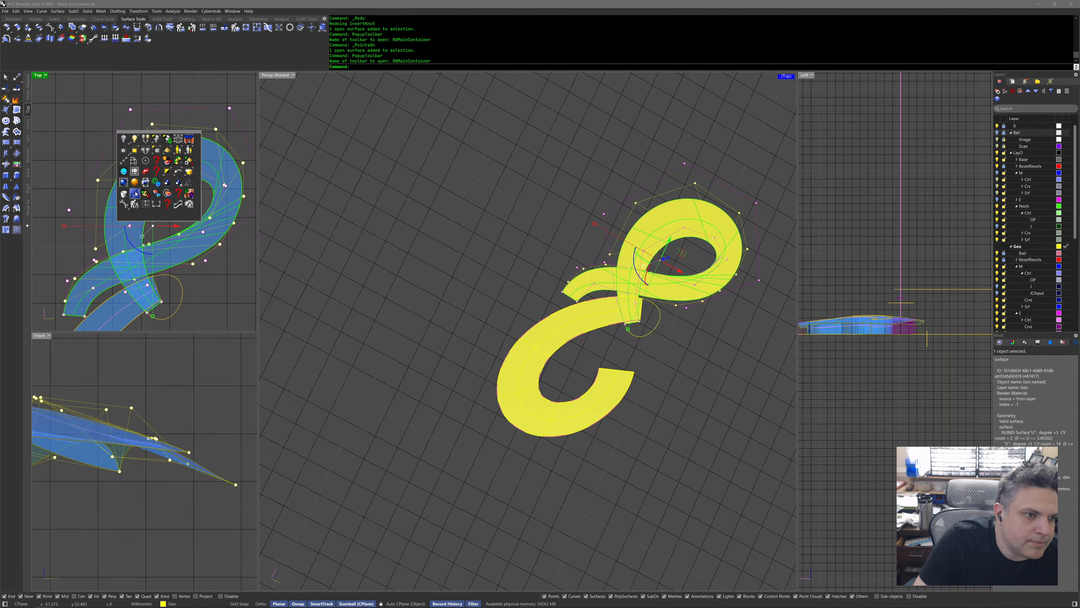
{"action": "key", "text": "Delete"}
Select both upper-loop curves and compare their degree and control point count in the object details.
{"action": "left_click", "coordinate": [117, 181]}
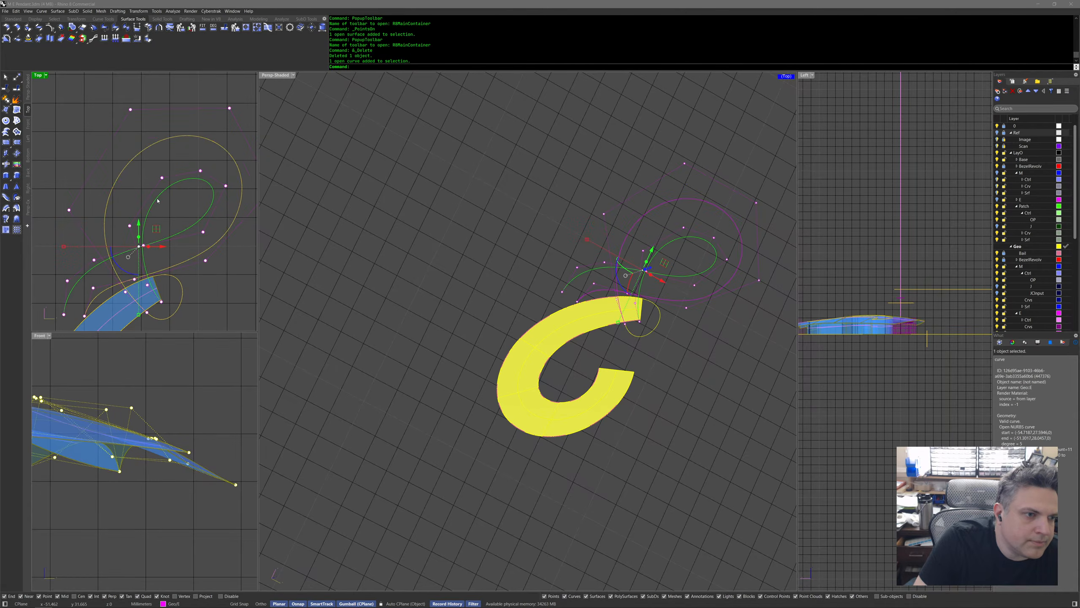
{"action": "left_click", "coordinate": [117, 181], "text": "shift"}
{"action": "left_click_drag", "start_coordinate": [1013, 443], "coordinate": [1024, 464]}
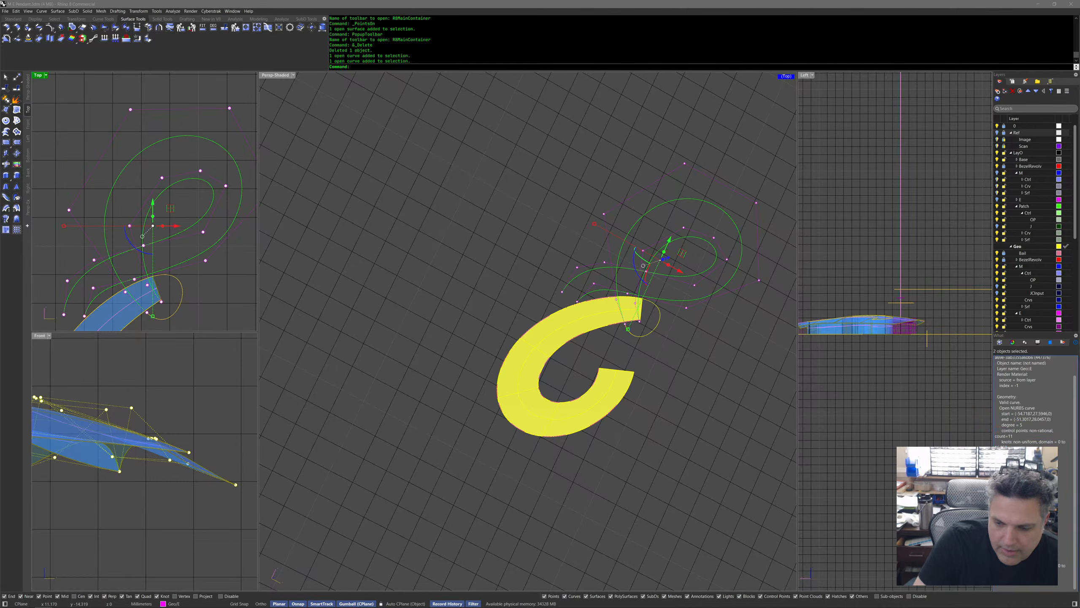
{"action": "left_click", "coordinate": [194, 275]}
Remove a knot from the outer upper-loop curve on the strand beyond the crossing.
{"action": "middle_click", "coordinate": [194, 275]}
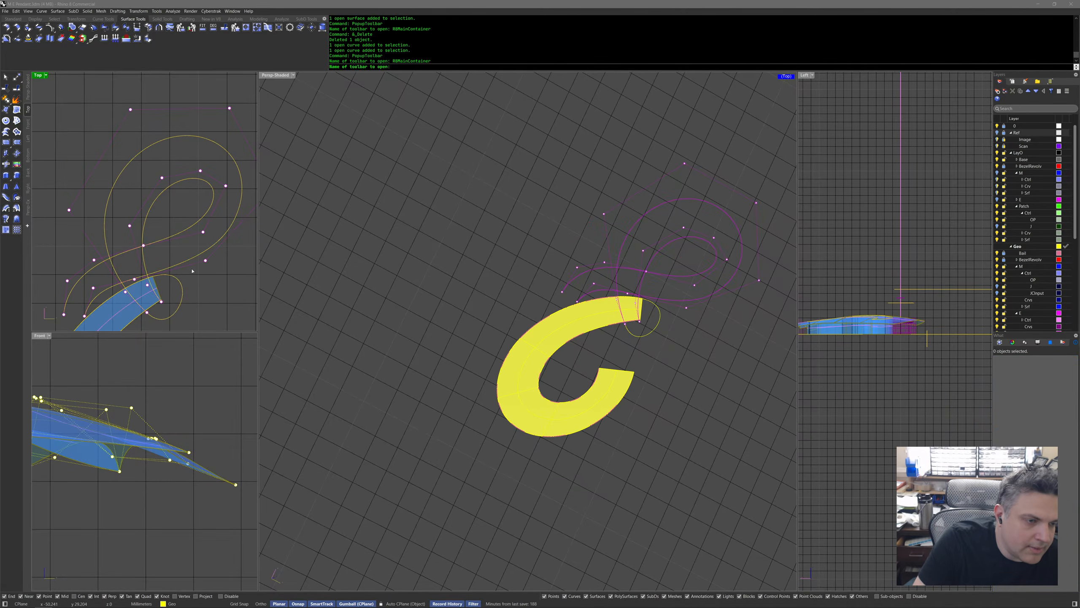
{"action": "left_click", "coordinate": [180, 267]}
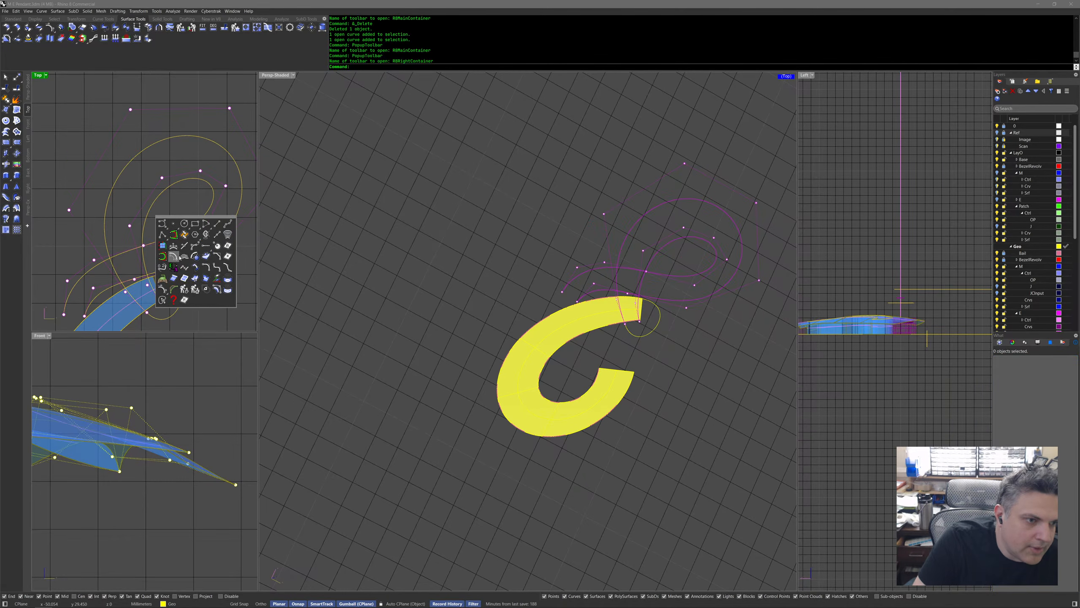
{"action": "left_click", "coordinate": [169, 246]}
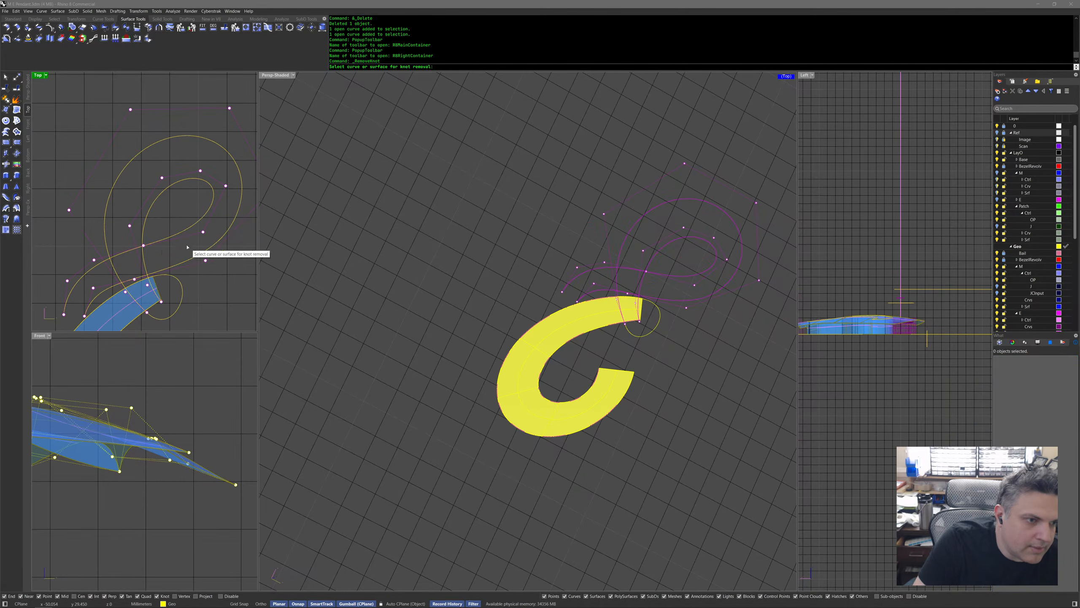
{"action": "left_click", "coordinate": [172, 267]}
{"action": "left_click", "coordinate": [175, 270]}
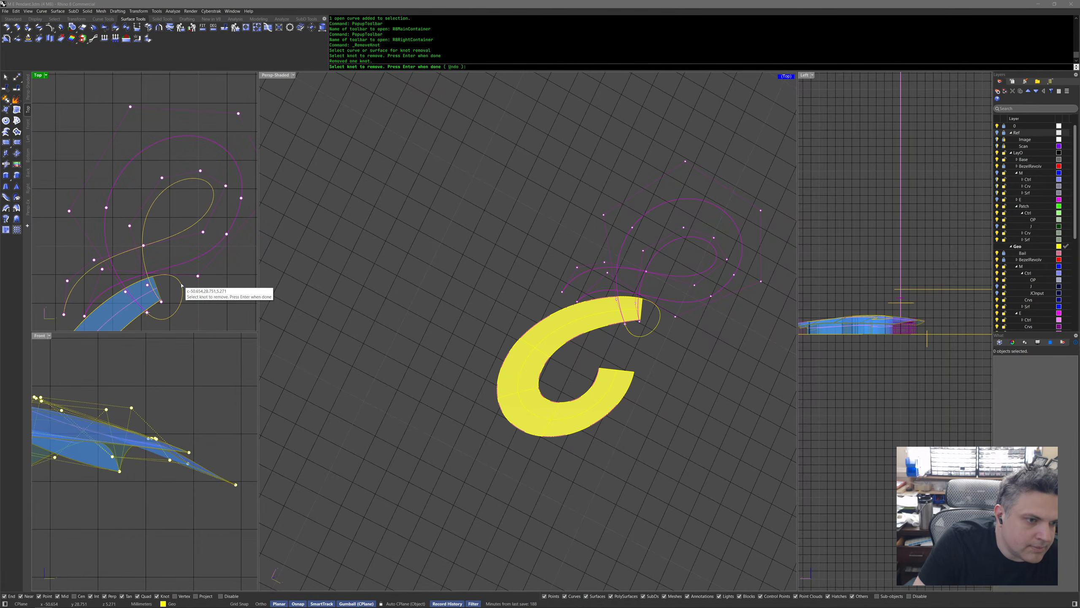
{"action": "right_click", "coordinate": [216, 302]}
Try deleting one control point from each upper-loop curve beyond the crossing, and undo it along with the outer curve's knot removal.
{"action": "left_click_drag", "start_coordinate": [215, 283], "coordinate": [180, 220]}
{"action": "left_click", "coordinate": [225, 261]}
{"action": "left_click_drag", "start_coordinate": [224, 261], "coordinate": [201, 219]}
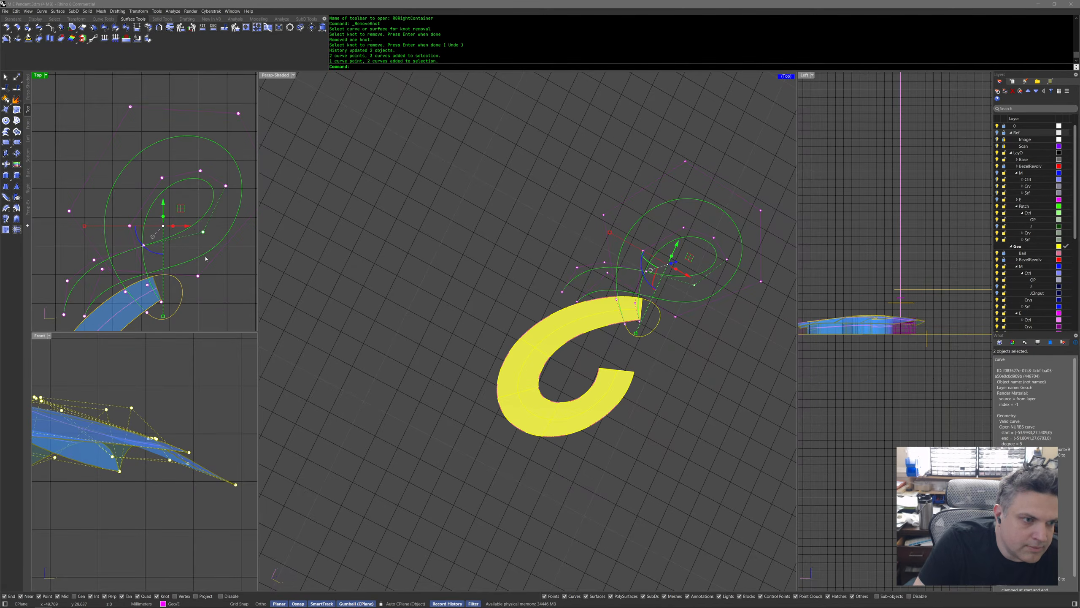
{"action": "key", "text": "Delete"}
{"action": "key", "text": "ctrl+z"}
{"action": "key", "text": "ctrl+z"}
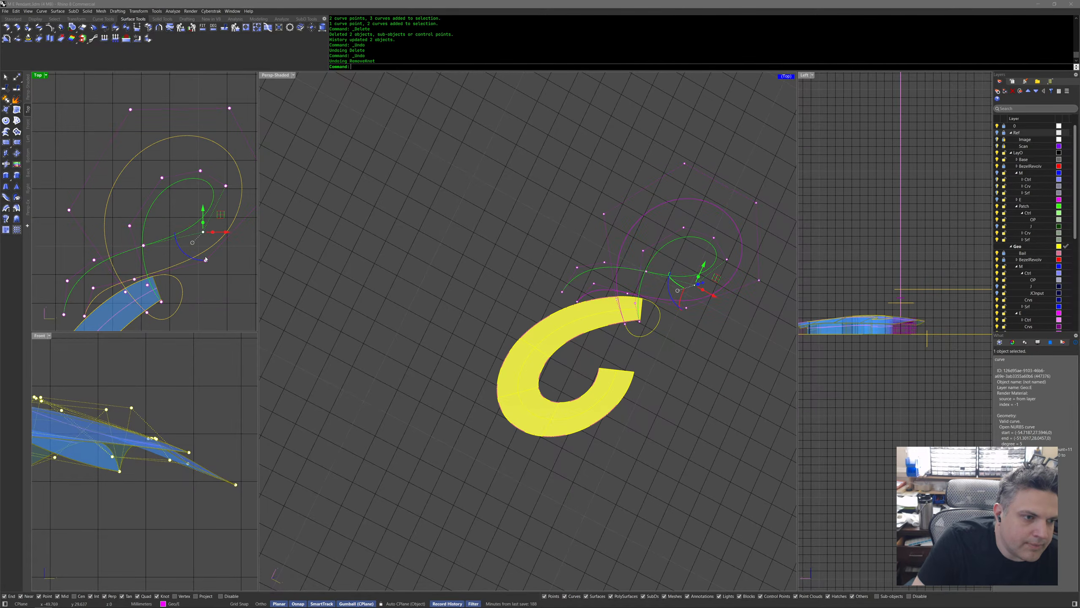
Recheck the object details of the inner and outer upper-loop curves to compare their control point structure.
{"action": "left_click", "coordinate": [191, 231]}
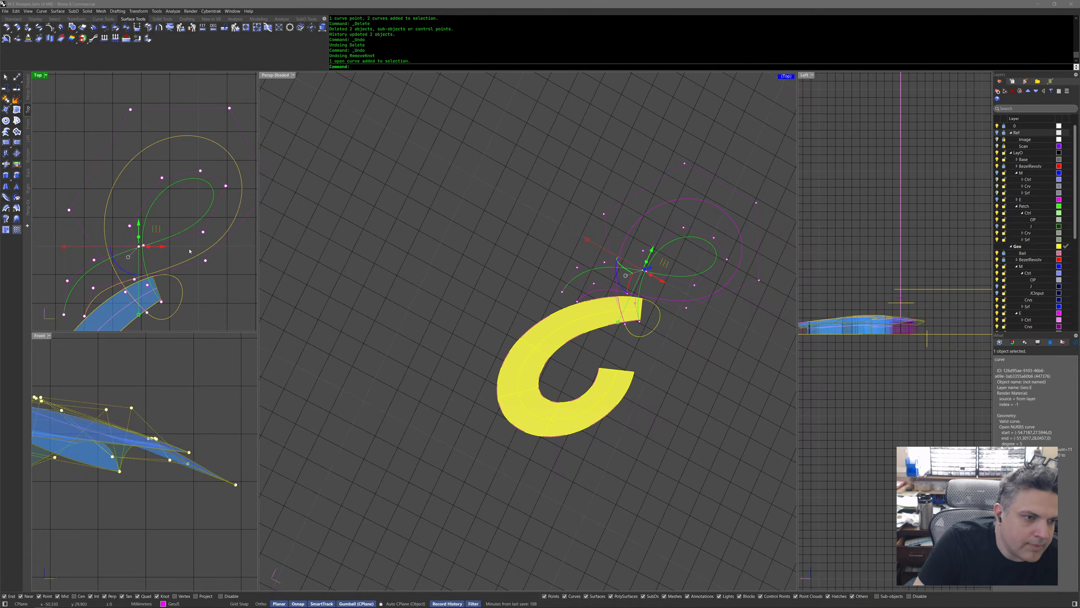
{"action": "left_click_drag", "start_coordinate": [228, 262], "coordinate": [203, 201]}
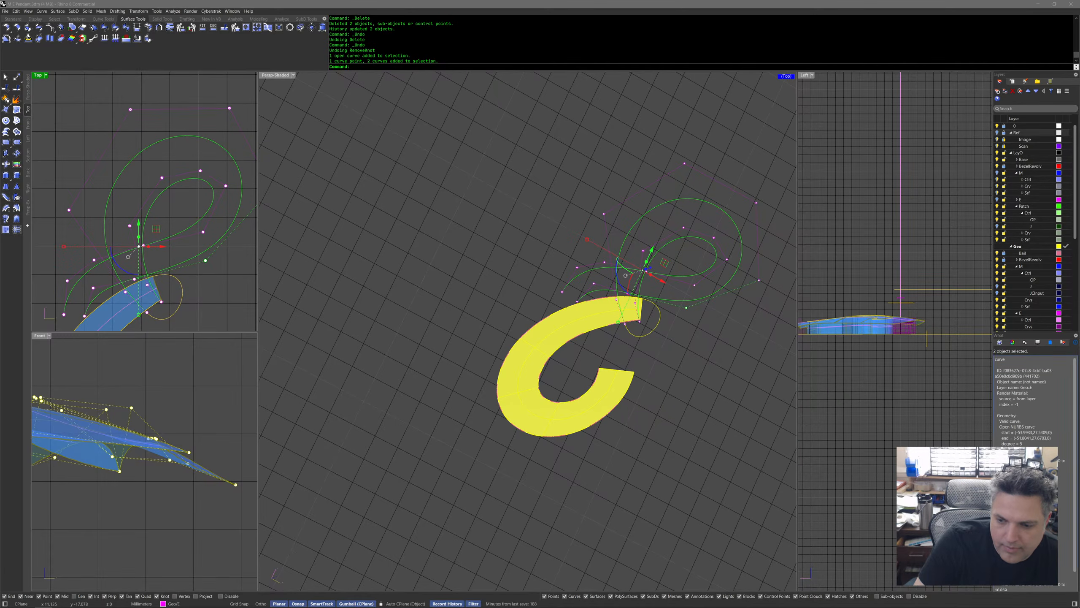
{"action": "left_click", "coordinate": [215, 275]}
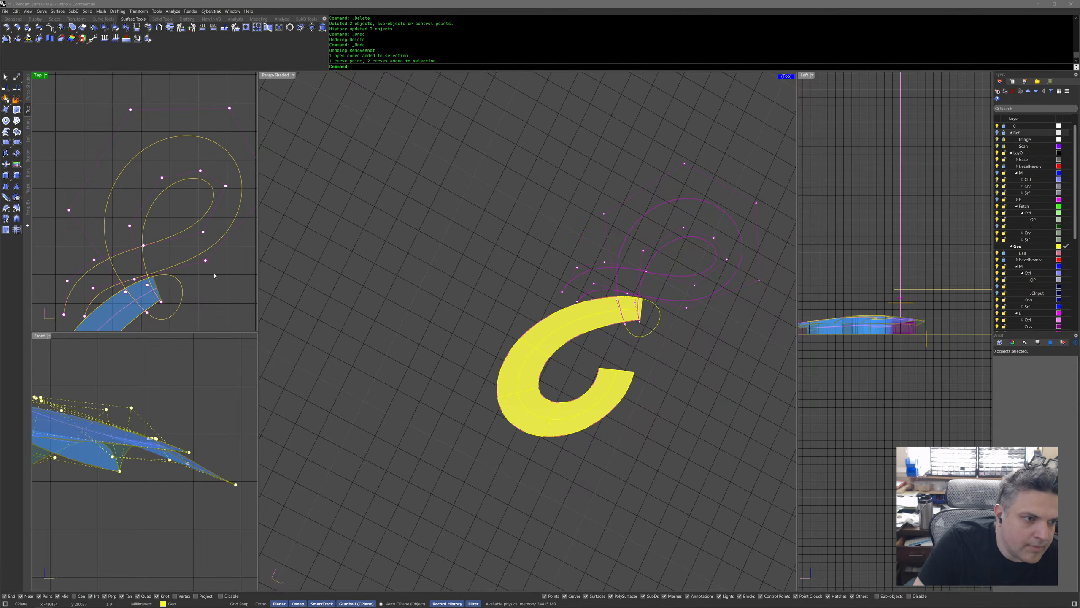
Remove the knot just beyond the crossing from the inner upper-loop curve.
{"action": "middle_click", "coordinate": [215, 275]}
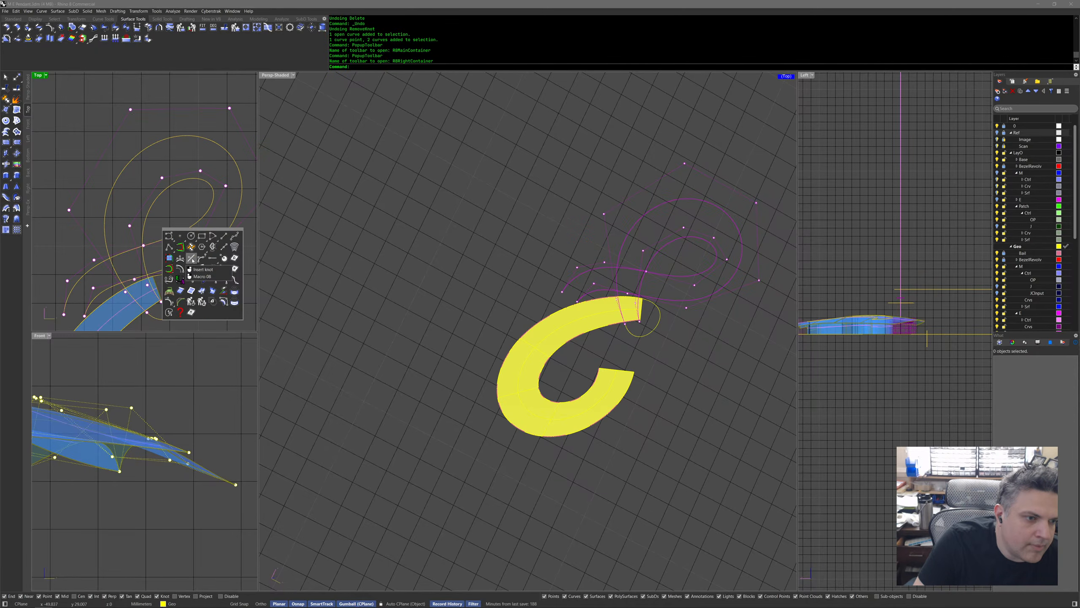
{"action": "right_click", "coordinate": [193, 261]}
{"action": "left_click", "coordinate": [153, 244]}
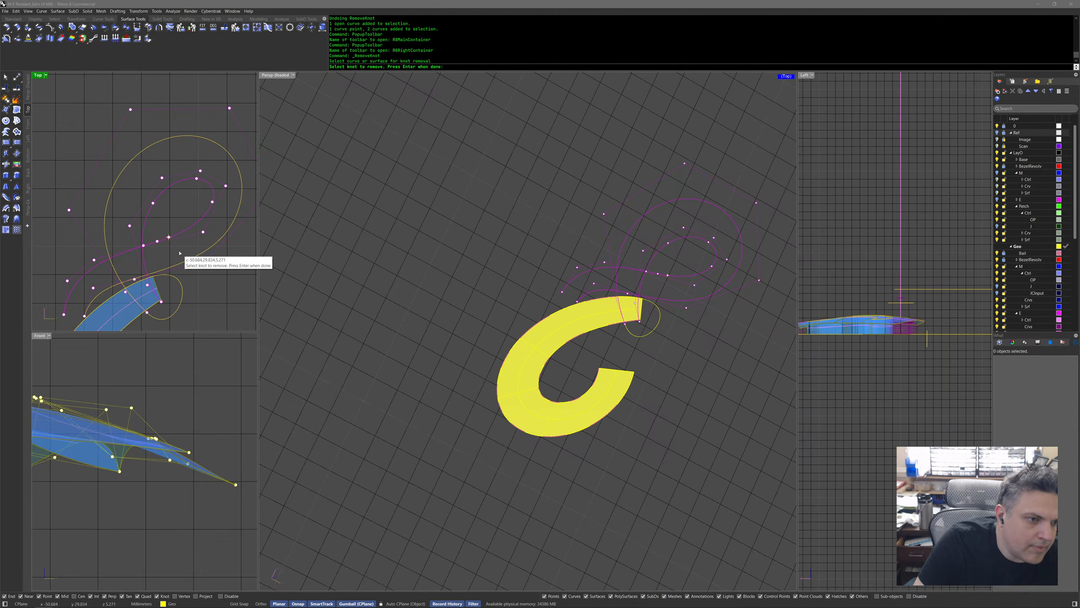
{"action": "left_click", "coordinate": [158, 247]}
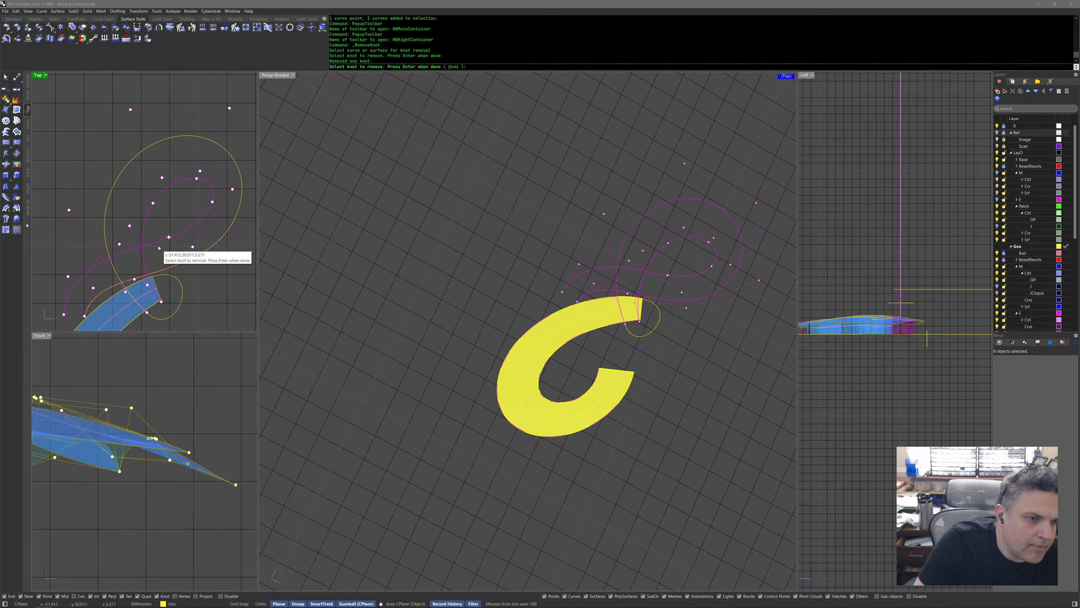
{"action": "key", "text": "Return"}
Loft a new surface between the inner and outer upper-loop curves without simplifying them.
{"action": "middle_click", "coordinate": [170, 268]}
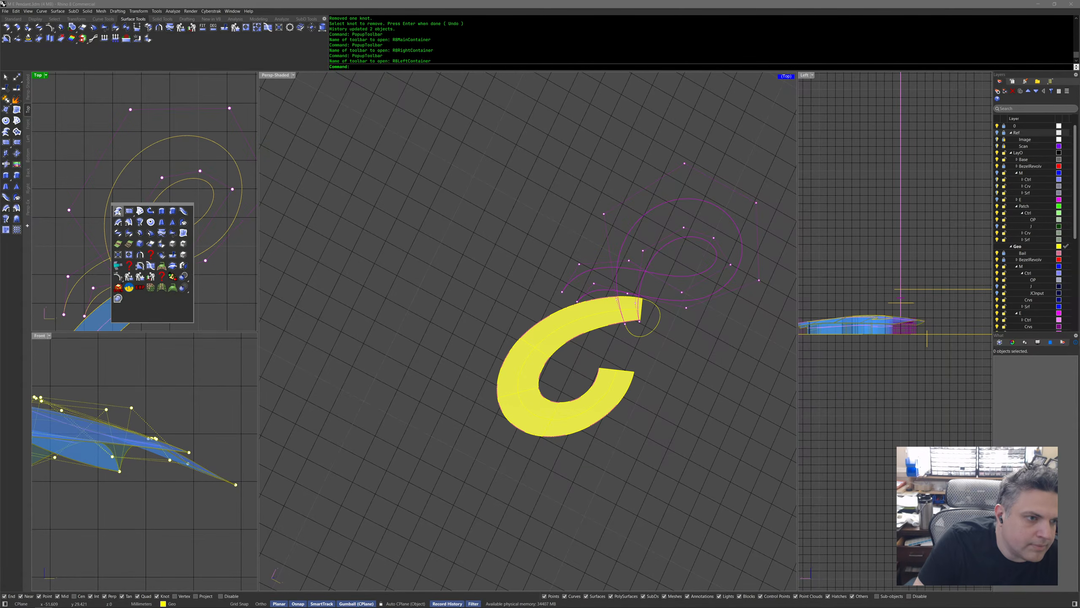
{"action": "left_click", "coordinate": [169, 270]}
{"action": "left_click", "coordinate": [77, 299]}
{"action": "key", "text": "Return"}
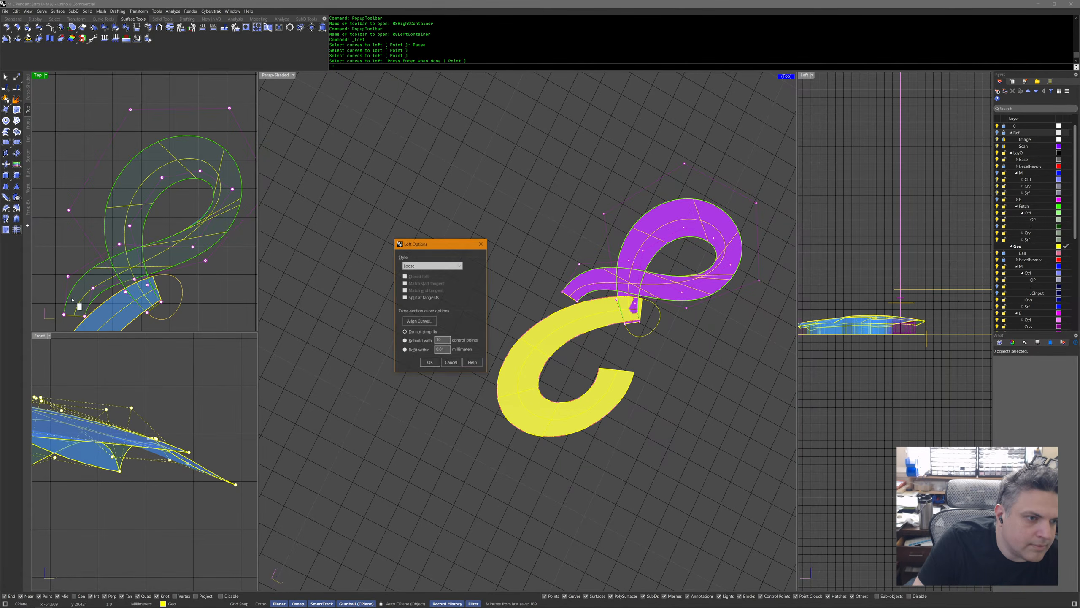
{"action": "key", "text": "Return"}
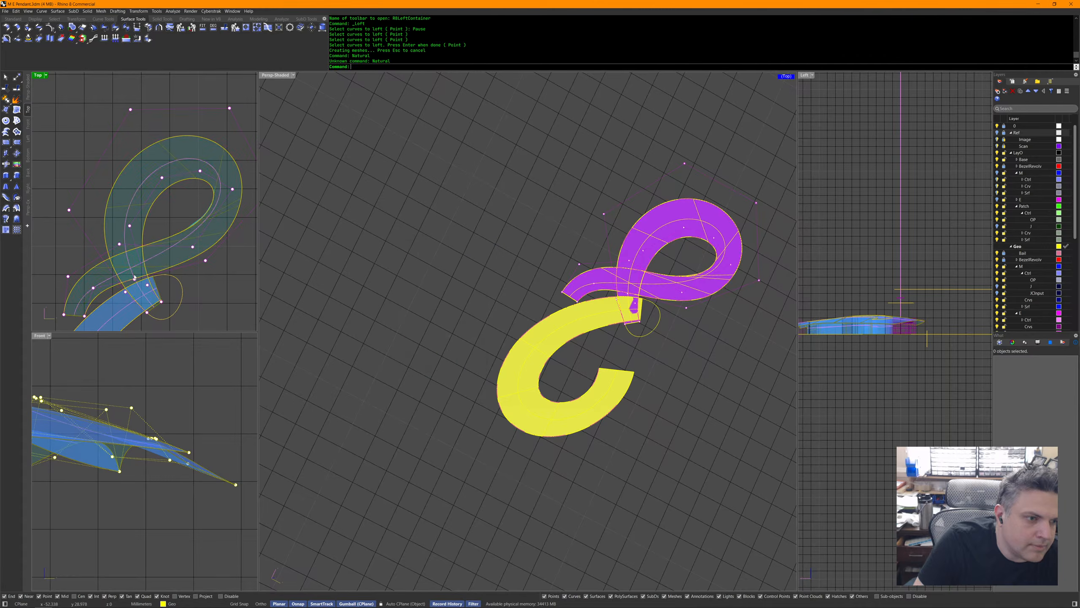
Turn on the new loft's control points and examine how they pair up near the free strand end.
{"action": "middle_click", "coordinate": [163, 267]}
{"action": "left_click", "coordinate": [163, 267]}
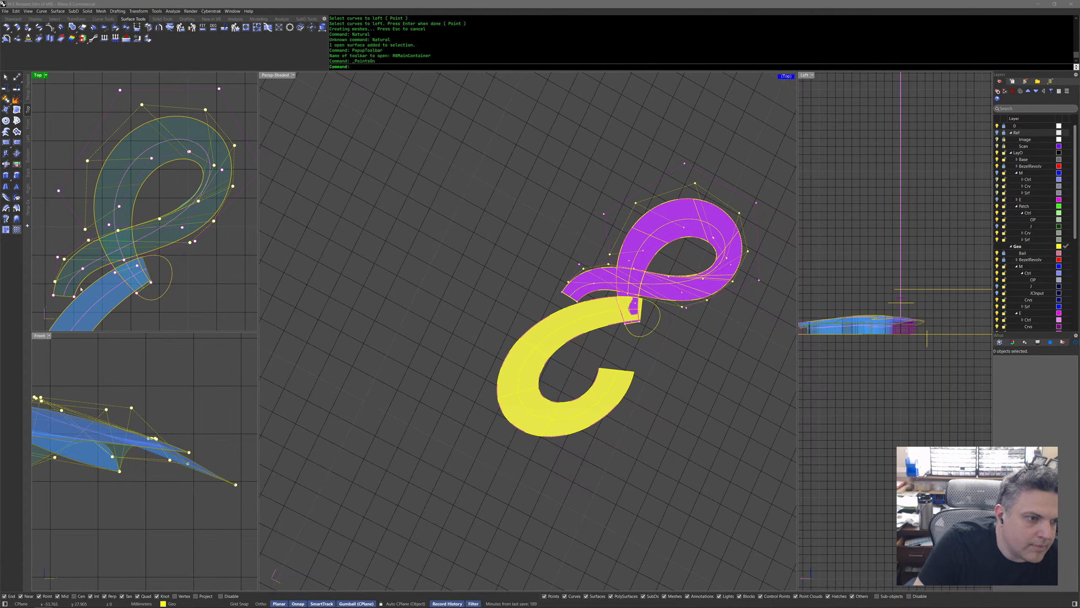
{"action": "scroll", "coordinate": [80, 289], "scroll_direction": "up", "scroll_amount": 5}
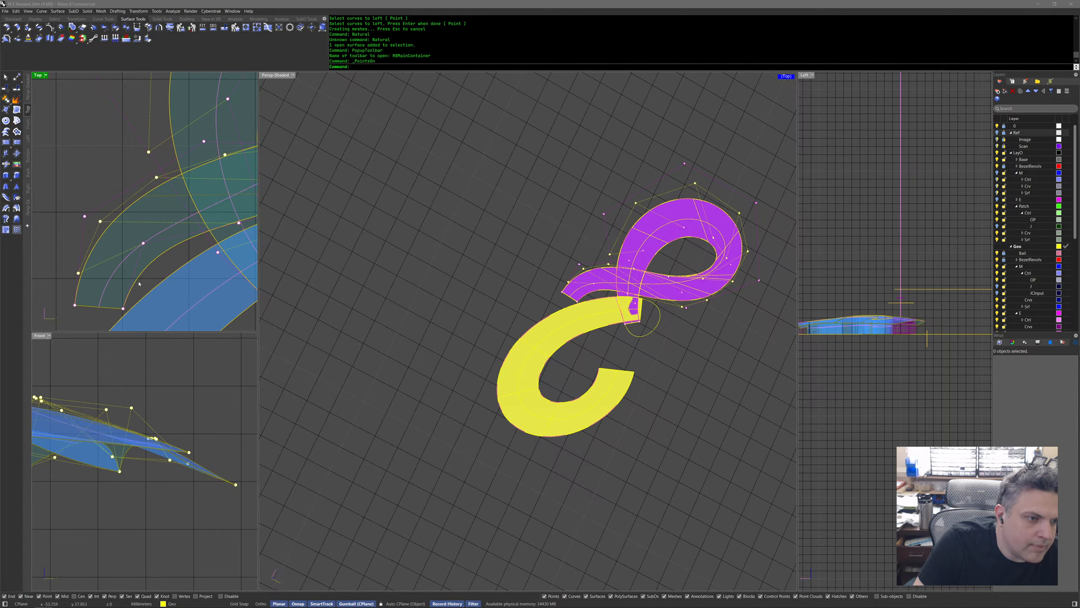
{"action": "left_click", "coordinate": [102, 283]}
{"action": "left_click", "coordinate": [119, 256]}
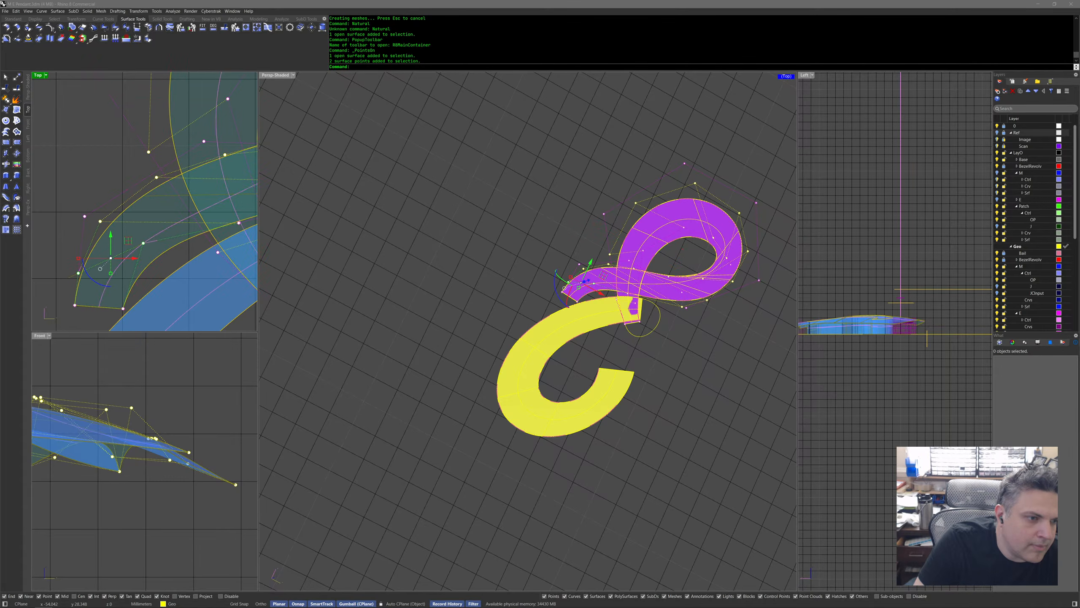
{"action": "scroll", "coordinate": [85, 254], "scroll_direction": "down", "scroll_amount": 5}
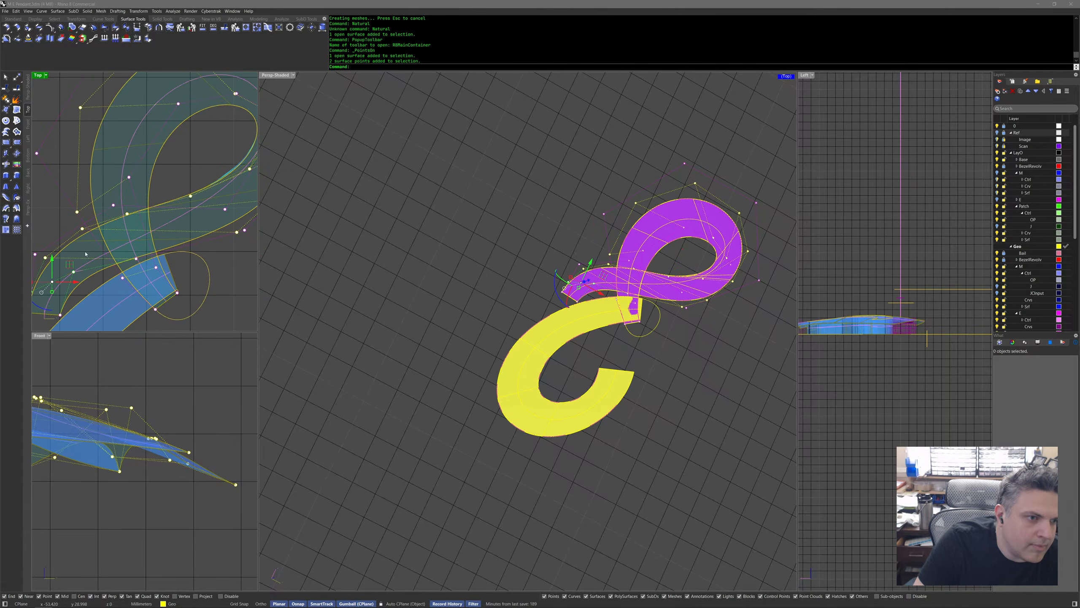
{"action": "scroll", "coordinate": [88, 254], "scroll_direction": "down", "scroll_amount": 3}
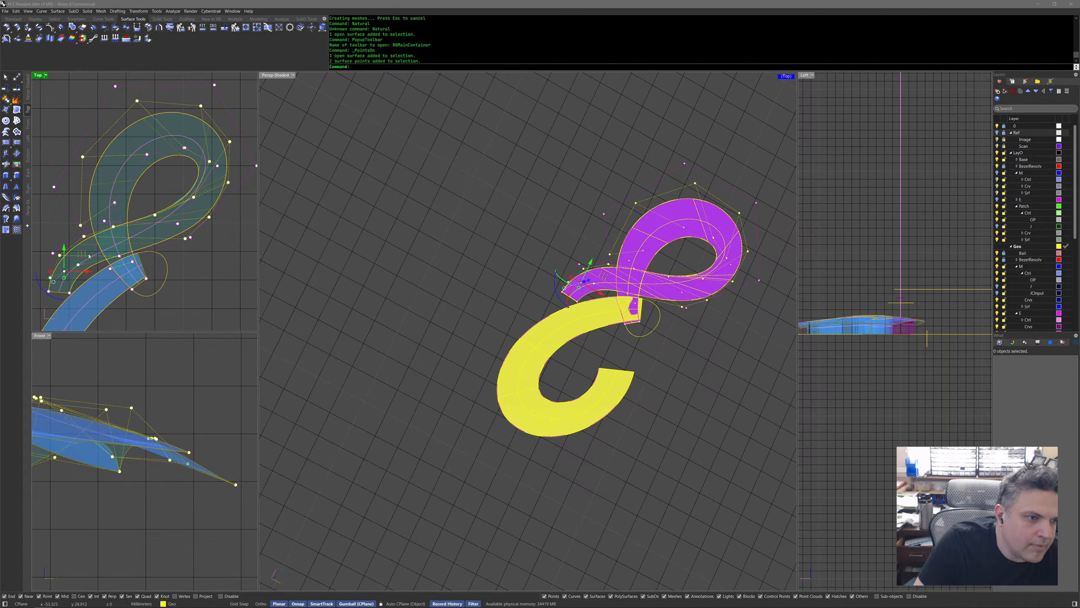
{"action": "key", "text": "Escape"}
Try inserting a knot into the inner upper-loop curve near its free strand end.
{"action": "middle_click", "coordinate": [60, 239]}
{"action": "middle_click", "coordinate": [58, 238]}
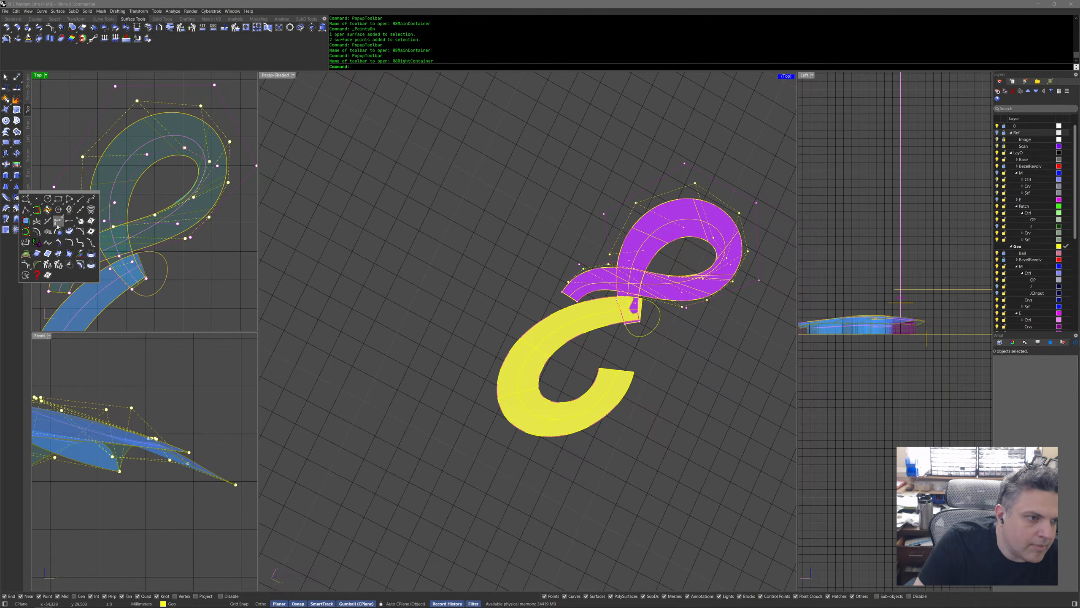
{"action": "left_click", "coordinate": [58, 220]}
{"action": "left_click", "coordinate": [60, 263]}
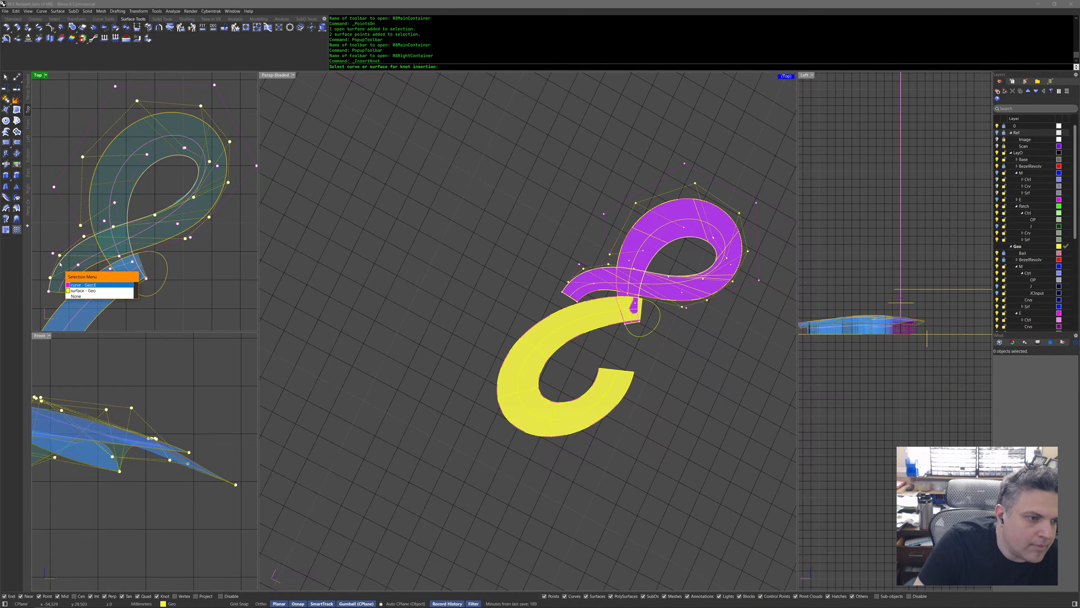
{"action": "left_click", "coordinate": [83, 286]}
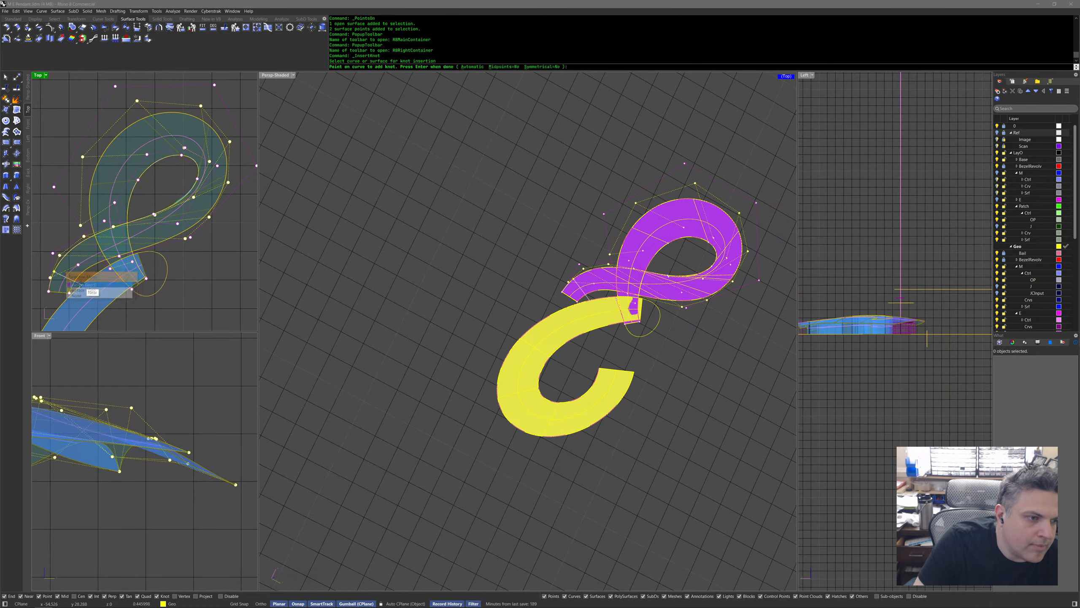
{"action": "left_click", "coordinate": [61, 261]}
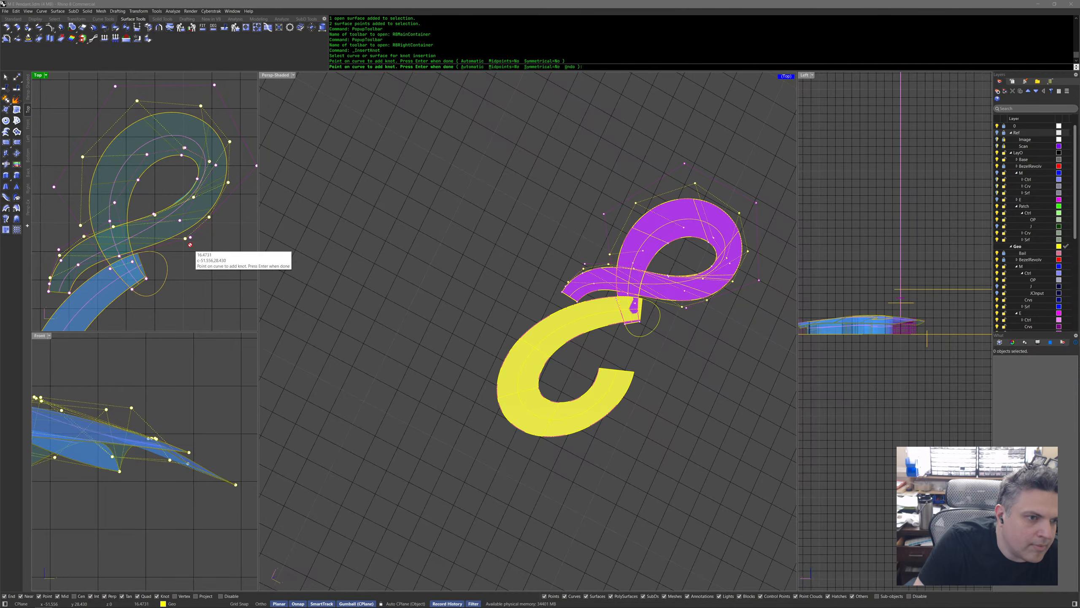
{"action": "key", "text": "Return"}
Try inserting a knot into the outer upper-loop curve along its lower side near the crossing.
{"action": "key", "text": "Return"}
{"action": "left_click", "coordinate": [198, 225]}
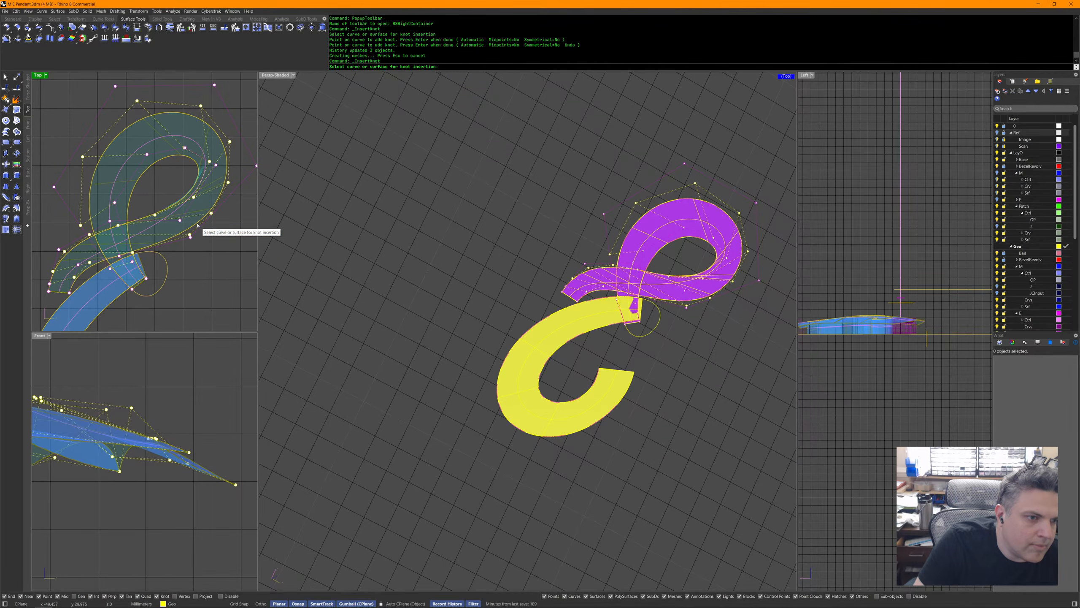
{"action": "left_click", "coordinate": [222, 241]}
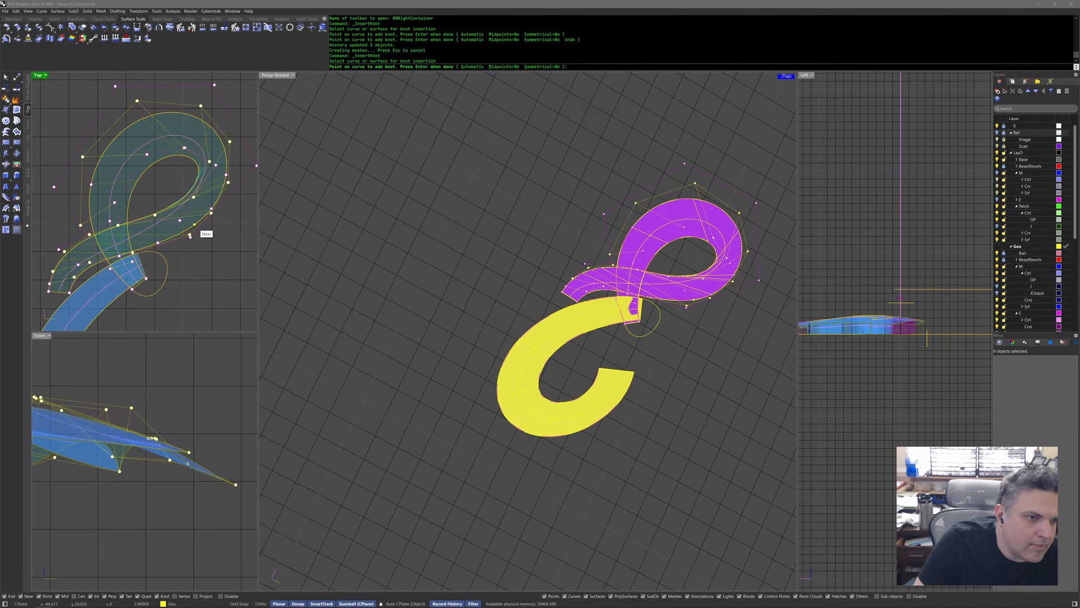
{"action": "left_click", "coordinate": [163, 241]}
{"action": "key", "text": "Return"}
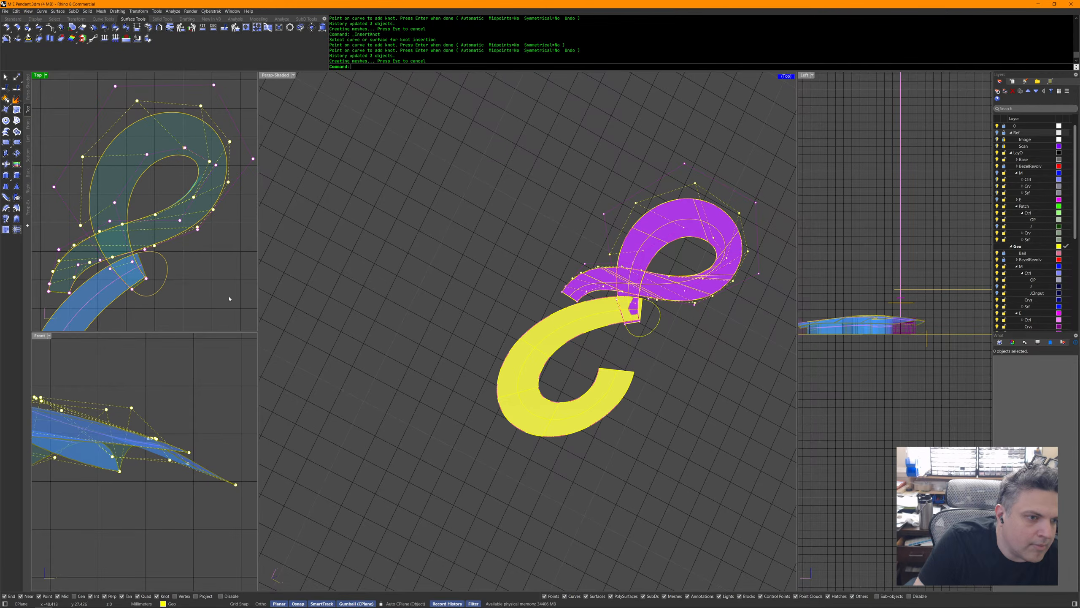
Undo the last two knot insertions on the upper-loop curves.
{"action": "right_click_drag", "start_coordinate": [220, 289], "coordinate": [224, 300]}
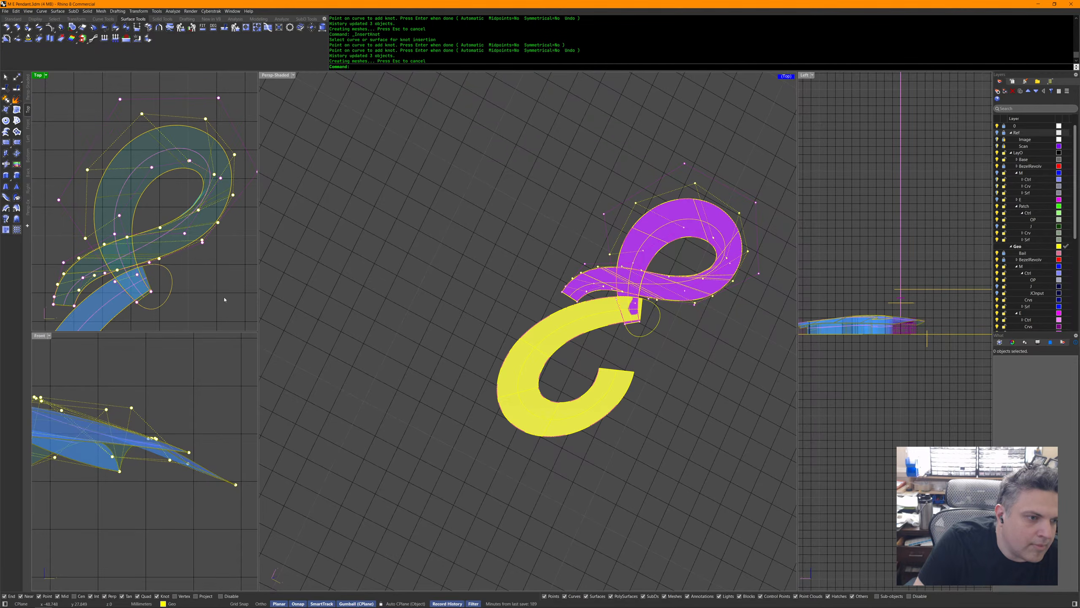
{"action": "key", "text": "ctrl+z"}
{"action": "key", "text": "ctrl+z"}
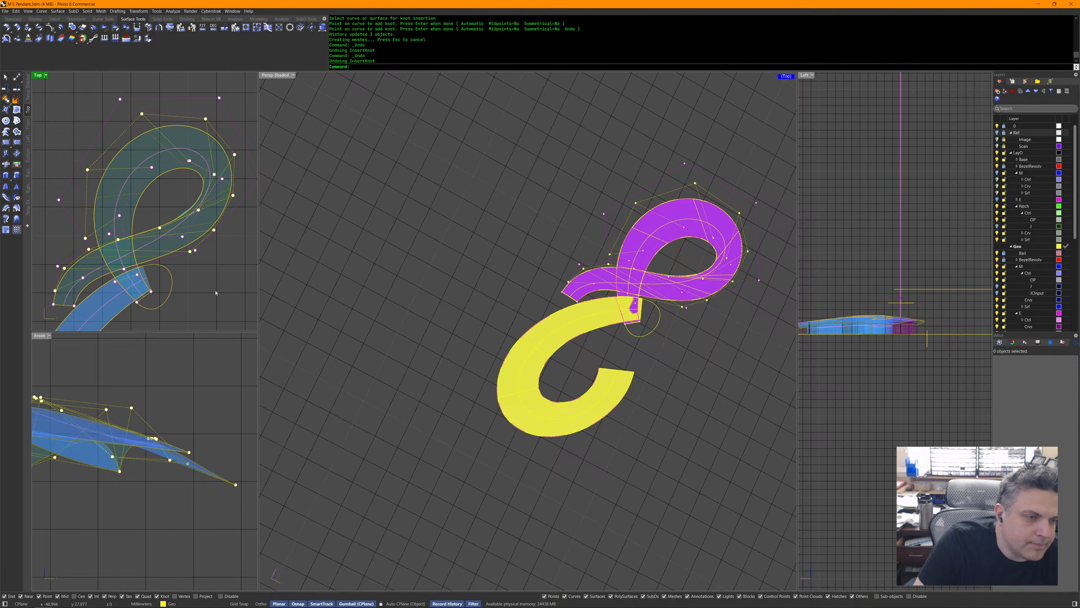
Select the upper-loop loft to examine its object details and control point layout, and clear the selection.
{"action": "left_click", "coordinate": [144, 152]}
{"action": "right_click_drag", "start_coordinate": [161, 214], "coordinate": [162, 166]}
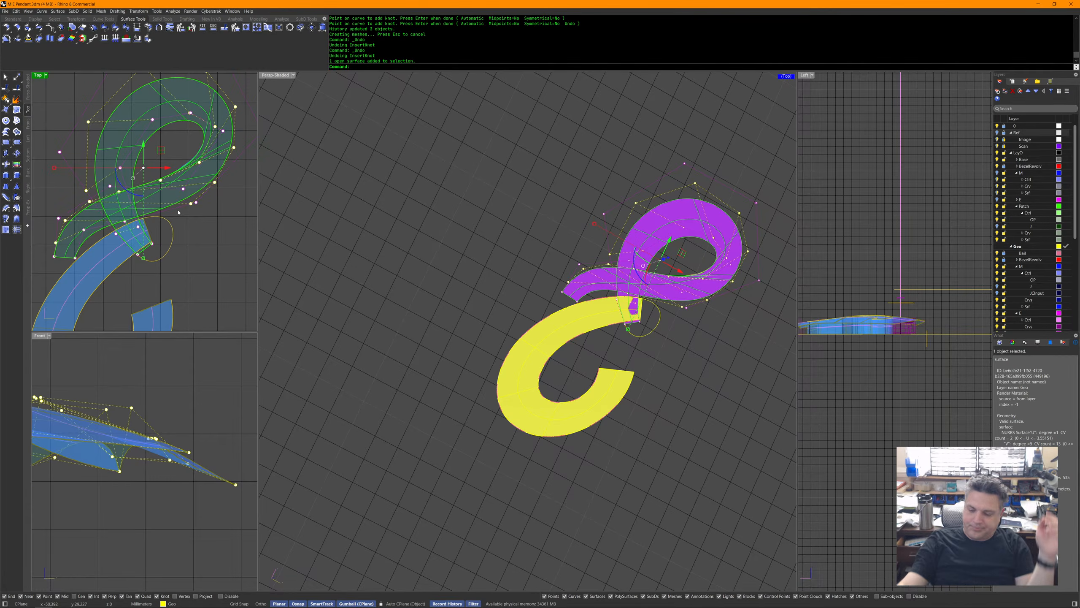
{"action": "right_click_drag", "start_coordinate": [234, 268], "coordinate": [237, 289]}
{"action": "left_click", "coordinate": [212, 268]}
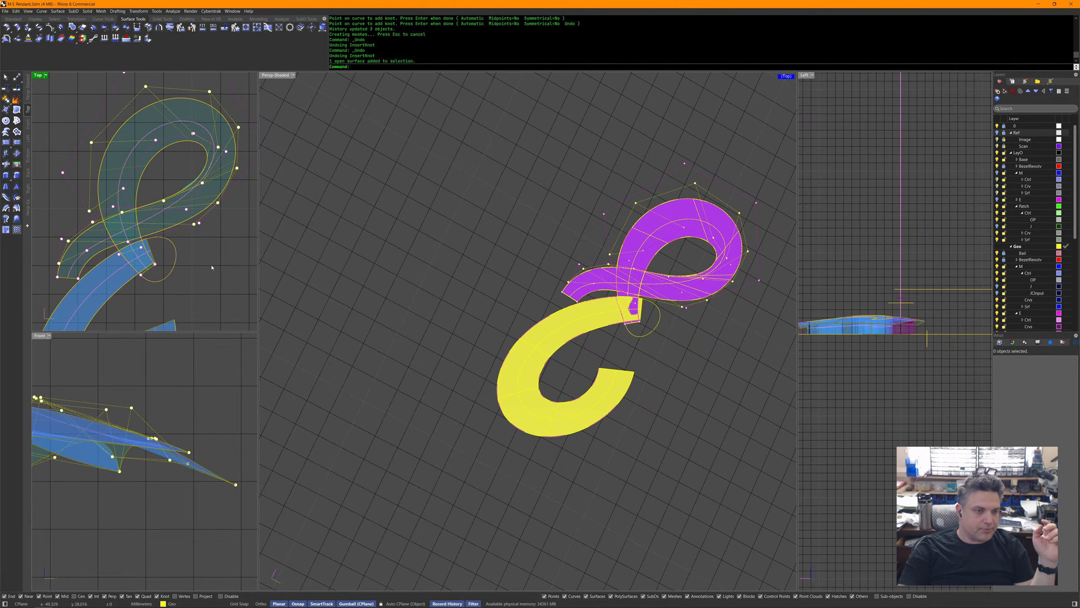
Delete the upper-loop loft surface, keeping its inner and outer boundary curves.
{"action": "right_click_drag", "start_coordinate": [665, 241], "coordinate": [507, 283]}
{"action": "left_click", "coordinate": [545, 183]}
{"action": "middle_click", "coordinate": [545, 183]}
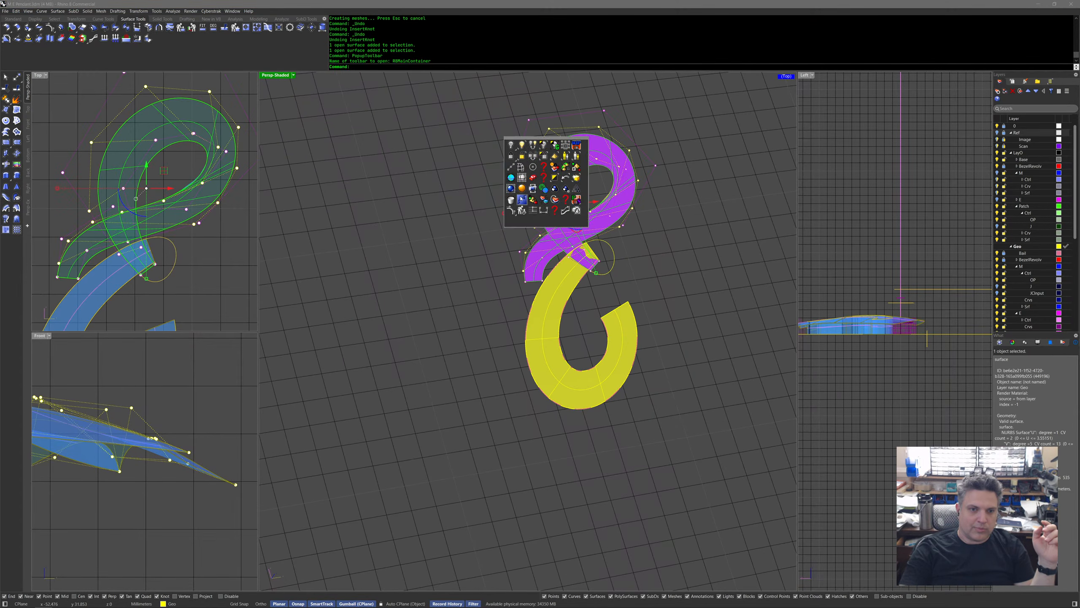
{"action": "left_click", "coordinate": [517, 200]}
Bring the separate fan-shaped surface beyond the pendant loops into view for inspection.
{"action": "scroll", "coordinate": [619, 261], "scroll_direction": "down", "scroll_amount": 5}
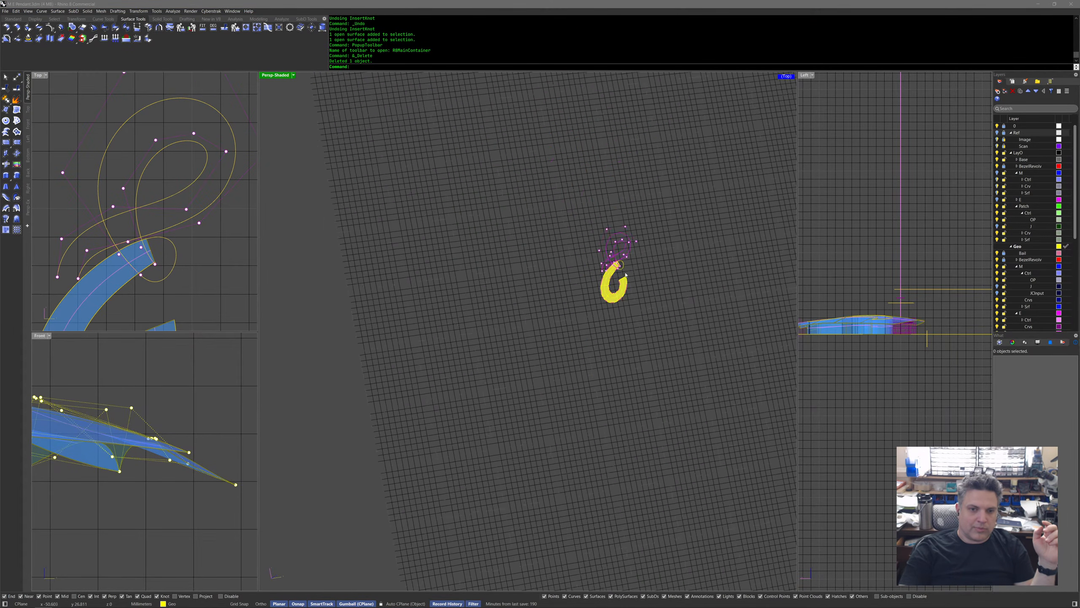
{"action": "right_click_drag", "start_coordinate": [602, 220], "coordinate": [598, 323], "text": "shift"}
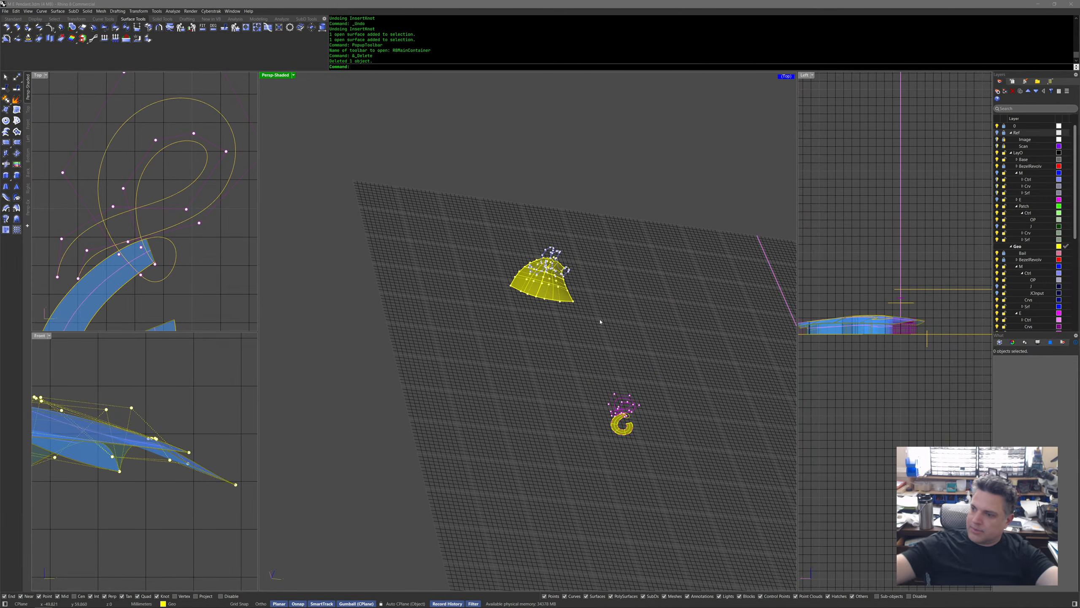